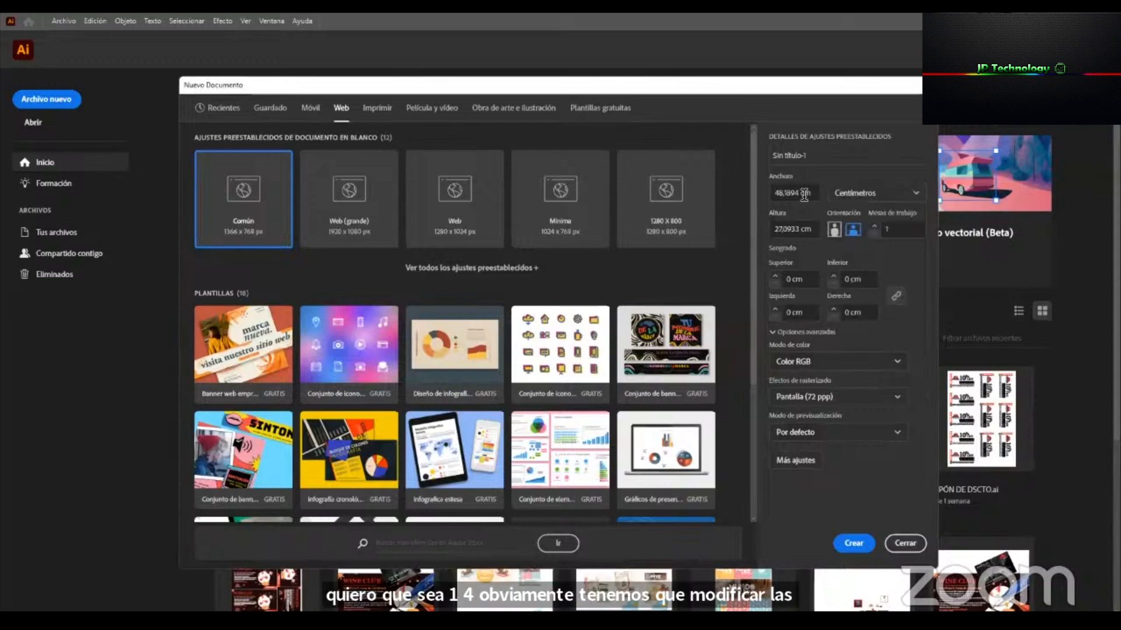
Set the new document's size to 29,7 cm wide and 21 cm high in landscape format.
{"action": "type", "text": "29"}
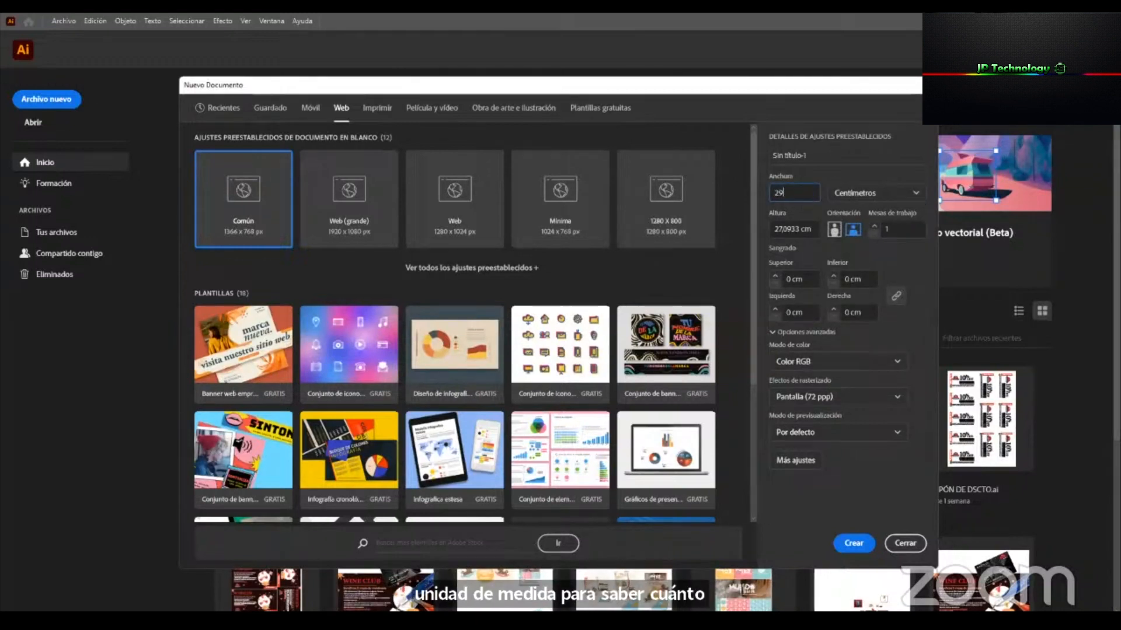
{"action": "type", "text": ",7"}
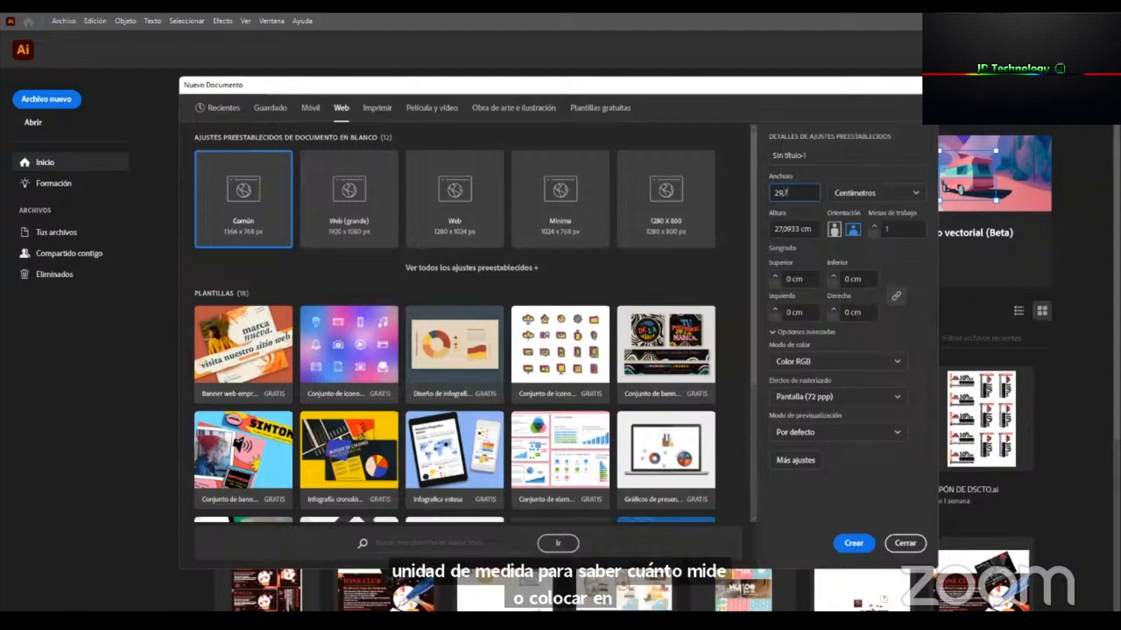
{"action": "left_click", "coordinate": [805, 228]}
{"action": "type", "text": "21"}
{"action": "key", "text": "Tab"}
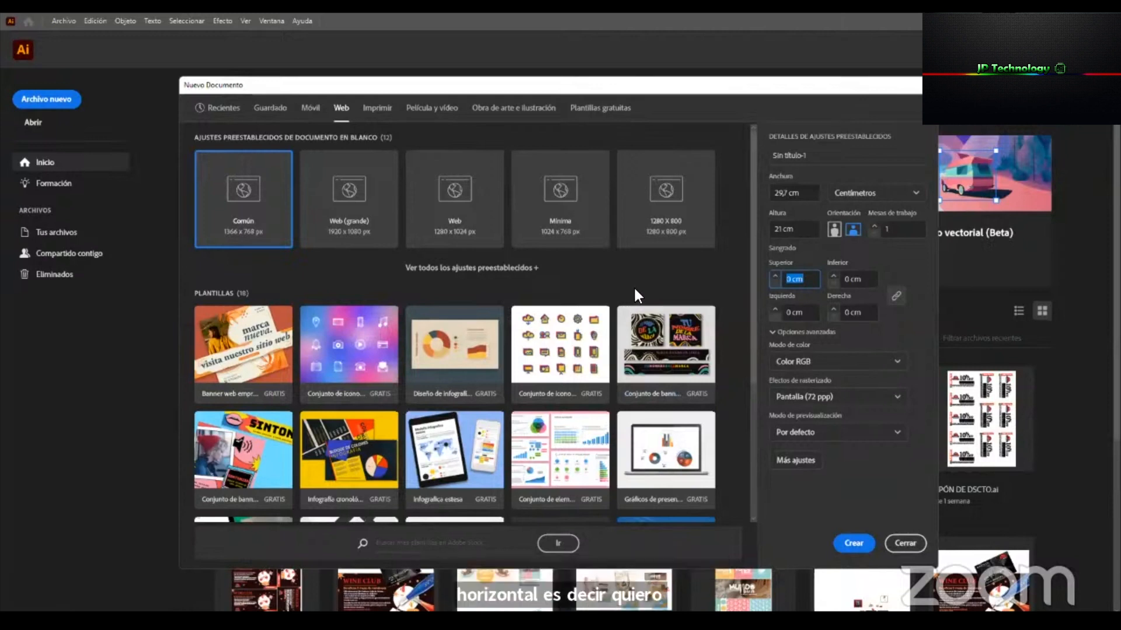
{"action": "left_click", "coordinate": [781, 193]}
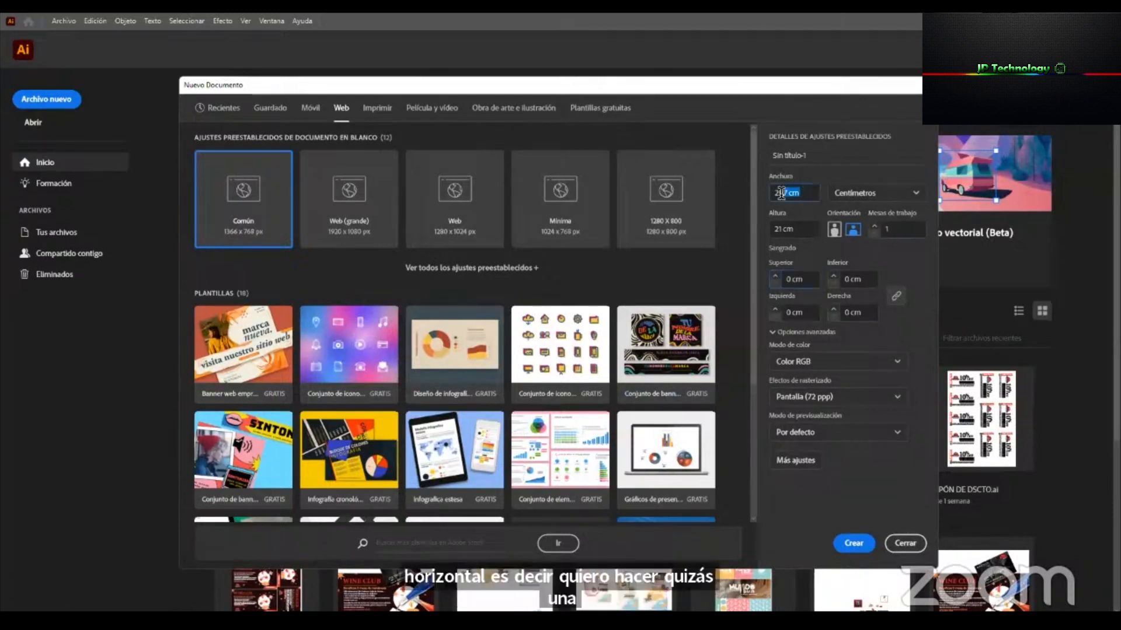
{"action": "key", "text": "Tab"}
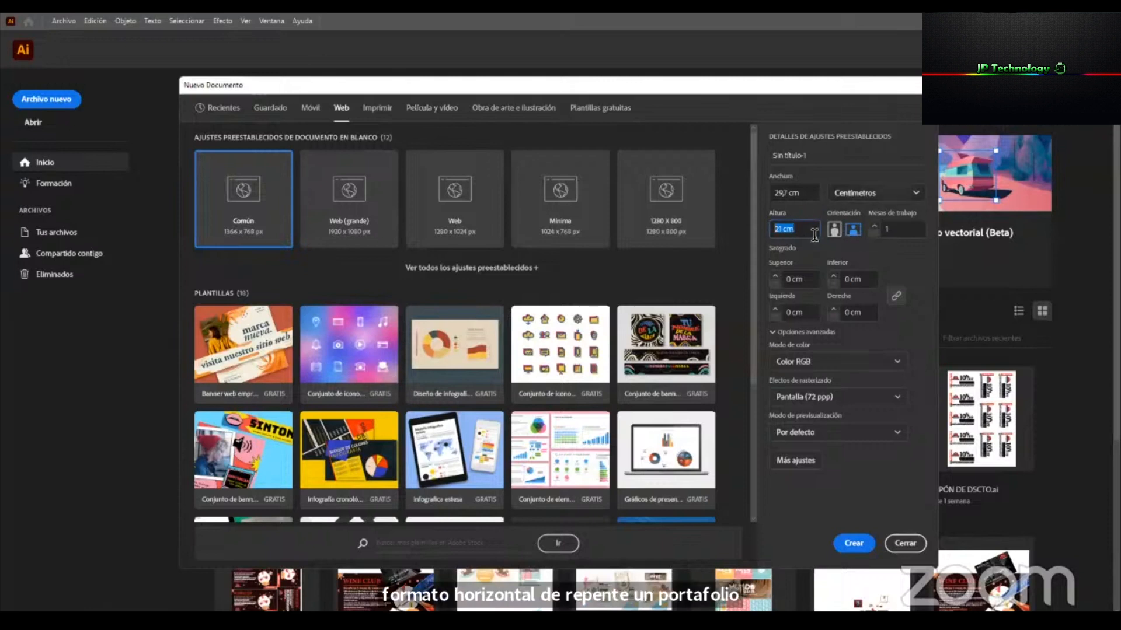
Create the document with raster effects kept at Pantalla (72 ppp) and dismiss the anchor point alert.
{"action": "left_click", "coordinate": [897, 397]}
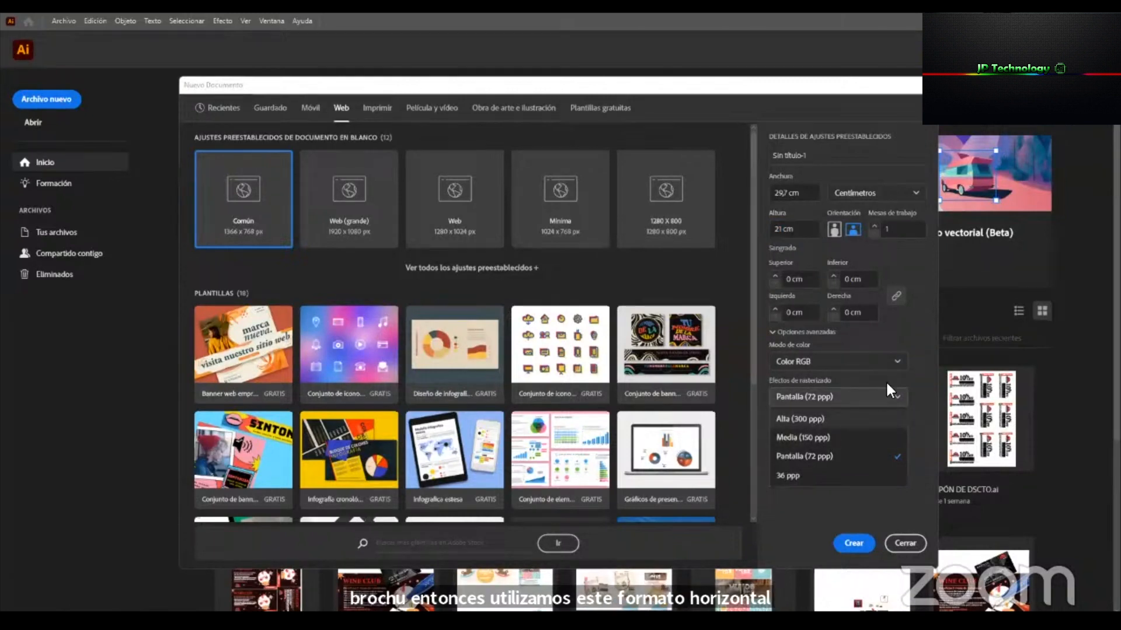
{"action": "left_click", "coordinate": [913, 366]}
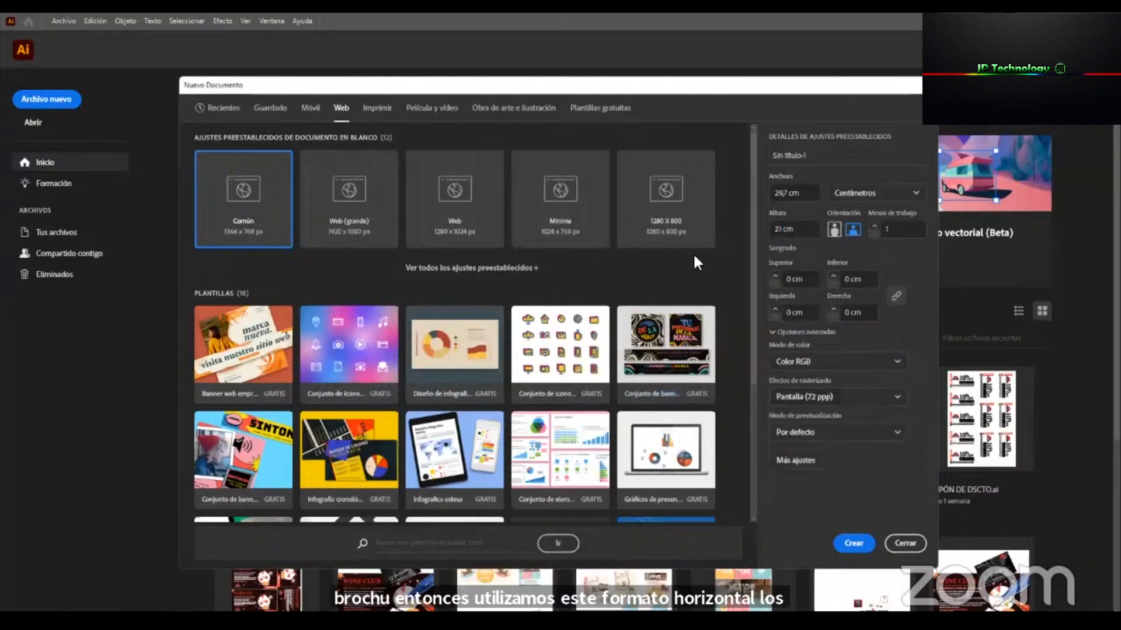
{"action": "left_click", "coordinate": [865, 546]}
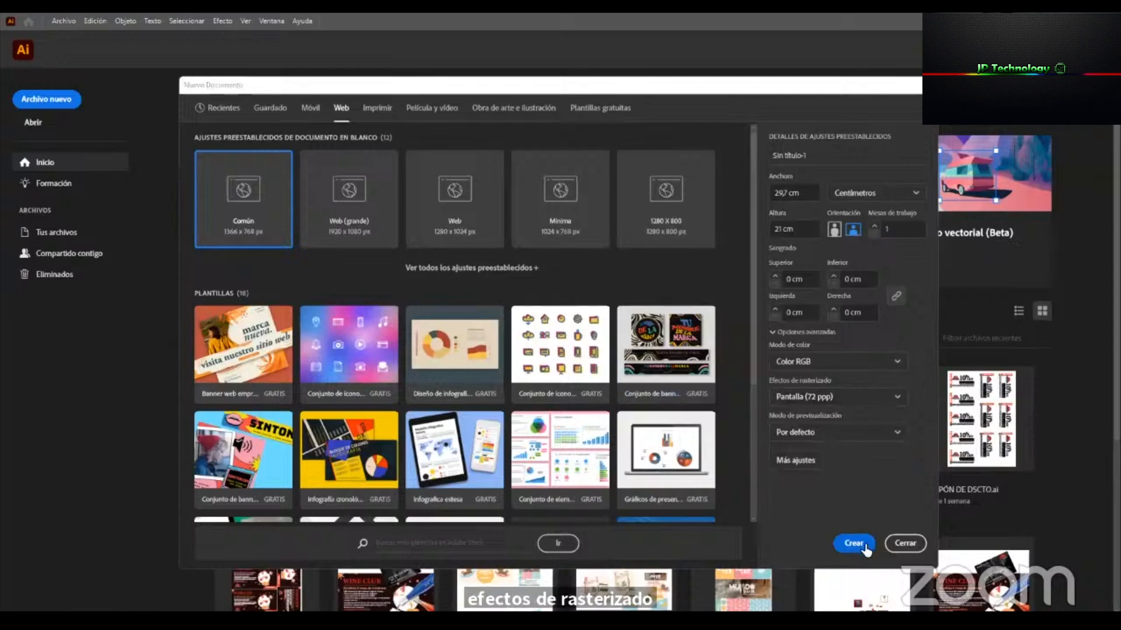
{"action": "left_click", "coordinate": [530, 109]}
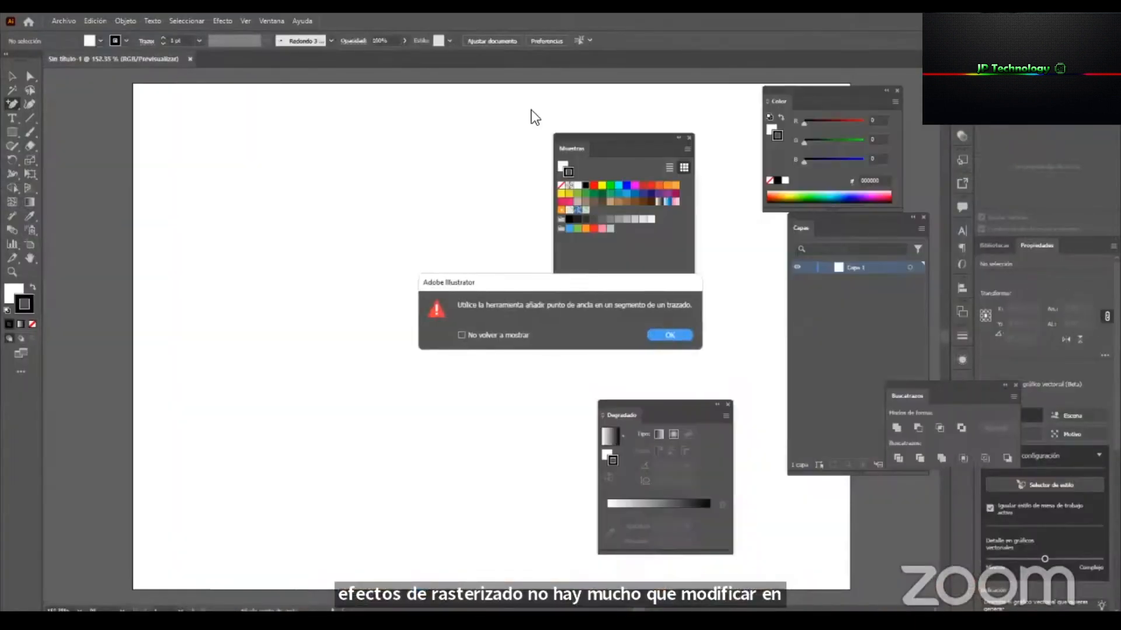
{"action": "left_click", "coordinate": [664, 333]}
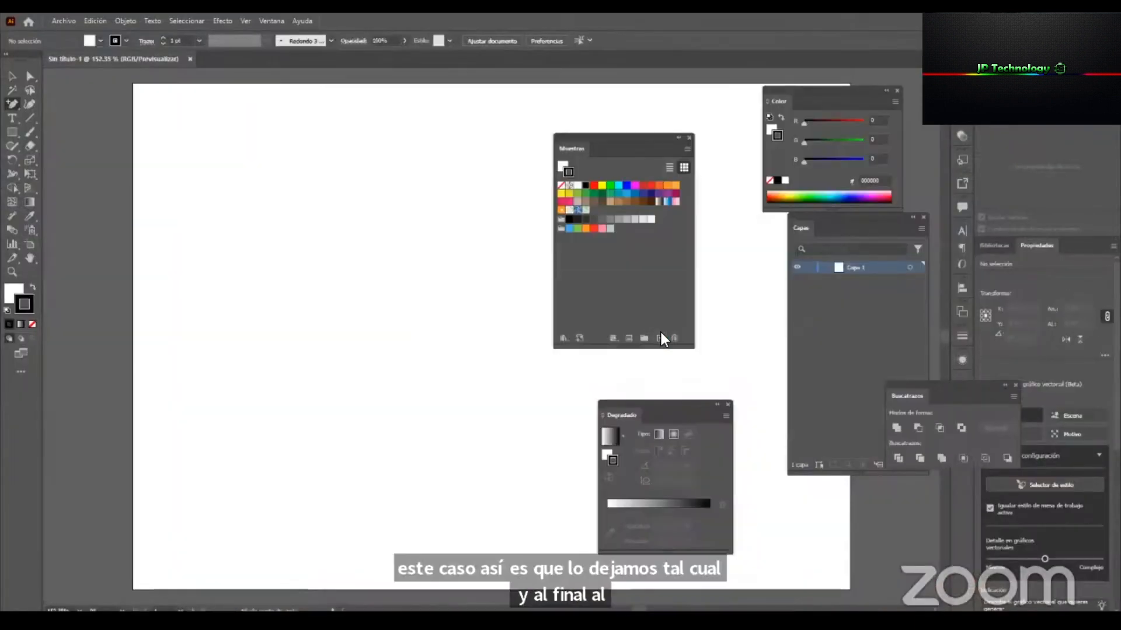
Activate the Selection tool and restore the Aspectos esenciales clásicos workspace to its default layout.
{"action": "left_click", "coordinate": [12, 76]}
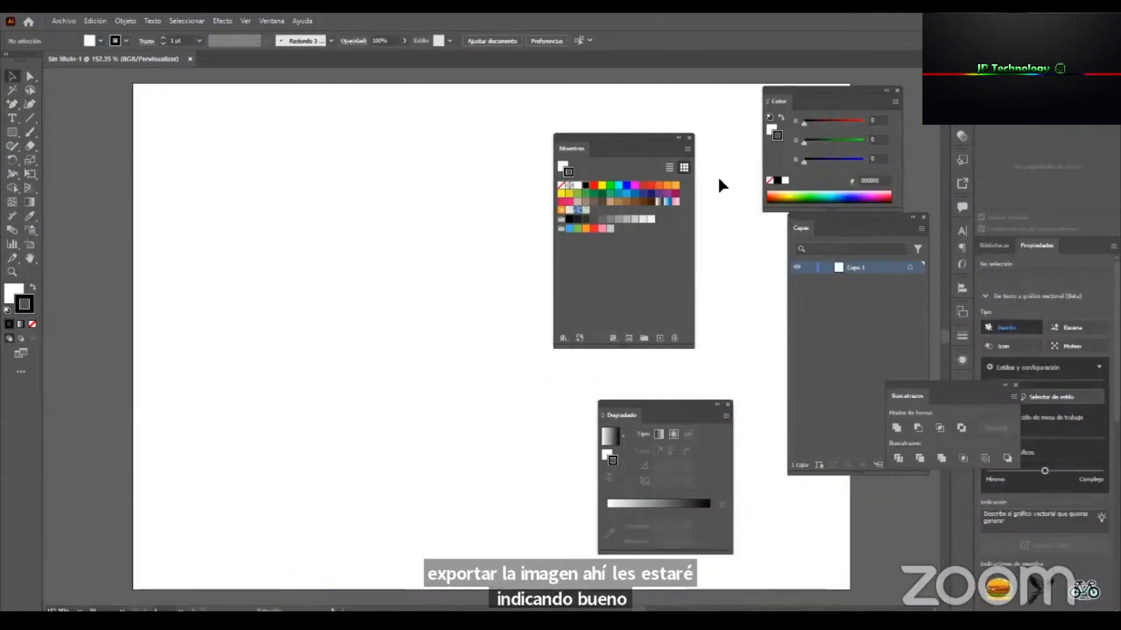
{"action": "left_click", "coordinate": [1035, 21]}
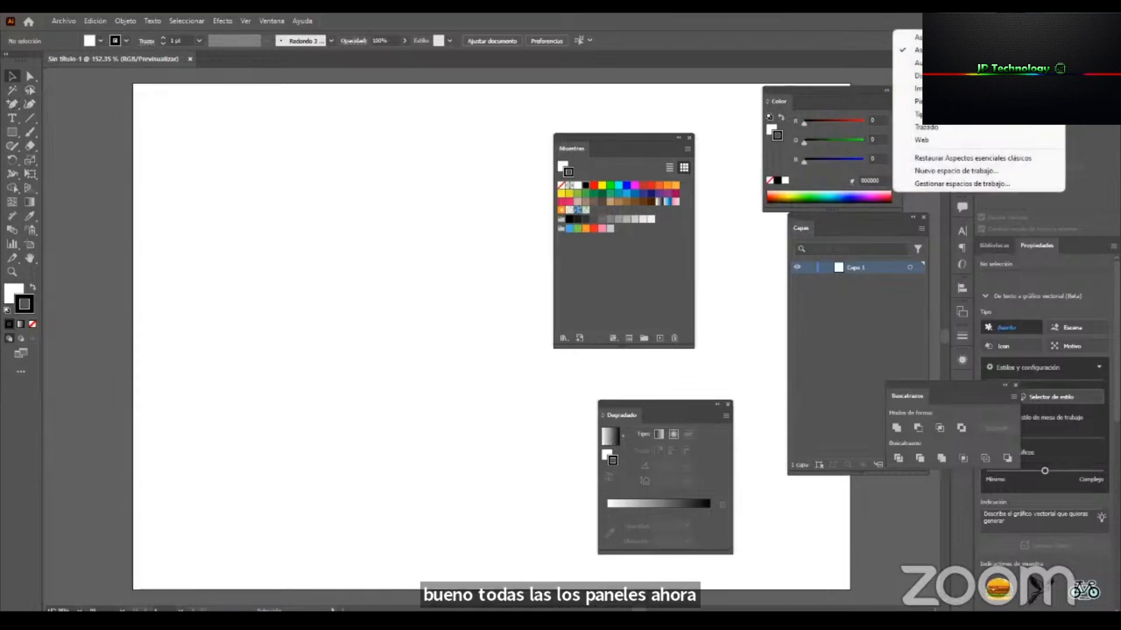
{"action": "left_click", "coordinate": [1036, 157]}
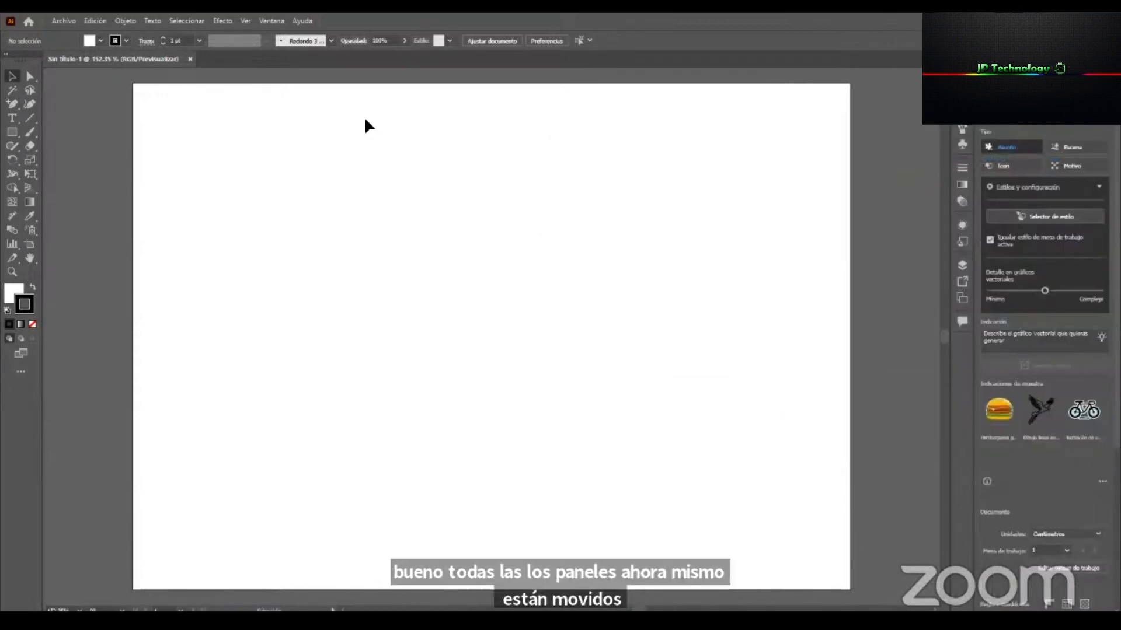
{"action": "left_click", "coordinate": [1034, 21]}
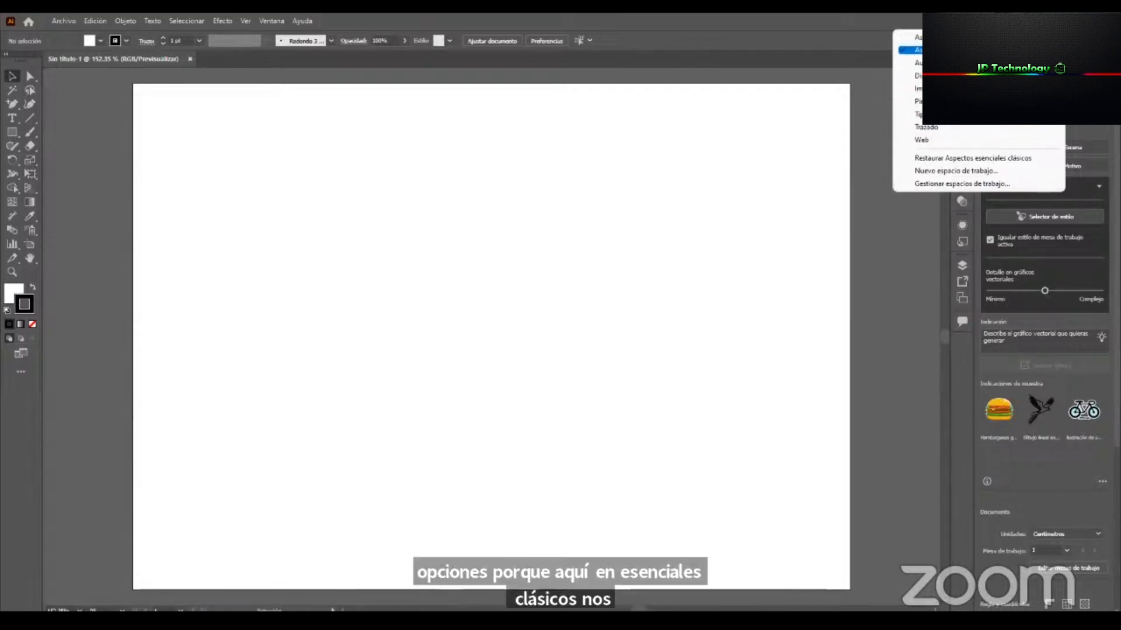
{"action": "left_click", "coordinate": [177, 104]}
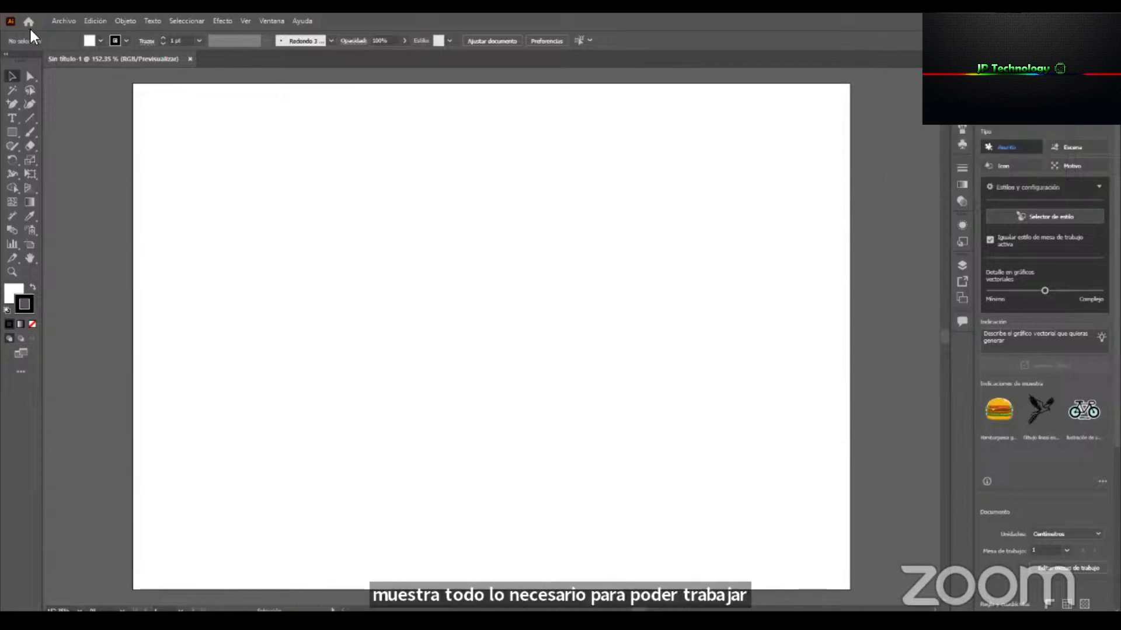
Detach the Capas panel, make it taller and place it over the artboard's lower right corner.
{"action": "left_click", "coordinate": [962, 267]}
{"action": "left_click_drag", "start_coordinate": [824, 258], "coordinate": [743, 108]}
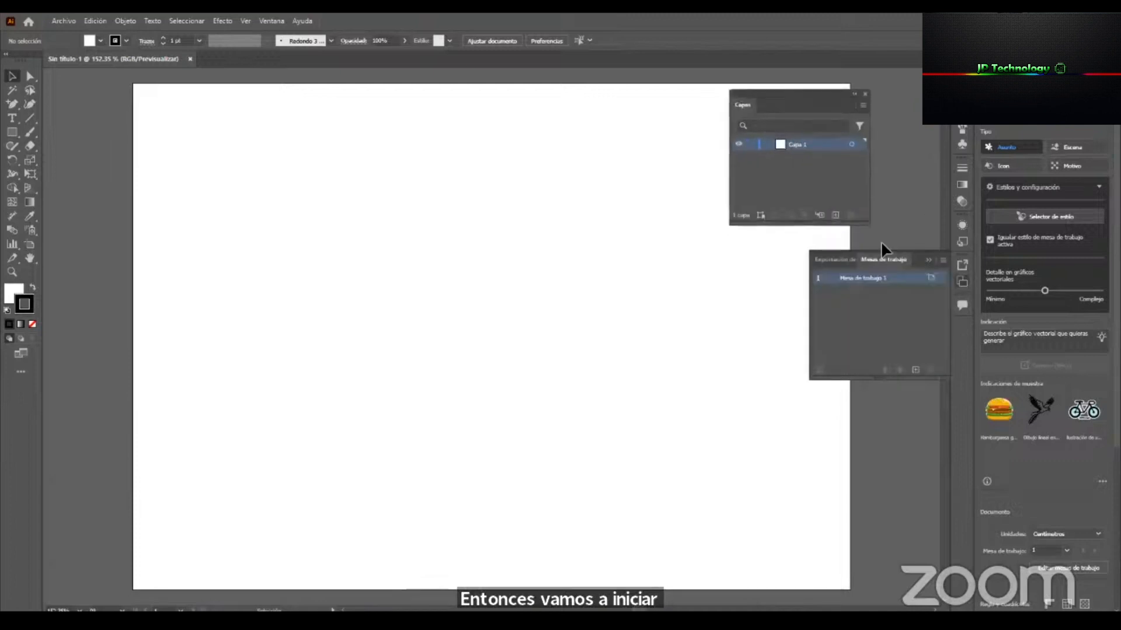
{"action": "left_click", "coordinate": [929, 260]}
{"action": "left_click_drag", "start_coordinate": [859, 229], "coordinate": [831, 332]}
{"action": "left_click_drag", "start_coordinate": [815, 93], "coordinate": [877, 334]}
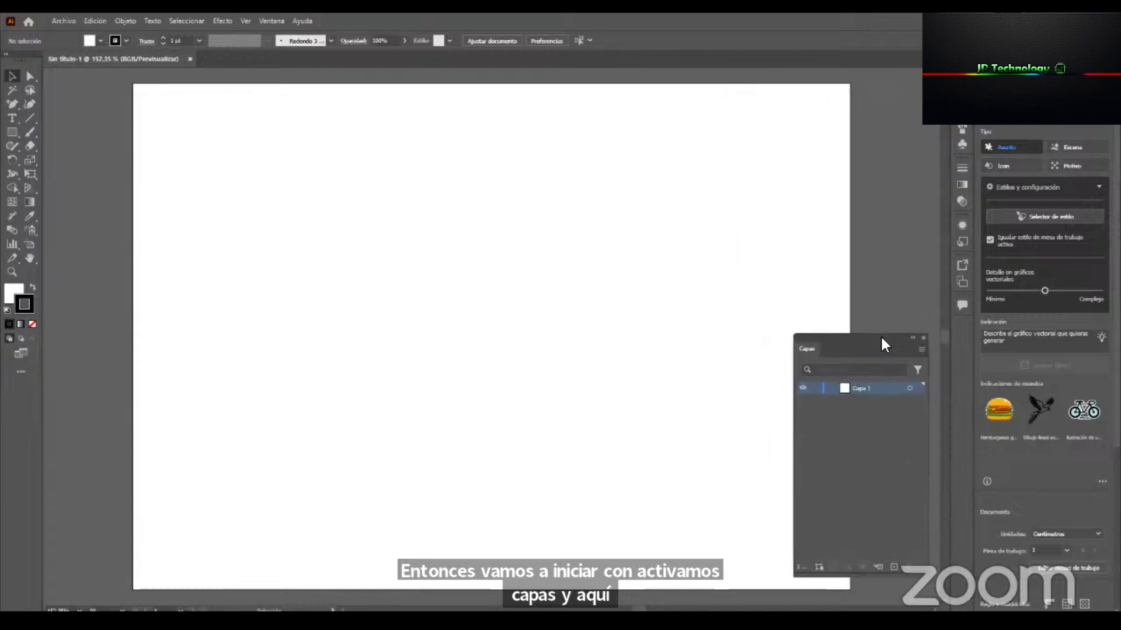
Detach the Muestras, Color and Trazo panels and float them over the artboard's upper right area.
{"action": "left_click", "coordinate": [962, 127]}
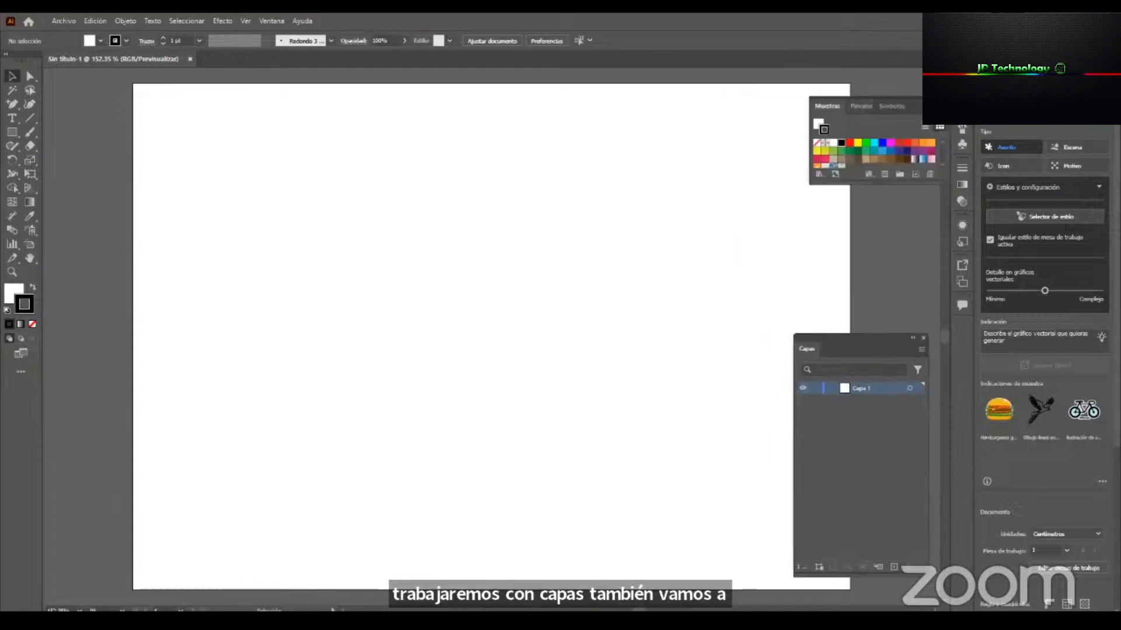
{"action": "left_click_drag", "start_coordinate": [831, 106], "coordinate": [654, 110]}
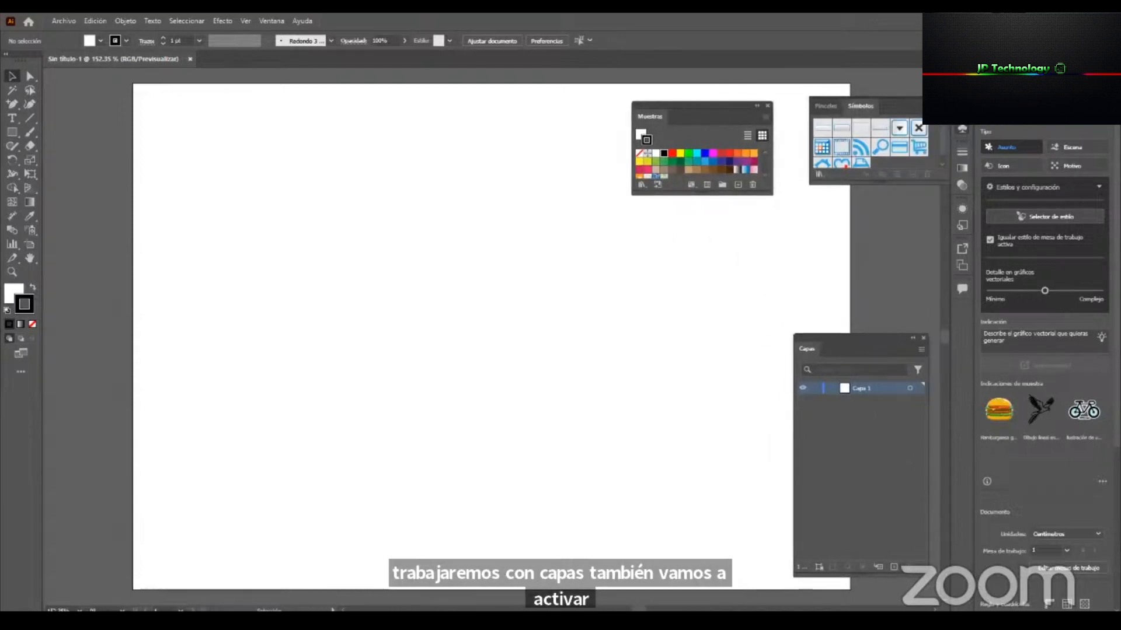
{"action": "left_click", "coordinate": [963, 74]}
{"action": "left_click_drag", "start_coordinate": [818, 66], "coordinate": [802, 117]}
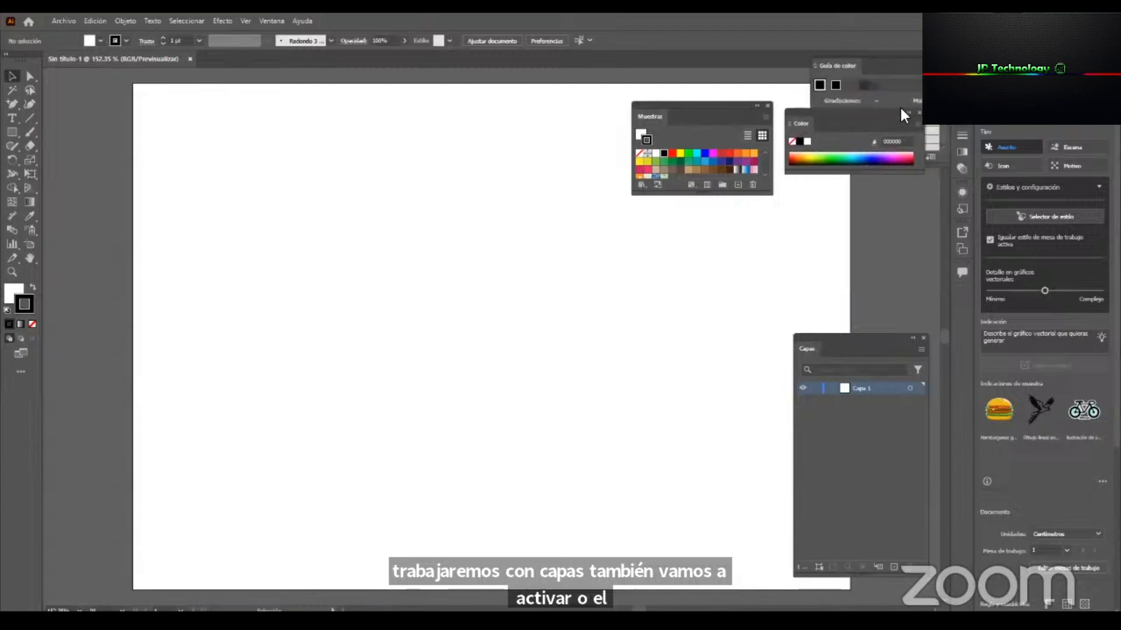
{"action": "left_click", "coordinate": [960, 137]}
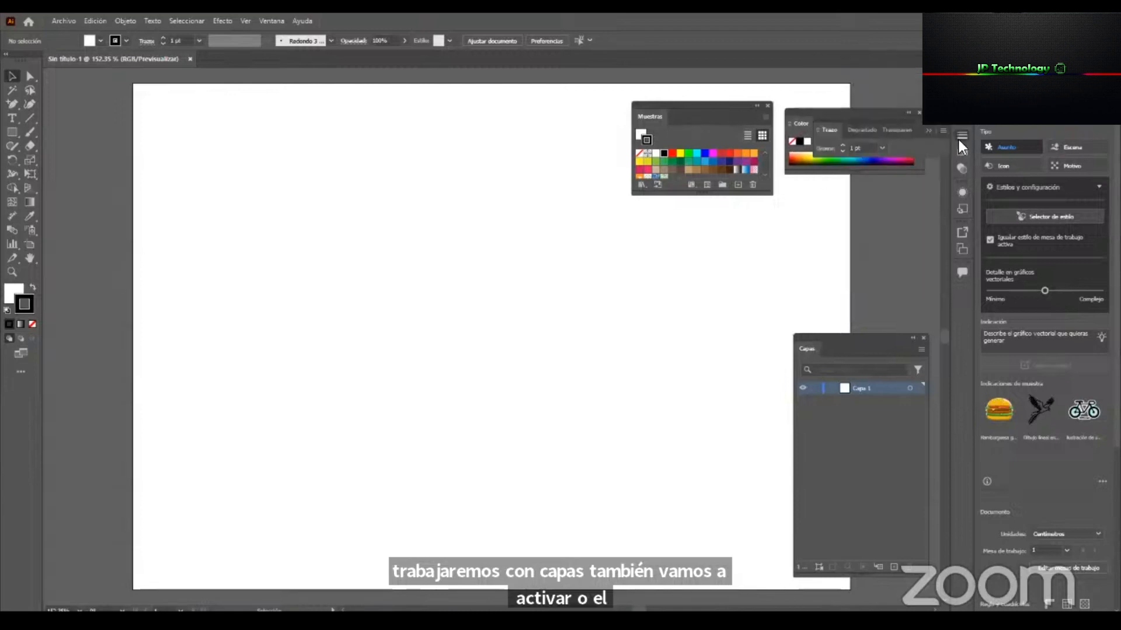
{"action": "left_click_drag", "start_coordinate": [824, 128], "coordinate": [784, 222]}
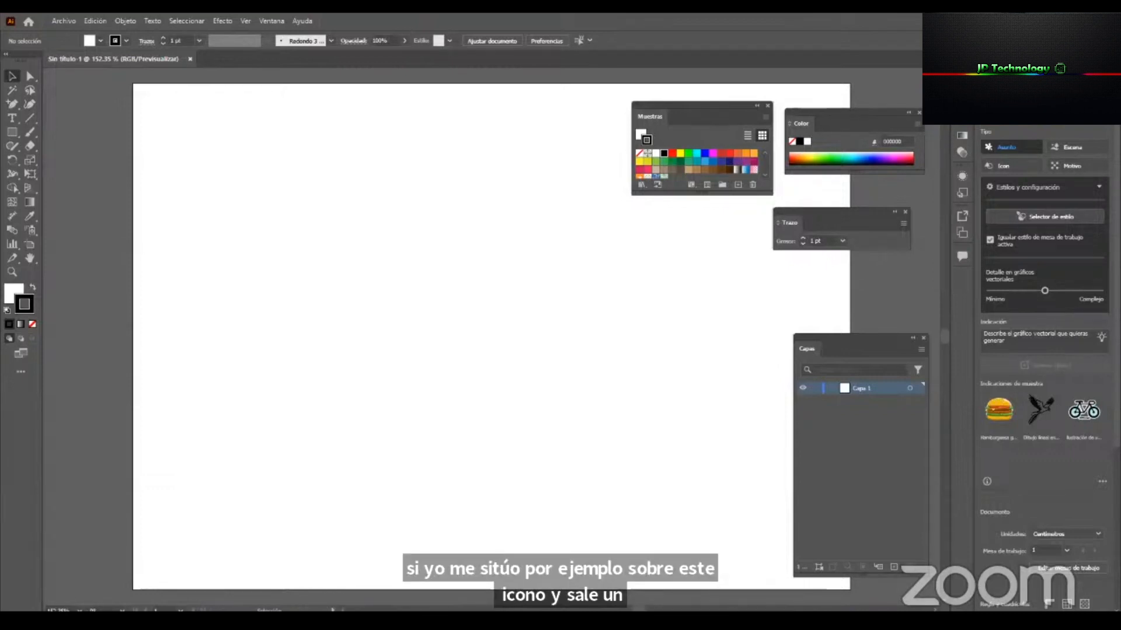
Set the fill colour to the pure blue swatch (0000FF) and view its related shades in the colour guide.
{"action": "left_click", "coordinate": [962, 71]}
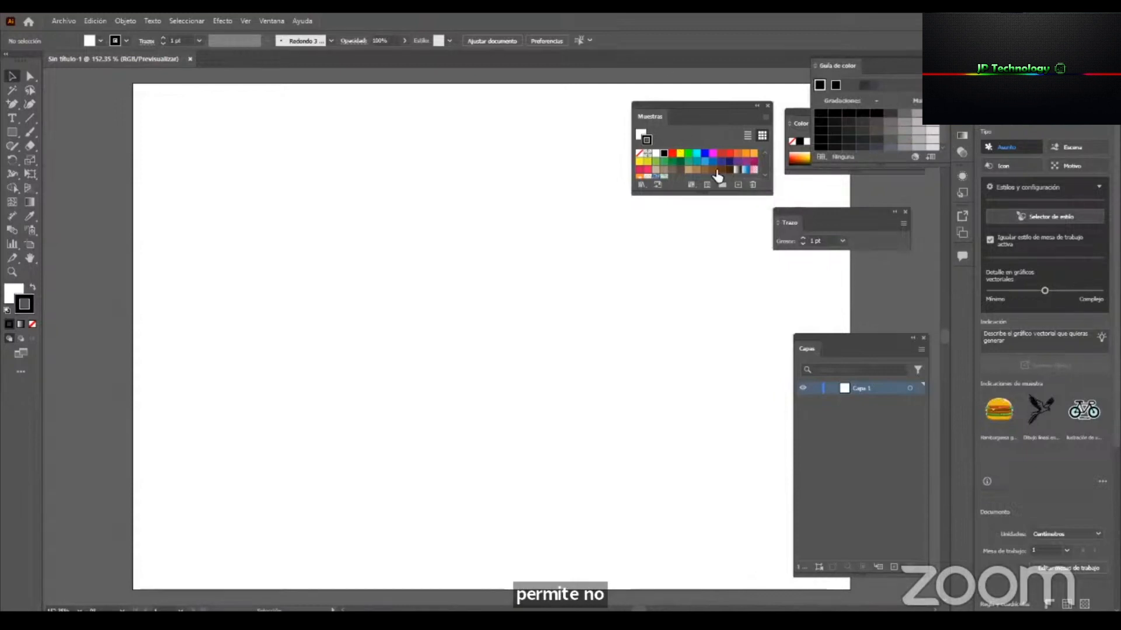
{"action": "left_click", "coordinate": [641, 135]}
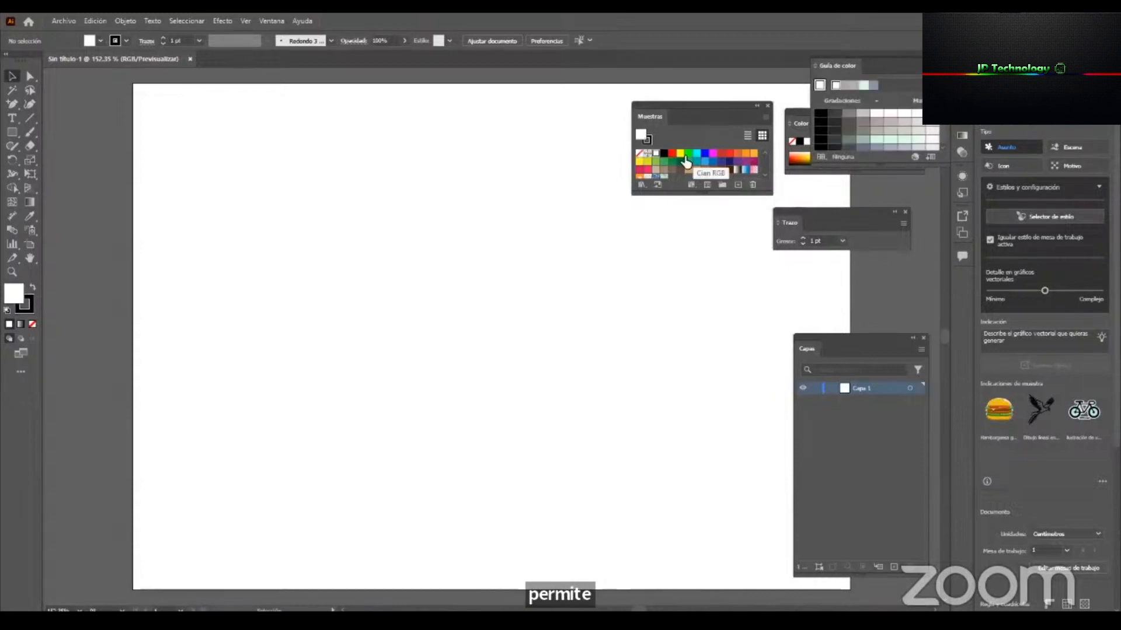
{"action": "left_click", "coordinate": [705, 155]}
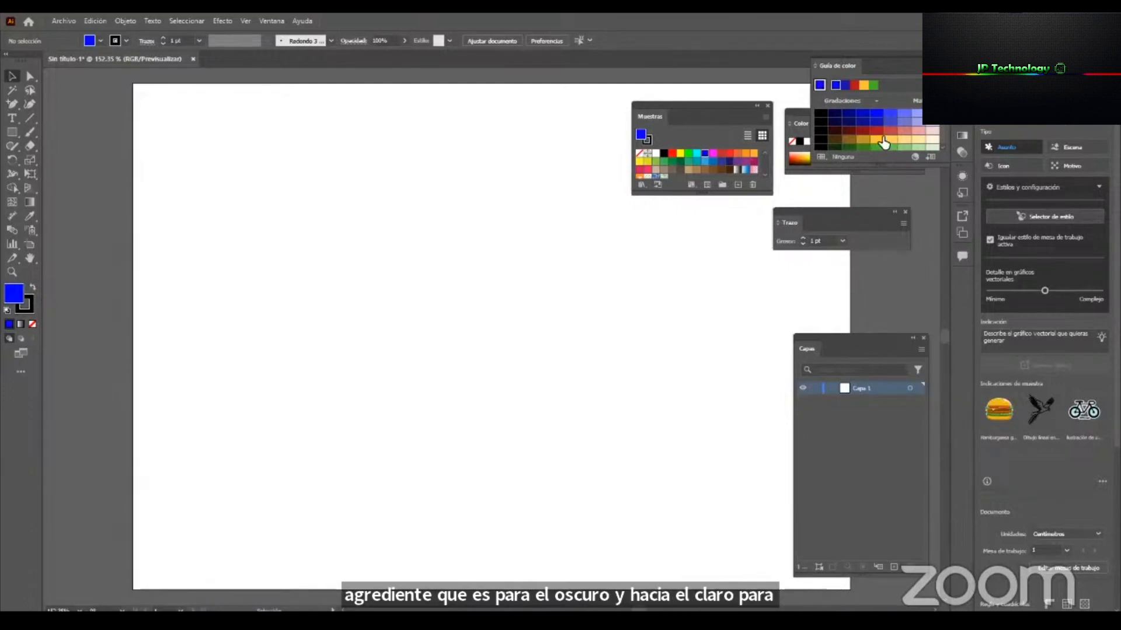
{"action": "left_click", "coordinate": [961, 71]}
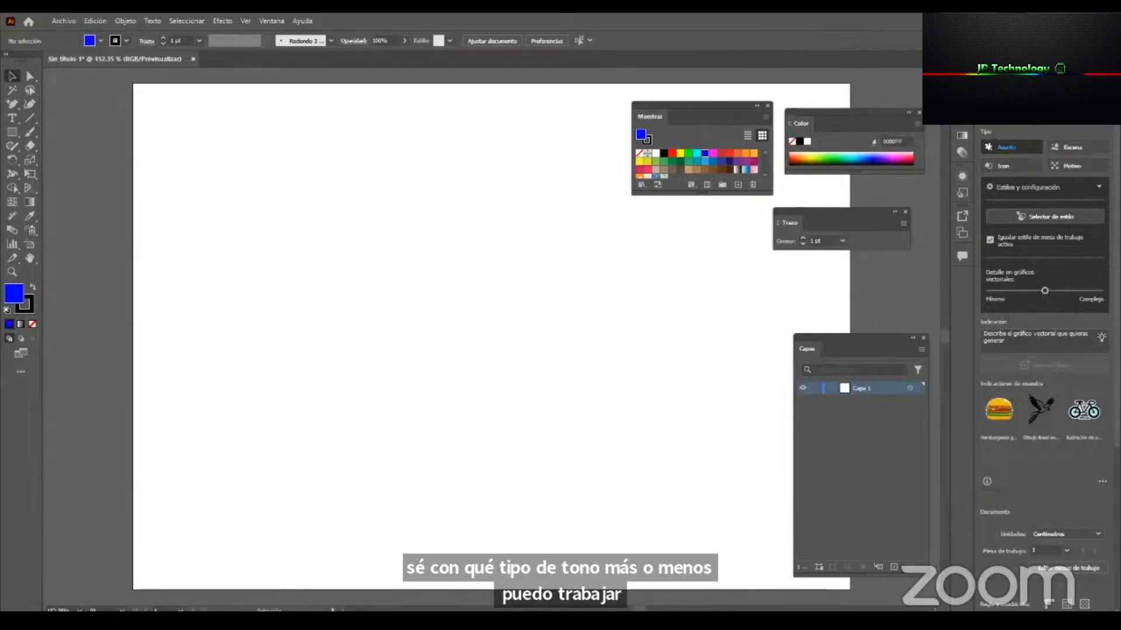
Examine the available brushes and the brush library categories, including the Artístico collections.
{"action": "left_click", "coordinate": [962, 94]}
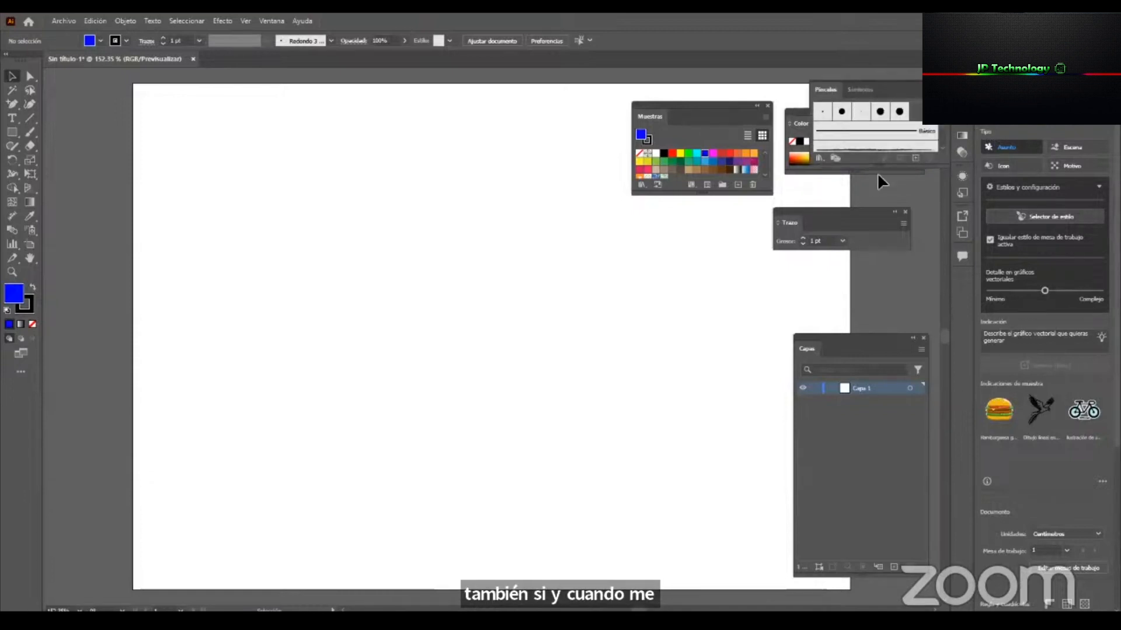
{"action": "left_click_drag", "start_coordinate": [881, 165], "coordinate": [889, 243]}
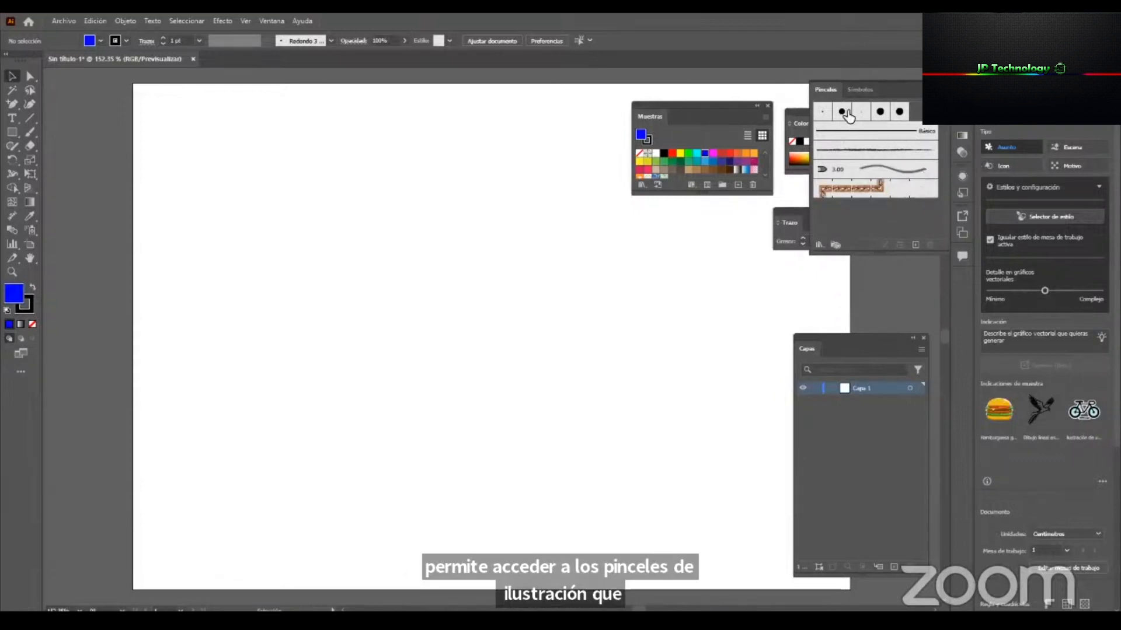
{"action": "left_click", "coordinate": [819, 245]}
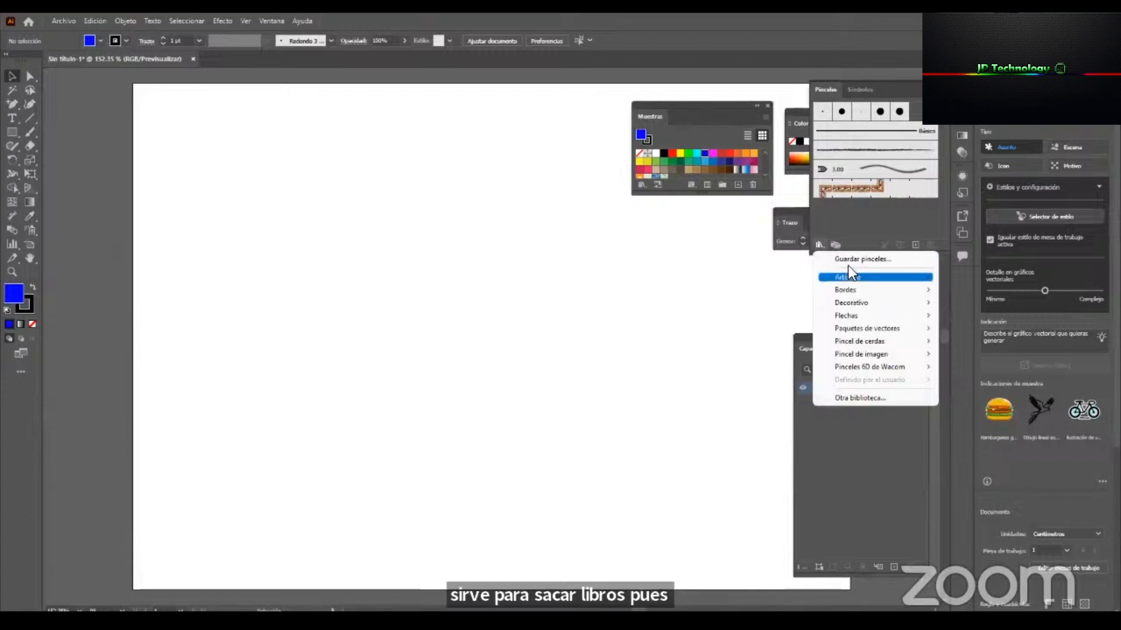
{"action": "mouse_move", "coordinate": [914, 280]}
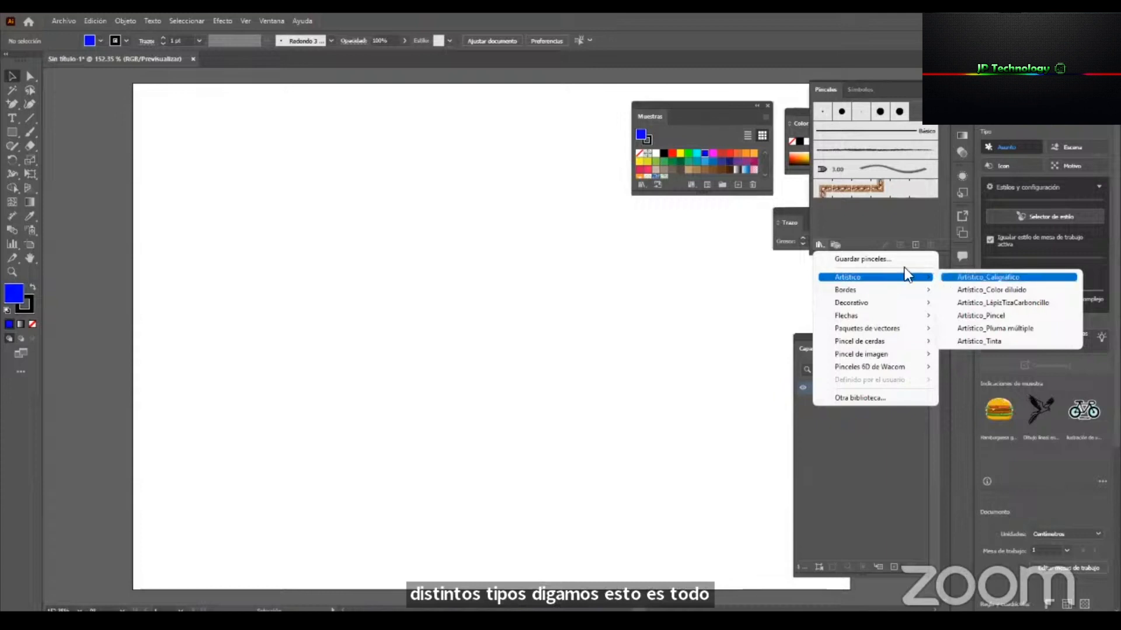
{"action": "mouse_move", "coordinate": [874, 292]}
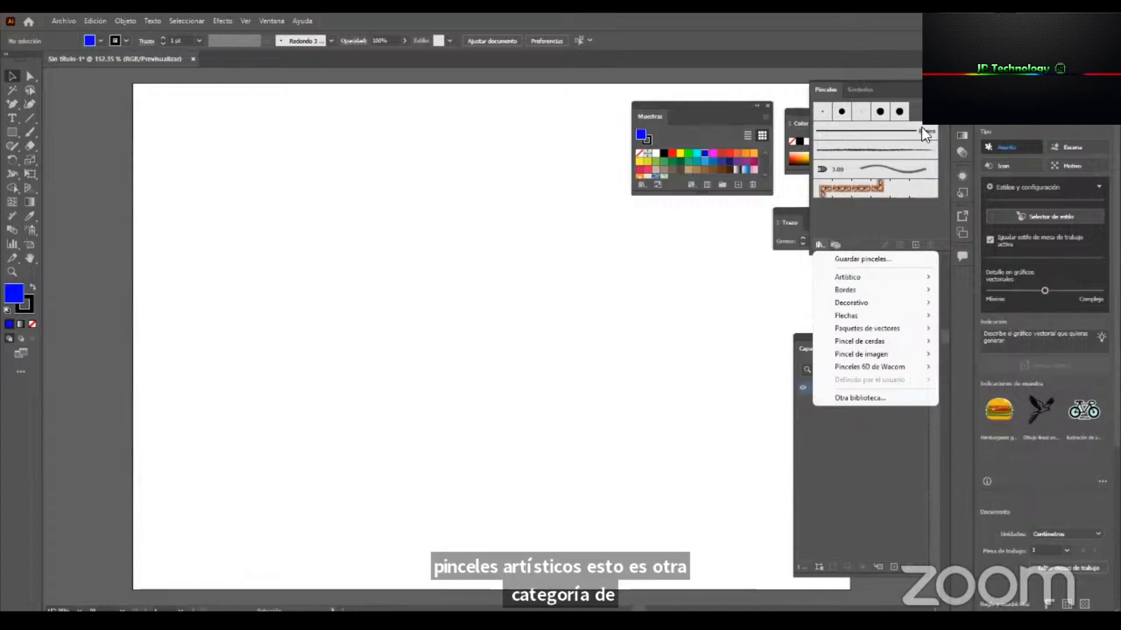
{"action": "left_click", "coordinate": [922, 89]}
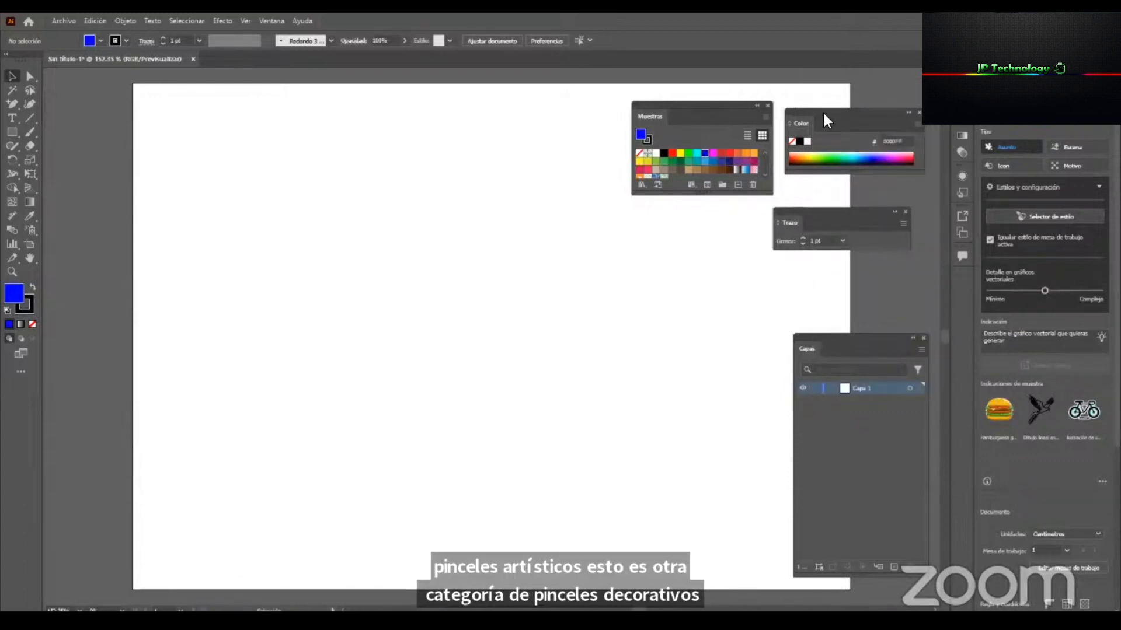
Enlarge the Muestras panel, attach Trazo beneath Color, and align both floating groups side by side above the artboard's upper right area.
{"action": "left_click_drag", "start_coordinate": [719, 105], "coordinate": [743, 113]}
{"action": "left_click_drag", "start_coordinate": [702, 200], "coordinate": [716, 254]}
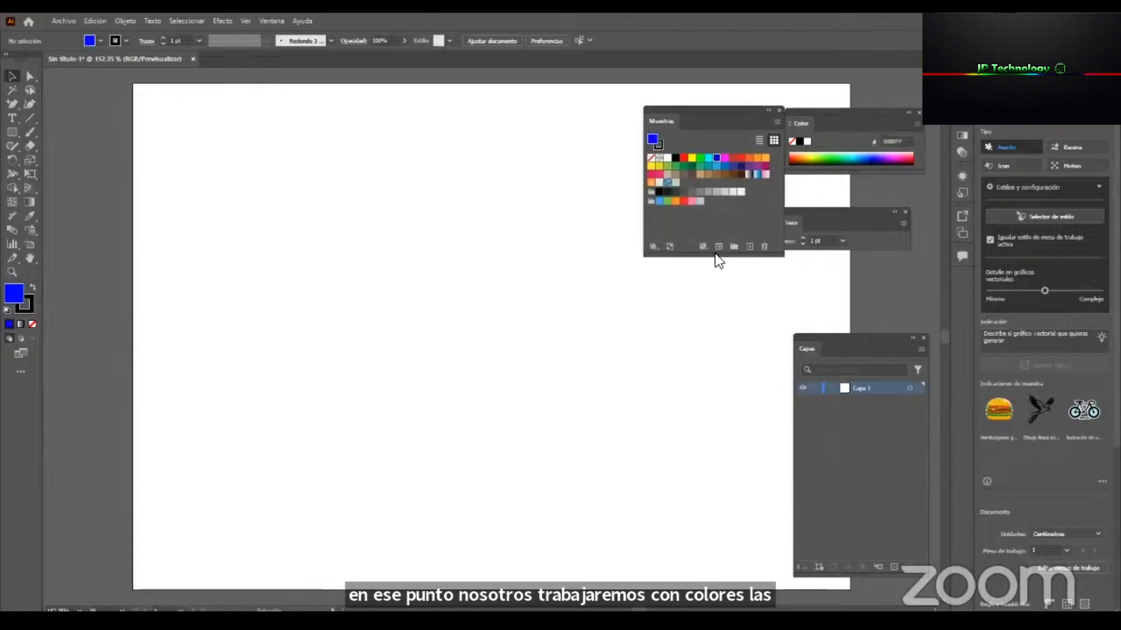
{"action": "left_click_drag", "start_coordinate": [836, 208], "coordinate": [853, 171]}
{"action": "left_click_drag", "start_coordinate": [870, 110], "coordinate": [880, 72]}
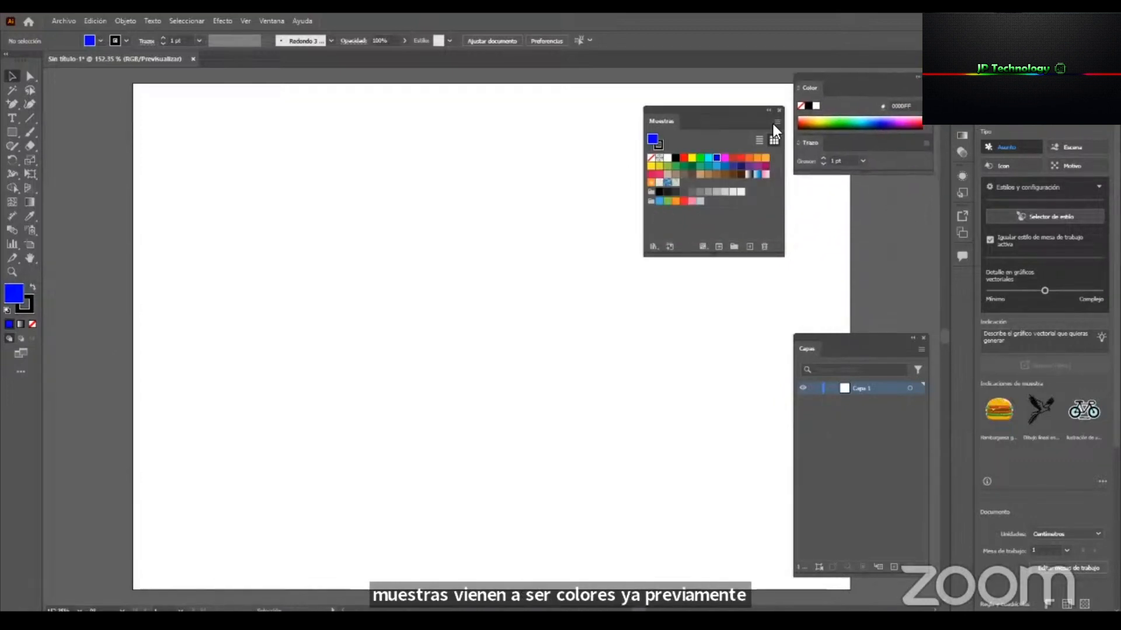
{"action": "left_click_drag", "start_coordinate": [752, 111], "coordinate": [762, 78]}
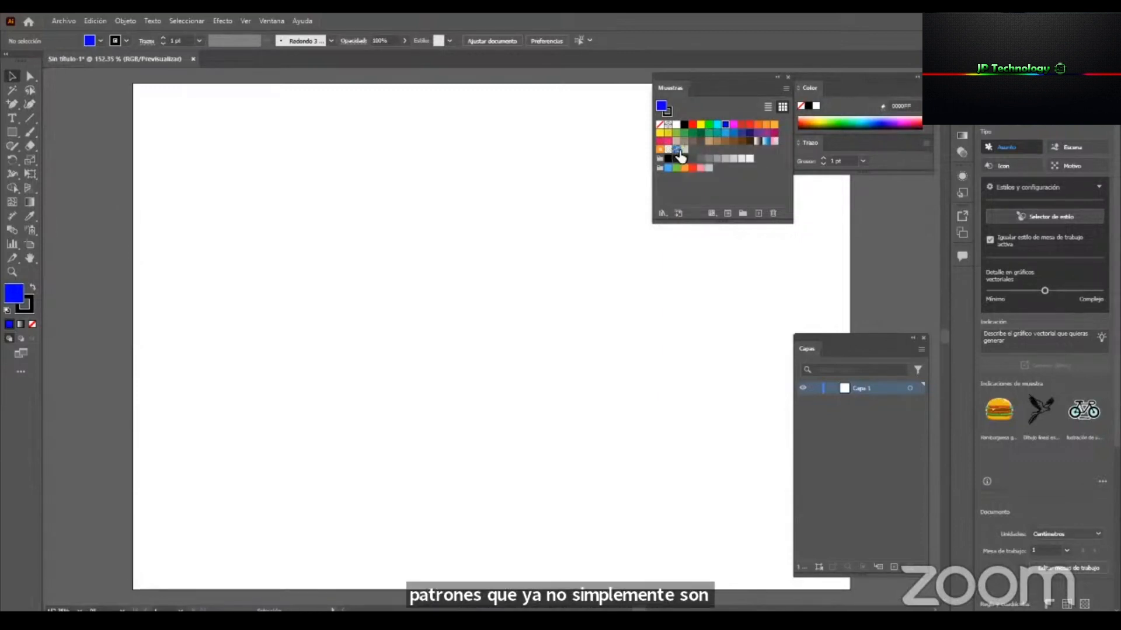
Nudge the Capas and Muestras panels into line, and float the Buscatrazos panel group over the middle of the artboard.
{"action": "mouse_move", "coordinate": [862, 338]}
{"action": "left_mouse_down"}
{"action": "mouse_move", "coordinate": [861, 220]}
{"action": "mouse_move", "coordinate": [863, 354]}
{"action": "left_mouse_up"}
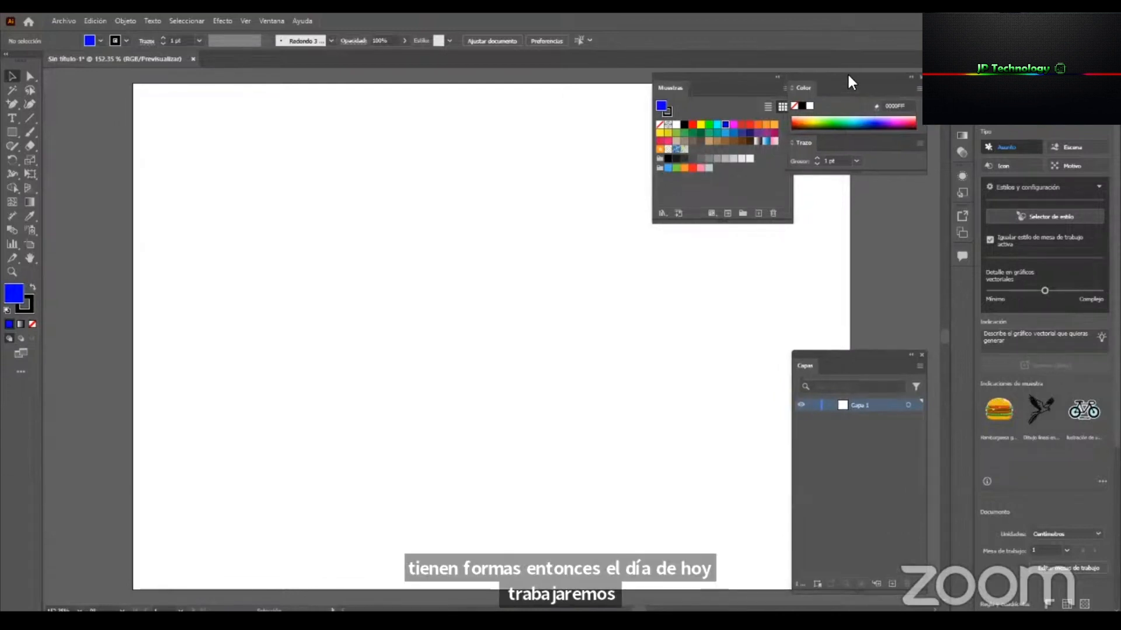
{"action": "left_click_drag", "start_coordinate": [765, 74], "coordinate": [755, 72]}
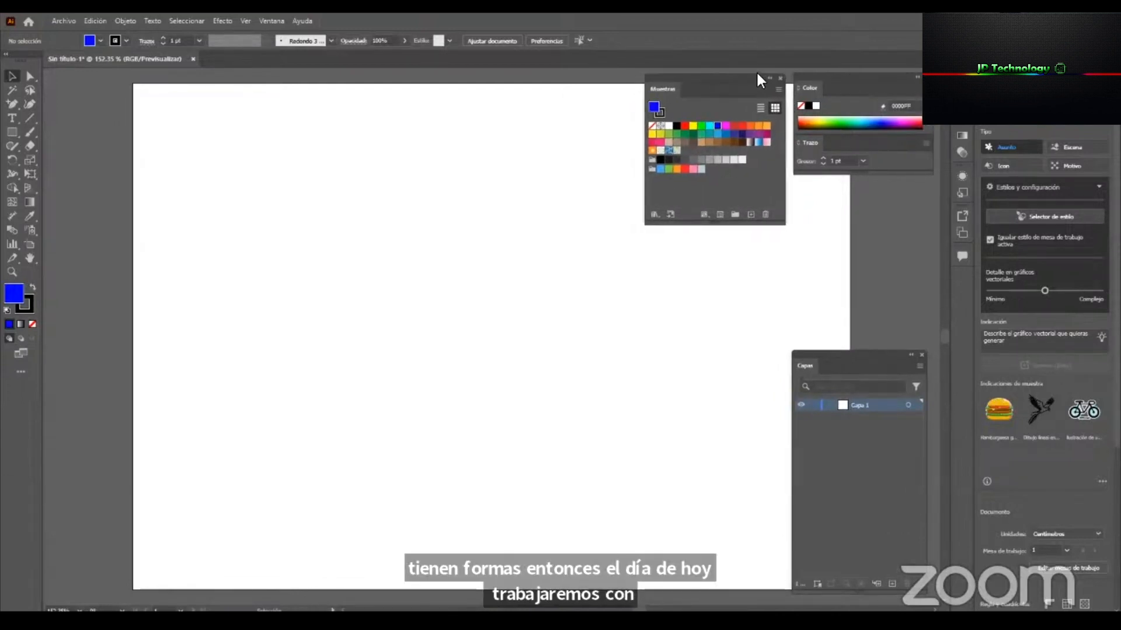
{"action": "left_click", "coordinate": [272, 21]}
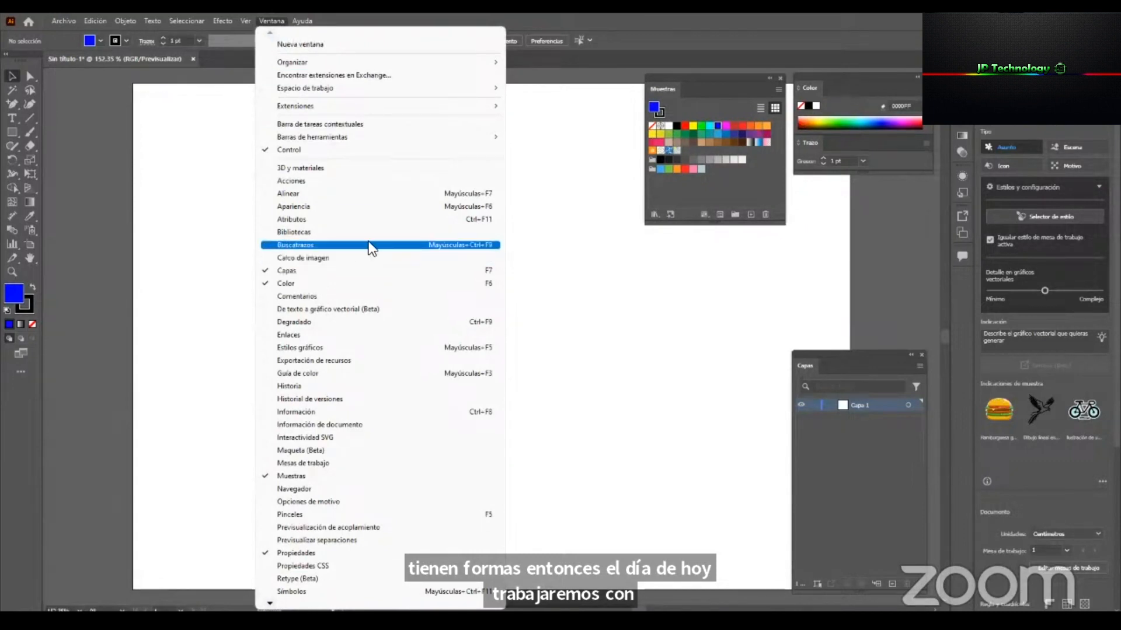
{"action": "left_click", "coordinate": [467, 246]}
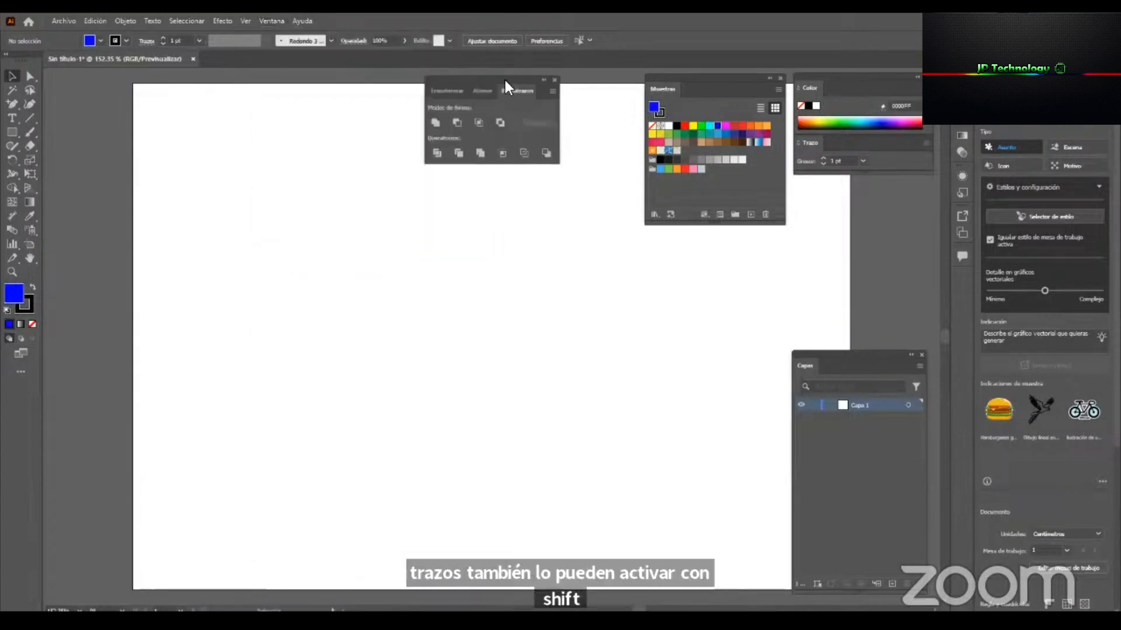
{"action": "left_click_drag", "start_coordinate": [505, 77], "coordinate": [604, 261]}
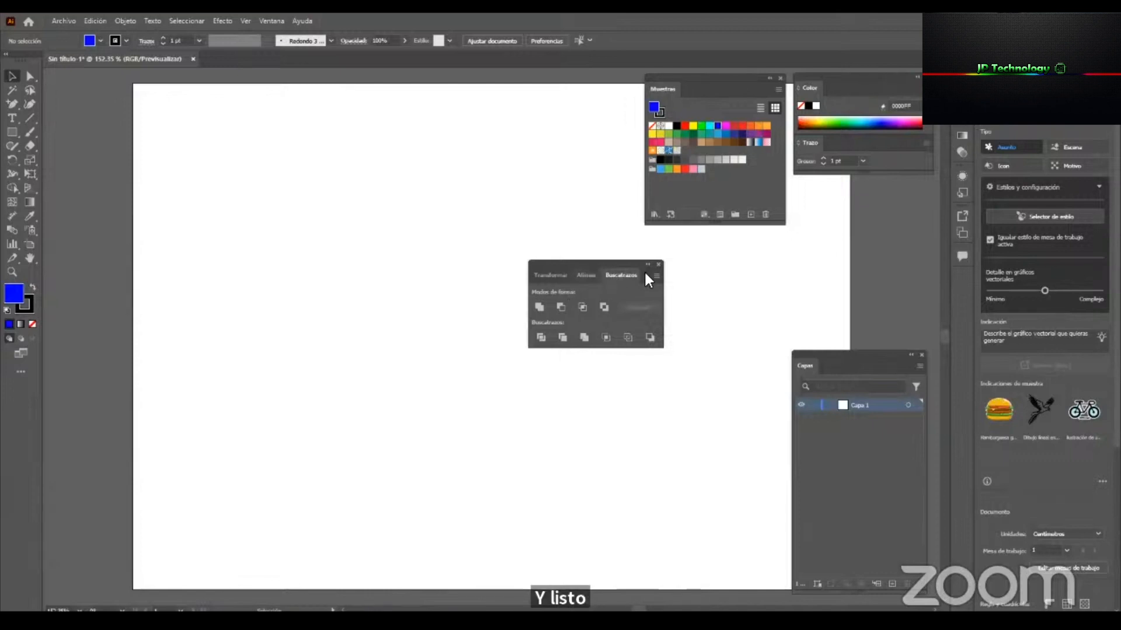
View the Alinear and Transformar panels grouped with Buscatrazos, ending on Buscatrazos.
{"action": "left_click", "coordinate": [583, 278]}
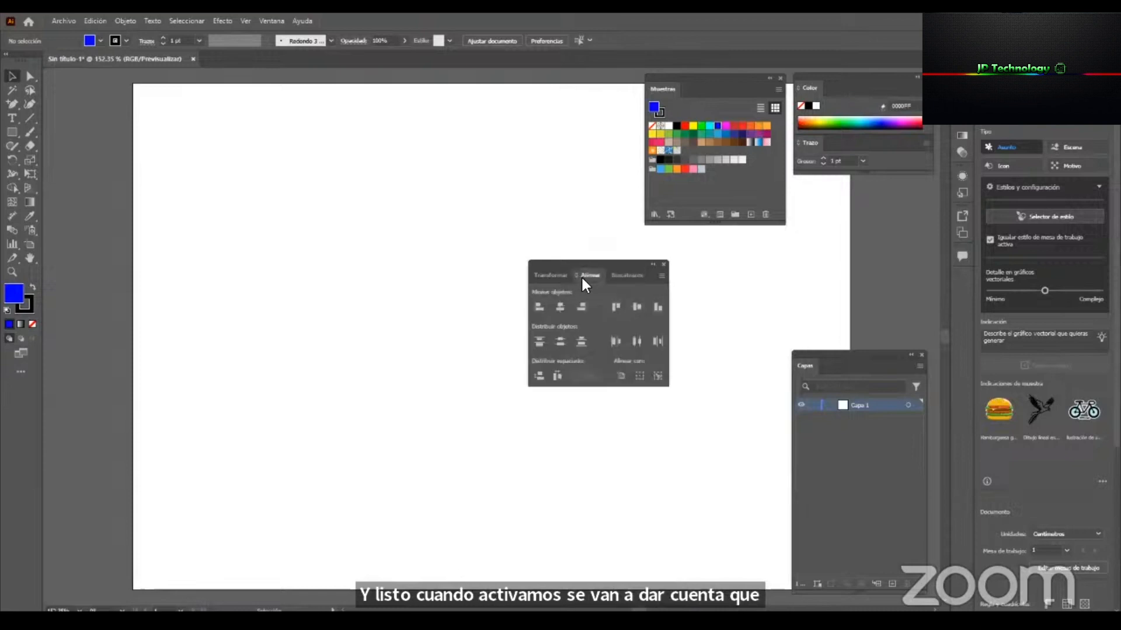
{"action": "left_click", "coordinate": [547, 276]}
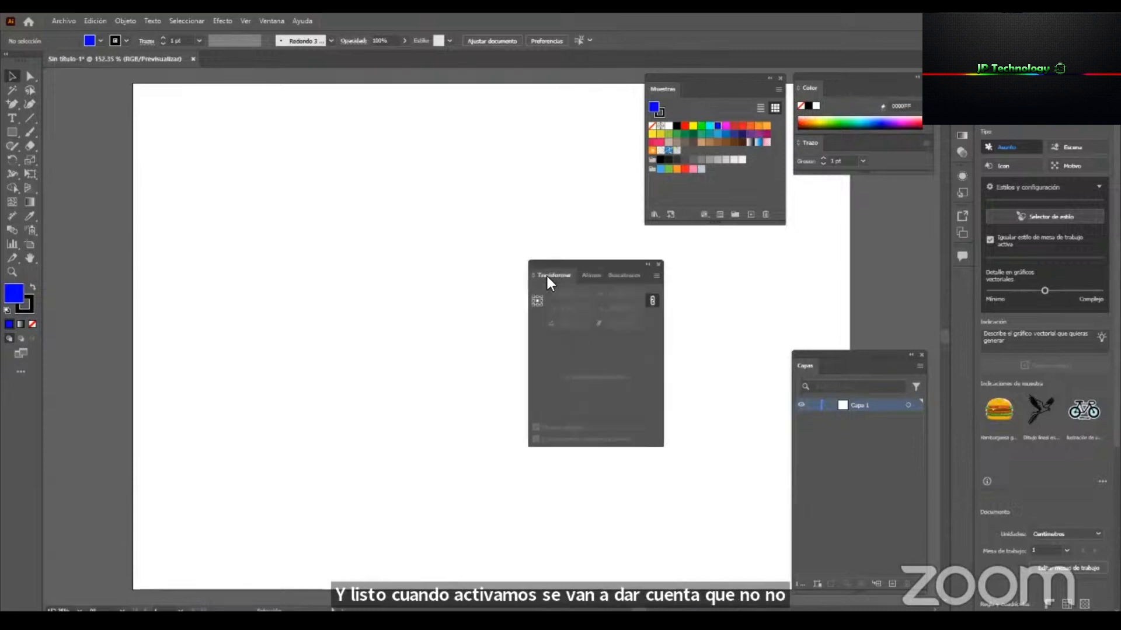
{"action": "left_click", "coordinate": [587, 276]}
{"action": "left_click", "coordinate": [636, 274]}
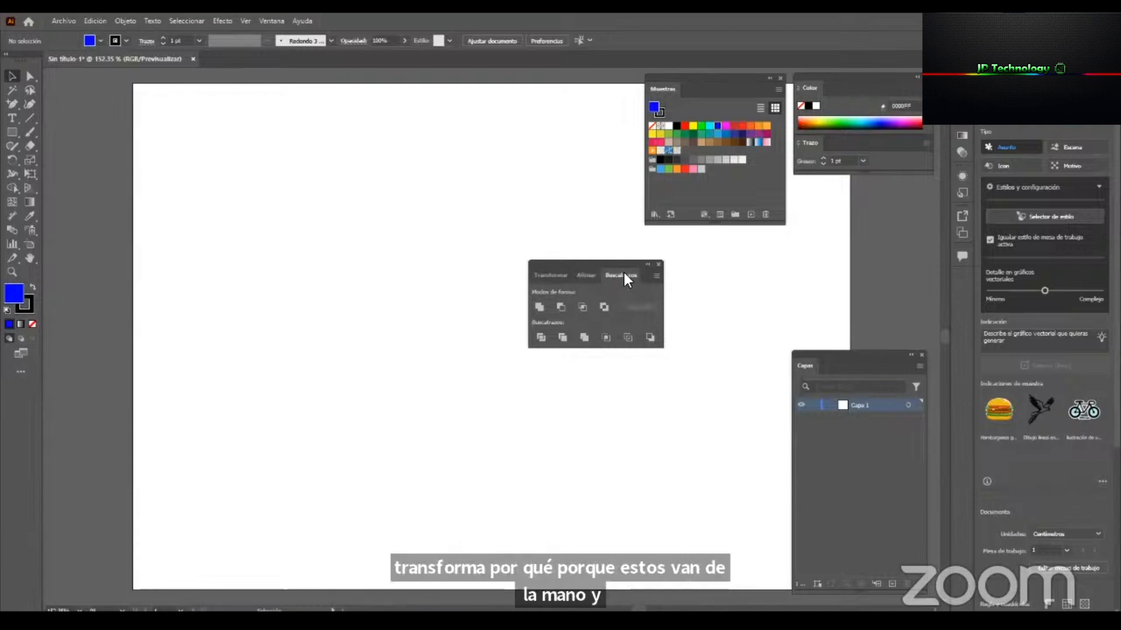
Separate Buscatrazos, Alinear and Transformar into individual panels, placing Alinear above Capas and Buscatrazos beneath Muestras.
{"action": "left_click_drag", "start_coordinate": [622, 270], "coordinate": [685, 246]}
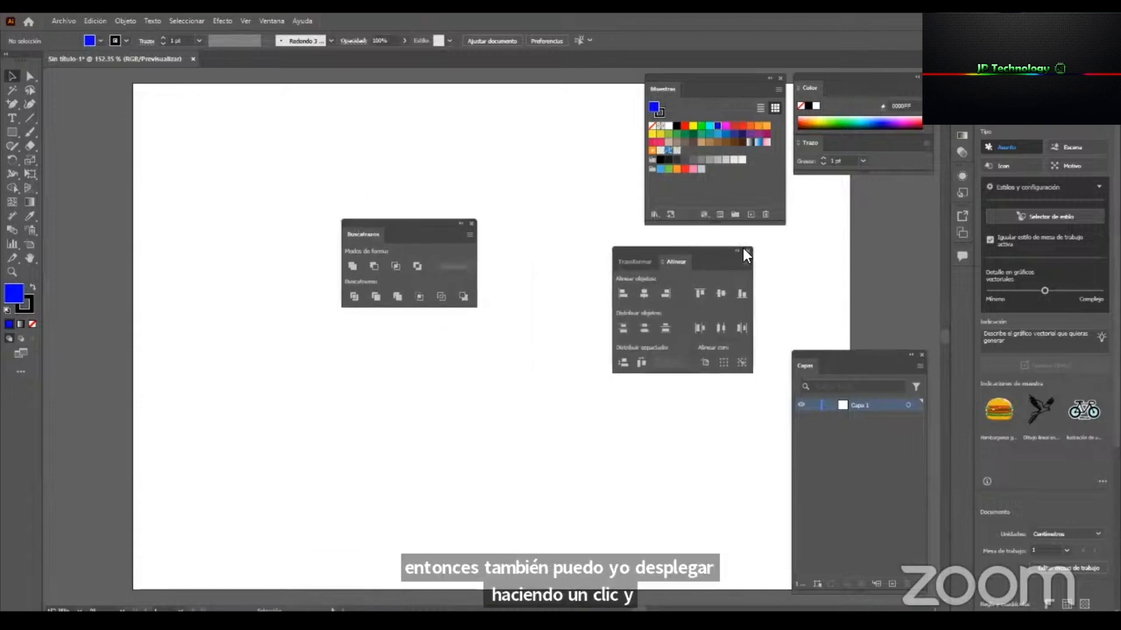
{"action": "left_click_drag", "start_coordinate": [670, 260], "coordinate": [470, 345]}
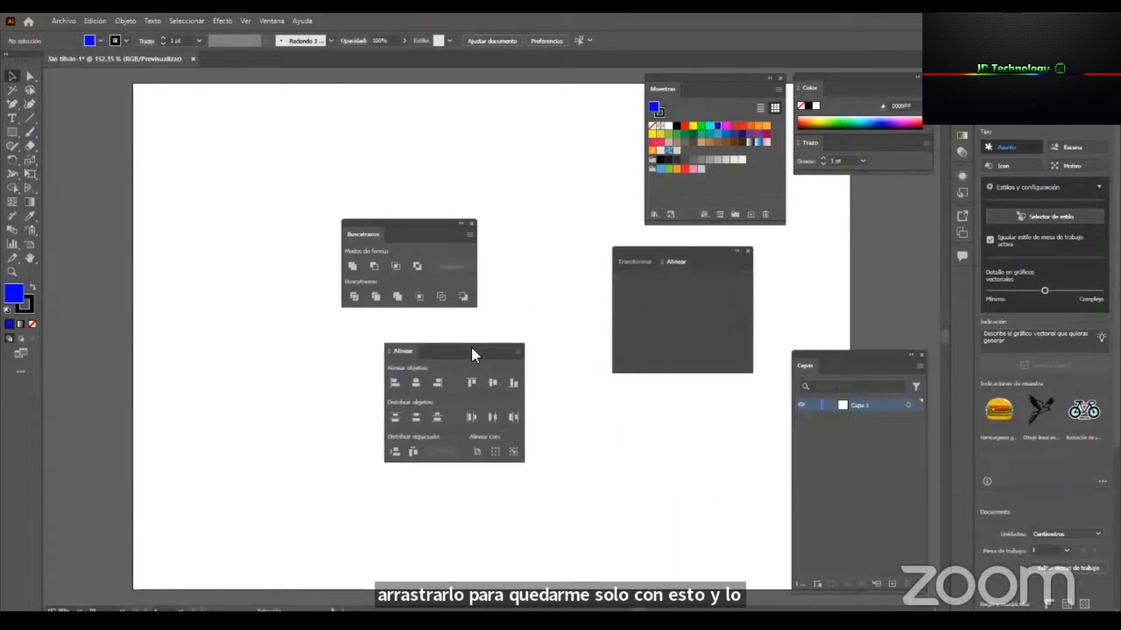
{"action": "left_click_drag", "start_coordinate": [702, 259], "coordinate": [727, 382]}
{"action": "left_click_drag", "start_coordinate": [500, 350], "coordinate": [888, 217]}
{"action": "left_click_drag", "start_coordinate": [404, 224], "coordinate": [713, 231]}
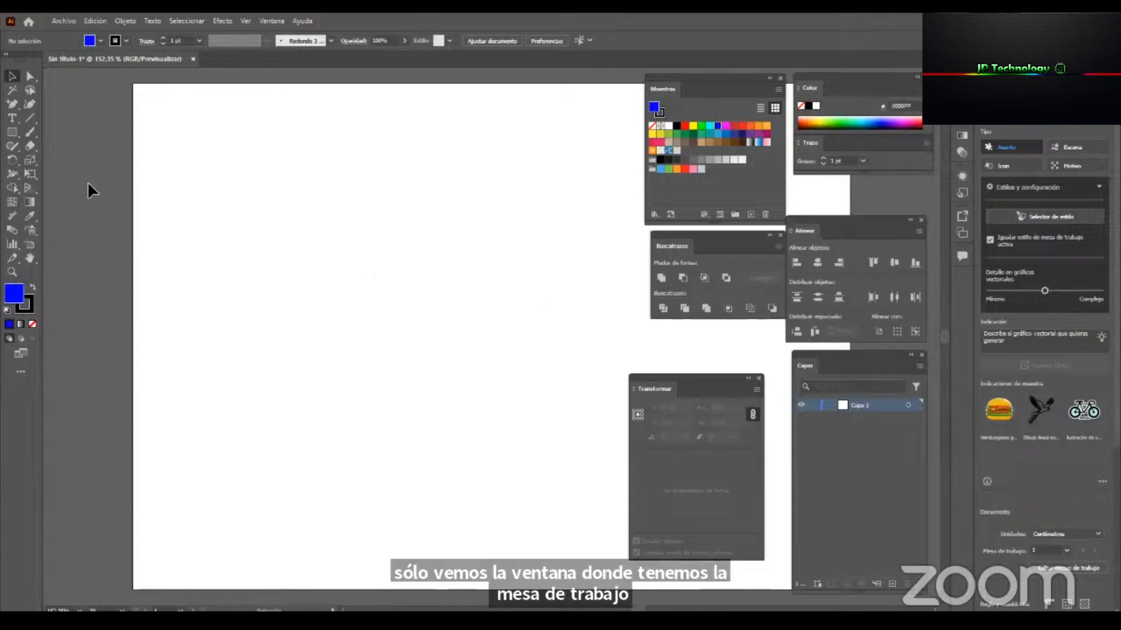
Dock the floating Transformar panel into the wide panel column that holds Propiedades.
{"action": "left_click_drag", "start_coordinate": [729, 377], "coordinate": [756, 357]}
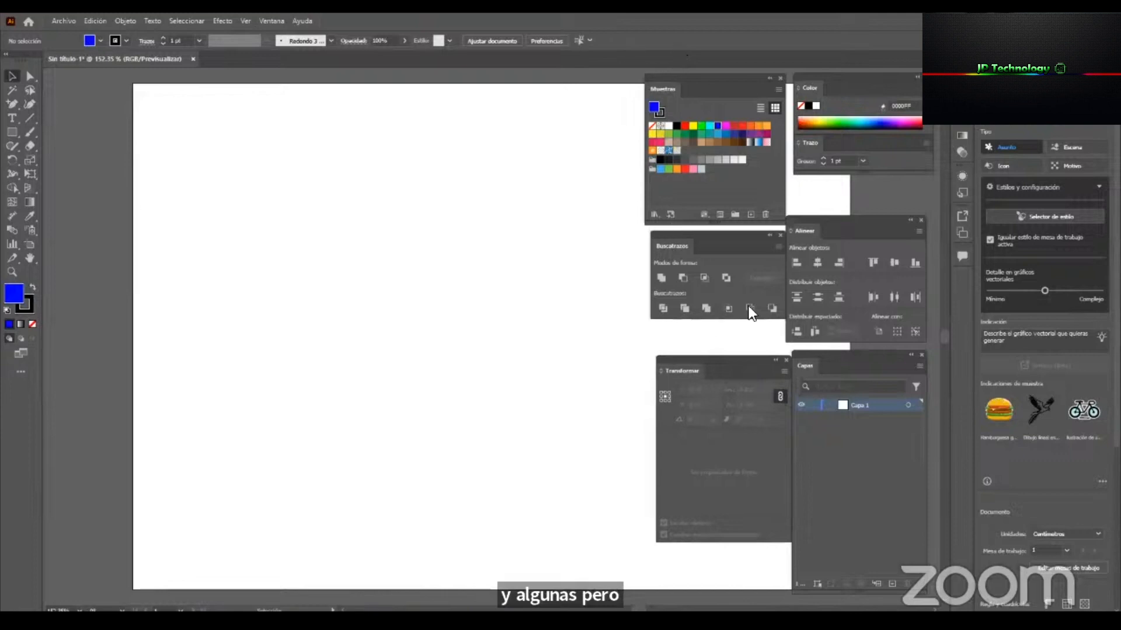
{"action": "left_click_drag", "start_coordinate": [726, 365], "coordinate": [723, 342]}
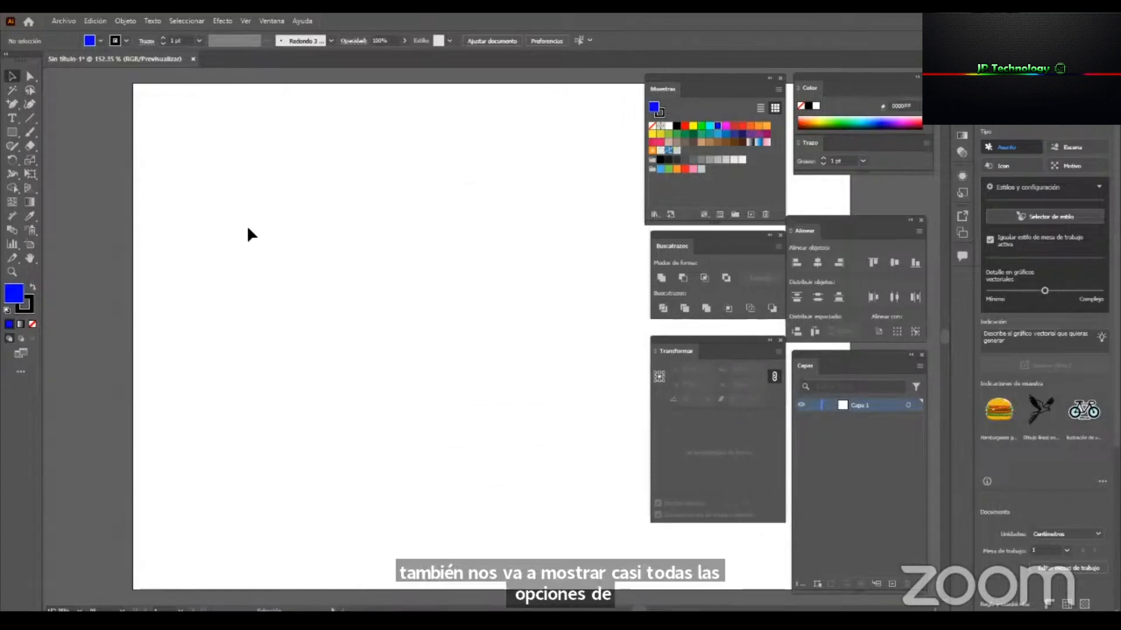
{"action": "left_click_drag", "start_coordinate": [750, 356], "coordinate": [987, 158]}
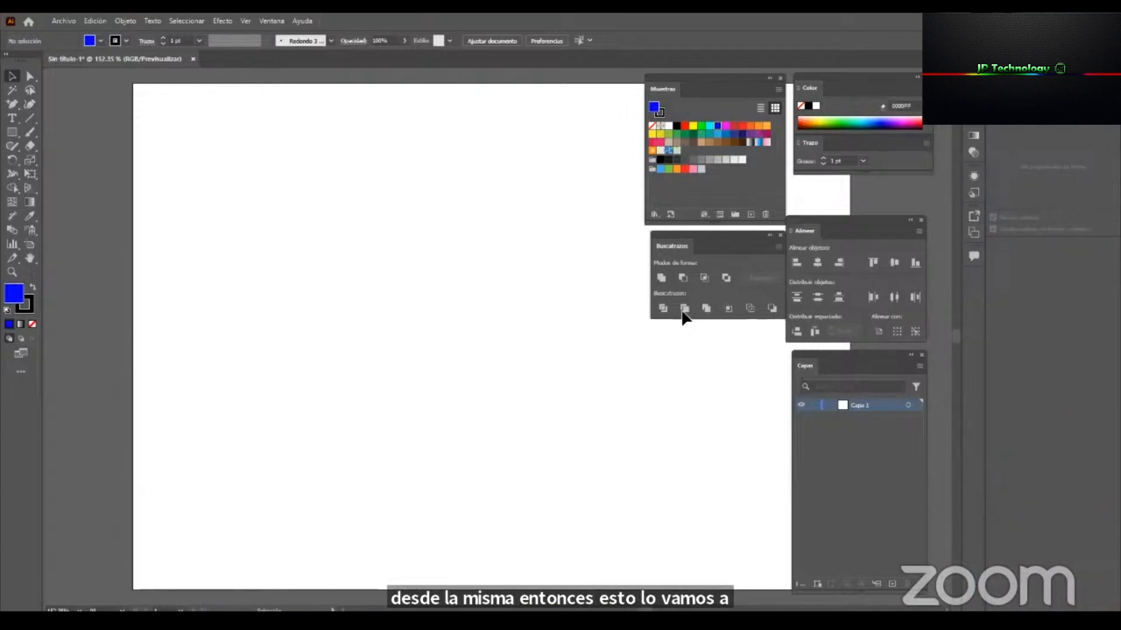
Draw a blue test rectangle about 2 × 2.5 cm in the artboard's upper-left area with the Rectangle tool and delete it.
{"action": "left_click", "coordinate": [10, 133]}
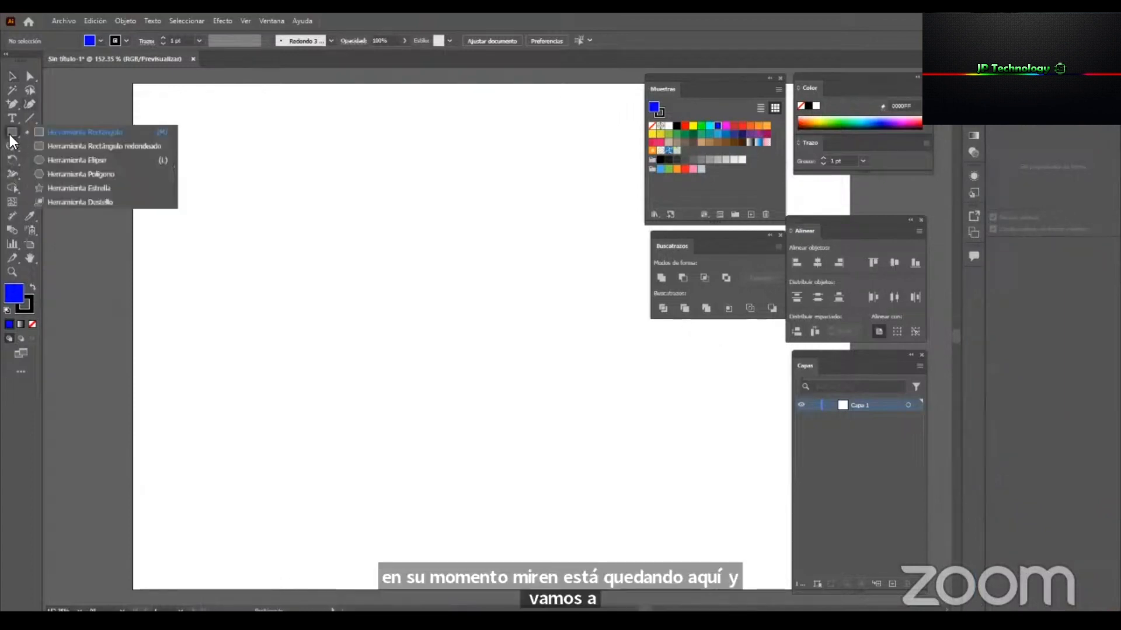
{"action": "left_click", "coordinate": [110, 135]}
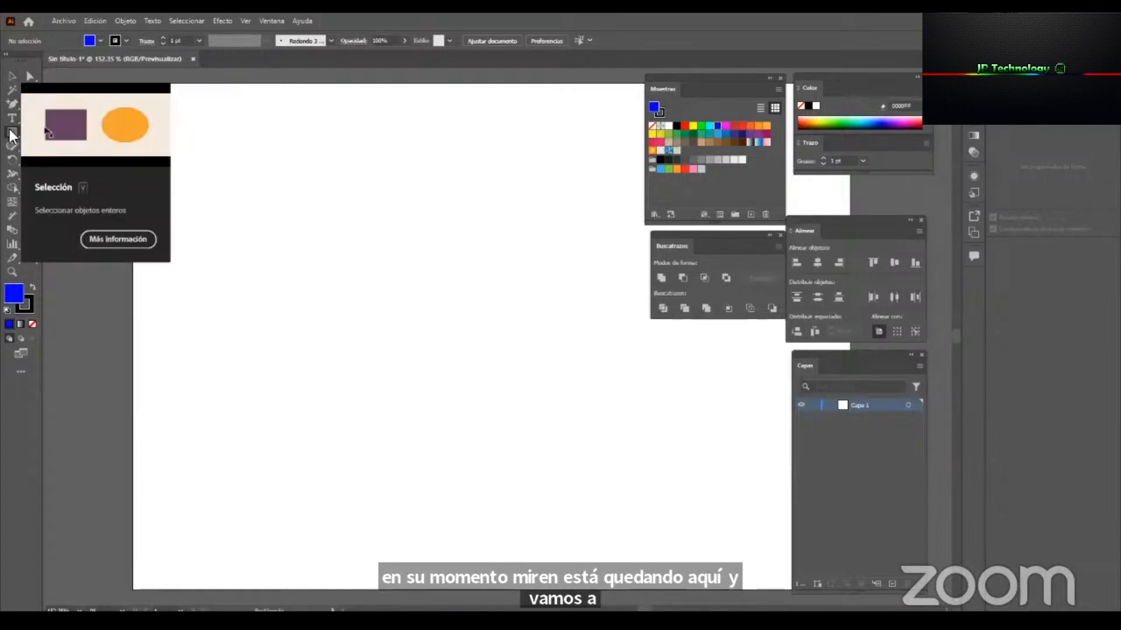
{"action": "left_click", "coordinate": [10, 133]}
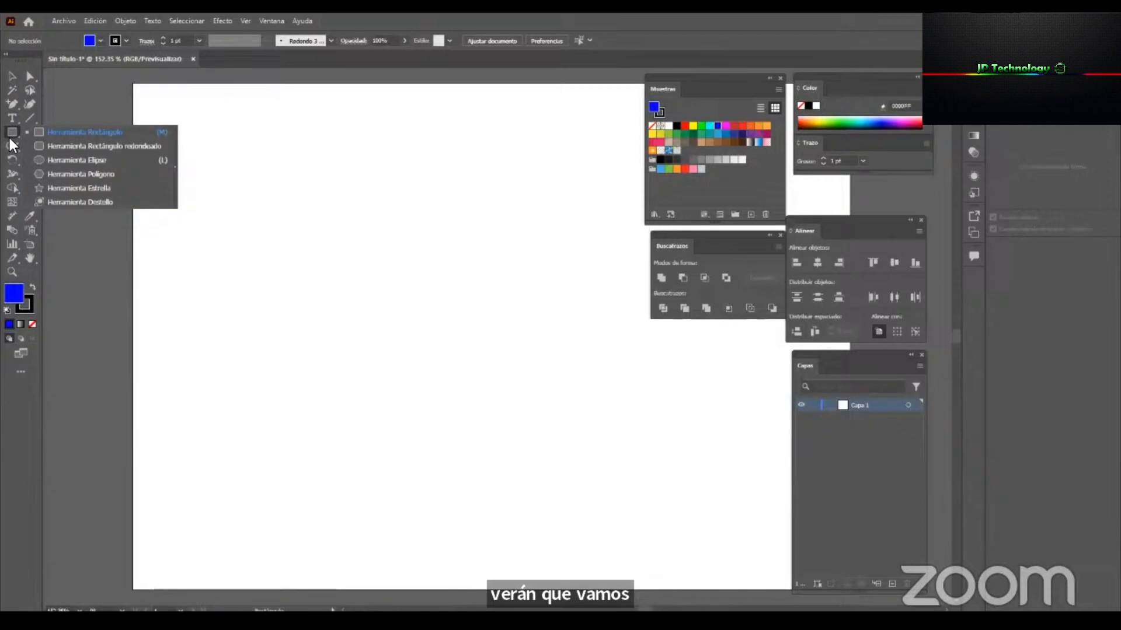
{"action": "left_click", "coordinate": [9, 138]}
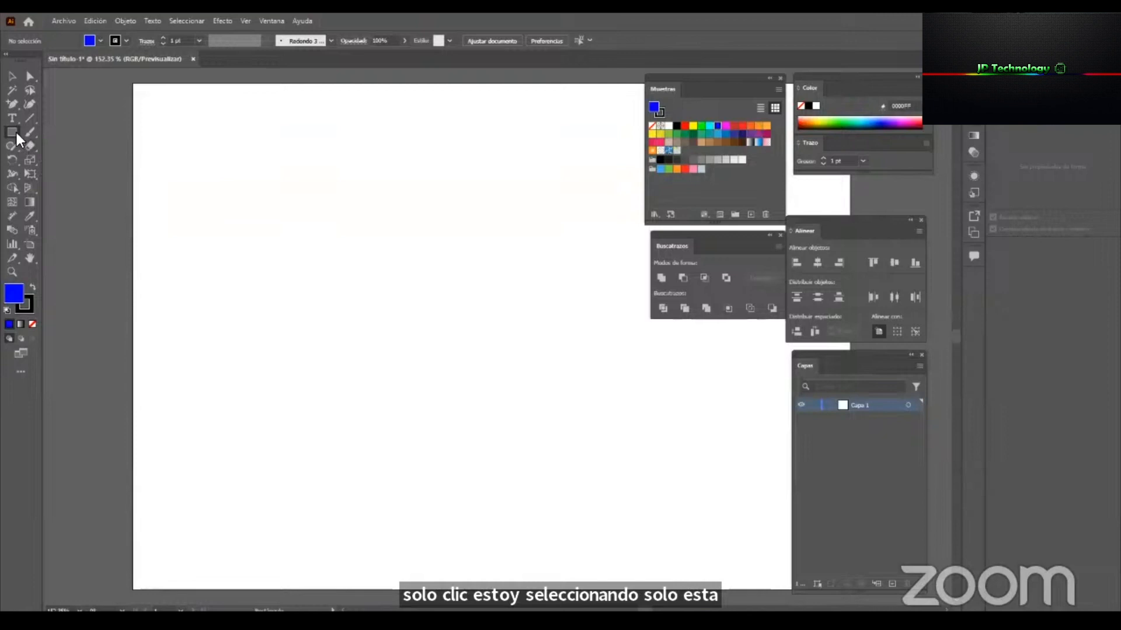
{"action": "left_click_drag", "start_coordinate": [172, 115], "coordinate": [347, 299]}
{"action": "left_click_drag", "start_coordinate": [390, 337], "coordinate": [226, 175]}
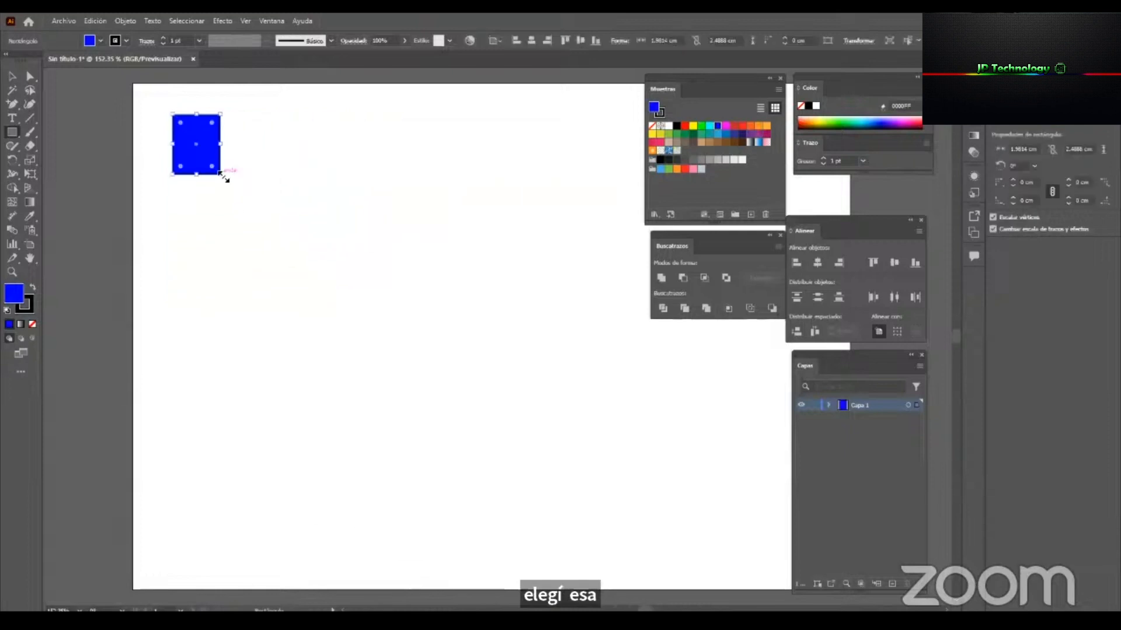
{"action": "key", "text": "Delete"}
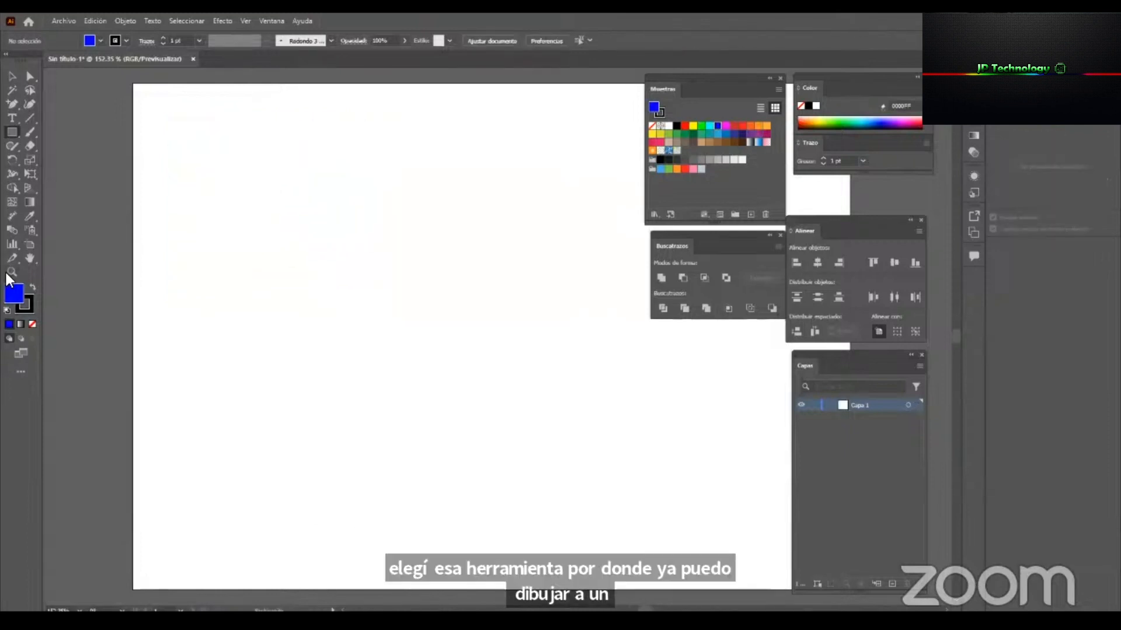
Restore the default white fill and black stroke, testing them on a square about 3.6 cm wide that is deleted again.
{"action": "left_click", "coordinate": [7, 310]}
{"action": "mouse_move", "coordinate": [162, 112]}
{"action": "left_mouse_down"}
{"action": "mouse_move", "coordinate": [277, 223]}
{"action": "mouse_move", "coordinate": [157, 100]}
{"action": "mouse_move", "coordinate": [249, 199]}
{"action": "left_mouse_up"}
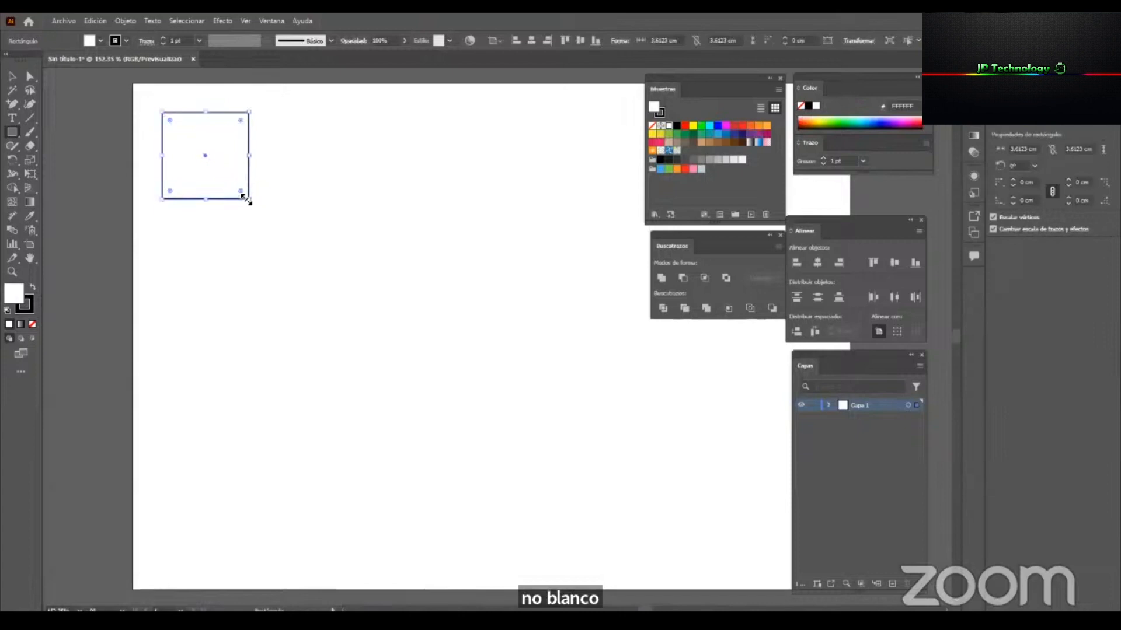
{"action": "key", "text": "Delete"}
Detach the shape tools group as a floating strip and place it just above the artboard's upper-left corner.
{"action": "left_click", "coordinate": [9, 76]}
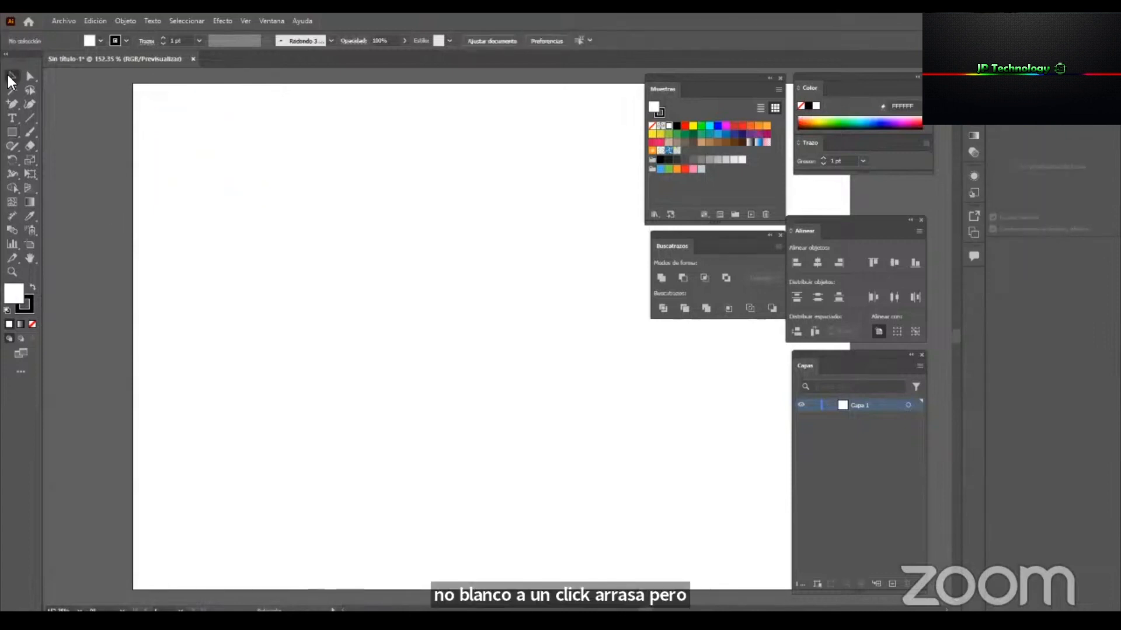
{"action": "left_click", "coordinate": [26, 132]}
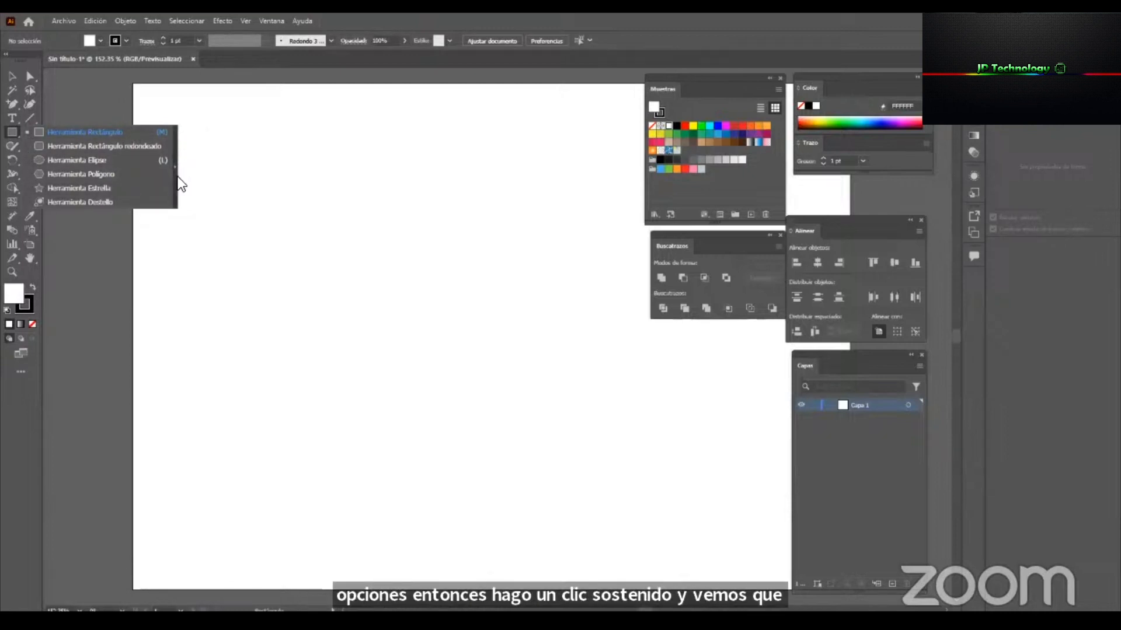
{"action": "left_click_drag", "start_coordinate": [179, 134], "coordinate": [175, 170]}
{"action": "left_click_drag", "start_coordinate": [111, 111], "coordinate": [98, 93]}
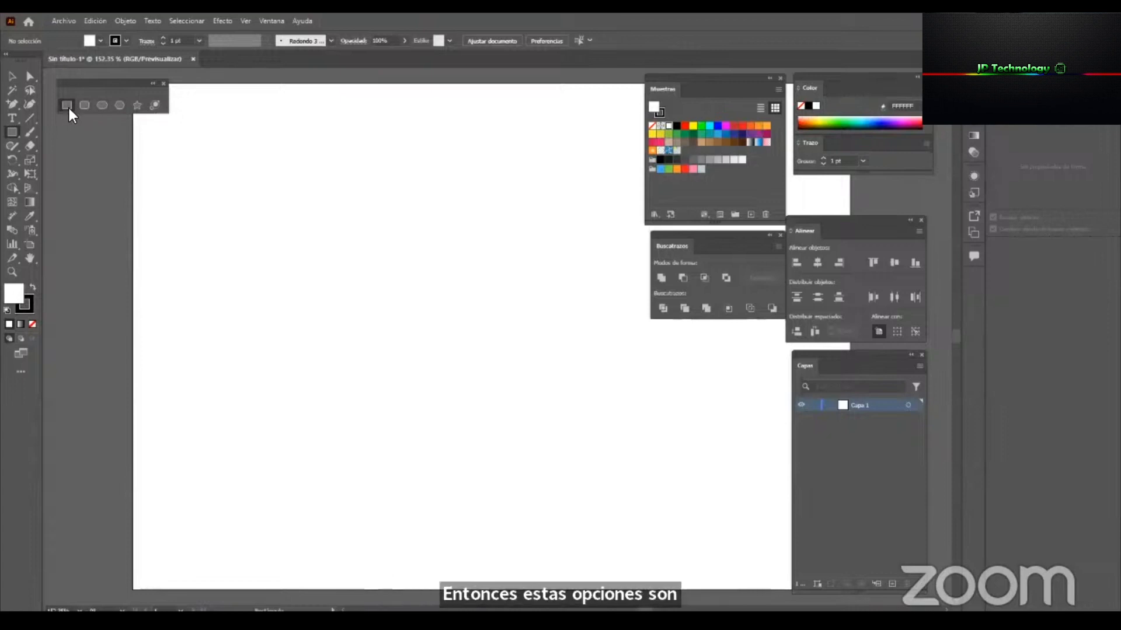
Draw a rectangle about 5.2 × 2.8 cm near the artboard's upper-left corner and three below it, about 1.8 × 4.1, 3 × 1.4 and 3 × 2.2 cm.
{"action": "left_click_drag", "start_coordinate": [150, 128], "coordinate": [247, 190]}
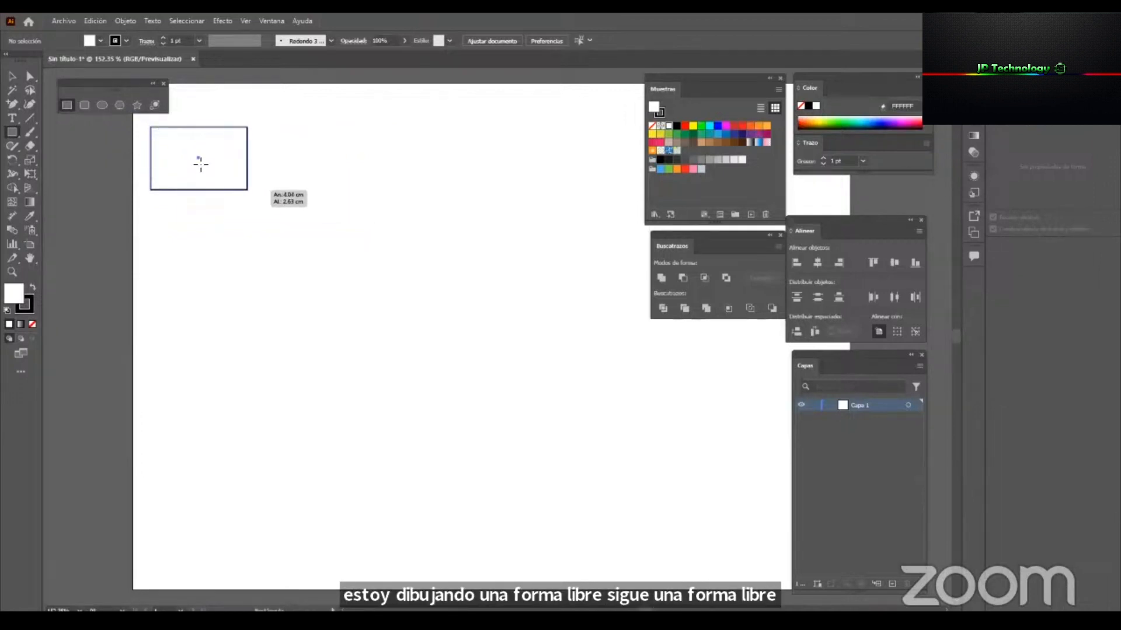
{"action": "left_click_drag", "start_coordinate": [250, 193], "coordinate": [262, 199]}
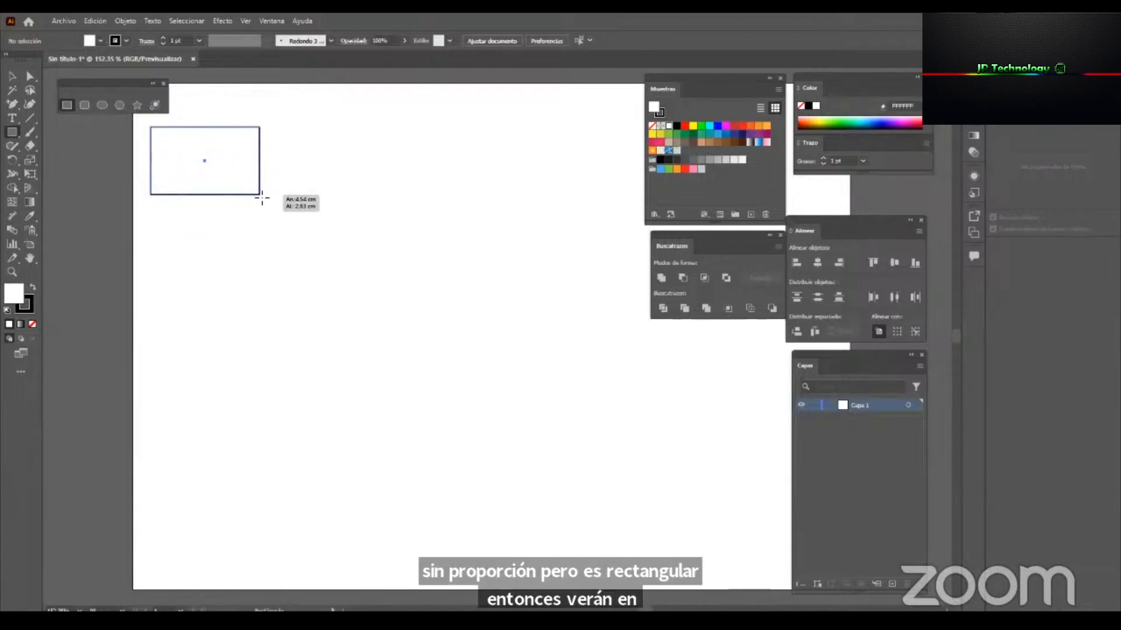
{"action": "mouse_move", "coordinate": [262, 199]}
{"action": "left_mouse_down"}
{"action": "mouse_move", "coordinate": [222, 155]}
{"action": "mouse_move", "coordinate": [258, 165]}
{"action": "mouse_move", "coordinate": [252, 174]}
{"action": "mouse_move", "coordinate": [275, 198]}
{"action": "mouse_move", "coordinate": [257, 198]}
{"action": "mouse_move", "coordinate": [268, 187]}
{"action": "mouse_move", "coordinate": [211, 124]}
{"action": "mouse_move", "coordinate": [200, 155]}
{"action": "mouse_move", "coordinate": [190, 150]}
{"action": "mouse_move", "coordinate": [188, 193]}
{"action": "mouse_move", "coordinate": [273, 188]}
{"action": "mouse_move", "coordinate": [321, 210]}
{"action": "mouse_move", "coordinate": [255, 184]}
{"action": "mouse_move", "coordinate": [281, 180]}
{"action": "mouse_move", "coordinate": [290, 193]}
{"action": "mouse_move", "coordinate": [248, 183]}
{"action": "mouse_move", "coordinate": [294, 182]}
{"action": "mouse_move", "coordinate": [275, 167]}
{"action": "mouse_move", "coordinate": [218, 171]}
{"action": "mouse_move", "coordinate": [326, 198]}
{"action": "mouse_move", "coordinate": [264, 185]}
{"action": "mouse_move", "coordinate": [276, 192]}
{"action": "left_mouse_up"}
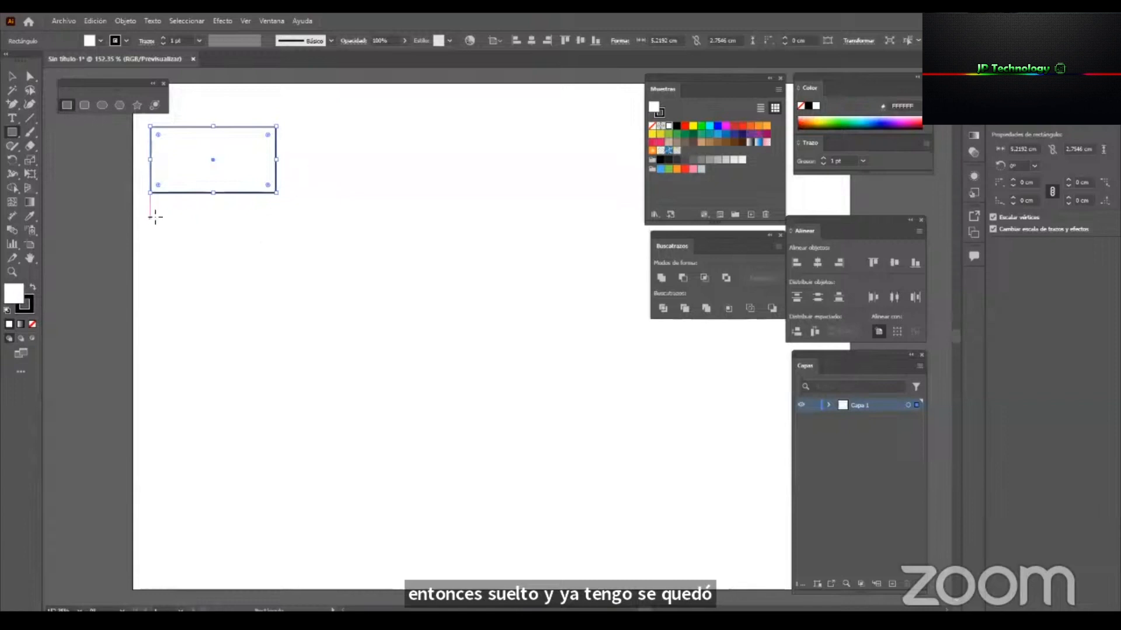
{"action": "left_click_drag", "start_coordinate": [151, 212], "coordinate": [194, 310]}
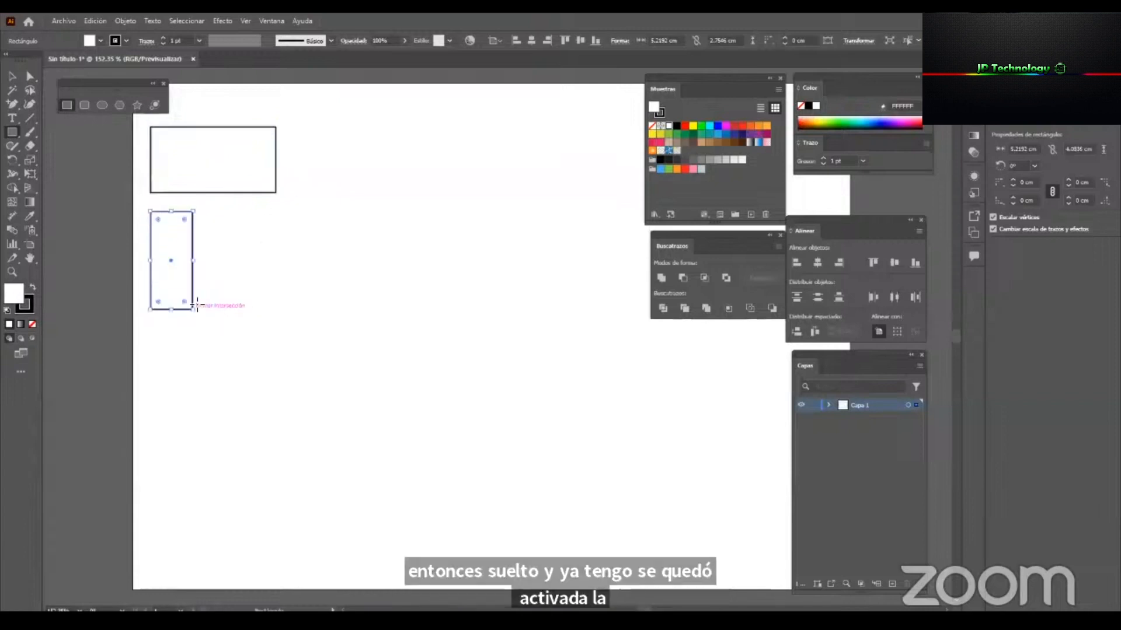
{"action": "left_click_drag", "start_coordinate": [203, 211], "coordinate": [276, 246]}
{"action": "left_click_drag", "start_coordinate": [203, 261], "coordinate": [276, 313]}
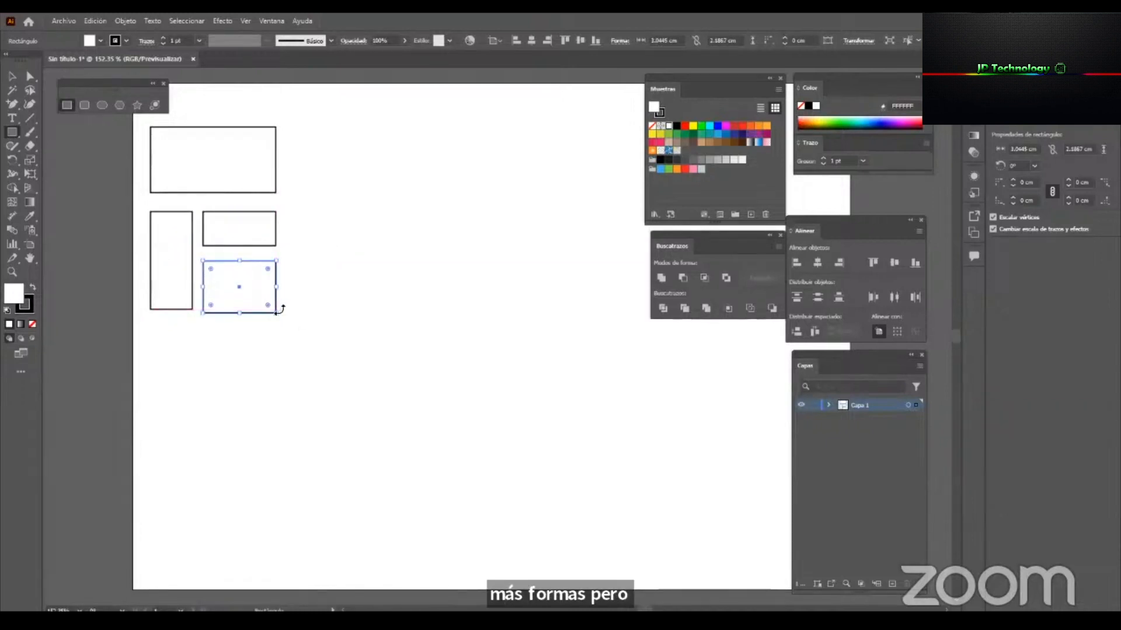
Try rotating, resizing and moving the tall narrow rectangle with the Selection tool, undoing each change.
{"action": "key", "text": "v"}
{"action": "left_click", "coordinate": [178, 308]}
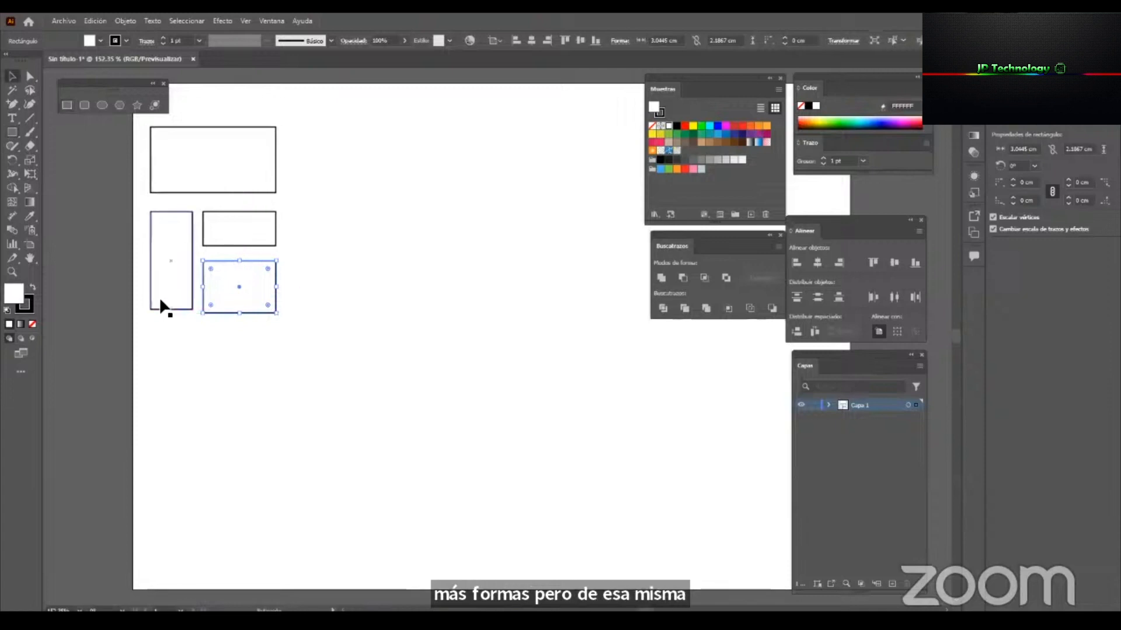
{"action": "mouse_move", "coordinate": [193, 309]}
{"action": "left_mouse_down"}
{"action": "mouse_move", "coordinate": [192, 231]}
{"action": "mouse_move", "coordinate": [194, 307]}
{"action": "left_mouse_up"}
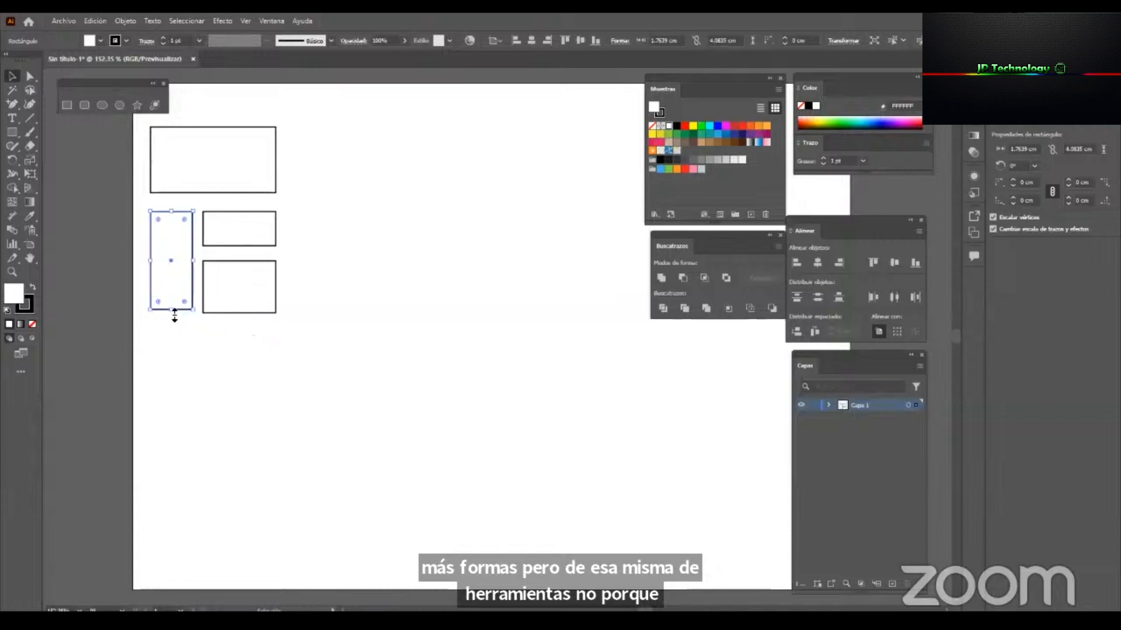
{"action": "left_click_drag", "start_coordinate": [202, 314], "coordinate": [96, 291]}
{"action": "key", "text": "ctrl+z"}
{"action": "left_click_drag", "start_coordinate": [171, 211], "coordinate": [179, 310]}
{"action": "key", "text": "ctrl+z"}
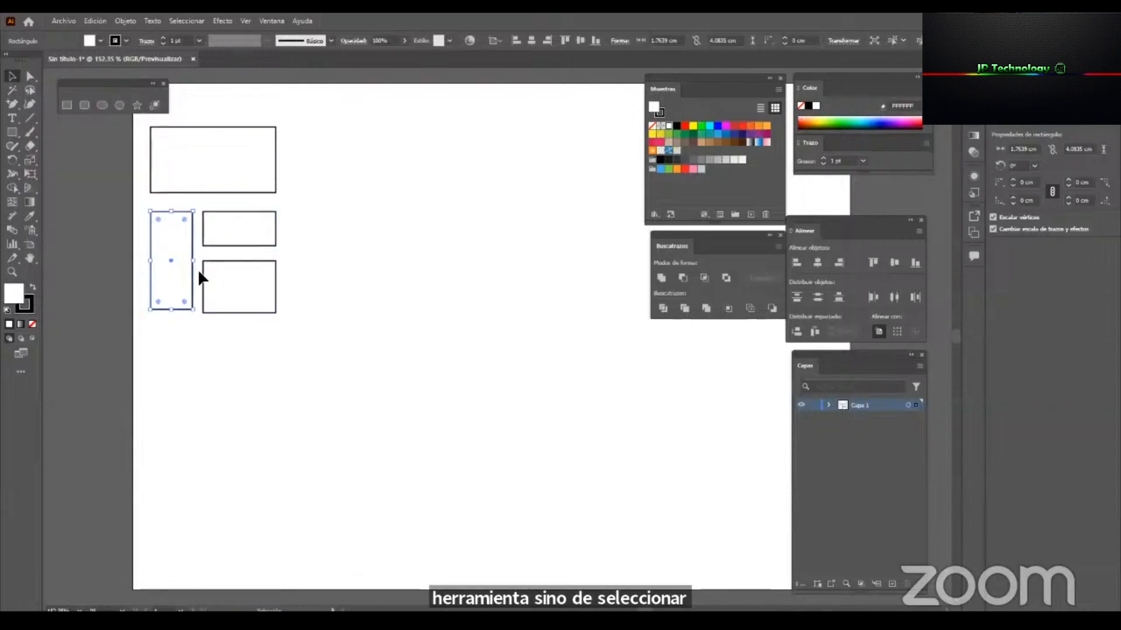
{"action": "left_click_drag", "start_coordinate": [170, 234], "coordinate": [676, 233]}
{"action": "key", "text": "ctrl+z"}
Try transforming and moving the large upper rectangle and moving the small one below it, undoing each change and clearing the selection.
{"action": "left_click", "coordinate": [255, 140]}
{"action": "left_click_drag", "start_coordinate": [276, 126], "coordinate": [221, 255]}
{"action": "key", "text": "ctrl+z"}
{"action": "key", "text": "ctrl+z"}
{"action": "left_click_drag", "start_coordinate": [187, 173], "coordinate": [534, 174]}
{"action": "key", "text": "ctrl+z"}
{"action": "left_click_drag", "start_coordinate": [238, 228], "coordinate": [282, 309]}
{"action": "key", "text": "ctrl+z"}
{"action": "left_click", "coordinate": [366, 246]}
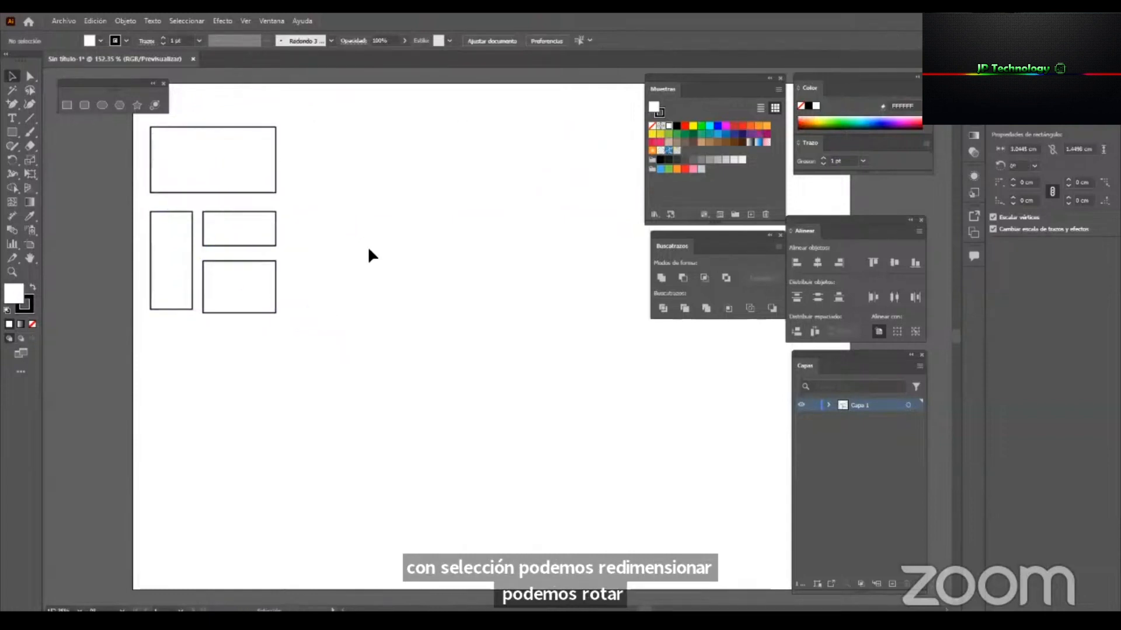
Switch from the Selection tool to the Direct Selection tool and deselect the large upper rectangle.
{"action": "left_click", "coordinate": [263, 180]}
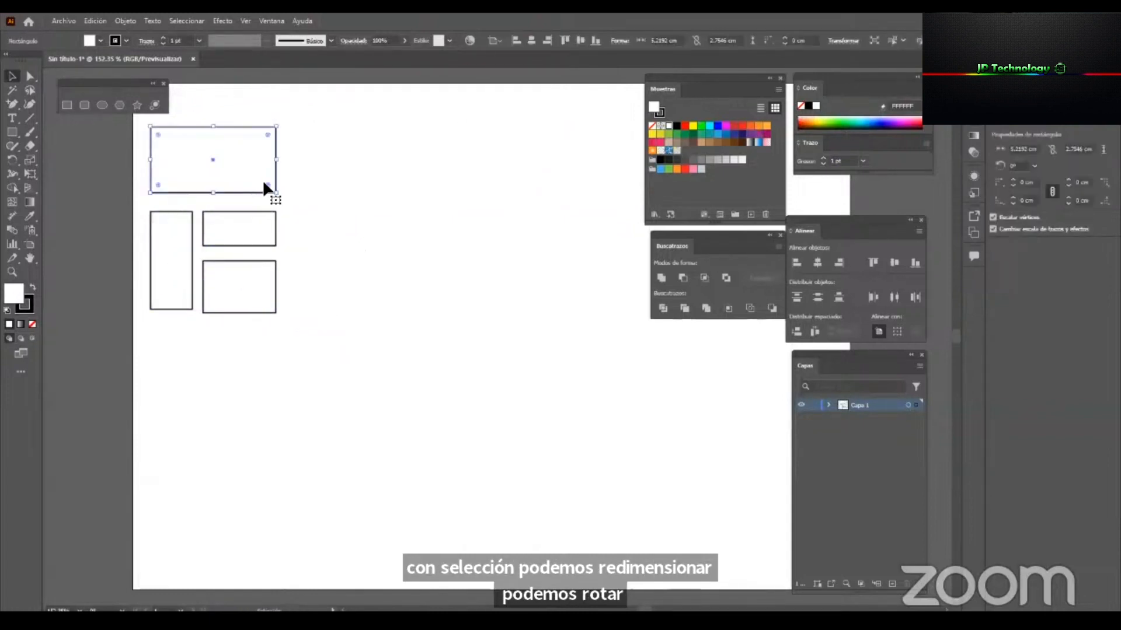
{"action": "left_click", "coordinate": [27, 82]}
{"action": "left_click", "coordinate": [298, 117]}
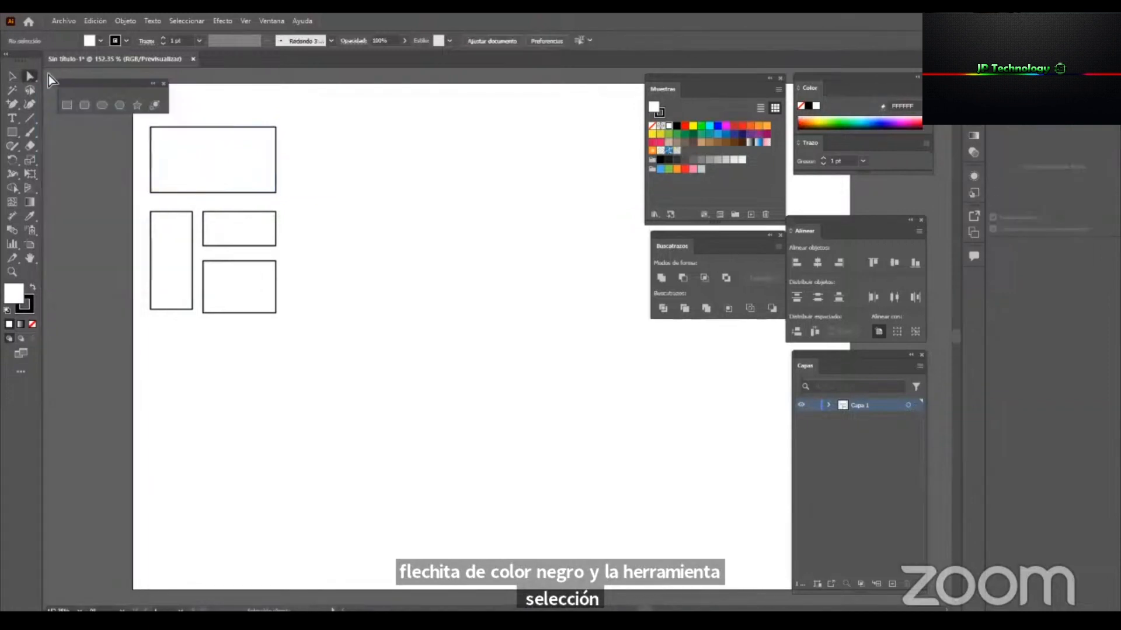
Zoom in on the rectangles and try rotating the large upper one with the Selection tool, undoing the change.
{"action": "left_click", "coordinate": [214, 176]}
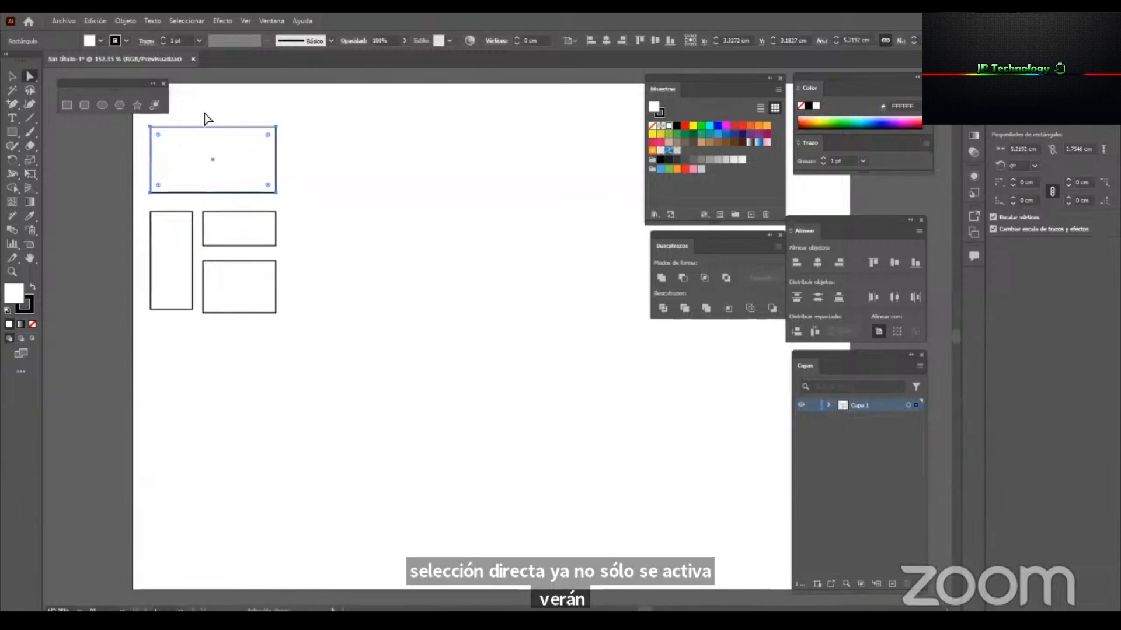
{"action": "key", "text": "z"}
{"action": "left_click_drag", "start_coordinate": [206, 109], "coordinate": [304, 164]}
{"action": "key", "text": "v"}
{"action": "left_click", "coordinate": [442, 171]}
{"action": "left_click", "coordinate": [263, 187]}
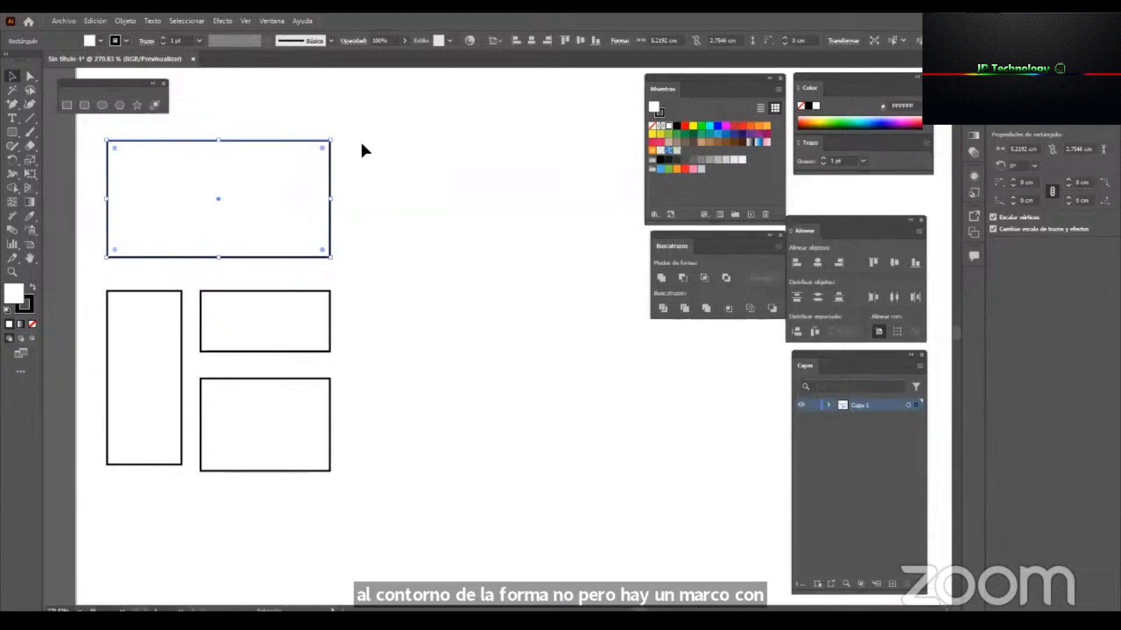
{"action": "left_click_drag", "start_coordinate": [335, 136], "coordinate": [184, 148]}
{"action": "key", "text": "ctrl+z"}
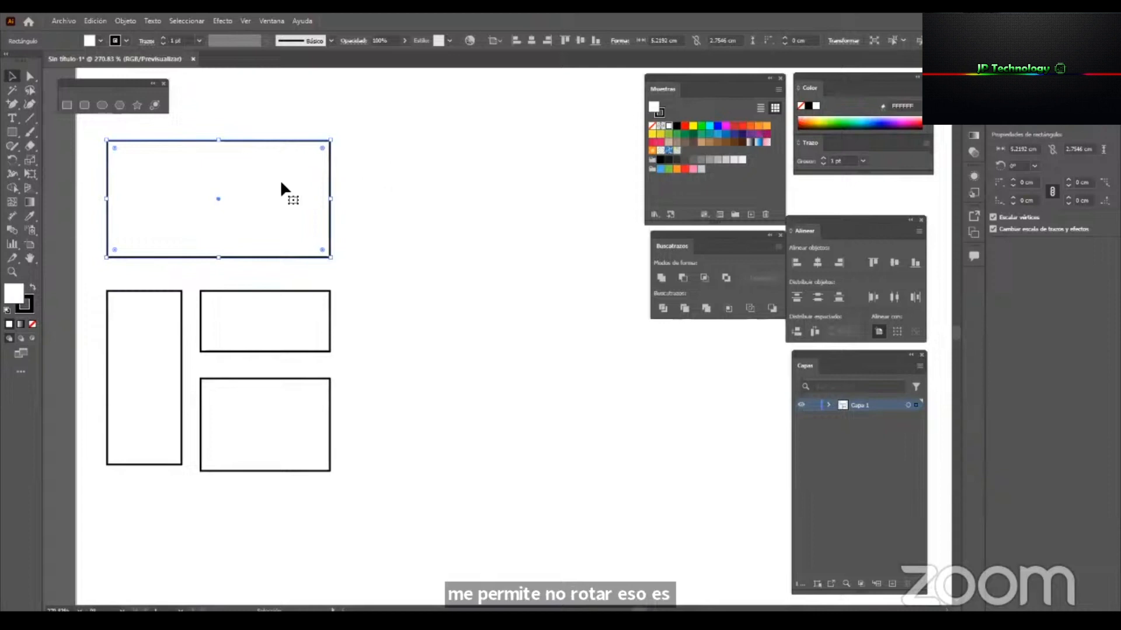
Try moving the upper-right anchor point of the large rectangle with the Direct Selection tool, undoing each move.
{"action": "left_click", "coordinate": [30, 78]}
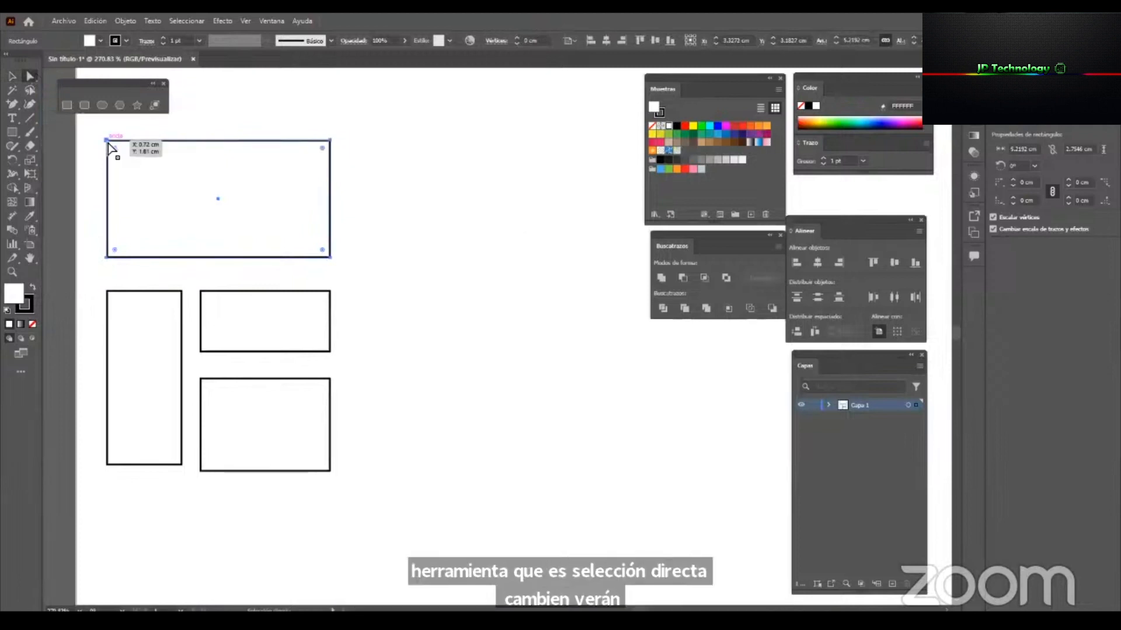
{"action": "left_click_drag", "start_coordinate": [324, 141], "coordinate": [169, 225]}
{"action": "key", "text": "ctrl+z"}
{"action": "left_click_drag", "start_coordinate": [330, 142], "coordinate": [177, 204]}
{"action": "key", "text": "ctrl+z"}
Try selecting several anchor points of the large rectangle and moving three together, undoing the changes and clearing the selection.
{"action": "left_click_drag", "start_coordinate": [391, 117], "coordinate": [314, 254]}
{"action": "key", "text": "ctrl+z"}
{"action": "left_click_drag", "start_coordinate": [415, 115], "coordinate": [273, 252]}
{"action": "left_click_drag", "start_coordinate": [450, 100], "coordinate": [302, 270]}
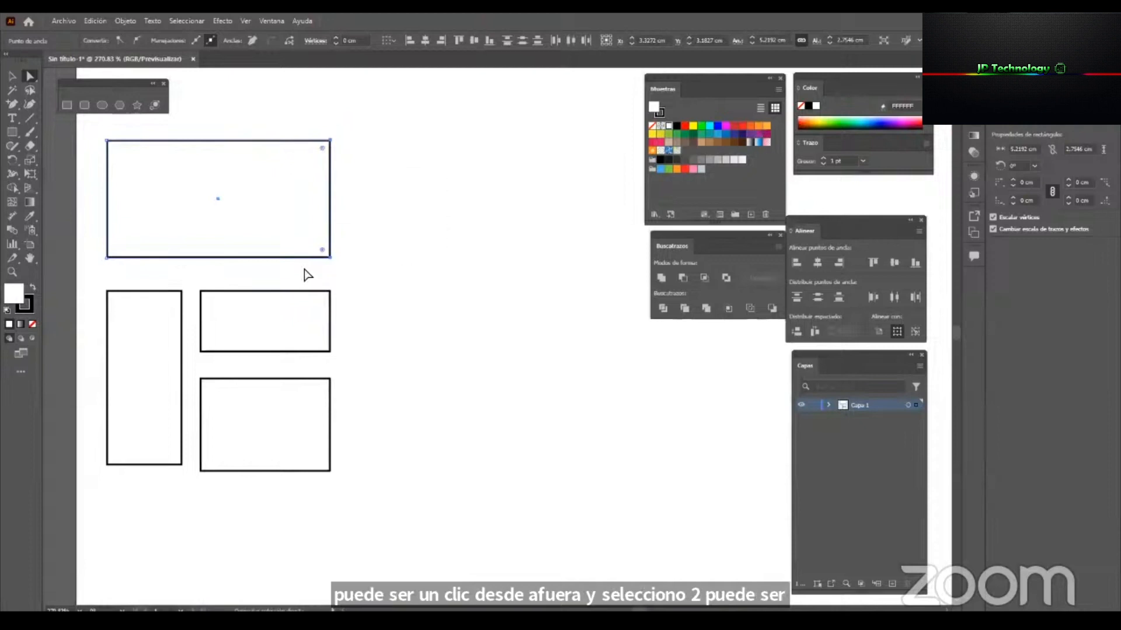
{"action": "left_click", "coordinate": [107, 141], "text": "shift"}
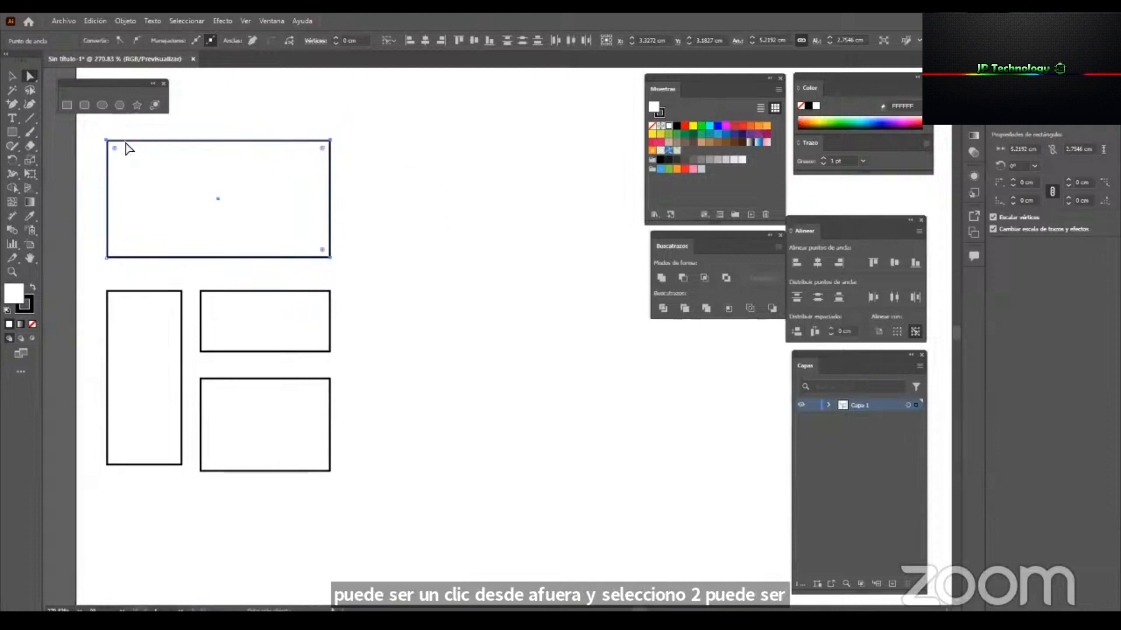
{"action": "left_click_drag", "start_coordinate": [334, 143], "coordinate": [463, 312]}
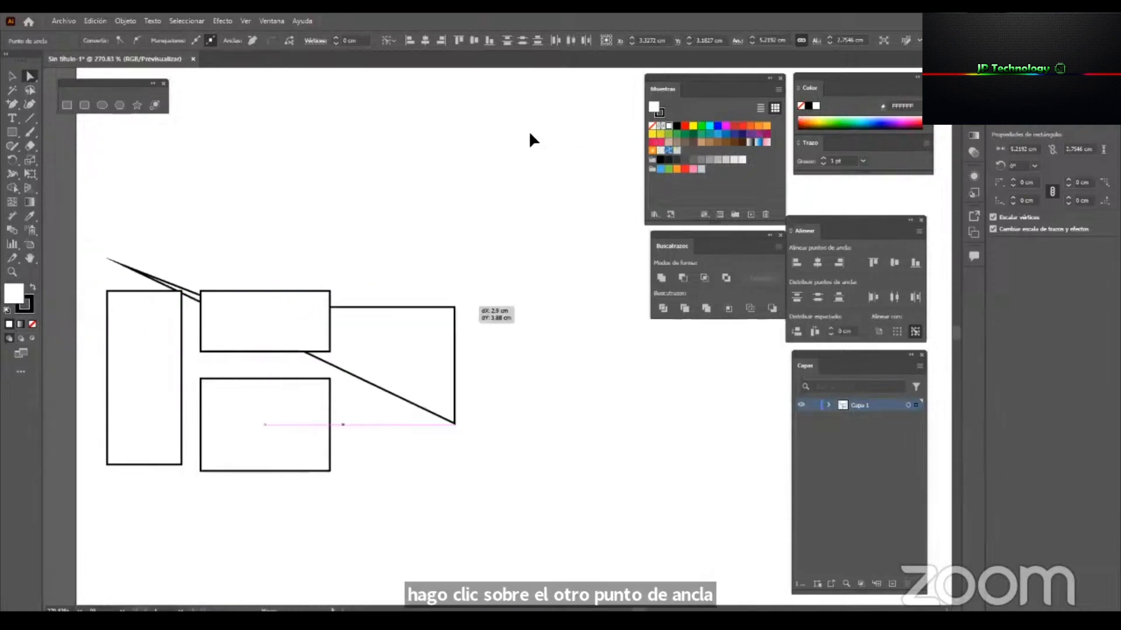
{"action": "left_click_drag", "start_coordinate": [530, 133], "coordinate": [452, 182]}
{"action": "key", "text": "ctrl+z"}
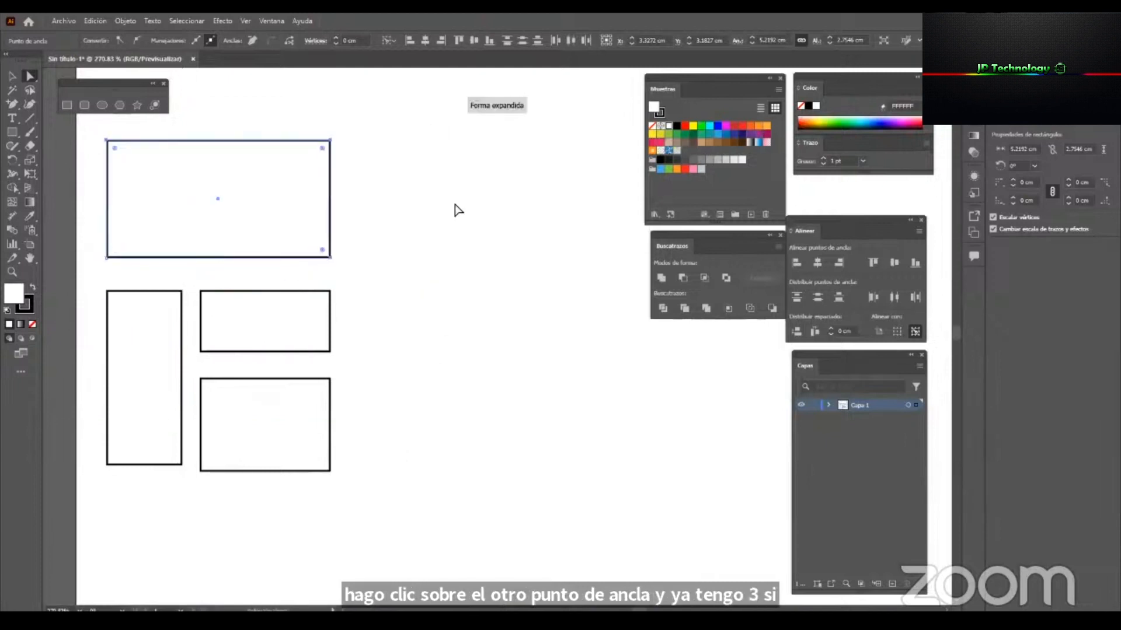
{"action": "left_click", "coordinate": [269, 209]}
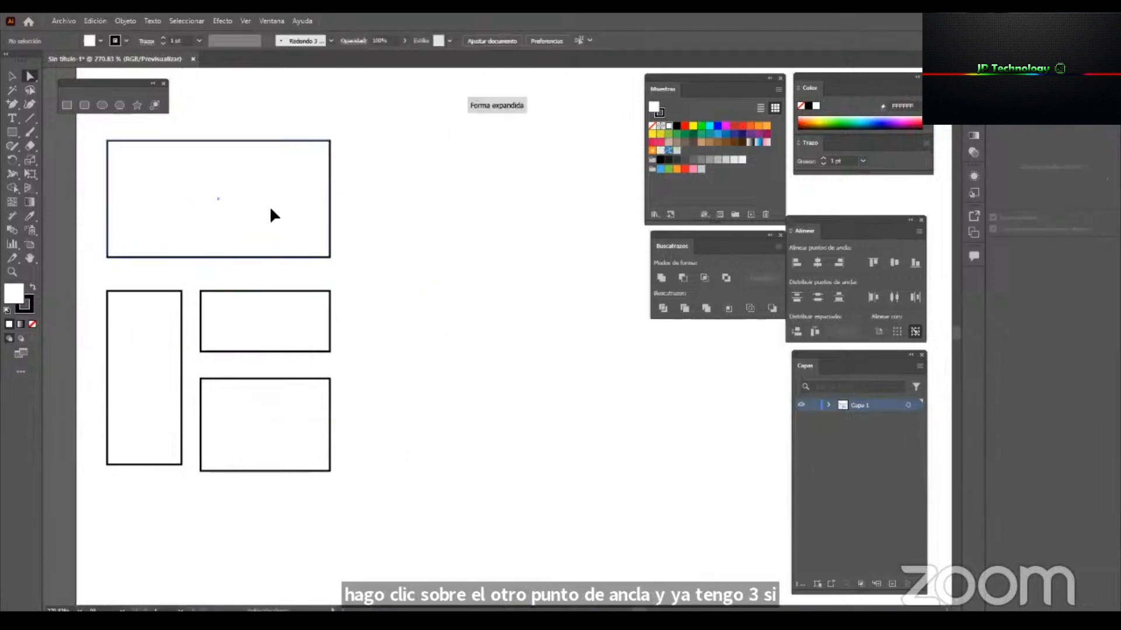
{"action": "left_click", "coordinate": [355, 168]}
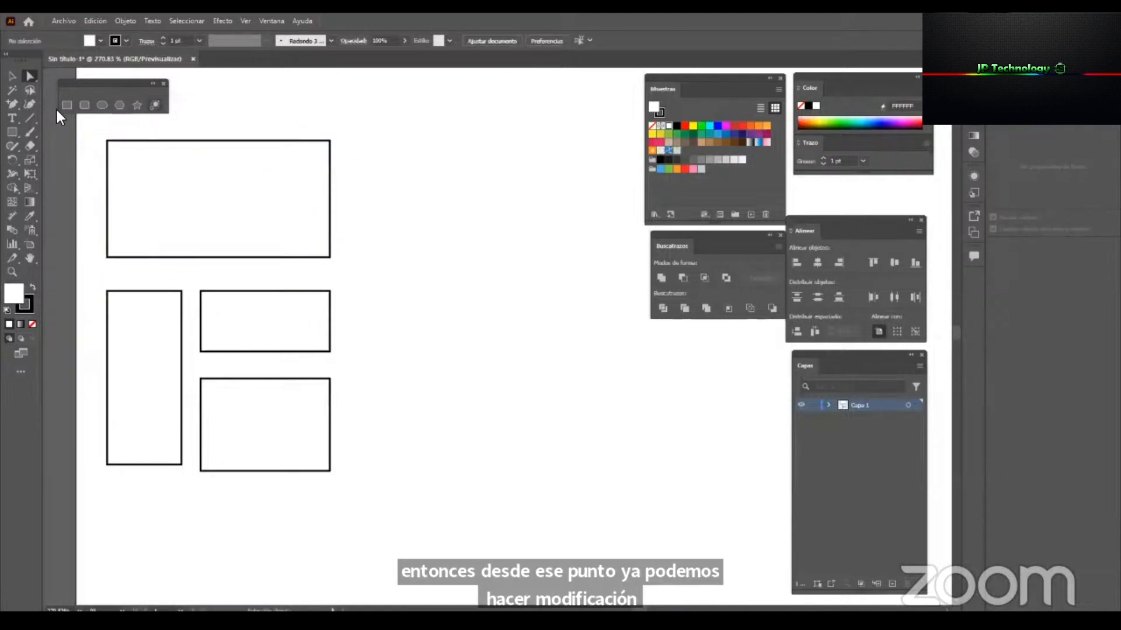
Select the large upper rectangle with the Selection tool and shift the Swatches and Color panels slightly toward the rectangles.
{"action": "key", "text": "v"}
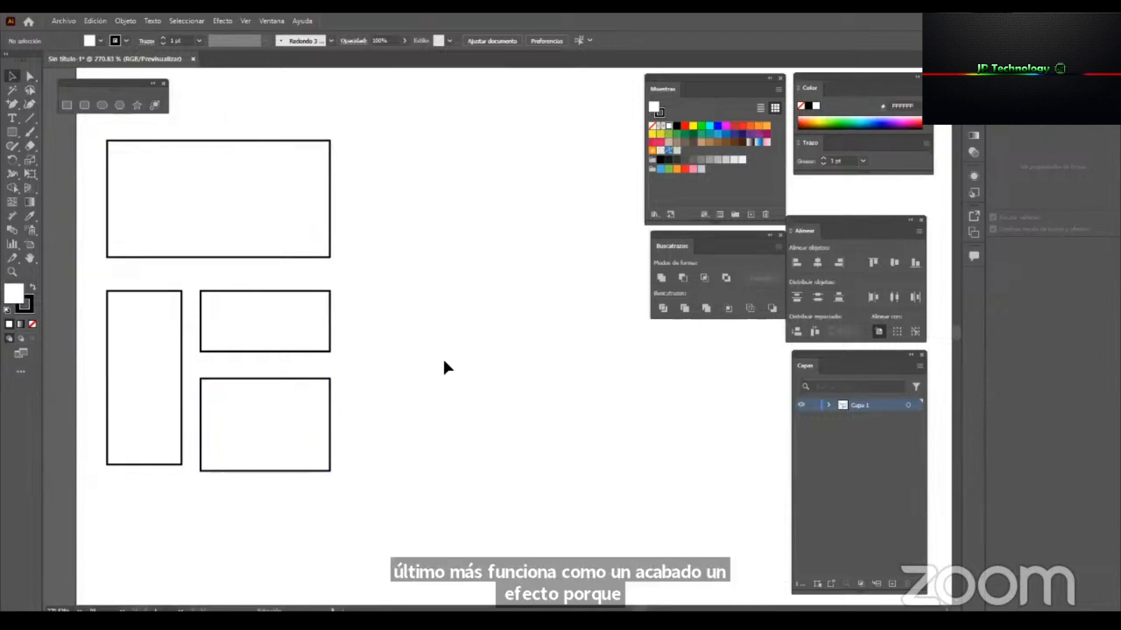
{"action": "left_click", "coordinate": [254, 193]}
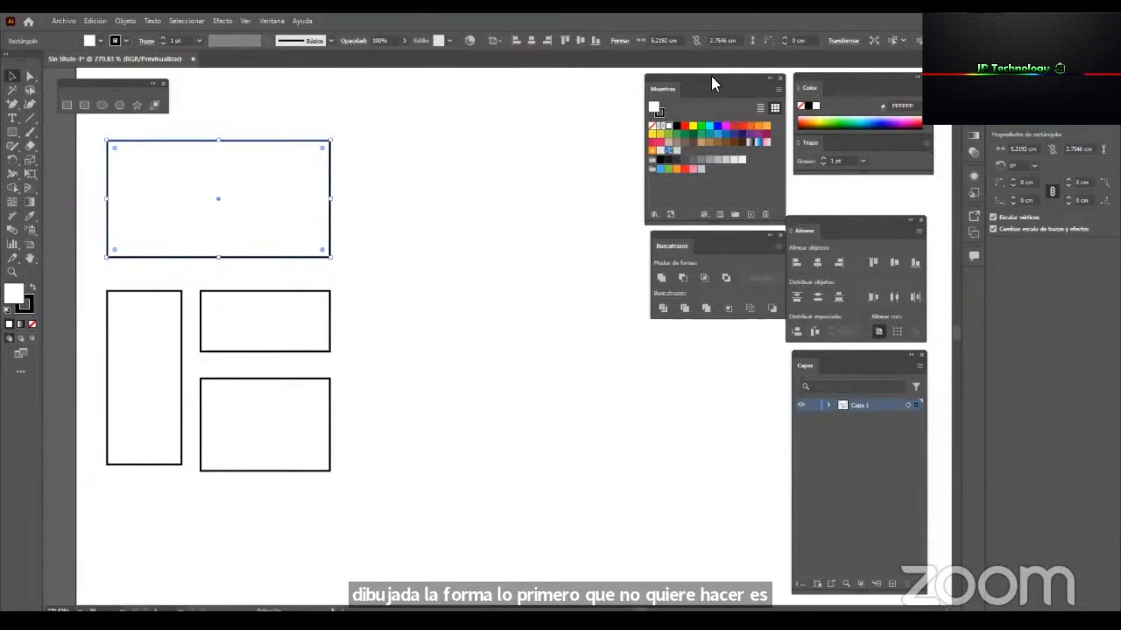
{"action": "left_click_drag", "start_coordinate": [713, 75], "coordinate": [687, 74]}
{"action": "left_click_drag", "start_coordinate": [866, 76], "coordinate": [854, 76]}
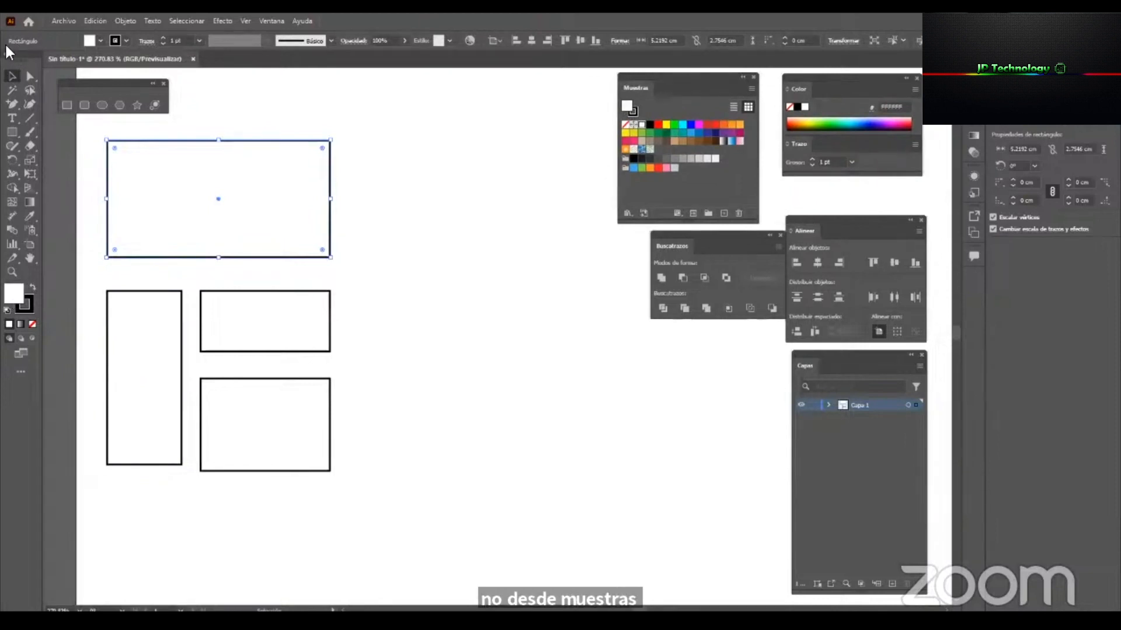
{"action": "left_click", "coordinate": [100, 41]}
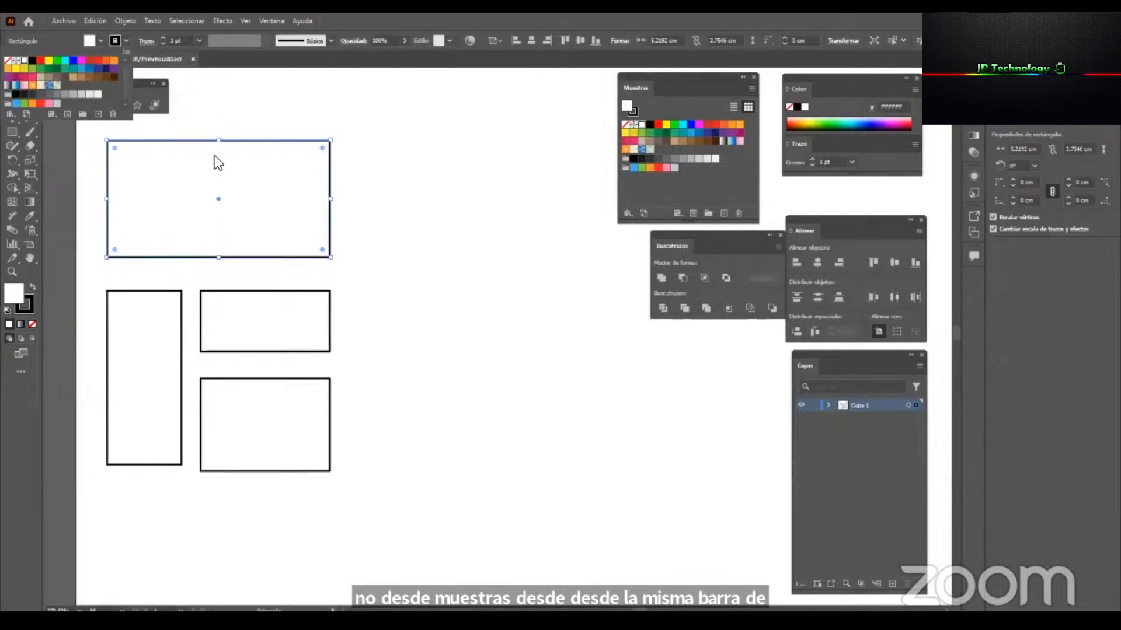
{"action": "left_click", "coordinate": [483, 193]}
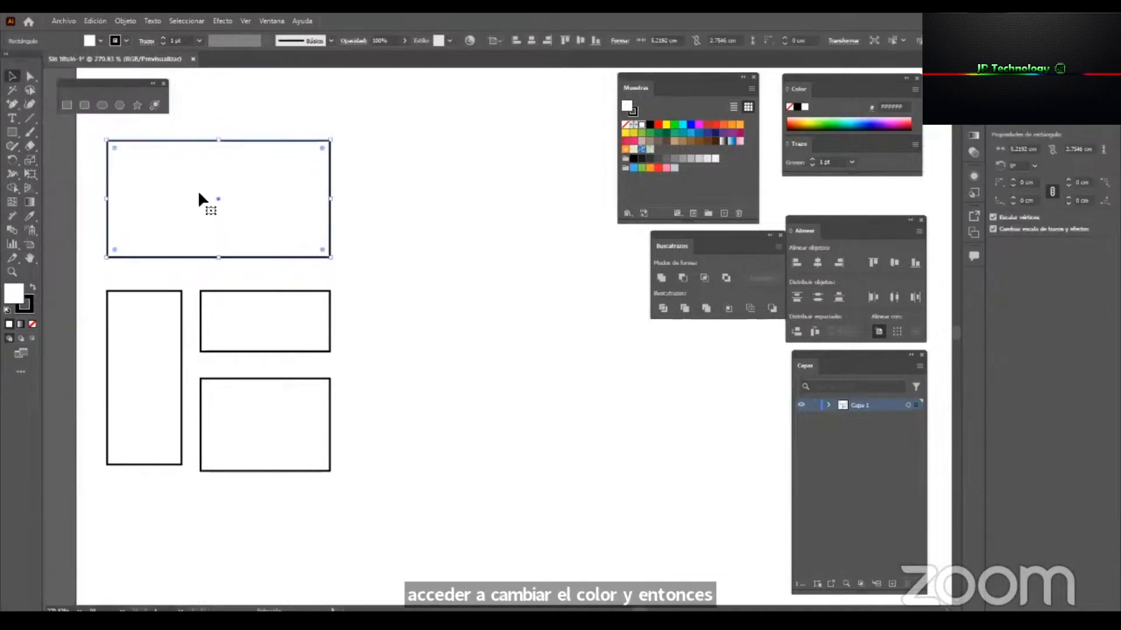
Try blue and orange swatch fills on the large upper rectangle and deselect it.
{"action": "left_click", "coordinate": [674, 125]}
{"action": "left_click", "coordinate": [699, 126]}
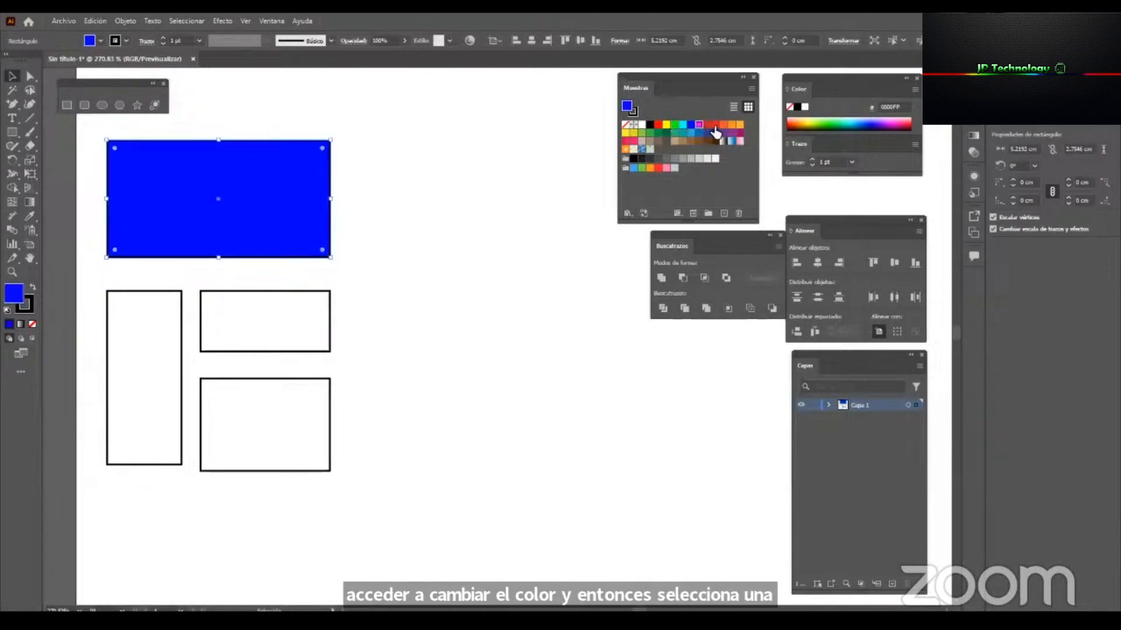
{"action": "left_click", "coordinate": [723, 125]}
{"action": "left_click", "coordinate": [445, 239]}
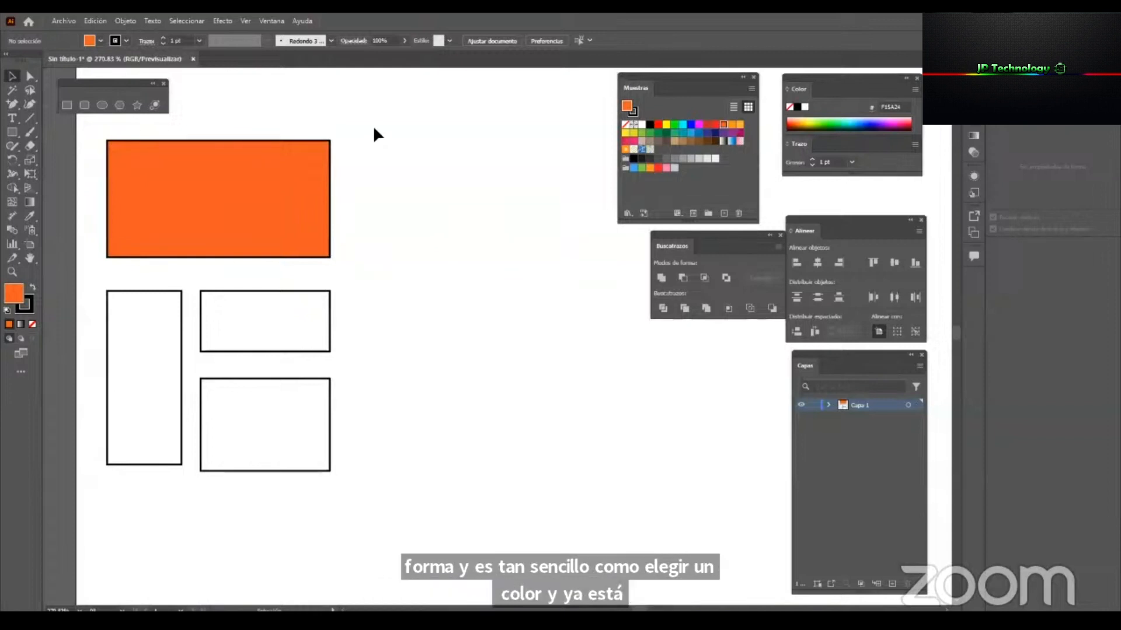
Try other swatch fills such as blue and green on the large upper rectangle, settling on yellow FCEE21.
{"action": "left_click", "coordinate": [212, 178]}
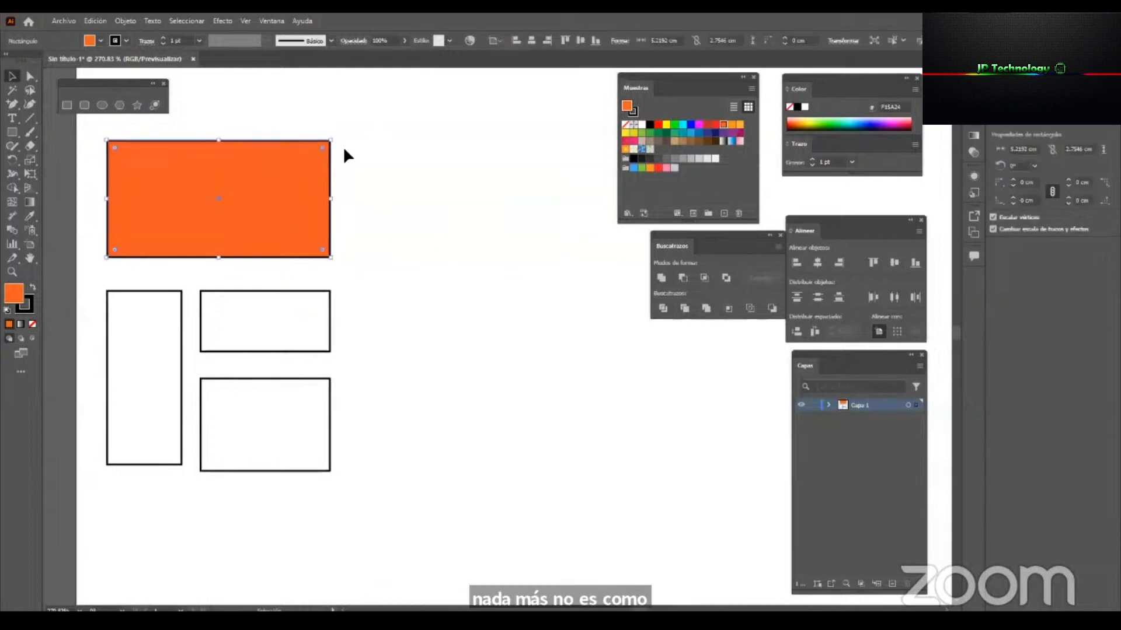
{"action": "left_click", "coordinate": [715, 124]}
{"action": "left_click", "coordinate": [698, 134]}
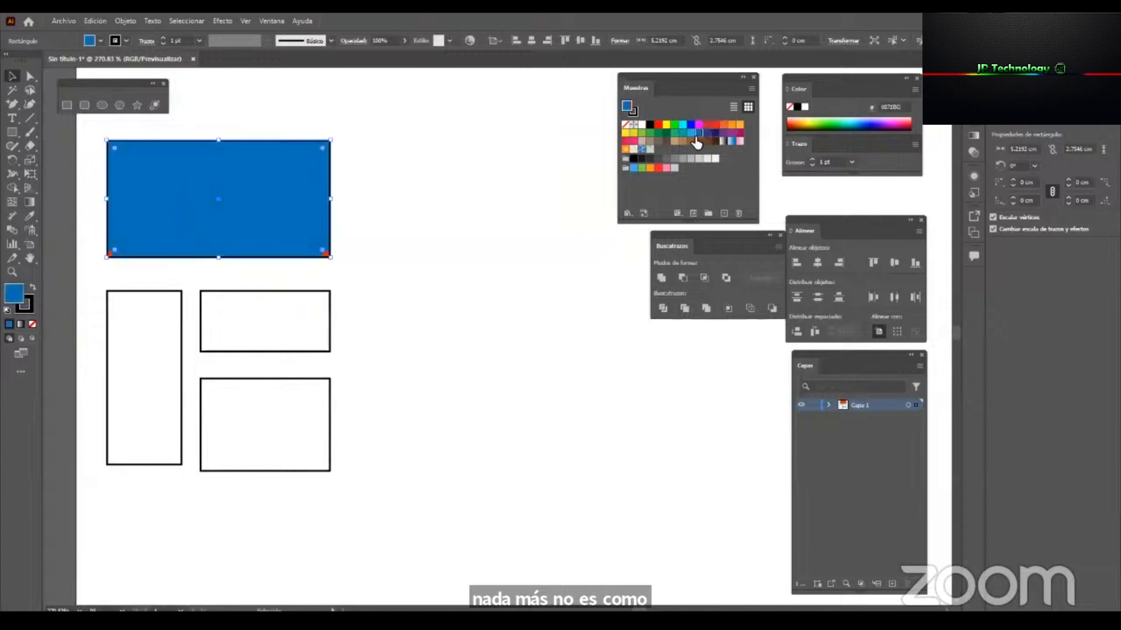
{"action": "left_click", "coordinate": [674, 133]}
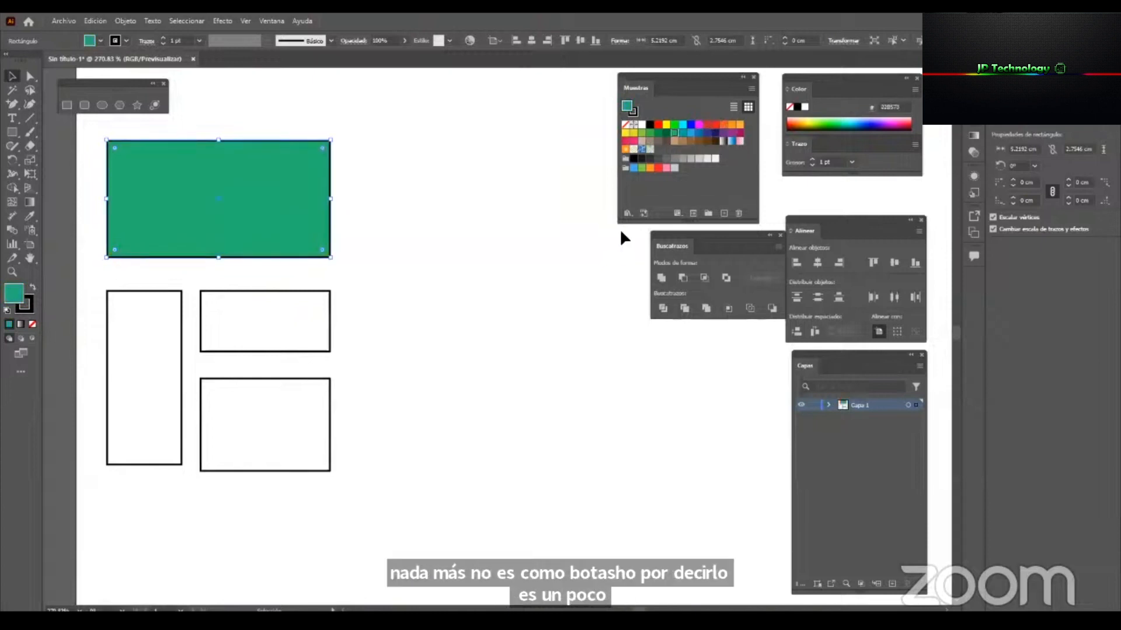
{"action": "left_click", "coordinate": [626, 139]}
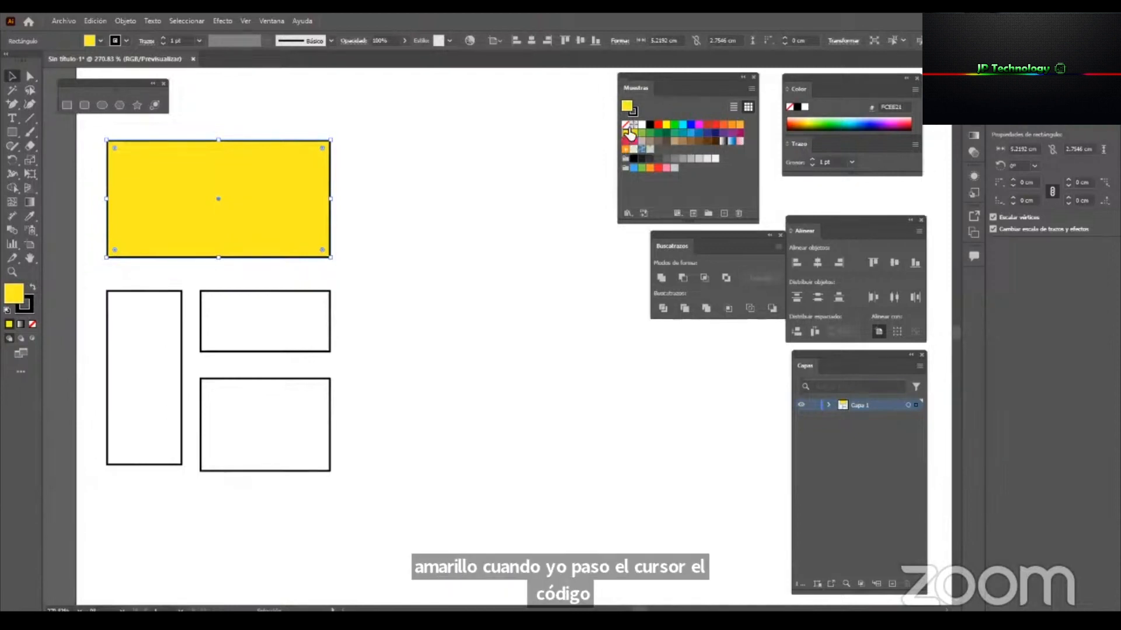
Expand the Color panel to show its RGB sliders and separate it from the Stroke panel, placing it beside the Swatches panel.
{"action": "left_click", "coordinate": [914, 89]}
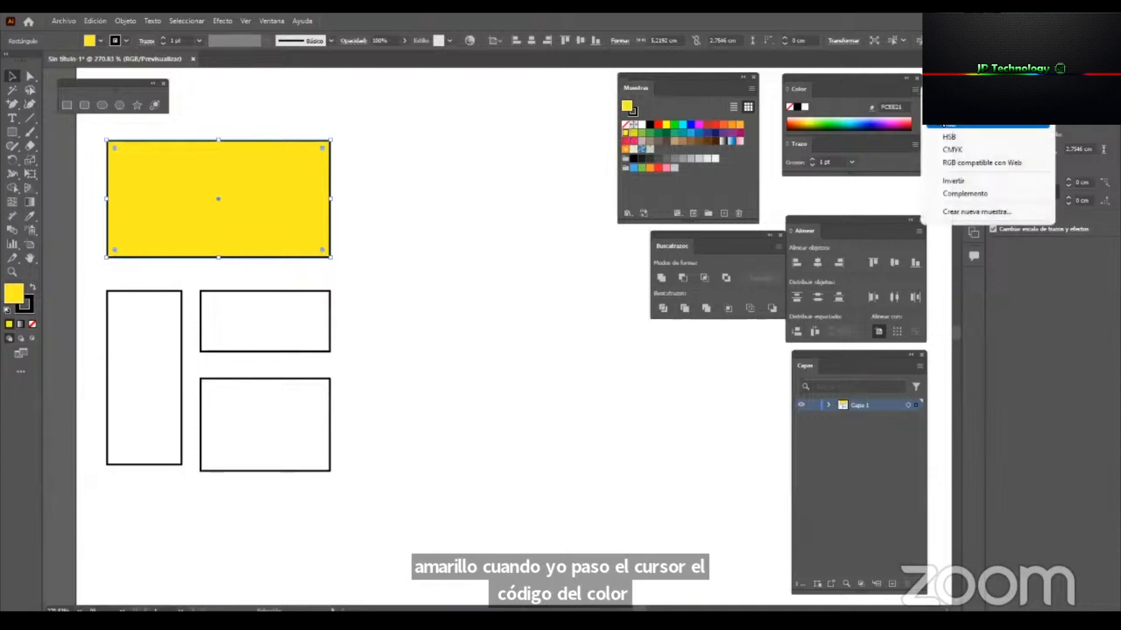
{"action": "left_click", "coordinate": [957, 126]}
{"action": "left_click", "coordinate": [788, 89]}
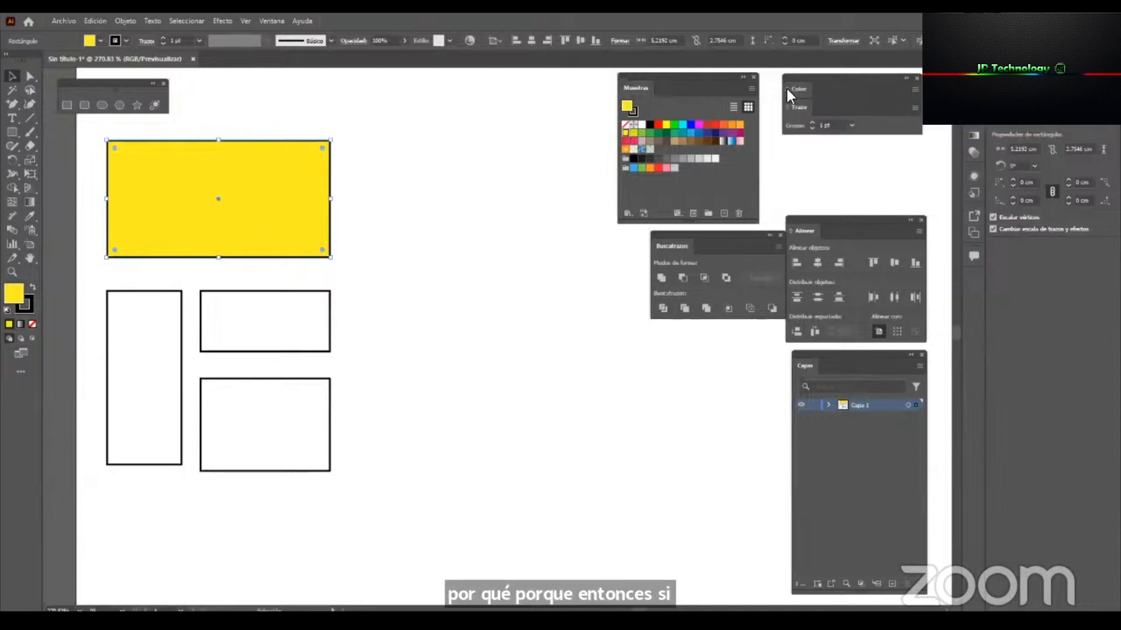
{"action": "left_click", "coordinate": [786, 89]}
{"action": "left_click_drag", "start_coordinate": [804, 204], "coordinate": [975, 283]}
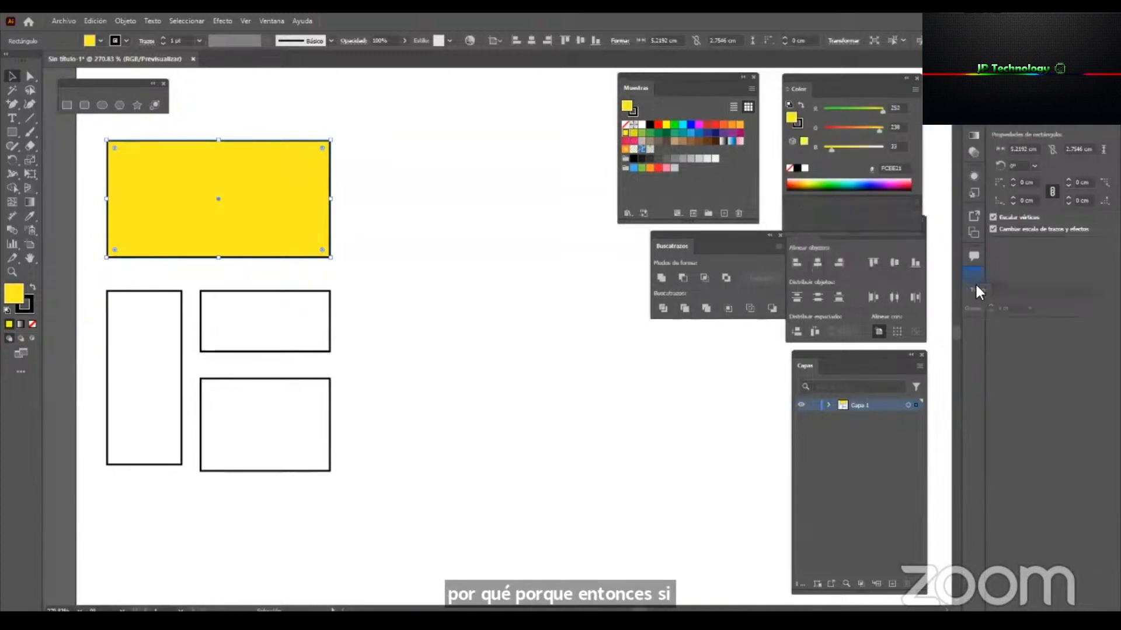
{"action": "left_click_drag", "start_coordinate": [855, 75], "coordinate": [524, 87]}
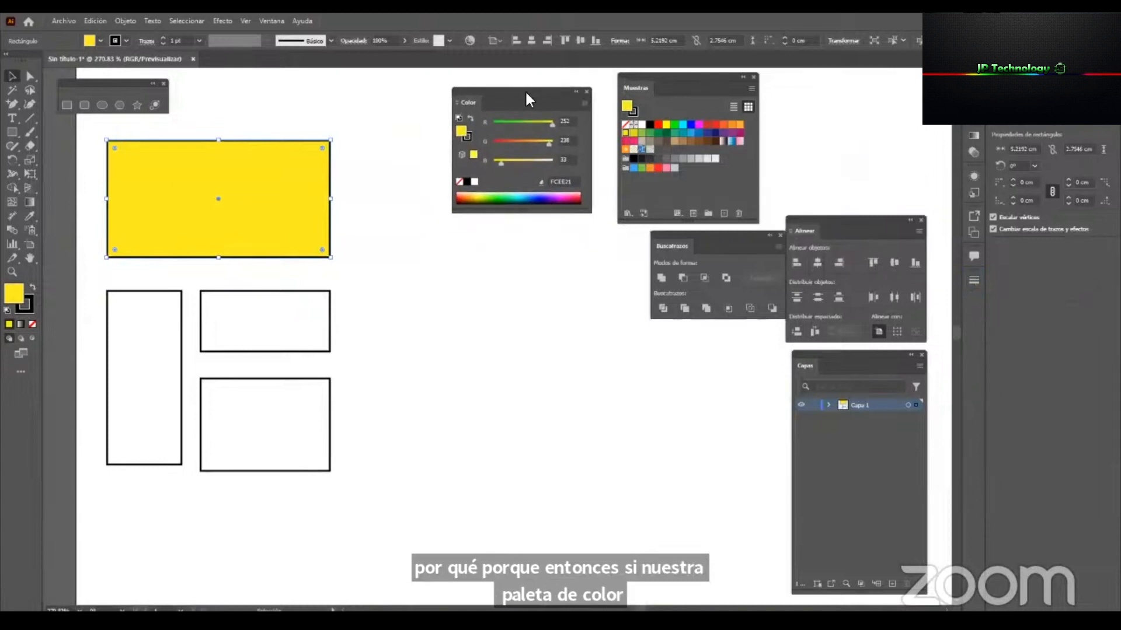
Examine the yellow fill's RGB values and hex code in the Color panel, then return the panel above Align and deselect the rectangle.
{"action": "left_click", "coordinate": [565, 120]}
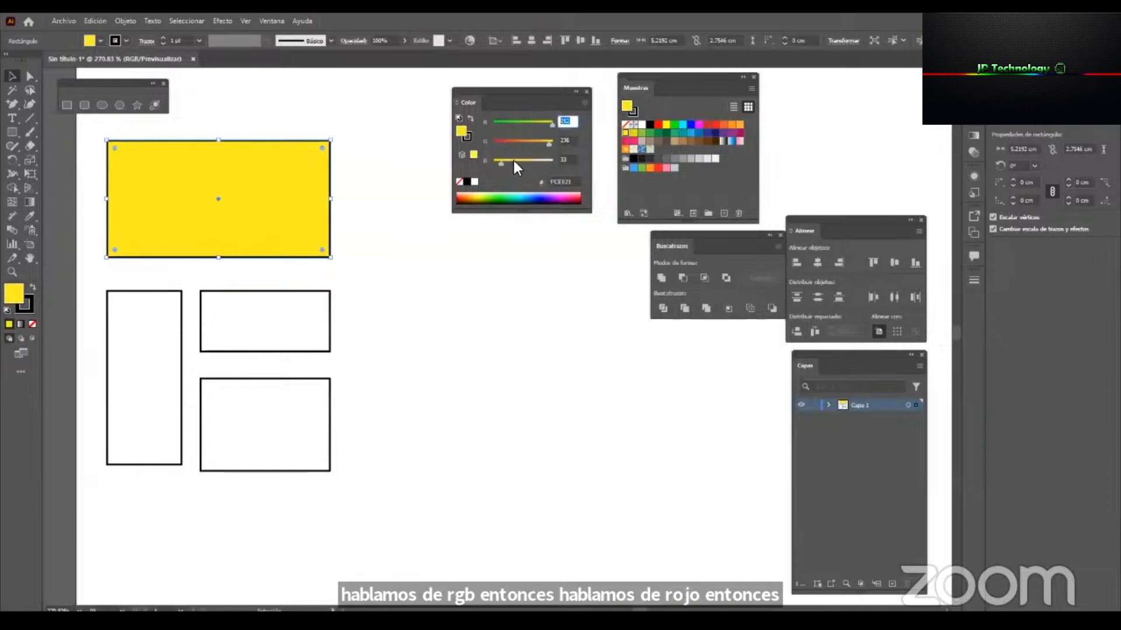
{"action": "left_click", "coordinate": [563, 182]}
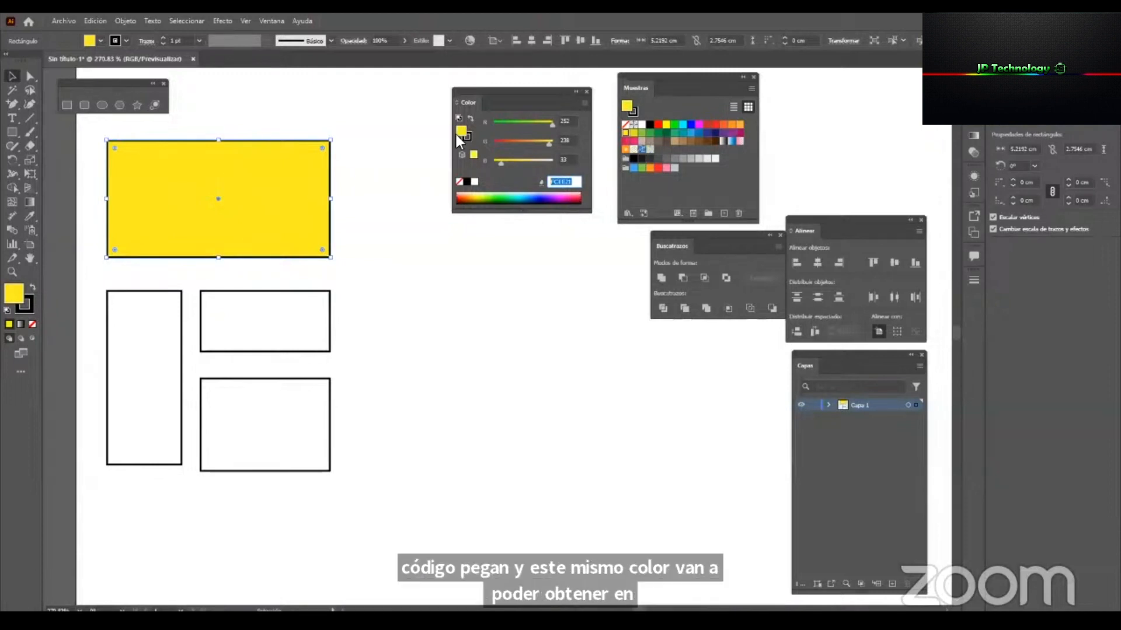
{"action": "left_click", "coordinate": [579, 181]}
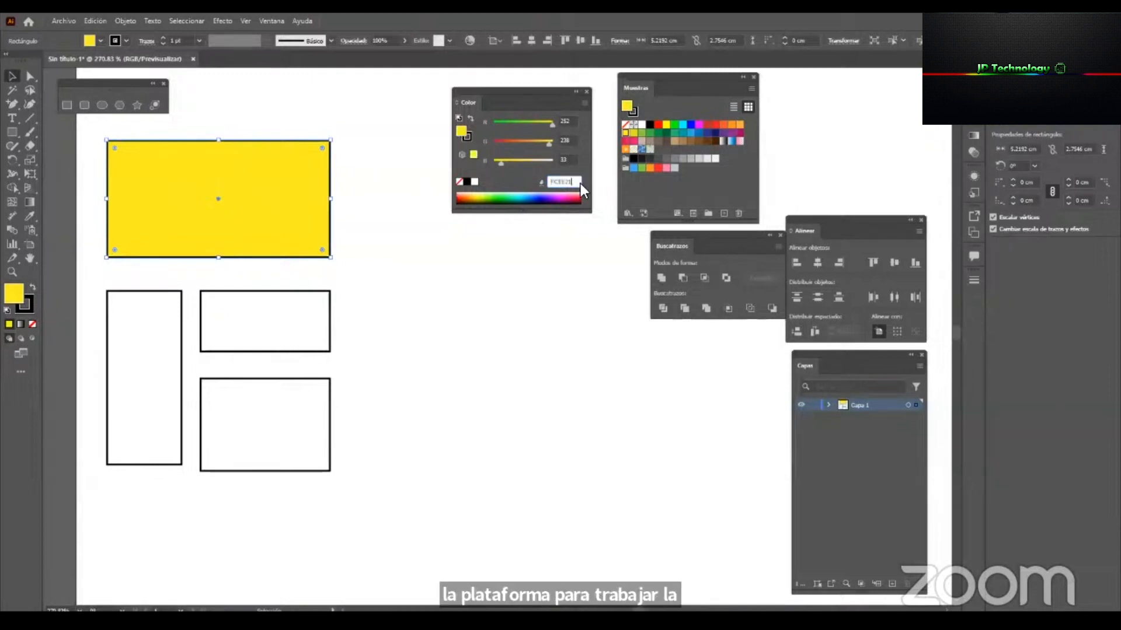
{"action": "double_click", "coordinate": [572, 182]}
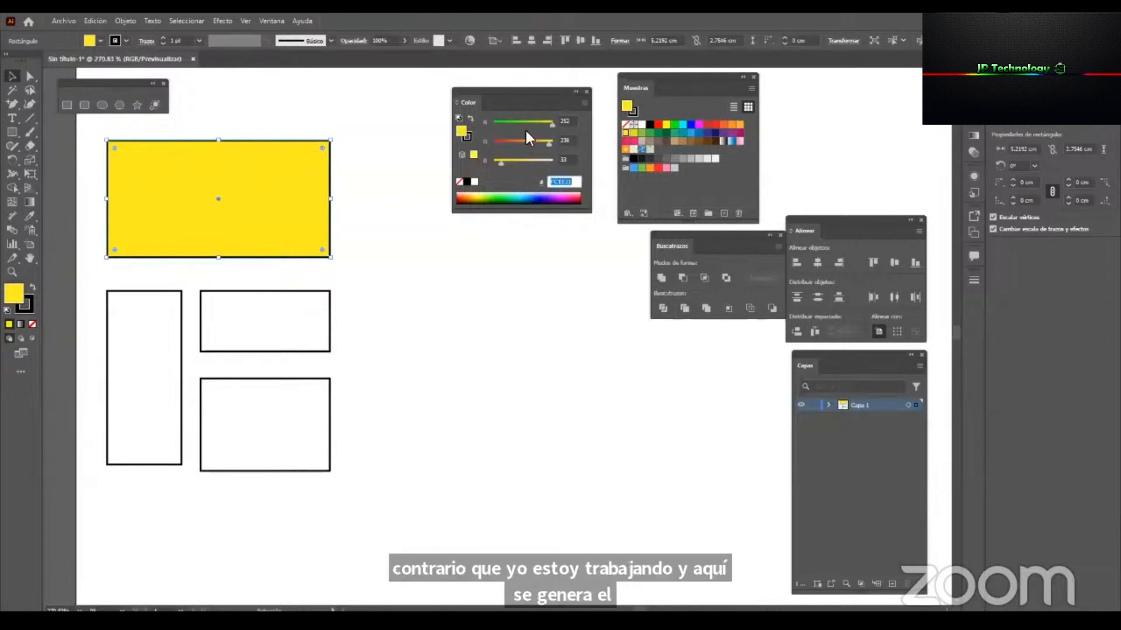
{"action": "left_click_drag", "start_coordinate": [533, 90], "coordinate": [857, 74]}
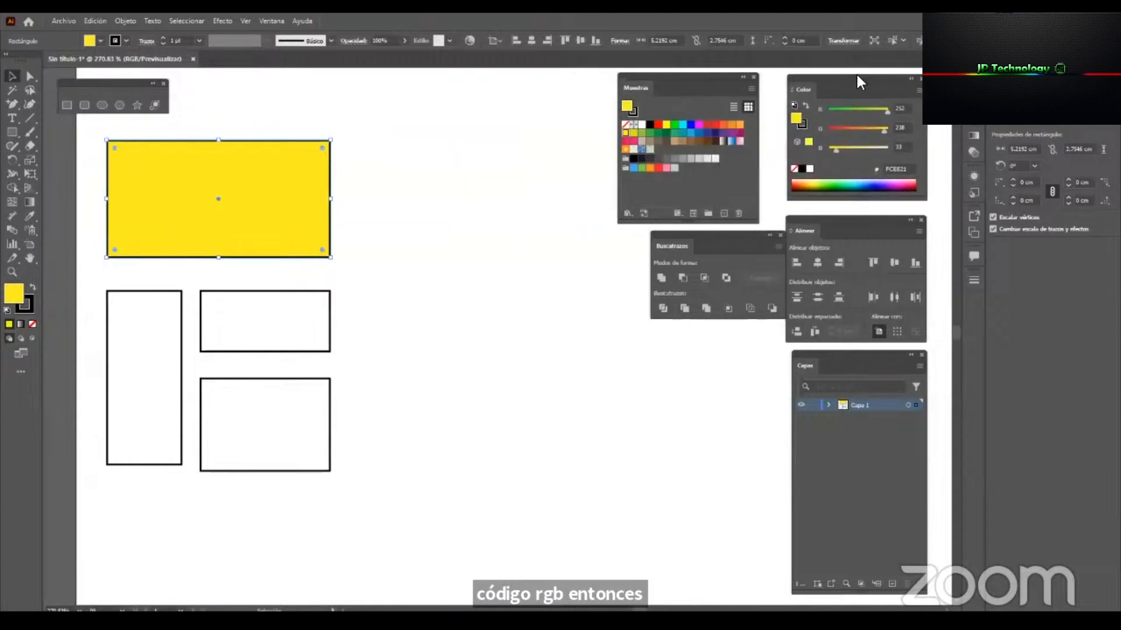
{"action": "left_click", "coordinate": [376, 163]}
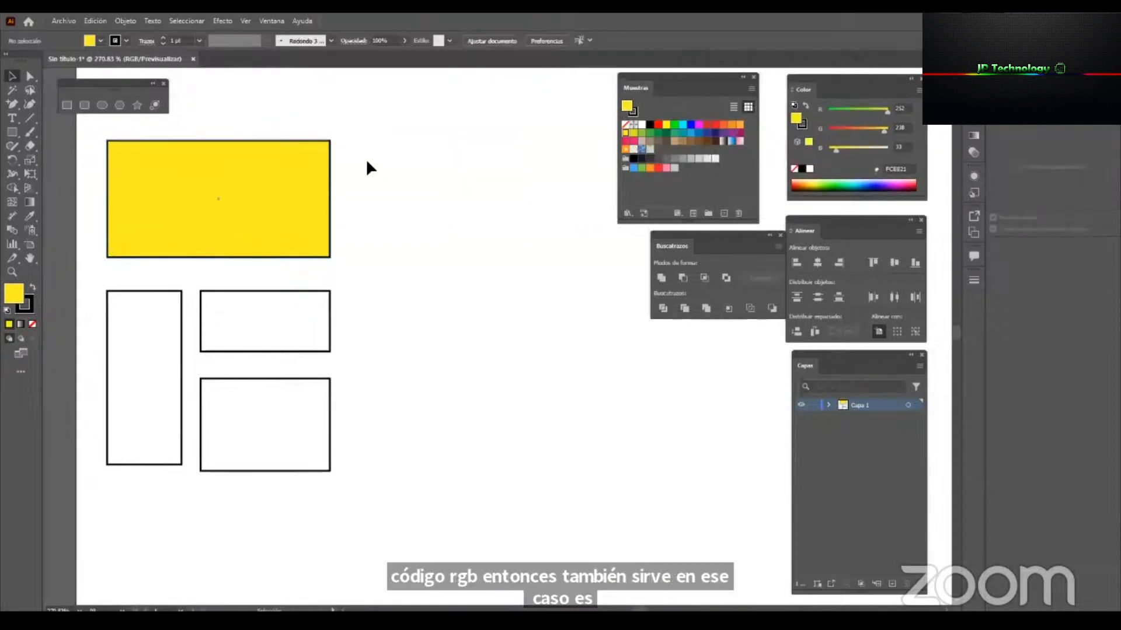
Place the Color panel near the rectangles and fill the tall narrow rectangle with magenta FF00FF by setting green to 0.
{"action": "left_click", "coordinate": [169, 311]}
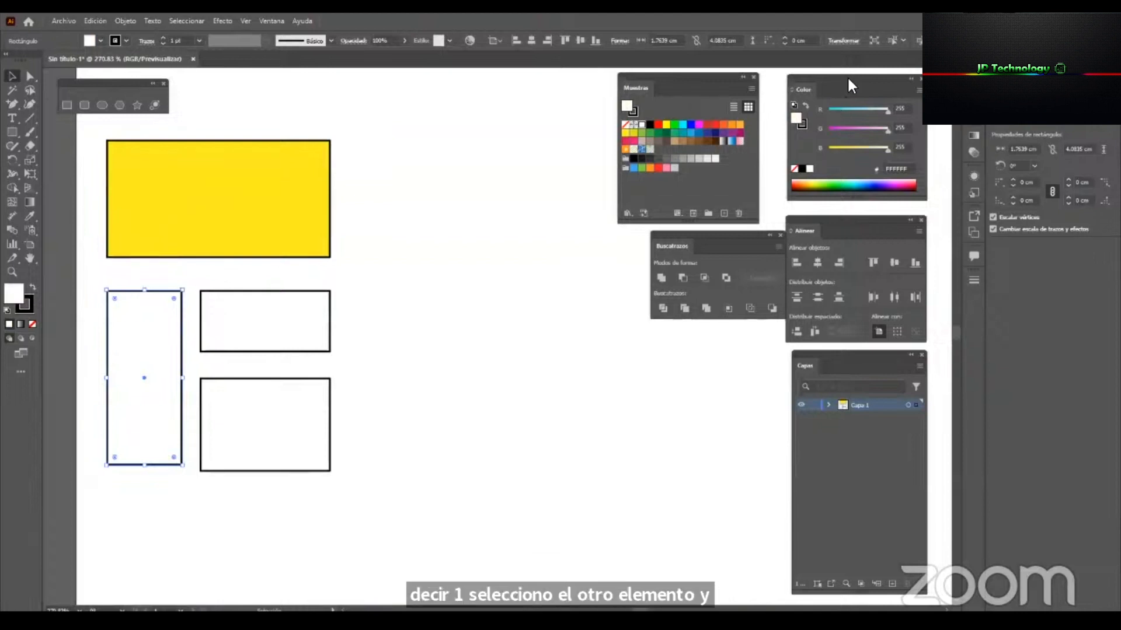
{"action": "left_click_drag", "start_coordinate": [847, 77], "coordinate": [413, 116]}
{"action": "left_click_drag", "start_coordinate": [561, 120], "coordinate": [496, 129]}
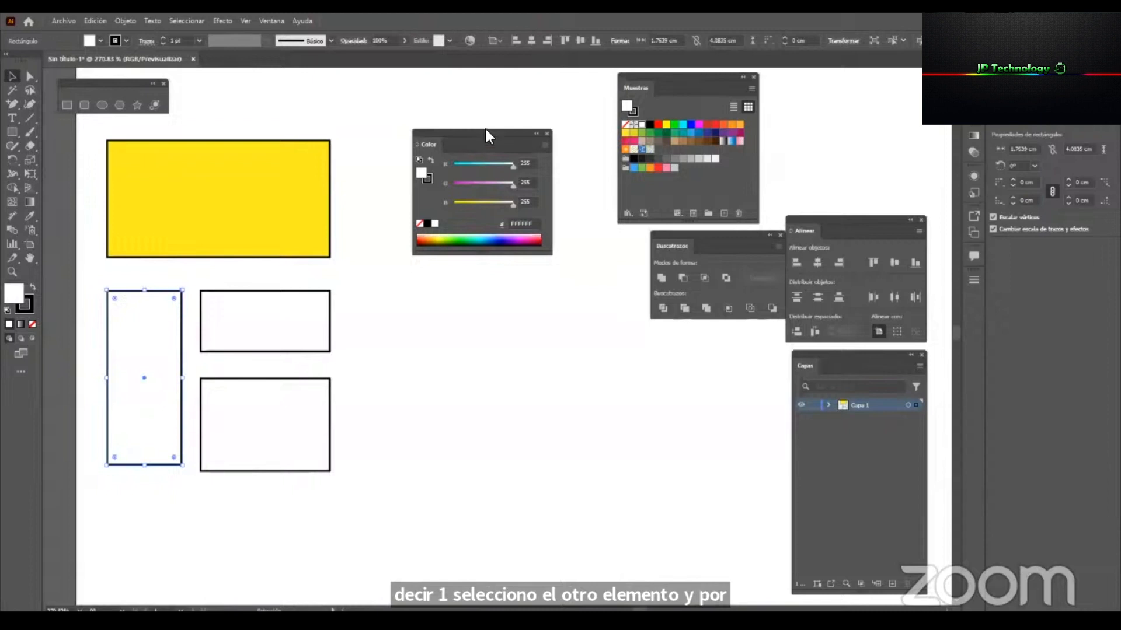
{"action": "left_click_drag", "start_coordinate": [491, 182], "coordinate": [458, 187]}
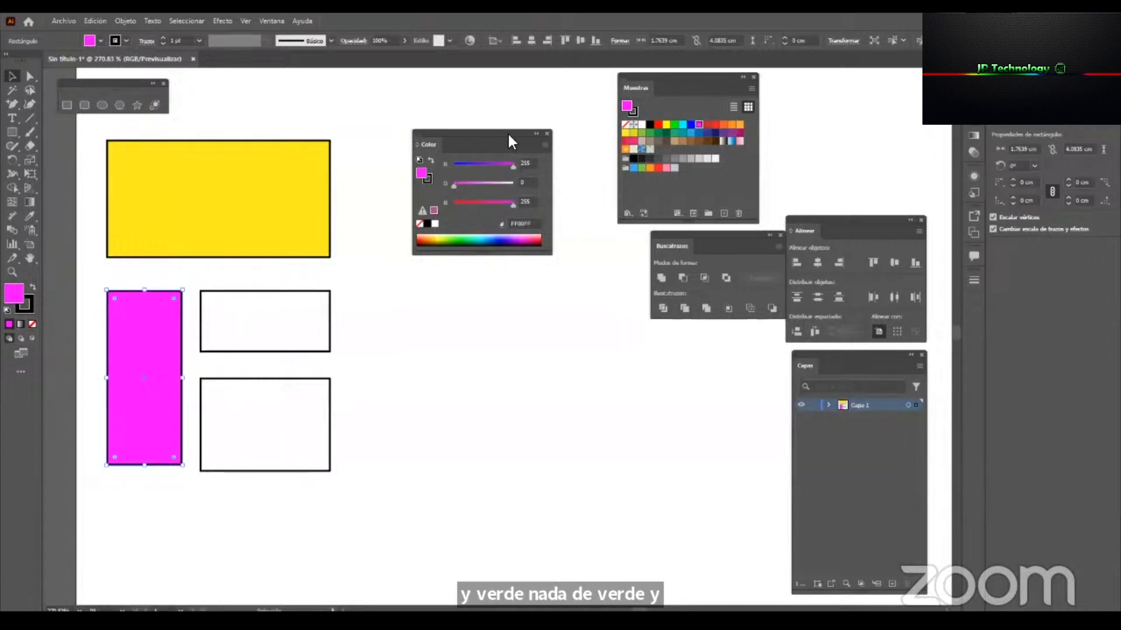
Adjust the Color panel's placement and fill the small rectangle beside the magenta one with bright green using the RGB sliders.
{"action": "left_click_drag", "start_coordinate": [510, 135], "coordinate": [538, 146]}
{"action": "left_click", "coordinate": [295, 319]}
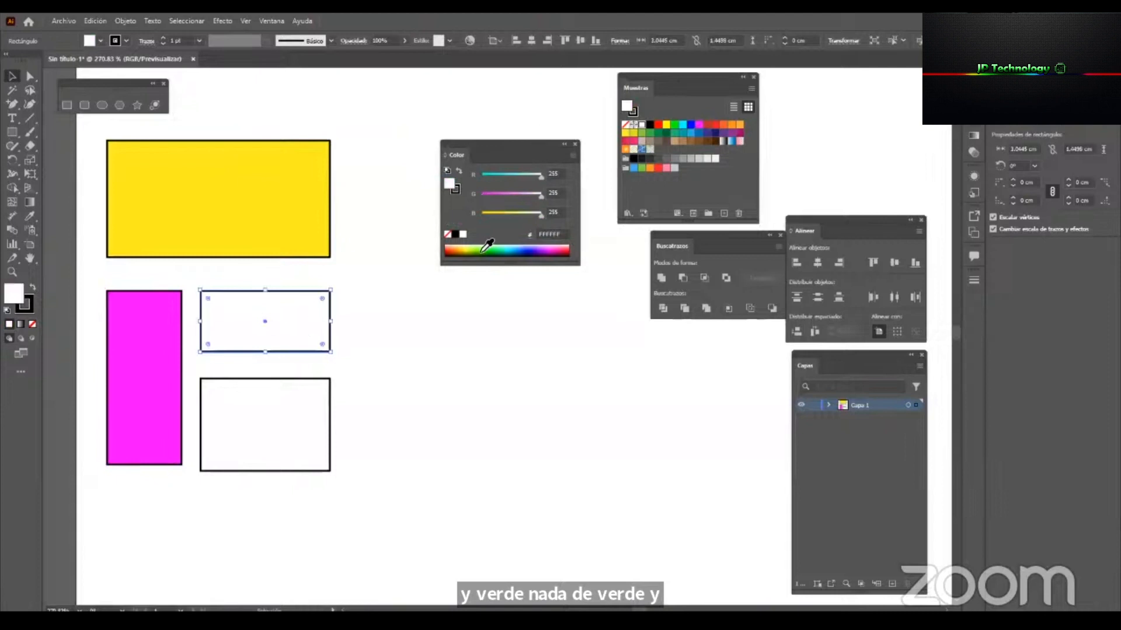
{"action": "left_click", "coordinate": [495, 213]}
{"action": "left_click_drag", "start_coordinate": [490, 174], "coordinate": [503, 175]}
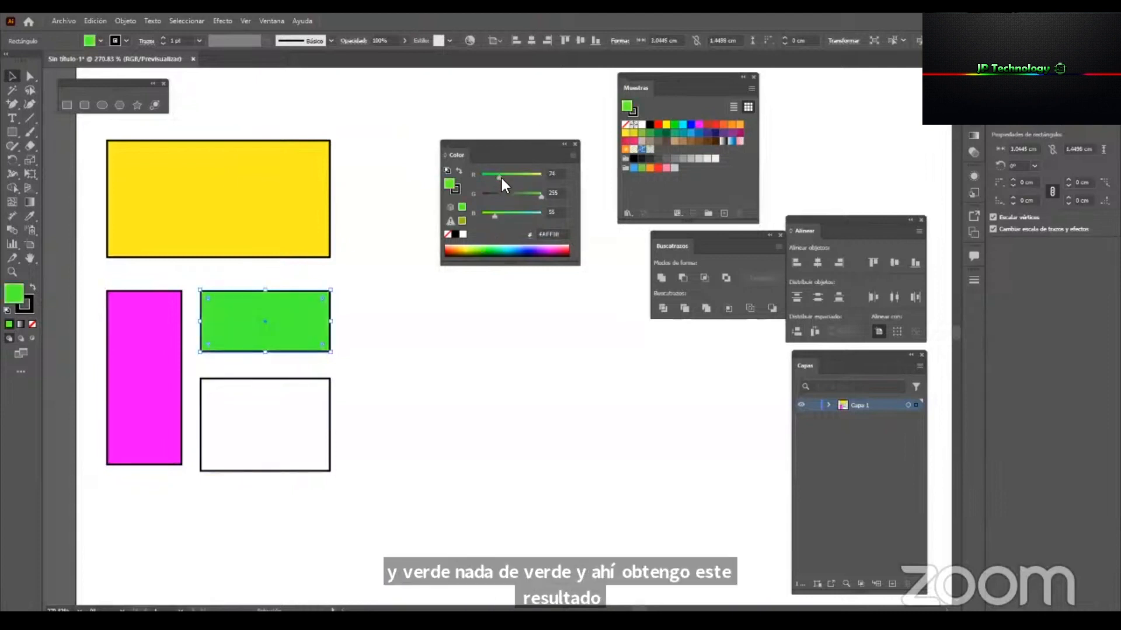
Fill the white rectangle below the green one with blue 3400D0 from the colour spectrum.
{"action": "left_click", "coordinate": [309, 415]}
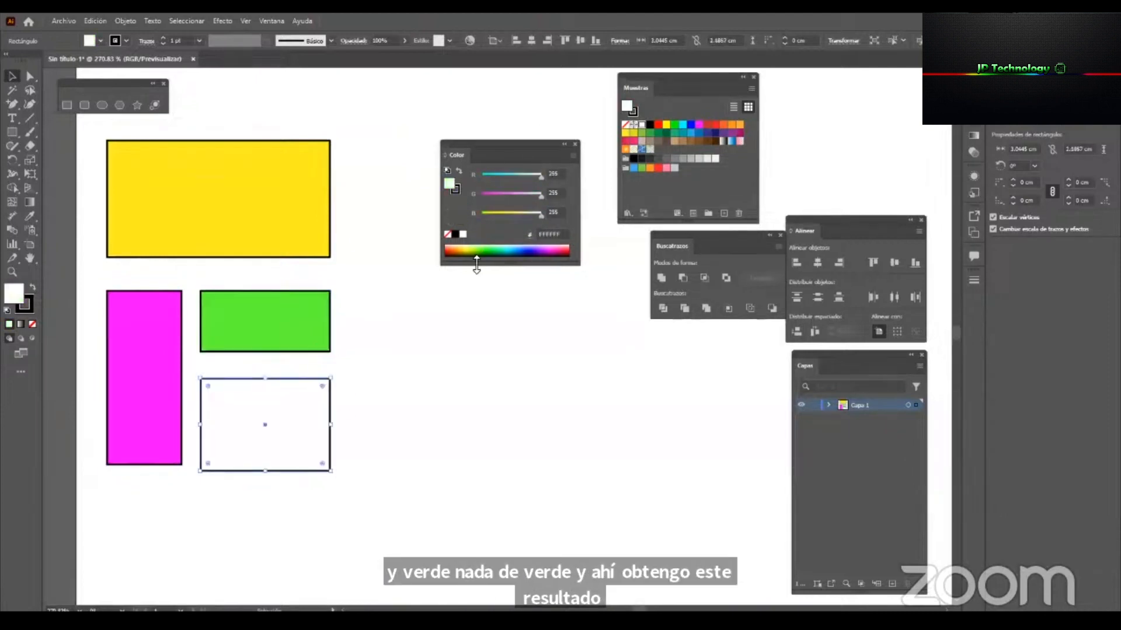
{"action": "left_click", "coordinate": [531, 254]}
{"action": "left_click", "coordinate": [429, 376]}
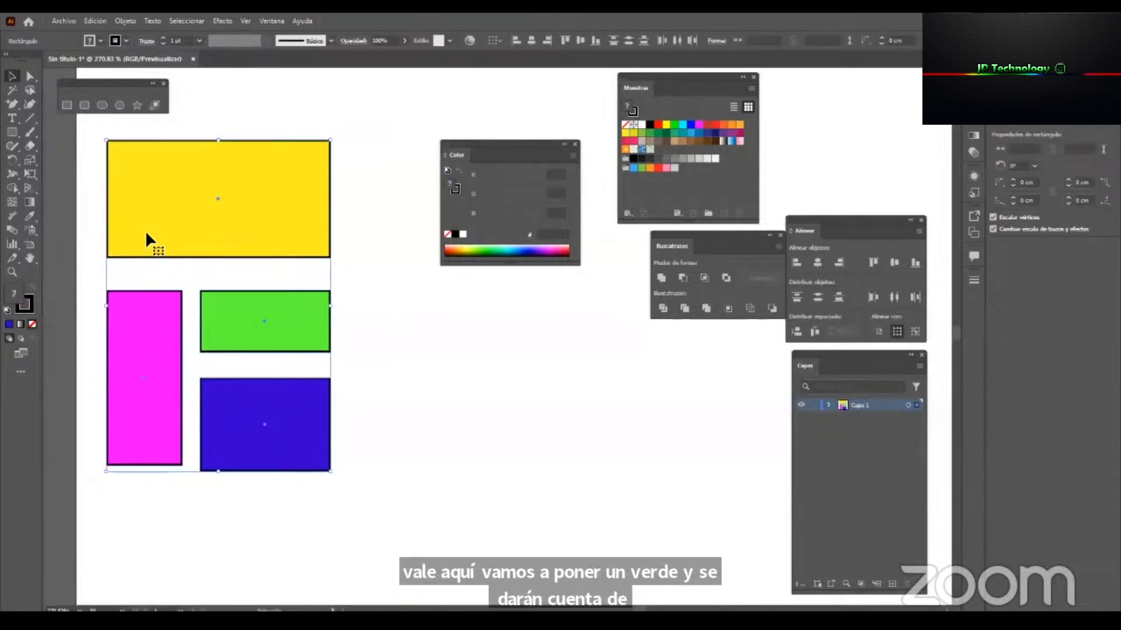
Stretch the magenta rectangle downward to about 4.23 cm tall, level with the blue rectangle's bottom edge, and deselect it.
{"action": "left_click", "coordinate": [148, 404]}
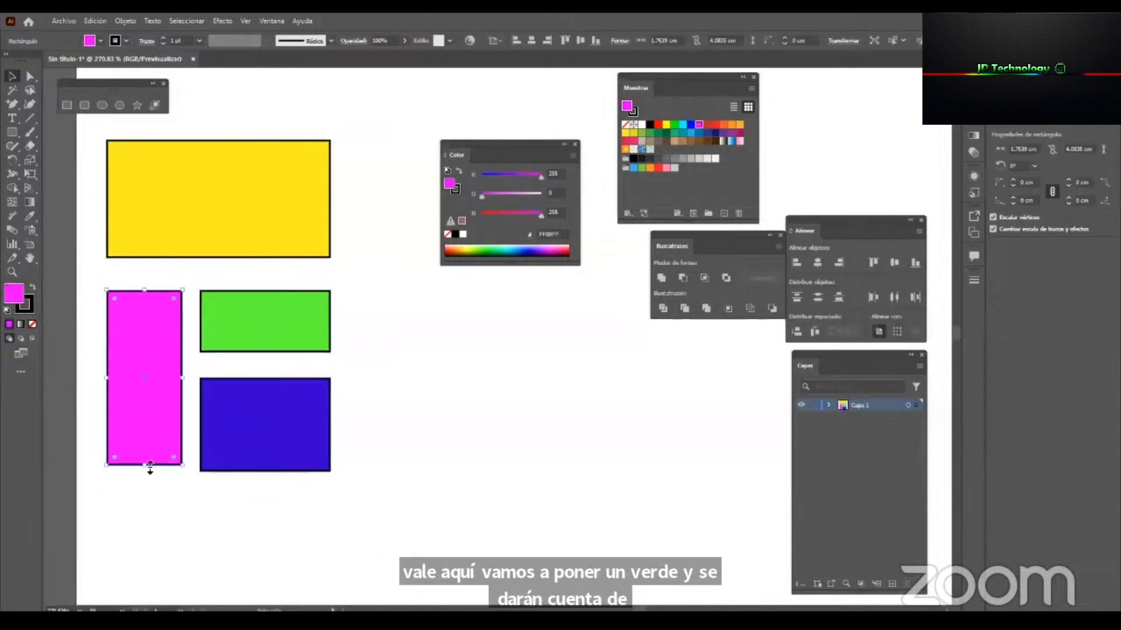
{"action": "left_click_drag", "start_coordinate": [151, 465], "coordinate": [162, 472]}
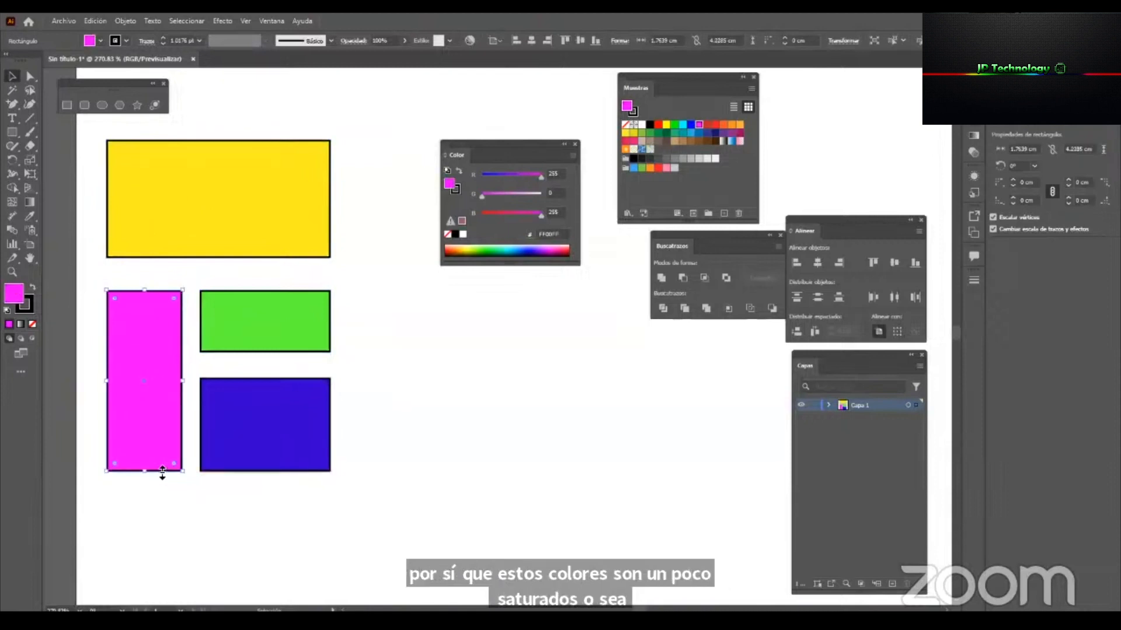
{"action": "left_click", "coordinate": [437, 327]}
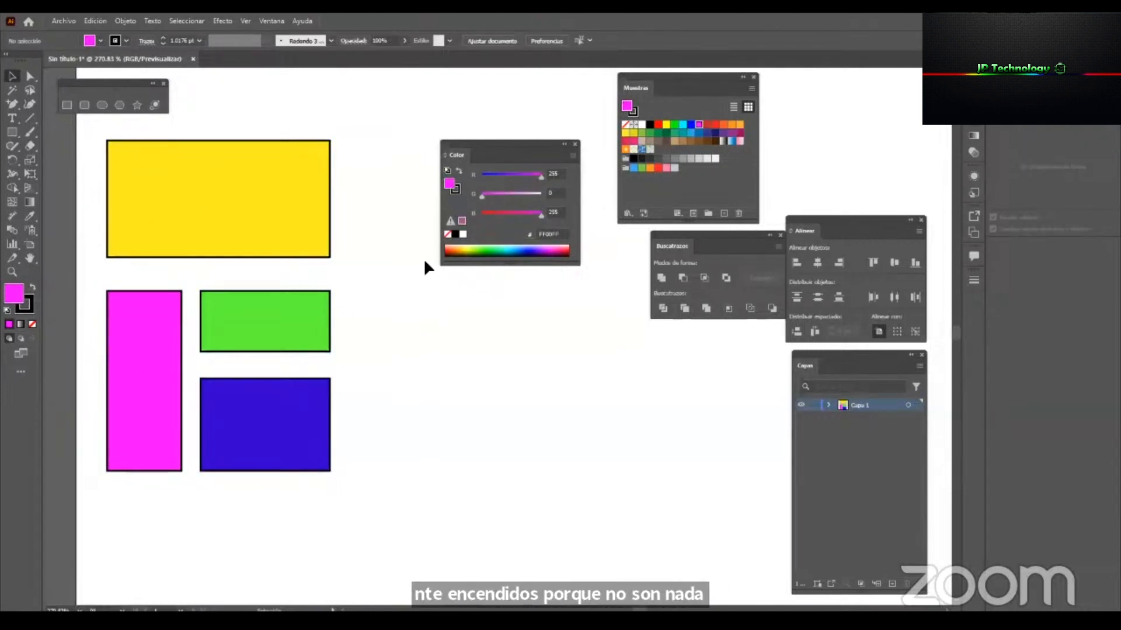
Return the Color panel above Align, reposition the Swatches panel beside it, and select and deselect the yellow rectangle.
{"action": "left_click_drag", "start_coordinate": [508, 143], "coordinate": [851, 79]}
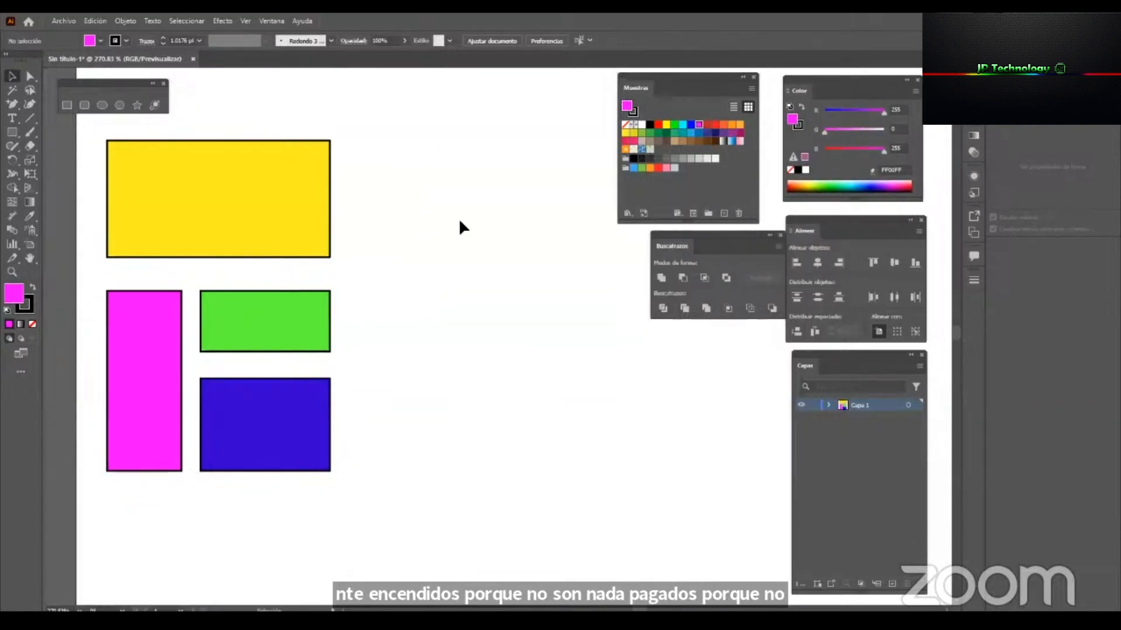
{"action": "left_click", "coordinate": [293, 226]}
{"action": "left_click_drag", "start_coordinate": [713, 76], "coordinate": [718, 82]}
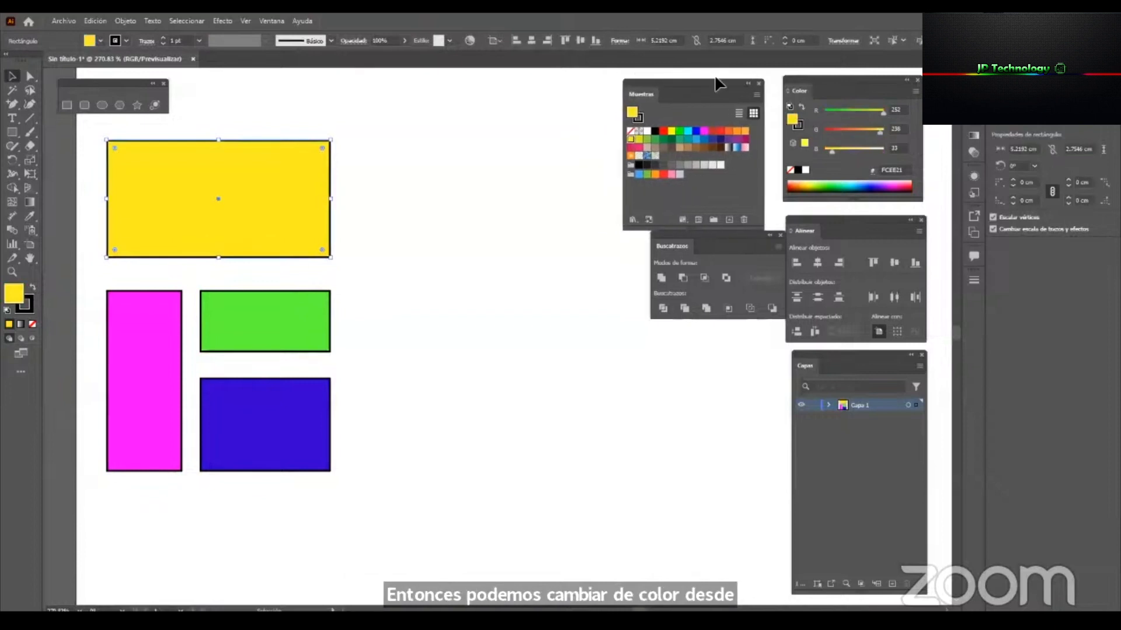
{"action": "mouse_move", "coordinate": [814, 87]}
{"action": "left_mouse_down"}
{"action": "mouse_move", "coordinate": [796, 82]}
{"action": "mouse_move", "coordinate": [805, 87]}
{"action": "left_mouse_up"}
{"action": "left_click", "coordinate": [230, 368]}
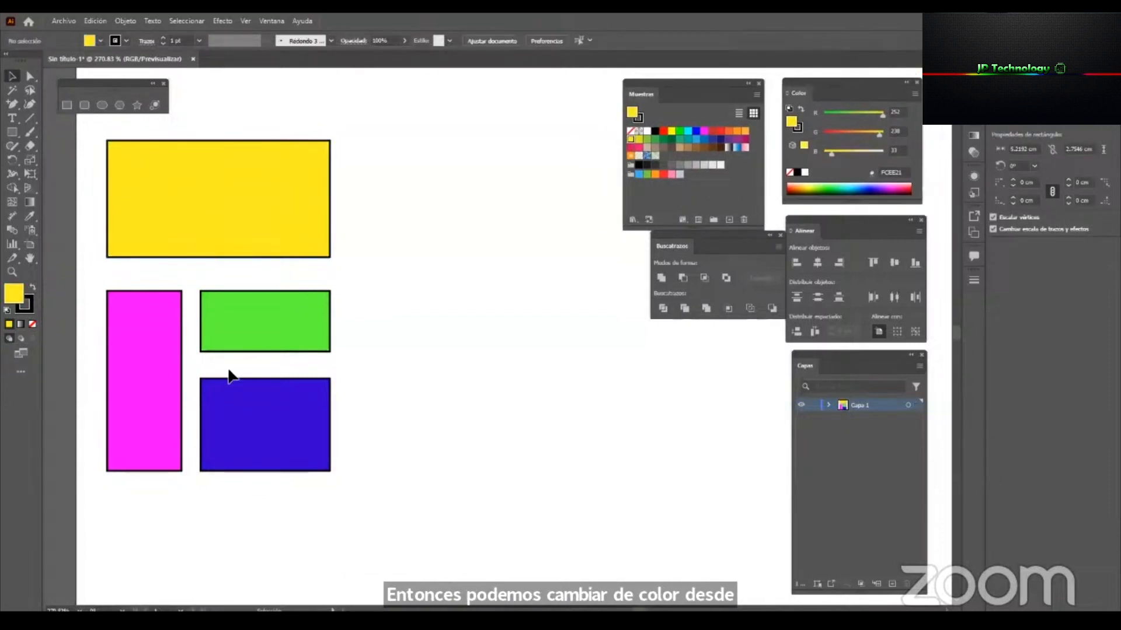
Examine the fill and stroke indicators for the magenta, green and blue rectangles, switching which one is active.
{"action": "left_click", "coordinate": [164, 331]}
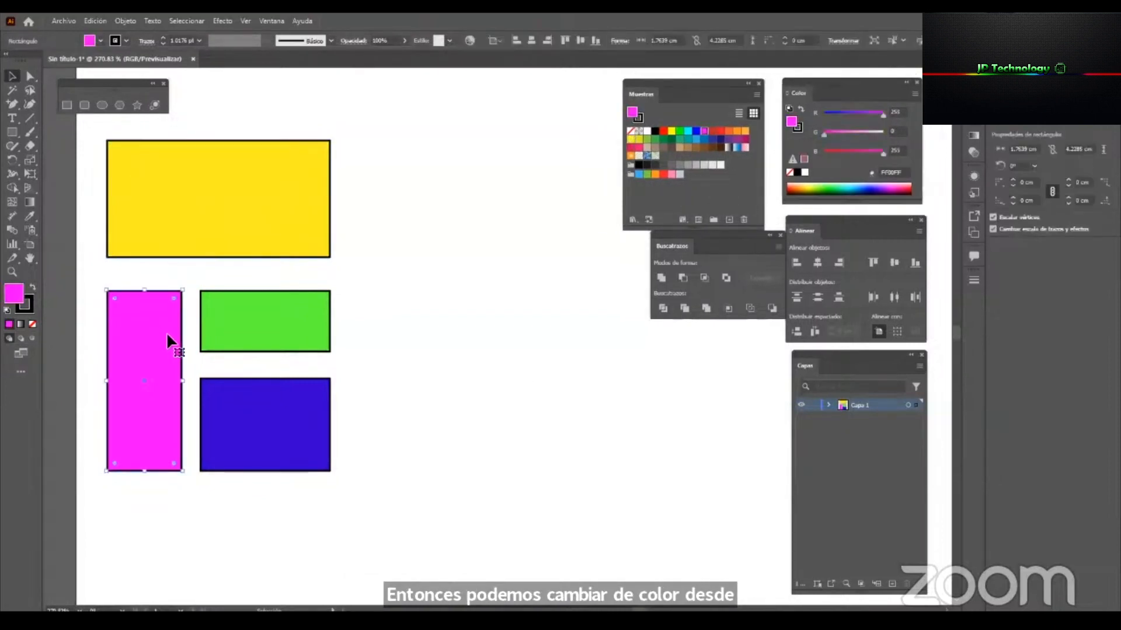
{"action": "left_click", "coordinate": [29, 306]}
{"action": "left_click", "coordinate": [19, 286]}
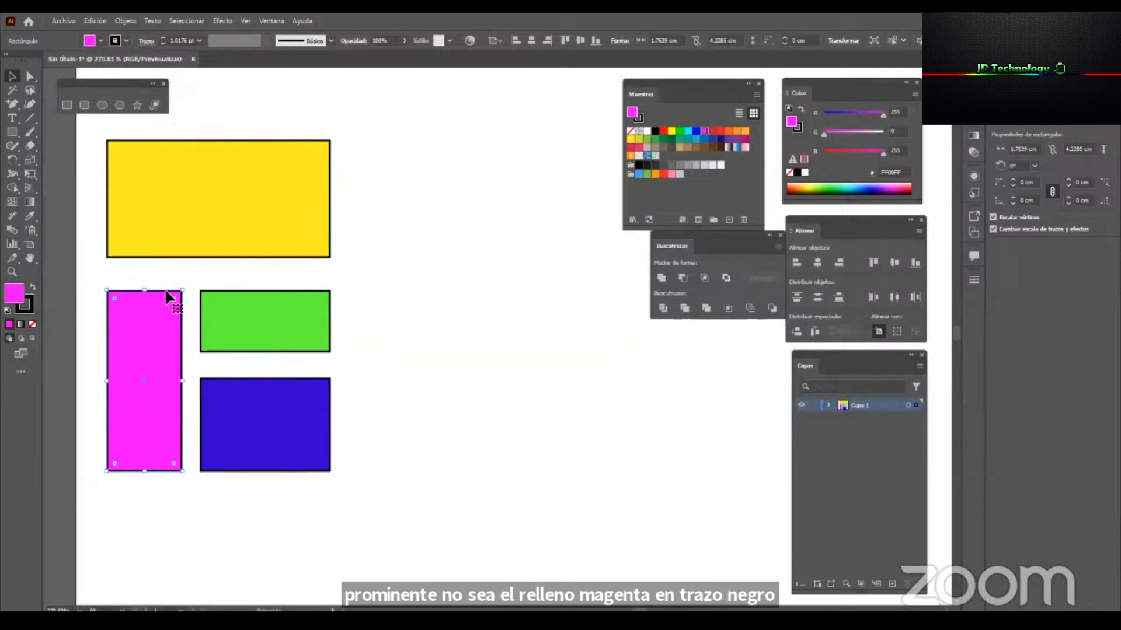
{"action": "left_click", "coordinate": [286, 325]}
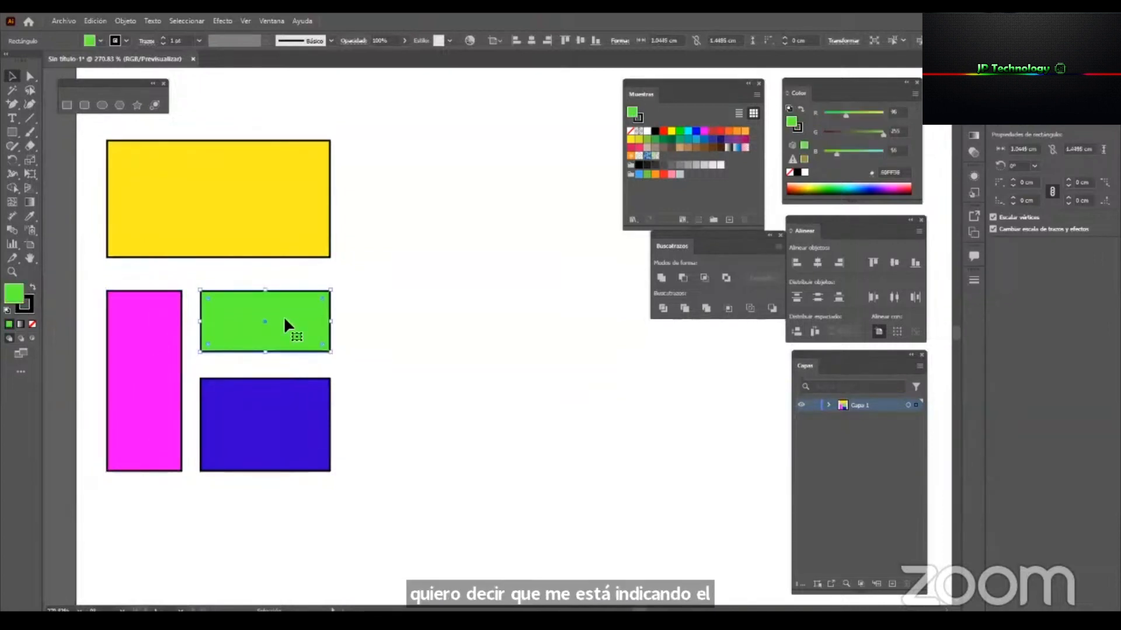
{"action": "left_click", "coordinate": [275, 445]}
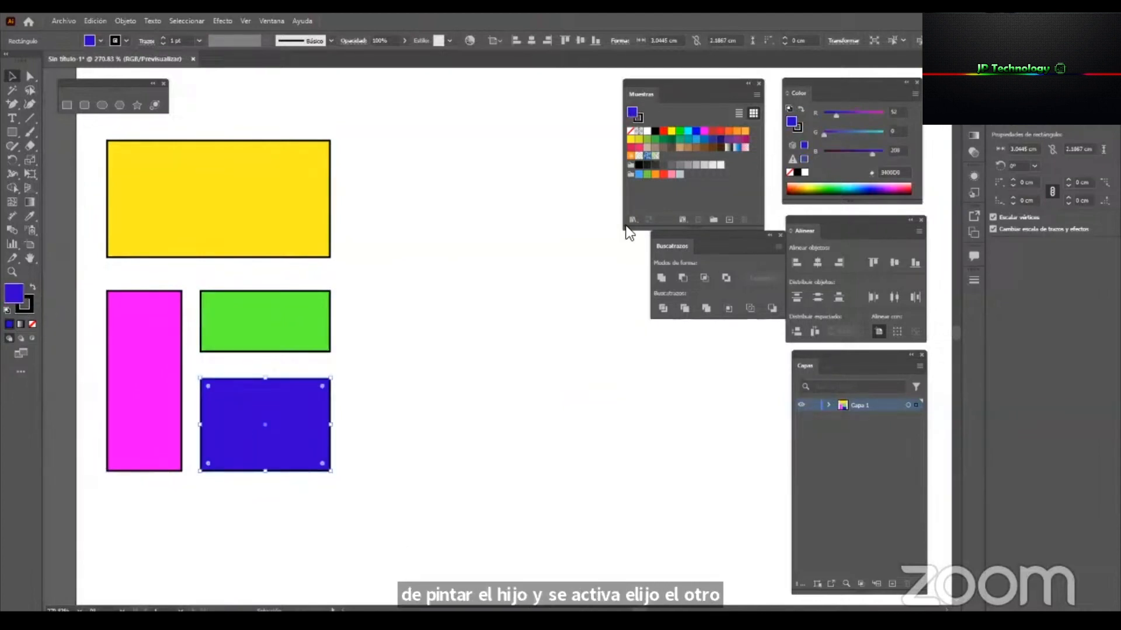
Place the Swatches panel near the rectangles and shift the Color panel slightly toward it.
{"action": "left_click_drag", "start_coordinate": [659, 82], "coordinate": [540, 163]}
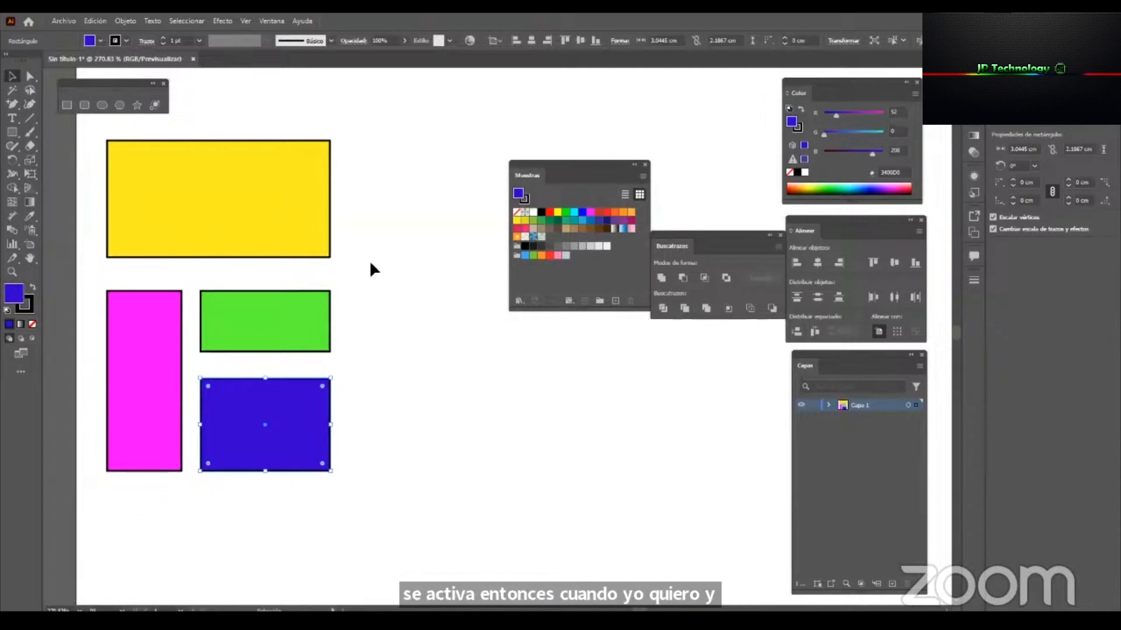
{"action": "left_click_drag", "start_coordinate": [540, 160], "coordinate": [502, 112]}
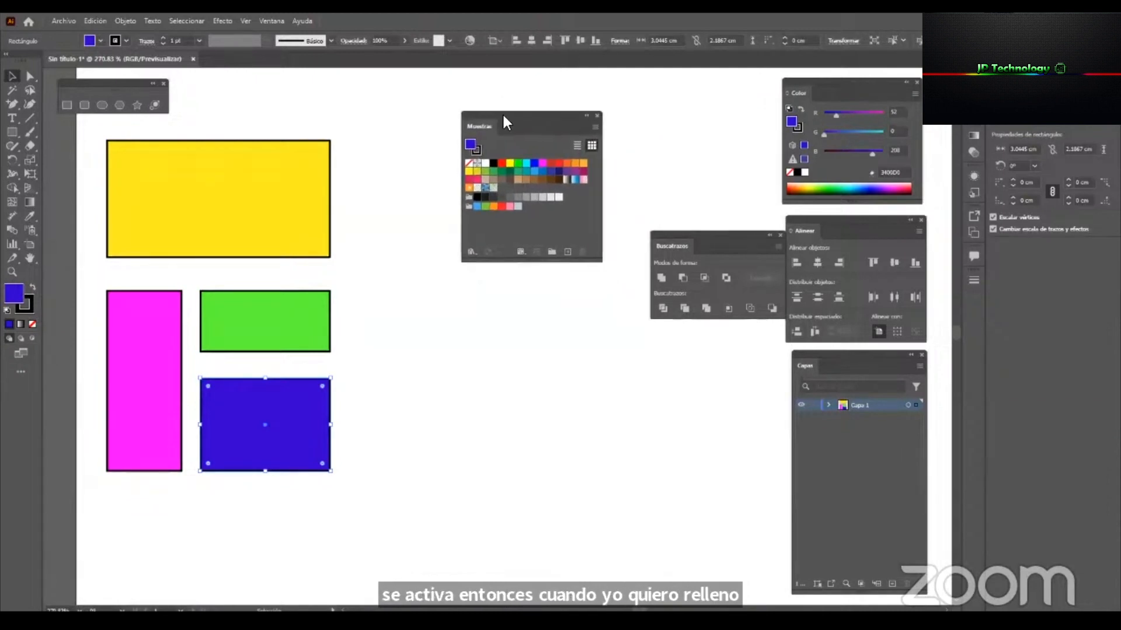
{"action": "left_click_drag", "start_coordinate": [805, 79], "coordinate": [789, 72]}
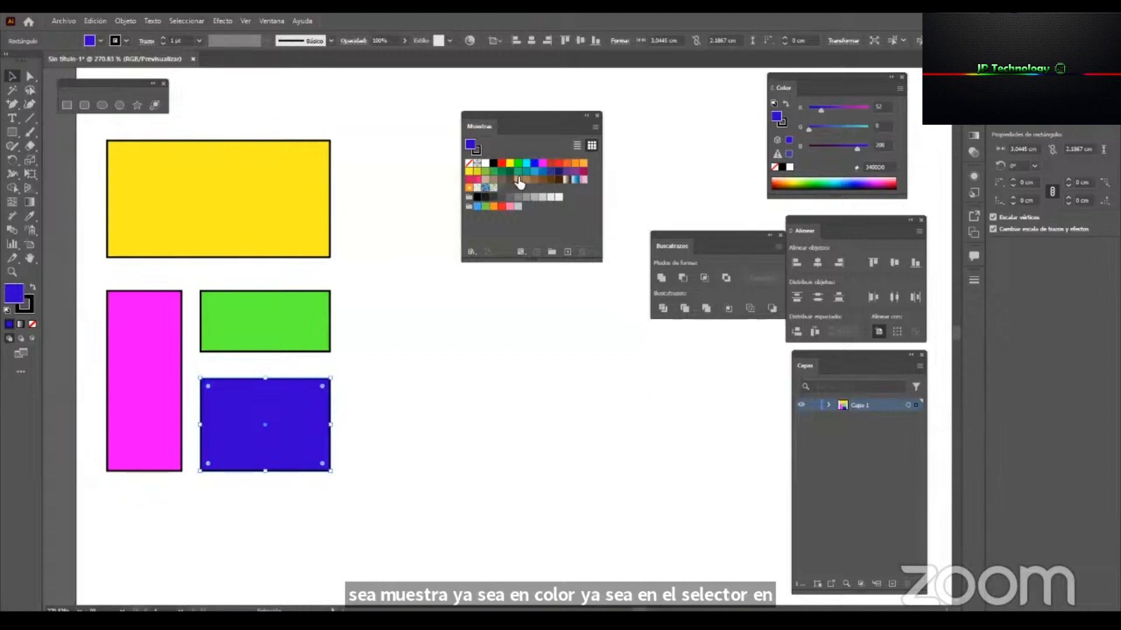
Set the blue rectangle's stroke to the orange swatch R=251 G=176 B=59.
{"action": "left_click", "coordinate": [479, 152]}
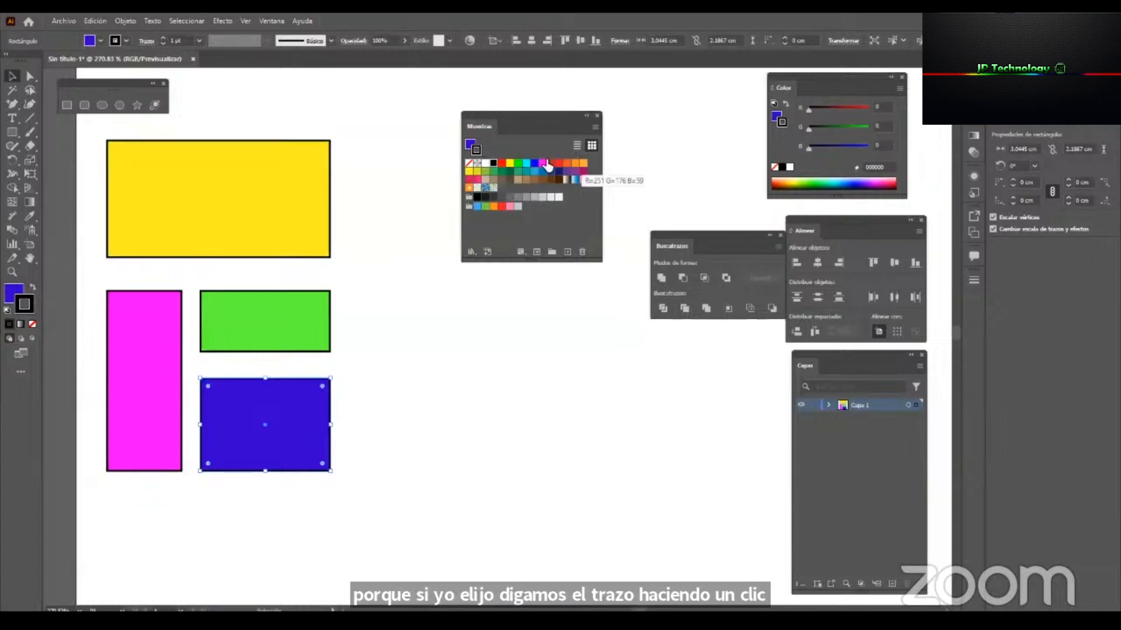
{"action": "left_click", "coordinate": [583, 162]}
{"action": "key", "text": "ctrl+space"}
{"action": "left_click_drag", "start_coordinate": [288, 396], "coordinate": [442, 455]}
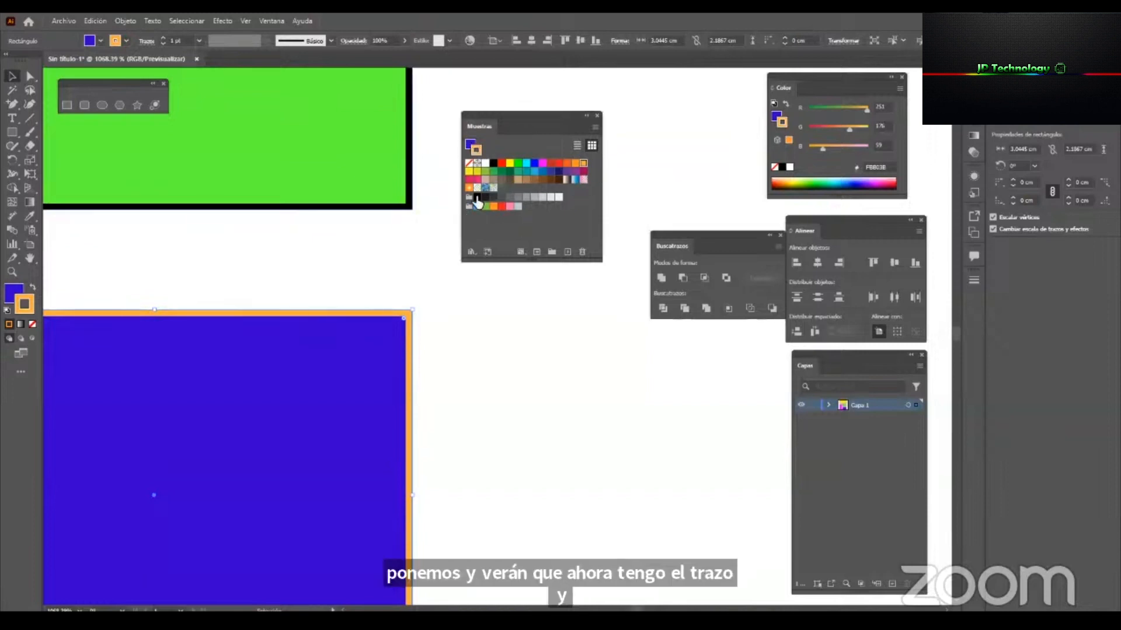
Switch between fill and stroke, and give the orange-outlined rectangle a magenta FF00FF fill from the swatches.
{"action": "left_click", "coordinate": [469, 144]}
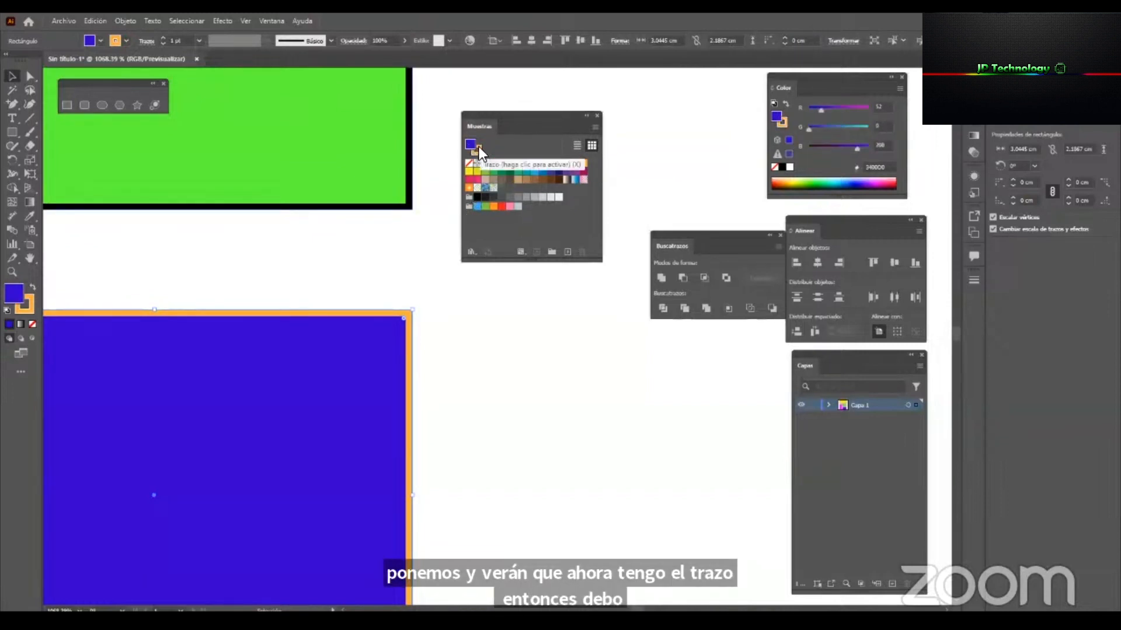
{"action": "left_click", "coordinate": [479, 145]}
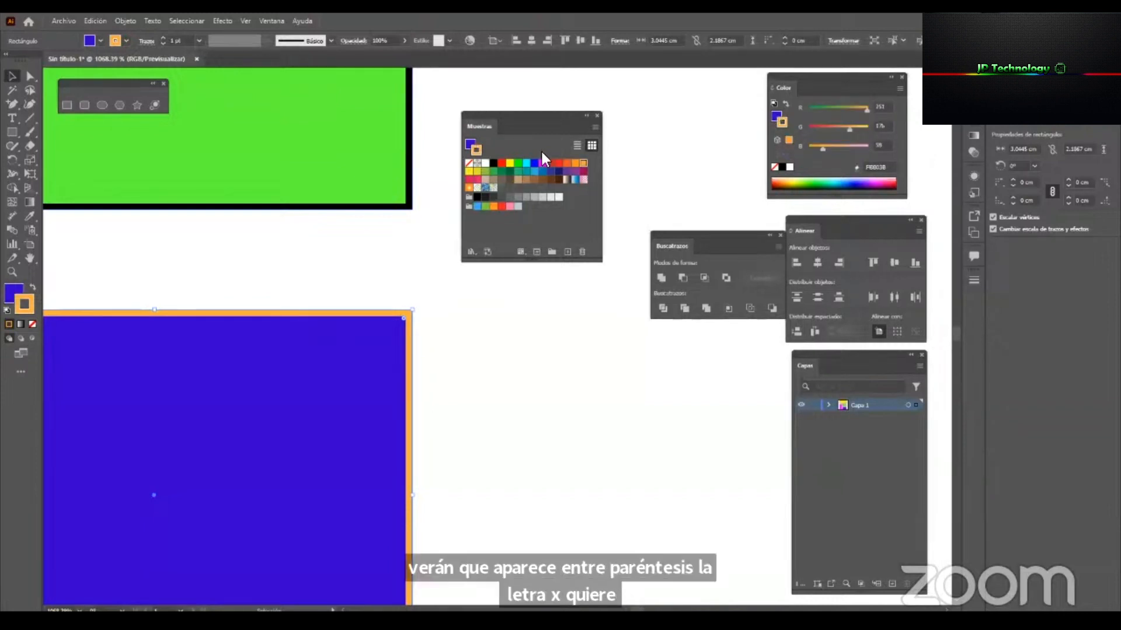
{"action": "key", "text": "x"}
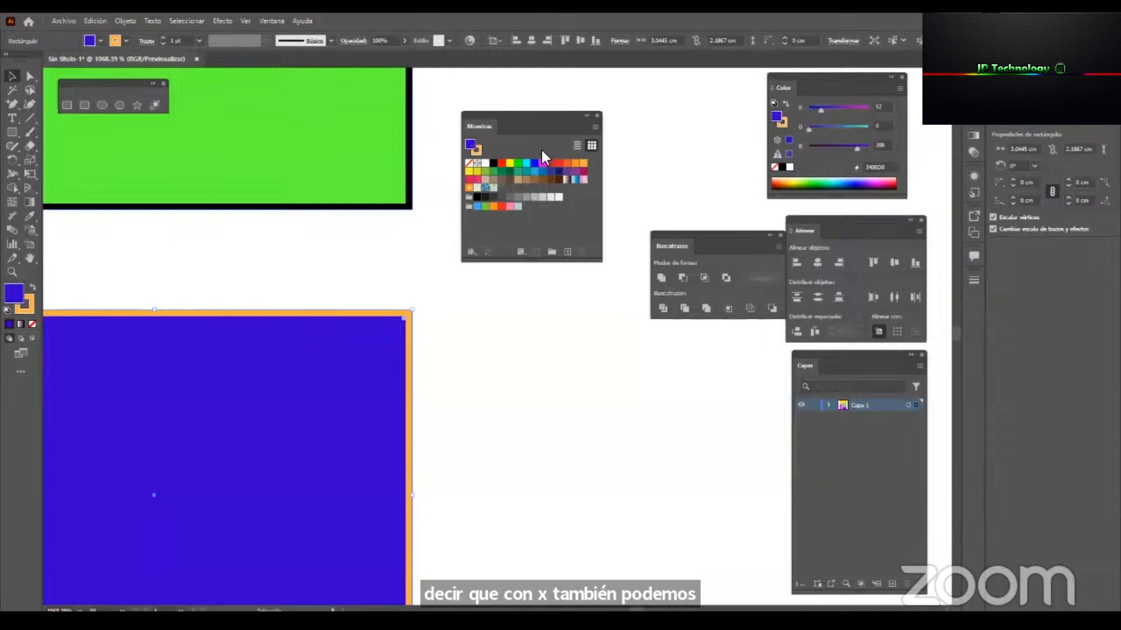
{"action": "left_click", "coordinate": [542, 164]}
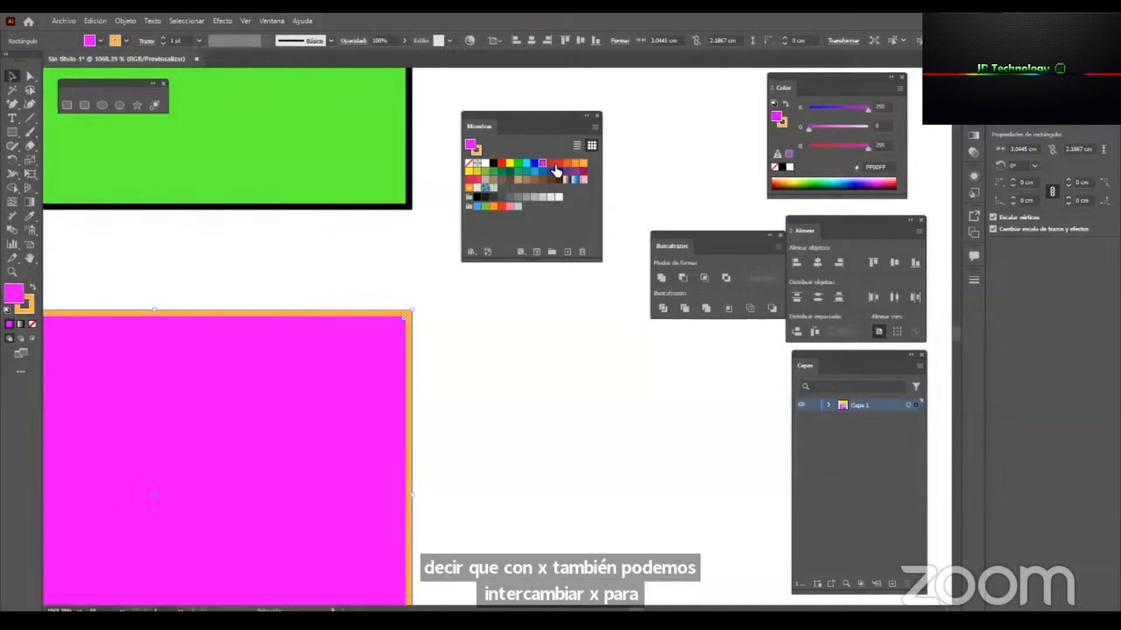
Try other stroke swatches on the same rectangle, settling on dark green 006837, and deselect it.
{"action": "key", "text": "x"}
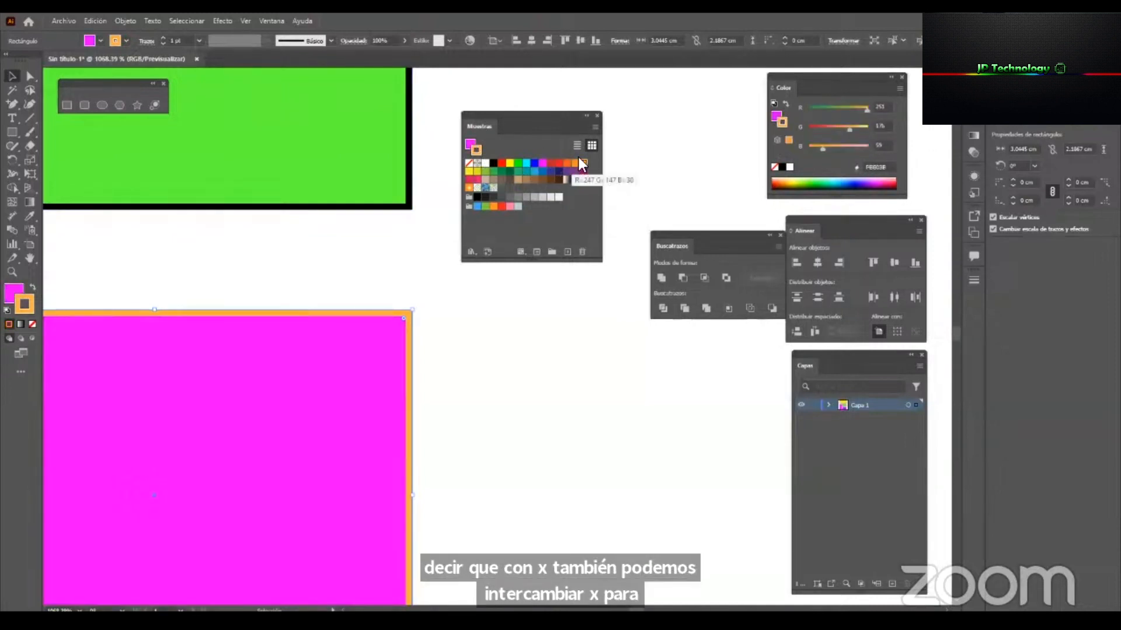
{"action": "left_click", "coordinate": [508, 179]}
{"action": "left_click", "coordinate": [518, 180]}
{"action": "left_click", "coordinate": [510, 172]}
{"action": "left_click", "coordinate": [521, 353]}
Fill the rectangle with the dark green outline with the blue 0000FF swatch.
{"action": "key", "text": "z"}
{"action": "mouse_move", "coordinate": [437, 331]}
{"action": "left_mouse_down"}
{"action": "mouse_move", "coordinate": [383, 343]}
{"action": "mouse_move", "coordinate": [455, 351]}
{"action": "left_mouse_up"}
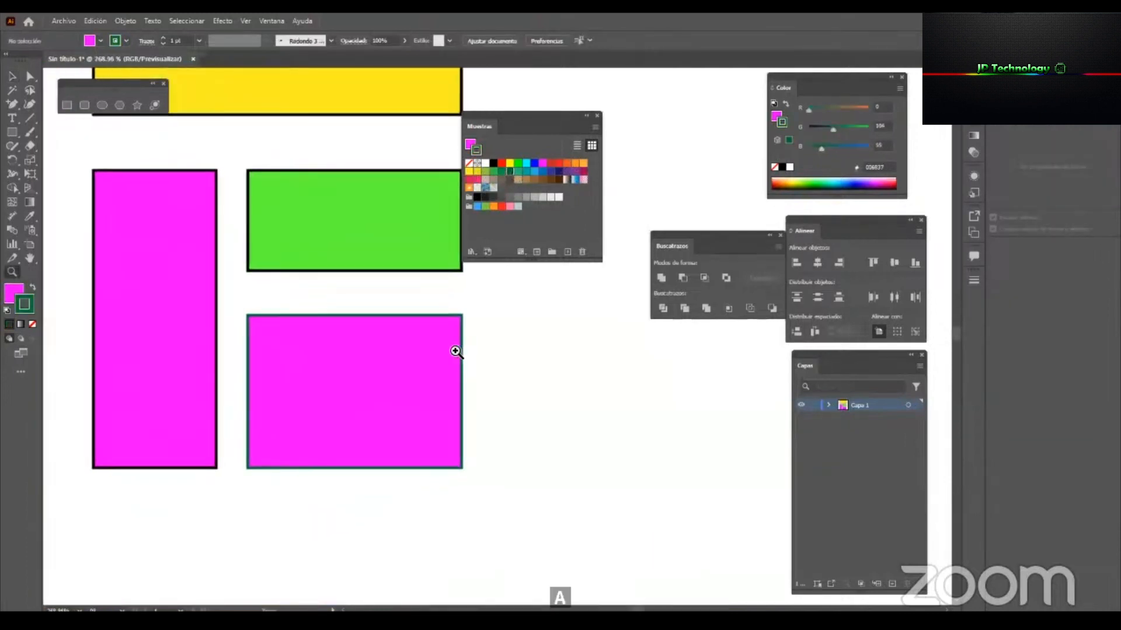
{"action": "key", "text": "v"}
{"action": "left_click", "coordinate": [400, 344]}
{"action": "left_click", "coordinate": [470, 144]}
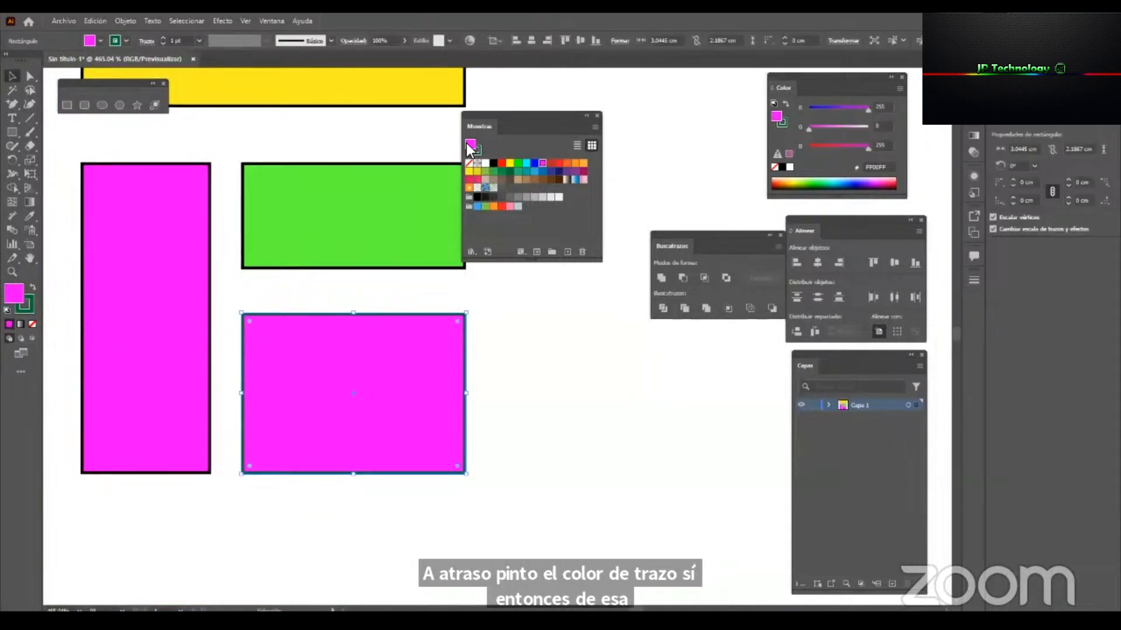
{"action": "left_click", "coordinate": [534, 163]}
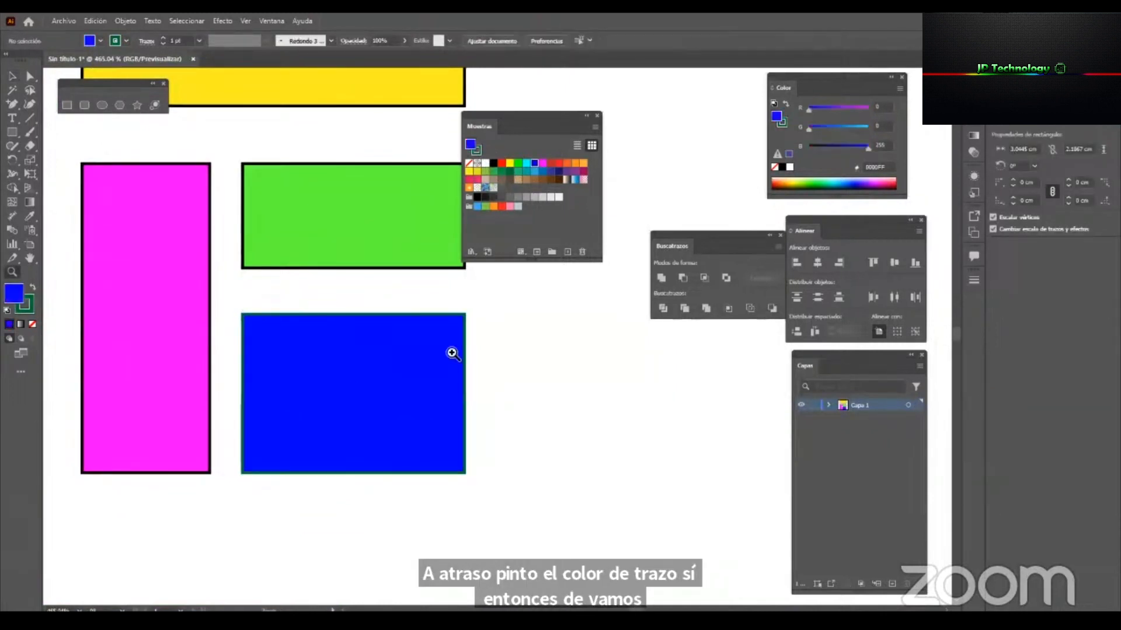
Set the blue rectangle's stroke to the cyan 00FFFF swatch and deselect it.
{"action": "scroll", "coordinate": [447, 335], "scroll_direction": "up", "scroll_amount": 2}
{"action": "left_click", "coordinate": [478, 148]}
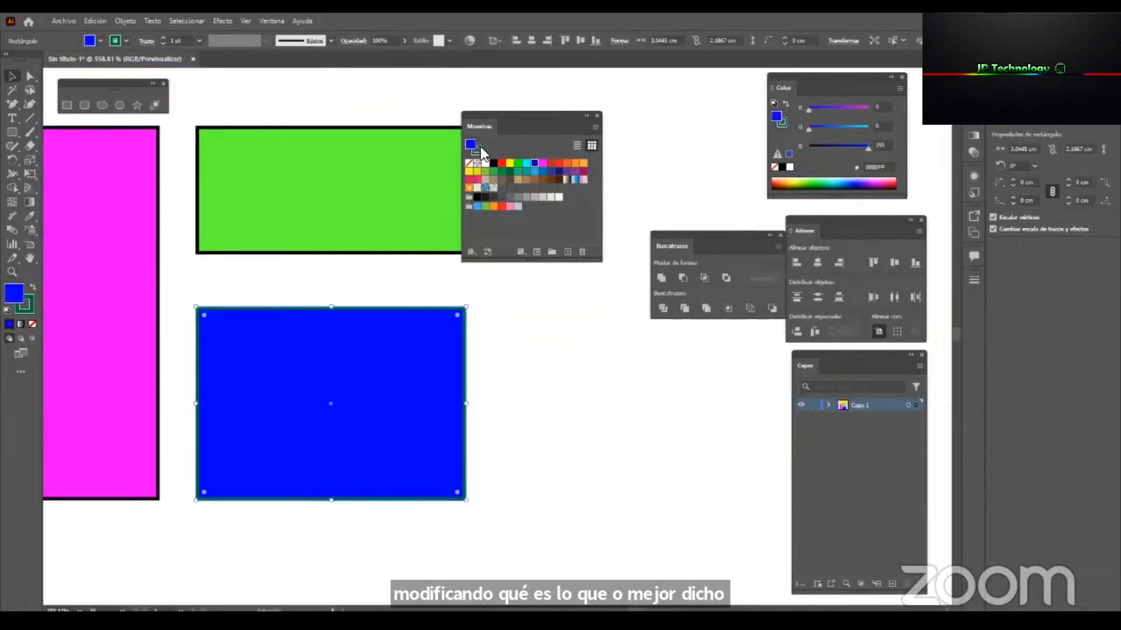
{"action": "left_click", "coordinate": [526, 163]}
{"action": "left_click", "coordinate": [523, 397]}
Move the Swatches panel away from the rectangles, toward the Color panel.
{"action": "left_click_drag", "start_coordinate": [440, 385], "coordinate": [340, 433]}
{"action": "left_click_drag", "start_coordinate": [391, 323], "coordinate": [323, 415]}
{"action": "key", "text": "v"}
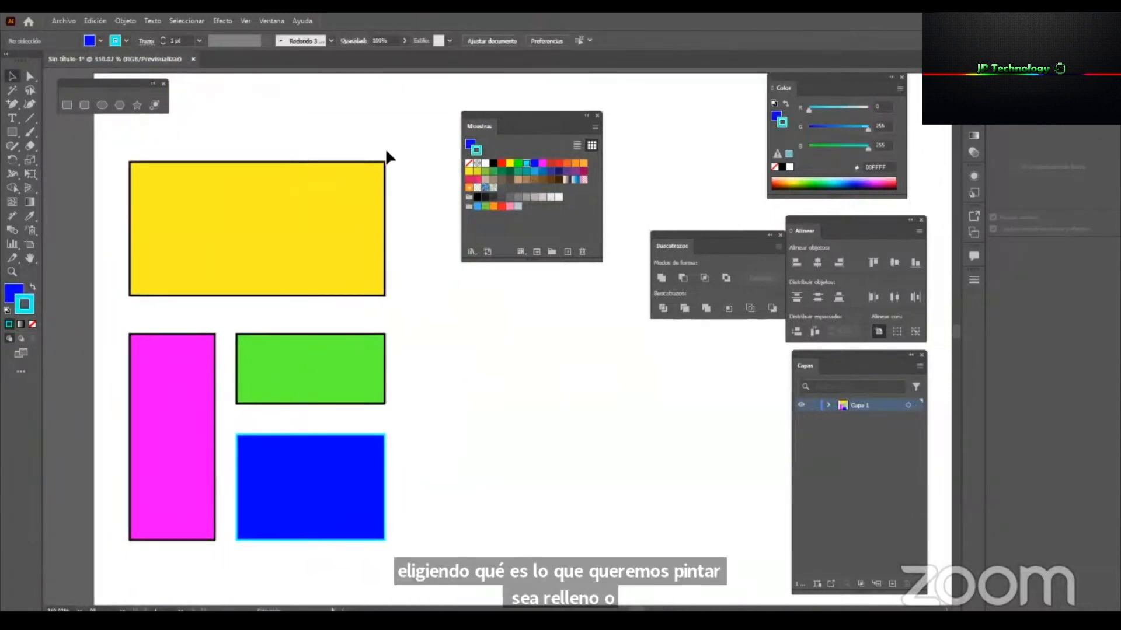
{"action": "left_click_drag", "start_coordinate": [514, 112], "coordinate": [613, 103]}
Draw a square about 3.18 cm per side below the magenta rectangle, using the current blue fill and cyan stroke.
{"action": "key", "text": "z"}
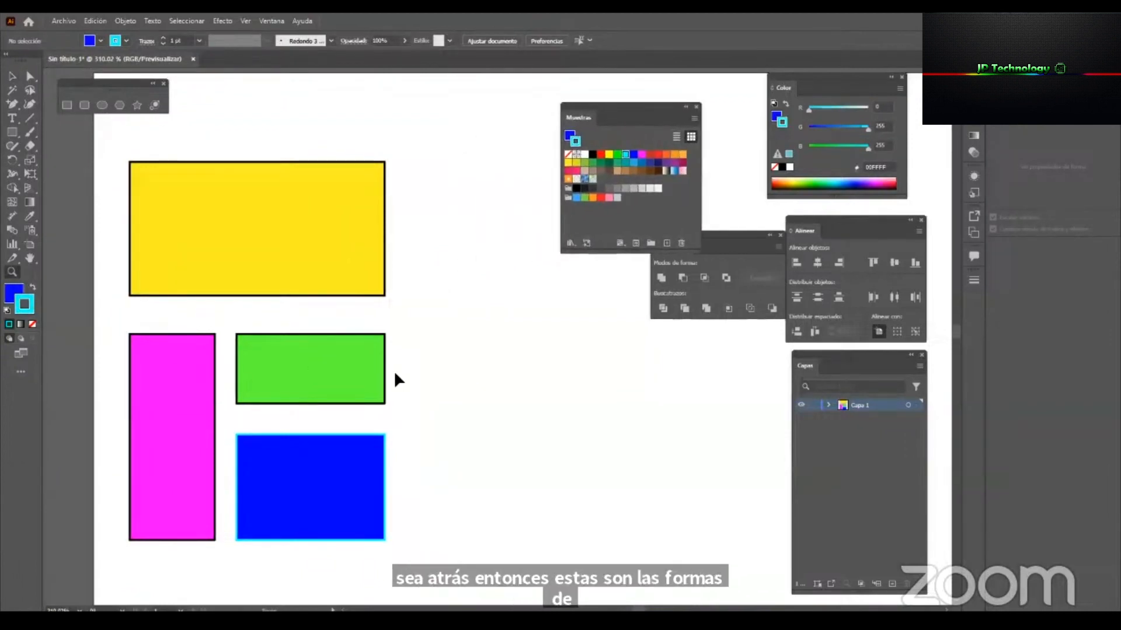
{"action": "left_click_drag", "start_coordinate": [311, 376], "coordinate": [230, 429]}
{"action": "left_click_drag", "start_coordinate": [329, 409], "coordinate": [221, 310]}
{"action": "key", "text": "v"}
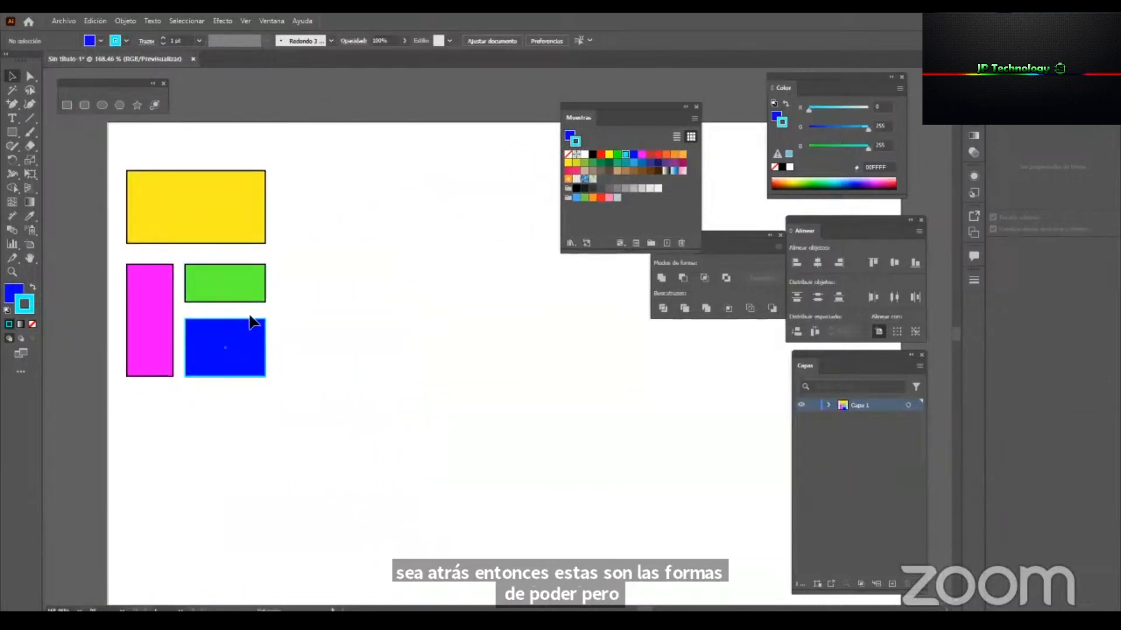
{"action": "left_click", "coordinate": [66, 105]}
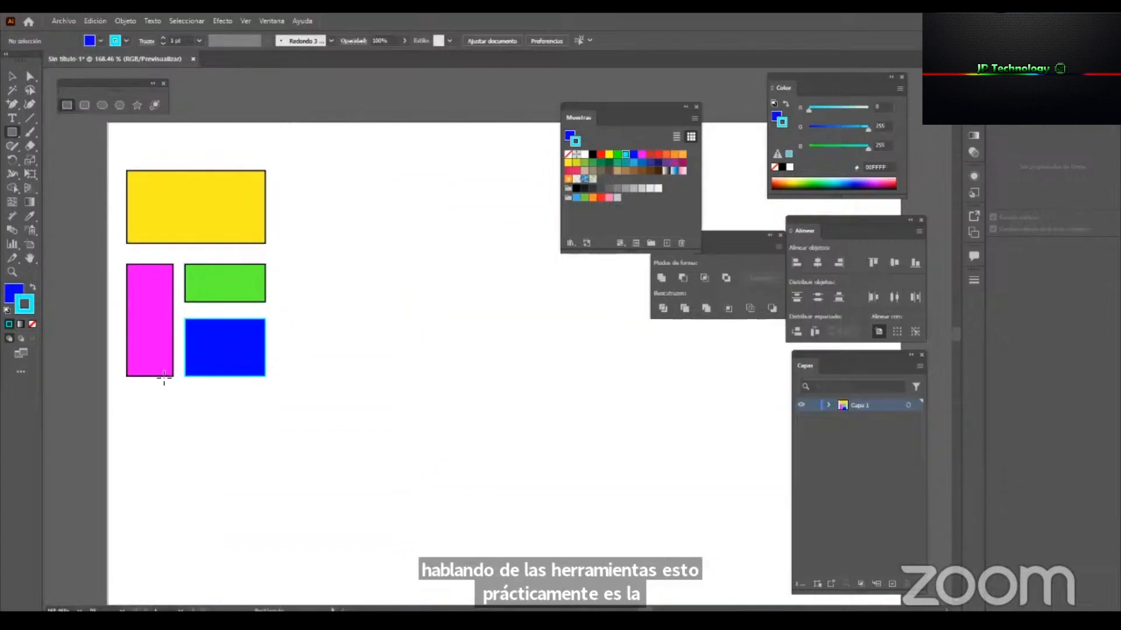
{"action": "mouse_move", "coordinate": [126, 390]}
{"action": "left_mouse_down"}
{"action": "mouse_move", "coordinate": [165, 426]}
{"action": "mouse_move", "coordinate": [136, 414]}
{"action": "mouse_move", "coordinate": [166, 425]}
{"action": "mouse_move", "coordinate": [282, 540]}
{"action": "mouse_move", "coordinate": [173, 456]}
{"action": "mouse_move", "coordinate": [297, 557]}
{"action": "mouse_move", "coordinate": [176, 439]}
{"action": "mouse_move", "coordinate": [253, 502]}
{"action": "mouse_move", "coordinate": [220, 483]}
{"action": "mouse_move", "coordinate": [236, 499]}
{"action": "mouse_move", "coordinate": [221, 497]}
{"action": "mouse_move", "coordinate": [230, 512]}
{"action": "mouse_move", "coordinate": [201, 488]}
{"action": "mouse_move", "coordinate": [161, 430]}
{"action": "mouse_move", "coordinate": [238, 505]}
{"action": "mouse_move", "coordinate": [221, 476]}
{"action": "left_mouse_up"}
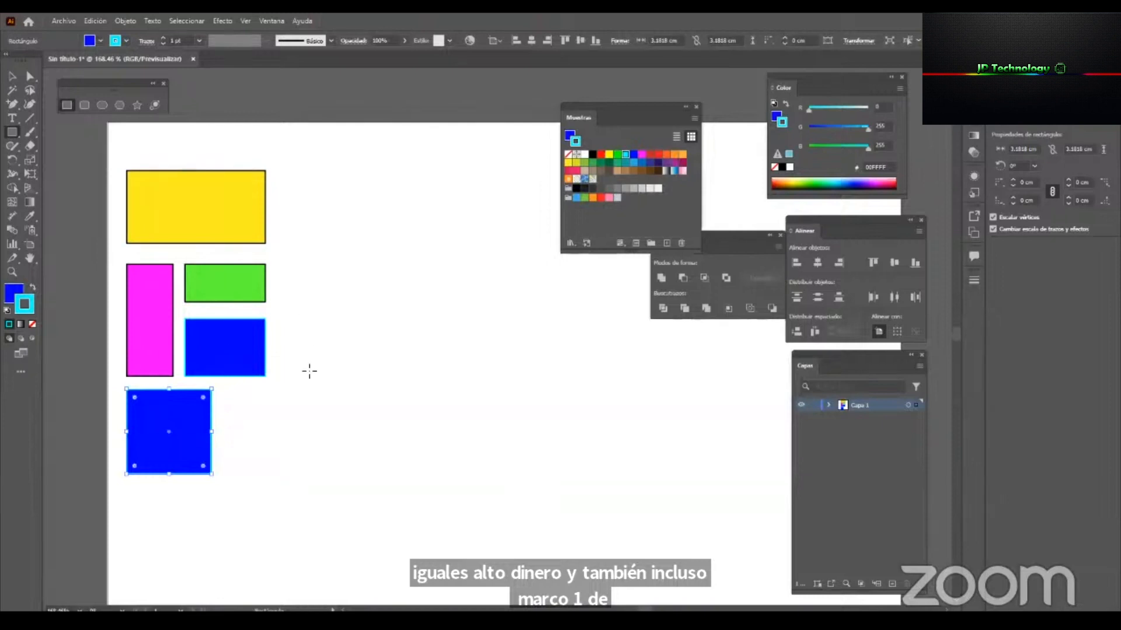
Select the blue rectangle and the yellow rectangle in turn to compare their active fill and stroke colours.
{"action": "key", "text": "v"}
{"action": "left_click", "coordinate": [302, 461]}
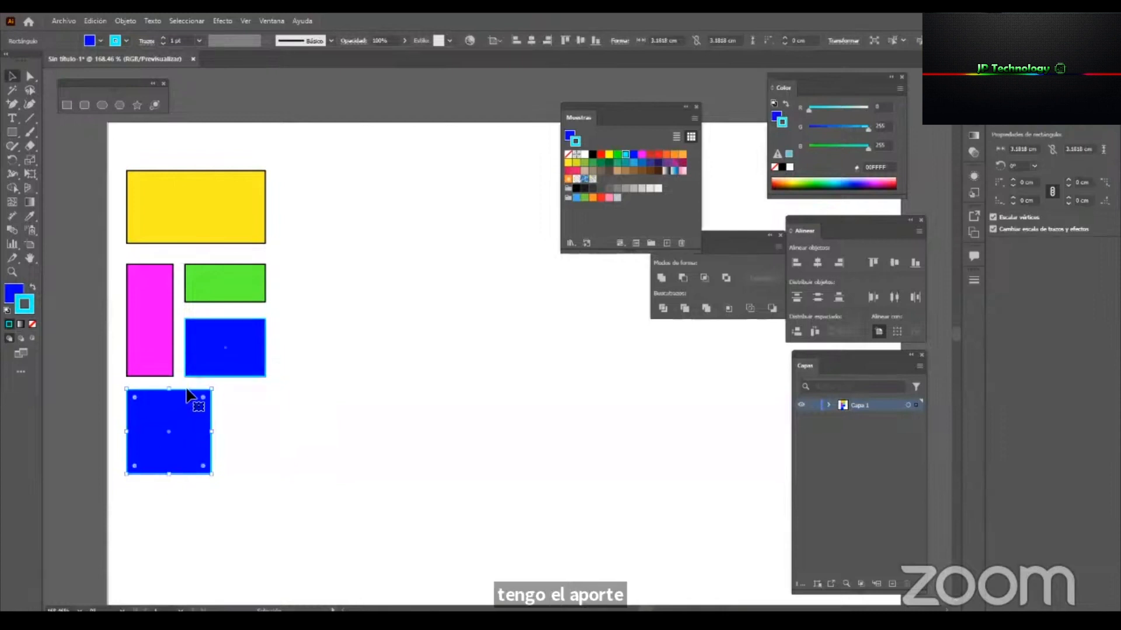
{"action": "left_click", "coordinate": [228, 334]}
{"action": "left_click", "coordinate": [341, 292]}
{"action": "left_click", "coordinate": [236, 215]}
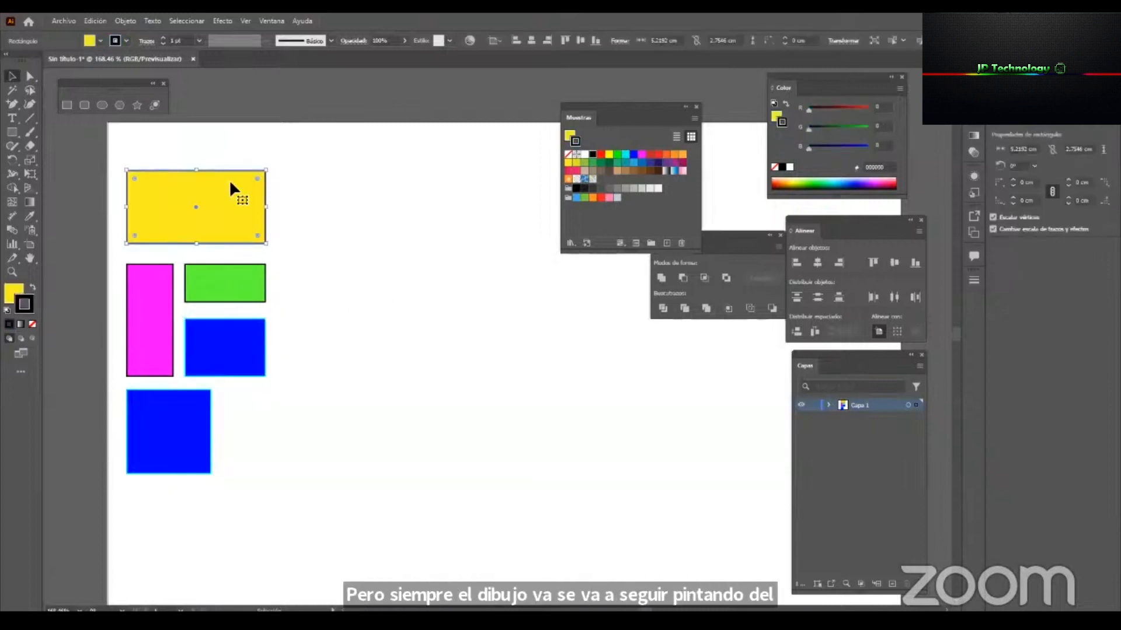
Draw a square about 2.95 cm per side below the blue square, using the current yellow fill and black stroke, and deselect it.
{"action": "left_click", "coordinate": [66, 105]}
{"action": "mouse_move", "coordinate": [130, 495]}
{"action": "left_mouse_down"}
{"action": "mouse_move", "coordinate": [211, 562]}
{"action": "mouse_move", "coordinate": [178, 532]}
{"action": "mouse_move", "coordinate": [208, 572]}
{"action": "left_mouse_up"}
{"action": "key", "text": "v"}
{"action": "left_click", "coordinate": [287, 412]}
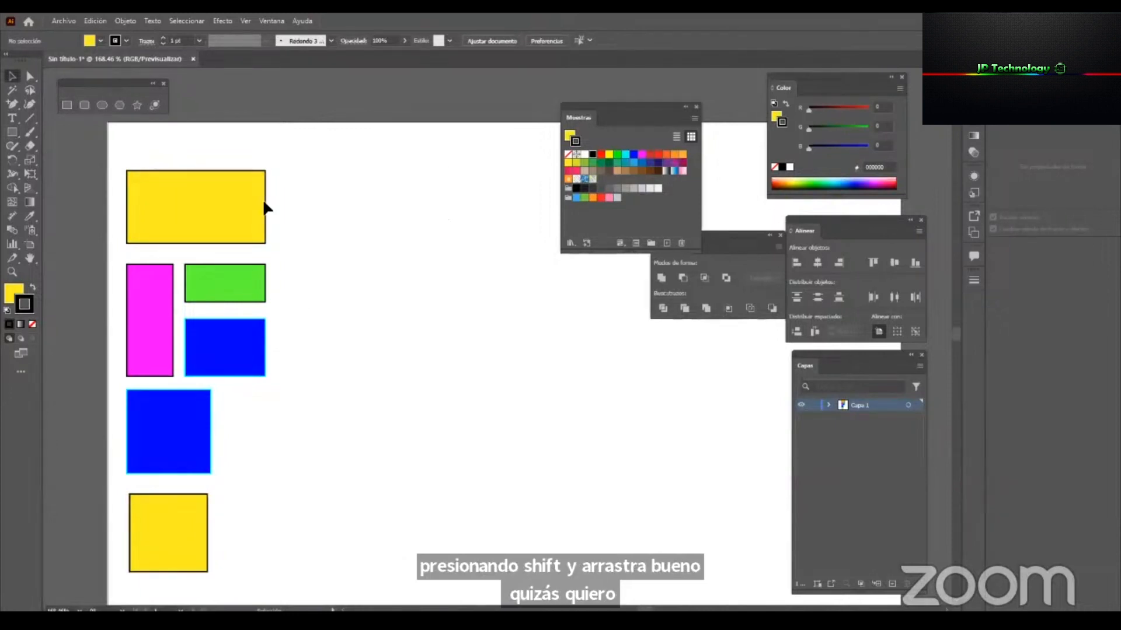
Create a rectangle exactly 9 cm wide and 5.5 cm high in the empty area of the artboard.
{"action": "left_click", "coordinate": [13, 132]}
{"action": "left_click", "coordinate": [387, 319]}
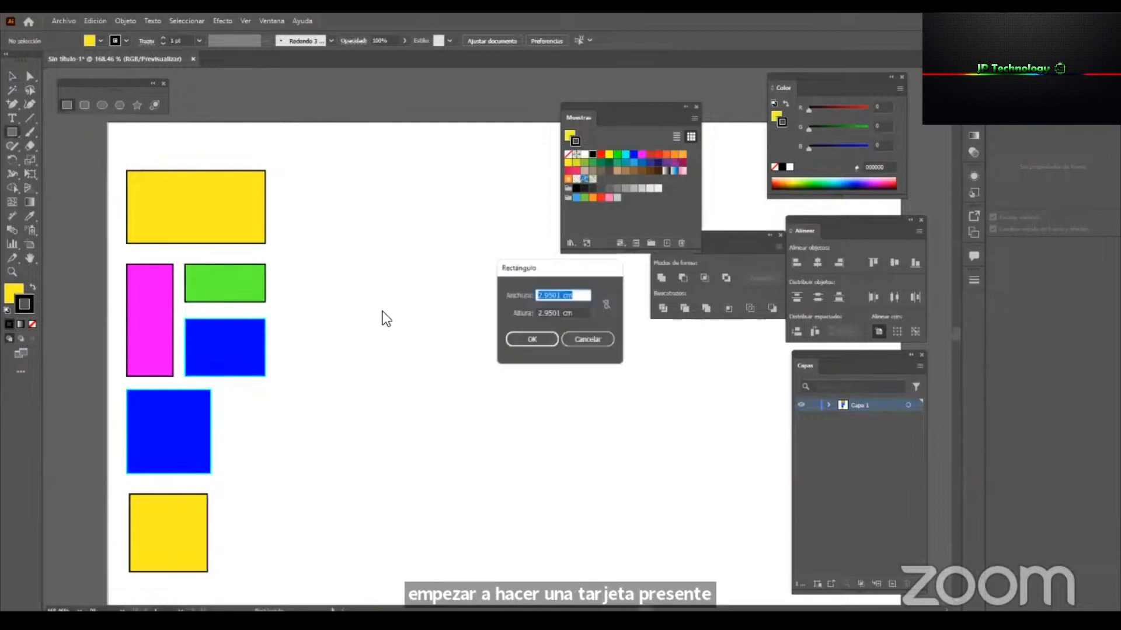
{"action": "left_click_drag", "start_coordinate": [524, 269], "coordinate": [402, 258]}
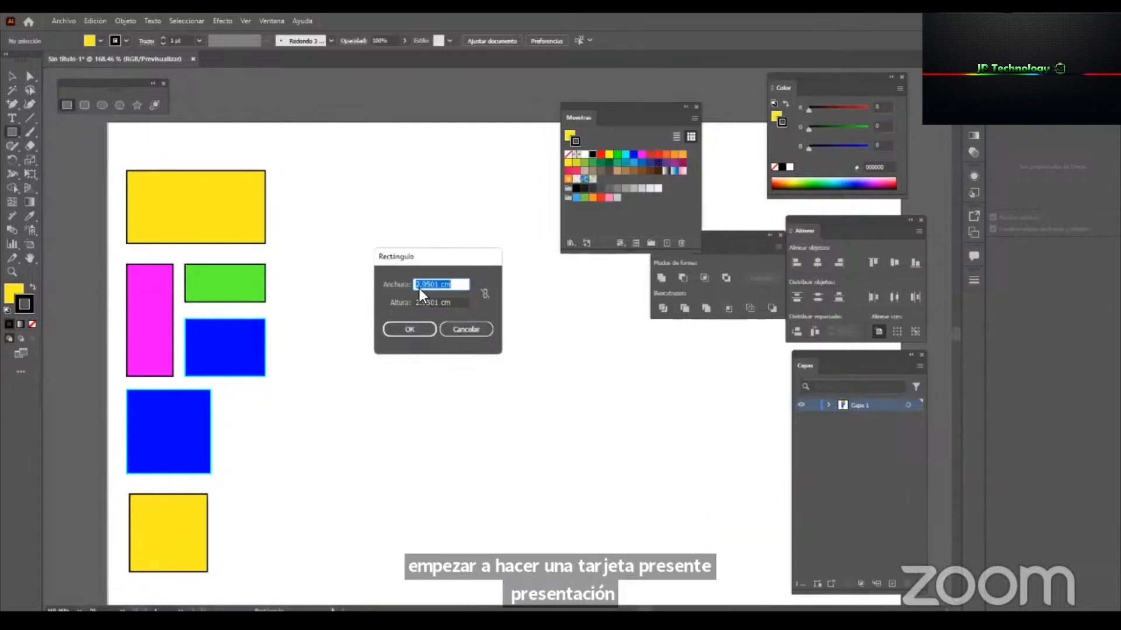
{"action": "type", "text": "9"}
{"action": "key", "text": "Tab"}
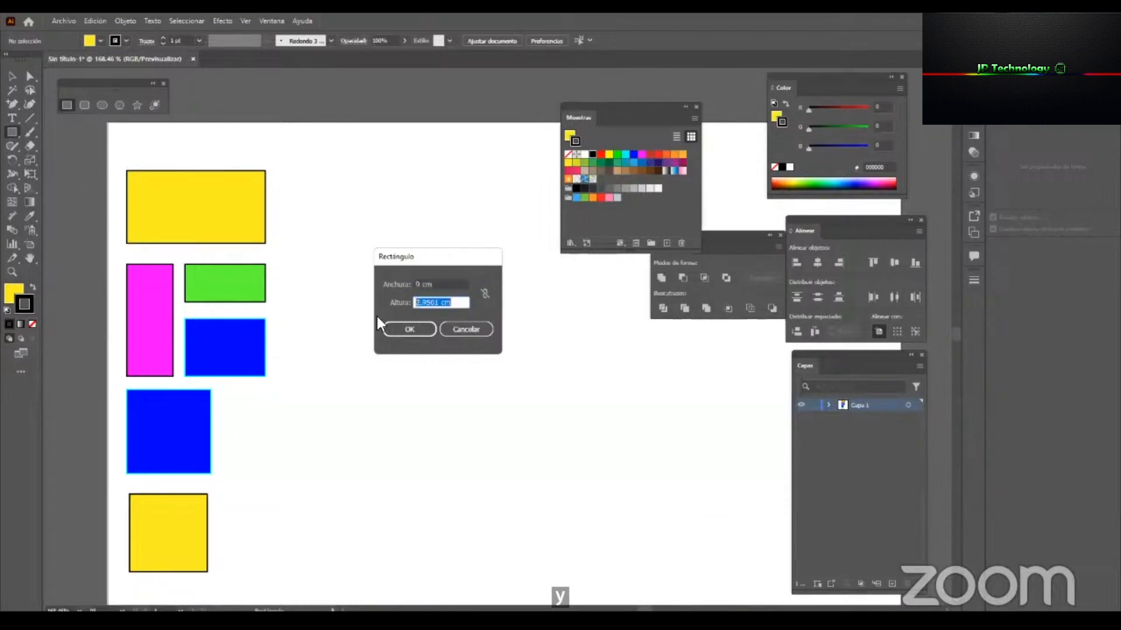
{"action": "type", "text": "5.5"}
{"action": "key", "text": "Return"}
Move the 9 × 5.5 cm rectangle beside the lower yellow square and fill it with a dark red swatch.
{"action": "key", "text": "v"}
{"action": "left_click_drag", "start_coordinate": [472, 421], "coordinate": [321, 500]}
{"action": "left_click", "coordinate": [569, 137]}
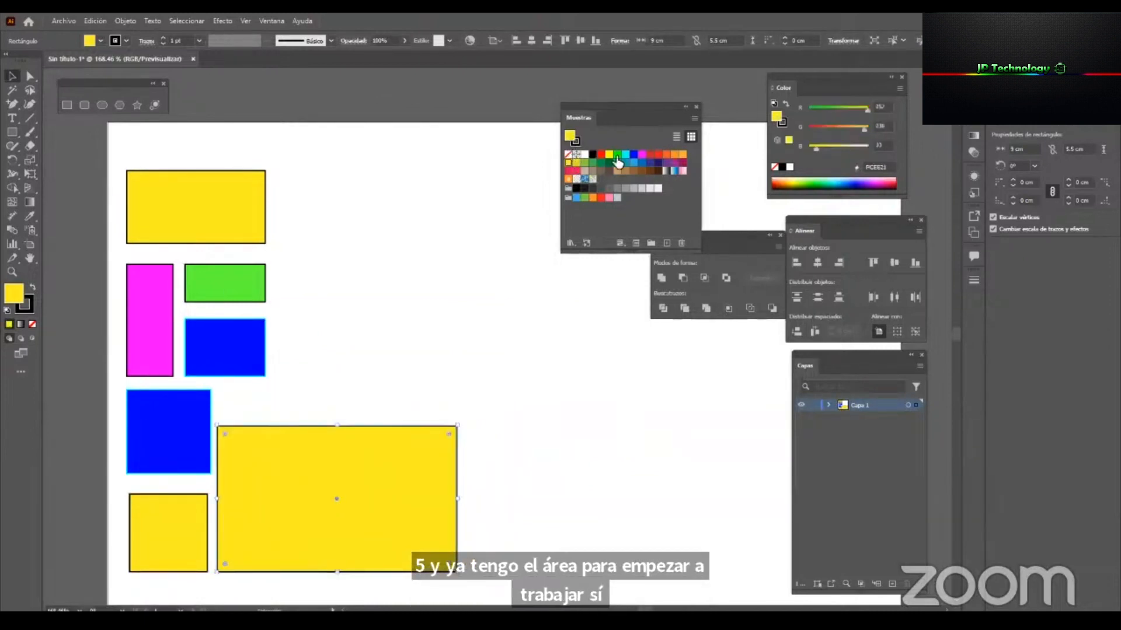
{"action": "left_click", "coordinate": [650, 154]}
{"action": "left_click", "coordinate": [363, 322]}
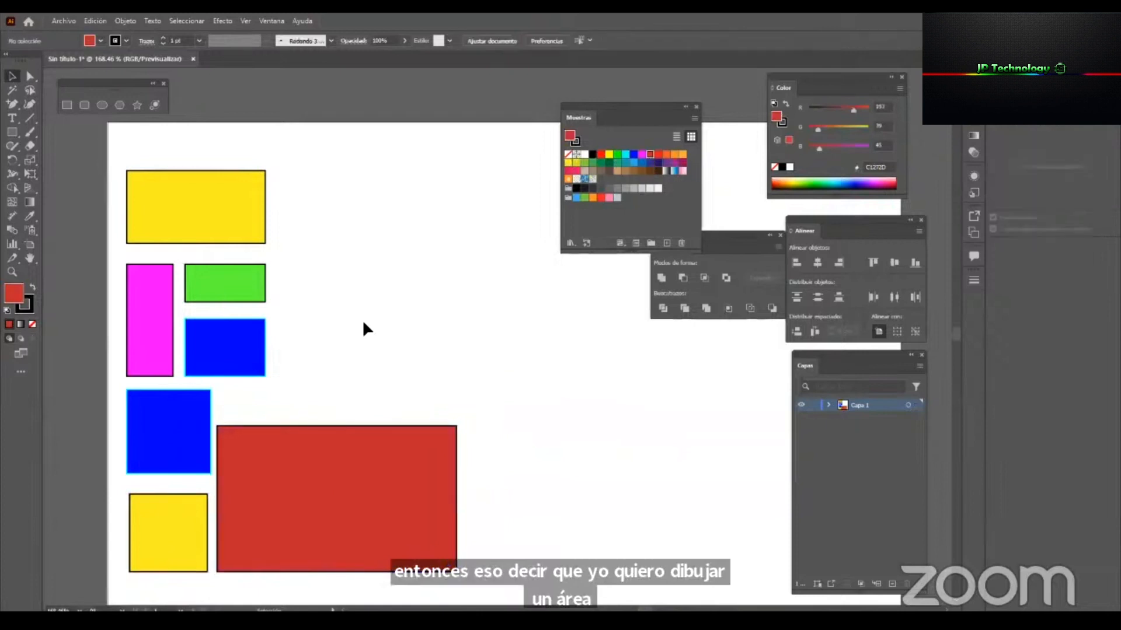
Select the large yellow rectangle and examine its pointed corners up close.
{"action": "left_click", "coordinate": [85, 110]}
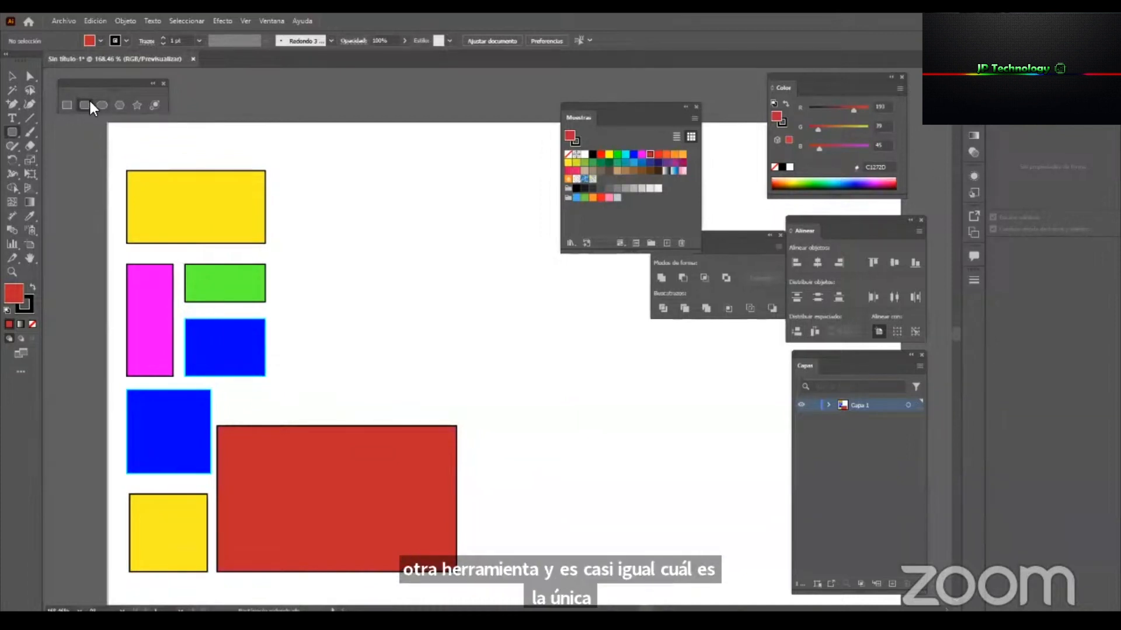
{"action": "key", "text": "v"}
{"action": "left_click", "coordinate": [266, 173]}
{"action": "key", "text": "z"}
{"action": "left_click_drag", "start_coordinate": [128, 169], "coordinate": [257, 200]}
{"action": "left_click_drag", "start_coordinate": [443, 182], "coordinate": [478, 192]}
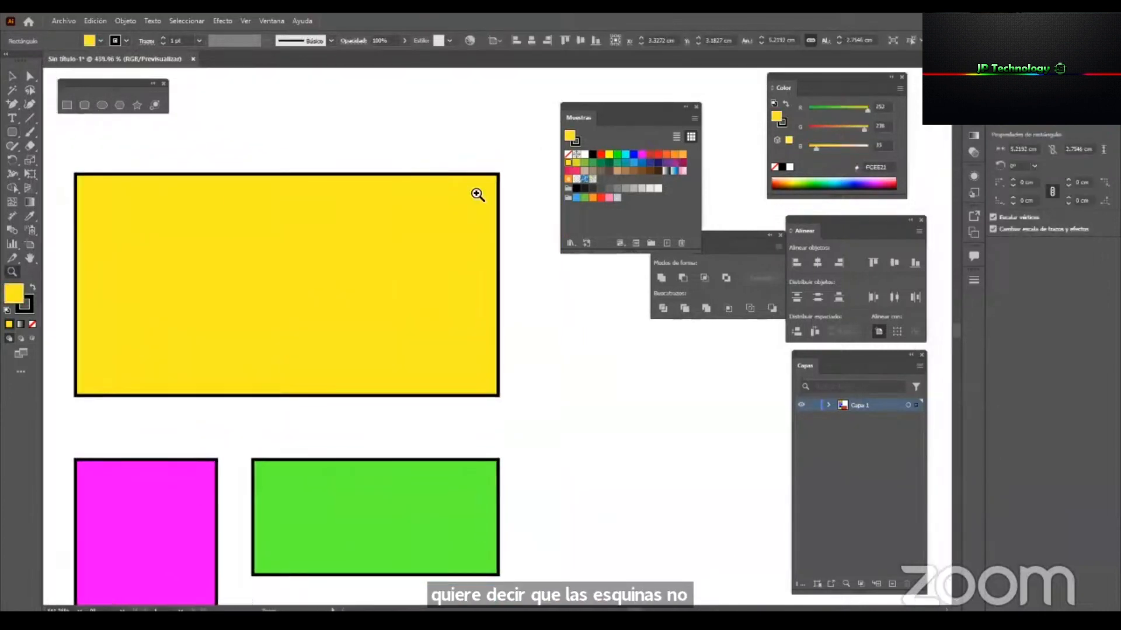
{"action": "key", "text": "a"}
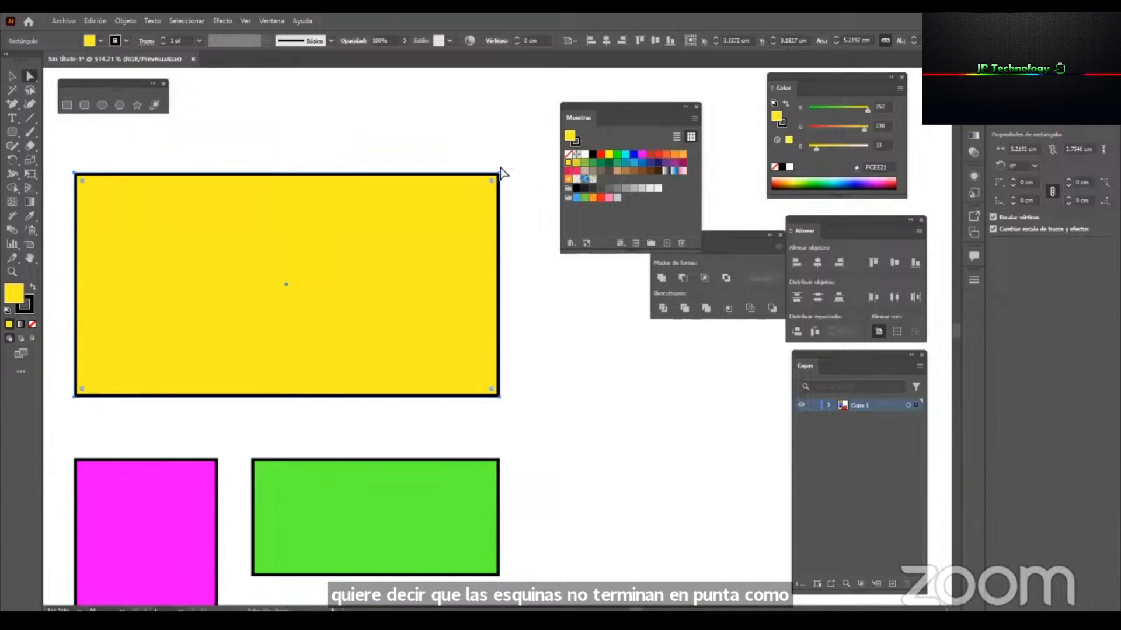
Draw a rounded square about 2.68 cm per side beside the yellow rectangle and examine its rounded corners.
{"action": "key", "text": "z"}
{"action": "left_click_drag", "start_coordinate": [392, 211], "coordinate": [243, 289]}
{"action": "left_click_drag", "start_coordinate": [420, 325], "coordinate": [276, 325]}
{"action": "left_click_drag", "start_coordinate": [276, 325], "coordinate": [198, 328]}
{"action": "key", "text": "v"}
{"action": "left_click", "coordinate": [85, 105]}
{"action": "left_click_drag", "start_coordinate": [308, 223], "coordinate": [414, 286]}
{"action": "key", "text": "z"}
{"action": "left_click", "coordinate": [396, 222]}
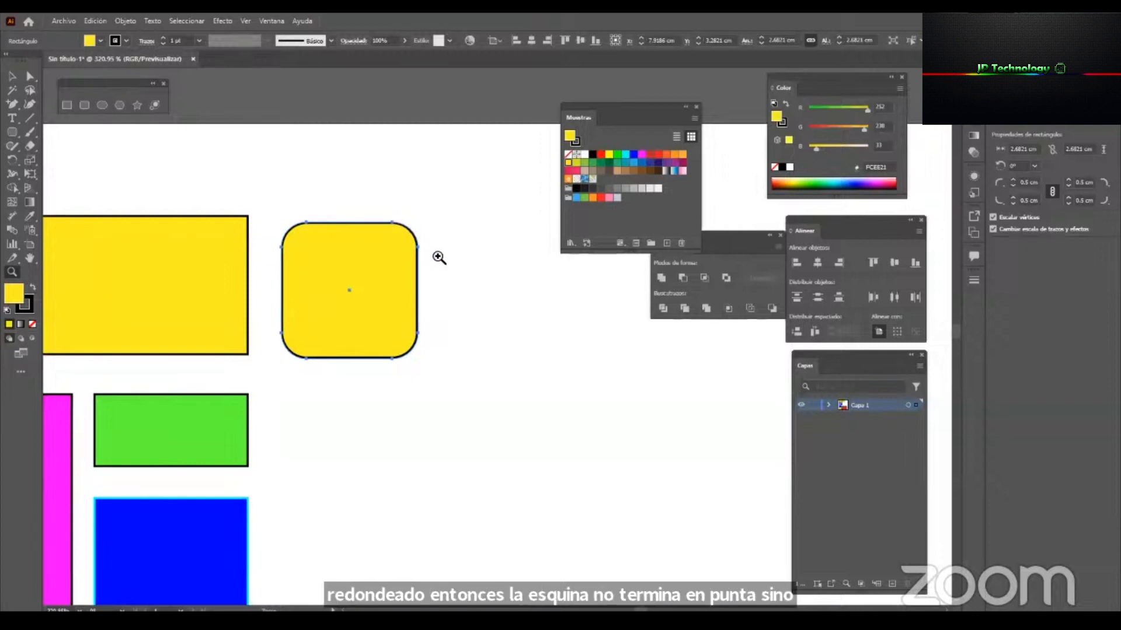
{"action": "left_click", "coordinate": [382, 281], "text": "alt"}
{"action": "left_click", "coordinate": [377, 285], "text": "alt"}
Delete the rounded square beside the yellow rectangle.
{"action": "key", "text": "v"}
{"action": "left_click", "coordinate": [438, 274]}
{"action": "left_click", "coordinate": [398, 290]}
{"action": "key", "text": "Delete"}
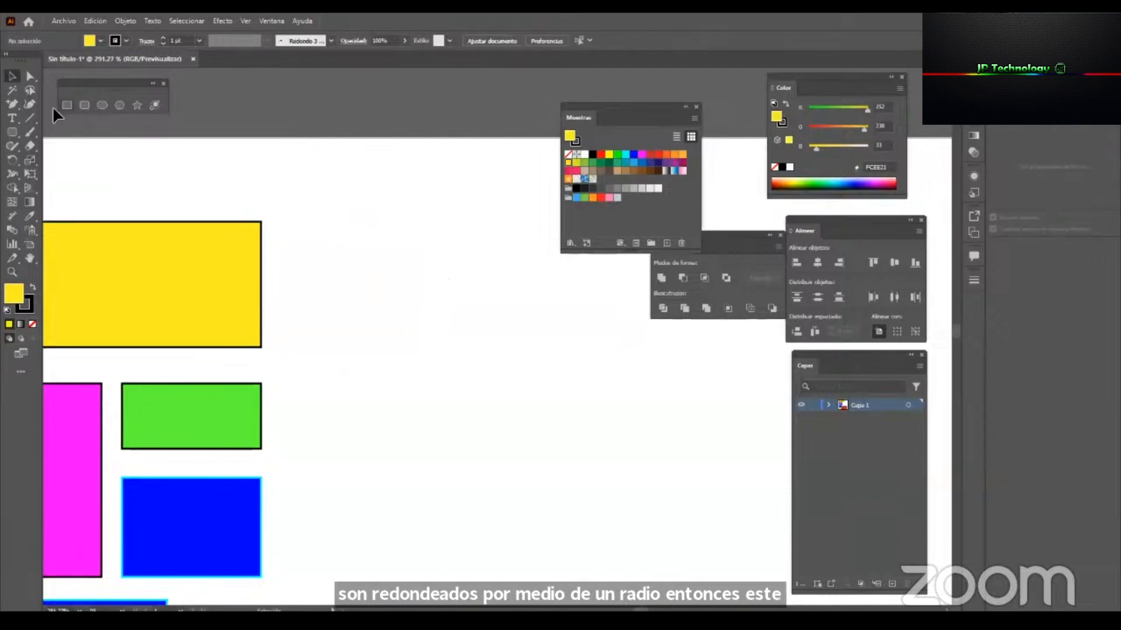
Create a rounded rectangle 9 cm wide and 5.5 cm high with a 0.5 cm corner radius, beside the yellow rectangle.
{"action": "left_click", "coordinate": [85, 105]}
{"action": "left_click", "coordinate": [407, 254]}
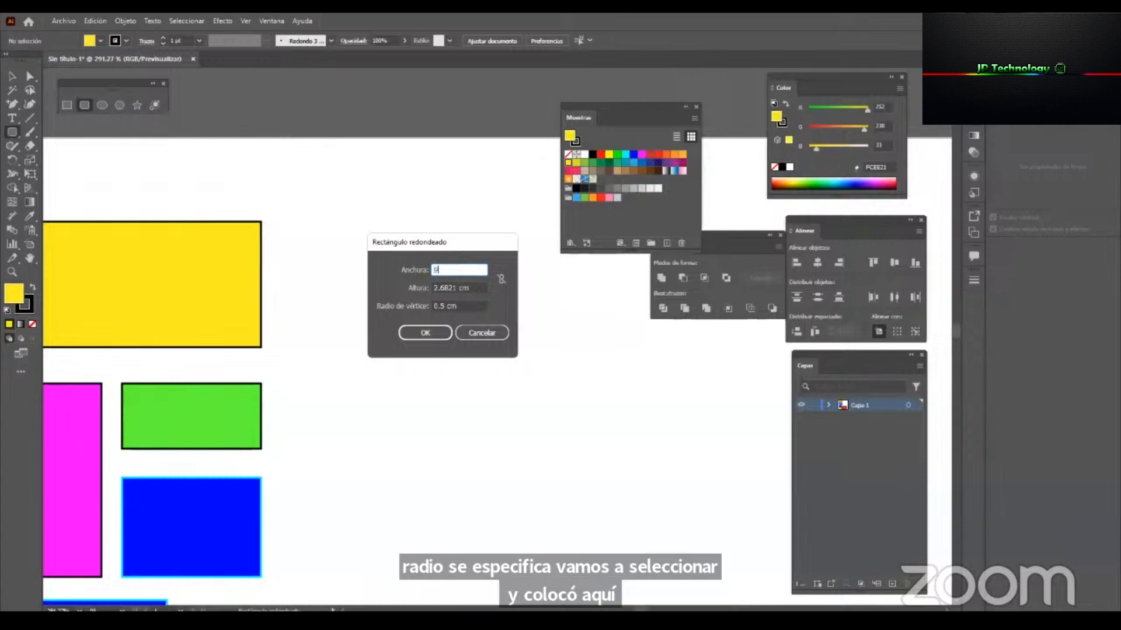
{"action": "key", "text": "Tab"}
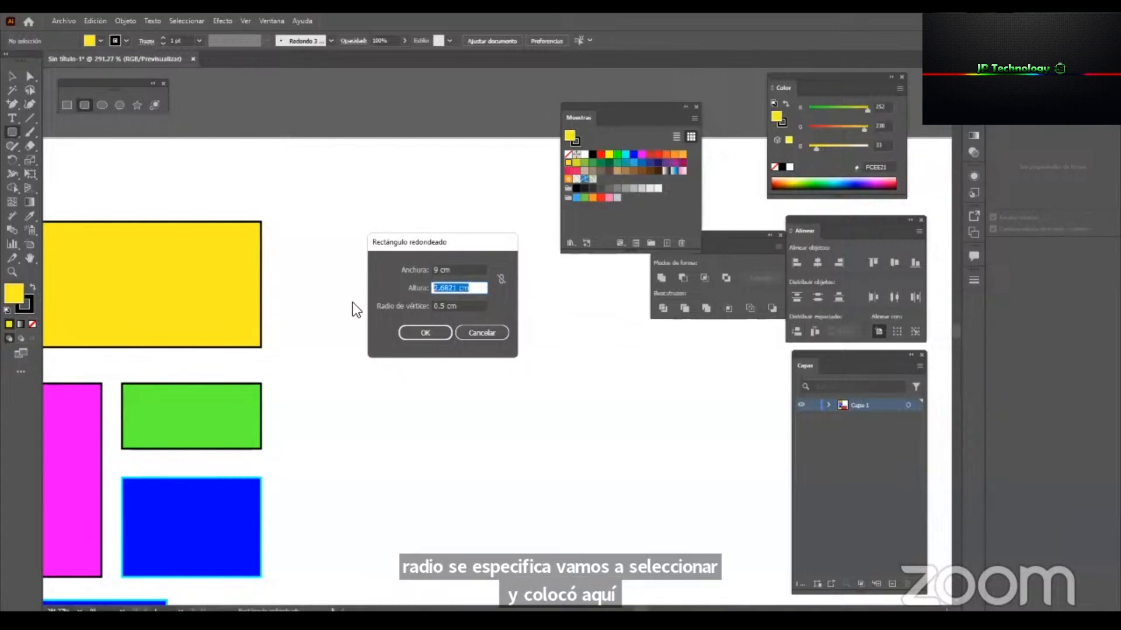
{"action": "type", "text": "5"}
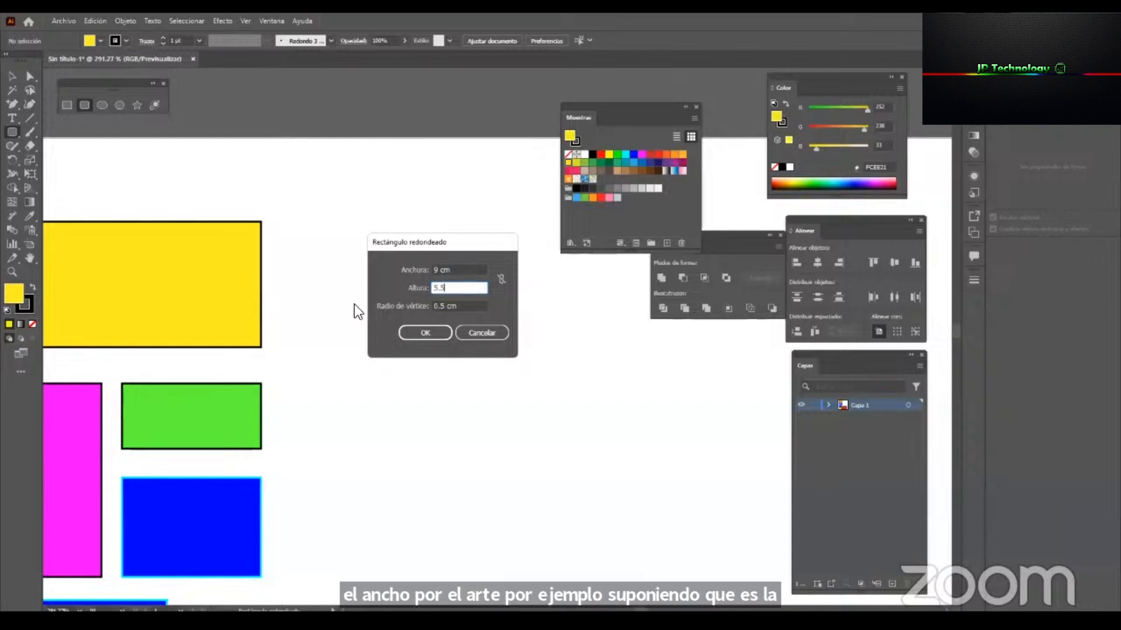
{"action": "type", "text": ".5"}
{"action": "left_click", "coordinate": [469, 309]}
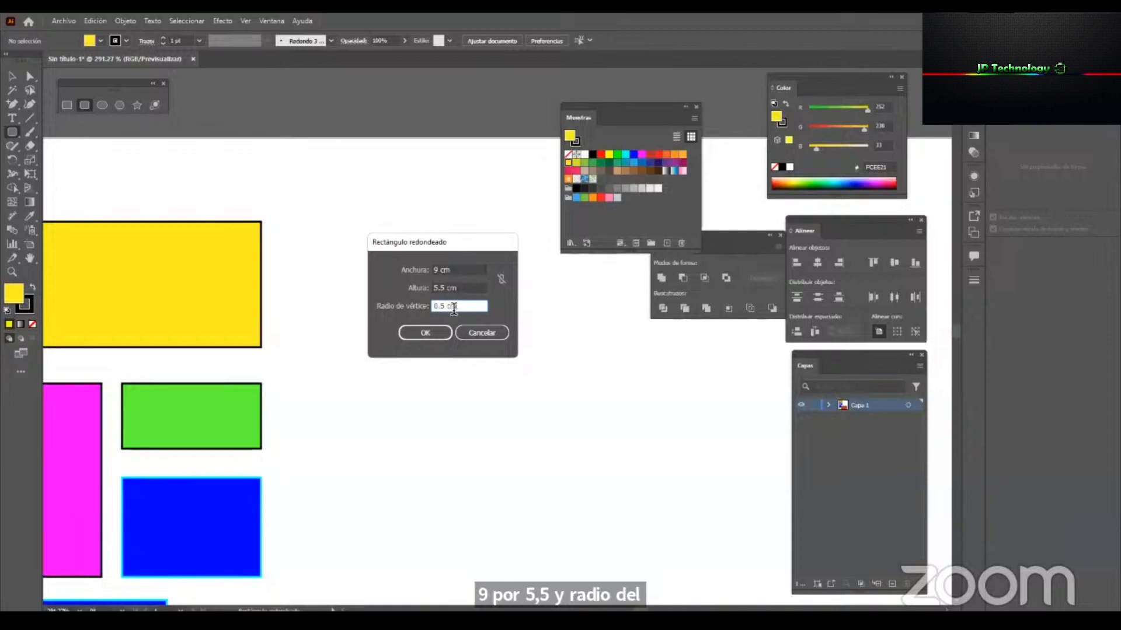
{"action": "left_click", "coordinate": [426, 331]}
Set the corner radius of the yellow rounded rectangle to 1 cm using Direct Selection.
{"action": "key", "text": "v"}
{"action": "key", "text": "z"}
{"action": "left_click_drag", "start_coordinate": [579, 375], "coordinate": [400, 430]}
{"action": "key", "text": "space"}
{"action": "left_click_drag", "start_coordinate": [616, 393], "coordinate": [519, 397]}
{"action": "left_click_drag", "start_coordinate": [440, 406], "coordinate": [365, 370]}
{"action": "left_click", "coordinate": [367, 373]}
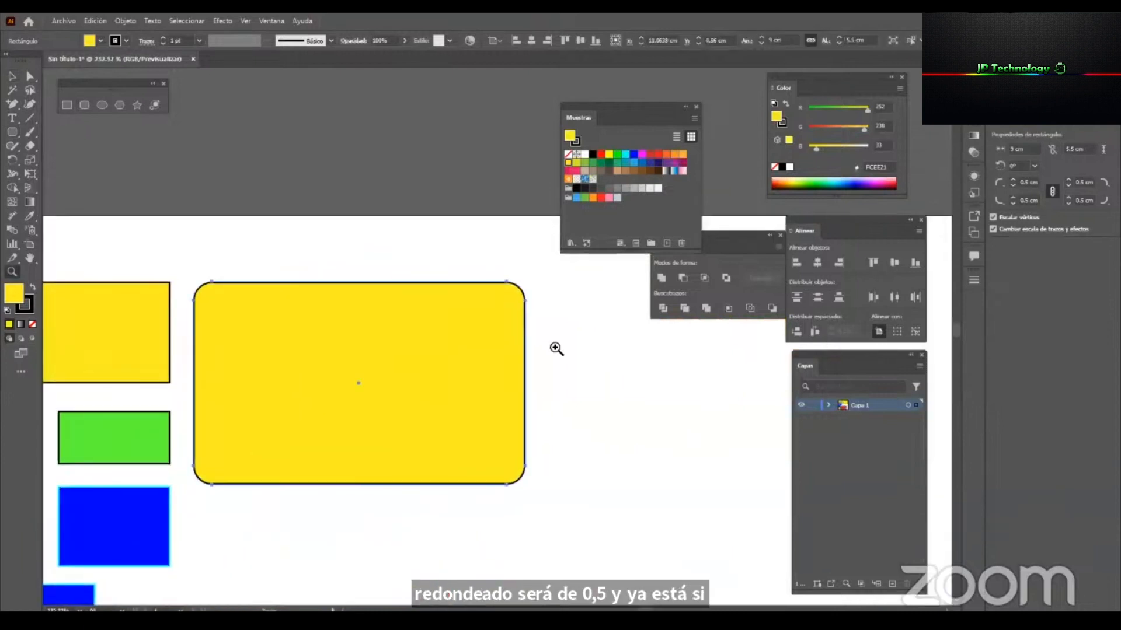
{"action": "key", "text": "a"}
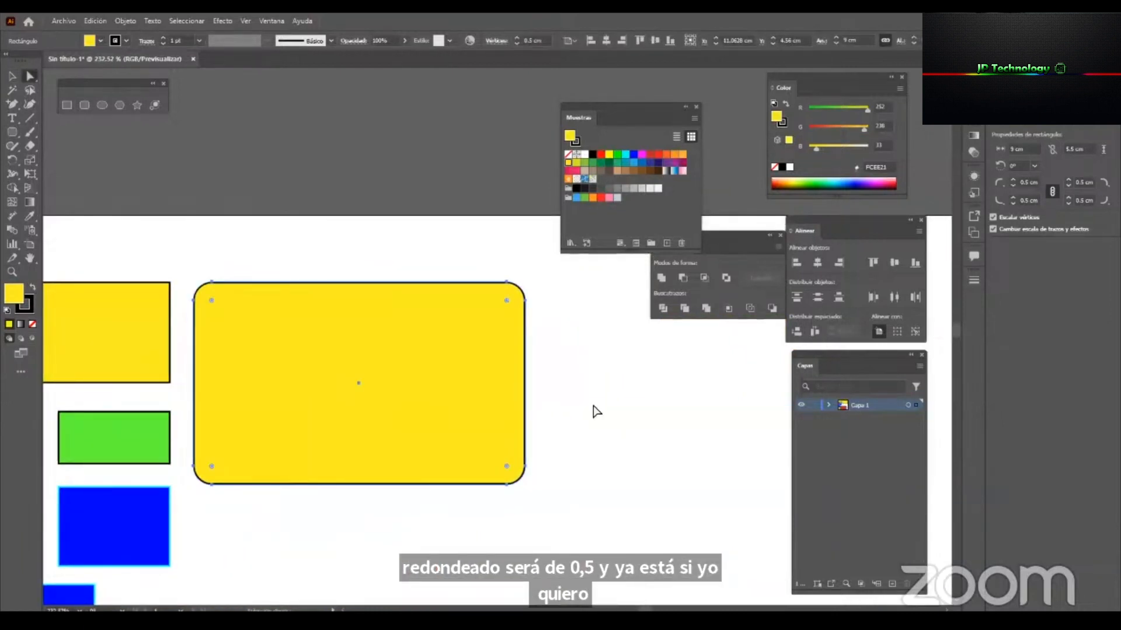
{"action": "left_click", "coordinate": [593, 342]}
{"action": "left_click", "coordinate": [353, 335]}
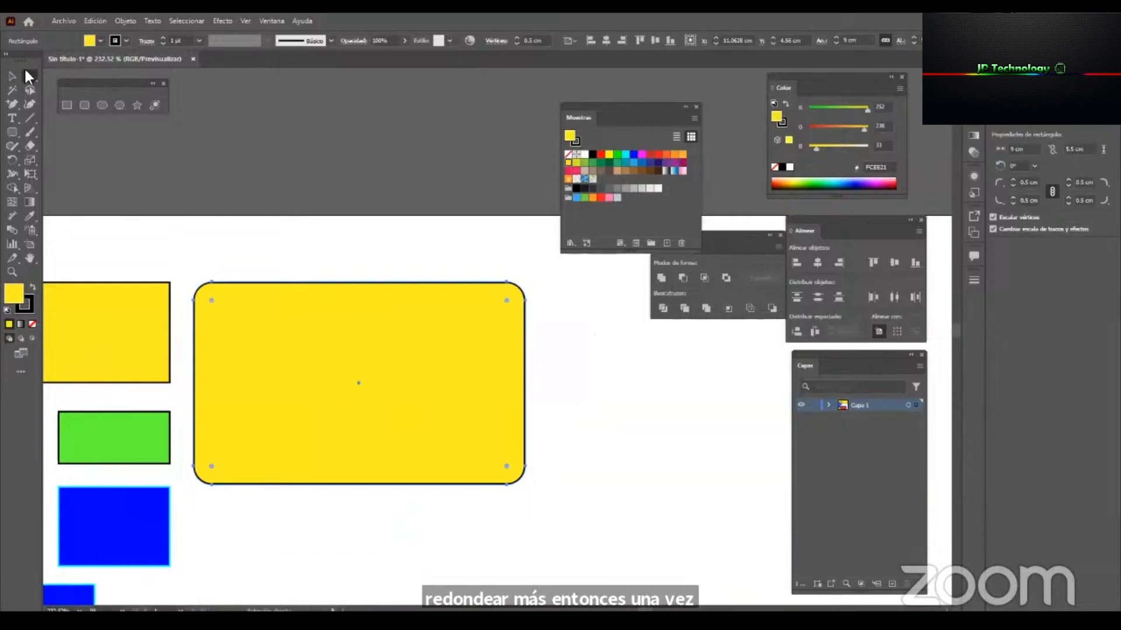
{"action": "left_click", "coordinate": [498, 40]}
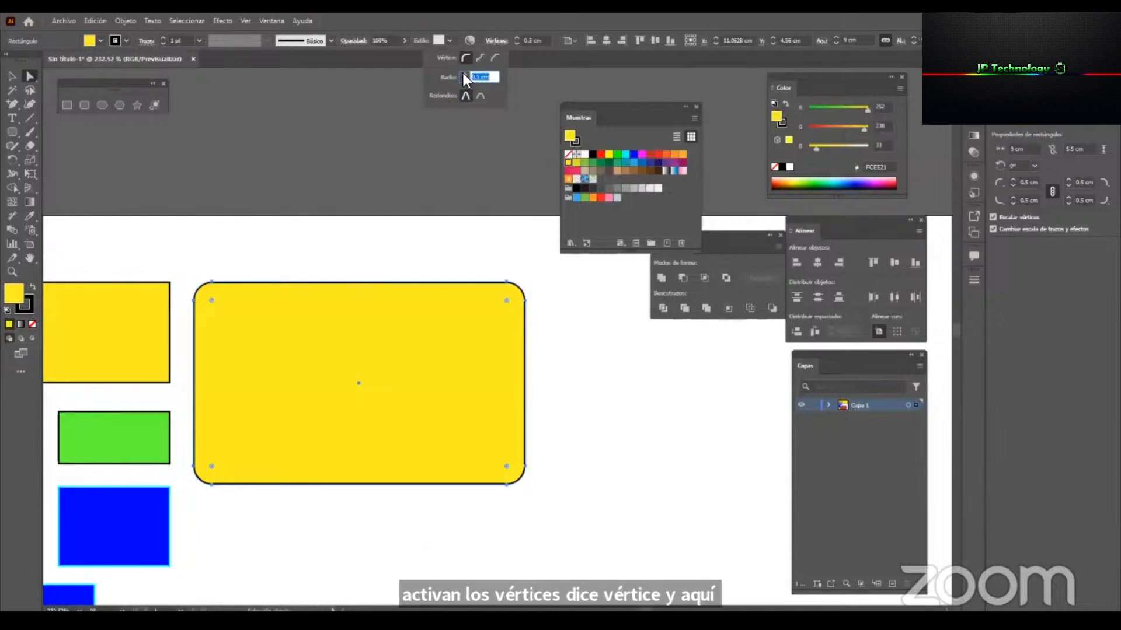
{"action": "type", "text": "1"}
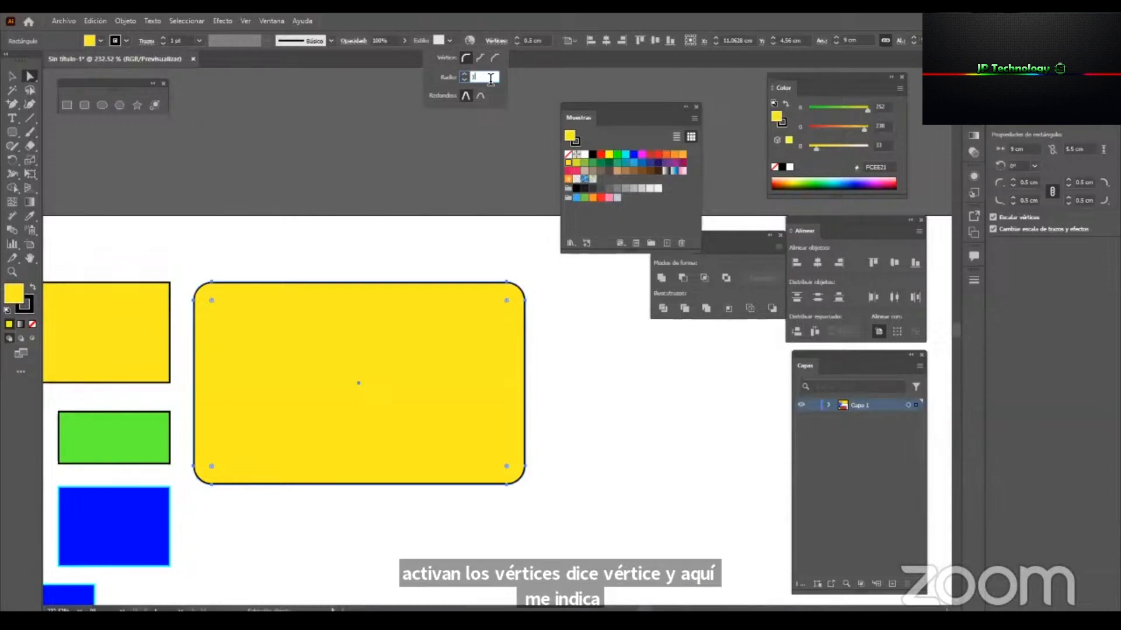
{"action": "key", "text": "Return"}
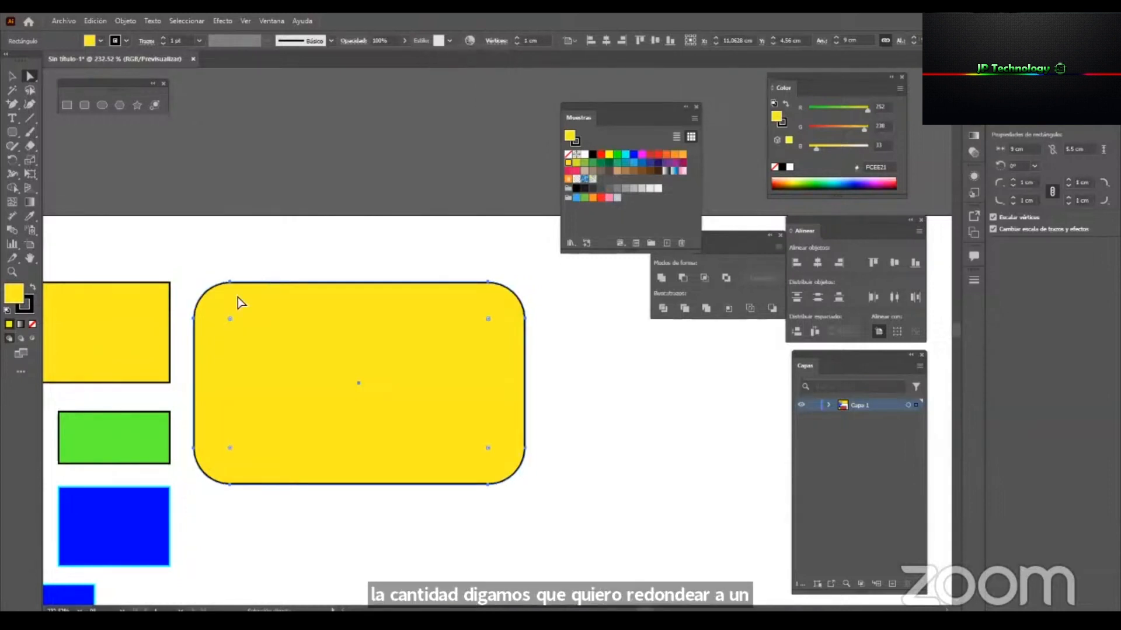
Adjust the rounded rectangle's corners freehand with its live corner widgets to a radius of about 0.83 cm.
{"action": "left_click", "coordinate": [496, 41]}
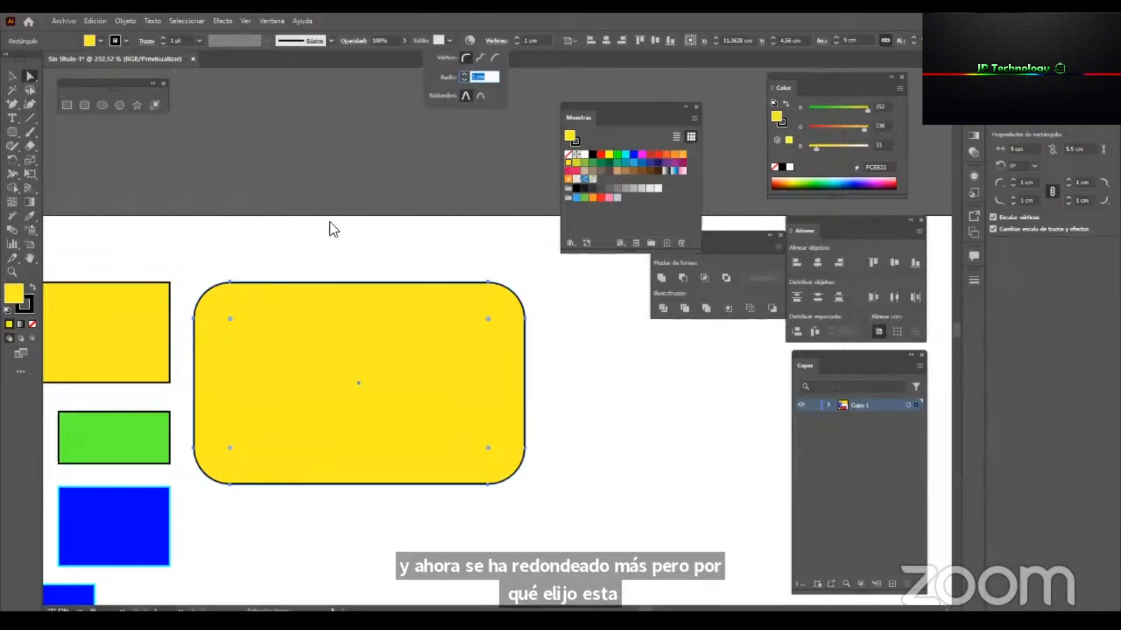
{"action": "left_click_drag", "start_coordinate": [234, 320], "coordinate": [219, 303]}
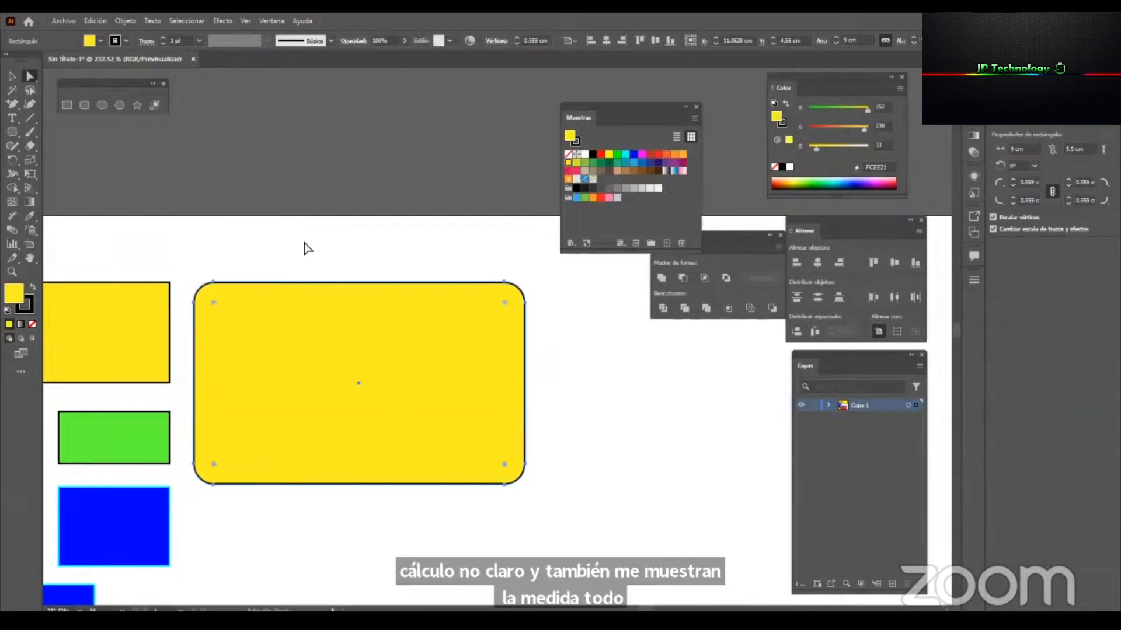
{"action": "left_click", "coordinate": [496, 41]}
{"action": "left_click_drag", "start_coordinate": [214, 301], "coordinate": [225, 309]}
{"action": "scroll", "coordinate": [225, 309], "scroll_direction": "down", "scroll_amount": 5}
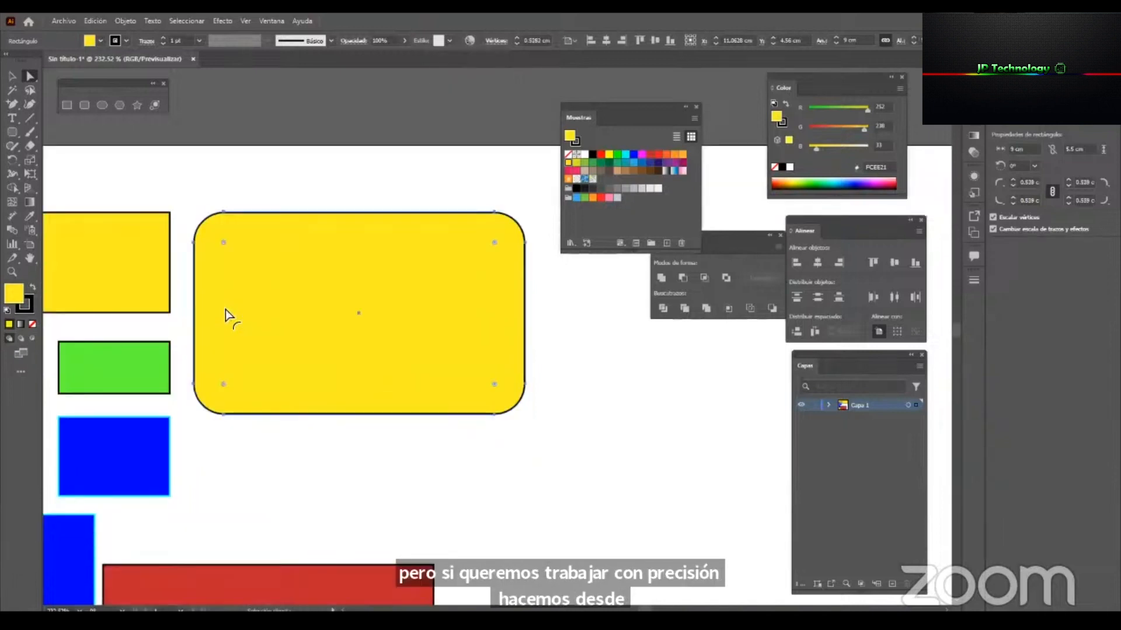
Draw a rounded square about 3.2 cm per side below the yellow rounded rectangle, fill it with the orange F15A24 swatch and deselect it.
{"action": "key", "text": "v"}
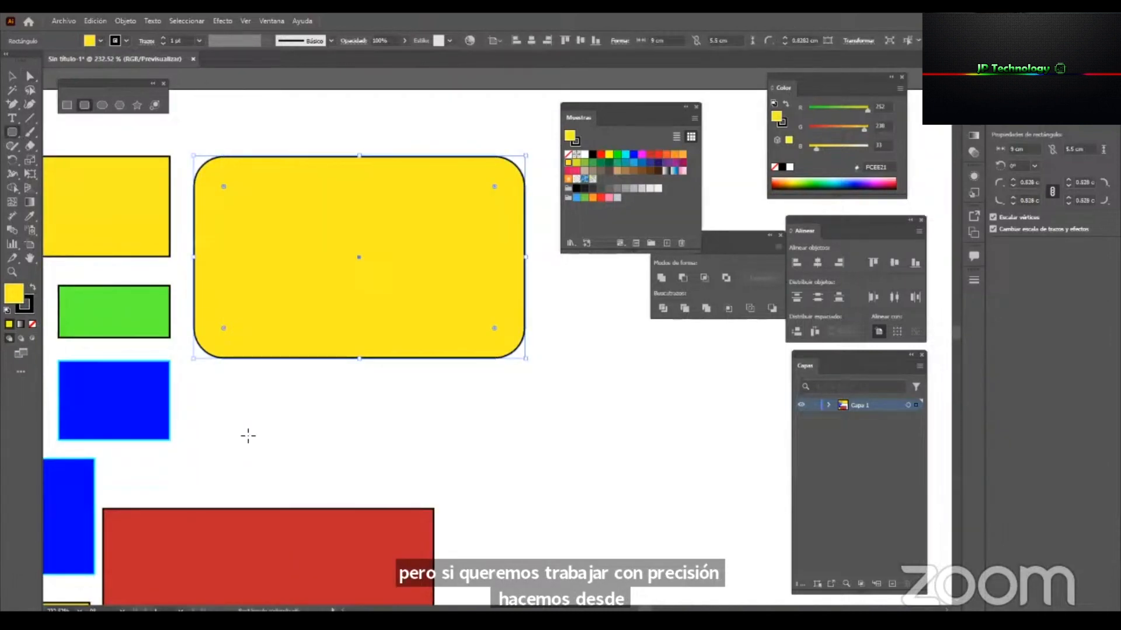
{"action": "left_click_drag", "start_coordinate": [205, 373], "coordinate": [335, 461]}
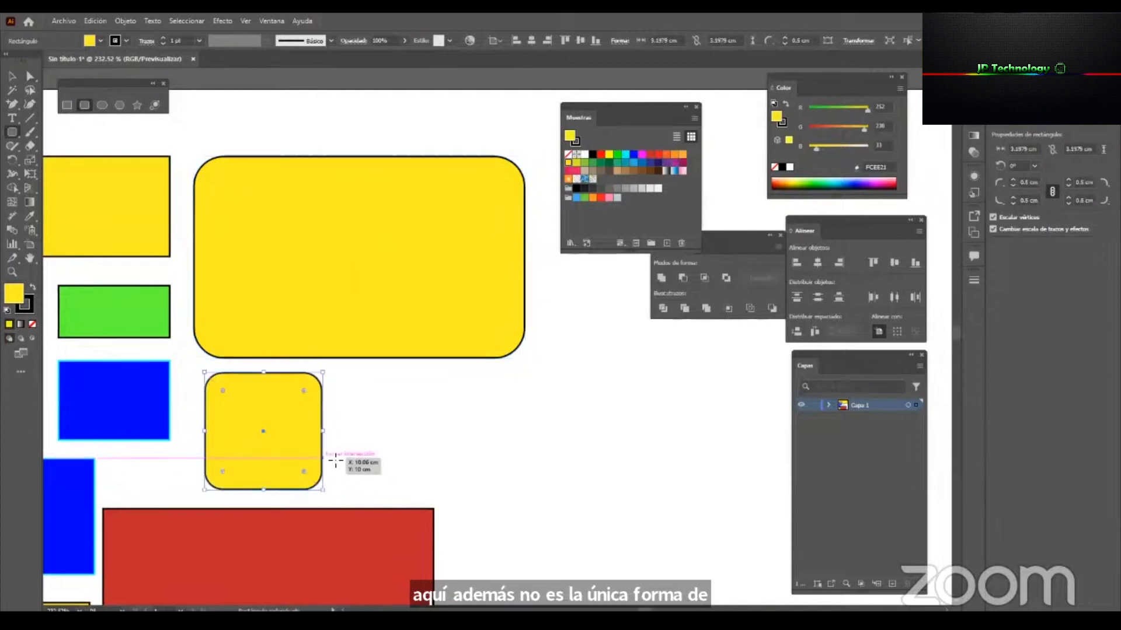
{"action": "left_click", "coordinate": [631, 155]}
{"action": "left_click", "coordinate": [672, 154]}
{"action": "left_click", "coordinate": [666, 154]}
{"action": "key", "text": "v"}
{"action": "scroll", "coordinate": [258, 440], "scroll_direction": "up", "scroll_amount": 2}
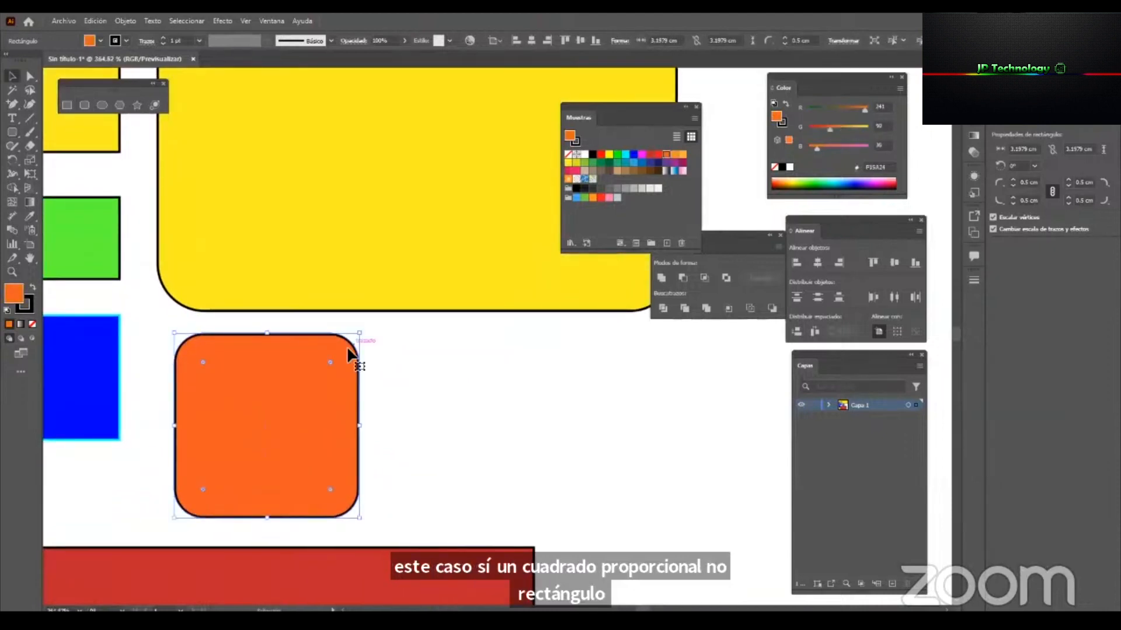
{"action": "left_click", "coordinate": [418, 385]}
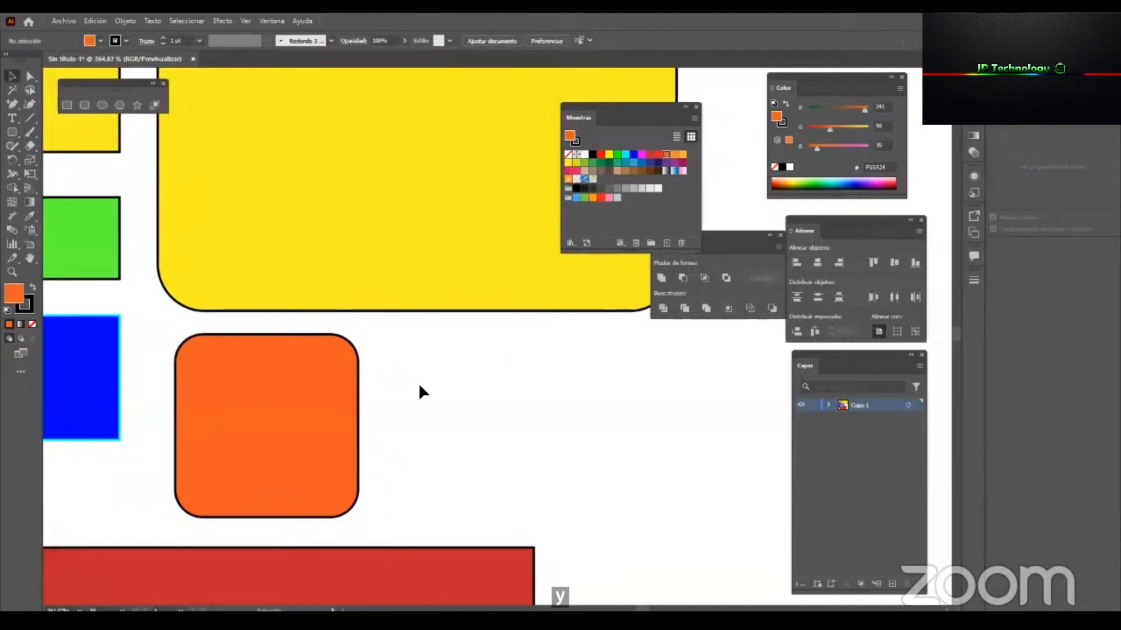
Compare the inverted round, chamfer and round corner types on the orange rounded square, finishing with inverted round.
{"action": "left_click", "coordinate": [248, 387]}
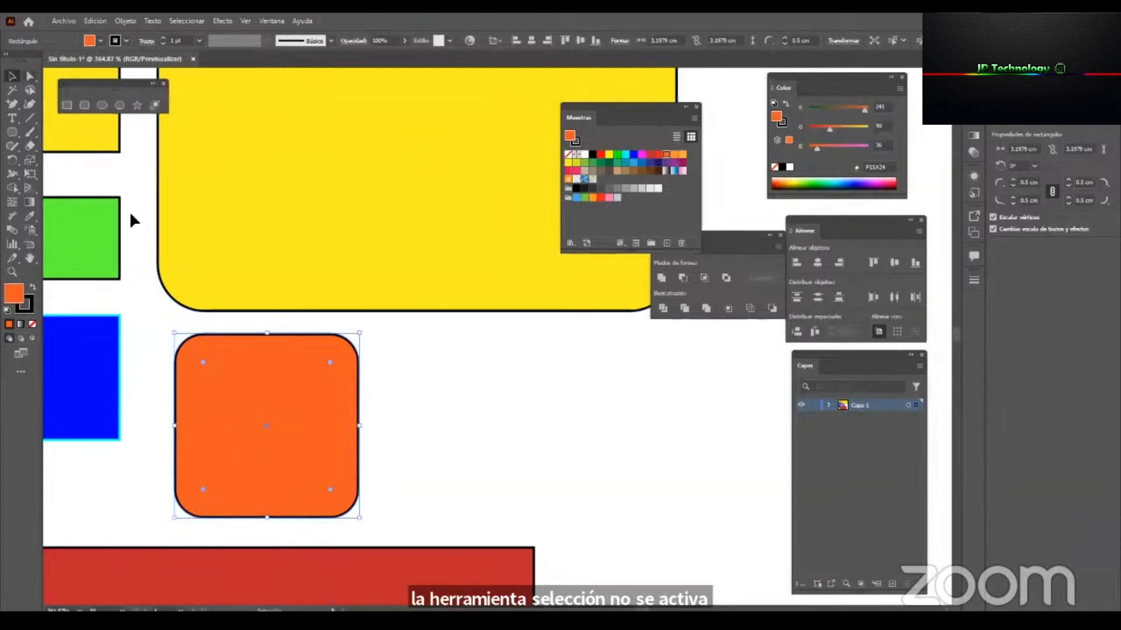
{"action": "left_click", "coordinate": [32, 76]}
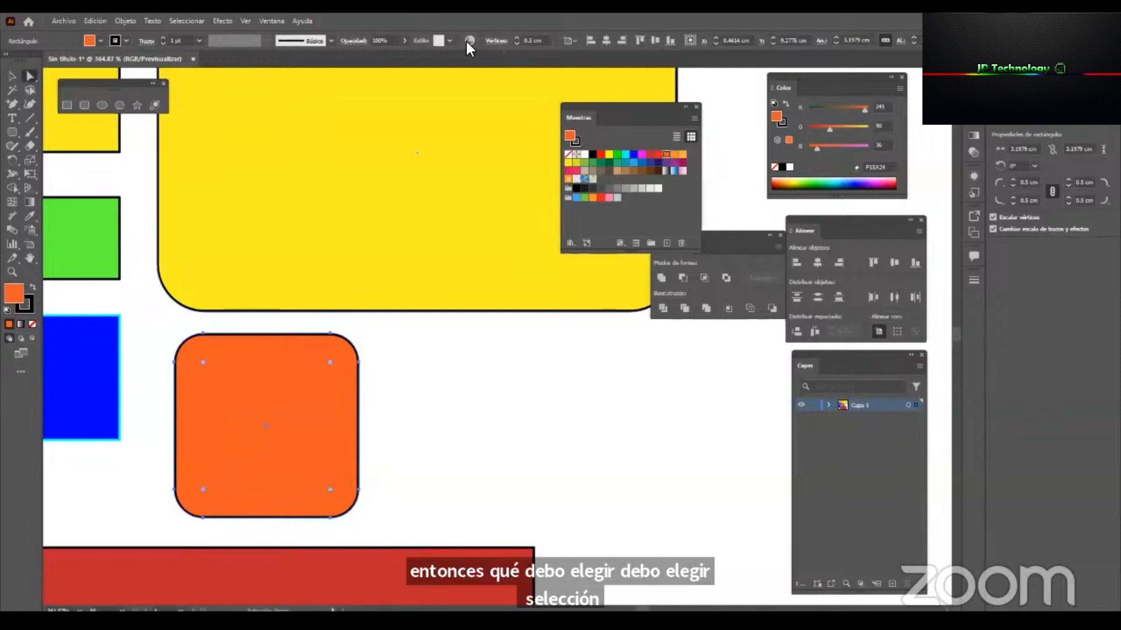
{"action": "left_click", "coordinate": [499, 40]}
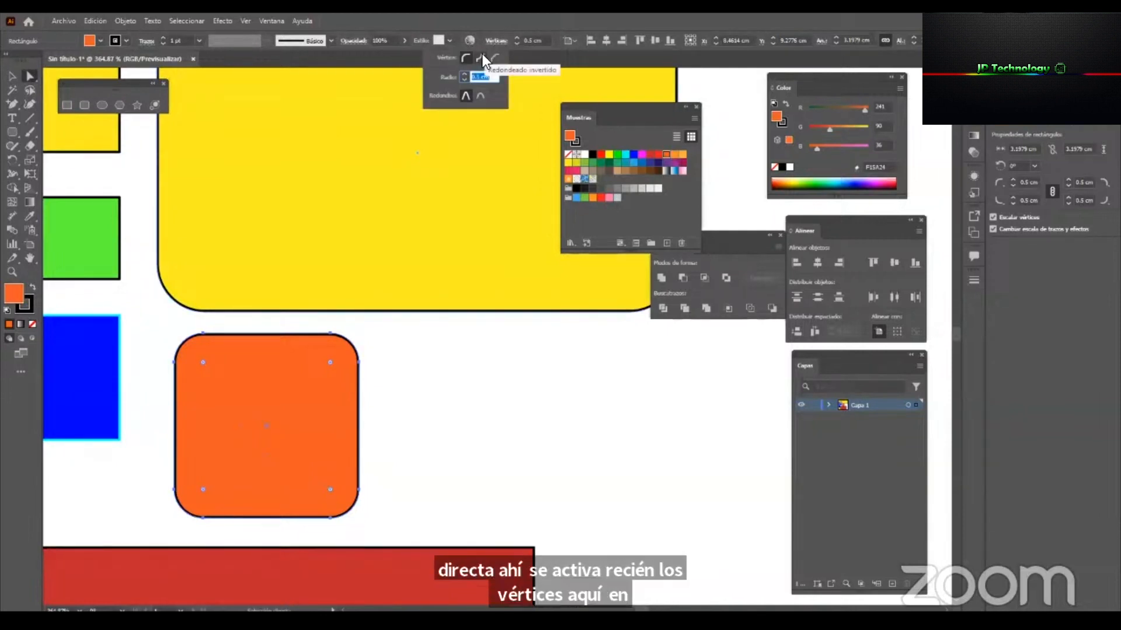
{"action": "left_click", "coordinate": [481, 57]}
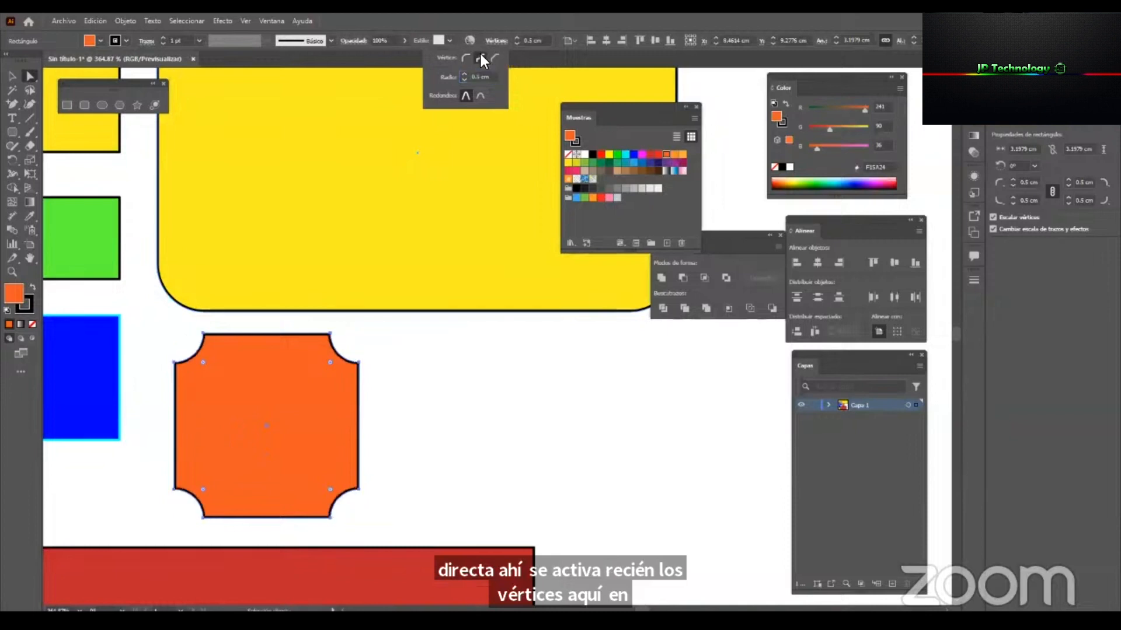
{"action": "left_click", "coordinate": [481, 58]}
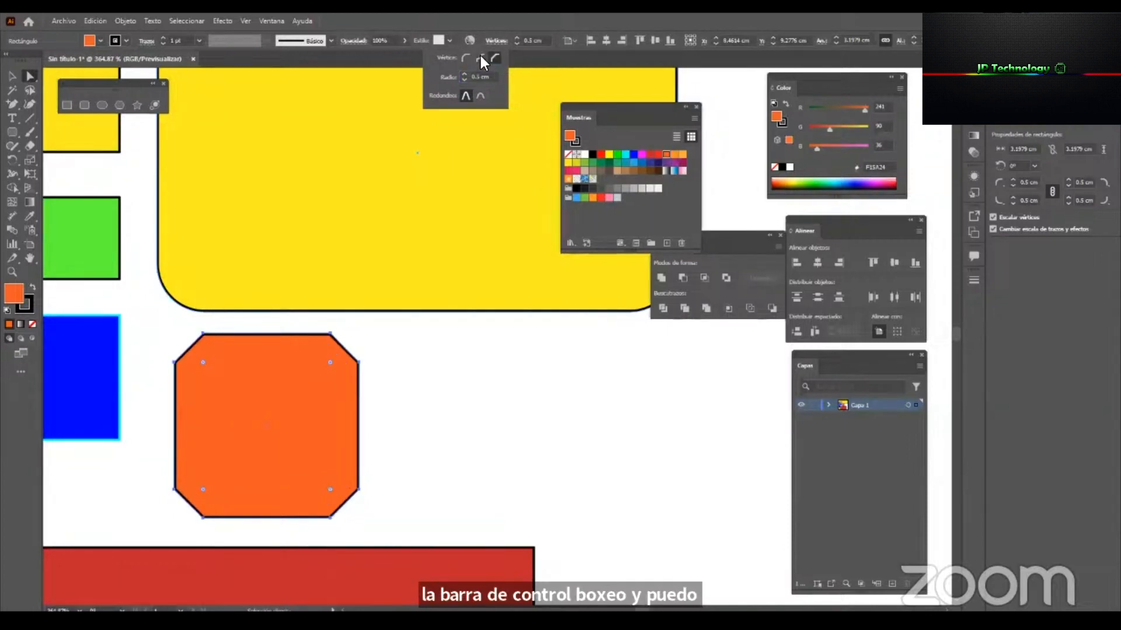
{"action": "left_click", "coordinate": [479, 55]}
{"action": "left_click", "coordinate": [465, 57]}
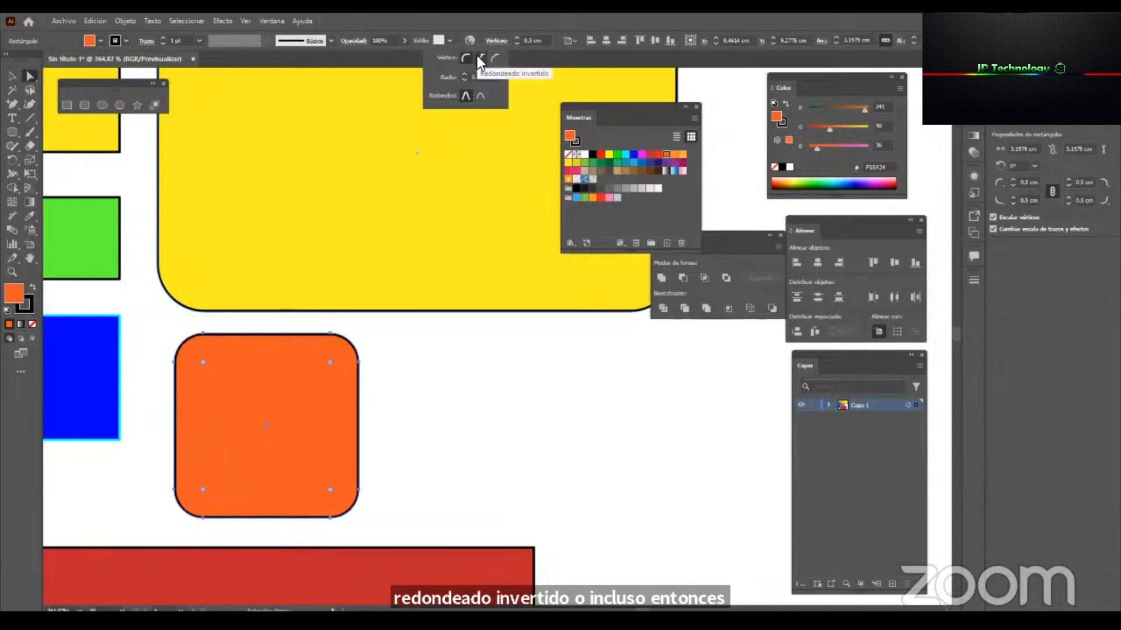
{"action": "left_click", "coordinate": [478, 56]}
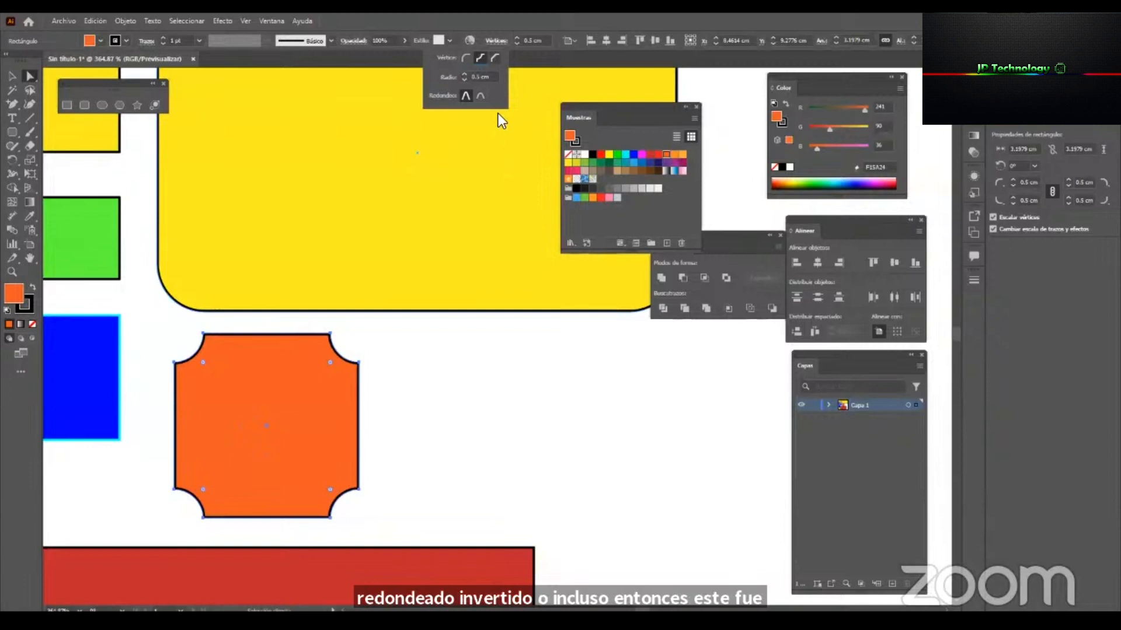
Compare chamfer corners on the orange rounded square, restore inverted round corners, and enlarge all their radii to about 1.29 cm.
{"action": "left_click", "coordinate": [497, 57]}
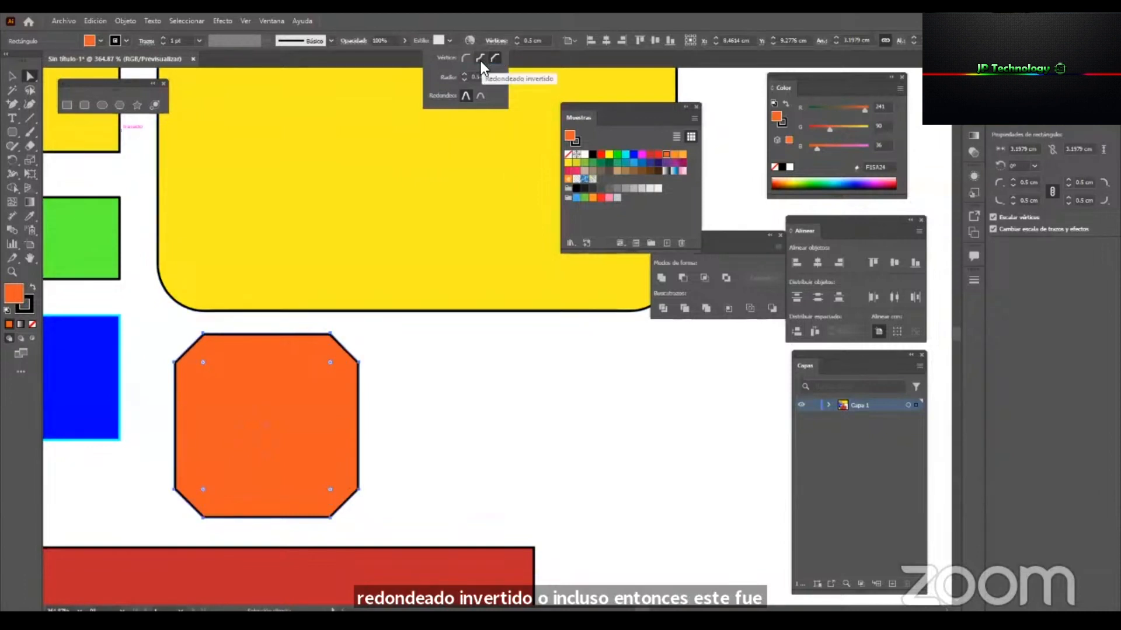
{"action": "left_click", "coordinate": [479, 58]}
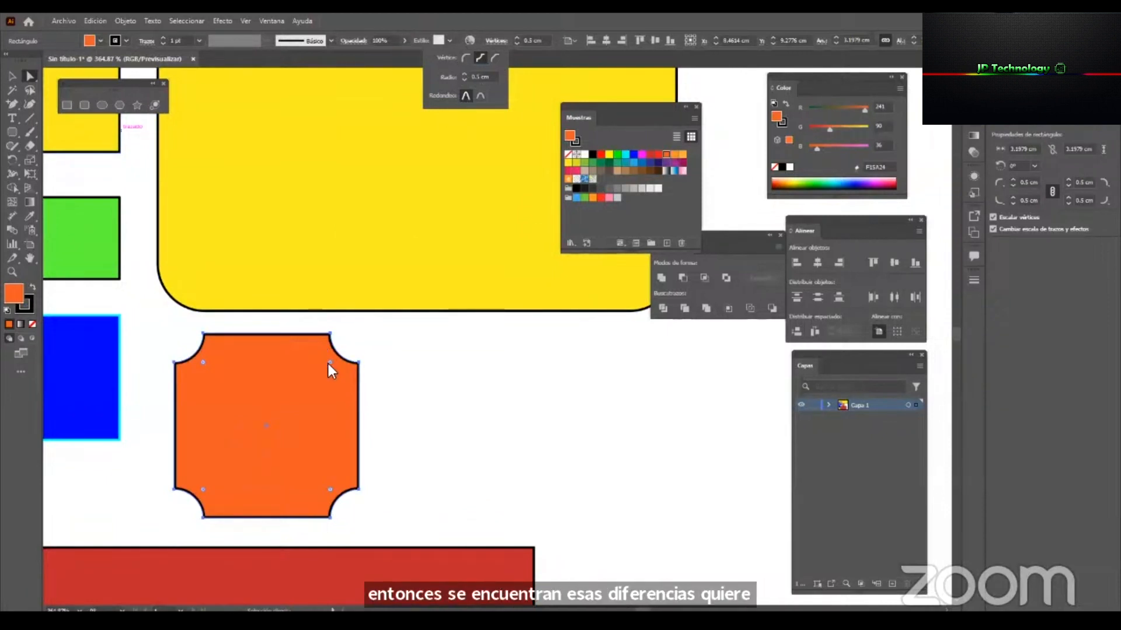
{"action": "left_click_drag", "start_coordinate": [331, 363], "coordinate": [325, 398]}
{"action": "left_click_drag", "start_coordinate": [321, 380], "coordinate": [320, 394]}
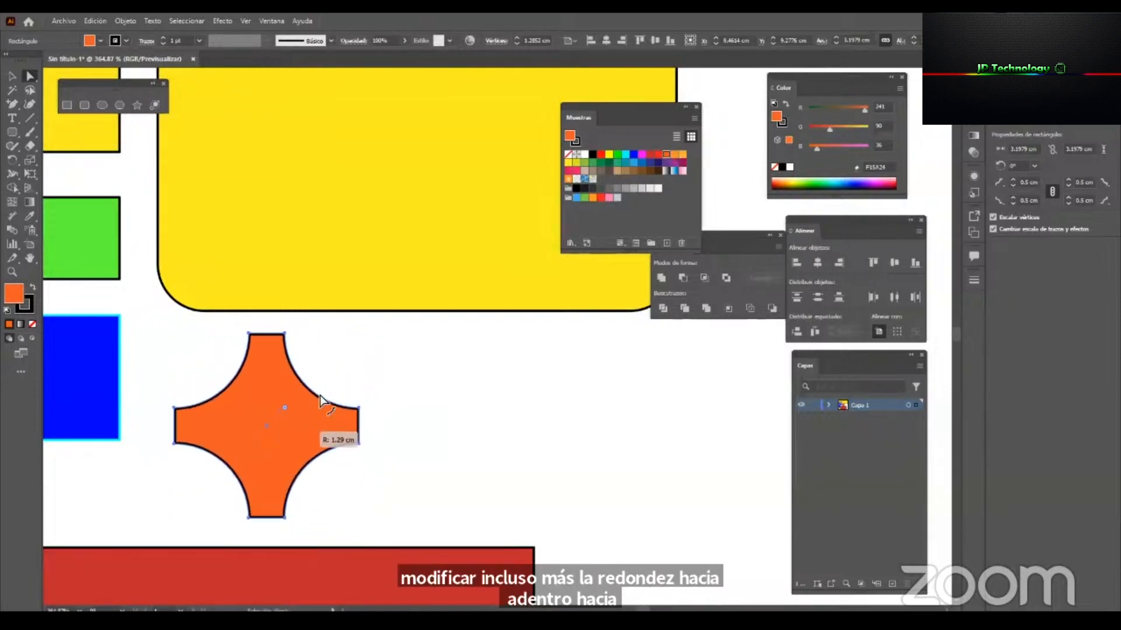
{"action": "left_click", "coordinate": [476, 426]}
Examine the orange shape's individual anchor points by selecting them with Direct Selection, and deselect everything.
{"action": "key", "text": "v"}
{"action": "key", "text": "z"}
{"action": "left_click_drag", "start_coordinate": [251, 397], "coordinate": [300, 466]}
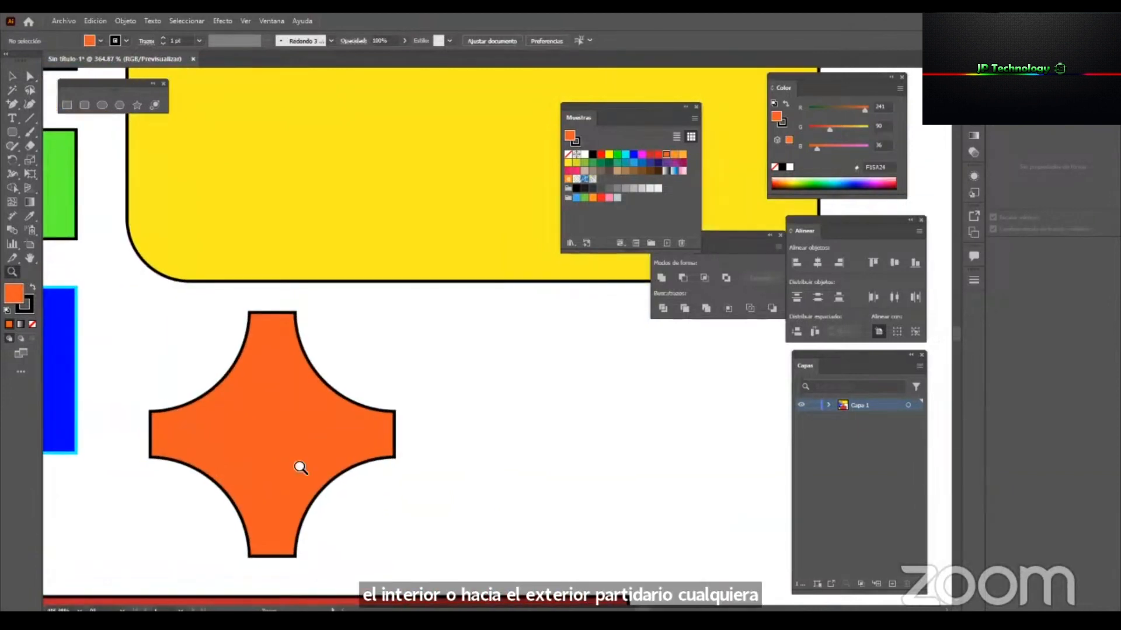
{"action": "key", "text": "a"}
{"action": "left_click", "coordinate": [278, 421]}
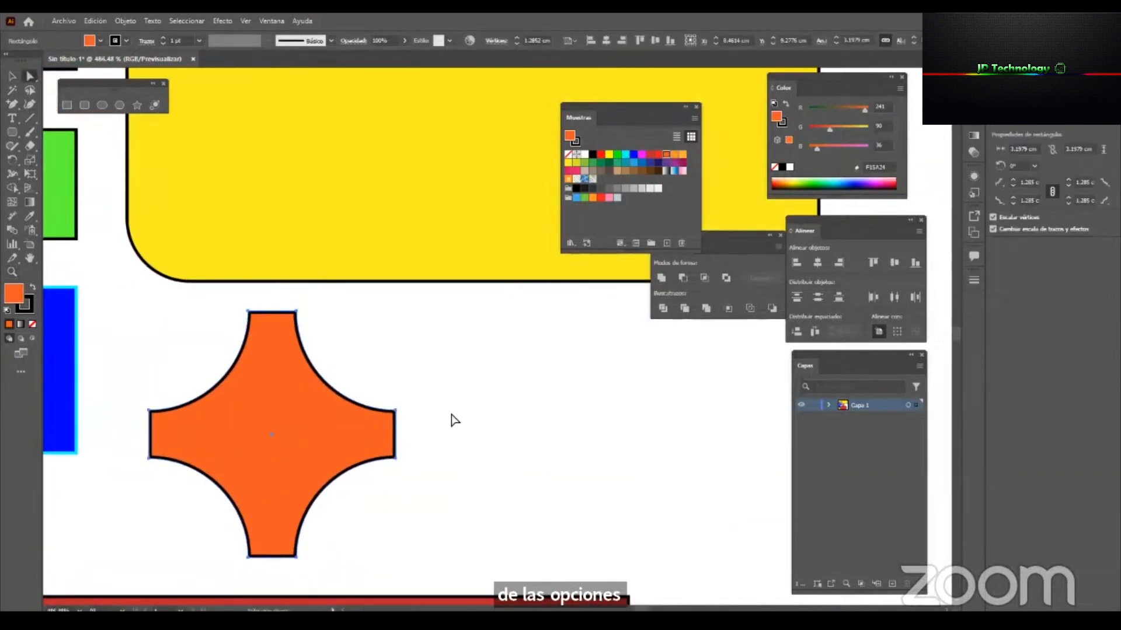
{"action": "left_click", "coordinate": [460, 426]}
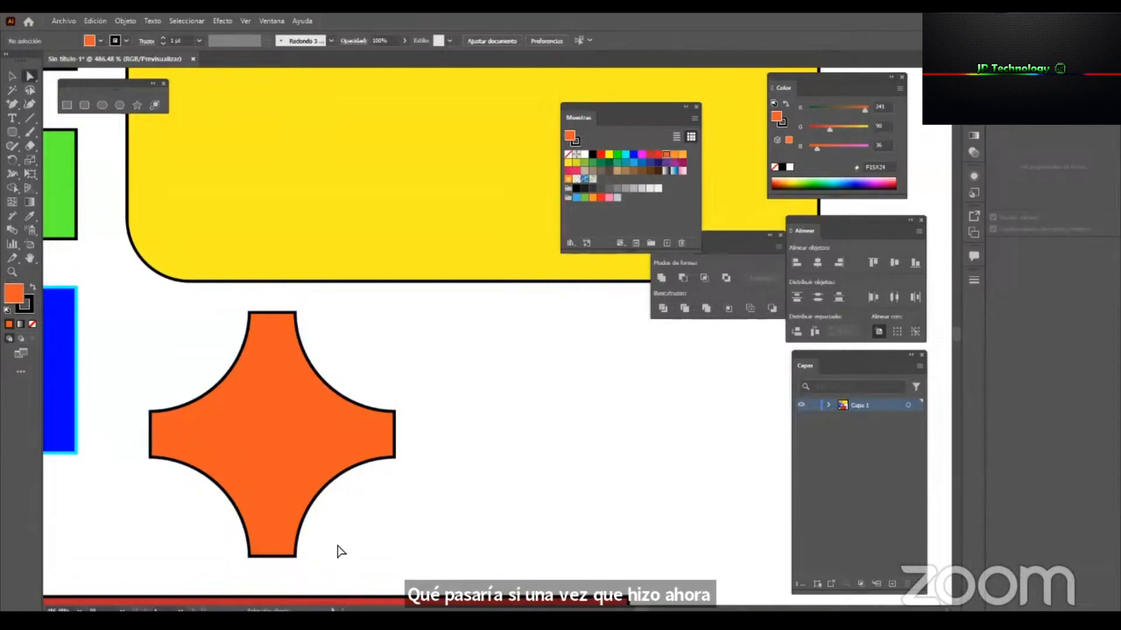
{"action": "left_click", "coordinate": [248, 559]}
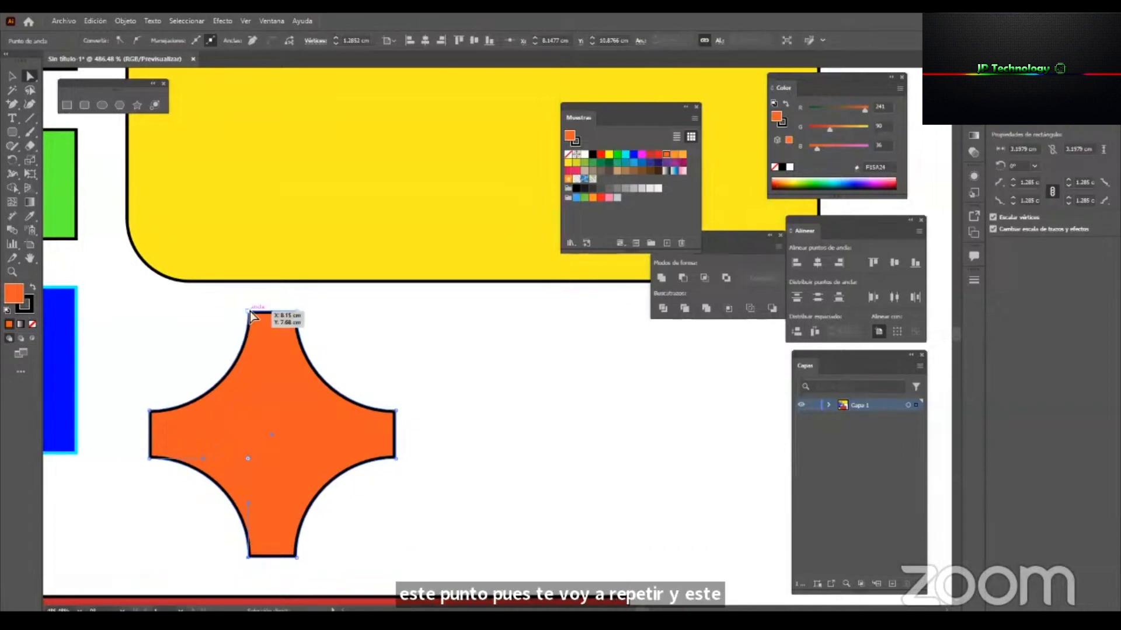
{"action": "left_click", "coordinate": [327, 377]}
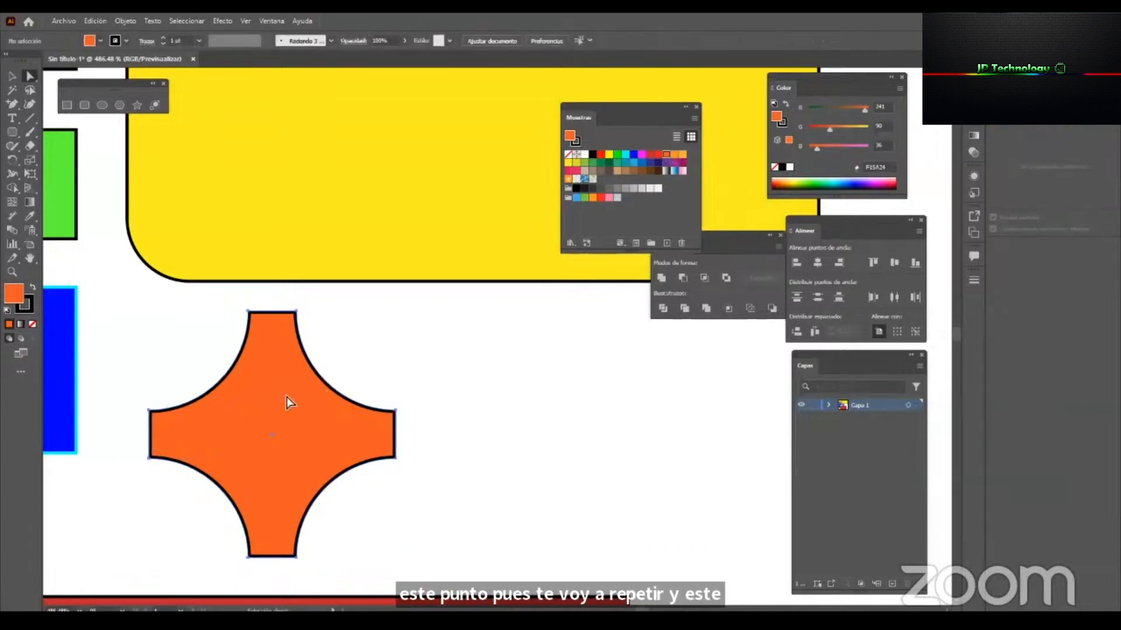
{"action": "left_click", "coordinate": [243, 305]}
{"action": "left_click_drag", "start_coordinate": [229, 300], "coordinate": [255, 319]}
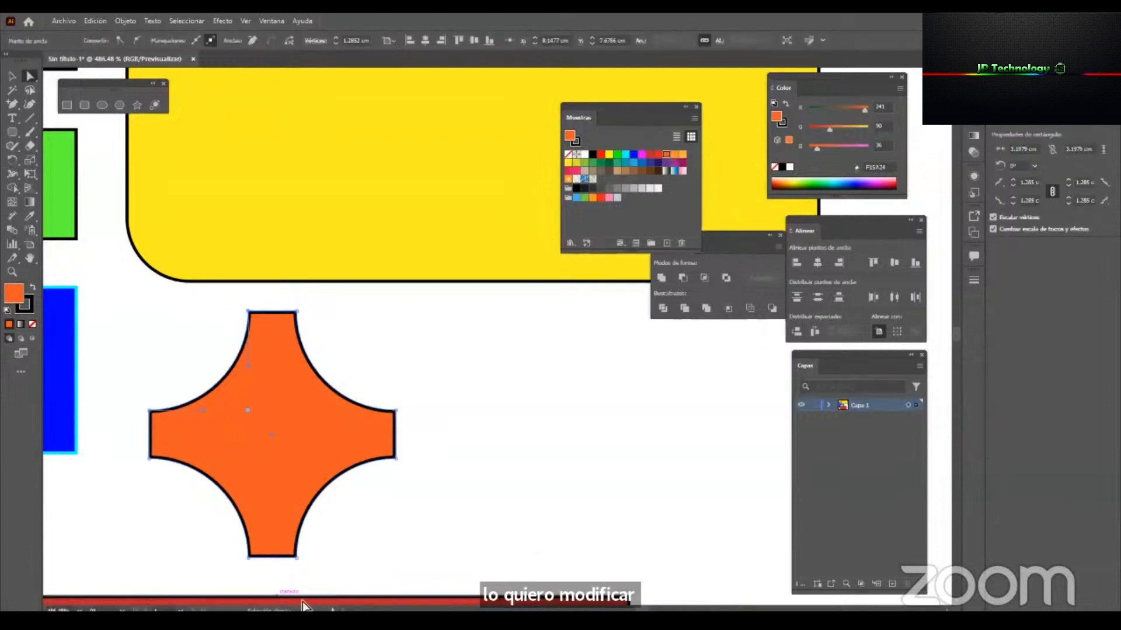
{"action": "mouse_move", "coordinate": [230, 552]}
{"action": "left_mouse_down"}
{"action": "mouse_move", "coordinate": [256, 572]}
{"action": "mouse_move", "coordinate": [67, 537]}
{"action": "mouse_move", "coordinate": [529, 544]}
{"action": "mouse_move", "coordinate": [76, 545]}
{"action": "mouse_move", "coordinate": [253, 541]}
{"action": "left_mouse_up"}
{"action": "left_click_drag", "start_coordinate": [69, 545], "coordinate": [200, 555]}
{"action": "left_click", "coordinate": [529, 414]}
{"action": "key", "text": "v"}
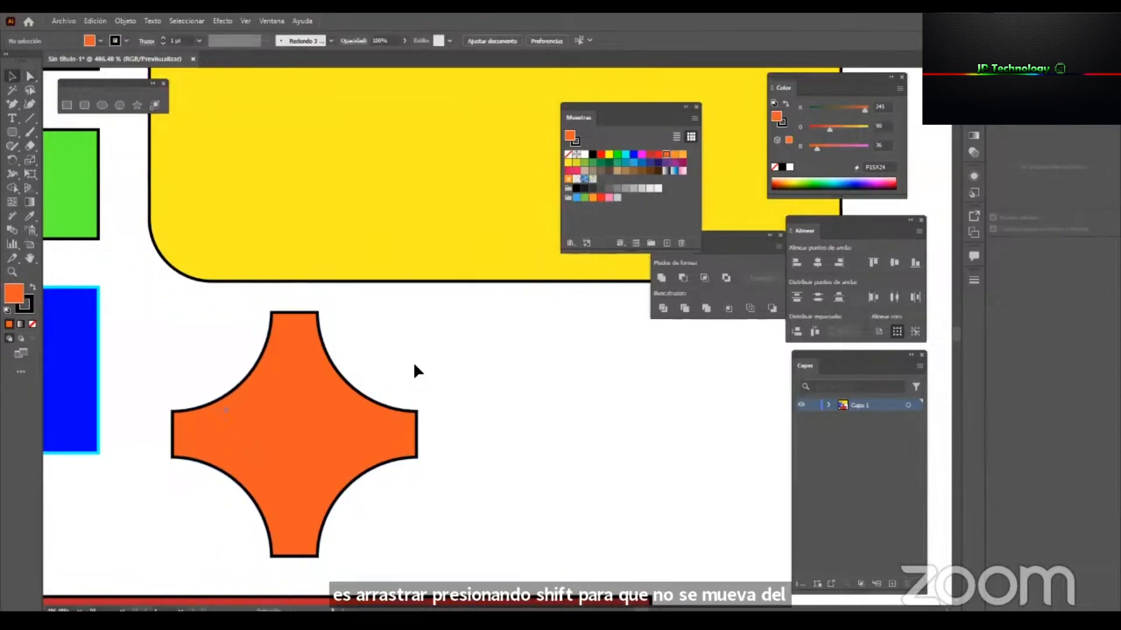
Show the rulers, try a vertical guide beside the orange shape, and undo the guide.
{"action": "key", "text": "ctrl+r"}
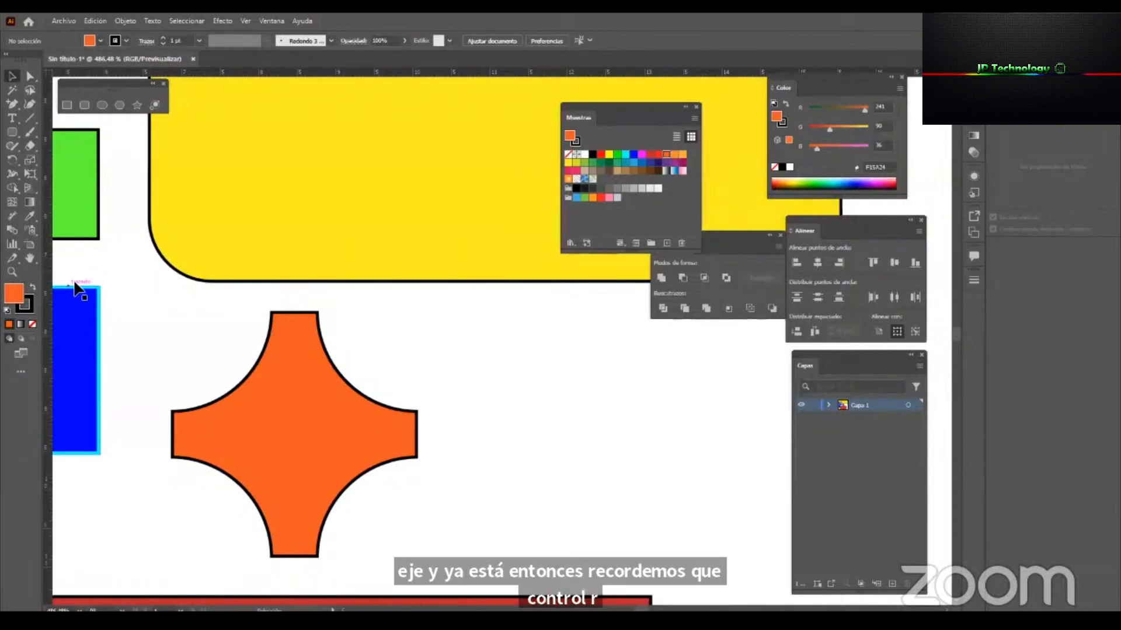
{"action": "left_click_drag", "start_coordinate": [48, 261], "coordinate": [266, 306]}
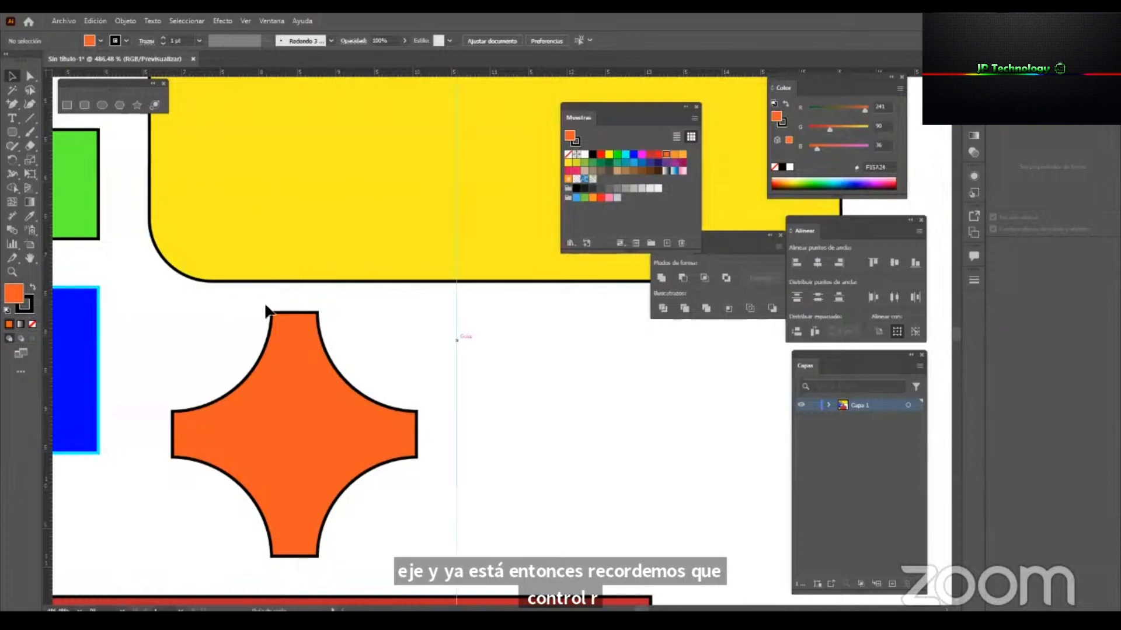
{"action": "key", "text": "ctrl+z"}
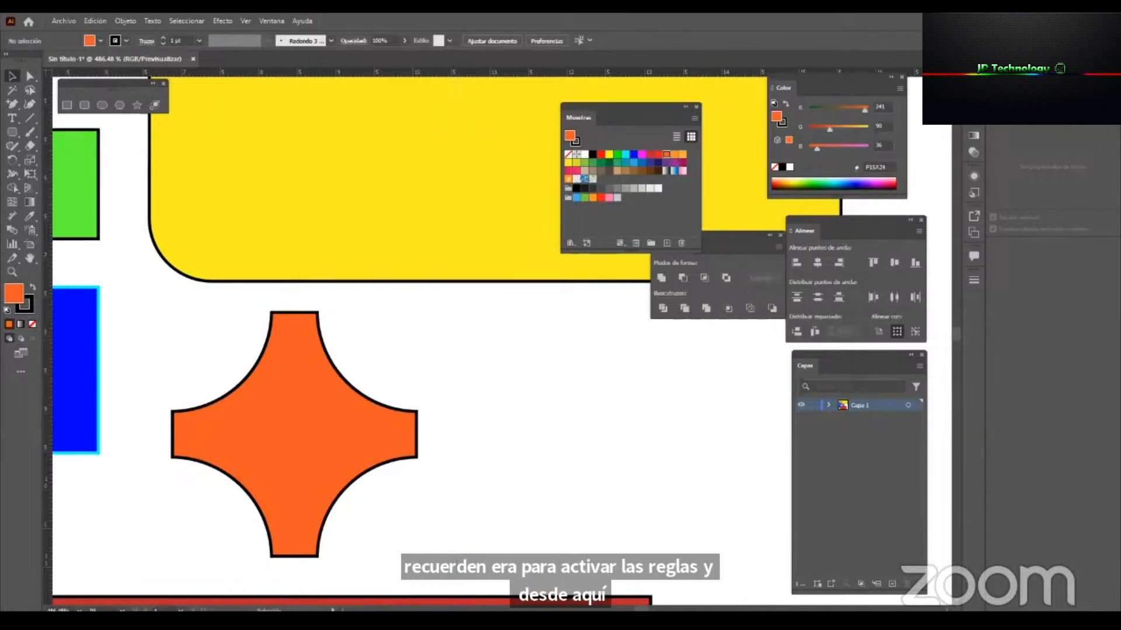
Float the Transform panel beside the artwork and move the orange shape to about X 9.88 cm, Y 9.11 cm.
{"action": "left_click_drag", "start_coordinate": [1001, 66], "coordinate": [647, 398]}
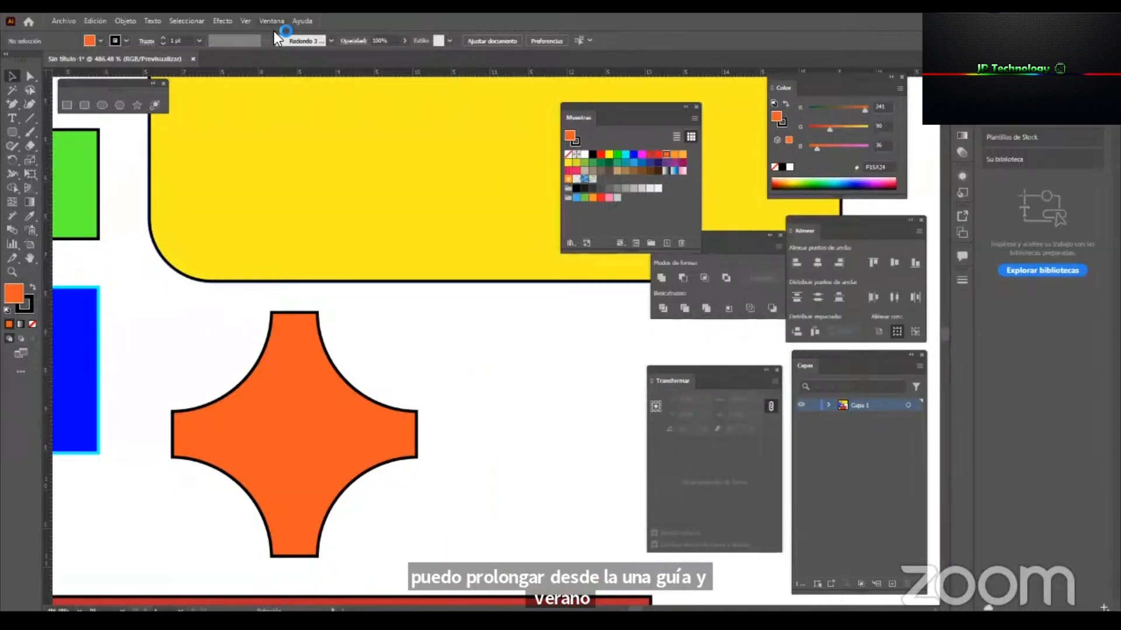
{"action": "left_click", "coordinate": [318, 380]}
{"action": "left_click_drag", "start_coordinate": [331, 351], "coordinate": [440, 338]}
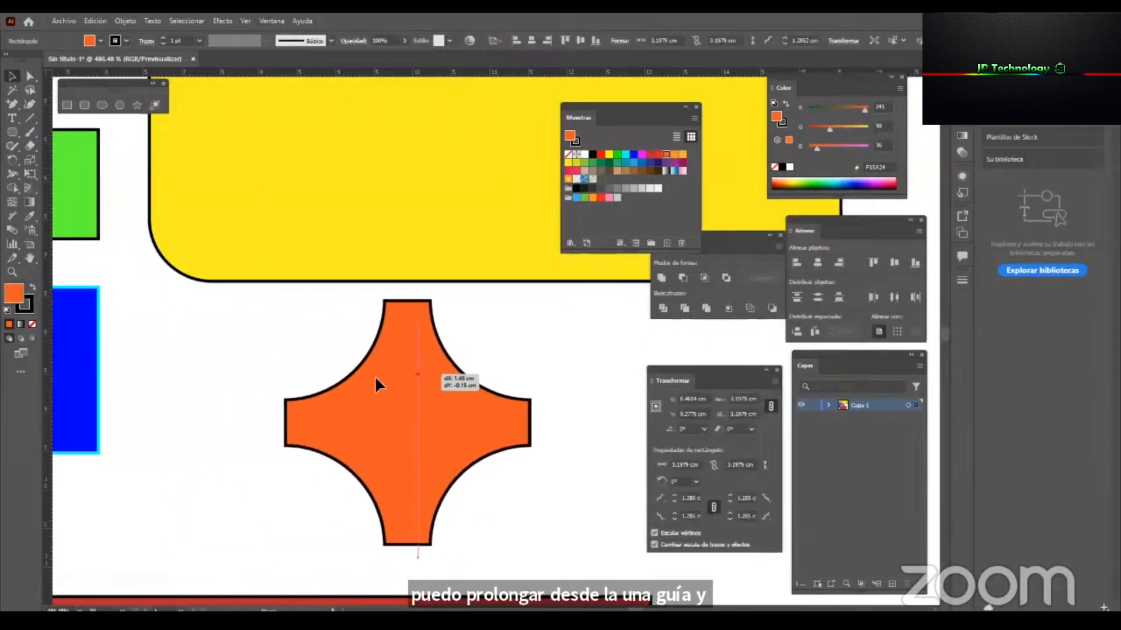
{"action": "left_click_drag", "start_coordinate": [719, 379], "coordinate": [685, 347]}
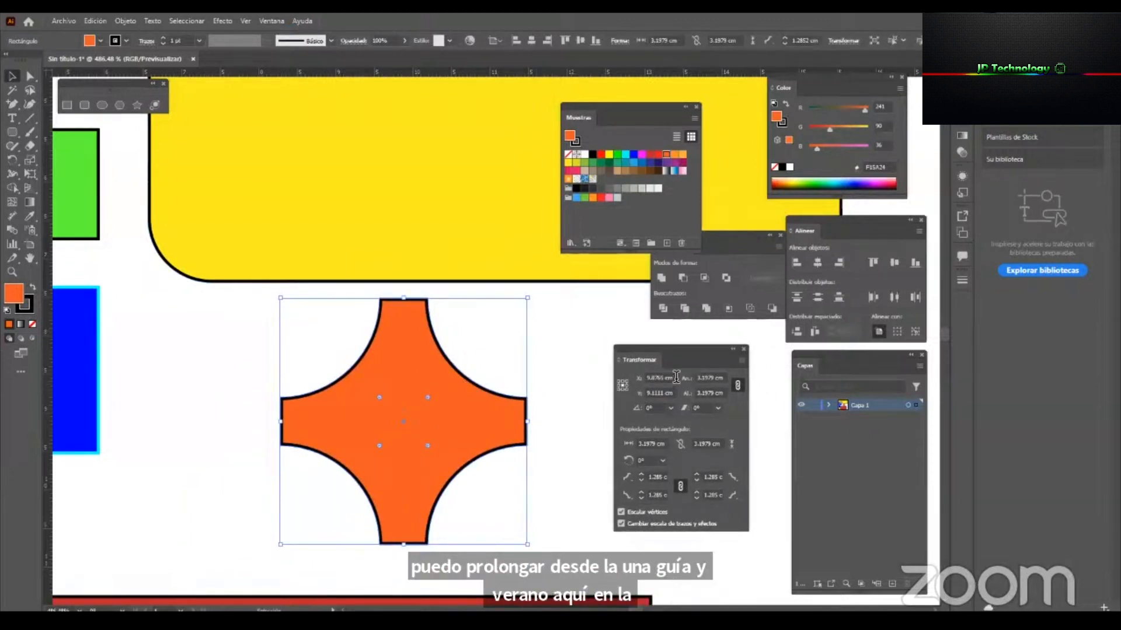
Examine the orange shape's X and Y position, width, height, rotation and shear values in the Transform settings.
{"action": "left_click_drag", "start_coordinate": [673, 378], "coordinate": [639, 393]}
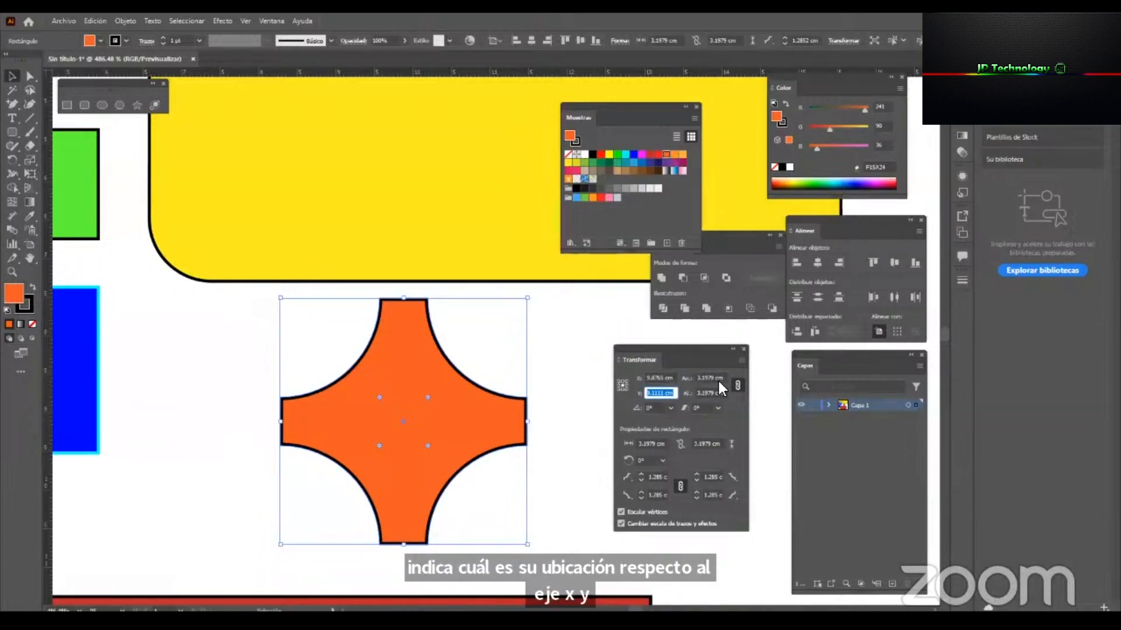
{"action": "left_click_drag", "start_coordinate": [696, 378], "coordinate": [727, 397]}
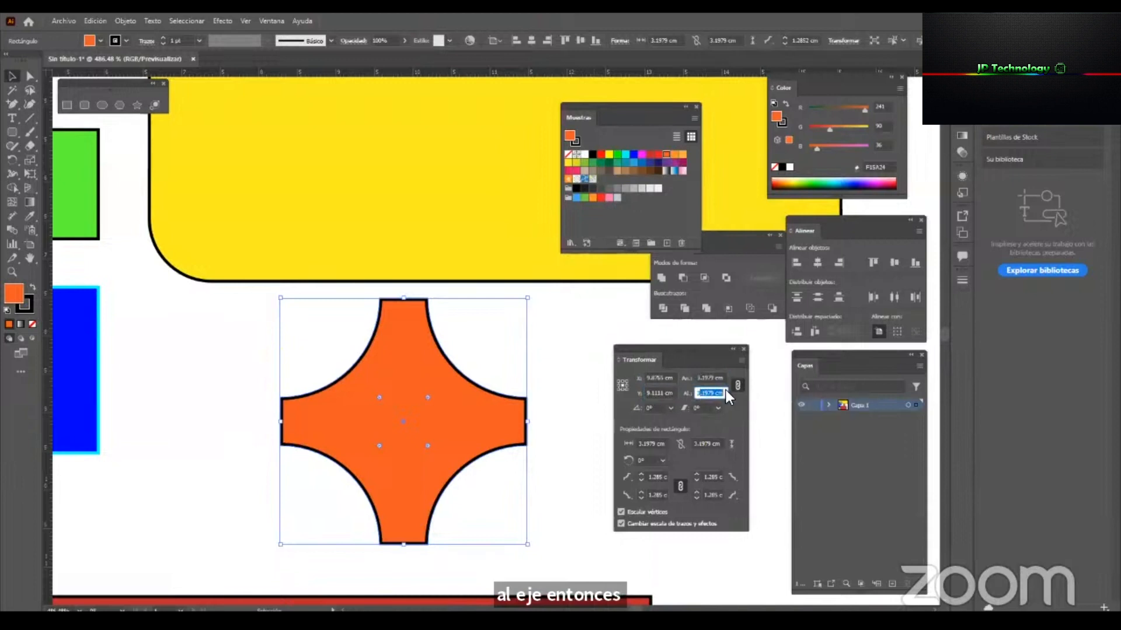
{"action": "left_click", "coordinate": [653, 407]}
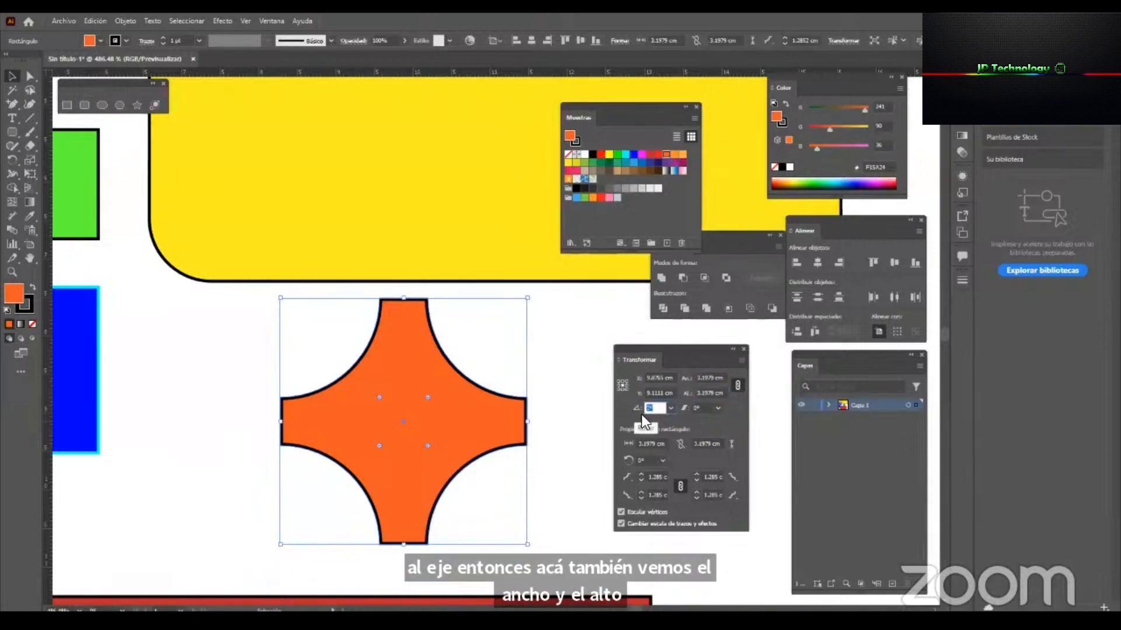
{"action": "left_click", "coordinate": [701, 407]}
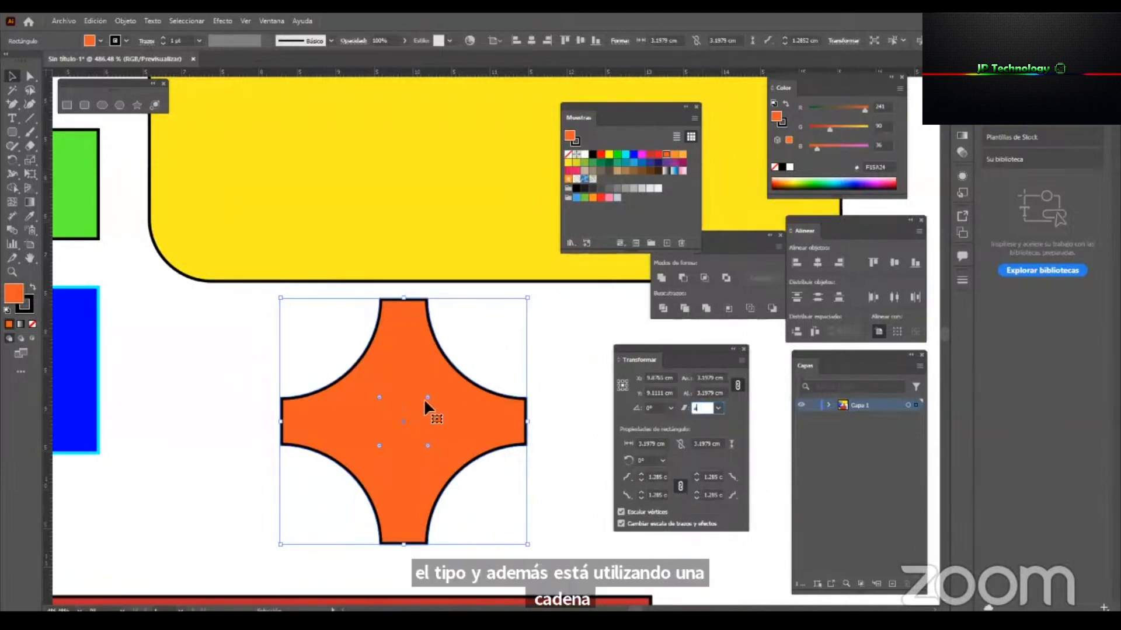
Reduce all four inverted corners of the orange shape to a radius of about 0.96 cm and unlink its corner radius values.
{"action": "left_click_drag", "start_coordinate": [424, 399], "coordinate": [488, 385]}
{"action": "left_click_drag", "start_coordinate": [454, 437], "coordinate": [487, 422]}
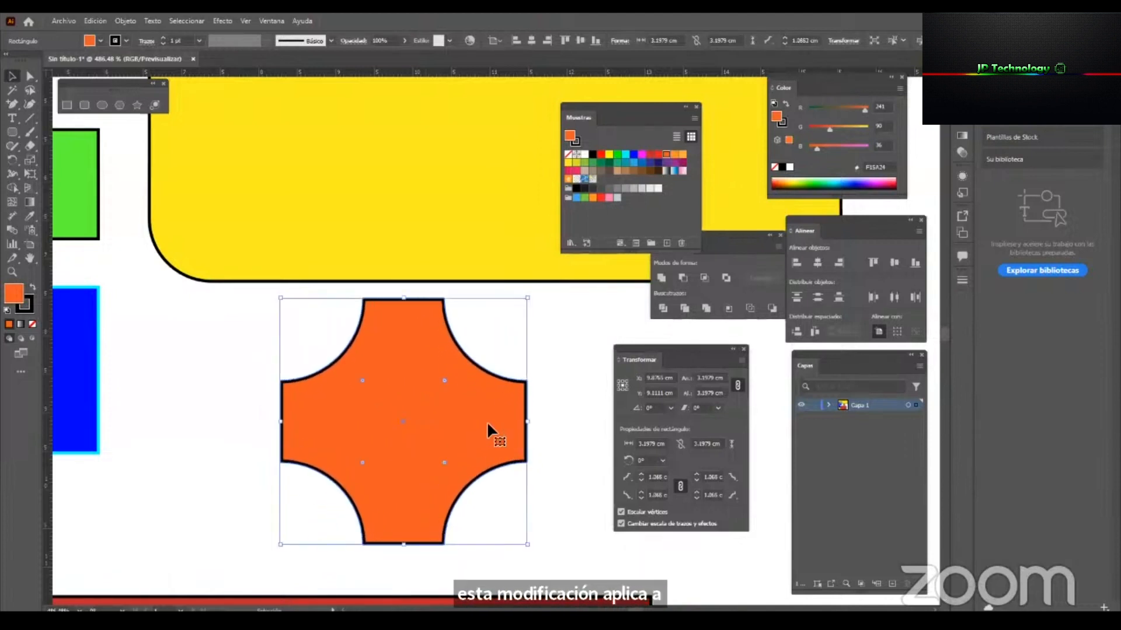
{"action": "left_click", "coordinate": [680, 486]}
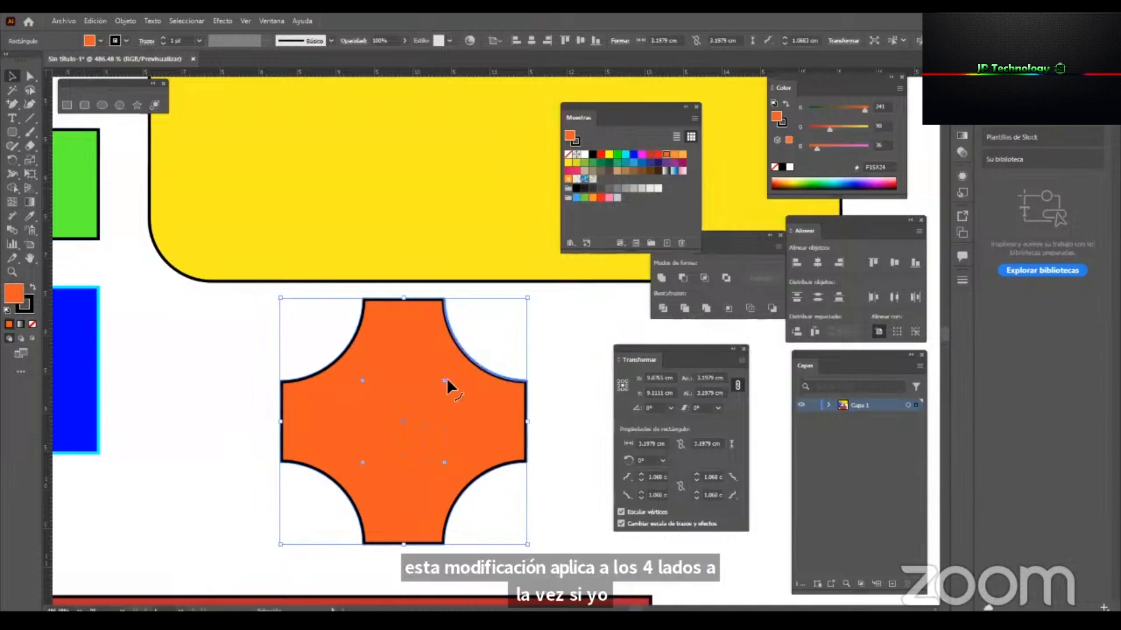
{"action": "left_click_drag", "start_coordinate": [446, 377], "coordinate": [418, 409]}
Enlarge only the orange shape's two right-hand corners to a radius of about 1.36 cm using Direct Selection, and deselect it.
{"action": "key", "text": "a"}
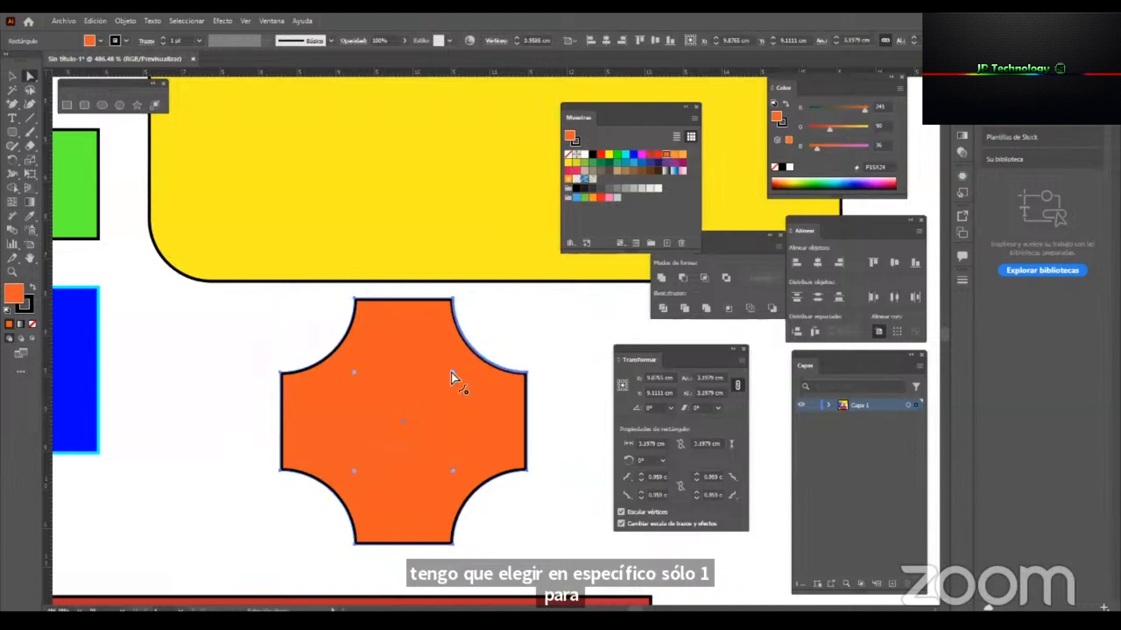
{"action": "mouse_move", "coordinate": [452, 471]}
{"action": "left_mouse_down"}
{"action": "mouse_move", "coordinate": [376, 463]}
{"action": "mouse_move", "coordinate": [479, 443]}
{"action": "mouse_move", "coordinate": [330, 463]}
{"action": "mouse_move", "coordinate": [561, 450]}
{"action": "mouse_move", "coordinate": [469, 459]}
{"action": "left_mouse_up"}
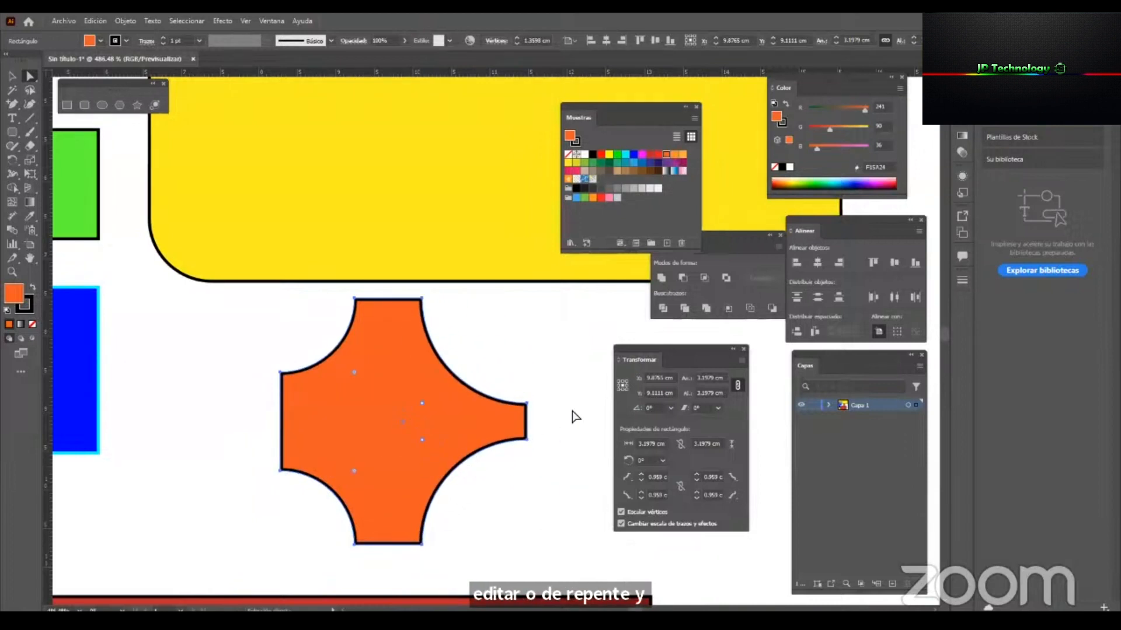
{"action": "left_click_drag", "start_coordinate": [698, 357], "coordinate": [705, 347]}
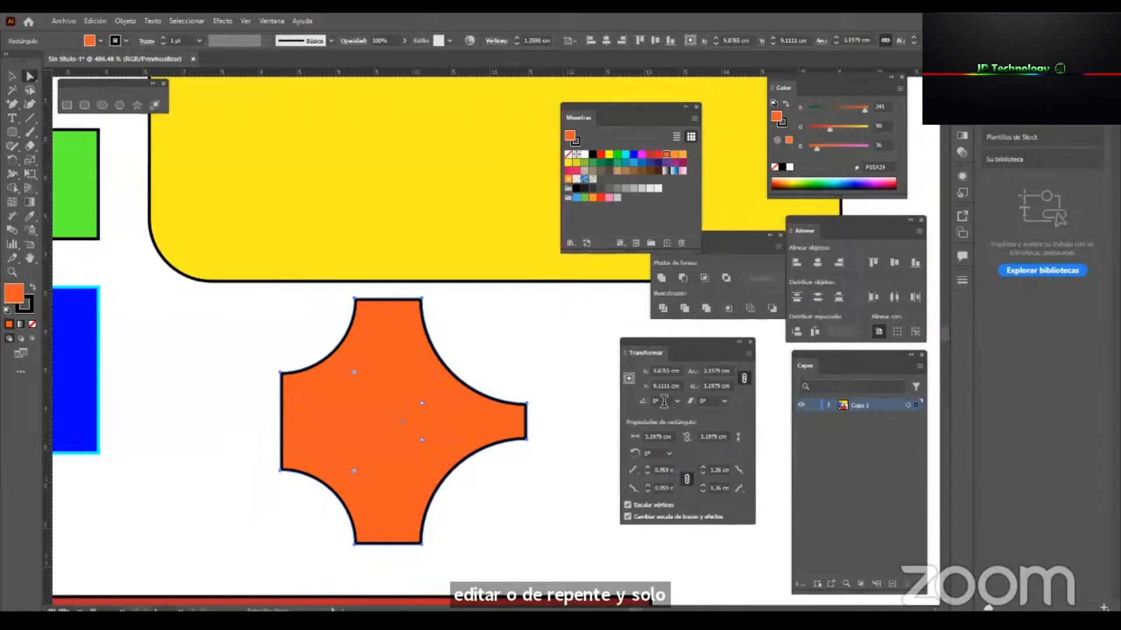
{"action": "left_click", "coordinate": [532, 489]}
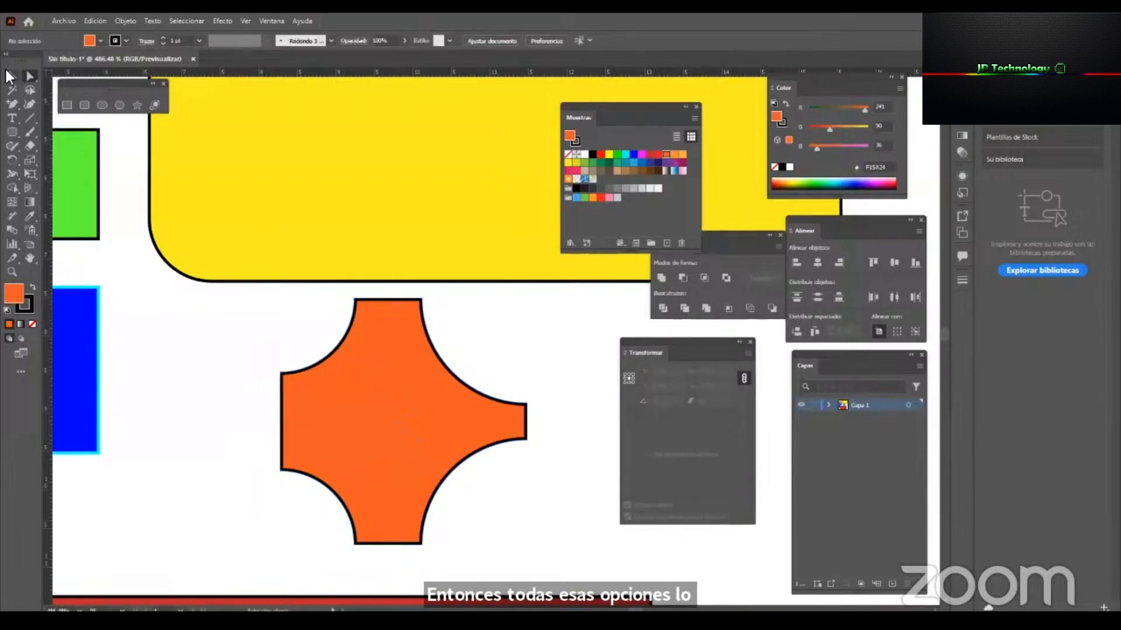
Return the floating Transform panel to the docked panels.
{"action": "key", "text": "z"}
{"action": "left_click_drag", "start_coordinate": [490, 327], "coordinate": [323, 438]}
{"action": "key", "text": "v"}
{"action": "key", "text": "z"}
{"action": "left_click_drag", "start_coordinate": [403, 362], "coordinate": [427, 292]}
{"action": "key", "text": "v"}
{"action": "left_click_drag", "start_coordinate": [695, 343], "coordinate": [1023, 82]}
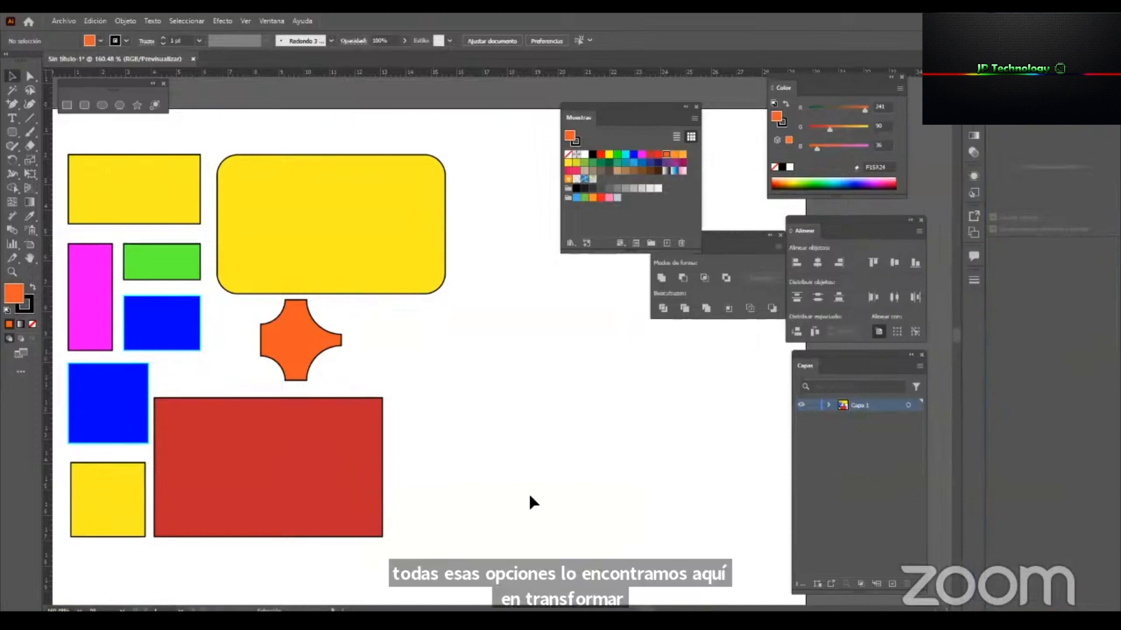
Examine the orange shape's width and height settings with Selection and its corner type and radius options with Direct Selection.
{"action": "left_click", "coordinate": [302, 327]}
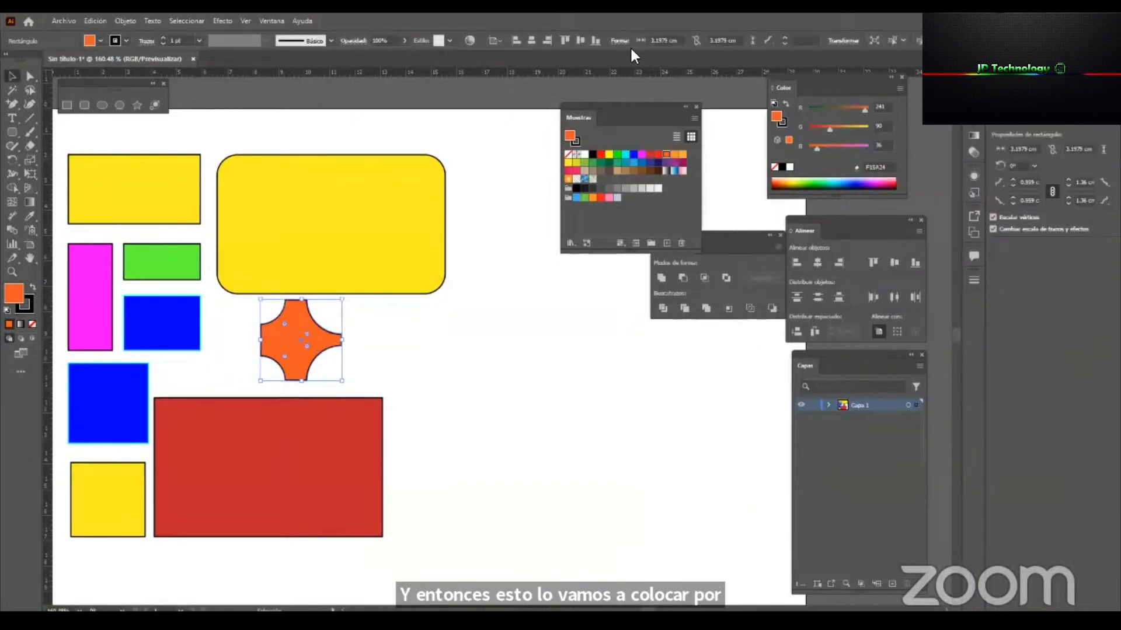
{"action": "left_click", "coordinate": [677, 40]}
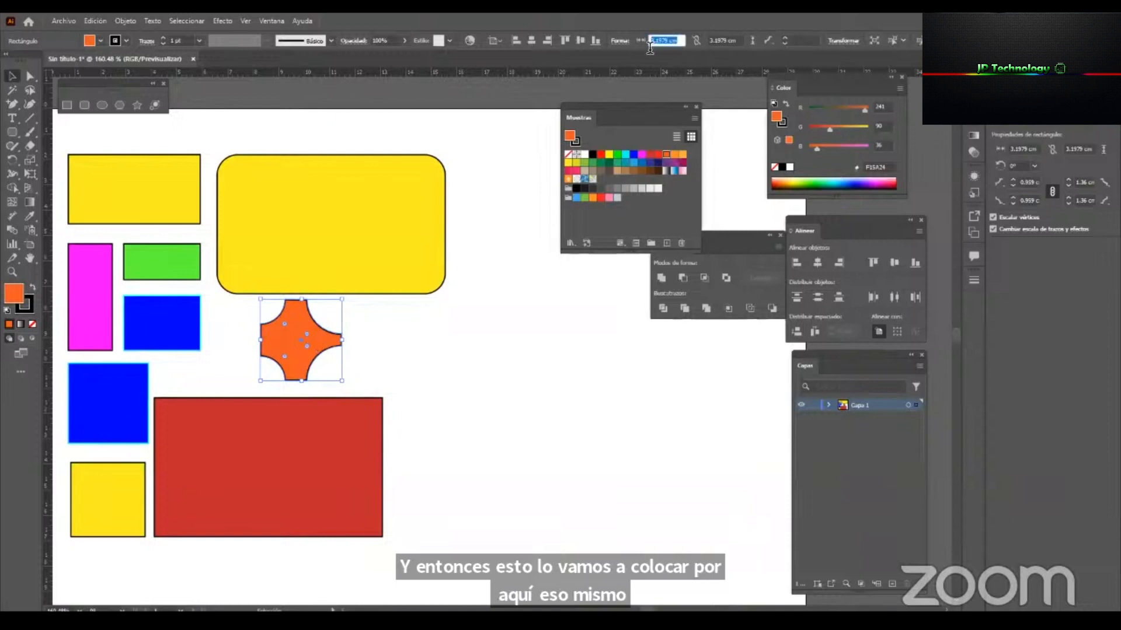
{"action": "left_click", "coordinate": [733, 39]}
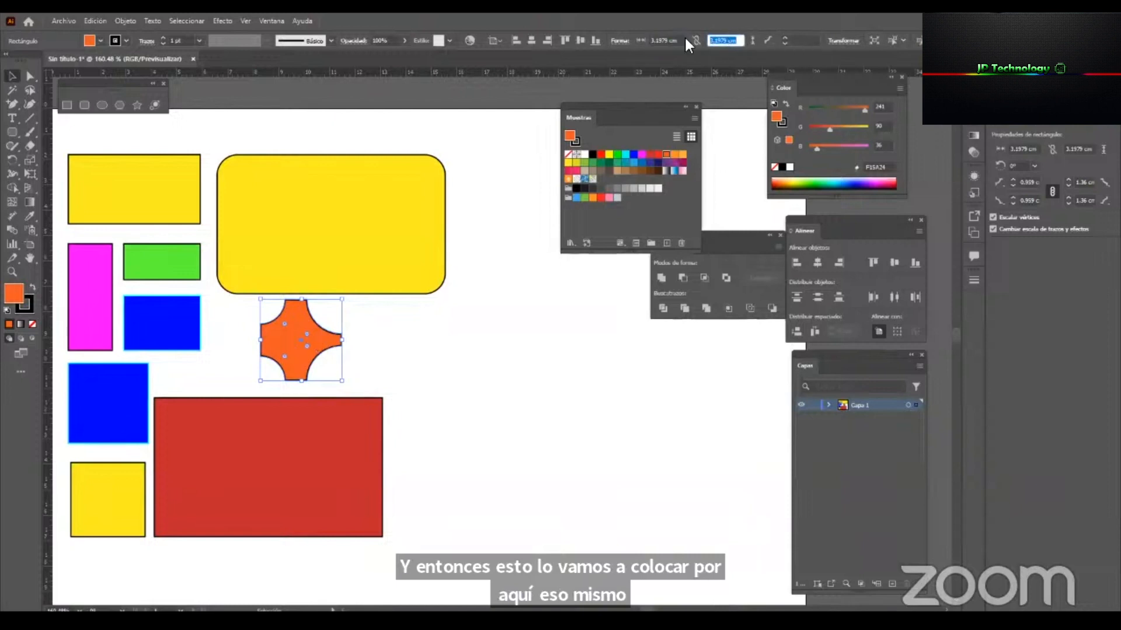
{"action": "left_click", "coordinate": [619, 40]}
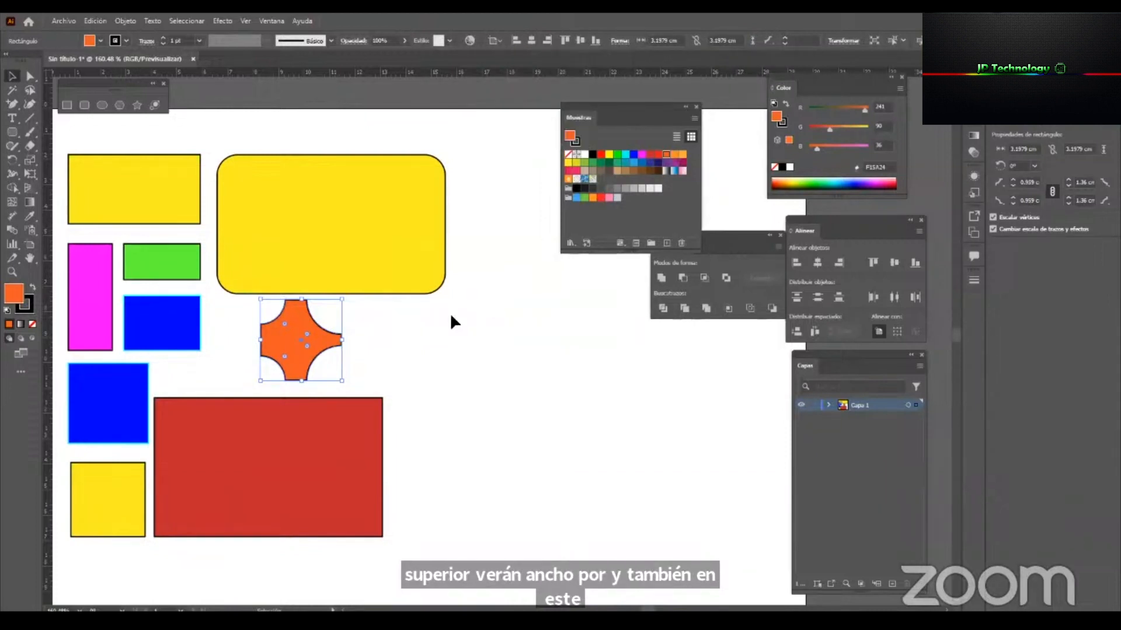
{"action": "left_click", "coordinate": [29, 77]}
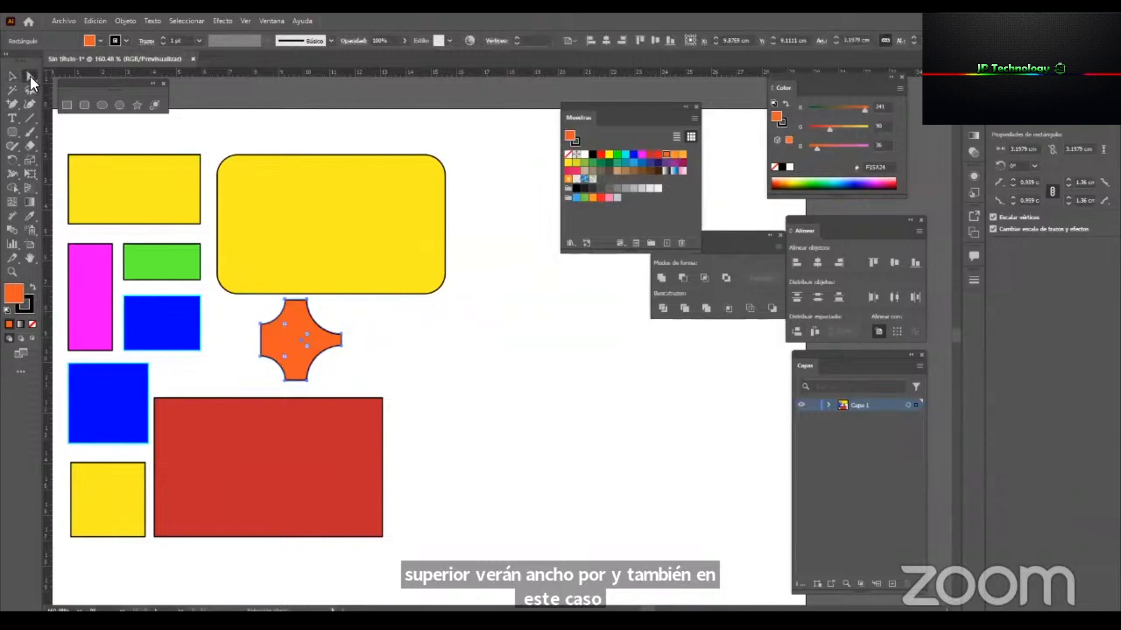
{"action": "left_click", "coordinate": [496, 41]}
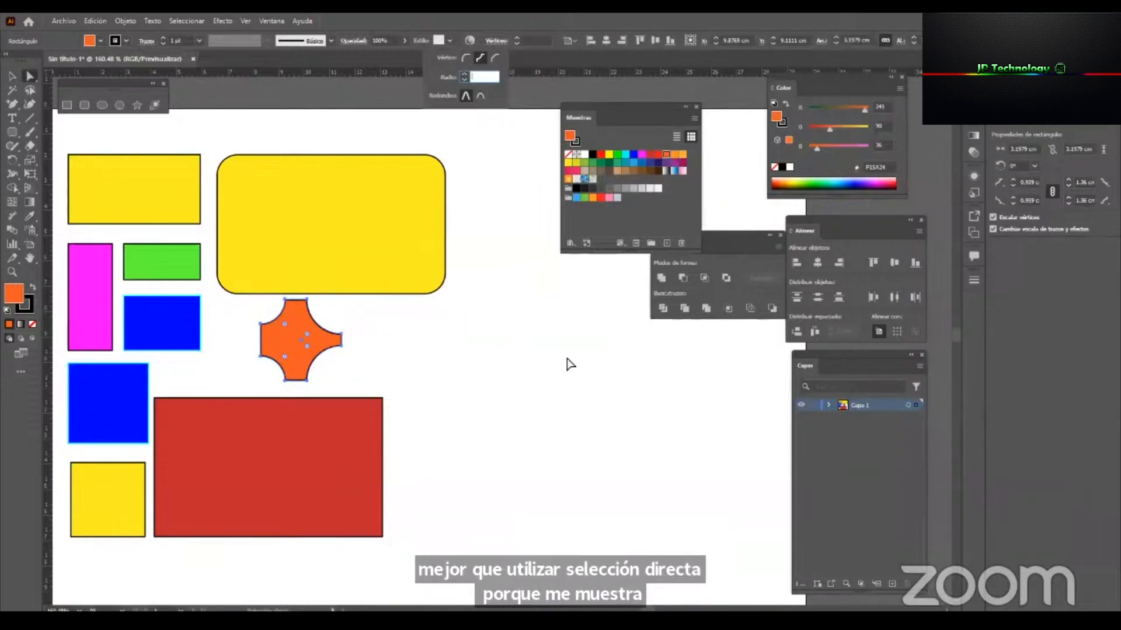
{"action": "left_click", "coordinate": [448, 382]}
Examine the corner widgets of the sharp-cornered yellow rectangle beside the rounded one using Direct Selection.
{"action": "key", "text": "z"}
{"action": "left_click_drag", "start_coordinate": [426, 394], "coordinate": [348, 432]}
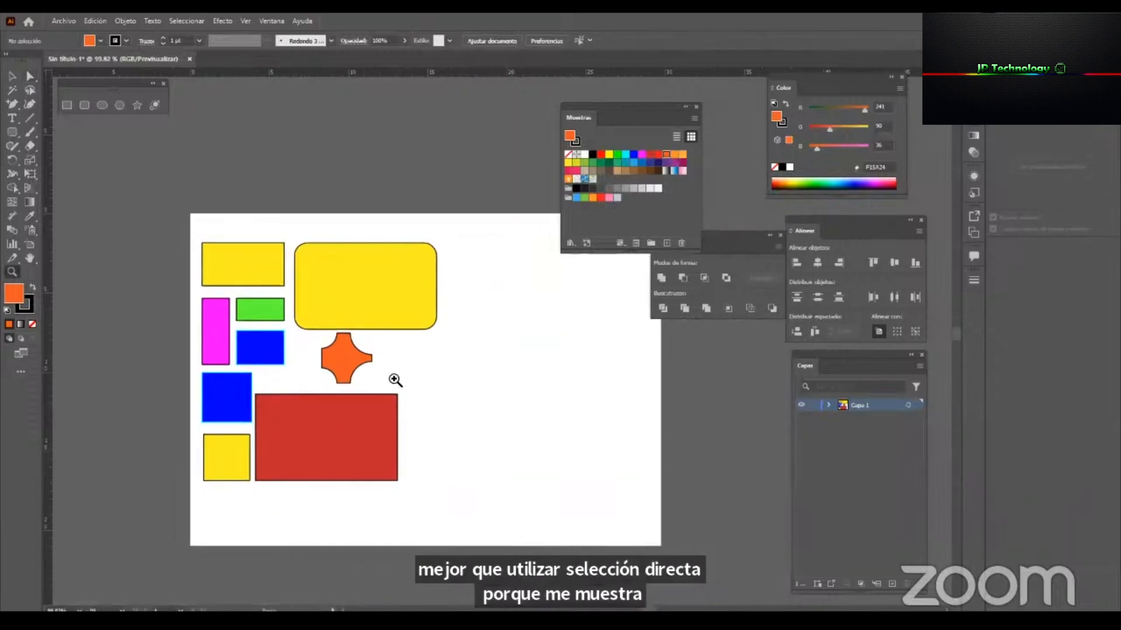
{"action": "left_click_drag", "start_coordinate": [487, 308], "coordinate": [558, 305]}
{"action": "key", "text": "v"}
{"action": "key", "text": "space"}
{"action": "left_click_drag", "start_coordinate": [282, 322], "coordinate": [483, 309]}
{"action": "key", "text": "z"}
{"action": "left_click_drag", "start_coordinate": [380, 196], "coordinate": [496, 227]}
{"action": "key", "text": "v"}
{"action": "left_click", "coordinate": [306, 254]}
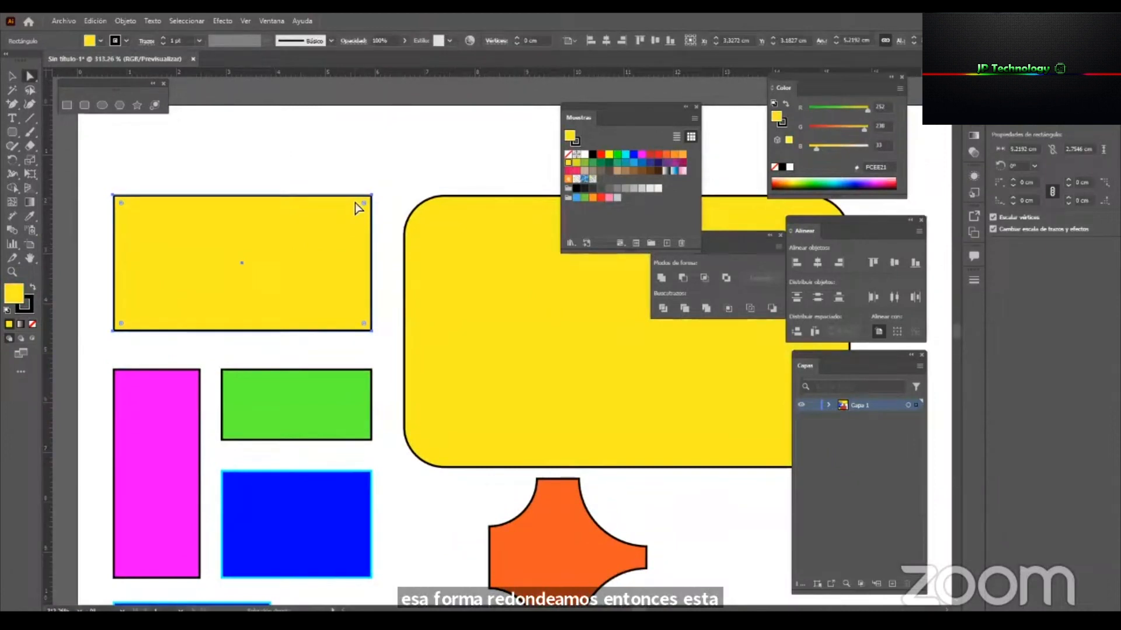
{"action": "left_click_drag", "start_coordinate": [367, 210], "coordinate": [433, 194]}
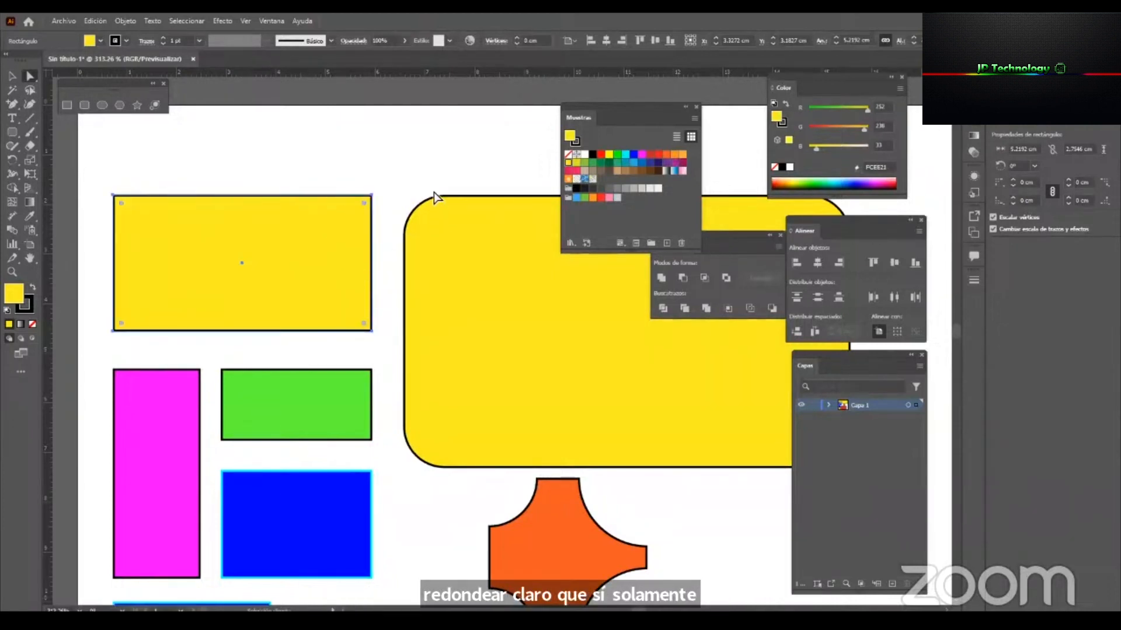
{"action": "key", "text": "v"}
{"action": "left_click", "coordinate": [405, 171]}
{"action": "key", "text": "z"}
{"action": "left_click_drag", "start_coordinate": [280, 295], "coordinate": [249, 320]}
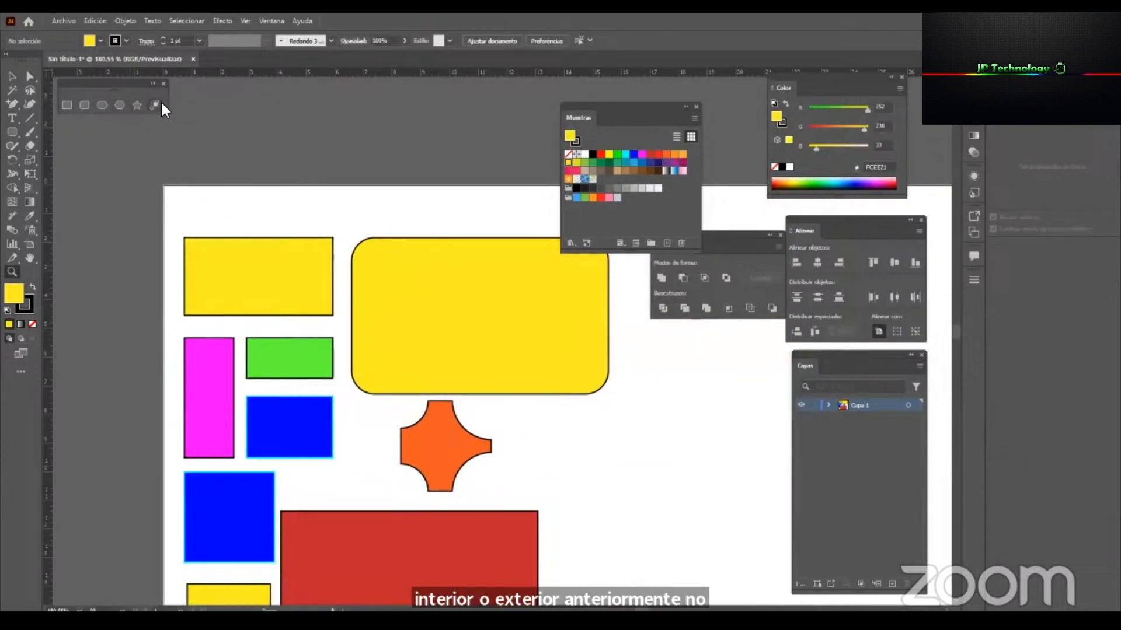
Scale the large yellow rounded rectangle down proportionally to about 7.99 × 4.88 cm and deselect it.
{"action": "left_click_drag", "start_coordinate": [343, 320], "coordinate": [329, 322]}
{"action": "key", "text": "v"}
{"action": "left_click", "coordinate": [432, 345]}
{"action": "key", "text": "space"}
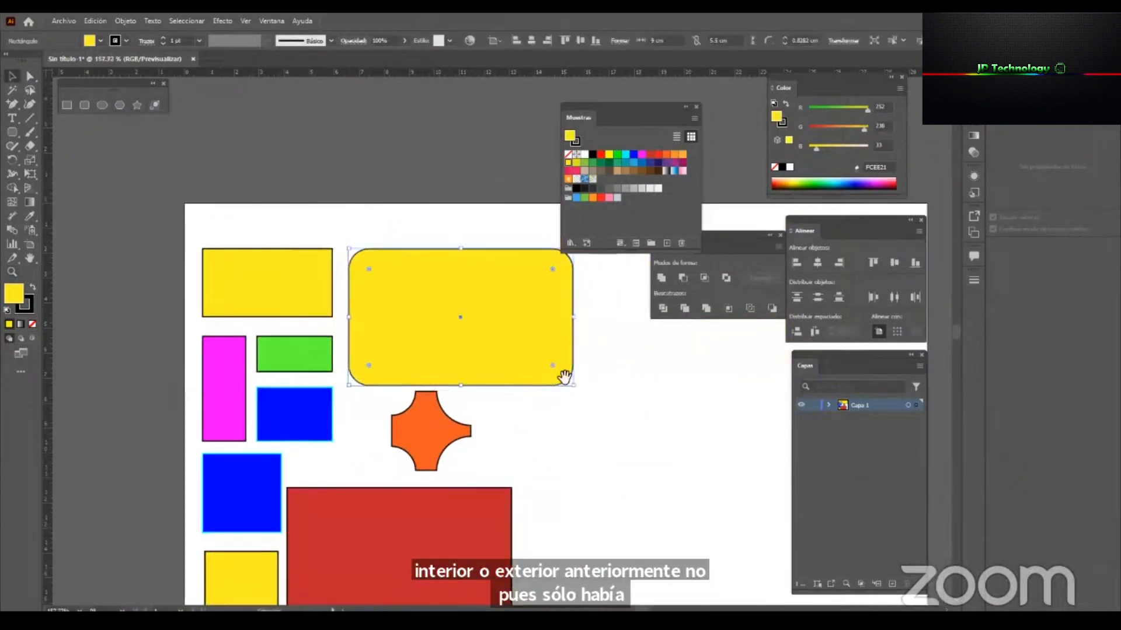
{"action": "left_click_drag", "start_coordinate": [563, 376], "coordinate": [373, 325]}
{"action": "left_click_drag", "start_coordinate": [497, 357], "coordinate": [470, 341]}
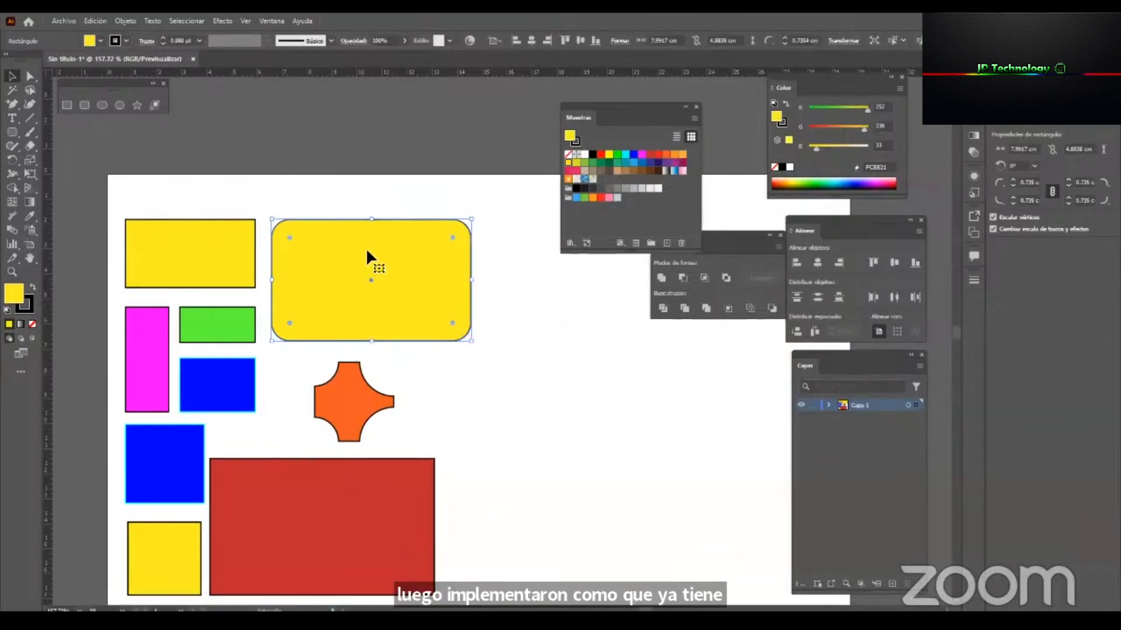
{"action": "left_click", "coordinate": [487, 343]}
Draw a circle about 4.16 cm in diameter with the Ellipse tool to the right of the yellow rounded rectangle.
{"action": "key", "text": "z"}
{"action": "left_click_drag", "start_coordinate": [412, 359], "coordinate": [358, 327]}
{"action": "left_click_drag", "start_coordinate": [451, 315], "coordinate": [330, 339]}
{"action": "left_click_drag", "start_coordinate": [388, 263], "coordinate": [432, 258]}
{"action": "left_click", "coordinate": [431, 258]}
{"action": "left_click", "coordinate": [102, 105]}
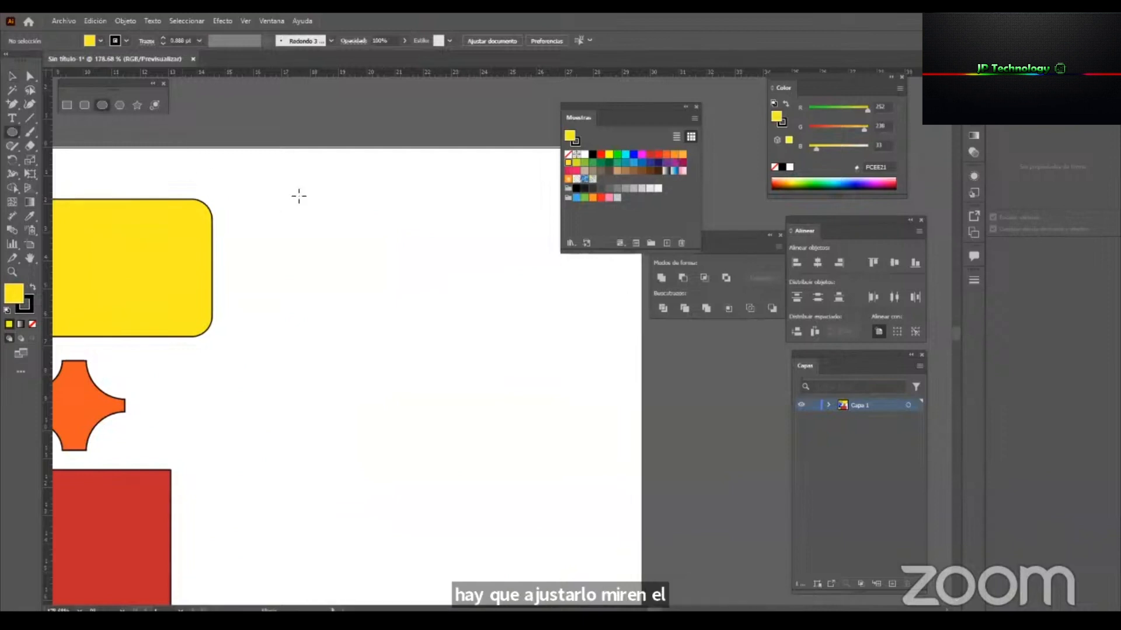
{"action": "left_click_drag", "start_coordinate": [244, 198], "coordinate": [412, 233]}
{"action": "left_click_drag", "start_coordinate": [256, 471], "coordinate": [363, 286]}
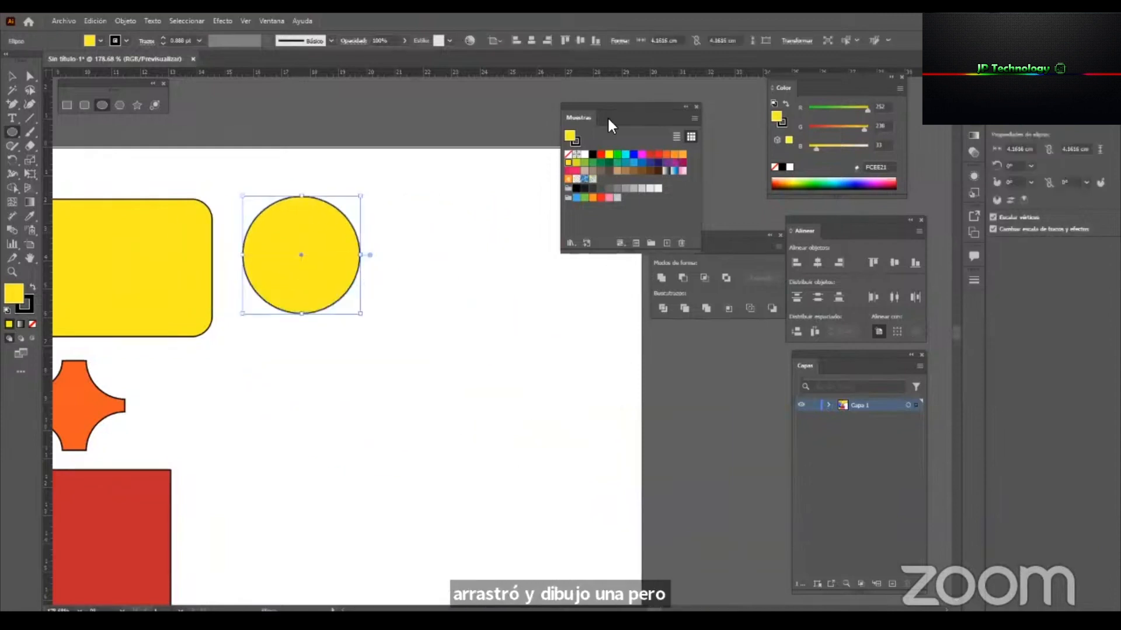
Fill the new circle with the teal-green swatch.
{"action": "left_click", "coordinate": [620, 163]}
{"action": "key", "text": "v"}
{"action": "left_click", "coordinate": [373, 250]}
{"action": "left_click", "coordinate": [273, 262]}
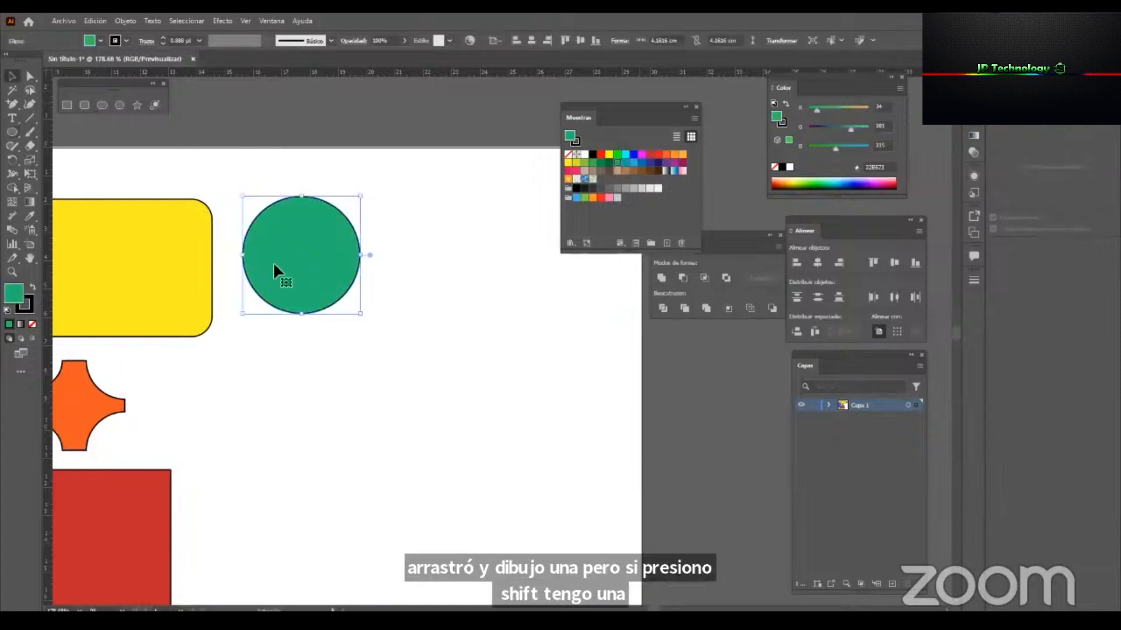
Try drawing a rounded square and a circle about 5.05 cm wide below the green circle, undoing each.
{"action": "left_click", "coordinate": [84, 106]}
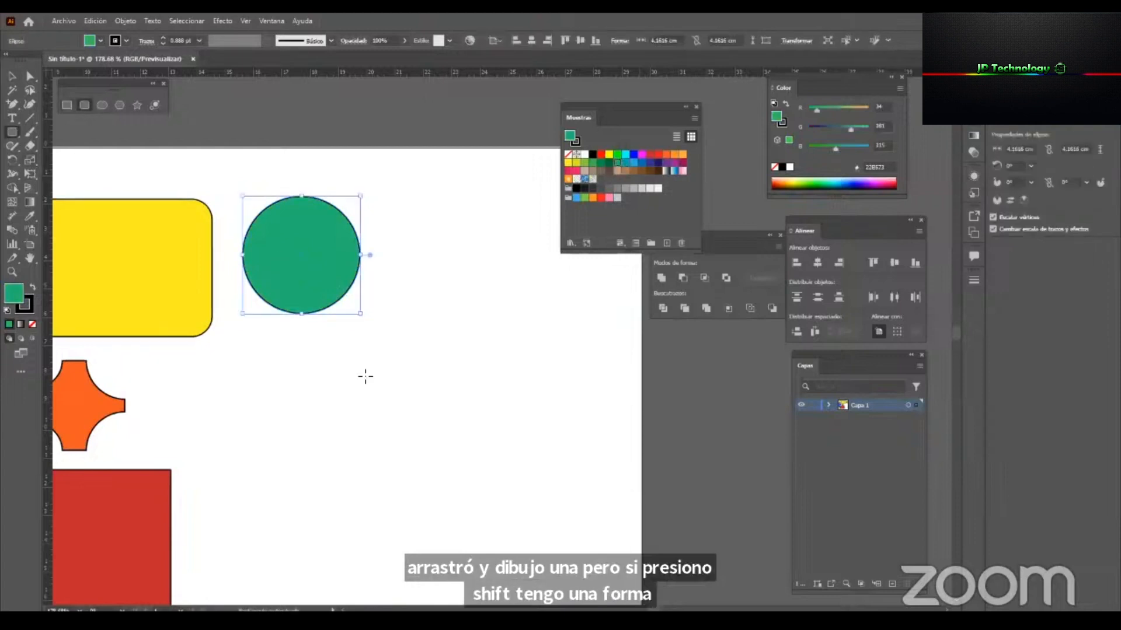
{"action": "left_click_drag", "start_coordinate": [222, 359], "coordinate": [347, 484]}
{"action": "key", "text": "ctrl+z"}
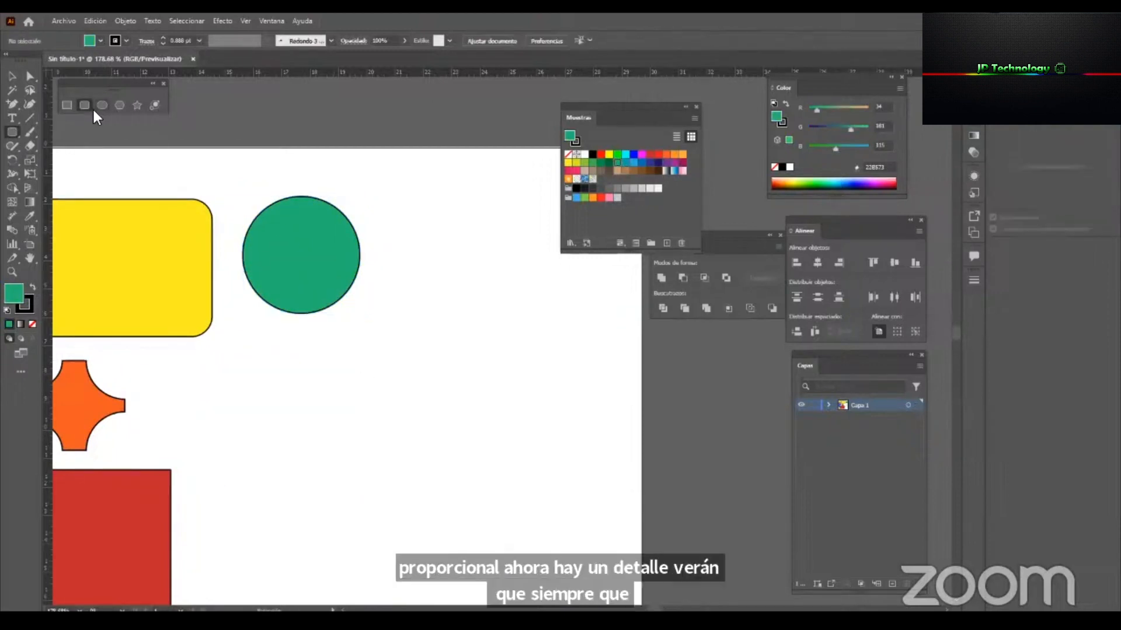
{"action": "left_click_drag", "start_coordinate": [266, 399], "coordinate": [412, 520]}
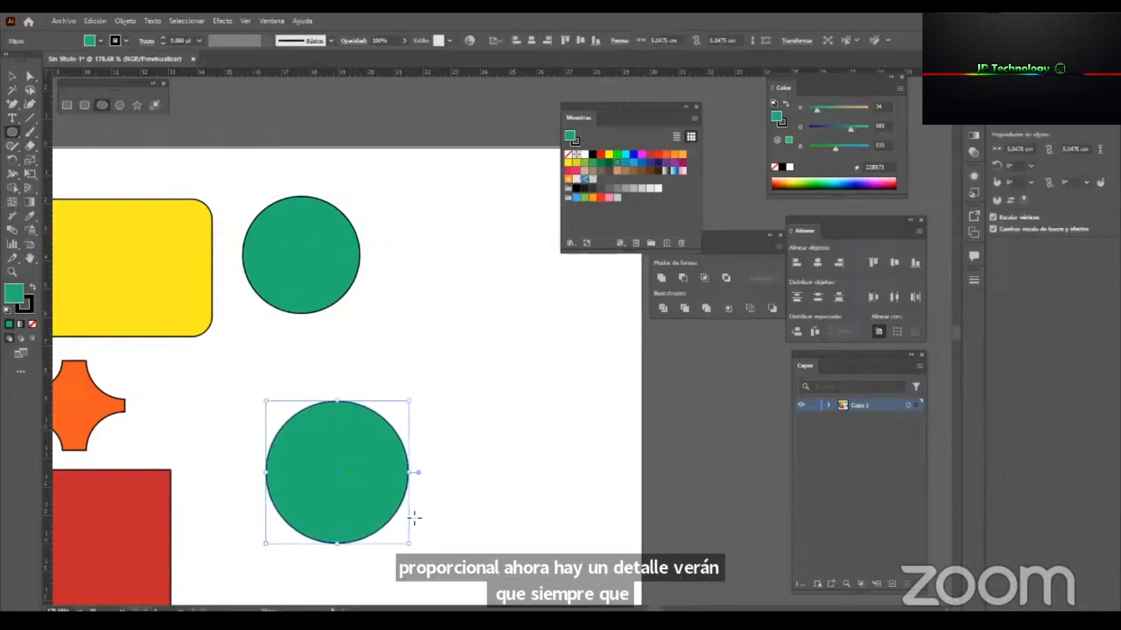
{"action": "key", "text": "ctrl+z"}
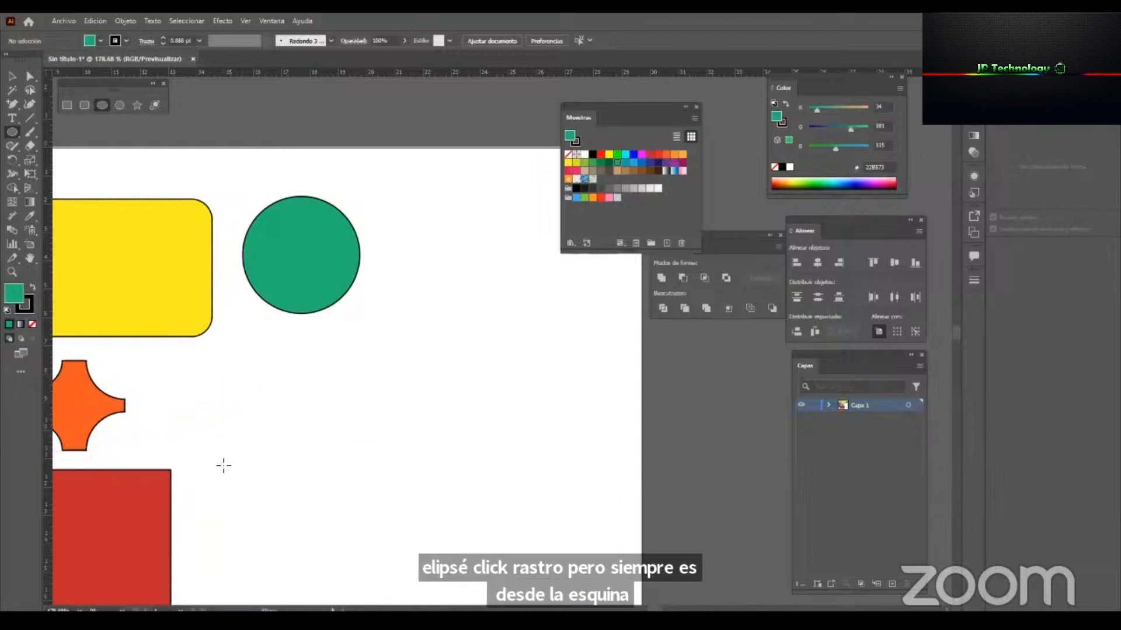
Try drawing circles from the lower-left, upper-right and upper-left corners below the green circle, undoing each.
{"action": "left_click_drag", "start_coordinate": [229, 451], "coordinate": [383, 332]}
{"action": "left_click_drag", "start_coordinate": [382, 333], "coordinate": [386, 331]}
{"action": "key", "text": "ctrl+z"}
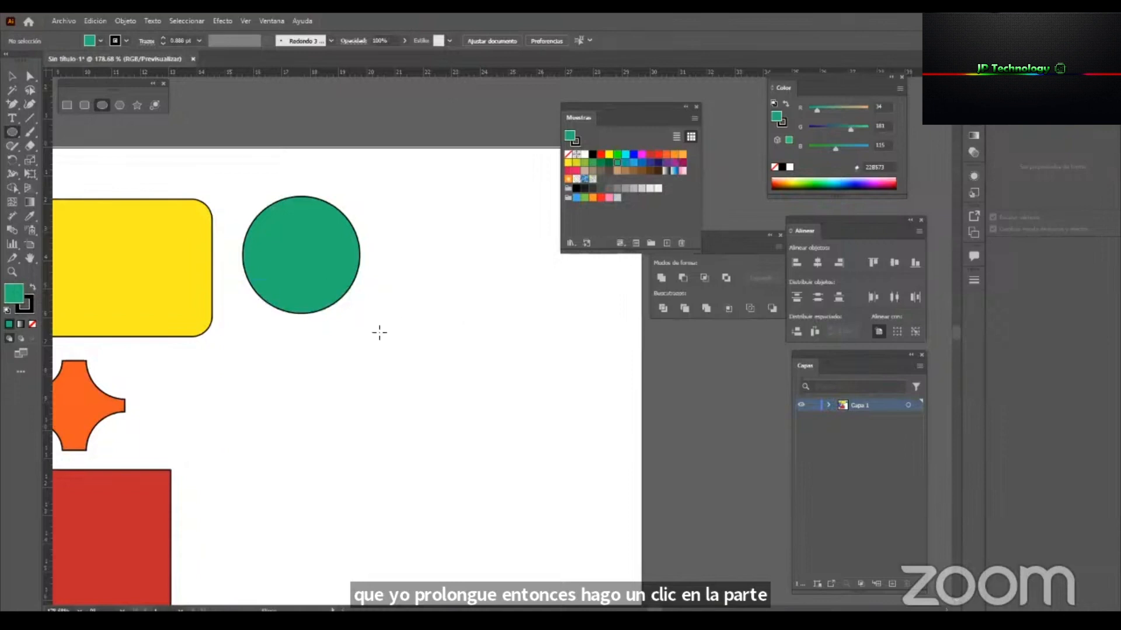
{"action": "left_click_drag", "start_coordinate": [377, 322], "coordinate": [175, 514]}
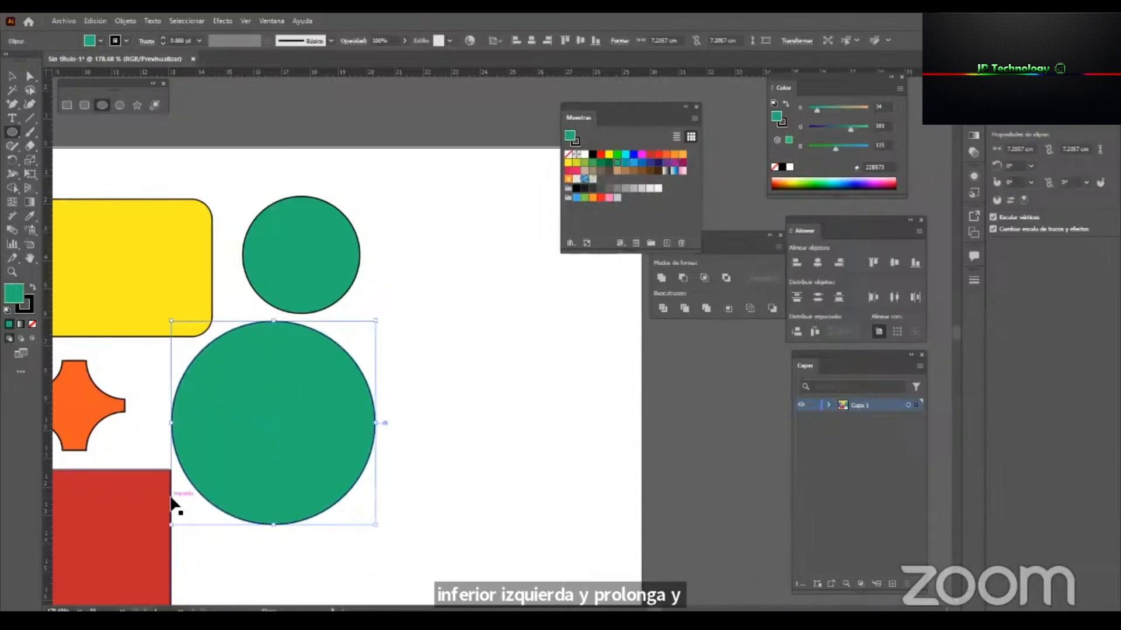
{"action": "key", "text": "ctrl+z"}
{"action": "left_click_drag", "start_coordinate": [233, 322], "coordinate": [384, 472]}
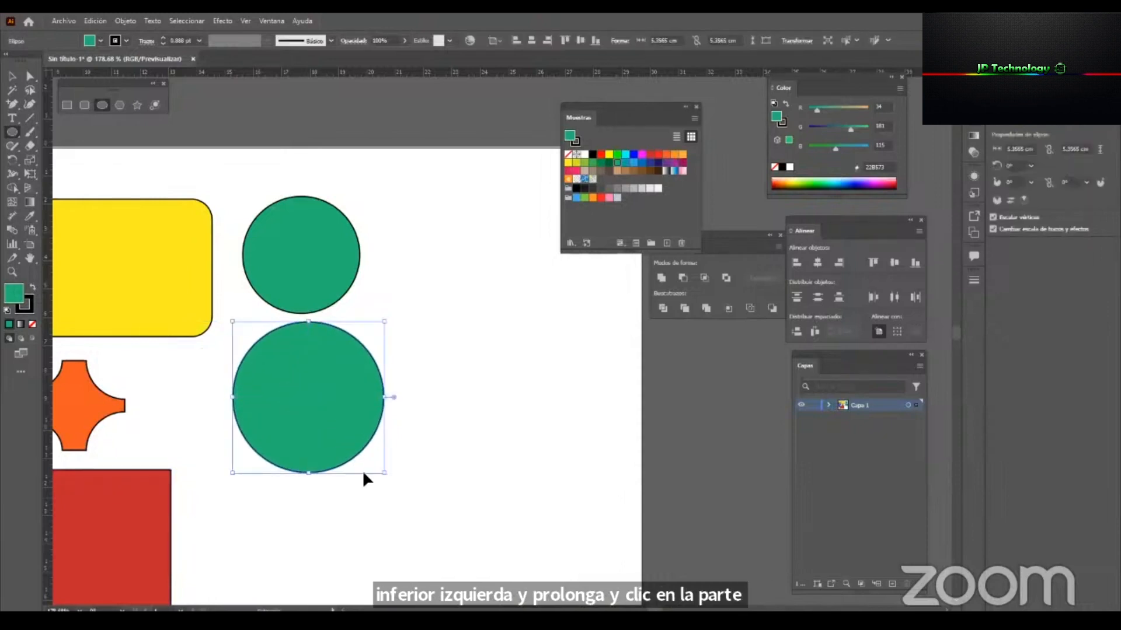
{"action": "key", "text": "ctrl+z"}
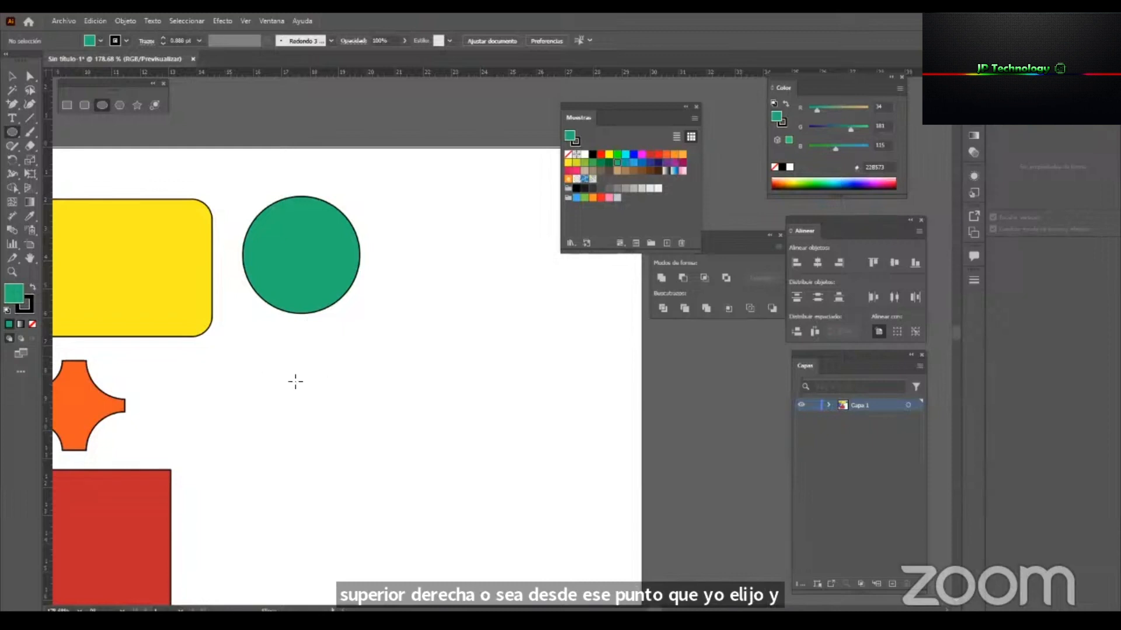
Try drawing ellipses from a corner and outward from the centre below the green circle, undoing them all.
{"action": "mouse_move", "coordinate": [245, 348]}
{"action": "left_mouse_down"}
{"action": "mouse_move", "coordinate": [268, 371]}
{"action": "mouse_move", "coordinate": [236, 396]}
{"action": "mouse_move", "coordinate": [318, 426]}
{"action": "left_mouse_up"}
{"action": "key", "text": "ctrl+z"}
{"action": "mouse_move", "coordinate": [286, 360]}
{"action": "left_mouse_down"}
{"action": "mouse_move", "coordinate": [353, 388]}
{"action": "mouse_move", "coordinate": [292, 360]}
{"action": "mouse_move", "coordinate": [393, 369]}
{"action": "mouse_move", "coordinate": [305, 369]}
{"action": "mouse_move", "coordinate": [370, 365]}
{"action": "left_mouse_up"}
{"action": "key", "text": "ctrl+z"}
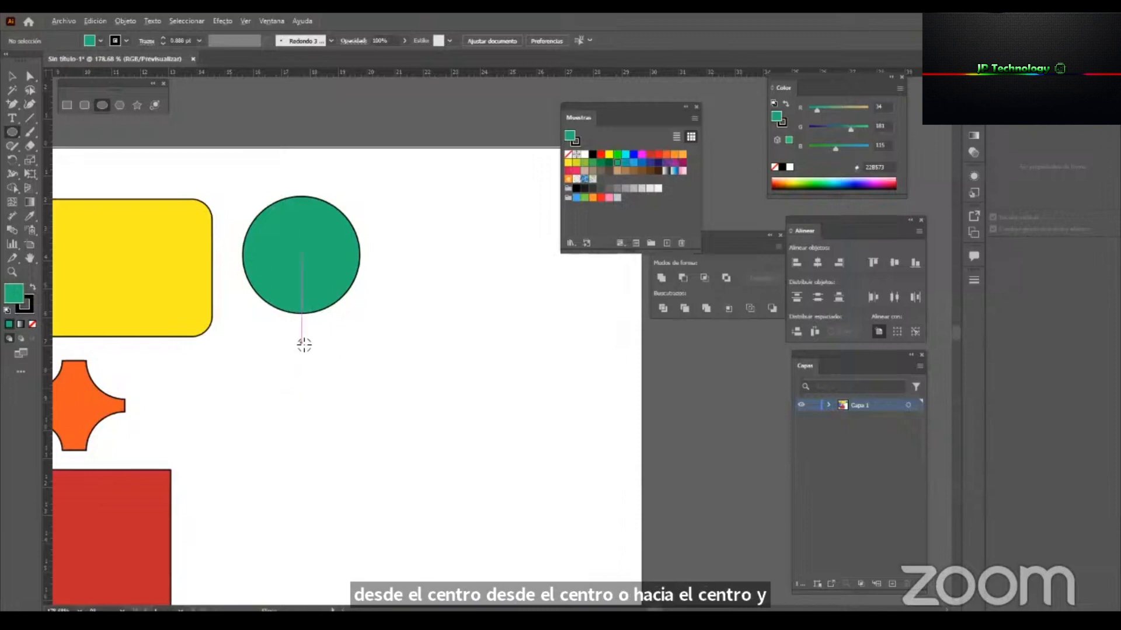
{"action": "left_click_drag", "start_coordinate": [302, 343], "coordinate": [420, 334]}
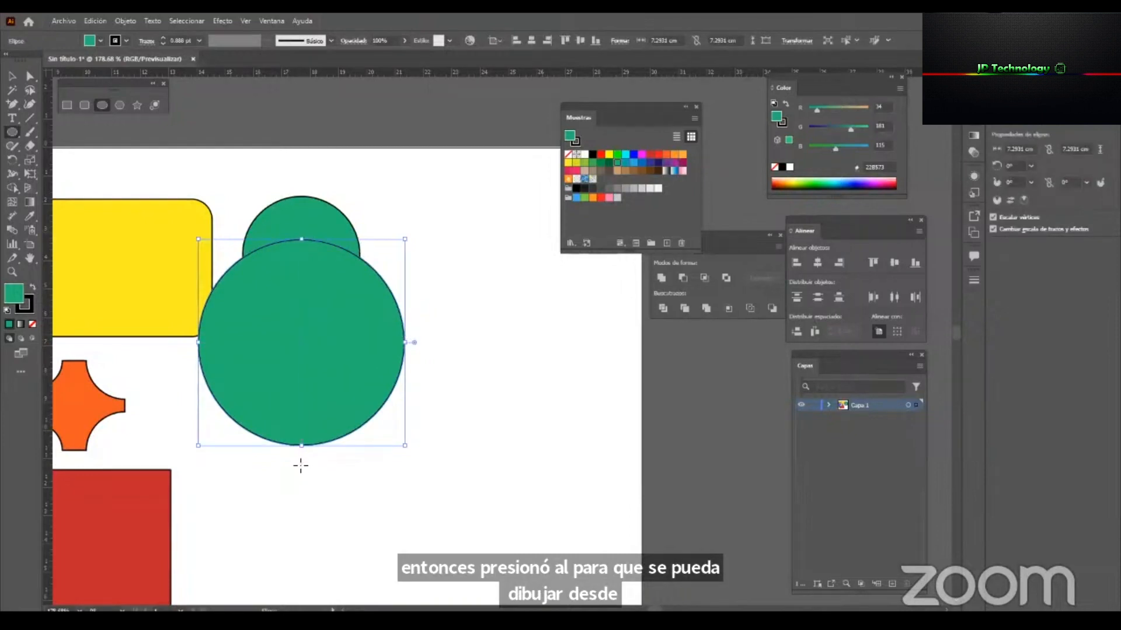
{"action": "mouse_move", "coordinate": [297, 463]}
{"action": "left_mouse_down"}
{"action": "mouse_move", "coordinate": [380, 475]}
{"action": "mouse_move", "coordinate": [374, 534]}
{"action": "left_mouse_up"}
{"action": "left_click_drag", "start_coordinate": [289, 512], "coordinate": [362, 527]}
{"action": "left_click_drag", "start_coordinate": [289, 537], "coordinate": [383, 555]}
{"action": "key", "text": "ctrl+z"}
{"action": "key", "text": "ctrl+z"}
{"action": "key", "text": "ctrl+z"}
{"action": "key", "text": "ctrl+z"}
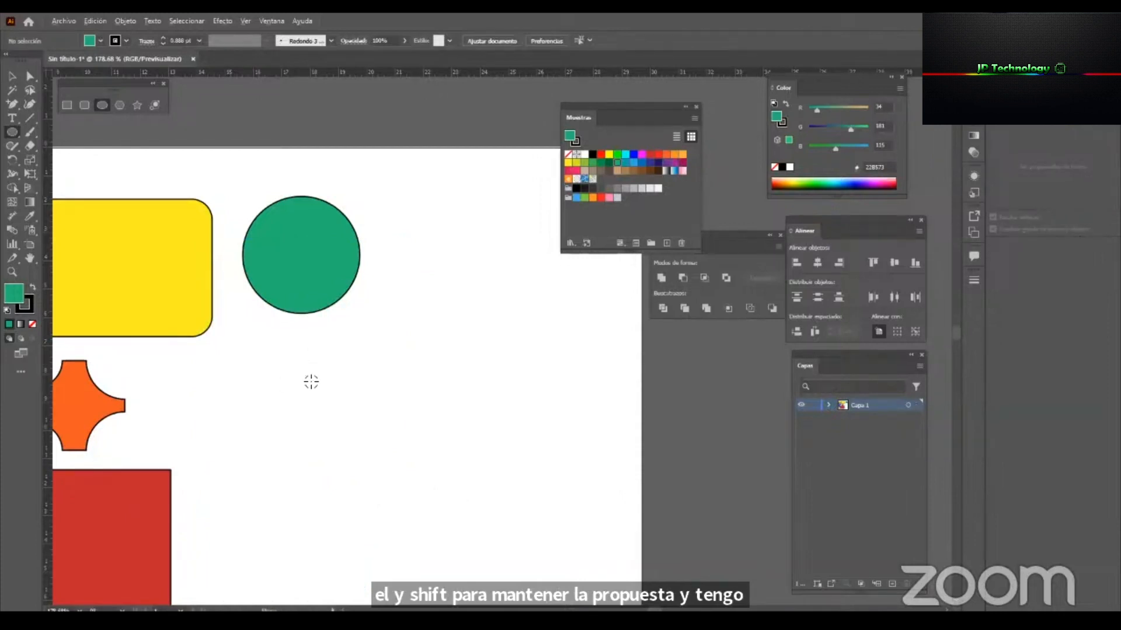
Draw a circle about 6.26 cm in diameter outward from its centre, below the first green circle, and deselect it.
{"action": "mouse_move", "coordinate": [303, 377]}
{"action": "left_mouse_down"}
{"action": "mouse_move", "coordinate": [386, 403]}
{"action": "mouse_move", "coordinate": [339, 387]}
{"action": "mouse_move", "coordinate": [407, 393]}
{"action": "mouse_move", "coordinate": [391, 415]}
{"action": "left_mouse_up"}
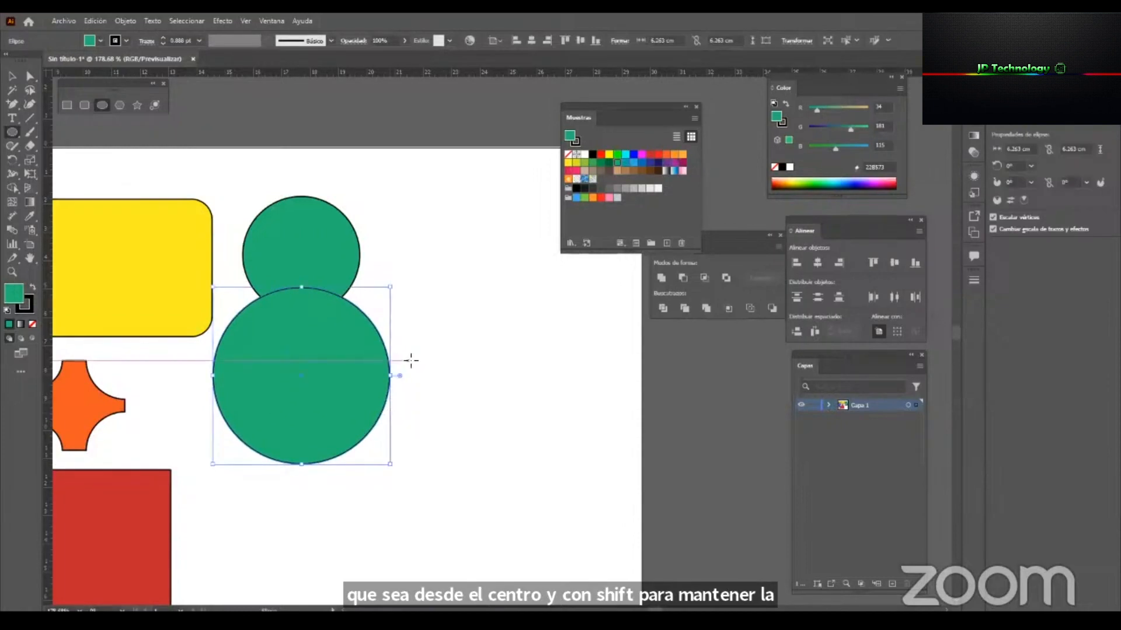
{"action": "left_click", "coordinate": [9, 74]}
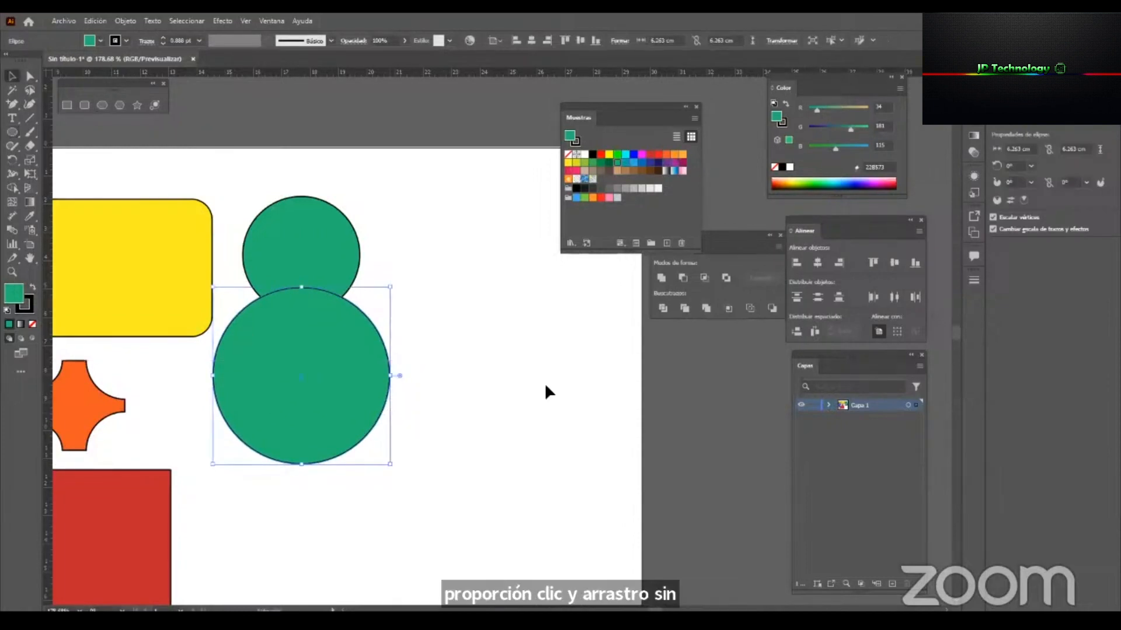
{"action": "left_click", "coordinate": [546, 386]}
Scale the yellow rounded rectangle down slightly from its centre, keeping its proportions, and deselect it.
{"action": "left_click_drag", "start_coordinate": [258, 311], "coordinate": [376, 319]}
{"action": "left_click_drag", "start_coordinate": [220, 303], "coordinate": [290, 314]}
{"action": "left_click", "coordinate": [478, 354]}
{"action": "left_click", "coordinate": [324, 281]}
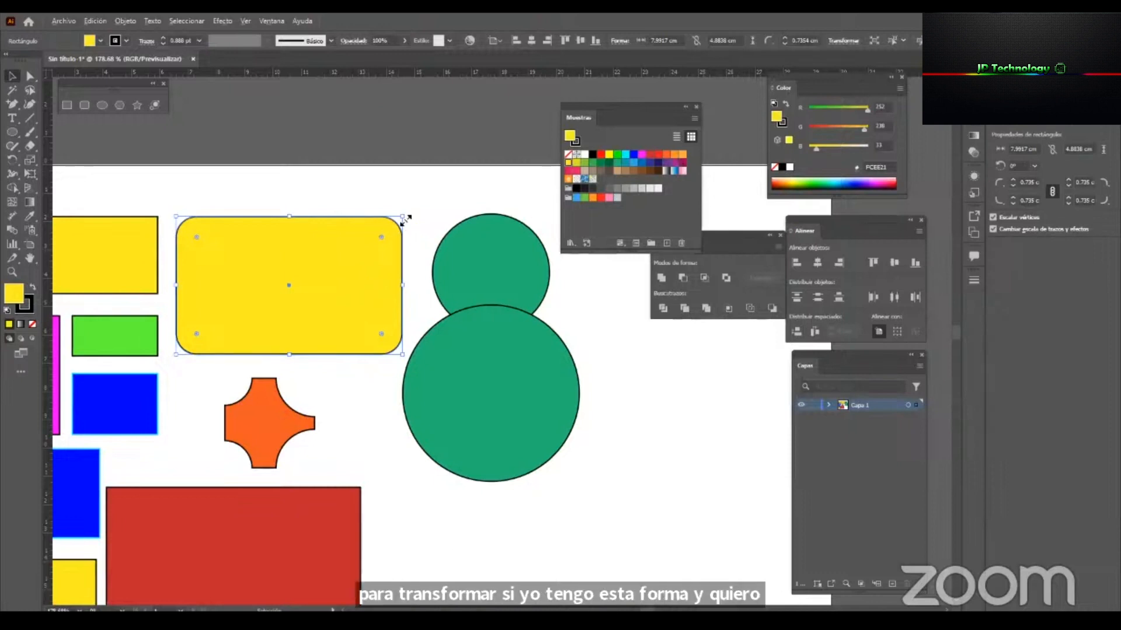
{"action": "left_click_drag", "start_coordinate": [404, 218], "coordinate": [430, 230]}
{"action": "left_click", "coordinate": [653, 422]}
Move the larger green circle straight down until it sits clear of the smaller one.
{"action": "left_click_drag", "start_coordinate": [466, 393], "coordinate": [333, 335]}
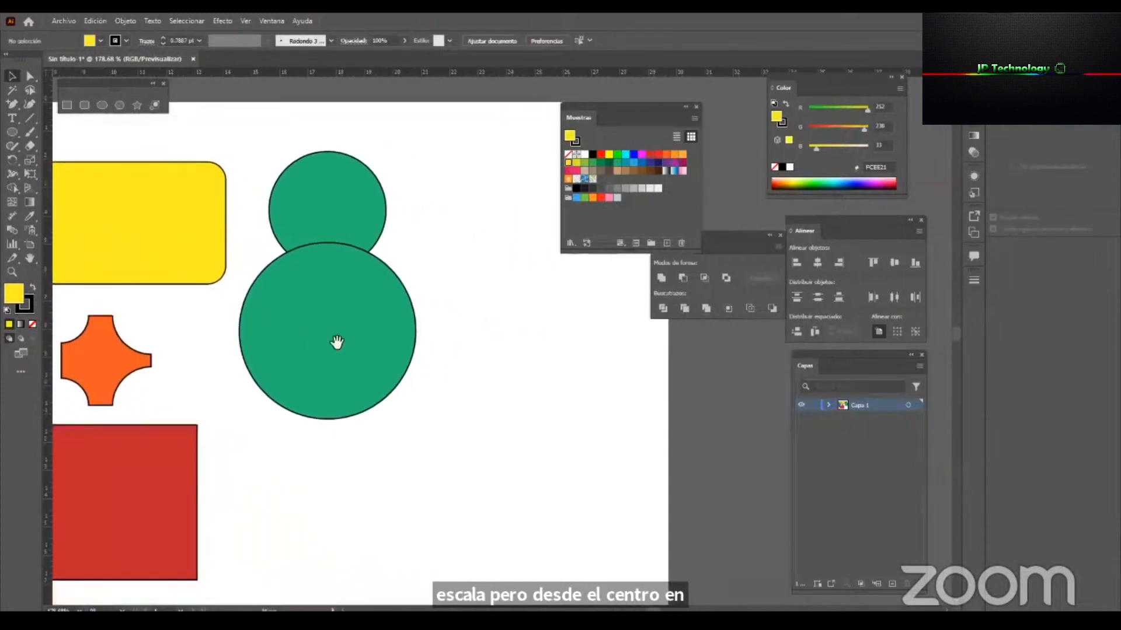
{"action": "left_click", "coordinate": [343, 277]}
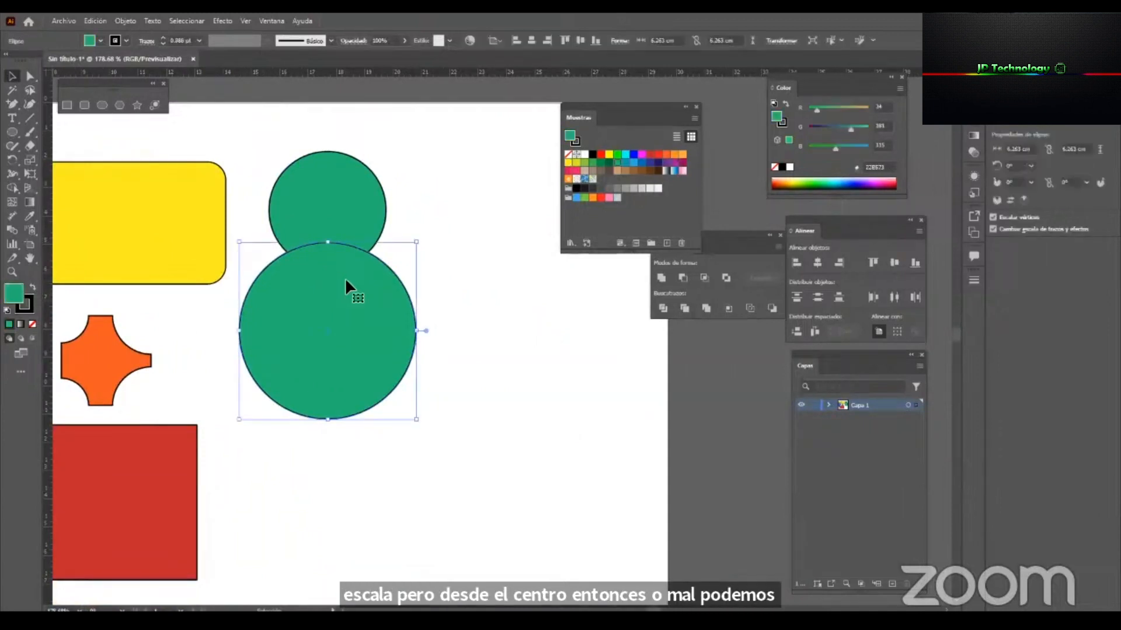
{"action": "left_click", "coordinate": [540, 327]}
{"action": "left_click", "coordinate": [286, 367]}
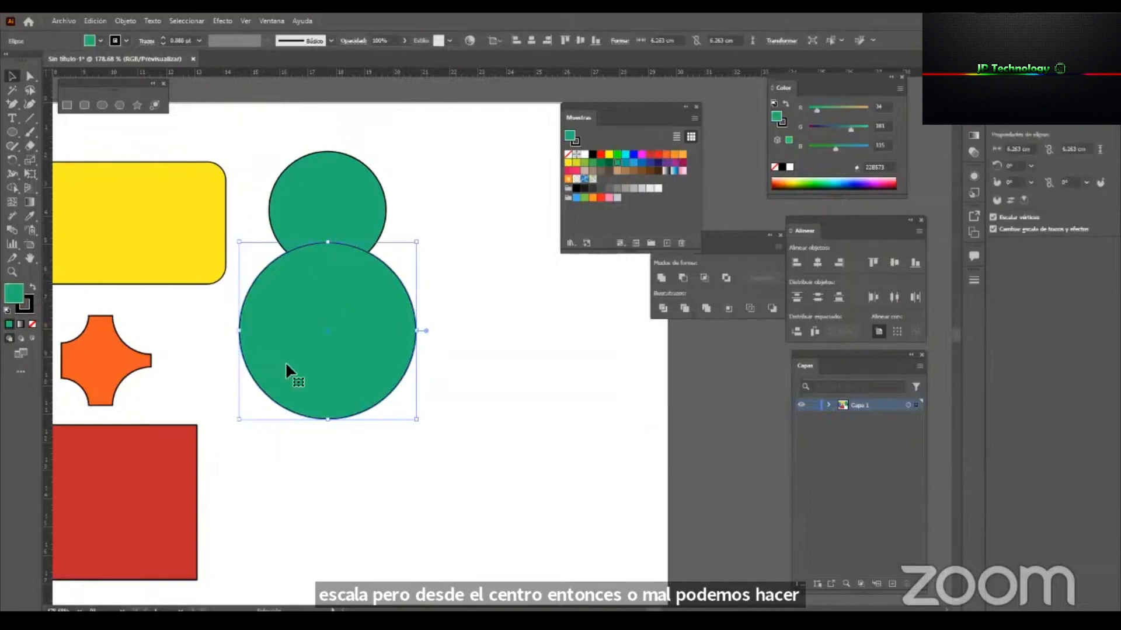
{"action": "left_click_drag", "start_coordinate": [355, 322], "coordinate": [356, 391]}
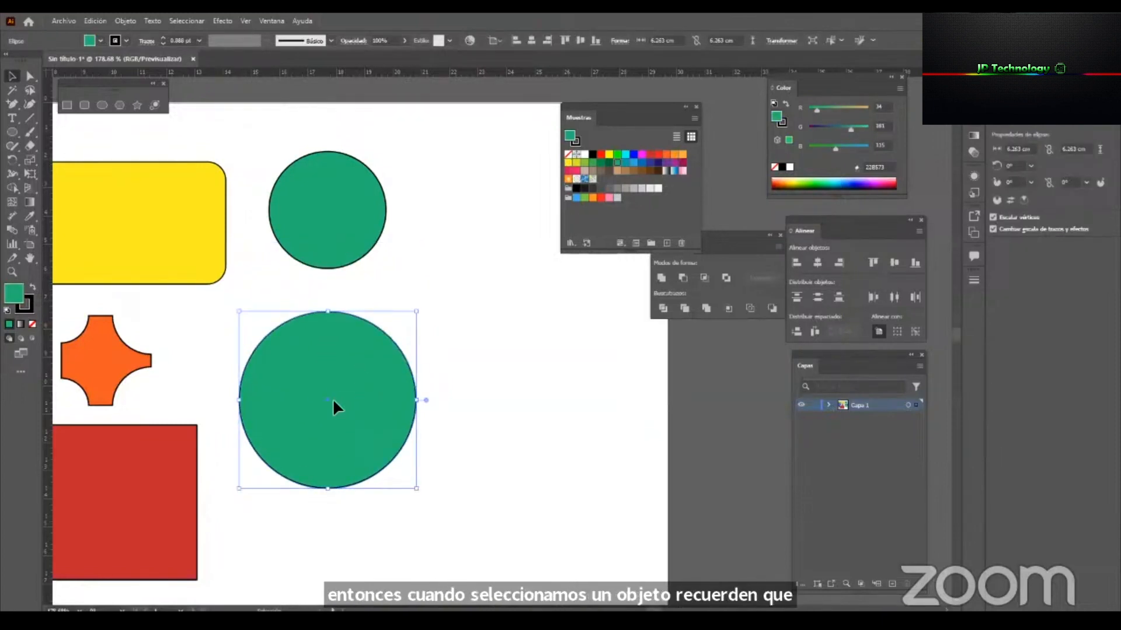
{"action": "left_click_drag", "start_coordinate": [333, 398], "coordinate": [334, 380]}
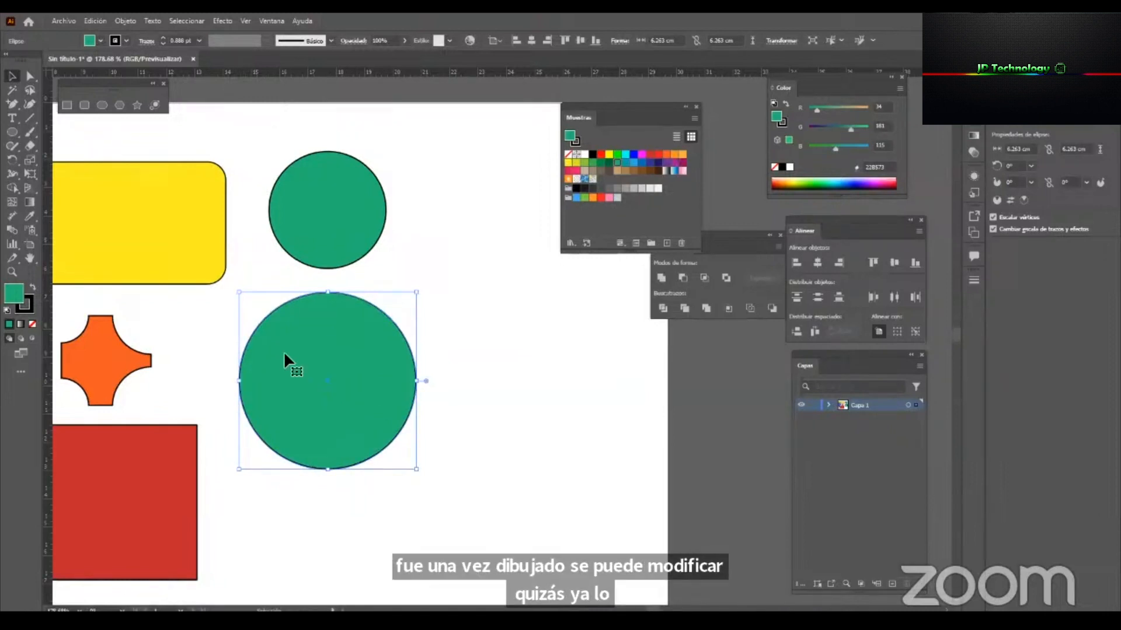
Float the Transform panel over the artboard and set the larger green circle's linked width and height to 5 cm.
{"action": "left_click", "coordinate": [656, 40]}
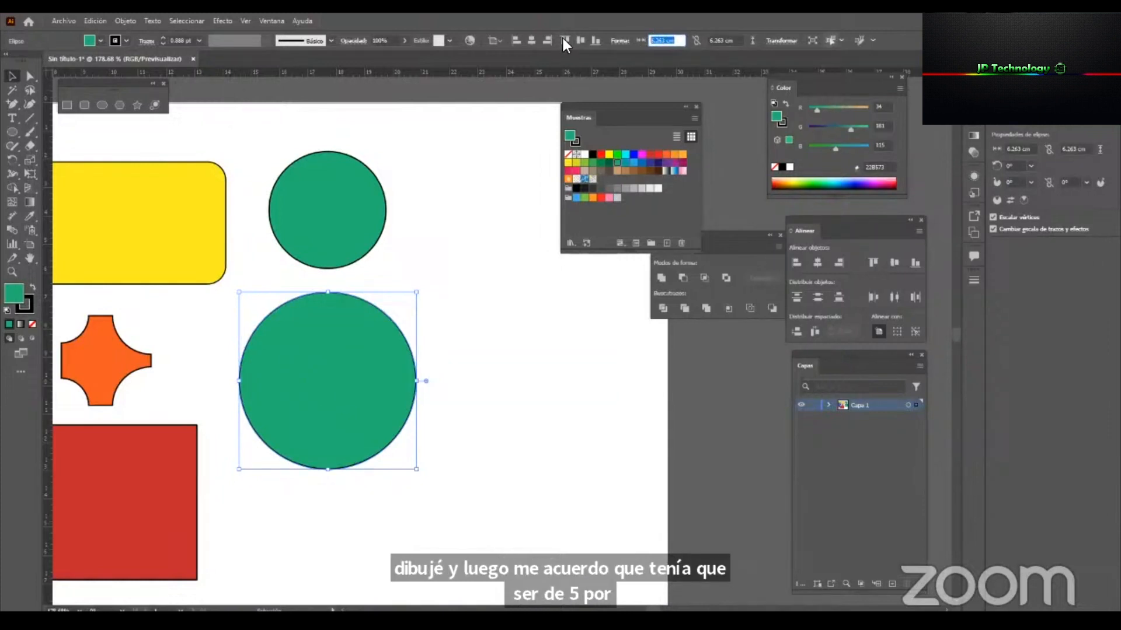
{"action": "left_click_drag", "start_coordinate": [1008, 61], "coordinate": [565, 273]}
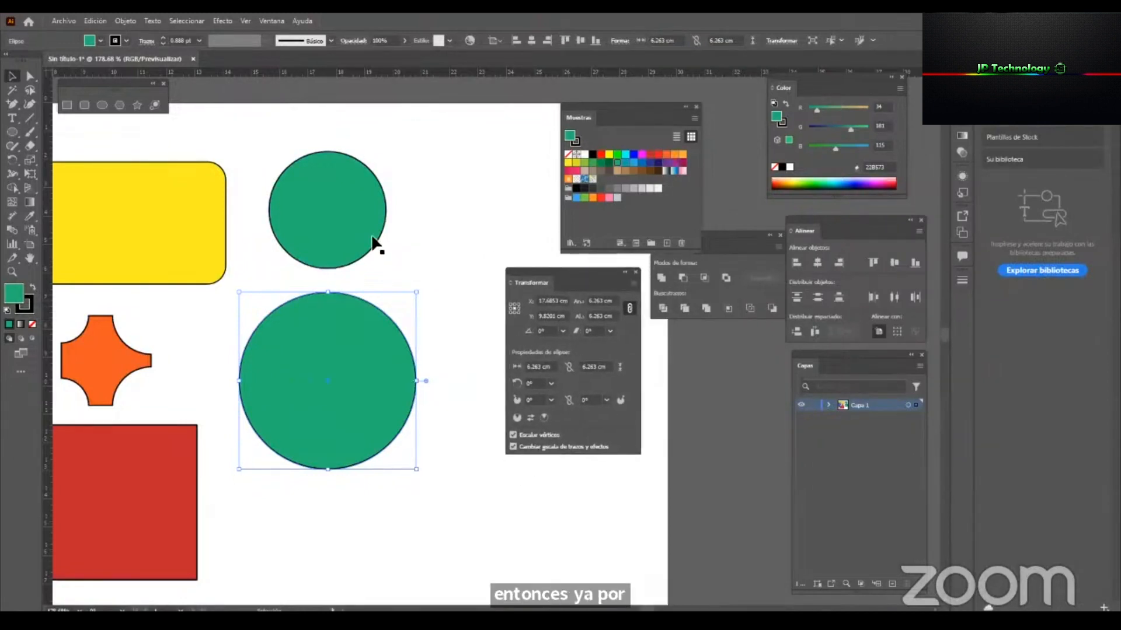
{"action": "left_click", "coordinate": [607, 301]}
{"action": "key", "text": "BackSpace"}
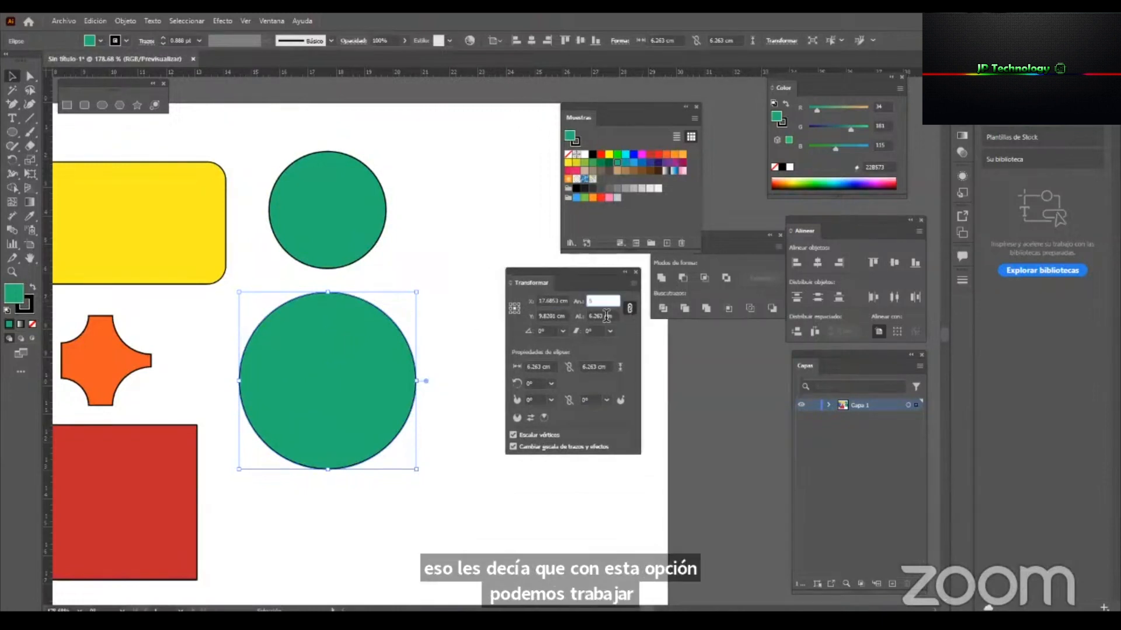
{"action": "type", "text": "5"}
{"action": "key", "text": "Tab"}
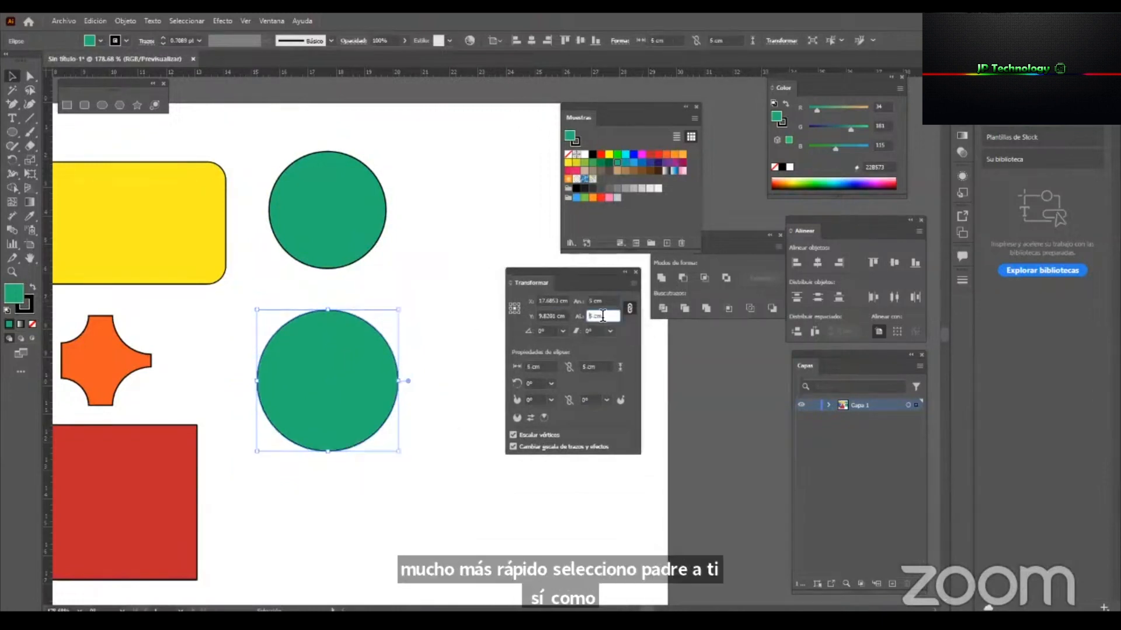
Move the lower green circle slightly up, shift the floating Transform panel closer to it, and deselect the circle.
{"action": "left_click", "coordinate": [321, 376]}
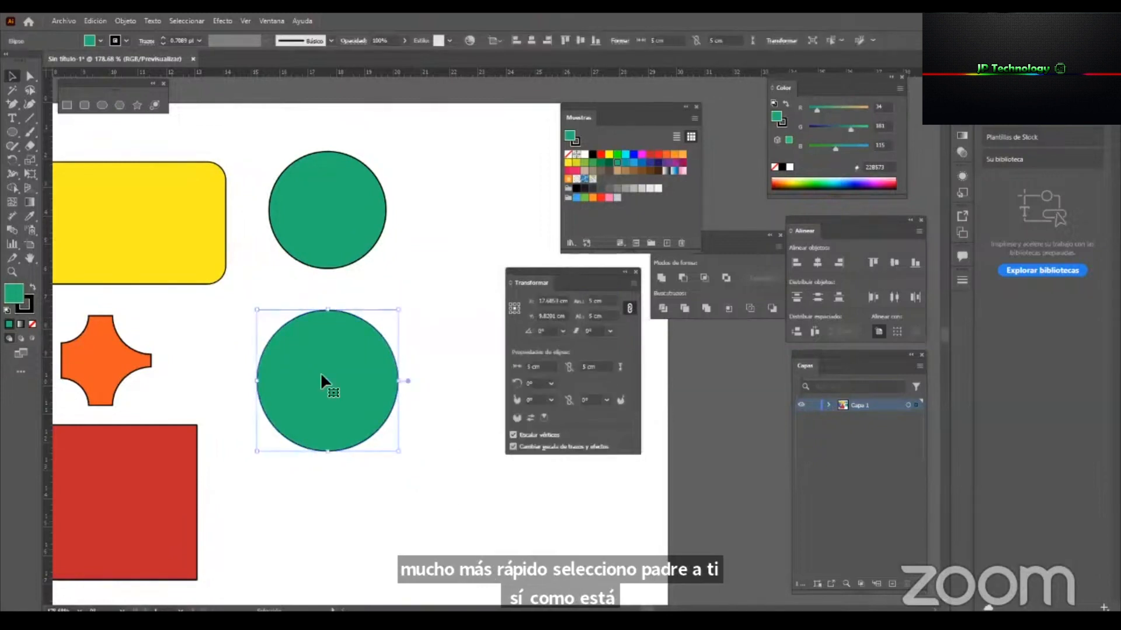
{"action": "left_click_drag", "start_coordinate": [329, 426], "coordinate": [327, 412]}
{"action": "left_click_drag", "start_coordinate": [545, 283], "coordinate": [503, 302]}
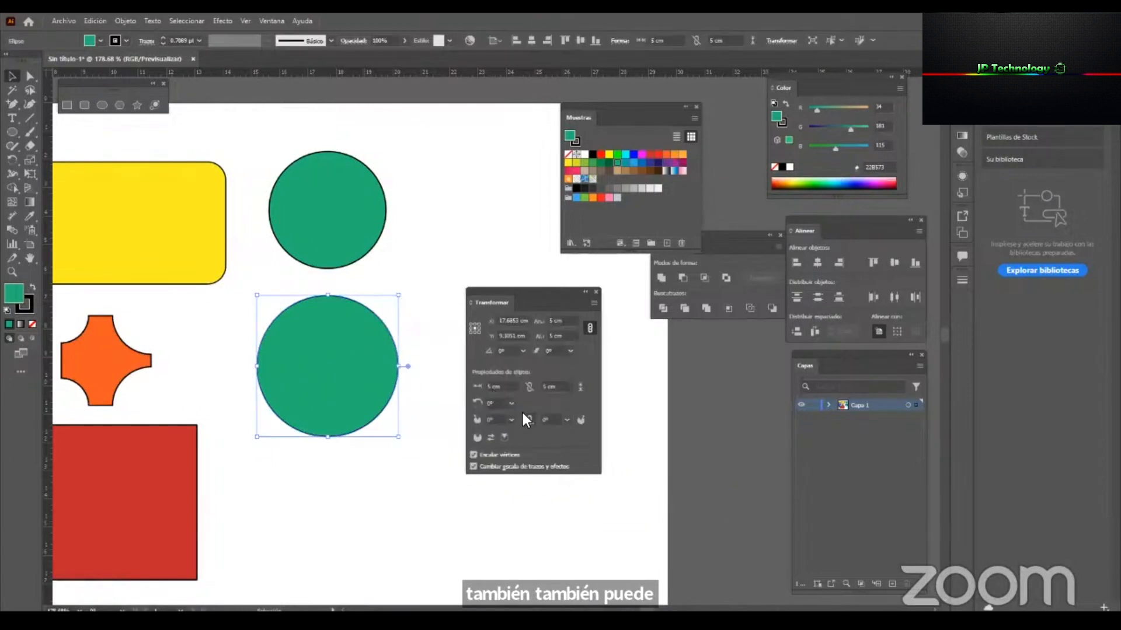
{"action": "left_click", "coordinate": [439, 220]}
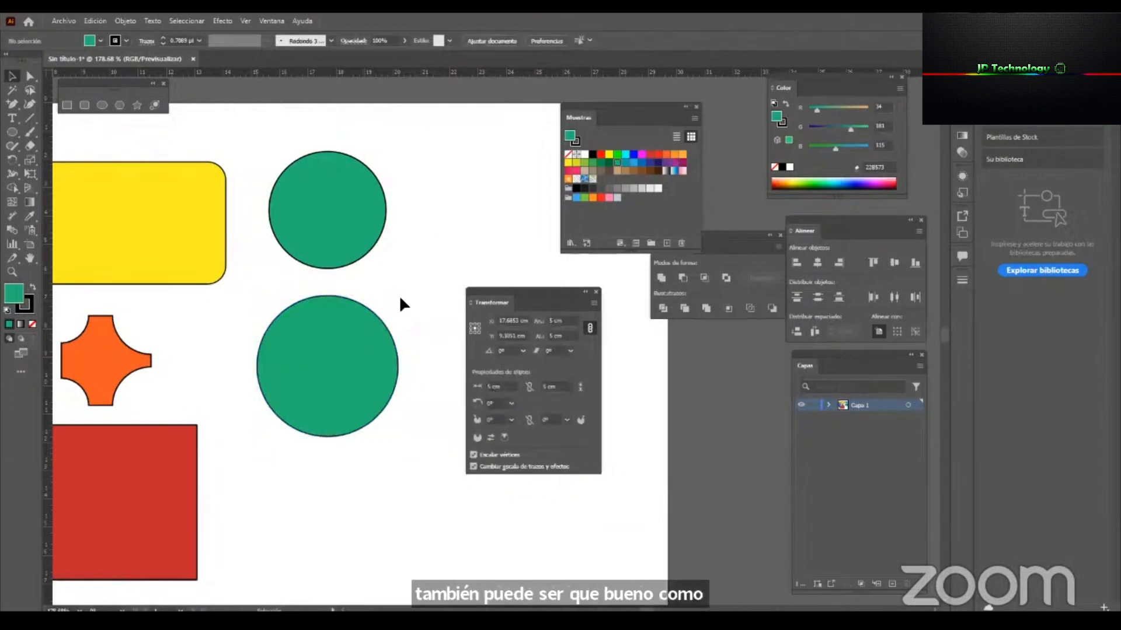
Try shearing the lower green circle by a preset angle, and undo the distortion.
{"action": "left_click", "coordinate": [334, 344]}
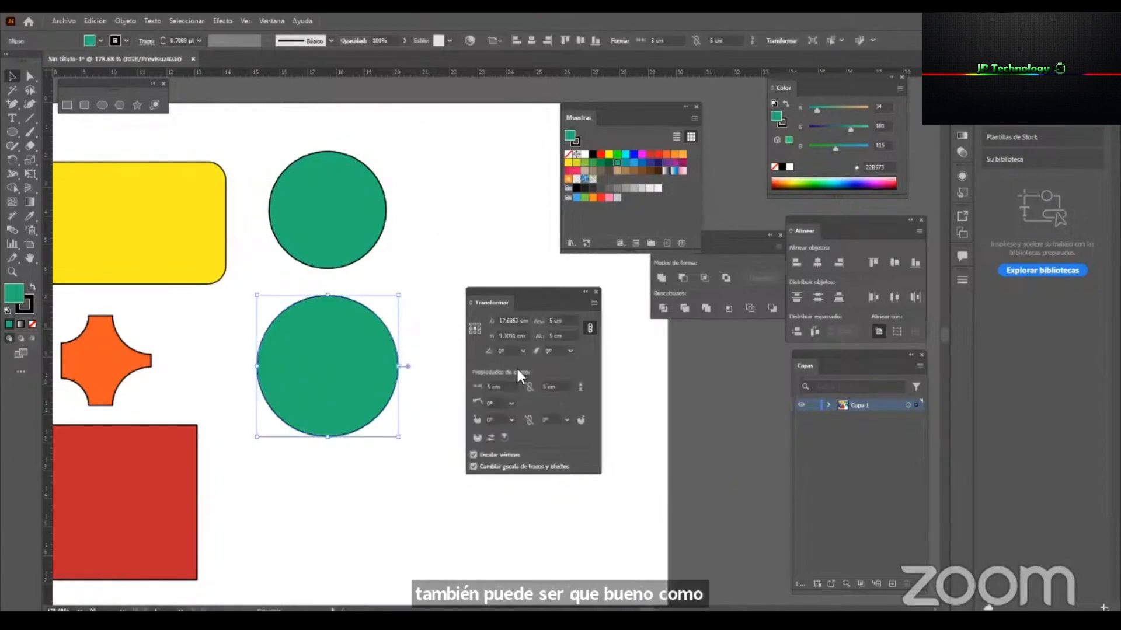
{"action": "left_click", "coordinate": [569, 350]}
{"action": "left_click", "coordinate": [582, 389]}
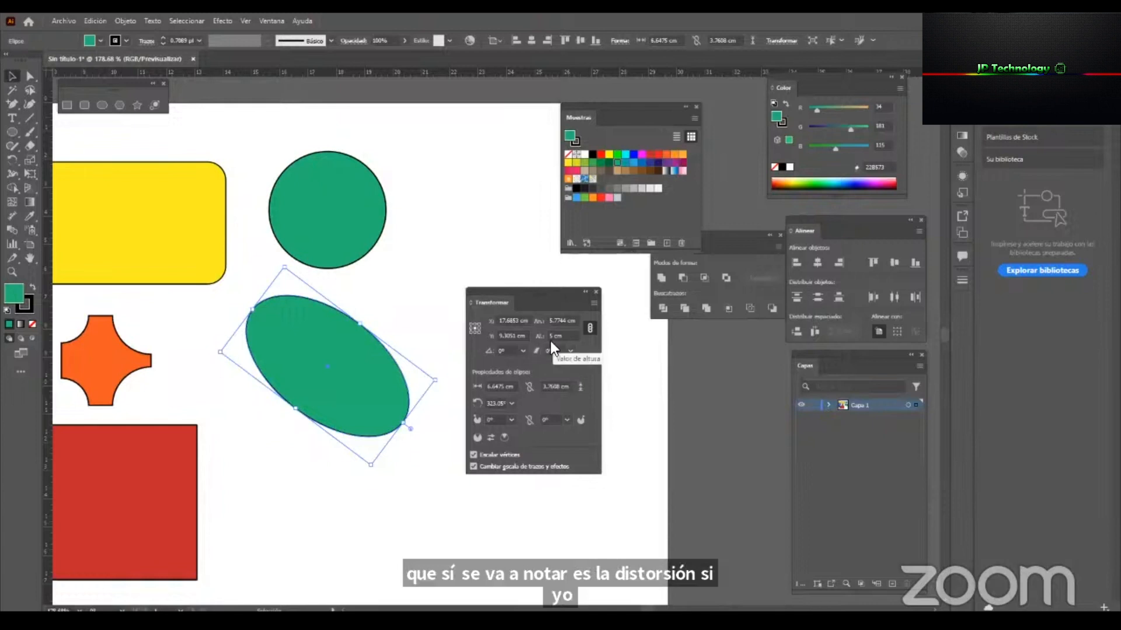
{"action": "key", "text": "ctrl+z"}
Move the floating Transform panel away from the circles to the artboard's edge, and shift both green circles slightly up.
{"action": "left_click_drag", "start_coordinate": [510, 291], "coordinate": [624, 323]}
{"action": "key", "text": "z"}
{"action": "left_click_drag", "start_coordinate": [471, 360], "coordinate": [415, 374]}
{"action": "key", "text": "space"}
{"action": "left_click_drag", "start_coordinate": [418, 374], "coordinate": [400, 302]}
{"action": "key", "text": "v"}
{"action": "left_click", "coordinate": [460, 327]}
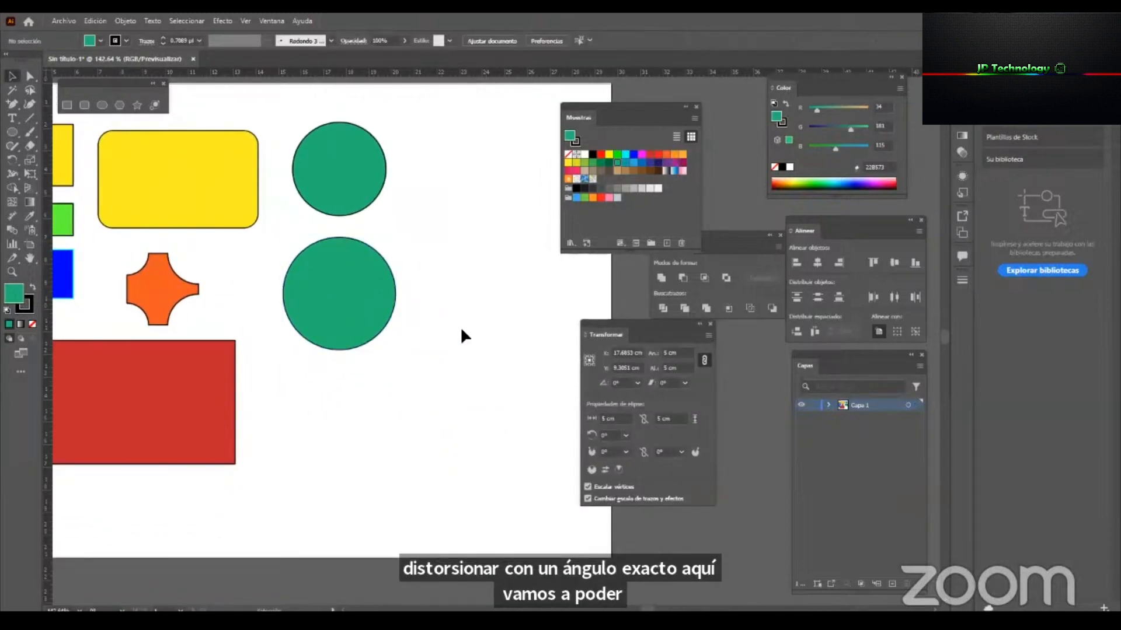
{"action": "left_click_drag", "start_coordinate": [367, 174], "coordinate": [366, 149]}
{"action": "left_click_drag", "start_coordinate": [349, 287], "coordinate": [349, 257]}
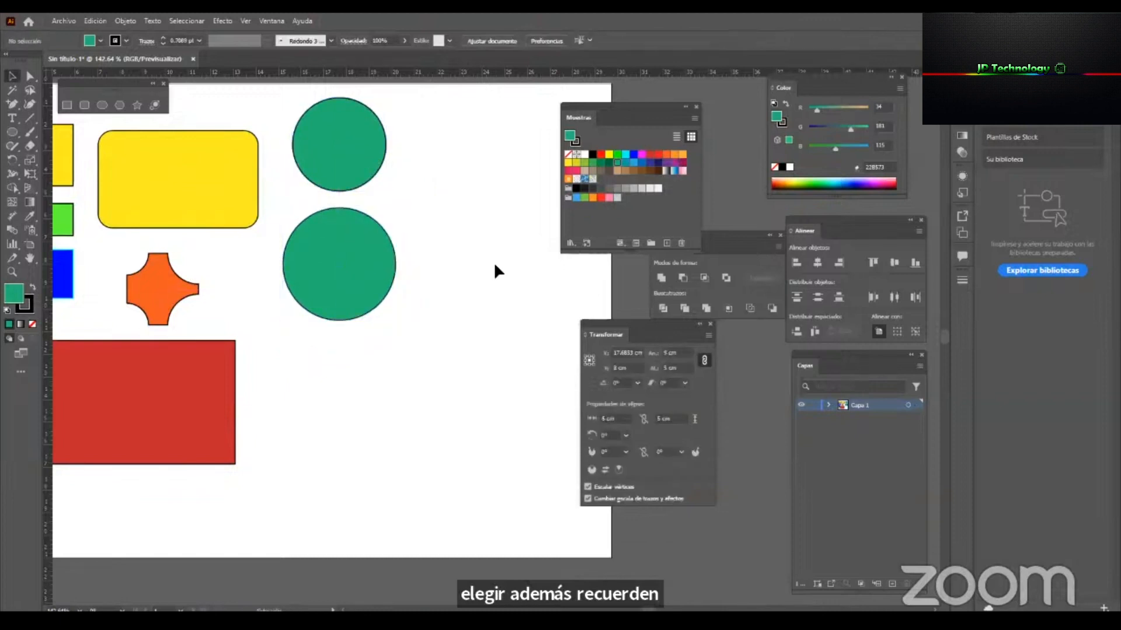
Select the red rectangle, orange shape, yellow rounded rectangle and both green circles in turn to compare their transform properties.
{"action": "left_click", "coordinate": [208, 449]}
{"action": "left_click", "coordinate": [176, 279]}
{"action": "left_click", "coordinate": [182, 219]}
{"action": "left_click", "coordinate": [284, 255]}
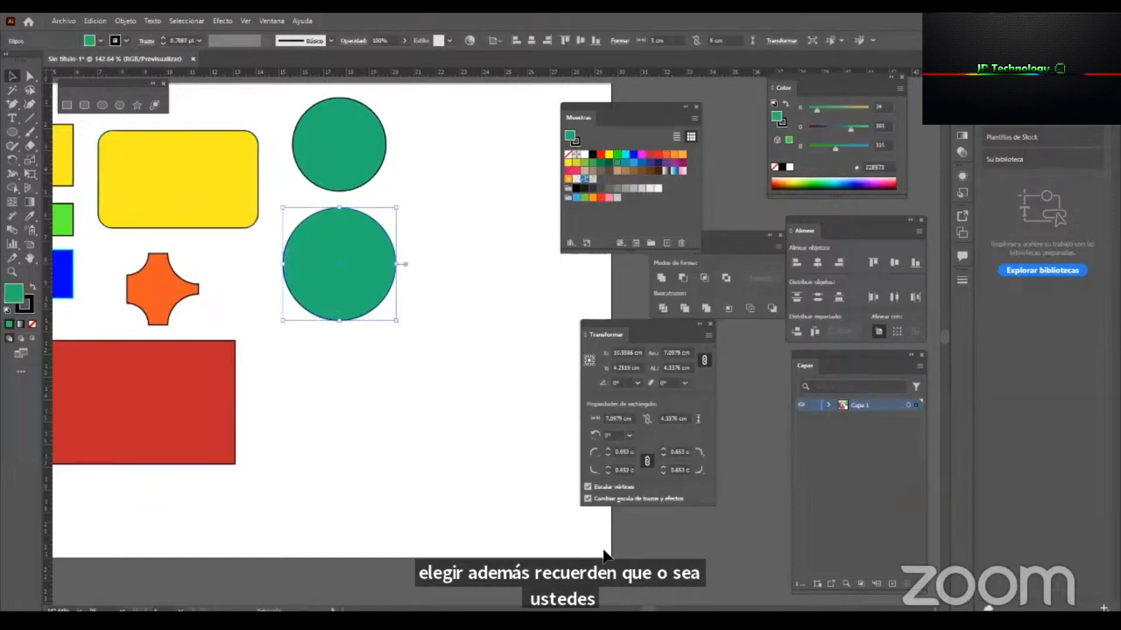
{"action": "left_click", "coordinate": [215, 418]}
{"action": "left_click", "coordinate": [164, 279]}
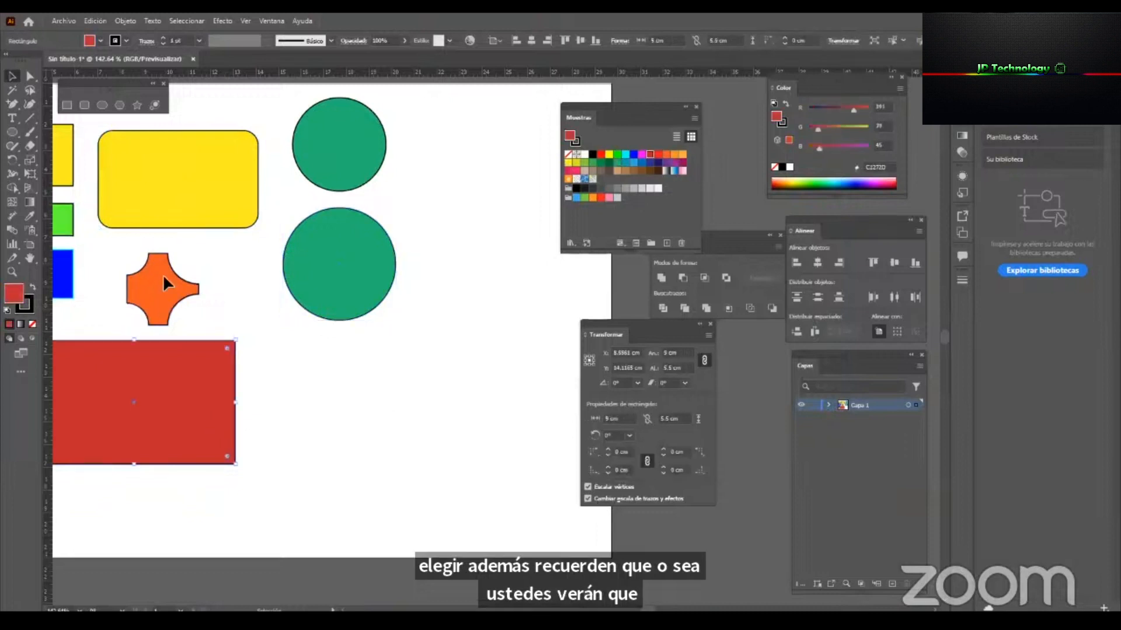
{"action": "left_click", "coordinate": [181, 216]}
{"action": "left_click", "coordinate": [295, 233]}
{"action": "left_click", "coordinate": [311, 159]}
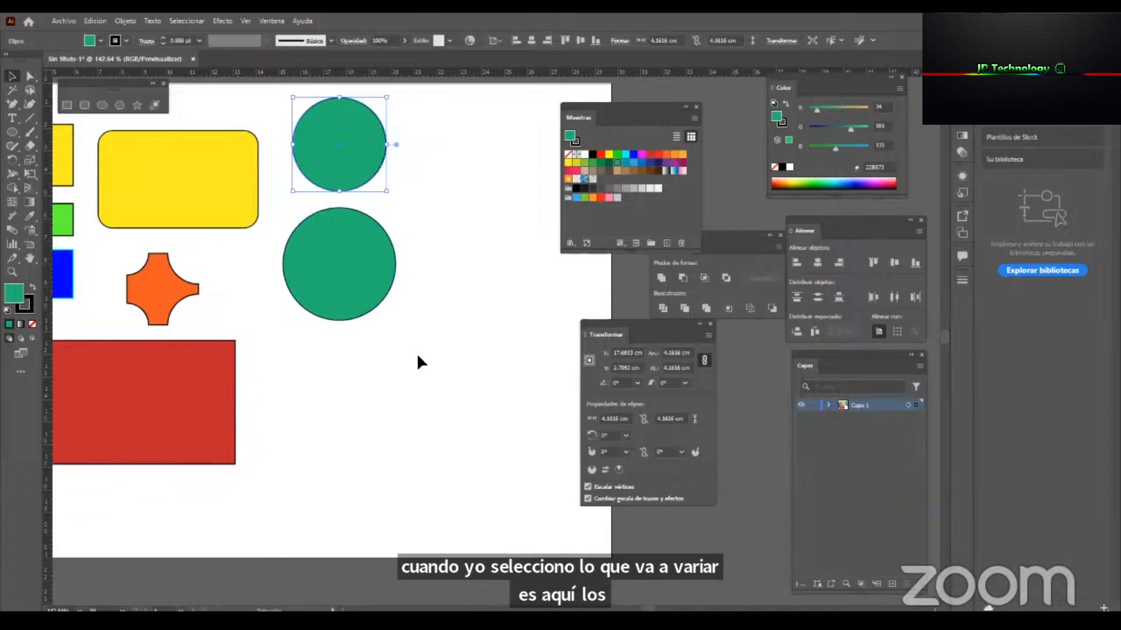
{"action": "left_click", "coordinate": [421, 419]}
{"action": "left_click", "coordinate": [338, 271]}
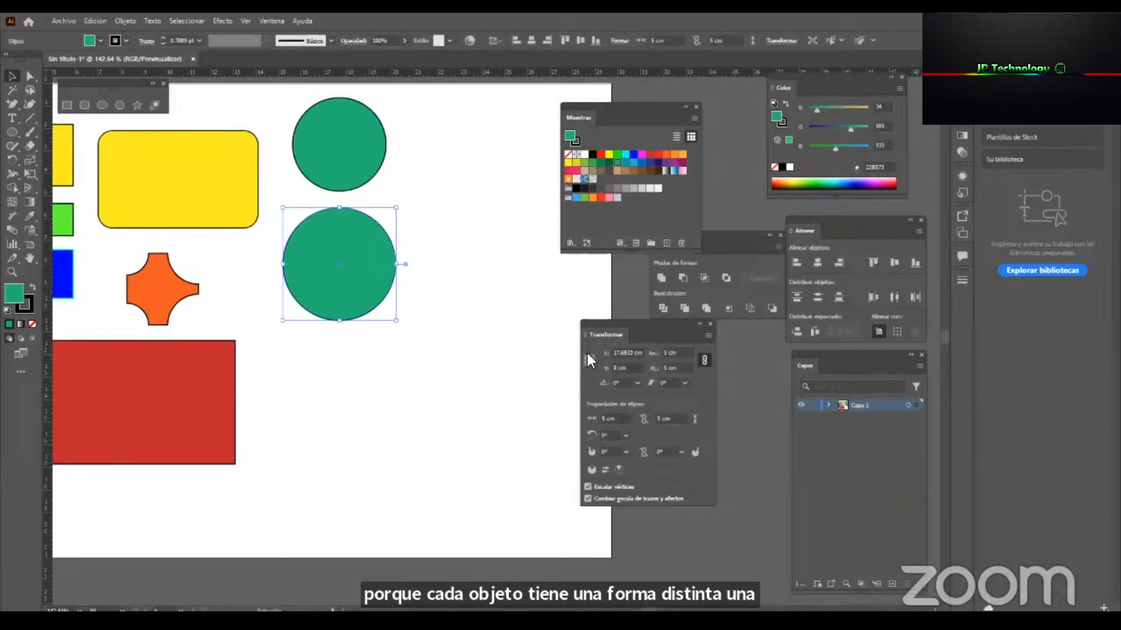
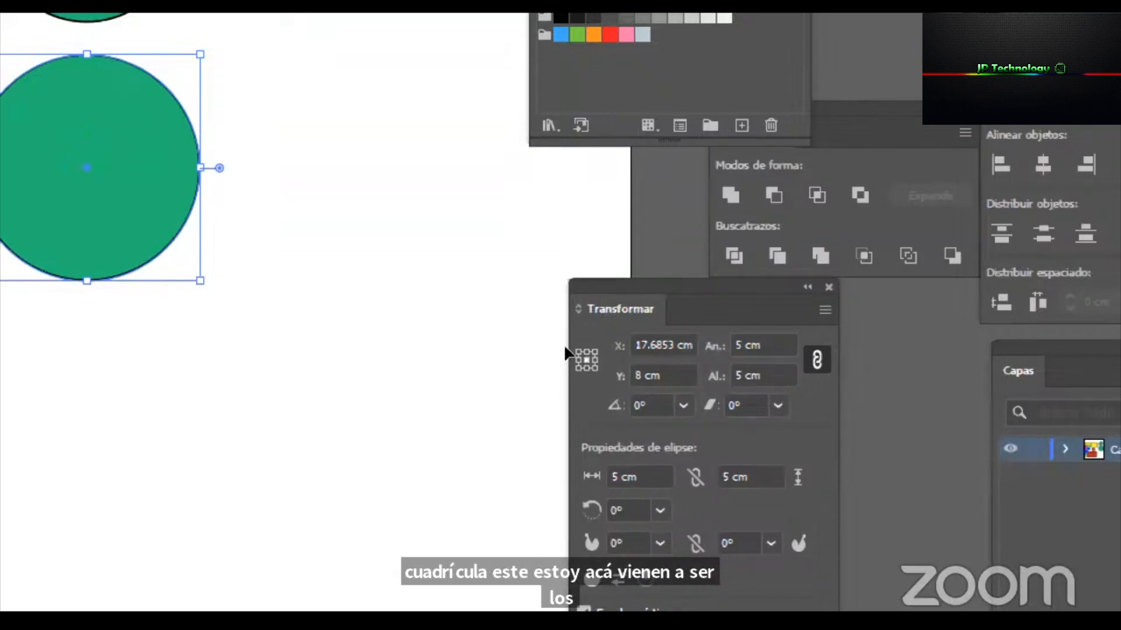
Inspect the yellow rounded rectangle, then select the lower green circle with its transform reference point at the top-left corner.
{"action": "key", "text": "super+minus"}
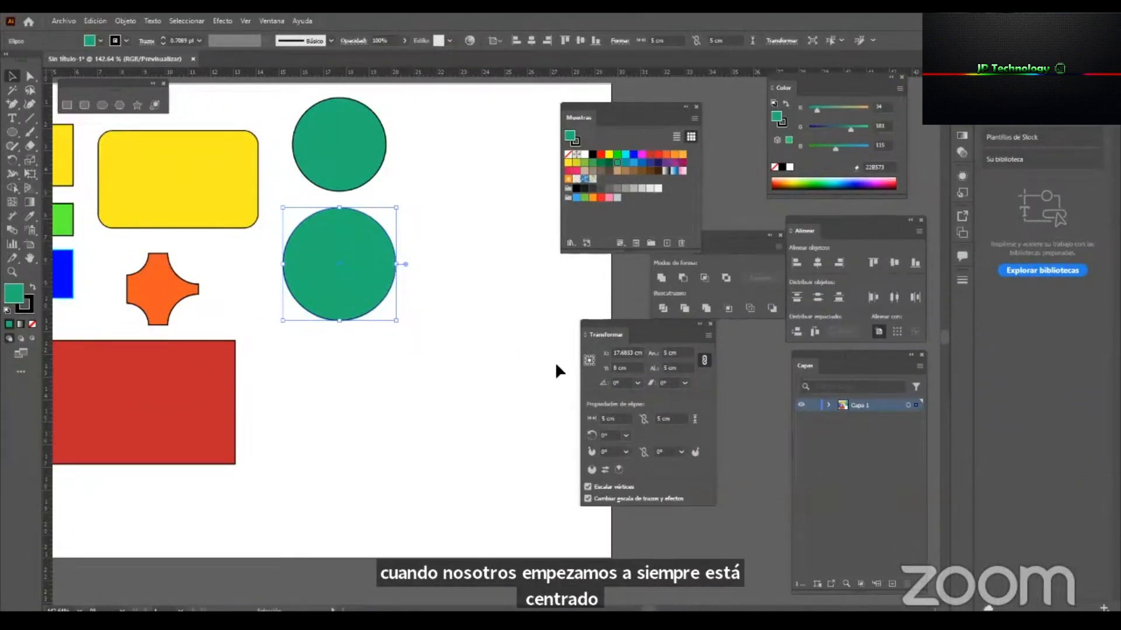
{"action": "left_click", "coordinate": [199, 196]}
{"action": "mouse_move", "coordinate": [228, 173]}
{"action": "left_mouse_down"}
{"action": "mouse_move", "coordinate": [496, 464]}
{"action": "mouse_move", "coordinate": [240, 170]}
{"action": "mouse_move", "coordinate": [228, 172]}
{"action": "left_mouse_up"}
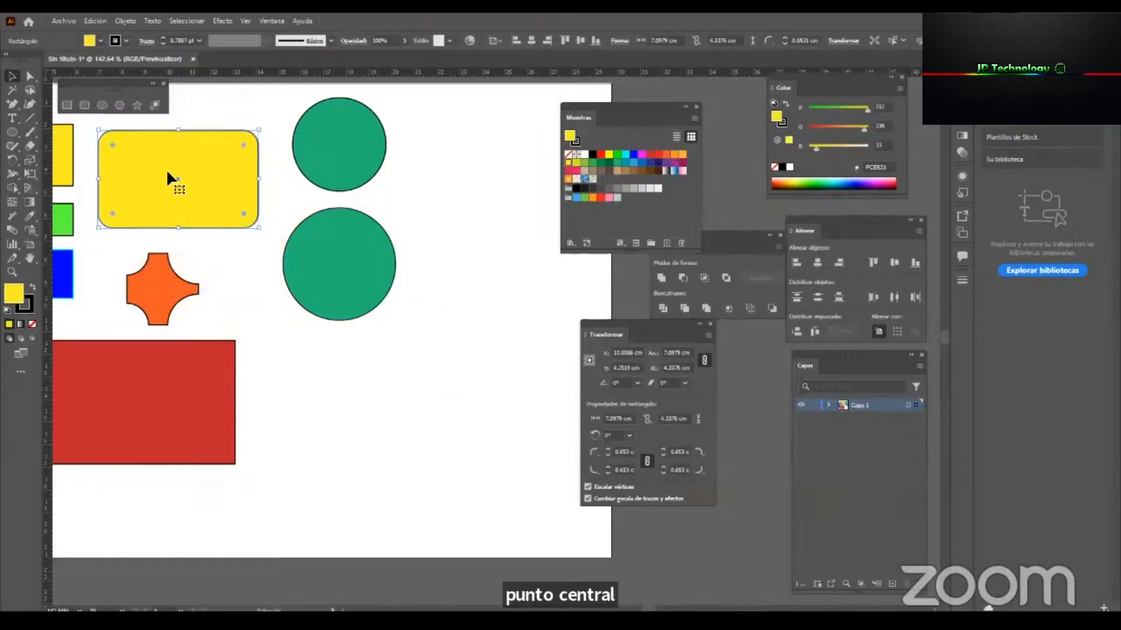
{"action": "left_click", "coordinate": [390, 411]}
{"action": "left_click", "coordinate": [351, 316]}
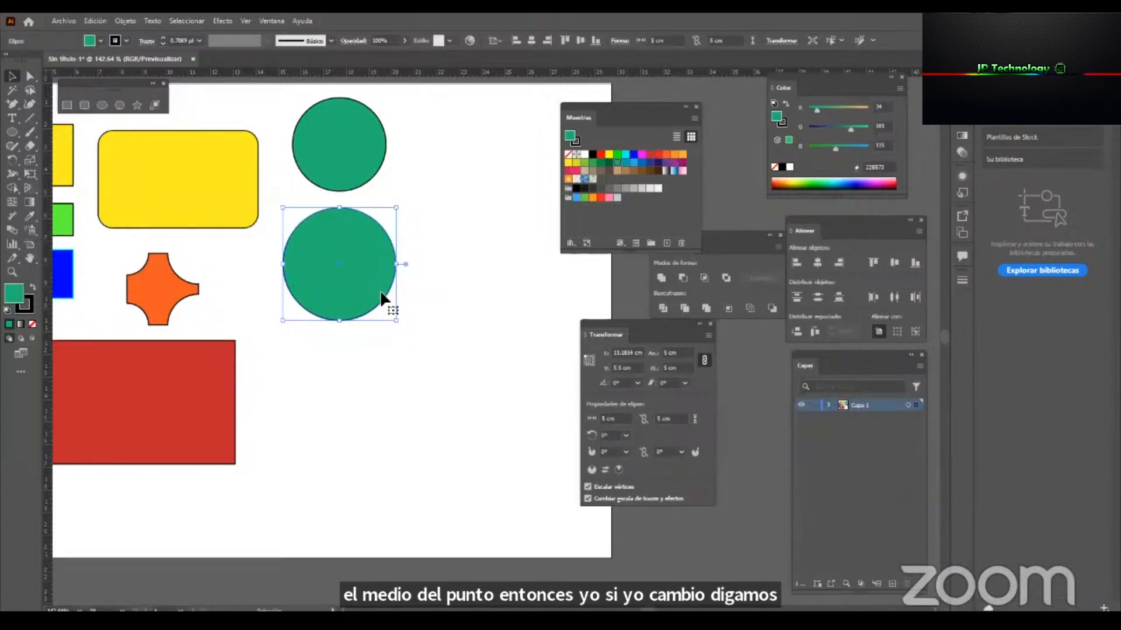
Try rotating the lower green circle, and move it up beside the smaller green circle.
{"action": "left_click_drag", "start_coordinate": [400, 323], "coordinate": [401, 270]}
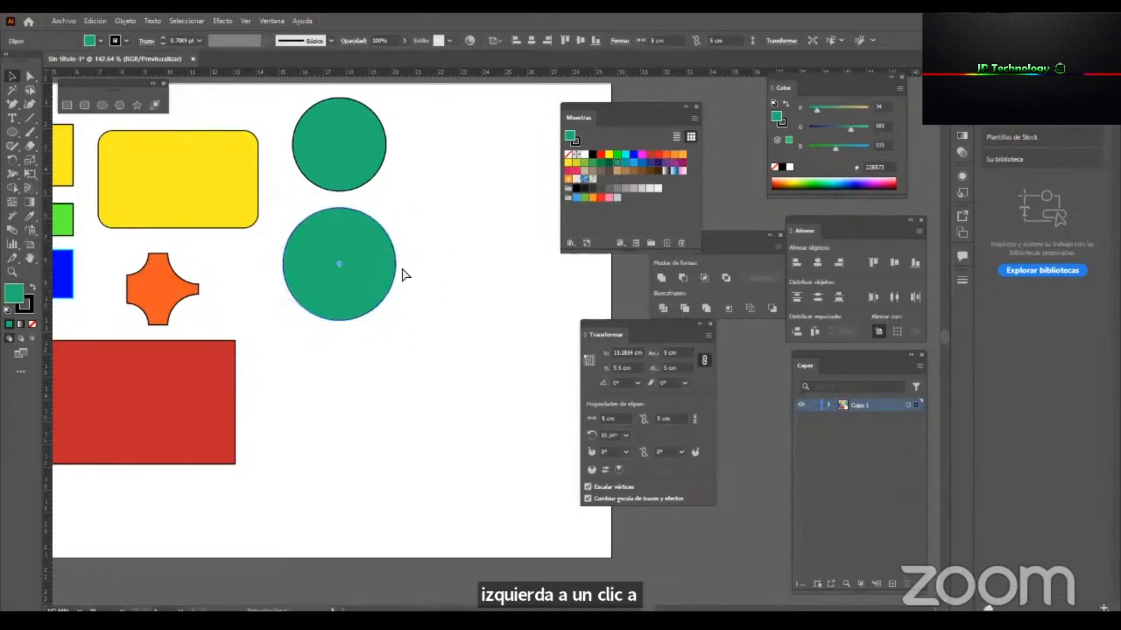
{"action": "left_click_drag", "start_coordinate": [345, 220], "coordinate": [485, 159]}
{"action": "left_click_drag", "start_coordinate": [381, 235], "coordinate": [430, 305]}
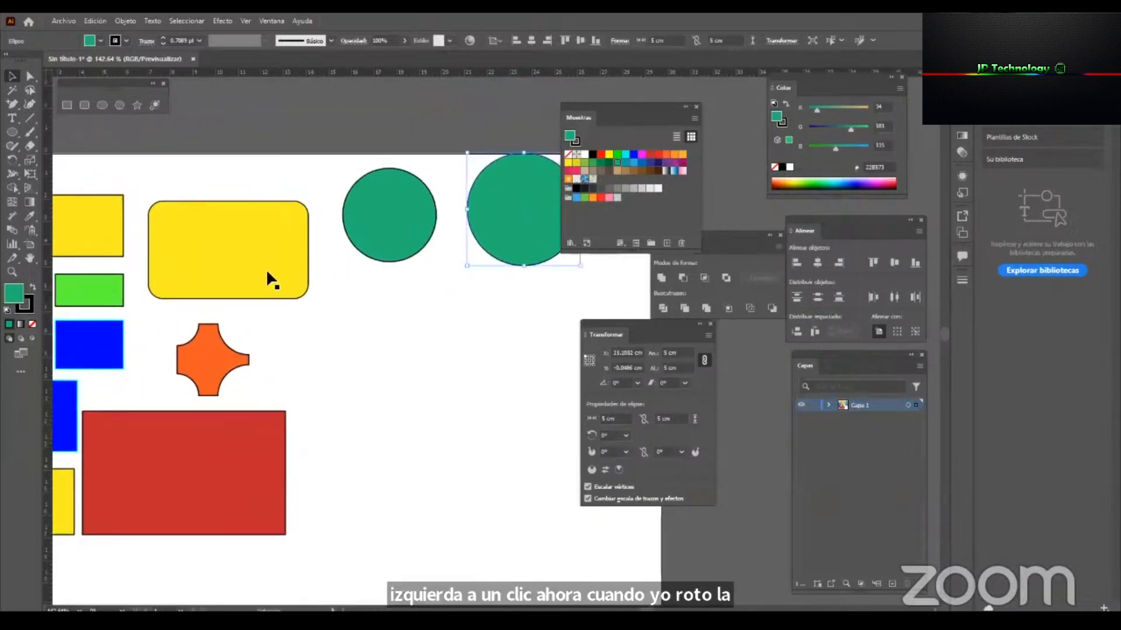
Try rotating the yellow rounded rectangle by its corner, and undo the rotation.
{"action": "left_click", "coordinate": [266, 269]}
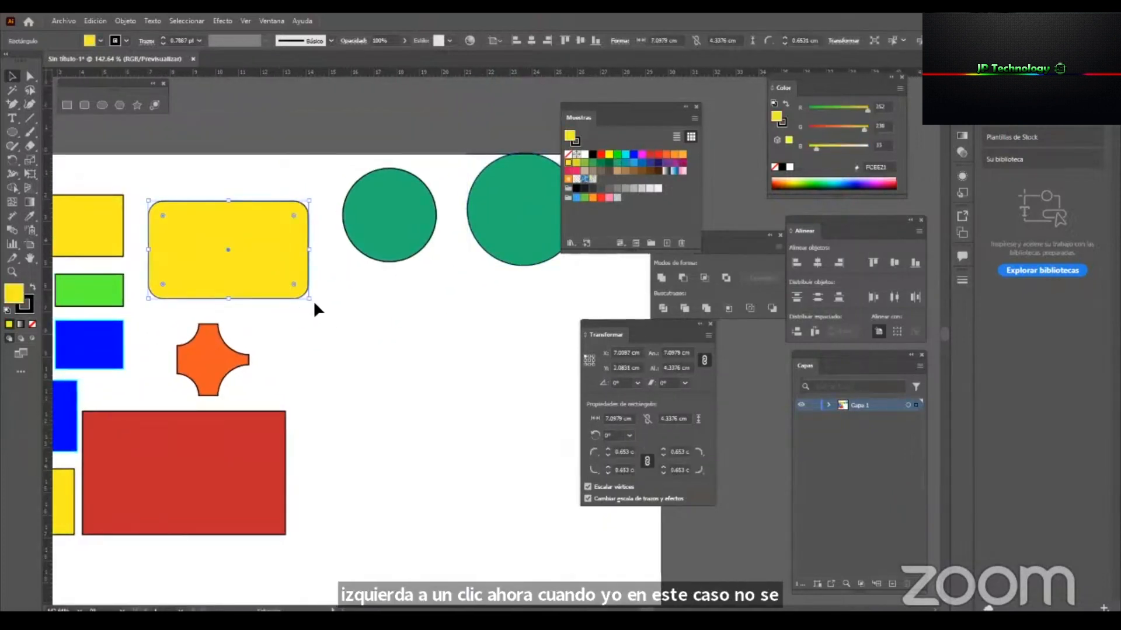
{"action": "left_click_drag", "start_coordinate": [314, 304], "coordinate": [341, 260]}
{"action": "key", "text": "ctrl+z"}
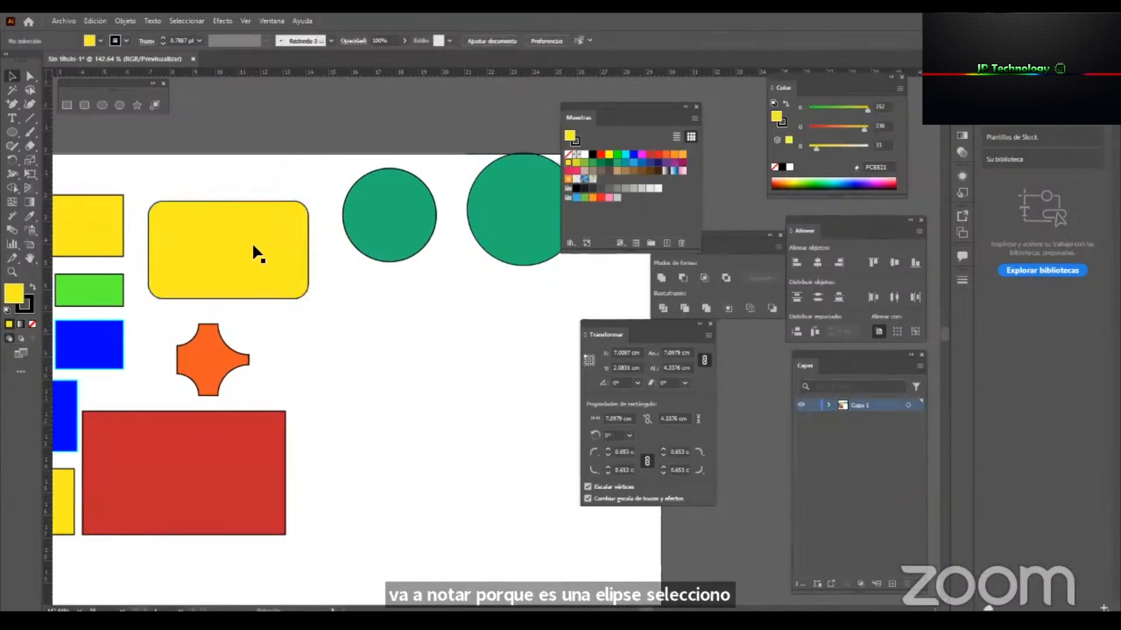
Duplicate the yellow rounded rectangle into the empty area below the green circles, and try rotating the copy before undoing the rotation.
{"action": "left_click_drag", "start_coordinate": [271, 230], "coordinate": [367, 376]}
{"action": "key", "text": "r"}
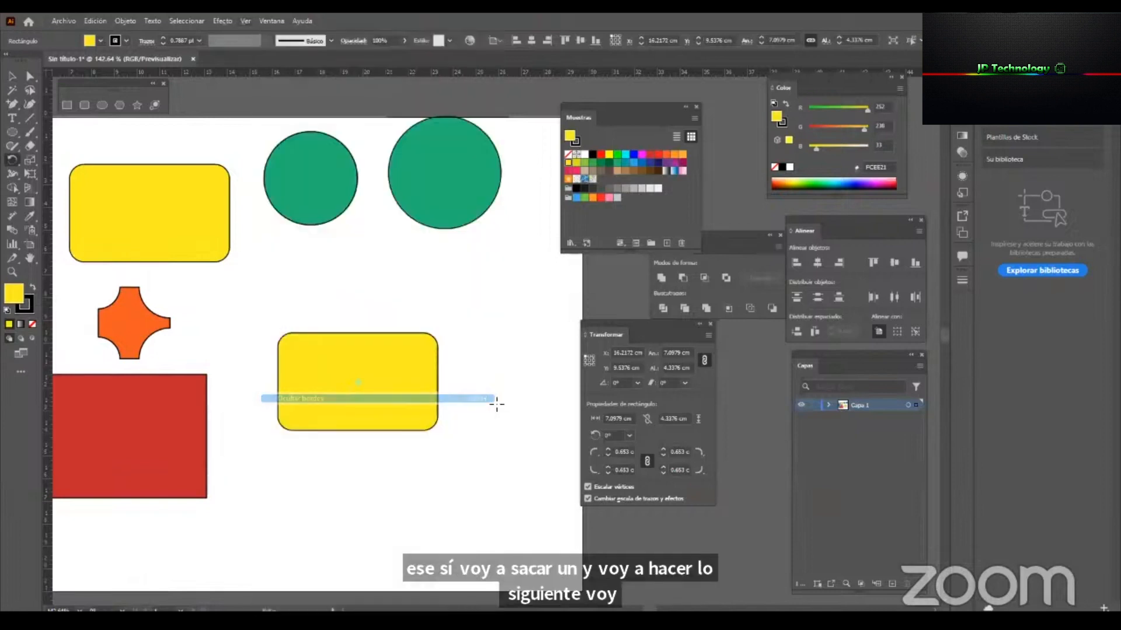
{"action": "key", "text": "a"}
{"action": "key", "text": "v"}
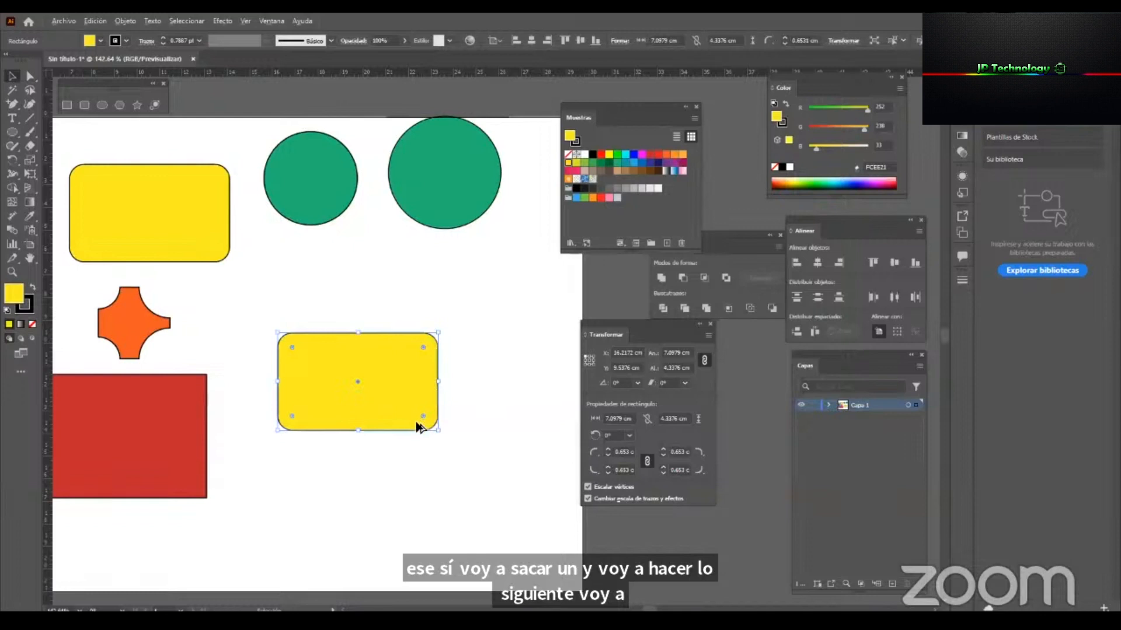
{"action": "left_click_drag", "start_coordinate": [416, 422], "coordinate": [434, 408]}
{"action": "key", "text": "ctrl+z"}
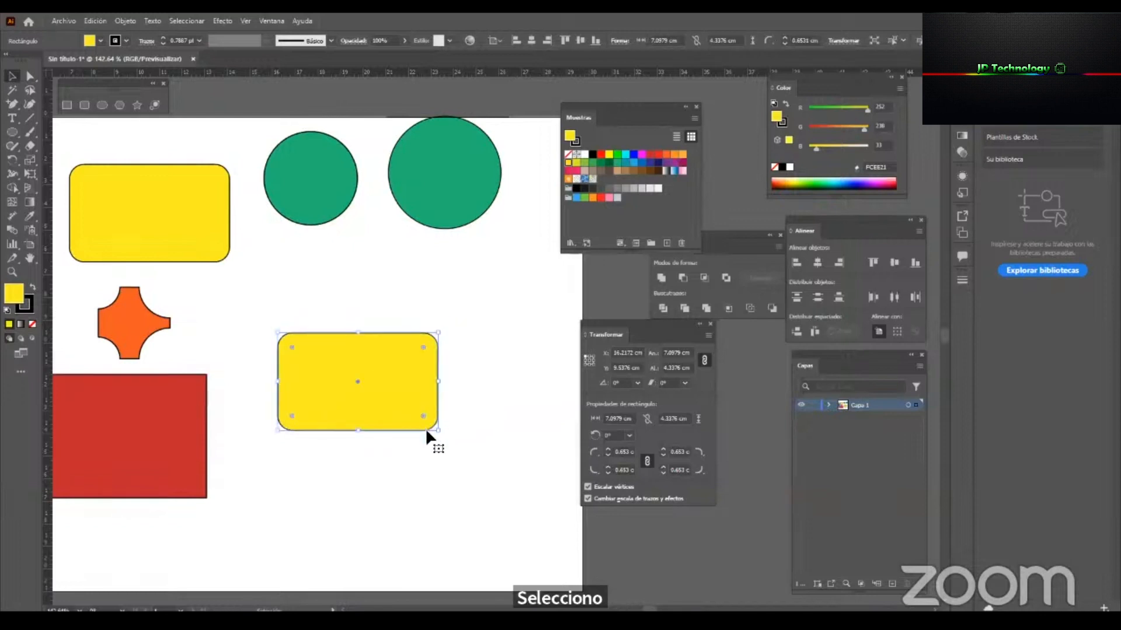
Try rotating the copied yellow rectangle with the Rotate tool and moving it lower on the artboard, and undo both changes.
{"action": "left_click", "coordinate": [30, 163]}
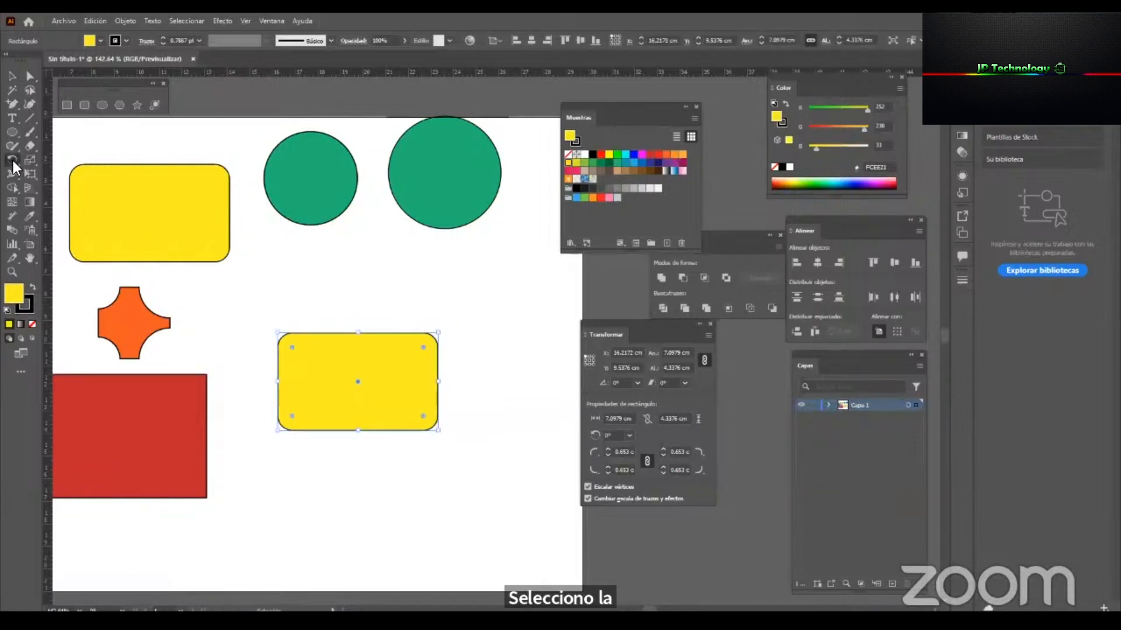
{"action": "left_click", "coordinate": [12, 160]}
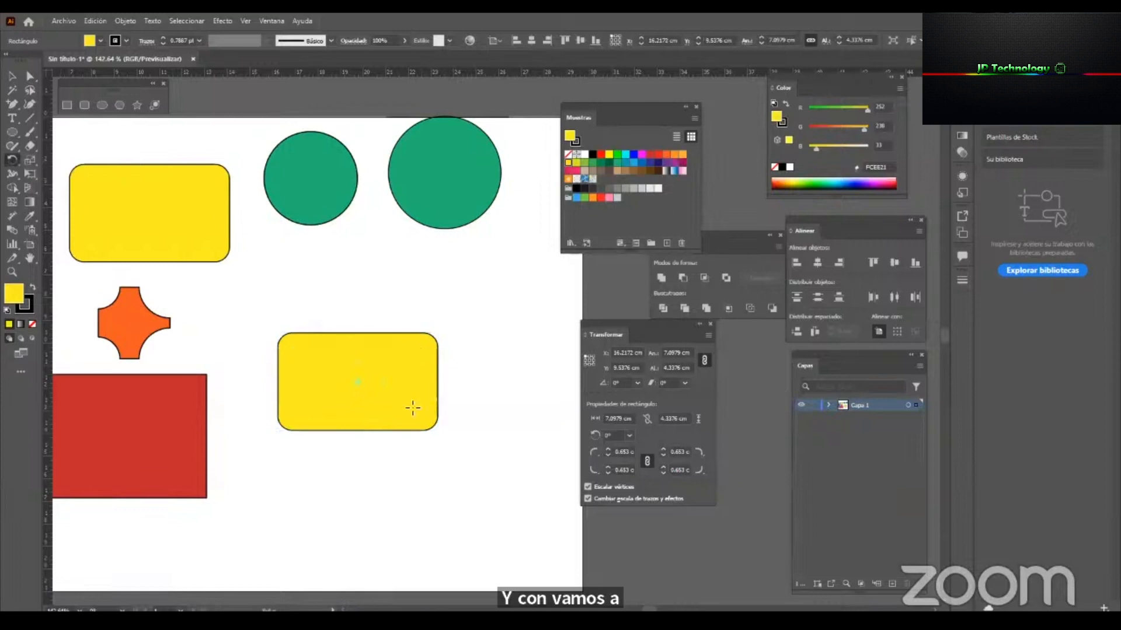
{"action": "left_click_drag", "start_coordinate": [439, 416], "coordinate": [434, 409]}
{"action": "key", "text": "v"}
{"action": "key", "text": "ctrl+z"}
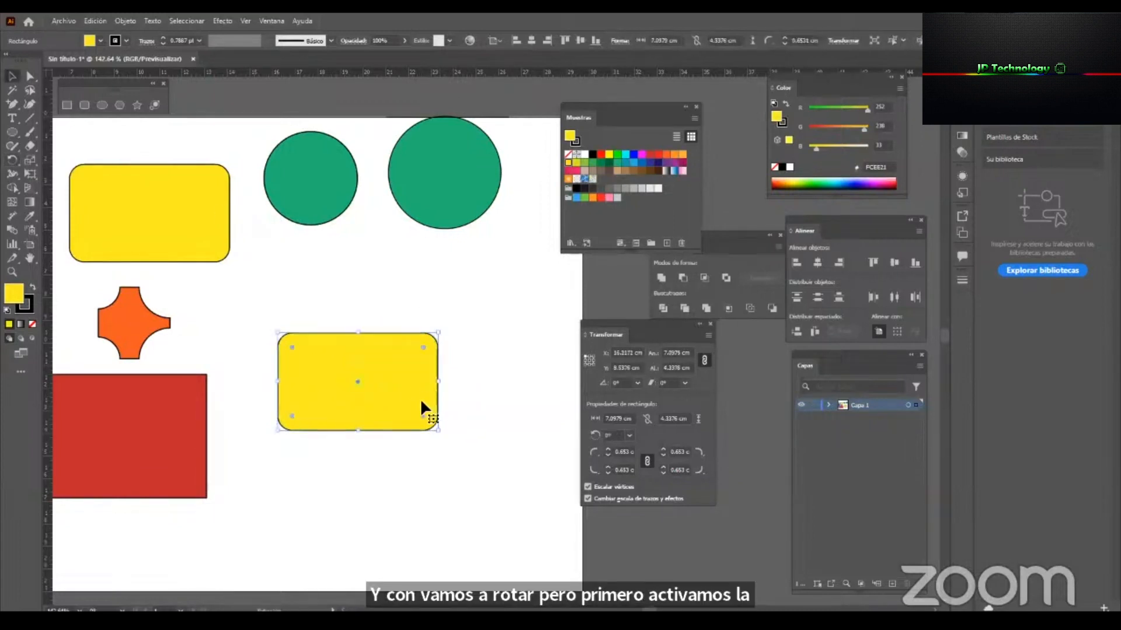
{"action": "left_click_drag", "start_coordinate": [413, 386], "coordinate": [446, 464]}
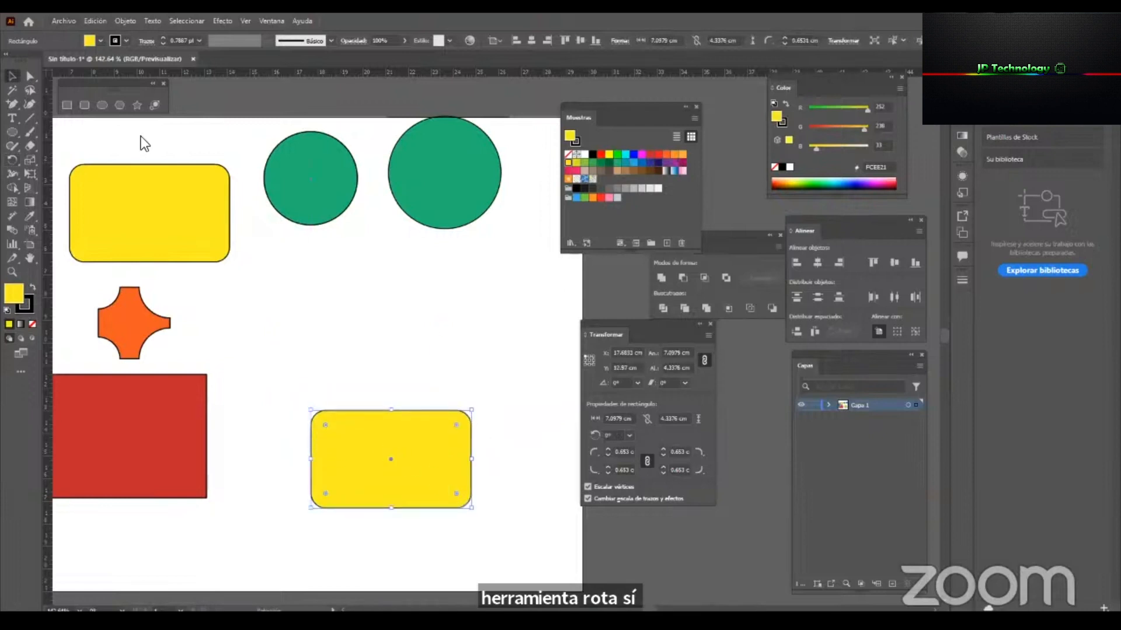
{"action": "left_click", "coordinate": [12, 159]}
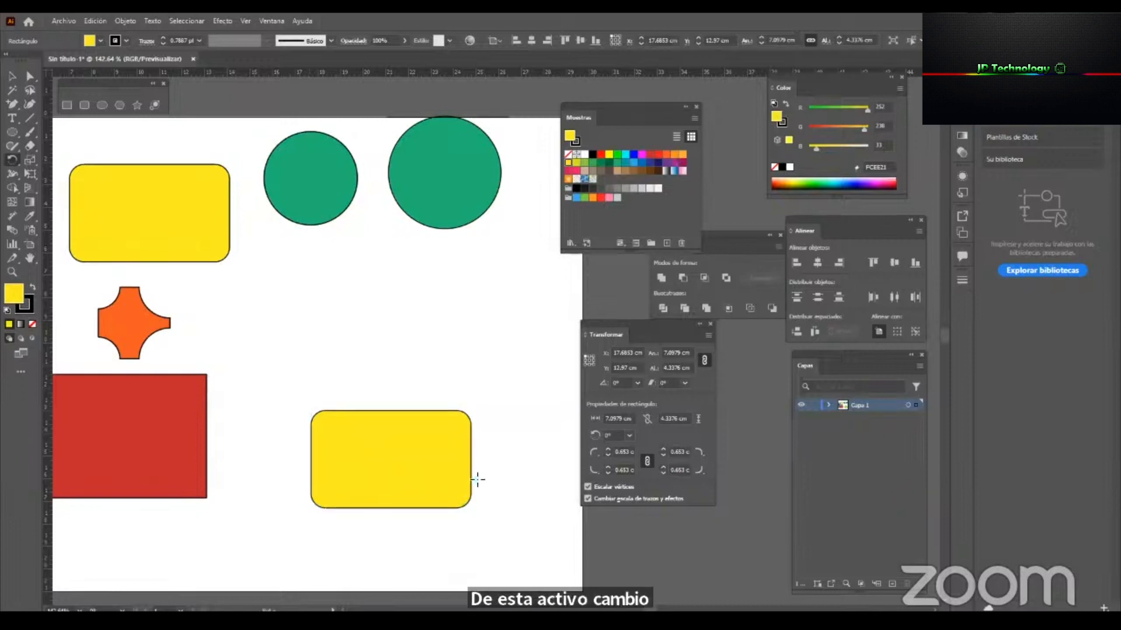
{"action": "key", "text": "ctrl+z"}
Create a copy of the lower yellow rounded rectangle rotated about 14° around its centre, and repeat the transformation to build a fan.
{"action": "left_click_drag", "start_coordinate": [432, 425], "coordinate": [446, 402]}
{"action": "key", "text": "ctrl+d"}
{"action": "key", "text": "ctrl+d"}
{"action": "key", "text": "ctrl+d"}
{"action": "key", "text": "ctrl+d"}
{"action": "key", "text": "ctrl+d"}
{"action": "key", "text": "ctrl+d"}
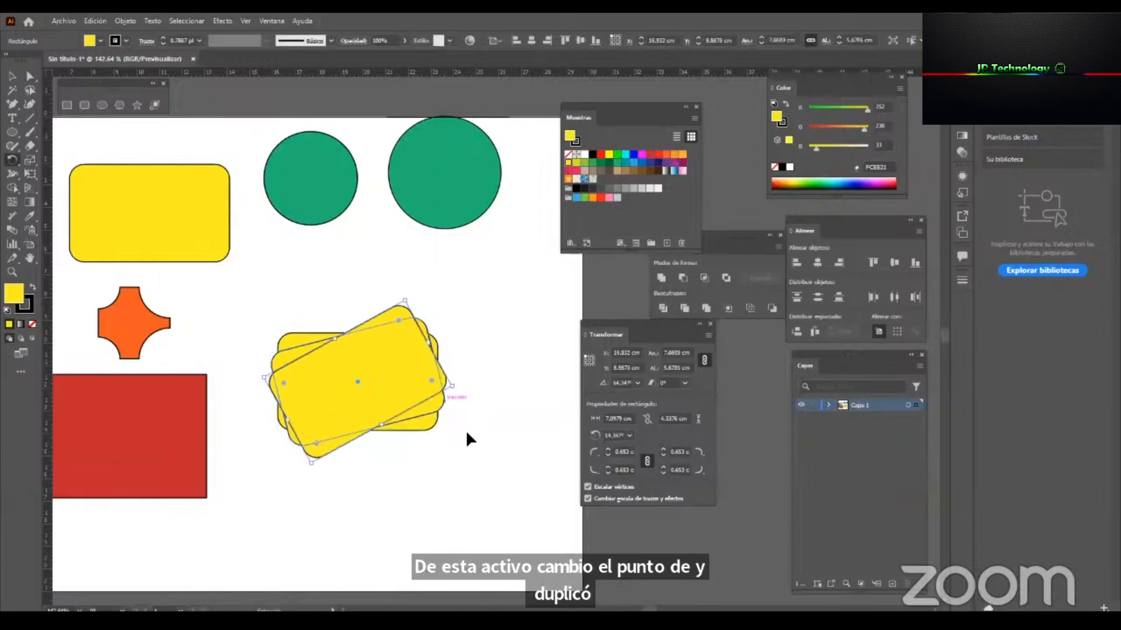
{"action": "key", "text": "ctrl+d"}
{"action": "key", "text": "ctrl+d"}
{"action": "key", "text": "ctrl+d"}
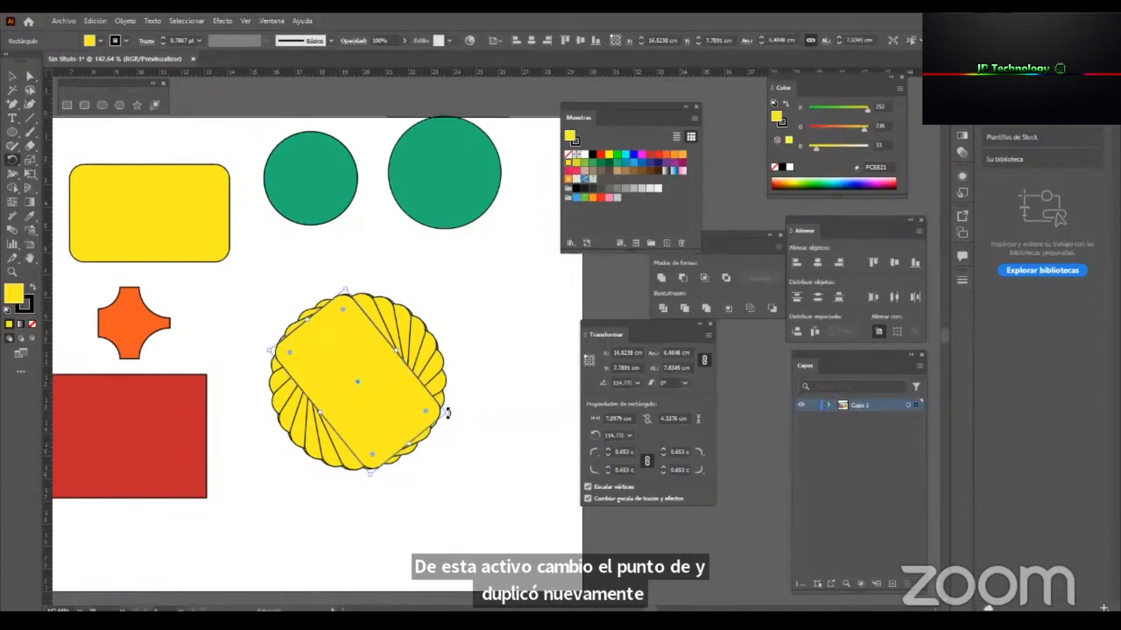
Select the entire fan of rotated yellow rectangles and delete it.
{"action": "key", "text": "v"}
{"action": "left_click", "coordinate": [450, 500]}
{"action": "left_click_drag", "start_coordinate": [440, 510], "coordinate": [368, 326]}
{"action": "key", "text": "z"}
{"action": "left_click_drag", "start_coordinate": [433, 359], "coordinate": [378, 395]}
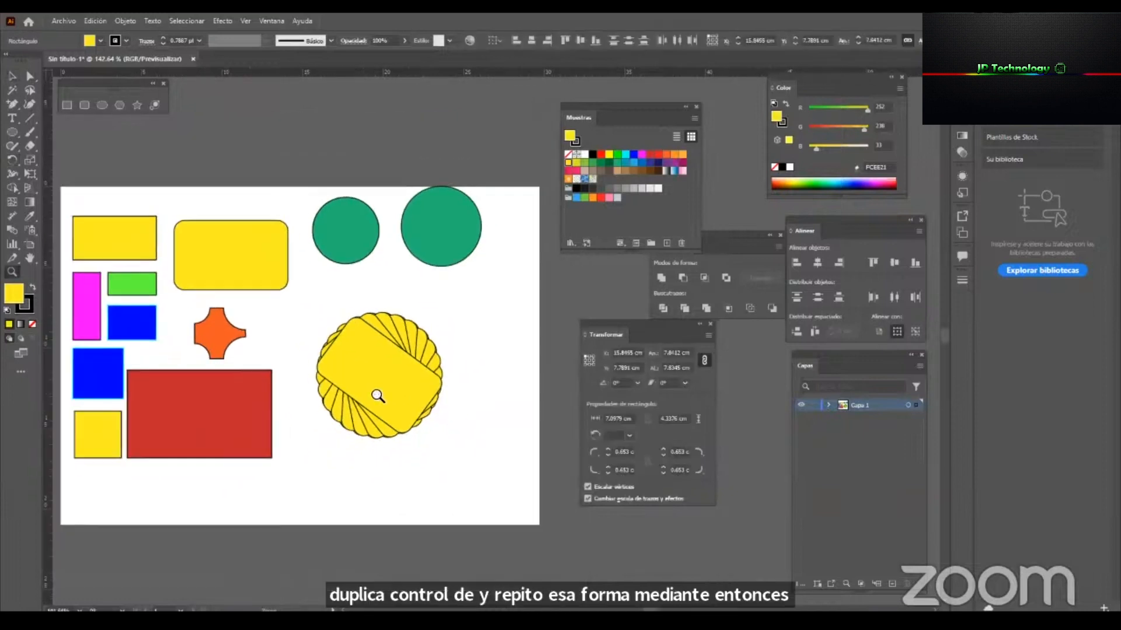
{"action": "key", "text": "v"}
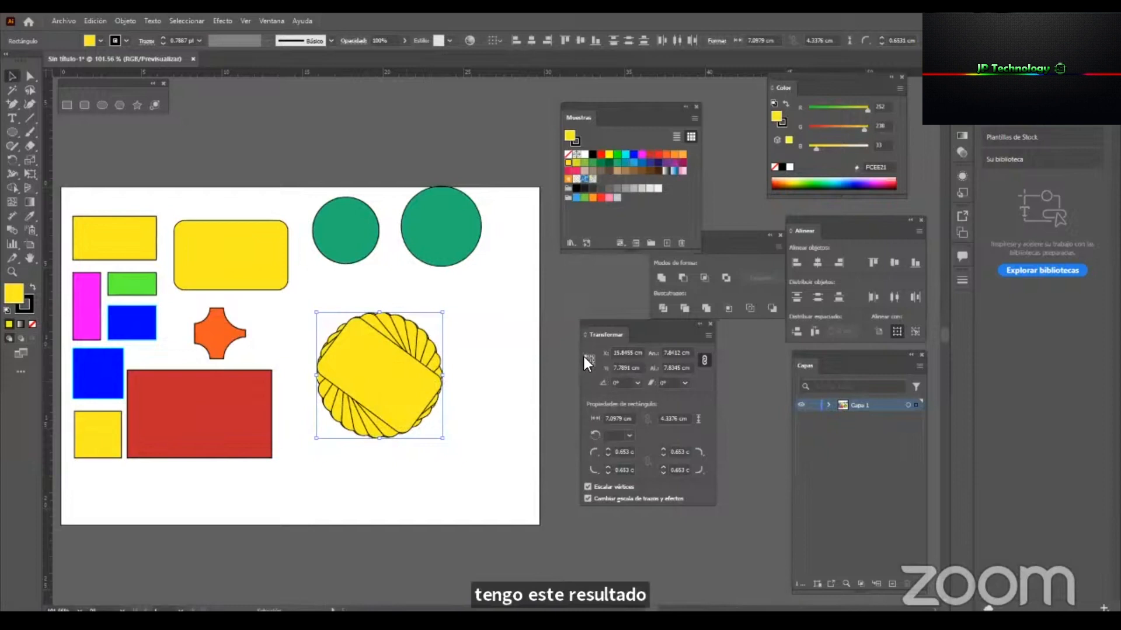
{"action": "key", "text": "Delete"}
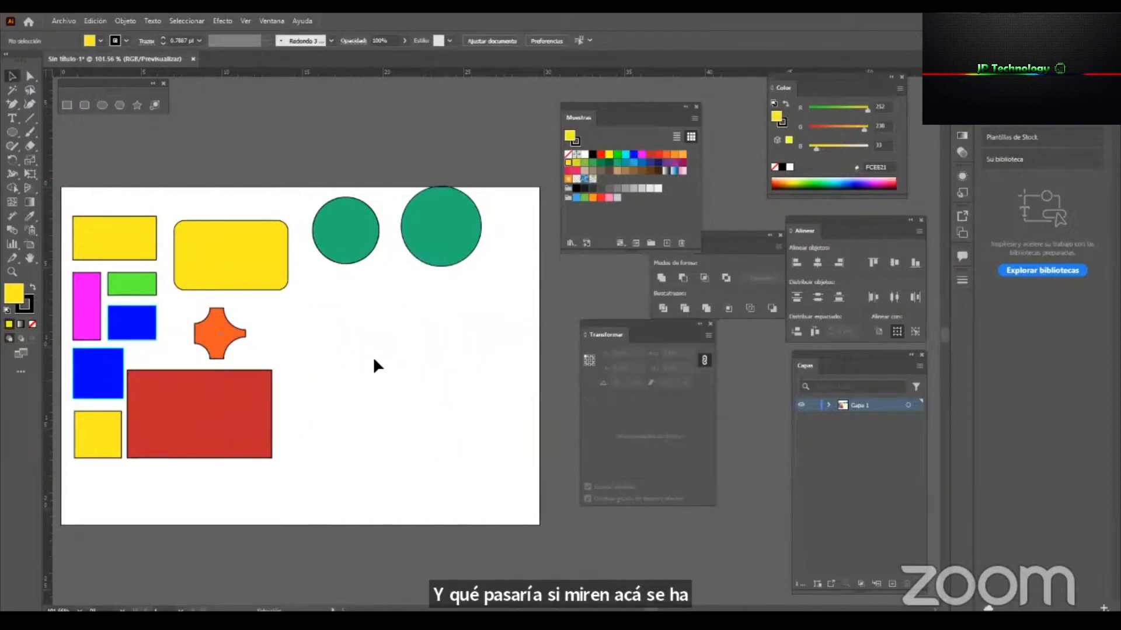
Draw a tall yellow ellipse about 1.9 by 7.5 cm below the green circles, and set its reference point to the top centre.
{"action": "left_click", "coordinate": [104, 106]}
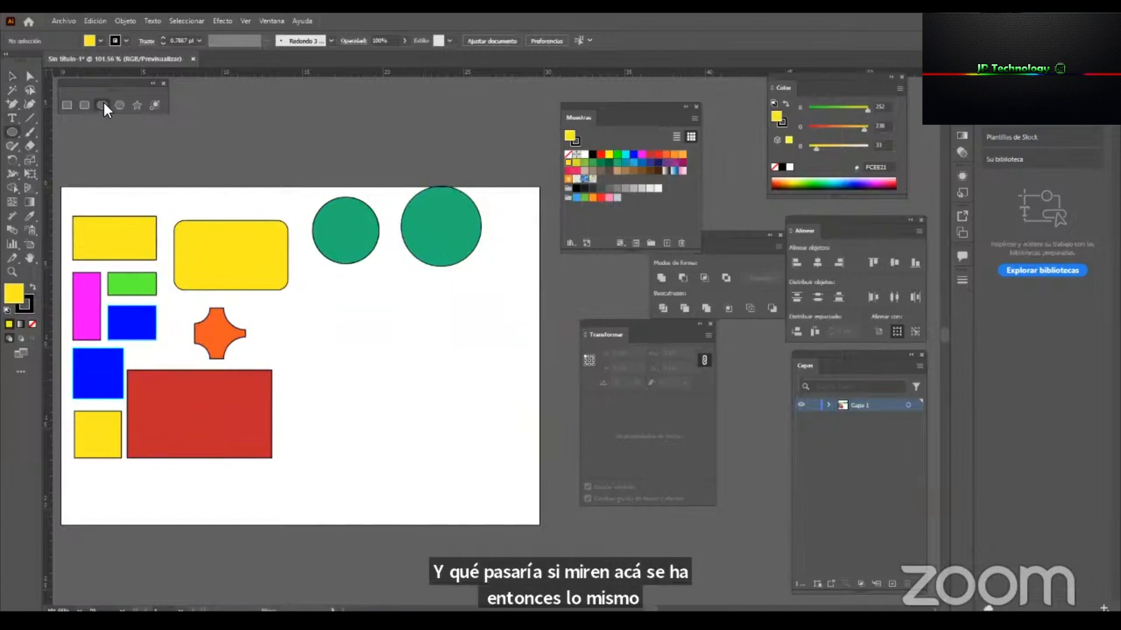
{"action": "left_click_drag", "start_coordinate": [346, 339], "coordinate": [378, 460]}
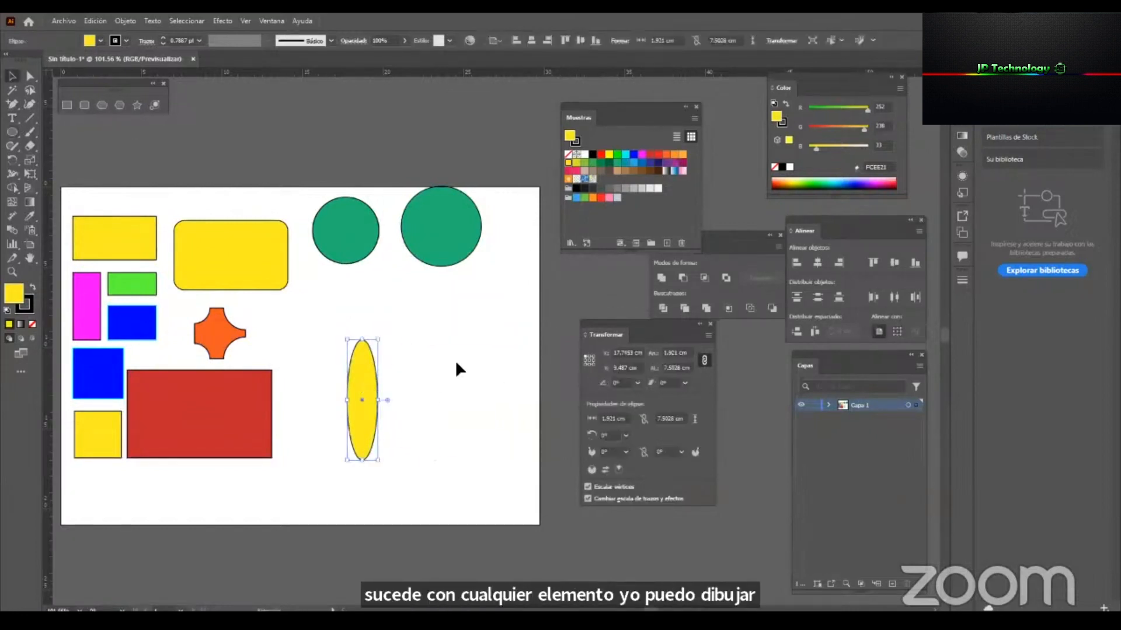
{"action": "left_click", "coordinate": [587, 356]}
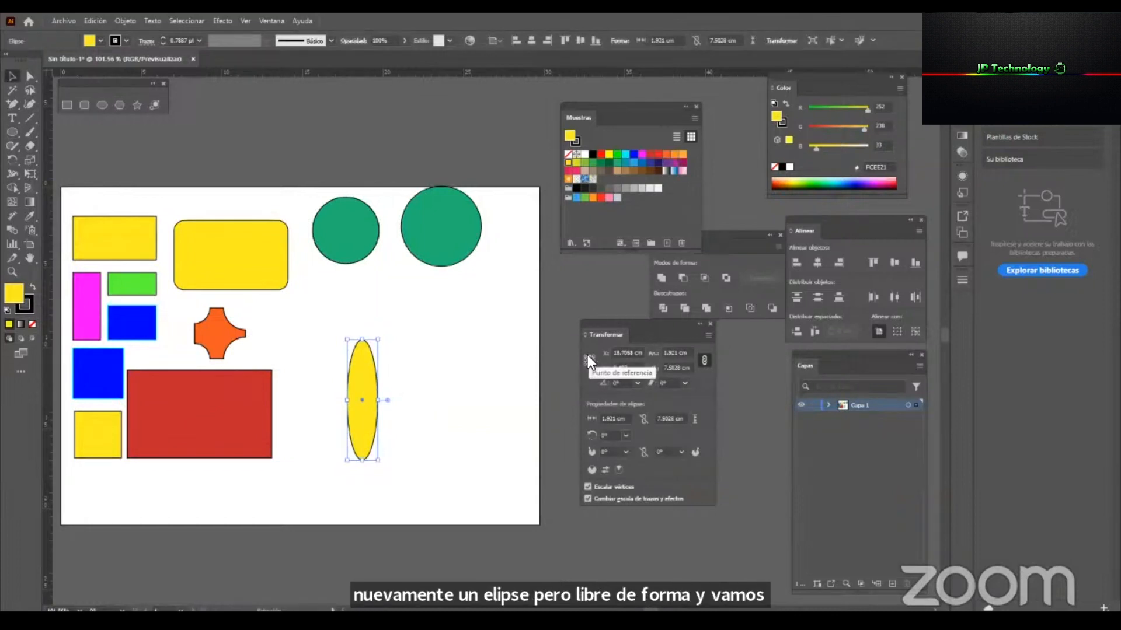
Copy the yellow ellipse at 90° around its lower end with the Rotate tool, repeating until four petals form a flower.
{"action": "left_click", "coordinate": [11, 161]}
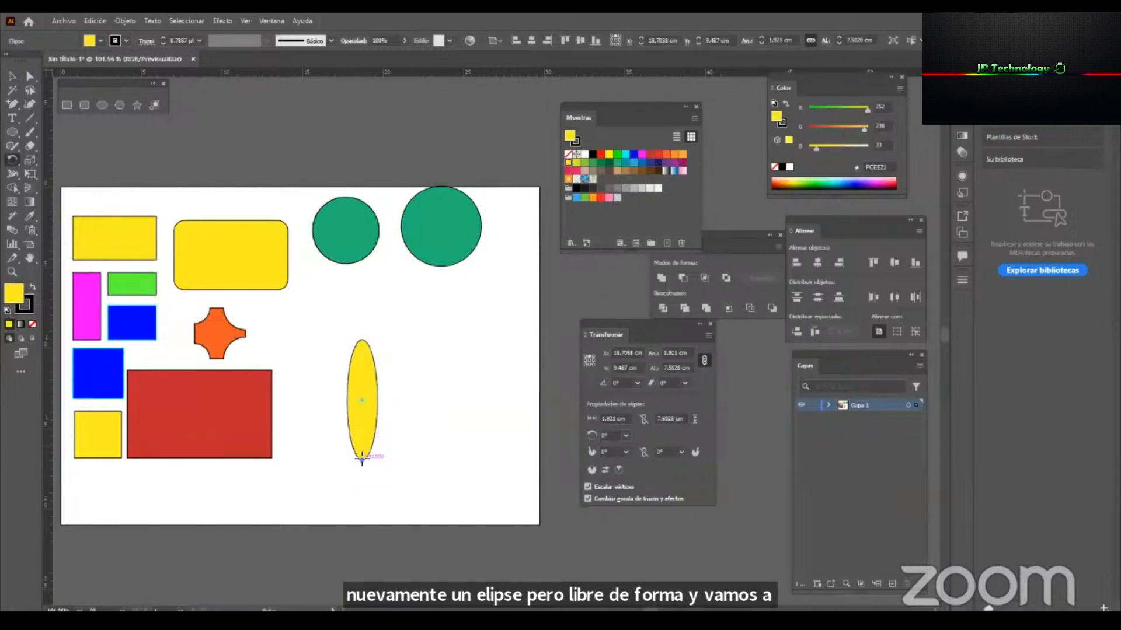
{"action": "left_click_drag", "start_coordinate": [360, 460], "coordinate": [366, 456]}
{"action": "key", "text": "ctrl+d"}
{"action": "key", "text": "ctrl+d"}
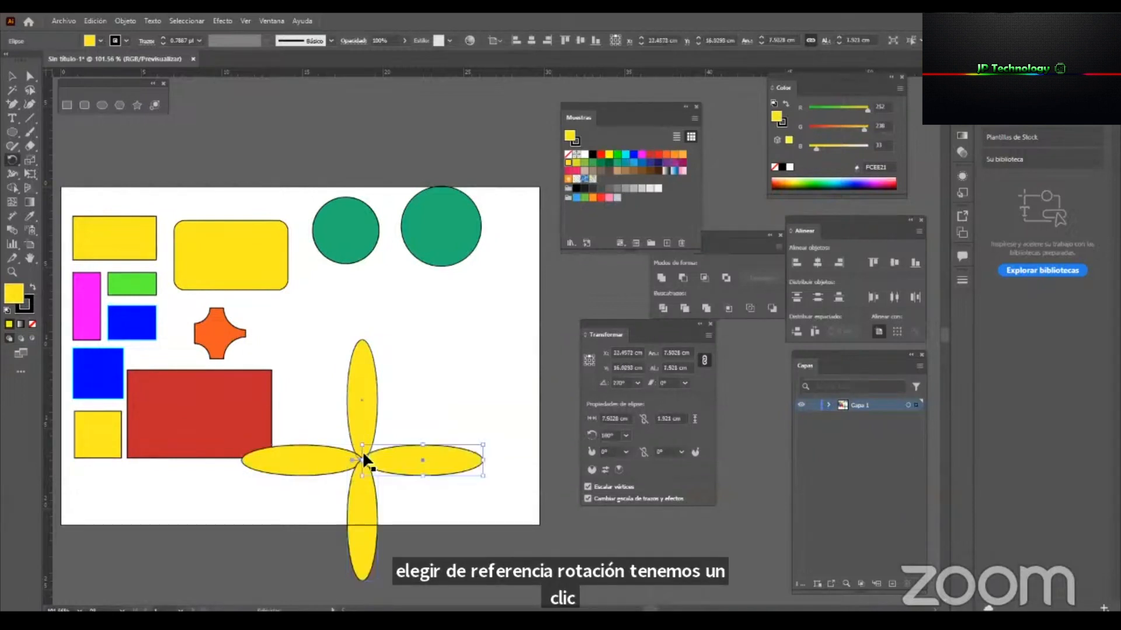
Scale the four-petal flower down to about 8.15 cm wide, move it into the empty space beside the orange shape, and delete it.
{"action": "left_click", "coordinate": [14, 77]}
{"action": "left_click", "coordinate": [593, 540]}
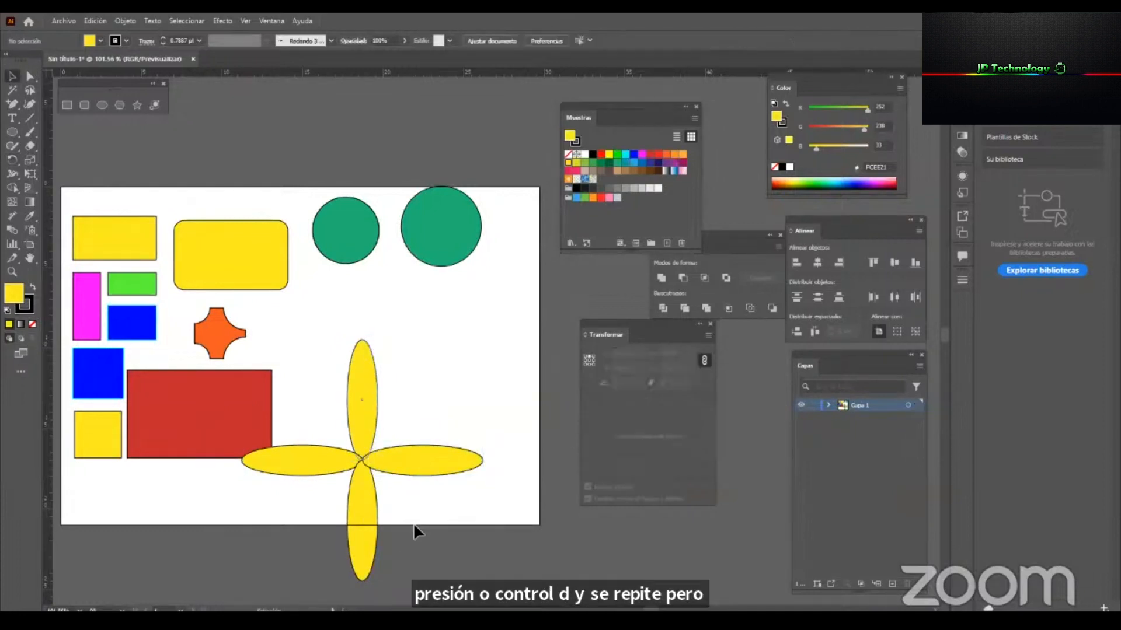
{"action": "left_click_drag", "start_coordinate": [367, 448], "coordinate": [391, 359]}
{"action": "left_click_drag", "start_coordinate": [507, 368], "coordinate": [407, 365]}
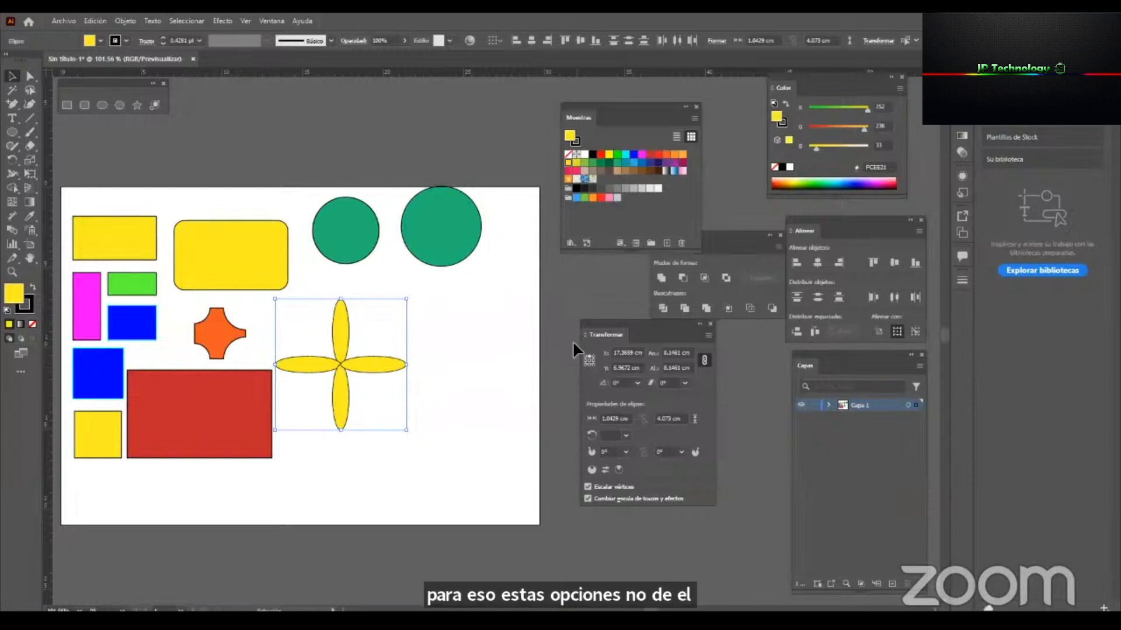
{"action": "key", "text": "Delete"}
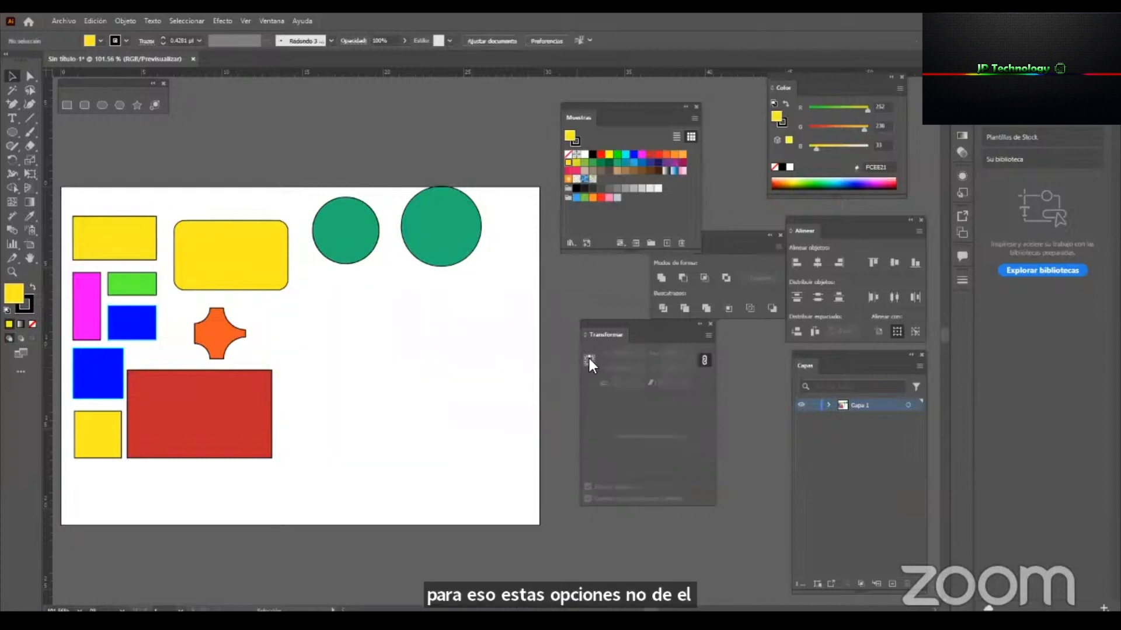
Return the larger green circle to its place directly below the smaller one, with its reference point at the centre.
{"action": "left_click_drag", "start_coordinate": [420, 230], "coordinate": [325, 319]}
{"action": "left_click_drag", "start_coordinate": [393, 269], "coordinate": [299, 316]}
{"action": "key", "text": "ctrl+z"}
{"action": "key", "text": "v"}
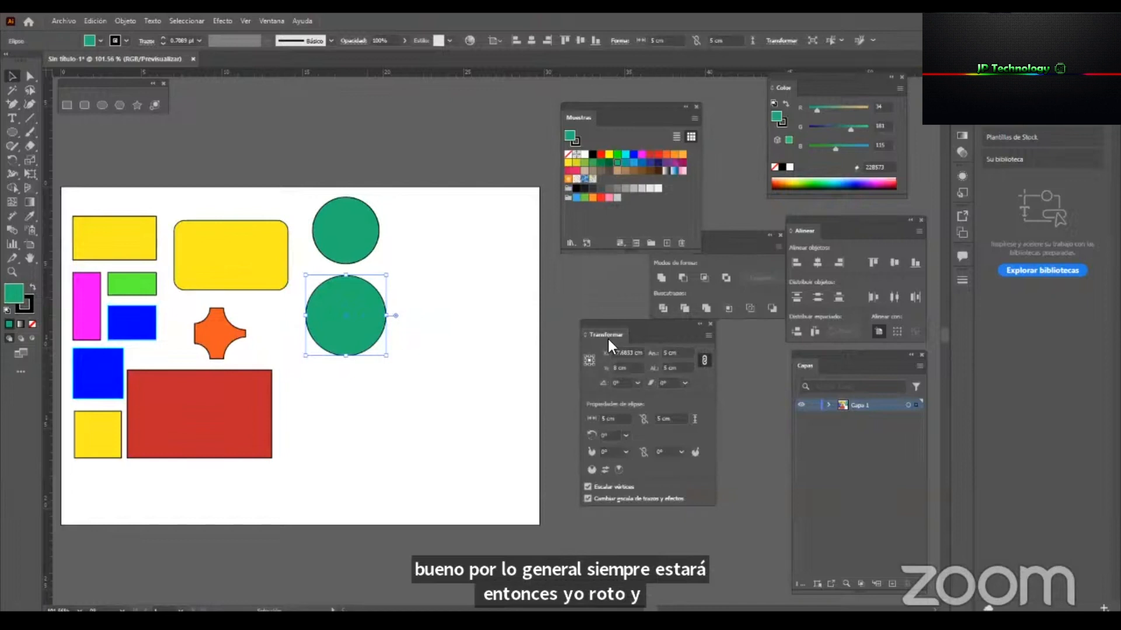
Move the smaller green circle down until it partly overlaps the larger one, and deselect it.
{"action": "left_click", "coordinate": [460, 307]}
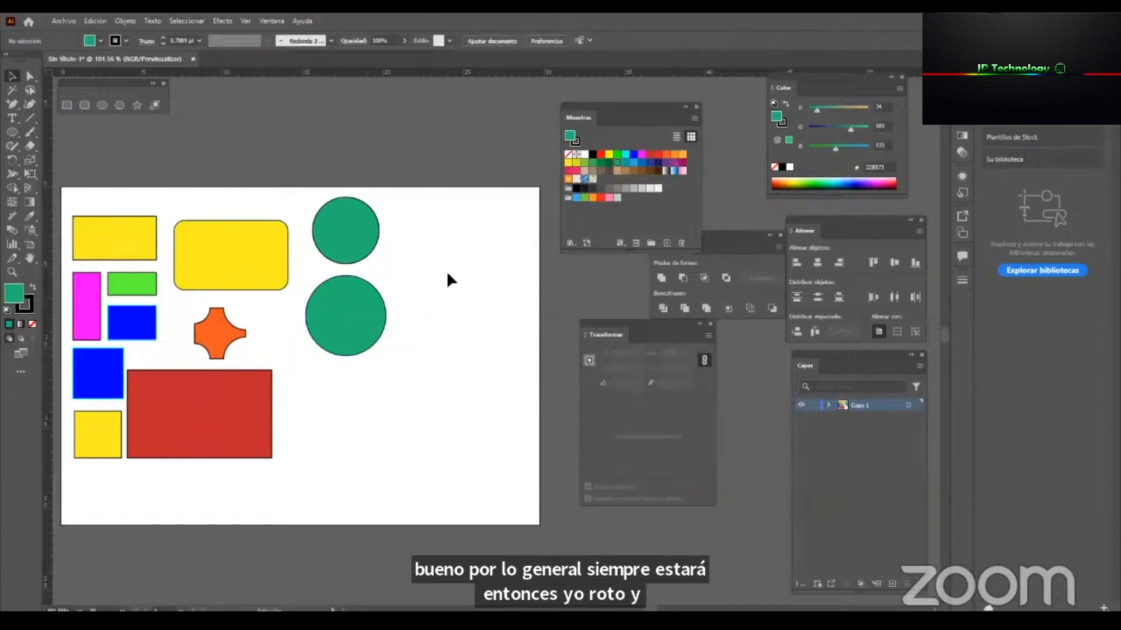
{"action": "left_click_drag", "start_coordinate": [353, 246], "coordinate": [358, 273]}
{"action": "left_click", "coordinate": [485, 333]}
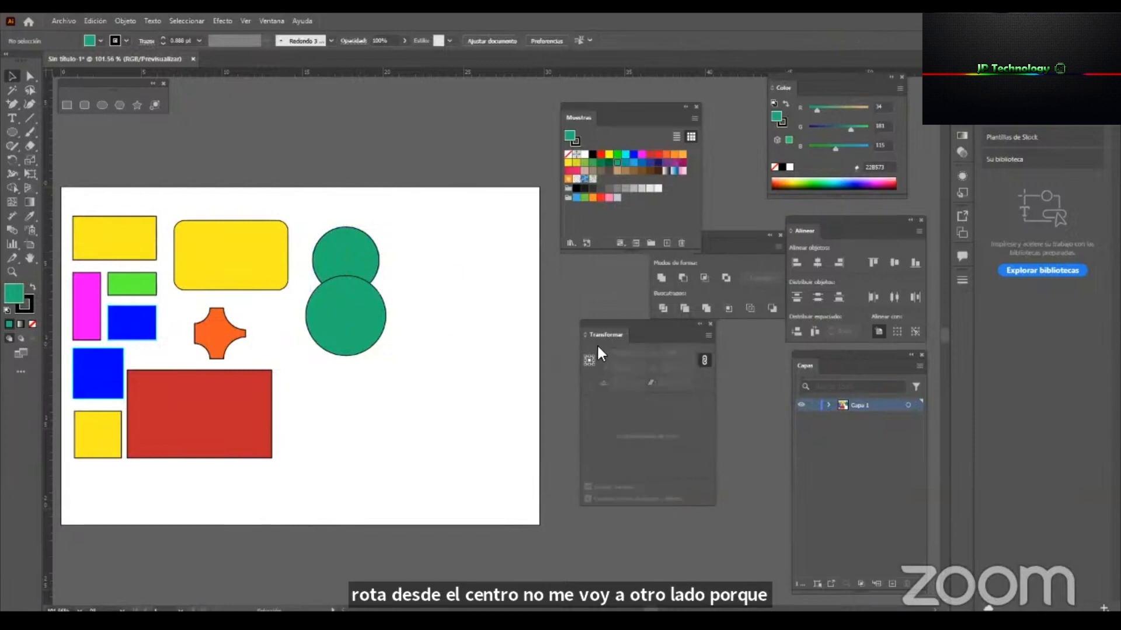
Draw a green hexagon about 6 cm wide and 5.2 cm high with the Polygon tool, and place it beside the green circles.
{"action": "key", "text": "z"}
{"action": "left_click_drag", "start_coordinate": [376, 328], "coordinate": [426, 334]}
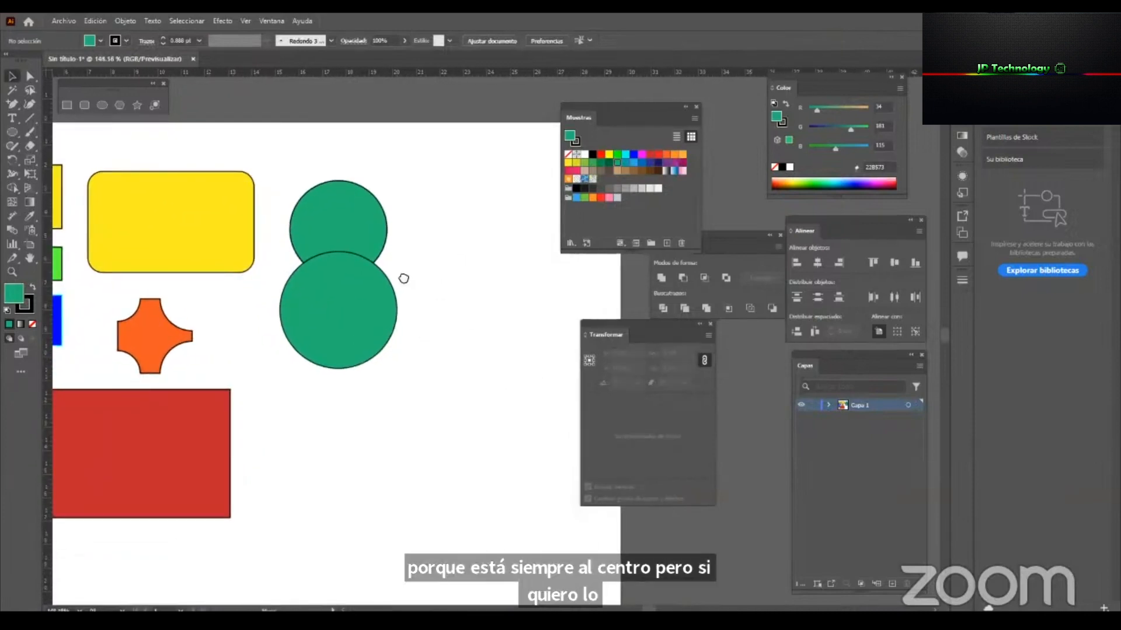
{"action": "left_click_drag", "start_coordinate": [411, 280], "coordinate": [366, 270]}
{"action": "left_click", "coordinate": [115, 104]}
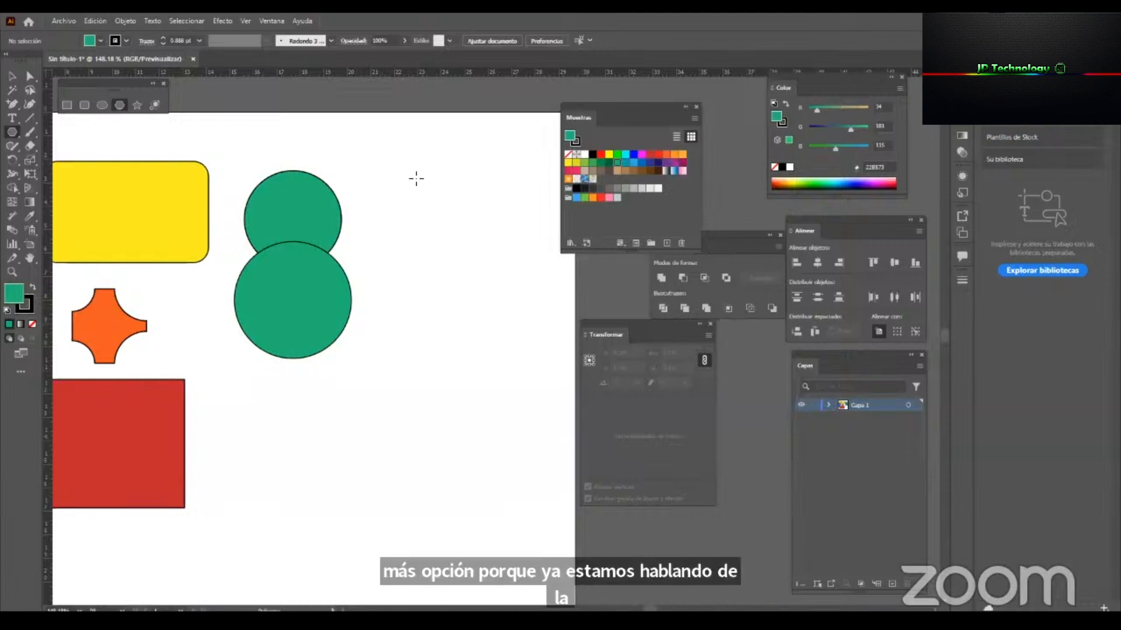
{"action": "left_click_drag", "start_coordinate": [397, 184], "coordinate": [426, 250]}
{"action": "key", "text": "v"}
{"action": "left_click_drag", "start_coordinate": [413, 204], "coordinate": [450, 230]}
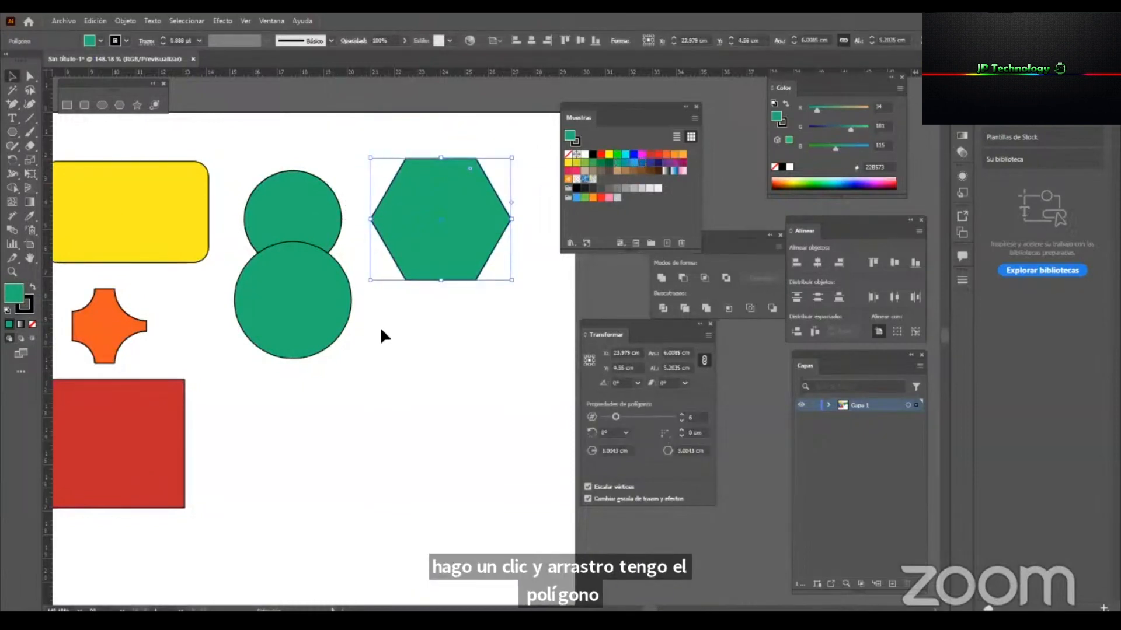
Select the hexagon and change its fill to blue.
{"action": "left_click", "coordinate": [464, 360]}
{"action": "left_click", "coordinate": [473, 205]}
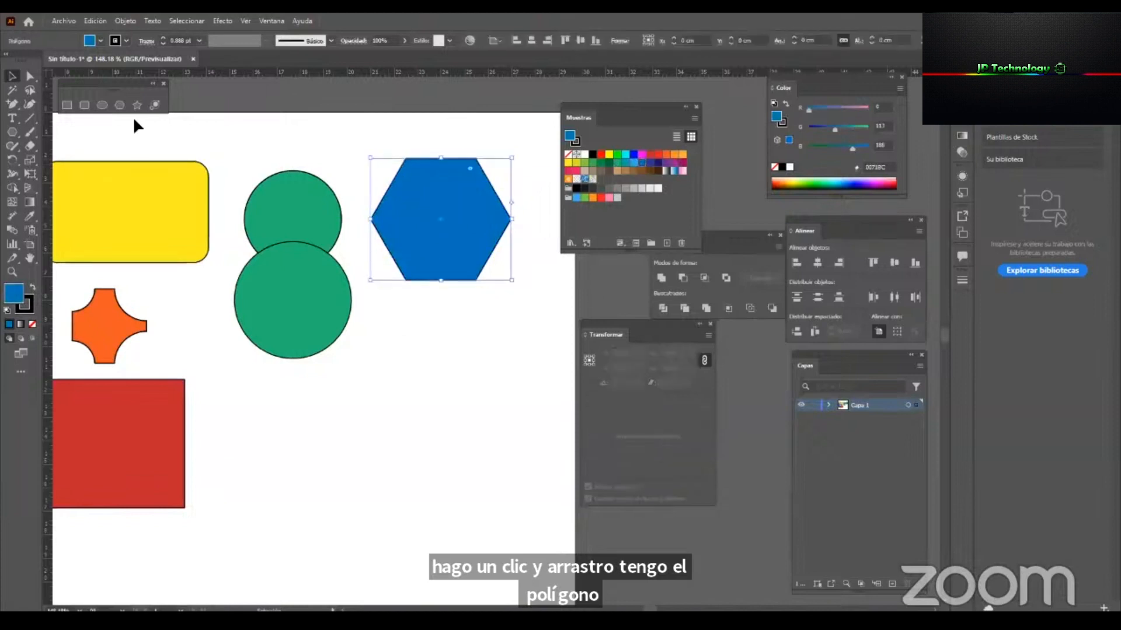
Create a three-sided polygon with a 3.0043 cm radius below the blue hexagon using the Polygon tool.
{"action": "left_click", "coordinate": [290, 138]}
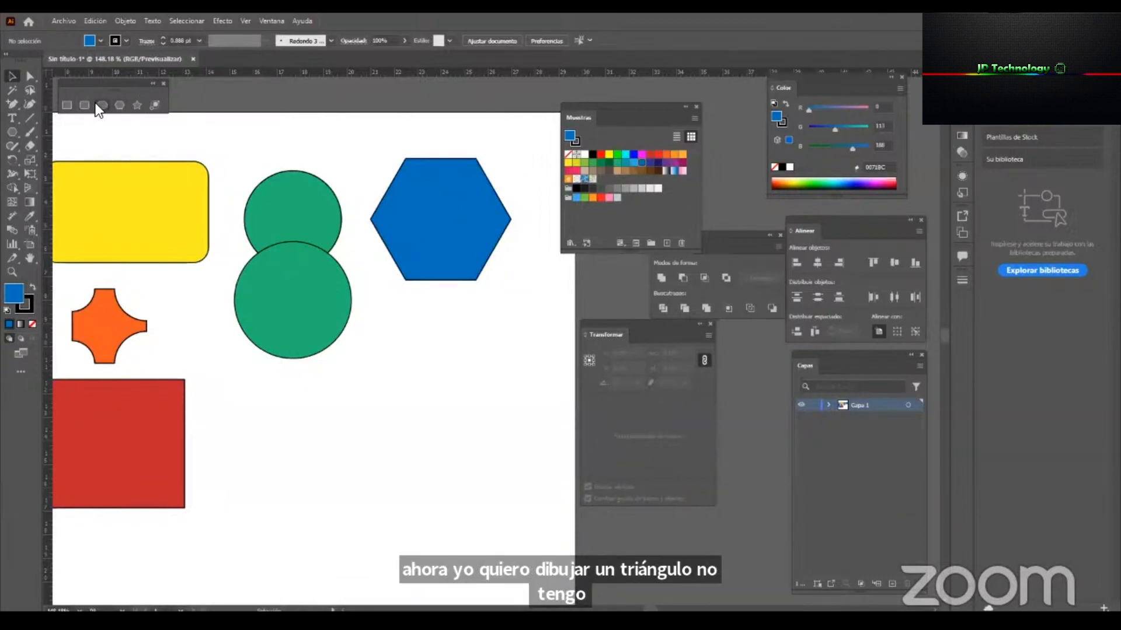
{"action": "left_click", "coordinate": [118, 106]}
{"action": "left_click", "coordinate": [422, 345]}
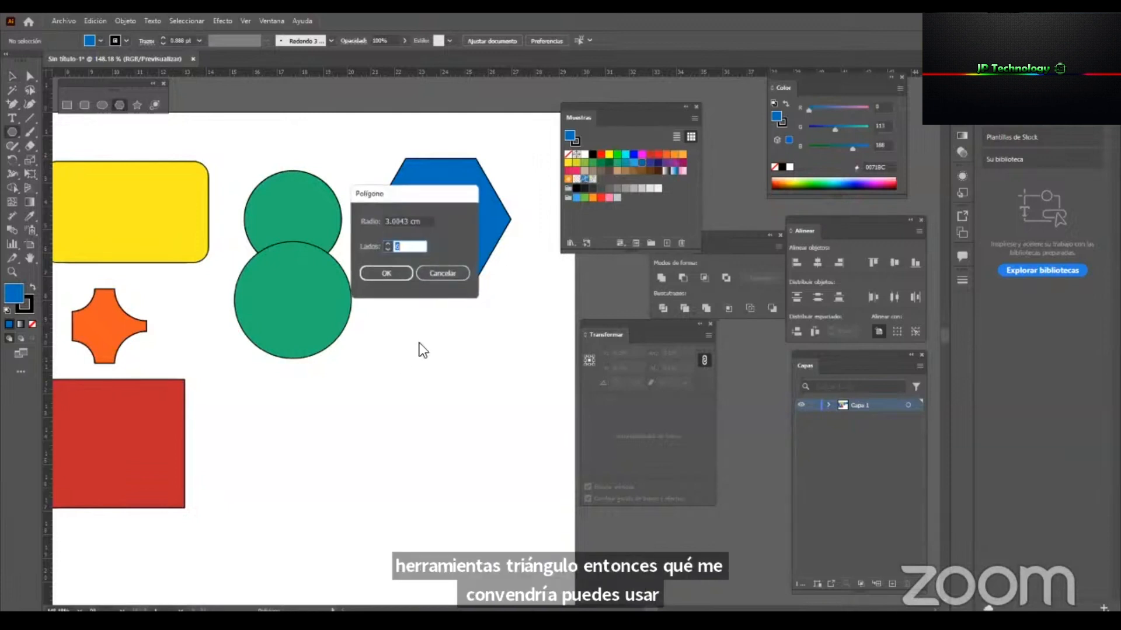
{"action": "left_click_drag", "start_coordinate": [424, 195], "coordinate": [450, 272]}
{"action": "type", "text": "3"}
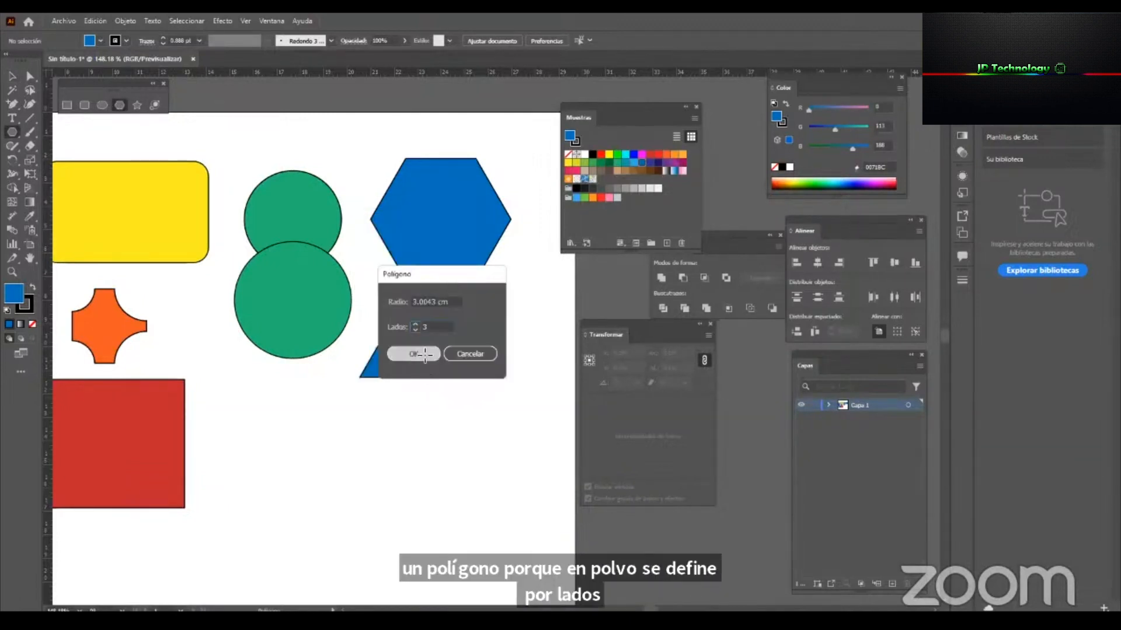
{"action": "left_click", "coordinate": [417, 354]}
Resize the triangle to fit directly below the hexagon, fill it with orange and deselect it.
{"action": "left_click_drag", "start_coordinate": [443, 324], "coordinate": [546, 393]}
{"action": "key", "text": "ctrl+z"}
{"action": "mouse_move", "coordinate": [444, 350]}
{"action": "left_mouse_down"}
{"action": "mouse_move", "coordinate": [453, 348]}
{"action": "mouse_move", "coordinate": [456, 377]}
{"action": "mouse_move", "coordinate": [456, 299]}
{"action": "mouse_move", "coordinate": [456, 353]}
{"action": "left_mouse_up"}
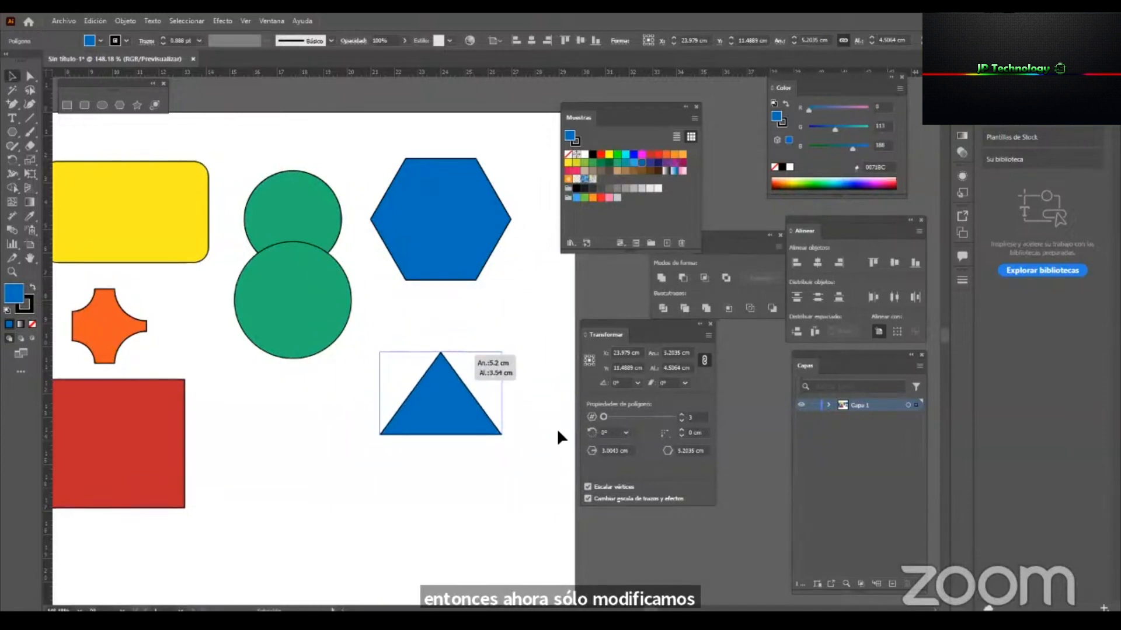
{"action": "left_click_drag", "start_coordinate": [502, 394], "coordinate": [572, 377]}
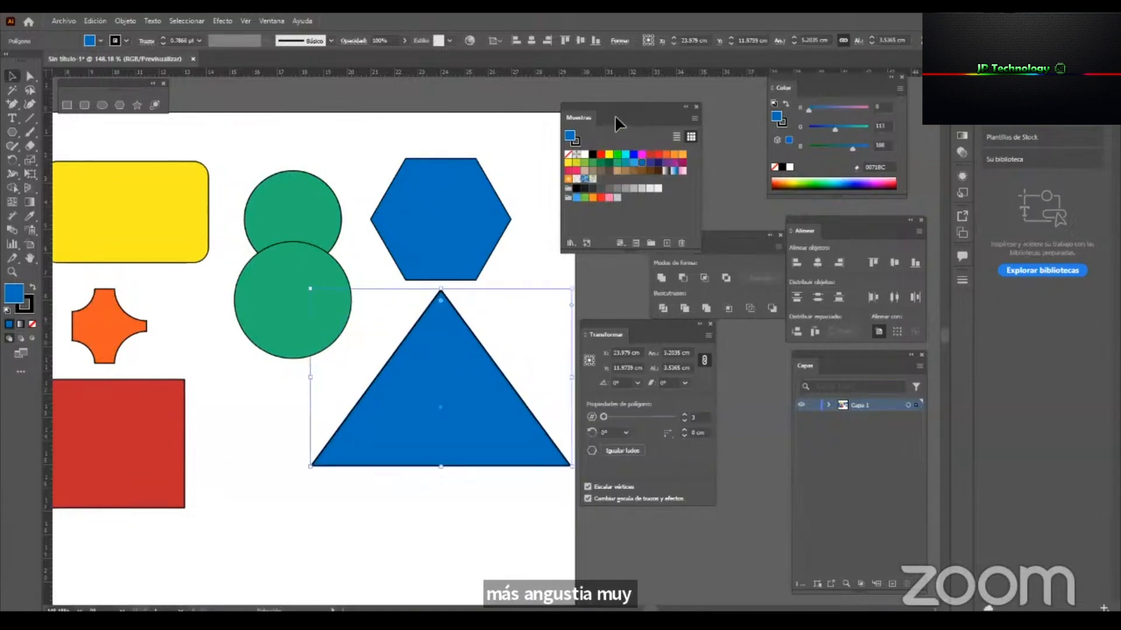
{"action": "left_click_drag", "start_coordinate": [594, 197], "coordinate": [490, 365]}
{"action": "left_click_drag", "start_coordinate": [447, 467], "coordinate": [446, 400]}
{"action": "left_click", "coordinate": [445, 436]}
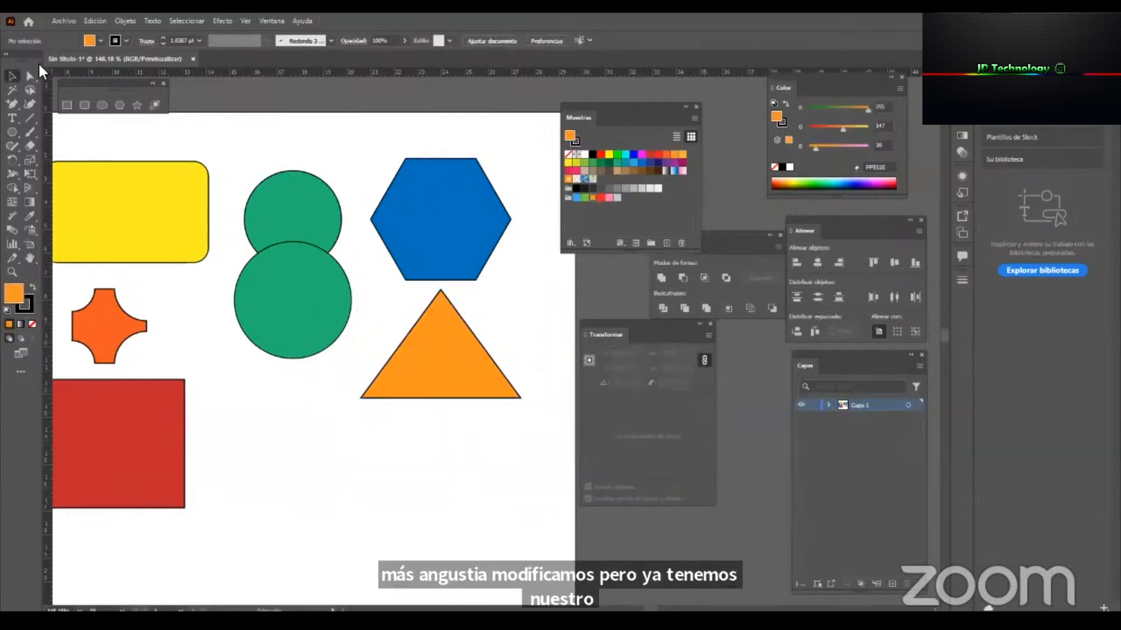
Create a five-sided polygon with a 3.0043 cm radius between the larger green circle and the orange triangle.
{"action": "left_click", "coordinate": [119, 105]}
{"action": "left_click", "coordinate": [341, 384]}
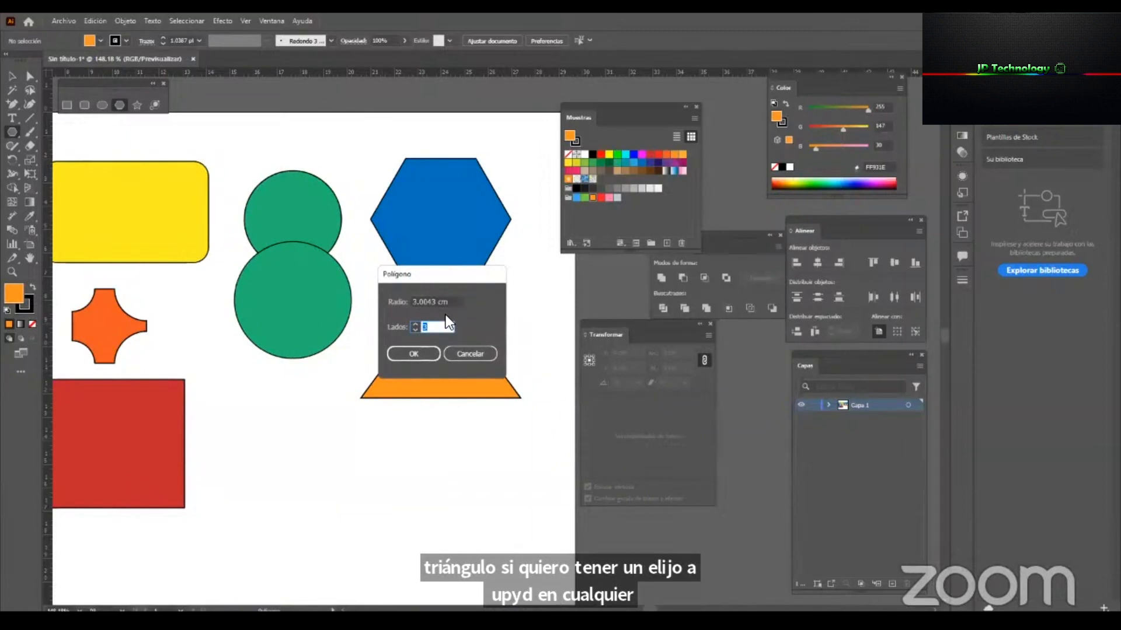
{"action": "type", "text": "5"}
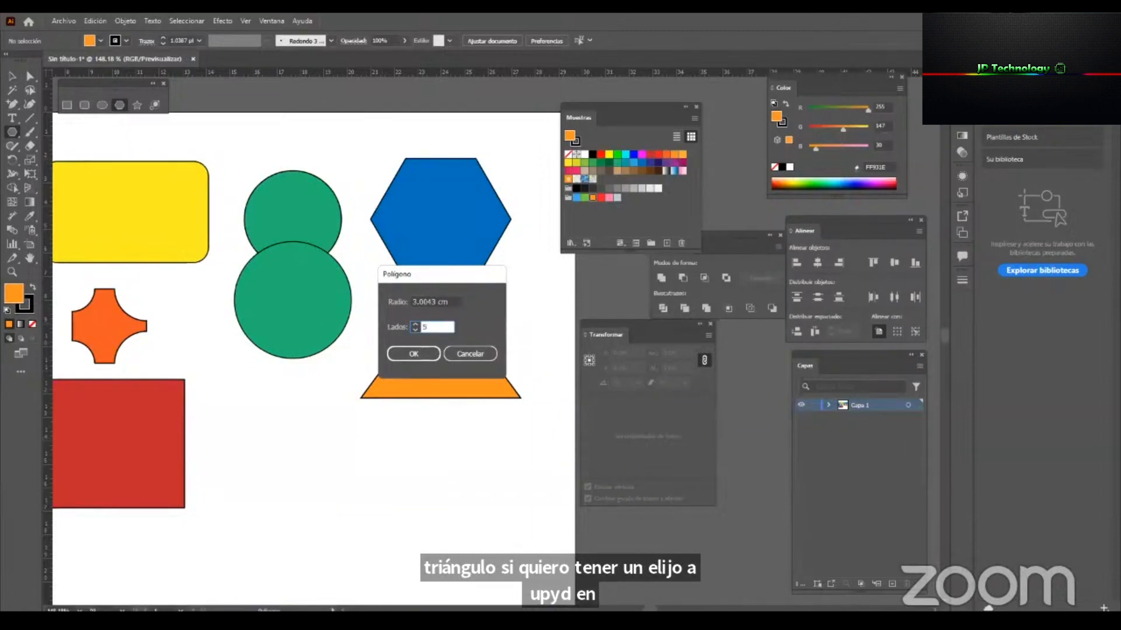
{"action": "left_click", "coordinate": [411, 354]}
{"action": "key", "text": "v"}
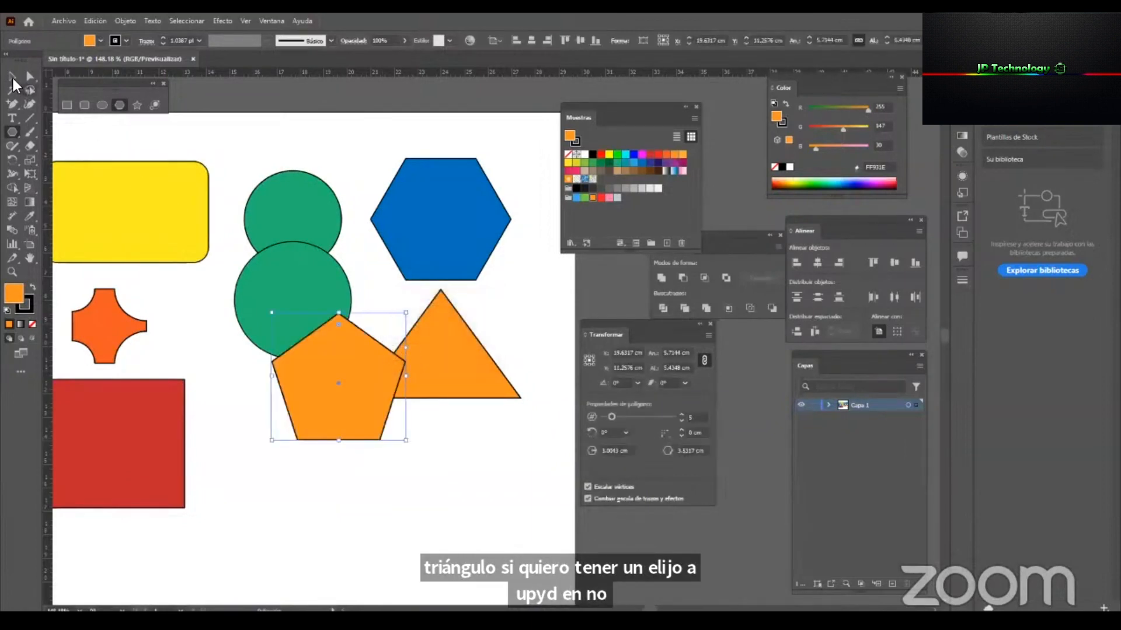
Move the pentagon below the green circles, beside the red square, and change its fill to purple.
{"action": "left_click_drag", "start_coordinate": [312, 423], "coordinate": [276, 474]}
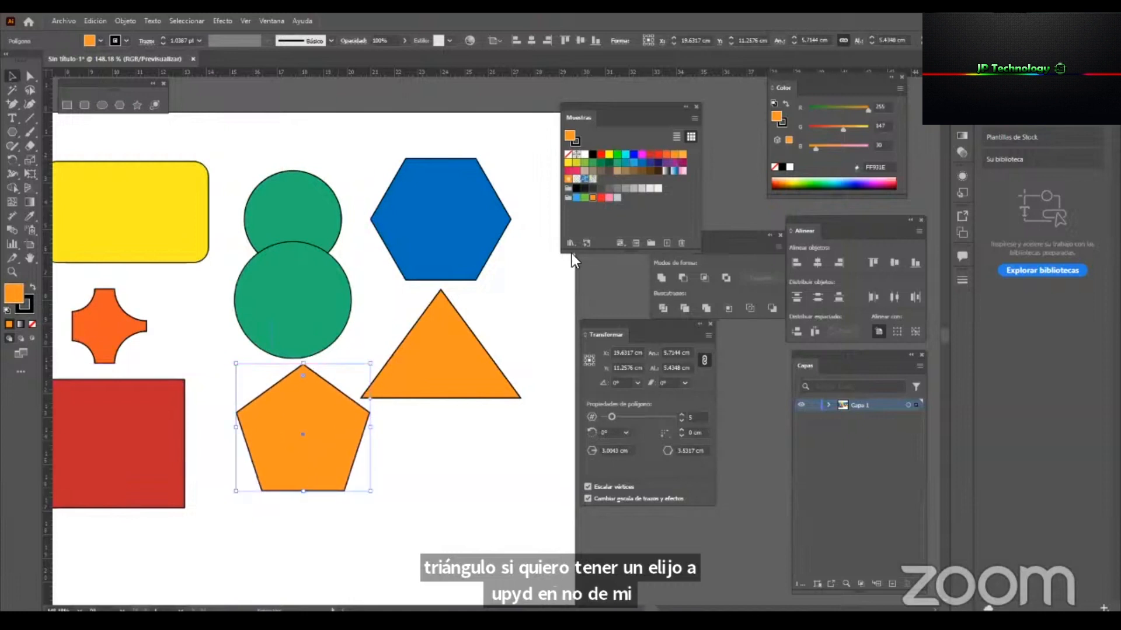
{"action": "left_click", "coordinate": [642, 164]}
{"action": "left_click", "coordinate": [658, 163]}
{"action": "left_click_drag", "start_coordinate": [254, 470], "coordinate": [223, 487]}
{"action": "left_click", "coordinate": [382, 476]}
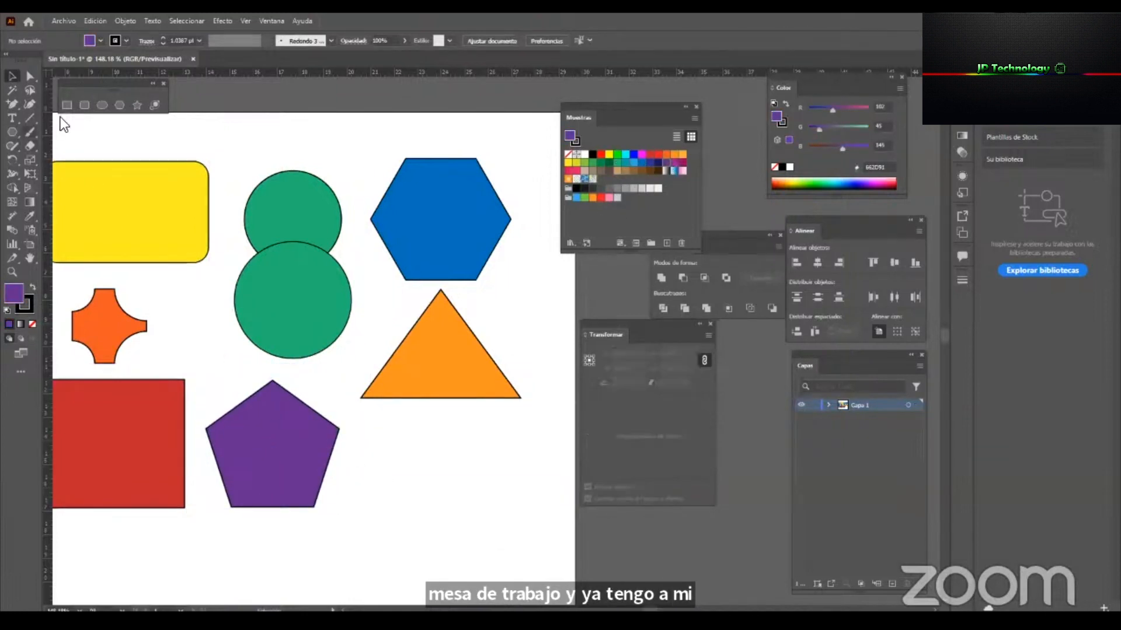
Draw a five-pointed star about 4.7 cm wide and 4.5 cm high below the triangle, and fill it with yellow.
{"action": "left_click", "coordinate": [138, 105]}
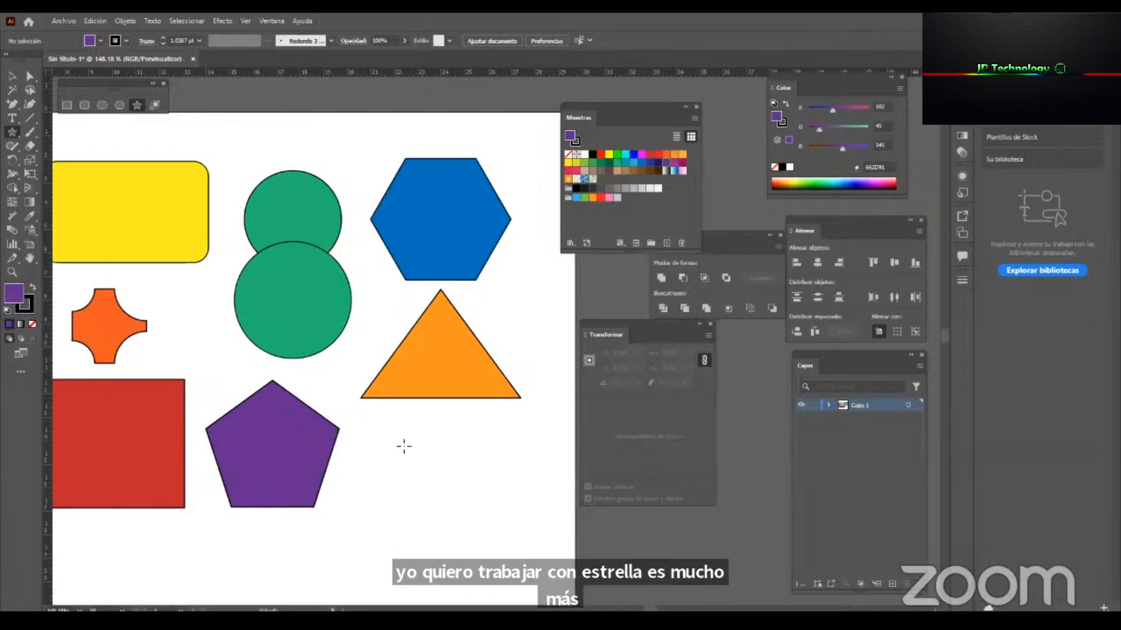
{"action": "left_click_drag", "start_coordinate": [405, 445], "coordinate": [444, 486]}
{"action": "key", "text": "v"}
{"action": "left_click_drag", "start_coordinate": [429, 430], "coordinate": [449, 458]}
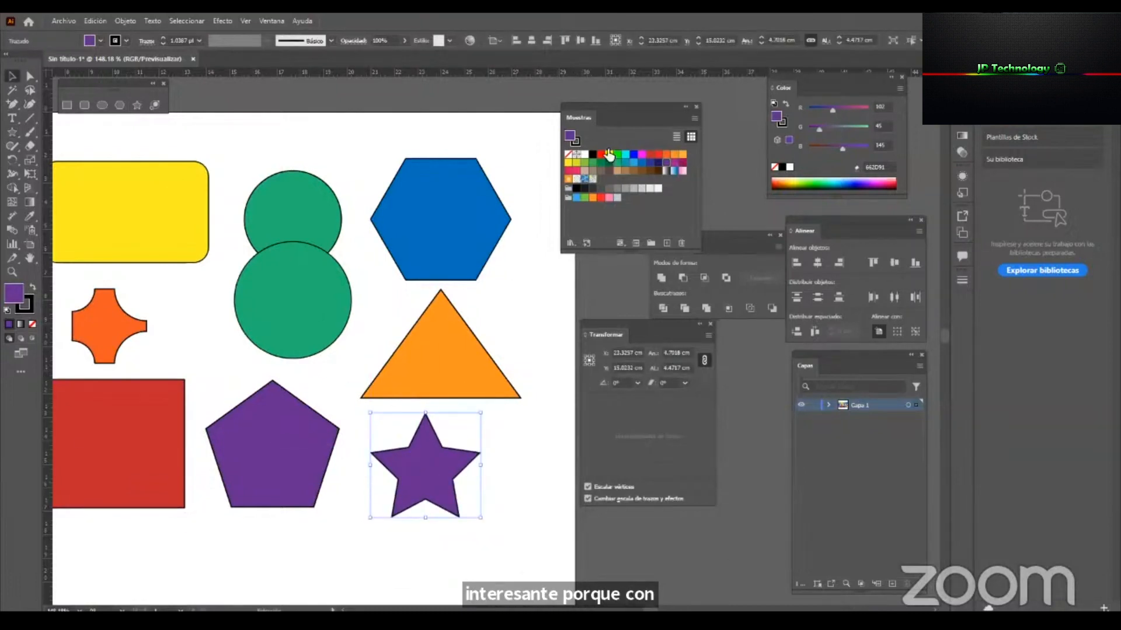
{"action": "left_click", "coordinate": [568, 163]}
{"action": "left_click", "coordinate": [521, 476]}
{"action": "left_click_drag", "start_coordinate": [426, 433], "coordinate": [394, 447]}
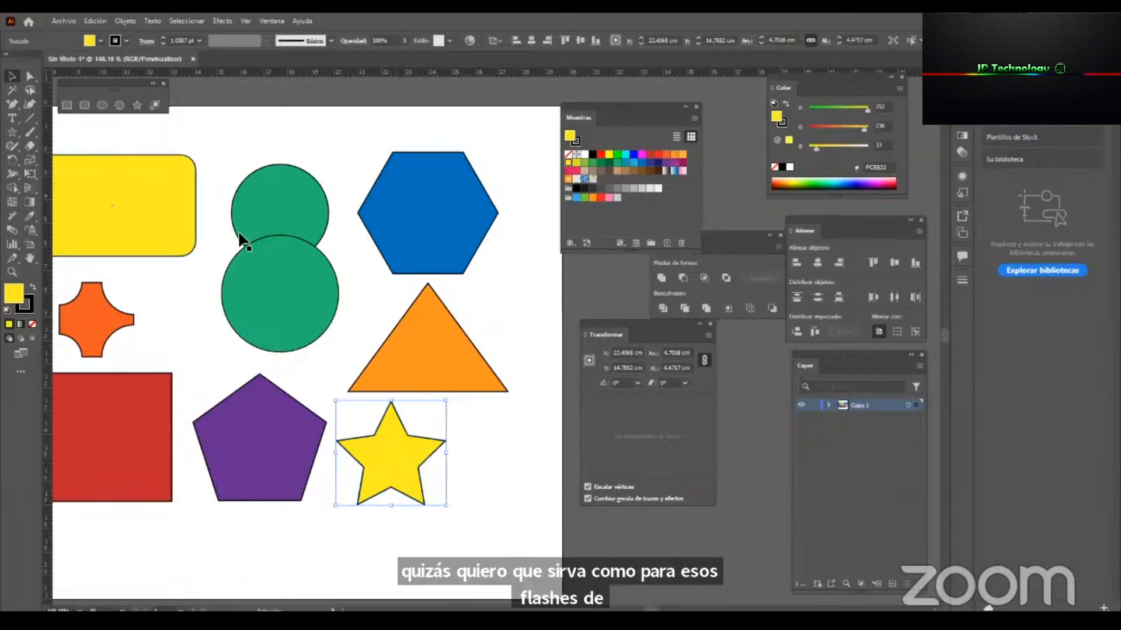
Create a yellow star with 15 points, radius 1 of 2.4719 cm and radius 2 of 1.236 cm.
{"action": "left_click", "coordinate": [139, 107]}
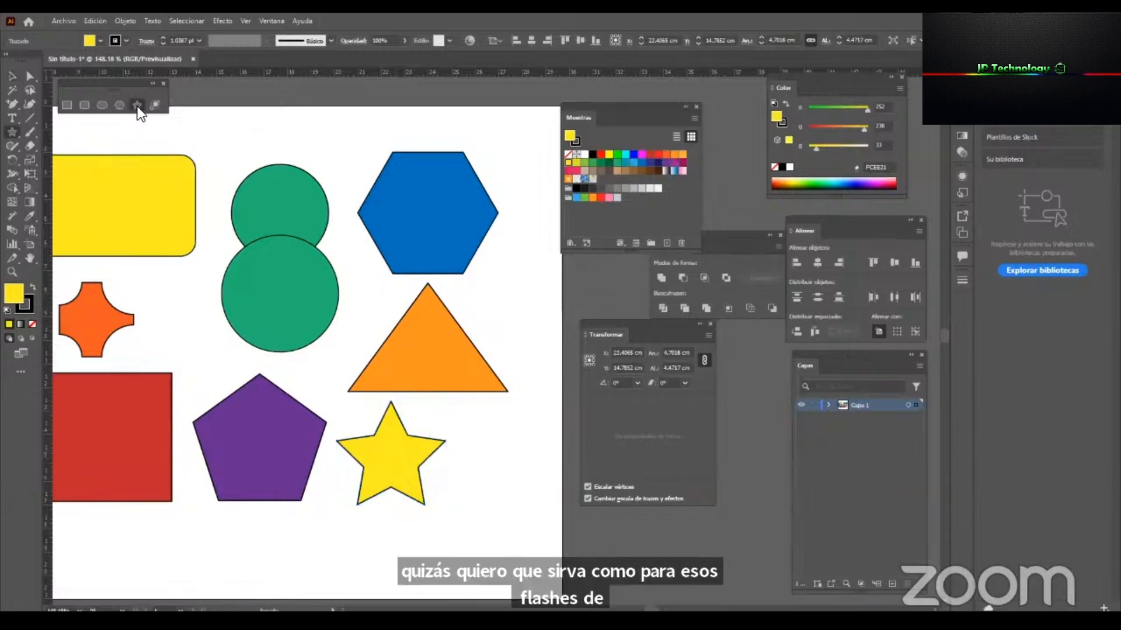
{"action": "left_click", "coordinate": [360, 276]}
{"action": "left_click_drag", "start_coordinate": [495, 353], "coordinate": [449, 265]}
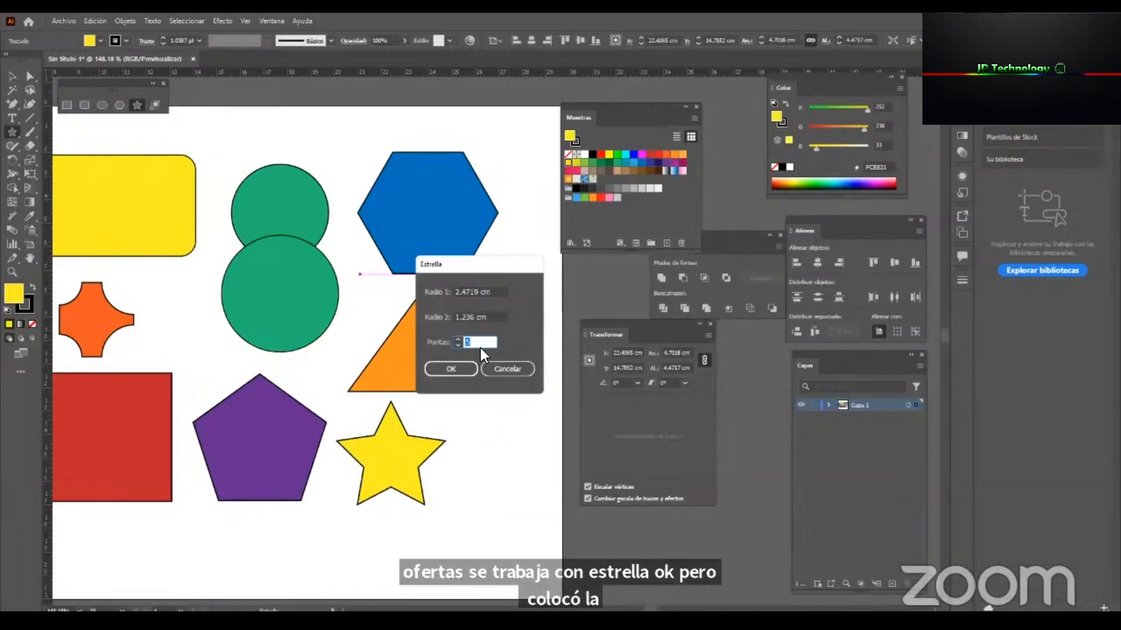
{"action": "type", "text": "15"}
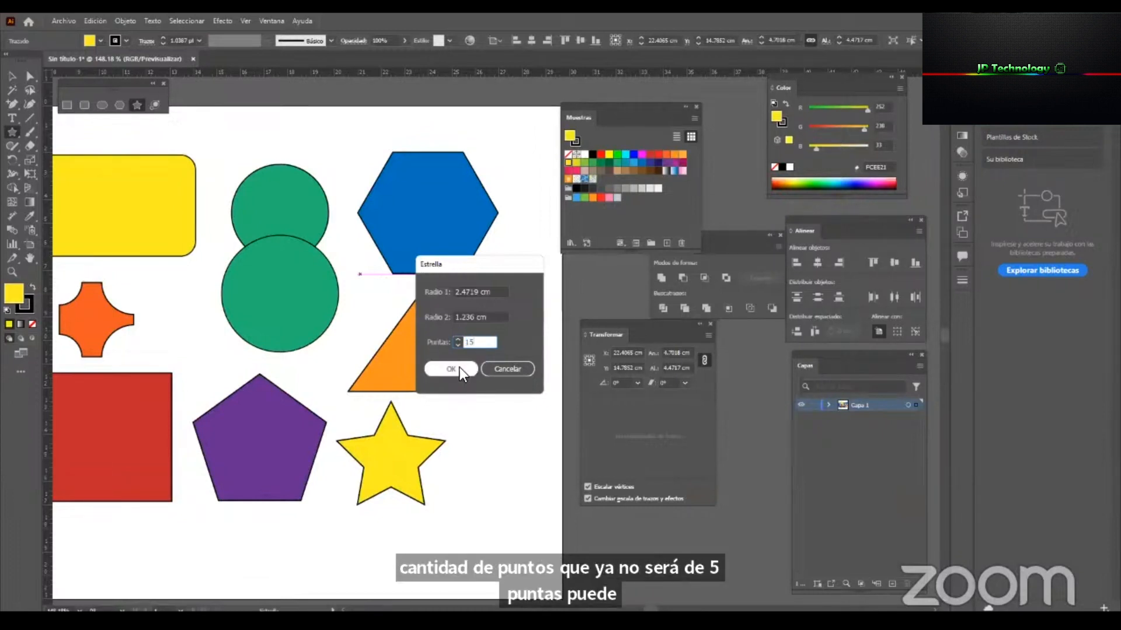
{"action": "left_click_drag", "start_coordinate": [476, 344], "coordinate": [443, 345]}
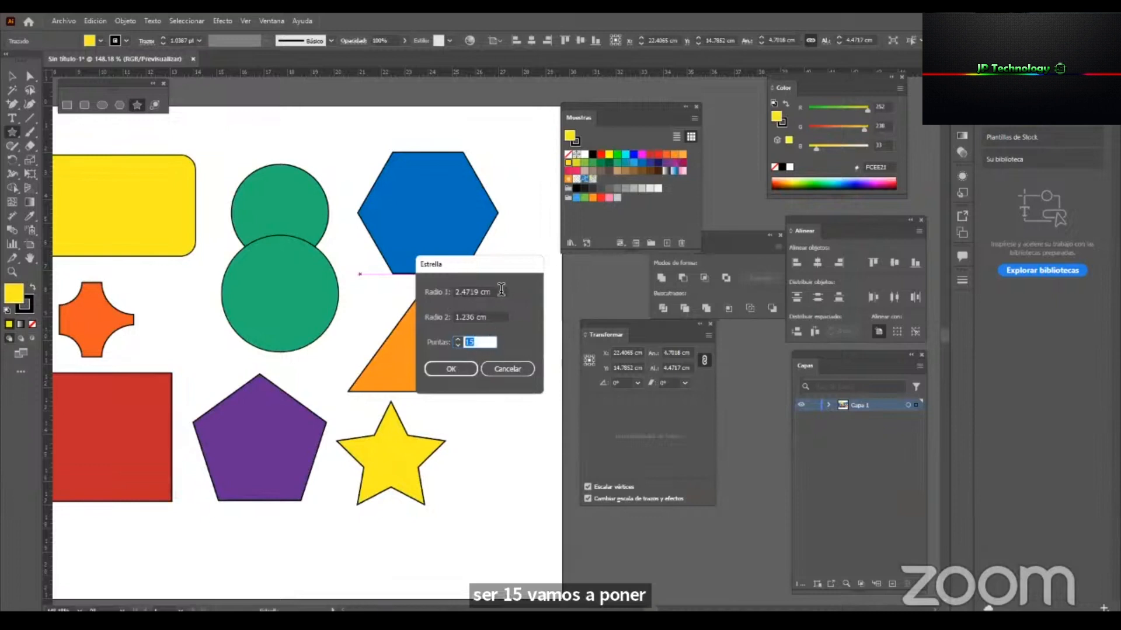
{"action": "left_click_drag", "start_coordinate": [502, 288], "coordinate": [423, 299]}
{"action": "left_click_drag", "start_coordinate": [499, 319], "coordinate": [454, 327]}
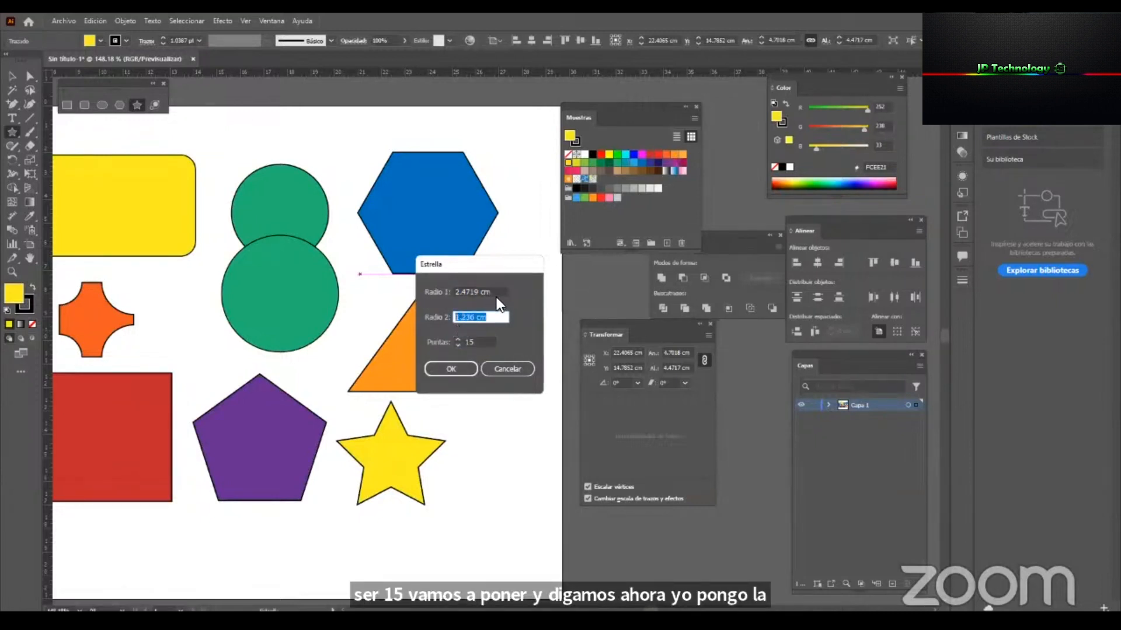
{"action": "left_click_drag", "start_coordinate": [495, 293], "coordinate": [452, 308]}
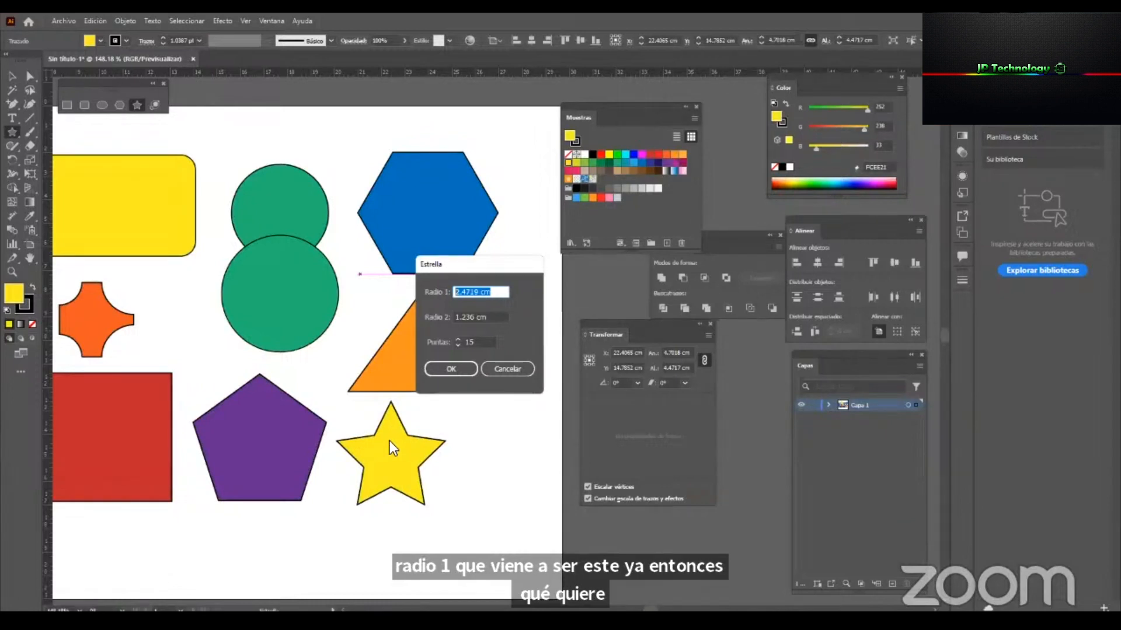
{"action": "left_click", "coordinate": [449, 369]}
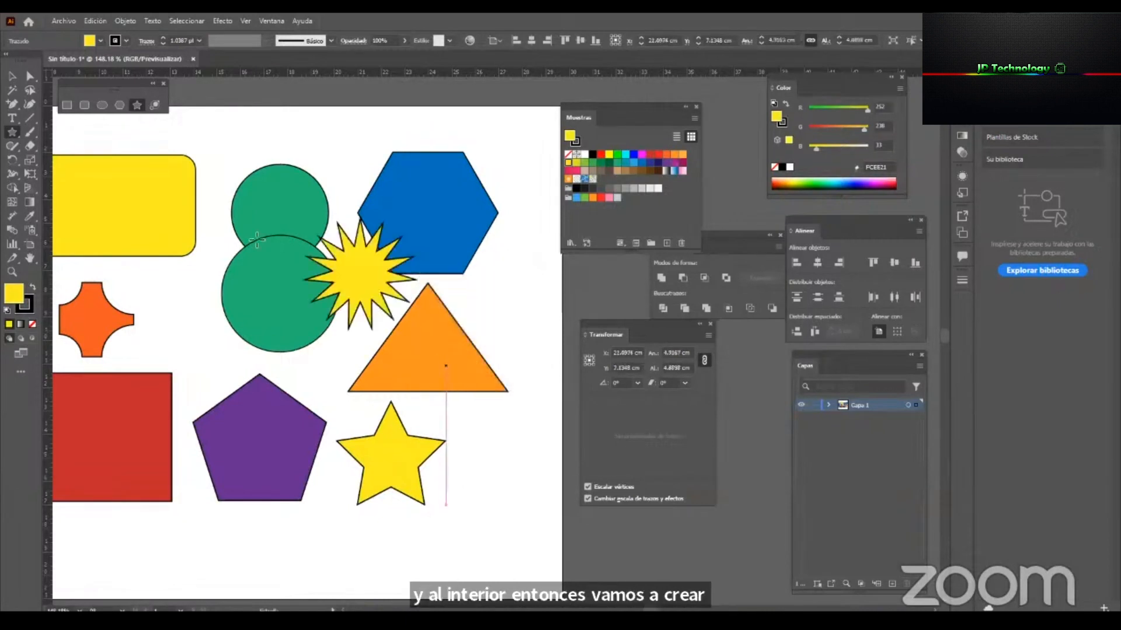
Move the 15-point star beside the five-pointed star below the triangle, and leave it selected.
{"action": "left_click", "coordinate": [8, 78]}
{"action": "left_click_drag", "start_coordinate": [352, 281], "coordinate": [497, 447]}
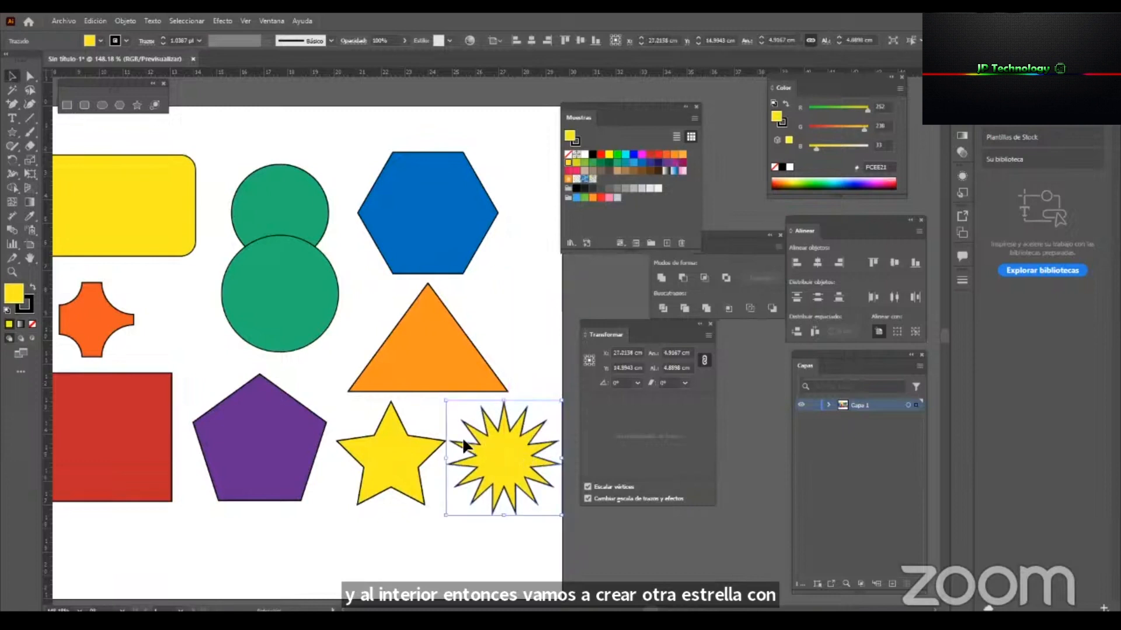
{"action": "left_click", "coordinate": [411, 444]}
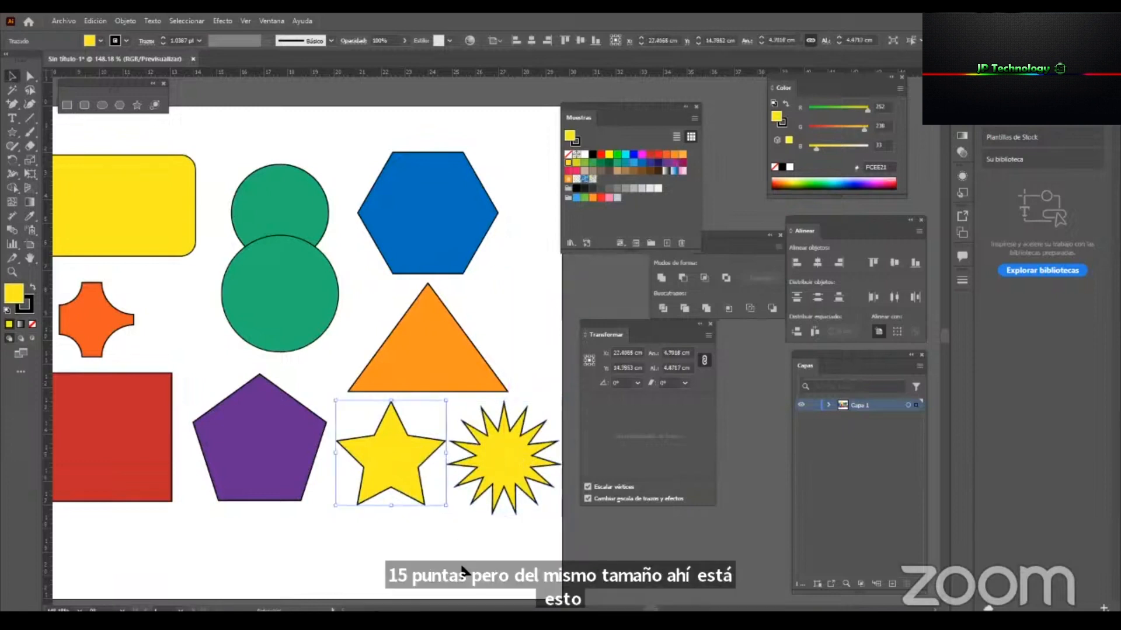
{"action": "scroll", "coordinate": [409, 409], "scroll_direction": "up", "scroll_amount": 4}
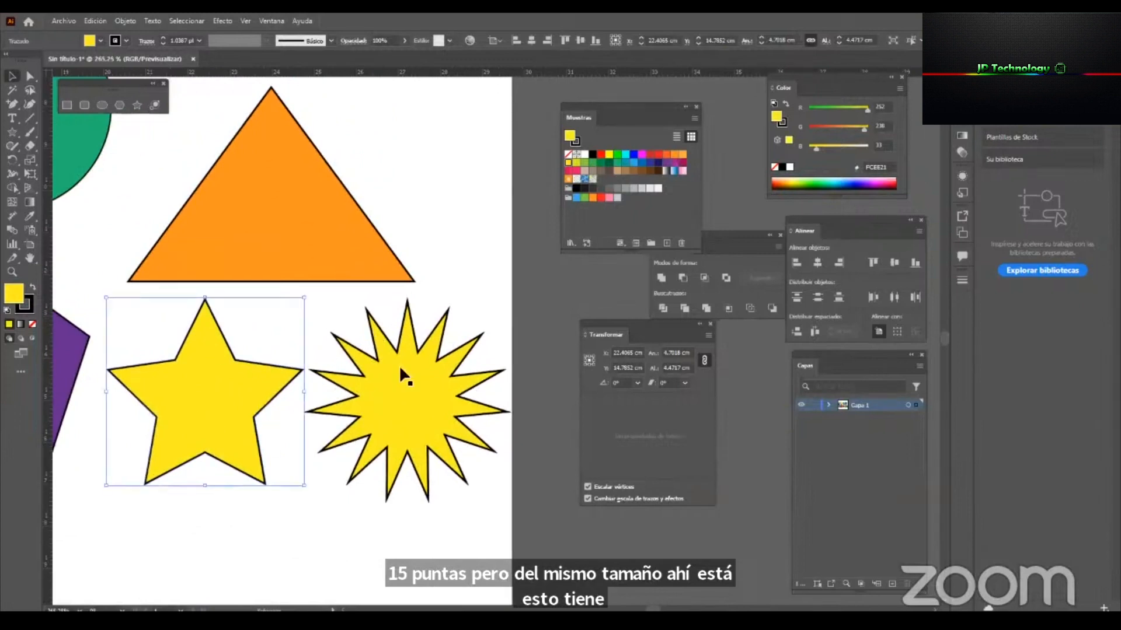
{"action": "mouse_move", "coordinate": [231, 397]}
{"action": "left_mouse_down"}
{"action": "mouse_move", "coordinate": [219, 400]}
{"action": "mouse_move", "coordinate": [231, 395]}
{"action": "left_mouse_up"}
{"action": "left_click", "coordinate": [406, 384]}
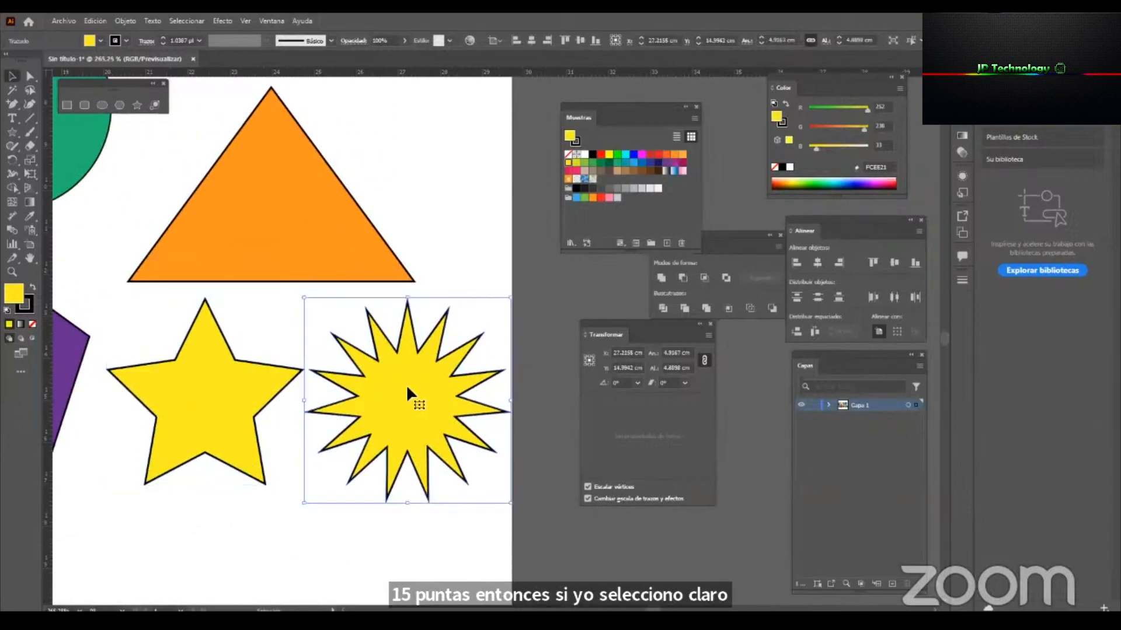
Examine the outline of the 15-point star up close for its anchor points, using the Direct Selection tool.
{"action": "left_click", "coordinate": [27, 76]}
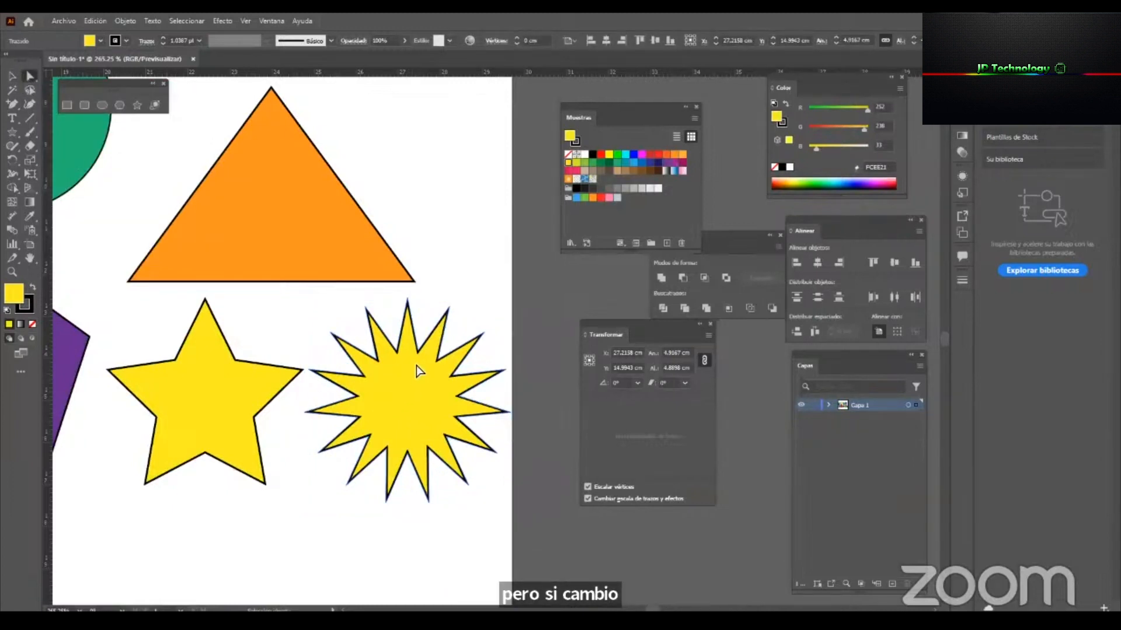
{"action": "key", "text": "v"}
{"action": "key", "text": "z"}
{"action": "left_click_drag", "start_coordinate": [460, 343], "coordinate": [535, 367]}
{"action": "key", "text": "v"}
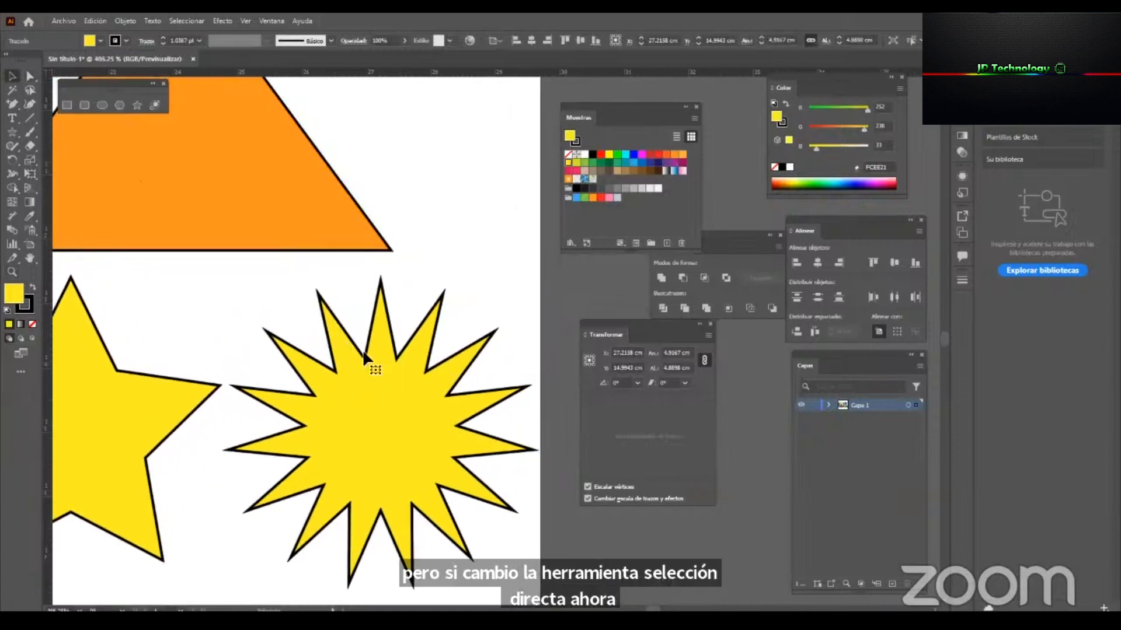
{"action": "left_click", "coordinate": [30, 76]}
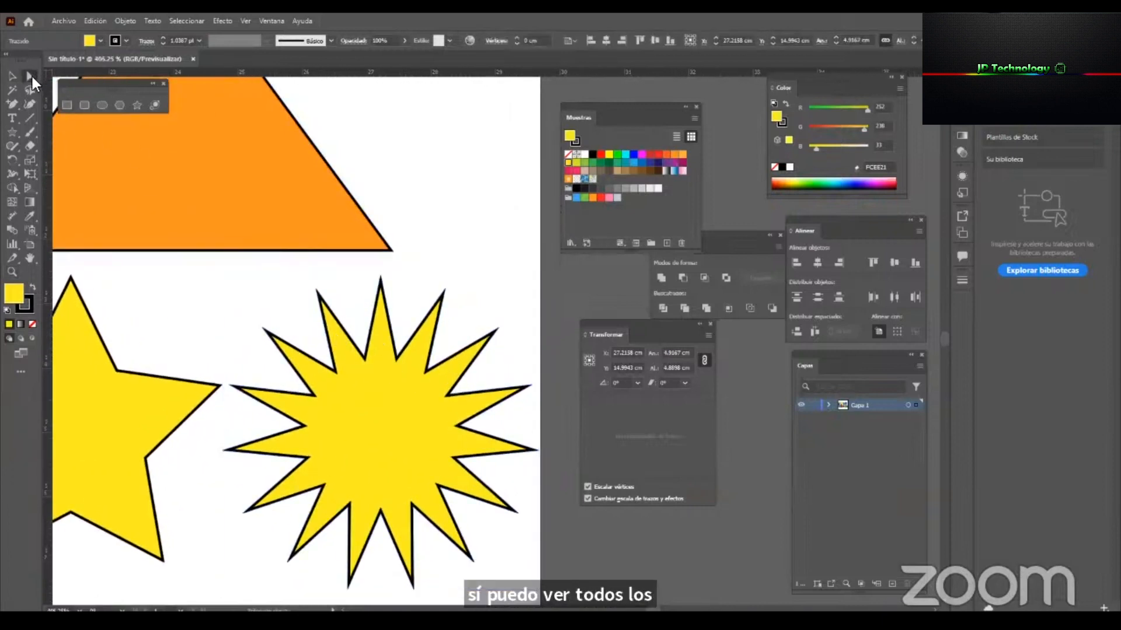
{"action": "key", "text": "v"}
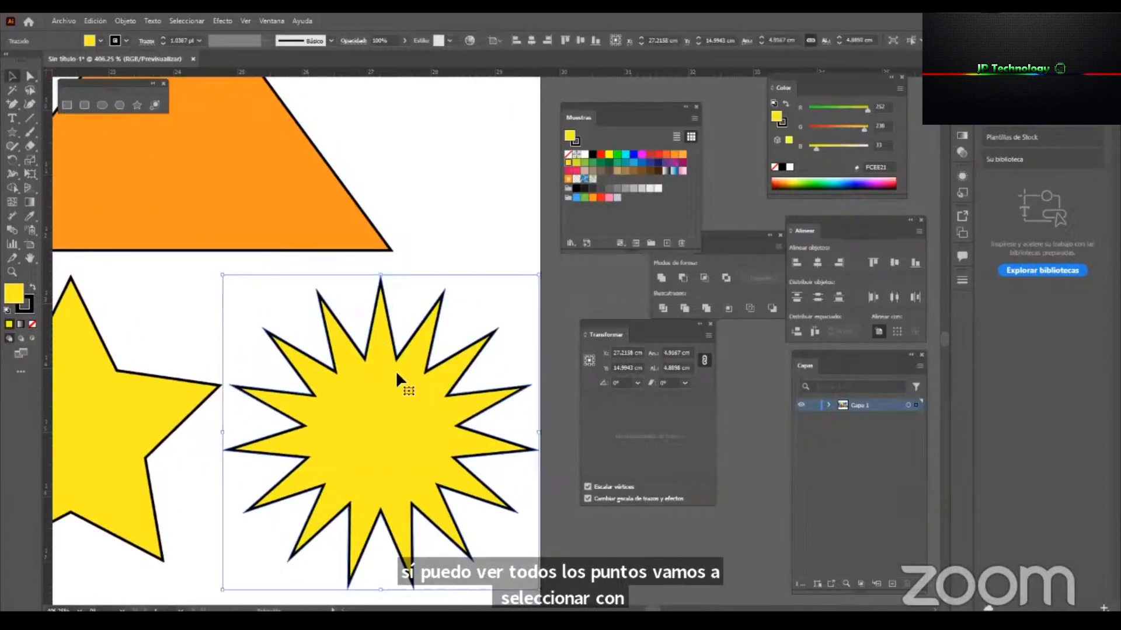
Turn on the display of object edges and select the 15-point star.
{"action": "left_click", "coordinate": [245, 21]}
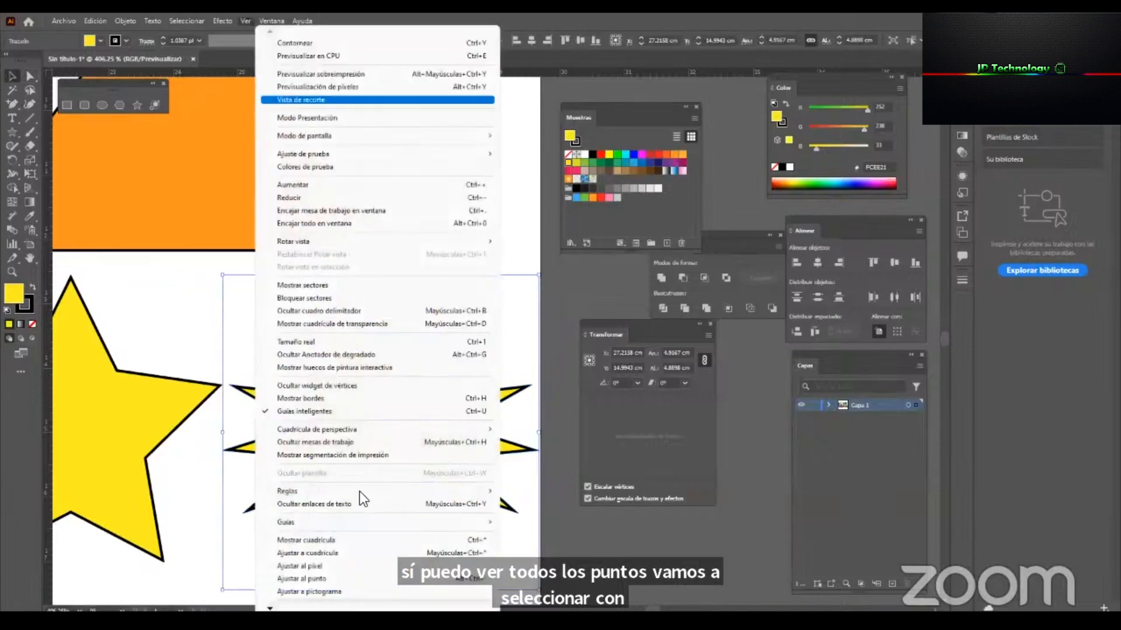
{"action": "left_click", "coordinate": [440, 395]}
{"action": "left_click", "coordinate": [396, 343]}
{"action": "left_click", "coordinate": [382, 373]}
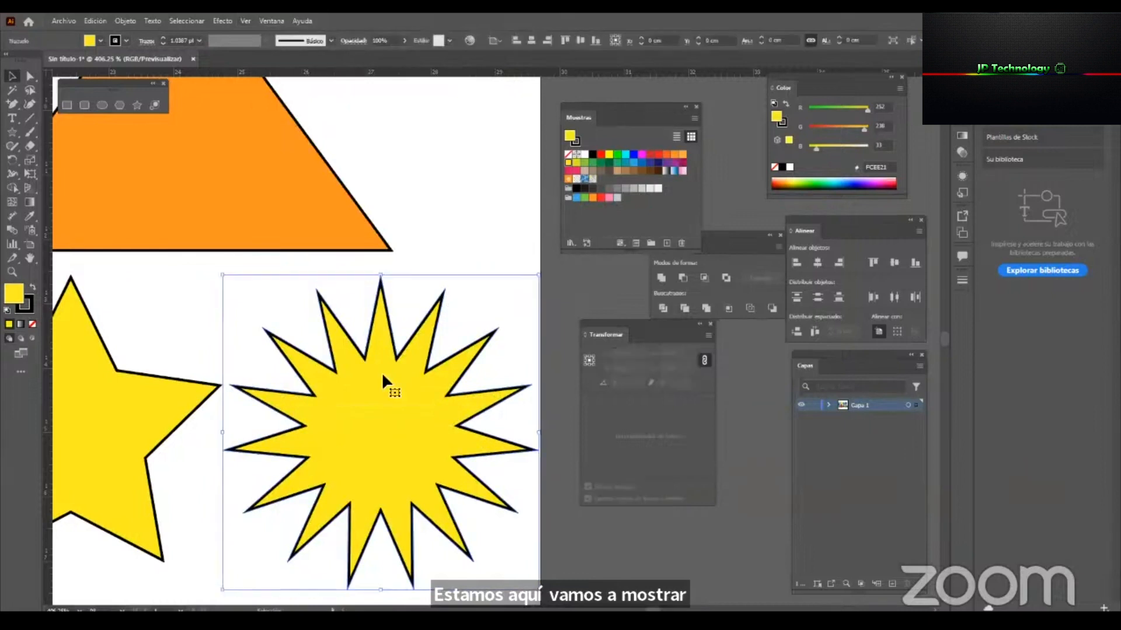
Open the stroke settings for the 15-point star and try a dashed line on its outline.
{"action": "left_click", "coordinate": [960, 280]}
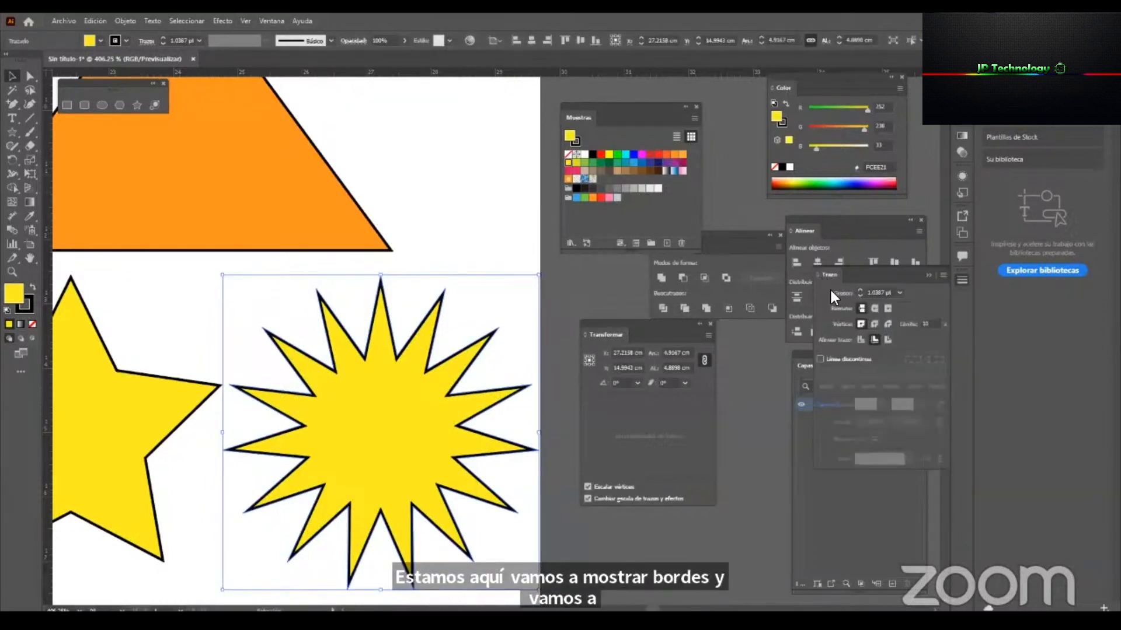
{"action": "mouse_move", "coordinate": [836, 278]}
{"action": "left_mouse_down"}
{"action": "mouse_move", "coordinate": [520, 306]}
{"action": "mouse_move", "coordinate": [494, 290]}
{"action": "left_mouse_up"}
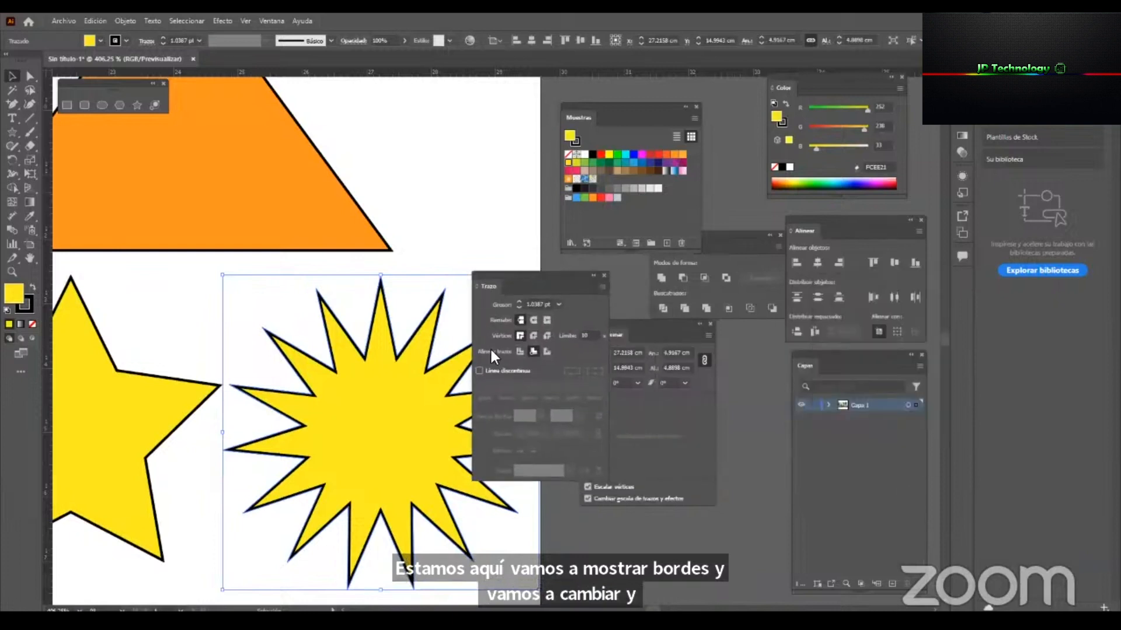
{"action": "left_click", "coordinate": [481, 370]}
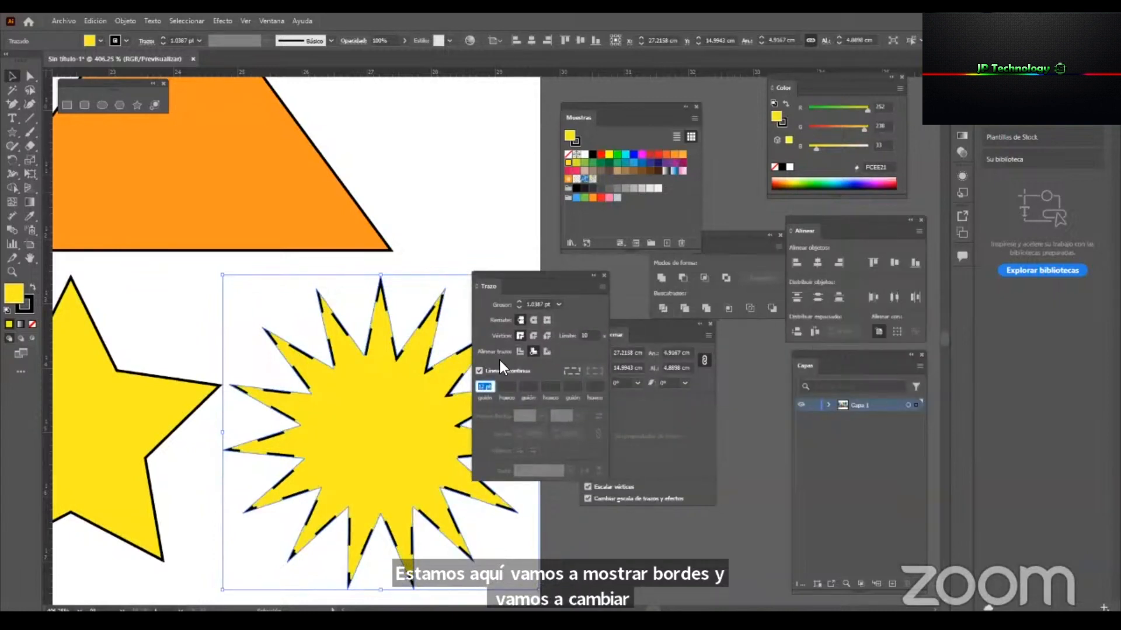
{"action": "left_click", "coordinate": [478, 371]}
Align the 15-point star's stroke to the centre of its path and rearrange the floating stroke and transform settings.
{"action": "left_click", "coordinate": [523, 351]}
{"action": "mouse_move", "coordinate": [538, 275]}
{"action": "left_mouse_down"}
{"action": "mouse_move", "coordinate": [658, 317]}
{"action": "mouse_move", "coordinate": [624, 321]}
{"action": "mouse_move", "coordinate": [659, 252]}
{"action": "mouse_move", "coordinate": [573, 265]}
{"action": "mouse_move", "coordinate": [595, 283]}
{"action": "left_mouse_up"}
{"action": "key", "text": "z"}
{"action": "left_click_drag", "start_coordinate": [504, 424], "coordinate": [582, 425]}
{"action": "key", "text": "v"}
{"action": "left_click_drag", "start_coordinate": [547, 293], "coordinate": [417, 181]}
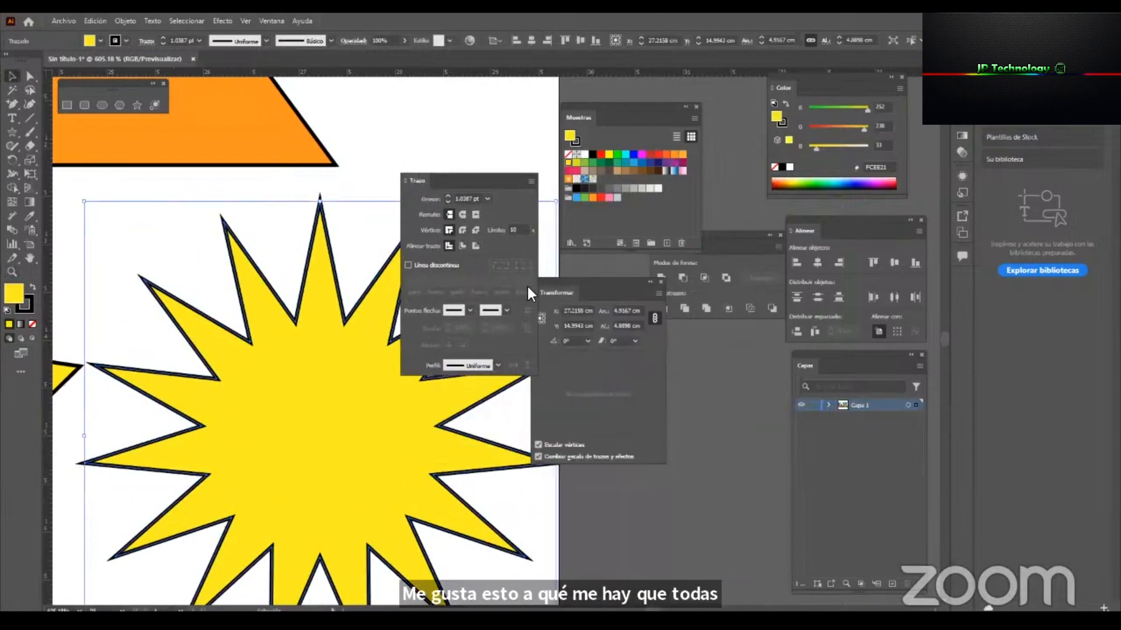
Move the transform settings clear of the artwork, select the orange triangle and align its stroke to the centre.
{"action": "left_click_drag", "start_coordinate": [579, 281], "coordinate": [787, 324]}
{"action": "key", "text": "space"}
{"action": "left_click_drag", "start_coordinate": [333, 182], "coordinate": [415, 446]}
{"action": "key", "text": "z"}
{"action": "left_click_drag", "start_coordinate": [365, 330], "coordinate": [421, 330]}
{"action": "key", "text": "v"}
{"action": "left_click", "coordinate": [320, 367]}
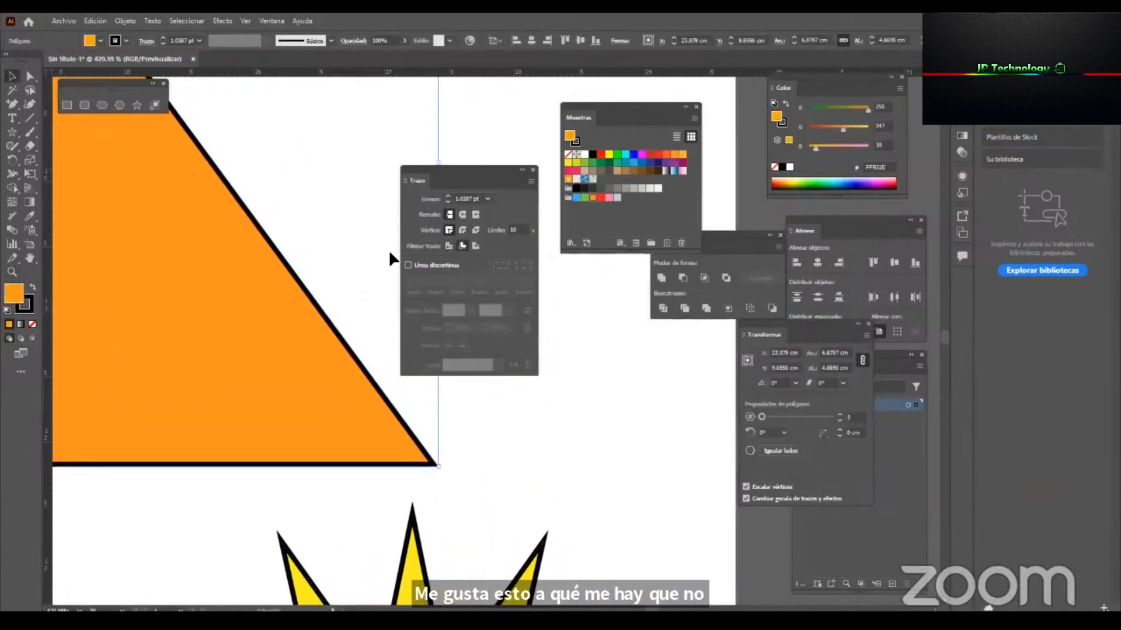
{"action": "left_click", "coordinate": [450, 245]}
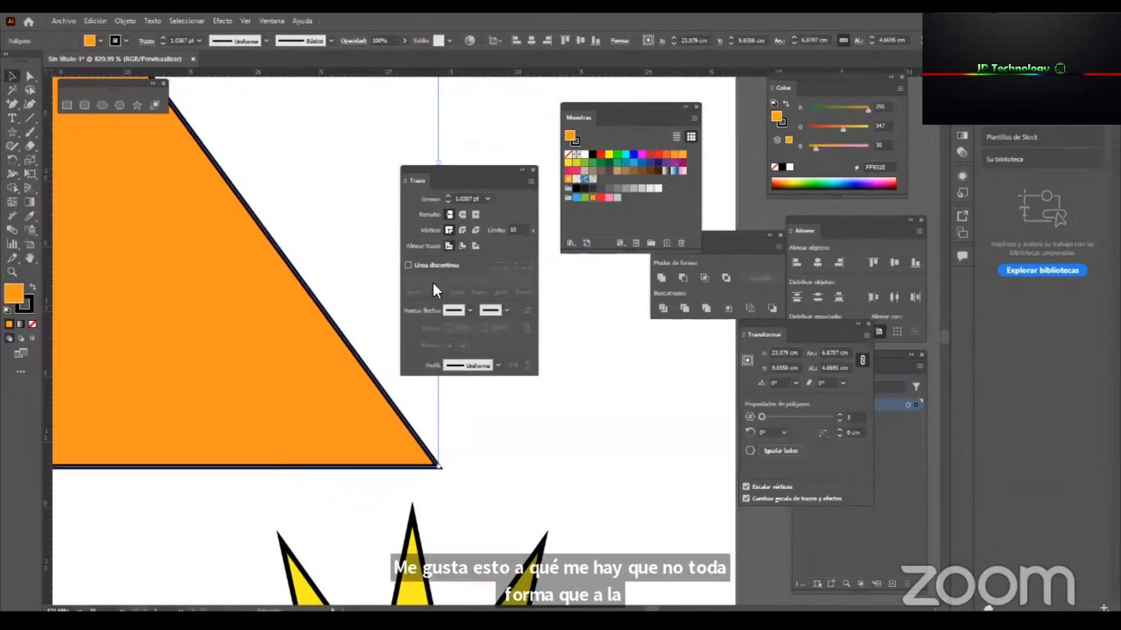
Set the stroke weight of the orange triangle to 2 pt.
{"action": "key", "text": "z"}
{"action": "left_click_drag", "start_coordinate": [312, 286], "coordinate": [383, 375]}
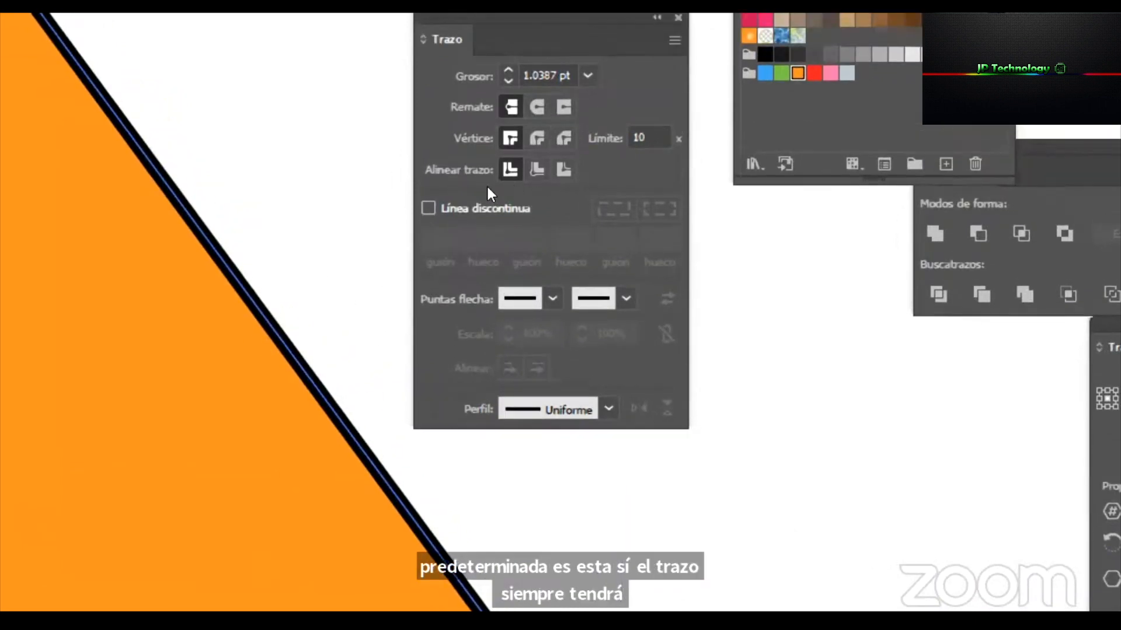
{"action": "left_click", "coordinate": [588, 70]}
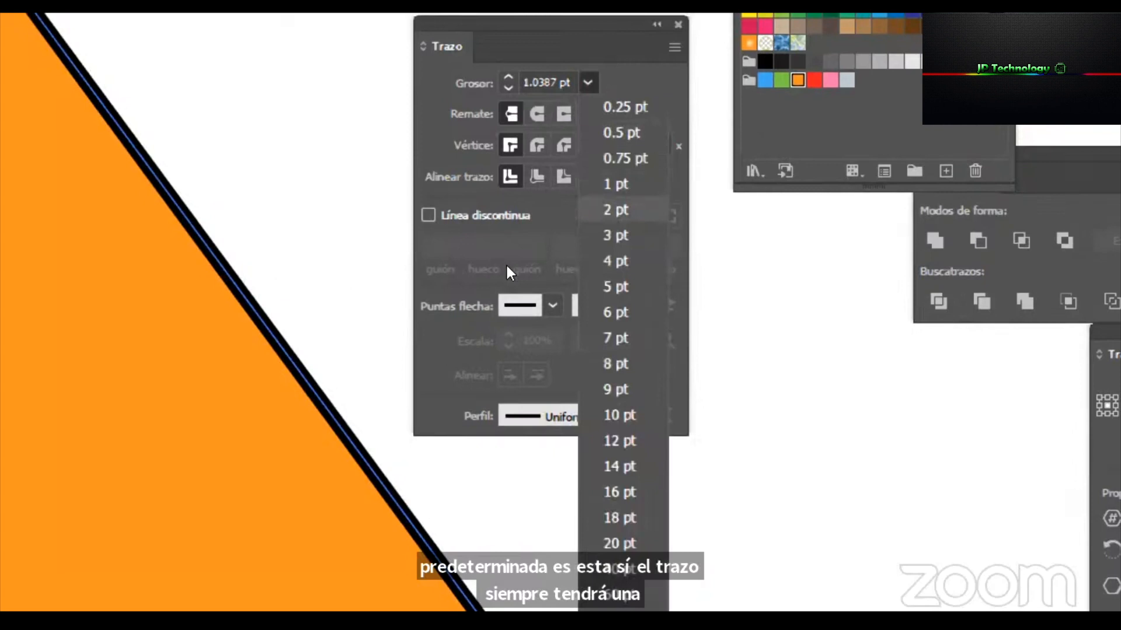
{"action": "key", "text": "Return"}
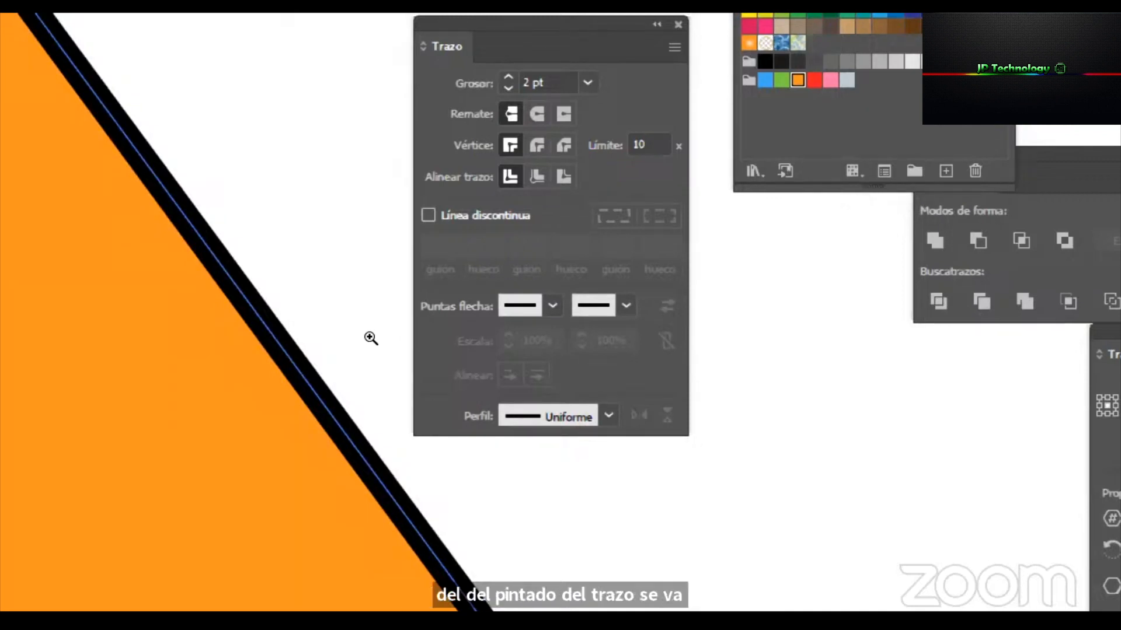
Try aligning the triangle's stroke to the inside and the outside of its path, and set it back to centre.
{"action": "key", "text": "v"}
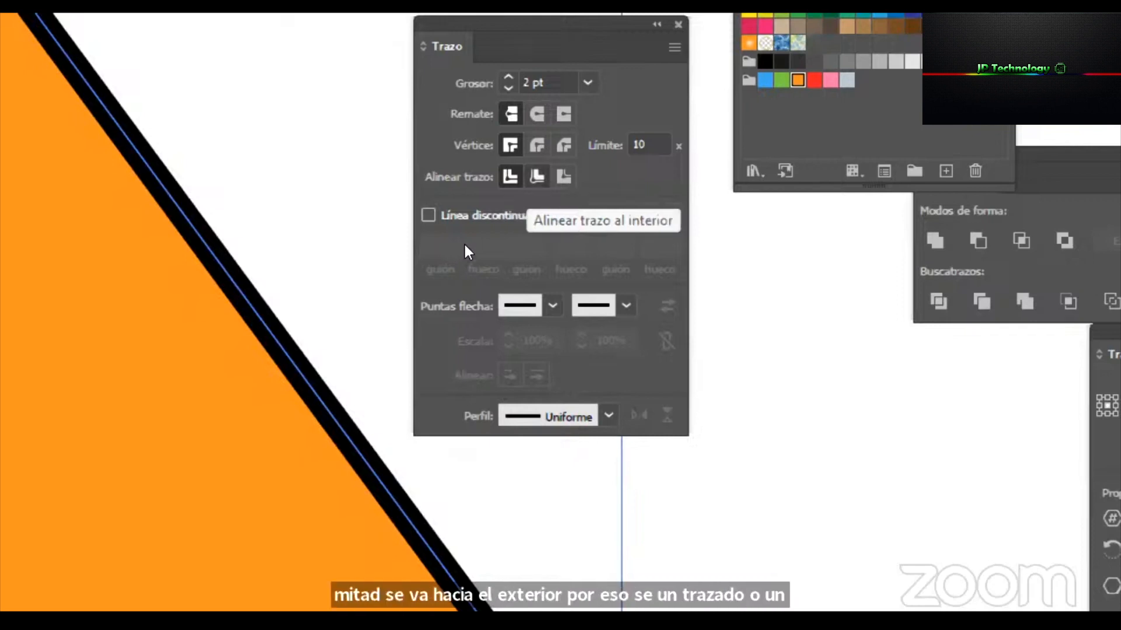
{"action": "left_click", "coordinate": [537, 176]}
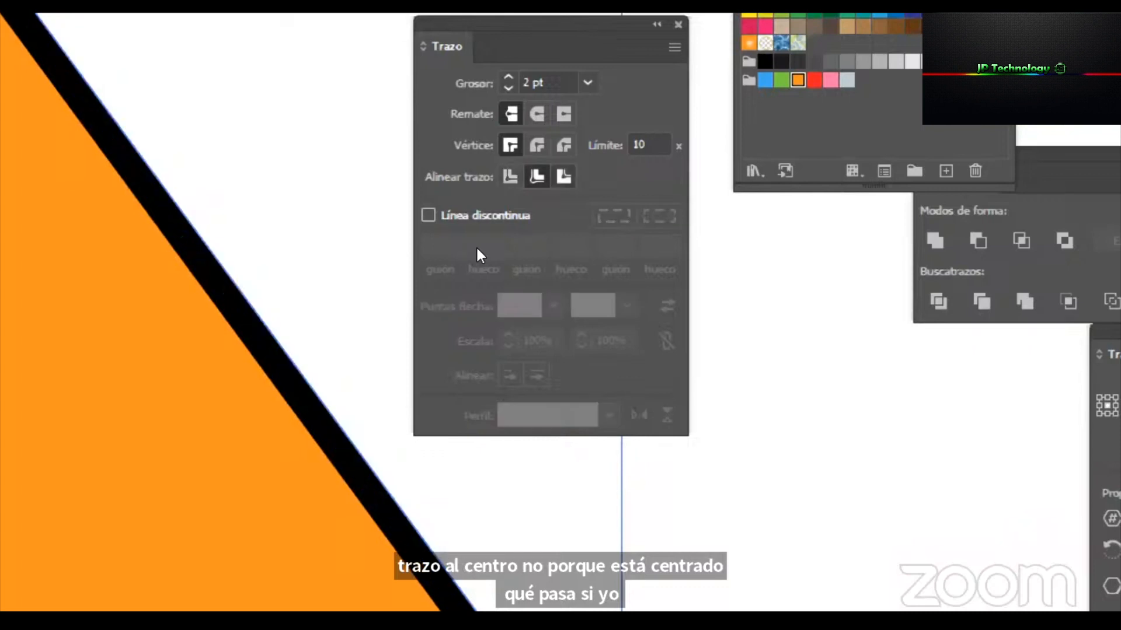
{"action": "left_click", "coordinate": [563, 176]}
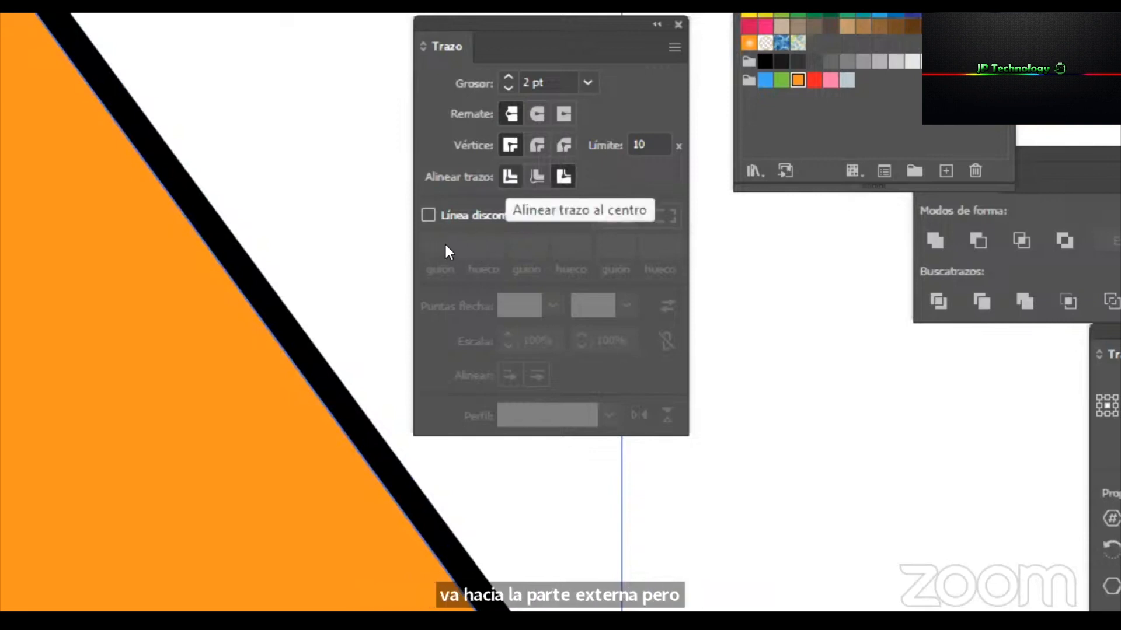
{"action": "left_click", "coordinate": [510, 176]}
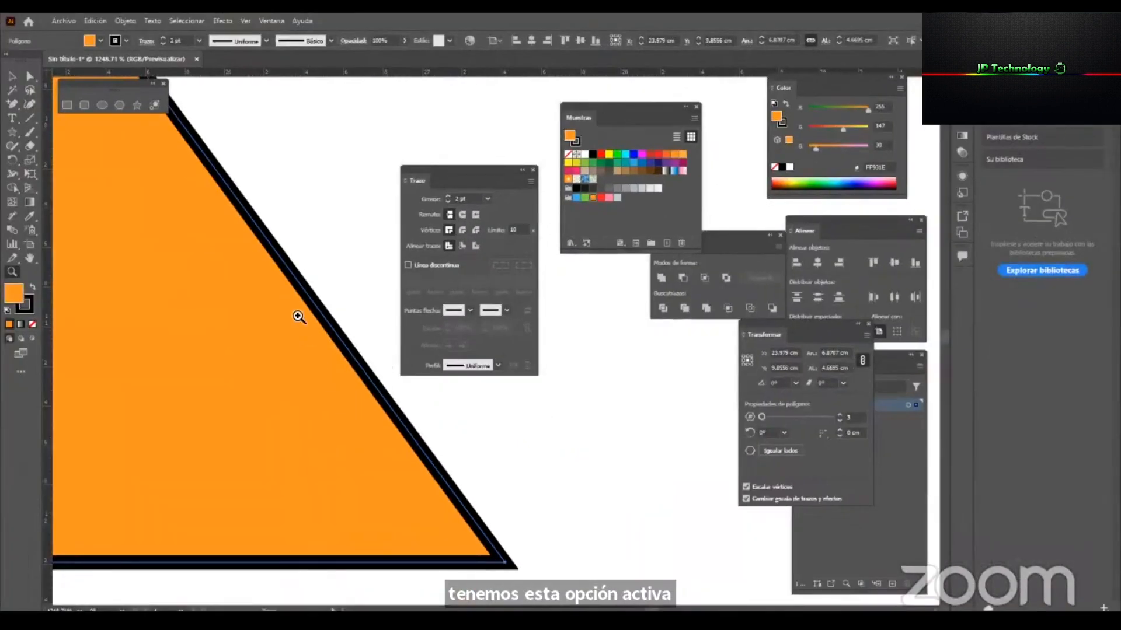
{"action": "key", "text": "v"}
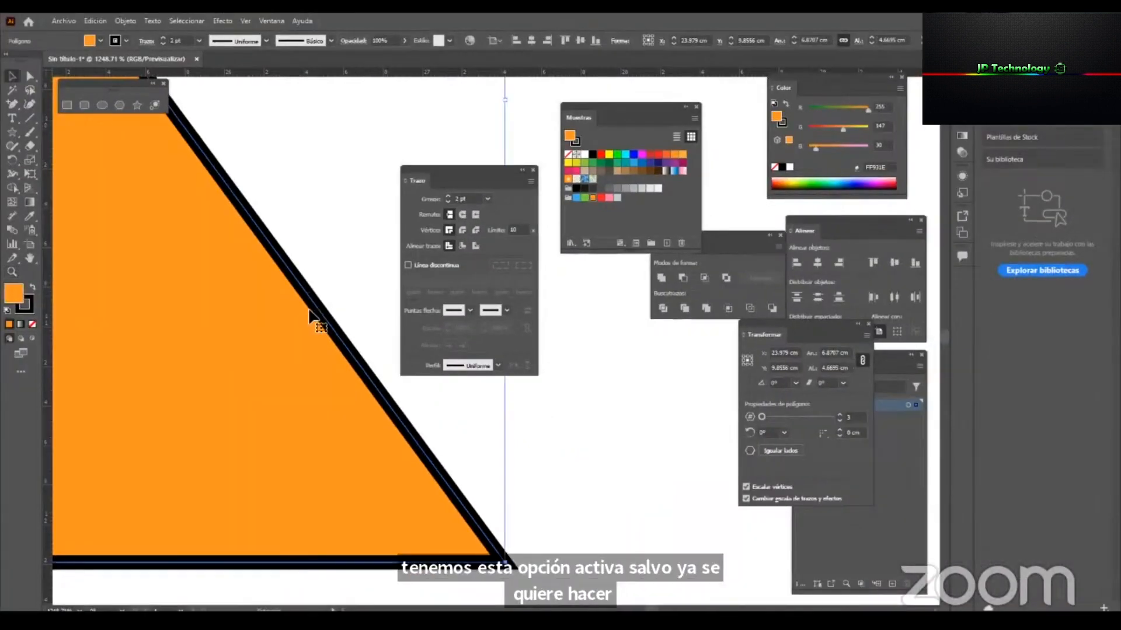
Move the floating stroke settings off the artwork and bring the whole orange triangle into view.
{"action": "key", "text": "z"}
{"action": "left_click", "coordinate": [394, 411], "text": "alt"}
{"action": "left_click", "coordinate": [394, 411], "text": "alt"}
{"action": "left_click", "coordinate": [394, 411], "text": "alt"}
{"action": "left_click", "coordinate": [396, 411], "text": "alt"}
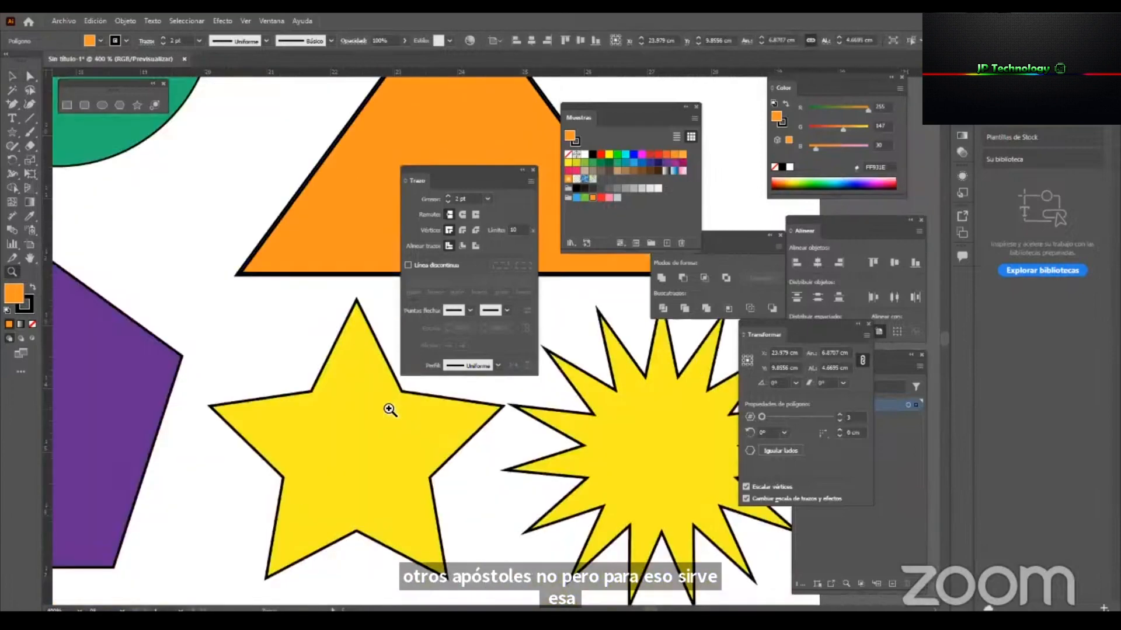
{"action": "left_click", "coordinate": [387, 405], "text": "alt"}
{"action": "key", "text": "v"}
{"action": "left_click_drag", "start_coordinate": [447, 170], "coordinate": [898, 294]}
{"action": "key", "text": "space"}
{"action": "left_click_drag", "start_coordinate": [338, 279], "coordinate": [244, 387]}
{"action": "key", "text": "z"}
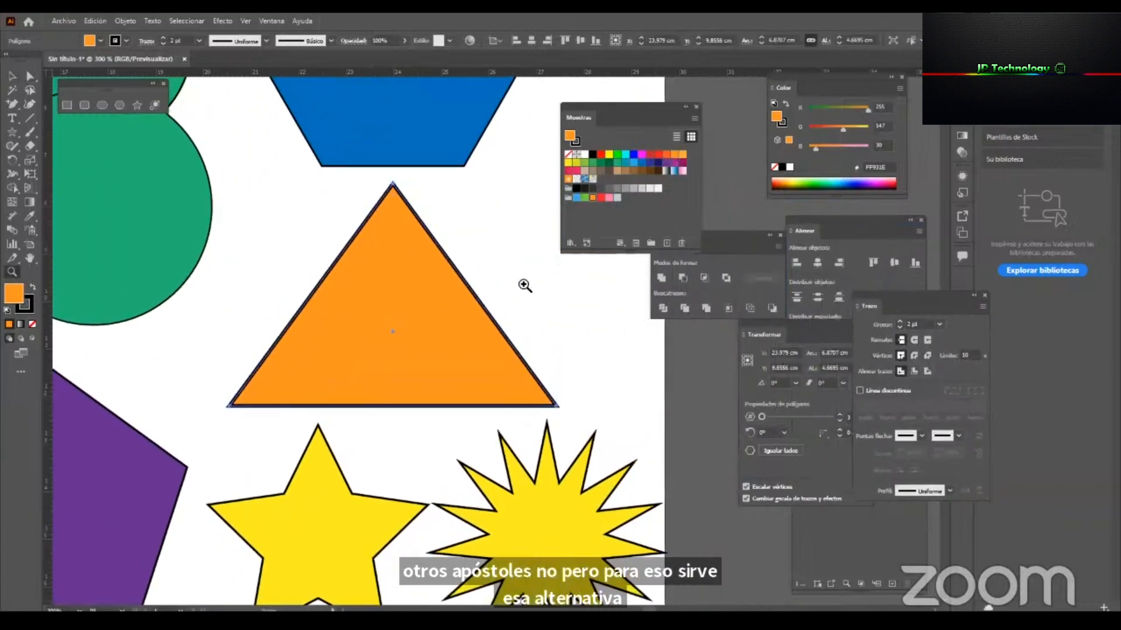
{"action": "left_click_drag", "start_coordinate": [509, 280], "coordinate": [514, 298]}
{"action": "key", "text": "v"}
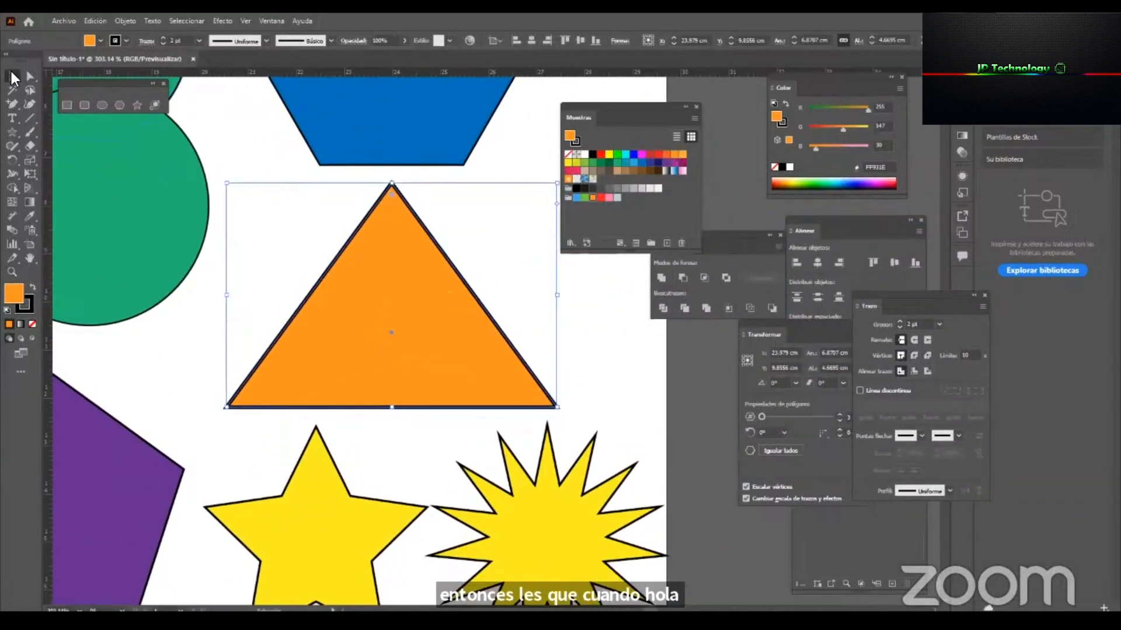
Compare how the orange triangle is displayed with the Selection tool and with the Direct Selection tool.
{"action": "left_click", "coordinate": [575, 390]}
{"action": "left_click_drag", "start_coordinate": [573, 388], "coordinate": [263, 251]}
{"action": "left_click", "coordinate": [30, 76]}
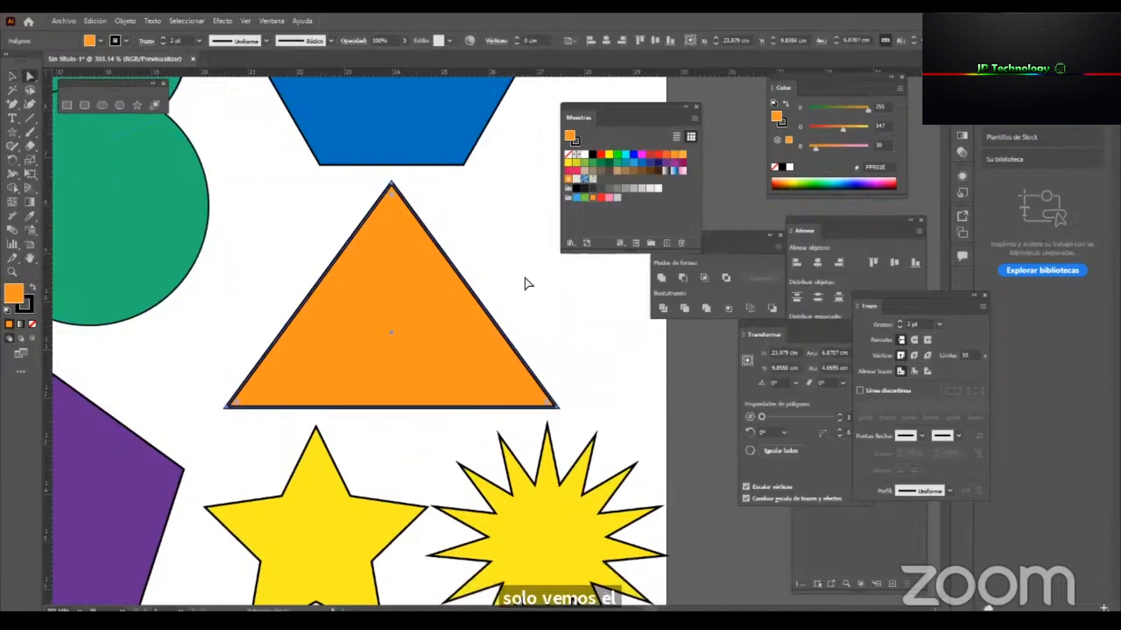
{"action": "scroll", "coordinate": [405, 205], "scroll_direction": "down", "scroll_amount": 3}
{"action": "scroll", "coordinate": [390, 332], "scroll_direction": "right", "scroll_amount": 4}
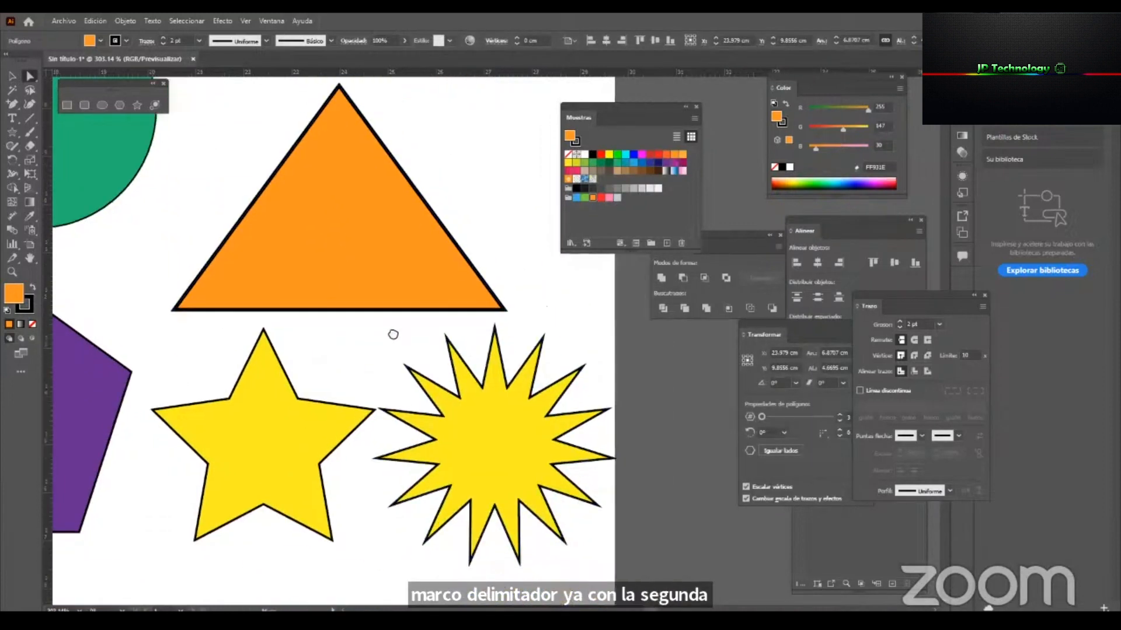
Select the 15-point star and slightly round all its corners with the Direct Selection tool.
{"action": "key", "text": "v"}
{"action": "left_click", "coordinate": [480, 390]}
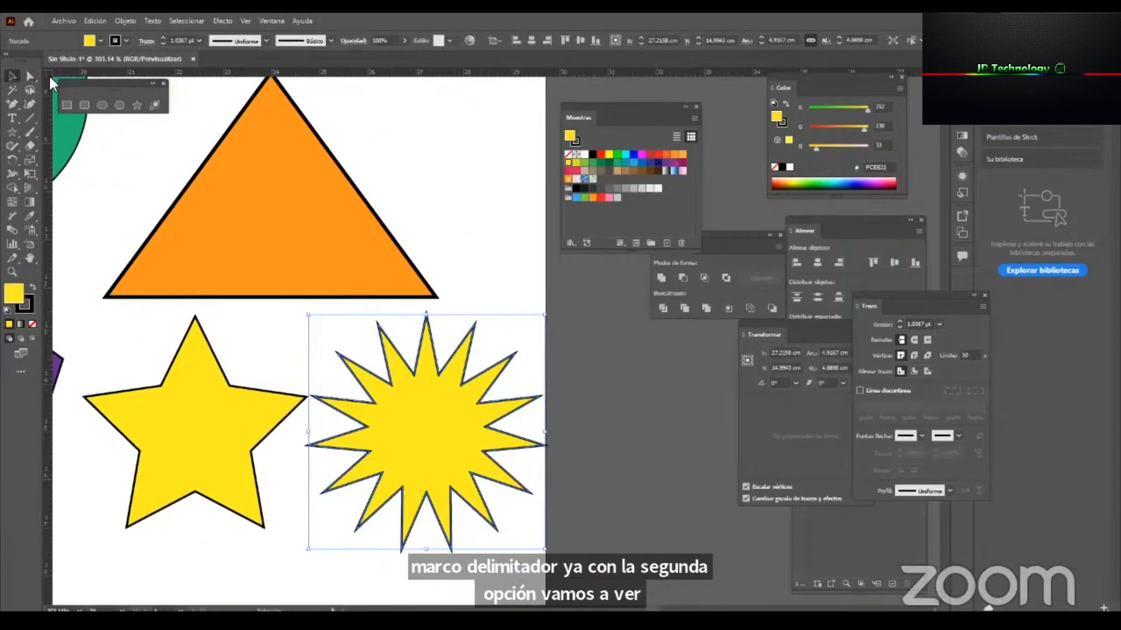
{"action": "key", "text": "ctrl+space"}
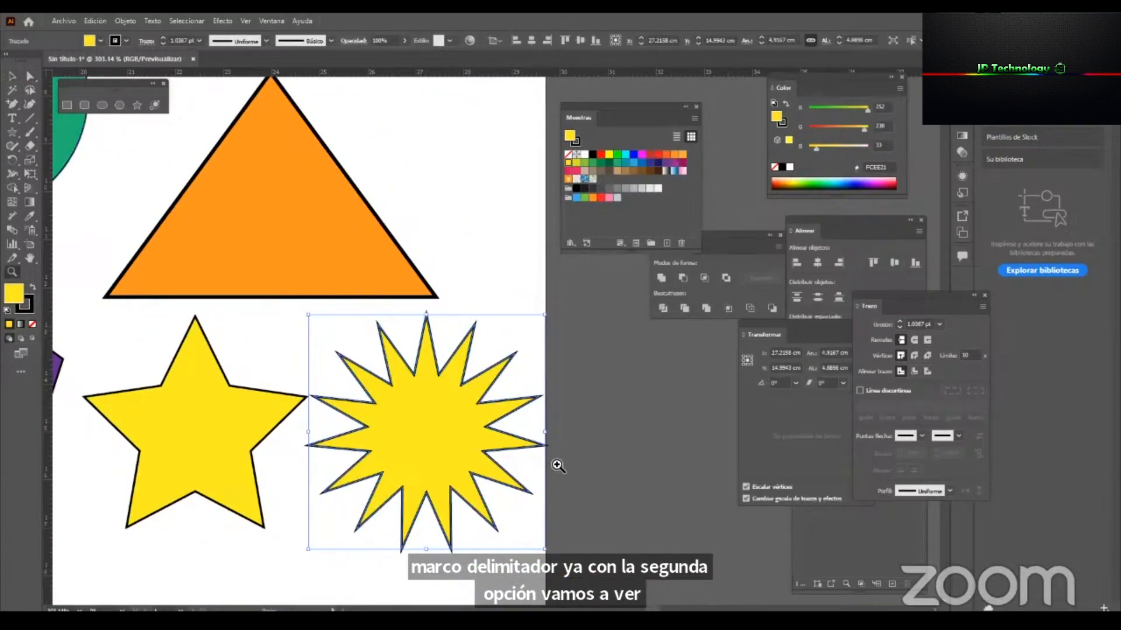
{"action": "left_click_drag", "start_coordinate": [587, 474], "coordinate": [635, 496]}
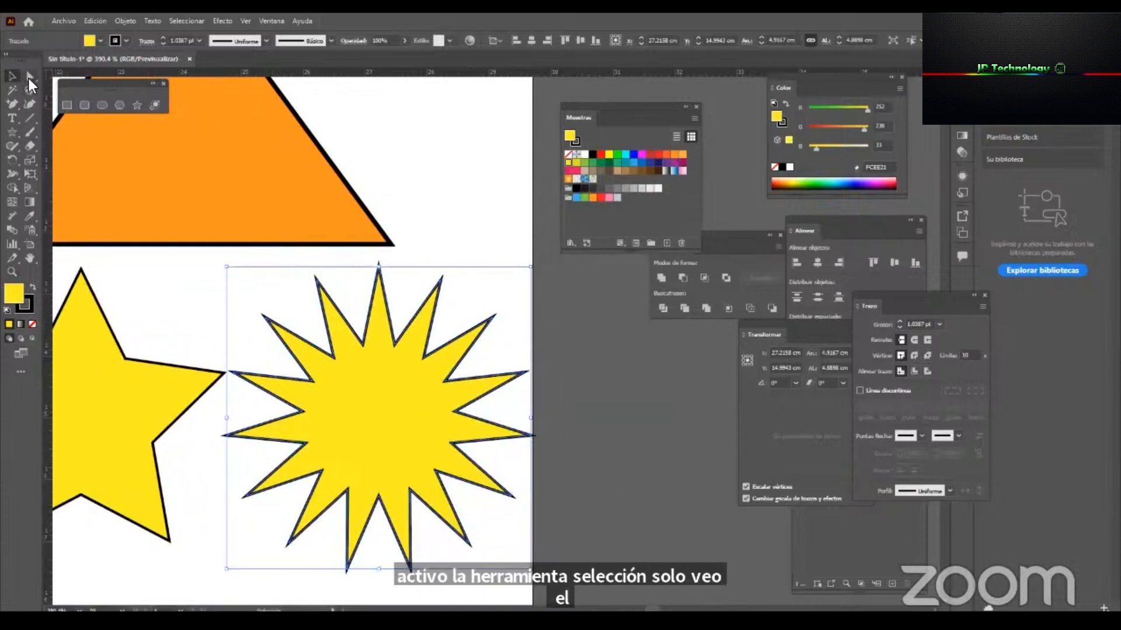
{"action": "left_click", "coordinate": [30, 78]}
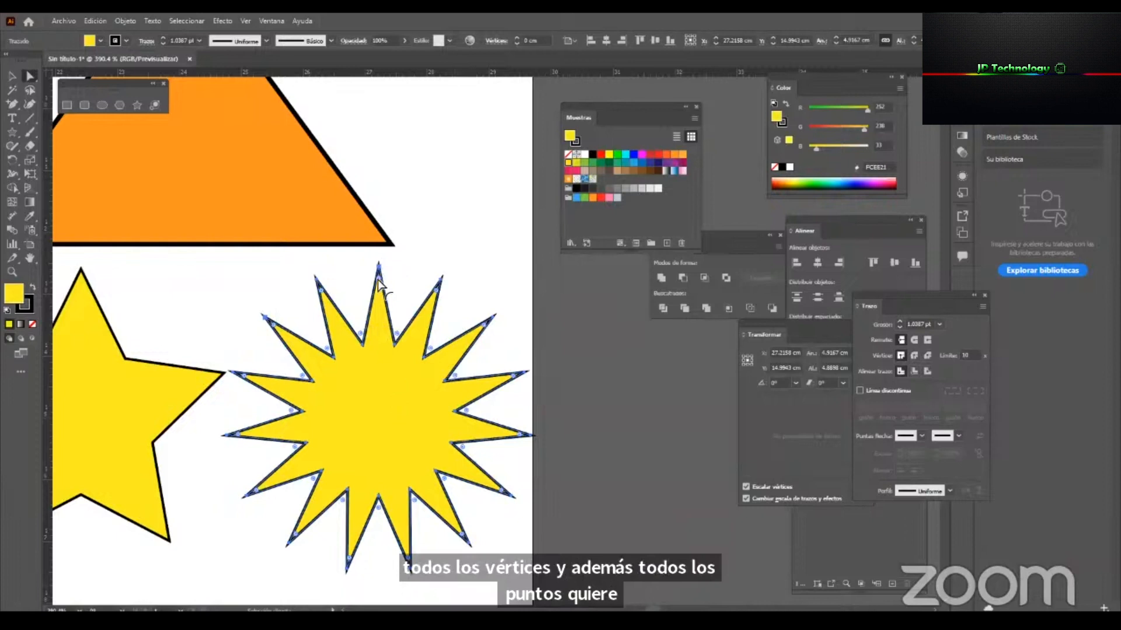
{"action": "mouse_move", "coordinate": [380, 293]}
{"action": "left_mouse_down"}
{"action": "mouse_move", "coordinate": [380, 316]}
{"action": "mouse_move", "coordinate": [387, 281]}
{"action": "mouse_move", "coordinate": [412, 316]}
{"action": "mouse_move", "coordinate": [387, 280]}
{"action": "mouse_move", "coordinate": [393, 260]}
{"action": "mouse_move", "coordinate": [406, 303]}
{"action": "mouse_move", "coordinate": [386, 273]}
{"action": "left_mouse_up"}
{"action": "left_click_drag", "start_coordinate": [271, 339], "coordinate": [469, 315]}
Select the five-point star and round all its corners to a radius of about 0.44 cm.
{"action": "key", "text": "v"}
{"action": "left_click", "coordinate": [301, 358]}
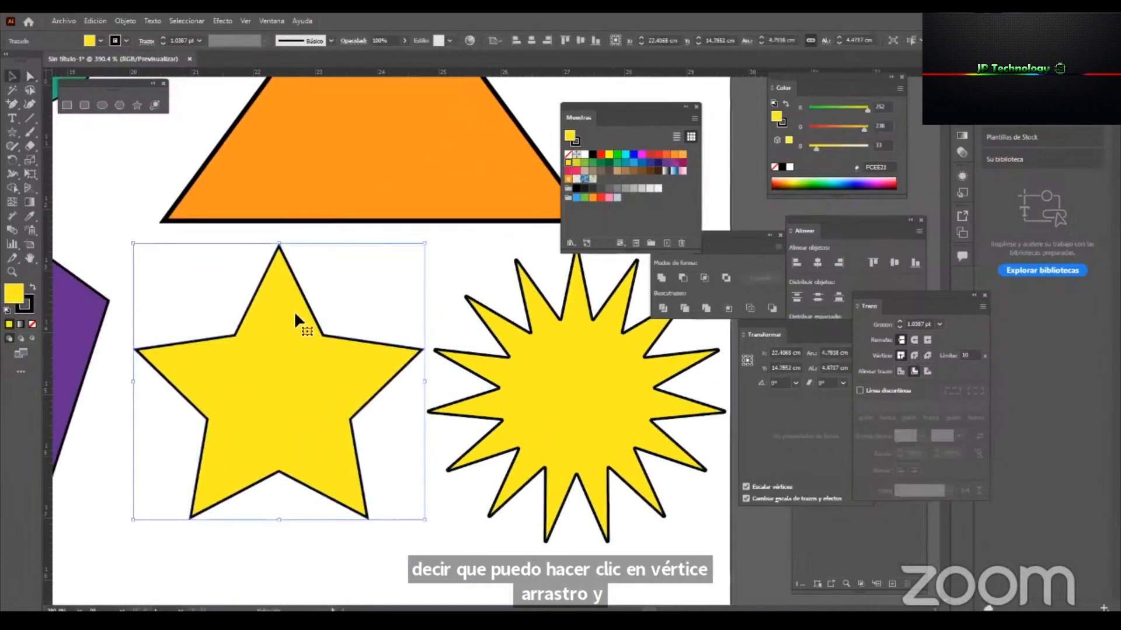
{"action": "key", "text": "a"}
{"action": "left_click_drag", "start_coordinate": [280, 266], "coordinate": [293, 306]}
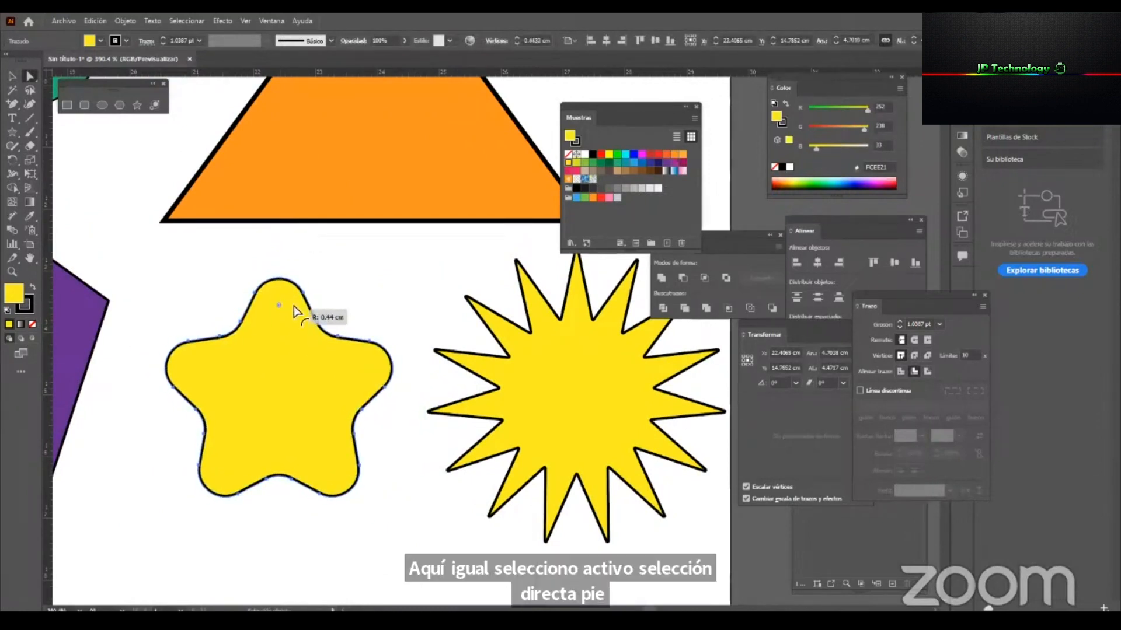
Create a second A4 artboard beside the first with the Artboard tool, and deselect everything.
{"action": "key", "text": "z"}
{"action": "left_click_drag", "start_coordinate": [385, 320], "coordinate": [255, 406]}
{"action": "left_click_drag", "start_coordinate": [630, 390], "coordinate": [454, 390]}
{"action": "left_click", "coordinate": [218, 453], "text": "alt"}
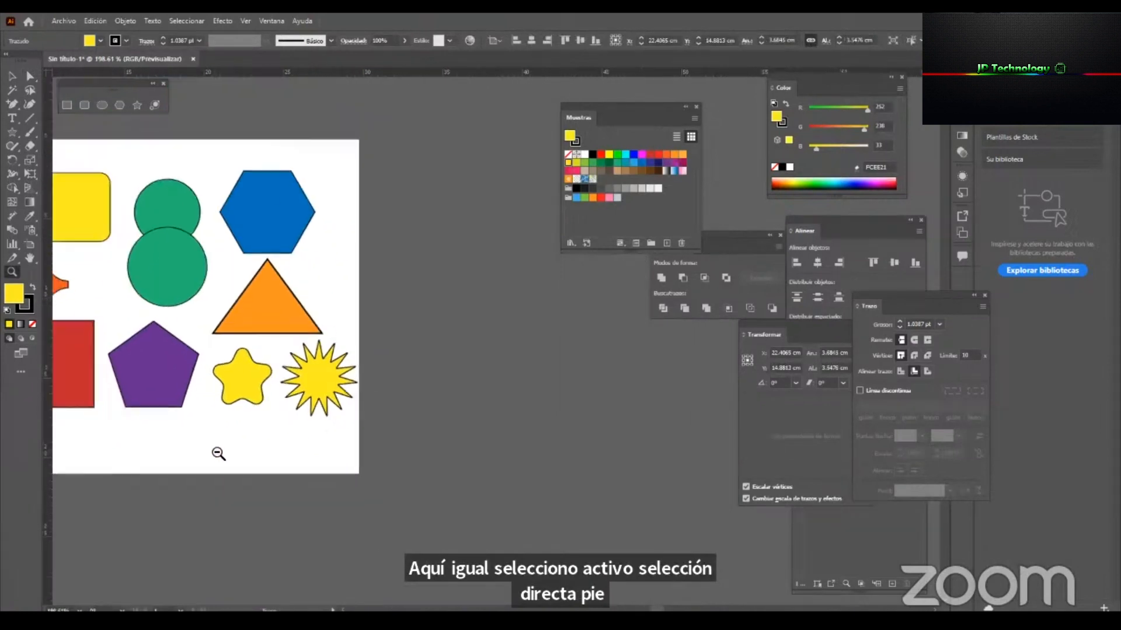
{"action": "left_click", "coordinate": [338, 398], "text": "alt"}
{"action": "key", "text": "v"}
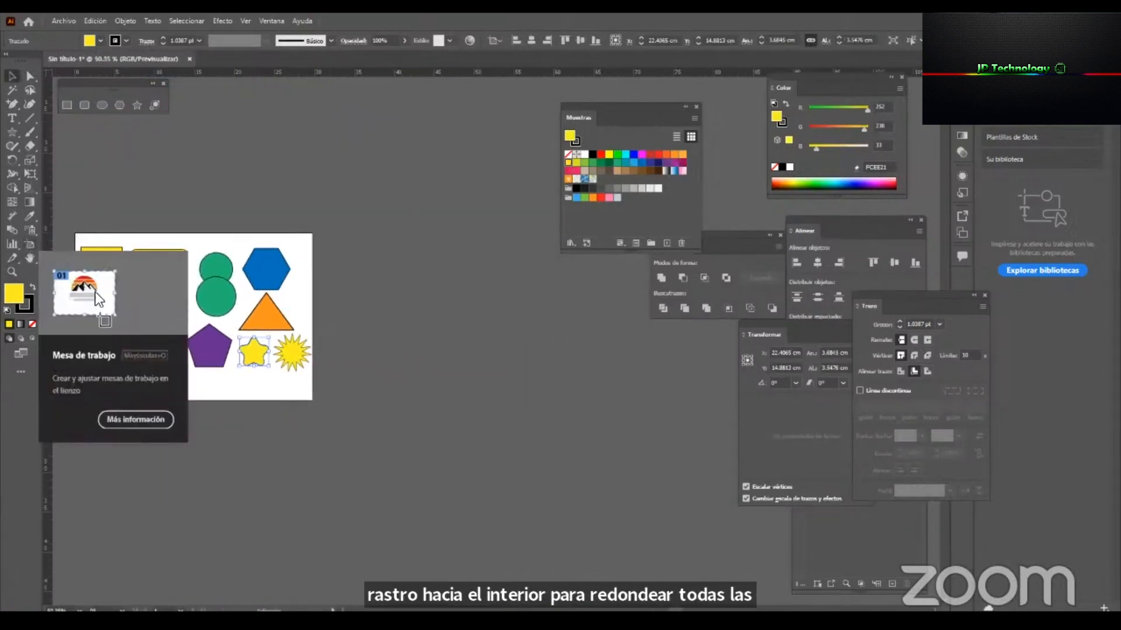
{"action": "left_click", "coordinate": [33, 243]}
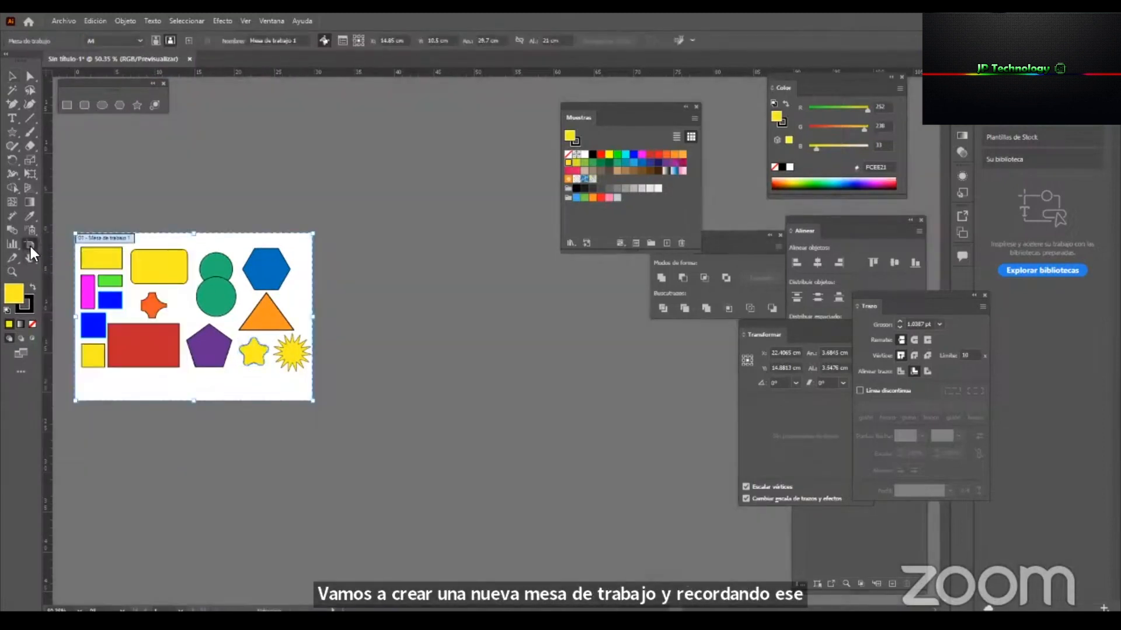
{"action": "left_click", "coordinate": [188, 39]}
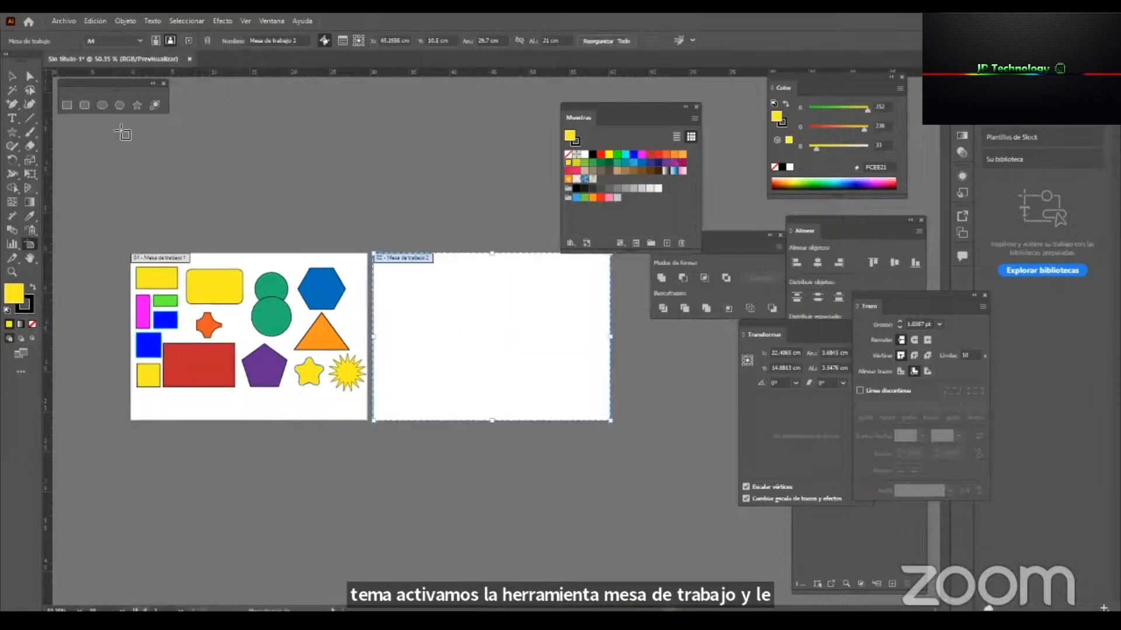
{"action": "left_click", "coordinate": [12, 81]}
{"action": "left_click", "coordinate": [734, 390]}
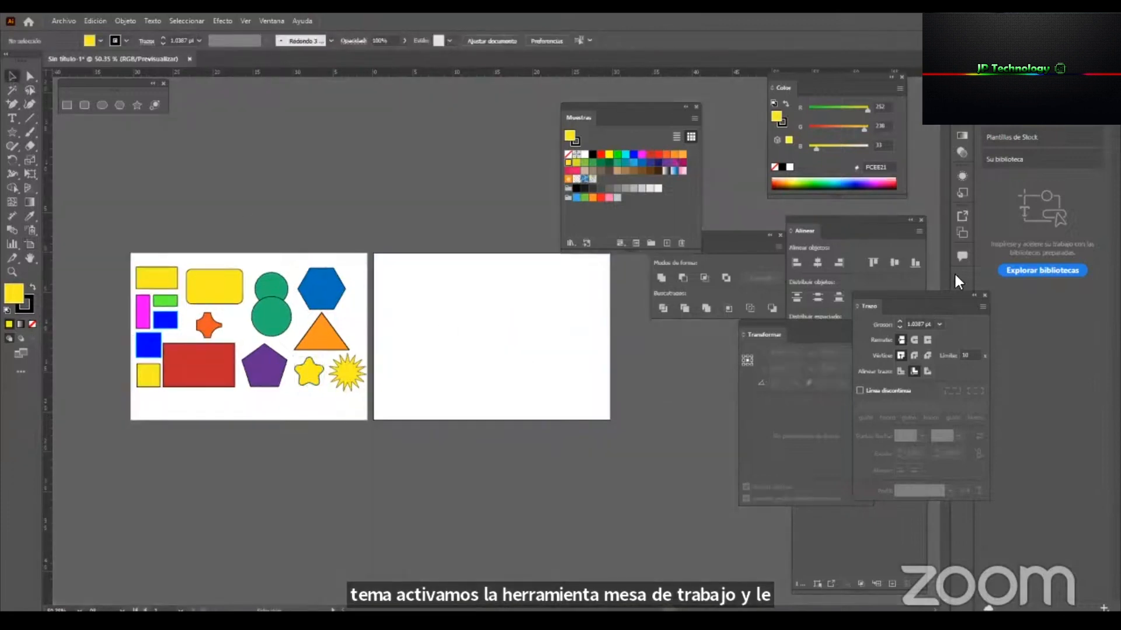
Add a third artboard from the Artboards panel and put the panel back out of the way.
{"action": "left_click", "coordinate": [960, 235]}
{"action": "left_click_drag", "start_coordinate": [870, 212], "coordinate": [587, 345]}
{"action": "left_click", "coordinate": [678, 457]}
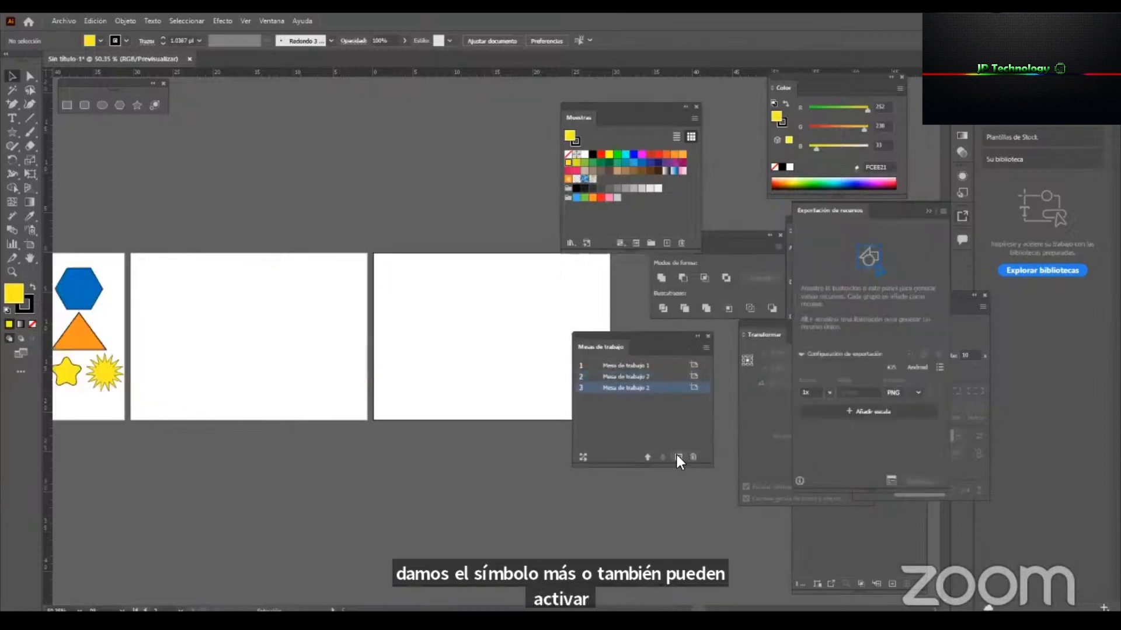
{"action": "left_click_drag", "start_coordinate": [676, 336], "coordinate": [958, 260]}
Examine the newly added third artboard with the Artboard tool.
{"action": "left_click_drag", "start_coordinate": [195, 374], "coordinate": [501, 379]}
{"action": "left_click_drag", "start_coordinate": [698, 406], "coordinate": [135, 419]}
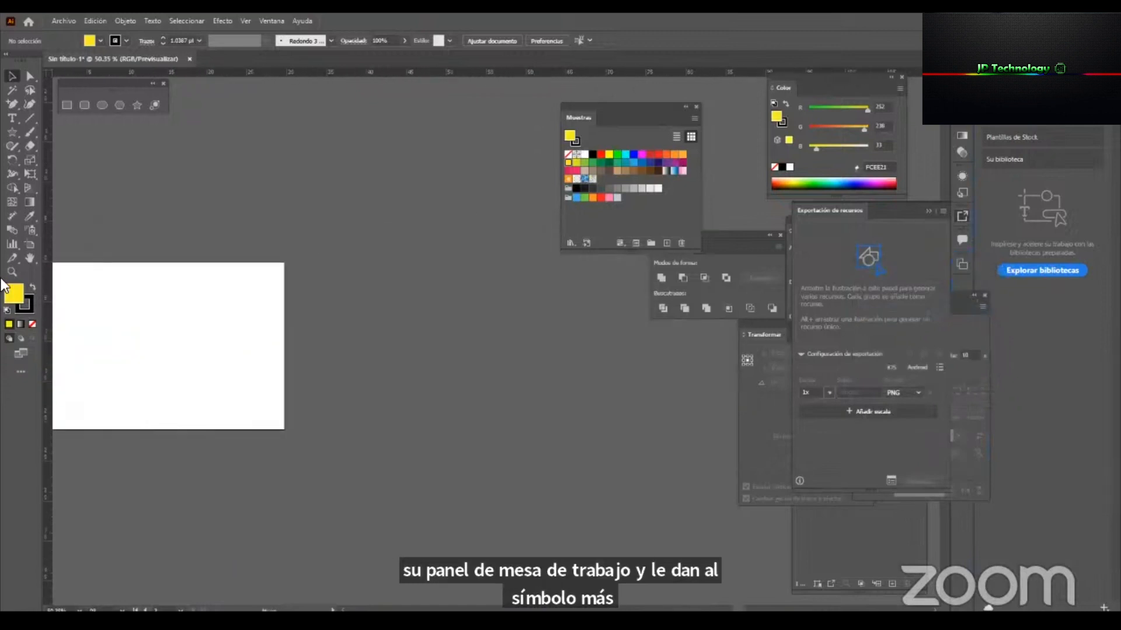
{"action": "left_click", "coordinate": [29, 244]}
{"action": "left_click_drag", "start_coordinate": [220, 307], "coordinate": [263, 317]}
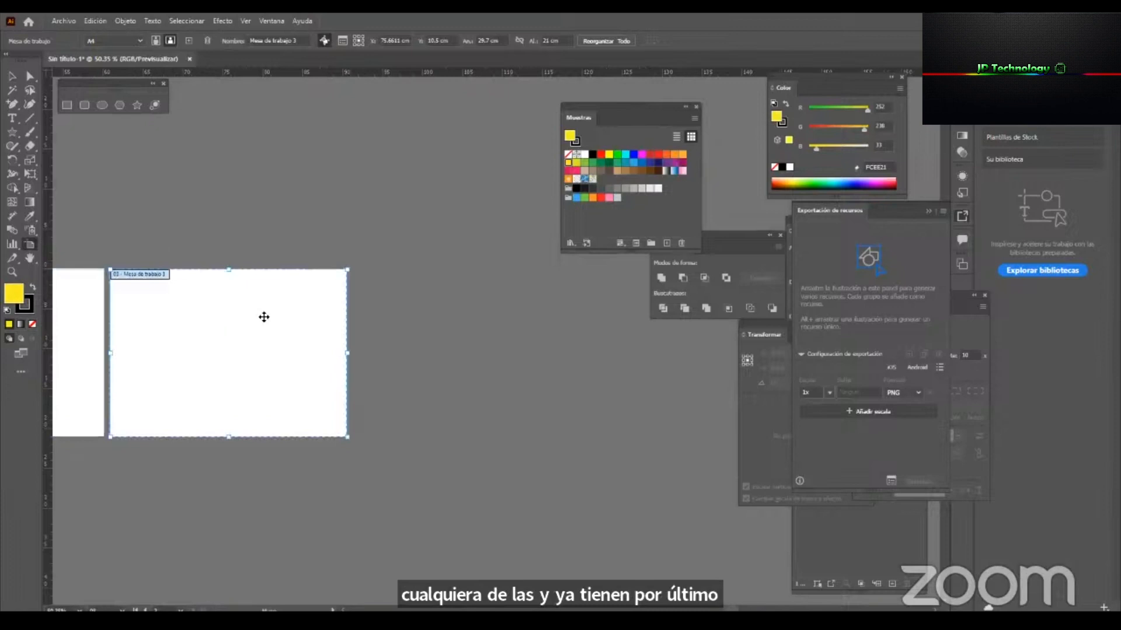
{"action": "left_click_drag", "start_coordinate": [165, 317], "coordinate": [532, 366]}
Draw a 15-point star with an outer radius of about 3.7 cm in the second artboard's upper-left corner.
{"action": "key", "text": "z"}
{"action": "left_click_drag", "start_coordinate": [328, 367], "coordinate": [545, 373]}
{"action": "key", "text": "v"}
{"action": "left_click_drag", "start_coordinate": [473, 380], "coordinate": [230, 395]}
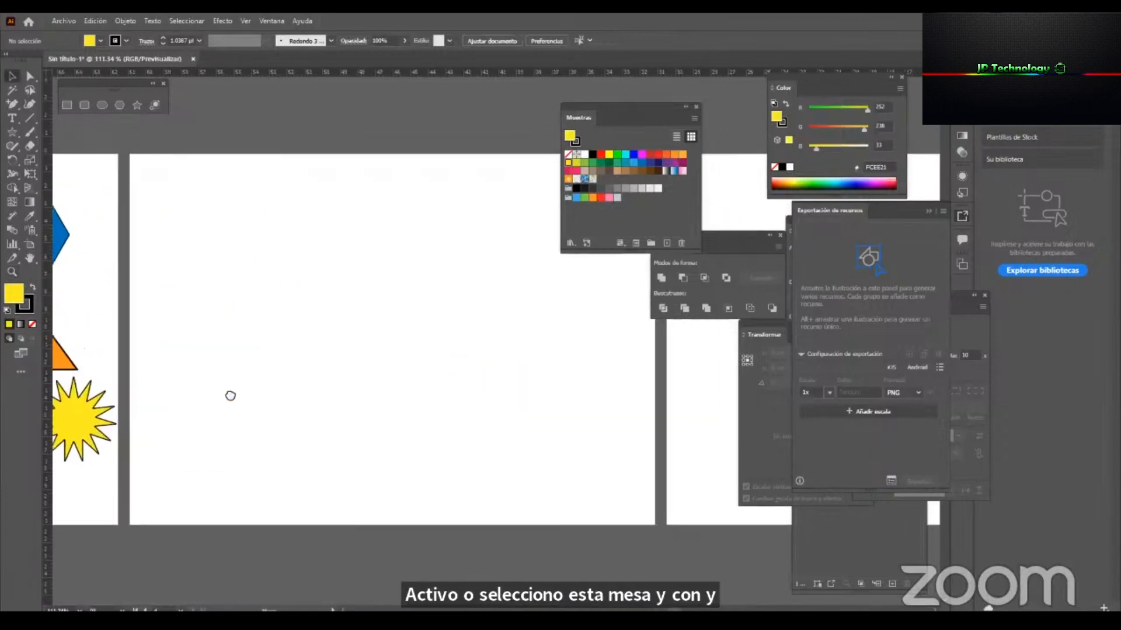
{"action": "left_click", "coordinate": [139, 103]}
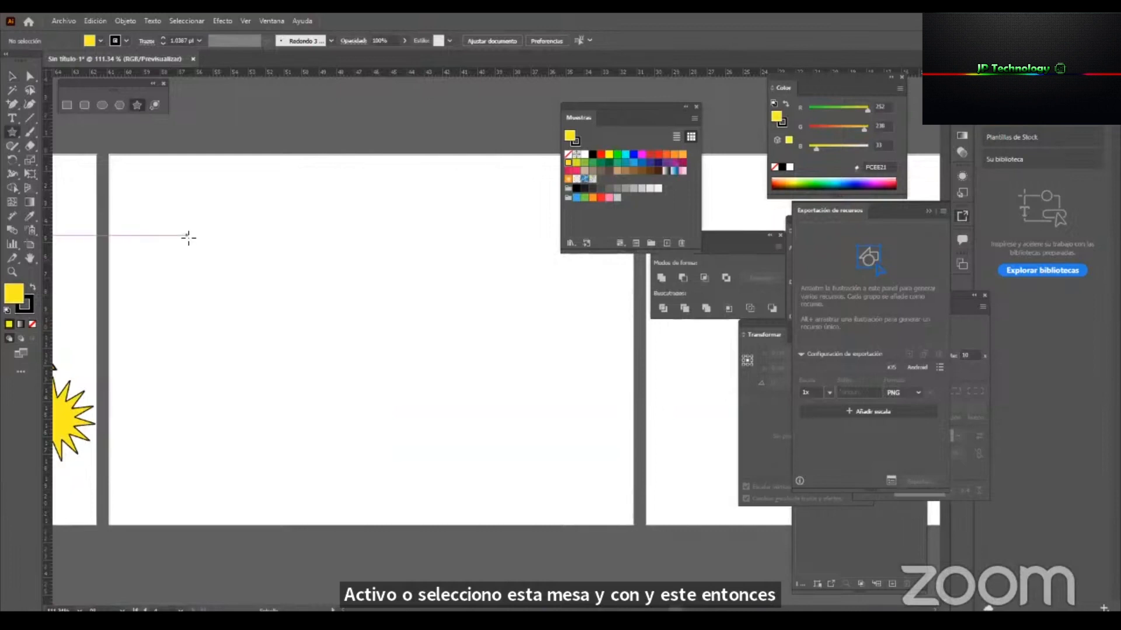
{"action": "left_click_drag", "start_coordinate": [146, 186], "coordinate": [195, 273]}
{"action": "key", "text": "v"}
{"action": "left_click", "coordinate": [400, 216]}
Create a 15-point star on the second artboard with Radius 1 of 12 cm and Radius 2 of 3 cm.
{"action": "left_click", "coordinate": [137, 105]}
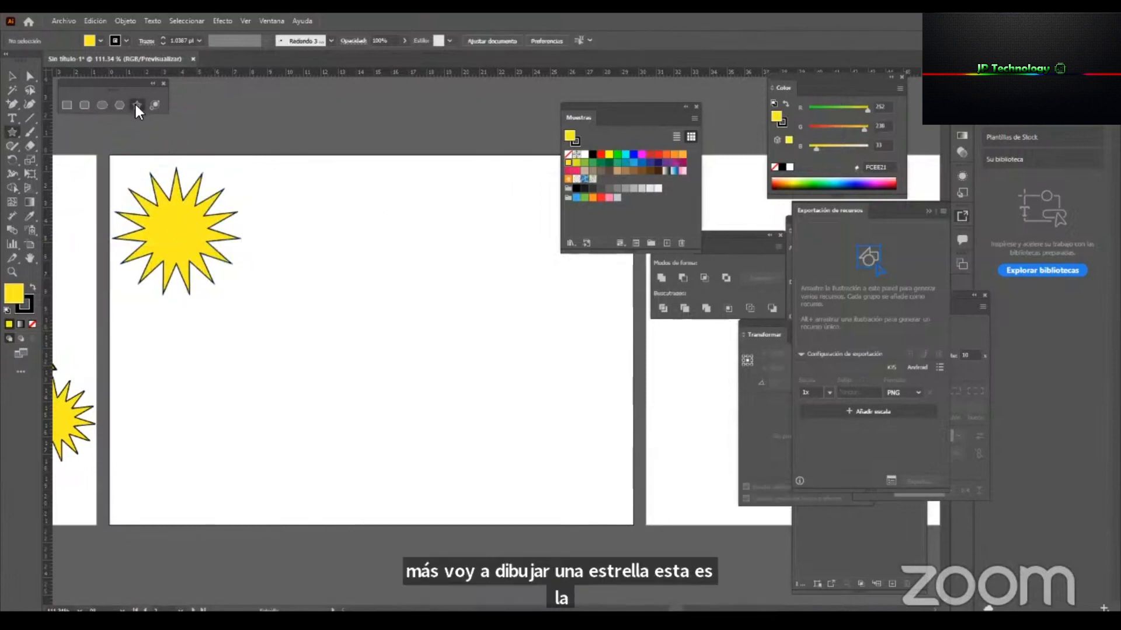
{"action": "left_click", "coordinate": [398, 236]}
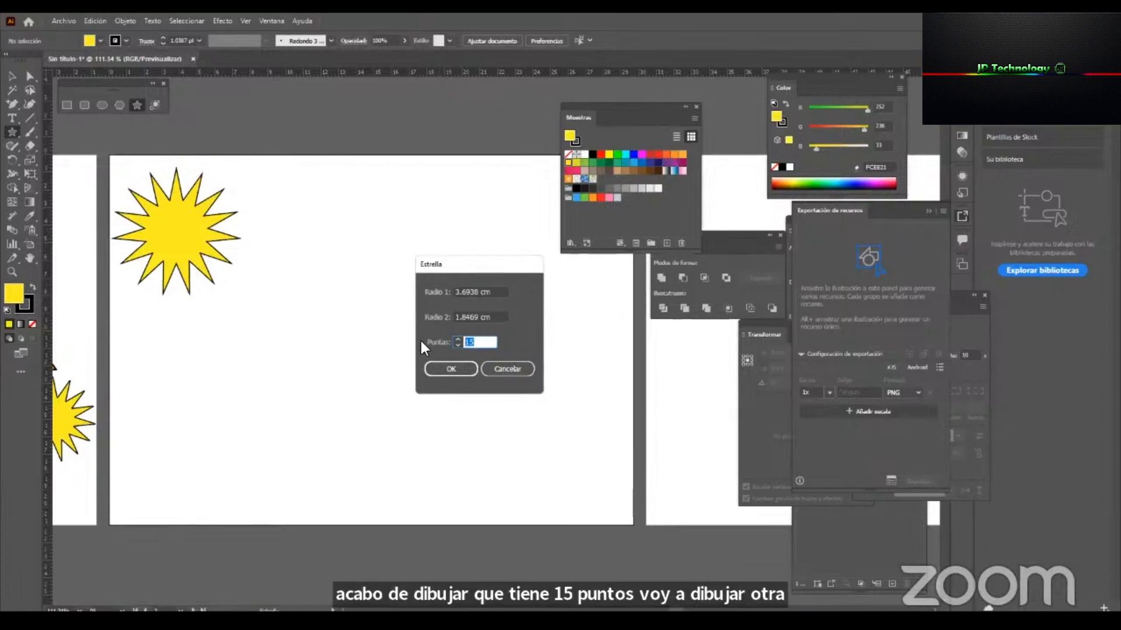
{"action": "left_click", "coordinate": [499, 293]}
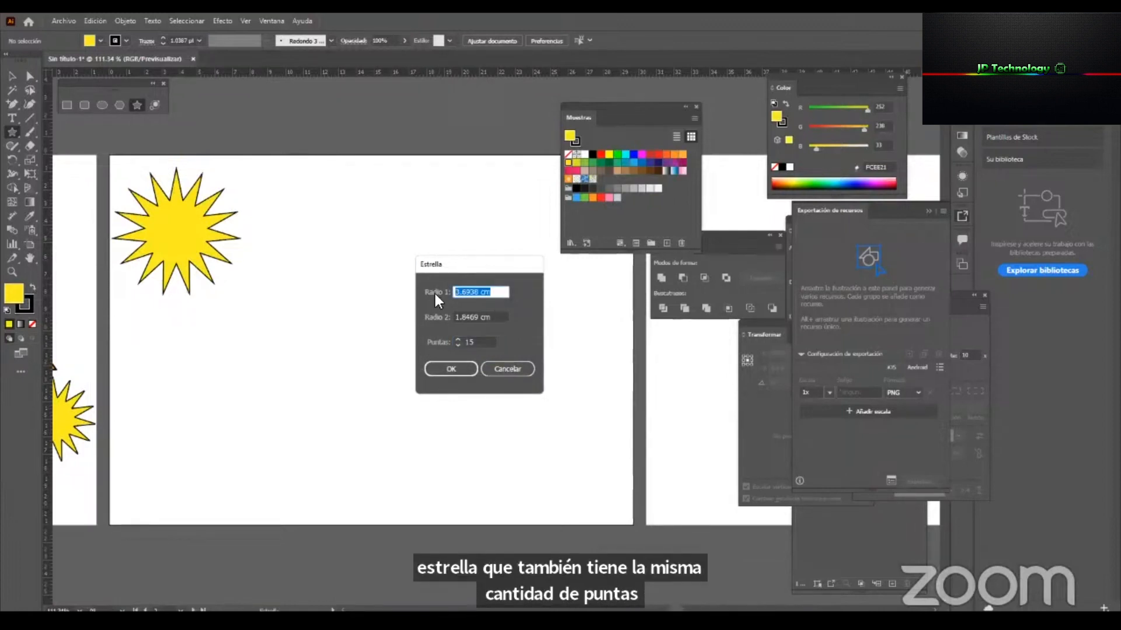
{"action": "type", "text": "12"}
{"action": "left_click", "coordinate": [501, 318]}
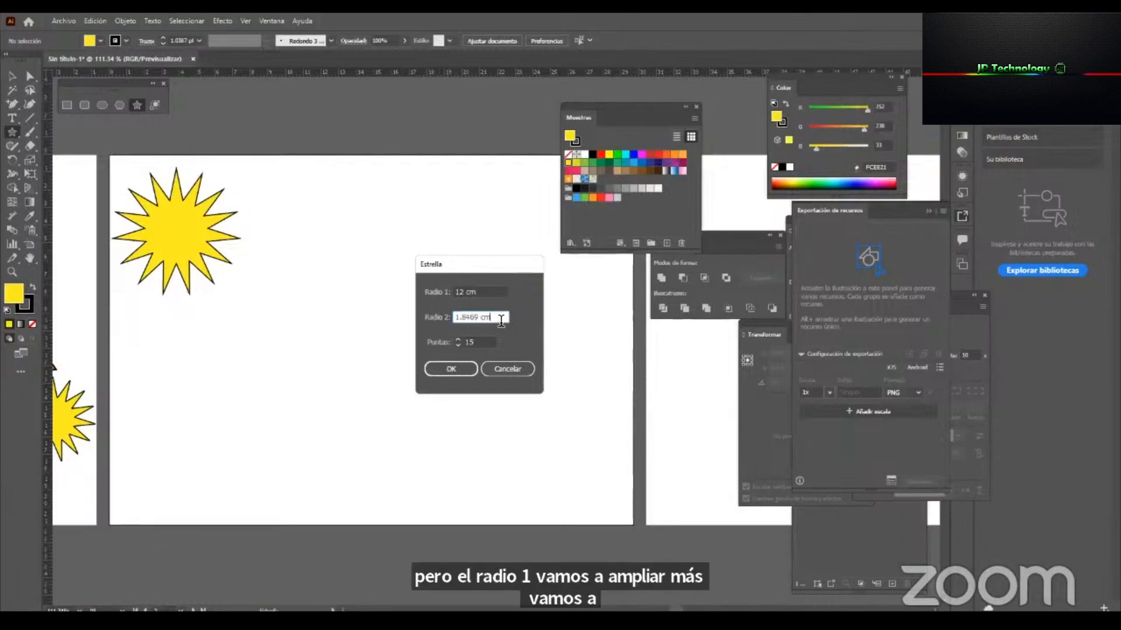
{"action": "left_click_drag", "start_coordinate": [505, 316], "coordinate": [430, 319]}
{"action": "type", "text": "3"}
{"action": "left_click", "coordinate": [462, 366]}
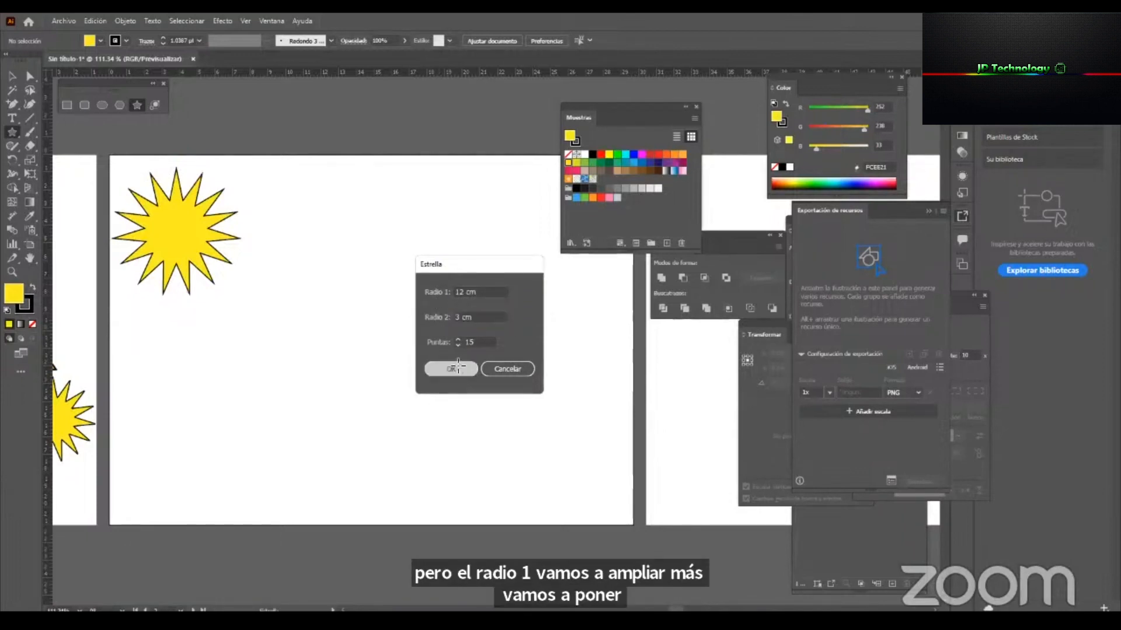
Scale the long-rayed star down to about 8.3 cm wide and place it just right of the first star.
{"action": "scroll", "coordinate": [407, 299], "scroll_direction": "up", "scroll_amount": 4}
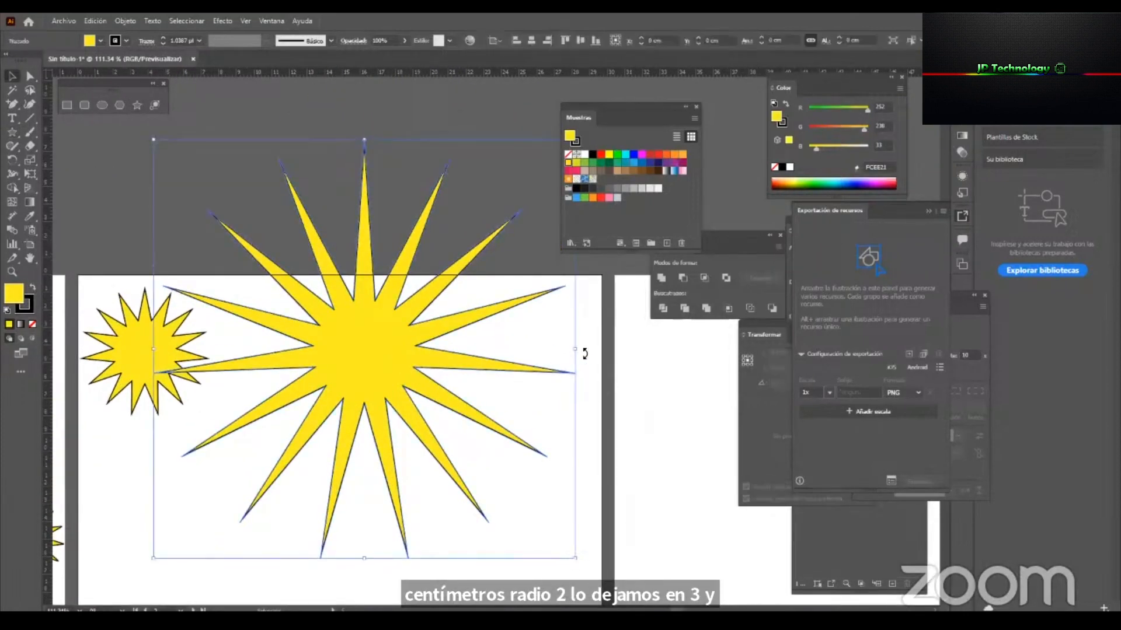
{"action": "left_click_drag", "start_coordinate": [579, 352], "coordinate": [437, 353]}
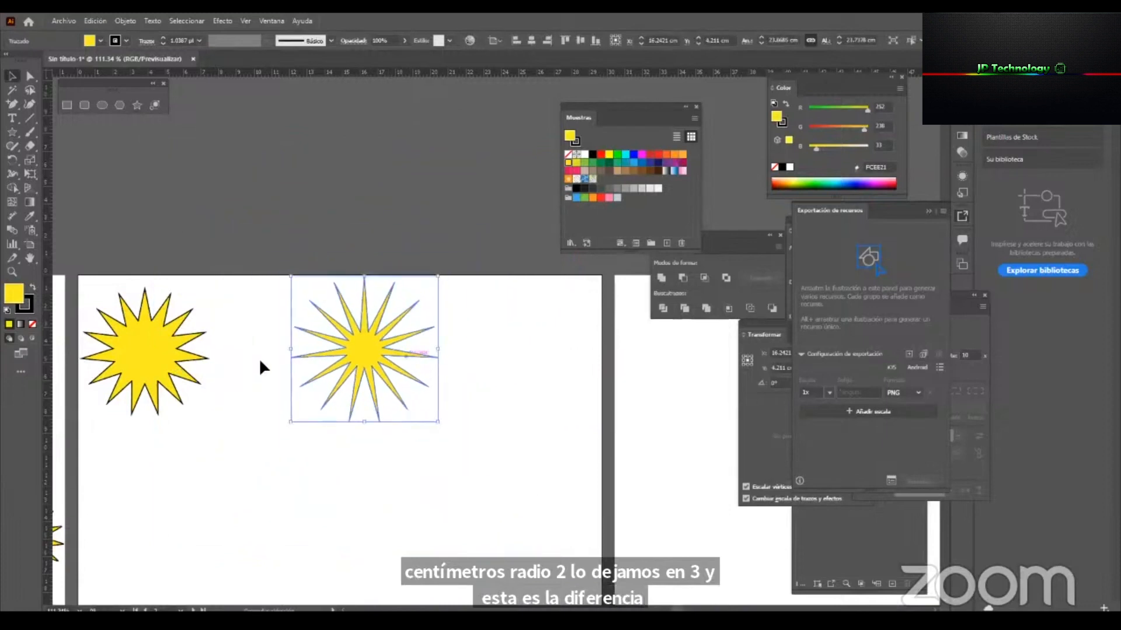
{"action": "left_click_drag", "start_coordinate": [351, 343], "coordinate": [268, 350]}
{"action": "left_click", "coordinate": [316, 350]}
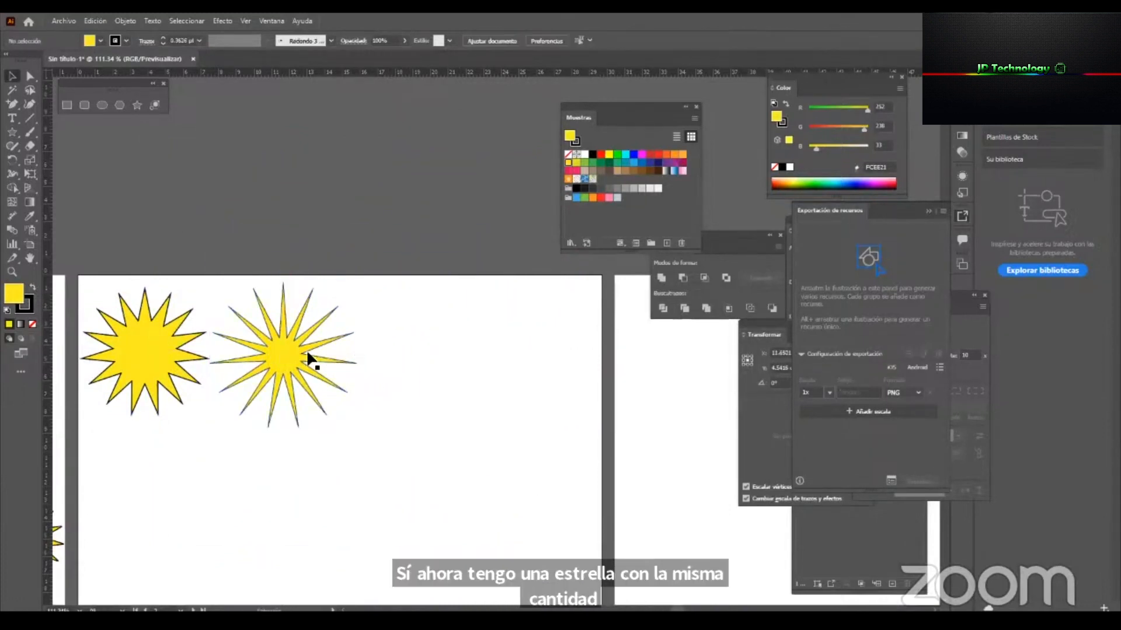
{"action": "left_click", "coordinate": [307, 351]}
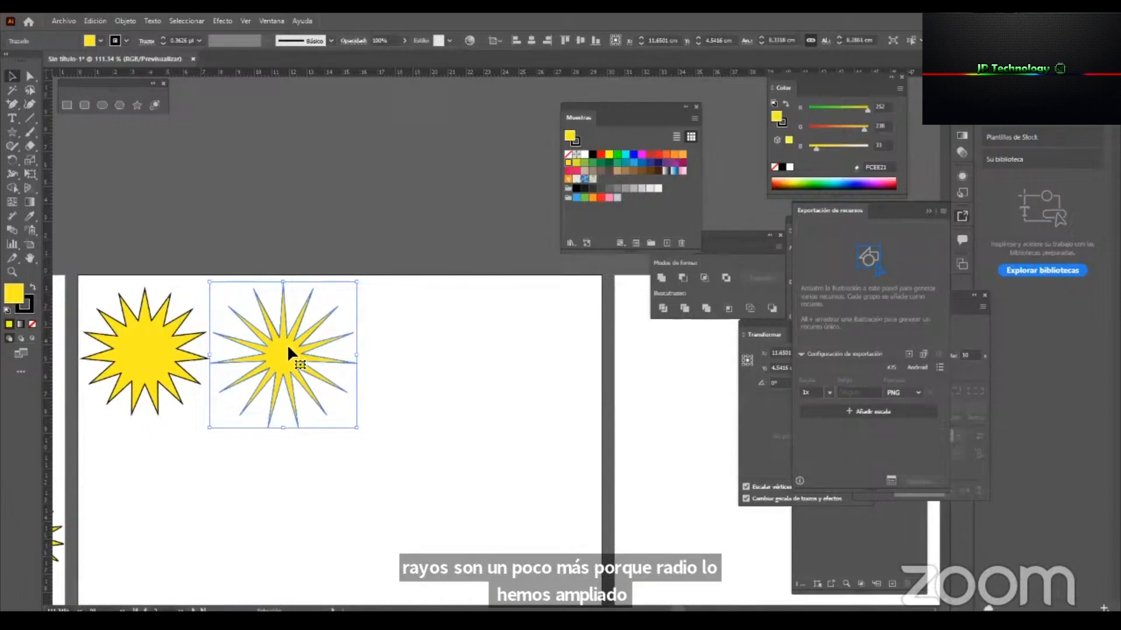
{"action": "left_click_drag", "start_coordinate": [275, 353], "coordinate": [280, 351]}
{"action": "left_click", "coordinate": [423, 353]}
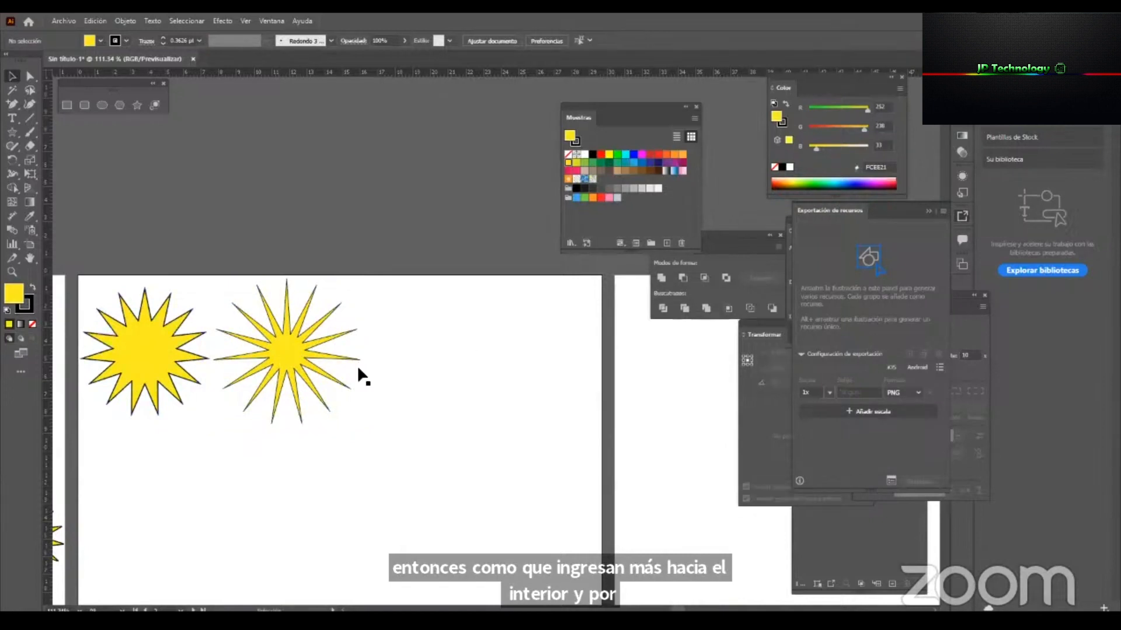
Duplicate the long-rayed star to its right on the same artboard.
{"action": "left_click", "coordinate": [298, 354]}
{"action": "key", "text": "z"}
{"action": "left_click_drag", "start_coordinate": [364, 334], "coordinate": [468, 333]}
{"action": "left_click_drag", "start_coordinate": [292, 357], "coordinate": [432, 375]}
{"action": "key", "text": "v"}
{"action": "key", "text": "z"}
{"action": "left_click_drag", "start_coordinate": [588, 387], "coordinate": [656, 397]}
Round all corners of the copied star by about 0.09 cm and change the corner type to inverted round.
{"action": "key", "text": "a"}
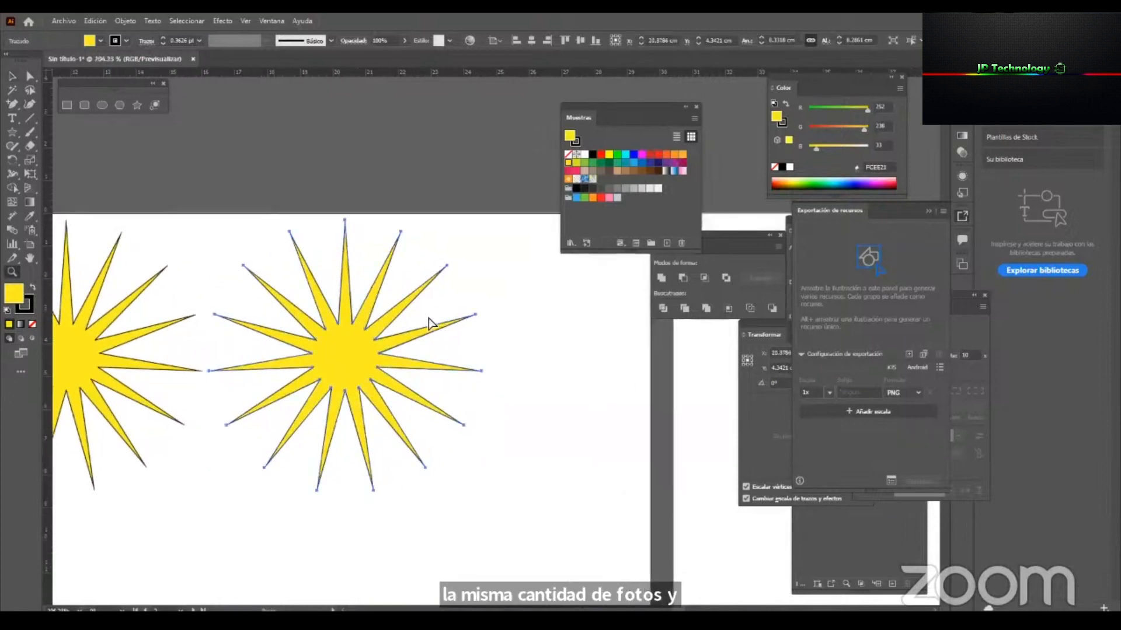
{"action": "mouse_move", "coordinate": [345, 235]}
{"action": "left_mouse_down"}
{"action": "mouse_move", "coordinate": [348, 289]}
{"action": "mouse_move", "coordinate": [352, 227]}
{"action": "mouse_move", "coordinate": [349, 289]}
{"action": "mouse_move", "coordinate": [351, 230]}
{"action": "mouse_move", "coordinate": [358, 252]}
{"action": "left_mouse_up"}
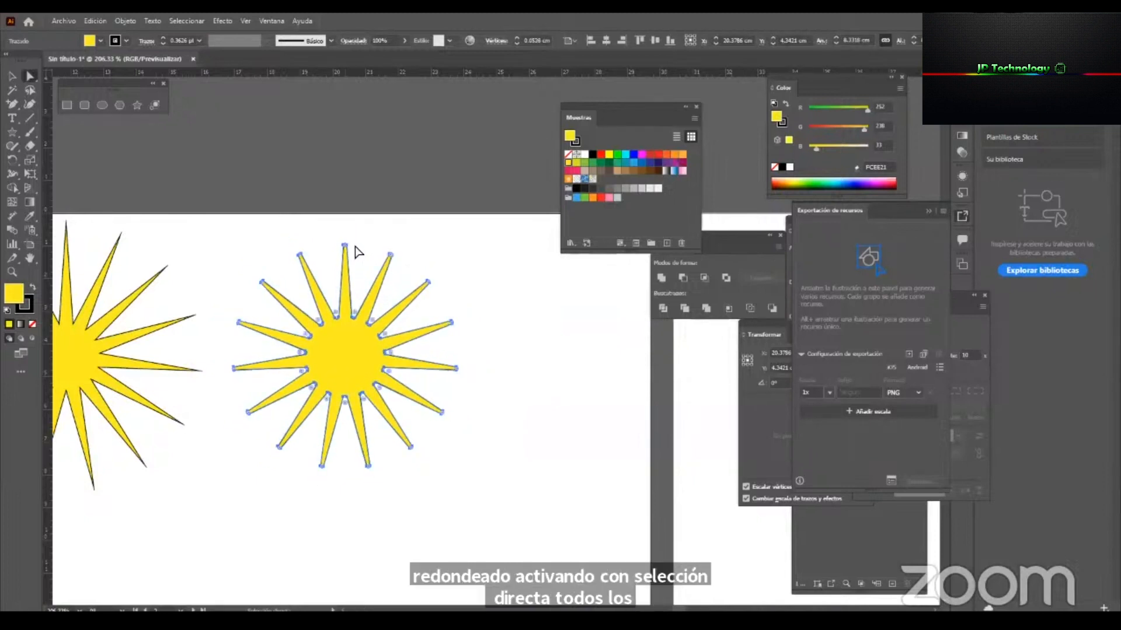
{"action": "left_click", "coordinate": [495, 40]}
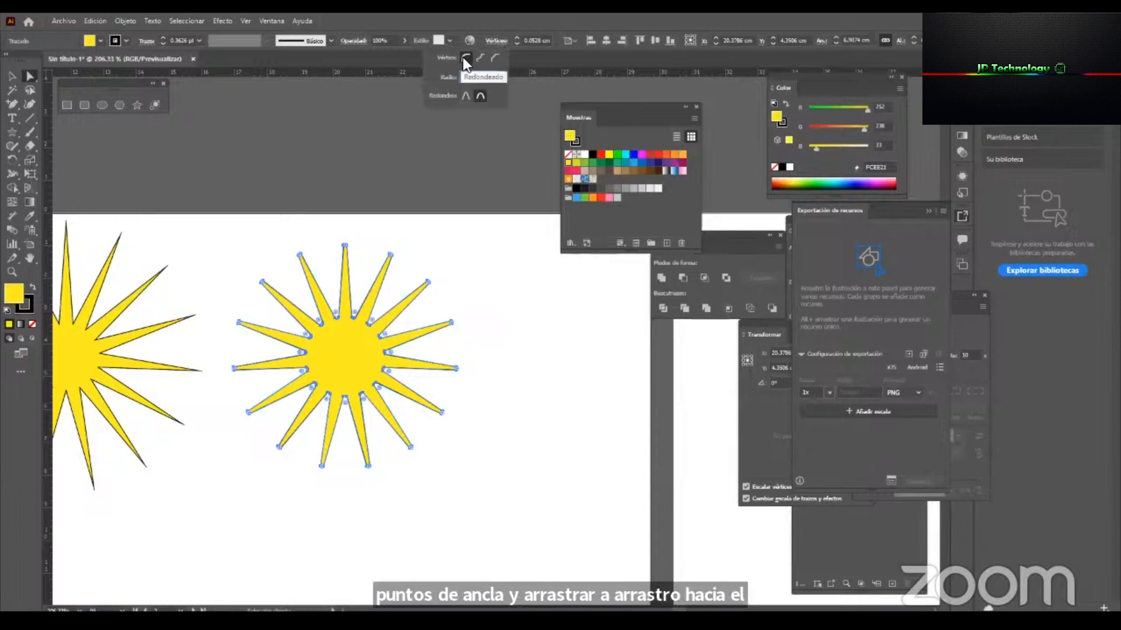
{"action": "left_click", "coordinate": [477, 58]}
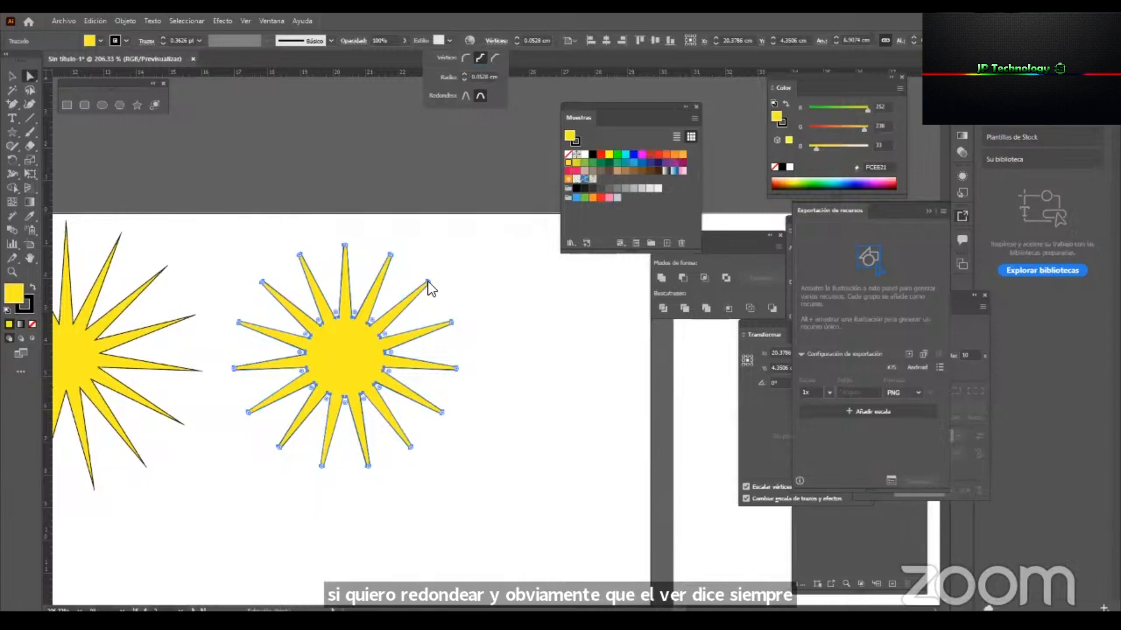
Enlarge the inverted corners of the copied star so its rays become short and notched, and deselect it.
{"action": "left_click_drag", "start_coordinate": [370, 321], "coordinate": [580, 343]}
{"action": "key", "text": "z"}
{"action": "key", "text": "space"}
{"action": "left_click_drag", "start_coordinate": [396, 323], "coordinate": [463, 243]}
{"action": "left_click_drag", "start_coordinate": [401, 368], "coordinate": [454, 345]}
{"action": "key", "text": "v"}
{"action": "key", "text": "ctrl+shift+a"}
{"action": "key", "text": "z"}
{"action": "left_click_drag", "start_coordinate": [424, 392], "coordinate": [245, 466]}
{"action": "left_click_drag", "start_coordinate": [346, 426], "coordinate": [368, 420]}
{"action": "key", "text": "v"}
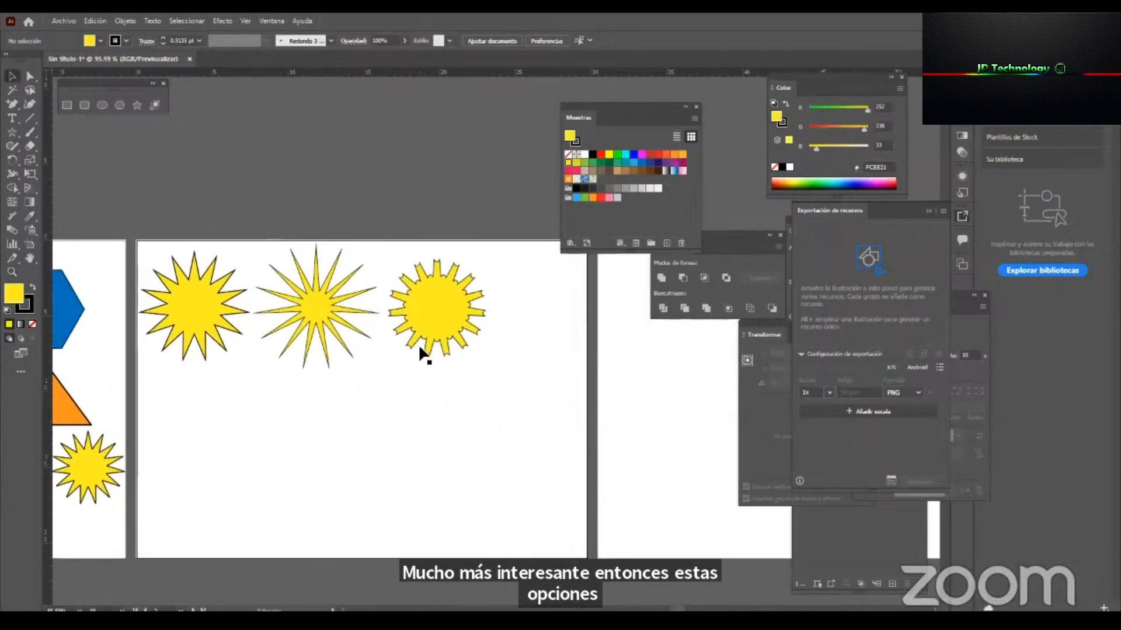
Create a 20-point star below the row of stars with Radius 1 of 9 cm and Radius 2 of 3 cm.
{"action": "left_click", "coordinate": [138, 104]}
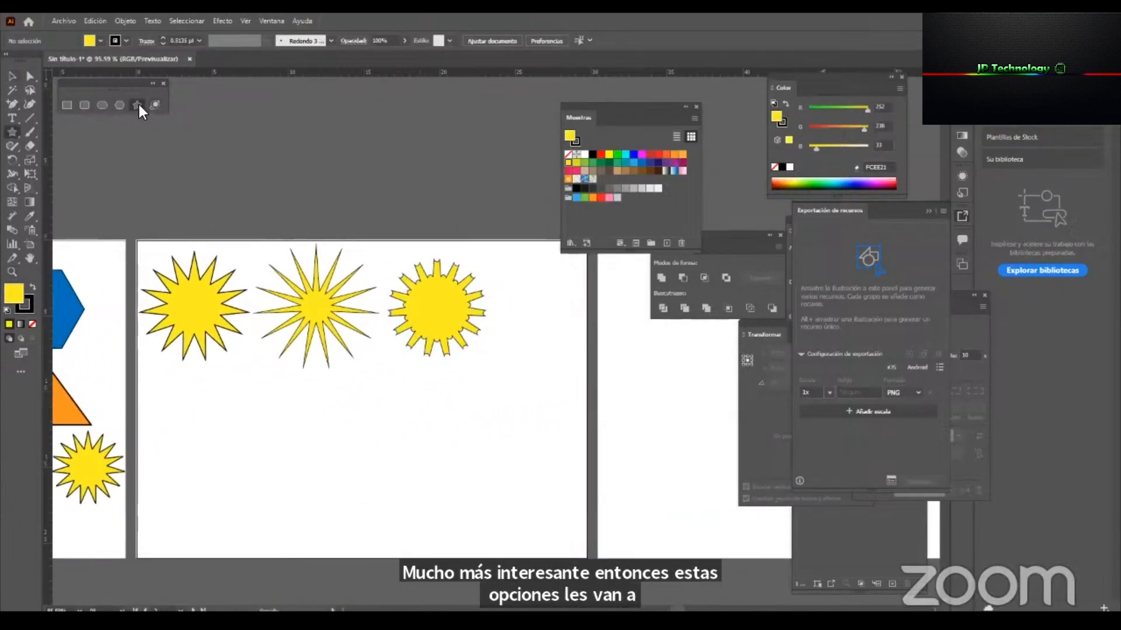
{"action": "left_click", "coordinate": [353, 387]}
{"action": "type", "text": "20"}
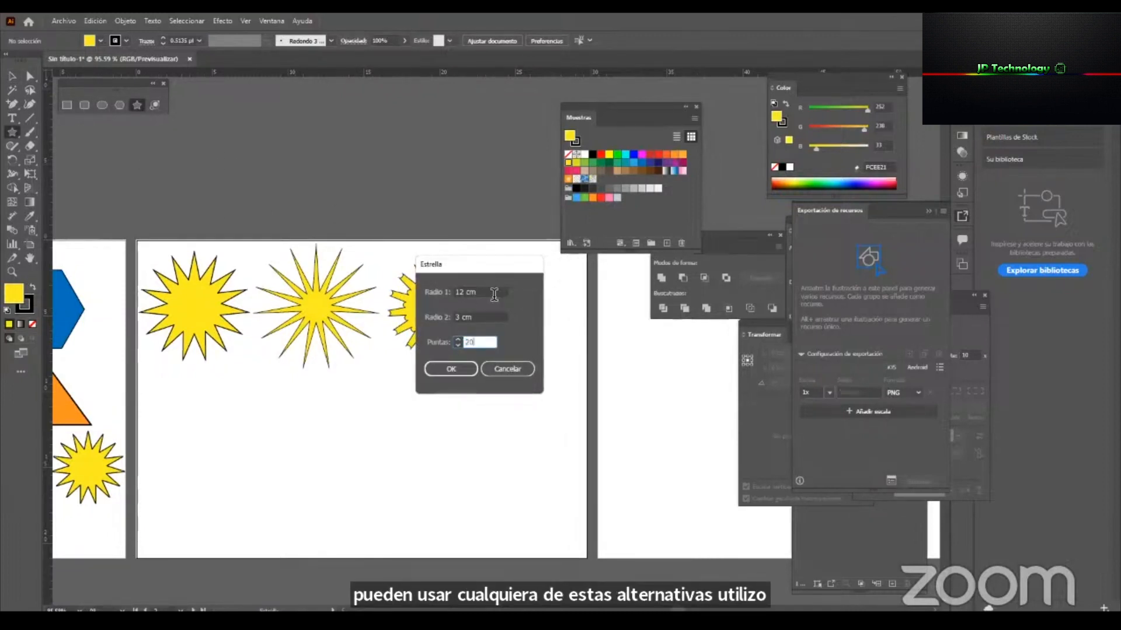
{"action": "left_click_drag", "start_coordinate": [495, 292], "coordinate": [317, 295]}
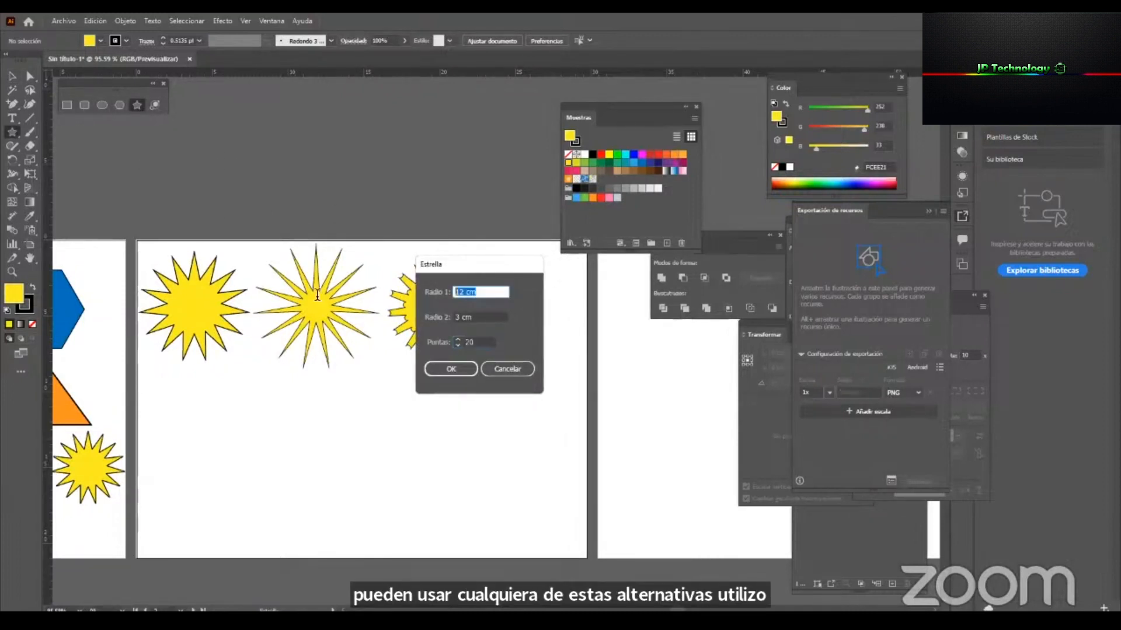
{"action": "type", "text": "9"}
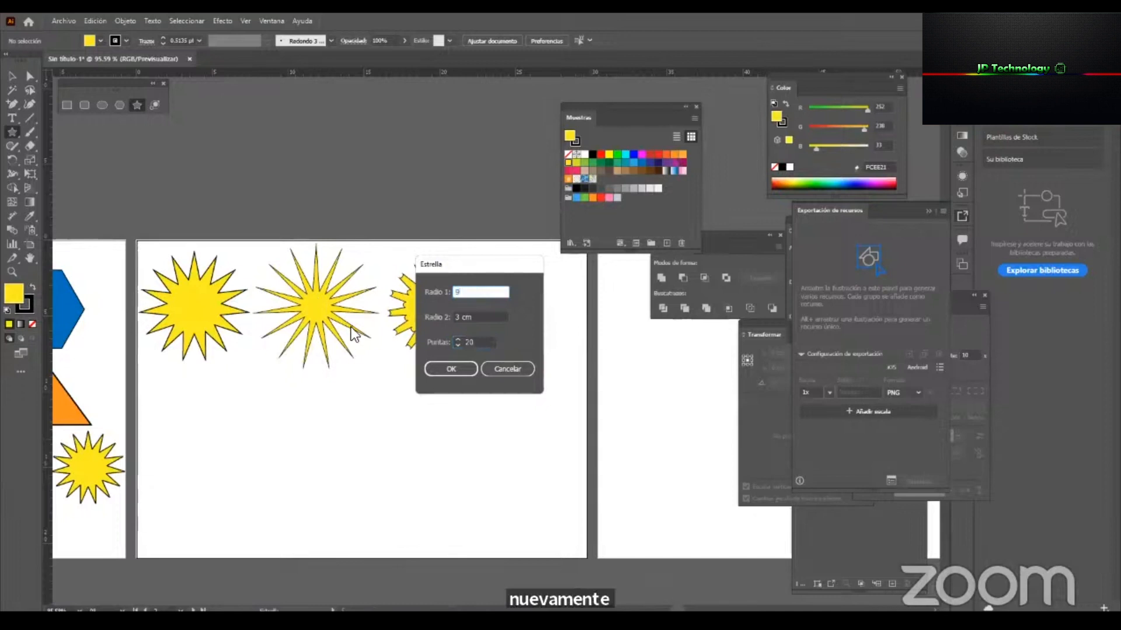
{"action": "left_click", "coordinate": [444, 369]}
Scale down the newly created 20-point star and delete it.
{"action": "key", "text": "v"}
{"action": "left_click_drag", "start_coordinate": [494, 250], "coordinate": [341, 401]}
{"action": "key", "text": "Delete"}
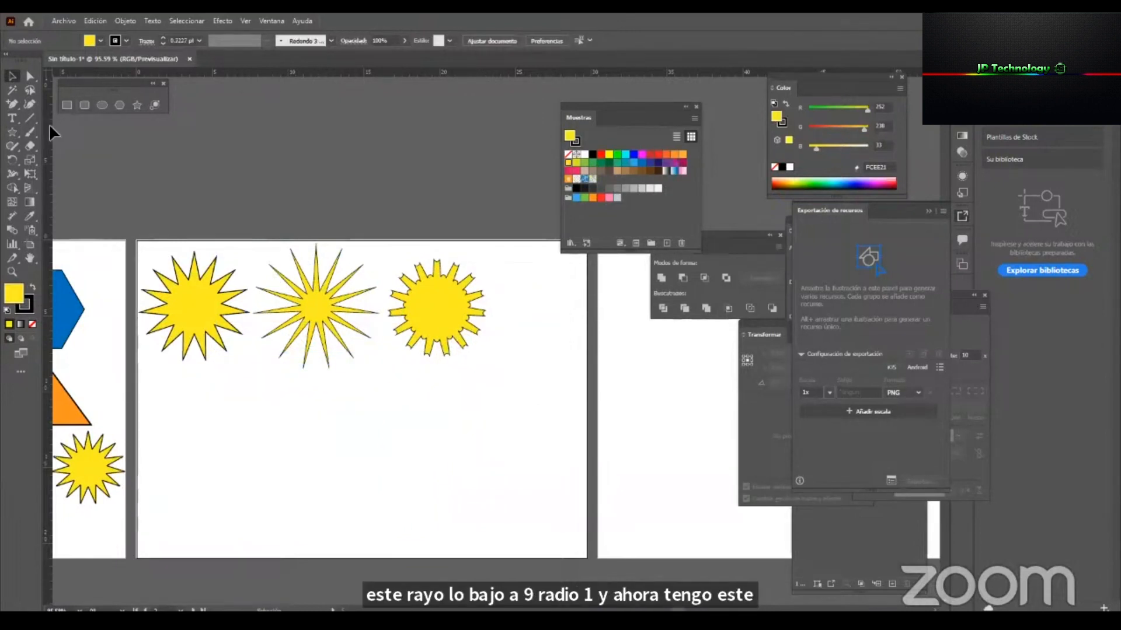
Create a 20-point star with the radii swapped, Radius 1 of 3 cm and Radius 2 of 12 cm.
{"action": "left_click", "coordinate": [138, 106]}
{"action": "left_click", "coordinate": [482, 377]}
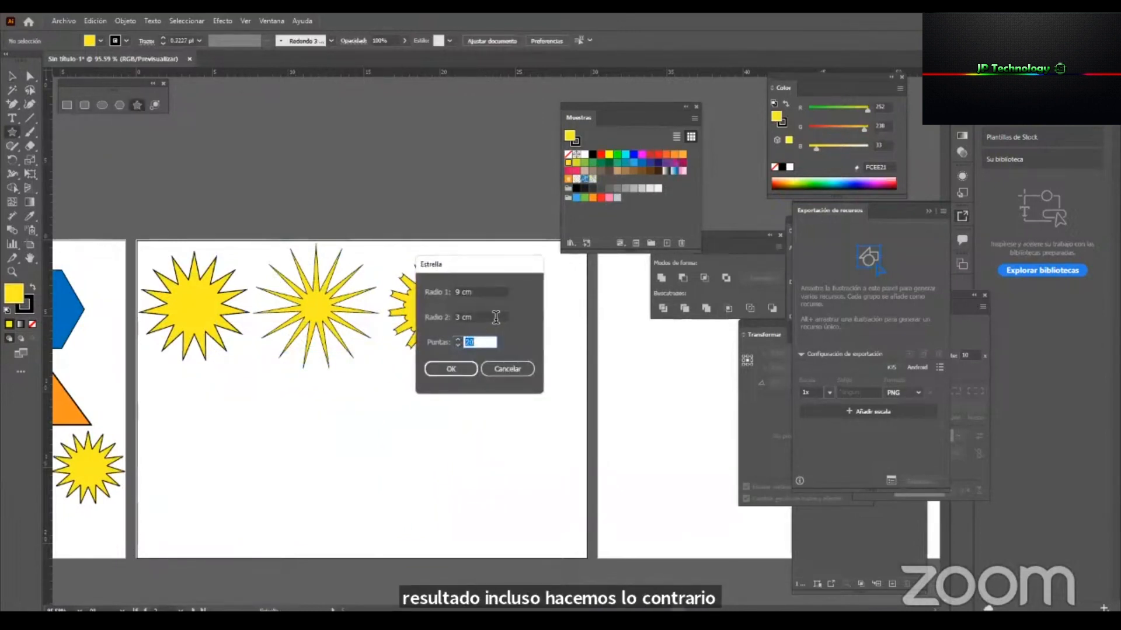
{"action": "left_click_drag", "start_coordinate": [491, 316], "coordinate": [400, 318]}
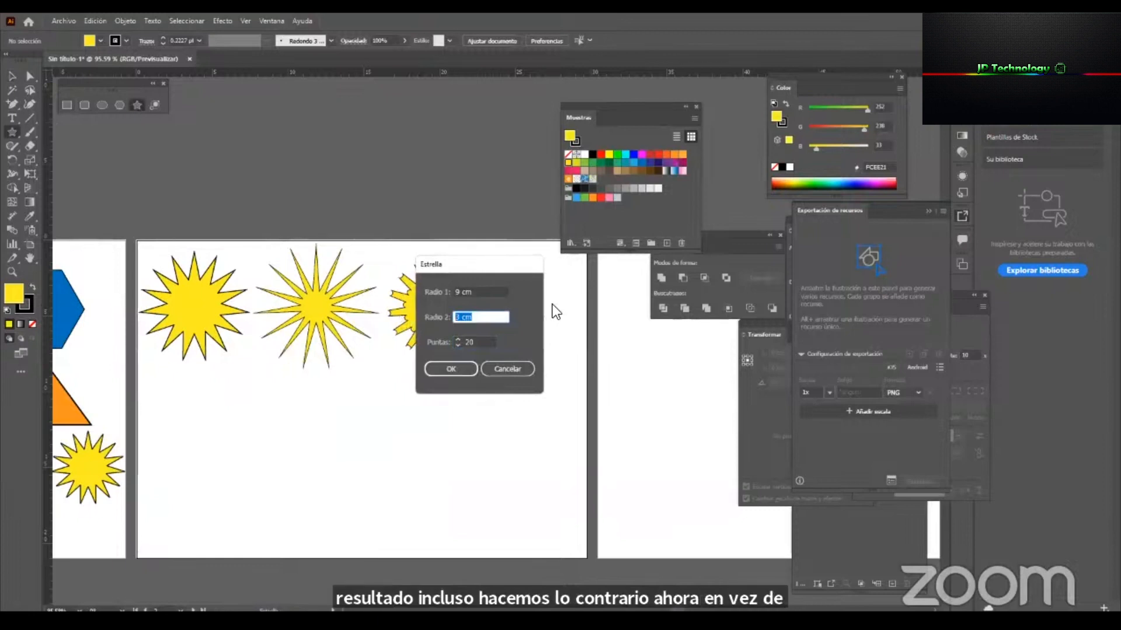
{"action": "type", "text": "12"}
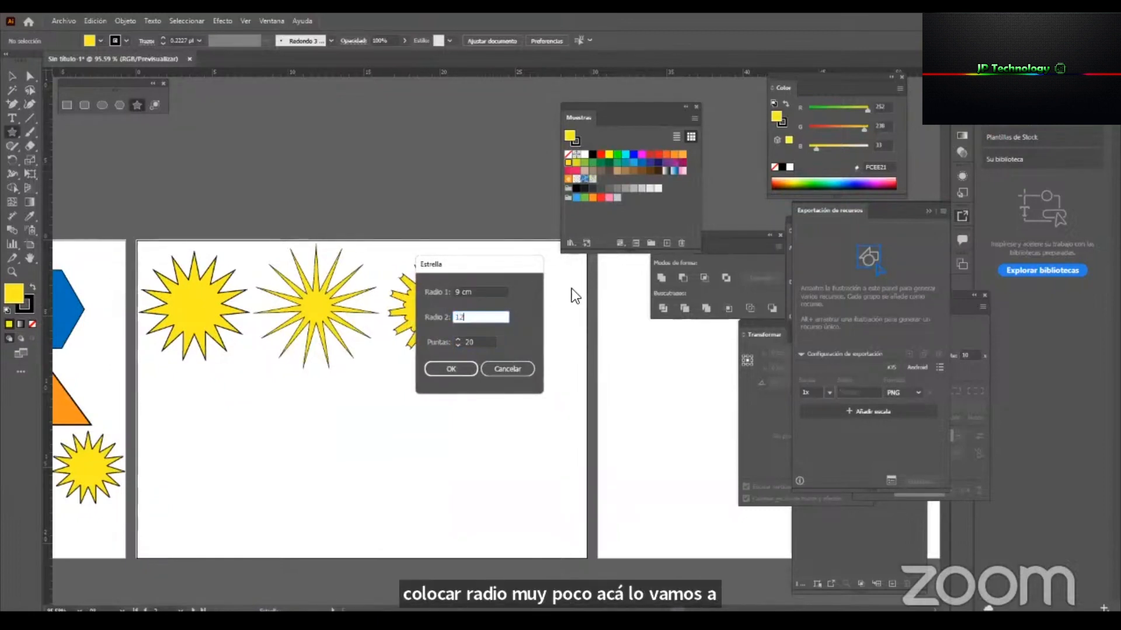
{"action": "left_click_drag", "start_coordinate": [490, 292], "coordinate": [392, 291]}
{"action": "type", "text": "3"}
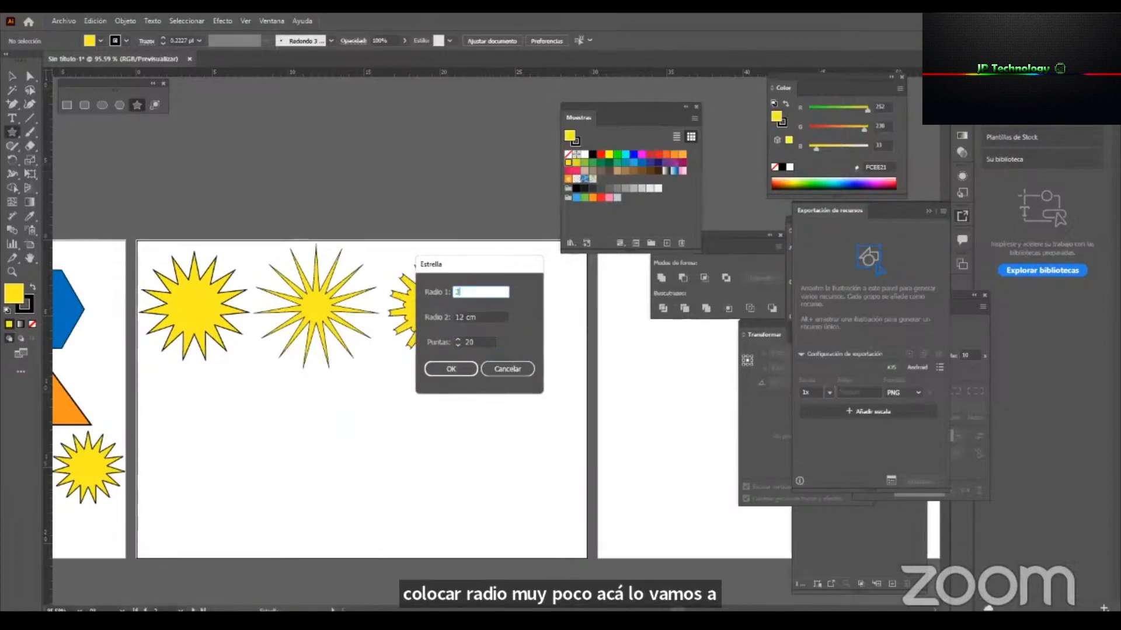
{"action": "left_click", "coordinate": [445, 366]}
{"action": "key", "text": "v"}
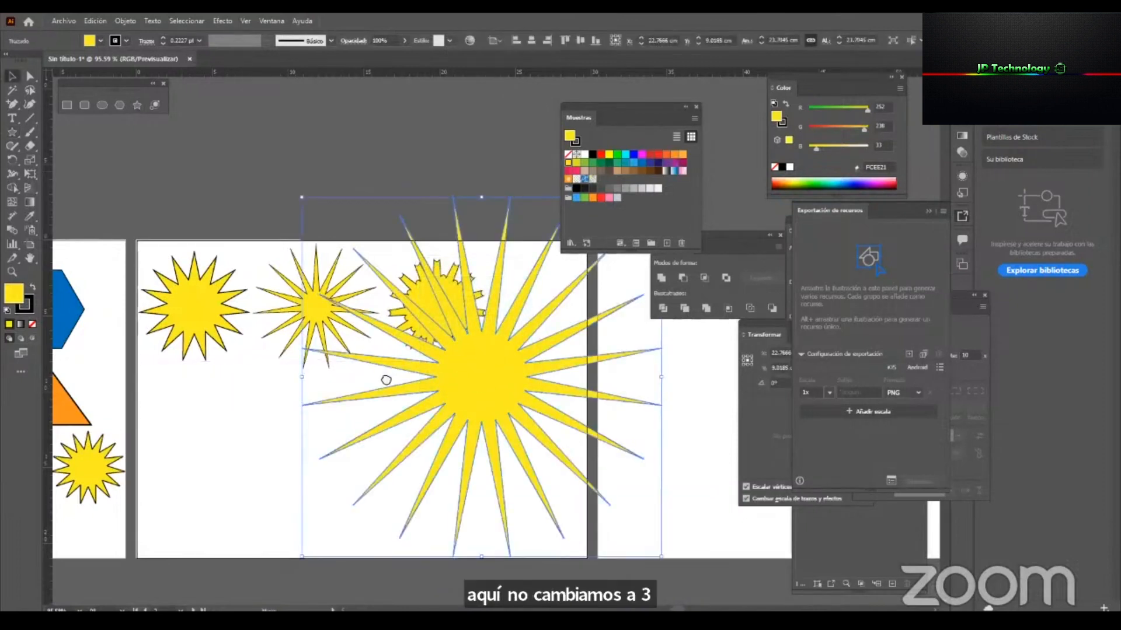
Scale down the swapped-radius star, place it below the first star in the artboard's lower-left area, and deselect it.
{"action": "scroll", "coordinate": [525, 359], "scroll_direction": "right", "scroll_amount": 3}
{"action": "left_click_drag", "start_coordinate": [568, 397], "coordinate": [357, 400]}
{"action": "left_click_drag", "start_coordinate": [308, 398], "coordinate": [358, 438]}
{"action": "key", "text": "ctrl+shift+a"}
{"action": "left_click", "coordinate": [335, 438]}
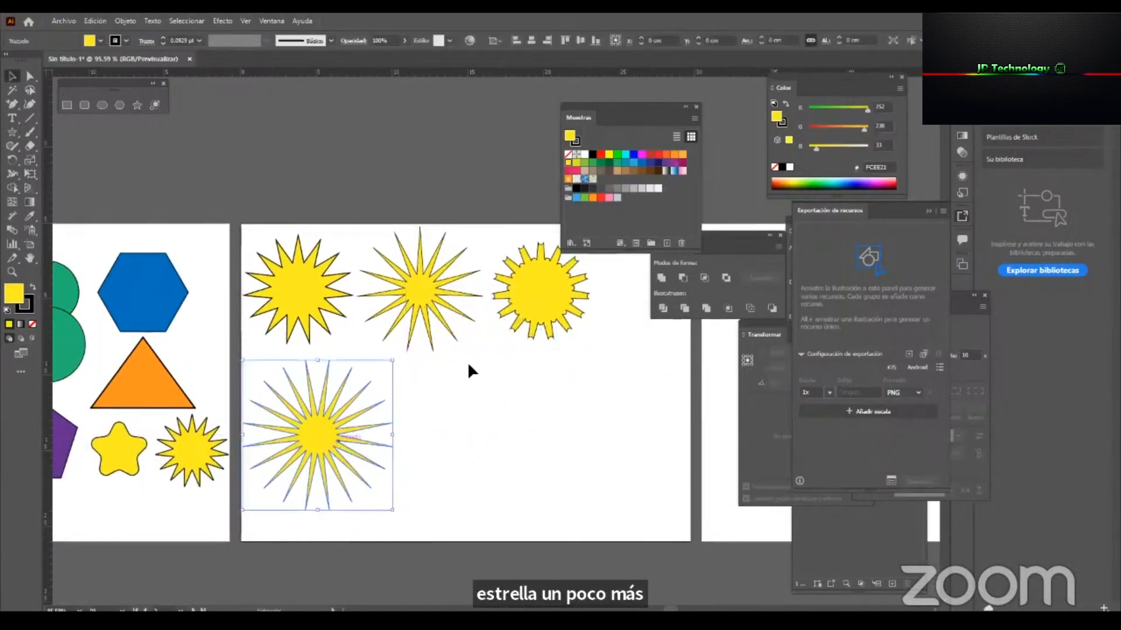
{"action": "left_click", "coordinate": [414, 403]}
{"action": "scroll", "coordinate": [350, 408], "scroll_direction": "right", "scroll_amount": 2}
{"action": "left_click", "coordinate": [292, 421]}
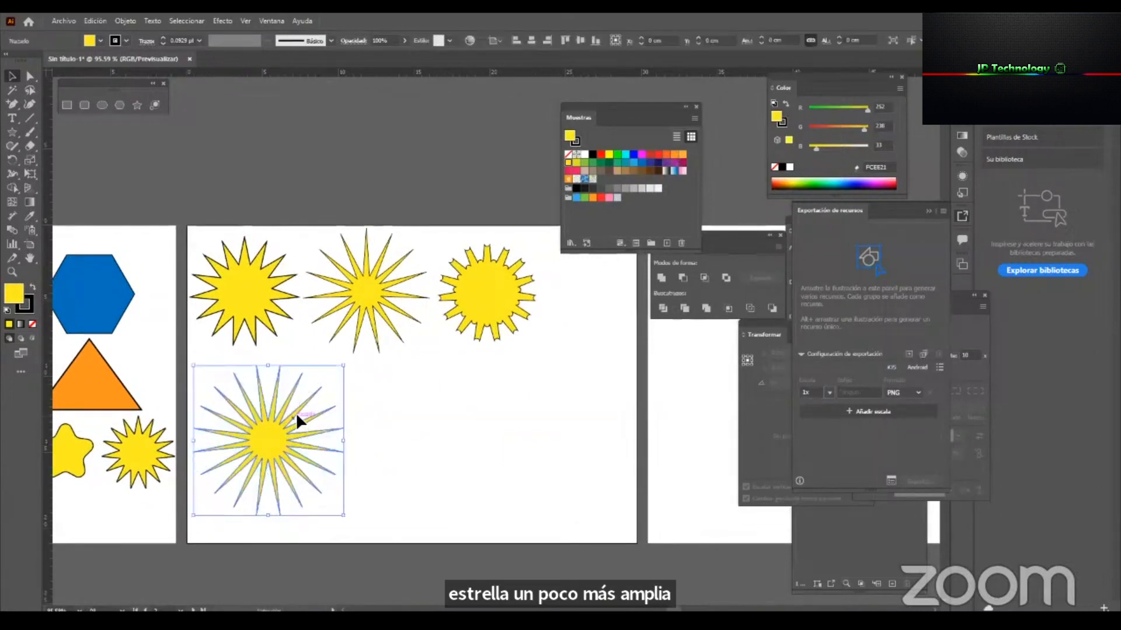
{"action": "left_click", "coordinate": [508, 430]}
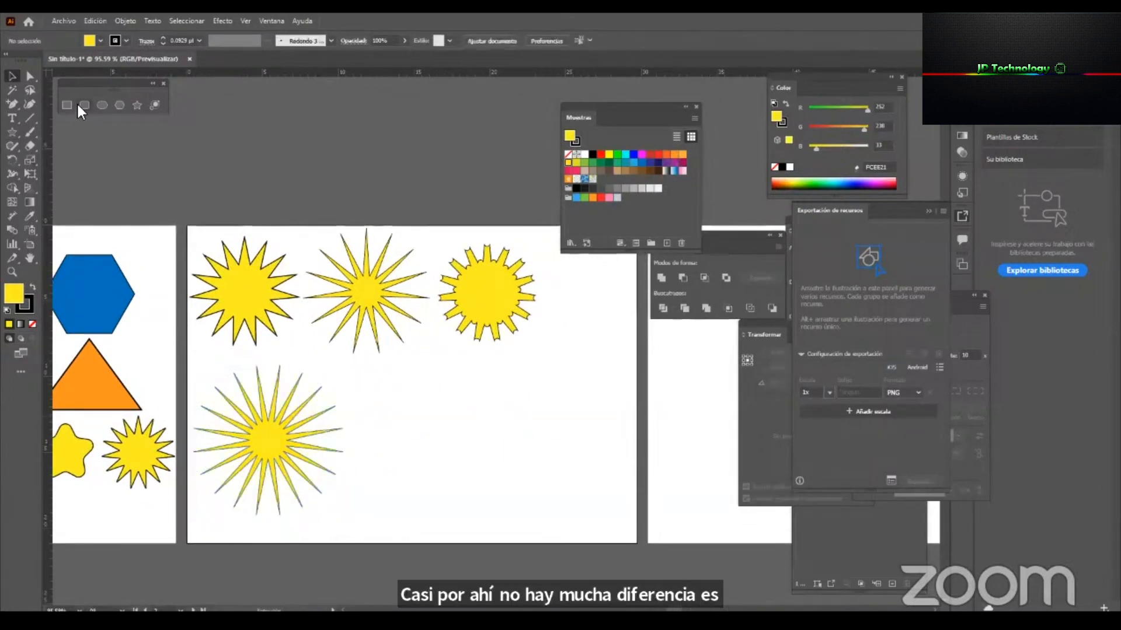
Create a 20-point star in the middle of the second artboard with Radius 1 of 4 cm and Radius 2 of 8 cm.
{"action": "left_click", "coordinate": [138, 105]}
{"action": "left_click", "coordinate": [374, 408]}
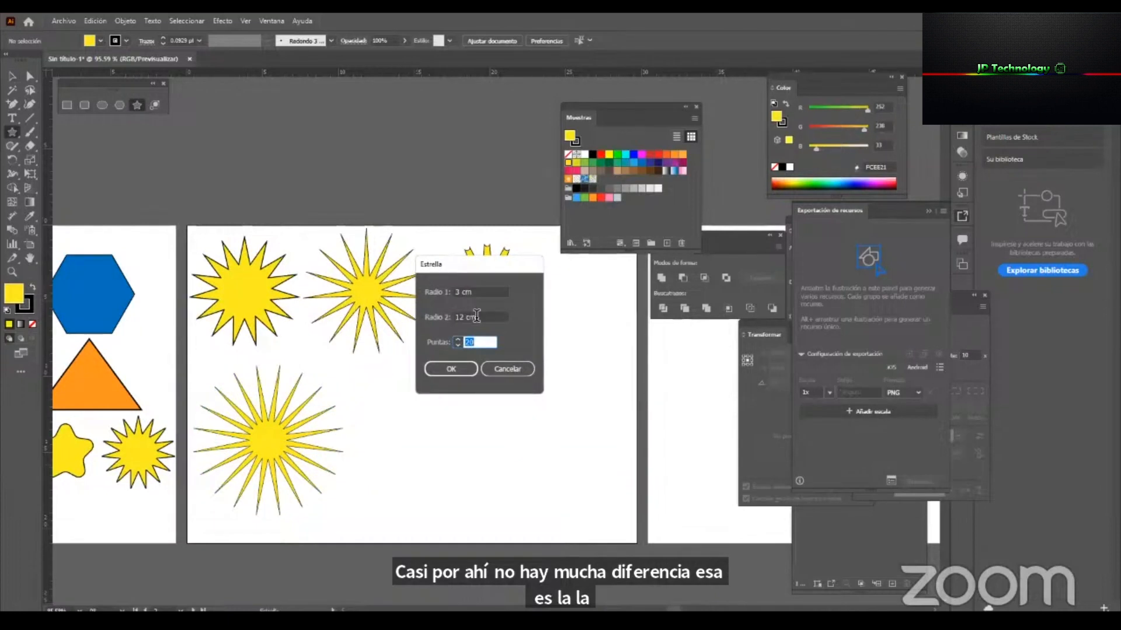
{"action": "key", "text": "shift+Tab"}
{"action": "type", "text": "8"}
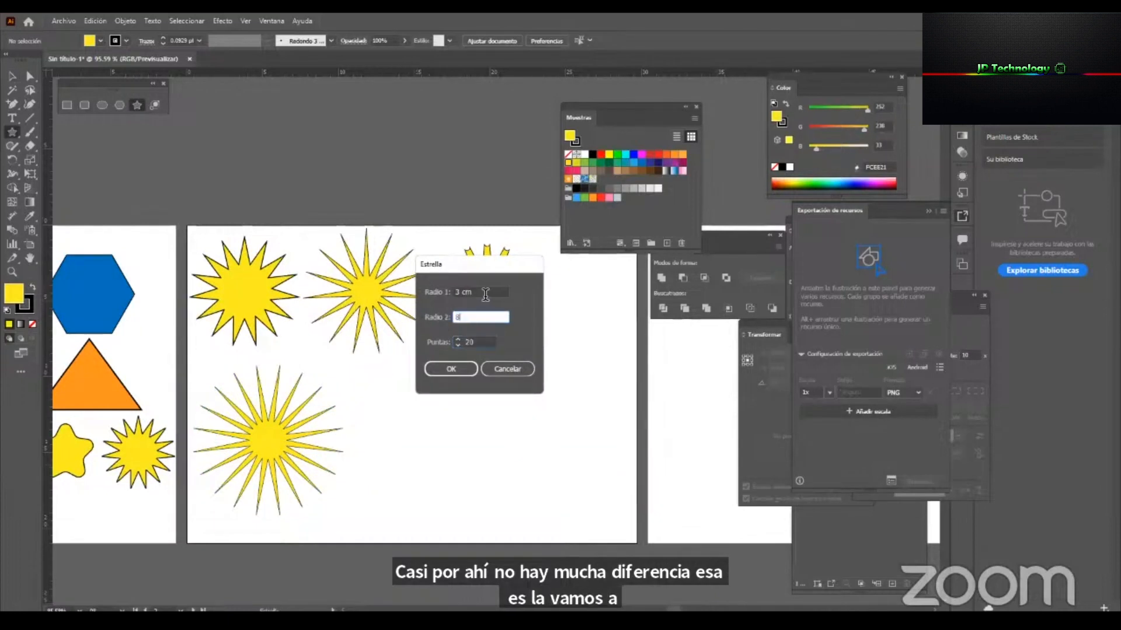
{"action": "key", "text": "shift+Tab"}
{"action": "type", "text": "4"}
{"action": "left_click", "coordinate": [447, 371]}
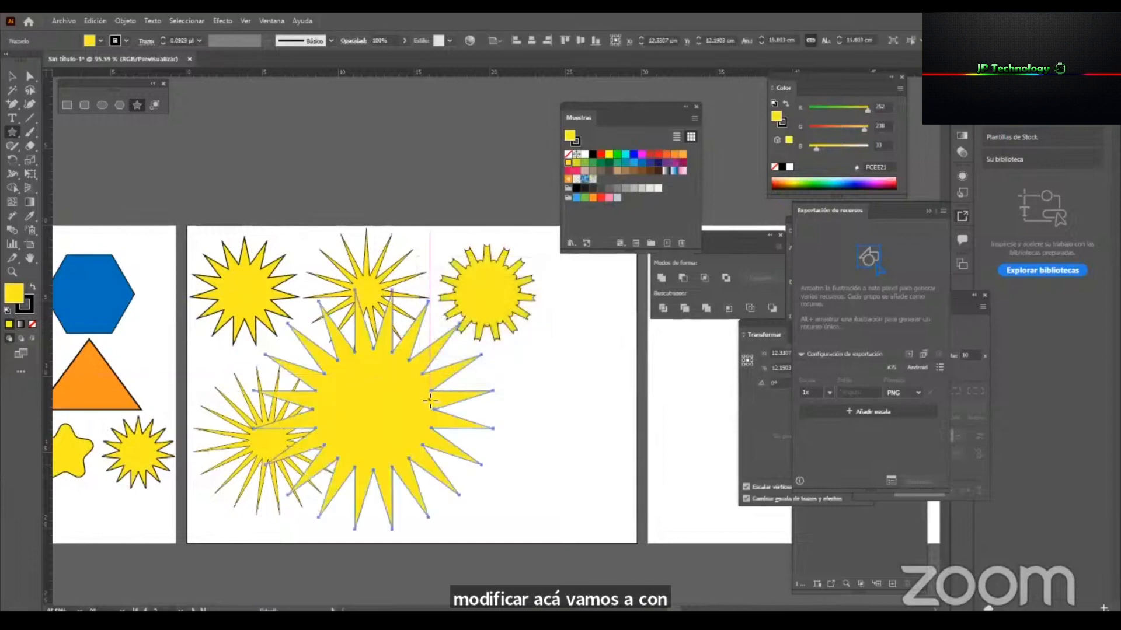
Delete the thin-rayed 20-point star in the artboard's lower-left area.
{"action": "key", "text": "v"}
{"action": "left_click", "coordinate": [255, 435]}
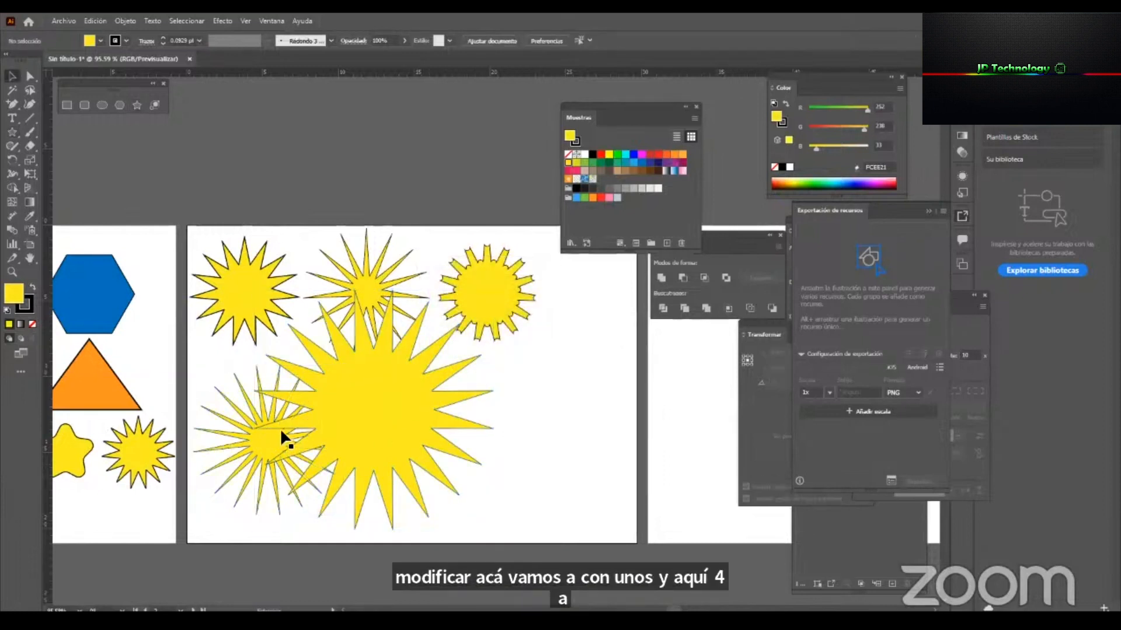
{"action": "key", "text": "Delete"}
Scale the remaining 20-point star down to about 7.6 cm wide and place it below the first star.
{"action": "left_click", "coordinate": [380, 395]}
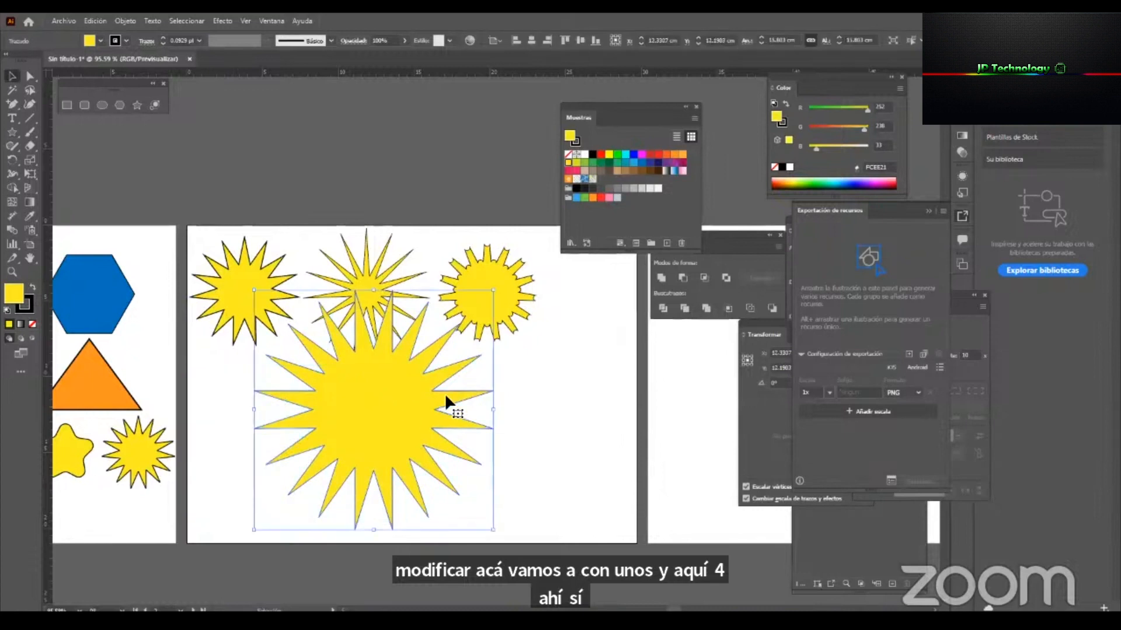
{"action": "left_click_drag", "start_coordinate": [493, 411], "coordinate": [371, 422]}
{"action": "left_click_drag", "start_coordinate": [315, 405], "coordinate": [278, 427]}
Create a 20-point star with Radius 1 of 2 cm and Radius 2 of 4 cm, and place it beside the lower-row star.
{"action": "left_click", "coordinate": [138, 105]}
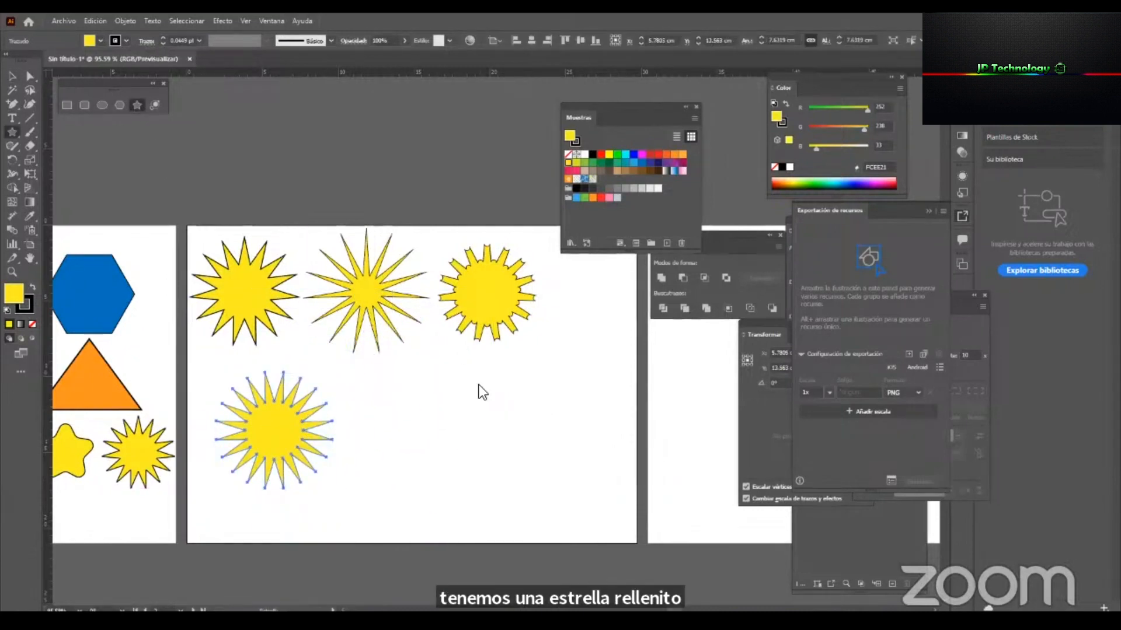
{"action": "left_click", "coordinate": [480, 383]}
{"action": "left_click_drag", "start_coordinate": [480, 293], "coordinate": [425, 295]}
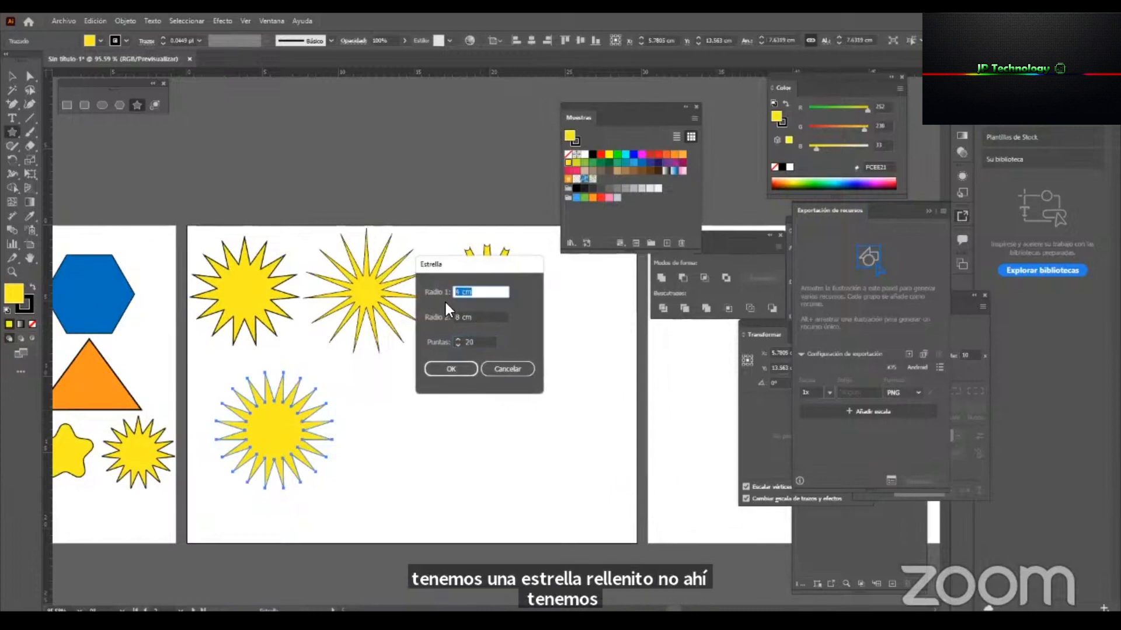
{"action": "type", "text": "2"}
{"action": "left_click_drag", "start_coordinate": [481, 319], "coordinate": [436, 316]}
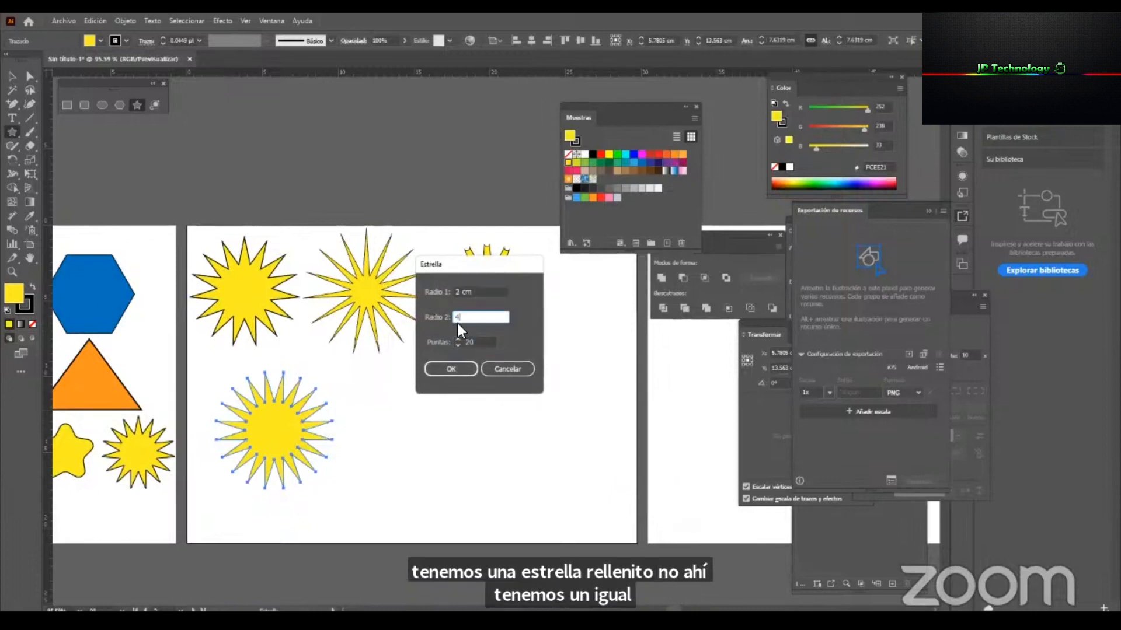
{"action": "left_click", "coordinate": [453, 369]}
{"action": "key", "text": "v"}
{"action": "left_click_drag", "start_coordinate": [475, 370], "coordinate": [394, 413]}
{"action": "left_click", "coordinate": [470, 432]}
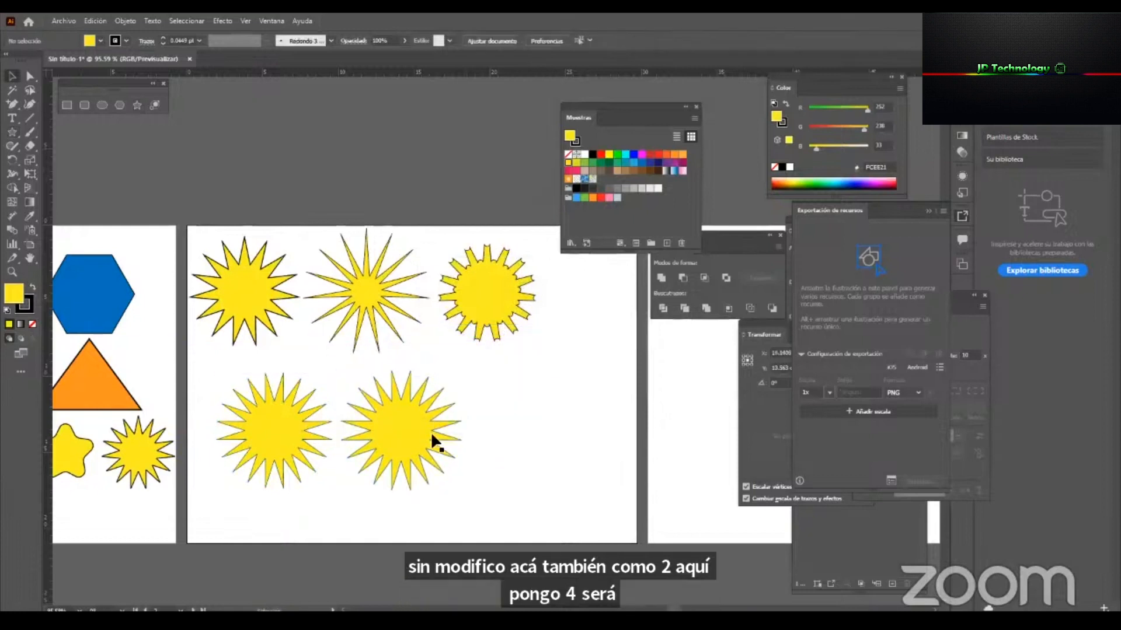
Delete the older 20-point star in the lower row and move the newer one into its place.
{"action": "left_click", "coordinate": [248, 421]}
{"action": "key", "text": "Delete"}
{"action": "left_click_drag", "start_coordinate": [398, 430], "coordinate": [295, 400]}
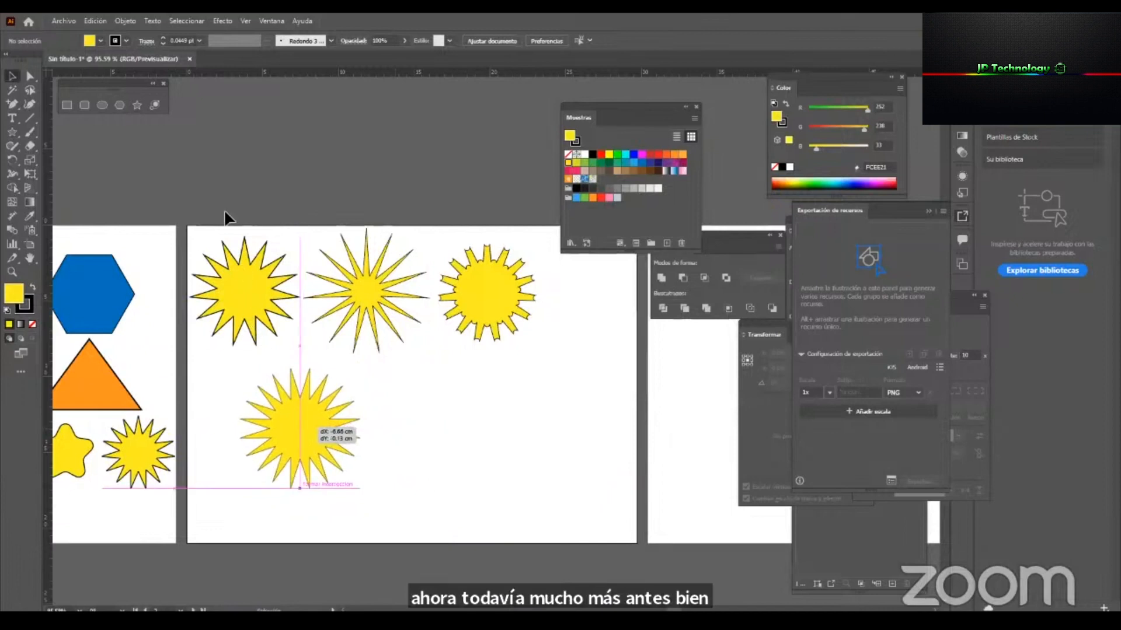
Delete the remaining 20-point star from the lower row of the second artboard.
{"action": "left_click_drag", "start_coordinate": [363, 455], "coordinate": [363, 456]}
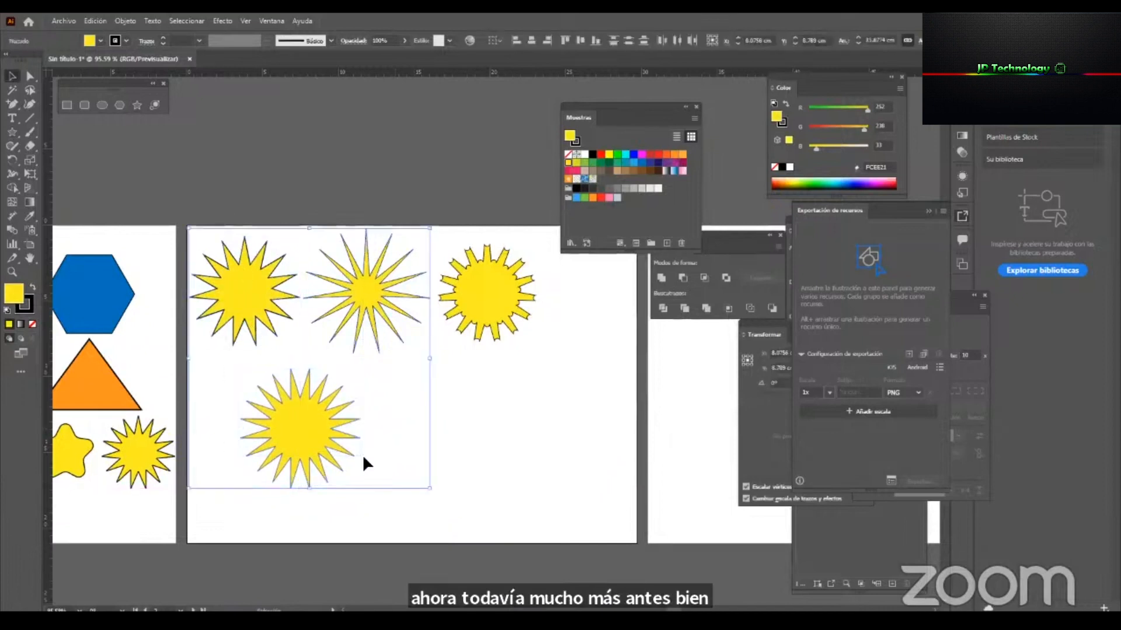
{"action": "left_click", "coordinate": [486, 447]}
{"action": "left_click", "coordinate": [328, 426]}
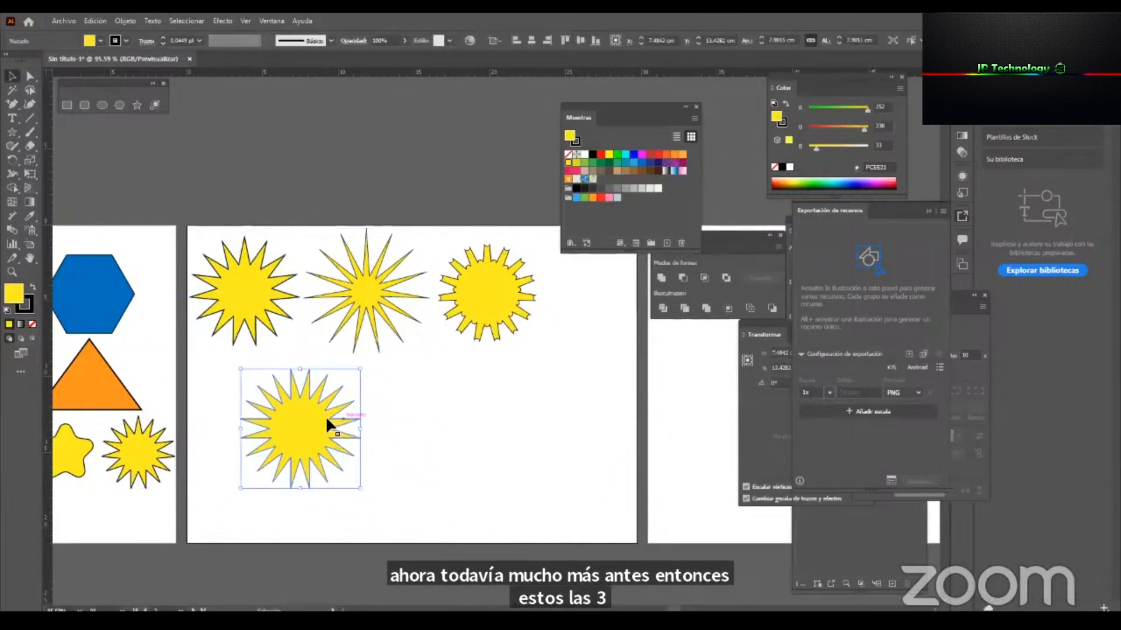
{"action": "left_click", "coordinate": [367, 292]}
{"action": "left_click", "coordinate": [301, 433]}
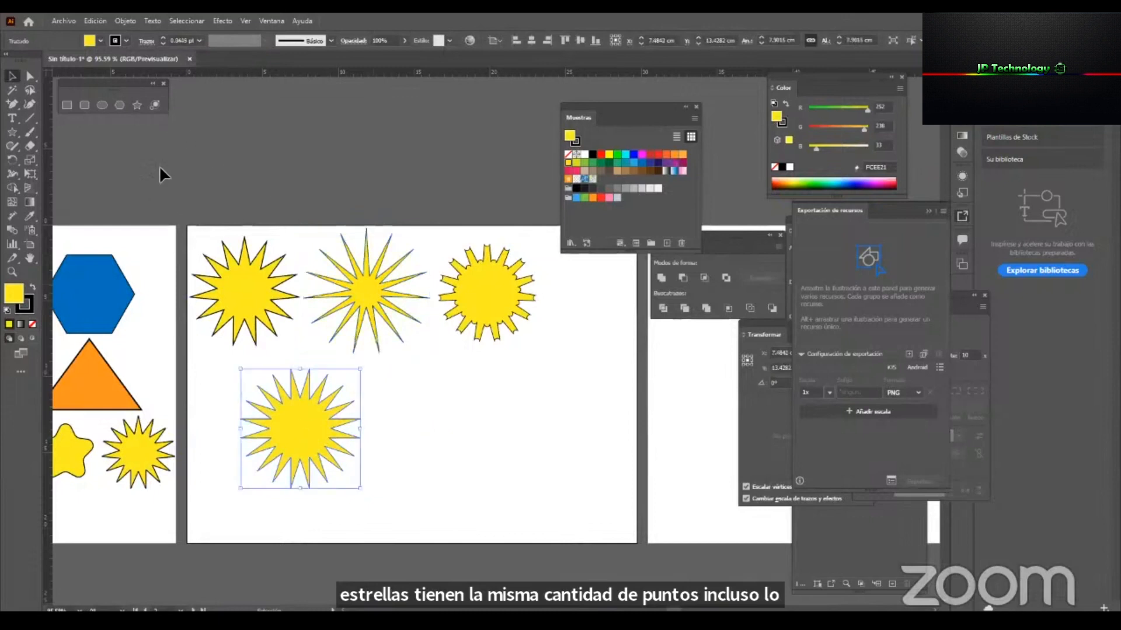
{"action": "key", "text": "Delete"}
Create a 15-point star keeping the 2 cm and 4 cm radii, and place it in the artboard's lower-left area.
{"action": "left_click", "coordinate": [137, 105]}
{"action": "left_click", "coordinate": [383, 346]}
{"action": "double_click", "coordinate": [468, 342]}
{"action": "type", "text": "15"}
{"action": "left_click", "coordinate": [450, 369]}
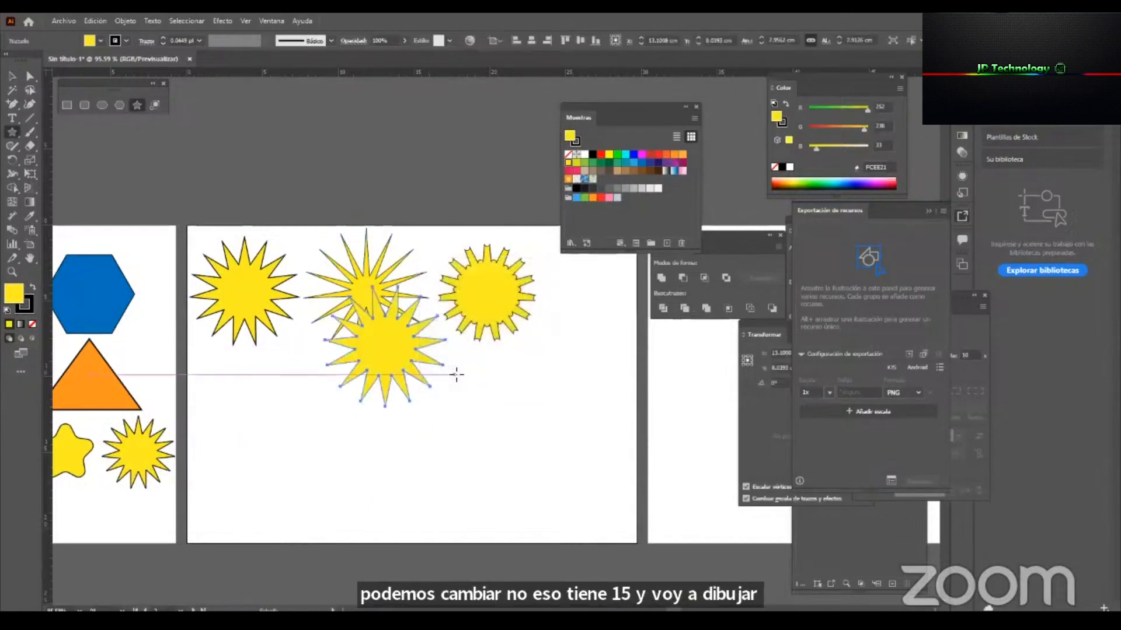
{"action": "key", "text": "v"}
{"action": "left_click_drag", "start_coordinate": [376, 346], "coordinate": [296, 436]}
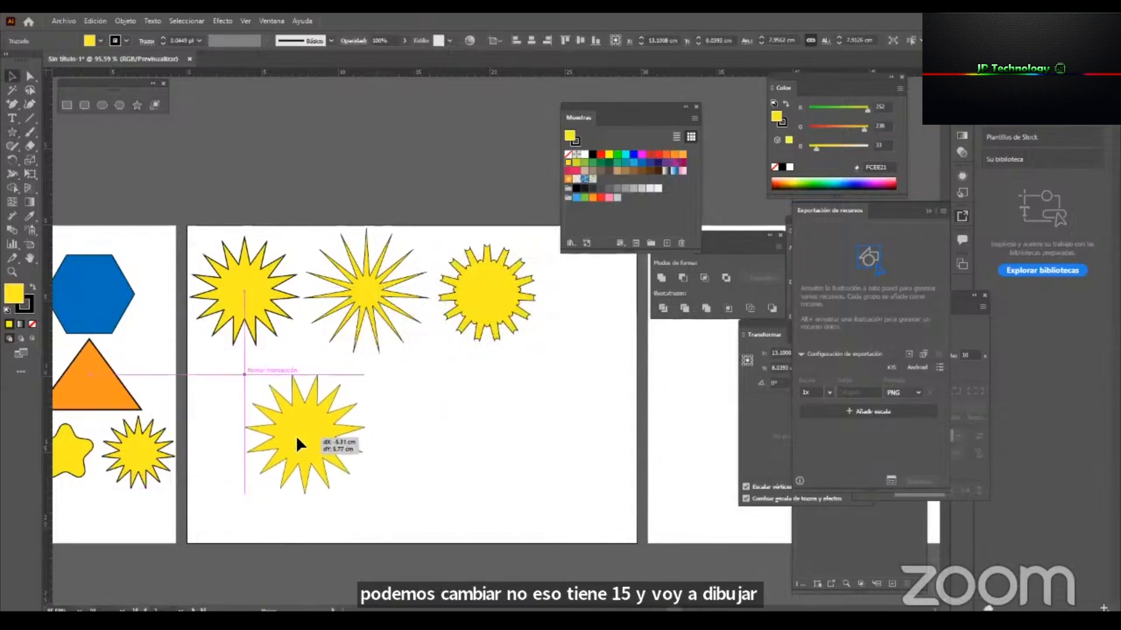
Compare the new 15-point star with the upper-row stars, examining their rays up close.
{"action": "left_click", "coordinate": [231, 278]}
{"action": "left_click", "coordinate": [370, 281]}
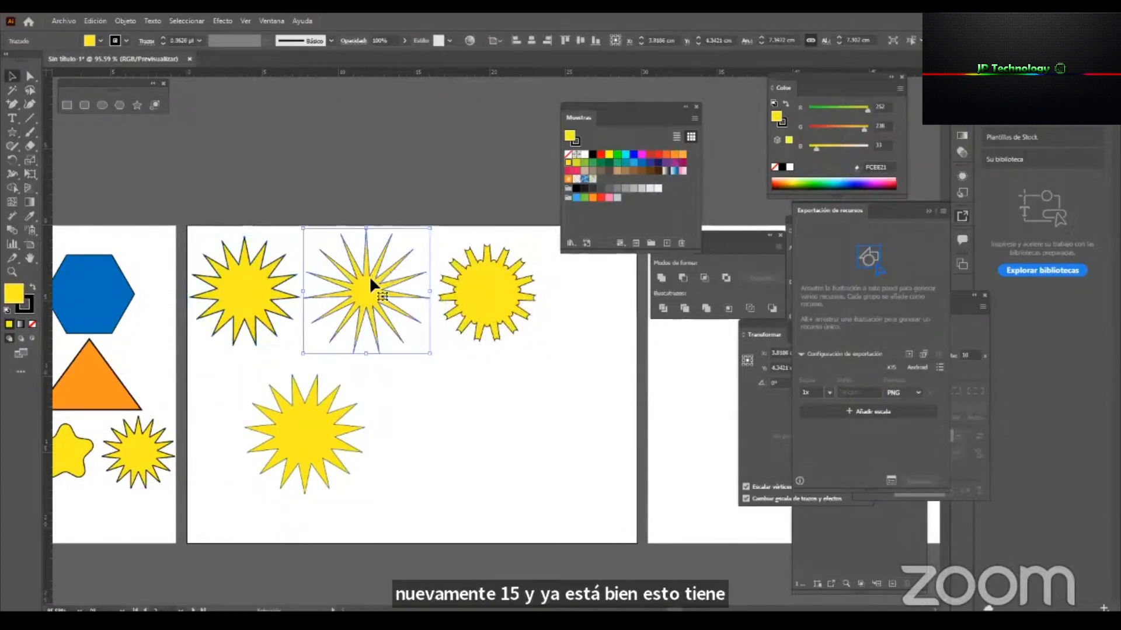
{"action": "left_click_drag", "start_coordinate": [370, 282], "coordinate": [373, 285]}
{"action": "left_click", "coordinate": [498, 302]}
{"action": "left_click", "coordinate": [423, 443]}
{"action": "left_click", "coordinate": [305, 431]}
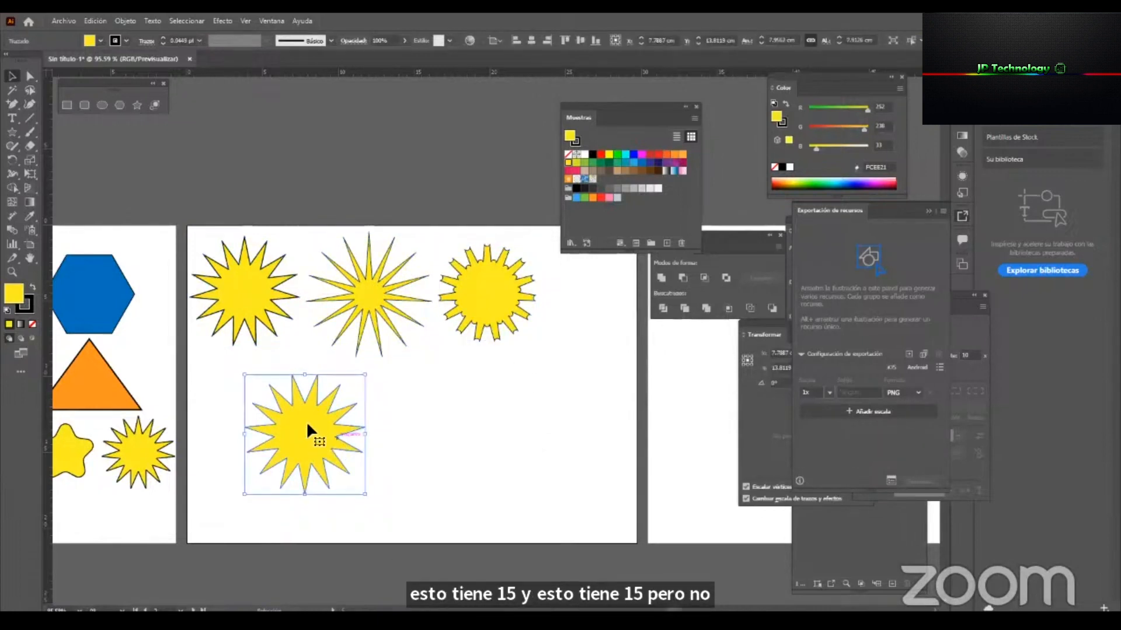
{"action": "key", "text": "ctrl+space"}
{"action": "left_click_drag", "start_coordinate": [341, 436], "coordinate": [415, 440]}
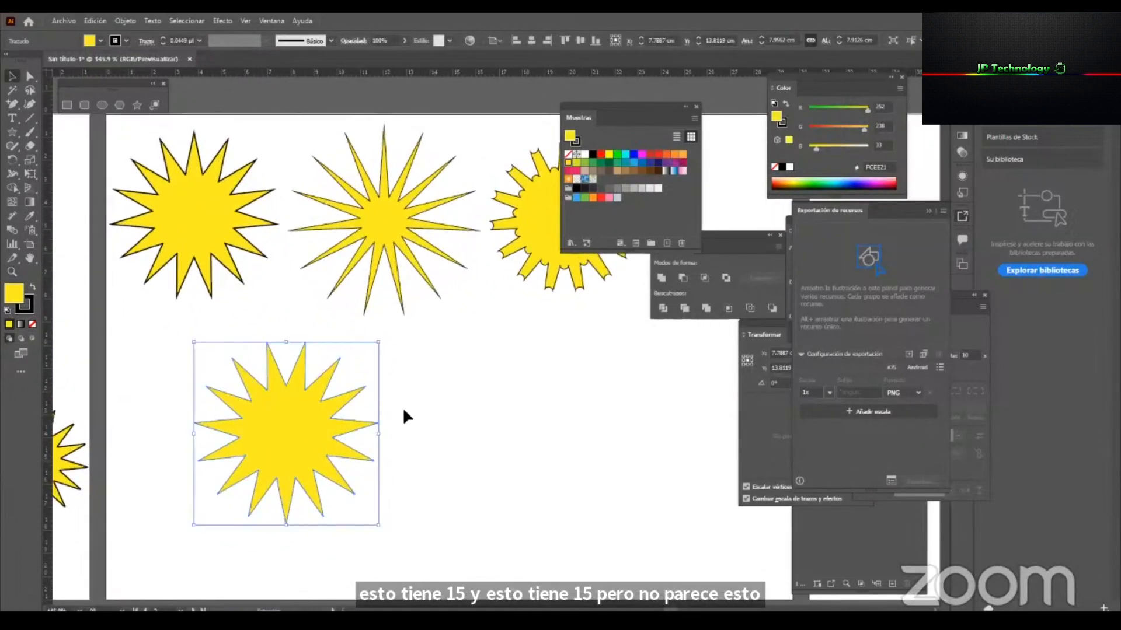
{"action": "key", "text": "ctrl+space"}
{"action": "left_click_drag", "start_coordinate": [335, 340], "coordinate": [242, 392]}
{"action": "key", "text": "space"}
{"action": "left_click_drag", "start_coordinate": [407, 382], "coordinate": [343, 394]}
{"action": "key", "text": "ctrl+space"}
{"action": "left_click_drag", "start_coordinate": [266, 379], "coordinate": [443, 385]}
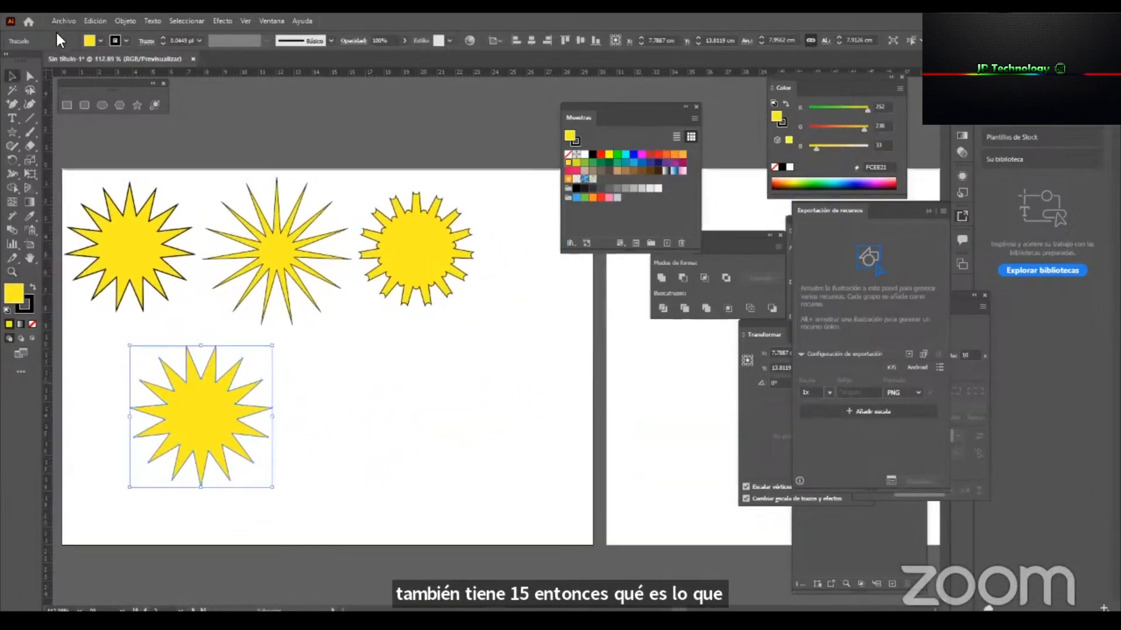
Draw a lens flare about 17.9 cm across in the middle of the artboard, with its rings extending toward the lower right.
{"action": "left_click", "coordinate": [155, 104]}
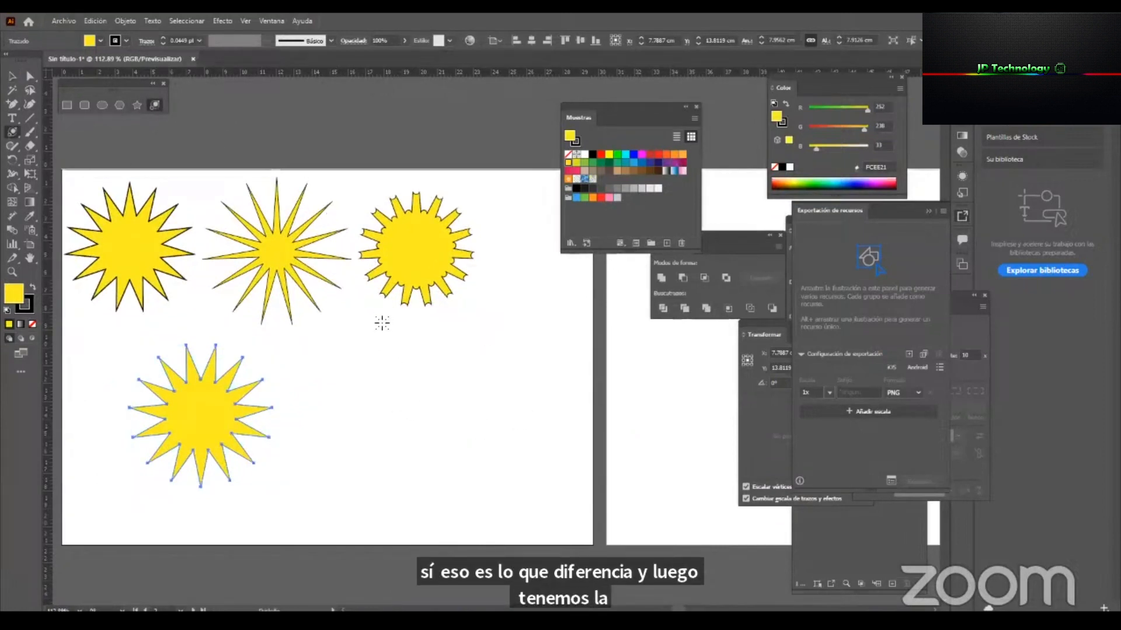
{"action": "left_click_drag", "start_coordinate": [341, 348], "coordinate": [144, 205]}
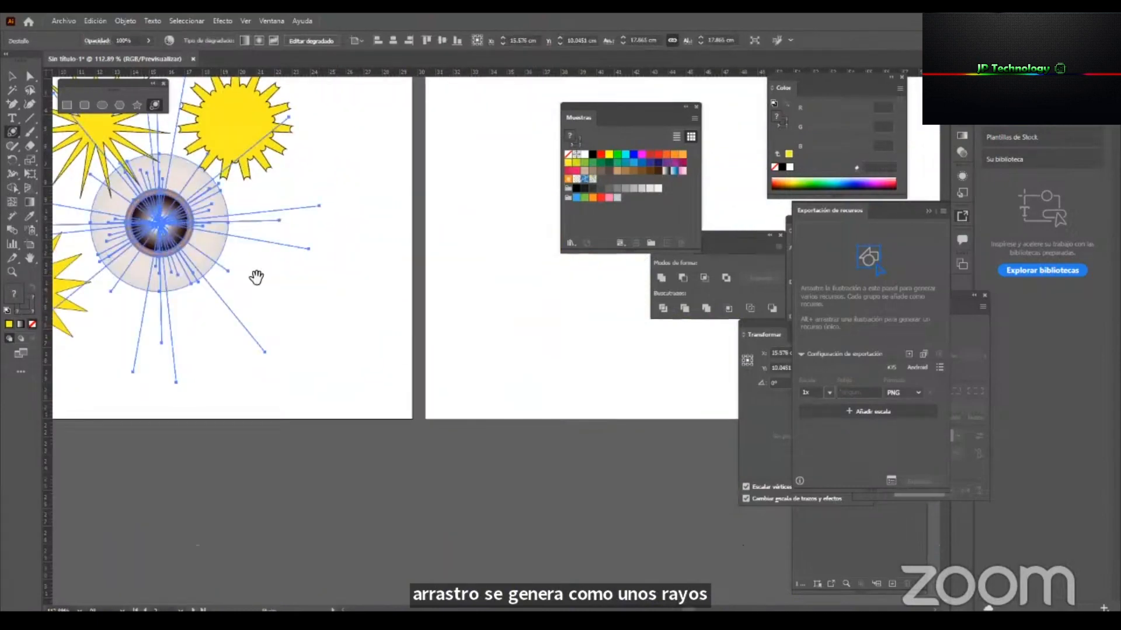
{"action": "left_click_drag", "start_coordinate": [255, 278], "coordinate": [334, 347]}
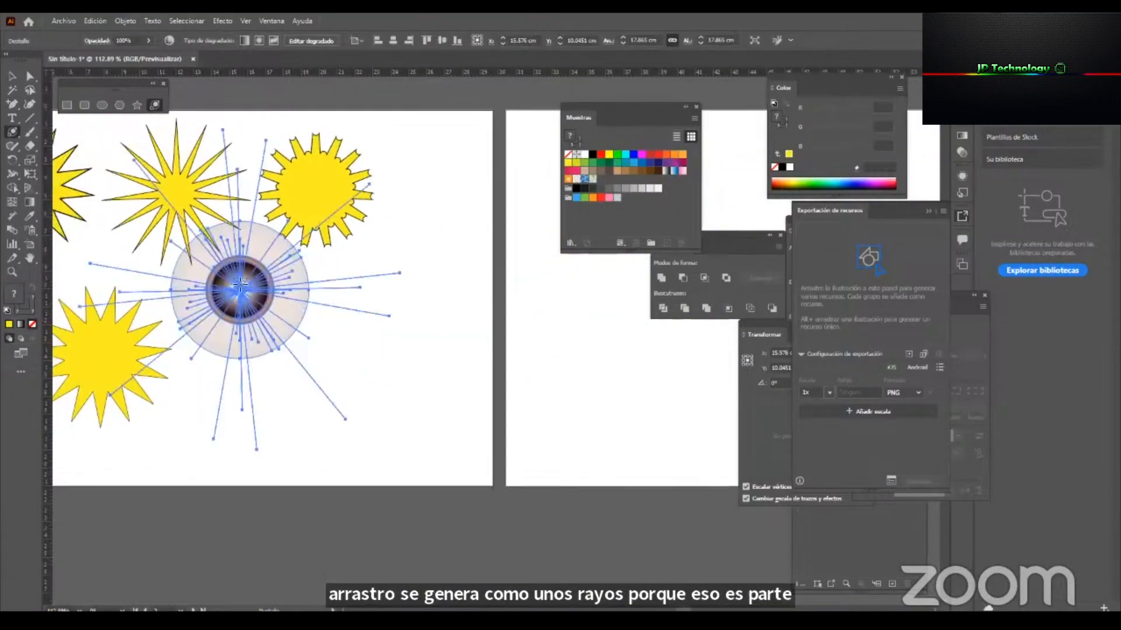
{"action": "left_click_drag", "start_coordinate": [408, 353], "coordinate": [400, 389]}
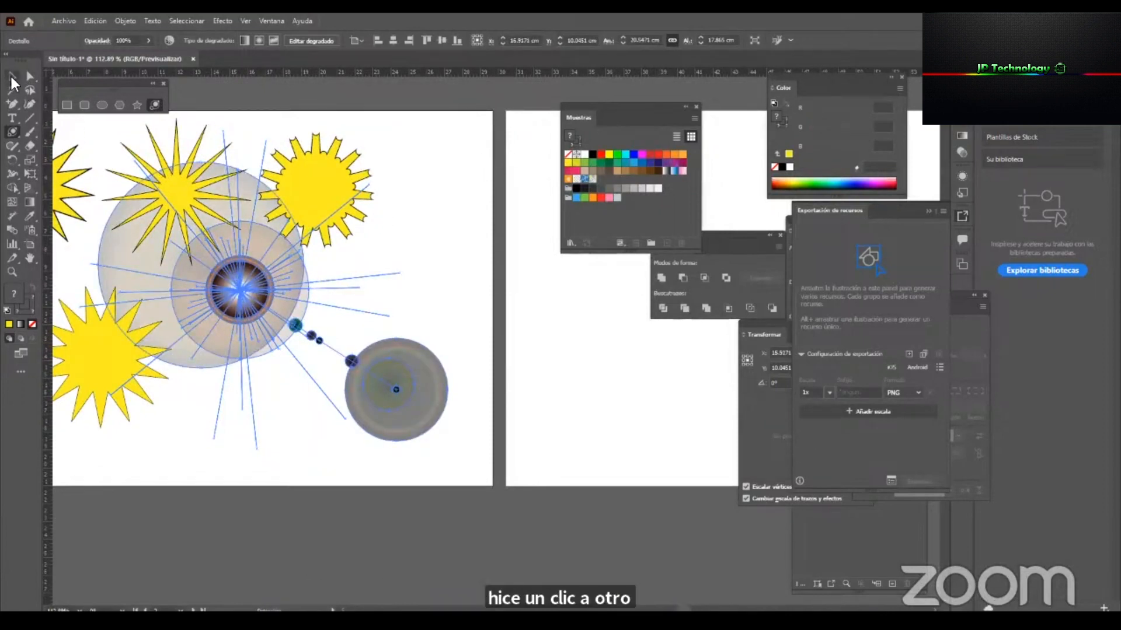
Move the lens flare over the concave-tipped star in the upper row and deselect it.
{"action": "left_click", "coordinate": [11, 77]}
{"action": "left_click_drag", "start_coordinate": [296, 326], "coordinate": [646, 328]}
{"action": "key", "text": "z"}
{"action": "left_click_drag", "start_coordinate": [440, 356], "coordinate": [279, 263]}
{"action": "left_click_drag", "start_coordinate": [500, 310], "coordinate": [227, 426]}
{"action": "left_click_drag", "start_coordinate": [388, 413], "coordinate": [204, 377]}
{"action": "key", "text": "v"}
{"action": "left_click", "coordinate": [651, 325]}
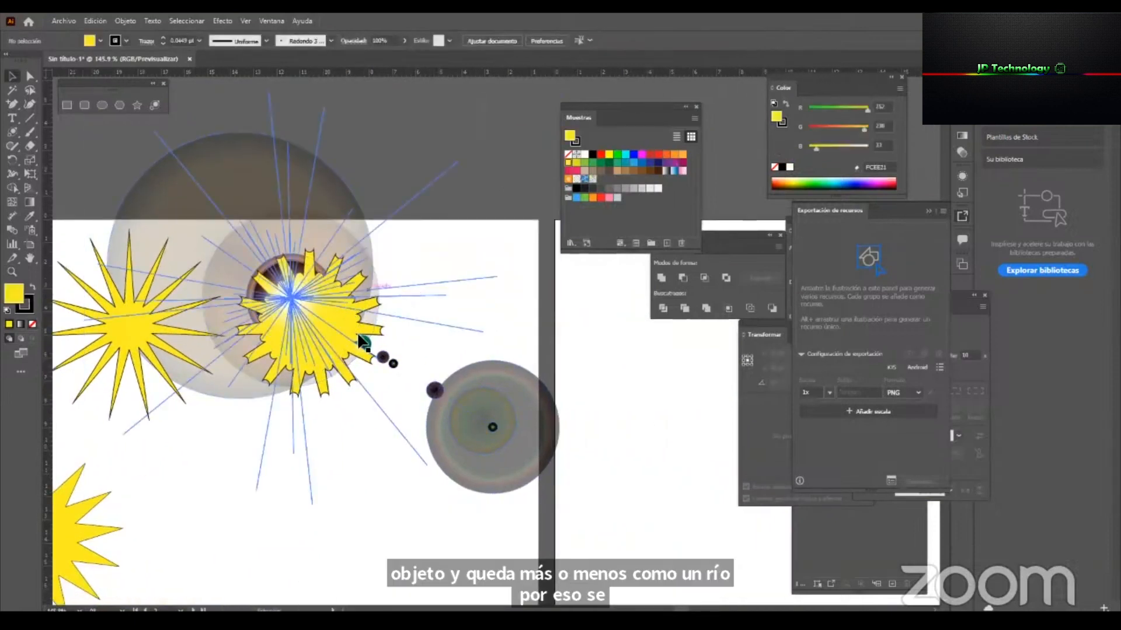
Enlarge the concave-tipped star to about 11.4 cm wide and reposition it beneath the flare's centre.
{"action": "left_click", "coordinate": [318, 396]}
{"action": "left_click_drag", "start_coordinate": [313, 403], "coordinate": [383, 513]}
{"action": "left_click_drag", "start_coordinate": [291, 418], "coordinate": [305, 373]}
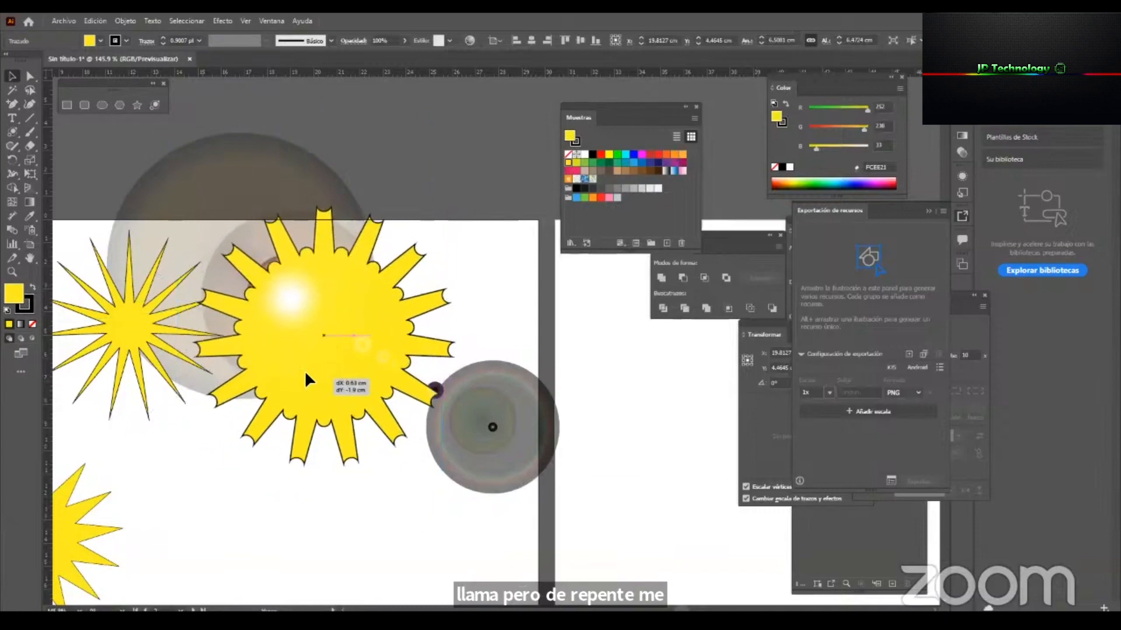
Examine how the flare looks over the enlarged star and outside its outline at different magnifications.
{"action": "key", "text": "z"}
{"action": "left_click_drag", "start_coordinate": [315, 297], "coordinate": [271, 387]}
{"action": "key", "text": "v"}
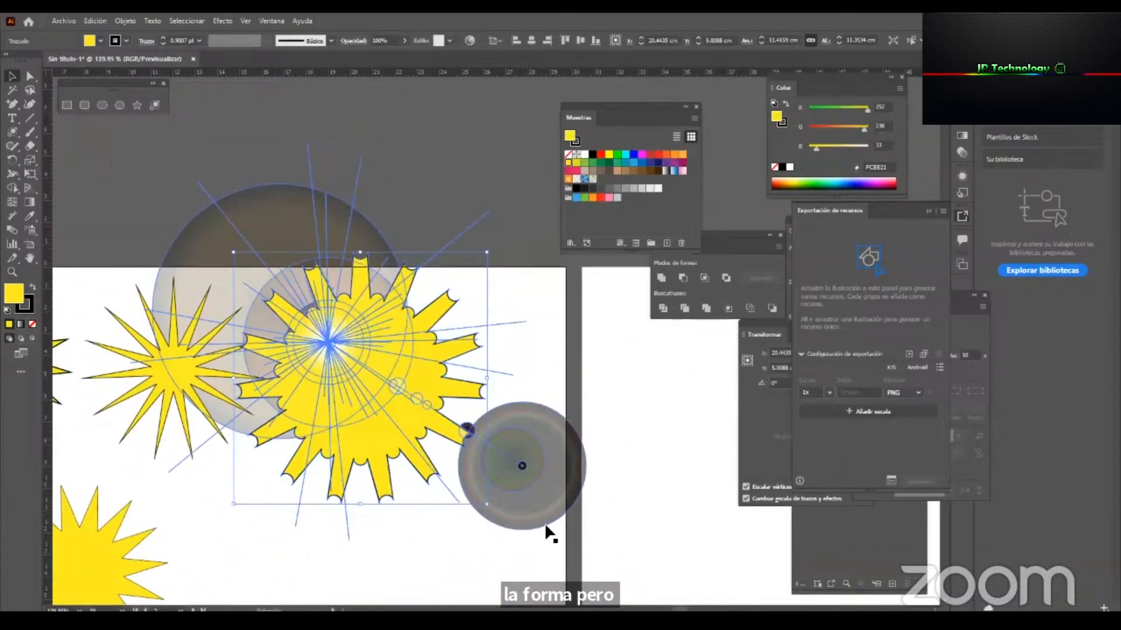
{"action": "left_click", "coordinate": [605, 428]}
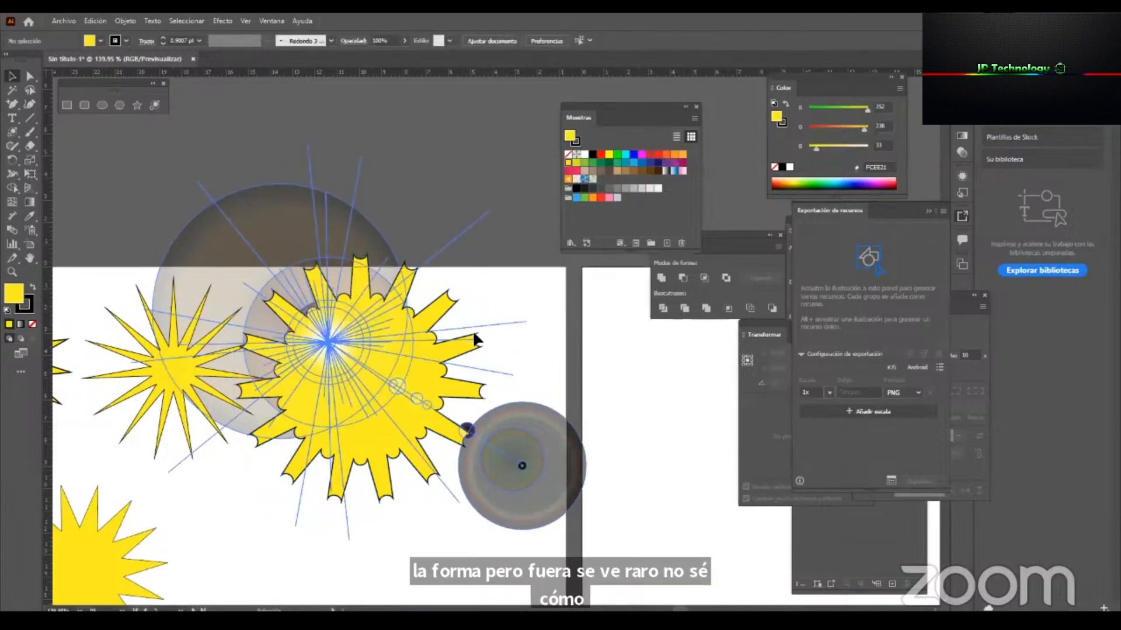
{"action": "key", "text": "z"}
{"action": "left_click_drag", "start_coordinate": [501, 358], "coordinate": [595, 379]}
{"action": "key", "text": "v"}
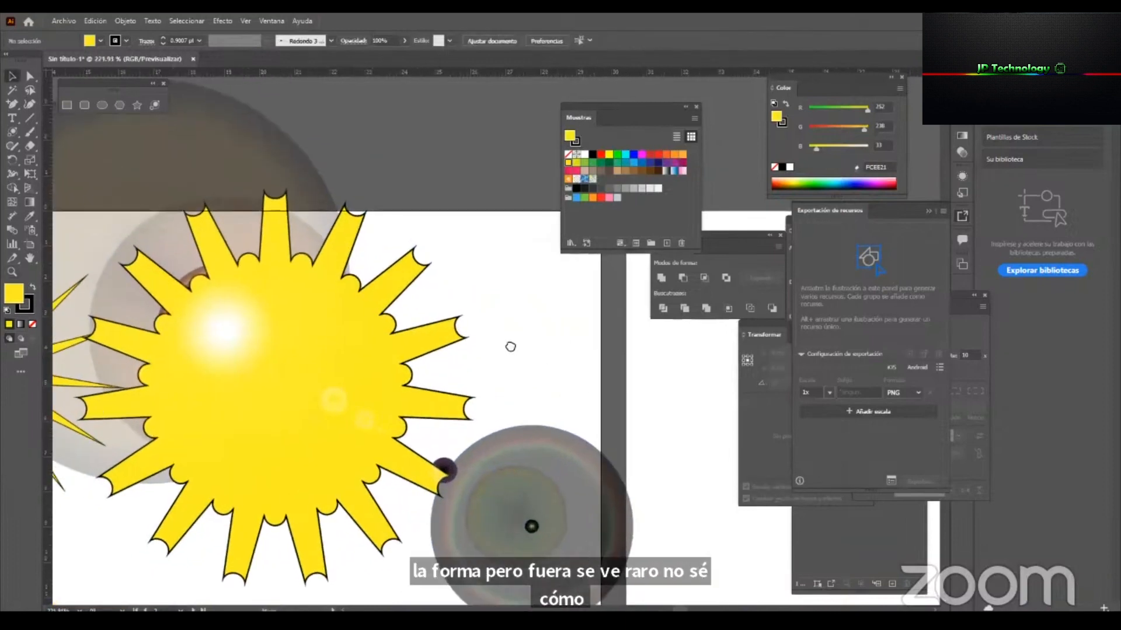
{"action": "left_click_drag", "start_coordinate": [510, 347], "coordinate": [596, 354]}
{"action": "left_click", "coordinate": [500, 276]}
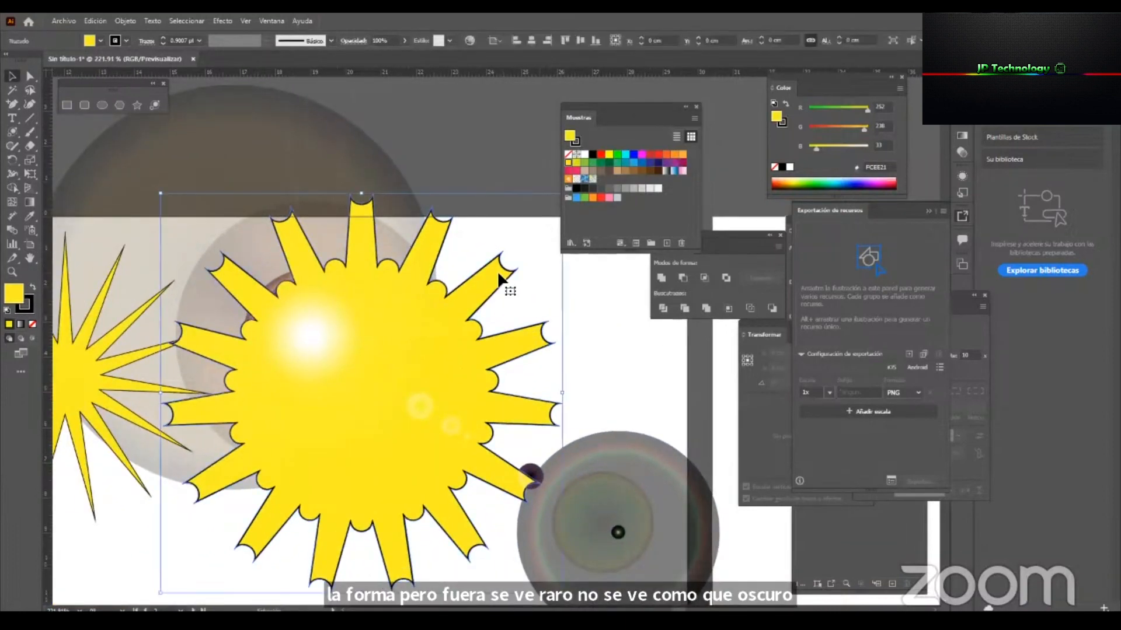
{"action": "key", "text": "z"}
{"action": "left_click_drag", "start_coordinate": [354, 396], "coordinate": [414, 369]}
{"action": "key", "text": "v"}
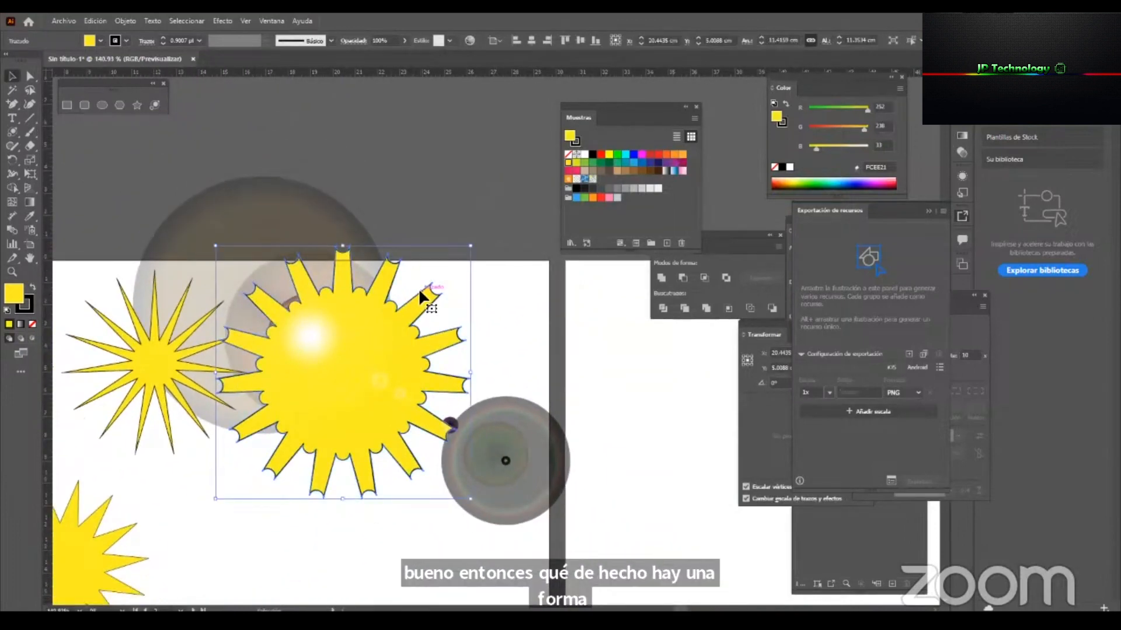
Copy the enlarged concave-tipped star and paste the copy in the same place.
{"action": "right_click", "coordinate": [419, 289]}
{"action": "left_click", "coordinate": [488, 269]}
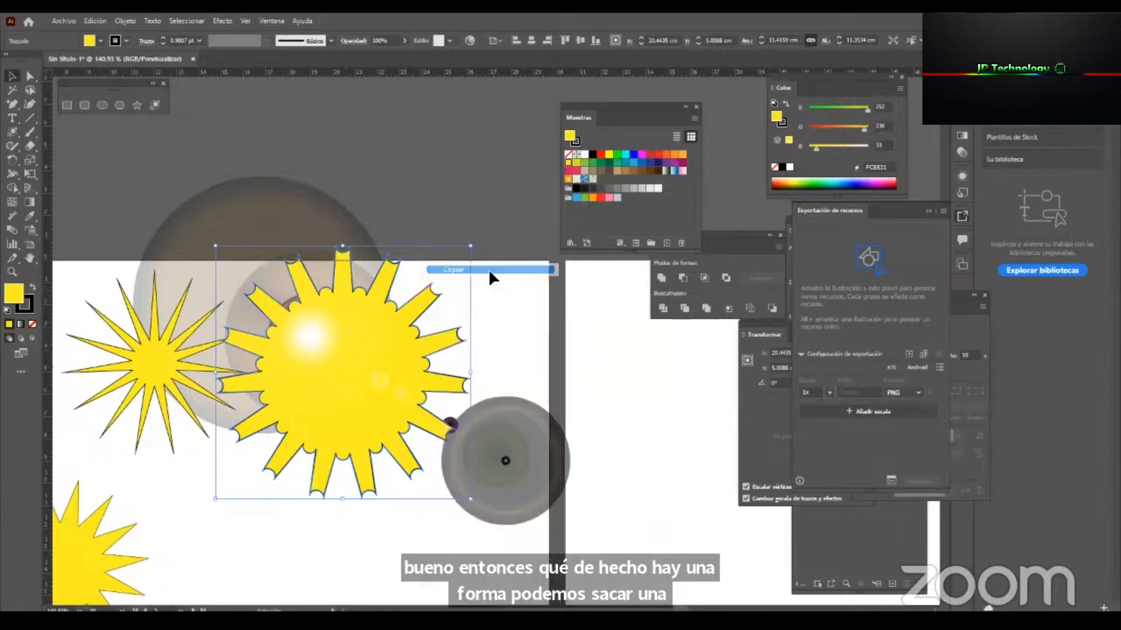
{"action": "left_click_drag", "start_coordinate": [453, 349], "coordinate": [350, 343]}
{"action": "right_click", "coordinate": [349, 342]}
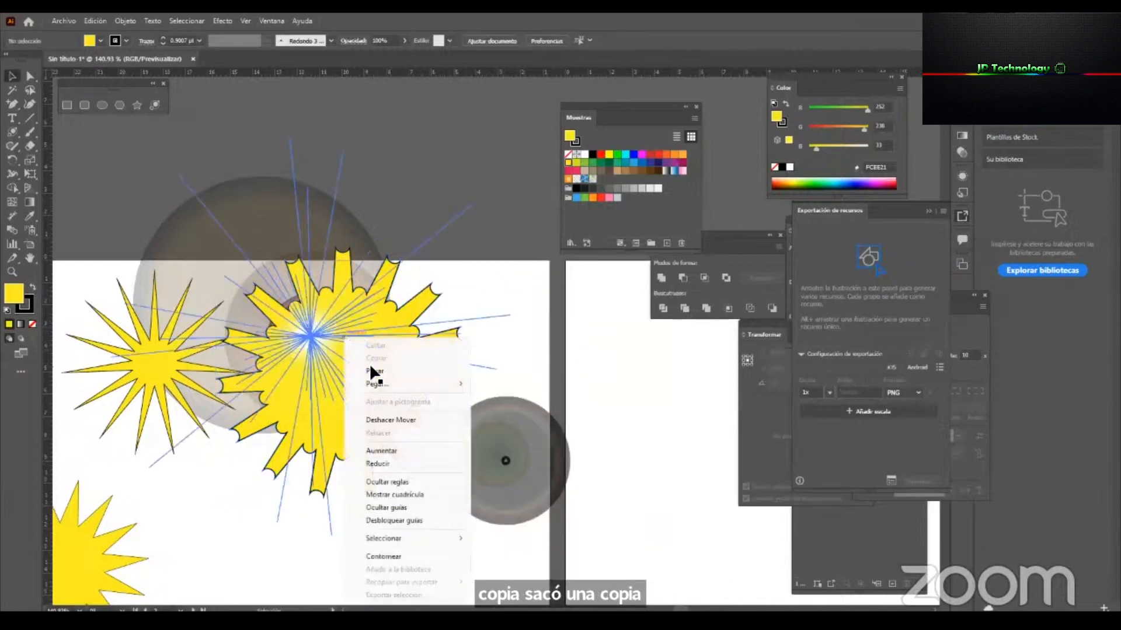
{"action": "mouse_move", "coordinate": [454, 386]}
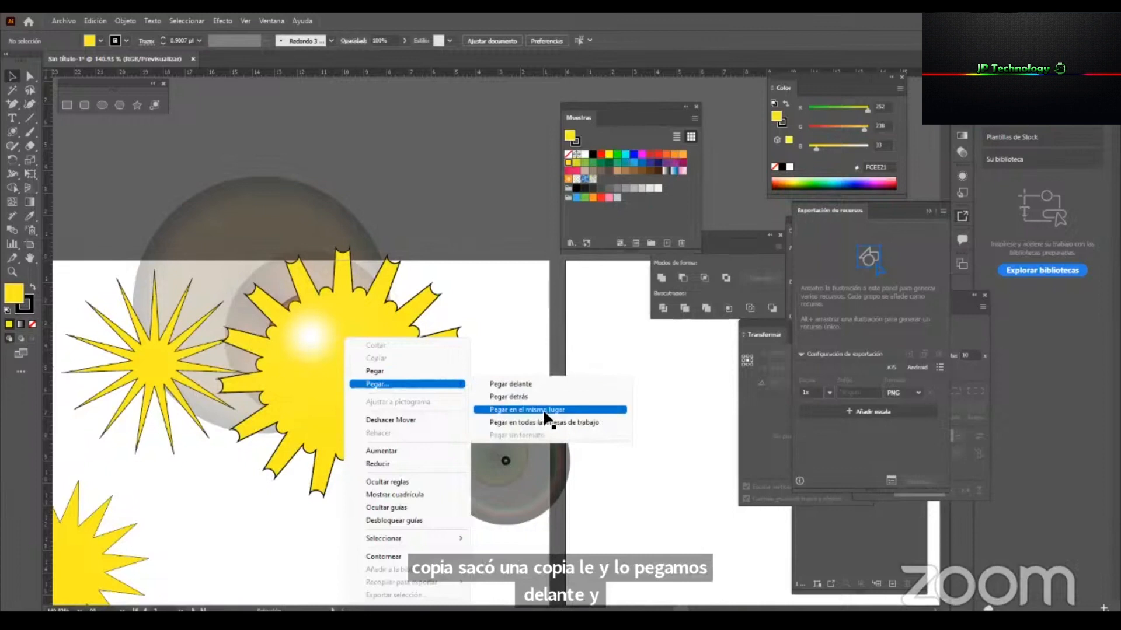
{"action": "left_click", "coordinate": [544, 410]}
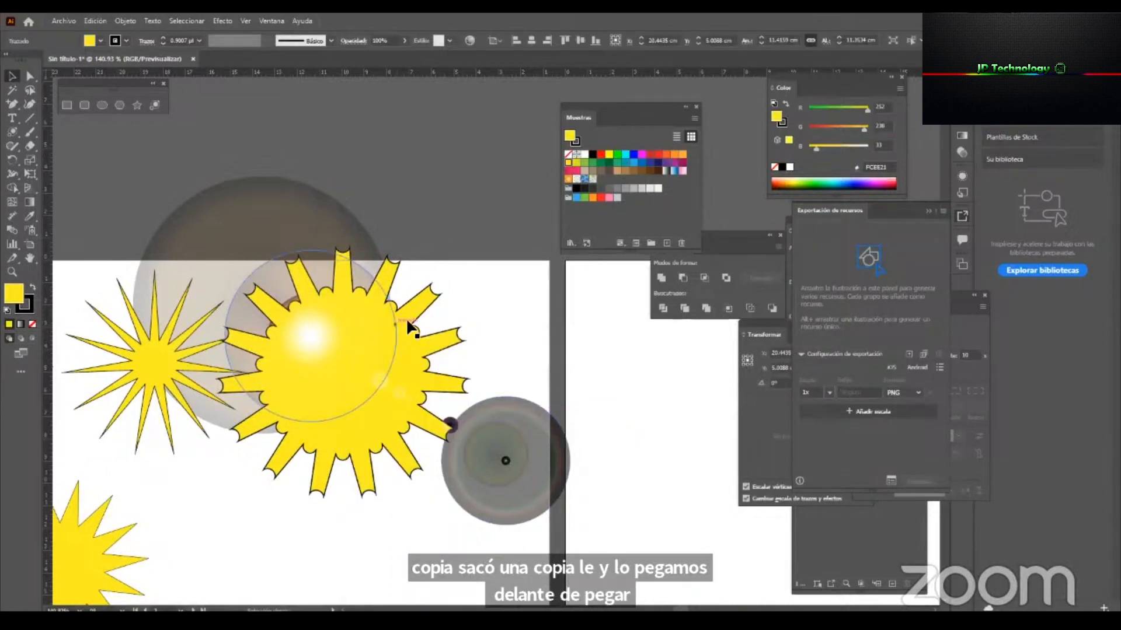
Paste the copied star in front of the original and select the pasted copy.
{"action": "left_click", "coordinate": [415, 299]}
{"action": "right_click", "coordinate": [416, 300]}
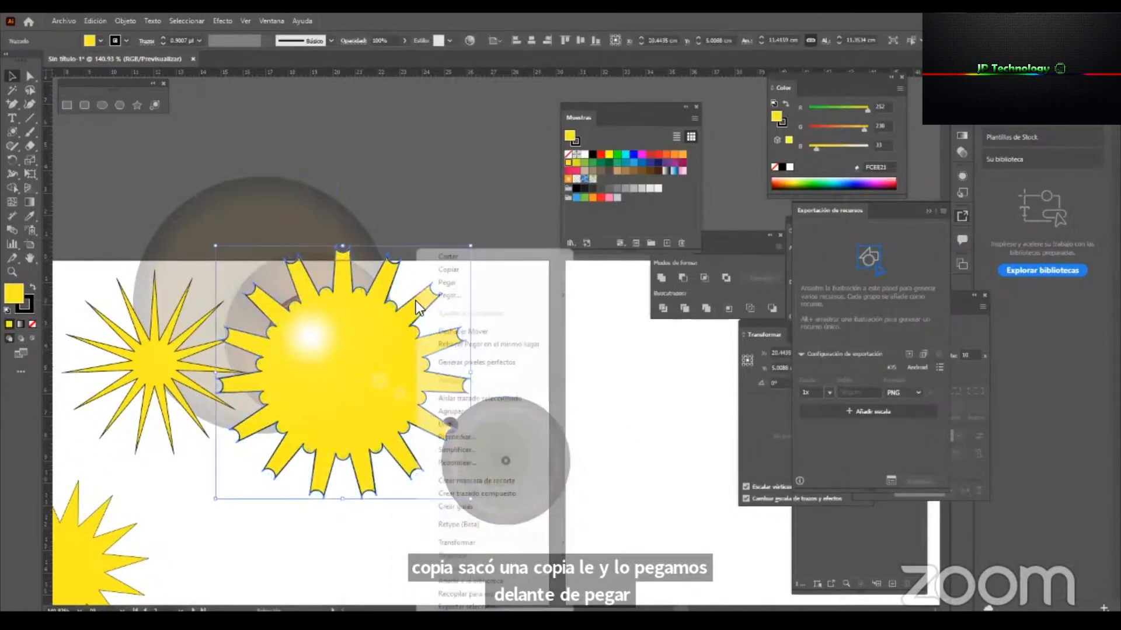
{"action": "mouse_move", "coordinate": [555, 295]}
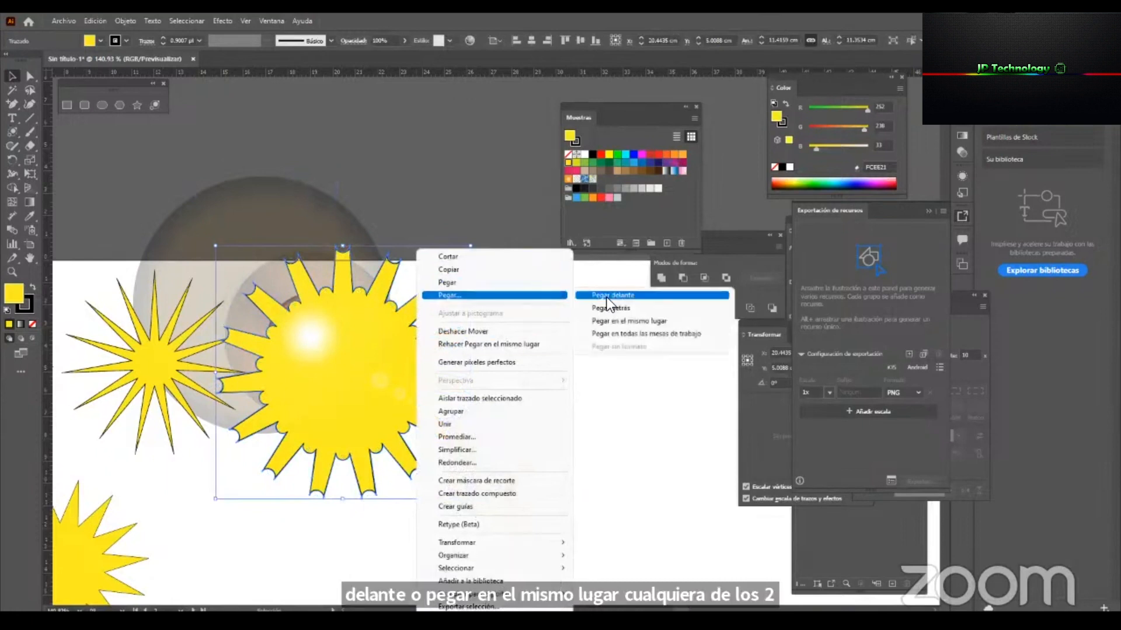
{"action": "left_click", "coordinate": [607, 297]}
{"action": "left_click", "coordinate": [507, 288]}
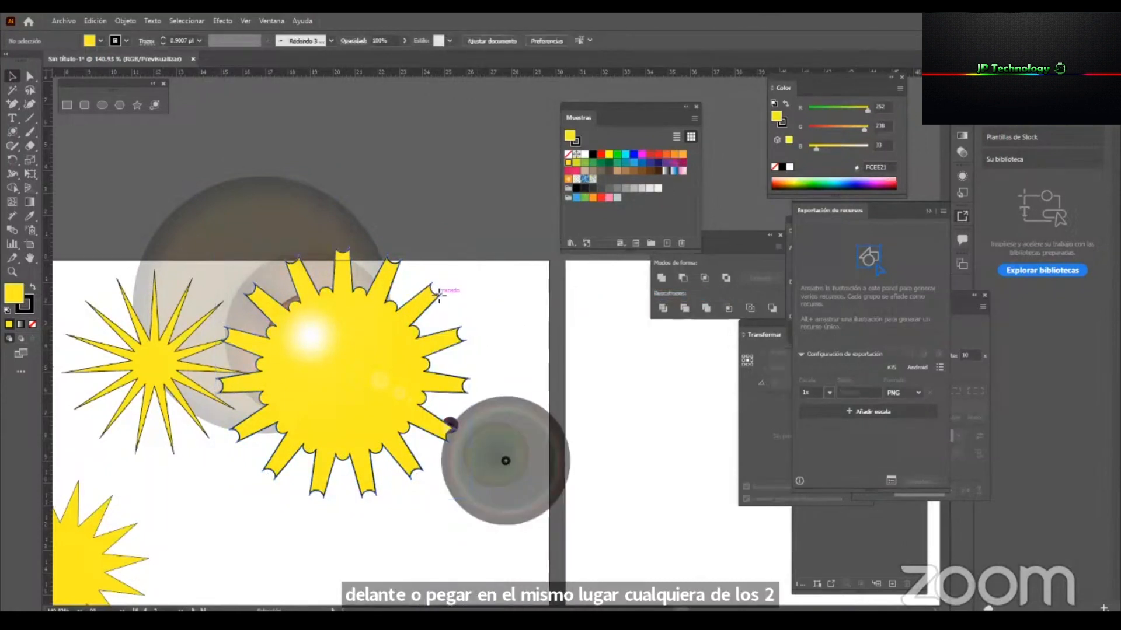
{"action": "left_click", "coordinate": [439, 295]}
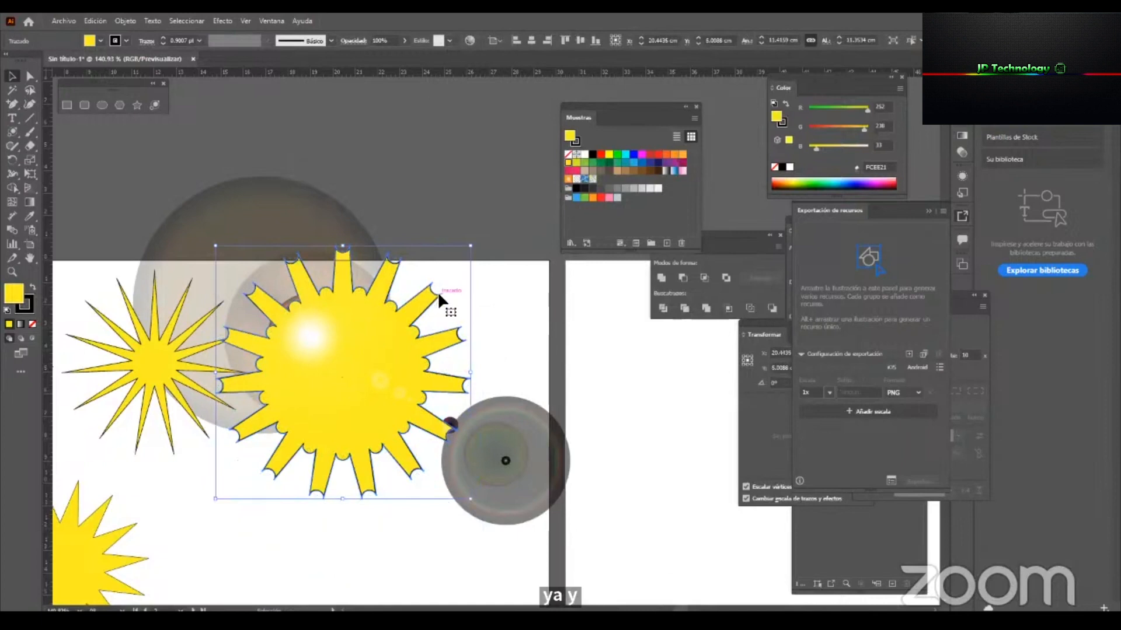
Undo the trial move of the pasted star and bring it to the front, above the flare.
{"action": "left_click_drag", "start_coordinate": [439, 298], "coordinate": [453, 391]}
{"action": "key", "text": "ctrl+z"}
{"action": "right_click", "coordinate": [456, 334]}
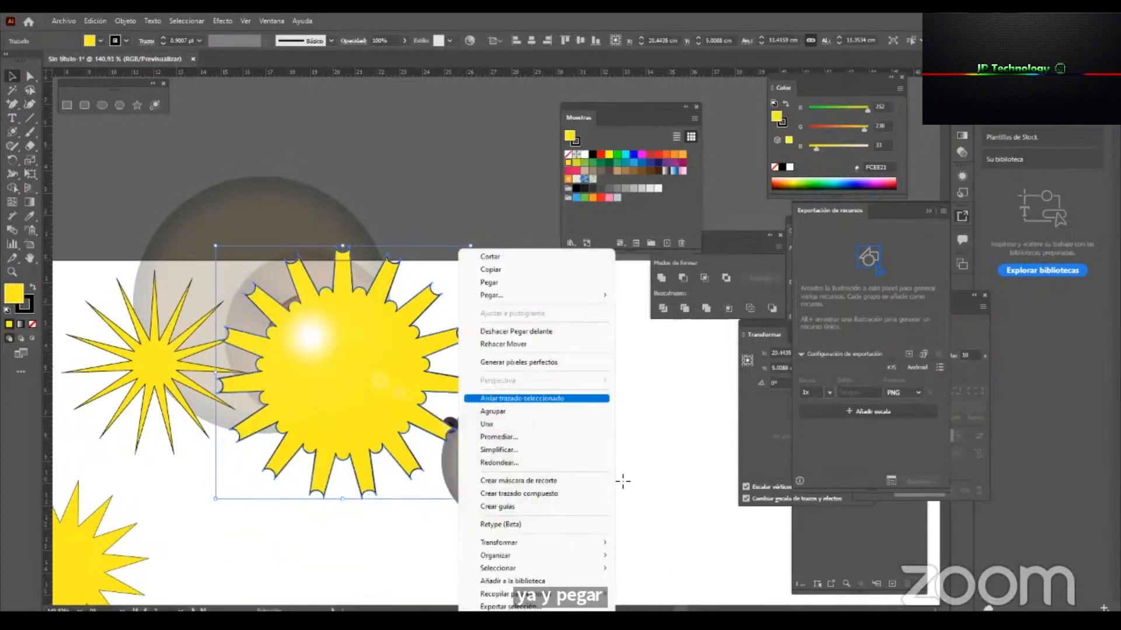
{"action": "mouse_move", "coordinate": [602, 555]}
{"action": "left_click", "coordinate": [663, 556]}
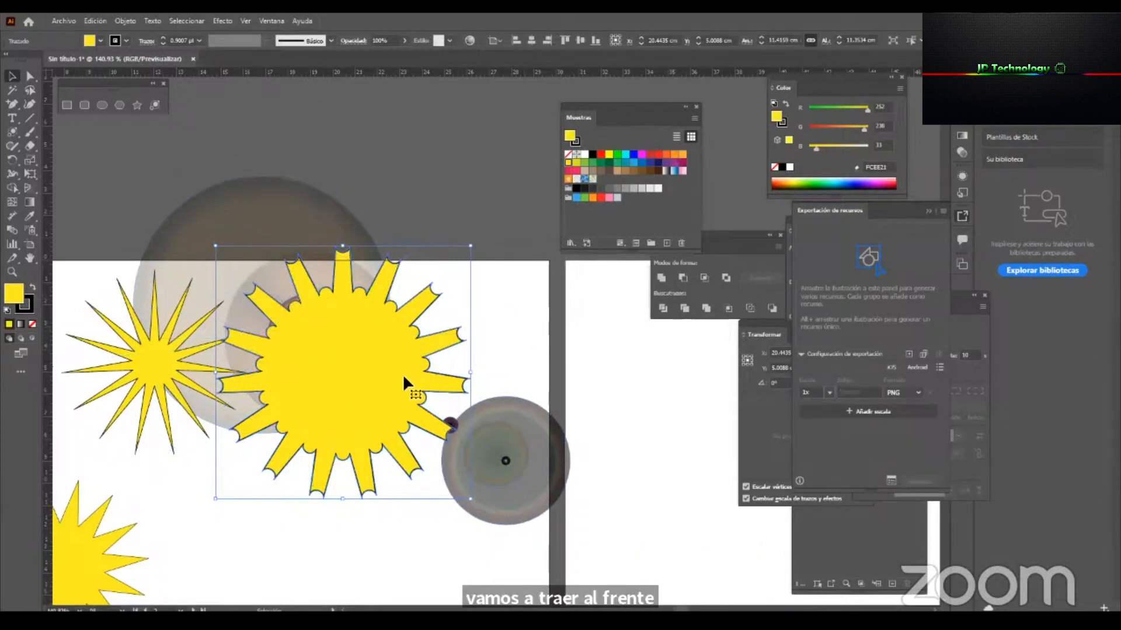
Add the flare to the selection with the front star copy and create a clipping mask from them.
{"action": "left_click", "coordinate": [274, 207], "text": "shift"}
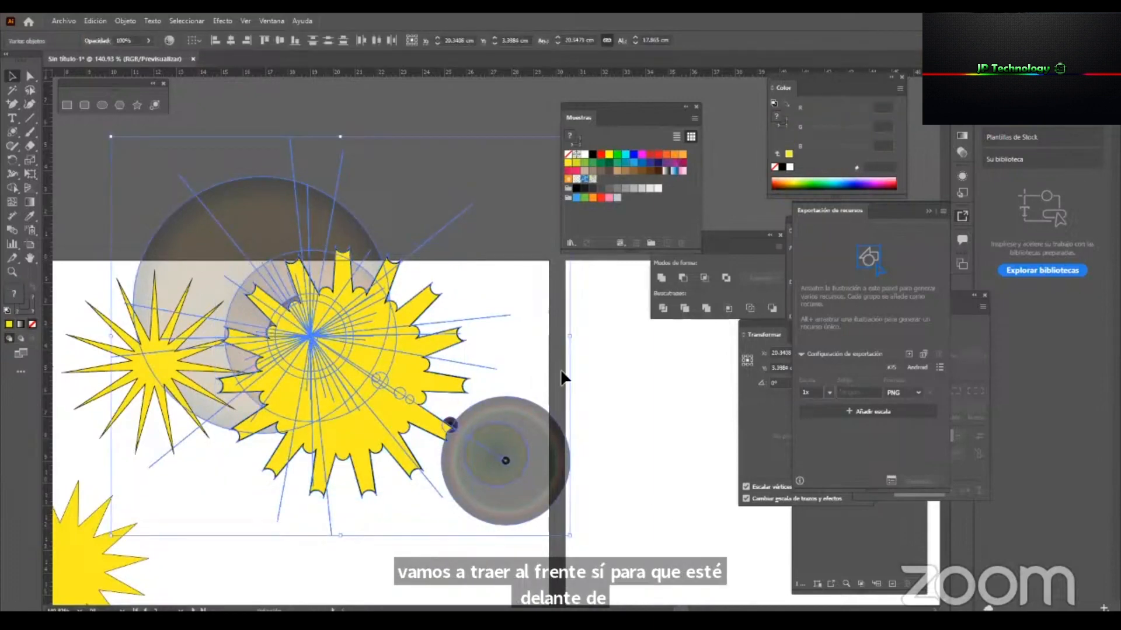
{"action": "left_click", "coordinate": [126, 19]}
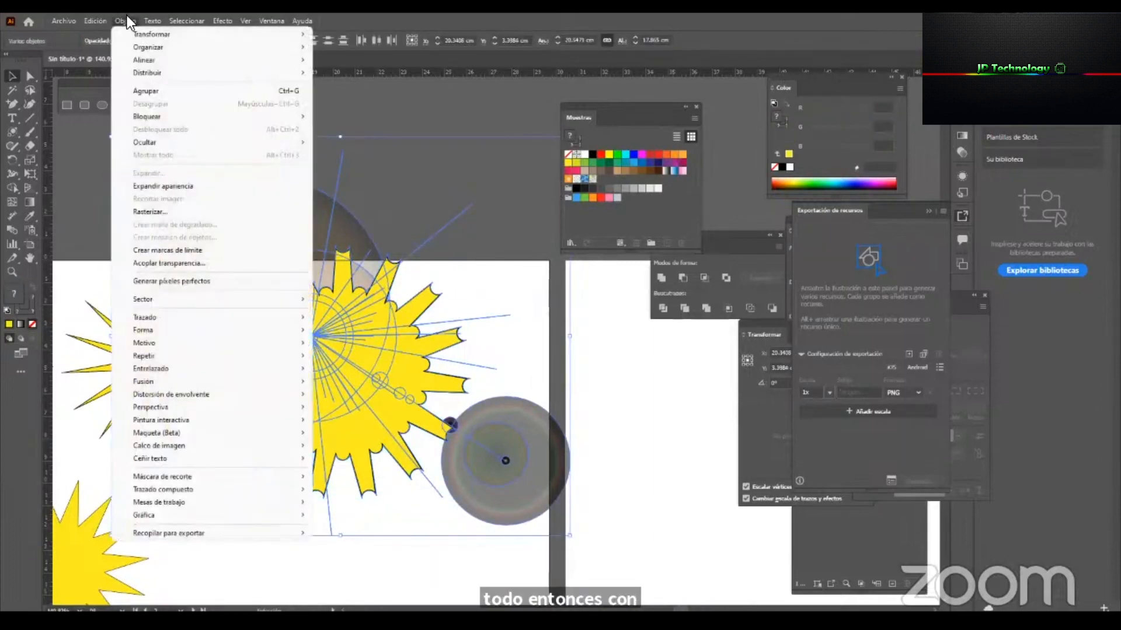
{"action": "mouse_move", "coordinate": [302, 483]}
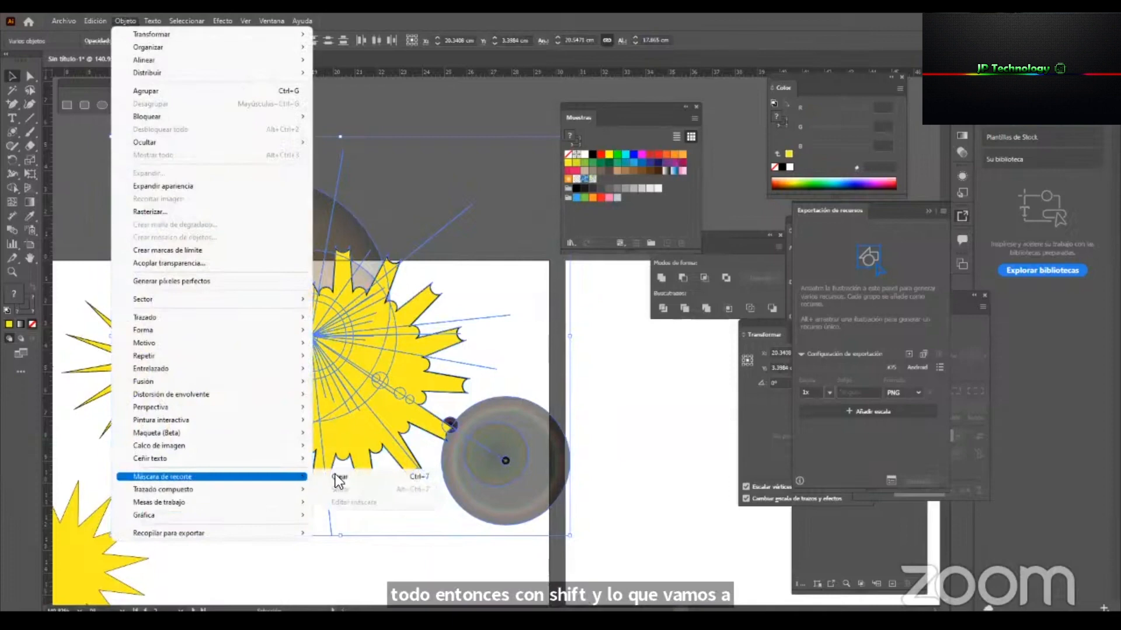
{"action": "left_click", "coordinate": [432, 479]}
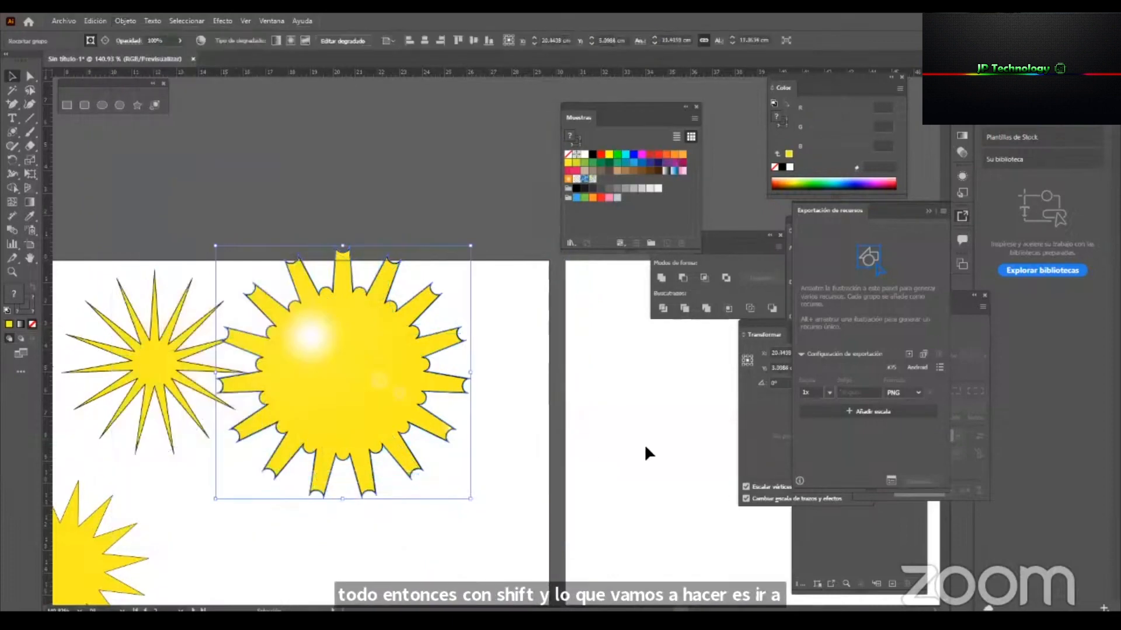
{"action": "left_click", "coordinate": [645, 444]}
{"action": "key", "text": "z"}
{"action": "mouse_move", "coordinate": [423, 413]}
{"action": "left_mouse_down"}
{"action": "mouse_move", "coordinate": [325, 470]}
{"action": "mouse_move", "coordinate": [367, 480]}
{"action": "mouse_move", "coordinate": [419, 417]}
{"action": "left_mouse_up"}
{"action": "key", "text": "v"}
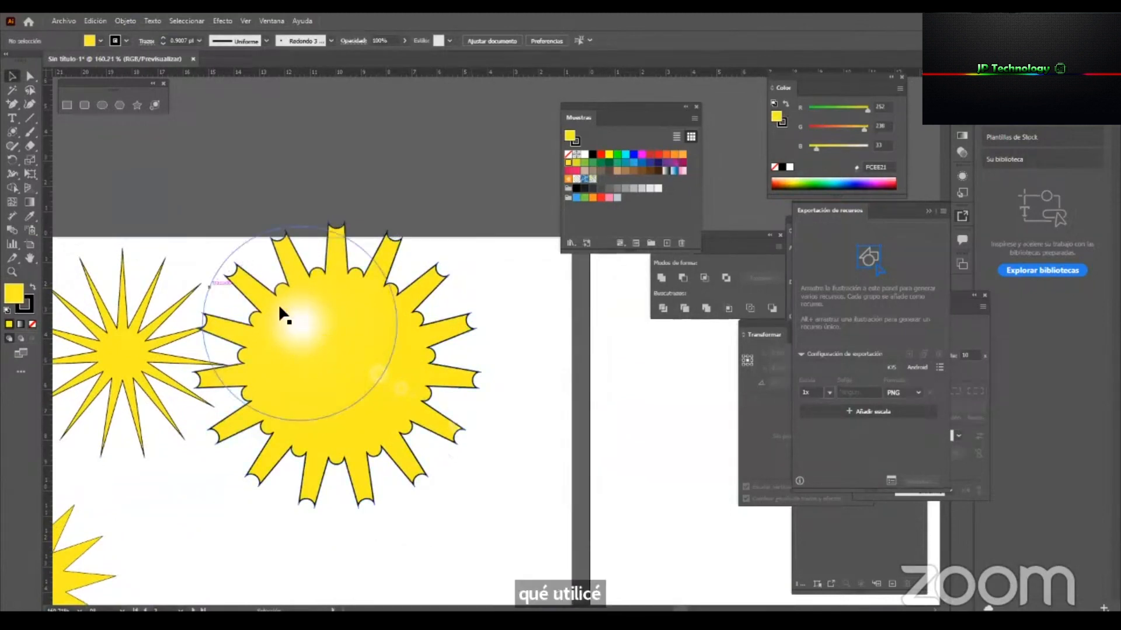
Try moving the clipped flare off the yellow star to expose the original underneath, and undo the moves.
{"action": "left_click_drag", "start_coordinate": [299, 319], "coordinate": [580, 348]}
{"action": "scroll", "coordinate": [637, 404], "scroll_direction": "right", "scroll_amount": 5}
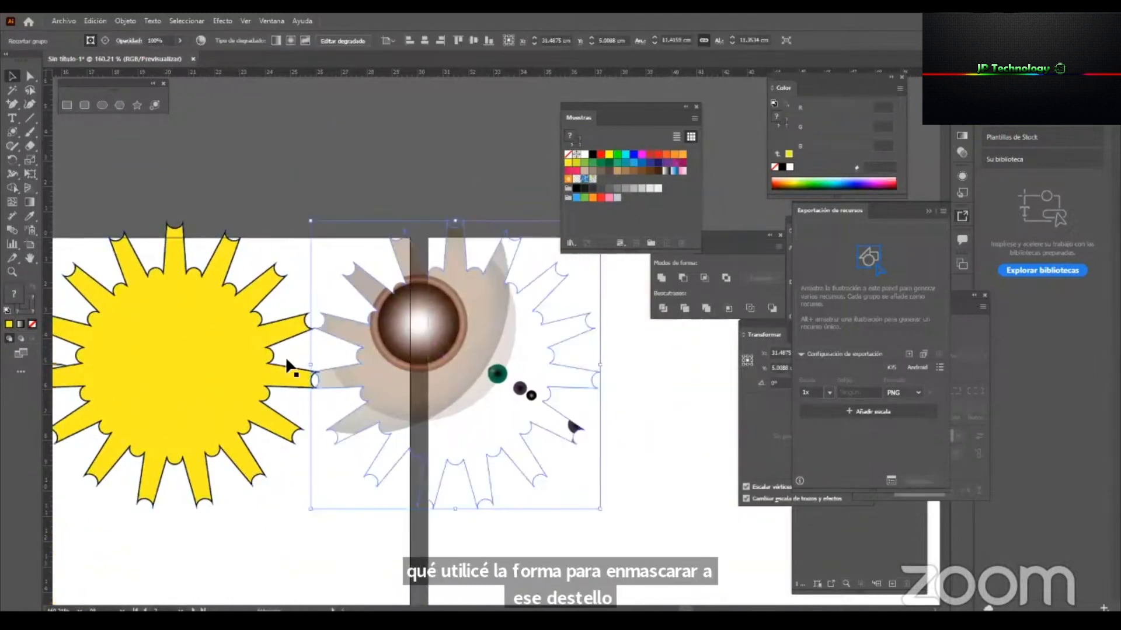
{"action": "left_click_drag", "start_coordinate": [428, 406], "coordinate": [149, 406]}
{"action": "scroll", "coordinate": [226, 355], "scroll_direction": "left", "scroll_amount": 5}
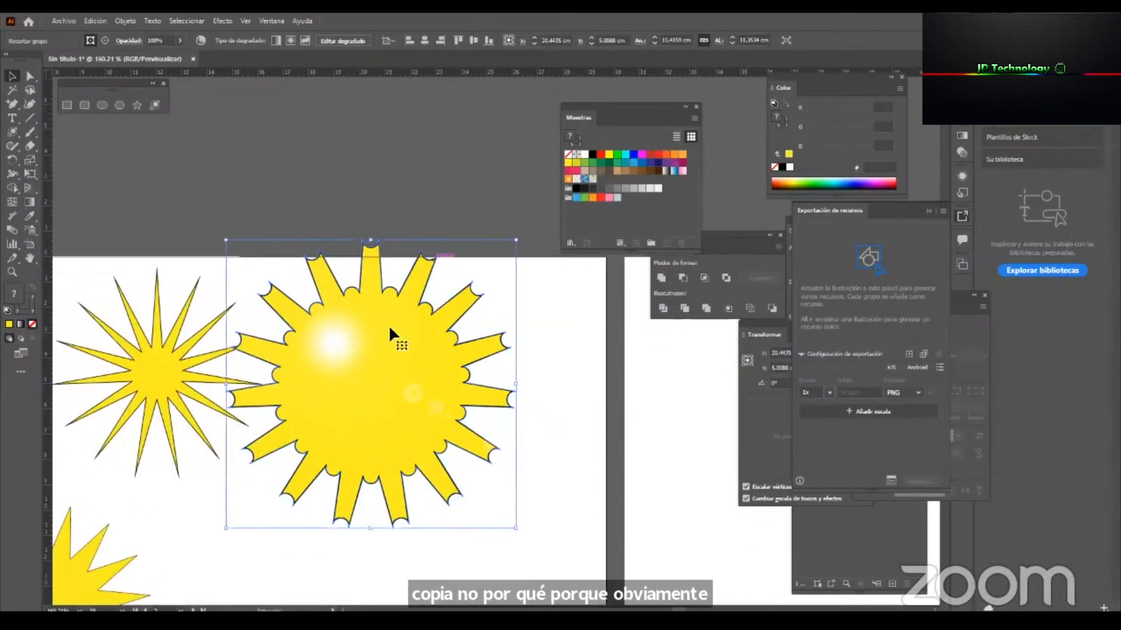
{"action": "left_click_drag", "start_coordinate": [325, 352], "coordinate": [572, 358]}
{"action": "key", "text": "ctrl+z"}
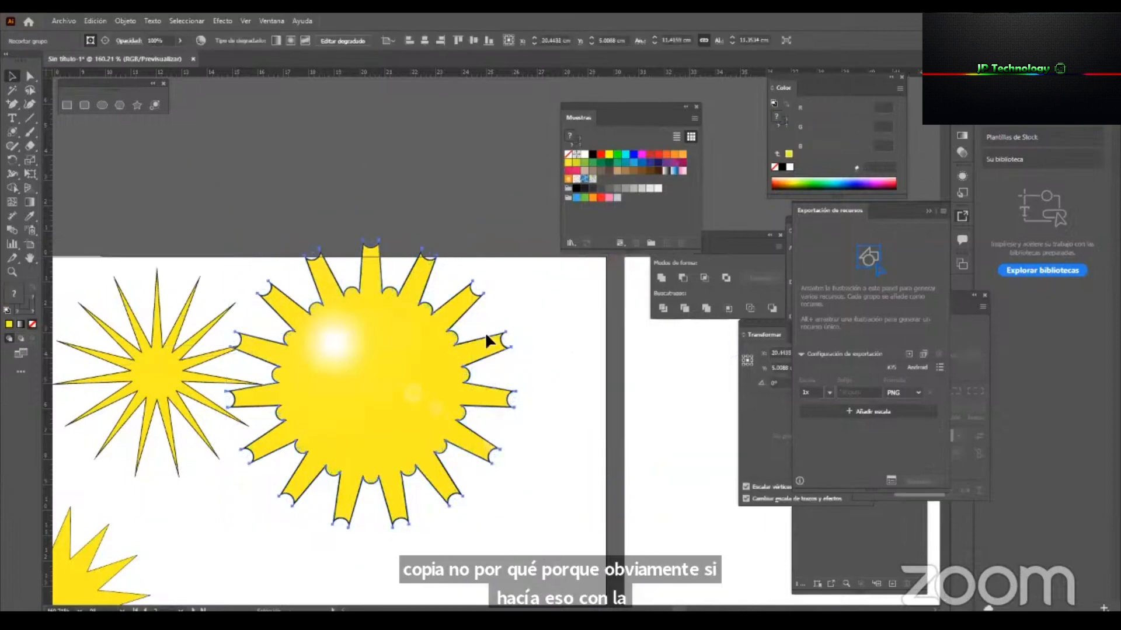
Move the enlarged star together with its clipped flare down so both sit fully inside the second artboard.
{"action": "left_click", "coordinate": [458, 230]}
{"action": "key", "text": "z"}
{"action": "left_click", "coordinate": [363, 447], "text": "alt"}
{"action": "key", "text": "v"}
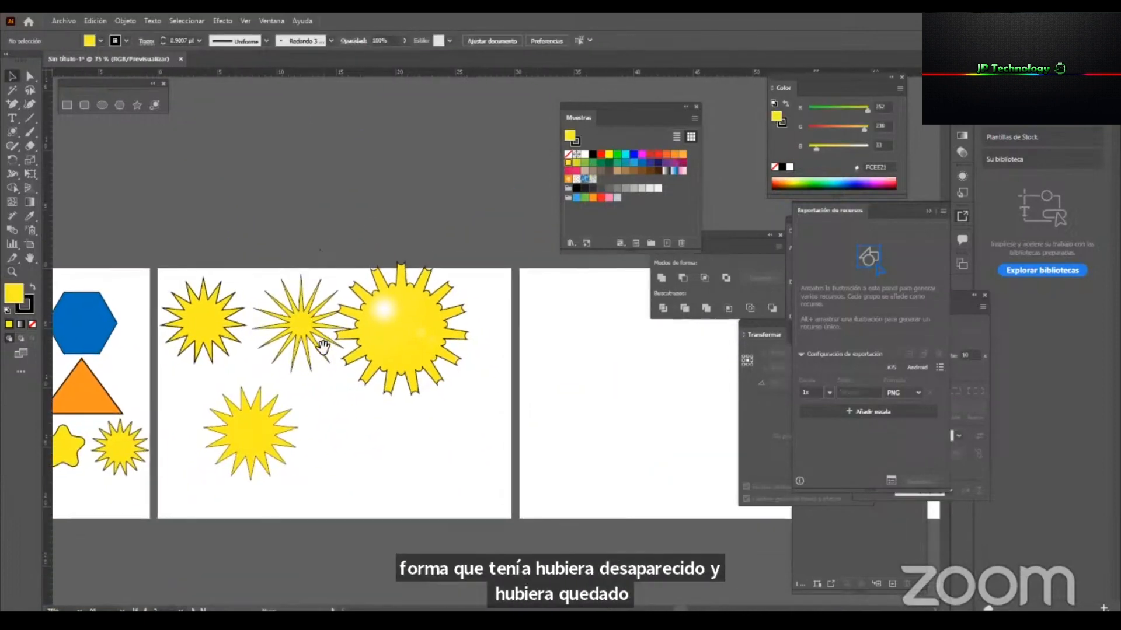
{"action": "left_click_drag", "start_coordinate": [409, 361], "coordinate": [422, 422]}
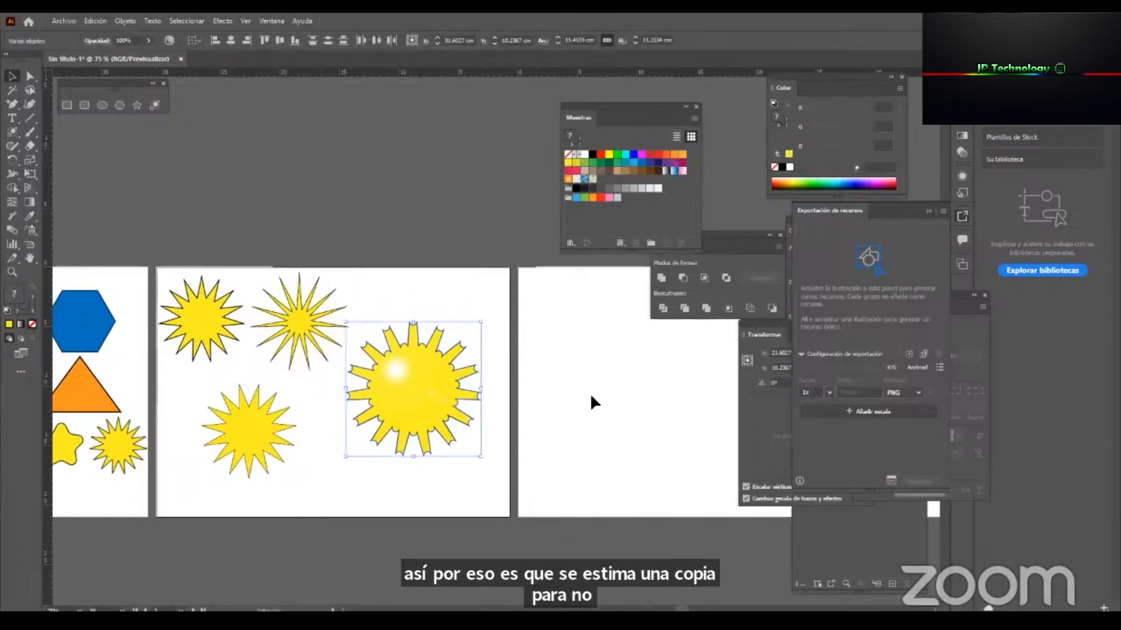
{"action": "left_click", "coordinate": [589, 393]}
{"action": "key", "text": "z"}
{"action": "left_click_drag", "start_coordinate": [378, 379], "coordinate": [446, 372]}
{"action": "key", "text": "v"}
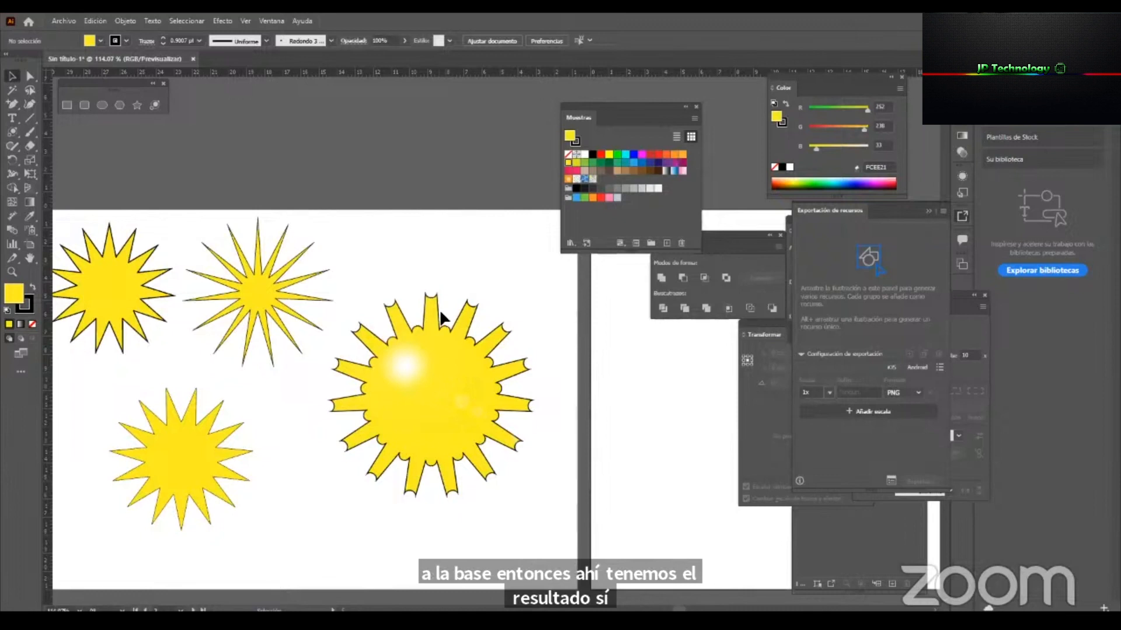
{"action": "left_click", "coordinate": [405, 370]}
{"action": "left_click", "coordinate": [448, 225]}
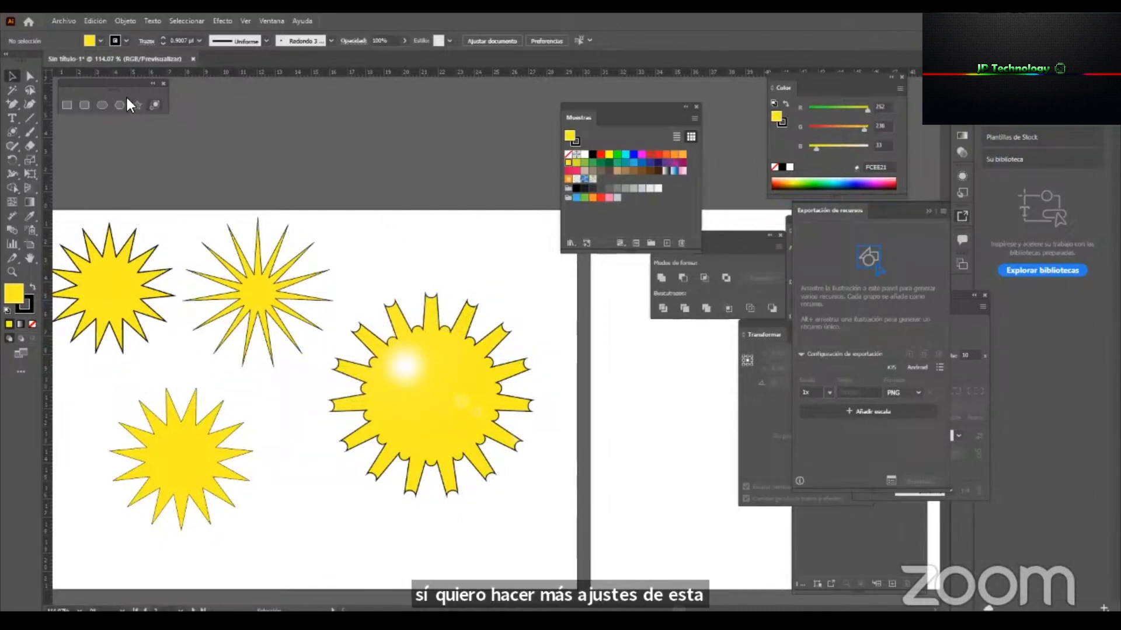
Preview a new flare above the enlarged star with 22 rays and 63% brightness, and cancel it.
{"action": "left_click_drag", "start_coordinate": [121, 88], "coordinate": [123, 108]}
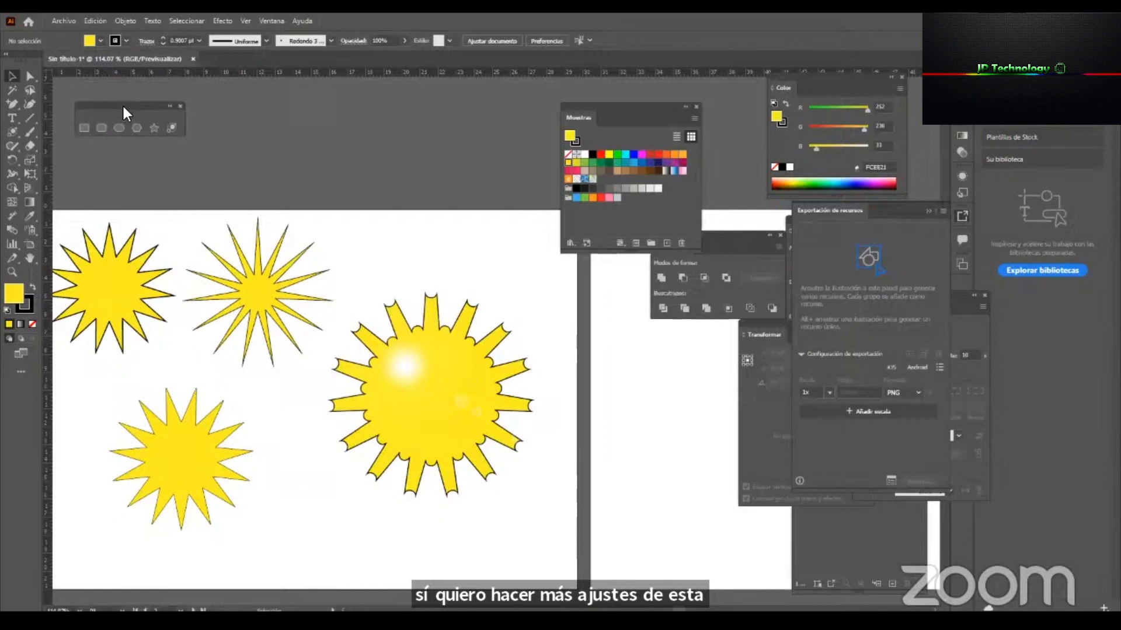
{"action": "left_click", "coordinate": [172, 128]}
{"action": "left_click", "coordinate": [388, 264]}
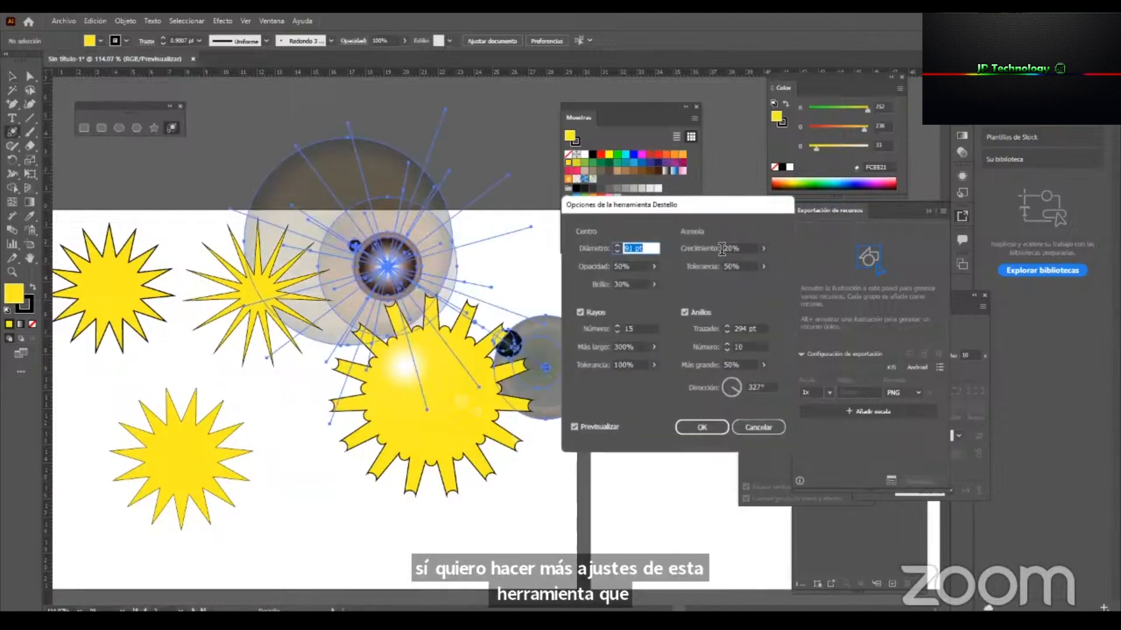
{"action": "left_click_drag", "start_coordinate": [671, 208], "coordinate": [572, 261]}
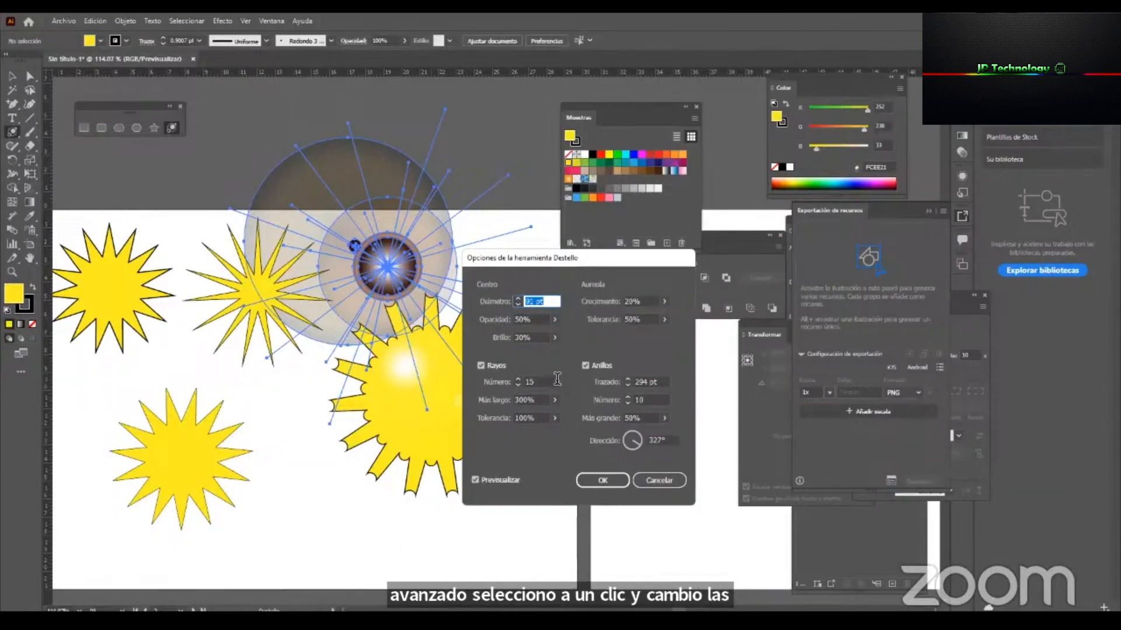
{"action": "left_click", "coordinate": [517, 380]}
{"action": "left_click", "coordinate": [517, 379]}
{"action": "left_click", "coordinate": [517, 380]}
{"action": "left_click", "coordinate": [517, 380]}
{"action": "left_click", "coordinate": [517, 379]}
{"action": "left_click", "coordinate": [517, 380]}
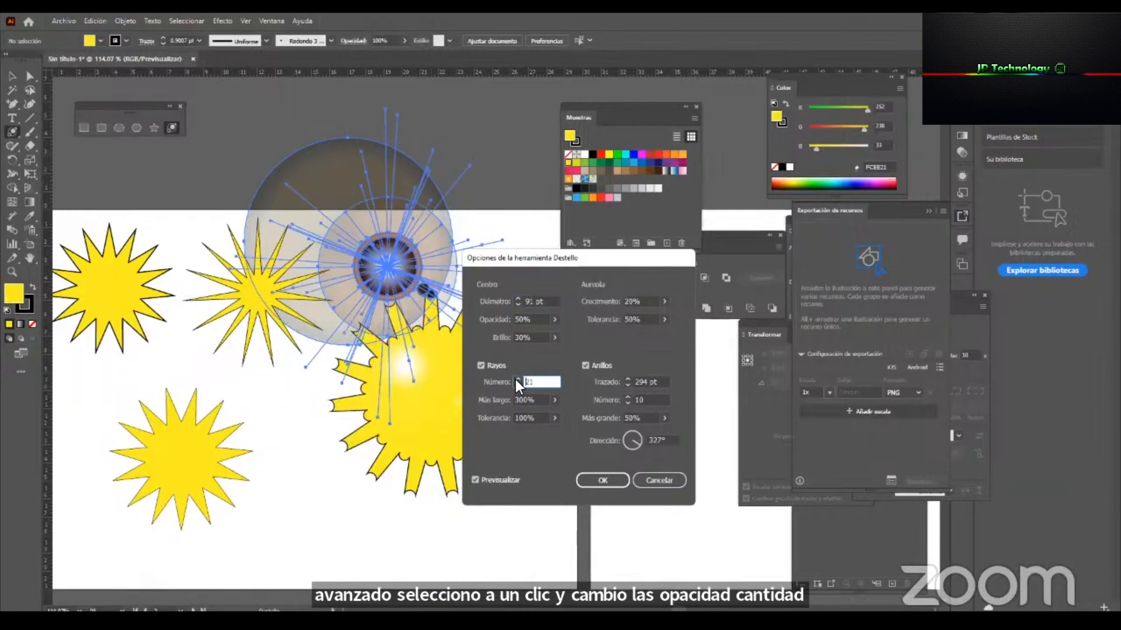
{"action": "left_click", "coordinate": [517, 379]}
{"action": "left_click", "coordinate": [554, 338]}
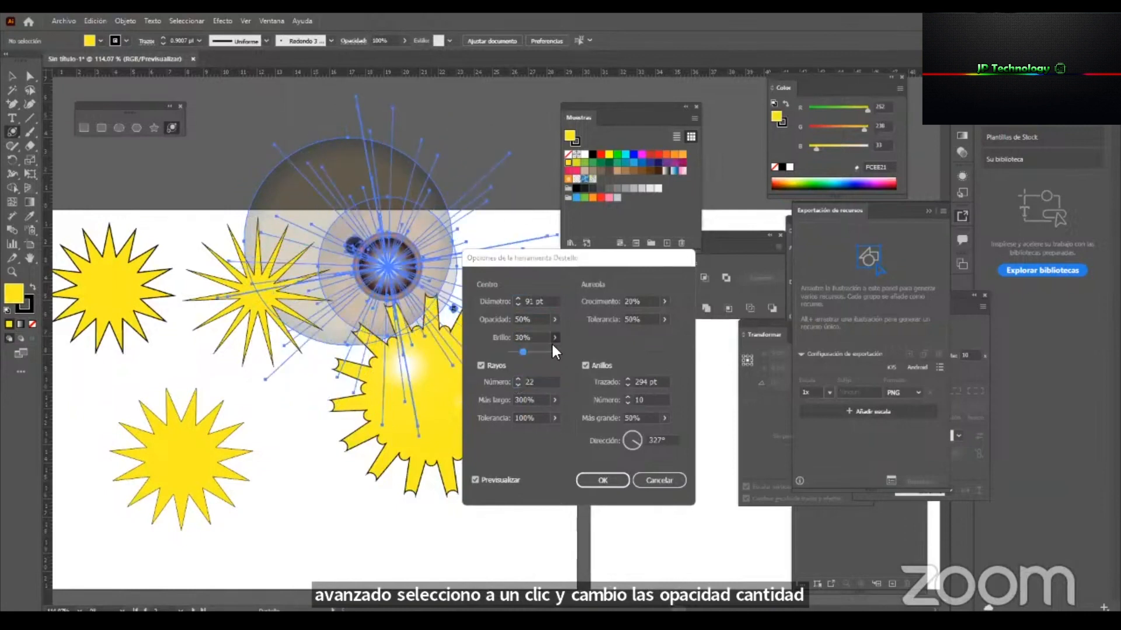
{"action": "left_click", "coordinate": [536, 350]}
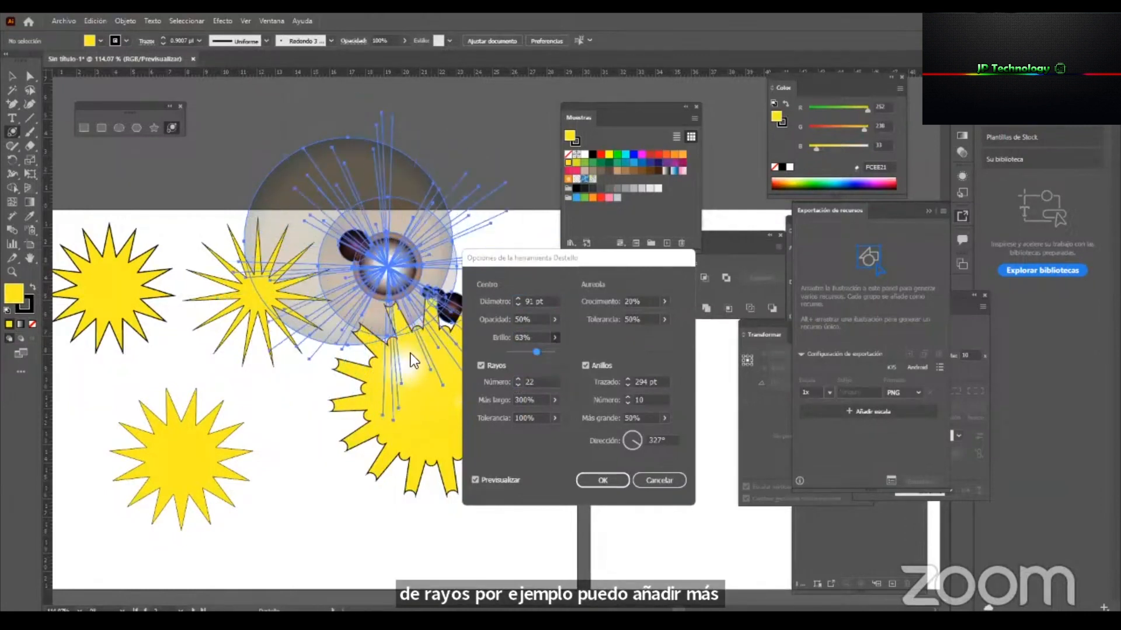
{"action": "left_click", "coordinate": [668, 482]}
{"action": "left_click", "coordinate": [8, 76]}
Tidy the workspace by docking the floating Pathfinder panel and collapsing the Asset Export panel.
{"action": "key", "text": "z"}
{"action": "left_click_drag", "start_coordinate": [446, 381], "coordinate": [268, 432]}
{"action": "key", "text": "space"}
{"action": "left_click_drag", "start_coordinate": [561, 413], "coordinate": [533, 400]}
{"action": "key", "text": "v"}
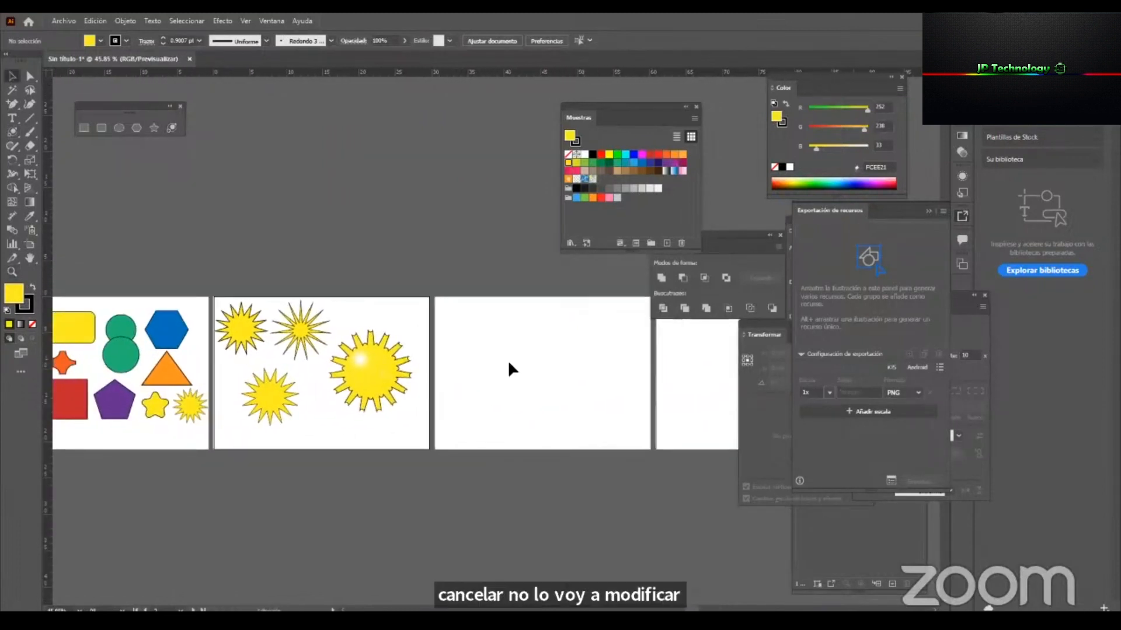
{"action": "mouse_move", "coordinate": [398, 320]}
{"action": "left_mouse_down"}
{"action": "mouse_move", "coordinate": [457, 318]}
{"action": "mouse_move", "coordinate": [404, 335]}
{"action": "mouse_move", "coordinate": [355, 324]}
{"action": "mouse_move", "coordinate": [397, 317]}
{"action": "left_mouse_up"}
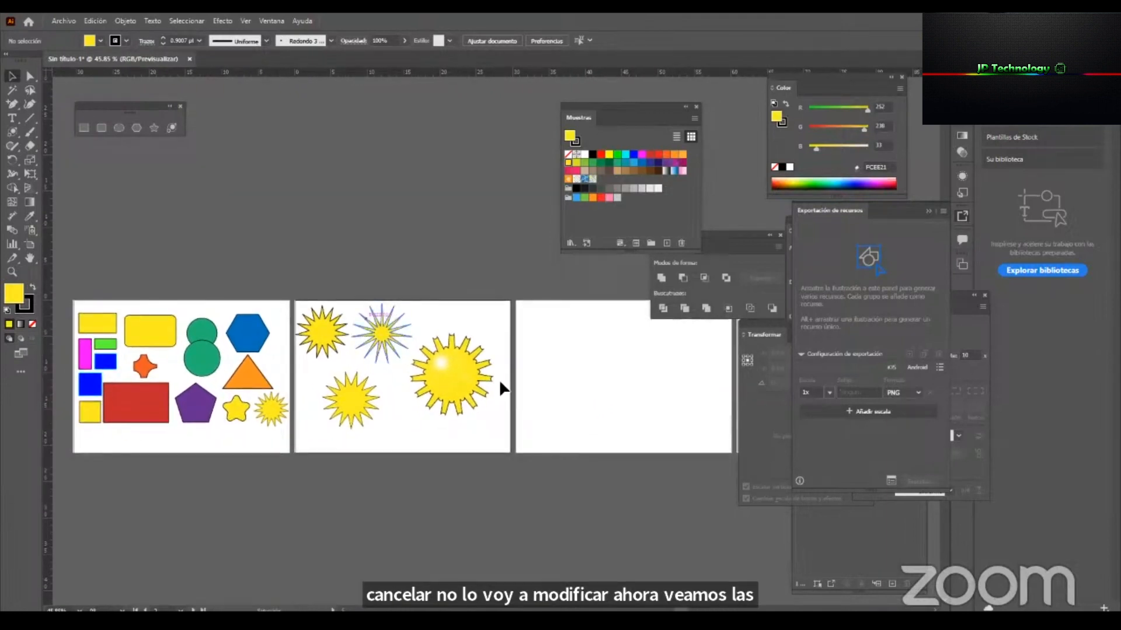
{"action": "left_click_drag", "start_coordinate": [486, 361], "coordinate": [411, 364]}
{"action": "left_click_drag", "start_coordinate": [768, 250], "coordinate": [957, 278]}
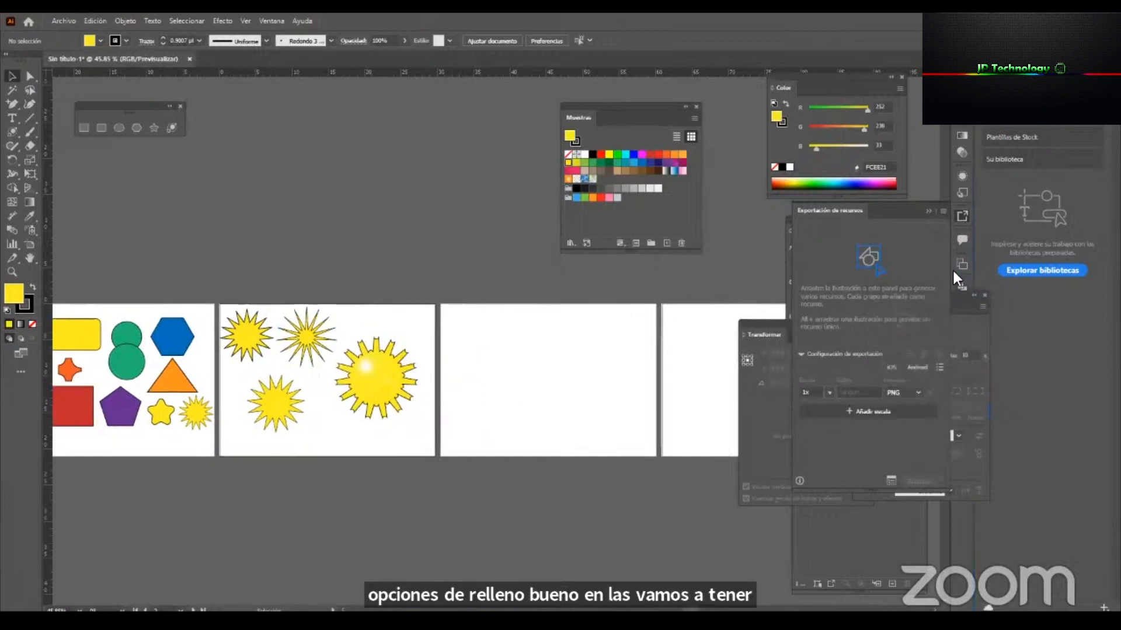
{"action": "left_click", "coordinate": [927, 210]}
Dock the Stroke and Transform panels, and reposition the floating Swatches and Layers panels near the empty artboards.
{"action": "left_click_drag", "start_coordinate": [609, 108], "coordinate": [485, 134]}
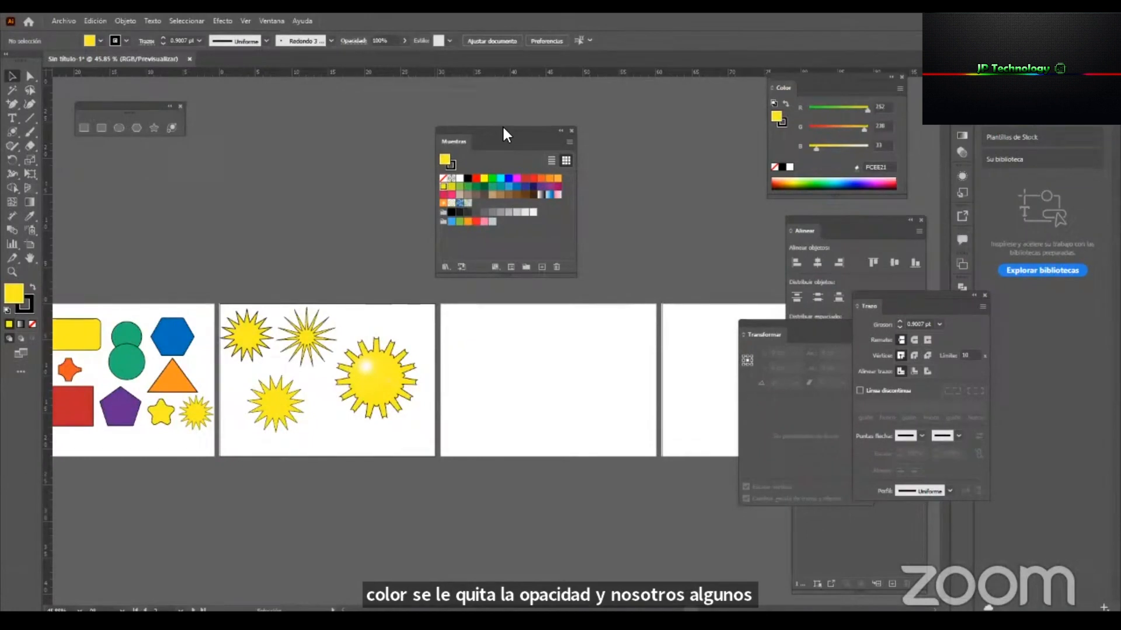
{"action": "left_click_drag", "start_coordinate": [503, 128], "coordinate": [650, 101]}
{"action": "left_click", "coordinate": [579, 316]}
{"action": "left_click_drag", "start_coordinate": [943, 291], "coordinate": [960, 310]}
{"action": "left_click_drag", "start_coordinate": [855, 335], "coordinate": [960, 336]}
{"action": "left_click_drag", "start_coordinate": [829, 354], "coordinate": [649, 292]}
Cut all the shapes on the first artboard and add a new layer above Capa 1.
{"action": "scroll", "coordinate": [490, 395], "scroll_direction": "left", "scroll_amount": 5}
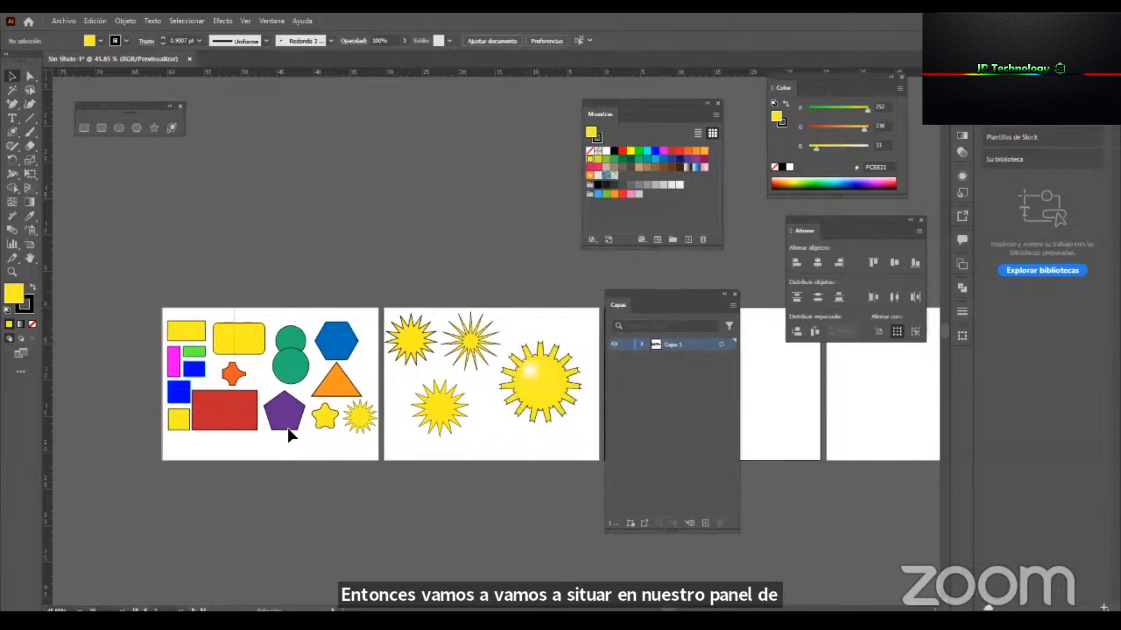
{"action": "left_click_drag", "start_coordinate": [366, 492], "coordinate": [366, 491]}
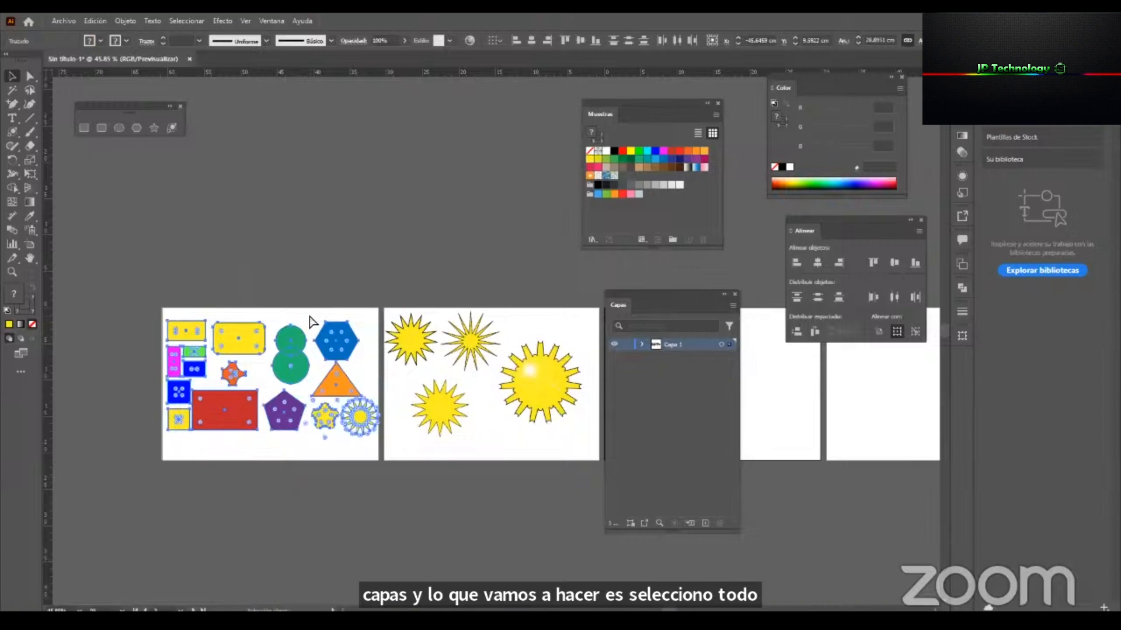
{"action": "left_click", "coordinate": [94, 21]}
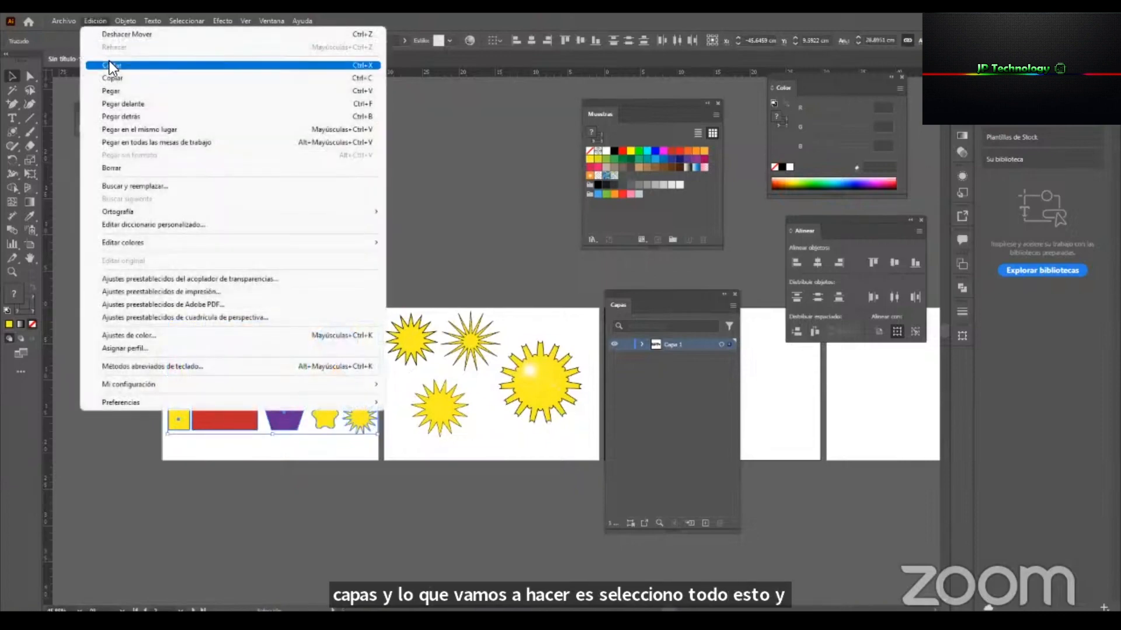
{"action": "left_click", "coordinate": [359, 66]}
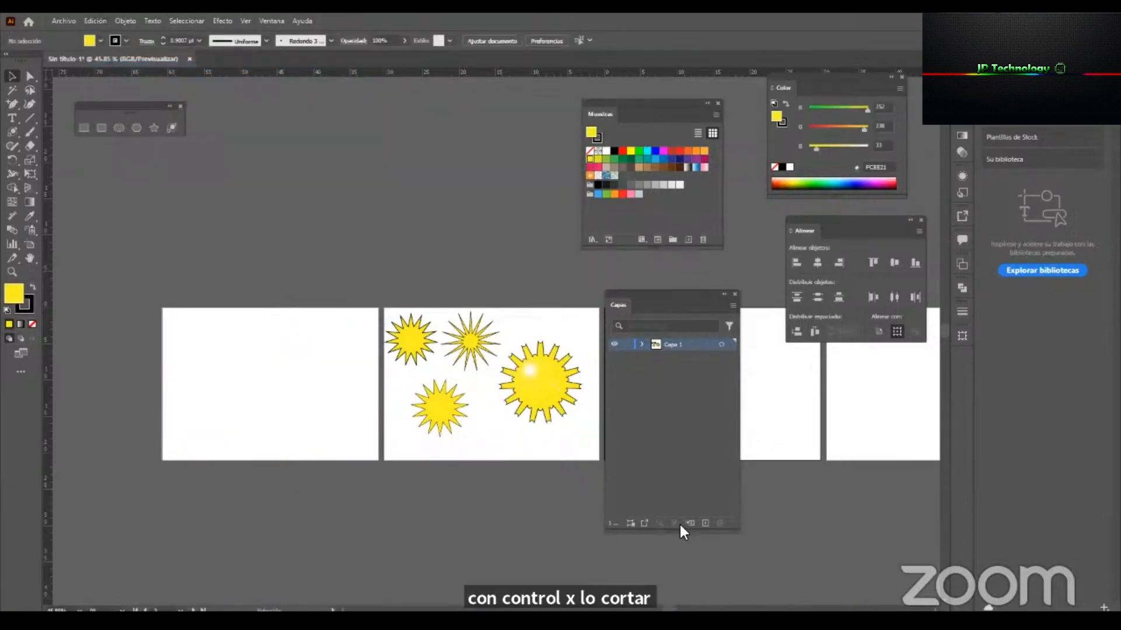
{"action": "left_click", "coordinate": [706, 523]}
Try pasting the cut shapes both in place and with the ordinary paste on Capa 2, undoing each attempt.
{"action": "left_click", "coordinate": [95, 20]}
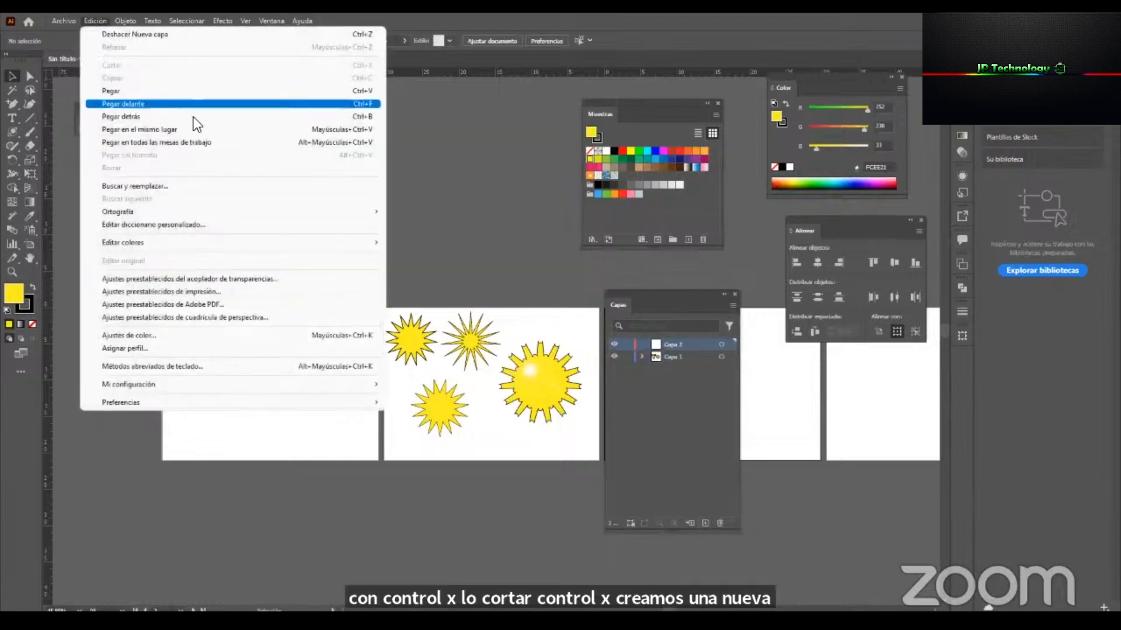
{"action": "left_click", "coordinate": [228, 129]}
{"action": "key", "text": "ctrl+z"}
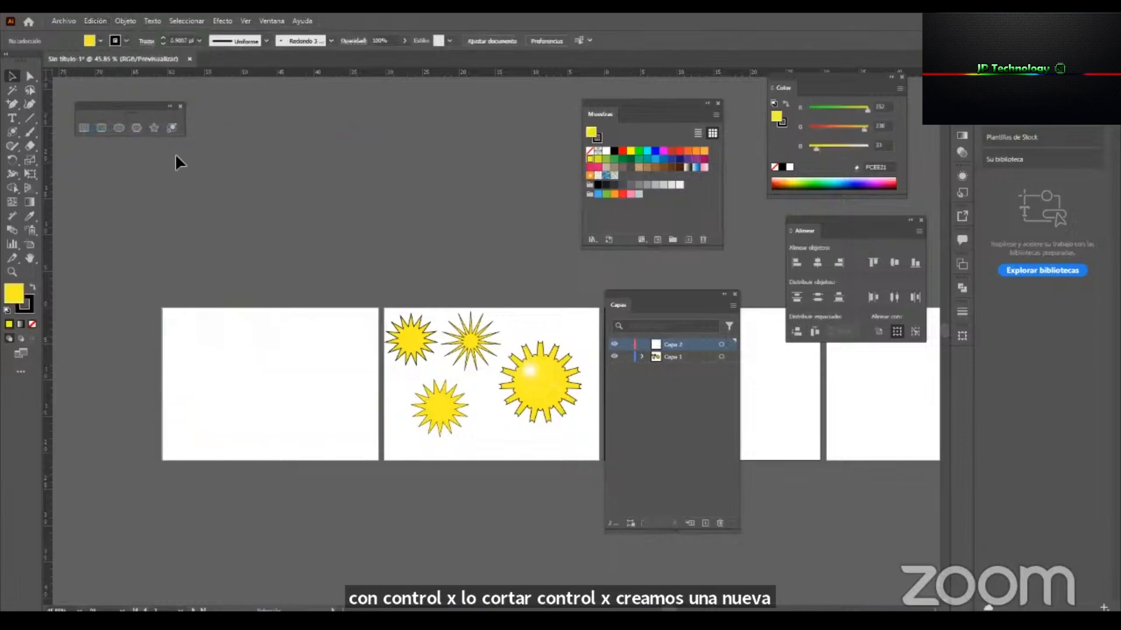
{"action": "left_click", "coordinate": [95, 20]}
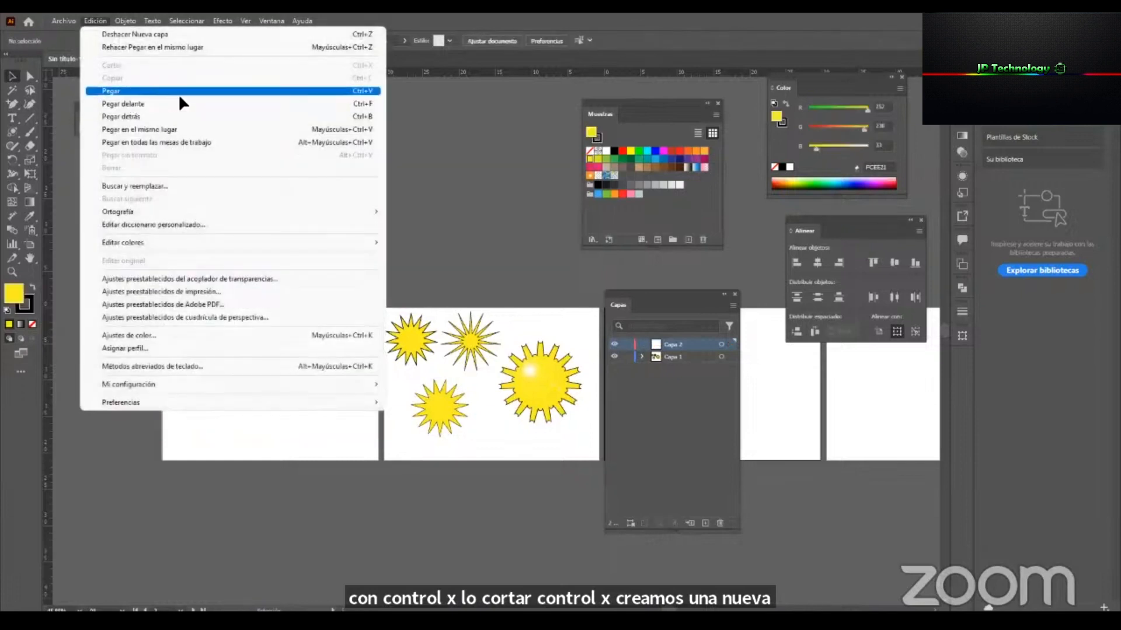
{"action": "left_click", "coordinate": [237, 90]}
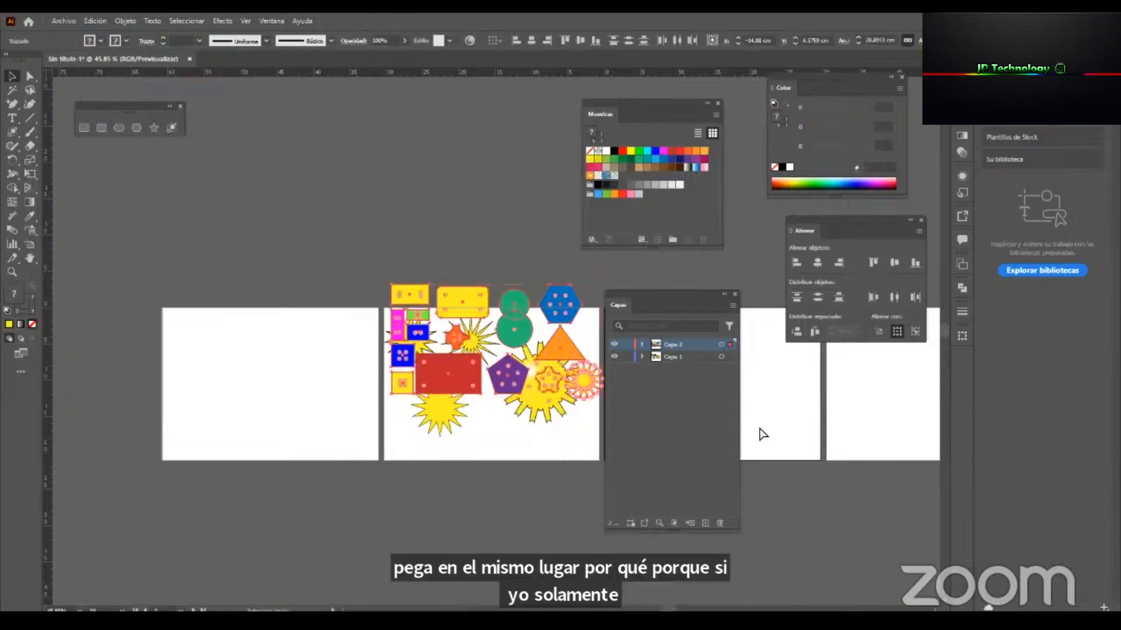
{"action": "key", "text": "ctrl+z"}
Paste the cut shapes in place on Capa 2 and give that layer a name starting with FORMAS.
{"action": "left_click", "coordinate": [96, 20]}
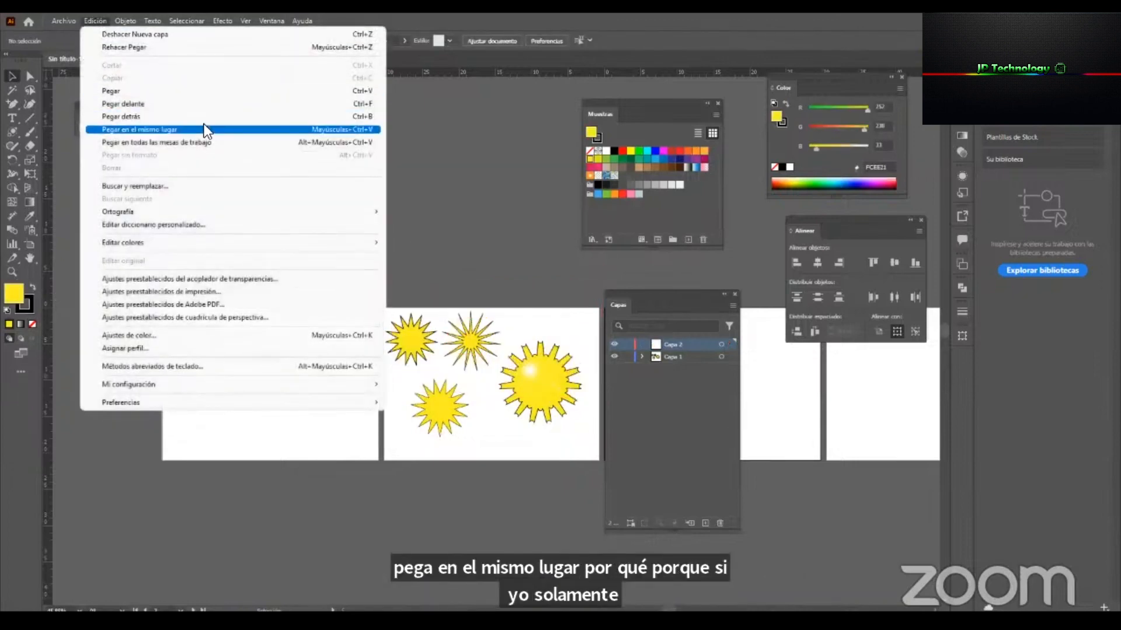
{"action": "left_click", "coordinate": [204, 124]}
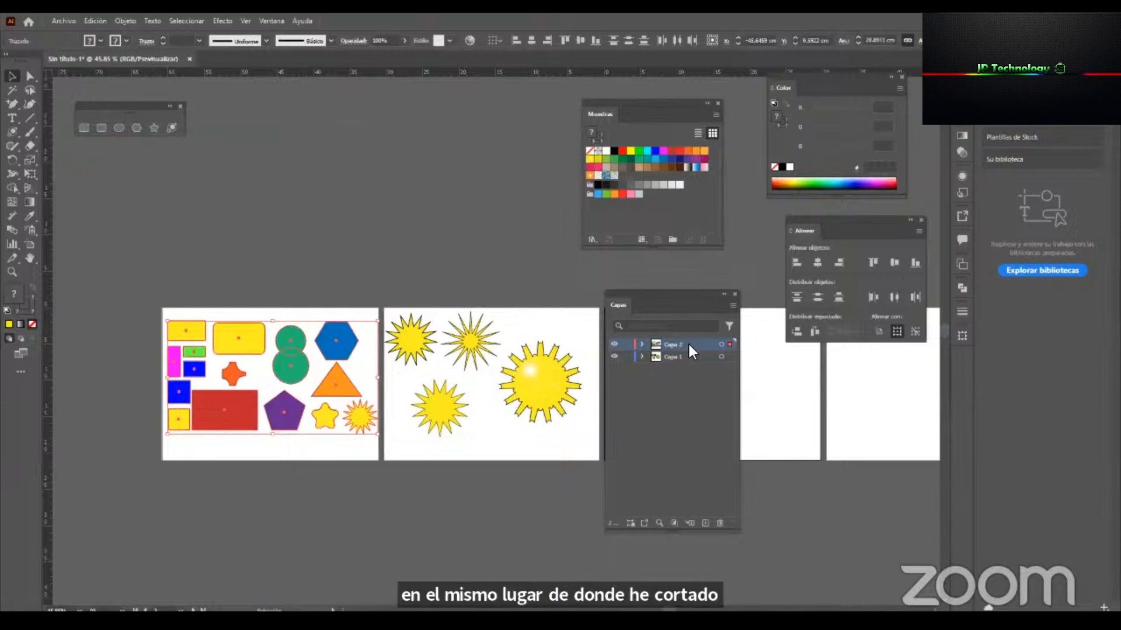
{"action": "type", "text": "FOR"}
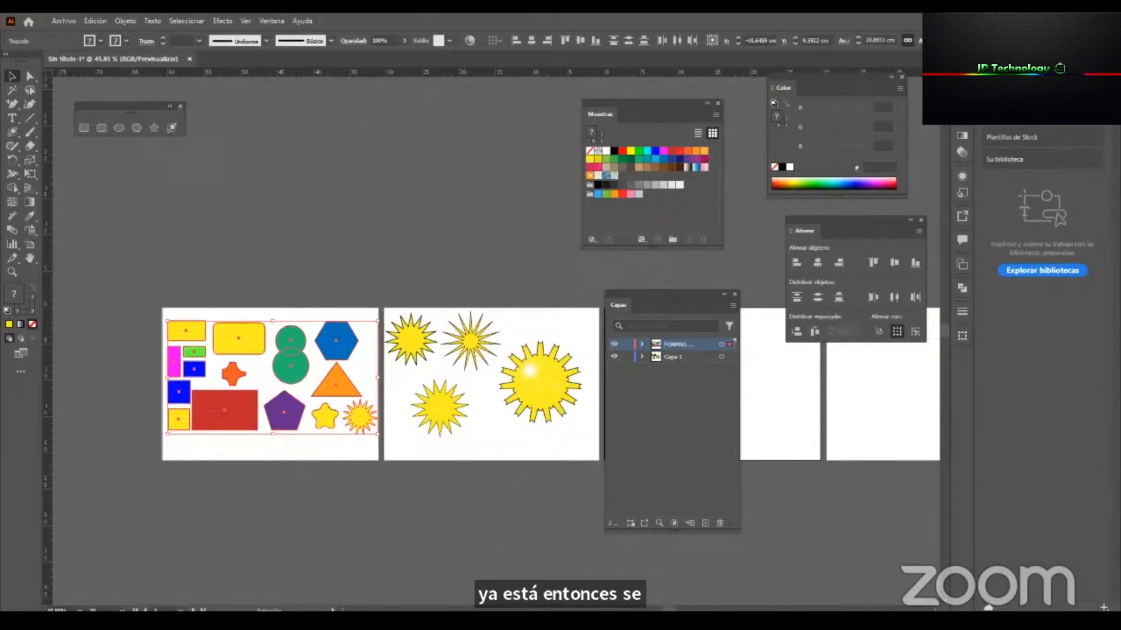
{"action": "type", "text": "MAS PARTE2"}
{"action": "key", "text": "Return"}
Rename the original layer Capa 1, which holds the star variations, as PARTE2.
{"action": "double_click", "coordinate": [672, 357]}
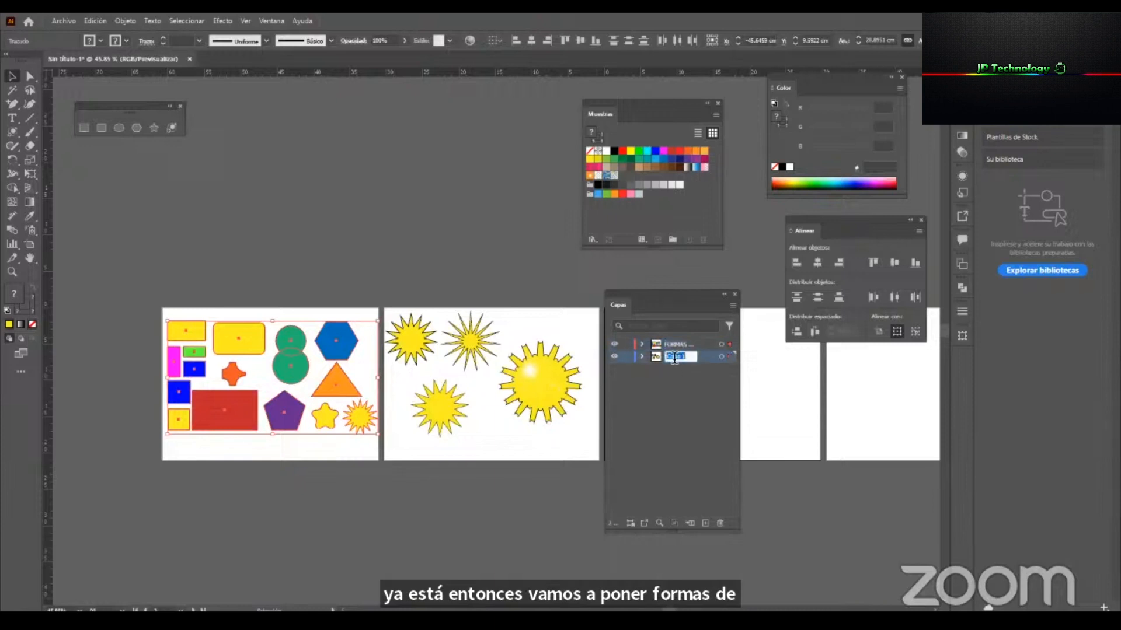
{"action": "type", "text": "F"}
{"action": "type", "text": "ARTE1"}
{"action": "key", "text": "Return"}
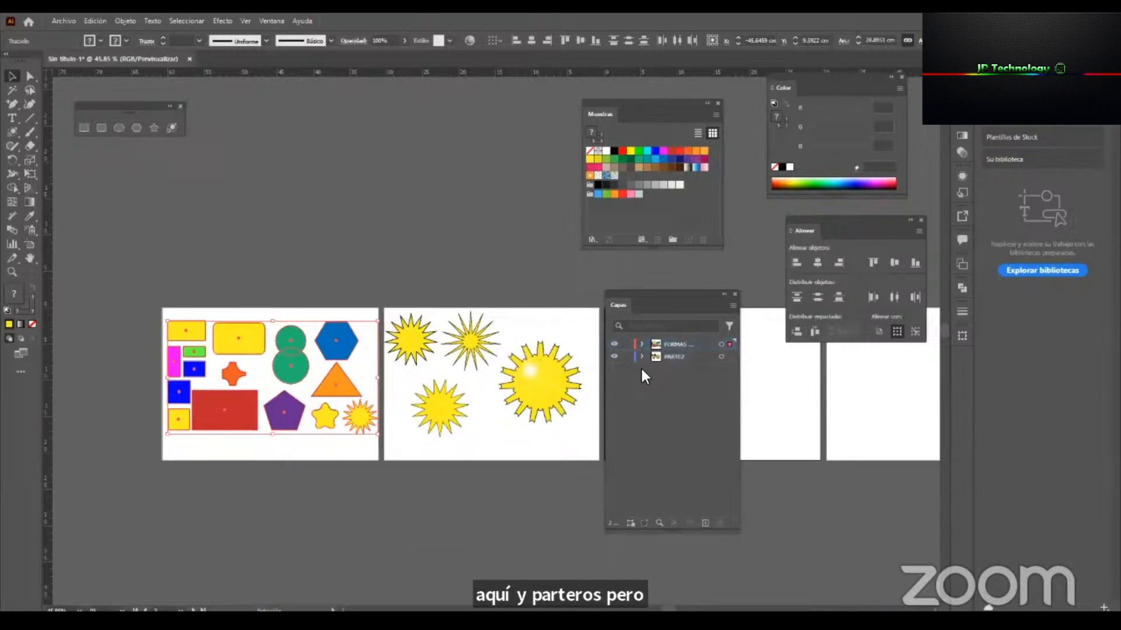
Move the FORMAS layer below PARTE2 so the layer order follows the order of the artboards.
{"action": "left_click_drag", "start_coordinate": [682, 341], "coordinate": [694, 366]}
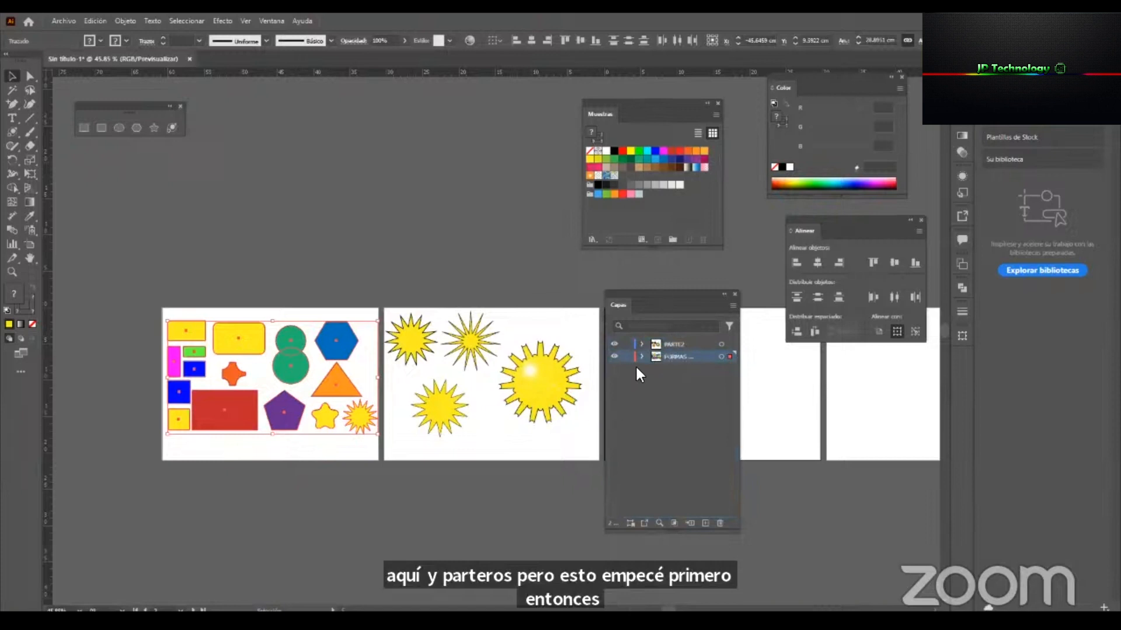
{"action": "left_click", "coordinate": [688, 345]}
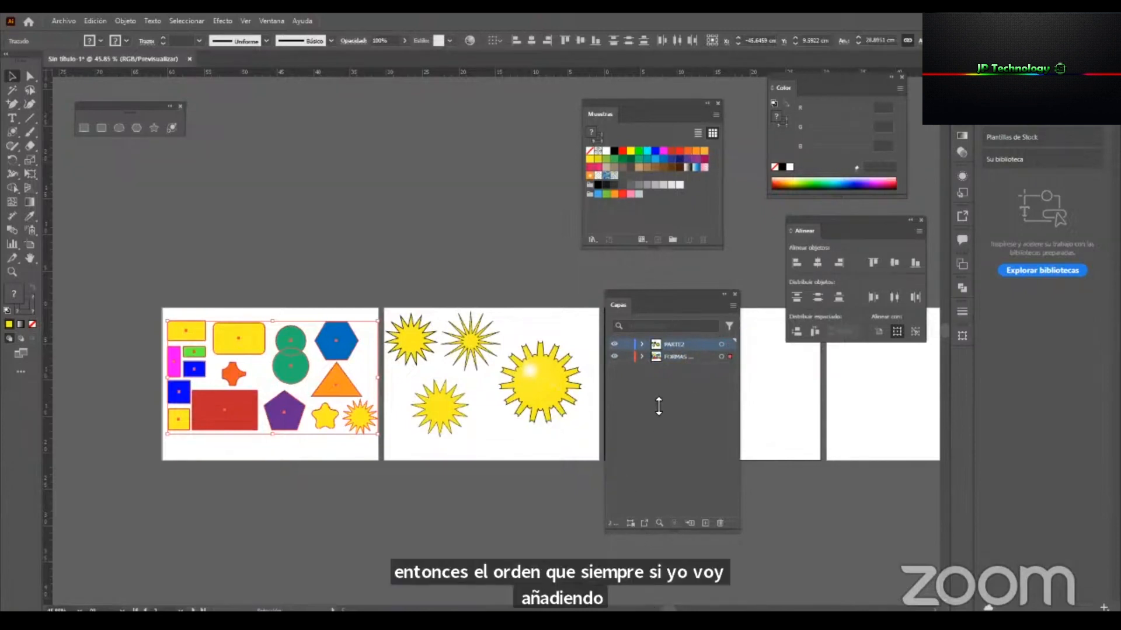
{"action": "left_click", "coordinate": [677, 357]}
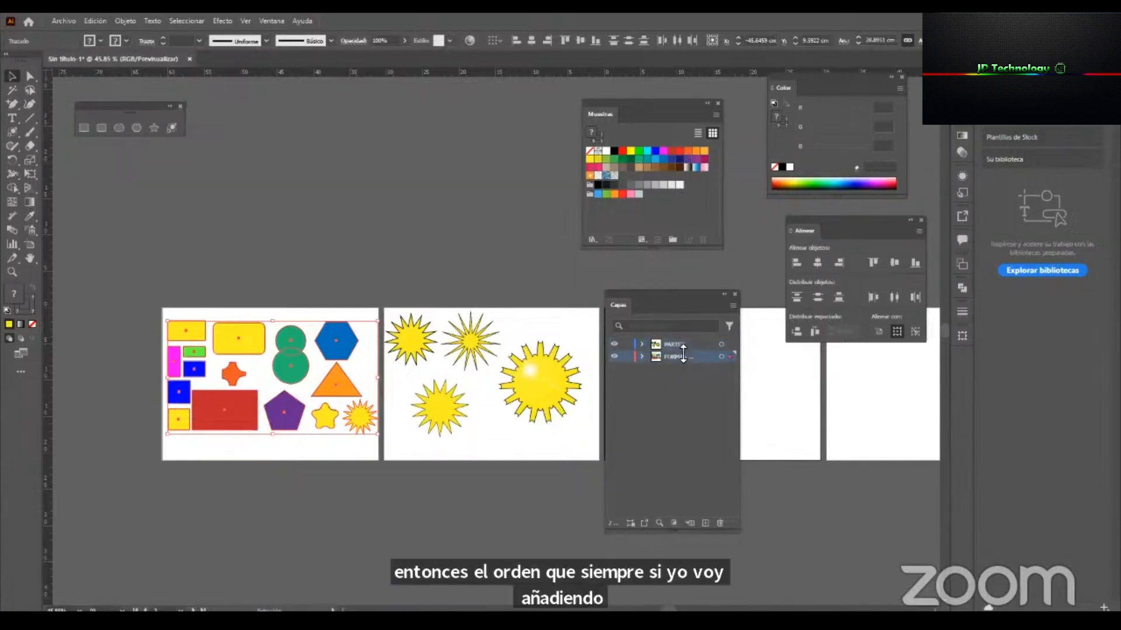
Hide and show the FORMAS and PARTE2 layers in turn to check which artboard's shapes each one holds.
{"action": "left_click", "coordinate": [613, 357]}
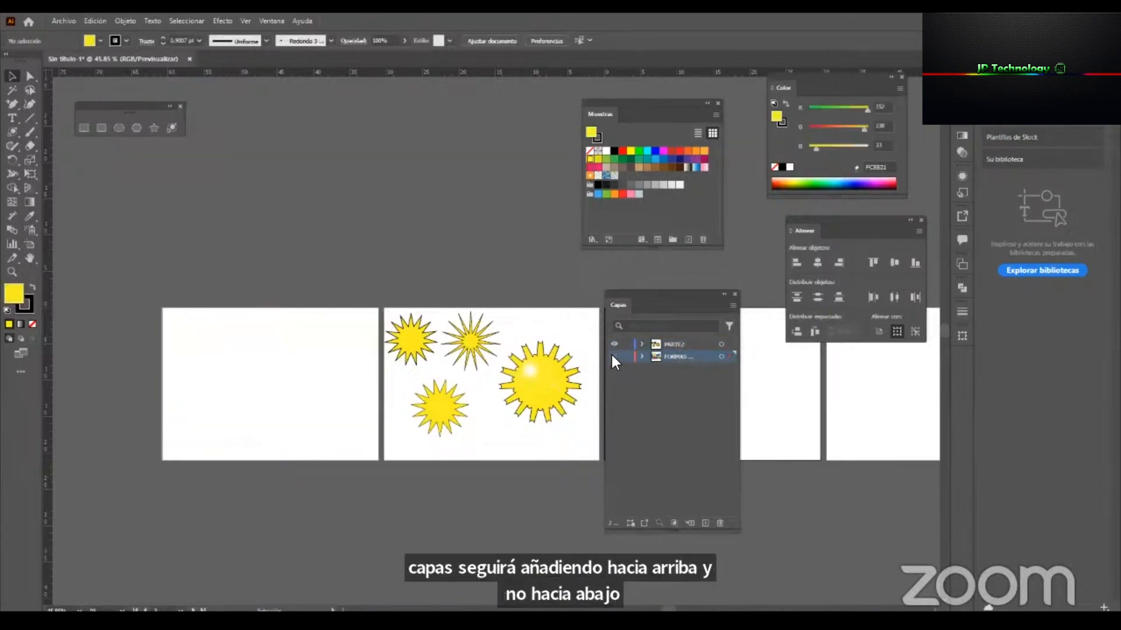
{"action": "left_click", "coordinate": [613, 357]}
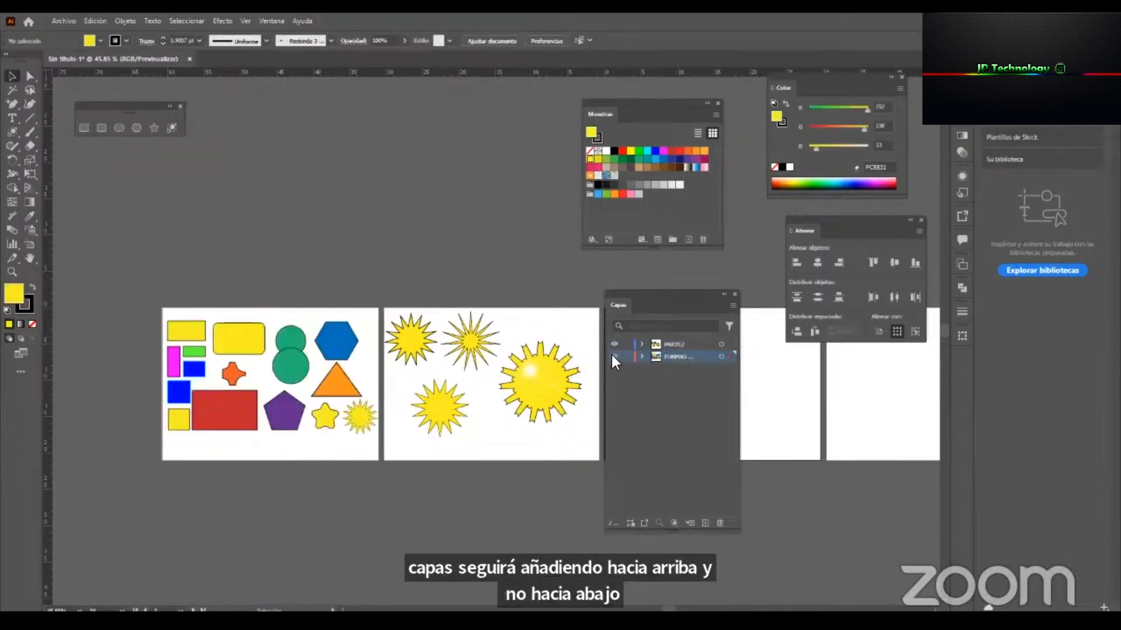
{"action": "left_click", "coordinate": [613, 357]}
{"action": "left_click", "coordinate": [613, 356]}
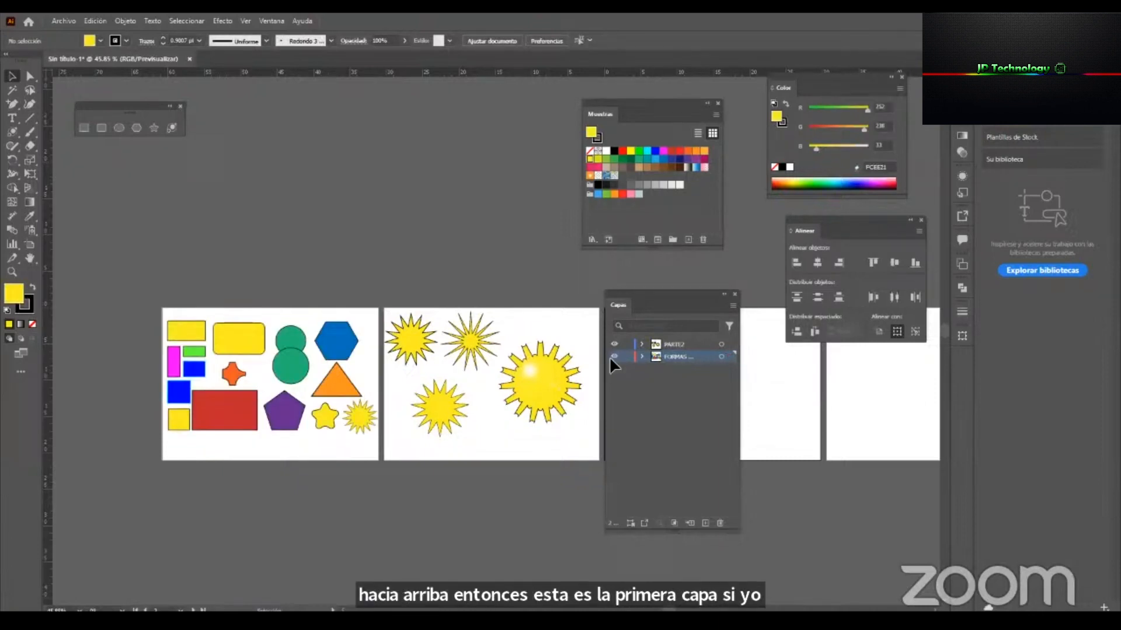
{"action": "left_click", "coordinate": [545, 376]}
{"action": "left_click_drag", "start_coordinate": [408, 257], "coordinate": [556, 478]}
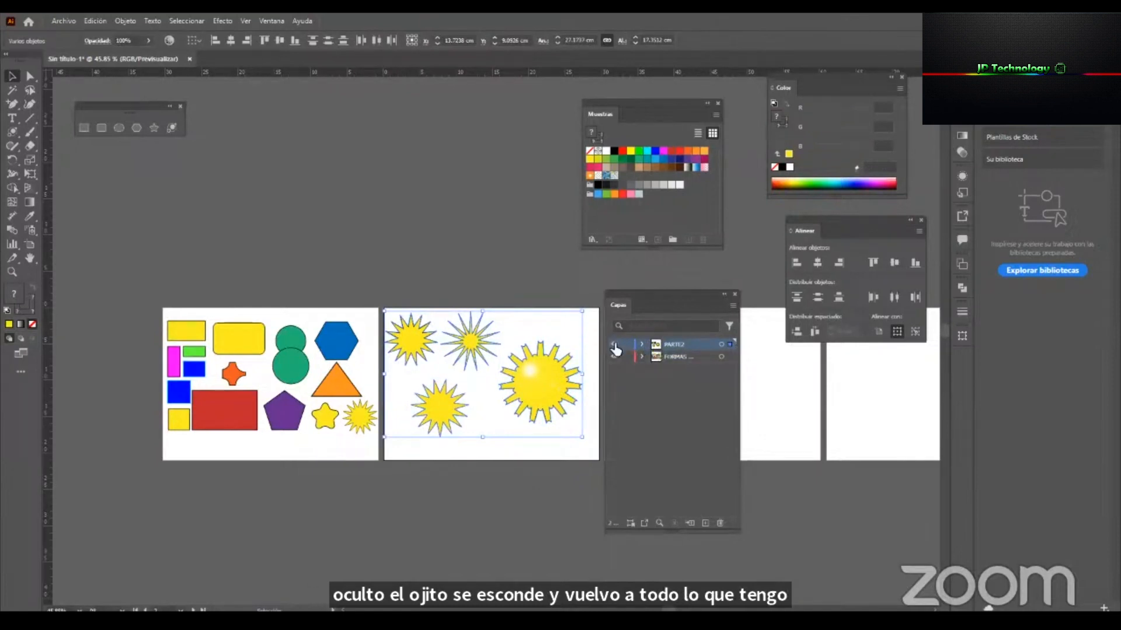
{"action": "left_click", "coordinate": [614, 346]}
{"action": "left_click", "coordinate": [614, 345]}
{"action": "left_click", "coordinate": [614, 346]}
{"action": "left_click", "coordinate": [613, 346]}
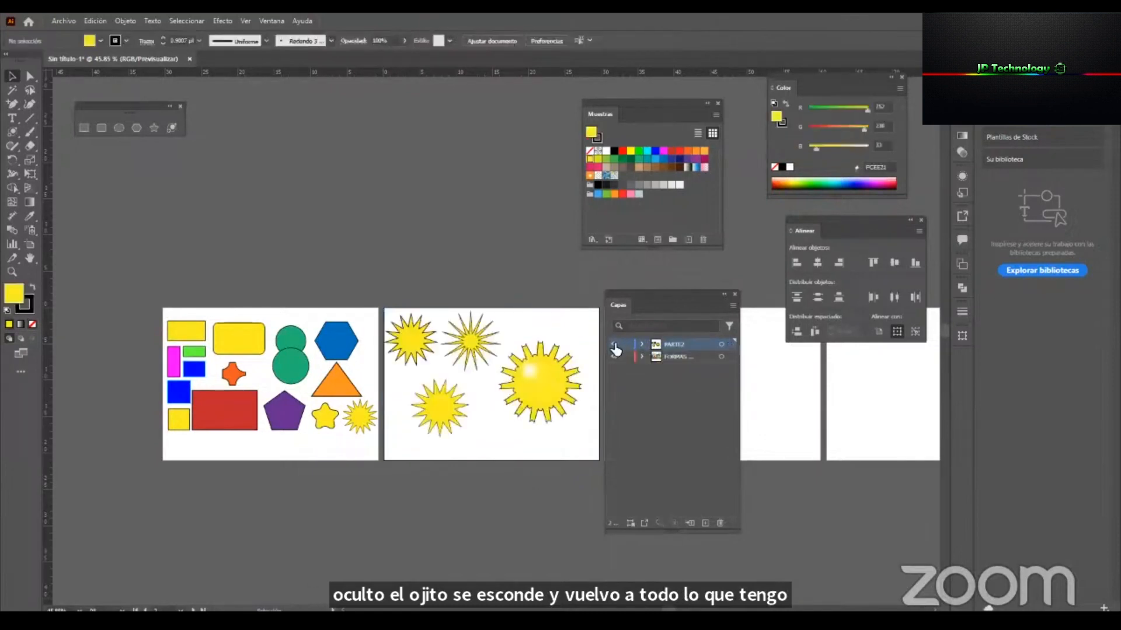
Expand the contents of the layer FORMAS PARTE1 and enlarge the layer list to show all its objects with full names.
{"action": "left_click_drag", "start_coordinate": [693, 292], "coordinate": [720, 299]}
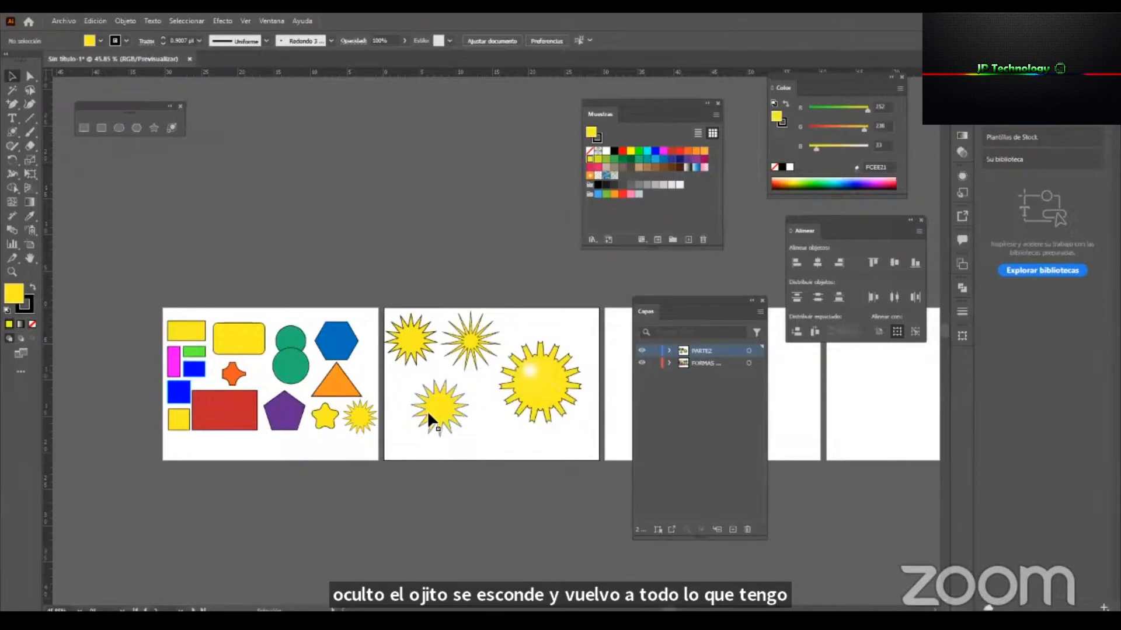
{"action": "left_click", "coordinate": [304, 369]}
{"action": "key", "text": "ctrl+space"}
{"action": "left_click_drag", "start_coordinate": [189, 391], "coordinate": [308, 396]}
{"action": "left_click_drag", "start_coordinate": [114, 209], "coordinate": [534, 498]}
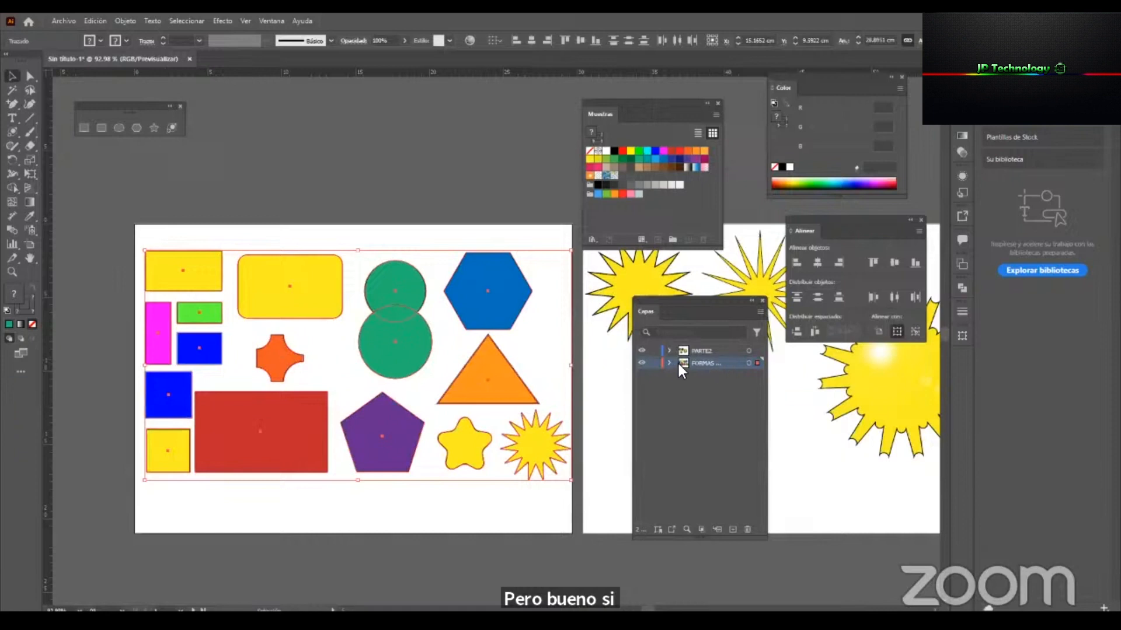
{"action": "left_click", "coordinate": [523, 310]}
{"action": "left_click", "coordinate": [700, 482]}
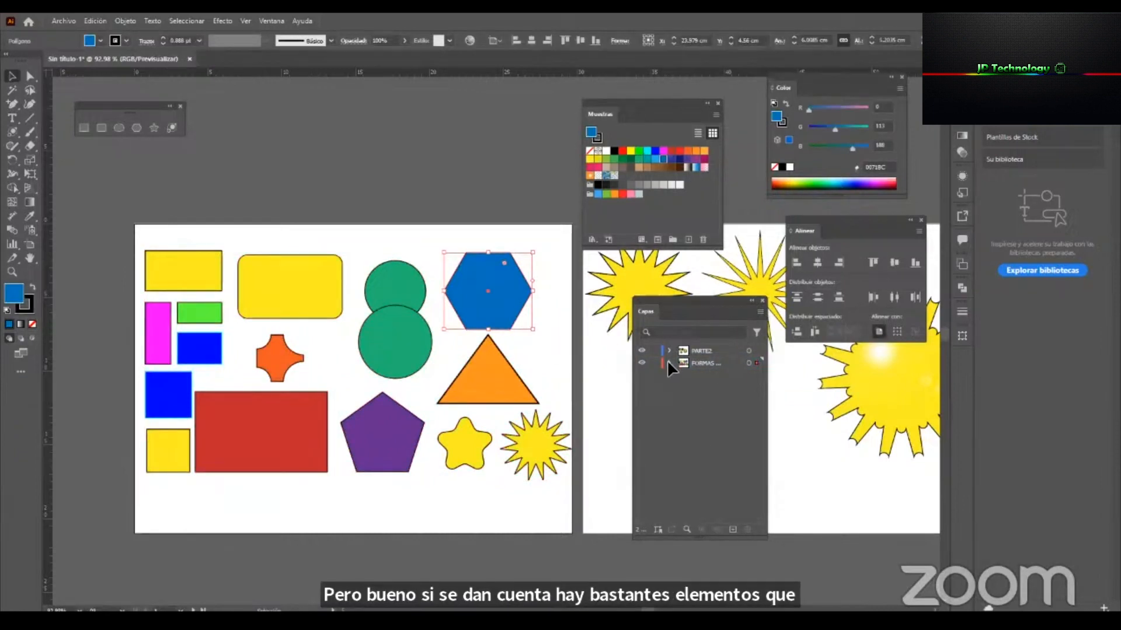
{"action": "left_click", "coordinate": [668, 362]}
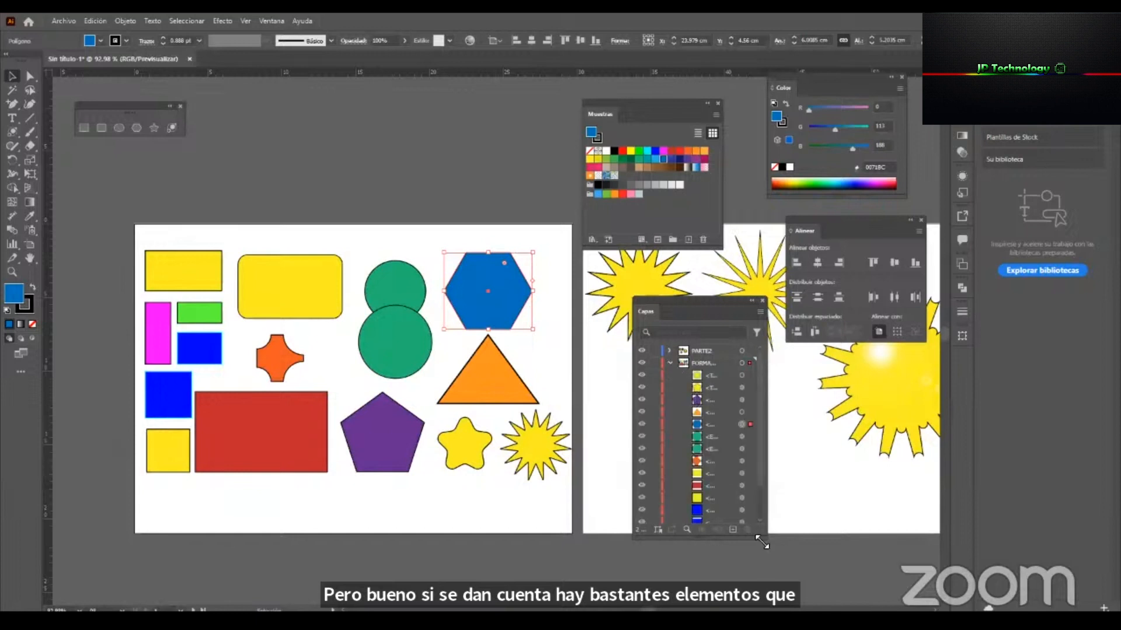
{"action": "left_click_drag", "start_coordinate": [761, 542], "coordinate": [782, 611]}
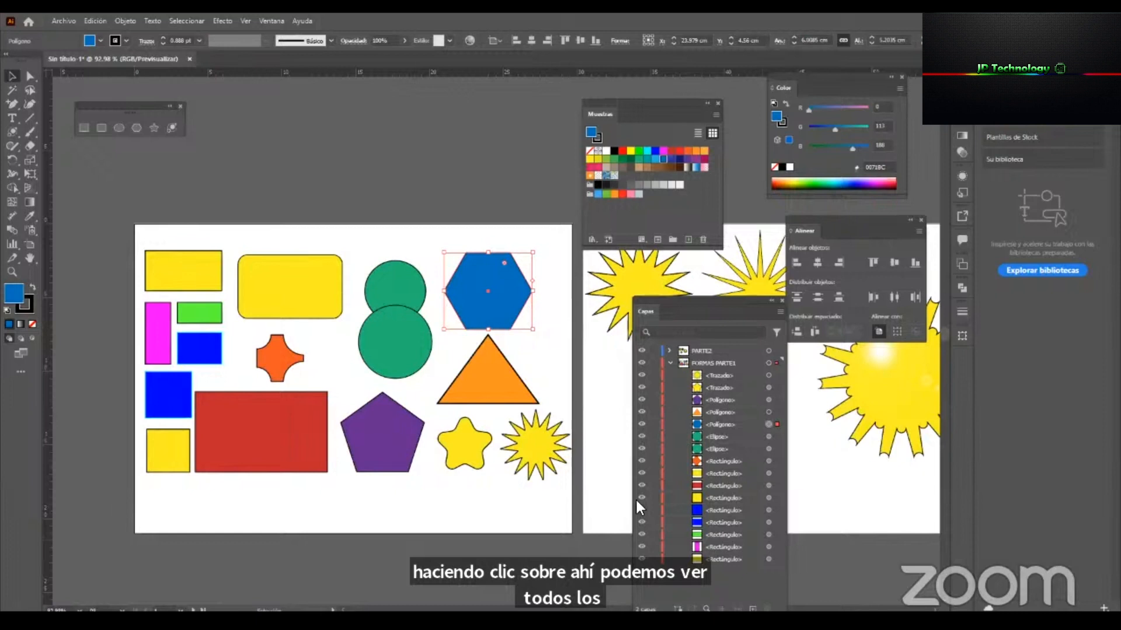
Try enlarging the lowest-stacked yellow rectangle across the first artboard to examine its stacking, and undo the change.
{"action": "left_click", "coordinate": [541, 509]}
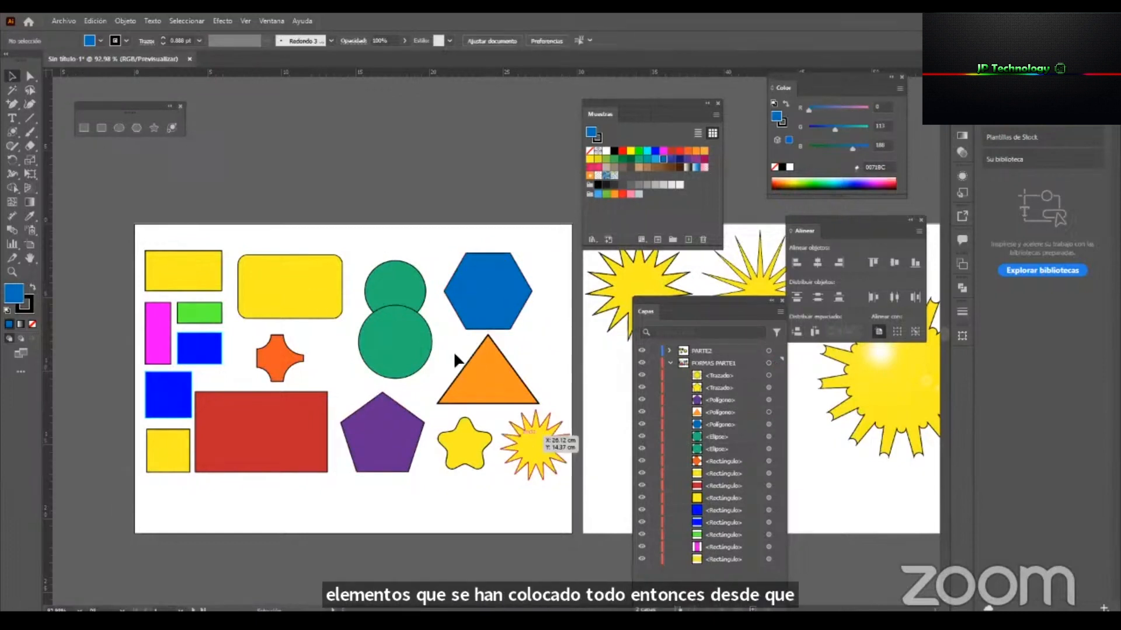
{"action": "left_click", "coordinate": [474, 368]}
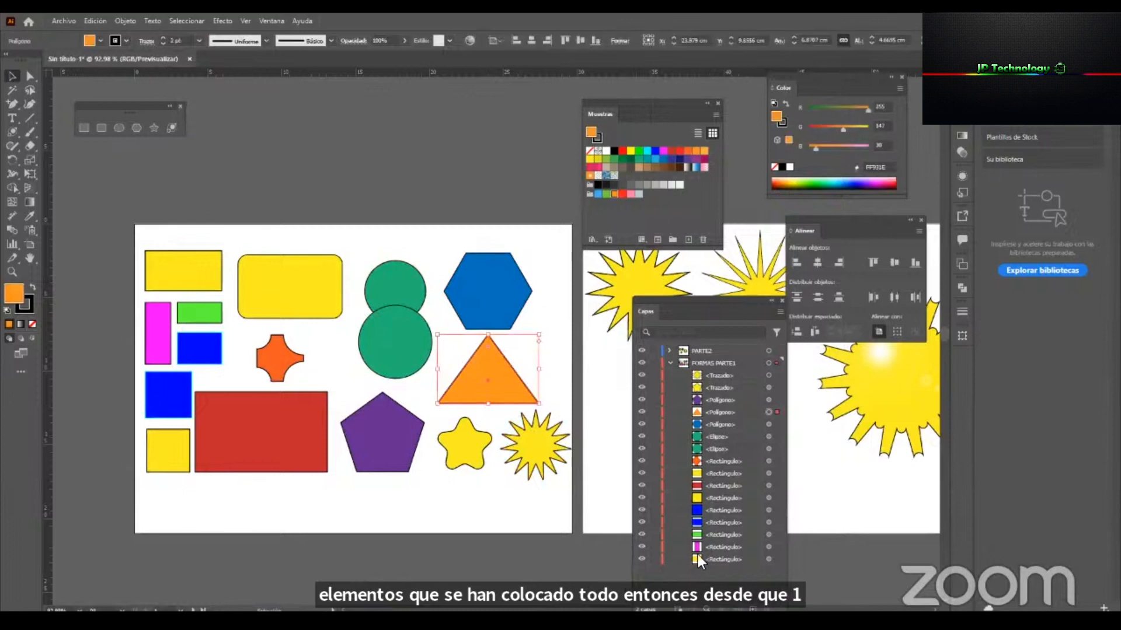
{"action": "left_click", "coordinate": [720, 564]}
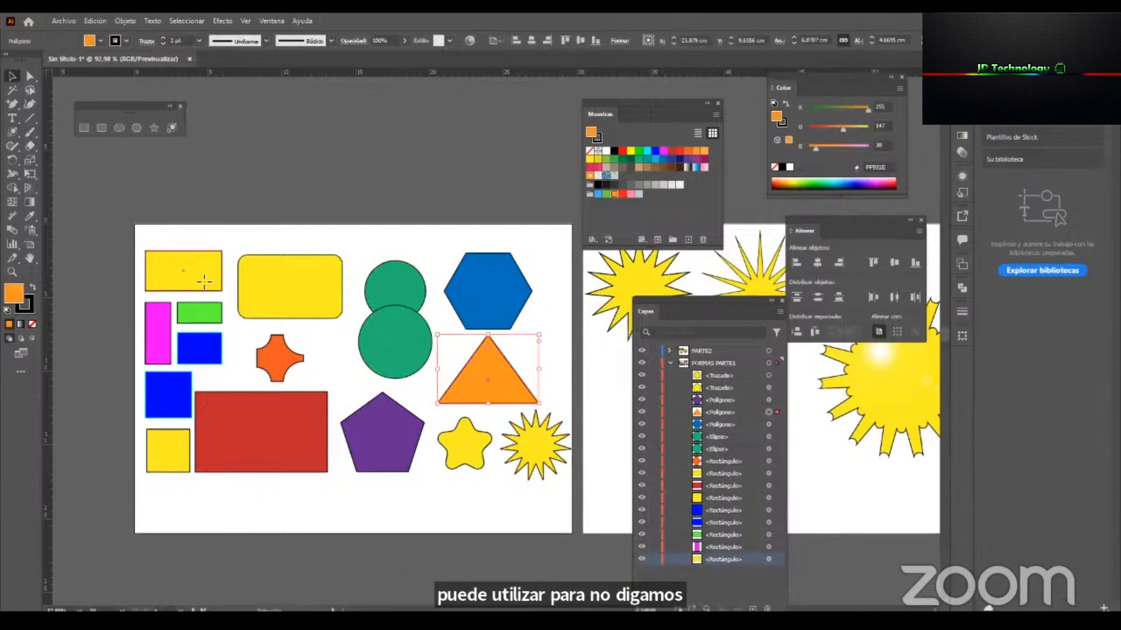
{"action": "left_click_drag", "start_coordinate": [219, 285], "coordinate": [531, 484]}
{"action": "key", "text": "ctrl+z"}
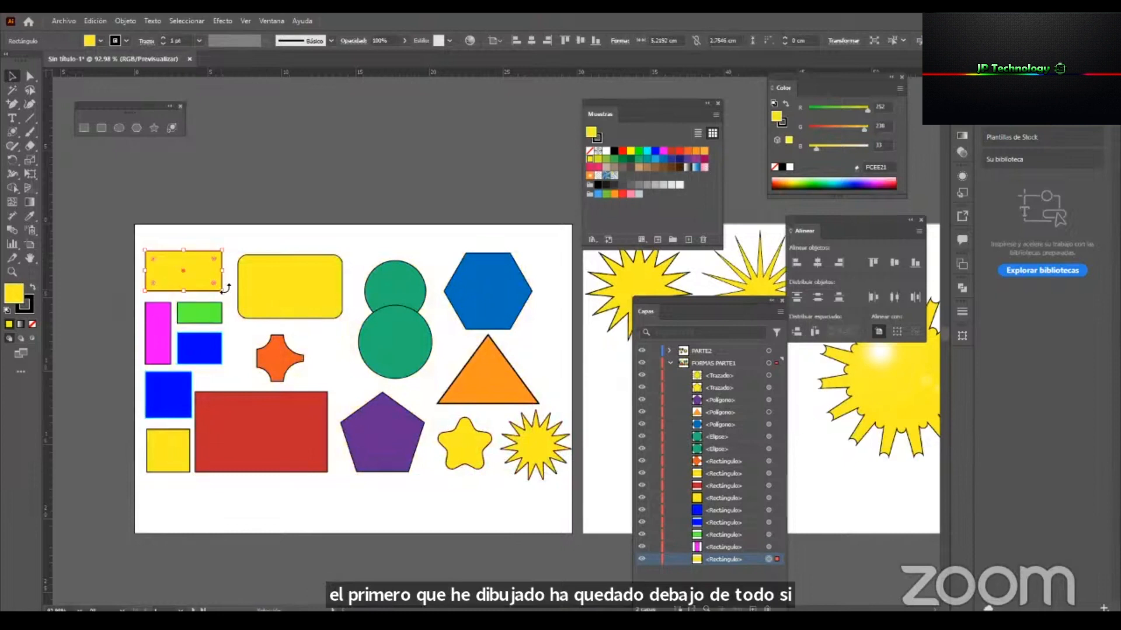
Recolour the lowest-stacked rectangle green and try enlarging it across the artboard behind the other shapes, undoing only the enlargement.
{"action": "left_click", "coordinate": [606, 159]}
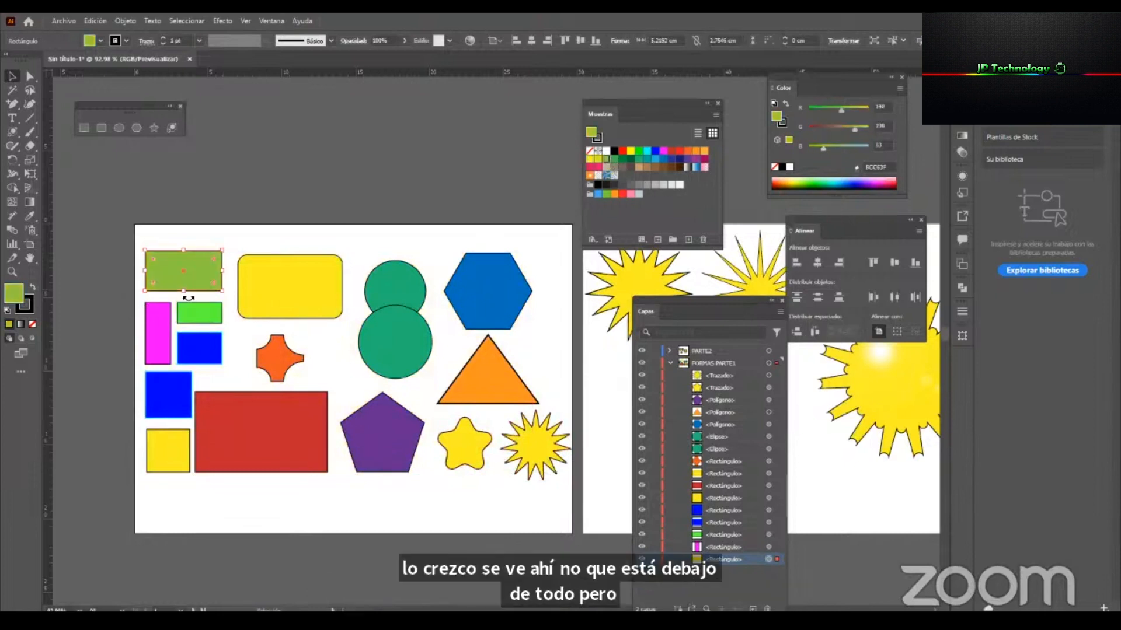
{"action": "left_click_drag", "start_coordinate": [222, 291], "coordinate": [559, 496]}
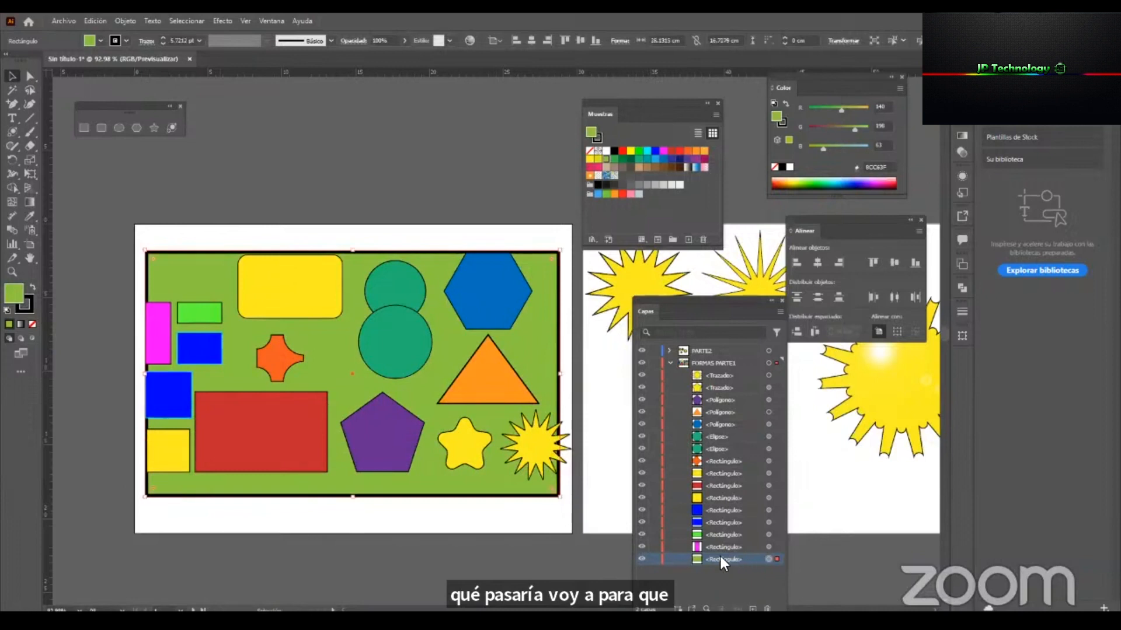
{"action": "key", "text": "ctrl+z"}
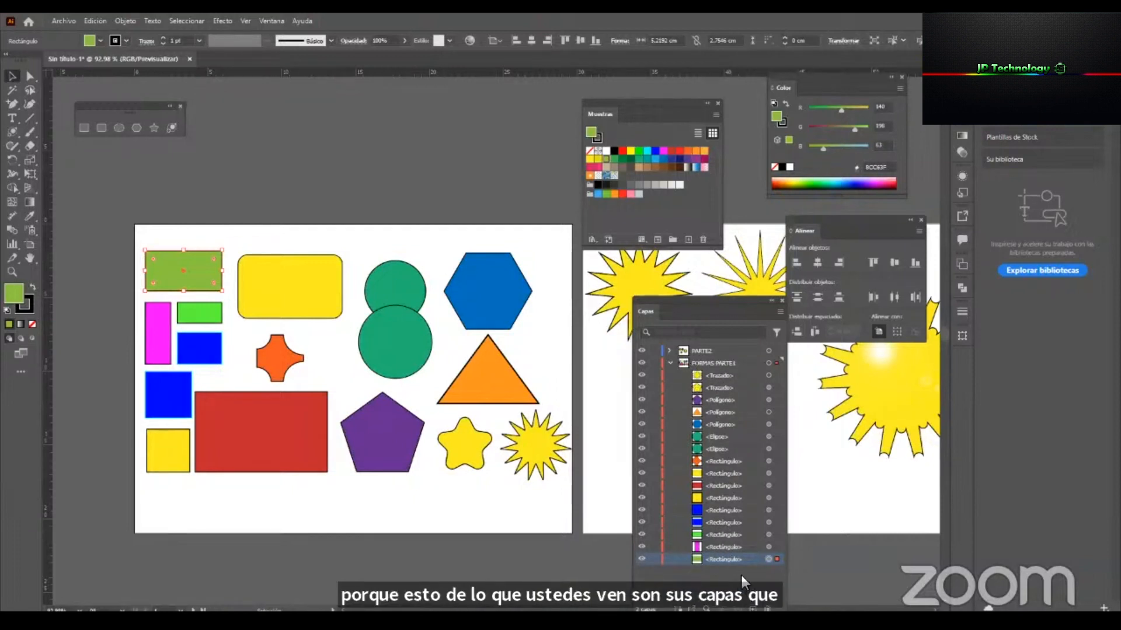
Try placing the green rectangle at the top of FORMAS PARTE1 and moving it over the other shapes, undoing both changes.
{"action": "left_click_drag", "start_coordinate": [728, 559], "coordinate": [697, 375]}
{"action": "left_click_drag", "start_coordinate": [191, 271], "coordinate": [455, 432]}
{"action": "key", "text": "ctrl+z"}
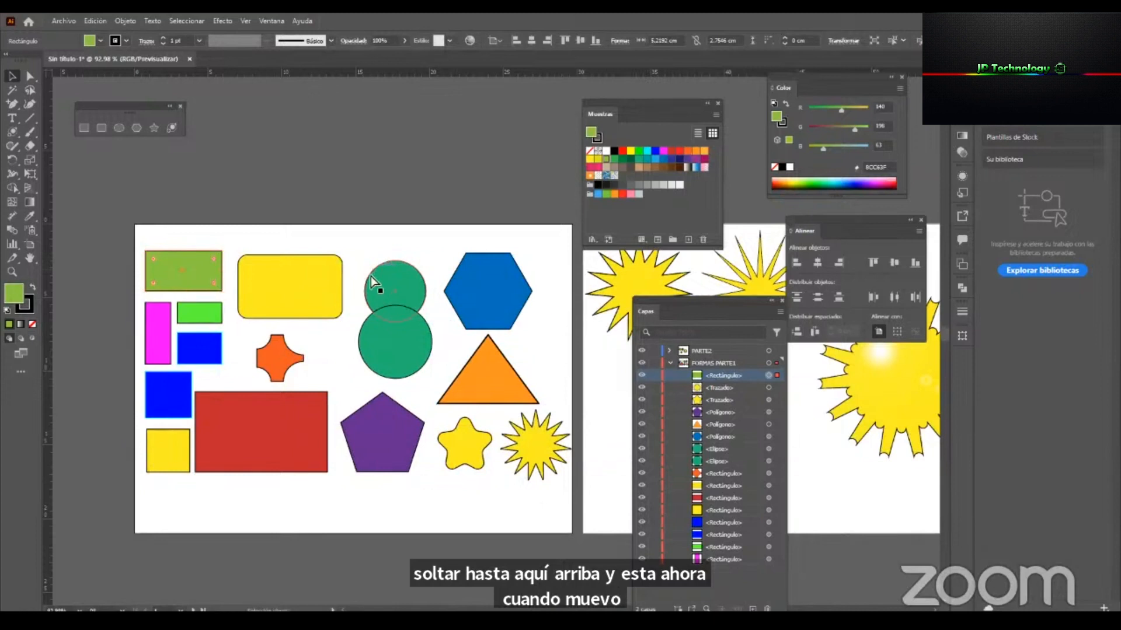
{"action": "key", "text": "ctrl+z"}
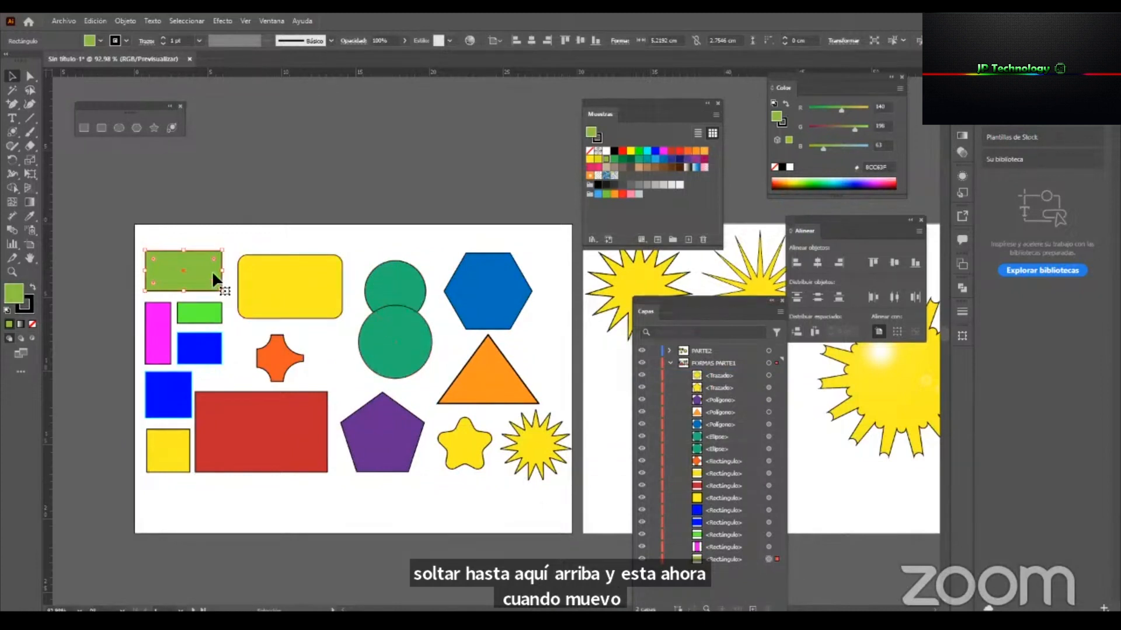
Enlarge the green rectangle to about 27 by 14 cm and bring it to the front of the stack.
{"action": "left_click_drag", "start_coordinate": [222, 290], "coordinate": [544, 529]}
{"action": "right_click", "coordinate": [229, 283]}
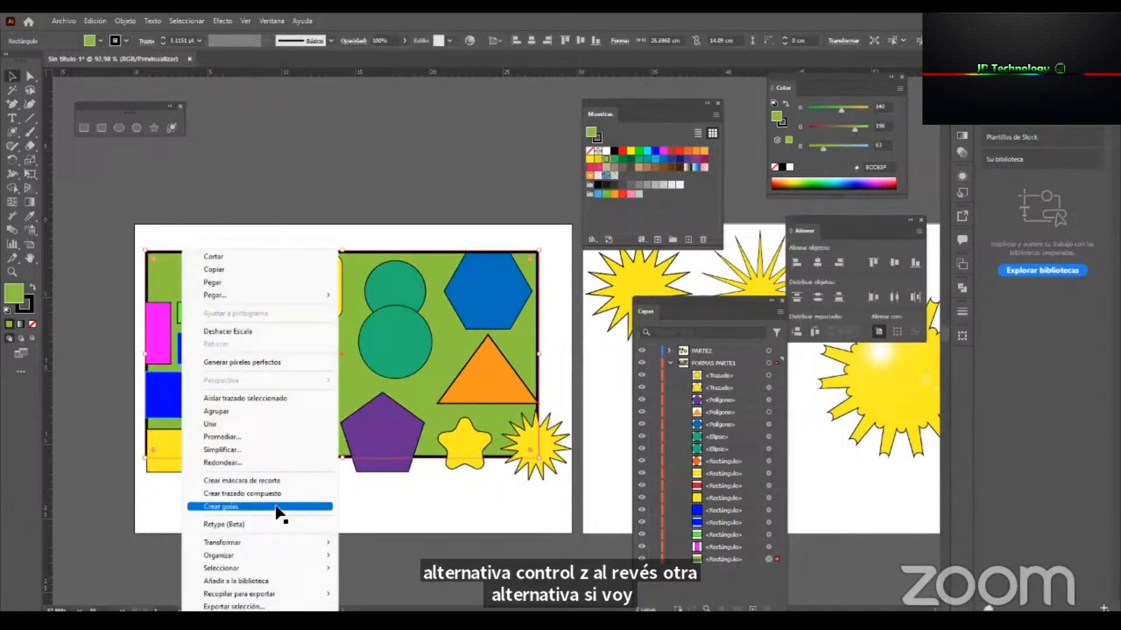
{"action": "mouse_move", "coordinate": [327, 555]}
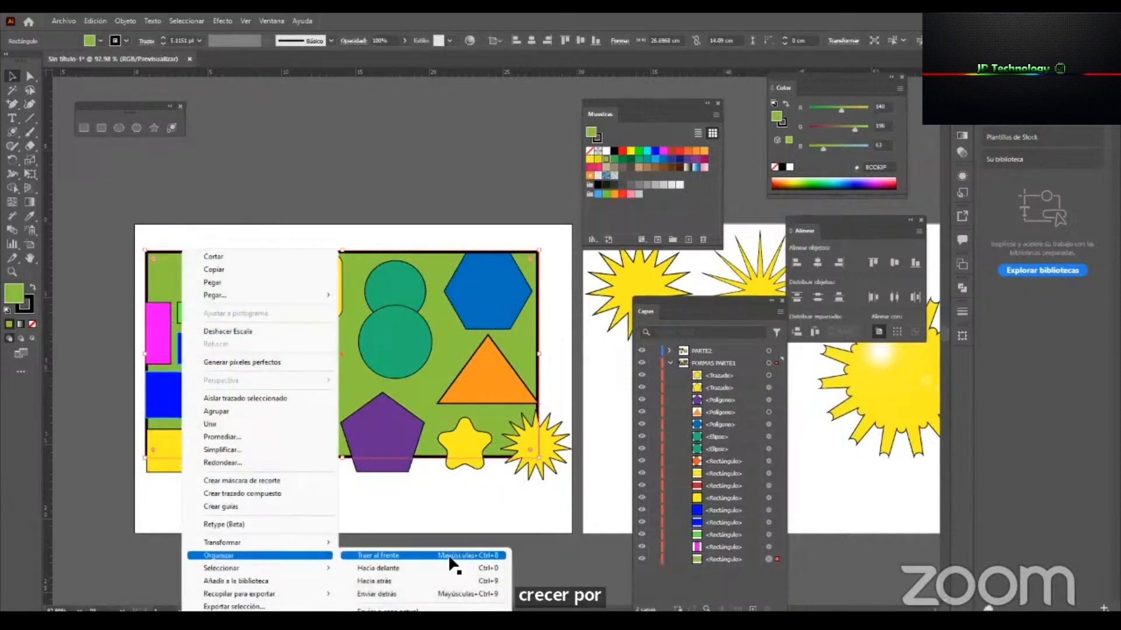
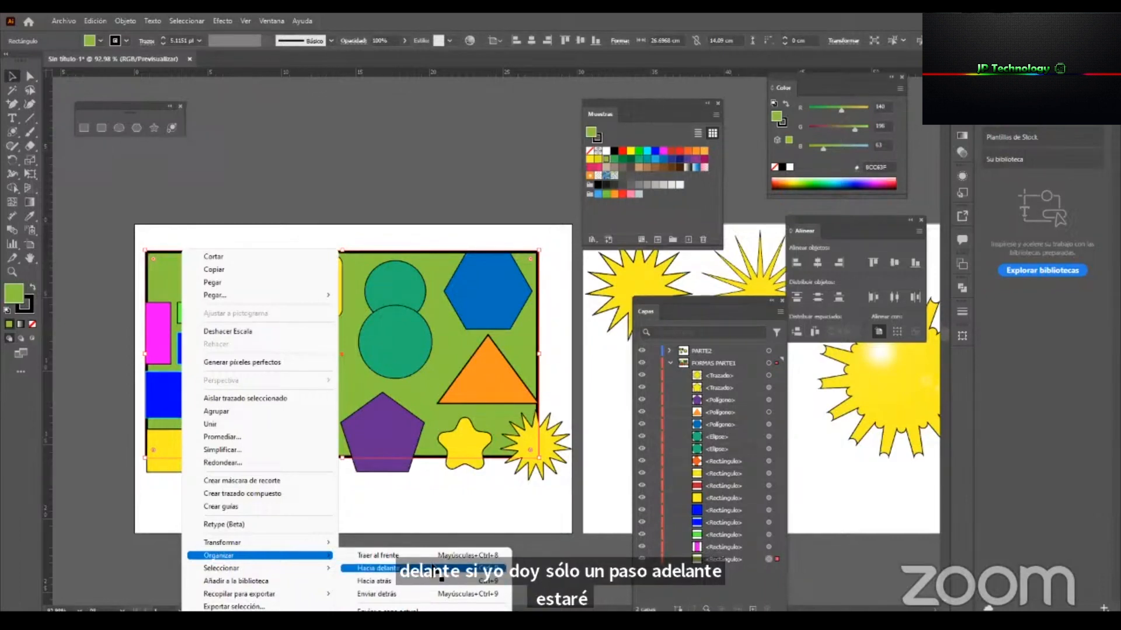
Bring the large green rectangle forward one level at a time, past the magenta rectangle and the small bright green one.
{"action": "left_click", "coordinate": [437, 568]}
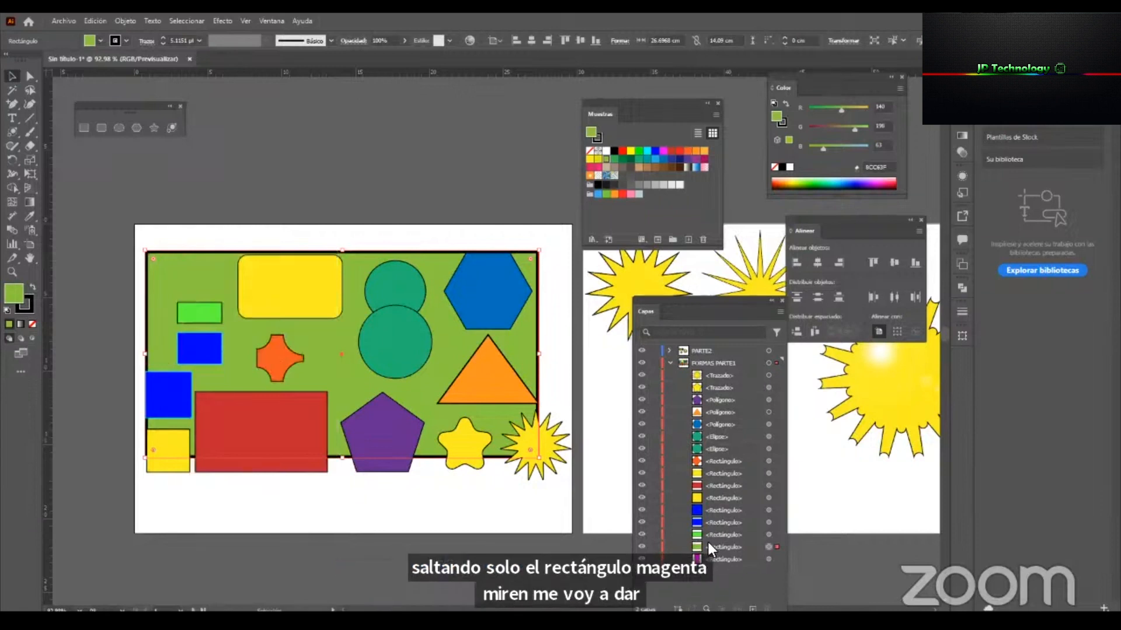
{"action": "right_click", "coordinate": [443, 353]}
{"action": "mouse_move", "coordinate": [577, 555]}
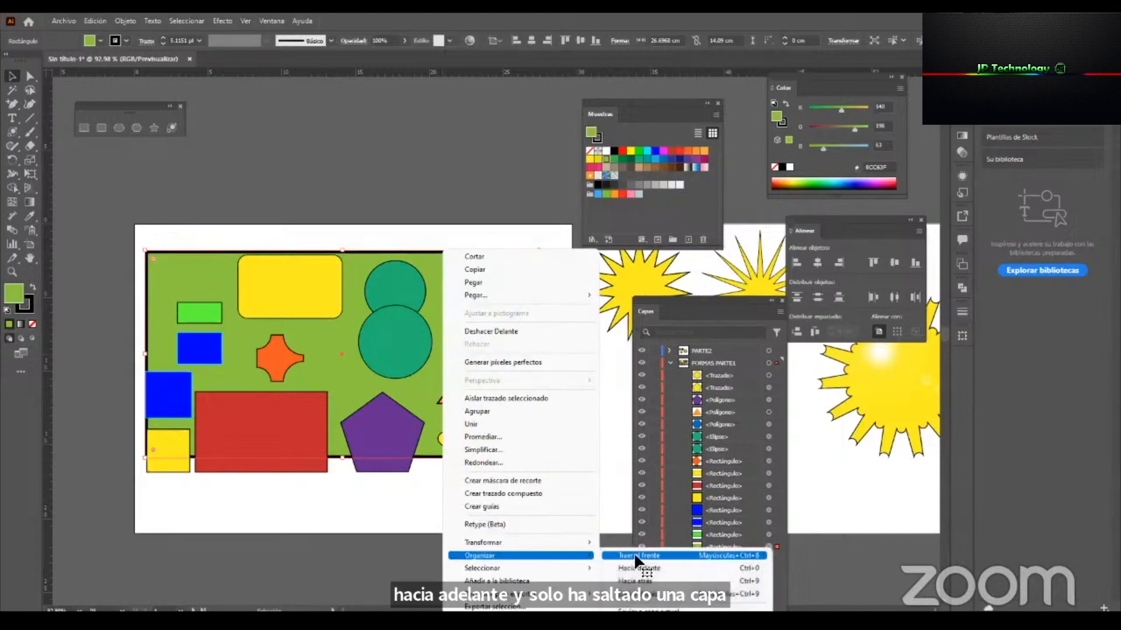
{"action": "left_click", "coordinate": [674, 568]}
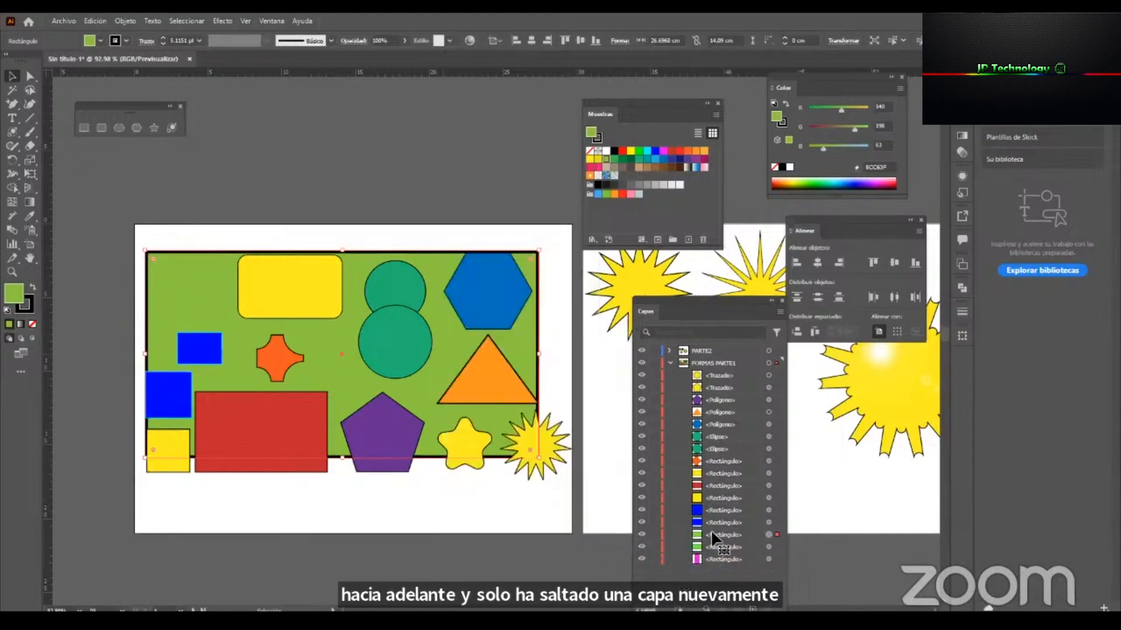
Bring the green rectangle to the front of FORMAS PARTE1 and shrink it into the artboard's upper-left corner, clear of the other shapes.
{"action": "right_click", "coordinate": [457, 345]}
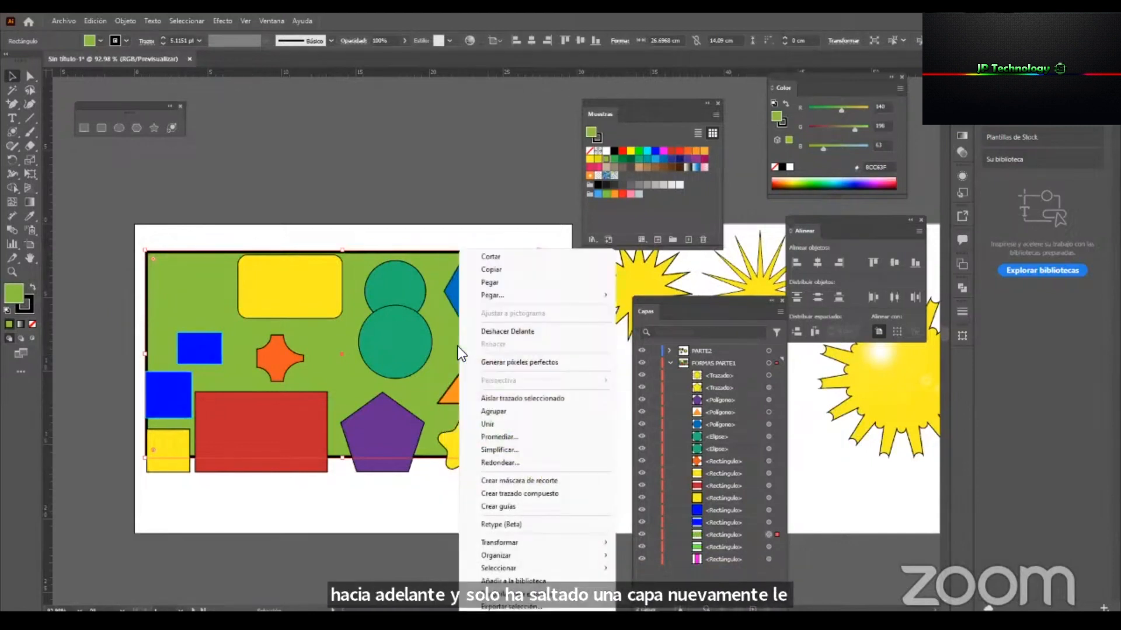
{"action": "mouse_move", "coordinate": [589, 558]}
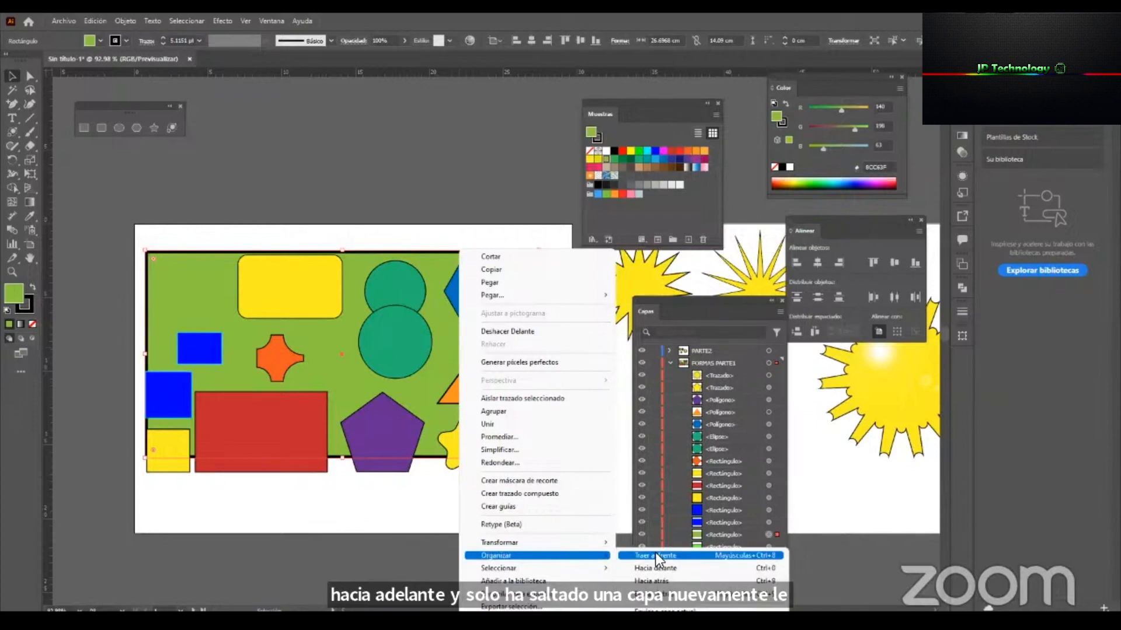
{"action": "left_click", "coordinate": [687, 556]}
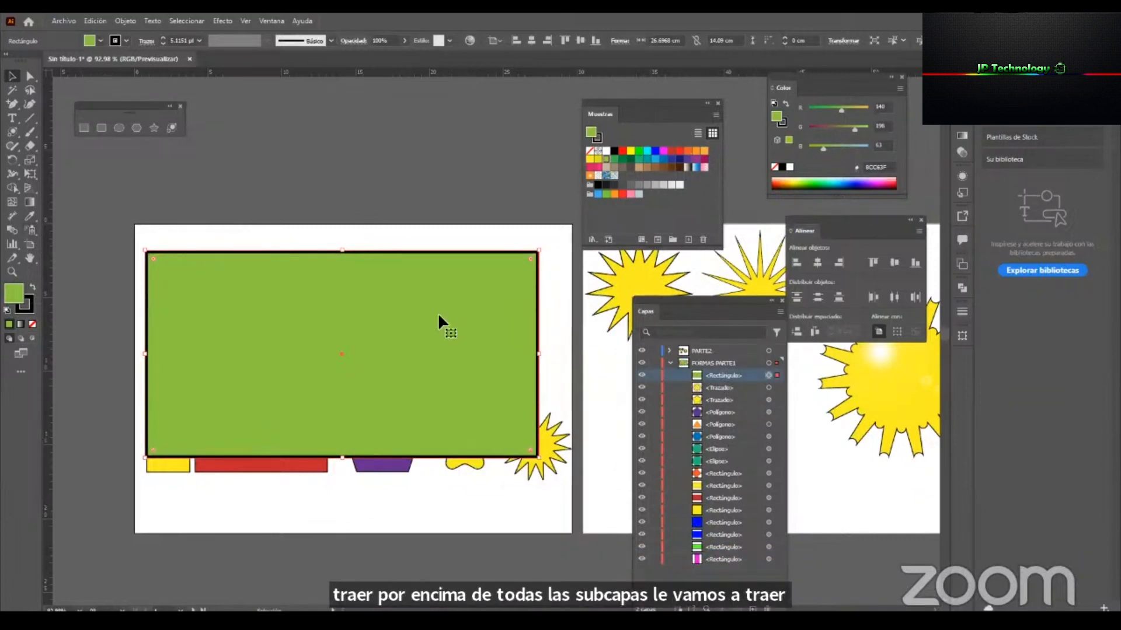
{"action": "left_click_drag", "start_coordinate": [538, 457], "coordinate": [220, 290]}
{"action": "left_click", "coordinate": [426, 572]}
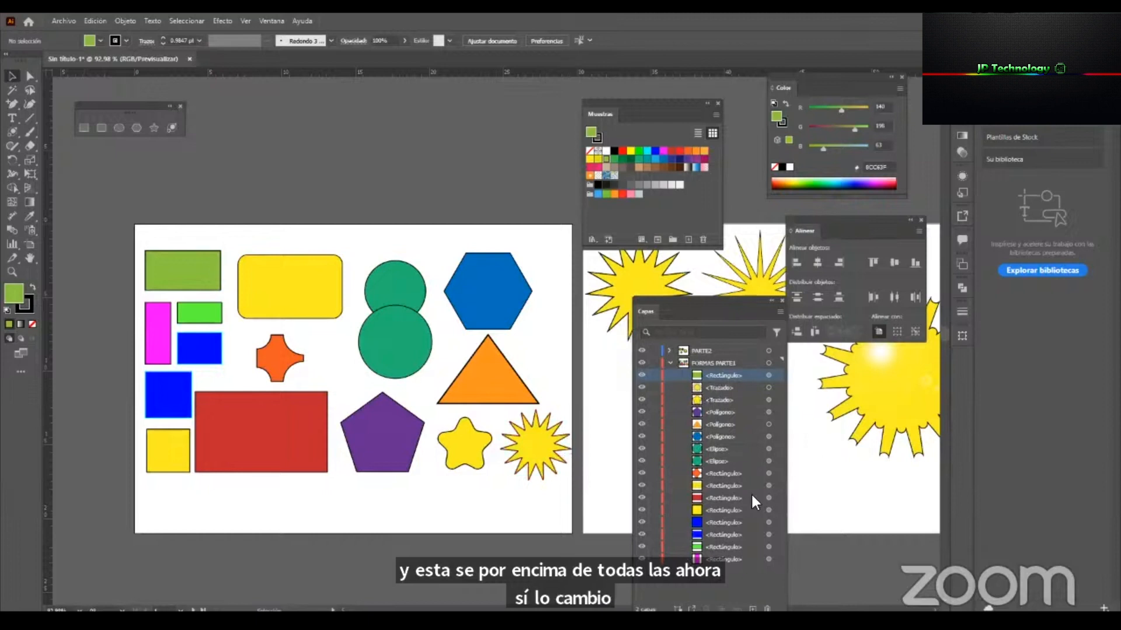
Move the orange triangle over the lower green circle and try stacking it below both ellipses, undoing only the reordering.
{"action": "left_click", "coordinate": [503, 384]}
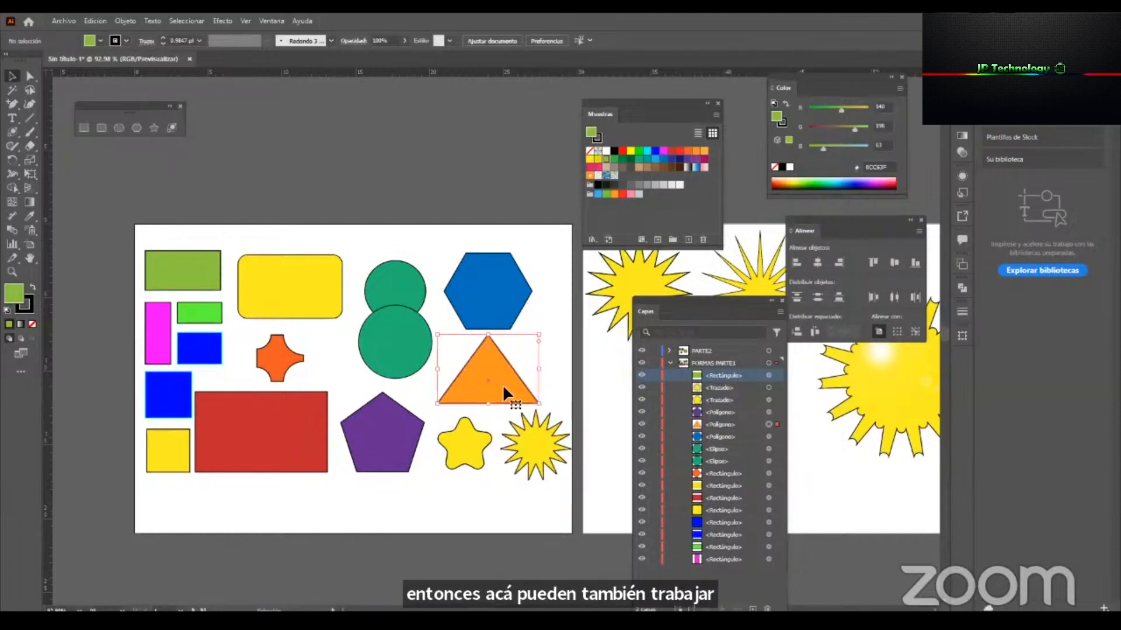
{"action": "left_click_drag", "start_coordinate": [492, 386], "coordinate": [418, 368]}
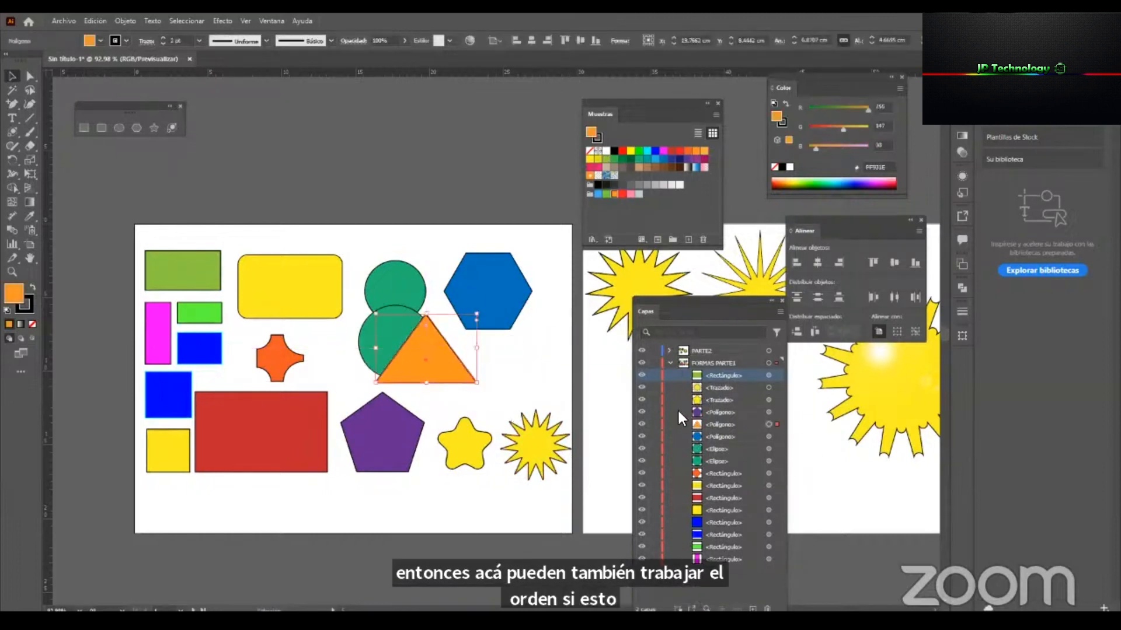
{"action": "left_click", "coordinate": [722, 422]}
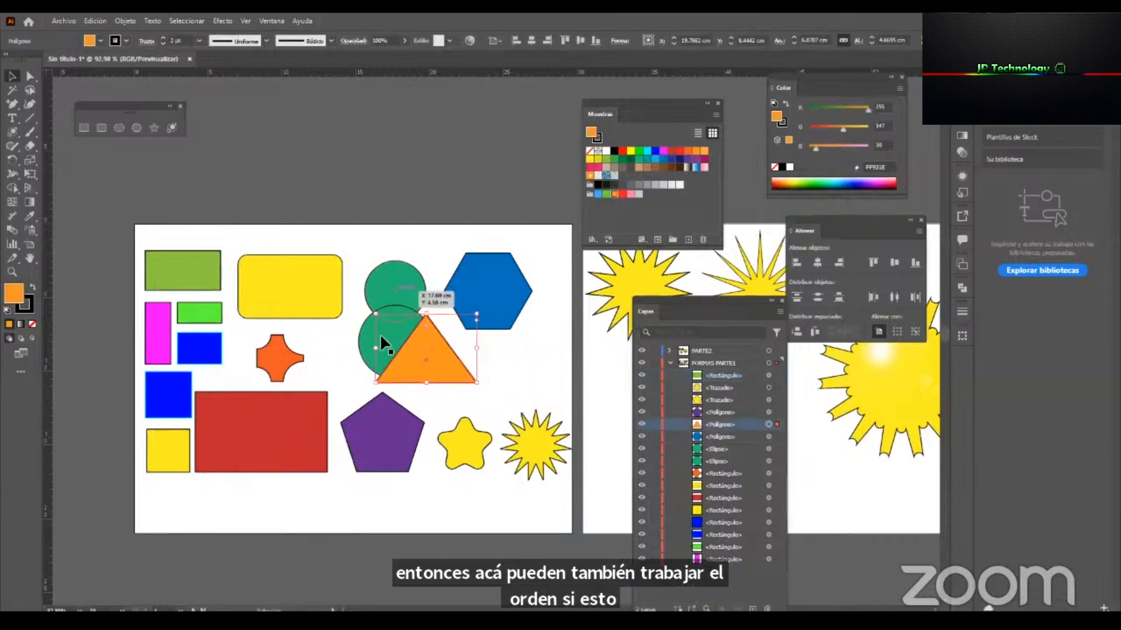
{"action": "left_click_drag", "start_coordinate": [717, 424], "coordinate": [720, 469]}
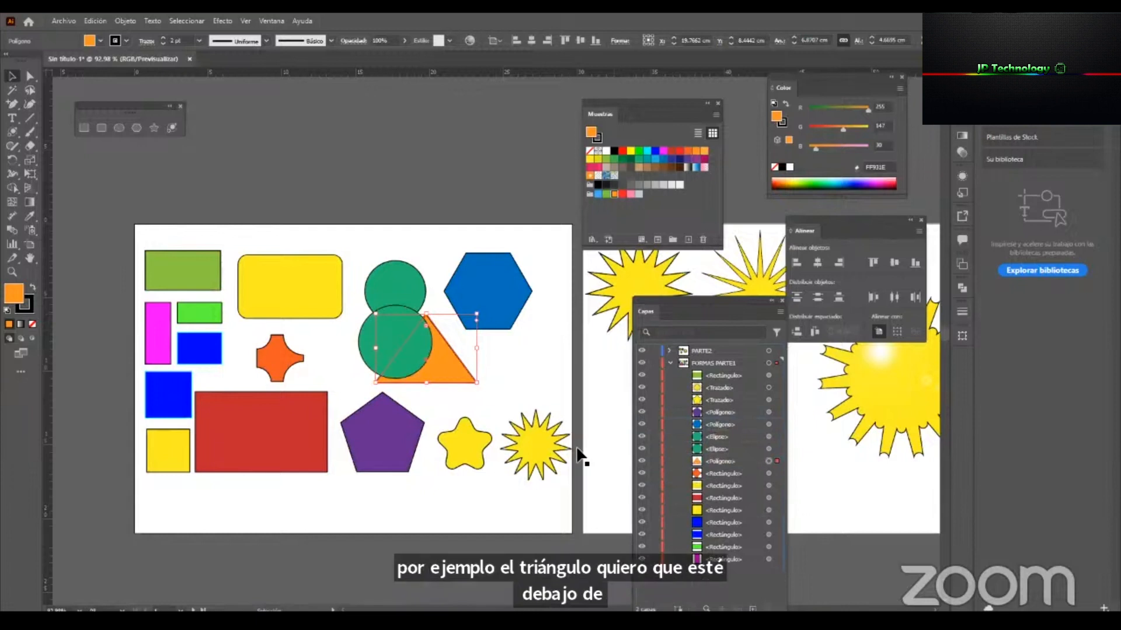
{"action": "key", "text": "ctrl+z"}
Try sending the orange triangle to the back and moving it over the yellow star, undoing both changes.
{"action": "right_click", "coordinate": [429, 341]}
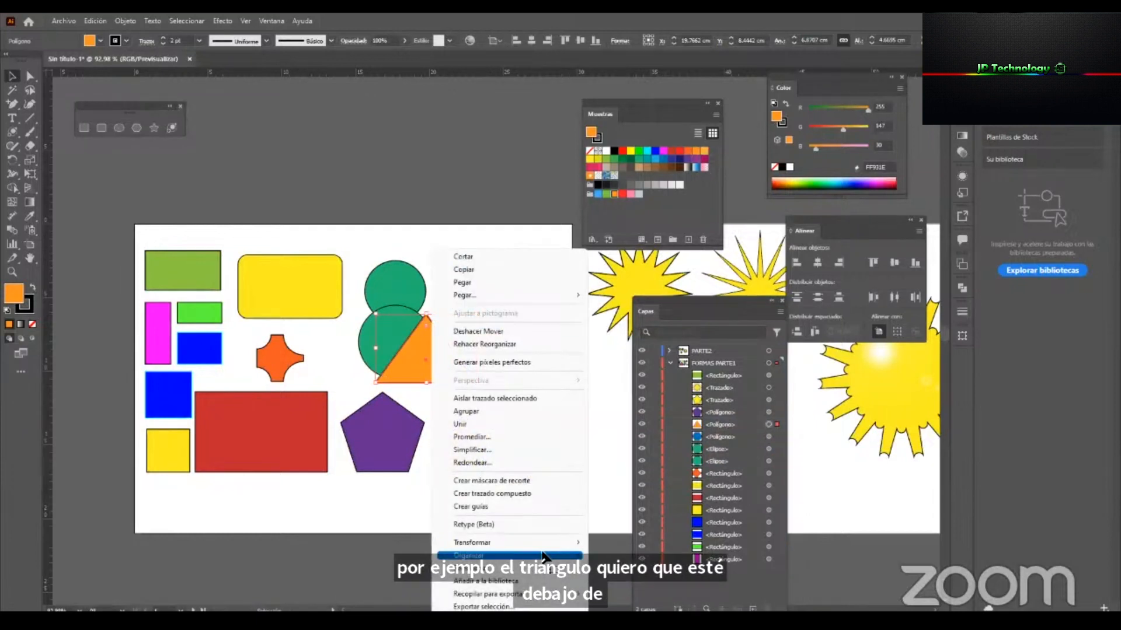
{"action": "mouse_move", "coordinate": [514, 555]}
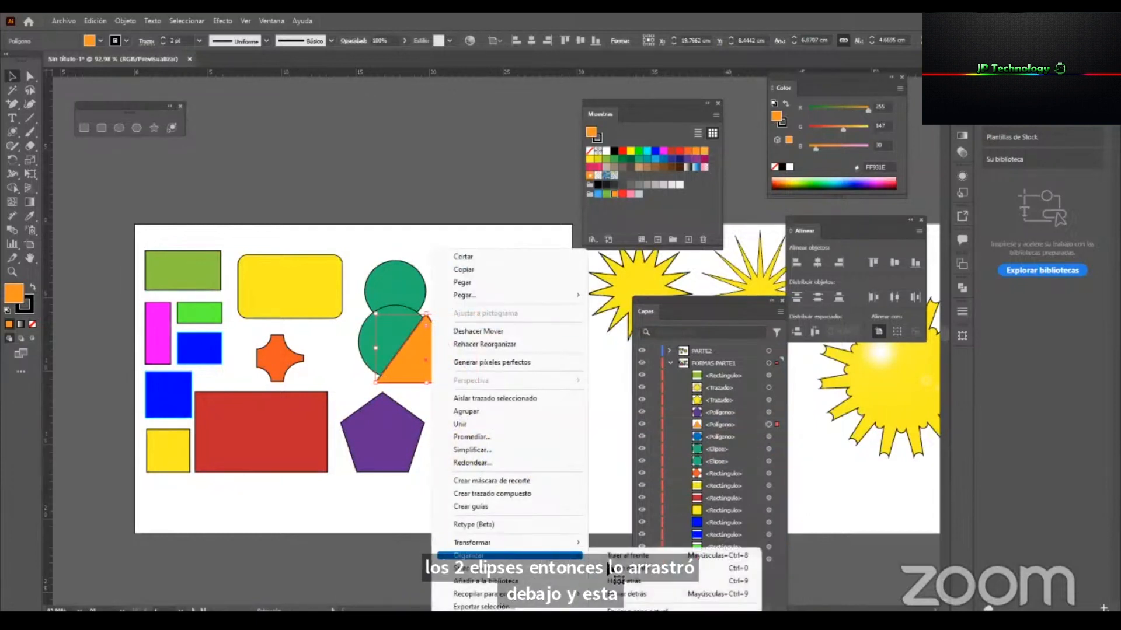
{"action": "left_click", "coordinate": [659, 594]}
{"action": "left_click_drag", "start_coordinate": [431, 359], "coordinate": [462, 447]}
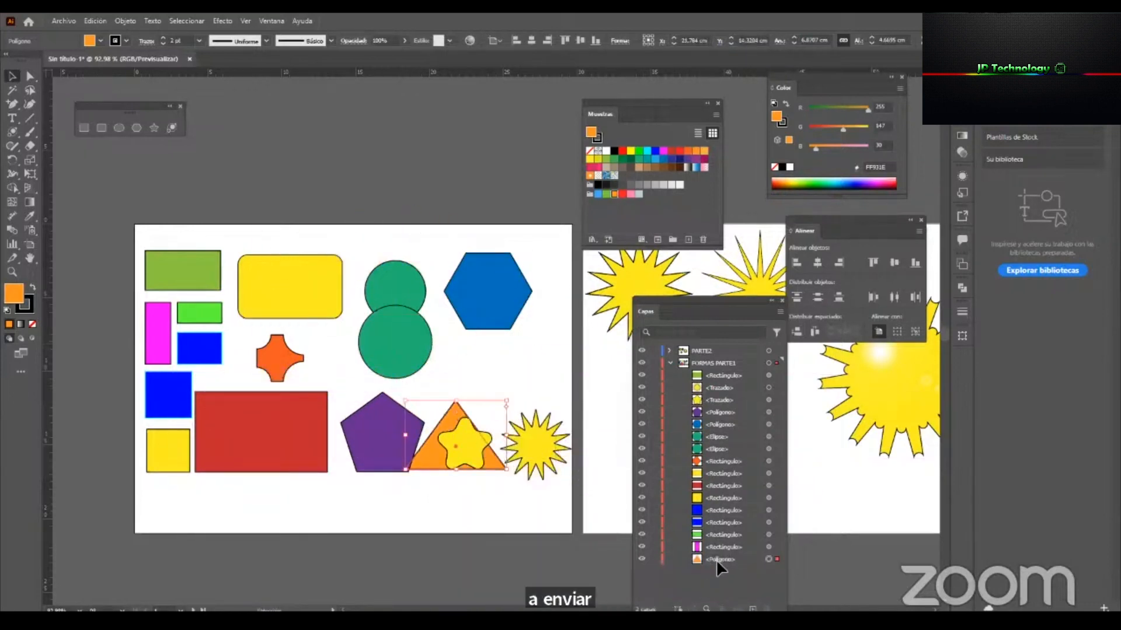
{"action": "key", "text": "ctrl+z"}
{"action": "key", "text": "ctrl+z"}
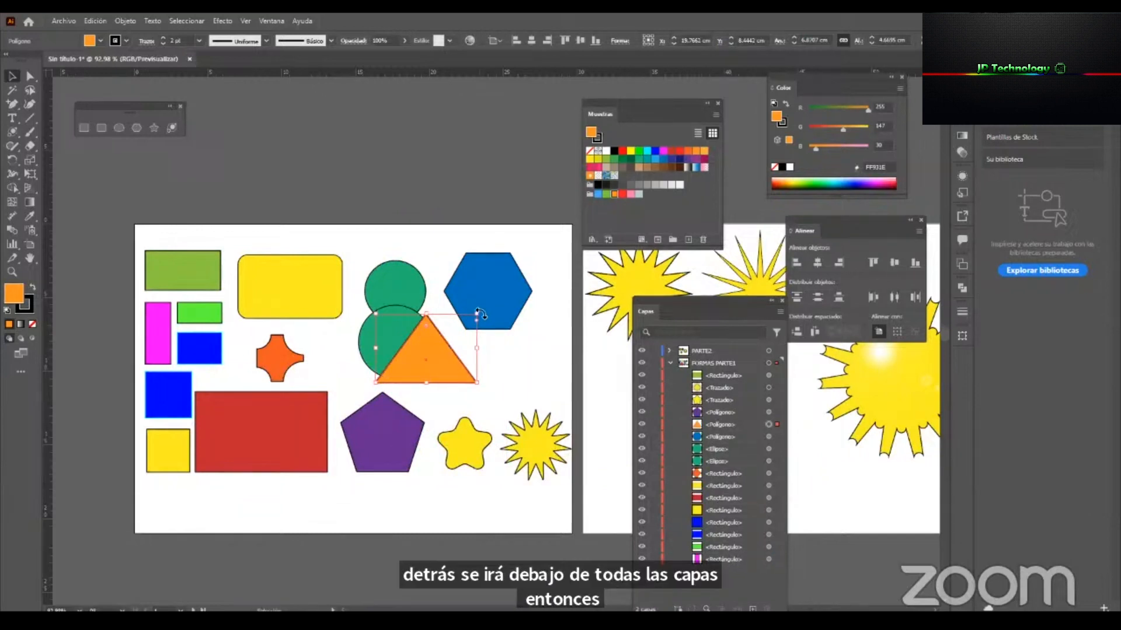
Send the orange triangle backward one level at a time until it is behind both green circles, and shift it slightly right.
{"action": "right_click", "coordinate": [445, 346]}
{"action": "mouse_move", "coordinate": [525, 555]}
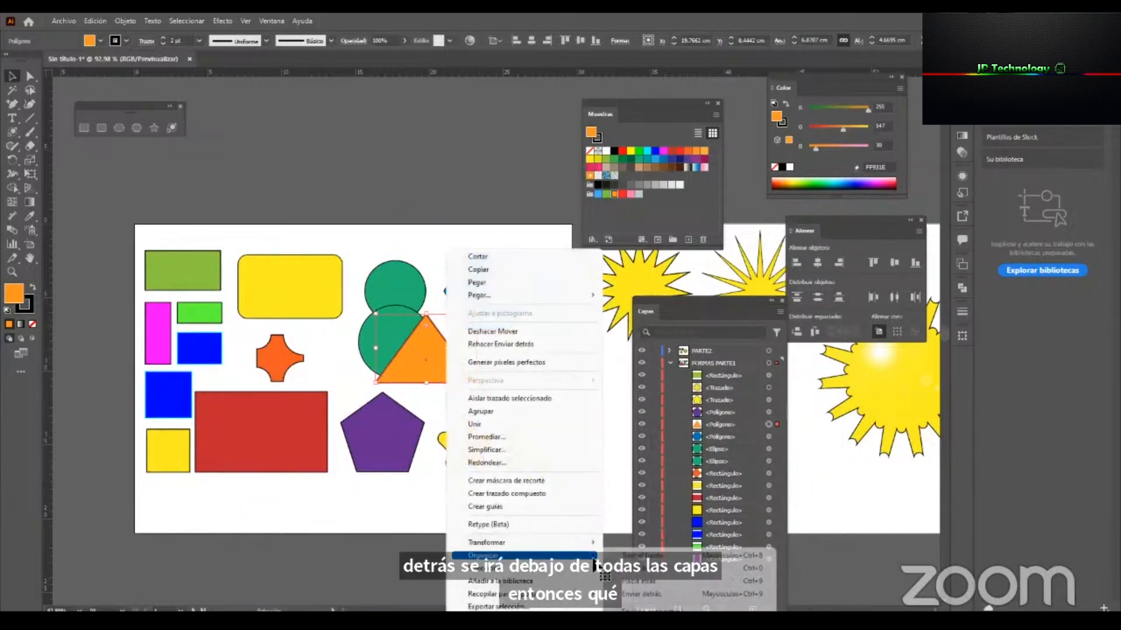
{"action": "left_click", "coordinate": [744, 580]}
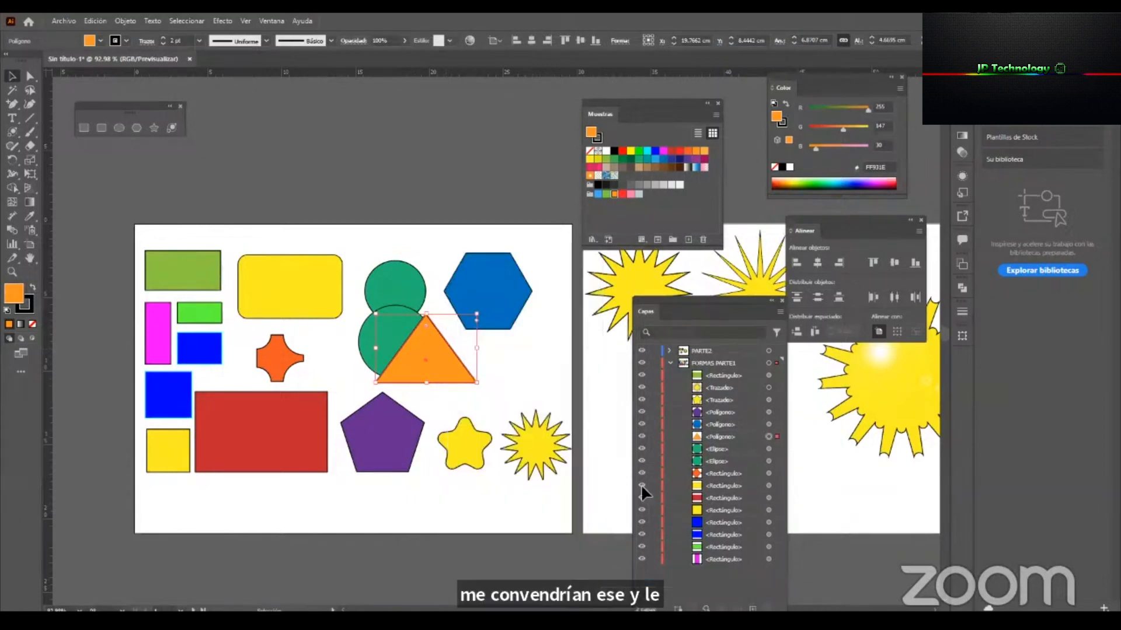
{"action": "left_click", "coordinate": [719, 436]}
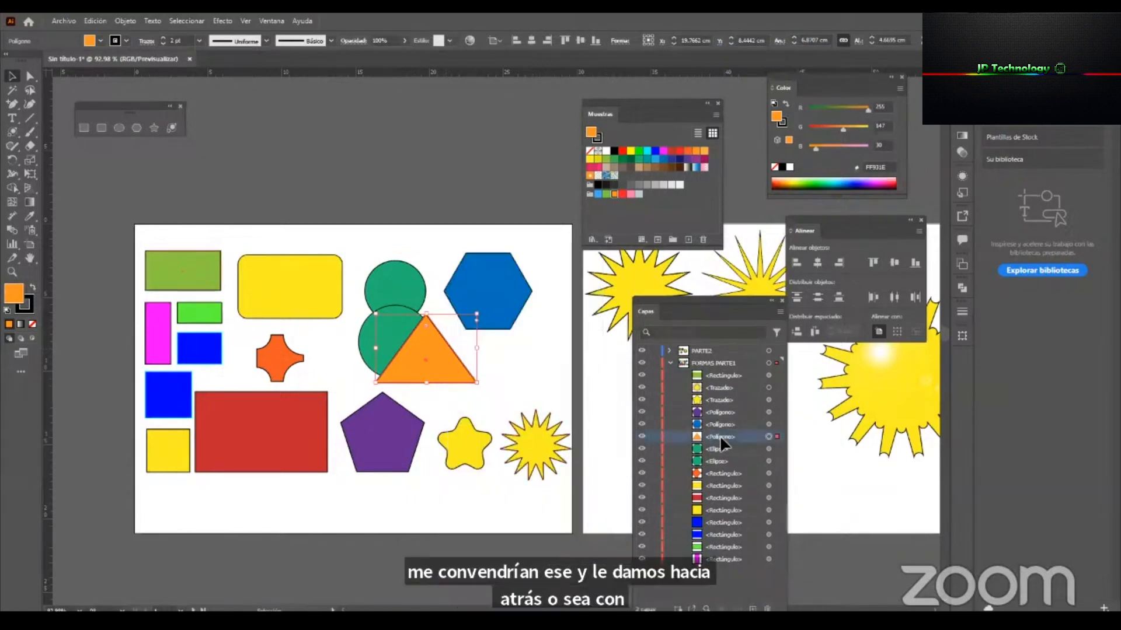
{"action": "key", "text": "ctrl+bracketleft"}
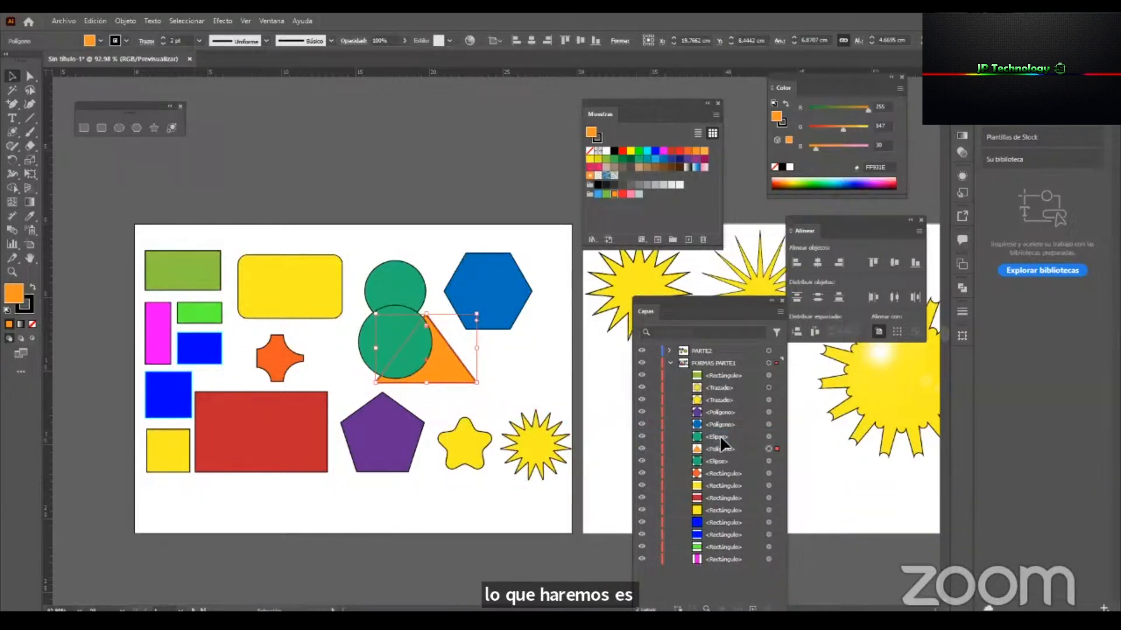
{"action": "key", "text": "ctrl+bracketleft"}
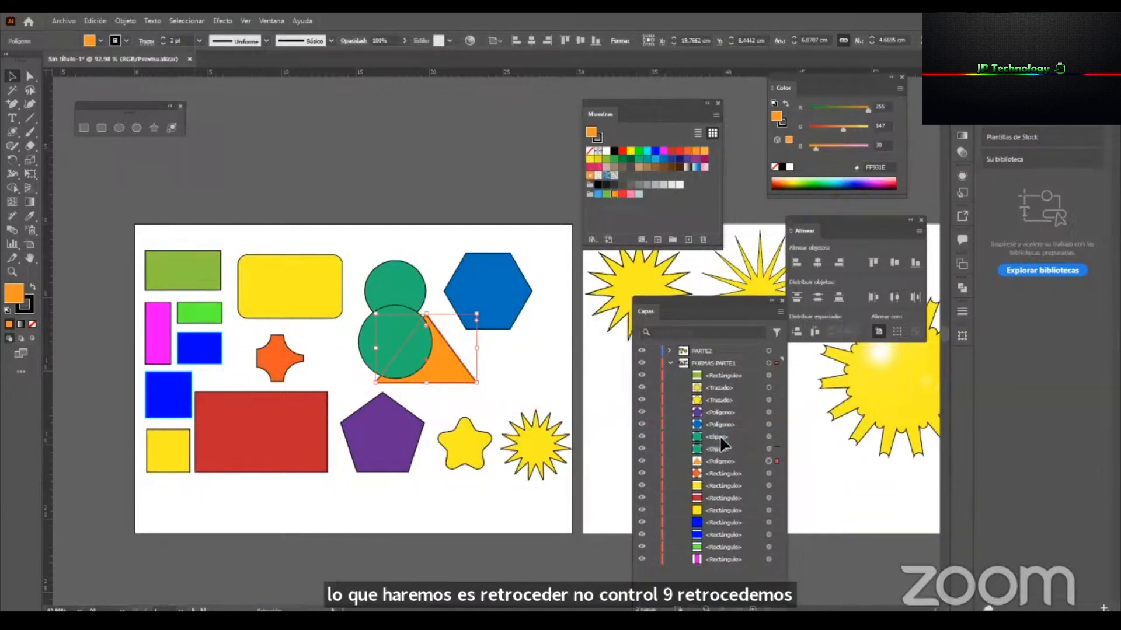
{"action": "left_click_drag", "start_coordinate": [468, 371], "coordinate": [461, 397]}
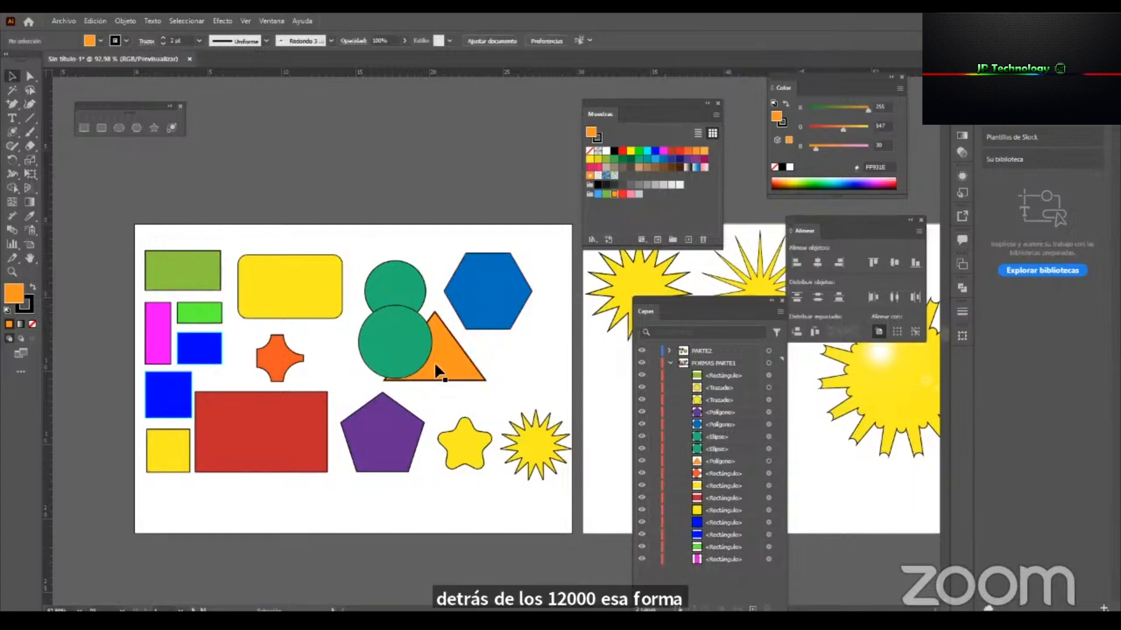
Examine the Arrange commands available for the orange triangle without changing its stacking order.
{"action": "left_click", "coordinate": [124, 21]}
{"action": "mouse_move", "coordinate": [193, 46]}
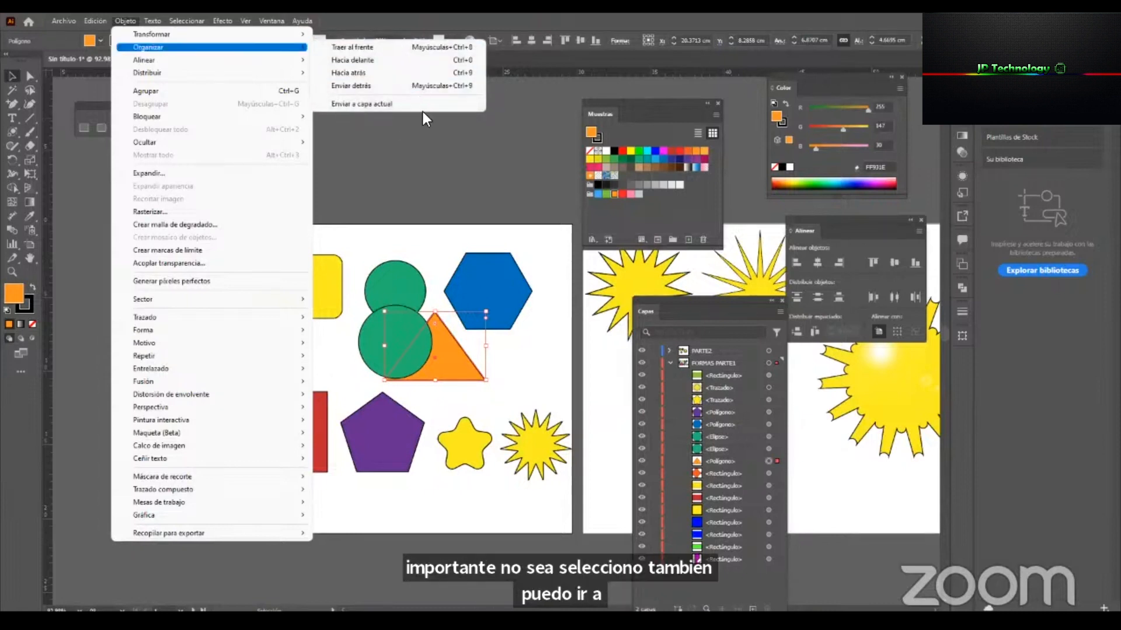
{"action": "left_click", "coordinate": [507, 349]}
{"action": "left_click", "coordinate": [465, 357]}
{"action": "right_click", "coordinate": [464, 359]}
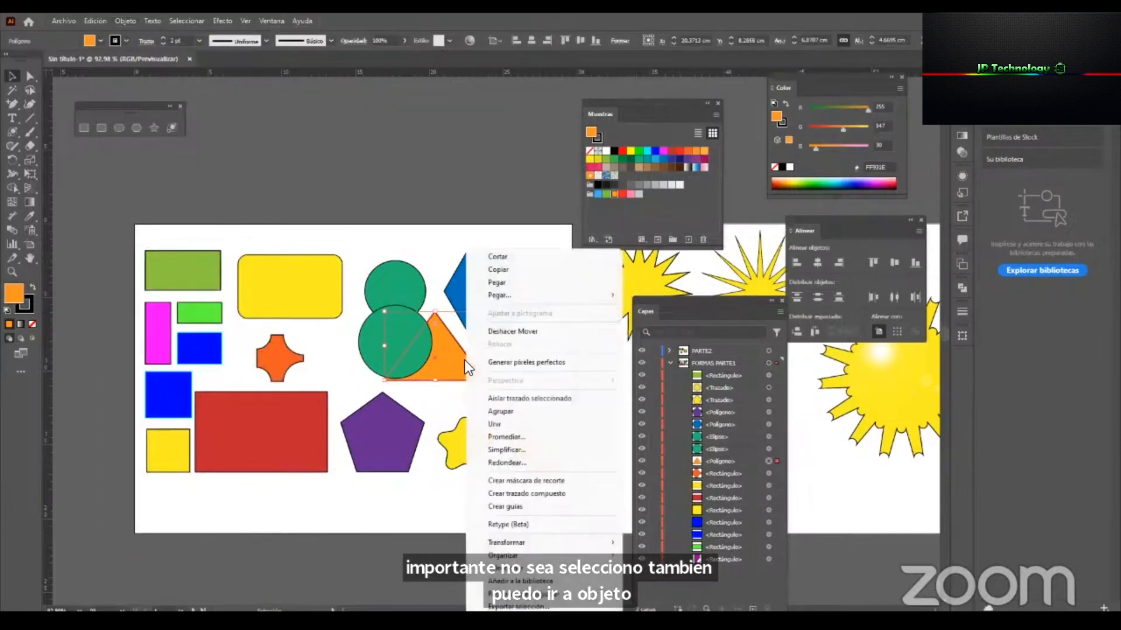
{"action": "left_click", "coordinate": [486, 489]}
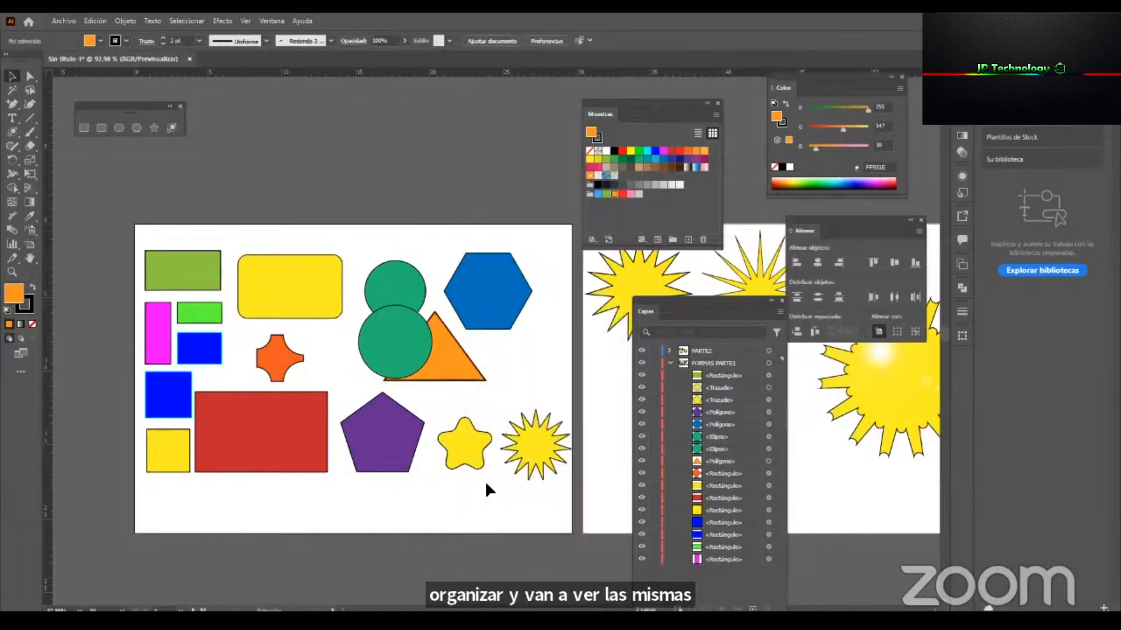
{"action": "right_click", "coordinate": [433, 370]}
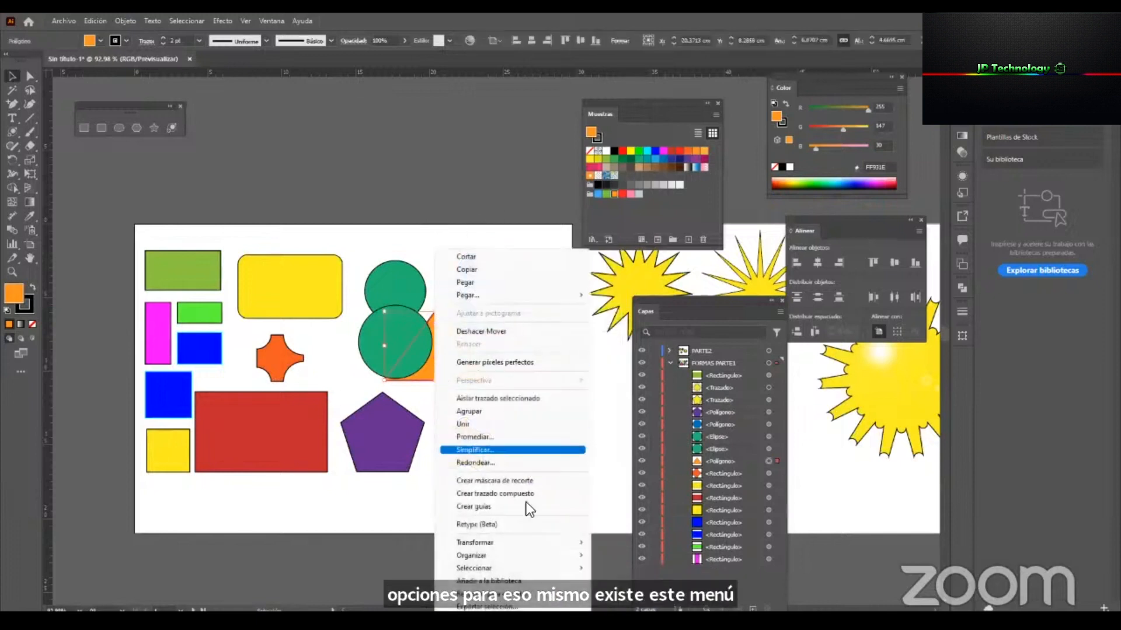
{"action": "mouse_move", "coordinate": [578, 555]}
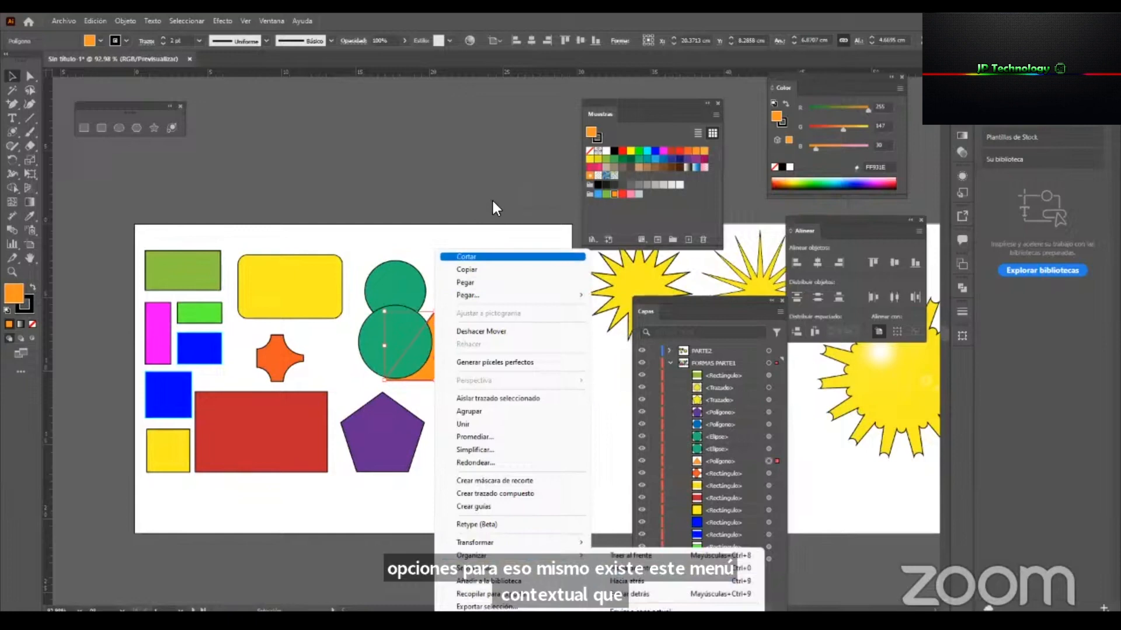
{"action": "left_click", "coordinate": [644, 593]}
{"action": "left_click", "coordinate": [602, 403]}
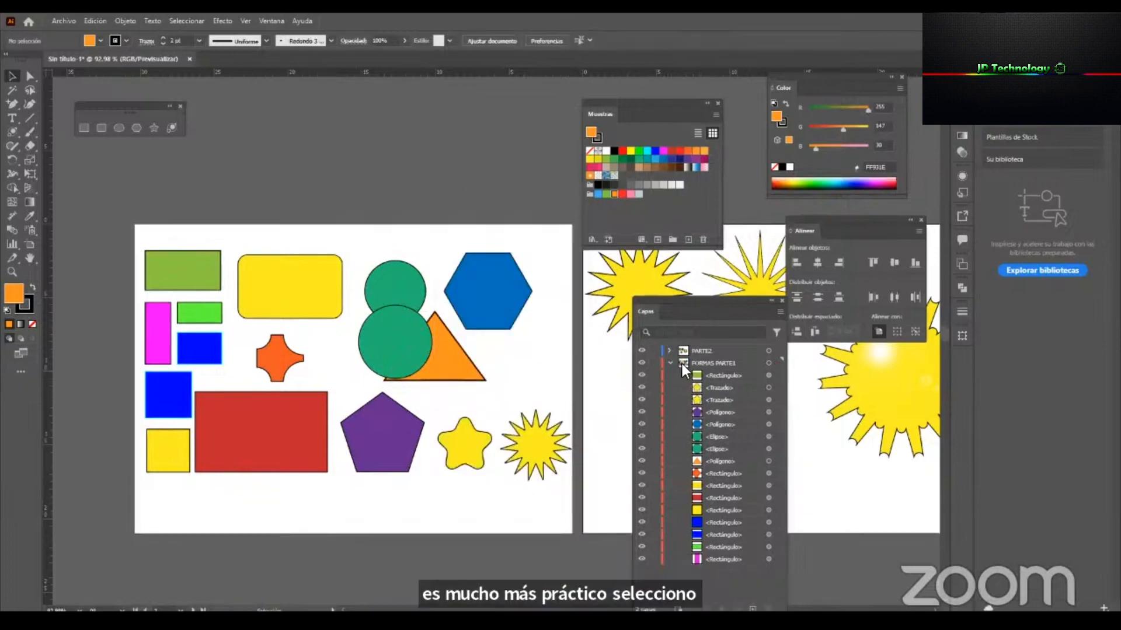
Collapse the FORMAS PARTE1 layer and move the Swatches and Layers panels clear of the blank third artboard.
{"action": "left_click", "coordinate": [668, 363]}
{"action": "key", "text": "space"}
{"action": "left_click_drag", "start_coordinate": [560, 395], "coordinate": [169, 403]}
{"action": "left_click_drag", "start_coordinate": [334, 411], "coordinate": [239, 426]}
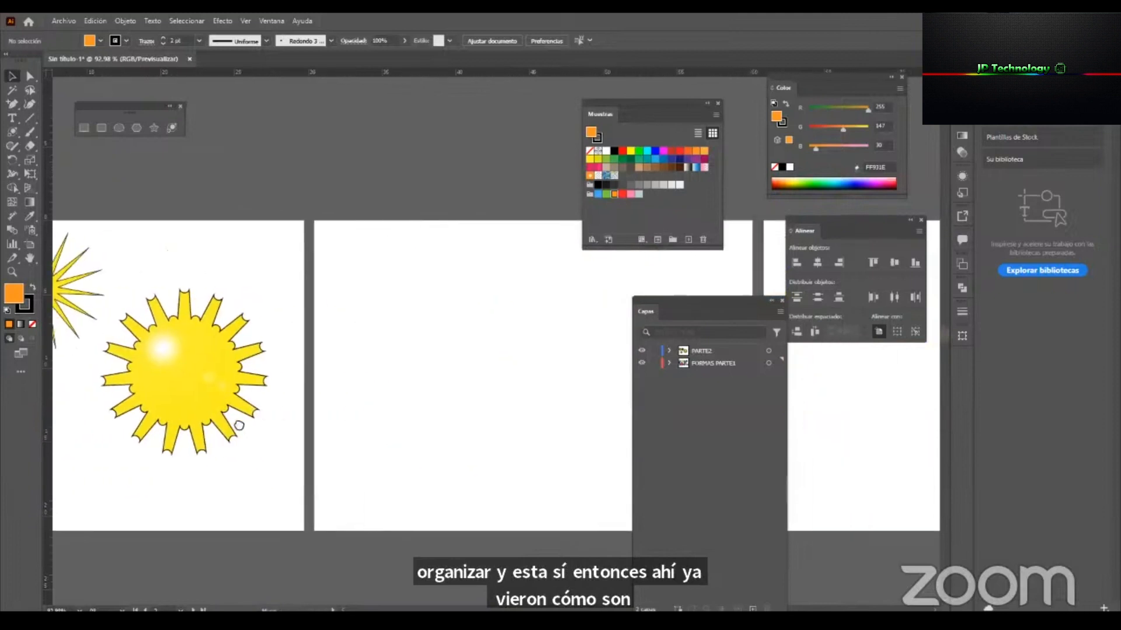
{"action": "left_click_drag", "start_coordinate": [439, 367], "coordinate": [343, 370]}
{"action": "left_click_drag", "start_coordinate": [650, 108], "coordinate": [682, 92]}
{"action": "left_click_drag", "start_coordinate": [741, 300], "coordinate": [837, 265]}
{"action": "left_click", "coordinate": [495, 398]}
{"action": "key", "text": "ctrl+space"}
{"action": "left_click_drag", "start_coordinate": [303, 373], "coordinate": [285, 373]}
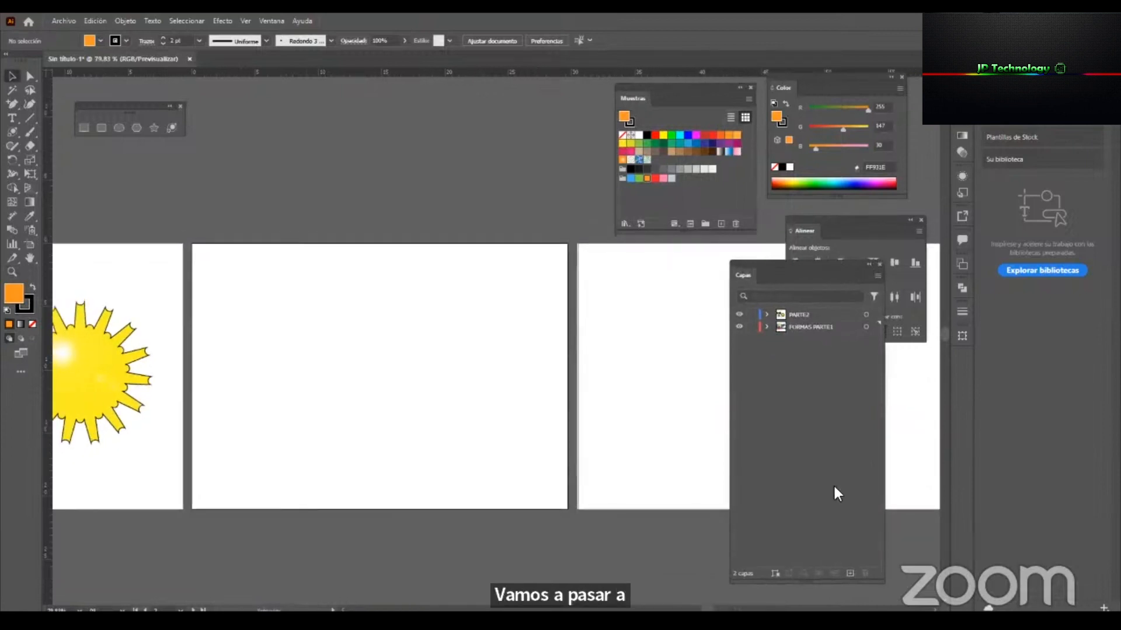
Create a new layer above PARTE2 and name it COLOR.
{"action": "left_click", "coordinate": [817, 317]}
{"action": "left_click", "coordinate": [848, 575]}
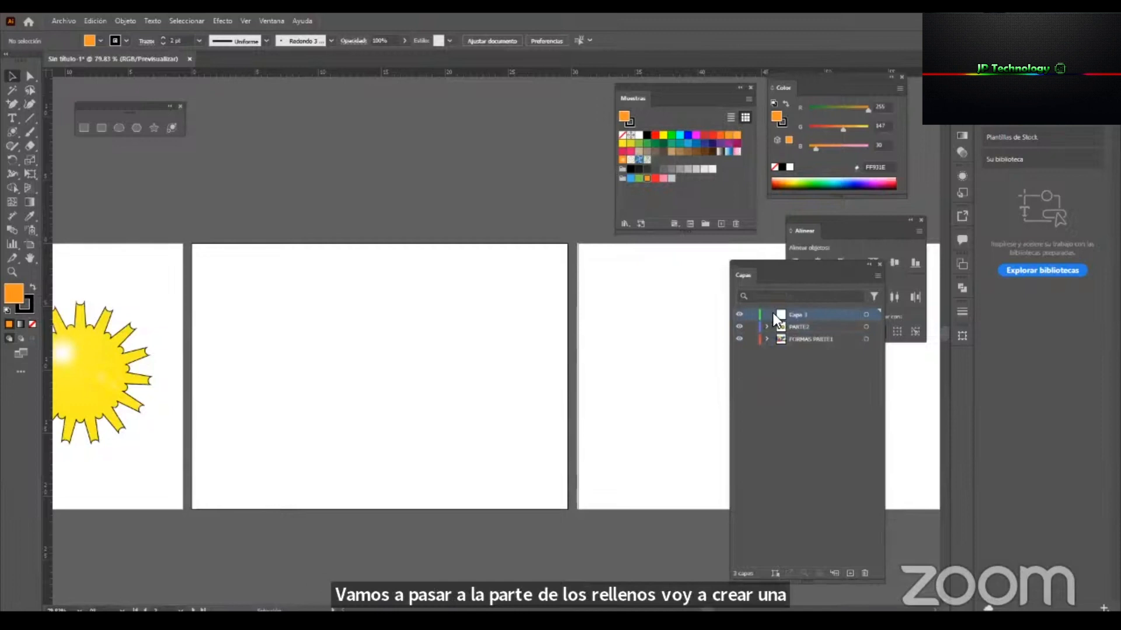
{"action": "double_click", "coordinate": [797, 316]}
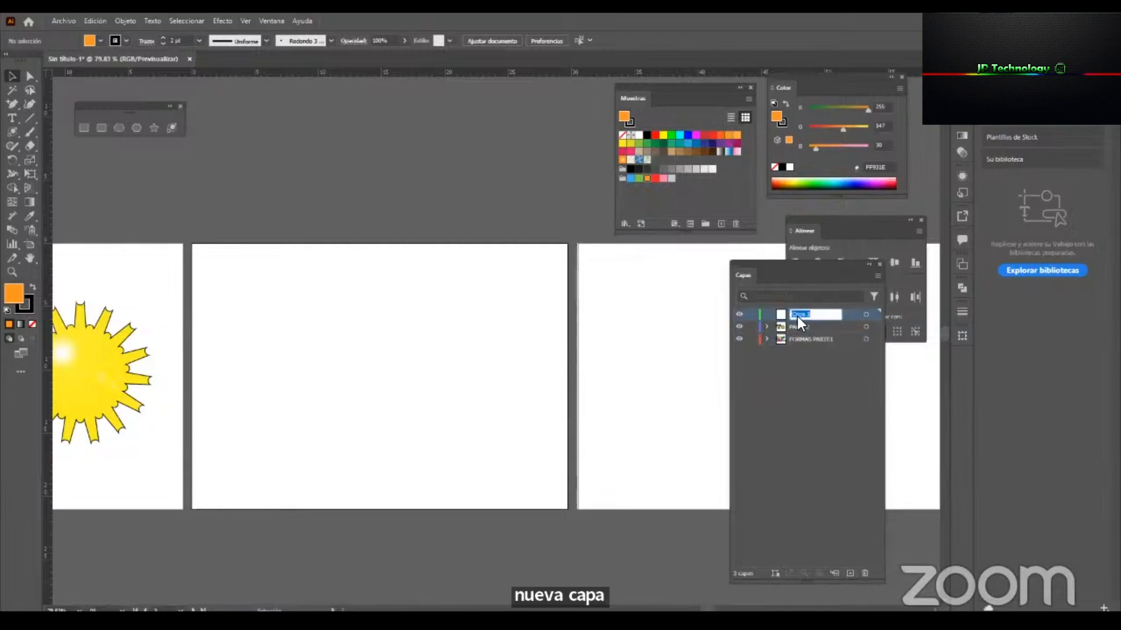
{"action": "type", "text": "COLOR"}
{"action": "key", "text": "Return"}
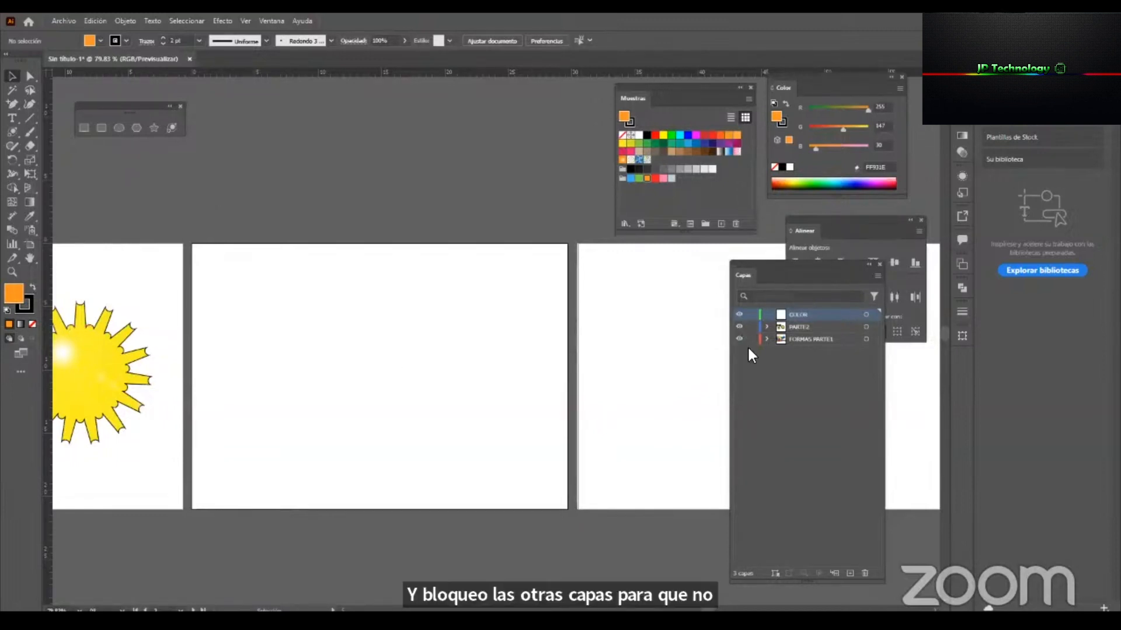
Lock the PARTE2 and FORMAS PARTE1 layers and activate the Rectangle tool.
{"action": "left_click", "coordinate": [114, 374]}
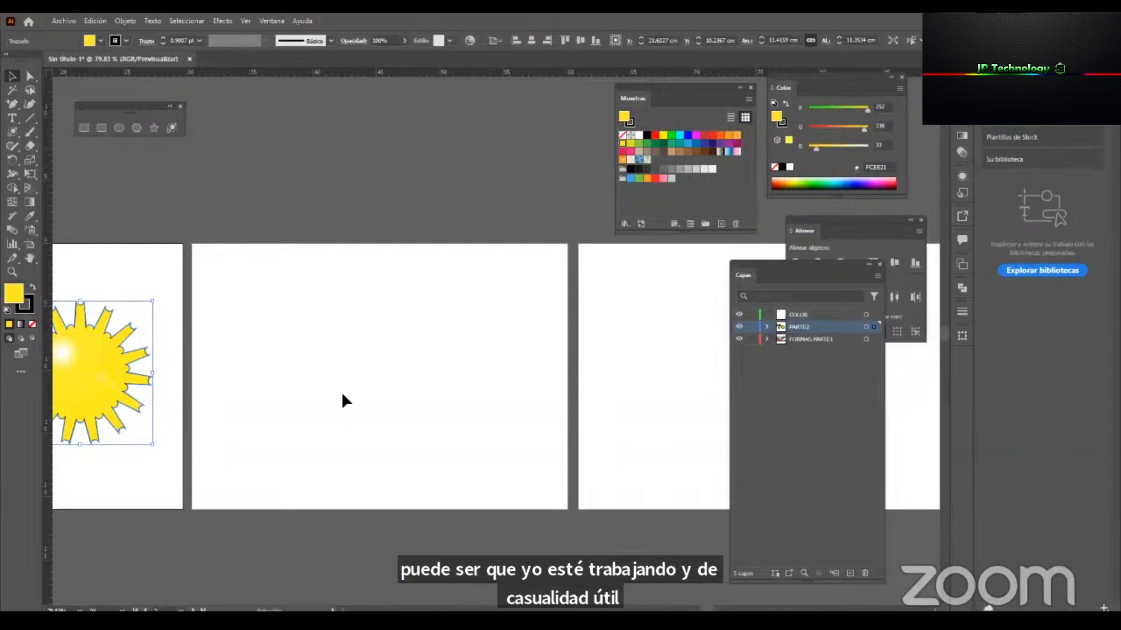
{"action": "left_click_drag", "start_coordinate": [752, 328], "coordinate": [753, 340]}
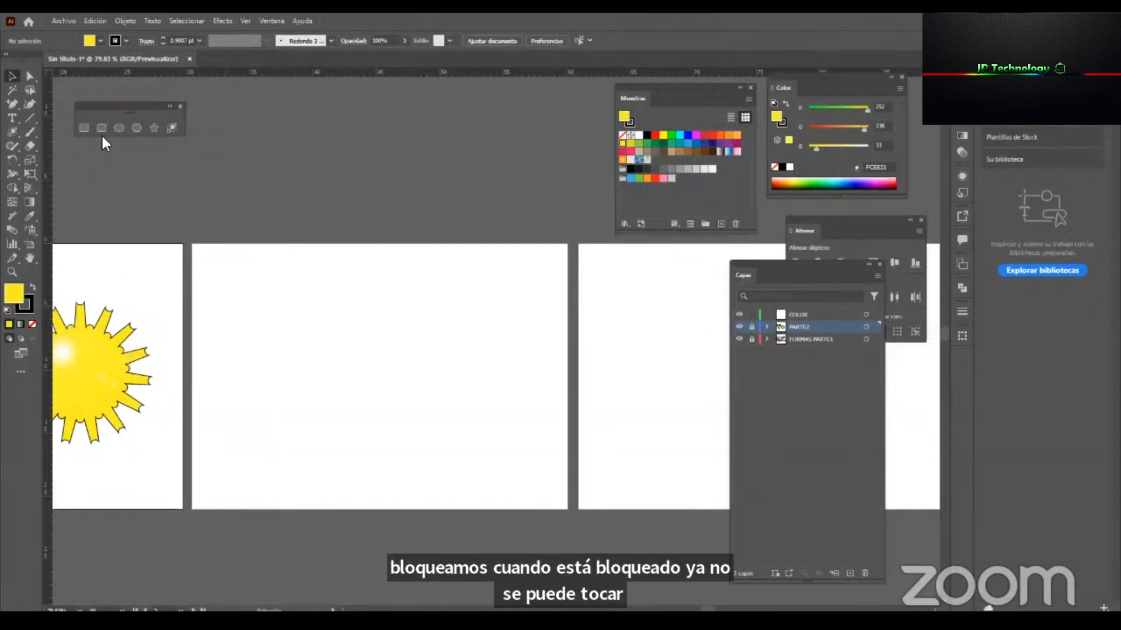
{"action": "left_click", "coordinate": [84, 127]}
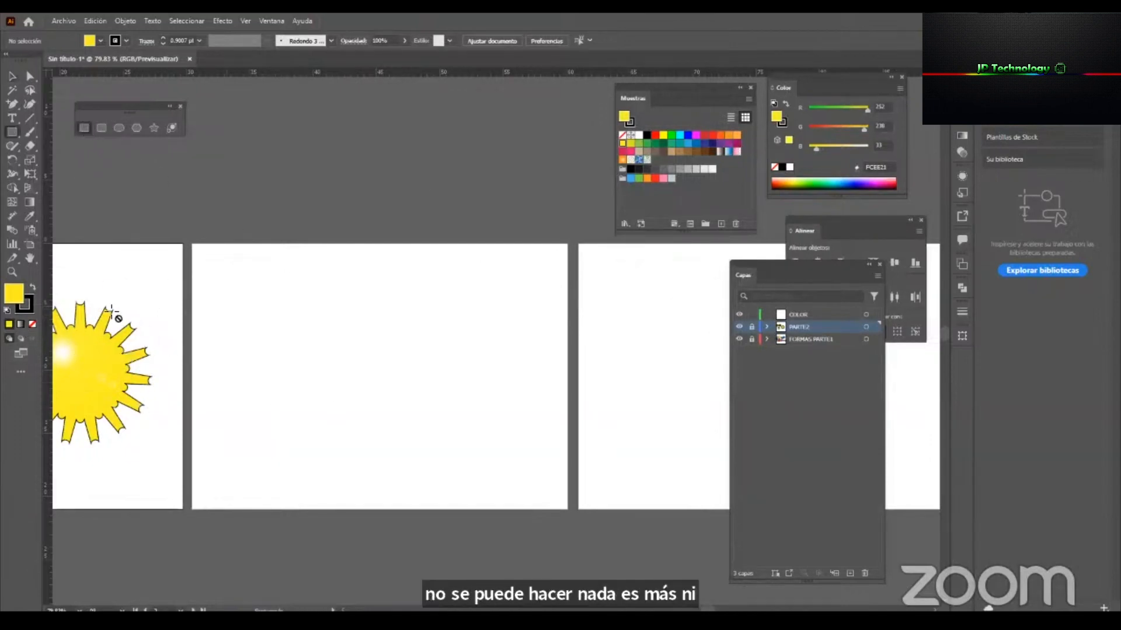
Make the COLOR layer active and draw a yellow circle about 9.64 cm across in the third artboard's upper-left corner.
{"action": "left_click_drag", "start_coordinate": [258, 344], "coordinate": [530, 239]}
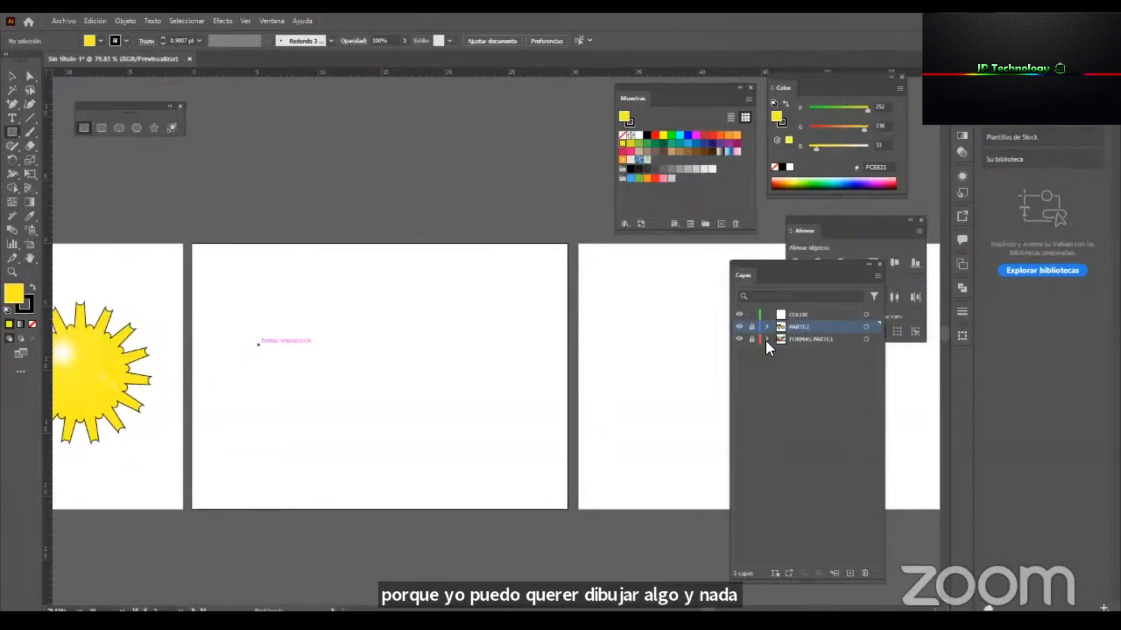
{"action": "left_click", "coordinate": [809, 315]}
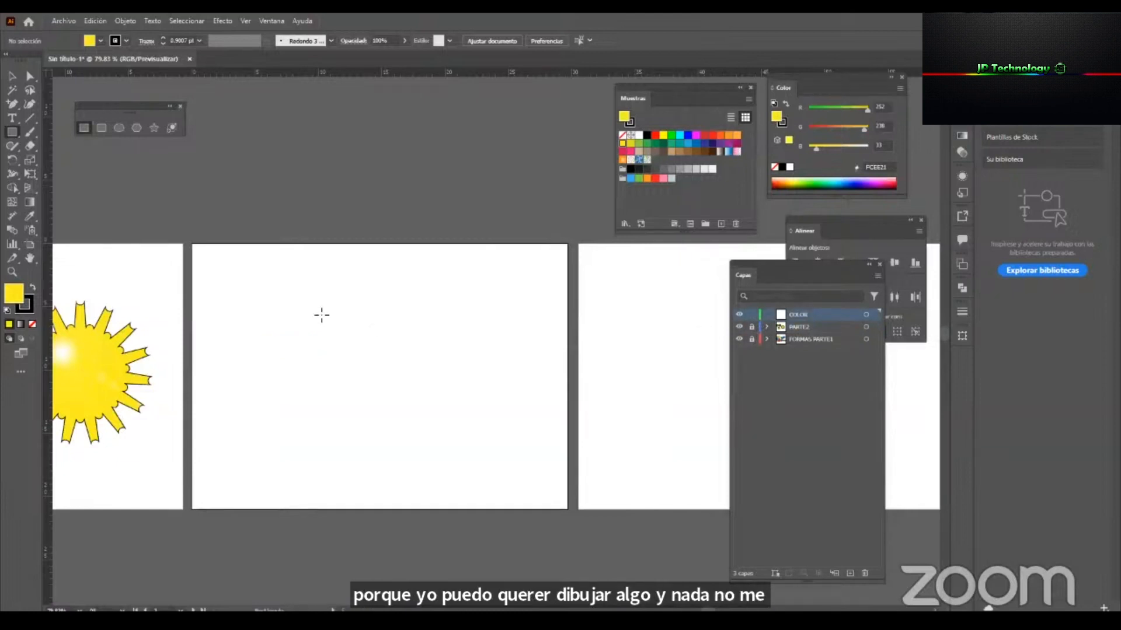
{"action": "left_click", "coordinate": [122, 128]}
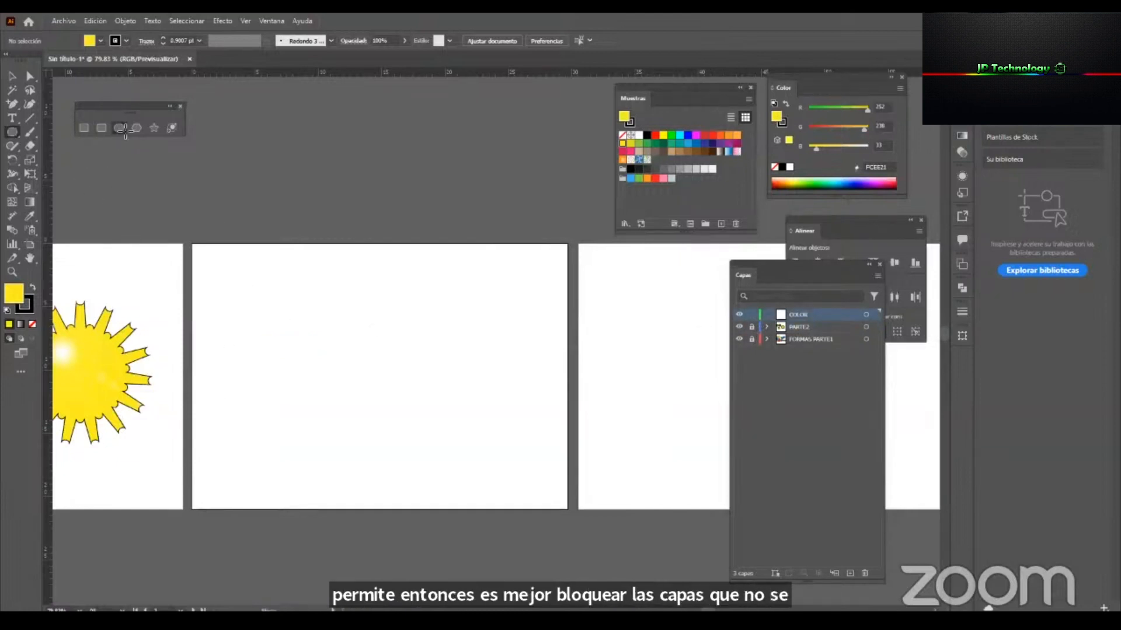
{"action": "mouse_move", "coordinate": [240, 295]}
{"action": "left_mouse_down"}
{"action": "mouse_move", "coordinate": [327, 375]}
{"action": "mouse_move", "coordinate": [257, 306]}
{"action": "mouse_move", "coordinate": [249, 312]}
{"action": "left_mouse_up"}
{"action": "key", "text": "v"}
{"action": "left_click_drag", "start_coordinate": [294, 349], "coordinate": [317, 367]}
{"action": "left_click_drag", "start_coordinate": [272, 307], "coordinate": [266, 304]}
{"action": "key", "text": "ctrl+space"}
{"action": "left_click_drag", "start_coordinate": [348, 408], "coordinate": [413, 428]}
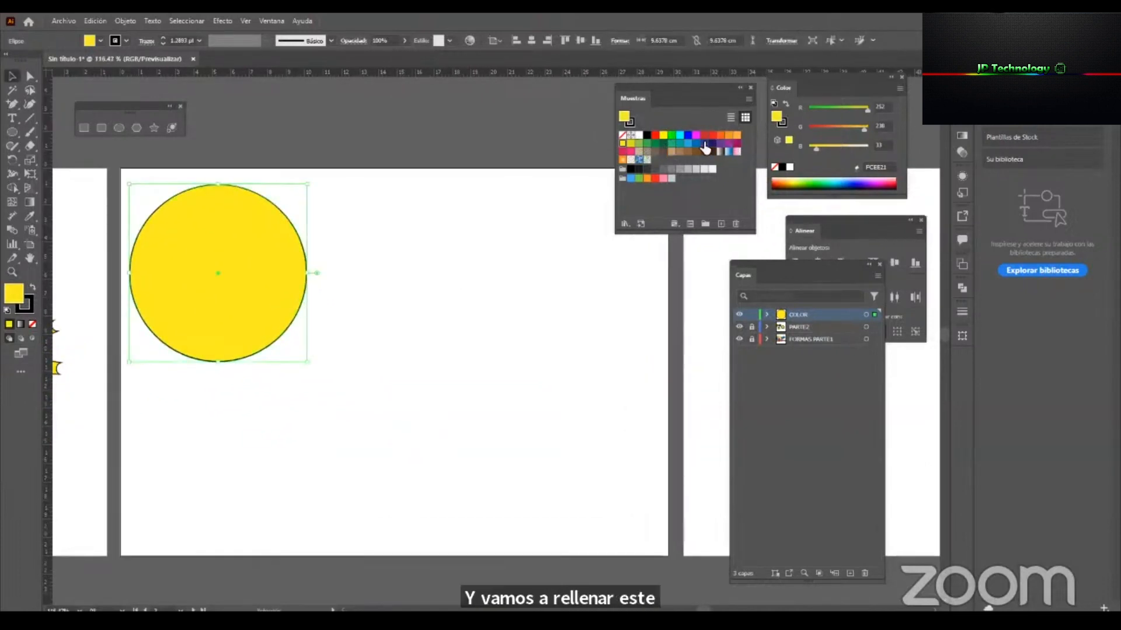
Open the Fruta swatch library from the Comidas category and enlarge it so that all its colour groups show.
{"action": "left_click_drag", "start_coordinate": [652, 85], "coordinate": [604, 85]}
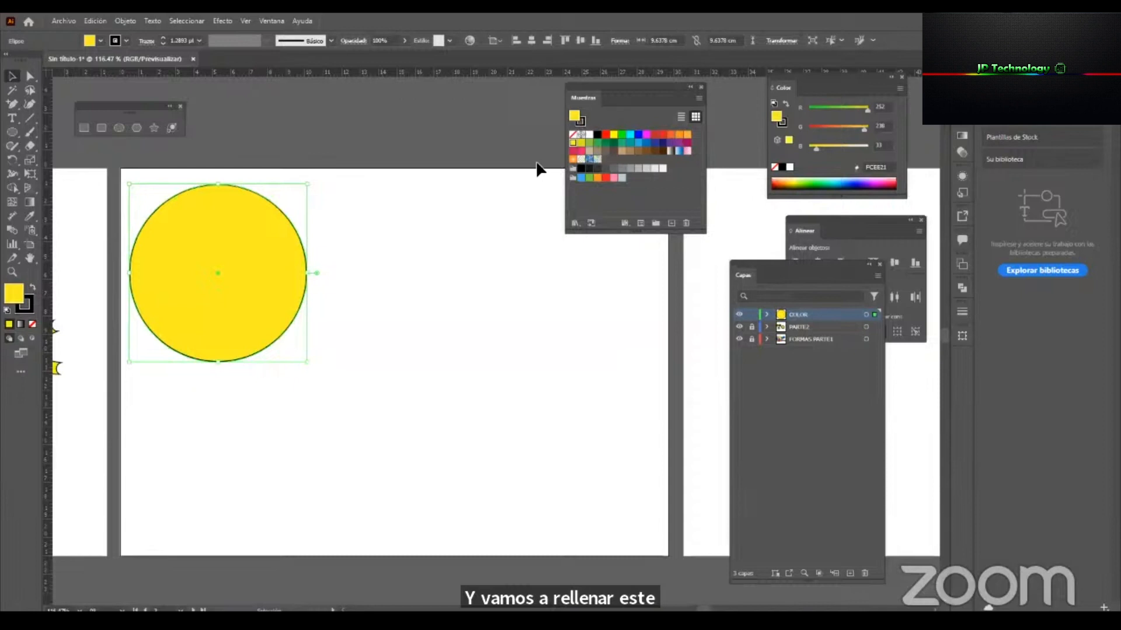
{"action": "left_click_drag", "start_coordinate": [621, 230], "coordinate": [640, 210]}
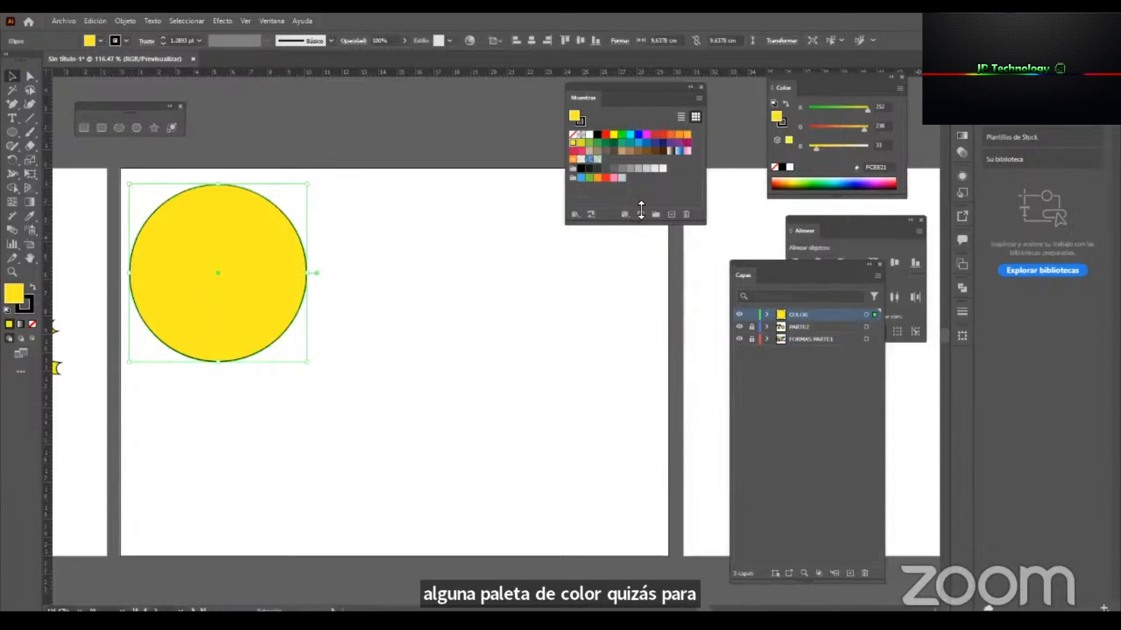
{"action": "left_click", "coordinate": [575, 215]}
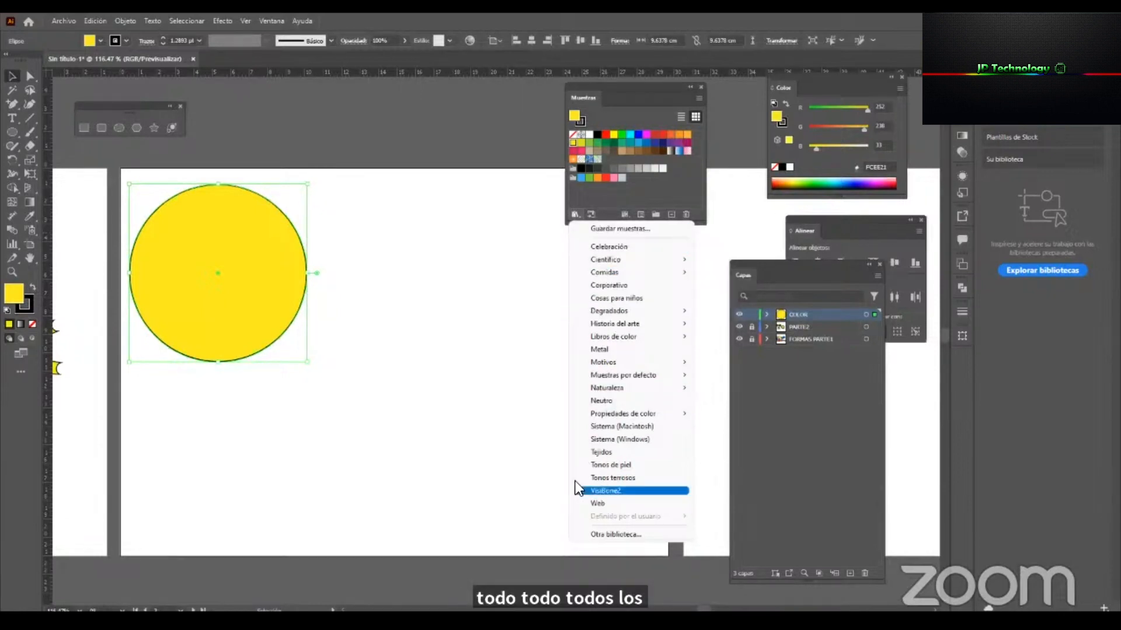
{"action": "mouse_move", "coordinate": [647, 278]}
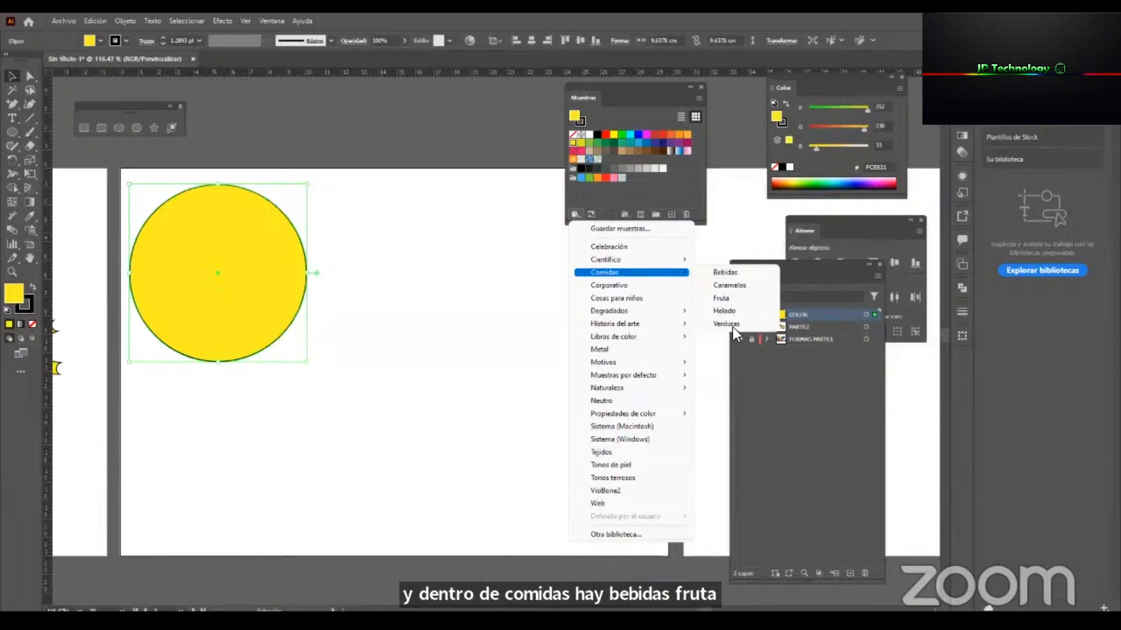
{"action": "left_click", "coordinate": [722, 298]}
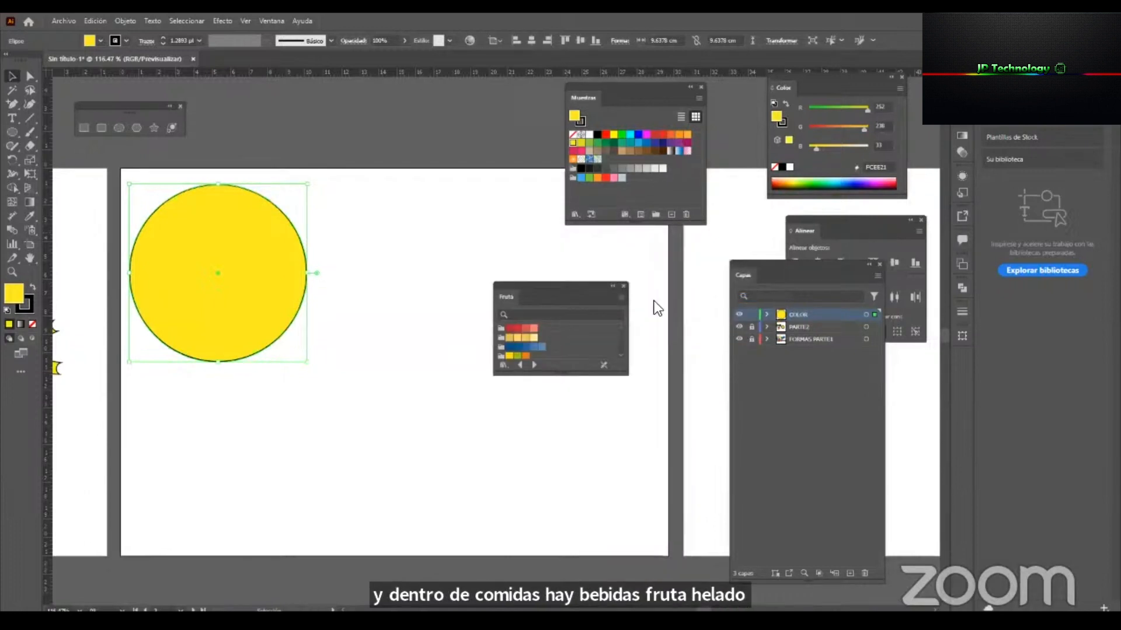
{"action": "left_click_drag", "start_coordinate": [558, 377], "coordinate": [568, 545]}
{"action": "left_click_drag", "start_coordinate": [546, 284], "coordinate": [579, 268]}
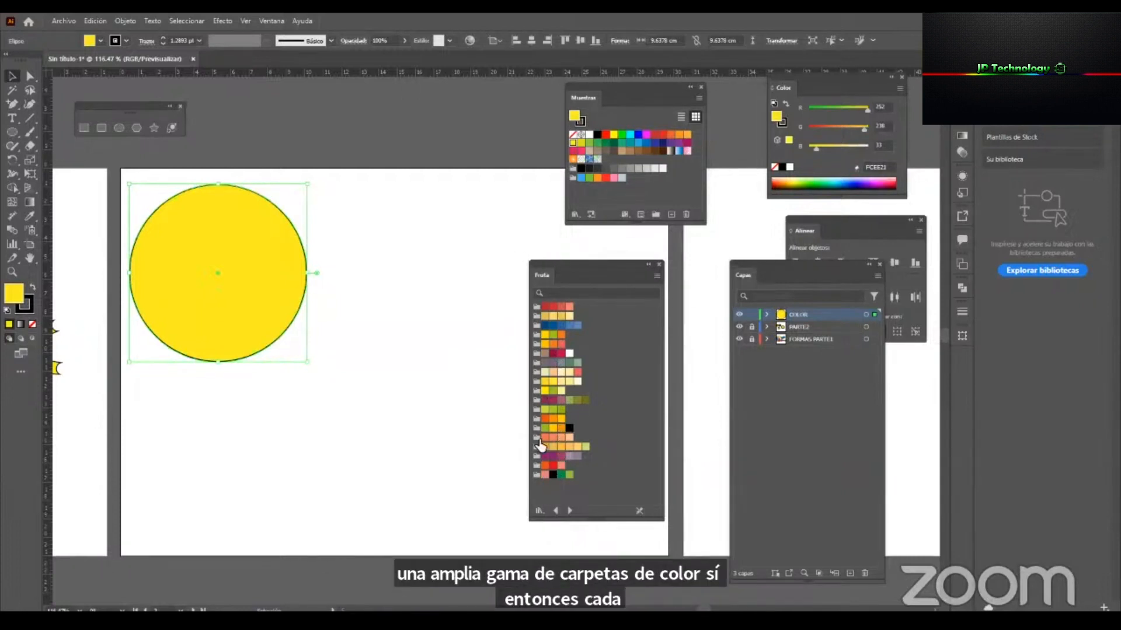
Add the yellow-green-orange, yellow-orange-red and Pera colour groups to the document swatches, close the library and enlarge the Swatches panel.
{"action": "left_click", "coordinate": [538, 339]}
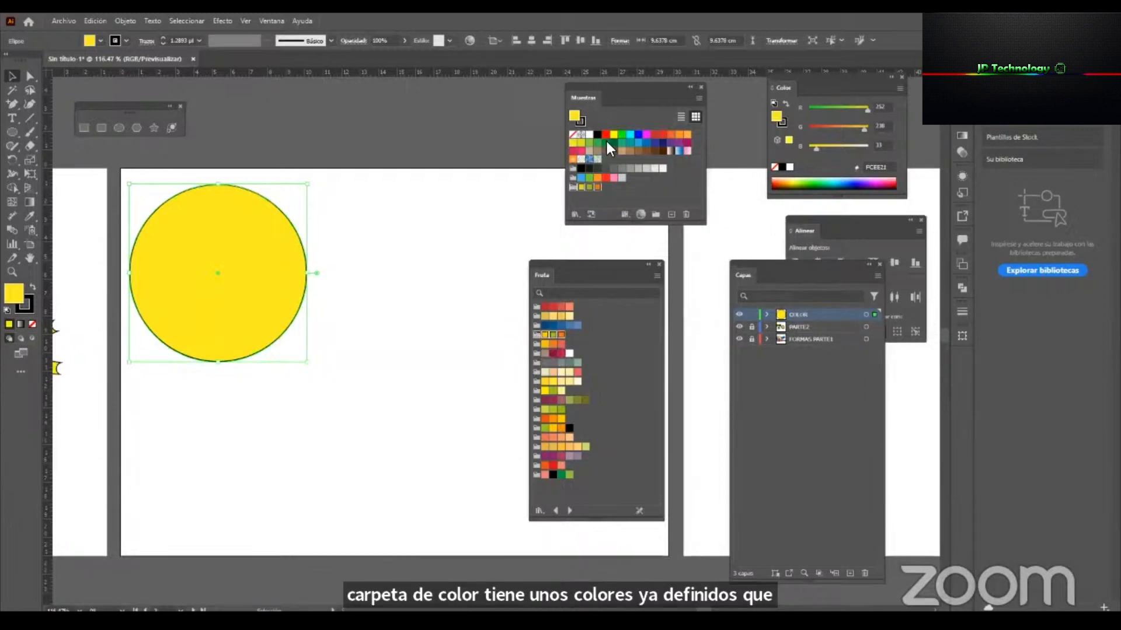
{"action": "left_click_drag", "start_coordinate": [630, 97], "coordinate": [579, 107]}
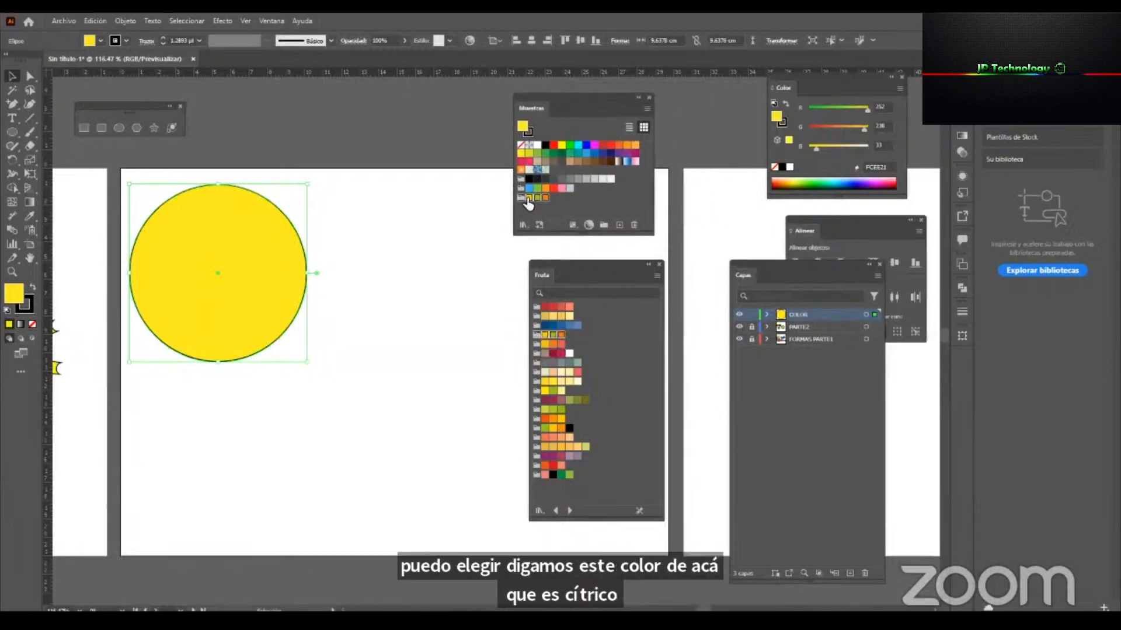
{"action": "left_click", "coordinate": [537, 345]}
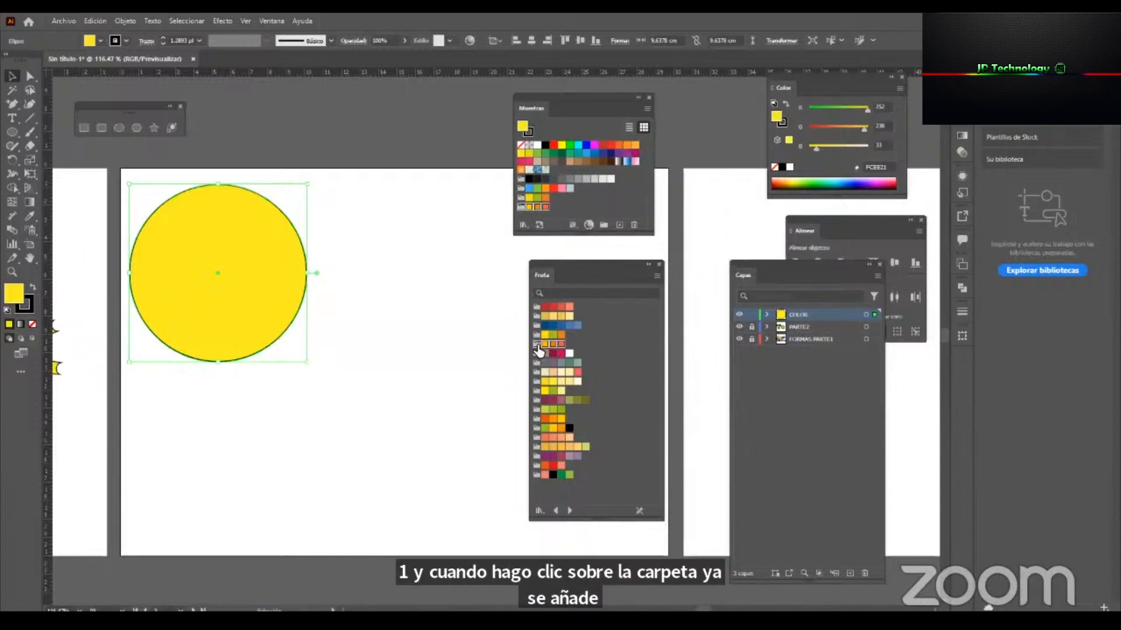
{"action": "left_click", "coordinate": [536, 449]}
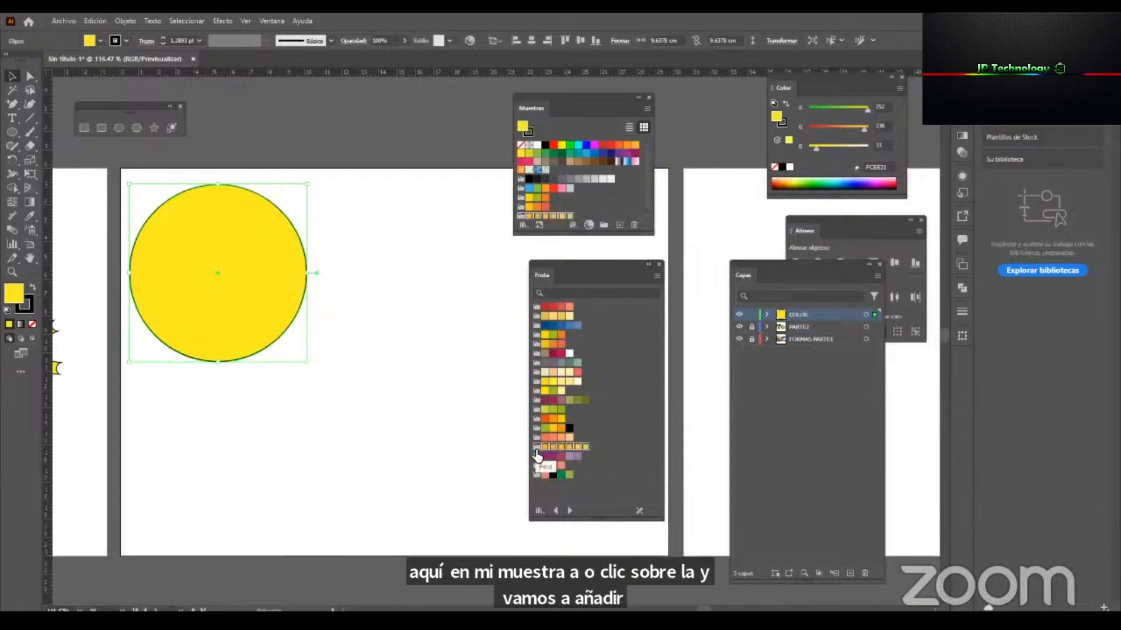
{"action": "left_click", "coordinate": [658, 264]}
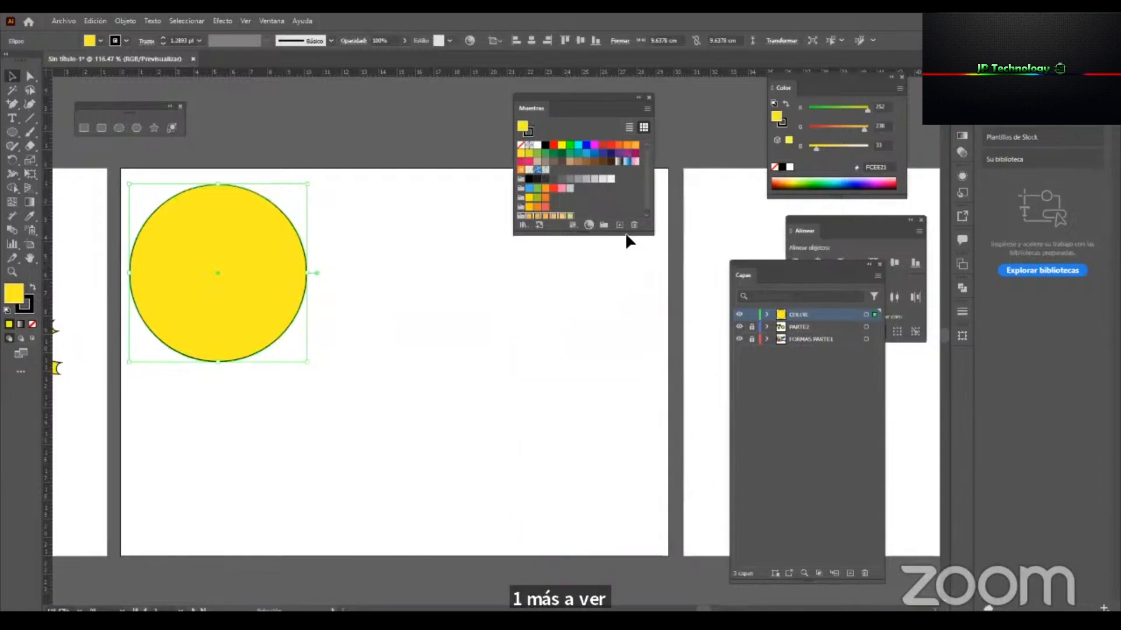
{"action": "left_click_drag", "start_coordinate": [652, 235], "coordinate": [656, 304]}
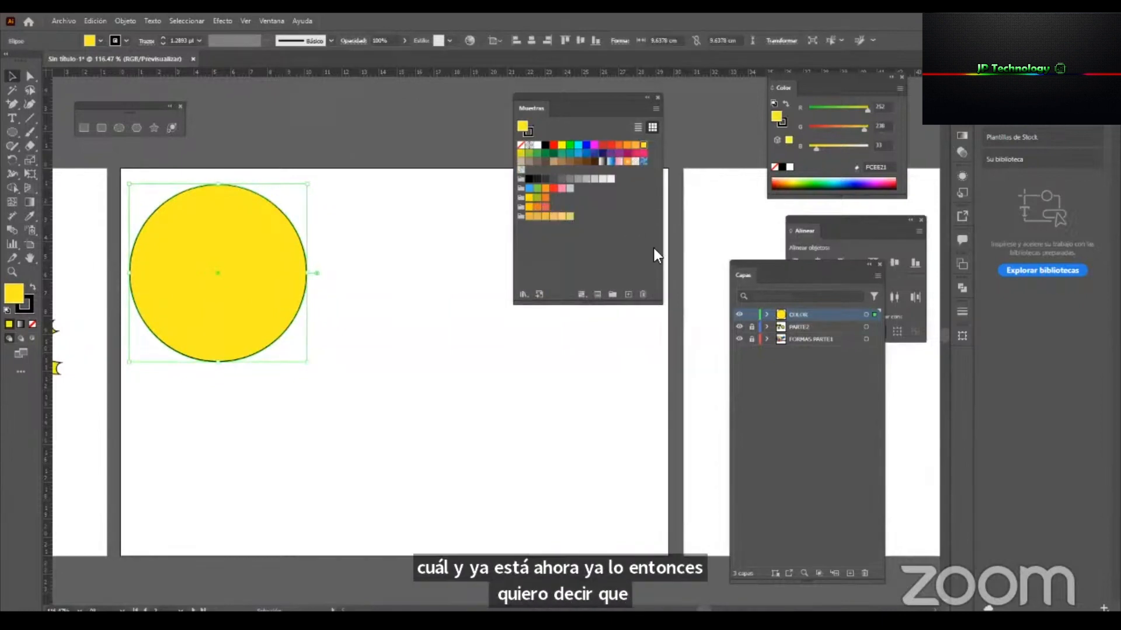
Fill the circle with yellow FFDD00 from the yellow-green-orange group and set its stroke to None.
{"action": "left_click", "coordinate": [531, 199]}
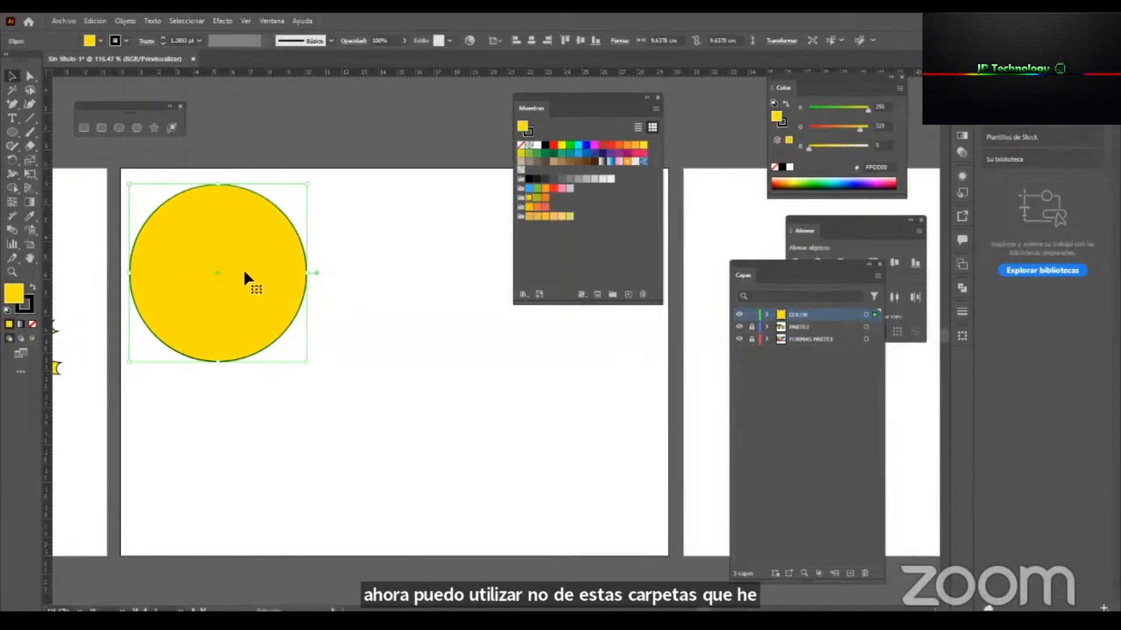
{"action": "left_click", "coordinate": [530, 130]}
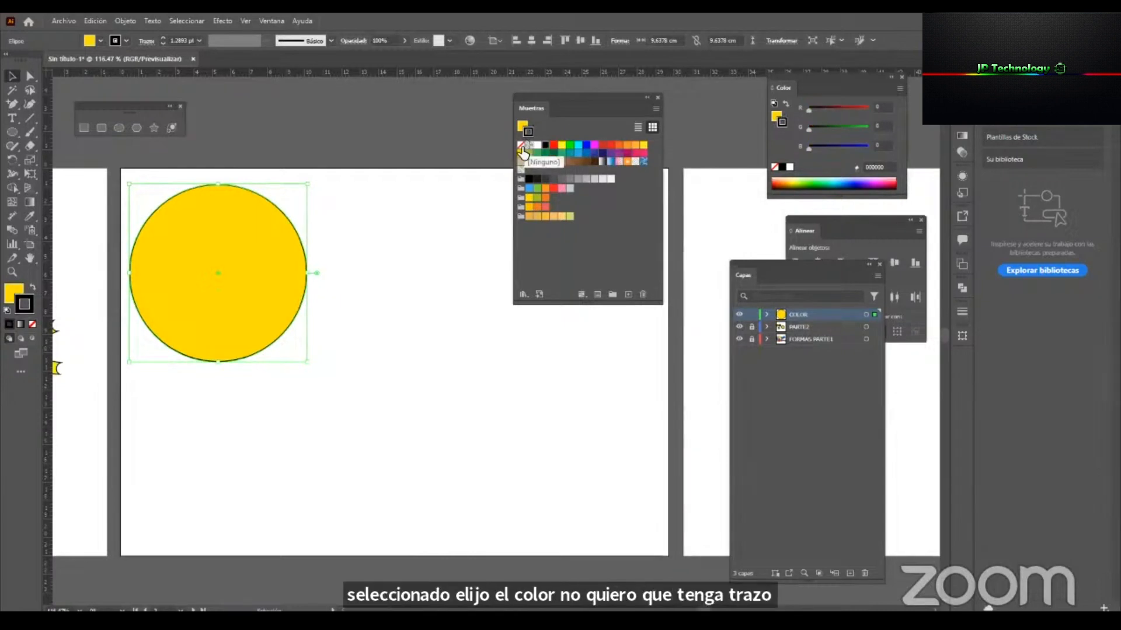
{"action": "left_click", "coordinate": [522, 150]}
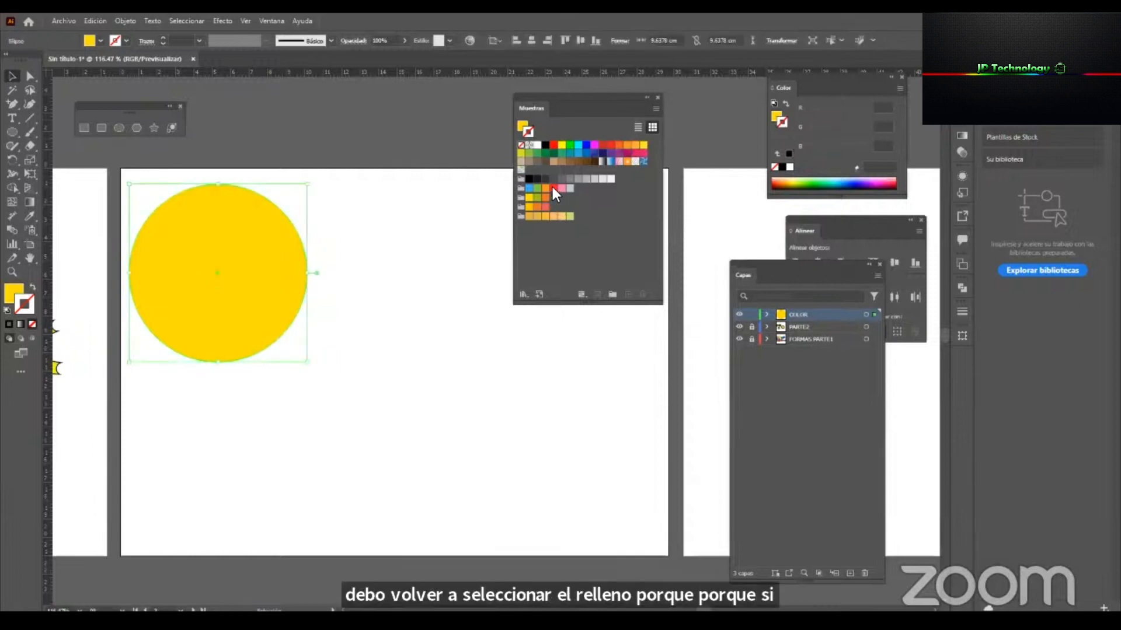
Try a green 7AC943 stroke on the circle and set the stroke back to None.
{"action": "left_click", "coordinate": [537, 189]}
{"action": "left_click", "coordinate": [345, 290]}
{"action": "key", "text": "z"}
{"action": "left_click_drag", "start_coordinate": [300, 267], "coordinate": [308, 363]}
{"action": "key", "text": "v"}
{"action": "left_click", "coordinate": [271, 280]}
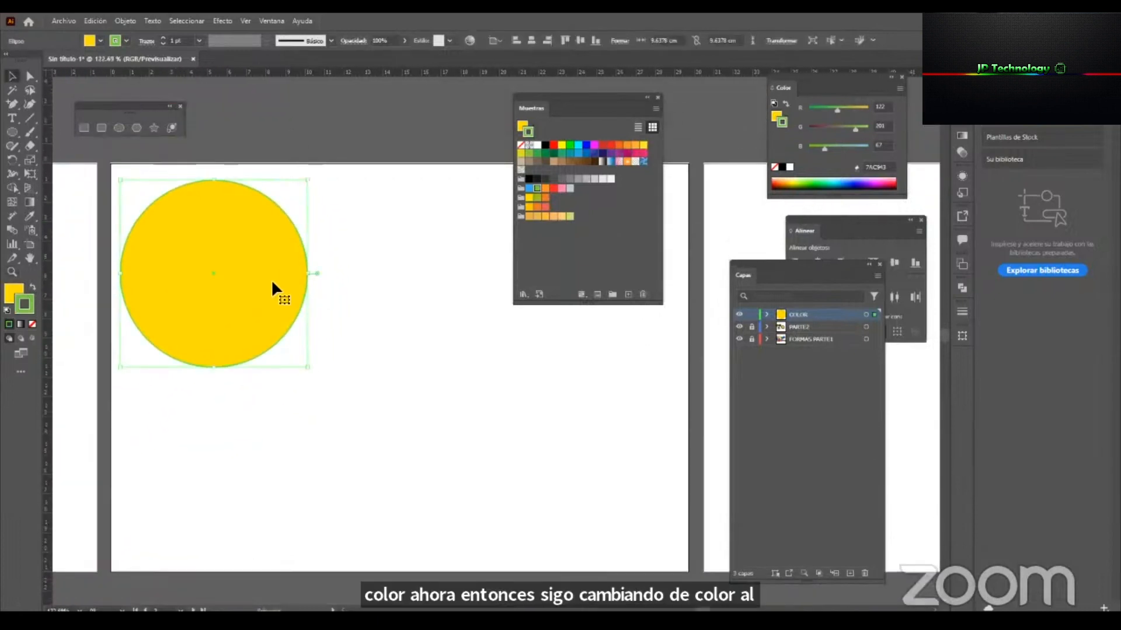
{"action": "left_click", "coordinate": [522, 146]}
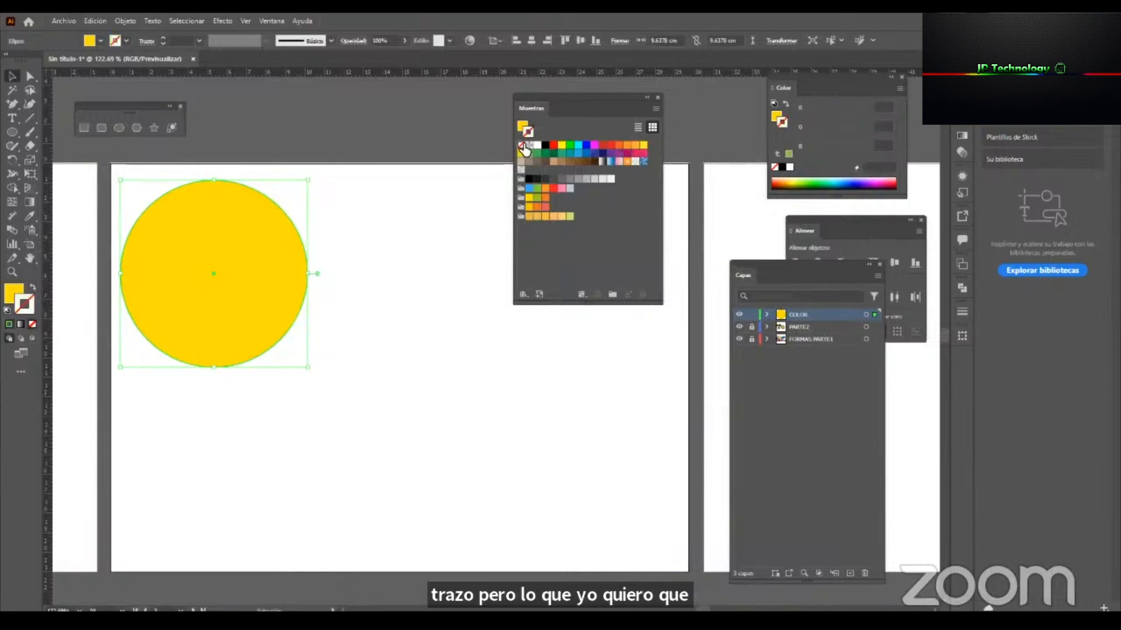
Make the fill active and scale the circle down to about 5.83 cm across in the artboard's upper-left corner.
{"action": "left_click", "coordinate": [523, 126]}
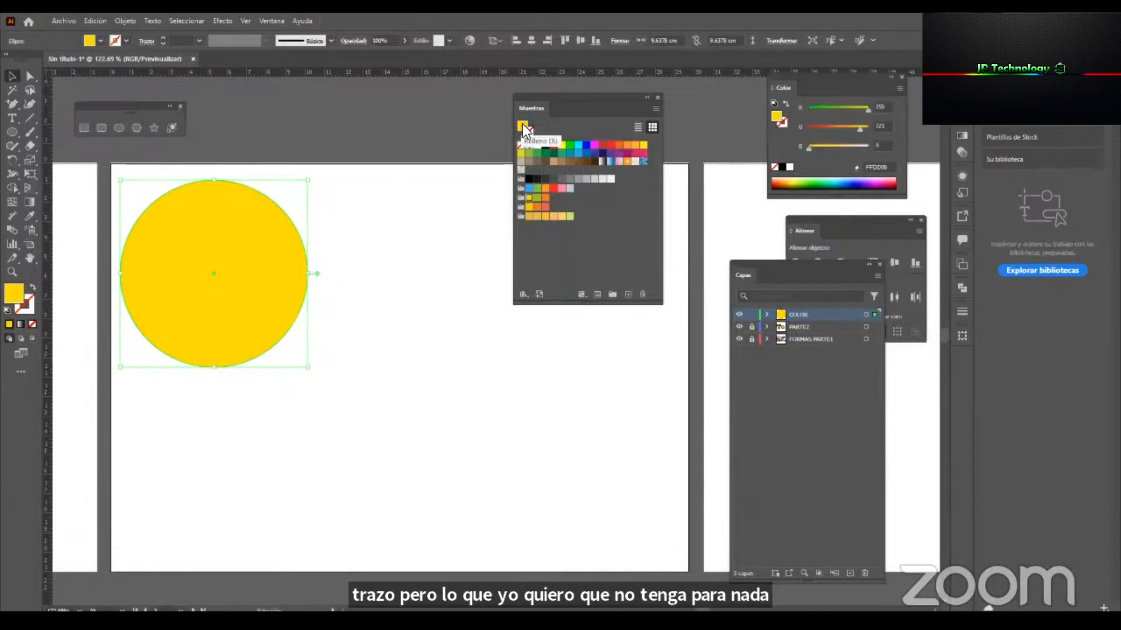
{"action": "left_click", "coordinate": [404, 293]}
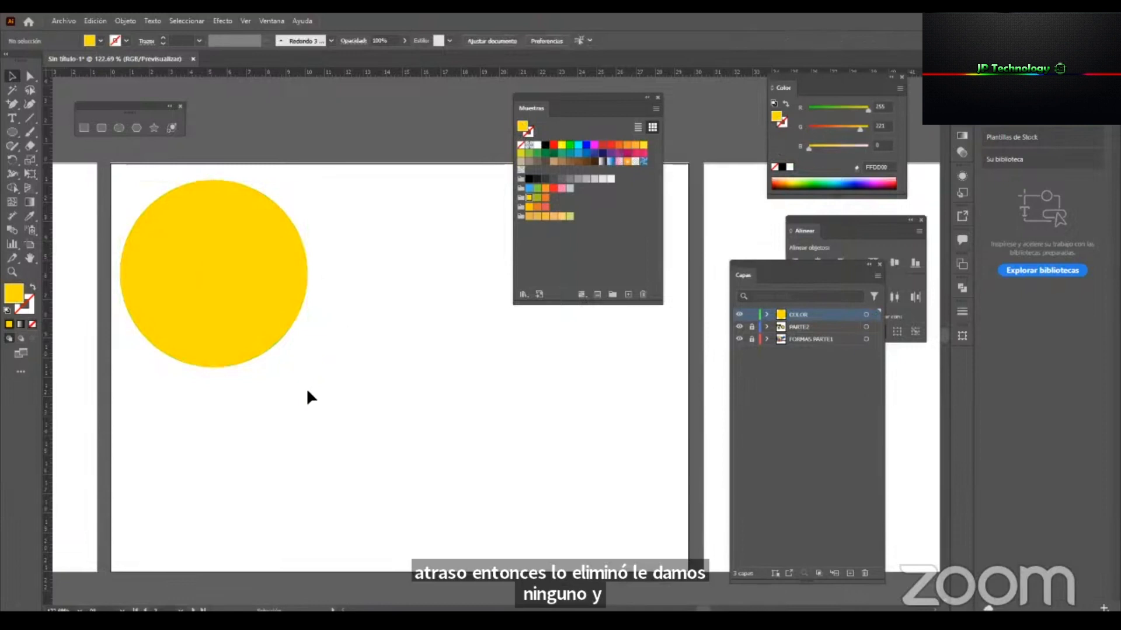
{"action": "left_click", "coordinate": [230, 330]}
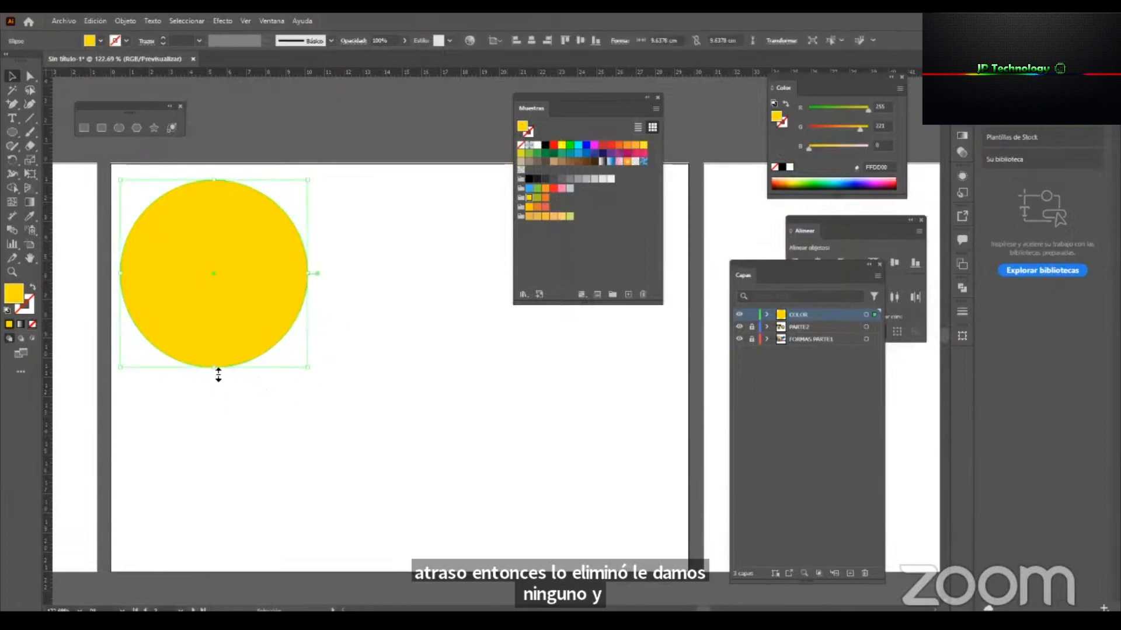
{"action": "left_click_drag", "start_coordinate": [218, 371], "coordinate": [195, 268]}
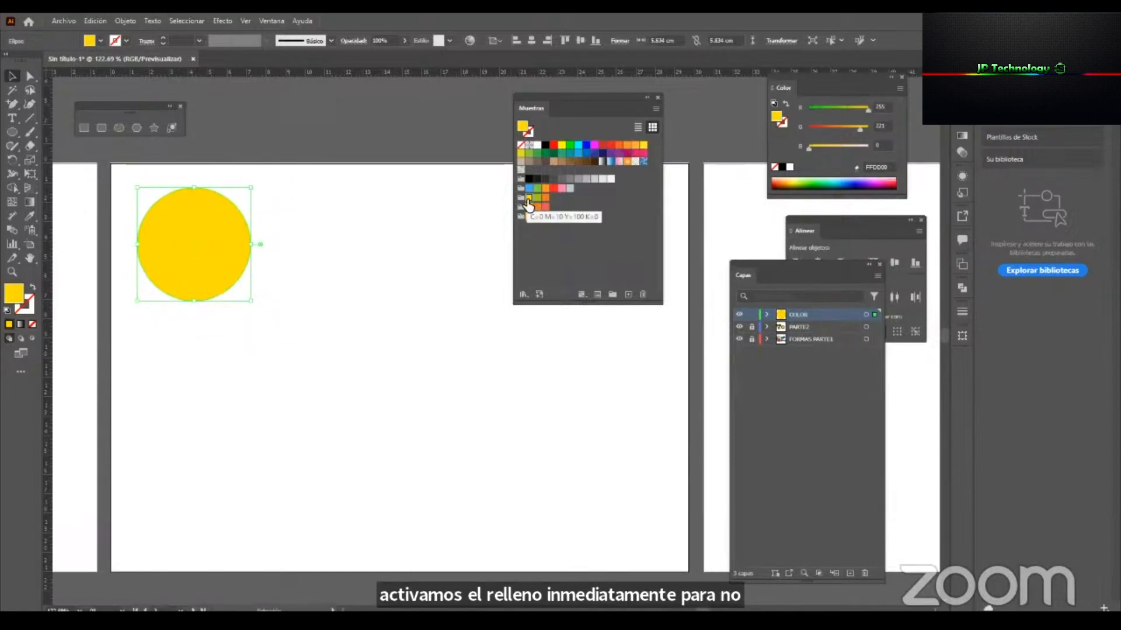
Copy the circle twice to form a row of three and fill the middle one with amber FDC500 from the yellow-orange-red group.
{"action": "left_click_drag", "start_coordinate": [180, 252], "coordinate": [474, 257]}
{"action": "left_click", "coordinate": [372, 253]}
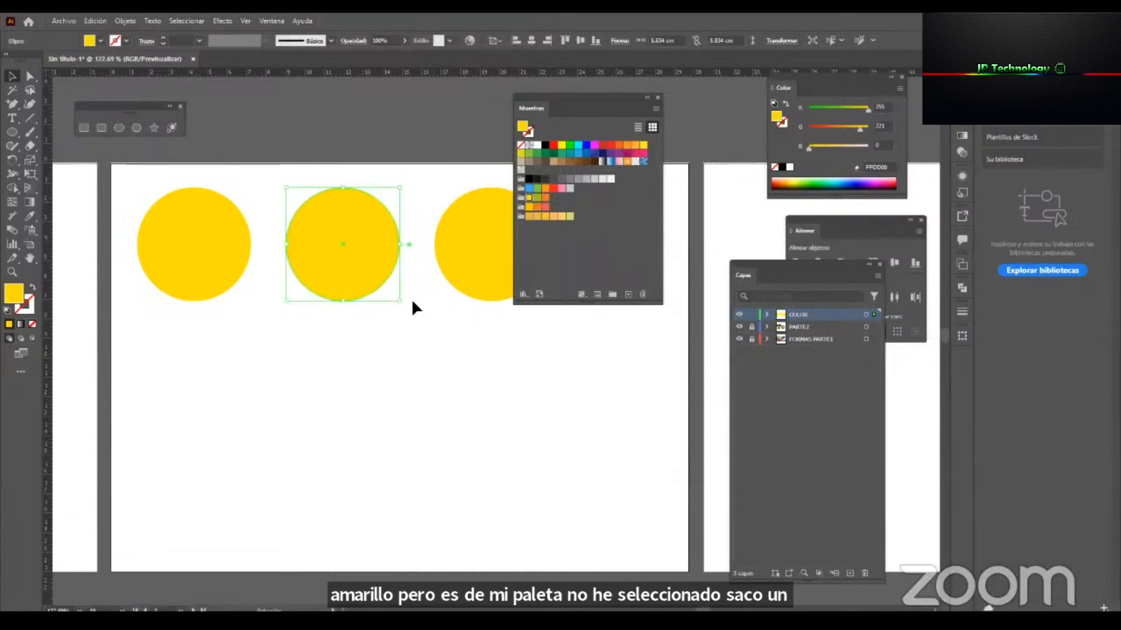
{"action": "left_click", "coordinate": [530, 208]}
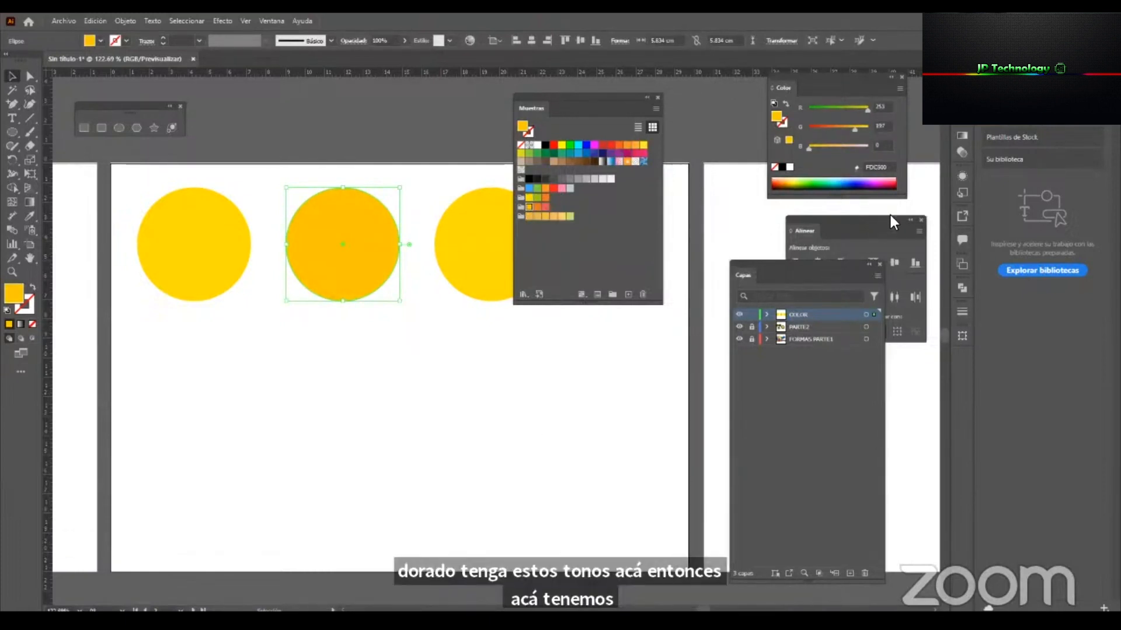
Bring the Gradient panel below the Swatches panel and apply the white-to-black linear gradient to the middle circle.
{"action": "left_click", "coordinate": [960, 134]}
{"action": "left_click_drag", "start_coordinate": [832, 131], "coordinate": [542, 334]}
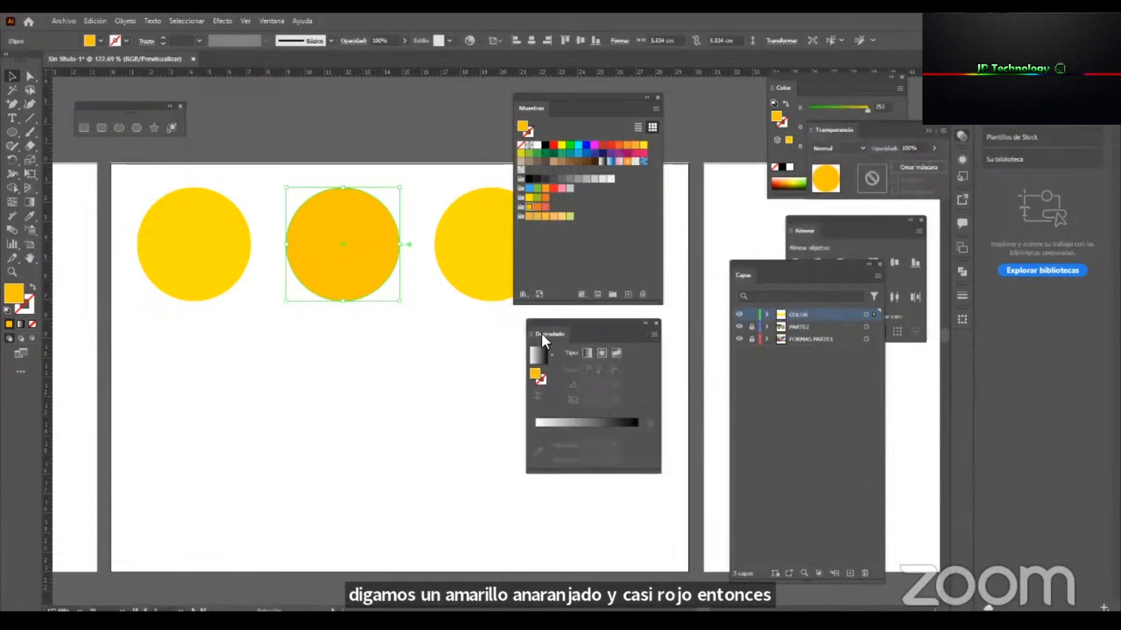
{"action": "left_click", "coordinate": [457, 338]}
{"action": "left_click", "coordinate": [388, 273]}
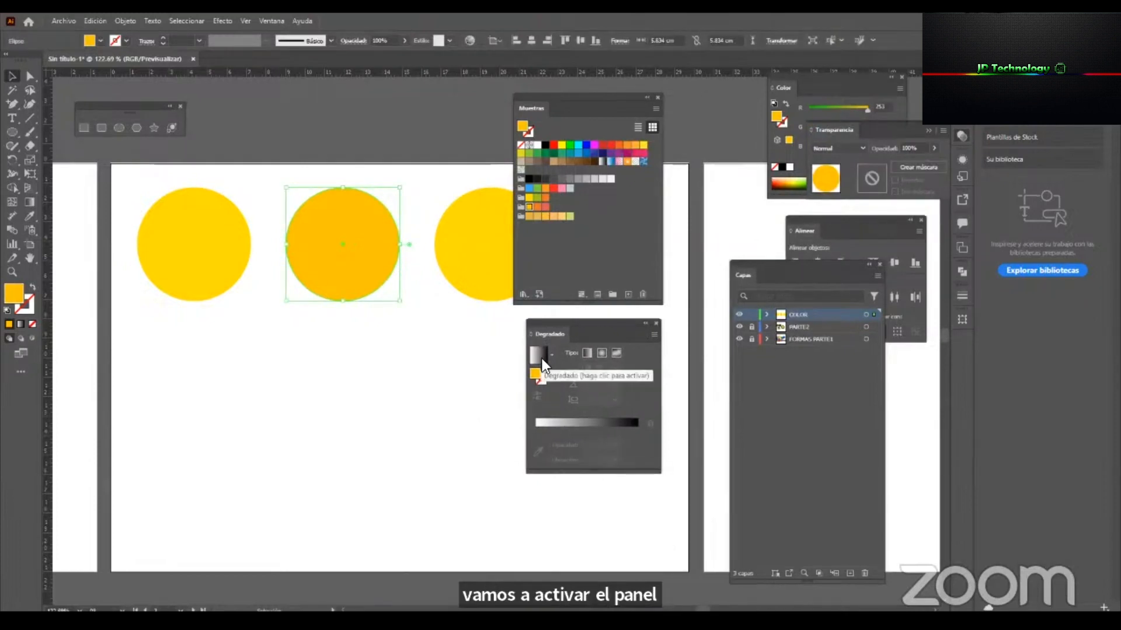
{"action": "left_click", "coordinate": [549, 353]}
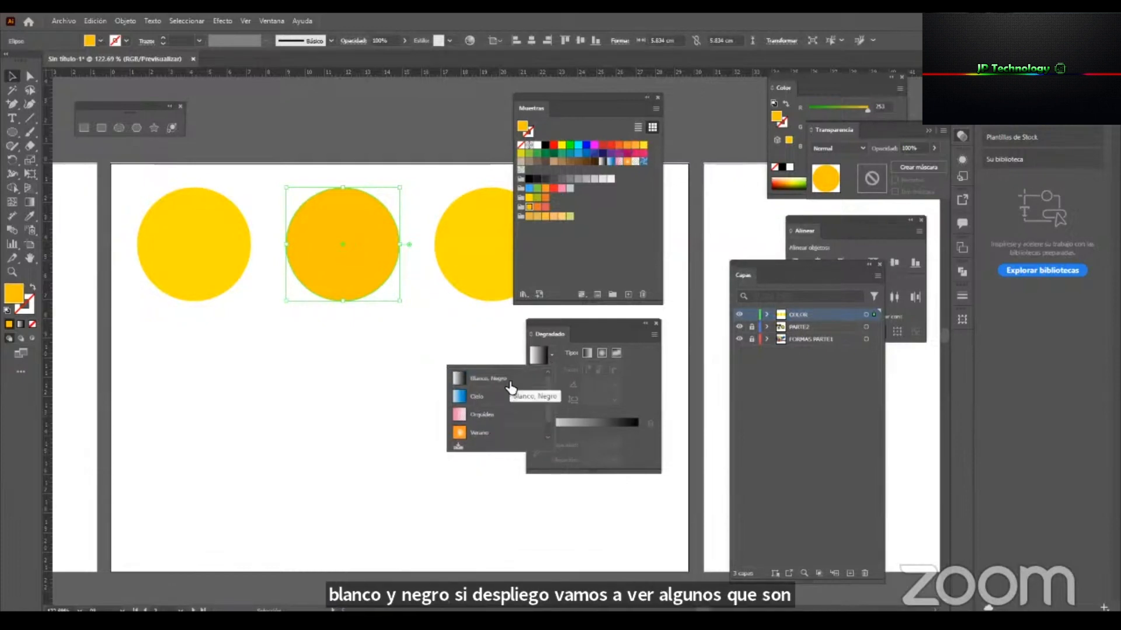
{"action": "left_click", "coordinate": [544, 373]}
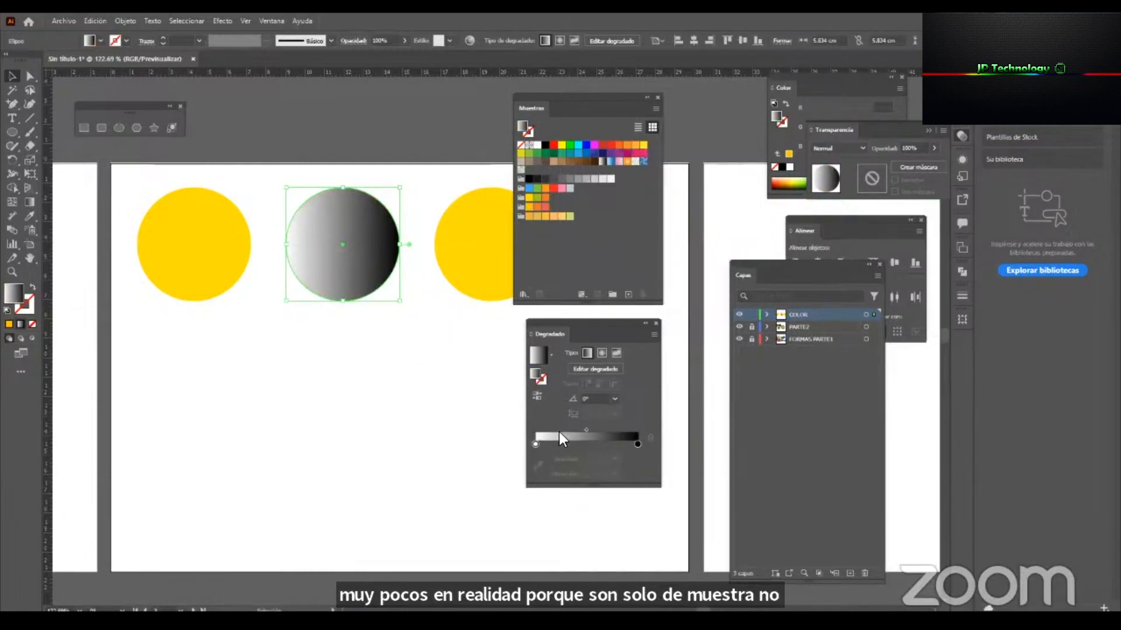
Change the gradient's white stop to the amber swatch of the yellow-orange-red colour group.
{"action": "left_click", "coordinate": [537, 443]}
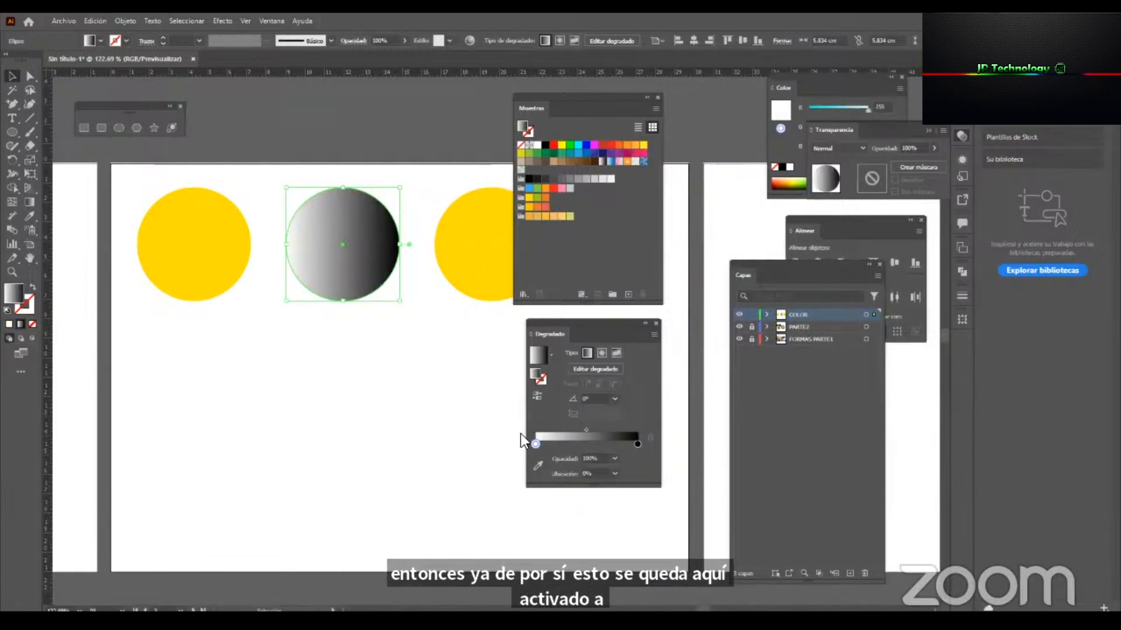
{"action": "double_click", "coordinate": [534, 443]}
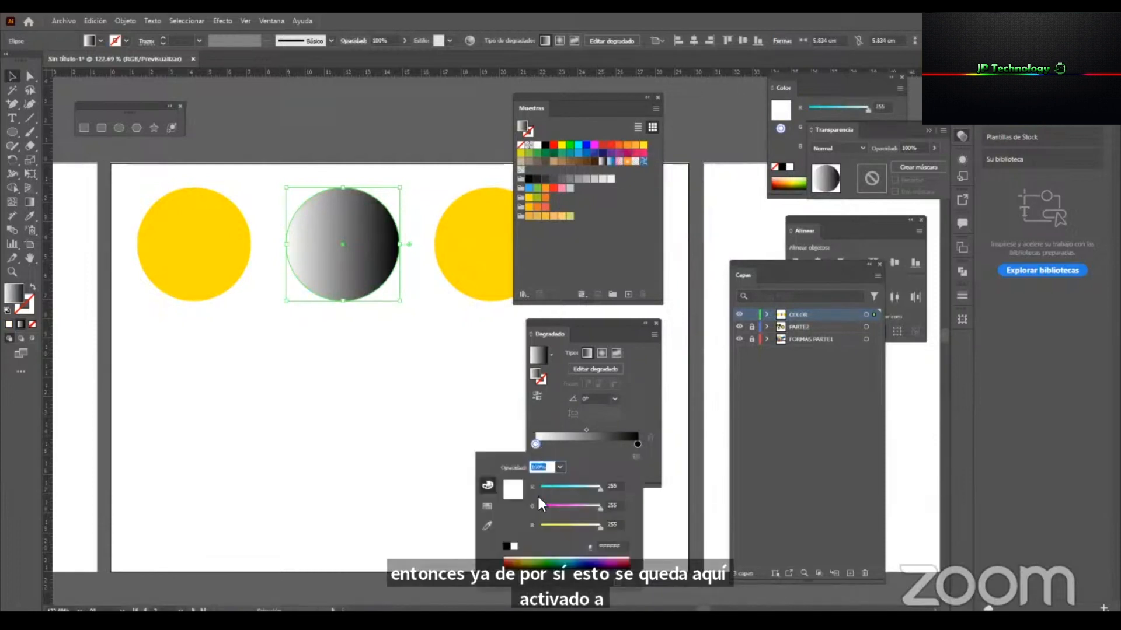
{"action": "left_click", "coordinate": [485, 507]}
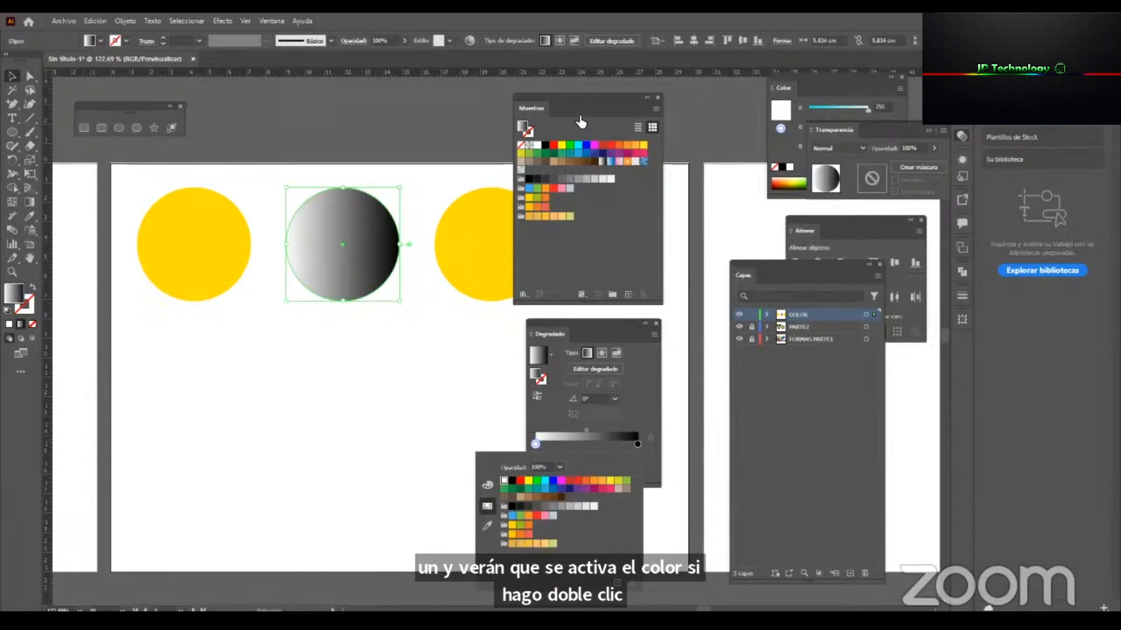
{"action": "left_click", "coordinate": [512, 532]}
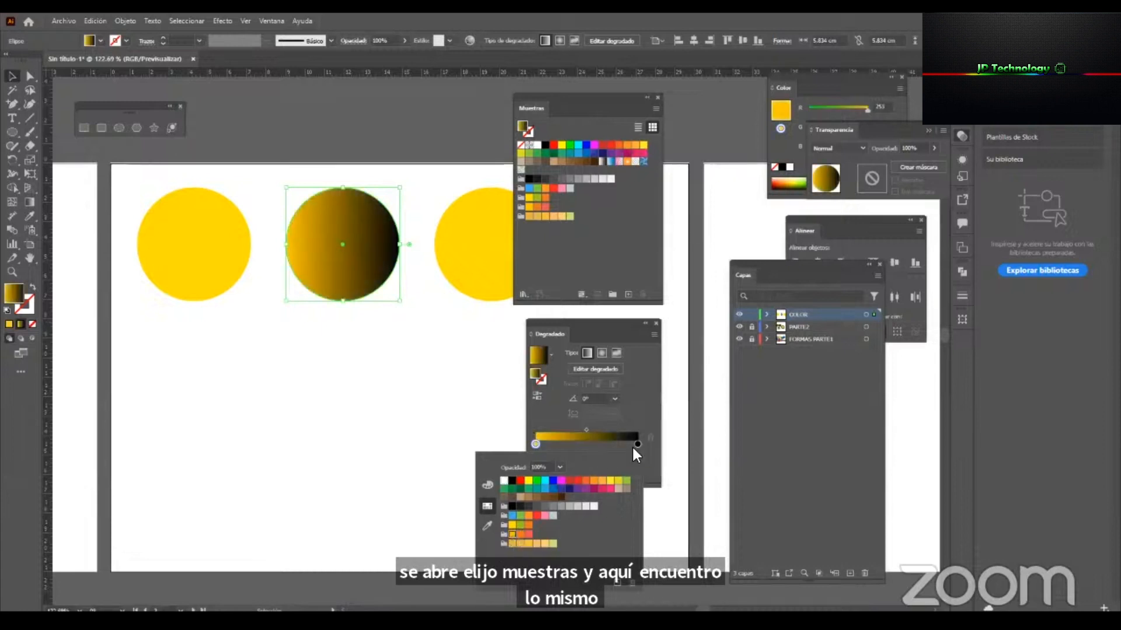
Add a stop at about 33% on the middle circle's gradient and colour it with the orange swatch of the yellow-orange-red group.
{"action": "left_click", "coordinate": [590, 443]}
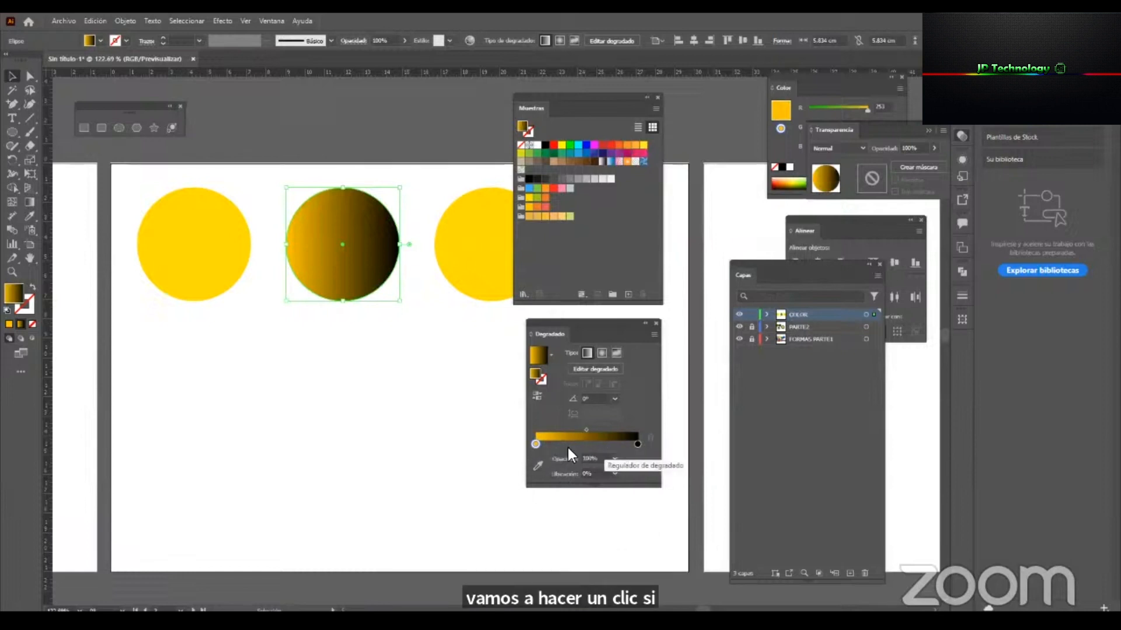
{"action": "left_click", "coordinate": [568, 446]}
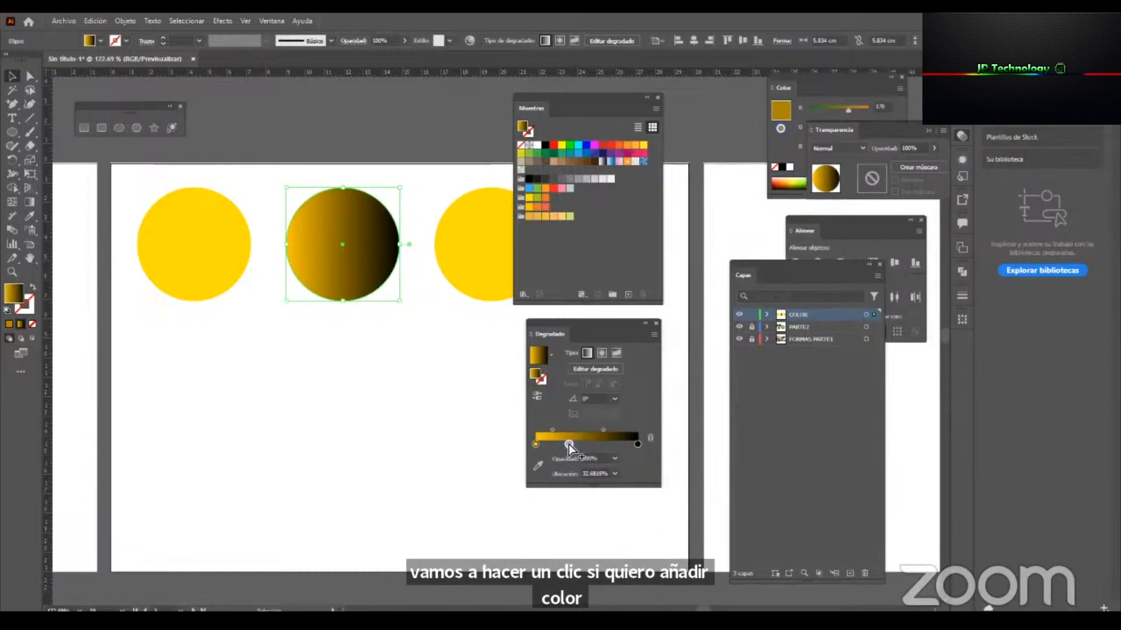
{"action": "double_click", "coordinate": [569, 443]}
{"action": "left_click", "coordinate": [520, 534]}
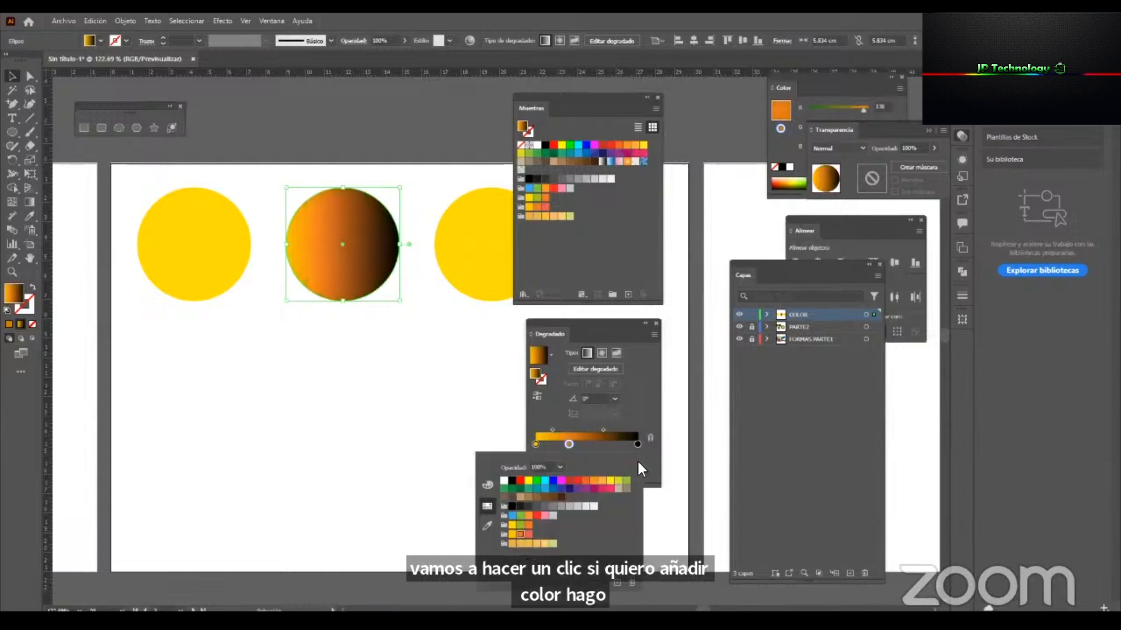
Change the gradient's black end stop to the coral red of the yellow-orange-red group and shift the orange stop to about 56%.
{"action": "double_click", "coordinate": [637, 444]}
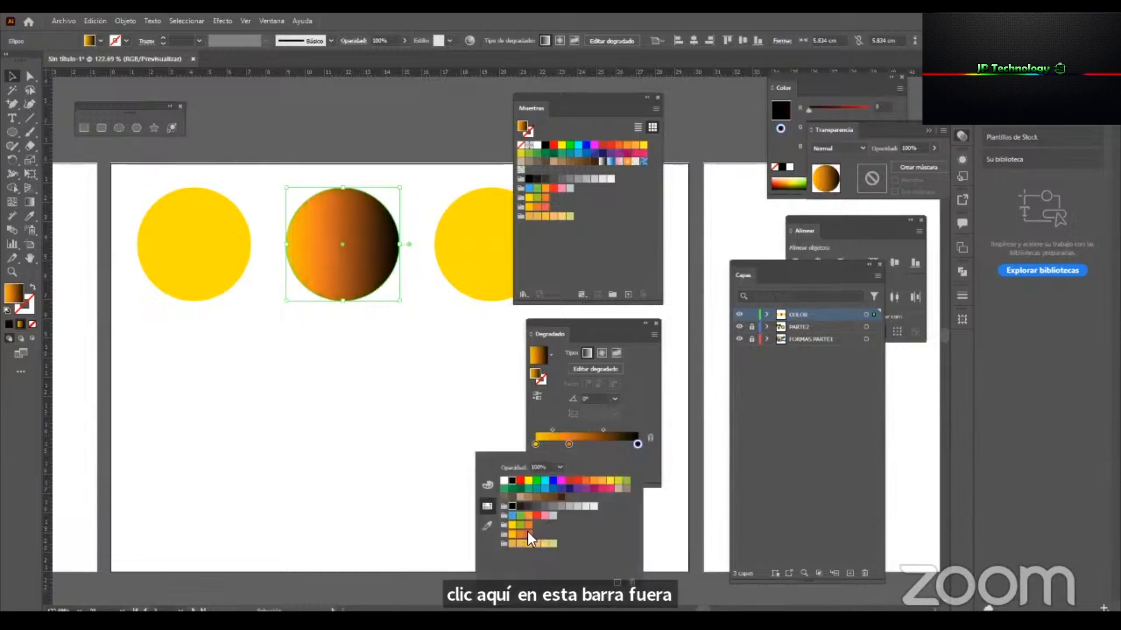
{"action": "left_click", "coordinate": [527, 534]}
{"action": "left_click", "coordinate": [639, 439]}
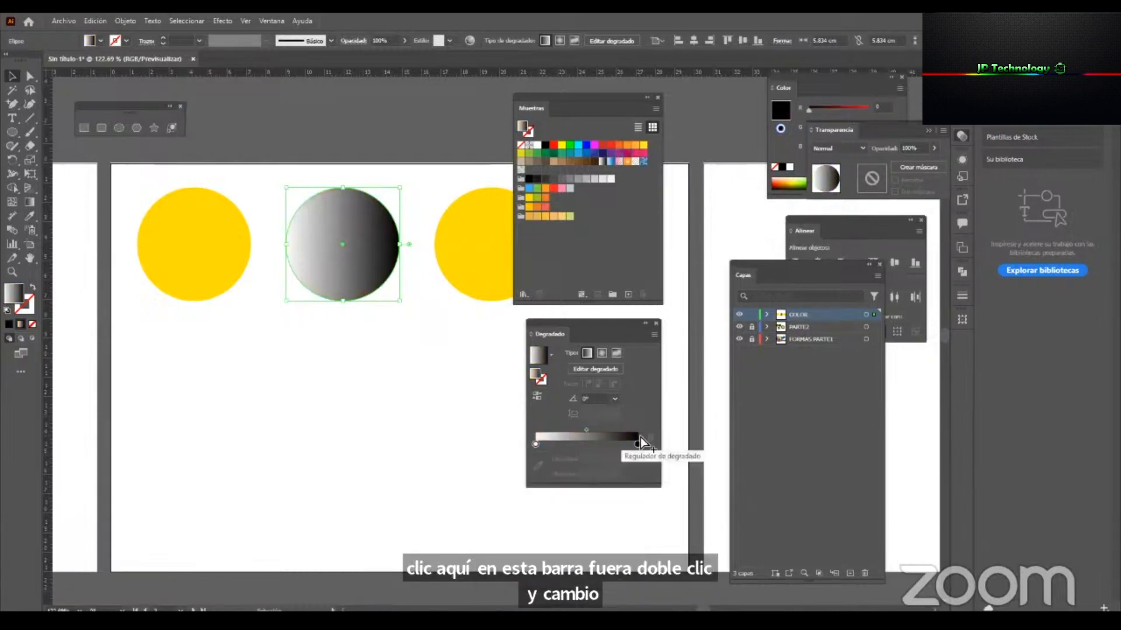
{"action": "key", "text": "ctrl+z"}
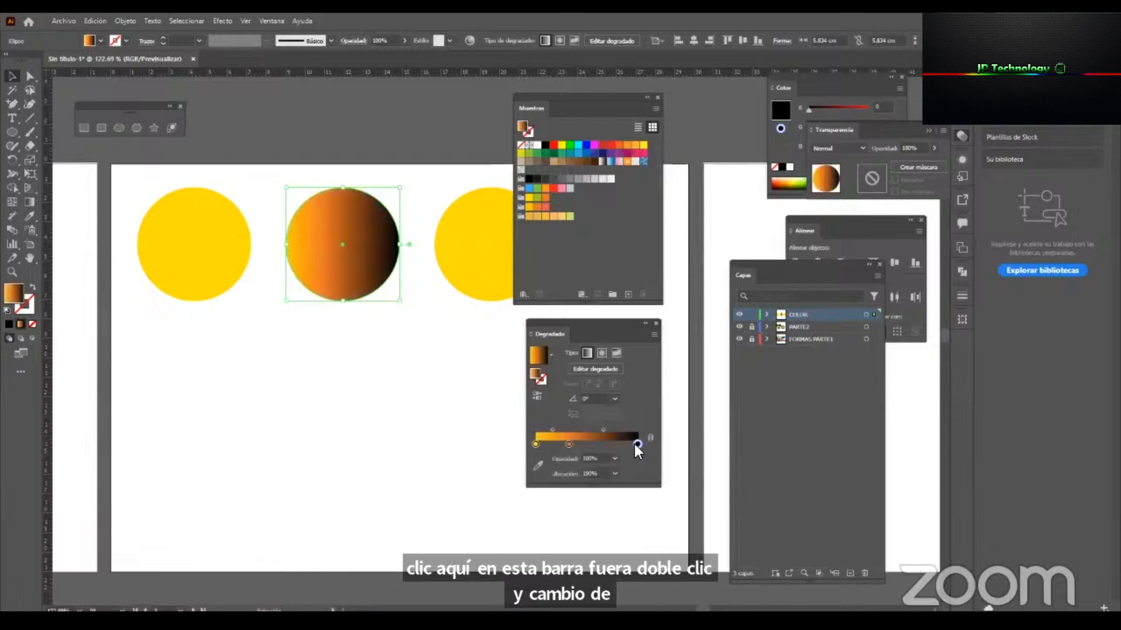
{"action": "double_click", "coordinate": [638, 444]}
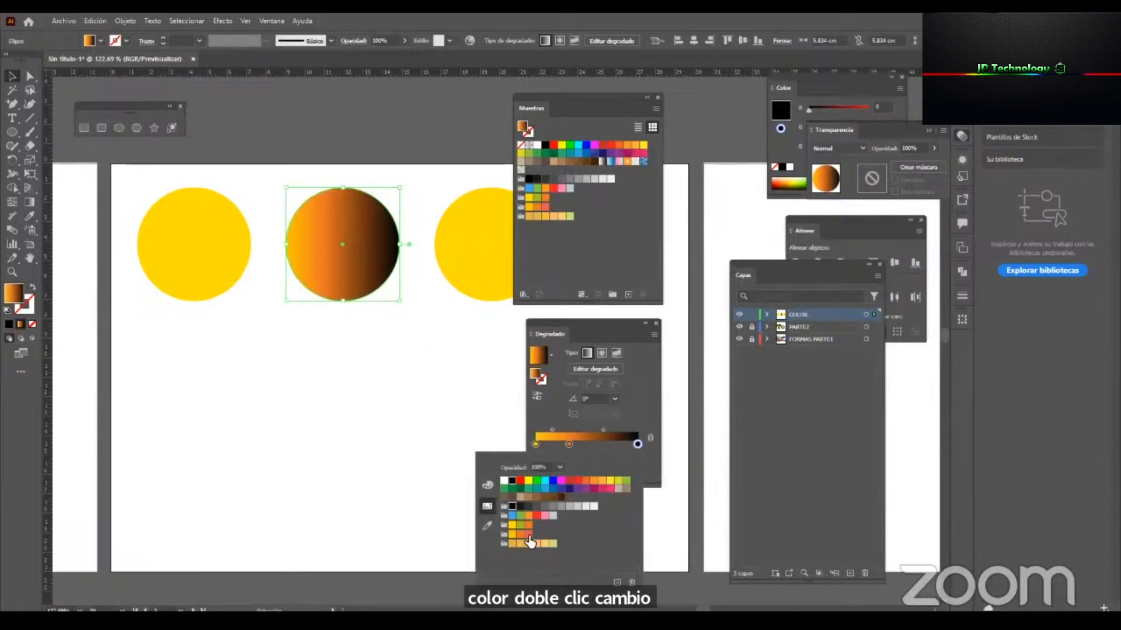
{"action": "left_click", "coordinate": [529, 535]}
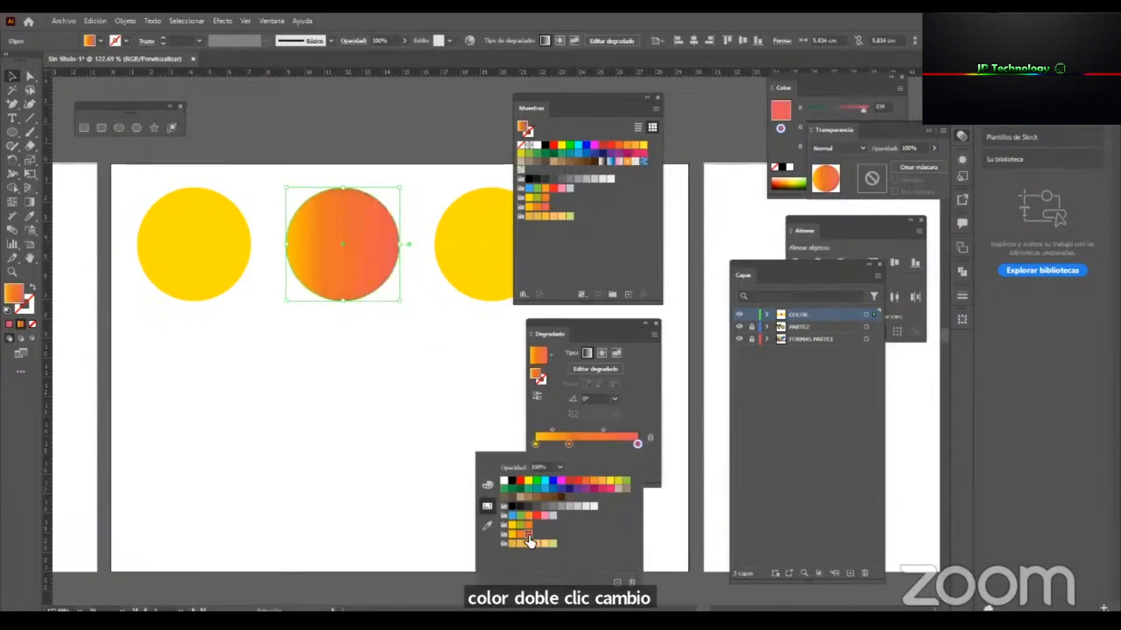
{"action": "left_click", "coordinate": [570, 444]}
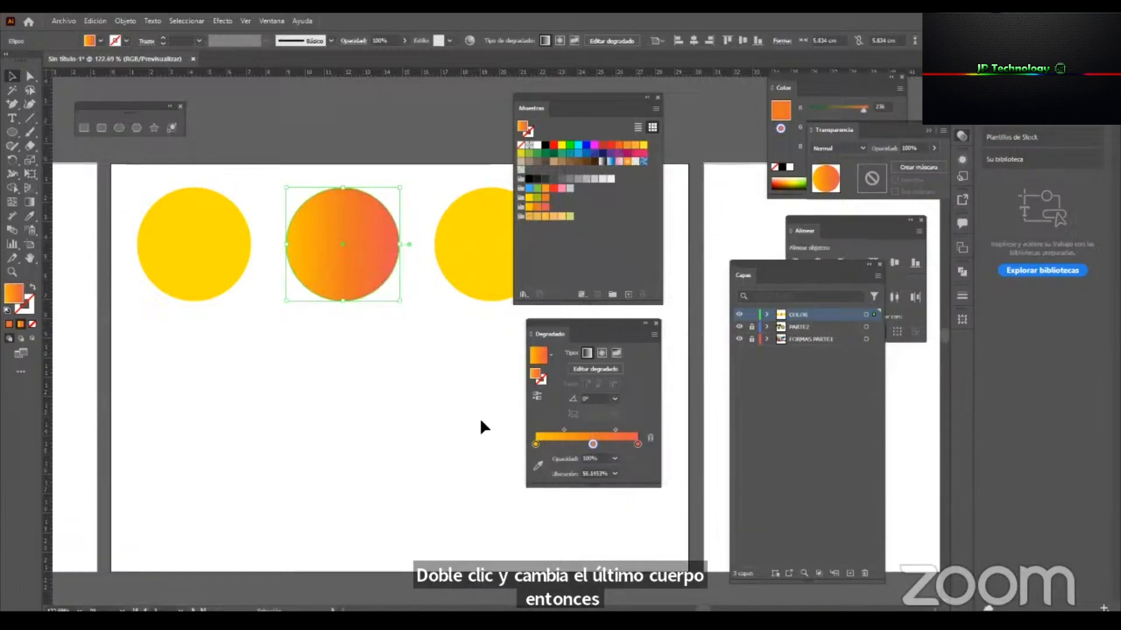
{"action": "left_click", "coordinate": [390, 395]}
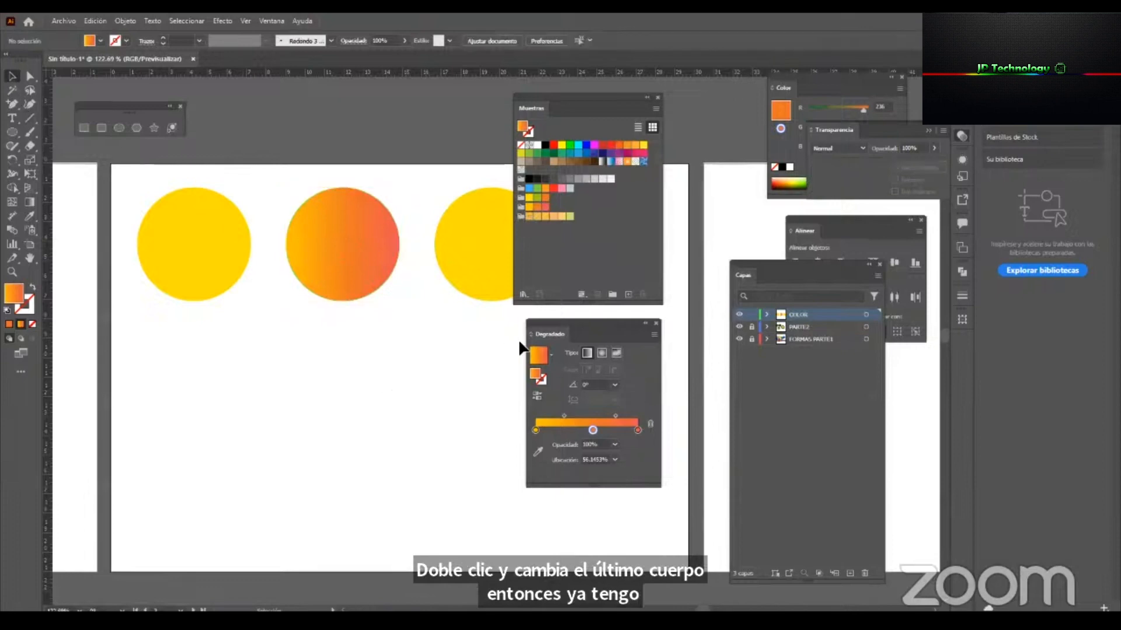
Move the Gradient panel closer to the circles and change the middle circle's gradient to radial.
{"action": "left_click_drag", "start_coordinate": [543, 320], "coordinate": [407, 321]}
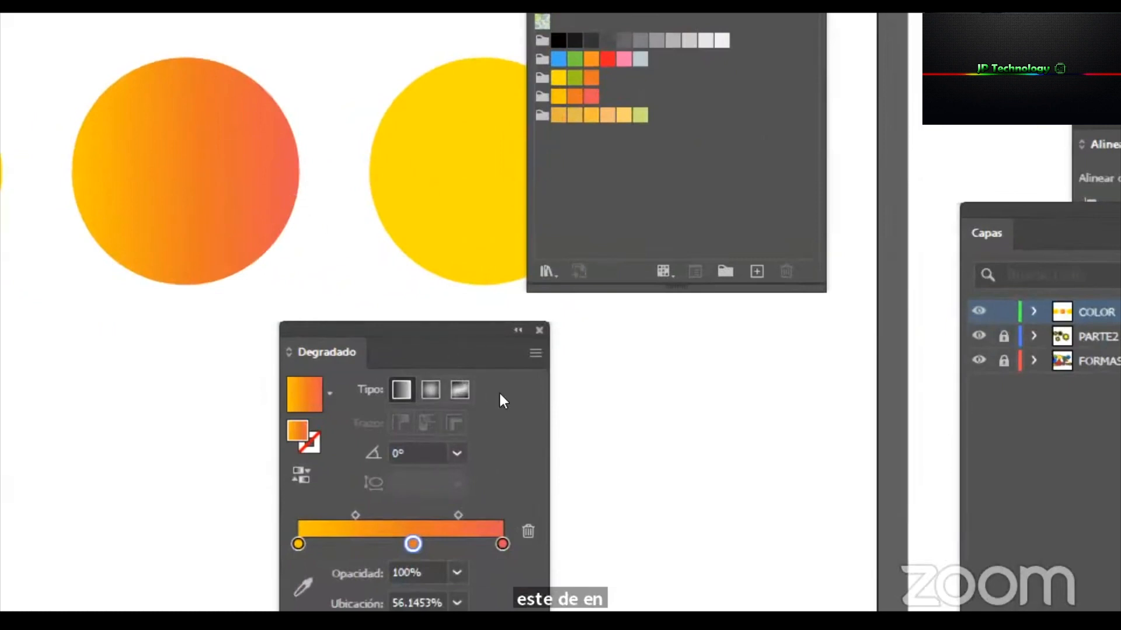
{"action": "left_click", "coordinate": [296, 198]}
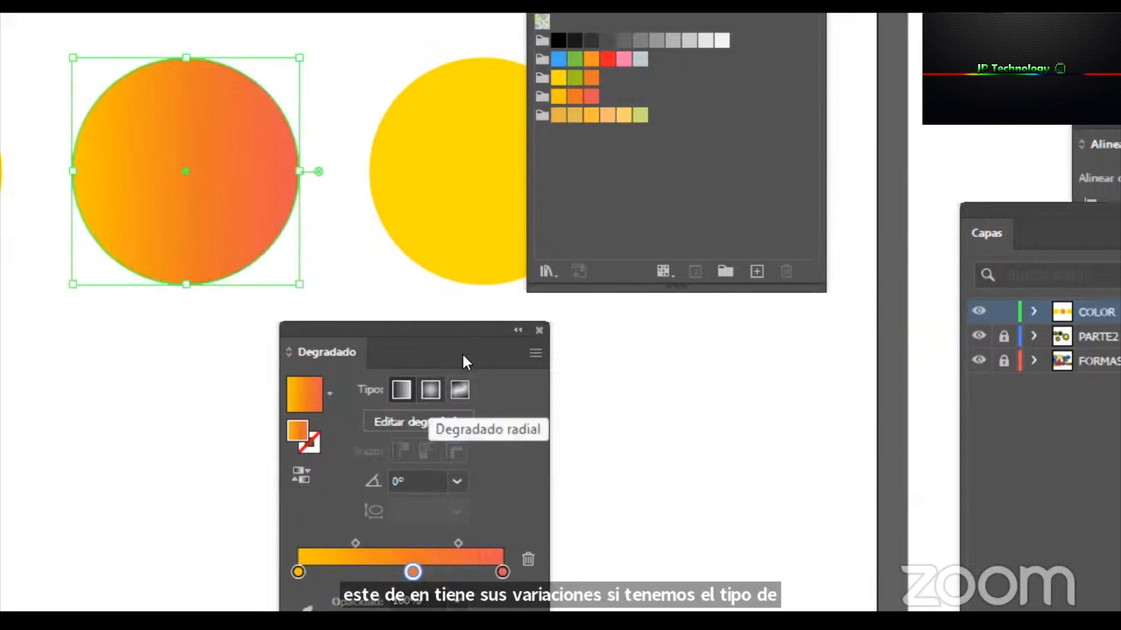
{"action": "left_click", "coordinate": [431, 390]}
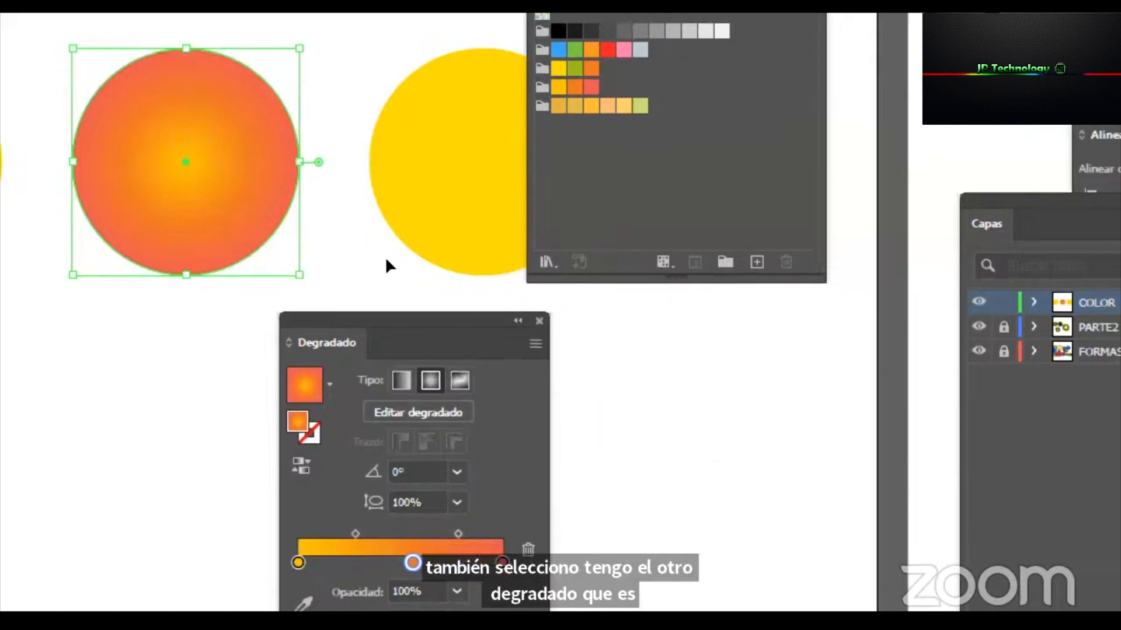
Shorten the Swatches panel, shift the third circle slightly left and apply a freeform gradient to it.
{"action": "left_click", "coordinate": [469, 233]}
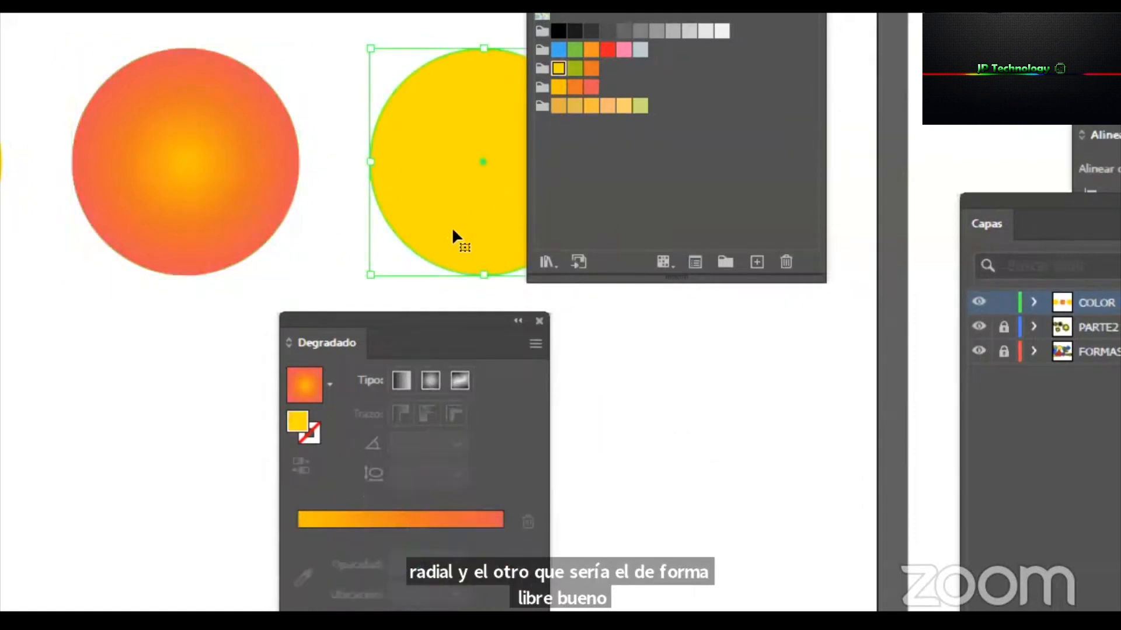
{"action": "left_click_drag", "start_coordinate": [560, 299], "coordinate": [561, 151]}
{"action": "left_click_drag", "start_coordinate": [469, 266], "coordinate": [457, 266]}
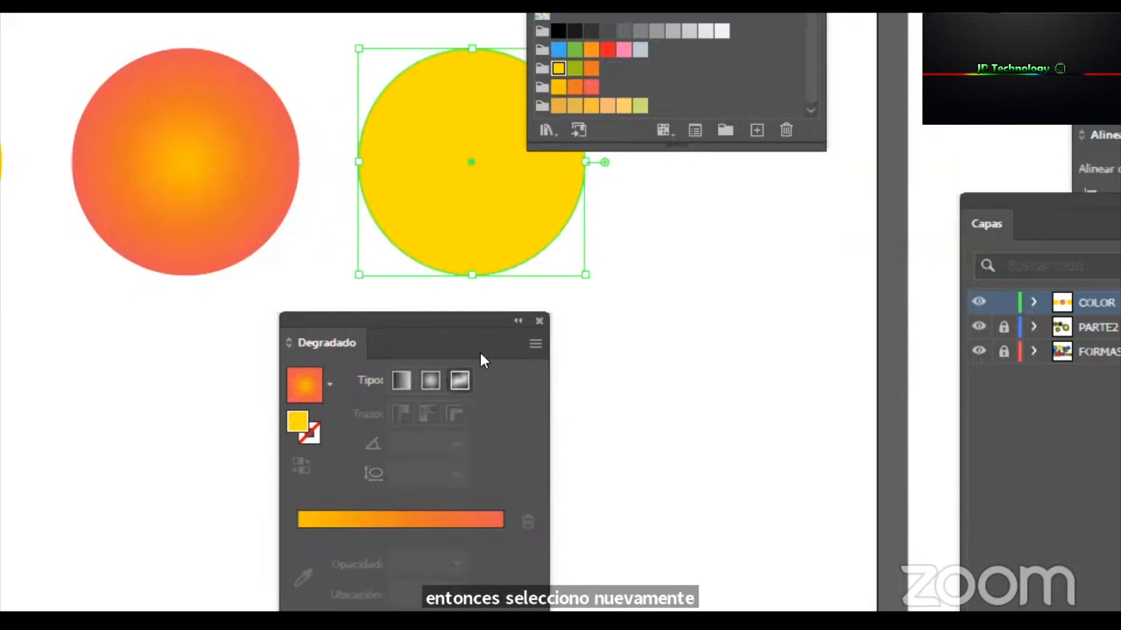
{"action": "left_click", "coordinate": [459, 380]}
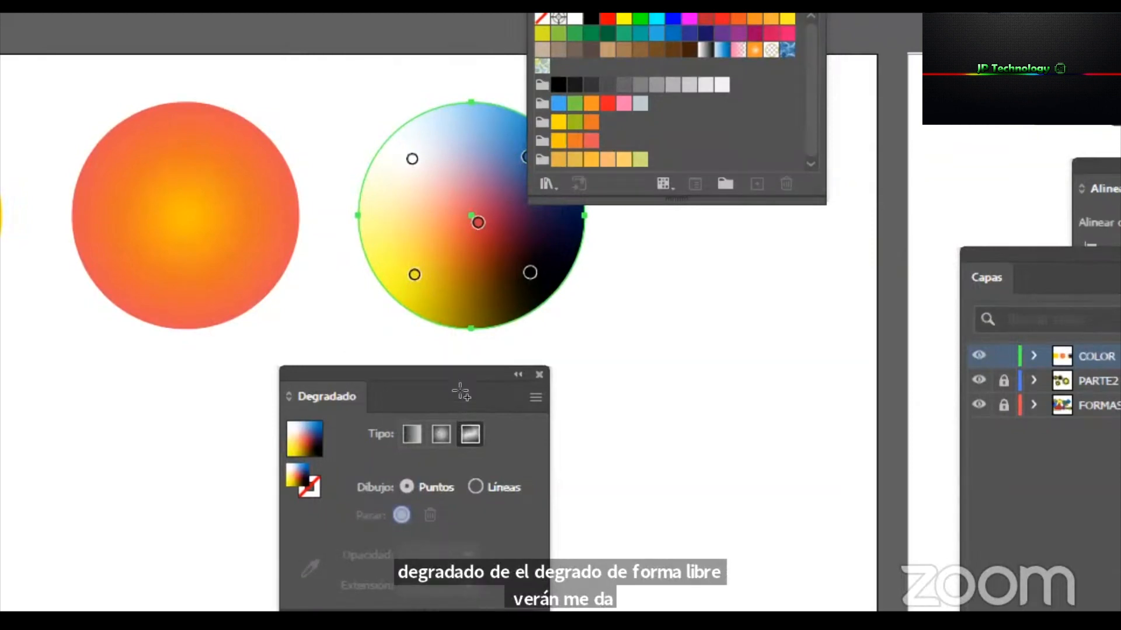
Move the freeform gradient's central red point to the third circle's left side and place the Gradient panel clear below the circle.
{"action": "mouse_move", "coordinate": [491, 252]}
{"action": "left_click_drag", "start_coordinate": [478, 222], "coordinate": [323, 230]}
{"action": "key", "text": "ctrl+z"}
{"action": "left_click_drag", "start_coordinate": [475, 225], "coordinate": [388, 210]}
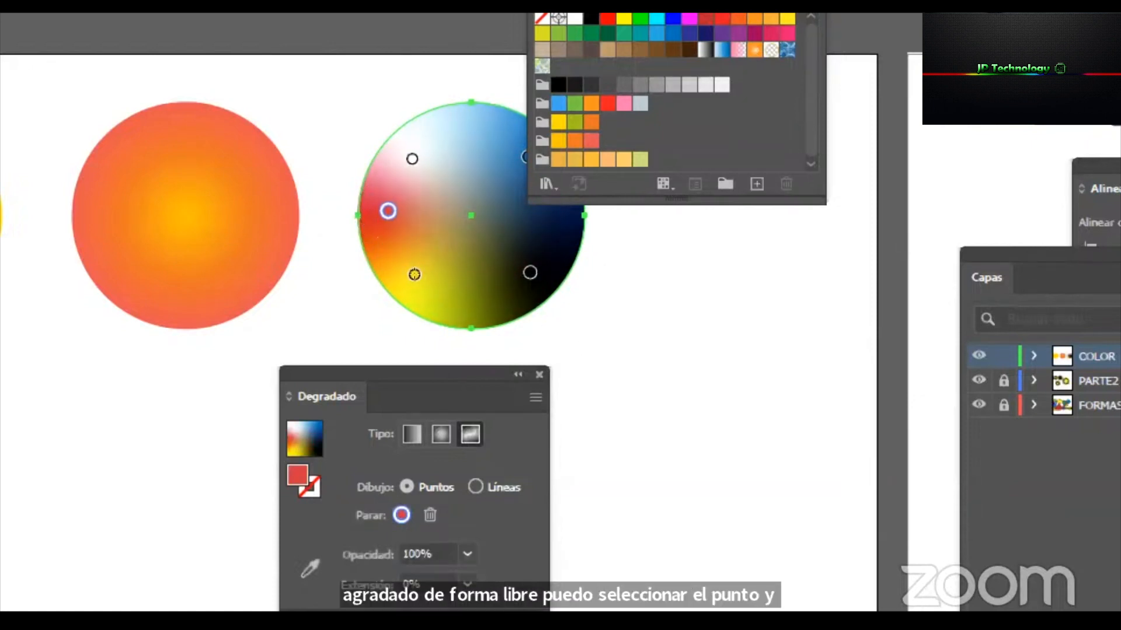
{"action": "left_click_drag", "start_coordinate": [464, 375], "coordinate": [576, 339]}
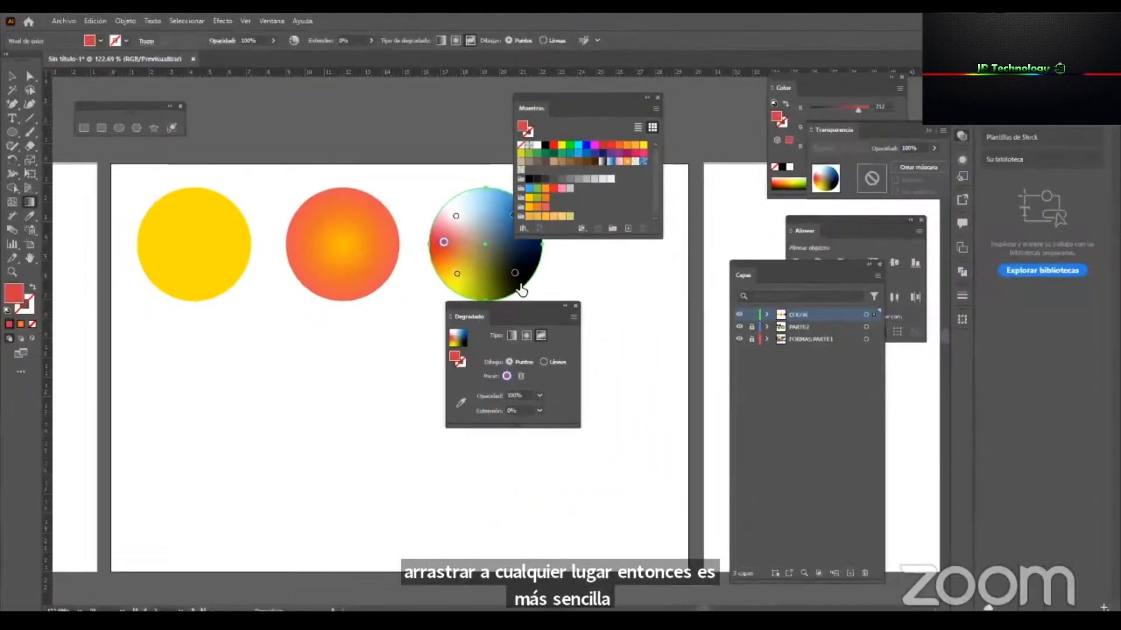
{"action": "left_click_drag", "start_coordinate": [512, 304], "coordinate": [513, 340]}
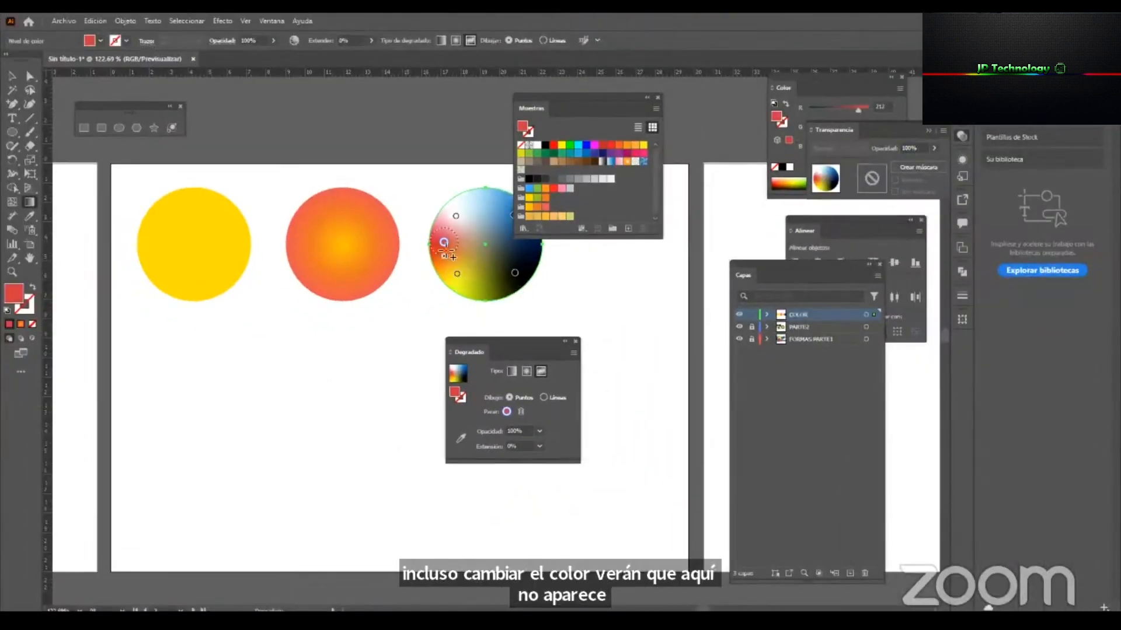
Recolour the freeform points from the yellow-orange-red group: left amber, lower-left orange, lower-right and upper-left coral red.
{"action": "left_click", "coordinate": [528, 207]}
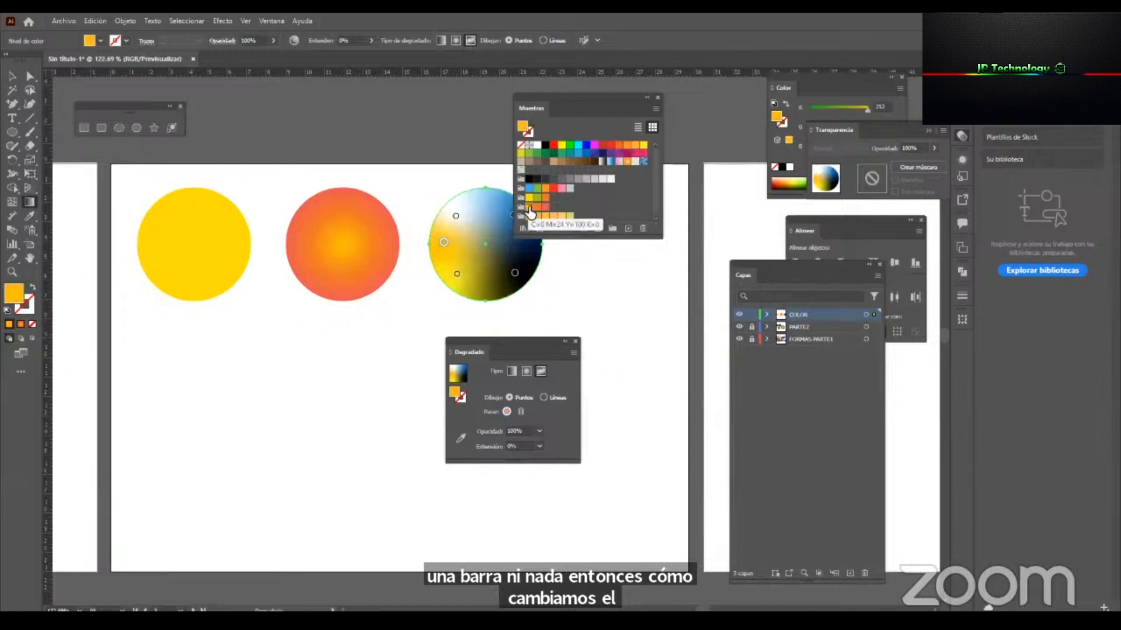
{"action": "left_click", "coordinate": [458, 275]}
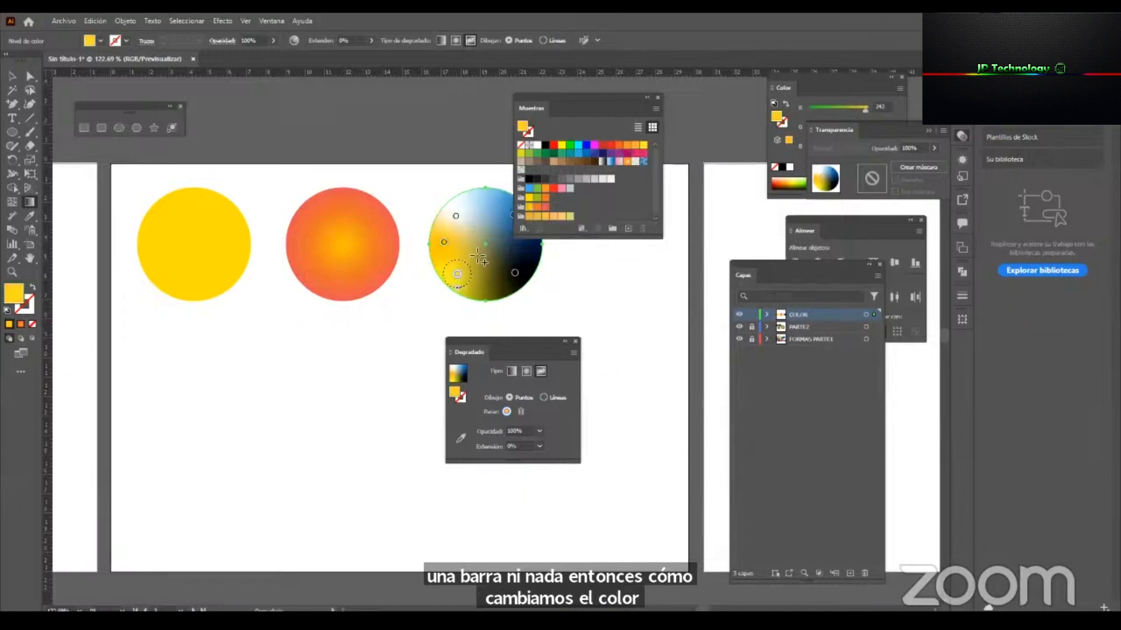
{"action": "left_click", "coordinate": [537, 206]}
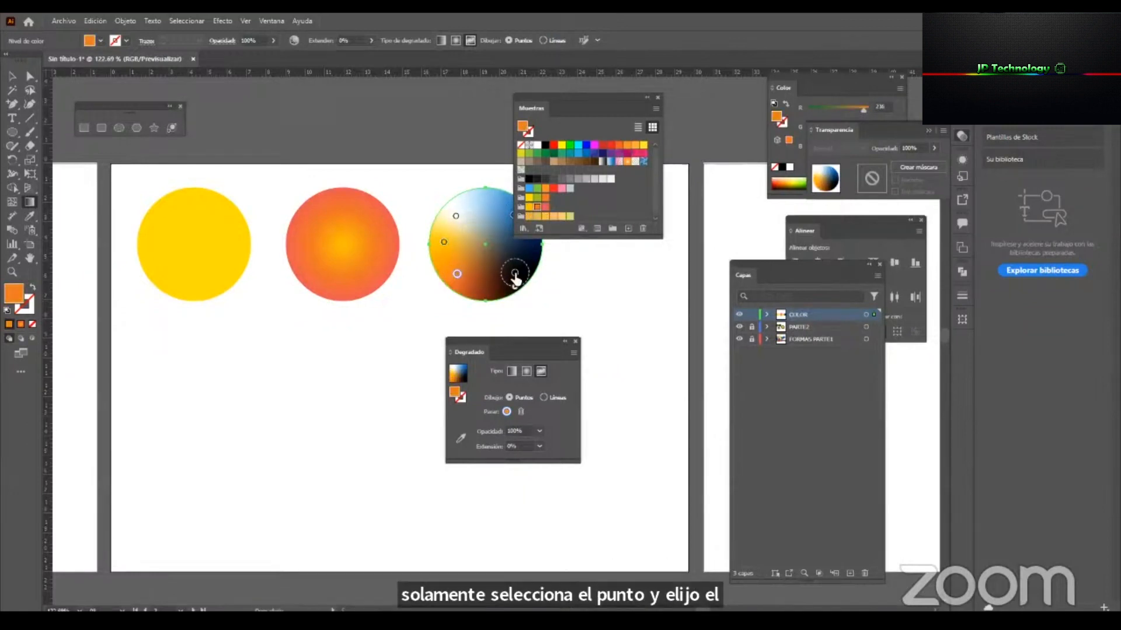
{"action": "left_click", "coordinate": [514, 272]}
{"action": "left_click", "coordinate": [544, 207]}
{"action": "left_click", "coordinate": [456, 217]}
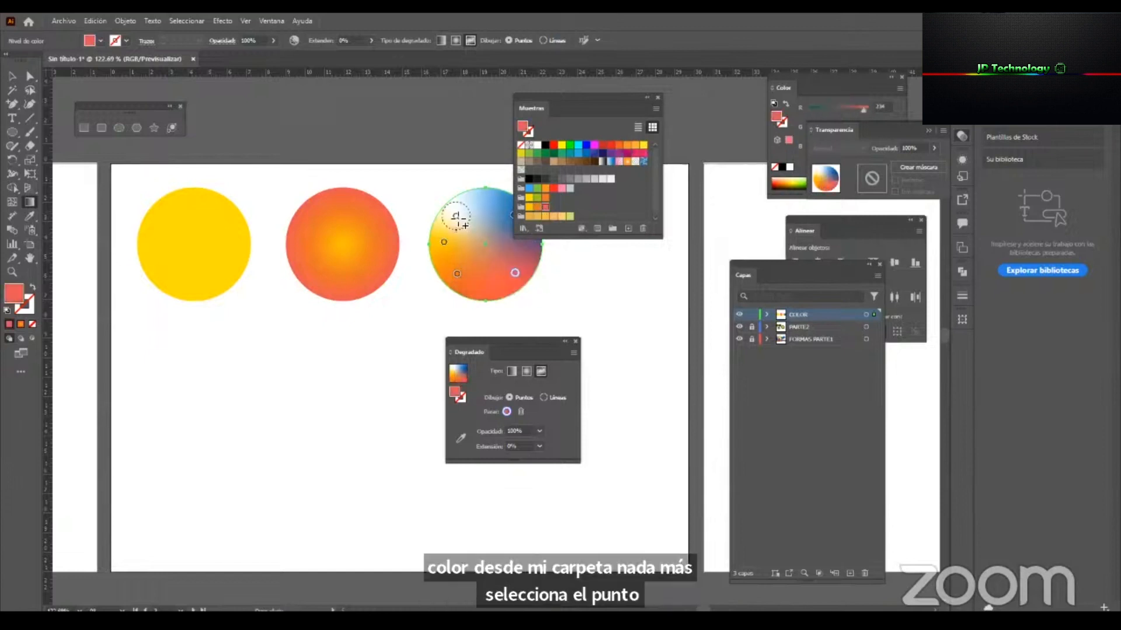
{"action": "left_click", "coordinate": [545, 207]}
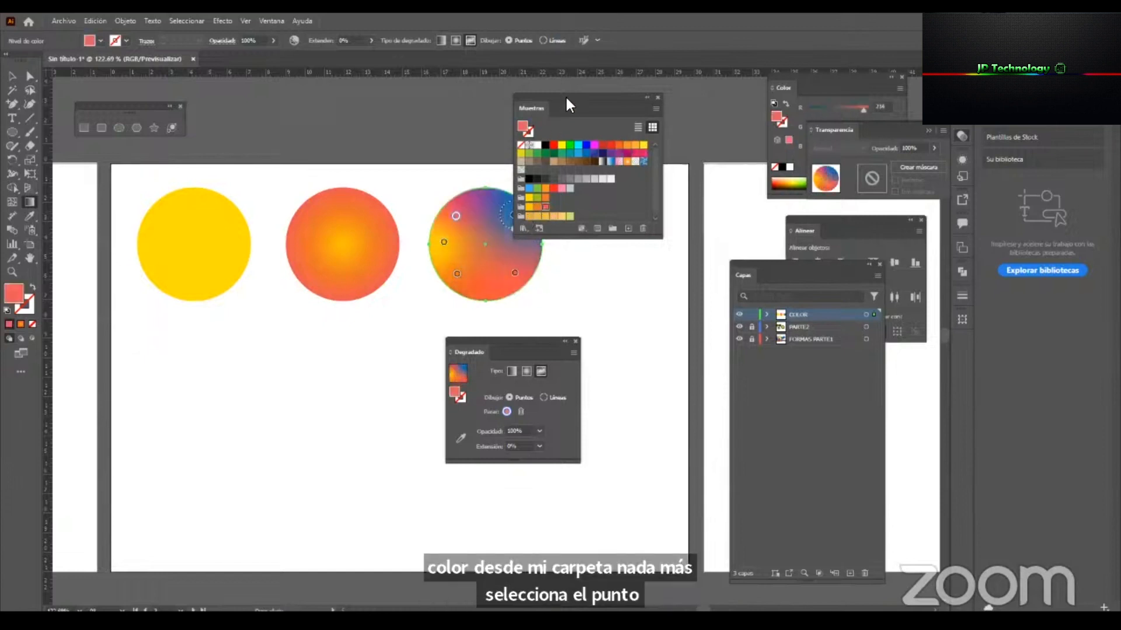
Move the Swatches panel off the third circle and recolour its blue upper-right point with the amber swatch of the yellow-orange-red group.
{"action": "left_click_drag", "start_coordinate": [564, 97], "coordinate": [650, 117]}
{"action": "left_click", "coordinate": [514, 215]}
{"action": "left_click", "coordinate": [614, 209]}
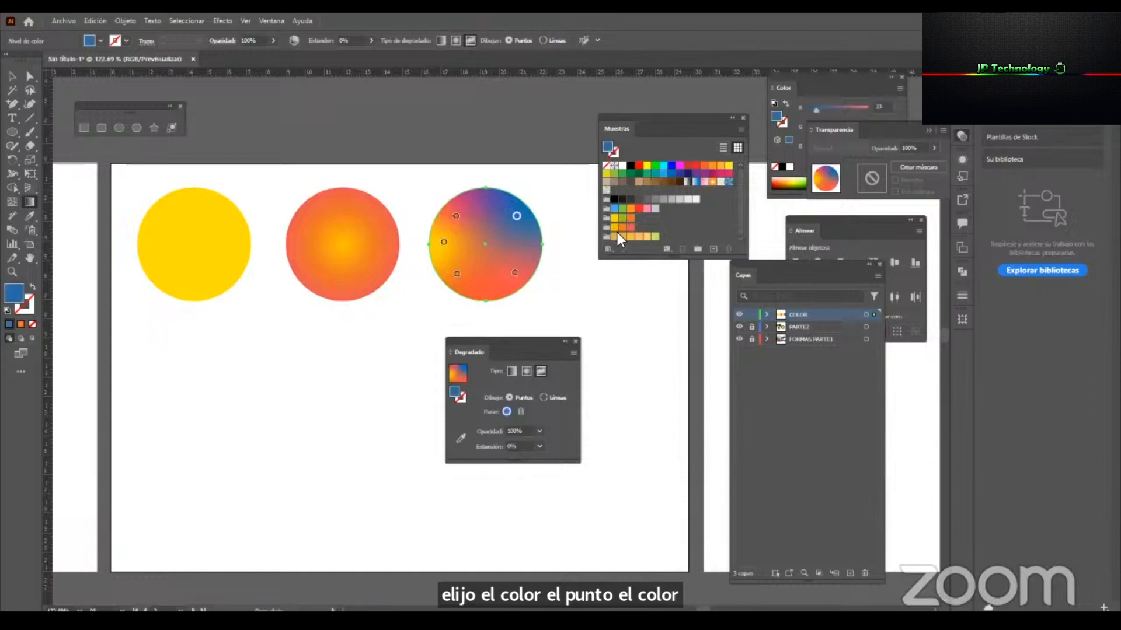
{"action": "left_click", "coordinate": [613, 229]}
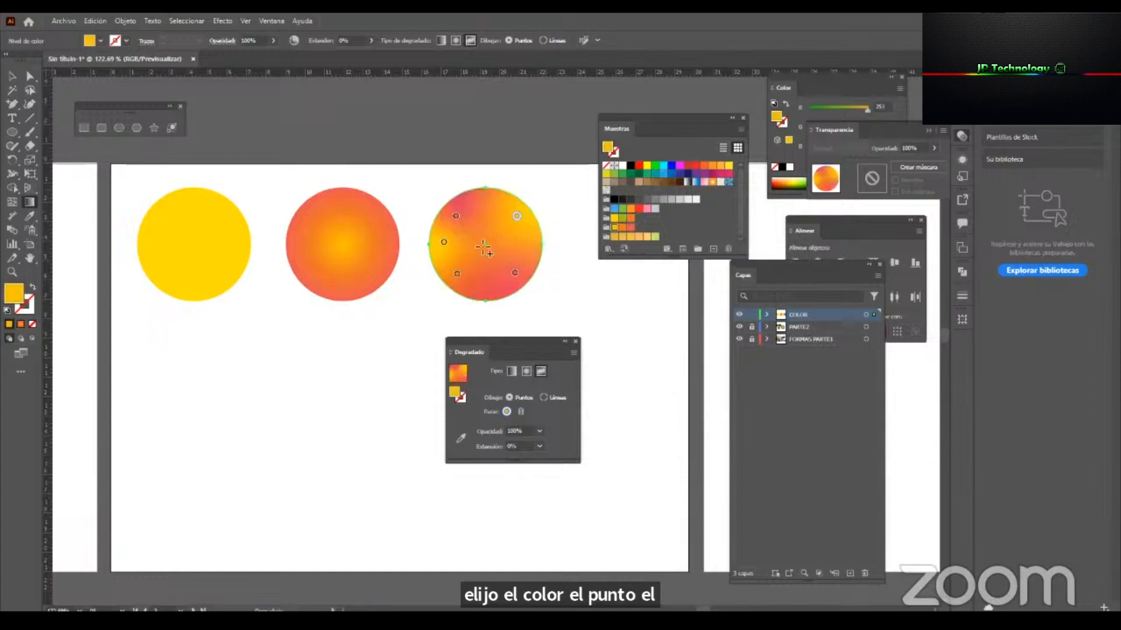
Spread the freeform points towards the third circle's edge, pulling the lower-right point off the shape and putting a point back there.
{"action": "mouse_move", "coordinate": [457, 274]}
{"action": "left_mouse_down"}
{"action": "mouse_move", "coordinate": [486, 236]}
{"action": "mouse_move", "coordinate": [483, 268]}
{"action": "mouse_move", "coordinate": [475, 250]}
{"action": "mouse_move", "coordinate": [452, 269]}
{"action": "left_mouse_up"}
{"action": "left_click_drag", "start_coordinate": [455, 216], "coordinate": [465, 195]}
{"action": "left_click_drag", "start_coordinate": [523, 289], "coordinate": [537, 317]}
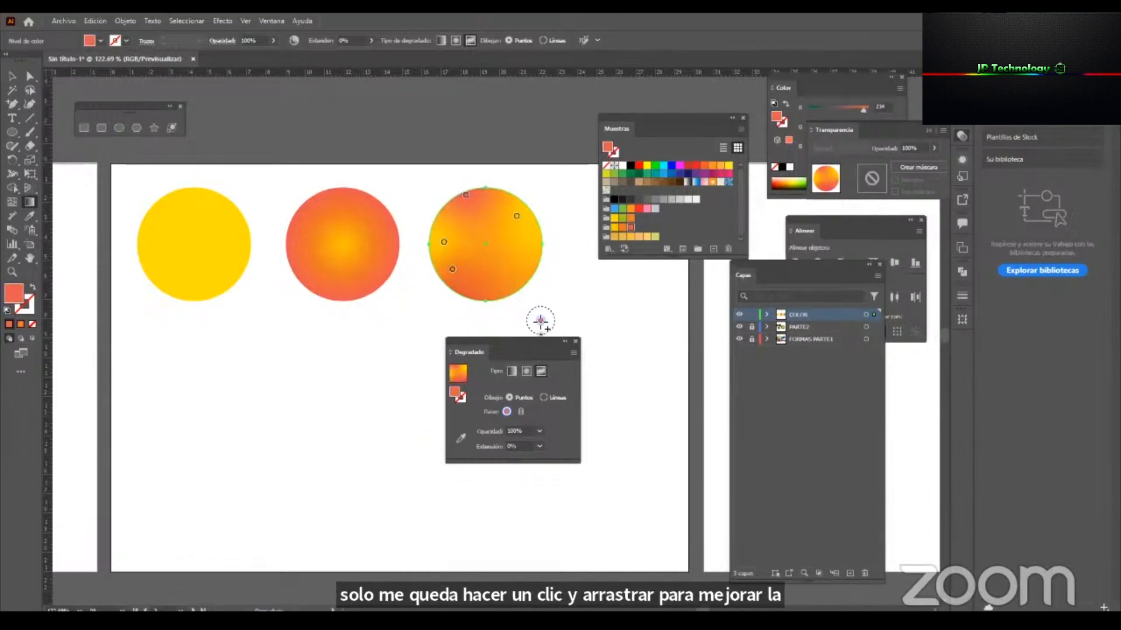
{"action": "left_click", "coordinate": [530, 240]}
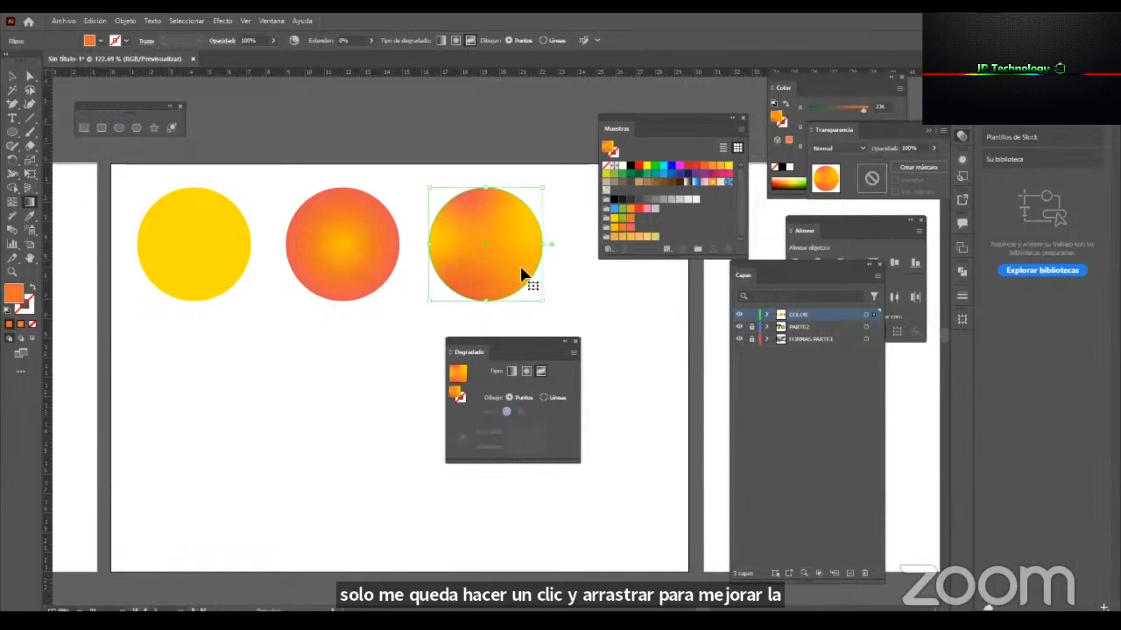
{"action": "left_click", "coordinate": [514, 281]}
{"action": "left_click_drag", "start_coordinate": [515, 290], "coordinate": [467, 292]}
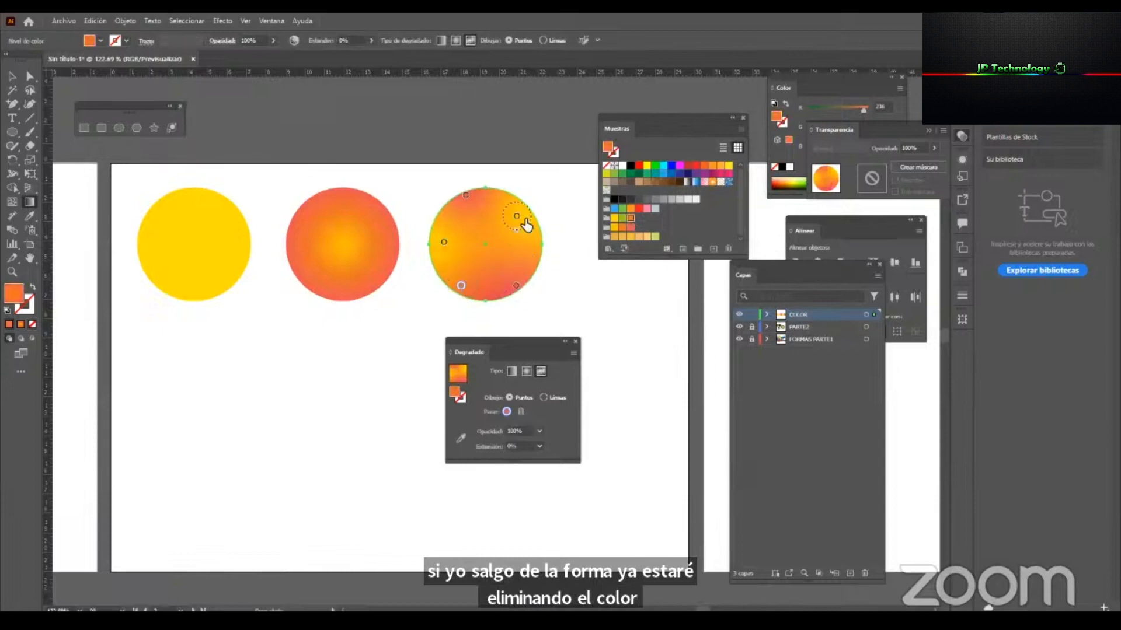
{"action": "left_click_drag", "start_coordinate": [525, 222], "coordinate": [526, 217]}
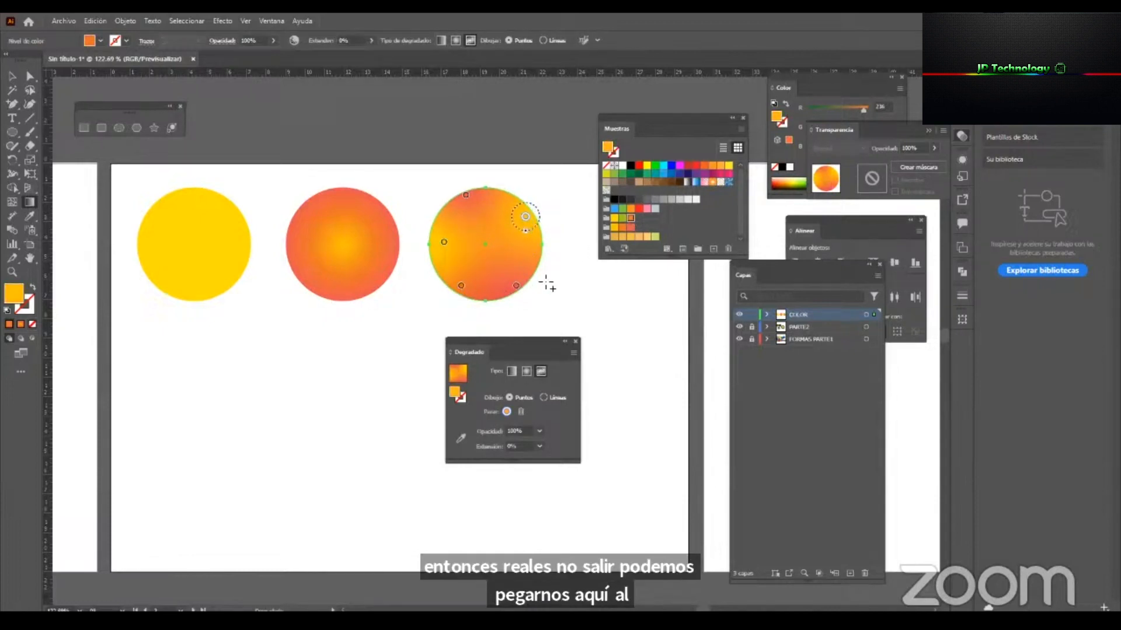
Add an orange point at the third circle's centre and an amber one below it, and adjust the positions of the surrounding points.
{"action": "left_click", "coordinate": [495, 245]}
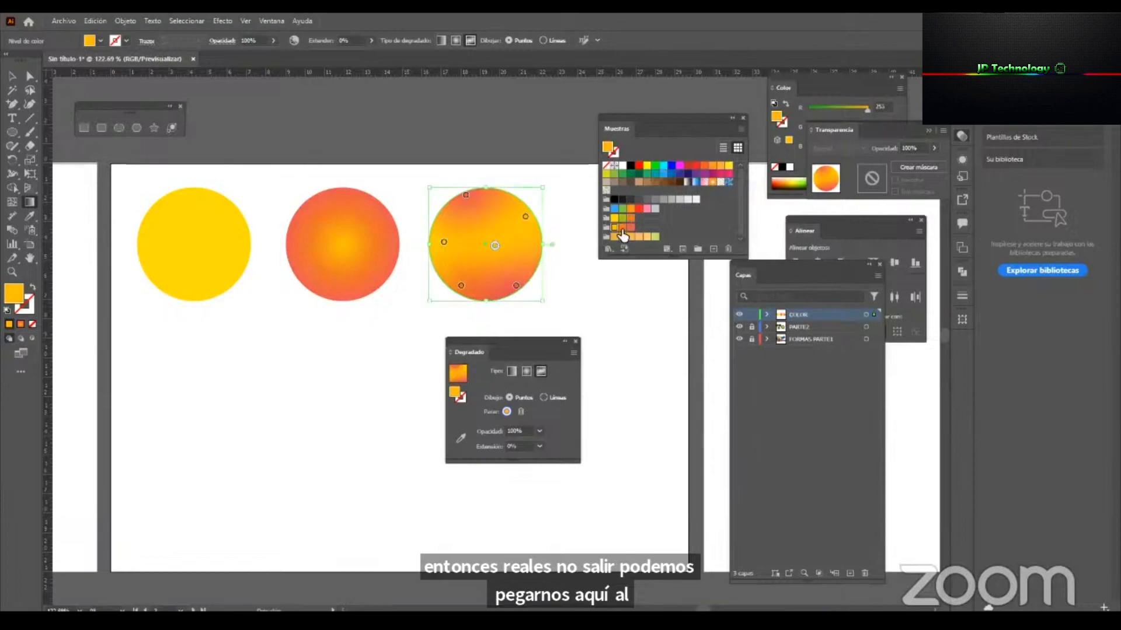
{"action": "left_click", "coordinate": [622, 228]}
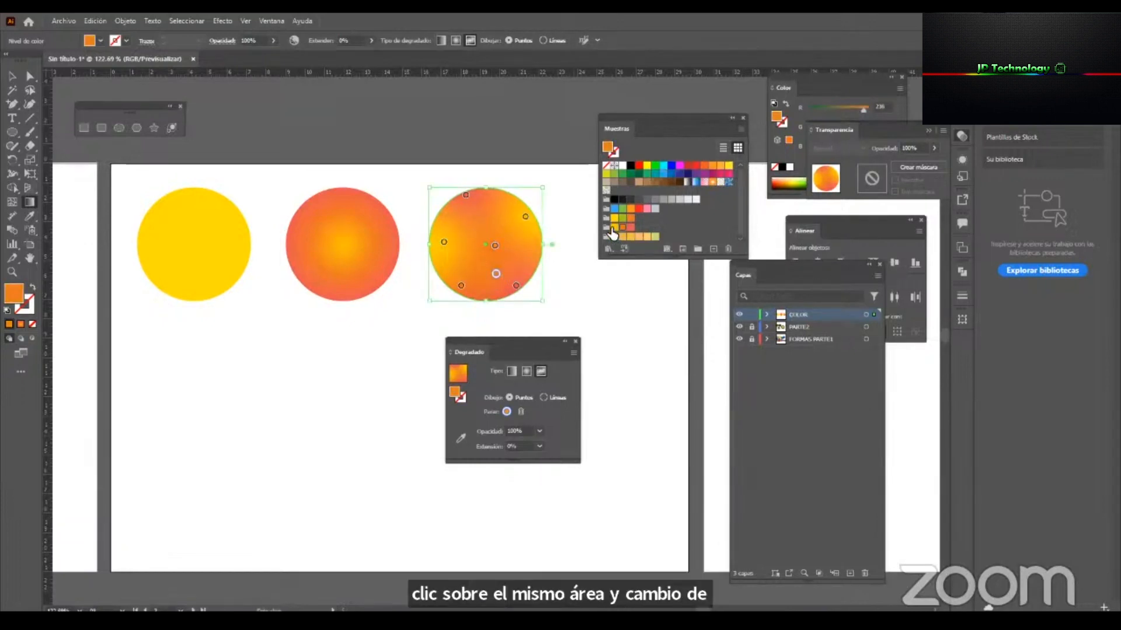
{"action": "left_click", "coordinate": [496, 273]}
{"action": "left_click_drag", "start_coordinate": [516, 286], "coordinate": [520, 208]}
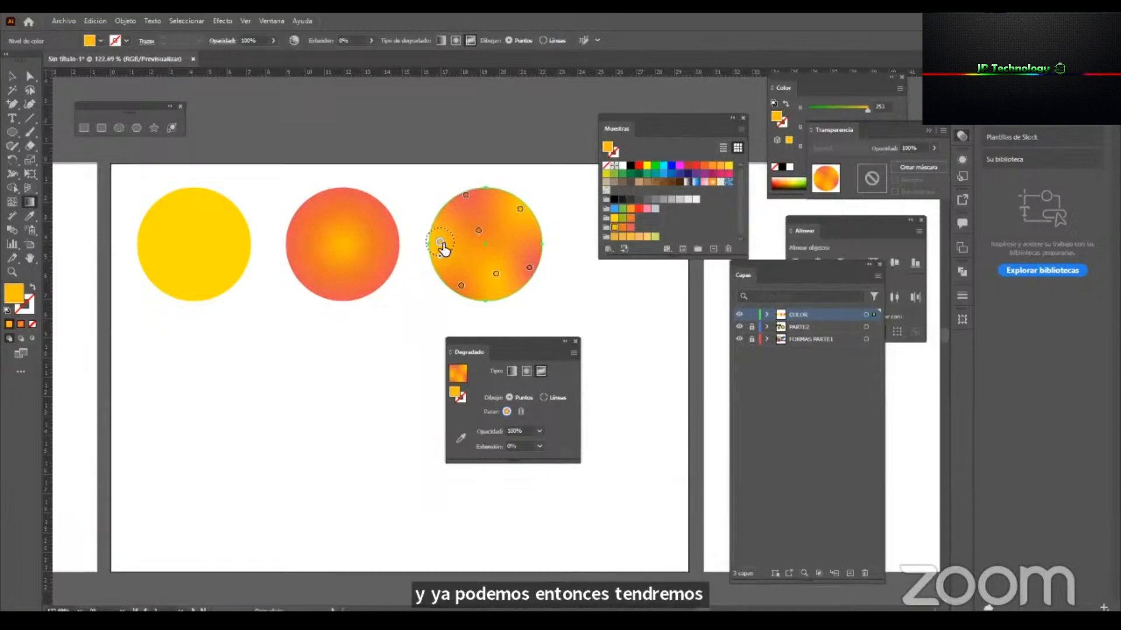
Select the middle circle and switch its gradient type back to linear.
{"action": "key", "text": "v"}
{"action": "left_click", "coordinate": [348, 247]}
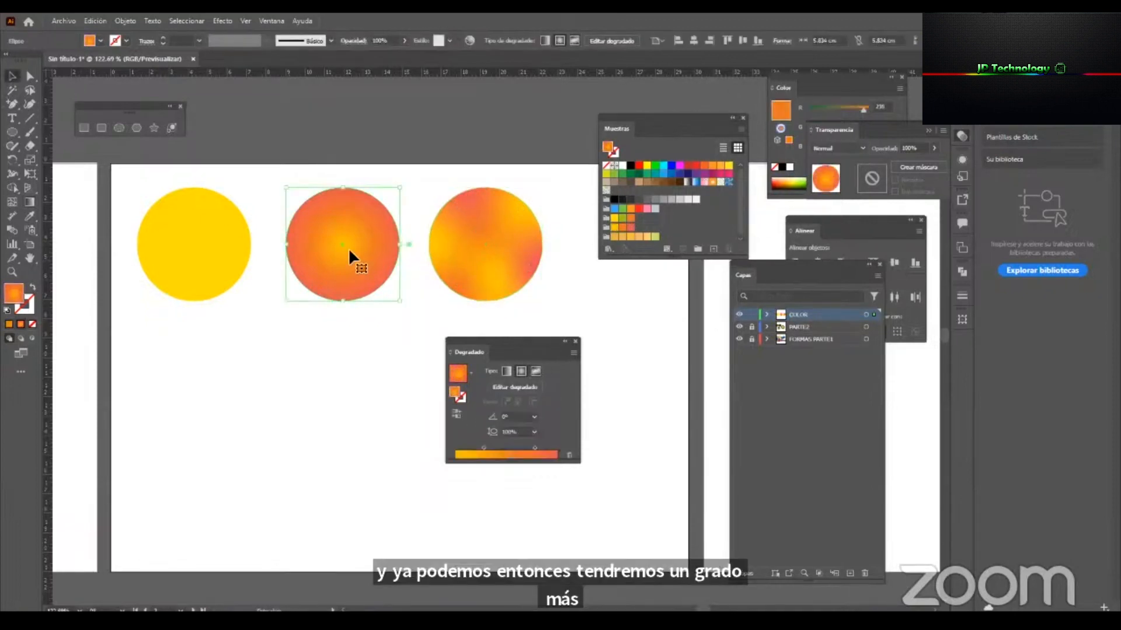
{"action": "left_click", "coordinate": [503, 370]}
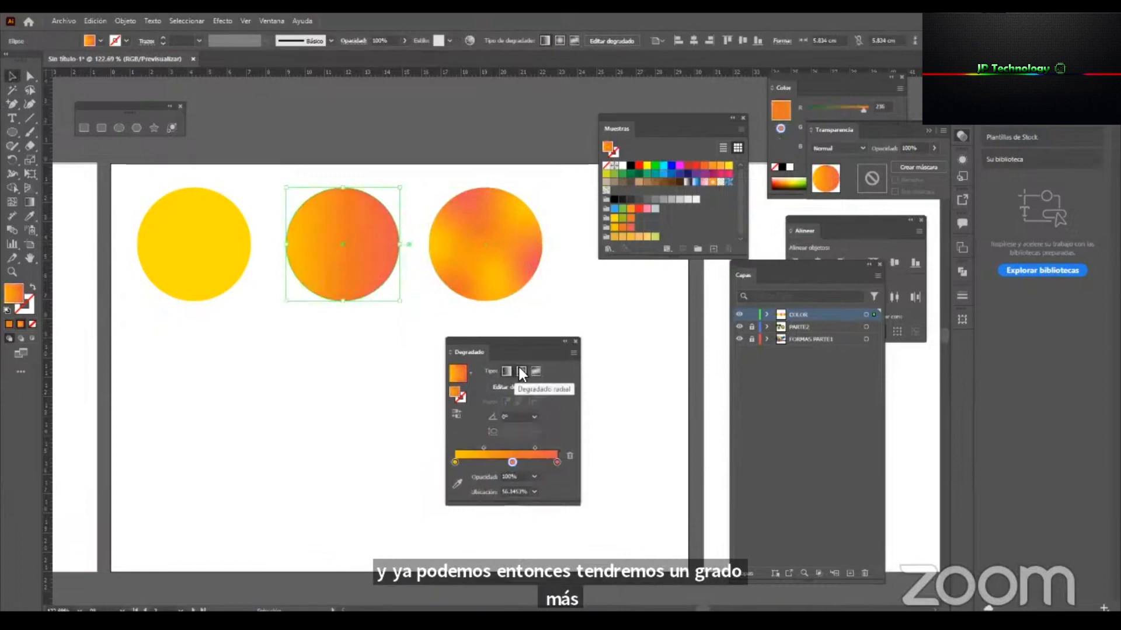
Try several preset angles for the middle circle's linear gradient, ending at 120°.
{"action": "left_click", "coordinate": [520, 370]}
{"action": "left_click", "coordinate": [506, 369]}
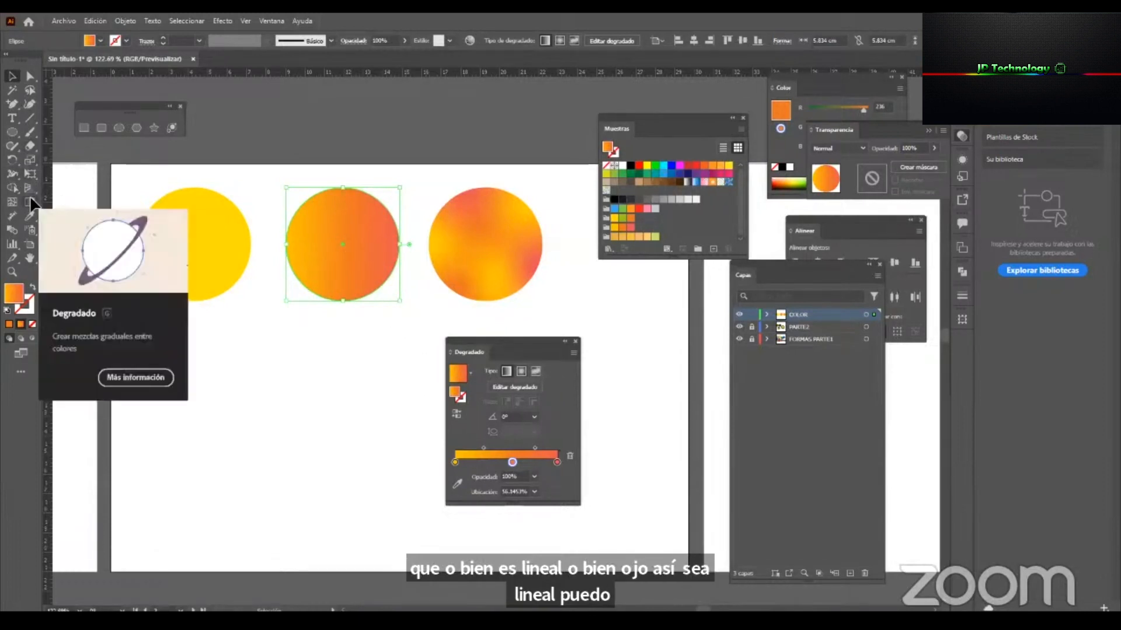
{"action": "left_click_drag", "start_coordinate": [533, 339], "coordinate": [584, 318]}
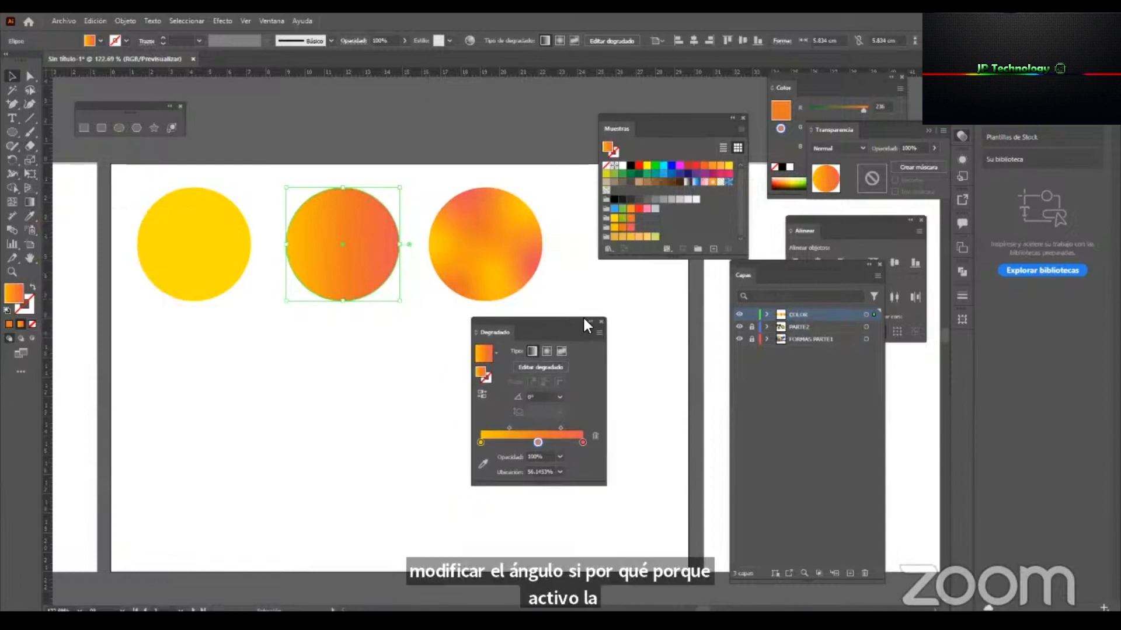
{"action": "left_click", "coordinate": [560, 396]}
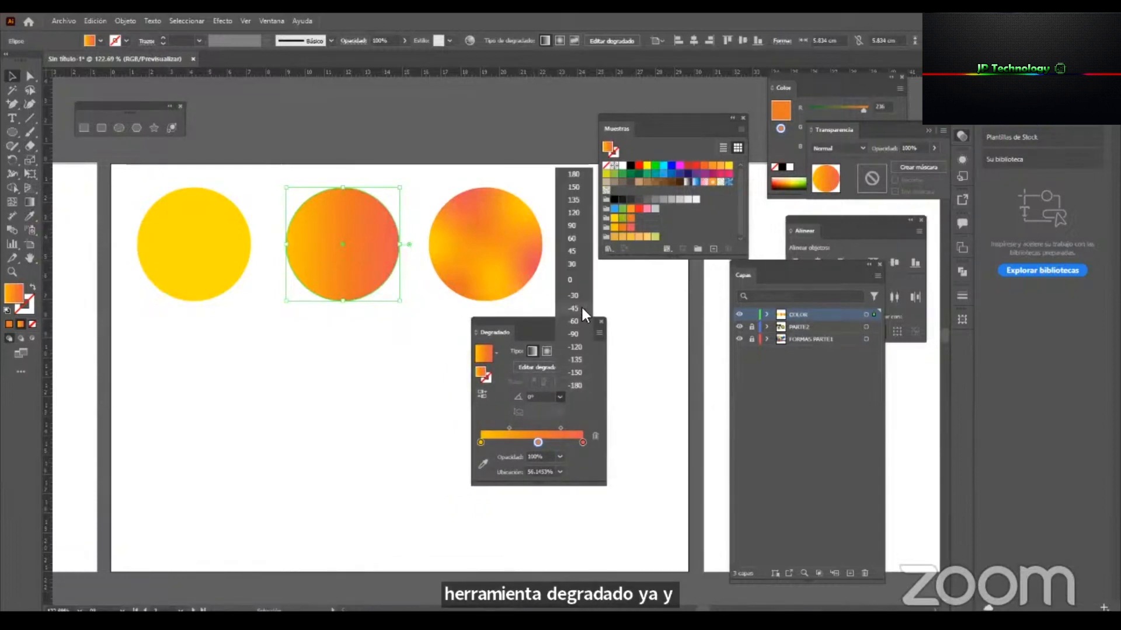
{"action": "left_click", "coordinate": [580, 306]}
{"action": "left_click", "coordinate": [561, 396]}
{"action": "left_click", "coordinate": [574, 334]}
{"action": "left_click", "coordinate": [561, 397]}
{"action": "left_click", "coordinate": [574, 360]}
{"action": "left_click", "coordinate": [560, 396]}
{"action": "left_click", "coordinate": [571, 213]}
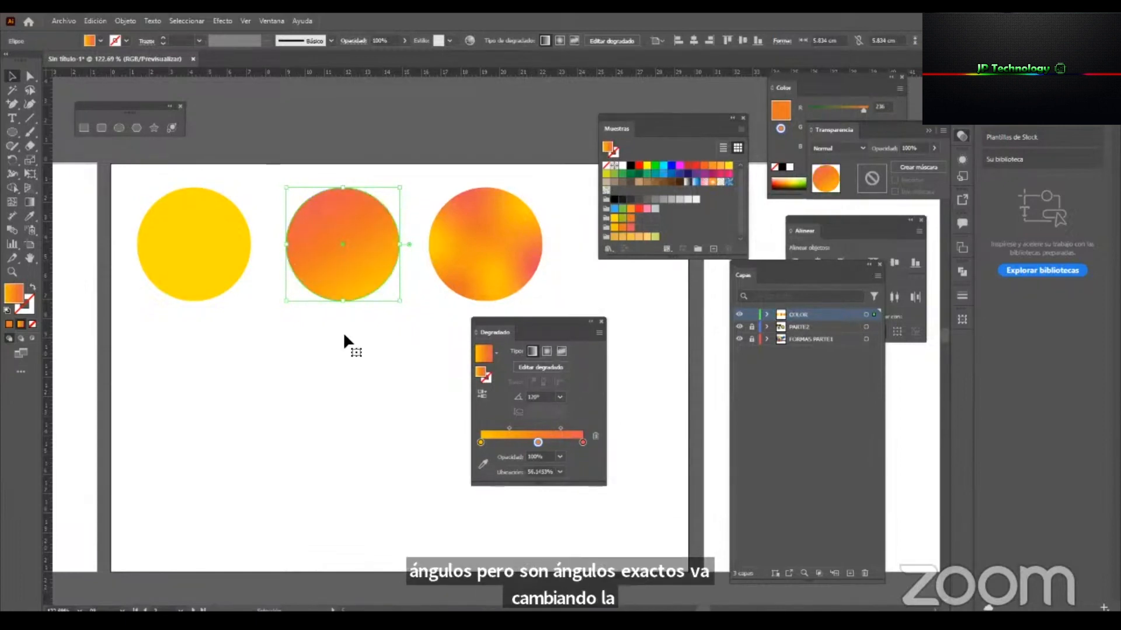
Redraw the middle circle's linear gradient freehand with the Gradient tool, ending on a diagonal of about -57° from upper left to lower right.
{"action": "left_click", "coordinate": [29, 203]}
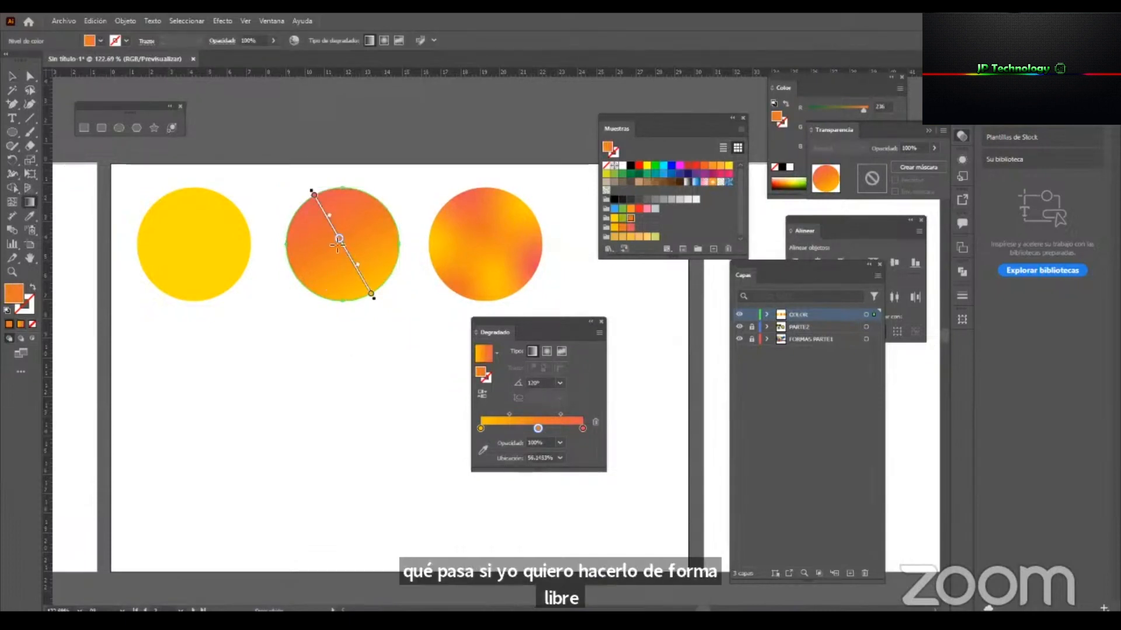
{"action": "left_click_drag", "start_coordinate": [330, 287], "coordinate": [357, 194]}
{"action": "left_click_drag", "start_coordinate": [365, 271], "coordinate": [307, 203]}
{"action": "mouse_move", "coordinate": [328, 279]}
{"action": "left_mouse_down"}
{"action": "mouse_move", "coordinate": [366, 211]}
{"action": "mouse_move", "coordinate": [368, 282]}
{"action": "left_mouse_up"}
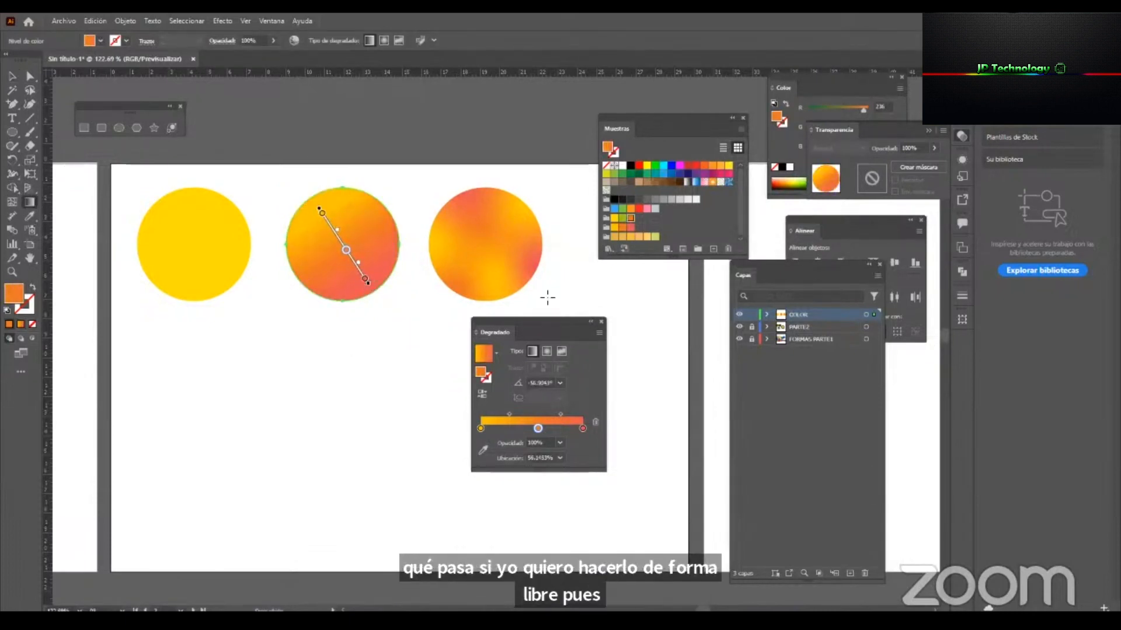
Make the middle circle's gradient radial and redraw it in different directions, ending with its centre at the upper right and an angle of about -106°.
{"action": "left_click", "coordinate": [548, 352]}
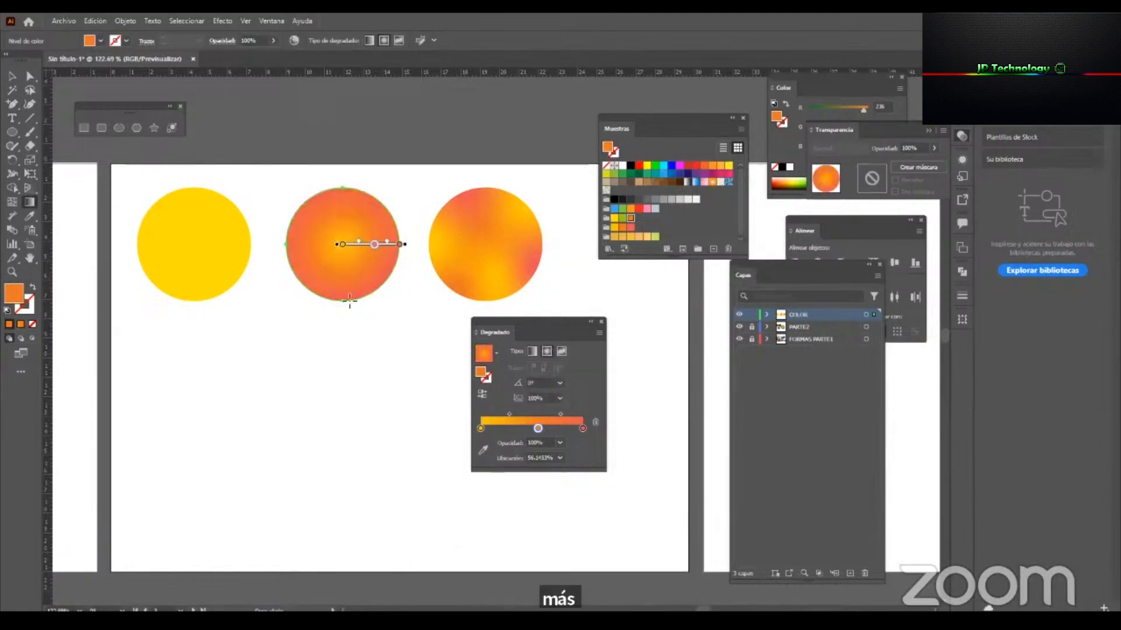
{"action": "left_click_drag", "start_coordinate": [338, 262], "coordinate": [388, 220]}
{"action": "left_click_drag", "start_coordinate": [315, 221], "coordinate": [340, 305]}
{"action": "left_click_drag", "start_coordinate": [376, 221], "coordinate": [345, 287]}
{"action": "left_click_drag", "start_coordinate": [299, 223], "coordinate": [328, 308]}
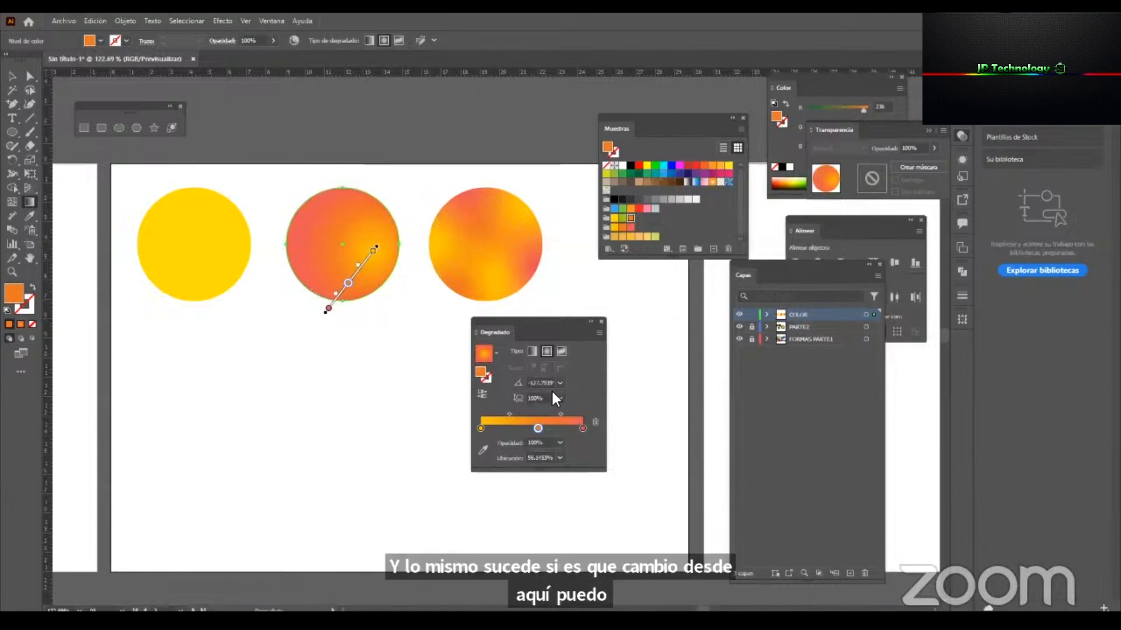
{"action": "left_click_drag", "start_coordinate": [338, 235], "coordinate": [392, 289]}
{"action": "left_click", "coordinate": [392, 288]}
{"action": "left_click_drag", "start_coordinate": [340, 202], "coordinate": [315, 273]}
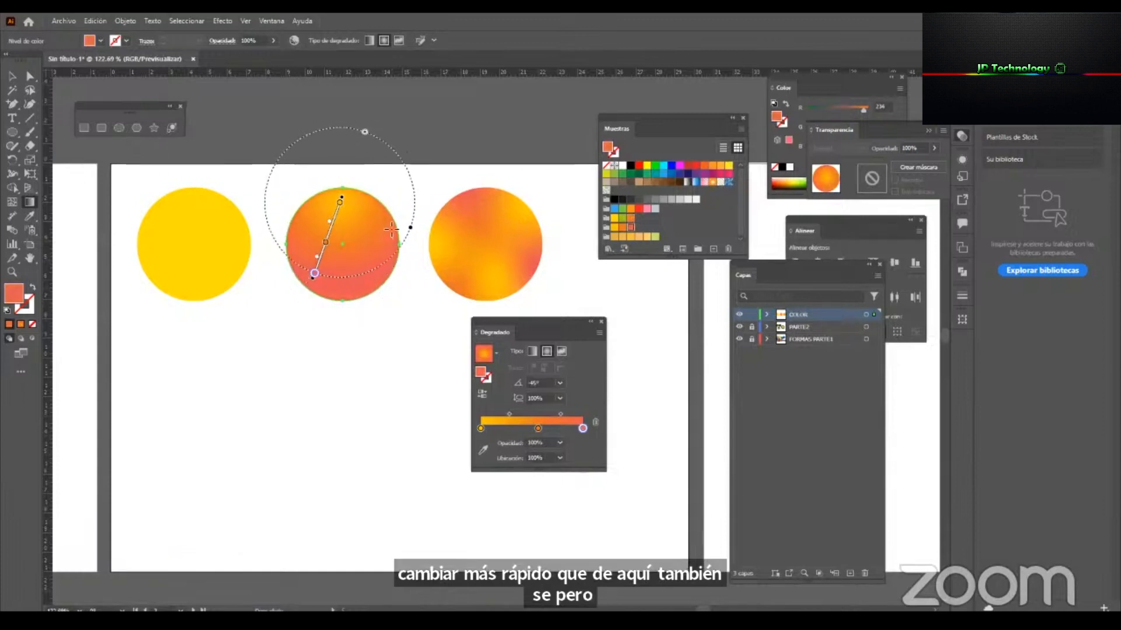
{"action": "mouse_move", "coordinate": [373, 218]}
{"action": "left_mouse_down"}
{"action": "mouse_move", "coordinate": [345, 280]}
{"action": "mouse_move", "coordinate": [354, 288]}
{"action": "left_mouse_up"}
{"action": "left_click", "coordinate": [12, 76]}
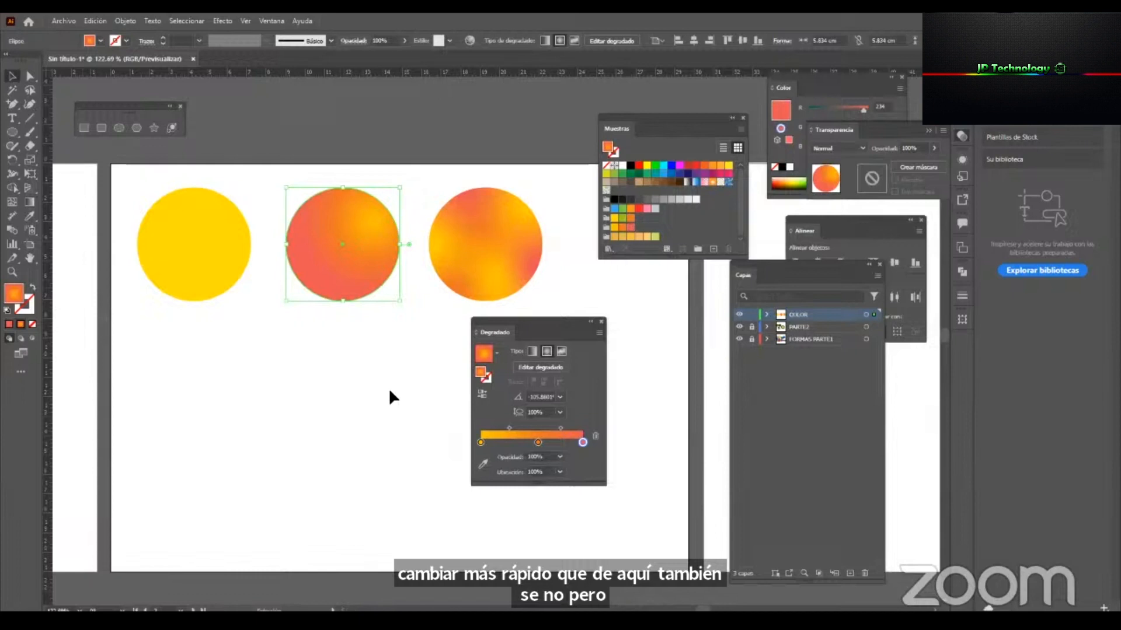
Add stops at about 27% and 75% to the middle circle's radial gradient and colour them with sampled red and amber swatches respectively.
{"action": "left_click", "coordinate": [507, 442]}
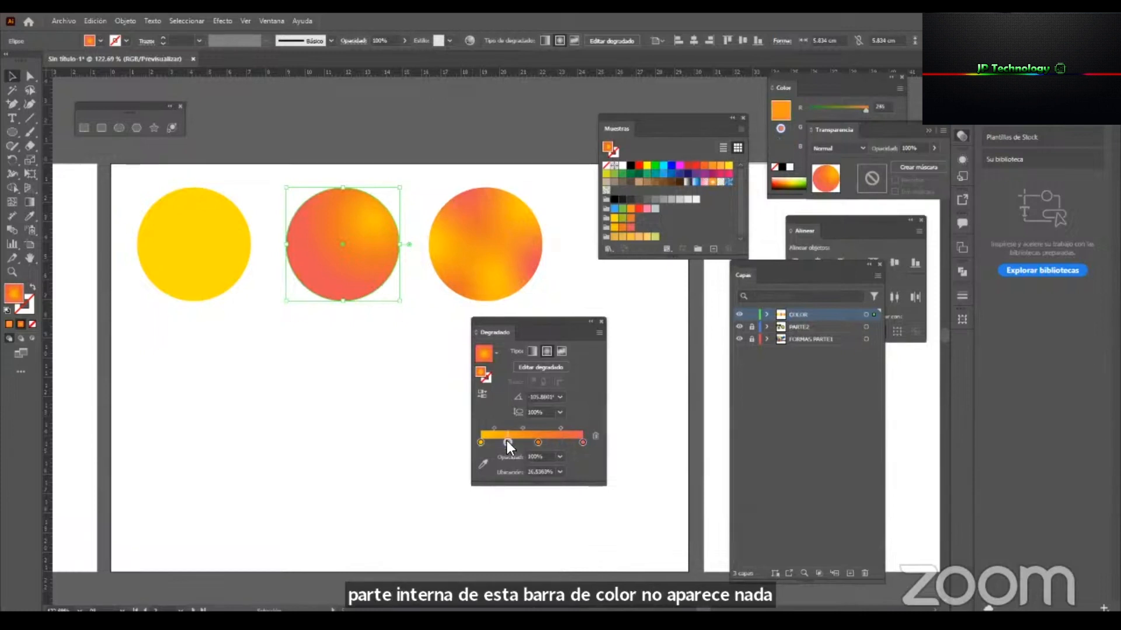
{"action": "left_click", "coordinate": [561, 443]}
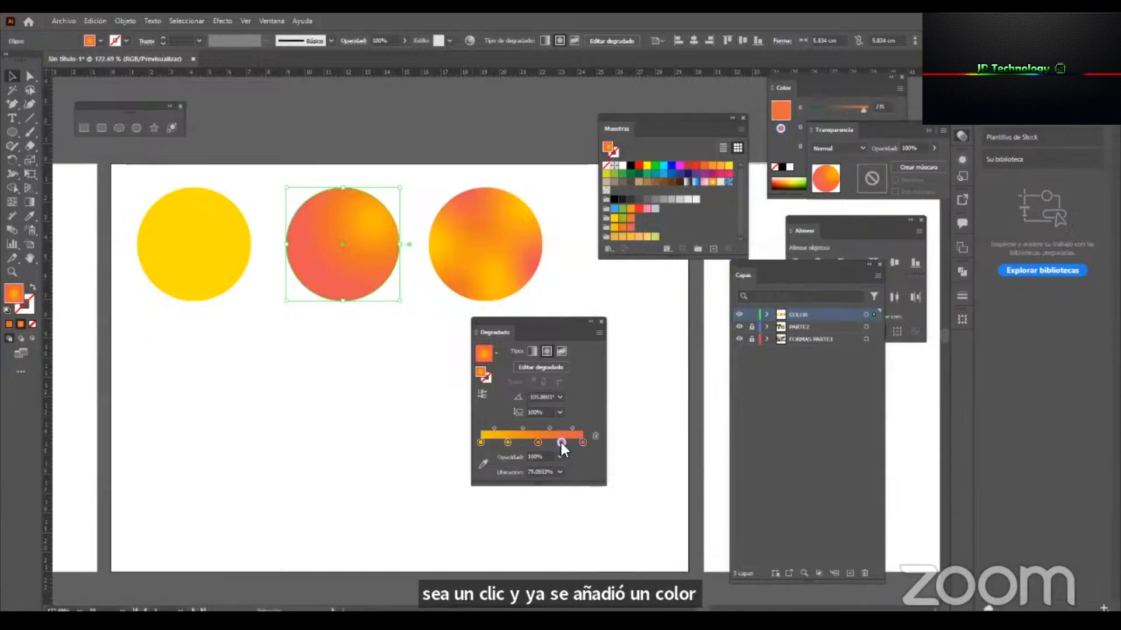
{"action": "left_click", "coordinate": [483, 464]}
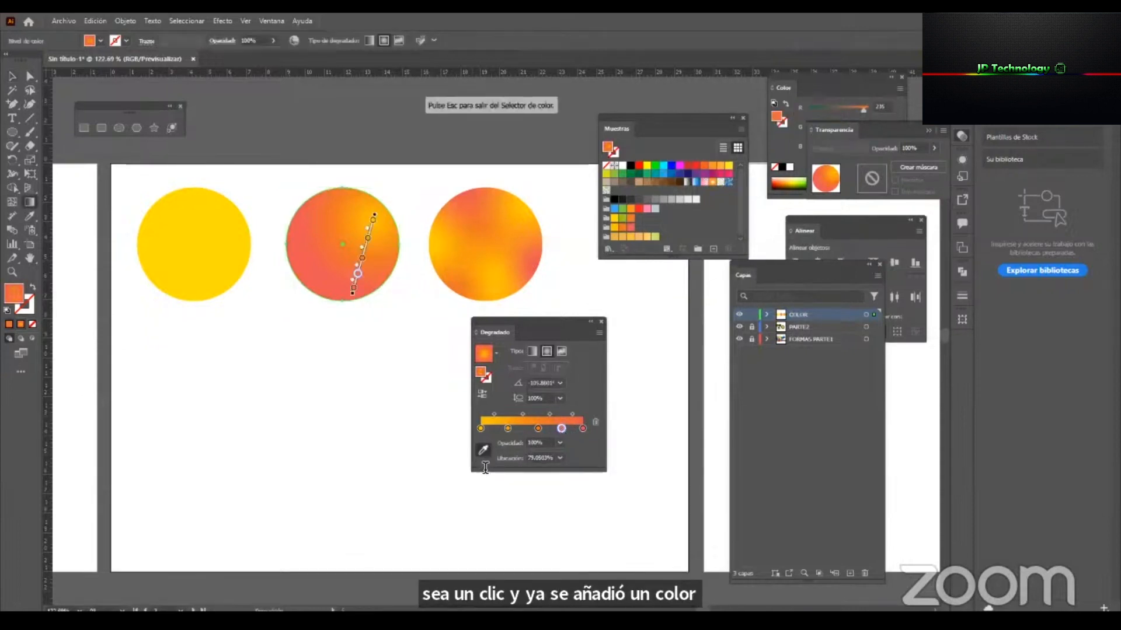
{"action": "left_click", "coordinate": [620, 232]}
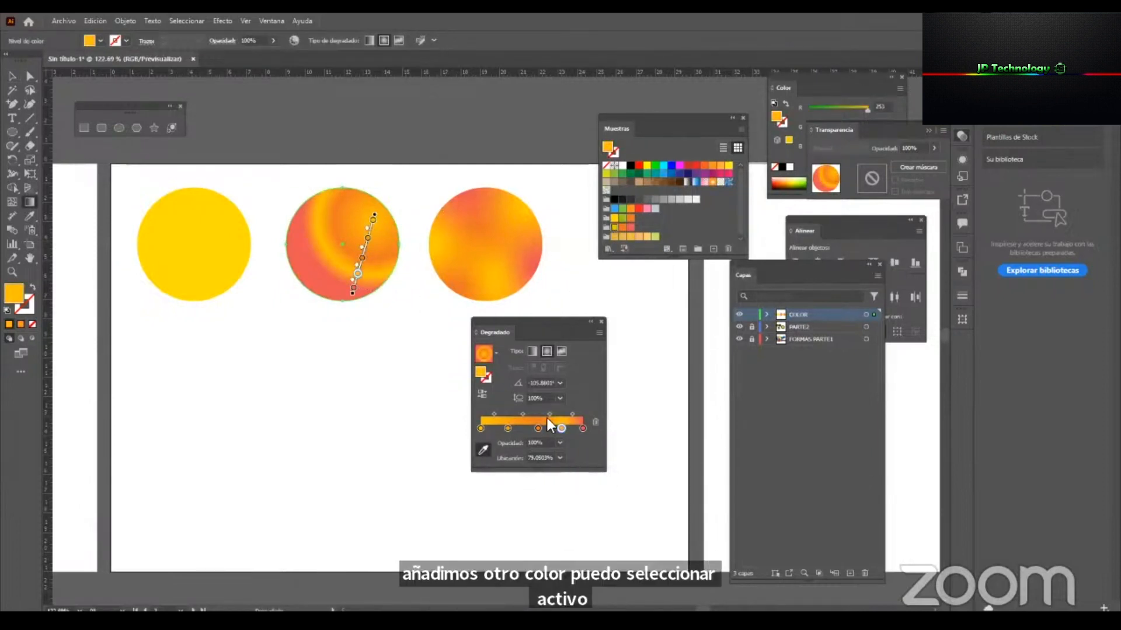
{"action": "left_click", "coordinate": [508, 429]}
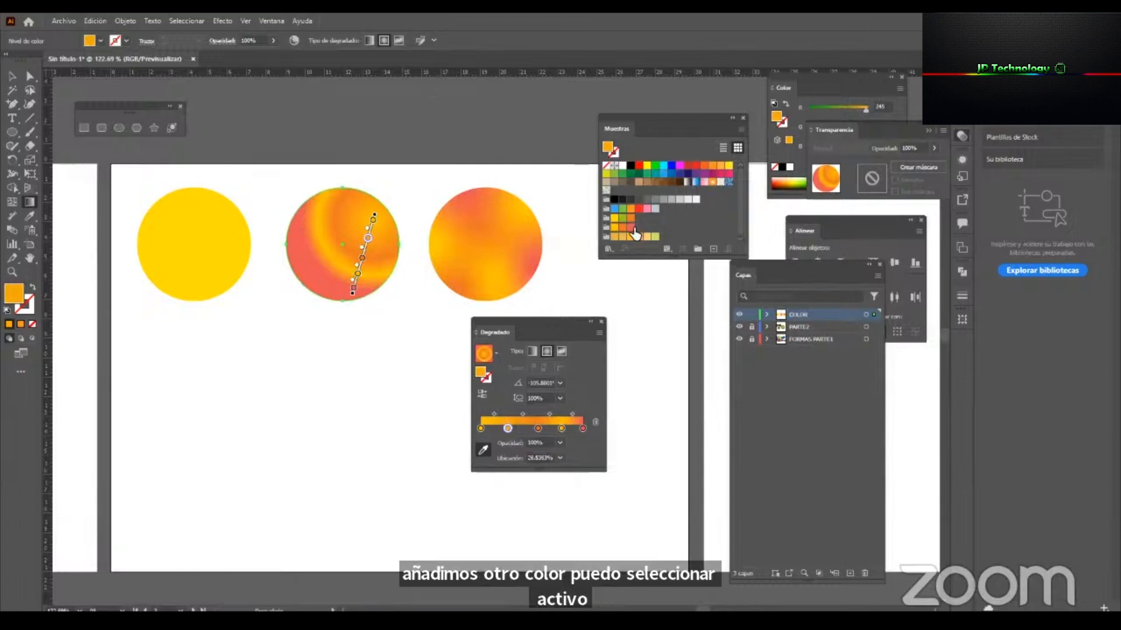
{"action": "key", "text": "v"}
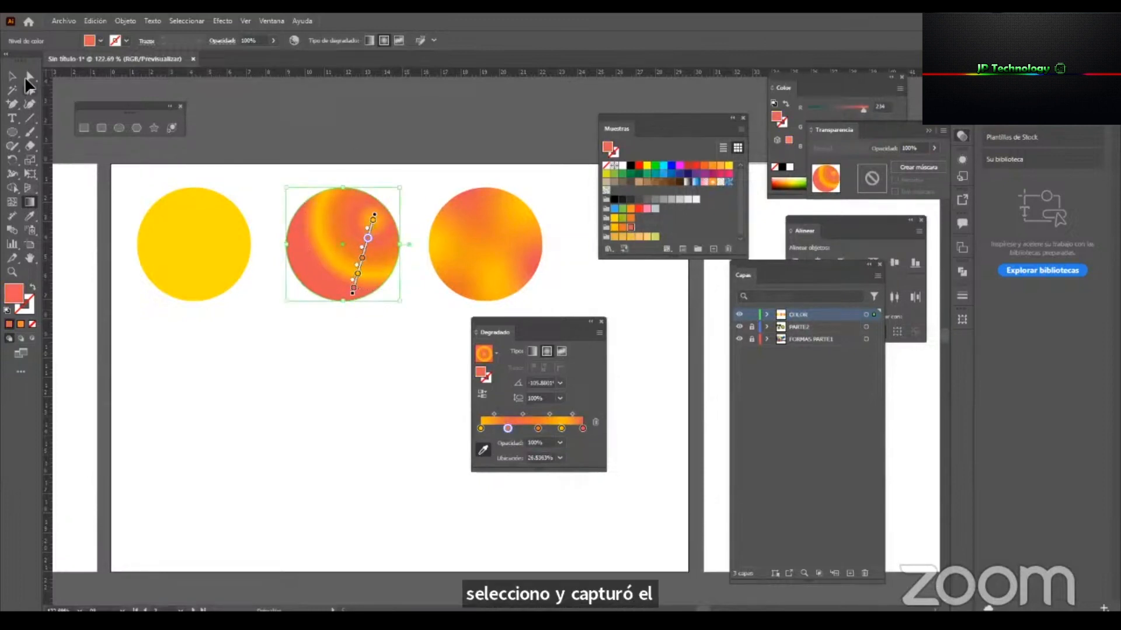
{"action": "left_click", "coordinate": [369, 459]}
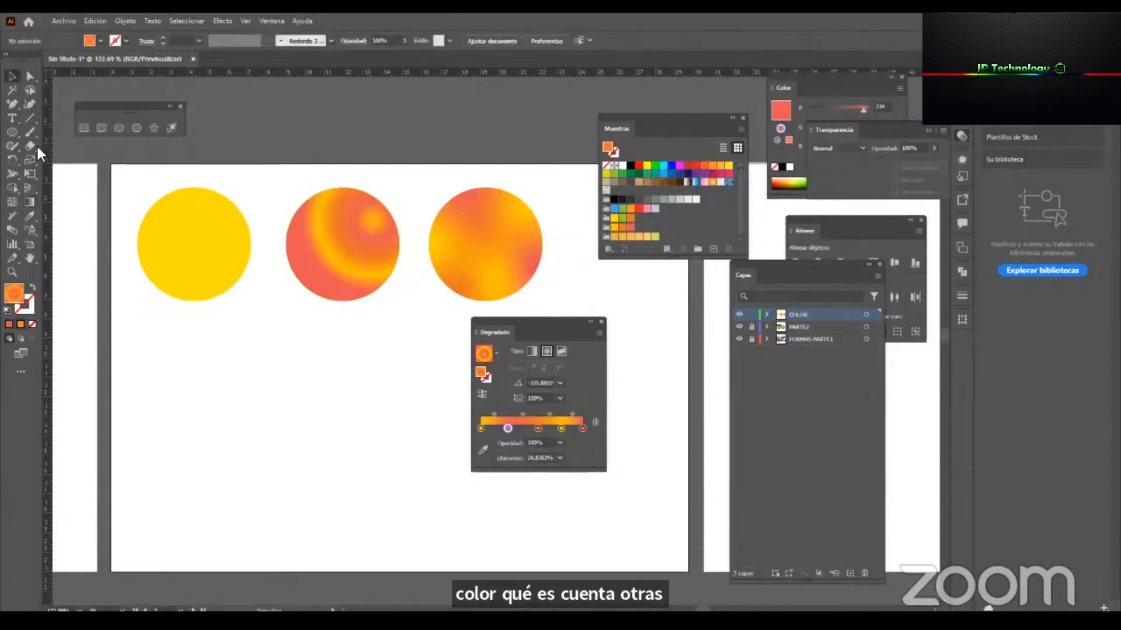
Draw a rectangle about 6.4 × 5.8 cm below the first circle and give it the default white fill and black stroke.
{"action": "left_click", "coordinate": [82, 128]}
{"action": "left_click_drag", "start_coordinate": [157, 355], "coordinate": [281, 467]}
{"action": "key", "text": "d"}
{"action": "key", "text": "v"}
{"action": "left_click_drag", "start_coordinate": [231, 409], "coordinate": [227, 393]}
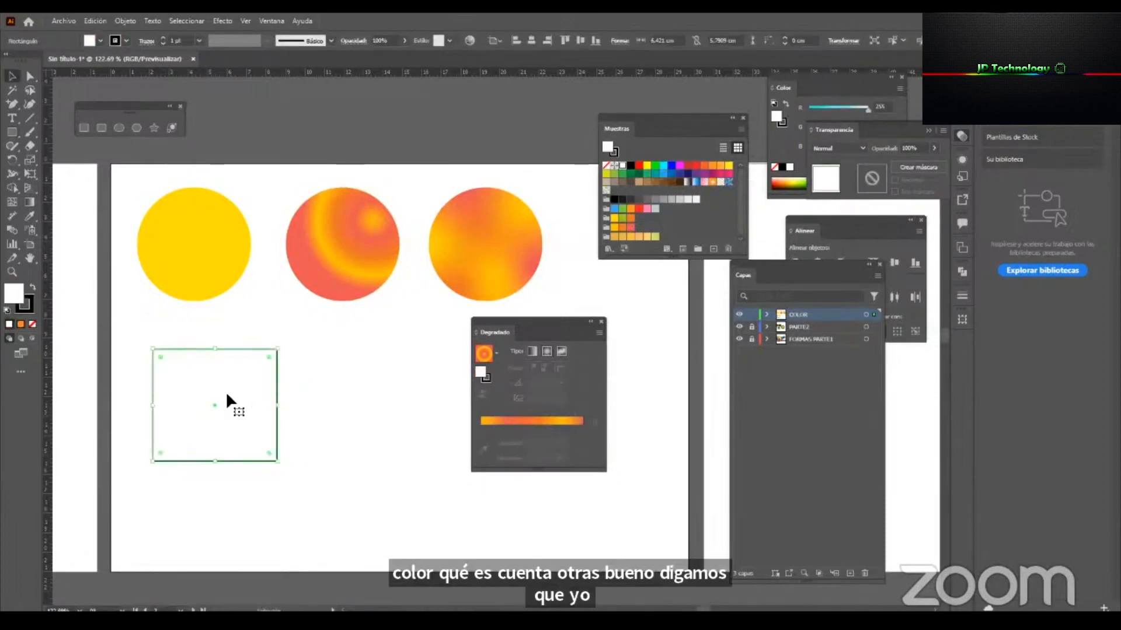
Copy the middle circle's radial fill, the third circle's freeform fill and finally the first circle's solid yellow onto the rectangle with the Eyedropper.
{"action": "left_click", "coordinate": [30, 216]}
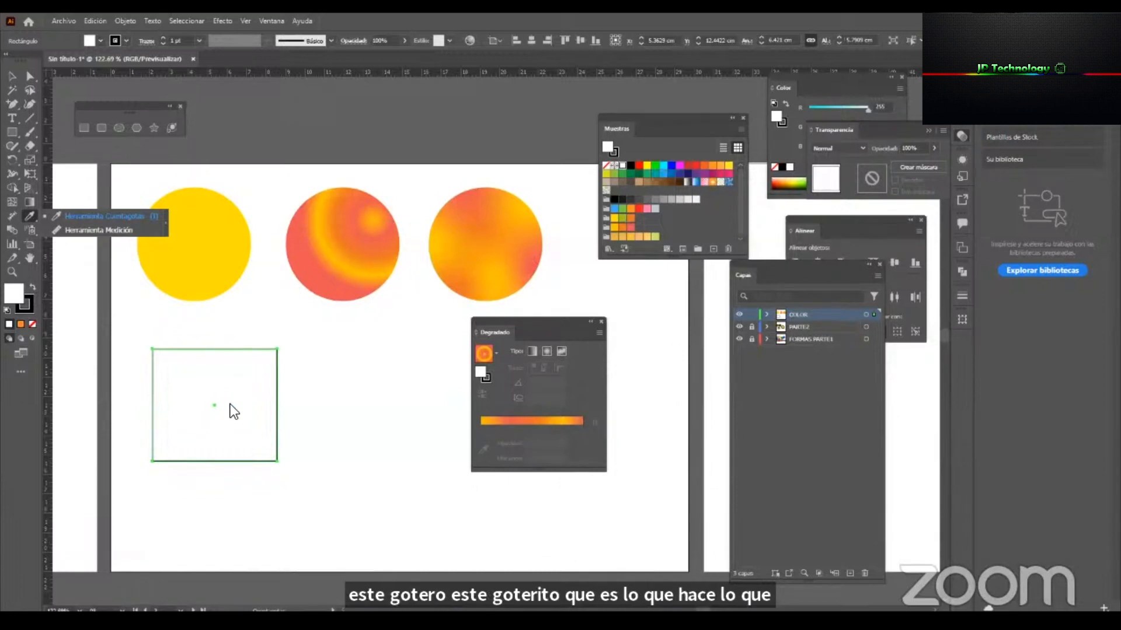
{"action": "key", "text": "v"}
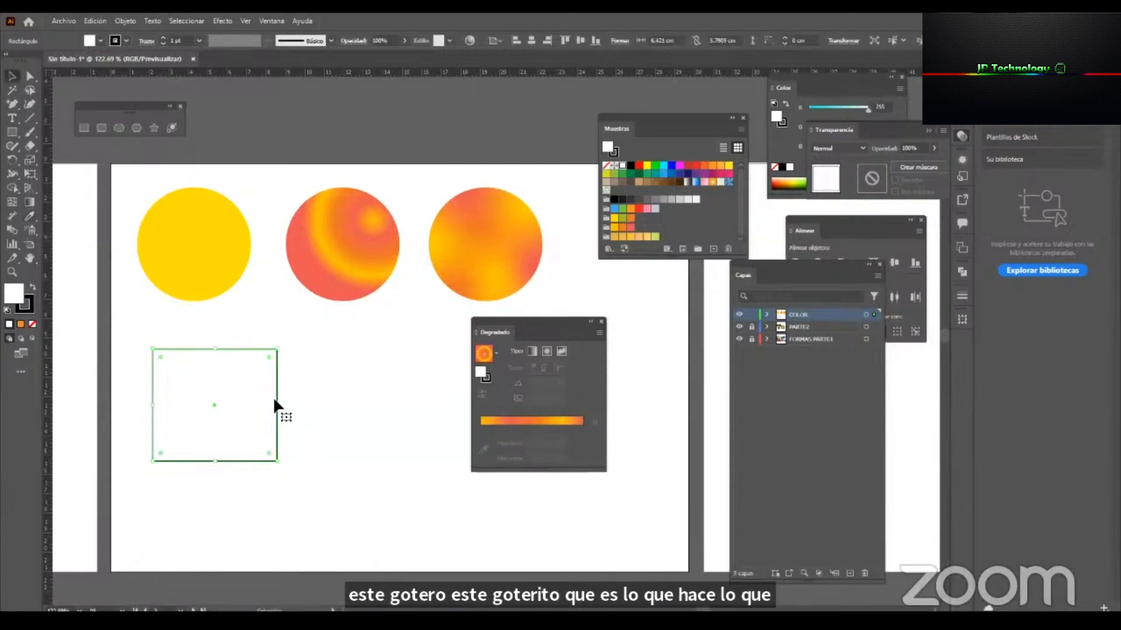
{"action": "key", "text": "i"}
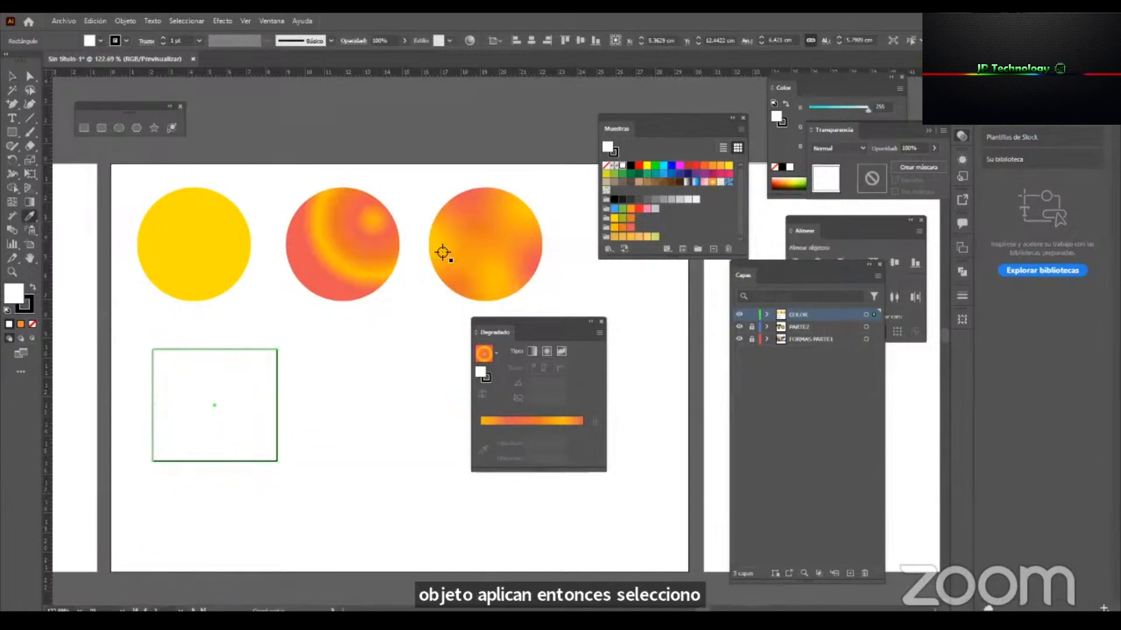
{"action": "left_click", "coordinate": [369, 219]}
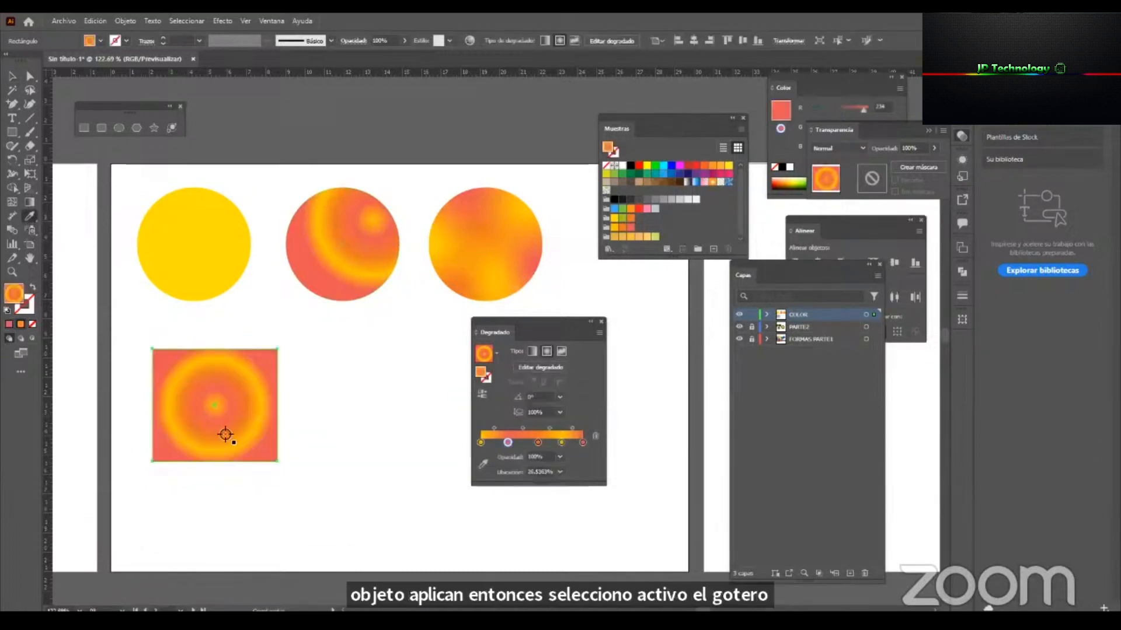
{"action": "left_click", "coordinate": [477, 250]}
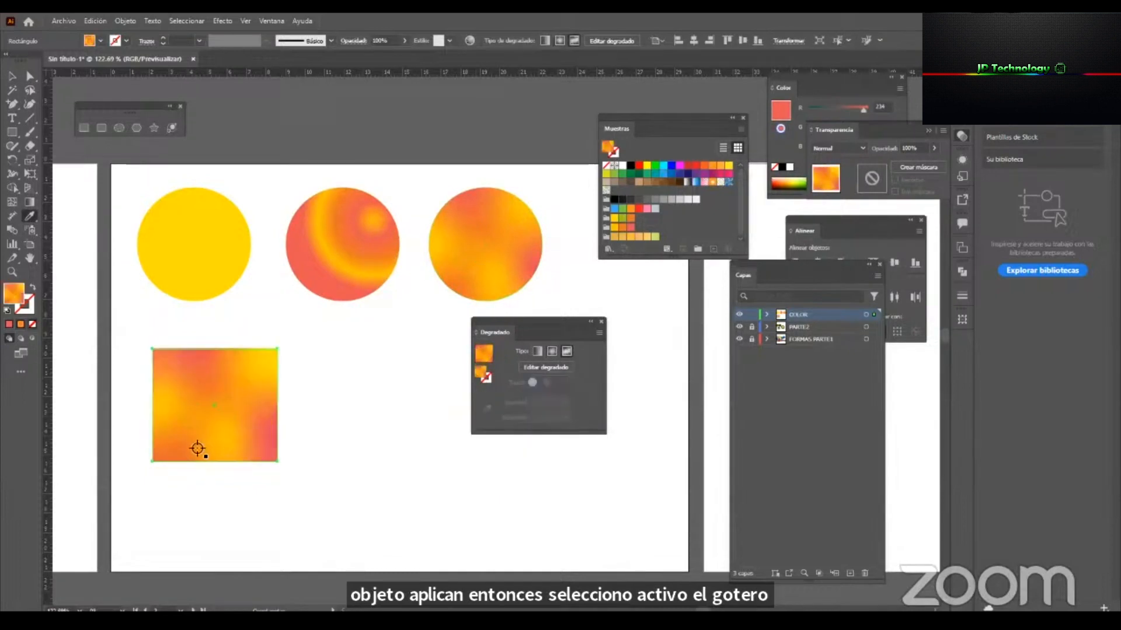
{"action": "left_click", "coordinate": [197, 255]}
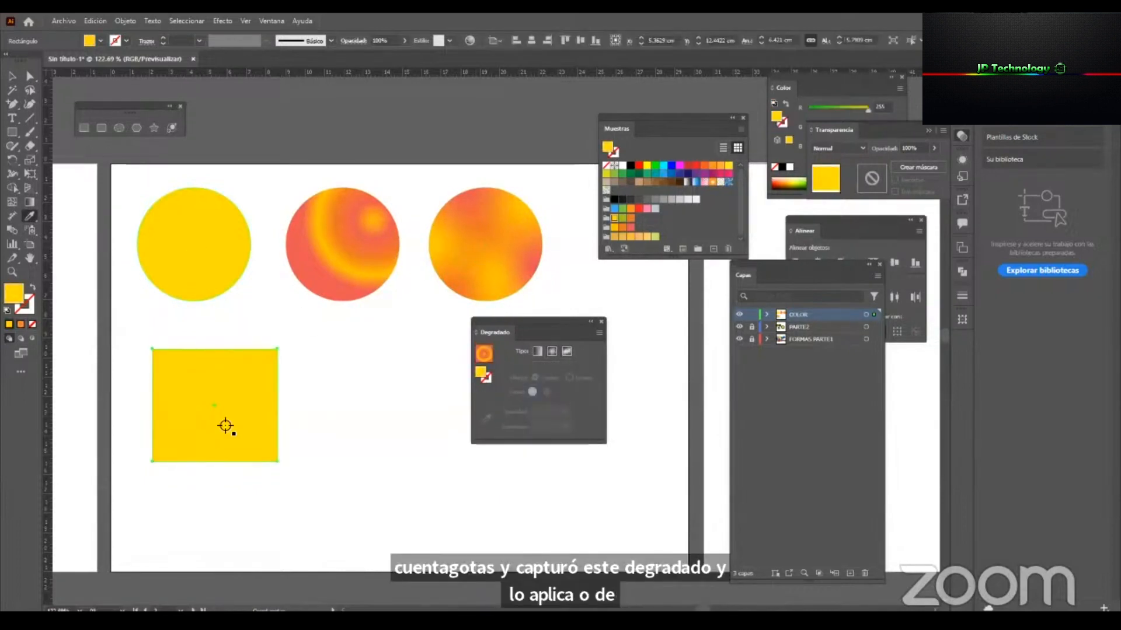
{"action": "key", "text": "v"}
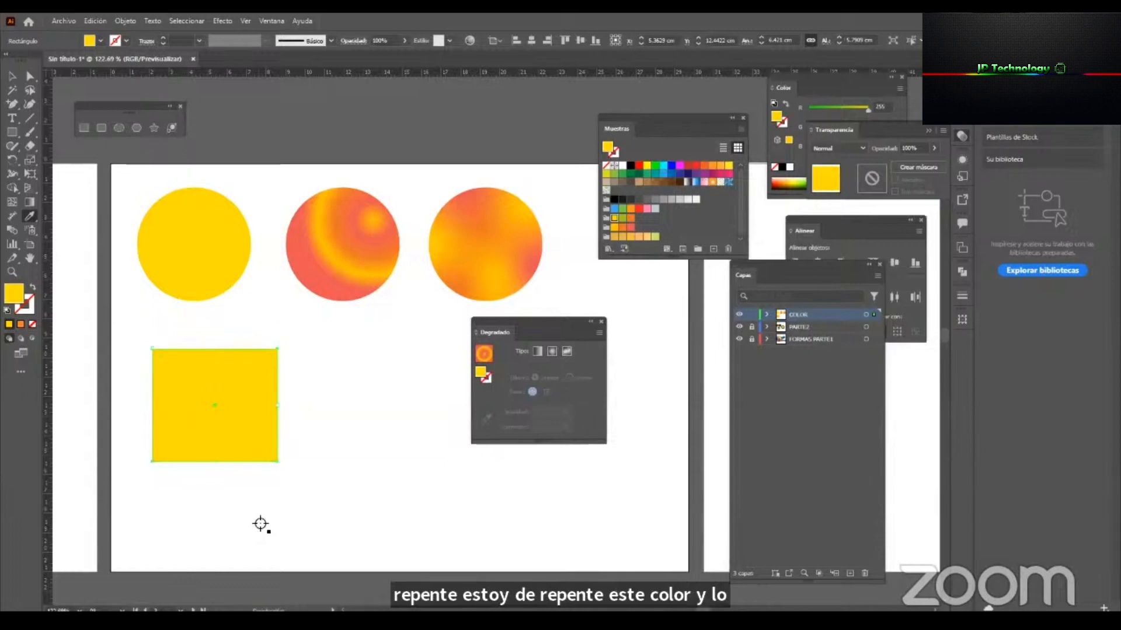
{"action": "left_click", "coordinate": [303, 475]}
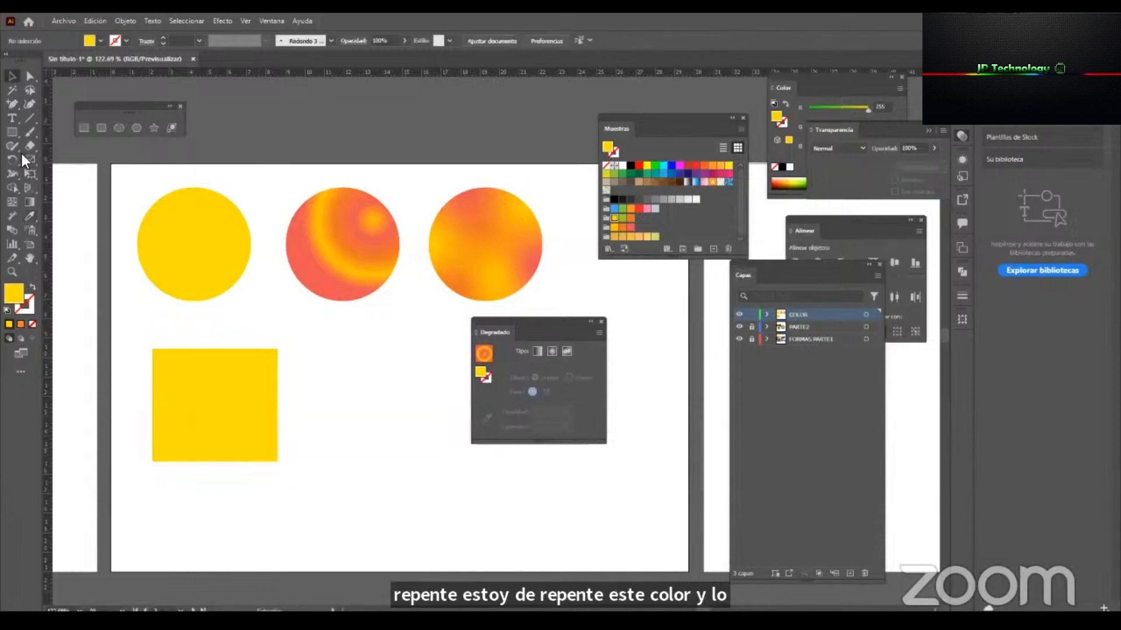
Draw a many-pointed star about 6.4 cm wide below the middle circle, beside the rectangle.
{"action": "left_click", "coordinate": [153, 127]}
{"action": "left_click_drag", "start_coordinate": [350, 379], "coordinate": [364, 405]}
{"action": "key", "text": "v"}
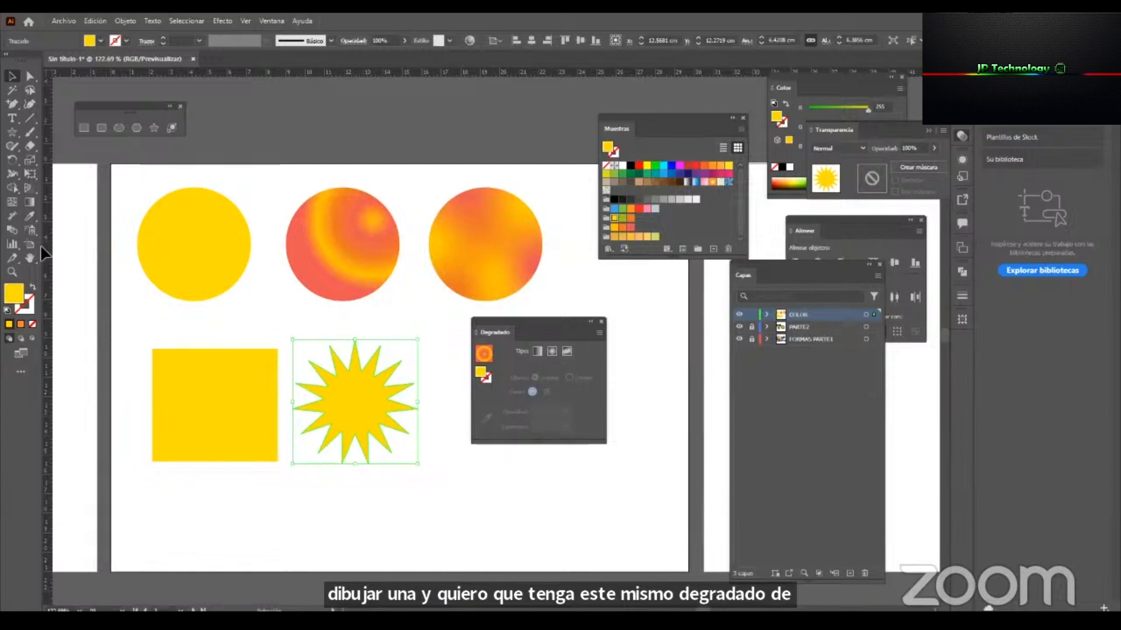
Sample the third and middle circles' gradients onto the star with the Eyedropper, ending with the third circle's freeform gradient.
{"action": "left_click", "coordinate": [30, 214]}
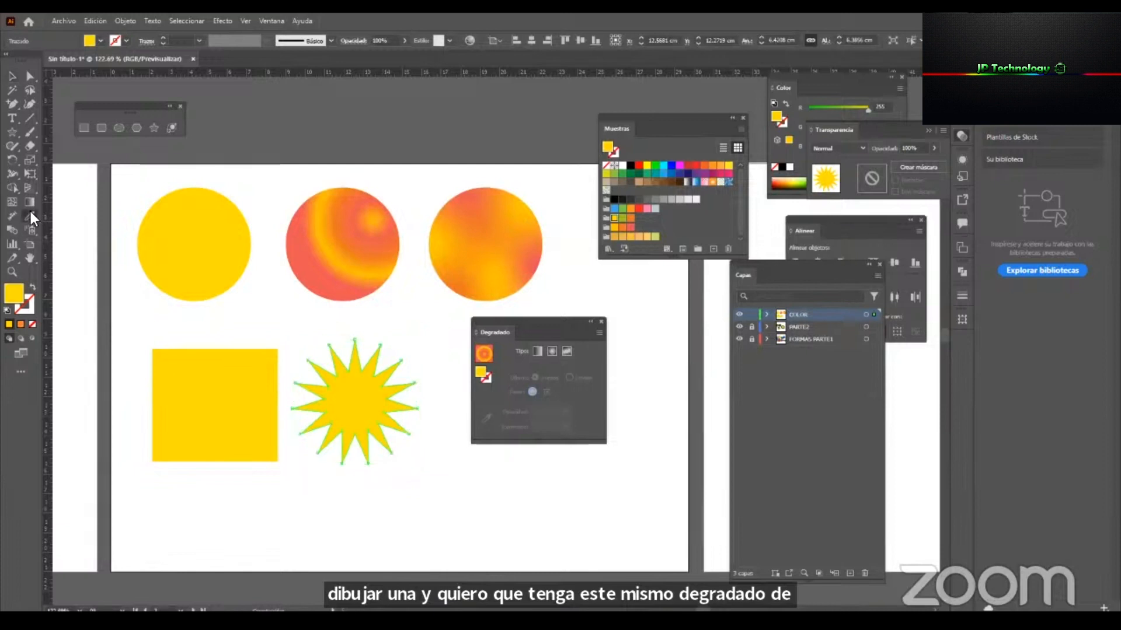
{"action": "left_click", "coordinate": [476, 242]}
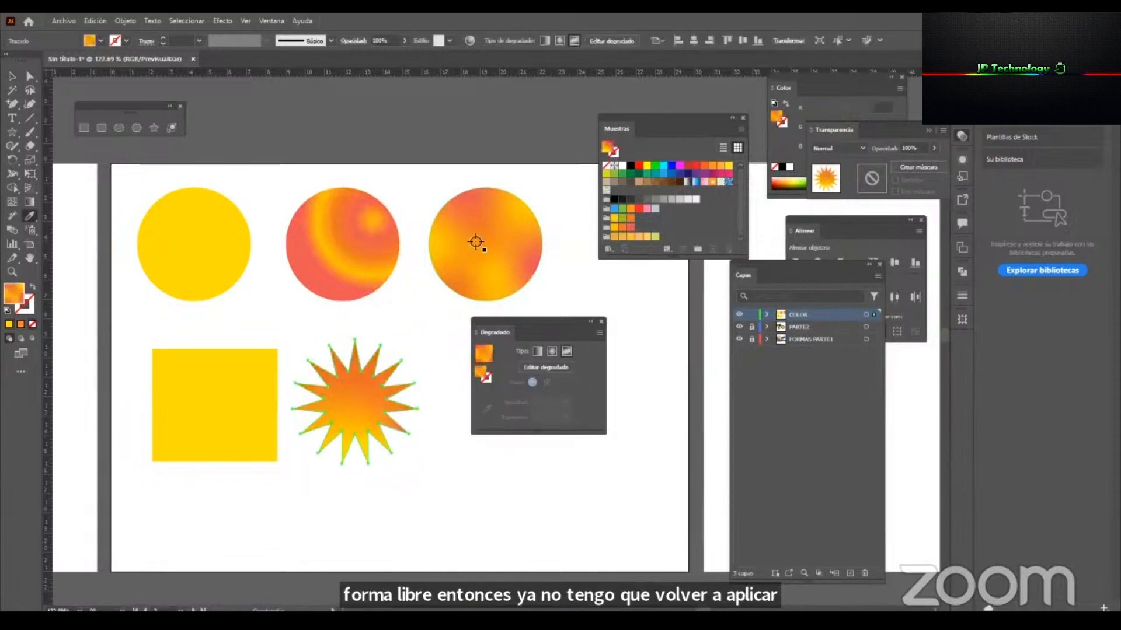
{"action": "left_click", "coordinate": [363, 244]}
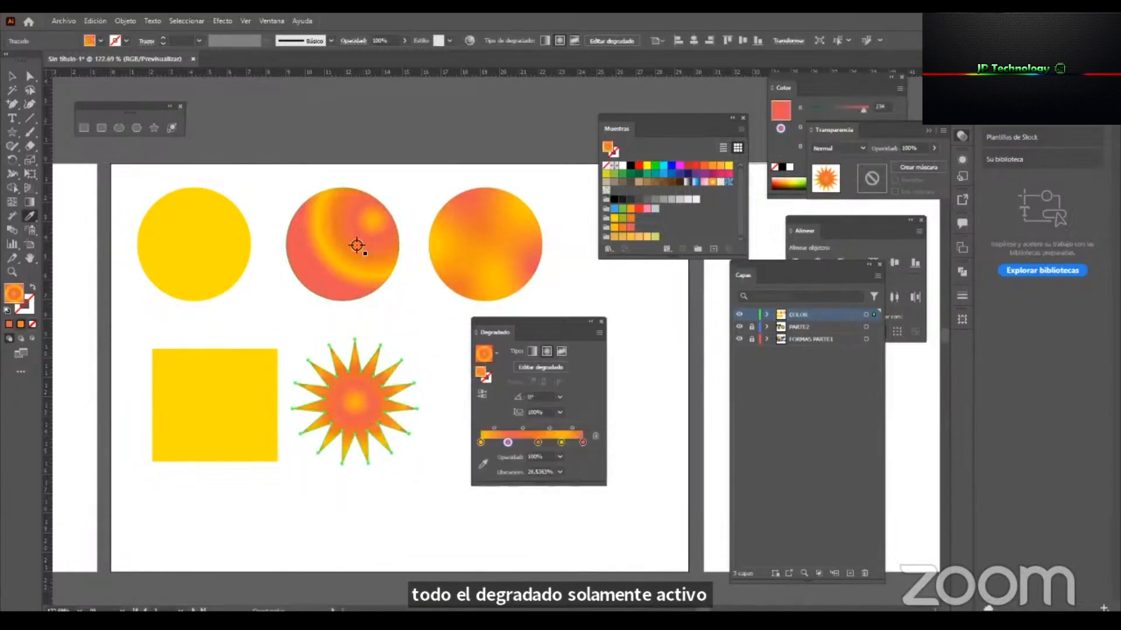
{"action": "left_click", "coordinate": [458, 240]}
{"action": "left_click", "coordinate": [362, 404], "text": "ctrl"}
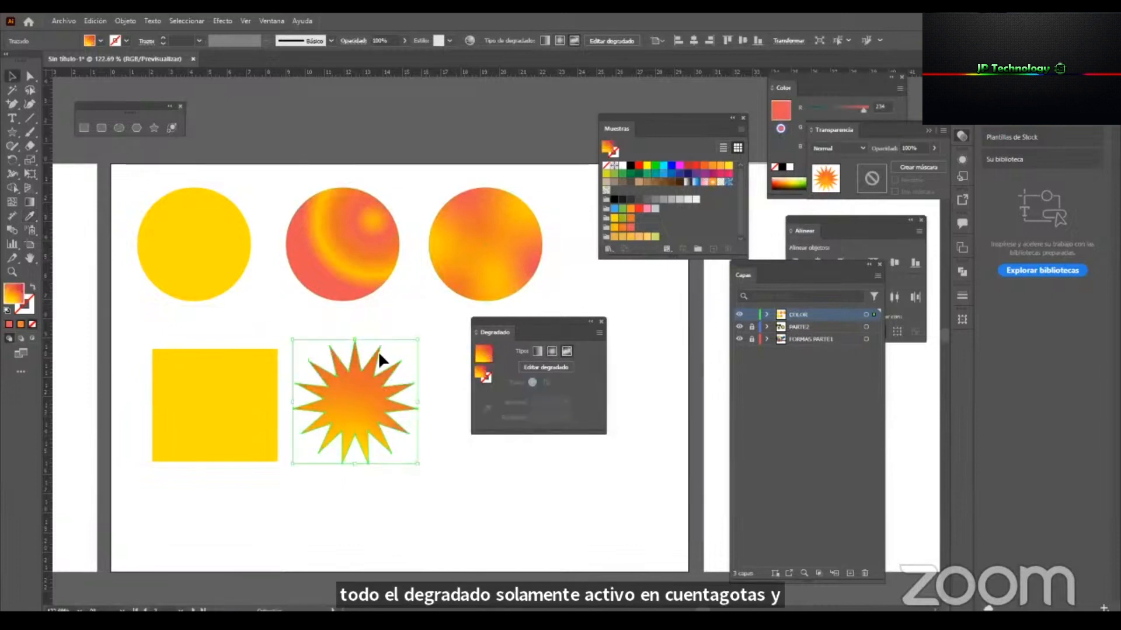
Compare the freeform gradient and its colour points on the star with those of the third circle.
{"action": "left_click", "coordinate": [477, 276]}
{"action": "left_click", "coordinate": [368, 397]}
{"action": "key", "text": "g"}
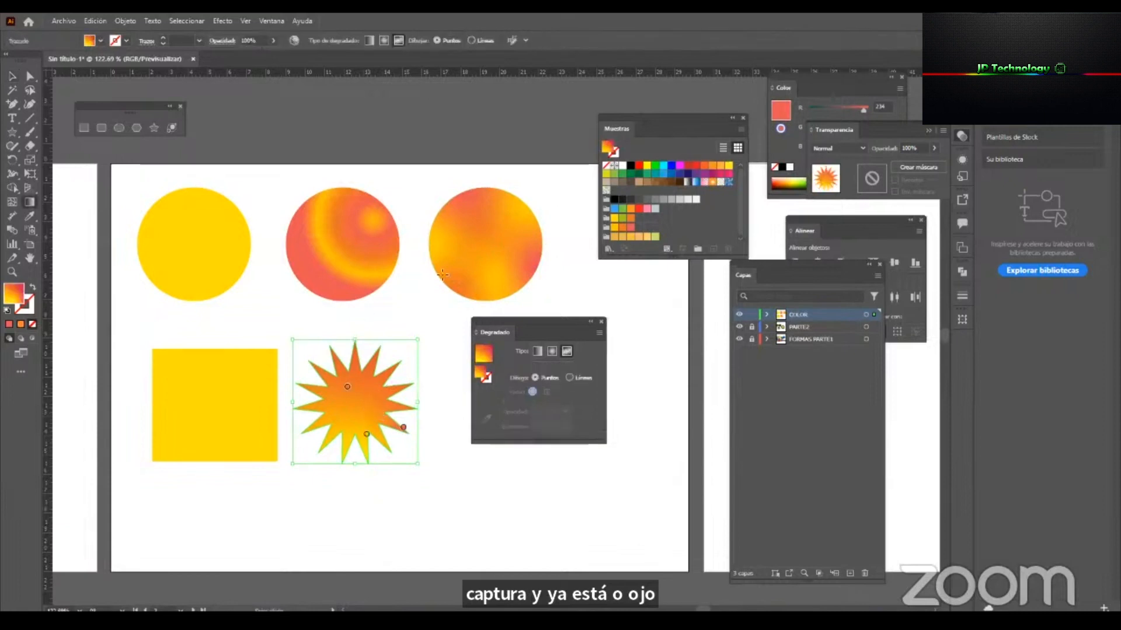
{"action": "key", "text": "v"}
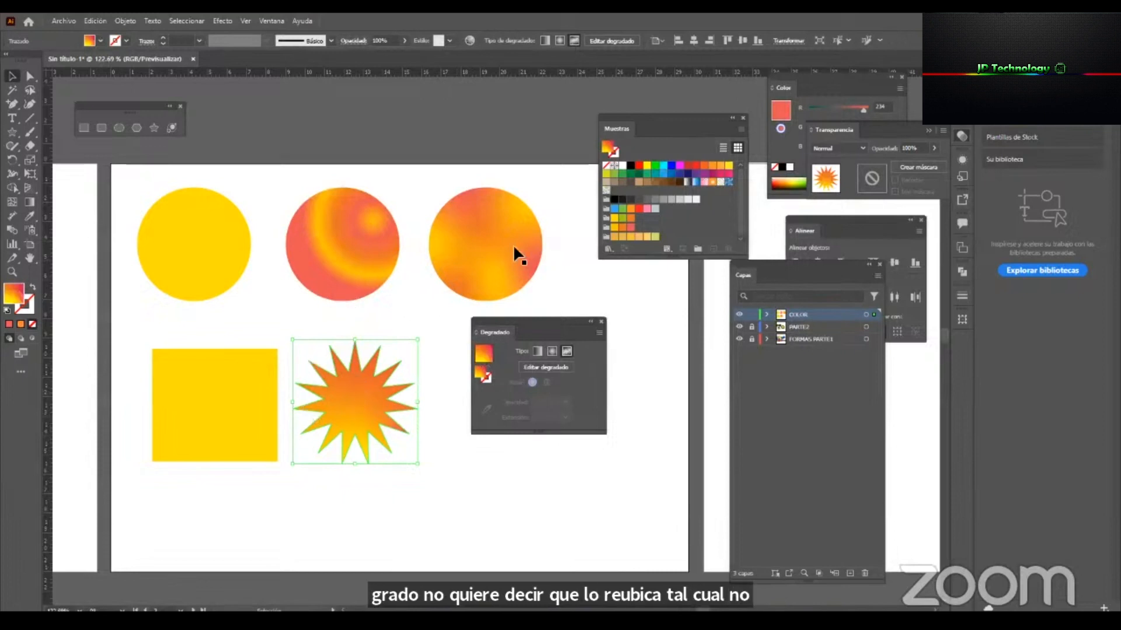
{"action": "mouse_move", "coordinate": [506, 243]}
{"action": "left_mouse_down"}
{"action": "mouse_move", "coordinate": [512, 227]}
{"action": "mouse_move", "coordinate": [503, 245]}
{"action": "left_mouse_up"}
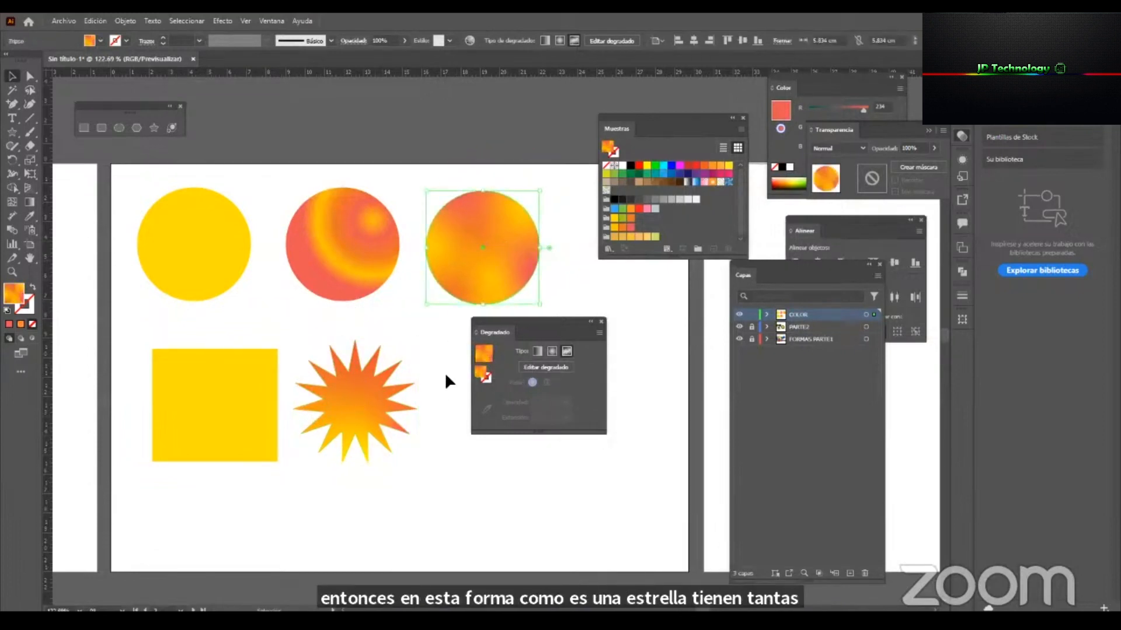
{"action": "left_click", "coordinate": [364, 408]}
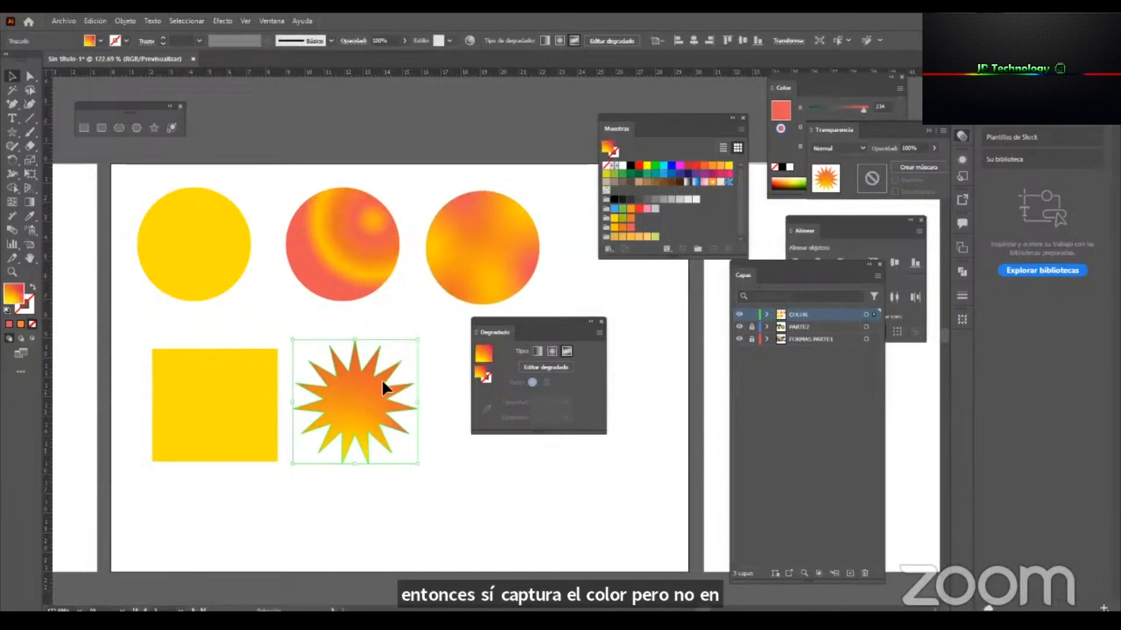
Copy the middle circle's radial gradient onto the star with the Eyedropper, and deselect the star.
{"action": "left_click", "coordinate": [359, 270]}
{"action": "left_click", "coordinate": [362, 382]}
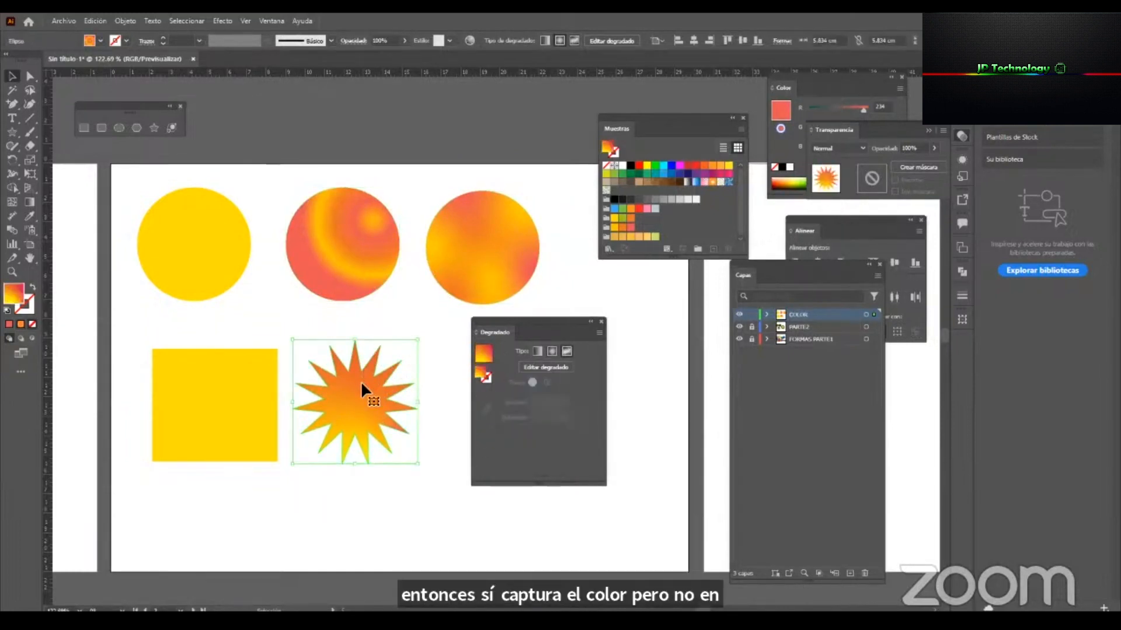
{"action": "key", "text": "i"}
{"action": "left_click", "coordinate": [369, 301]}
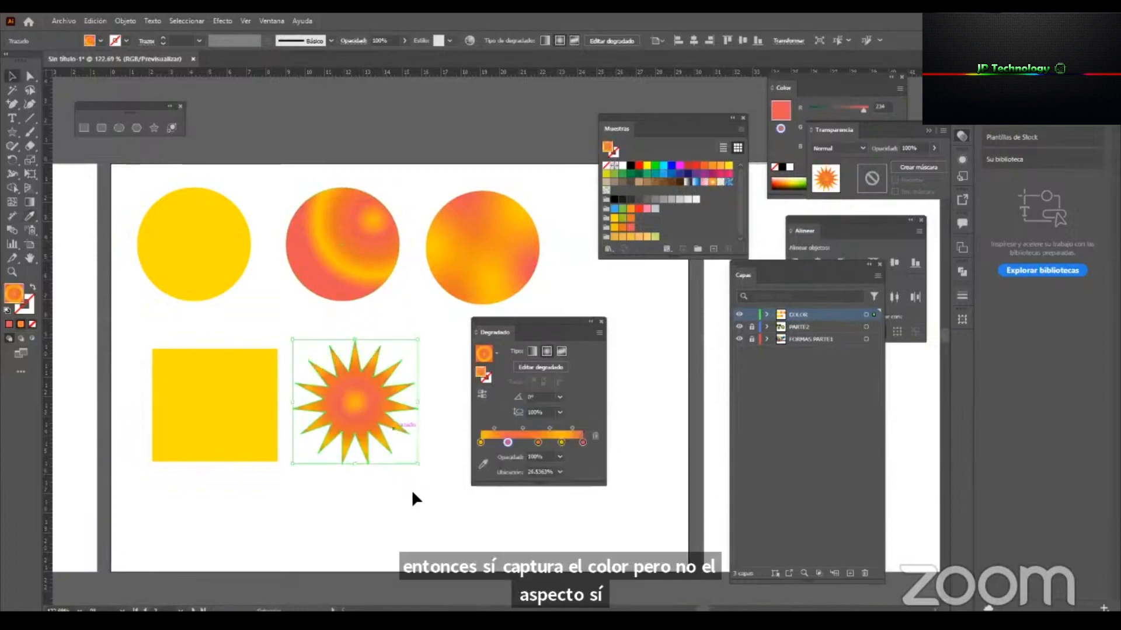
{"action": "key", "text": "ctrl+shift+a"}
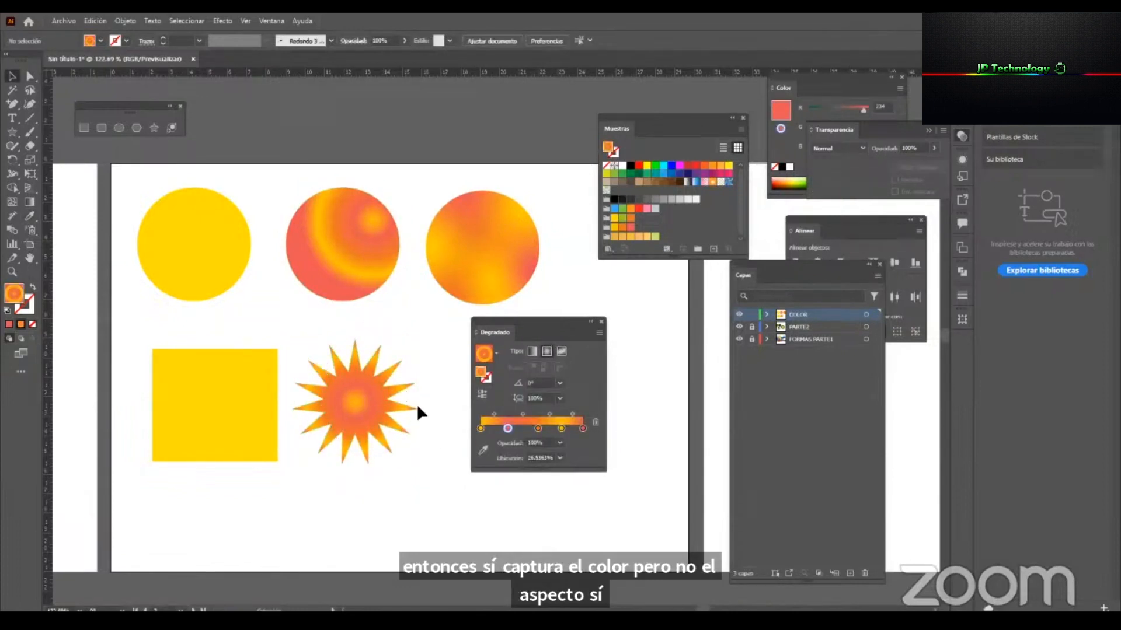
Copy the middle circle's radial gradient onto the yellow rectangle with the Eyedropper.
{"action": "left_click", "coordinate": [296, 237]}
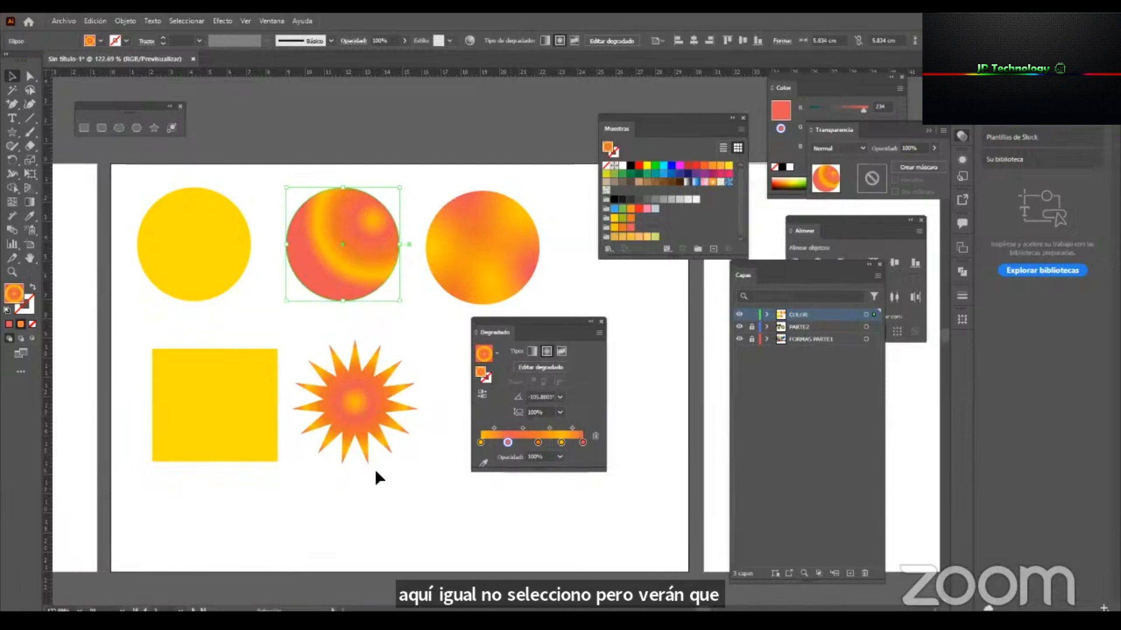
{"action": "left_click", "coordinate": [226, 429]}
{"action": "left_click", "coordinate": [28, 217]}
{"action": "left_click", "coordinate": [362, 262]}
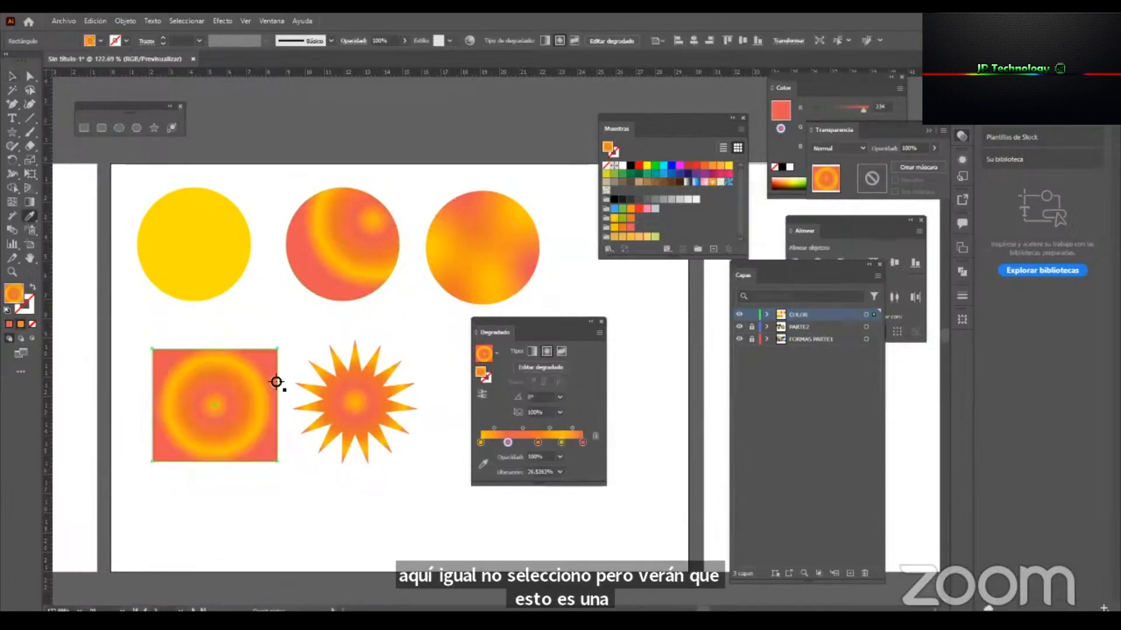
Move the Gradient panel off the artwork and duplicate the radial-filled rectangle horizontally to the other side of the star.
{"action": "left_click", "coordinate": [11, 76]}
{"action": "left_click_drag", "start_coordinate": [496, 330], "coordinate": [822, 370]}
{"action": "left_click", "coordinate": [523, 387]}
{"action": "key", "text": "z"}
{"action": "left_click_drag", "start_coordinate": [276, 407], "coordinate": [320, 406]}
{"action": "key", "text": "v"}
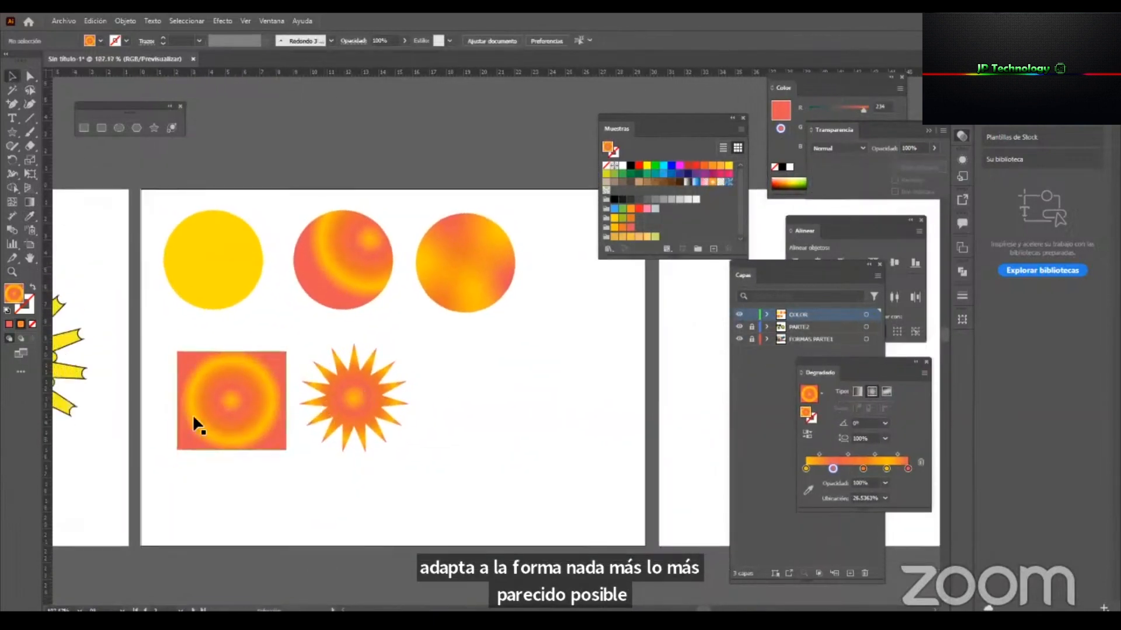
{"action": "left_click_drag", "start_coordinate": [225, 390], "coordinate": [452, 387], "text": "alt"}
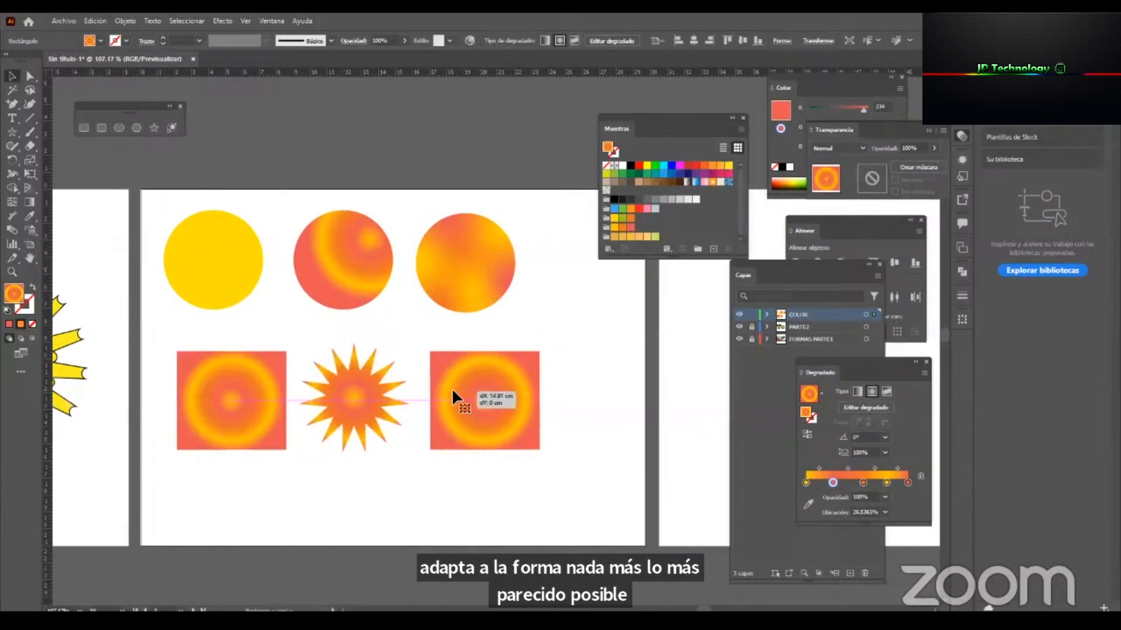
{"action": "key", "text": "z"}
{"action": "left_click_drag", "start_coordinate": [439, 478], "coordinate": [502, 479]}
{"action": "key", "text": "v"}
{"action": "key", "text": "space"}
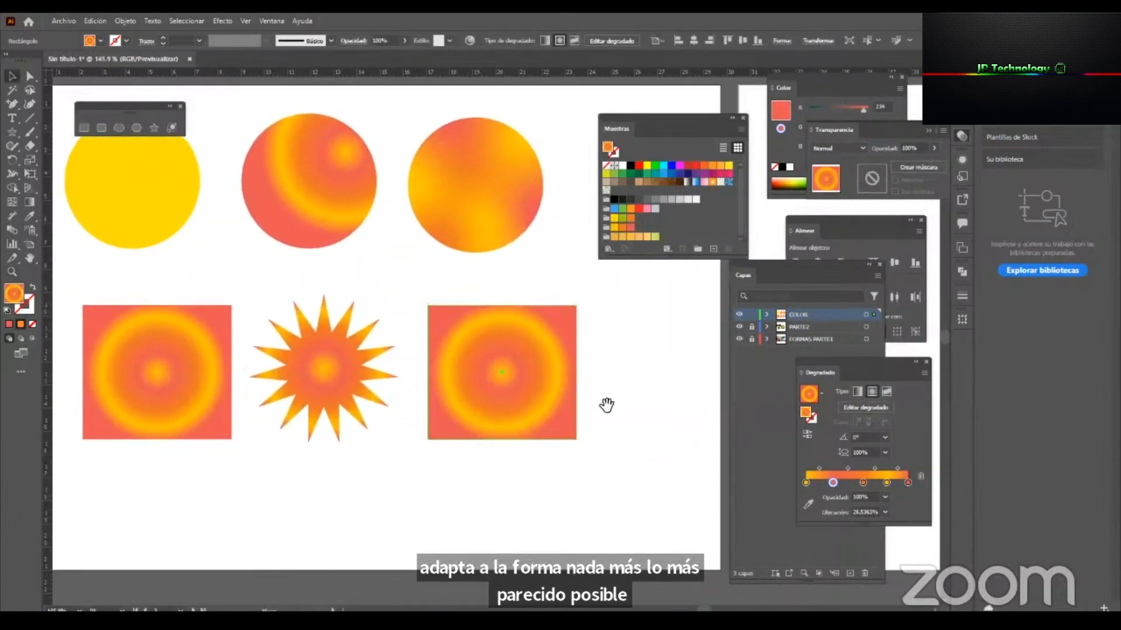
{"action": "left_click_drag", "start_coordinate": [607, 404], "coordinate": [647, 400]}
Swap the fill and stroke of the duplicated rectangle so the radial gradient colours its outline and the fill is none.
{"action": "left_click", "coordinate": [589, 381]}
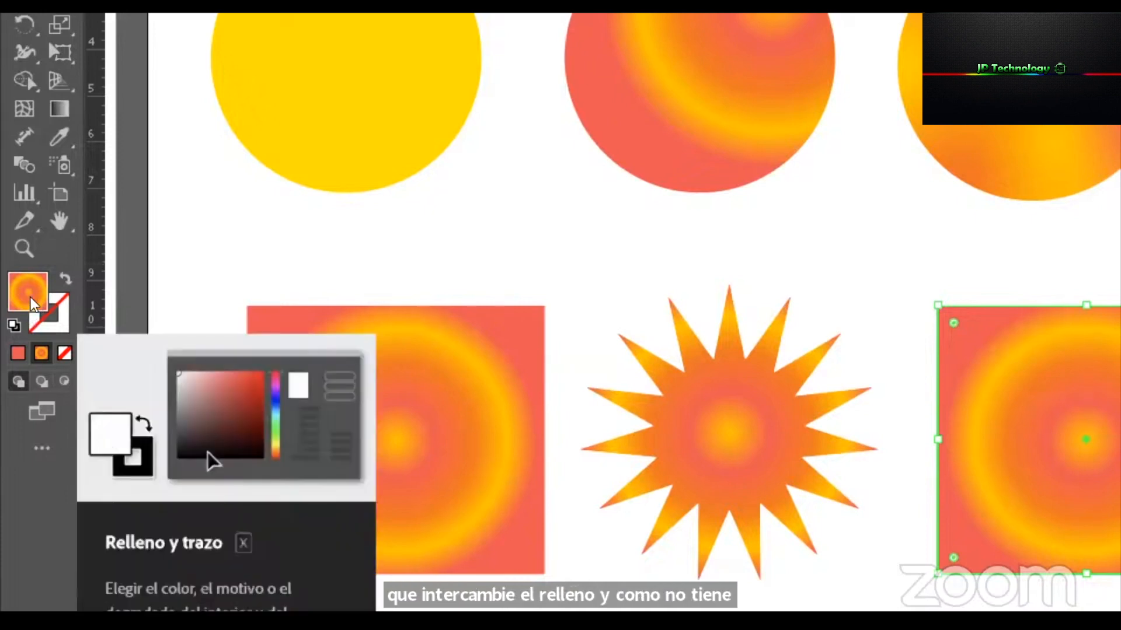
{"action": "key", "text": "shift+x"}
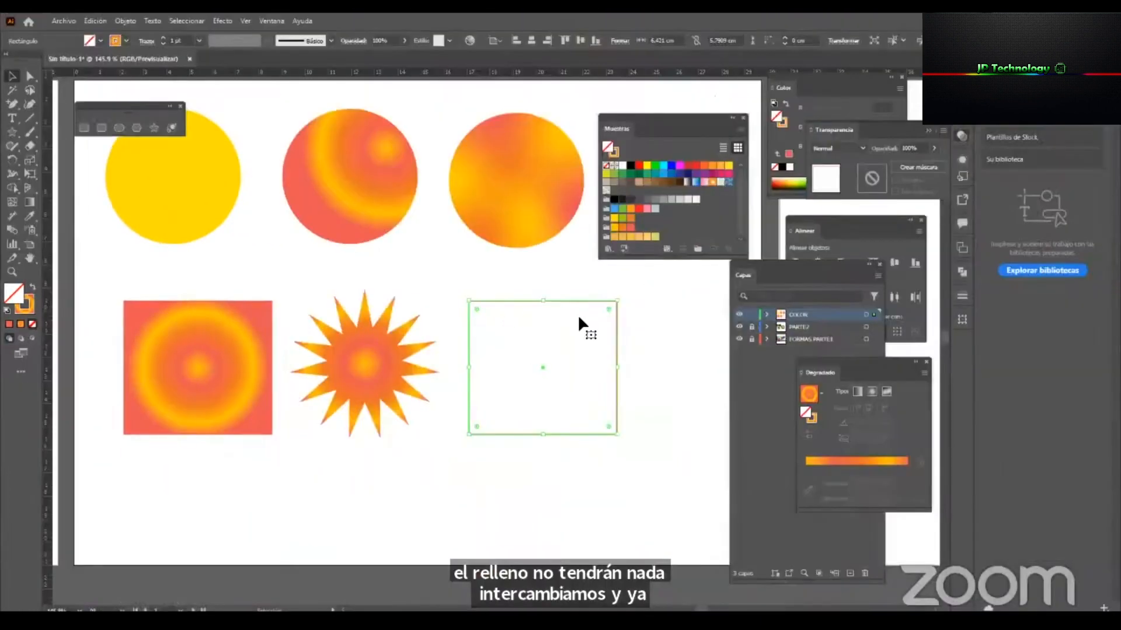
{"action": "left_click", "coordinate": [625, 330]}
{"action": "left_click", "coordinate": [605, 352]}
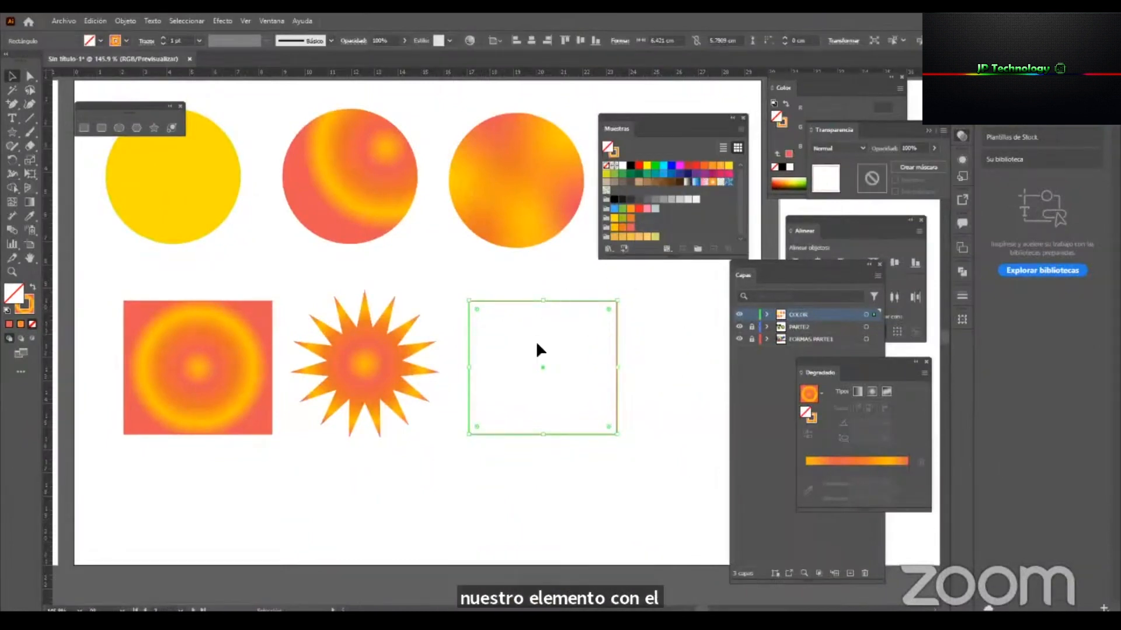
Set the stroke weight of the outlined rectangle to 16 pt and deselect it.
{"action": "left_click", "coordinate": [967, 295]}
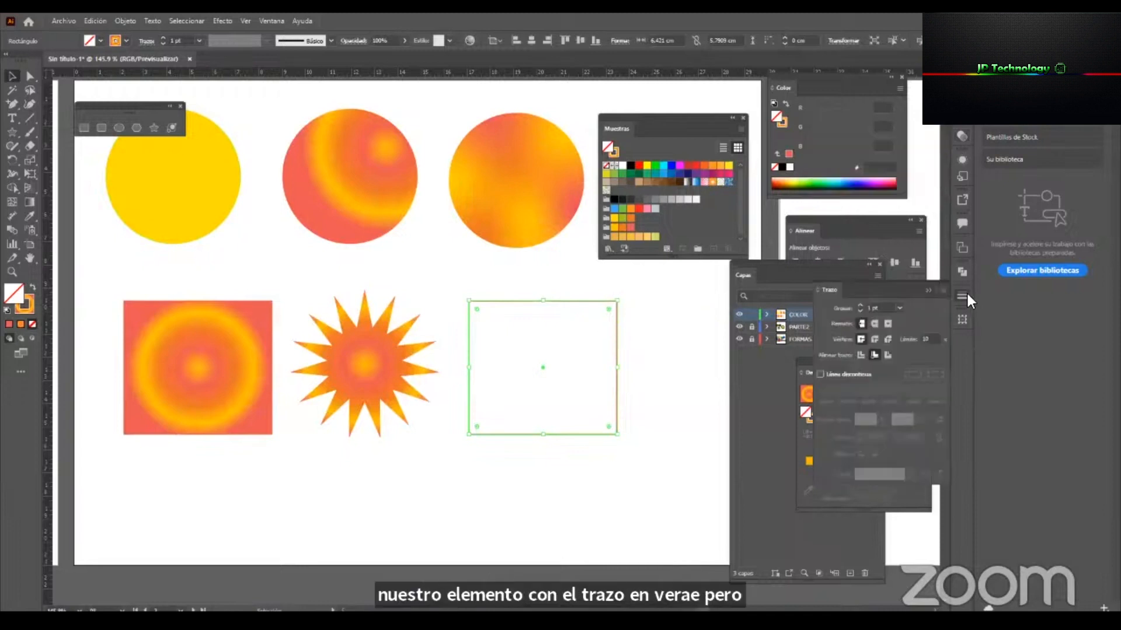
{"action": "left_click", "coordinate": [898, 308]}
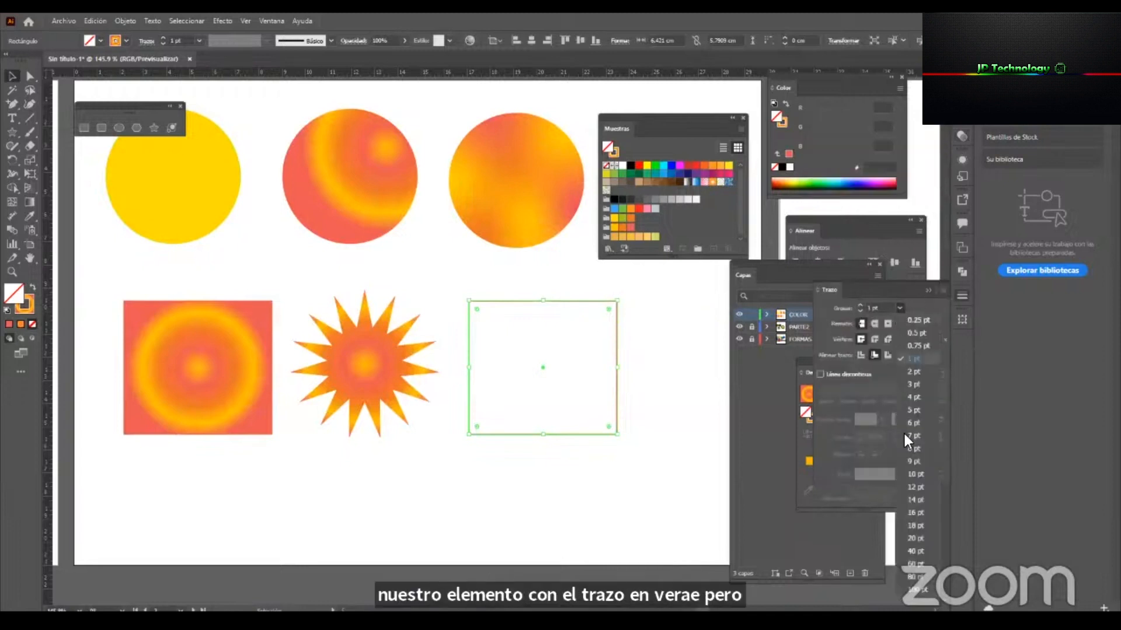
{"action": "left_click", "coordinate": [918, 513]}
{"action": "left_click", "coordinate": [671, 340]}
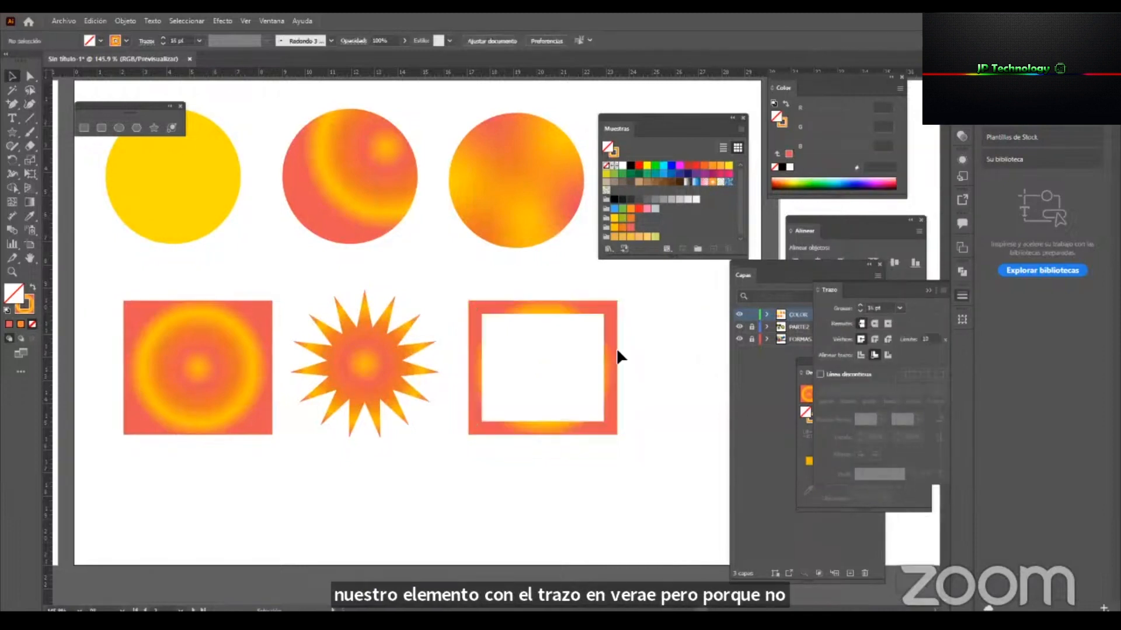
Align the outlined rectangle's stroke to the center of its path.
{"action": "key", "text": "z"}
{"action": "left_click_drag", "start_coordinate": [614, 336], "coordinate": [674, 350]}
{"action": "left_click", "coordinate": [617, 319]}
{"action": "key", "text": "v"}
{"action": "left_click", "coordinate": [619, 320]}
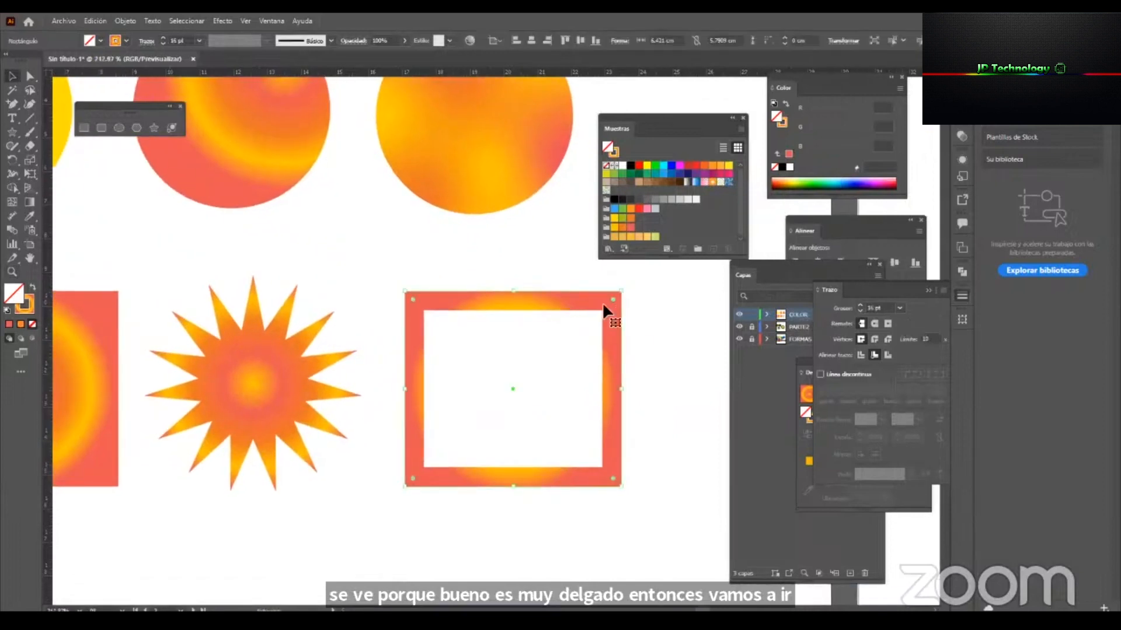
{"action": "left_click", "coordinate": [862, 355]}
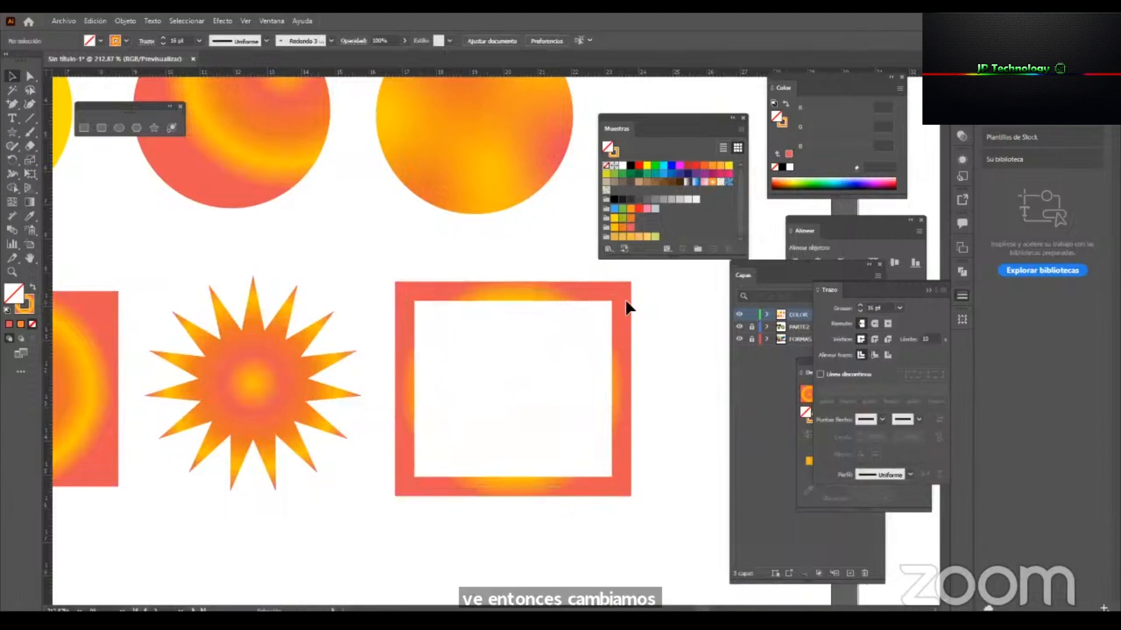
Scale the outlined rectangle down to about 4.5 by 4.05 cm and set its stroke weight to 18 pt.
{"action": "left_click_drag", "start_coordinate": [623, 389], "coordinate": [558, 385]}
{"action": "key", "text": "space"}
{"action": "left_click_drag", "start_coordinate": [552, 345], "coordinate": [388, 312]}
{"action": "left_click", "coordinate": [899, 309]}
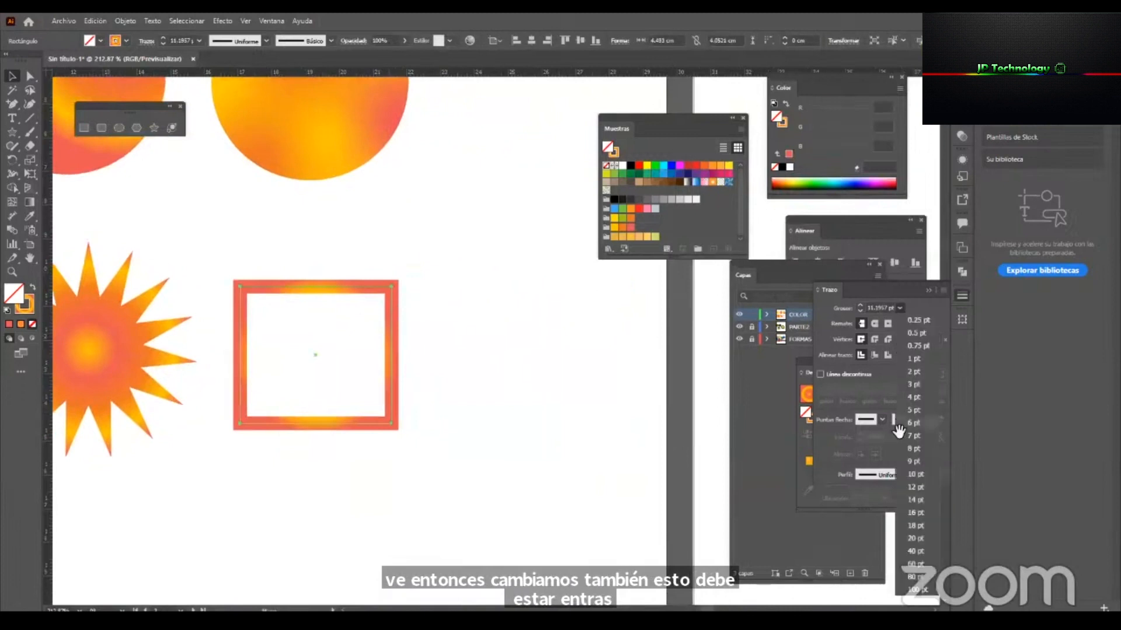
{"action": "left_click", "coordinate": [917, 520]}
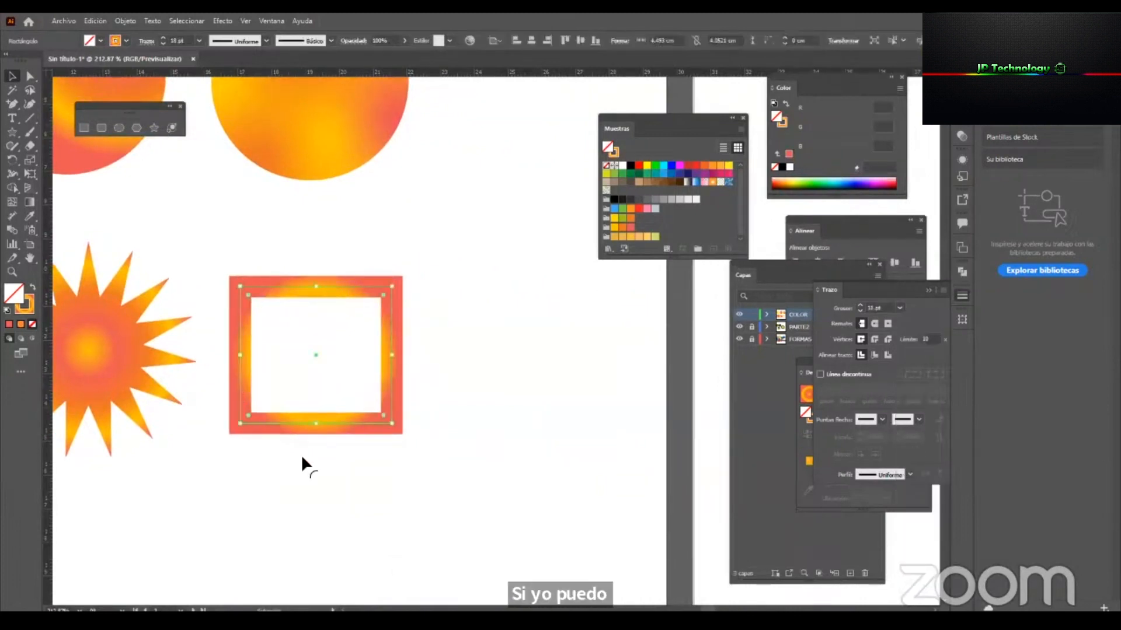
Bring the Gradient panel beside the outlined rectangle, target its stroke, and change the stroke gradient to linear.
{"action": "left_click_drag", "start_coordinate": [809, 372], "coordinate": [464, 191]}
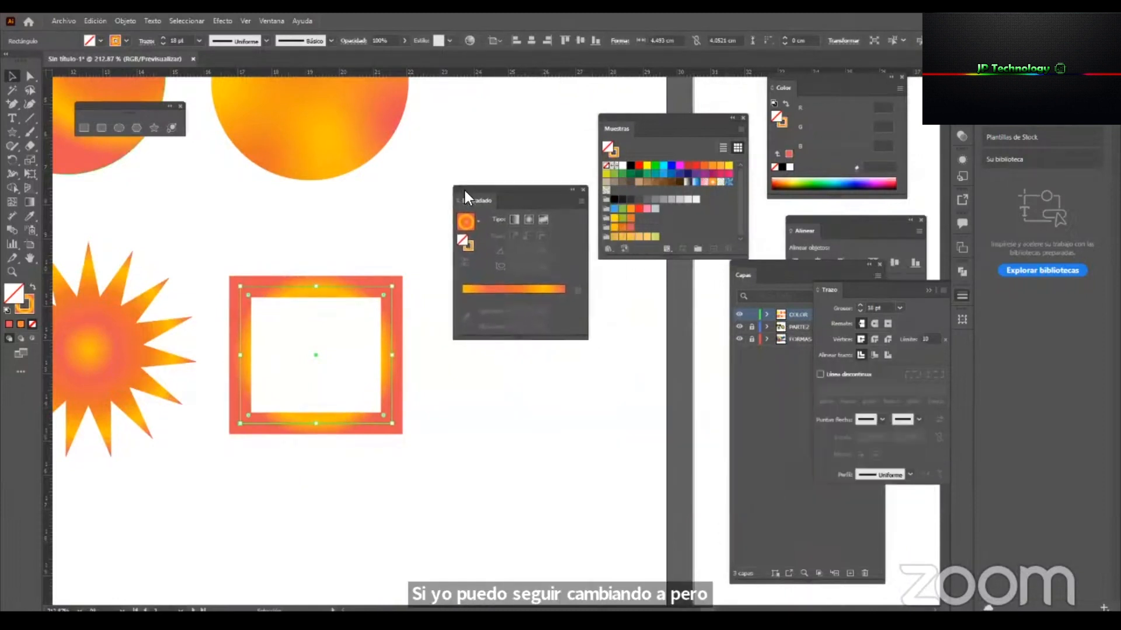
{"action": "left_click", "coordinate": [468, 245]}
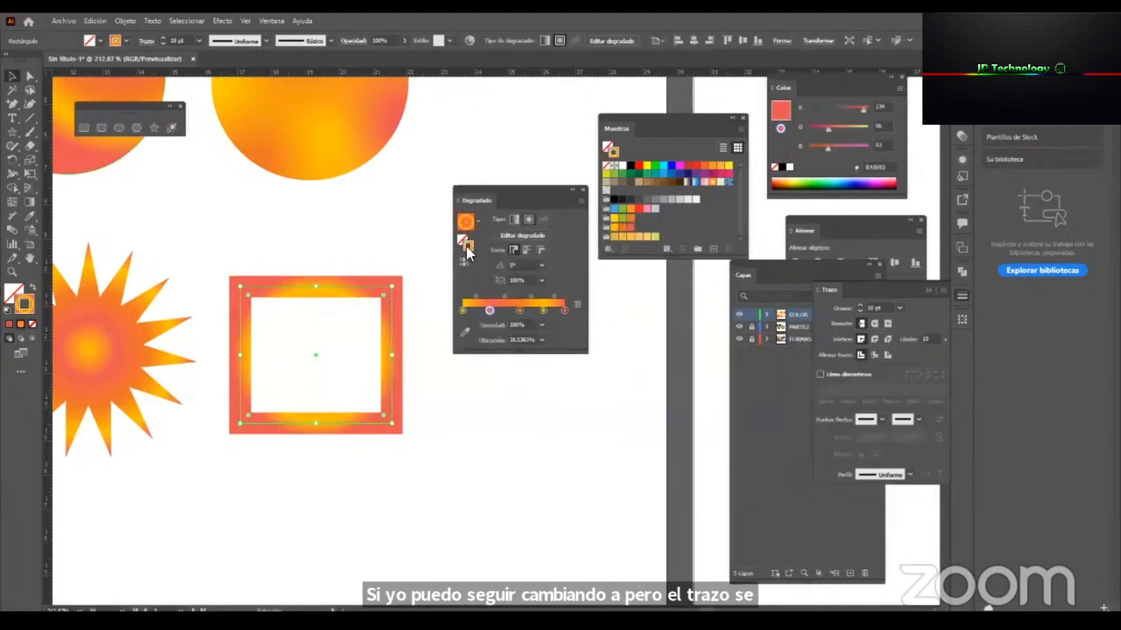
{"action": "left_click", "coordinate": [514, 220]}
{"action": "left_click", "coordinate": [526, 218]}
{"action": "left_click", "coordinate": [514, 222]}
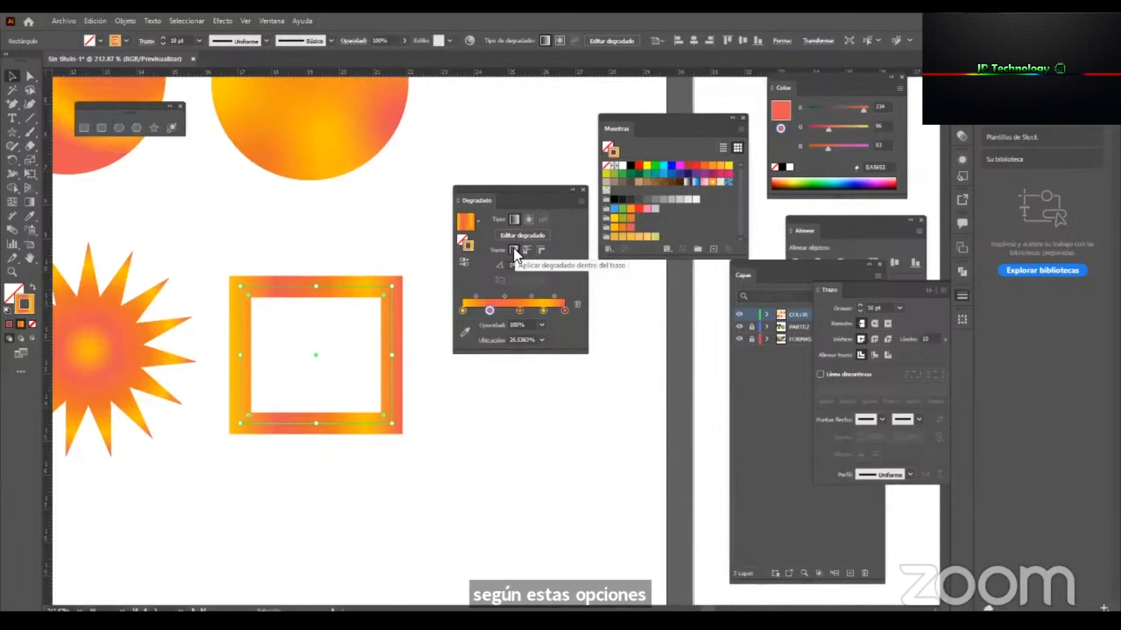
Duplicate the outlined rectangle straight below the original and apply the copy's gradient along the stroke.
{"action": "left_click_drag", "start_coordinate": [322, 292], "coordinate": [322, 484]}
{"action": "left_click_drag", "start_coordinate": [433, 401], "coordinate": [445, 291]}
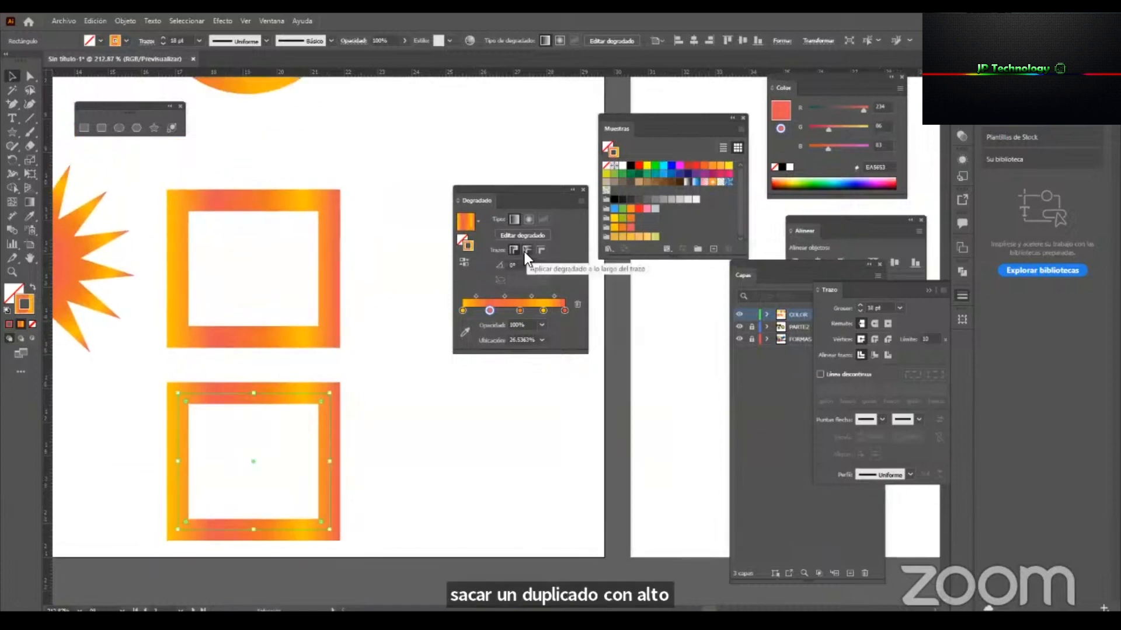
{"action": "left_click", "coordinate": [525, 251]}
Duplicate the lower frame to its right and apply that copy's gradient across the stroke.
{"action": "left_click_drag", "start_coordinate": [295, 394], "coordinate": [498, 394]}
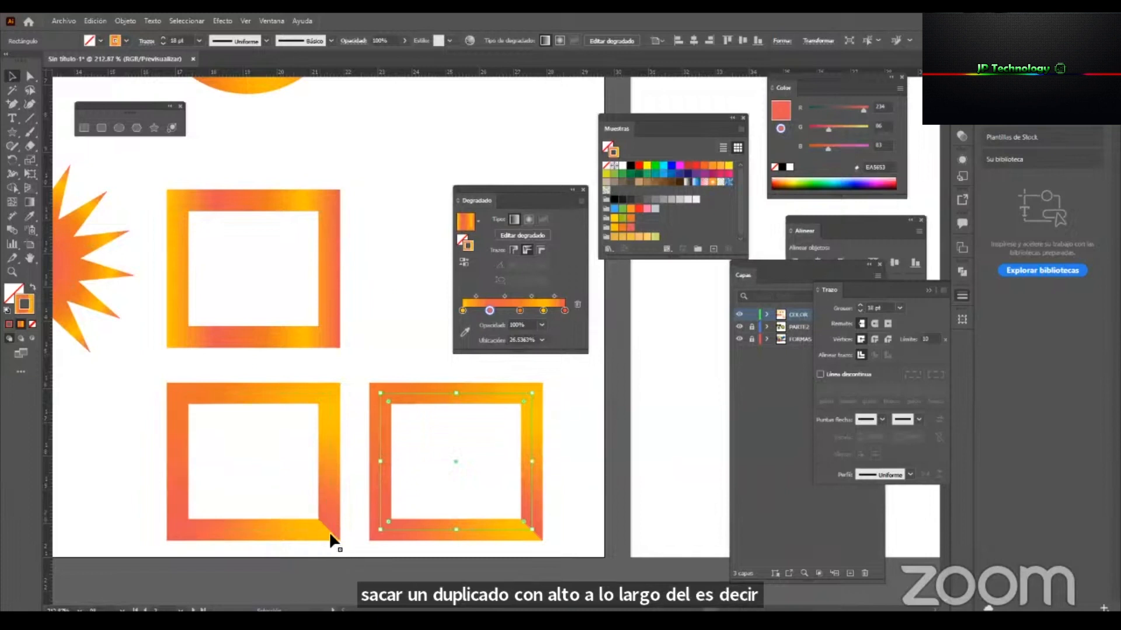
{"action": "left_click", "coordinate": [542, 250]}
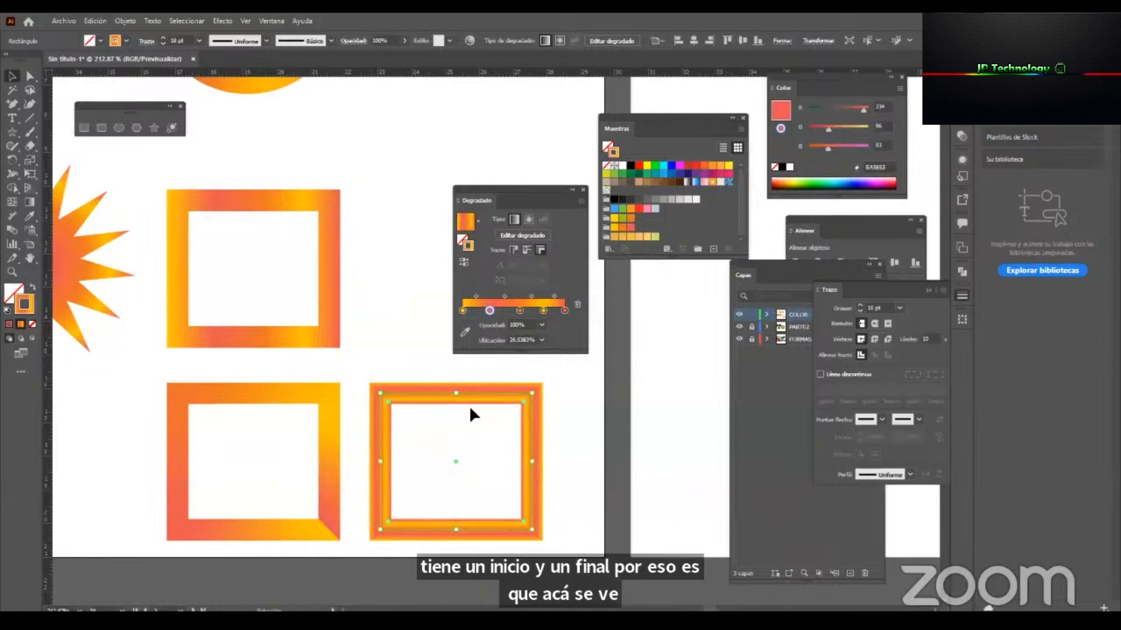
{"action": "left_click", "coordinate": [616, 490]}
{"action": "key", "text": "z"}
{"action": "left_click_drag", "start_coordinate": [449, 494], "coordinate": [539, 447]}
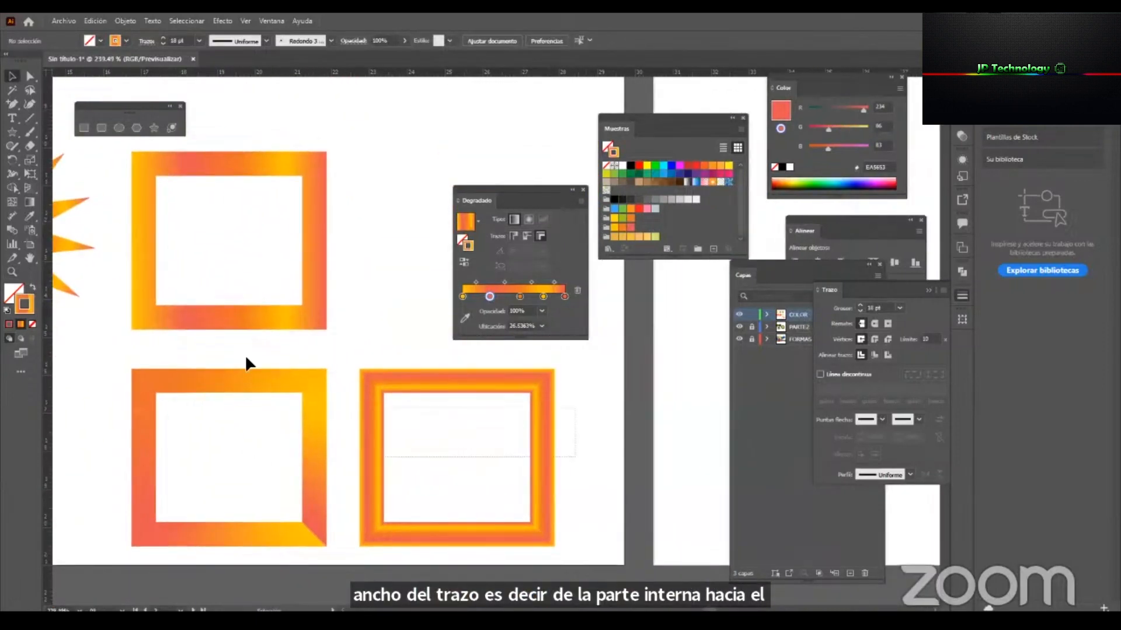
Compare the stroke gradients of the three frames with the fill gradients of the middle circle and the star in the Gradient panel.
{"action": "key", "text": "ctrl+a"}
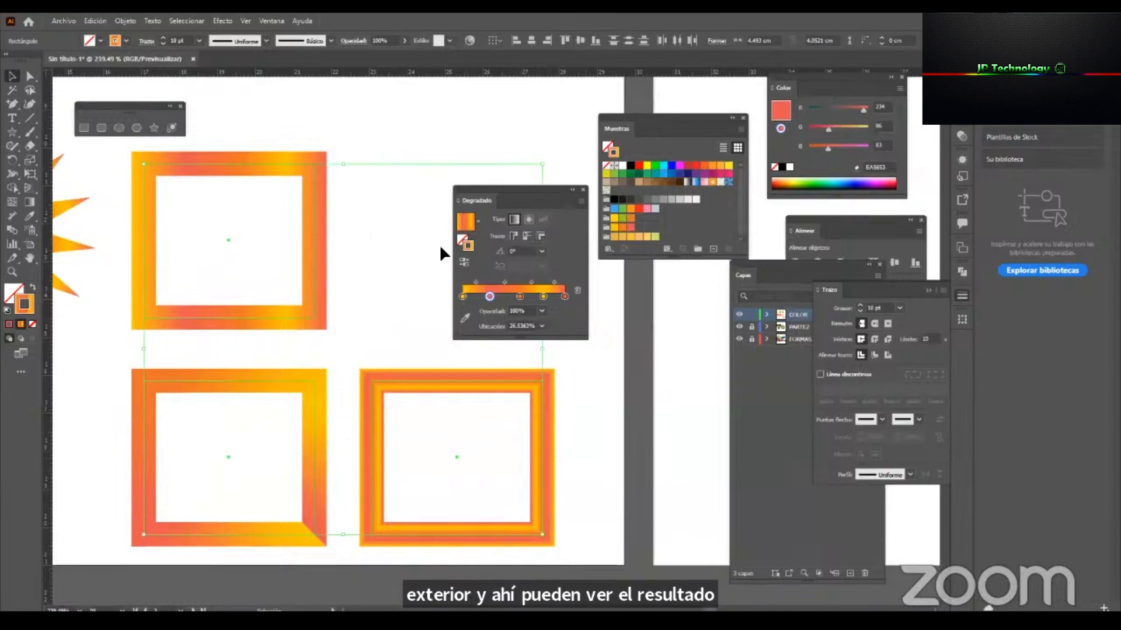
{"action": "left_click_drag", "start_coordinate": [498, 191], "coordinate": [436, 167]}
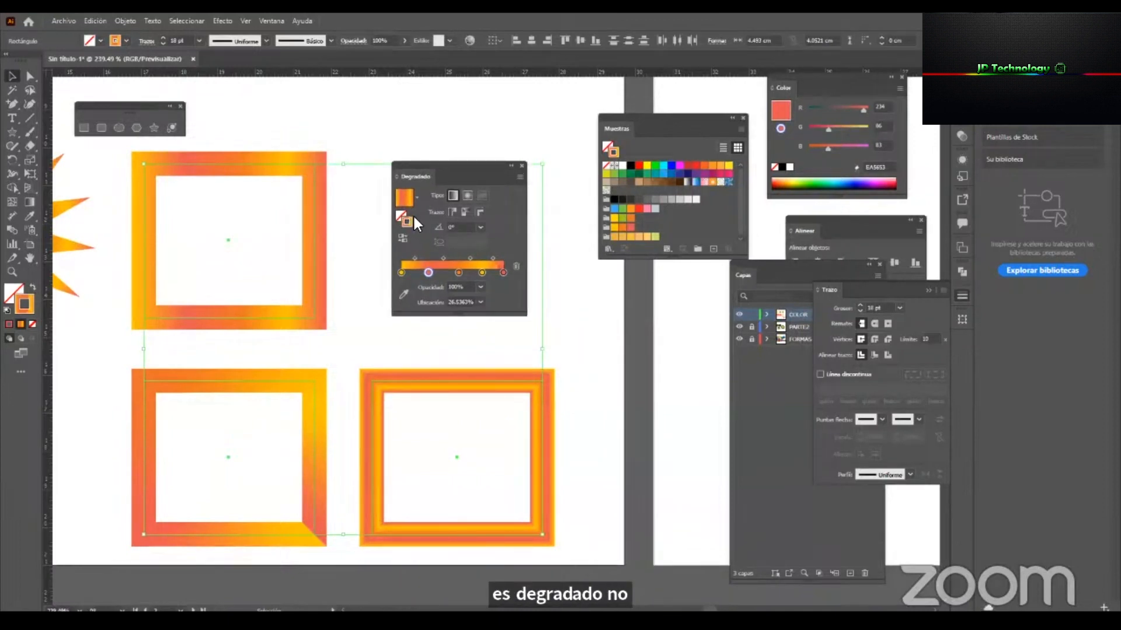
{"action": "left_click_drag", "start_coordinate": [133, 179], "coordinate": [317, 428]}
{"action": "left_click_drag", "start_coordinate": [434, 488], "coordinate": [305, 525]}
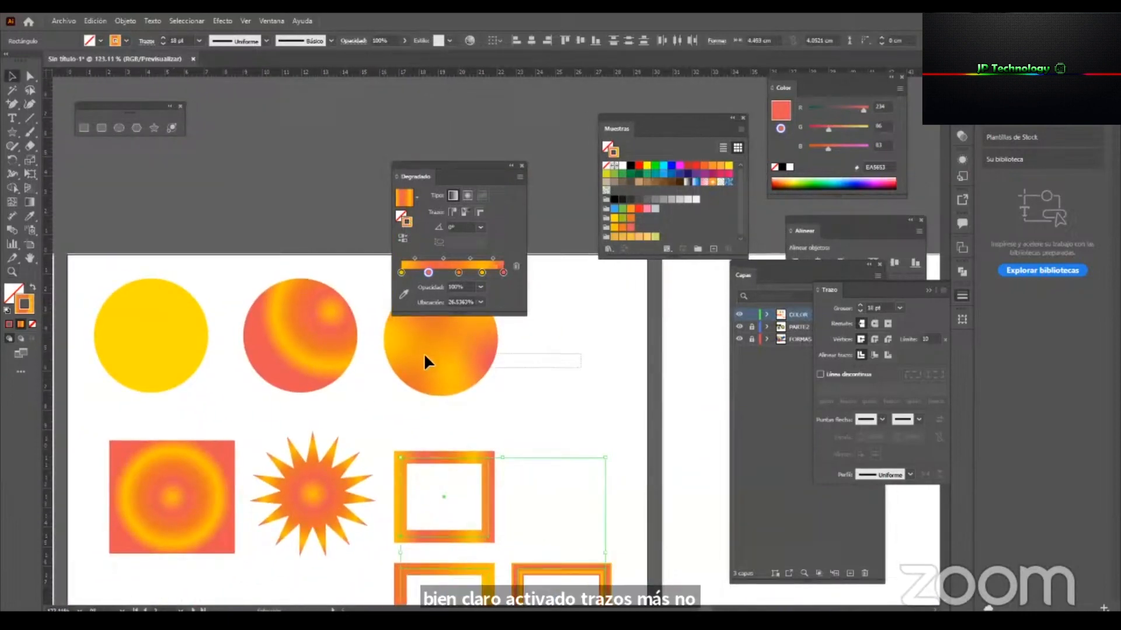
{"action": "left_click_drag", "start_coordinate": [310, 265], "coordinate": [313, 536]}
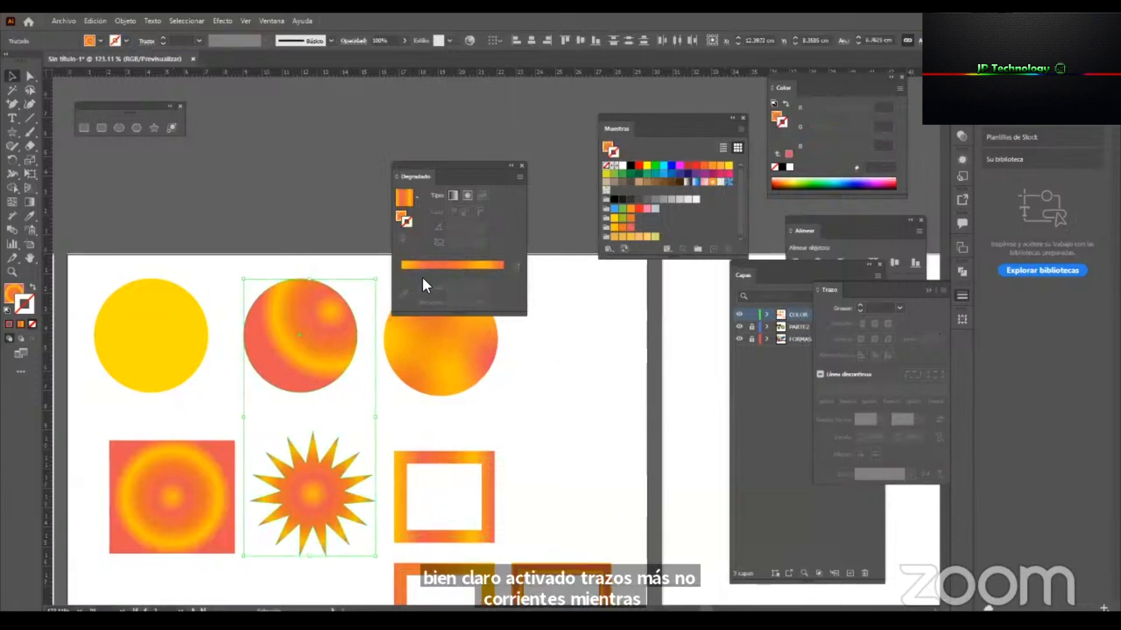
{"action": "left_click", "coordinate": [401, 215]}
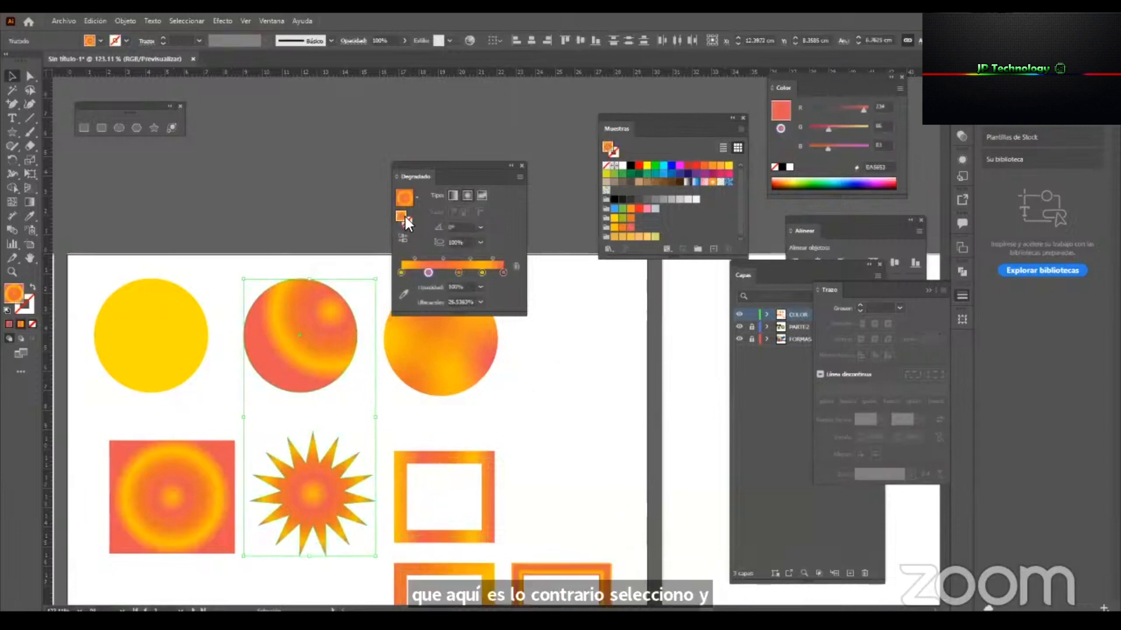
{"action": "left_click", "coordinate": [365, 437]}
{"action": "key", "text": "z"}
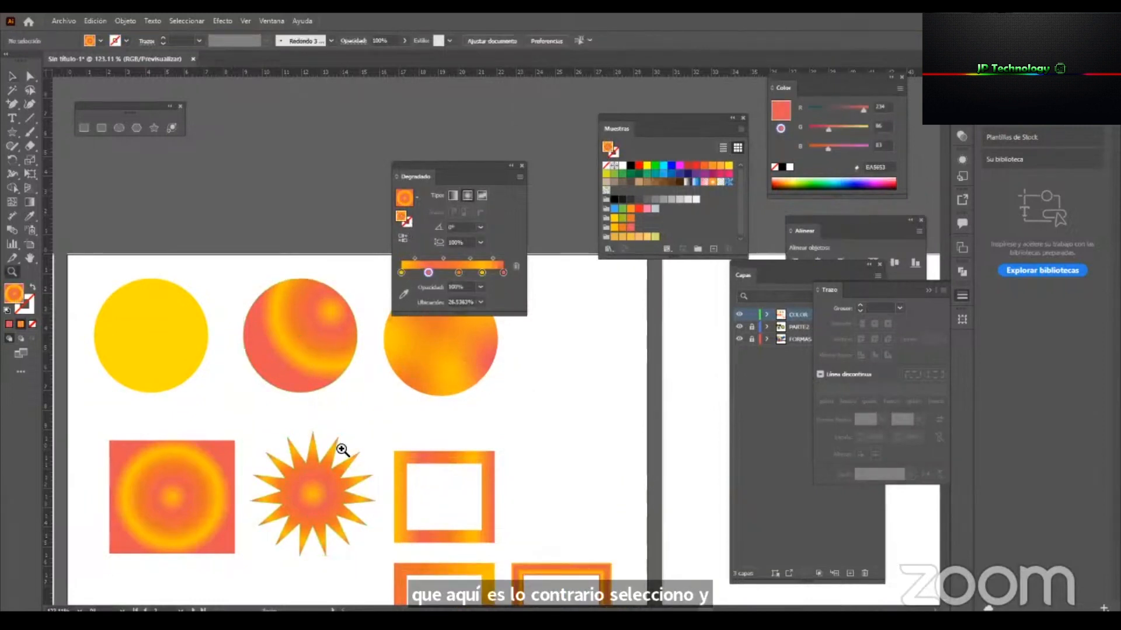
{"action": "left_click_drag", "start_coordinate": [343, 448], "coordinate": [274, 449]}
{"action": "left_click_drag", "start_coordinate": [396, 448], "coordinate": [515, 420]}
{"action": "key", "text": "v"}
{"action": "left_click", "coordinate": [573, 454]}
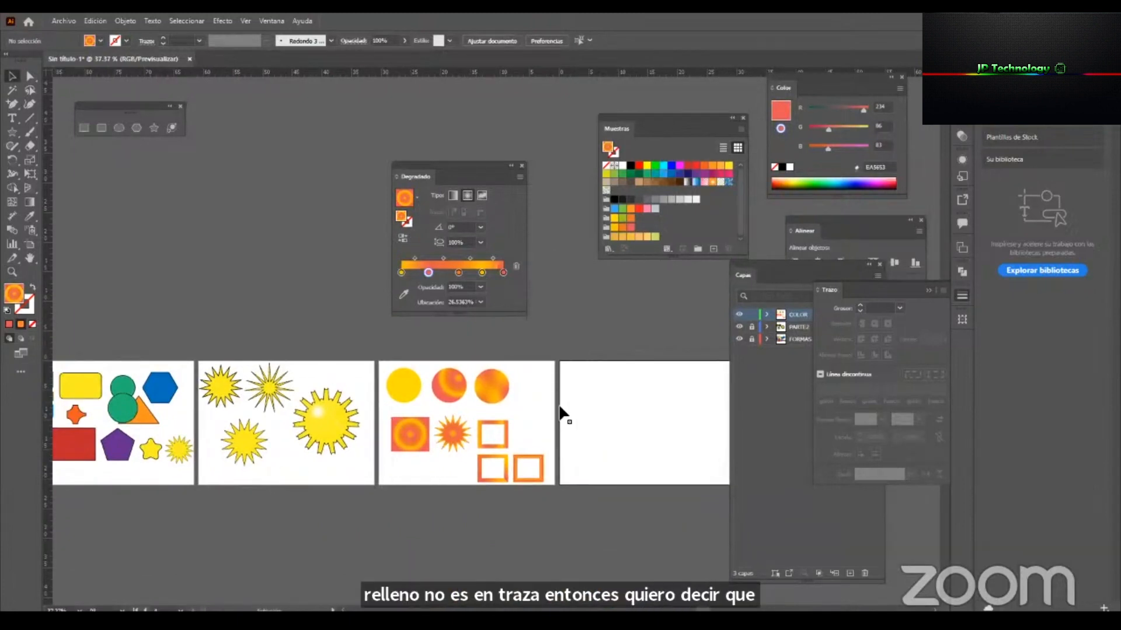
Duplicate the upper outlined frame horizontally to its right, level with the star, and deselect the copy.
{"action": "key", "text": "z"}
{"action": "left_click_drag", "start_coordinate": [677, 444], "coordinate": [707, 447]}
{"action": "left_click_drag", "start_coordinate": [494, 376], "coordinate": [598, 339]}
{"action": "key", "text": "v"}
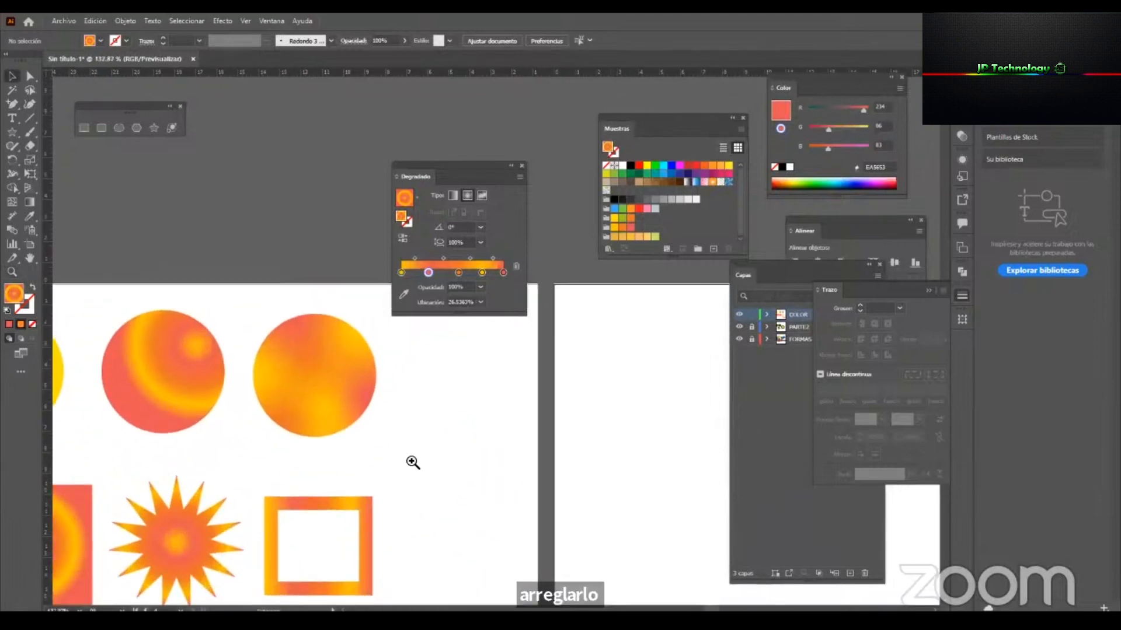
{"action": "left_click_drag", "start_coordinate": [369, 519], "coordinate": [506, 519]}
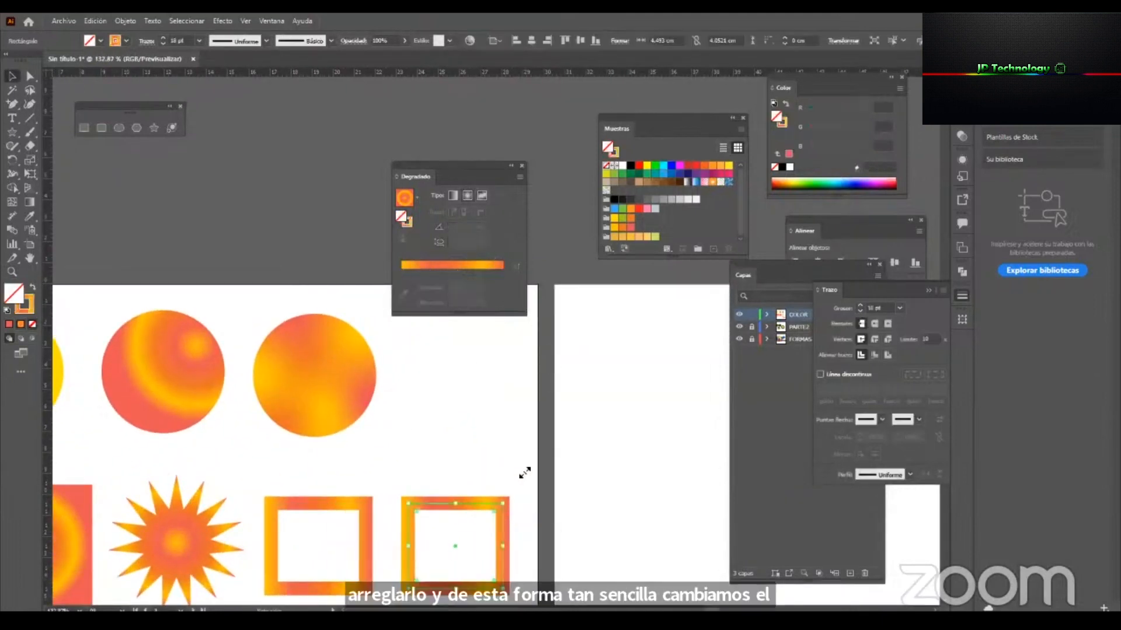
{"action": "left_click", "coordinate": [465, 495]}
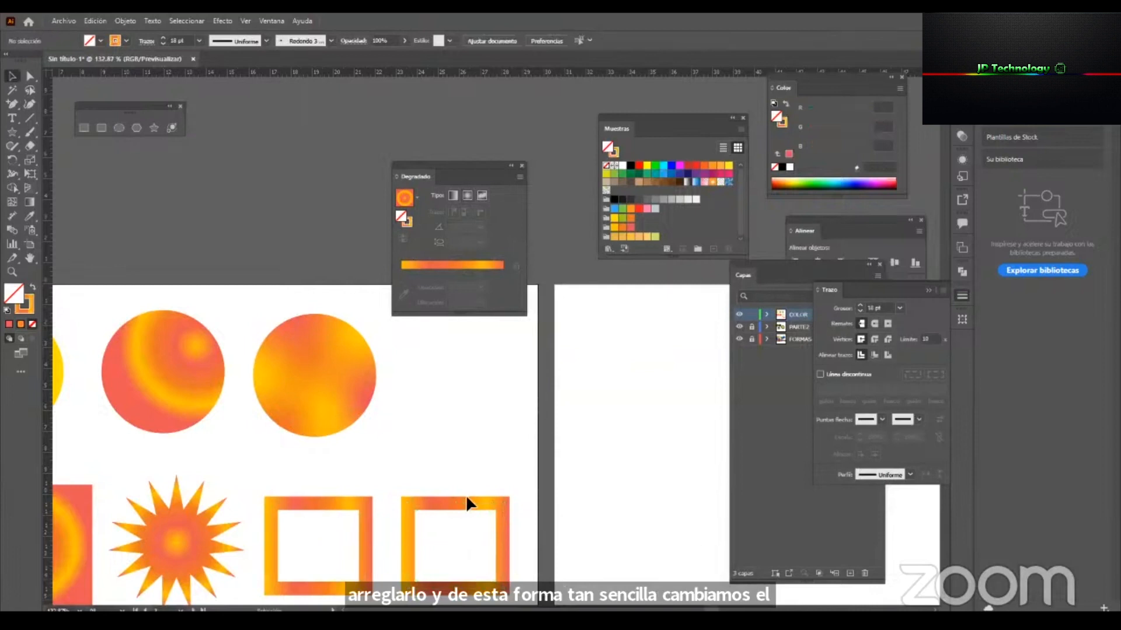
Try applying the radial gradient to the fill of the duplicated frame beside the upper one, and remove that fill again.
{"action": "left_click", "coordinate": [469, 505]}
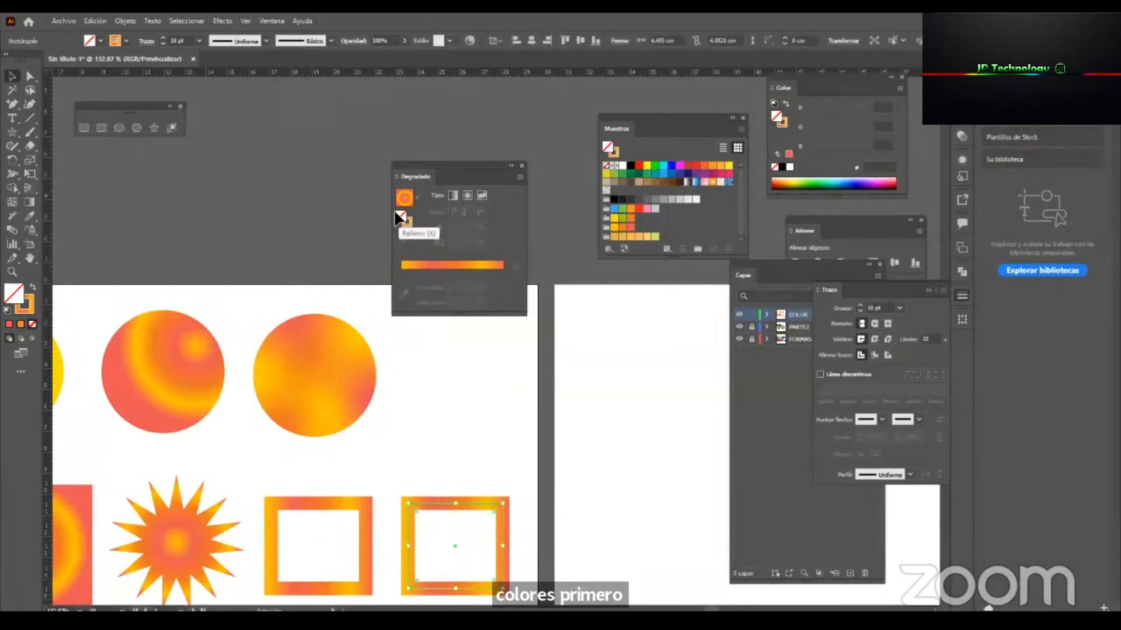
{"action": "left_click", "coordinate": [459, 265]}
{"action": "key", "text": "ctrl+z"}
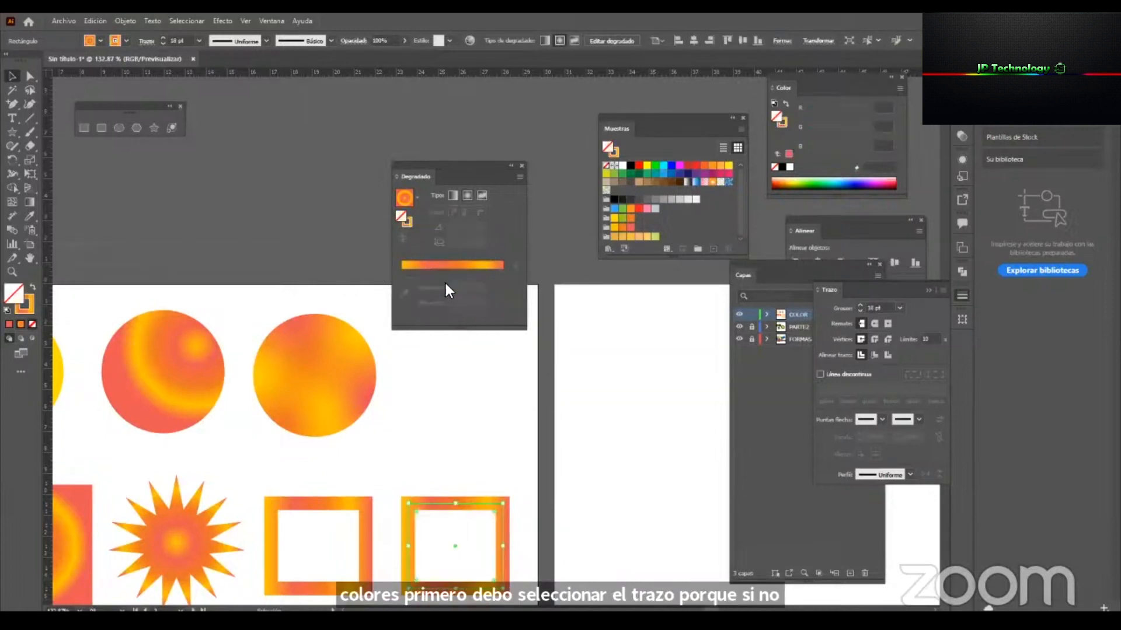
{"action": "left_click", "coordinate": [450, 266]}
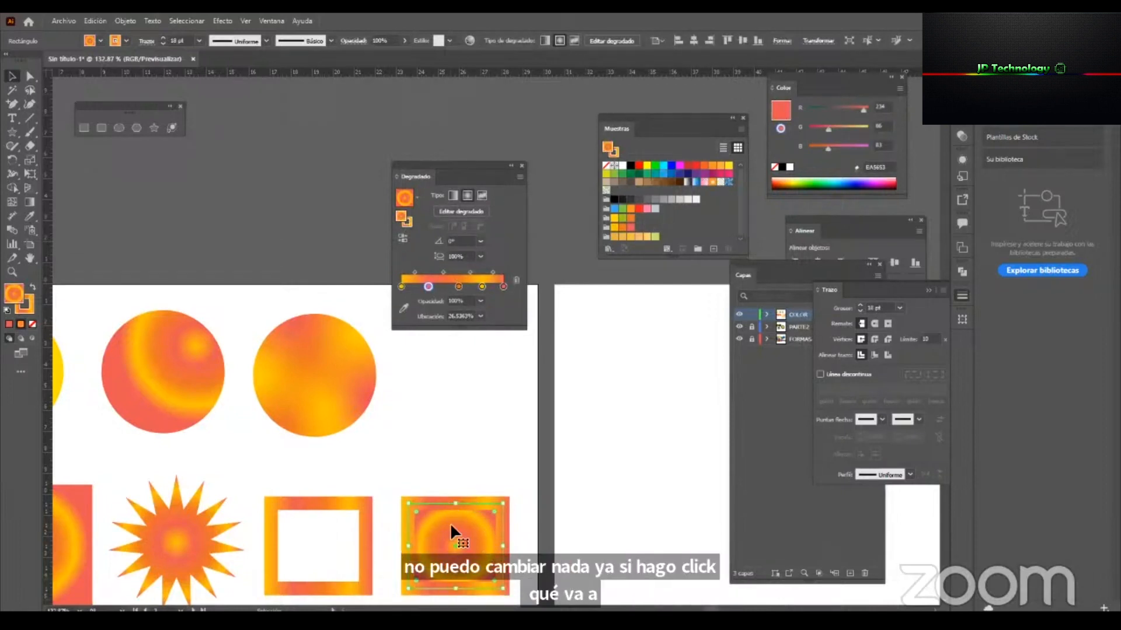
{"action": "key", "text": "slash"}
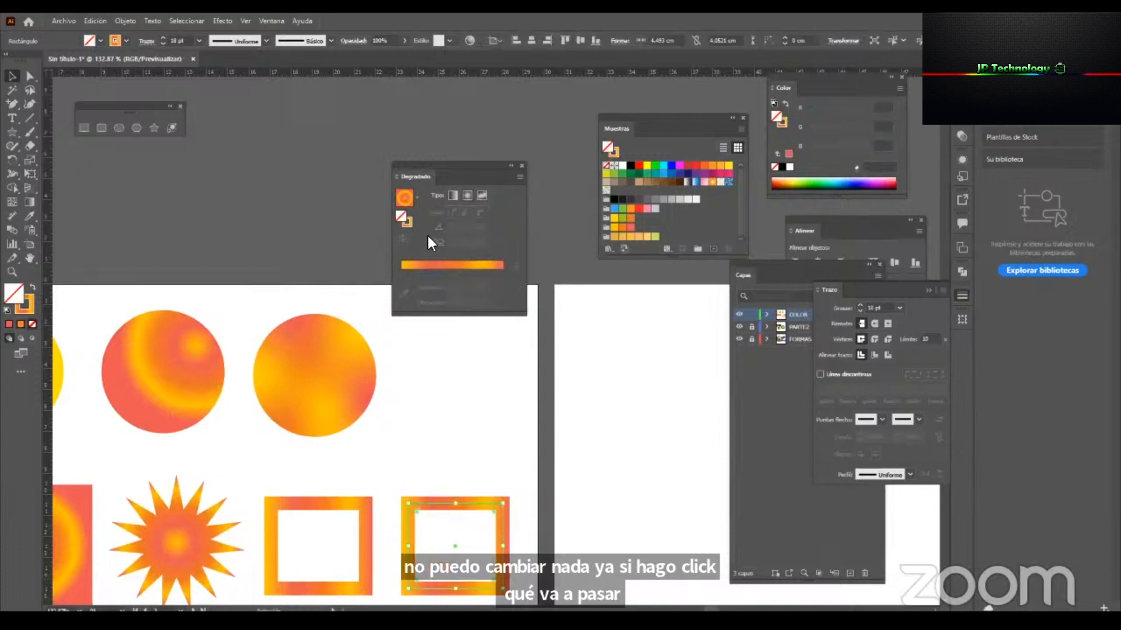
Recolour the first three stops of the duplicated frame's stroke gradient blue, green and red.
{"action": "left_click", "coordinate": [407, 226]}
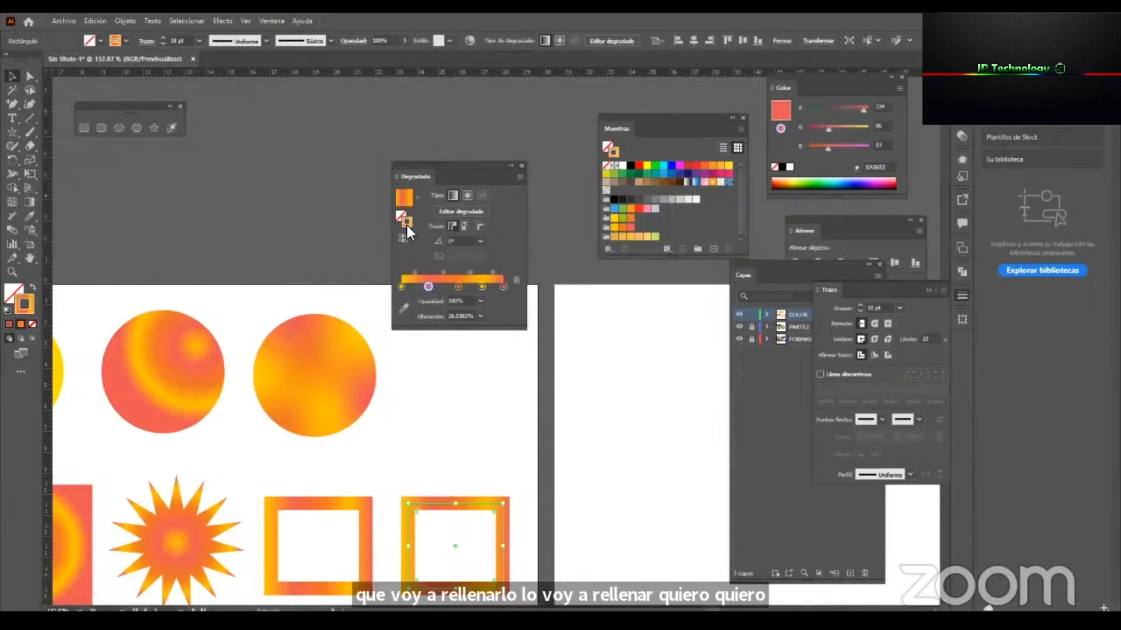
{"action": "left_click", "coordinate": [401, 286]}
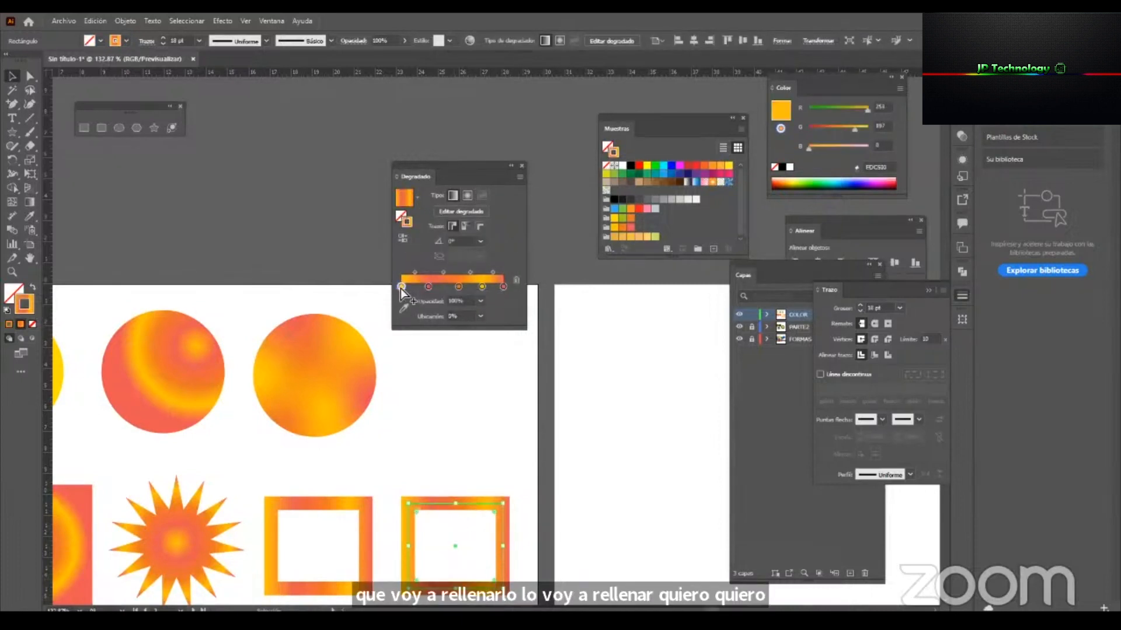
{"action": "double_click", "coordinate": [400, 287]}
{"action": "left_click", "coordinate": [378, 358]}
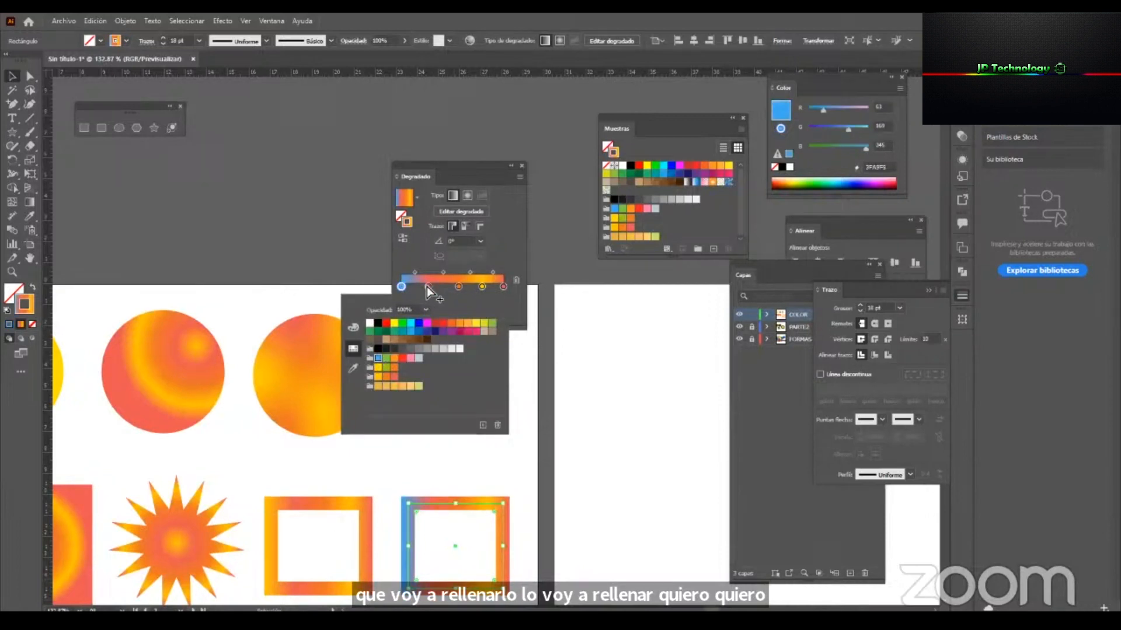
{"action": "left_click", "coordinate": [426, 286]}
{"action": "double_click", "coordinate": [427, 287]}
{"action": "left_click", "coordinate": [386, 358]}
{"action": "left_click", "coordinate": [456, 285]}
{"action": "double_click", "coordinate": [458, 286]}
{"action": "left_click", "coordinate": [402, 357]}
Try pink for the fourth stop of the frame's stroke gradient and restore its yellow.
{"action": "left_click", "coordinate": [480, 286]}
{"action": "double_click", "coordinate": [482, 287]}
{"action": "left_click", "coordinate": [410, 358]}
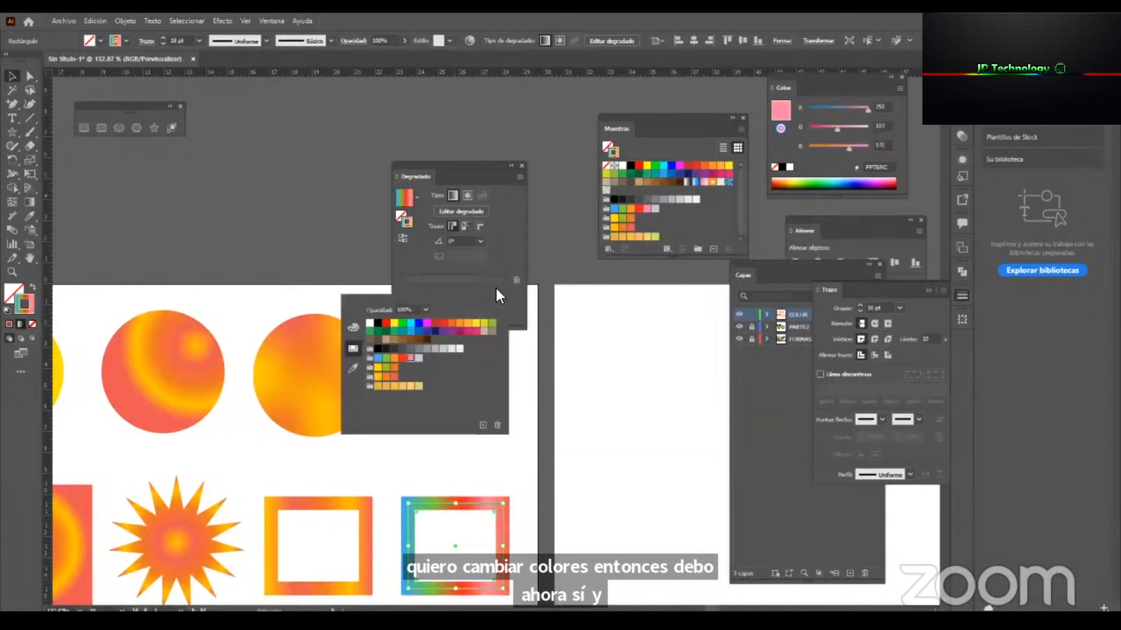
{"action": "left_click", "coordinate": [537, 505]}
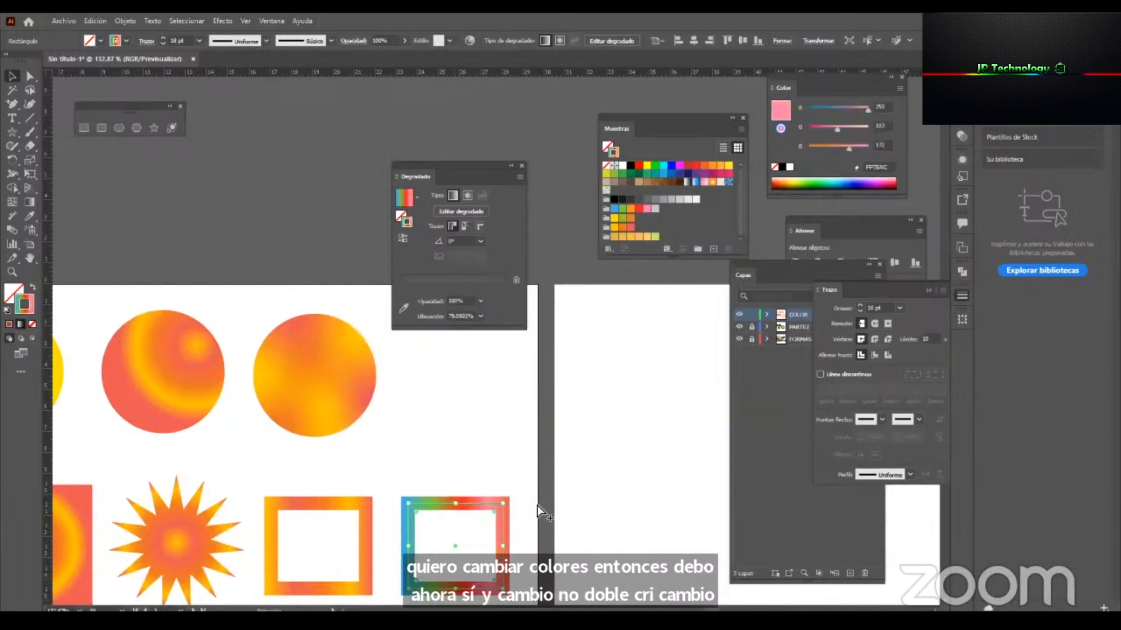
{"action": "left_click", "coordinate": [499, 464]}
{"action": "mouse_move", "coordinate": [431, 471]}
{"action": "left_mouse_down"}
{"action": "mouse_move", "coordinate": [523, 570]}
{"action": "mouse_move", "coordinate": [513, 551]}
{"action": "left_mouse_up"}
{"action": "double_click", "coordinate": [407, 218]}
{"action": "left_click", "coordinate": [653, 317]}
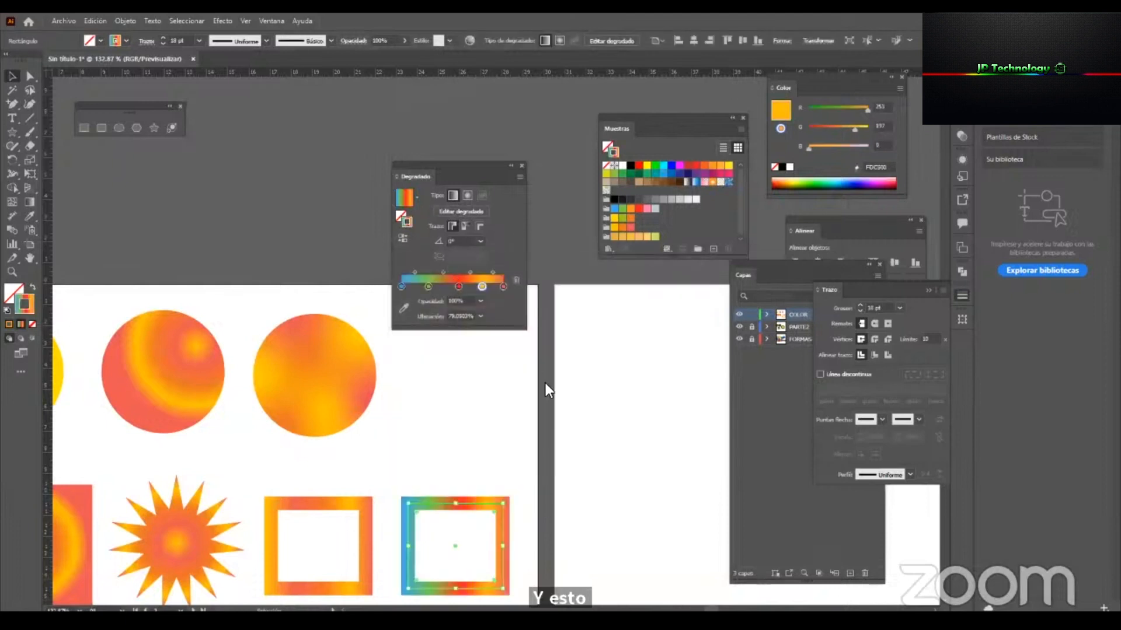
{"action": "left_click", "coordinate": [485, 443]}
{"action": "scroll", "coordinate": [491, 449], "scroll_direction": "down", "scroll_amount": 2}
{"action": "left_click", "coordinate": [493, 458]}
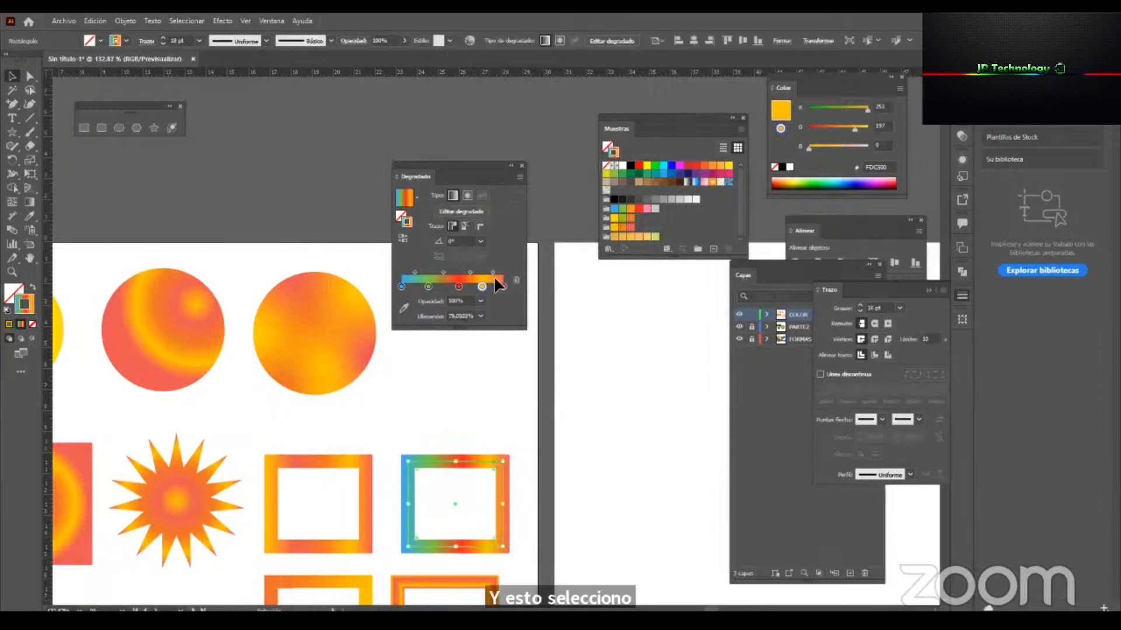
Reduce the frame's stroke gradient to four stops ending in yellow, with the green stop at about 37%, and deselect the frame.
{"action": "left_click", "coordinate": [502, 286]}
{"action": "left_click", "coordinate": [513, 278]}
{"action": "left_click_drag", "start_coordinate": [482, 286], "coordinate": [509, 353]}
{"action": "key", "text": "ctrl+z"}
{"action": "mouse_move", "coordinate": [458, 286]}
{"action": "left_mouse_down"}
{"action": "mouse_move", "coordinate": [475, 285]}
{"action": "mouse_move", "coordinate": [435, 286]}
{"action": "left_mouse_up"}
{"action": "left_click", "coordinate": [552, 474]}
{"action": "key", "text": "z"}
{"action": "left_click_drag", "start_coordinate": [453, 361], "coordinate": [426, 388]}
{"action": "key", "text": "v"}
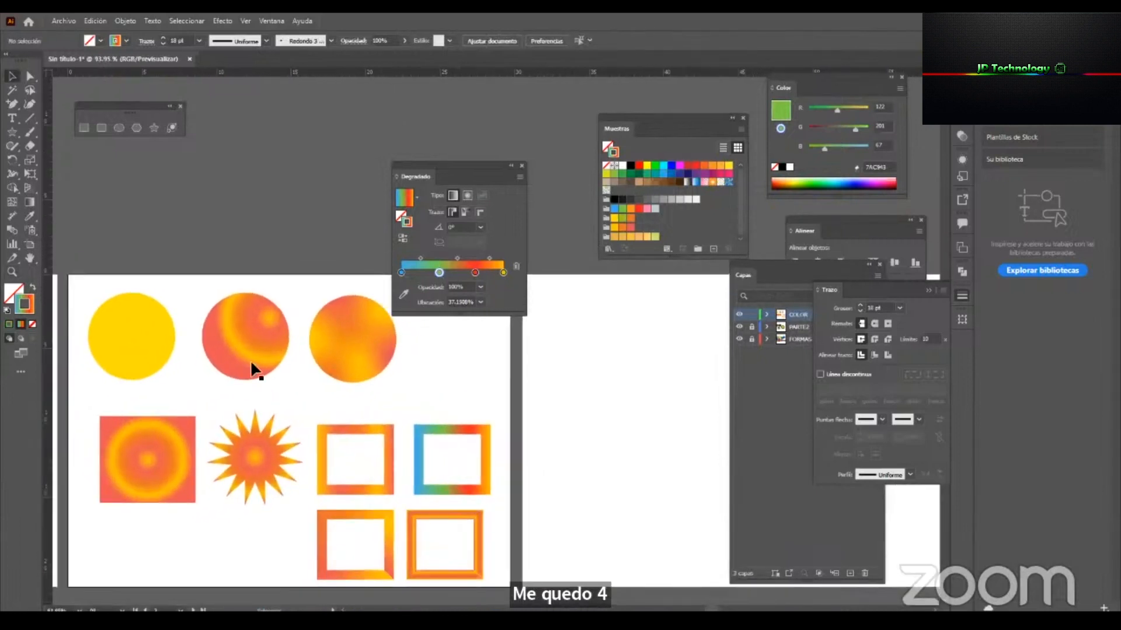
Try the frame's multicolour gradient on the stroke of the middle circle and undo it.
{"action": "left_click", "coordinate": [242, 329]}
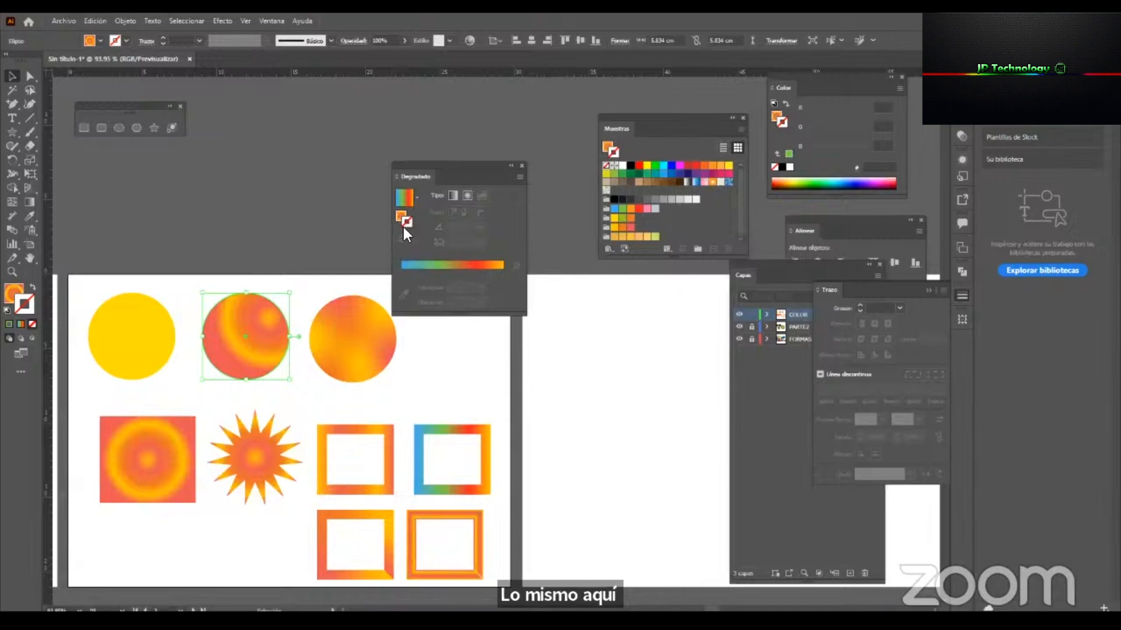
{"action": "left_click", "coordinate": [421, 266]}
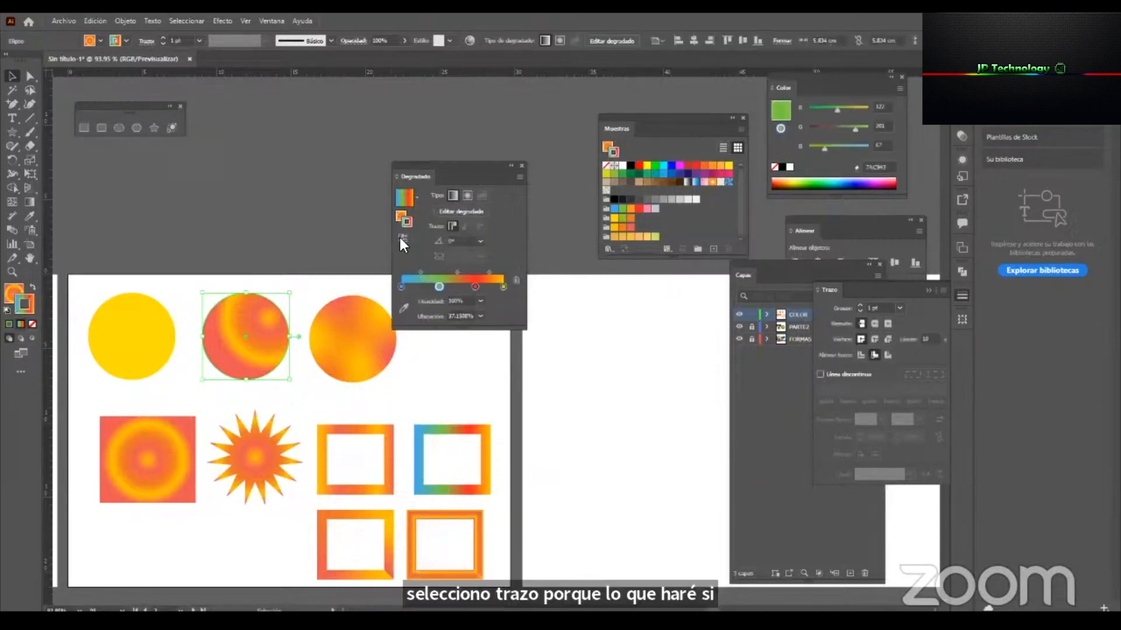
{"action": "key", "text": "z"}
{"action": "mouse_move", "coordinate": [251, 292]}
{"action": "left_mouse_down"}
{"action": "mouse_move", "coordinate": [380, 384]}
{"action": "mouse_move", "coordinate": [660, 509]}
{"action": "mouse_move", "coordinate": [342, 458]}
{"action": "mouse_move", "coordinate": [391, 458]}
{"action": "mouse_move", "coordinate": [390, 426]}
{"action": "left_mouse_up"}
{"action": "key", "text": "ctrl+z"}
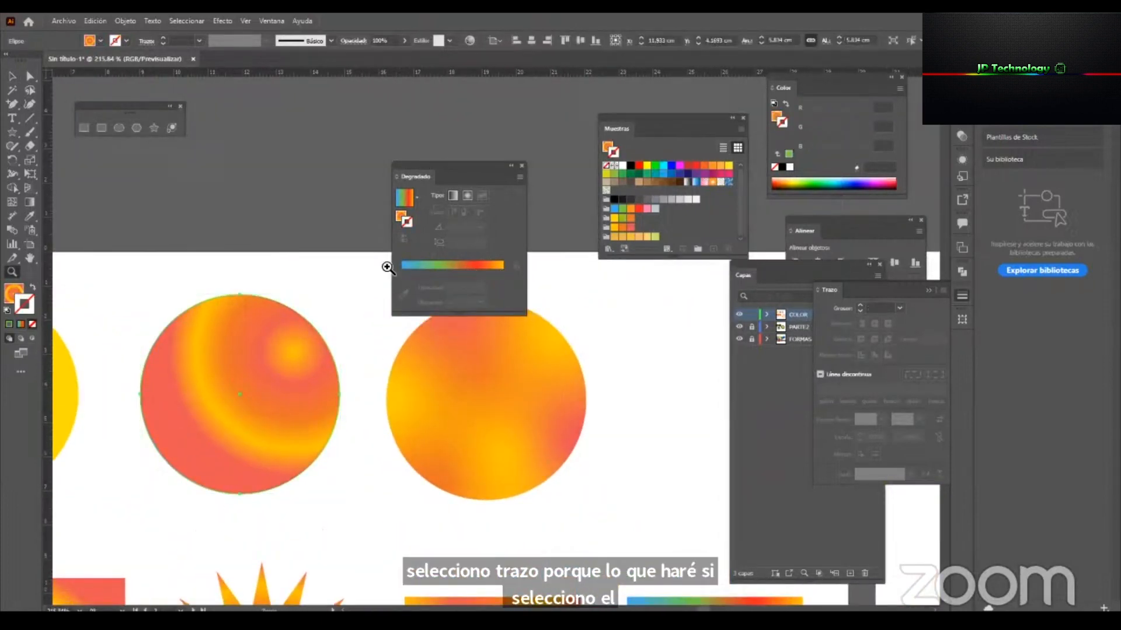
Reorder the middle circle's fill gradient into three stops running from coral through orange to yellow at 100%.
{"action": "left_click", "coordinate": [401, 217]}
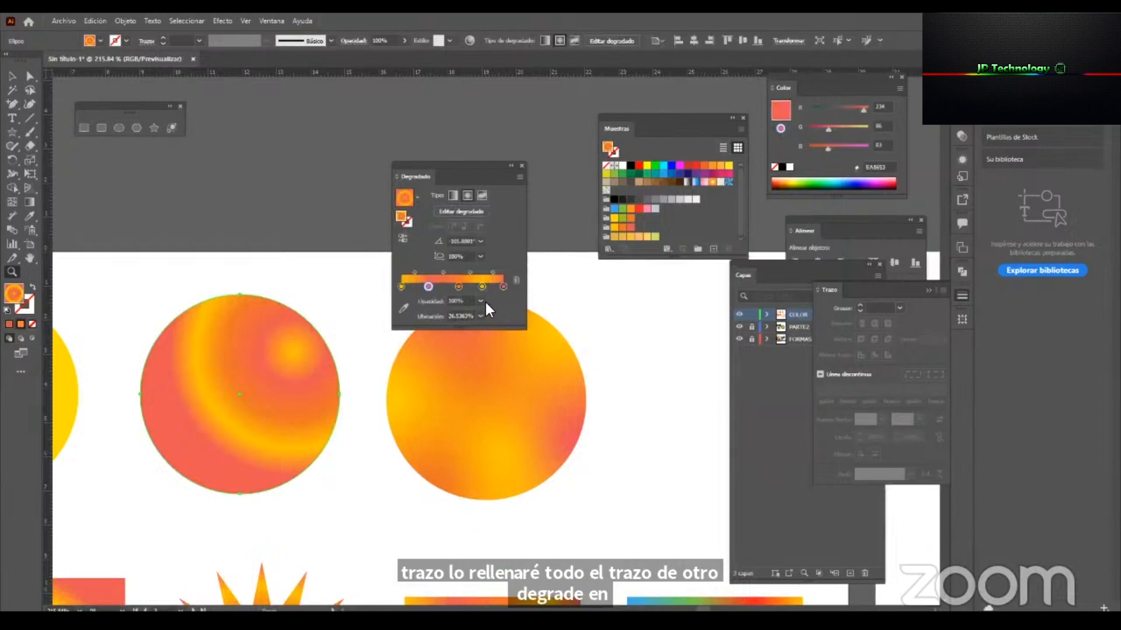
{"action": "left_click_drag", "start_coordinate": [428, 287], "coordinate": [418, 359]}
{"action": "left_click_drag", "start_coordinate": [454, 286], "coordinate": [404, 287]}
{"action": "left_click", "coordinate": [425, 286]}
{"action": "left_click_drag", "start_coordinate": [503, 287], "coordinate": [440, 287]}
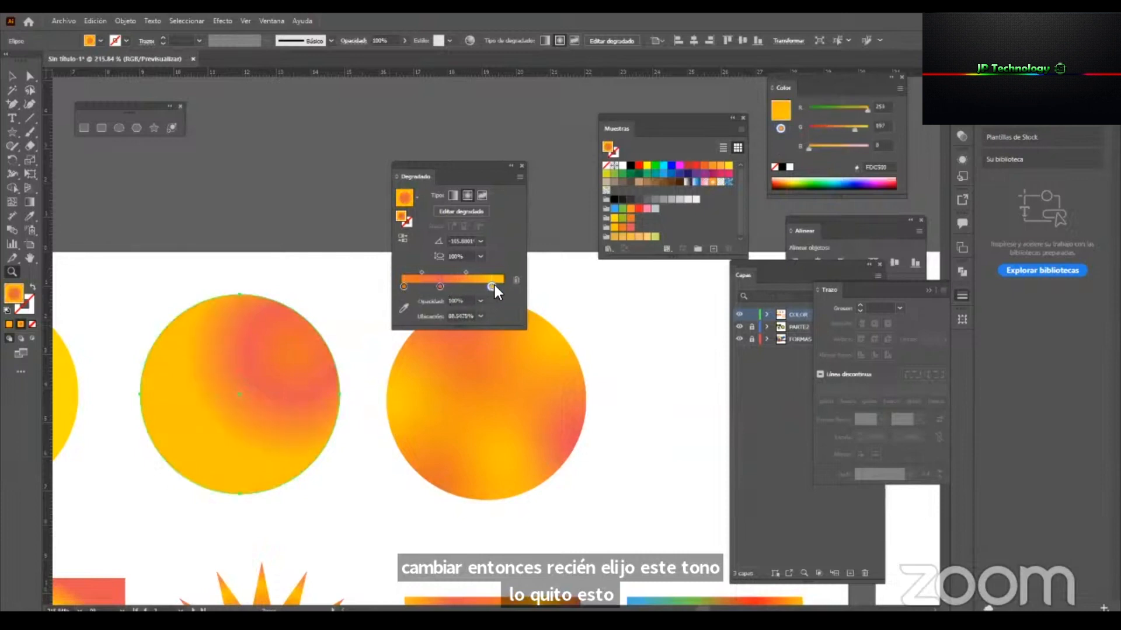
{"action": "left_click_drag", "start_coordinate": [441, 286], "coordinate": [503, 287]}
{"action": "left_click", "coordinate": [295, 401]}
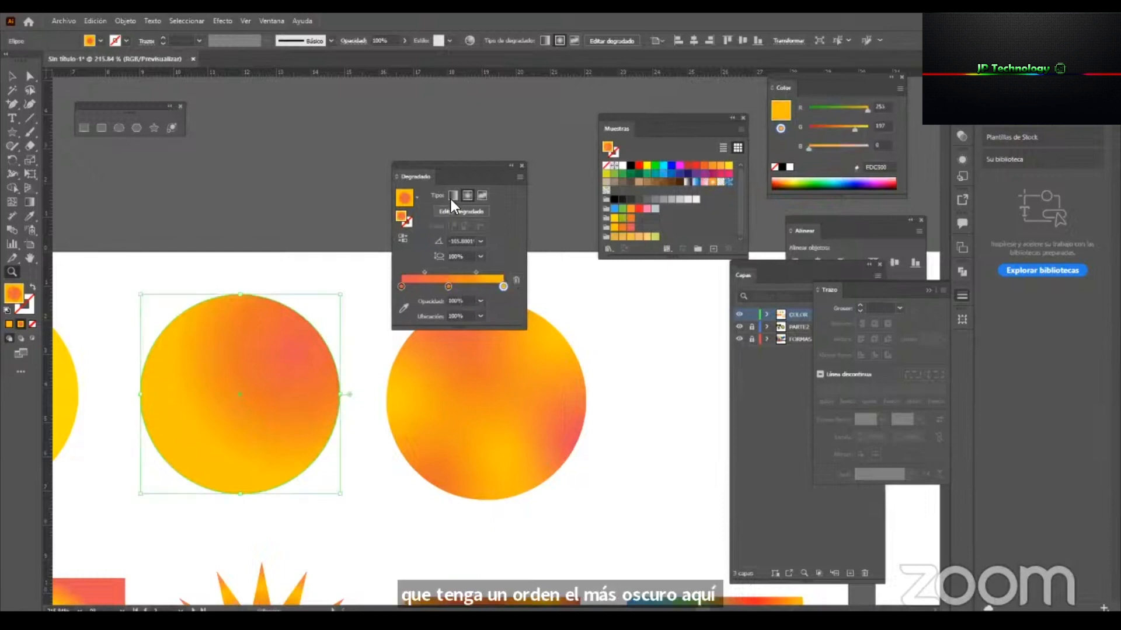
Change the middle circle's fill gradient to linear and deselect the circle.
{"action": "left_click", "coordinate": [453, 195]}
{"action": "key", "text": "z"}
{"action": "left_click_drag", "start_coordinate": [137, 469], "coordinate": [202, 470]}
{"action": "key", "text": "a"}
{"action": "left_click", "coordinate": [498, 417]}
{"action": "left_click_drag", "start_coordinate": [462, 447], "coordinate": [423, 402]}
{"action": "key", "text": "v"}
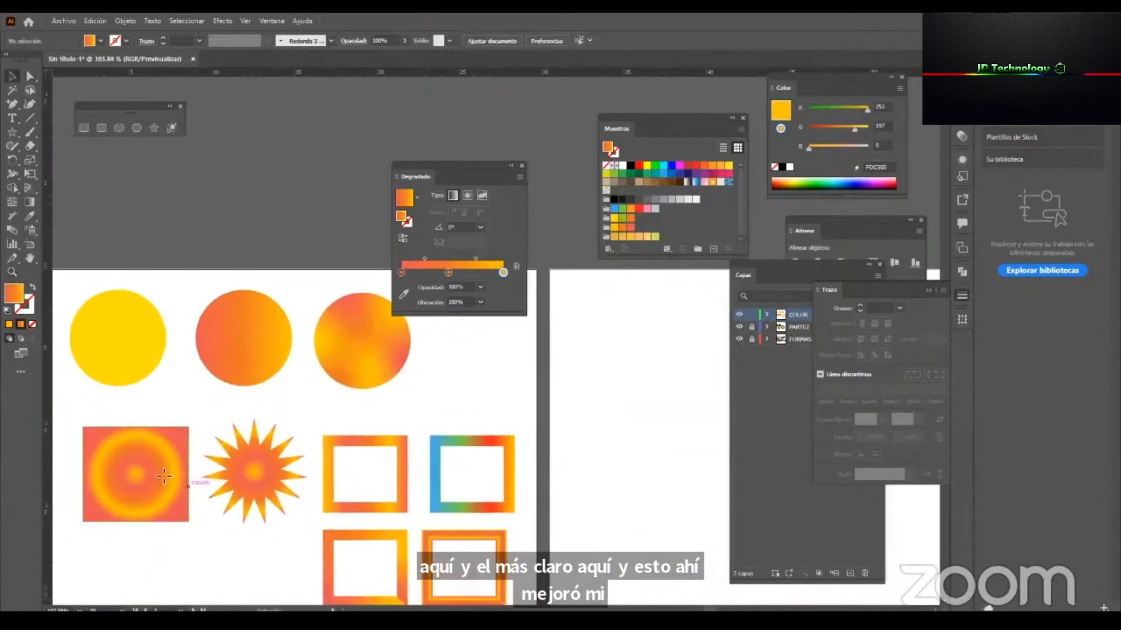
Copy the middle circle's linear gradient to the filled rectangle with the Eyedropper.
{"action": "left_click", "coordinate": [158, 473]}
{"action": "left_click_drag", "start_coordinate": [198, 436], "coordinate": [253, 422]}
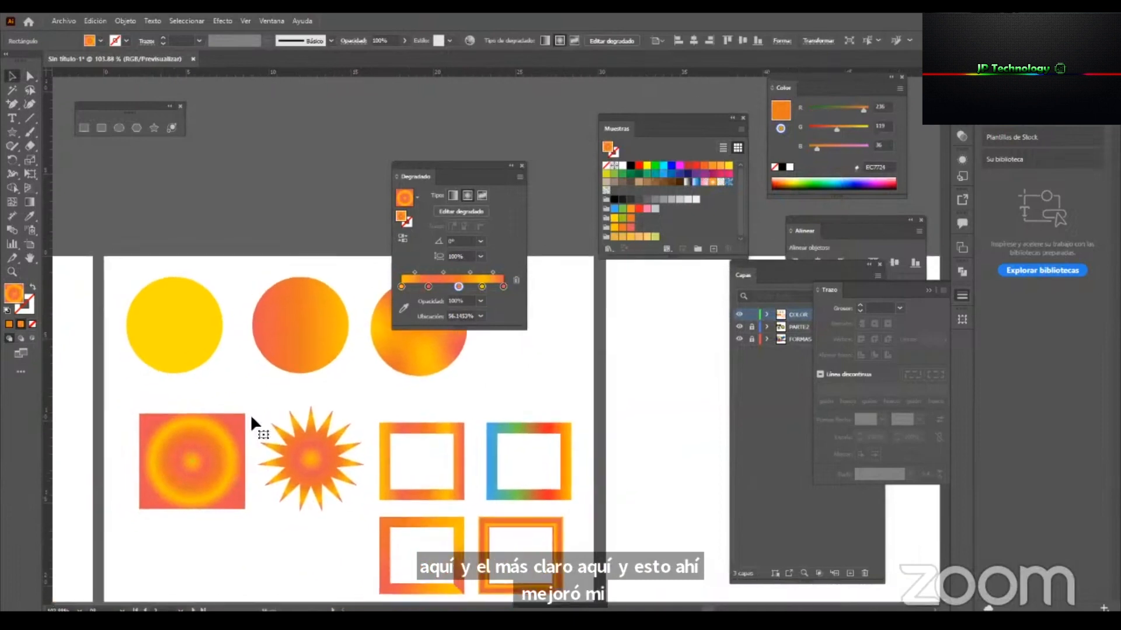
{"action": "left_click", "coordinate": [29, 216]}
{"action": "left_click", "coordinate": [316, 301]}
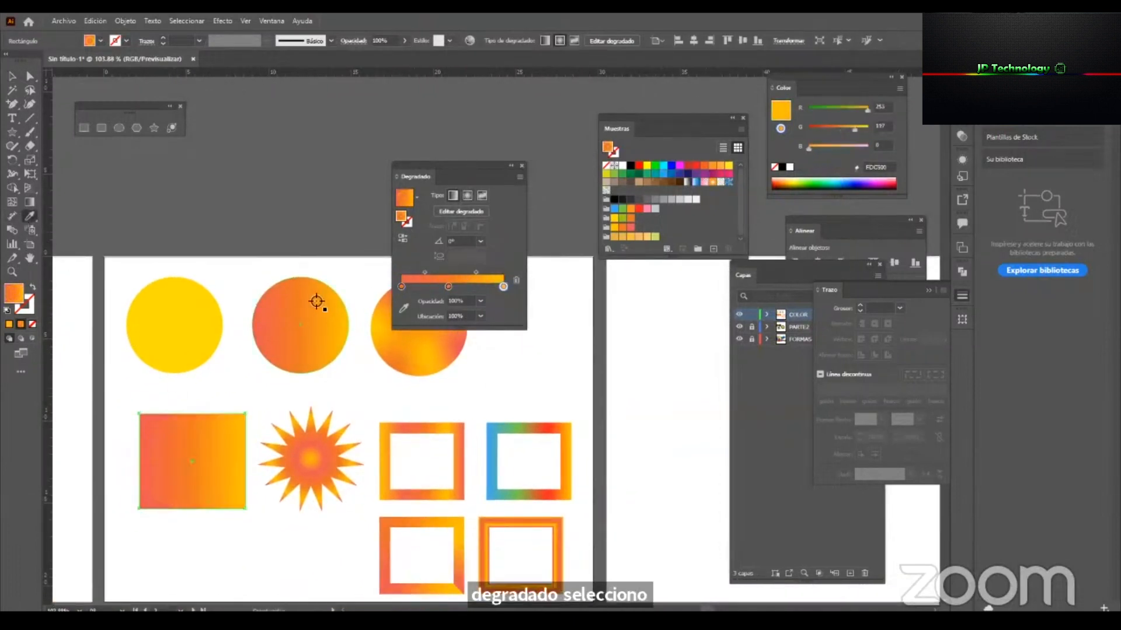
Copy the middle circle's linear gradient to the star with the Eyedropper.
{"action": "key", "text": "v"}
{"action": "left_click", "coordinate": [300, 479]}
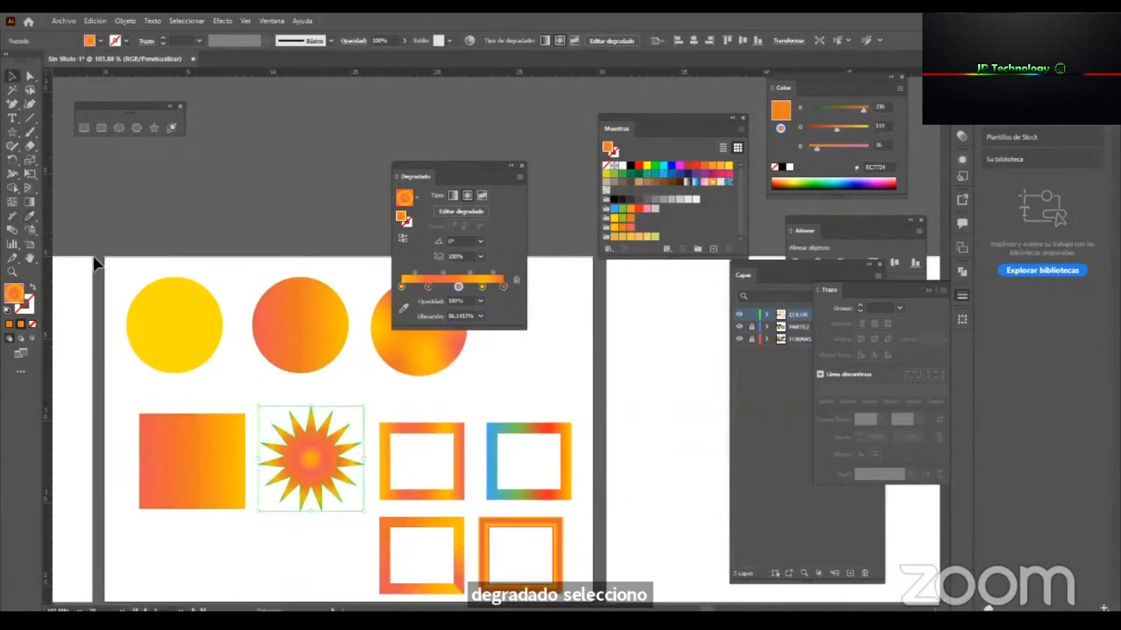
{"action": "left_click", "coordinate": [29, 216]}
{"action": "left_click", "coordinate": [316, 363]}
{"action": "left_click", "coordinate": [299, 315]}
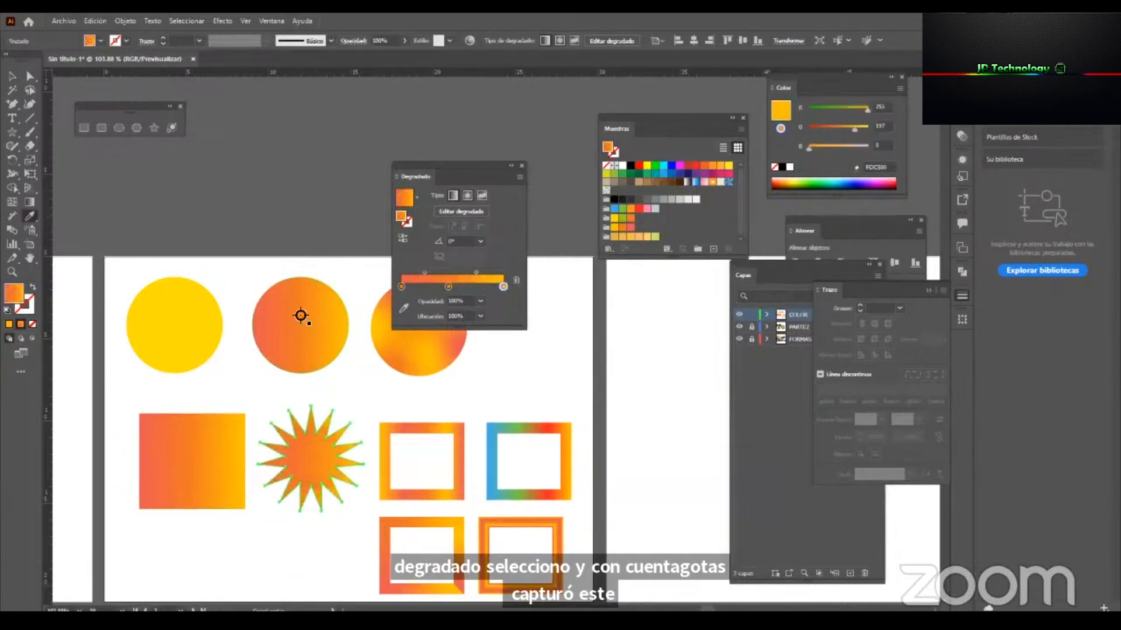
Redirect the filled rectangle's gradient with the Gradient tool so it rises diagonally at about 61° from coral to yellow.
{"action": "key", "text": "z"}
{"action": "left_click_drag", "start_coordinate": [292, 441], "coordinate": [284, 475]}
{"action": "key", "text": "v"}
{"action": "left_click", "coordinate": [212, 454]}
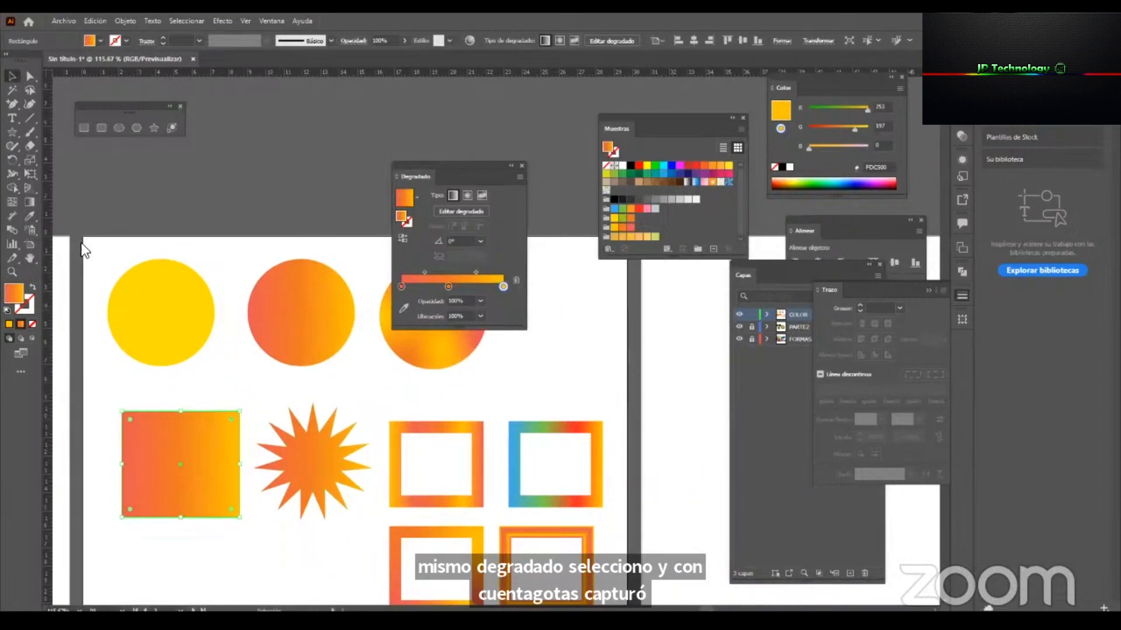
{"action": "left_click", "coordinate": [29, 200]}
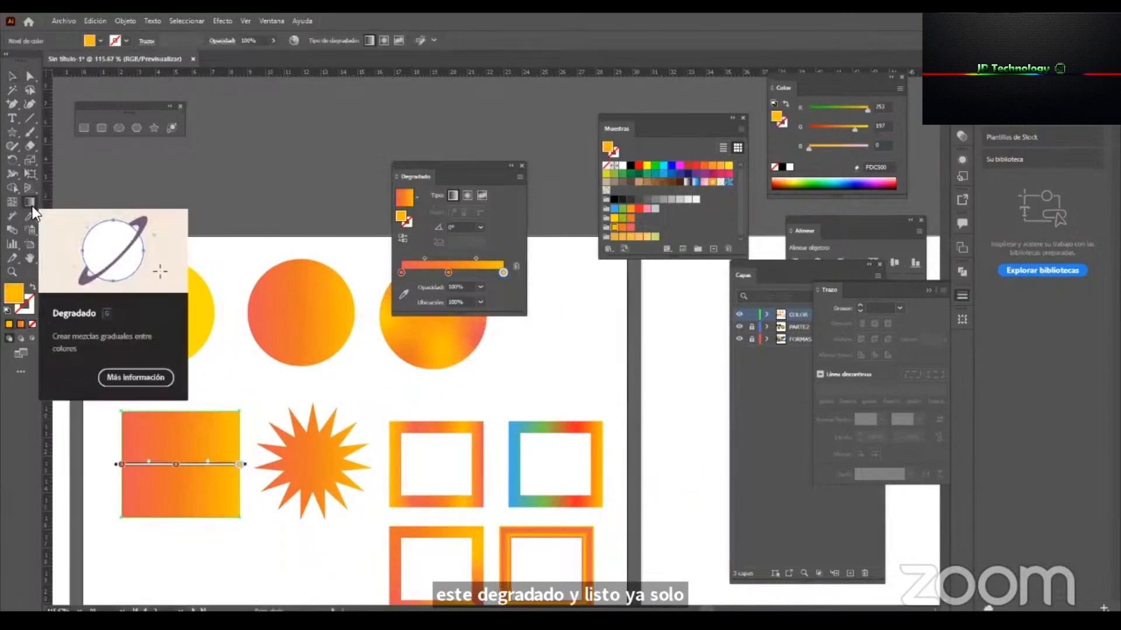
{"action": "mouse_move", "coordinate": [240, 425]}
{"action": "left_mouse_down"}
{"action": "mouse_move", "coordinate": [175, 463]}
{"action": "mouse_move", "coordinate": [120, 525]}
{"action": "mouse_move", "coordinate": [169, 484]}
{"action": "mouse_move", "coordinate": [204, 421]}
{"action": "left_mouse_up"}
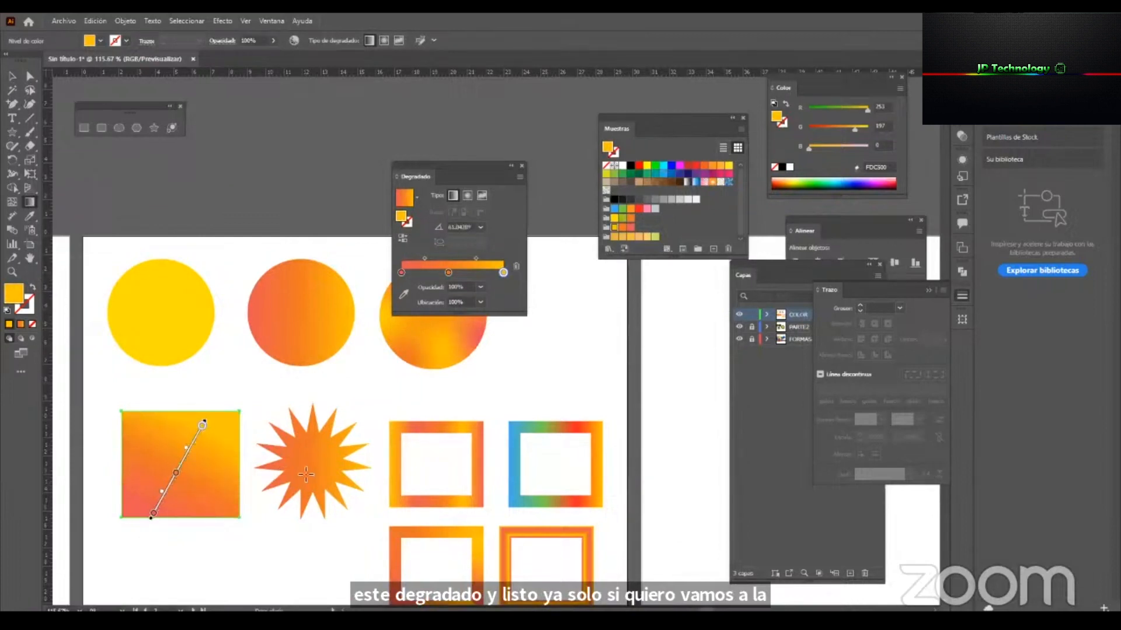
Redirect the star's gradient with the Gradient tool so it rises diagonally at about 58°, and leave everything deselected.
{"action": "left_click", "coordinate": [303, 479]}
{"action": "key", "text": "g"}
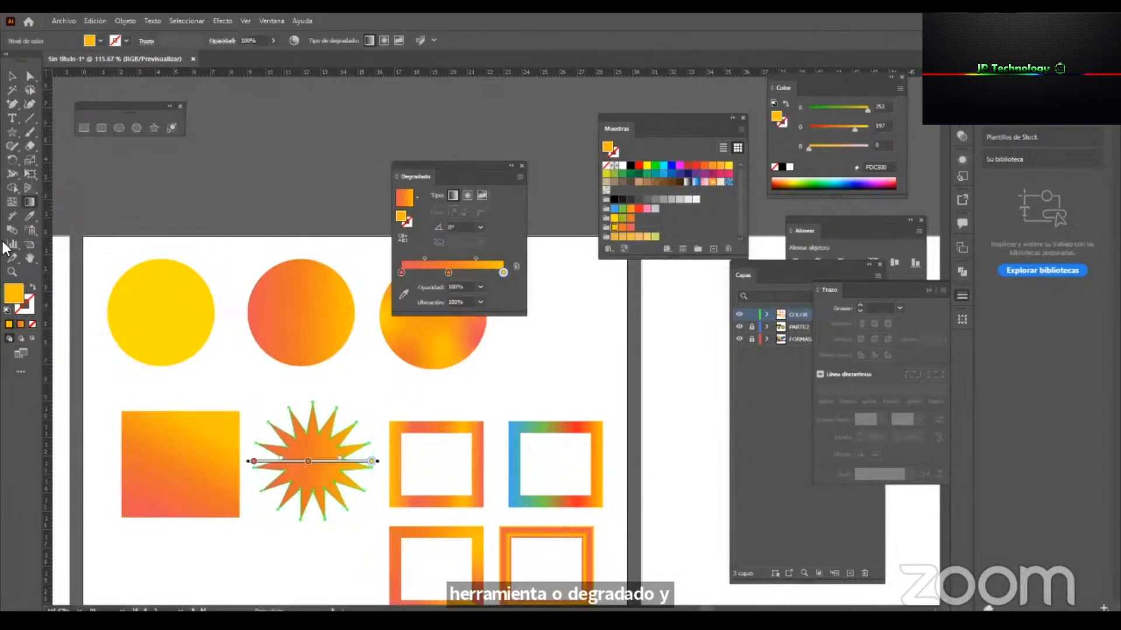
{"action": "mouse_move", "coordinate": [292, 502]}
{"action": "left_mouse_down"}
{"action": "mouse_move", "coordinate": [342, 415]}
{"action": "mouse_move", "coordinate": [333, 433]}
{"action": "left_mouse_up"}
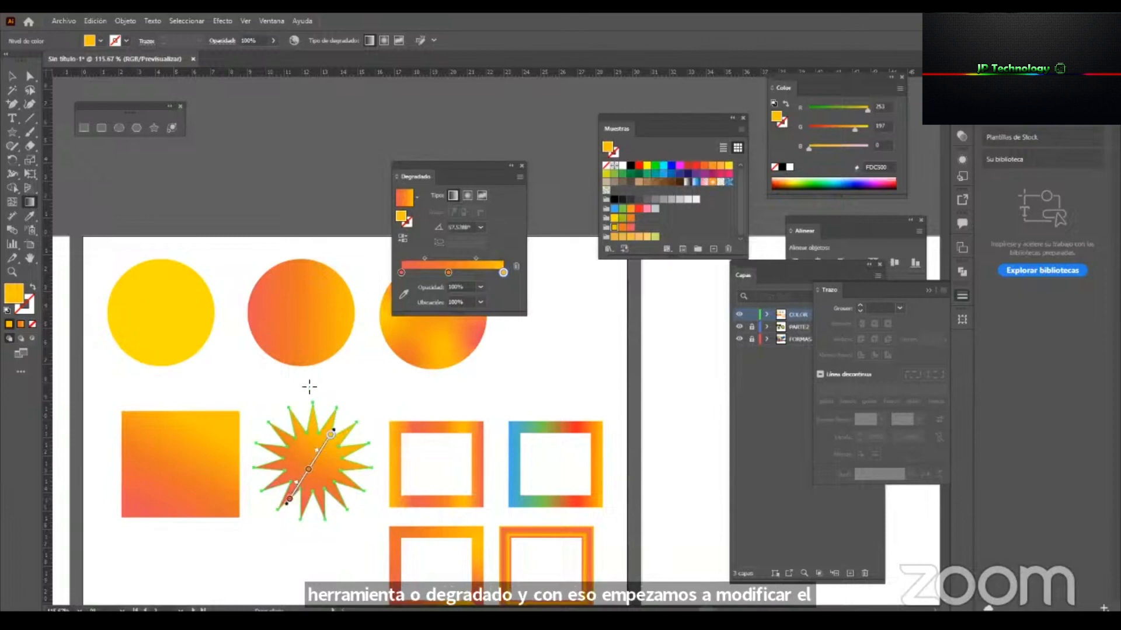
{"action": "key", "text": "v"}
{"action": "left_click", "coordinate": [283, 289]}
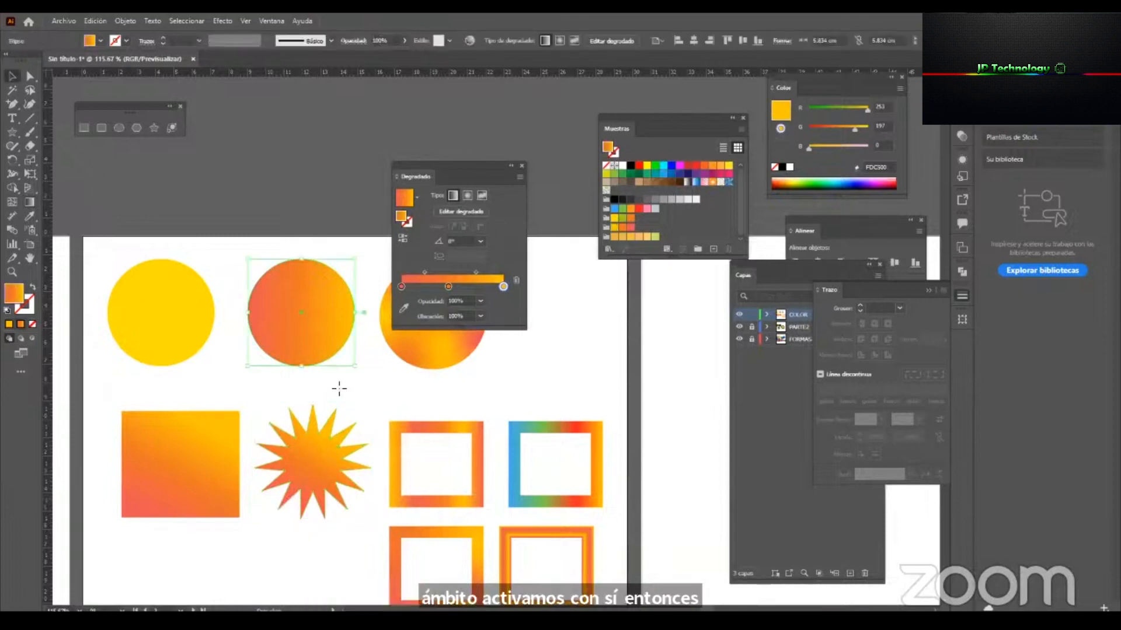
{"action": "left_click", "coordinate": [395, 408]}
Move the Gradient panel clear of the shapes and duplicate the middle circle to the right of the freeform gradient circle.
{"action": "left_click_drag", "start_coordinate": [474, 163], "coordinate": [927, 368]}
{"action": "key", "text": "space"}
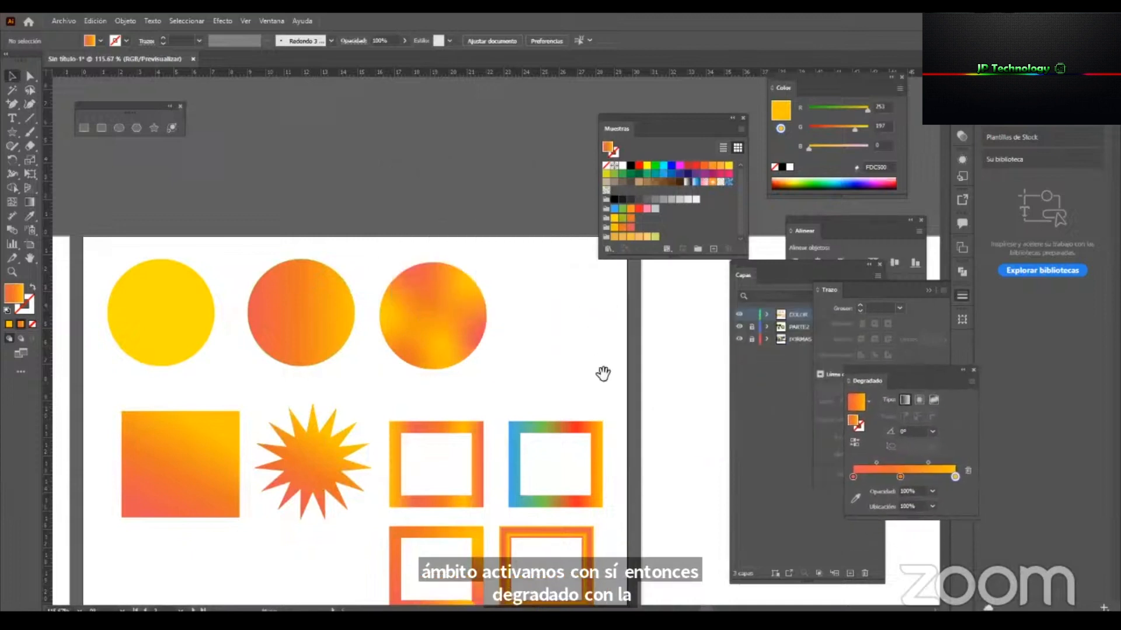
{"action": "left_click_drag", "start_coordinate": [654, 377], "coordinate": [527, 338]}
{"action": "key", "text": "z"}
{"action": "left_click_drag", "start_coordinate": [457, 333], "coordinate": [360, 403]}
{"action": "left_click_drag", "start_coordinate": [432, 320], "coordinate": [544, 336]}
{"action": "key", "text": "v"}
{"action": "left_click_drag", "start_coordinate": [303, 305], "coordinate": [449, 310]}
{"action": "key", "text": "z"}
{"action": "left_click_drag", "start_coordinate": [548, 288], "coordinate": [649, 290]}
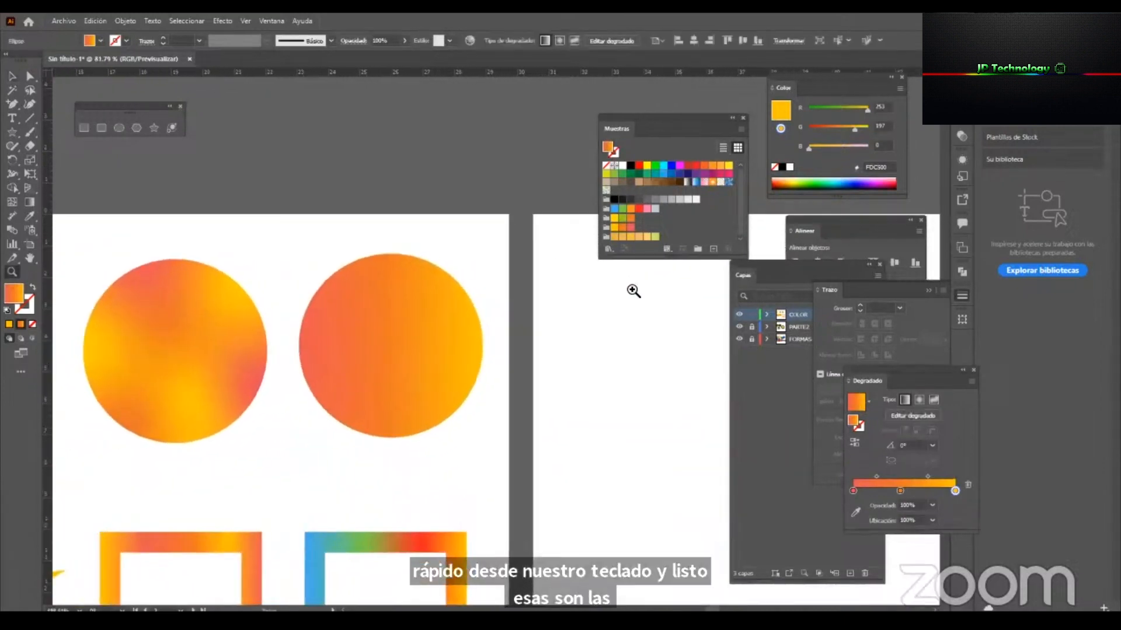
{"action": "key", "text": "v"}
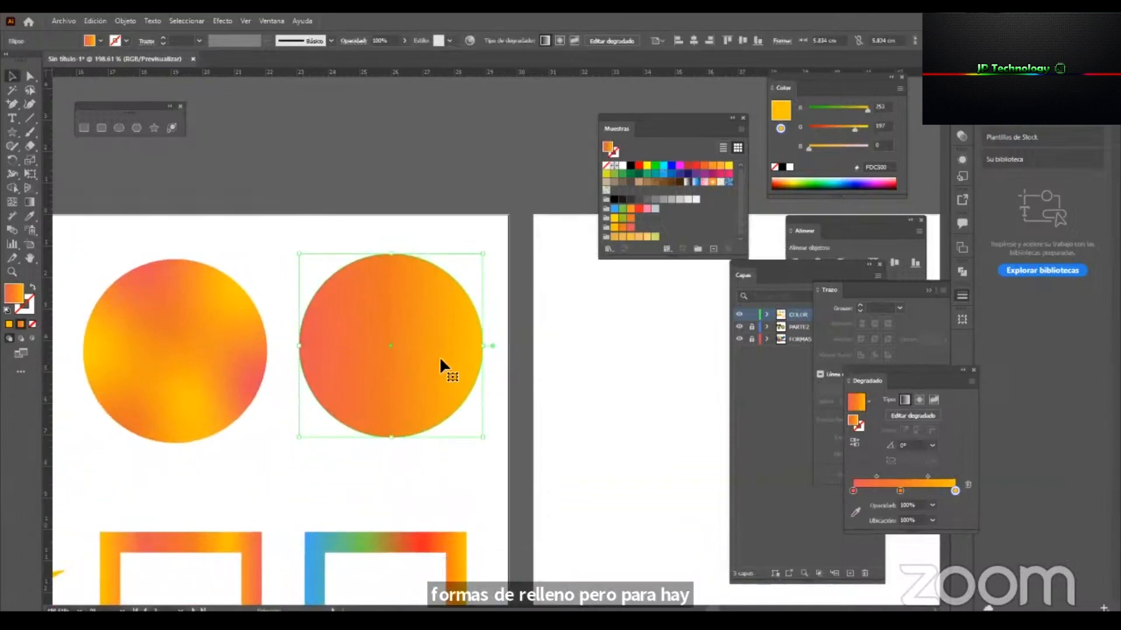
Move the Swatches panel nearer the artwork and fill the duplicated circle with the blue swirl pattern swatch.
{"action": "left_click_drag", "start_coordinate": [626, 116], "coordinate": [602, 99]}
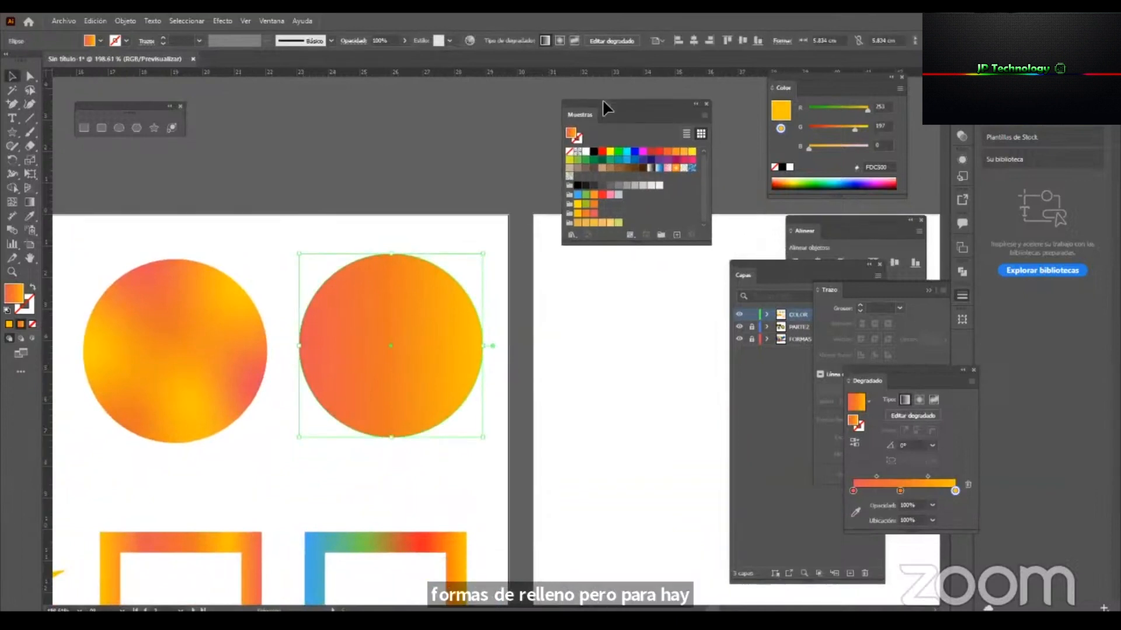
{"action": "left_click", "coordinate": [569, 176]}
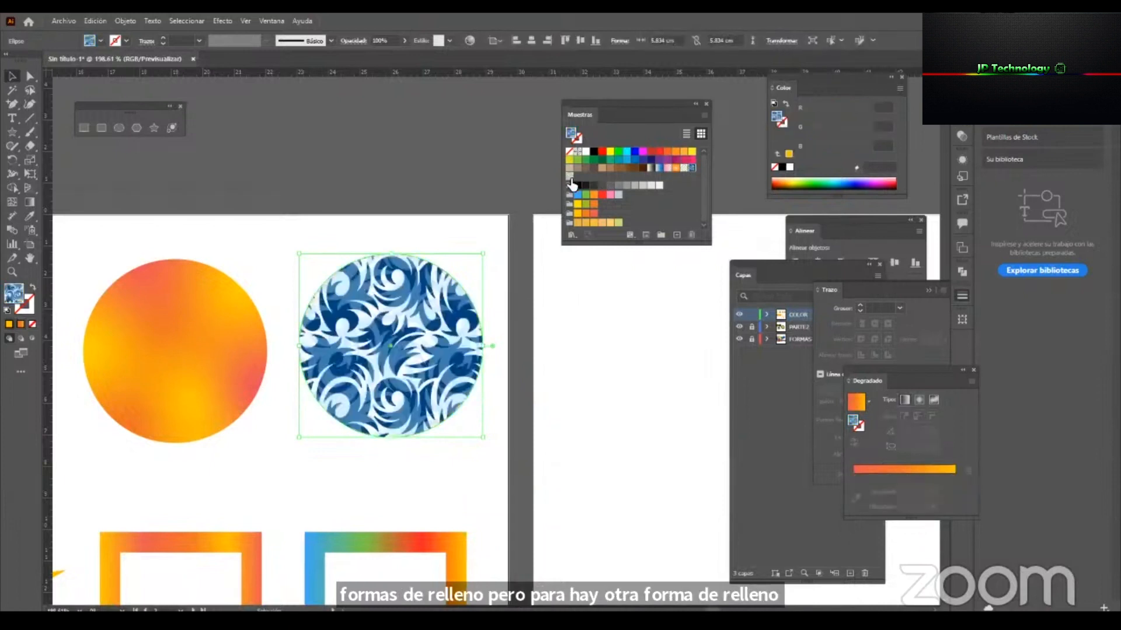
{"action": "left_click", "coordinate": [665, 169]}
{"action": "left_click", "coordinate": [692, 168]}
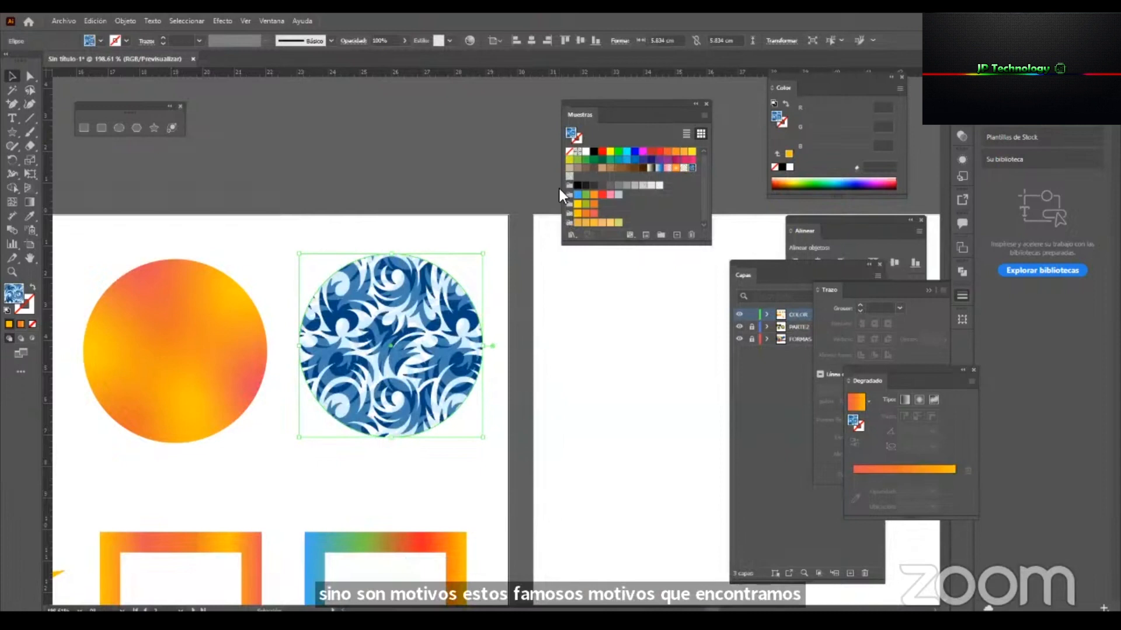
Open the Gráficos básicos_Texturas pattern library from the Motivos swatch libraries.
{"action": "left_click", "coordinate": [571, 236]}
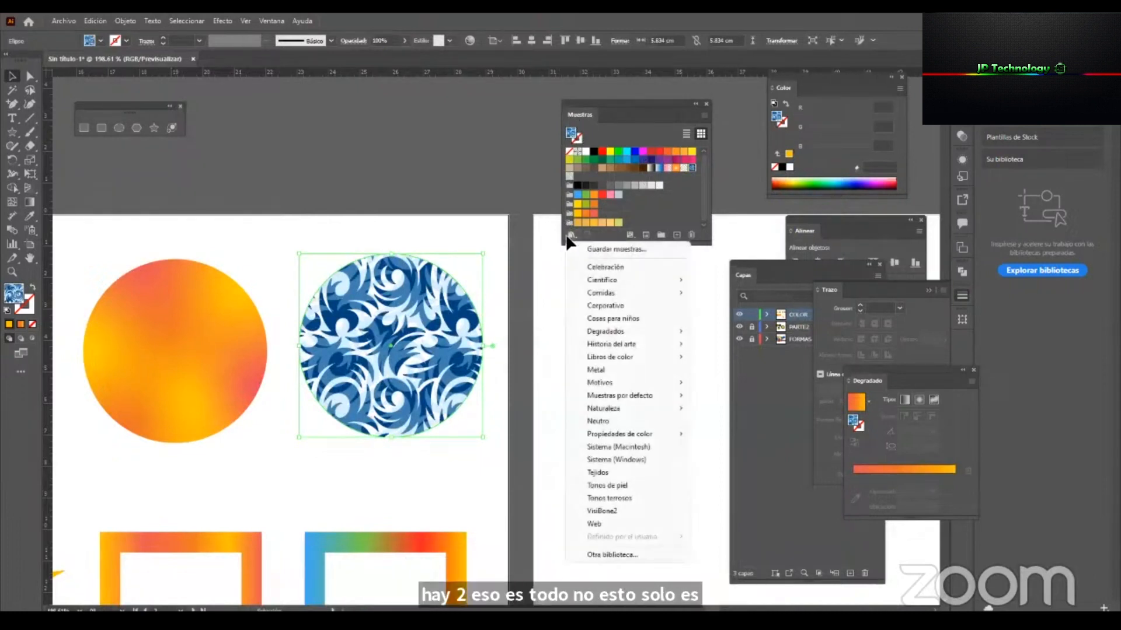
{"action": "mouse_move", "coordinate": [626, 384]}
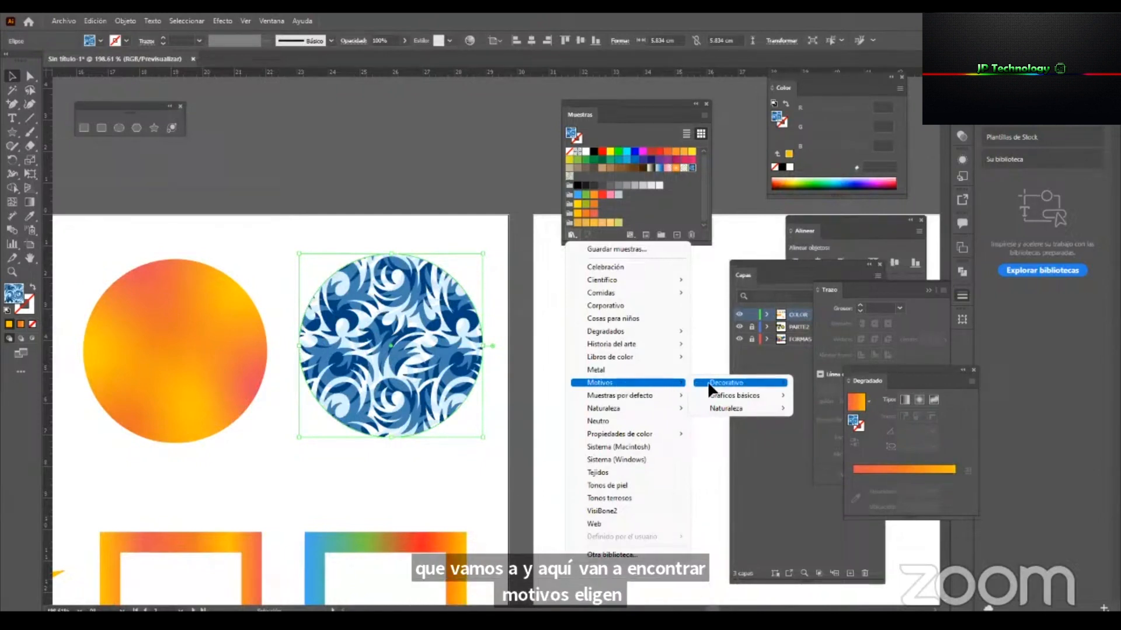
{"action": "mouse_move", "coordinate": [743, 386]}
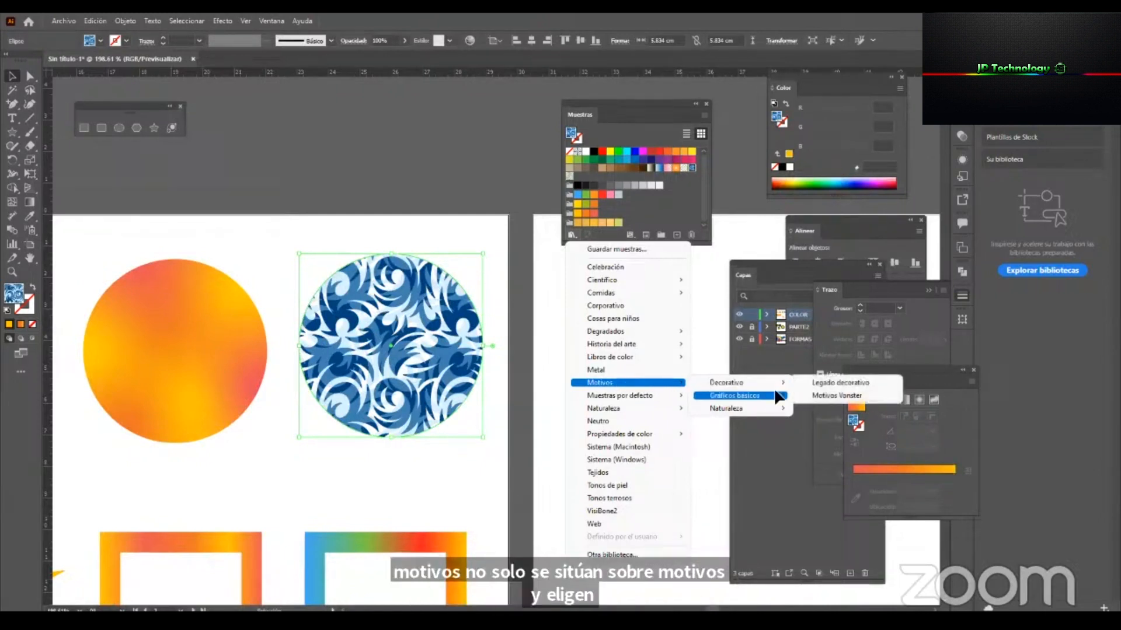
{"action": "mouse_move", "coordinate": [749, 411]}
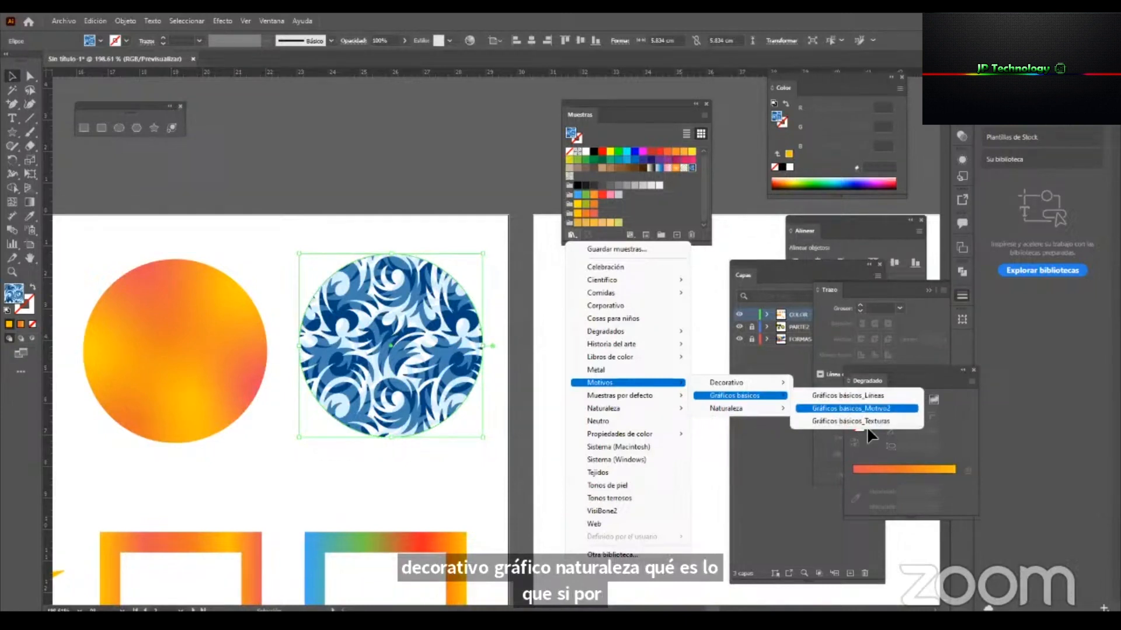
{"action": "left_click", "coordinate": [879, 419]}
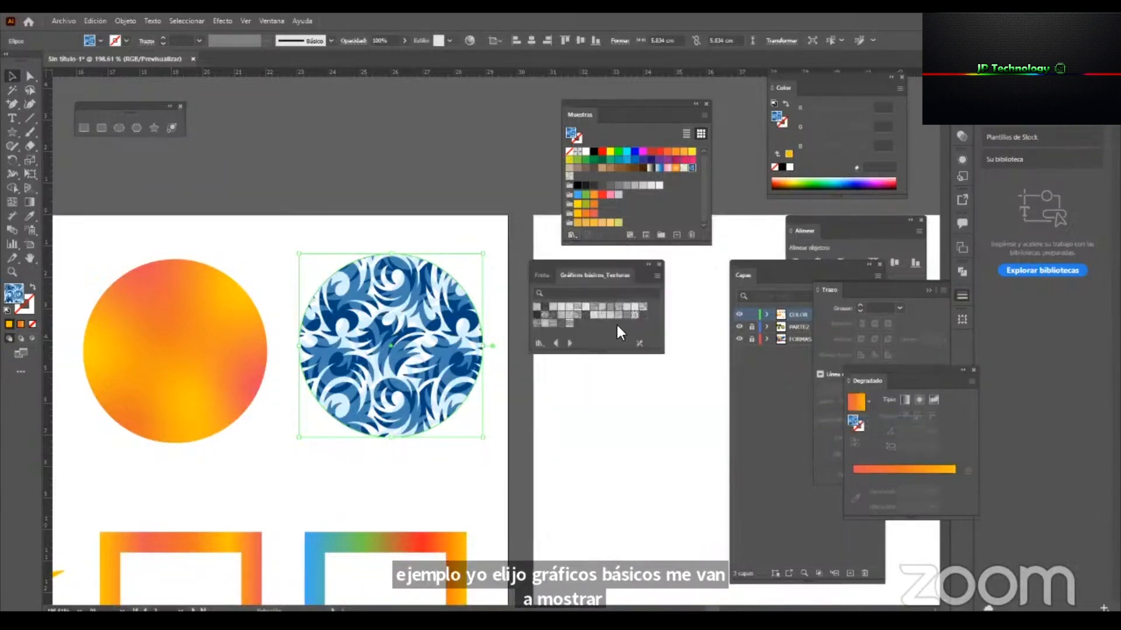
Try several textures from the Gráficos básicos_Texturas library as the selected circle's fill, including concentric circles and scattered dots.
{"action": "left_click", "coordinate": [576, 307]}
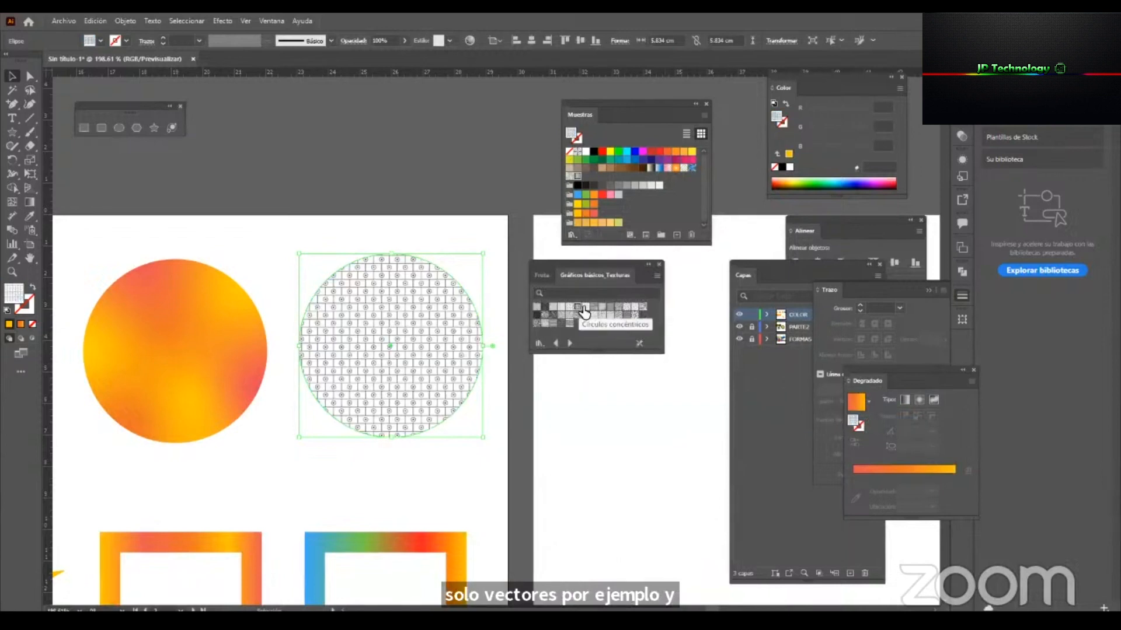
{"action": "left_click", "coordinate": [593, 308]}
{"action": "left_click", "coordinate": [595, 315]}
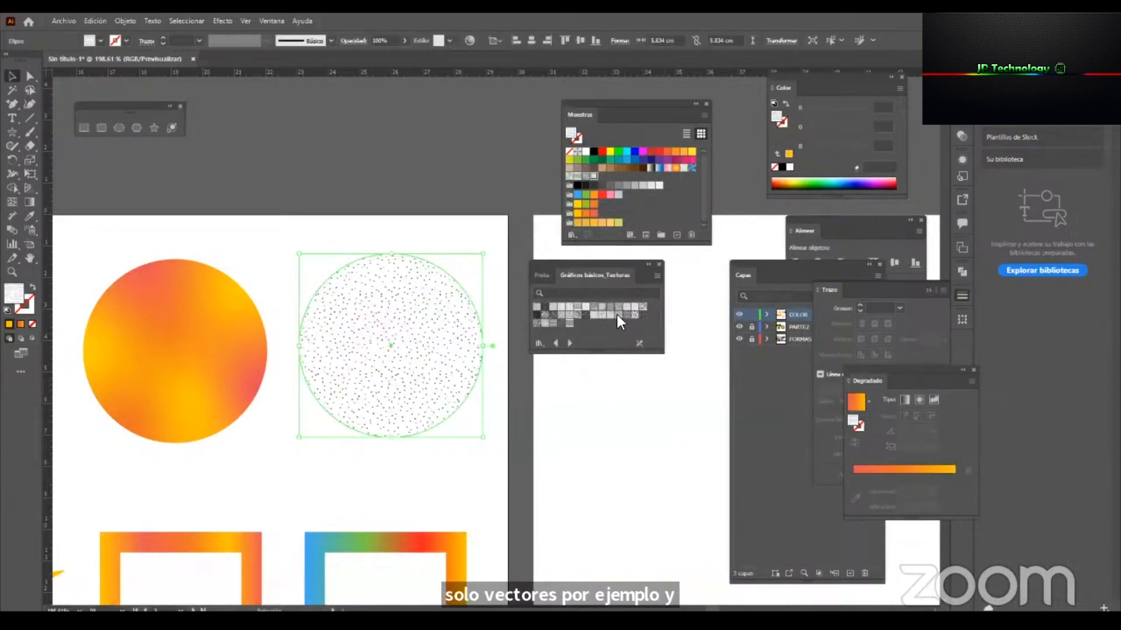
{"action": "left_click", "coordinate": [618, 315]}
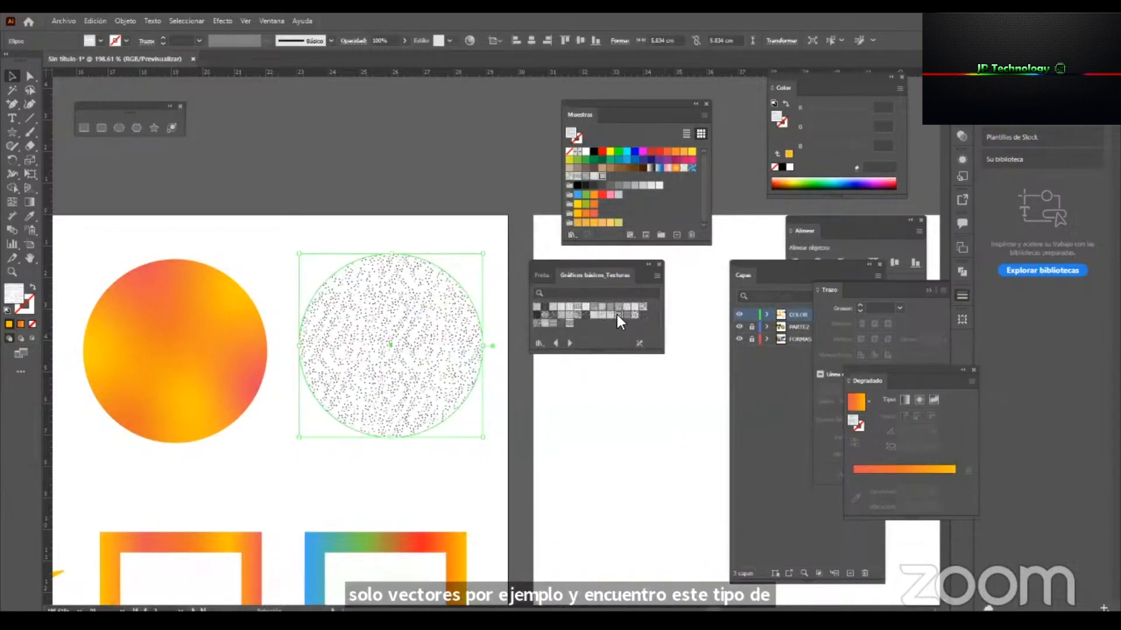
Switch to the Naturaleza_Pieles de animales library, enlarge its panel, and try several animal-skin patterns on the circle.
{"action": "left_click", "coordinate": [571, 344]}
{"action": "left_click_drag", "start_coordinate": [599, 354], "coordinate": [620, 478]}
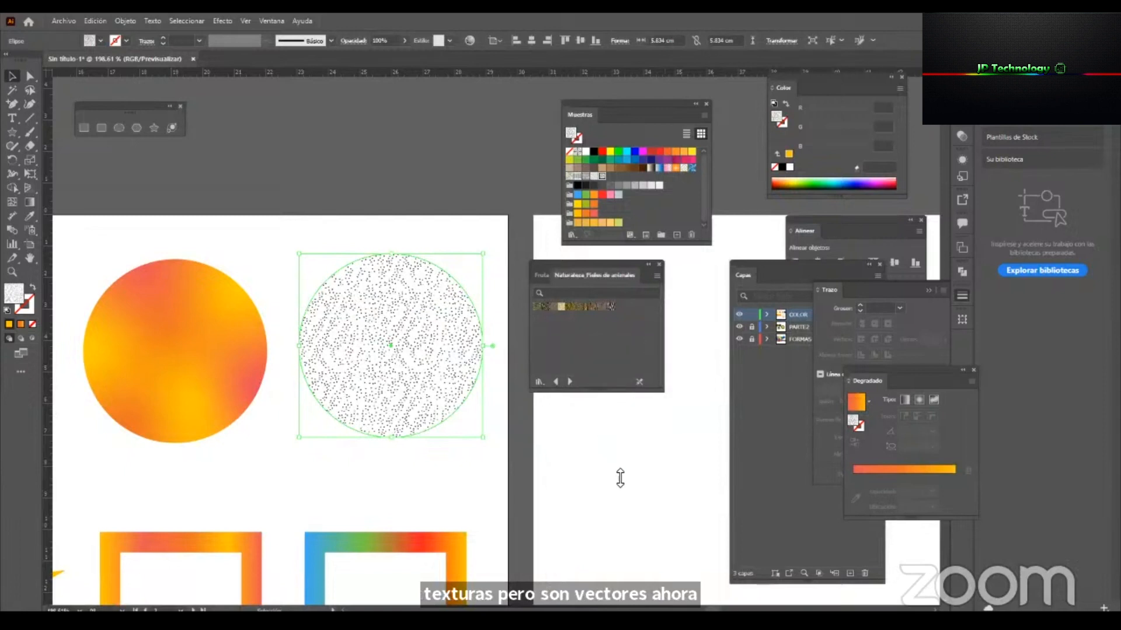
{"action": "left_click", "coordinate": [572, 307]}
{"action": "left_click", "coordinate": [565, 305]}
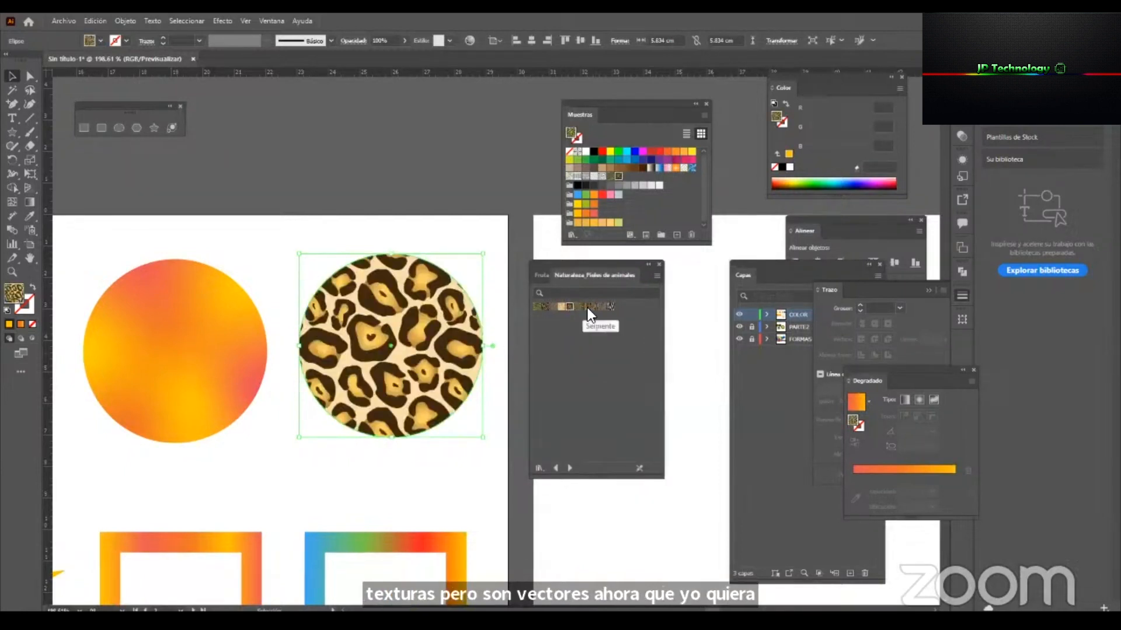
{"action": "left_click", "coordinate": [596, 306]}
{"action": "left_click", "coordinate": [602, 307]}
{"action": "left_click", "coordinate": [608, 307]}
{"action": "left_click", "coordinate": [545, 308]}
{"action": "left_click", "coordinate": [537, 309]}
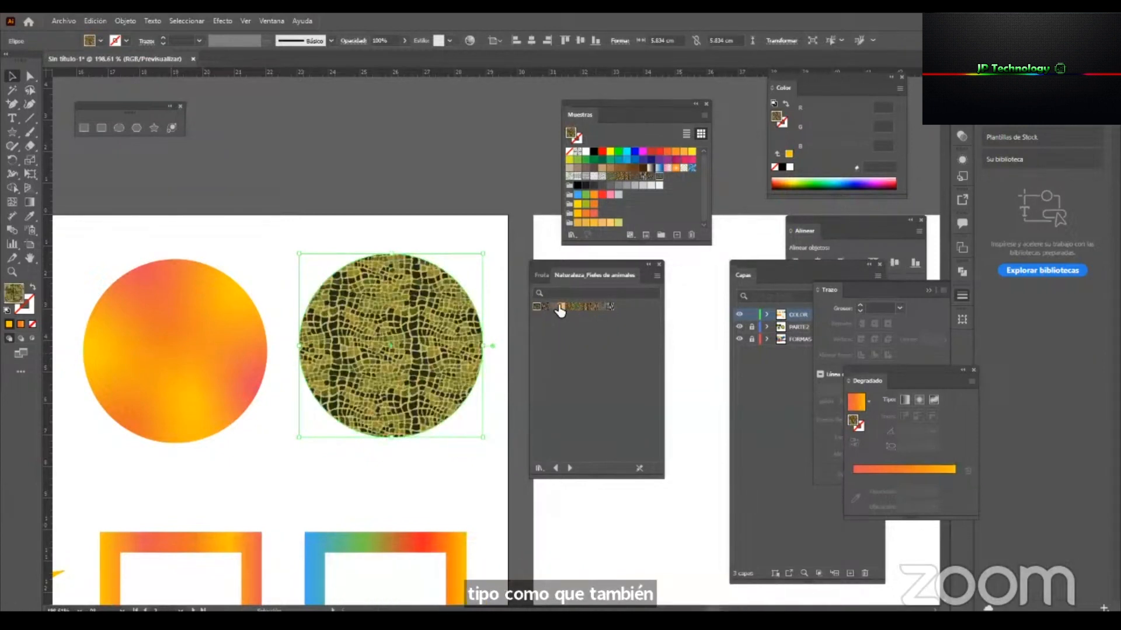
{"action": "left_click", "coordinate": [560, 308]}
Try a short-line texture from Gráficos básicos_Texturas and a black pattern with white squares from Gráficos básicos_Motivo2 on the circle.
{"action": "left_click", "coordinate": [555, 468]}
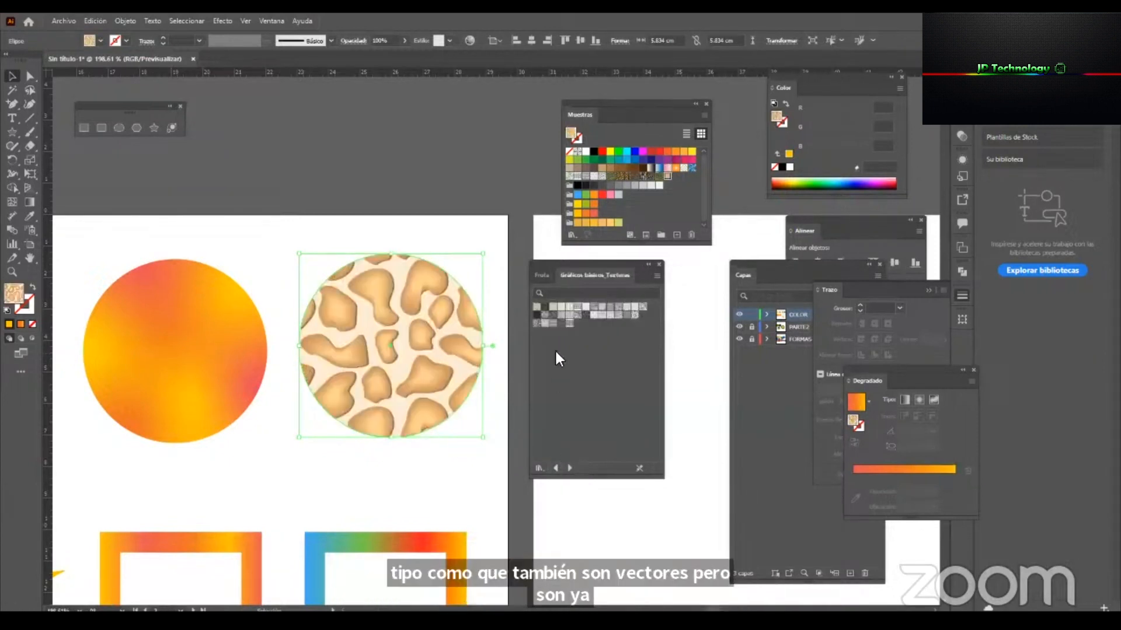
{"action": "left_click", "coordinate": [563, 316]}
{"action": "left_click", "coordinate": [555, 468]}
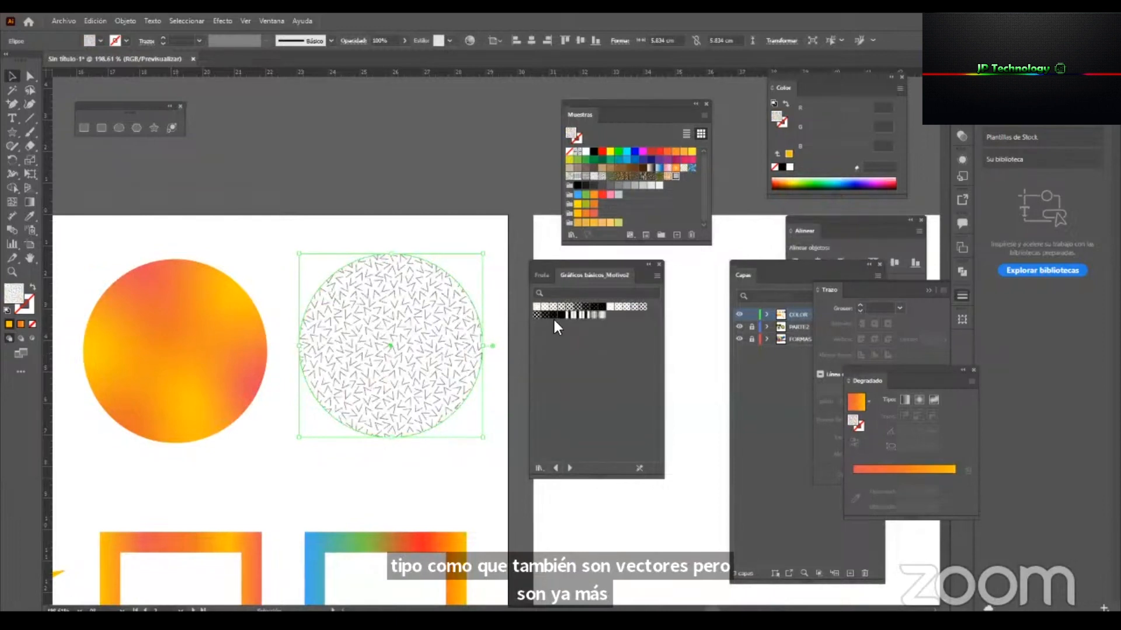
{"action": "left_click", "coordinate": [555, 315]}
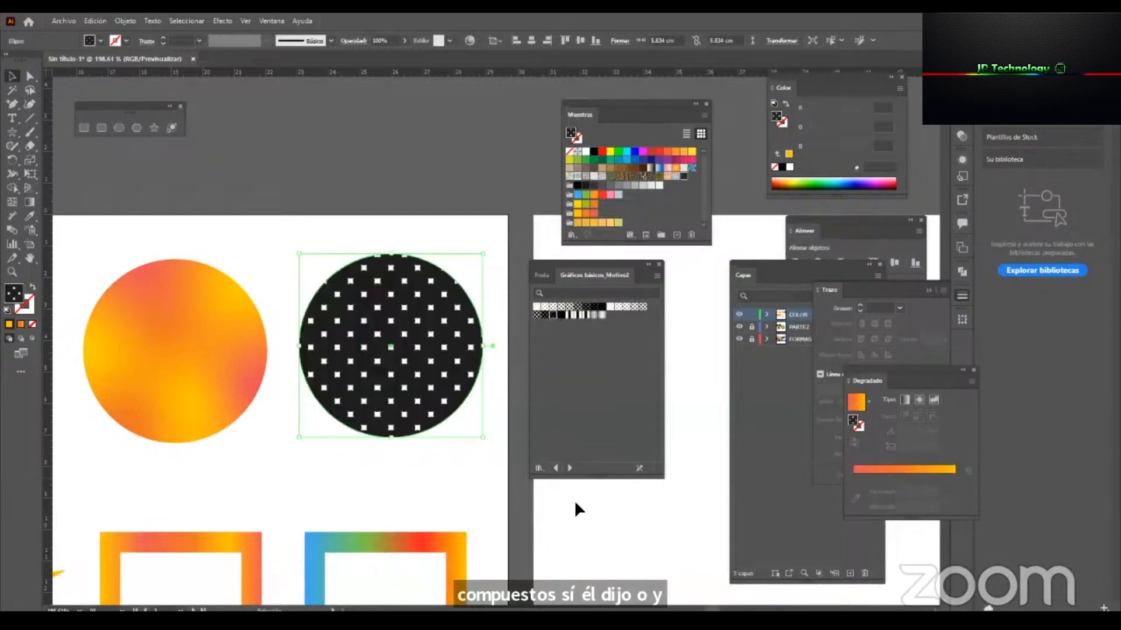
Switch to the Gráficos básicos_Líneas library and fill the circle with the thick black horizontal line pattern.
{"action": "left_click", "coordinate": [555, 469]}
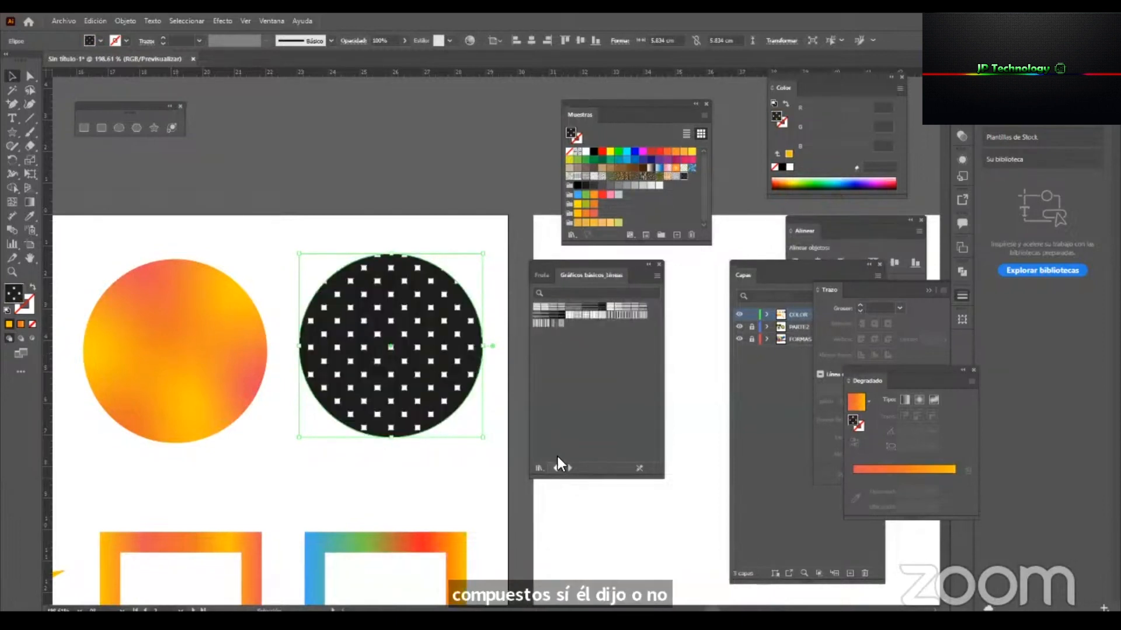
{"action": "left_click", "coordinate": [588, 315]}
{"action": "left_click", "coordinate": [618, 315]}
{"action": "left_click", "coordinate": [647, 313]}
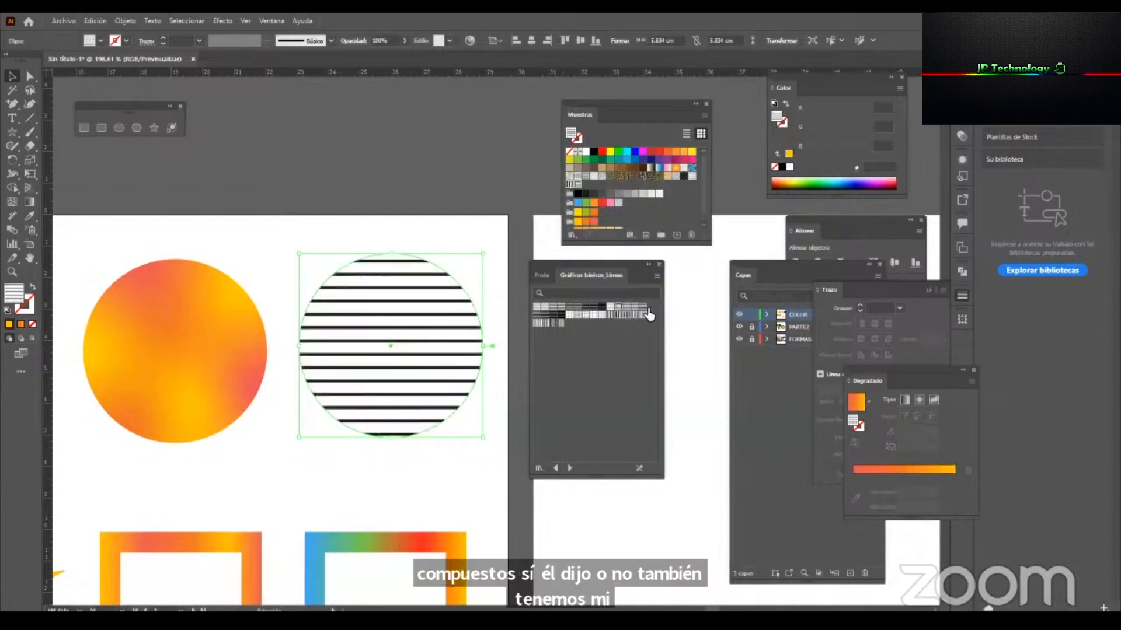
{"action": "left_click", "coordinate": [643, 315]}
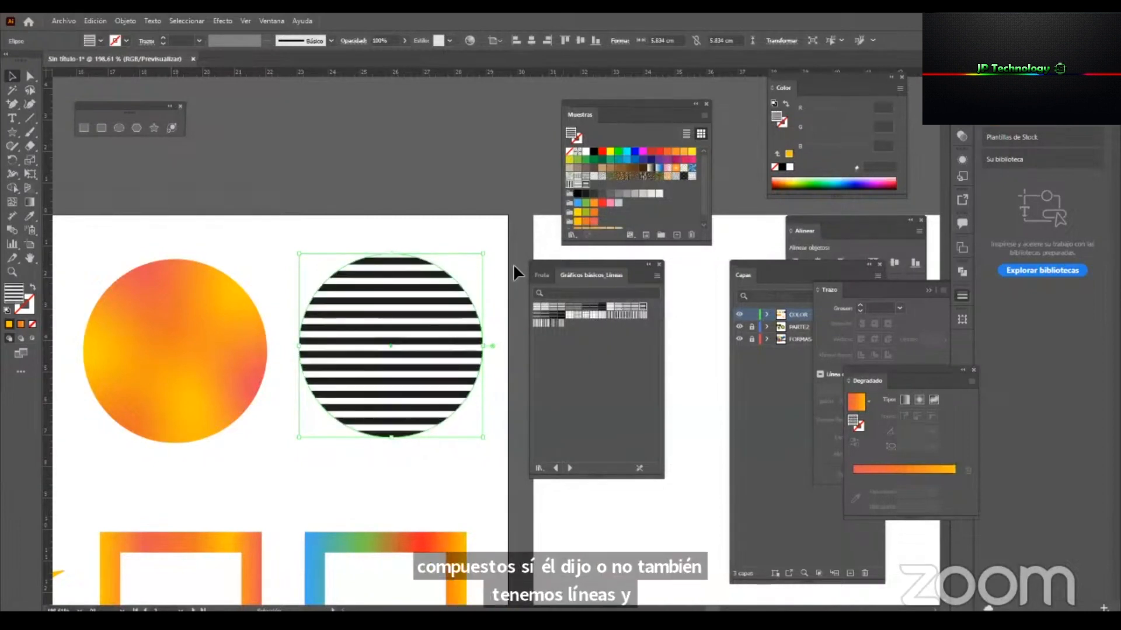
Close the Gráficos básicos_Líneas library, and place the Swatches panel beside the circle, enlarged to show all its swatches.
{"action": "left_click_drag", "start_coordinate": [611, 270], "coordinate": [670, 269]}
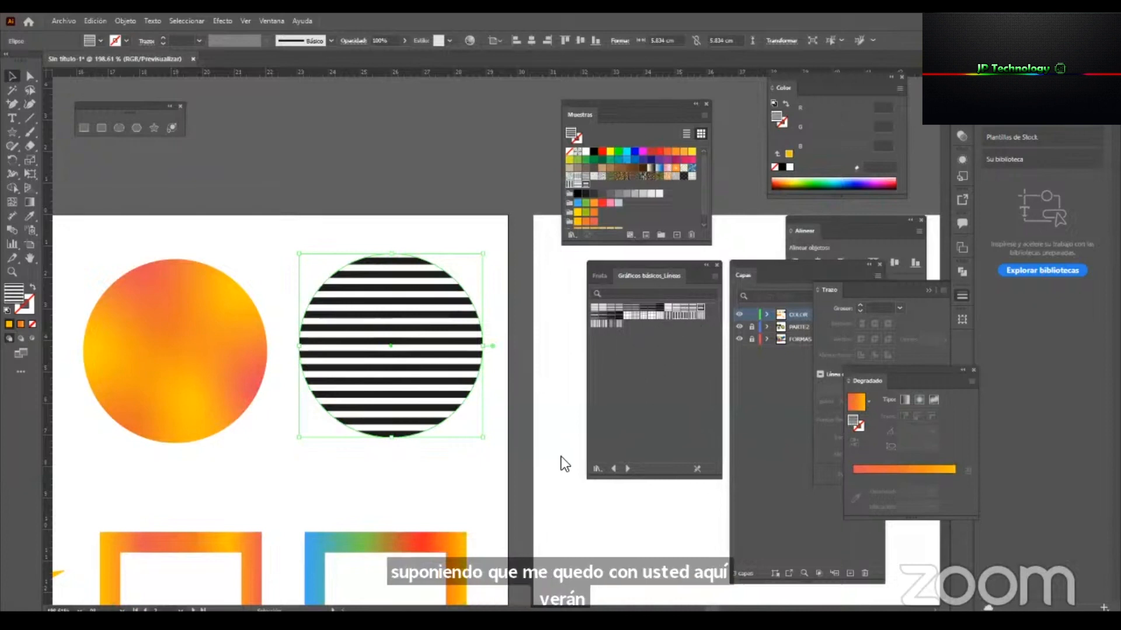
{"action": "left_click_drag", "start_coordinate": [572, 104], "coordinate": [515, 104]}
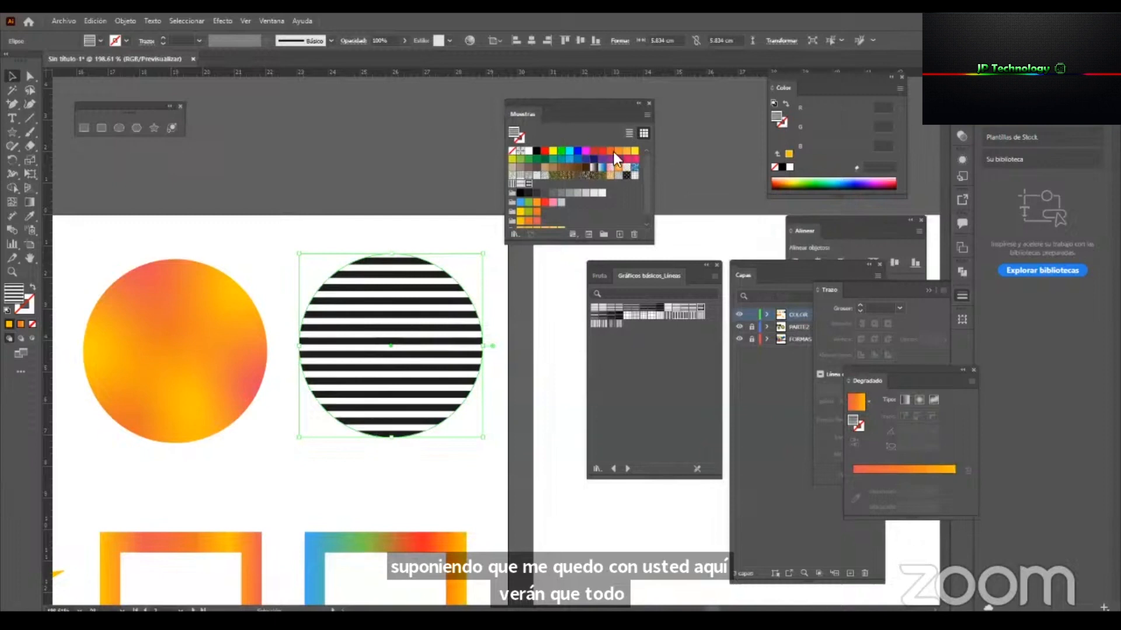
{"action": "left_click", "coordinate": [717, 266]}
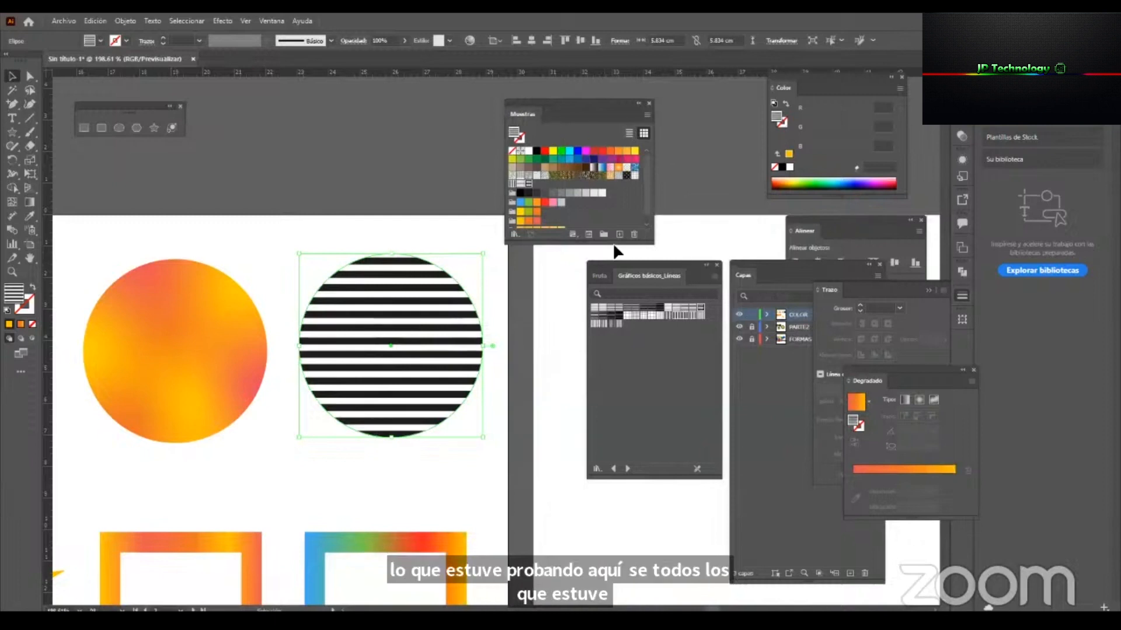
{"action": "left_click", "coordinate": [618, 415]}
Try to reach the stripes by isolating the striped circle and showing its properties.
{"action": "left_click", "coordinate": [435, 342]}
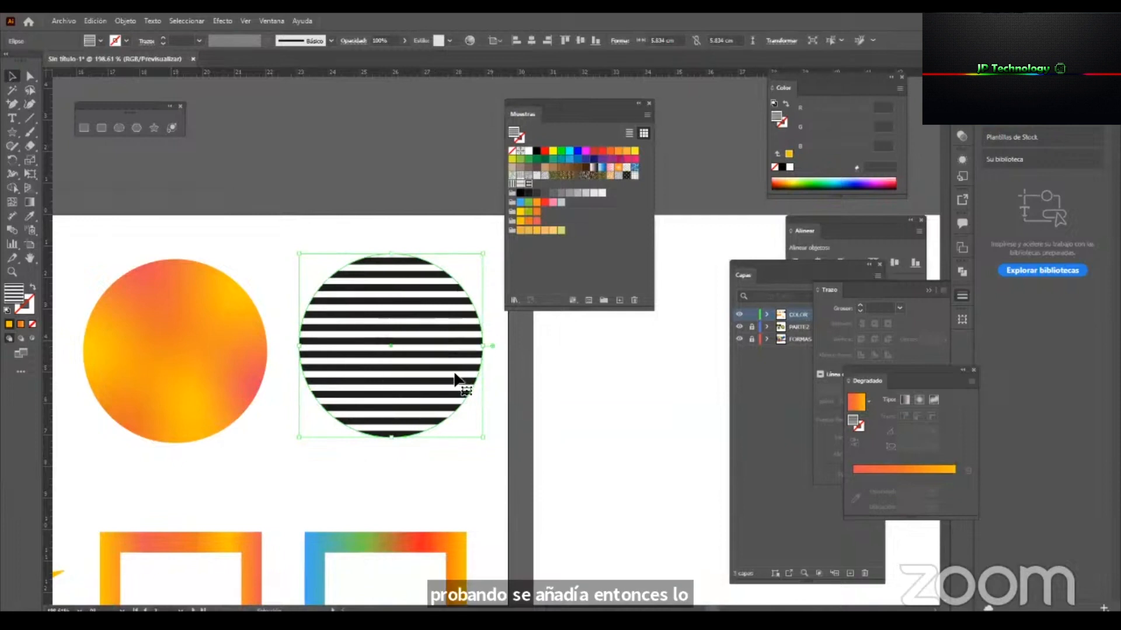
{"action": "double_click", "coordinate": [422, 309]}
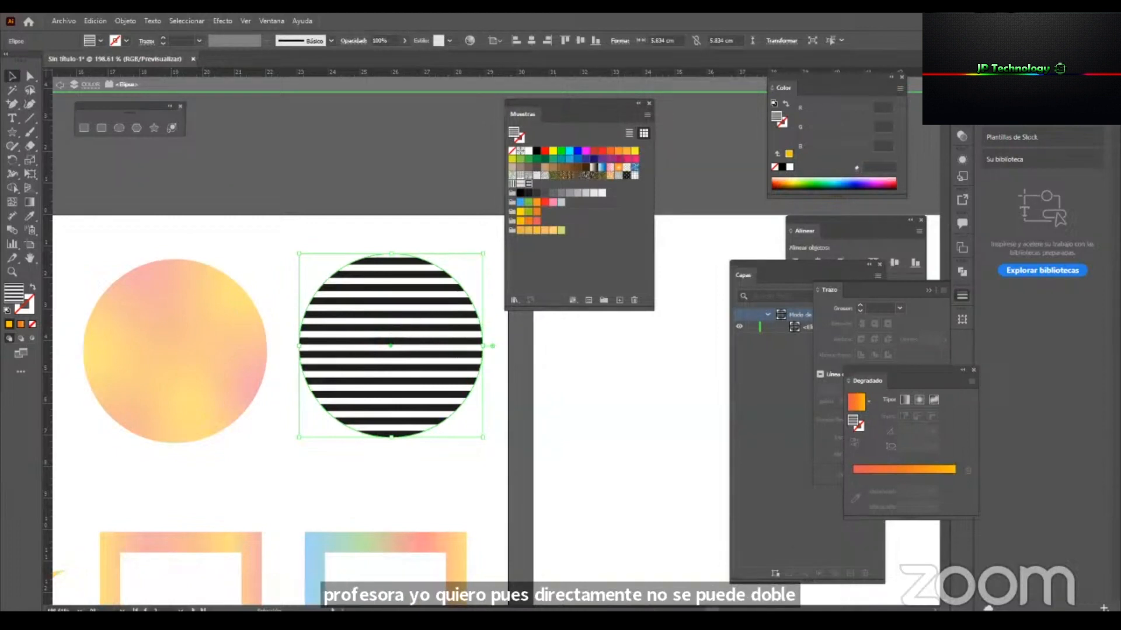
{"action": "left_click", "coordinate": [1002, 63]}
{"action": "scroll", "coordinate": [1063, 372], "scroll_direction": "down", "scroll_amount": 4}
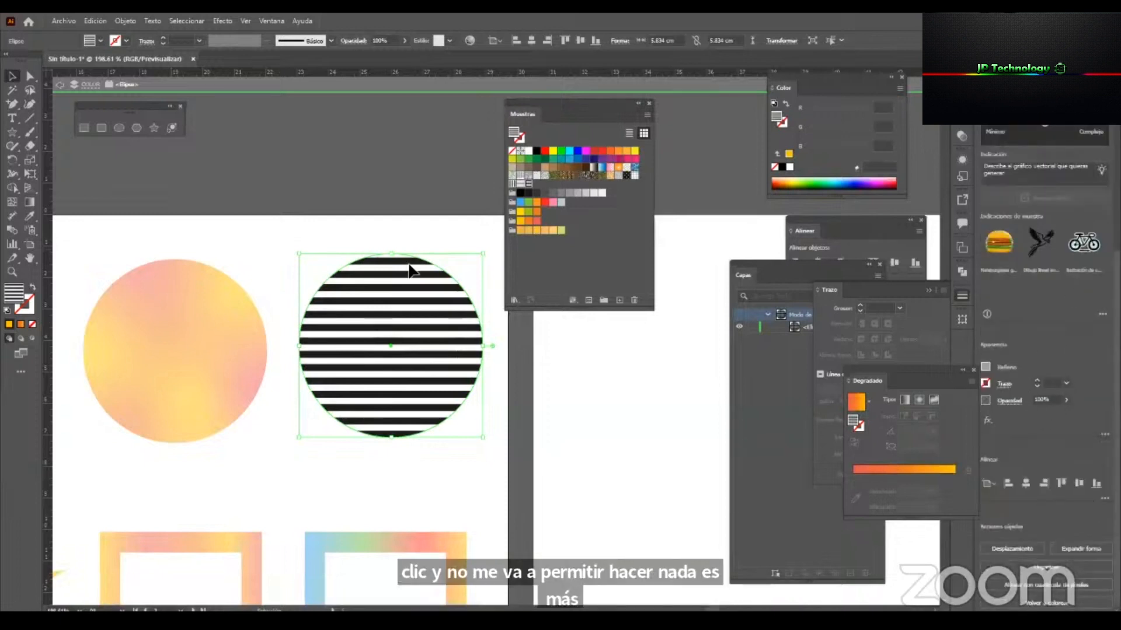
{"action": "left_click", "coordinate": [373, 180]}
Float the Appearance panel over the empty artboard beside the striped circle and make it taller.
{"action": "left_click_drag", "start_coordinate": [785, 271], "coordinate": [694, 219]}
{"action": "left_click_drag", "start_coordinate": [777, 221], "coordinate": [931, 232]}
{"action": "left_click", "coordinate": [961, 160]}
{"action": "left_click_drag", "start_coordinate": [833, 157], "coordinate": [663, 280]}
{"action": "left_click_drag", "start_coordinate": [694, 373], "coordinate": [700, 505]}
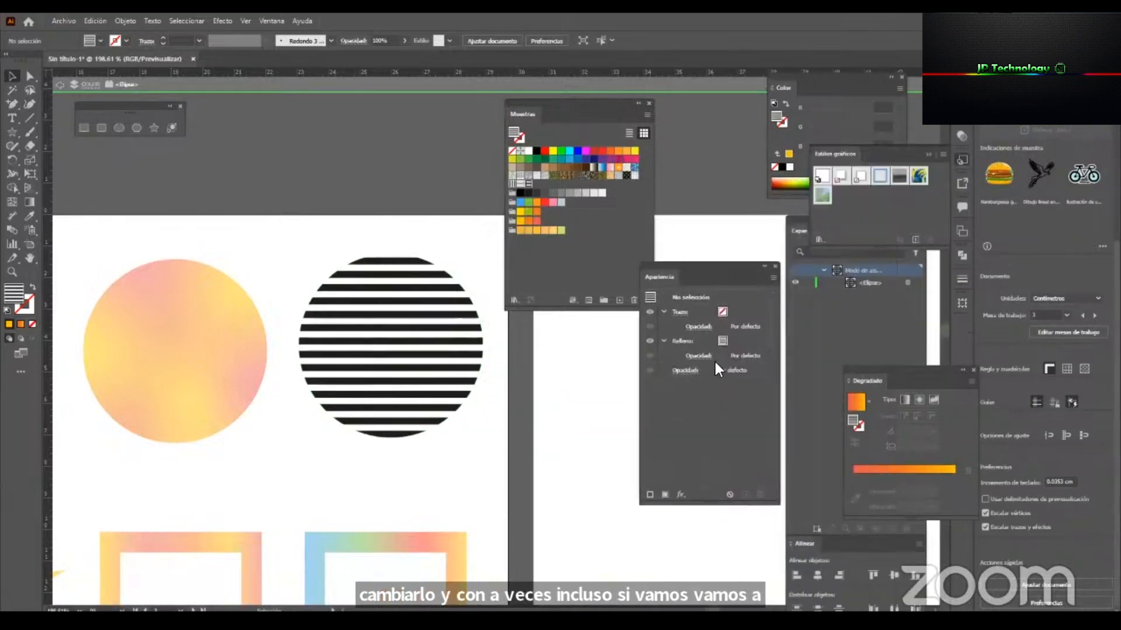
Show the fill's swatch choices in Appearance, leave isolation mode and reselect the striped circle.
{"action": "left_click", "coordinate": [722, 341]}
{"action": "left_click", "coordinate": [727, 344]}
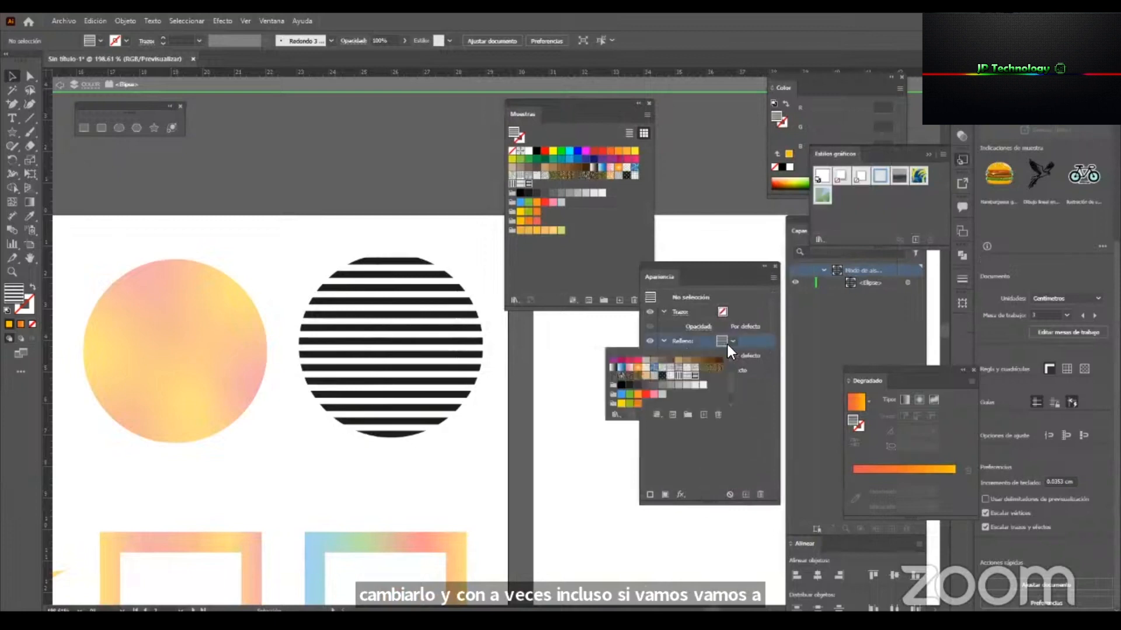
{"action": "left_click", "coordinate": [445, 310]}
{"action": "left_click", "coordinate": [395, 85]}
{"action": "left_click", "coordinate": [431, 309]}
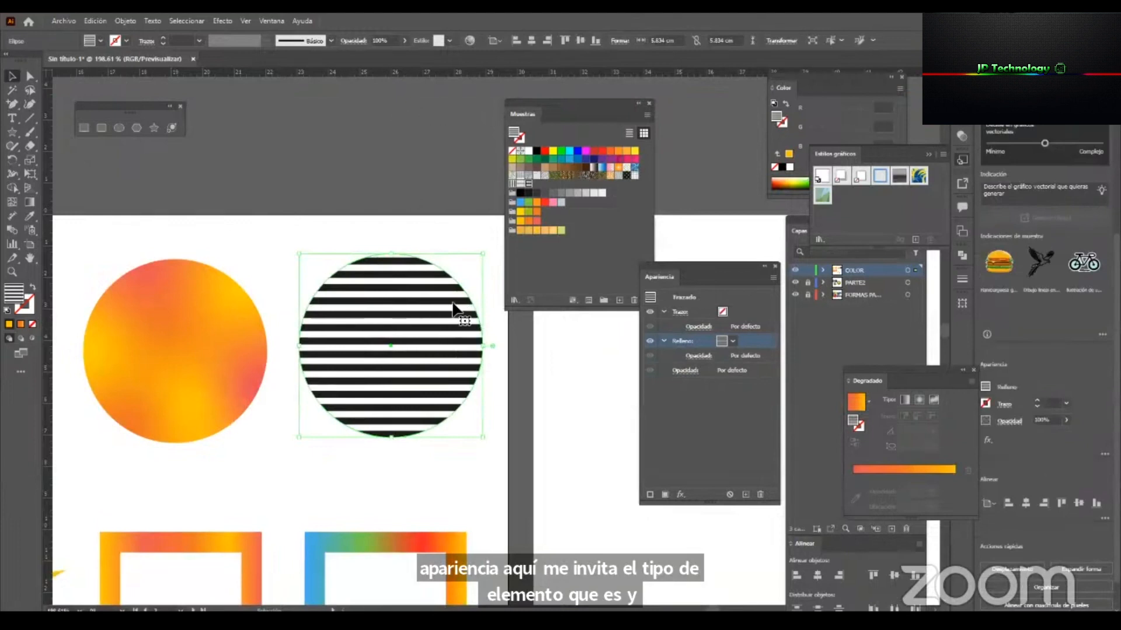
Try the Rojo RGB swatch as the striped circle's fill, undo it, and reselect the circle.
{"action": "left_click", "coordinate": [545, 151]}
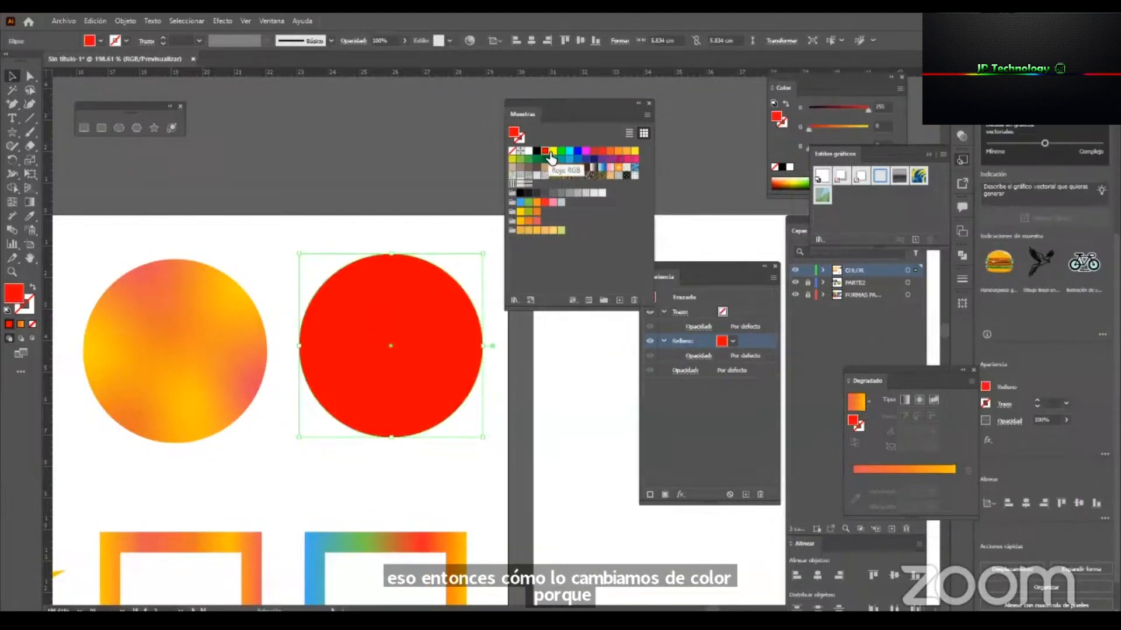
{"action": "key", "text": "ctrl+z"}
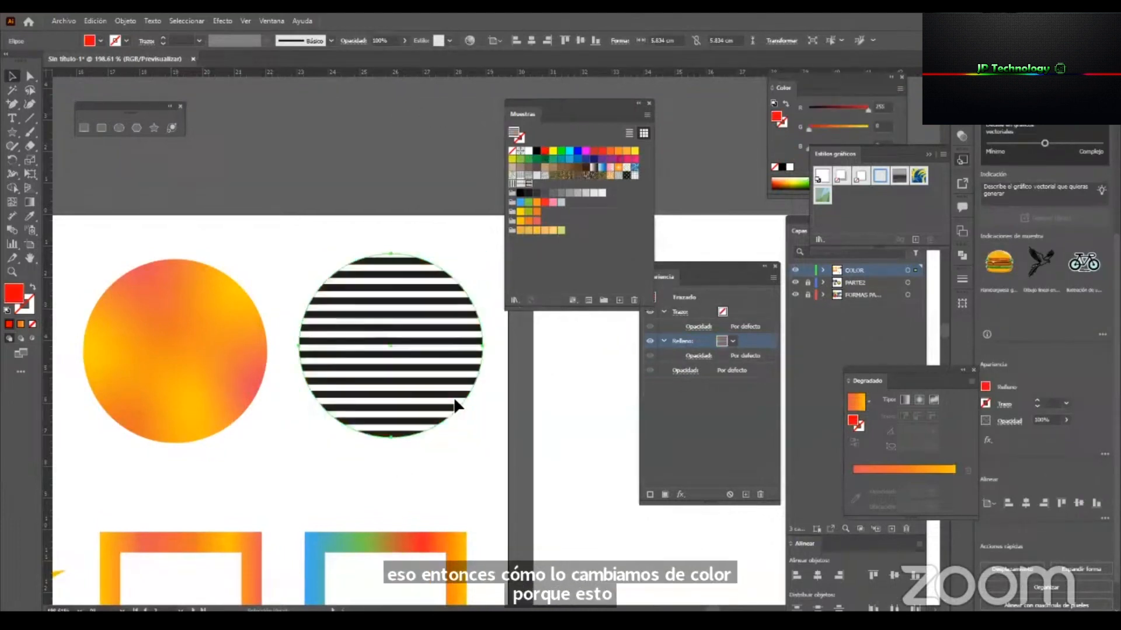
{"action": "left_click", "coordinate": [515, 384]}
{"action": "left_click", "coordinate": [440, 373]}
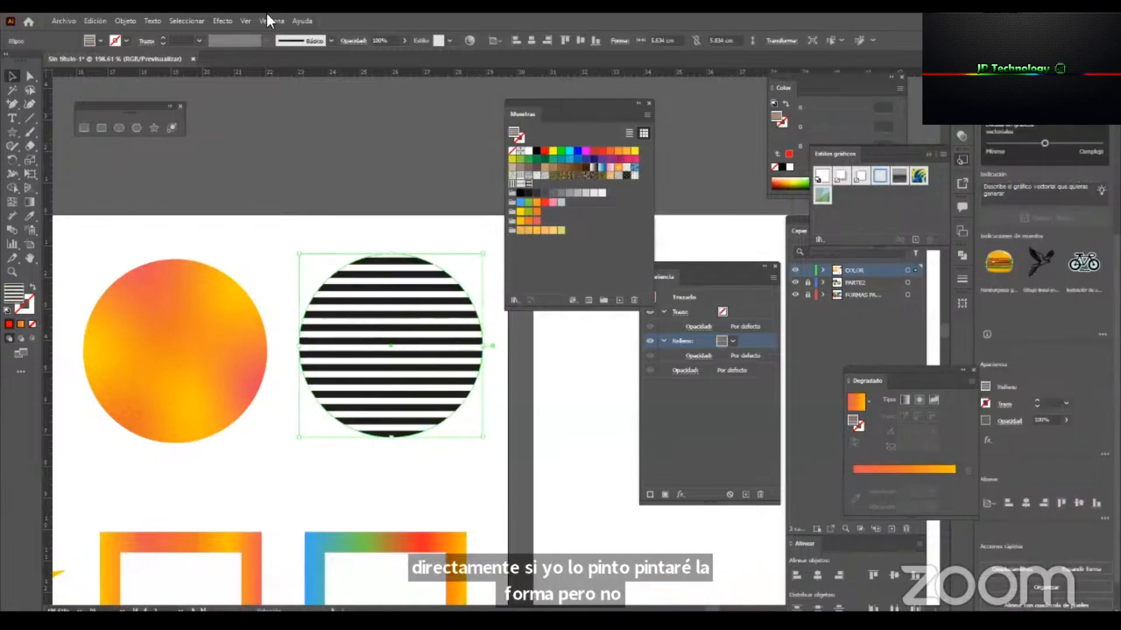
Expand the striped circle's appearance and its pattern fill into separate editable objects.
{"action": "left_click", "coordinate": [120, 26]}
{"action": "left_click", "coordinate": [272, 187]}
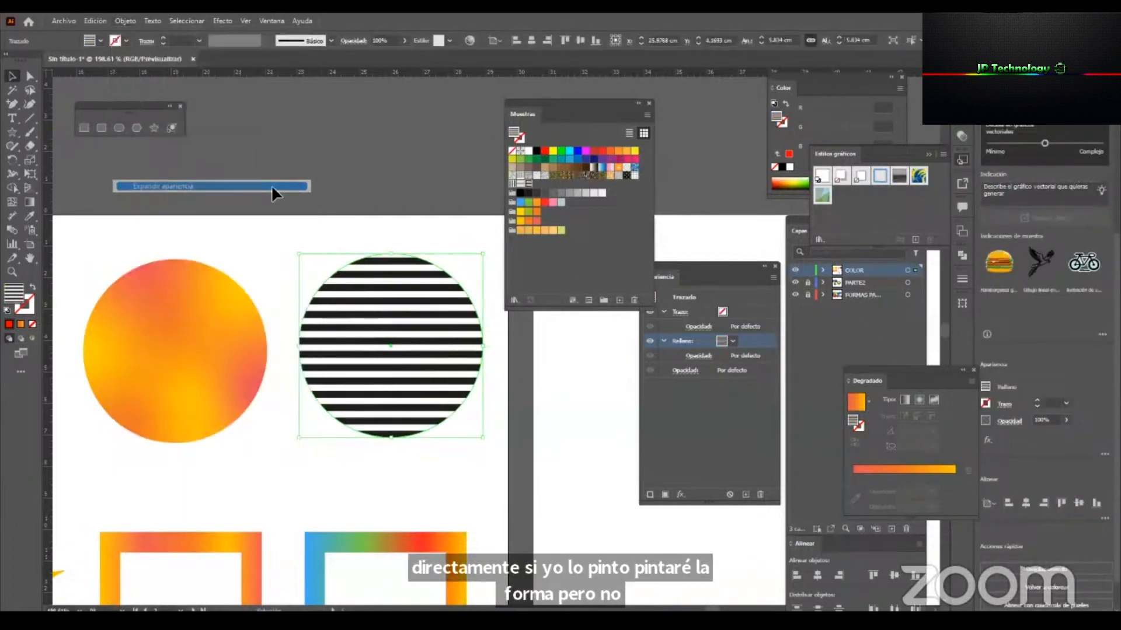
{"action": "left_click", "coordinate": [125, 20]}
{"action": "left_click", "coordinate": [234, 174]}
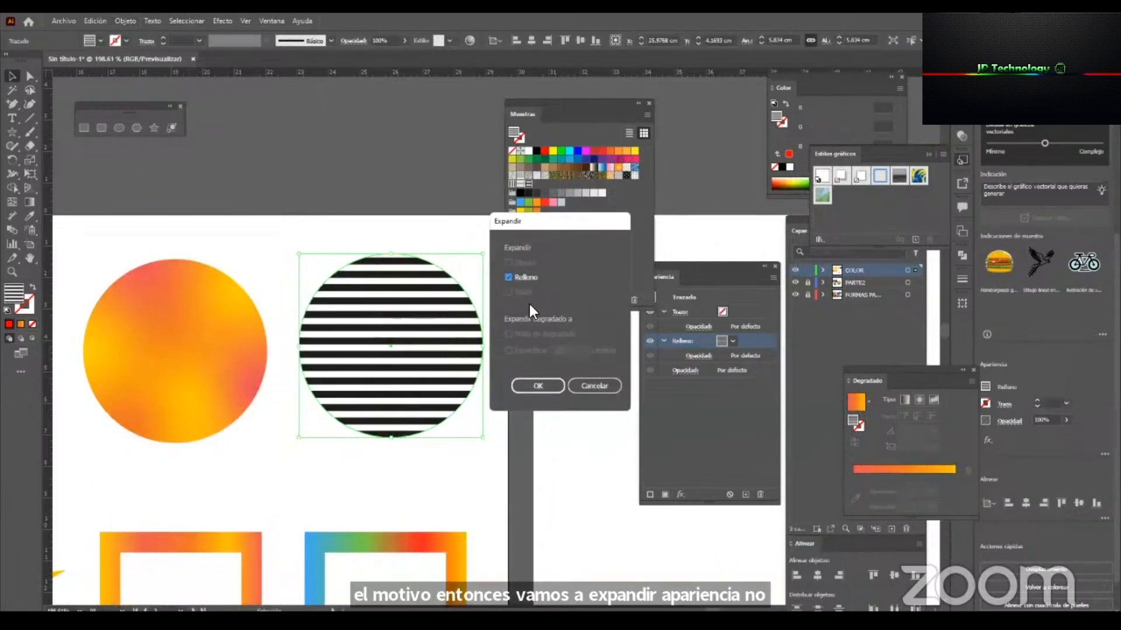
{"action": "left_click", "coordinate": [544, 389]}
{"action": "left_click", "coordinate": [531, 346]}
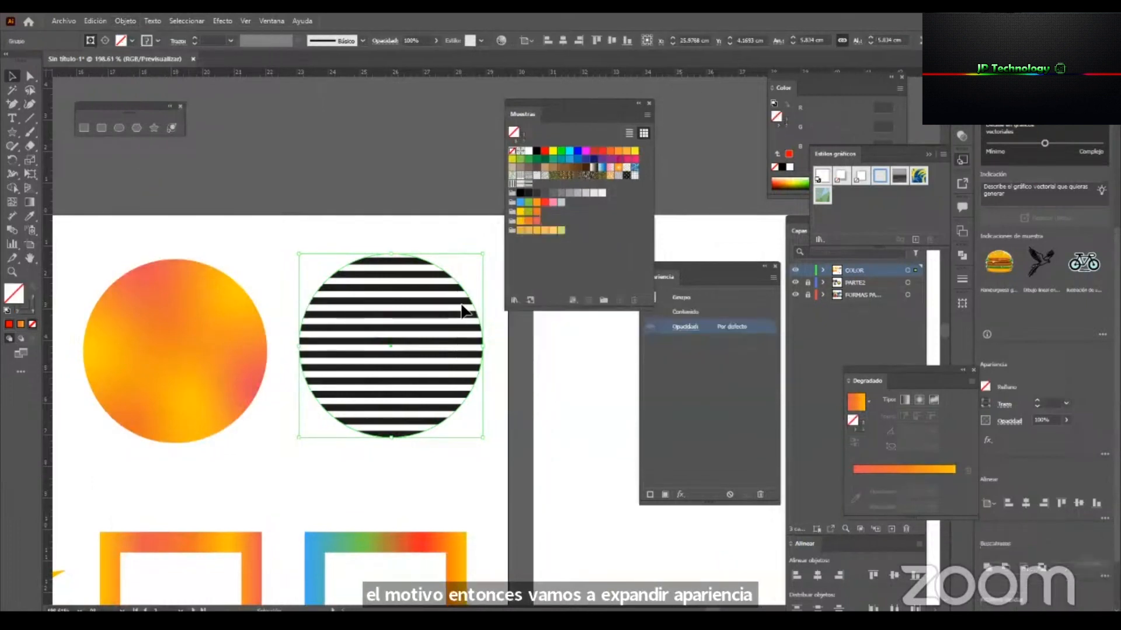
Directly select a single stripe path inside the expanded circle and make its stroke the active colour attribute.
{"action": "left_click", "coordinate": [453, 301]}
{"action": "left_click", "coordinate": [474, 311]}
{"action": "key", "text": "a"}
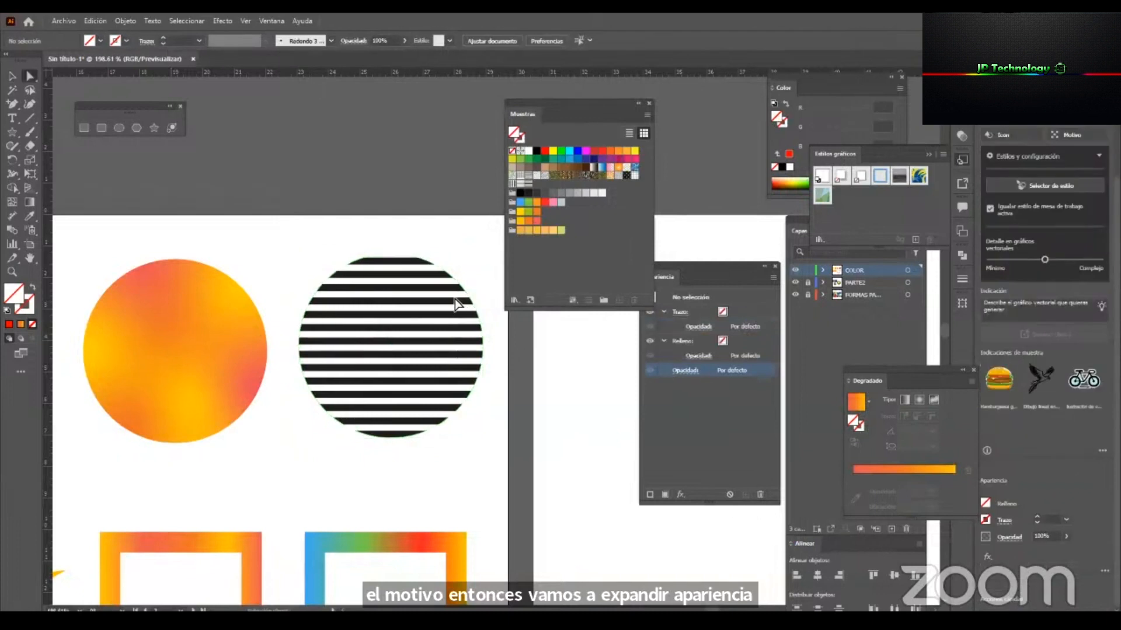
{"action": "left_click", "coordinate": [452, 302]}
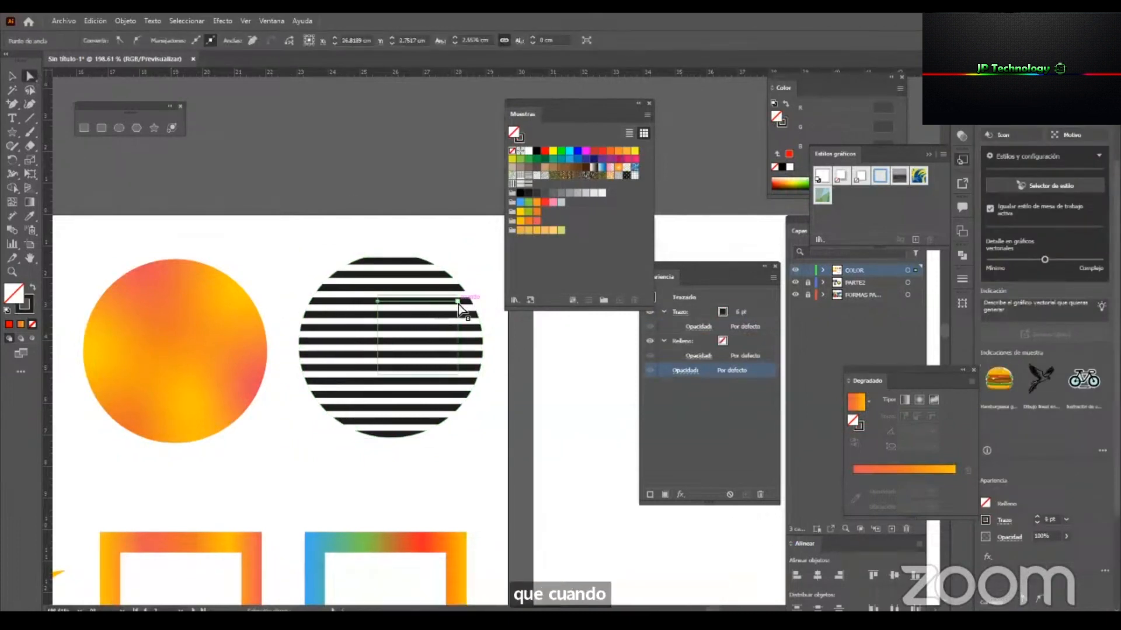
{"action": "left_click", "coordinate": [25, 303]}
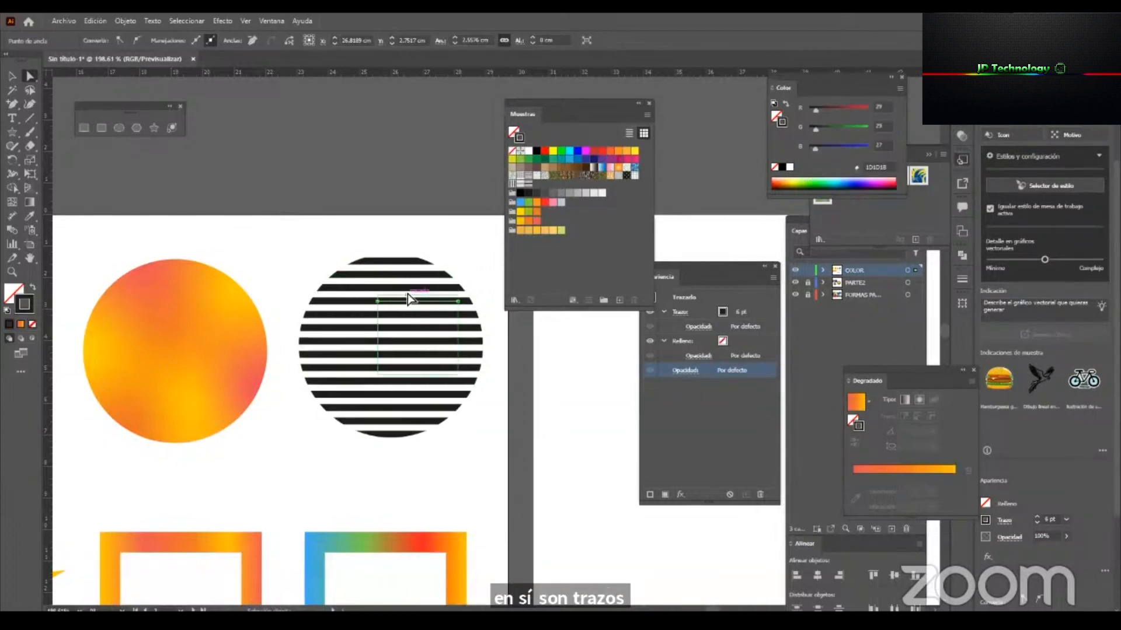
Select all paths that share the selected stripe's stroke colour.
{"action": "left_click", "coordinate": [187, 21]}
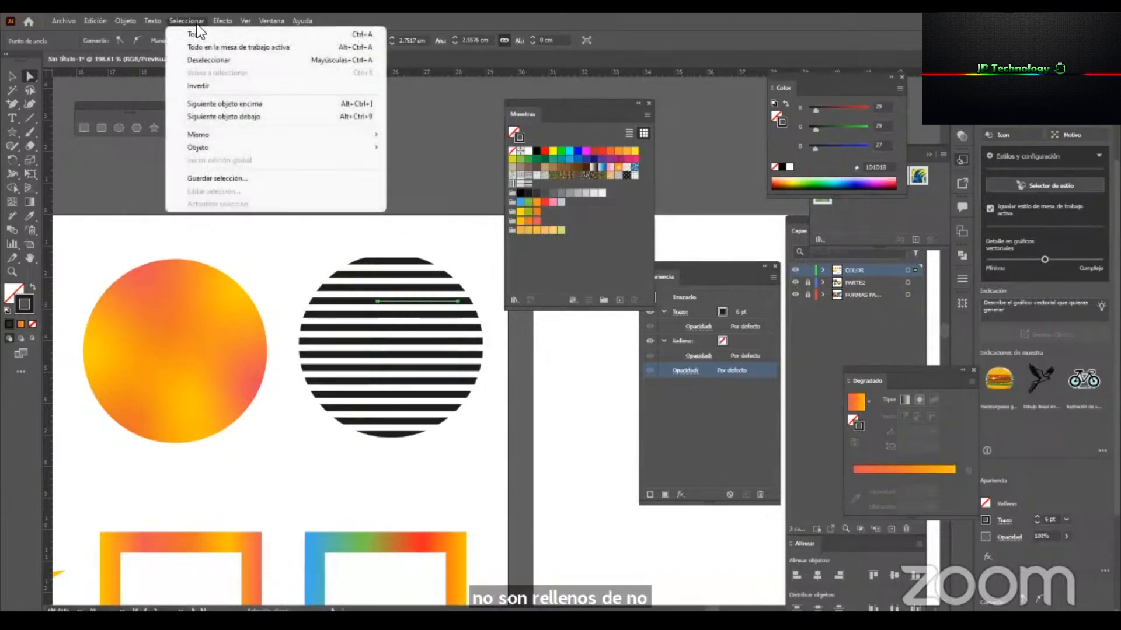
{"action": "mouse_move", "coordinate": [346, 136]}
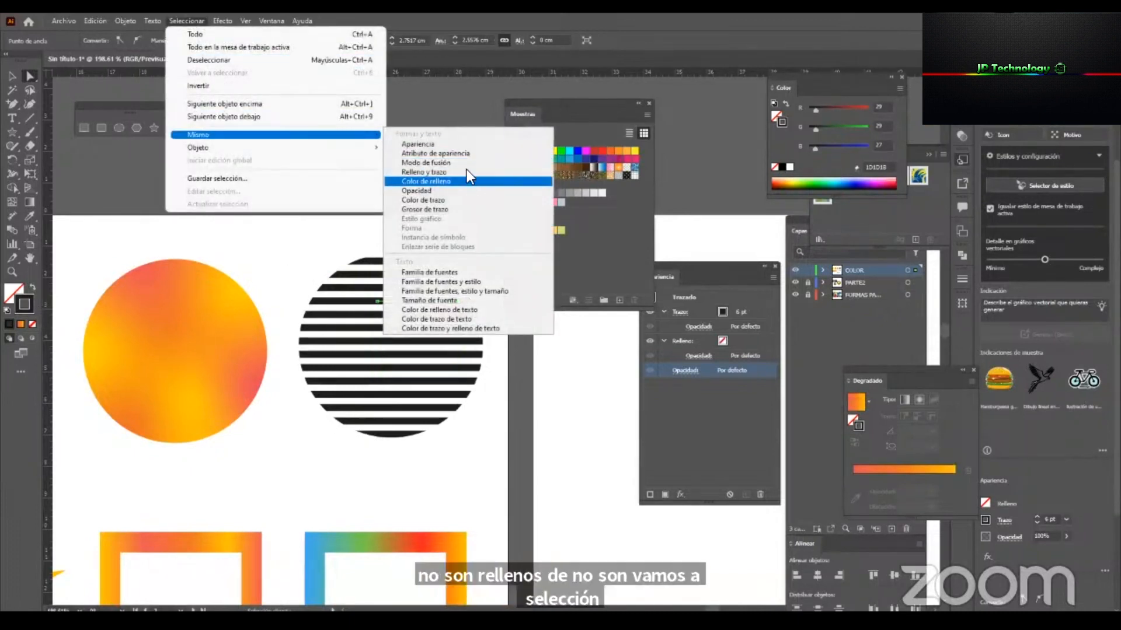
{"action": "left_click", "coordinate": [434, 201]}
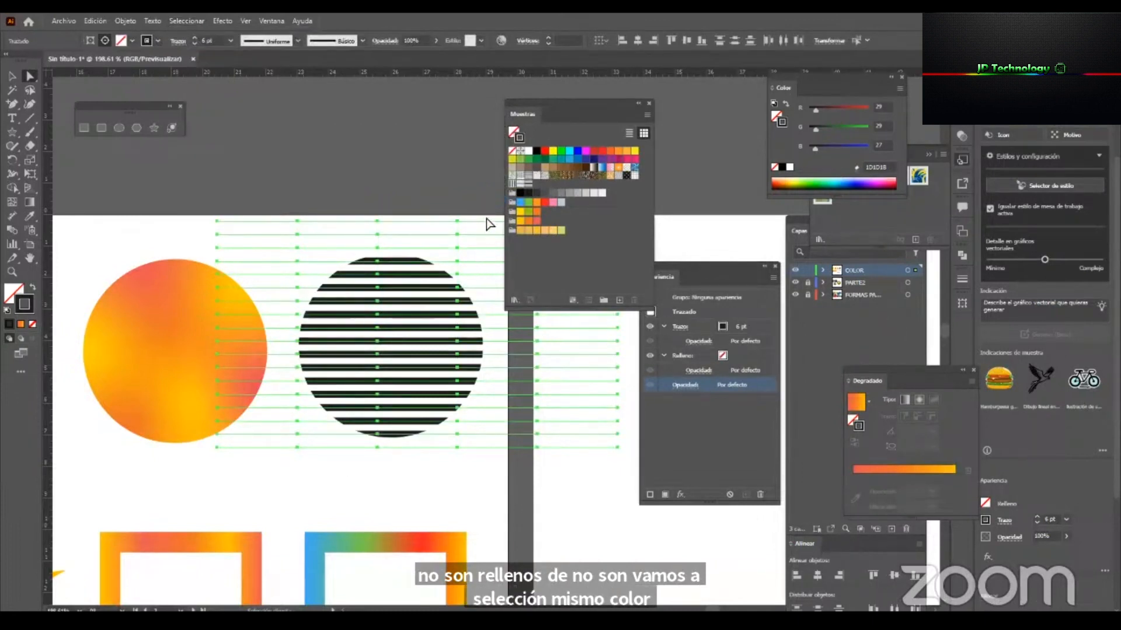
Try red, yellow-green and orange gradient swatches on the selected stripes' strokes.
{"action": "left_click_drag", "start_coordinate": [530, 104], "coordinate": [501, 294]}
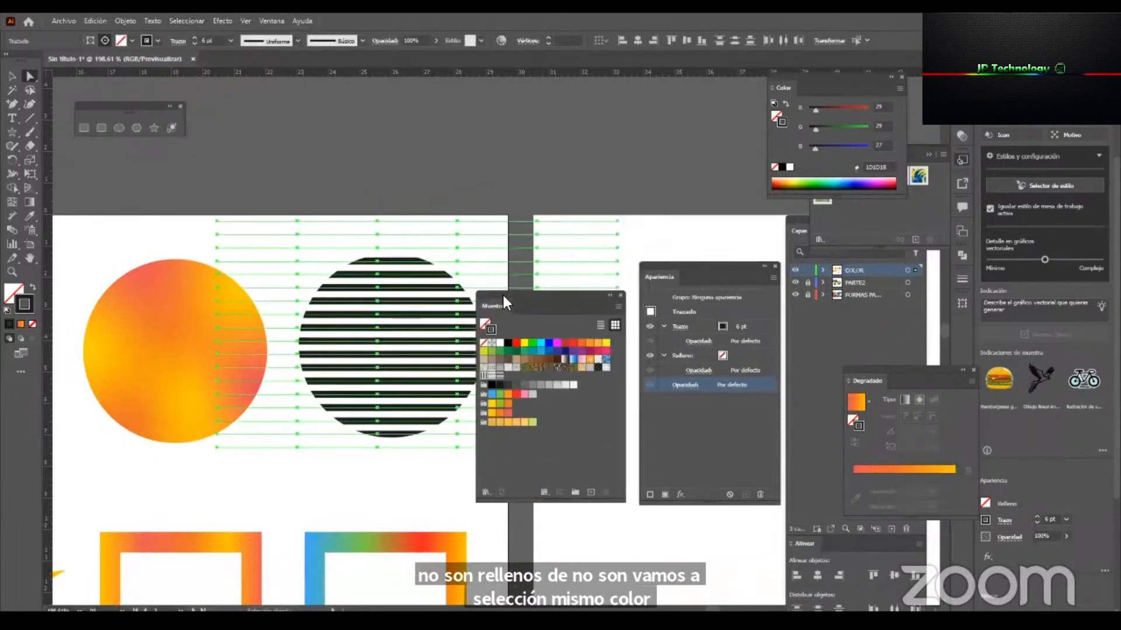
{"action": "left_click", "coordinate": [558, 344]}
{"action": "left_click", "coordinate": [541, 344]}
{"action": "left_click", "coordinate": [533, 344]}
{"action": "left_click", "coordinate": [516, 344]}
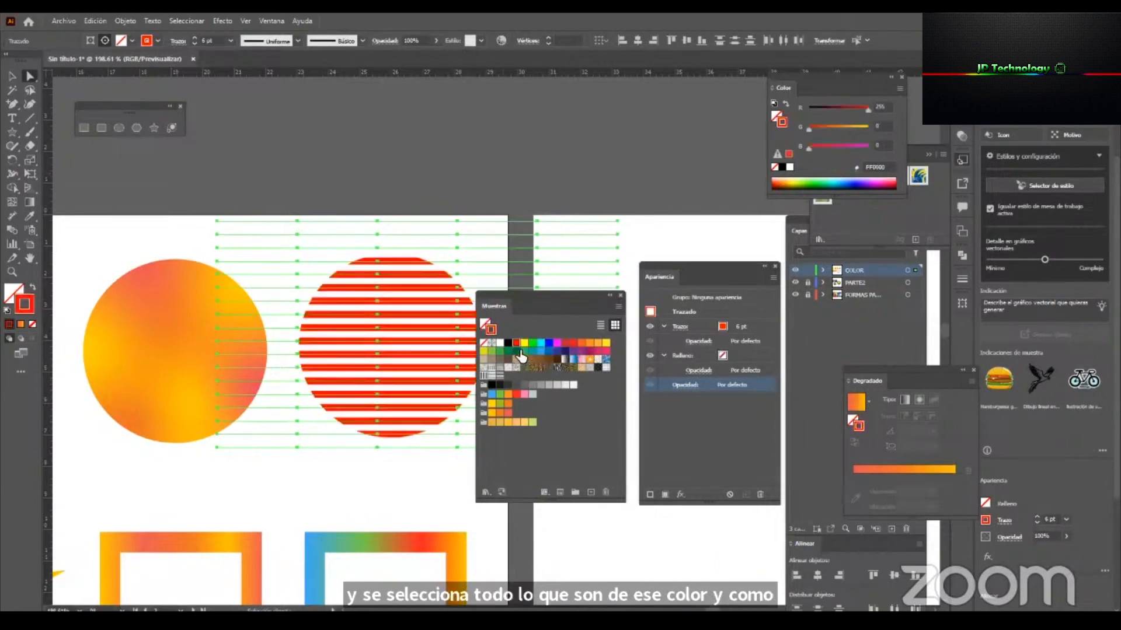
{"action": "left_click", "coordinate": [519, 351]}
{"action": "left_click", "coordinate": [483, 351]}
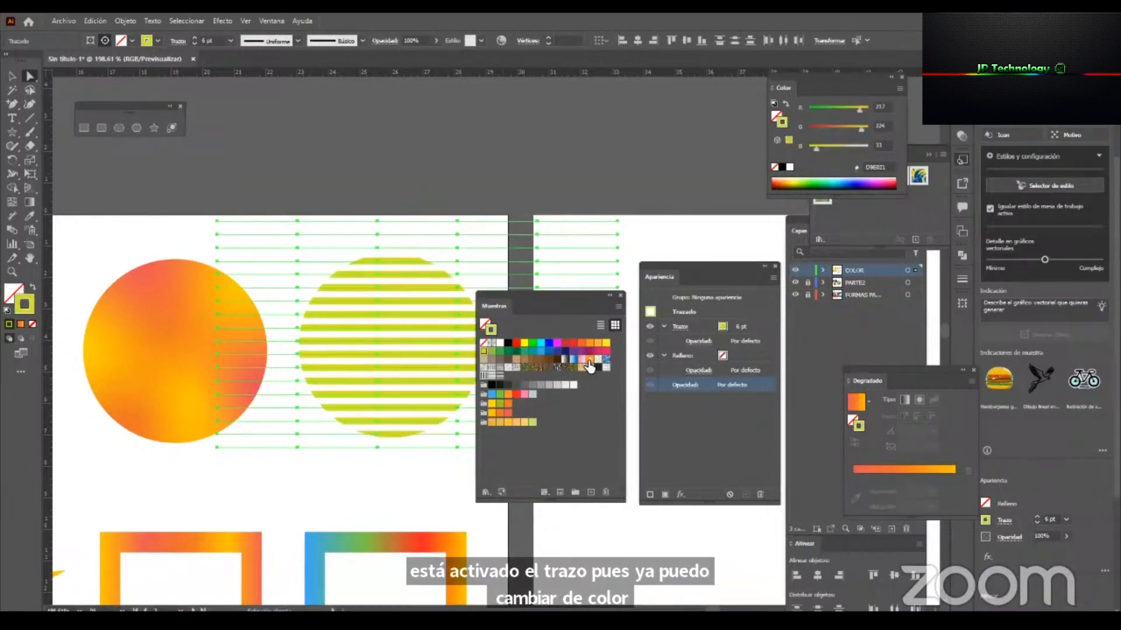
{"action": "left_click", "coordinate": [588, 359]}
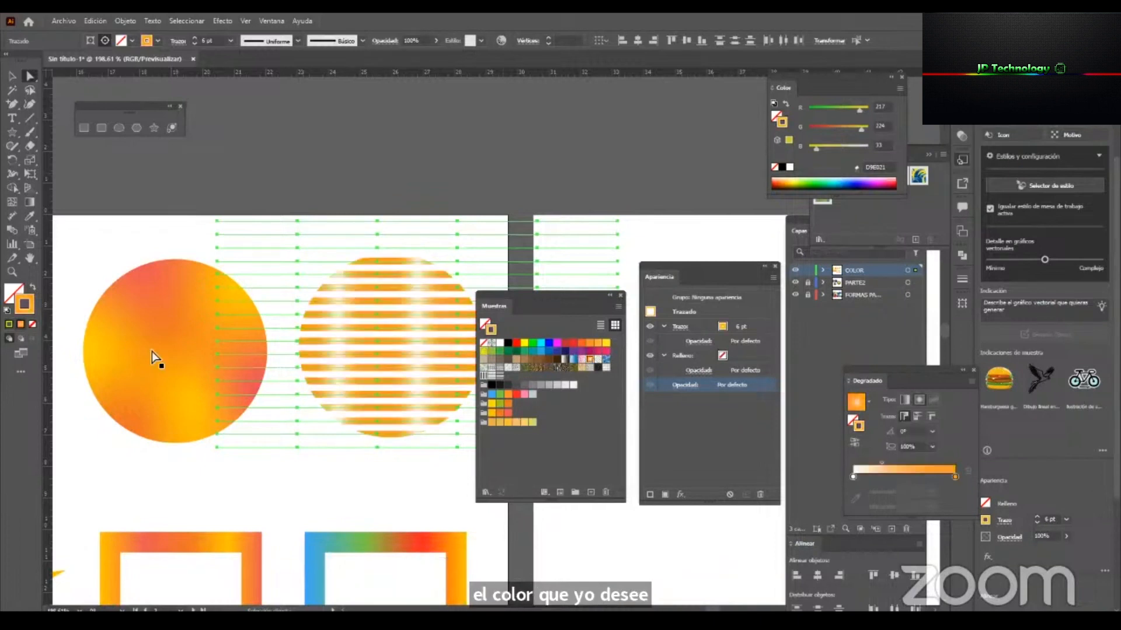
Move the Swatches panel clear of the circle, try a blue gradient, and recolour the stripes' strokes purple (93278F).
{"action": "left_click_drag", "start_coordinate": [576, 300], "coordinate": [660, 130]}
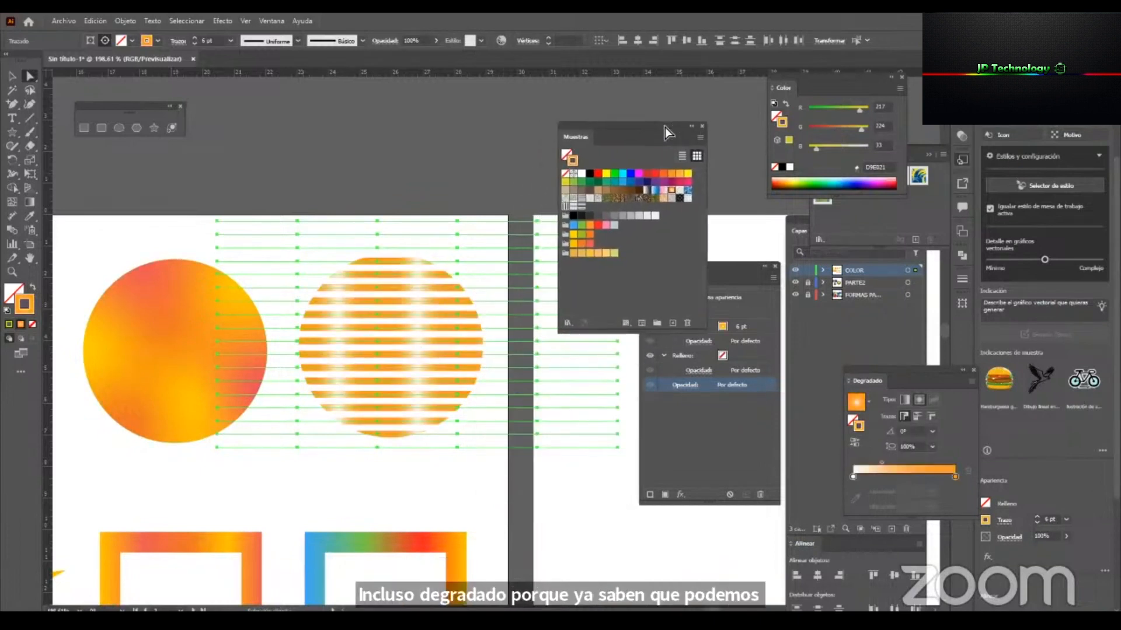
{"action": "left_click", "coordinate": [658, 189]}
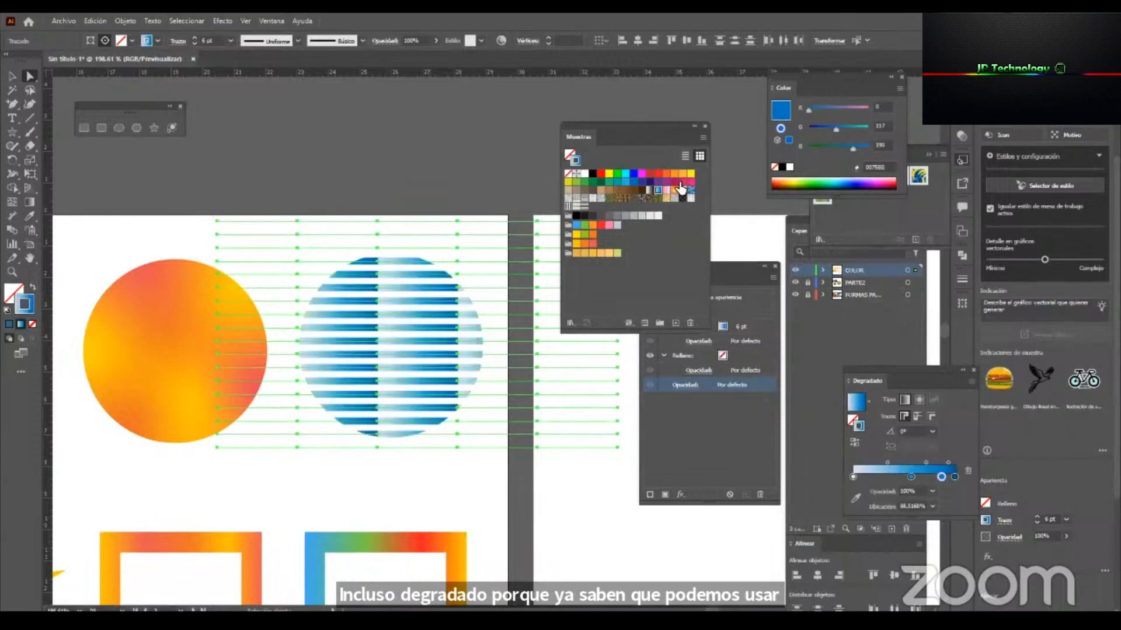
{"action": "left_click", "coordinate": [680, 184]}
{"action": "left_click", "coordinate": [665, 181]}
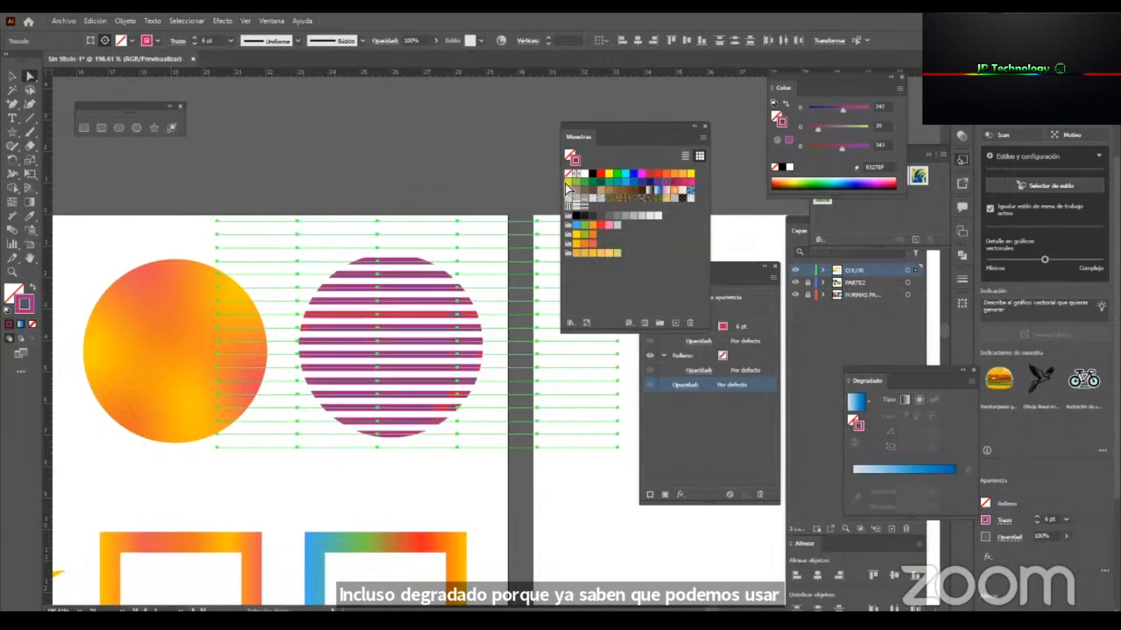
{"action": "left_click", "coordinate": [438, 161]}
Examine the recoloured striped circle among the artboard's other shapes and review the object commands for expanding appearance.
{"action": "key", "text": "z"}
{"action": "left_click_drag", "start_coordinate": [404, 319], "coordinate": [239, 394]}
{"action": "left_click_drag", "start_coordinate": [394, 388], "coordinate": [348, 414]}
{"action": "key", "text": "v"}
{"action": "left_click", "coordinate": [346, 428]}
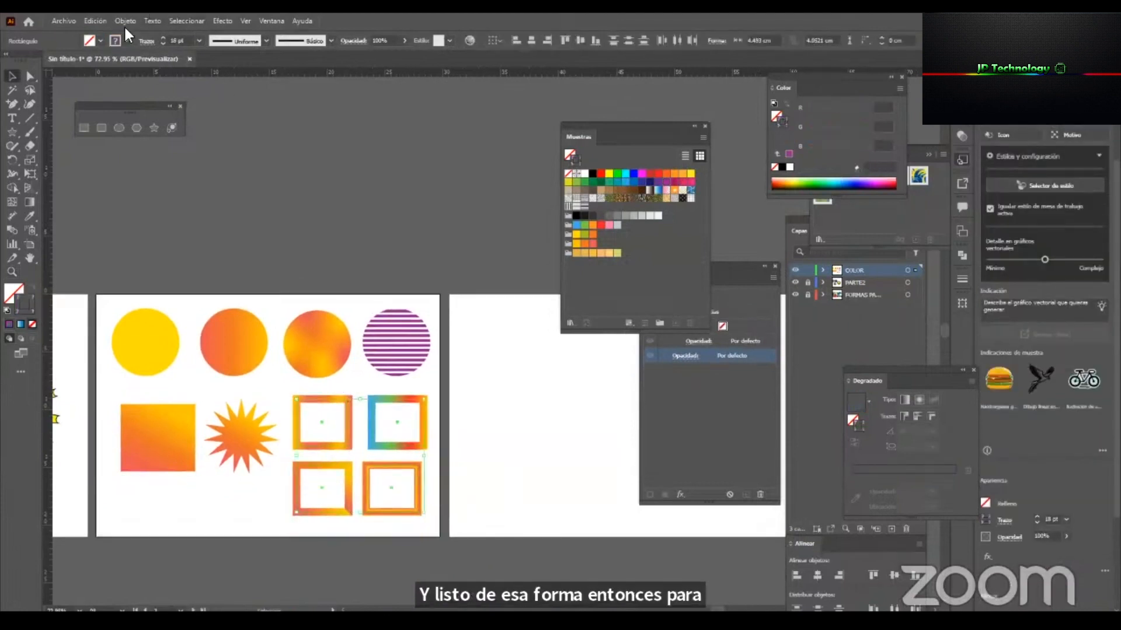
{"action": "left_click", "coordinate": [125, 21]}
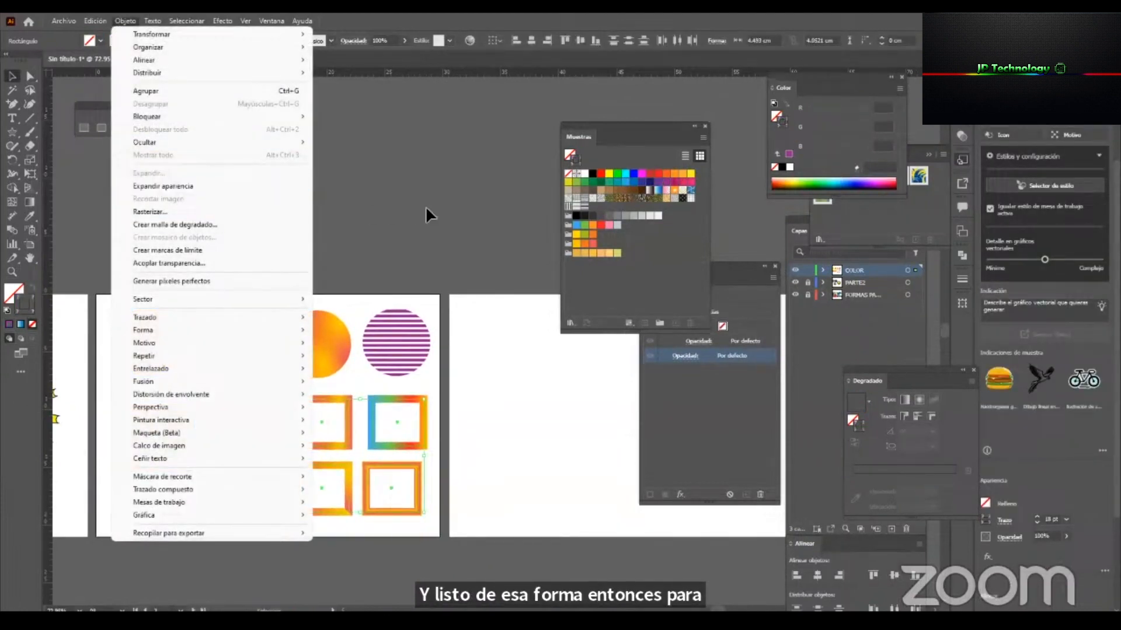
{"action": "left_click", "coordinate": [493, 398]}
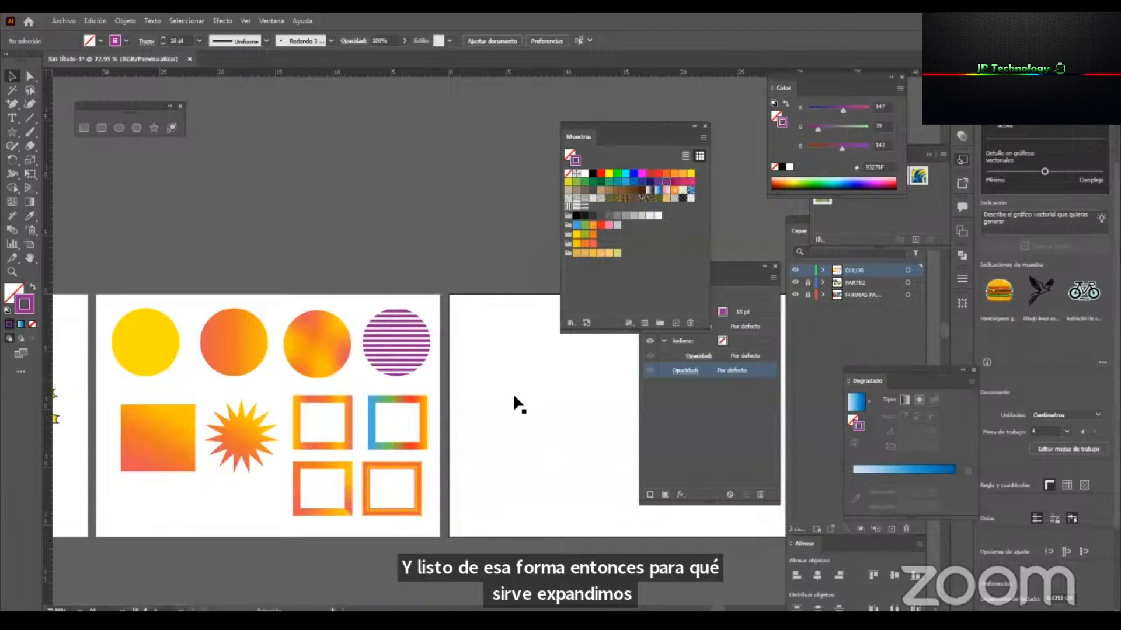
{"action": "left_click", "coordinate": [406, 341]}
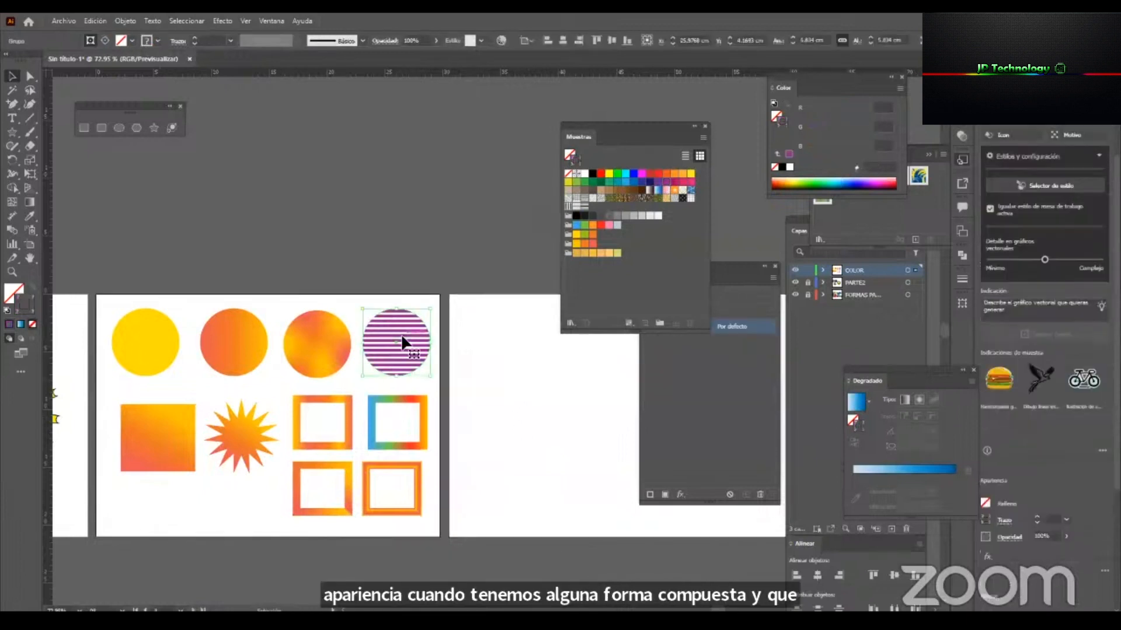
{"action": "left_click", "coordinate": [542, 415]}
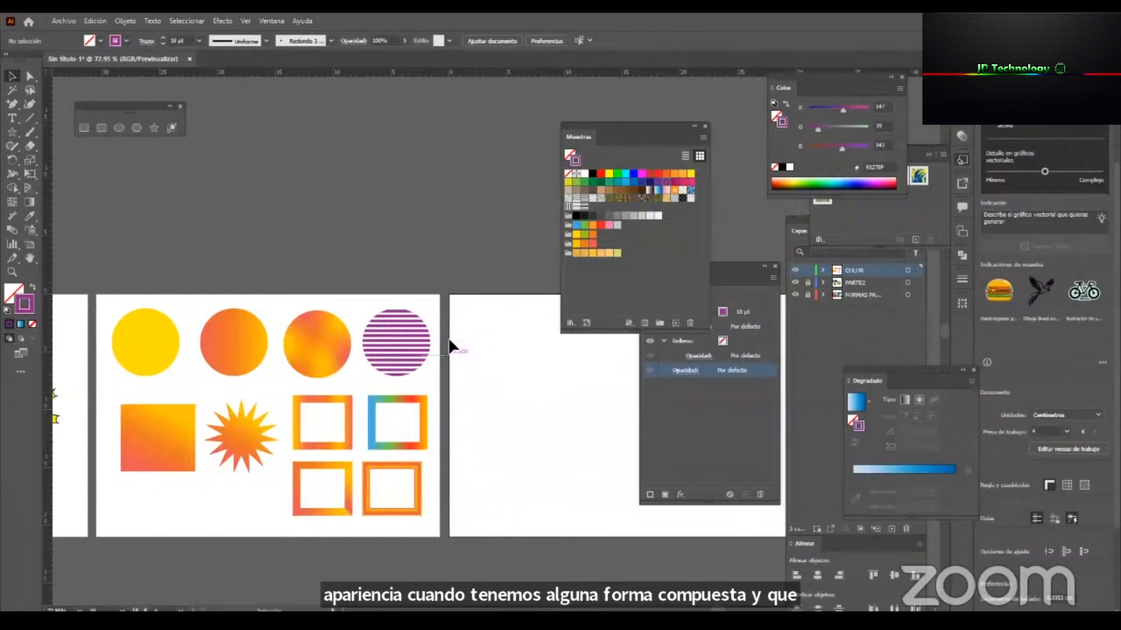
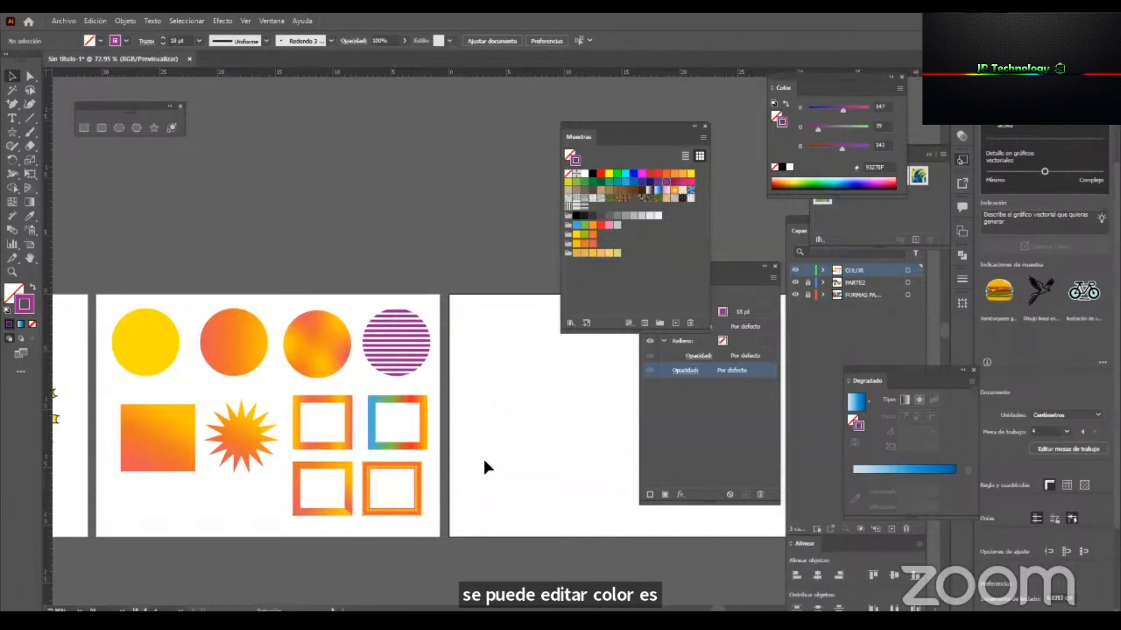
Examine the circles filled with solid colour, linear gradient, freeform gradient and stripes.
{"action": "key", "text": "z"}
{"action": "left_click", "coordinate": [435, 390], "text": "alt"}
{"action": "key", "text": "v"}
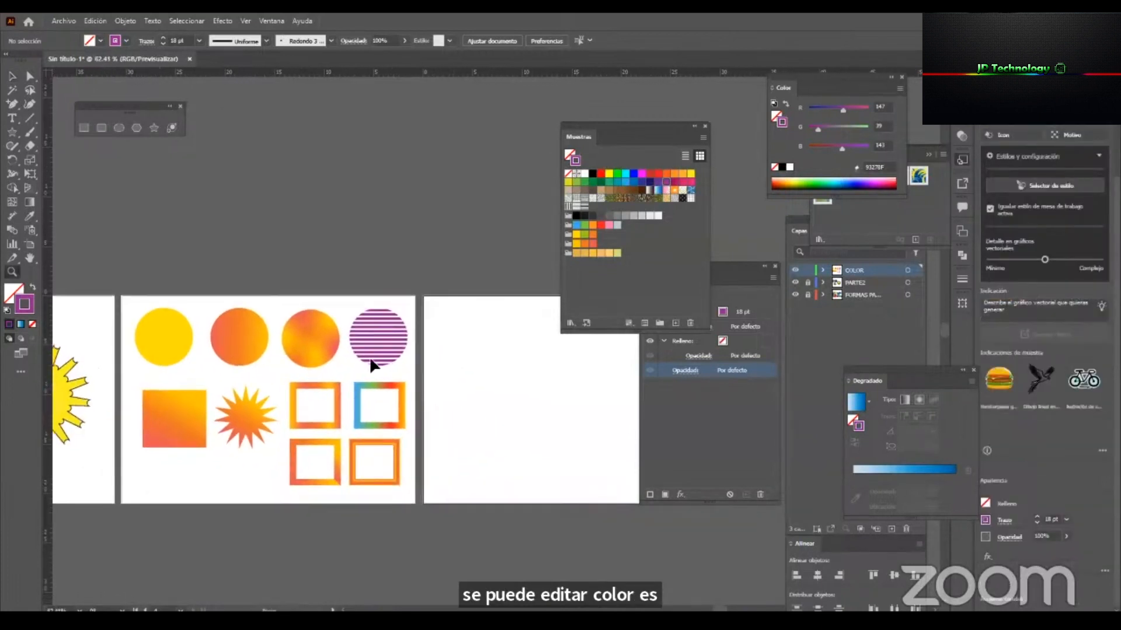
{"action": "left_click_drag", "start_coordinate": [129, 328], "coordinate": [149, 336]}
{"action": "left_click", "coordinate": [245, 321]}
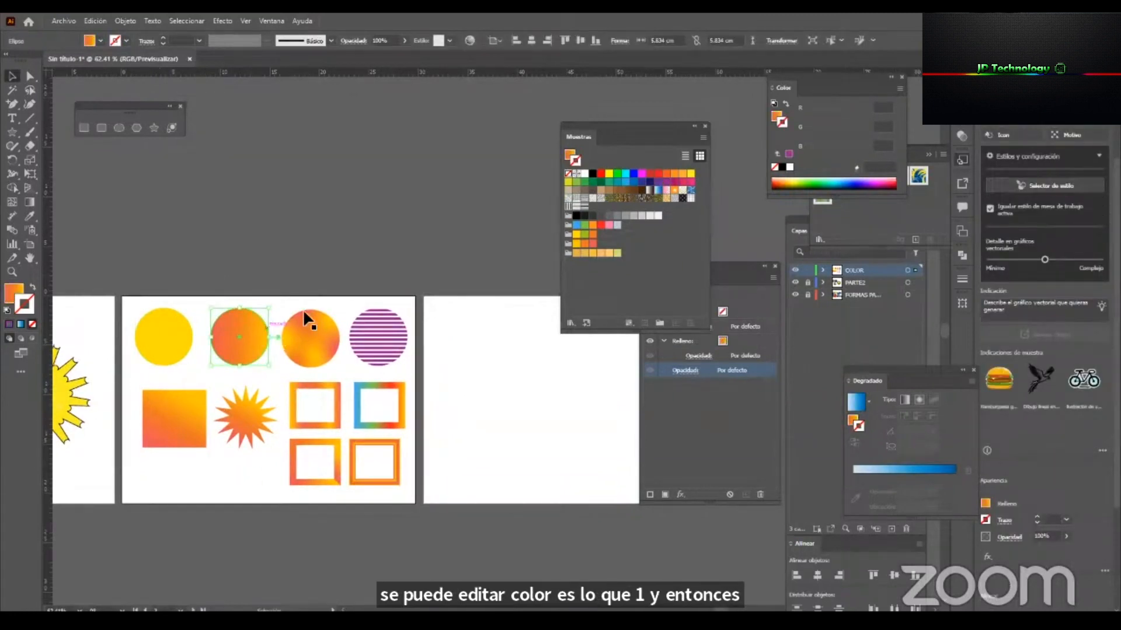
{"action": "left_click", "coordinate": [307, 327]}
{"action": "left_click", "coordinate": [355, 349]}
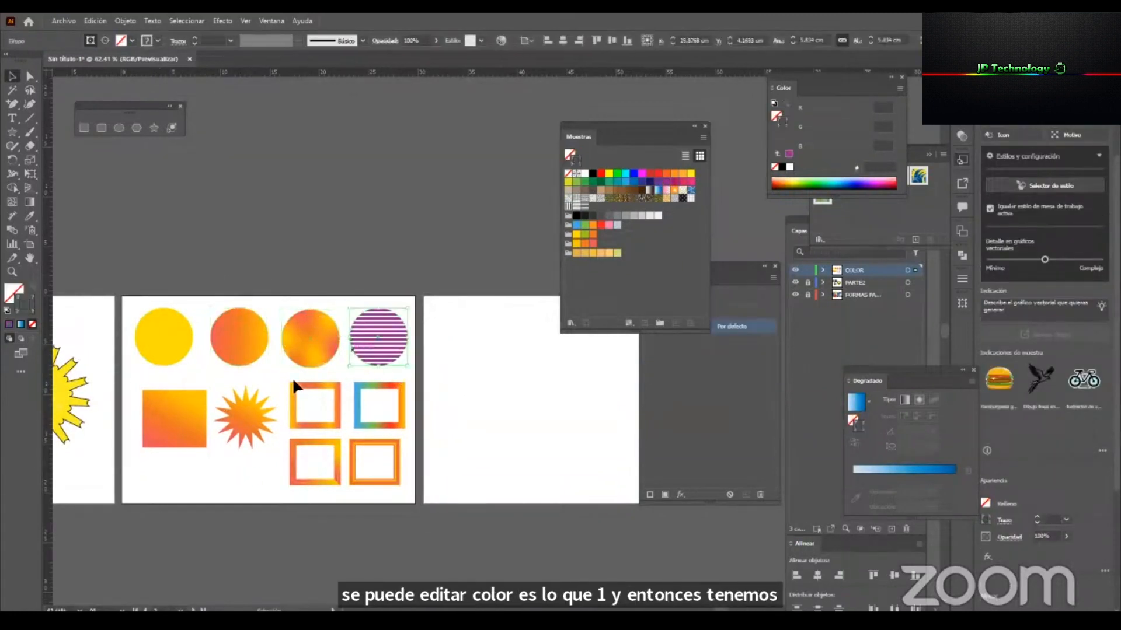
Move the Swatches panel aside and create a three-sided polygon with a 3.0043 cm radius on the empty artboard.
{"action": "left_click_drag", "start_coordinate": [636, 130], "coordinate": [735, 221]}
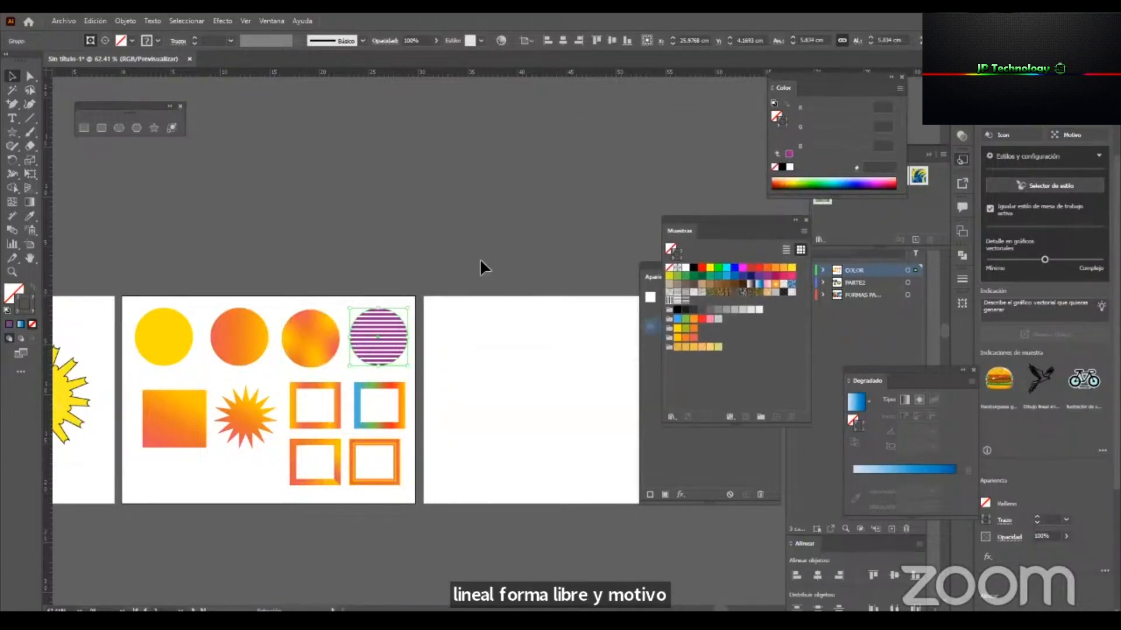
{"action": "left_click", "coordinate": [528, 392]}
{"action": "key", "text": "z"}
{"action": "left_click_drag", "start_coordinate": [546, 406], "coordinate": [653, 446]}
{"action": "key", "text": "space"}
{"action": "left_click_drag", "start_coordinate": [474, 413], "coordinate": [365, 362]}
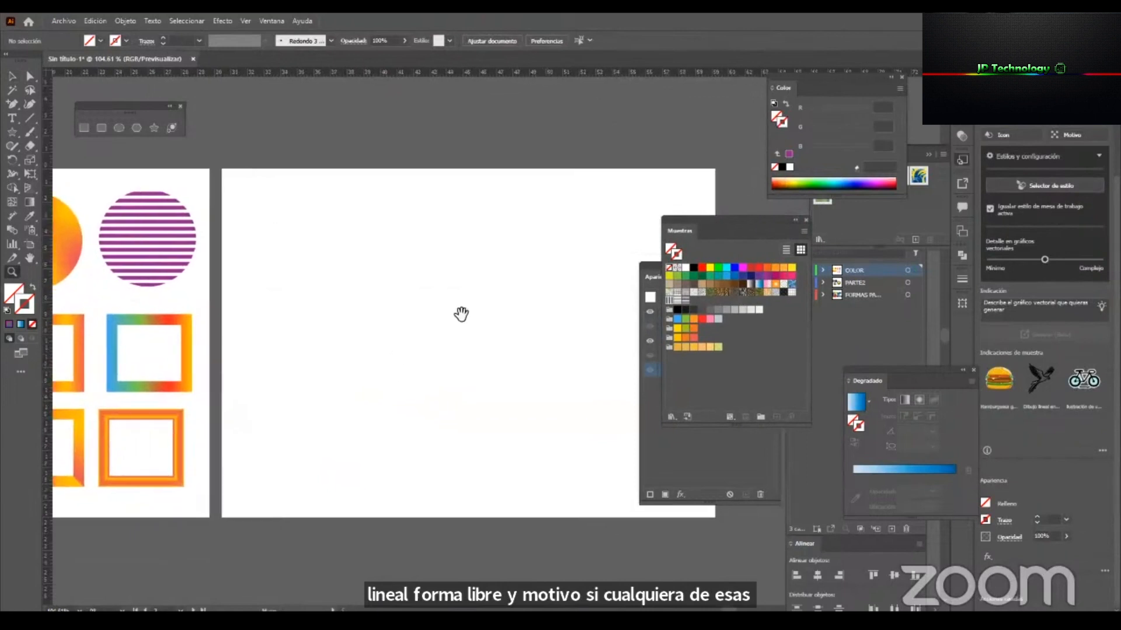
{"action": "left_click_drag", "start_coordinate": [454, 311], "coordinate": [469, 318]}
{"action": "key", "text": "v"}
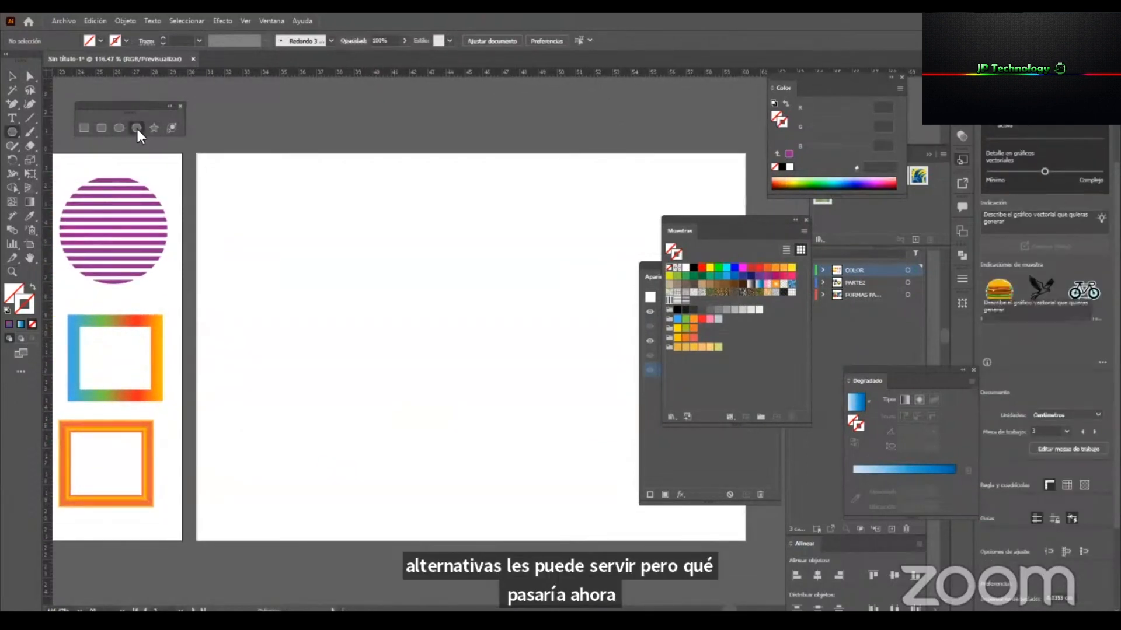
{"action": "left_click", "coordinate": [137, 129]}
{"action": "left_click", "coordinate": [388, 283]}
{"action": "type", "text": "3"}
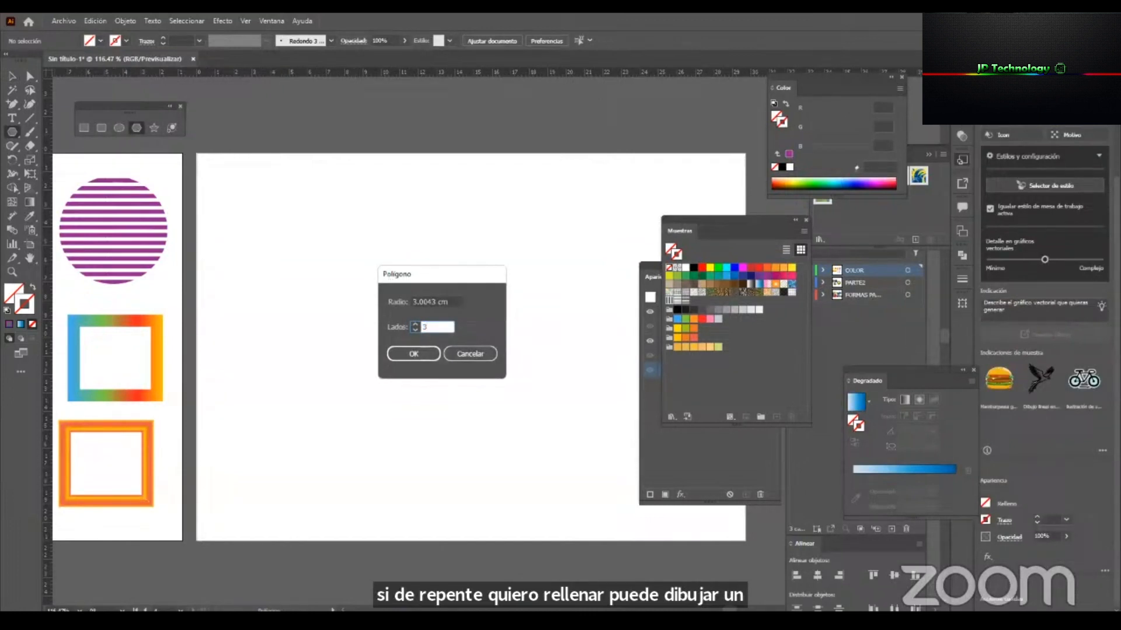
{"action": "key", "text": "Return"}
Resize the triangle to about 11.5 cm wide and give it the default white fill and black stroke.
{"action": "key", "text": "v"}
{"action": "left_click_drag", "start_coordinate": [388, 313], "coordinate": [429, 510]}
{"action": "left_click", "coordinate": [7, 310]}
{"action": "left_click_drag", "start_coordinate": [433, 314], "coordinate": [433, 272]}
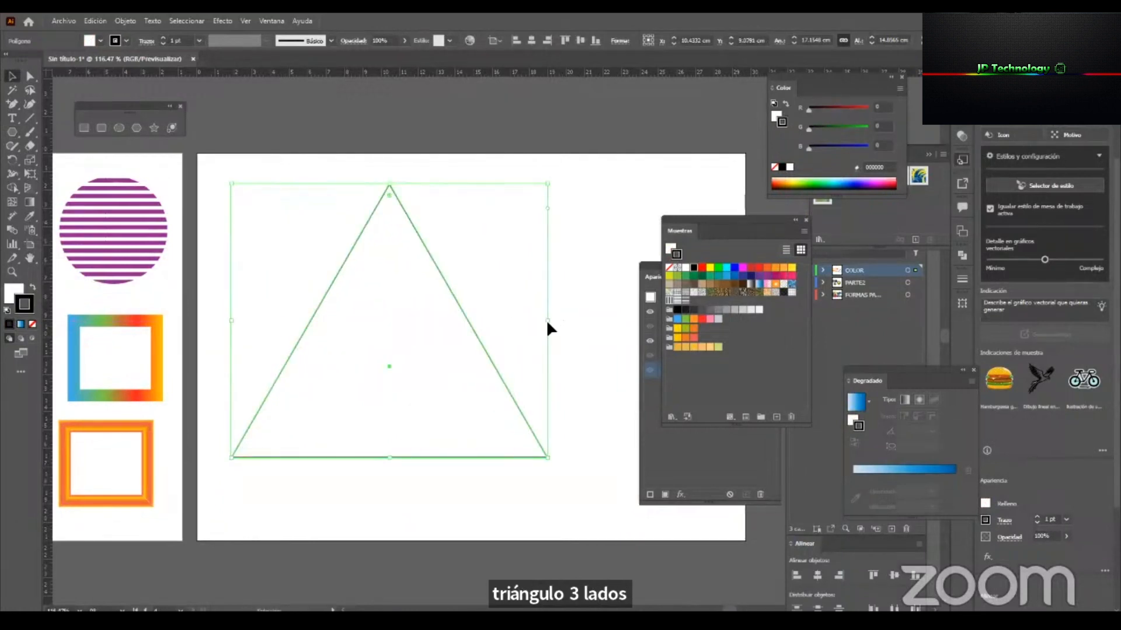
{"action": "left_click", "coordinate": [510, 324]}
{"action": "left_click", "coordinate": [469, 345]}
{"action": "left_click_drag", "start_coordinate": [544, 317], "coordinate": [503, 330]}
Rearrange the Swatches and Appearance panels beside the triangle and shorten the Appearance panel.
{"action": "left_click_drag", "start_coordinate": [770, 226], "coordinate": [725, 83]}
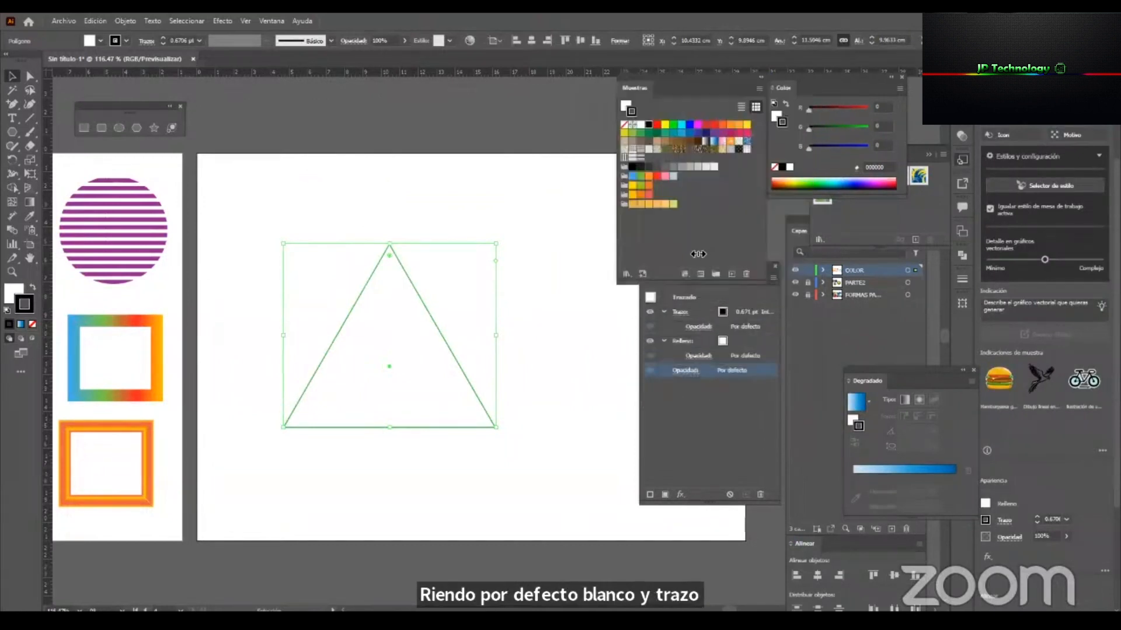
{"action": "left_click", "coordinate": [722, 387]}
{"action": "left_click_drag", "start_coordinate": [731, 267], "coordinate": [680, 298]}
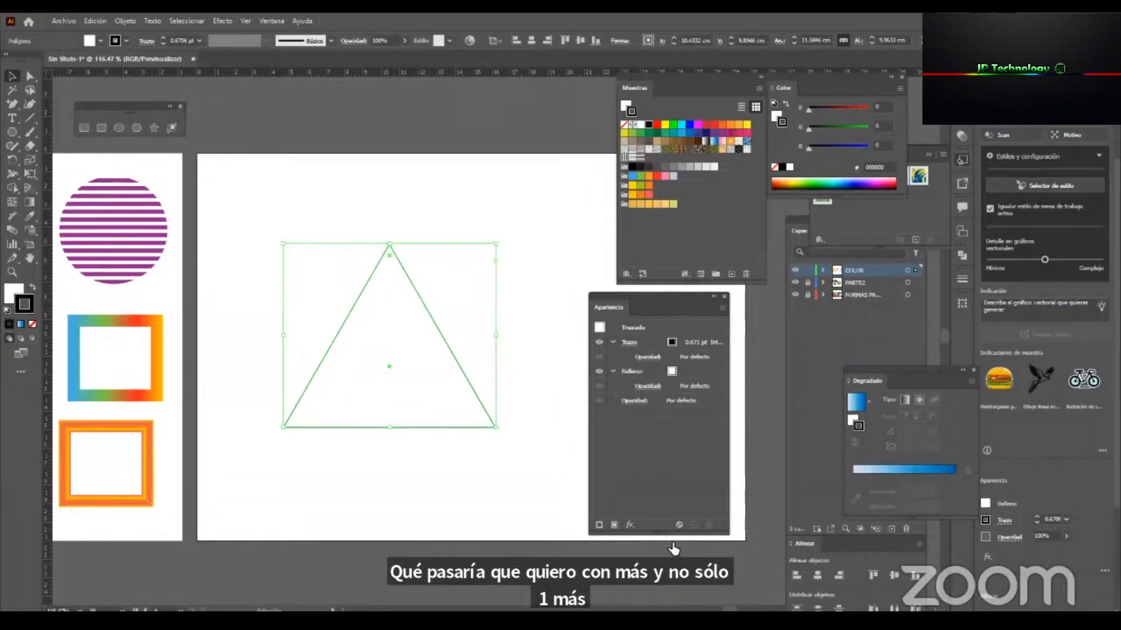
{"action": "left_click_drag", "start_coordinate": [665, 535], "coordinate": [665, 491]}
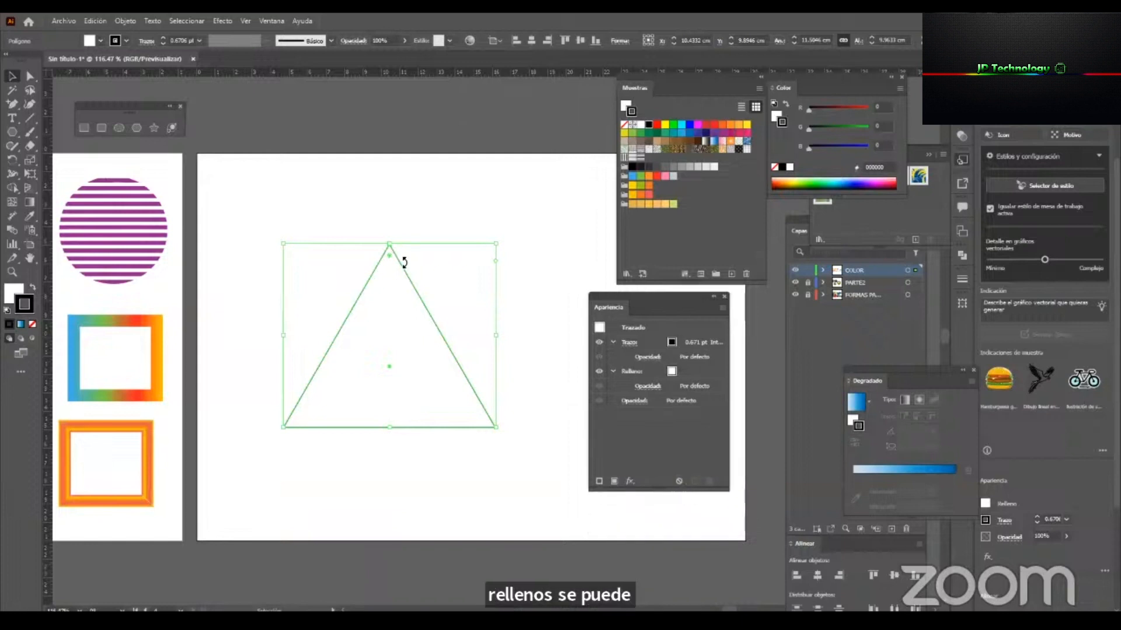
Set the triangle's stroke weight to 12 pt and align the stroke to the centre of the path.
{"action": "left_click", "coordinate": [641, 343]}
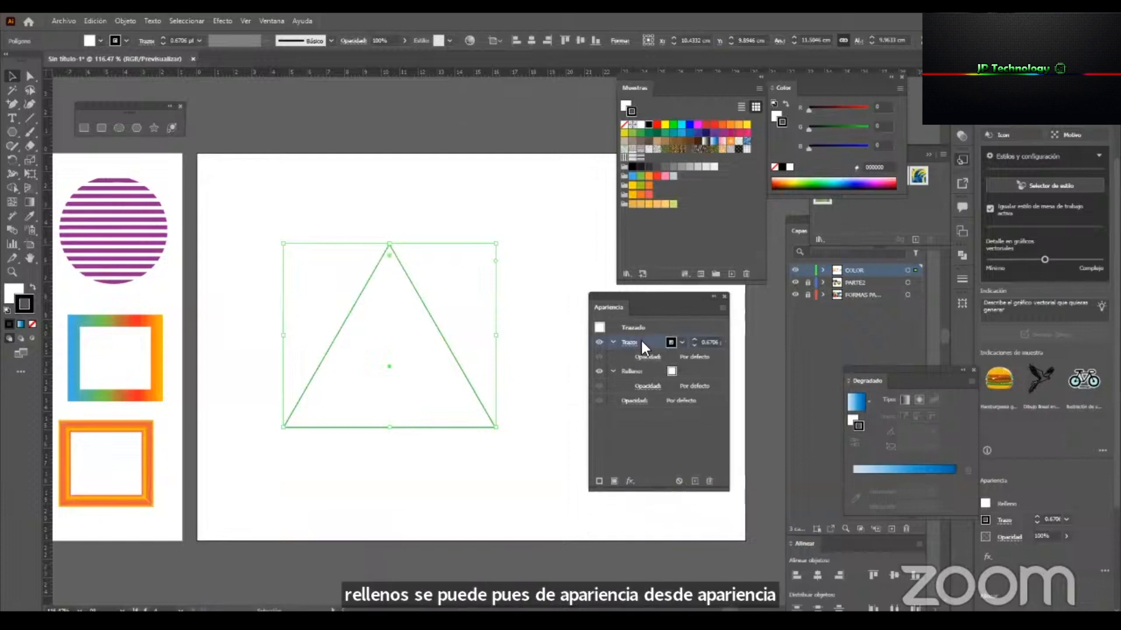
{"action": "left_click", "coordinate": [689, 339]}
{"action": "left_click", "coordinate": [688, 339]}
{"action": "left_click", "coordinate": [689, 339]}
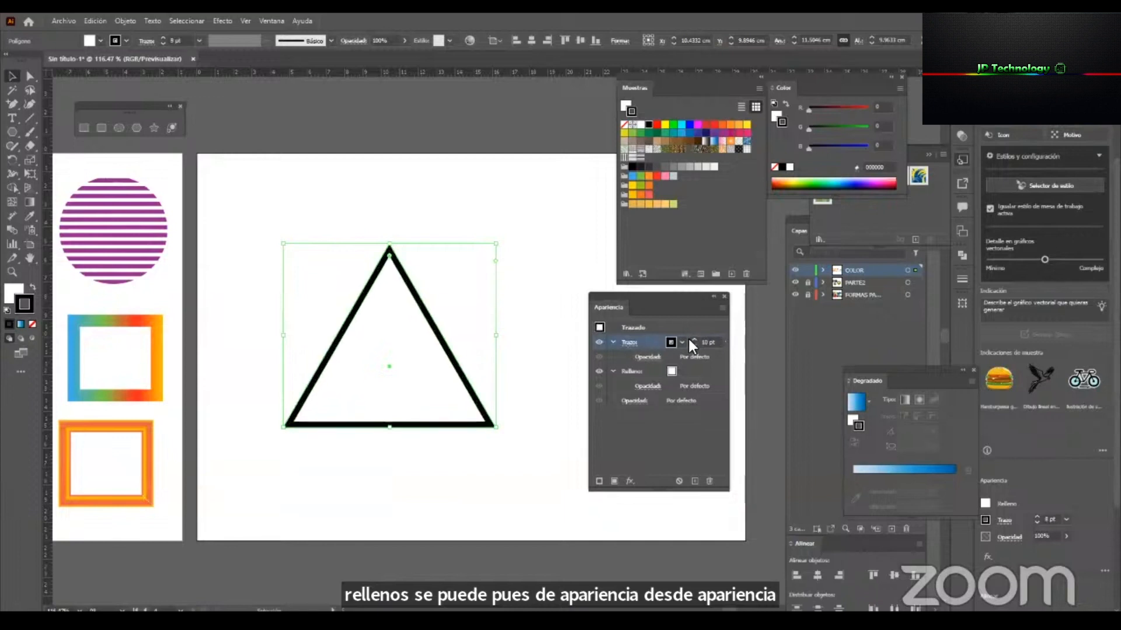
{"action": "left_click", "coordinate": [688, 339]}
{"action": "left_click", "coordinate": [688, 337]}
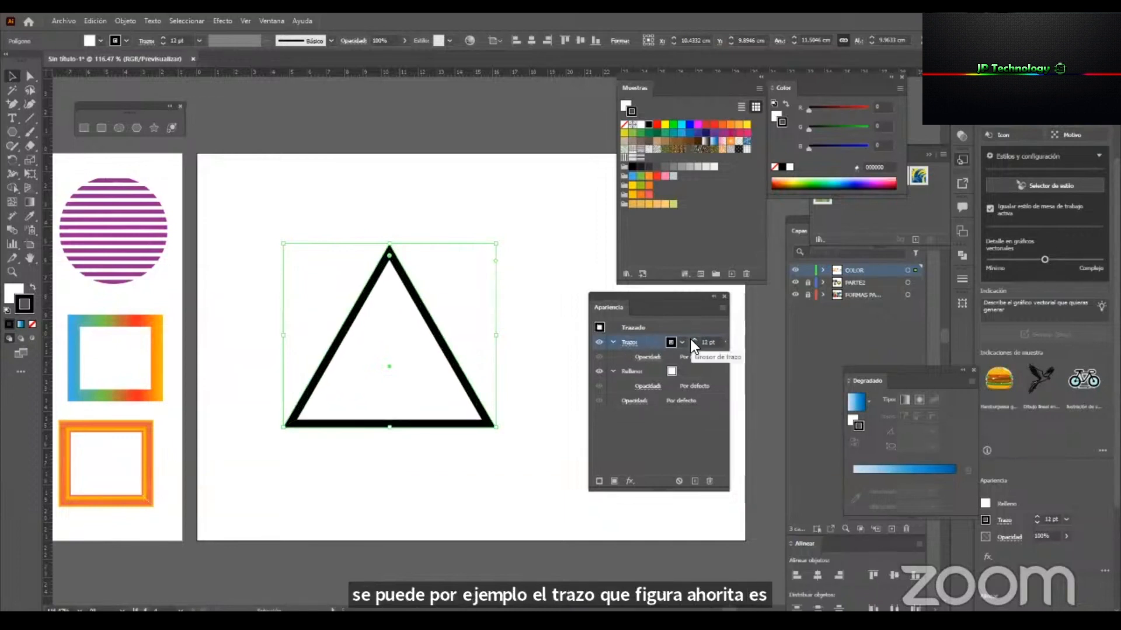
{"action": "left_click", "coordinate": [625, 341]}
{"action": "left_click", "coordinate": [547, 405]}
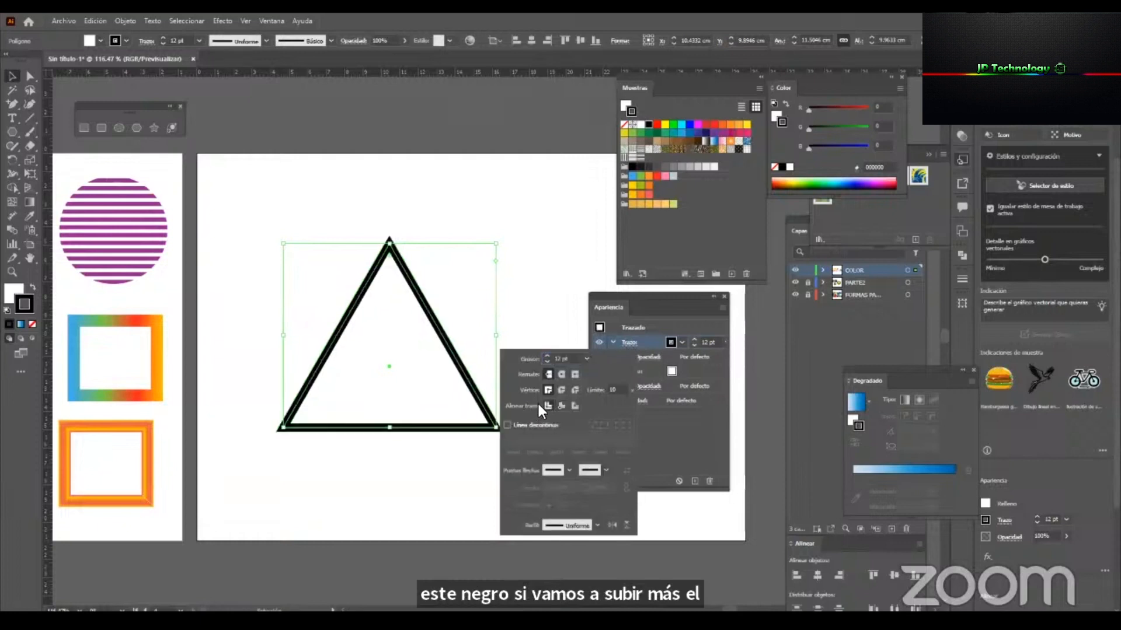
{"action": "left_click", "coordinate": [650, 341]}
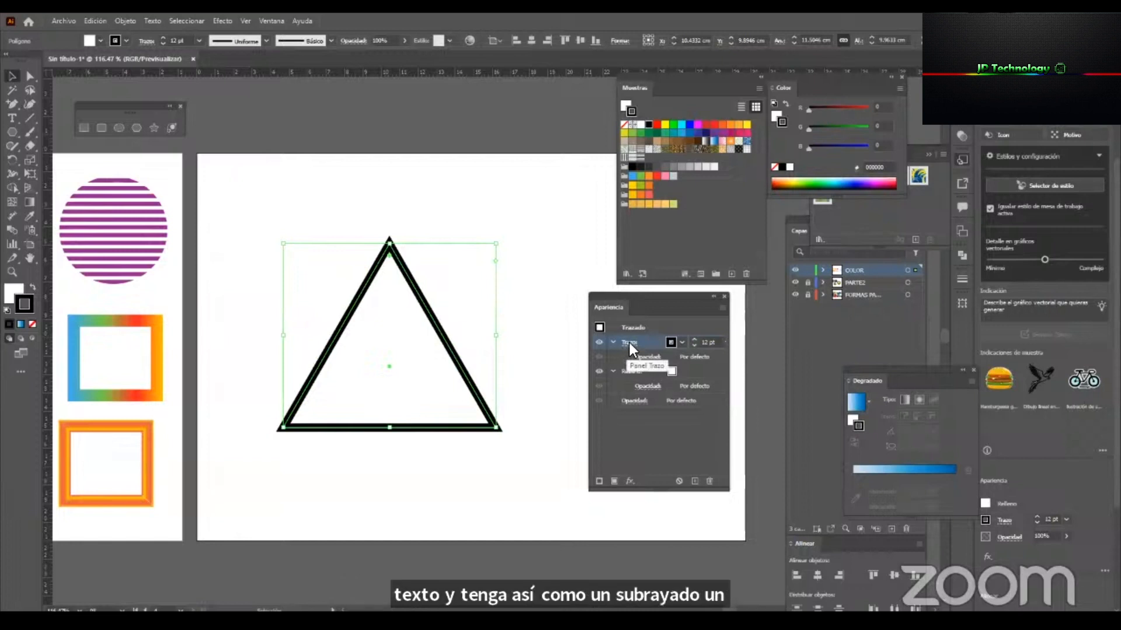
Review the triangle's stroke options and try the dashed-line setting.
{"action": "left_click", "coordinate": [629, 342]}
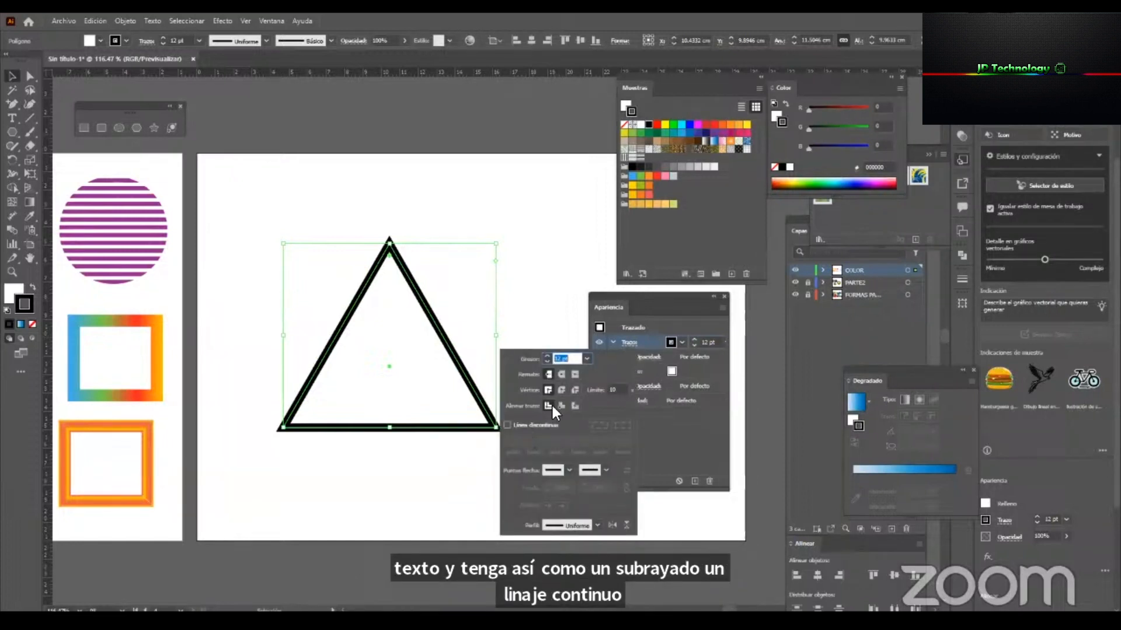
{"action": "left_click", "coordinate": [650, 338]}
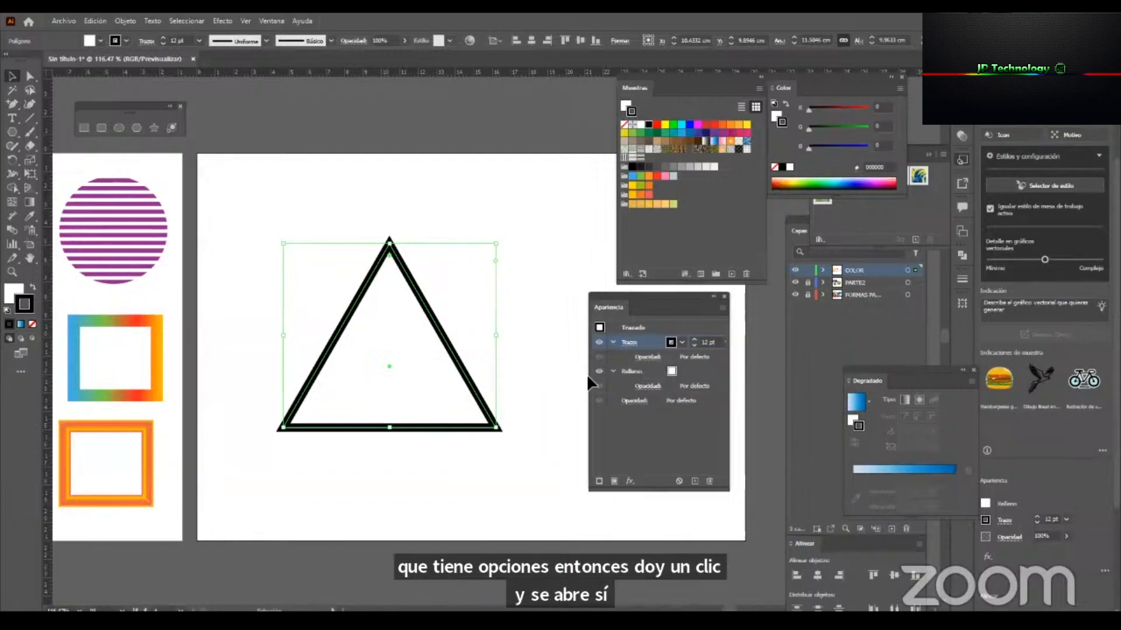
{"action": "left_click", "coordinate": [631, 343]}
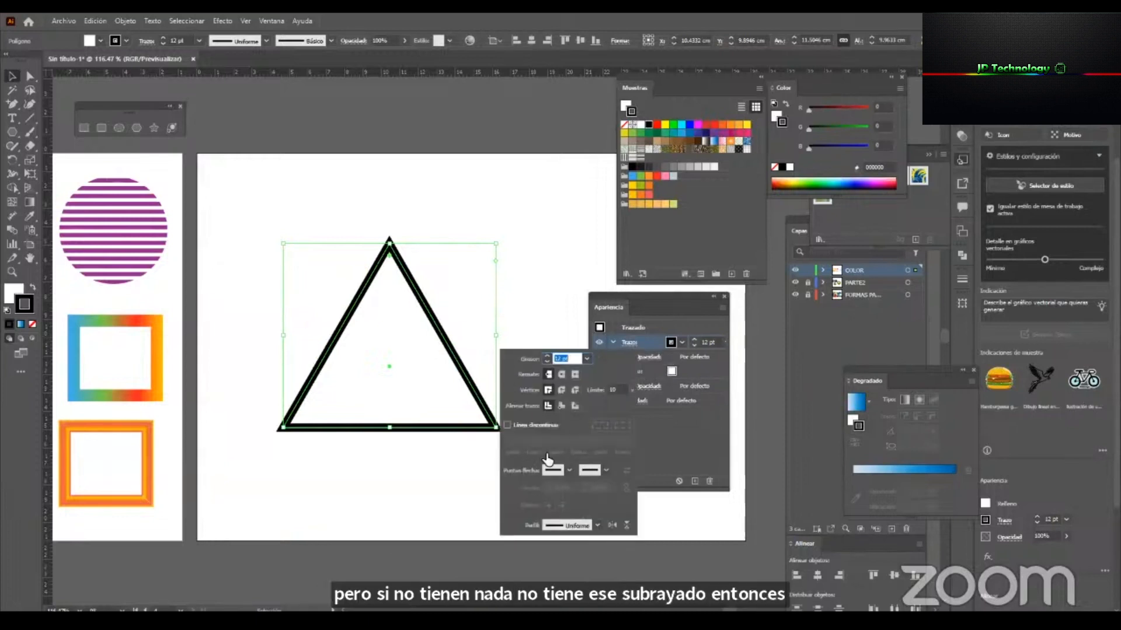
{"action": "left_click", "coordinate": [507, 425]}
{"action": "left_click", "coordinate": [506, 425]}
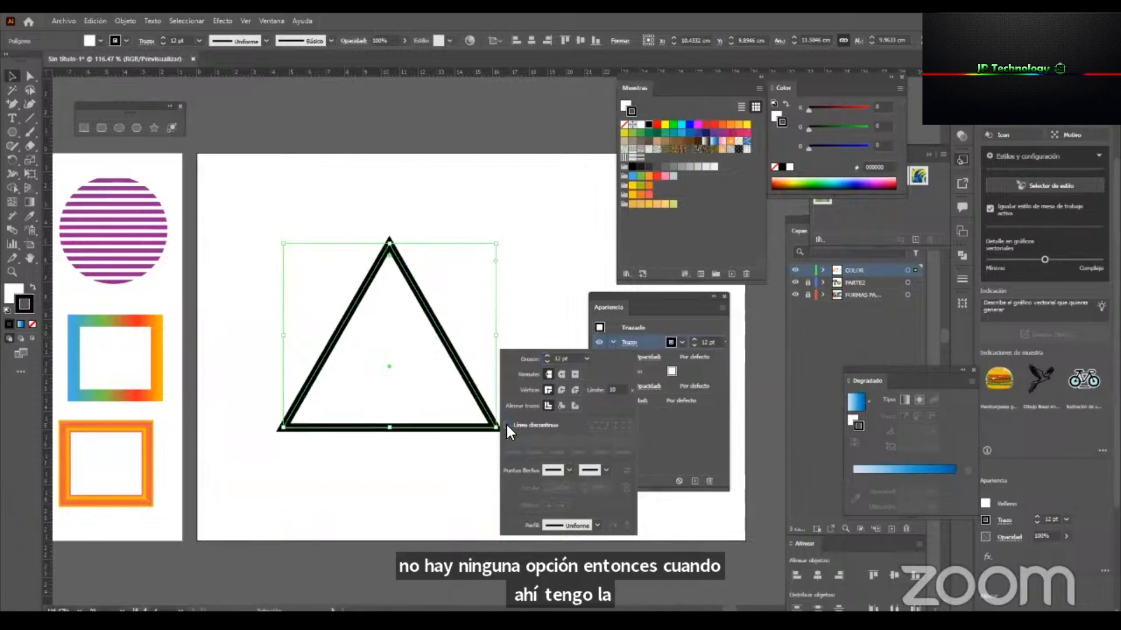
{"action": "left_click", "coordinate": [656, 322]}
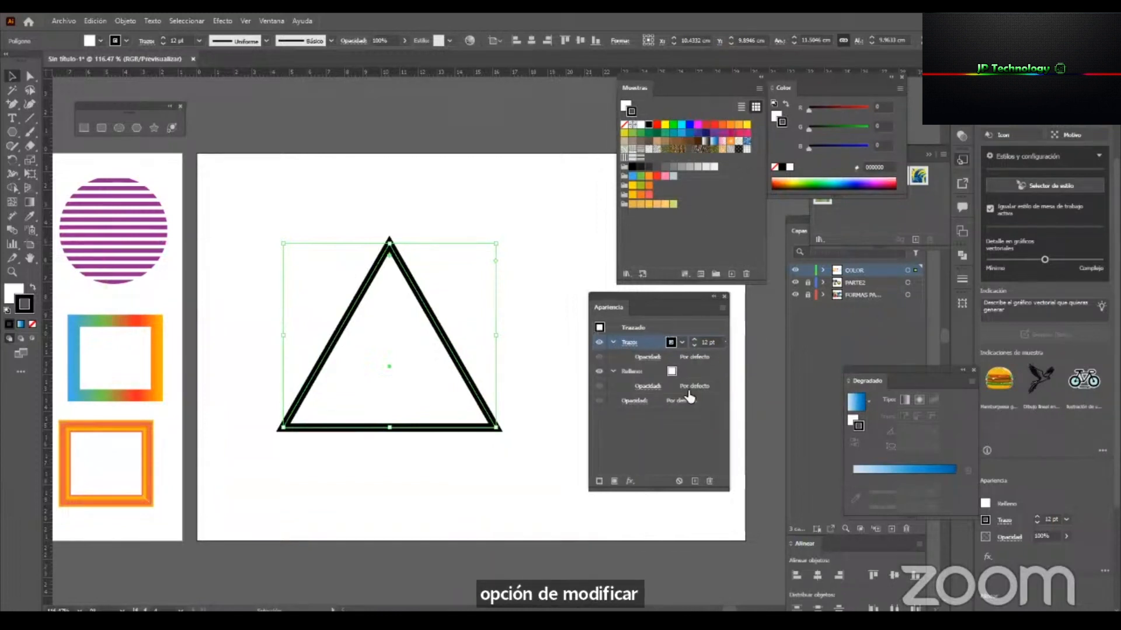
Colour the triangle's stroke purple (662D91) and its fill yellow (FFFF00).
{"action": "left_click", "coordinate": [681, 342]}
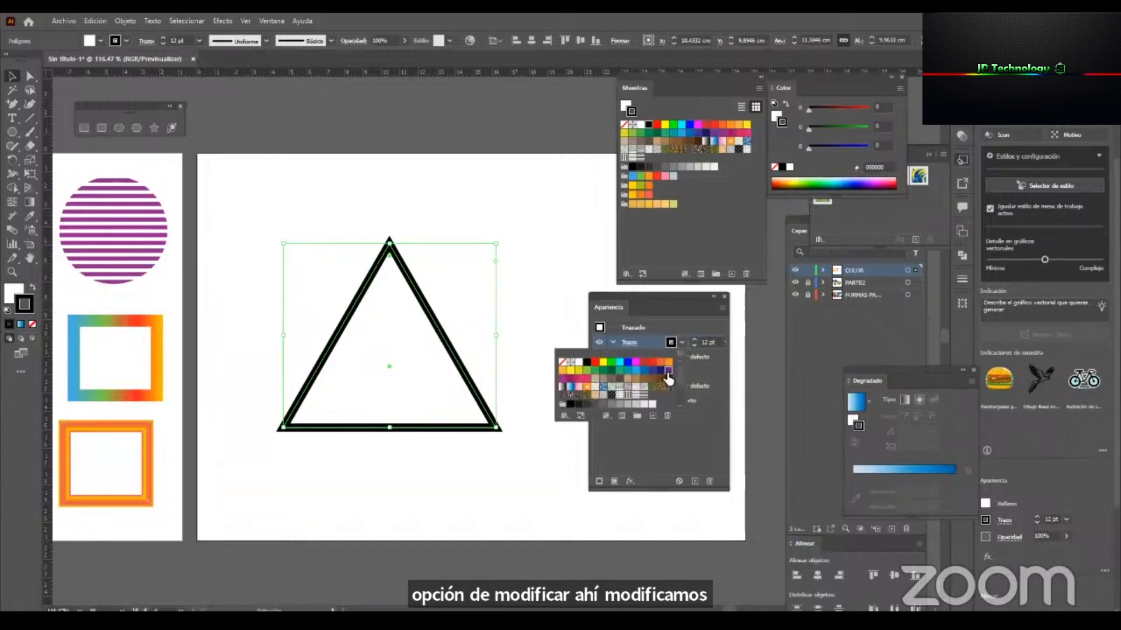
{"action": "left_click", "coordinate": [667, 370]}
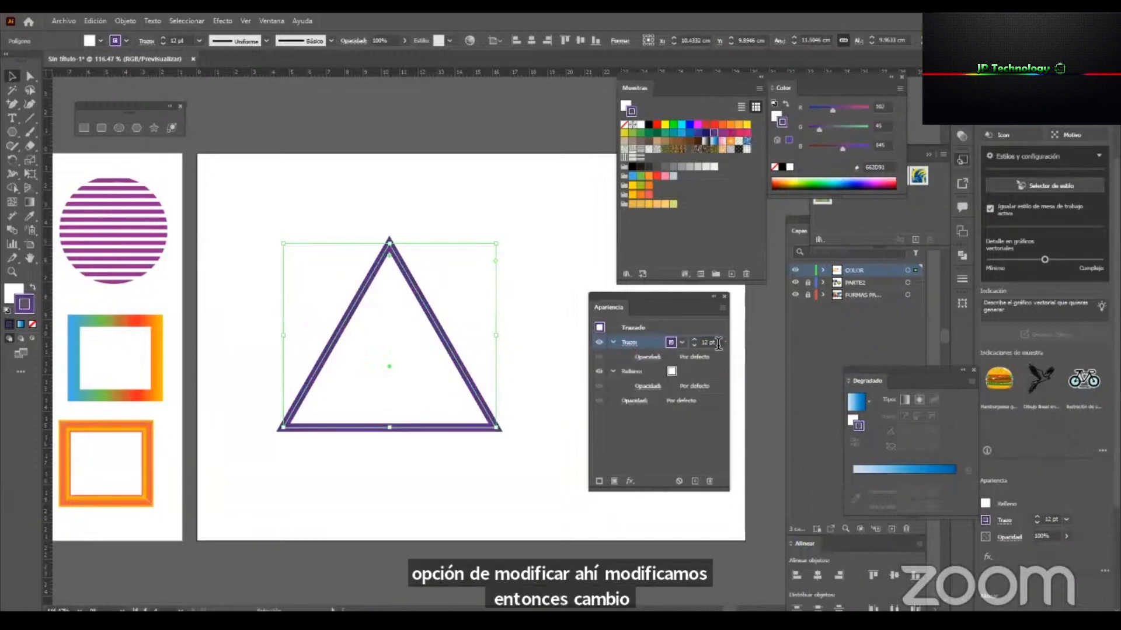
{"action": "left_click", "coordinate": [639, 375]}
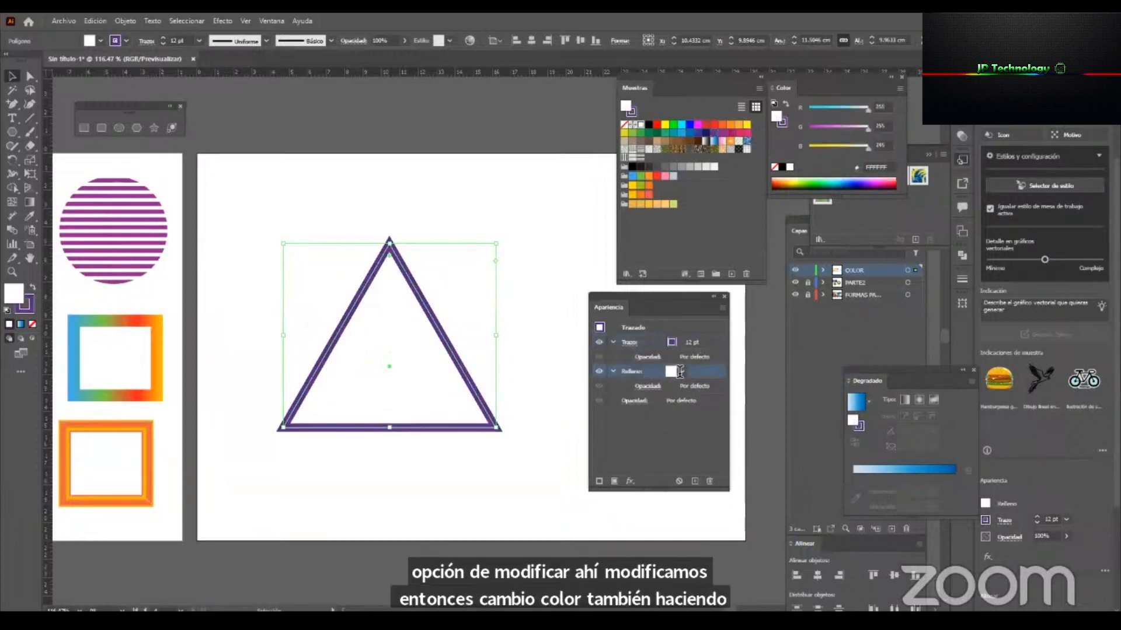
{"action": "left_click", "coordinate": [670, 371]}
{"action": "left_click", "coordinate": [603, 390]}
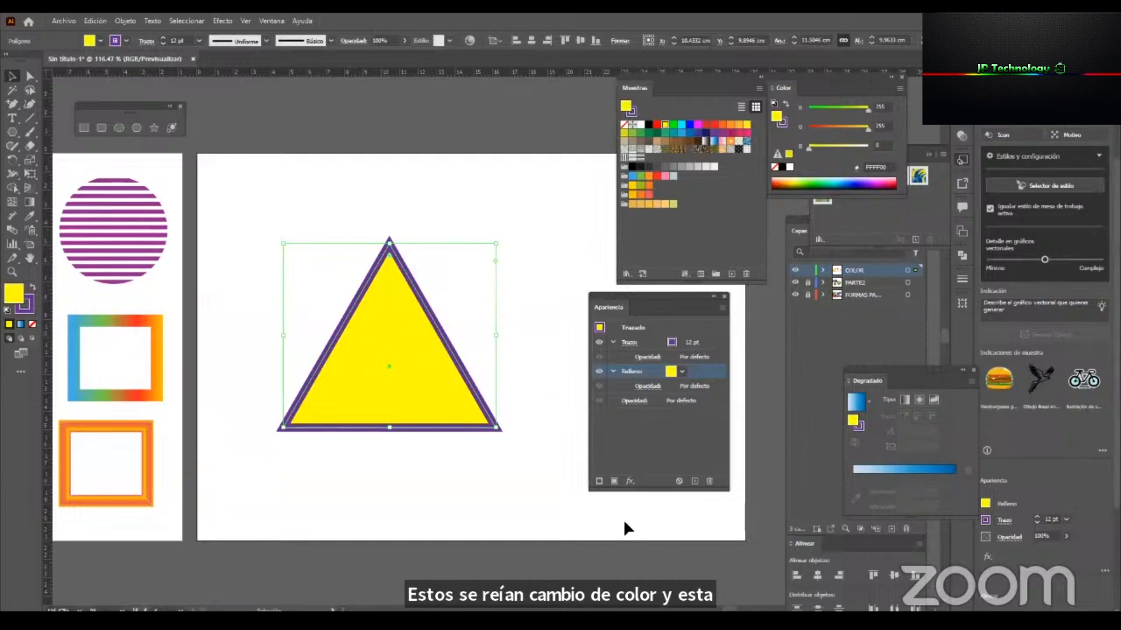
{"action": "left_click", "coordinate": [643, 436]}
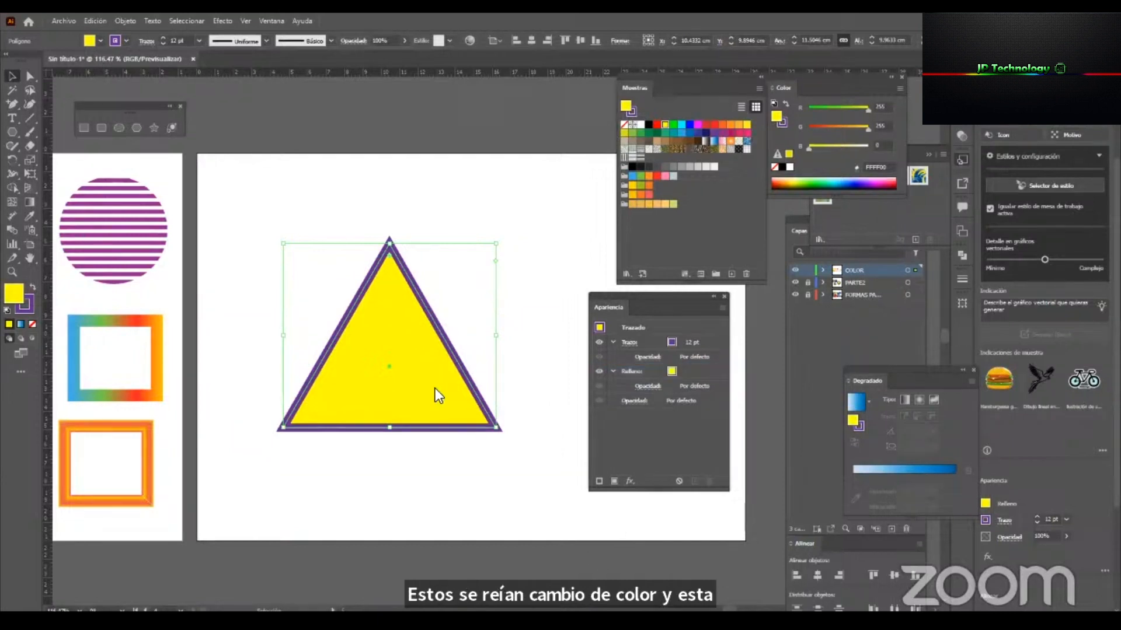
Reposition and shorten the Appearance panel and add a second stroke to the triangle.
{"action": "left_click", "coordinate": [701, 342]}
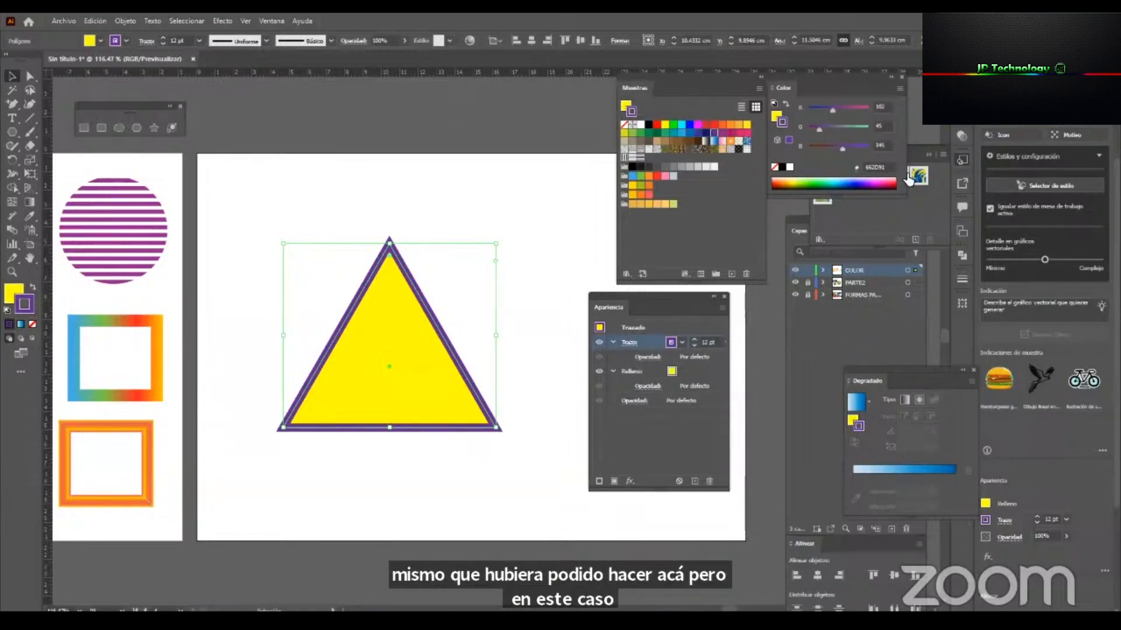
{"action": "left_click_drag", "start_coordinate": [680, 297], "coordinate": [698, 318]}
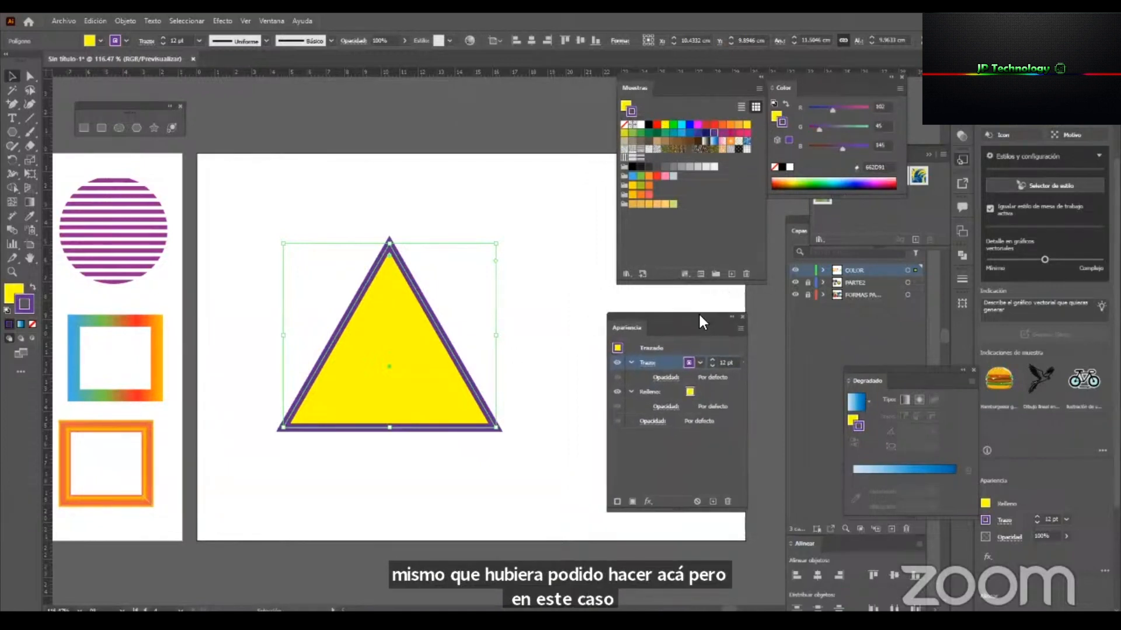
{"action": "left_click_drag", "start_coordinate": [658, 512], "coordinate": [670, 485]}
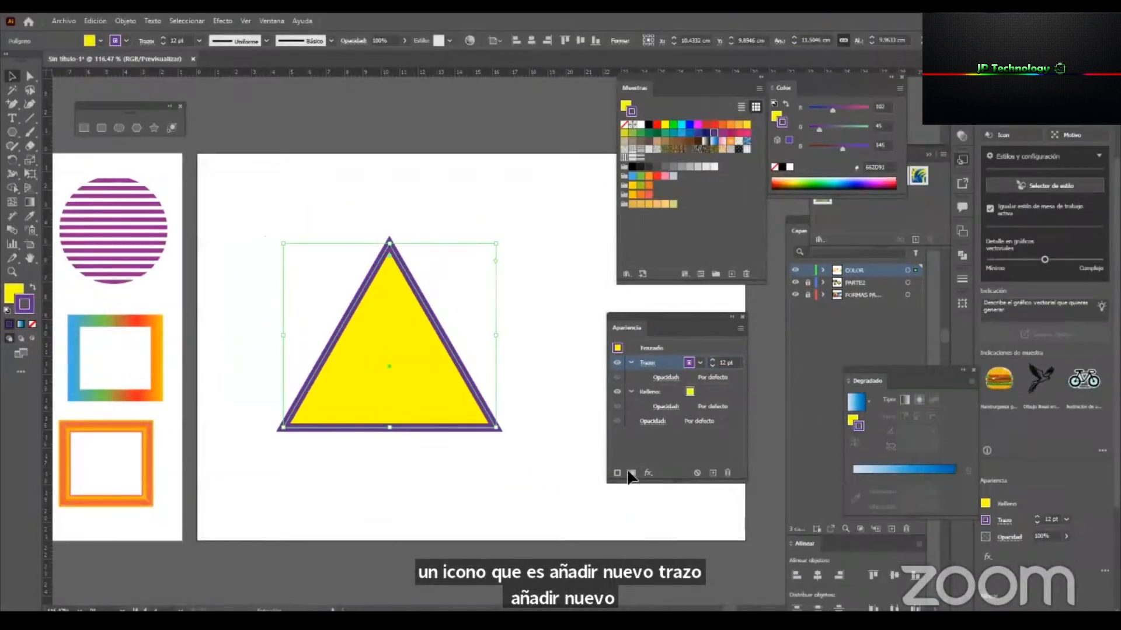
{"action": "left_click", "coordinate": [618, 473]}
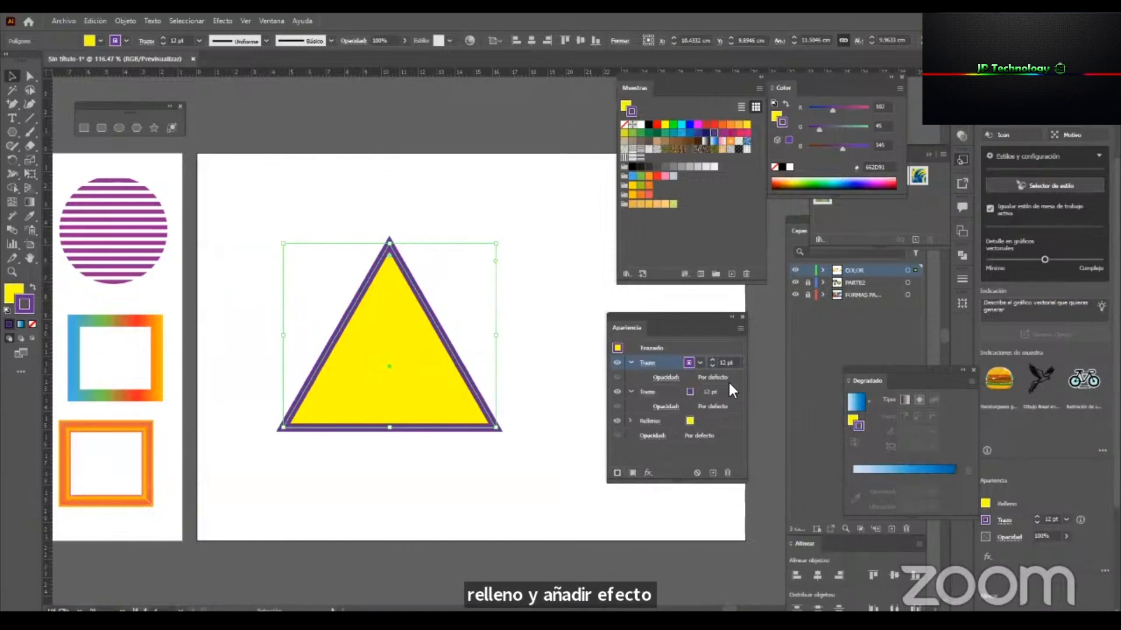
Increase the weight of the triangle's lower stroke to 34 pt.
{"action": "left_click", "coordinate": [664, 389]}
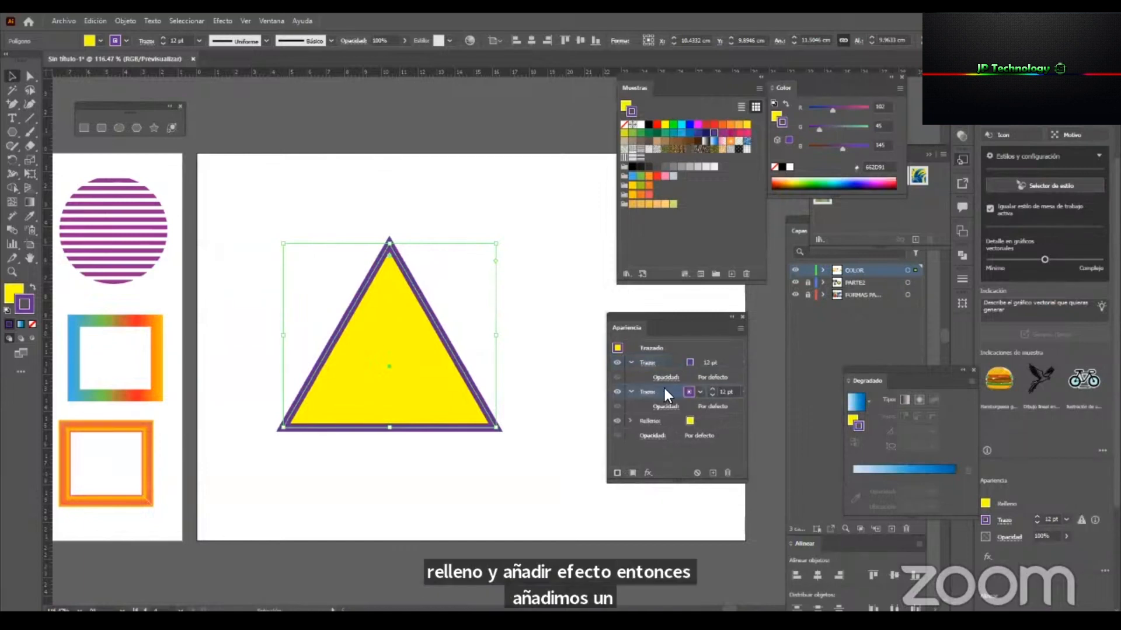
{"action": "left_click", "coordinate": [711, 387]}
{"action": "left_click", "coordinate": [711, 387]}
{"action": "left_click", "coordinate": [711, 388]}
{"action": "left_click", "coordinate": [711, 388]}
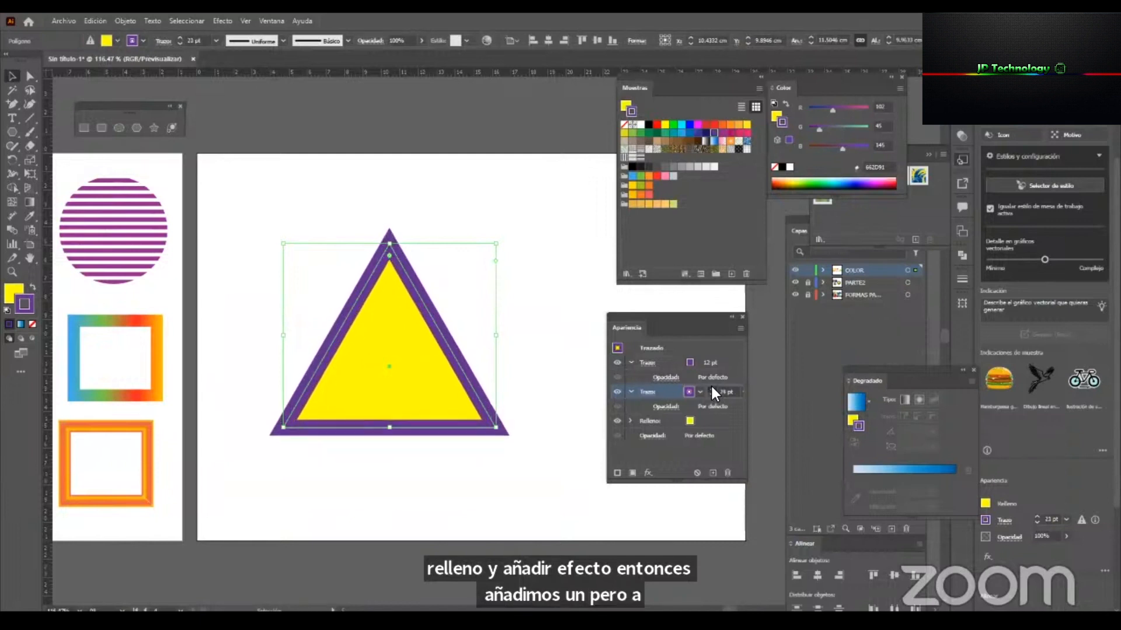
{"action": "left_click", "coordinate": [711, 387]}
{"action": "left_click", "coordinate": [711, 388]}
{"action": "left_click", "coordinate": [711, 387]}
{"action": "left_click", "coordinate": [712, 388]}
{"action": "left_click", "coordinate": [711, 388]}
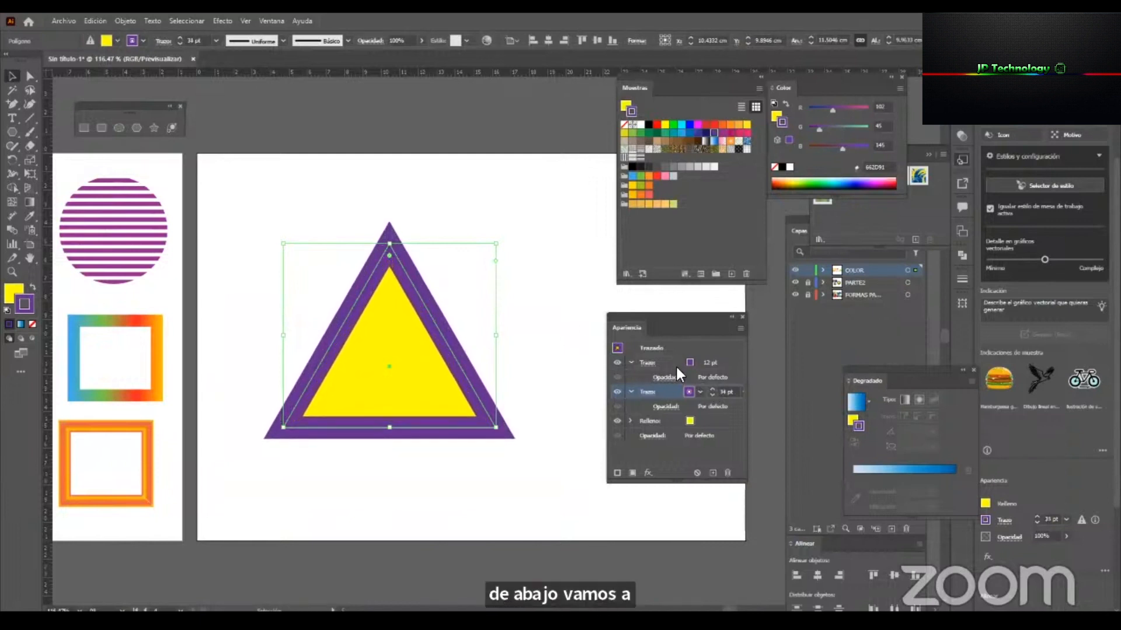
Recolour the triangle's lower stroke magenta (ED1E79) and set its weight to 30 pt.
{"action": "left_click", "coordinate": [698, 391]}
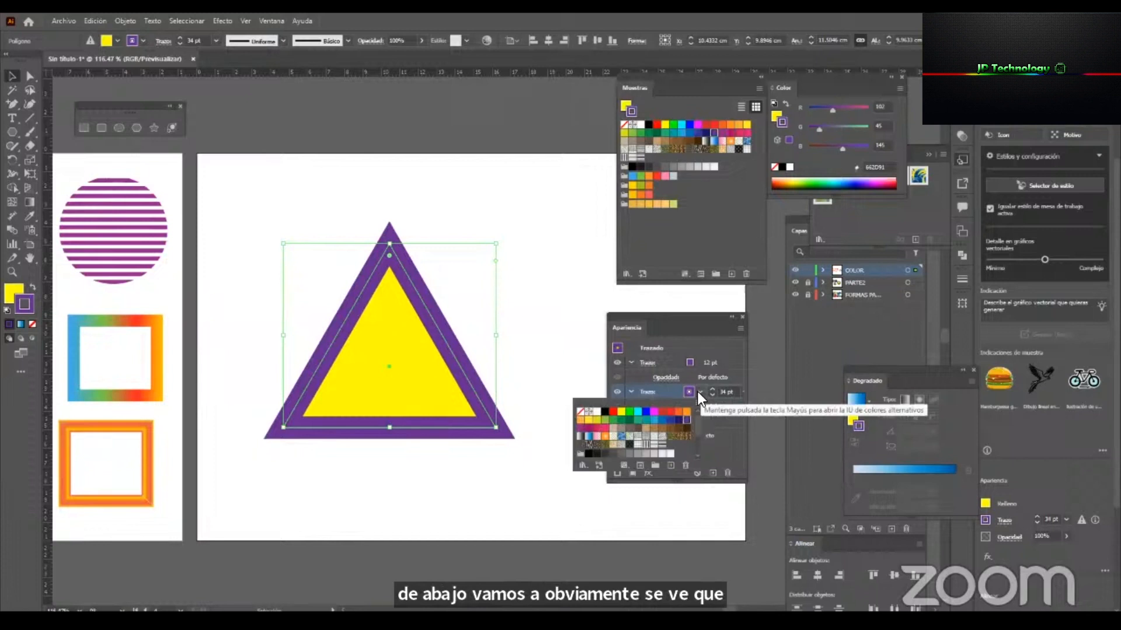
{"action": "left_click", "coordinate": [580, 428]}
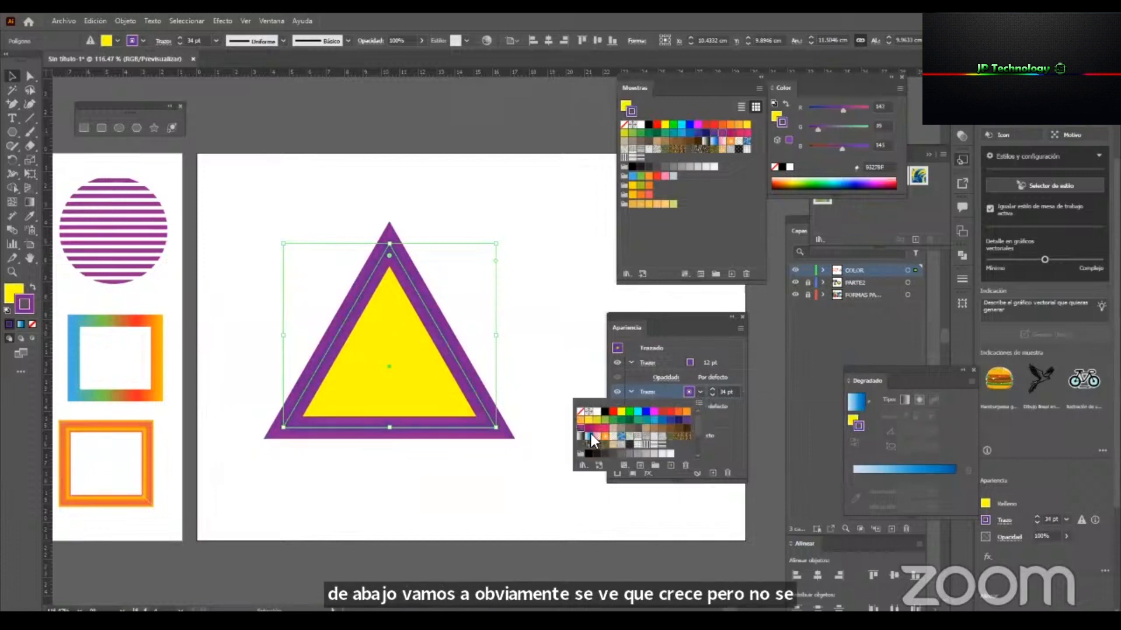
{"action": "left_click", "coordinate": [602, 429]}
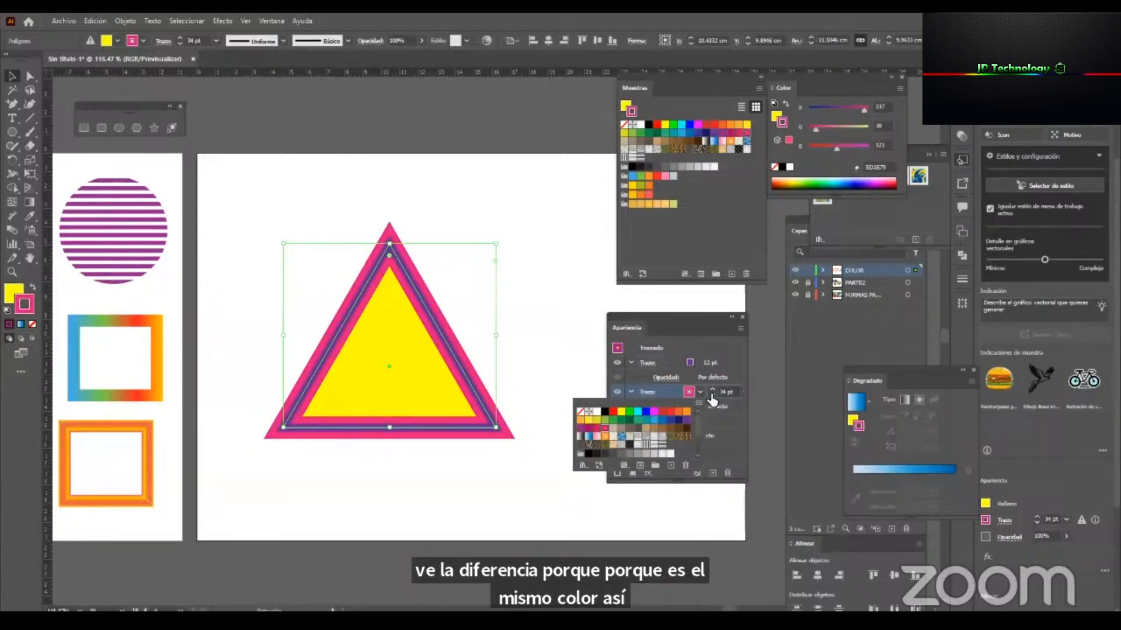
{"action": "left_click", "coordinate": [673, 396]}
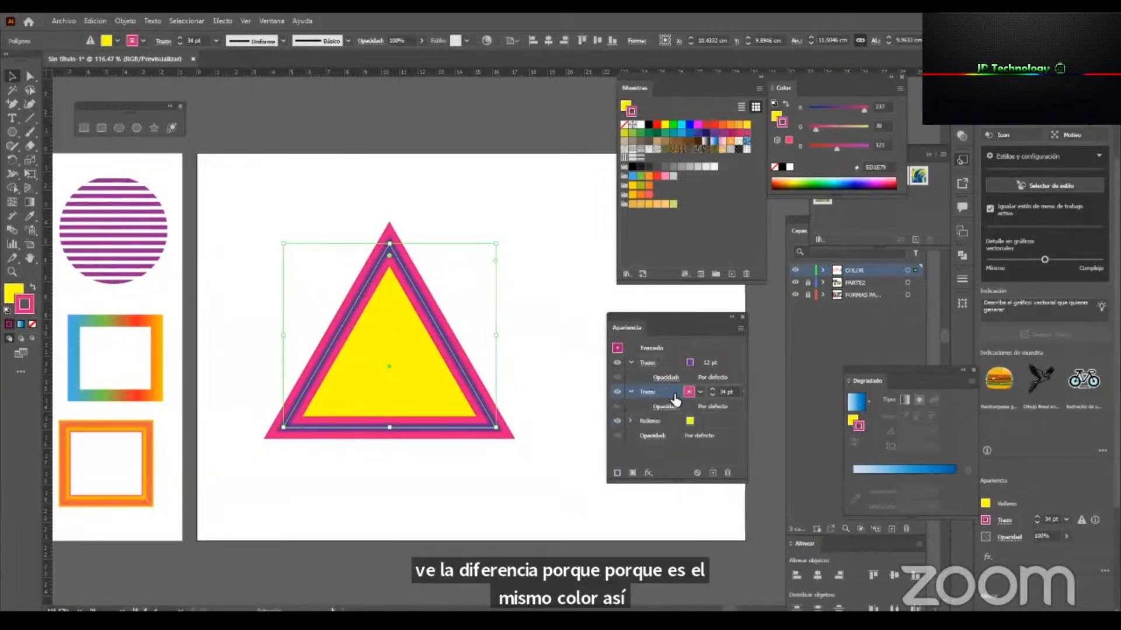
{"action": "left_click", "coordinate": [725, 391]}
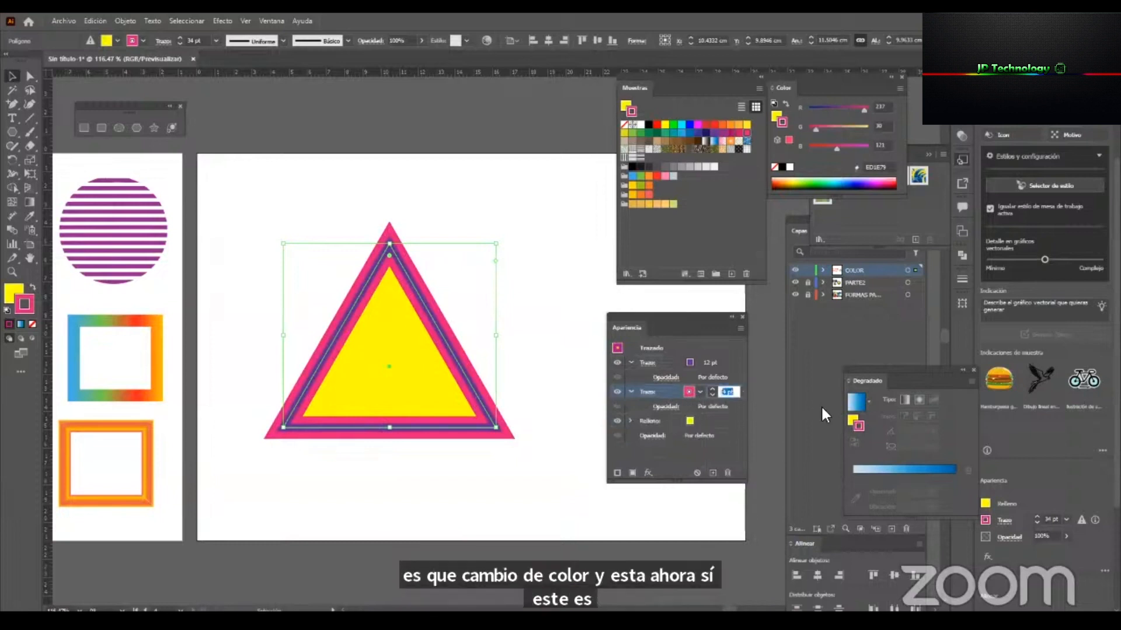
{"action": "type", "text": "30"}
{"action": "key", "text": "Return"}
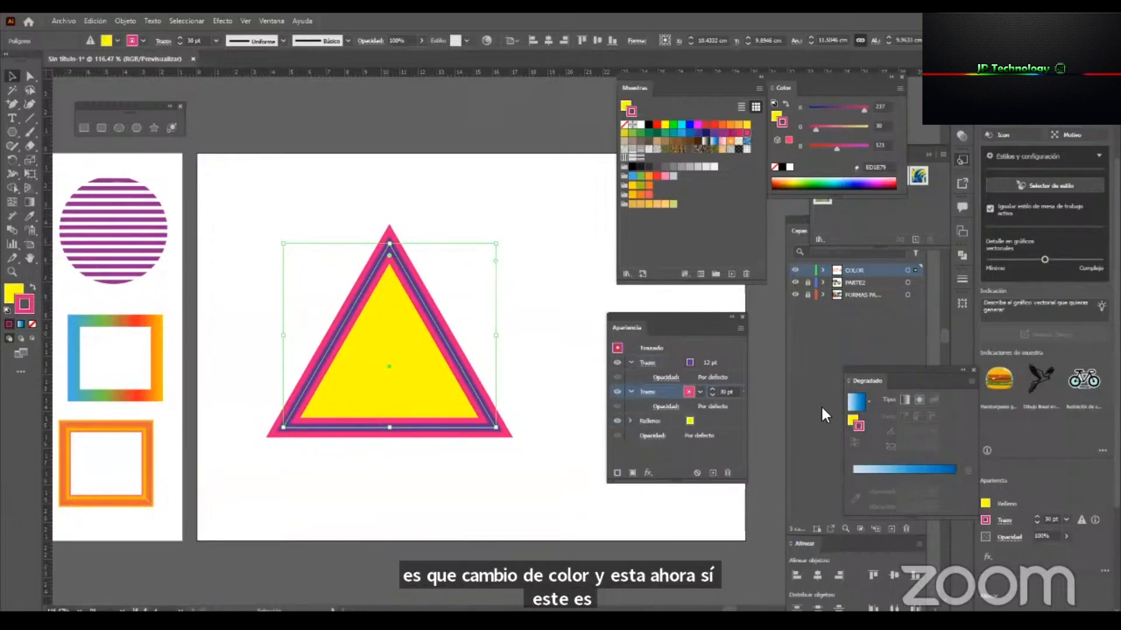
Add a third stroke beneath the magenta one, set its weight to 50 pt and colour it green (8CC63F).
{"action": "left_click", "coordinate": [721, 359]}
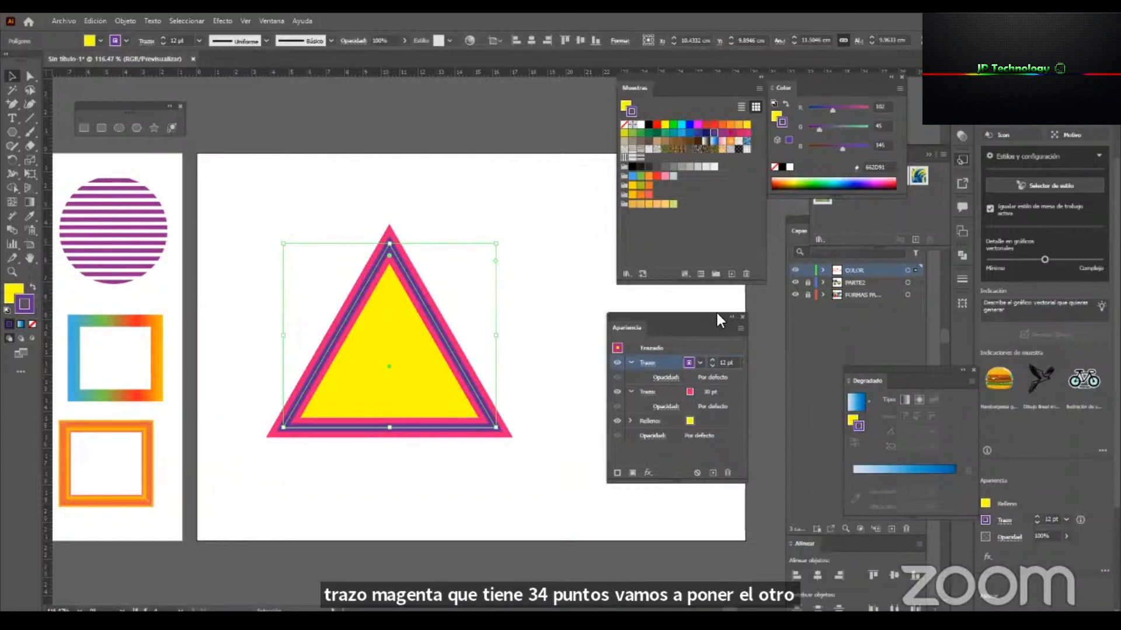
{"action": "left_click", "coordinate": [688, 393]}
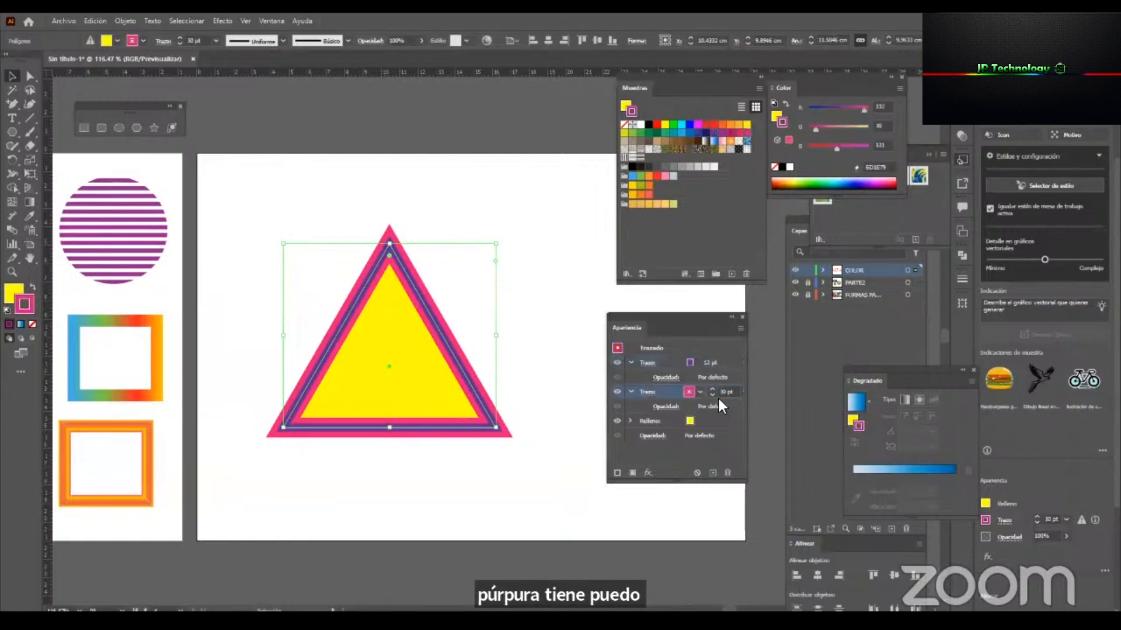
{"action": "left_click", "coordinate": [618, 474]}
{"action": "left_click", "coordinate": [711, 417]}
{"action": "left_click", "coordinate": [712, 418]}
{"action": "left_click", "coordinate": [711, 418]}
{"action": "left_click", "coordinate": [712, 418]}
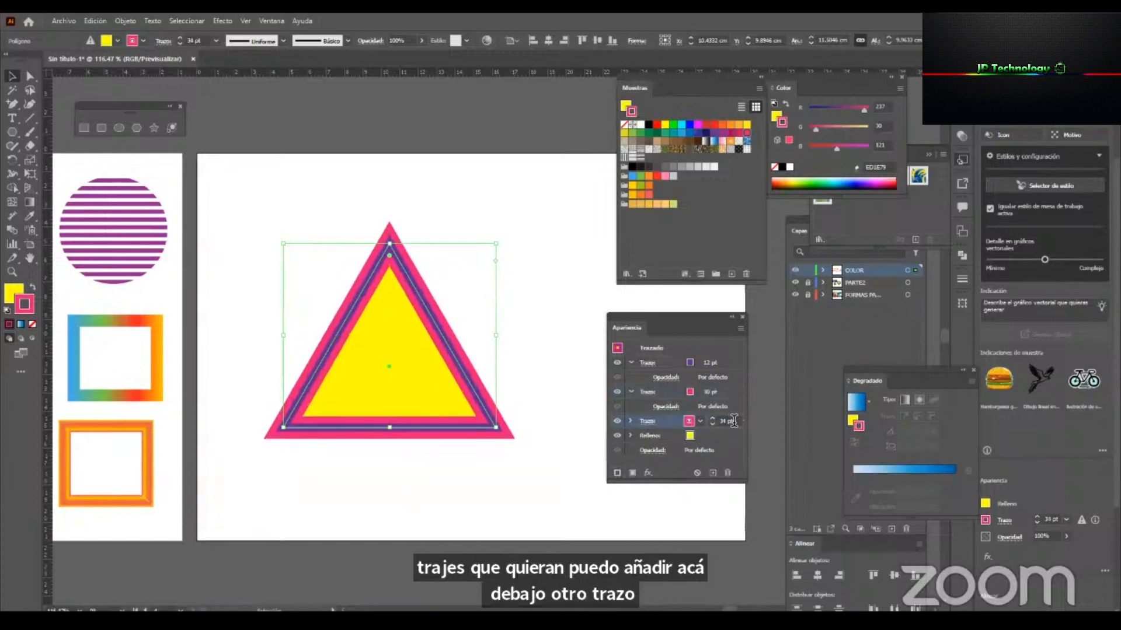
{"action": "type", "text": "50"}
{"action": "key", "text": "Return"}
{"action": "left_click", "coordinate": [696, 419]}
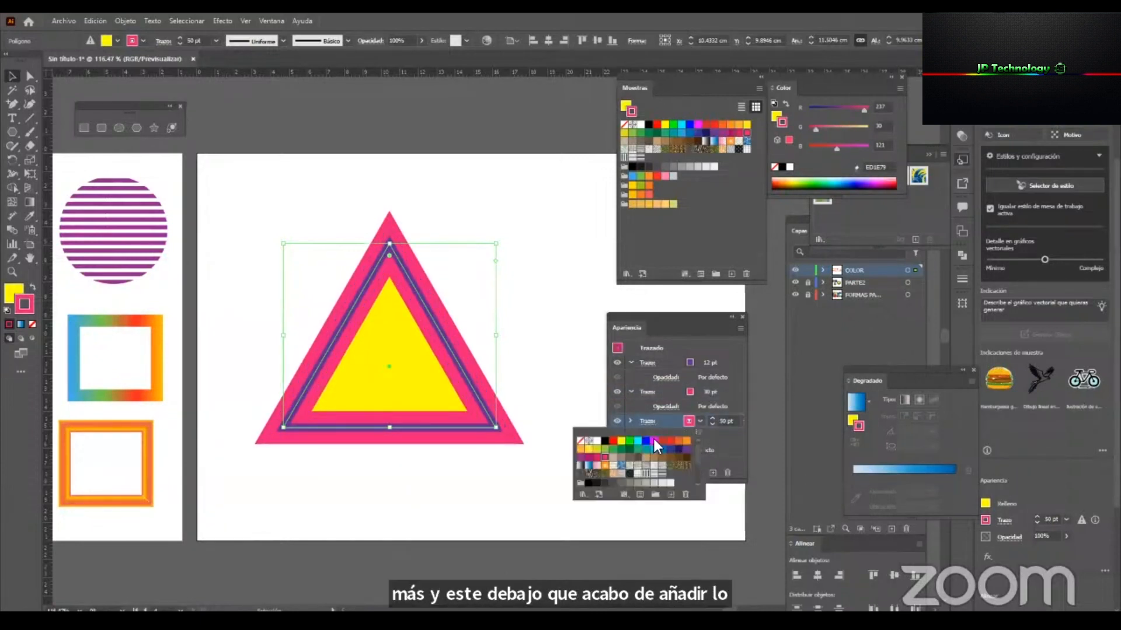
{"action": "left_click", "coordinate": [600, 447]}
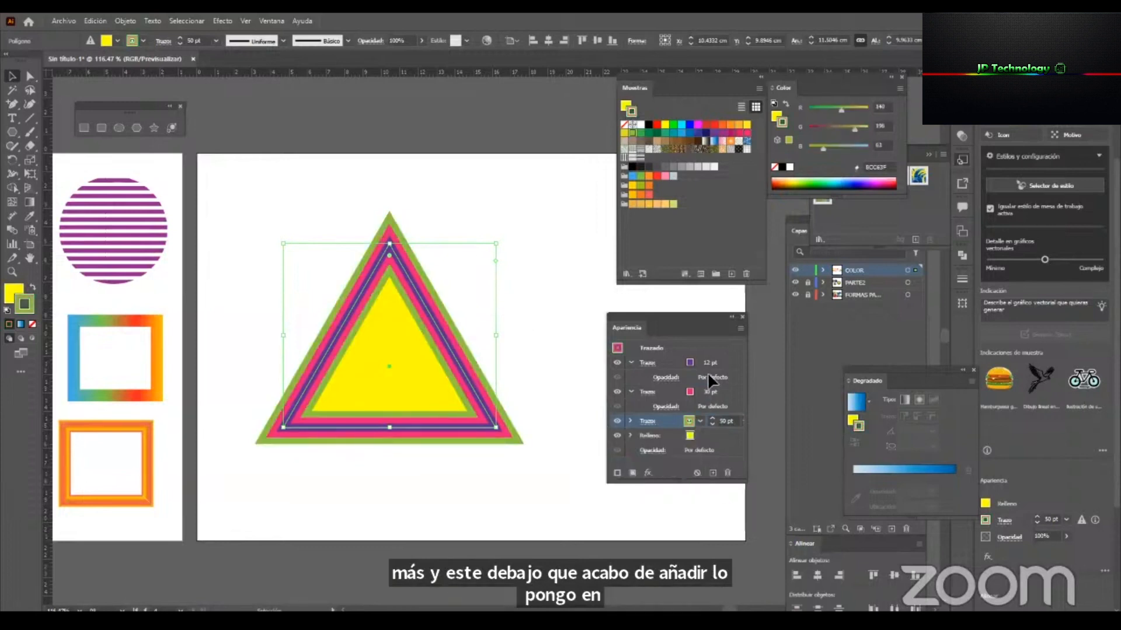
Move the triangle up and to the left on the artboard and bring its yellow fill in front of all three strokes.
{"action": "left_click", "coordinate": [493, 348]}
{"action": "mouse_move", "coordinate": [447, 339]}
{"action": "left_mouse_down"}
{"action": "mouse_move", "coordinate": [389, 237]}
{"action": "mouse_move", "coordinate": [437, 306]}
{"action": "mouse_move", "coordinate": [383, 322]}
{"action": "left_mouse_up"}
{"action": "left_click", "coordinate": [493, 245]}
{"action": "left_click", "coordinate": [399, 345]}
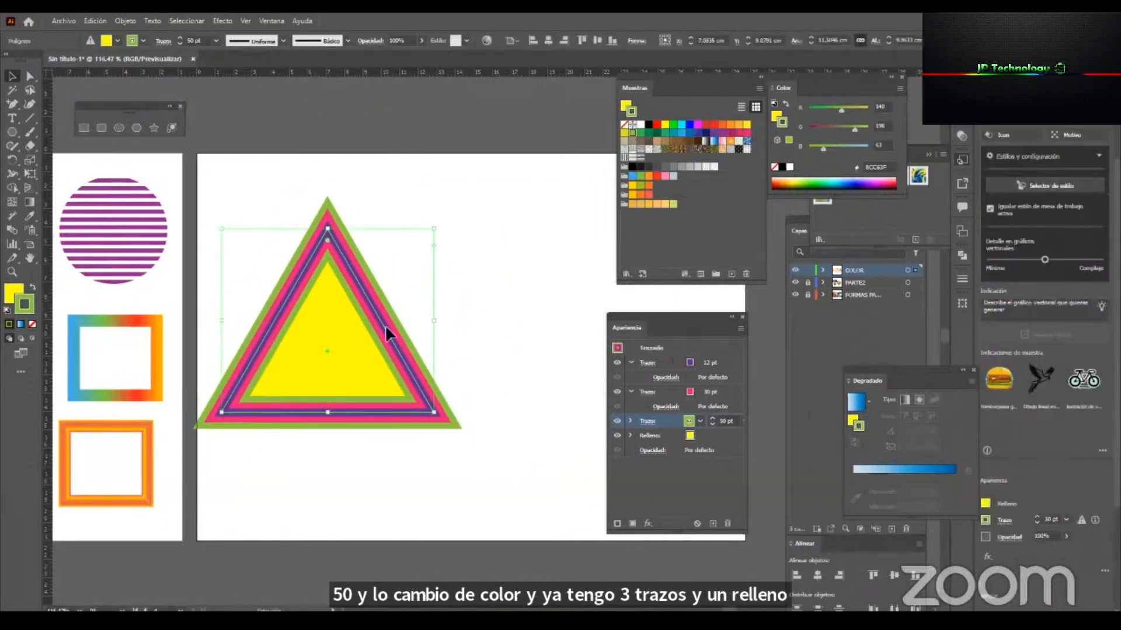
{"action": "left_click", "coordinate": [675, 436]}
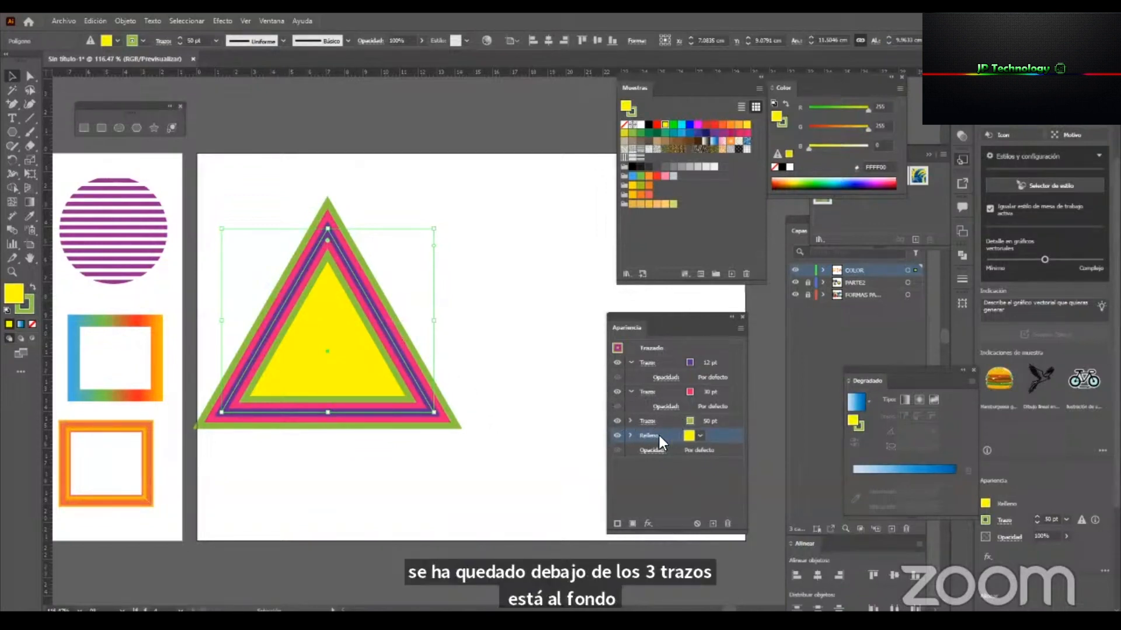
{"action": "left_click_drag", "start_coordinate": [659, 435], "coordinate": [665, 363]}
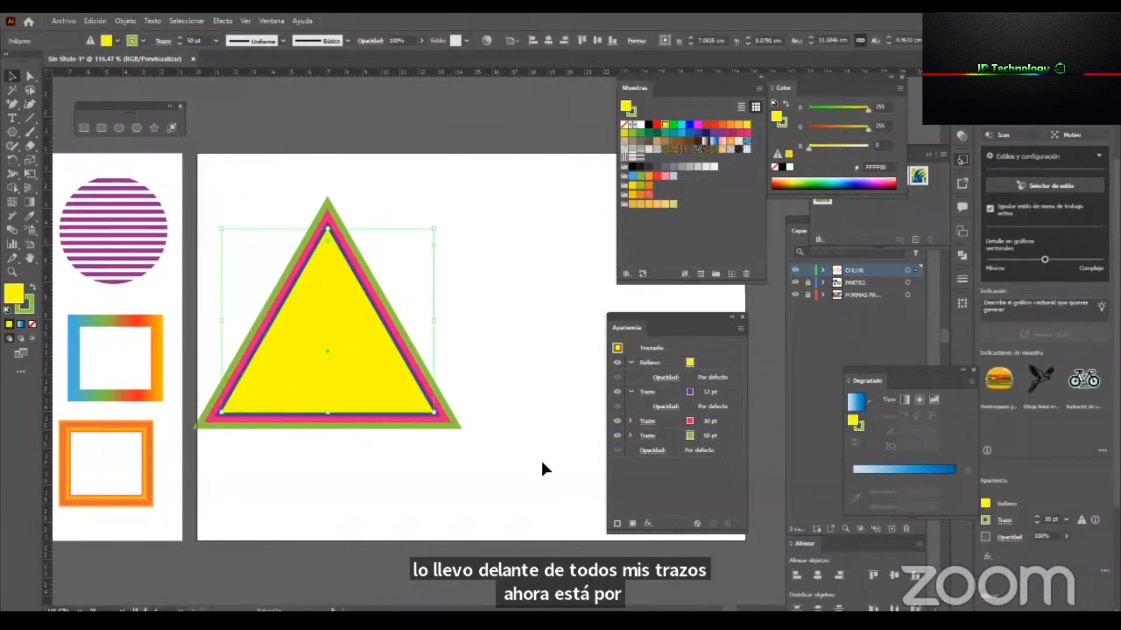
Align the green, magenta and purple strokes to the outside of the path and move the triangle back onto the middle of the artboard.
{"action": "left_click", "coordinate": [648, 436]}
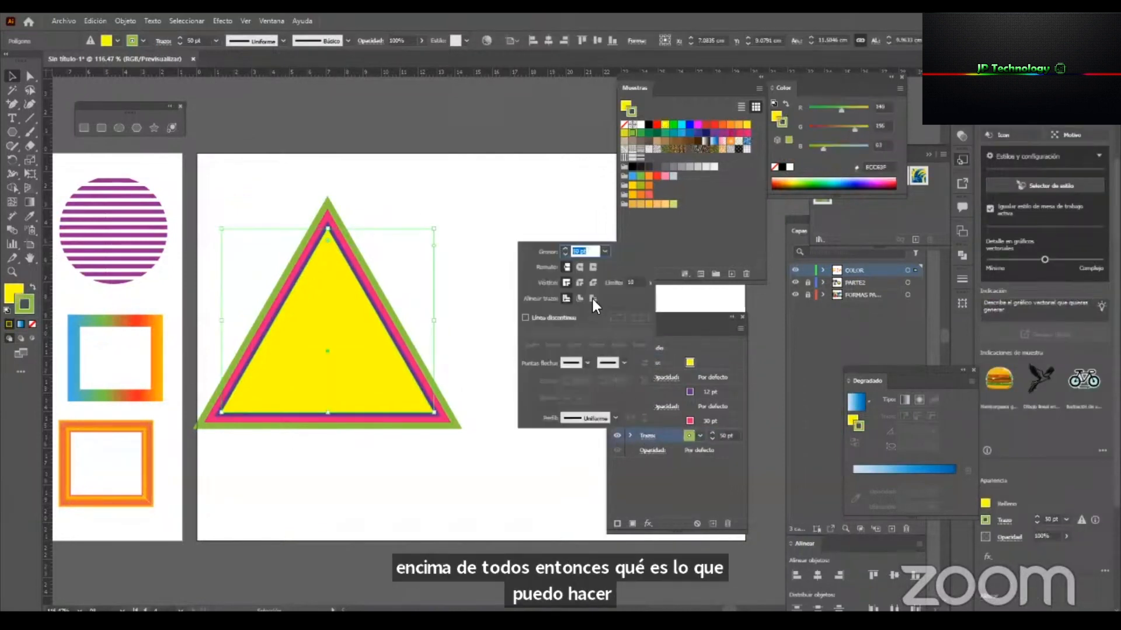
{"action": "left_click", "coordinate": [593, 299]}
{"action": "left_click", "coordinate": [646, 420]}
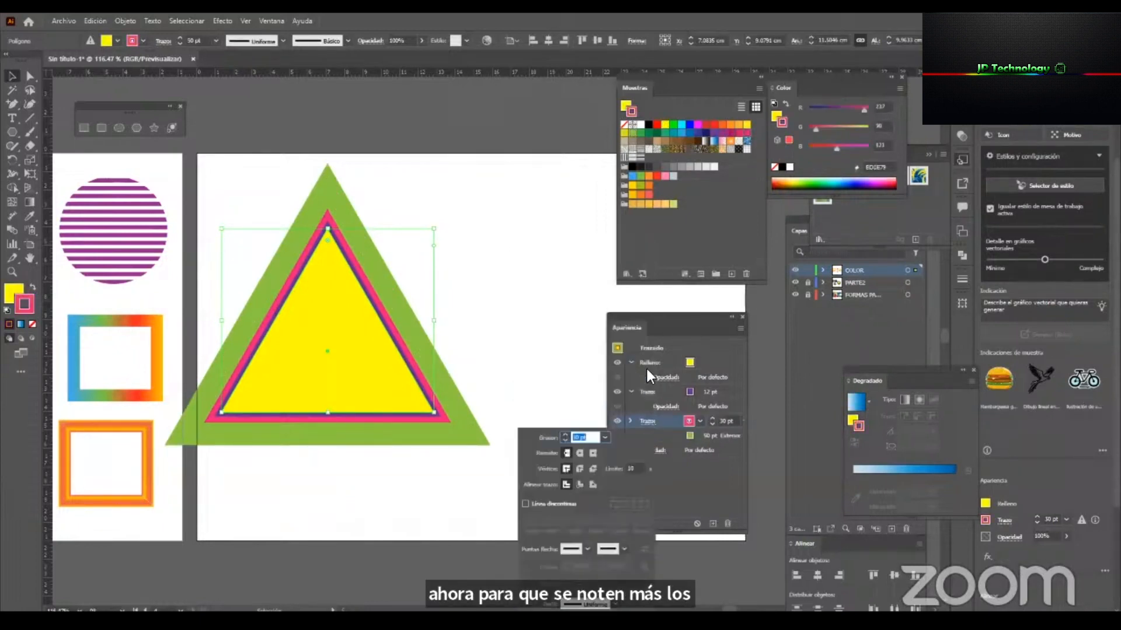
{"action": "left_click", "coordinate": [593, 484]}
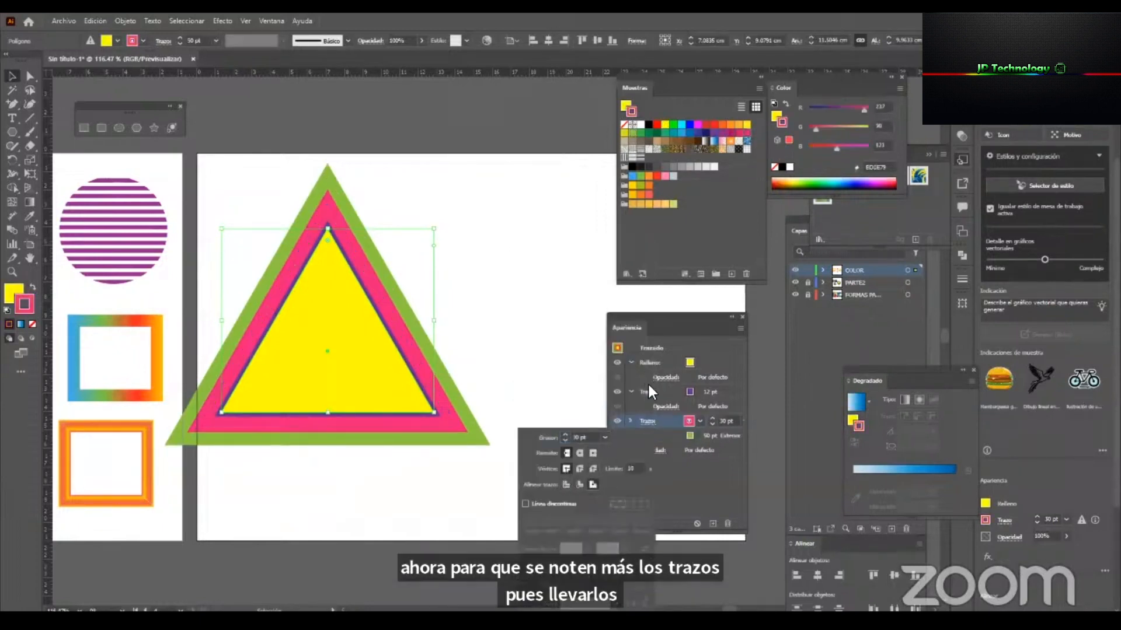
{"action": "left_click", "coordinate": [647, 393]}
{"action": "left_click", "coordinate": [647, 395]}
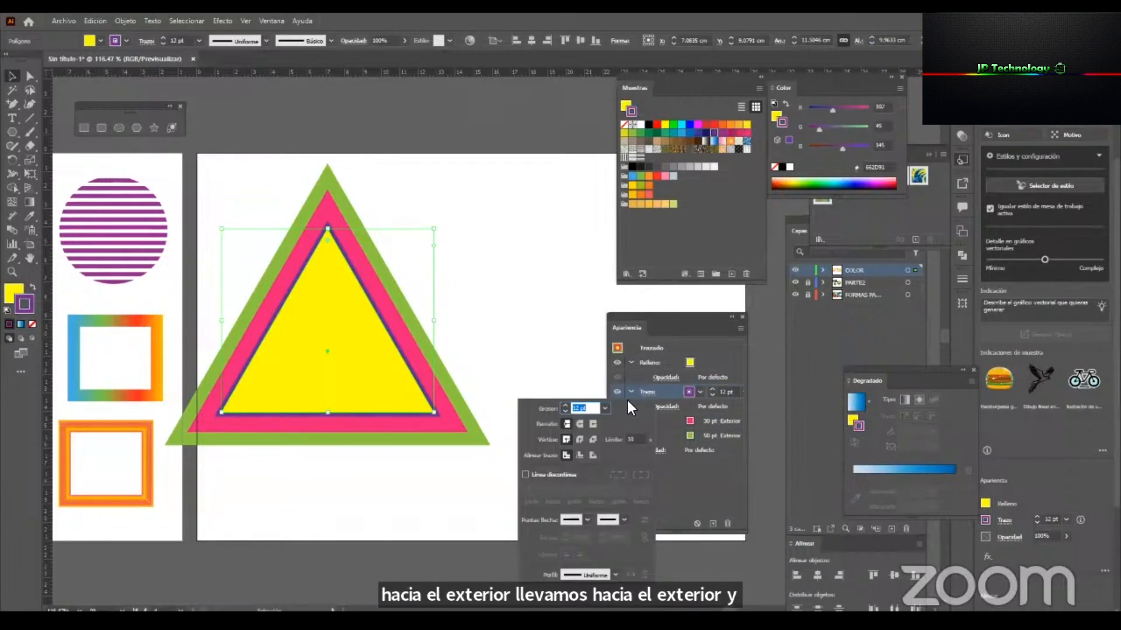
{"action": "left_click", "coordinate": [593, 455]}
{"action": "mouse_move", "coordinate": [321, 332]}
{"action": "left_mouse_down"}
{"action": "mouse_move", "coordinate": [341, 323]}
{"action": "mouse_move", "coordinate": [394, 356]}
{"action": "left_mouse_up"}
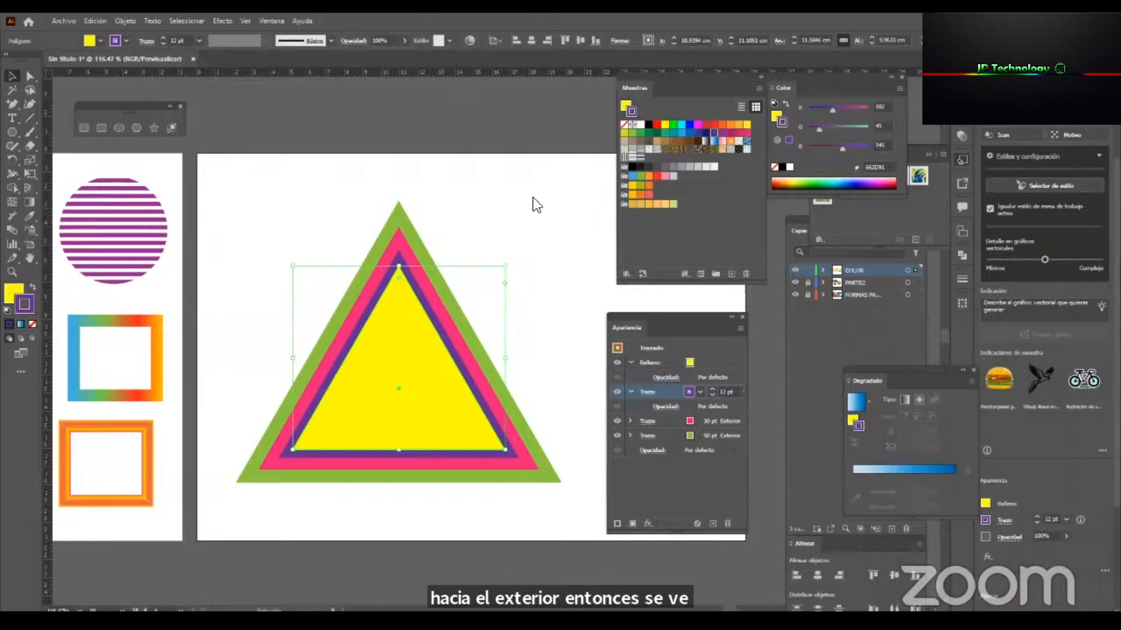
{"action": "left_click_drag", "start_coordinate": [453, 355], "coordinate": [445, 330]}
Add a second fill above the triangle's yellow one, try several pattern swatches and apply the horizontal black line pattern.
{"action": "left_click", "coordinate": [669, 363]}
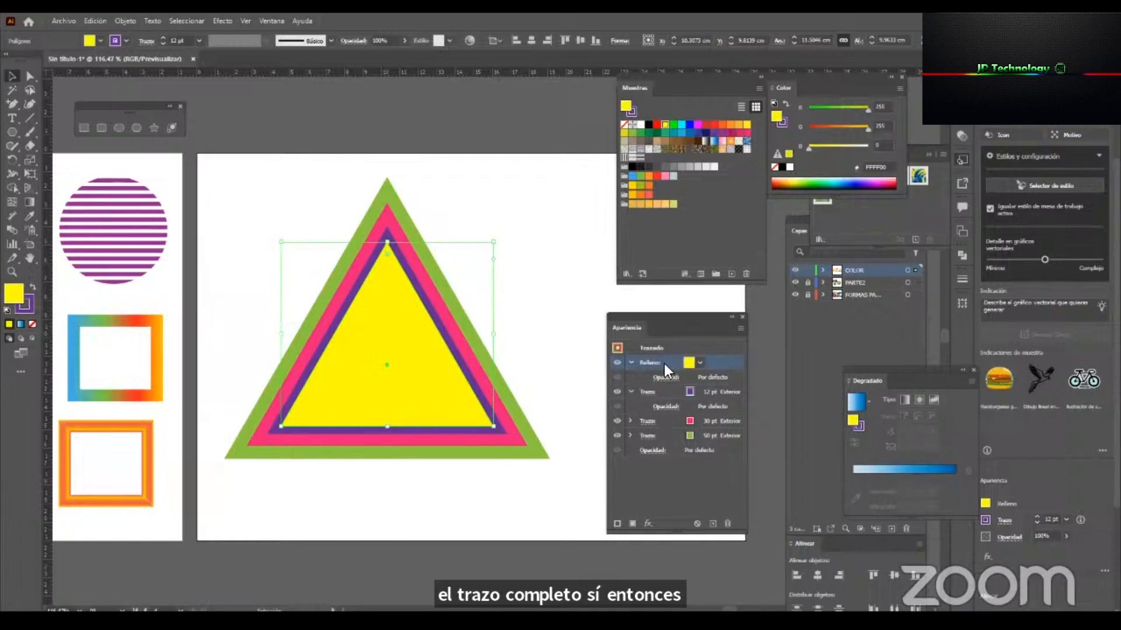
{"action": "left_click", "coordinate": [628, 526]}
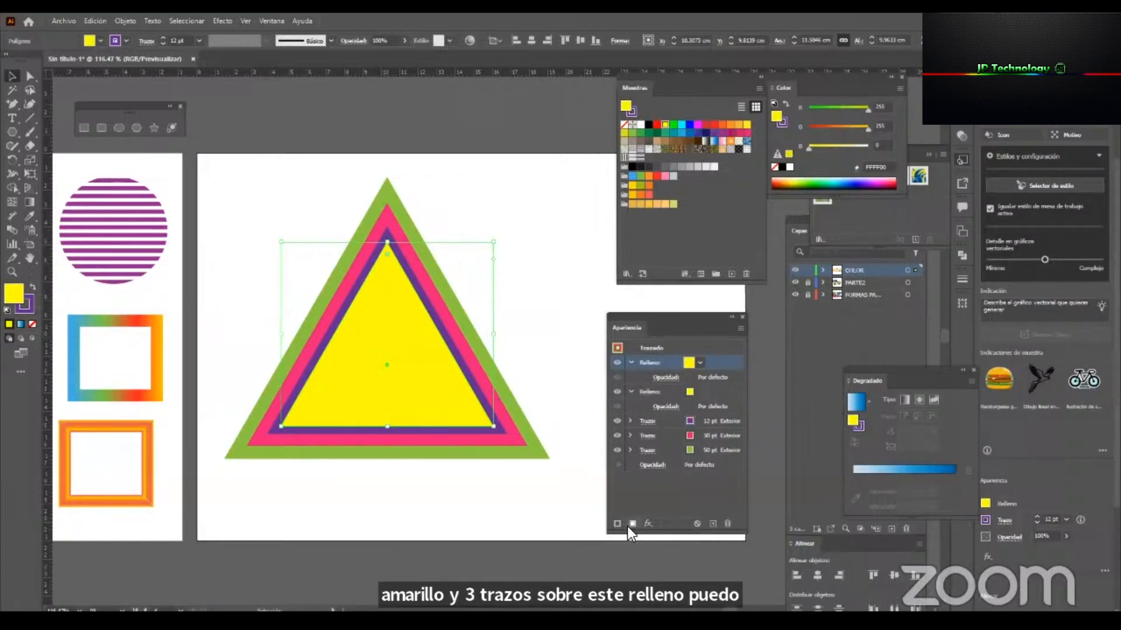
{"action": "left_click", "coordinate": [700, 363]}
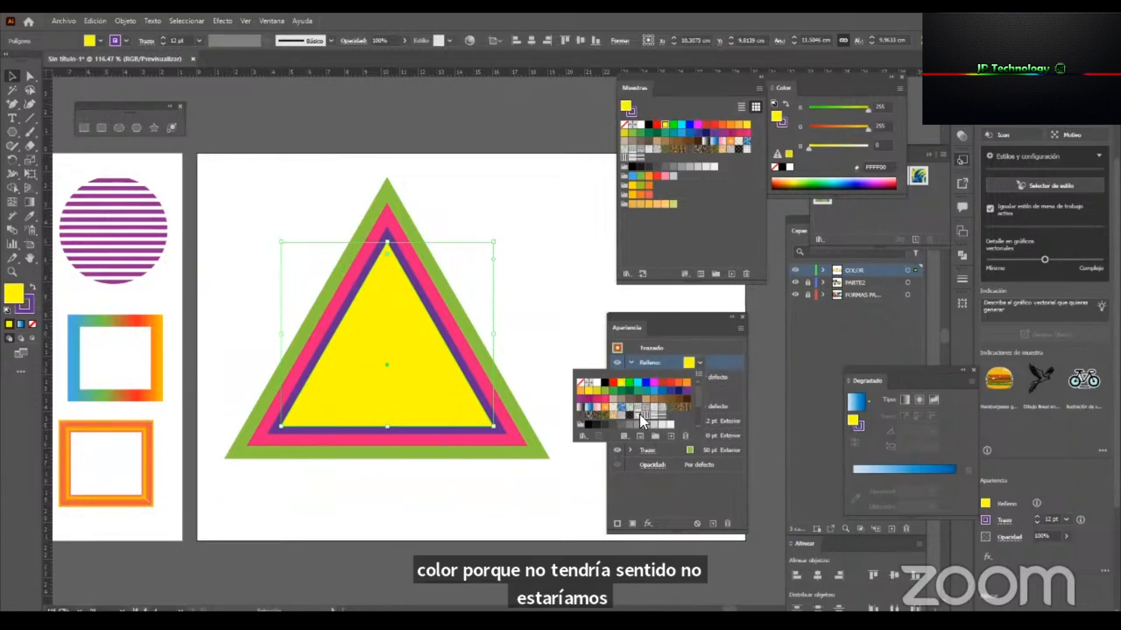
{"action": "left_click", "coordinate": [644, 416]}
{"action": "left_click", "coordinate": [653, 417]}
{"action": "left_click", "coordinate": [652, 408]}
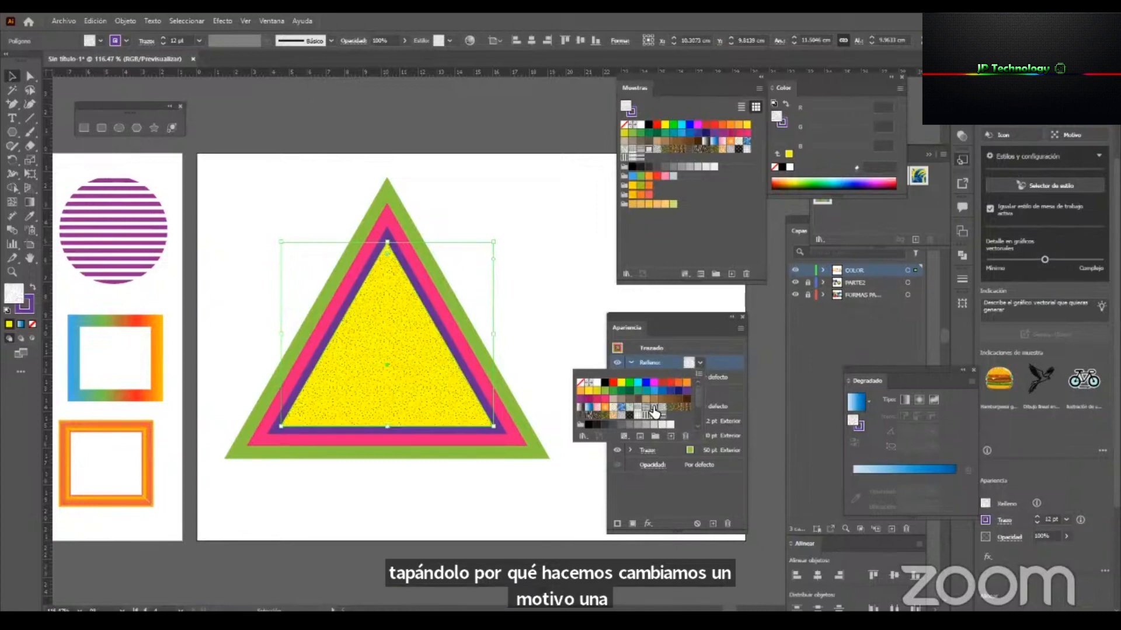
{"action": "left_click", "coordinate": [639, 408]}
{"action": "left_click", "coordinate": [637, 417]}
{"action": "left_click", "coordinate": [645, 415]}
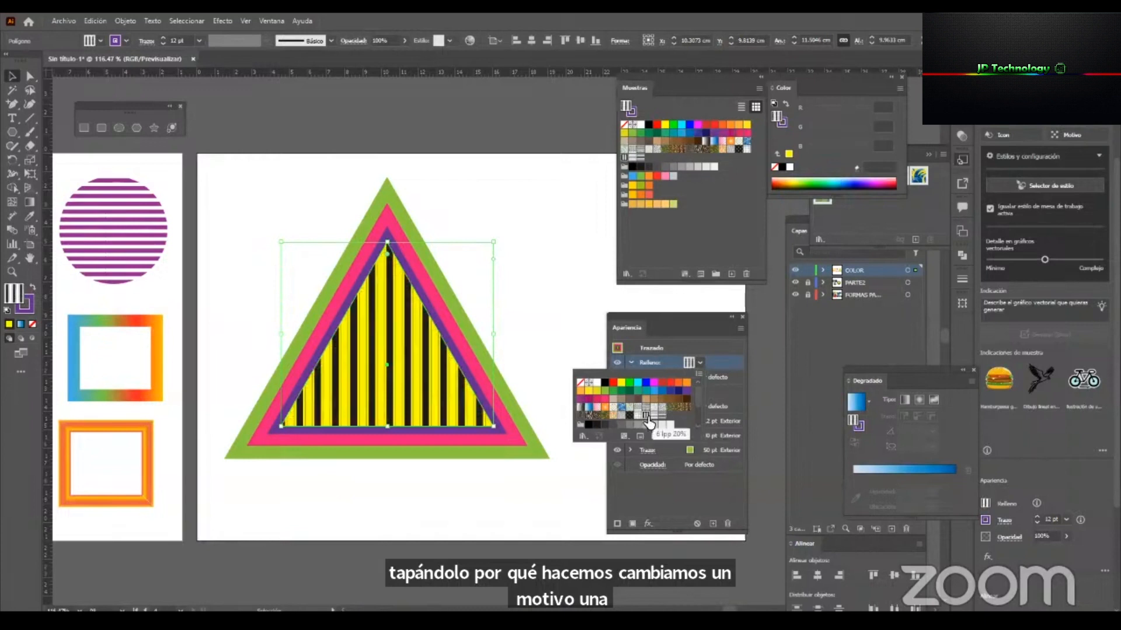
{"action": "left_click", "coordinate": [661, 417]}
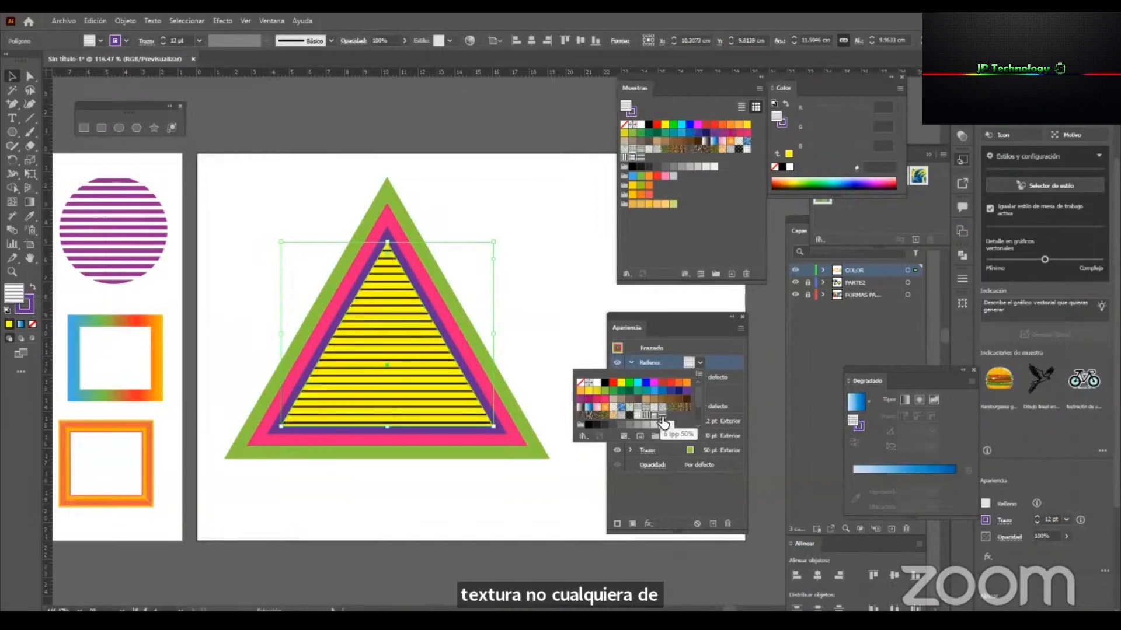
{"action": "left_click", "coordinate": [686, 315]}
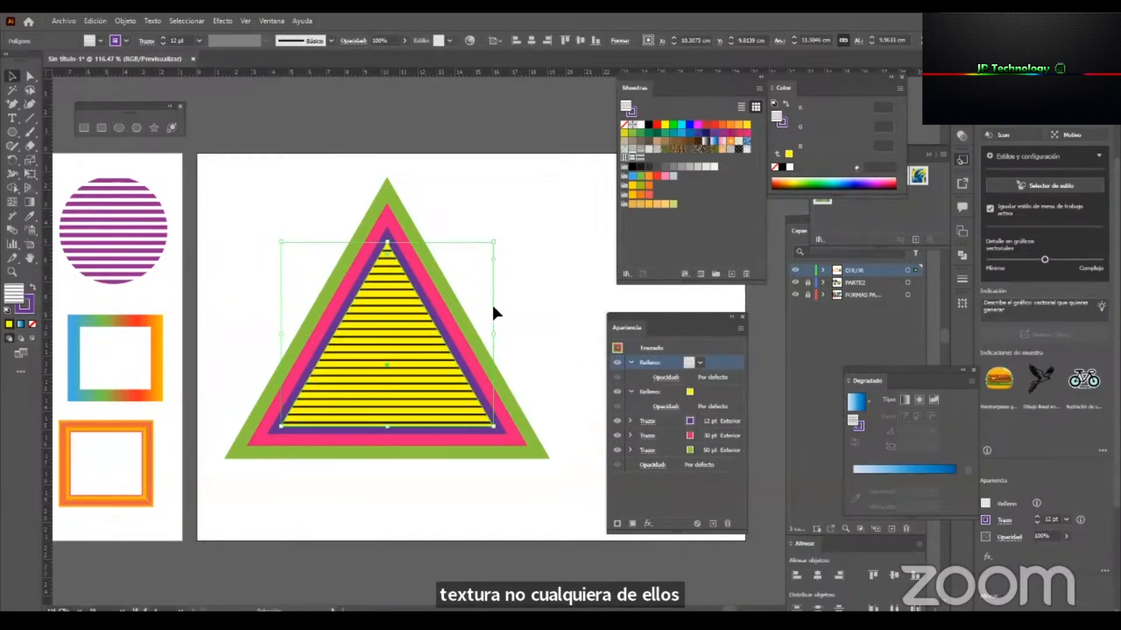
{"action": "left_click", "coordinate": [507, 197]}
{"action": "left_click", "coordinate": [716, 433]}
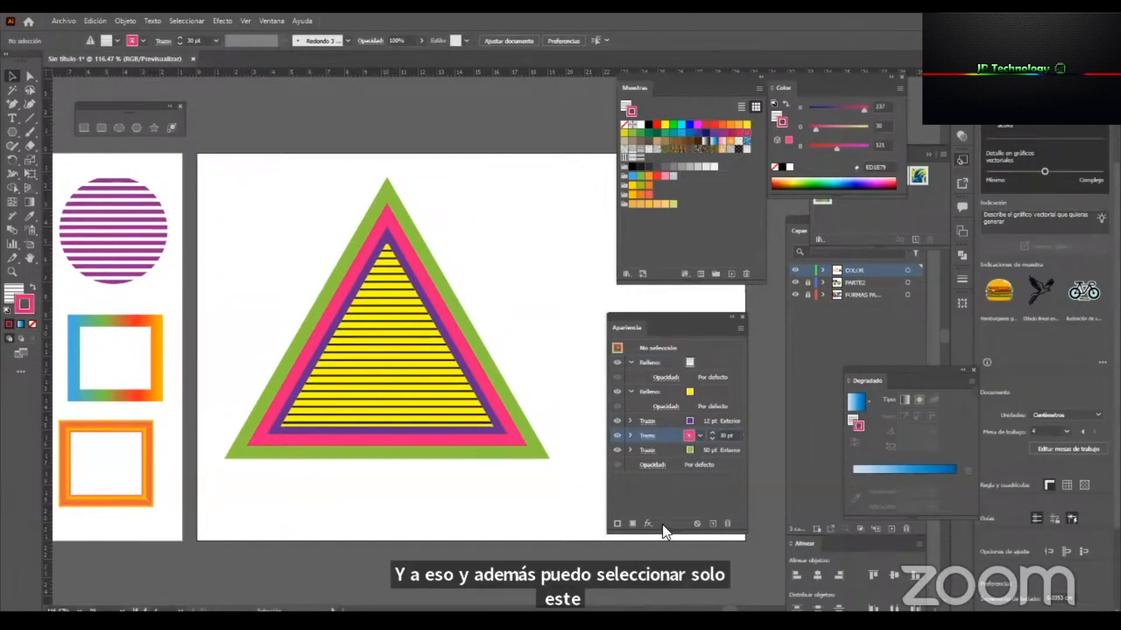
{"action": "left_click", "coordinate": [646, 523]}
{"action": "mouse_move", "coordinate": [762, 313]}
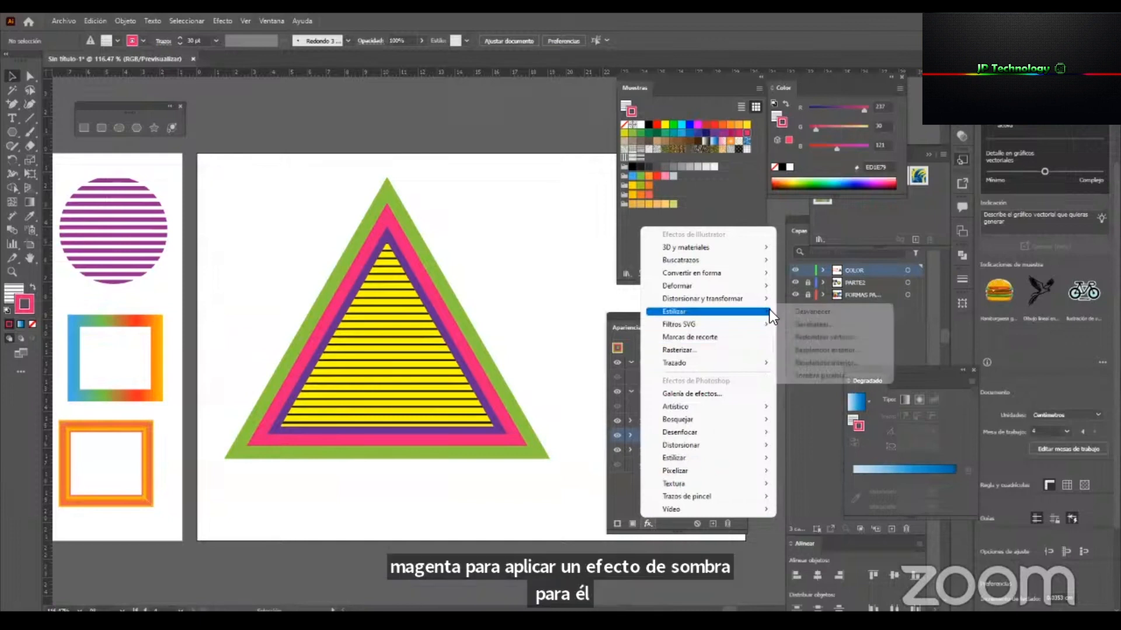
{"action": "left_click", "coordinate": [817, 373]}
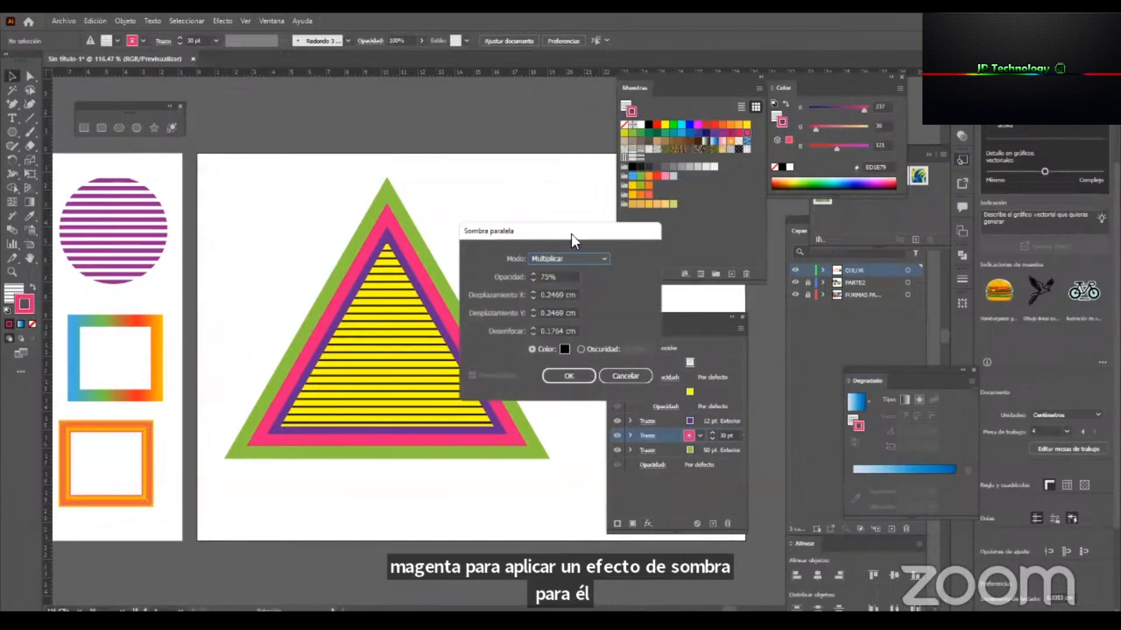
{"action": "left_click_drag", "start_coordinate": [572, 233], "coordinate": [667, 248]}
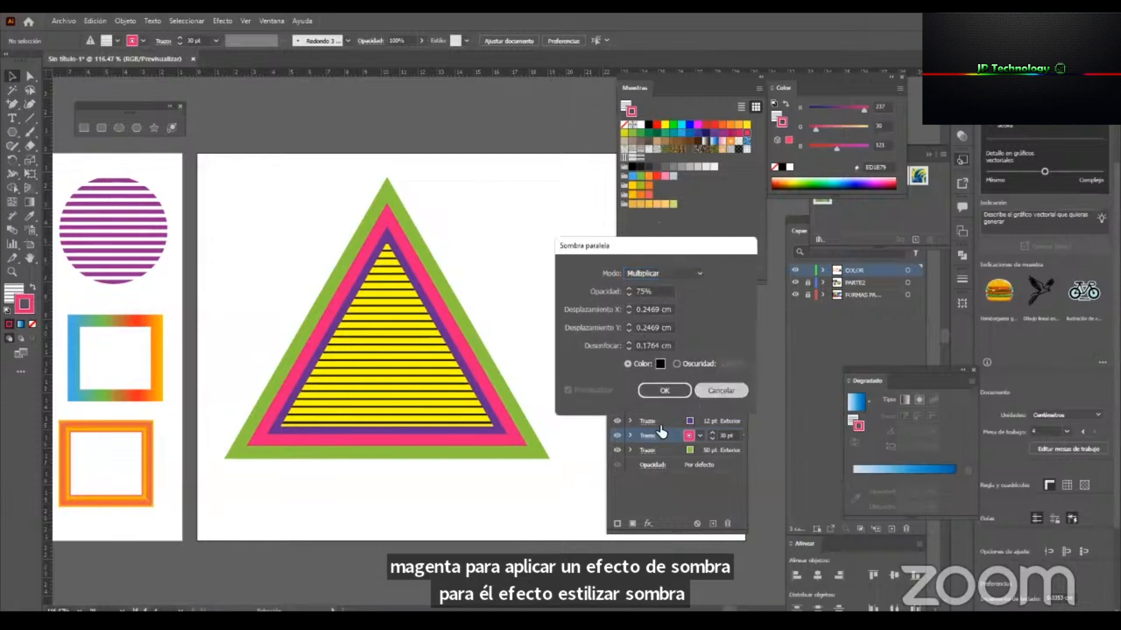
{"action": "left_click", "coordinate": [722, 391]}
Reselect the triangle and move it slightly to the left on the artboard.
{"action": "left_click", "coordinate": [482, 402]}
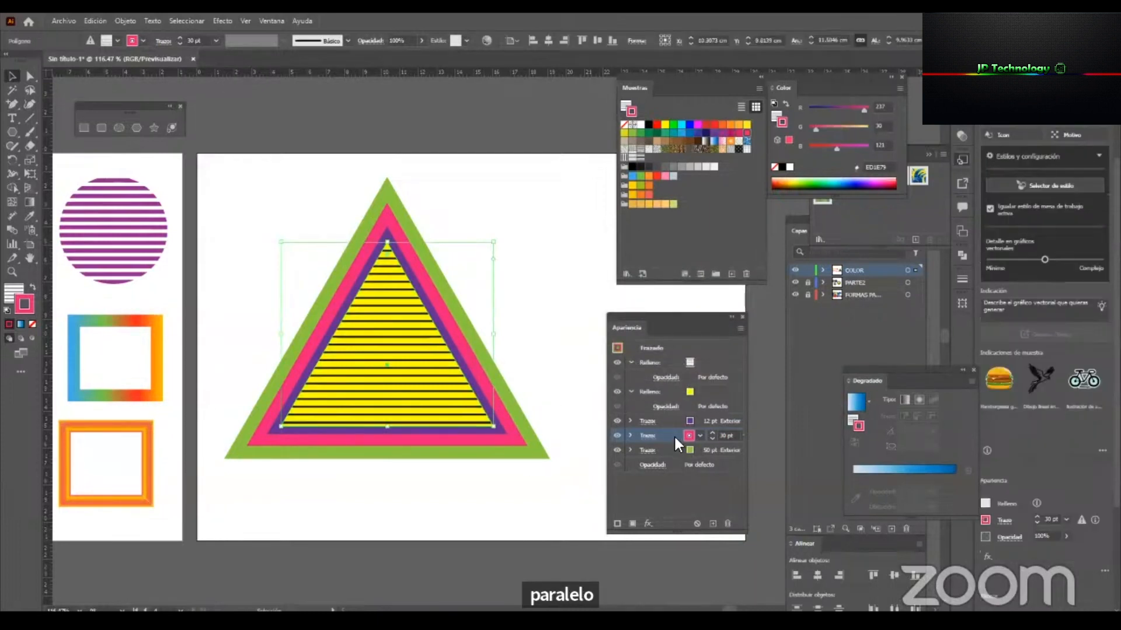
{"action": "left_click_drag", "start_coordinate": [575, 476], "coordinate": [414, 289]}
{"action": "left_click_drag", "start_coordinate": [409, 339], "coordinate": [387, 333]}
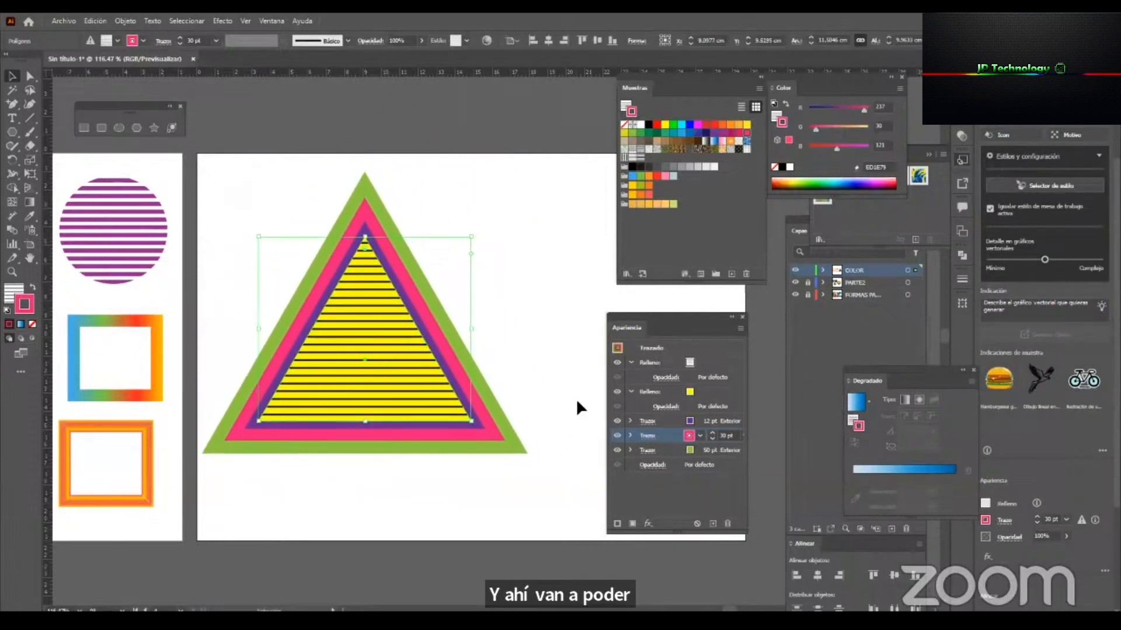
Select the triangle's 30 pt magenta stroke and add a drop shadow effect to it alone.
{"action": "left_click", "coordinate": [664, 421]}
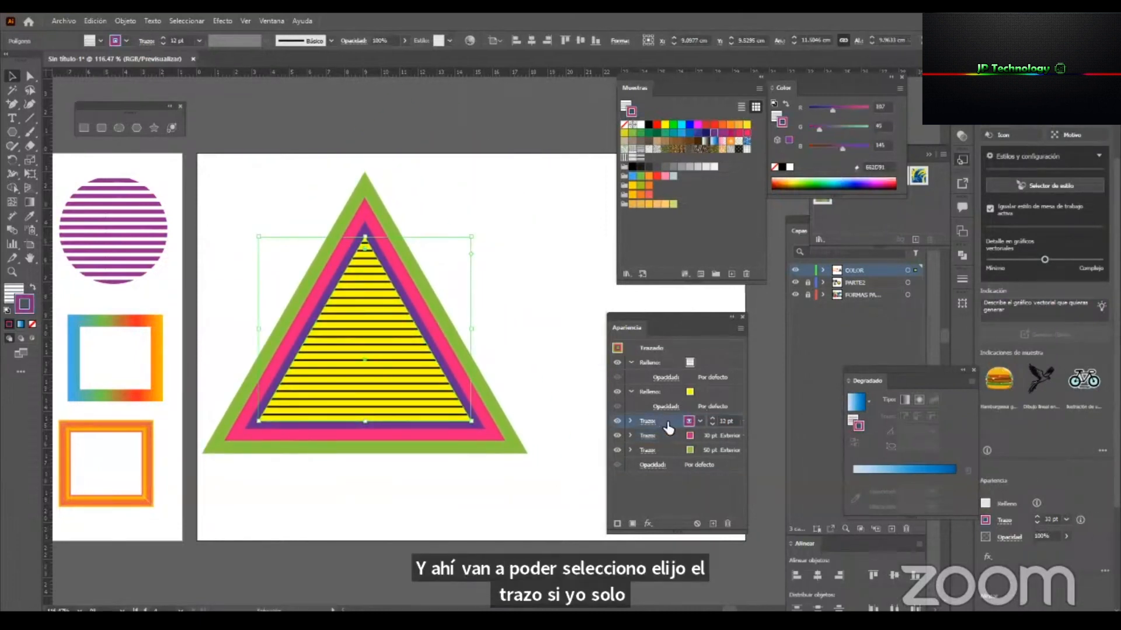
{"action": "left_click", "coordinate": [665, 435]}
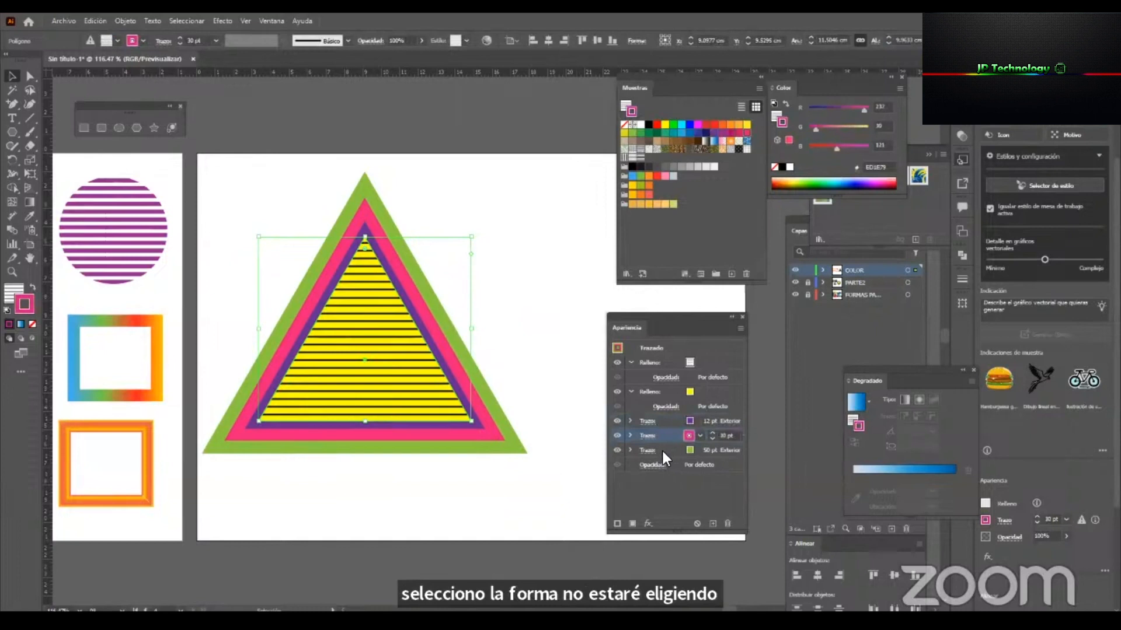
{"action": "left_click", "coordinate": [663, 451]}
{"action": "left_click_drag", "start_coordinate": [520, 219], "coordinate": [395, 498]}
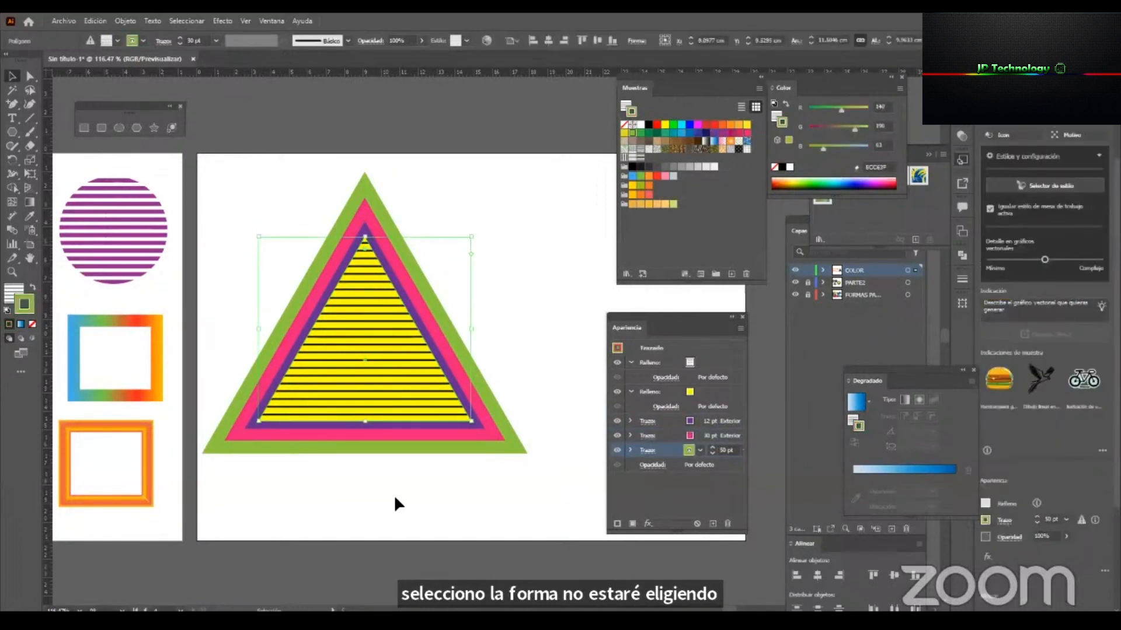
{"action": "left_click", "coordinate": [670, 434]}
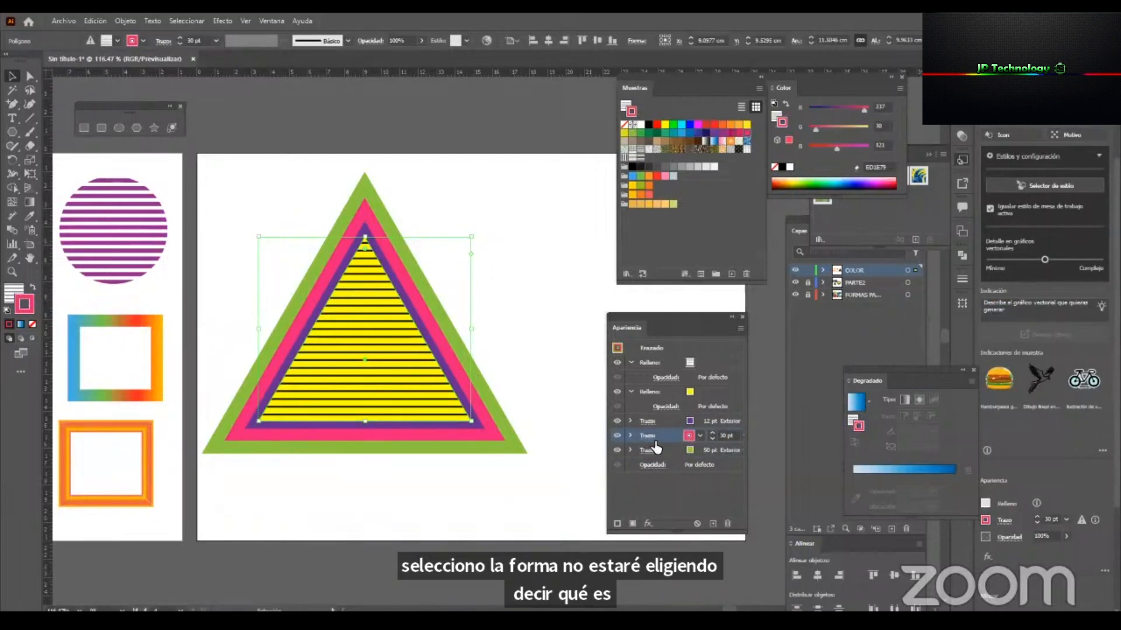
{"action": "left_click", "coordinate": [648, 523]}
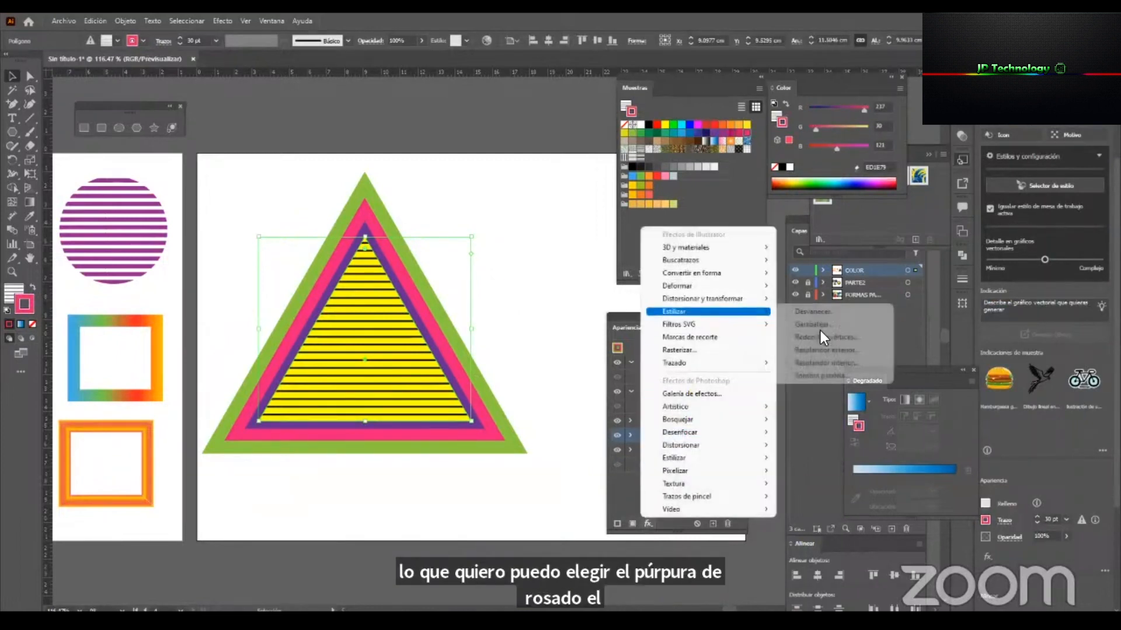
{"action": "left_click", "coordinate": [838, 373]}
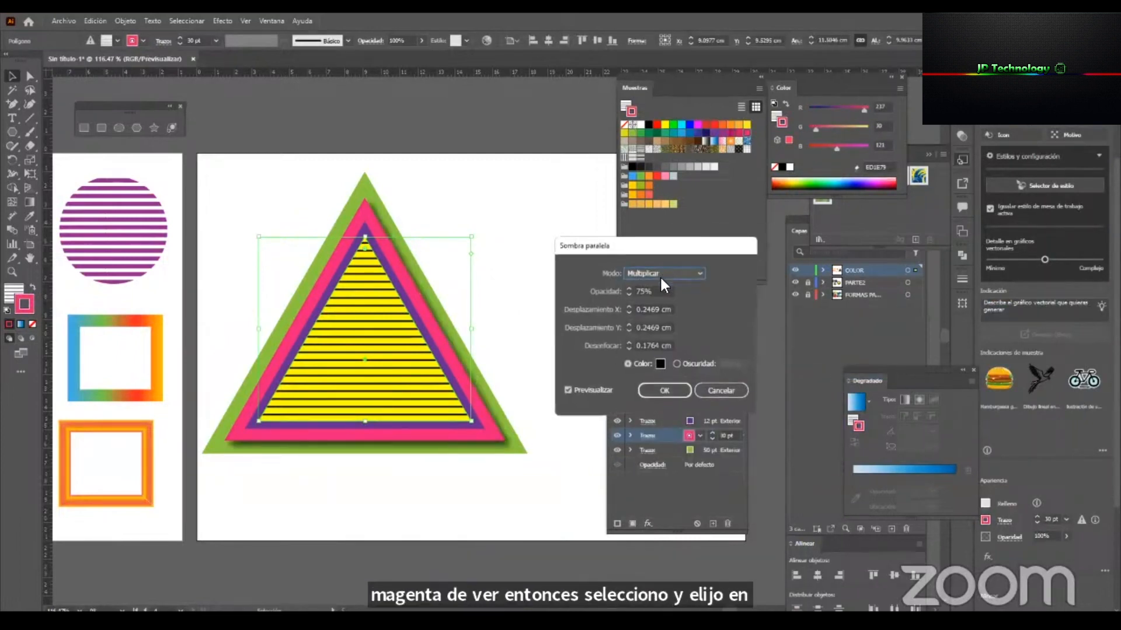
Set the drop shadow's X and Y offsets to 0.2 cm and its blur to 0.1 cm, and apply it.
{"action": "left_click_drag", "start_coordinate": [642, 309], "coordinate": [792, 323]}
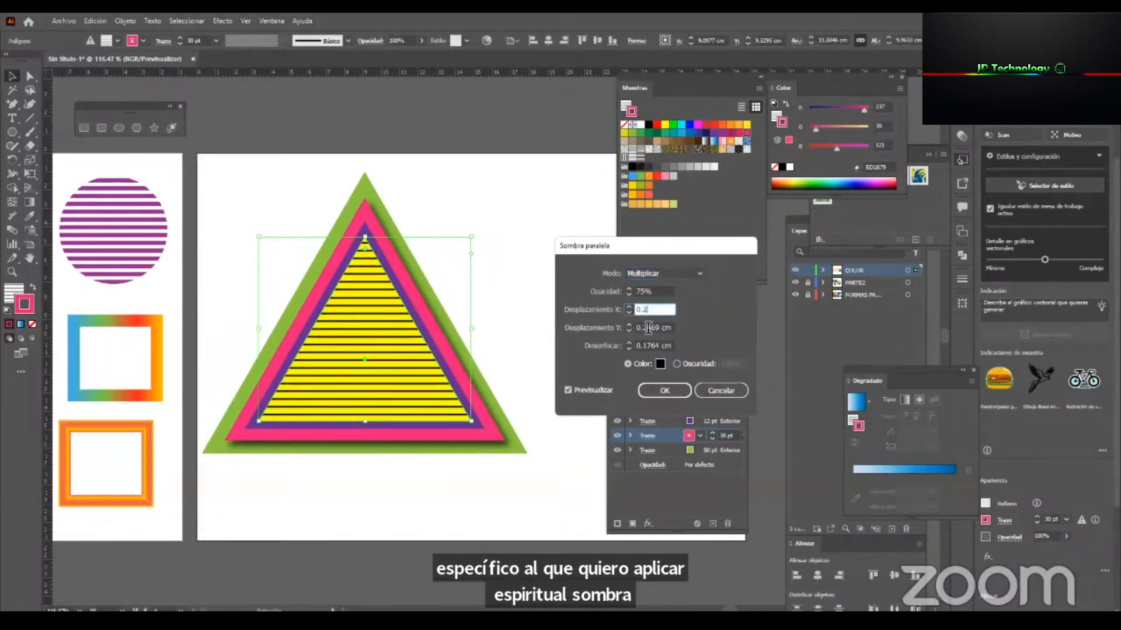
{"action": "key", "text": "Tab"}
{"action": "type", "text": "0.2"}
{"action": "key", "text": "Tab"}
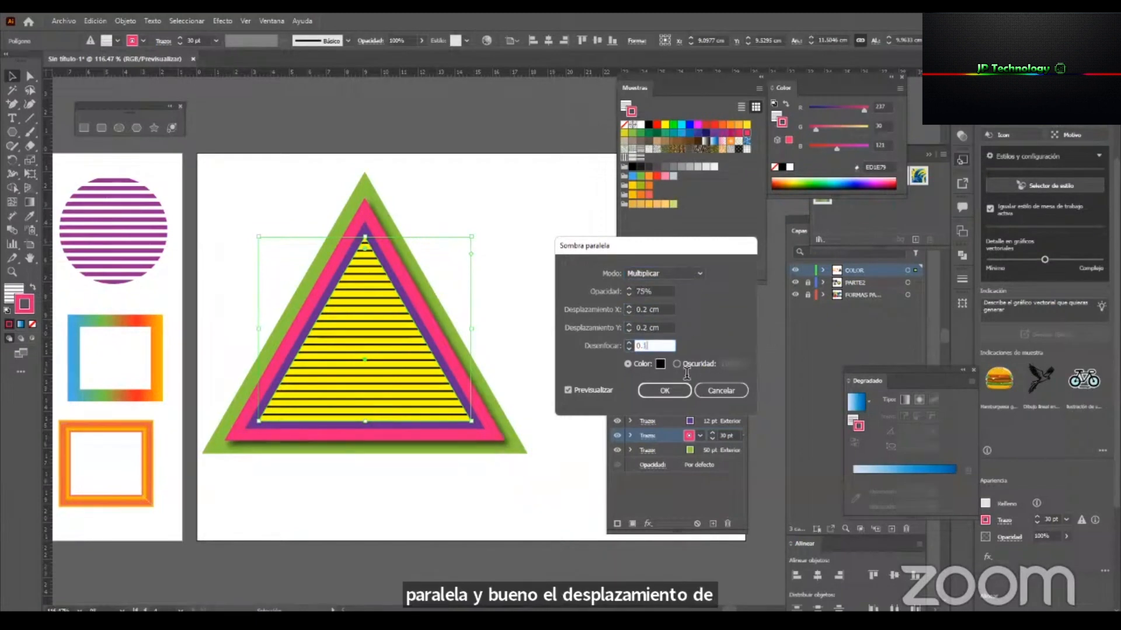
{"action": "left_click", "coordinate": [664, 390]}
{"action": "left_click", "coordinate": [522, 511]}
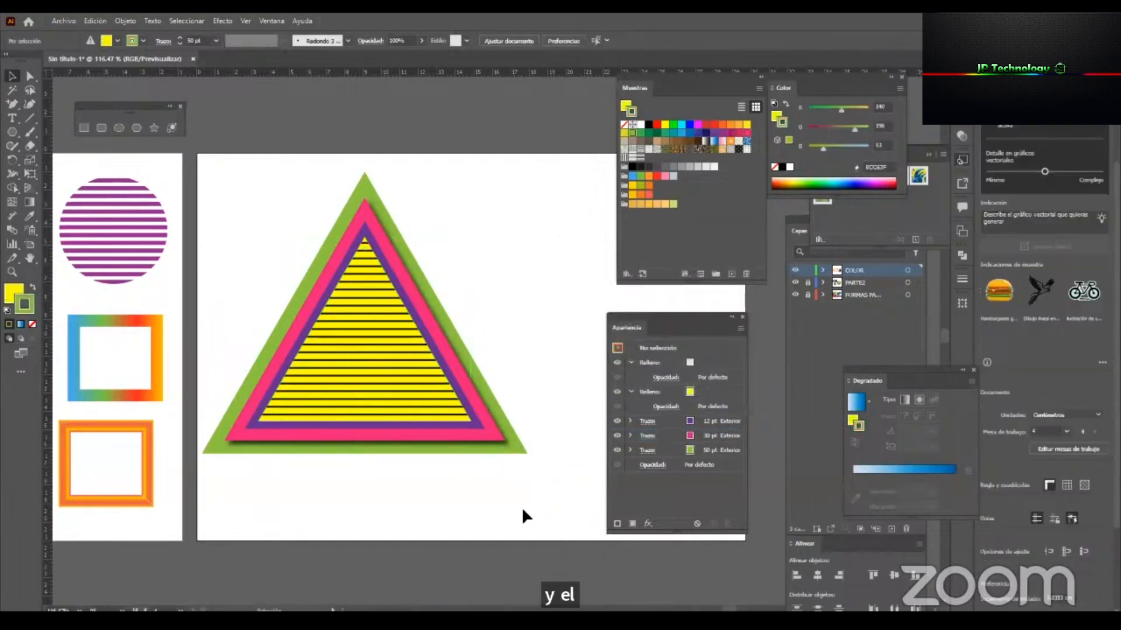
Inspect the triangle's shadow up close and examine the artwork's plain vector paths in outline view.
{"action": "key", "text": "z"}
{"action": "left_click_drag", "start_coordinate": [413, 365], "coordinate": [479, 380]}
{"action": "key", "text": "v"}
{"action": "left_click", "coordinate": [479, 377]}
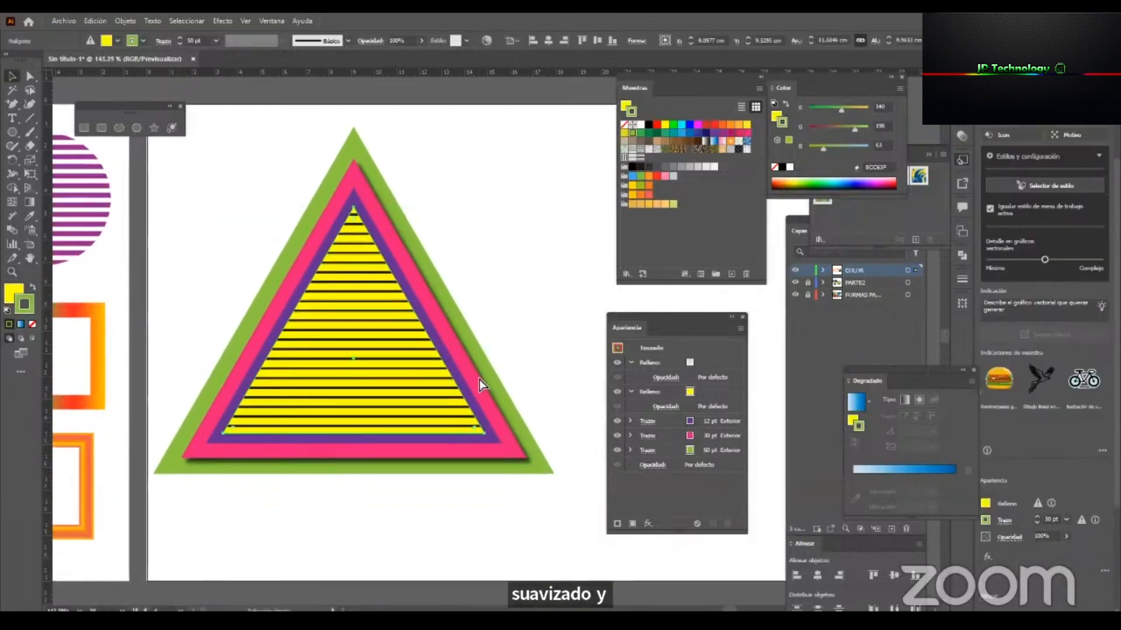
{"action": "key", "text": "ctrl+y"}
{"action": "key", "text": "z"}
{"action": "left_click", "coordinate": [469, 357], "text": "alt"}
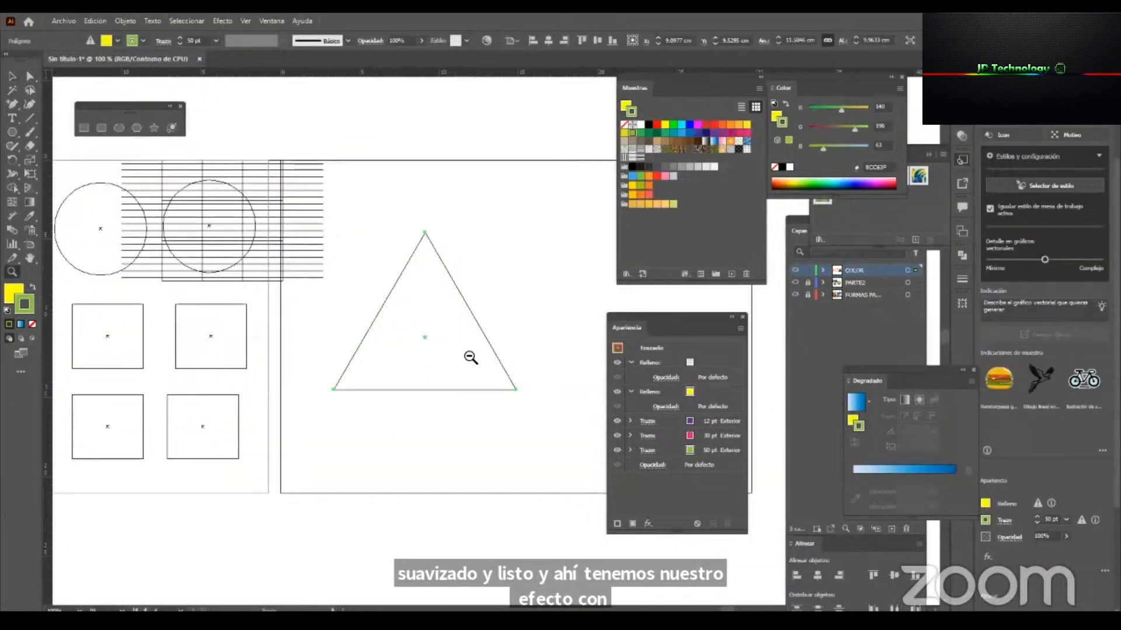
{"action": "left_click", "coordinate": [469, 357], "text": "alt"}
{"action": "left_click", "coordinate": [469, 356], "text": "alt"}
{"action": "left_click", "coordinate": [469, 357], "text": "alt"}
{"action": "left_click", "coordinate": [468, 357], "text": "alt"}
{"action": "left_click_drag", "start_coordinate": [520, 330], "coordinate": [298, 382]}
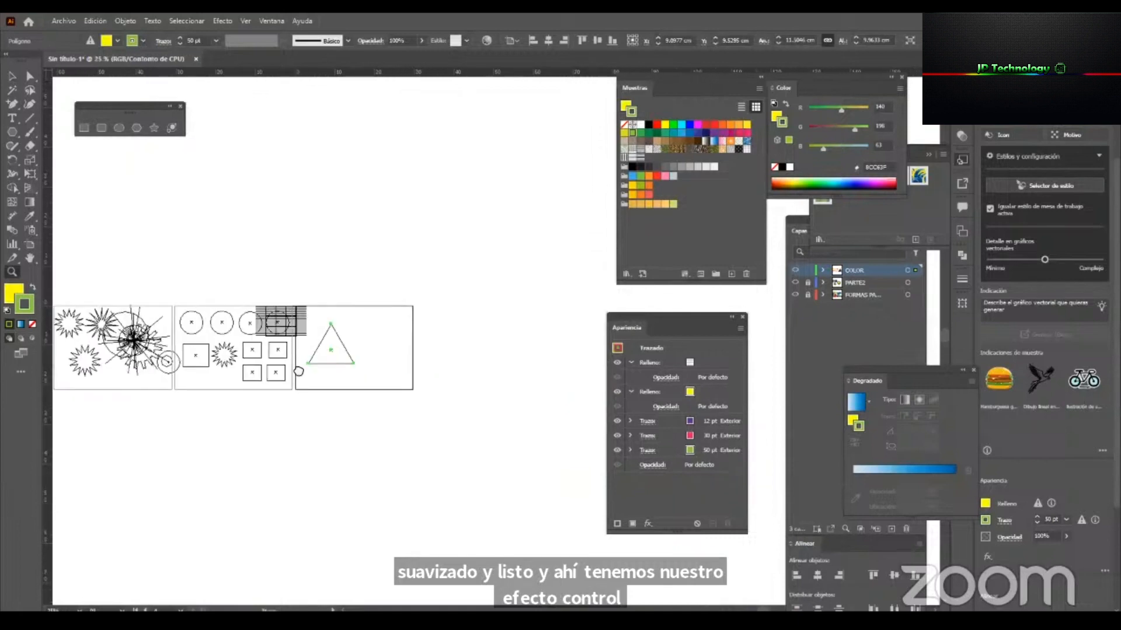
{"action": "left_click_drag", "start_coordinate": [297, 306], "coordinate": [381, 377]}
{"action": "left_click_drag", "start_coordinate": [453, 404], "coordinate": [332, 379]}
Shift the triangle upward in outline view, return to preview and reposition it lower on its artboard.
{"action": "key", "text": "v"}
{"action": "left_click_drag", "start_coordinate": [415, 332], "coordinate": [407, 250]}
{"action": "key", "text": "ctrl+y"}
{"action": "key", "text": "z"}
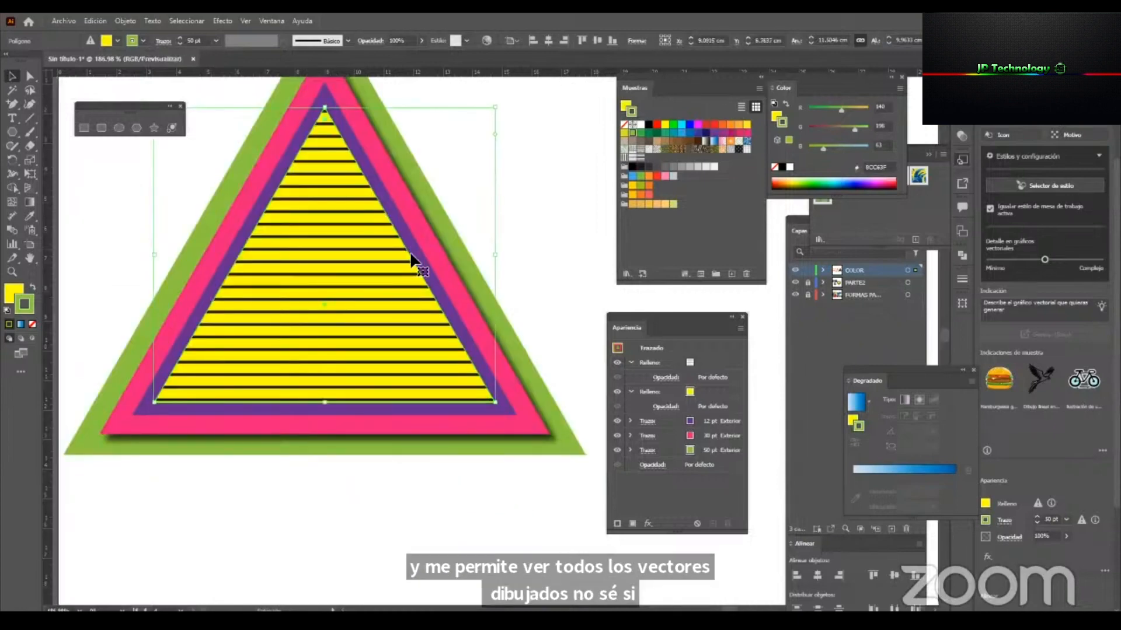
{"action": "left_click", "coordinate": [416, 267], "text": "alt"}
{"action": "left_click", "coordinate": [493, 290], "text": "alt"}
{"action": "left_click", "coordinate": [493, 290], "text": "alt"}
{"action": "left_click_drag", "start_coordinate": [468, 380], "coordinate": [412, 320]}
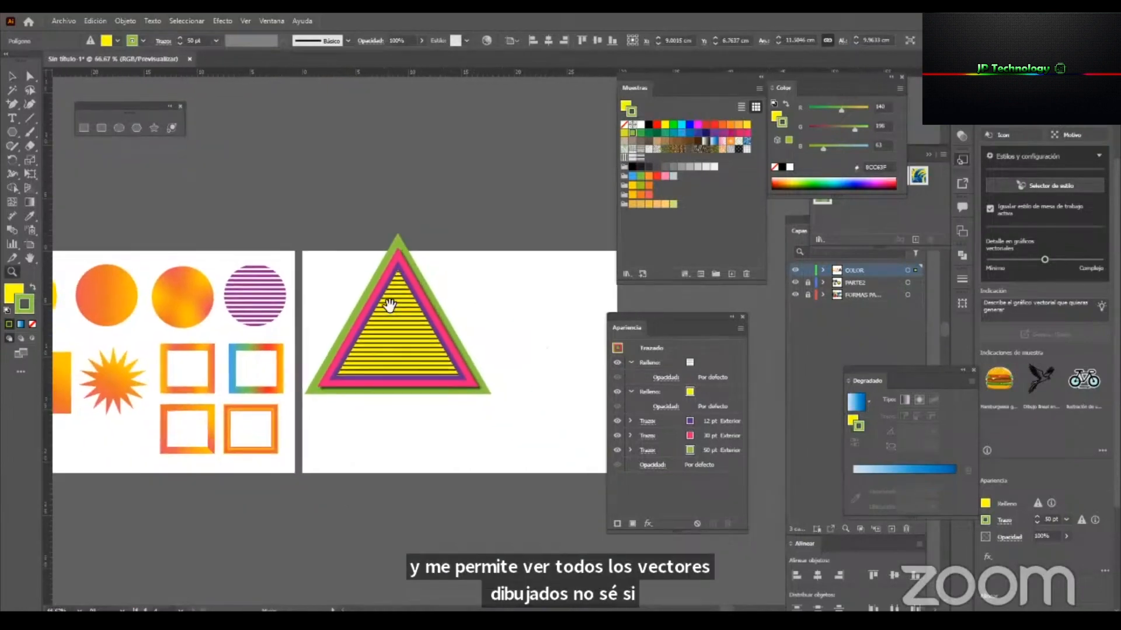
{"action": "key", "text": "v"}
{"action": "left_click_drag", "start_coordinate": [401, 276], "coordinate": [418, 313]}
{"action": "key", "text": "space"}
{"action": "left_click_drag", "start_coordinate": [542, 363], "coordinate": [500, 368]}
Scale the triangle down together with its strokes and place a duplicate beside it on the same artboard.
{"action": "left_click", "coordinate": [239, 292]}
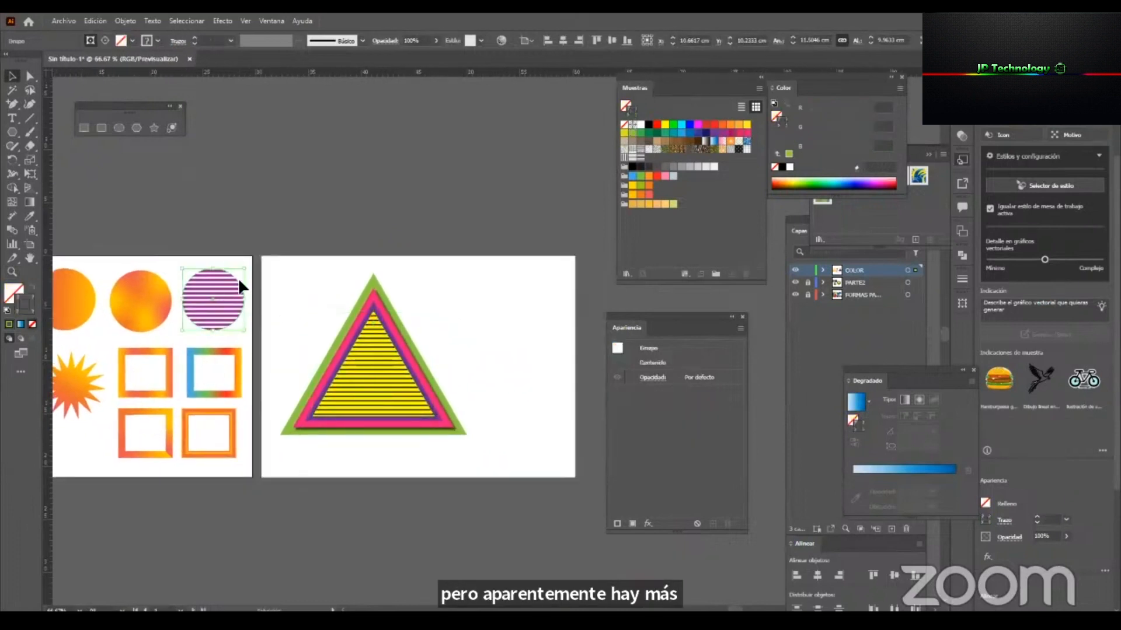
{"action": "scroll", "coordinate": [517, 432], "scroll_direction": "up", "scroll_amount": 1}
{"action": "left_click", "coordinate": [420, 396]}
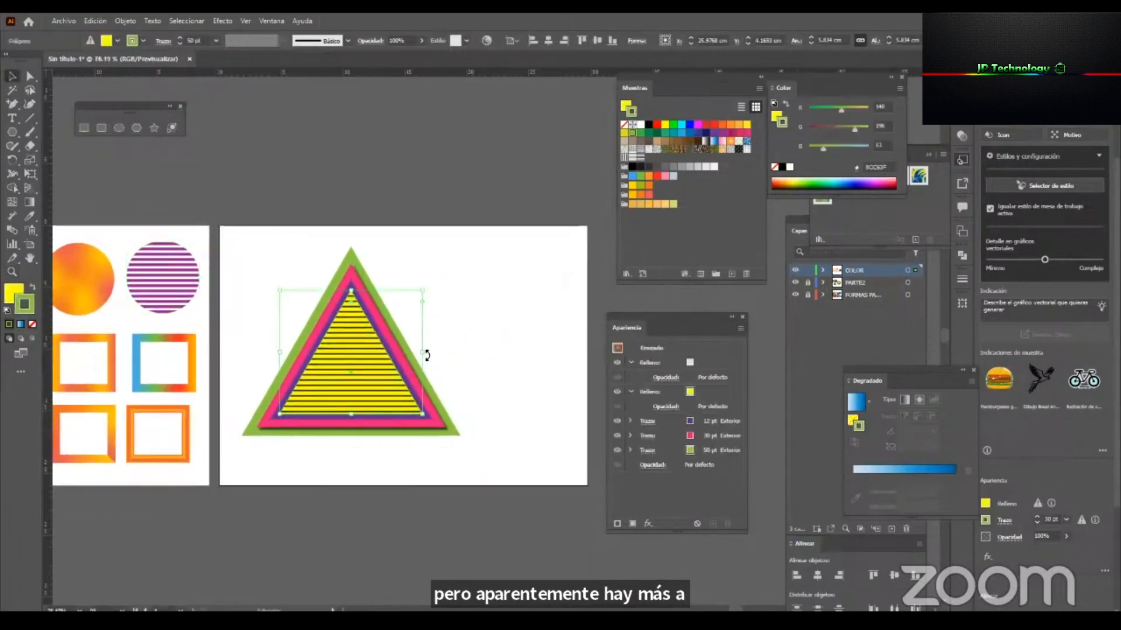
{"action": "left_click_drag", "start_coordinate": [407, 354], "coordinate": [527, 378]}
{"action": "scroll", "coordinate": [580, 412], "scroll_direction": "up", "scroll_amount": 4}
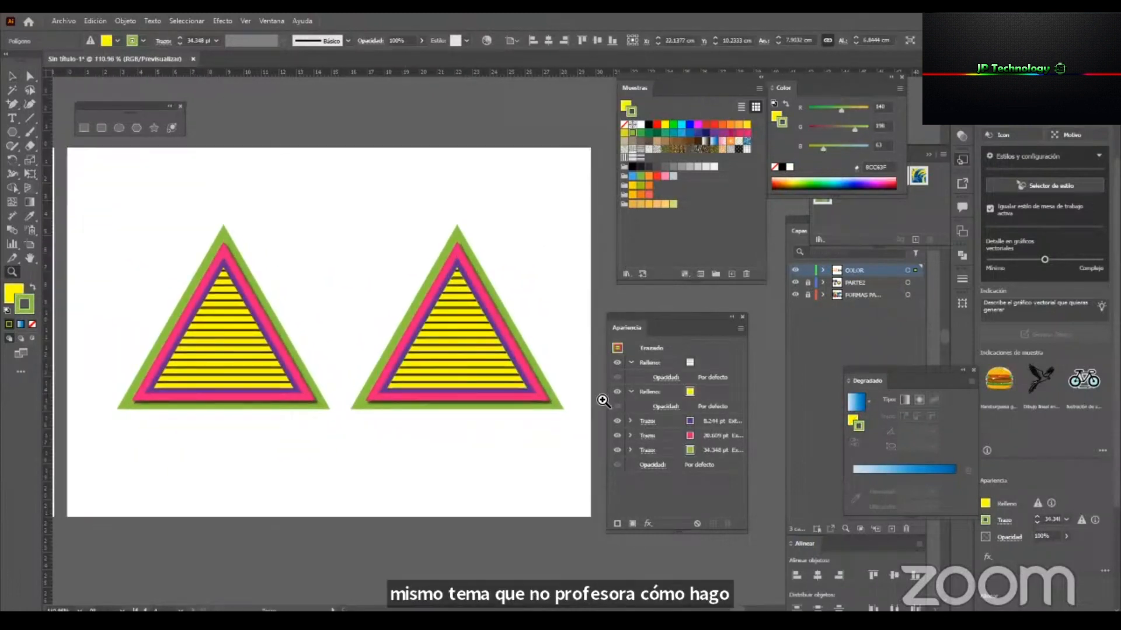
Try a dark green swatch on the outer stroke of the duplicated triangle and undo it.
{"action": "left_click_drag", "start_coordinate": [629, 317], "coordinate": [643, 299]}
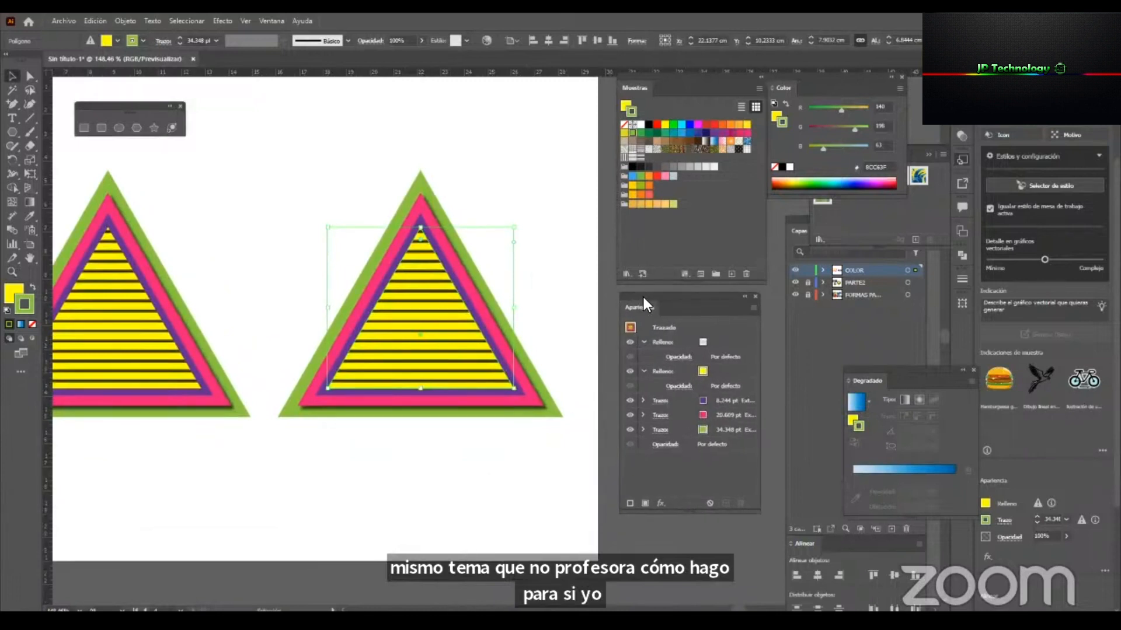
{"action": "left_click", "coordinate": [703, 430]}
{"action": "left_click", "coordinate": [704, 429]}
{"action": "left_click", "coordinate": [642, 458]}
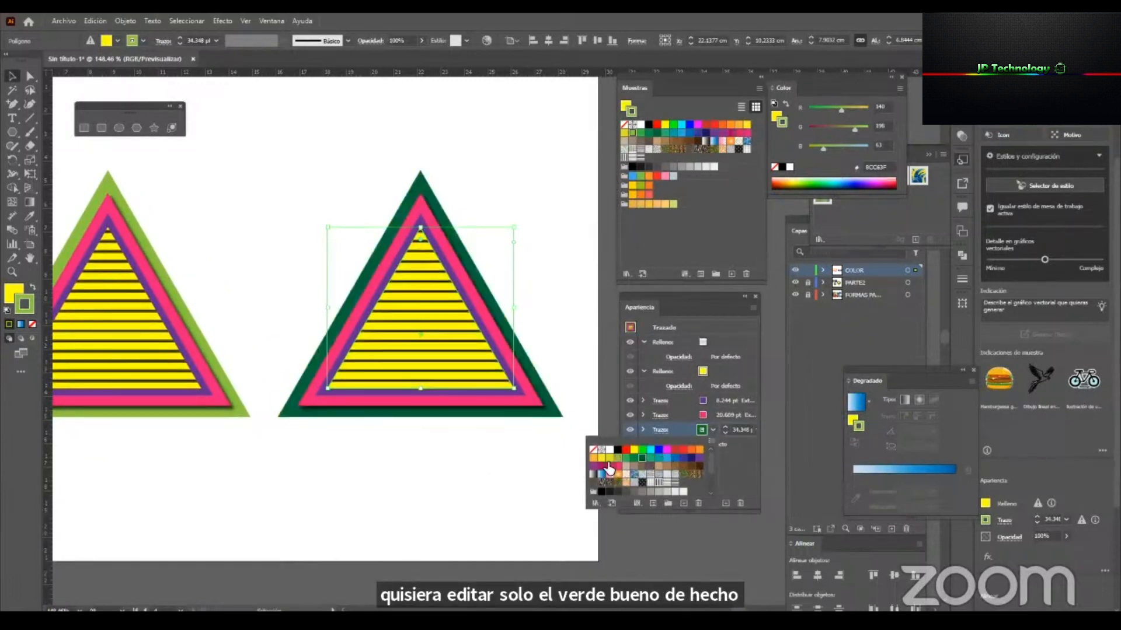
{"action": "left_click", "coordinate": [567, 336]}
{"action": "left_click", "coordinate": [546, 286]}
{"action": "key", "text": "ctrl+z"}
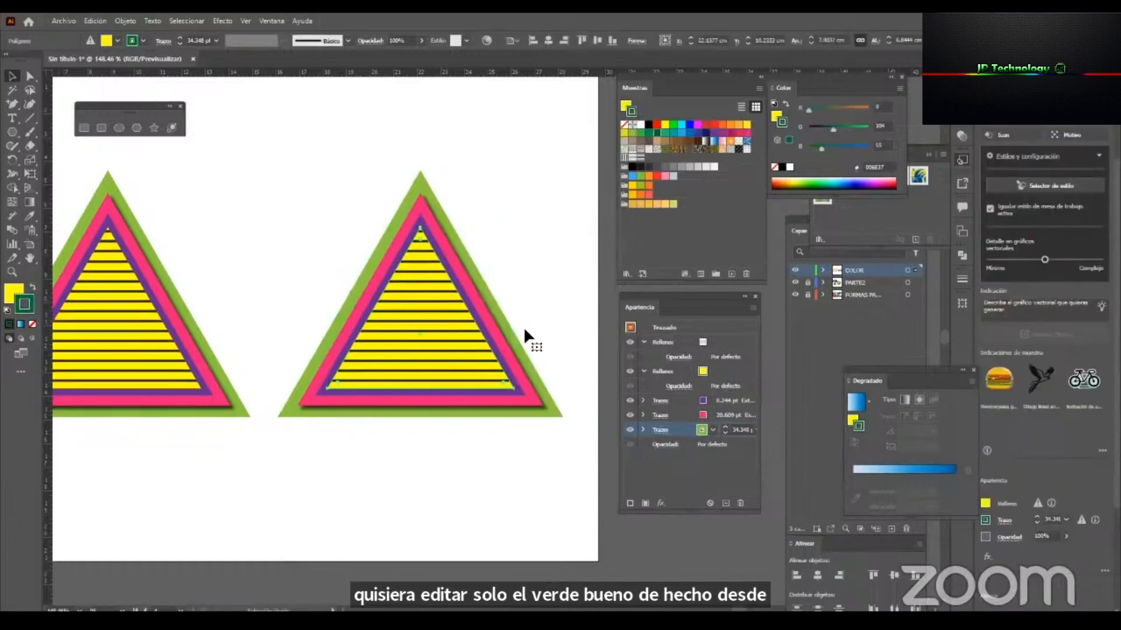
Expand the appearance of the duplicated triangle and expand the resulting group again into editable shapes.
{"action": "left_click", "coordinate": [557, 274]}
{"action": "left_click", "coordinate": [474, 314]}
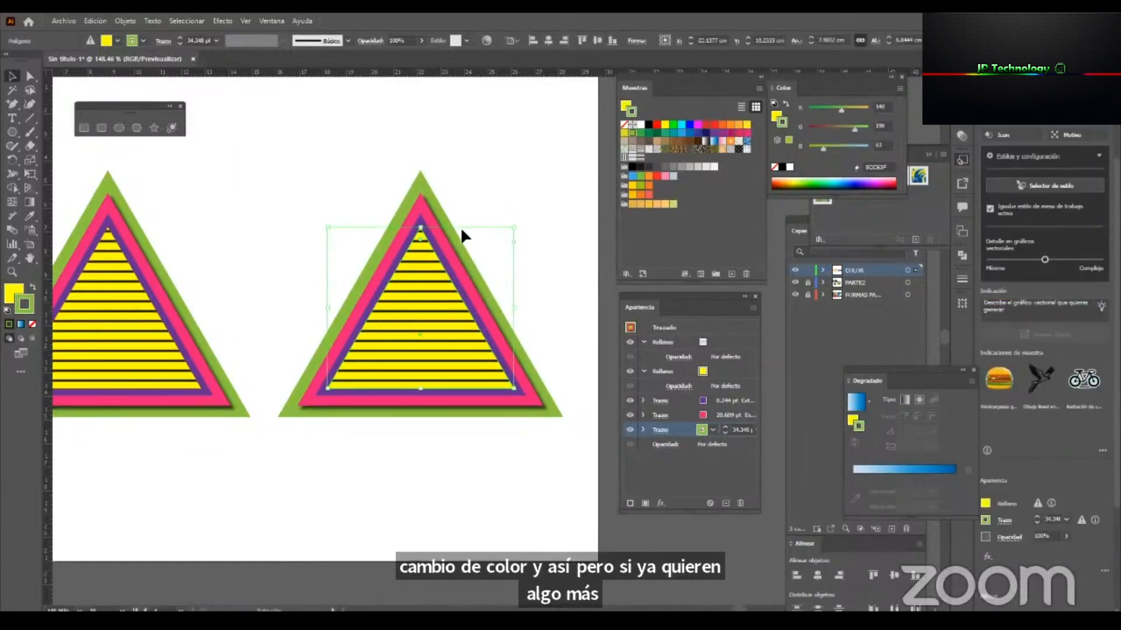
{"action": "left_click", "coordinate": [118, 20]}
{"action": "left_click", "coordinate": [223, 181]}
{"action": "left_click", "coordinate": [124, 21]}
{"action": "left_click", "coordinate": [201, 173]}
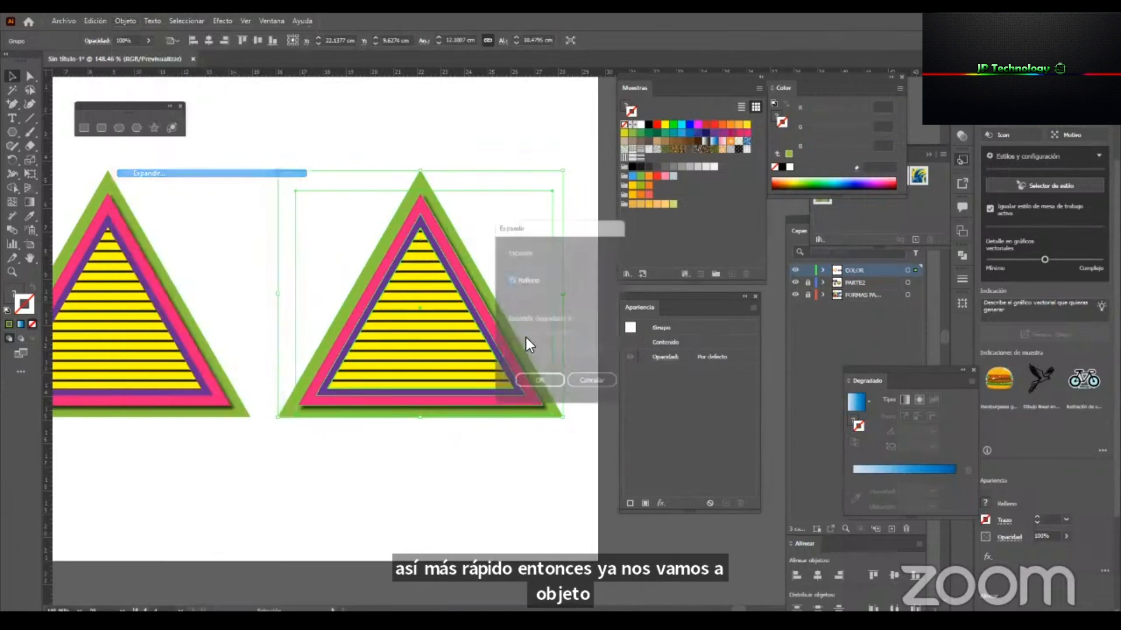
{"action": "left_click", "coordinate": [532, 390]}
{"action": "left_click", "coordinate": [484, 476]}
Ungroup the expanded duplicate triangle so its coloured pieces can be selected separately.
{"action": "left_click", "coordinate": [511, 359]}
{"action": "right_click", "coordinate": [509, 356]}
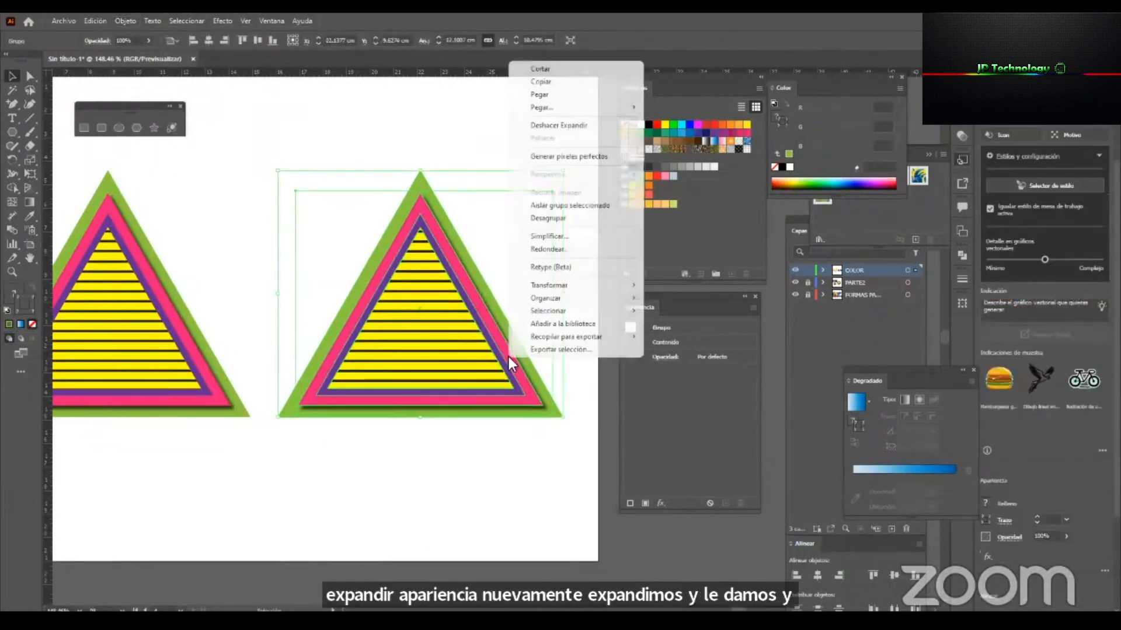
{"action": "left_click", "coordinate": [547, 218]}
{"action": "left_click", "coordinate": [493, 443]}
Try pulling the magenta, green and inner pieces of the expanded triangle apart, and undo the moves.
{"action": "left_click_drag", "start_coordinate": [517, 383], "coordinate": [428, 389]}
{"action": "left_click_drag", "start_coordinate": [549, 414], "coordinate": [563, 520]}
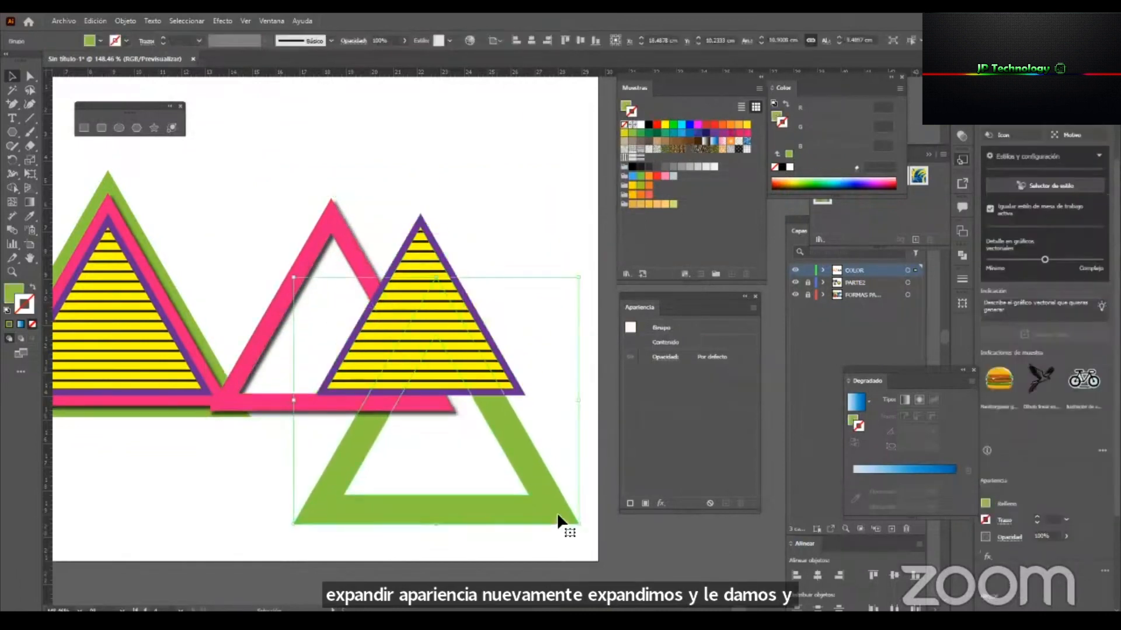
{"action": "left_click_drag", "start_coordinate": [515, 369], "coordinate": [534, 270]}
{"action": "key", "text": "ctrl+z"}
{"action": "key", "text": "ctrl+z"}
{"action": "key", "text": "ctrl+z"}
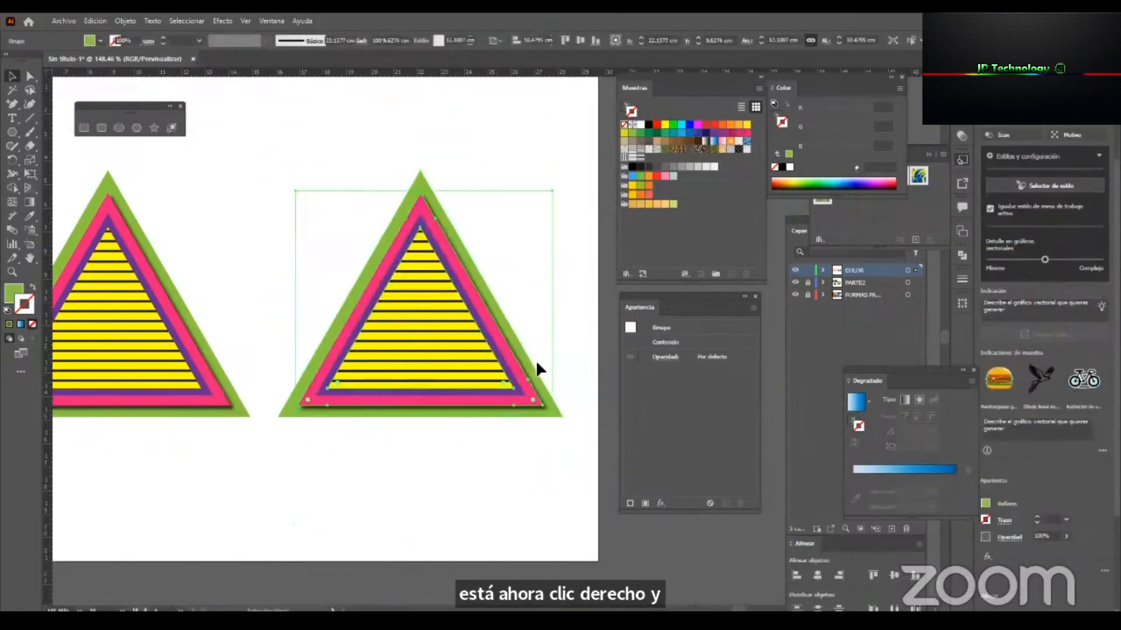
{"action": "left_click", "coordinate": [482, 470]}
Select the green outer ring of the expanded triangle, try several fill swatches and apply blue 0000FF.
{"action": "left_click", "coordinate": [483, 319]}
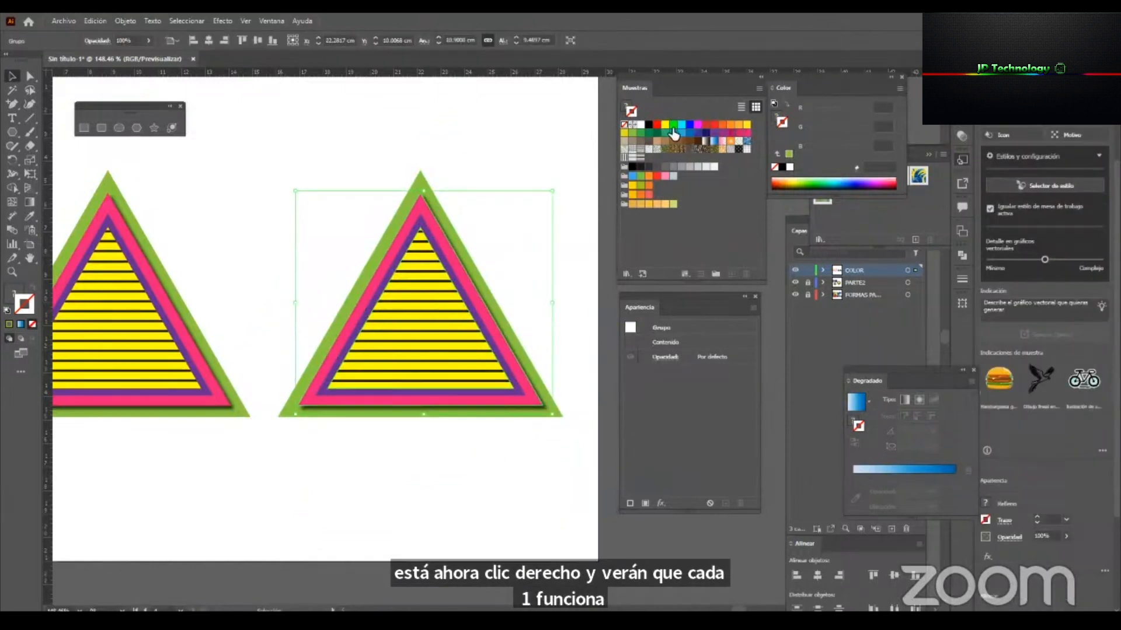
{"action": "left_click", "coordinate": [419, 188]}
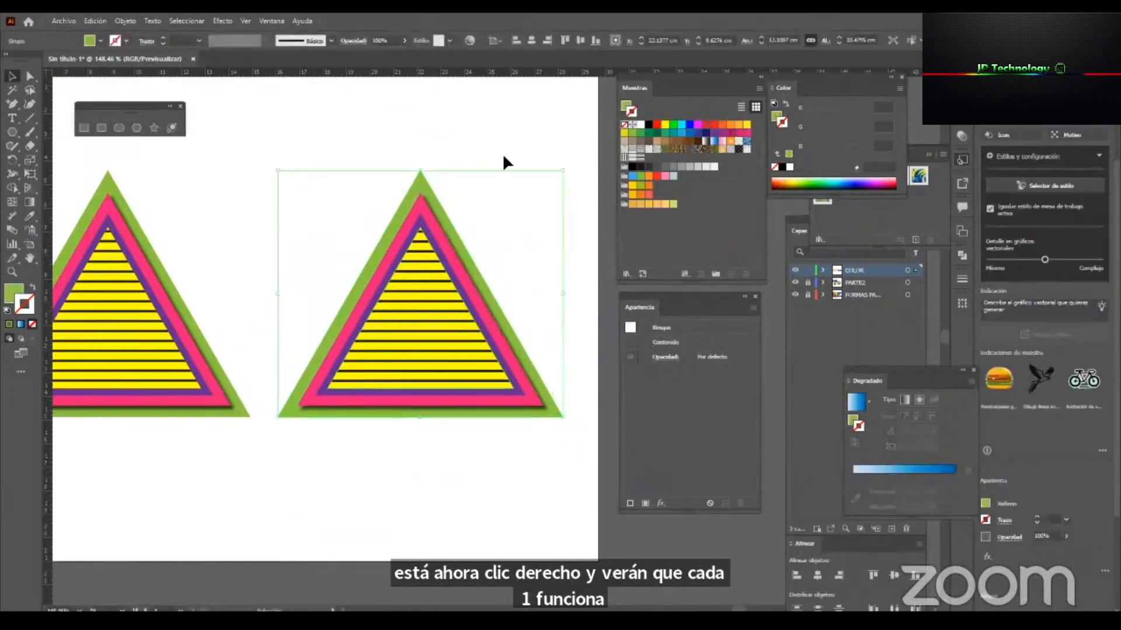
{"action": "left_click", "coordinate": [623, 106]}
{"action": "left_click", "coordinate": [682, 126]}
{"action": "left_click", "coordinate": [715, 126]}
{"action": "left_click", "coordinate": [738, 133]}
{"action": "left_click", "coordinate": [707, 132]}
{"action": "left_click", "coordinate": [665, 133]}
{"action": "left_click", "coordinate": [682, 130]}
{"action": "left_click", "coordinate": [689, 124]}
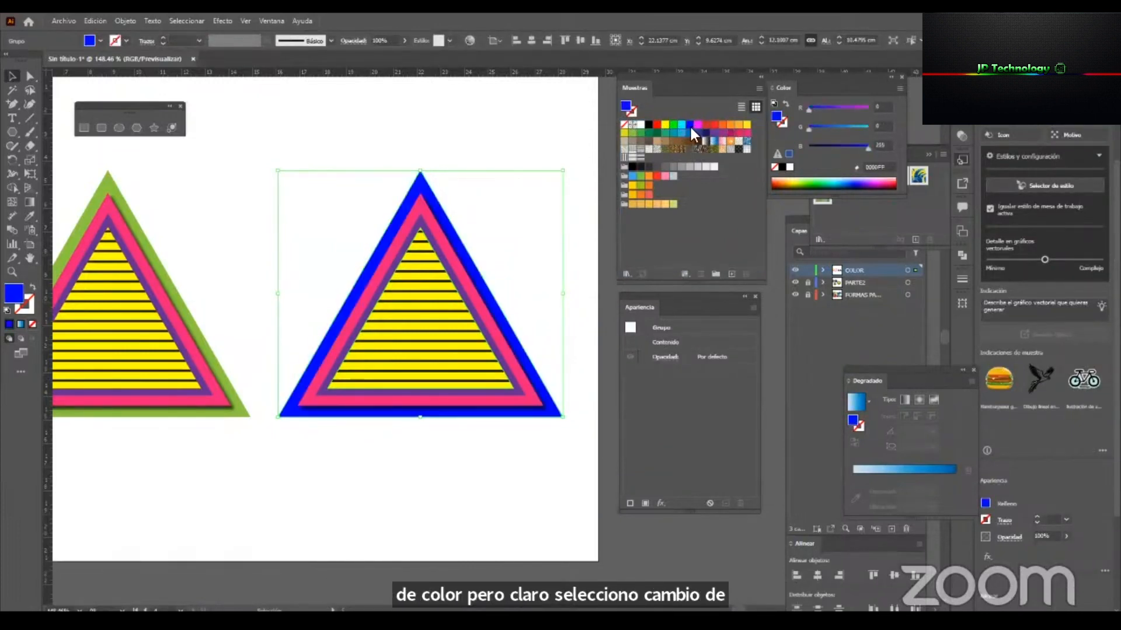
{"action": "left_click", "coordinate": [468, 131]}
Directly select the magenta ring of the expanded triangle, try blue swatches and fill it with cyan 00FFFF.
{"action": "left_click", "coordinate": [444, 215]}
{"action": "key", "text": "a"}
{"action": "left_click", "coordinate": [418, 206]}
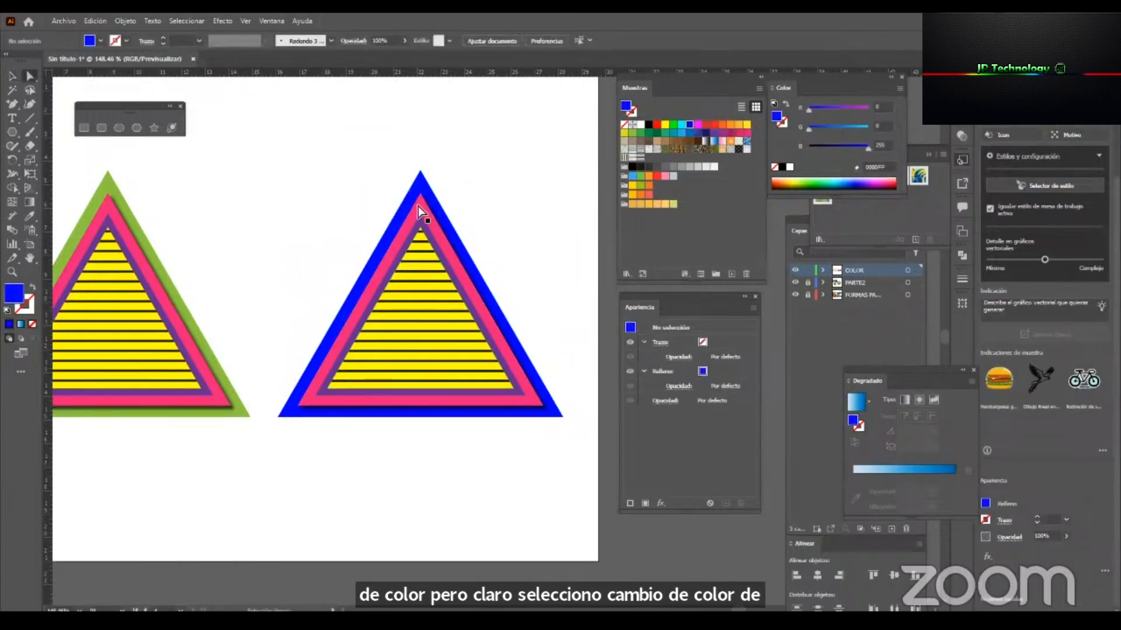
{"action": "left_click", "coordinate": [690, 133]}
{"action": "left_click", "coordinate": [680, 133]}
{"action": "left_click", "coordinate": [681, 124]}
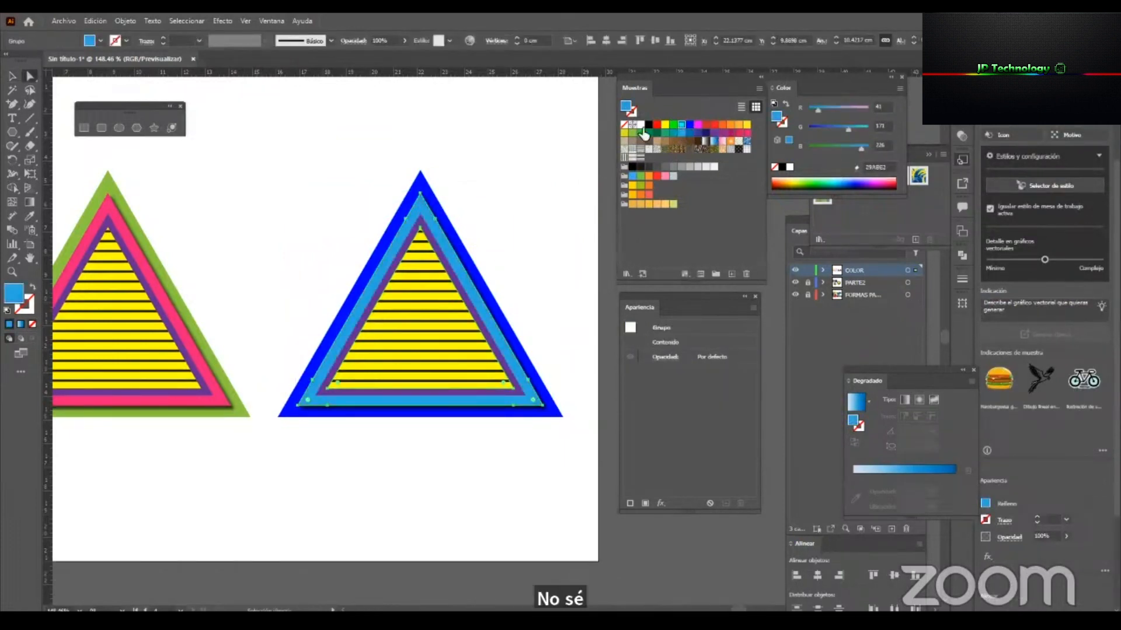
{"action": "key", "text": "ctrl+shift+a"}
Compare both triangles in outline view and select all the paths of the expanded one to examine them.
{"action": "left_click_drag", "start_coordinate": [493, 344], "coordinate": [495, 380]}
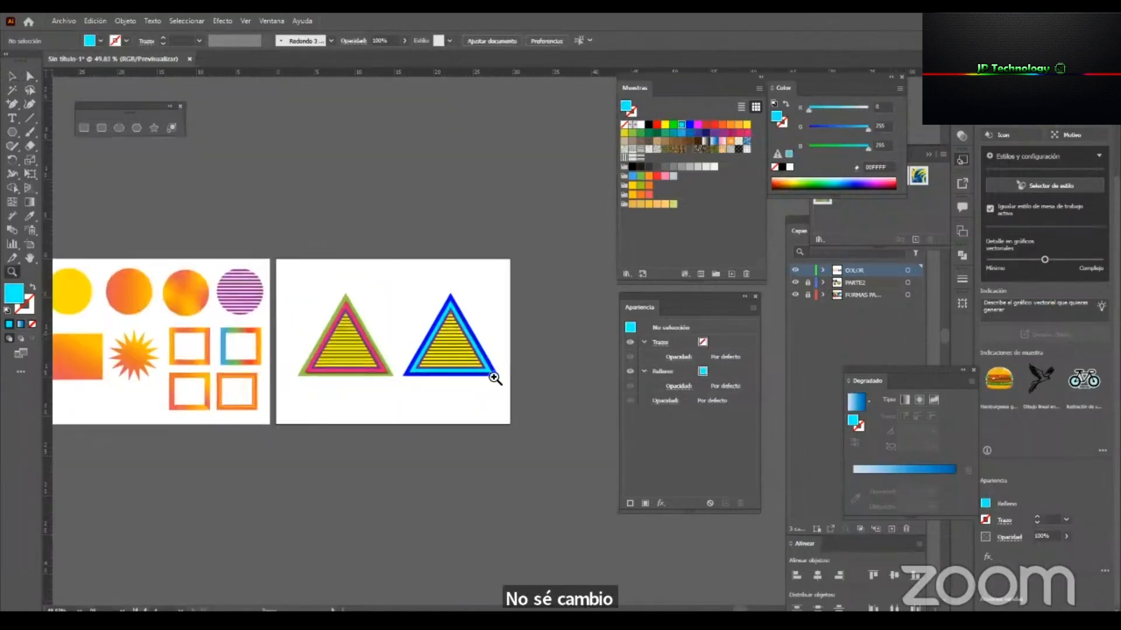
{"action": "left_click_drag", "start_coordinate": [418, 396], "coordinate": [331, 415]}
{"action": "left_click_drag", "start_coordinate": [455, 379], "coordinate": [584, 374]}
{"action": "left_click_drag", "start_coordinate": [349, 368], "coordinate": [508, 355]}
{"action": "key", "text": "v"}
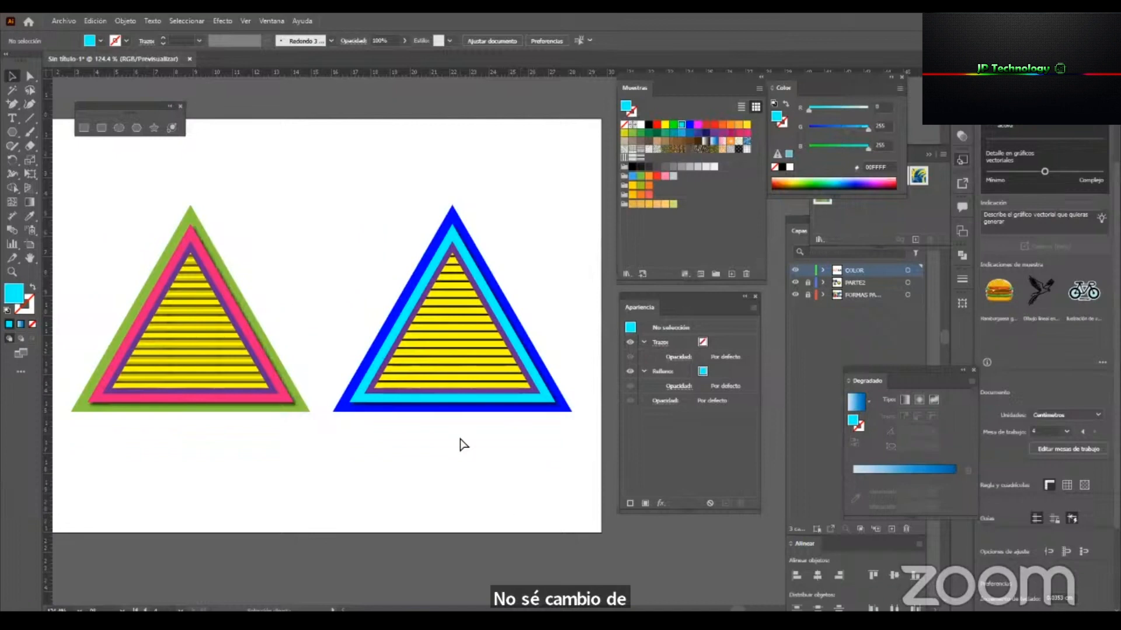
{"action": "key", "text": "ctrl+y"}
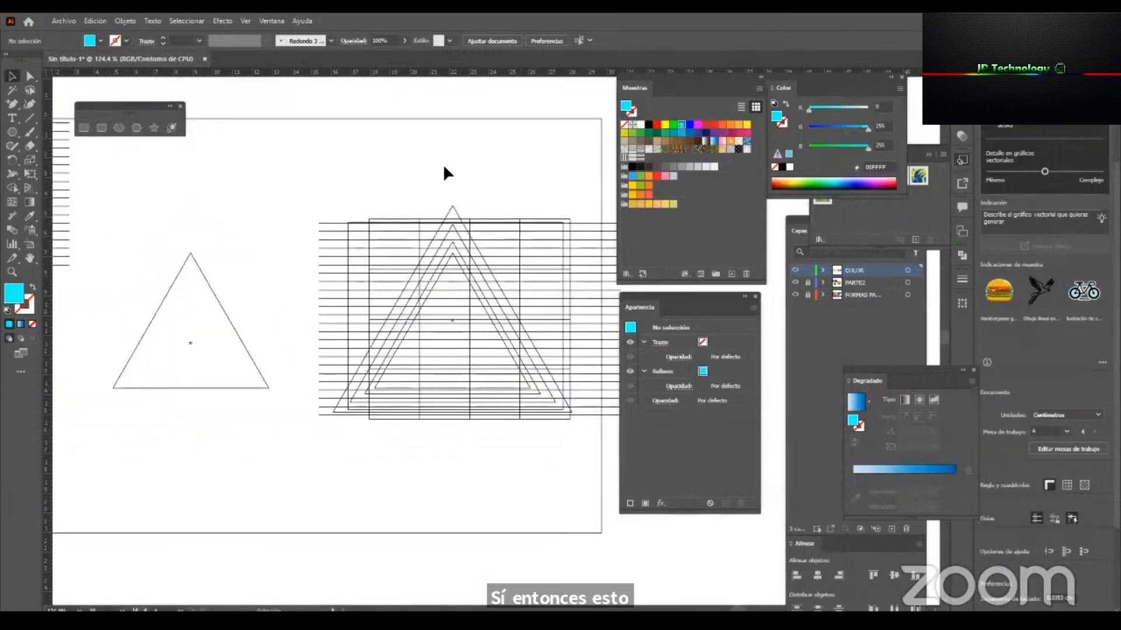
{"action": "left_click_drag", "start_coordinate": [529, 519], "coordinate": [318, 160]}
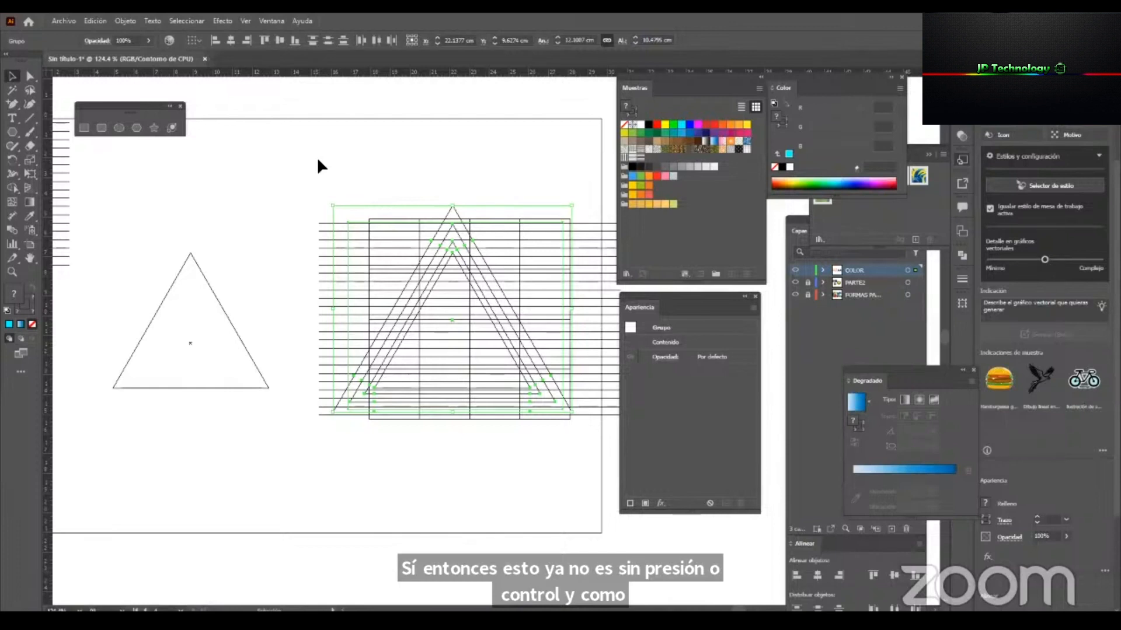
{"action": "key", "text": "a"}
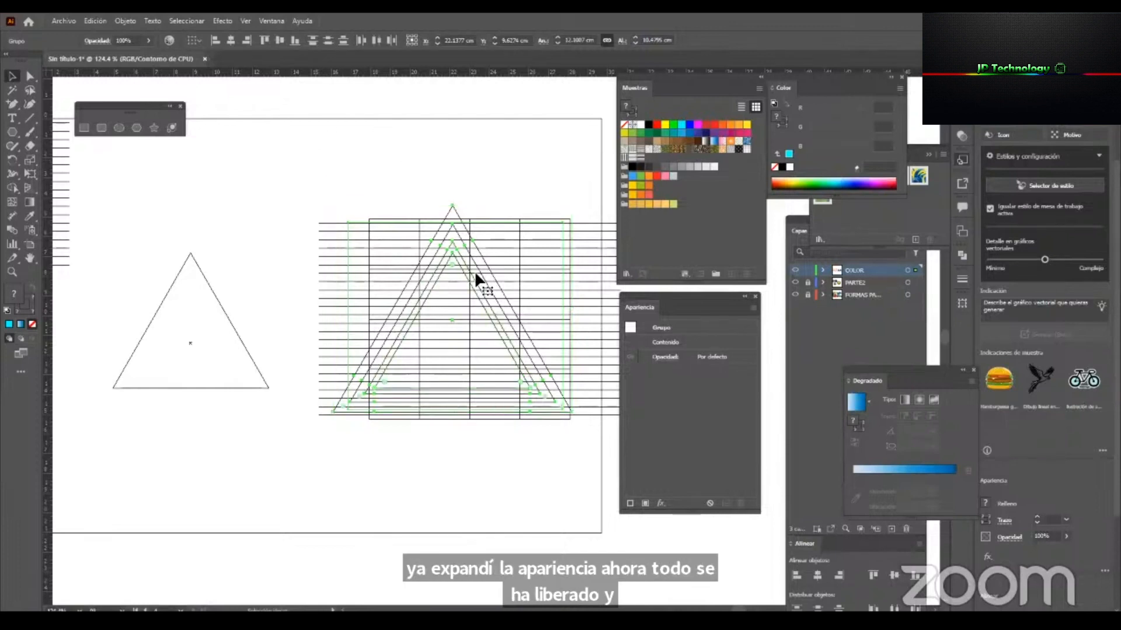
Return to the colour preview and select the original triangle to compare its stacked fills and strokes with the expanded one.
{"action": "key", "text": "ctrl+y"}
{"action": "key", "text": "v"}
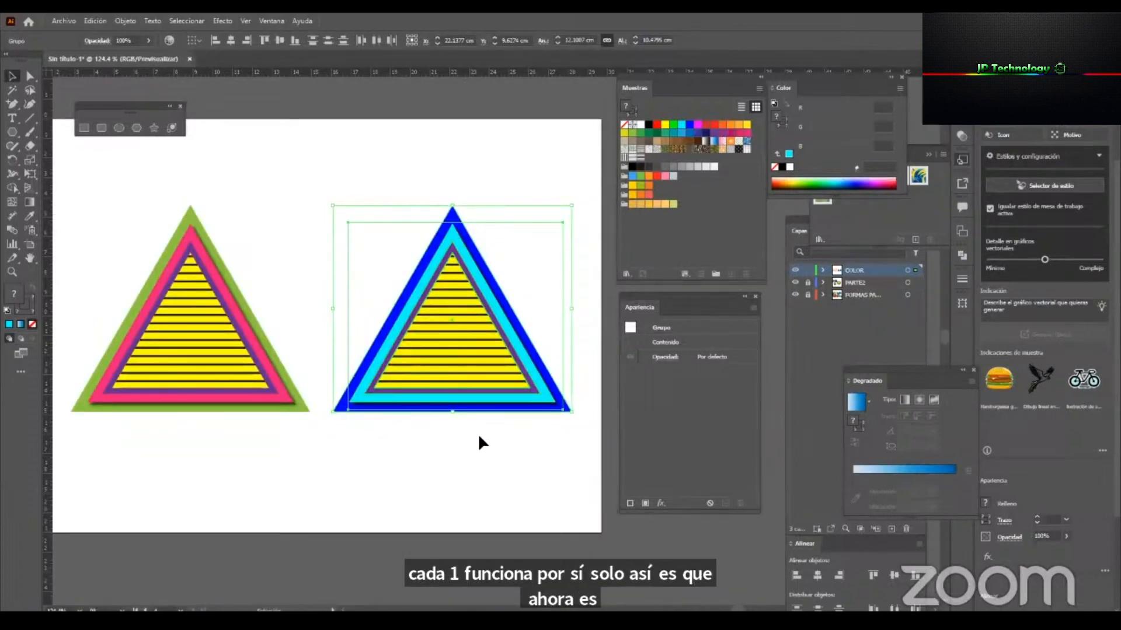
{"action": "left_click", "coordinate": [477, 433]}
{"action": "left_click", "coordinate": [234, 372]}
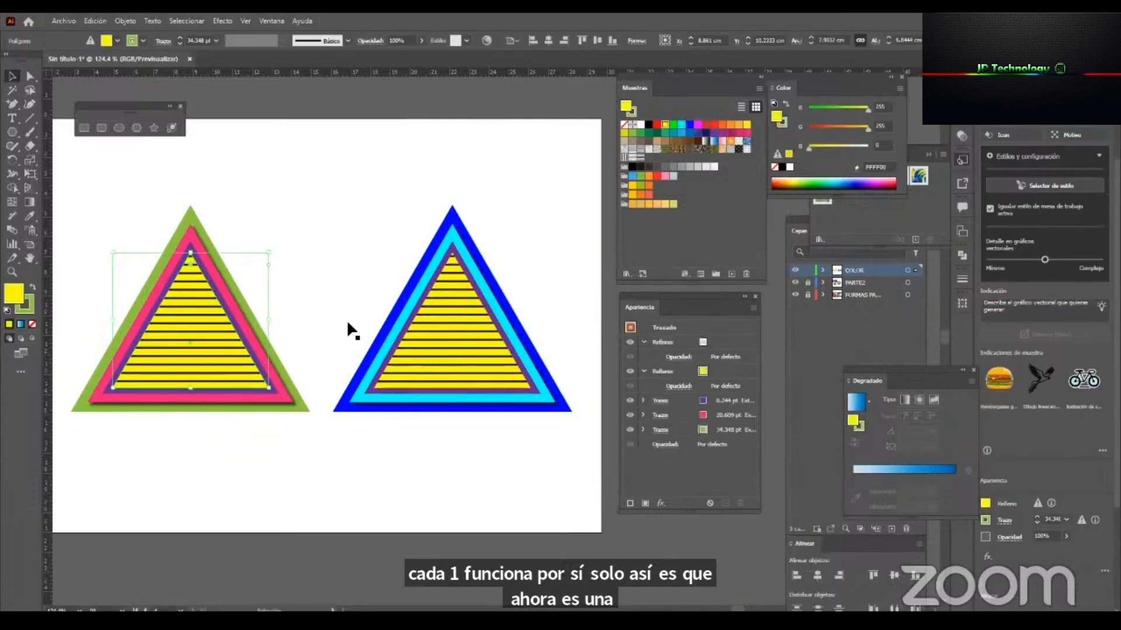
Add a new blank artboard beside the one with the two triangles and leave nothing selected.
{"action": "key", "text": "z"}
{"action": "left_click_drag", "start_coordinate": [377, 306], "coordinate": [166, 372]}
{"action": "key", "text": "space"}
{"action": "left_click_drag", "start_coordinate": [469, 349], "coordinate": [507, 355]}
{"action": "left_click_drag", "start_coordinate": [399, 382], "coordinate": [319, 393]}
{"action": "key", "text": "v"}
{"action": "key", "text": "space"}
{"action": "left_click_drag", "start_coordinate": [340, 353], "coordinate": [146, 338]}
{"action": "left_click", "coordinate": [30, 244]}
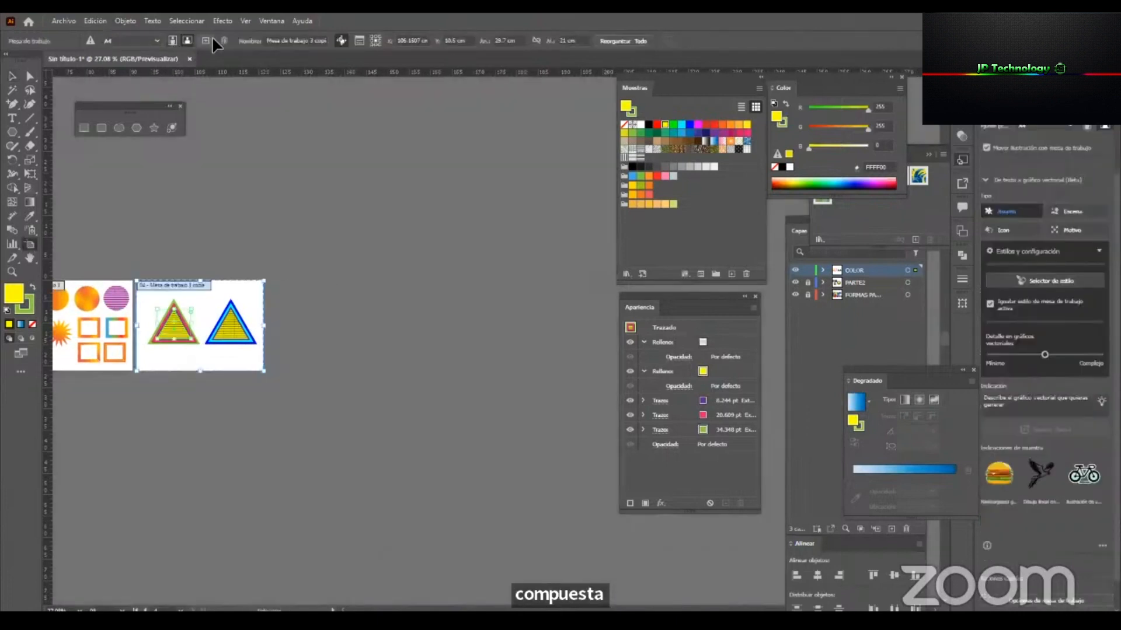
{"action": "left_click", "coordinate": [205, 41]}
{"action": "left_click_drag", "start_coordinate": [393, 363], "coordinate": [248, 362]}
{"action": "key", "text": "z"}
{"action": "left_click_drag", "start_coordinate": [350, 334], "coordinate": [510, 362]}
{"action": "key", "text": "v"}
{"action": "key", "text": "space"}
{"action": "left_click_drag", "start_coordinate": [412, 311], "coordinate": [519, 307]}
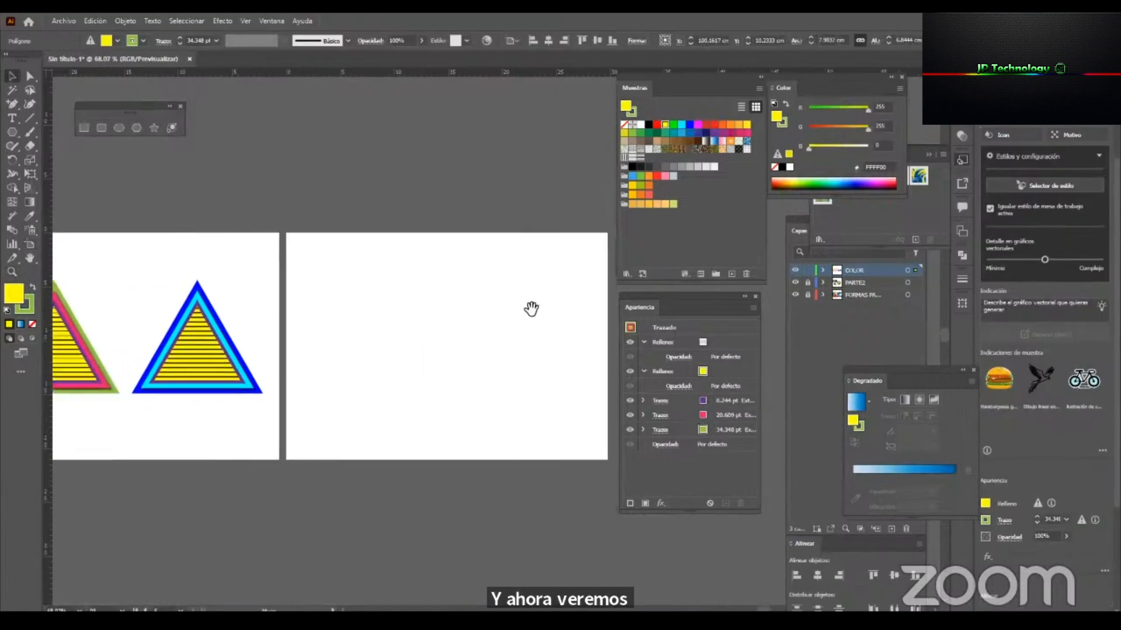
{"action": "left_click", "coordinate": [380, 234]}
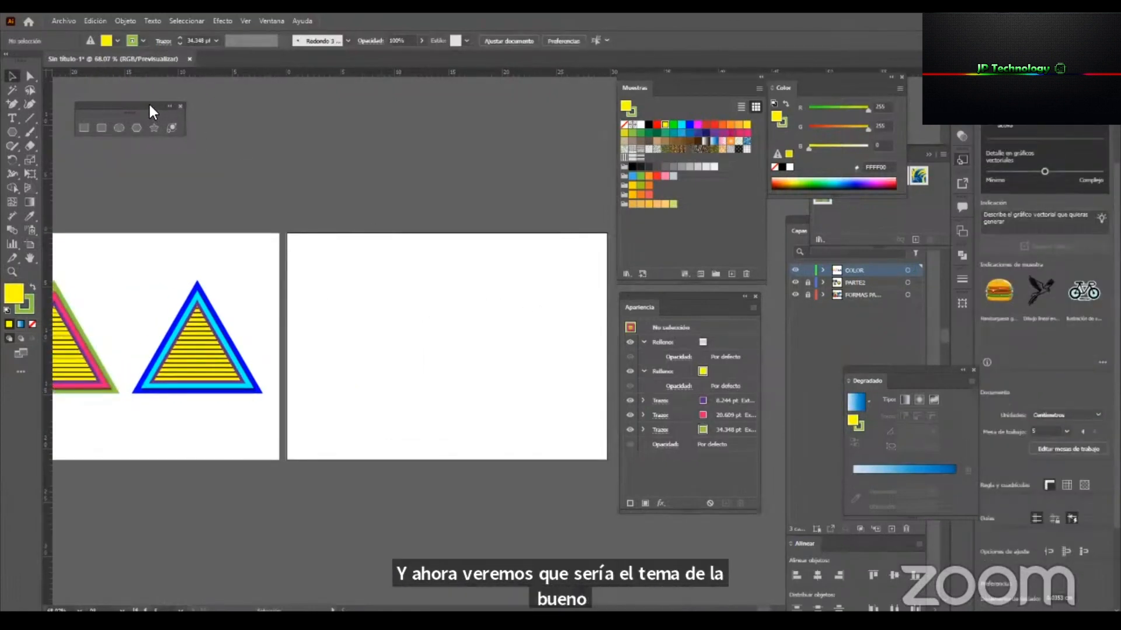
Close the floating shape tools and stow the Appearance and Gradient panels in the icon dock.
{"action": "left_click_drag", "start_coordinate": [148, 106], "coordinate": [165, 101]}
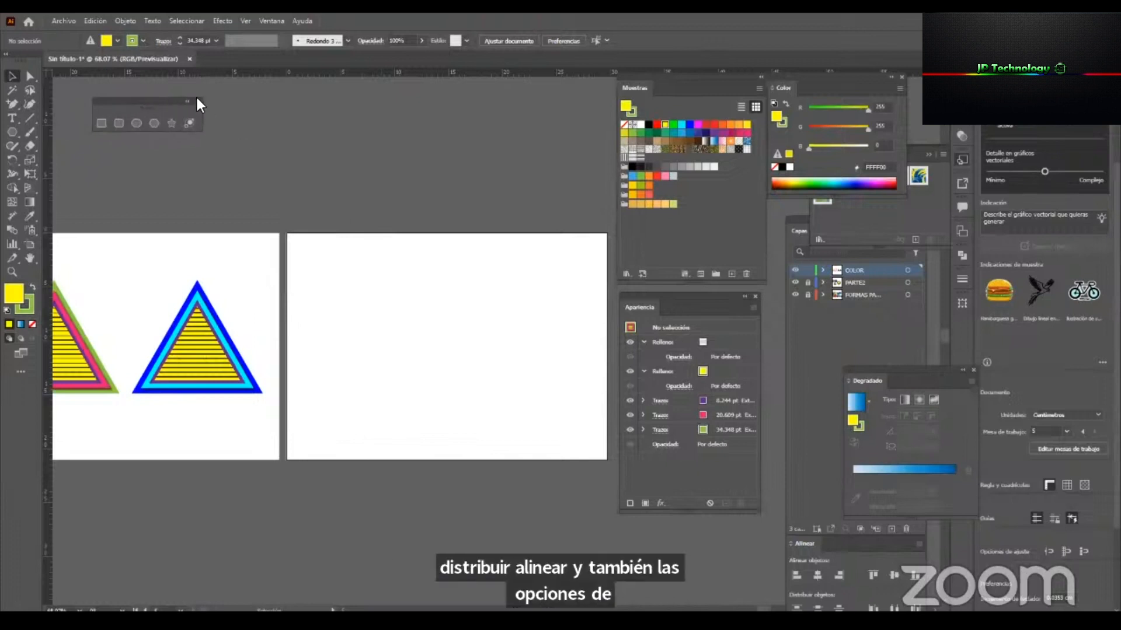
{"action": "left_click", "coordinate": [196, 102]}
{"action": "left_click_drag", "start_coordinate": [756, 302], "coordinate": [960, 327]}
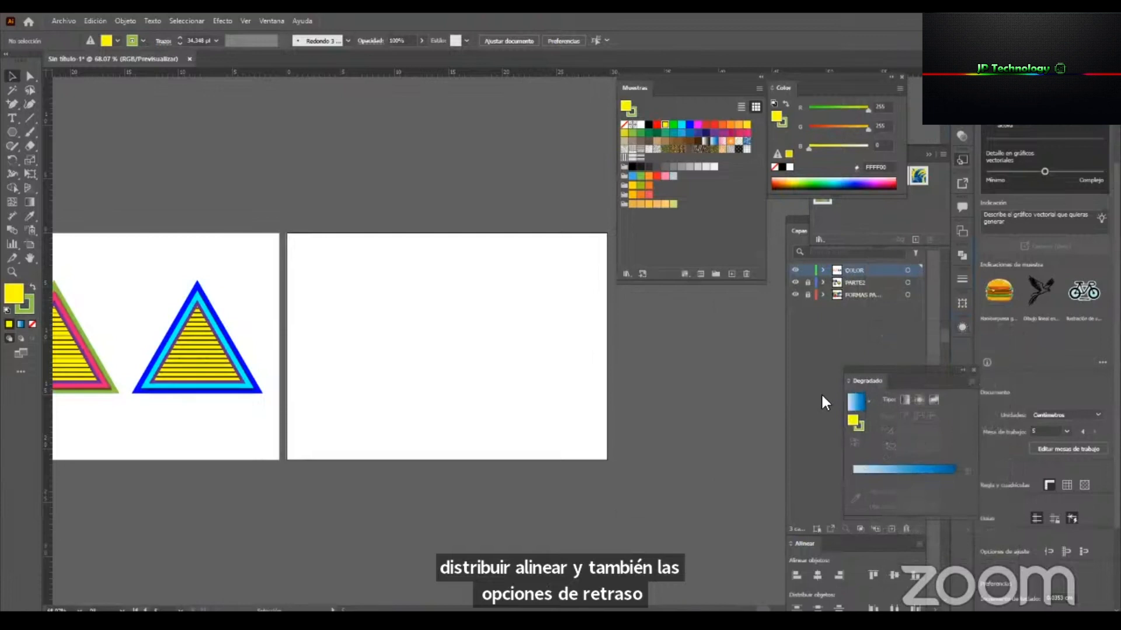
{"action": "left_click_drag", "start_coordinate": [937, 370], "coordinate": [960, 347]}
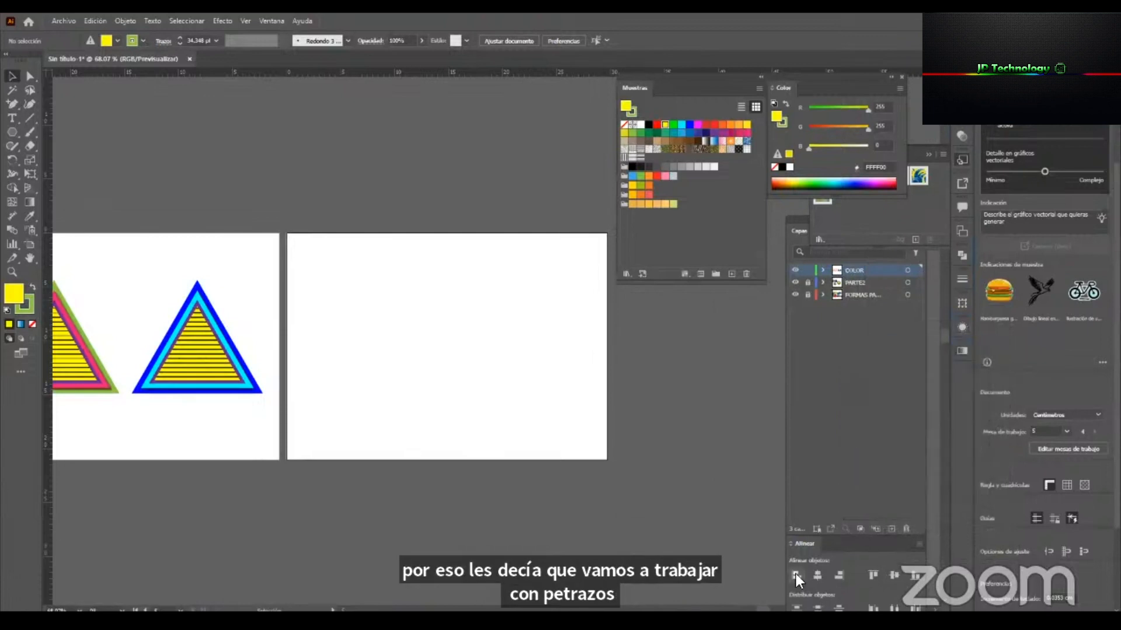
Detach the Align panel, close the leftover panel behind Color, and arrange Swatches, Color, Layers and Align compactly together.
{"action": "left_click_drag", "start_coordinate": [807, 551], "coordinate": [565, 343]}
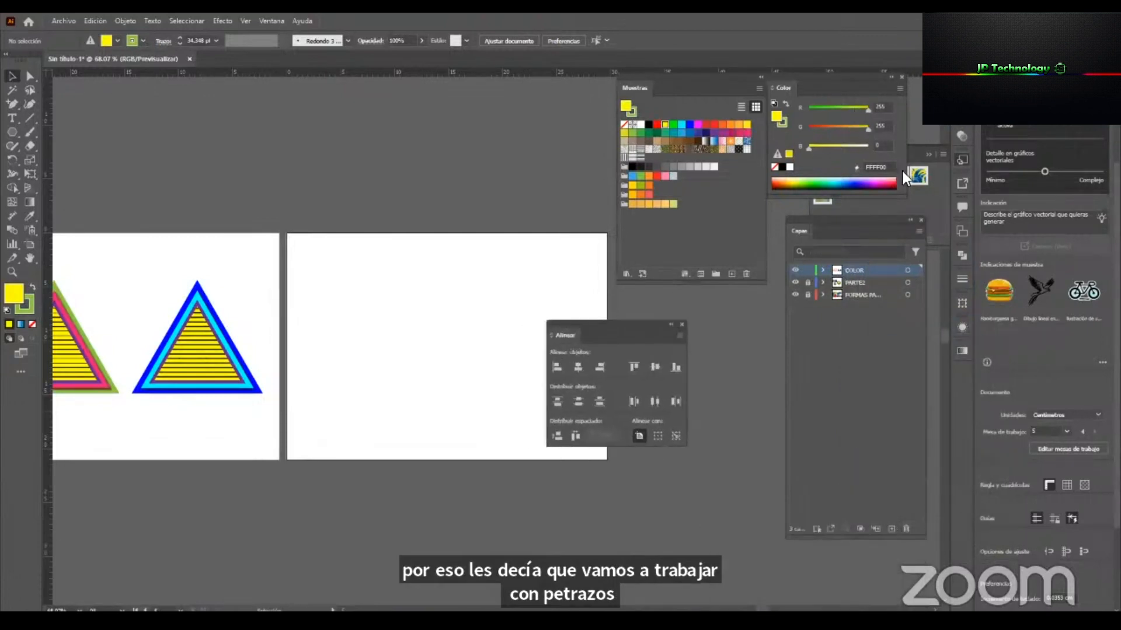
{"action": "left_click", "coordinate": [927, 163]}
{"action": "left_click", "coordinate": [927, 155]}
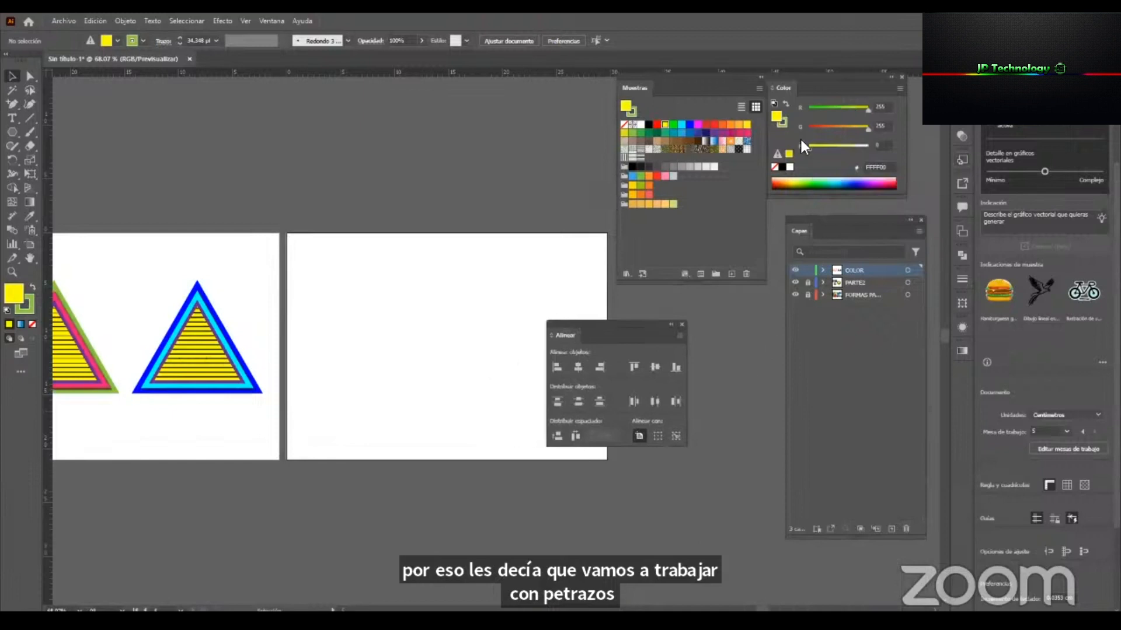
{"action": "left_click_drag", "start_coordinate": [879, 81], "coordinate": [891, 89]}
{"action": "left_click_drag", "start_coordinate": [853, 220], "coordinate": [854, 217]}
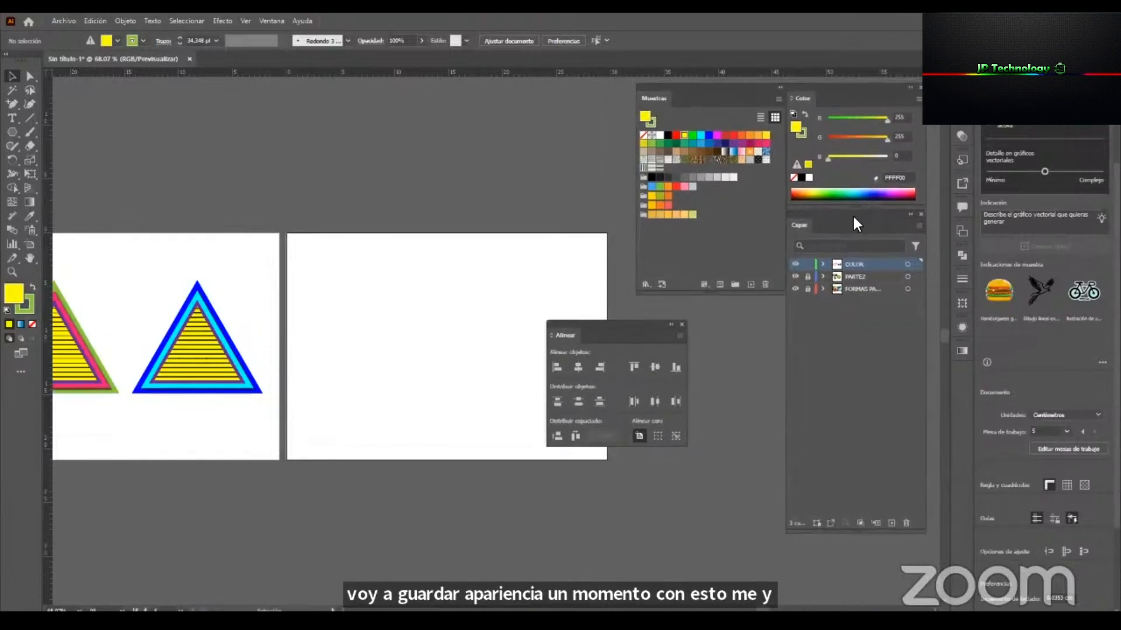
{"action": "left_click_drag", "start_coordinate": [606, 328], "coordinate": [698, 317]}
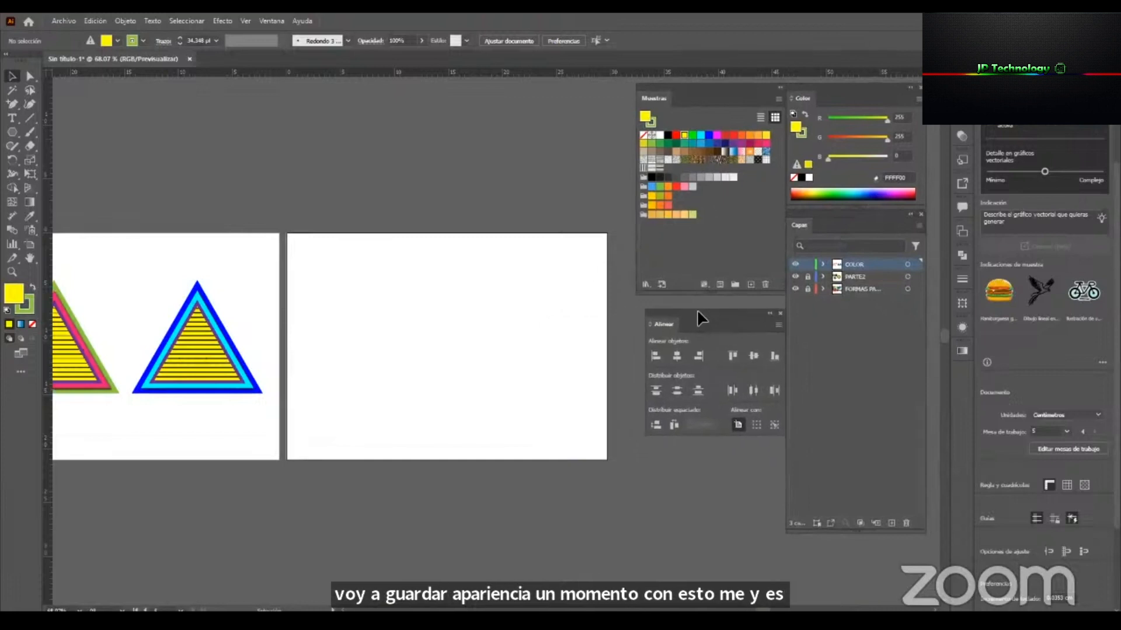
Delete the trial triangle drawn on the new artboard and reset the colours to the default white fill and black stroke.
{"action": "mouse_move", "coordinate": [306, 255]}
{"action": "left_mouse_down"}
{"action": "mouse_move", "coordinate": [324, 282]}
{"action": "mouse_move", "coordinate": [313, 264]}
{"action": "left_mouse_up"}
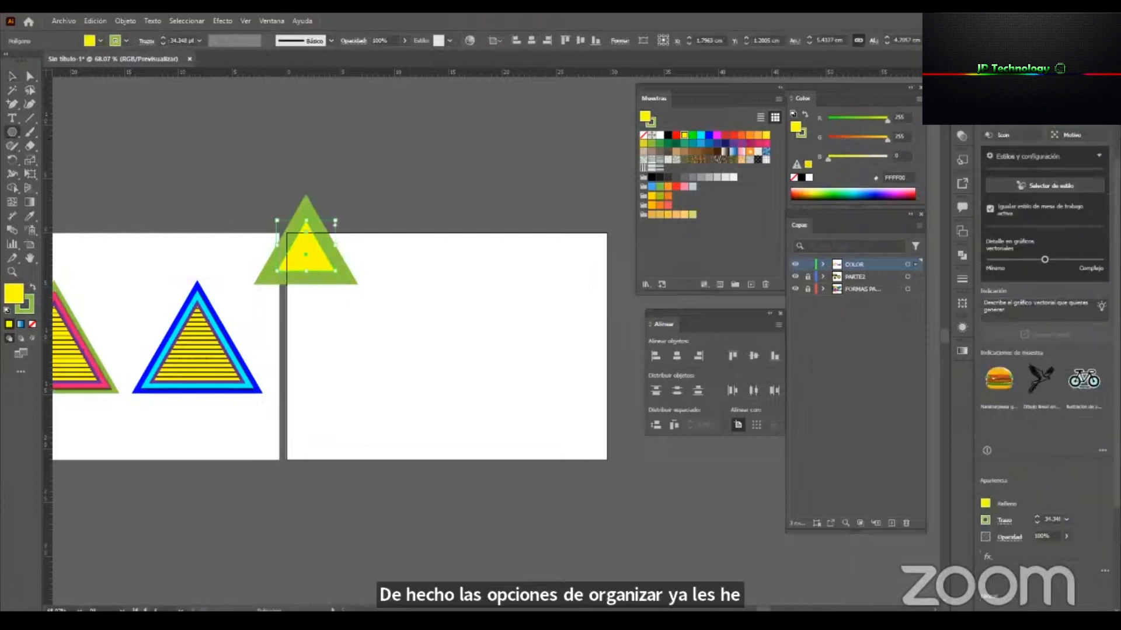
{"action": "left_click", "coordinate": [7, 311]}
{"action": "key", "text": "v"}
{"action": "left_click_drag", "start_coordinate": [327, 255], "coordinate": [356, 283]}
{"action": "key", "text": "Delete"}
{"action": "left_click", "coordinate": [12, 132]}
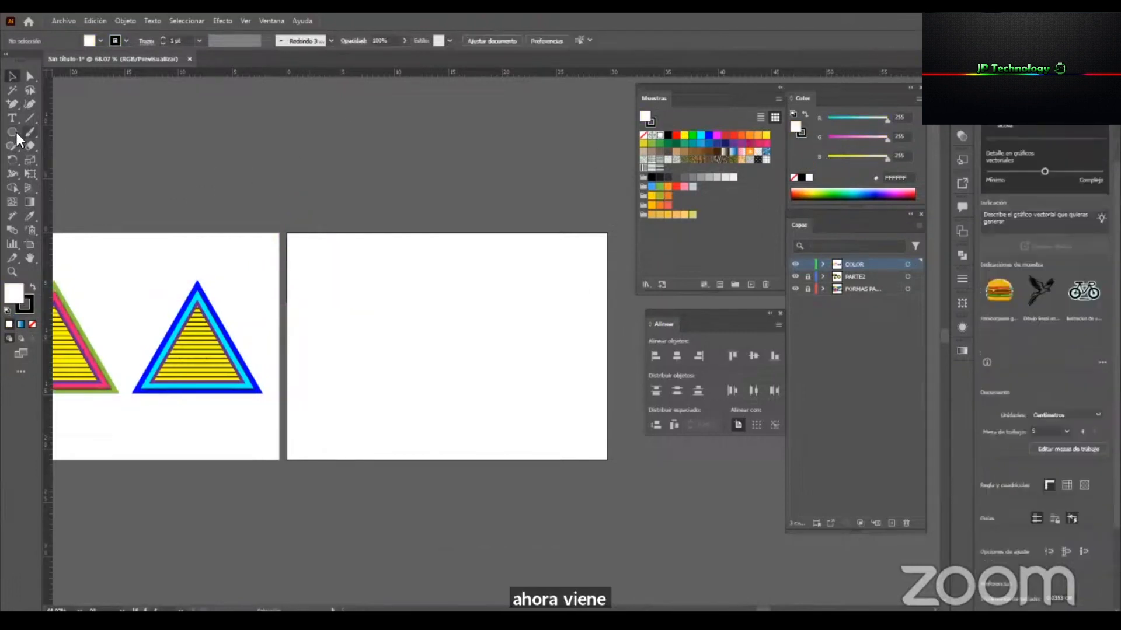
{"action": "mouse_move", "coordinate": [316, 267]}
{"action": "left_mouse_down"}
{"action": "mouse_move", "coordinate": [351, 305]}
{"action": "mouse_move", "coordinate": [335, 300]}
{"action": "left_mouse_up"}
{"action": "key", "text": "Delete"}
Draw a square about 4.4 cm wide near the new artboard's upper-left corner and fill it with light green 8CC63F.
{"action": "left_click_drag", "start_coordinate": [12, 130], "coordinate": [121, 132]}
{"action": "left_click_drag", "start_coordinate": [314, 266], "coordinate": [363, 312]}
{"action": "left_click", "coordinate": [651, 143]}
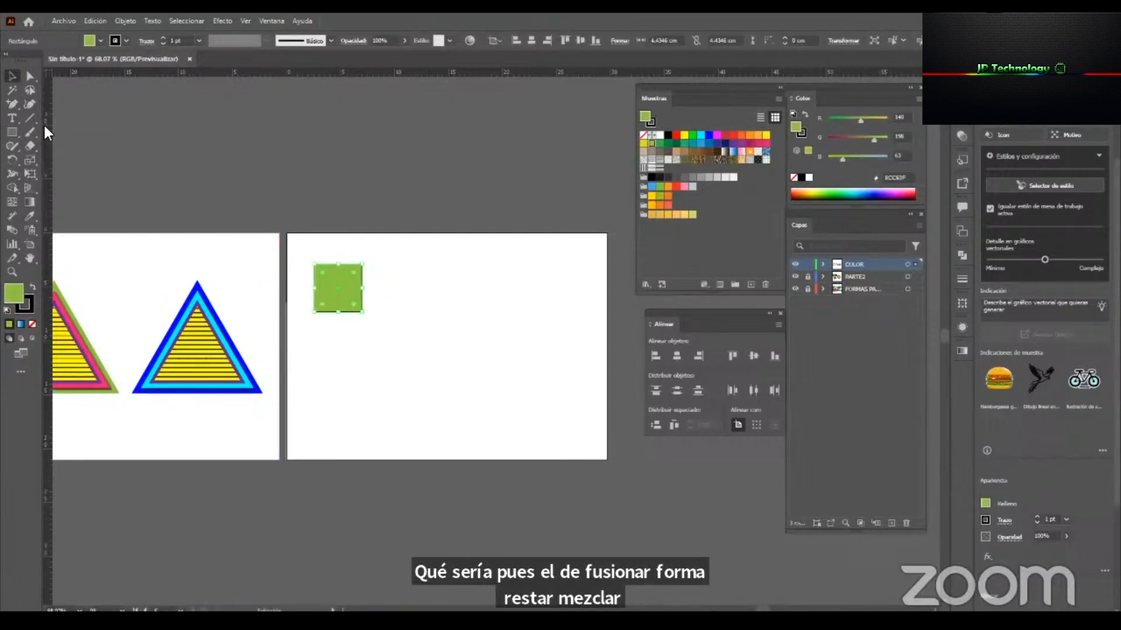
Draw a circle about 4.5 cm across over the square's lower-right corner and fill it with dark green 006837.
{"action": "left_click_drag", "start_coordinate": [12, 134], "coordinate": [73, 163]}
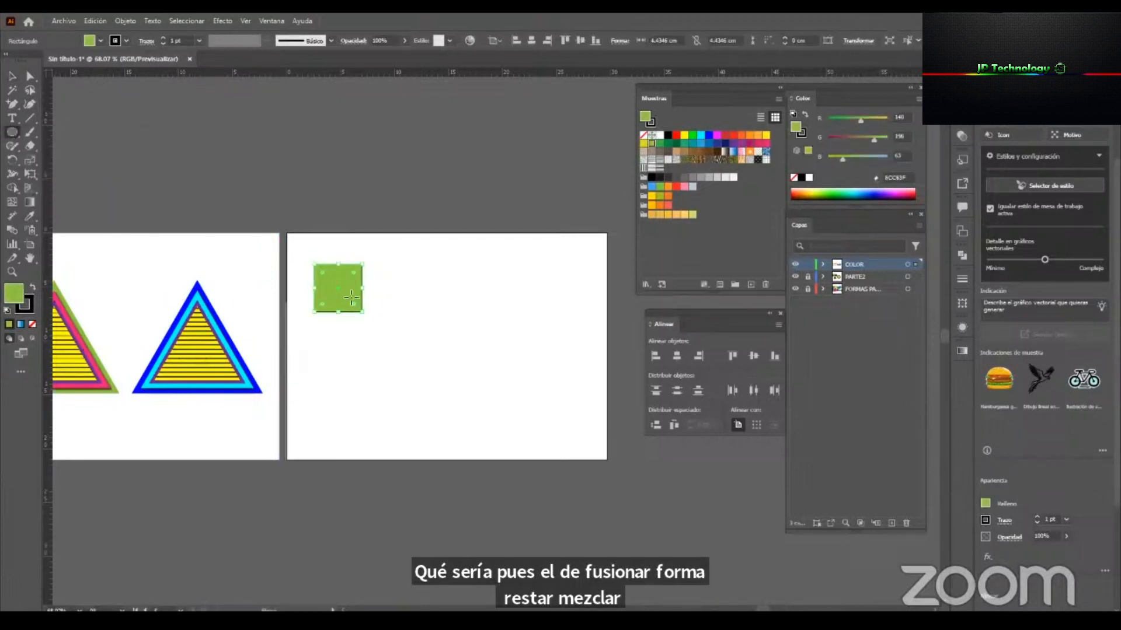
{"action": "mouse_move", "coordinate": [382, 324]}
{"action": "left_mouse_down"}
{"action": "mouse_move", "coordinate": [337, 278]}
{"action": "mouse_move", "coordinate": [386, 314]}
{"action": "left_mouse_up"}
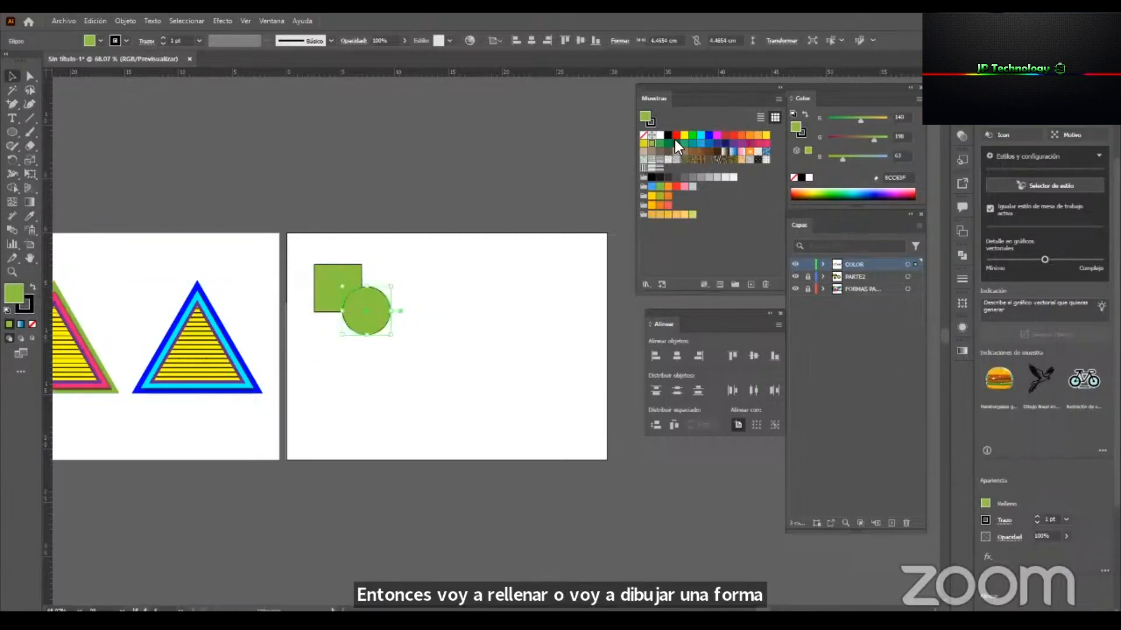
{"action": "left_click", "coordinate": [675, 141]}
{"action": "left_click", "coordinate": [499, 321]}
Select both shapes, open the Pathfinder panel as a floating panel, and check where it is listed among the available panels.
{"action": "scroll", "coordinate": [501, 322], "scroll_direction": "up", "scroll_amount": 2}
{"action": "left_click_drag", "start_coordinate": [395, 380], "coordinate": [300, 280]}
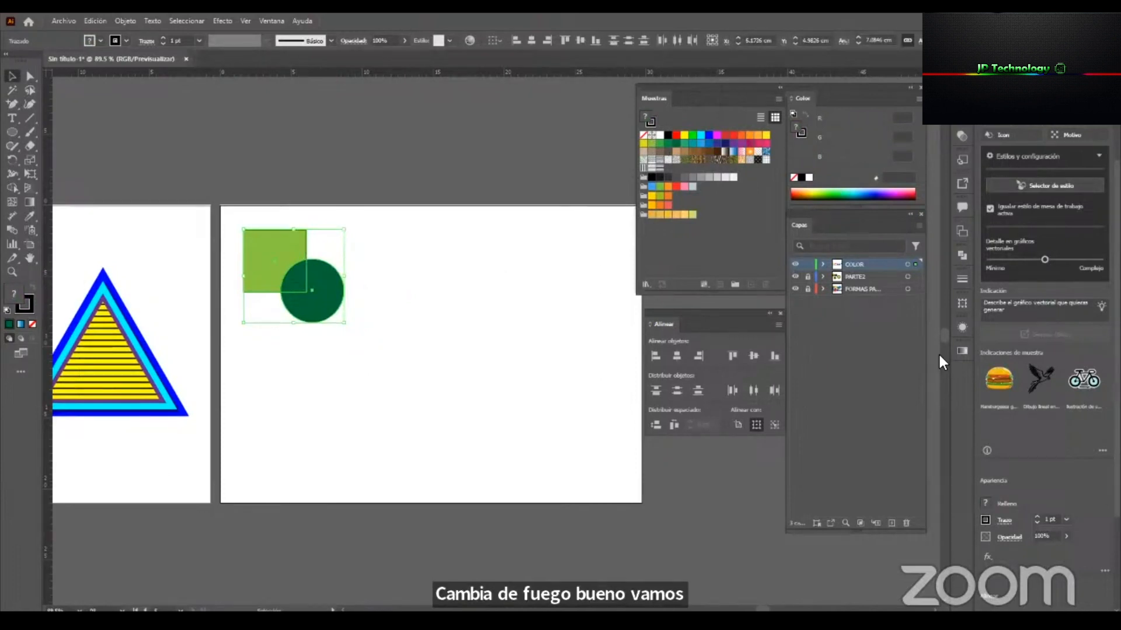
{"action": "left_click", "coordinate": [966, 256]}
{"action": "left_click_drag", "start_coordinate": [842, 247], "coordinate": [528, 94]}
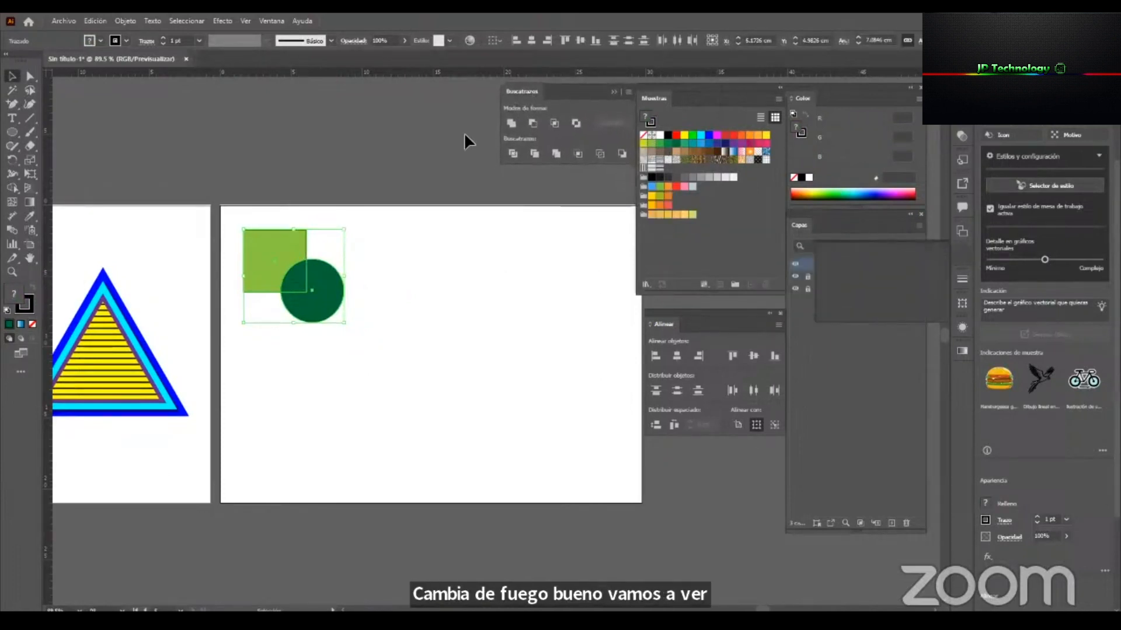
{"action": "left_click", "coordinate": [456, 138]}
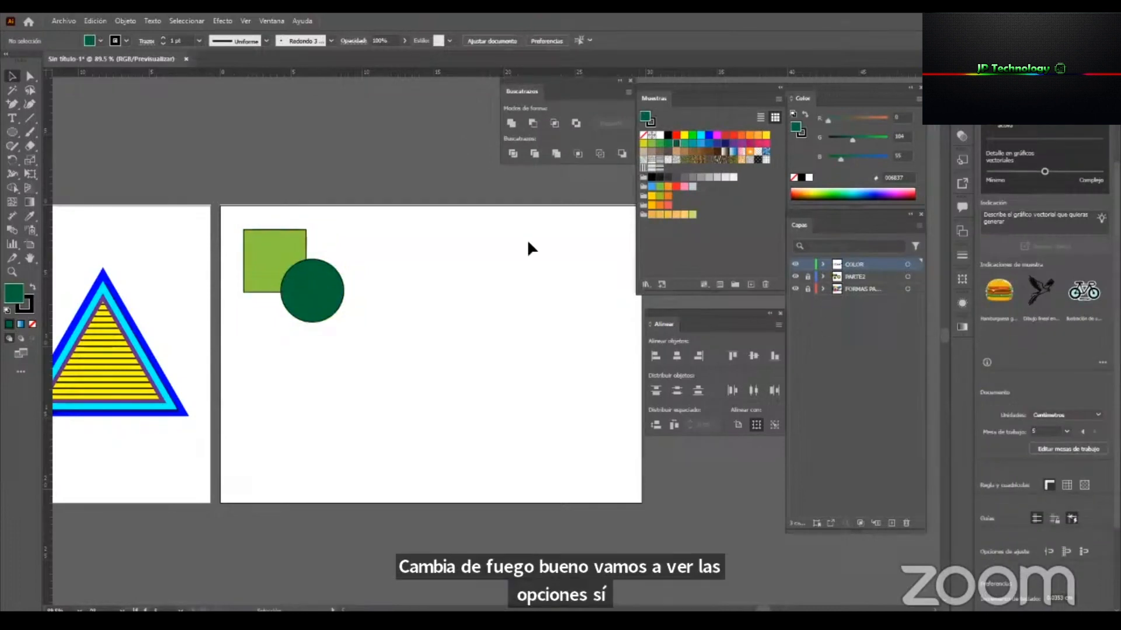
{"action": "left_click", "coordinate": [272, 21]}
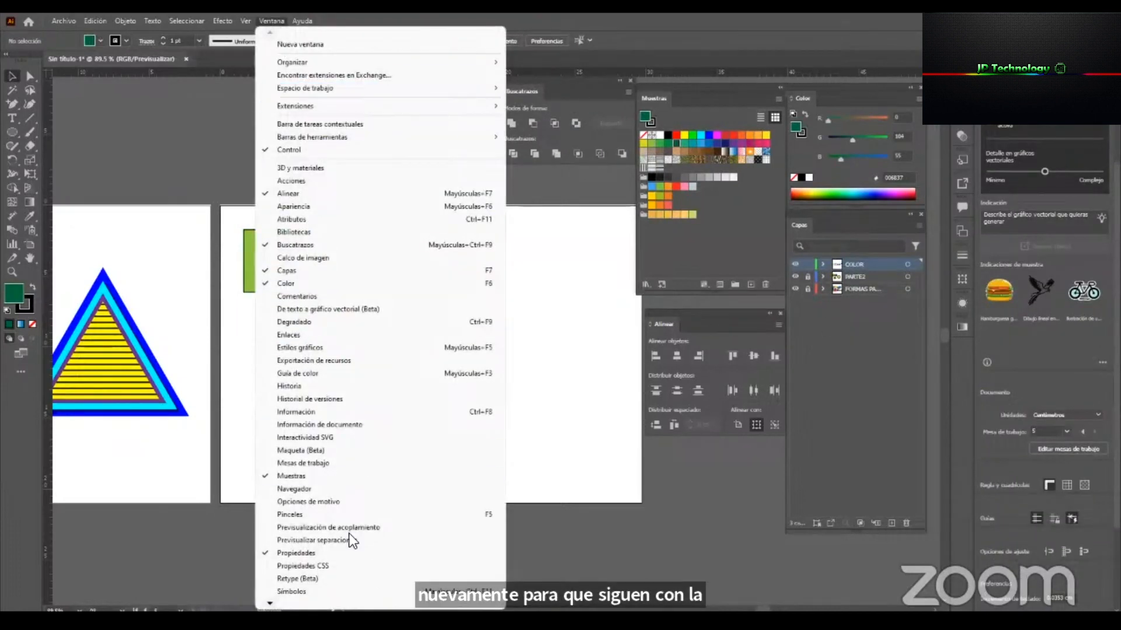
{"action": "left_click", "coordinate": [591, 275]}
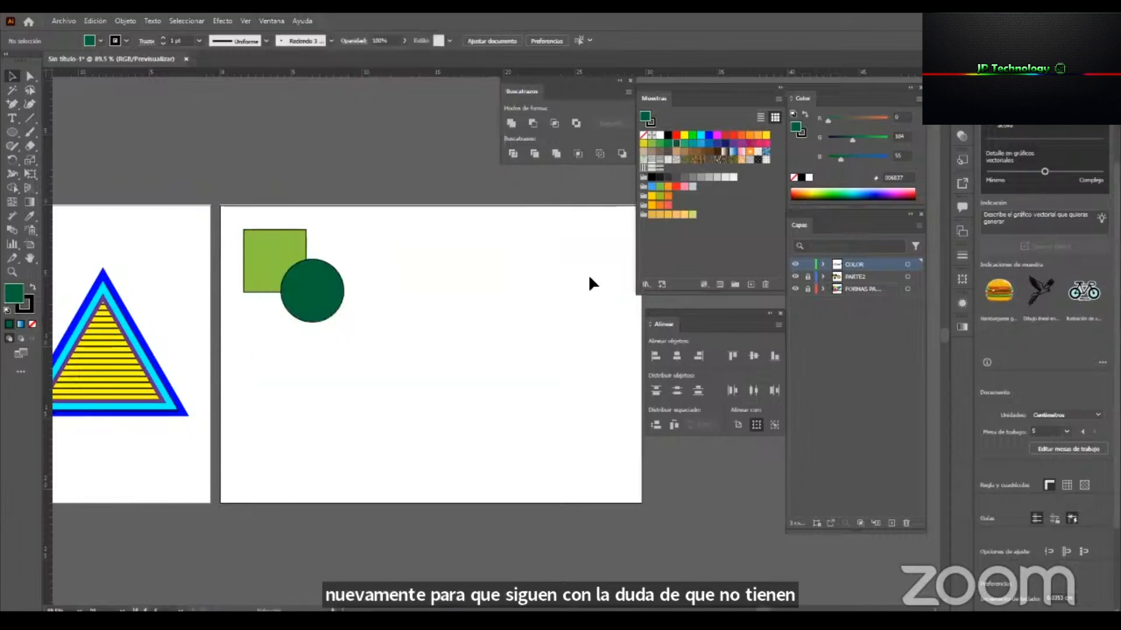
Duplicate the square and circle pair three times at equal spacing to form a row of four.
{"action": "left_click_drag", "start_coordinate": [453, 380], "coordinate": [286, 213]}
{"action": "left_click_drag", "start_coordinate": [280, 284], "coordinate": [400, 281]}
{"action": "key", "text": "ctrl+d"}
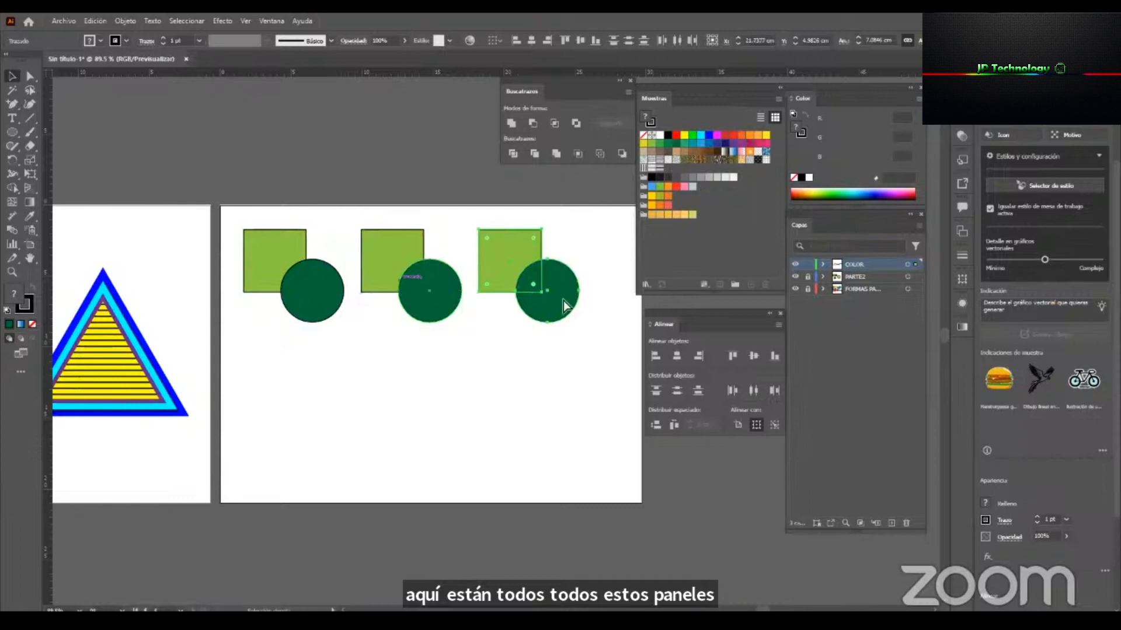
{"action": "key", "text": "ctrl+d"}
Scale the row of four pairs down to fit the artboard and duplicate it below to form two rows.
{"action": "left_click_drag", "start_coordinate": [611, 362], "coordinate": [213, 257]}
{"action": "left_click_drag", "start_coordinate": [624, 286], "coordinate": [512, 425]}
{"action": "left_click", "coordinate": [561, 334]}
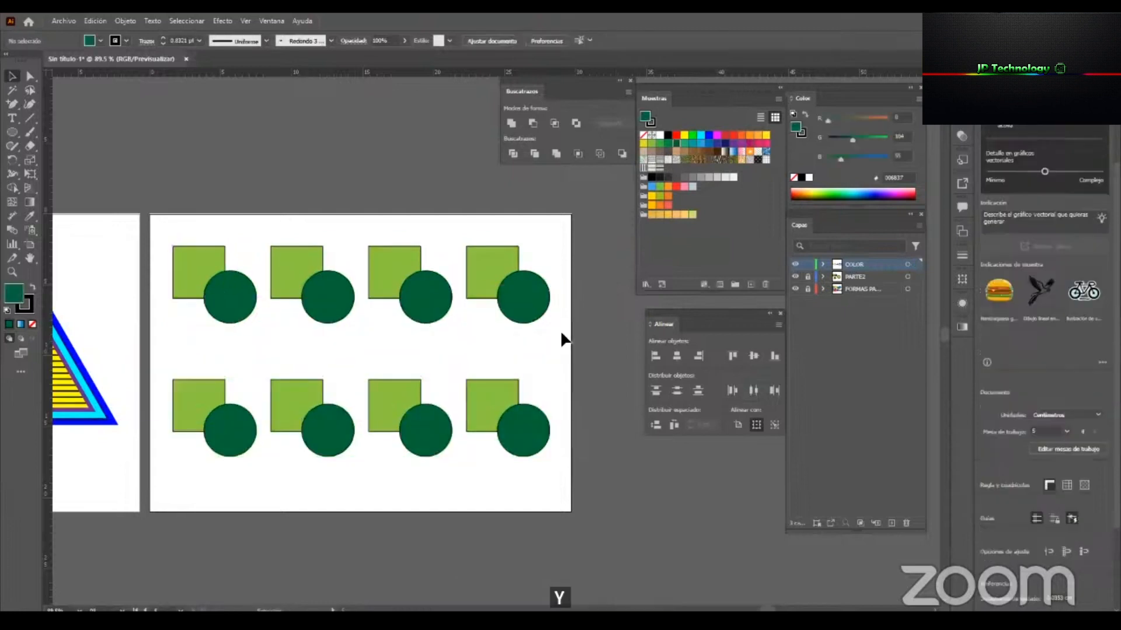
{"action": "scroll", "coordinate": [306, 286], "scroll_direction": "up", "scroll_amount": 1}
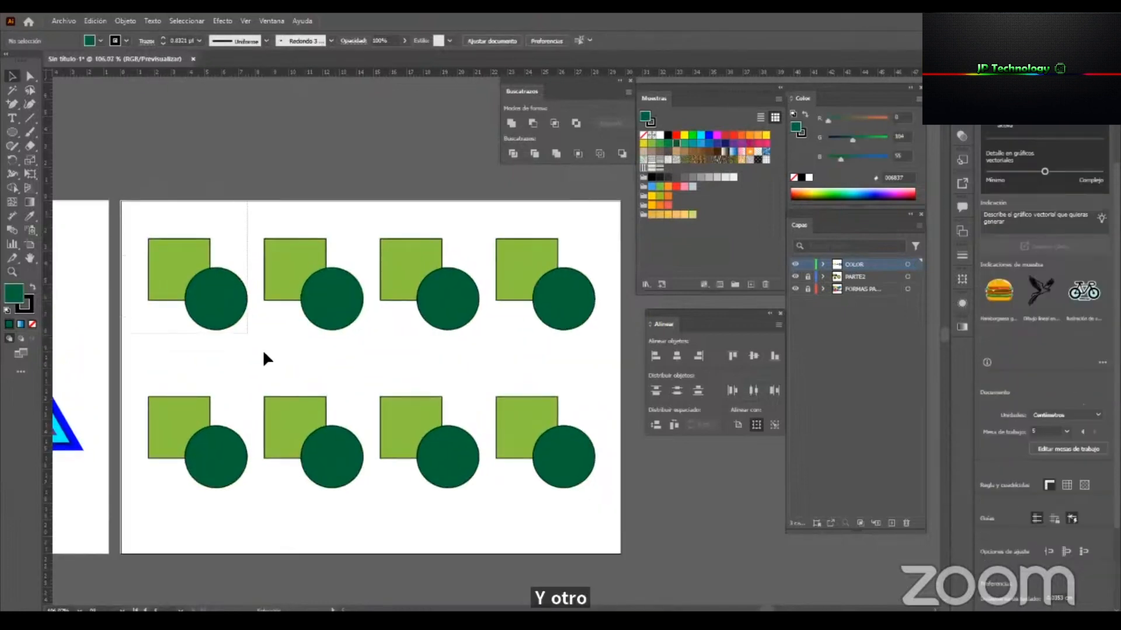
Try moving the first pair's square and circle separately, and undo the moves.
{"action": "left_click", "coordinate": [208, 257]}
{"action": "left_click", "coordinate": [228, 211]}
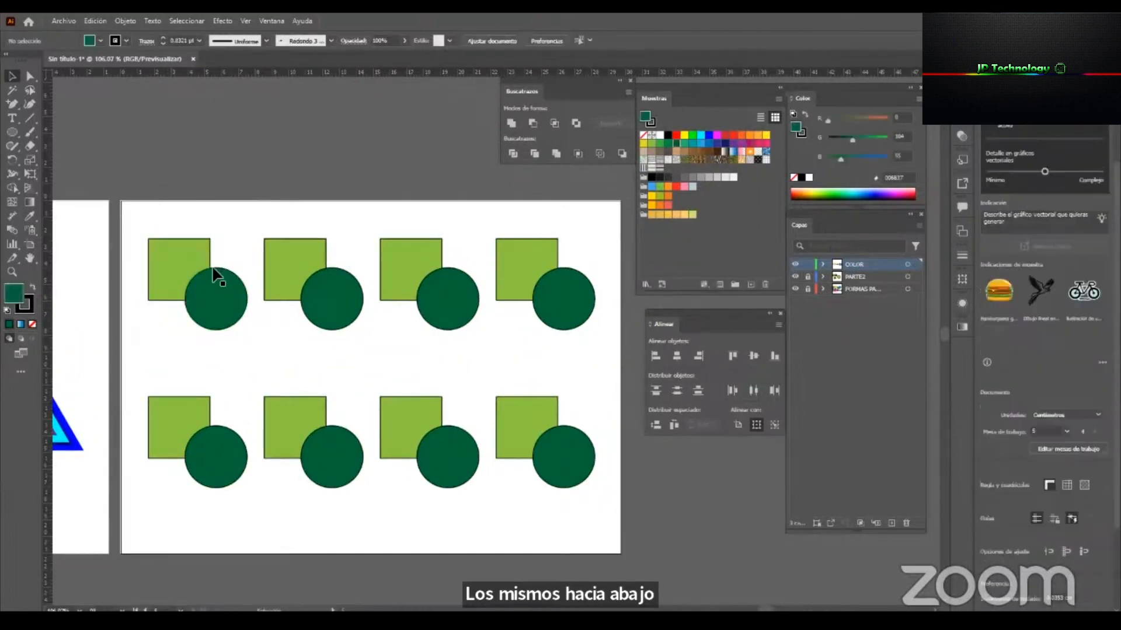
{"action": "left_click_drag", "start_coordinate": [196, 258], "coordinate": [166, 244]}
{"action": "left_click_drag", "start_coordinate": [225, 321], "coordinate": [264, 358]}
{"action": "key", "text": "ctrl+z"}
{"action": "key", "text": "ctrl+z"}
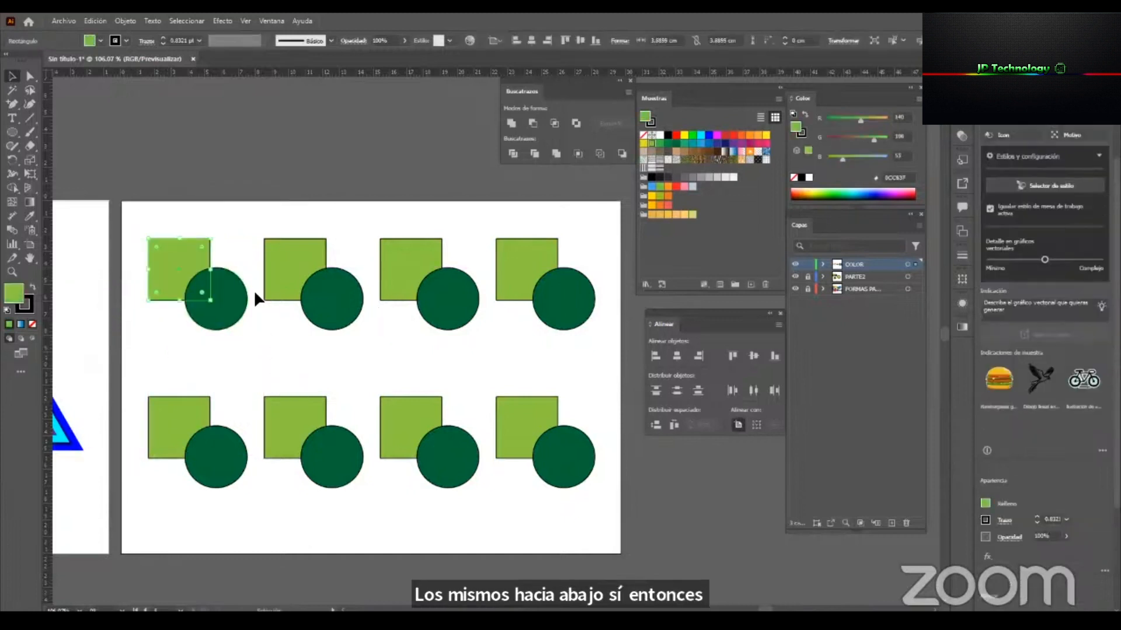
{"action": "left_click", "coordinate": [202, 201]}
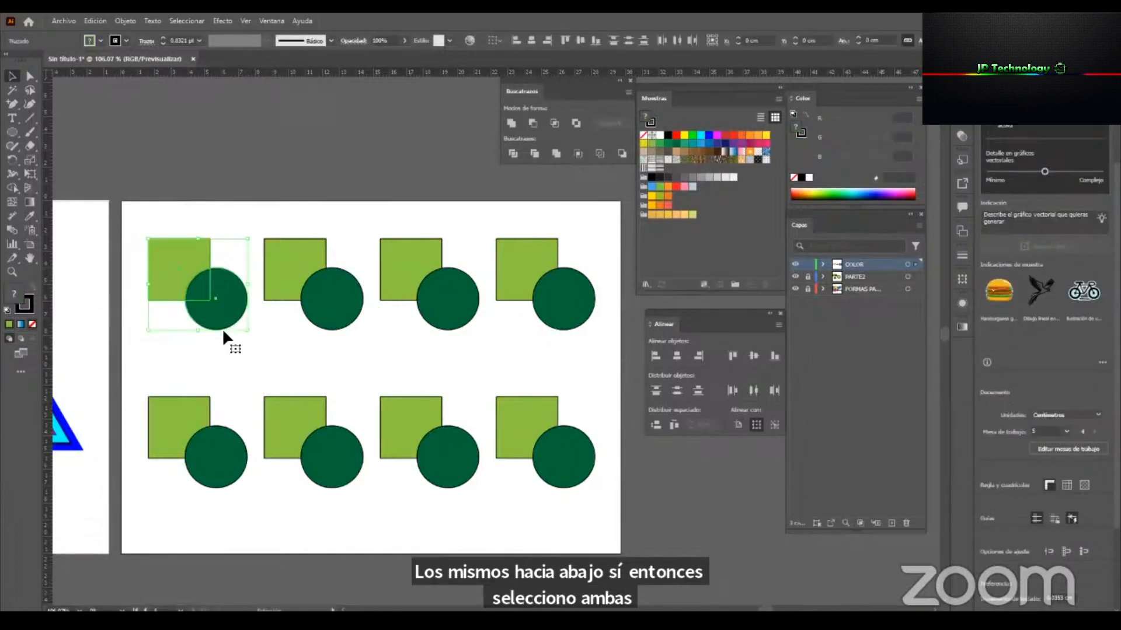
{"action": "left_click_drag", "start_coordinate": [222, 327], "coordinate": [155, 295]}
{"action": "left_click_drag", "start_coordinate": [231, 290], "coordinate": [152, 227]}
{"action": "key", "text": "ctrl+z"}
{"action": "left_click", "coordinate": [152, 212]}
{"action": "key", "text": "ctrl+z"}
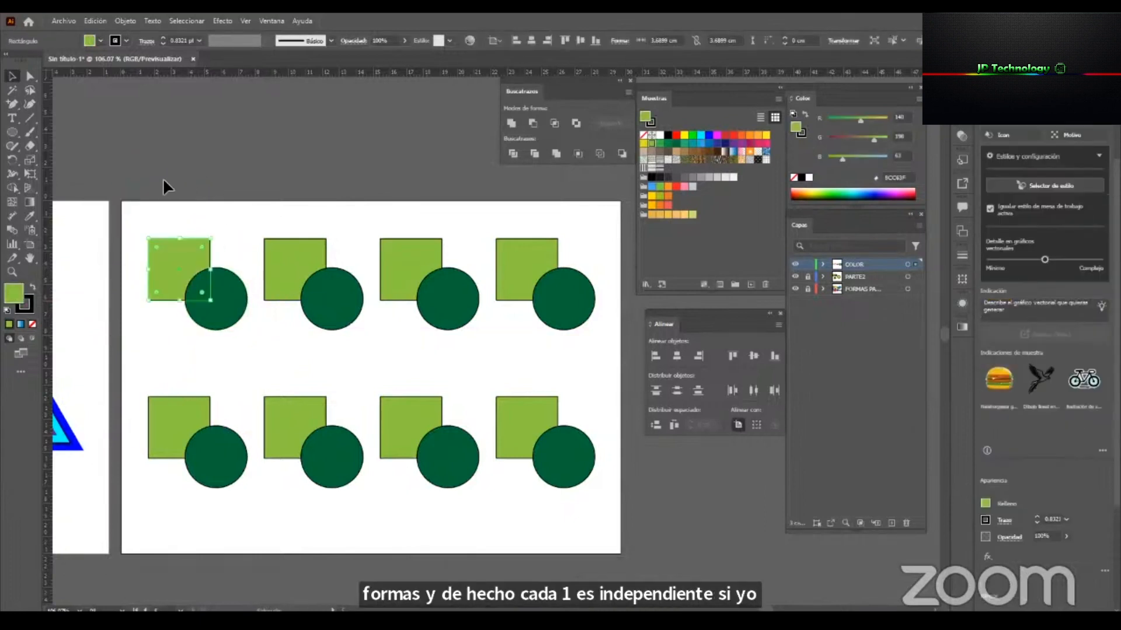
Merge the first pair's square and circle with the Pathfinder Unite shape mode and shift the merged shape slightly.
{"action": "left_click_drag", "start_coordinate": [226, 344], "coordinate": [228, 347]}
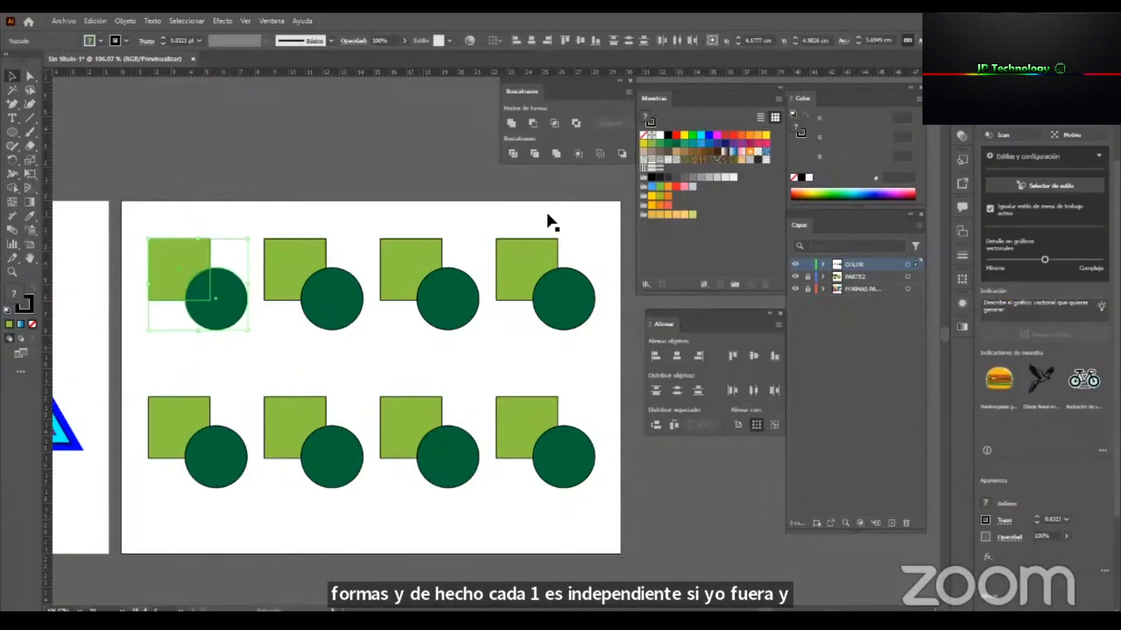
{"action": "left_click_drag", "start_coordinate": [530, 91], "coordinate": [414, 114]}
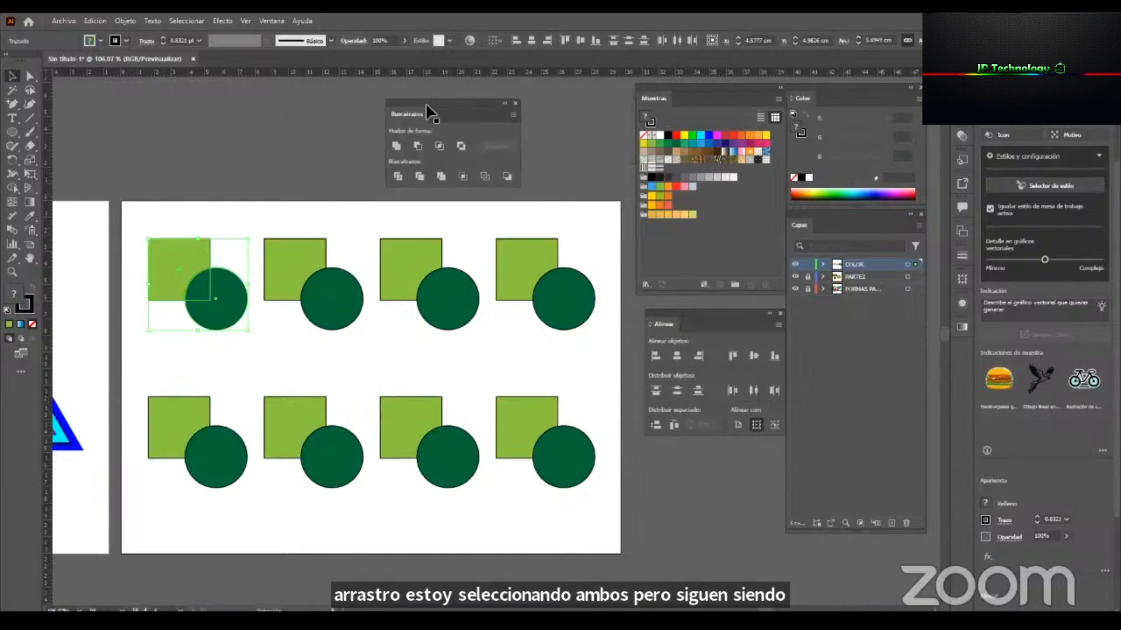
{"action": "left_click", "coordinate": [395, 153]}
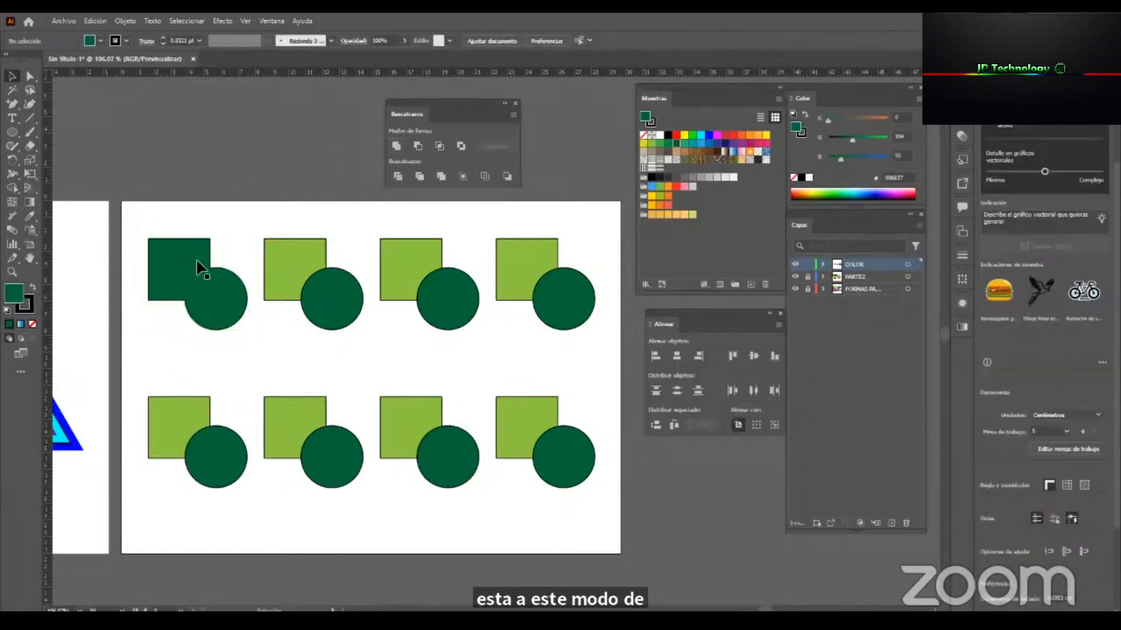
{"action": "mouse_move", "coordinate": [212, 300]}
{"action": "left_mouse_down"}
{"action": "mouse_move", "coordinate": [206, 282]}
{"action": "mouse_move", "coordinate": [226, 287]}
{"action": "mouse_move", "coordinate": [205, 282]}
{"action": "mouse_move", "coordinate": [199, 291]}
{"action": "left_mouse_up"}
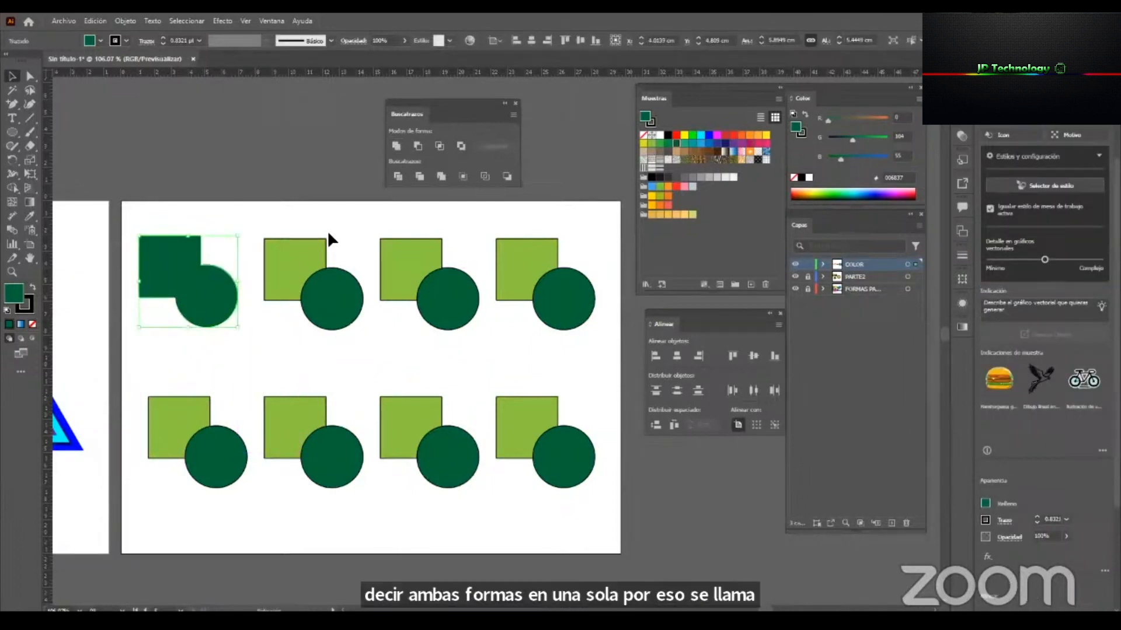
Subtract the circle from the square in the upper row's second pair with the Pathfinder Minus Front shape mode.
{"action": "left_click_drag", "start_coordinate": [284, 213], "coordinate": [354, 345]}
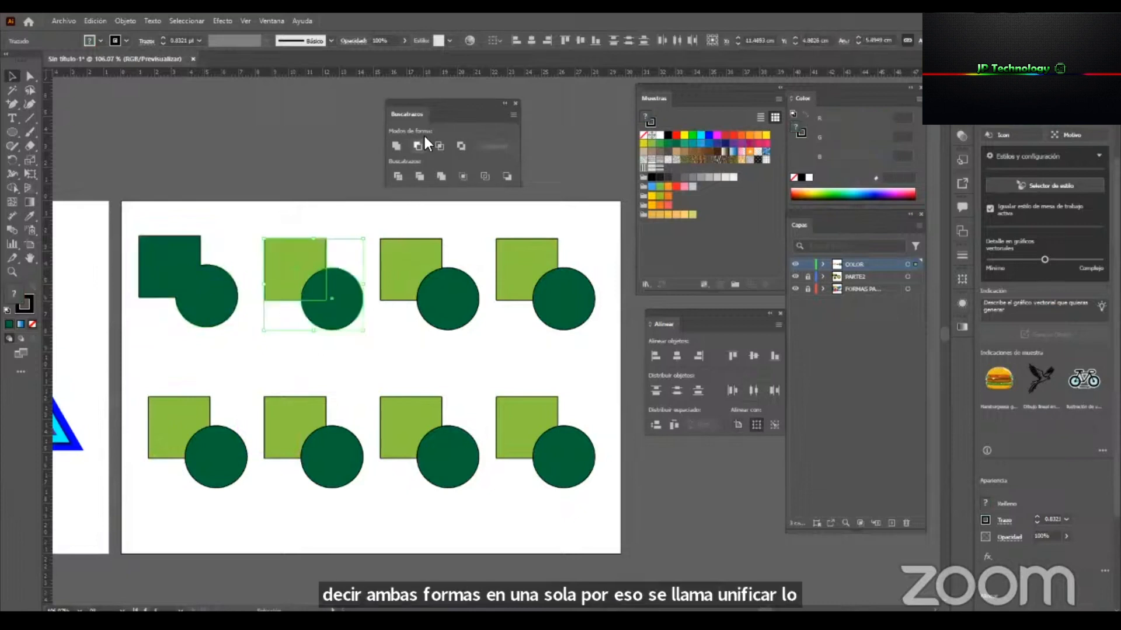
{"action": "left_click", "coordinate": [289, 213]}
{"action": "left_click", "coordinate": [331, 306]}
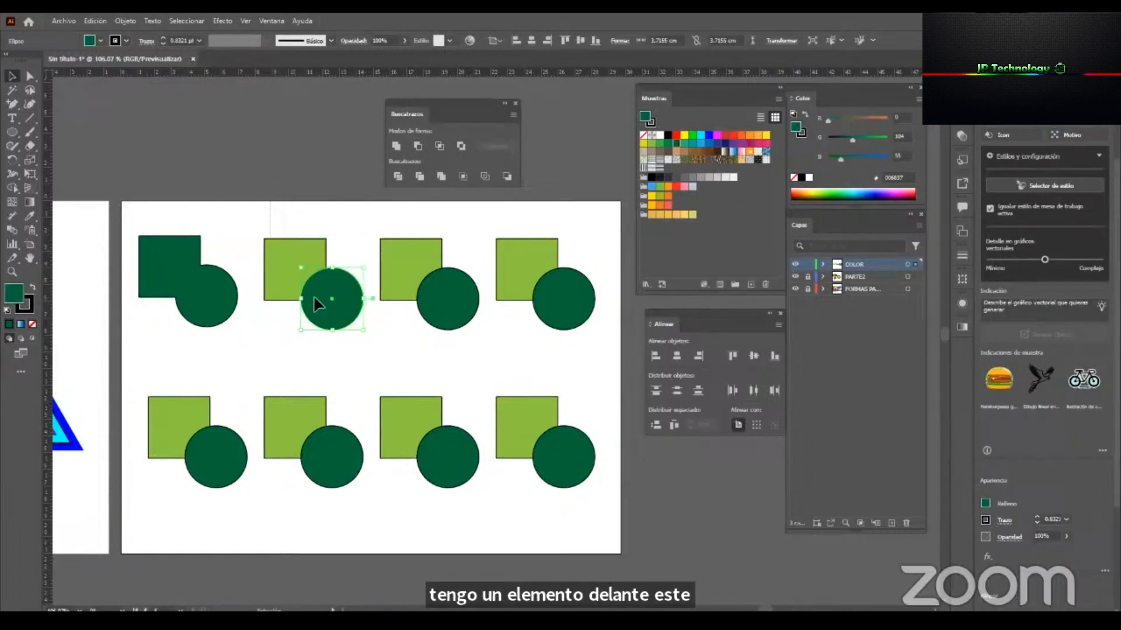
{"action": "left_click_drag", "start_coordinate": [336, 359], "coordinate": [336, 359]}
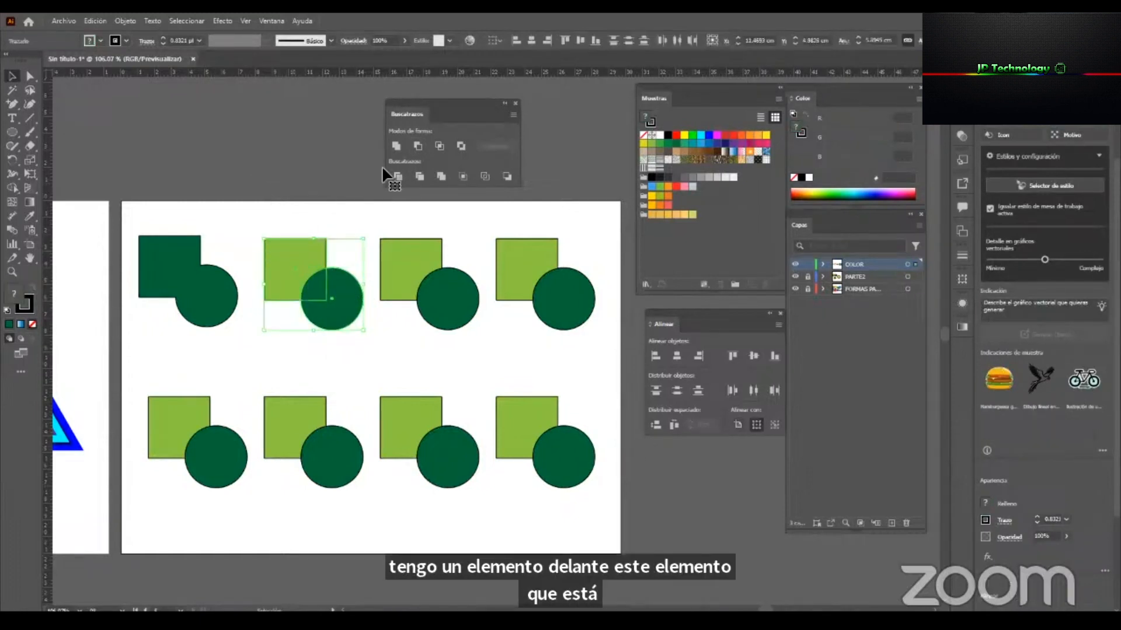
{"action": "left_click", "coordinate": [419, 146]}
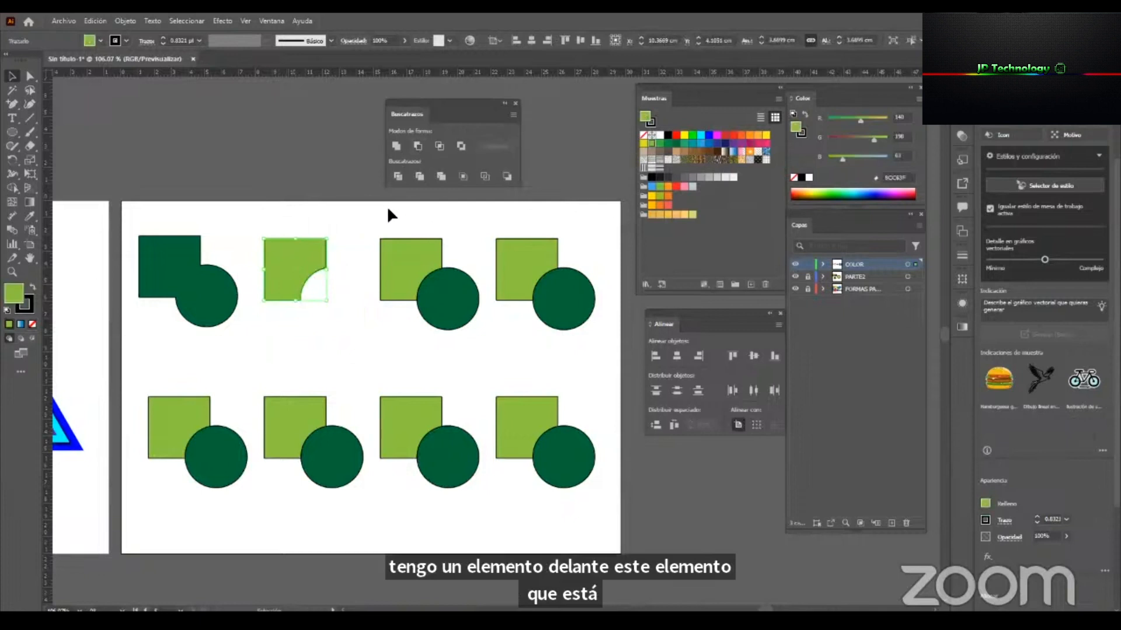
Reduce the upper row's third square and circle pair to their overlap with the Pathfinder Intersect shape mode.
{"action": "left_click_drag", "start_coordinate": [451, 339], "coordinate": [455, 346]}
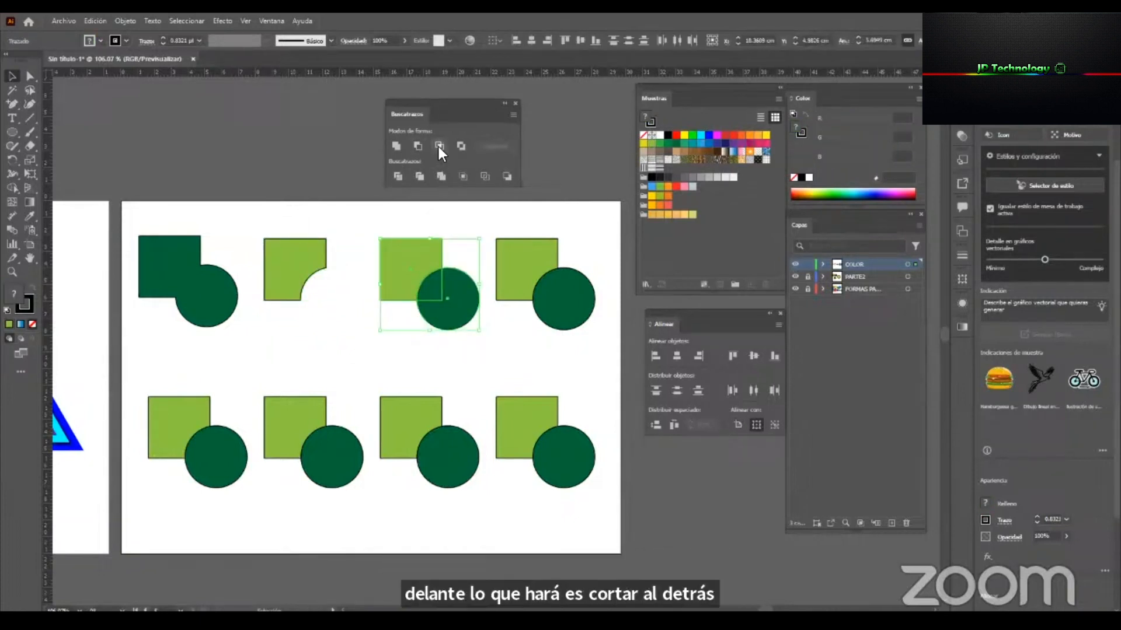
{"action": "left_click", "coordinate": [466, 217]}
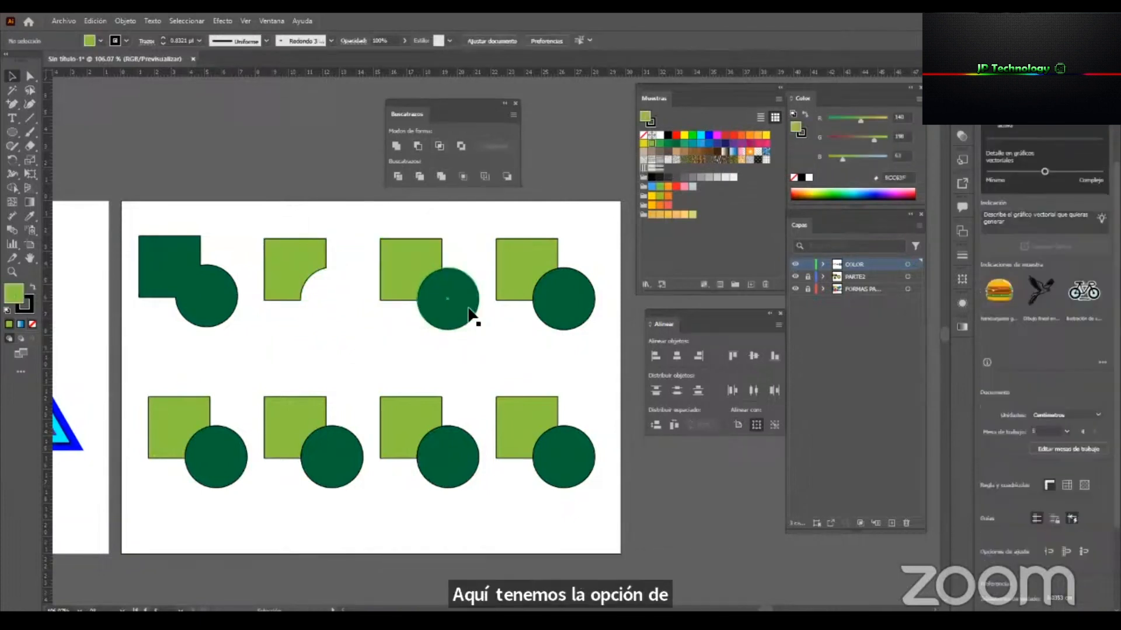
{"action": "left_click_drag", "start_coordinate": [467, 236], "coordinate": [370, 341]}
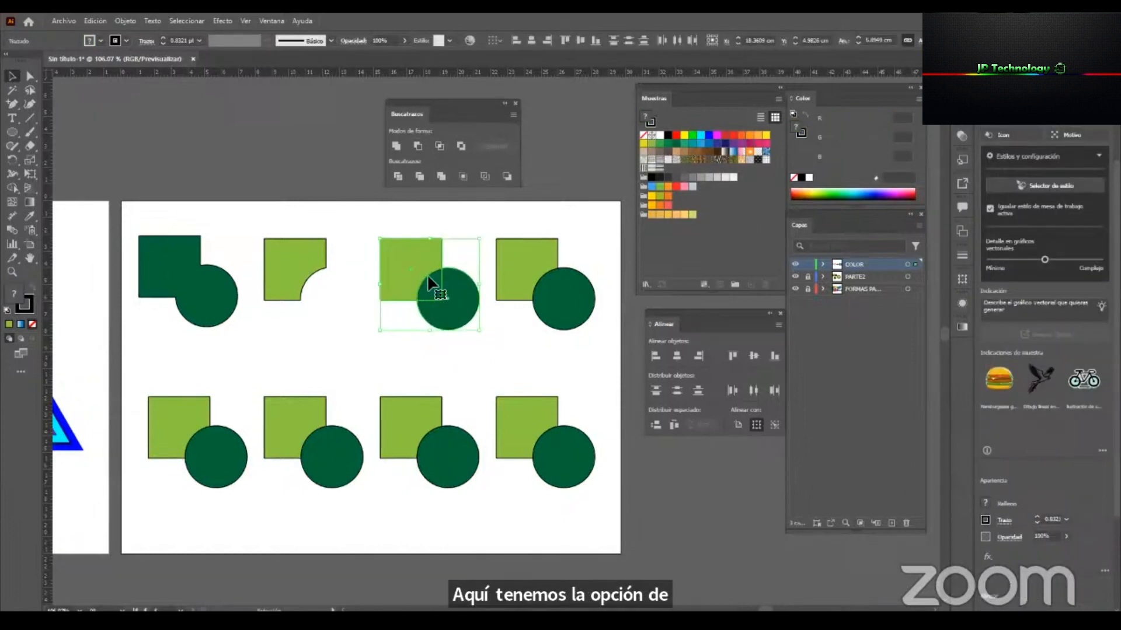
{"action": "left_click", "coordinate": [440, 145]}
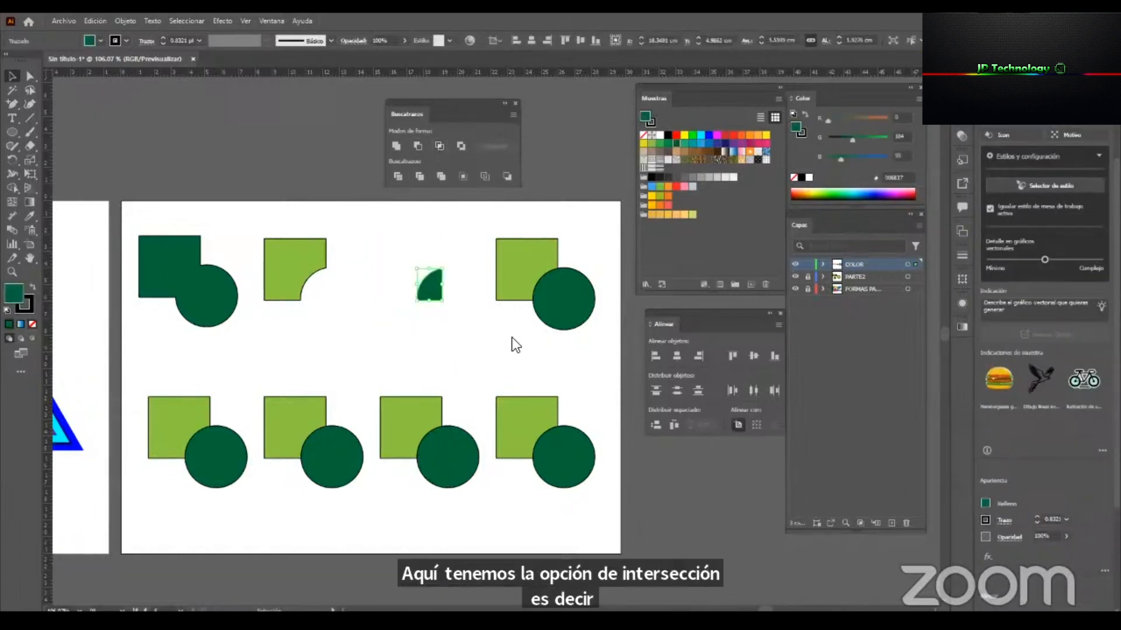
Remove the overlap from the upper row's fourth square and circle pair with the Pathfinder Exclude shape mode.
{"action": "left_click_drag", "start_coordinate": [602, 344], "coordinate": [520, 227]}
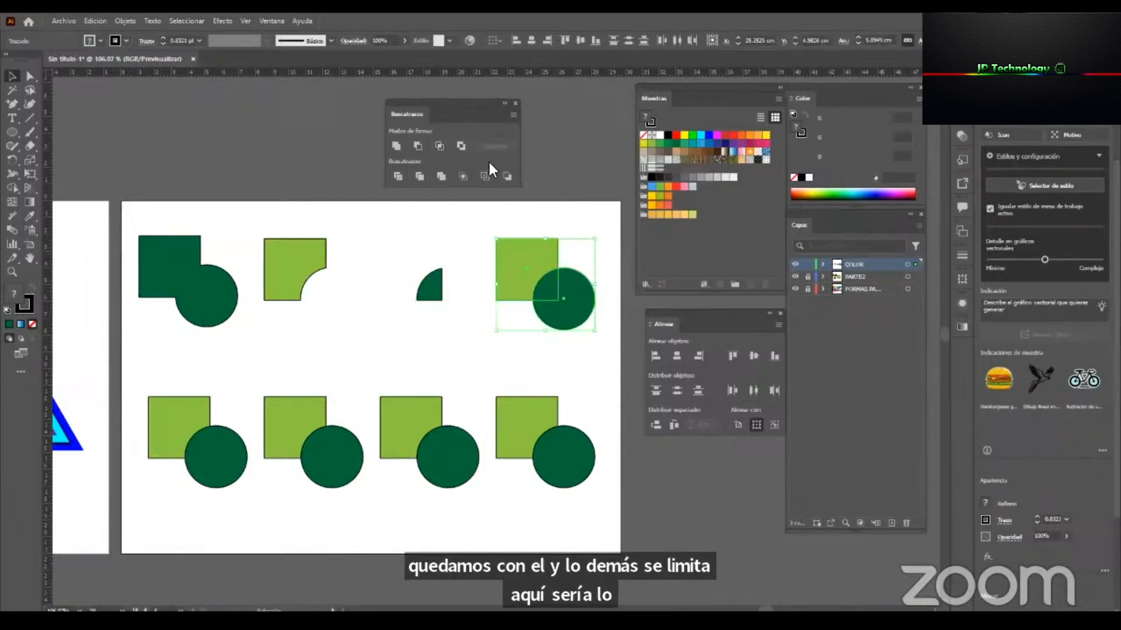
{"action": "left_click", "coordinate": [459, 146]}
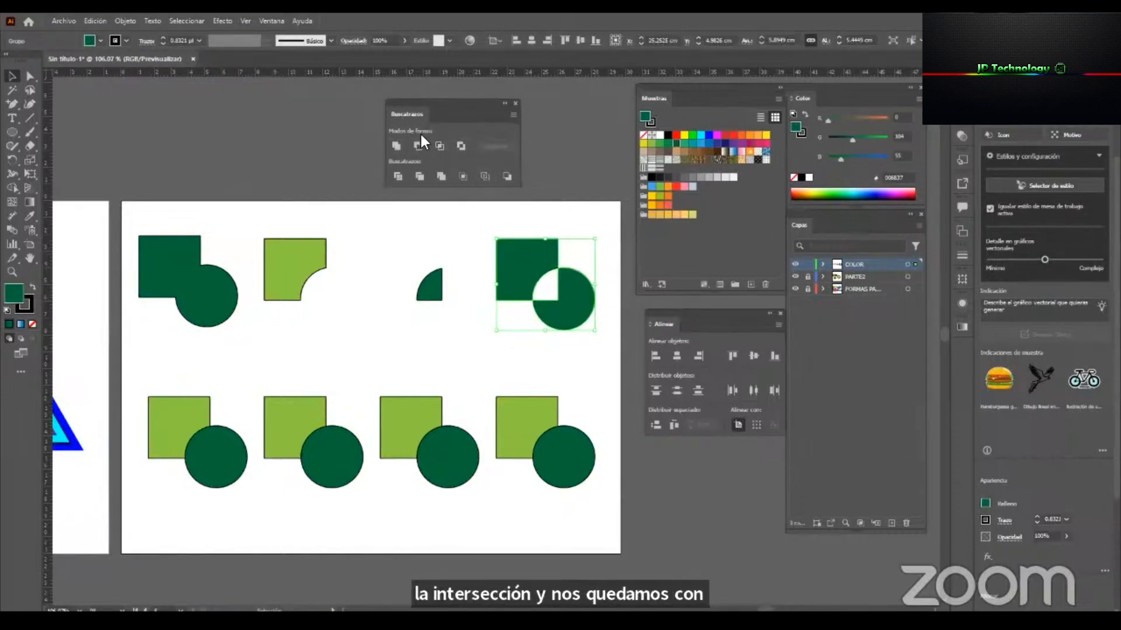
{"action": "left_click", "coordinate": [585, 181]}
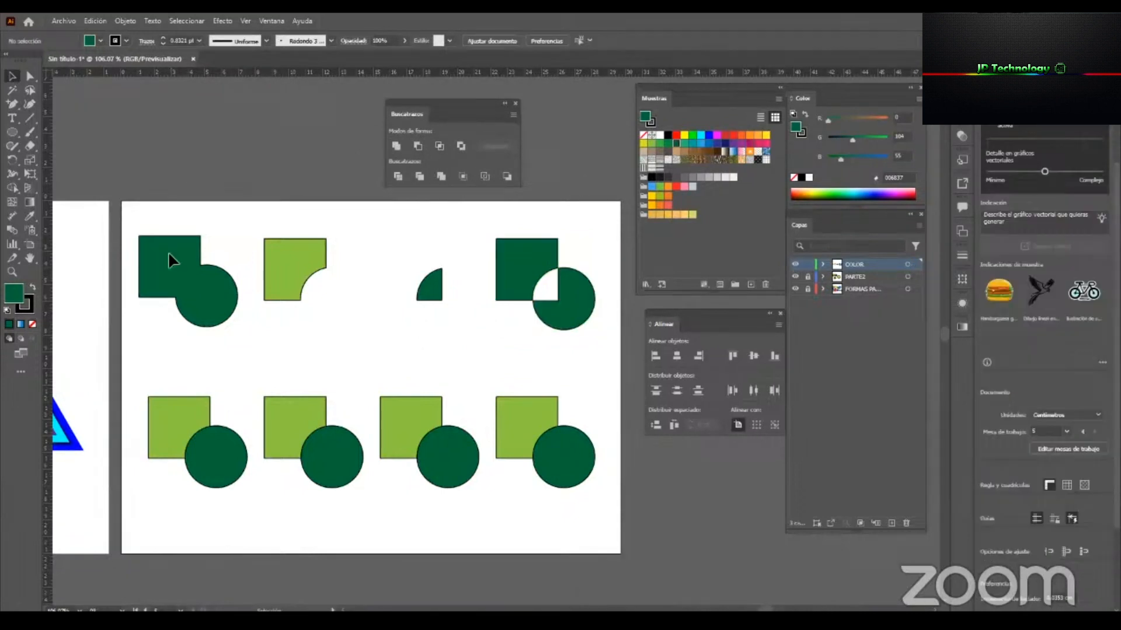
Split the lower row's first square and circle pair with Pathfinder Divide and ungroup the result.
{"action": "left_click_drag", "start_coordinate": [135, 379], "coordinate": [239, 472]}
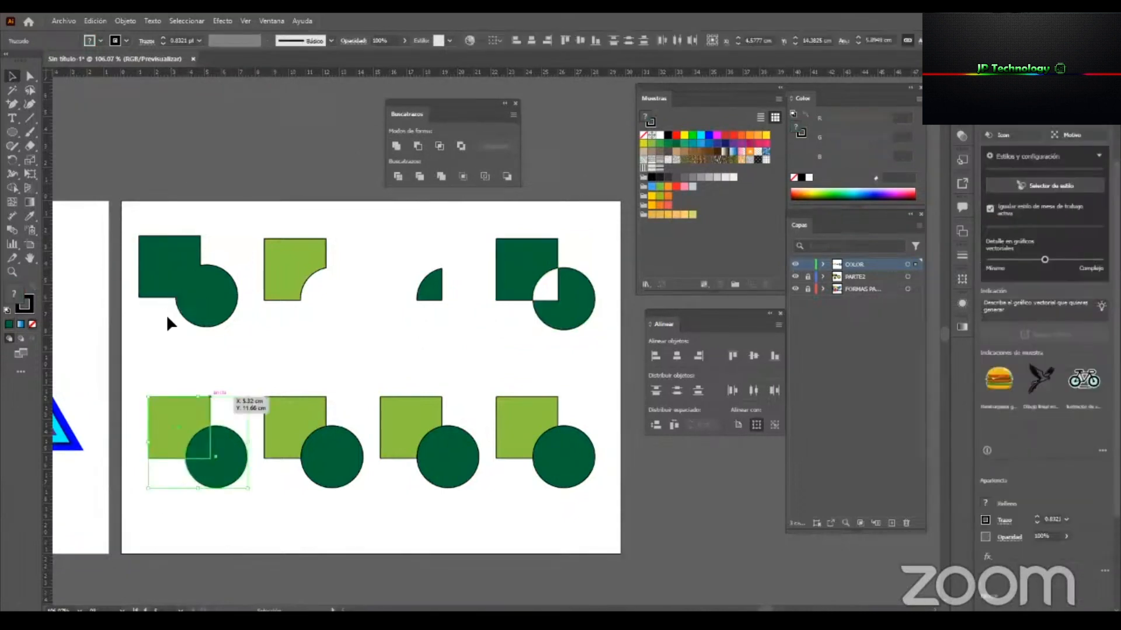
{"action": "left_click", "coordinate": [167, 317]}
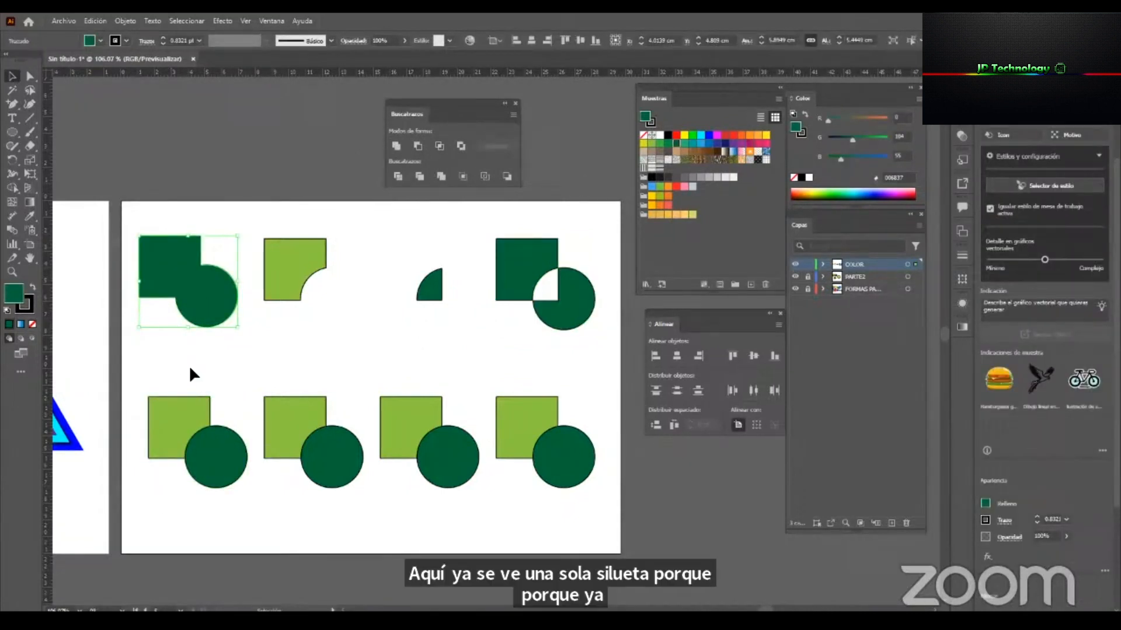
{"action": "left_click", "coordinate": [210, 464]}
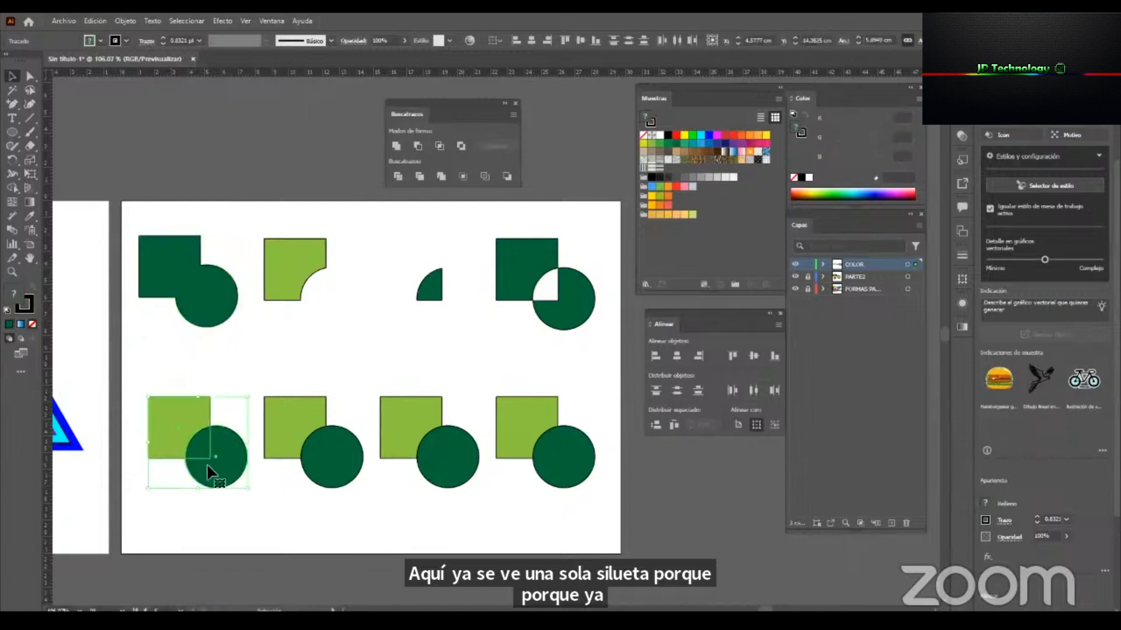
{"action": "left_click", "coordinate": [399, 176]}
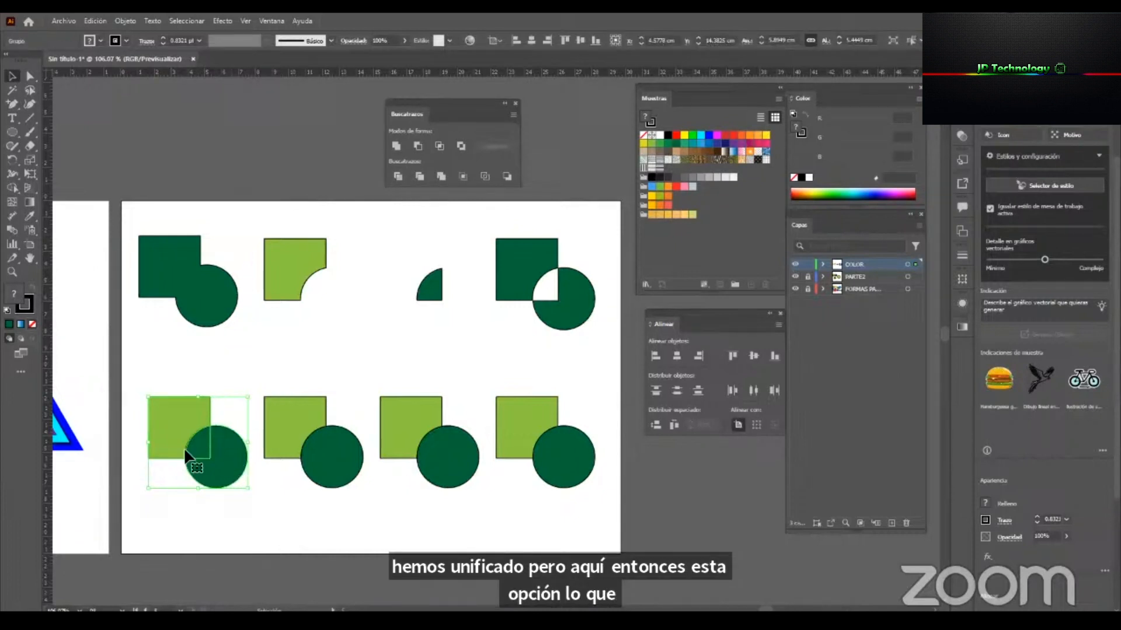
{"action": "left_click", "coordinate": [242, 365]}
{"action": "right_click", "coordinate": [213, 432]}
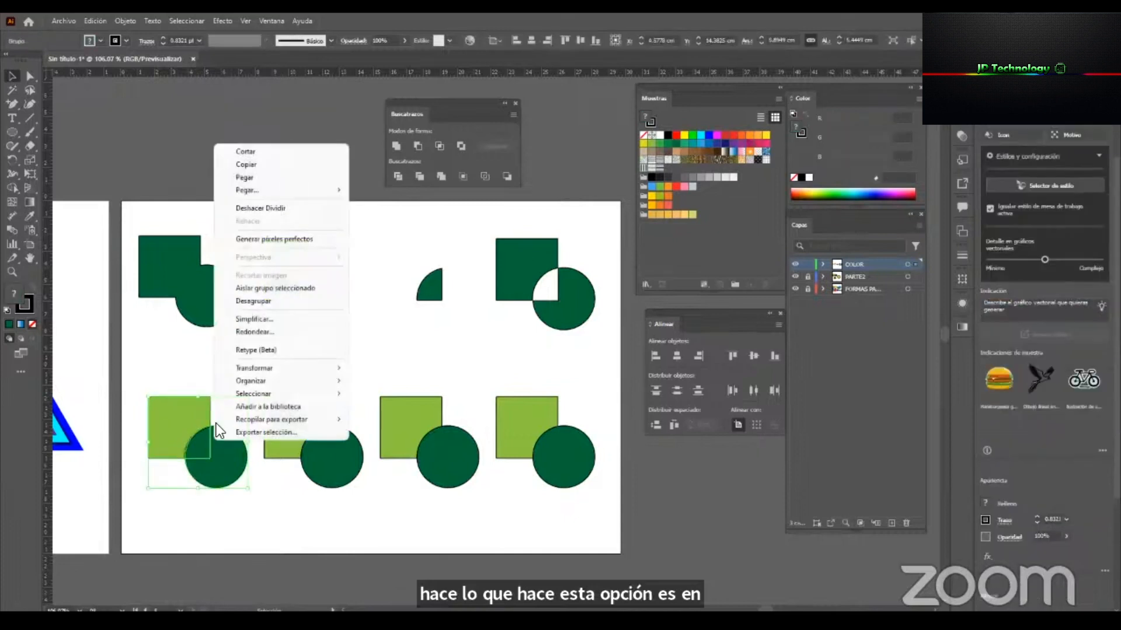
{"action": "left_click", "coordinate": [269, 302]}
{"action": "left_click", "coordinate": [279, 337]}
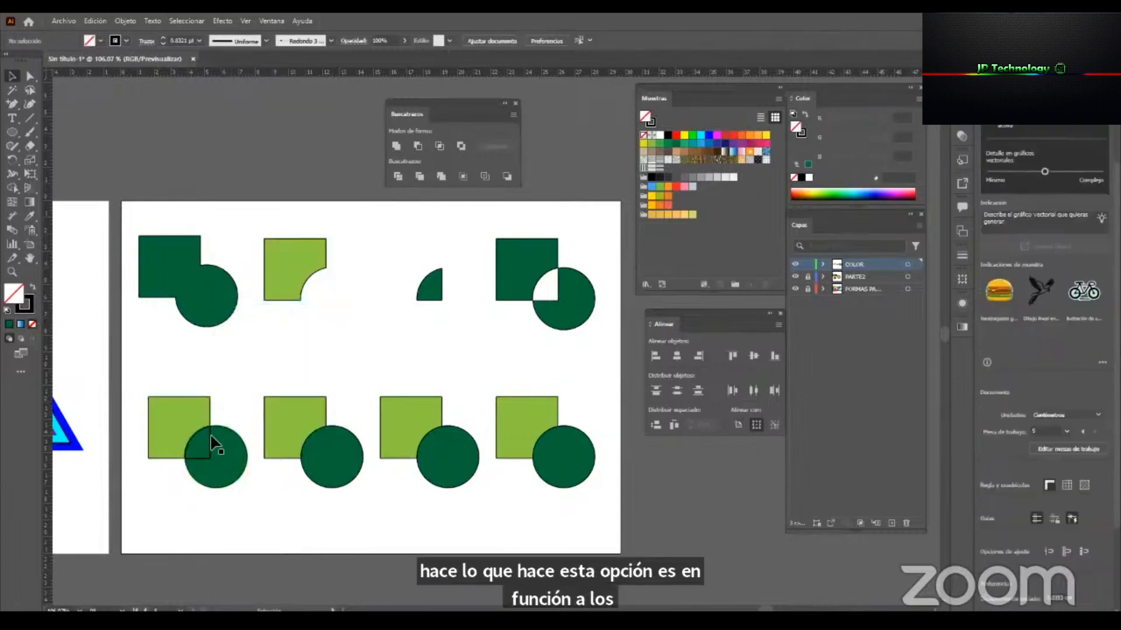
Move the divided pieces of the lower row's first pair slightly apart, leaving gaps around the overlap piece.
{"action": "left_click_drag", "start_coordinate": [178, 402], "coordinate": [168, 385]}
{"action": "mouse_move", "coordinate": [220, 465]}
{"action": "left_mouse_down"}
{"action": "mouse_move", "coordinate": [221, 491]}
{"action": "mouse_move", "coordinate": [221, 467]}
{"action": "left_mouse_up"}
{"action": "left_click", "coordinate": [272, 552]}
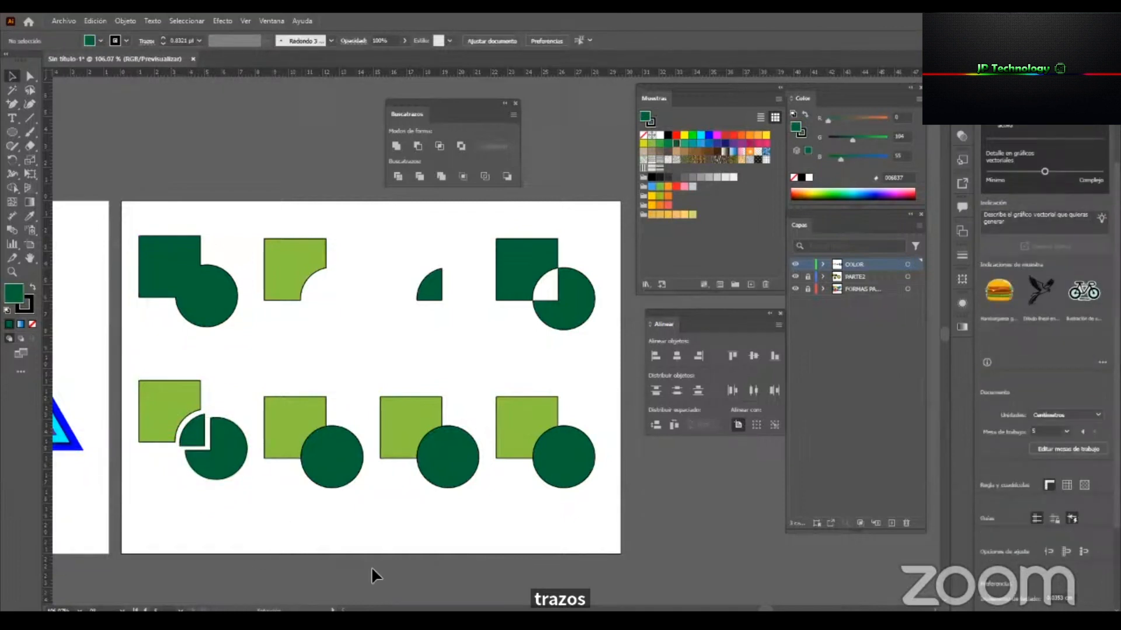
Apply Pathfinder Trim to the lower row's second pair, ungroup it and move the notched square away from the circle.
{"action": "left_click", "coordinate": [307, 403]}
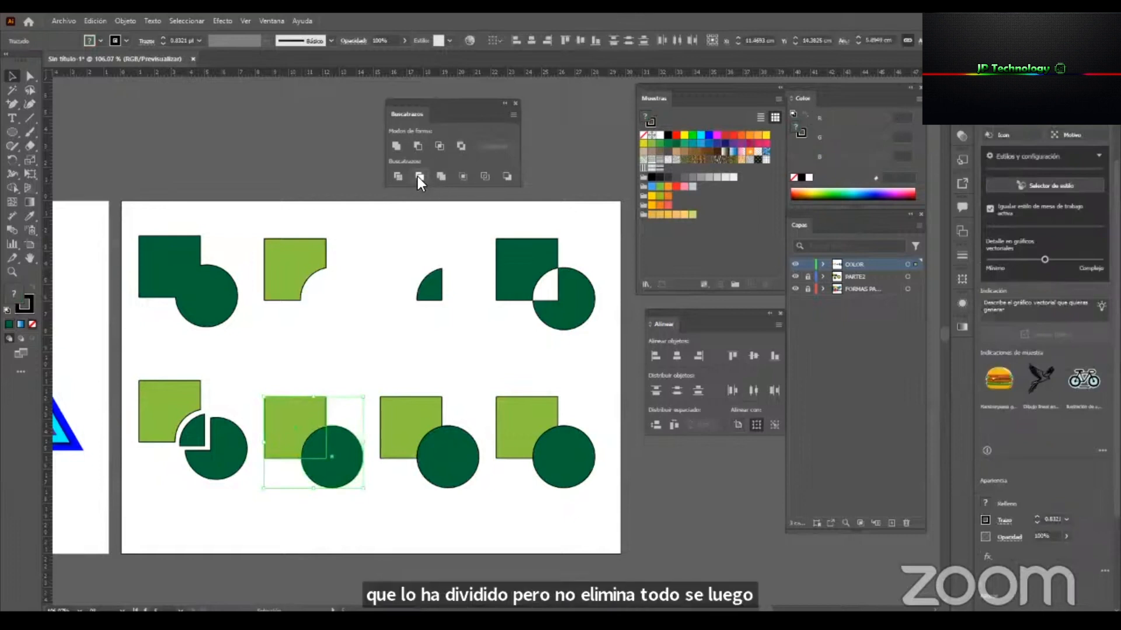
{"action": "left_click", "coordinate": [418, 176]}
{"action": "left_click", "coordinate": [341, 415]}
{"action": "left_click_drag", "start_coordinate": [338, 464], "coordinate": [348, 431]}
{"action": "right_click", "coordinate": [334, 427]}
{"action": "left_click", "coordinate": [376, 291]}
{"action": "left_click", "coordinate": [383, 372]}
{"action": "left_click_drag", "start_coordinate": [313, 391], "coordinate": [303, 407]}
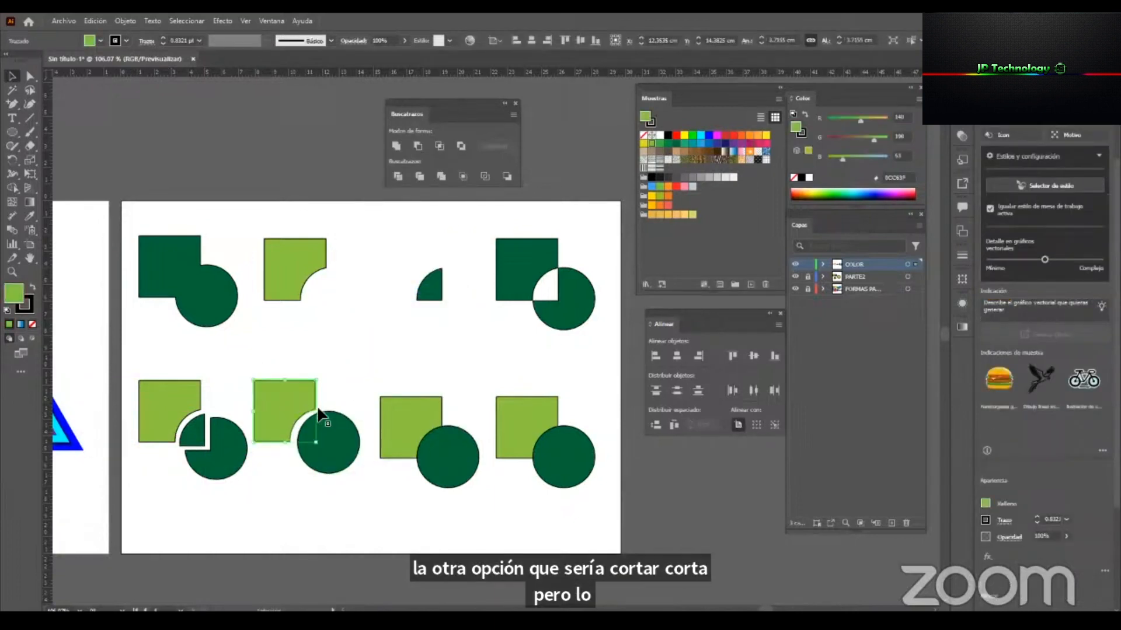
Apply Pathfinder Crop to the lower row's third pair, ungroup it and move the quarter piece away from the unfilled remainder.
{"action": "left_click", "coordinate": [416, 401]}
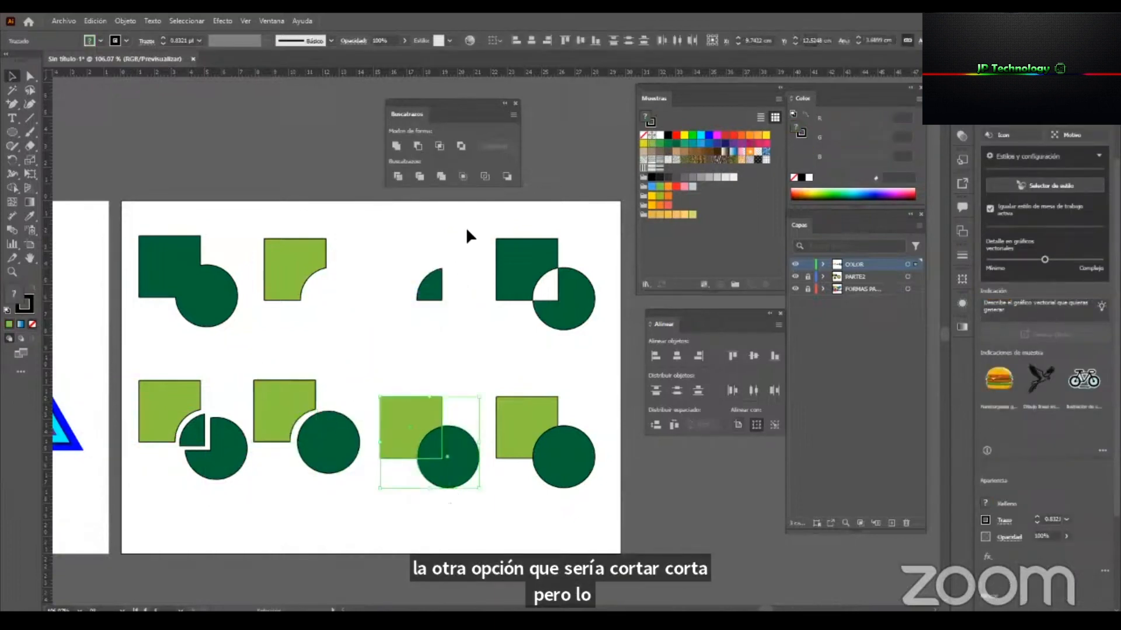
{"action": "left_click", "coordinate": [461, 174]}
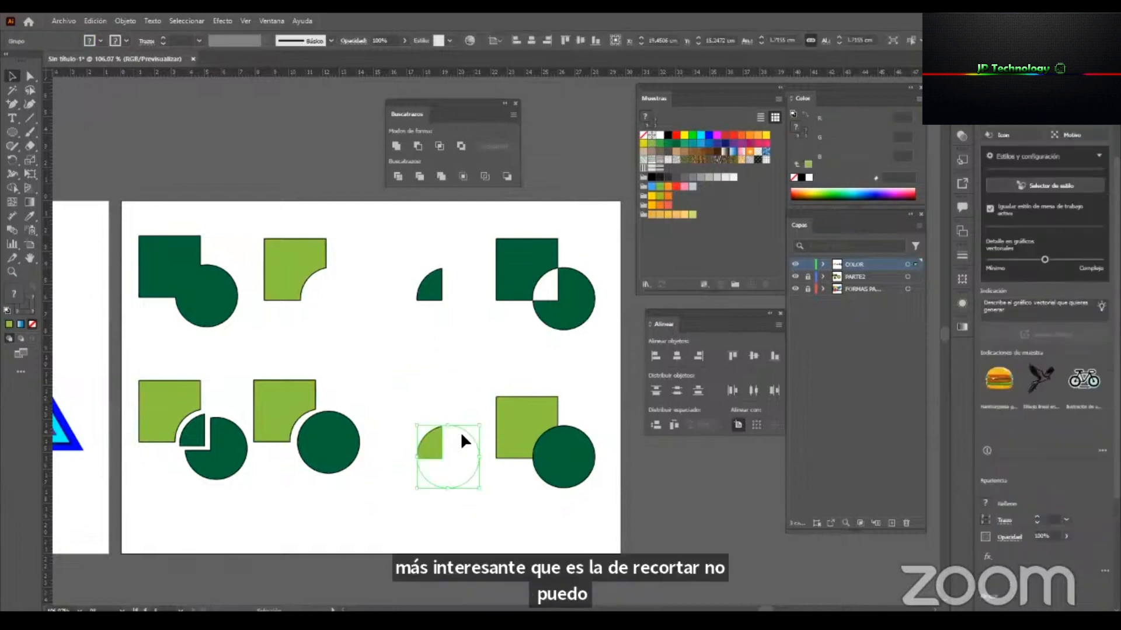
{"action": "right_click", "coordinate": [426, 443]}
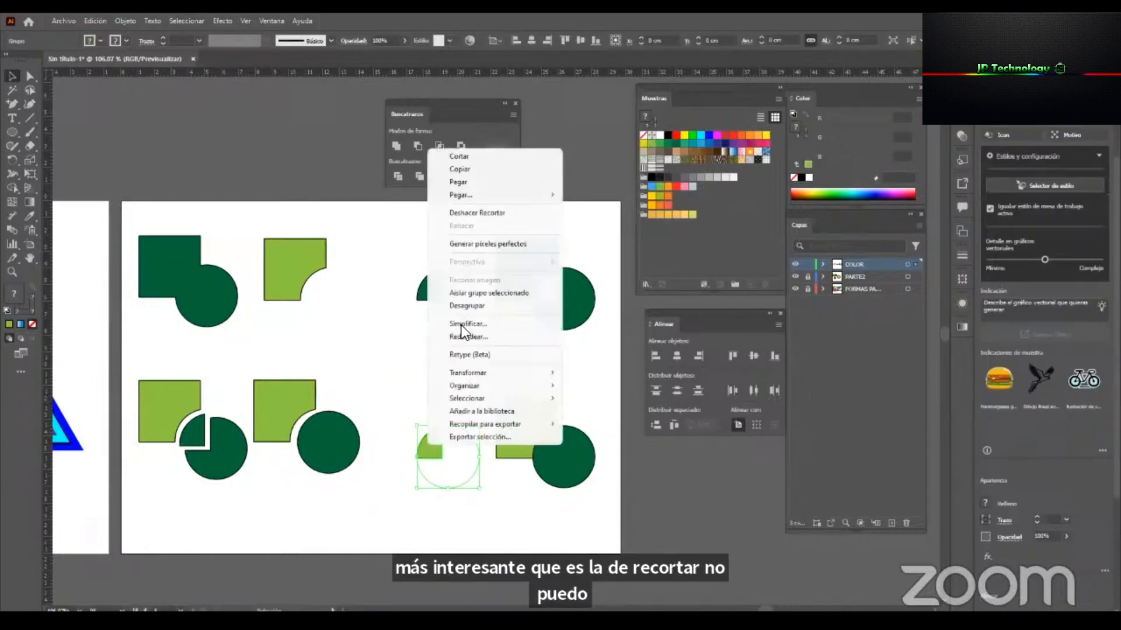
{"action": "left_click", "coordinate": [474, 306]}
{"action": "left_click_drag", "start_coordinate": [418, 446], "coordinate": [456, 513]}
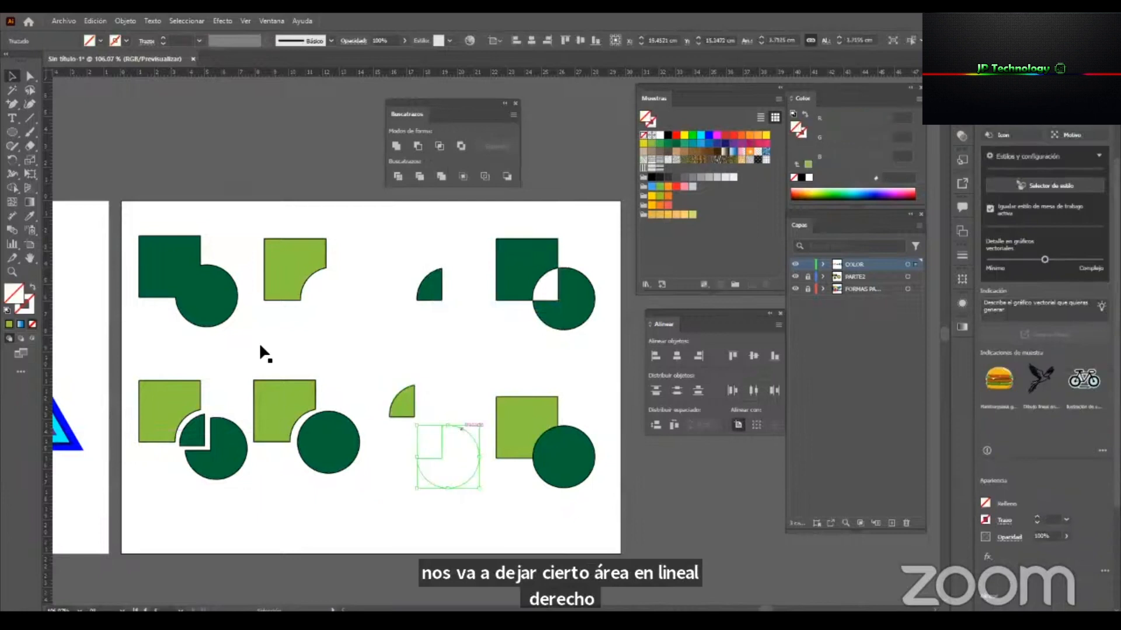
Fill the cropped circle remainder with the quarter piece's light green and move it close to that piece.
{"action": "left_click", "coordinate": [8, 325]}
{"action": "left_click", "coordinate": [379, 447]}
{"action": "left_click_drag", "start_coordinate": [454, 465], "coordinate": [434, 424]}
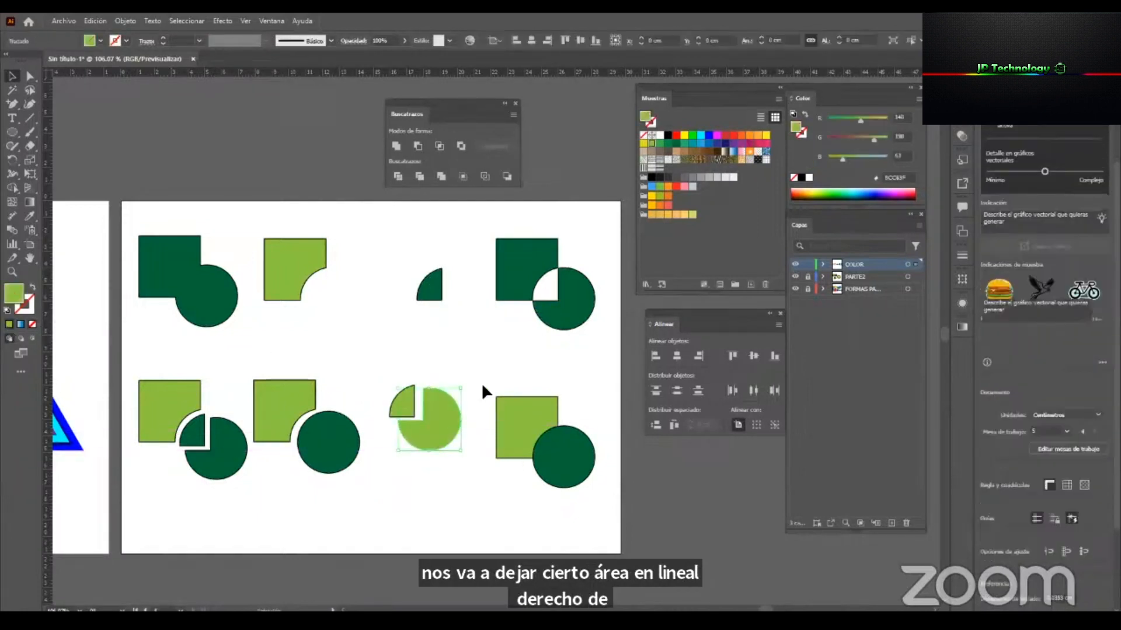
Convert the lower row's fourth square and circle pair to line segments with Pathfinder Outline and ungroup them.
{"action": "left_click", "coordinate": [580, 486]}
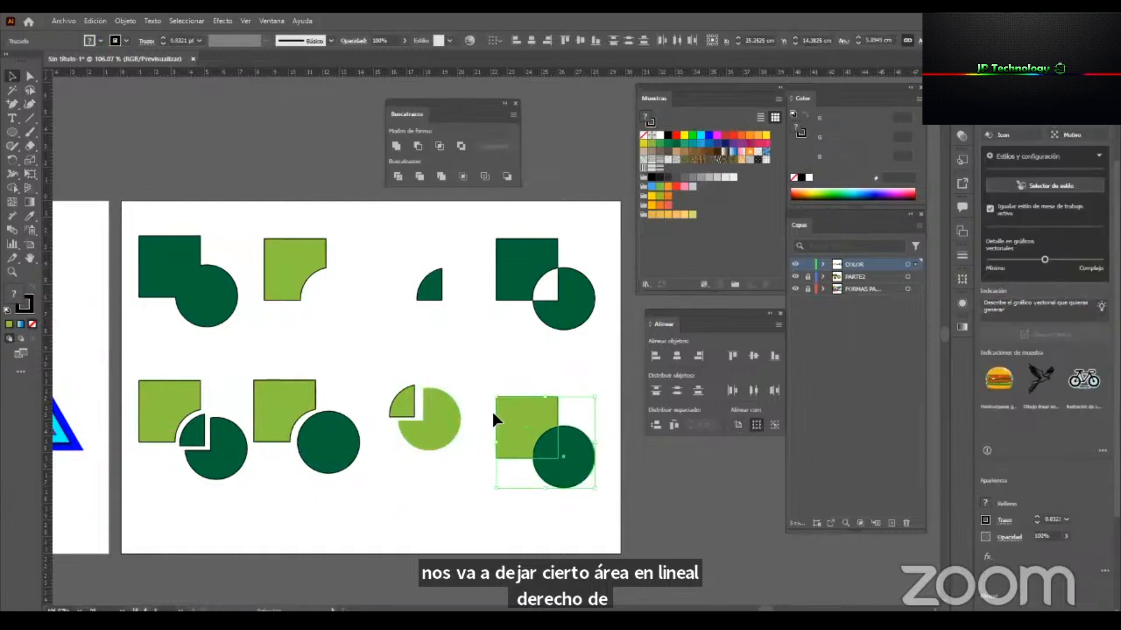
{"action": "left_click", "coordinate": [484, 175]}
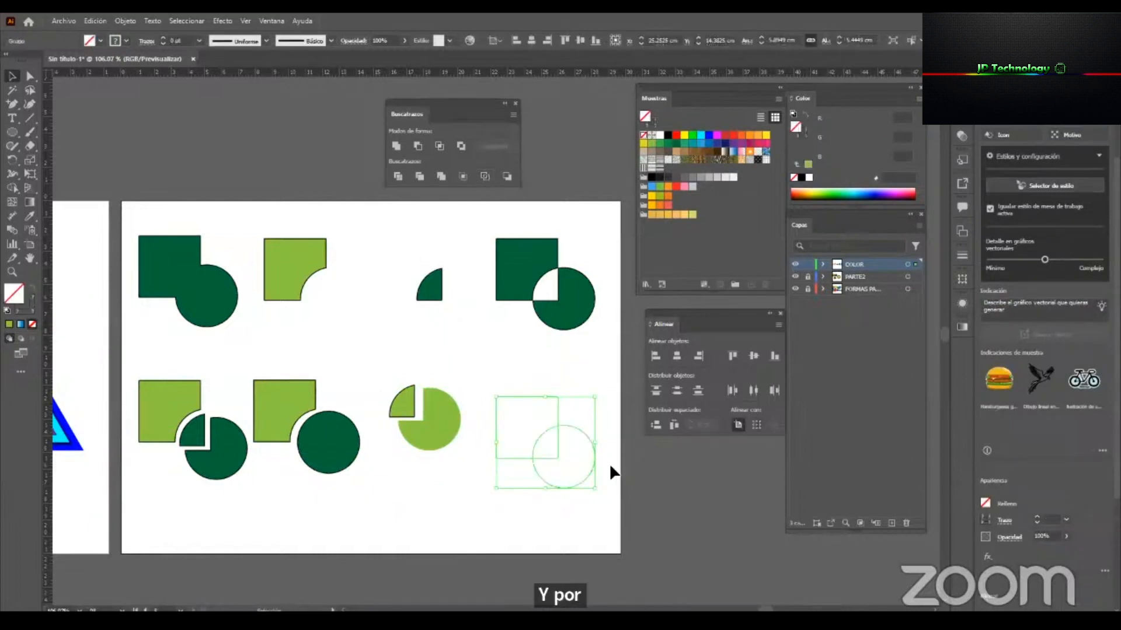
{"action": "left_click", "coordinate": [523, 367]}
{"action": "left_click_drag", "start_coordinate": [524, 369], "coordinate": [562, 409]}
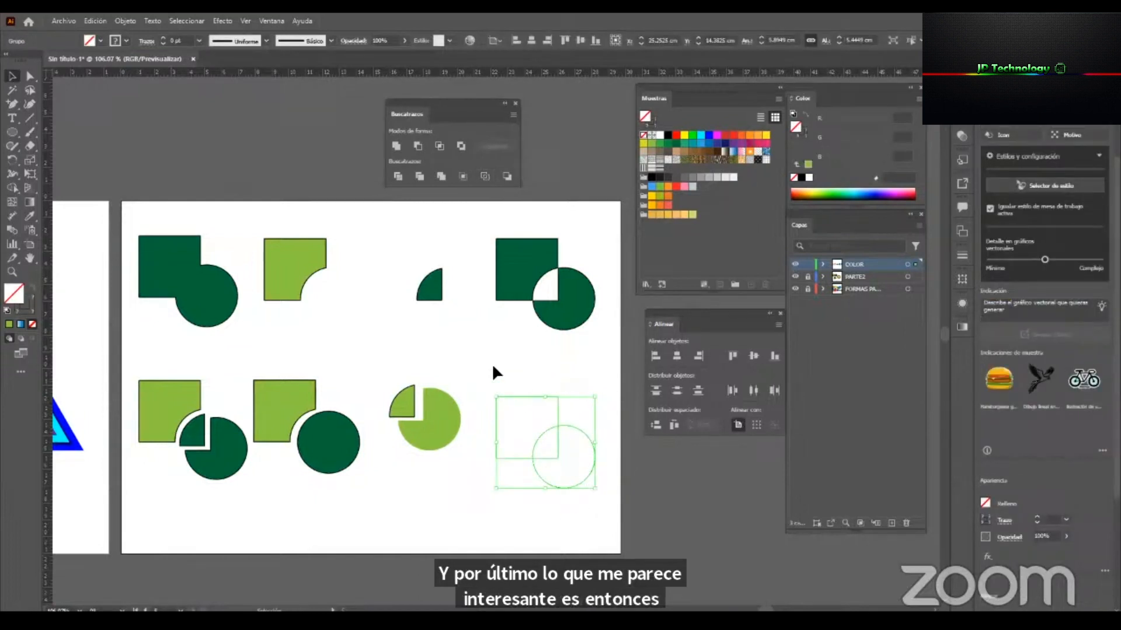
{"action": "right_click", "coordinate": [556, 405]}
{"action": "left_click", "coordinate": [638, 265]}
{"action": "left_click", "coordinate": [562, 392]}
Move the outlined square and circle segments apart and set their stroke weight to 7 pt.
{"action": "left_click_drag", "start_coordinate": [559, 396], "coordinate": [560, 361]}
{"action": "left_click_drag", "start_coordinate": [573, 425], "coordinate": [601, 457]}
{"action": "left_click_drag", "start_coordinate": [605, 552], "coordinate": [482, 339]}
{"action": "left_click", "coordinate": [205, 169]}
{"action": "left_click", "coordinate": [383, 344]}
{"action": "left_click_drag", "start_coordinate": [556, 429], "coordinate": [613, 445]}
{"action": "left_click_drag", "start_coordinate": [630, 522], "coordinate": [508, 359]}
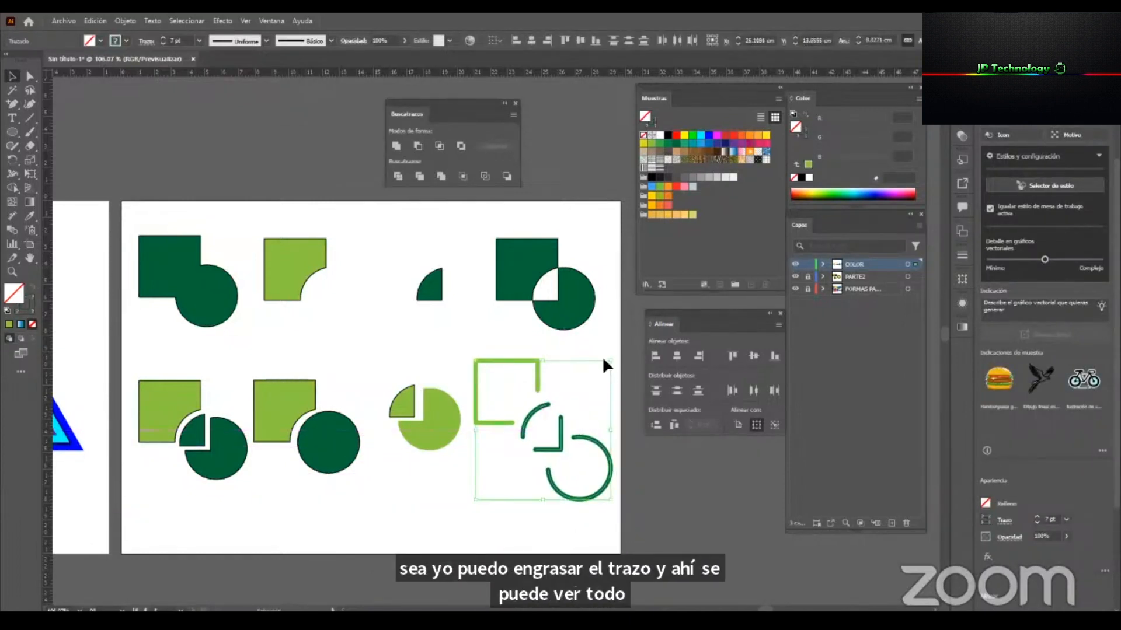
{"action": "left_click", "coordinate": [609, 344]}
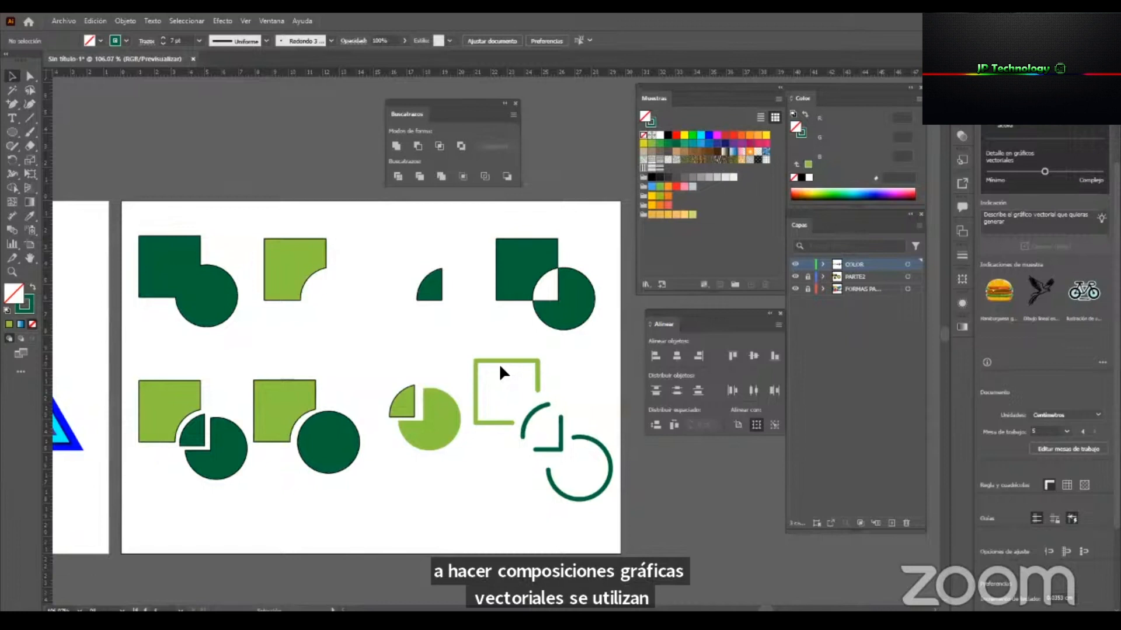
Move the upper row's intersected quarter piece down to free space between its neighbouring shapes.
{"action": "key", "text": "z"}
{"action": "left_click_drag", "start_coordinate": [448, 350], "coordinate": [413, 440]}
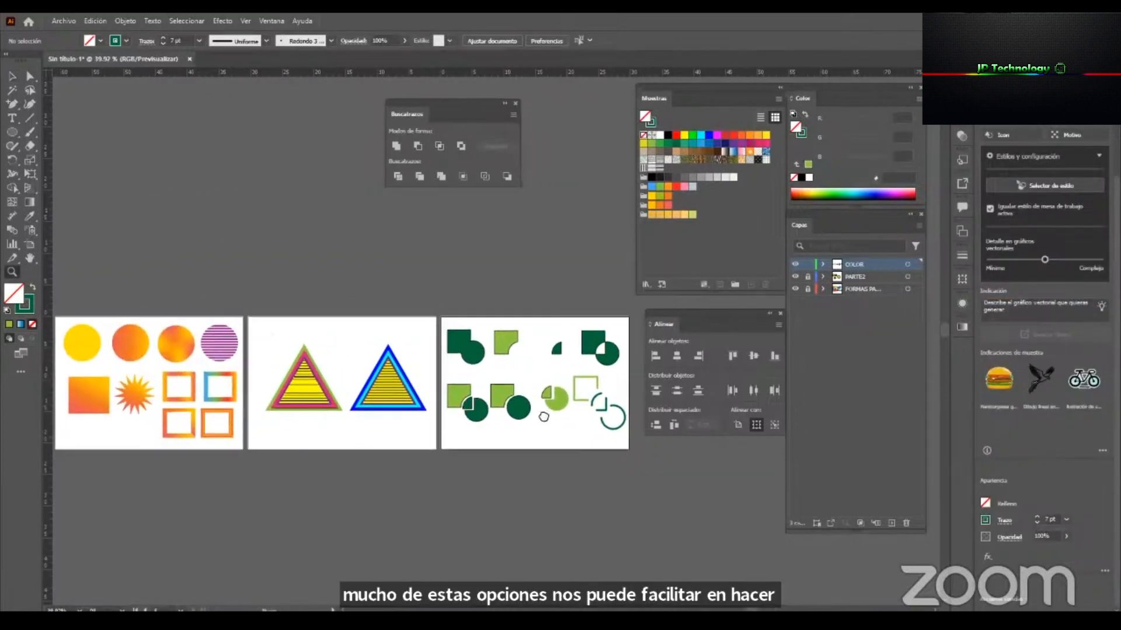
{"action": "left_click_drag", "start_coordinate": [543, 417], "coordinate": [324, 398]}
{"action": "left_click_drag", "start_coordinate": [382, 314], "coordinate": [435, 315]}
{"action": "key", "text": "v"}
{"action": "left_click_drag", "start_coordinate": [335, 340], "coordinate": [316, 391]}
Draw a dark green circle about 3.8 cm wide and an overlapping triangle in the space above the quarter piece.
{"action": "mouse_move", "coordinate": [290, 268]}
{"action": "left_mouse_down"}
{"action": "mouse_move", "coordinate": [363, 275]}
{"action": "mouse_move", "coordinate": [377, 343]}
{"action": "left_mouse_up"}
{"action": "key", "text": "l"}
{"action": "left_click", "coordinate": [12, 130]}
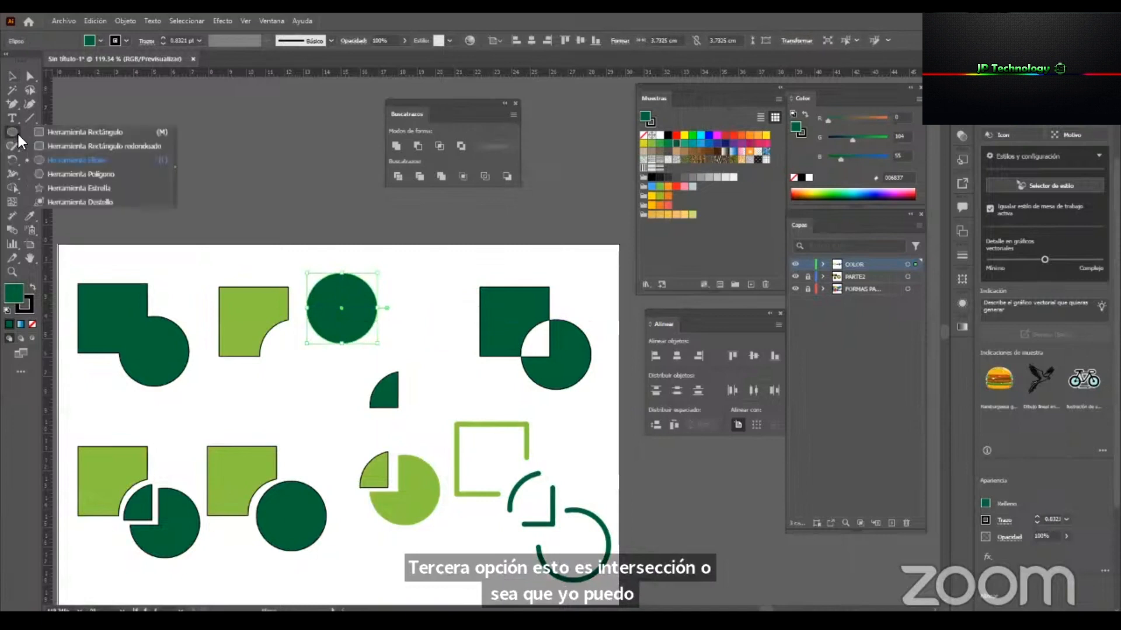
{"action": "left_click_drag", "start_coordinate": [342, 262], "coordinate": [393, 317]}
{"action": "key", "text": "v"}
{"action": "mouse_move", "coordinate": [368, 282]}
{"action": "left_mouse_down"}
{"action": "mouse_move", "coordinate": [410, 327]}
{"action": "mouse_move", "coordinate": [397, 337]}
{"action": "left_mouse_up"}
{"action": "left_click_drag", "start_coordinate": [321, 340], "coordinate": [321, 341]}
{"action": "key", "text": "ctrl+shift+a"}
Try the Pathfinder Intersect shape mode on the overlapping circle and triangle, and undo it.
{"action": "left_click", "coordinate": [396, 322]}
{"action": "left_click", "coordinate": [334, 306], "text": "shift"}
{"action": "left_click_drag", "start_coordinate": [345, 329], "coordinate": [461, 333]}
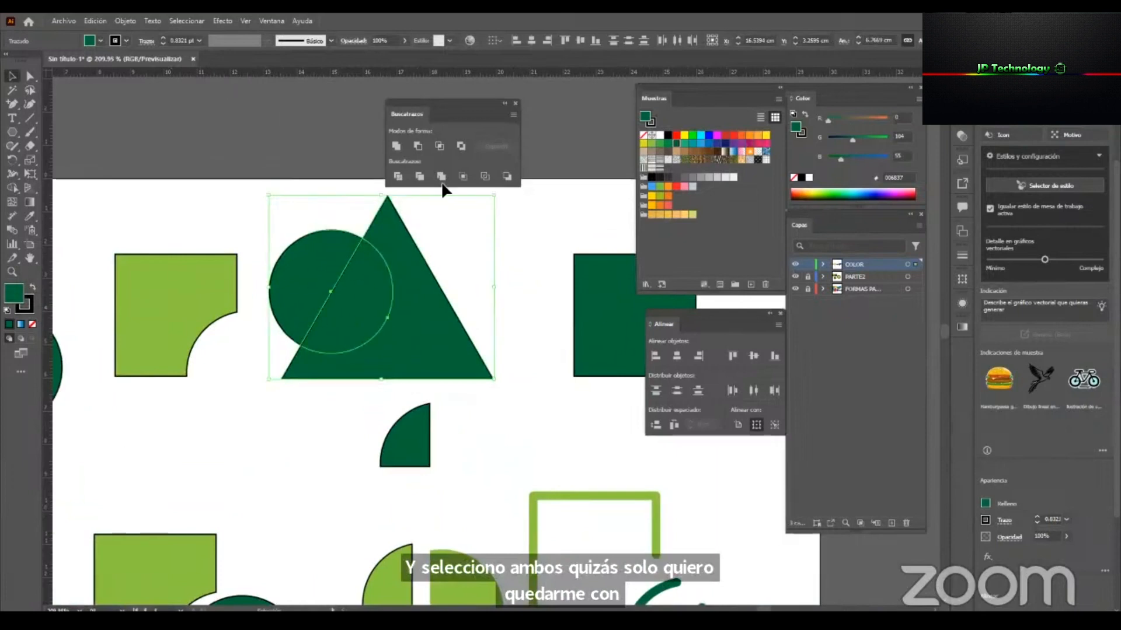
{"action": "left_click", "coordinate": [436, 148]}
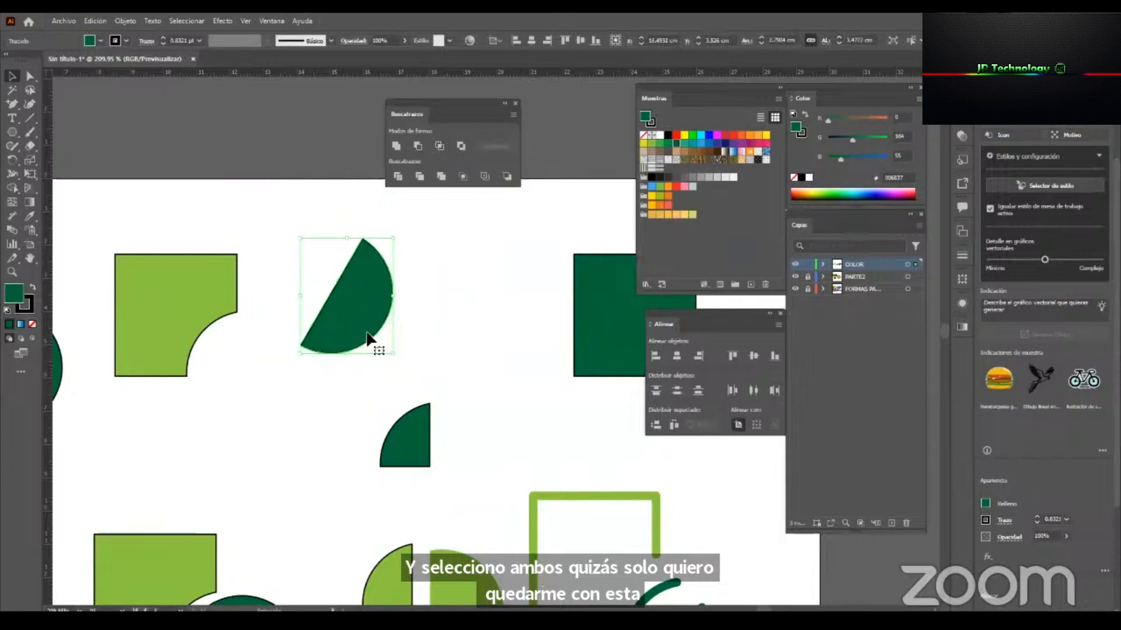
{"action": "key", "text": "ctrl+z"}
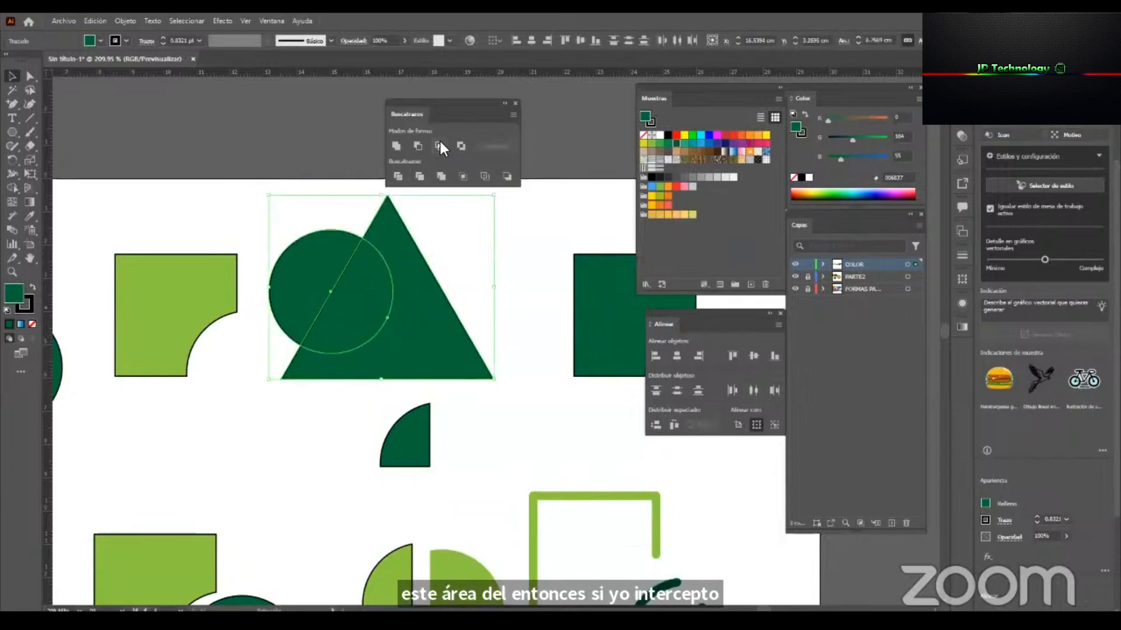
Intersect the overlapping circle and triangle, and move the remaining piece into line with the upper row of shapes.
{"action": "left_click", "coordinate": [440, 143]}
{"action": "left_click", "coordinate": [440, 251]}
{"action": "key", "text": "ctrl+space"}
{"action": "left_click_drag", "start_coordinate": [393, 305], "coordinate": [272, 383]}
{"action": "left_click_drag", "start_coordinate": [351, 253], "coordinate": [392, 323]}
{"action": "left_click", "coordinate": [422, 274]}
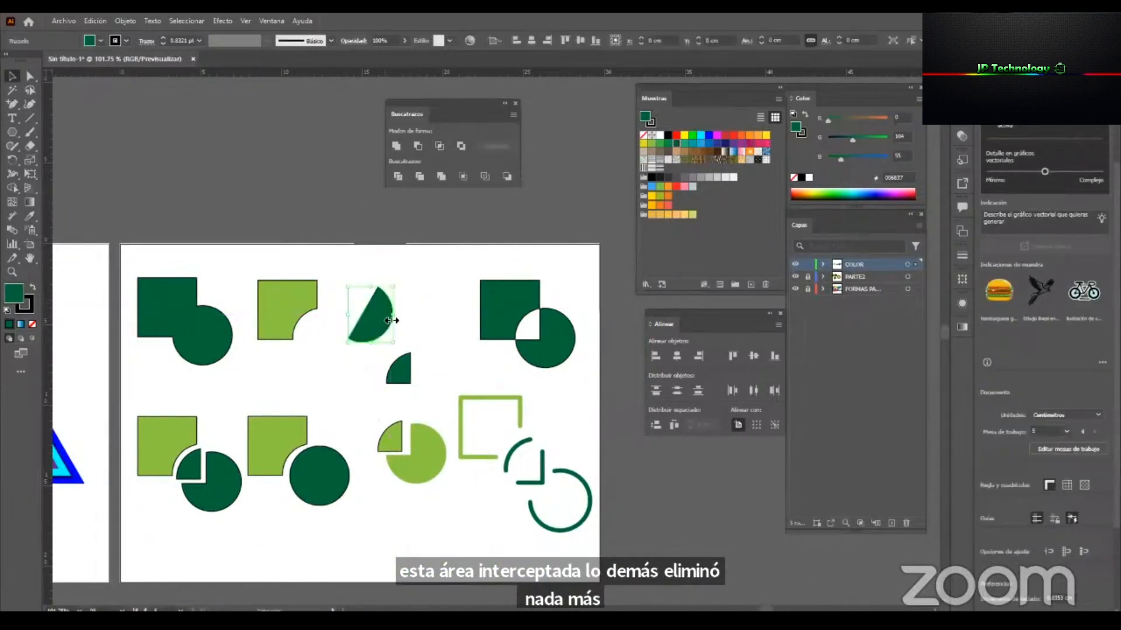
{"action": "left_click", "coordinate": [418, 306]}
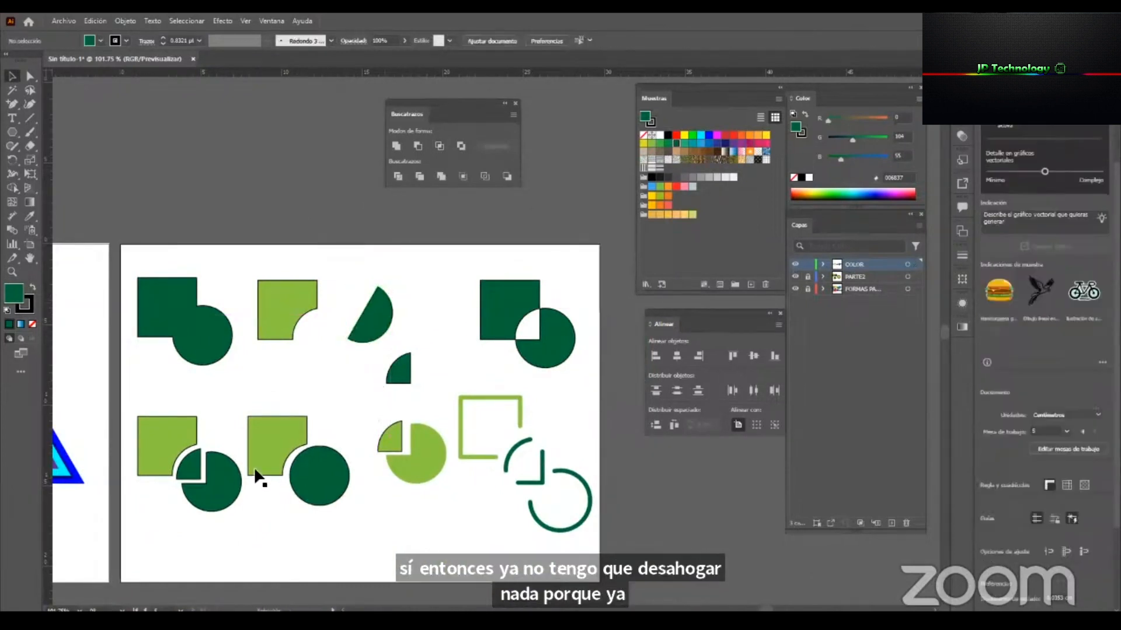
{"action": "left_click", "coordinate": [208, 496]}
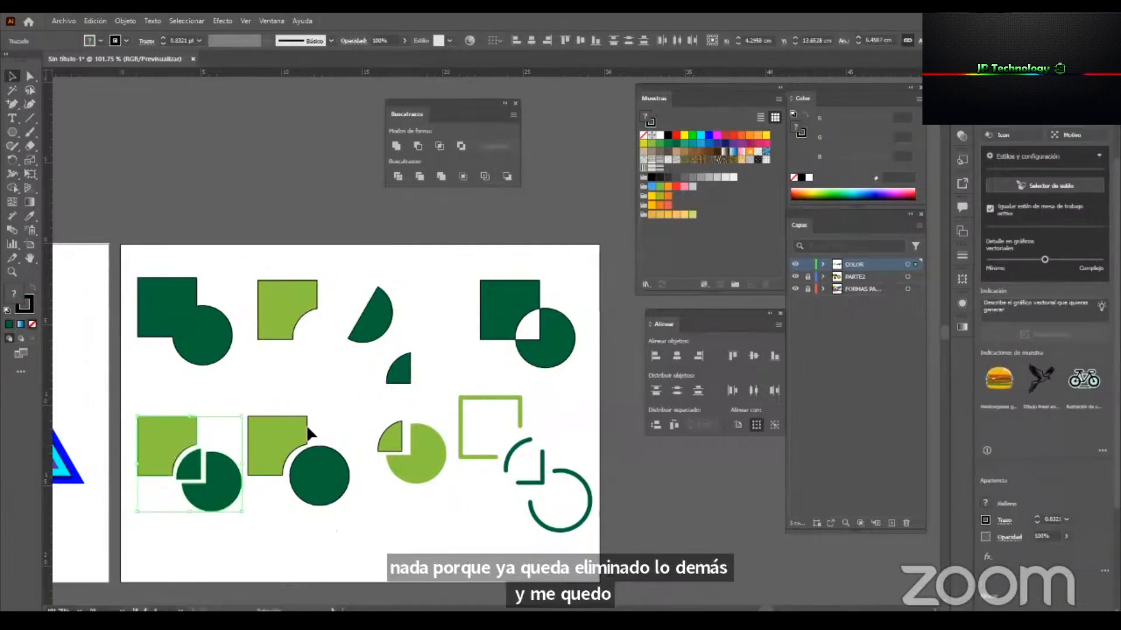
{"action": "left_click", "coordinate": [318, 471]}
{"action": "key", "text": "z"}
{"action": "left_click_drag", "start_coordinate": [401, 357], "coordinate": [267, 375]}
{"action": "left_click", "coordinate": [29, 243]}
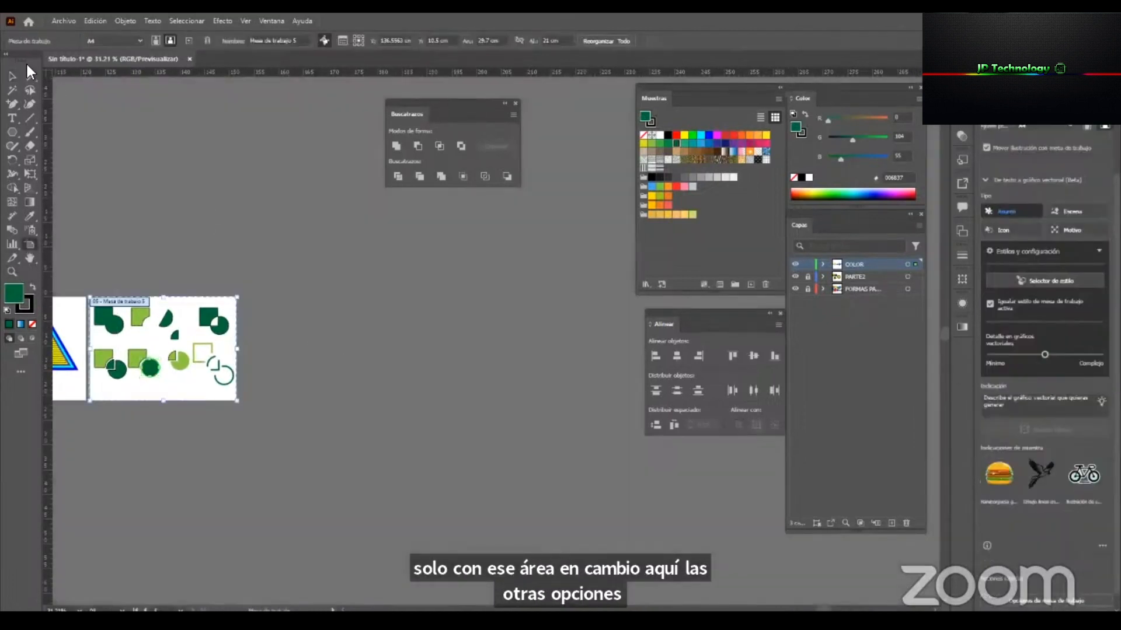
{"action": "left_click", "coordinate": [190, 40]}
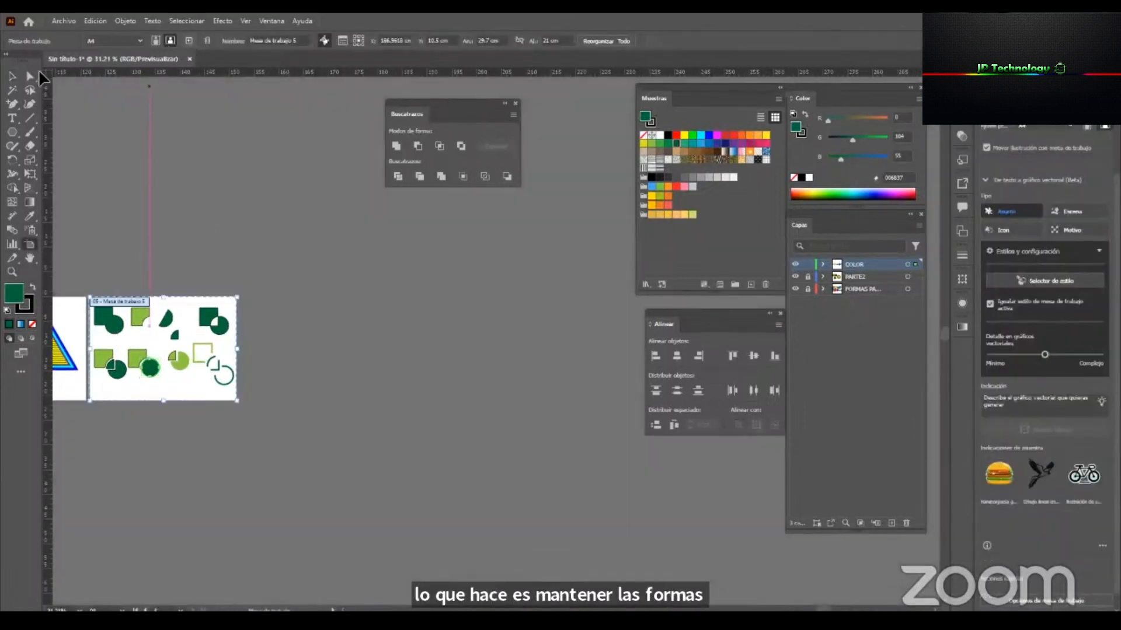
{"action": "left_click", "coordinate": [11, 76]}
Display the appearance attributes of the green and pink triangle in a floating panel between the two triangles.
{"action": "left_click_drag", "start_coordinate": [330, 384], "coordinate": [420, 380]}
{"action": "key", "text": "z"}
{"action": "left_click_drag", "start_coordinate": [290, 345], "coordinate": [596, 369]}
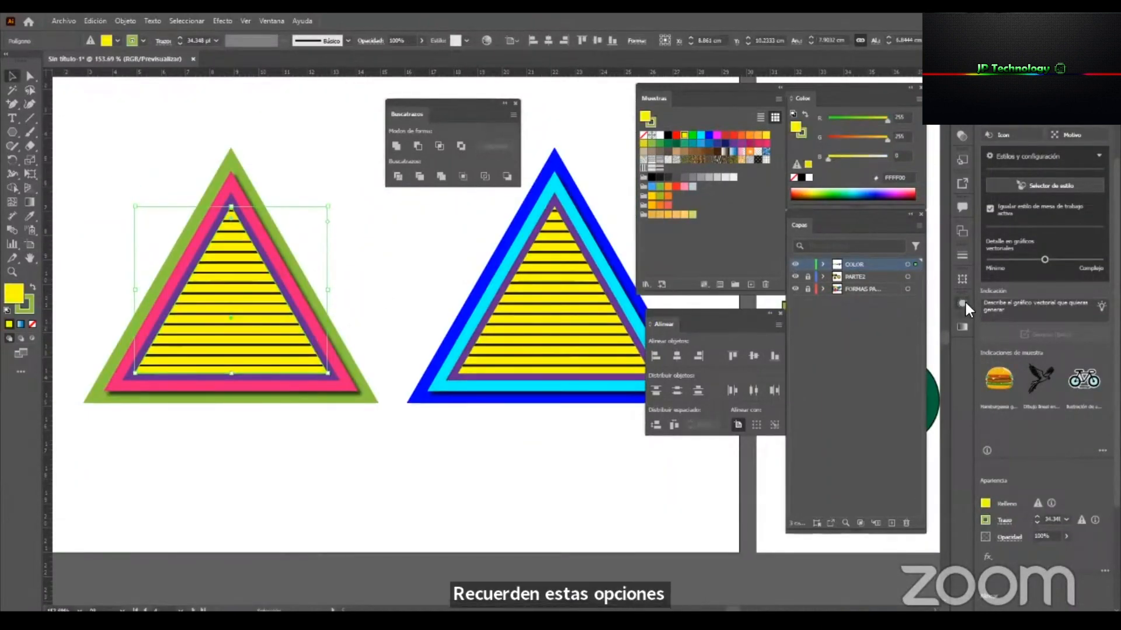
{"action": "left_click", "coordinate": [963, 303]}
{"action": "left_click_drag", "start_coordinate": [827, 294], "coordinate": [447, 217]}
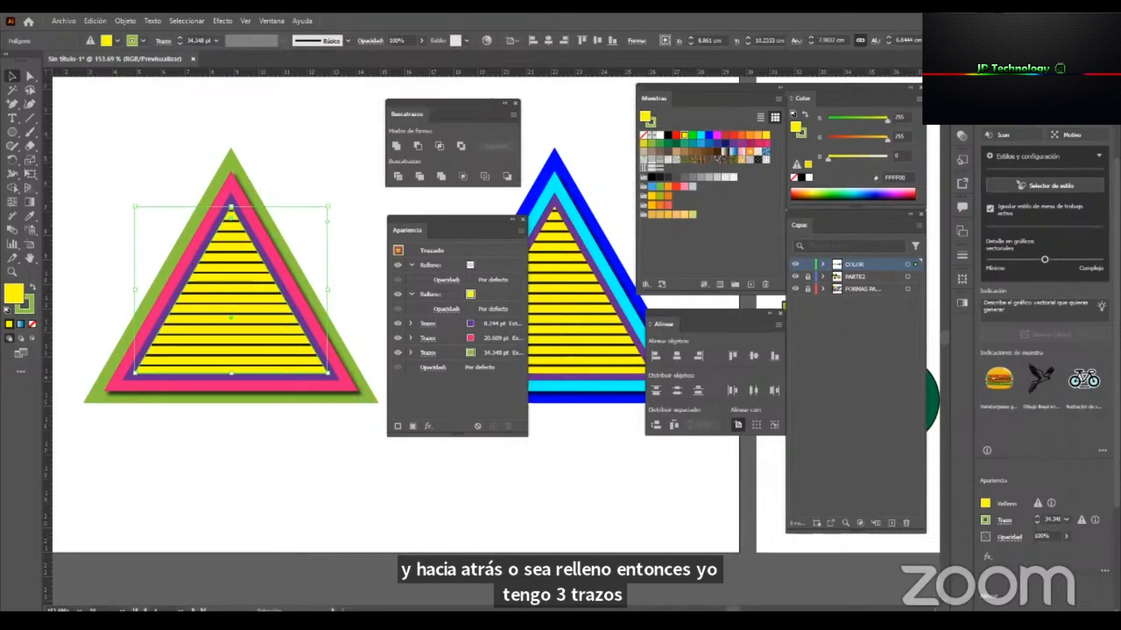
Place the graphic styles below the appearance attributes and save the green and pink triangle's appearance as a new graphic style.
{"action": "left_click", "coordinate": [960, 160]}
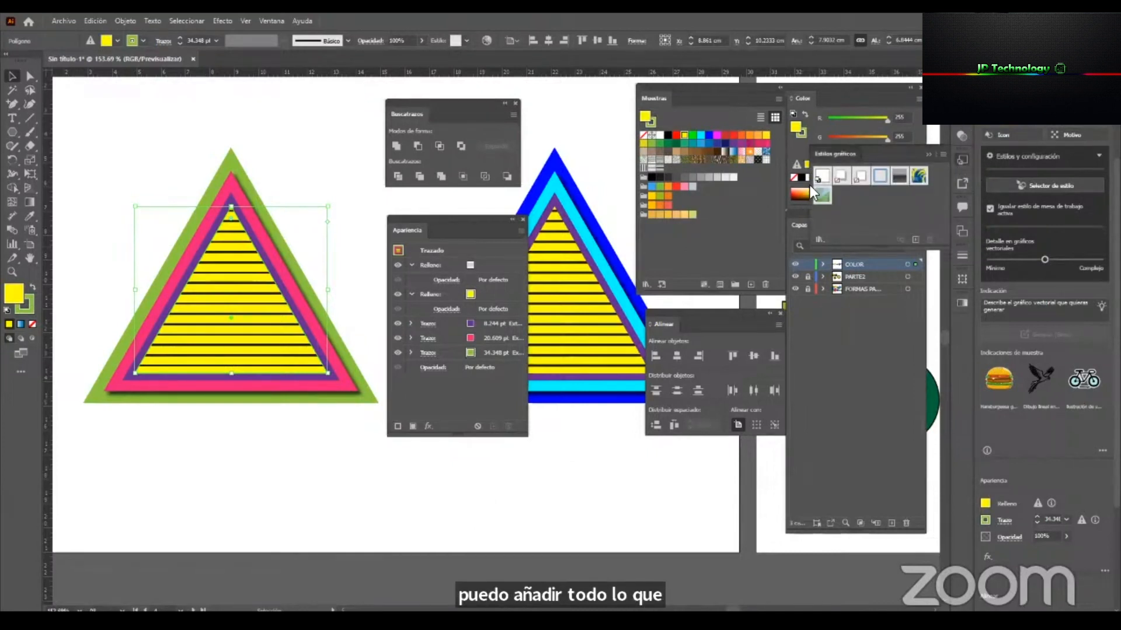
{"action": "left_click_drag", "start_coordinate": [833, 154], "coordinate": [439, 452]}
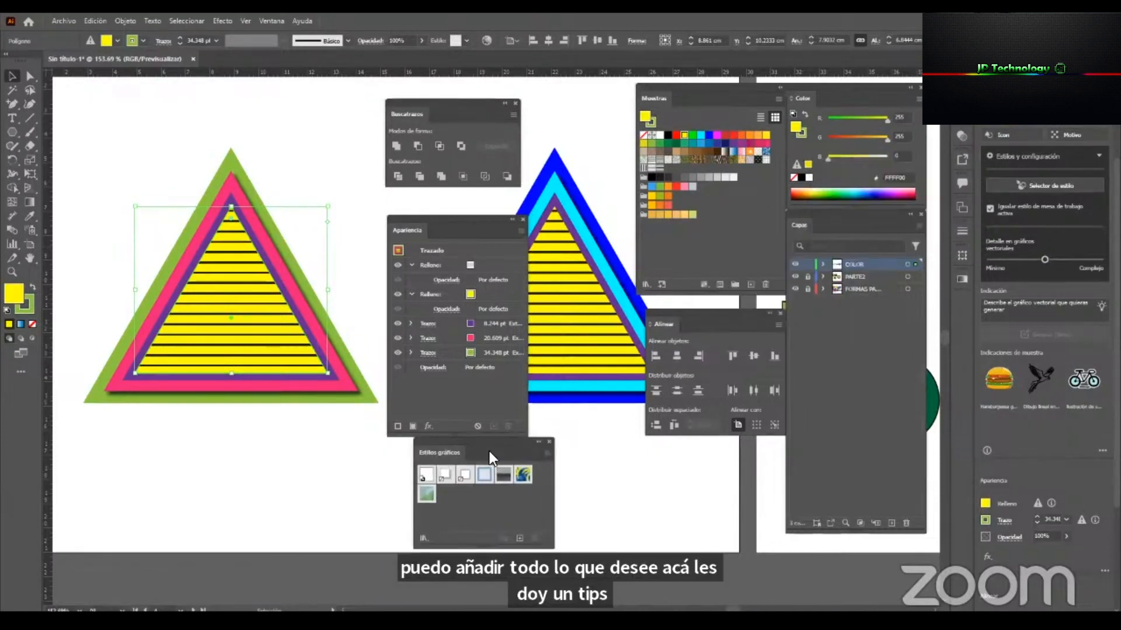
{"action": "left_click_drag", "start_coordinate": [494, 440], "coordinate": [475, 454]}
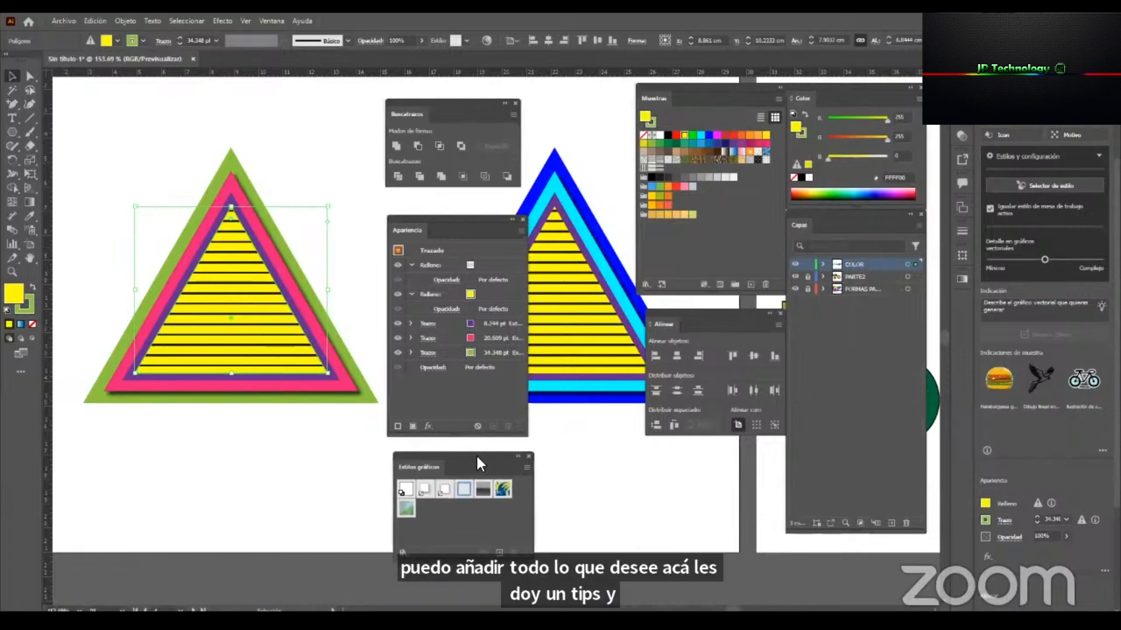
{"action": "left_click", "coordinate": [272, 20]}
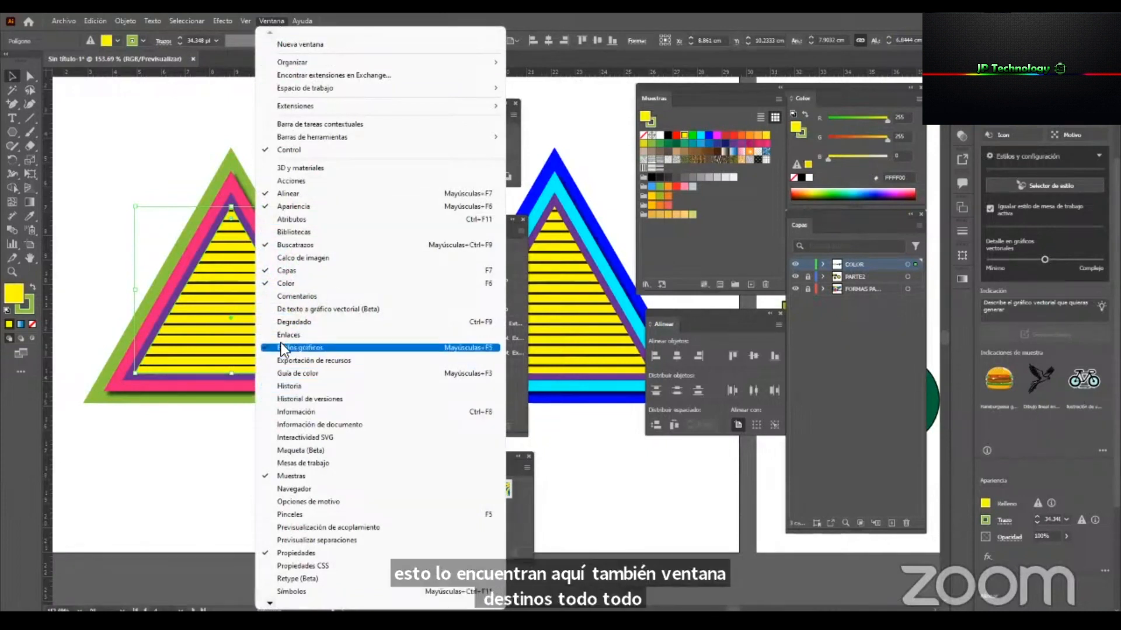
{"action": "left_click", "coordinate": [227, 435]}
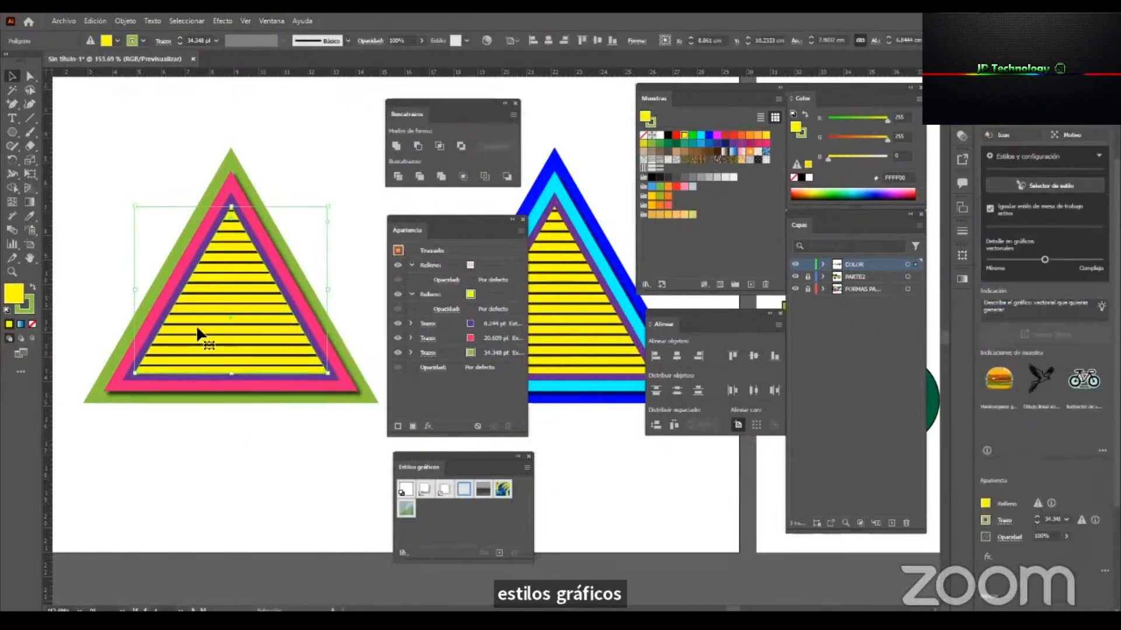
{"action": "left_click", "coordinate": [500, 551]}
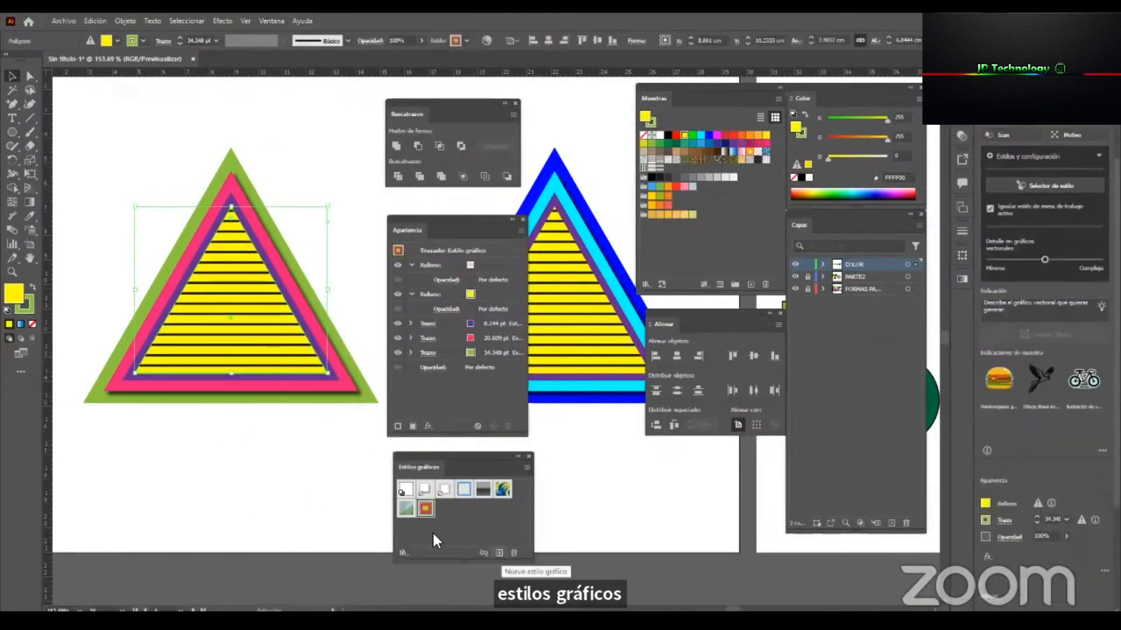
{"action": "left_click", "coordinate": [374, 493]}
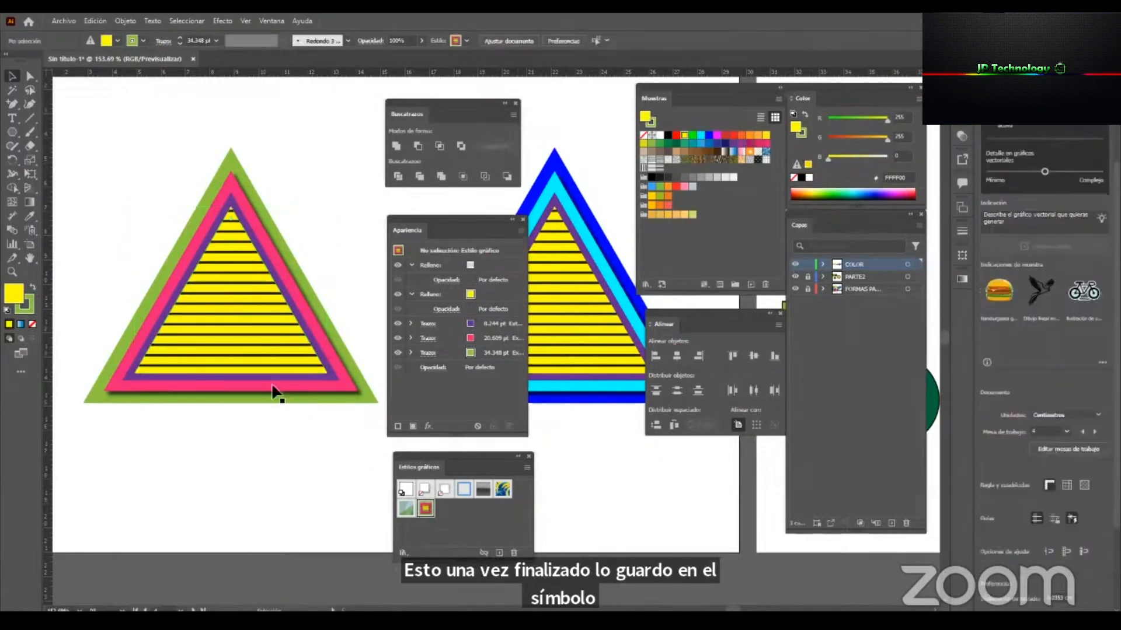
{"action": "scroll", "coordinate": [278, 114], "scroll_direction": "down", "scroll_amount": 5}
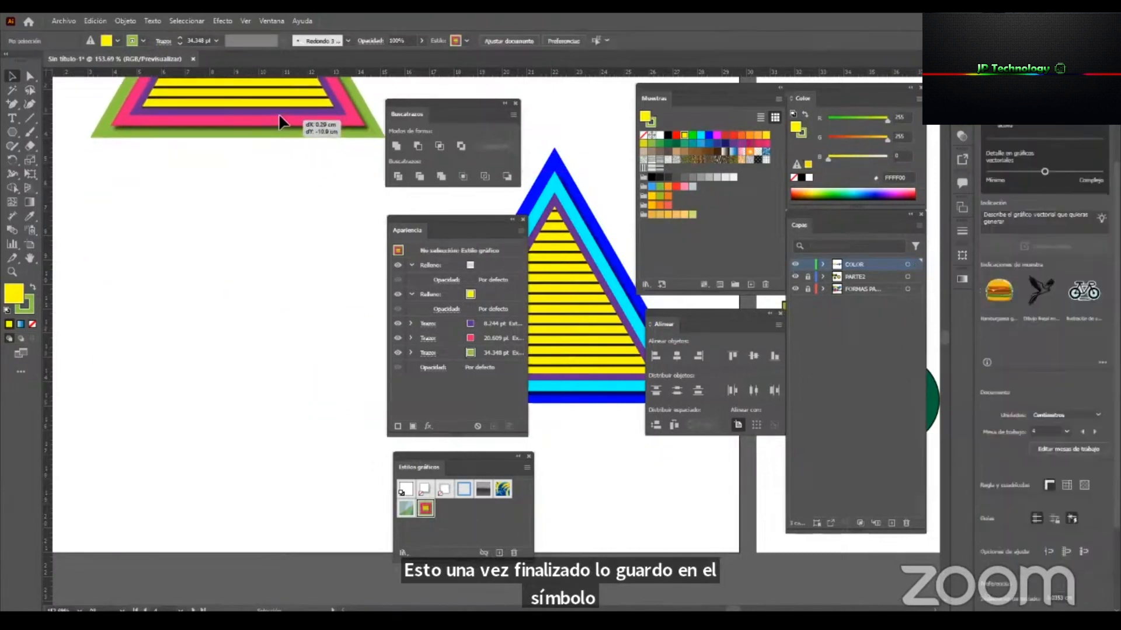
{"action": "left_click", "coordinate": [12, 134]}
{"action": "key", "text": "d"}
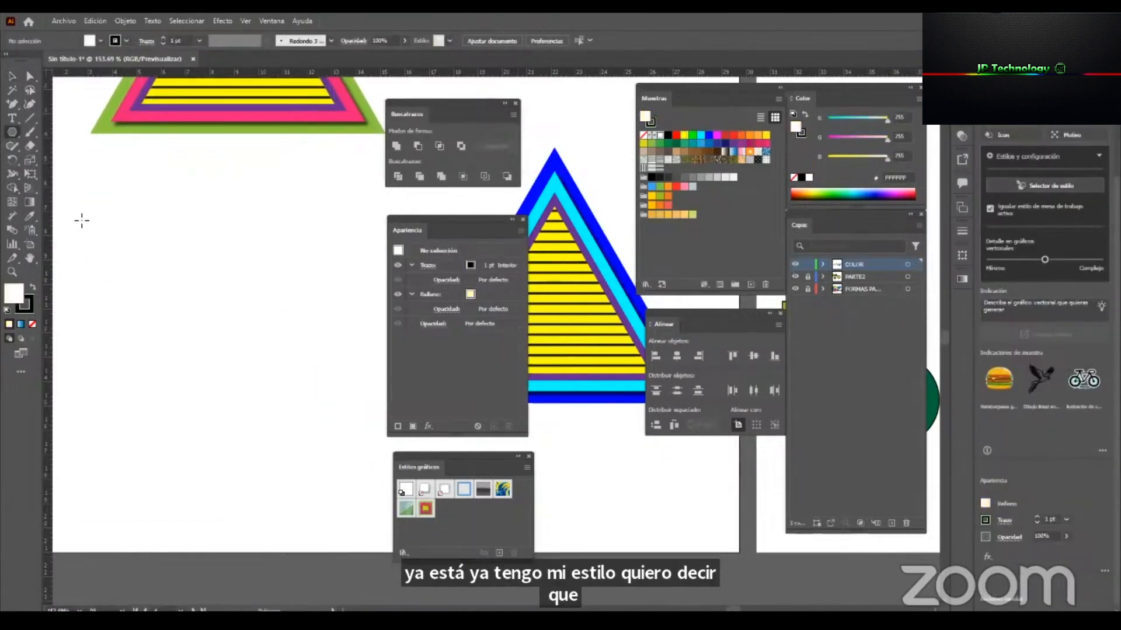
{"action": "left_click_drag", "start_coordinate": [111, 207], "coordinate": [162, 264]}
{"action": "key", "text": "v"}
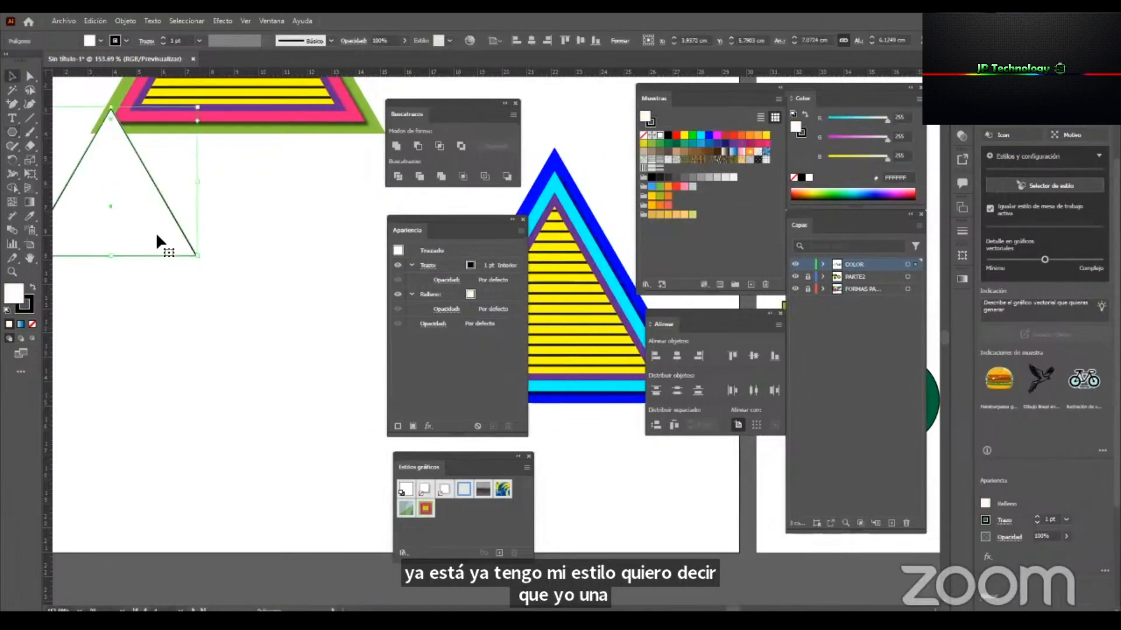
{"action": "key", "text": "Delete"}
Draw a many-pointed star with the saved triangle graphic style below the triangle, scaled down to about 2.8 cm wide.
{"action": "left_click_drag", "start_coordinate": [17, 131], "coordinate": [230, 280]}
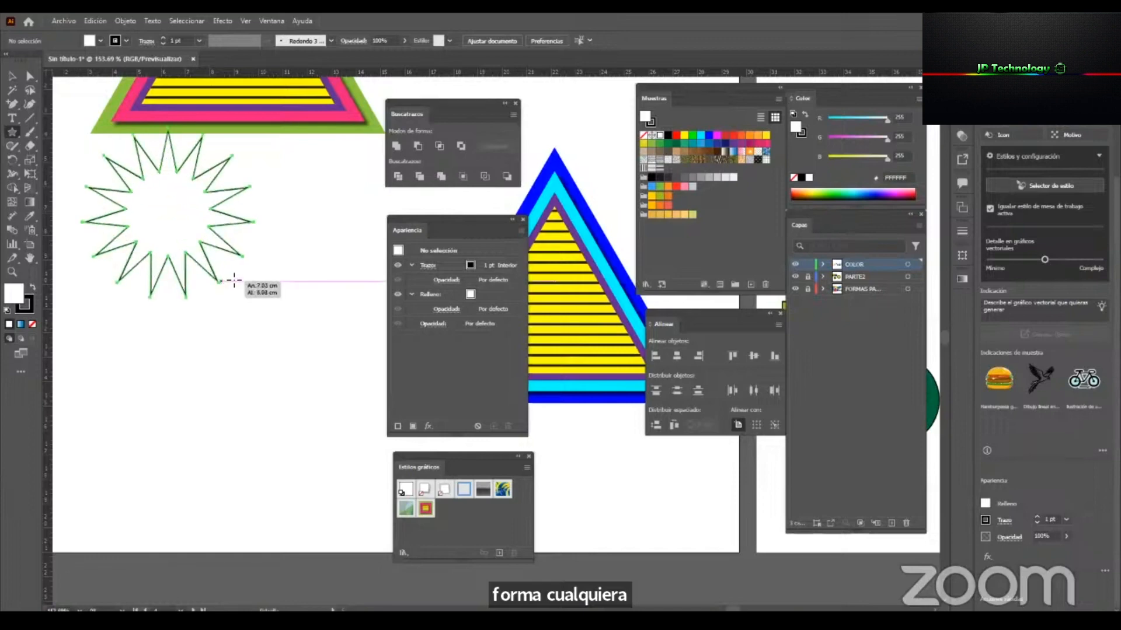
{"action": "key", "text": "v"}
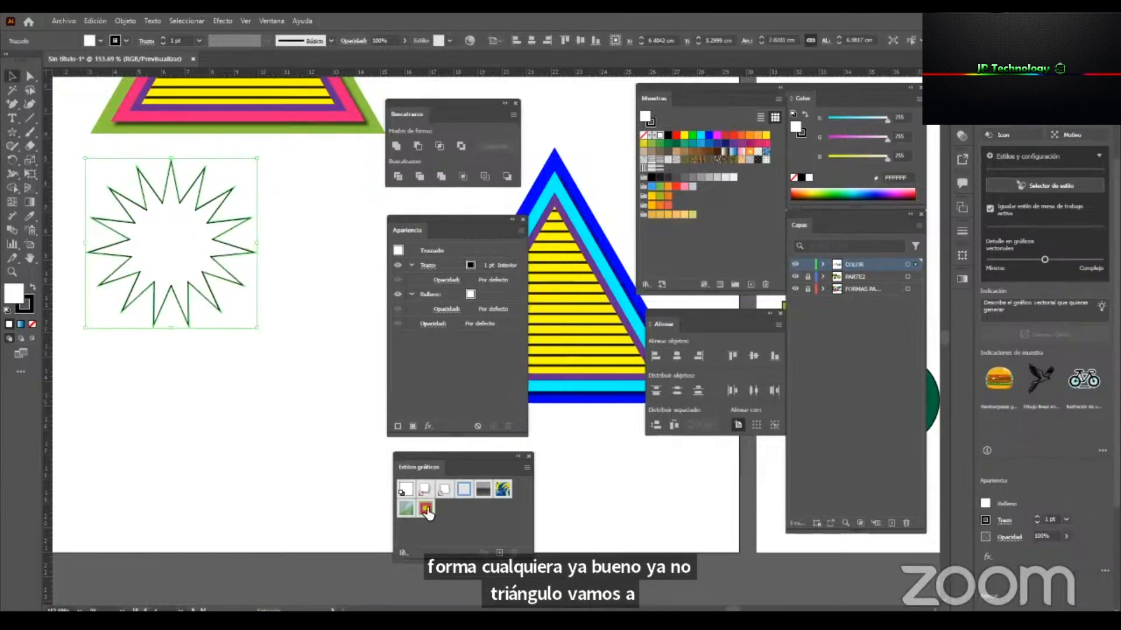
{"action": "left_click", "coordinate": [426, 509]}
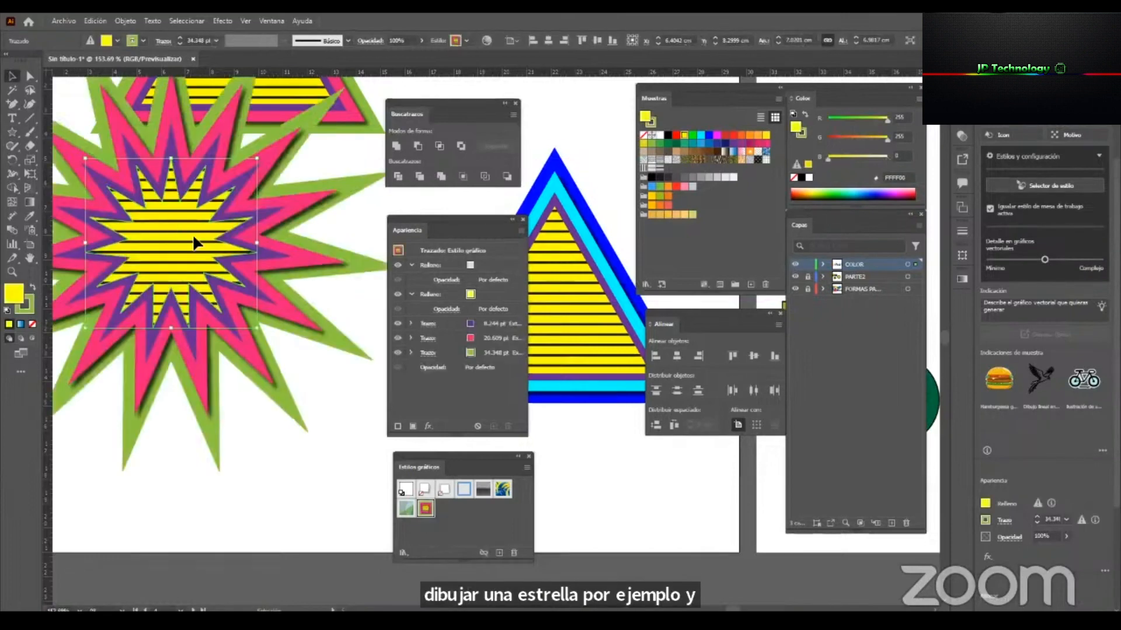
{"action": "mouse_move", "coordinate": [194, 242]}
{"action": "left_mouse_down"}
{"action": "mouse_move", "coordinate": [227, 309]}
{"action": "mouse_move", "coordinate": [238, 306]}
{"action": "mouse_move", "coordinate": [204, 259]}
{"action": "left_mouse_up"}
Add the text ARTE below the star and enlarge it to about 97 pt.
{"action": "left_click", "coordinate": [11, 120]}
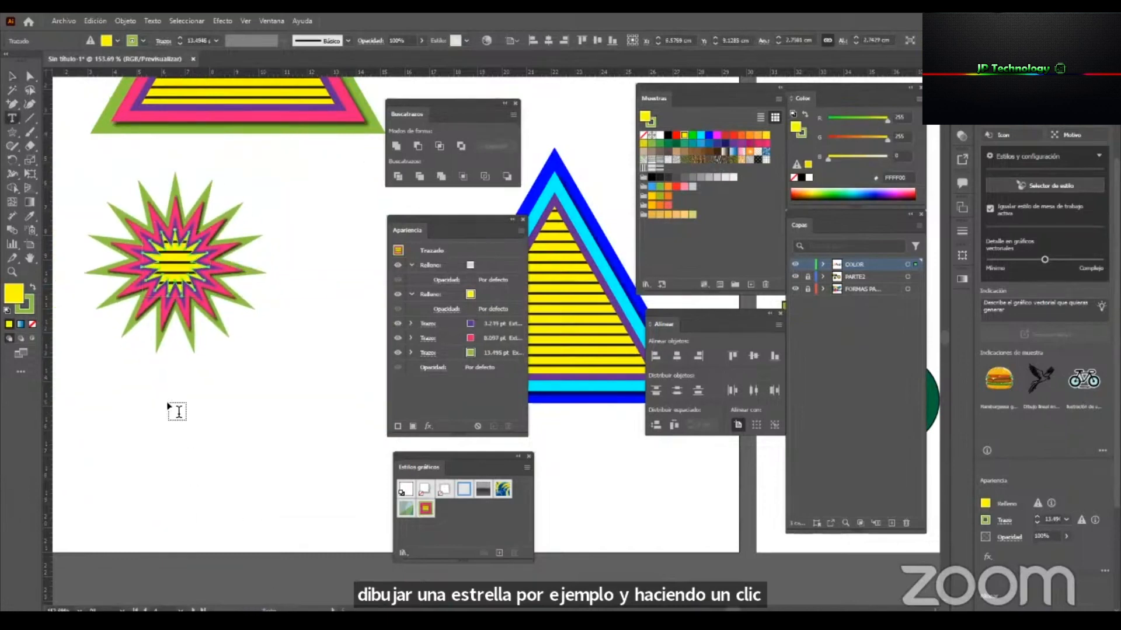
{"action": "left_click", "coordinate": [139, 403]}
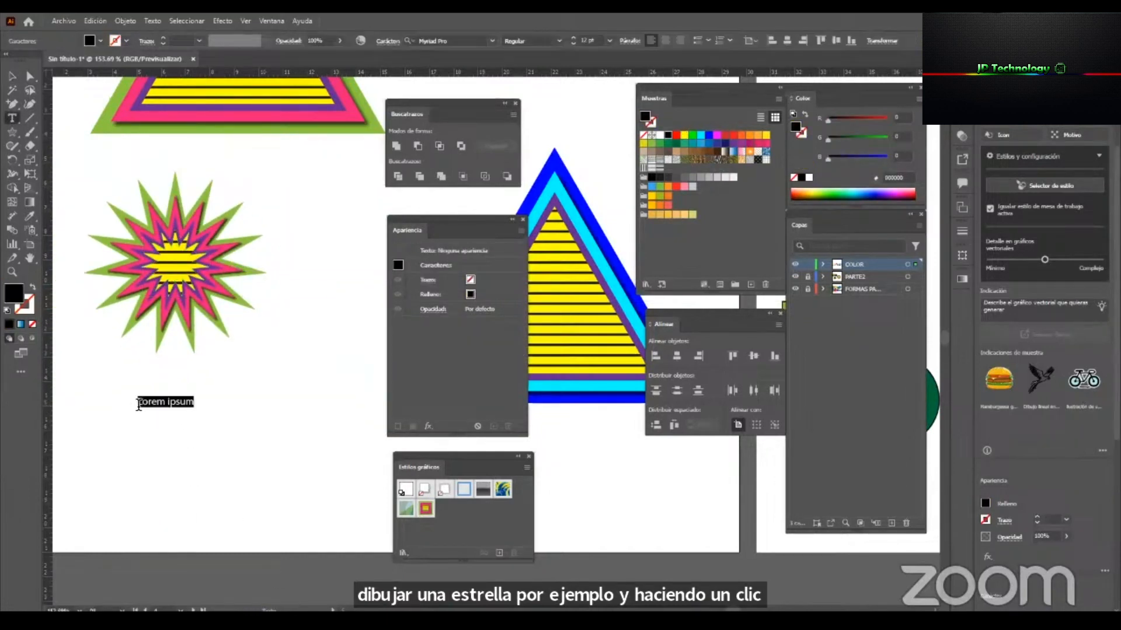
{"action": "type", "text": "ARTE"}
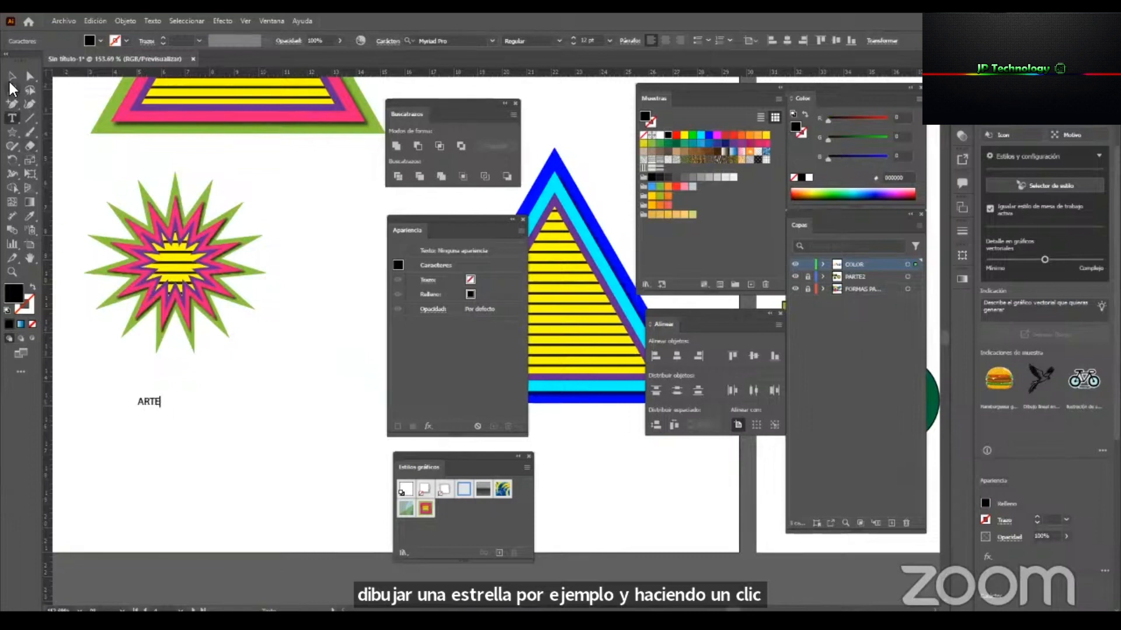
{"action": "key", "text": "Escape"}
{"action": "left_click_drag", "start_coordinate": [164, 414], "coordinate": [307, 513]}
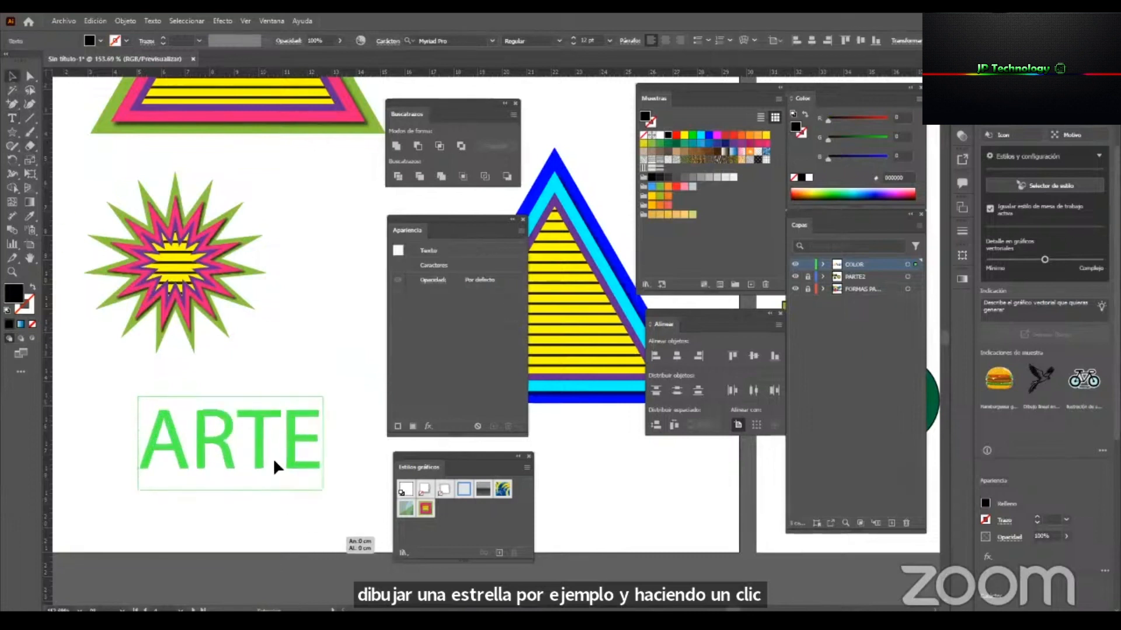
{"action": "left_click_drag", "start_coordinate": [261, 437], "coordinate": [237, 436]}
Set the ARTE text's font to Bauhaus 93 and enlarge it to about 113 pt.
{"action": "left_click", "coordinate": [483, 41]}
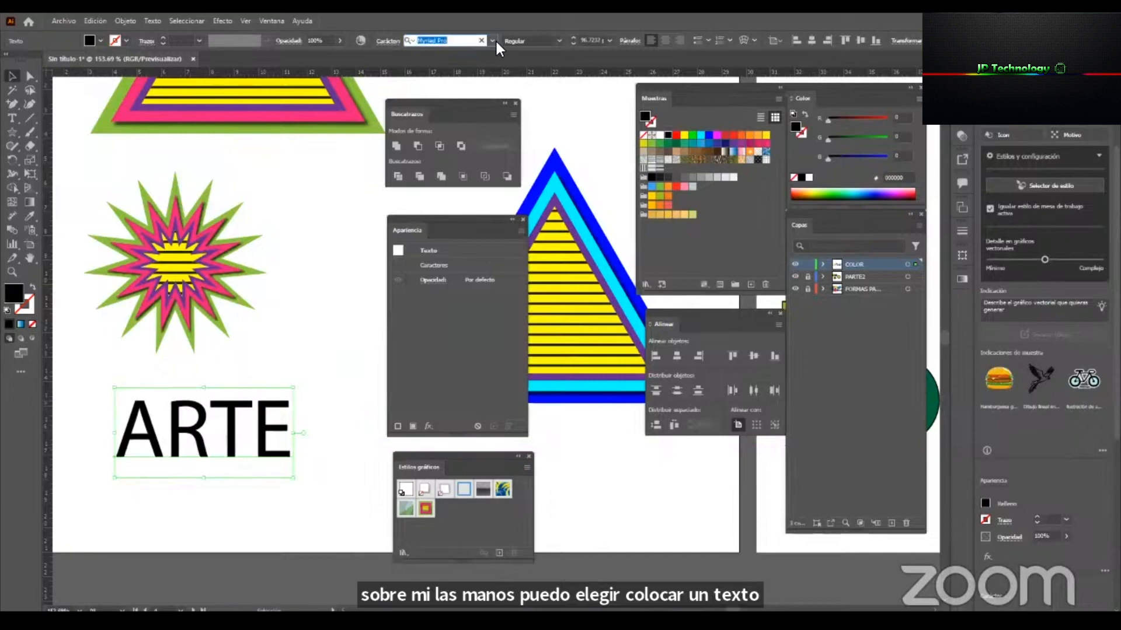
{"action": "left_click", "coordinate": [493, 40]}
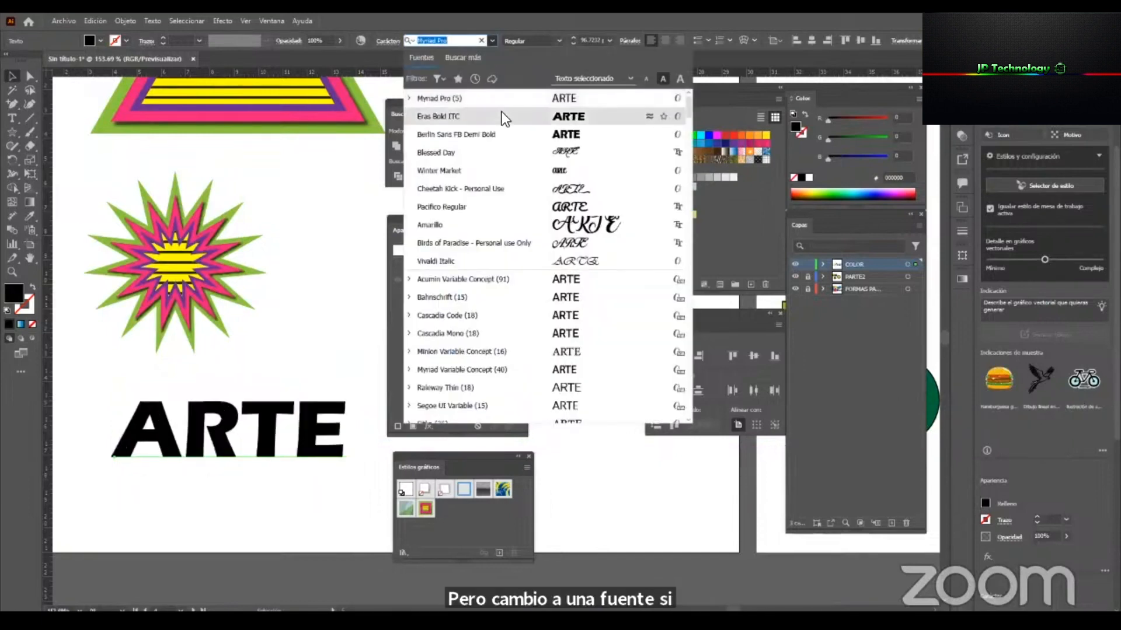
{"action": "scroll", "coordinate": [511, 192], "scroll_direction": "down", "scroll_amount": 10}
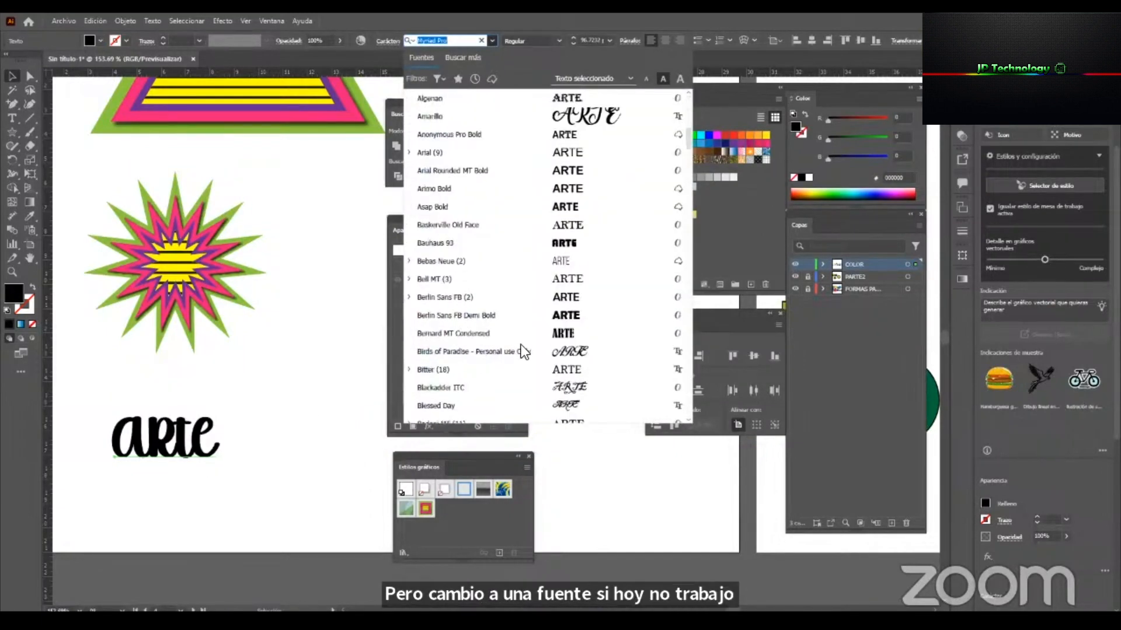
{"action": "scroll", "coordinate": [529, 359], "scroll_direction": "down", "scroll_amount": 2}
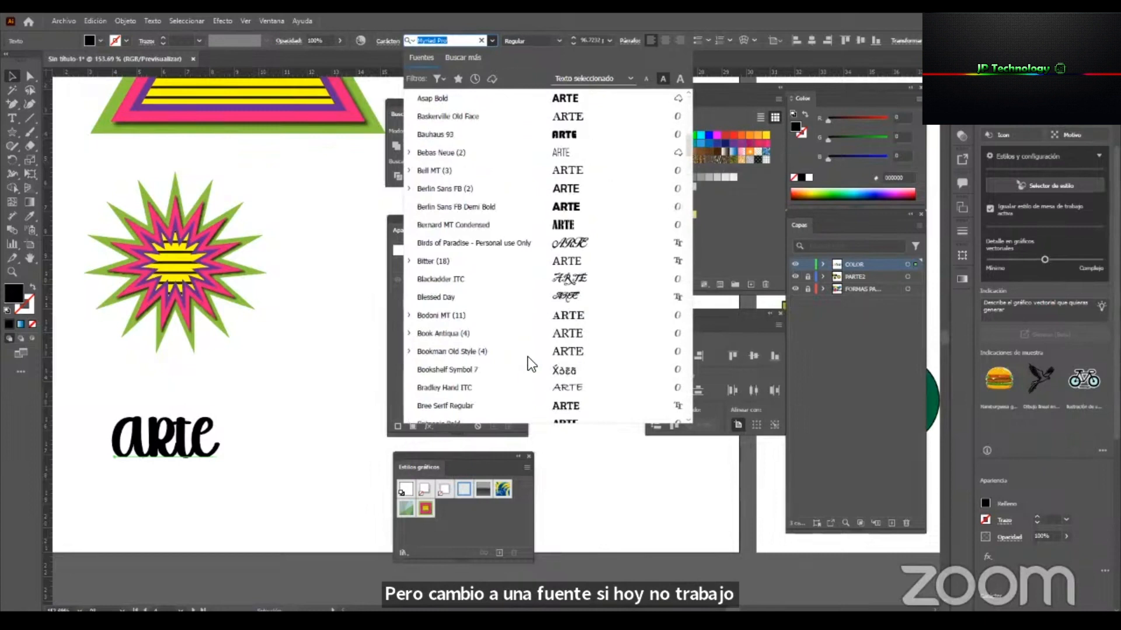
{"action": "left_click", "coordinate": [573, 136]}
{"action": "left_click_drag", "start_coordinate": [301, 436], "coordinate": [315, 437]}
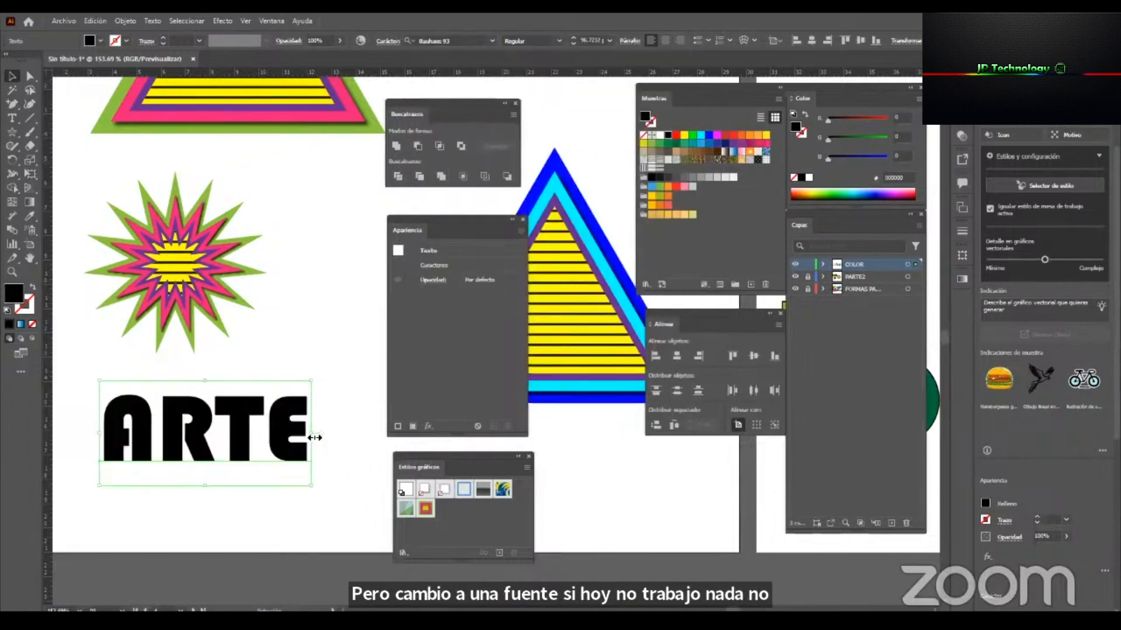
Apply the saved triangle graphic style to the ARTE text and replace the wording with ESTILOS.
{"action": "left_click", "coordinate": [424, 514]}
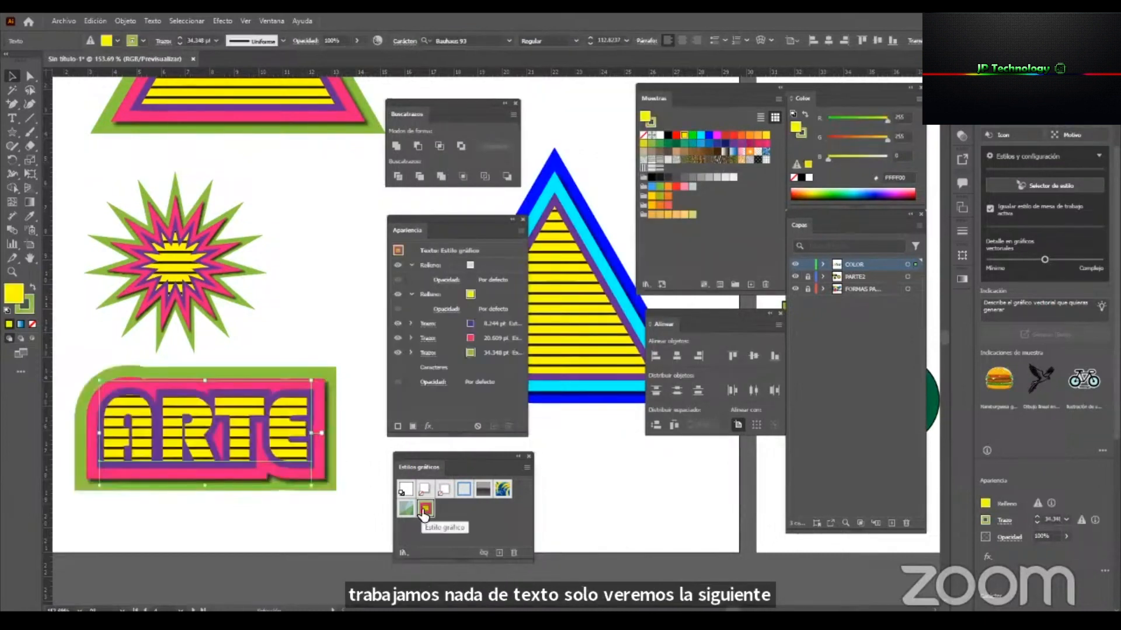
{"action": "double_click", "coordinate": [256, 454]}
{"action": "key", "text": "ctrl+a"}
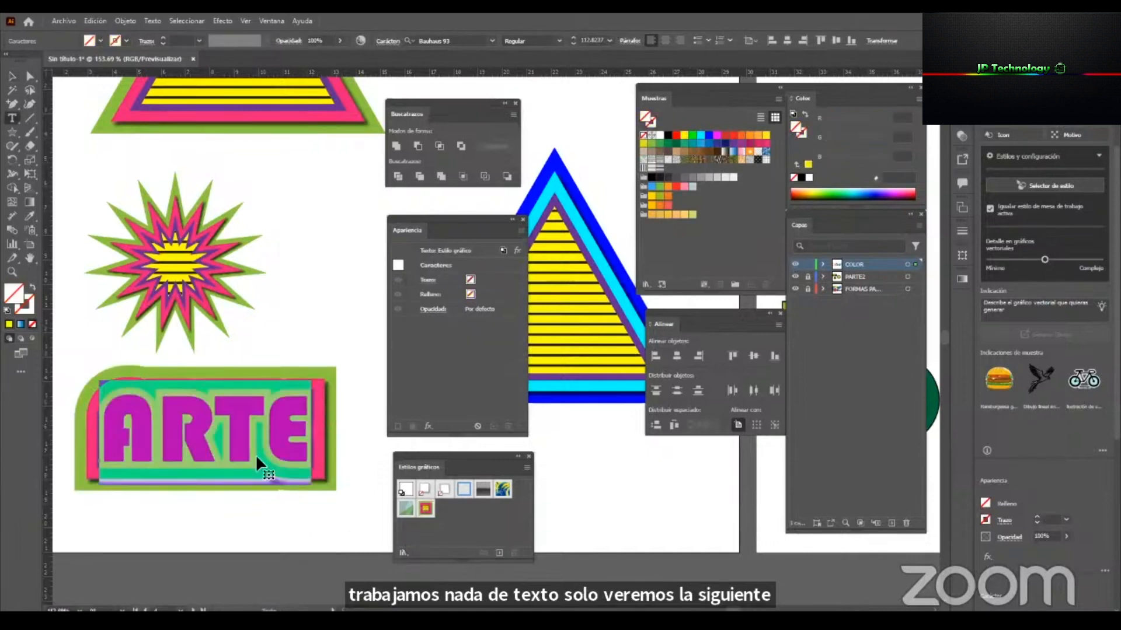
{"action": "type", "text": "ESTILOS"}
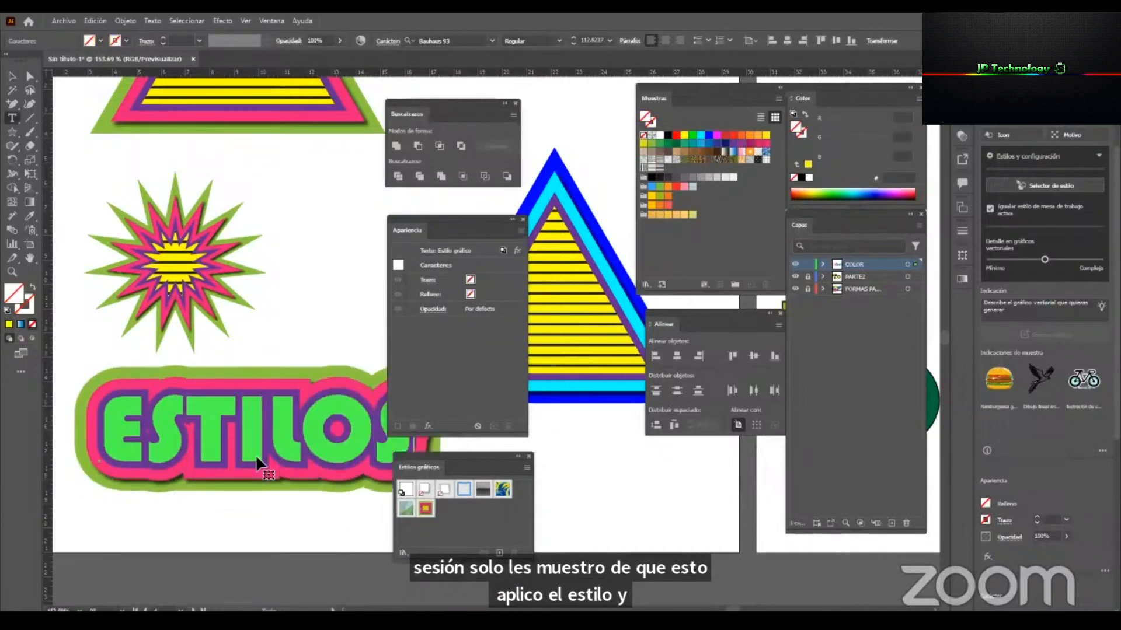
{"action": "left_click", "coordinate": [12, 77]}
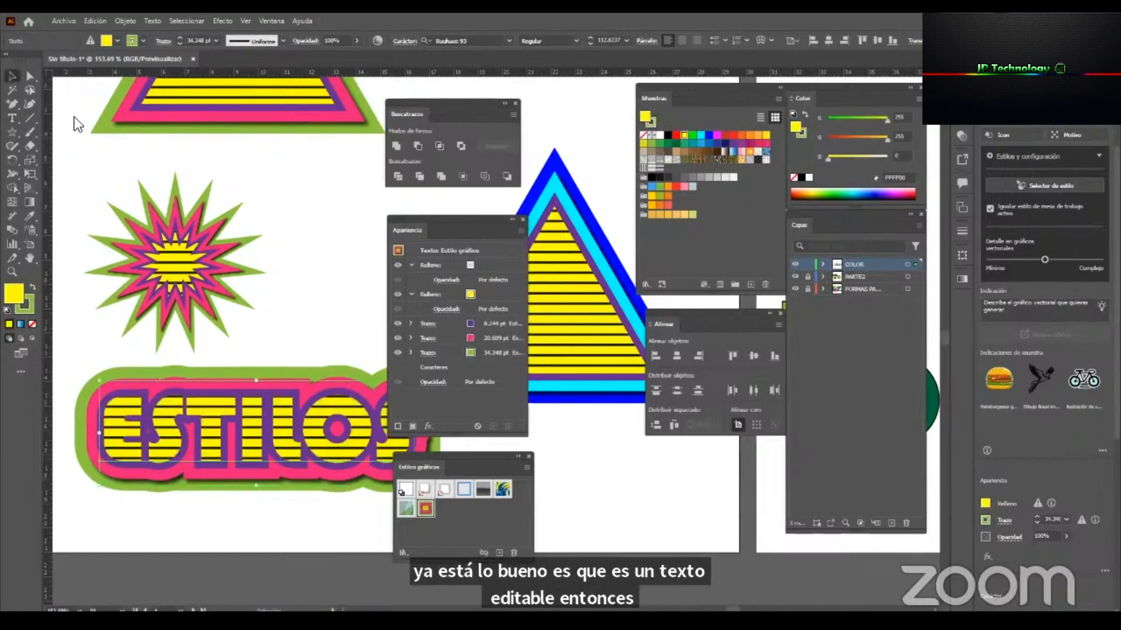
Scale the ESTILOS text down proportionally to about four fifths of its size, clear of the blue triangle.
{"action": "left_click", "coordinate": [339, 367]}
{"action": "key", "text": "z"}
{"action": "left_click_drag", "start_coordinate": [302, 434], "coordinate": [225, 467]}
{"action": "key", "text": "v"}
{"action": "left_click", "coordinate": [338, 457]}
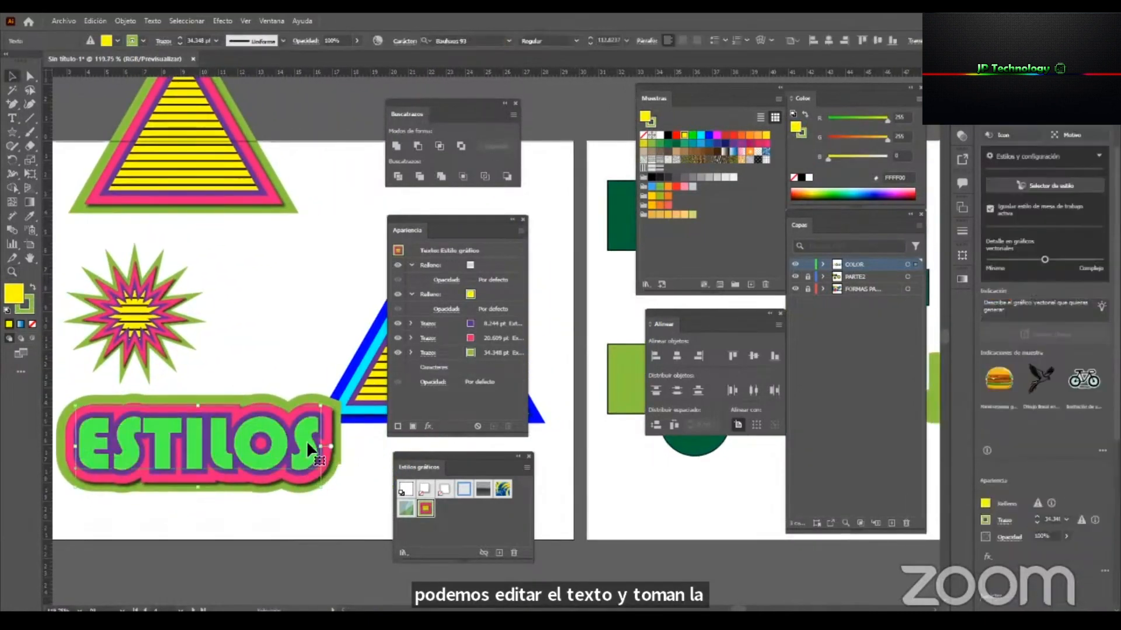
{"action": "left_click_drag", "start_coordinate": [322, 448], "coordinate": [281, 445]}
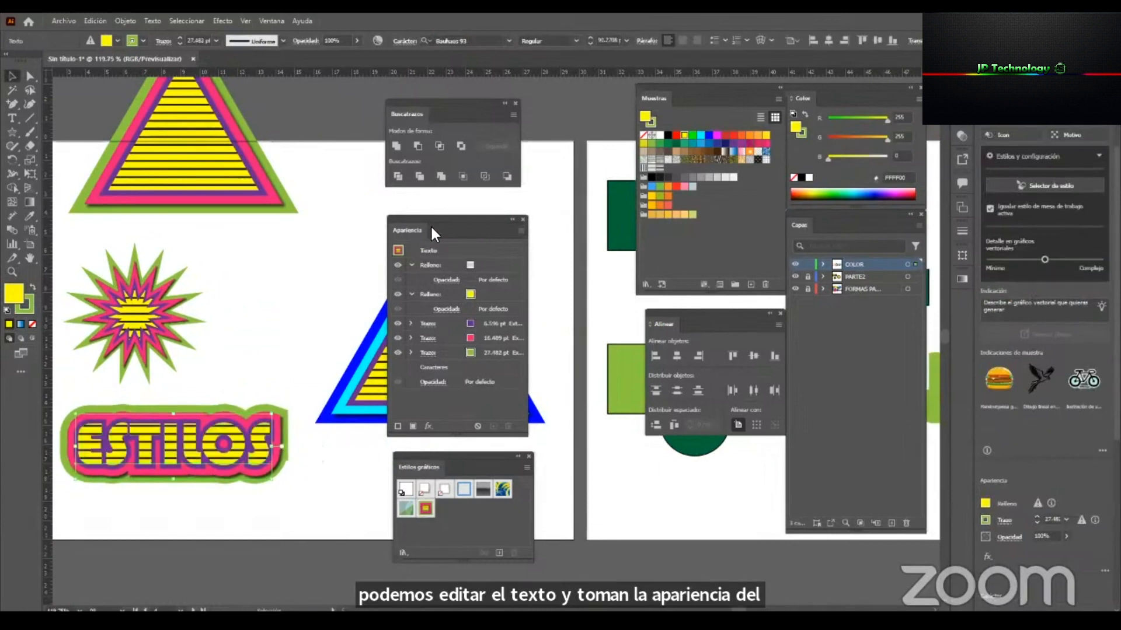
Move the Appearance and Graphic Styles panels aside to uncover the blue triangle, and deselect the ESTILOS text.
{"action": "left_click_drag", "start_coordinate": [438, 221], "coordinate": [500, 226]}
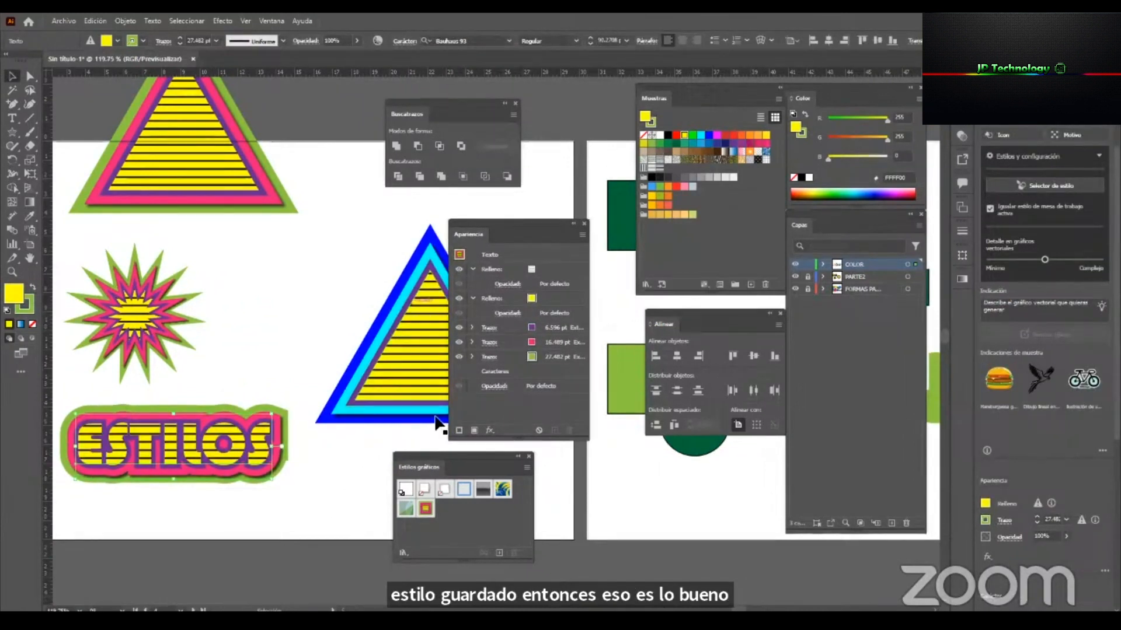
{"action": "left_click_drag", "start_coordinate": [457, 461], "coordinate": [496, 461]}
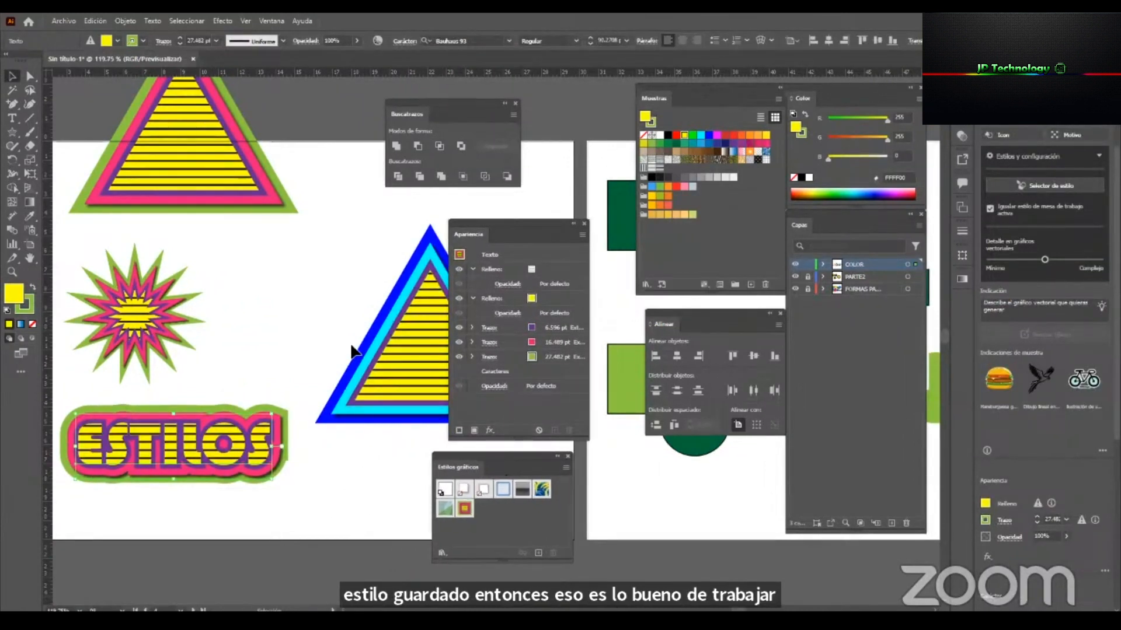
{"action": "left_click", "coordinate": [271, 314]}
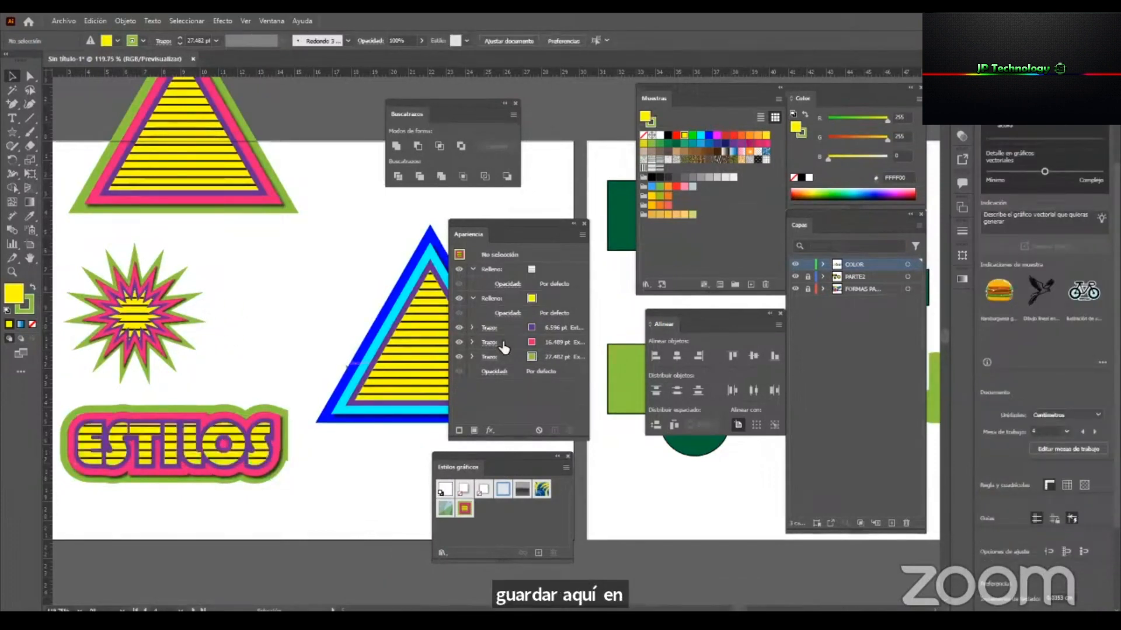
Duplicate the green-and-pink striped triangle, placing the copy between the original and the blue triangle.
{"action": "key", "text": "z"}
{"action": "left_click_drag", "start_coordinate": [161, 480], "coordinate": [273, 481]}
{"action": "key", "text": "v"}
{"action": "left_click_drag", "start_coordinate": [254, 418], "coordinate": [315, 444]}
{"action": "key", "text": "z"}
{"action": "left_click_drag", "start_coordinate": [260, 490], "coordinate": [163, 487]}
{"action": "left_click_drag", "start_coordinate": [320, 306], "coordinate": [293, 332]}
{"action": "key", "text": "v"}
{"action": "left_click_drag", "start_coordinate": [274, 604], "coordinate": [168, 340]}
{"action": "left_click_drag", "start_coordinate": [185, 378], "coordinate": [148, 483]}
{"action": "left_click_drag", "start_coordinate": [235, 190], "coordinate": [154, 296]}
{"action": "left_click", "coordinate": [307, 408]}
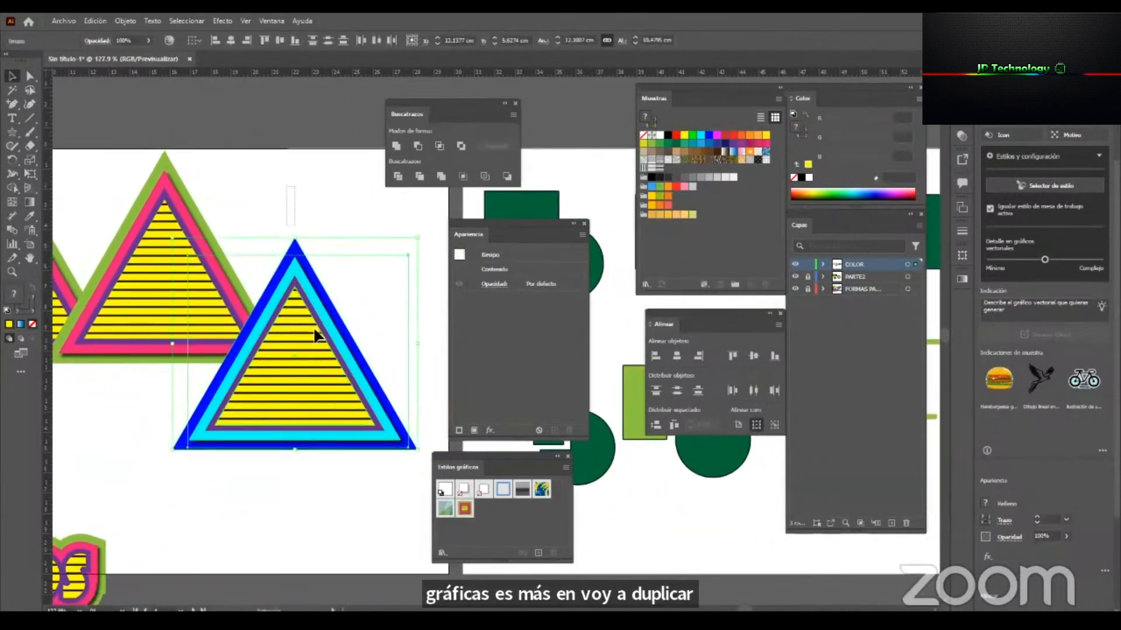
Spread the triangles apart by moving the blue one down and the green-and-pink copy up and to the right.
{"action": "left_click_drag", "start_coordinate": [313, 352], "coordinate": [358, 486]}
{"action": "left_click", "coordinate": [185, 309]}
{"action": "mouse_move", "coordinate": [228, 285]}
{"action": "left_mouse_down"}
{"action": "mouse_move", "coordinate": [319, 257]}
{"action": "mouse_move", "coordinate": [321, 245]}
{"action": "left_mouse_up"}
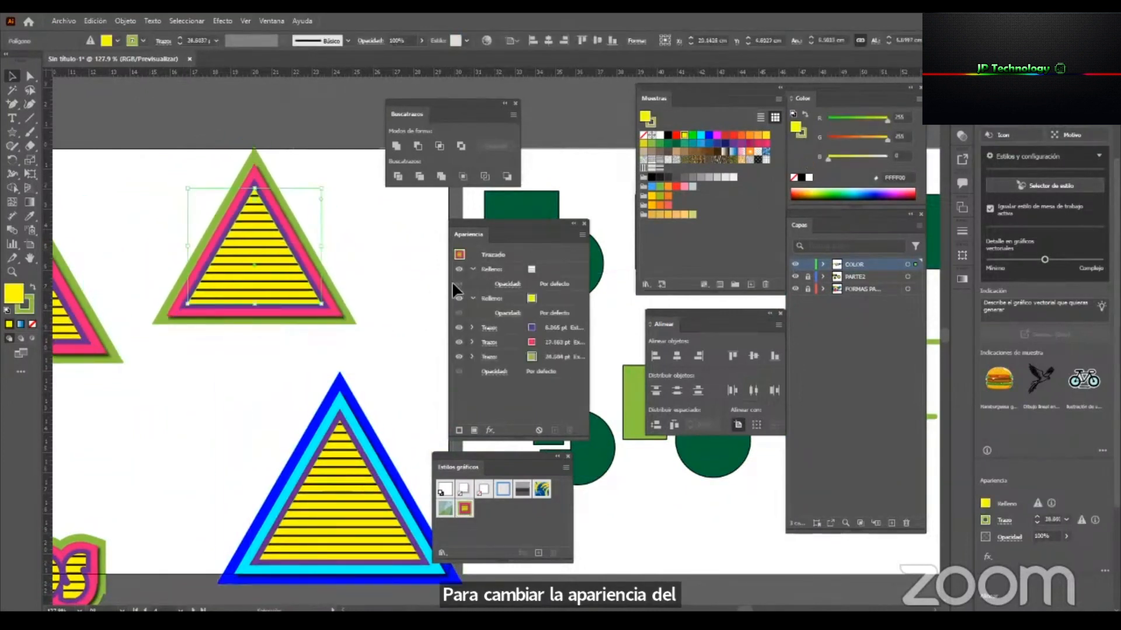
Start a Transform effect with 15 copies on the outer green stroke of the duplicated triangle.
{"action": "left_click", "coordinate": [501, 354]}
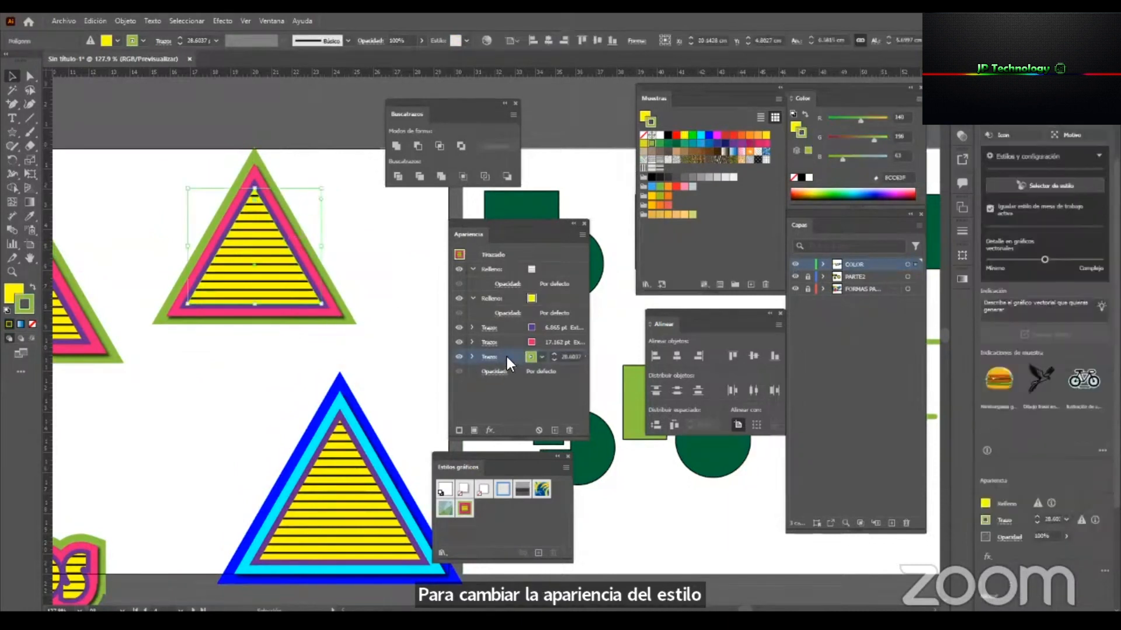
{"action": "left_click", "coordinate": [489, 429]}
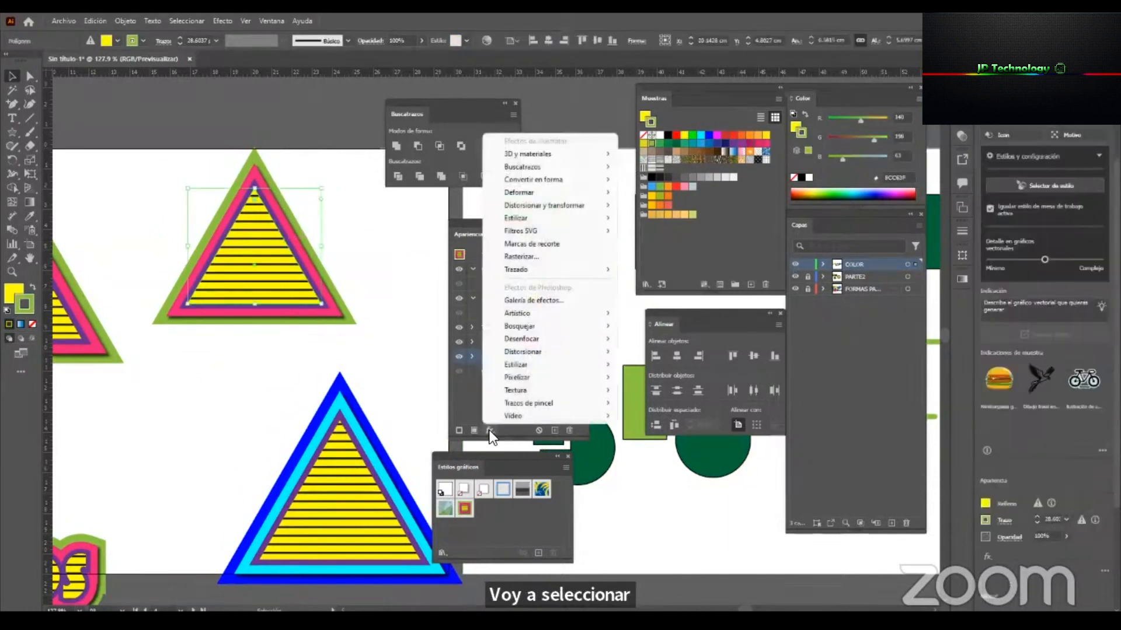
{"action": "mouse_move", "coordinate": [595, 209]}
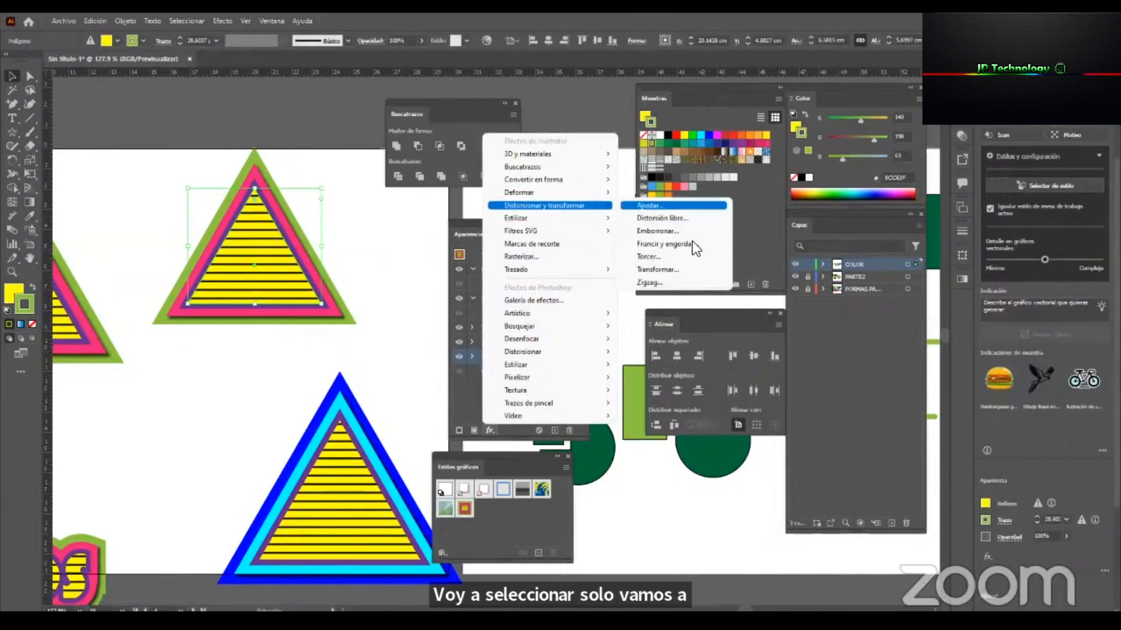
{"action": "left_click", "coordinate": [698, 267]}
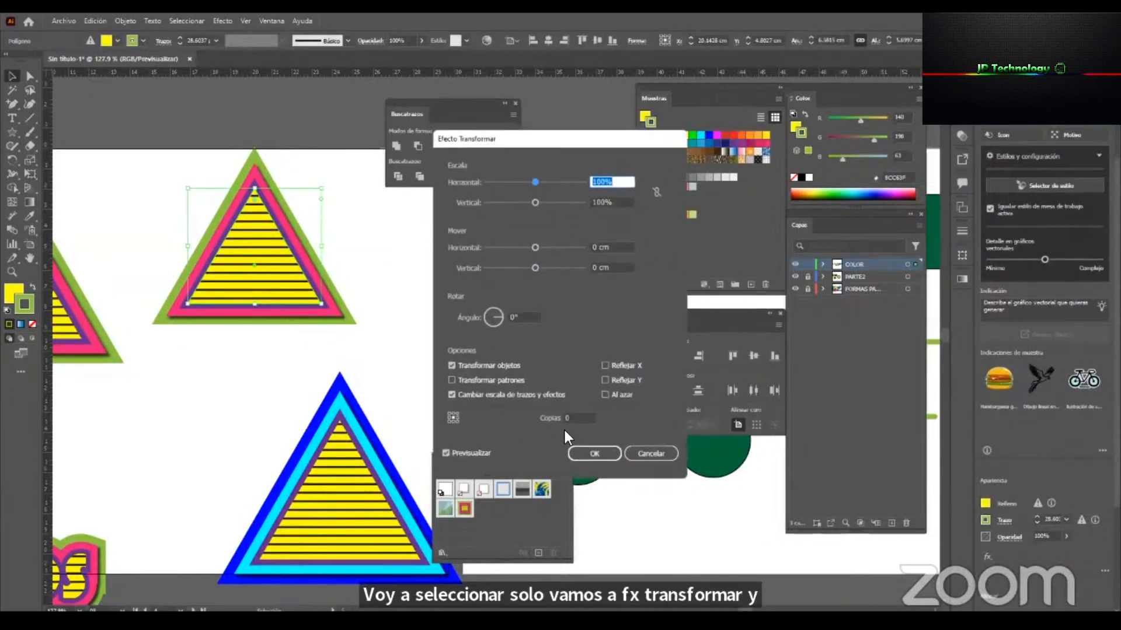
{"action": "left_click", "coordinate": [575, 419]}
{"action": "type", "text": "15"}
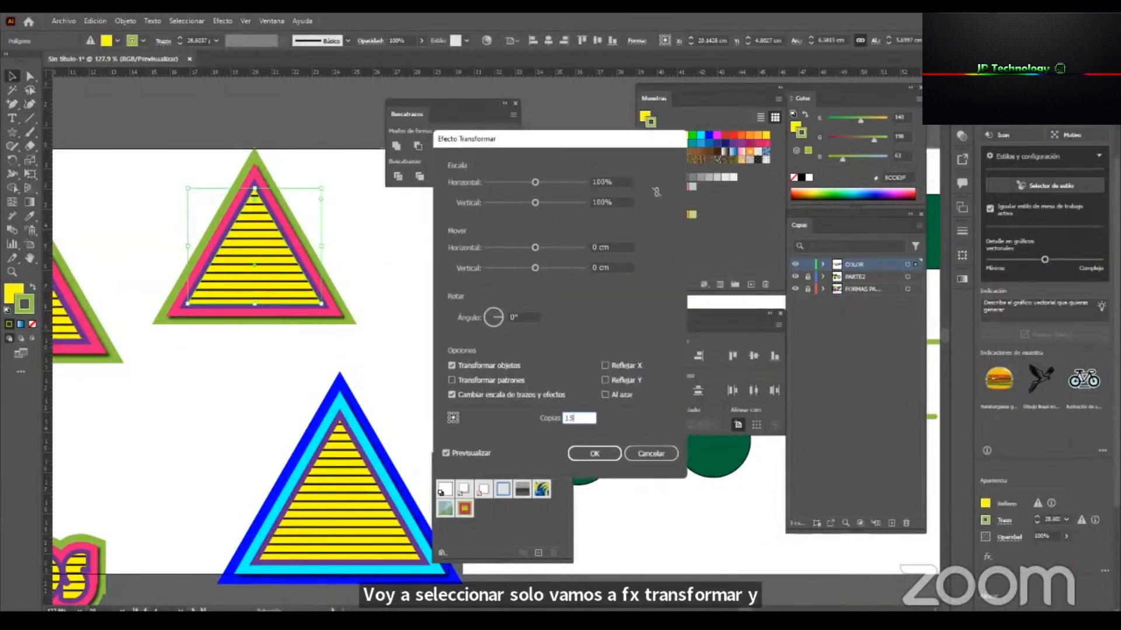
Offset the Transform effect's copies by 0.1 cm horizontally and 0.2 cm vertically.
{"action": "left_click", "coordinate": [613, 249]}
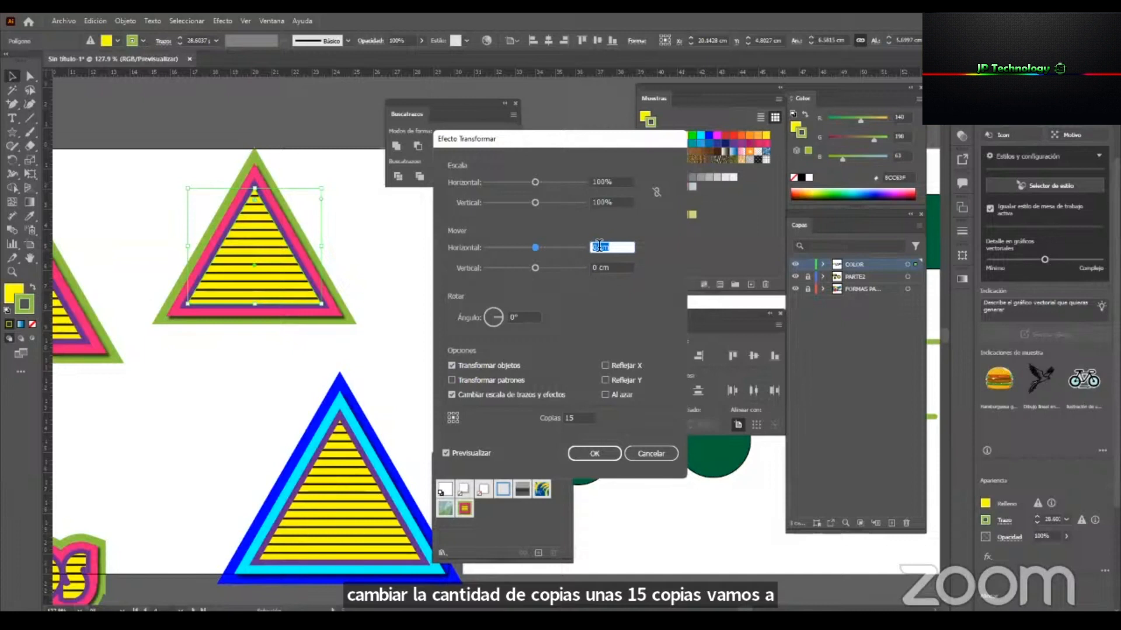
{"action": "left_click_drag", "start_coordinate": [535, 246], "coordinate": [537, 246]}
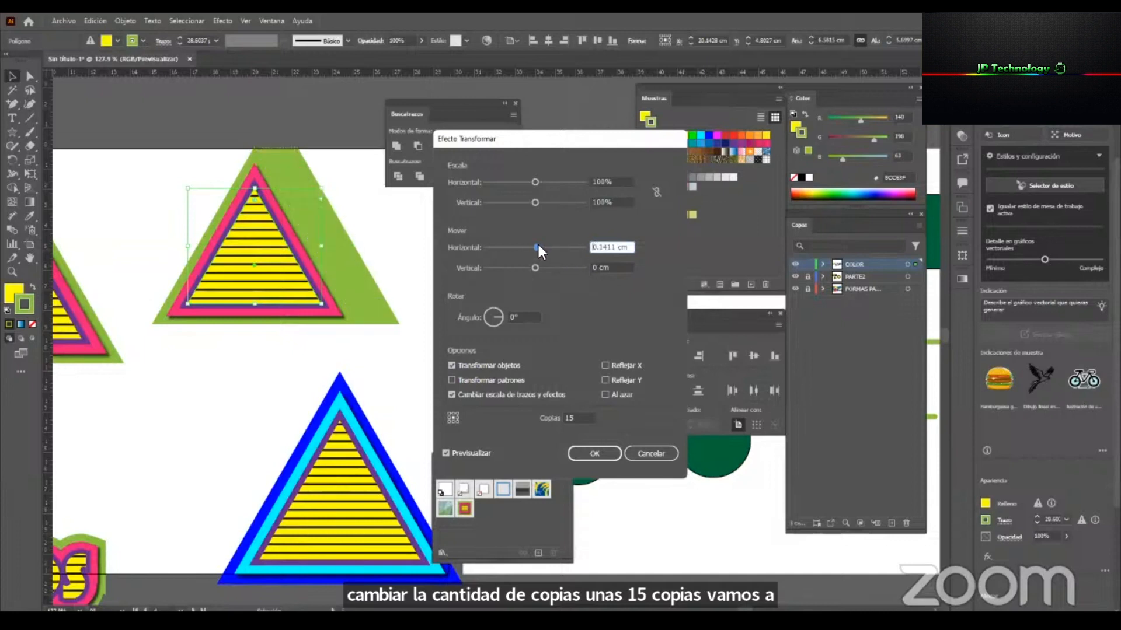
{"action": "left_click_drag", "start_coordinate": [600, 248], "coordinate": [770, 279]}
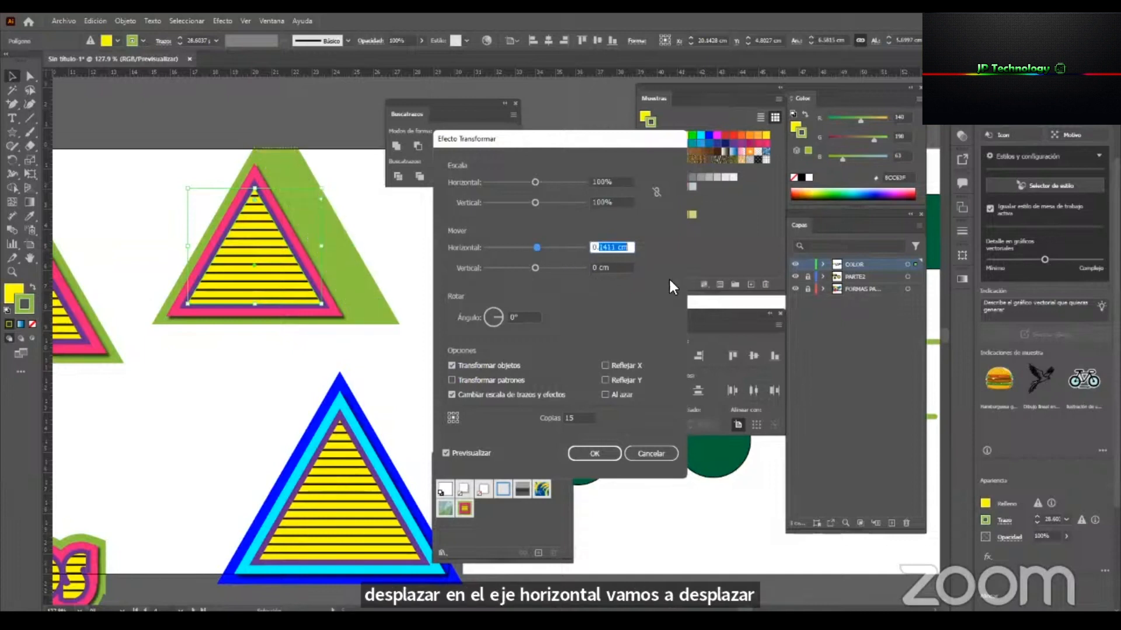
{"action": "type", "text": "0.1"}
{"action": "left_click", "coordinate": [597, 268]}
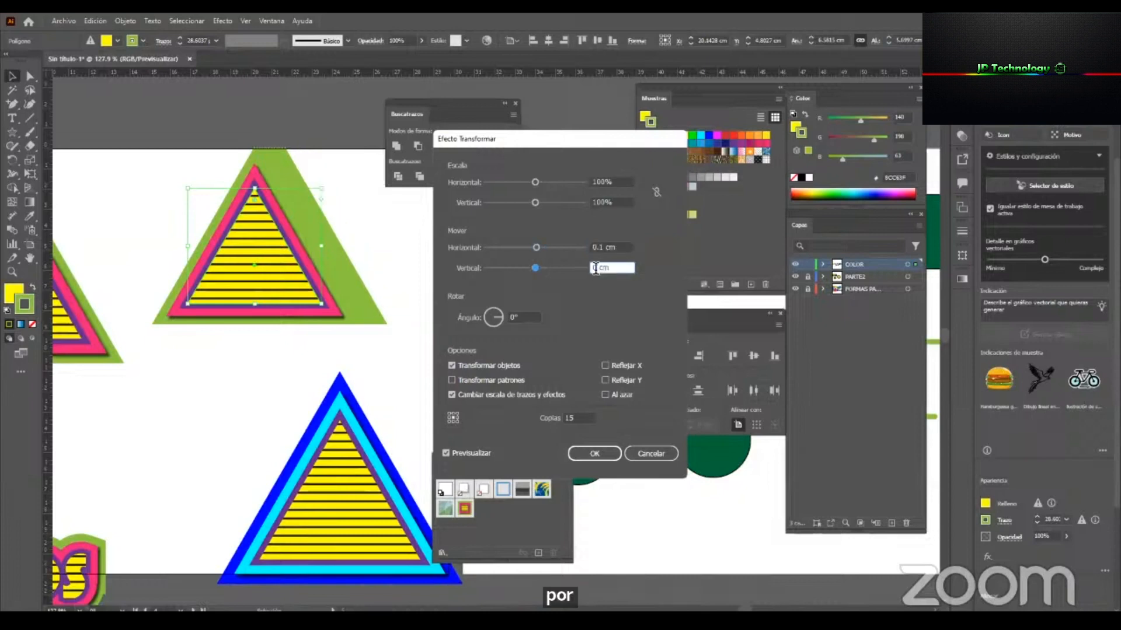
{"action": "type", "text": ".2"}
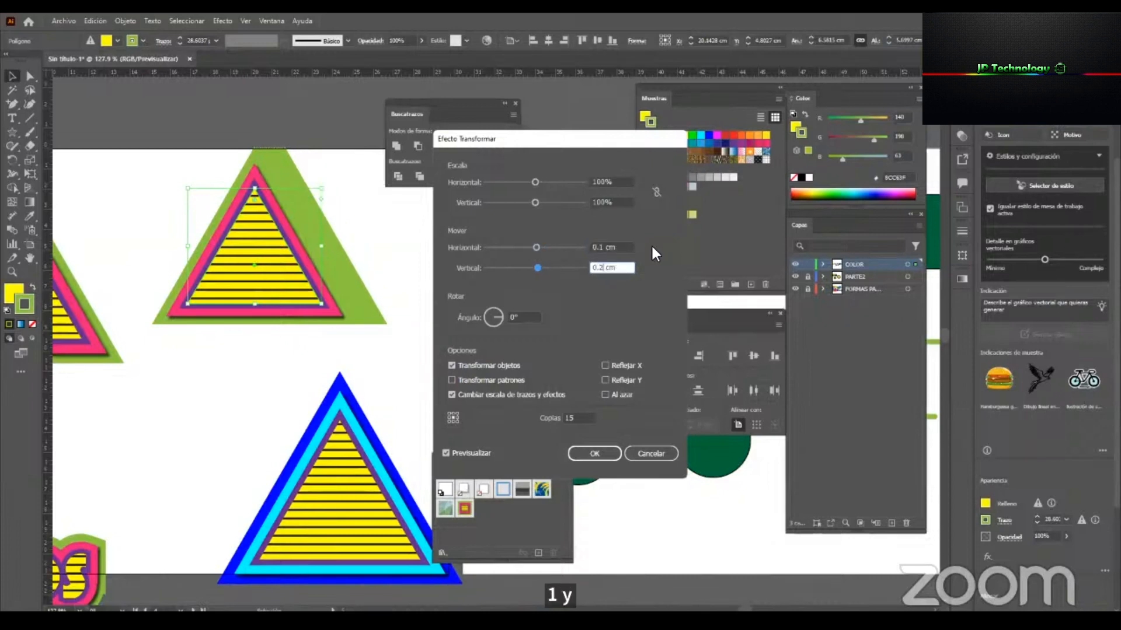
Set the Transform effect's vertical offset to 0.1 cm.
{"action": "left_click", "coordinate": [623, 247]}
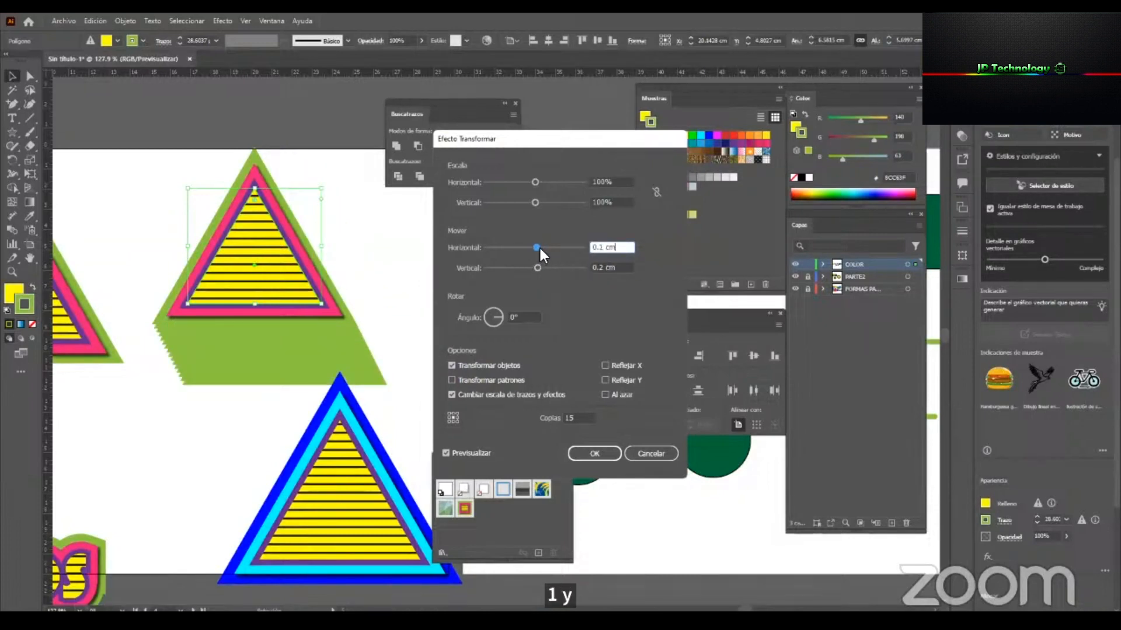
{"action": "left_click_drag", "start_coordinate": [596, 268], "coordinate": [710, 294]}
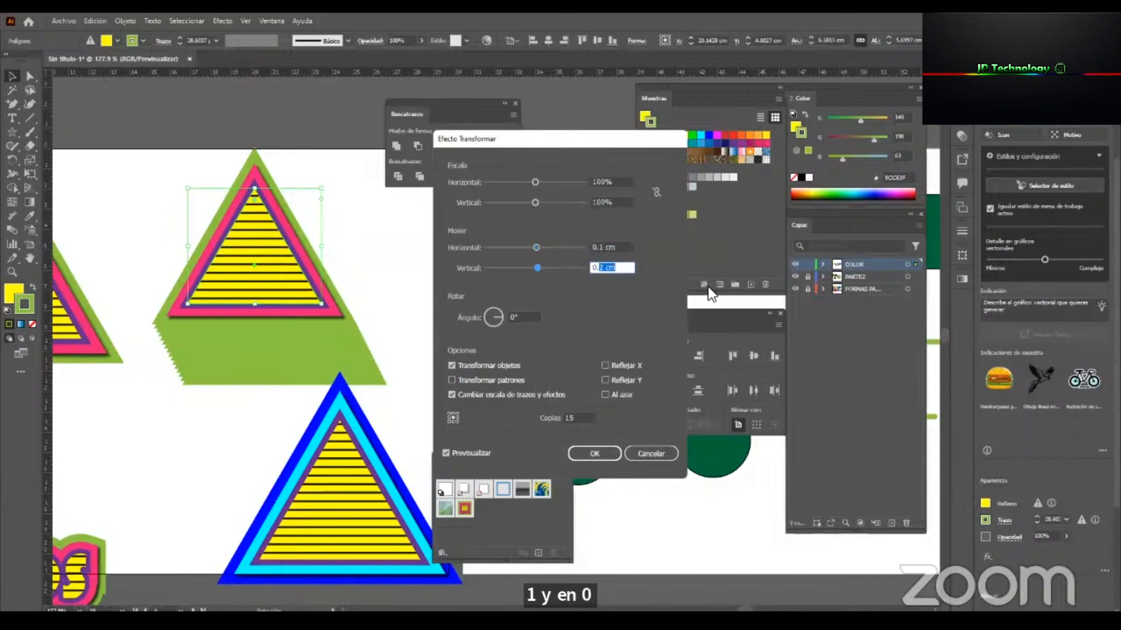
{"action": "type", "text": "1"}
{"action": "left_click", "coordinate": [607, 245]}
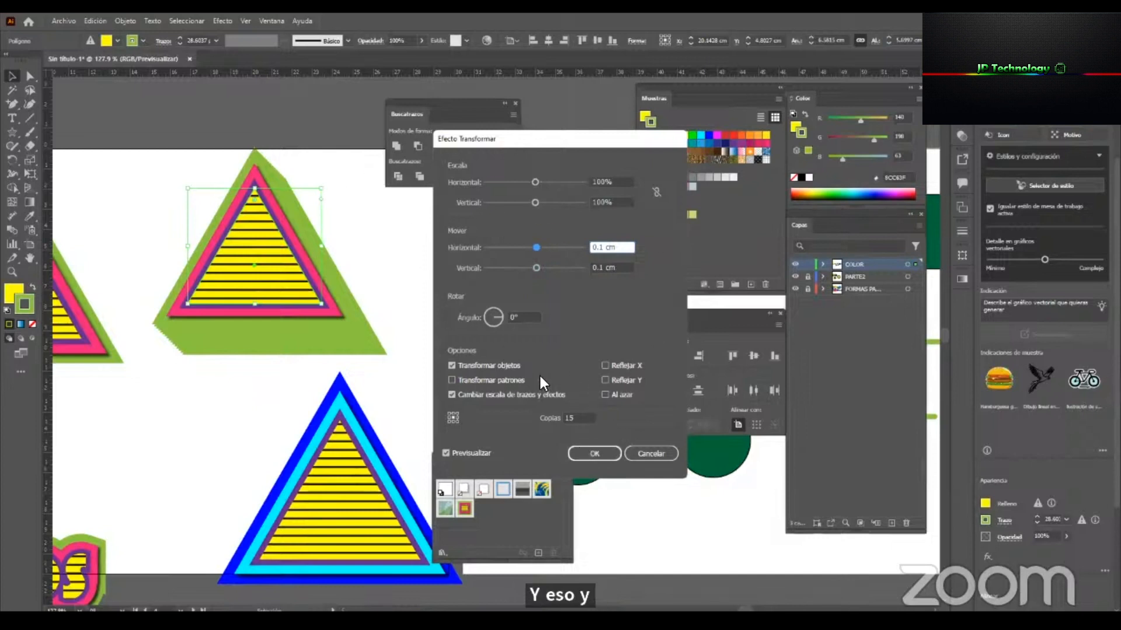
Set the Transform effect to 10 copies and apply it to the green stroke.
{"action": "double_click", "coordinate": [575, 417]}
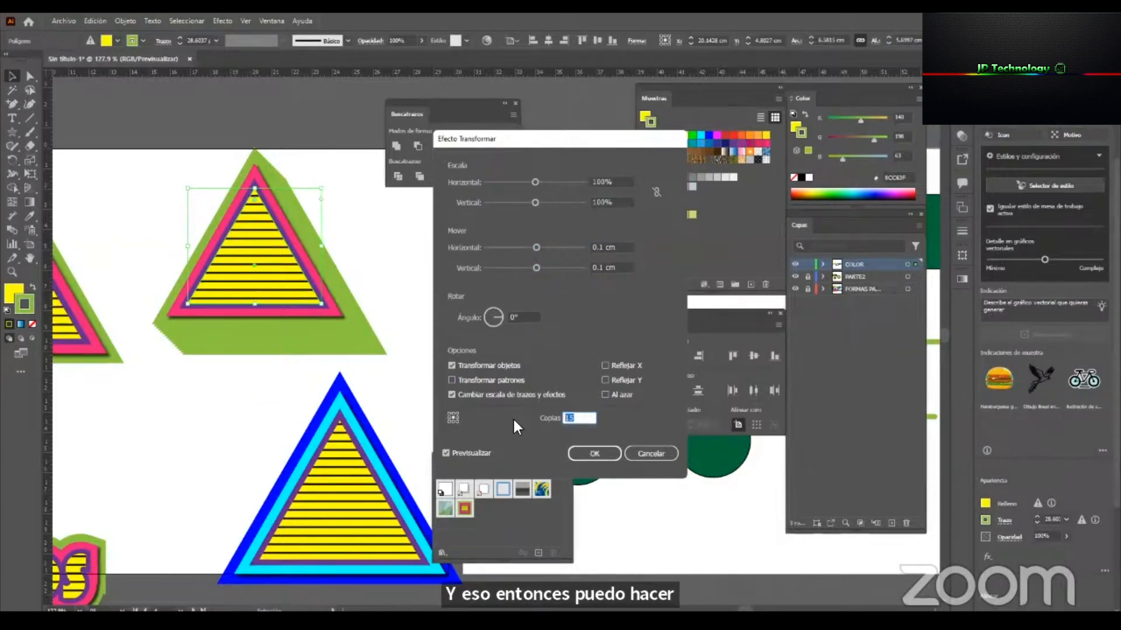
{"action": "type", "text": "10"}
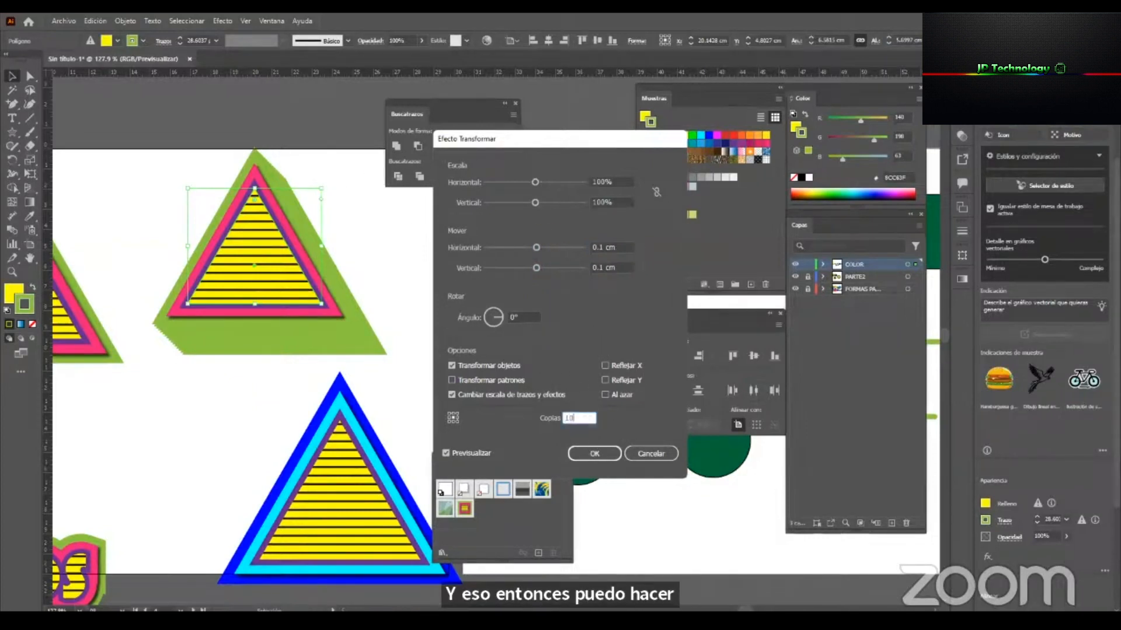
{"action": "left_click", "coordinate": [620, 268]}
{"action": "left_click", "coordinate": [600, 454]}
{"action": "left_click", "coordinate": [402, 337]}
Save the extruded-looking triangle's appearance as a new graphic style.
{"action": "key", "text": "z"}
{"action": "key", "text": "space"}
{"action": "left_click_drag", "start_coordinate": [268, 377], "coordinate": [306, 394]}
{"action": "key", "text": "v"}
{"action": "left_click", "coordinate": [348, 329]}
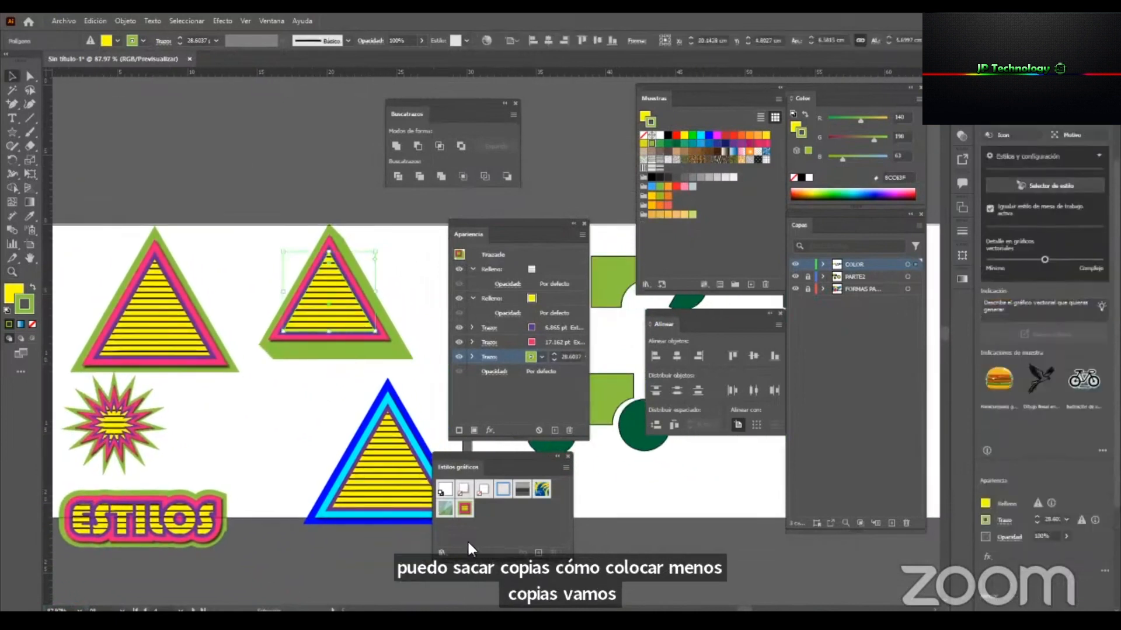
{"action": "left_click", "coordinate": [537, 553]}
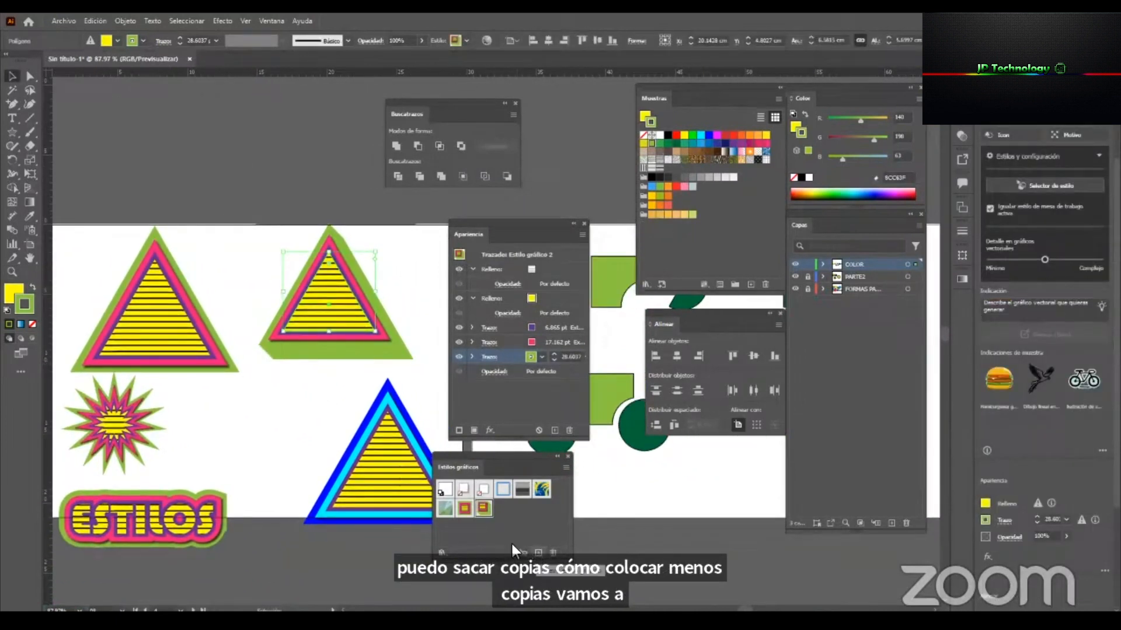
Move the ESTILOS text up beside the star and apply the newly saved extruded graphic style to it.
{"action": "left_click", "coordinate": [247, 407]}
{"action": "left_click_drag", "start_coordinate": [166, 537], "coordinate": [342, 499]}
{"action": "left_click", "coordinate": [484, 508]}
{"action": "key", "text": "z"}
{"action": "key", "text": "v"}
{"action": "left_click_drag", "start_coordinate": [331, 437], "coordinate": [370, 400]}
{"action": "key", "text": "z"}
{"action": "left_click_drag", "start_coordinate": [248, 476], "coordinate": [159, 506]}
{"action": "key", "text": "v"}
{"action": "key", "text": "z"}
{"action": "left_click_drag", "start_coordinate": [341, 418], "coordinate": [293, 441]}
{"action": "key", "text": "v"}
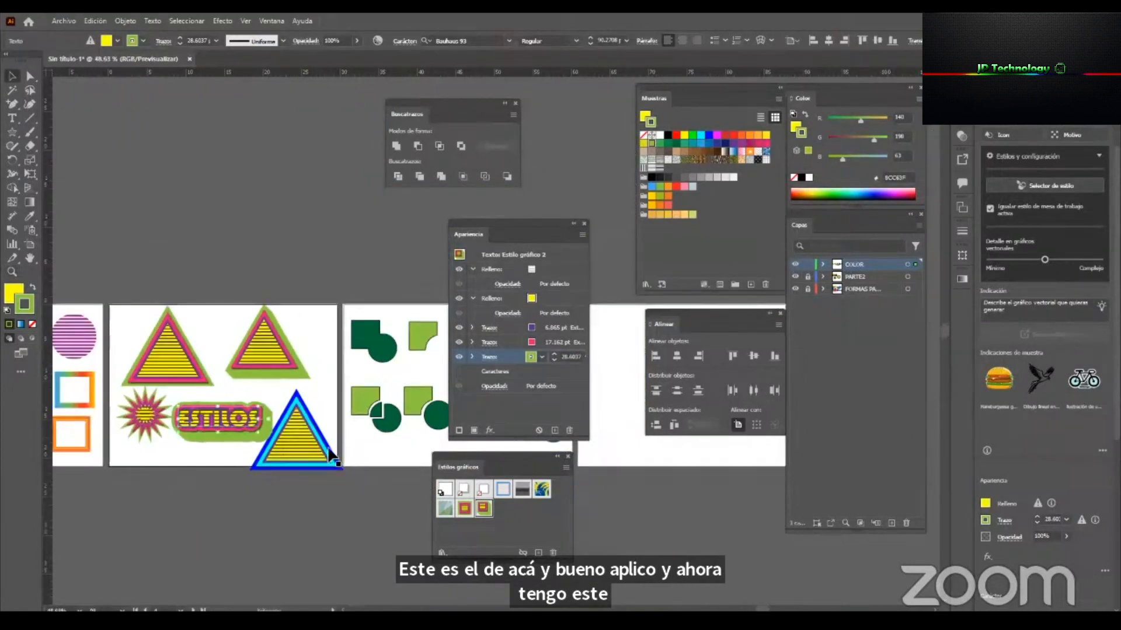
{"action": "left_click", "coordinate": [335, 403]}
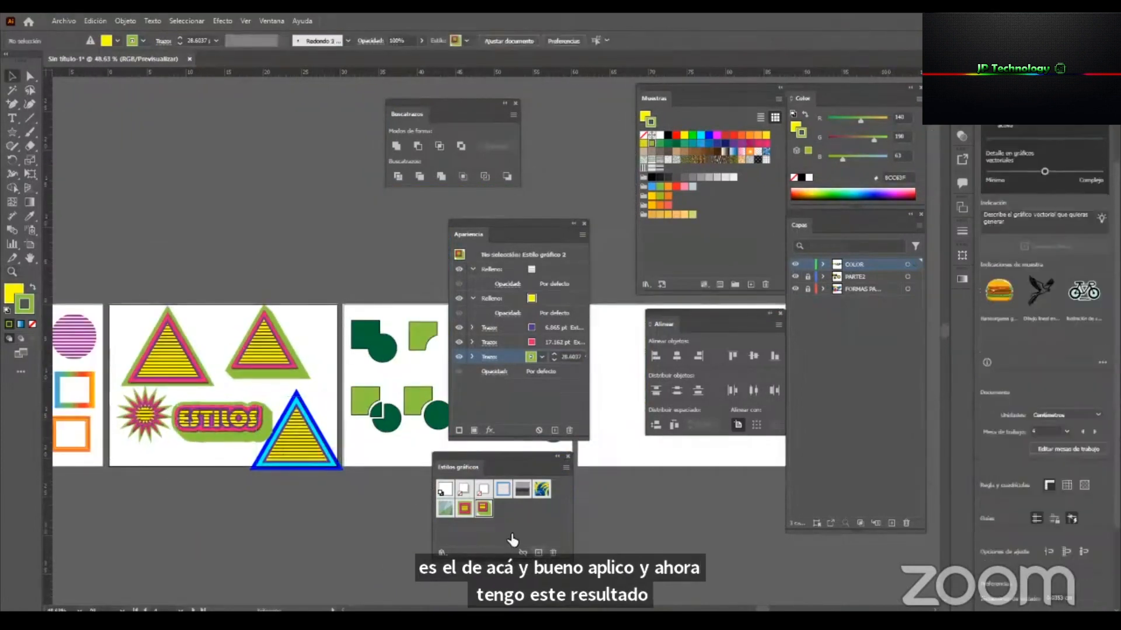
Try an orange gradient swatch in place of the yellow fill on the extruded triangle, and undo it.
{"action": "left_click_drag", "start_coordinate": [516, 461], "coordinate": [576, 465]}
{"action": "left_click_drag", "start_coordinate": [536, 227], "coordinate": [515, 216]}
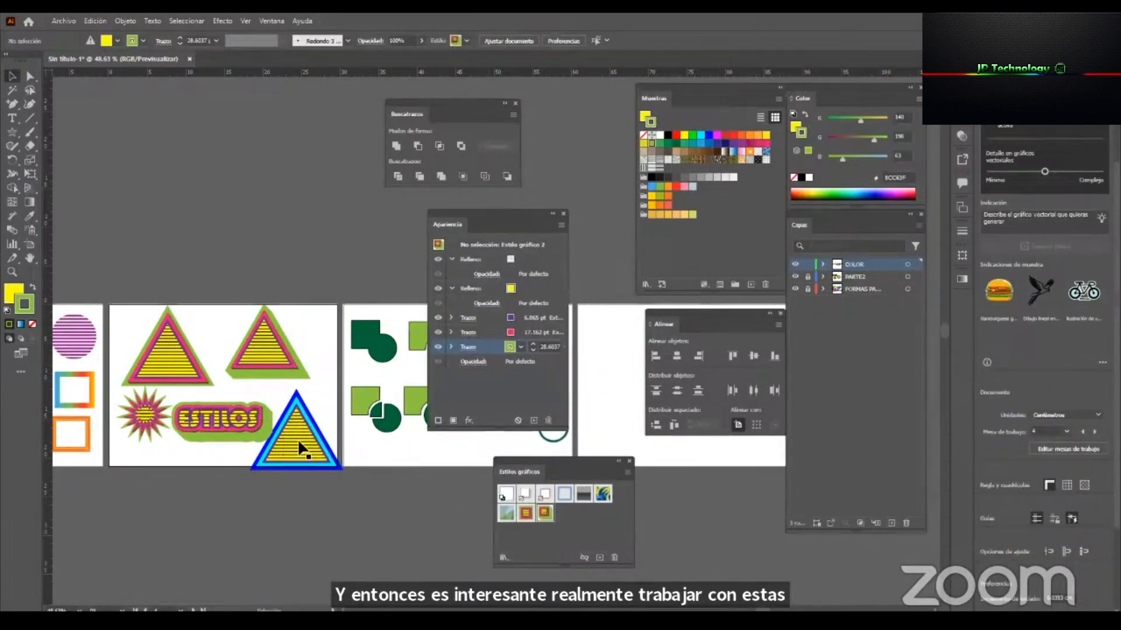
{"action": "left_click", "coordinate": [282, 339]}
{"action": "left_click", "coordinate": [481, 290]}
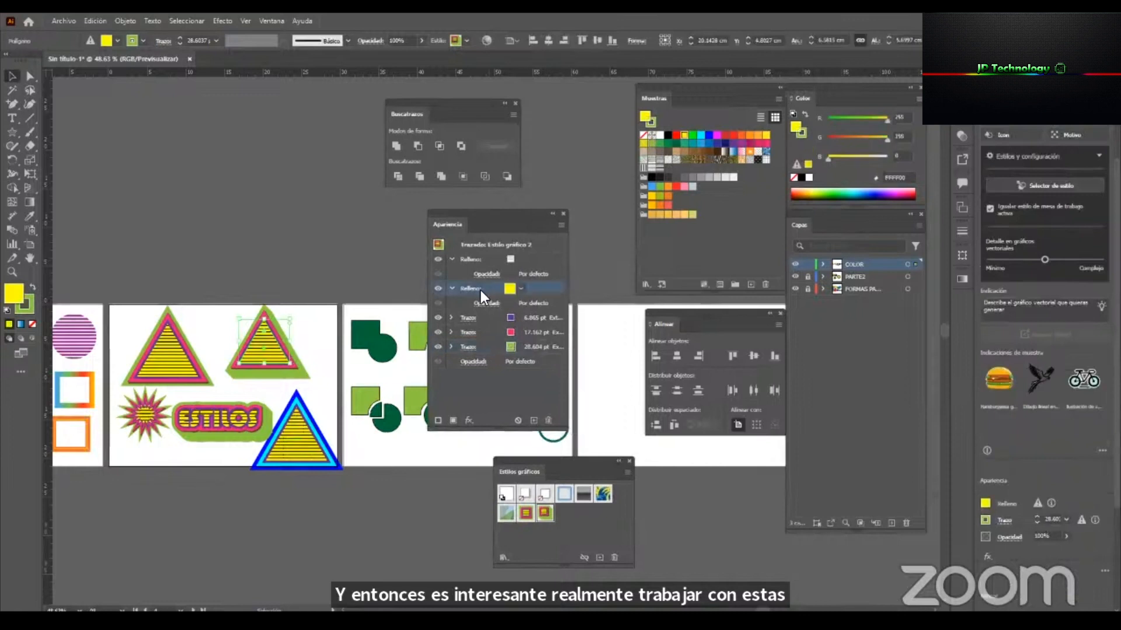
{"action": "left_click", "coordinate": [519, 288]}
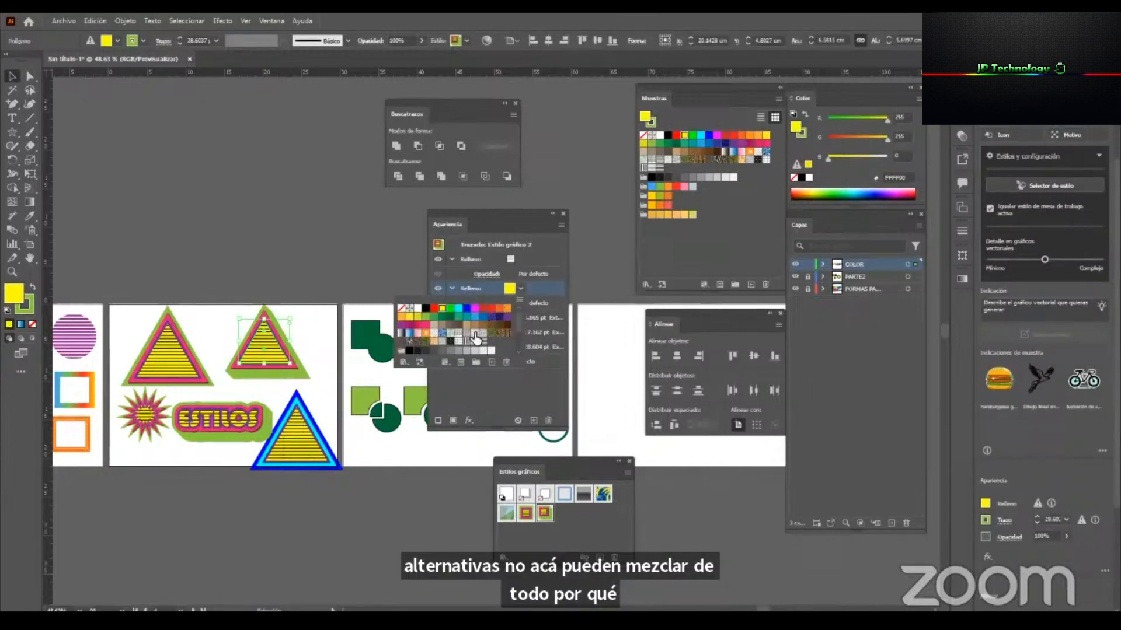
{"action": "left_click", "coordinate": [423, 338]}
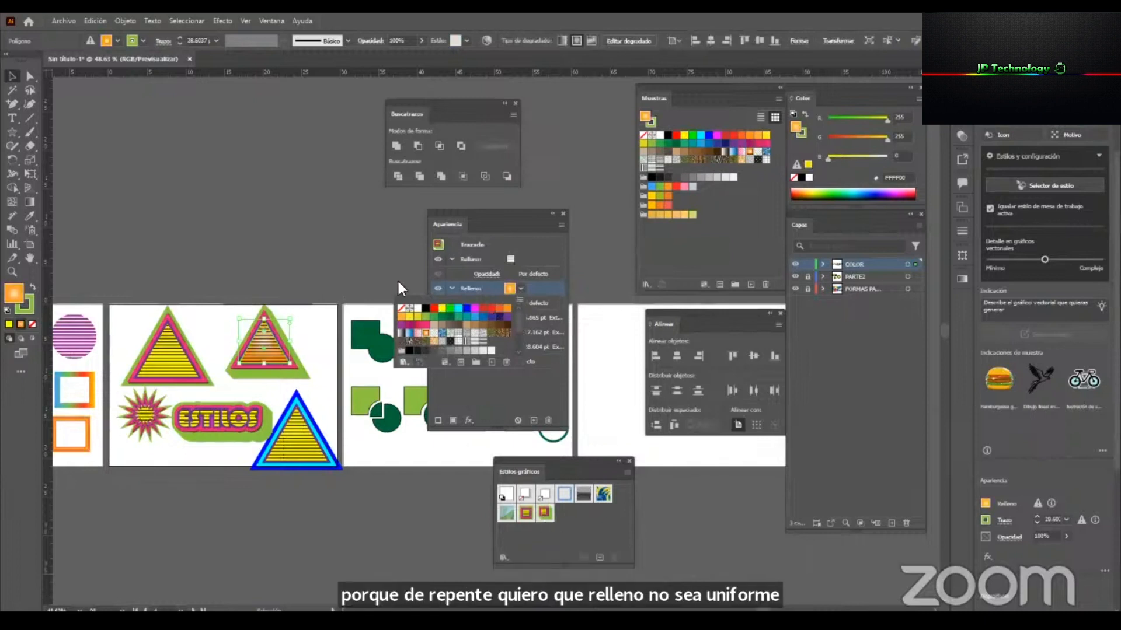
{"action": "left_click", "coordinate": [350, 256]}
{"action": "key", "text": "ctrl+z"}
Dock the Appearance and Graphic Styles panels at the side and move the Pathfinder panel clear of the empty artboard.
{"action": "key", "text": "z"}
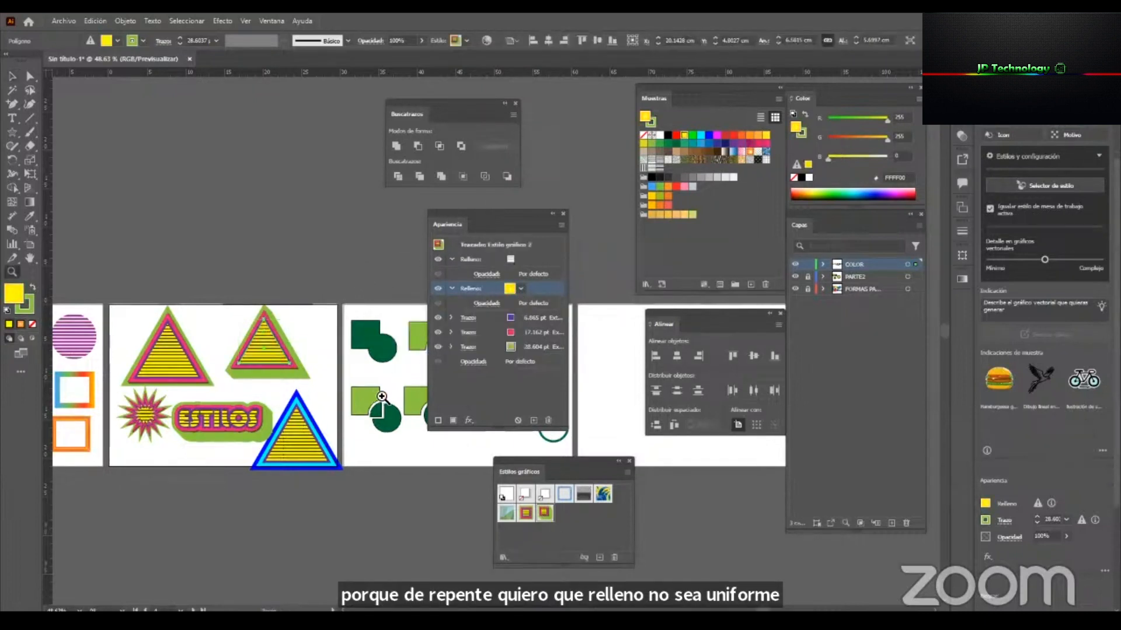
{"action": "left_click_drag", "start_coordinate": [467, 228], "coordinate": [960, 300]}
{"action": "left_click_drag", "start_coordinate": [569, 459], "coordinate": [963, 321]}
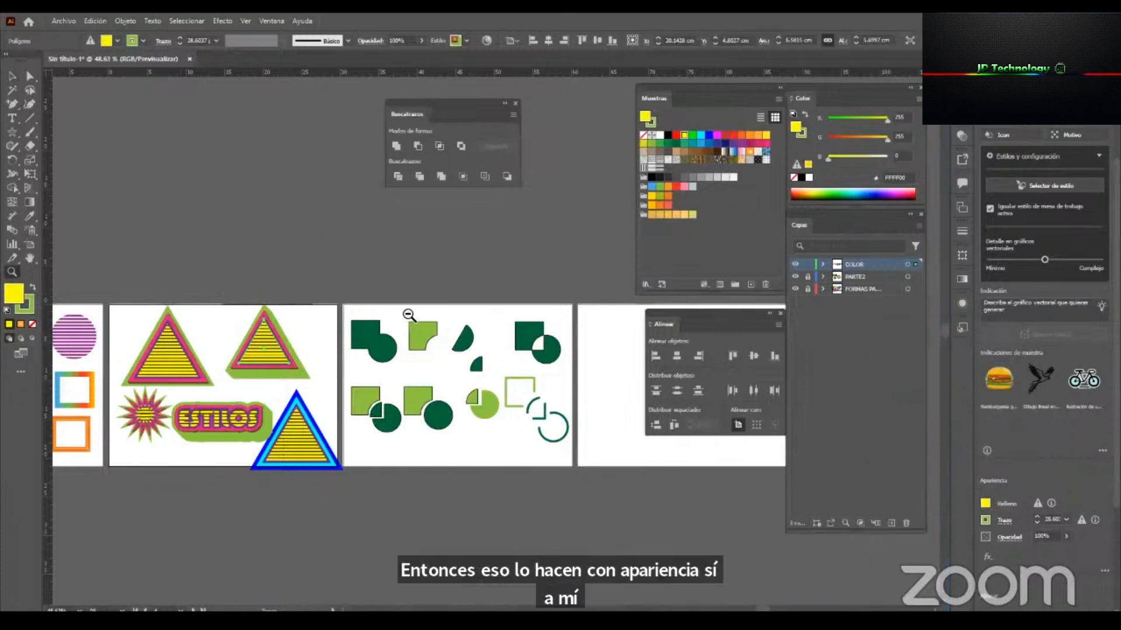
{"action": "scroll", "coordinate": [408, 315], "scroll_direction": "down", "scroll_amount": 1}
{"action": "left_click_drag", "start_coordinate": [625, 368], "coordinate": [468, 375]}
{"action": "left_click_drag", "start_coordinate": [400, 231], "coordinate": [482, 219]}
{"action": "left_click_drag", "start_coordinate": [430, 100], "coordinate": [521, 123]}
{"action": "left_click_drag", "start_coordinate": [423, 358], "coordinate": [442, 358]}
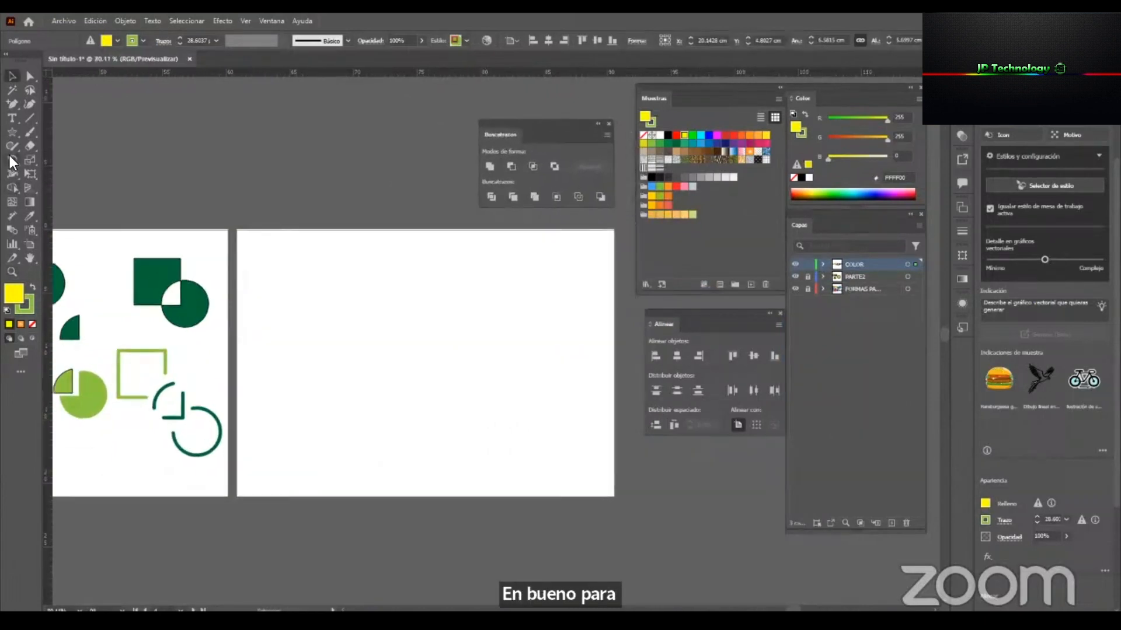
Draw a circle about 10.8 cm in diameter on the empty artboard.
{"action": "left_click", "coordinate": [12, 132]}
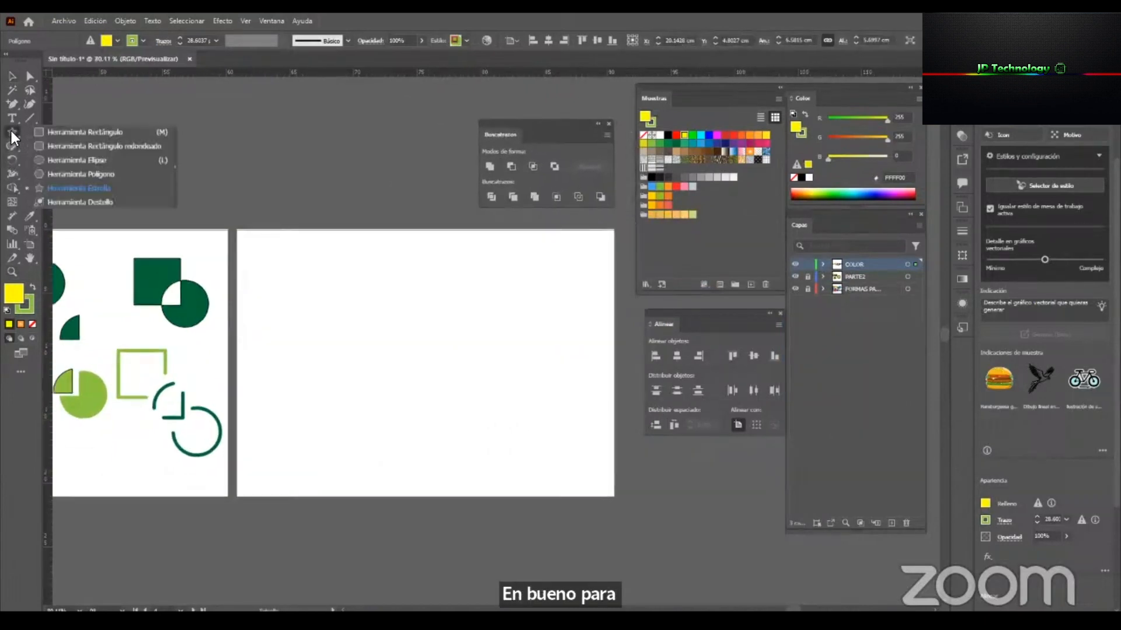
{"action": "left_click", "coordinate": [125, 160]}
{"action": "mouse_move", "coordinate": [270, 259]}
{"action": "left_mouse_down"}
{"action": "mouse_move", "coordinate": [387, 401]}
{"action": "mouse_move", "coordinate": [407, 398]}
{"action": "left_mouse_up"}
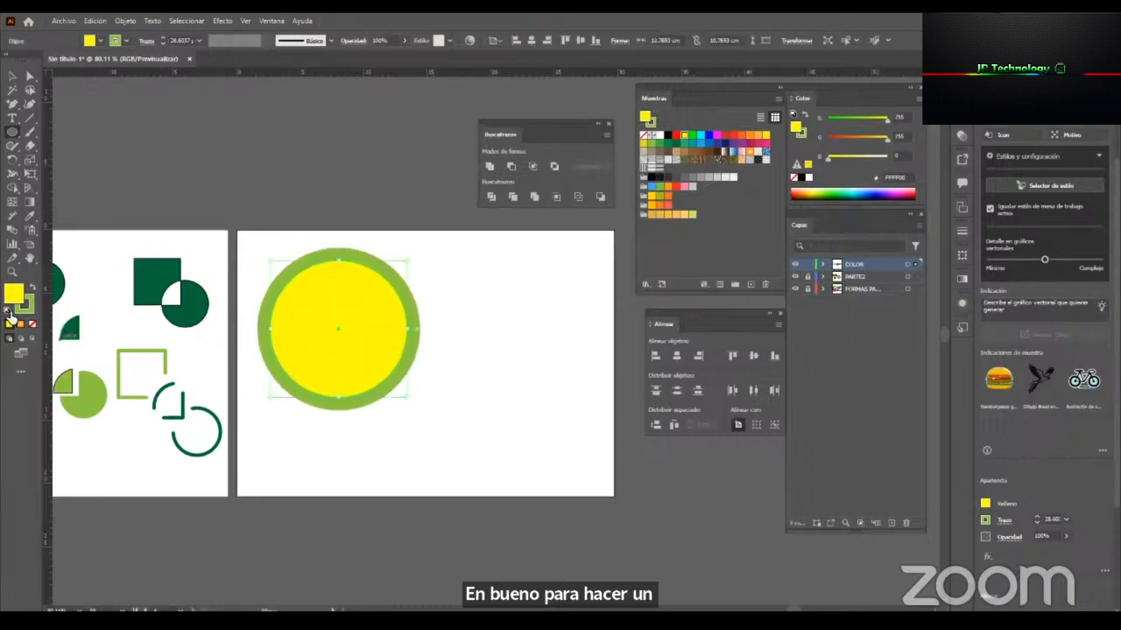
Reset the circle to the default white fill and black stroke, and set its stroke weight to 7 pt.
{"action": "left_click", "coordinate": [7, 311]}
{"action": "key", "text": "v"}
{"action": "left_click", "coordinate": [199, 41]}
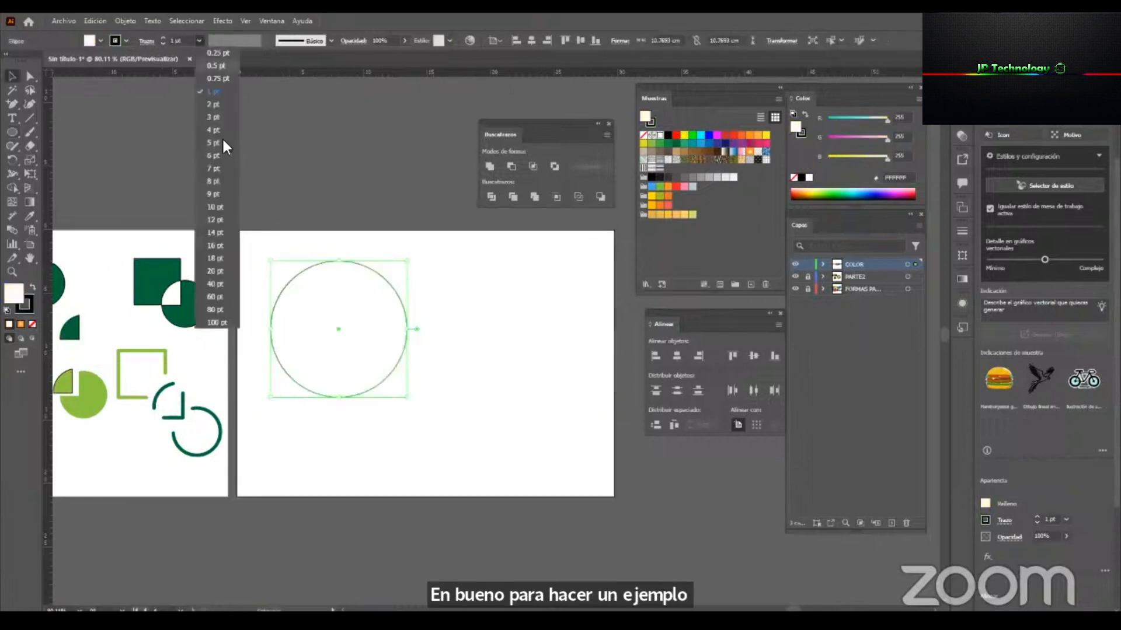
{"action": "left_click", "coordinate": [231, 160]}
{"action": "left_click_drag", "start_coordinate": [384, 324], "coordinate": [410, 324]}
{"action": "key", "text": "ctrl+space"}
{"action": "left_click_drag", "start_coordinate": [462, 293], "coordinate": [499, 308]}
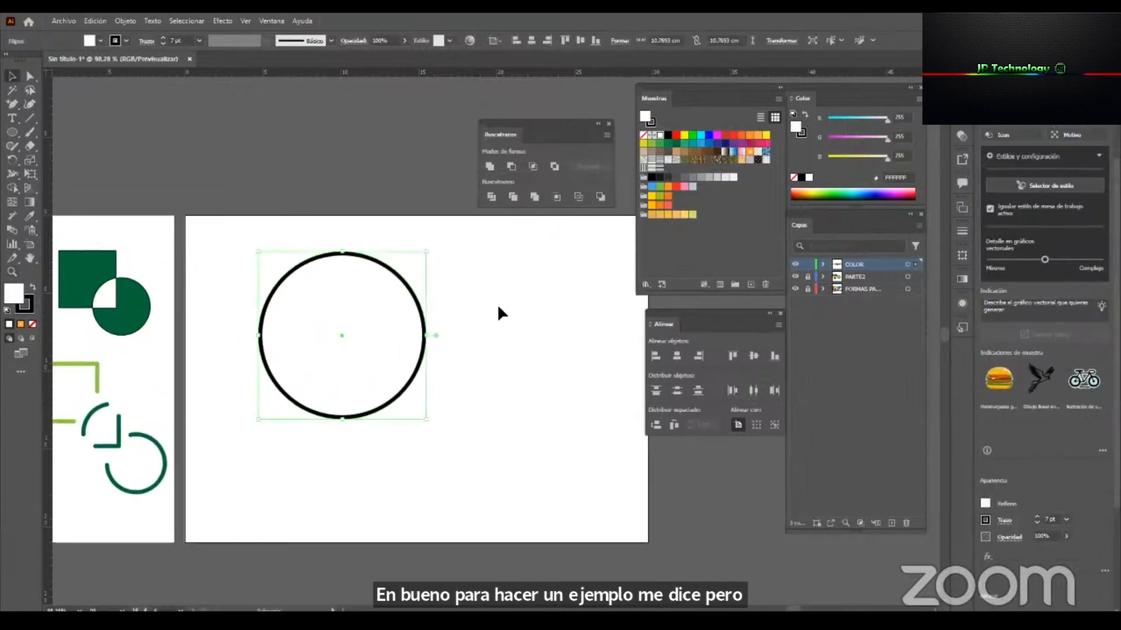
Draw a vertical line about 13.6 cm long through the circle with the Line Segment tool, and add a copy rotated 90° to form a cross.
{"action": "left_click", "coordinate": [30, 117]}
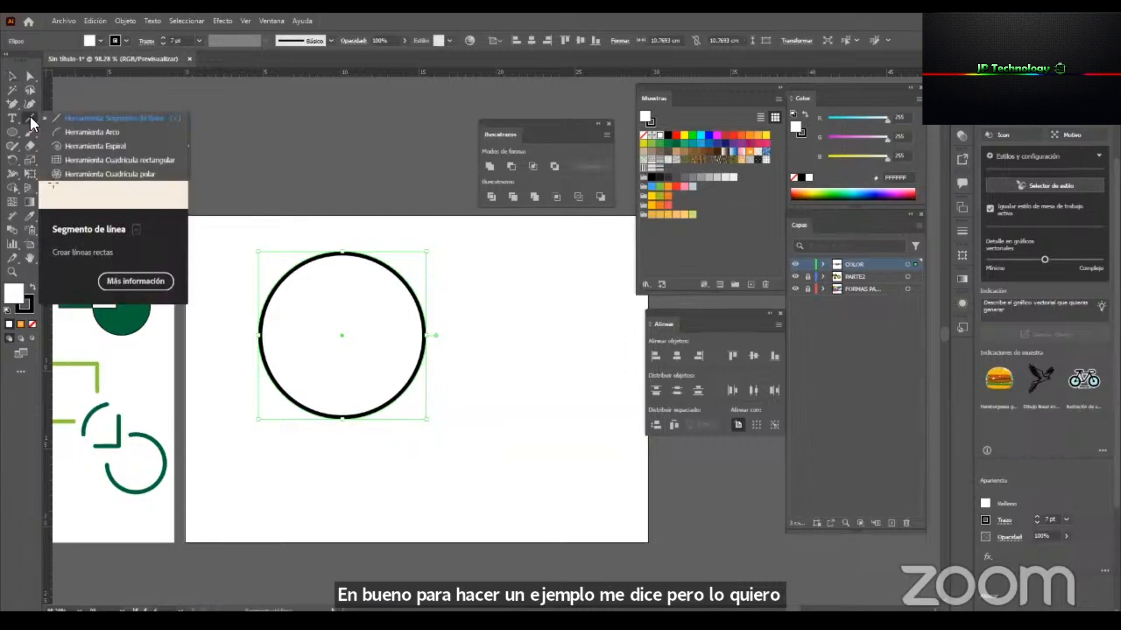
{"action": "left_click", "coordinate": [153, 117]}
{"action": "left_click_drag", "start_coordinate": [340, 227], "coordinate": [339, 439]}
{"action": "key", "text": "v"}
{"action": "left_click_drag", "start_coordinate": [341, 228], "coordinate": [428, 338]}
Align the circle and both crossing lines to each other on their horizontal and vertical centres.
{"action": "left_click_drag", "start_coordinate": [464, 447], "coordinate": [286, 144]}
{"action": "left_click_drag", "start_coordinate": [678, 310], "coordinate": [574, 297]}
{"action": "left_click", "coordinate": [571, 343]}
{"action": "left_click", "coordinate": [644, 342]}
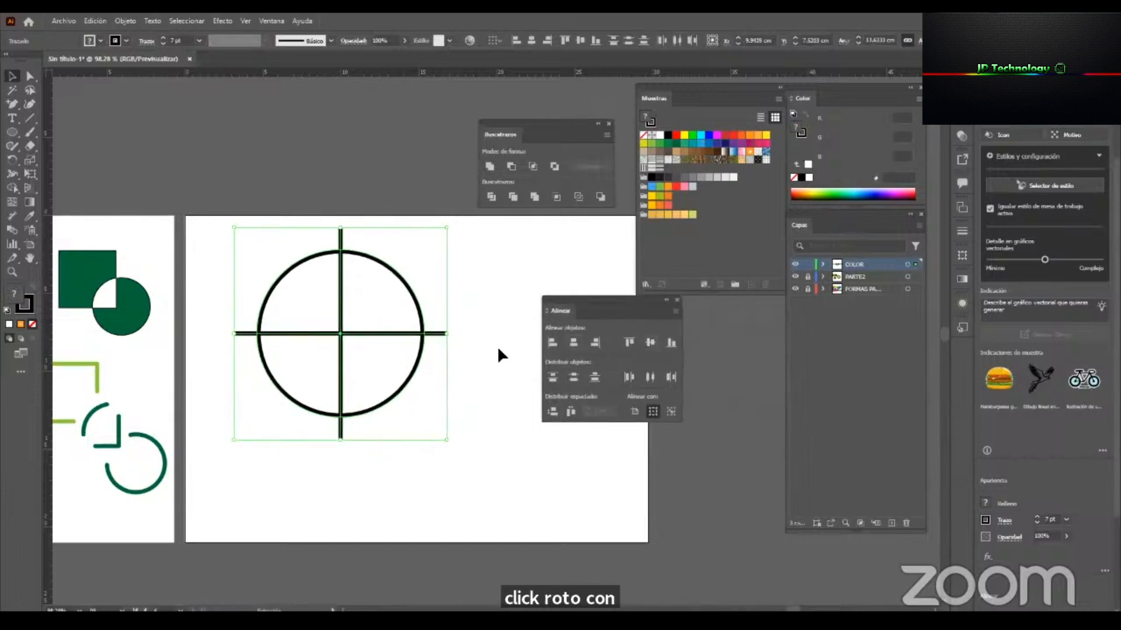
{"action": "left_click", "coordinate": [432, 327]}
{"action": "left_click_drag", "start_coordinate": [307, 231], "coordinate": [275, 167]}
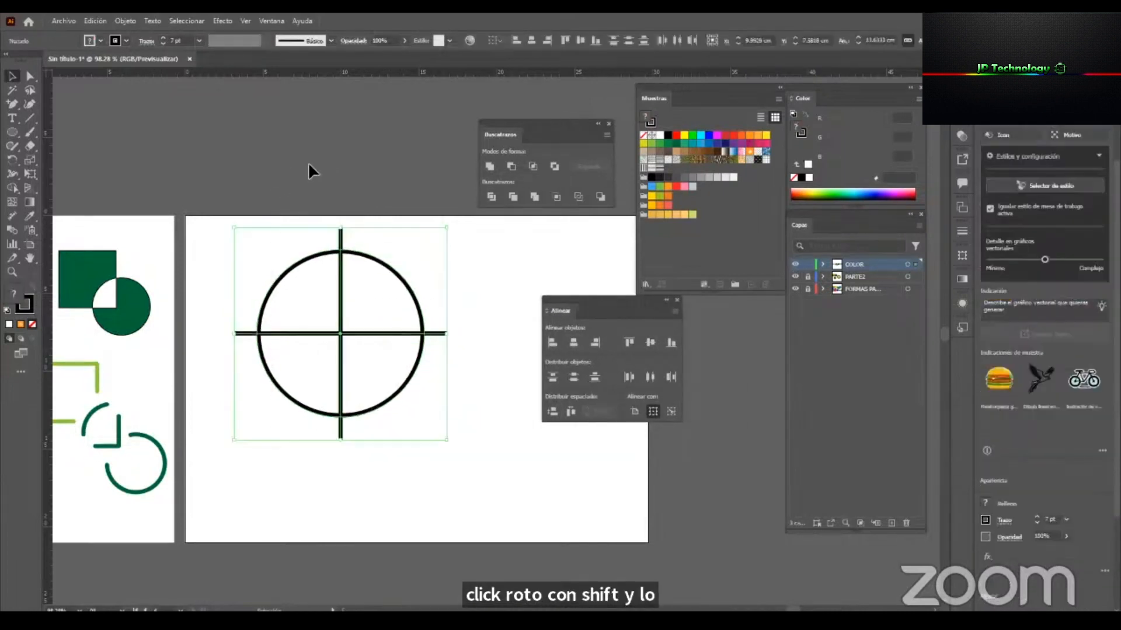
Try Pathfinder Divide on the circle and its crossing lines, and undo it.
{"action": "left_click", "coordinate": [491, 196]}
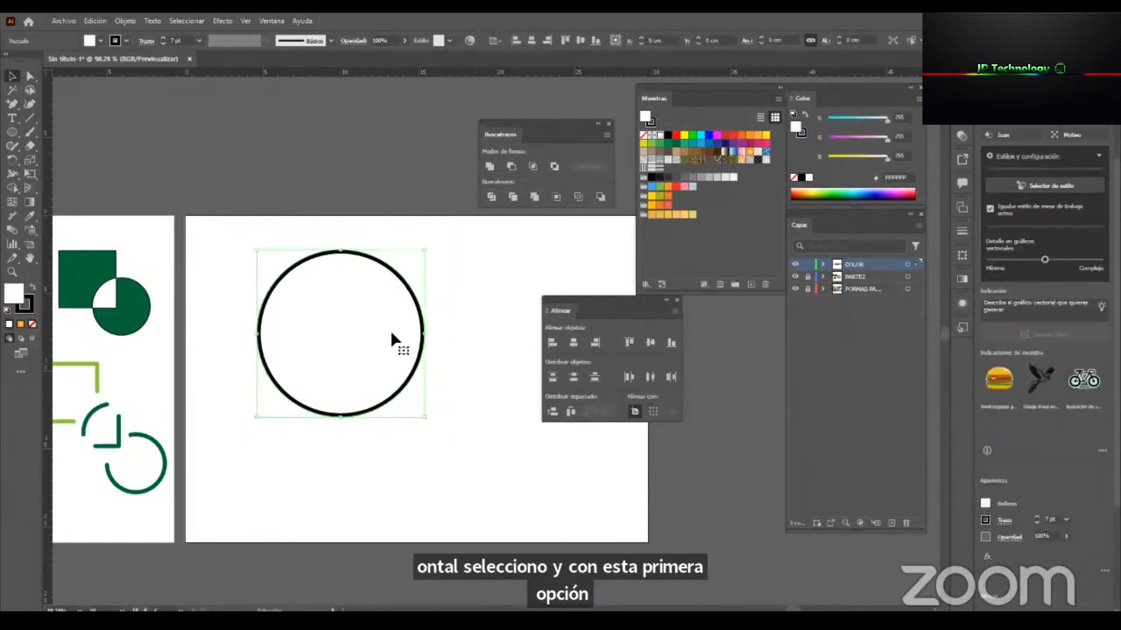
{"action": "key", "text": "ctrl+z"}
Send the circle to the back, behind the crossing lines.
{"action": "left_click", "coordinate": [377, 271]}
{"action": "right_click", "coordinate": [378, 279]}
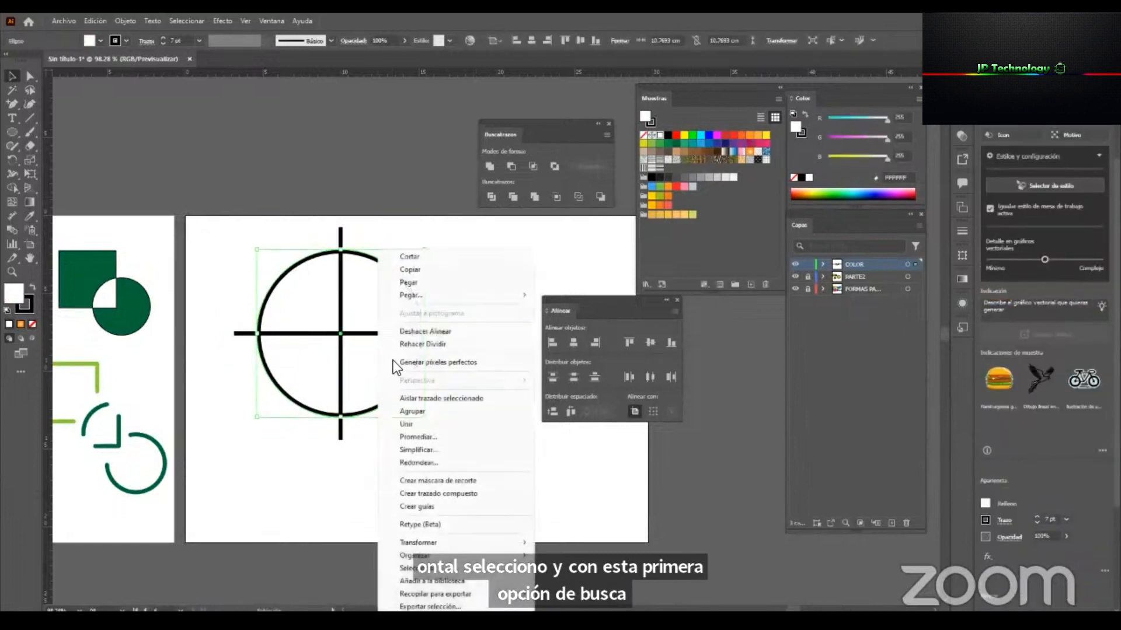
{"action": "mouse_move", "coordinate": [500, 555]}
{"action": "left_click", "coordinate": [566, 594]}
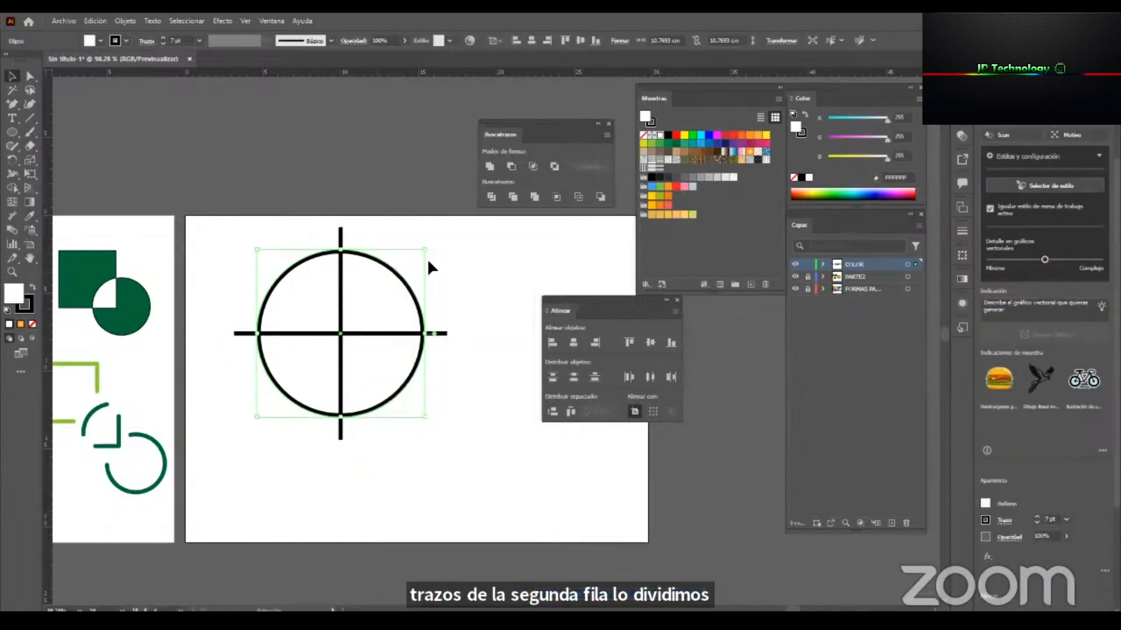
Align the circle's stroke to the centre of its path.
{"action": "left_click", "coordinate": [961, 231]}
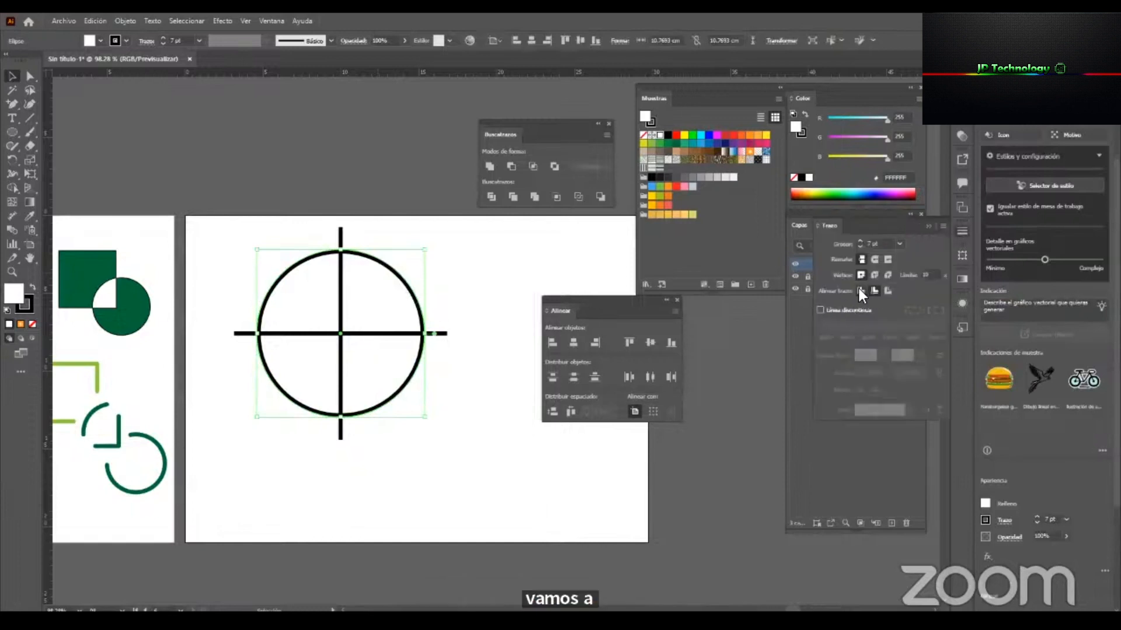
{"action": "left_click_drag", "start_coordinate": [401, 229], "coordinate": [368, 288]}
{"action": "left_click_drag", "start_coordinate": [441, 267], "coordinate": [288, 392]}
{"action": "left_click", "coordinate": [372, 311], "text": "shift"}
{"action": "left_click", "coordinate": [432, 281]}
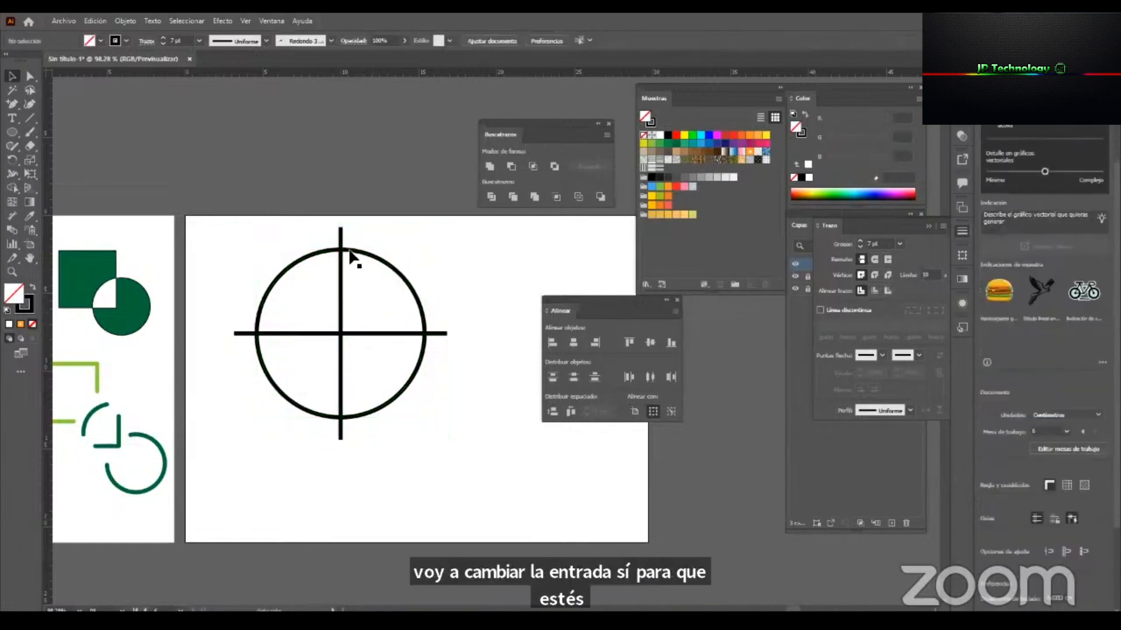
Try dividing the circle with the crossing lines again, inspect the result in outline view, and undo the division.
{"action": "left_click_drag", "start_coordinate": [274, 416], "coordinate": [275, 417]}
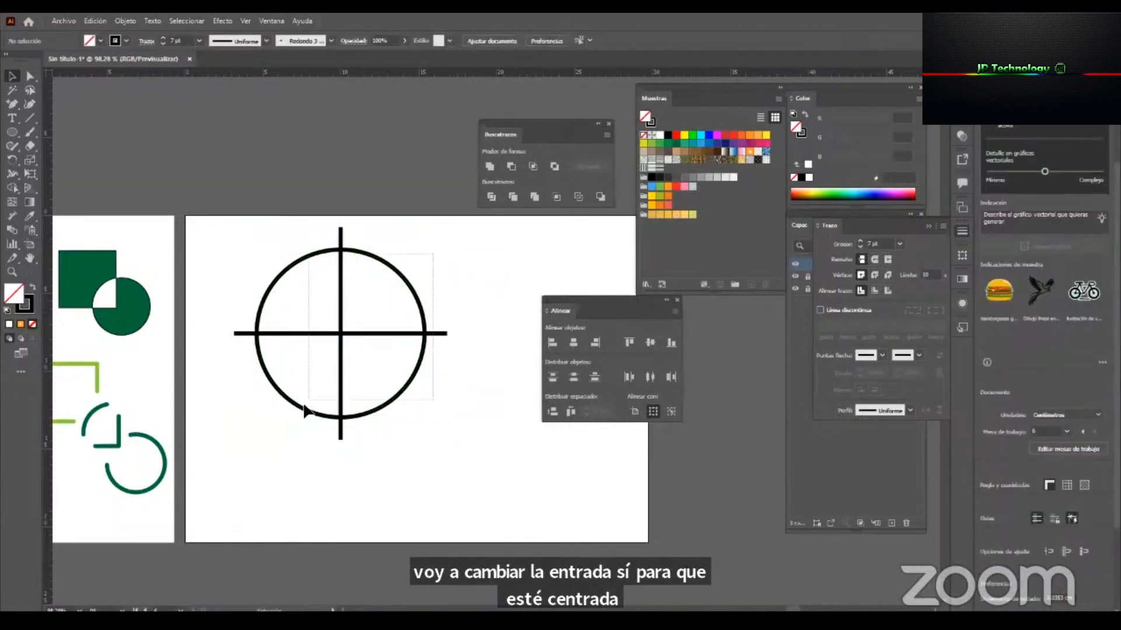
{"action": "left_click", "coordinate": [496, 199]}
{"action": "key", "text": "ctrl+y"}
{"action": "key", "text": "ctrl+y"}
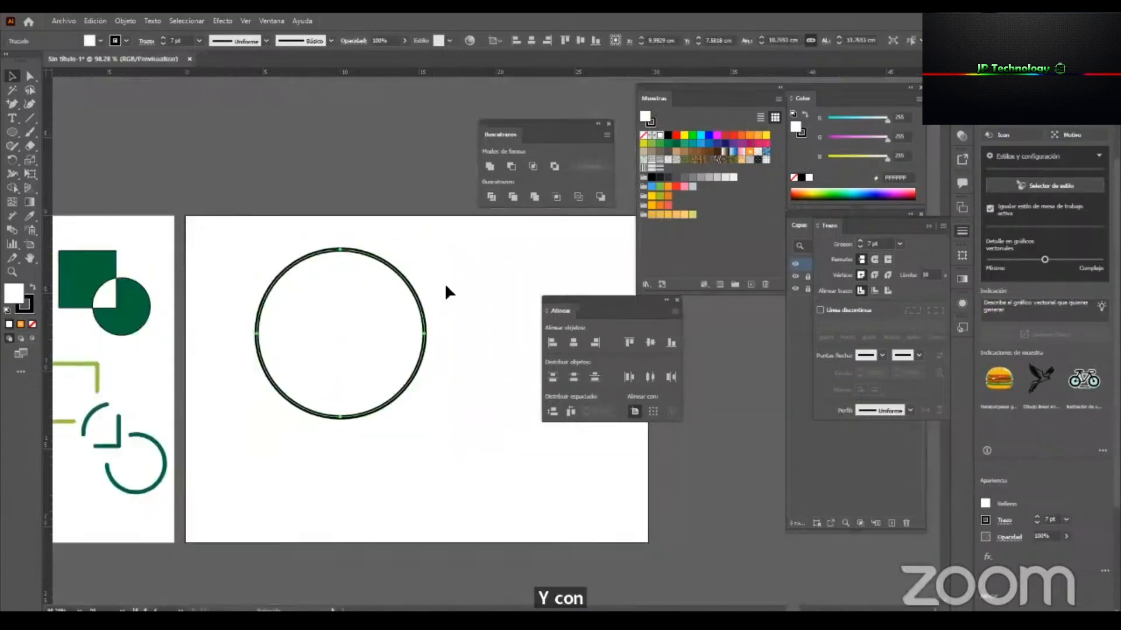
{"action": "key", "text": "ctrl+z"}
Delete the vertical and horizontal lines crossing the circle.
{"action": "left_click", "coordinate": [450, 271]}
{"action": "left_click", "coordinate": [339, 238]}
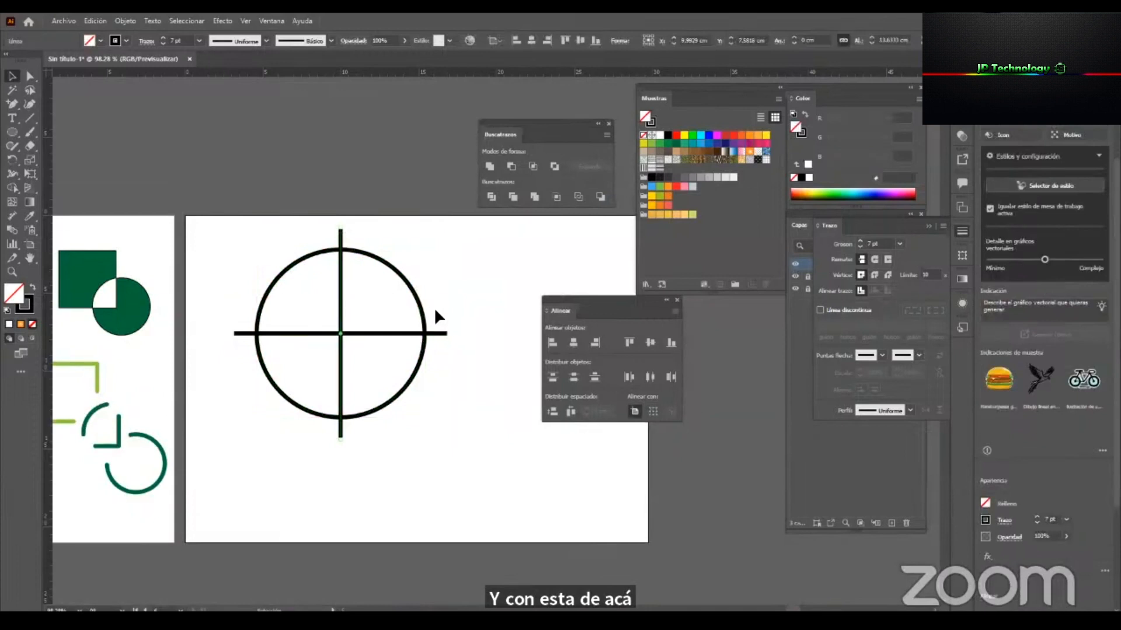
{"action": "key", "text": "Delete"}
{"action": "left_click", "coordinate": [440, 333]}
{"action": "key", "text": "Delete"}
Draw a vertical line about 12.5 cm long through the circle's centre with the Pen tool, and add a copy rotated 90°.
{"action": "left_click_drag", "start_coordinate": [13, 99], "coordinate": [78, 103]}
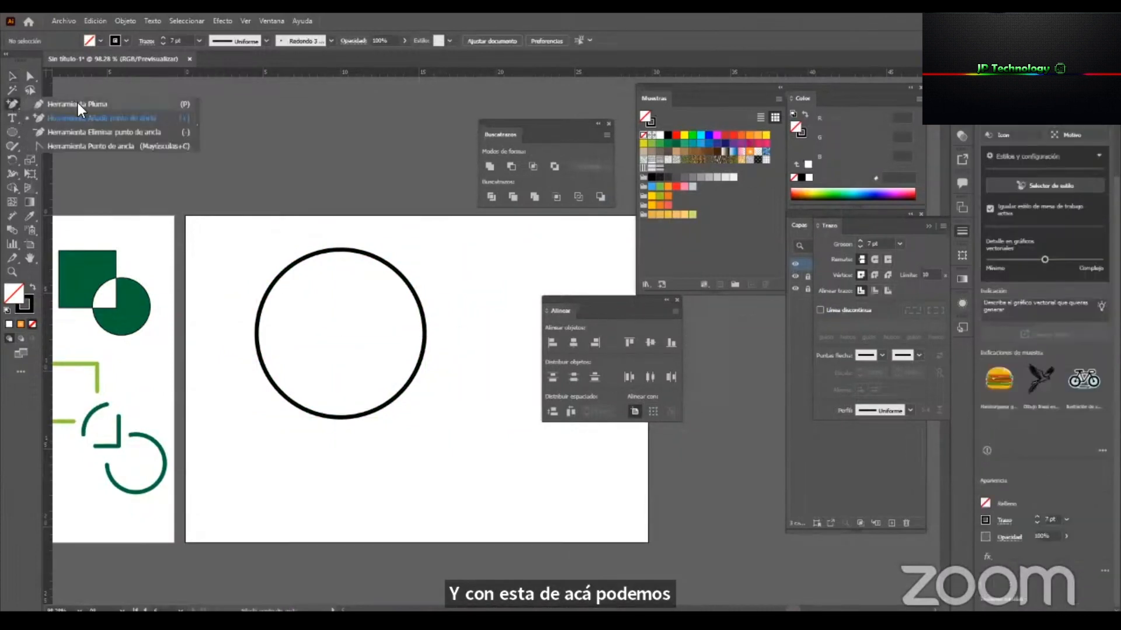
{"action": "left_click", "coordinate": [341, 237]}
{"action": "left_click", "coordinate": [363, 431], "text": "shift"}
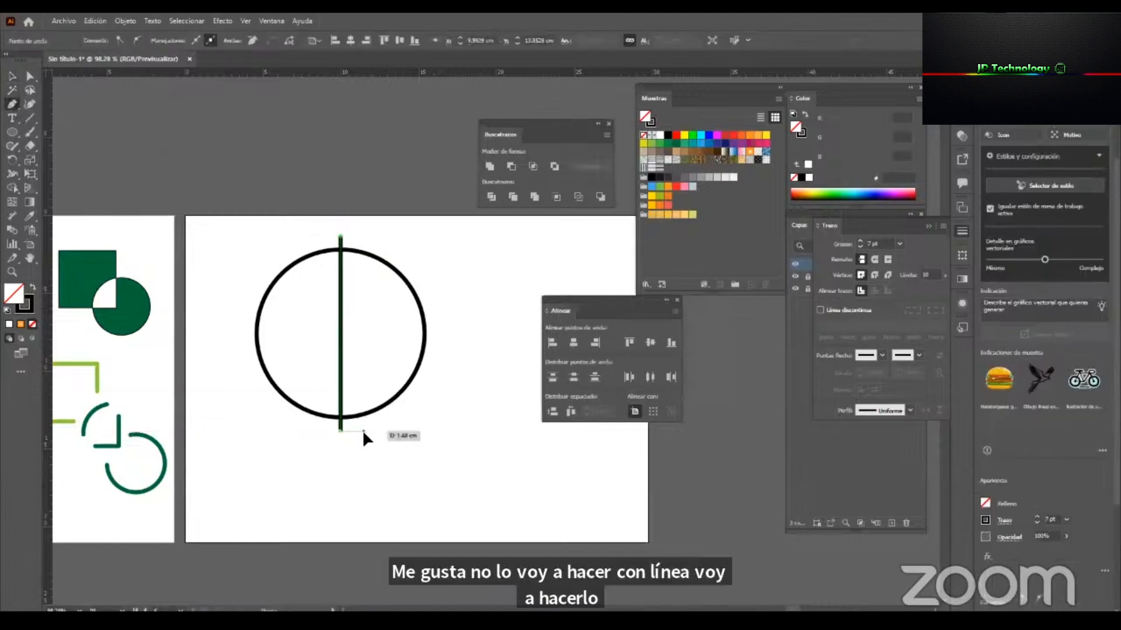
{"action": "key", "text": "v"}
{"action": "left_click", "coordinate": [341, 278]}
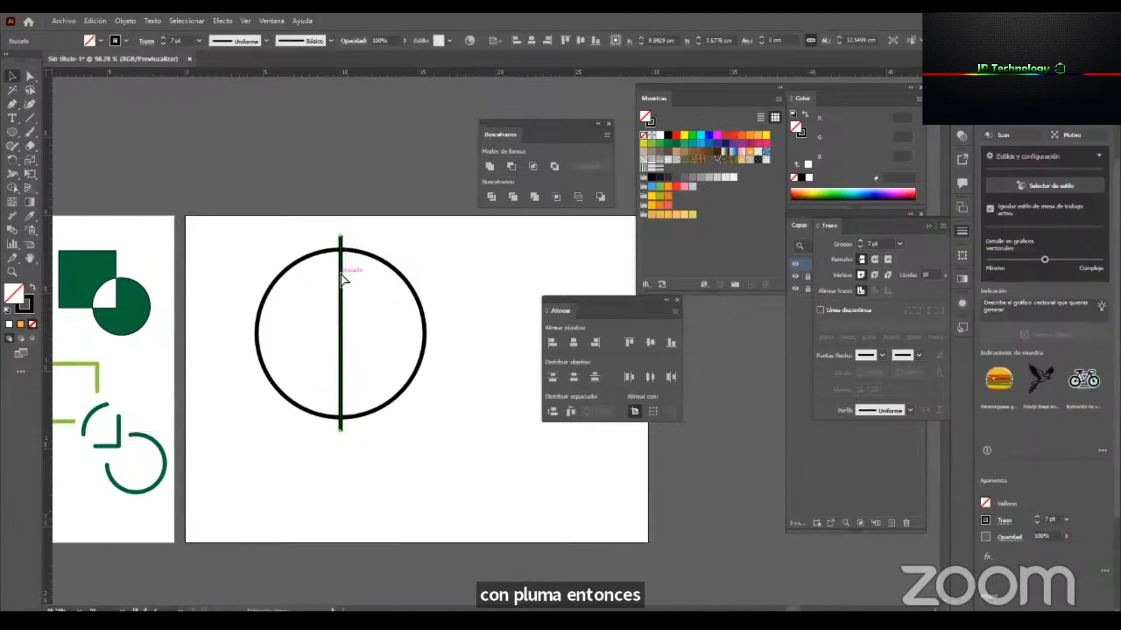
{"action": "left_click_drag", "start_coordinate": [351, 238], "coordinate": [431, 349]}
Try Pathfinder Divide on the circle with the pen-drawn cross, and undo it.
{"action": "left_click_drag", "start_coordinate": [420, 467], "coordinate": [310, 231]}
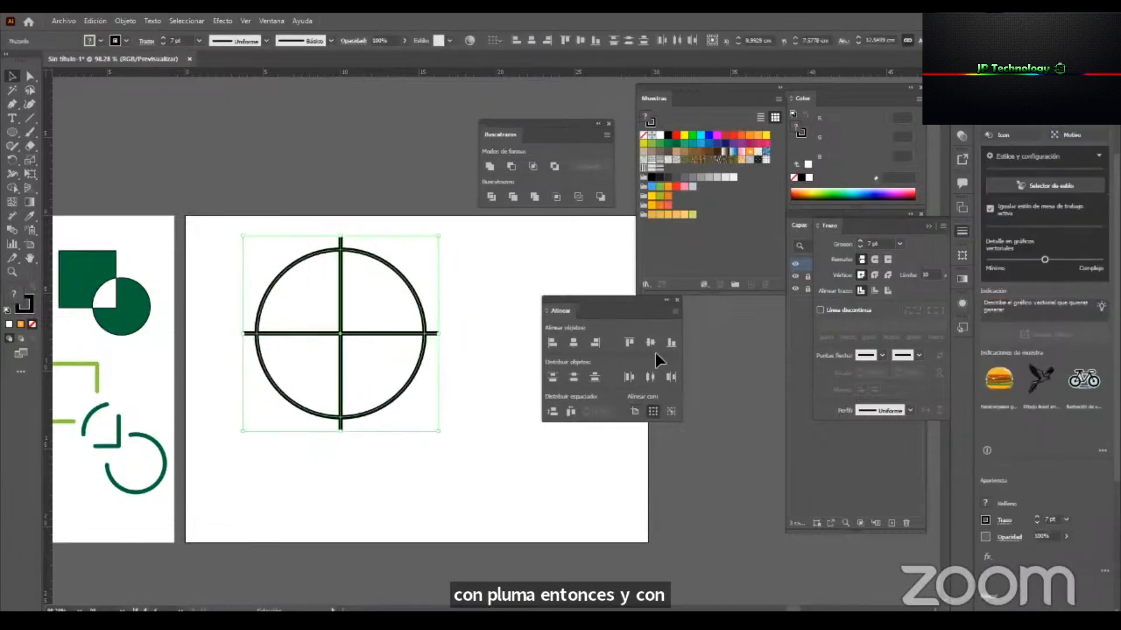
{"action": "left_click", "coordinate": [492, 197]}
{"action": "key", "text": "ctrl+z"}
Apply the default graphic style to the circle and float the Graphic Styles panel beside the artwork.
{"action": "left_click", "coordinate": [358, 304]}
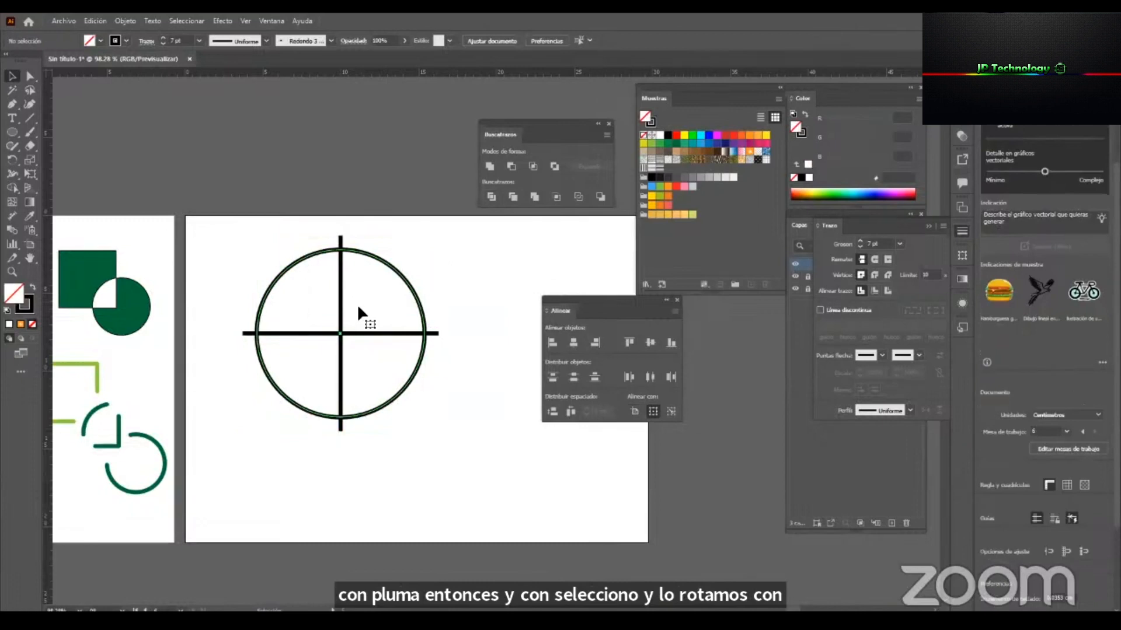
{"action": "left_click", "coordinate": [358, 304]}
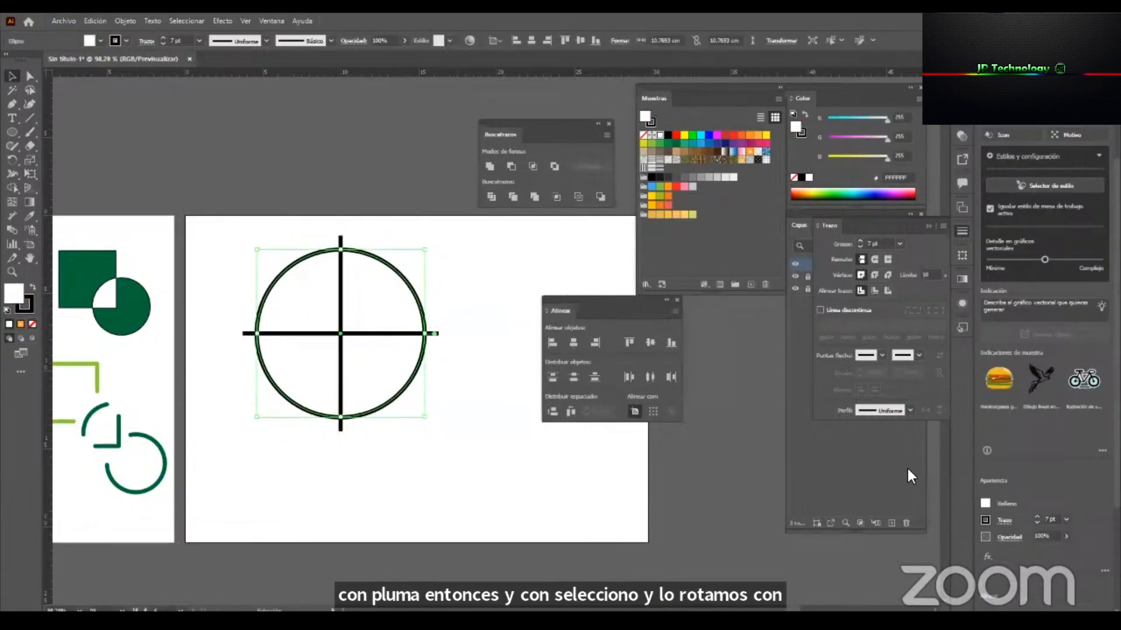
{"action": "left_click", "coordinate": [957, 325]}
{"action": "left_click", "coordinate": [822, 344]}
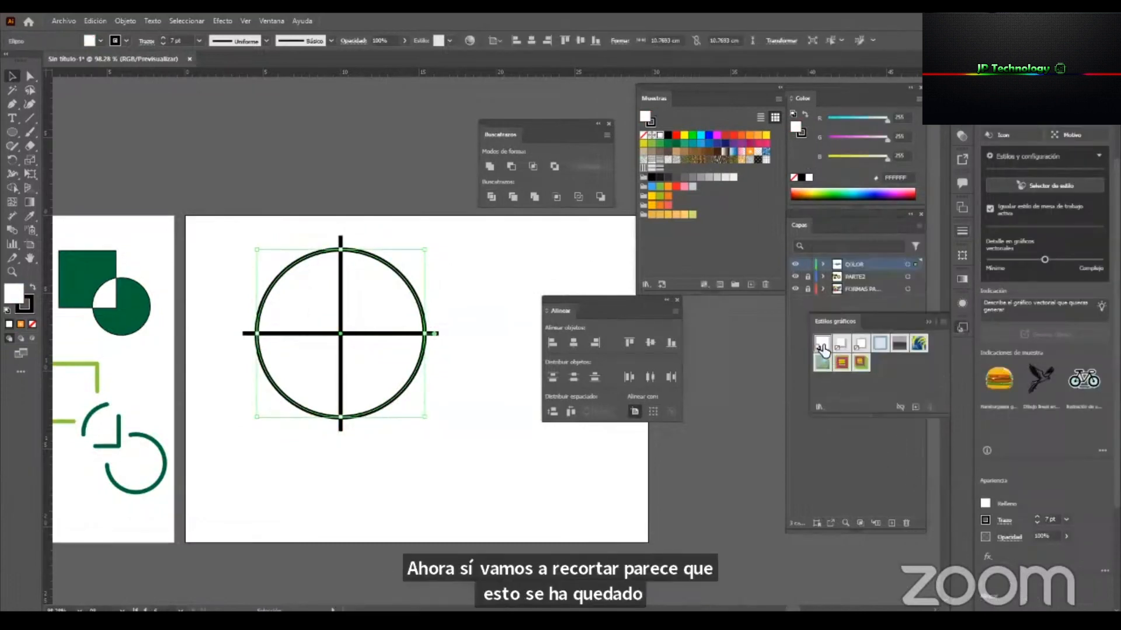
{"action": "left_click_drag", "start_coordinate": [850, 320], "coordinate": [528, 240]}
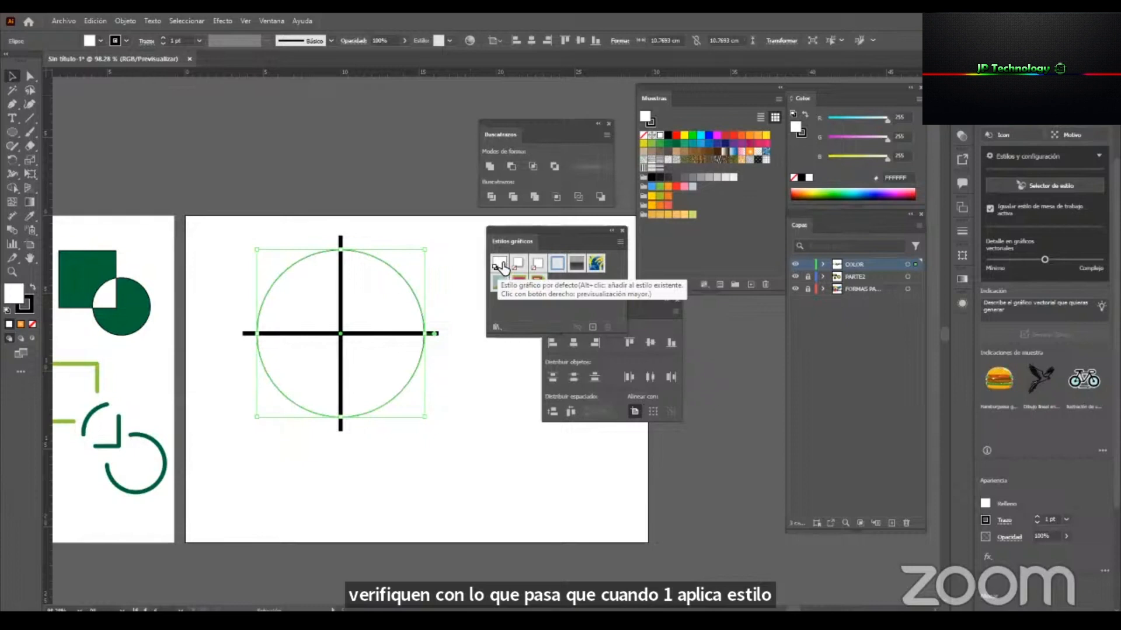
Set the circle's stroke weight to 12 pt and fill it with red (FF0000).
{"action": "left_click", "coordinate": [461, 417]}
{"action": "left_click", "coordinate": [384, 301]}
{"action": "left_click", "coordinate": [196, 41]}
{"action": "left_click", "coordinate": [209, 145]}
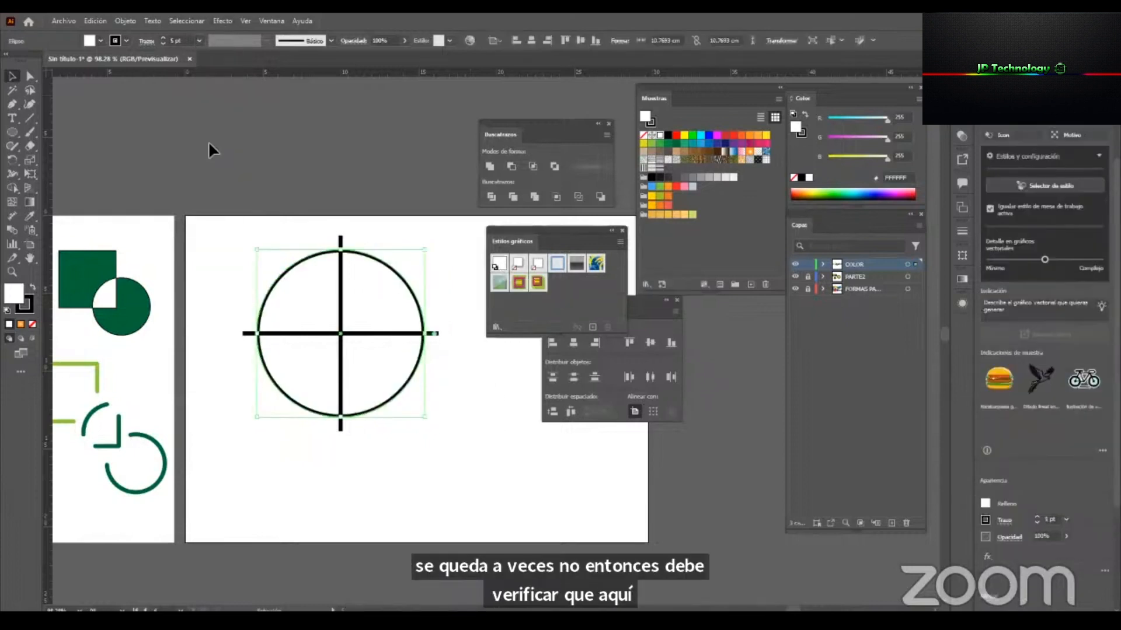
{"action": "left_click", "coordinate": [198, 40]}
{"action": "left_click", "coordinate": [223, 220]}
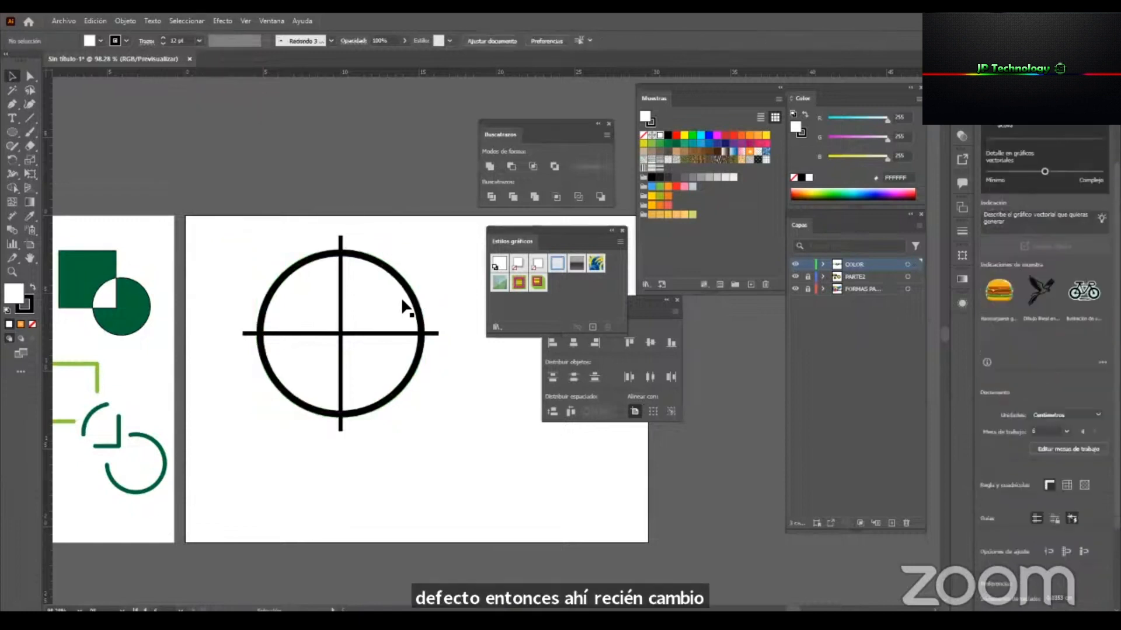
{"action": "left_click", "coordinate": [676, 136]}
{"action": "left_click", "coordinate": [428, 185]}
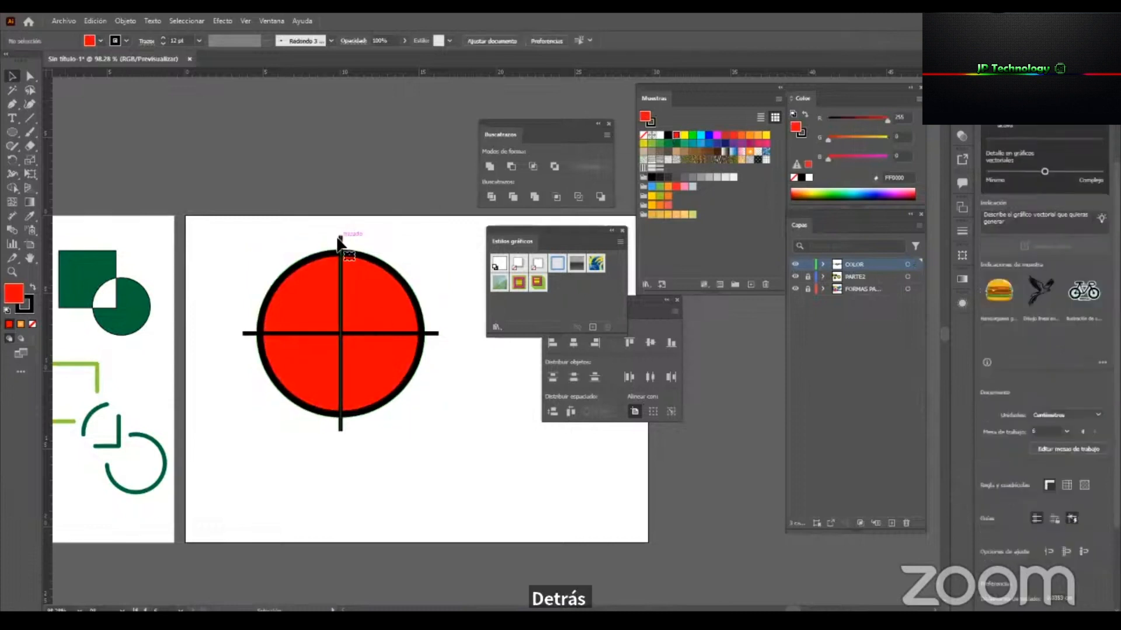
Group the two crossing lines and move the Graphic Styles panel away from the circle.
{"action": "left_click", "coordinate": [435, 336]}
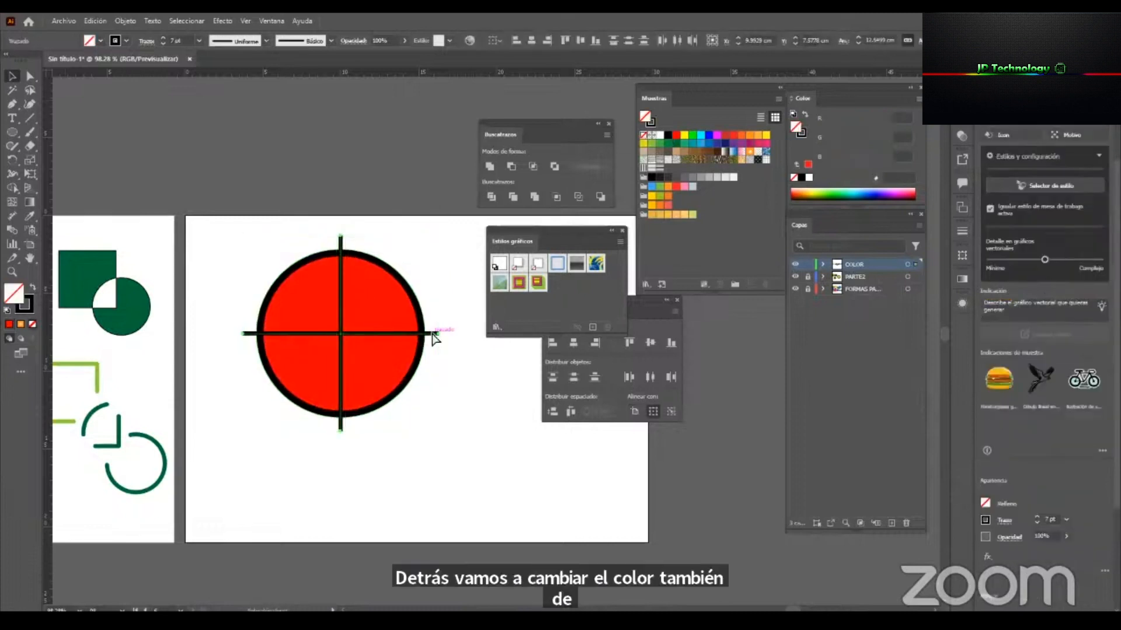
{"action": "key", "text": "ctrl+g"}
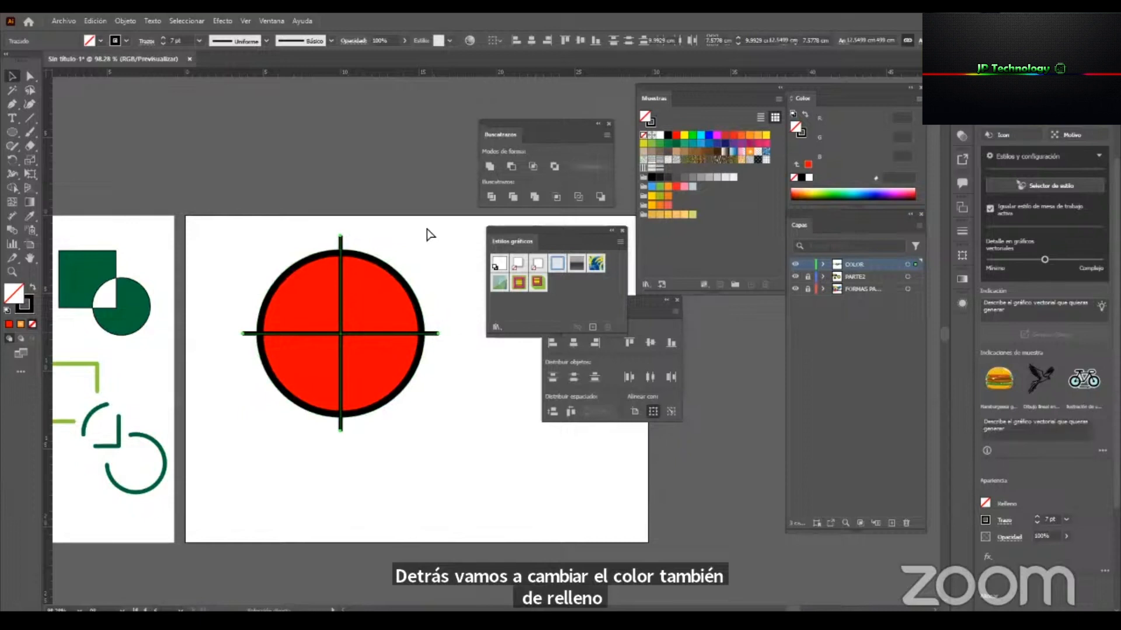
{"action": "left_click_drag", "start_coordinate": [586, 226], "coordinate": [720, 324]}
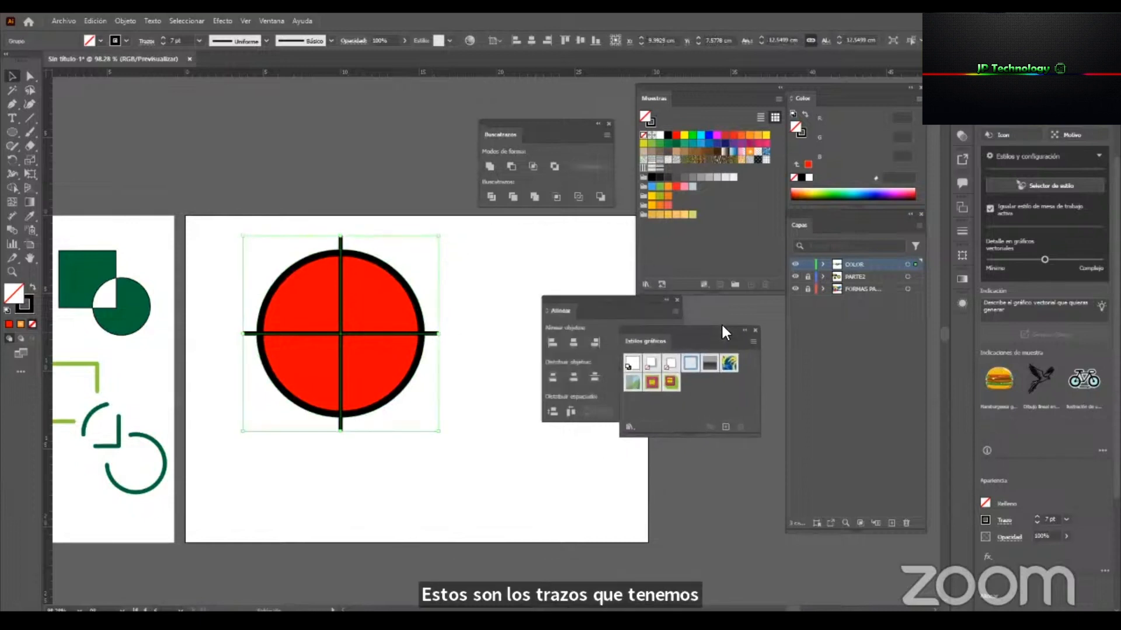
Try Pathfinder Divide on the red circle with the grouped cross, and undo it.
{"action": "left_click", "coordinate": [296, 389], "text": "shift"}
{"action": "left_click", "coordinate": [491, 198]}
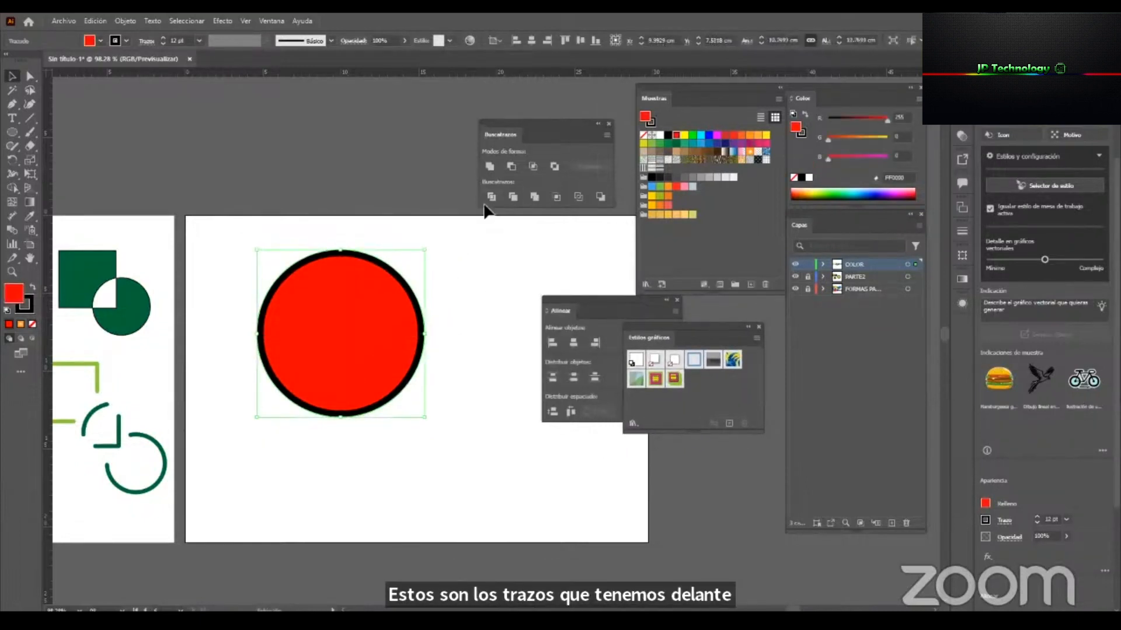
{"action": "left_click", "coordinate": [459, 314]}
{"action": "key", "text": "ctrl+y"}
{"action": "key", "text": "ctrl+y"}
{"action": "key", "text": "ctrl+y"}
{"action": "key", "text": "ctrl+y"}
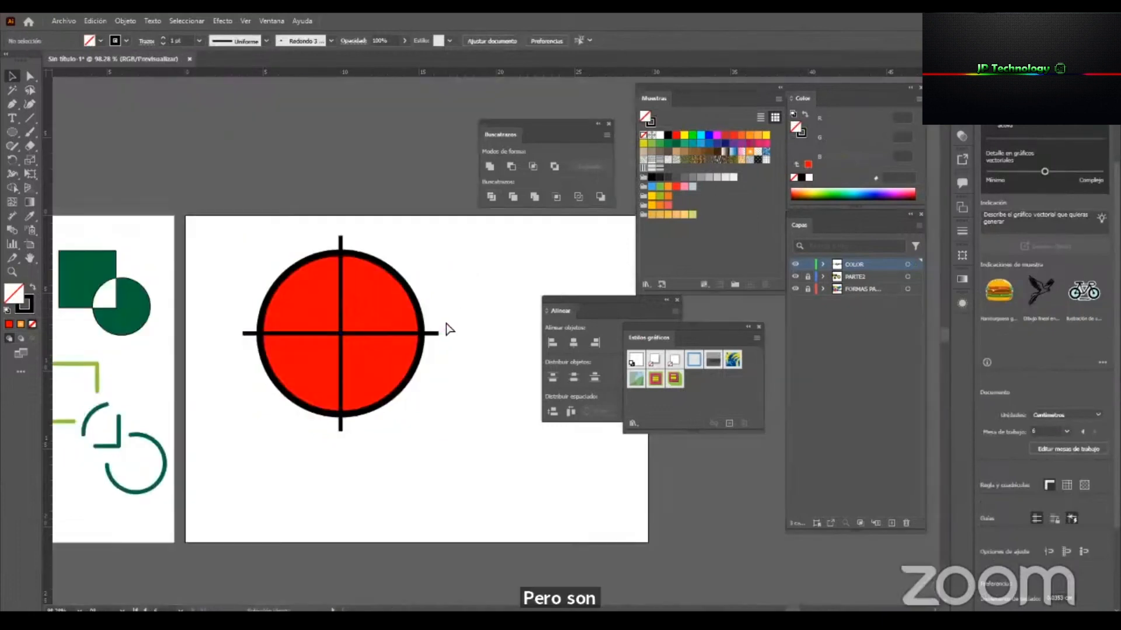
Split the circle into four quarters along the crossing lines with the Shape Builder tool.
{"action": "left_click_drag", "start_coordinate": [429, 322], "coordinate": [299, 430]}
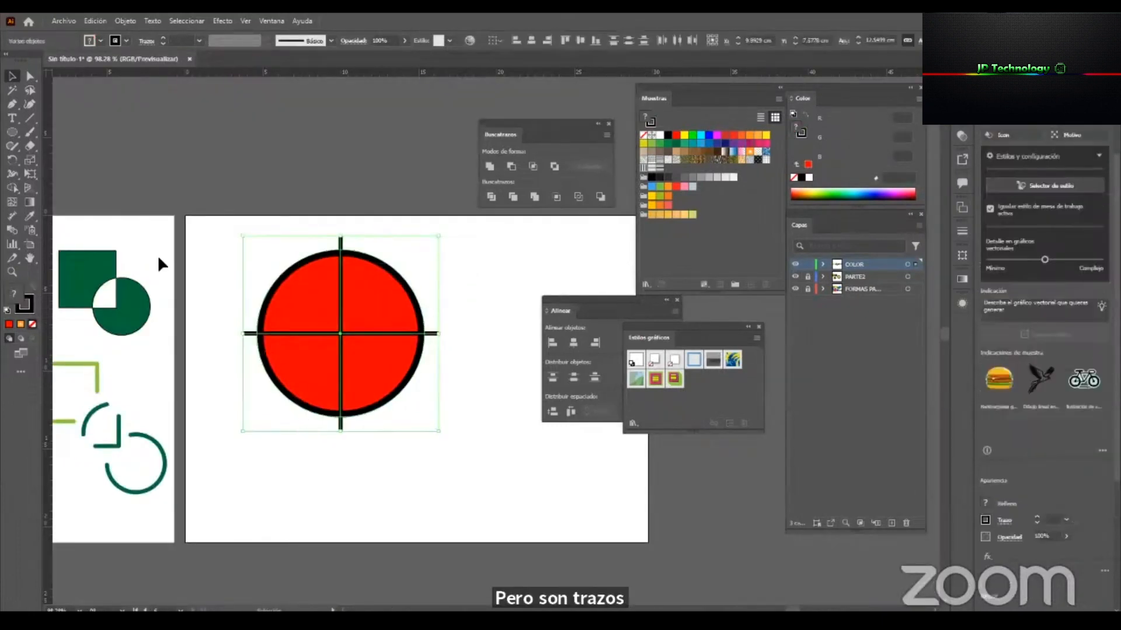
{"action": "left_click", "coordinate": [11, 188]}
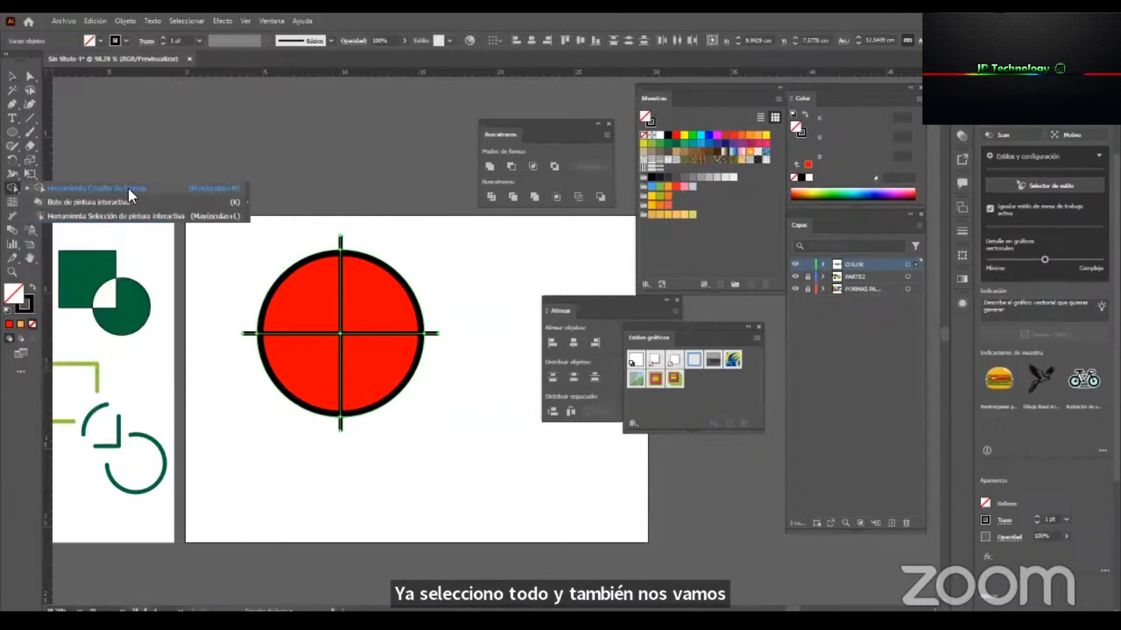
{"action": "left_click", "coordinate": [87, 190]}
{"action": "left_click", "coordinate": [324, 318]}
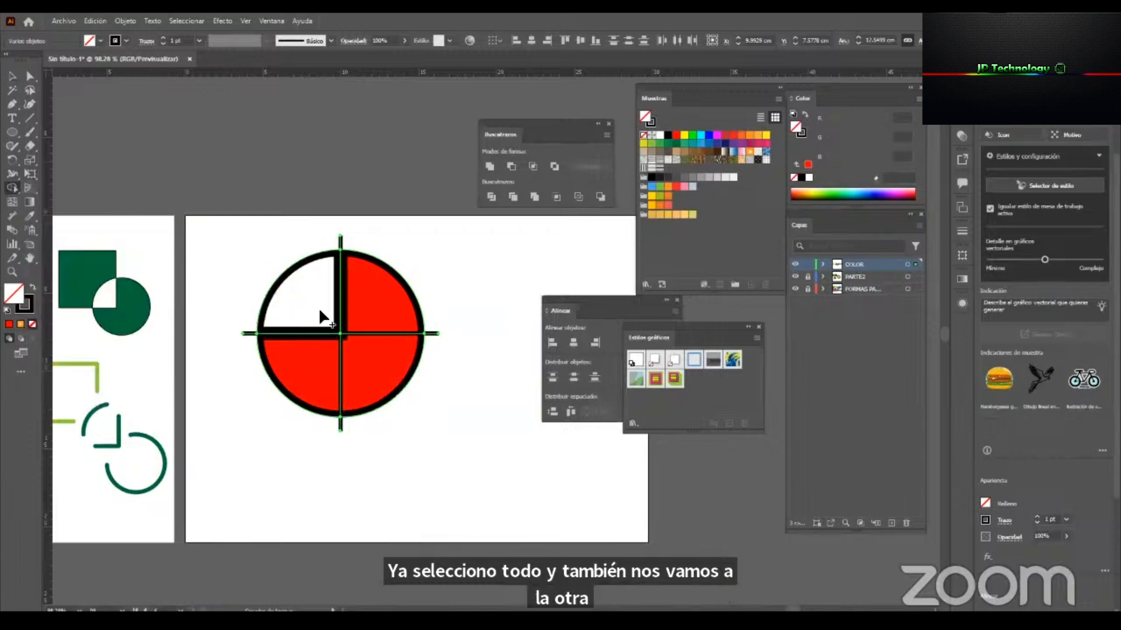
{"action": "left_click", "coordinate": [304, 374]}
{"action": "left_click", "coordinate": [380, 376]}
{"action": "left_click", "coordinate": [383, 327]}
{"action": "key", "text": "v"}
{"action": "left_click", "coordinate": [452, 276]}
Try moving the quarters apart from the cross, and undo the moves together with the last Shape Builder quarter.
{"action": "left_click", "coordinate": [346, 317]}
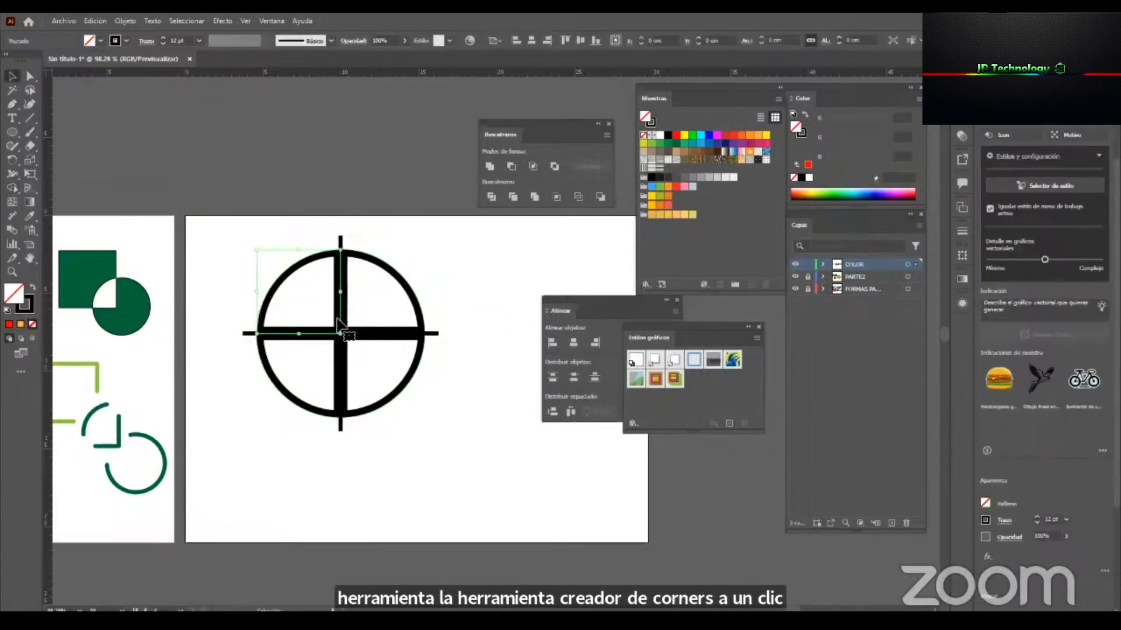
{"action": "left_click_drag", "start_coordinate": [385, 386], "coordinate": [415, 416]}
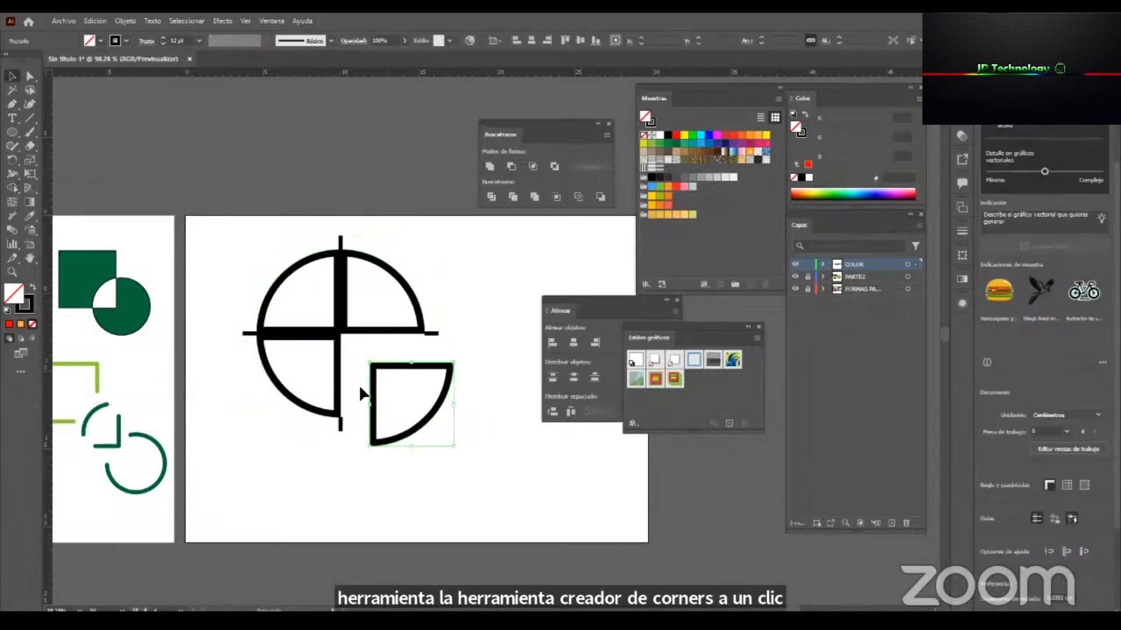
{"action": "left_click_drag", "start_coordinate": [286, 391], "coordinate": [261, 415]}
{"action": "left_click_drag", "start_coordinate": [281, 296], "coordinate": [258, 258]}
{"action": "left_click_drag", "start_coordinate": [369, 273], "coordinate": [432, 210]}
{"action": "key", "text": "ctrl+z"}
{"action": "left_click_drag", "start_coordinate": [480, 500], "coordinate": [221, 146]}
{"action": "key", "text": "ctrl+z"}
{"action": "key", "text": "ctrl+z"}
{"action": "key", "text": "ctrl+z"}
{"action": "key", "text": "ctrl+z"}
{"action": "key", "text": "ctrl+z"}
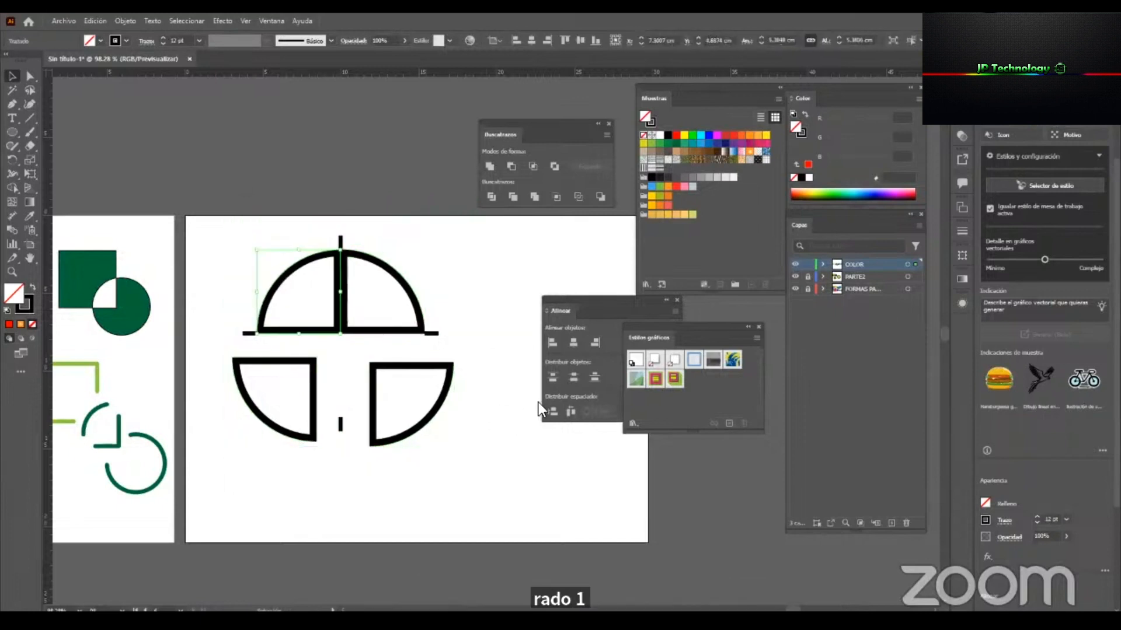
{"action": "left_click", "coordinate": [472, 384]}
{"action": "left_click", "coordinate": [388, 298]}
{"action": "left_click", "coordinate": [369, 350]}
Move the four circle quarters outward so each stands apart from the crossing lines.
{"action": "left_click_drag", "start_coordinate": [389, 318], "coordinate": [375, 286]}
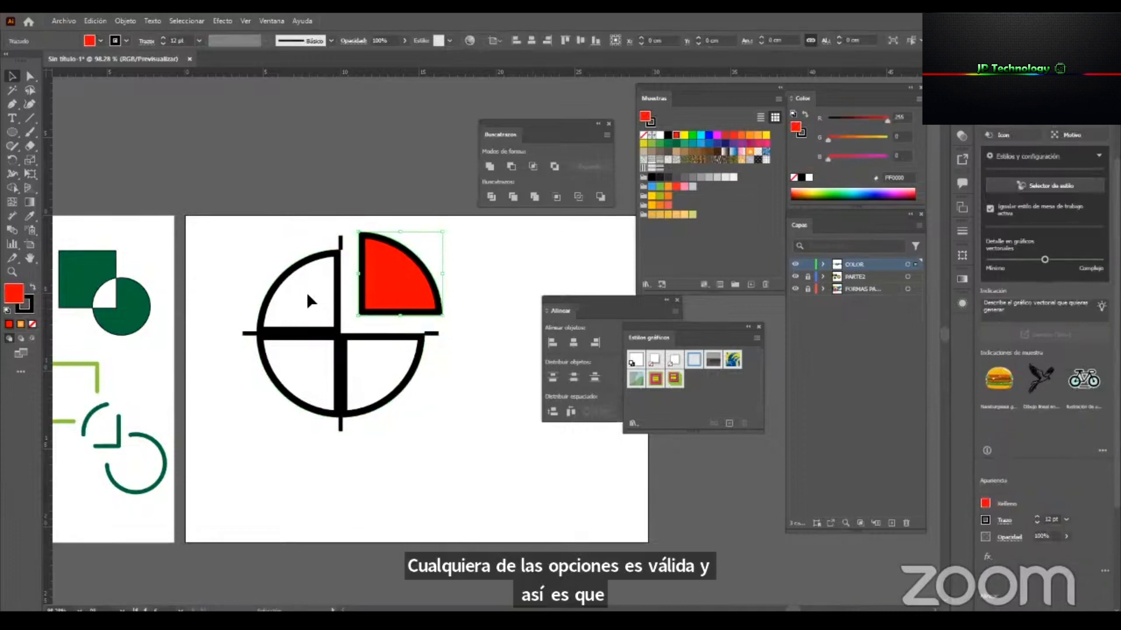
{"action": "left_click_drag", "start_coordinate": [303, 260], "coordinate": [285, 243]}
{"action": "left_click_drag", "start_coordinate": [416, 363], "coordinate": [450, 404]}
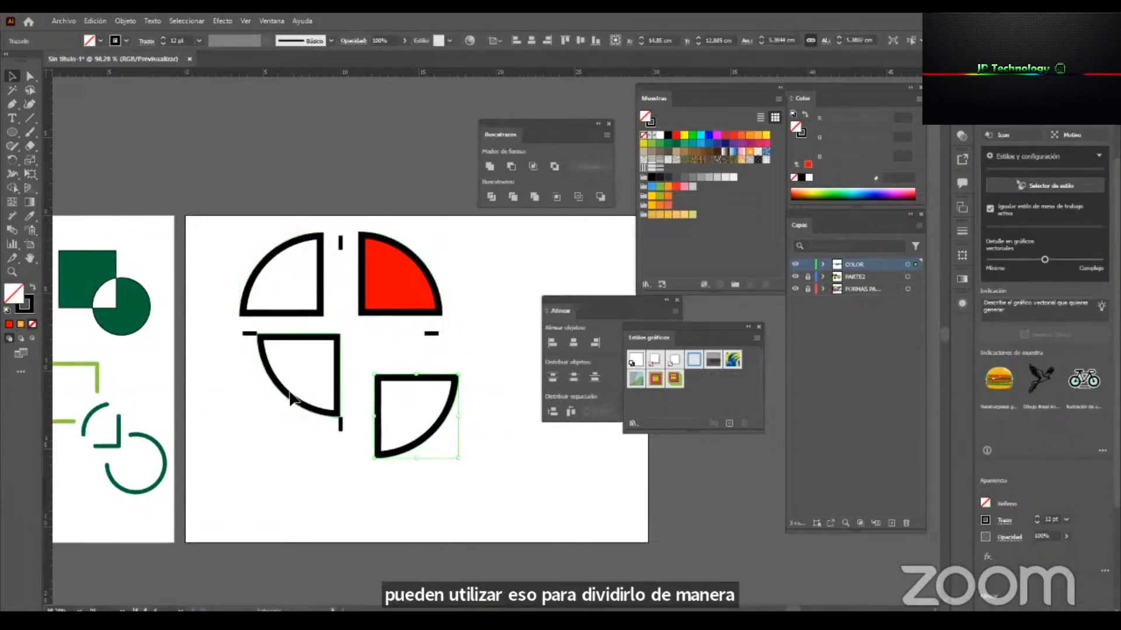
{"action": "left_click_drag", "start_coordinate": [304, 402], "coordinate": [281, 445]}
Delete the four leftover ends of the crossing lines, keeping all the circle quarters.
{"action": "left_click_drag", "start_coordinate": [336, 188], "coordinate": [460, 341]}
{"action": "key", "text": "Delete"}
{"action": "key", "text": "ctrl+z"}
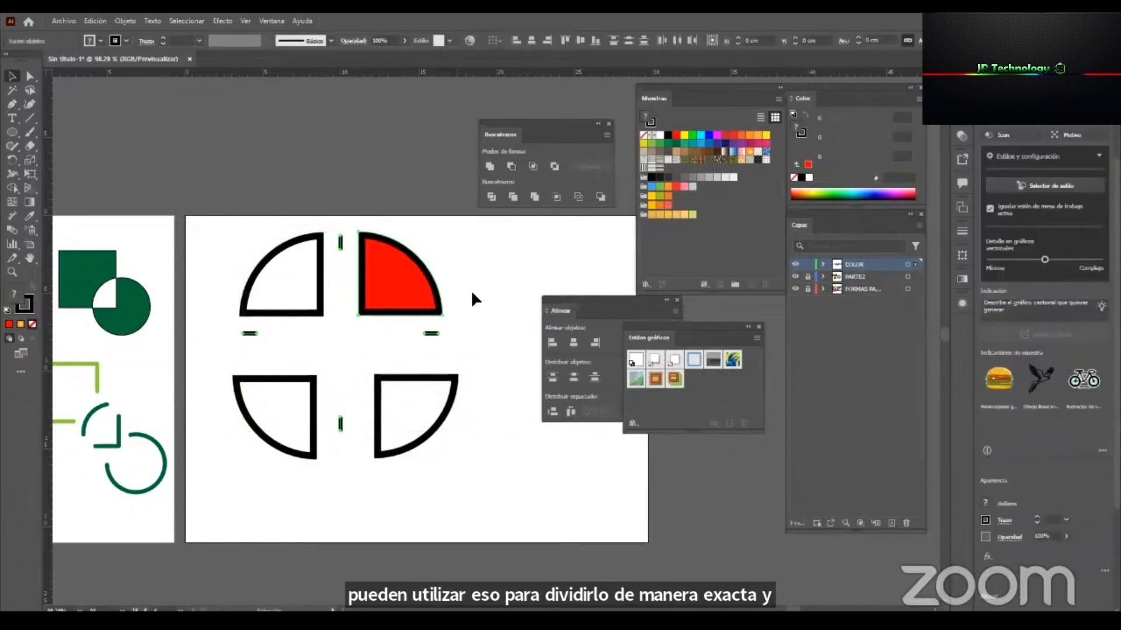
{"action": "left_click", "coordinate": [413, 299]}
{"action": "left_click_drag", "start_coordinate": [451, 341], "coordinate": [215, 325]}
{"action": "key", "text": "Delete"}
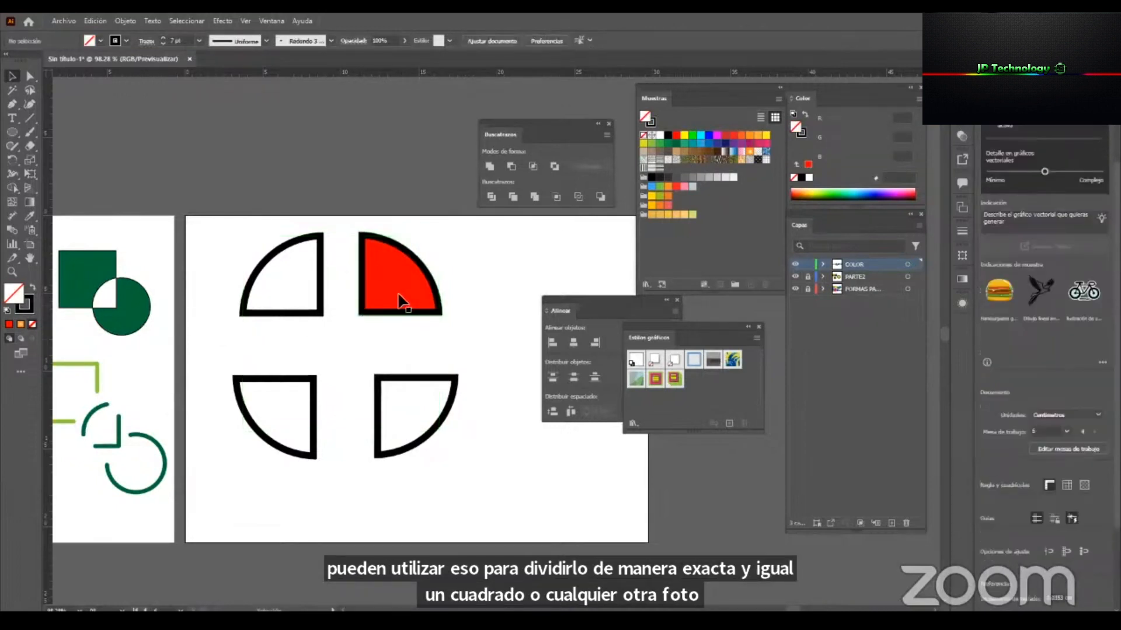
Move the two lower quarters up close beneath the upper ones.
{"action": "left_click", "coordinate": [407, 380]}
{"action": "left_click_drag", "start_coordinate": [408, 381], "coordinate": [392, 329]}
{"action": "left_click_drag", "start_coordinate": [307, 383], "coordinate": [313, 326]}
Scale down all four quarters together and move them to the neighbouring artboard below the green shapes.
{"action": "left_click_drag", "start_coordinate": [272, 219], "coordinate": [268, 219]}
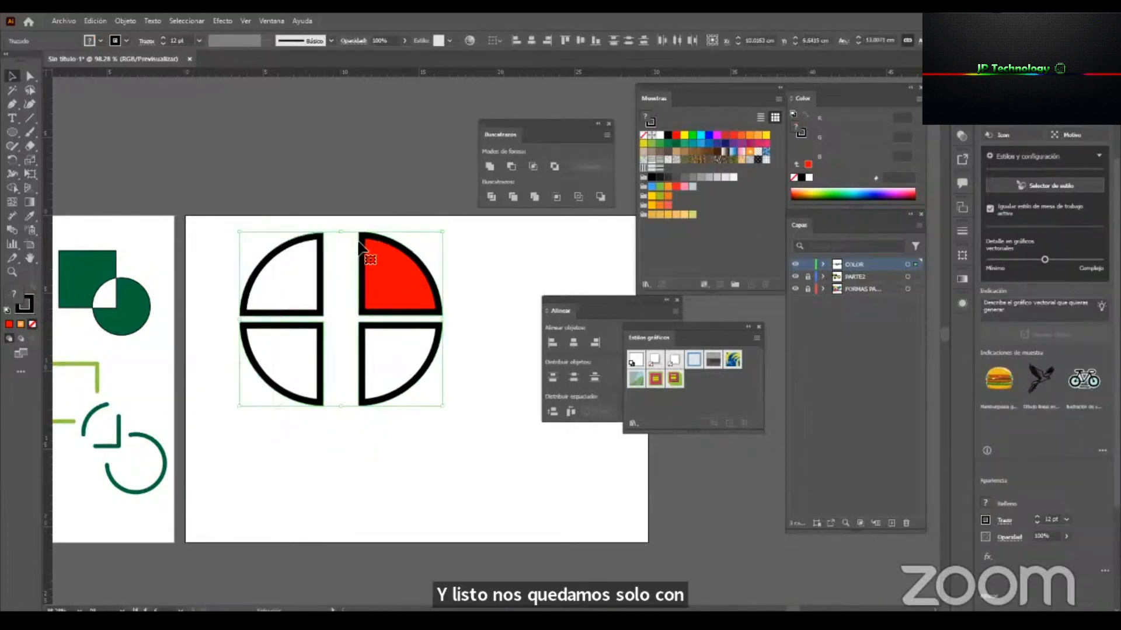
{"action": "left_click_drag", "start_coordinate": [363, 250], "coordinate": [336, 245]}
{"action": "left_click_drag", "start_coordinate": [417, 319], "coordinate": [323, 323]}
{"action": "mouse_move", "coordinate": [349, 339]}
{"action": "left_mouse_down"}
{"action": "mouse_move", "coordinate": [447, 324]}
{"action": "mouse_move", "coordinate": [229, 480]}
{"action": "mouse_move", "coordinate": [172, 483]}
{"action": "left_mouse_up"}
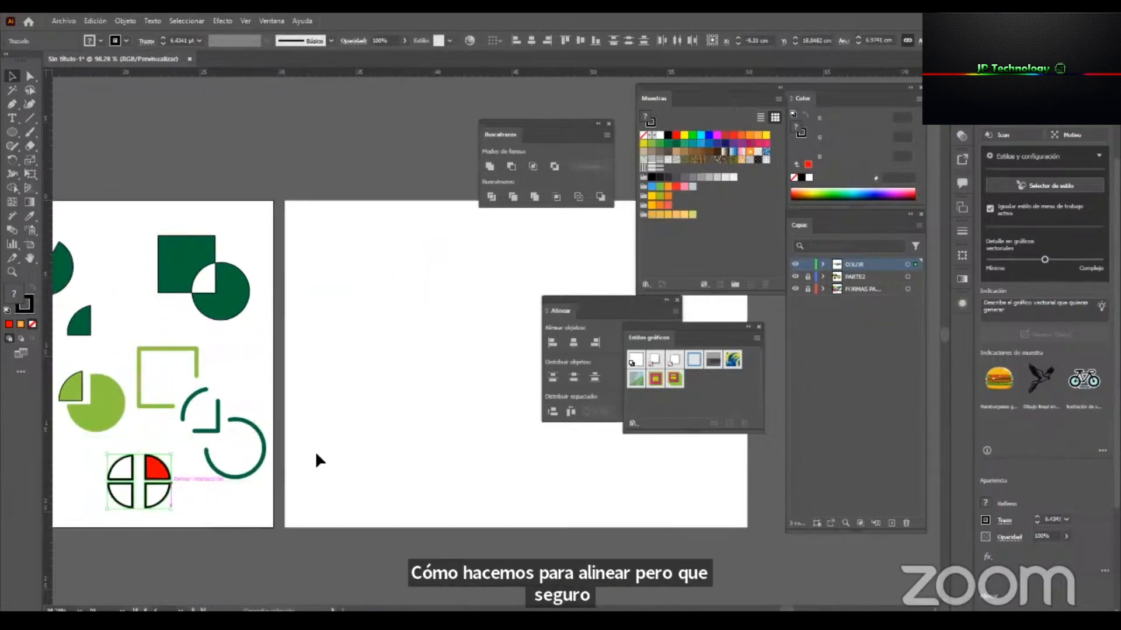
Close the Graphic Styles panel and dock the Pathfinder panel as an icon, leaving the empty artboard clear.
{"action": "left_click", "coordinate": [315, 452]}
{"action": "scroll", "coordinate": [488, 465], "scroll_direction": "right", "scroll_amount": 1}
{"action": "left_click", "coordinate": [756, 328]}
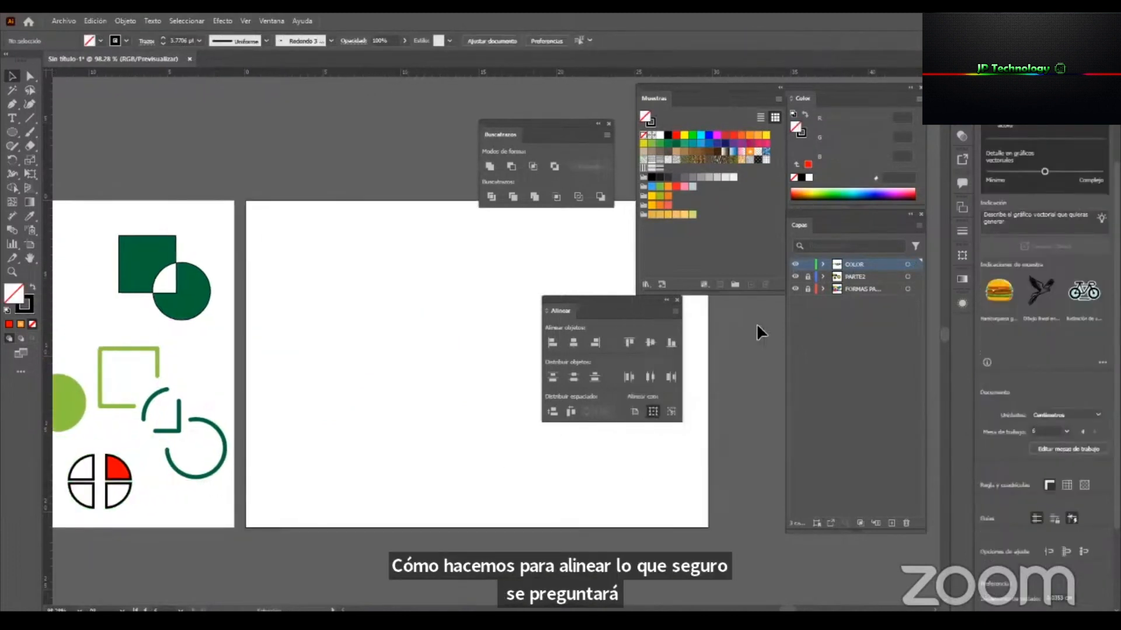
{"action": "left_click_drag", "start_coordinate": [628, 303], "coordinate": [716, 325]}
{"action": "left_click_drag", "start_coordinate": [535, 124], "coordinate": [951, 309]}
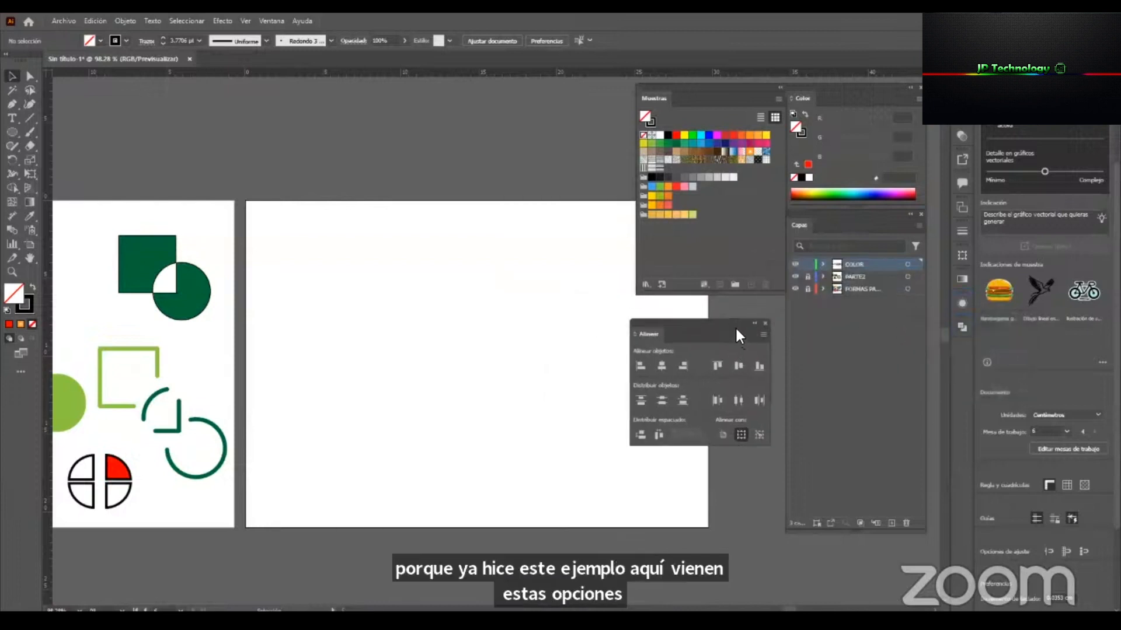
Place the Align panel just below the Swatches panel and set objects to align to the artboard.
{"action": "left_click_drag", "start_coordinate": [729, 323], "coordinate": [732, 305]}
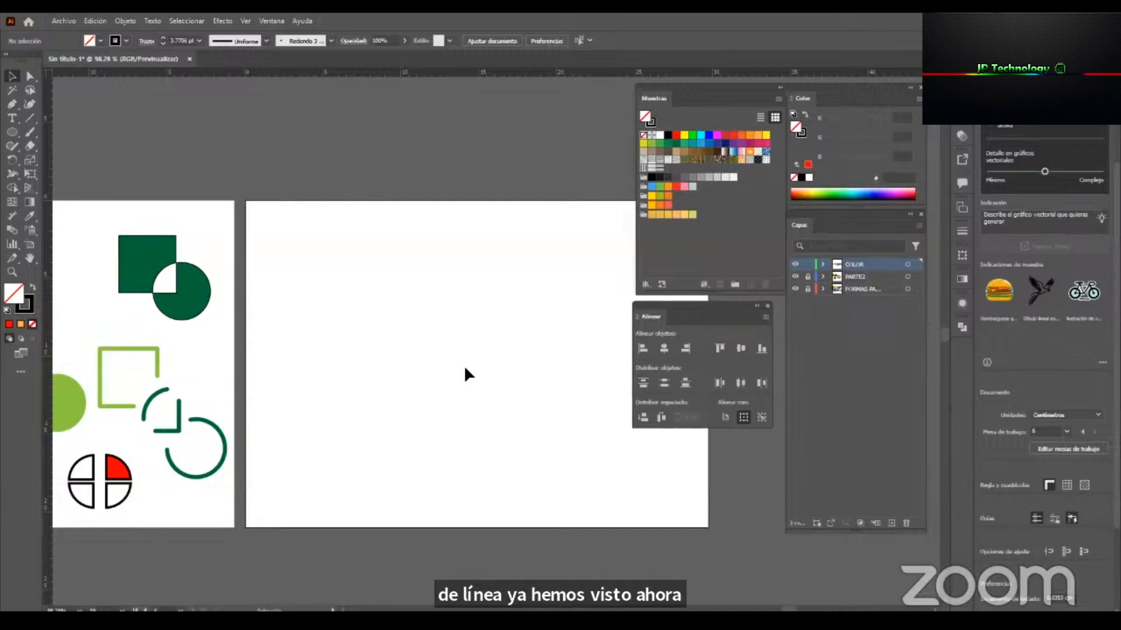
{"action": "left_click_drag", "start_coordinate": [378, 368], "coordinate": [332, 372]}
{"action": "left_click", "coordinate": [724, 417]}
Draw a circle about 4.08 cm wide near the empty artboard's upper corner, with default white fill and a 10 pt black stroke.
{"action": "key", "text": "l"}
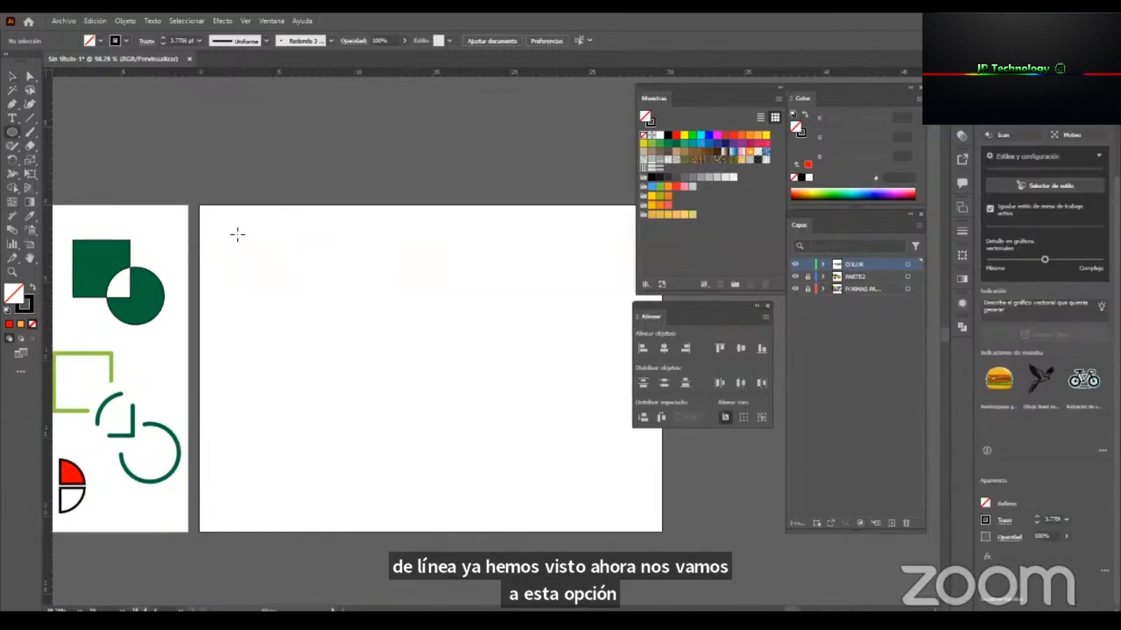
{"action": "left_click_drag", "start_coordinate": [240, 245], "coordinate": [306, 311]}
{"action": "key", "text": "v"}
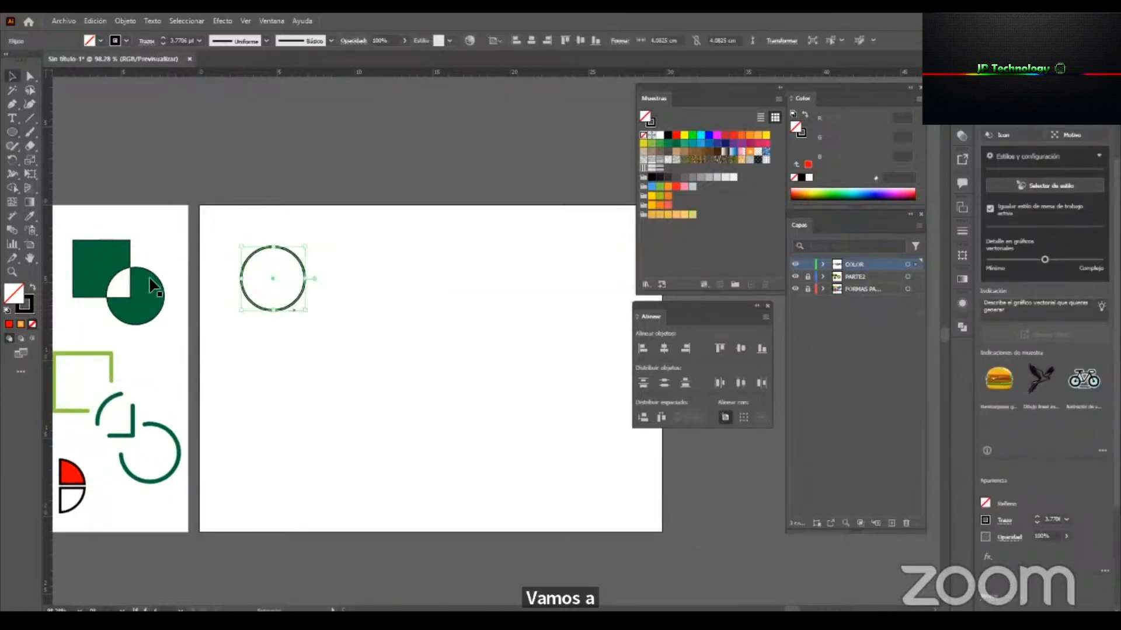
{"action": "left_click", "coordinate": [7, 310]}
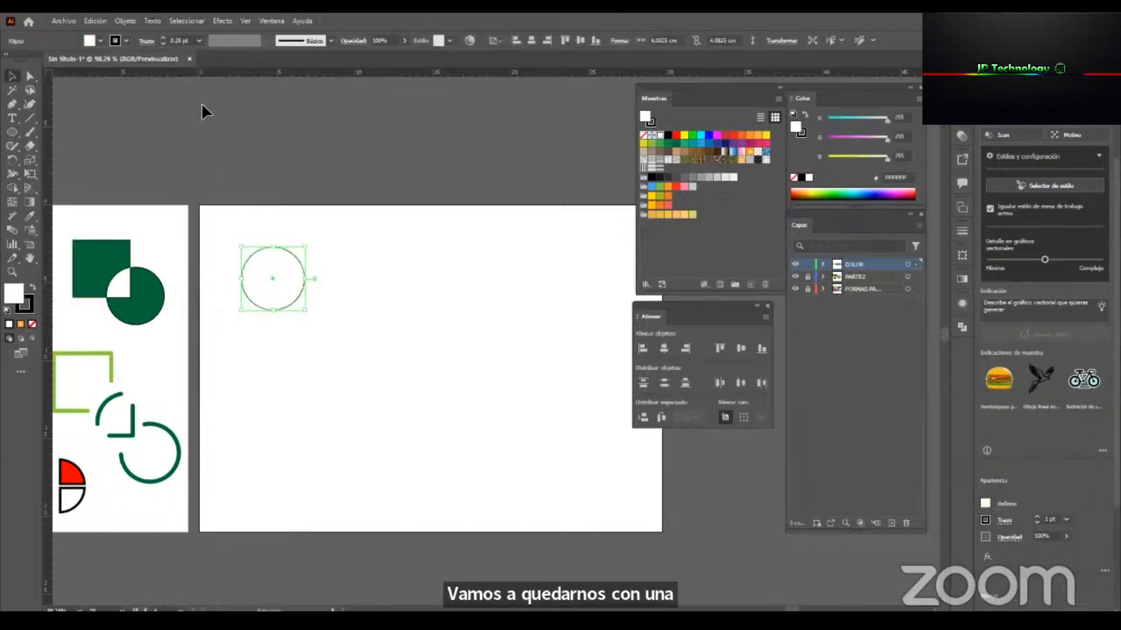
{"action": "left_click", "coordinate": [200, 40]}
{"action": "left_click", "coordinate": [212, 202]}
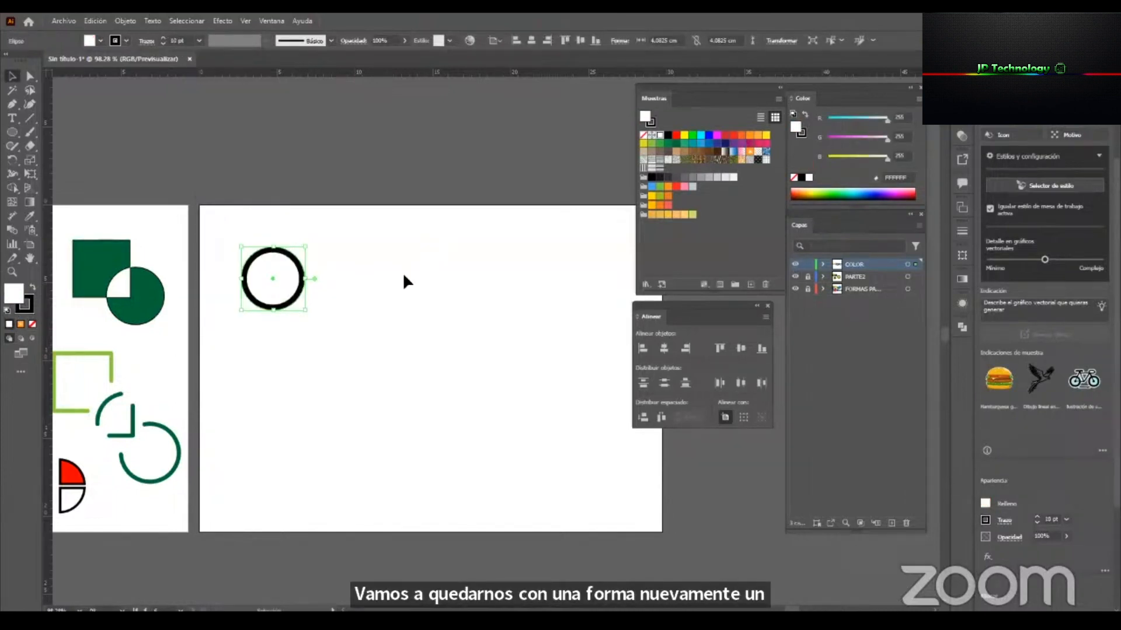
Show the full stroke options and align the circle's stroke to the centre of its path.
{"action": "left_click", "coordinate": [963, 232]}
{"action": "left_click", "coordinate": [944, 226]}
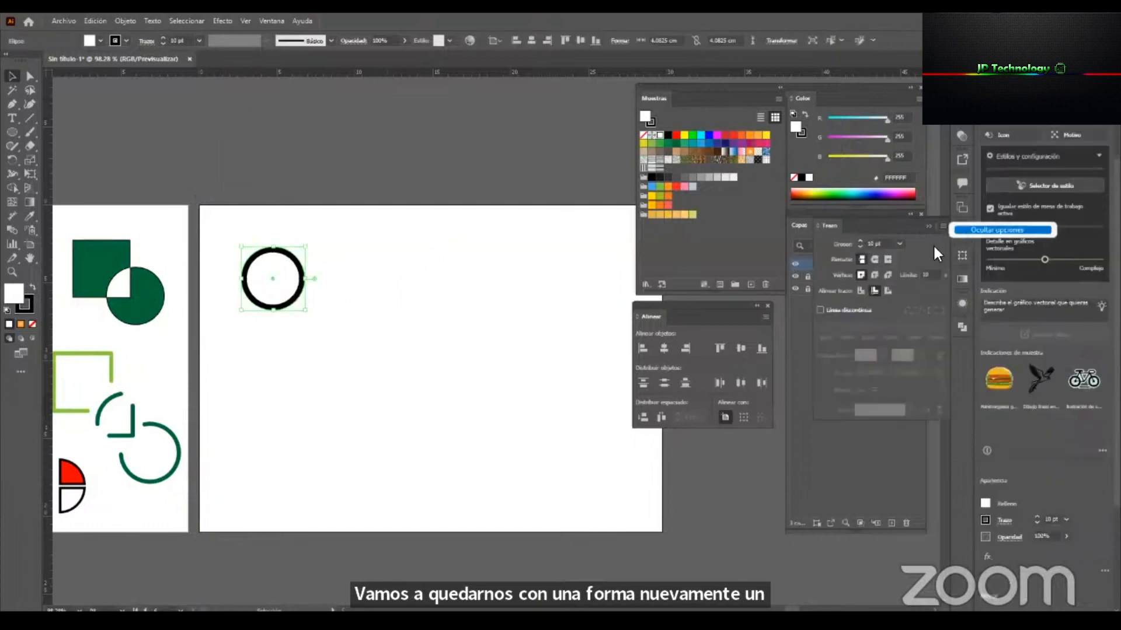
{"action": "left_click", "coordinate": [860, 291]}
{"action": "left_click", "coordinate": [860, 292]}
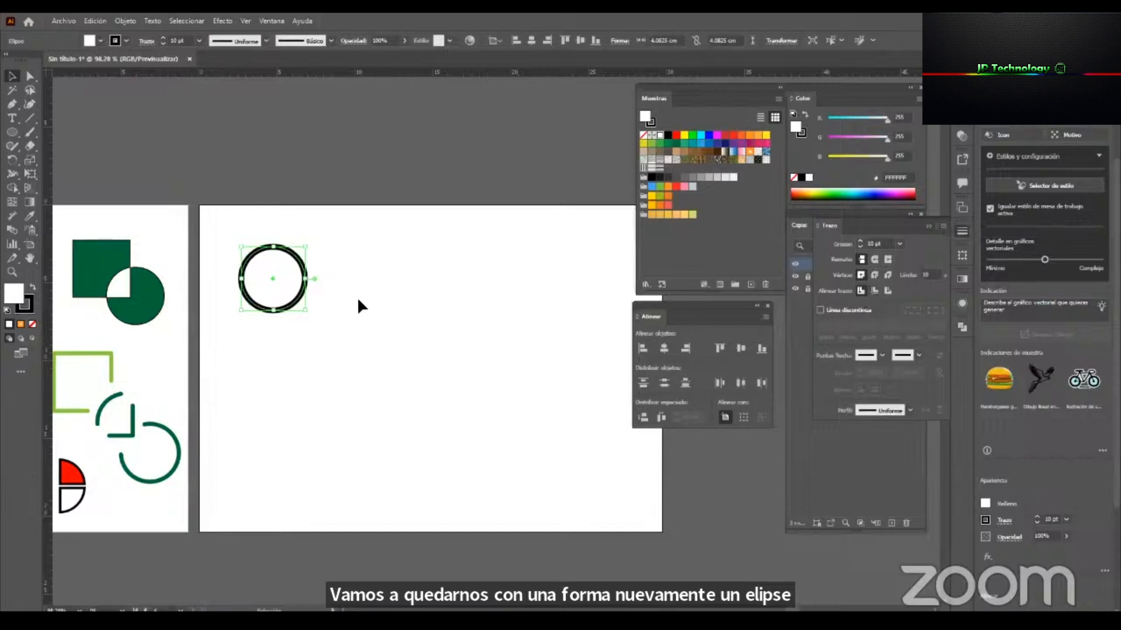
{"action": "left_click", "coordinate": [353, 295]}
Duplicate the circle at even spacing into a grid of three rows and three columns.
{"action": "left_click", "coordinate": [299, 266]}
{"action": "left_click_drag", "start_coordinate": [299, 265], "coordinate": [301, 355]}
{"action": "key", "text": "ctrl"}
{"action": "key", "text": "ctrl+d"}
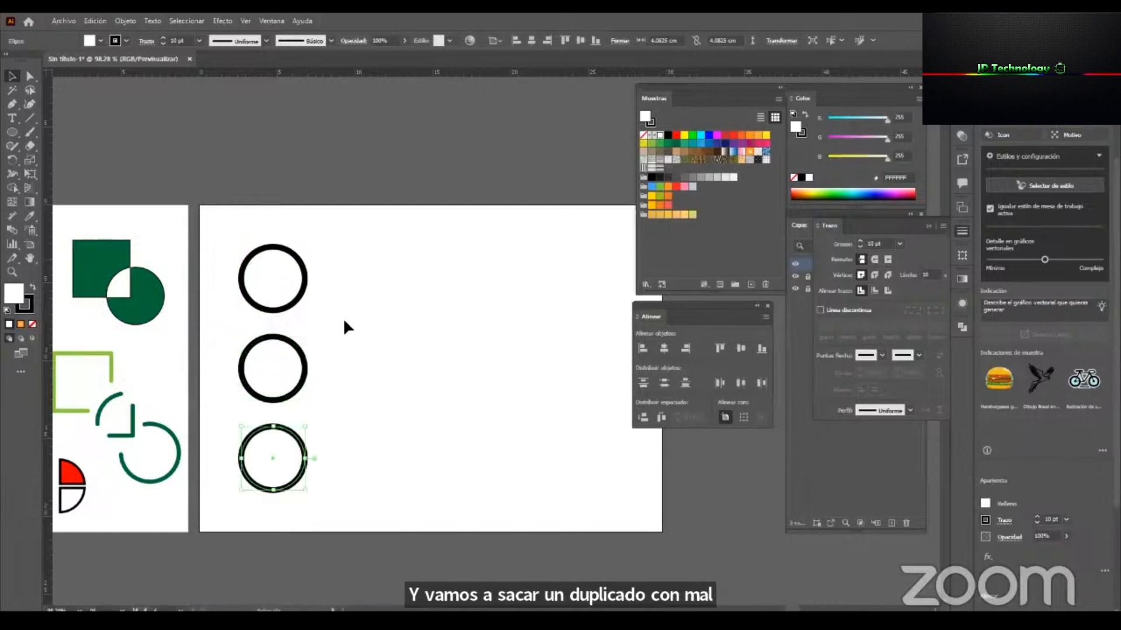
{"action": "left_click_drag", "start_coordinate": [337, 477], "coordinate": [392, 282]}
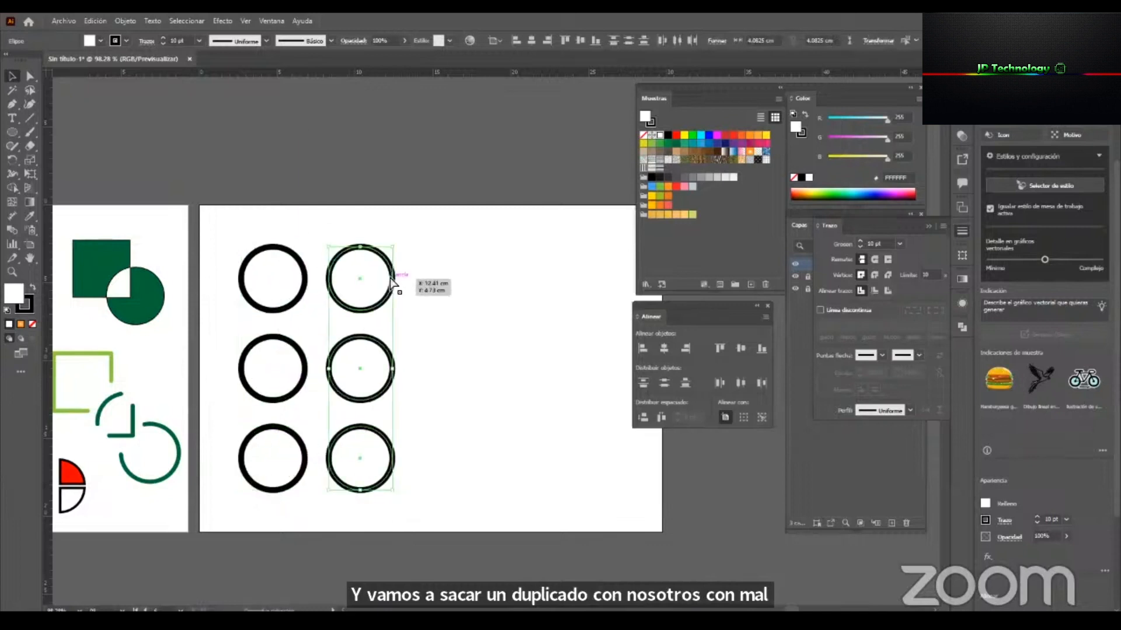
{"action": "key", "text": "ctrl+d"}
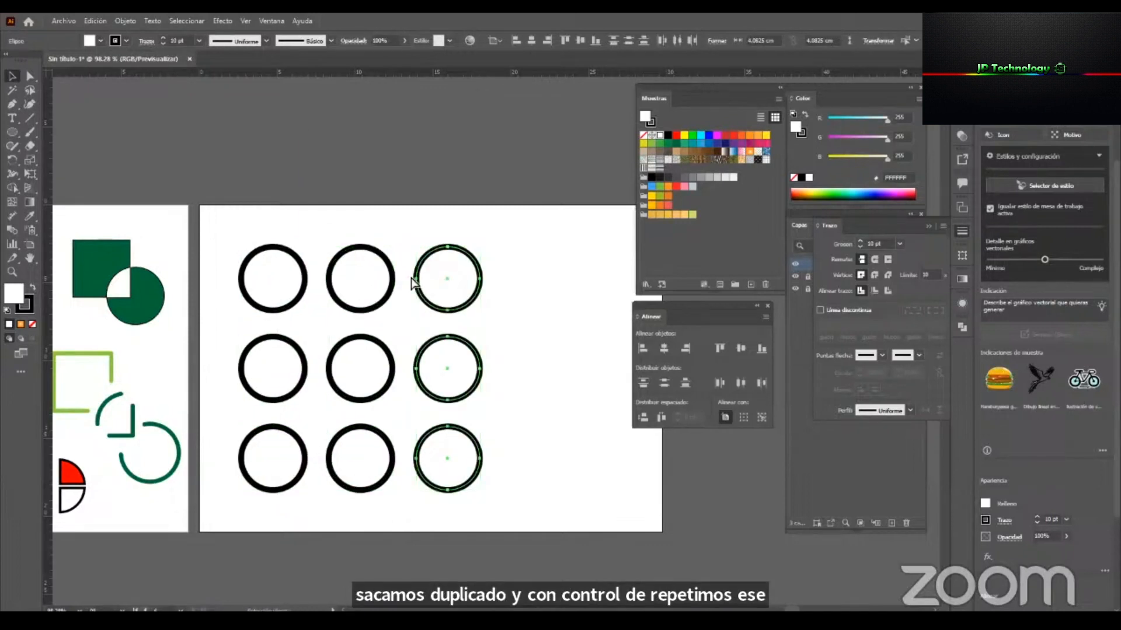
Try adding a fourth column of circles to the grid, and undo it.
{"action": "key", "text": "ctrl+d"}
{"action": "left_click_drag", "start_coordinate": [497, 376], "coordinate": [432, 385]}
{"action": "left_click_drag", "start_coordinate": [554, 508], "coordinate": [312, 243]}
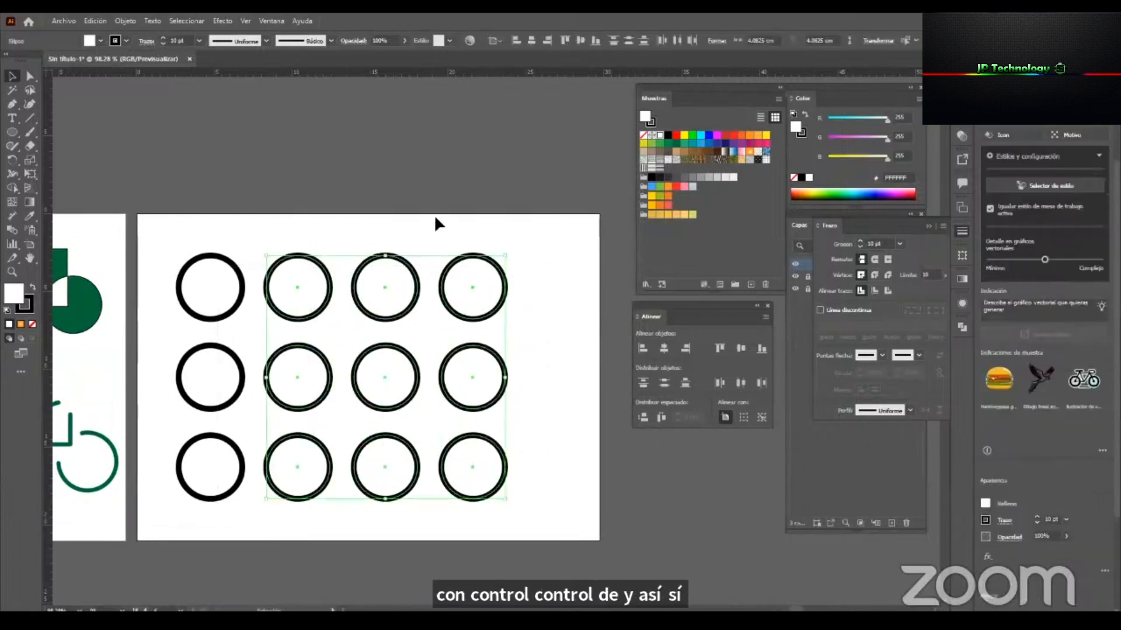
{"action": "key", "text": "ctrl+z"}
{"action": "key", "text": "ctrl+z"}
Shift circles of the grid individually so that the rows and columns become uneven.
{"action": "left_click_drag", "start_coordinate": [389, 321], "coordinate": [420, 306]}
{"action": "left_click_drag", "start_coordinate": [307, 307], "coordinate": [325, 326]}
{"action": "left_click_drag", "start_coordinate": [311, 389], "coordinate": [295, 405]}
{"action": "left_click_drag", "start_coordinate": [373, 388], "coordinate": [397, 403]}
{"action": "mouse_move", "coordinate": [392, 466]}
{"action": "left_mouse_down"}
{"action": "mouse_move", "coordinate": [406, 471]}
{"action": "mouse_move", "coordinate": [378, 455]}
{"action": "left_mouse_up"}
{"action": "left_click_drag", "start_coordinate": [230, 466], "coordinate": [225, 471]}
{"action": "left_click_drag", "start_coordinate": [202, 380], "coordinate": [187, 383]}
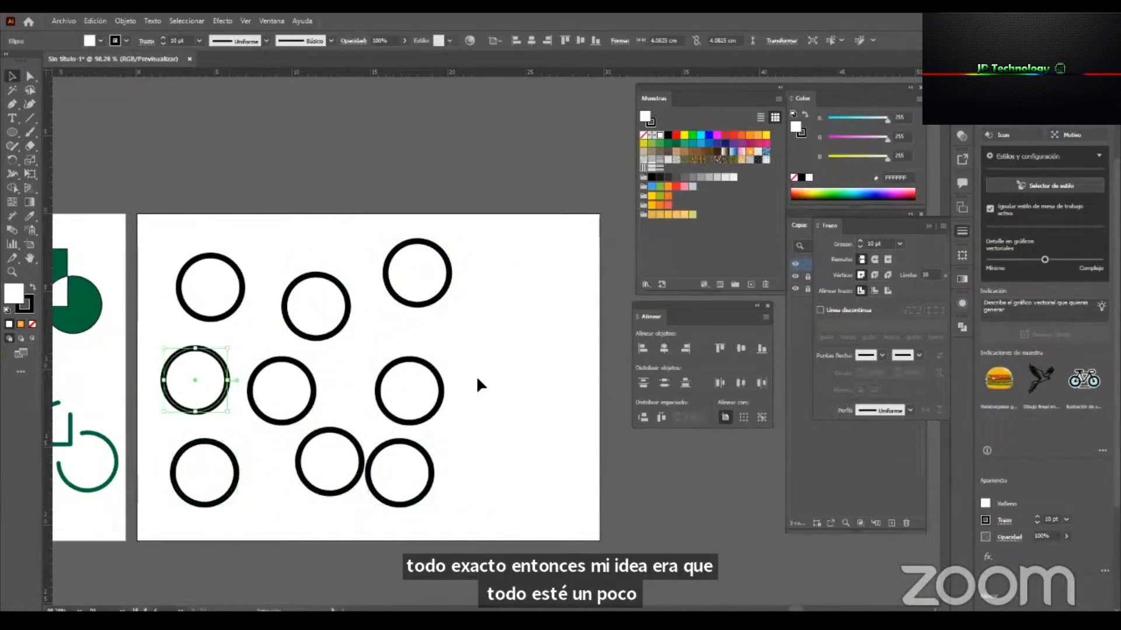
Move all nine circles together toward the artboard's middle and fill them with yellow FFFF00.
{"action": "left_click", "coordinate": [255, 331]}
{"action": "left_click_drag", "start_coordinate": [492, 511], "coordinate": [225, 232]}
{"action": "left_click_drag", "start_coordinate": [244, 273], "coordinate": [300, 268]}
{"action": "left_click", "coordinate": [684, 134]}
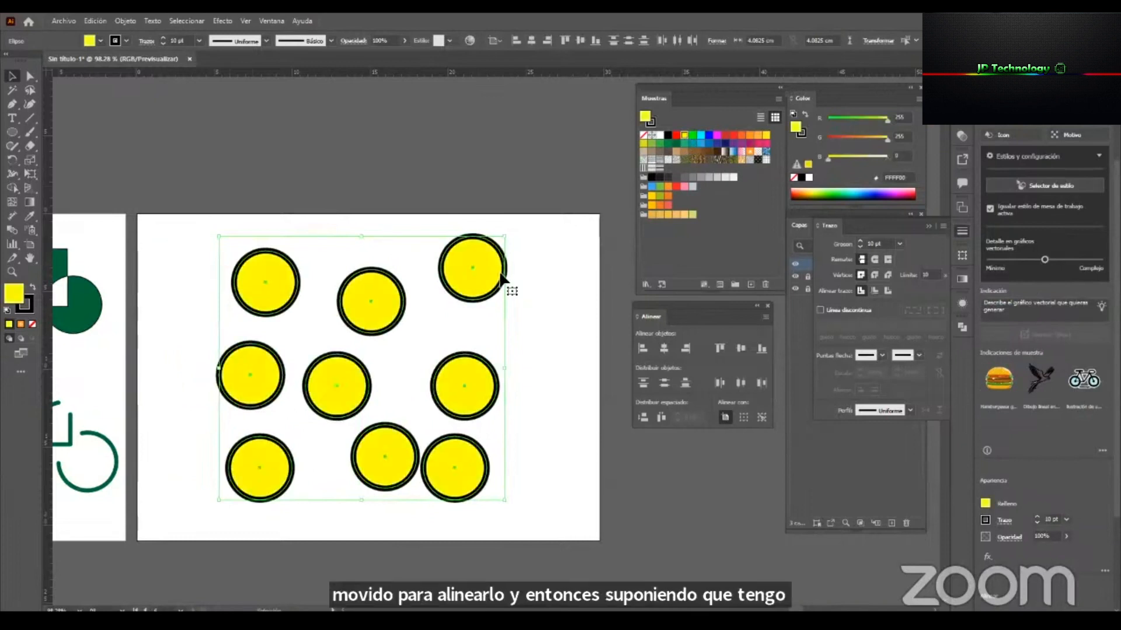
{"action": "left_click", "coordinate": [563, 348]}
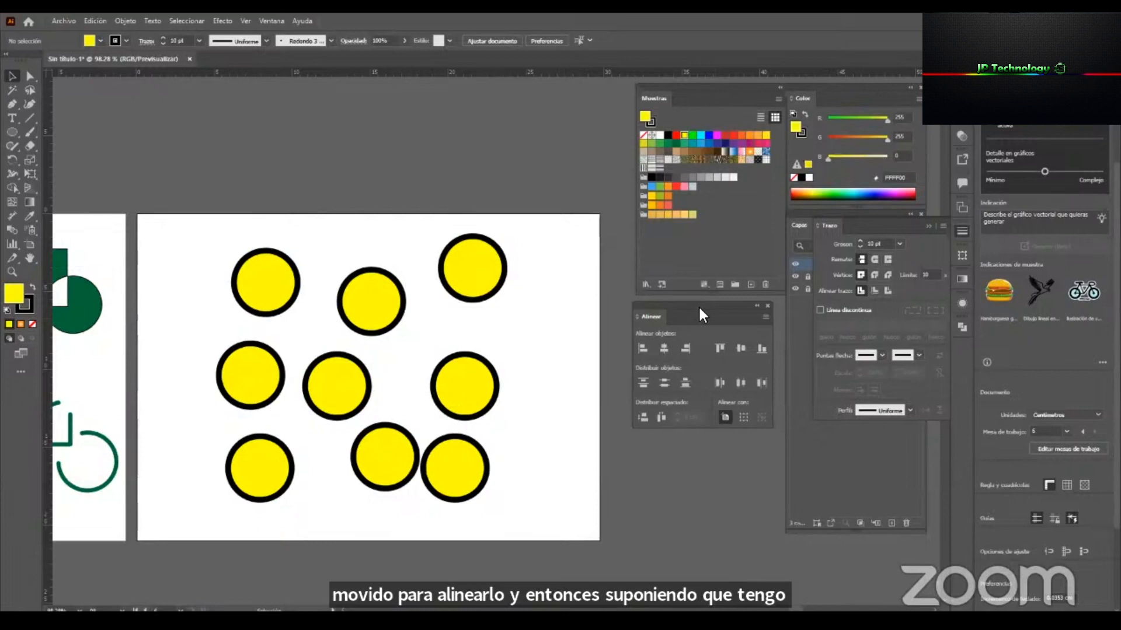
{"action": "left_click_drag", "start_coordinate": [699, 308], "coordinate": [694, 318]}
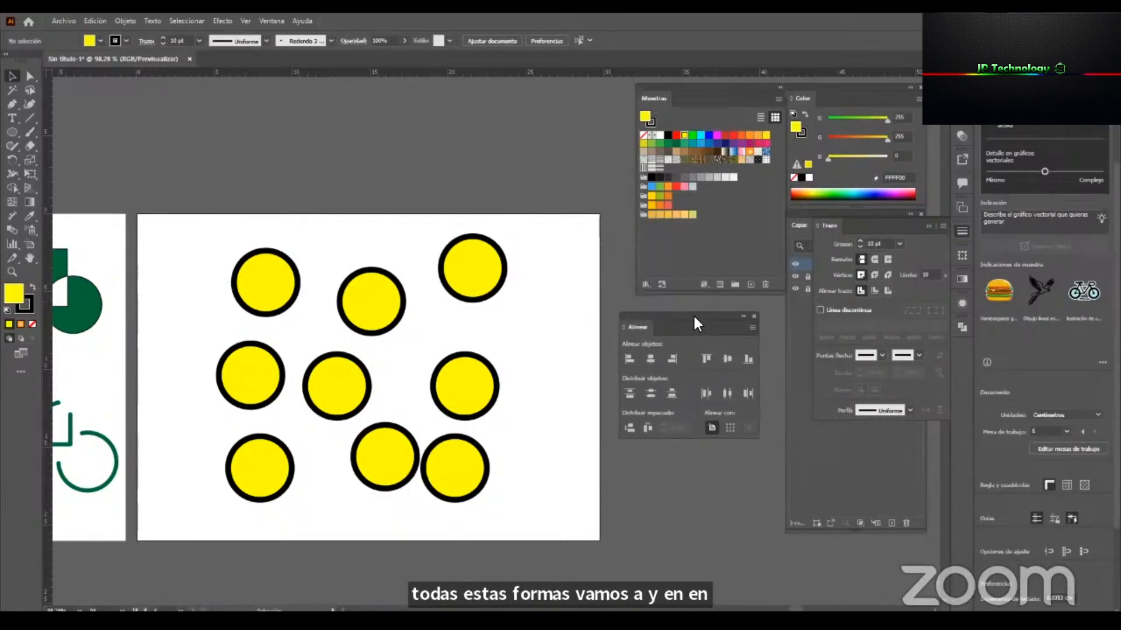
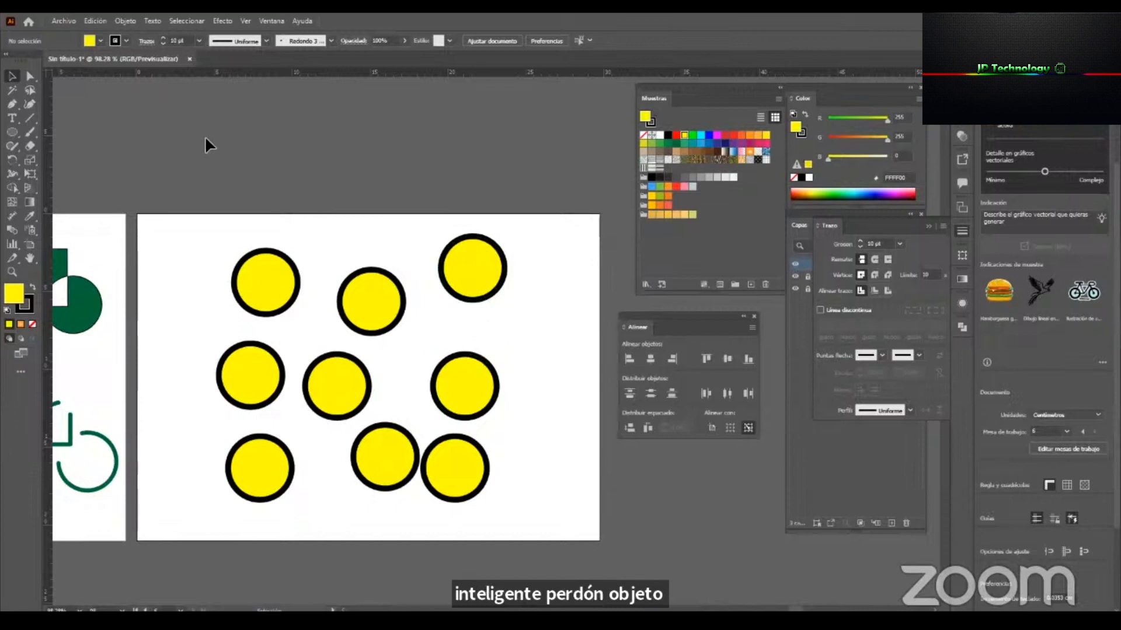
Try aligning the left column of three circles to the artboard's left edge, right edge and horizontal center.
{"action": "left_click_drag", "start_coordinate": [229, 369], "coordinate": [271, 523]}
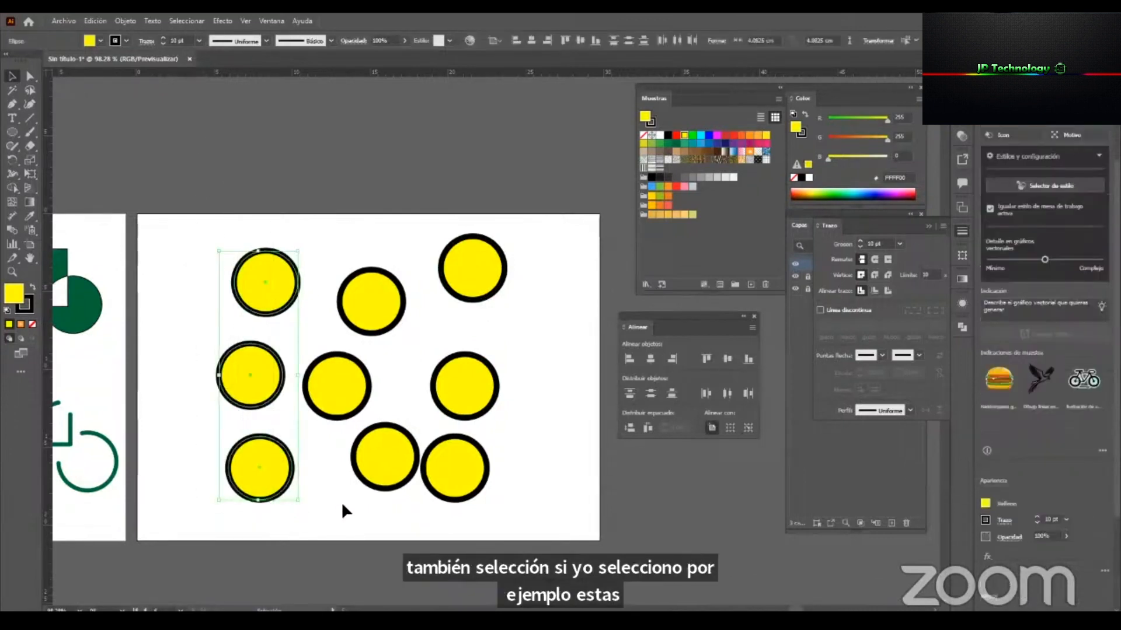
{"action": "left_click", "coordinate": [711, 427]}
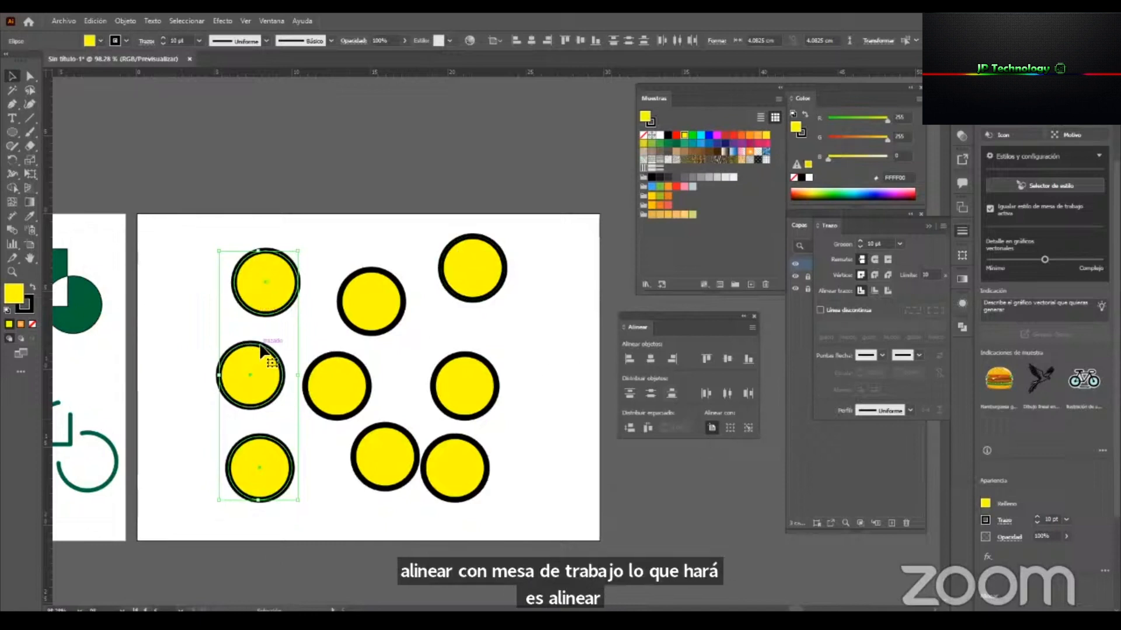
{"action": "left_click", "coordinate": [630, 359]}
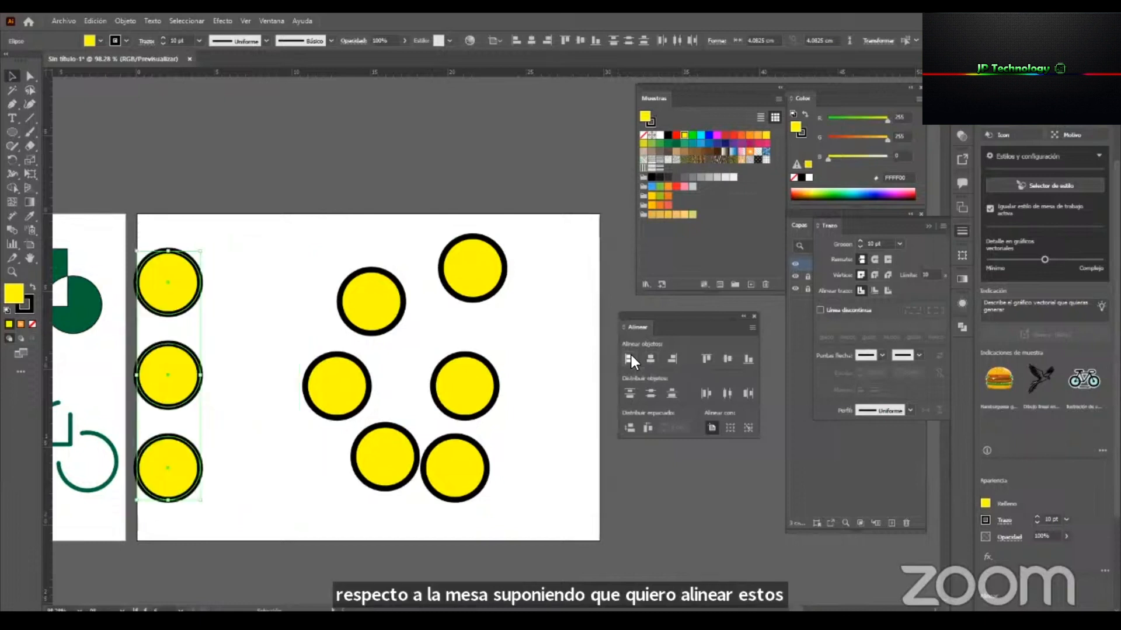
{"action": "left_click", "coordinate": [673, 359]}
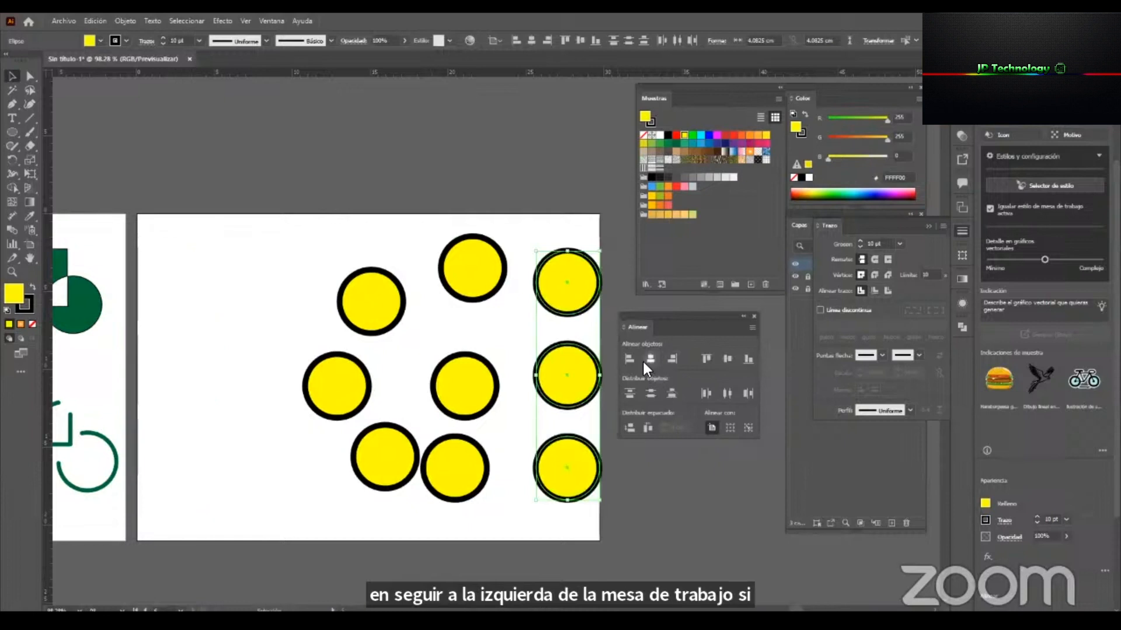
{"action": "left_click", "coordinate": [643, 359]}
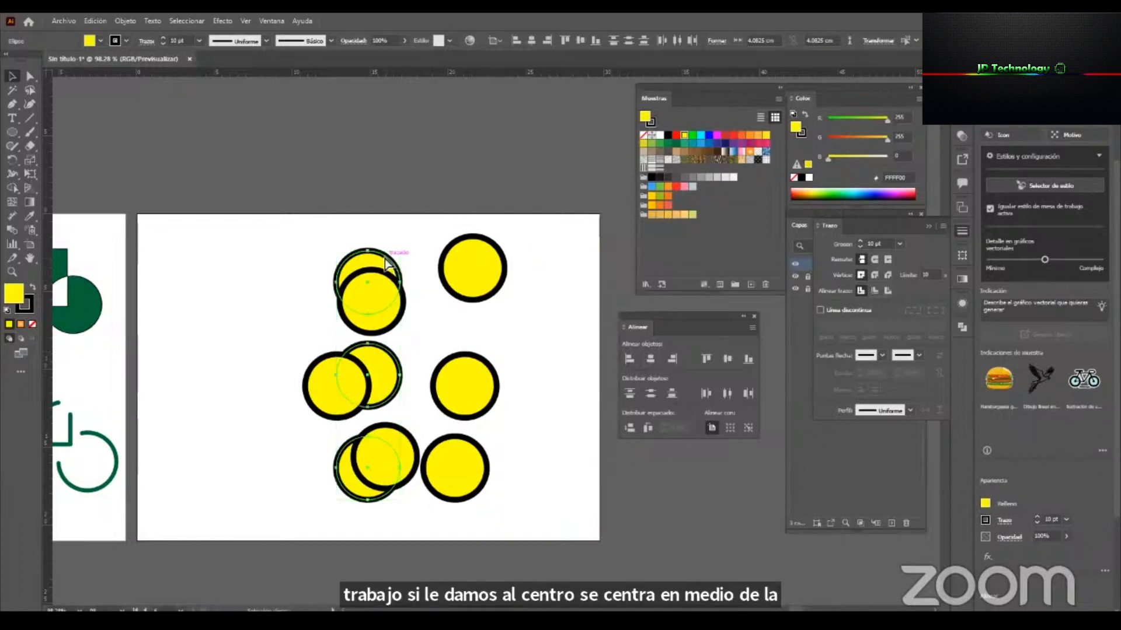
Undo all the artboard alignments applied to the left column of circles.
{"action": "key", "text": "ctrl+z"}
{"action": "key", "text": "ctrl+z"}
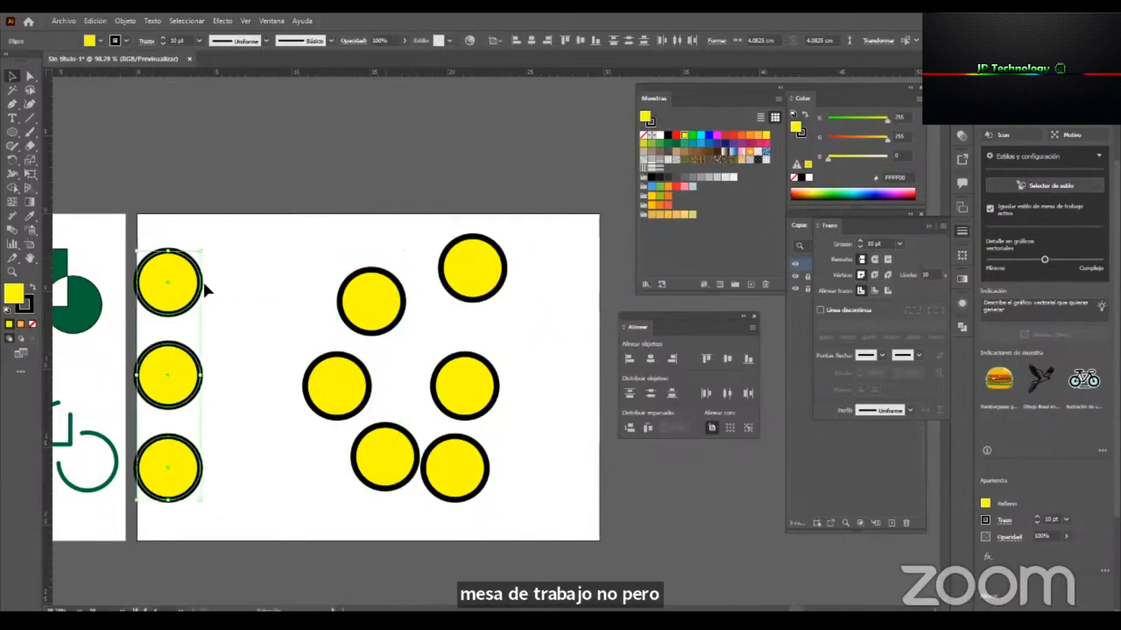
{"action": "key", "text": "ctrl+z"}
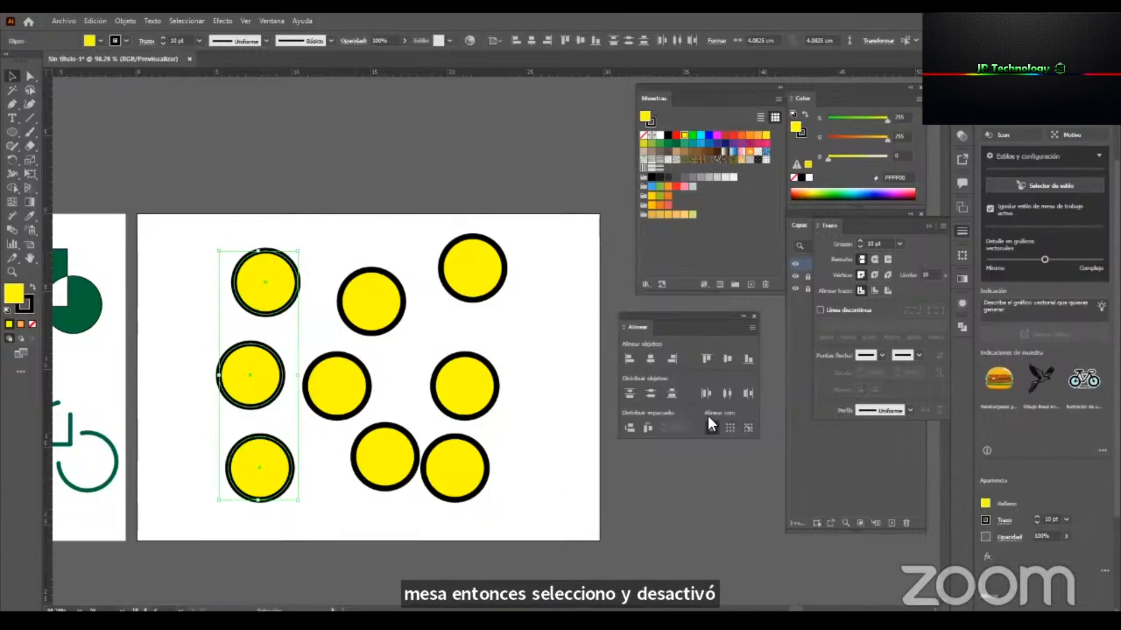
Set alignment relative to the selection and align the left column of three circles by their left edges.
{"action": "left_click", "coordinate": [733, 427]}
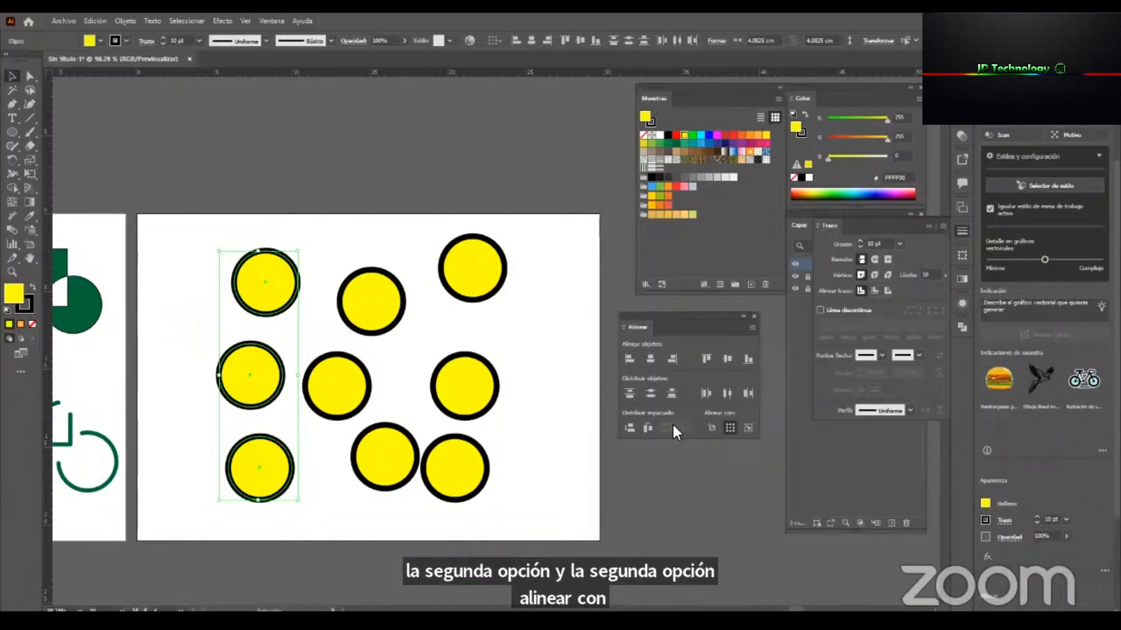
{"action": "left_click", "coordinate": [257, 207]}
{"action": "left_click_drag", "start_coordinate": [245, 203], "coordinate": [276, 507]}
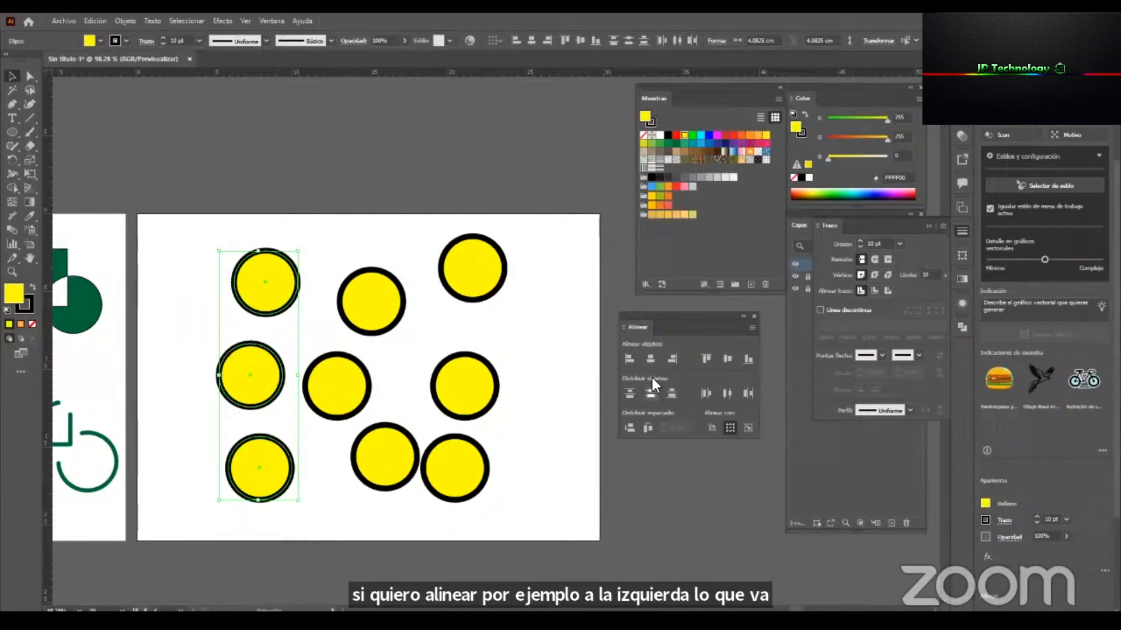
{"action": "left_click", "coordinate": [631, 358]}
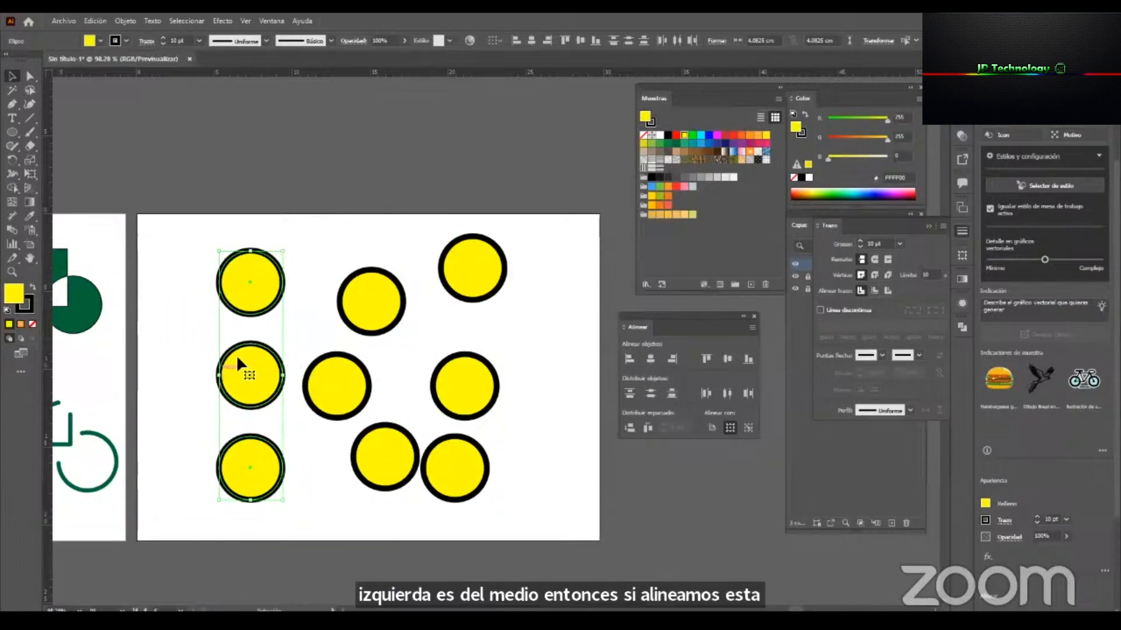
Align the right column of three circles by their right edges, relative to the selection.
{"action": "left_click_drag", "start_coordinate": [488, 374], "coordinate": [465, 495]}
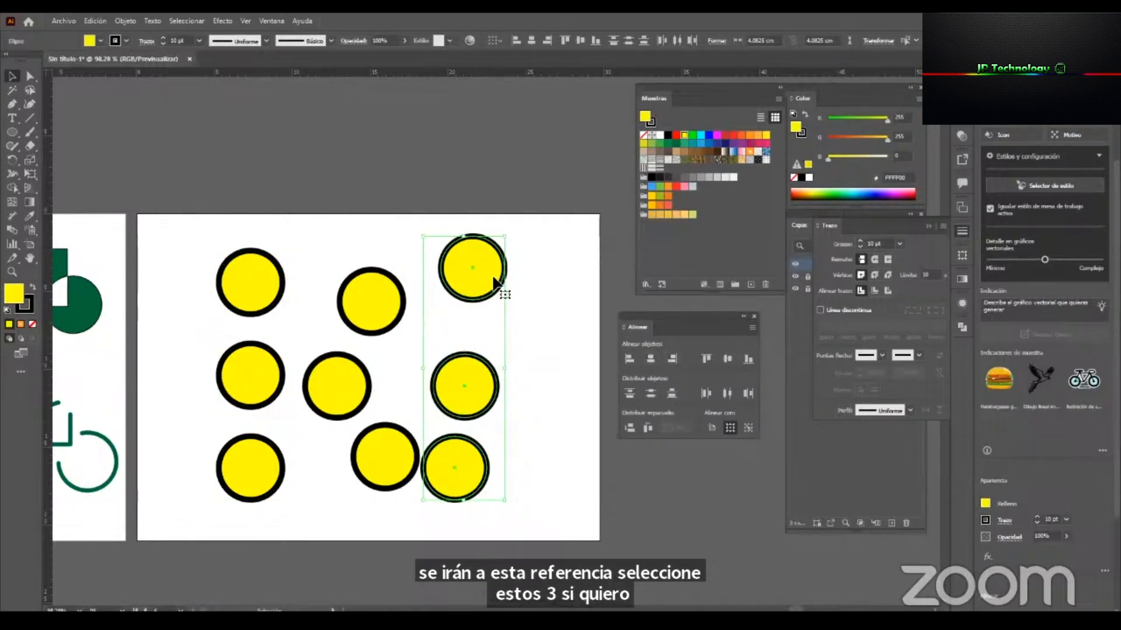
{"action": "left_click", "coordinate": [674, 359]}
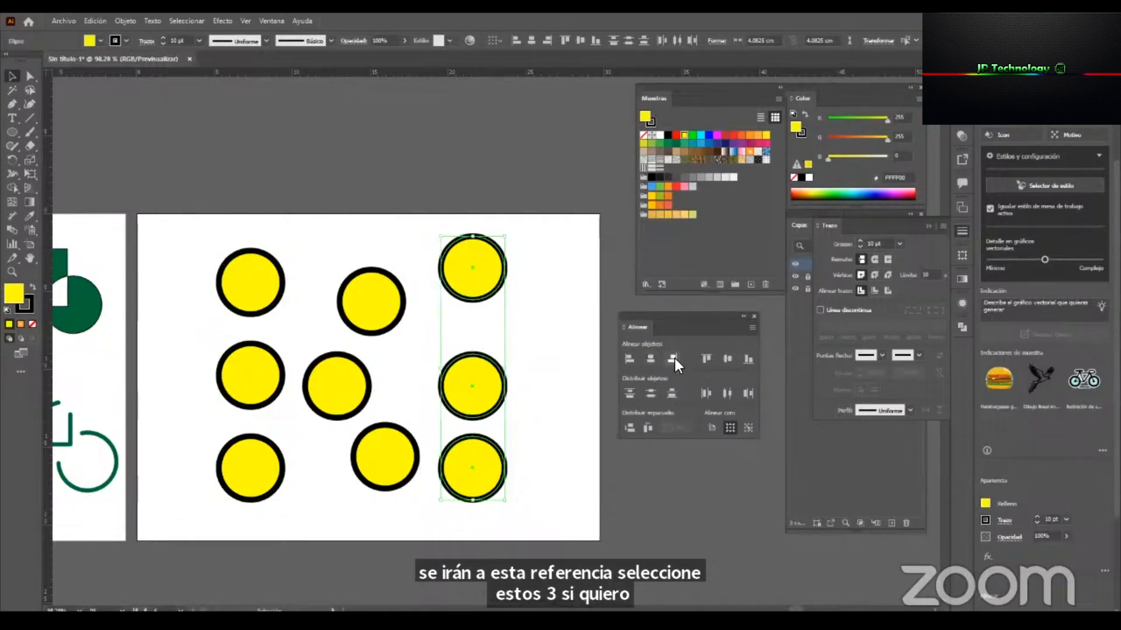
{"action": "left_click", "coordinate": [525, 388]}
Align the top row of circles by their top edges and the bottom row by their bottom edges.
{"action": "left_click_drag", "start_coordinate": [543, 251], "coordinate": [216, 311]}
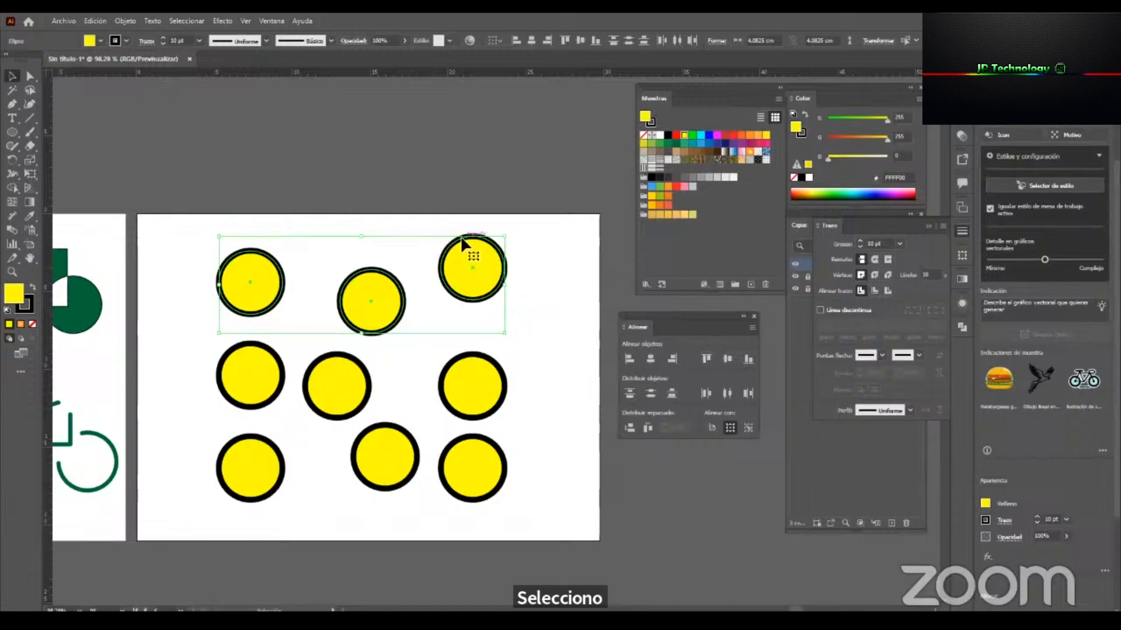
{"action": "left_click", "coordinate": [706, 360]}
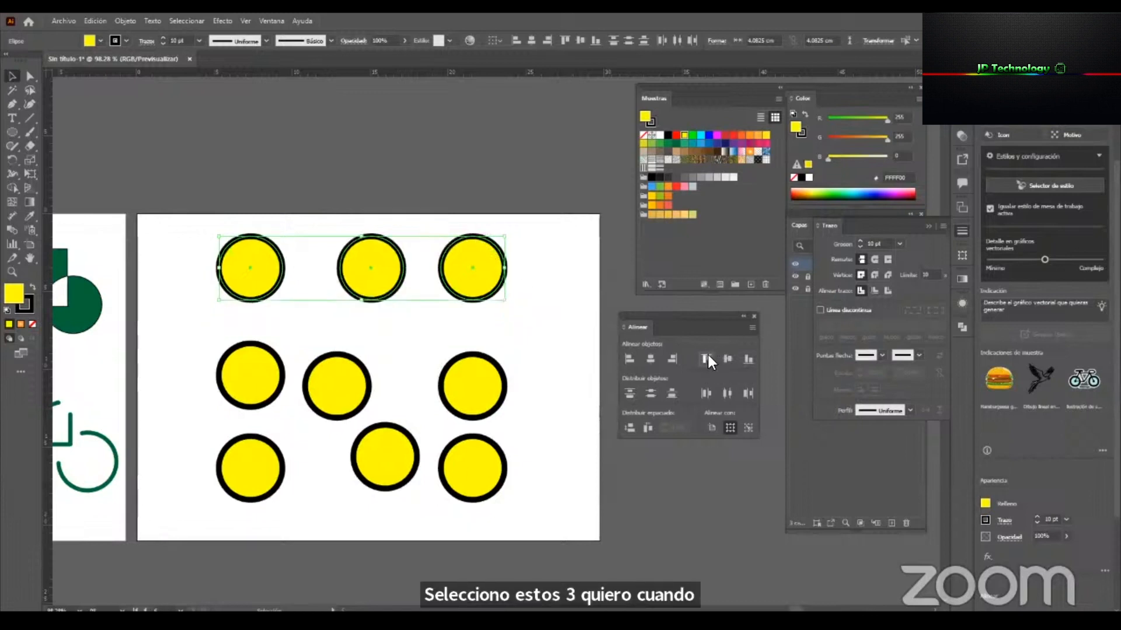
{"action": "left_click", "coordinate": [235, 461]}
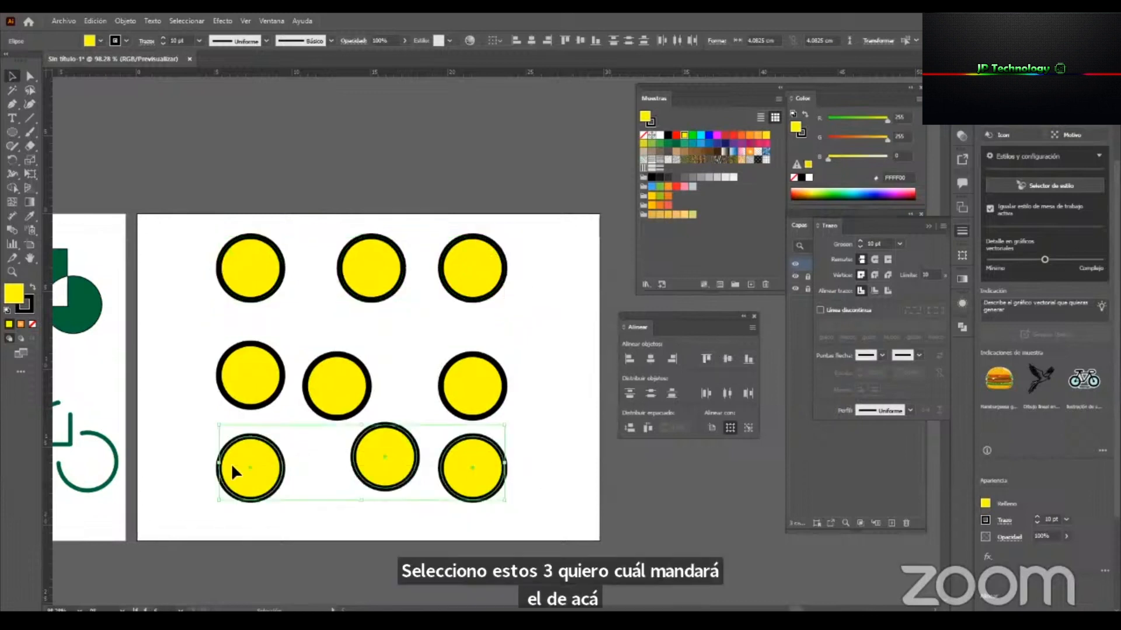
{"action": "left_click", "coordinate": [748, 359]}
{"action": "left_click", "coordinate": [538, 485]}
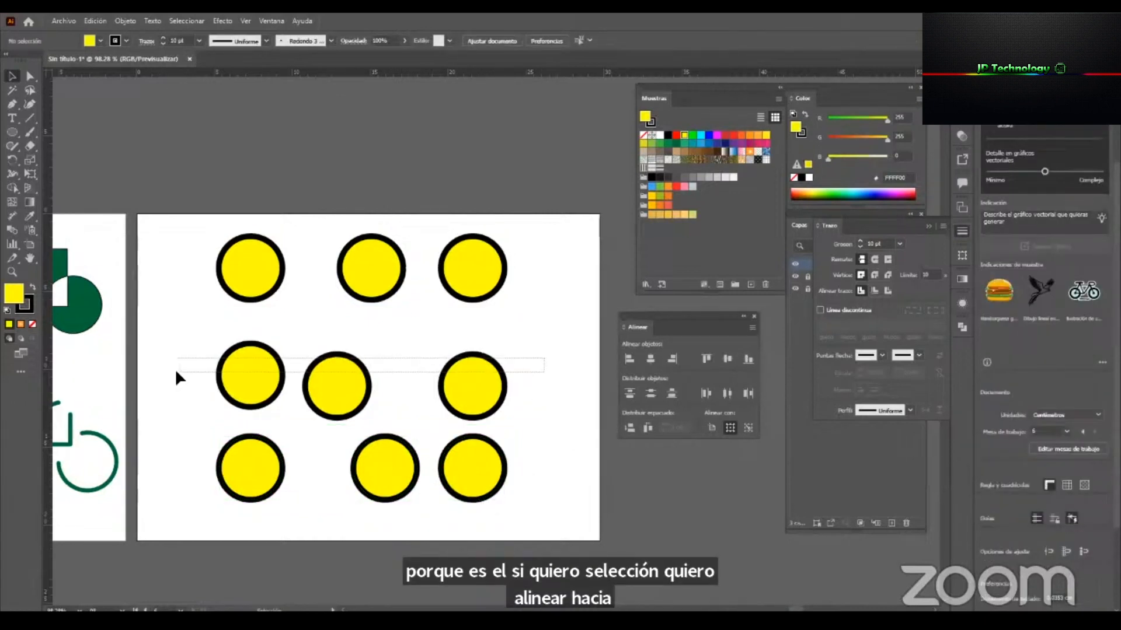
Align the middle row of circles on their vertical centers and move the row slightly upward.
{"action": "left_click_drag", "start_coordinate": [174, 369], "coordinate": [474, 387]}
{"action": "left_click", "coordinate": [727, 359]}
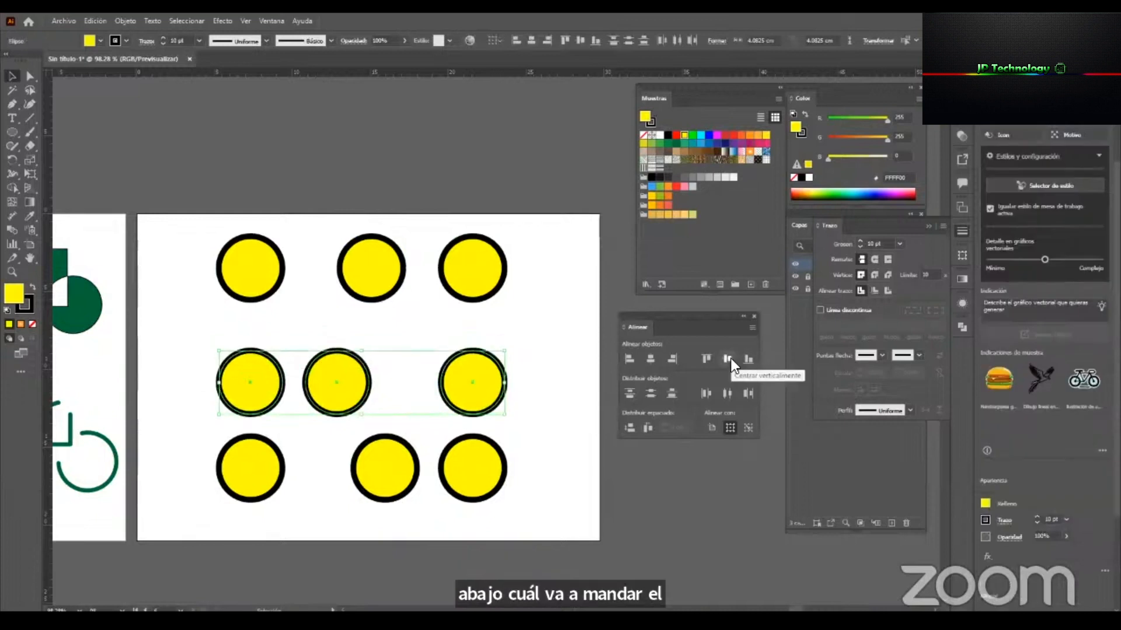
{"action": "left_click_drag", "start_coordinate": [468, 388], "coordinate": [475, 377]}
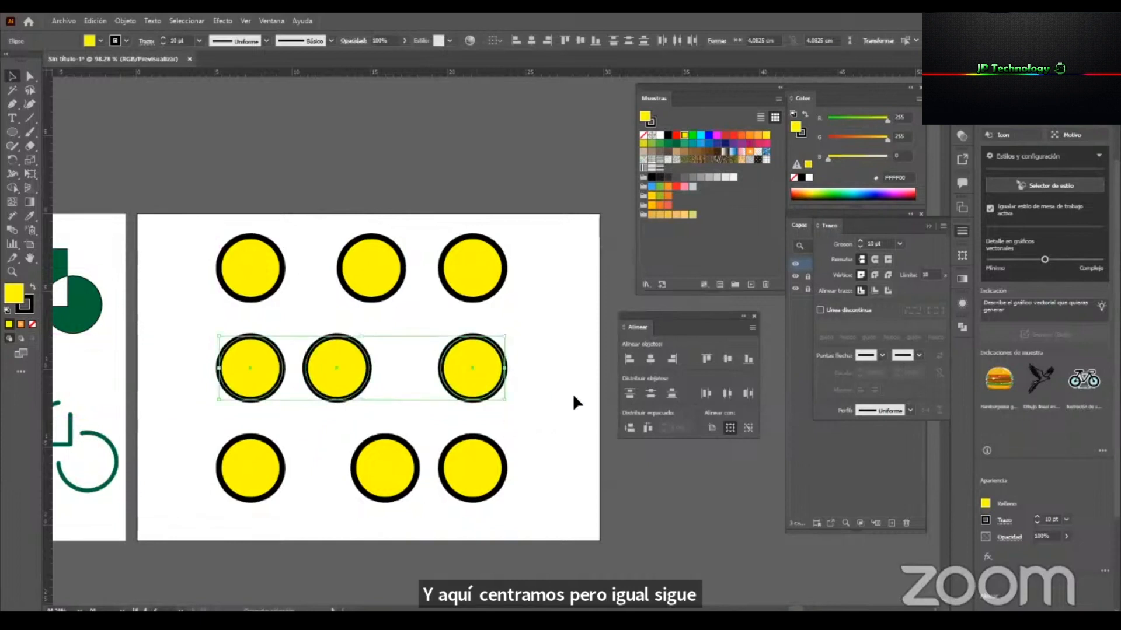
Align the circles on their horizontal centers within the middle, right and left columns, one column at a time.
{"action": "left_click", "coordinate": [570, 397]}
{"action": "left_click_drag", "start_coordinate": [351, 207], "coordinate": [393, 506]}
{"action": "left_click", "coordinate": [651, 358]}
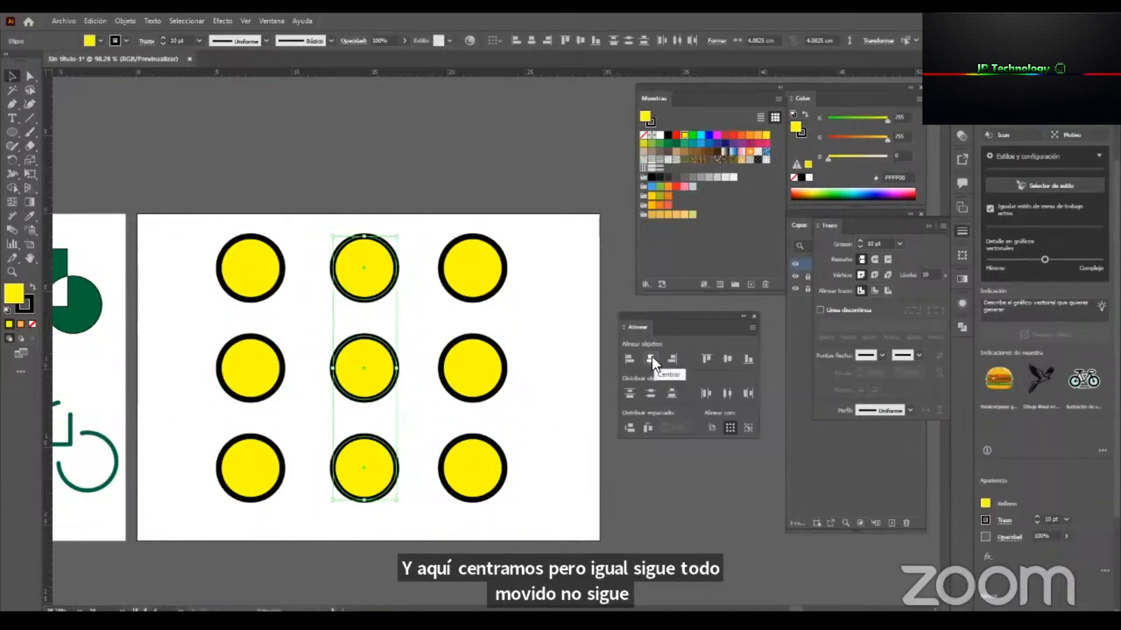
{"action": "left_click_drag", "start_coordinate": [467, 200], "coordinate": [527, 477]}
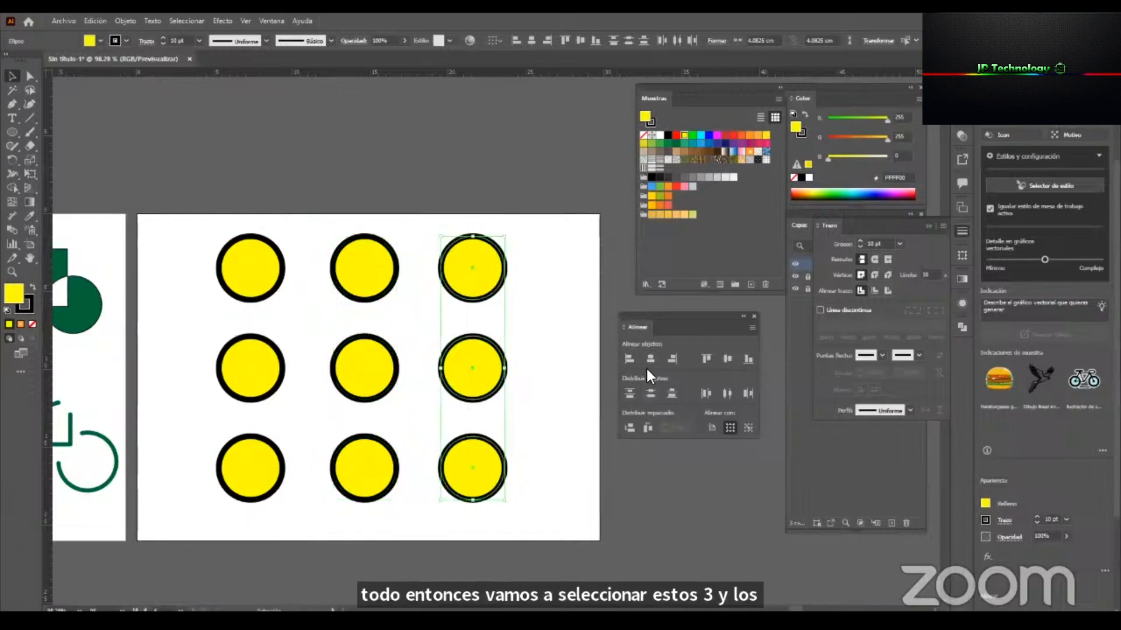
{"action": "left_click_drag", "start_coordinate": [220, 250], "coordinate": [284, 532]}
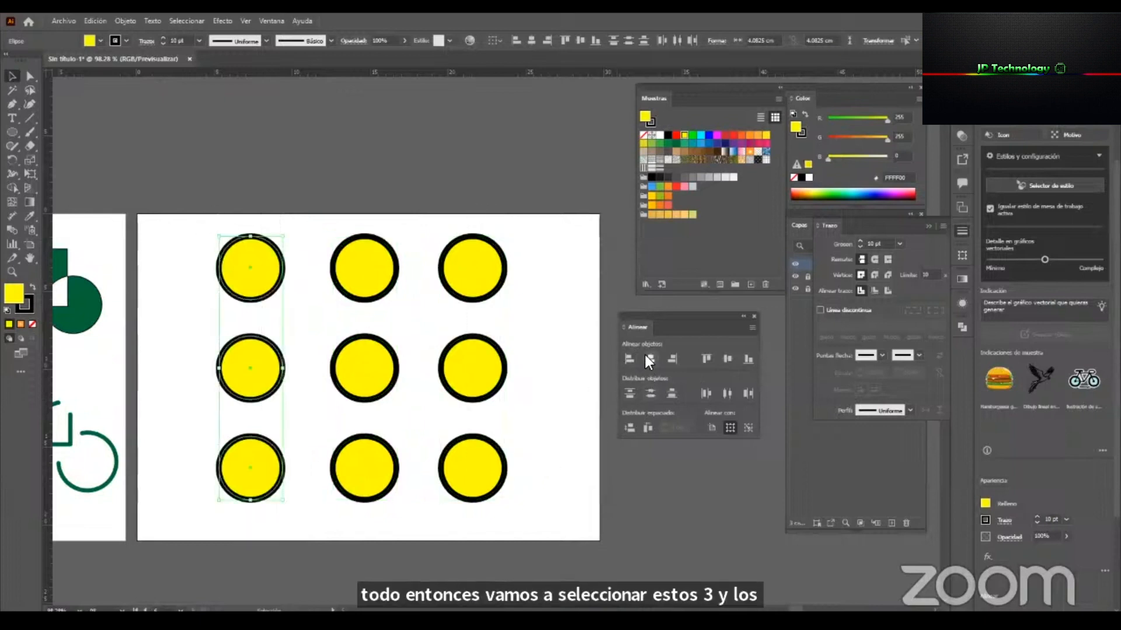
{"action": "left_click", "coordinate": [646, 357]}
{"action": "left_click", "coordinate": [565, 358]}
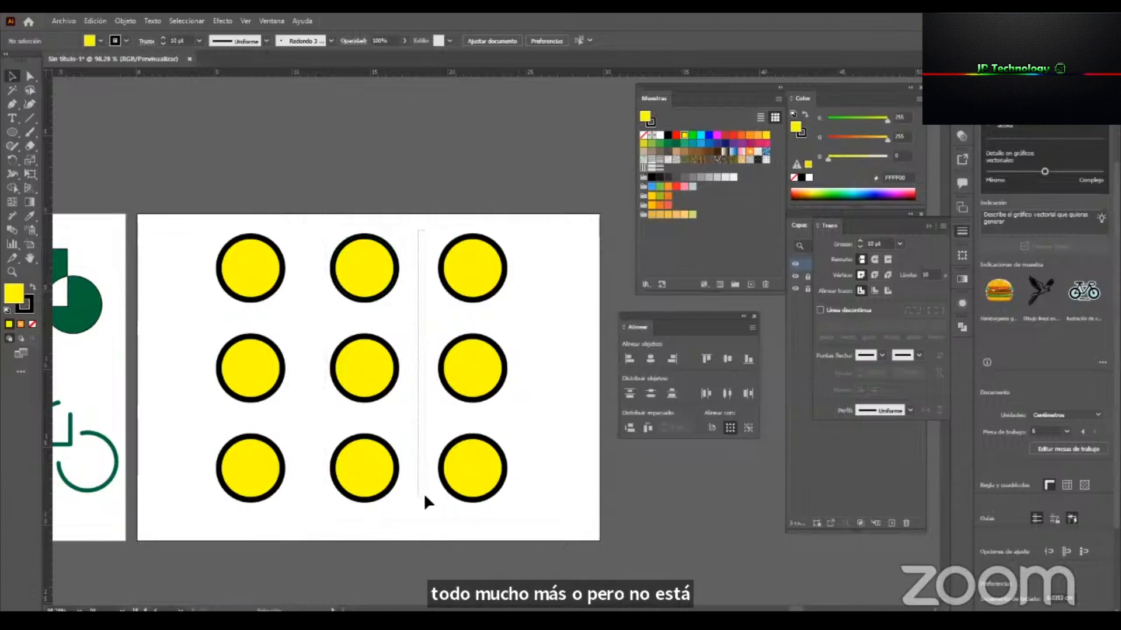
Distribute the circles evenly by horizontal centers in the top, middle and bottom rows, one row at a time.
{"action": "left_click_drag", "start_coordinate": [232, 217], "coordinate": [506, 295]}
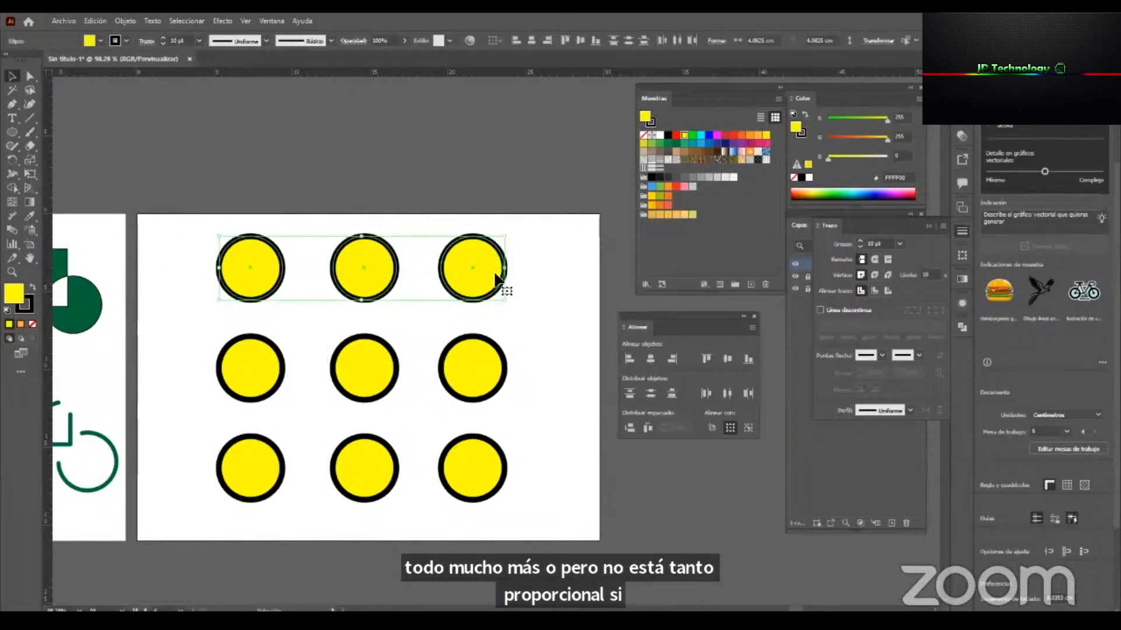
{"action": "left_click", "coordinate": [731, 390]}
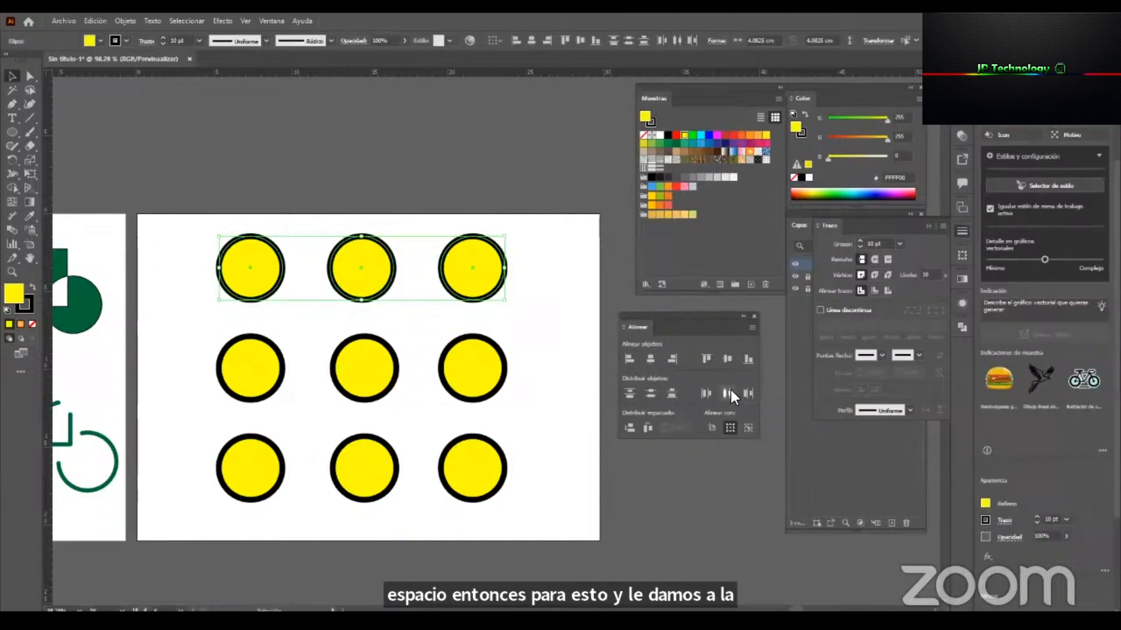
{"action": "left_click_drag", "start_coordinate": [154, 339], "coordinate": [493, 407]}
{"action": "left_click", "coordinate": [727, 393]}
{"action": "left_click_drag", "start_coordinate": [282, 467], "coordinate": [244, 444]}
{"action": "left_click", "coordinate": [726, 393]}
{"action": "left_click", "coordinate": [532, 533]}
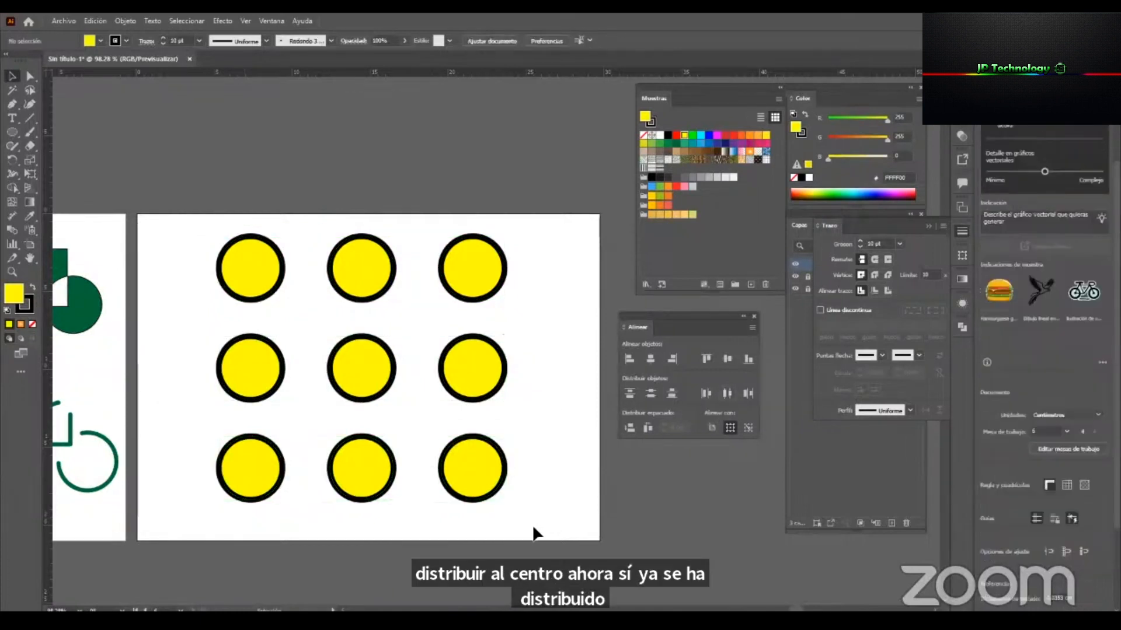
Distribute the circles evenly by vertical centers in the right, middle and left columns, one column at a time.
{"action": "left_click_drag", "start_coordinate": [516, 248], "coordinate": [470, 555]}
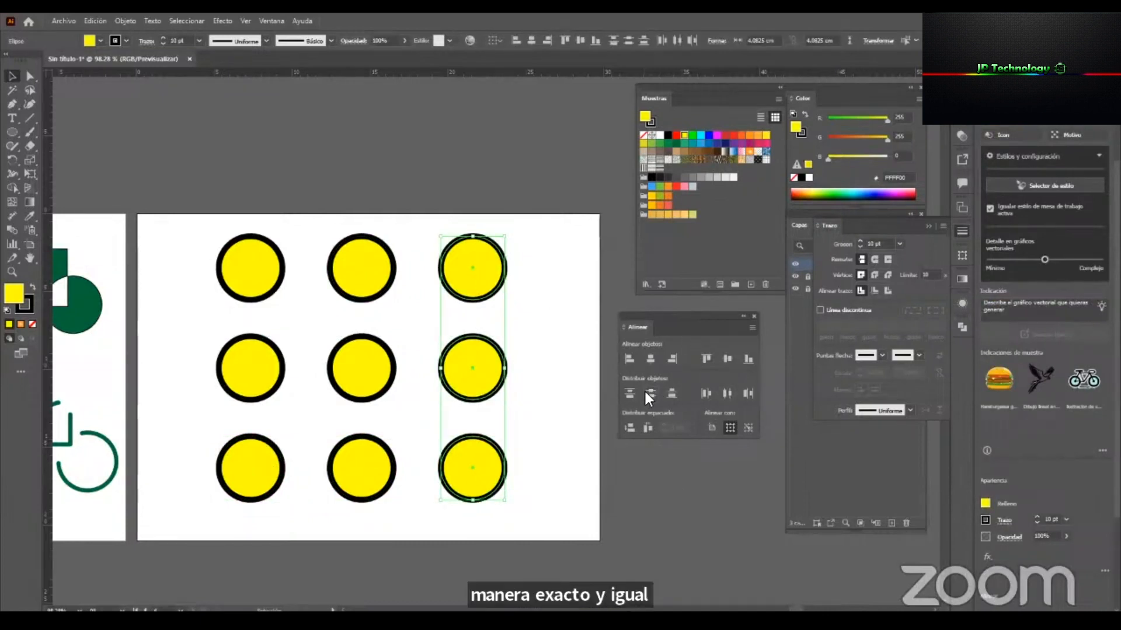
{"action": "left_click_drag", "start_coordinate": [383, 202], "coordinate": [359, 501]}
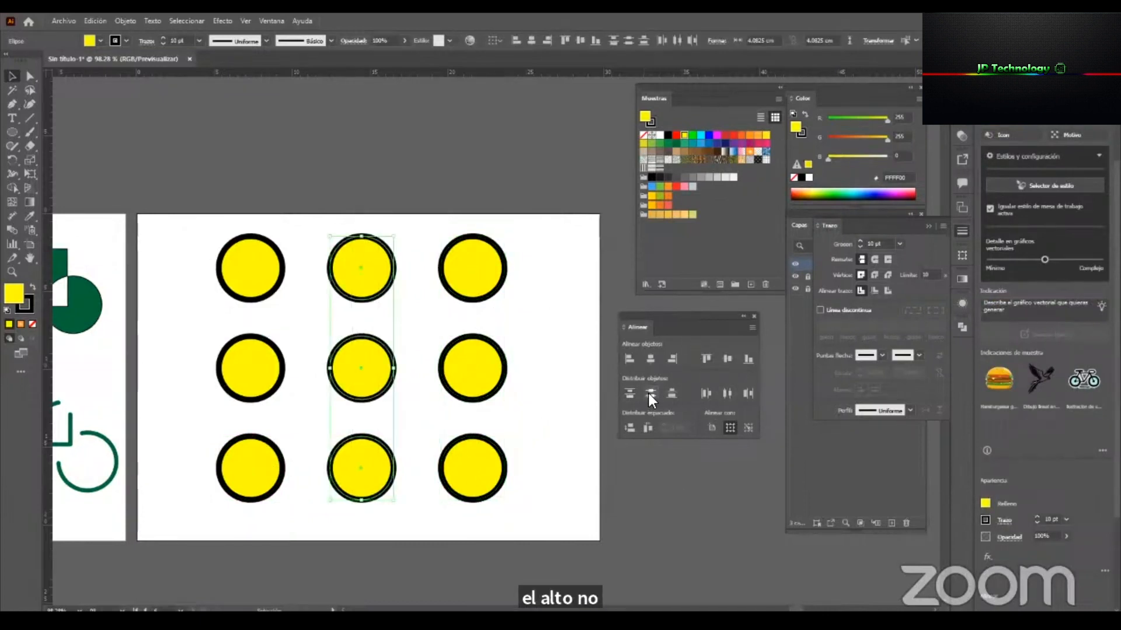
{"action": "left_click_drag", "start_coordinate": [253, 217], "coordinate": [220, 467]}
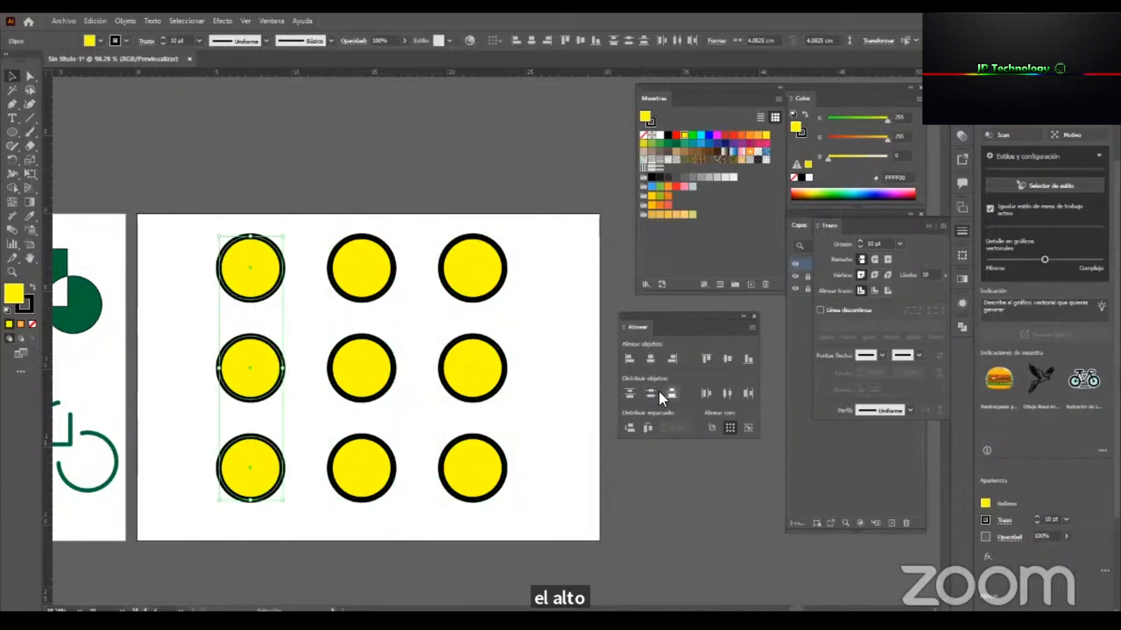
{"action": "left_click", "coordinate": [551, 307]}
Group all nine yellow circles into a single object.
{"action": "left_click_drag", "start_coordinate": [574, 533], "coordinate": [220, 220]}
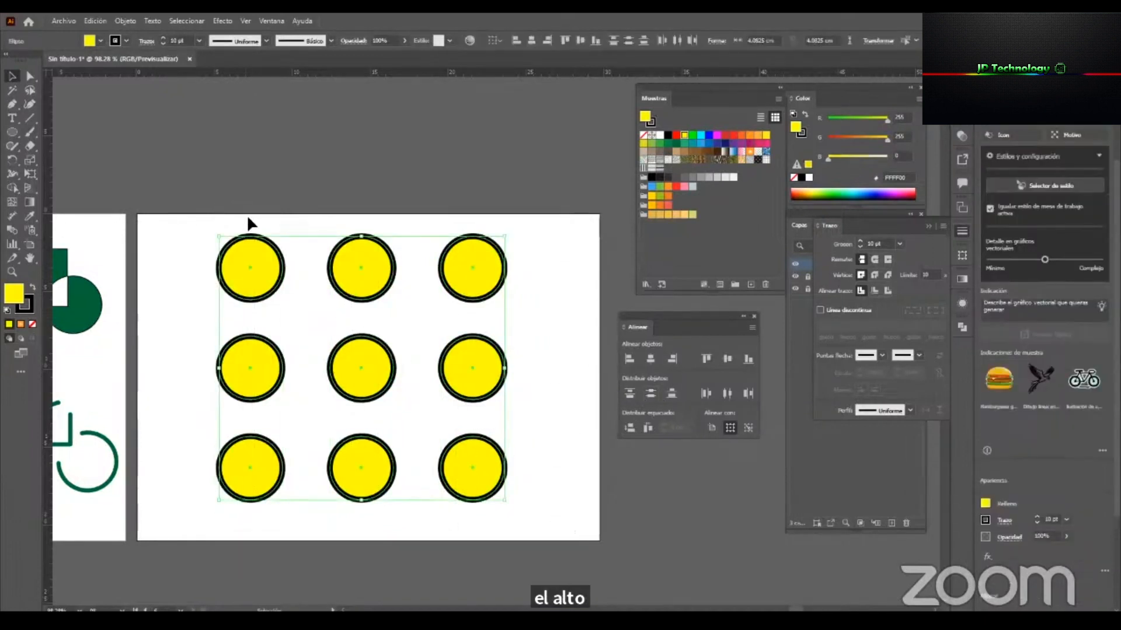
{"action": "right_click", "coordinate": [271, 239]}
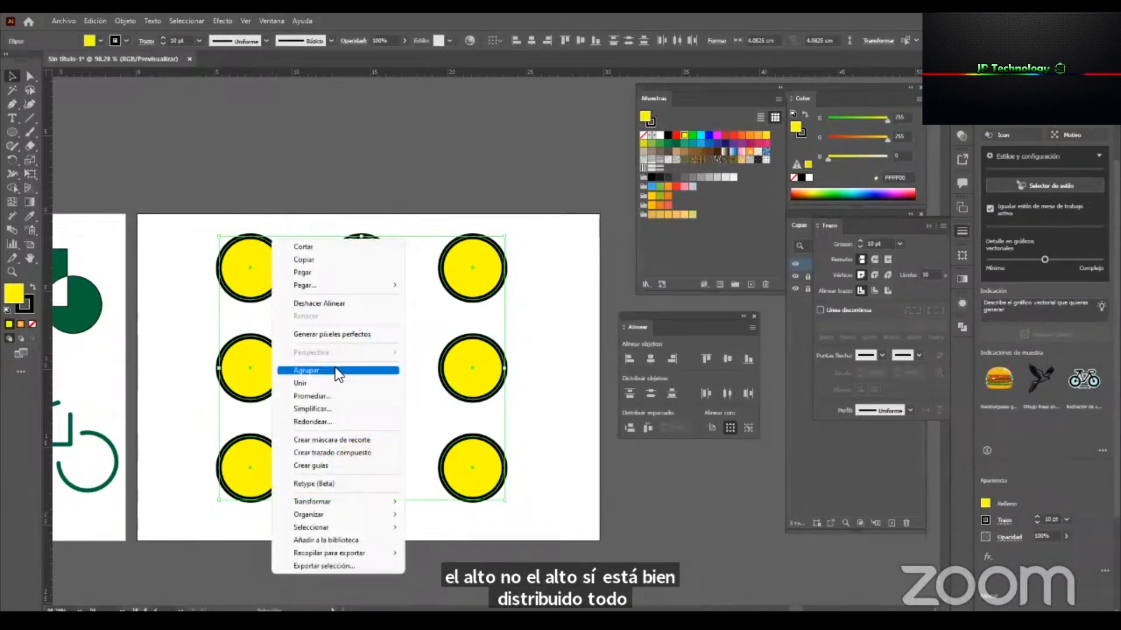
{"action": "left_click", "coordinate": [426, 199]}
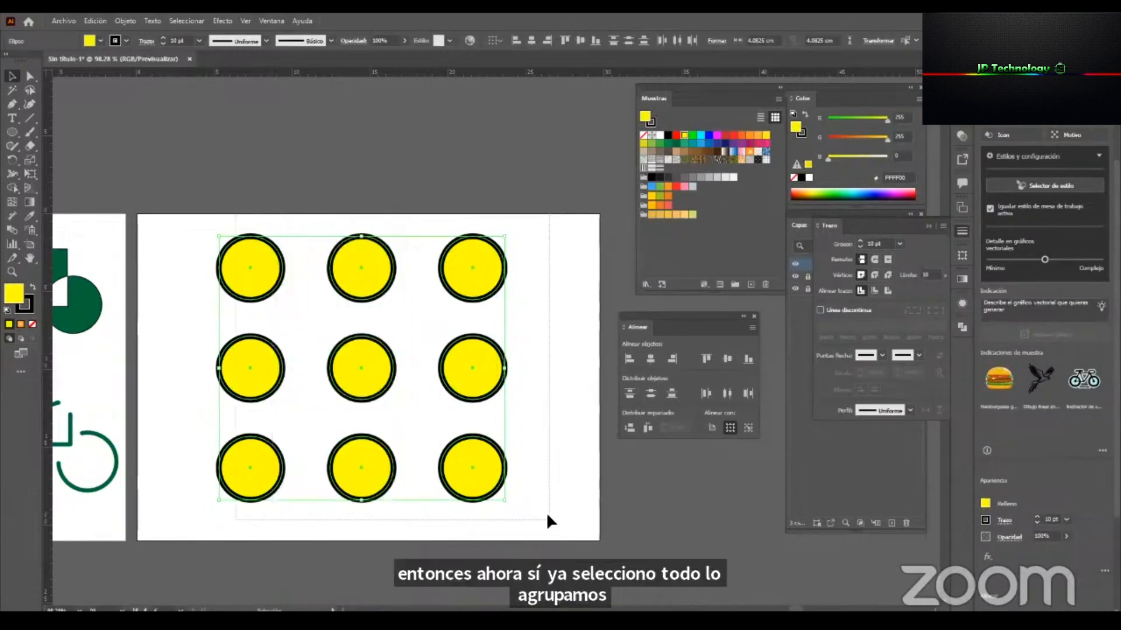
{"action": "left_click", "coordinate": [125, 21]}
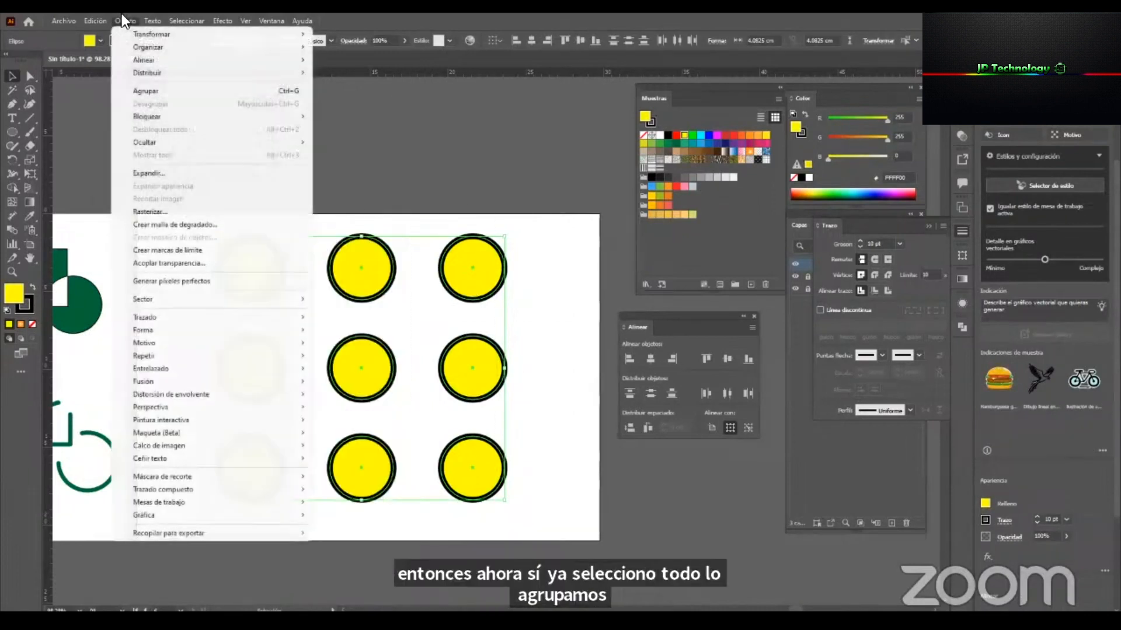
{"action": "left_click", "coordinate": [300, 99]}
{"action": "left_click", "coordinate": [526, 234]}
Set alignment relative to the artboard and center the group of circles horizontally on it.
{"action": "left_click_drag", "start_coordinate": [347, 234], "coordinate": [443, 288]}
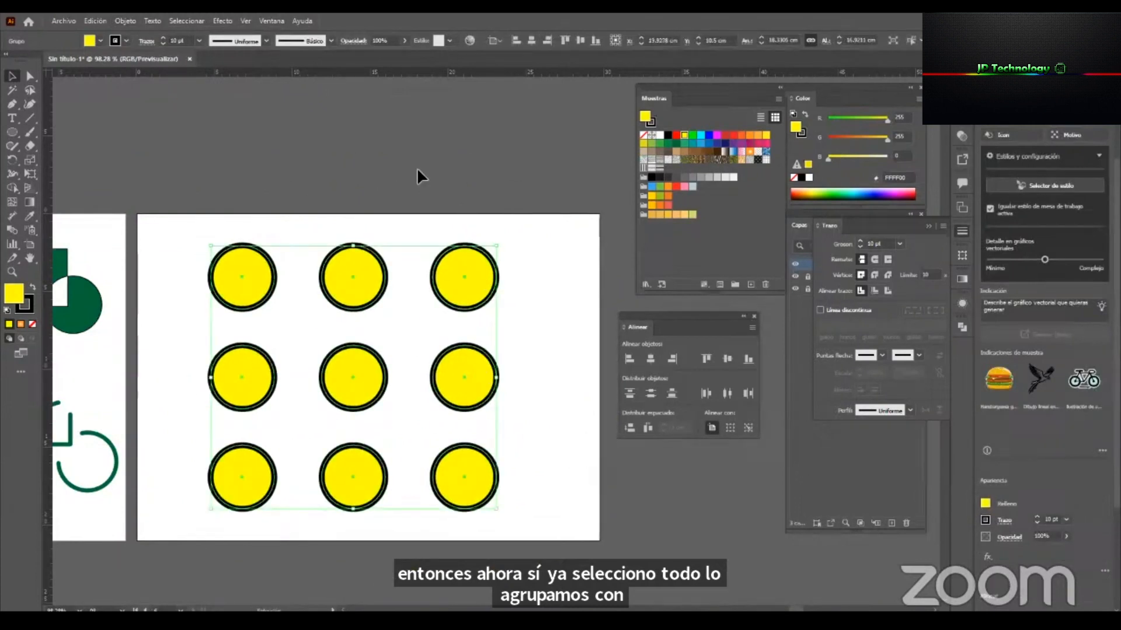
{"action": "left_click", "coordinate": [711, 427]}
{"action": "left_click_drag", "start_coordinate": [455, 275], "coordinate": [394, 296]}
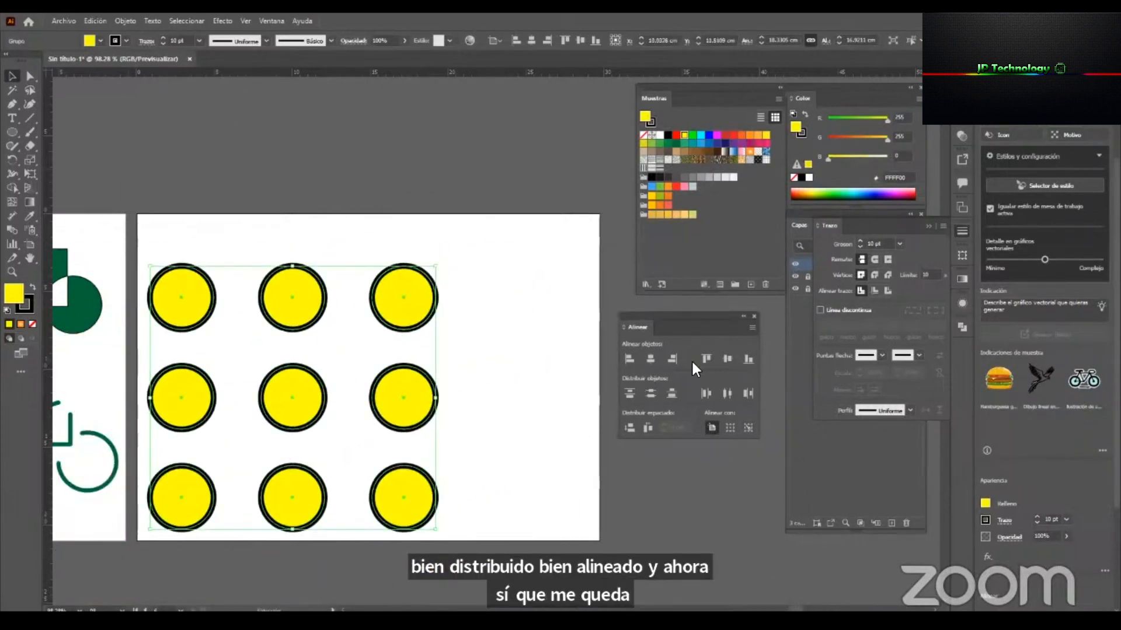
{"action": "left_click", "coordinate": [650, 357]}
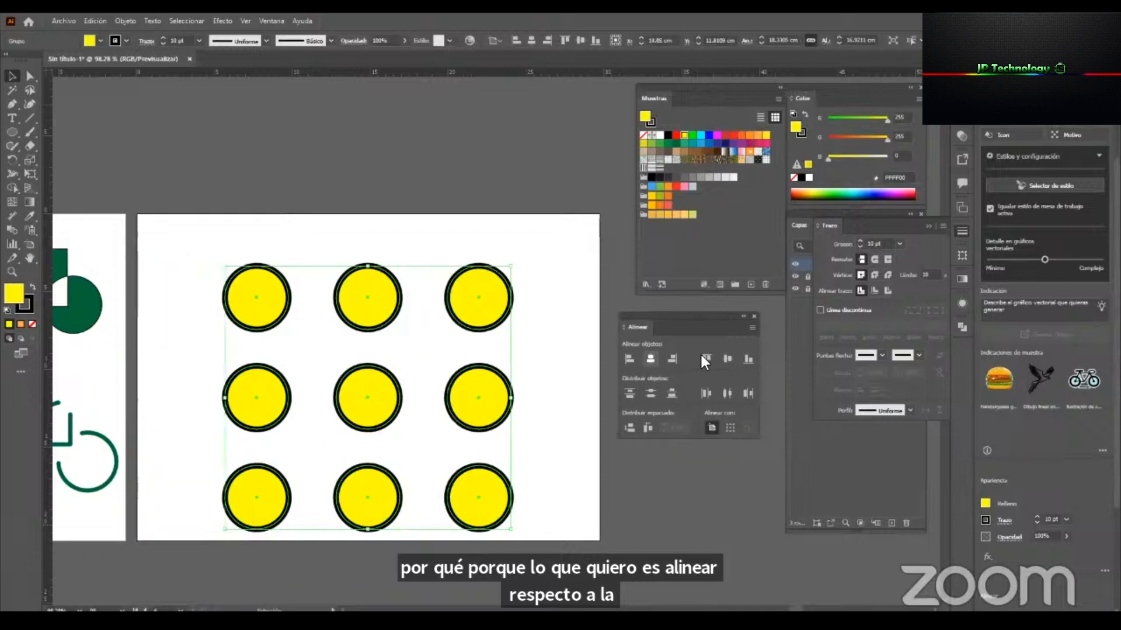
Center the circle group vertically on the artboard and scale it down proportionally about its center.
{"action": "left_click", "coordinate": [728, 357]}
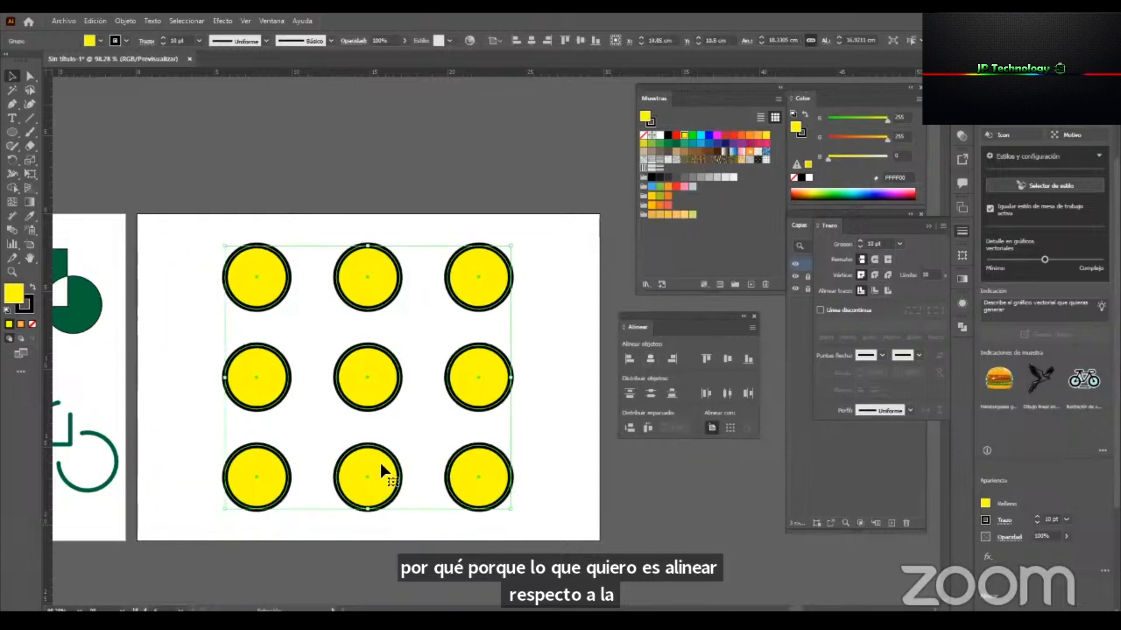
{"action": "left_click", "coordinate": [541, 223]}
{"action": "left_click", "coordinate": [509, 269]}
{"action": "mouse_move", "coordinate": [513, 245]}
{"action": "left_mouse_down"}
{"action": "mouse_move", "coordinate": [485, 317]}
{"action": "mouse_move", "coordinate": [450, 355]}
{"action": "mouse_move", "coordinate": [523, 297]}
{"action": "mouse_move", "coordinate": [513, 320]}
{"action": "mouse_move", "coordinate": [526, 306]}
{"action": "left_mouse_up"}
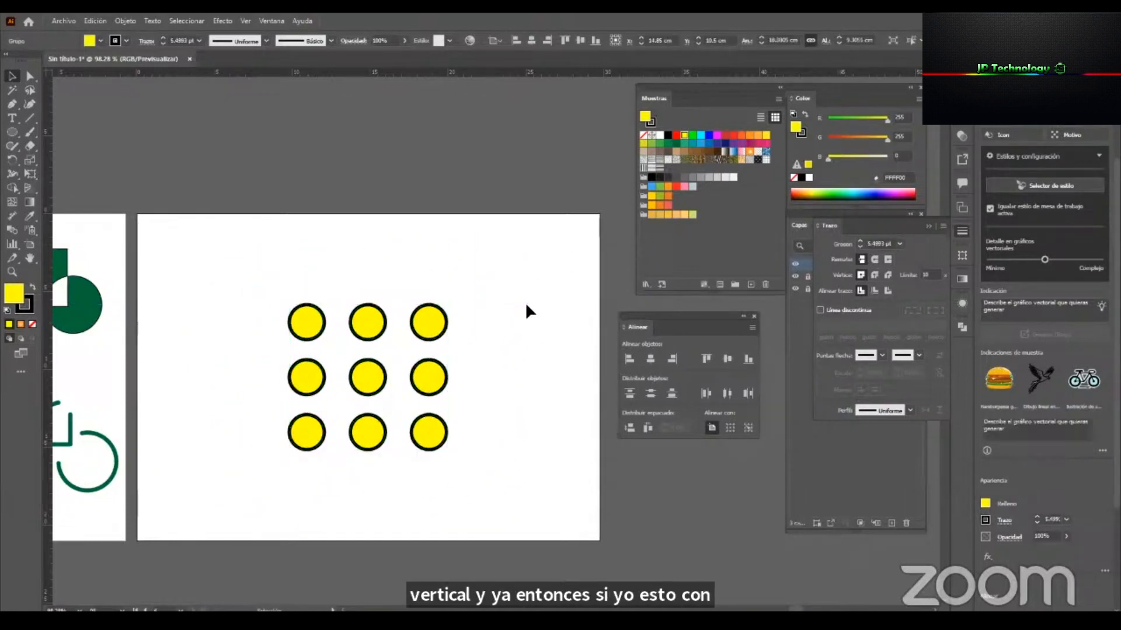
{"action": "left_click", "coordinate": [526, 306]}
Draw three scattered yellow circles beside the grid, in the artboard's empty left area, the first about 2.51 cm in diameter.
{"action": "left_click", "coordinate": [13, 132]}
{"action": "left_click_drag", "start_coordinate": [157, 241], "coordinate": [196, 280]}
{"action": "left_click", "coordinate": [12, 76]}
{"action": "key", "text": "l"}
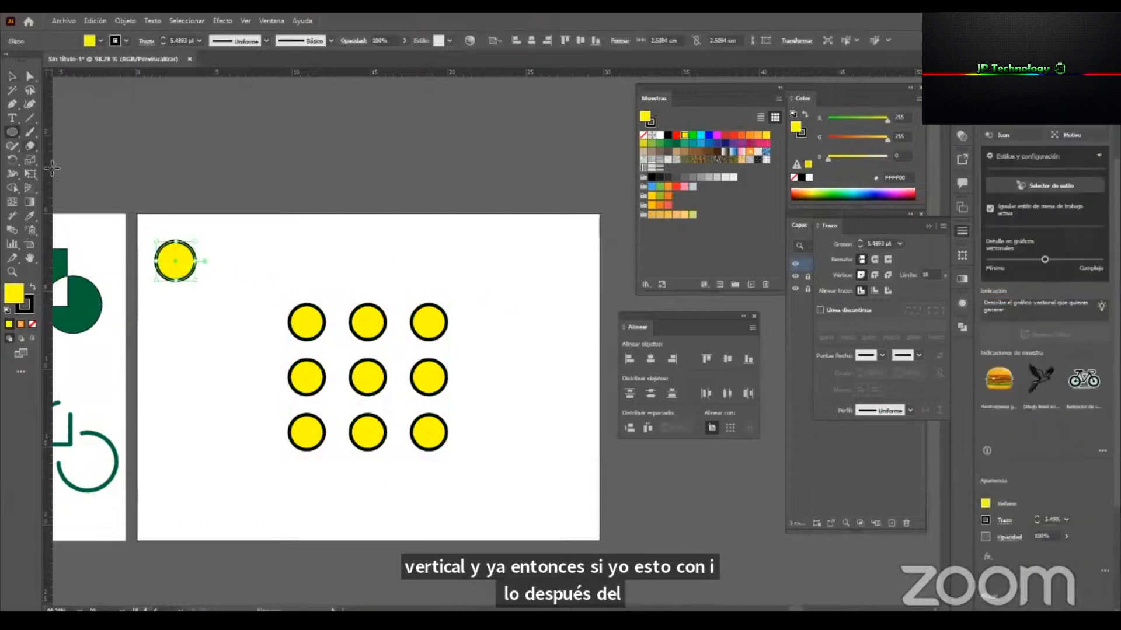
{"action": "left_click_drag", "start_coordinate": [182, 297], "coordinate": [224, 339]}
{"action": "left_click_drag", "start_coordinate": [174, 366], "coordinate": [203, 390]}
Align the three new circles to the lowest one as key object, first by their right edges and again by their left edges.
{"action": "key", "text": "v"}
{"action": "left_click", "coordinate": [231, 426]}
{"action": "left_click_drag", "start_coordinate": [138, 216], "coordinate": [236, 412]}
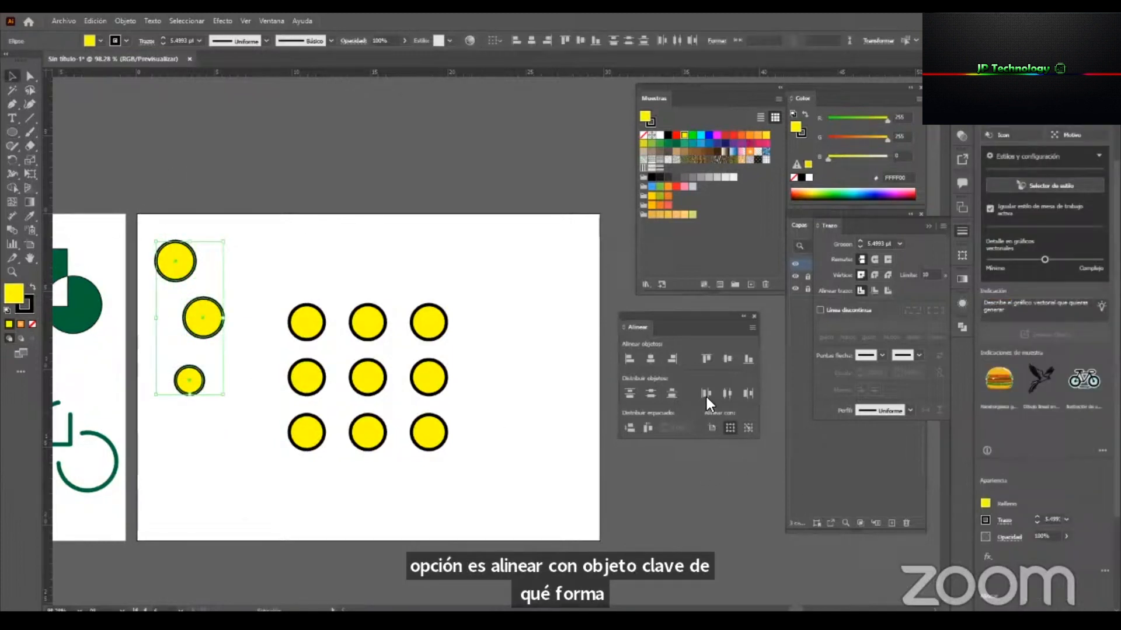
{"action": "left_click", "coordinate": [746, 429]}
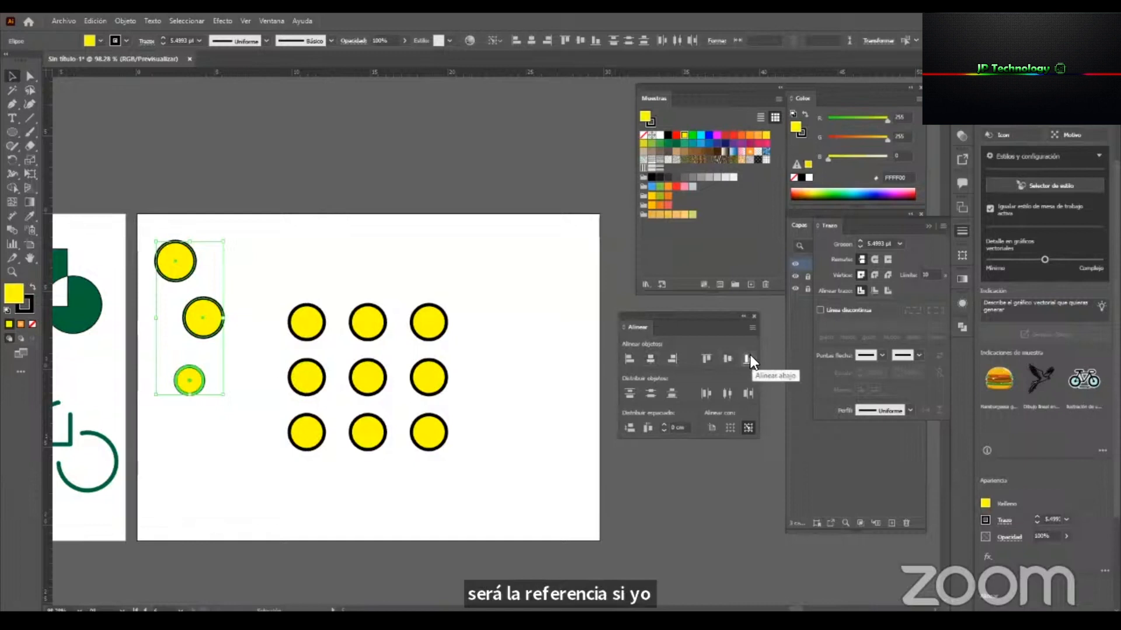
{"action": "left_click", "coordinate": [674, 359]}
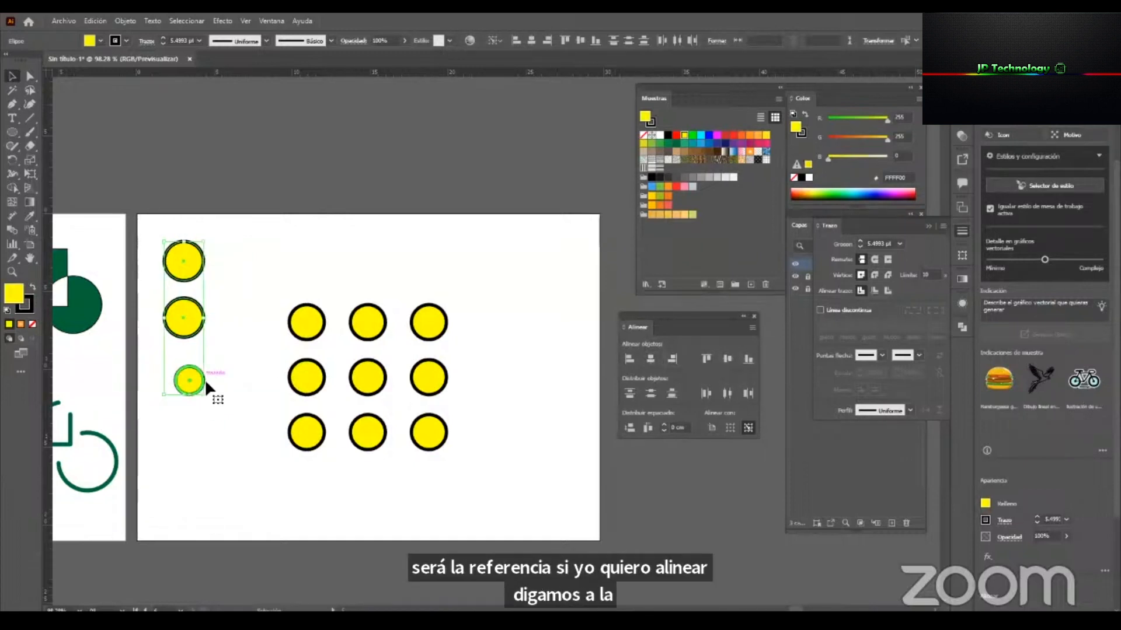
{"action": "left_click", "coordinate": [629, 359]}
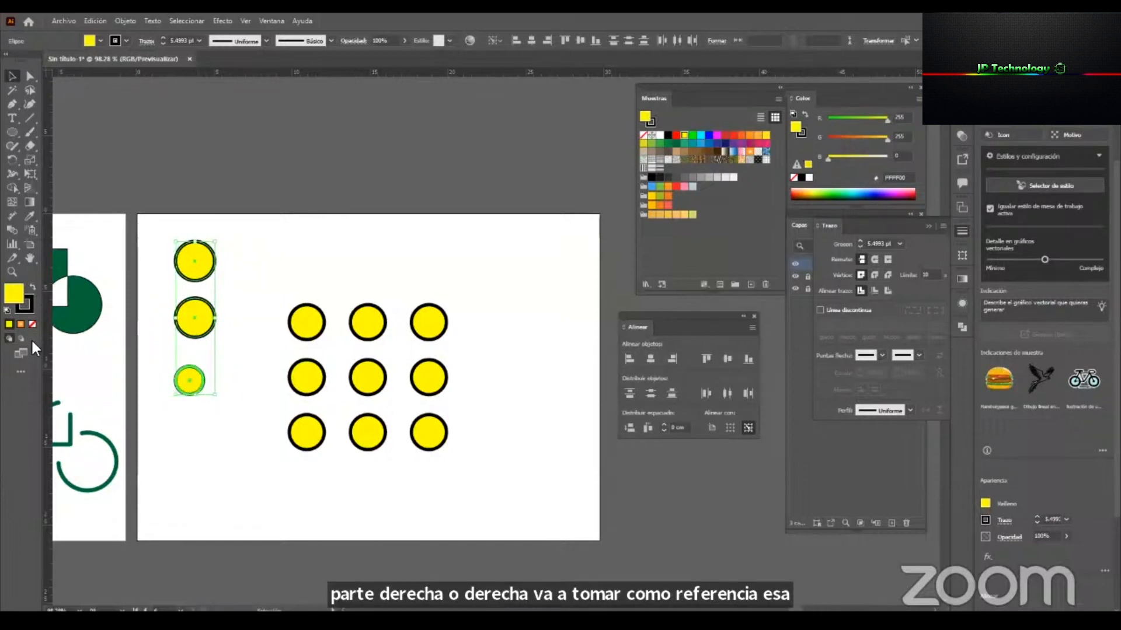
Undo the last alignment and delete the three circles beside the grid.
{"action": "key", "text": "ctrl+z"}
{"action": "left_click_drag", "start_coordinate": [241, 222], "coordinate": [191, 393]}
{"action": "key", "text": "Delete"}
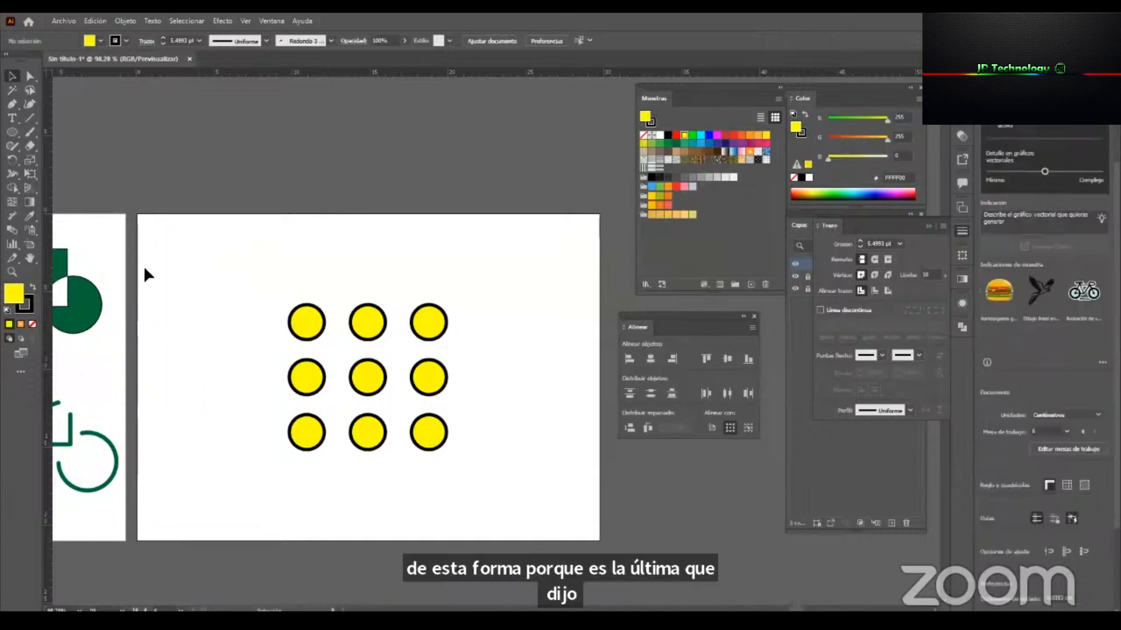
Draw three staggered yellow circles of decreasing size down the left side of the artboard.
{"action": "left_click", "coordinate": [11, 132]}
{"action": "left_click_drag", "start_coordinate": [167, 255], "coordinate": [215, 302]}
{"action": "mouse_move", "coordinate": [156, 331]}
{"action": "left_mouse_down"}
{"action": "mouse_move", "coordinate": [192, 367]}
{"action": "mouse_move", "coordinate": [223, 431]}
{"action": "left_mouse_up"}
Set the lowest of the three circles as key object and align the others to its right edge.
{"action": "key", "text": "v"}
{"action": "left_click_drag", "start_coordinate": [223, 472], "coordinate": [152, 243]}
{"action": "left_click", "coordinate": [747, 429]}
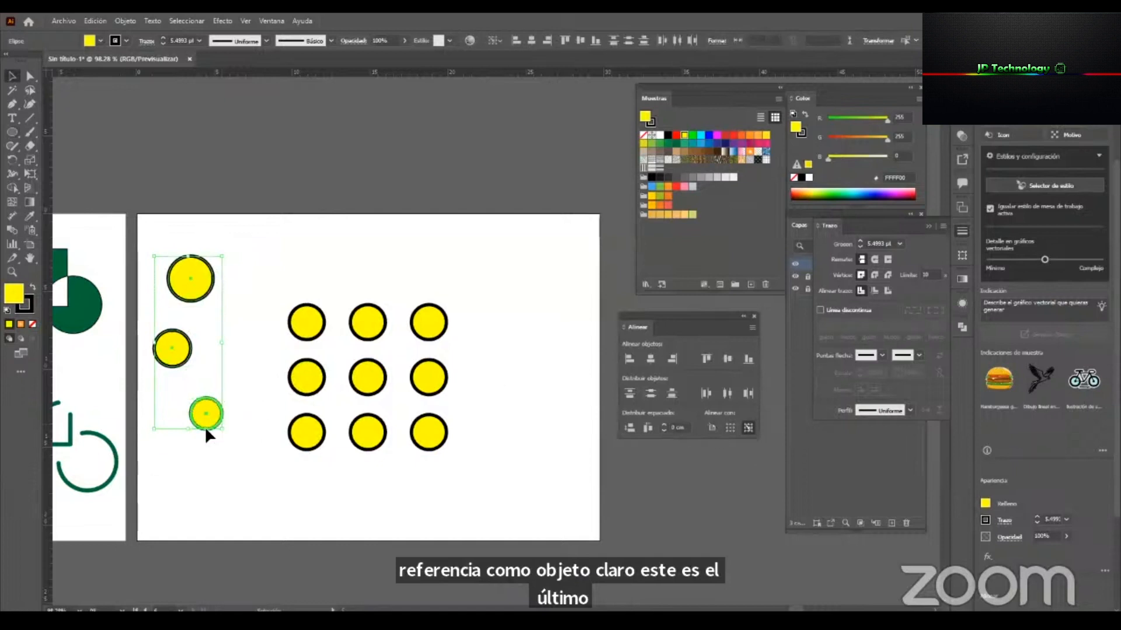
{"action": "left_click", "coordinate": [673, 355]}
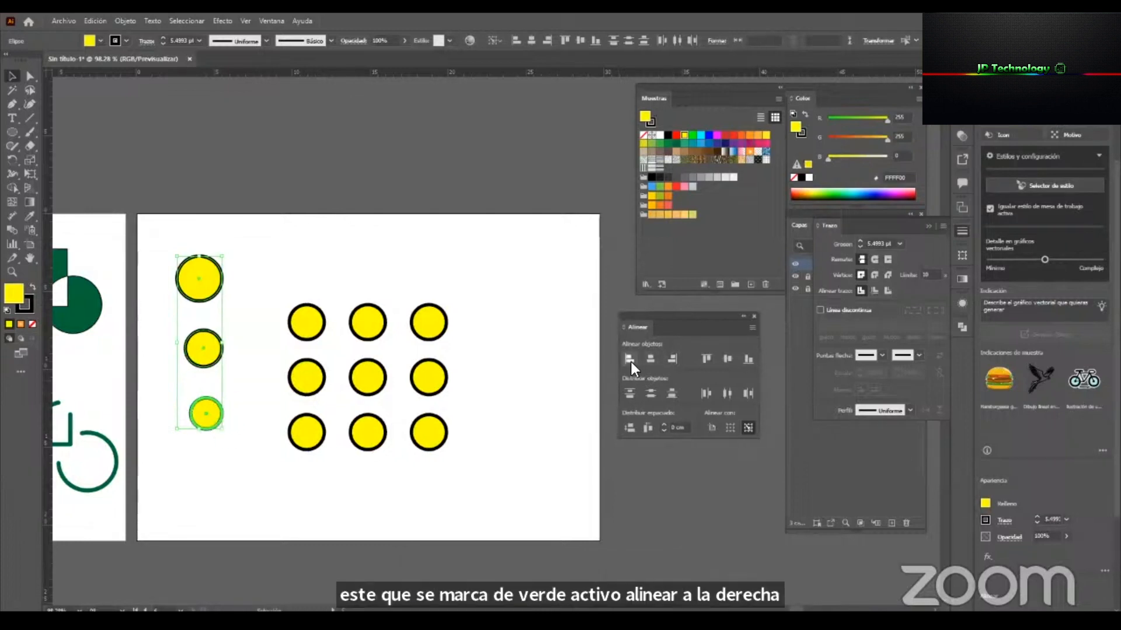
Align the three circles to the key circle's bottom edge and center them on it horizontally and vertically.
{"action": "left_click", "coordinate": [748, 360]}
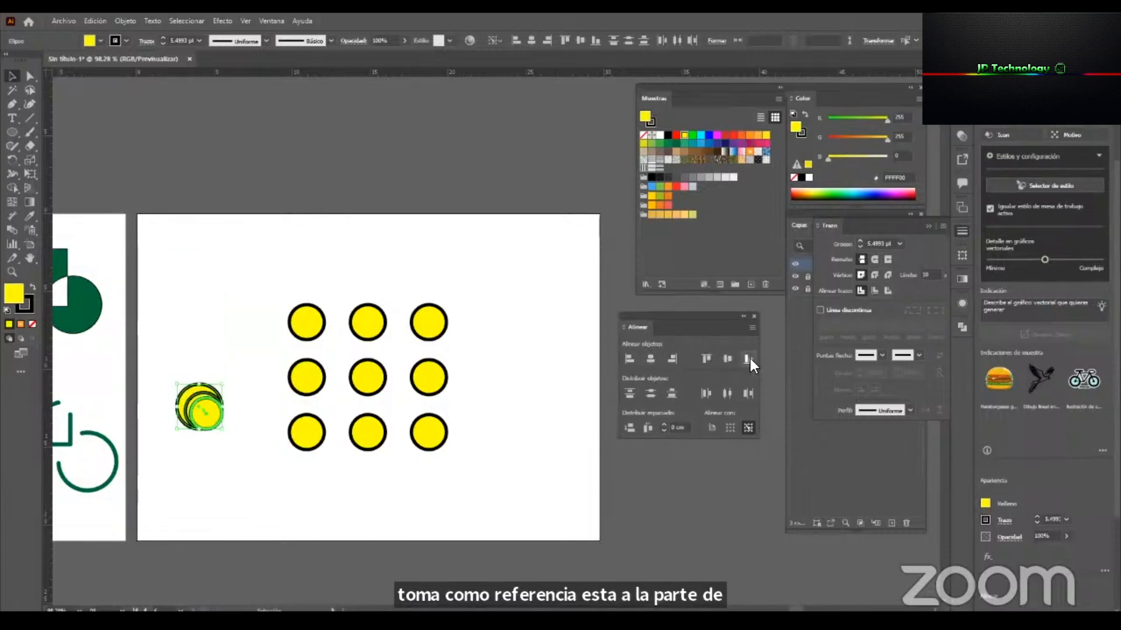
{"action": "left_click", "coordinate": [649, 359]}
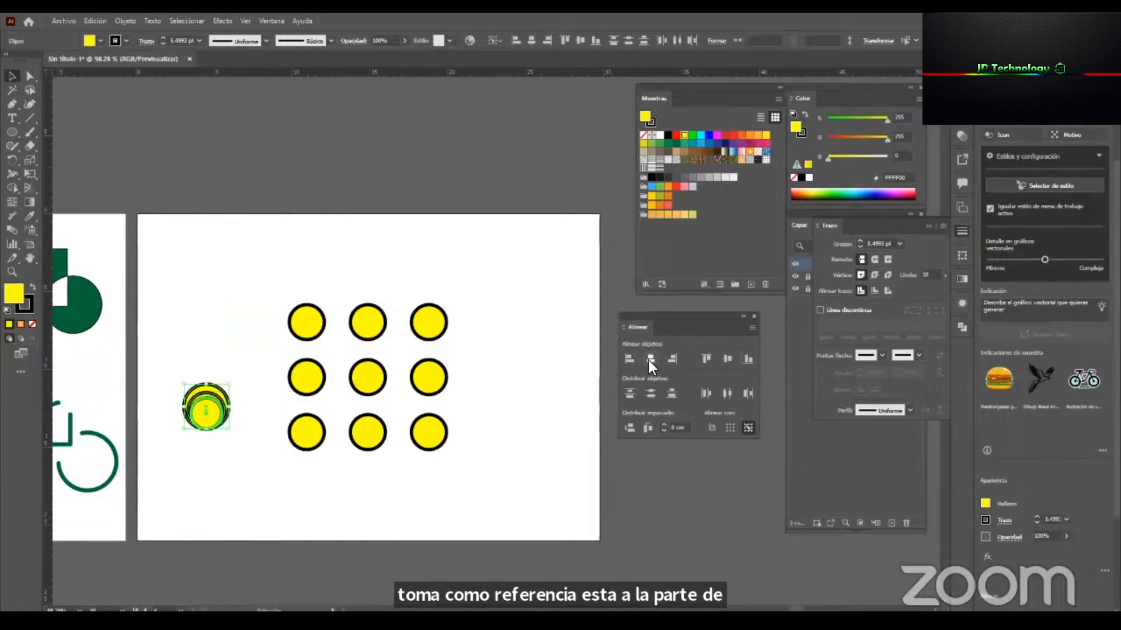
{"action": "left_click", "coordinate": [726, 359]}
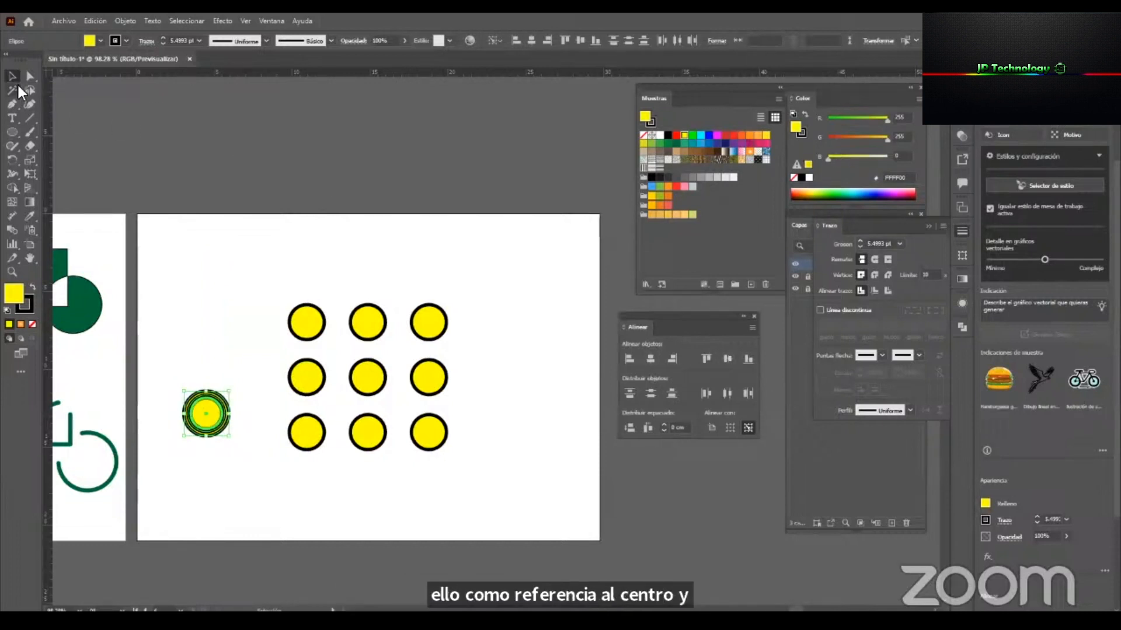
Enlarge the concentric circles proportionally and set their stroke weight to 9 pt.
{"action": "left_click", "coordinate": [214, 406]}
{"action": "left_click_drag", "start_coordinate": [206, 391], "coordinate": [206, 317]}
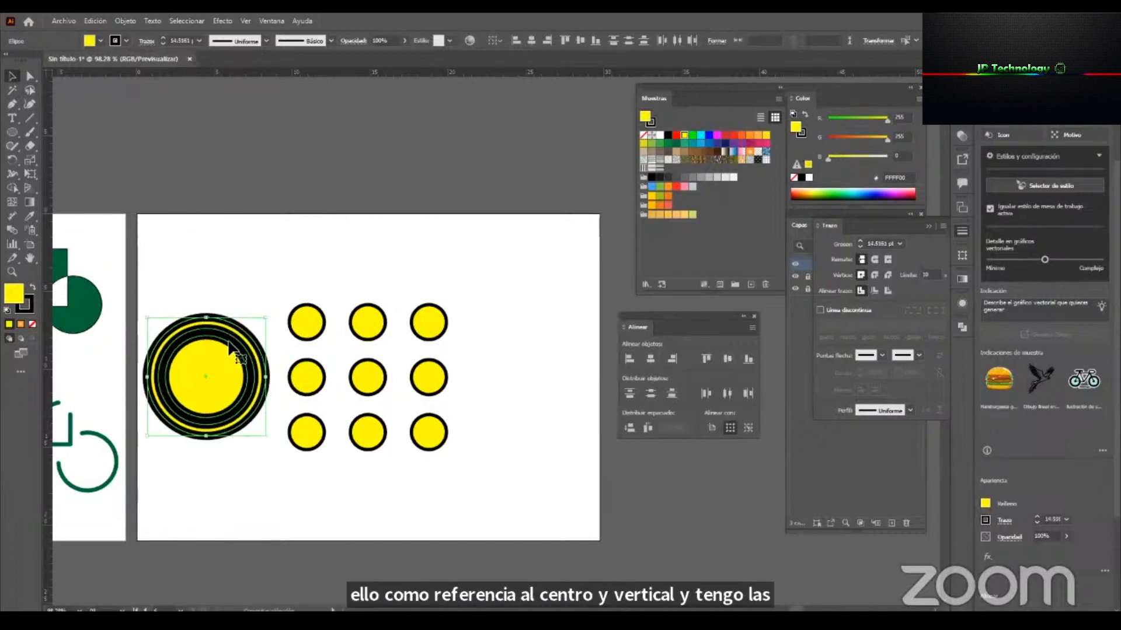
{"action": "left_click", "coordinate": [200, 41]}
{"action": "left_click", "coordinate": [216, 193]}
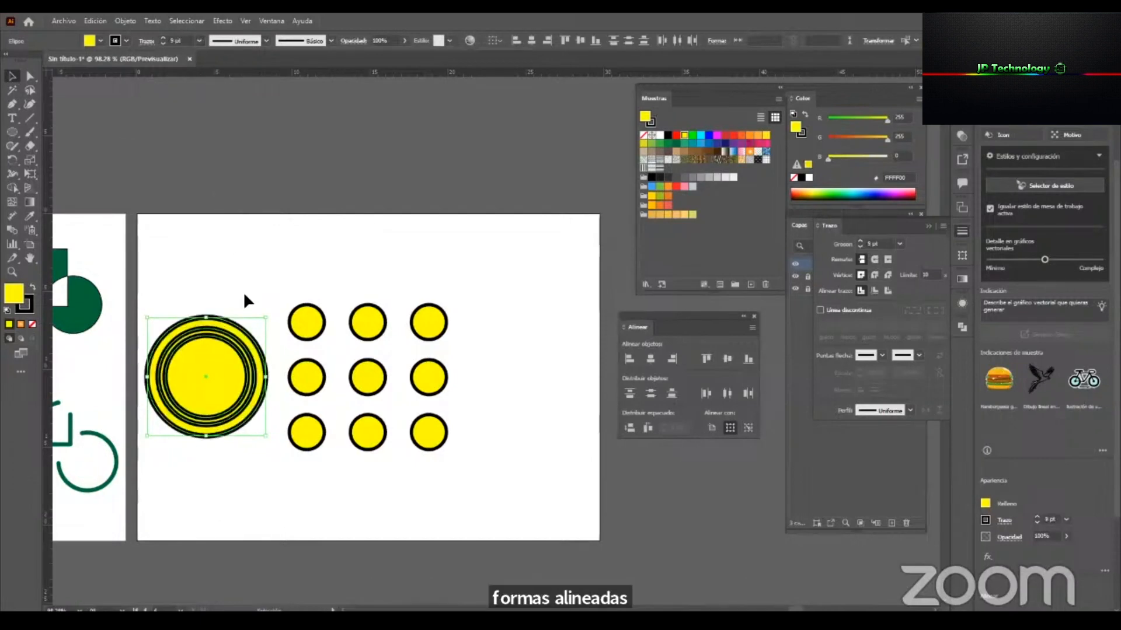
{"action": "left_click", "coordinate": [278, 461]}
Draw a yellow circle about 4.12 cm in diameter near the artboard's upper-right corner.
{"action": "key", "text": "z"}
{"action": "left_click_drag", "start_coordinate": [277, 423], "coordinate": [202, 469]}
{"action": "left_click_drag", "start_coordinate": [400, 429], "coordinate": [293, 417]}
{"action": "left_click_drag", "start_coordinate": [344, 388], "coordinate": [429, 398]}
{"action": "key", "text": "v"}
{"action": "left_click_drag", "start_coordinate": [365, 316], "coordinate": [418, 312]}
{"action": "key", "text": "z"}
{"action": "left_click_drag", "start_coordinate": [474, 349], "coordinate": [483, 369]}
{"action": "key", "text": "v"}
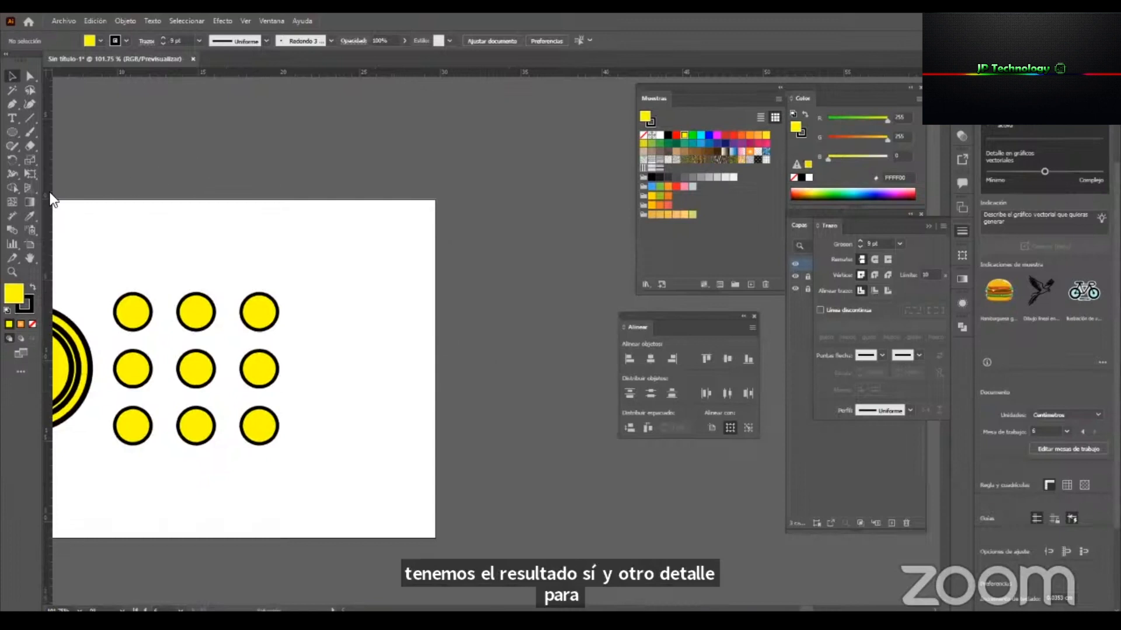
{"action": "left_click", "coordinate": [17, 133]}
{"action": "left_click_drag", "start_coordinate": [329, 245], "coordinate": [397, 311]}
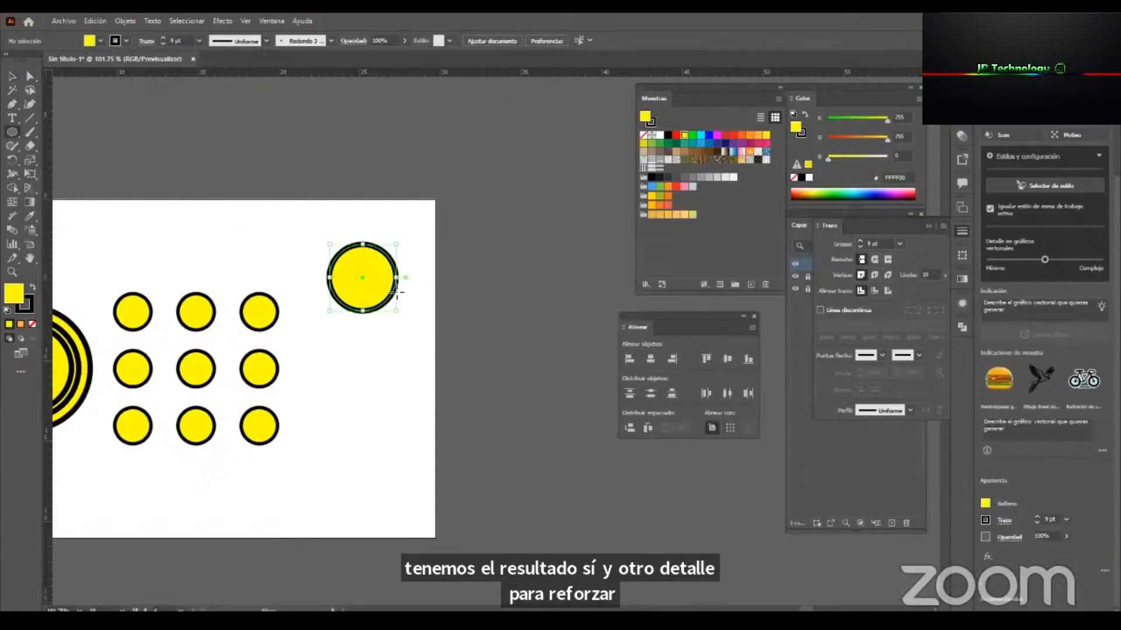
{"action": "key", "text": "v"}
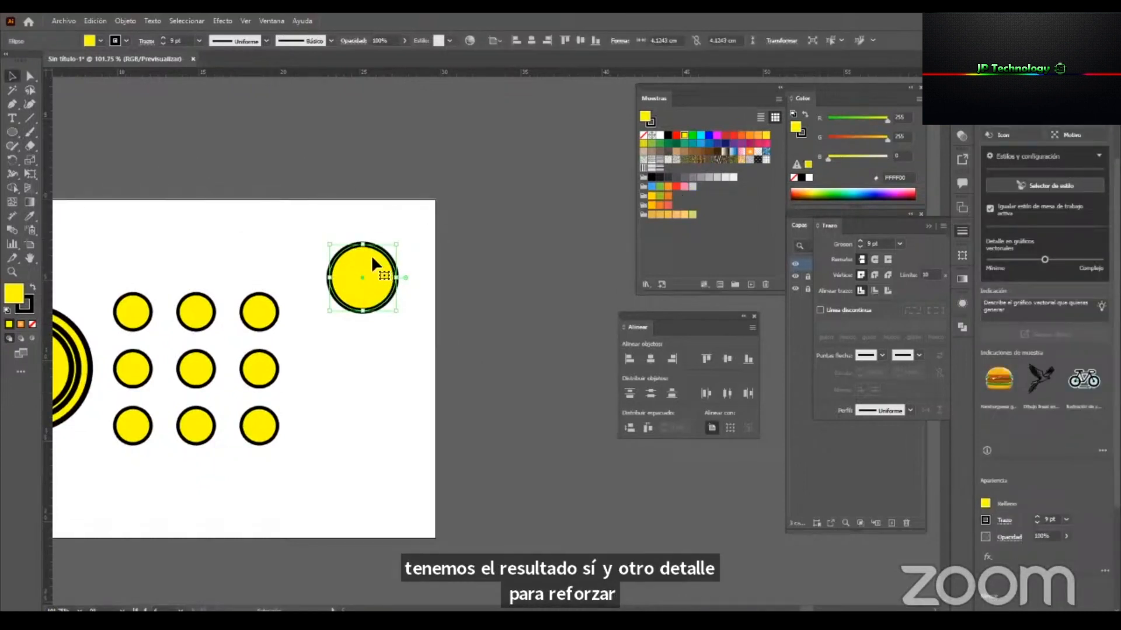
Draw a yellow rectangle as wide as the circle just below it and shift both shapes slightly left and down.
{"action": "left_click_drag", "start_coordinate": [11, 132], "coordinate": [66, 133]}
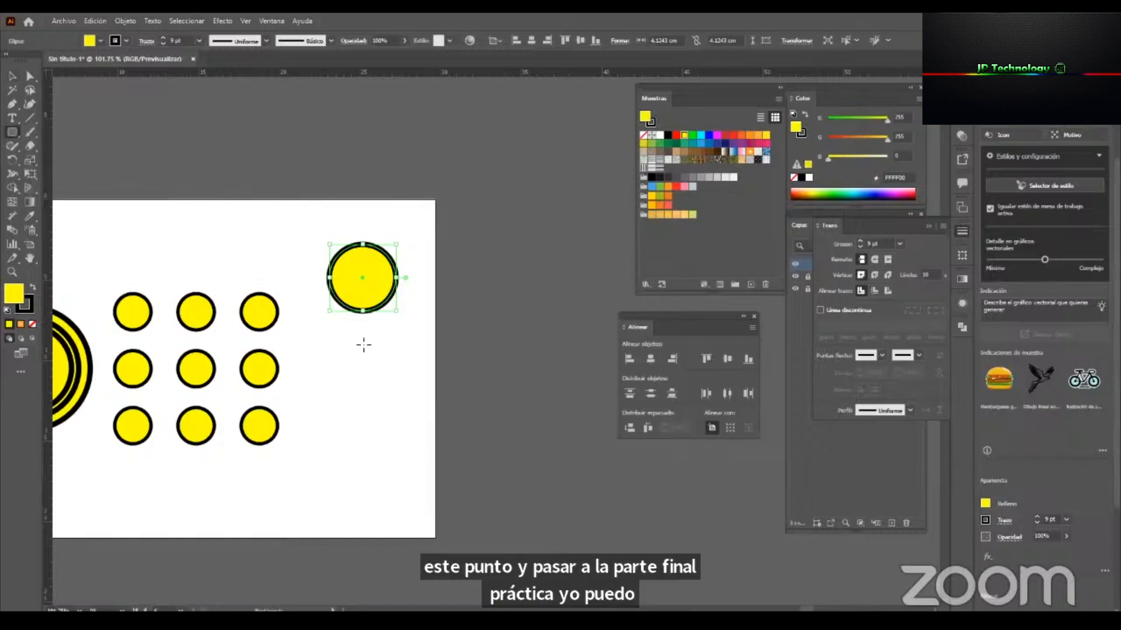
{"action": "left_click_drag", "start_coordinate": [327, 328], "coordinate": [396, 357]}
{"action": "key", "text": "v"}
{"action": "left_click", "coordinate": [442, 299]}
{"action": "left_click_drag", "start_coordinate": [401, 410], "coordinate": [328, 209]}
{"action": "left_click_drag", "start_coordinate": [371, 298], "coordinate": [362, 304]}
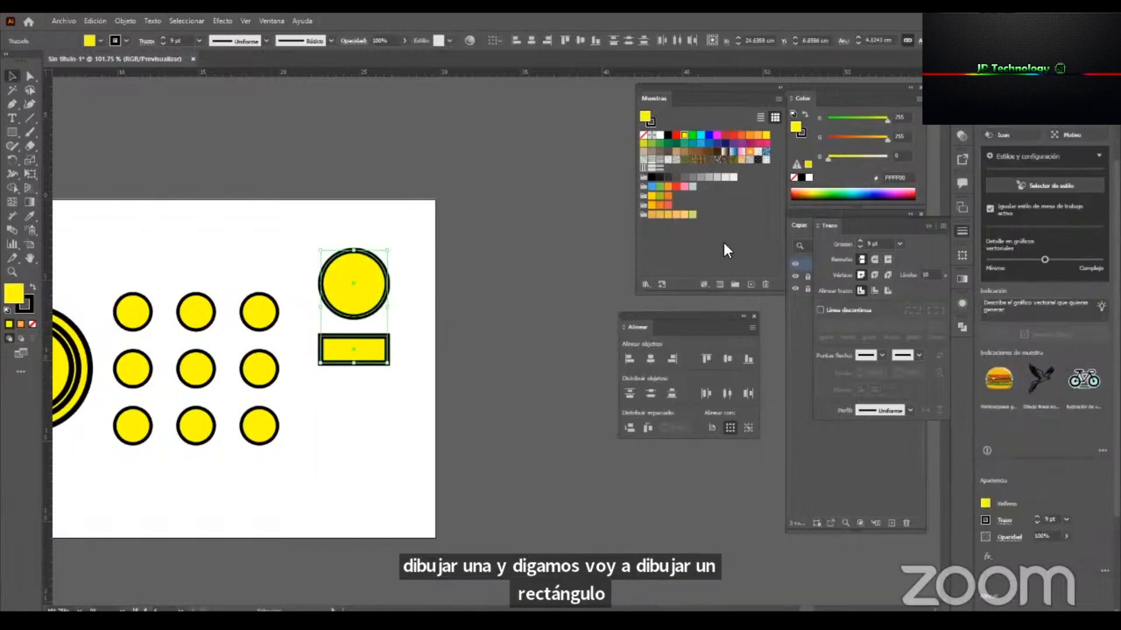
Collapse the stroke settings, float the Pathfinder options above the artboard's right edge, and deselect the shapes.
{"action": "left_click", "coordinate": [928, 227]}
{"action": "left_click_drag", "start_coordinate": [960, 322], "coordinate": [471, 170]}
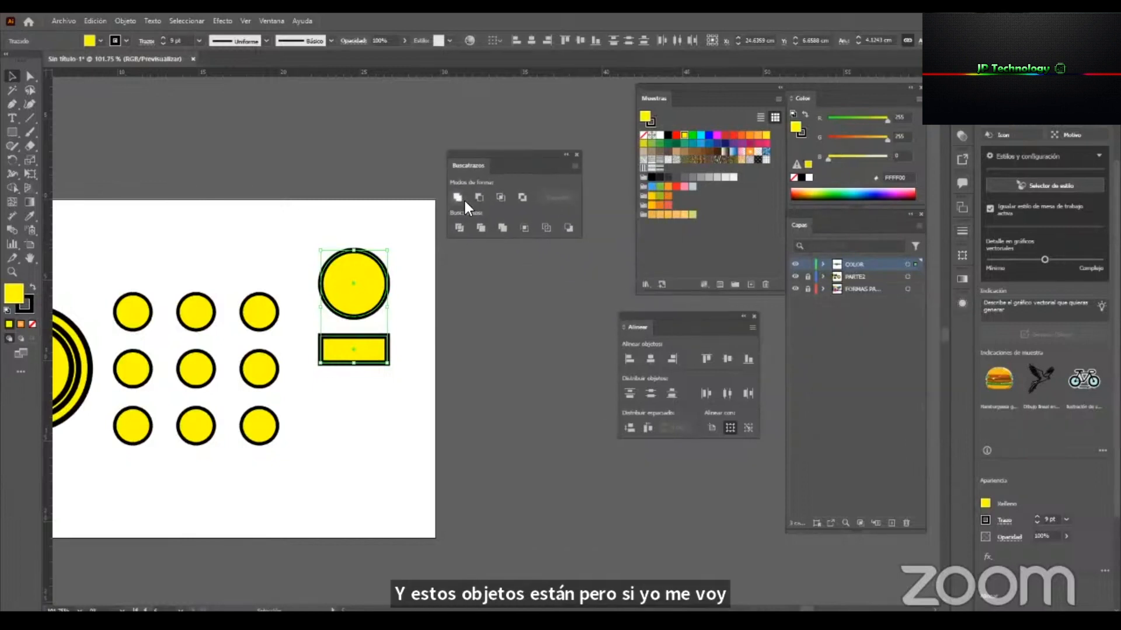
{"action": "left_click", "coordinate": [377, 405]}
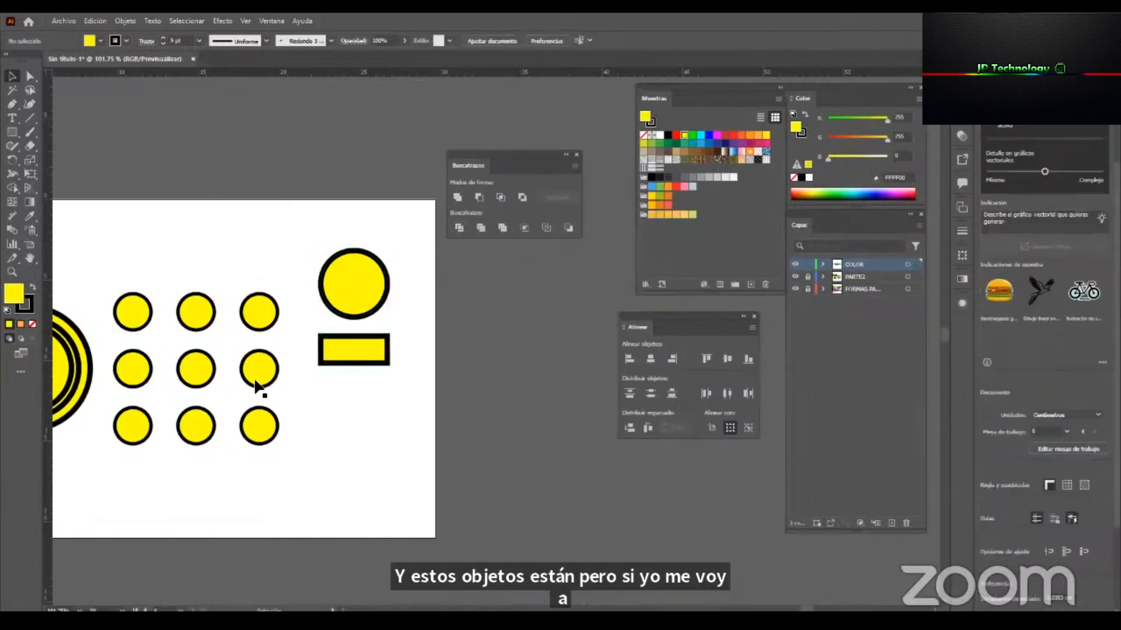
Fill the united dark green square-and-circle shape on the neighbouring artboard with the blue gradient swatch.
{"action": "left_click_drag", "start_coordinate": [233, 358], "coordinate": [602, 378]}
{"action": "left_click_drag", "start_coordinate": [267, 409], "coordinate": [560, 397]}
{"action": "mouse_move", "coordinate": [199, 289]}
{"action": "left_mouse_down"}
{"action": "mouse_move", "coordinate": [199, 273]}
{"action": "mouse_move", "coordinate": [208, 283]}
{"action": "left_mouse_up"}
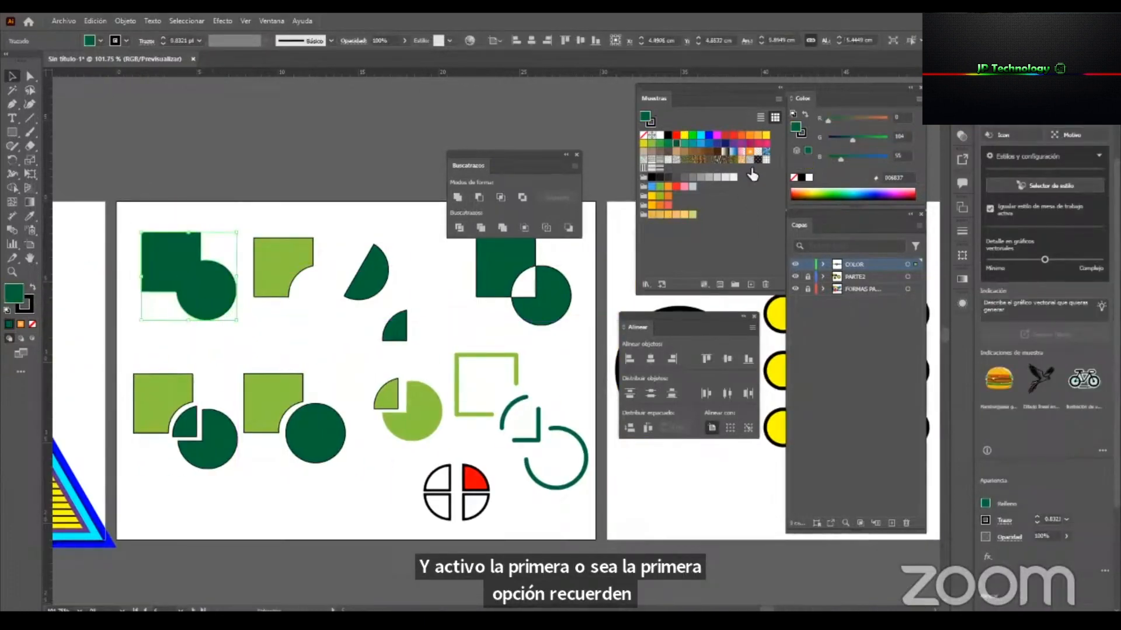
{"action": "left_click", "coordinate": [733, 151]}
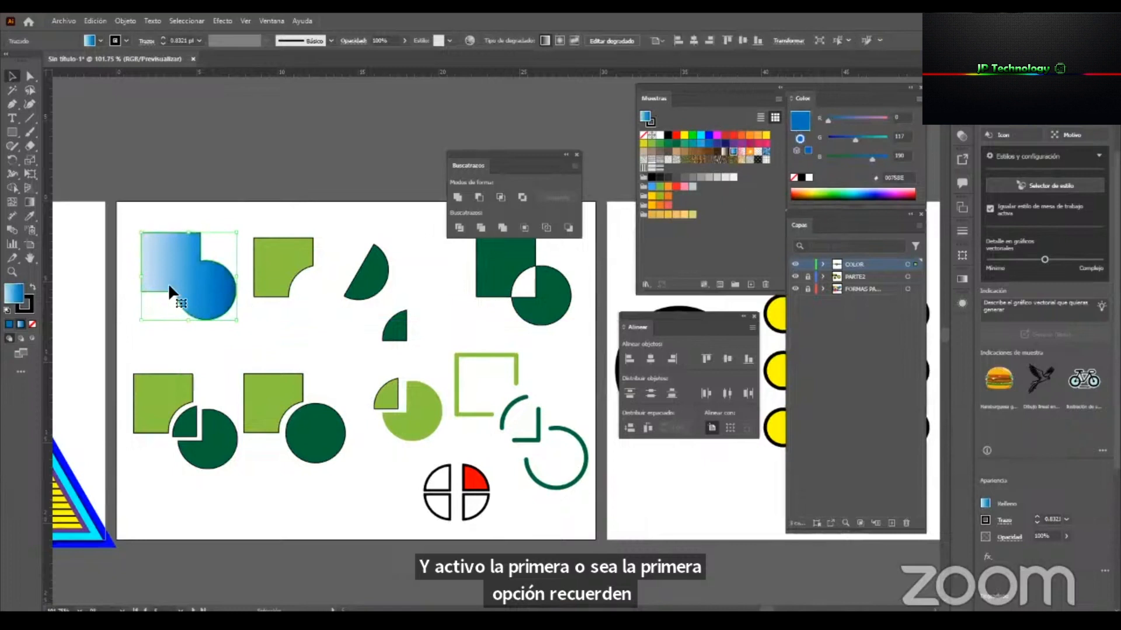
Redirect the united shape's blue gradient diagonally from the square's upper-left corner toward the circle.
{"action": "key", "text": "g"}
{"action": "mouse_move", "coordinate": [197, 241]}
{"action": "left_mouse_down"}
{"action": "mouse_move", "coordinate": [169, 314]}
{"action": "mouse_move", "coordinate": [178, 308]}
{"action": "left_mouse_up"}
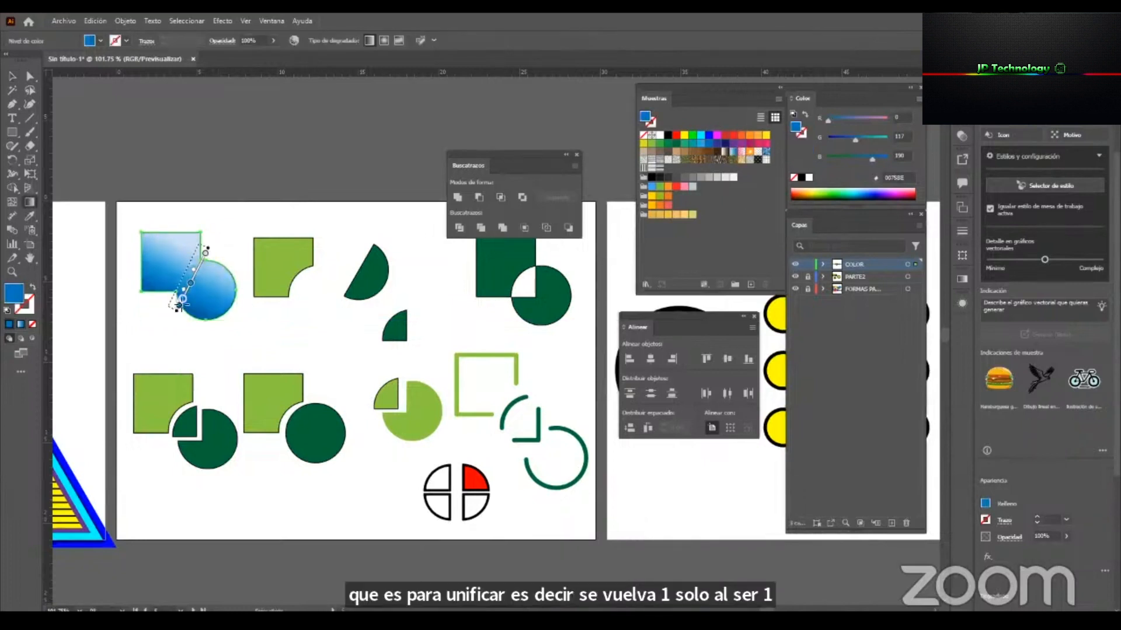
{"action": "left_click_drag", "start_coordinate": [159, 242], "coordinate": [207, 302]}
Fill the separate circle and rectangle beside the yellow grid with the blue gradient swatch.
{"action": "key", "text": "z"}
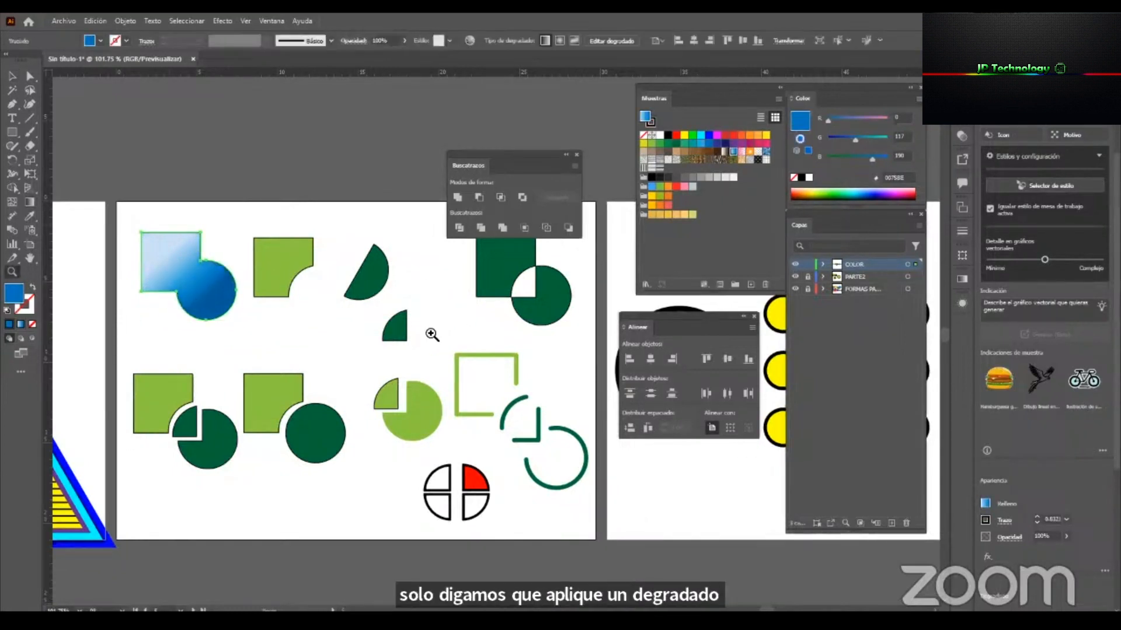
{"action": "left_click_drag", "start_coordinate": [367, 337], "coordinate": [275, 375]}
{"action": "left_click_drag", "start_coordinate": [433, 368], "coordinate": [244, 374]}
{"action": "left_click_drag", "start_coordinate": [226, 375], "coordinate": [214, 383]}
{"action": "left_click_drag", "start_coordinate": [418, 340], "coordinate": [607, 356]}
{"action": "left_click_drag", "start_coordinate": [443, 428], "coordinate": [322, 208]}
{"action": "left_click", "coordinate": [733, 152]}
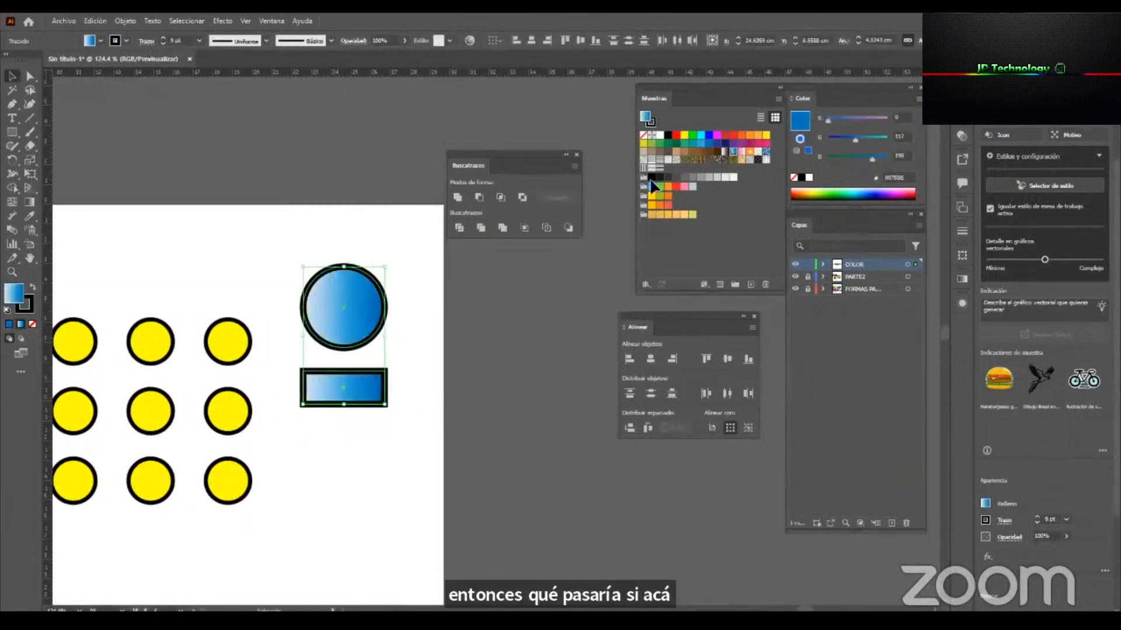
Examine how the gradient applies to the separate circle and rectangle compared with the united shape on the neighbouring artboard.
{"action": "key", "text": "g"}
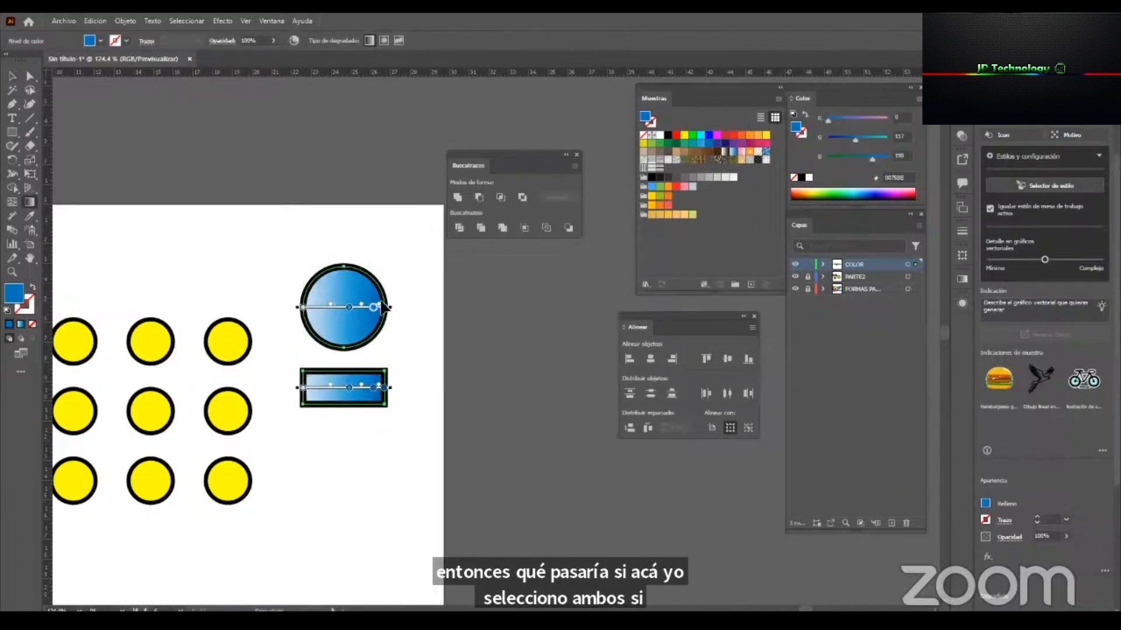
{"action": "left_click_drag", "start_coordinate": [425, 338], "coordinate": [483, 339]}
{"action": "left_click", "coordinate": [447, 386]}
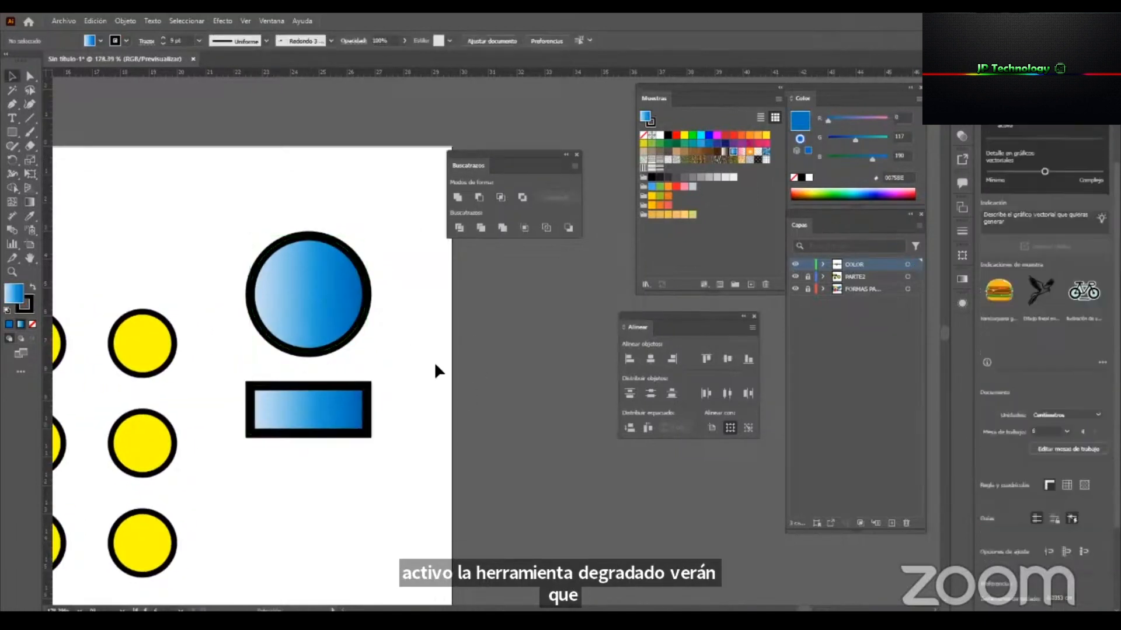
{"action": "left_click_drag", "start_coordinate": [426, 405], "coordinate": [242, 464]}
{"action": "left_click_drag", "start_coordinate": [321, 425], "coordinate": [489, 425]}
{"action": "left_click_drag", "start_coordinate": [126, 390], "coordinate": [182, 395]}
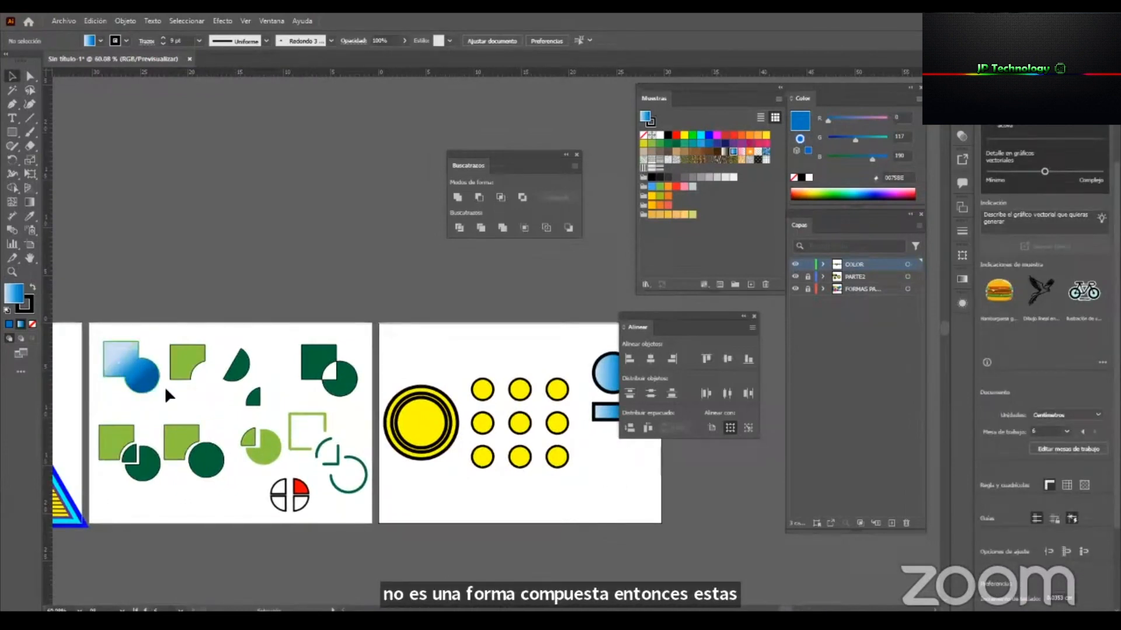
{"action": "scroll", "coordinate": [421, 379], "scroll_direction": "right", "scroll_amount": 5}
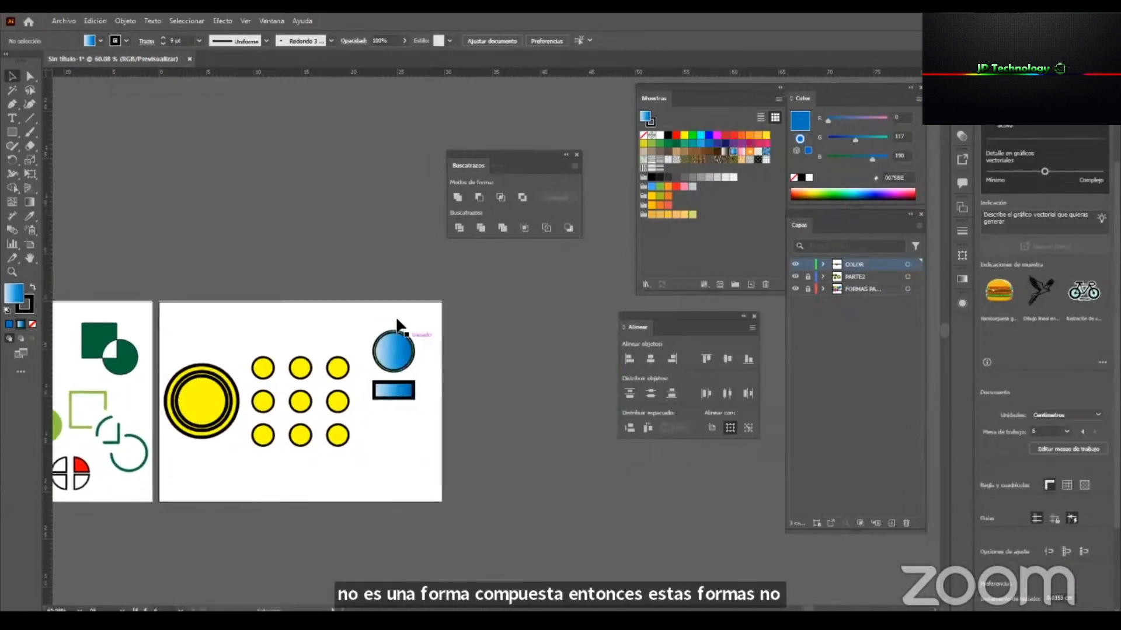
Duplicate the gradient circle and rectangle below the originals and make the upper pair overlap.
{"action": "scroll", "coordinate": [436, 360], "scroll_direction": "up", "scroll_amount": 5}
{"action": "left_click_drag", "start_coordinate": [394, 412], "coordinate": [453, 392]}
{"action": "left_click", "coordinate": [520, 376]}
{"action": "scroll", "coordinate": [408, 390], "scroll_direction": "up", "scroll_amount": 3}
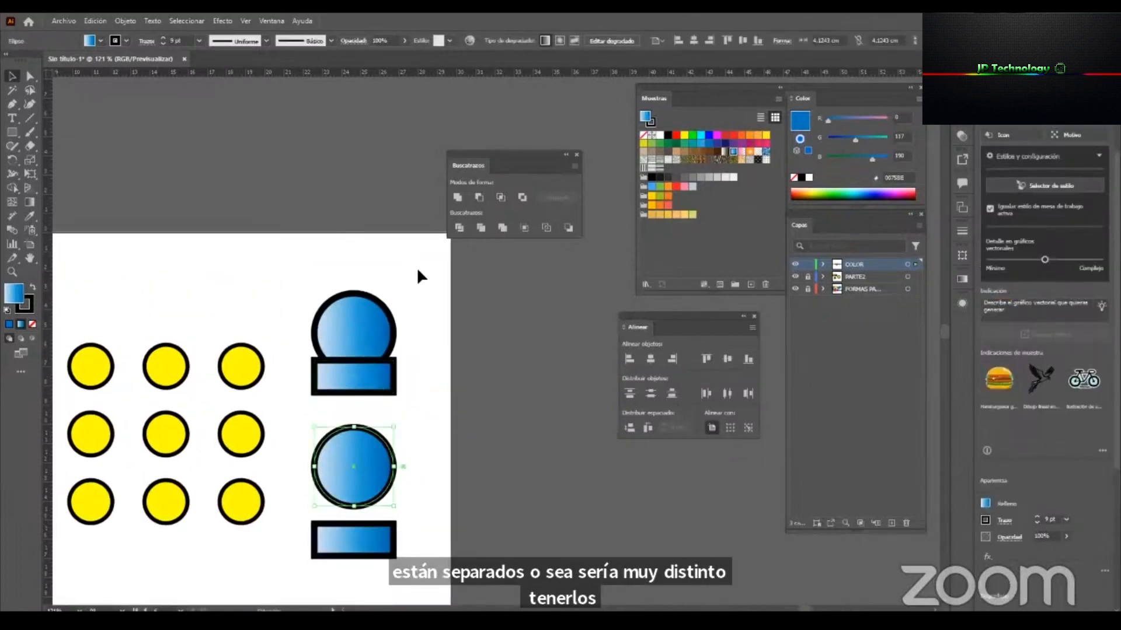
Unite the overlapping upper circle and rectangle into one shape and redirect its gradient diagonally across it.
{"action": "left_click", "coordinate": [333, 397]}
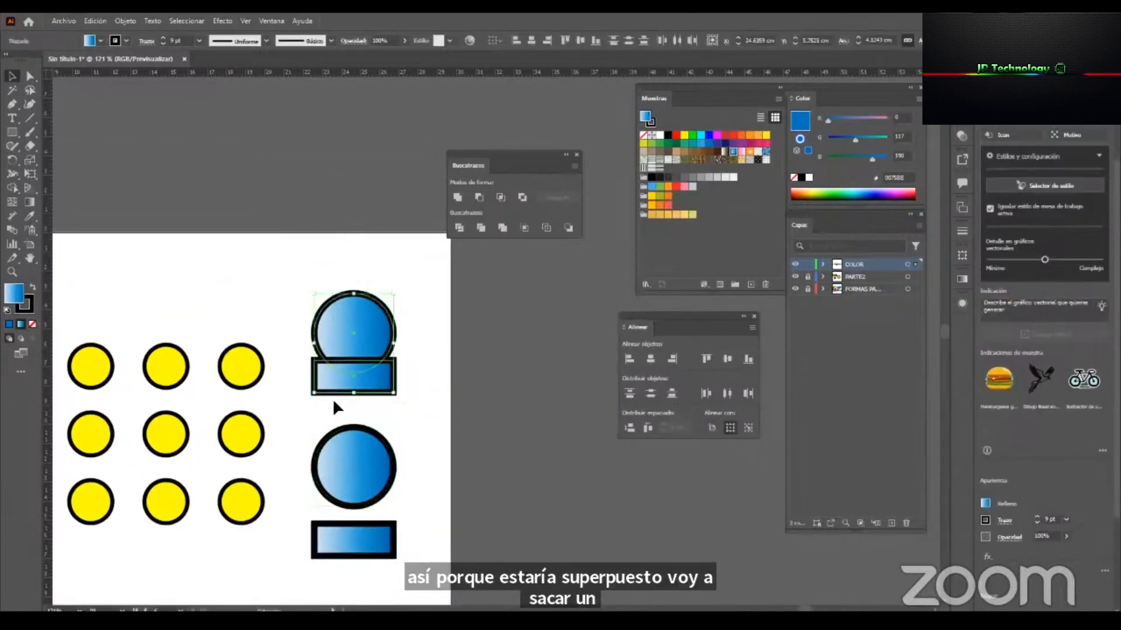
{"action": "left_click", "coordinate": [455, 199]}
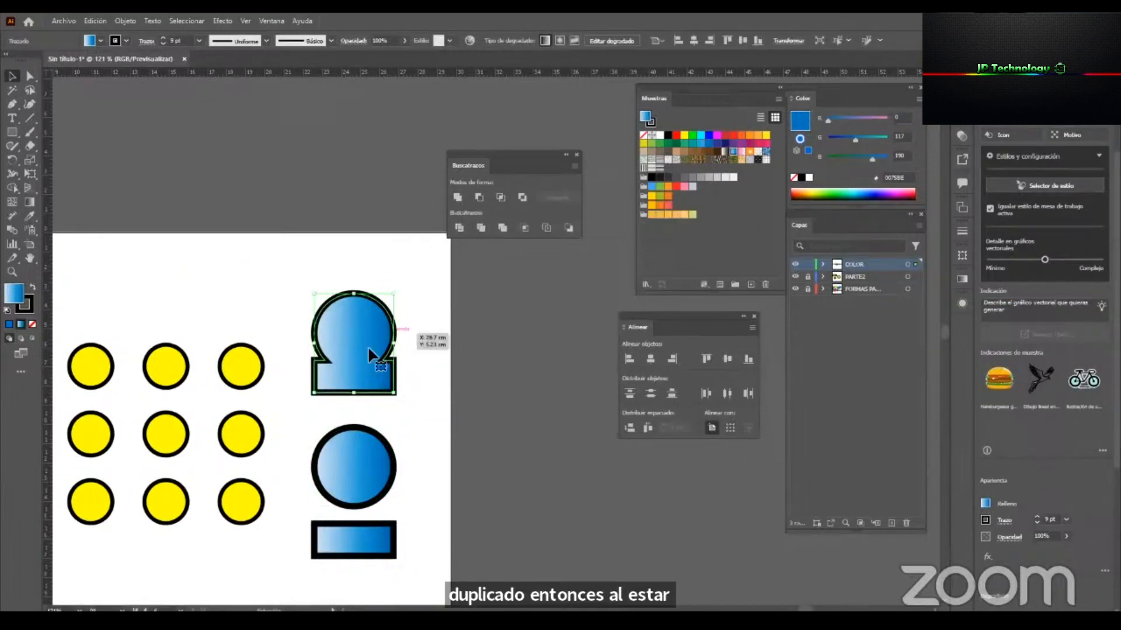
{"action": "key", "text": "g"}
{"action": "mouse_move", "coordinate": [373, 317]}
{"action": "left_mouse_down"}
{"action": "mouse_move", "coordinate": [340, 382]}
{"action": "mouse_move", "coordinate": [357, 299]}
{"action": "mouse_move", "coordinate": [361, 389]}
{"action": "mouse_move", "coordinate": [383, 343]}
{"action": "left_mouse_up"}
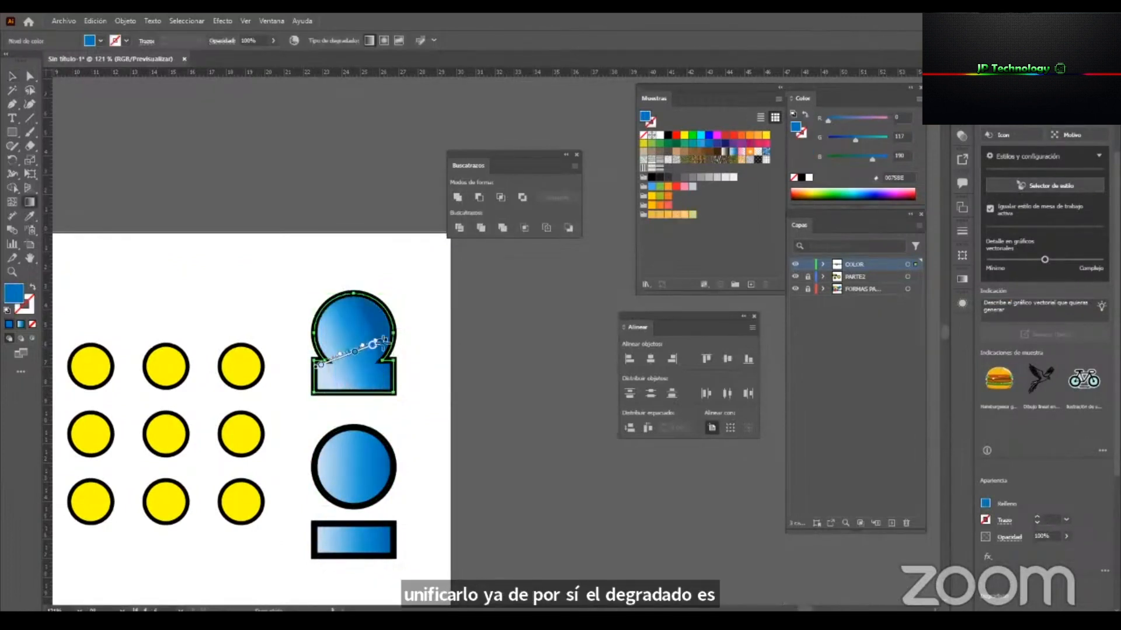
Redraw the united shape's gradient diagonally from its upper left to its lower right and deselect it.
{"action": "left_click_drag", "start_coordinate": [330, 395], "coordinate": [393, 385]}
{"action": "key", "text": "v"}
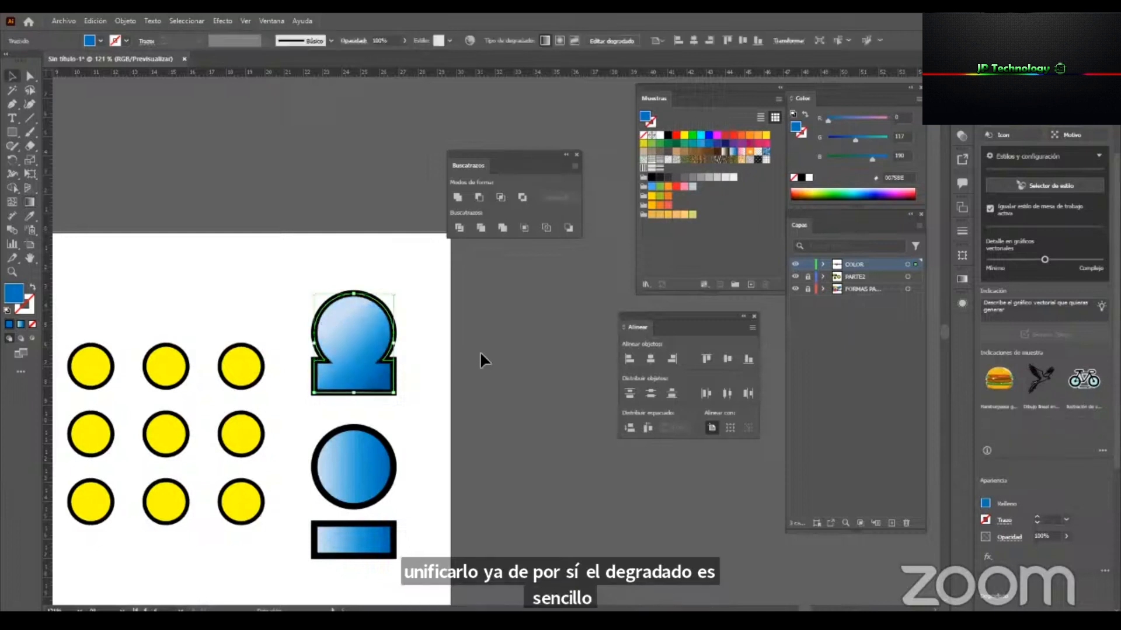
{"action": "left_click", "coordinate": [480, 351]}
Combine the separate lower circle and rectangle into a compound shape and expand it.
{"action": "left_click", "coordinate": [360, 486]}
{"action": "left_click", "coordinate": [369, 543], "text": "shift"}
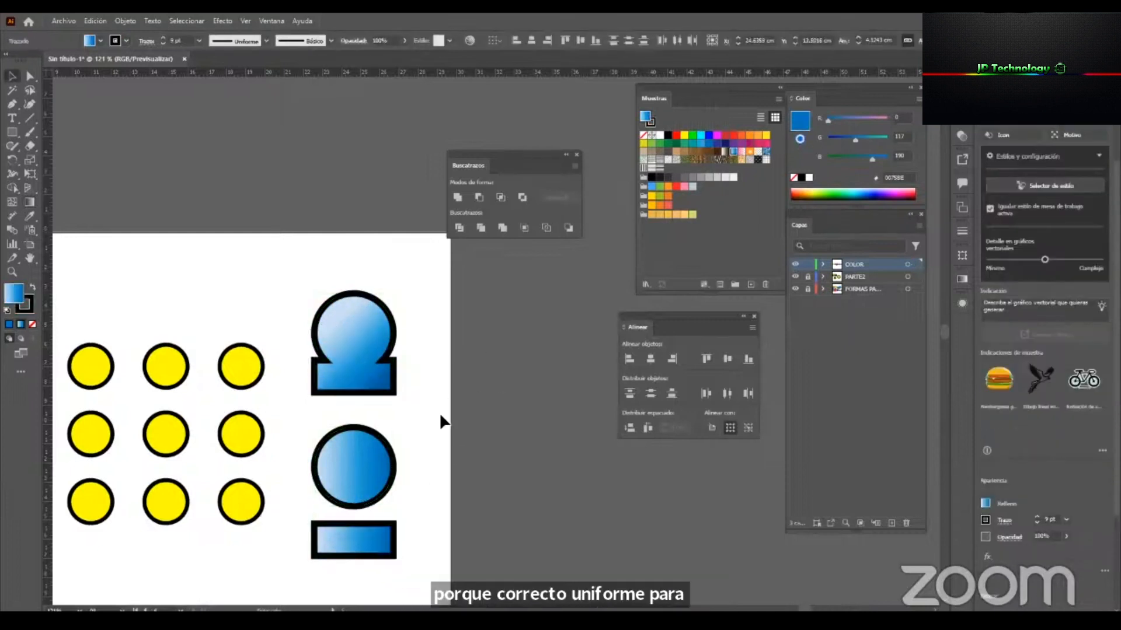
{"action": "left_click", "coordinate": [440, 415]}
{"action": "left_click", "coordinate": [361, 460]}
{"action": "left_click", "coordinate": [353, 540], "text": "shift"}
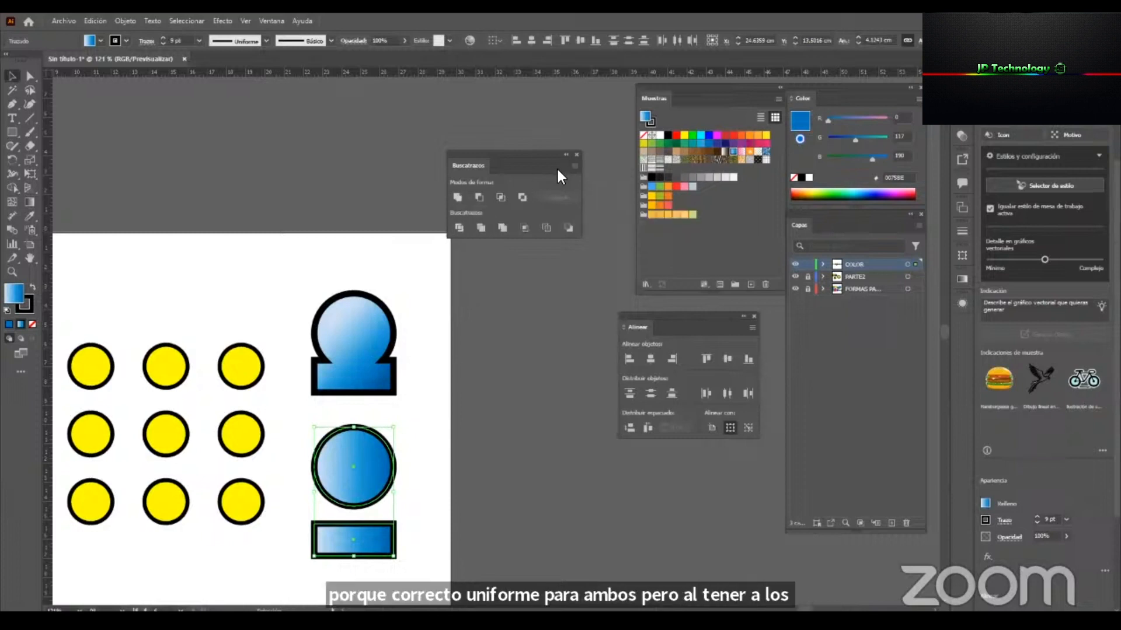
{"action": "left_click", "coordinate": [574, 166]}
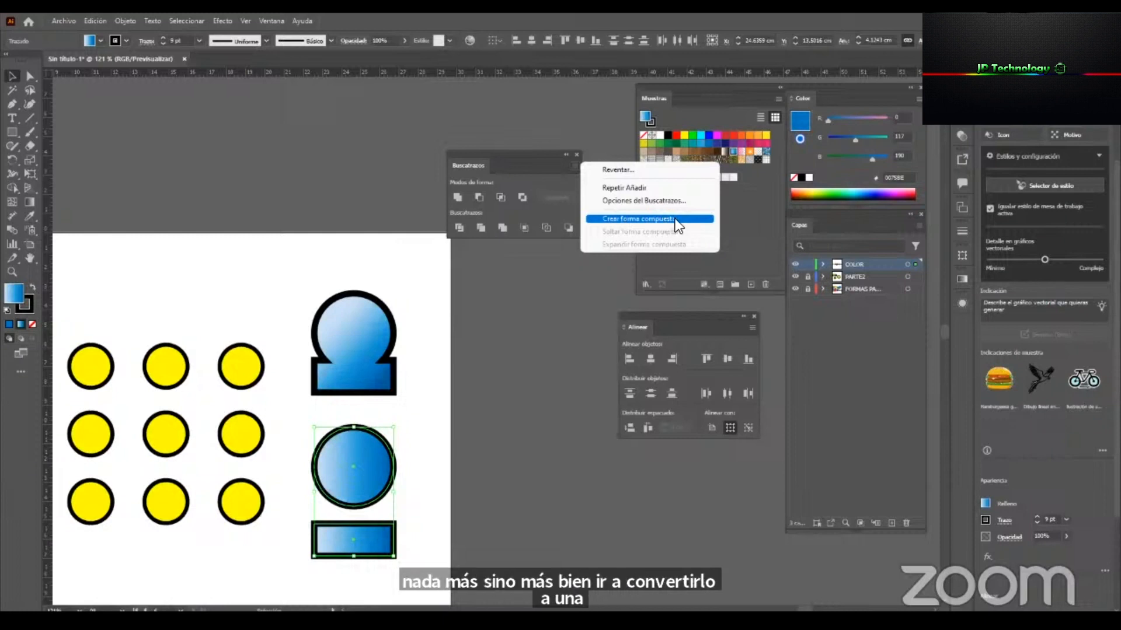
{"action": "left_click", "coordinate": [641, 221]}
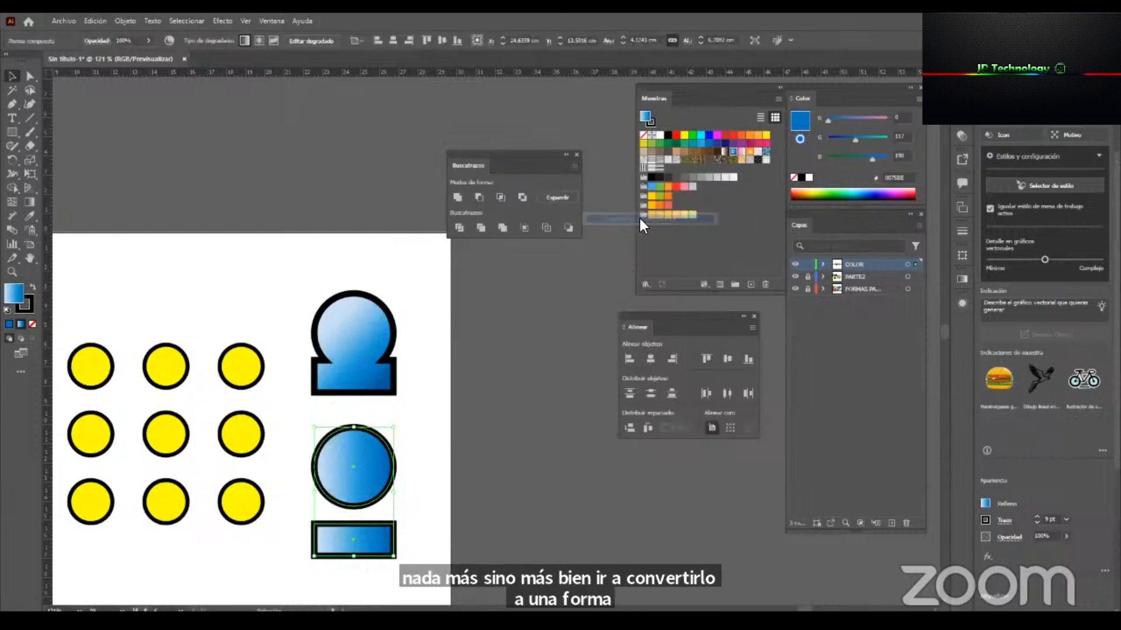
{"action": "left_click", "coordinate": [559, 198]}
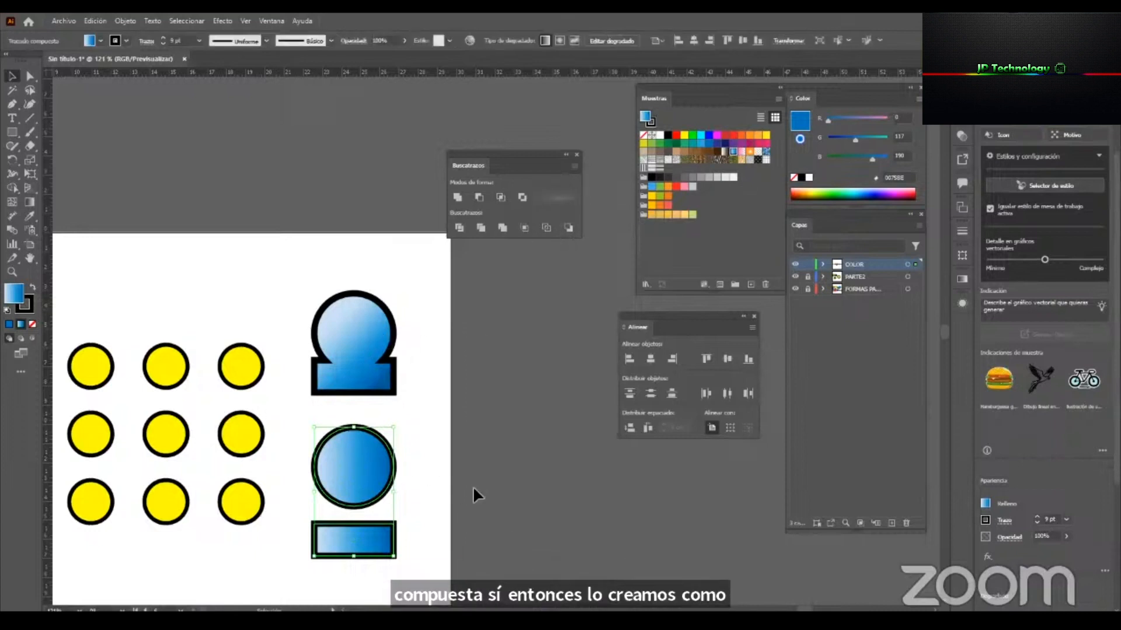
Draw one diagonal gradient from the upper left to the lower right across the compound circle and rectangle.
{"action": "key", "text": "g"}
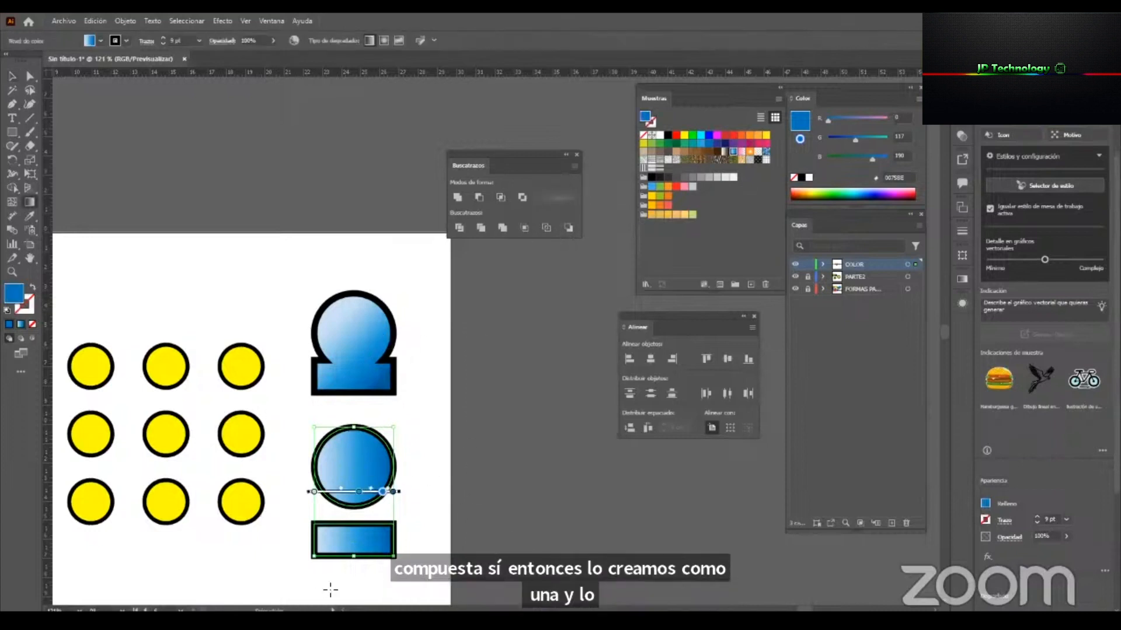
{"action": "left_click_drag", "start_coordinate": [357, 451], "coordinate": [323, 558]}
{"action": "mouse_move", "coordinate": [383, 555]}
{"action": "left_mouse_down"}
{"action": "mouse_move", "coordinate": [321, 449]}
{"action": "mouse_move", "coordinate": [387, 535]}
{"action": "left_mouse_up"}
{"action": "key", "text": "v"}
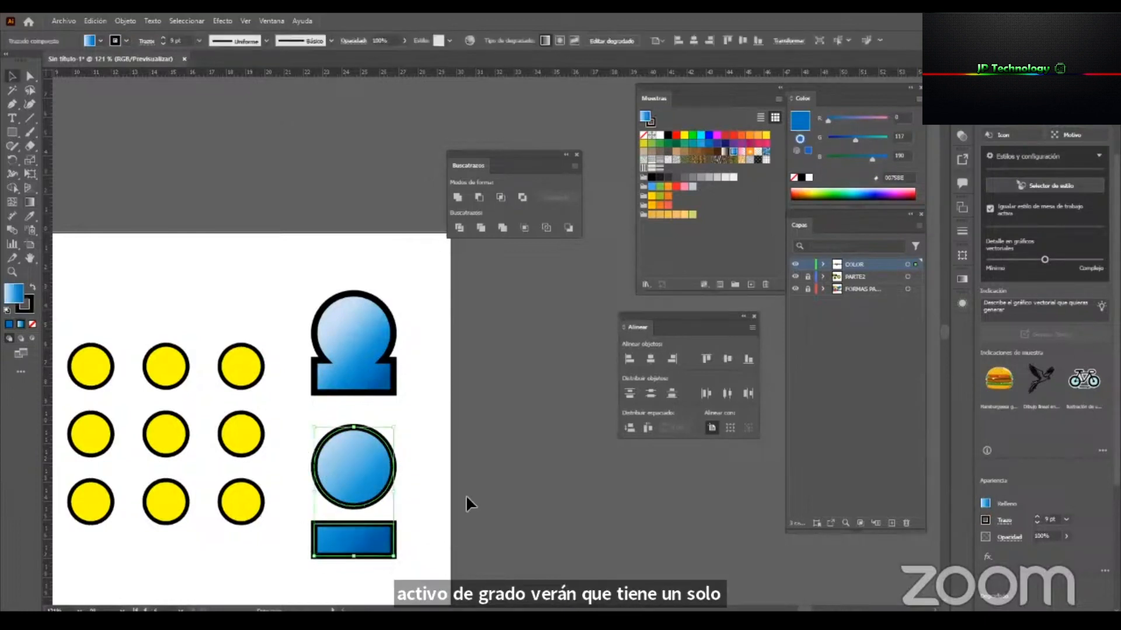
{"action": "left_click", "coordinate": [466, 495]}
Fill the grid of nine yellow circles with the blue gradient swatch and draw a gradient downward across the group.
{"action": "left_click", "coordinate": [239, 368]}
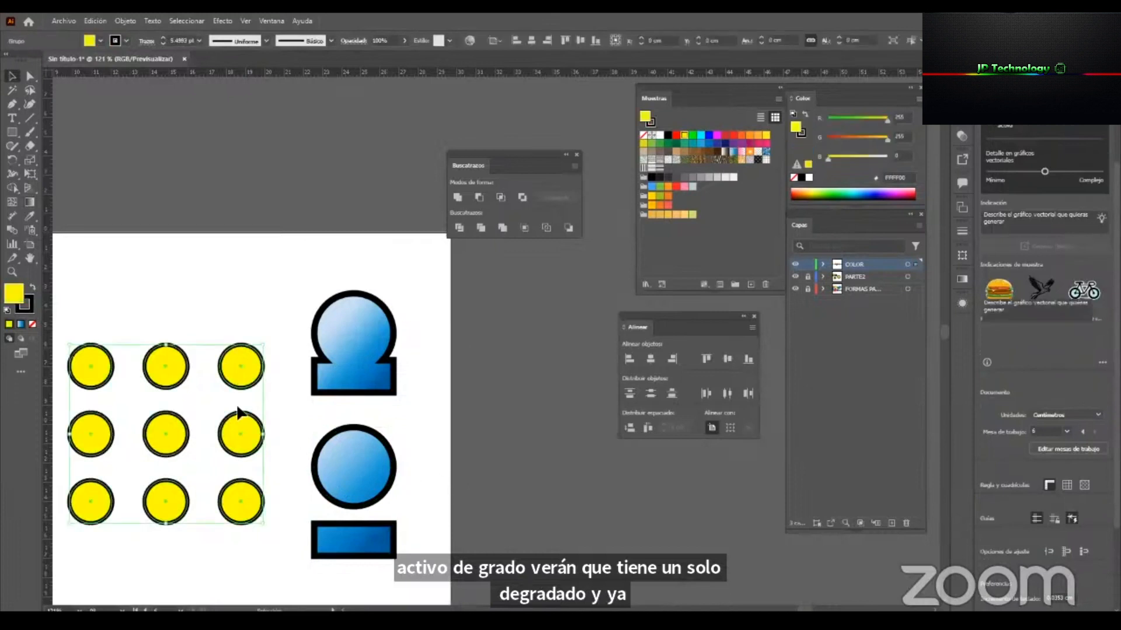
{"action": "left_click_drag", "start_coordinate": [289, 381], "coordinate": [363, 346]}
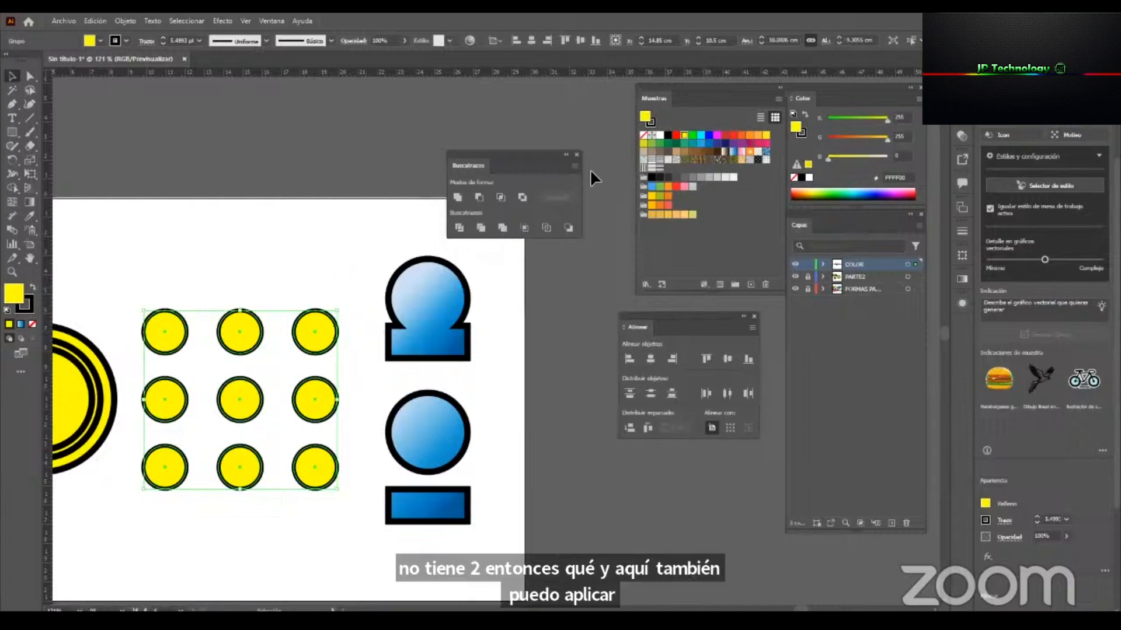
{"action": "left_click", "coordinate": [737, 154]}
{"action": "left_click", "coordinate": [734, 152]}
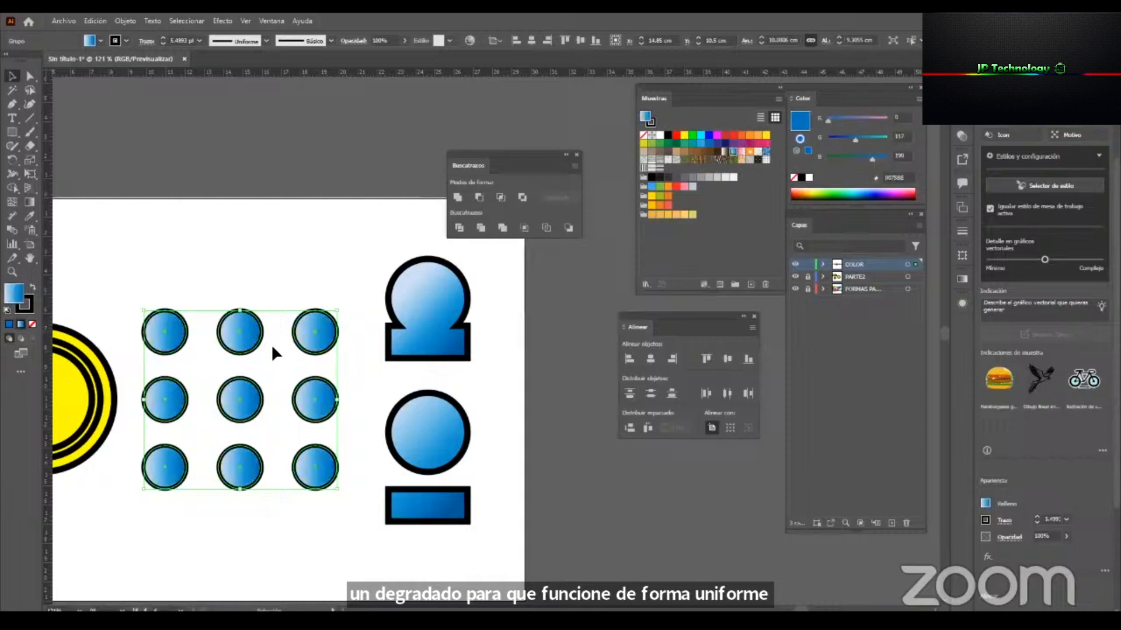
{"action": "key", "text": "g"}
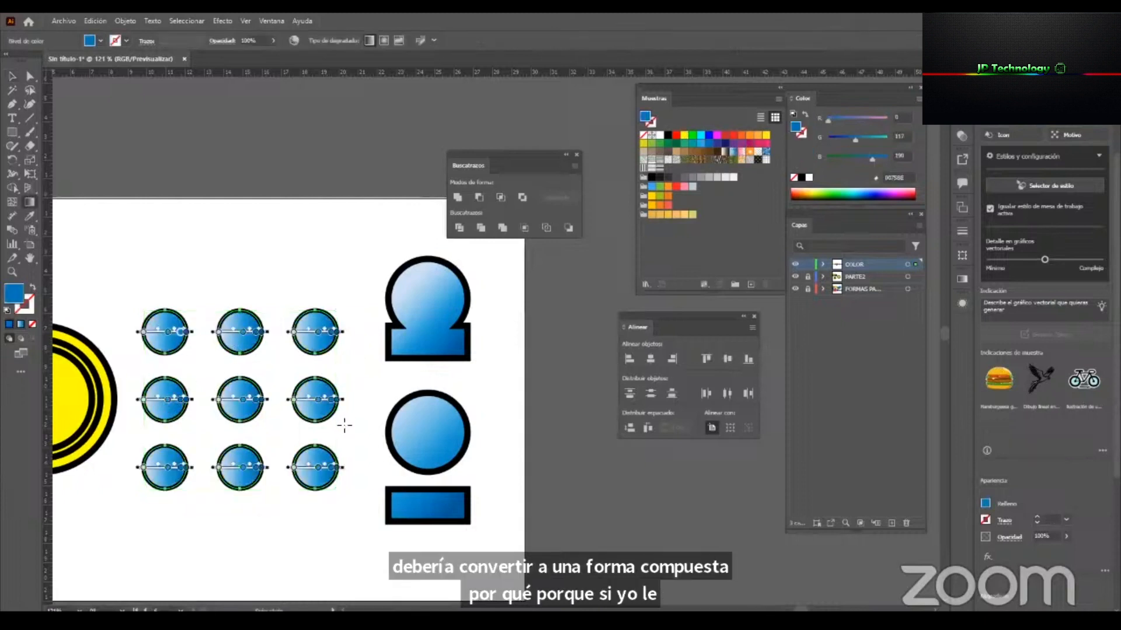
{"action": "left_click_drag", "start_coordinate": [260, 326], "coordinate": [239, 467]}
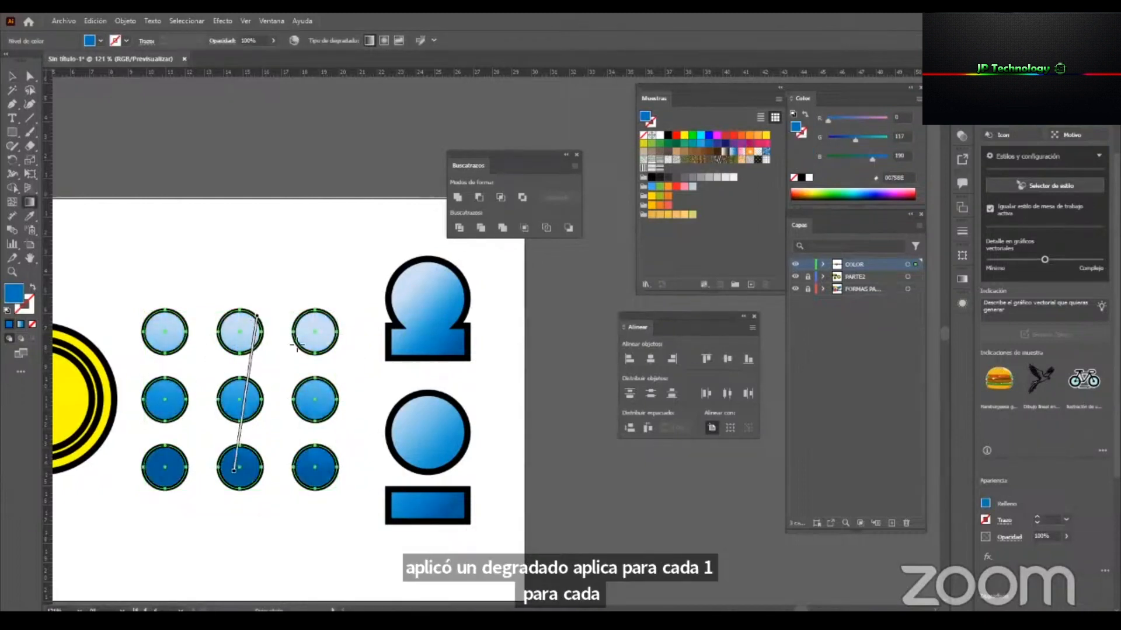
Make the nine circles an expanded compound shape and draw one gradient from the top-right circle to the centre circle.
{"action": "left_click", "coordinate": [574, 173]}
{"action": "left_click", "coordinate": [659, 222]}
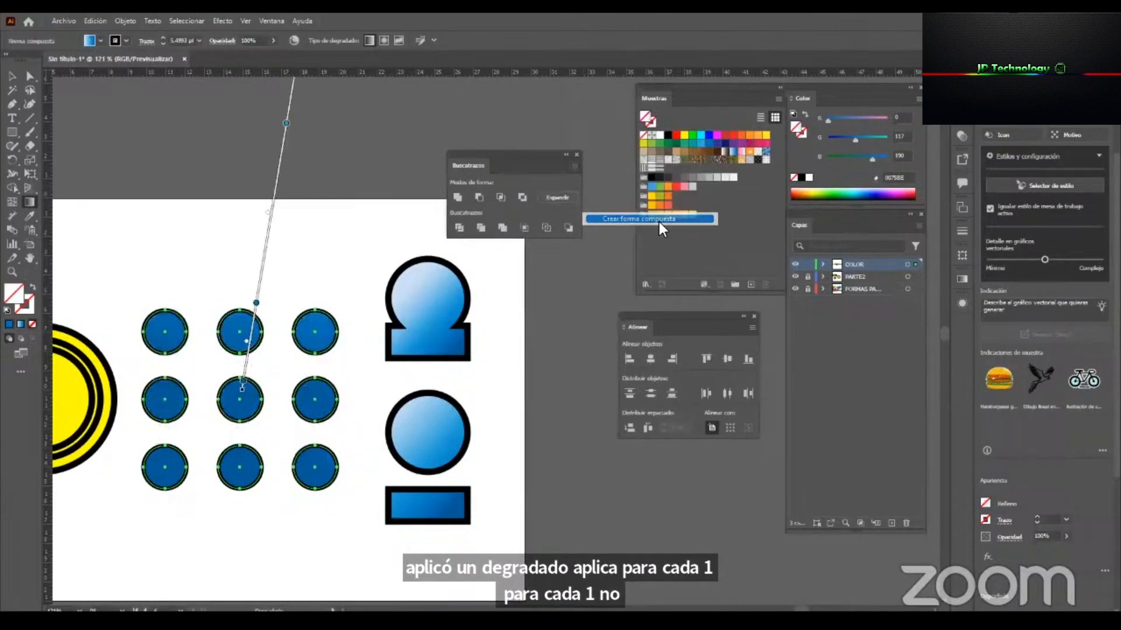
{"action": "left_click_drag", "start_coordinate": [199, 379], "coordinate": [300, 451]}
{"action": "left_click_drag", "start_coordinate": [165, 339], "coordinate": [305, 442]}
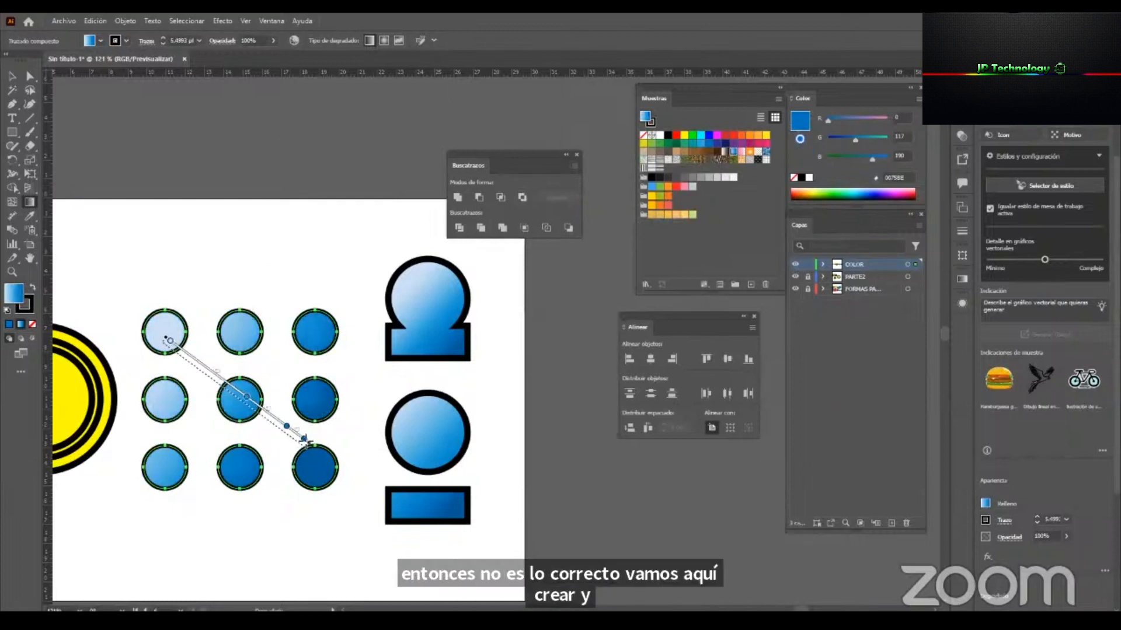
{"action": "left_click_drag", "start_coordinate": [303, 333], "coordinate": [241, 420]}
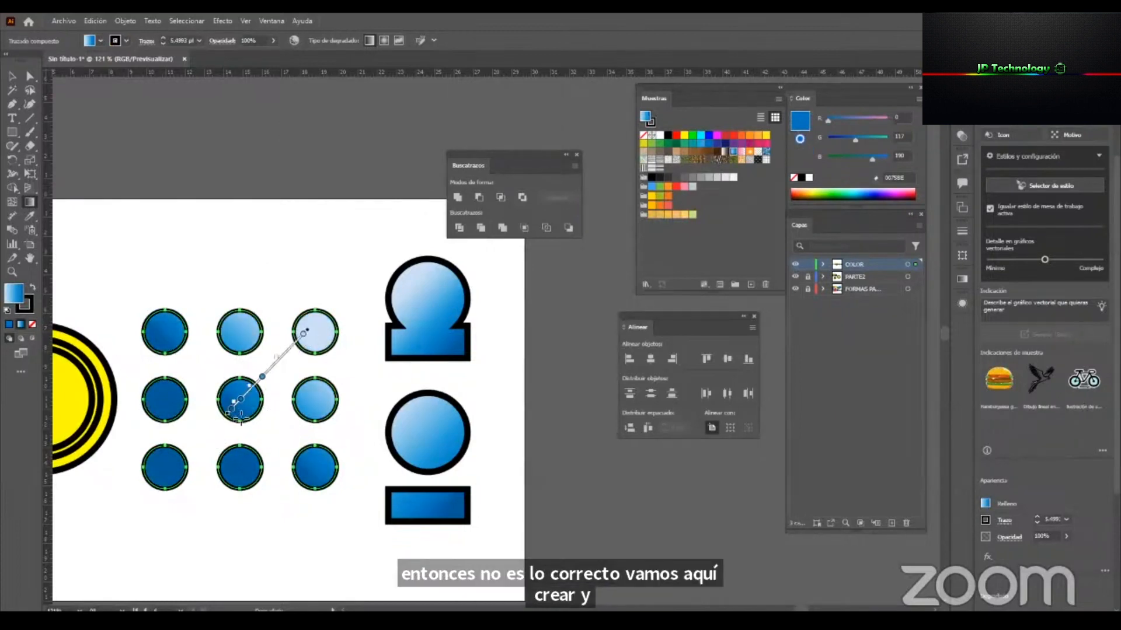
{"action": "key", "text": "v"}
{"action": "left_click", "coordinate": [276, 293]}
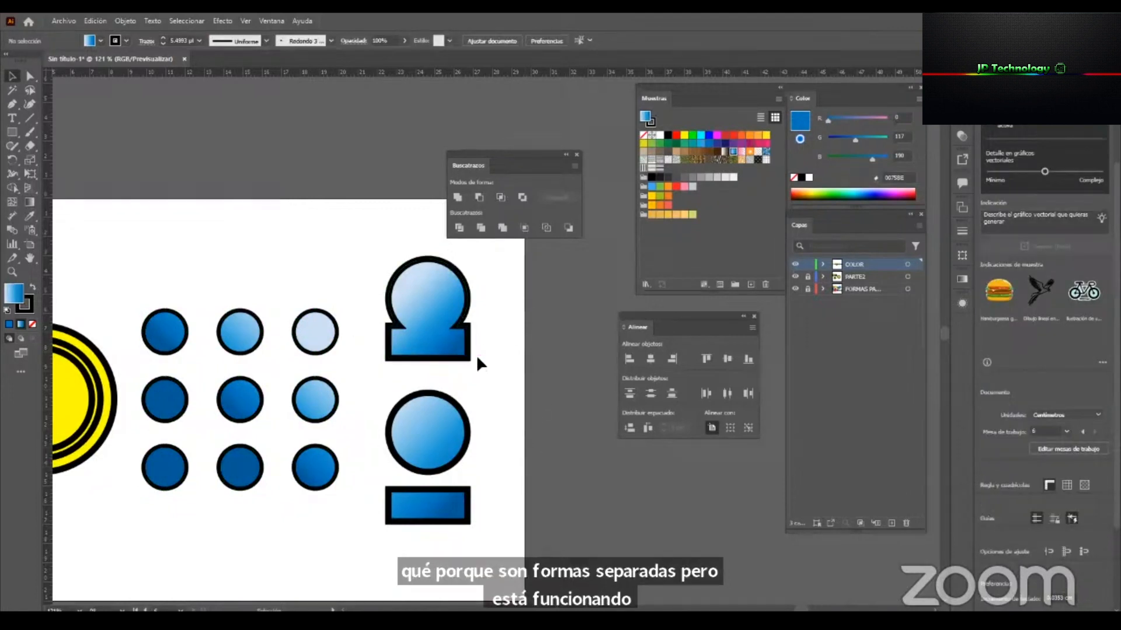
Examine the shapes and their fills across the artboards, ending on the one with the gradient circles.
{"action": "key", "text": "z"}
{"action": "left_click_drag", "start_coordinate": [297, 400], "coordinate": [648, 370]}
{"action": "left_click_drag", "start_coordinate": [691, 404], "coordinate": [584, 380]}
{"action": "left_click_drag", "start_coordinate": [227, 381], "coordinate": [558, 415]}
{"action": "left_click_drag", "start_coordinate": [200, 428], "coordinate": [324, 421]}
{"action": "left_click_drag", "start_coordinate": [270, 386], "coordinate": [318, 396]}
{"action": "left_click_drag", "start_coordinate": [568, 458], "coordinate": [105, 460]}
{"action": "mouse_move", "coordinate": [385, 436]}
{"action": "left_mouse_down"}
{"action": "mouse_move", "coordinate": [260, 435]}
{"action": "mouse_move", "coordinate": [388, 432]}
{"action": "left_mouse_up"}
{"action": "left_click_drag", "start_coordinate": [265, 392], "coordinate": [353, 391]}
{"action": "left_click_drag", "start_coordinate": [584, 439], "coordinate": [263, 456]}
{"action": "mouse_move", "coordinate": [313, 405]}
{"action": "left_mouse_down"}
{"action": "mouse_move", "coordinate": [388, 388]}
{"action": "mouse_move", "coordinate": [312, 421]}
{"action": "left_mouse_up"}
{"action": "left_click_drag", "start_coordinate": [258, 542], "coordinate": [76, 543]}
{"action": "left_click_drag", "start_coordinate": [627, 497], "coordinate": [315, 503]}
{"action": "left_click_drag", "start_coordinate": [231, 320], "coordinate": [238, 420]}
{"action": "left_click_drag", "start_coordinate": [393, 449], "coordinate": [334, 465]}
{"action": "left_click_drag", "start_coordinate": [454, 495], "coordinate": [284, 482]}
{"action": "left_click_drag", "start_coordinate": [505, 515], "coordinate": [408, 516]}
{"action": "left_click_drag", "start_coordinate": [451, 382], "coordinate": [530, 420]}
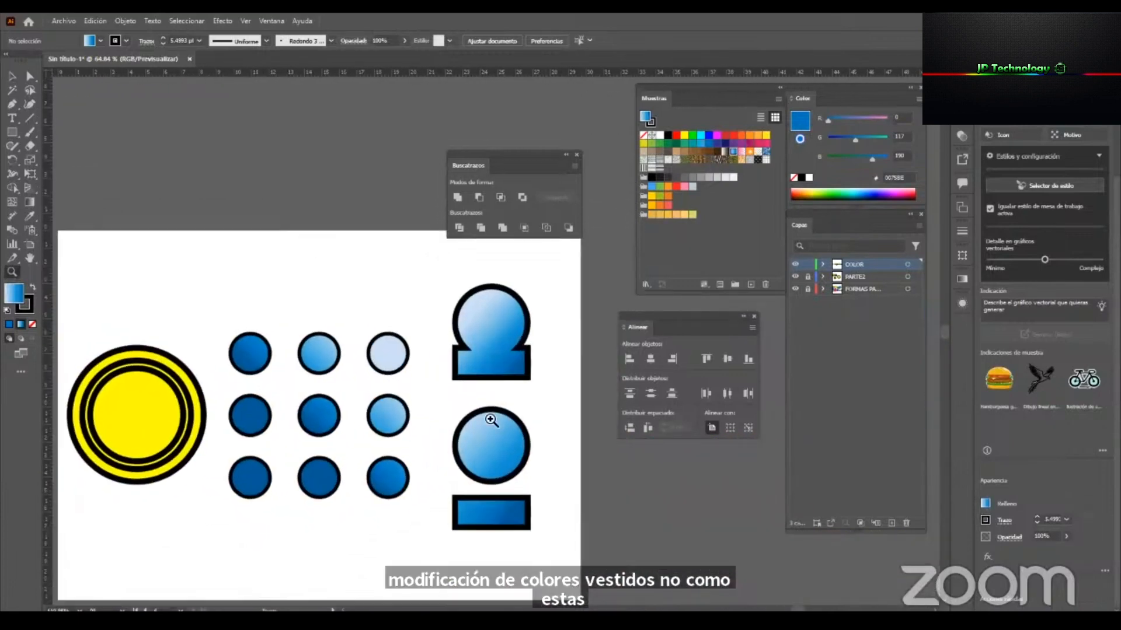
Move the Align and Pathfinder panels clear of the artboards and bring the last artboard fully into view.
{"action": "key", "text": "v"}
{"action": "left_click_drag", "start_coordinate": [726, 320], "coordinate": [848, 337]}
{"action": "left_click_drag", "start_coordinate": [495, 163], "coordinate": [800, 474]}
{"action": "key", "text": "z"}
{"action": "left_click_drag", "start_coordinate": [450, 457], "coordinate": [341, 495]}
{"action": "left_click_drag", "start_coordinate": [540, 445], "coordinate": [390, 359]}
{"action": "key", "text": "v"}
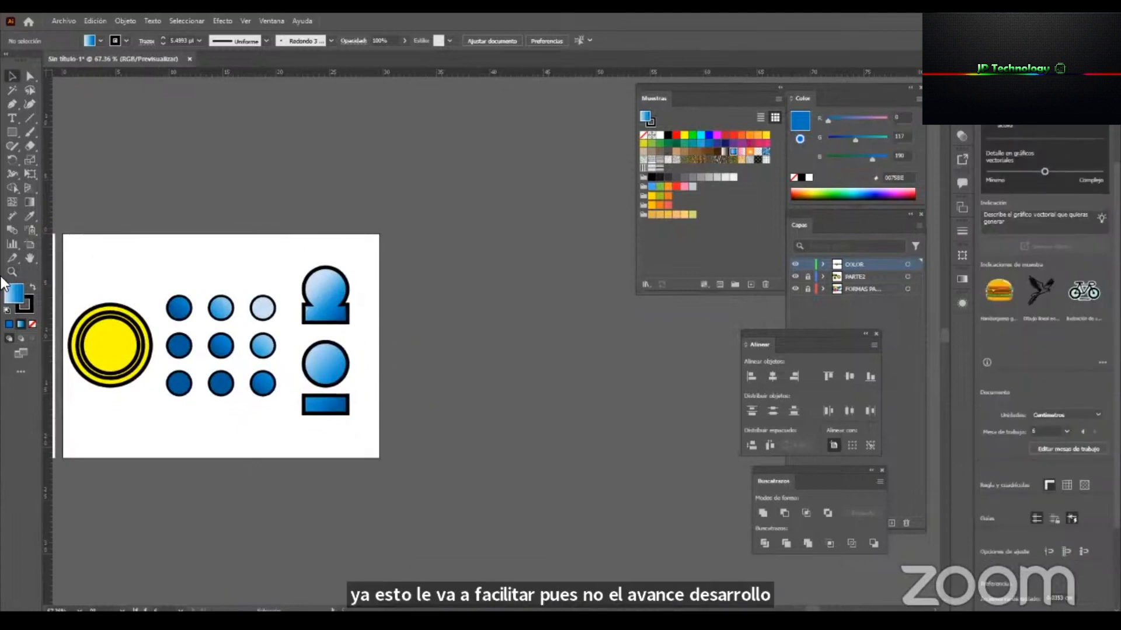
Add a new blank artboard beside the one holding the gradient circles.
{"action": "left_click", "coordinate": [27, 247]}
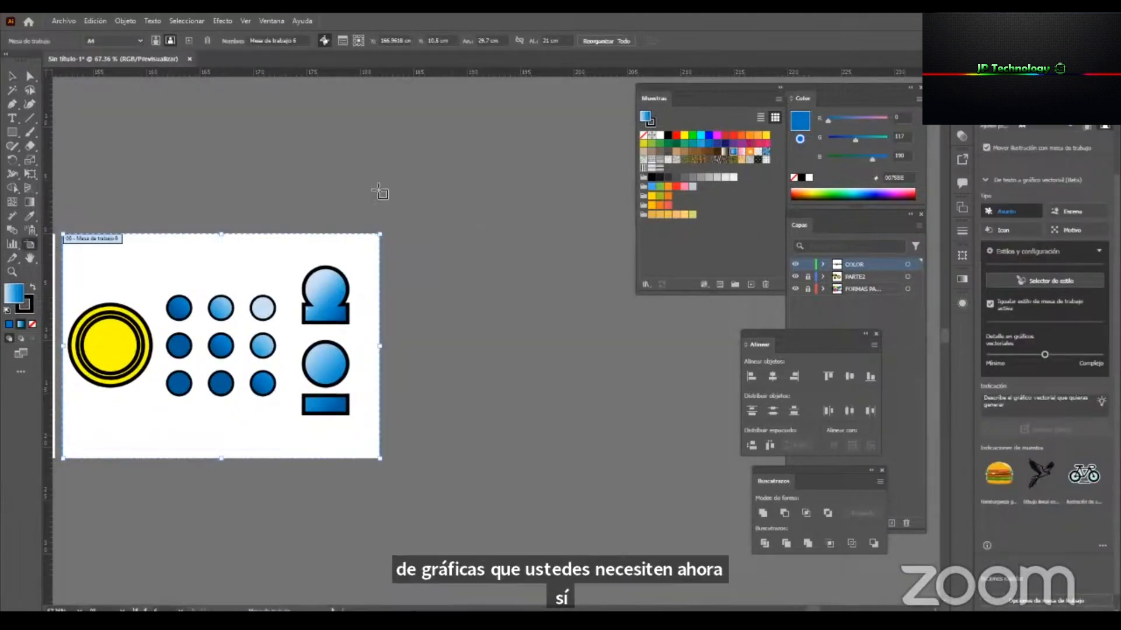
{"action": "left_click", "coordinate": [188, 41]}
{"action": "scroll", "coordinate": [360, 310], "scroll_direction": "up", "scroll_amount": 1}
{"action": "key", "text": "v"}
{"action": "key", "text": "z"}
{"action": "left_click_drag", "start_coordinate": [666, 386], "coordinate": [753, 392]}
{"action": "key", "text": "v"}
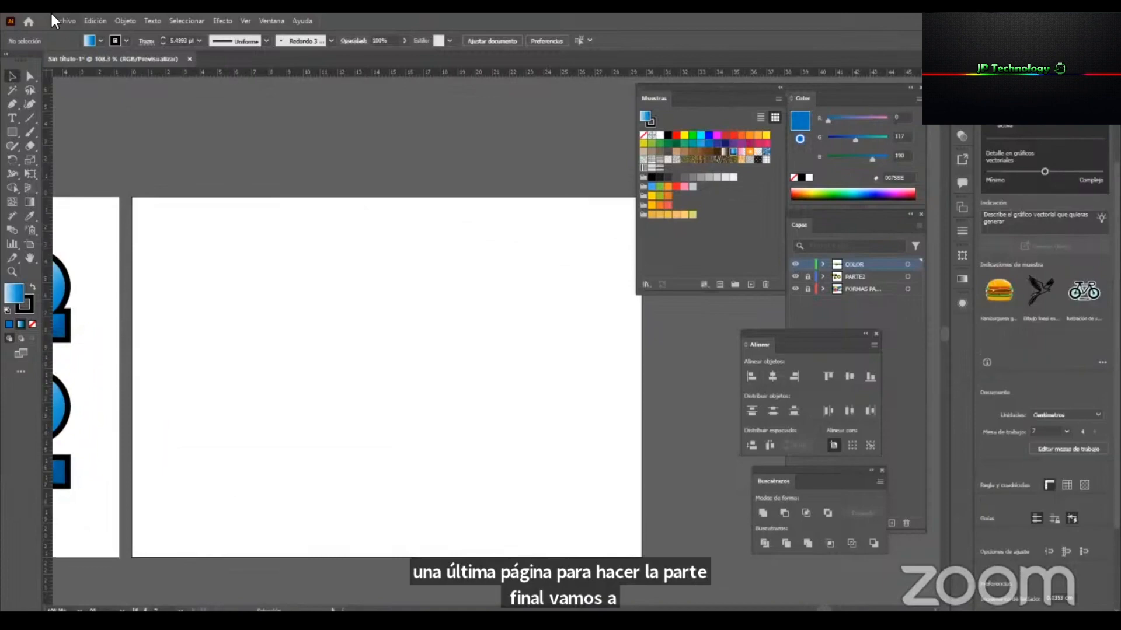
Choose the images IMG1, INSTAGRAM LOGO-07 and logo----10 from the SEMANA2 folder to place as linked files.
{"action": "left_click", "coordinate": [61, 21]}
{"action": "left_click", "coordinate": [166, 232]}
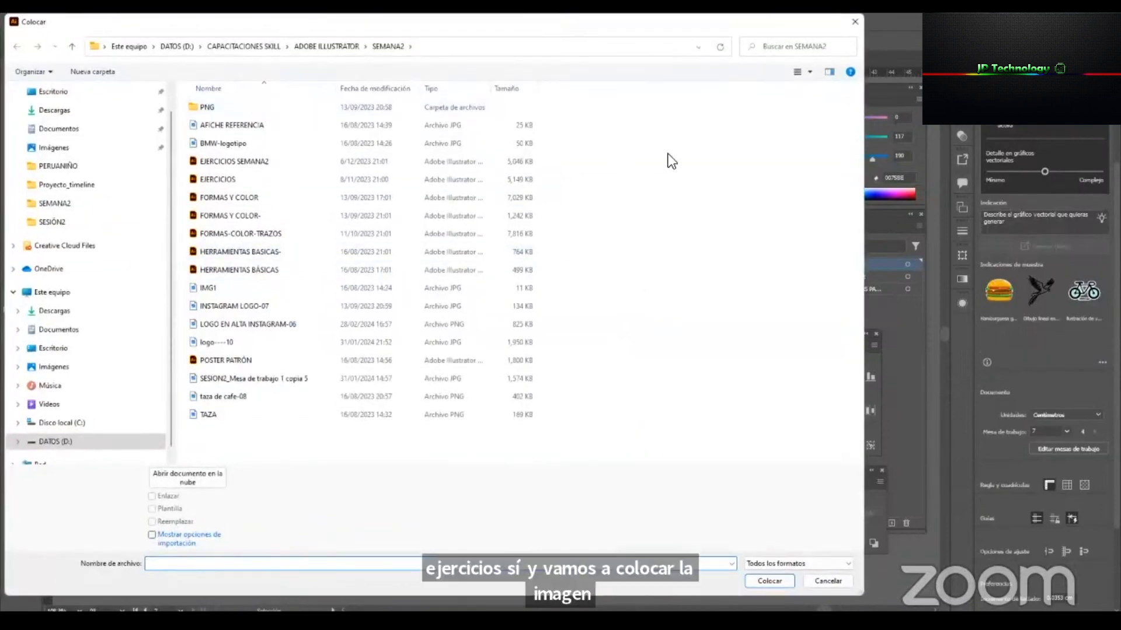
{"action": "right_click", "coordinate": [668, 156]}
{"action": "mouse_move", "coordinate": [712, 163]}
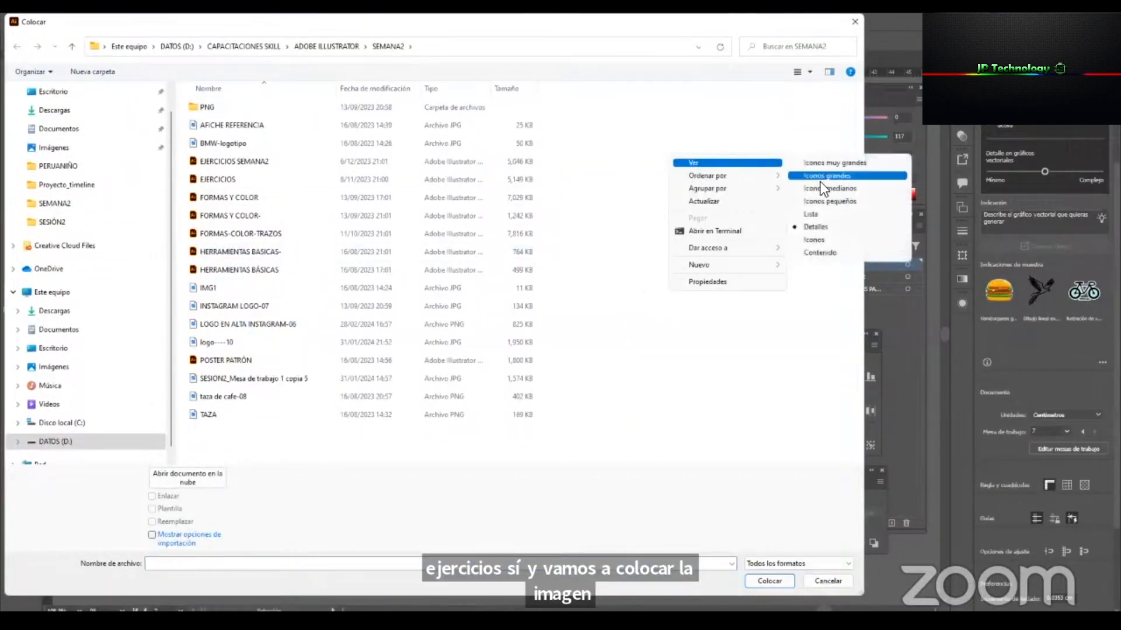
{"action": "left_click", "coordinate": [838, 178]}
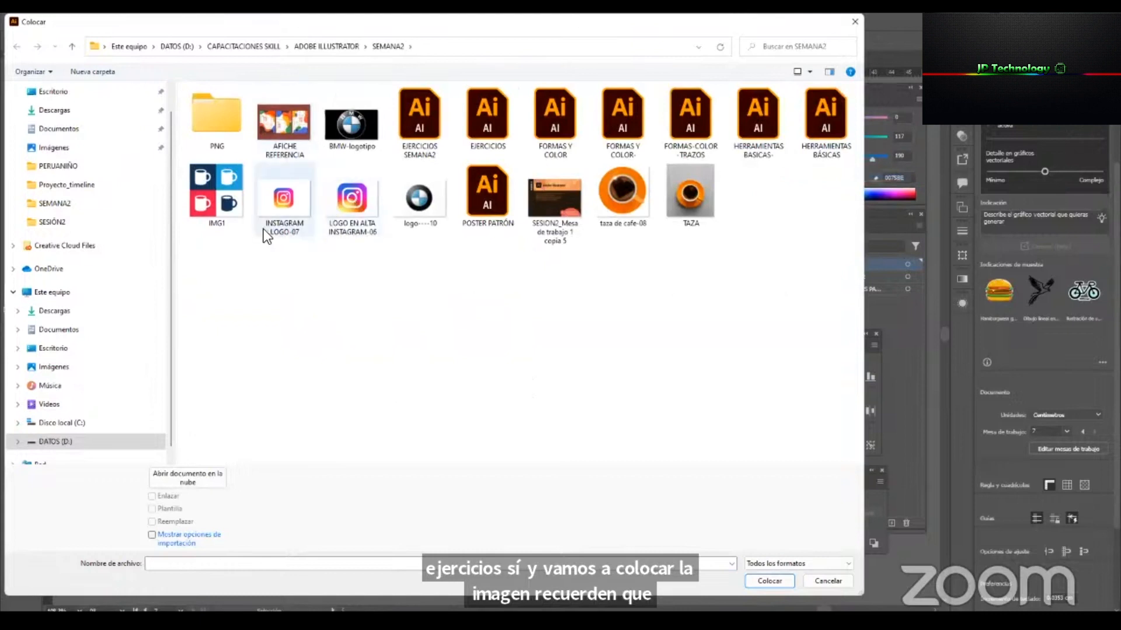
{"action": "left_click", "coordinate": [215, 194]}
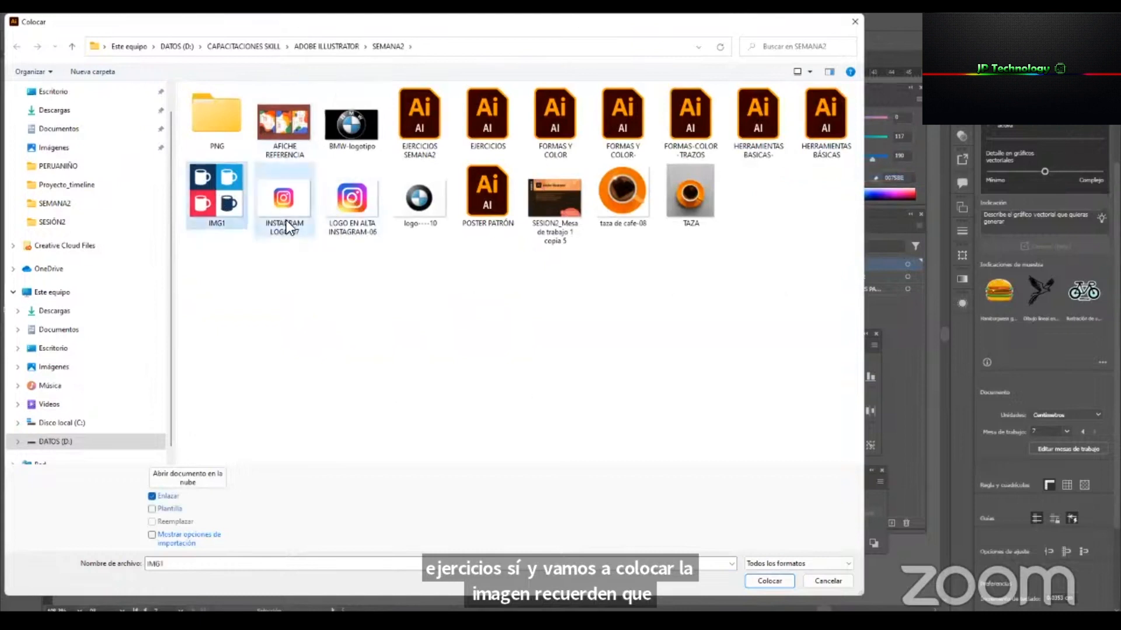
{"action": "left_click", "coordinate": [279, 222], "text": "ctrl"}
{"action": "left_click", "coordinate": [418, 212], "text": "ctrl"}
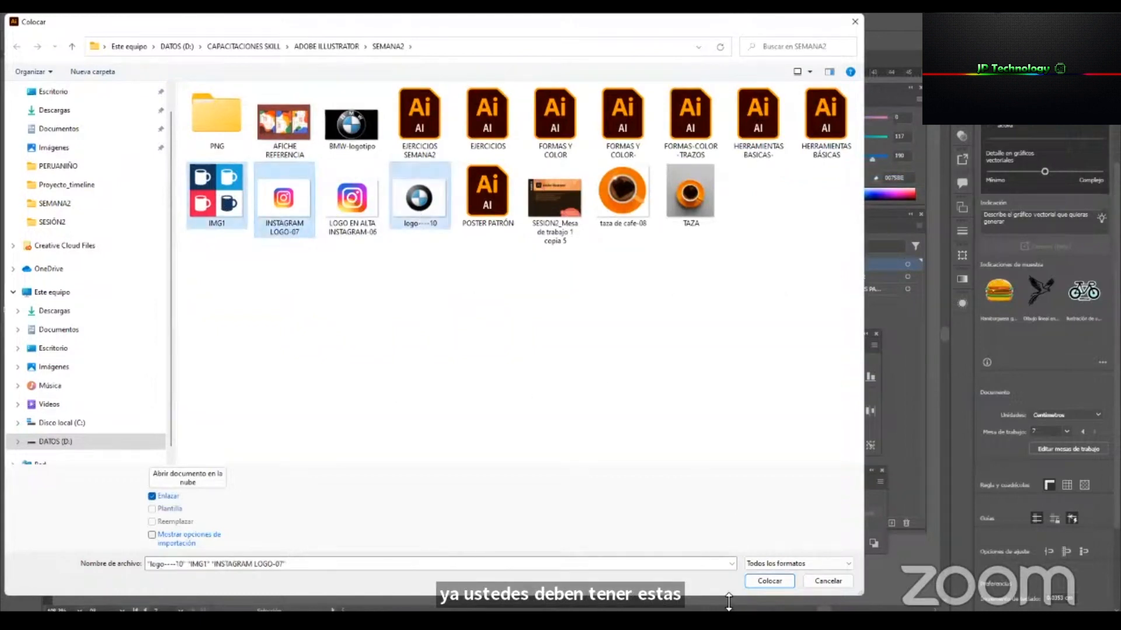
{"action": "left_click", "coordinate": [762, 581]}
Place the mug image in the new artboard's upper-left area and the Instagram and BMW logos outside its right edge.
{"action": "left_click_drag", "start_coordinate": [520, 366], "coordinate": [726, 520]}
{"action": "left_click_drag", "start_coordinate": [543, 343], "coordinate": [717, 497]}
{"action": "left_click", "coordinate": [512, 383]}
{"action": "left_click_drag", "start_coordinate": [587, 460], "coordinate": [786, 596]}
{"action": "left_click_drag", "start_coordinate": [631, 443], "coordinate": [269, 320]}
{"action": "key", "text": "z"}
{"action": "left_click_drag", "start_coordinate": [545, 457], "coordinate": [397, 520]}
{"action": "key", "text": "v"}
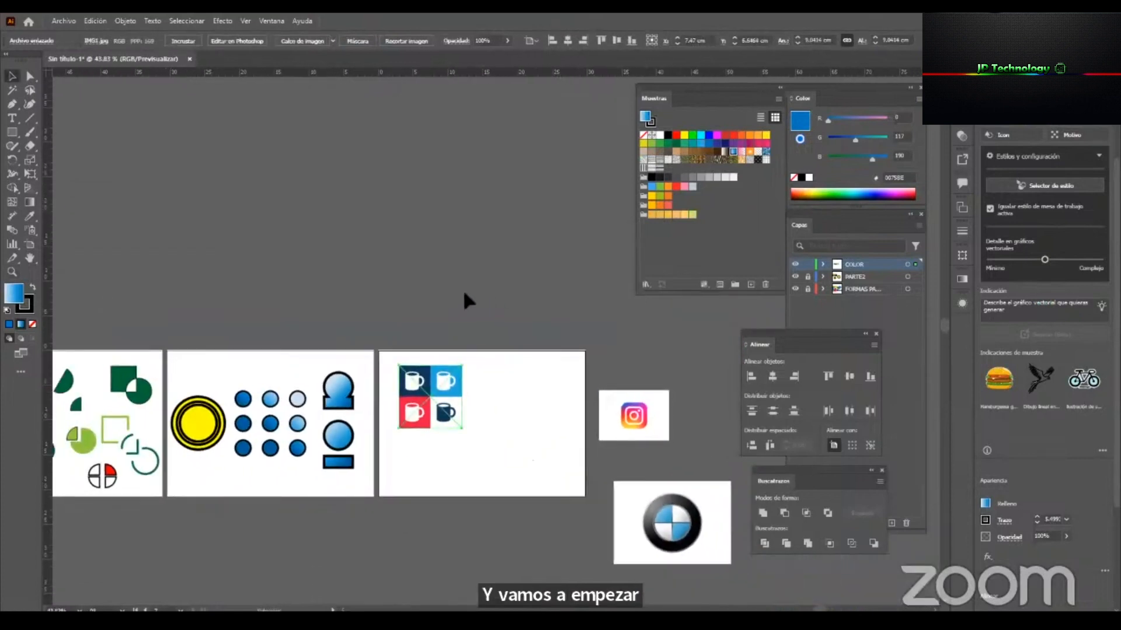
Cut the three placed images and paste them in place on a new layer above COLOR.
{"action": "left_click_drag", "start_coordinate": [661, 575], "coordinate": [701, 567]}
{"action": "key", "text": "Delete"}
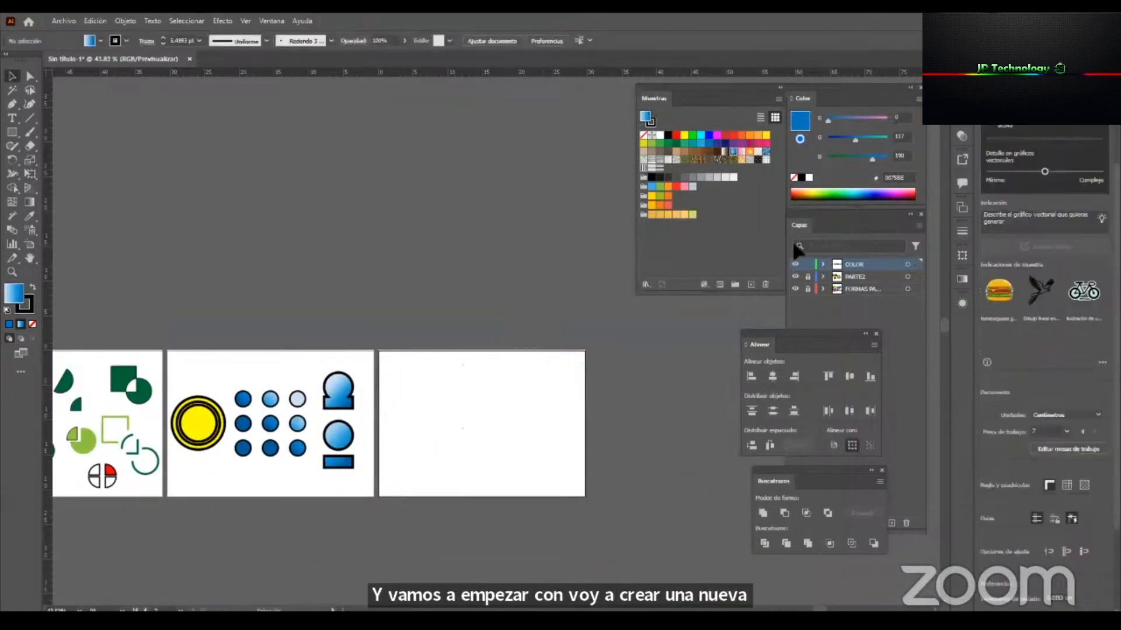
{"action": "left_click_drag", "start_coordinate": [848, 335], "coordinate": [740, 321]}
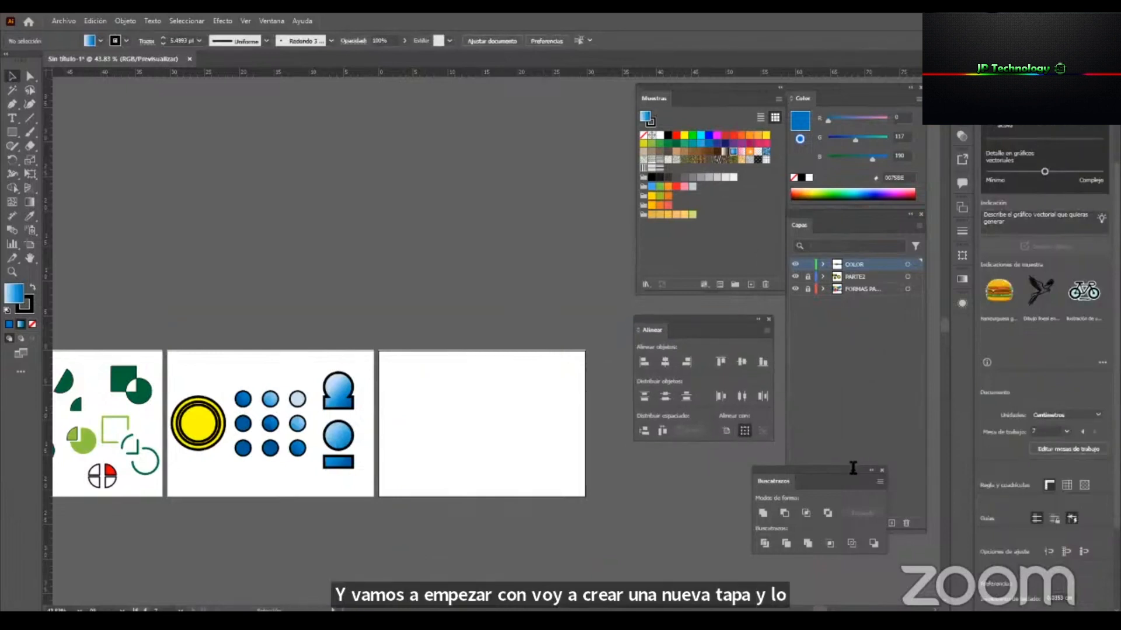
{"action": "left_click_drag", "start_coordinate": [852, 470], "coordinate": [733, 435]}
{"action": "left_click", "coordinate": [888, 523]}
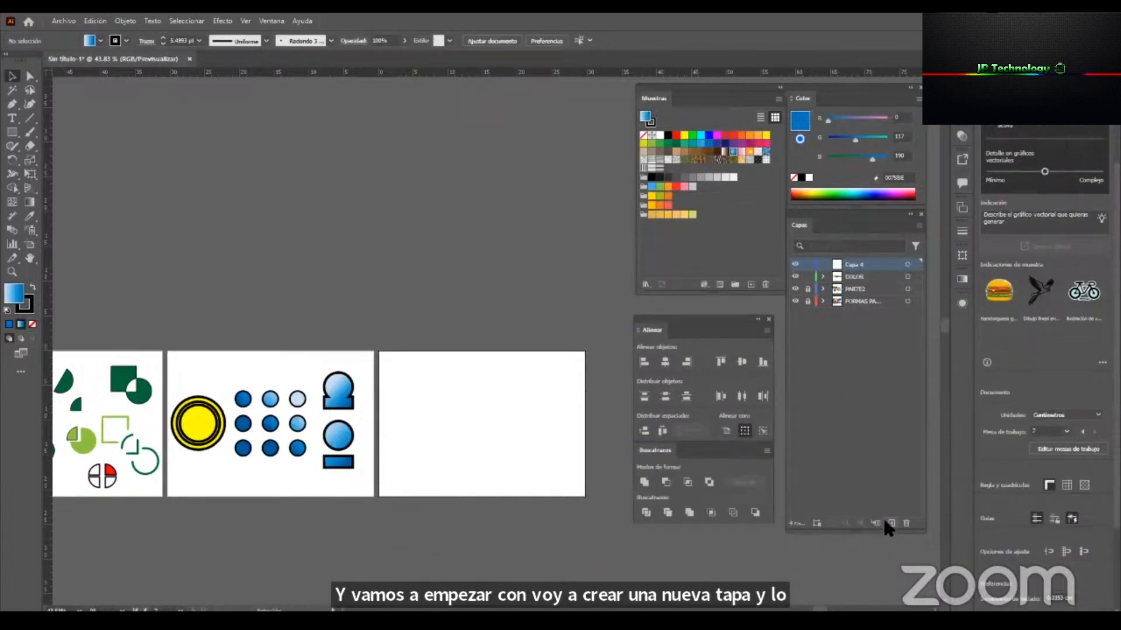
{"action": "key", "text": "ctrl+f"}
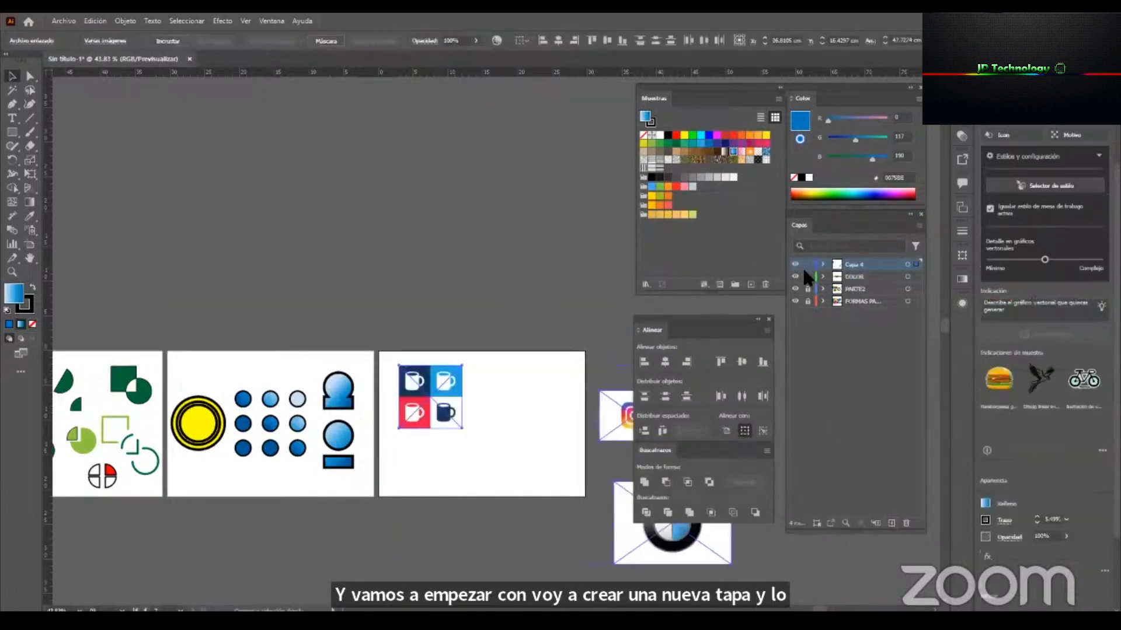
Lock the COLOR layer and the layer holding the images, and add a new layer named dibujo.
{"action": "left_click", "coordinate": [808, 276]}
{"action": "left_click", "coordinate": [553, 502]}
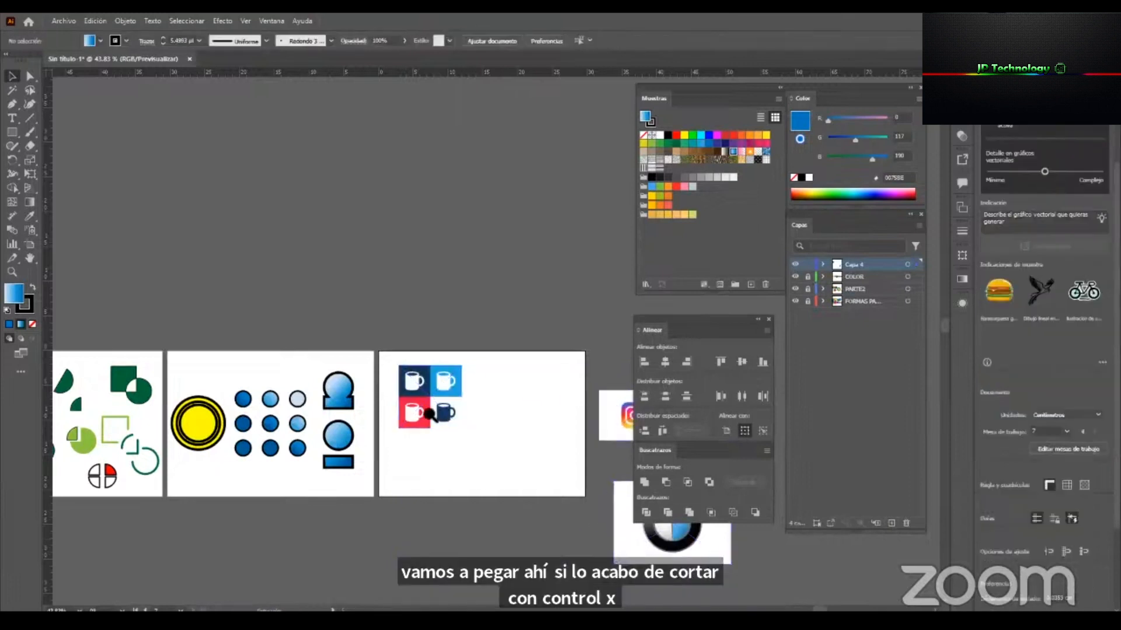
{"action": "key", "text": "z"}
{"action": "left_click_drag", "start_coordinate": [444, 419], "coordinate": [582, 432]}
{"action": "key", "text": "v"}
{"action": "left_click", "coordinate": [463, 402]}
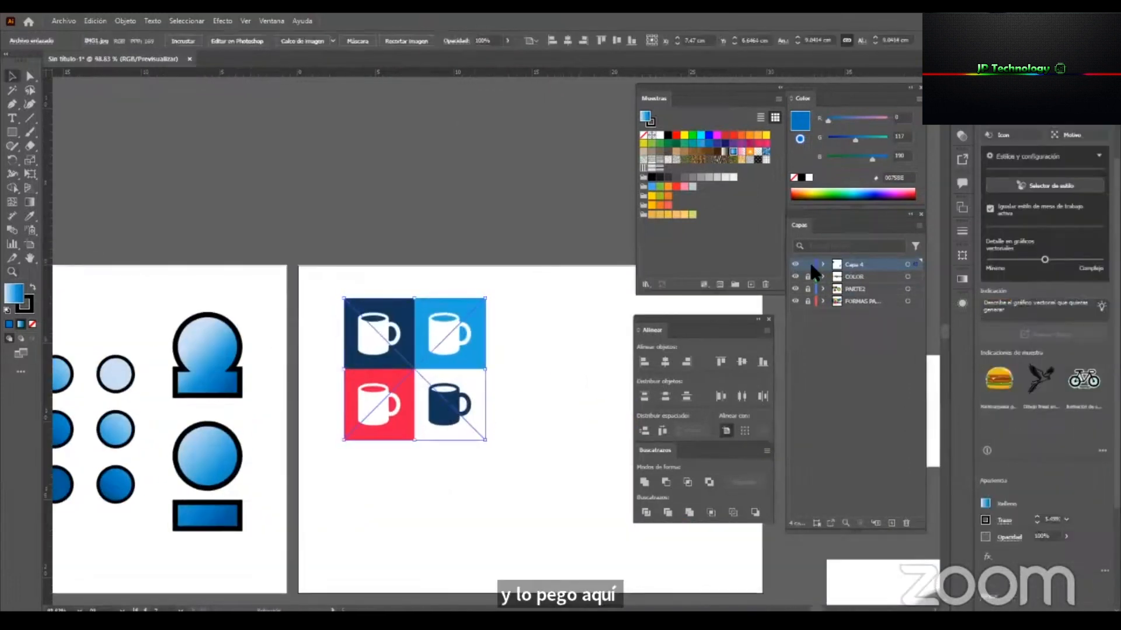
{"action": "left_click", "coordinate": [808, 265]}
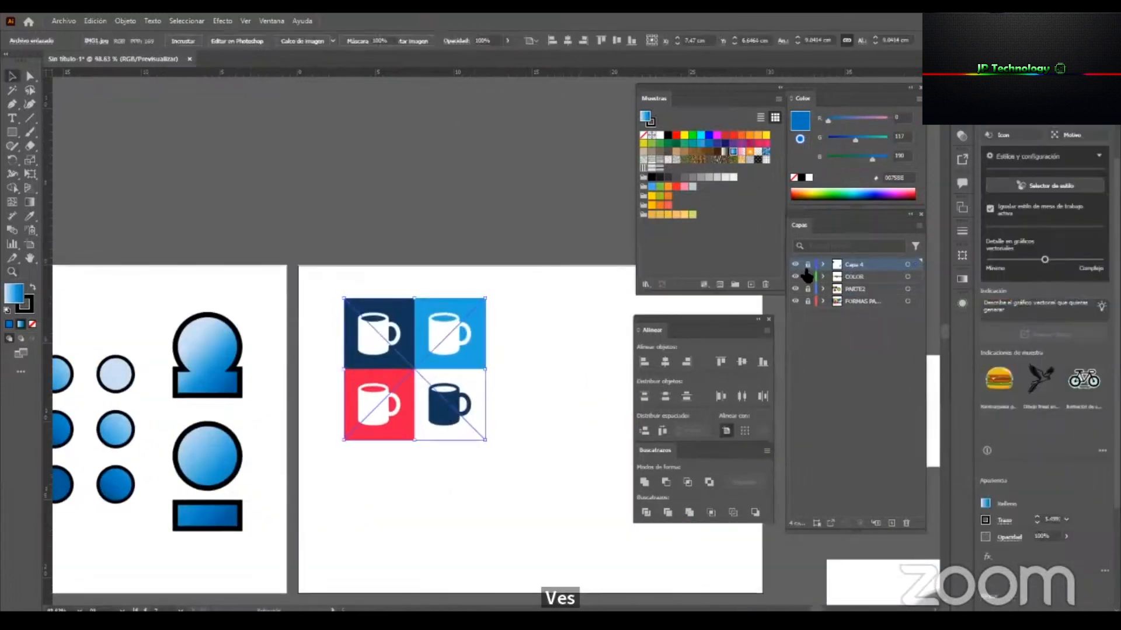
{"action": "left_click", "coordinate": [886, 521]}
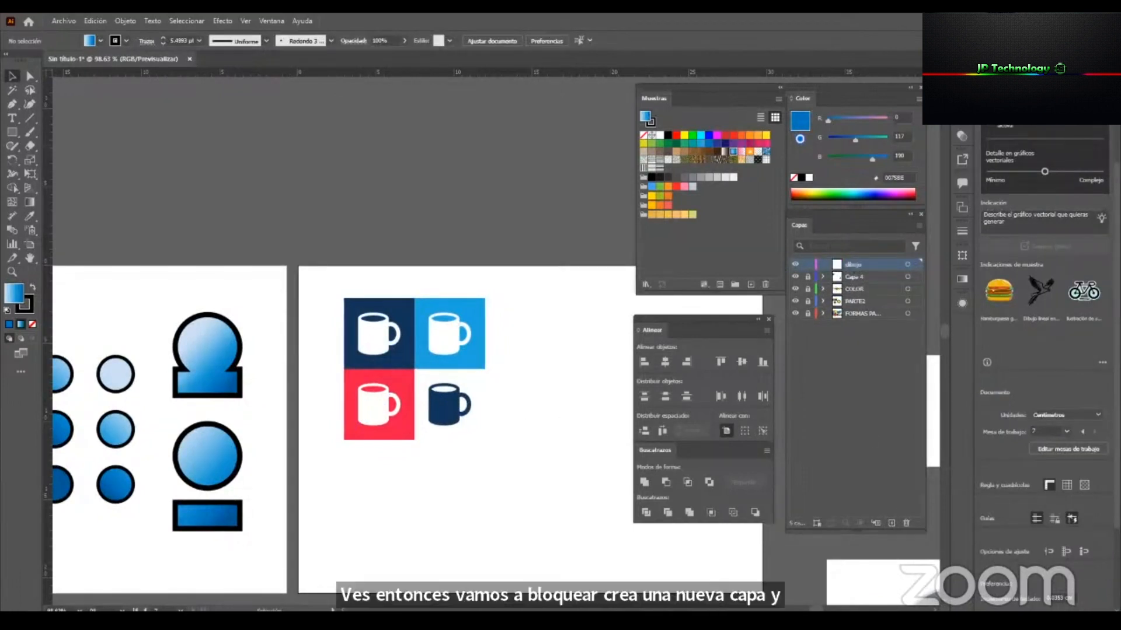
Reset fill and stroke to their defaults and draw a rectangle about 1.96 × 2.08 cm over the body of the mug on dark blue.
{"action": "key", "text": "z"}
{"action": "left_click_drag", "start_coordinate": [472, 404], "coordinate": [563, 346]}
{"action": "left_click_drag", "start_coordinate": [310, 223], "coordinate": [342, 235]}
{"action": "key", "text": "v"}
{"action": "left_click_drag", "start_coordinate": [344, 287], "coordinate": [383, 300]}
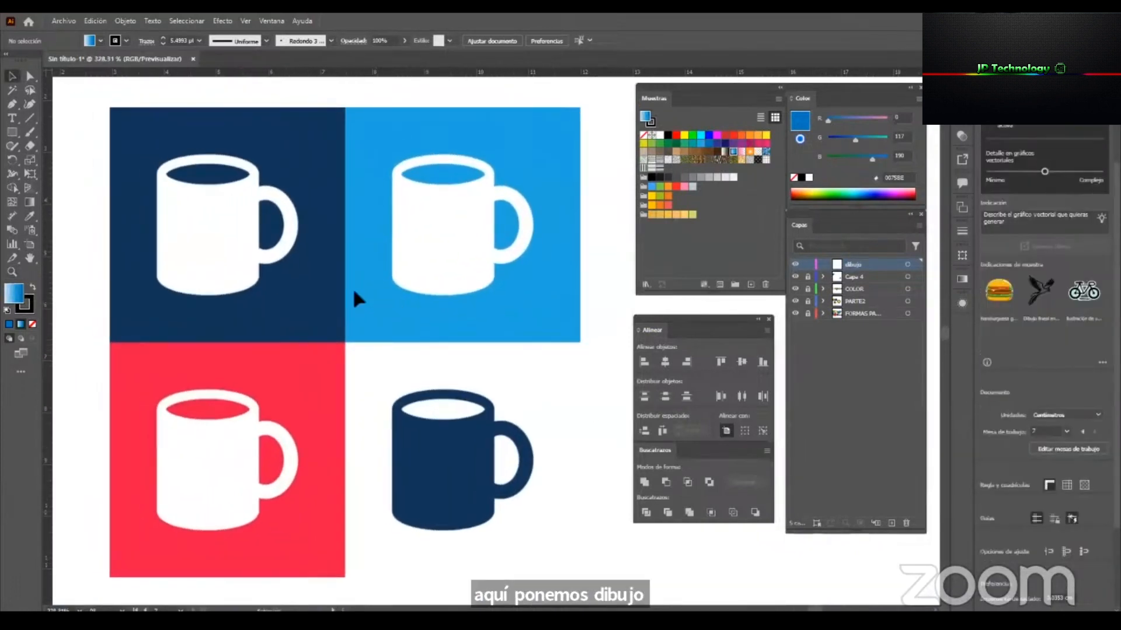
{"action": "key", "text": "z"}
{"action": "left_click_drag", "start_coordinate": [187, 232], "coordinate": [236, 197]}
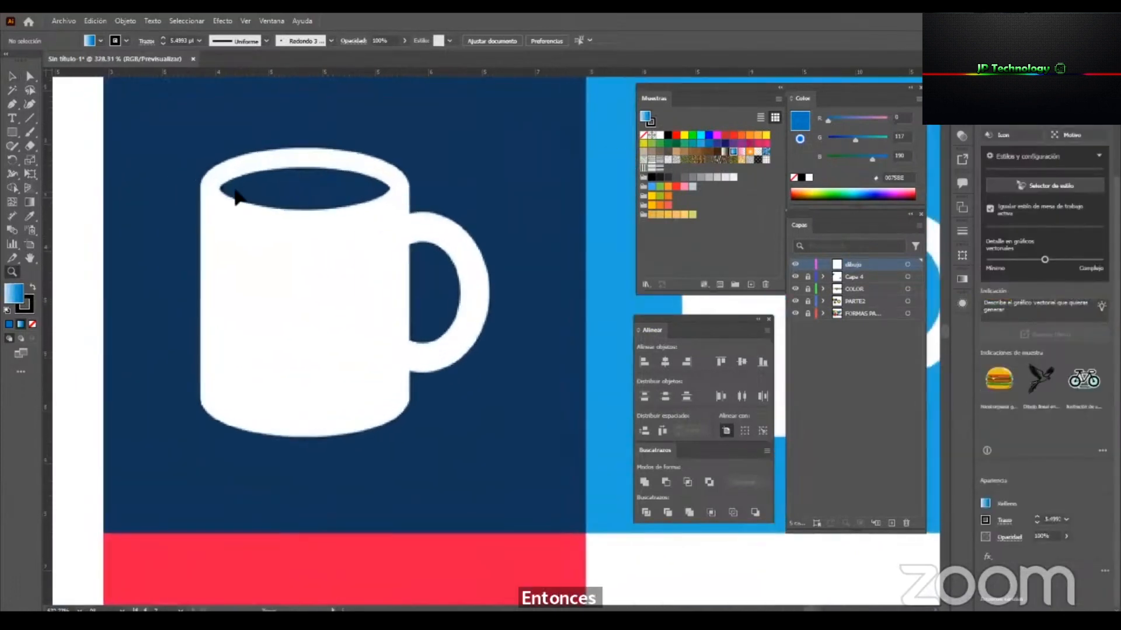
{"action": "left_click_drag", "start_coordinate": [18, 135], "coordinate": [84, 141]}
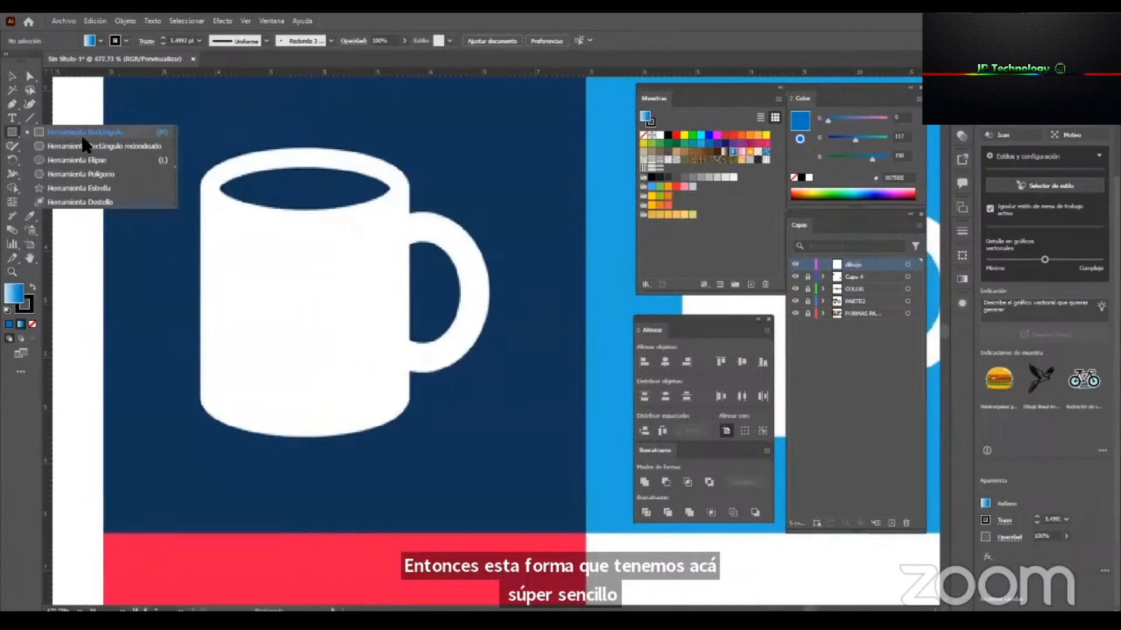
{"action": "left_click", "coordinate": [142, 133]}
{"action": "left_click_drag", "start_coordinate": [201, 168], "coordinate": [406, 400]}
{"action": "key", "text": "ctrl+z"}
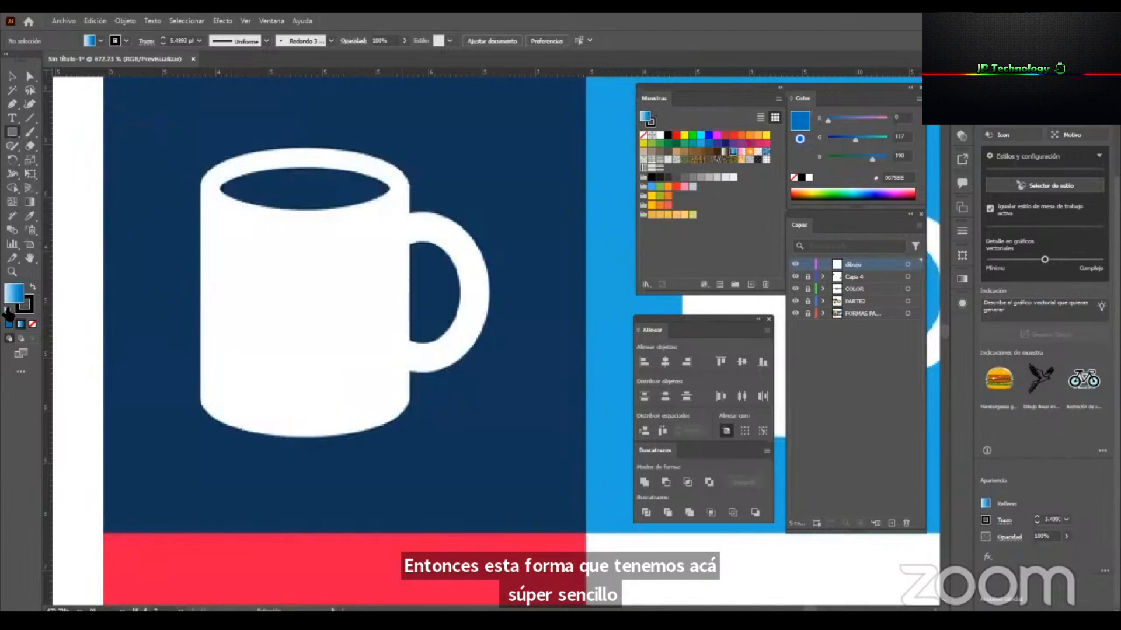
{"action": "left_click", "coordinate": [7, 313]}
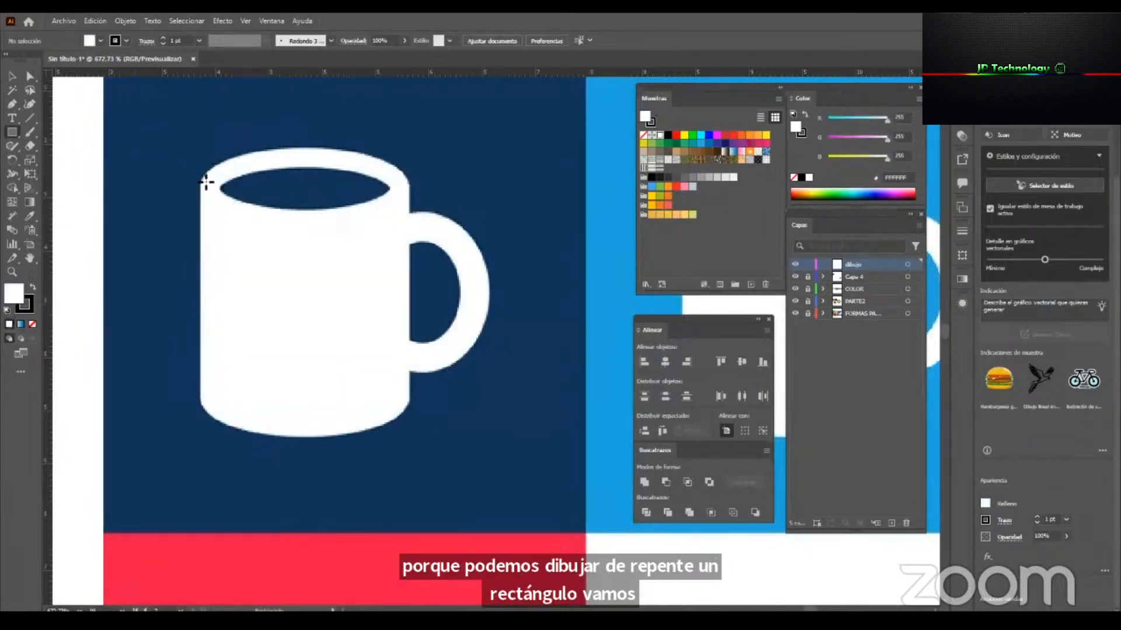
{"action": "left_click_drag", "start_coordinate": [203, 181], "coordinate": [410, 402]}
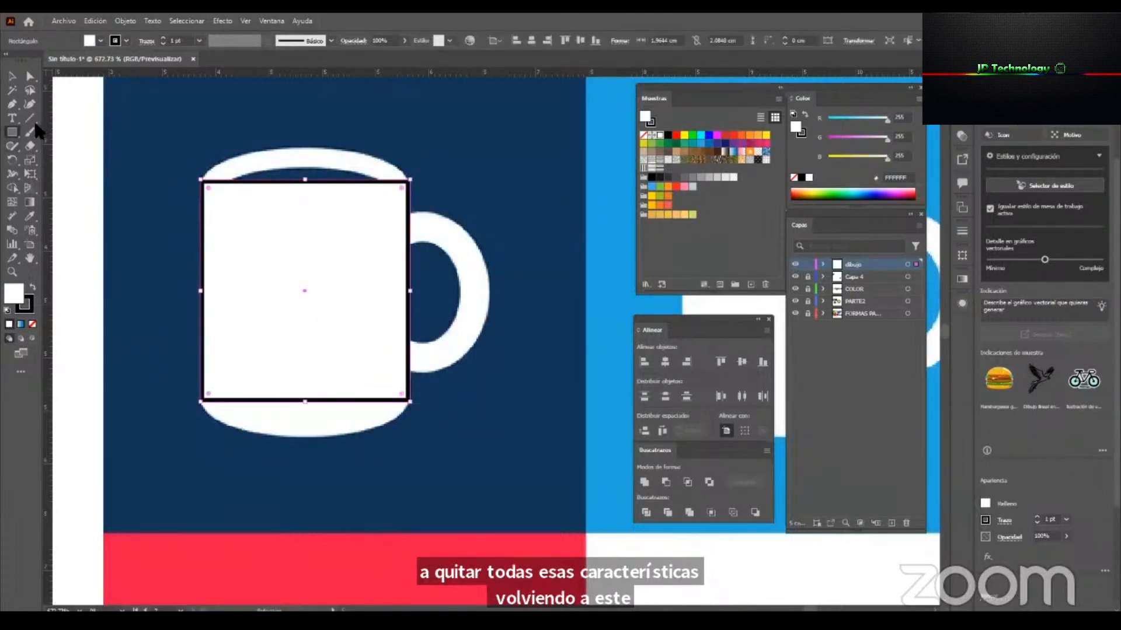
Draw an ellipse about 1.96 × 0.65 cm fitted to the mug's rim and duplicate it at the rectangle's base.
{"action": "left_click_drag", "start_coordinate": [16, 140], "coordinate": [120, 164]}
{"action": "left_click_drag", "start_coordinate": [226, 153], "coordinate": [411, 208]}
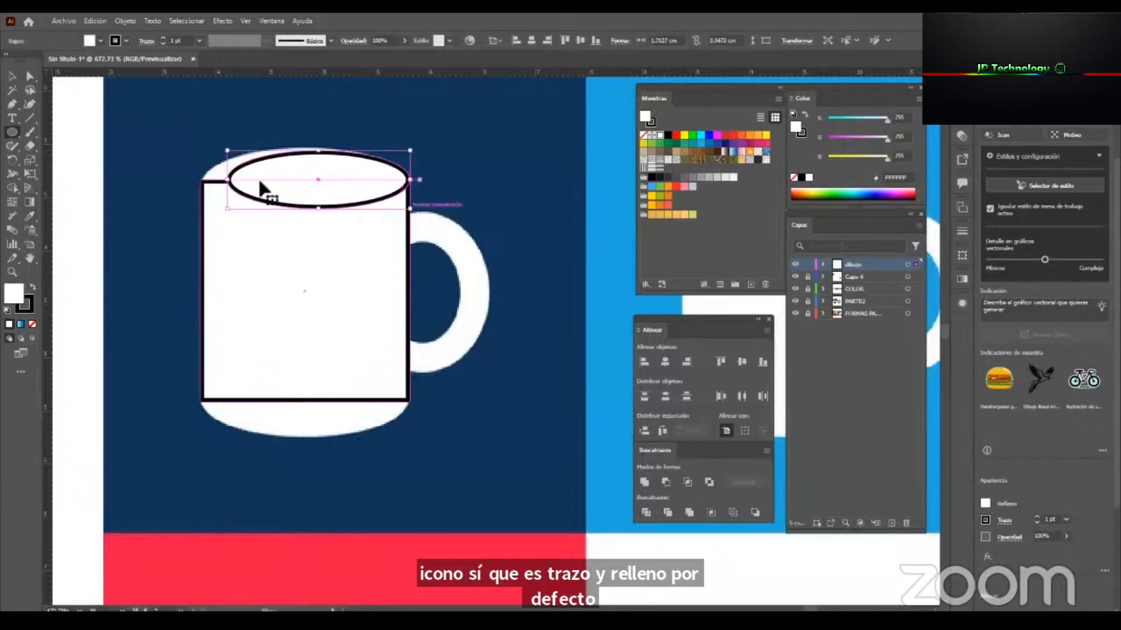
{"action": "key", "text": "v"}
{"action": "left_click_drag", "start_coordinate": [206, 190], "coordinate": [201, 181]}
{"action": "left_click_drag", "start_coordinate": [305, 151], "coordinate": [305, 148]}
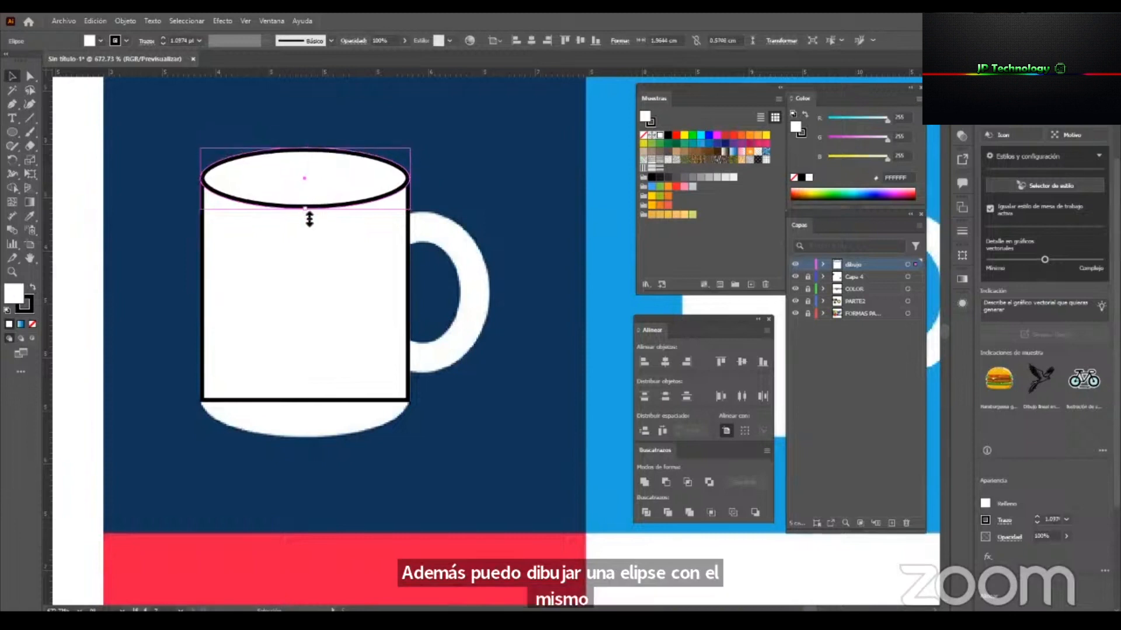
{"action": "left_click_drag", "start_coordinate": [309, 219], "coordinate": [343, 401]}
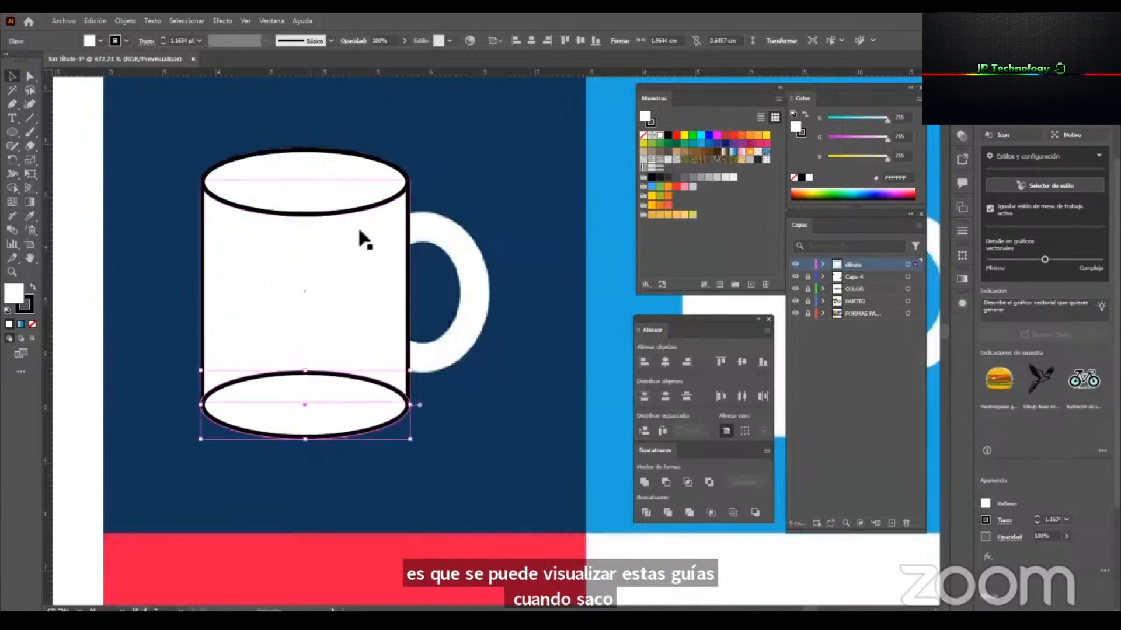
Try to unite the rectangle and both ellipses into one mug body and check the join at the base corner.
{"action": "left_click", "coordinate": [293, 157], "text": "shift"}
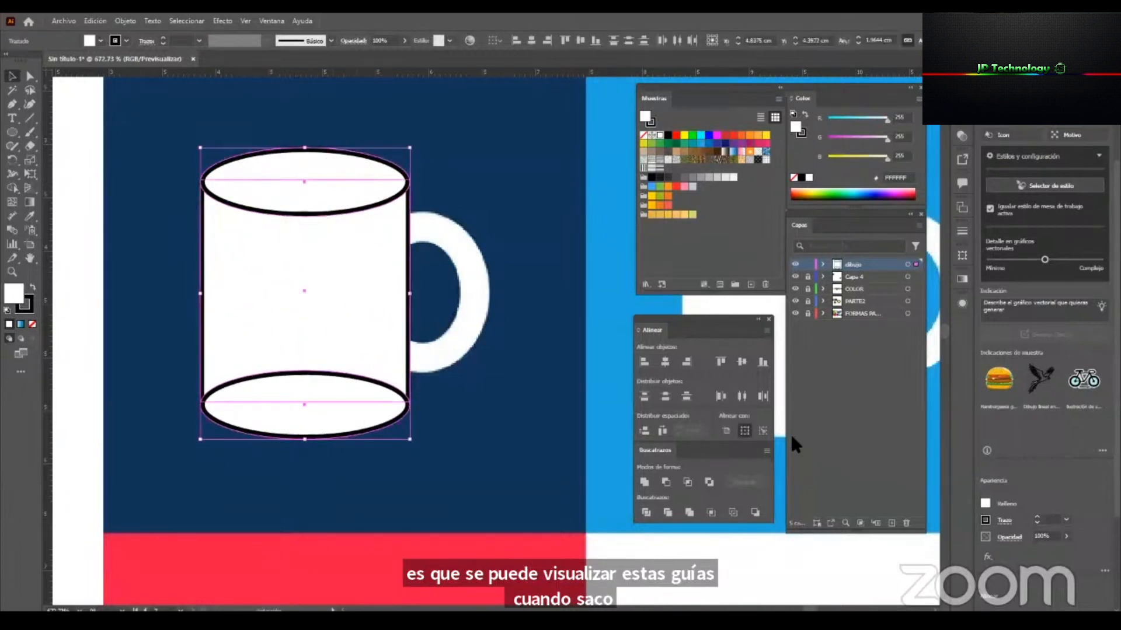
{"action": "left_click", "coordinate": [645, 482]}
{"action": "key", "text": "z"}
{"action": "left_click_drag", "start_coordinate": [330, 426], "coordinate": [458, 421]}
{"action": "key", "text": "a"}
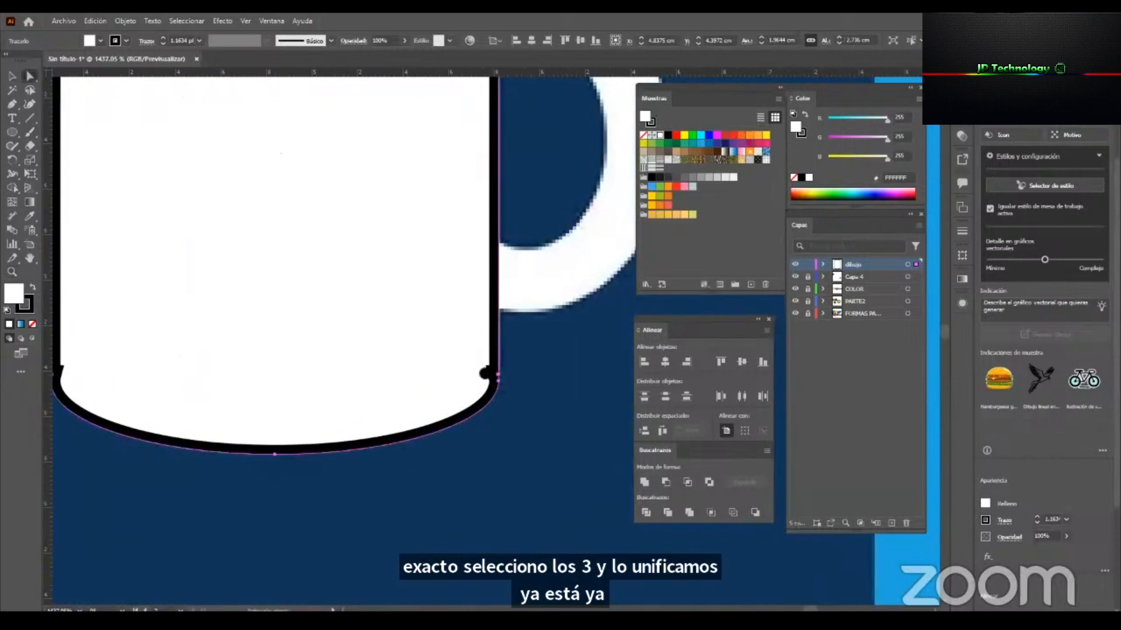
{"action": "key", "text": "ctrl+z"}
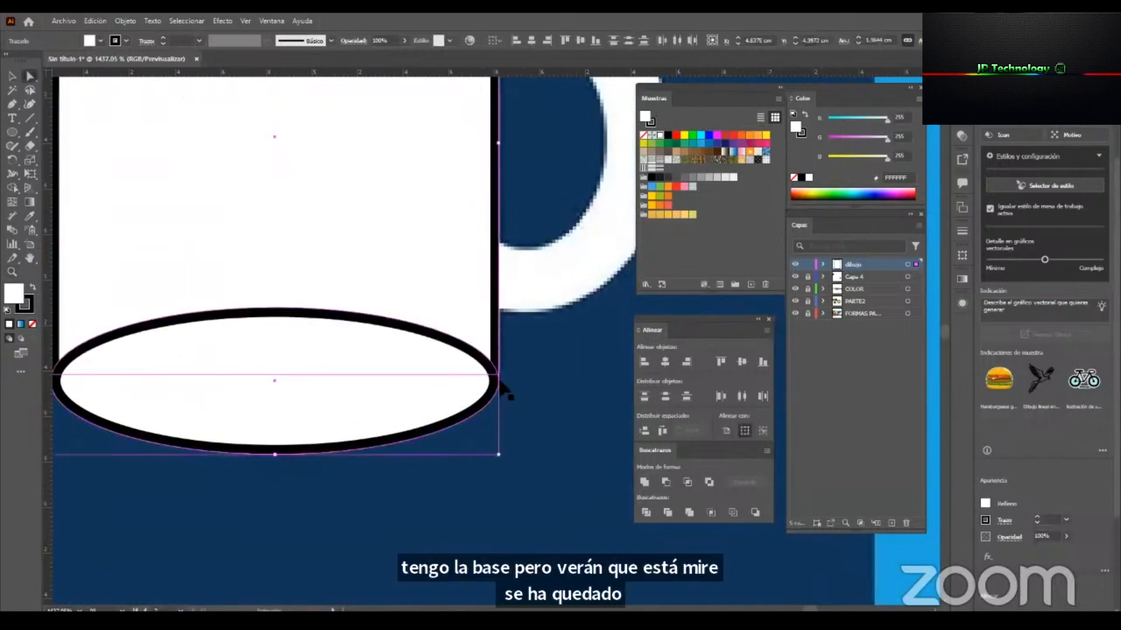
Stretch the base ellipse slightly upward and unite it with the rectangle and rim ellipse into one shape.
{"action": "key", "text": "z"}
{"action": "left_click_drag", "start_coordinate": [403, 396], "coordinate": [225, 469]}
{"action": "key", "text": "v"}
{"action": "left_click", "coordinate": [94, 426]}
{"action": "left_click", "coordinate": [313, 382]}
{"action": "left_click_drag", "start_coordinate": [358, 366], "coordinate": [358, 356]}
{"action": "left_click", "coordinate": [371, 251], "text": "shift"}
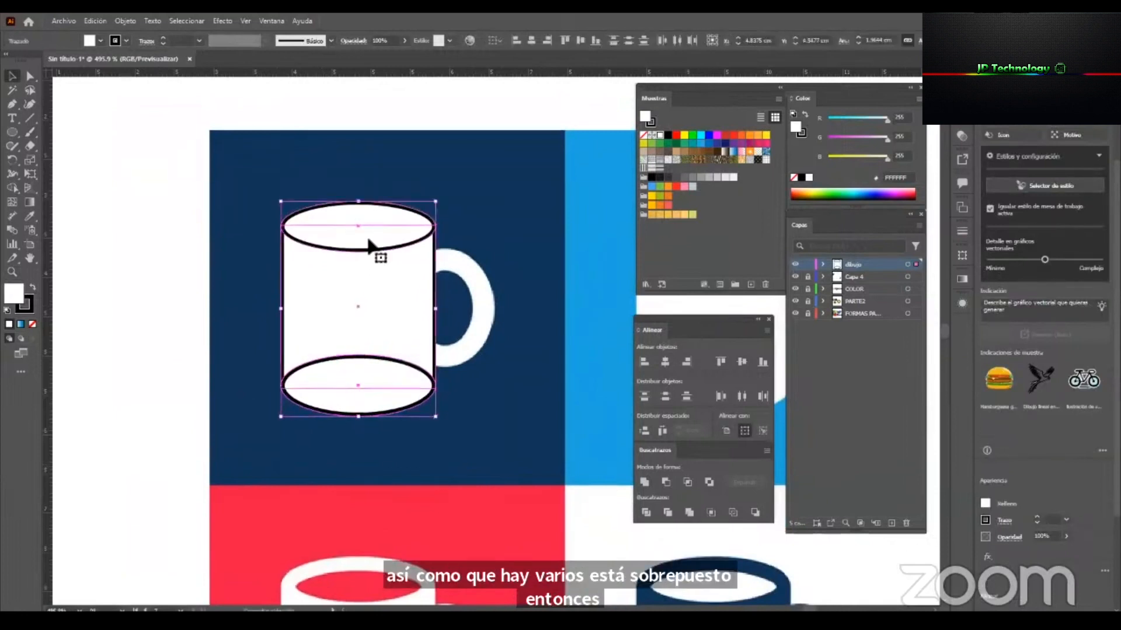
{"action": "left_click", "coordinate": [645, 482]}
Remove the fill from the united mug body, keeping its black stroke.
{"action": "left_click", "coordinate": [190, 392]}
{"action": "key", "text": "ctrl+space"}
{"action": "left_click_drag", "start_coordinate": [531, 340], "coordinate": [612, 362]}
{"action": "left_click", "coordinate": [260, 182]}
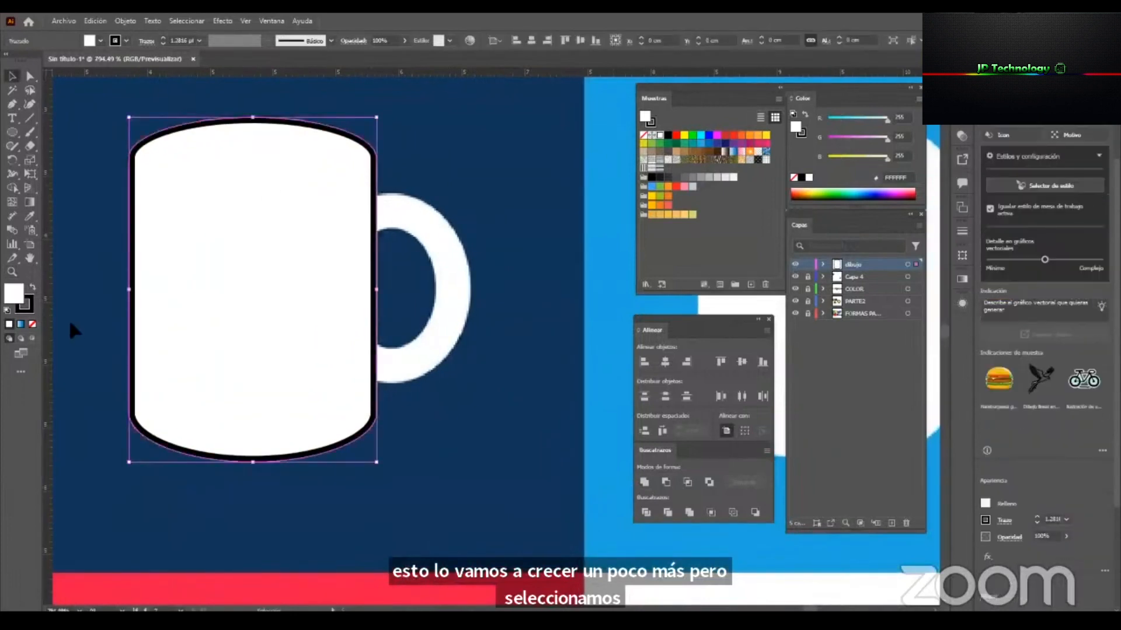
{"action": "left_click", "coordinate": [32, 324]}
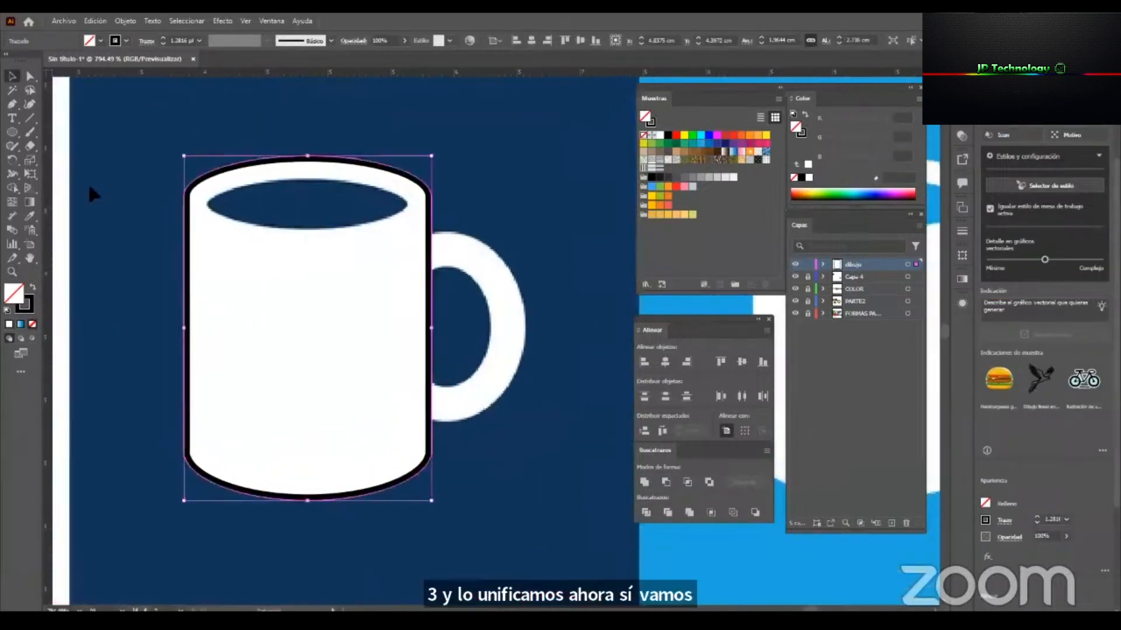
Draw an ellipse about 1.67 × 0.38 cm over the dark opening of the mug.
{"action": "left_click", "coordinate": [12, 132]}
{"action": "left_click_drag", "start_coordinate": [208, 188], "coordinate": [401, 227]}
{"action": "key", "text": "v"}
{"action": "left_click_drag", "start_coordinate": [305, 191], "coordinate": [306, 179]}
{"action": "mouse_move", "coordinate": [404, 203]}
{"action": "left_mouse_down"}
{"action": "mouse_move", "coordinate": [461, 212]}
{"action": "mouse_move", "coordinate": [418, 215]}
{"action": "mouse_move", "coordinate": [554, 209]}
{"action": "mouse_move", "coordinate": [433, 210]}
{"action": "mouse_move", "coordinate": [516, 203]}
{"action": "mouse_move", "coordinate": [413, 197]}
{"action": "left_mouse_up"}
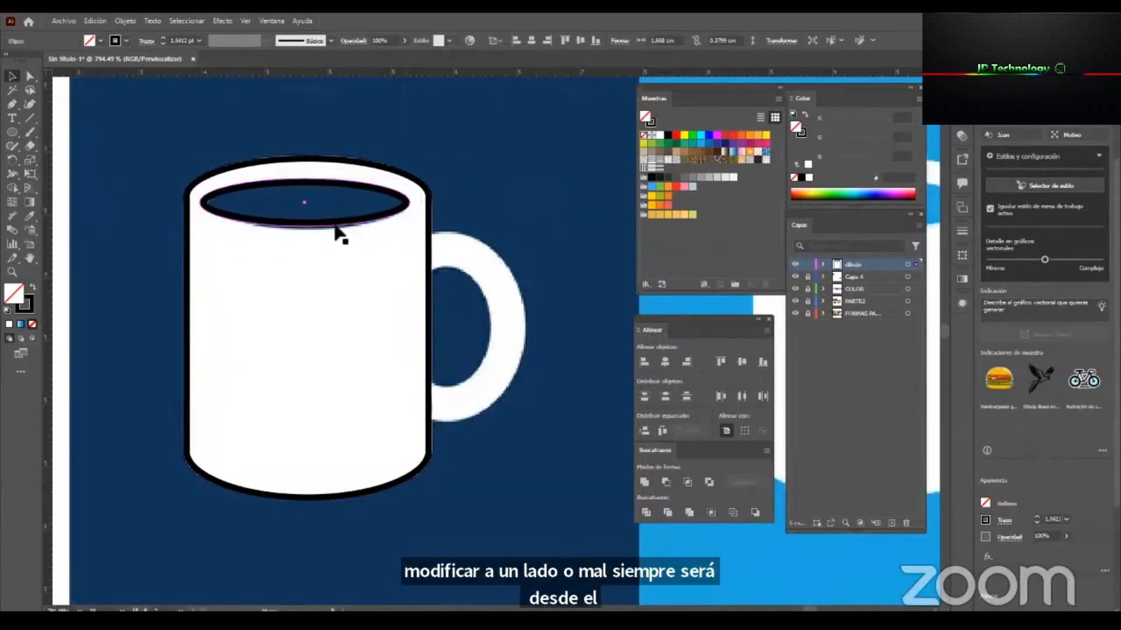
Draw an ellipse over the handle's outer contour and widen it into the mug body to about 1.24 × 1.52 cm.
{"action": "left_click_drag", "start_coordinate": [341, 233], "coordinate": [273, 219]}
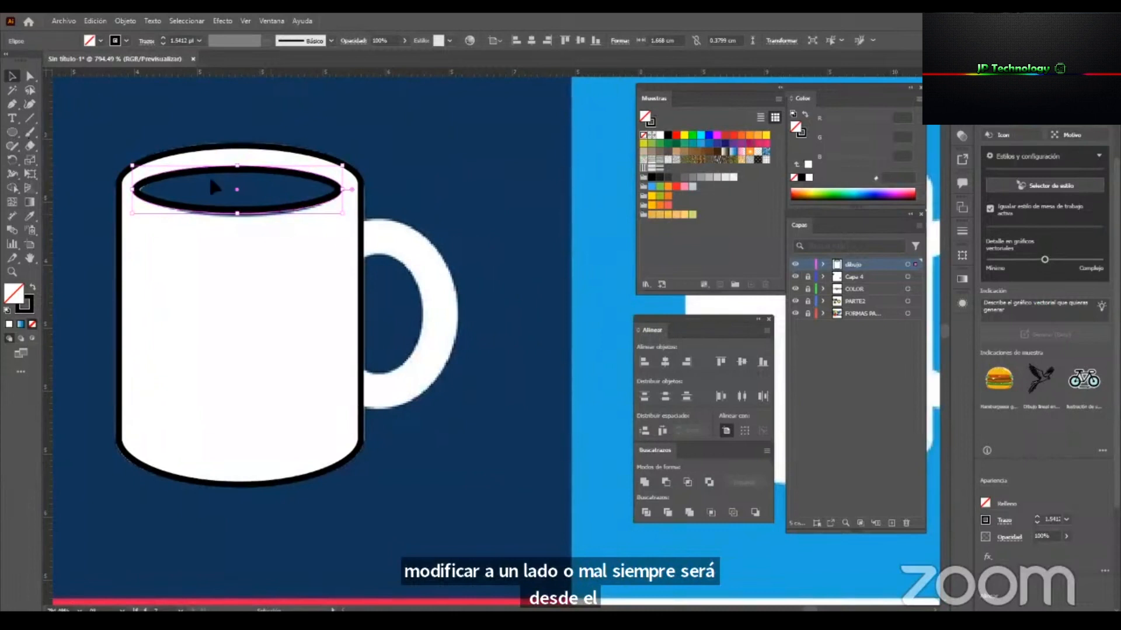
{"action": "left_click", "coordinate": [12, 133]}
{"action": "left_click_drag", "start_coordinate": [338, 218], "coordinate": [459, 410]}
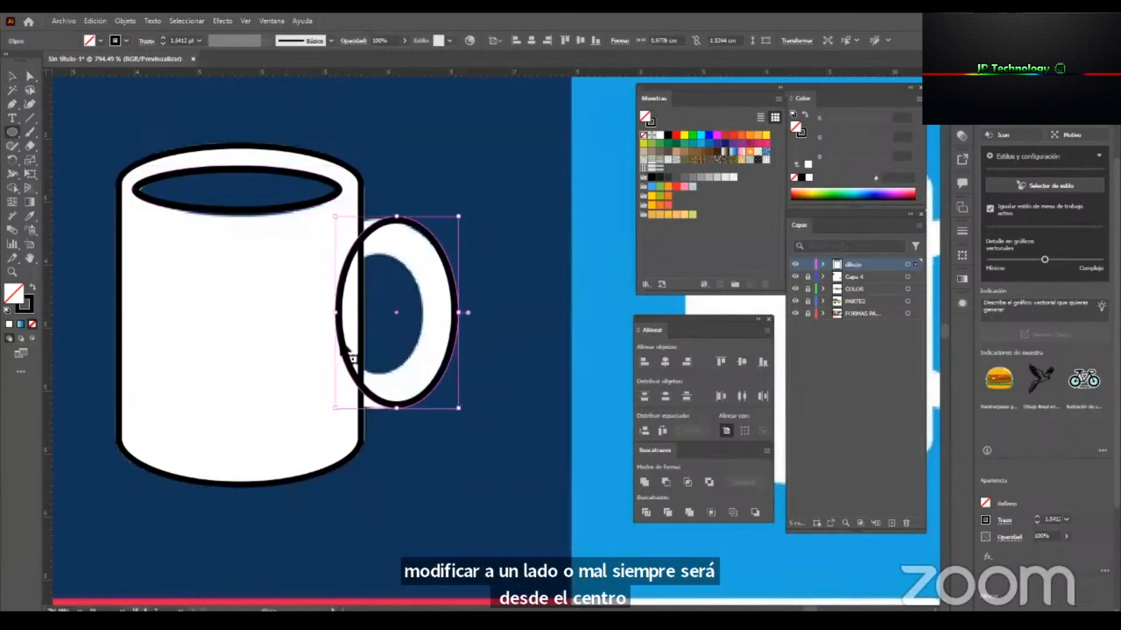
{"action": "key", "text": "v"}
{"action": "left_click_drag", "start_coordinate": [338, 314], "coordinate": [302, 314]}
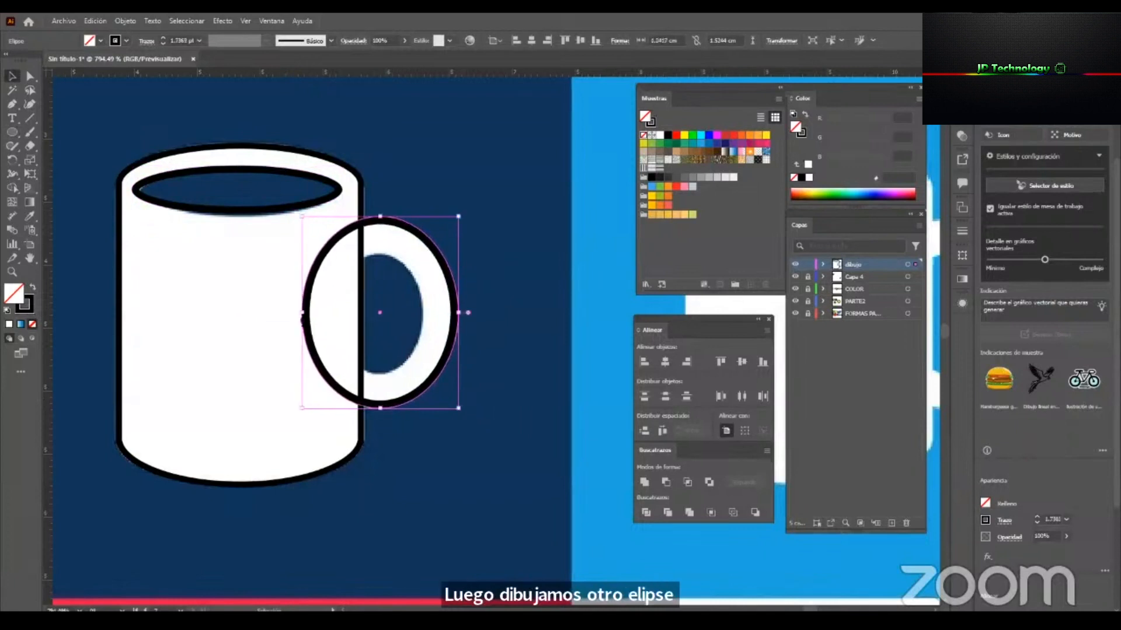
Copy the outer handle ellipse and paste the copy in front.
{"action": "right_click", "coordinate": [455, 283]}
{"action": "left_click", "coordinate": [512, 271]}
{"action": "right_click", "coordinate": [434, 251]}
{"action": "mouse_move", "coordinate": [550, 295]}
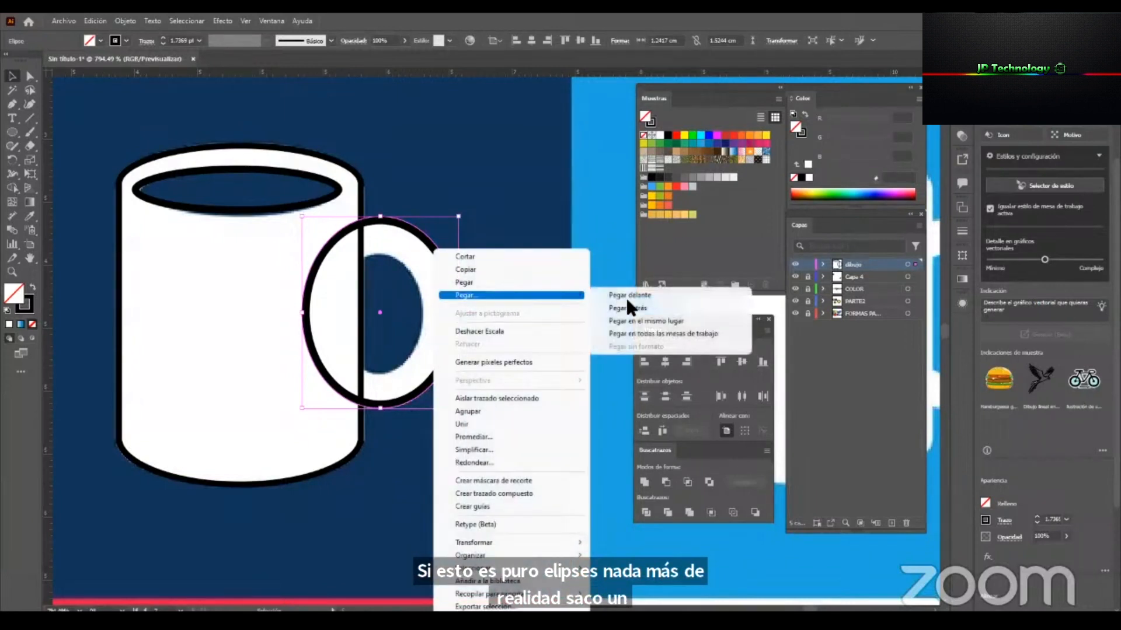
{"action": "left_click", "coordinate": [672, 296]}
Shrink the front copy to about 0.7 × 1 cm to fit the handle's hole and subtract it from the outer ellipse.
{"action": "left_click_drag", "start_coordinate": [461, 313], "coordinate": [424, 325]}
{"action": "left_click_drag", "start_coordinate": [379, 266], "coordinate": [381, 258]}
{"action": "left_click_drag", "start_coordinate": [338, 315], "coordinate": [335, 317]}
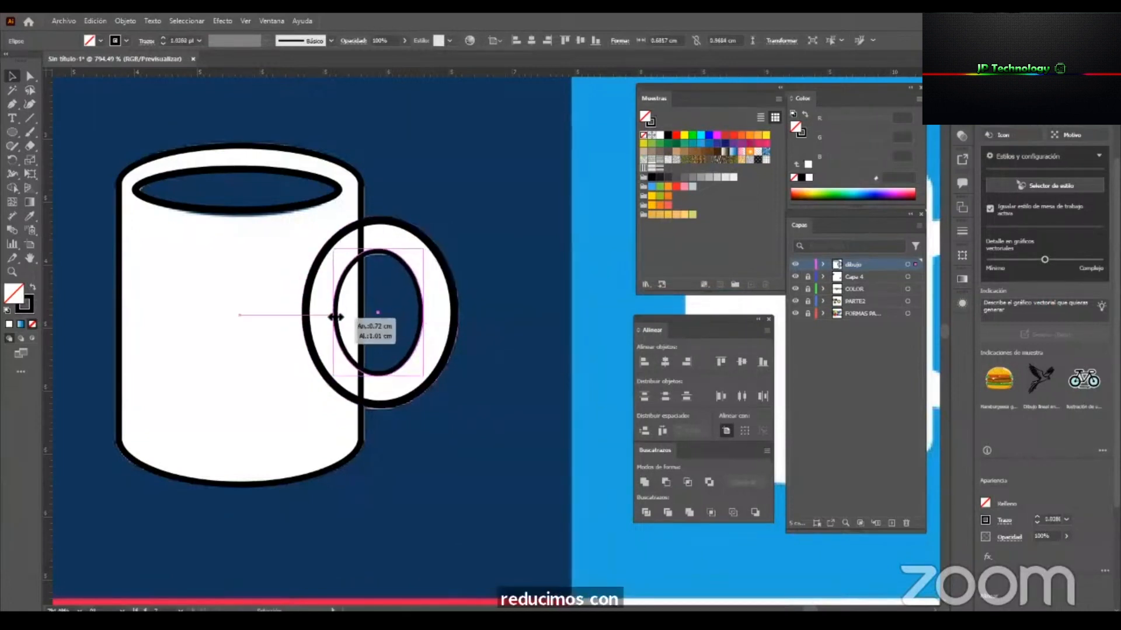
{"action": "left_click_drag", "start_coordinate": [377, 255], "coordinate": [381, 256]}
{"action": "key", "text": "ctrl+z"}
{"action": "left_click", "coordinate": [405, 242], "text": "shift"}
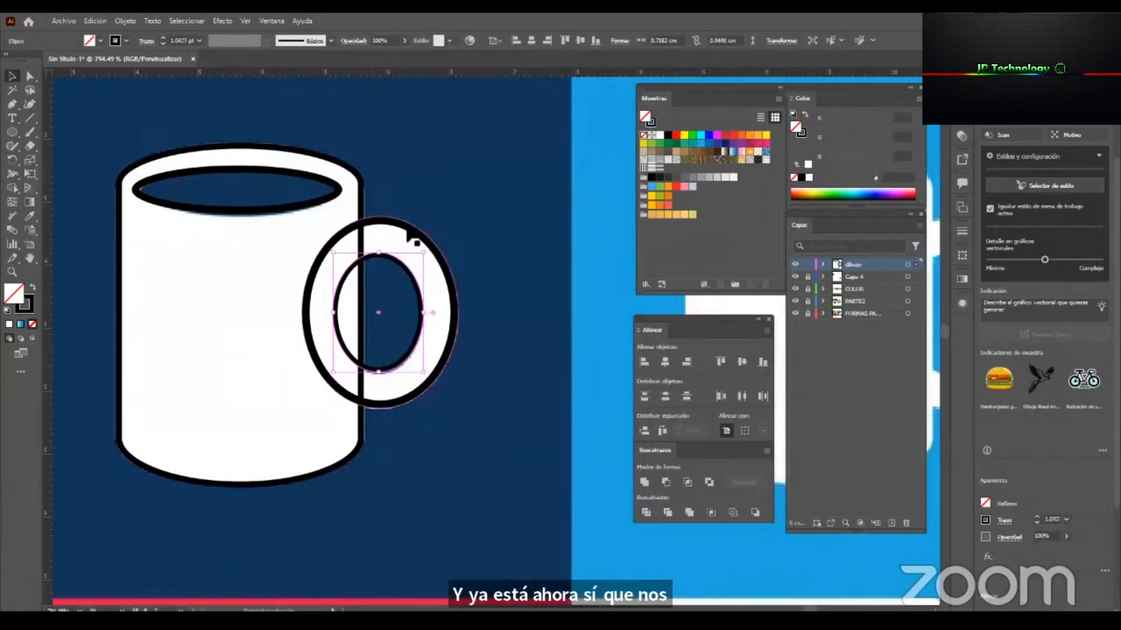
{"action": "left_click", "coordinate": [666, 483]}
Try to subtract the opening ellipse from the mug body.
{"action": "left_click", "coordinate": [342, 200]}
{"action": "left_click", "coordinate": [660, 478]}
{"action": "key", "text": "z"}
{"action": "left_click_drag", "start_coordinate": [343, 244], "coordinate": [346, 251]}
{"action": "key", "text": "ctrl+z"}
{"action": "key", "text": "v"}
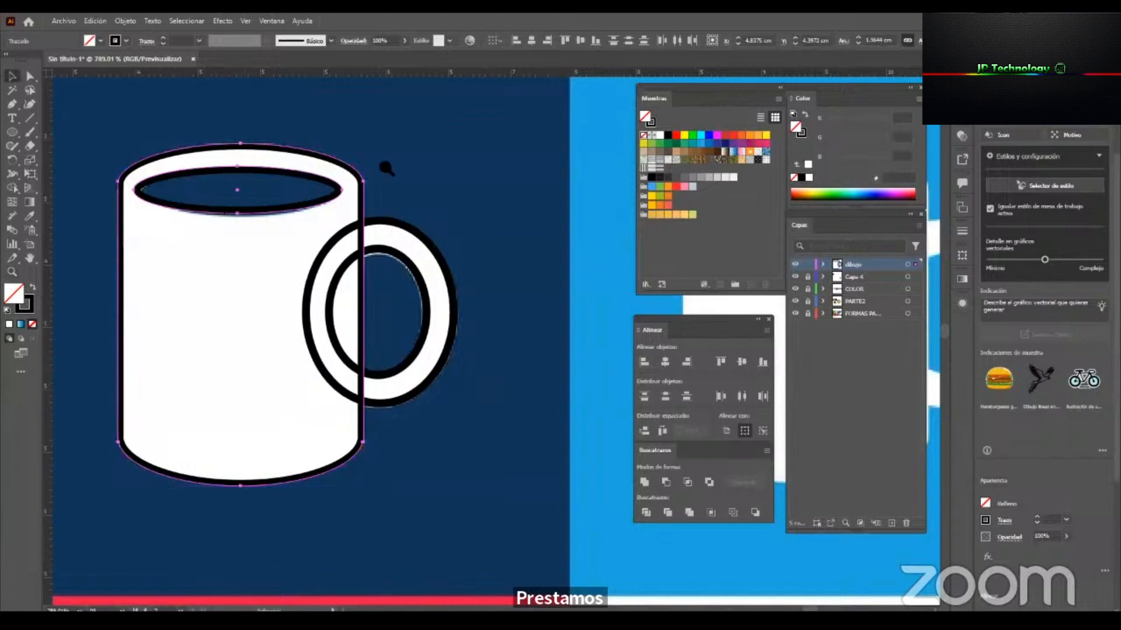
{"action": "left_click", "coordinate": [370, 170]}
Set the opening ellipse's stroke to 0.5 pt and refit it to the reference at about 1.6 × 0.36 cm.
{"action": "left_click", "coordinate": [327, 184]}
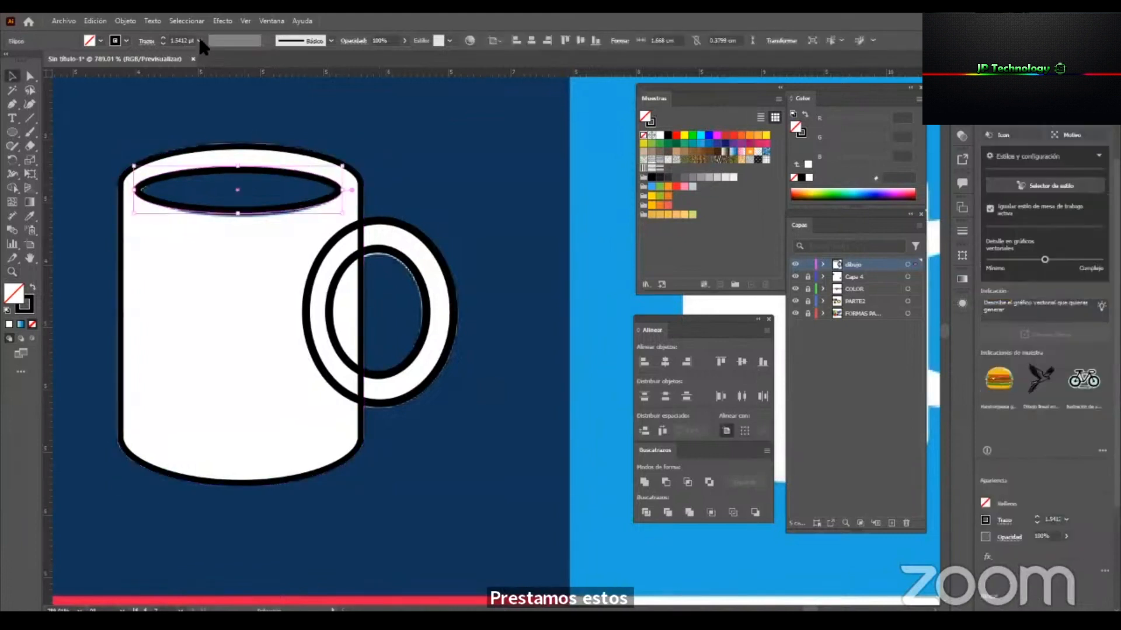
{"action": "left_click", "coordinate": [199, 41]}
{"action": "left_click", "coordinate": [217, 65]}
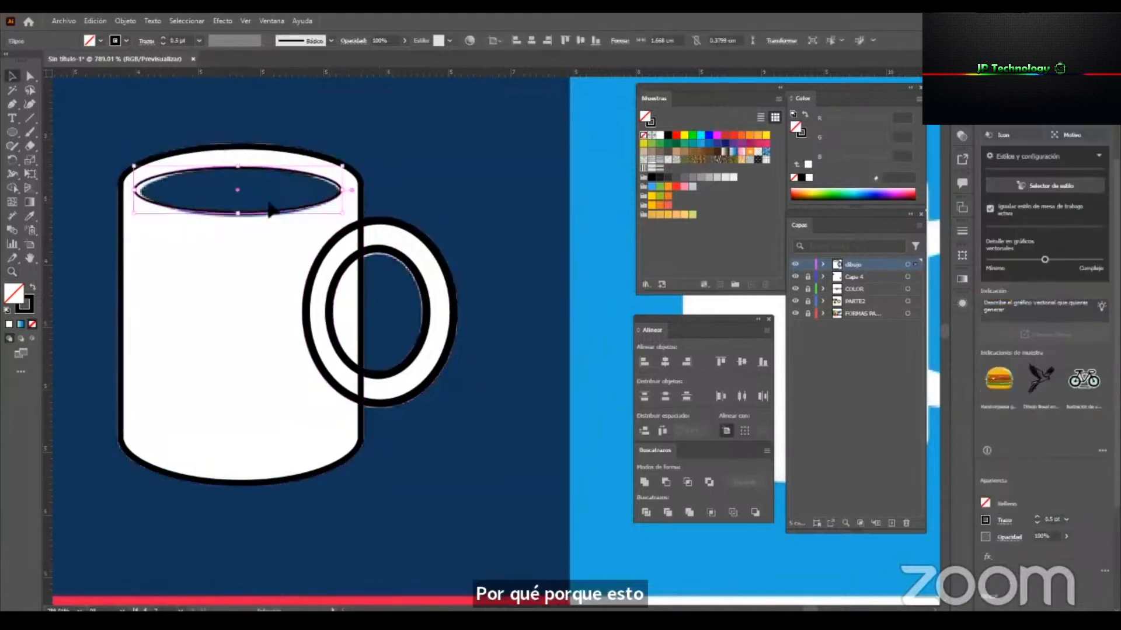
{"action": "left_click_drag", "start_coordinate": [135, 190], "coordinate": [141, 191]}
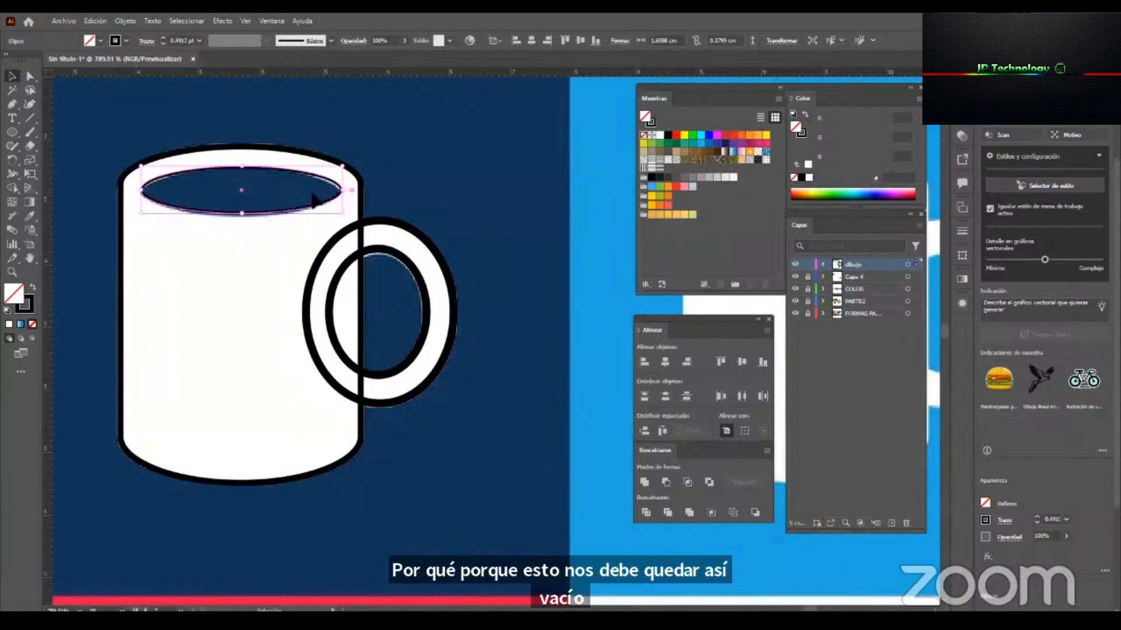
{"action": "left_click_drag", "start_coordinate": [342, 192], "coordinate": [339, 192]}
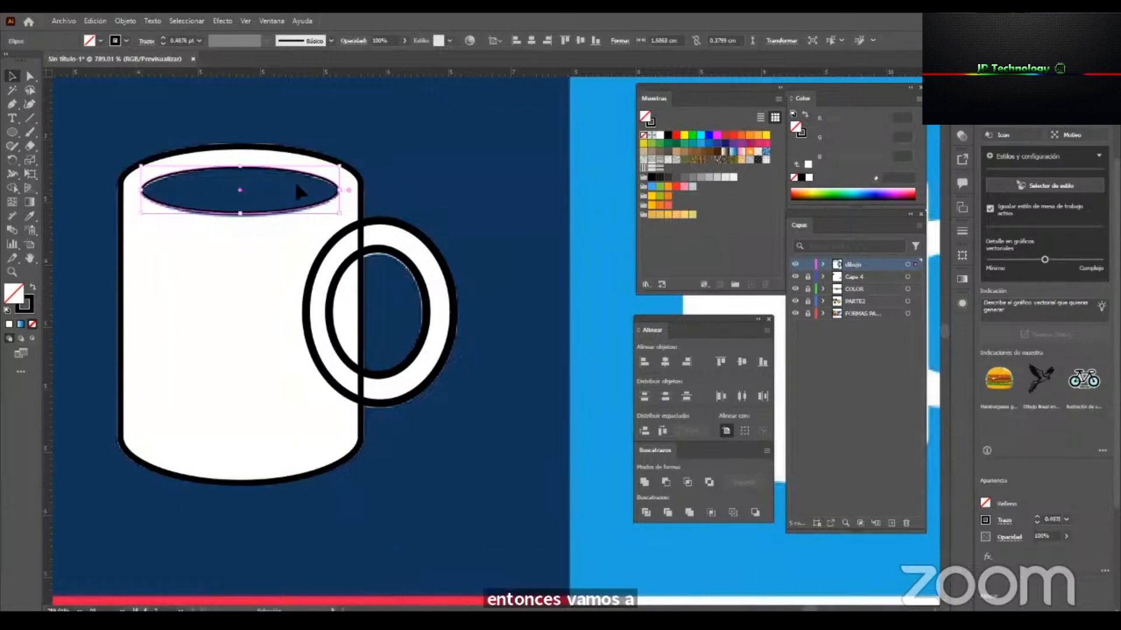
{"action": "left_click_drag", "start_coordinate": [244, 168], "coordinate": [264, 170]}
{"action": "left_click_drag", "start_coordinate": [245, 217], "coordinate": [251, 216]}
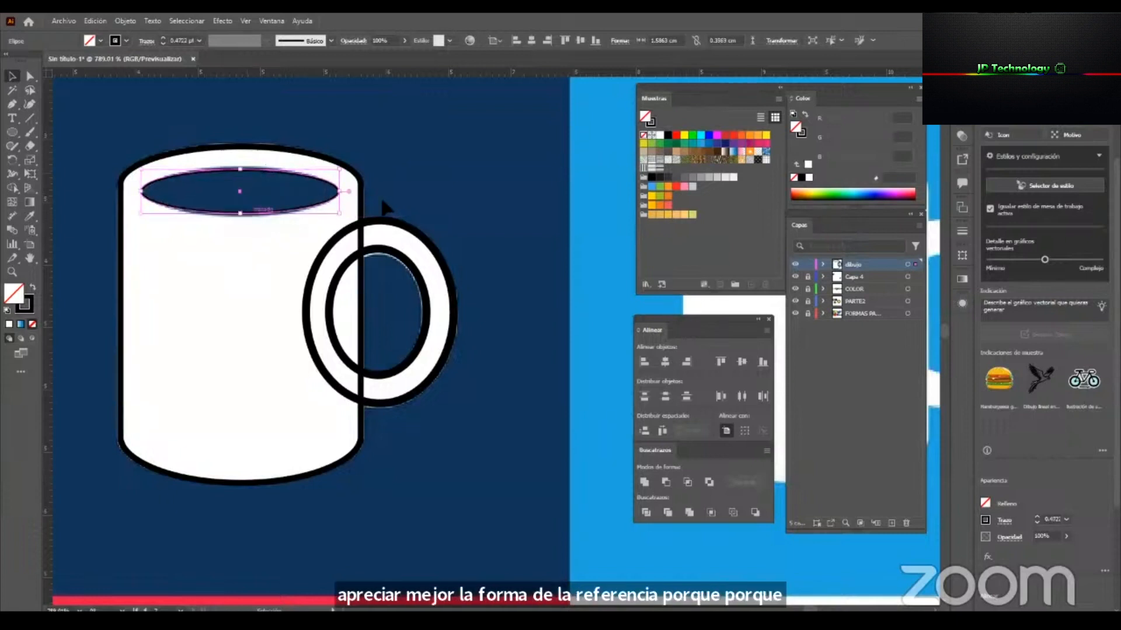
Subtract the opening ellipse from the mug body with Minus Front.
{"action": "left_click", "coordinate": [358, 174], "text": "shift"}
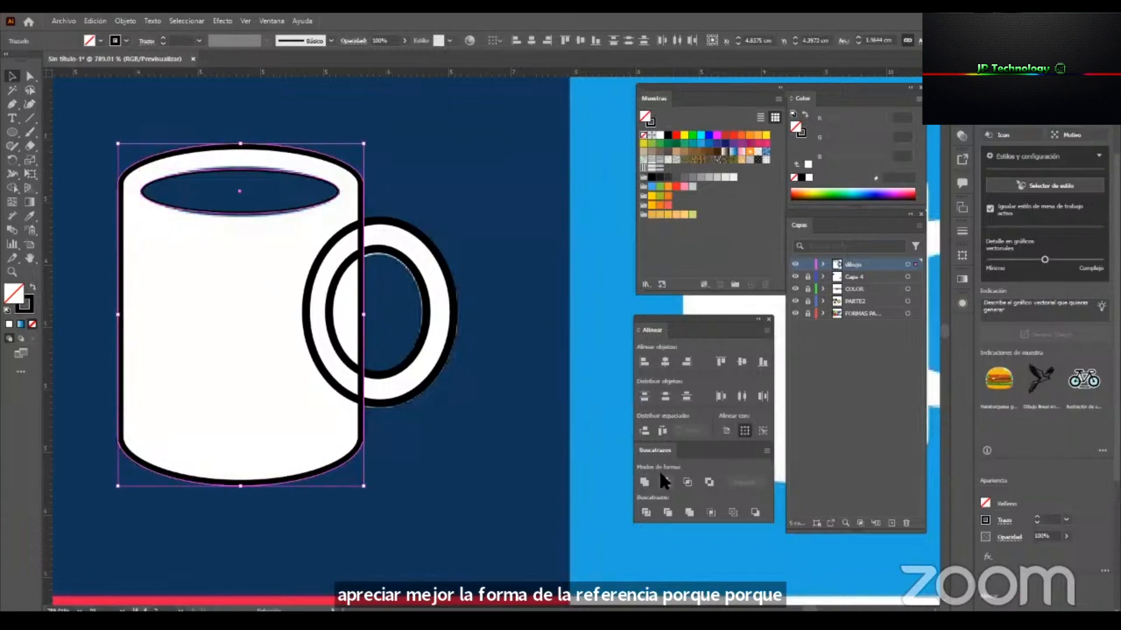
{"action": "left_click", "coordinate": [661, 476]}
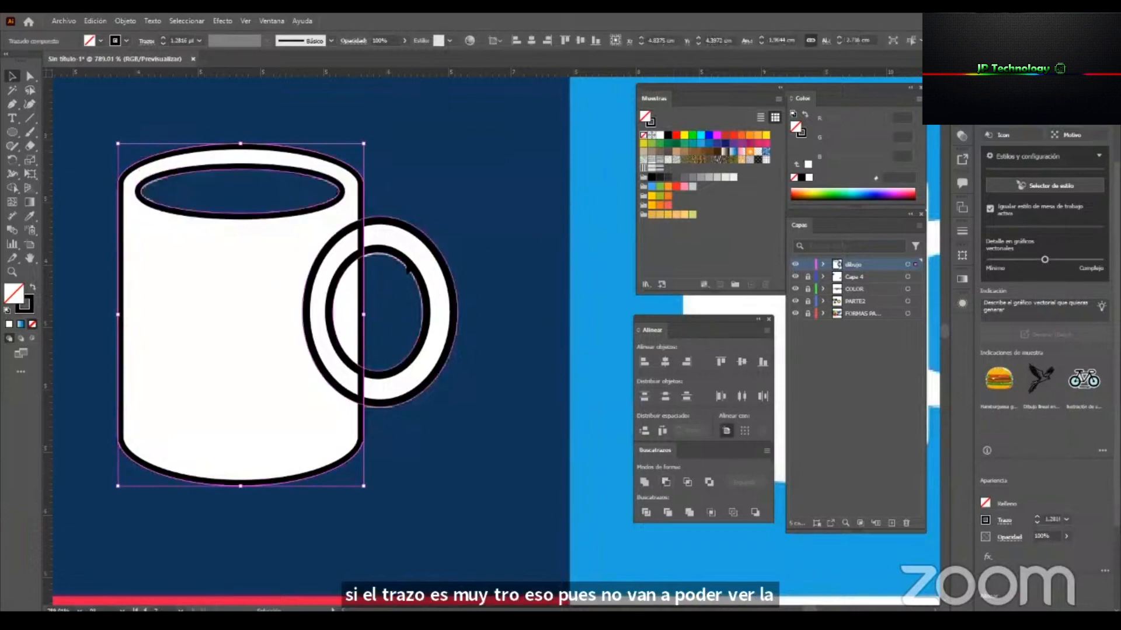
{"action": "left_click", "coordinate": [410, 259]}
Try moving the handle ring and the mug body apart to demonstrate that they are separate shapes.
{"action": "key", "text": "z"}
{"action": "left_click_drag", "start_coordinate": [371, 284], "coordinate": [332, 270]}
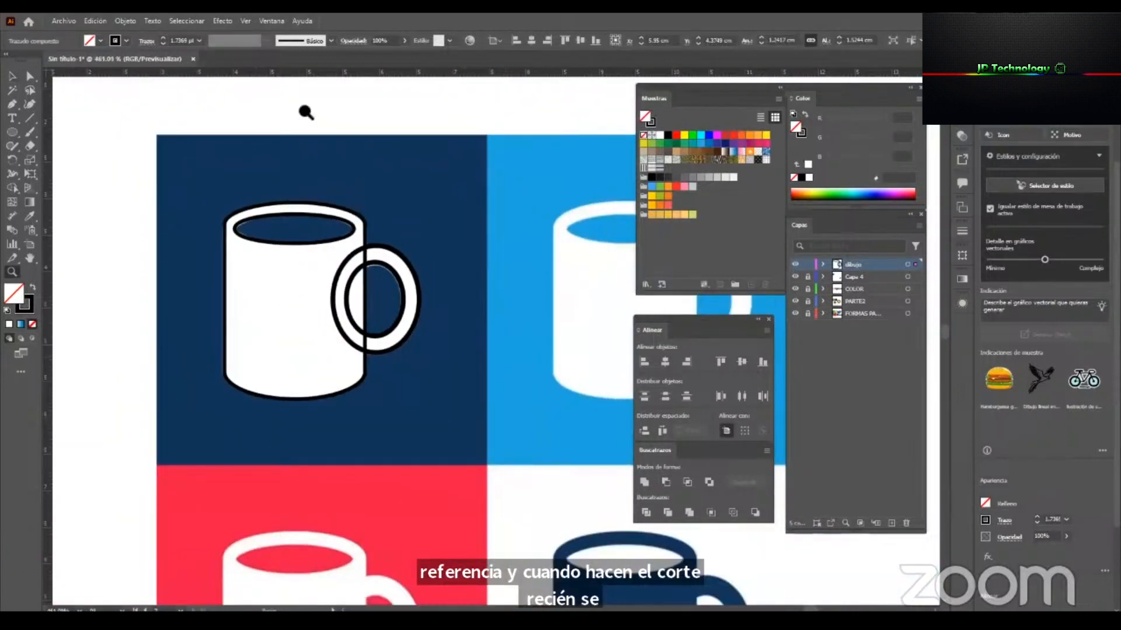
{"action": "key", "text": "v"}
{"action": "left_click_drag", "start_coordinate": [292, 111], "coordinate": [427, 334]}
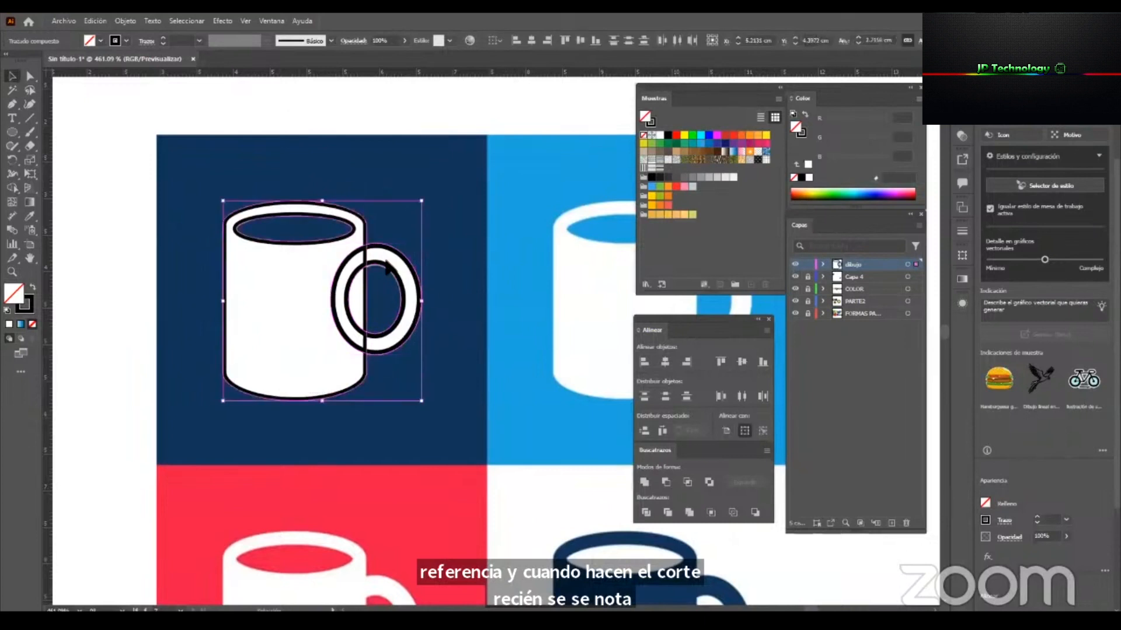
{"action": "left_click", "coordinate": [408, 252]}
{"action": "left_click_drag", "start_coordinate": [389, 251], "coordinate": [518, 242]}
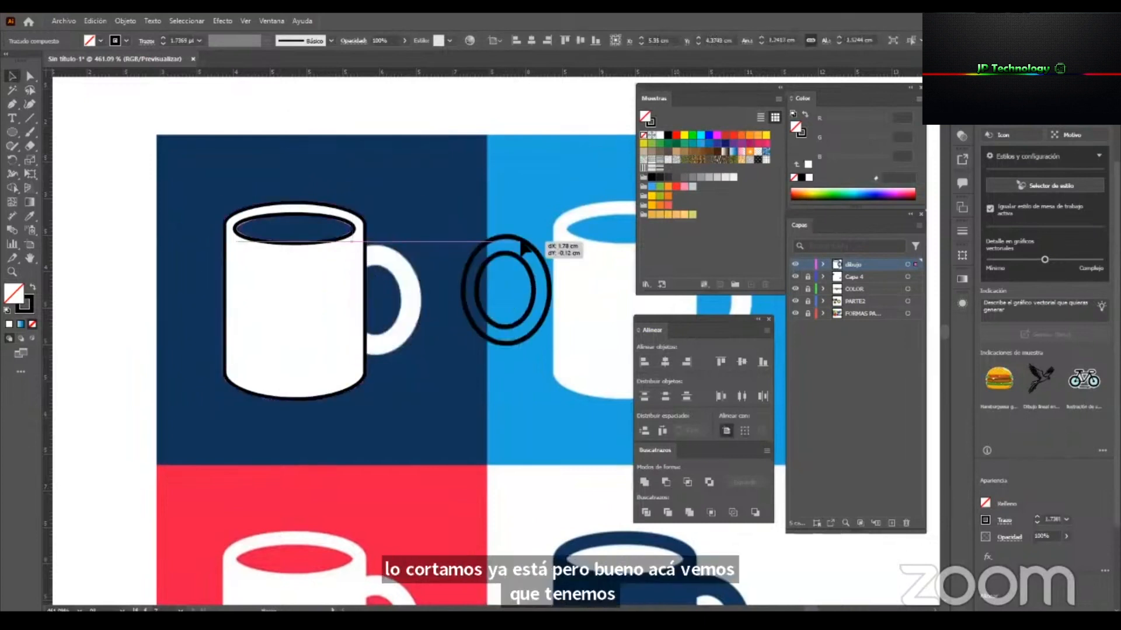
{"action": "key", "text": "ctrl+z"}
{"action": "left_click_drag", "start_coordinate": [365, 216], "coordinate": [404, 115]}
{"action": "key", "text": "ctrl+z"}
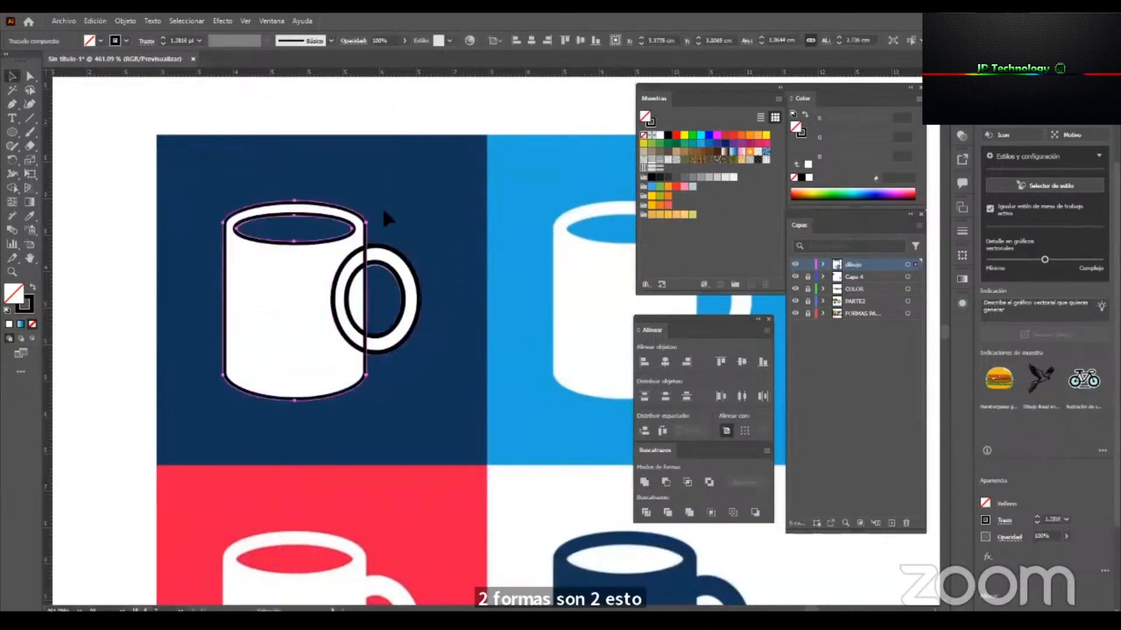
Merge the mug body and the handle ring into a single shape with the Shape Builder tool.
{"action": "left_click_drag", "start_coordinate": [281, 101], "coordinate": [431, 422]}
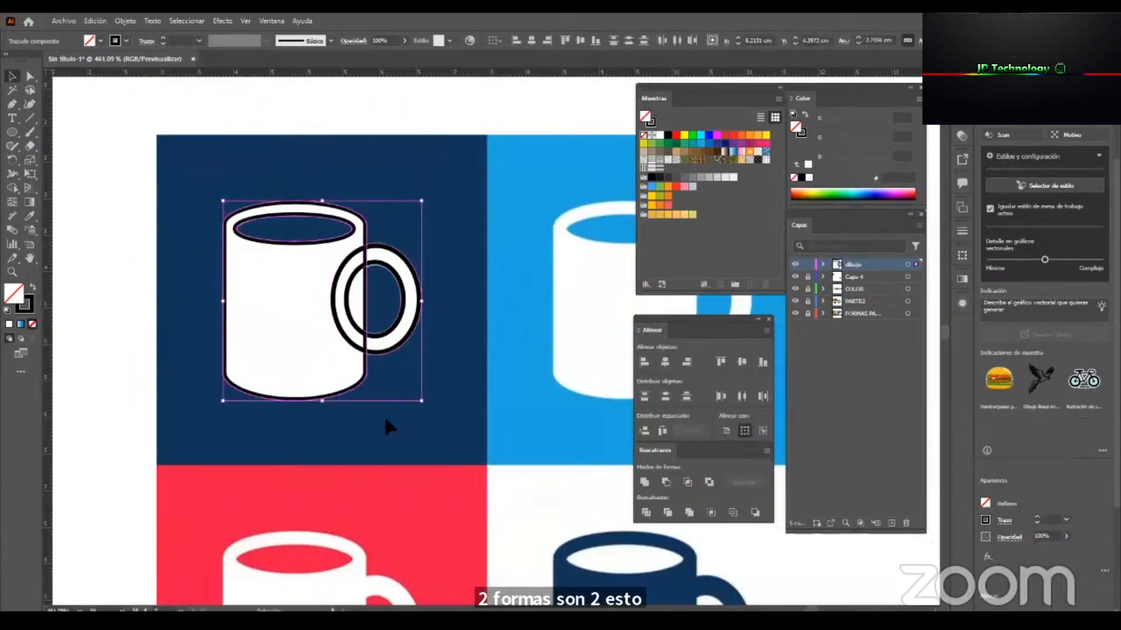
{"action": "left_click", "coordinate": [15, 185]}
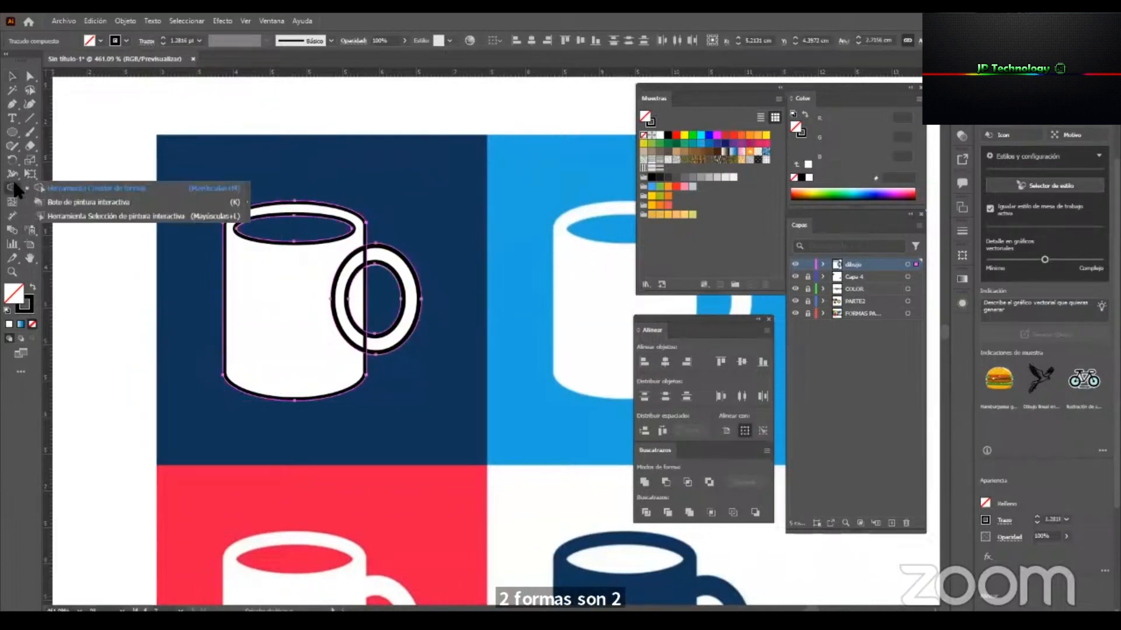
{"action": "left_click", "coordinate": [121, 186]}
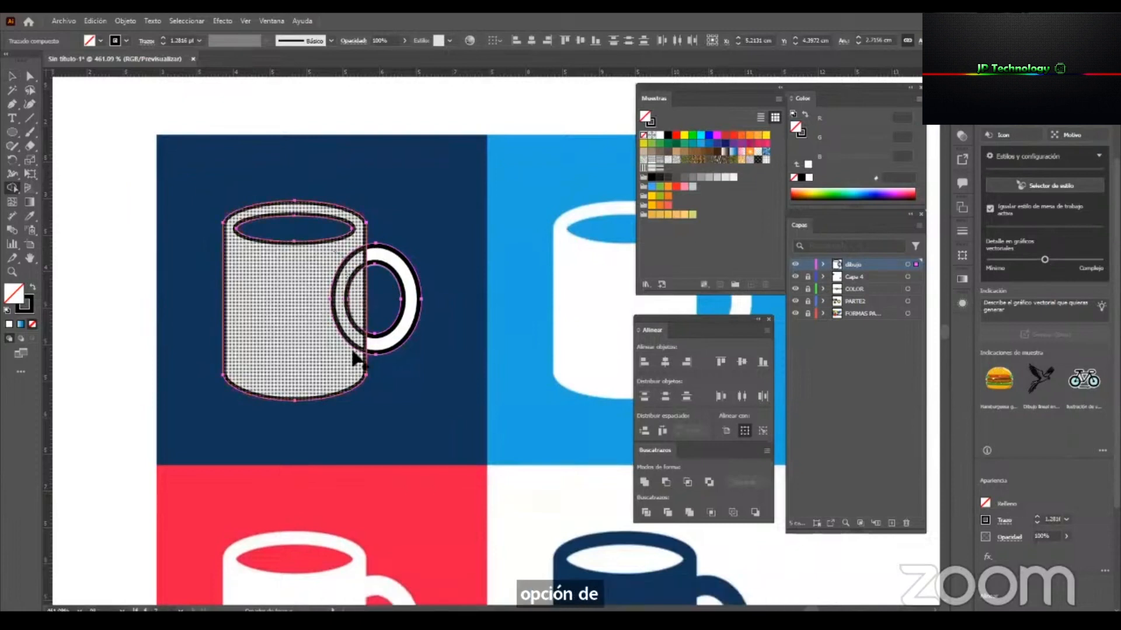
{"action": "left_click", "coordinate": [354, 373]}
{"action": "mouse_move", "coordinate": [346, 265]}
{"action": "left_mouse_down"}
{"action": "mouse_move", "coordinate": [398, 268]}
{"action": "mouse_move", "coordinate": [417, 292]}
{"action": "left_mouse_up"}
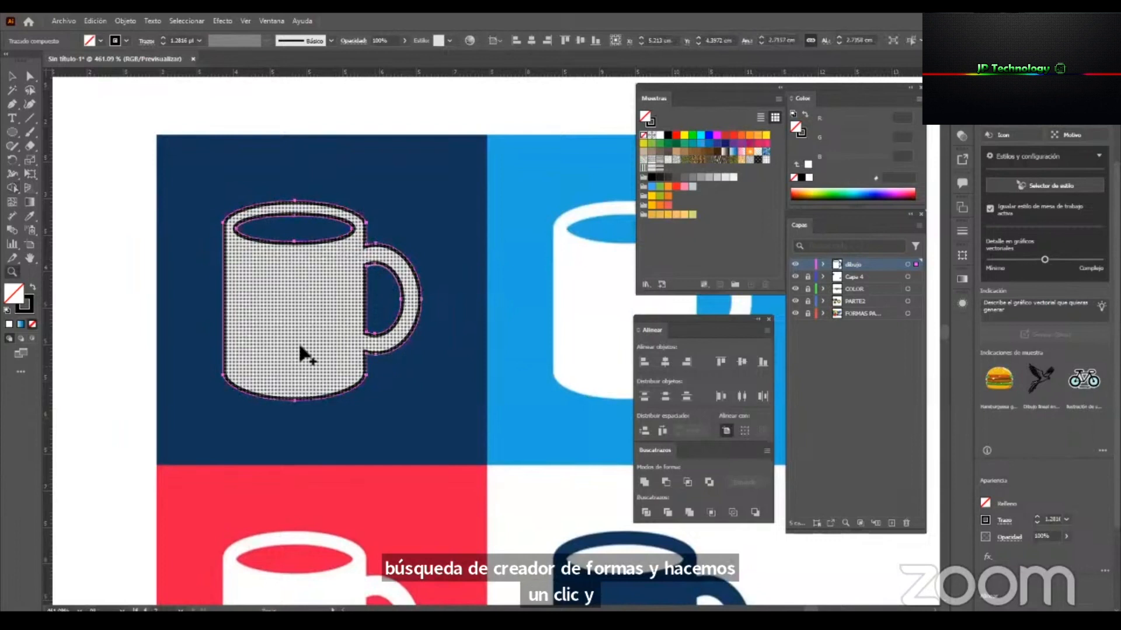
{"action": "left_click_drag", "start_coordinate": [302, 344], "coordinate": [257, 344]}
Move the merged mug to the blank area beside the reference tiles and fill it with yellow-green D9E021.
{"action": "key", "text": "v"}
{"action": "left_click", "coordinate": [298, 158]}
{"action": "left_click", "coordinate": [352, 294]}
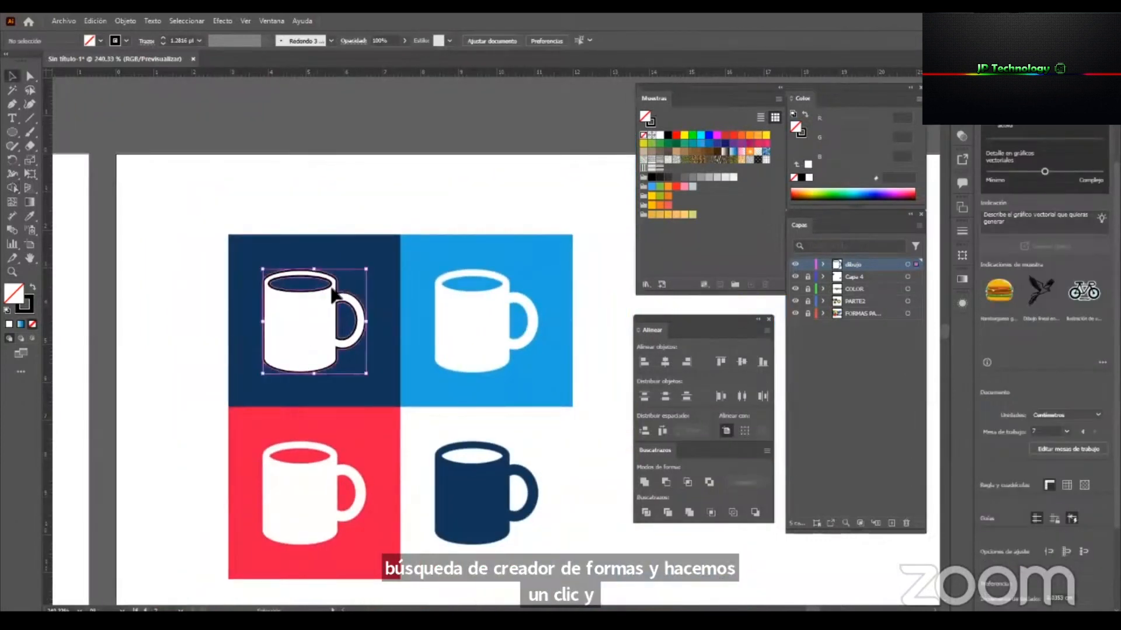
{"action": "left_click_drag", "start_coordinate": [351, 294], "coordinate": [214, 294]}
{"action": "left_click_drag", "start_coordinate": [643, 143], "coordinate": [222, 327]}
{"action": "left_click", "coordinate": [188, 394]}
{"action": "left_click_drag", "start_coordinate": [200, 291], "coordinate": [554, 353]}
{"action": "key", "text": "space"}
{"action": "left_click_drag", "start_coordinate": [409, 320], "coordinate": [245, 296]}
{"action": "left_click_drag", "start_coordinate": [374, 355], "coordinate": [502, 286]}
{"action": "key", "text": "space"}
{"action": "key", "text": "ctrl+space"}
{"action": "left_click_drag", "start_coordinate": [501, 384], "coordinate": [381, 377]}
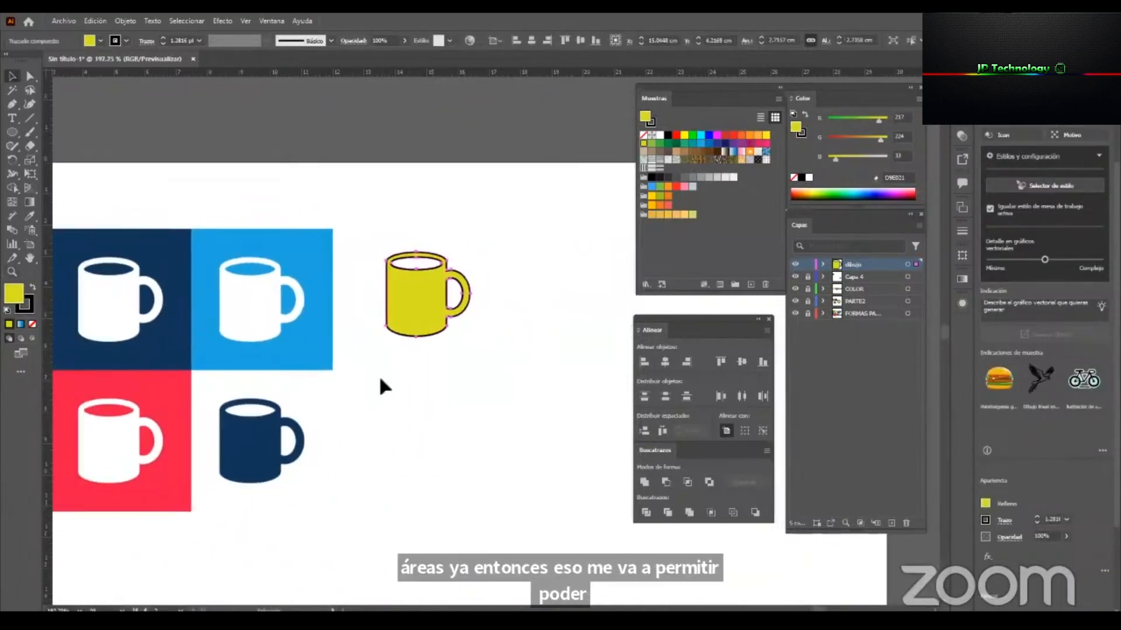
Draw a background rectangle about 4.39 × 4.67 cm around the mug, fill it coral and send it behind the mug.
{"action": "left_click", "coordinate": [381, 378]}
{"action": "left_click", "coordinate": [14, 133]}
{"action": "left_click_drag", "start_coordinate": [14, 135], "coordinate": [124, 129]}
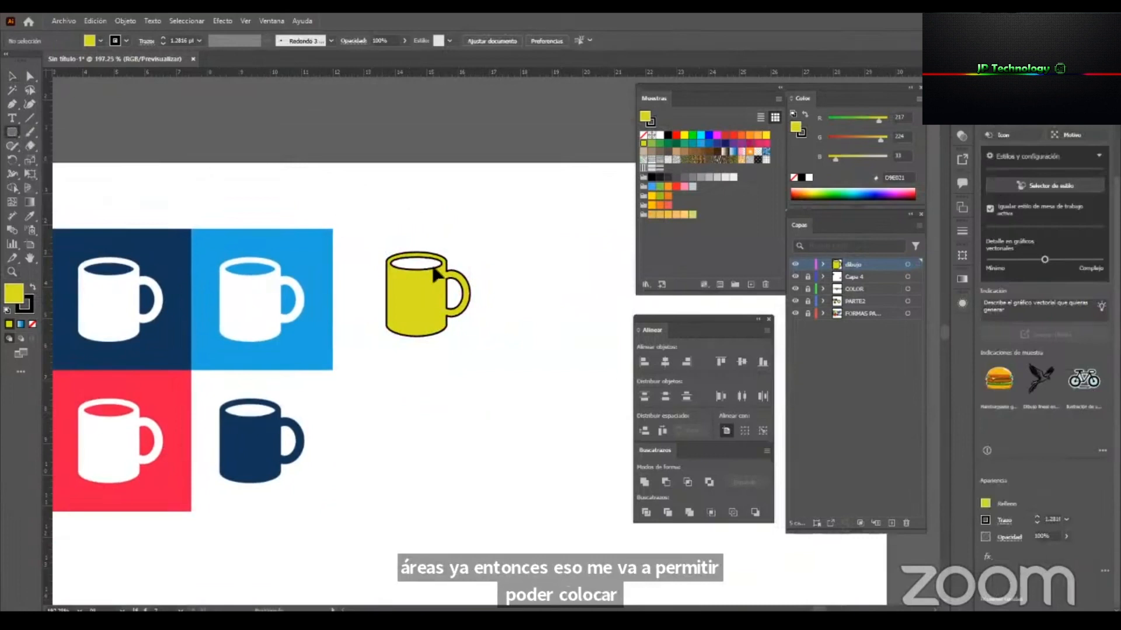
{"action": "left_click_drag", "start_coordinate": [357, 224], "coordinate": [495, 370]}
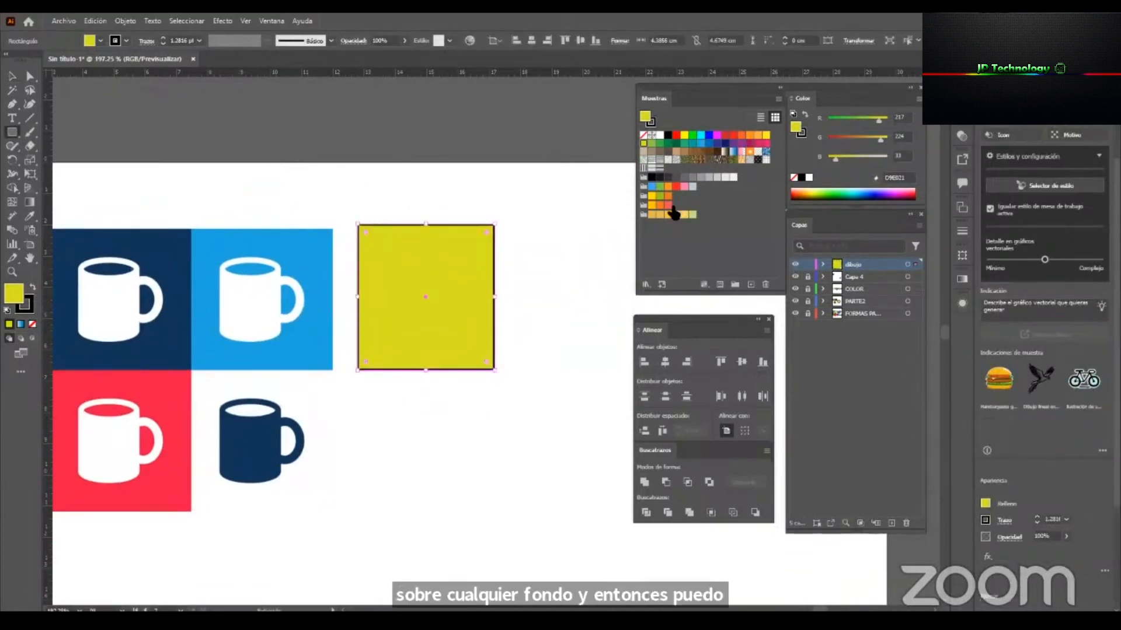
{"action": "left_click", "coordinate": [668, 205]}
{"action": "key", "text": "v"}
{"action": "right_click", "coordinate": [484, 248]}
{"action": "mouse_move", "coordinate": [595, 545]}
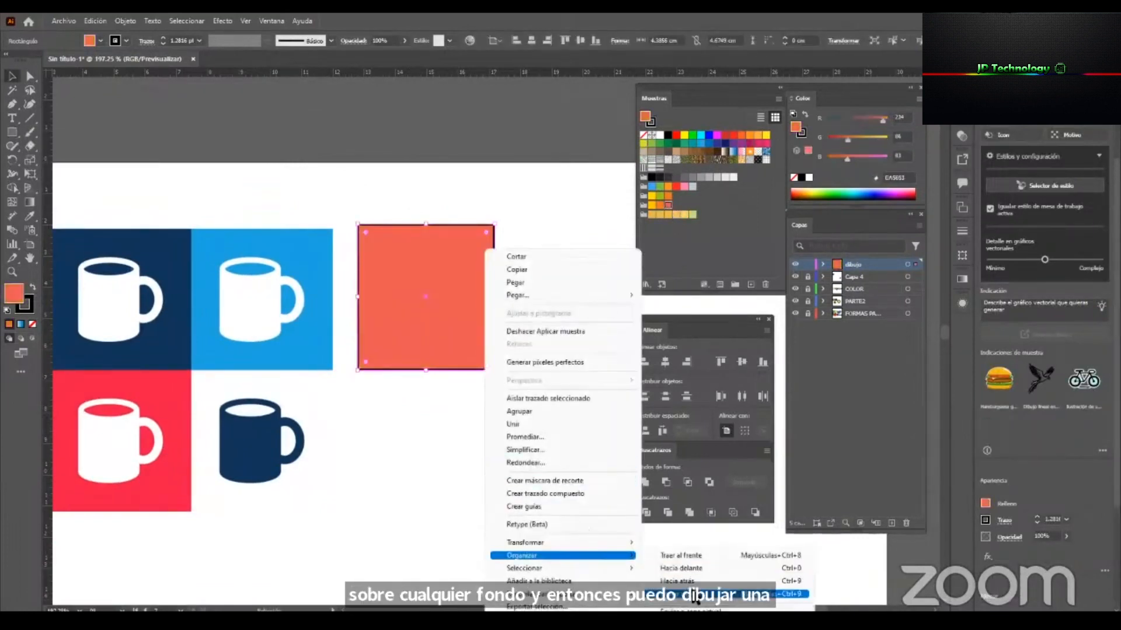
{"action": "left_click", "coordinate": [677, 581]}
Place the mug near the middle of the coral square and remove the strokes from both shapes.
{"action": "left_click", "coordinate": [416, 282]}
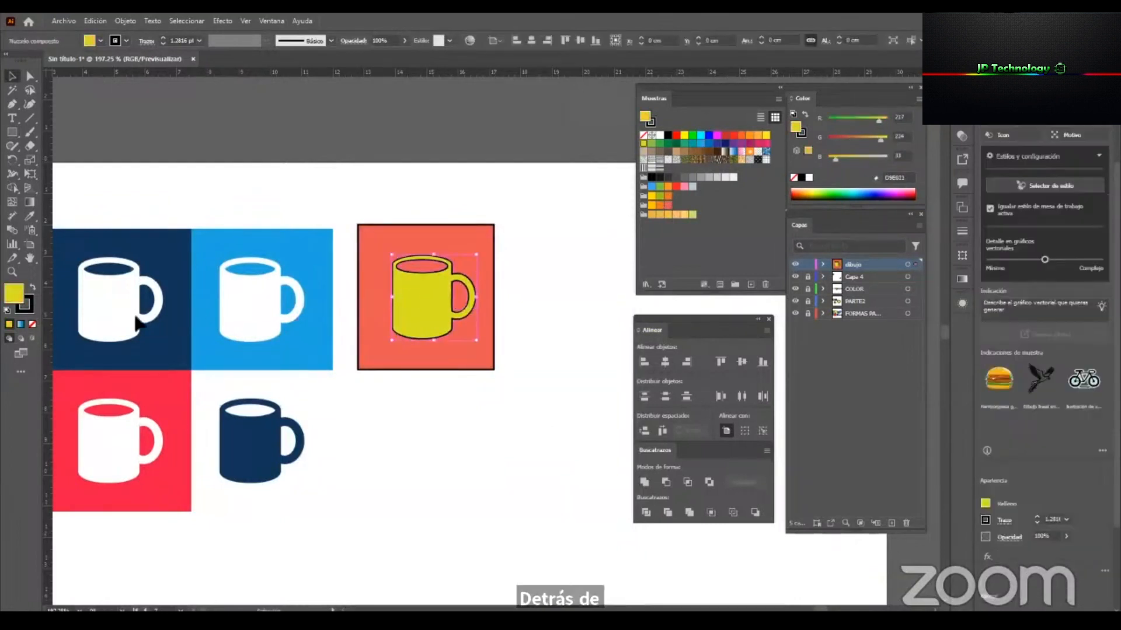
{"action": "left_click", "coordinate": [32, 310]}
{"action": "left_click", "coordinate": [33, 324]}
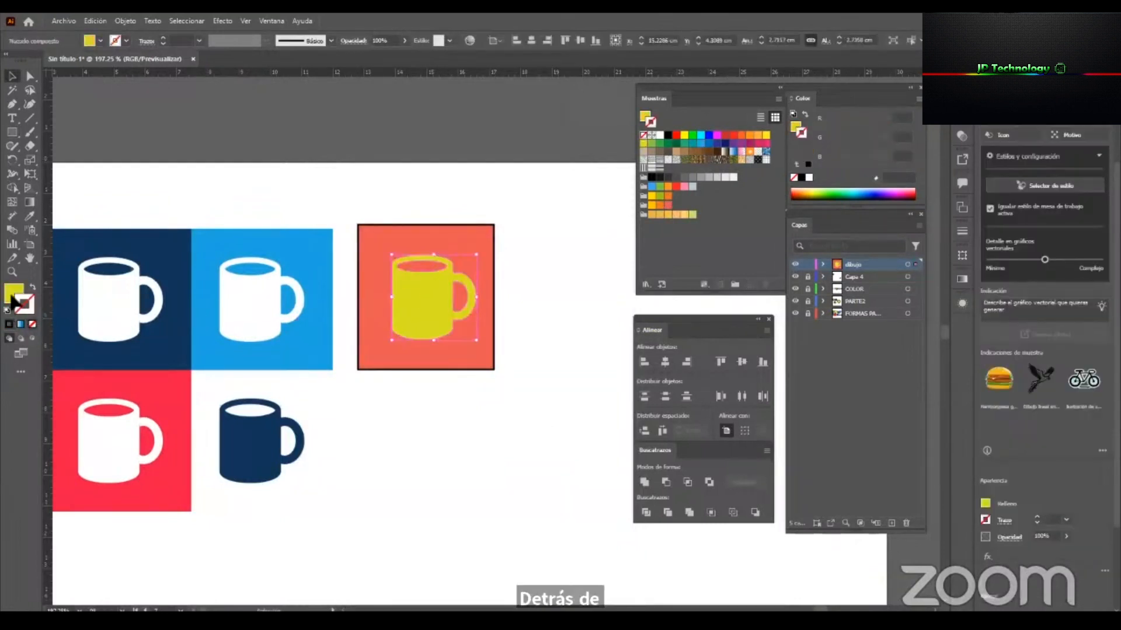
{"action": "left_click", "coordinate": [377, 248]}
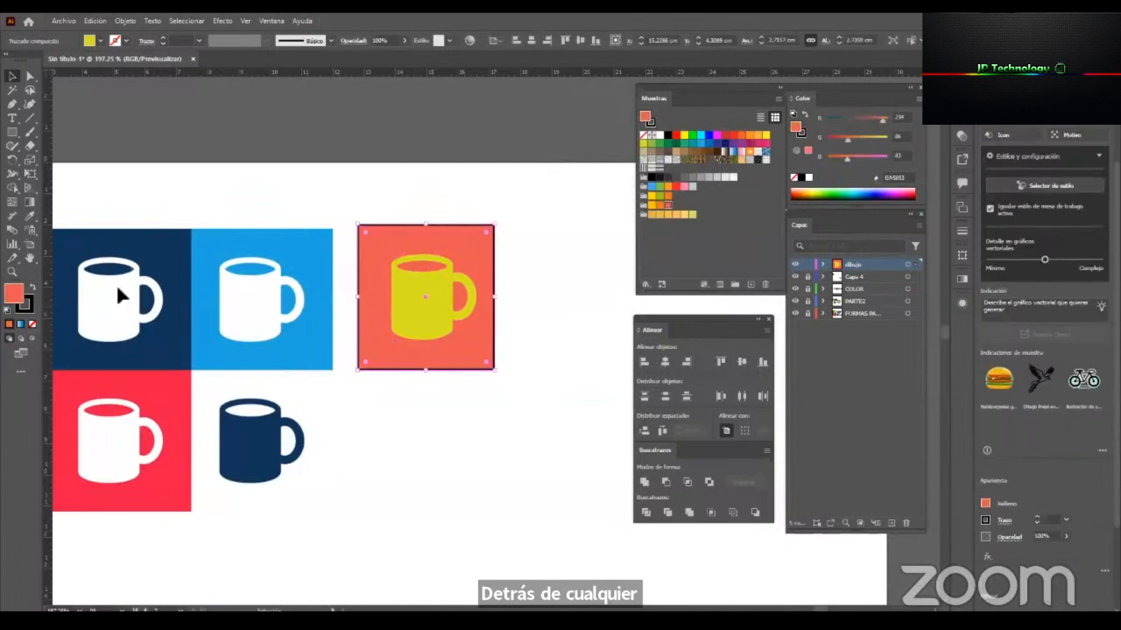
{"action": "left_click", "coordinate": [31, 324]}
Duplicate the mug and its coral square into a 2 × 2 grid of adjoining tiles.
{"action": "left_click_drag", "start_coordinate": [517, 217], "coordinate": [392, 349]}
{"action": "left_click_drag", "start_coordinate": [404, 350], "coordinate": [411, 499]}
{"action": "left_click", "coordinate": [408, 325], "text": "shift"}
{"action": "left_click_drag", "start_coordinate": [408, 325], "coordinate": [540, 331]}
{"action": "left_click", "coordinate": [513, 192]}
{"action": "left_click_drag", "start_coordinate": [425, 404], "coordinate": [288, 398]}
{"action": "left_click_drag", "start_coordinate": [573, 324], "coordinate": [492, 292]}
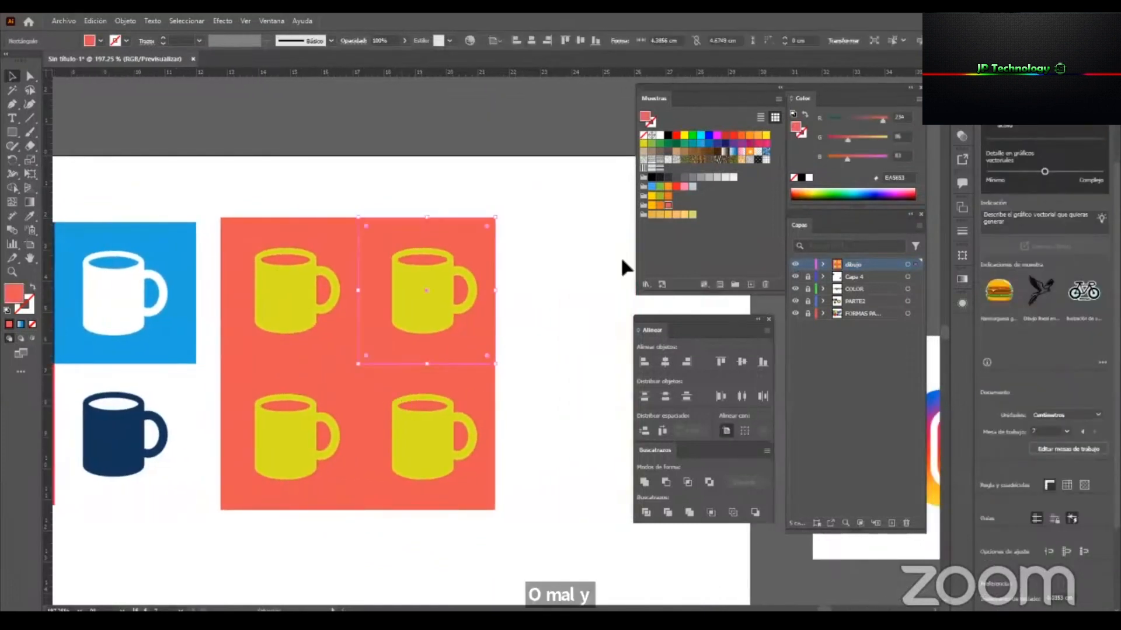
Recolour the upper-right tile amber with a white mug, and the lower-right tile olive green with a coral mug.
{"action": "left_click", "coordinate": [652, 204]}
{"action": "left_click", "coordinate": [410, 296]}
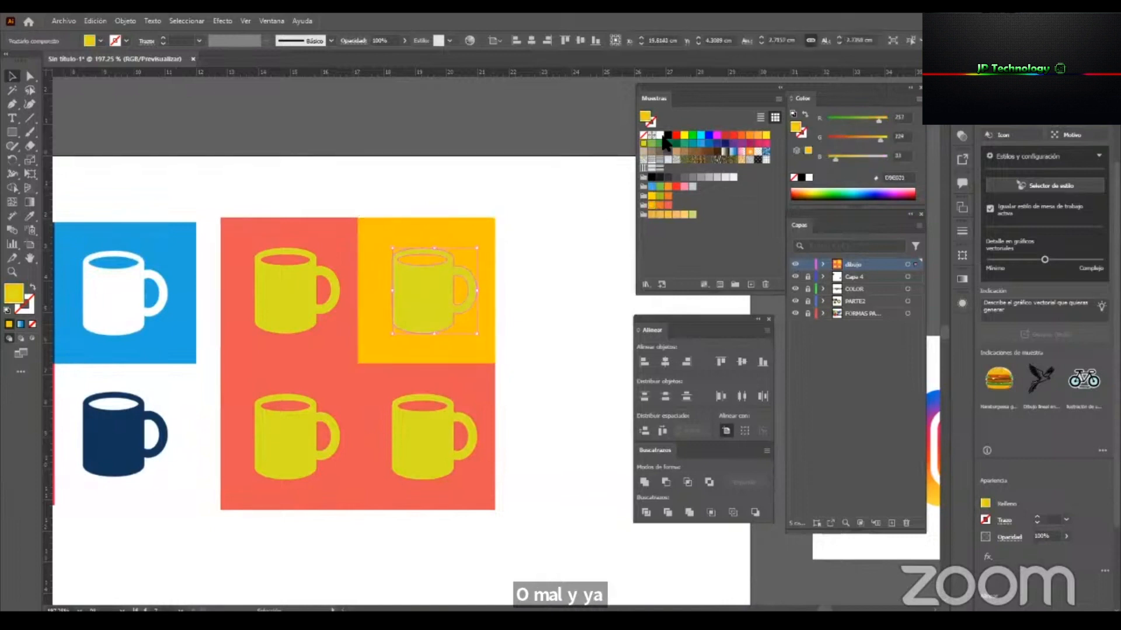
{"action": "left_click", "coordinate": [653, 145]}
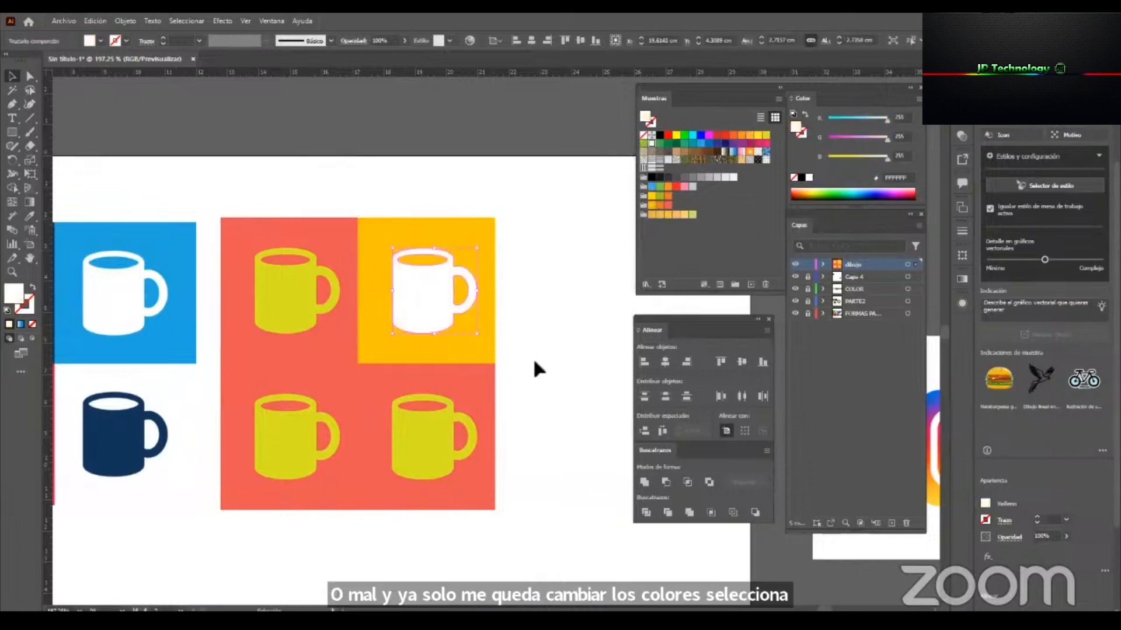
{"action": "left_click", "coordinate": [468, 404]}
{"action": "left_click", "coordinate": [656, 200]}
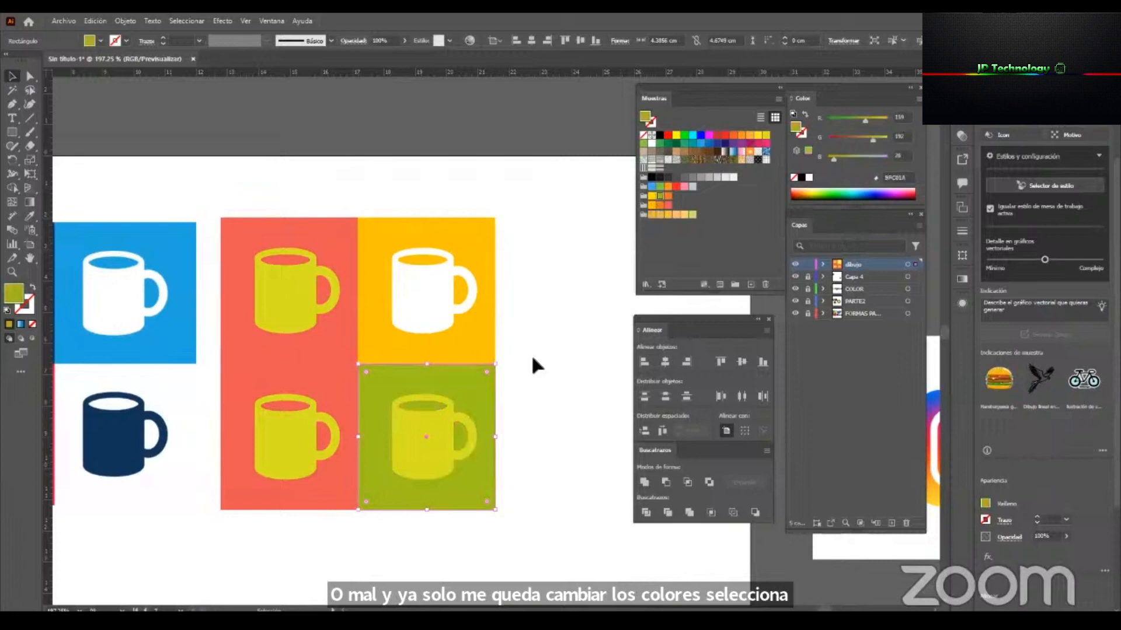
{"action": "left_click", "coordinate": [437, 446]}
{"action": "left_click", "coordinate": [668, 205]}
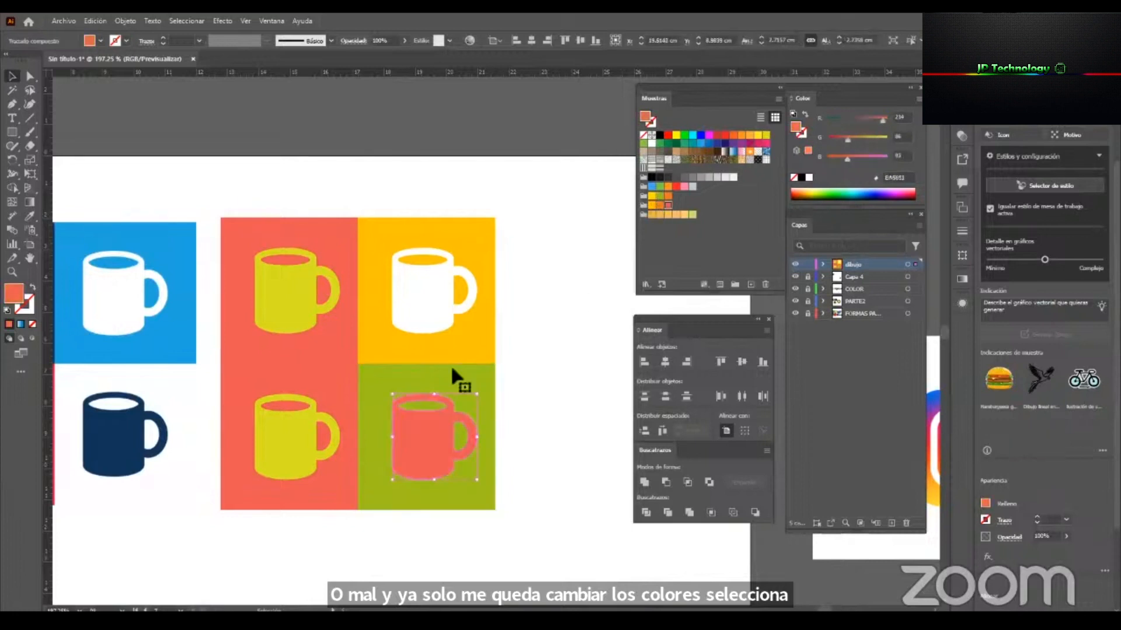
Fill the lower-left tile's background orange and its mug bright yellow.
{"action": "left_click", "coordinate": [332, 398]}
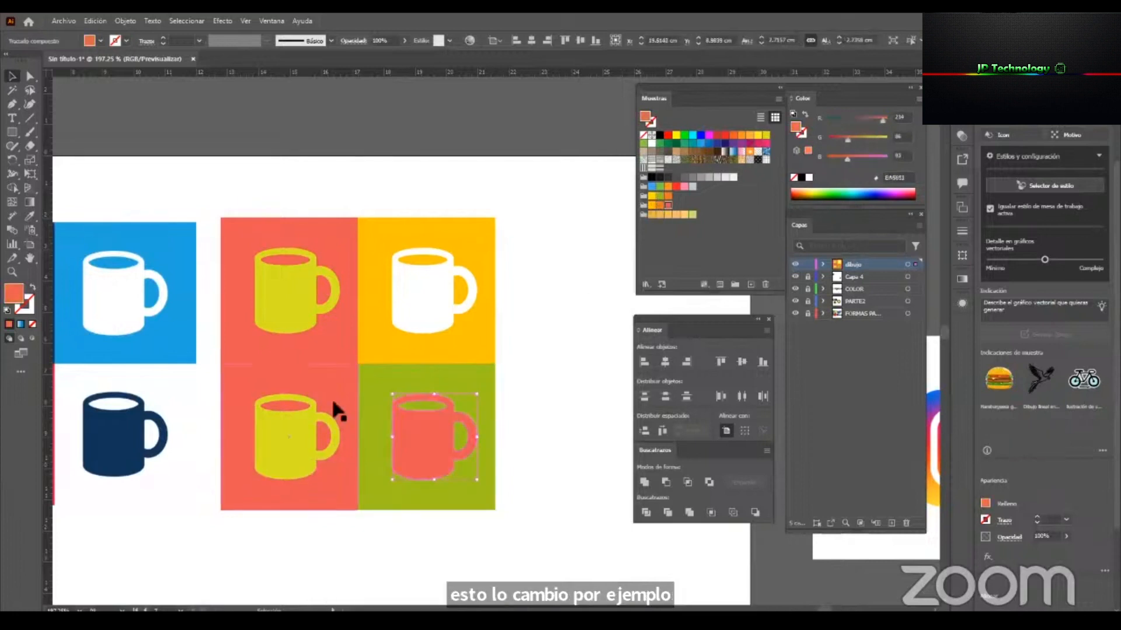
{"action": "left_click", "coordinate": [692, 215]}
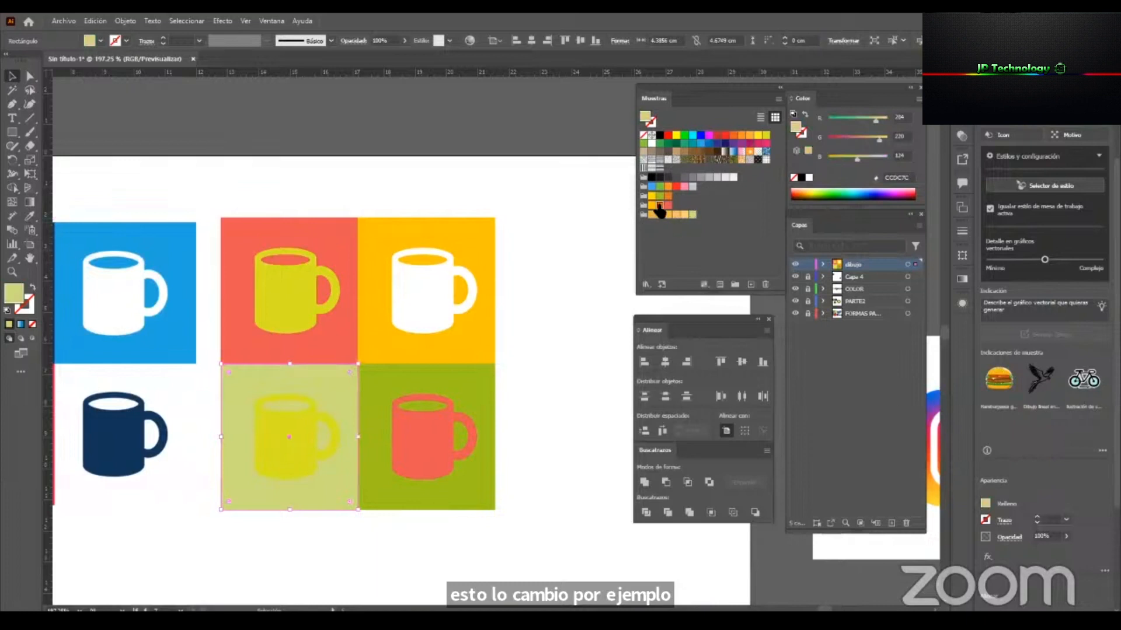
{"action": "left_click", "coordinate": [660, 207]}
{"action": "left_click", "coordinate": [292, 439]}
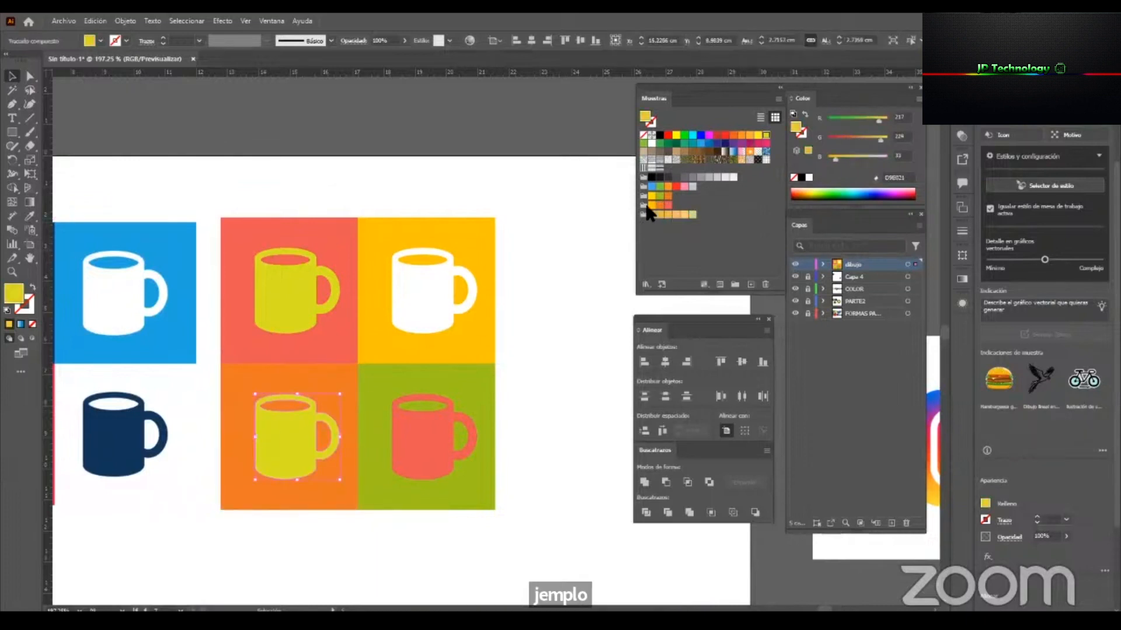
{"action": "left_click", "coordinate": [652, 197]}
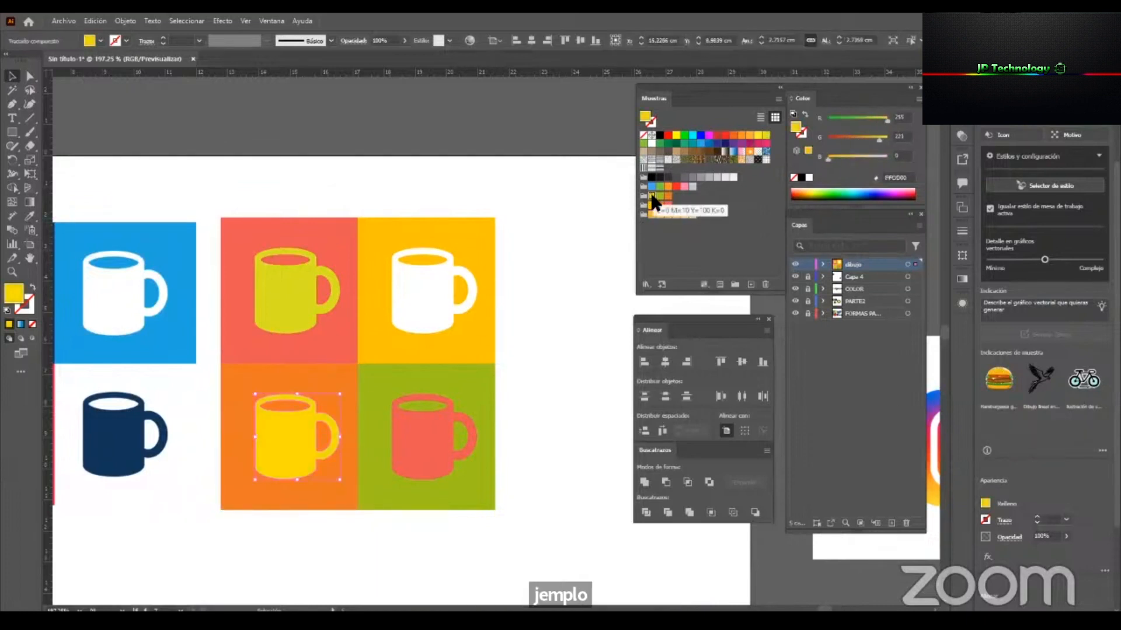
{"action": "left_click", "coordinate": [677, 135]}
{"action": "left_click", "coordinate": [525, 420]}
Draw a rectangle about 1.95 × 2 cm over the body of the reference mug on the blue tile.
{"action": "key", "text": "z"}
{"action": "left_click_drag", "start_coordinate": [469, 499], "coordinate": [418, 510]}
{"action": "key", "text": "v"}
{"action": "left_click_drag", "start_coordinate": [310, 296], "coordinate": [365, 264]}
{"action": "key", "text": "space"}
{"action": "left_click_drag", "start_coordinate": [273, 296], "coordinate": [428, 304]}
{"action": "key", "text": "ctrl+space"}
{"action": "left_click_drag", "start_coordinate": [350, 309], "coordinate": [443, 322]}
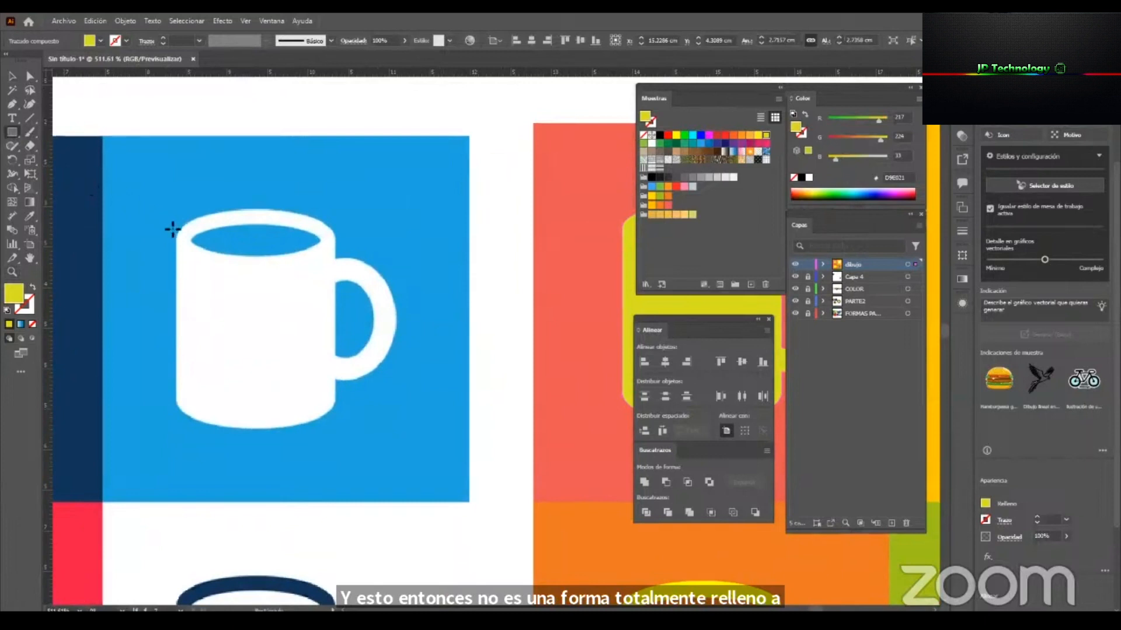
{"action": "left_click_drag", "start_coordinate": [178, 236], "coordinate": [336, 399]}
{"action": "key", "text": "v"}
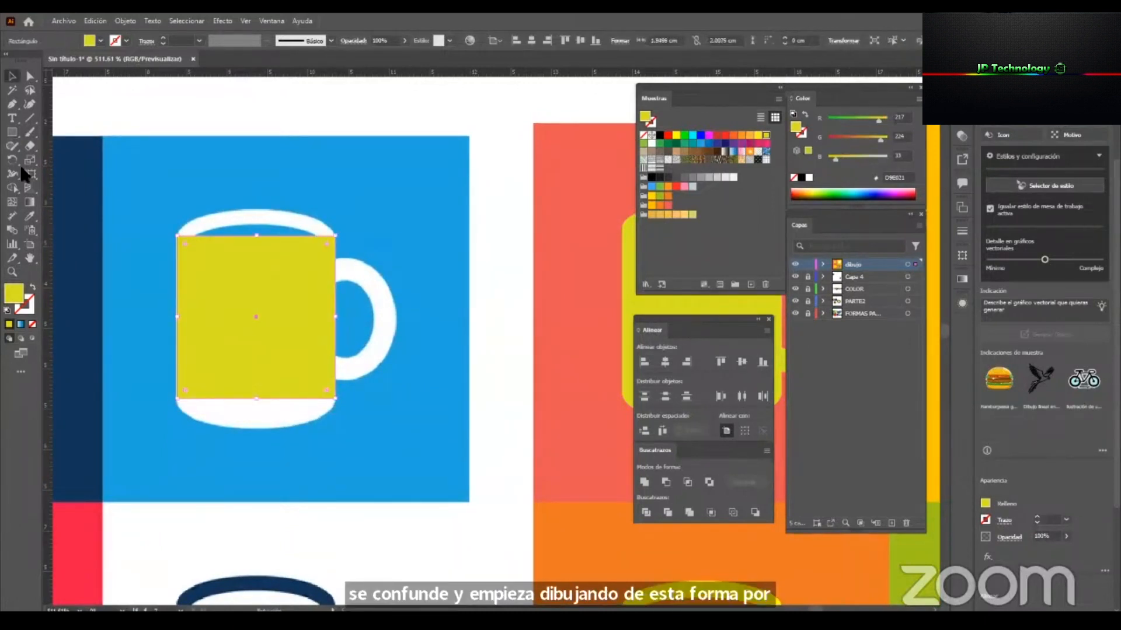
Trace the blue-tile mug's rim with an ellipse, duplicate it at the base and select the body shapes.
{"action": "left_click_drag", "start_coordinate": [19, 128], "coordinate": [124, 160]}
{"action": "left_click_drag", "start_coordinate": [255, 239], "coordinate": [335, 270]}
{"action": "key", "text": "v"}
{"action": "left_click_drag", "start_coordinate": [257, 216], "coordinate": [273, 384]}
{"action": "left_click", "coordinate": [280, 318], "text": "shift"}
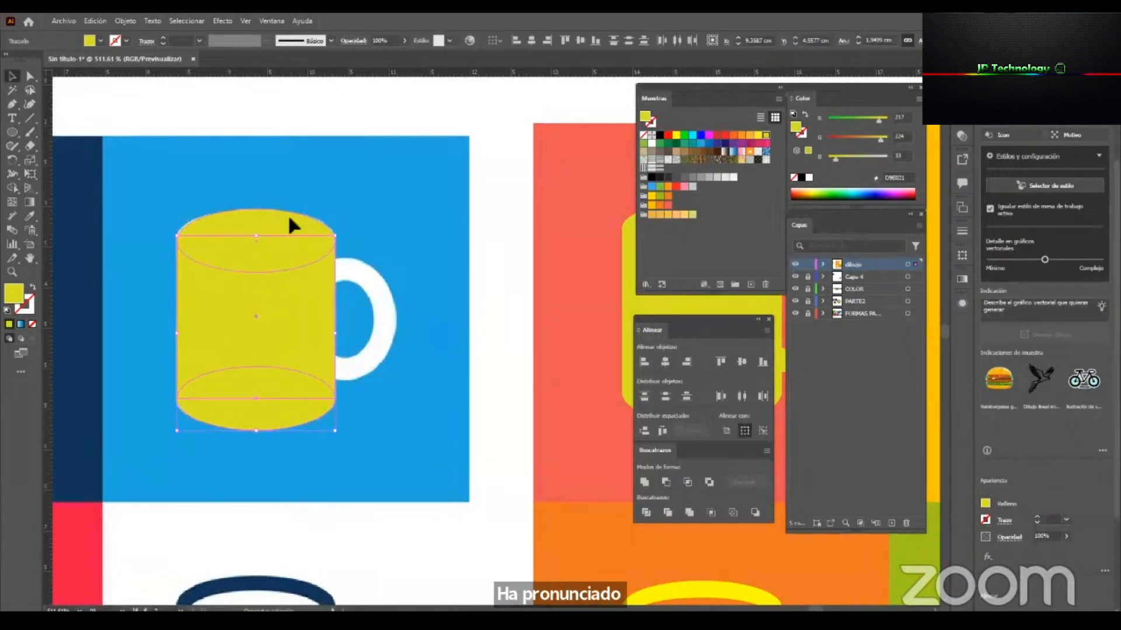
Unite the body shapes and add a white-filled opening ellipse about 1.56 × 0.42 cm inside the rim.
{"action": "left_click_drag", "start_coordinate": [191, 227], "coordinate": [320, 255]}
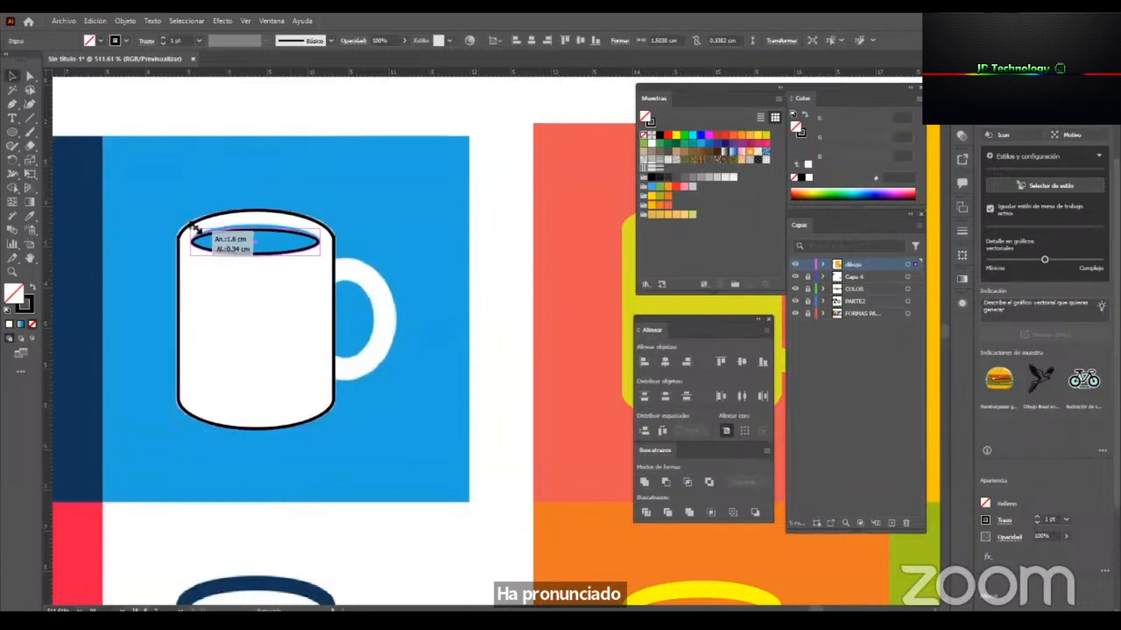
{"action": "left_click_drag", "start_coordinate": [196, 228], "coordinate": [265, 222]}
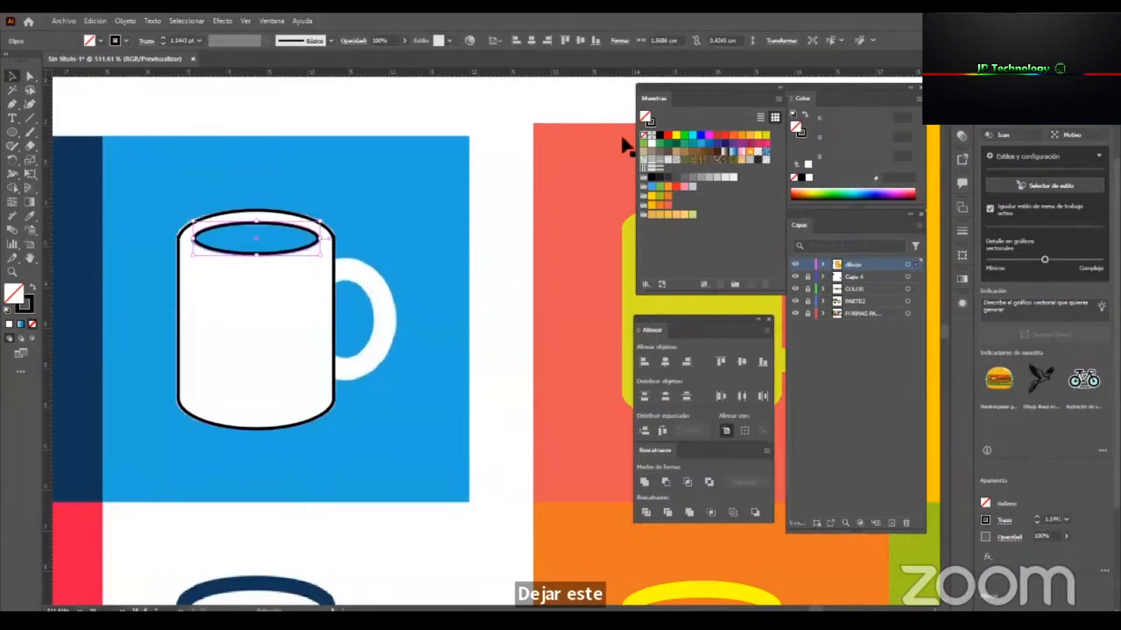
{"action": "left_click", "coordinate": [651, 143]}
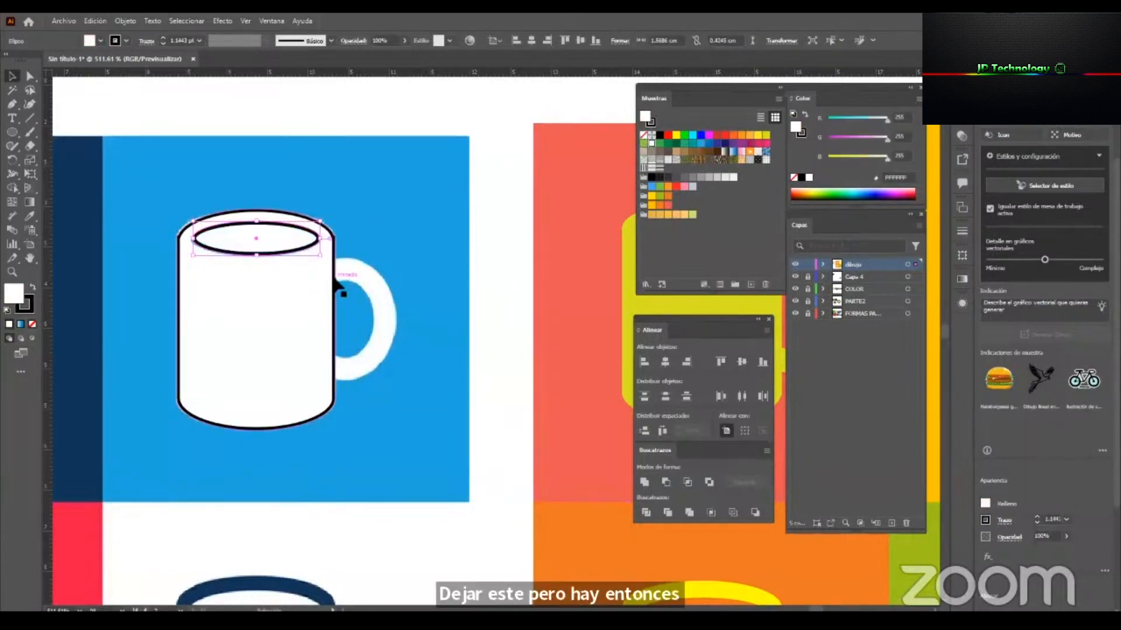
Move the traced body and its opening ellipse onto the coral tile and fill the body coral.
{"action": "left_click_drag", "start_coordinate": [342, 266], "coordinate": [511, 255]}
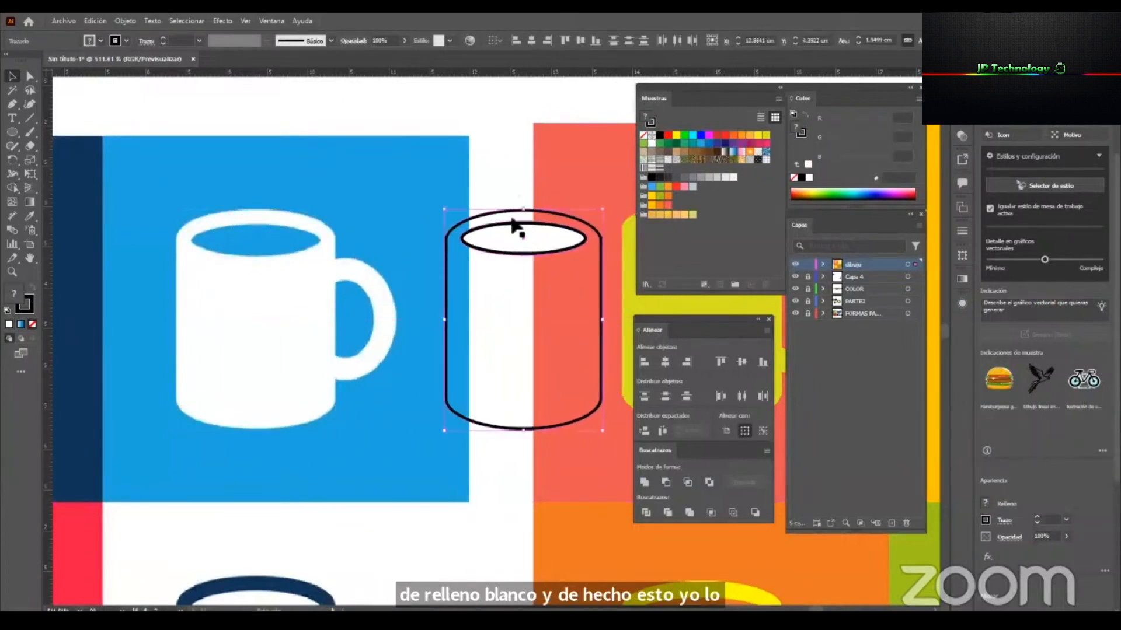
{"action": "left_click", "coordinate": [511, 217]}
{"action": "left_click", "coordinate": [516, 220]}
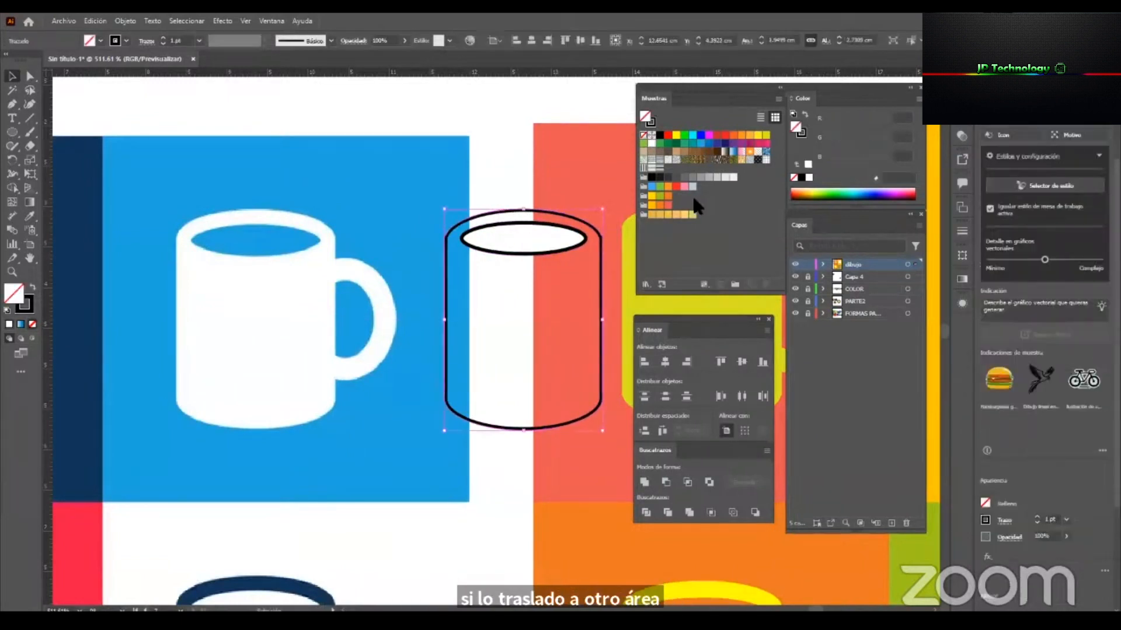
{"action": "left_click", "coordinate": [668, 206]}
{"action": "scroll", "coordinate": [533, 327], "scroll_direction": "down", "scroll_amount": 4}
{"action": "left_click_drag", "start_coordinate": [533, 341], "coordinate": [521, 135]}
{"action": "key", "text": "ctrl+z"}
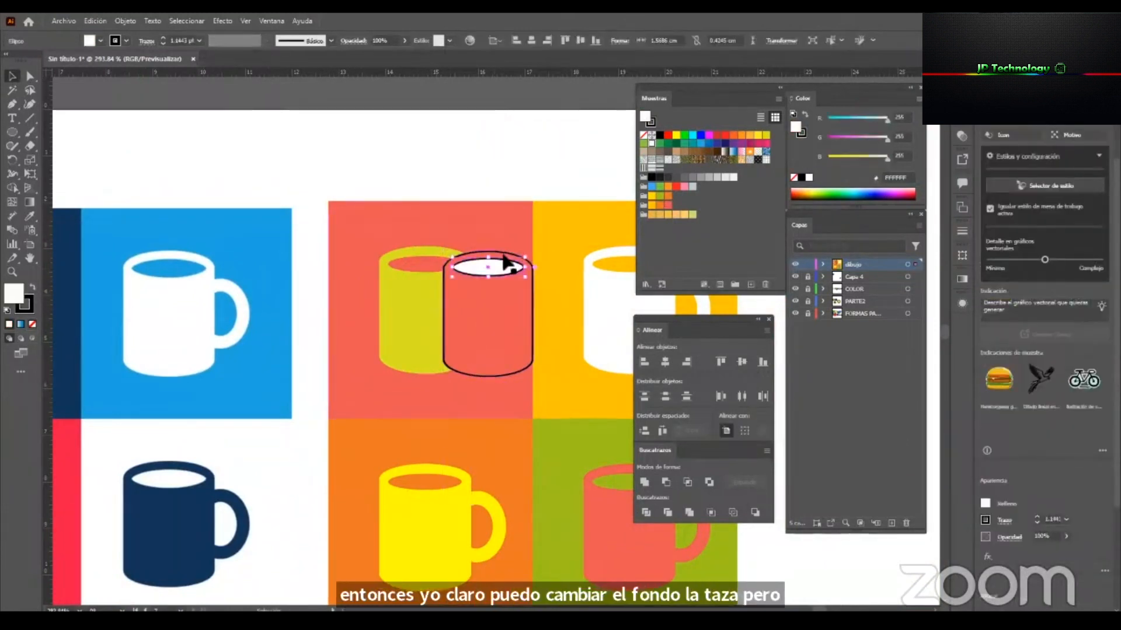
Sample the tile's coral onto the opening ellipse with the Eyedropper and give the ellipse a green stroke.
{"action": "key", "text": "i"}
{"action": "left_click", "coordinate": [503, 242]}
{"action": "key", "text": "v"}
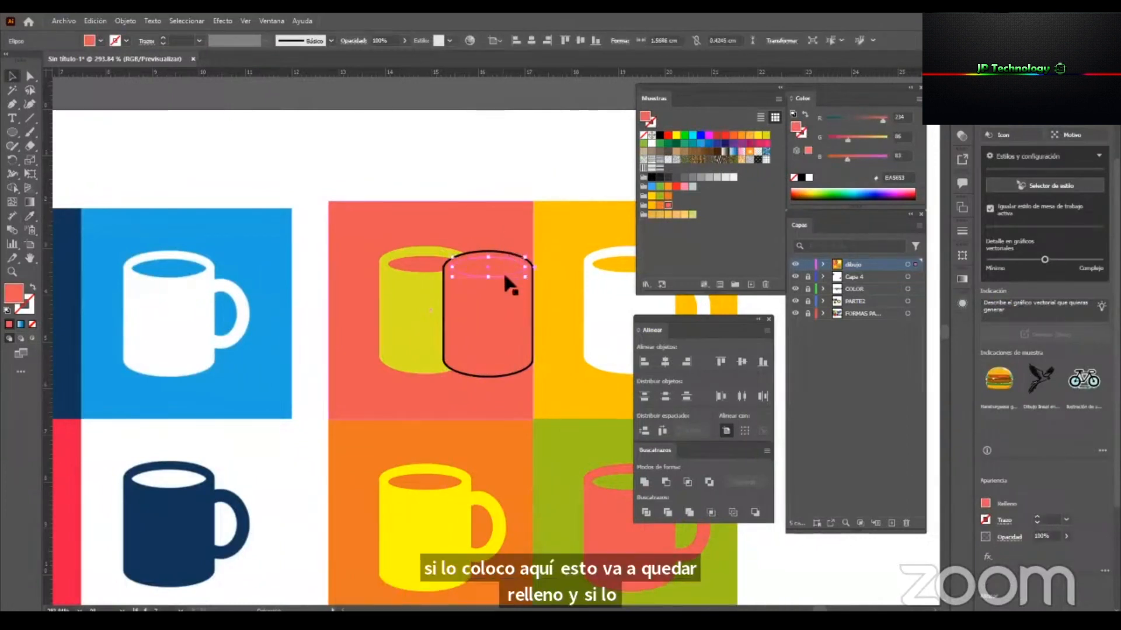
{"action": "left_click", "coordinate": [652, 123]}
{"action": "left_click", "coordinate": [659, 143]}
{"action": "left_click", "coordinate": [542, 142]}
Delete the demonstration mug body and its opening ellipse from the coral tile.
{"action": "key", "text": "z"}
{"action": "mouse_move", "coordinate": [479, 290]}
{"action": "left_mouse_down"}
{"action": "mouse_move", "coordinate": [389, 319]}
{"action": "mouse_move", "coordinate": [387, 342]}
{"action": "left_mouse_up"}
{"action": "key", "text": "v"}
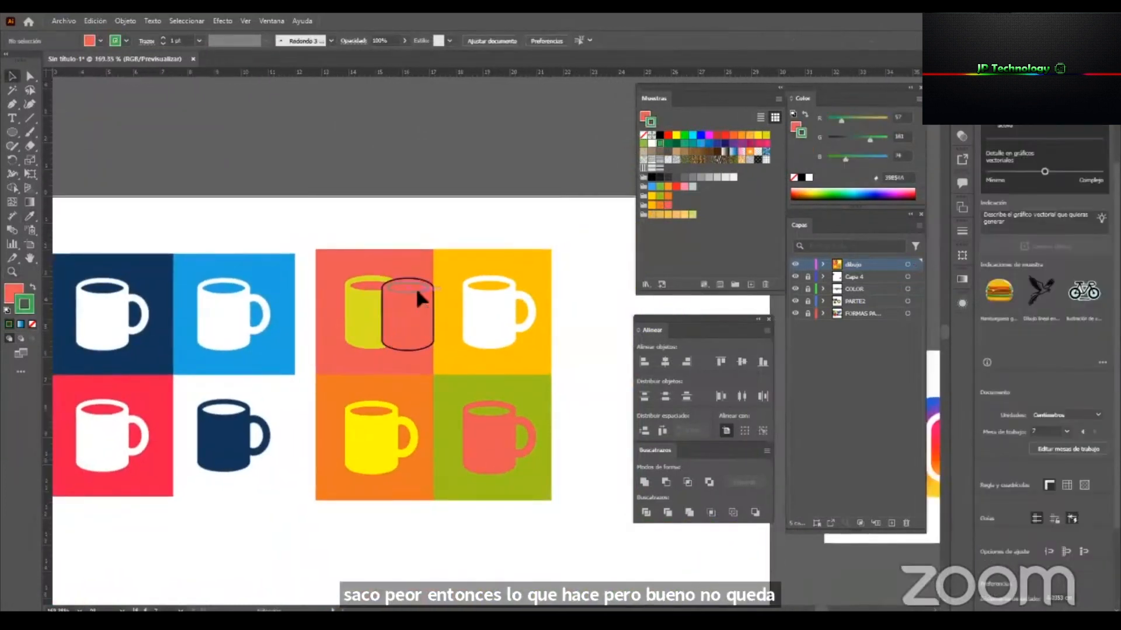
{"action": "left_click", "coordinate": [415, 287]}
{"action": "key", "text": "Delete"}
{"action": "key", "text": "z"}
{"action": "key", "text": "v"}
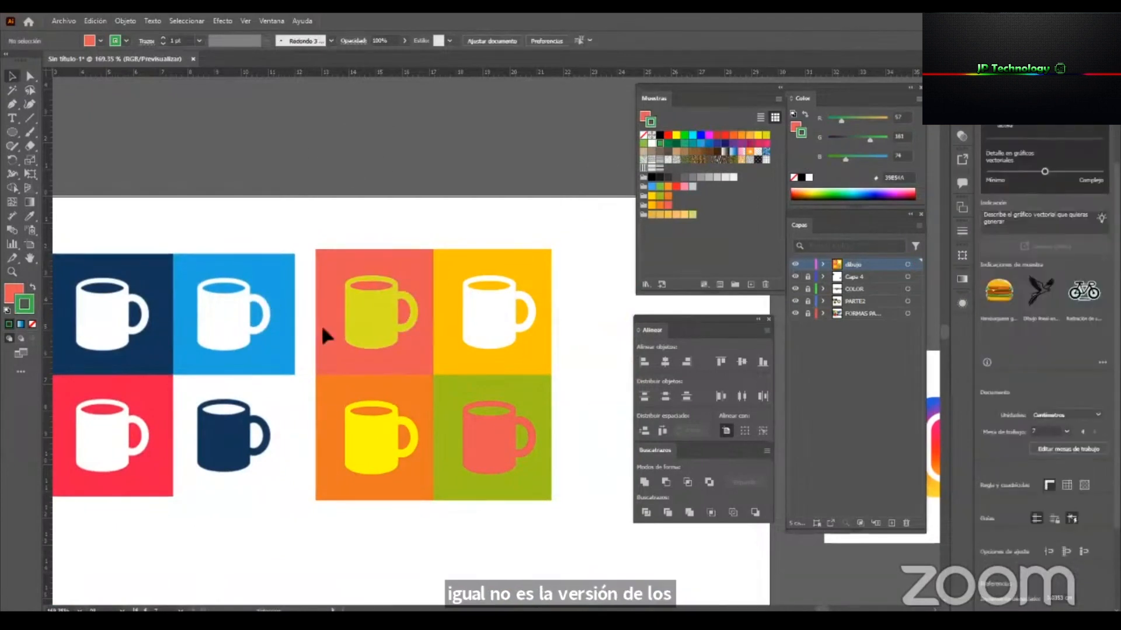
Unlock layer Capa 4 and move the reference mugs and the recoloured mug tiles above the artboard.
{"action": "key", "text": "z"}
{"action": "left_click_drag", "start_coordinate": [476, 388], "coordinate": [382, 426]}
{"action": "key", "text": "space"}
{"action": "left_click_drag", "start_coordinate": [458, 491], "coordinate": [262, 490]}
{"action": "key", "text": "v"}
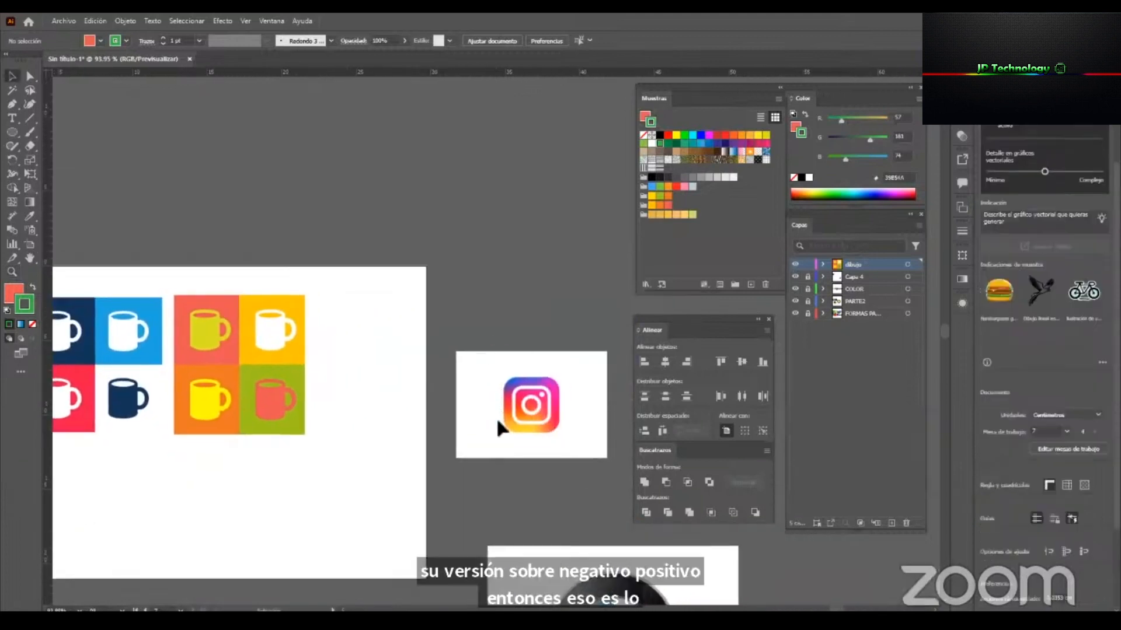
{"action": "scroll", "coordinate": [446, 437], "scroll_direction": "down", "scroll_amount": 1}
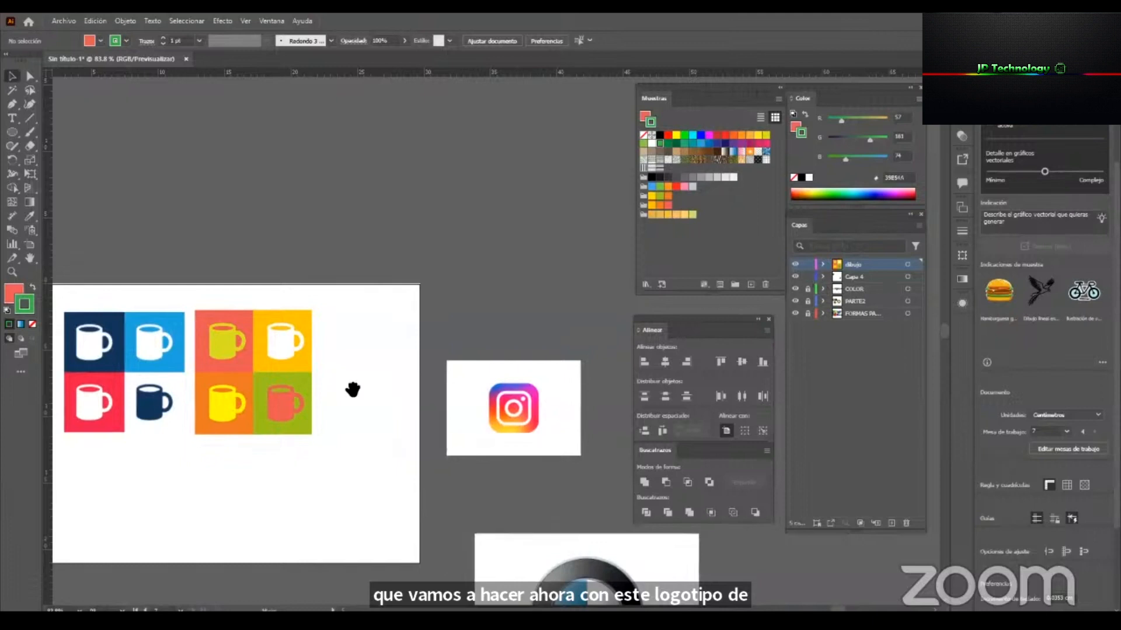
{"action": "left_click_drag", "start_coordinate": [353, 389], "coordinate": [436, 354]}
{"action": "left_click_drag", "start_coordinate": [373, 380], "coordinate": [354, 221]}
Move the Instagram logo image onto the artboard and enlarge it to fill the artboard, about 29.7 cm wide.
{"action": "left_click_drag", "start_coordinate": [625, 383], "coordinate": [400, 379]}
{"action": "left_click_drag", "start_coordinate": [328, 354], "coordinate": [341, 400]}
{"action": "left_click_drag", "start_coordinate": [407, 382], "coordinate": [445, 382]}
{"action": "left_click", "coordinate": [543, 330]}
{"action": "left_click_drag", "start_coordinate": [325, 377], "coordinate": [383, 386]}
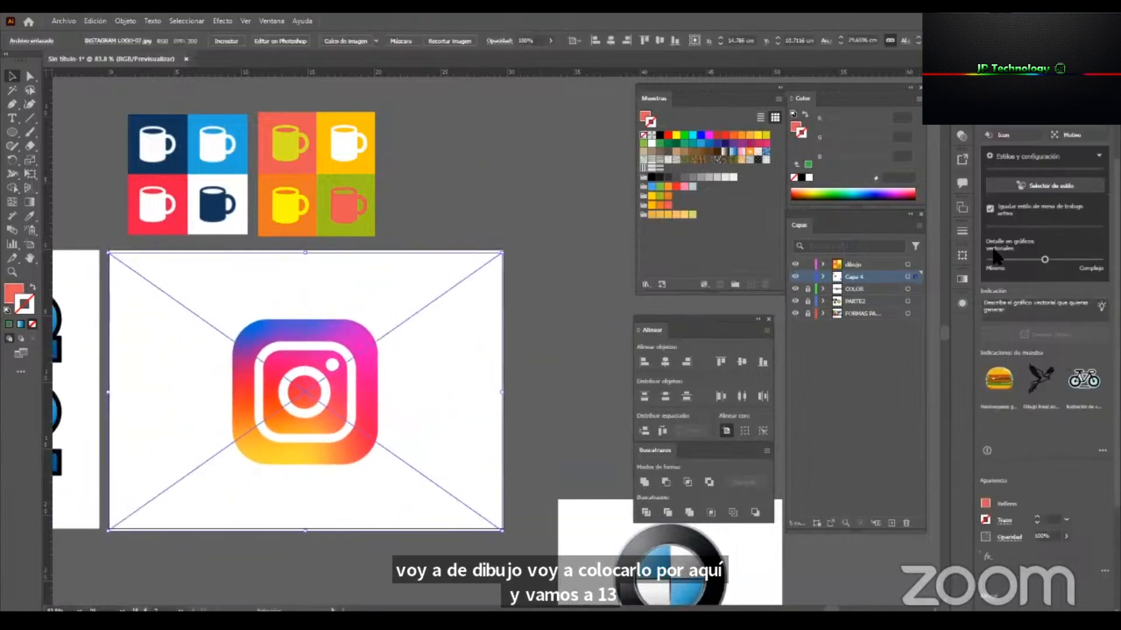
Lock layer Capa 4 with the Instagram logo image and make the dibujo layer active for drawing.
{"action": "left_click", "coordinate": [601, 368]}
{"action": "key", "text": "z"}
{"action": "left_click_drag", "start_coordinate": [328, 431], "coordinate": [572, 442]}
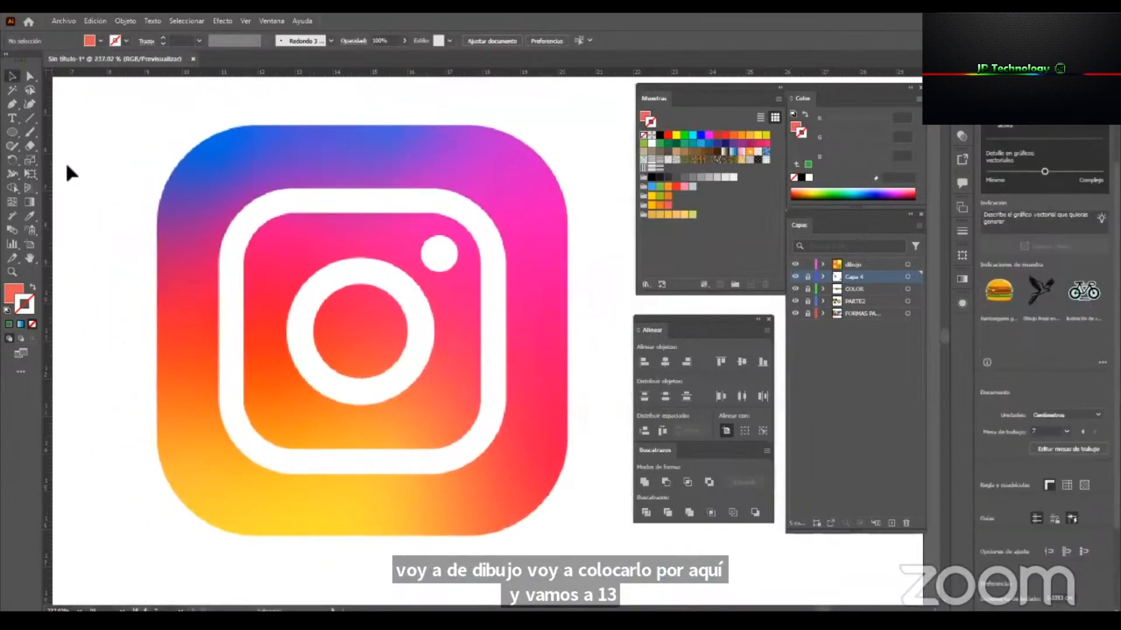
{"action": "left_click_drag", "start_coordinate": [11, 132], "coordinate": [65, 134]}
{"action": "left_click_drag", "start_coordinate": [133, 134], "coordinate": [133, 134]}
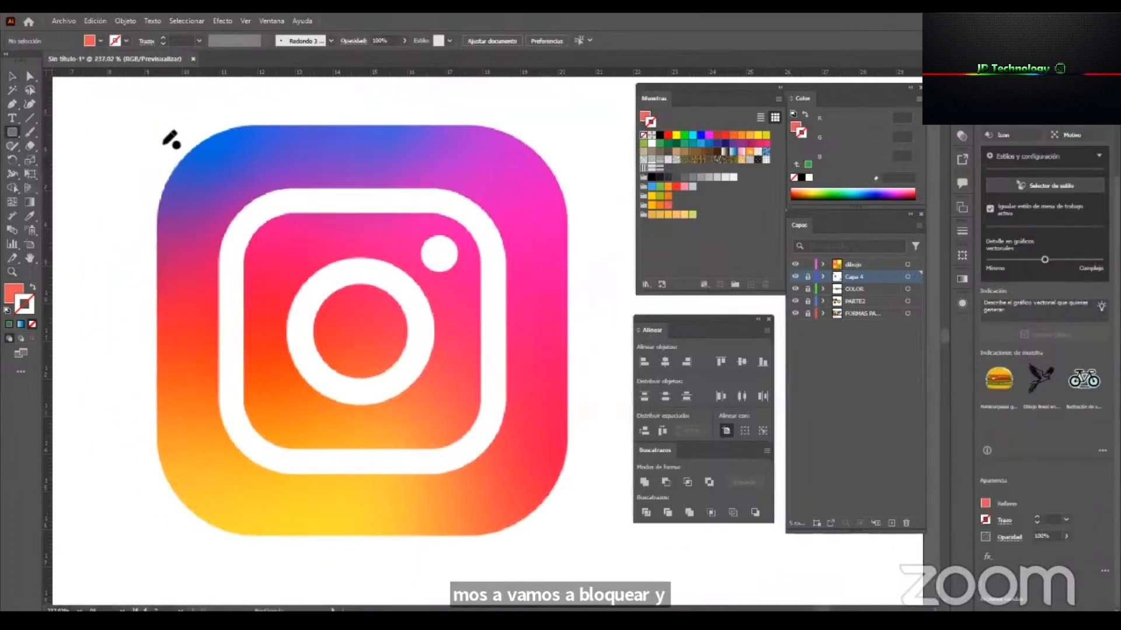
{"action": "left_click", "coordinate": [861, 262]}
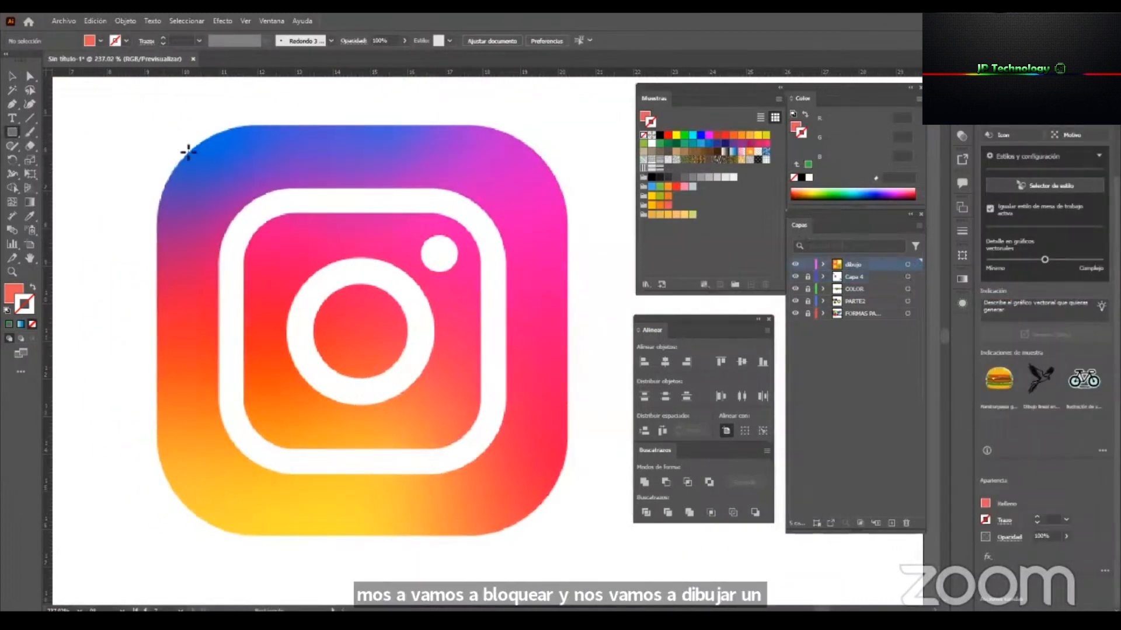
Draw a square about 11 cm wide over the Instagram logo, with no fill and a 1 pt black stroke.
{"action": "left_click_drag", "start_coordinate": [158, 102], "coordinate": [571, 513]}
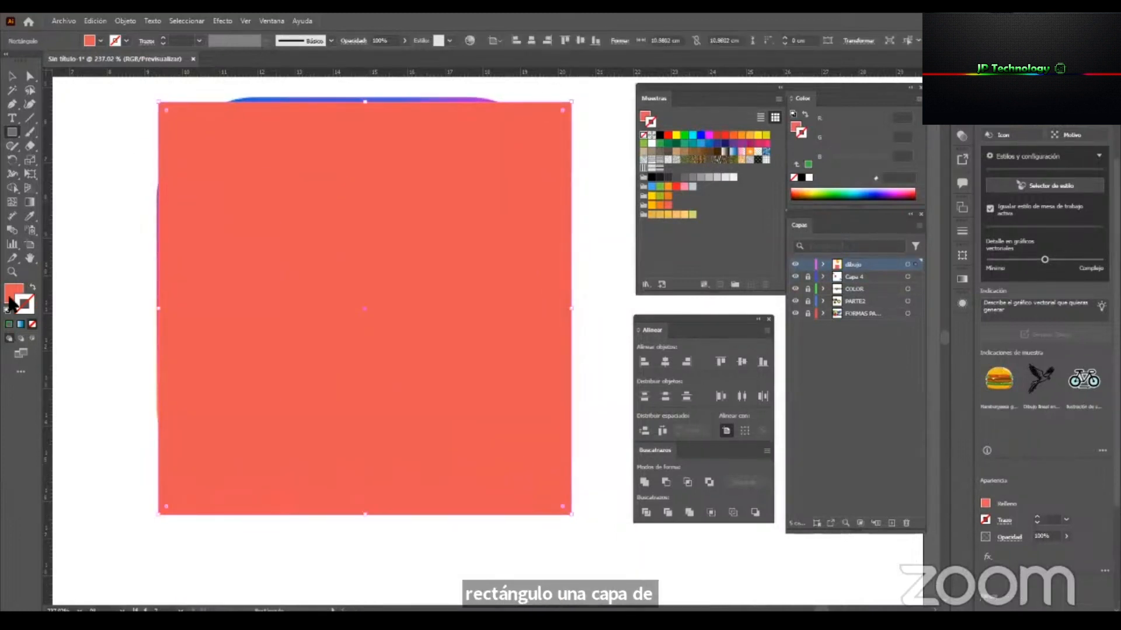
{"action": "left_click", "coordinate": [7, 309]}
{"action": "key", "text": "v"}
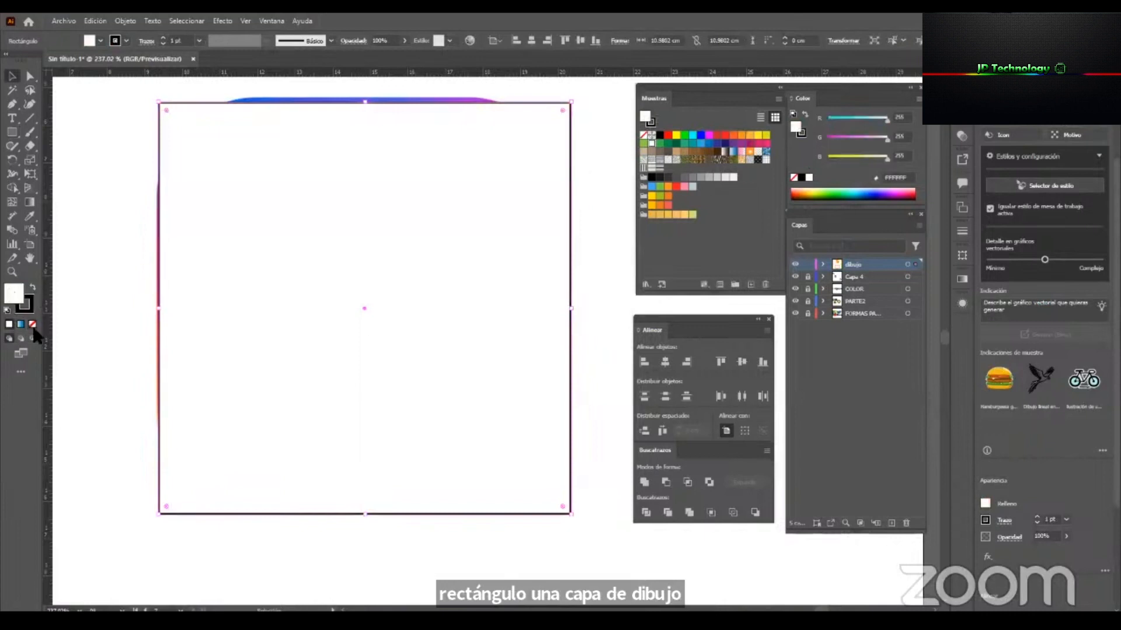
{"action": "key", "text": "slash"}
Adjust the square to the logo's outer edges, about 10.95 cm wide.
{"action": "left_click_drag", "start_coordinate": [617, 539], "coordinate": [579, 540]}
{"action": "left_click_drag", "start_coordinate": [528, 211], "coordinate": [506, 378]}
{"action": "left_click_drag", "start_coordinate": [565, 297], "coordinate": [529, 191]}
{"action": "left_click_drag", "start_coordinate": [381, 367], "coordinate": [347, 378]}
Round all four corners of the square to a radius of about 2.6 cm to match the logo's outline.
{"action": "left_click", "coordinate": [28, 79]}
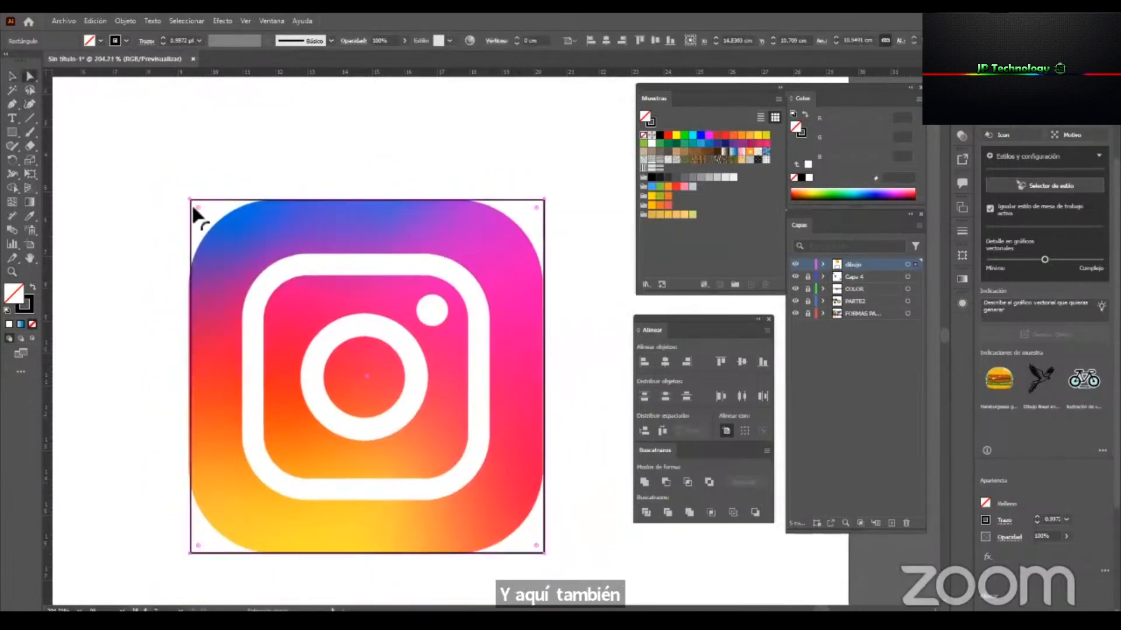
{"action": "left_click_drag", "start_coordinate": [195, 205], "coordinate": [276, 284]}
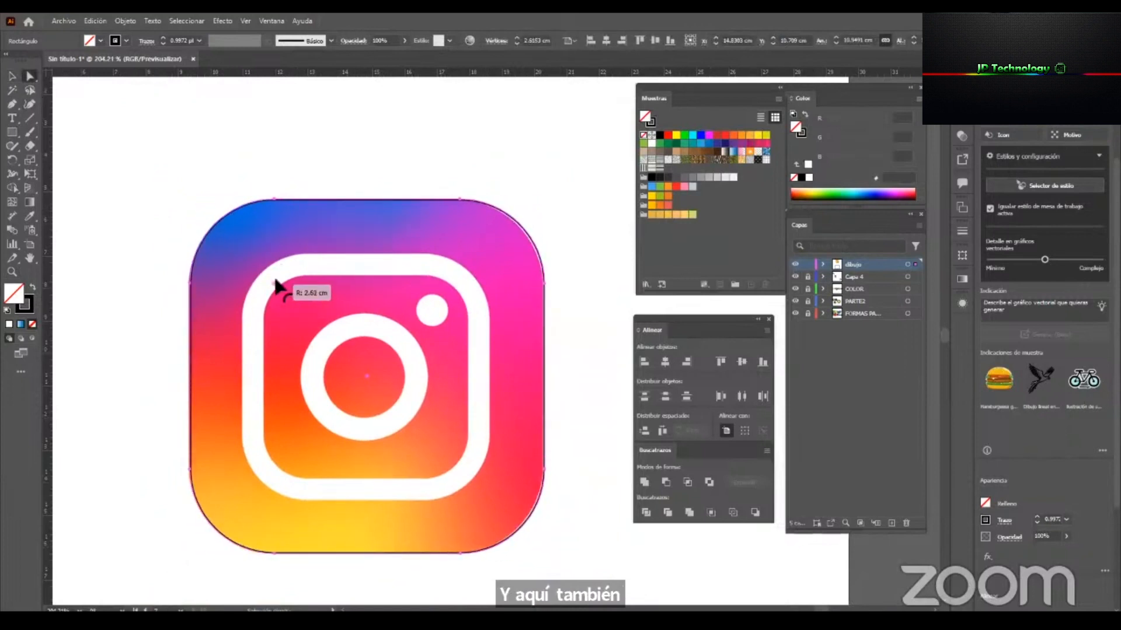
Examine how closely the rounded square follows the logo's outer edge and corners.
{"action": "key", "text": "z"}
{"action": "left_click_drag", "start_coordinate": [527, 319], "coordinate": [572, 331]}
{"action": "left_click_drag", "start_coordinate": [476, 261], "coordinate": [605, 259]}
{"action": "key", "text": "a"}
{"action": "key", "text": "z"}
{"action": "left_click_drag", "start_coordinate": [509, 325], "coordinate": [343, 432]}
{"action": "left_click_drag", "start_coordinate": [412, 432], "coordinate": [385, 396]}
{"action": "left_click_drag", "start_coordinate": [471, 359], "coordinate": [532, 371]}
{"action": "key", "text": "v"}
{"action": "key", "text": "space"}
{"action": "left_click_drag", "start_coordinate": [429, 512], "coordinate": [453, 526]}
{"action": "key", "text": "space"}
{"action": "key", "text": "z"}
{"action": "left_click_drag", "start_coordinate": [431, 468], "coordinate": [411, 474]}
{"action": "key", "text": "v"}
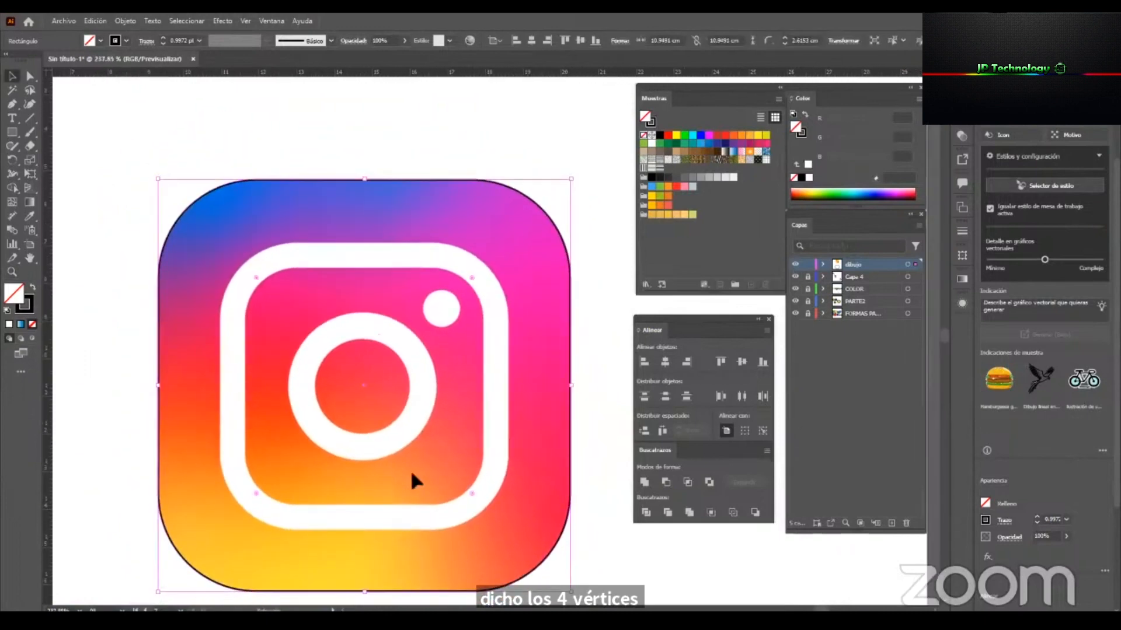
Copy the rounded square and paste the copy in front of it.
{"action": "left_click", "coordinate": [121, 21]}
{"action": "left_click", "coordinate": [95, 20]}
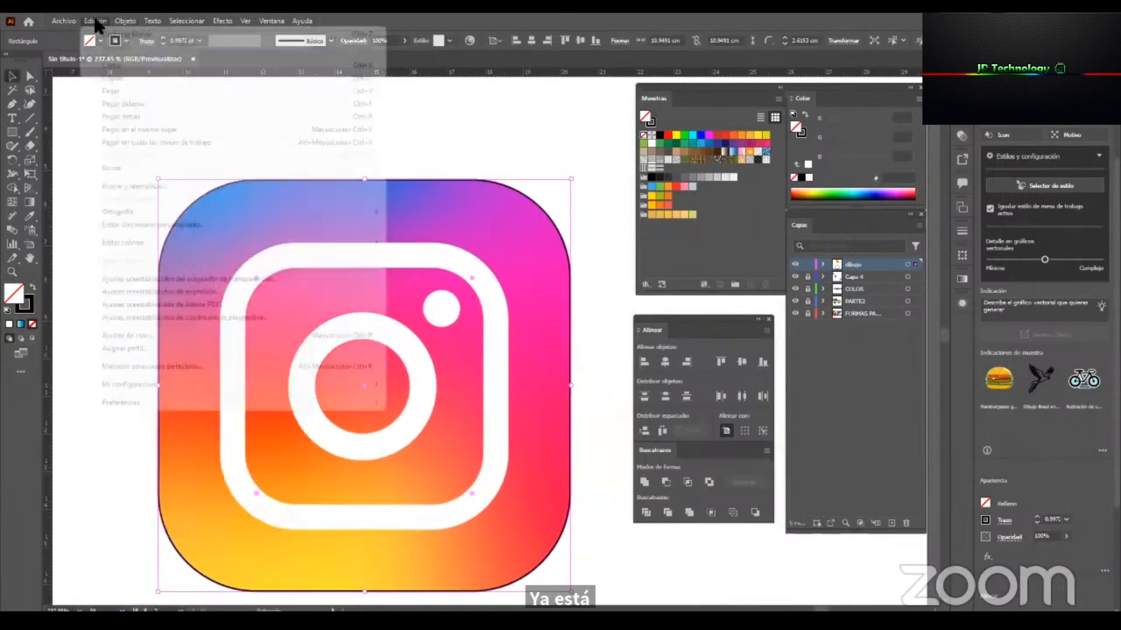
{"action": "left_click", "coordinate": [145, 79]}
{"action": "left_click", "coordinate": [95, 20]}
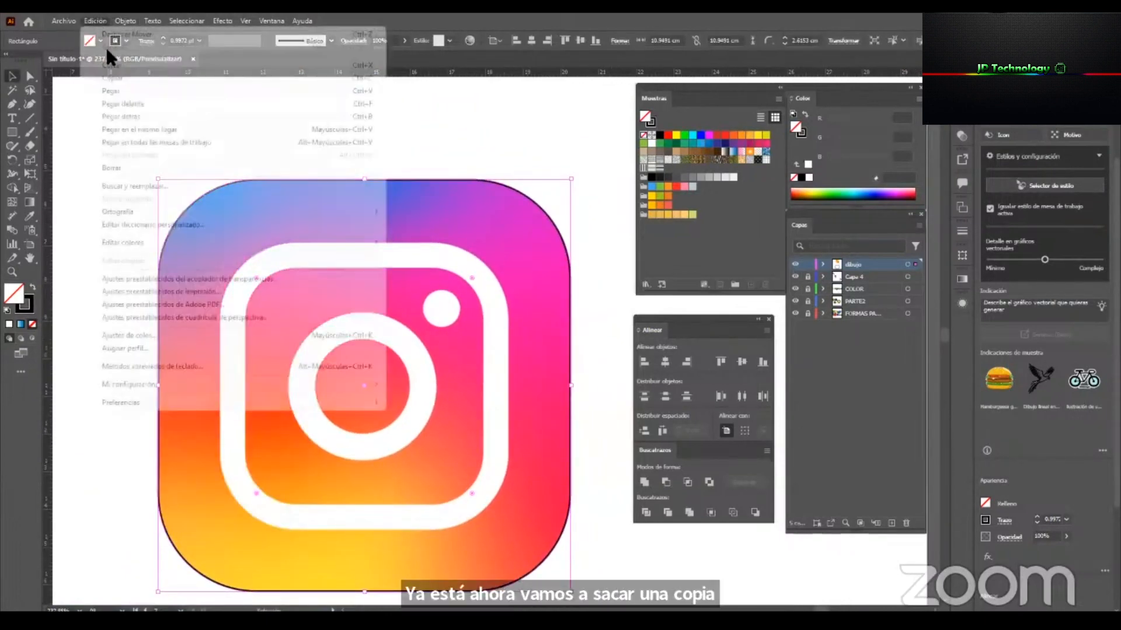
{"action": "left_click", "coordinate": [175, 105]}
Scale the pasted copy proportionally about its centre to about 7 cm wide, over the logo's white frame.
{"action": "left_click_drag", "start_coordinate": [571, 390], "coordinate": [500, 352]}
{"action": "key", "text": "ctrl+z"}
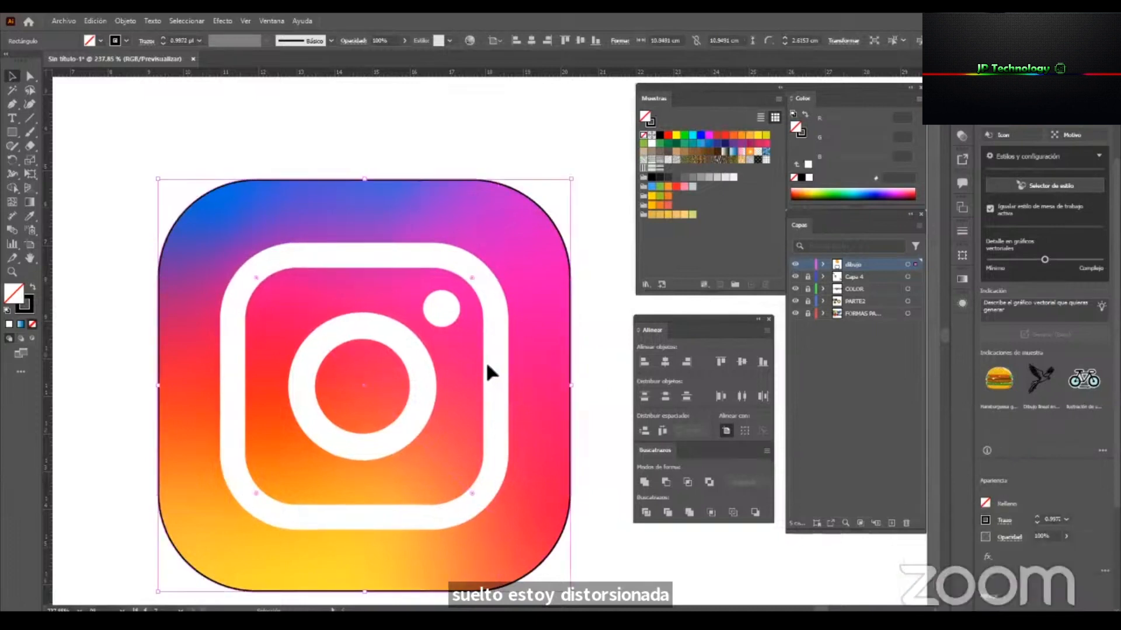
{"action": "left_click_drag", "start_coordinate": [571, 386], "coordinate": [492, 380]}
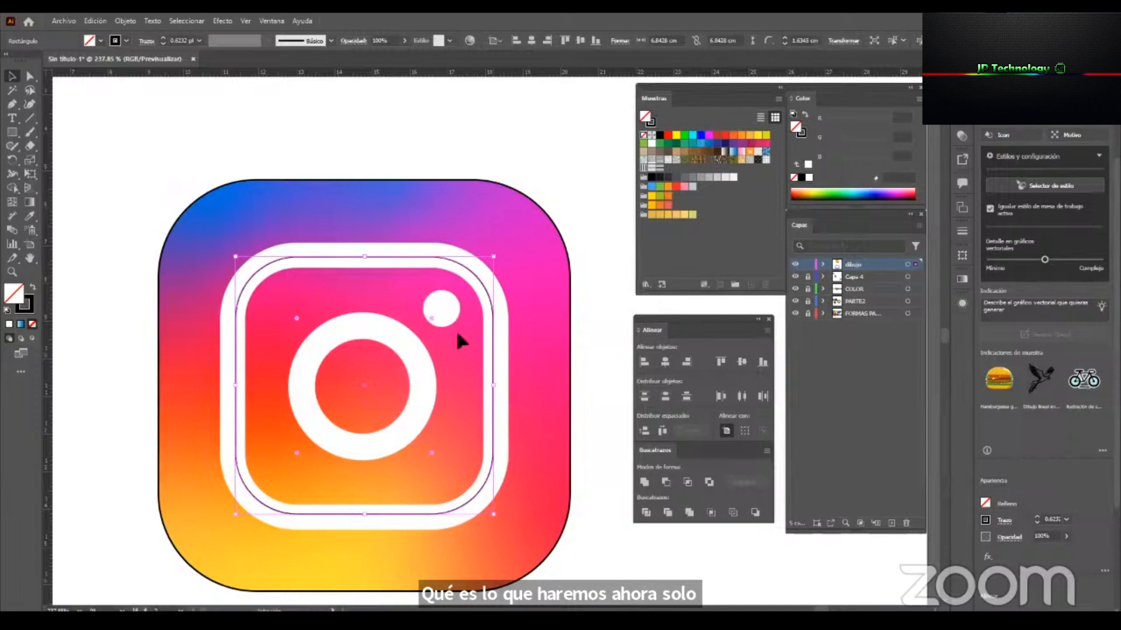
{"action": "left_click_drag", "start_coordinate": [496, 391], "coordinate": [500, 390]}
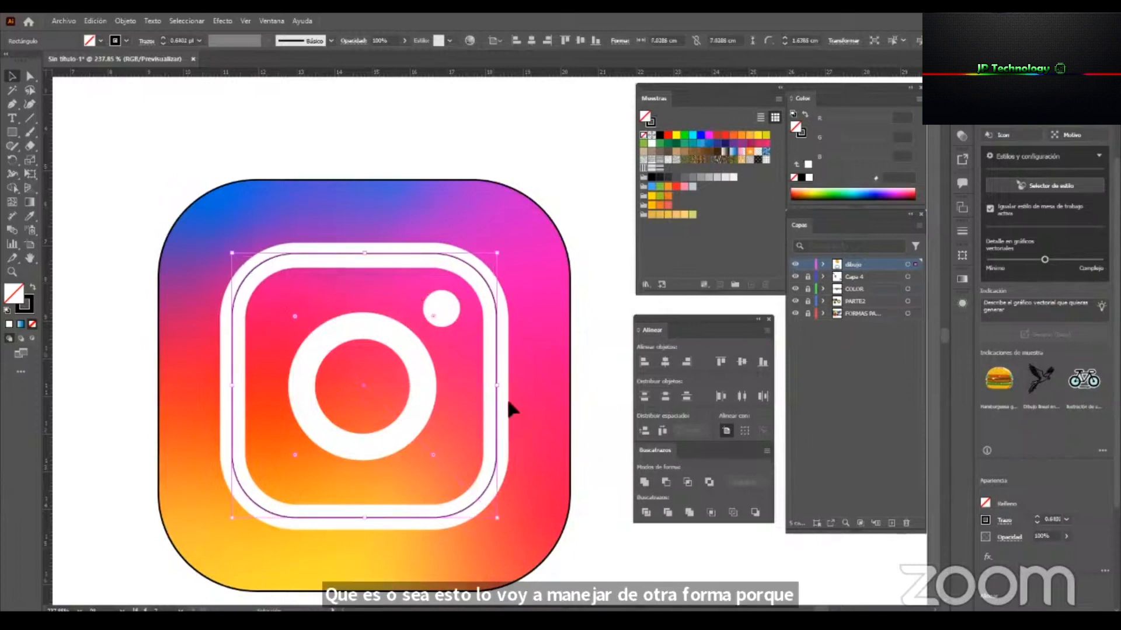
{"action": "left_click_drag", "start_coordinate": [502, 388], "coordinate": [497, 391]}
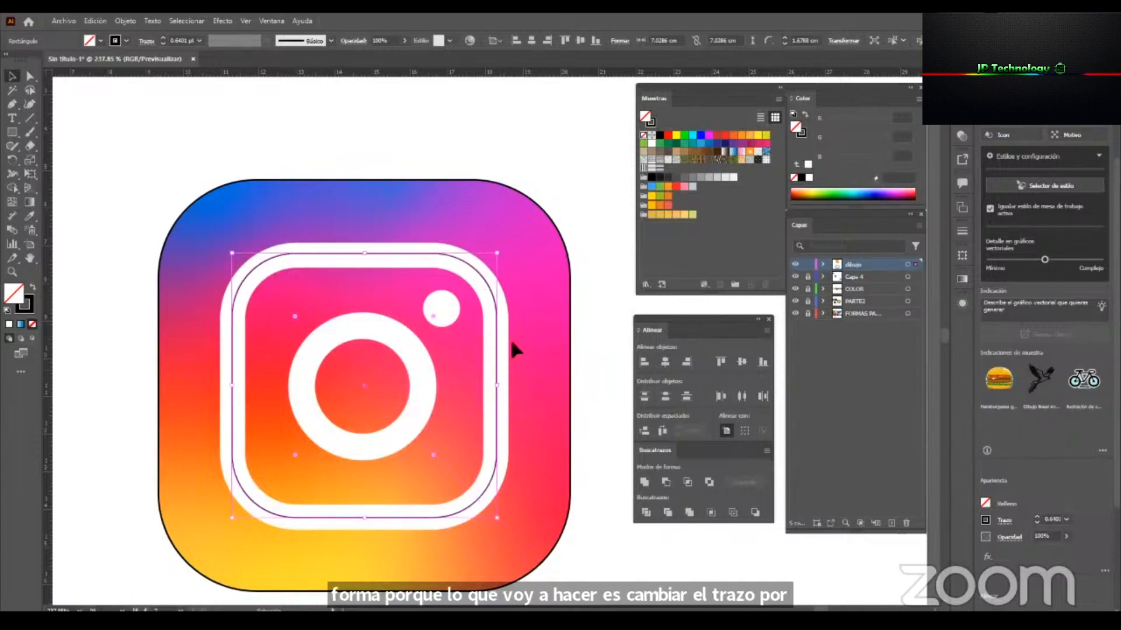
Give the inner rounded square an 18 pt stroke and align the stroke to the centre of the path.
{"action": "left_click", "coordinate": [200, 40]}
{"action": "left_click", "coordinate": [214, 253]}
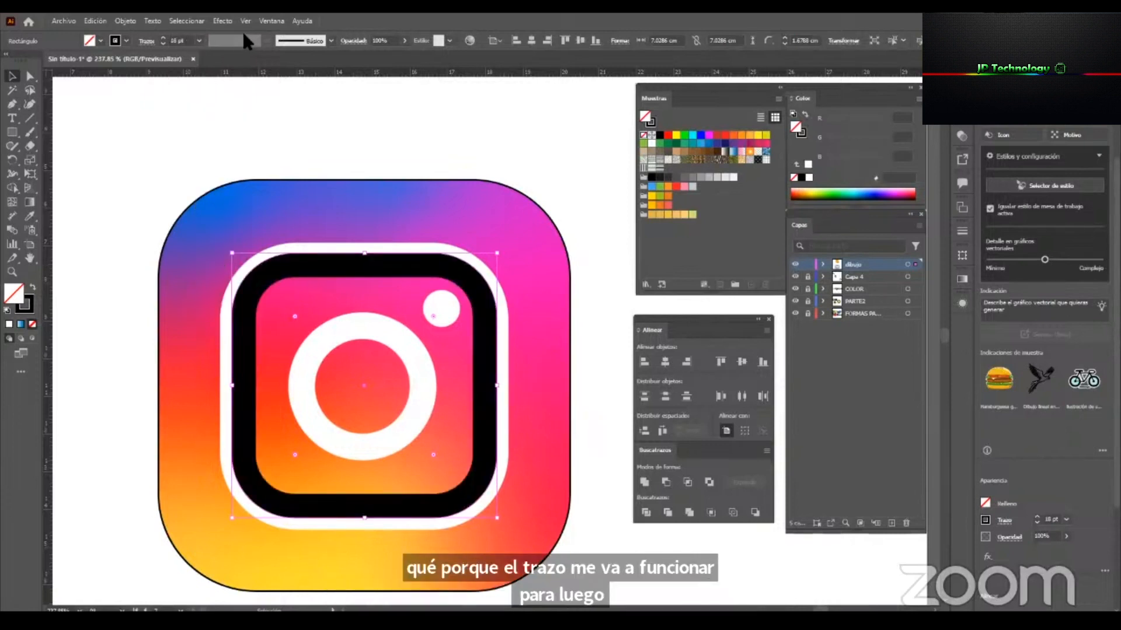
{"action": "left_click", "coordinate": [962, 232]}
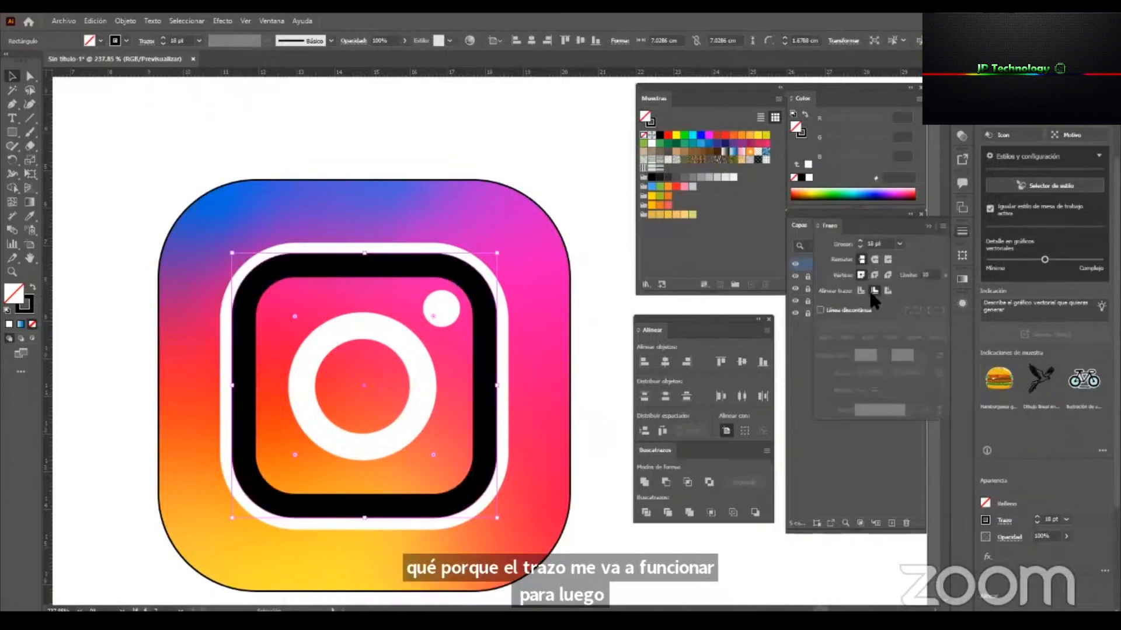
{"action": "left_click", "coordinate": [860, 292]}
Set the inner rounded square's stroke to 20 pt and resize the shape to cover the logo's white frame.
{"action": "left_click_drag", "start_coordinate": [367, 254], "coordinate": [386, 255]}
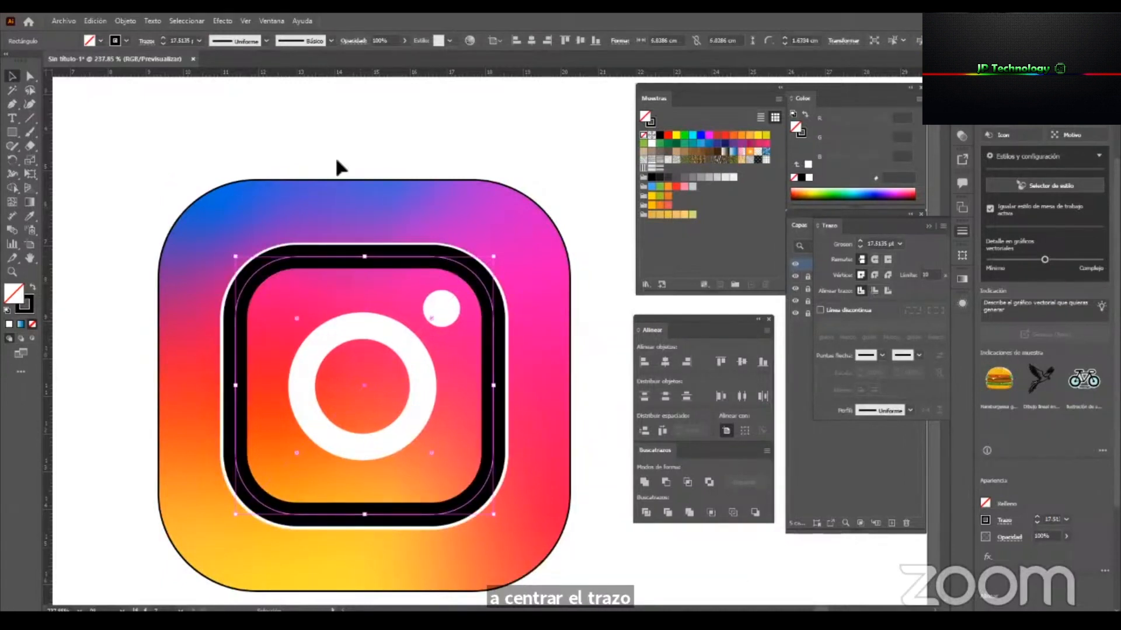
{"action": "left_click", "coordinate": [174, 38]}
{"action": "type", "text": "18"}
{"action": "key", "text": "Return"}
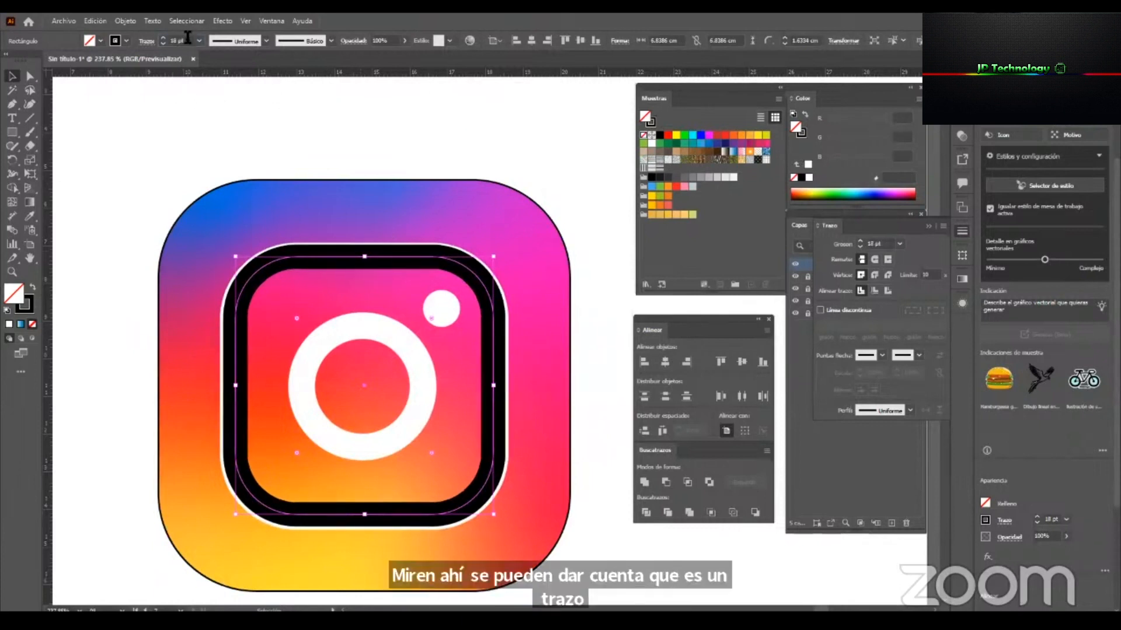
{"action": "type", "text": "20"}
{"action": "key", "text": "Return"}
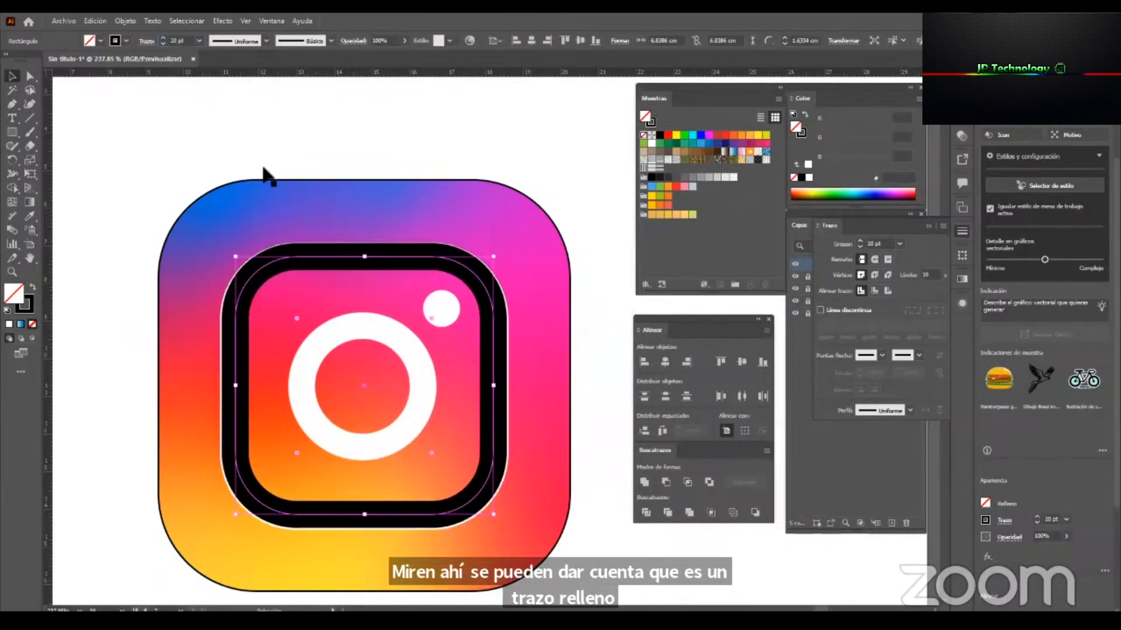
{"action": "scroll", "coordinate": [459, 441], "scroll_direction": "up", "scroll_amount": 4}
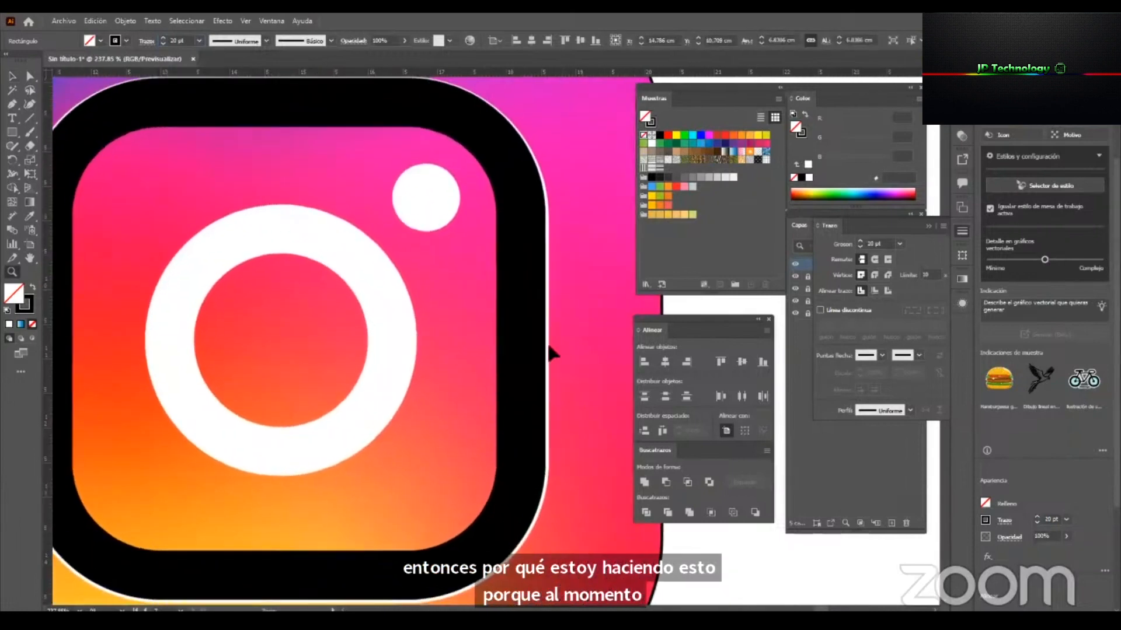
{"action": "left_click_drag", "start_coordinate": [522, 337], "coordinate": [526, 336]}
Draw a circle over the logo's white lens ring and enlarge it to about 3.2 cm in diameter.
{"action": "left_click", "coordinate": [357, 375]}
{"action": "key", "text": "z"}
{"action": "left_click_drag", "start_coordinate": [367, 370], "coordinate": [225, 426]}
{"action": "left_click_drag", "start_coordinate": [430, 360], "coordinate": [465, 370]}
{"action": "left_click_drag", "start_coordinate": [12, 132], "coordinate": [70, 159]}
{"action": "left_click_drag", "start_coordinate": [307, 315], "coordinate": [408, 417]}
{"action": "key", "text": "v"}
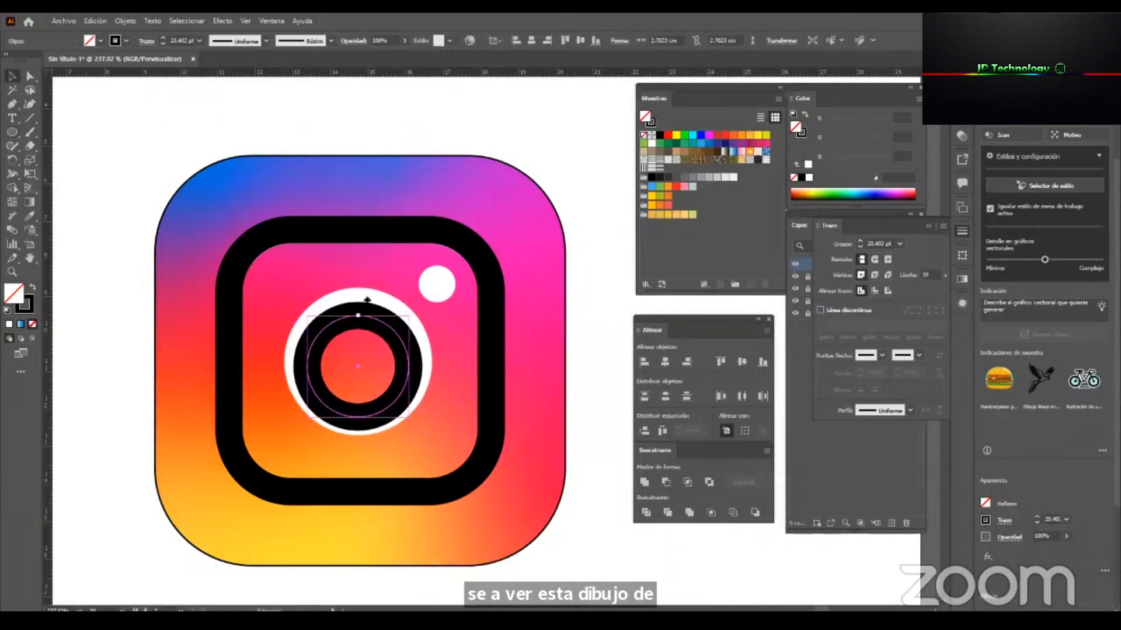
{"action": "left_click_drag", "start_coordinate": [361, 314], "coordinate": [361, 301]}
{"action": "left_click_drag", "start_coordinate": [360, 417], "coordinate": [359, 421]}
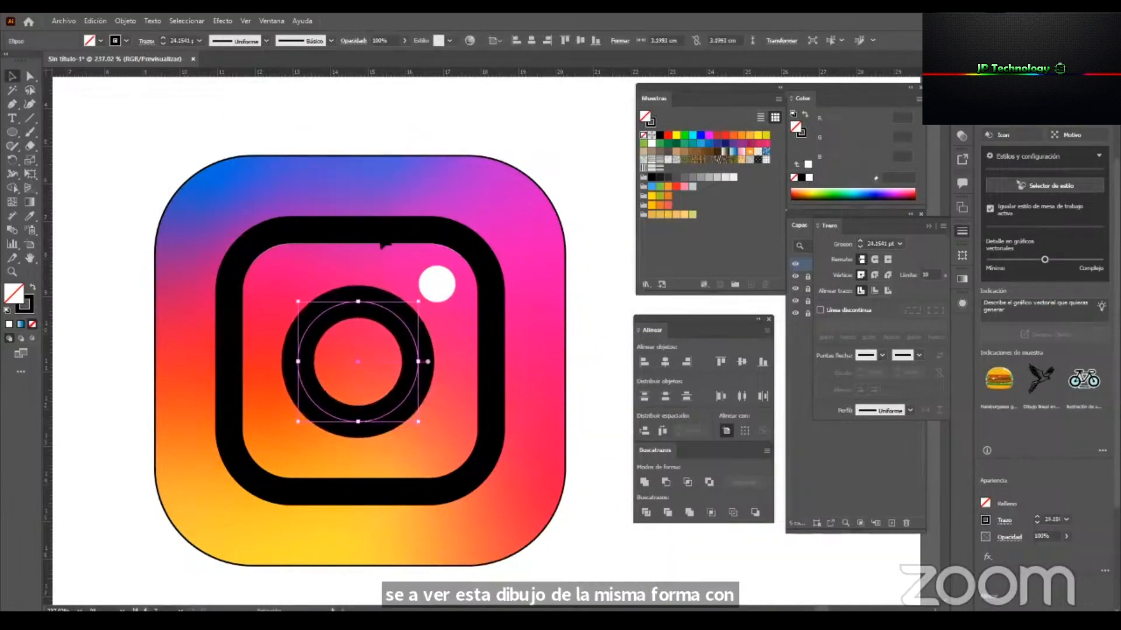
Set the lens circle's stroke to 20 pt.
{"action": "left_click", "coordinate": [319, 230]}
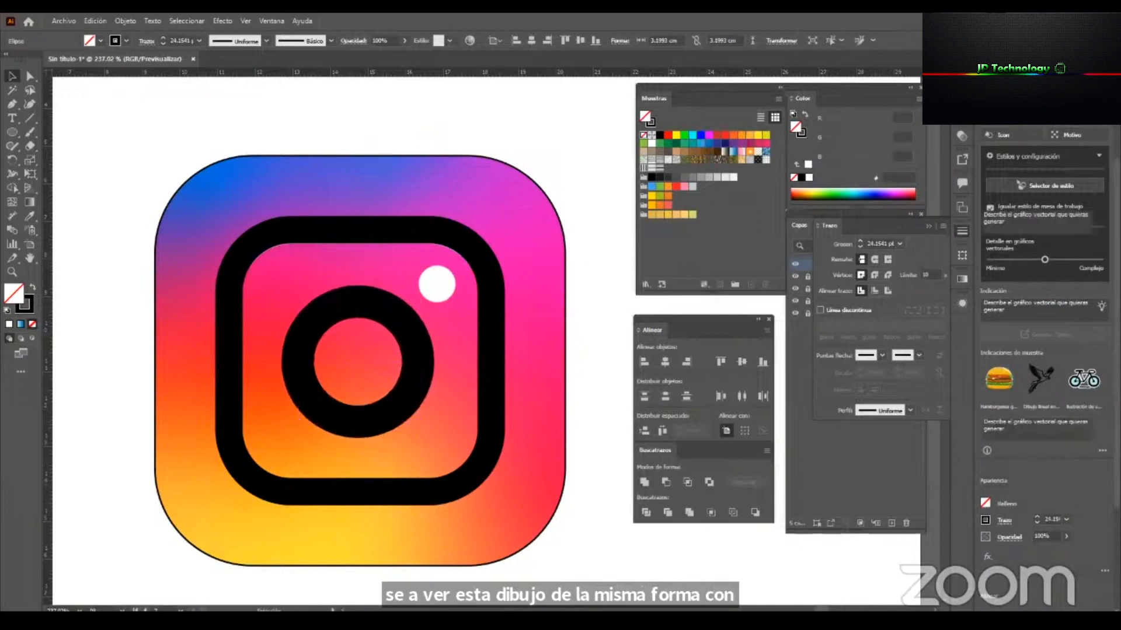
{"action": "left_click", "coordinate": [330, 243]}
{"action": "left_click", "coordinate": [308, 306]}
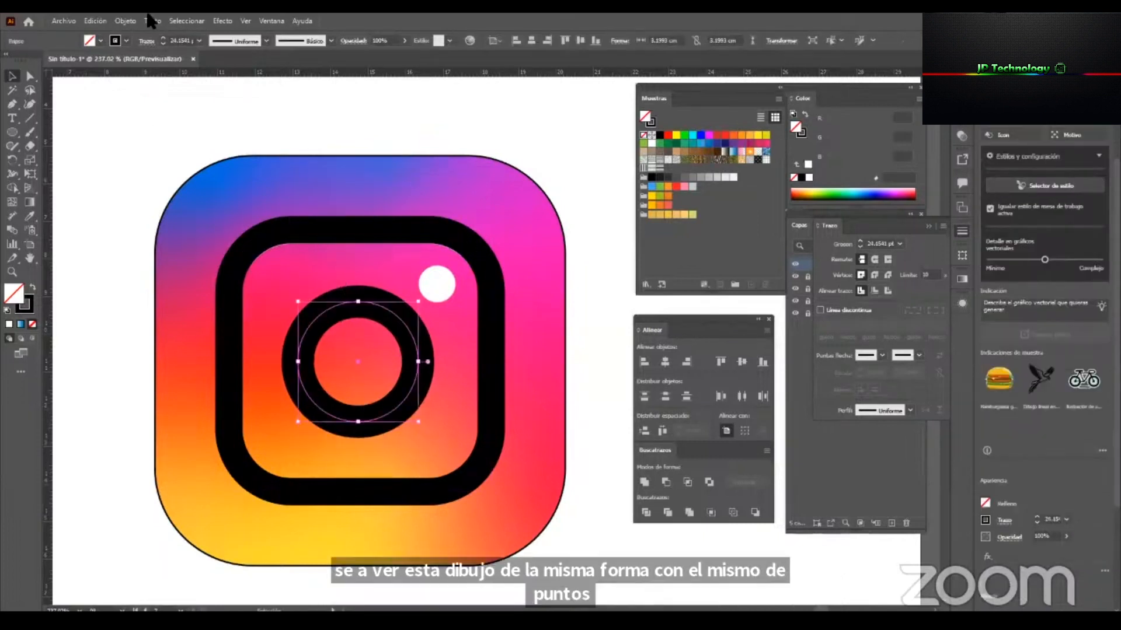
{"action": "left_click", "coordinate": [179, 38]}
{"action": "type", "text": "2"}
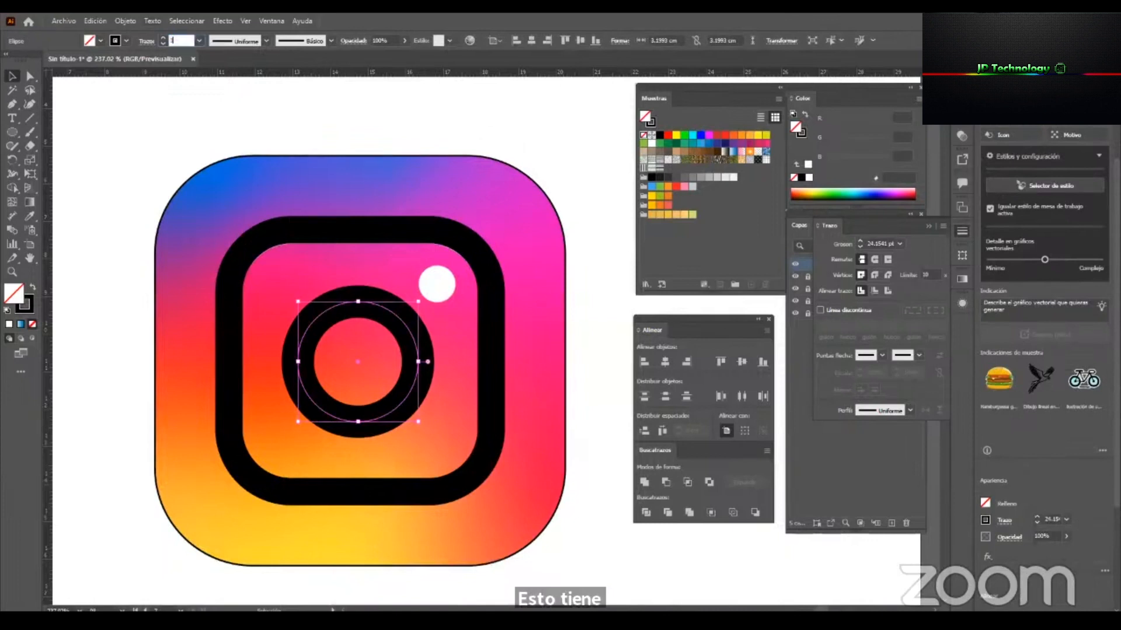
{"action": "type", "text": "0"}
{"action": "key", "text": "Return"}
Fine-tune the lens circle to about 3.22 cm in diameter so its stroke covers the white ring.
{"action": "key", "text": "z"}
{"action": "left_click_drag", "start_coordinate": [388, 361], "coordinate": [455, 363]}
{"action": "key", "text": "v"}
{"action": "left_click_drag", "start_coordinate": [448, 313], "coordinate": [465, 310]}
{"action": "key", "text": "z"}
{"action": "left_click_drag", "start_coordinate": [288, 314], "coordinate": [350, 315]}
{"action": "key", "text": "v"}
{"action": "left_click_drag", "start_coordinate": [338, 168], "coordinate": [340, 168]}
Draw a small circle over the logo's white dot and swap its fill and stroke to make it solid black.
{"action": "key", "text": "z"}
{"action": "mouse_move", "coordinate": [419, 392]}
{"action": "left_mouse_down"}
{"action": "mouse_move", "coordinate": [345, 430]}
{"action": "mouse_move", "coordinate": [342, 489]}
{"action": "mouse_move", "coordinate": [197, 548]}
{"action": "left_mouse_up"}
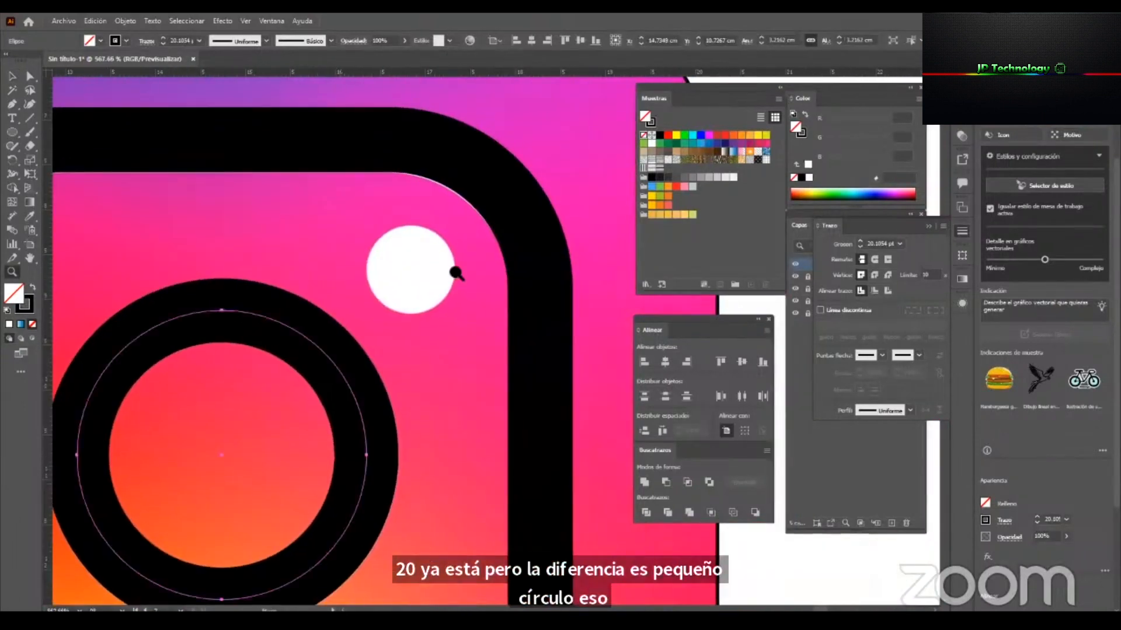
{"action": "left_click_drag", "start_coordinate": [455, 272], "coordinate": [503, 273]}
{"action": "key", "text": "v"}
{"action": "left_click_drag", "start_coordinate": [332, 207], "coordinate": [428, 303]}
{"action": "left_click", "coordinate": [33, 287]}
Fit the small black circle over the white dot, about 1 cm in diameter, and deselect it.
{"action": "key", "text": "v"}
{"action": "left_click_drag", "start_coordinate": [437, 255], "coordinate": [445, 286]}
{"action": "left_click_drag", "start_coordinate": [397, 220], "coordinate": [424, 240]}
{"action": "key", "text": "z"}
{"action": "left_click_drag", "start_coordinate": [459, 374], "coordinate": [167, 432]}
{"action": "key", "text": "v"}
{"action": "left_click", "coordinate": [555, 321]}
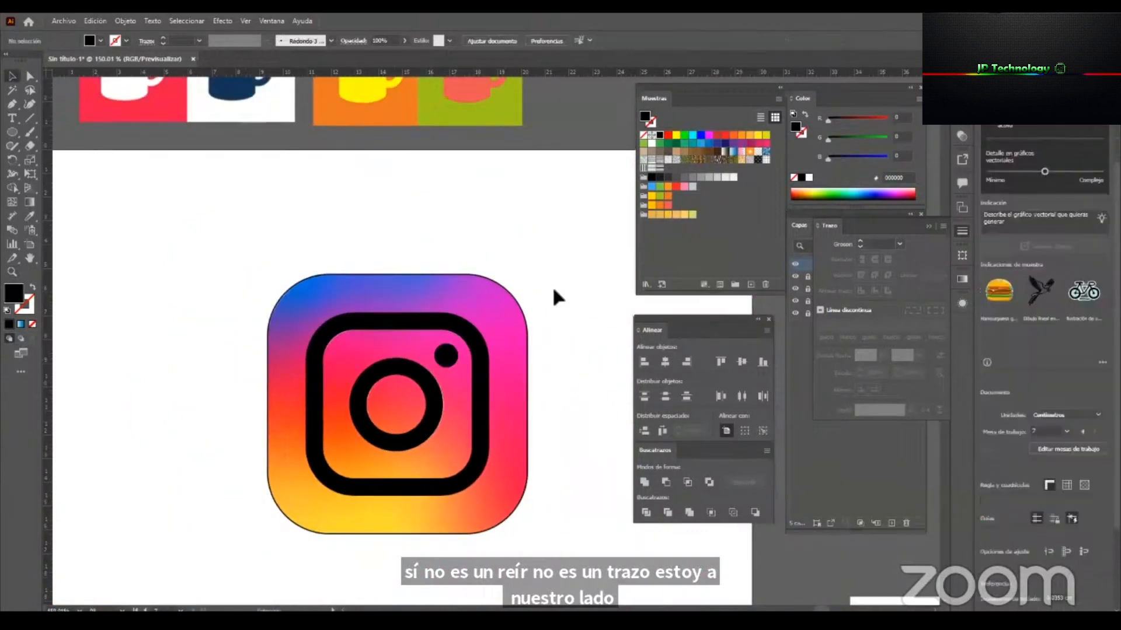
Check which of the frame, lens ring and dot are built from strokes and which from fills.
{"action": "left_click", "coordinate": [381, 306]}
{"action": "left_click", "coordinate": [367, 353]}
{"action": "left_click", "coordinate": [351, 390]}
{"action": "left_click", "coordinate": [454, 365]}
{"action": "key", "text": "shift+x"}
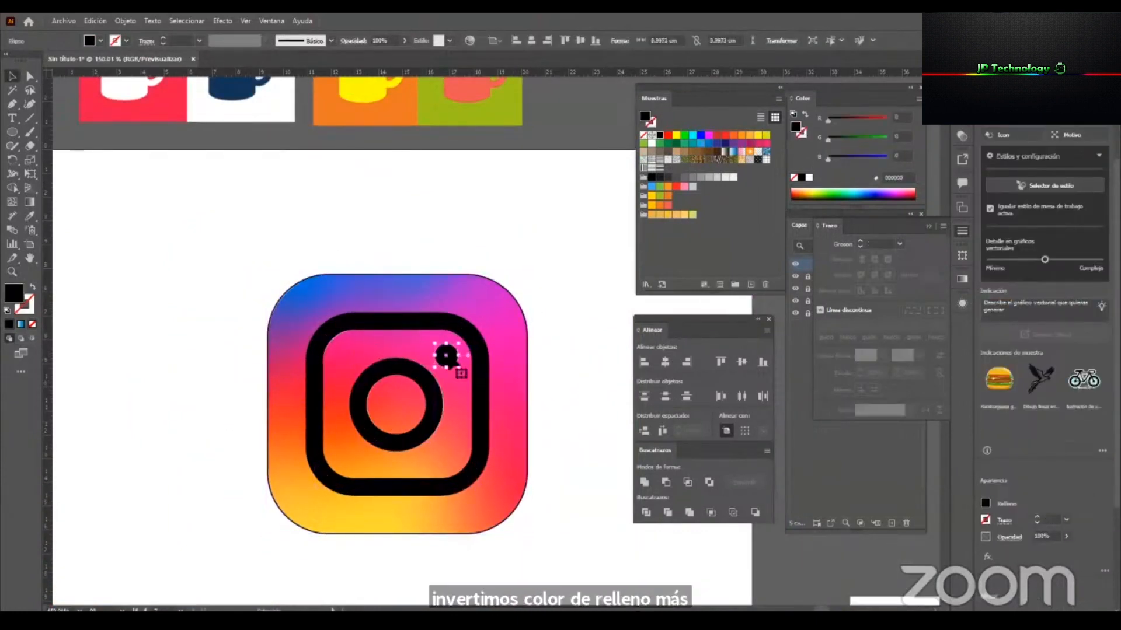
{"action": "scroll", "coordinate": [467, 453], "scroll_direction": "up", "scroll_amount": 2}
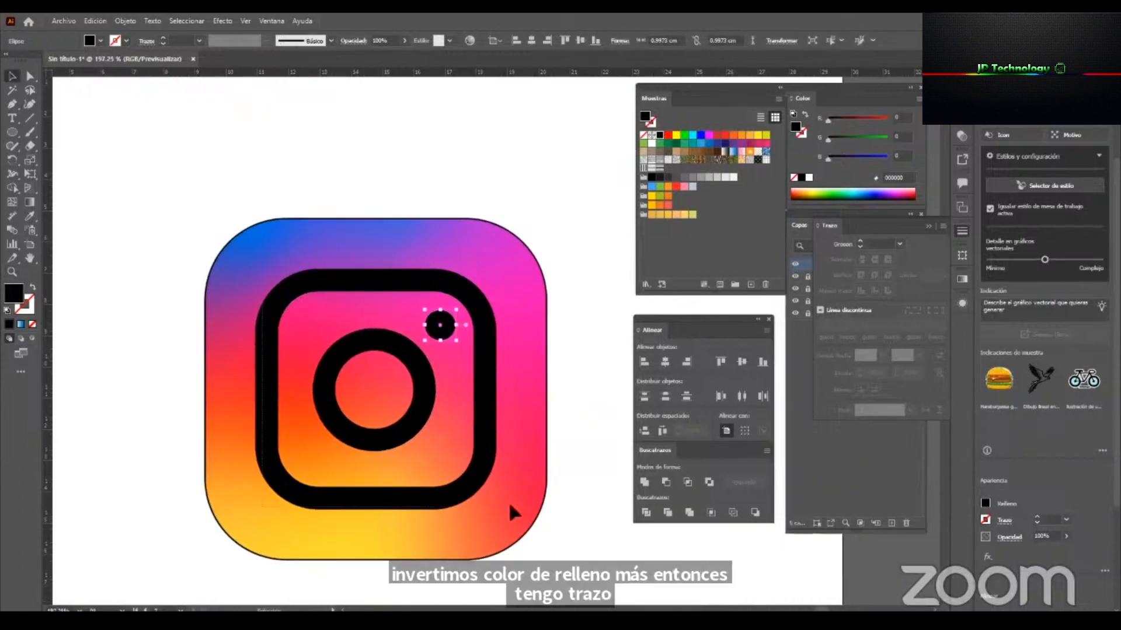
Select the inner rounded square and the lens circle and expand their fill and stroke into filled shapes.
{"action": "key", "text": "ctrl+a"}
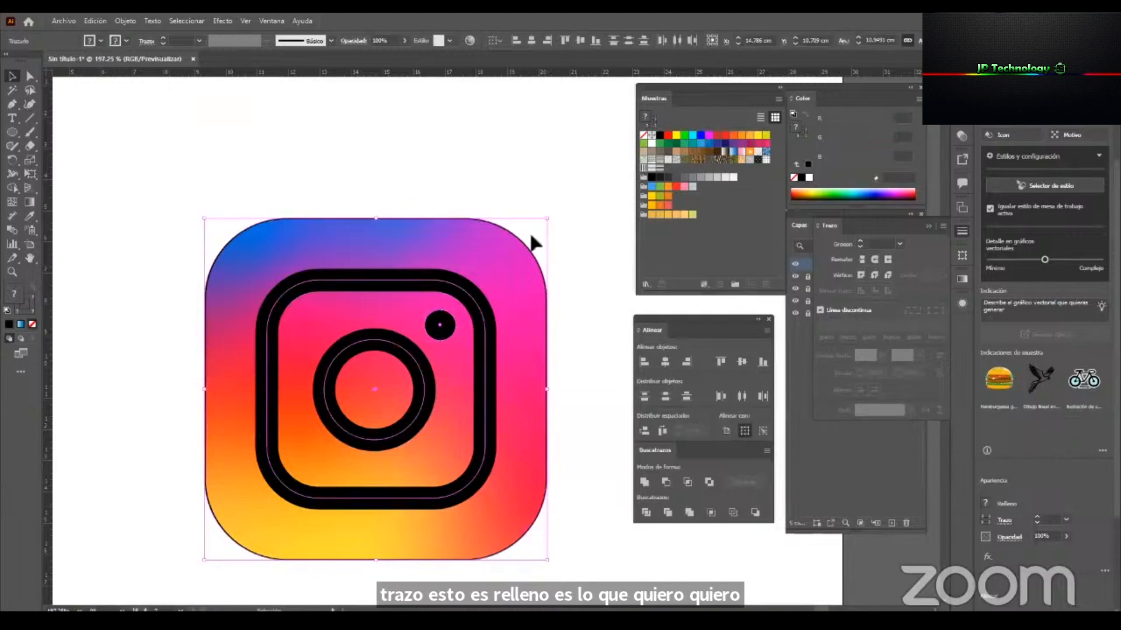
{"action": "key", "text": "ctrl+shift+a"}
{"action": "left_click", "coordinate": [380, 419]}
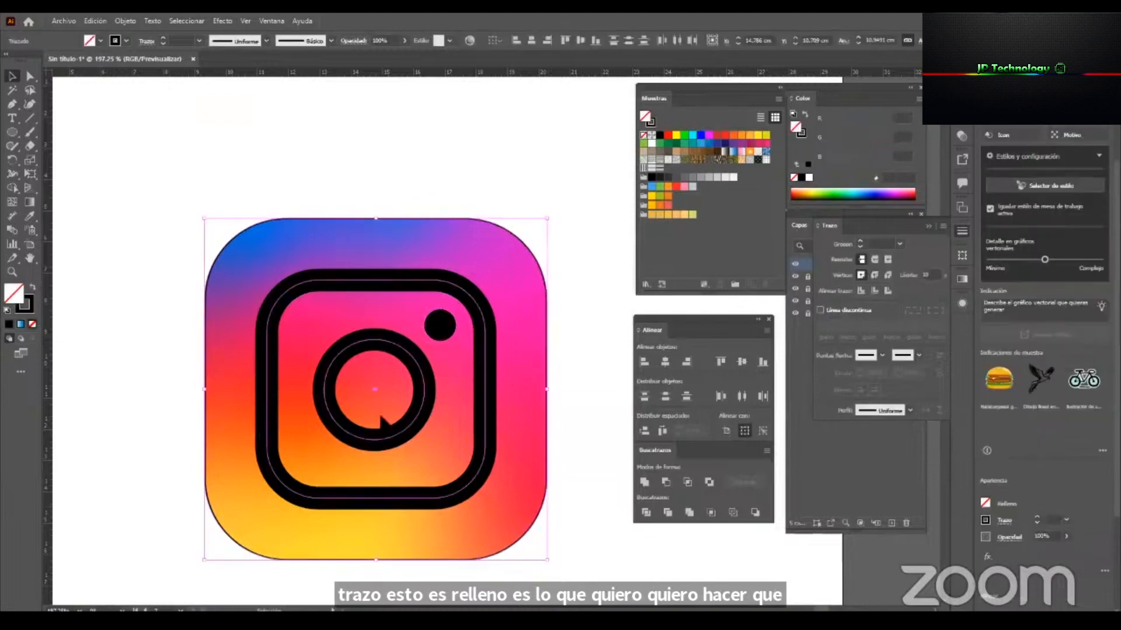
{"action": "left_click", "coordinate": [314, 225], "text": "shift"}
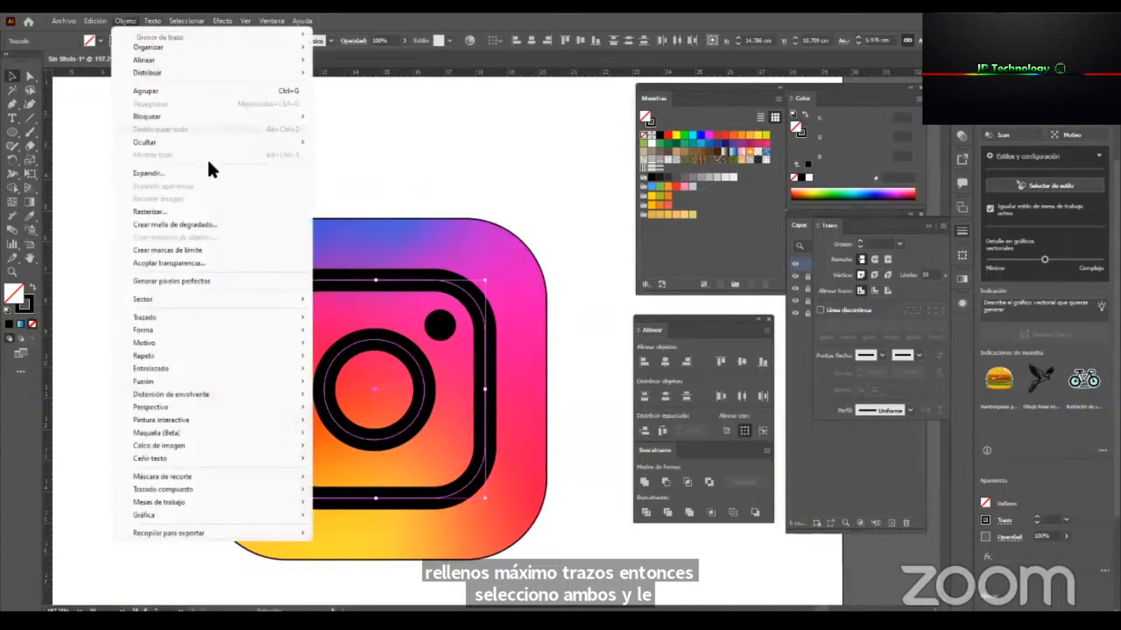
{"action": "left_click", "coordinate": [249, 173]}
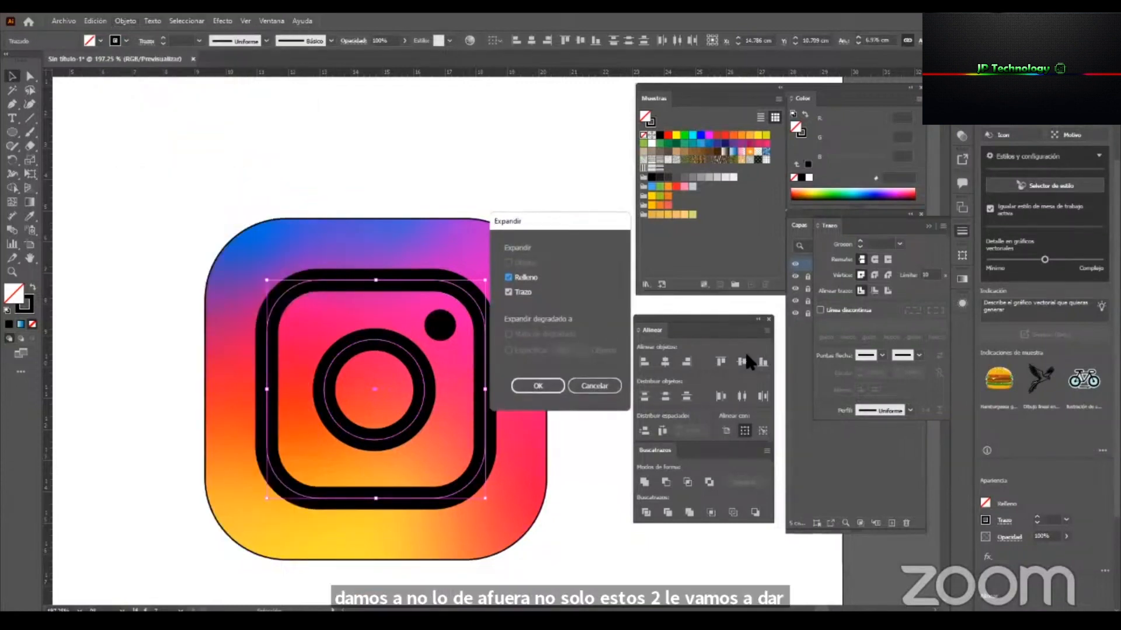
{"action": "left_click", "coordinate": [545, 384]}
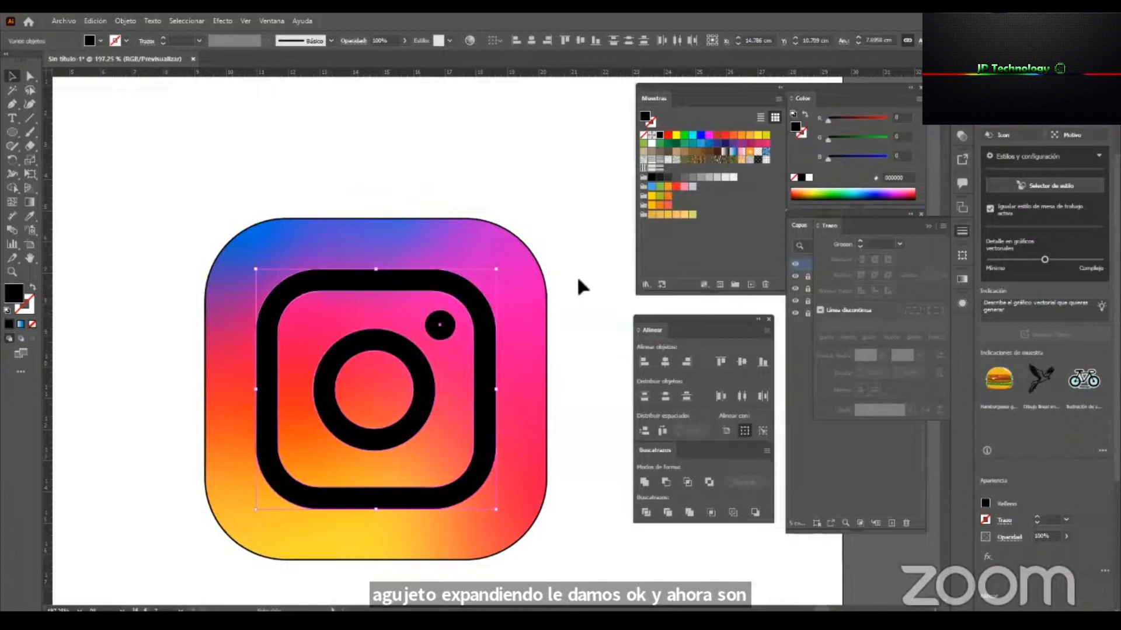
Fill the expanded frame, the lens ring and the dot with white and deselect them.
{"action": "left_click", "coordinate": [652, 148]}
{"action": "left_click", "coordinate": [576, 349]}
{"action": "key", "text": "z"}
{"action": "left_click_drag", "start_coordinate": [460, 320], "coordinate": [306, 345]}
{"action": "left_click_drag", "start_coordinate": [441, 362], "coordinate": [325, 349]}
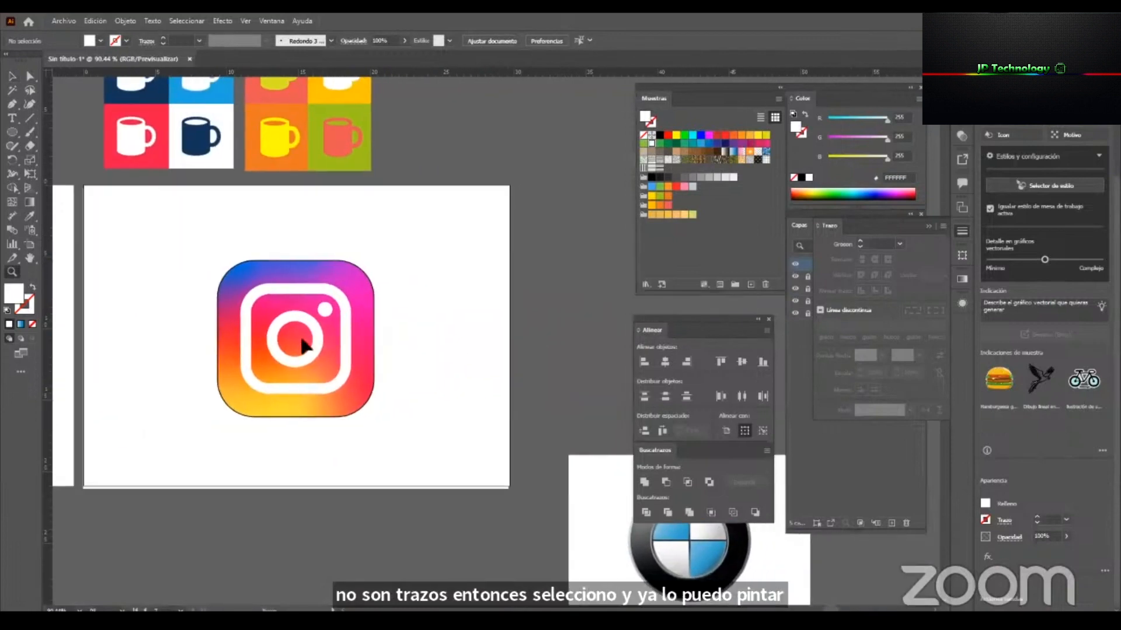
Draw a circle about 1.5 cm in diameter on the empty area below the Instagram logo.
{"action": "key", "text": "v"}
{"action": "scroll", "coordinate": [382, 310], "scroll_direction": "up", "scroll_amount": 3}
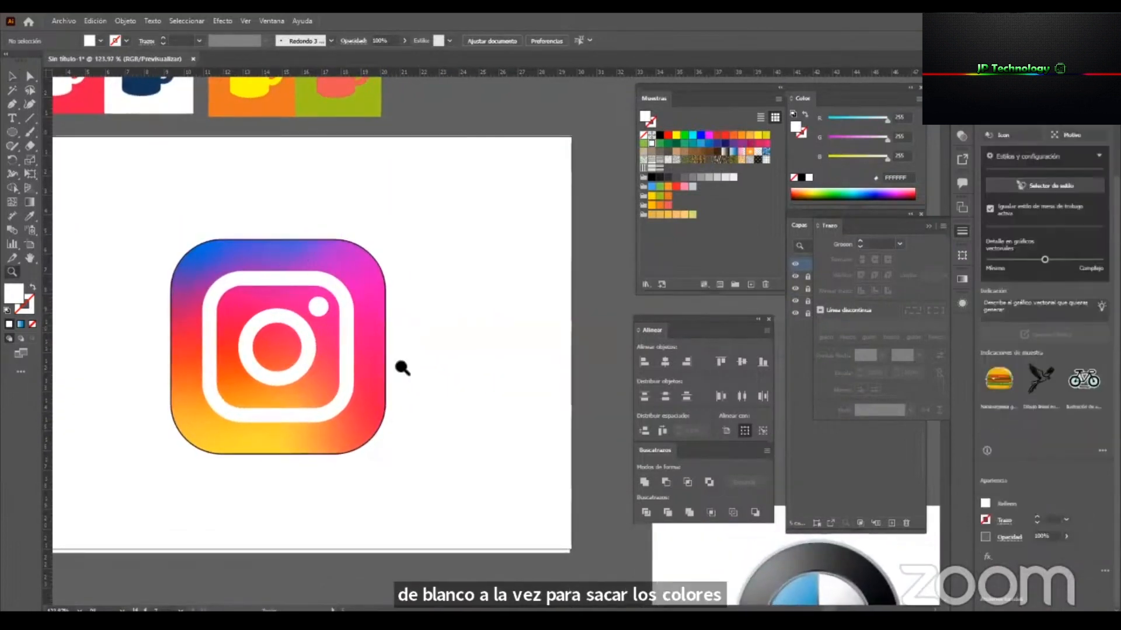
{"action": "scroll", "coordinate": [408, 371], "scroll_direction": "up", "scroll_amount": 1}
{"action": "left_click", "coordinate": [11, 132]}
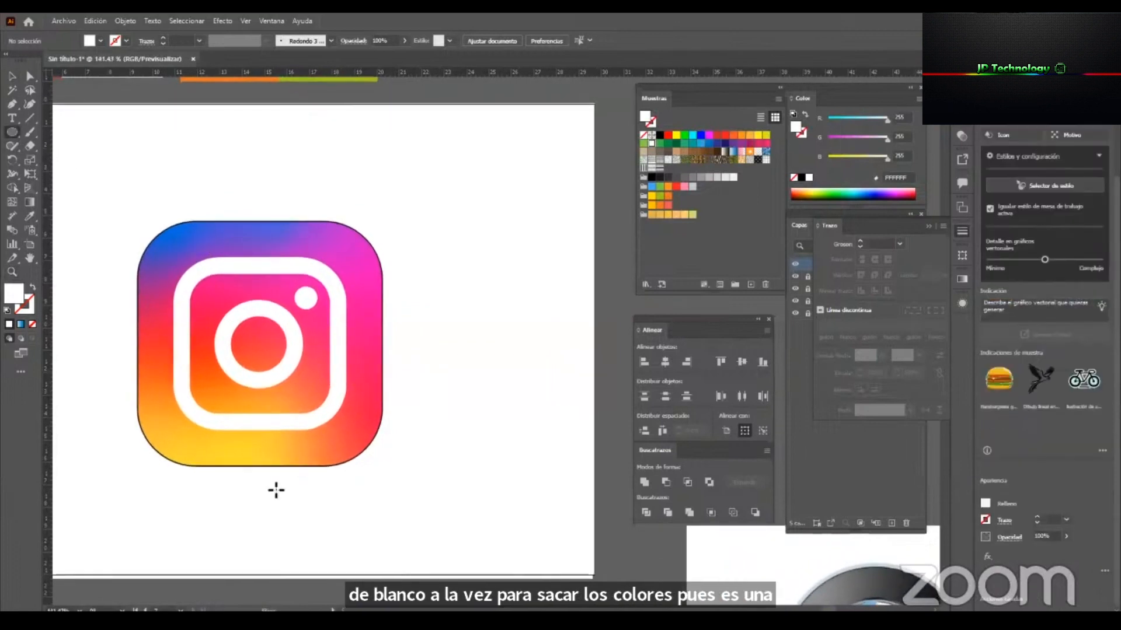
{"action": "left_click_drag", "start_coordinate": [199, 510], "coordinate": [234, 543]}
{"action": "key", "text": "v"}
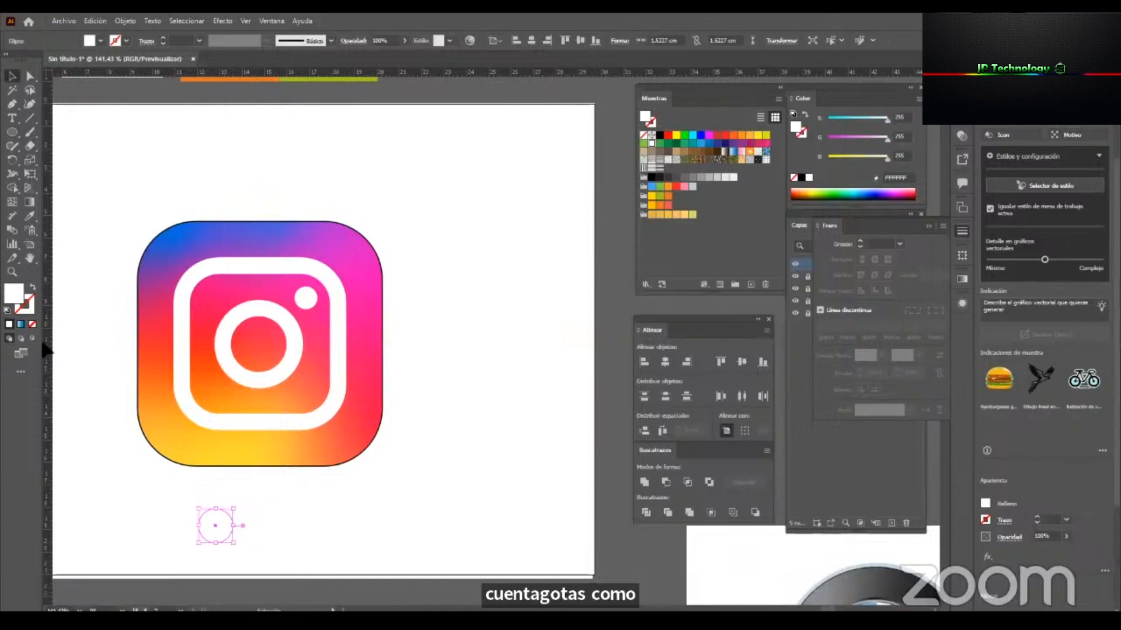
Reset the circle to the default white fill and black stroke, and duplicate it into an evenly spaced row of four.
{"action": "left_click", "coordinate": [8, 311]}
{"action": "left_click_drag", "start_coordinate": [228, 522], "coordinate": [269, 516]}
{"action": "key", "text": "ctrl+d"}
{"action": "key", "text": "ctrl+d"}
{"action": "left_click", "coordinate": [408, 530]}
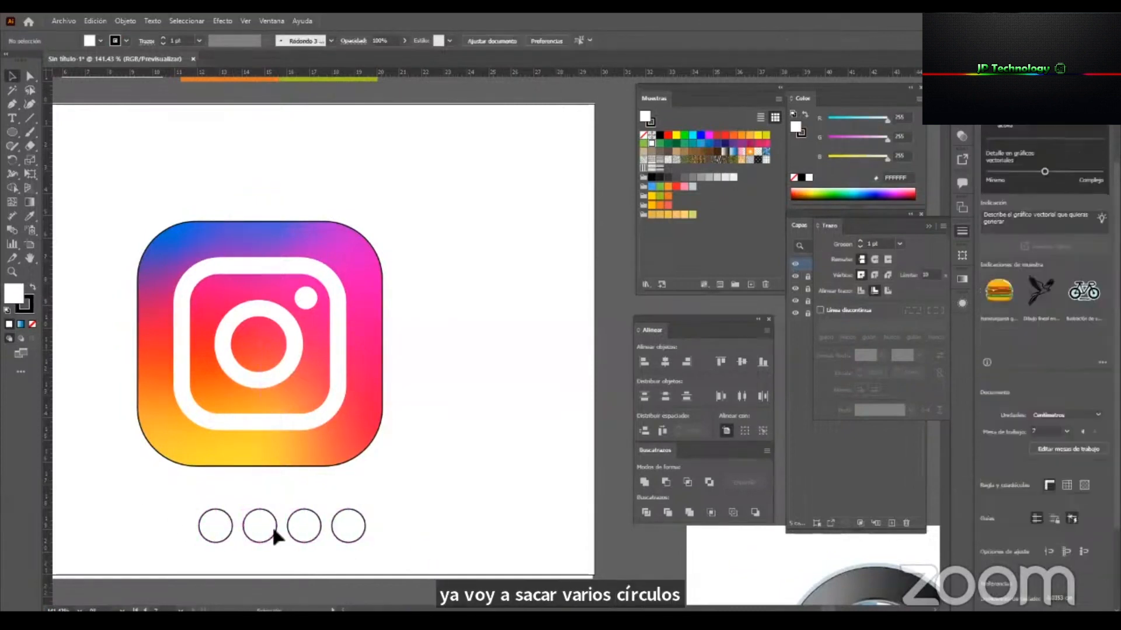
Fill the first circle with yellow and the second with orange, both sampled from the lower part of the logo image.
{"action": "left_click", "coordinate": [220, 527]}
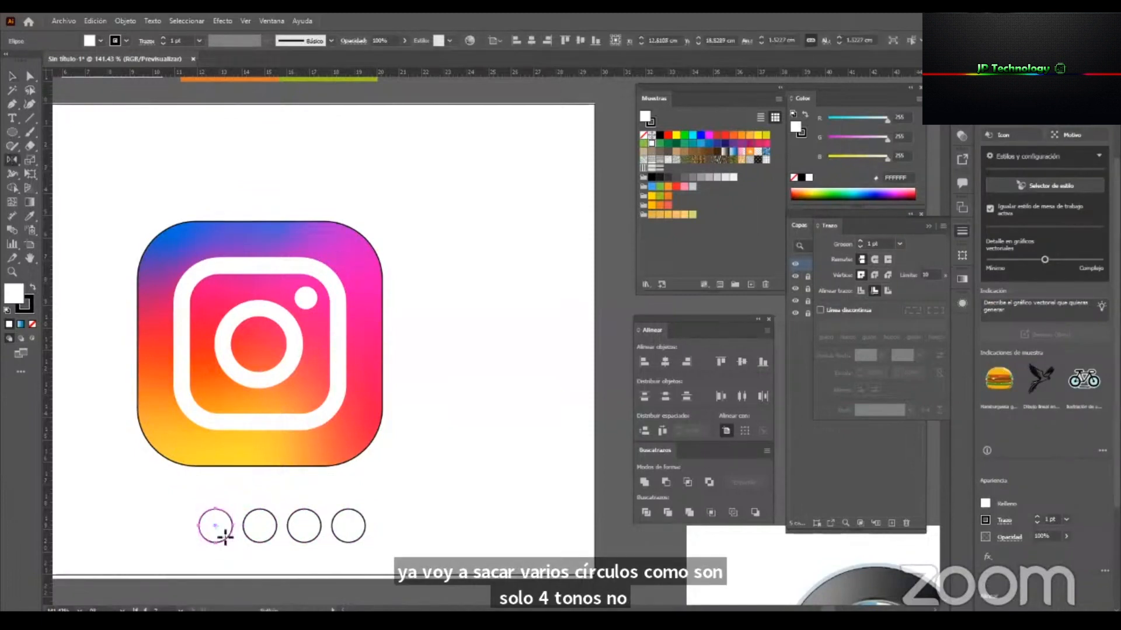
{"action": "key", "text": "i"}
{"action": "left_click", "coordinate": [198, 451]}
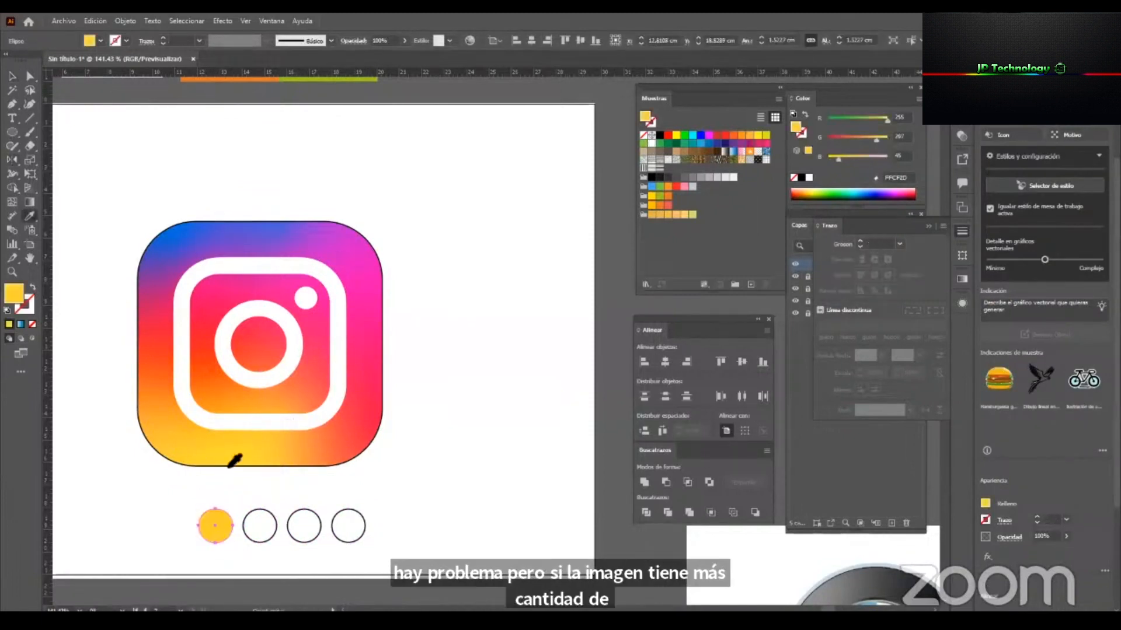
{"action": "key", "text": "v"}
{"action": "left_click_drag", "start_coordinate": [261, 502], "coordinate": [290, 584]}
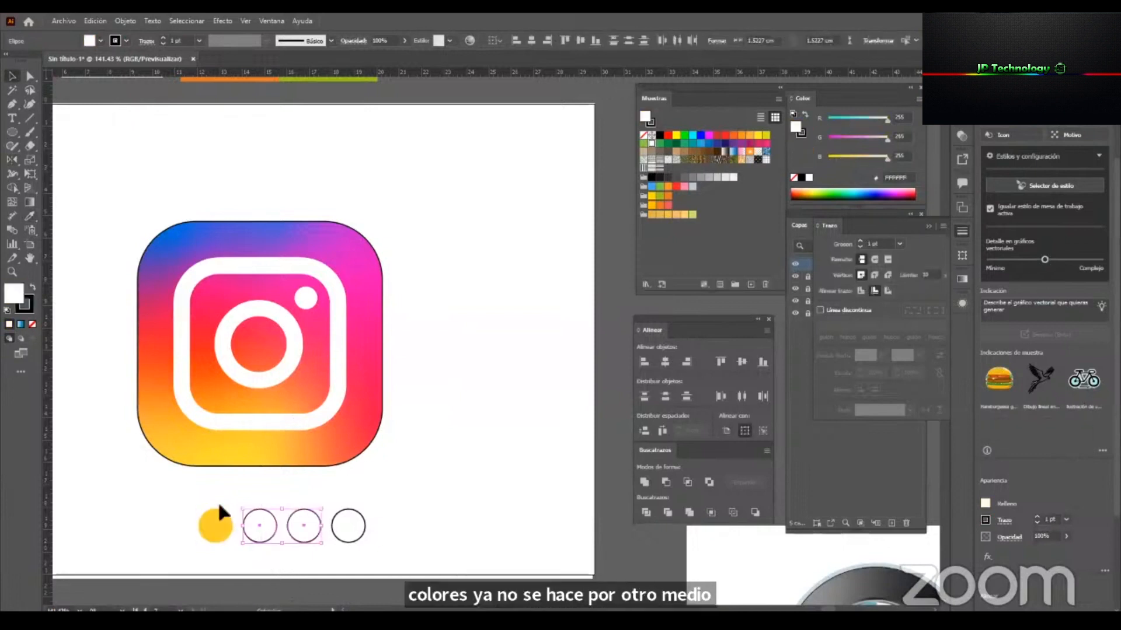
{"action": "left_click", "coordinate": [261, 521]}
{"action": "key", "text": "i"}
{"action": "left_click", "coordinate": [343, 446]}
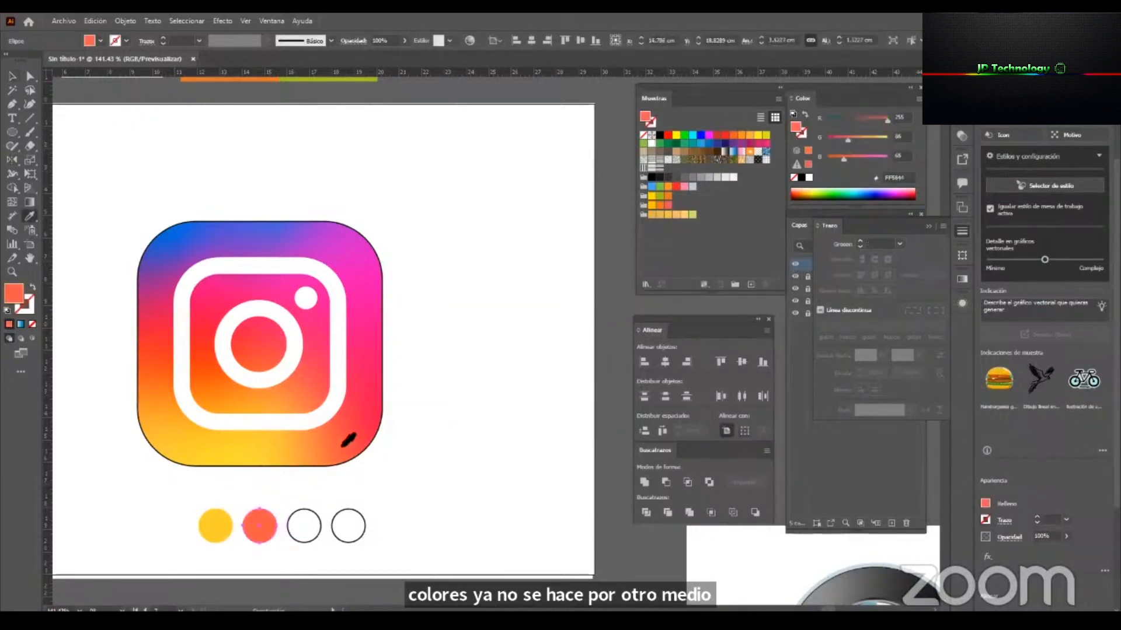
Fill the third circle with pink and the fourth with blue sampled from the logo image, and deselect.
{"action": "left_click", "coordinate": [310, 531], "text": "ctrl"}
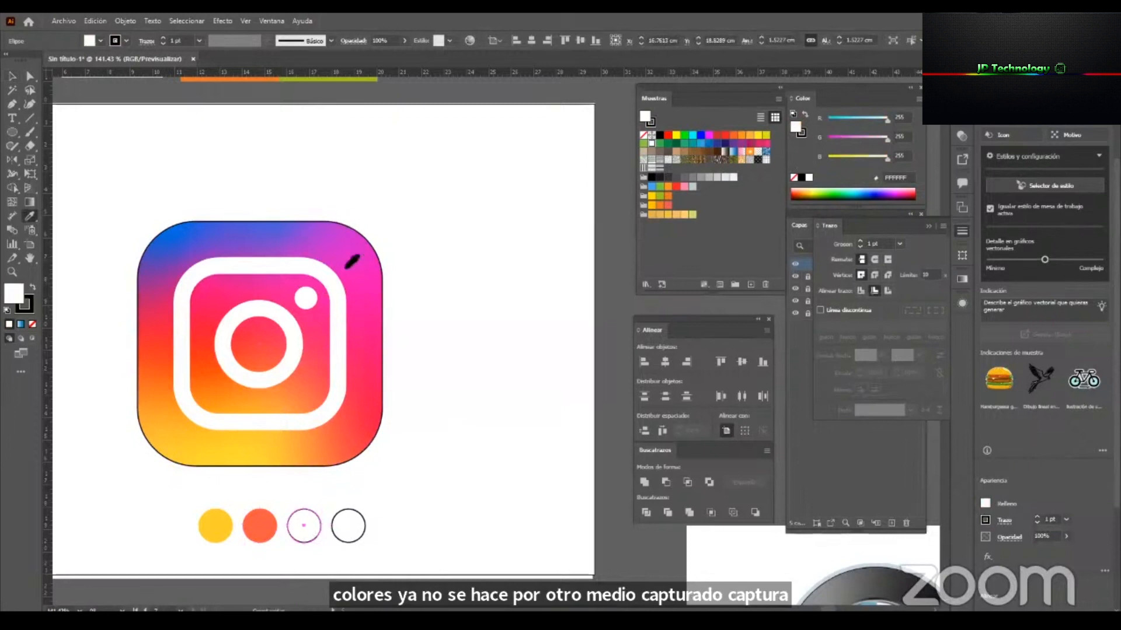
{"action": "left_click", "coordinate": [359, 317]}
{"action": "left_click", "coordinate": [363, 296]}
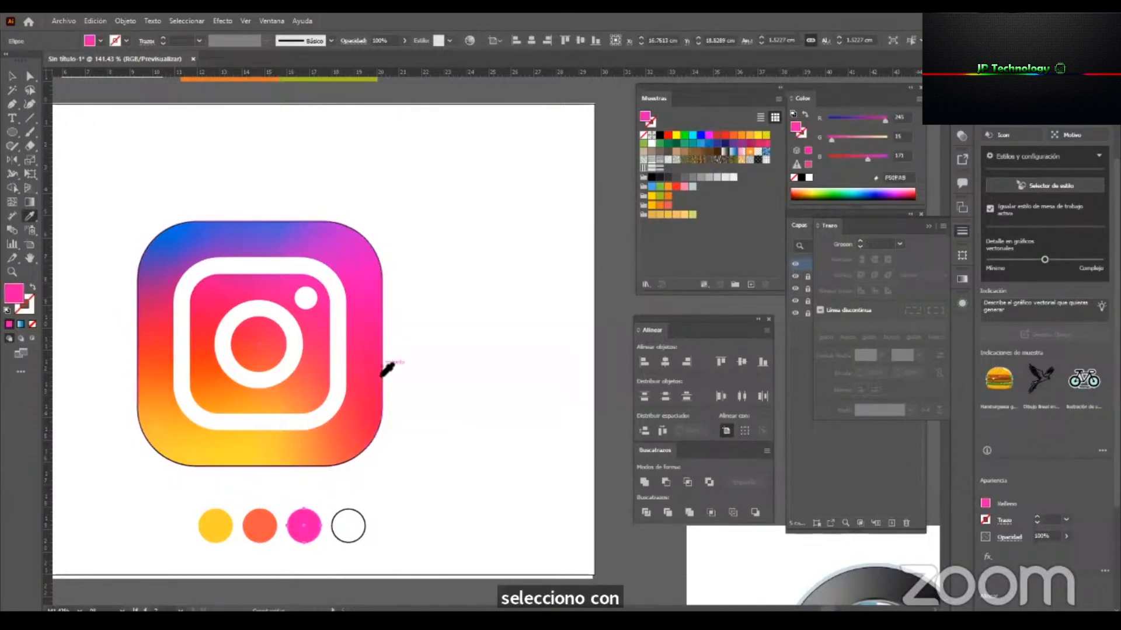
{"action": "key", "text": "v"}
{"action": "left_click", "coordinate": [343, 532]}
{"action": "key", "text": "i"}
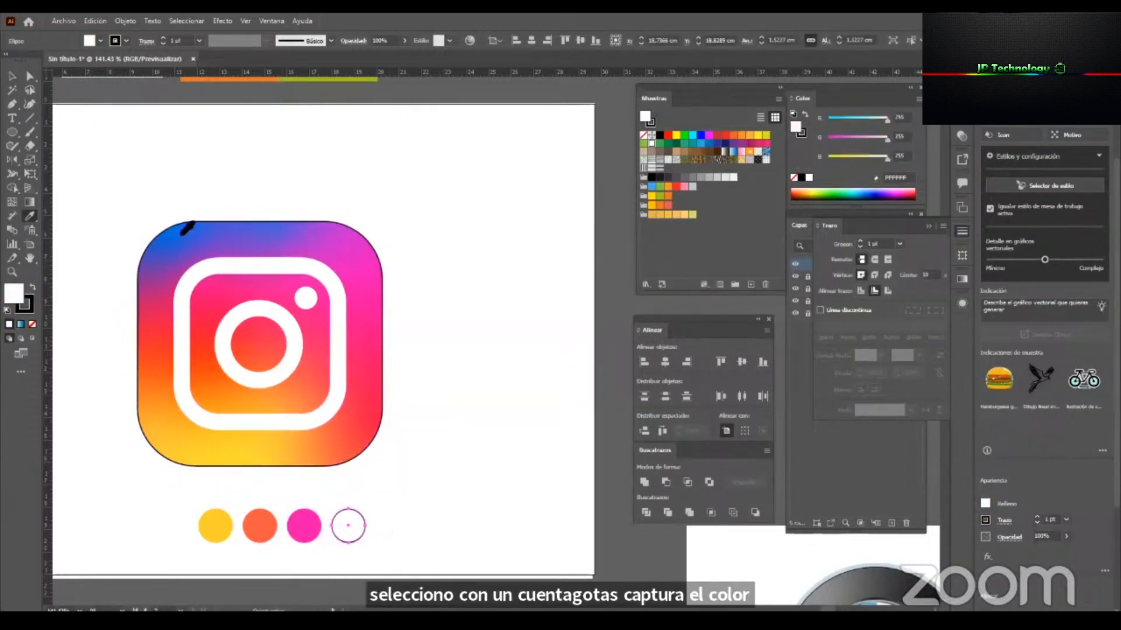
{"action": "left_click", "coordinate": [184, 235]}
{"action": "key", "text": "v"}
{"action": "left_click", "coordinate": [407, 429]}
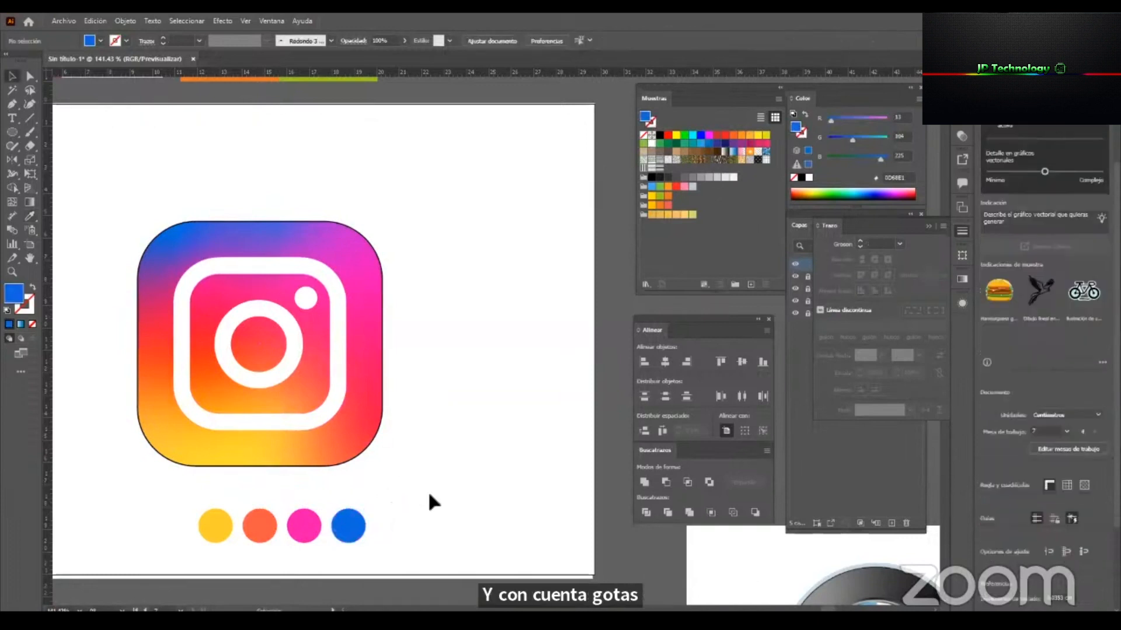
Select the four sampled circles and save their colours as a new colour group in the swatches.
{"action": "left_click_drag", "start_coordinate": [133, 560], "coordinate": [141, 553]}
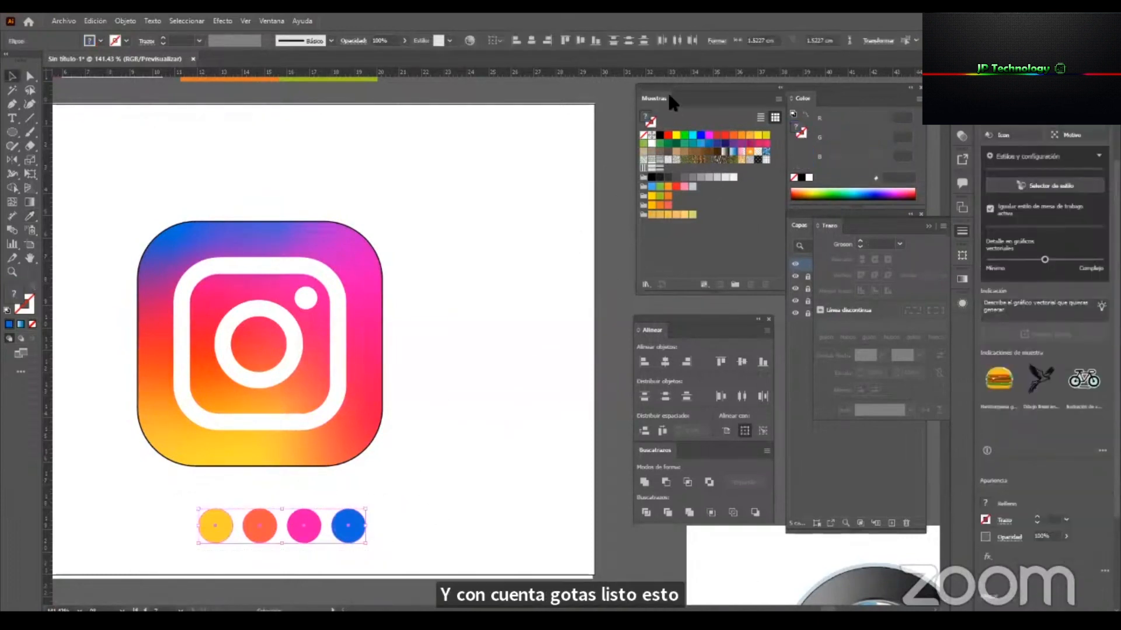
{"action": "left_click_drag", "start_coordinate": [664, 86], "coordinate": [612, 98]}
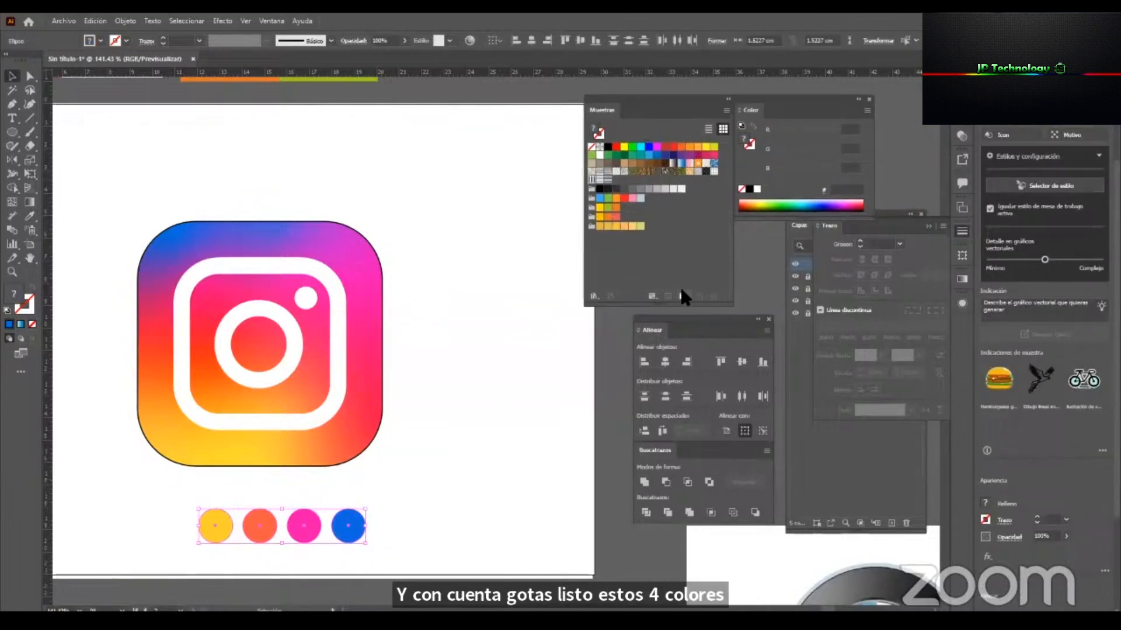
{"action": "left_click", "coordinate": [682, 292]}
{"action": "left_click", "coordinate": [563, 359]}
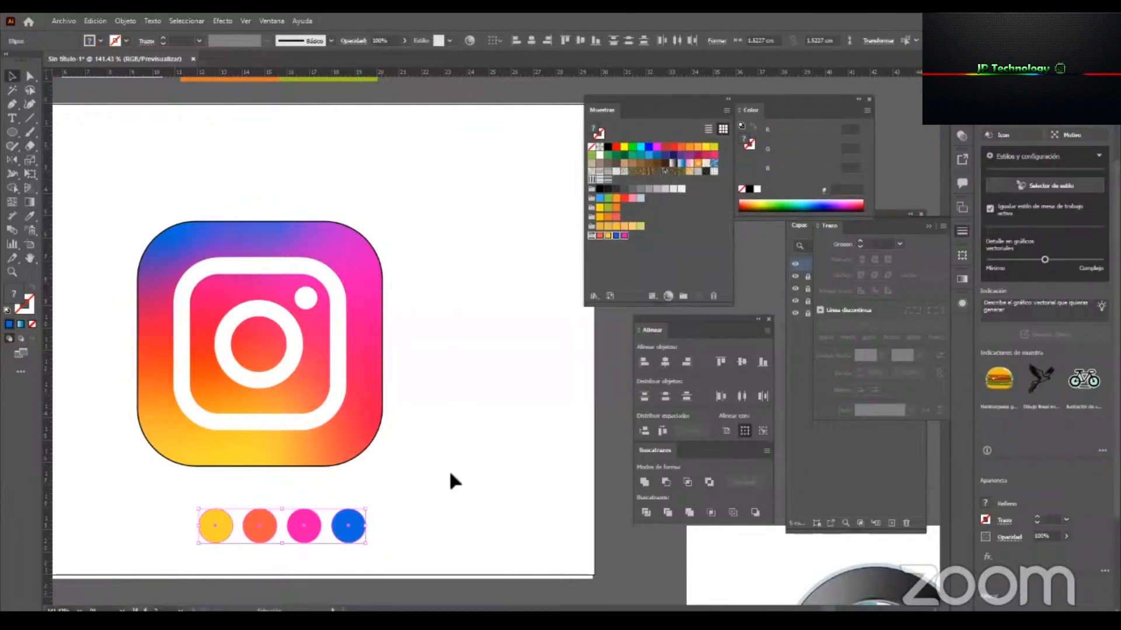
Move the row of four colour circles to the lower-left area of the artboard and deselect it.
{"action": "left_click_drag", "start_coordinate": [432, 513], "coordinate": [159, 566]}
{"action": "left_click_drag", "start_coordinate": [354, 520], "coordinate": [118, 533]}
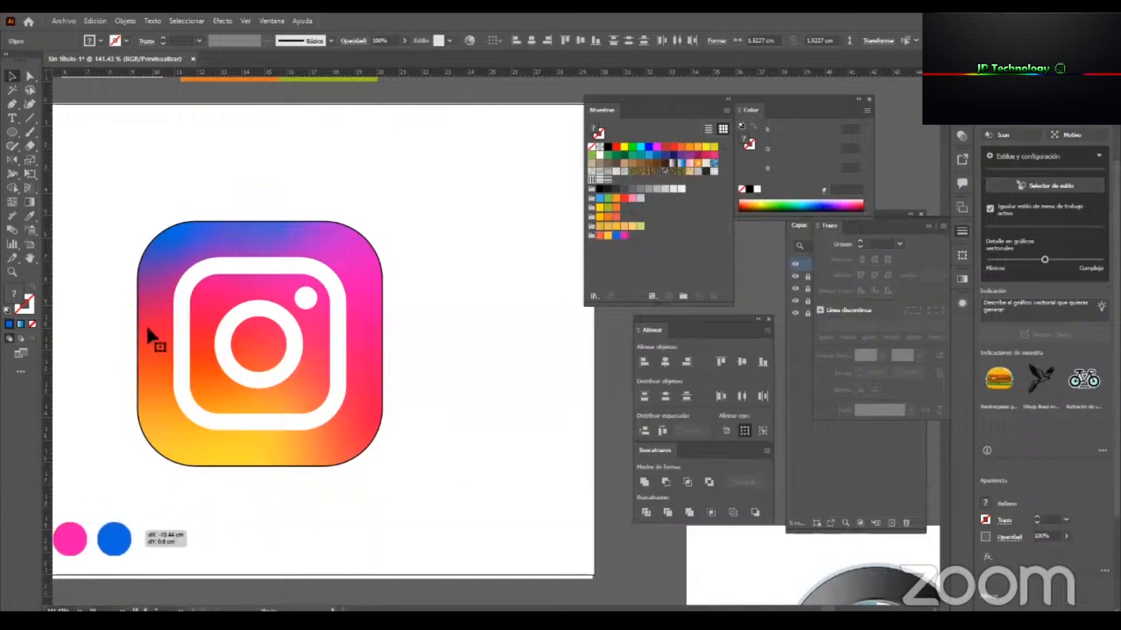
{"action": "left_click", "coordinate": [146, 324]}
{"action": "left_click_drag", "start_coordinate": [279, 321], "coordinate": [317, 306]}
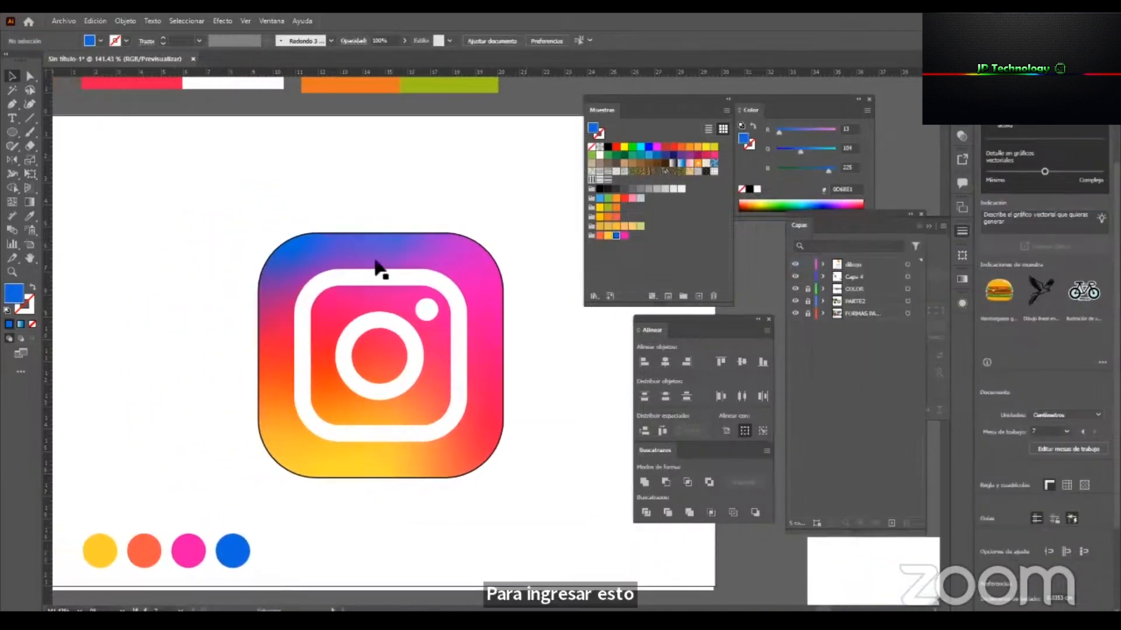
Move the reference logo image to the right of the traced outline and fill the outer rounded square with the saved blue.
{"action": "left_click_drag", "start_coordinate": [375, 260], "coordinate": [637, 261]}
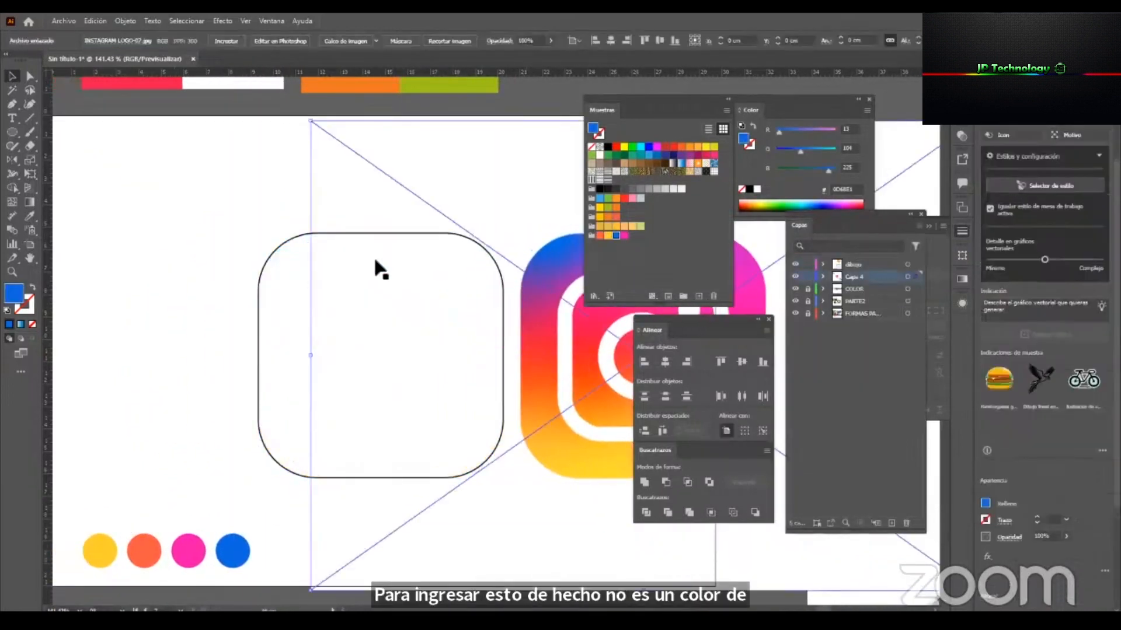
{"action": "left_click_drag", "start_coordinate": [555, 255], "coordinate": [375, 261]}
{"action": "left_click", "coordinate": [255, 239]}
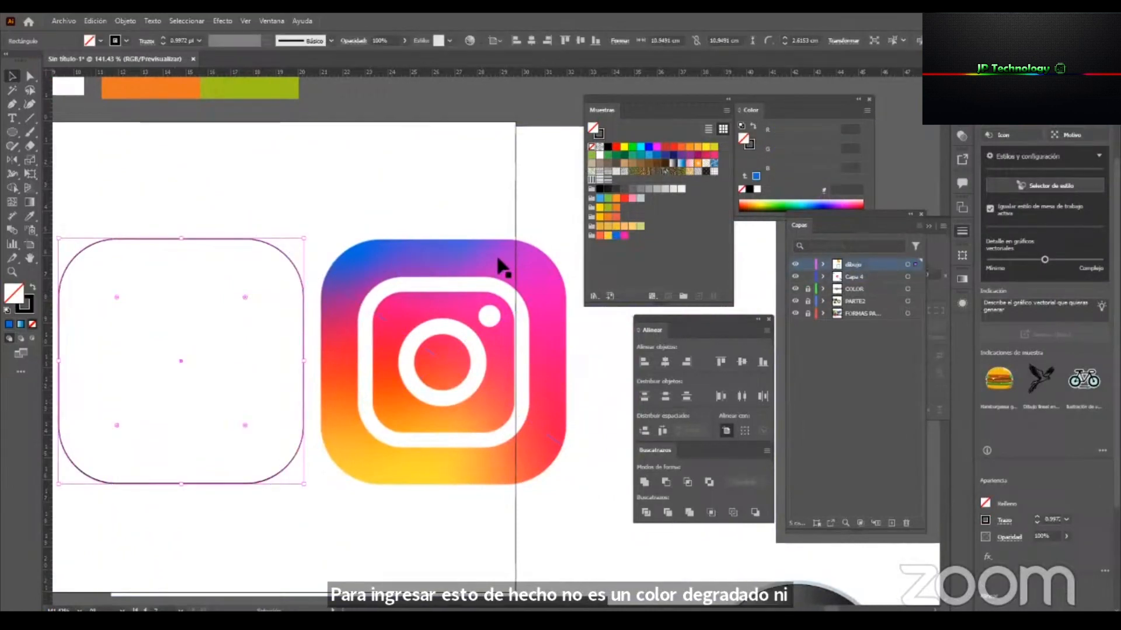
{"action": "left_click", "coordinate": [616, 236]}
{"action": "scroll", "coordinate": [520, 362], "scroll_direction": "left", "scroll_amount": 1}
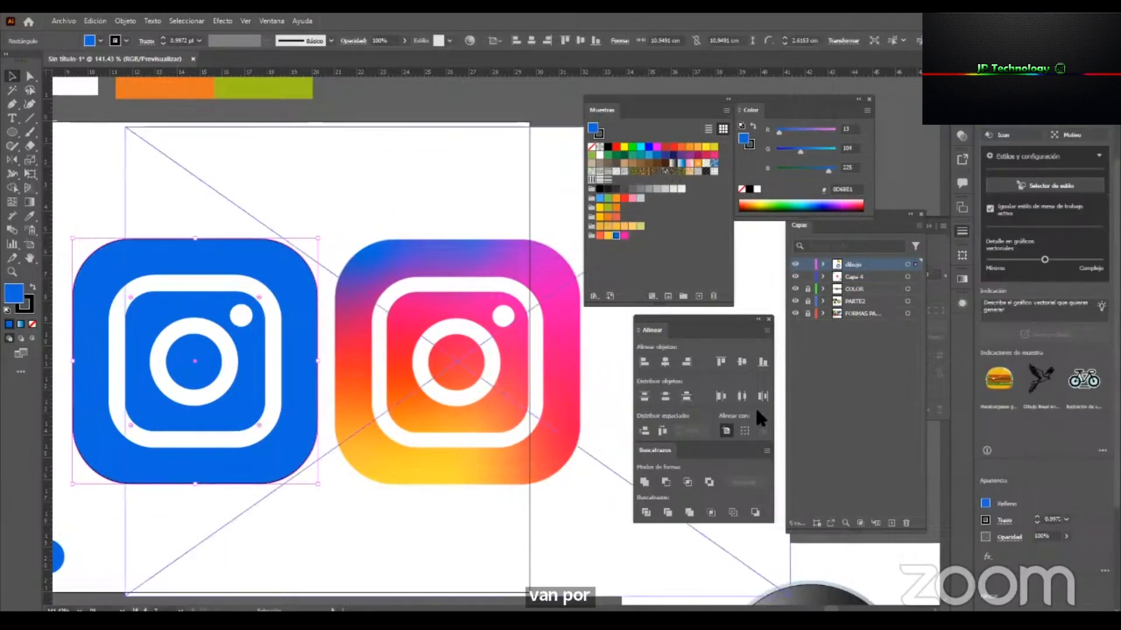
Apply a point-based freeform gradient to the outer rounded square and spread extra colour points over its top, upper right, centre and bottom.
{"action": "left_click", "coordinate": [961, 278]}
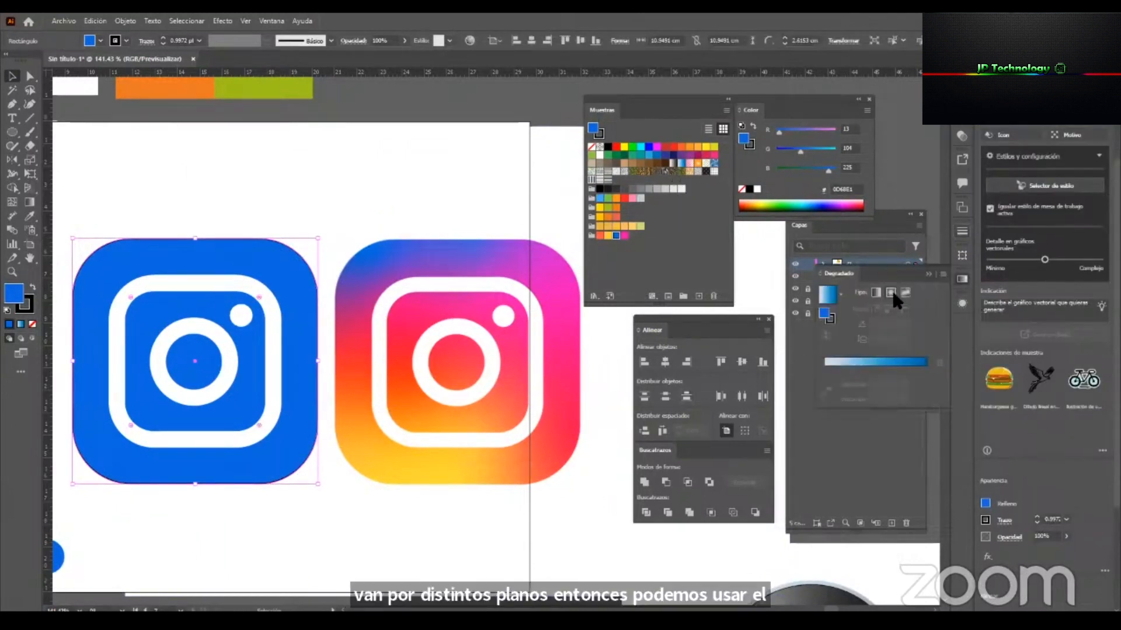
{"action": "left_click", "coordinate": [901, 290]}
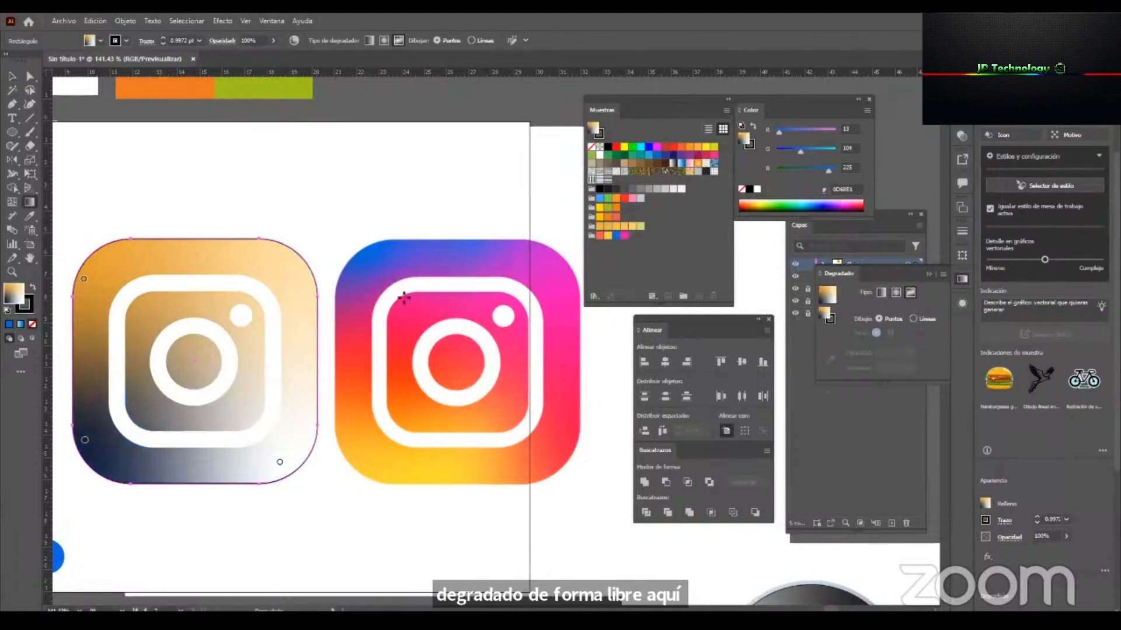
{"action": "left_click", "coordinate": [165, 250]}
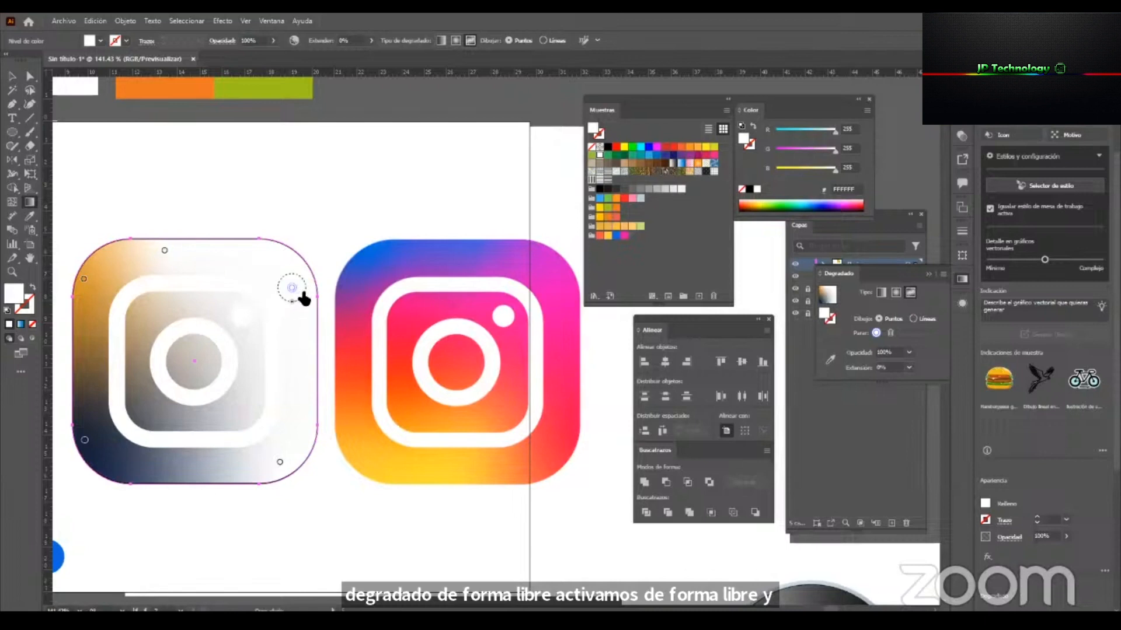
{"action": "left_click", "coordinate": [179, 381]}
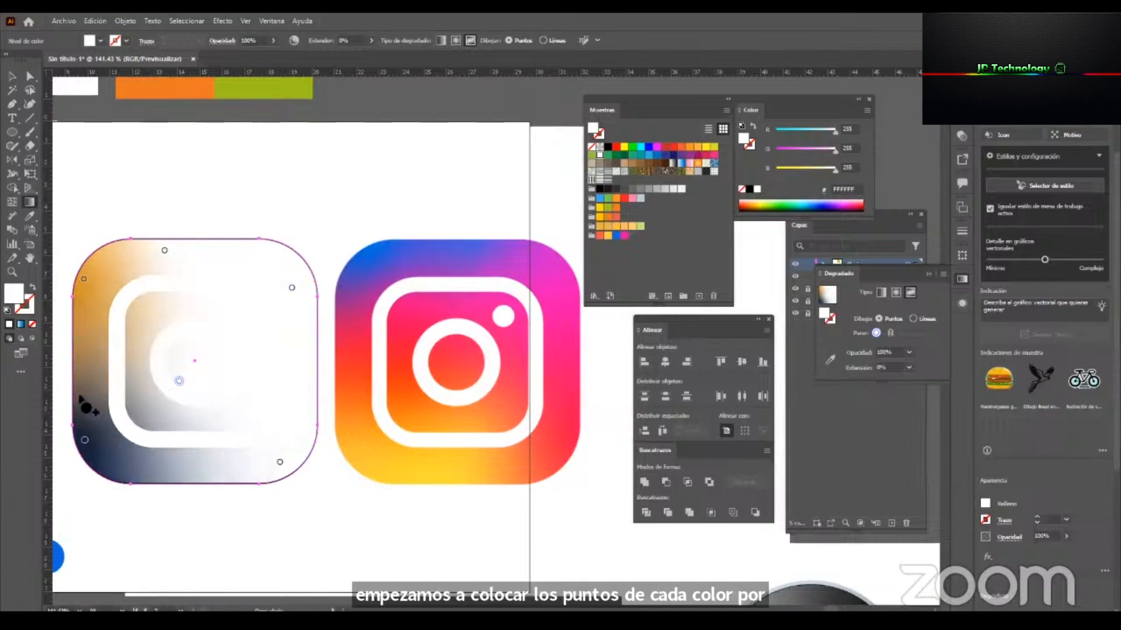
{"action": "left_click", "coordinate": [171, 457]}
{"action": "left_click_drag", "start_coordinate": [279, 462], "coordinate": [299, 426]}
{"action": "key", "text": "ctrl"}
{"action": "mouse_move", "coordinate": [682, 97]}
{"action": "left_mouse_down"}
{"action": "mouse_move", "coordinate": [623, 104]}
{"action": "mouse_move", "coordinate": [679, 87]}
{"action": "left_mouse_up"}
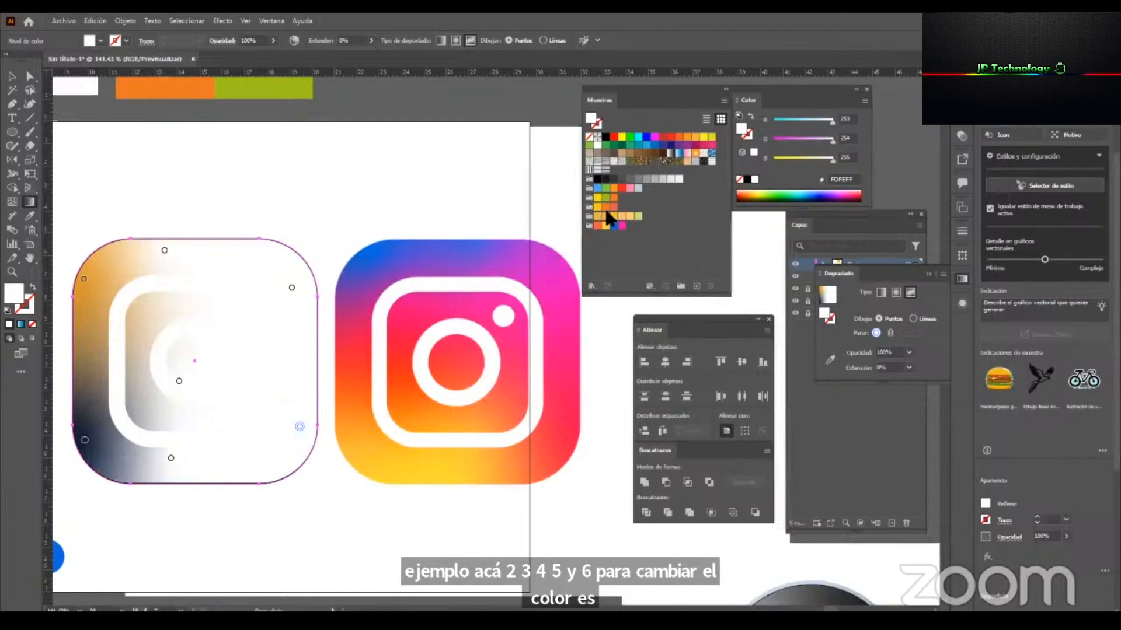
Colour the upper-right gradient point with the saved pink and add another pink point at mid-height on the right side.
{"action": "left_click", "coordinate": [292, 288]}
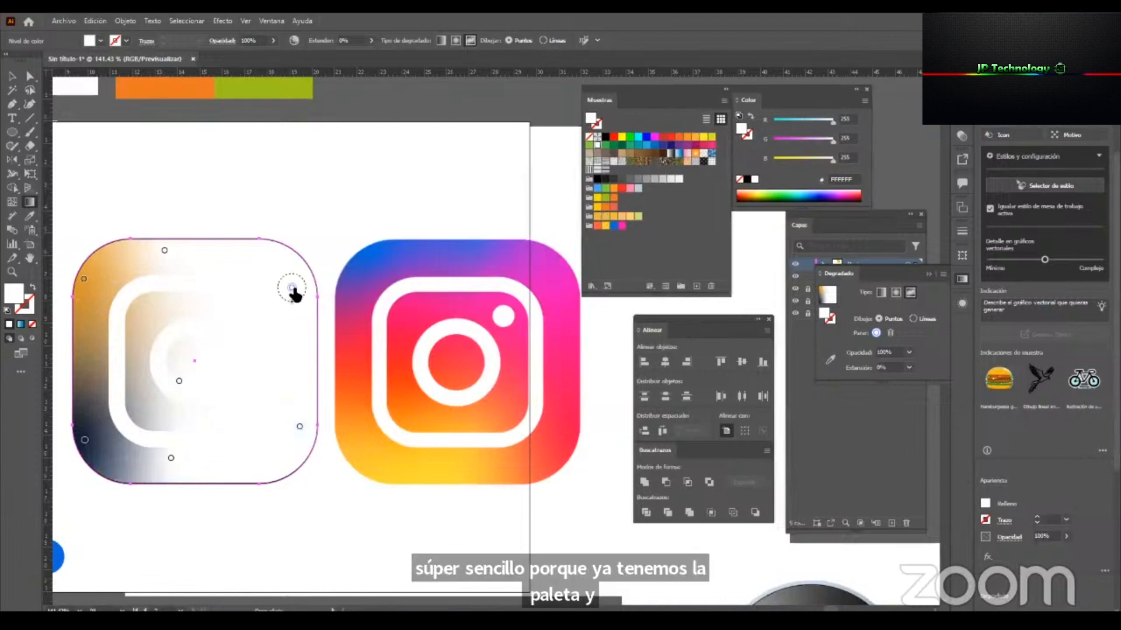
{"action": "left_click", "coordinate": [622, 225]}
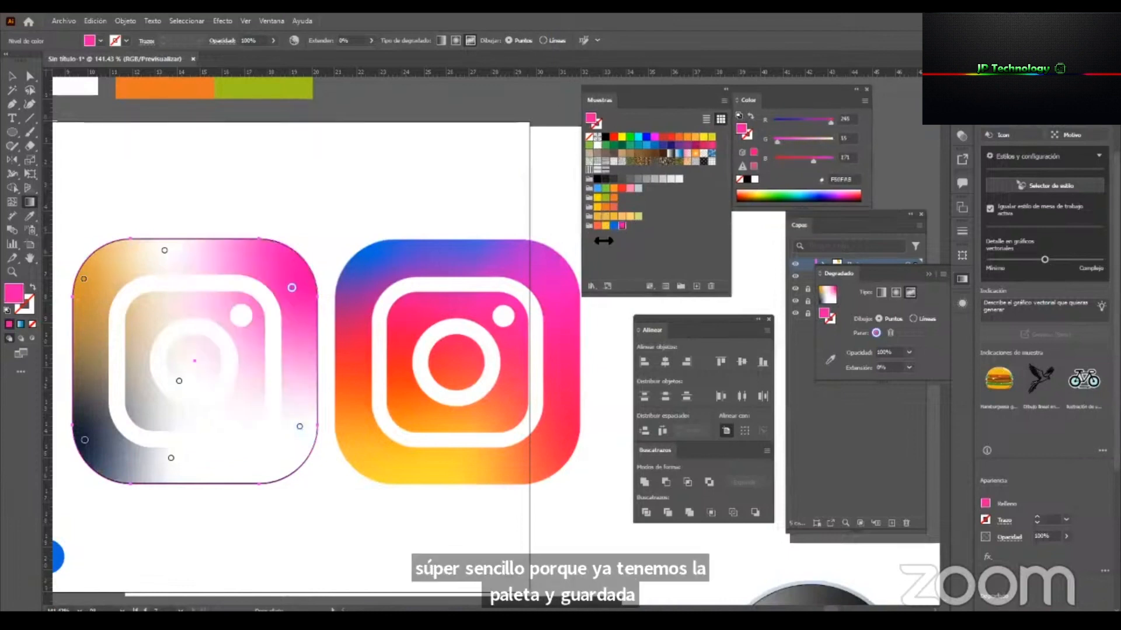
{"action": "left_click", "coordinate": [299, 427]}
{"action": "left_click", "coordinate": [275, 367]}
Colour the lower-right and centre gradient points with the saved orange.
{"action": "left_click", "coordinate": [300, 427]}
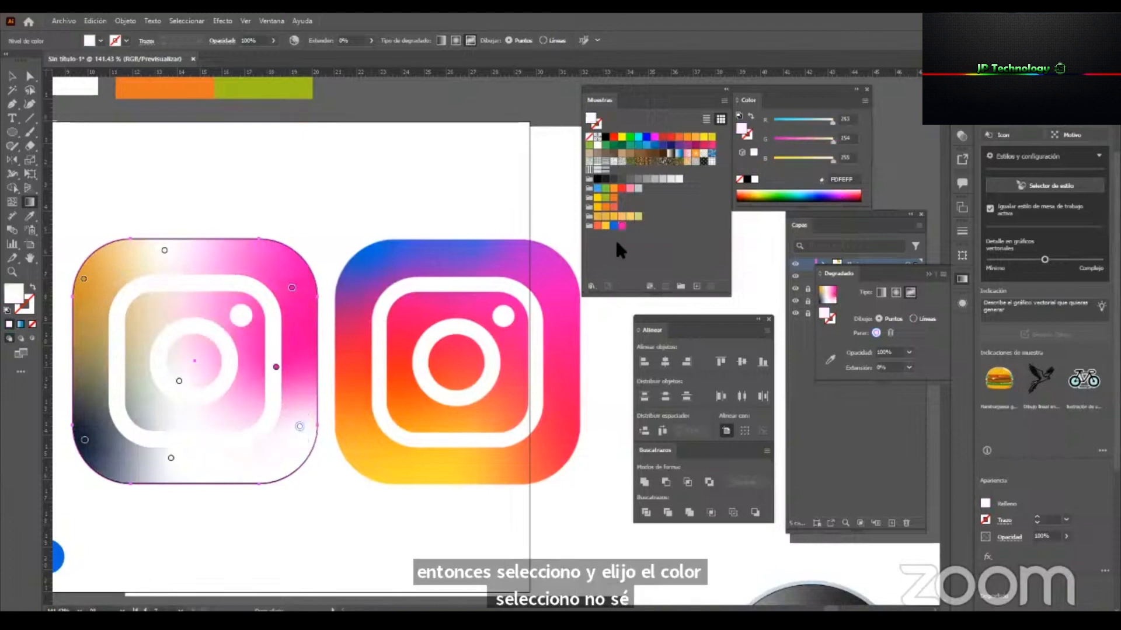
{"action": "left_click", "coordinate": [180, 380]}
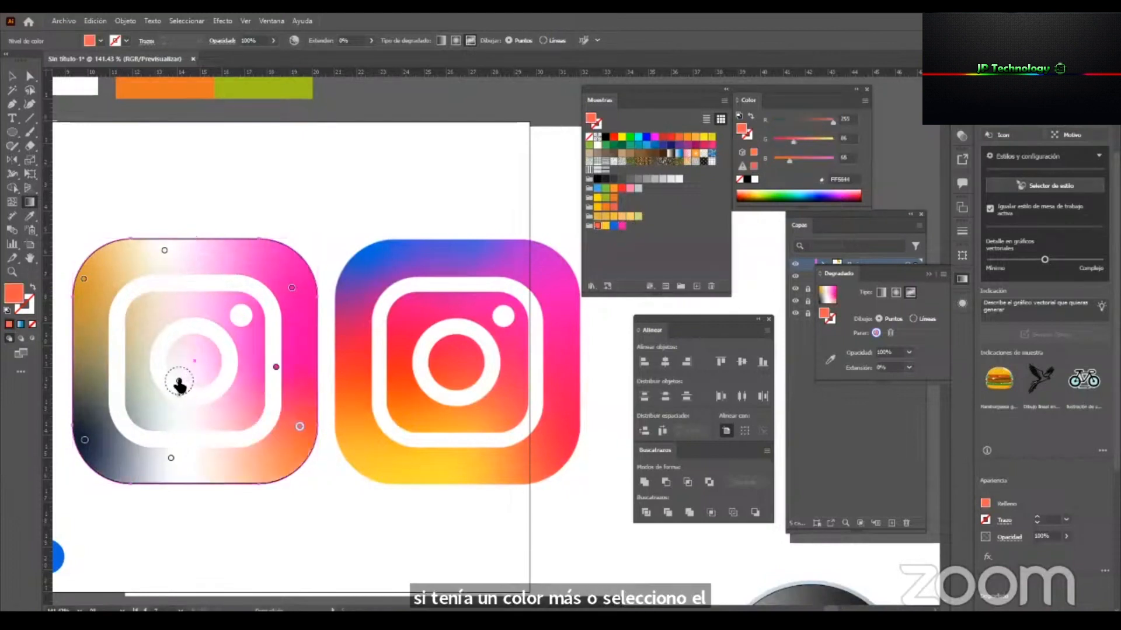
{"action": "left_click", "coordinate": [596, 226]}
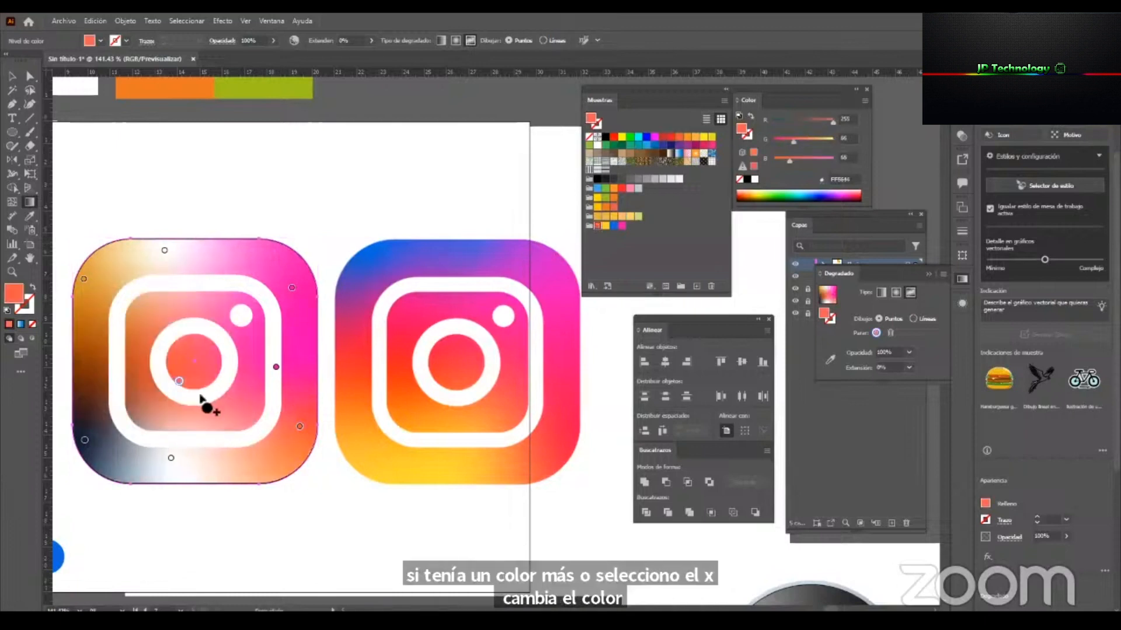
Colour the bottom-centre and lower-left gradient points with the saved yellow.
{"action": "left_click", "coordinate": [171, 458]}
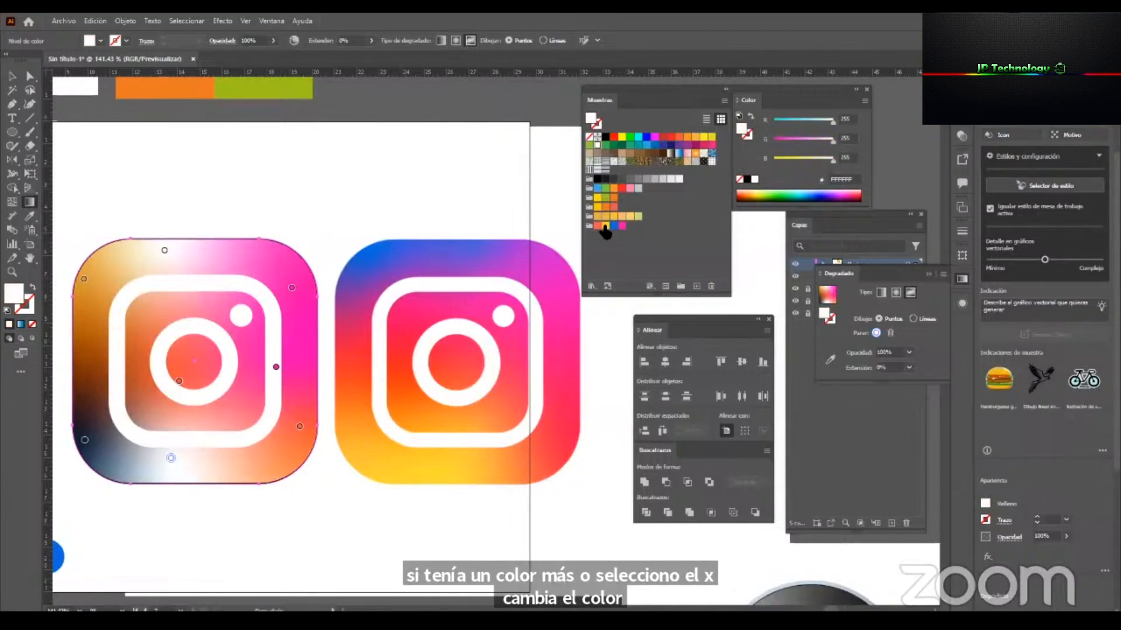
{"action": "left_click", "coordinate": [604, 228]}
{"action": "left_click", "coordinate": [84, 440]}
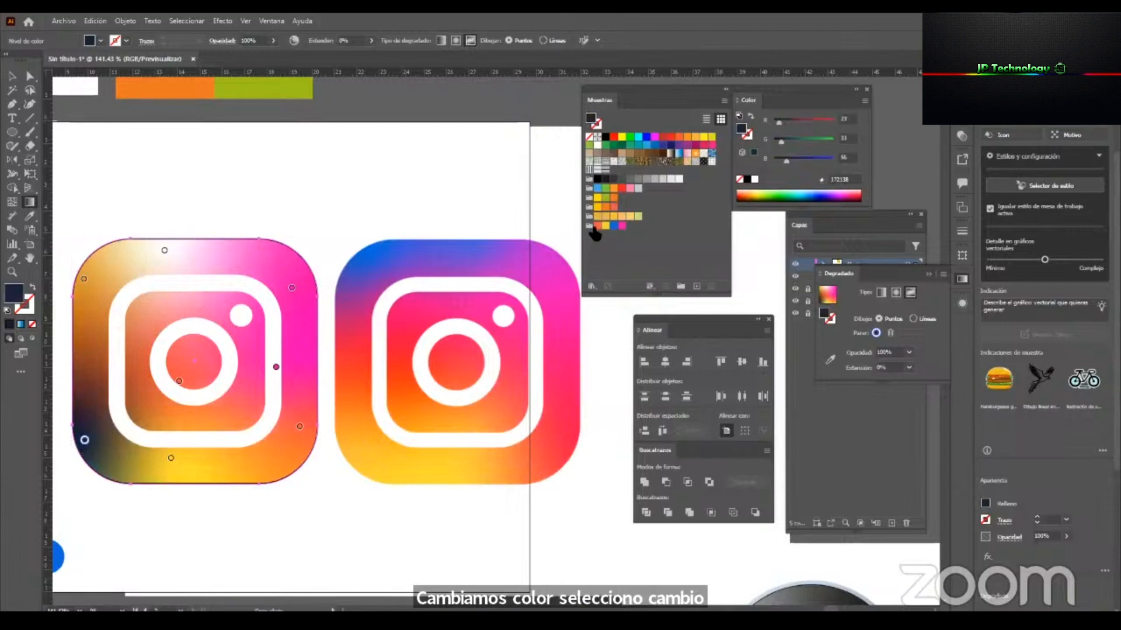
{"action": "left_click", "coordinate": [605, 226]}
Colour the upper-left and top gradient points with the saved blue.
{"action": "left_click", "coordinate": [84, 279]}
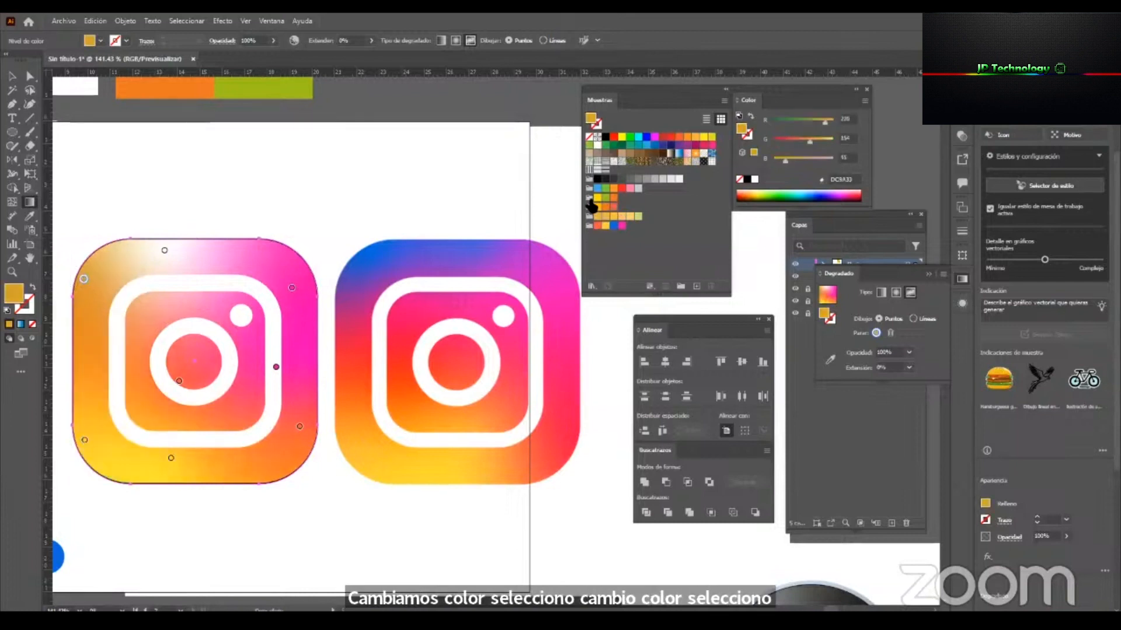
{"action": "left_click", "coordinate": [613, 226]}
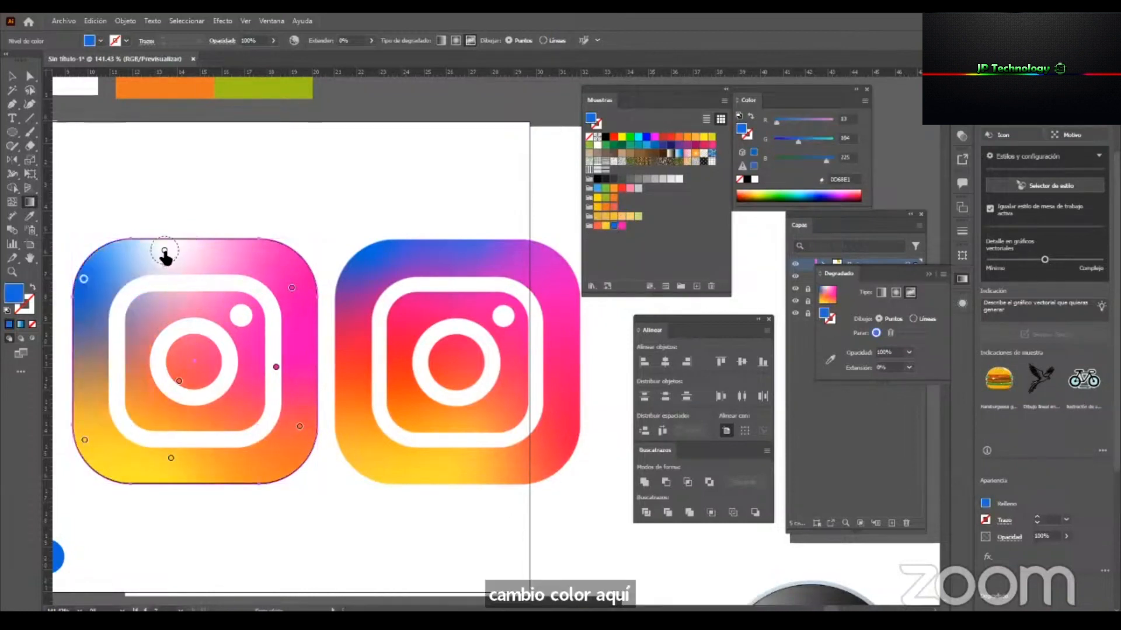
{"action": "left_click", "coordinate": [165, 252]}
{"action": "left_click", "coordinate": [614, 226]}
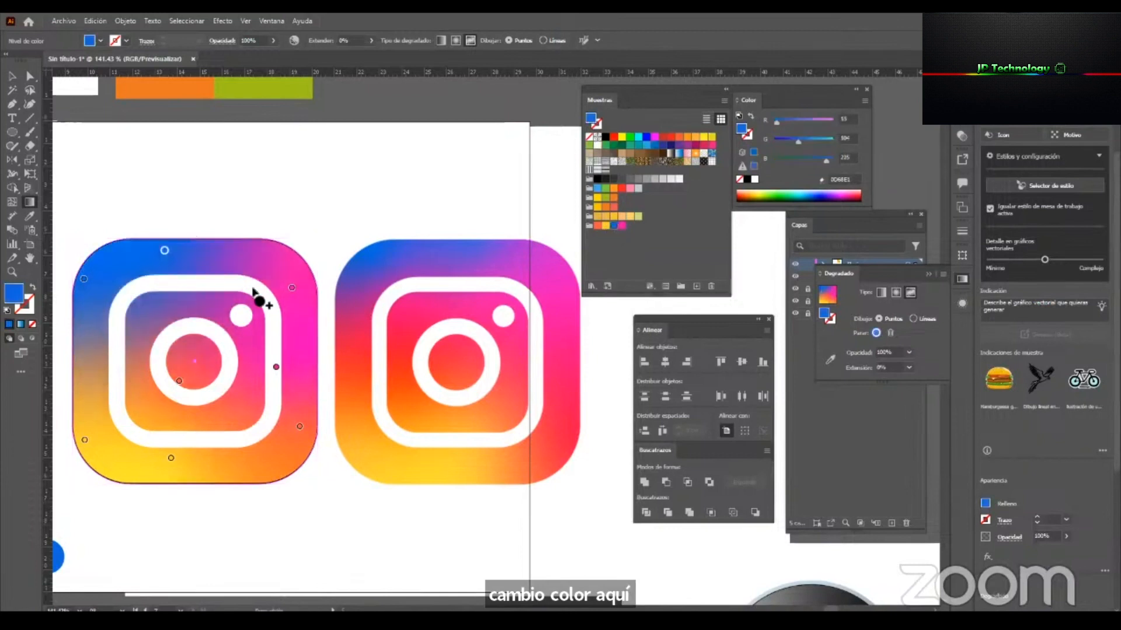
Recolour the mid-left gradient point of the logo background with the red sampled from the reference logo's left side.
{"action": "left_click", "coordinate": [86, 362]}
{"action": "left_click_drag", "start_coordinate": [86, 361], "coordinate": [96, 361]}
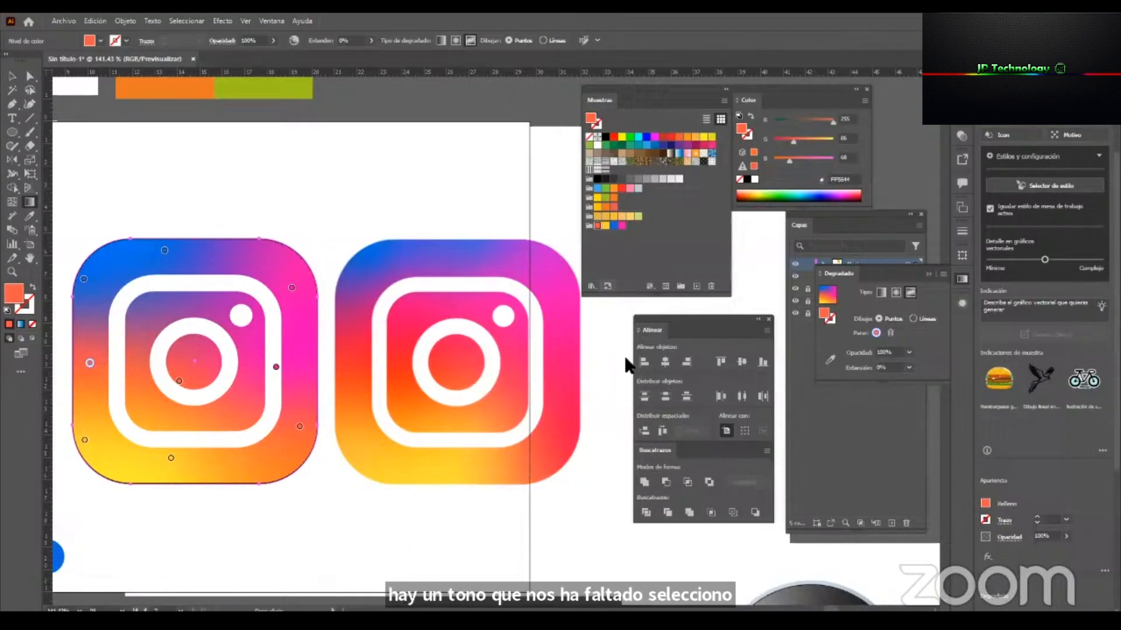
{"action": "left_click_drag", "start_coordinate": [845, 274], "coordinate": [261, 127]}
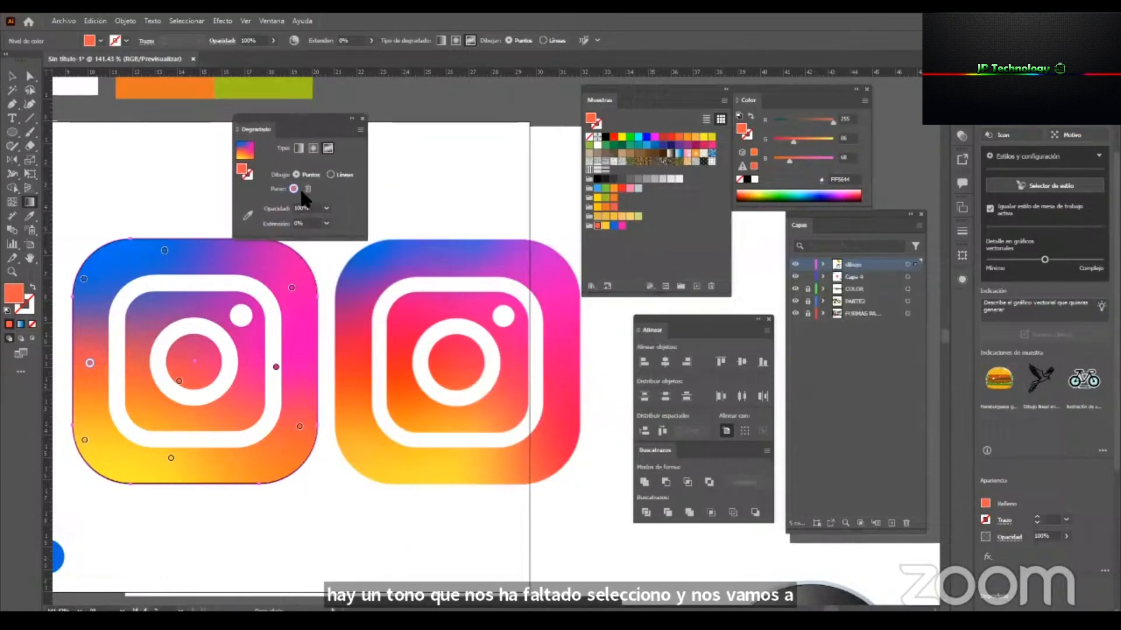
{"action": "left_click", "coordinate": [247, 216]}
{"action": "left_click", "coordinate": [363, 365]}
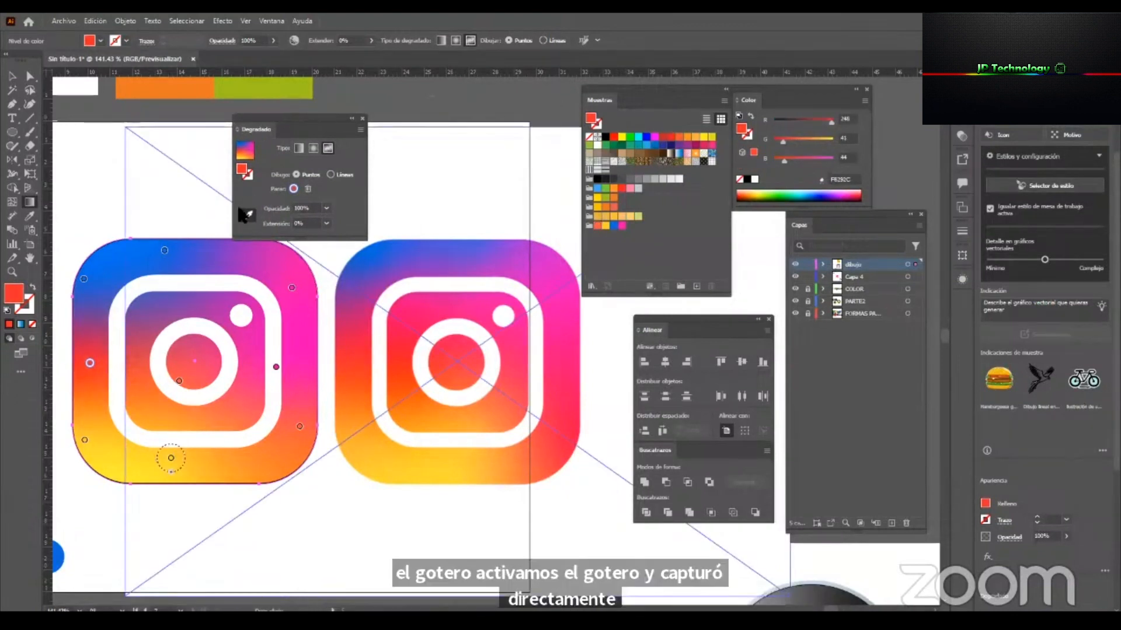
Remove the stroke from the traced logo's rounded-square background.
{"action": "left_click", "coordinate": [225, 387]}
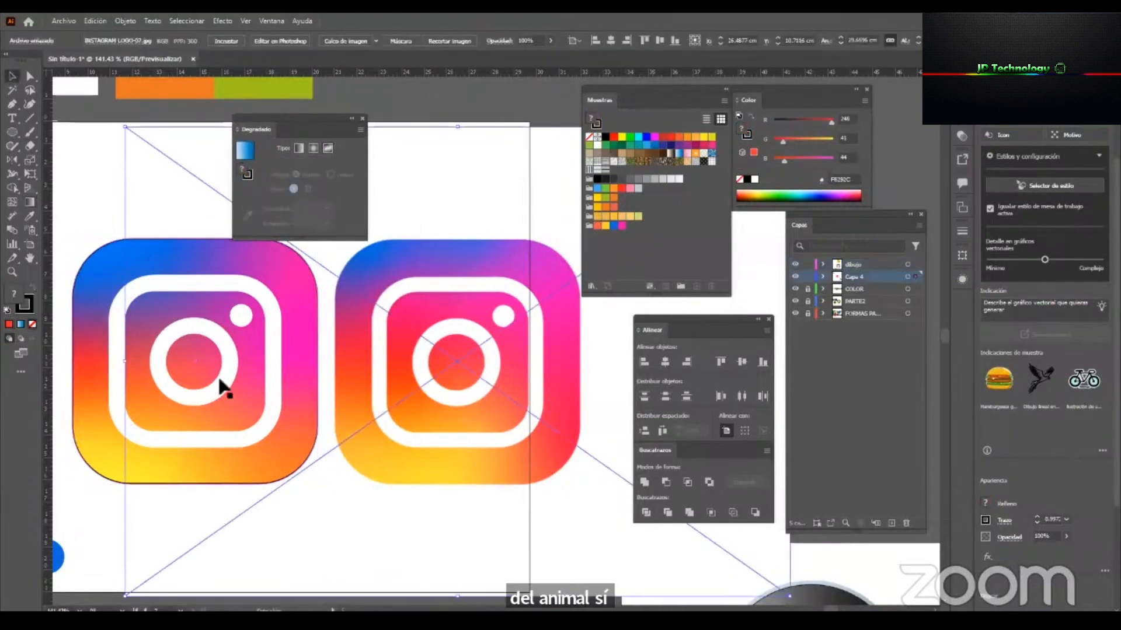
{"action": "left_click", "coordinate": [94, 292]}
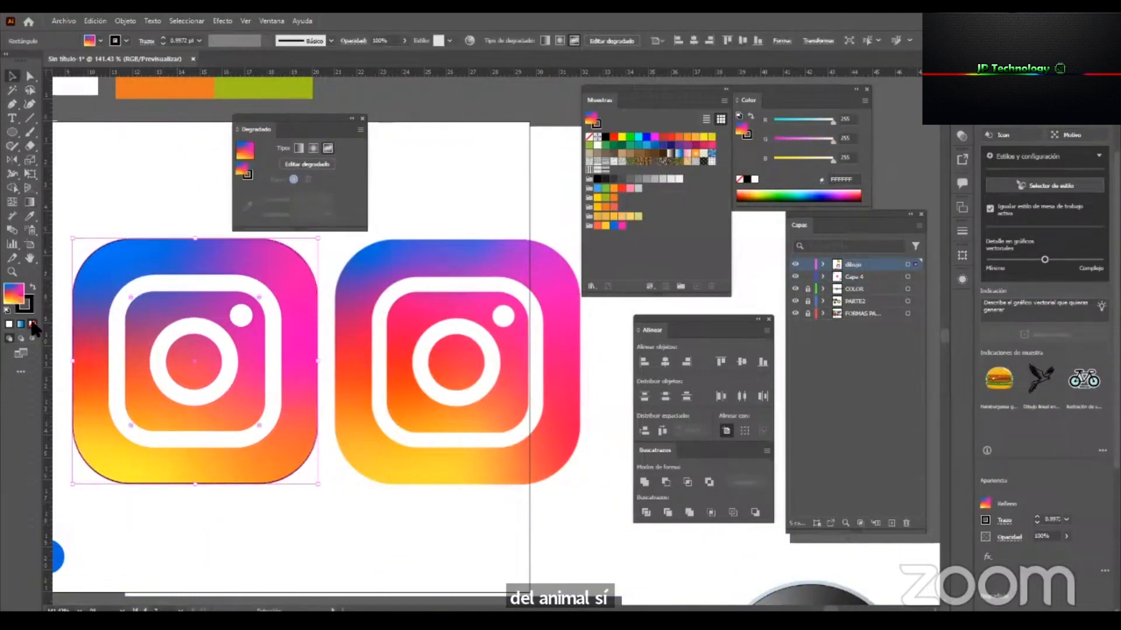
{"action": "left_click", "coordinate": [32, 325]}
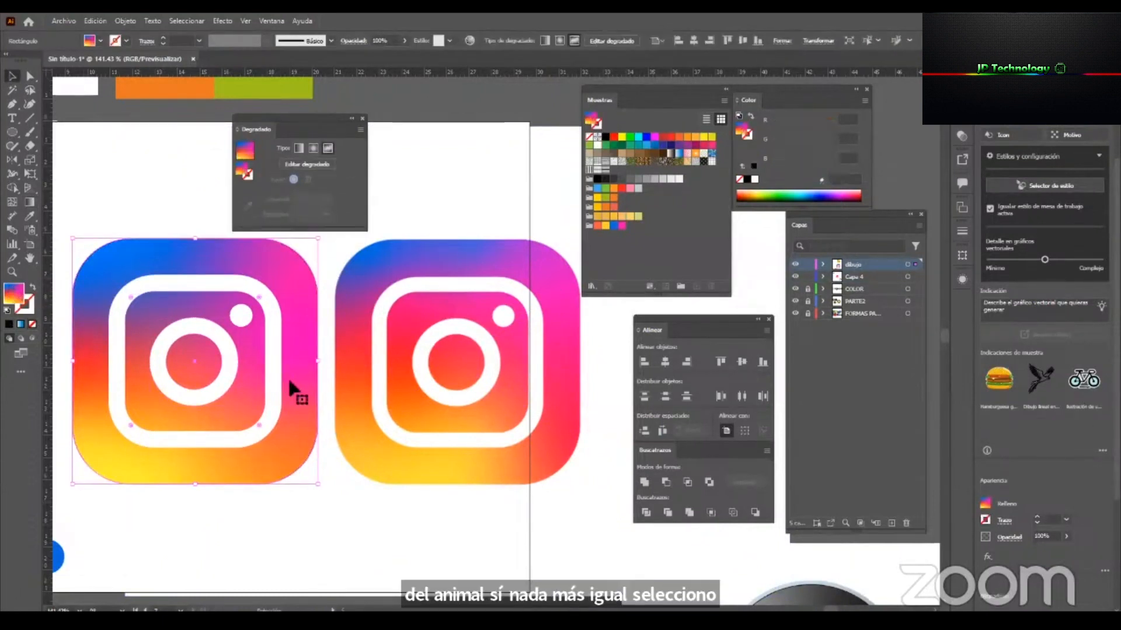
Shift the centre and lower-right gradient points slightly, recolour the lower-right one with the red sampled from the reference logo, and deselect the background.
{"action": "key", "text": "g"}
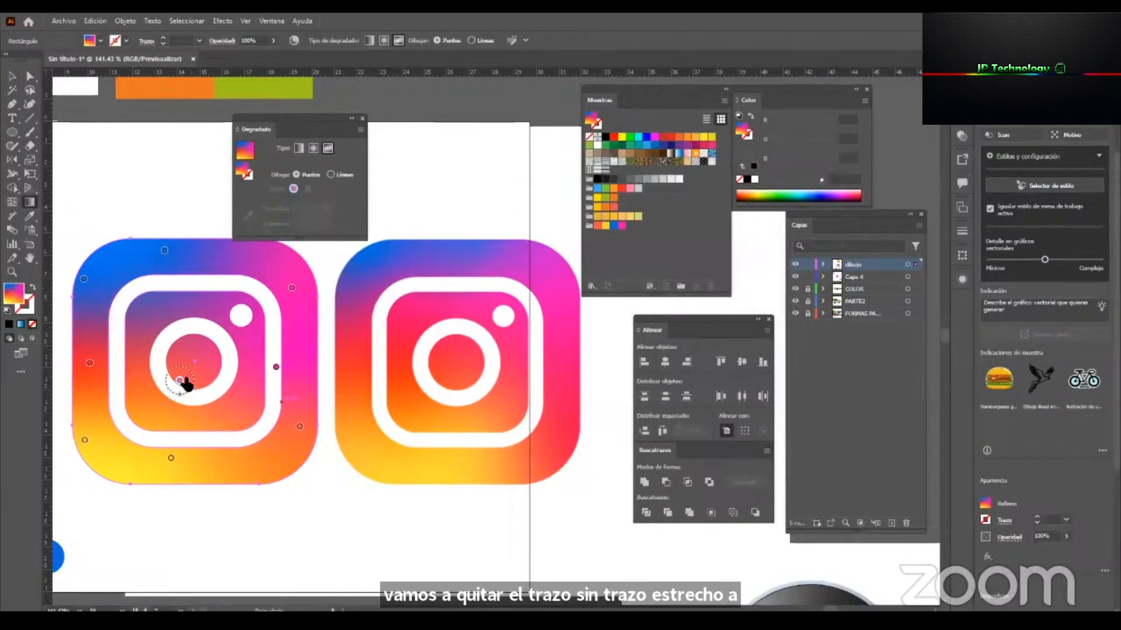
{"action": "left_click_drag", "start_coordinate": [299, 427], "coordinate": [293, 438]}
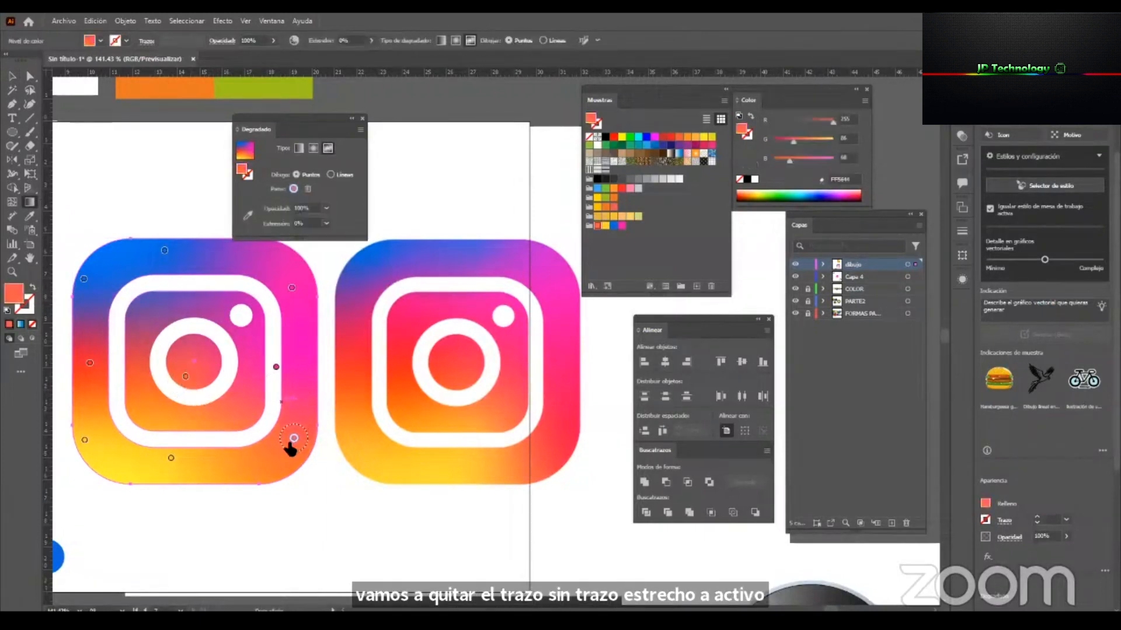
{"action": "left_click", "coordinate": [247, 215]}
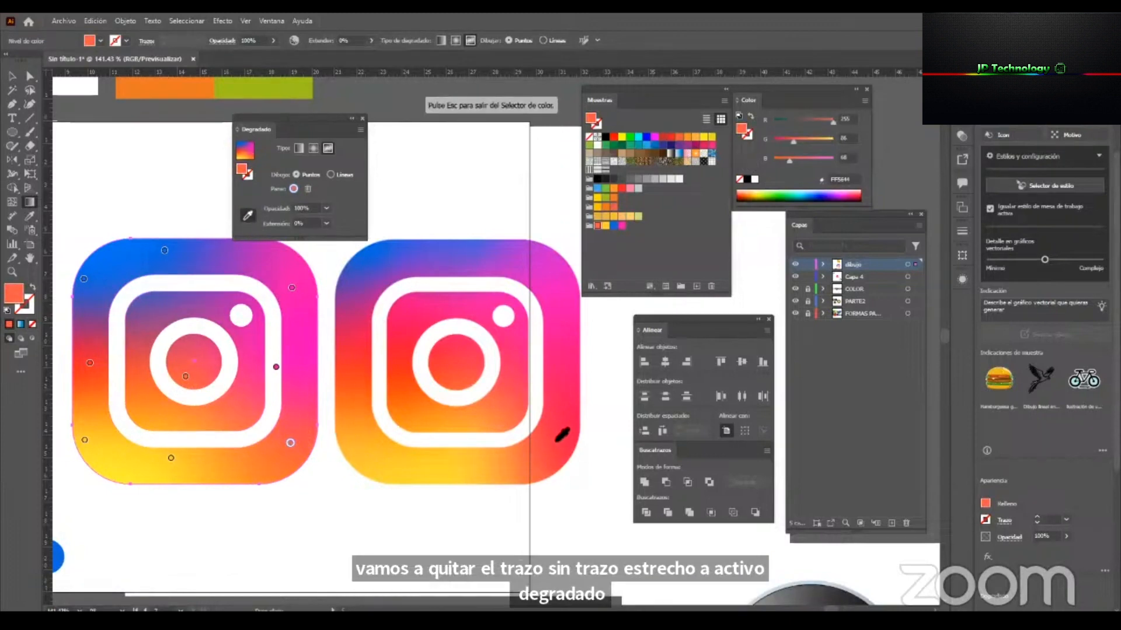
{"action": "left_click", "coordinate": [562, 436]}
{"action": "key", "text": "Escape"}
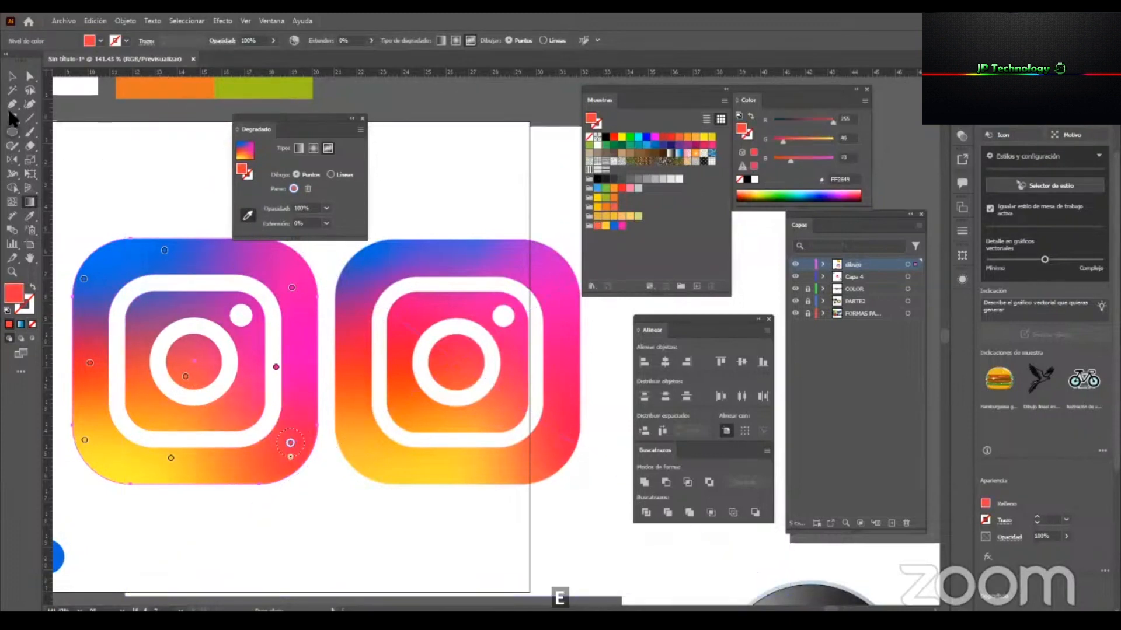
{"action": "left_click", "coordinate": [10, 77]}
{"action": "left_click", "coordinate": [87, 141]}
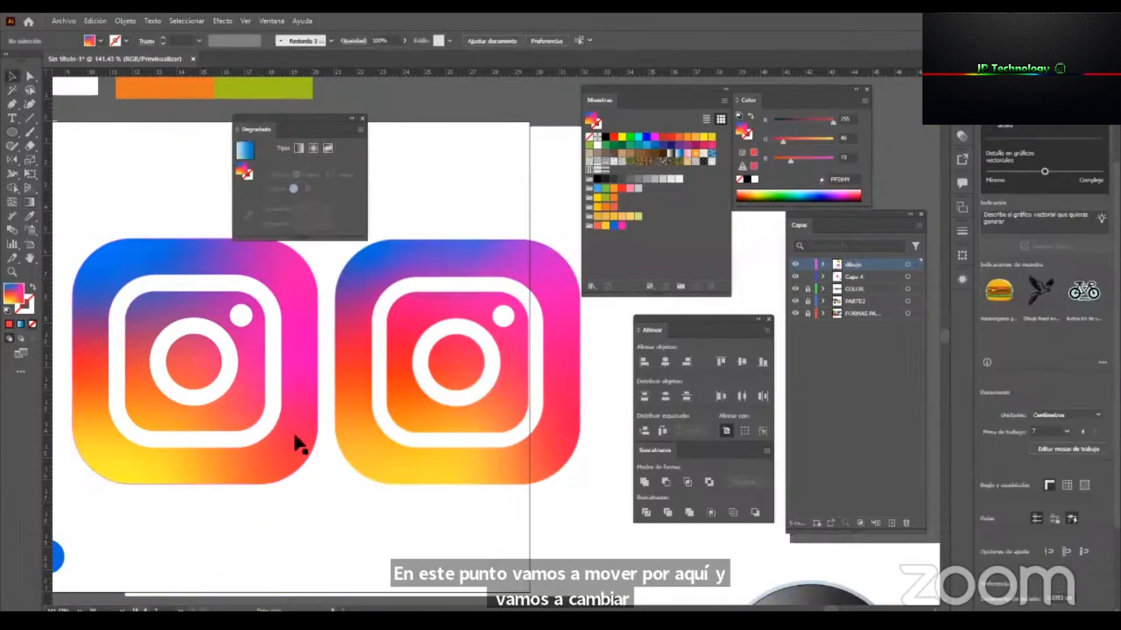
Move the background's top blue gradient point right and up to the edge, and add a saved-pink point above the centre circle.
{"action": "left_click", "coordinate": [290, 310]}
{"action": "key", "text": "g"}
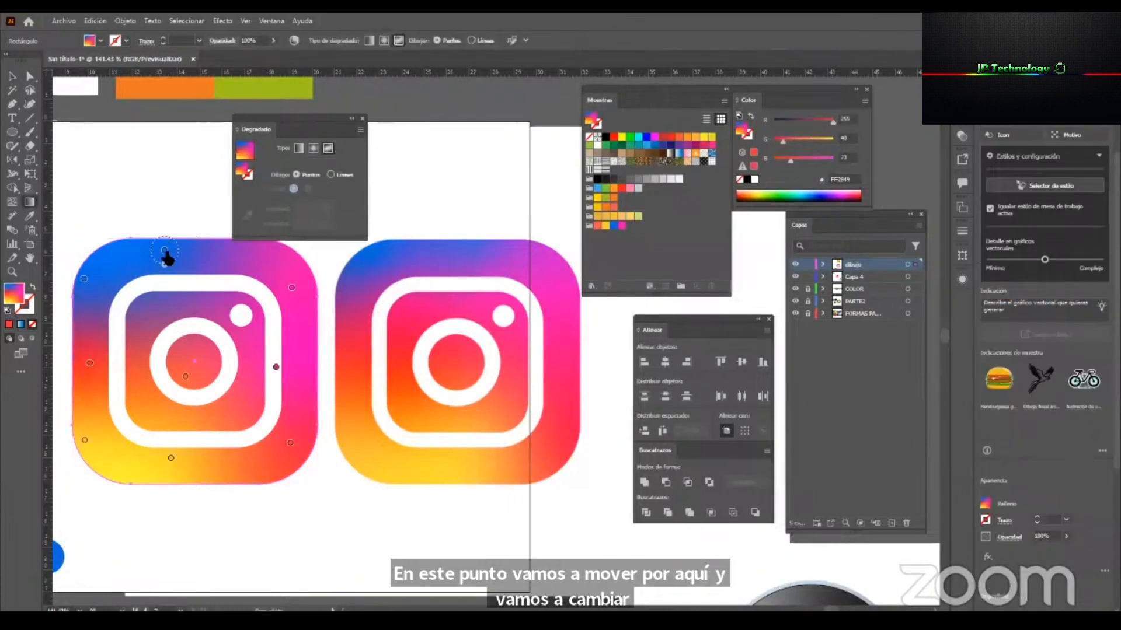
{"action": "mouse_move", "coordinate": [199, 251]}
{"action": "left_mouse_down"}
{"action": "mouse_move", "coordinate": [199, 239]}
{"action": "mouse_move", "coordinate": [207, 256]}
{"action": "left_mouse_up"}
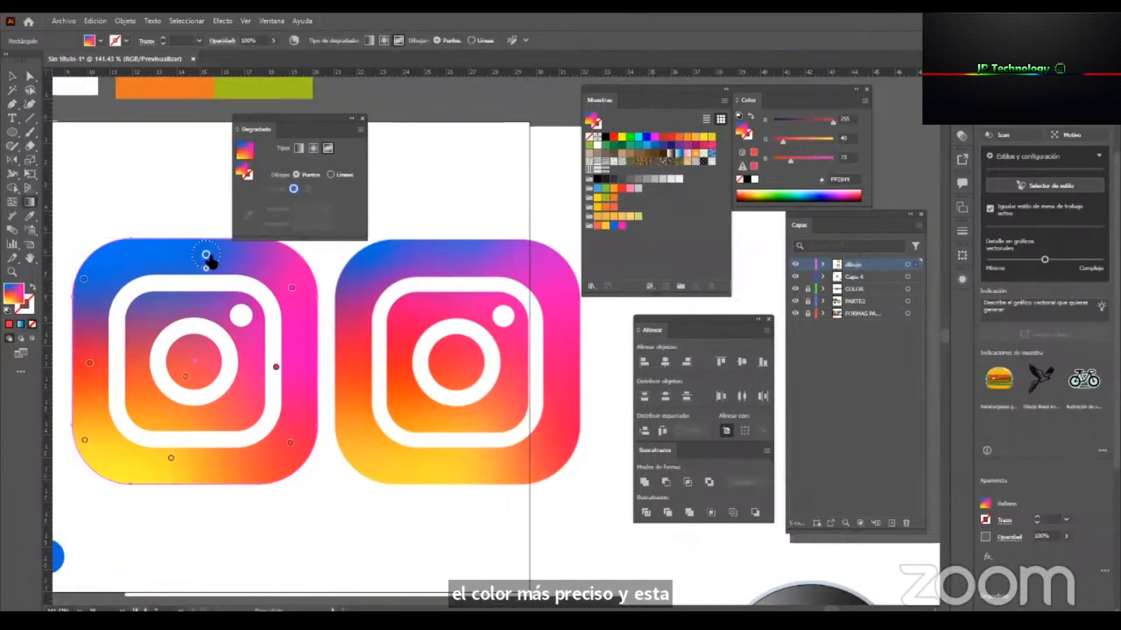
{"action": "left_click_drag", "start_coordinate": [200, 208], "coordinate": [206, 239]}
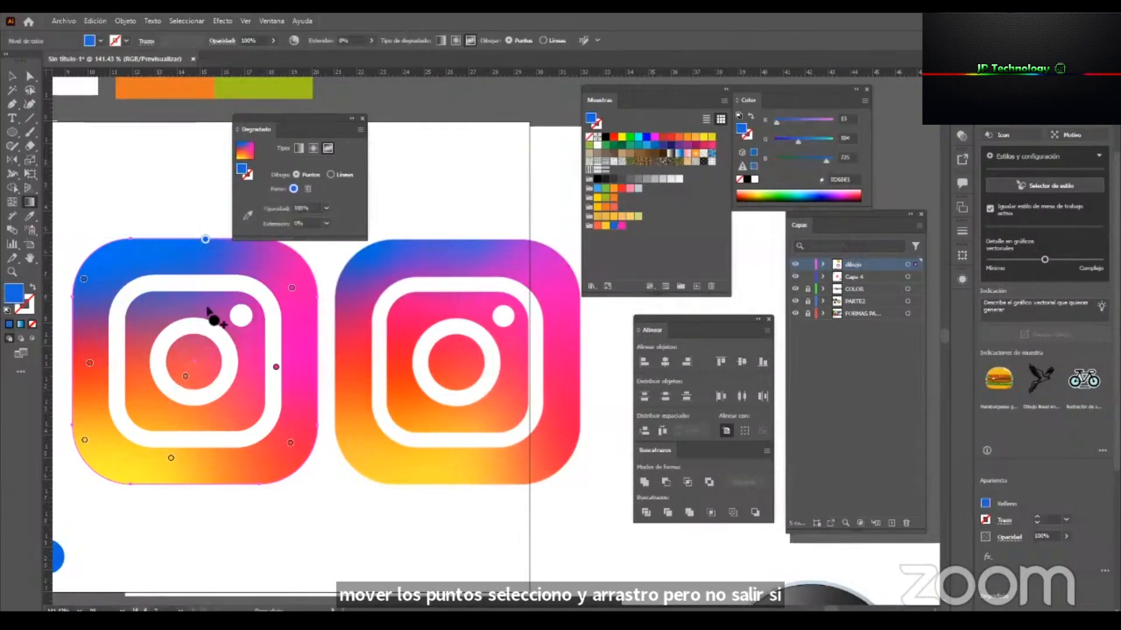
{"action": "left_click", "coordinate": [622, 225]}
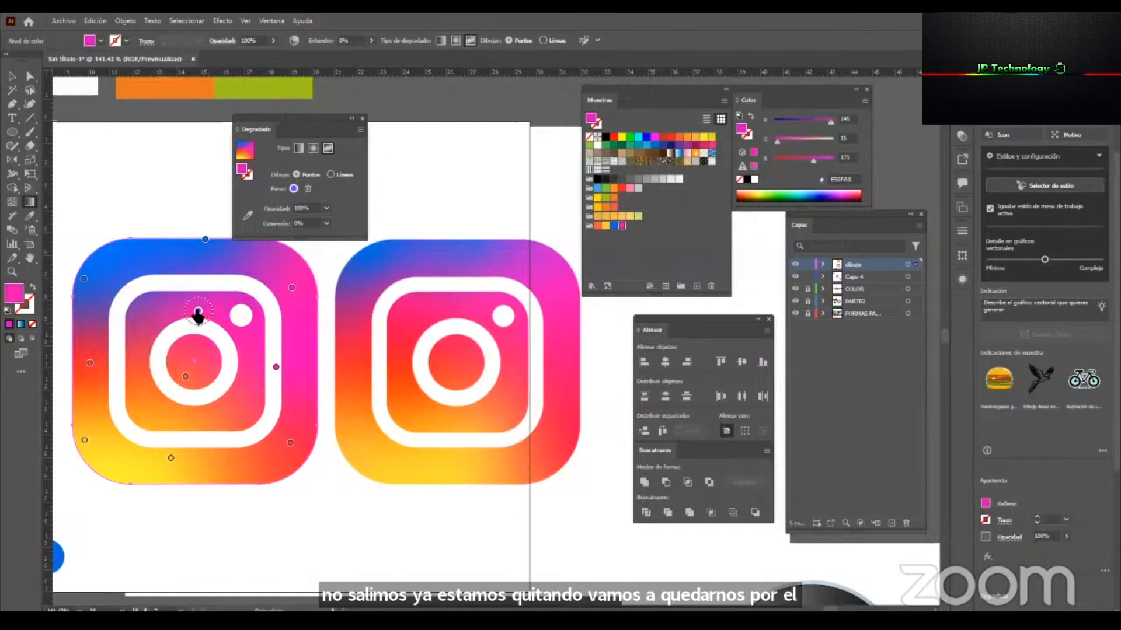
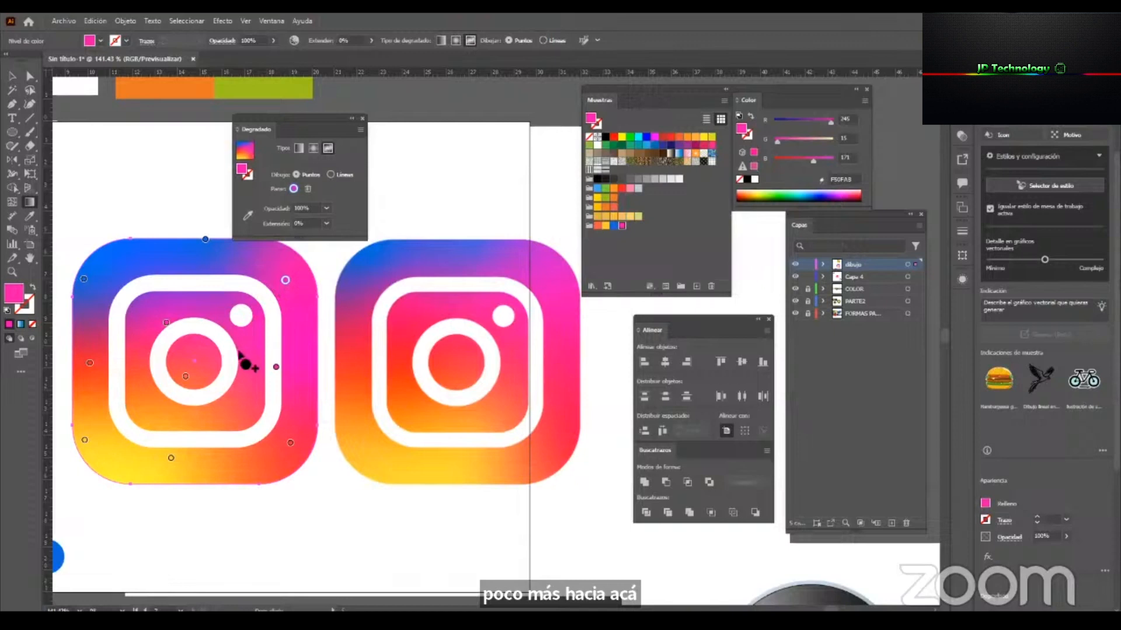
Move the background gradient's right pink point right and up, raise the lower-right point, and nudge the centre and mid-left points slightly.
{"action": "left_click", "coordinate": [291, 354]}
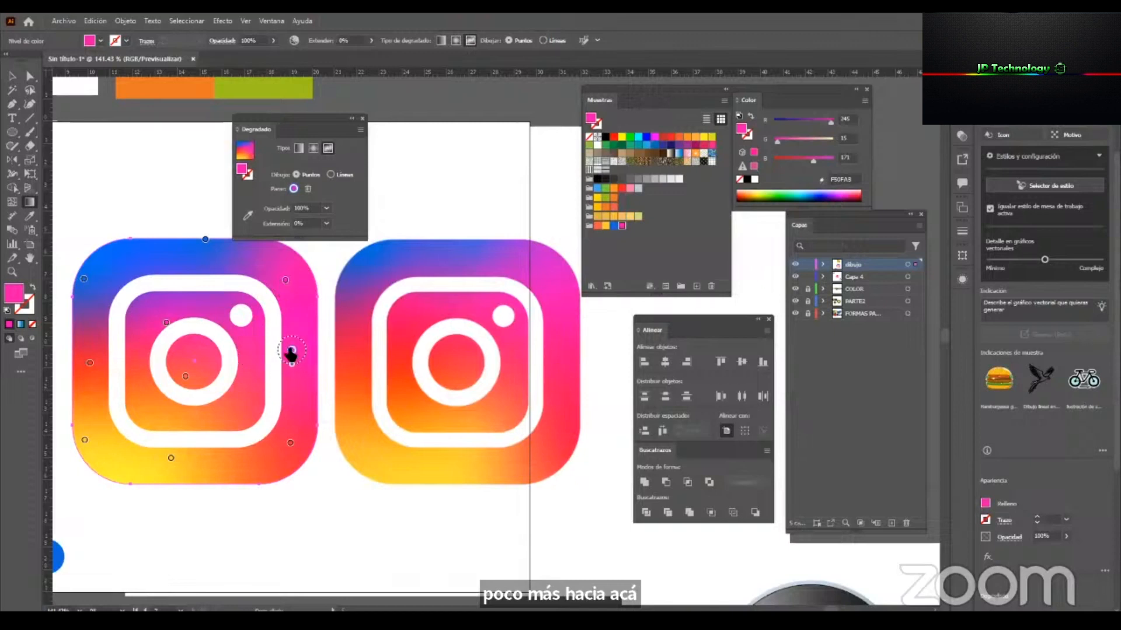
{"action": "left_click", "coordinate": [298, 418]}
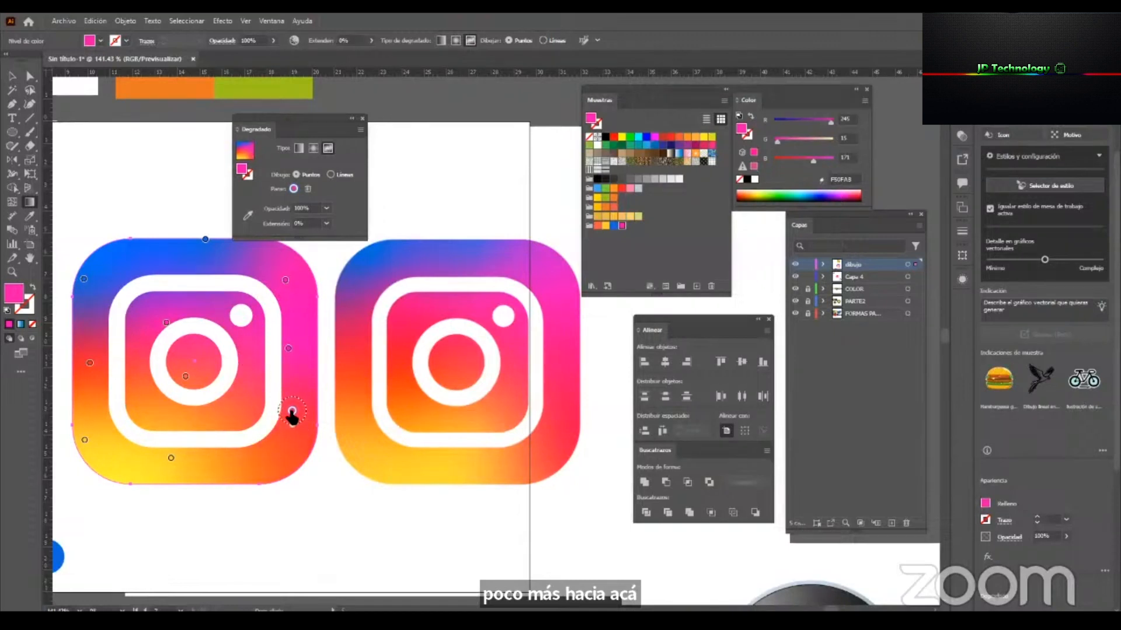
{"action": "left_click_drag", "start_coordinate": [288, 348], "coordinate": [296, 341]}
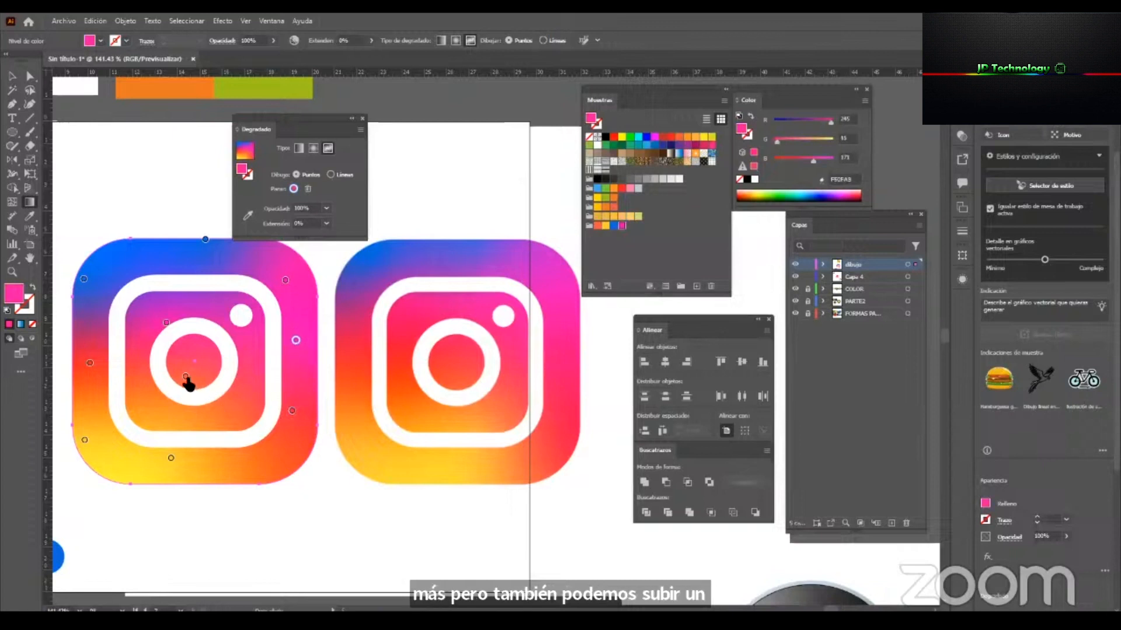
{"action": "left_click", "coordinate": [89, 363]}
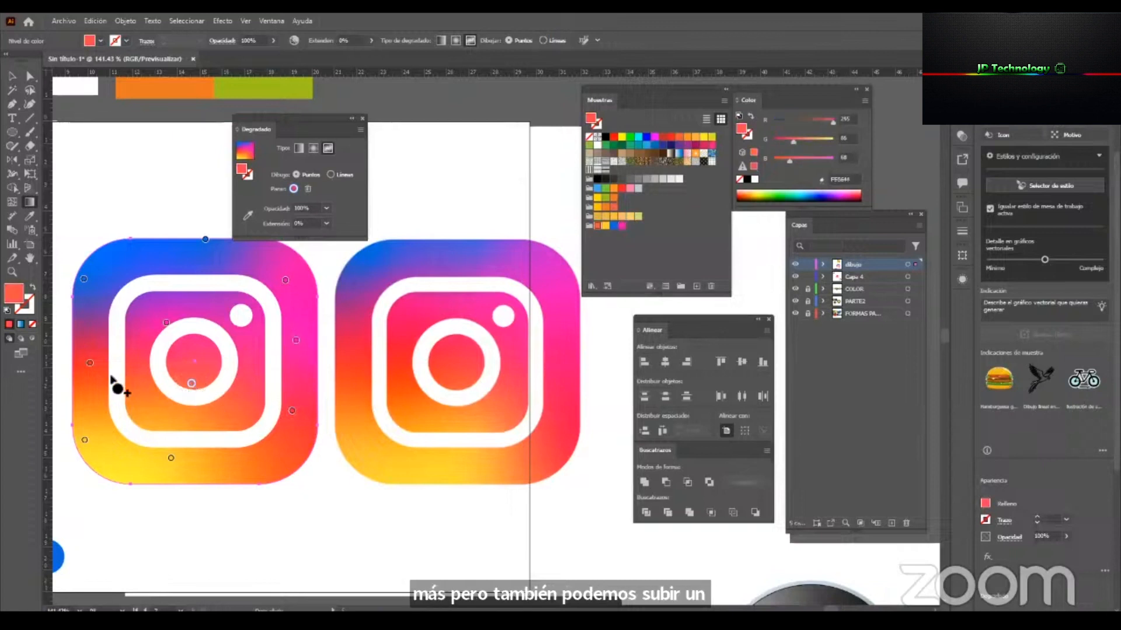
{"action": "left_click_drag", "start_coordinate": [85, 370], "coordinate": [87, 367]}
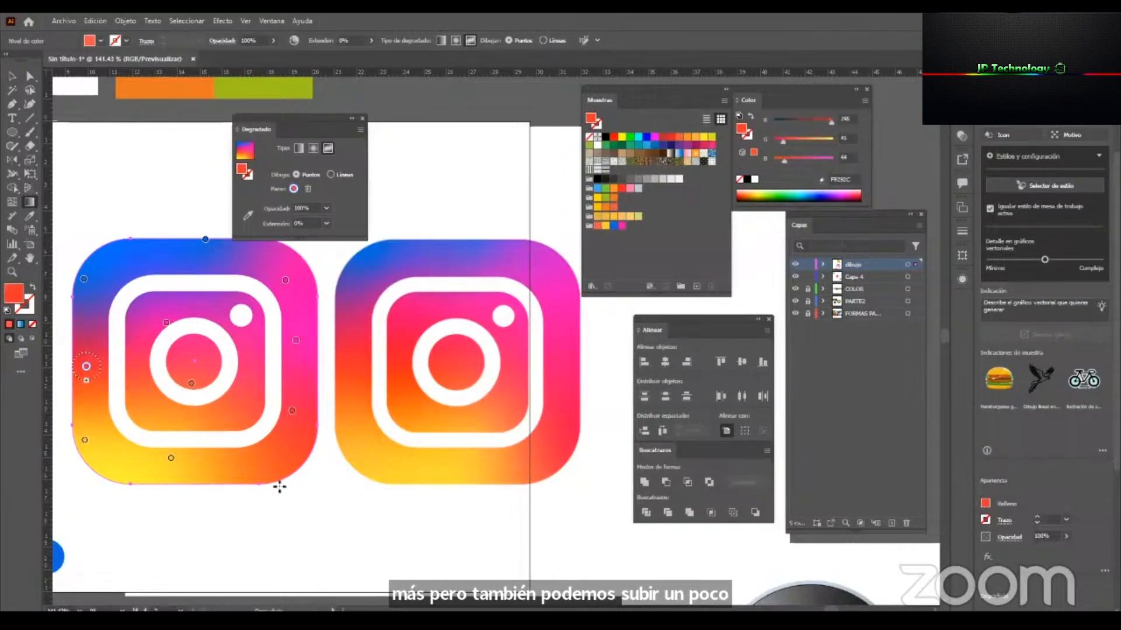
Hide the linked Instagram reference image inside the Capa 4 layer.
{"action": "left_click", "coordinate": [11, 77]}
{"action": "left_click_drag", "start_coordinate": [290, 118], "coordinate": [488, 100]}
{"action": "key", "text": "z"}
{"action": "left_click_drag", "start_coordinate": [291, 371], "coordinate": [117, 449]}
{"action": "left_click_drag", "start_coordinate": [240, 448], "coordinate": [209, 462]}
{"action": "key", "text": "v"}
{"action": "left_click", "coordinate": [318, 397]}
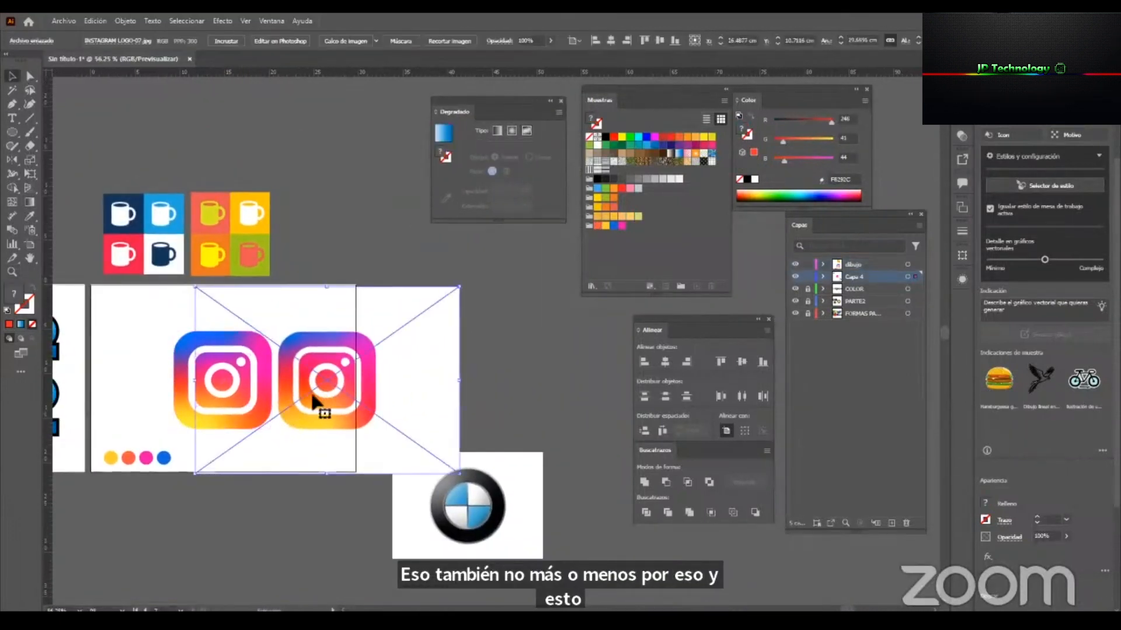
{"action": "left_click", "coordinate": [822, 277]}
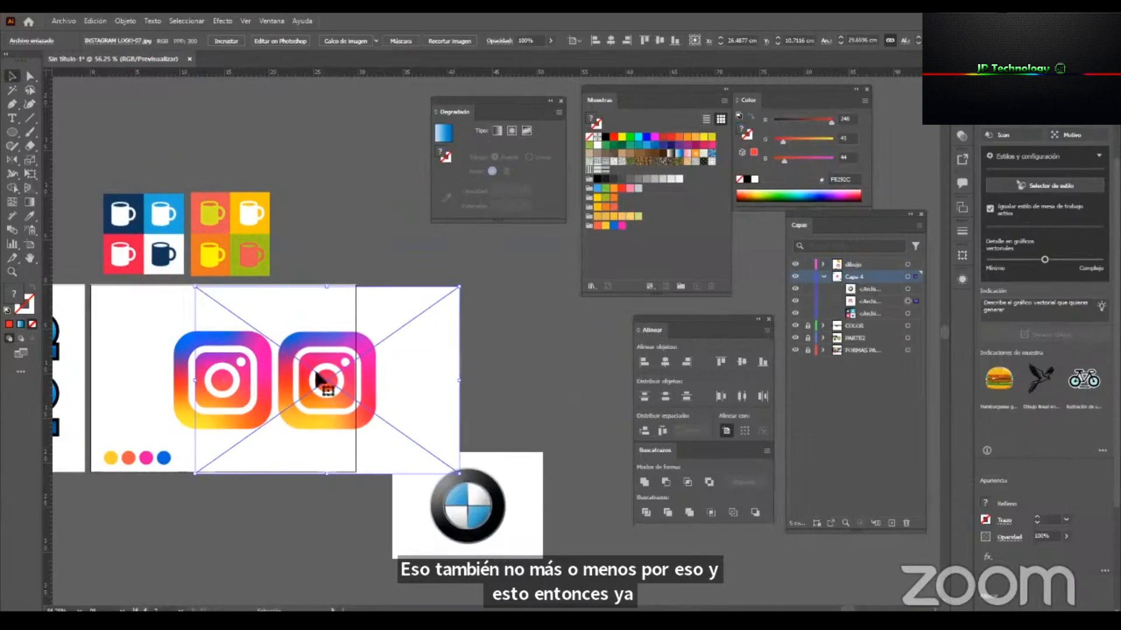
{"action": "left_click", "coordinate": [795, 301]}
Group all the parts of the traced Instagram logo into one object.
{"action": "left_click_drag", "start_coordinate": [237, 398], "coordinate": [329, 392]}
{"action": "key", "text": "z"}
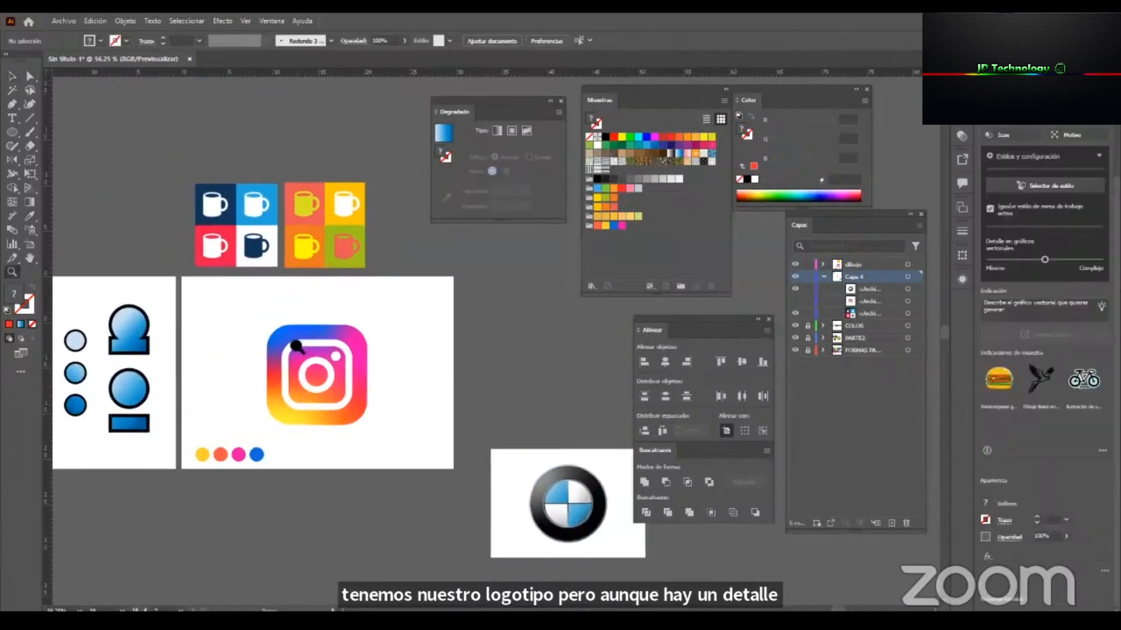
{"action": "left_click_drag", "start_coordinate": [231, 327], "coordinate": [315, 351]}
{"action": "key", "text": "v"}
{"action": "left_click_drag", "start_coordinate": [275, 306], "coordinate": [471, 455]}
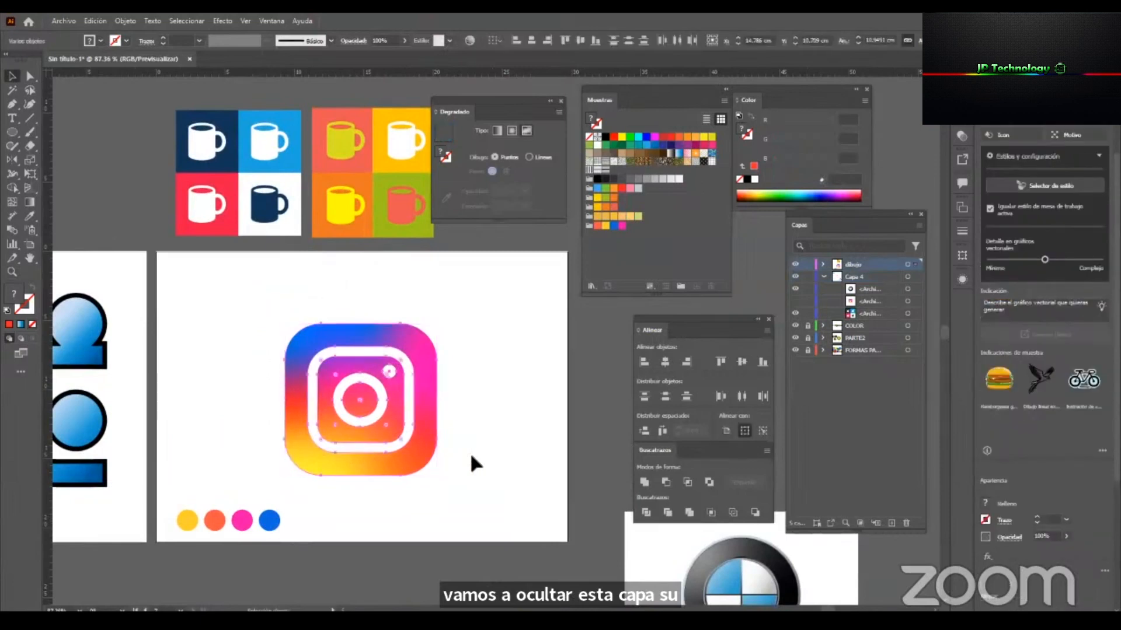
{"action": "key", "text": "ctrl+g"}
Scale the logo group down to about 6.4 cm square and place it in the artboard's upper-left corner.
{"action": "left_click_drag", "start_coordinate": [412, 426], "coordinate": [298, 361]}
{"action": "left_click_drag", "start_coordinate": [323, 416], "coordinate": [260, 340]}
{"action": "left_click", "coordinate": [321, 318]}
Draw a rectangle about 23.7 by 15.2 cm from the artboard's upper-left corner and fill it with dark grey 1A1A1A.
{"action": "key", "text": "z"}
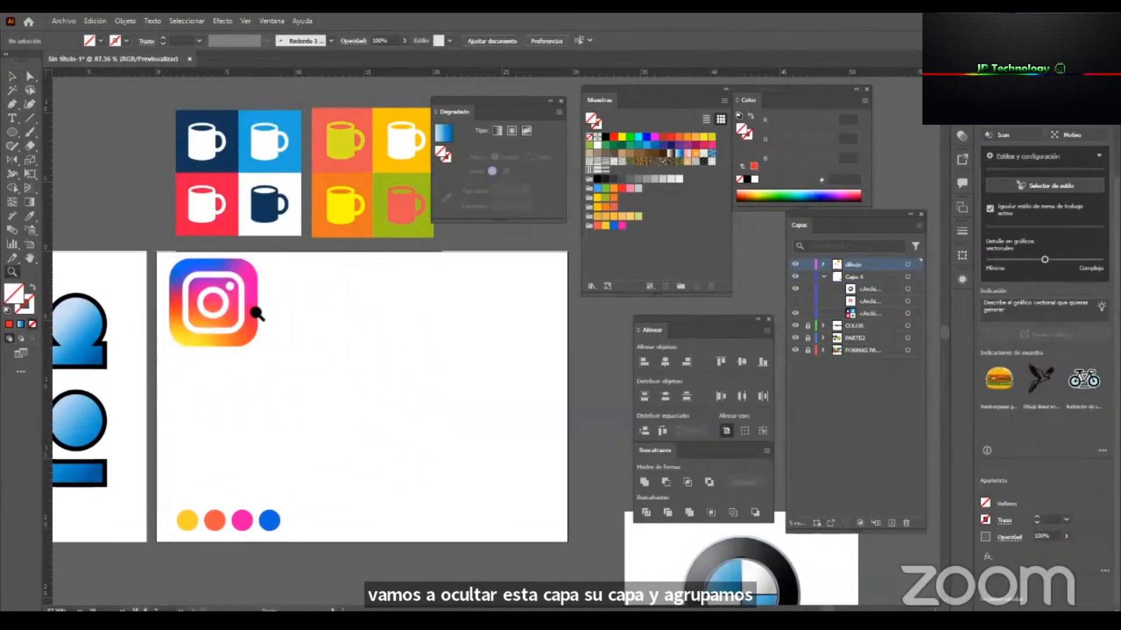
{"action": "left_click", "coordinate": [257, 314]}
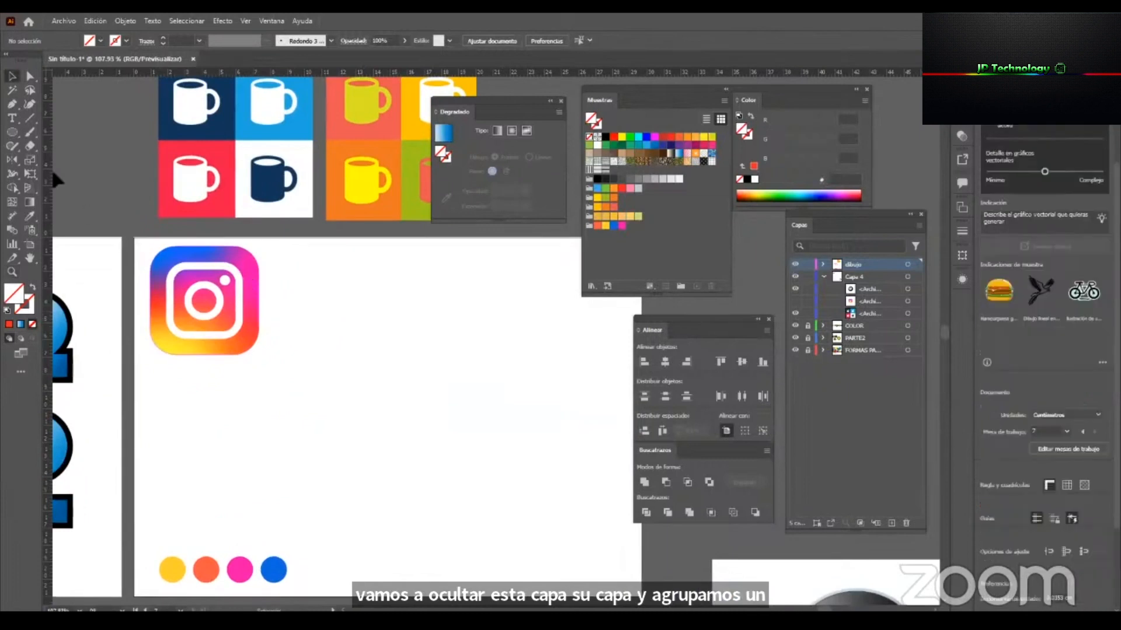
{"action": "left_click", "coordinate": [12, 132]}
{"action": "key", "text": "m"}
{"action": "left_click_drag", "start_coordinate": [134, 238], "coordinate": [540, 498]}
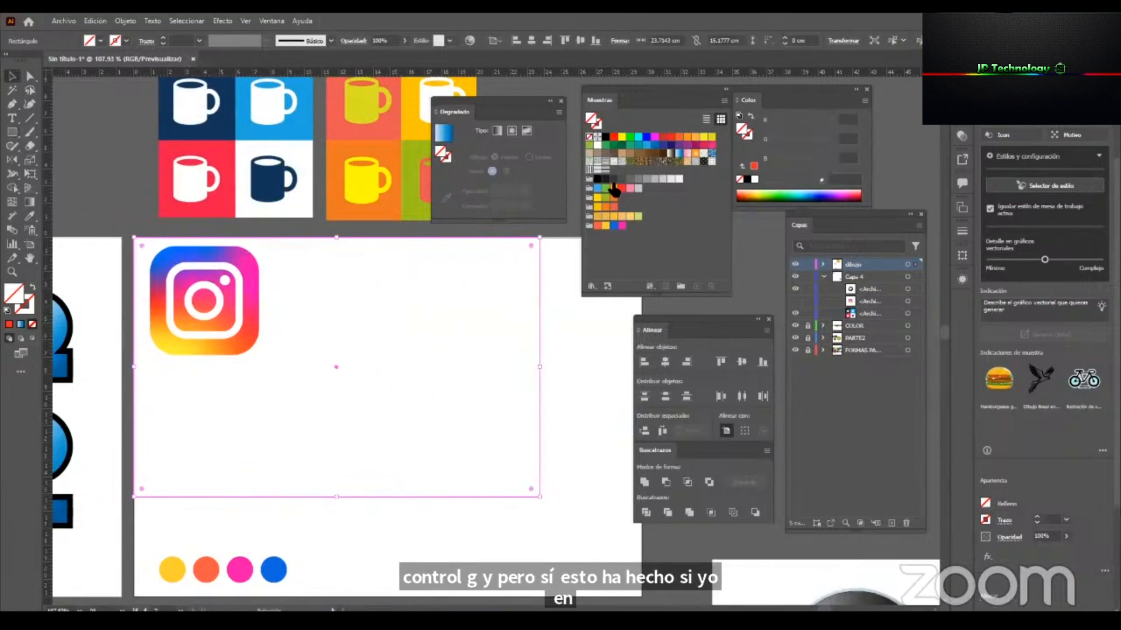
{"action": "left_click", "coordinate": [606, 179]}
Send the dark rectangle to the back and shift the logo group slightly down over it.
{"action": "right_click", "coordinate": [422, 338]}
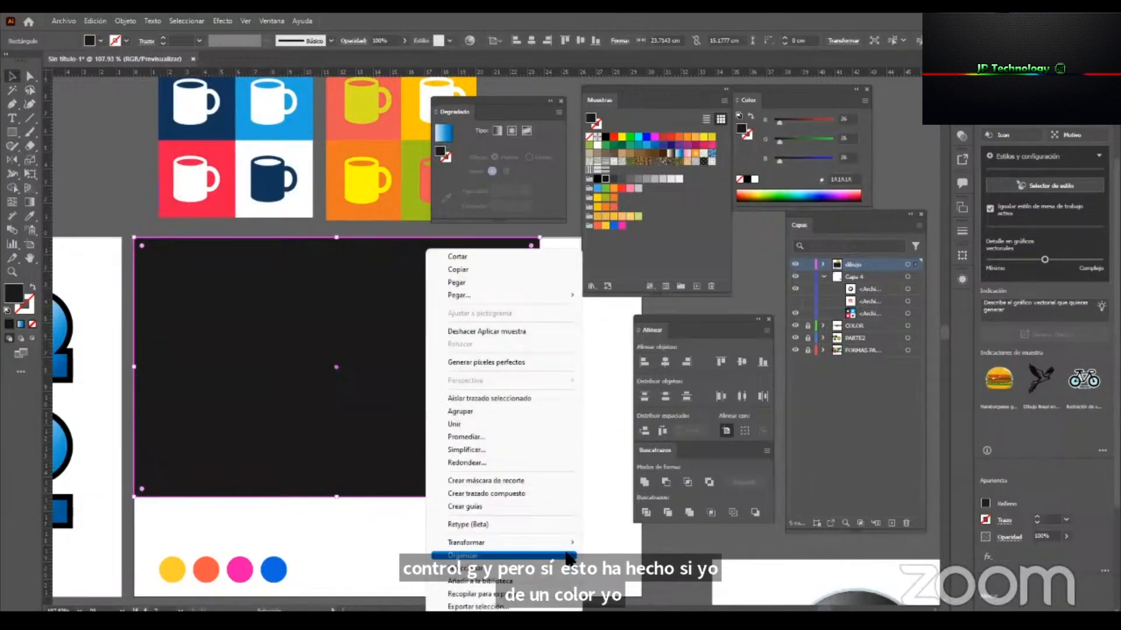
{"action": "mouse_move", "coordinate": [563, 555]}
{"action": "left_click", "coordinate": [628, 582]}
{"action": "left_click_drag", "start_coordinate": [213, 305], "coordinate": [217, 315]}
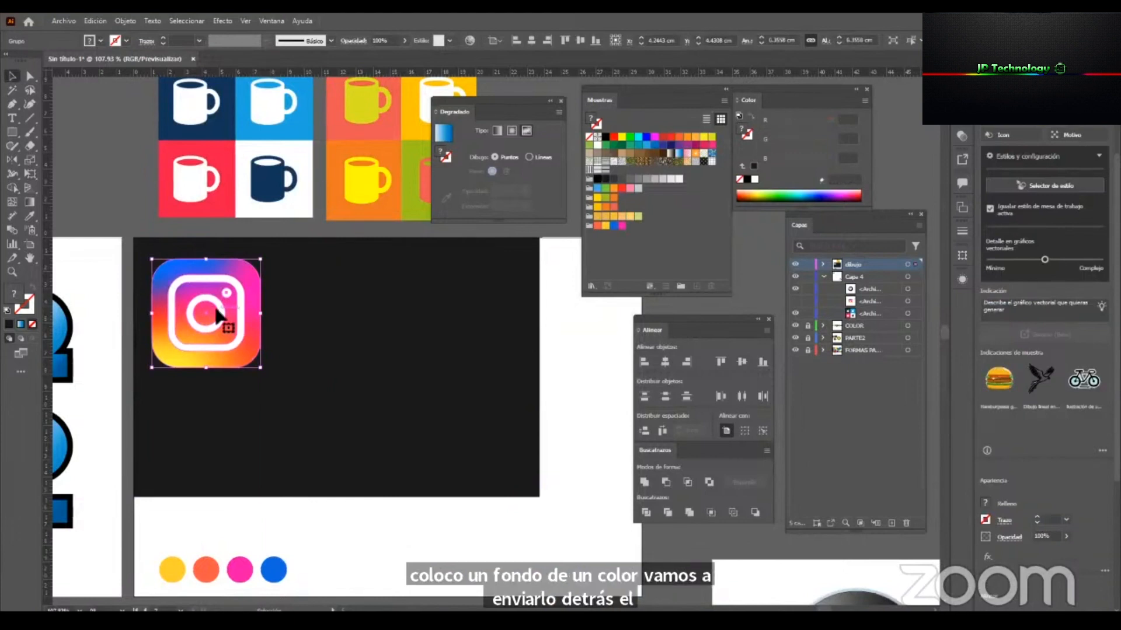
Duplicate the logo beside the original on the dark background, ungroup the copy and deselect it.
{"action": "left_click_drag", "start_coordinate": [246, 268], "coordinate": [249, 318]}
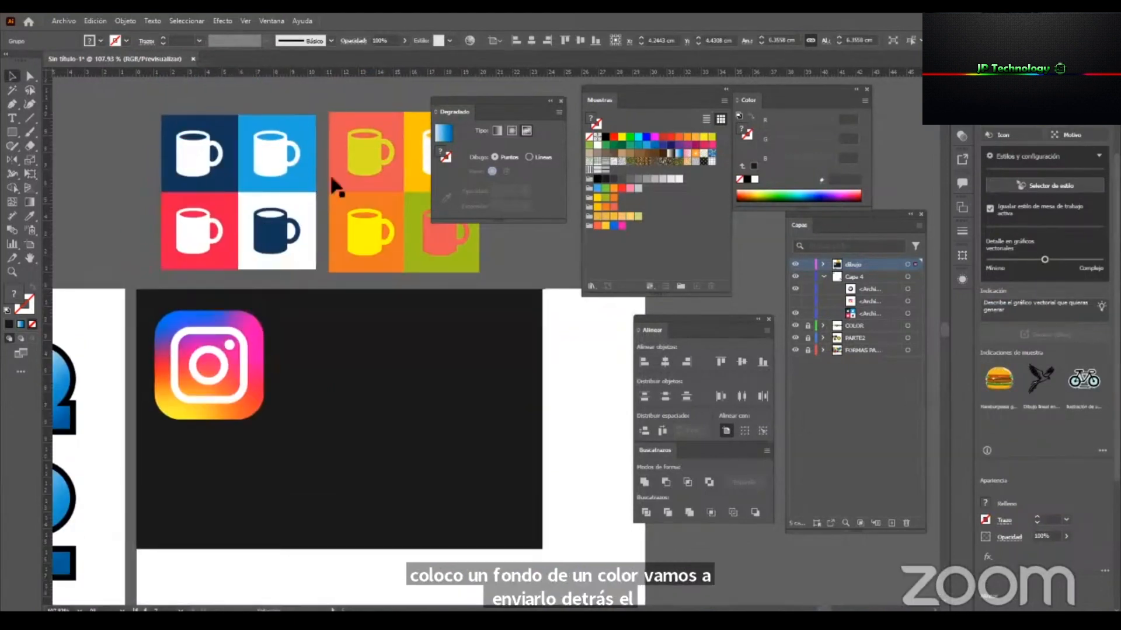
{"action": "left_click_drag", "start_coordinate": [341, 227], "coordinate": [285, 328]}
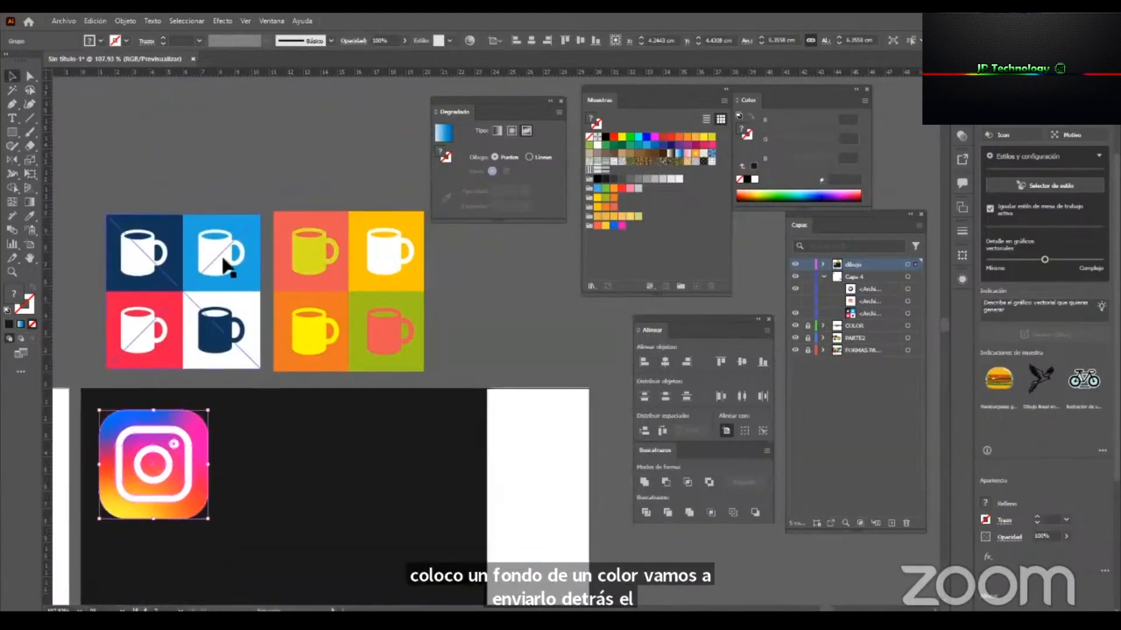
{"action": "left_click", "coordinate": [507, 313]}
{"action": "left_click_drag", "start_coordinate": [380, 343], "coordinate": [441, 248]}
{"action": "left_click_drag", "start_coordinate": [209, 405], "coordinate": [309, 388]}
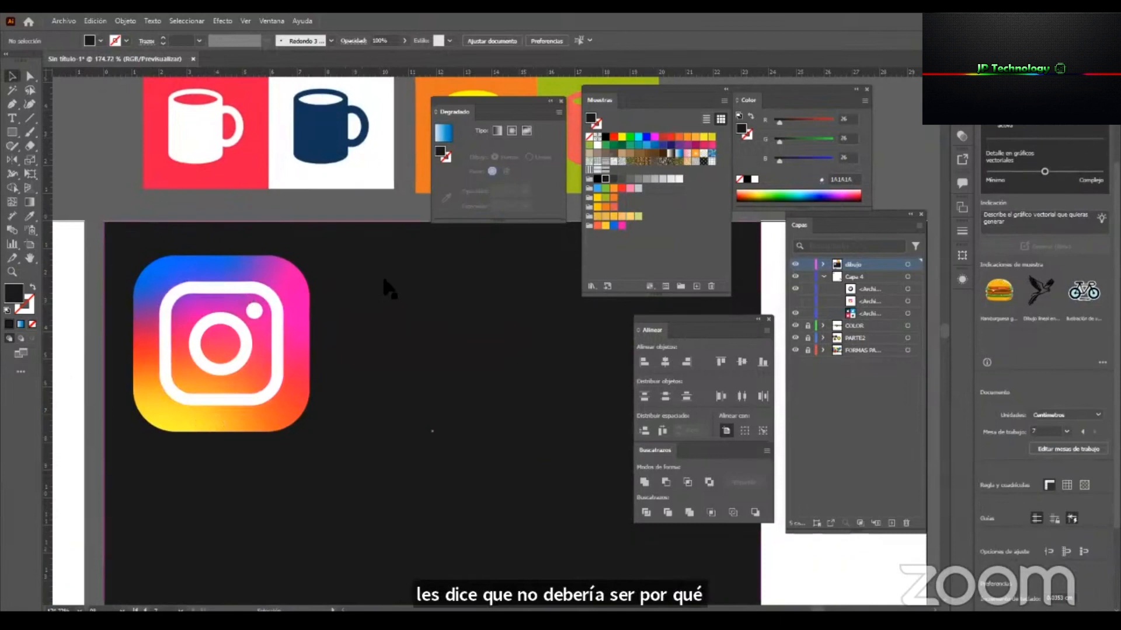
{"action": "left_click_drag", "start_coordinate": [335, 325], "coordinate": [272, 324]}
{"action": "scroll", "coordinate": [274, 292], "scroll_direction": "down", "scroll_amount": 2}
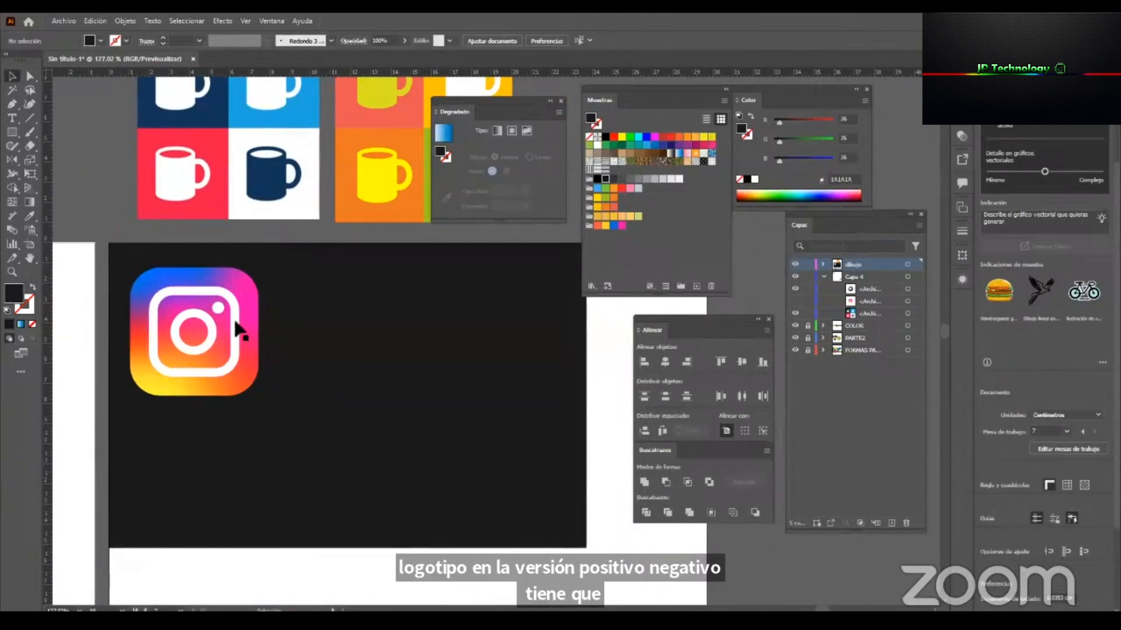
{"action": "left_click_drag", "start_coordinate": [193, 339], "coordinate": [340, 337]}
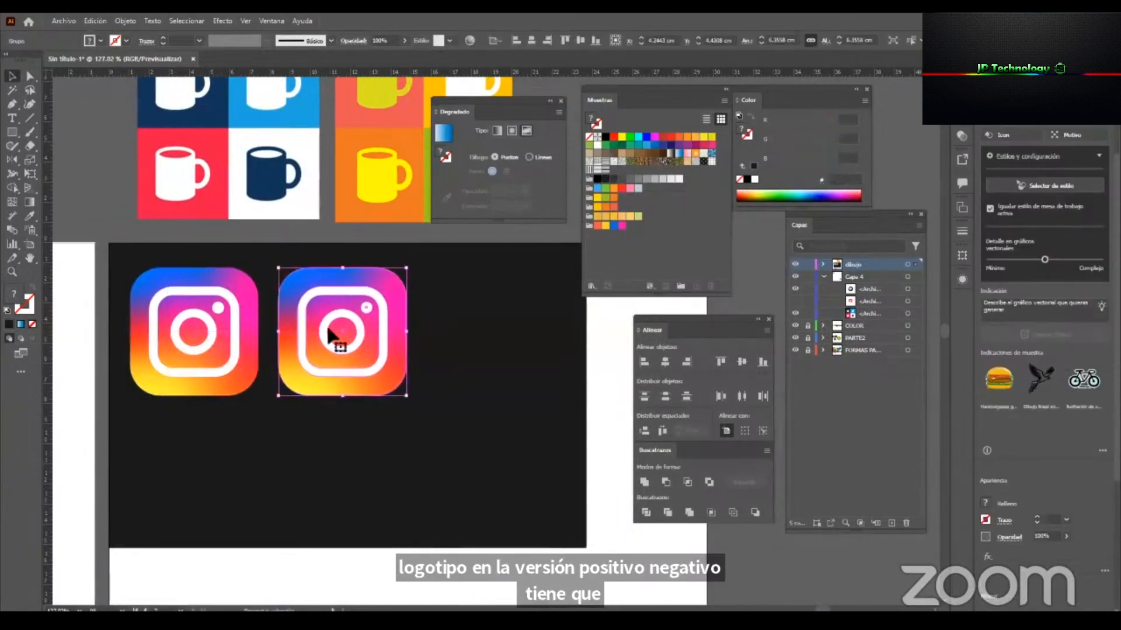
{"action": "right_click", "coordinate": [341, 337]}
{"action": "left_click", "coordinate": [449, 196]}
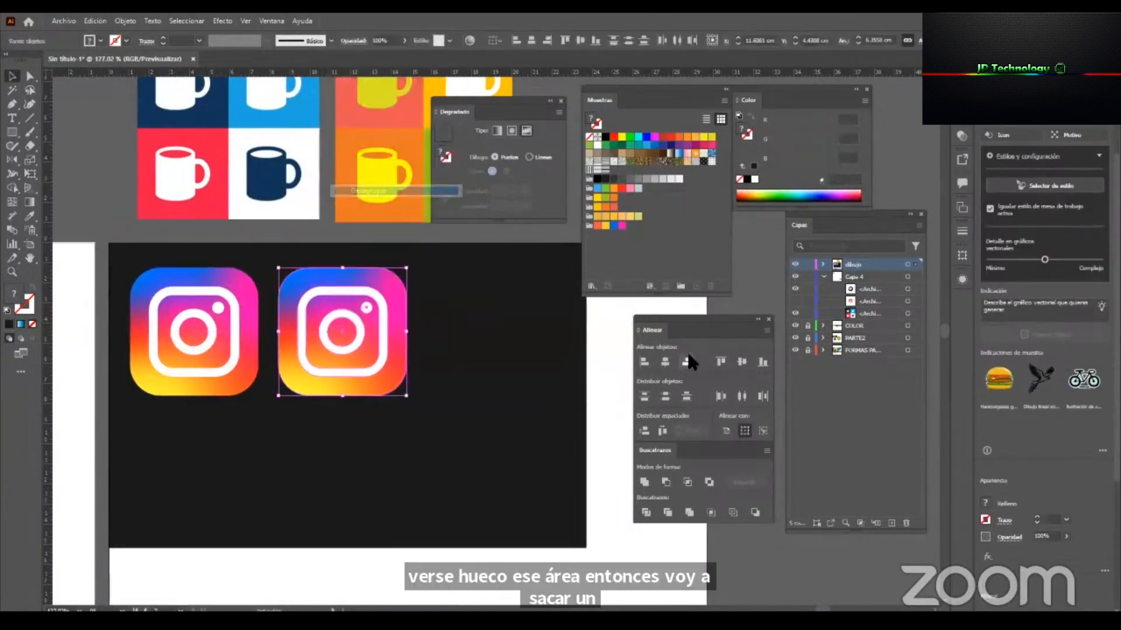
{"action": "left_click", "coordinate": [612, 348]}
Select the copy's white camera shapes, combine them into a compound shape with Pathfinder, and expand it.
{"action": "scroll", "coordinate": [383, 294], "scroll_direction": "up", "scroll_amount": 3}
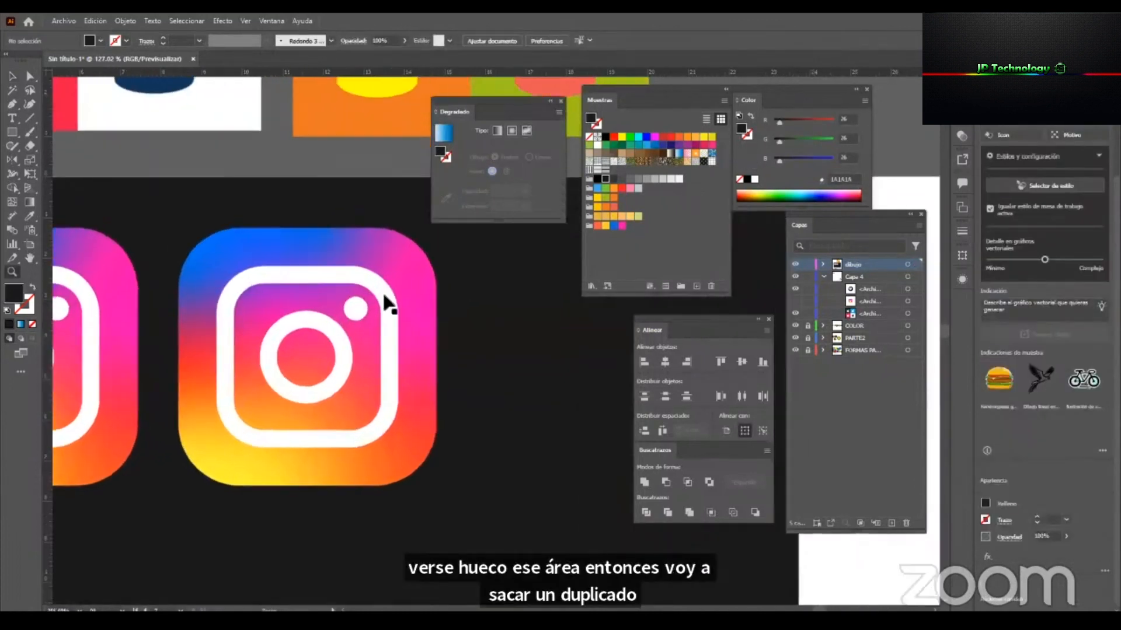
{"action": "left_click", "coordinate": [377, 292]}
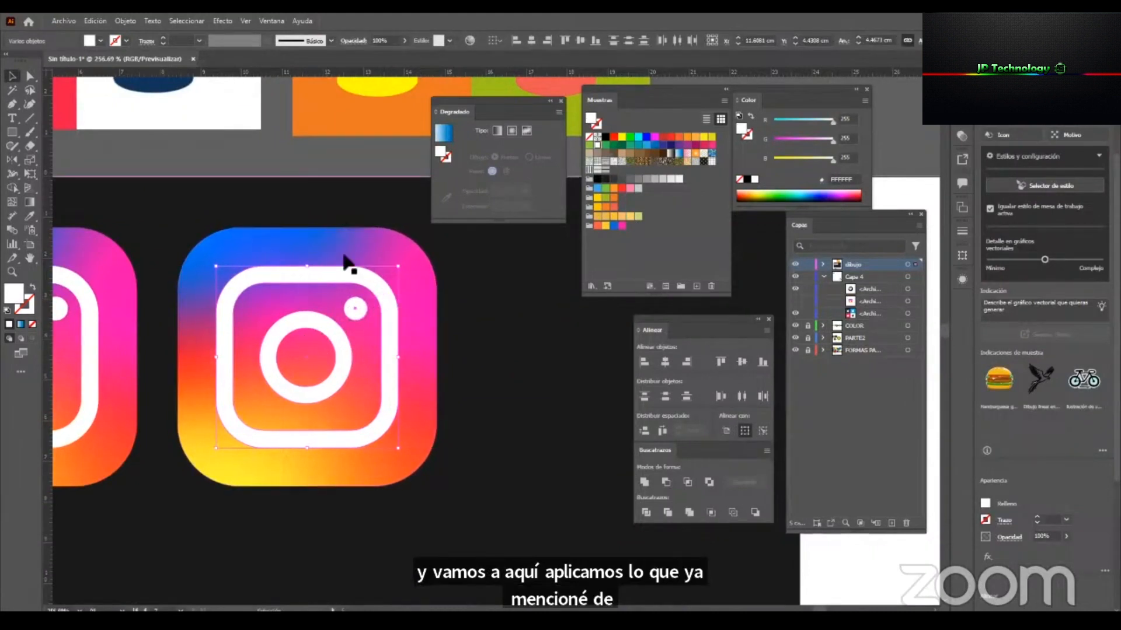
{"action": "left_click_drag", "start_coordinate": [663, 448], "coordinate": [492, 268]}
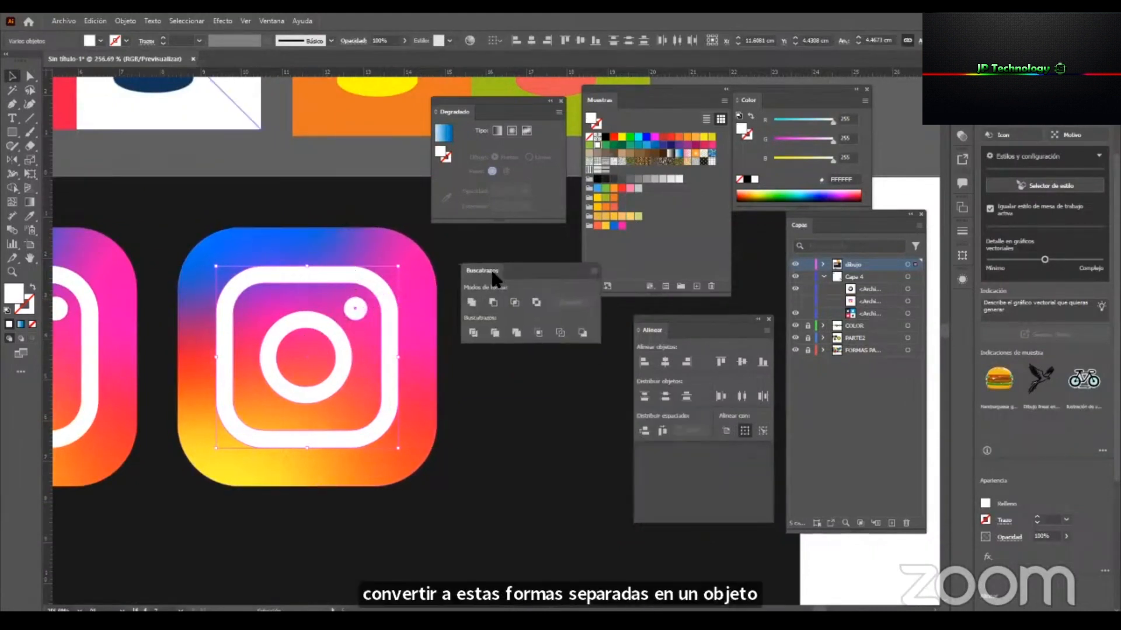
{"action": "left_click", "coordinate": [587, 272]}
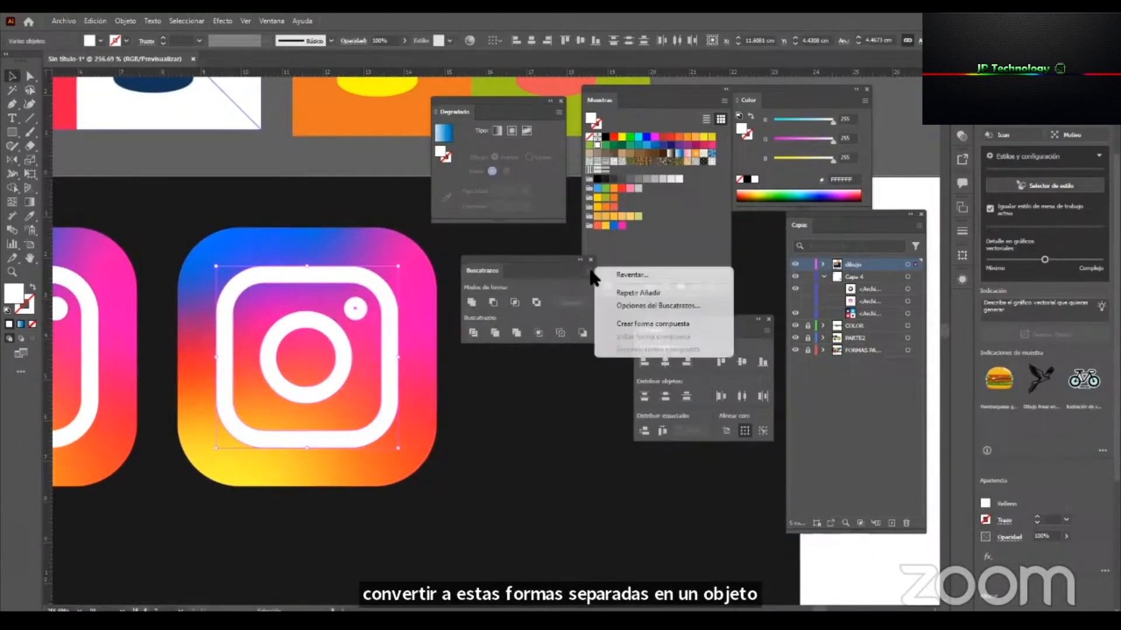
{"action": "left_click", "coordinate": [649, 325]}
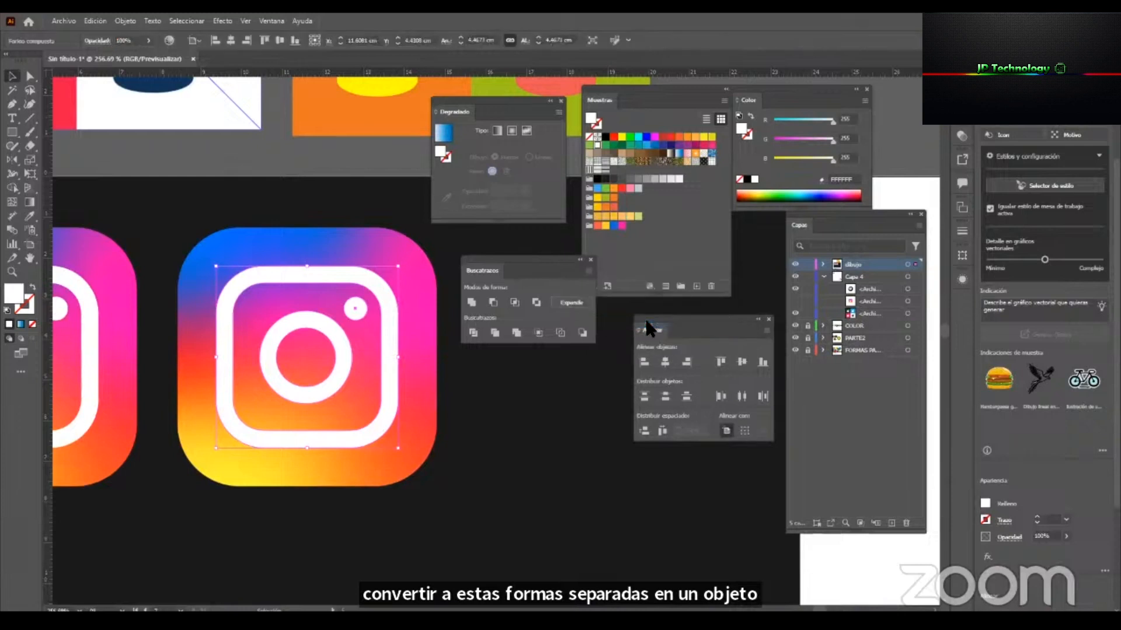
{"action": "left_click", "coordinate": [568, 299]}
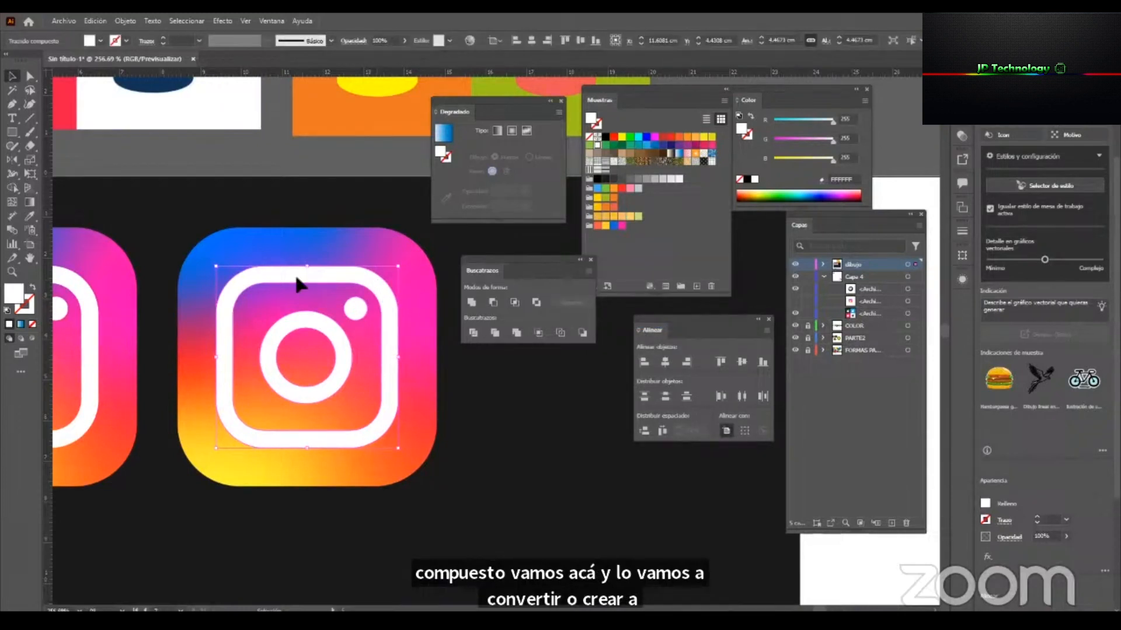
Try moving the copy's white camera icon upward as one object and undo the move.
{"action": "key", "text": "z"}
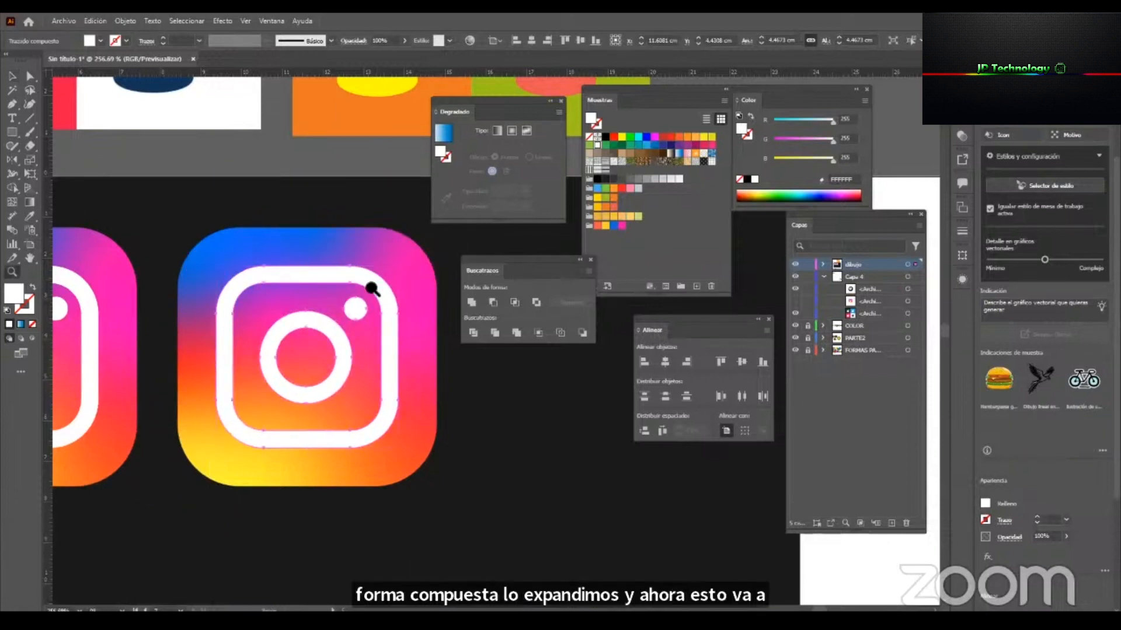
{"action": "left_click_drag", "start_coordinate": [358, 295], "coordinate": [240, 378]}
{"action": "key", "text": "v"}
{"action": "left_click_drag", "start_coordinate": [370, 296], "coordinate": [362, 233]}
{"action": "key", "text": "ctrl+z"}
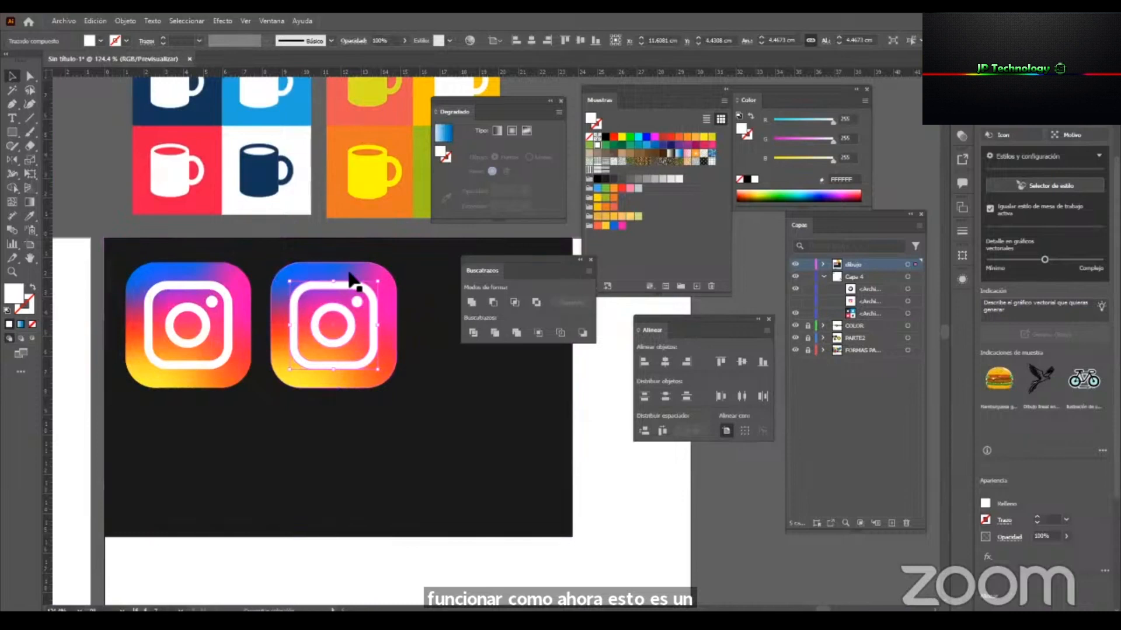
Subtract the white camera icon from the copy's gradient background with Minus Front, and deselect the result.
{"action": "left_click", "coordinate": [350, 280], "text": "shift"}
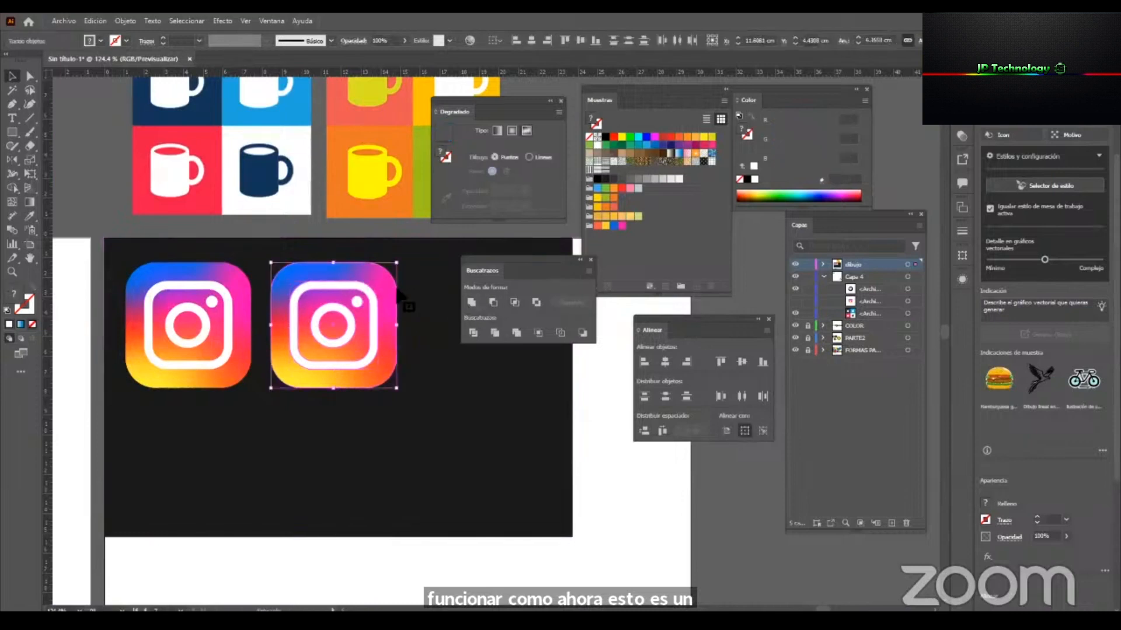
{"action": "left_click", "coordinate": [492, 303]}
{"action": "left_click", "coordinate": [625, 521]}
Try converting the cut-out logo into an expanded compound shape, and undo the conversion.
{"action": "key", "text": "z"}
{"action": "mouse_move", "coordinate": [354, 374]}
{"action": "left_mouse_down"}
{"action": "mouse_move", "coordinate": [242, 426]}
{"action": "mouse_move", "coordinate": [350, 401]}
{"action": "mouse_move", "coordinate": [357, 376]}
{"action": "left_mouse_up"}
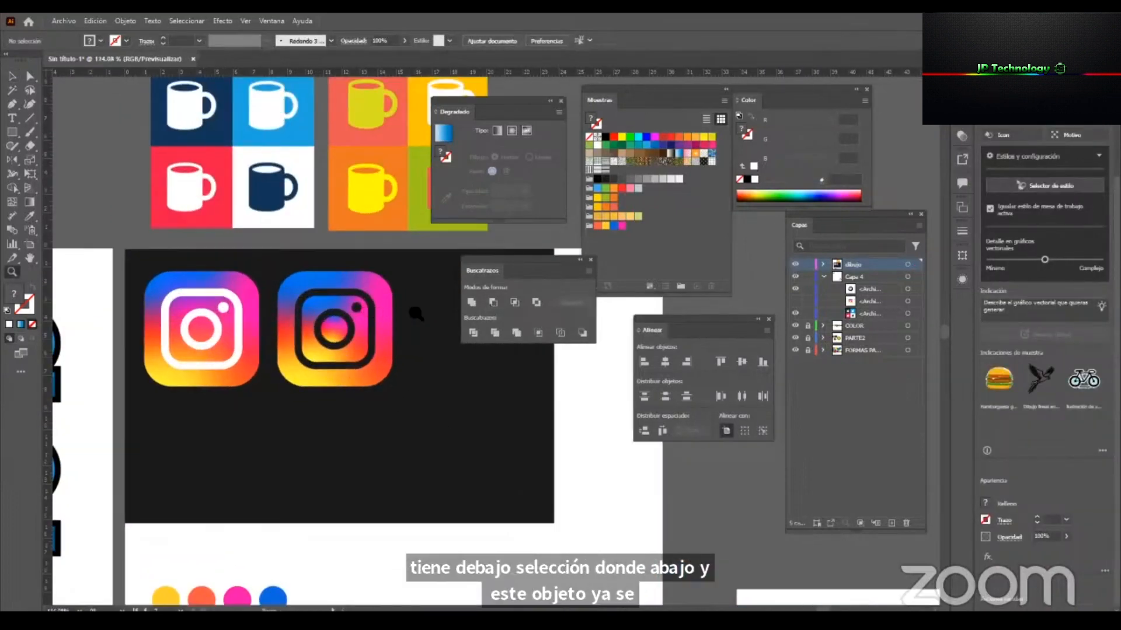
{"action": "left_click_drag", "start_coordinate": [362, 311], "coordinate": [416, 314]}
{"action": "key", "text": "v"}
{"action": "left_click", "coordinate": [343, 300]}
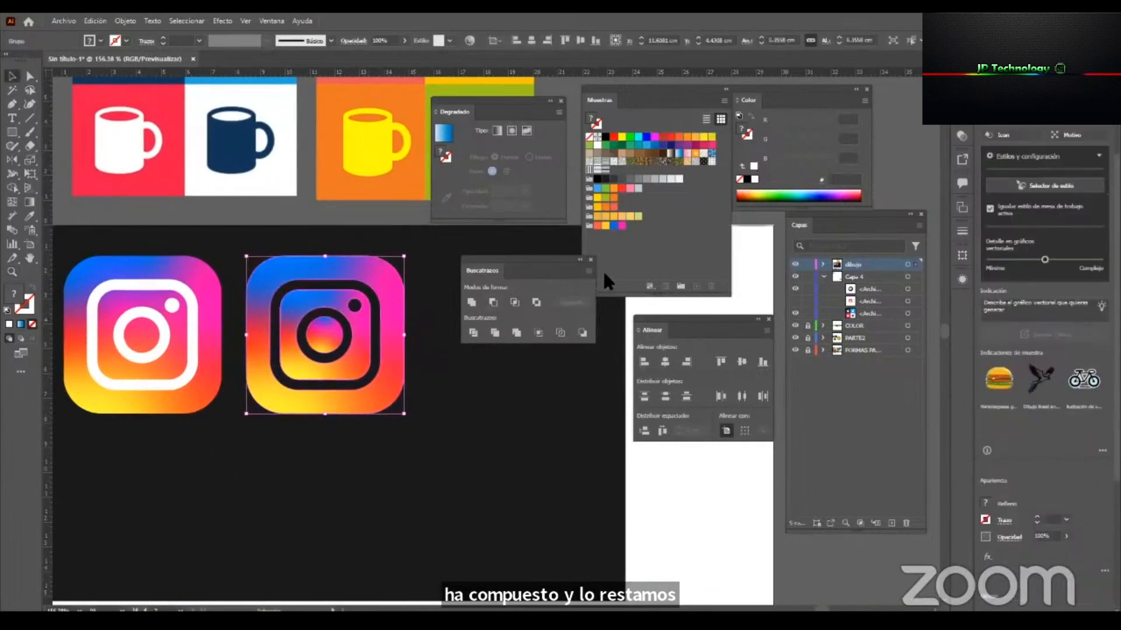
{"action": "left_click", "coordinate": [590, 269]}
{"action": "left_click", "coordinate": [639, 324]}
{"action": "left_click", "coordinate": [563, 301]}
{"action": "key", "text": "ctrl+z"}
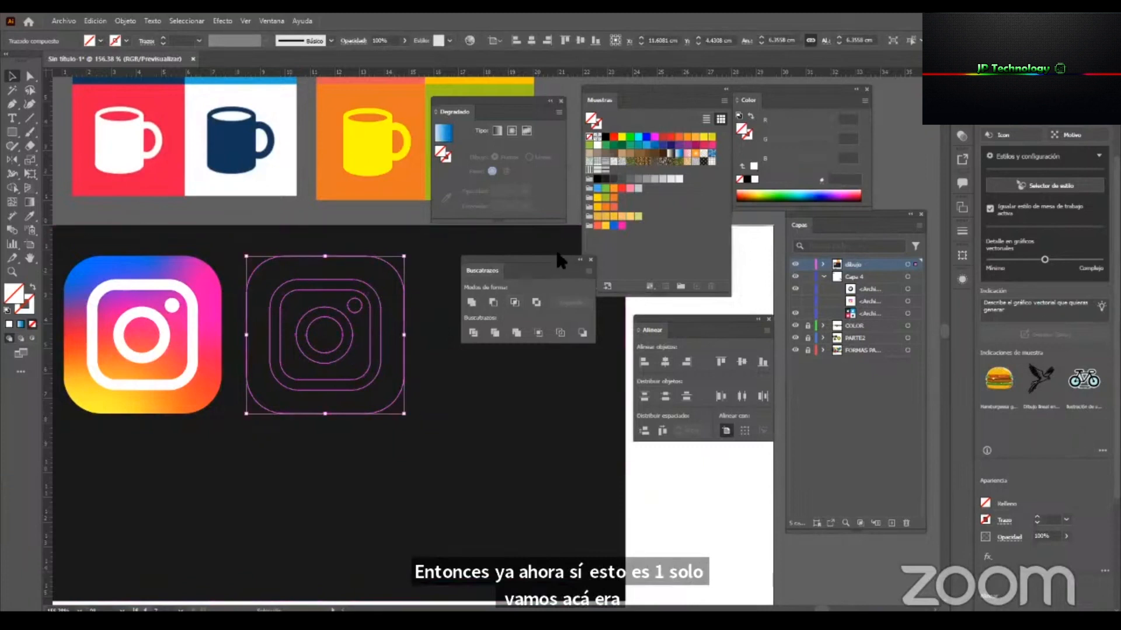
{"action": "key", "text": "ctrl+z"}
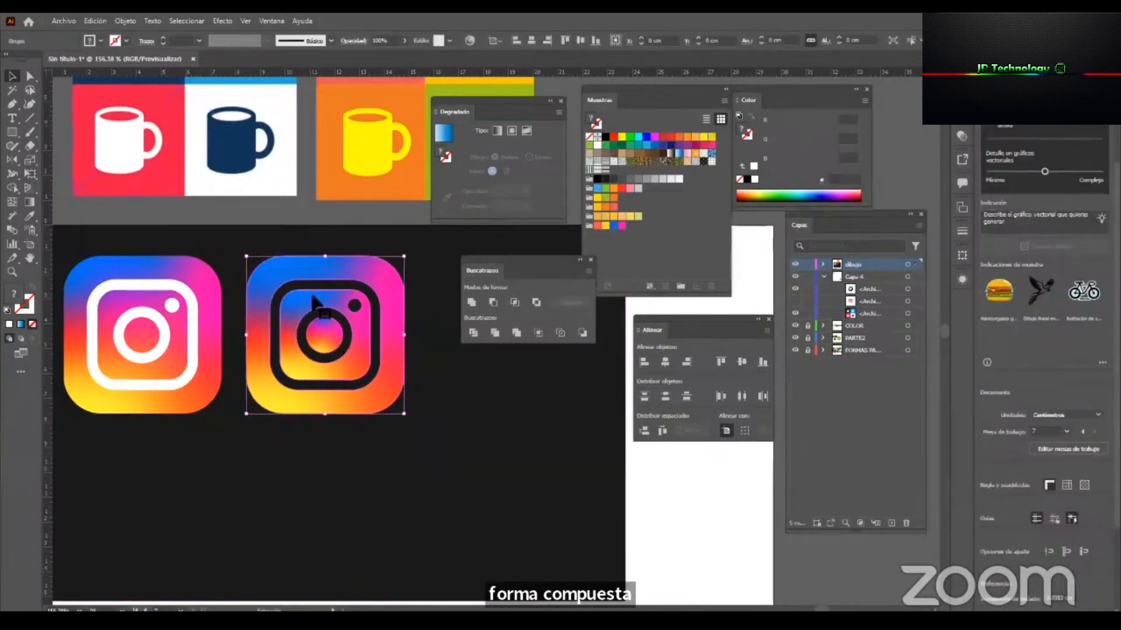
{"action": "key", "text": "g"}
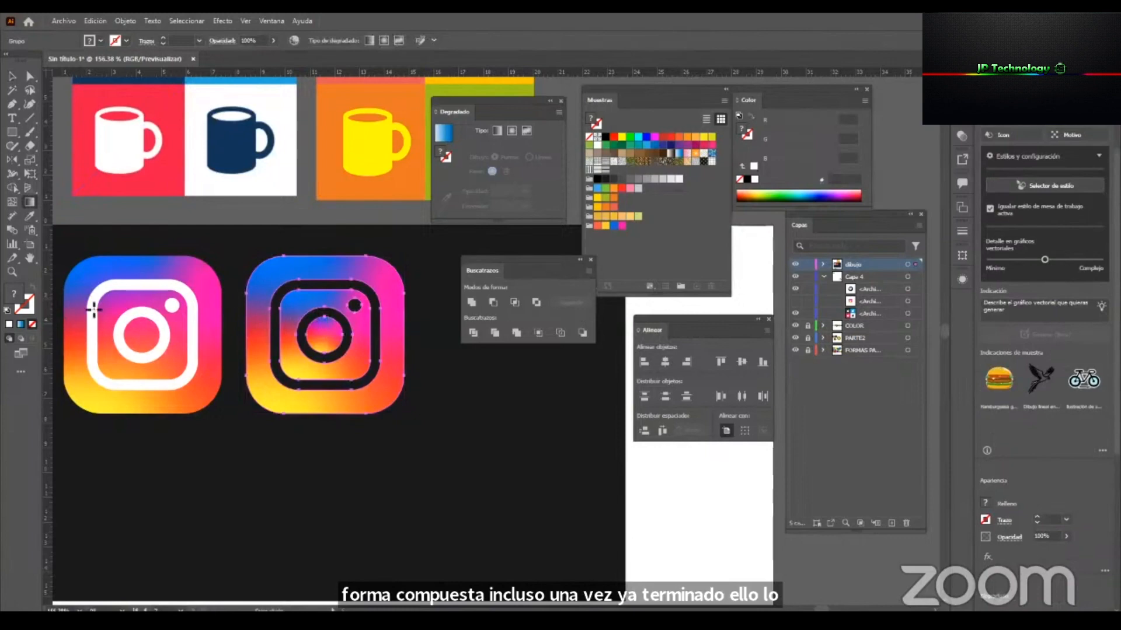
{"action": "key", "text": "v"}
{"action": "scroll", "coordinate": [342, 294], "scroll_direction": "up", "scroll_amount": 3}
{"action": "left_click_drag", "start_coordinate": [352, 393], "coordinate": [404, 461]}
{"action": "scroll", "coordinate": [350, 413], "scroll_direction": "down", "scroll_amount": 3}
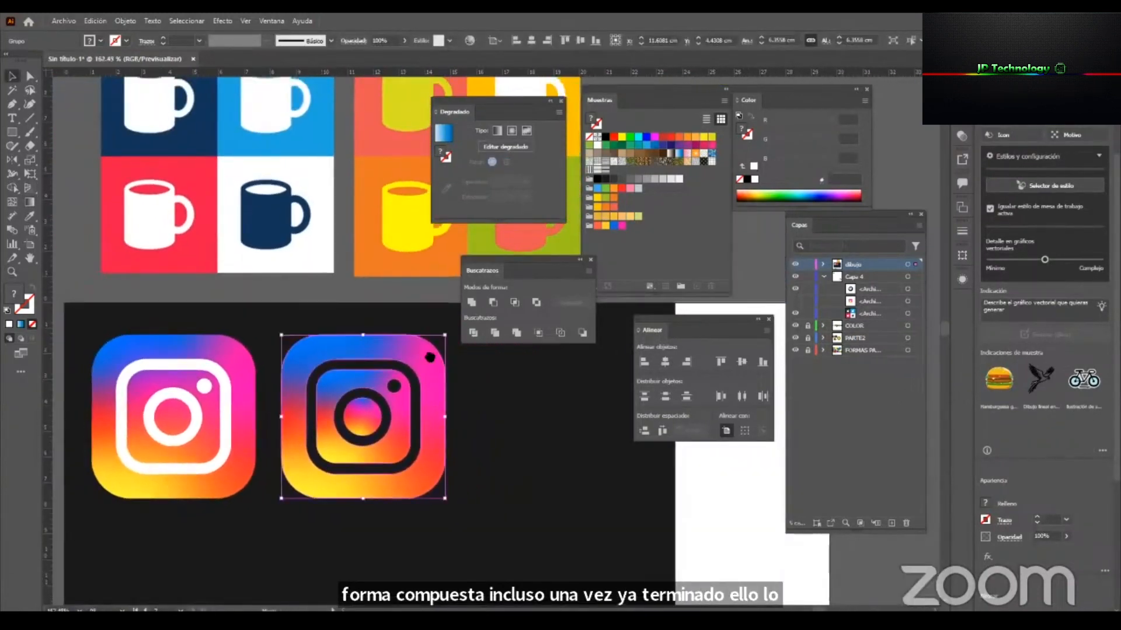
Convert the whole cut-out Instagram logo into a single compound shape with Pathfinder and expand it.
{"action": "left_click_drag", "start_coordinate": [408, 390], "coordinate": [405, 356]}
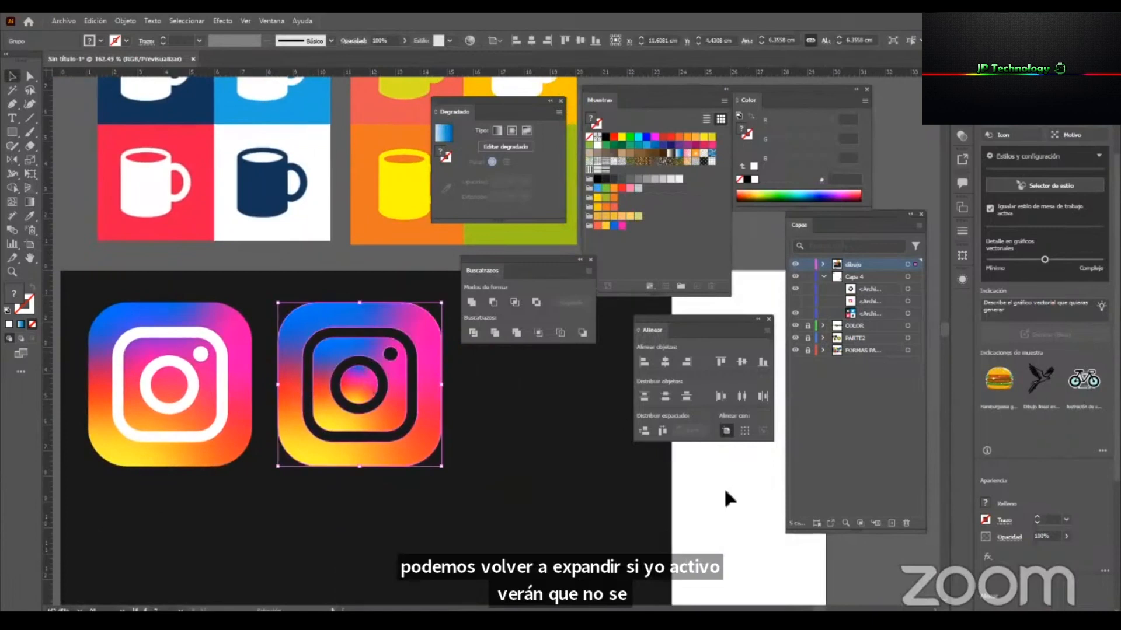
{"action": "key", "text": "a"}
{"action": "left_click", "coordinate": [351, 369]}
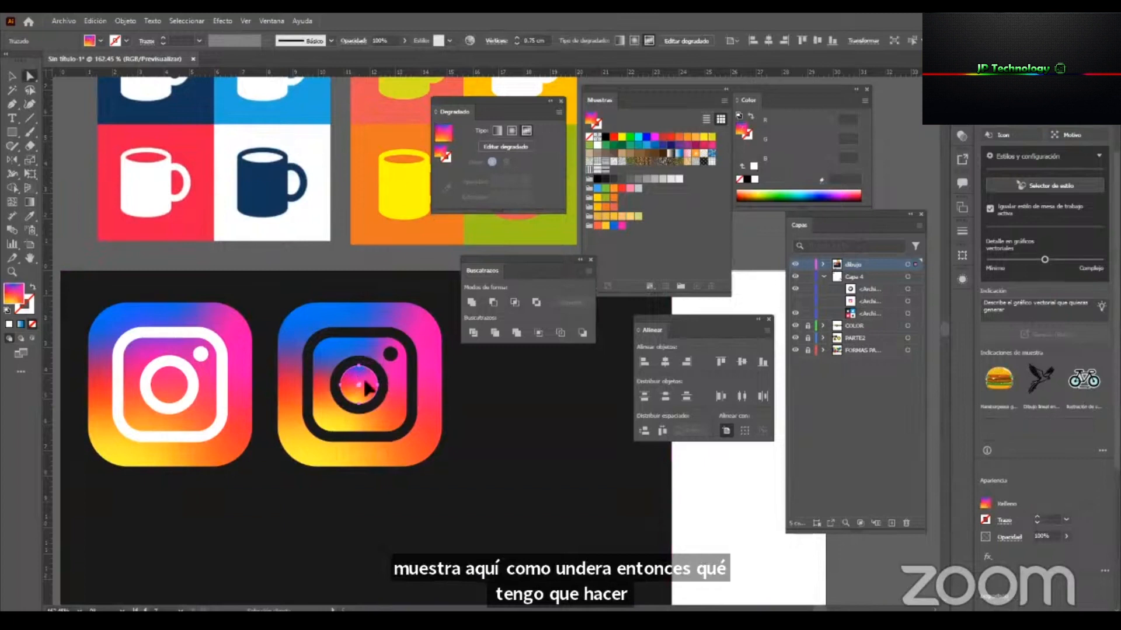
{"action": "left_click", "coordinate": [299, 324]}
{"action": "key", "text": "v"}
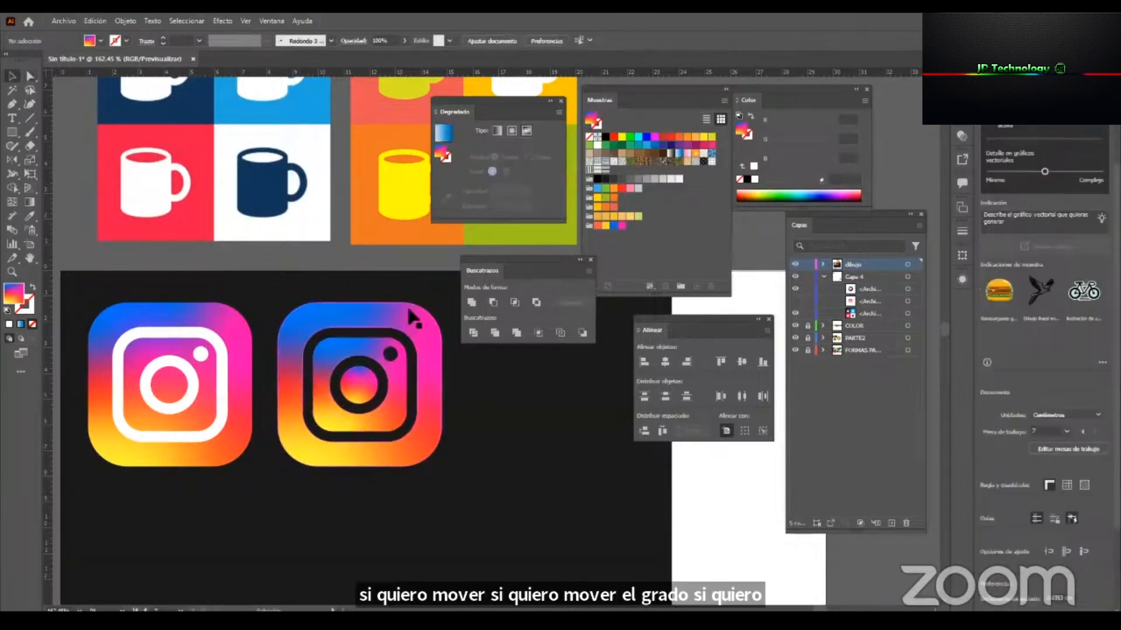
{"action": "left_click", "coordinate": [409, 309]}
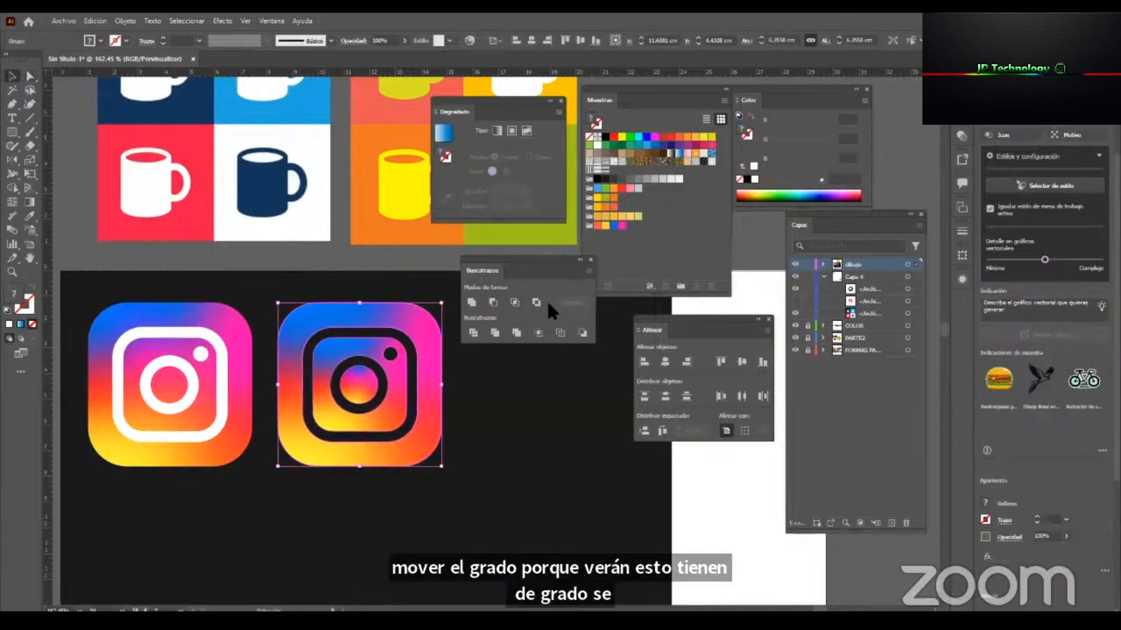
{"action": "left_click", "coordinate": [588, 270]}
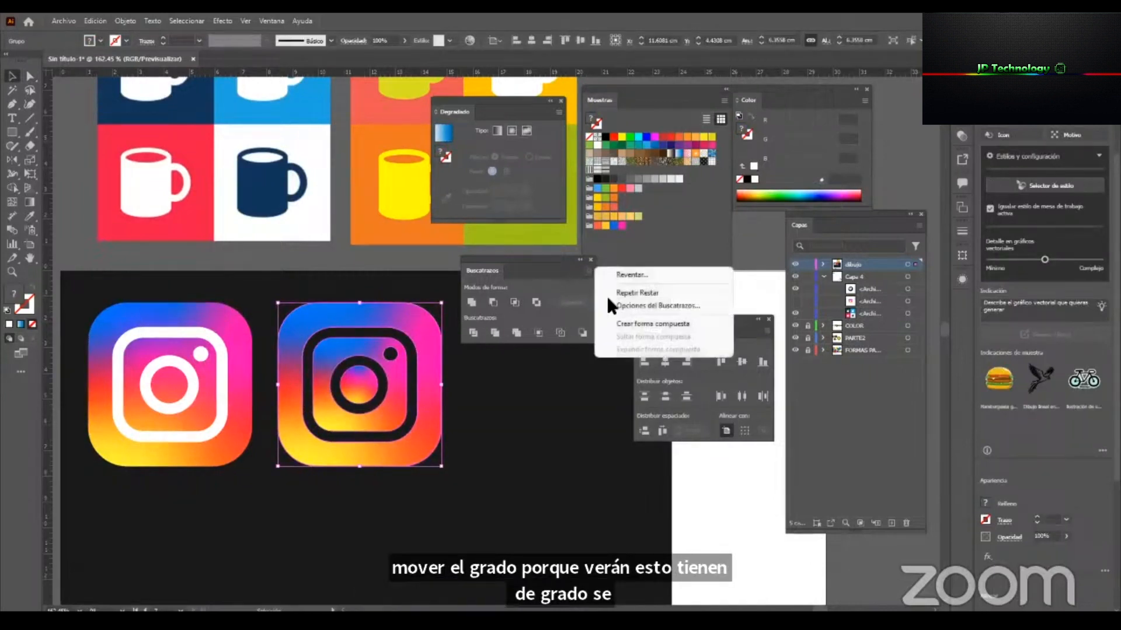
{"action": "left_click", "coordinate": [662, 324]}
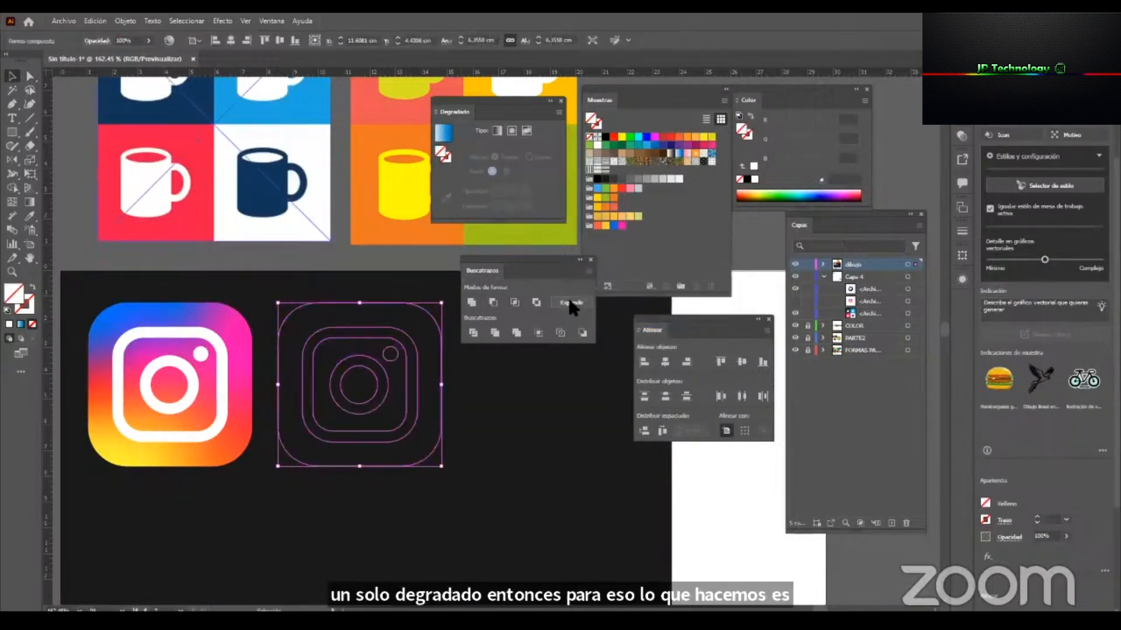
Sample the original Instagram logo's gradient with the Eyedropper to fill the expanded cut-out logo, and deselect it.
{"action": "key", "text": "i"}
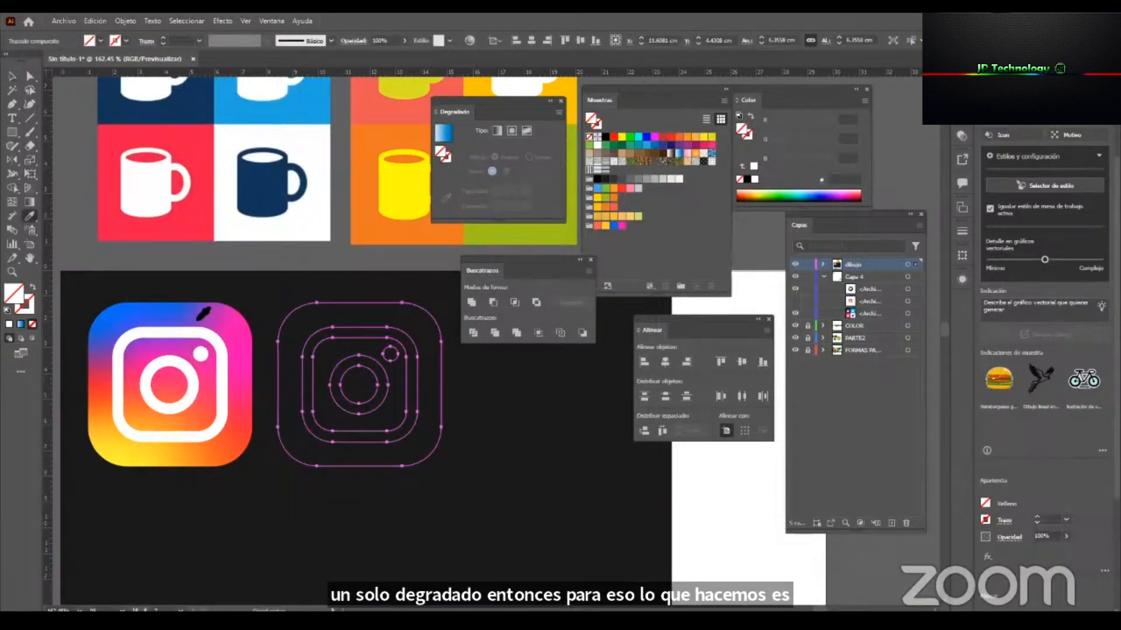
{"action": "left_click", "coordinate": [200, 316]}
{"action": "left_click", "coordinate": [787, 567]}
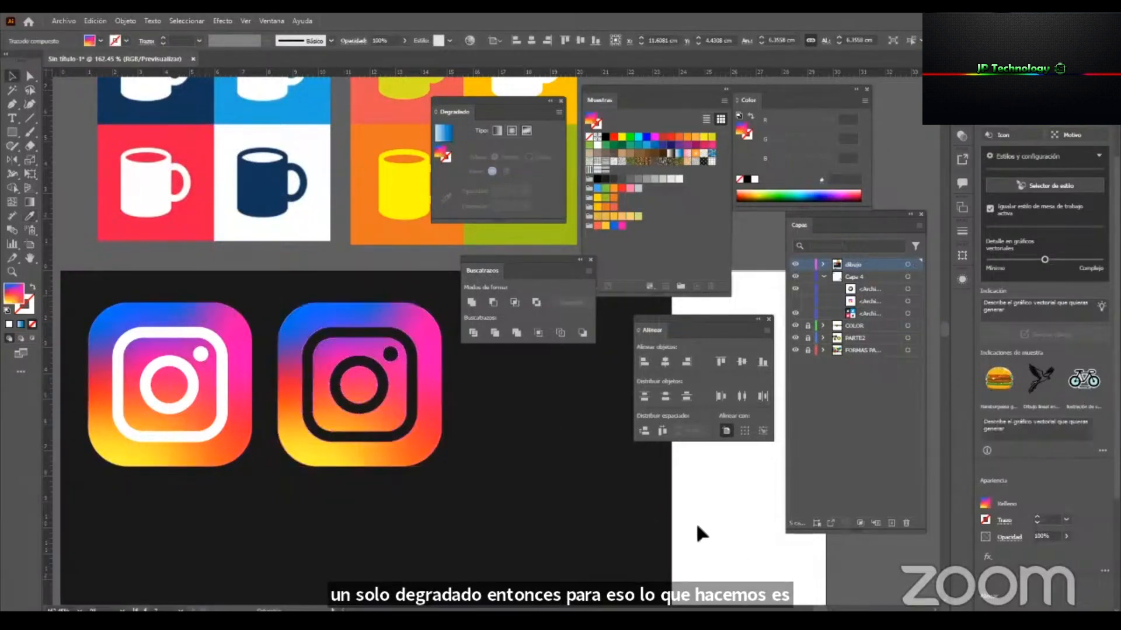
Place the photo IMG3 from the SEMANA1-AI folder next to the cut-out logo, partly over the dark background.
{"action": "key", "text": "z"}
{"action": "left_click_drag", "start_coordinate": [334, 436], "coordinate": [246, 462]}
{"action": "key", "text": "v"}
{"action": "key", "text": "space"}
{"action": "left_click_drag", "start_coordinate": [543, 453], "coordinate": [442, 436]}
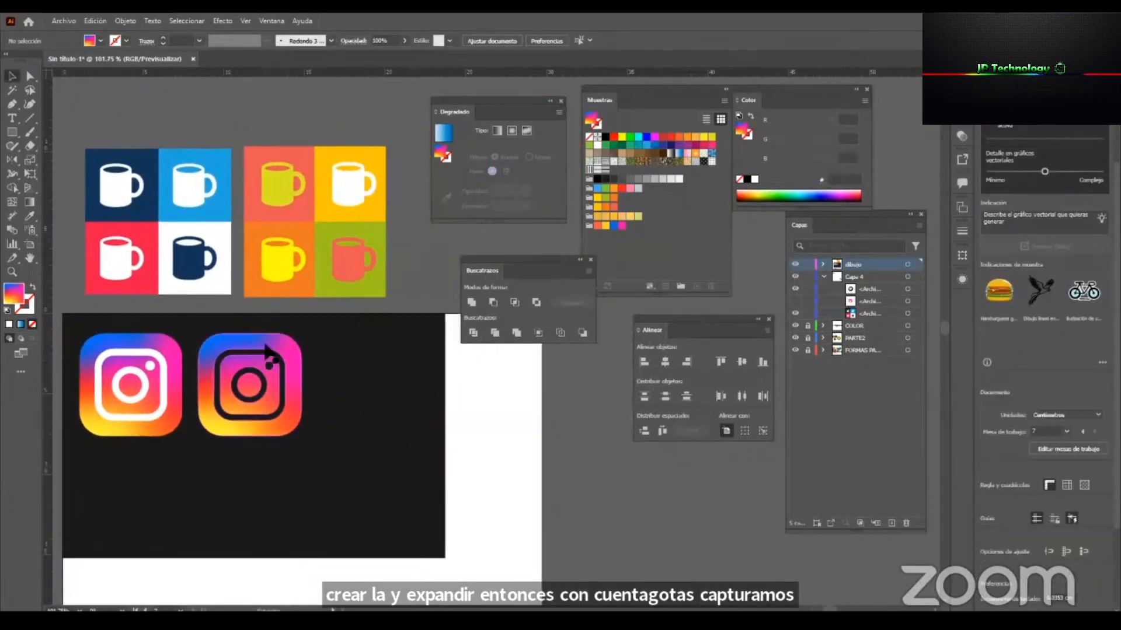
{"action": "left_click", "coordinate": [62, 21]}
{"action": "left_click", "coordinate": [117, 232]}
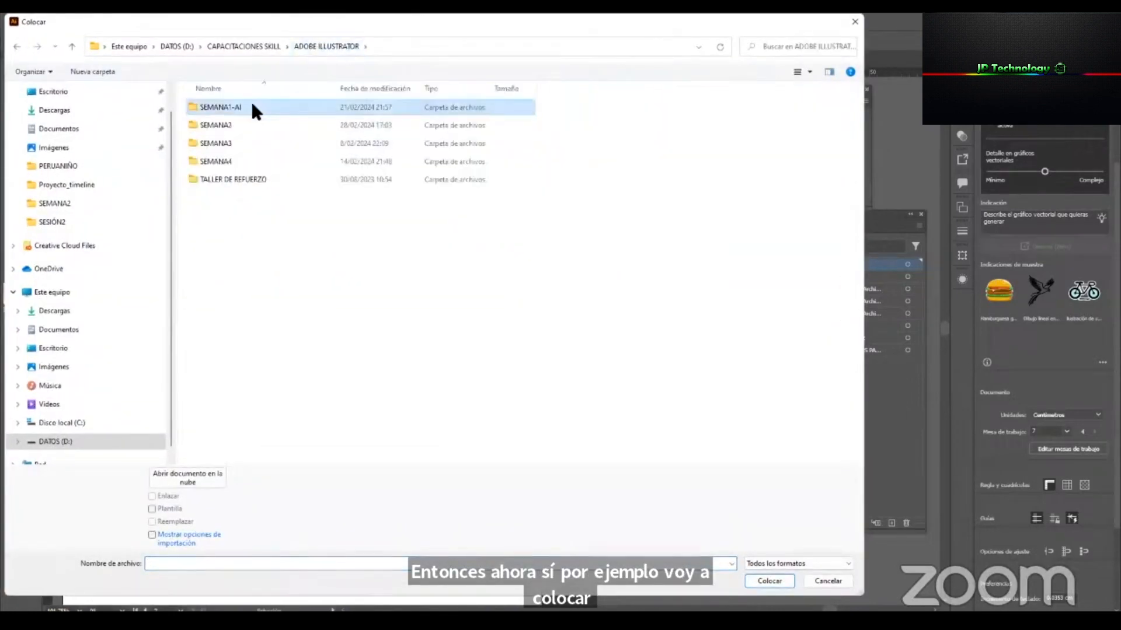
{"action": "double_click", "coordinate": [245, 101]}
{"action": "double_click", "coordinate": [240, 213]}
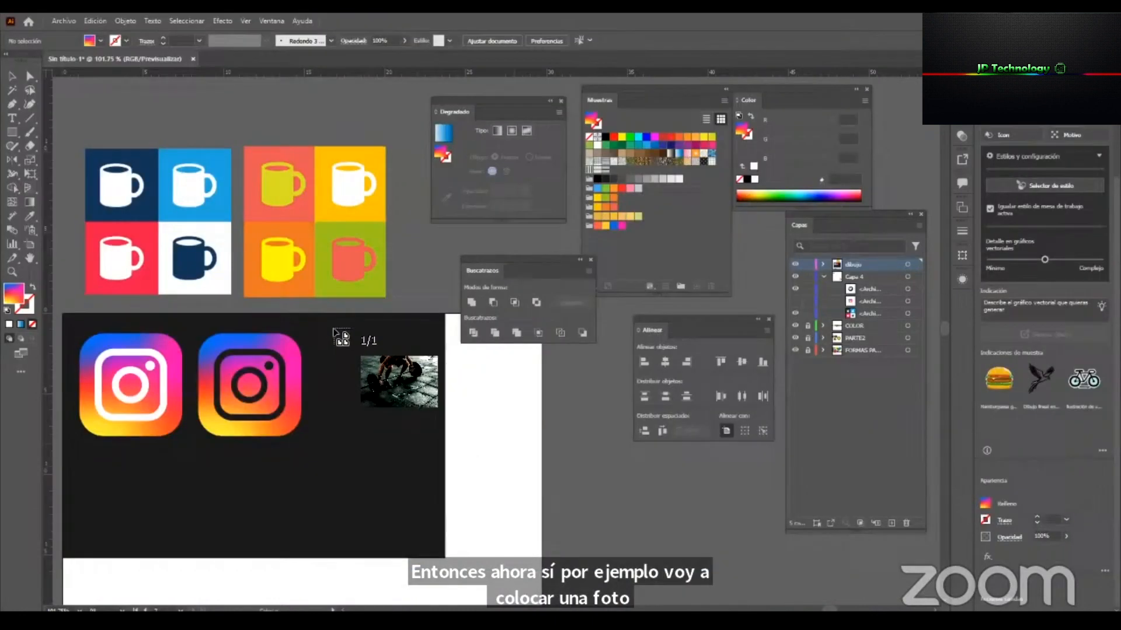
{"action": "left_click_drag", "start_coordinate": [336, 335], "coordinate": [556, 483]}
{"action": "left_click_drag", "start_coordinate": [444, 433], "coordinate": [407, 420]}
Duplicate the cut-out logo over the gym photo, bring it to the front and shrink it to about 1.8 cm wide.
{"action": "left_click_drag", "start_coordinate": [293, 408], "coordinate": [501, 423]}
{"action": "right_click", "coordinate": [500, 422]}
{"action": "mouse_move", "coordinate": [642, 369]}
{"action": "left_click", "coordinate": [719, 370]}
{"action": "left_click_drag", "start_coordinate": [406, 355], "coordinate": [323, 342]}
Fill the small cut-out logo on the photo with the light grey swatch F2F2F2.
{"action": "key", "text": "z"}
{"action": "left_click_drag", "start_coordinate": [353, 347], "coordinate": [525, 455]}
{"action": "left_click", "coordinate": [322, 310]}
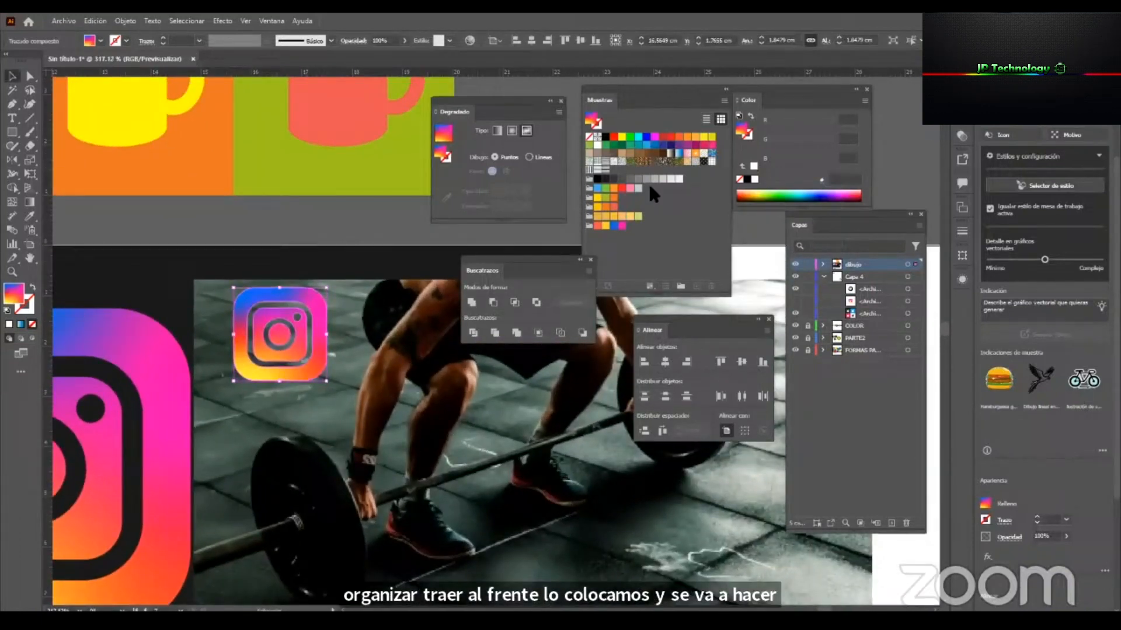
{"action": "left_click", "coordinate": [679, 179]}
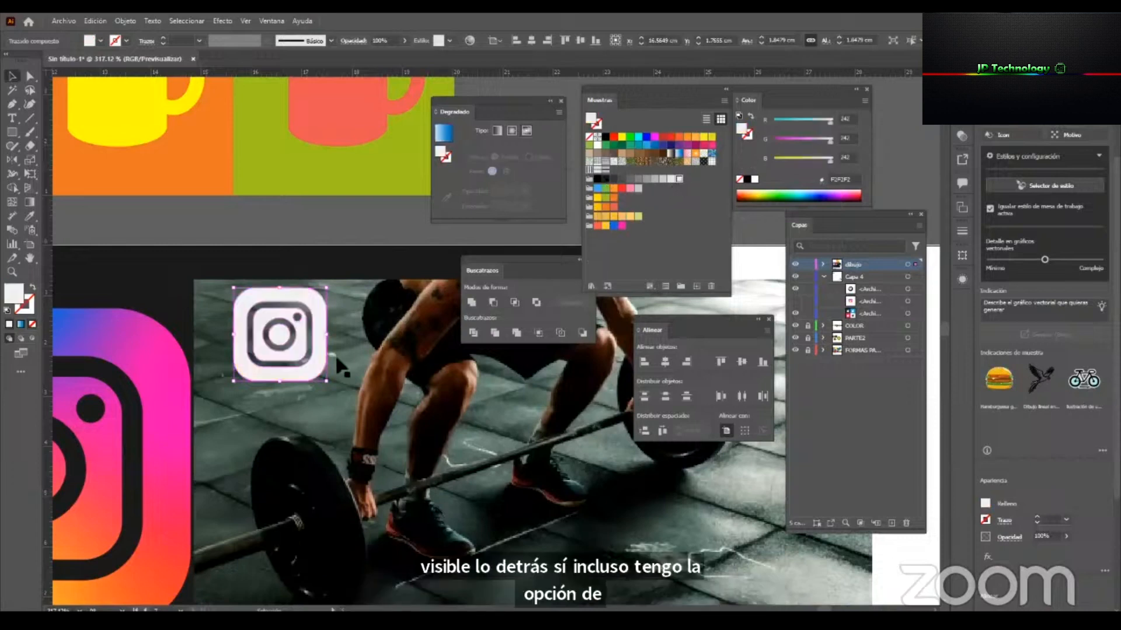
Duplicate the small logo directly below the light grey one and fill the copy with the blue swatch 0D68E1.
{"action": "left_click_drag", "start_coordinate": [325, 315], "coordinate": [318, 459]}
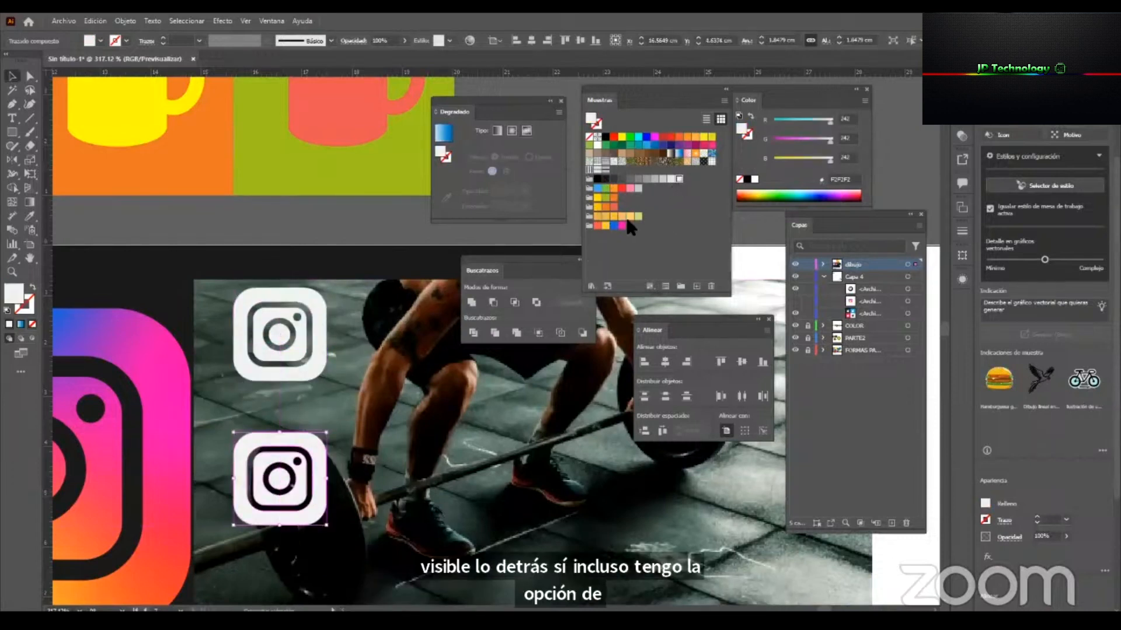
{"action": "left_click", "coordinate": [605, 225]}
{"action": "left_click", "coordinate": [623, 225]}
{"action": "left_click", "coordinate": [614, 225]}
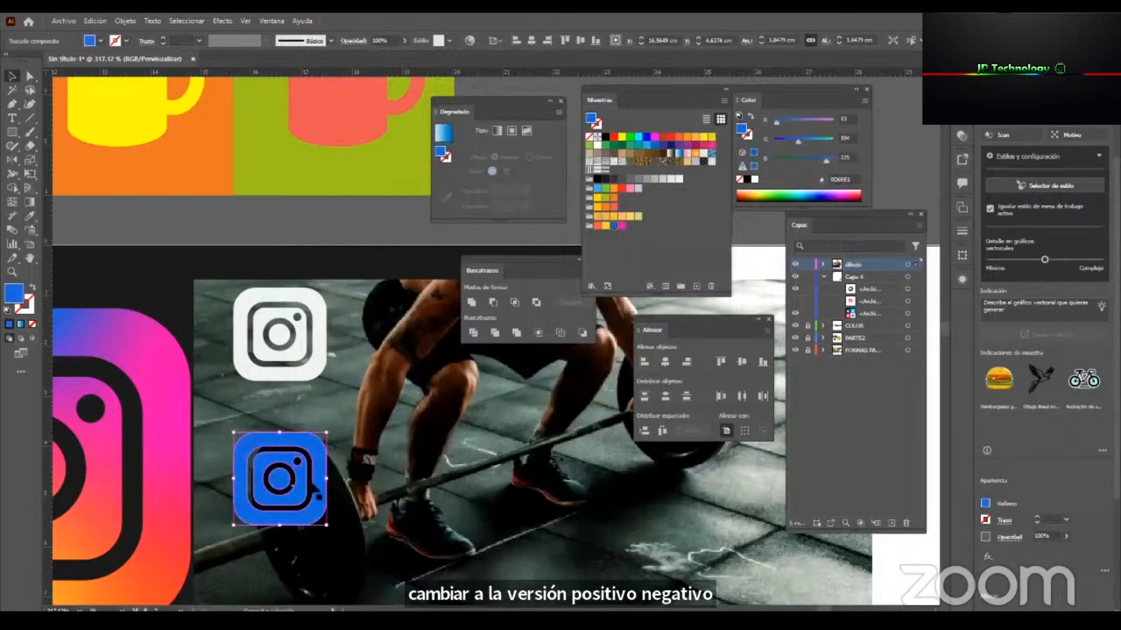
Duplicate the blue logo directly below itself, fill the copy with the yellow swatch FFCF2D and deselect it.
{"action": "scroll", "coordinate": [317, 305], "scroll_direction": "down", "scroll_amount": 3}
{"action": "left_click_drag", "start_coordinate": [318, 305], "coordinate": [318, 461]}
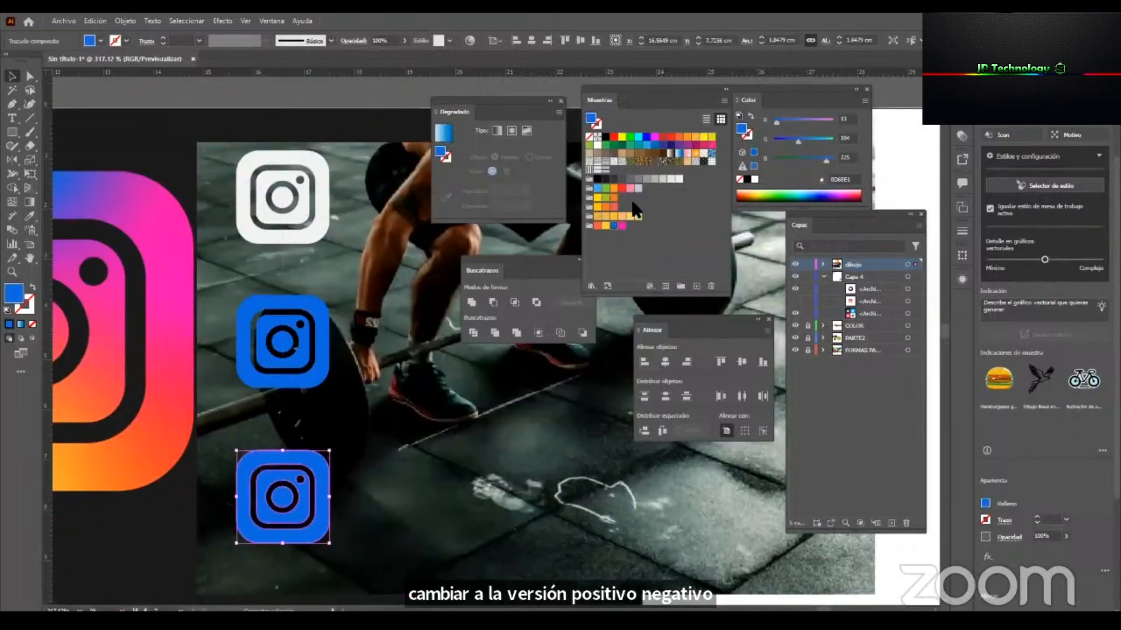
{"action": "left_click", "coordinate": [605, 226]}
{"action": "scroll", "coordinate": [293, 479], "scroll_direction": "down", "scroll_amount": 3}
{"action": "left_click_drag", "start_coordinate": [293, 476], "coordinate": [324, 448]}
{"action": "left_click", "coordinate": [165, 406]}
{"action": "left_click_drag", "start_coordinate": [324, 448], "coordinate": [438, 458]}
{"action": "left_click", "coordinate": [633, 517]}
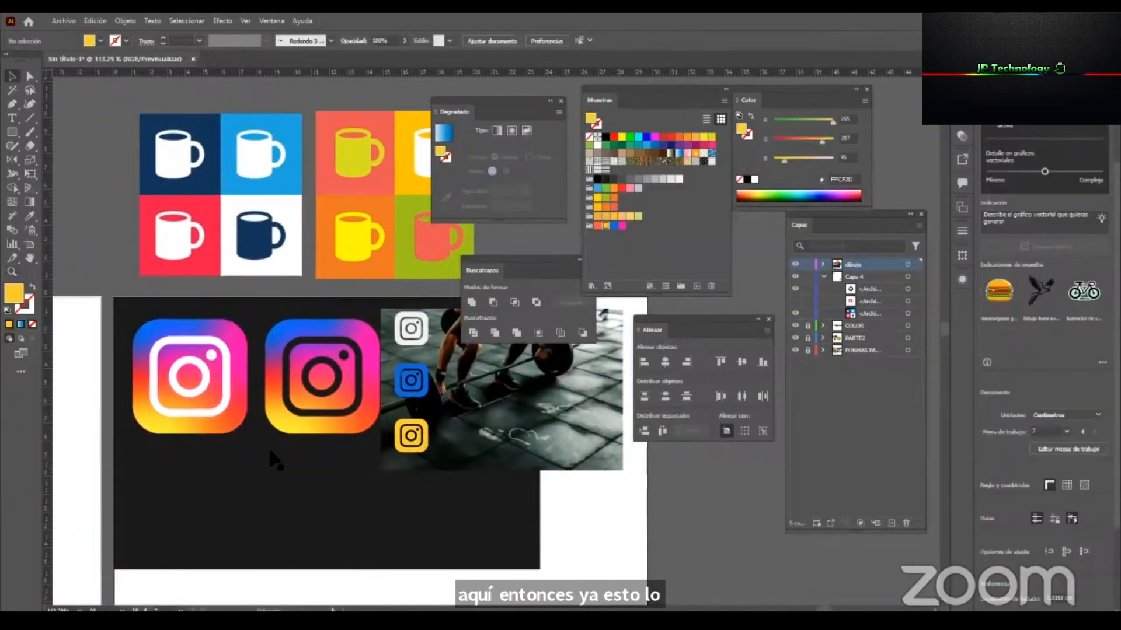
{"action": "left_click", "coordinate": [339, 493]}
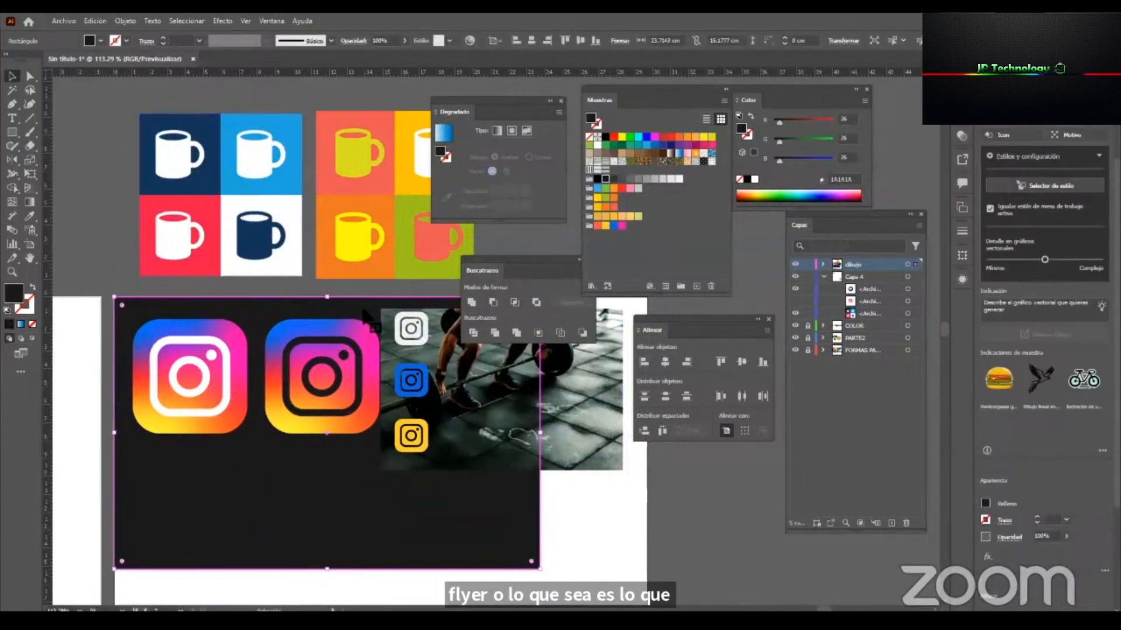
{"action": "left_click", "coordinate": [569, 524]}
{"action": "left_click", "coordinate": [356, 417]}
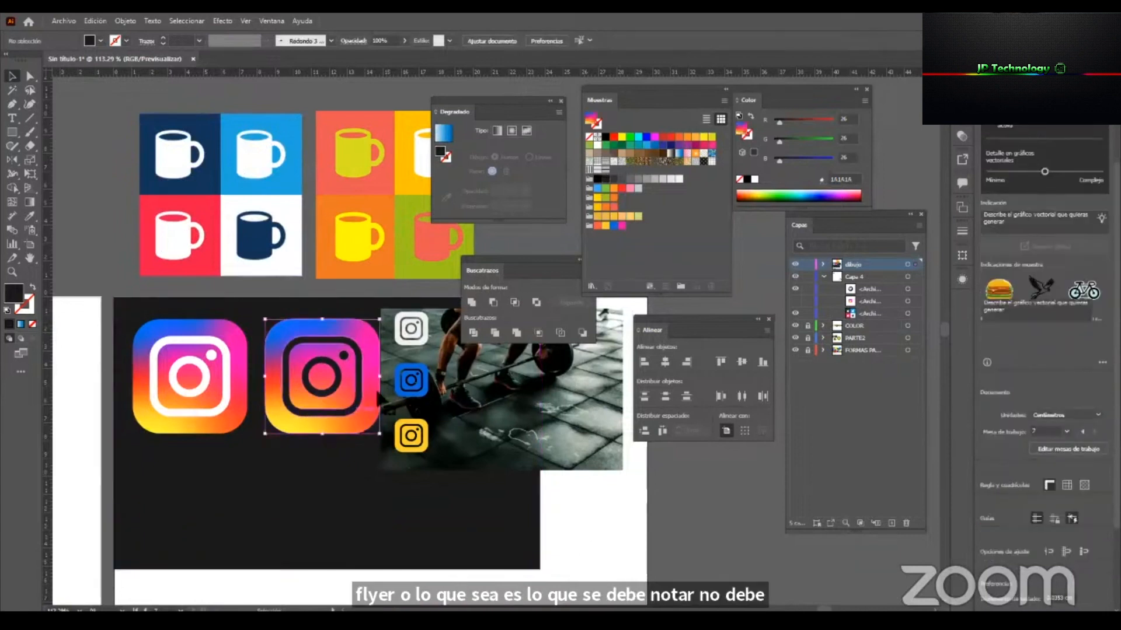
Move the Pathfinder controls clear of the artwork and delete the gym photo behind the small logos.
{"action": "left_click_drag", "start_coordinate": [559, 269], "coordinate": [721, 482]}
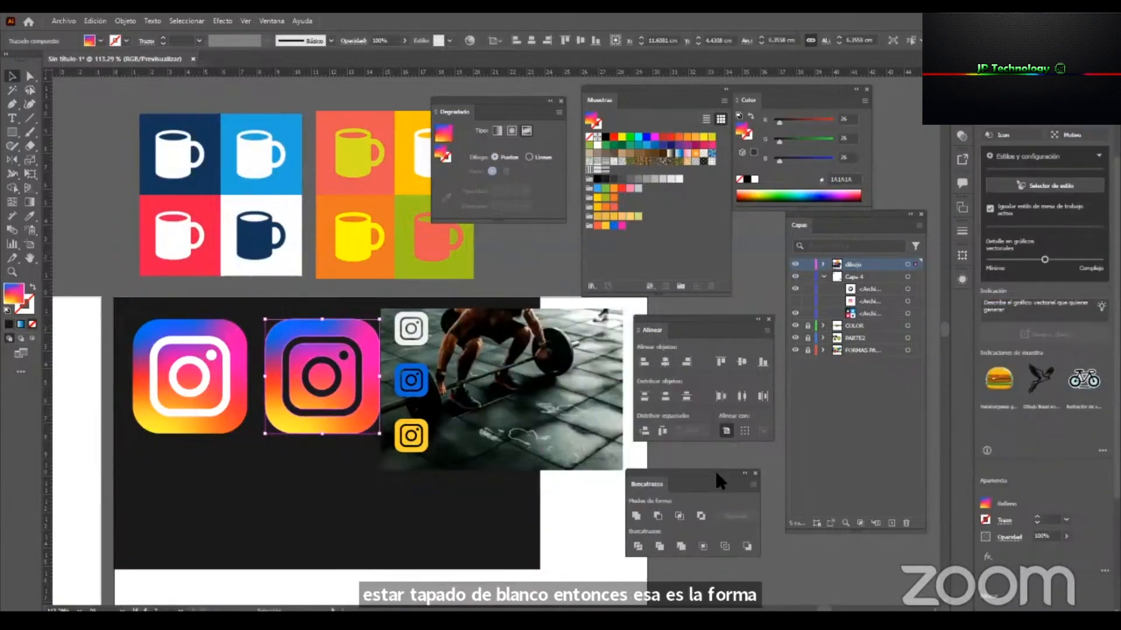
{"action": "left_click", "coordinate": [467, 413]}
{"action": "key", "text": "Delete"}
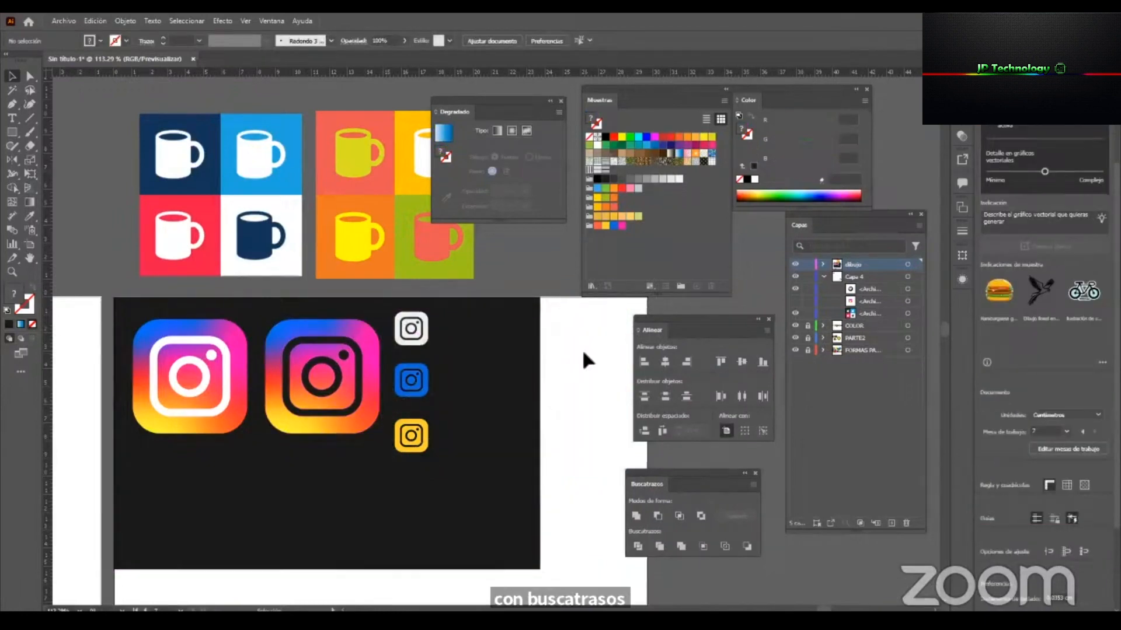
Try duplicating the Instagram artboard with its artwork into the empty space beside it, and undo that.
{"action": "key", "text": "z"}
{"action": "left_click_drag", "start_coordinate": [343, 397], "coordinate": [292, 403]}
{"action": "left_click_drag", "start_coordinate": [435, 481], "coordinate": [225, 403]}
{"action": "left_click_drag", "start_coordinate": [357, 407], "coordinate": [330, 408]}
{"action": "key", "text": "v"}
{"action": "left_click_drag", "start_coordinate": [457, 450], "coordinate": [330, 535]}
{"action": "left_click", "coordinate": [27, 246]}
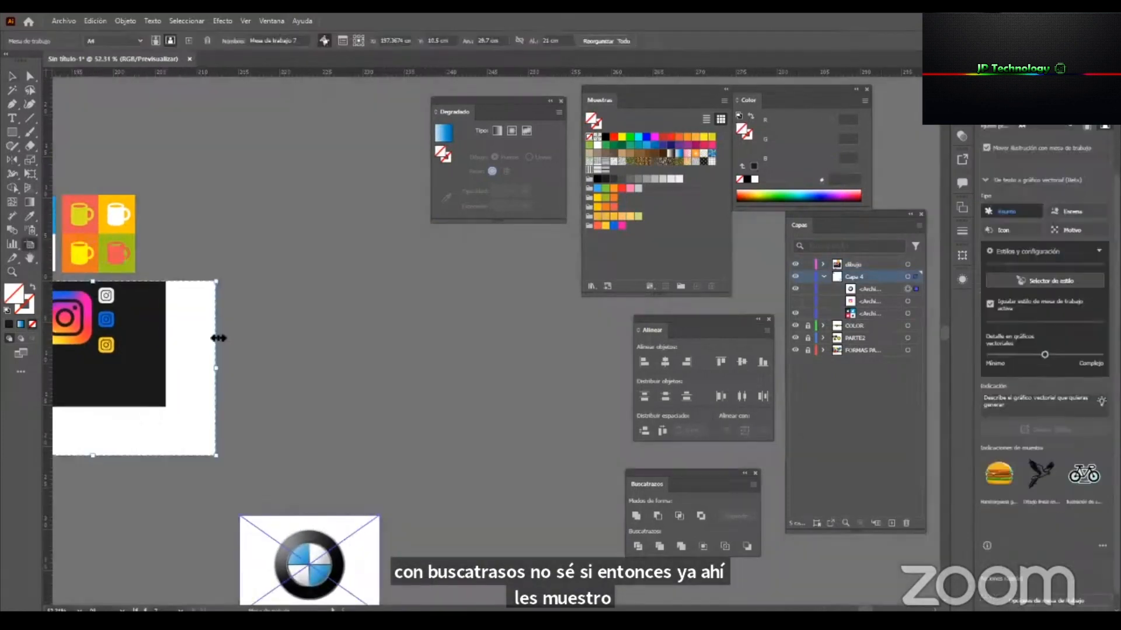
{"action": "left_click_drag", "start_coordinate": [206, 317], "coordinate": [476, 370]}
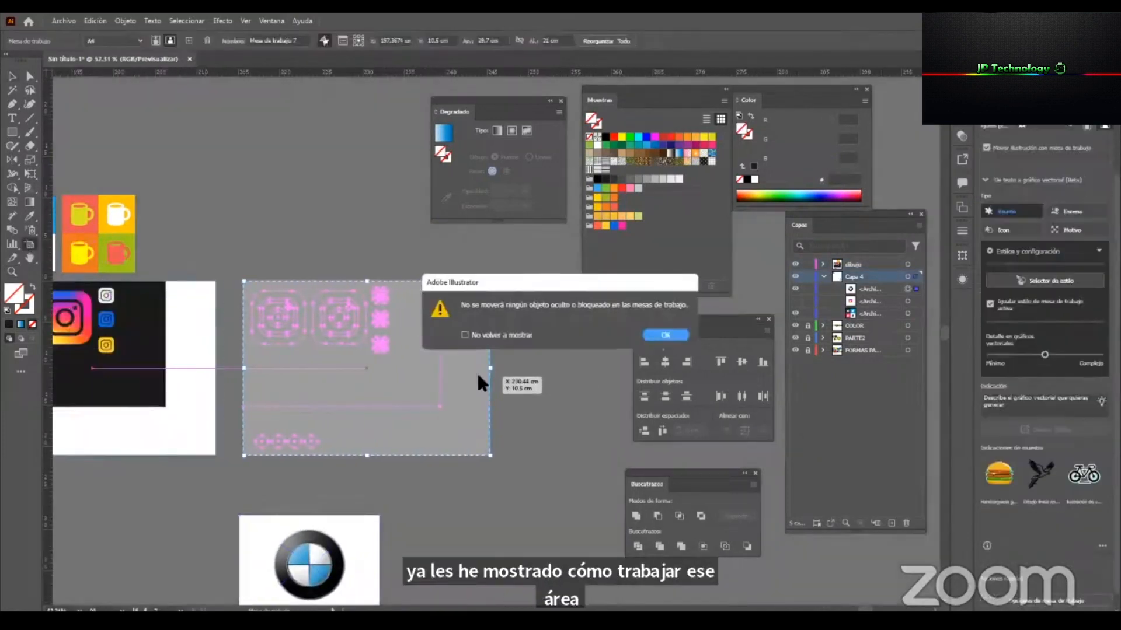
{"action": "left_click", "coordinate": [665, 335]}
{"action": "key", "text": "ctrl+z"}
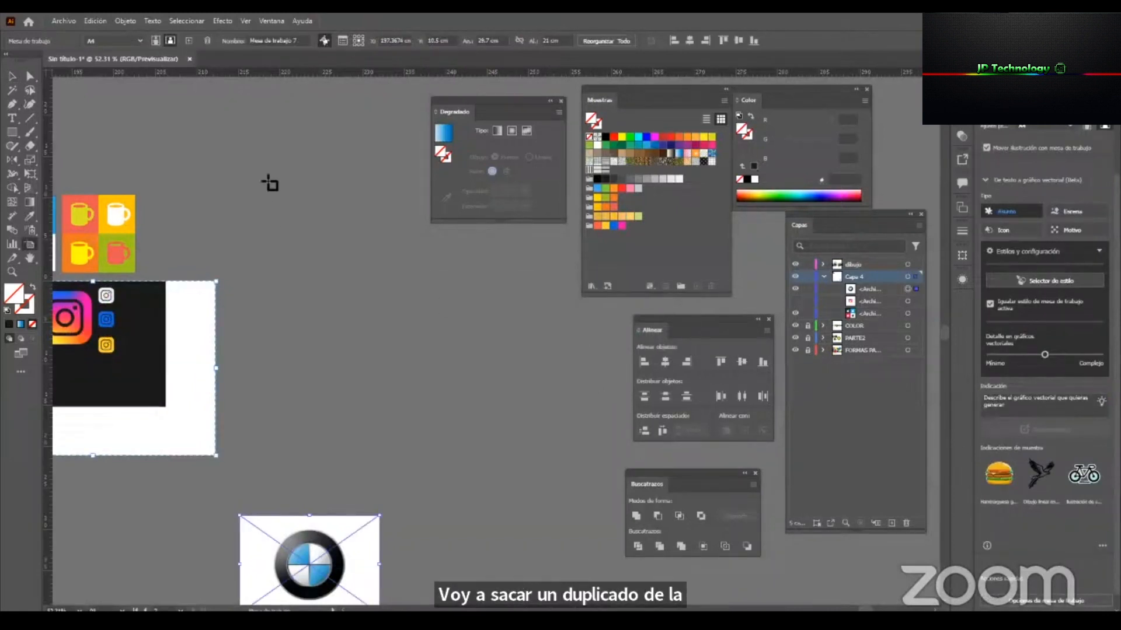
Add a blank artboard beside the Instagram artboard and remove the existing BMW reference image.
{"action": "left_click", "coordinate": [187, 41]}
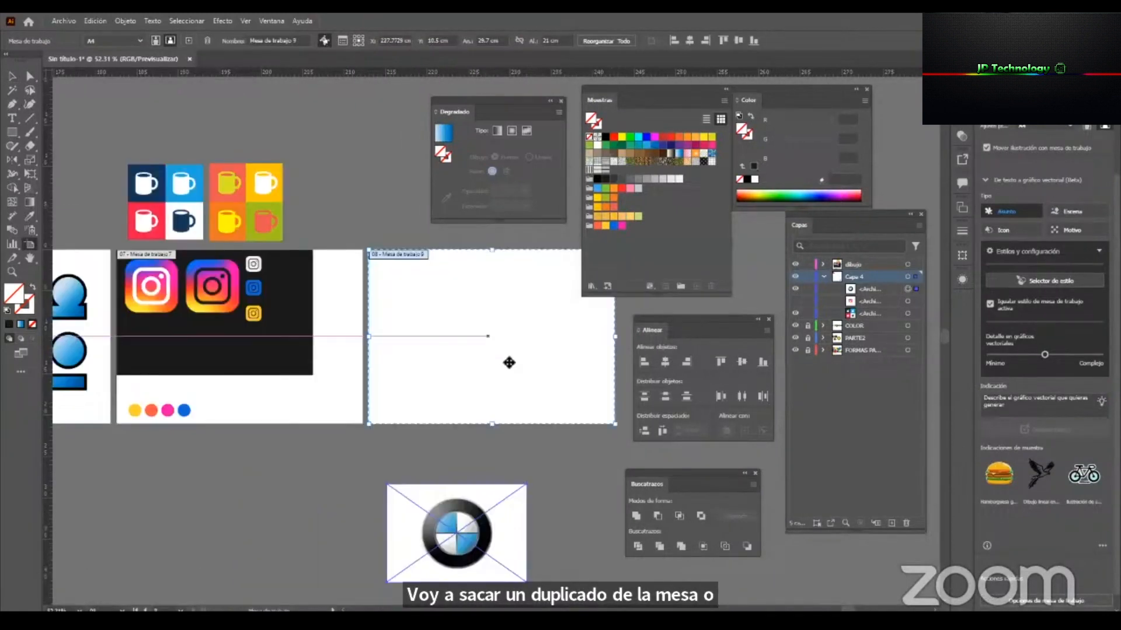
{"action": "key", "text": "v"}
{"action": "left_click_drag", "start_coordinate": [385, 572], "coordinate": [505, 360]}
{"action": "scroll", "coordinate": [396, 382], "scroll_direction": "up", "scroll_amount": 2}
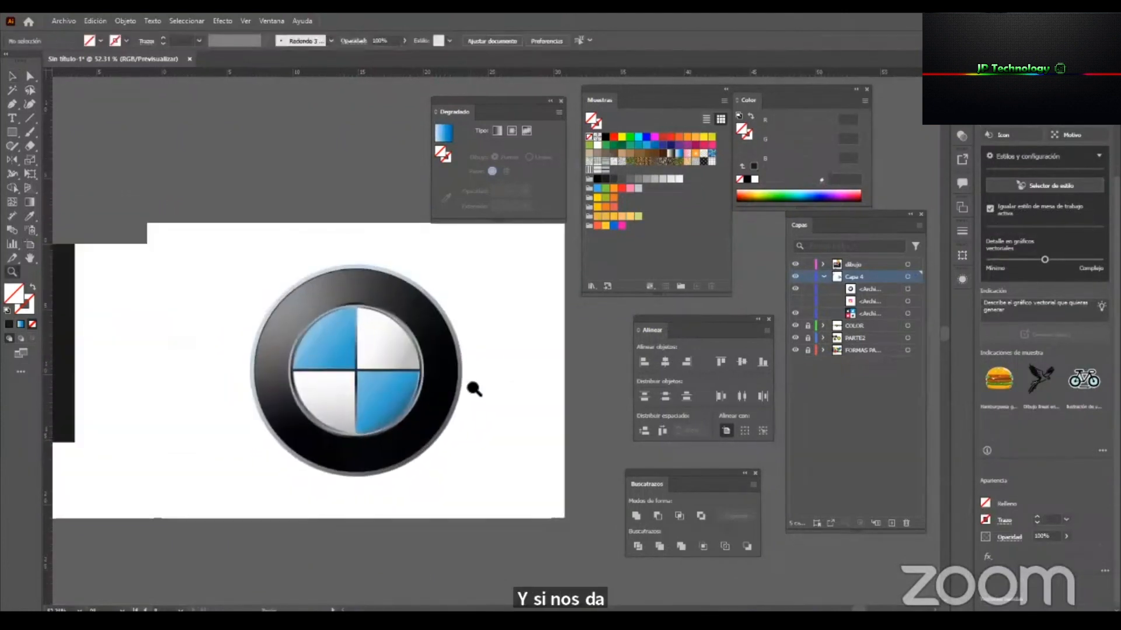
{"action": "key", "text": "Delete"}
Place the BMW-logotipo image from the SEMANA2 folder on the new artboard, about 19 cm wide.
{"action": "left_click", "coordinate": [61, 21]}
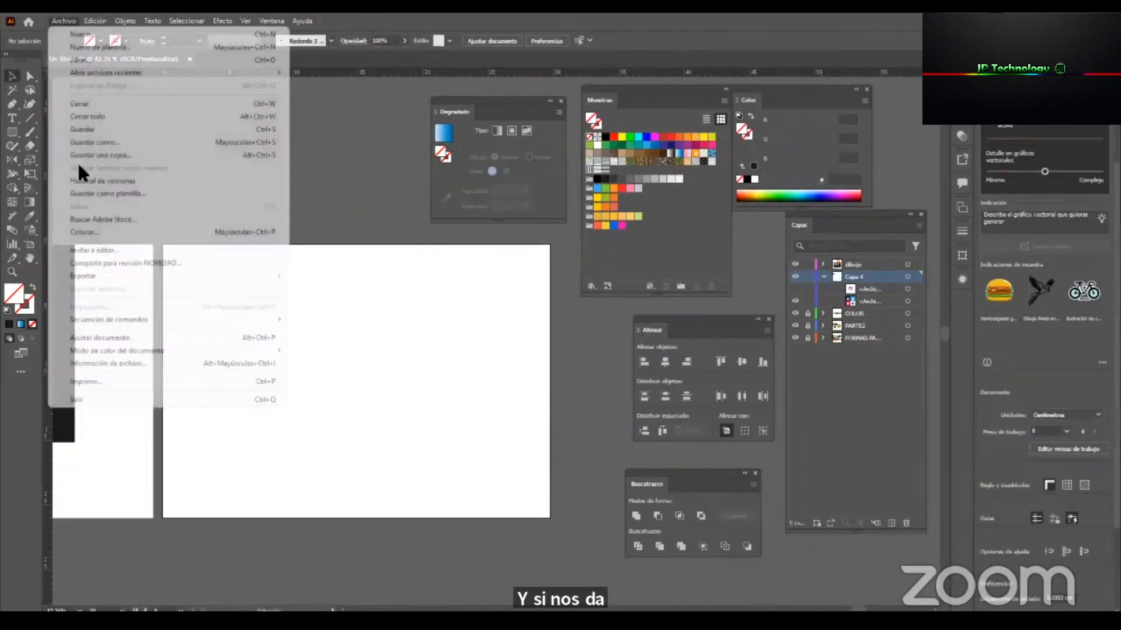
{"action": "left_click", "coordinate": [146, 234]}
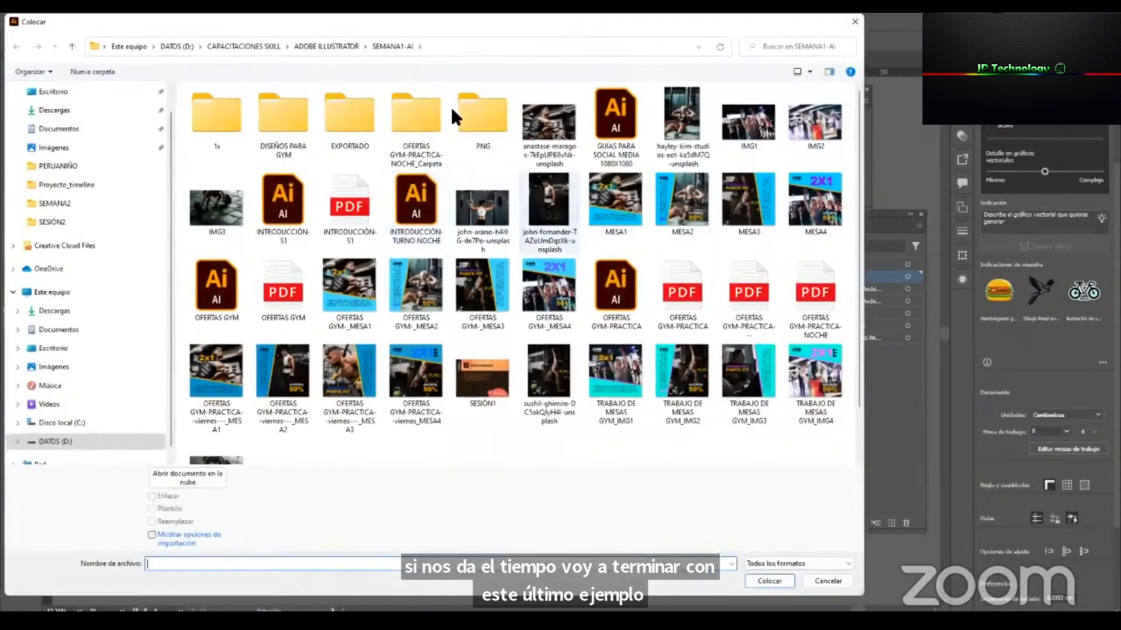
{"action": "left_click", "coordinate": [327, 46]}
{"action": "double_click", "coordinate": [228, 124]}
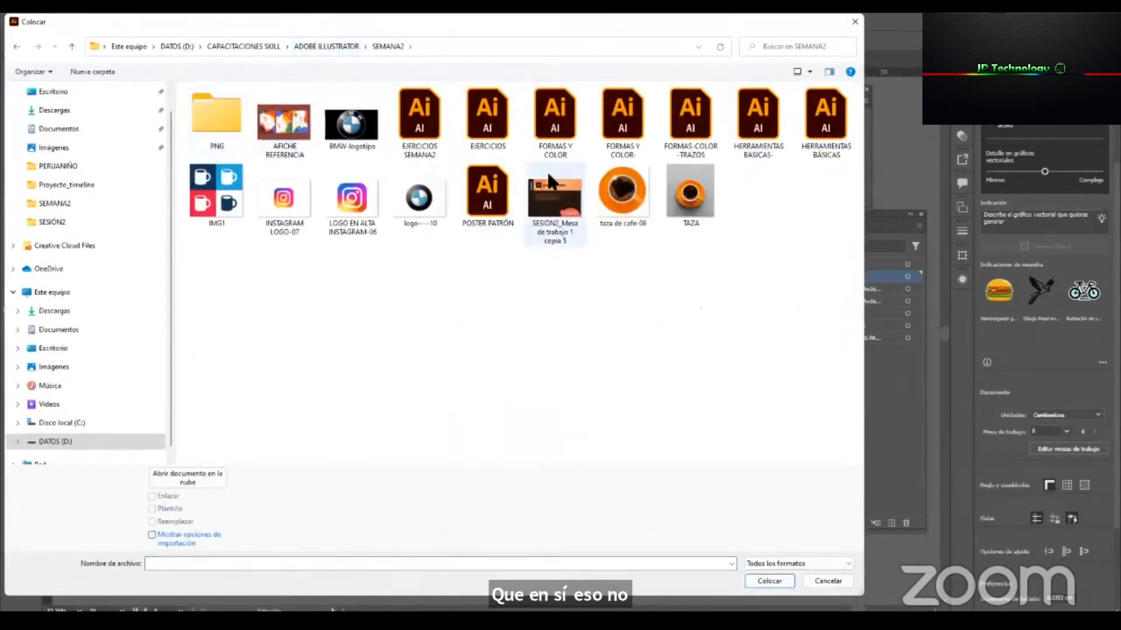
{"action": "left_click", "coordinate": [353, 126]}
{"action": "double_click", "coordinate": [357, 134]}
{"action": "left_click_drag", "start_coordinate": [202, 288], "coordinate": [496, 432]}
Draw a circle about 5.95 cm in diameter, without fill or stroke, over the BMW emblem's lower-right part.
{"action": "key", "text": "z"}
{"action": "left_click_drag", "start_coordinate": [387, 391], "coordinate": [445, 392]}
{"action": "left_click_drag", "start_coordinate": [358, 354], "coordinate": [405, 410]}
{"action": "left_click_drag", "start_coordinate": [405, 411], "coordinate": [436, 411]}
{"action": "left_click_drag", "start_coordinate": [350, 320], "coordinate": [346, 301]}
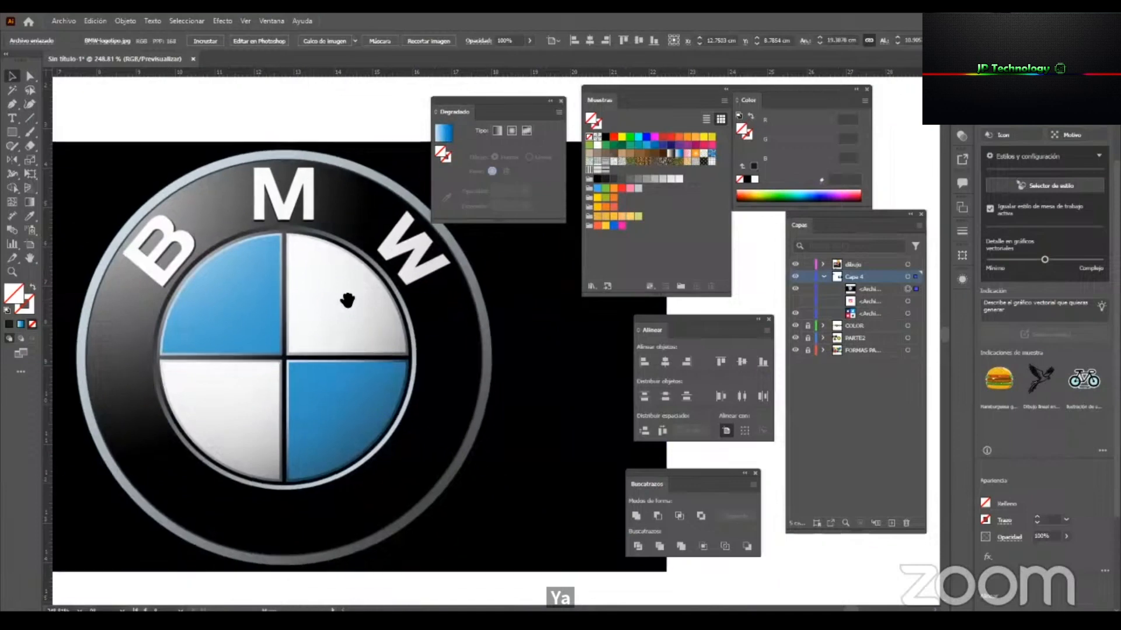
{"action": "left_click", "coordinate": [144, 132]}
{"action": "mouse_move", "coordinate": [11, 126]}
{"action": "left_mouse_down"}
{"action": "mouse_move", "coordinate": [75, 131]}
{"action": "mouse_move", "coordinate": [135, 159]}
{"action": "left_mouse_up"}
{"action": "left_click_drag", "start_coordinate": [266, 298], "coordinate": [501, 533]}
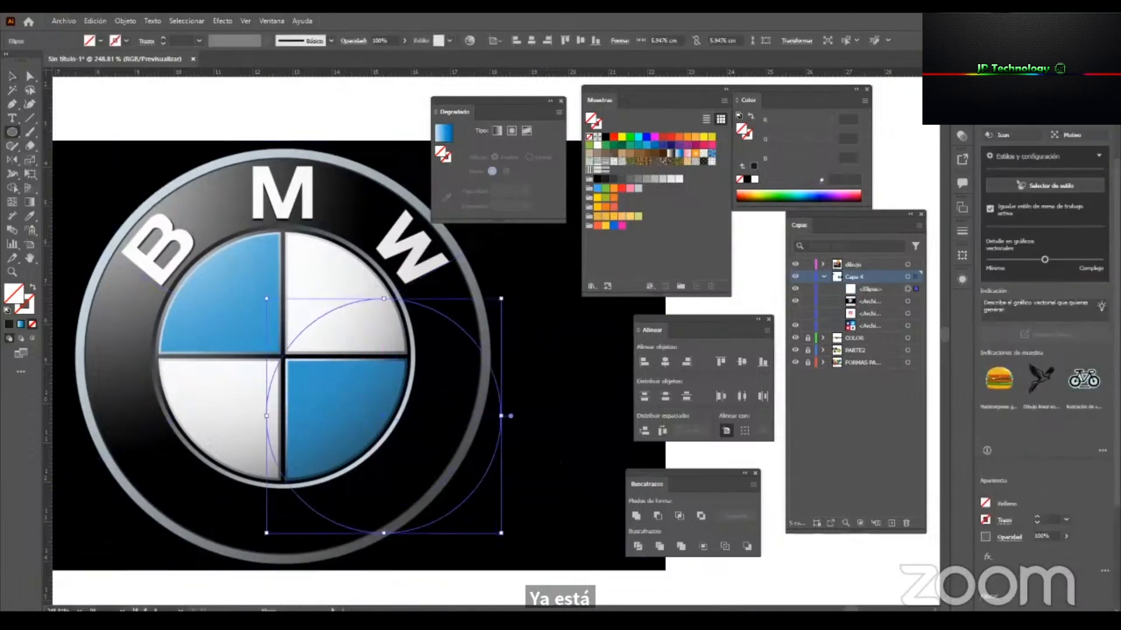
Draw a straight vertical path with the Pen tool through the middle of the new circle.
{"action": "left_click", "coordinate": [13, 105]}
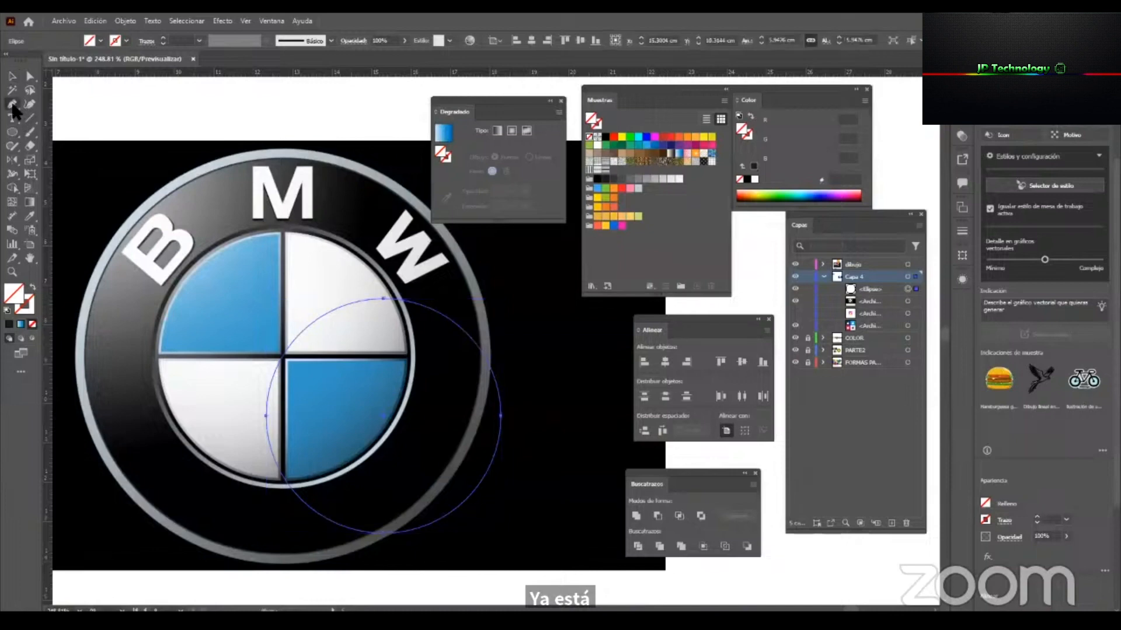
{"action": "left_click", "coordinate": [380, 270]}
{"action": "left_click", "coordinate": [380, 539]}
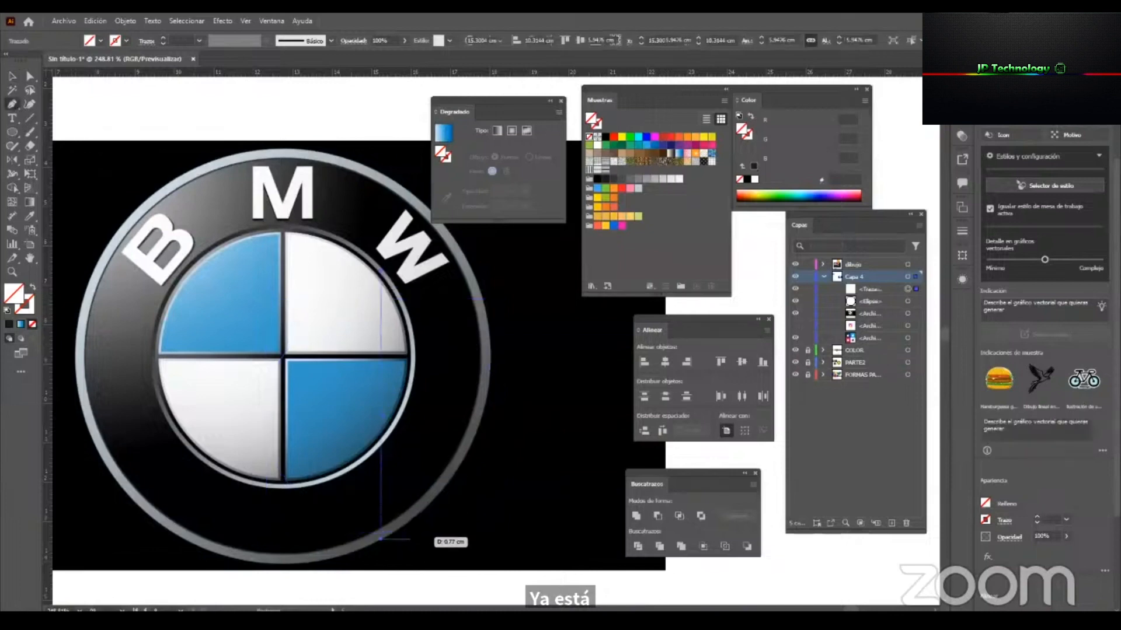
{"action": "key", "text": "v"}
Move the BMW reference image straight down, clearing the upper part of the artboard.
{"action": "scroll", "coordinate": [392, 383], "scroll_direction": "down", "scroll_amount": 3}
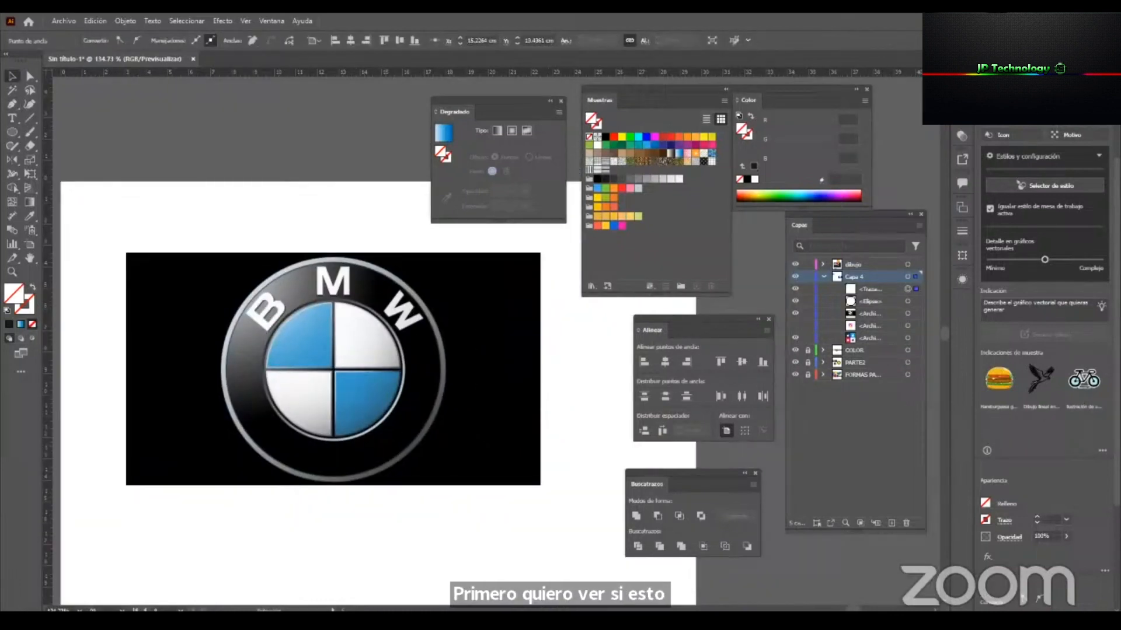
{"action": "left_click", "coordinate": [507, 493]}
{"action": "left_click_drag", "start_coordinate": [418, 270], "coordinate": [418, 531]}
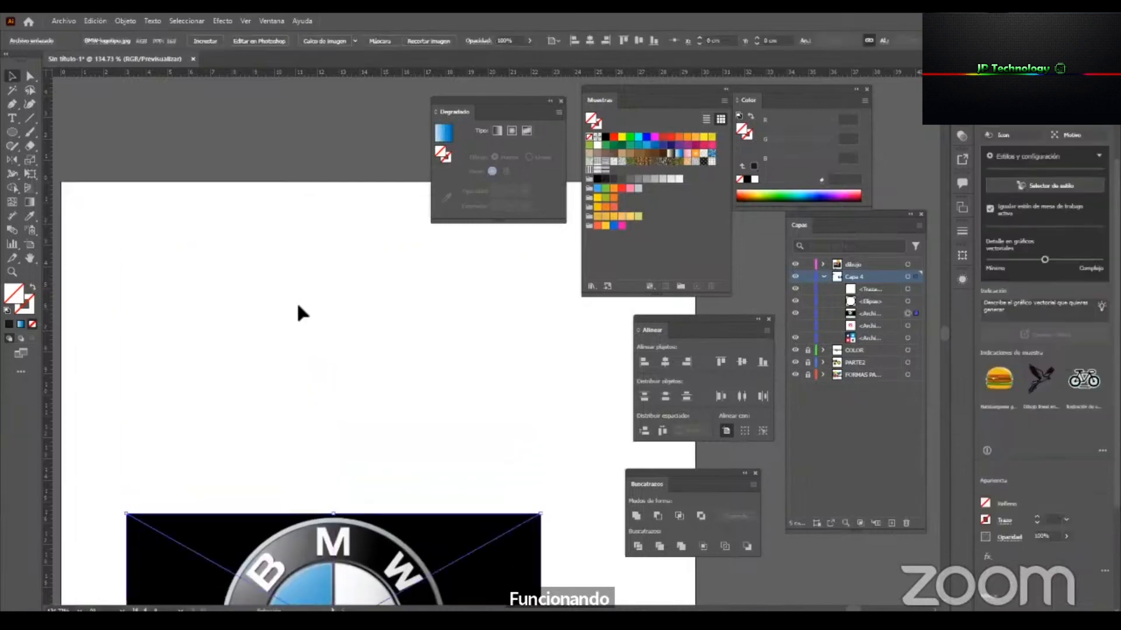
Give the circle and vertical path the default white fill and black stroke, and split the circle along the path with Pathfinder Divide.
{"action": "left_click_drag", "start_coordinate": [93, 292], "coordinate": [472, 409]}
{"action": "left_click", "coordinate": [7, 311]}
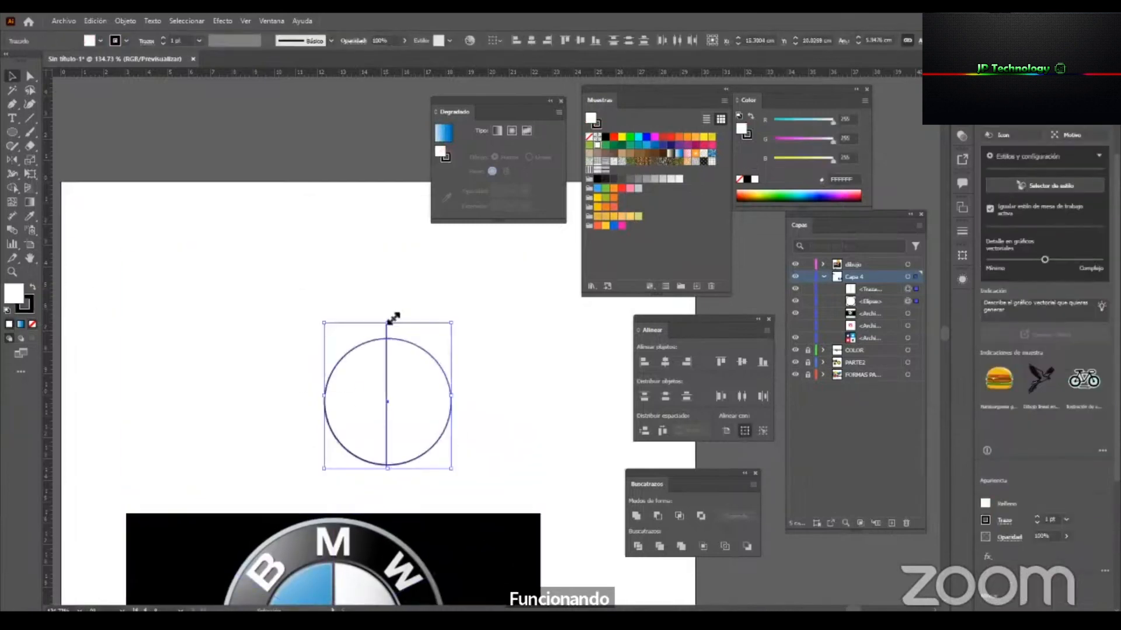
{"action": "left_click", "coordinate": [656, 518]}
{"action": "key", "text": "ctrl+z"}
{"action": "left_click", "coordinate": [638, 546]}
{"action": "left_click", "coordinate": [509, 438]}
{"action": "left_click_drag", "start_coordinate": [441, 381], "coordinate": [468, 383]}
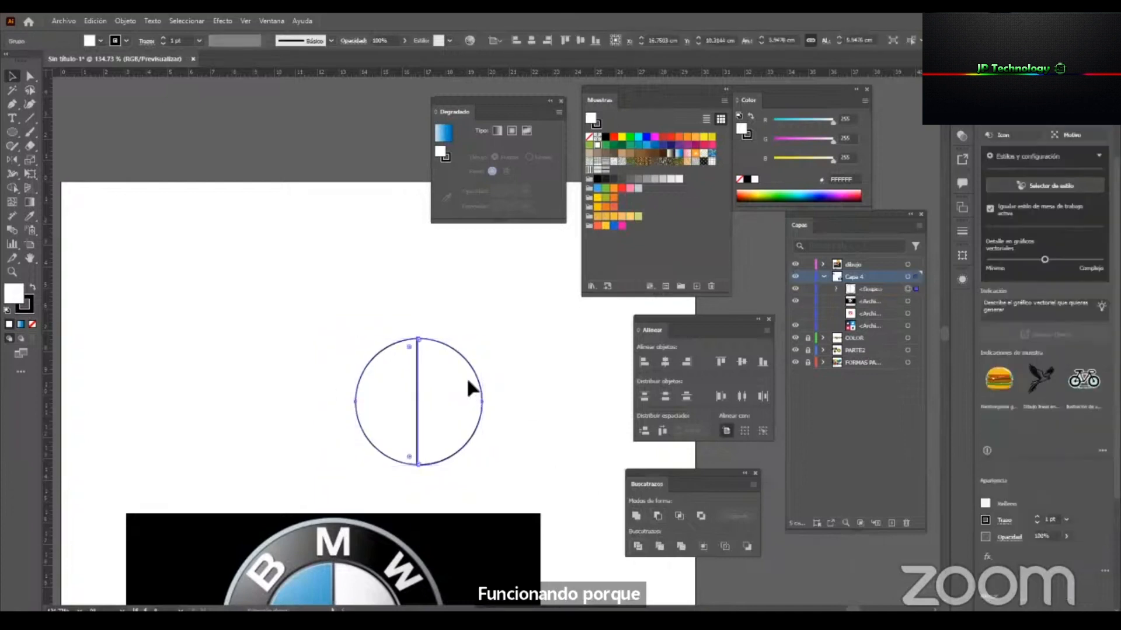
Undo the division, the default colours and the reference image's move, and delete the circle and its vertical path.
{"action": "key", "text": "ctrl+z"}
{"action": "key", "text": "ctrl+z"}
{"action": "key", "text": "ctrl+z"}
{"action": "key", "text": "ctrl+z"}
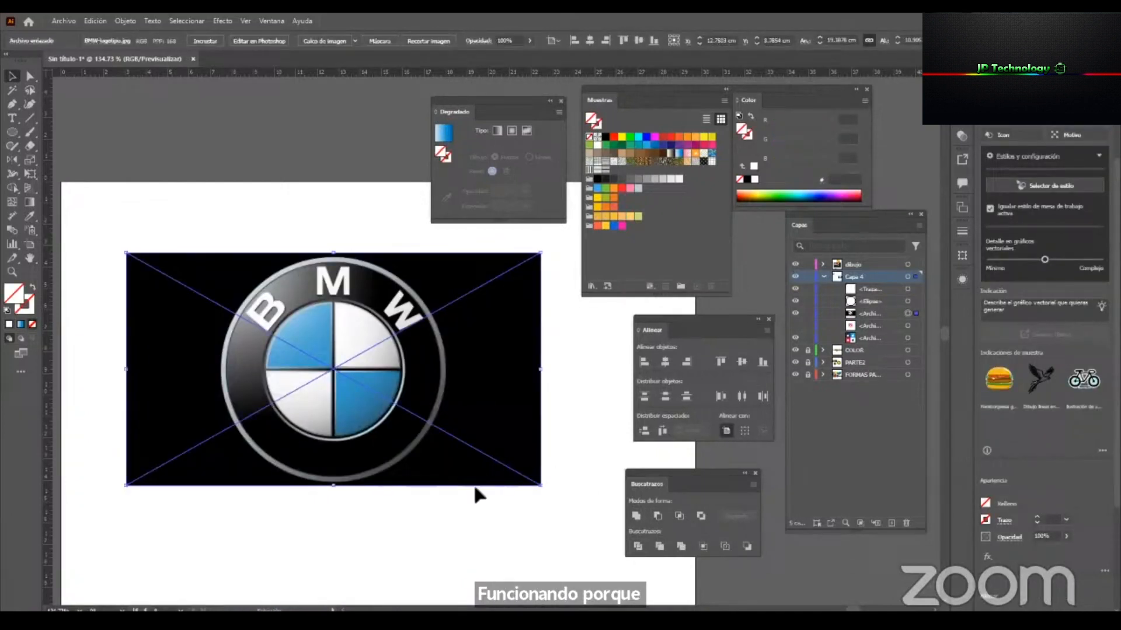
{"action": "key", "text": "ctrl+z"}
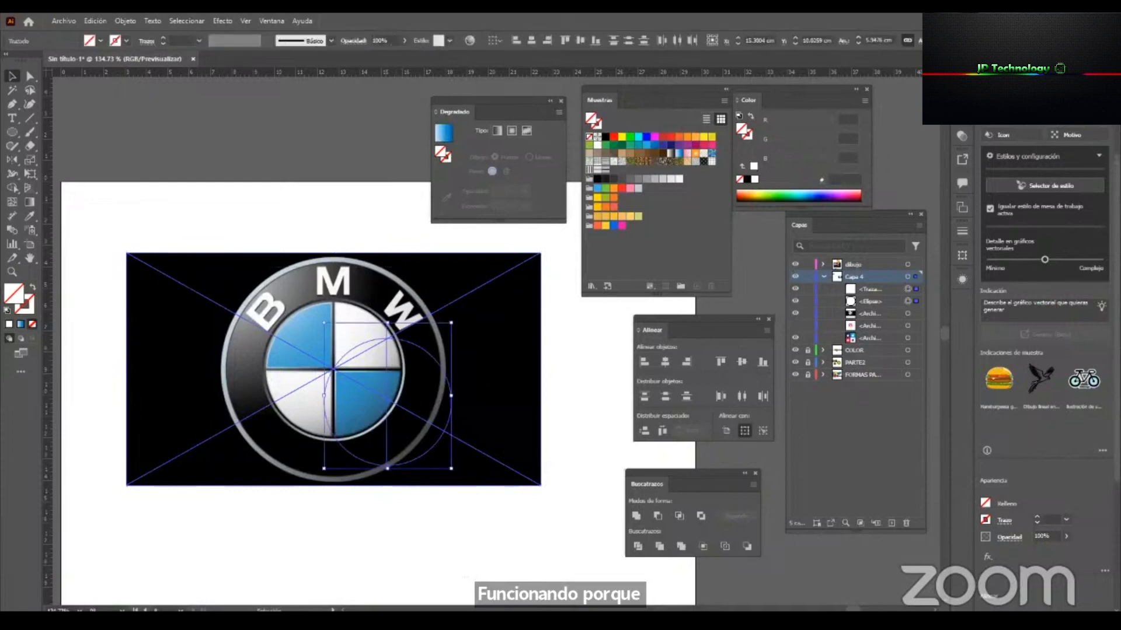
{"action": "key", "text": "Delete"}
Rename the layer Capa 4 as referencia and move the layers panel clear of the BMW emblem.
{"action": "left_click", "coordinate": [403, 368]}
{"action": "key", "text": "z"}
{"action": "left_click_drag", "start_coordinate": [436, 400], "coordinate": [400, 400]}
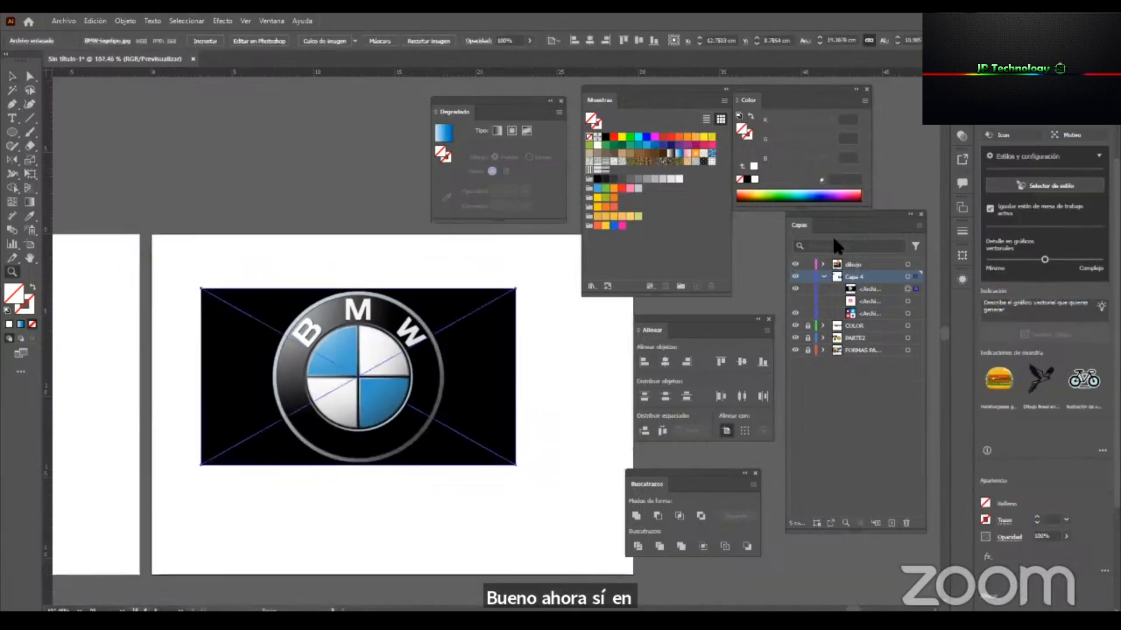
{"action": "left_click_drag", "start_coordinate": [844, 213], "coordinate": [500, 284]}
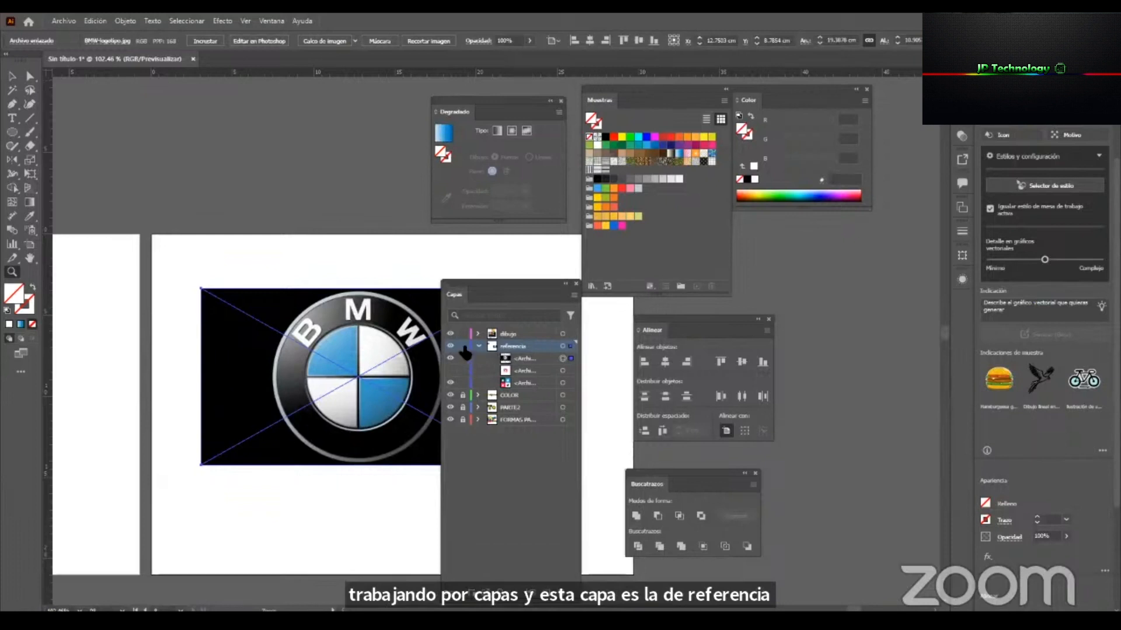
{"action": "left_click_drag", "start_coordinate": [506, 286], "coordinate": [782, 268]}
Enlarge the BMW reference image to span the artboard's full width, 29.7 cm, and position it on the artboard.
{"action": "left_click", "coordinate": [464, 369]}
{"action": "left_click_drag", "start_coordinate": [430, 388], "coordinate": [356, 408]}
{"action": "key", "text": "v"}
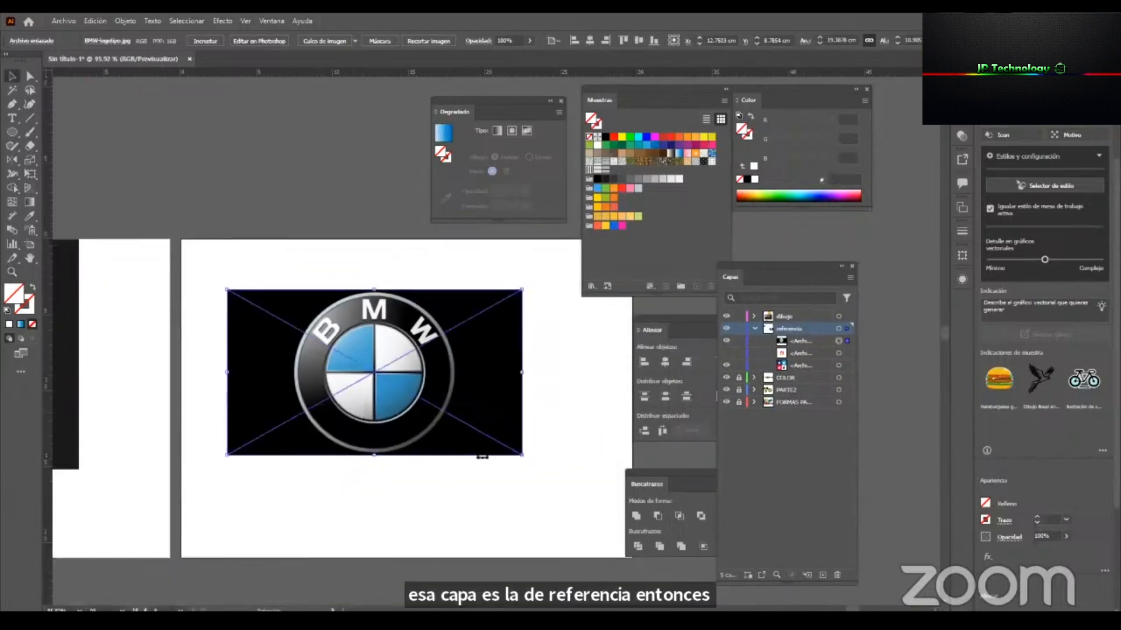
{"action": "left_click_drag", "start_coordinate": [522, 455], "coordinate": [624, 541]}
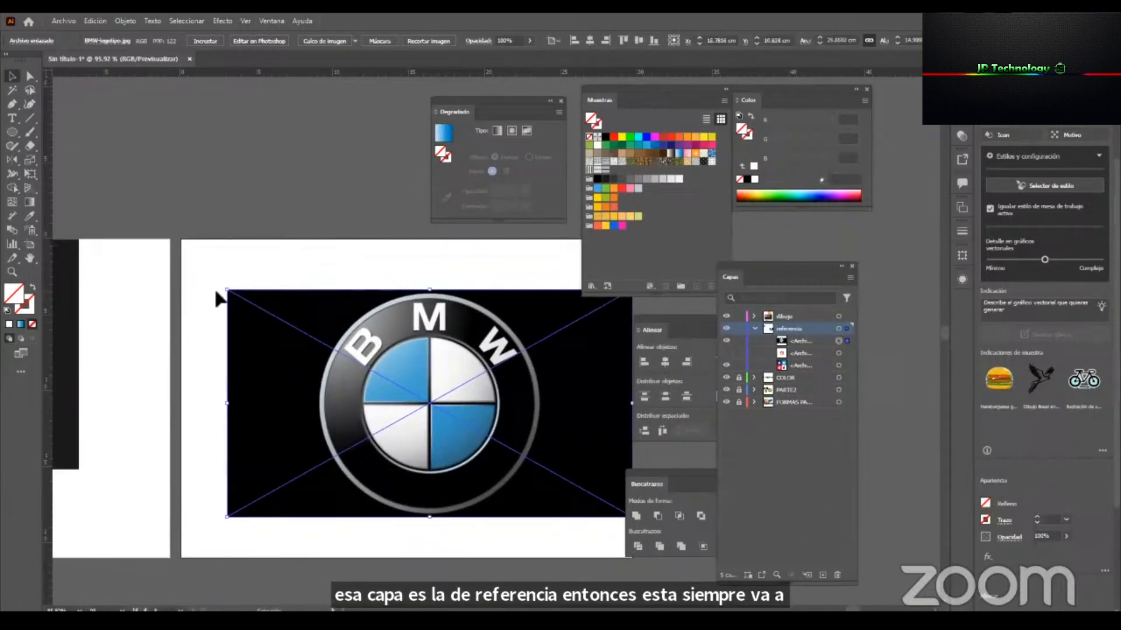
{"action": "left_click_drag", "start_coordinate": [217, 293], "coordinate": [181, 272]}
{"action": "left_click_drag", "start_coordinate": [417, 352], "coordinate": [476, 382]}
{"action": "left_click_drag", "start_coordinate": [341, 372], "coordinate": [239, 355]}
{"action": "left_click_drag", "start_coordinate": [548, 393], "coordinate": [583, 392]}
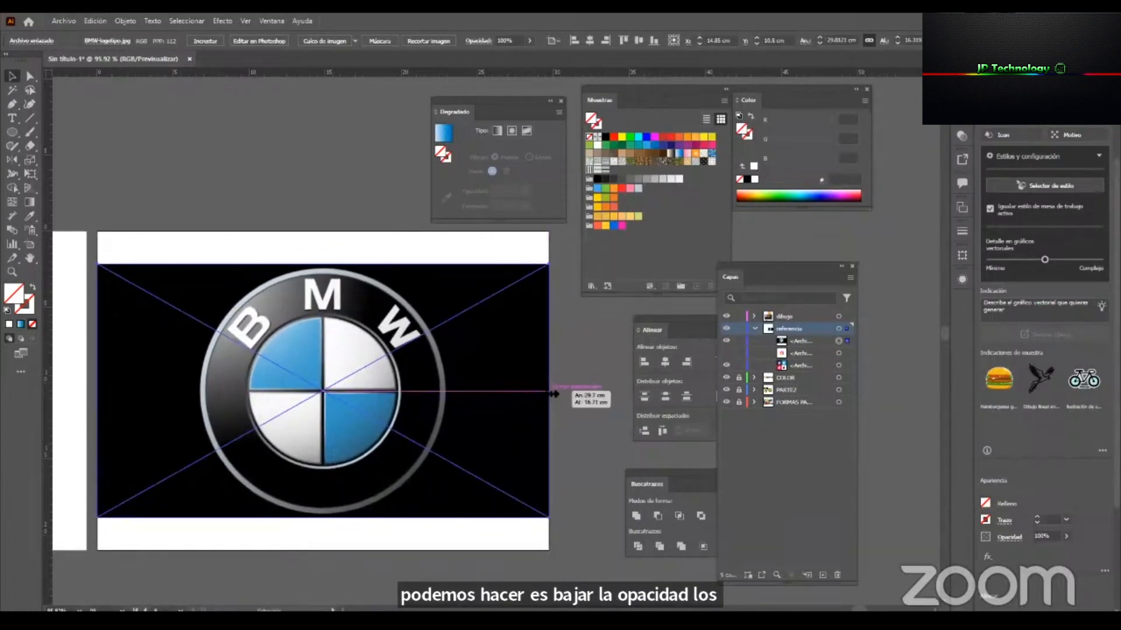
Lower the opacity of the BMW reference image to 52%.
{"action": "left_click_drag", "start_coordinate": [300, 380], "coordinate": [438, 393]}
{"action": "left_click_drag", "start_coordinate": [418, 437], "coordinate": [283, 429]}
{"action": "left_click_drag", "start_coordinate": [286, 426], "coordinate": [410, 350], "text": "ctrl"}
{"action": "left_click_drag", "start_coordinate": [339, 359], "coordinate": [442, 385]}
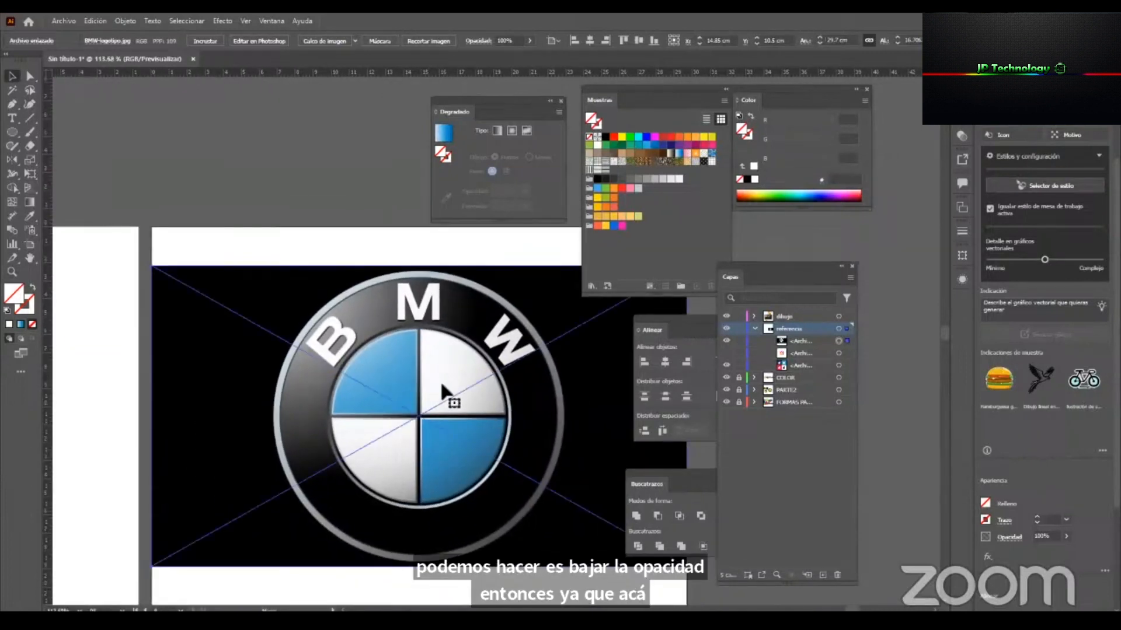
{"action": "left_click_drag", "start_coordinate": [301, 401], "coordinate": [336, 401]}
{"action": "left_click_drag", "start_coordinate": [428, 401], "coordinate": [338, 385]}
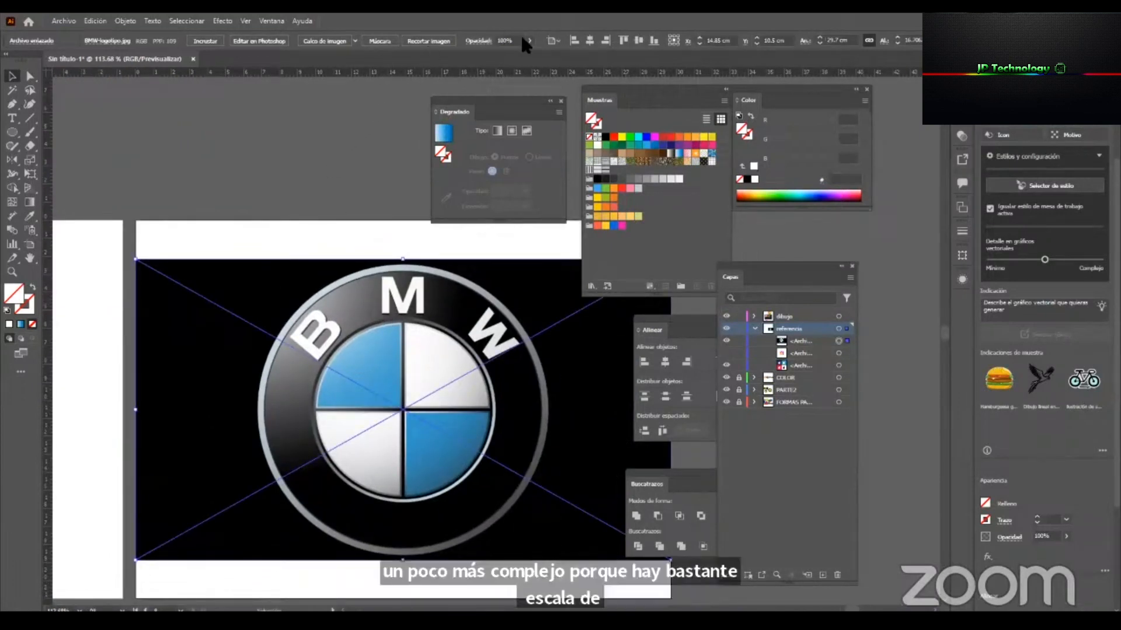
{"action": "left_click_drag", "start_coordinate": [521, 47], "coordinate": [502, 51]}
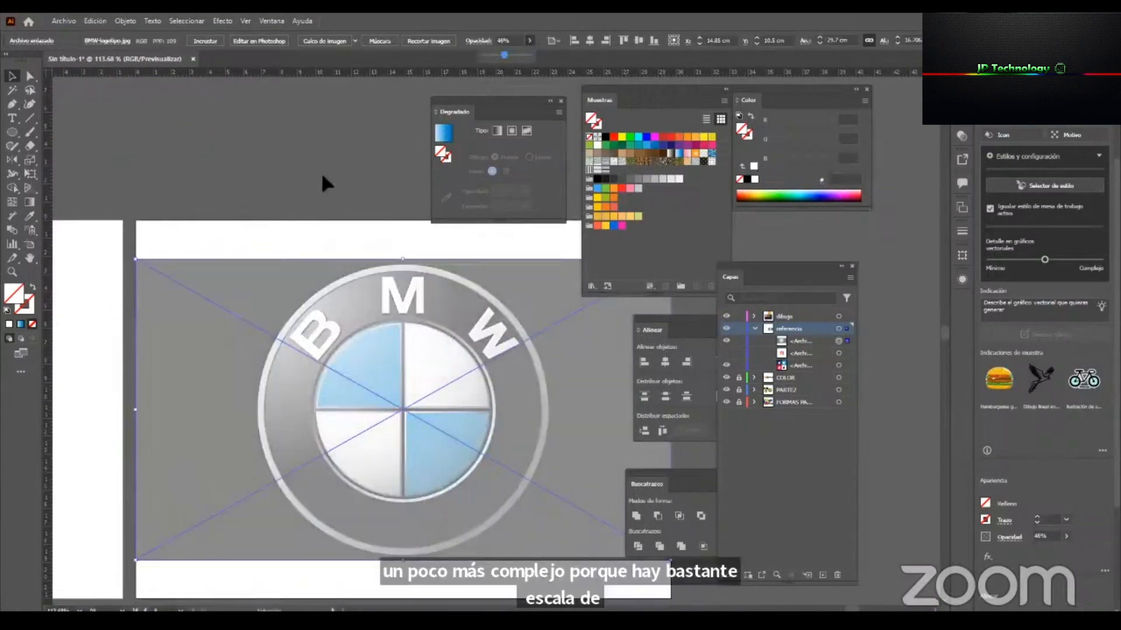
{"action": "left_click", "coordinate": [320, 170]}
{"action": "left_click", "coordinate": [322, 318]}
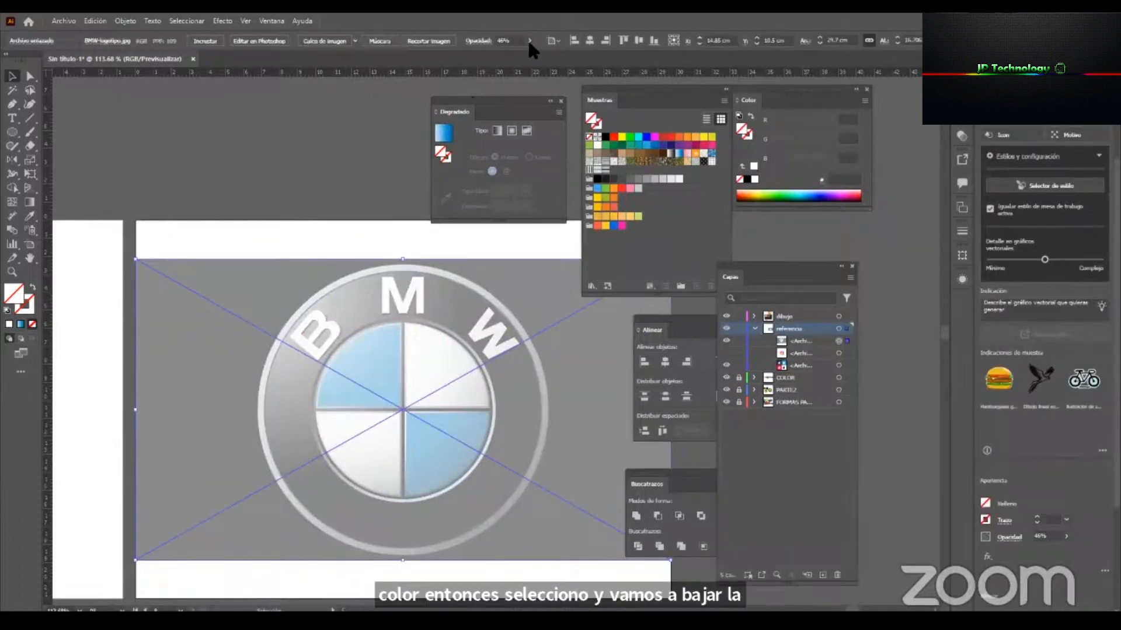
{"action": "left_click_drag", "start_coordinate": [511, 54], "coordinate": [506, 55]}
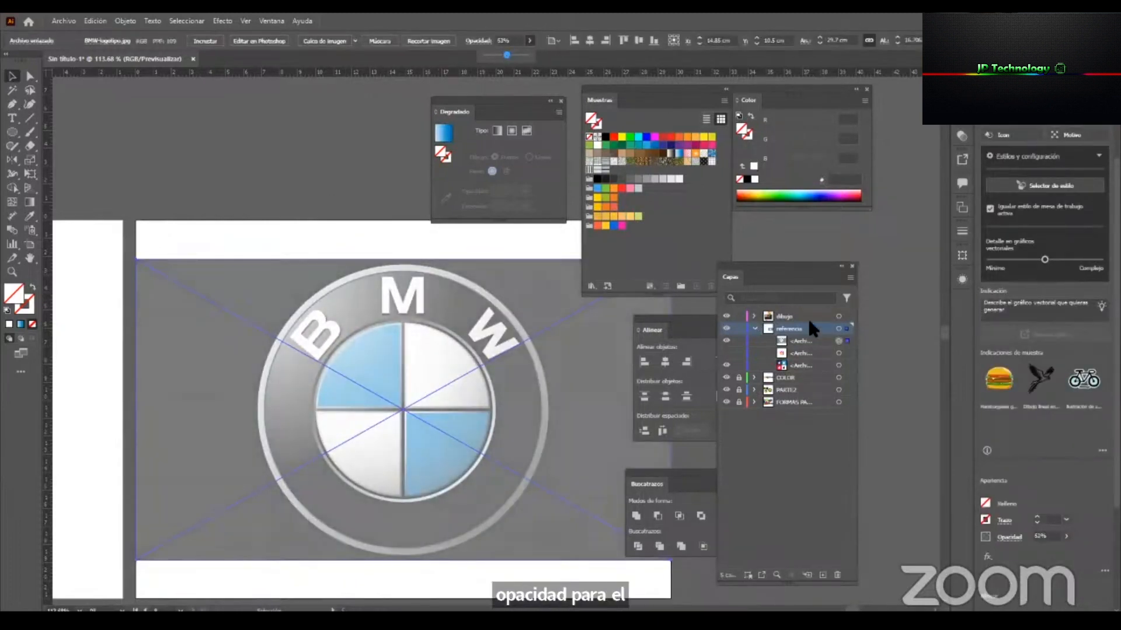
Dock the Alinear and Color panels, and arrange the Capas, Buscatrazos, Muestras and Degradado panels clear of the emblem.
{"action": "left_click_drag", "start_coordinate": [788, 263], "coordinate": [841, 237]}
{"action": "left_click_drag", "start_coordinate": [692, 321], "coordinate": [959, 300]}
{"action": "left_click_drag", "start_coordinate": [689, 480], "coordinate": [695, 322]}
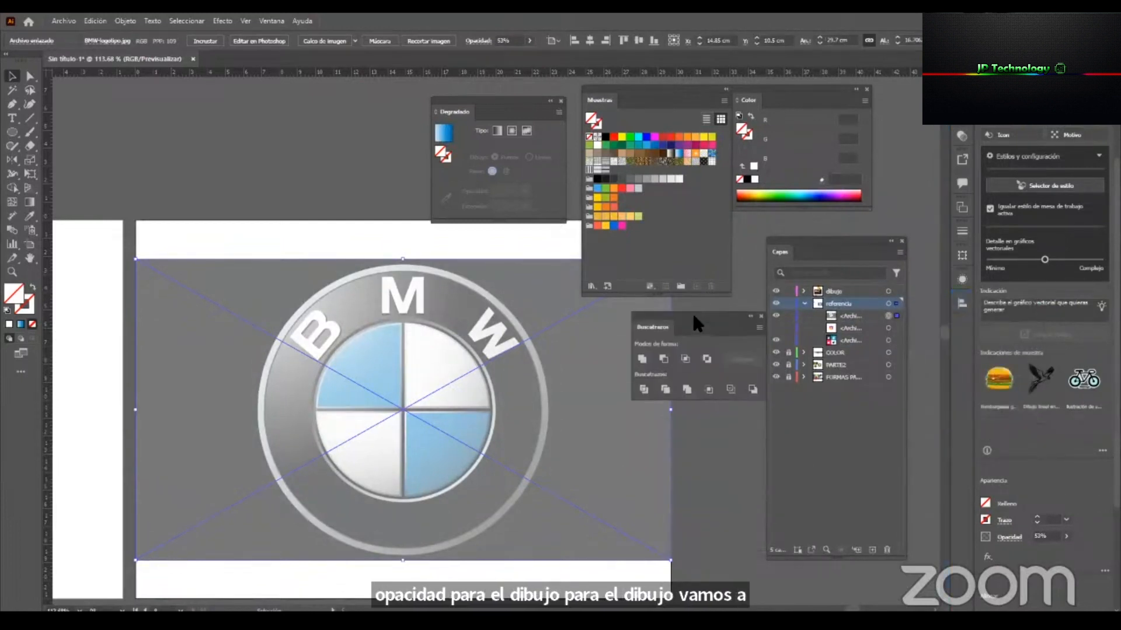
{"action": "left_click_drag", "start_coordinate": [757, 90], "coordinate": [955, 325]}
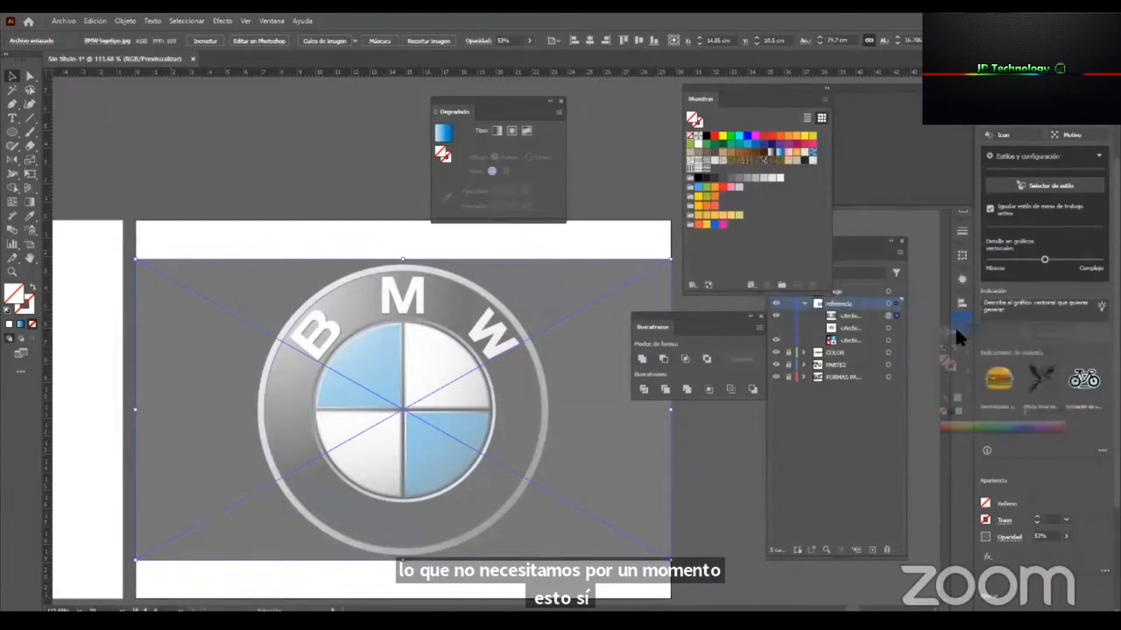
{"action": "left_click_drag", "start_coordinate": [768, 82], "coordinate": [869, 83]}
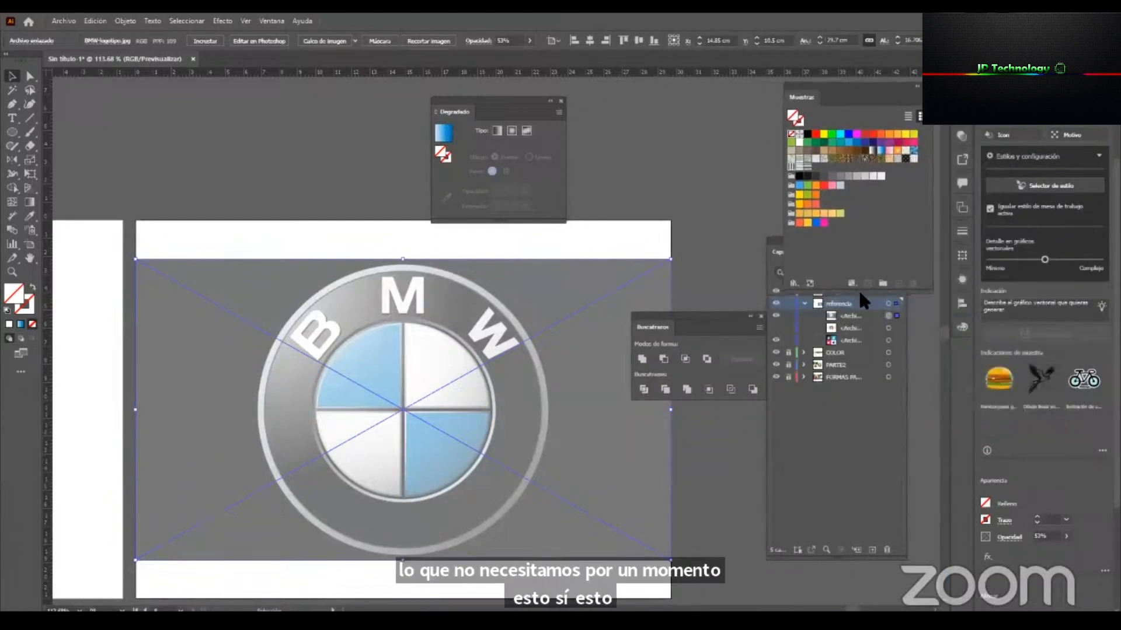
{"action": "left_click_drag", "start_coordinate": [868, 292], "coordinate": [882, 222]}
{"action": "left_click_drag", "start_coordinate": [496, 111], "coordinate": [713, 106]}
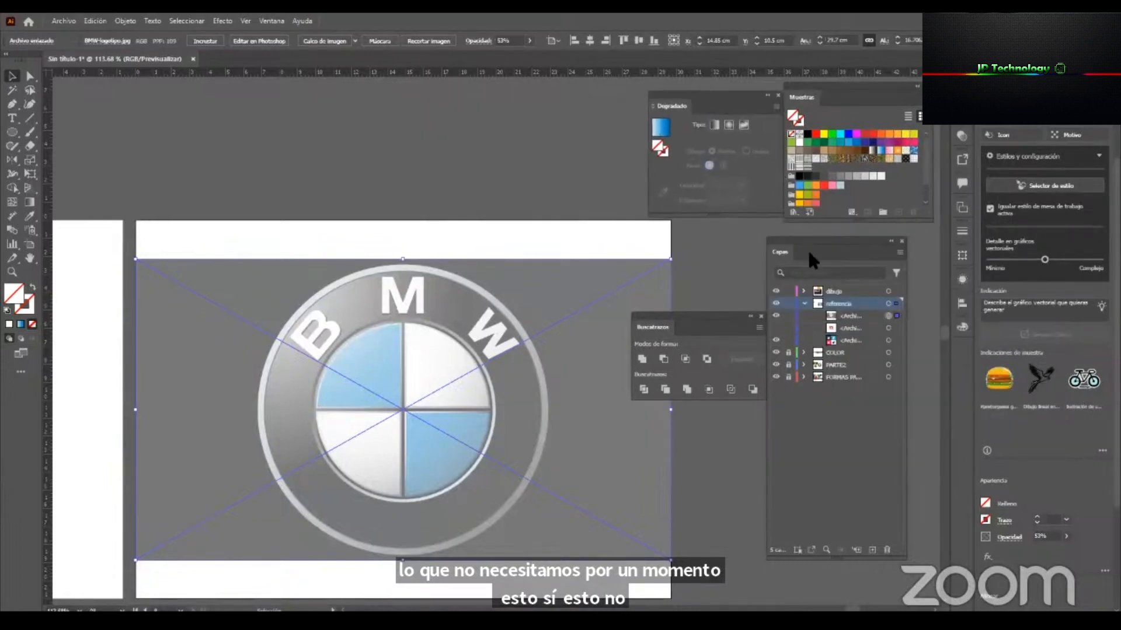
{"action": "left_click_drag", "start_coordinate": [838, 236], "coordinate": [867, 222]}
{"action": "left_click_drag", "start_coordinate": [753, 316], "coordinate": [703, 256]}
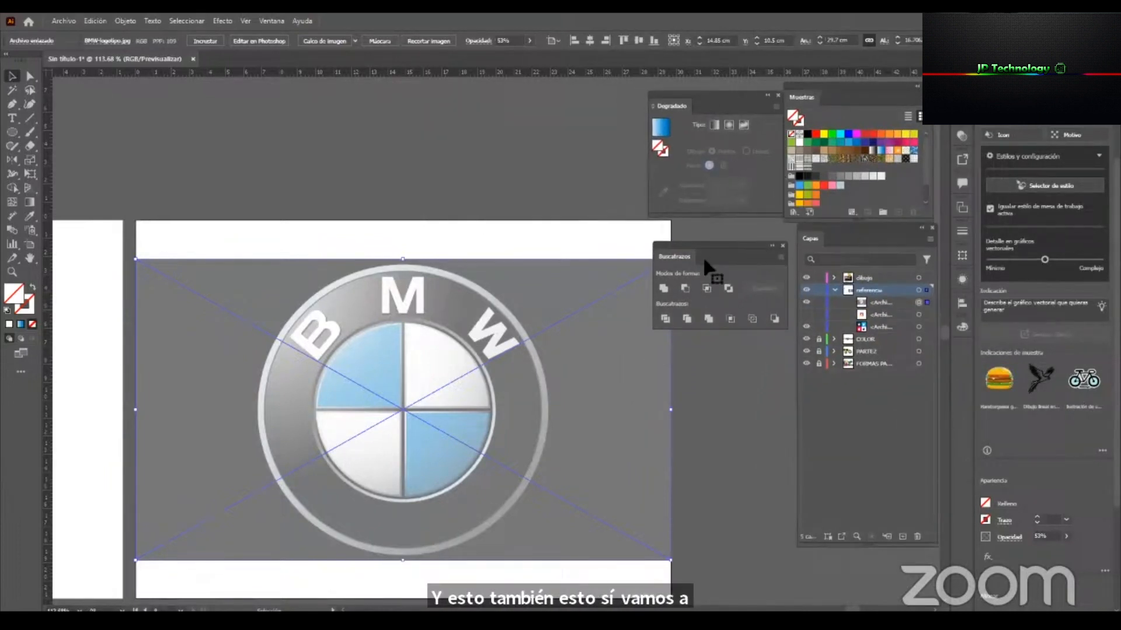
Lock the BMW image inside the referencia layer and make dibujo the active layer.
{"action": "left_click", "coordinate": [448, 311]}
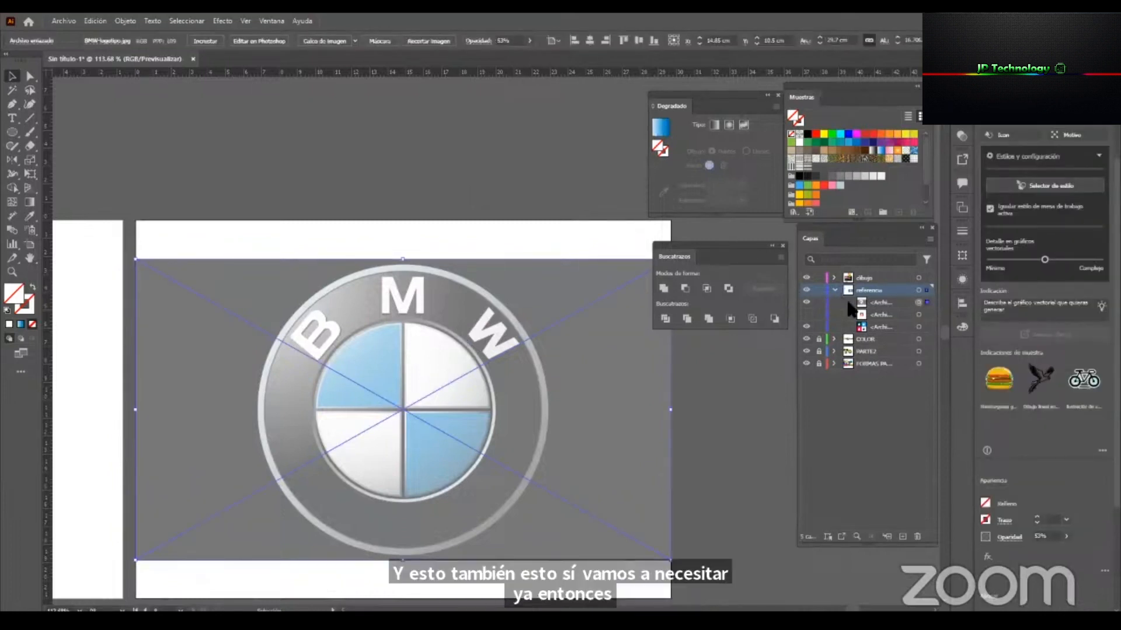
{"action": "left_click", "coordinate": [818, 303]}
{"action": "left_click", "coordinate": [883, 302]}
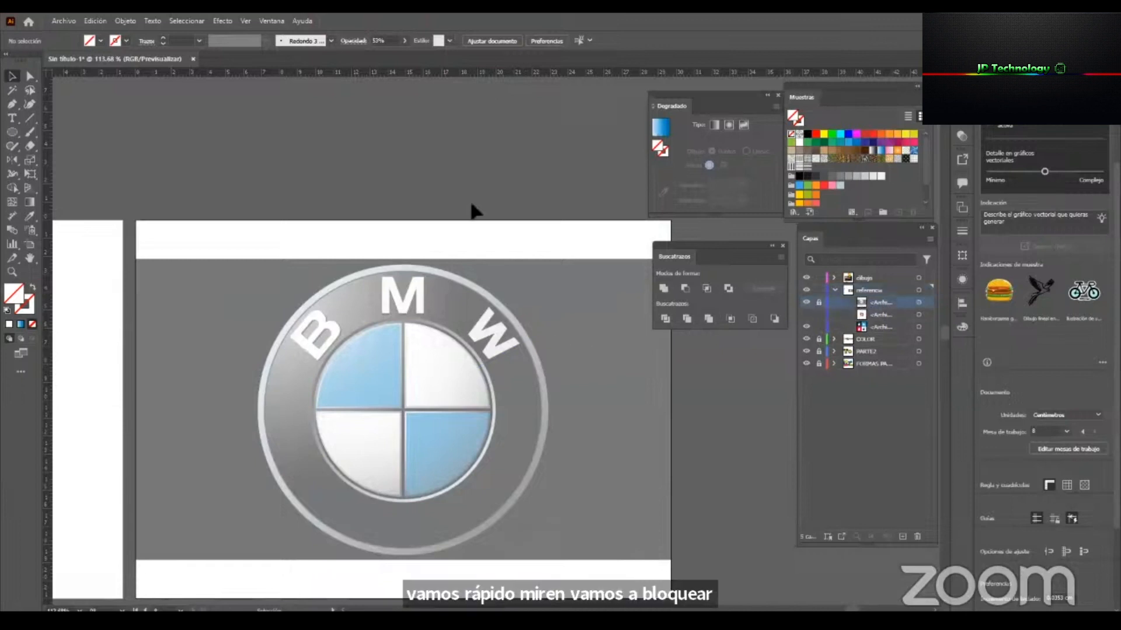
{"action": "key", "text": "z"}
{"action": "left_click_drag", "start_coordinate": [467, 489], "coordinate": [537, 482]}
{"action": "left_click", "coordinate": [882, 279]}
Draw a circle about 11.6 cm in diameter, without fill or stroke, over the emblem's left half.
{"action": "left_click_drag", "start_coordinate": [458, 462], "coordinate": [494, 413]}
{"action": "left_click_drag", "start_coordinate": [417, 368], "coordinate": [386, 328]}
{"action": "left_click_drag", "start_coordinate": [325, 367], "coordinate": [298, 357]}
{"action": "left_click_drag", "start_coordinate": [455, 195], "coordinate": [567, 383]}
{"action": "left_click_drag", "start_coordinate": [432, 277], "coordinate": [499, 134]}
{"action": "key", "text": "v"}
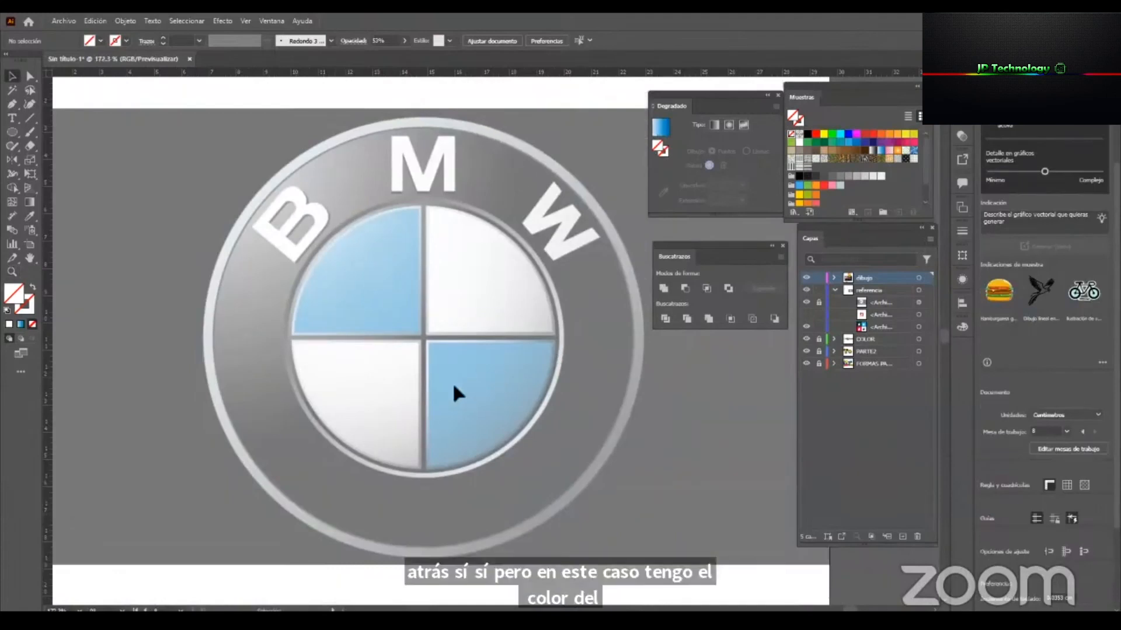
{"action": "scroll", "coordinate": [434, 369], "scroll_direction": "down", "scroll_amount": 2}
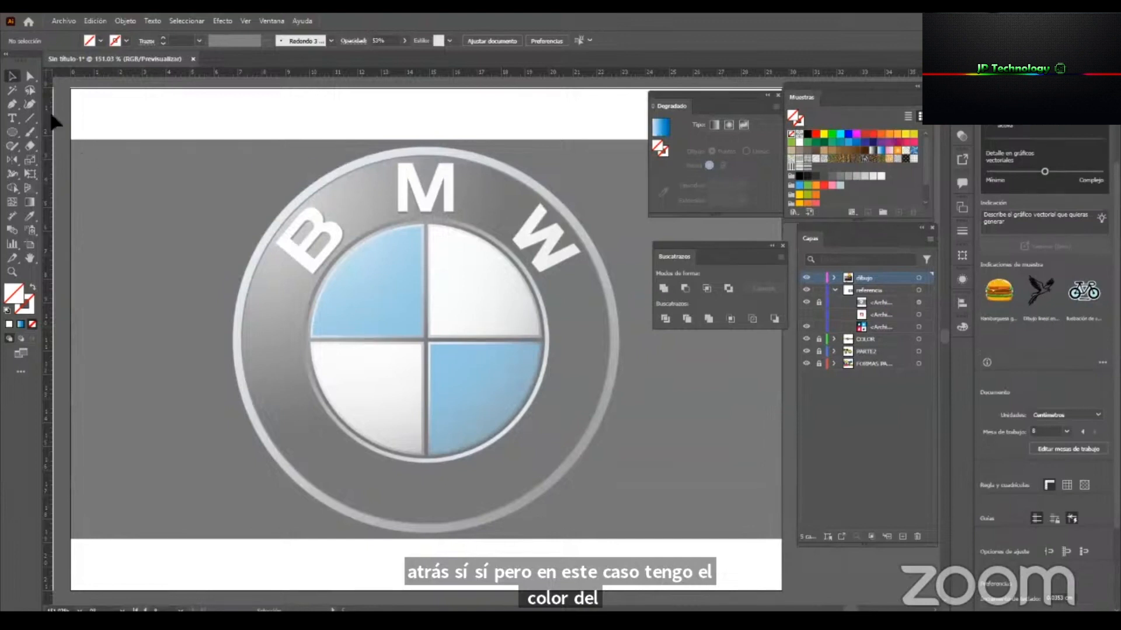
{"action": "left_click", "coordinate": [12, 133]}
{"action": "left_click_drag", "start_coordinate": [316, 327], "coordinate": [455, 465]}
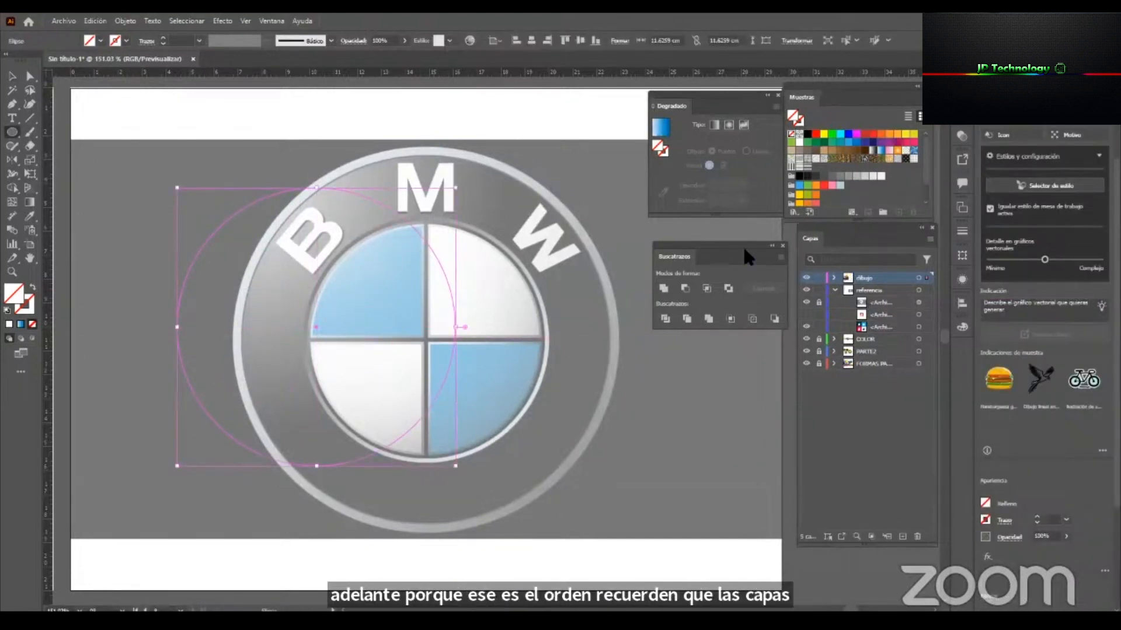
{"action": "key", "text": "v"}
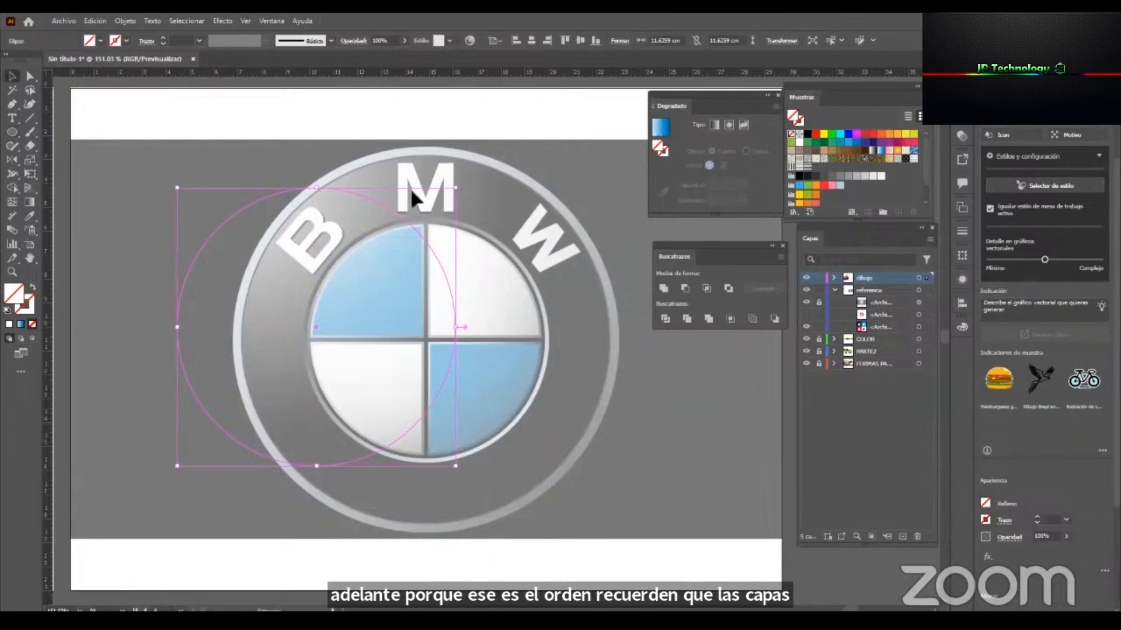
Fill the circle black, place overlapping copies beside it in green and yellow, and delete all three circles.
{"action": "left_click", "coordinate": [808, 137]}
{"action": "left_click_drag", "start_coordinate": [365, 261], "coordinate": [415, 262], "text": "alt"}
{"action": "left_click", "coordinate": [807, 142]}
{"action": "left_click_drag", "start_coordinate": [313, 265], "coordinate": [376, 265], "text": "alt"}
{"action": "left_click", "coordinate": [824, 133]}
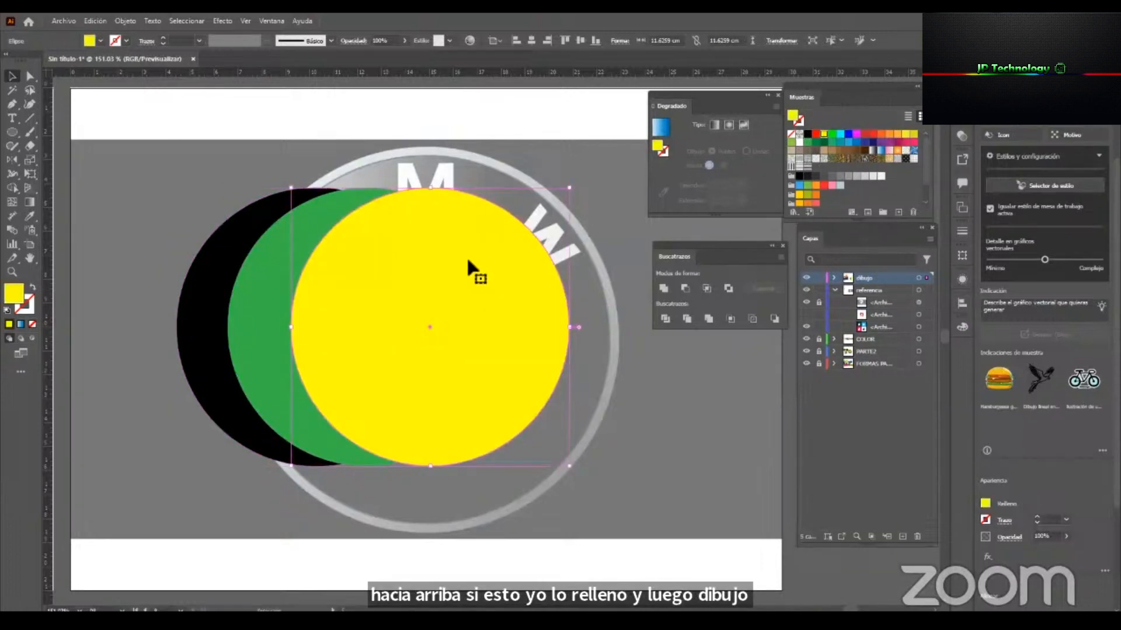
{"action": "key", "text": "ctrl+a"}
{"action": "key", "text": "Delete"}
Draw a circle about 15.8 cm in diameter over the whole BMW emblem with the default white fill and black stroke.
{"action": "key", "text": "z"}
{"action": "left_click", "coordinate": [640, 399]}
{"action": "key", "text": "v"}
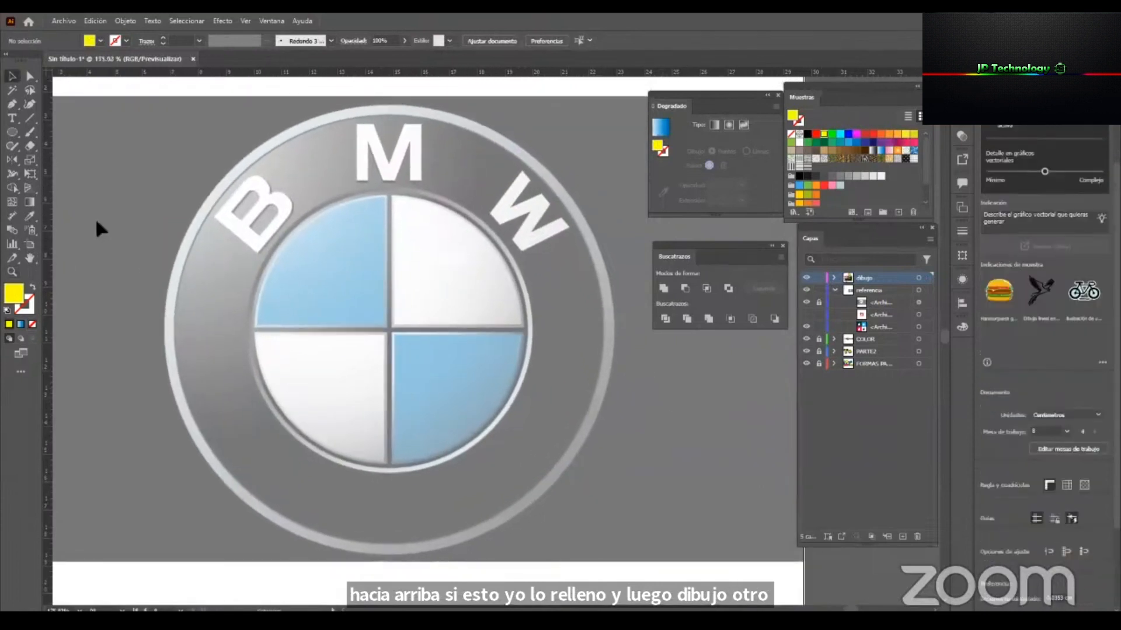
{"action": "left_click", "coordinate": [10, 136]}
{"action": "mouse_move", "coordinate": [167, 124]}
{"action": "left_mouse_down"}
{"action": "mouse_move", "coordinate": [624, 587]}
{"action": "mouse_move", "coordinate": [613, 520]}
{"action": "mouse_move", "coordinate": [605, 565]}
{"action": "left_mouse_up"}
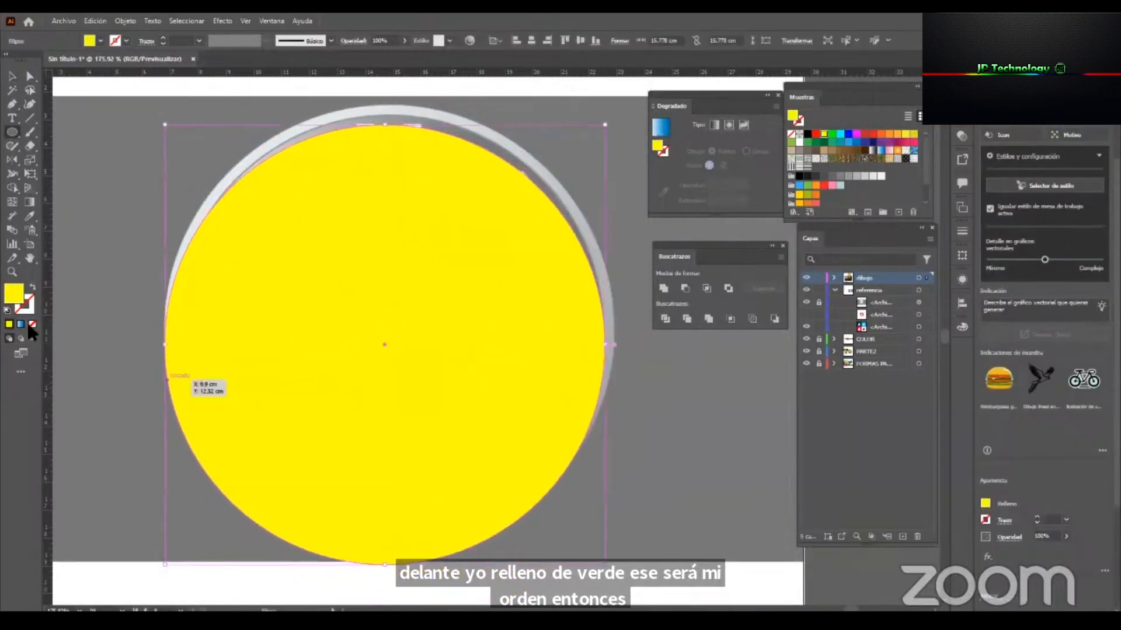
{"action": "left_click", "coordinate": [7, 310]}
{"action": "key", "text": "v"}
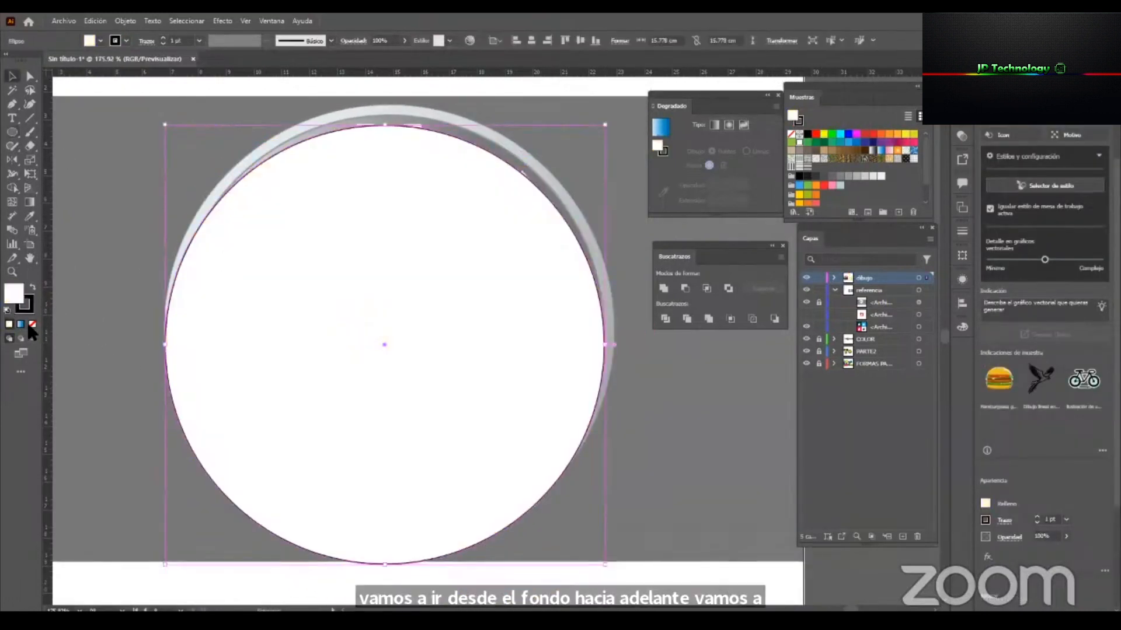
Remove the circle's fill and scale it to about 16.15 cm in diameter, fitting the emblem's outer edge.
{"action": "key", "text": "slash"}
{"action": "left_click_drag", "start_coordinate": [385, 124], "coordinate": [392, 104]}
{"action": "left_click_drag", "start_coordinate": [159, 567], "coordinate": [169, 556]}
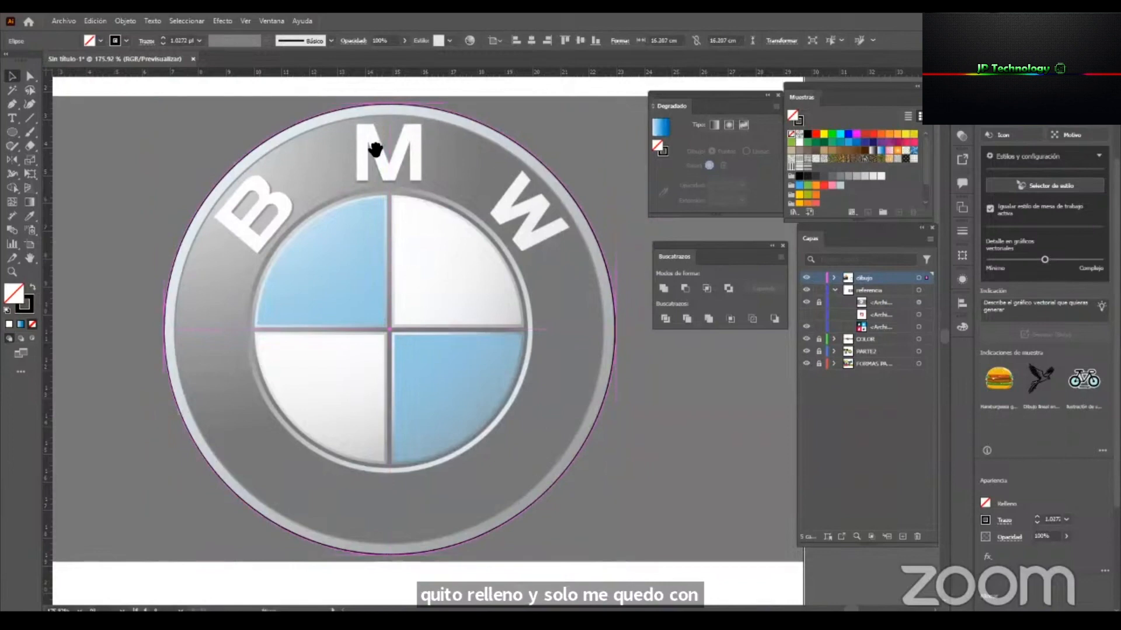
{"action": "left_click_drag", "start_coordinate": [375, 150], "coordinate": [398, 233]}
{"action": "left_click_drag", "start_coordinate": [466, 238], "coordinate": [594, 286]}
{"action": "left_click_drag", "start_coordinate": [351, 132], "coordinate": [355, 136]}
{"action": "key", "text": "ctrl+space"}
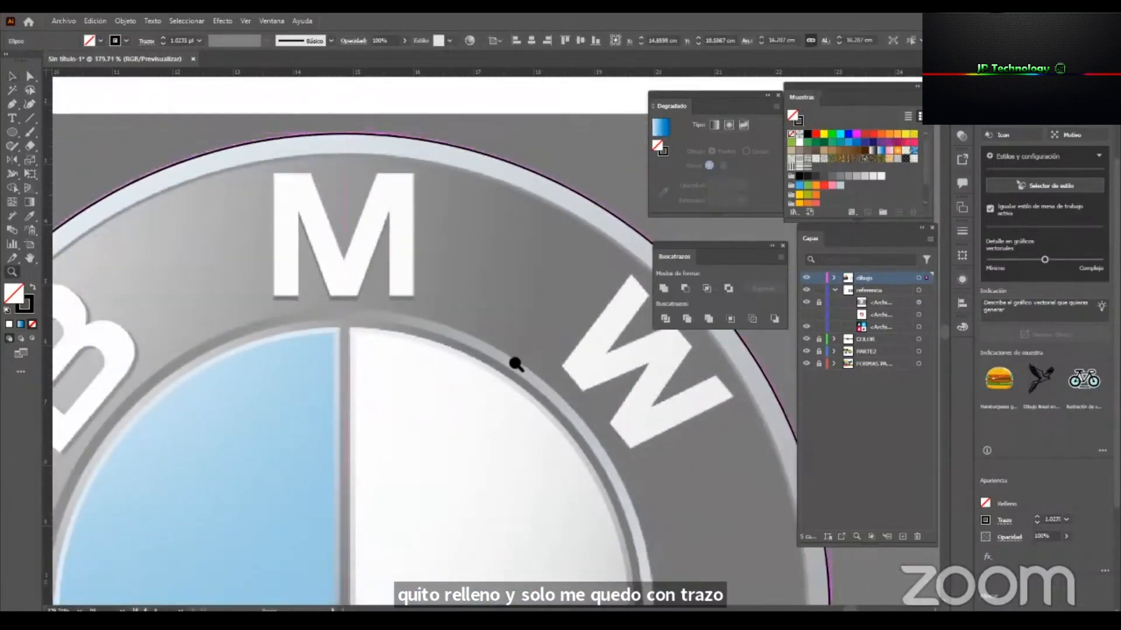
{"action": "left_click_drag", "start_coordinate": [514, 363], "coordinate": [385, 379]}
{"action": "left_click_drag", "start_coordinate": [452, 470], "coordinate": [419, 338]}
{"action": "left_click_drag", "start_coordinate": [409, 509], "coordinate": [435, 507]}
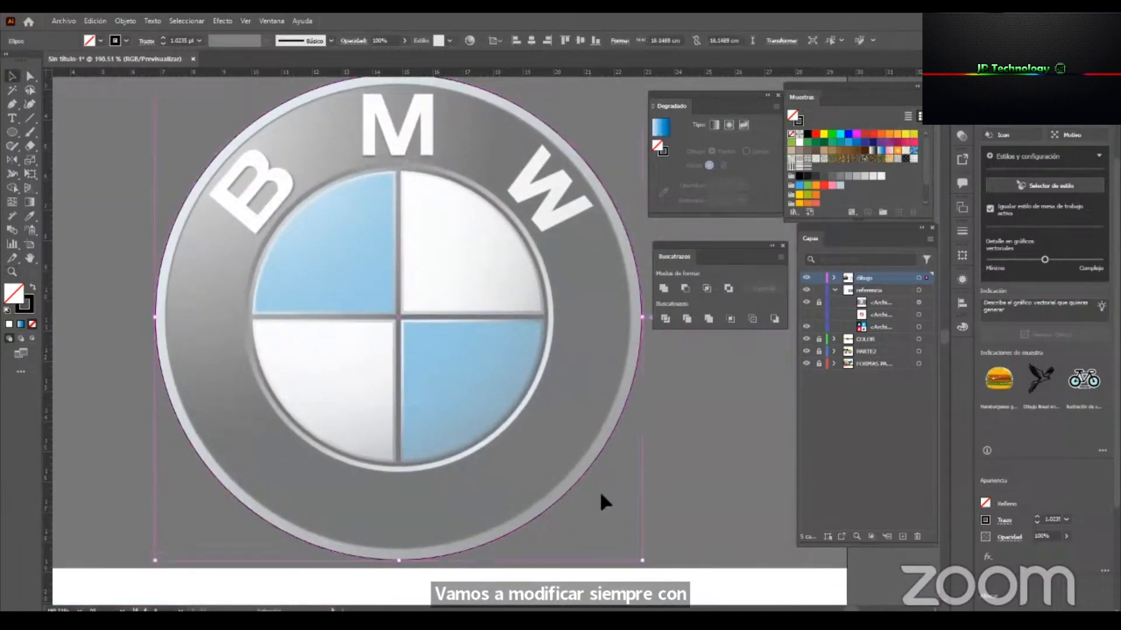
Paste a copy of the outer circle in place and scale it about its centre to about 15.4 cm, matching the outer ring's inner edge.
{"action": "left_click", "coordinate": [597, 488]}
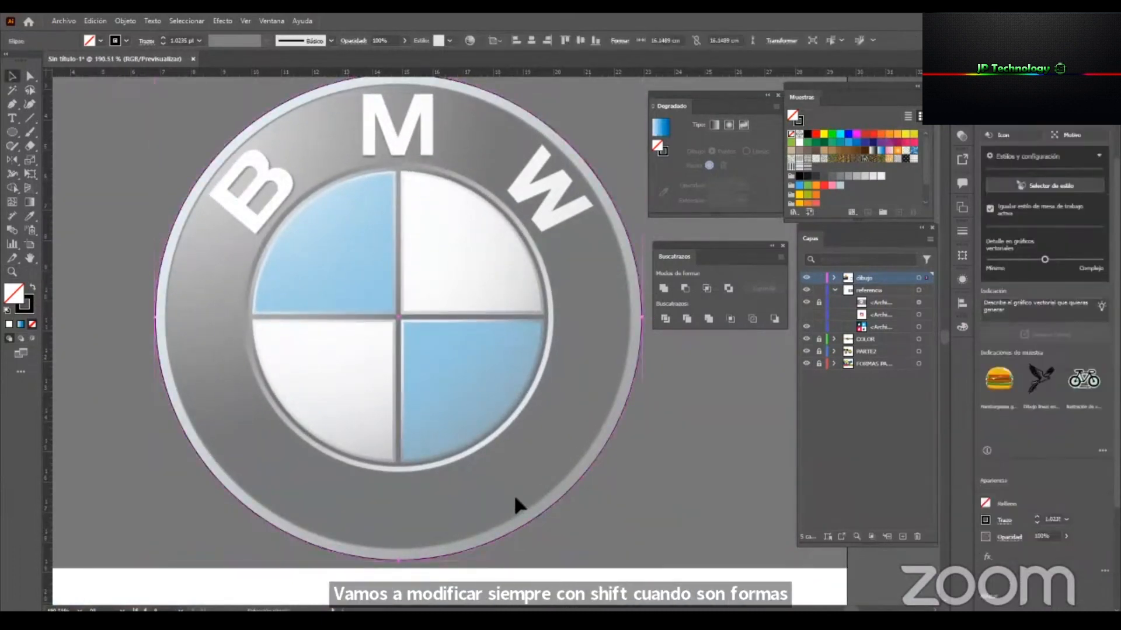
{"action": "left_click_drag", "start_coordinate": [645, 320], "coordinate": [634, 323]}
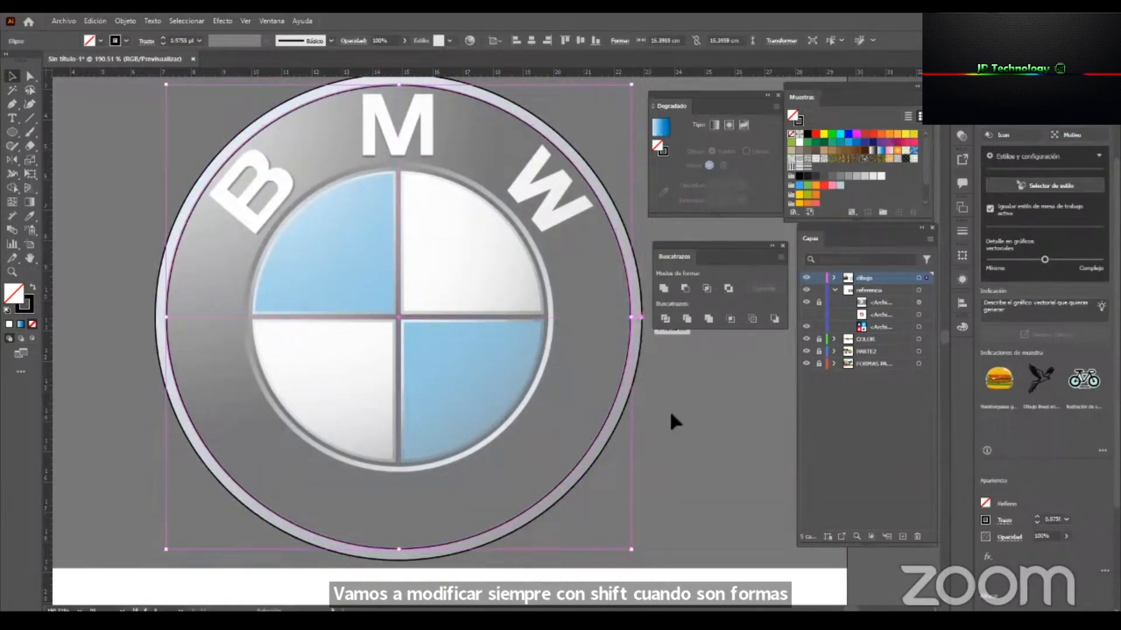
{"action": "left_click", "coordinate": [698, 446]}
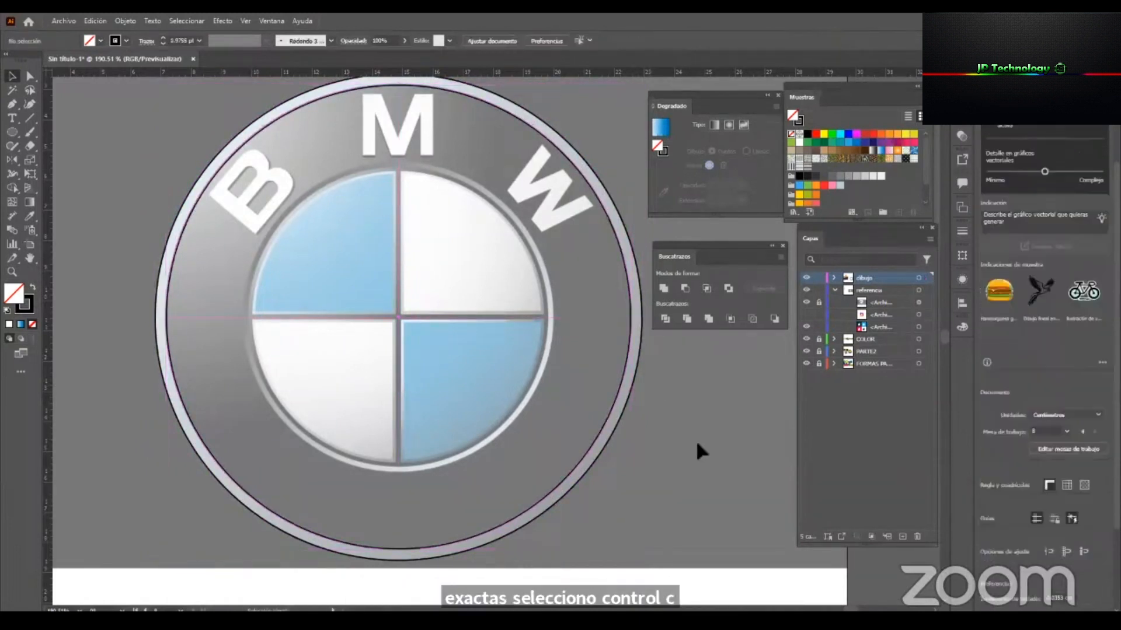
Paste a copy of the emblem's inner ring circle in place and scale it about its centre to about 10.3 cm, fitting the central disc's outer edge.
{"action": "left_click", "coordinate": [602, 425]}
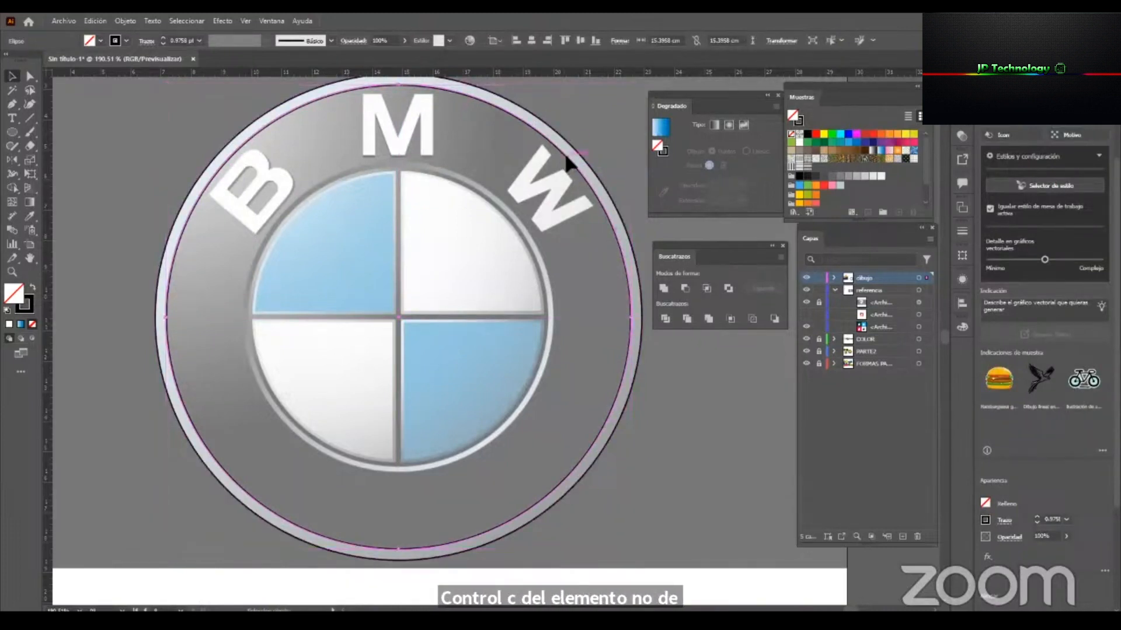
{"action": "left_click_drag", "start_coordinate": [612, 317], "coordinate": [557, 317]}
{"action": "key", "text": "z"}
{"action": "left_click_drag", "start_coordinate": [471, 475], "coordinate": [566, 533]}
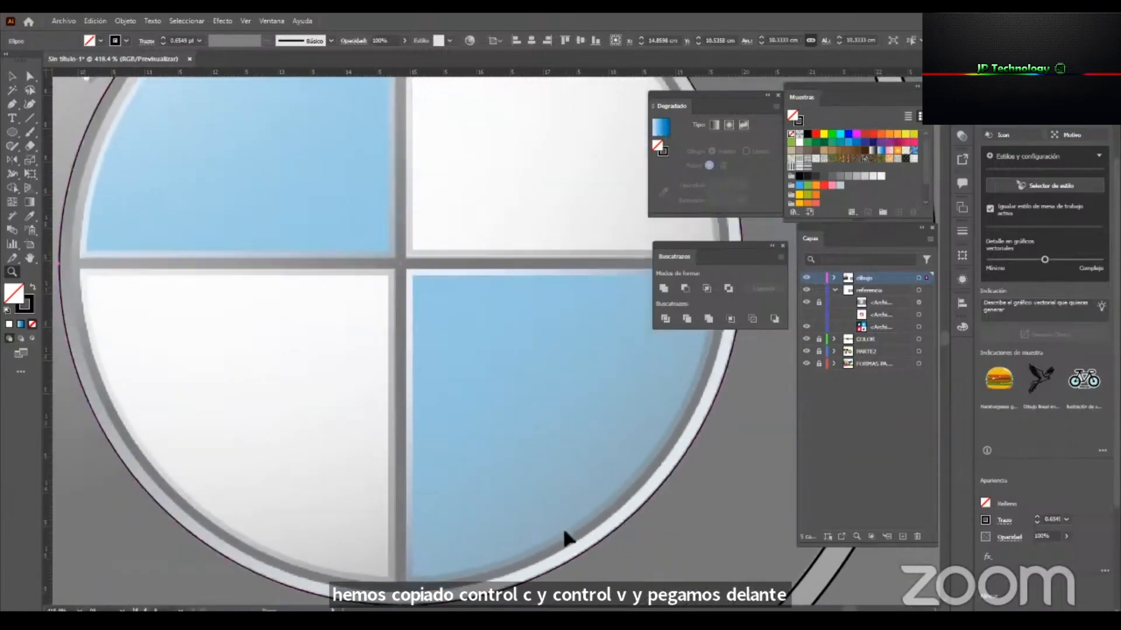
{"action": "key", "text": "v"}
{"action": "scroll", "coordinate": [726, 396], "scroll_direction": "up", "scroll_amount": 4}
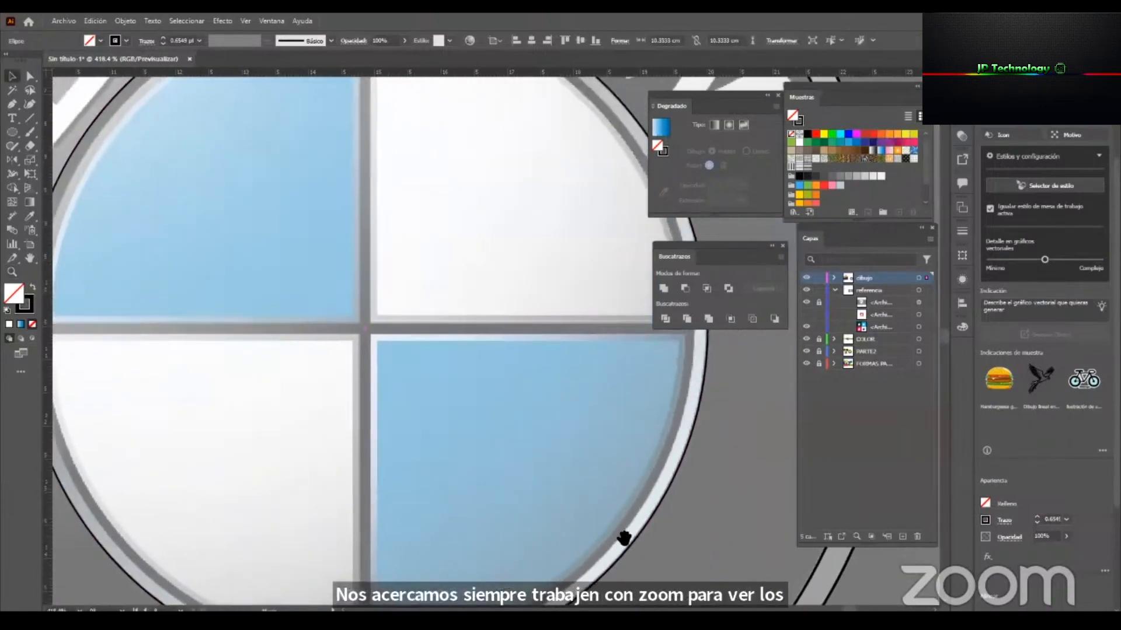
{"action": "mouse_move", "coordinate": [730, 388]}
{"action": "left_mouse_down"}
{"action": "mouse_move", "coordinate": [739, 388]}
{"action": "mouse_move", "coordinate": [729, 385]}
{"action": "left_mouse_up"}
{"action": "key", "text": "z"}
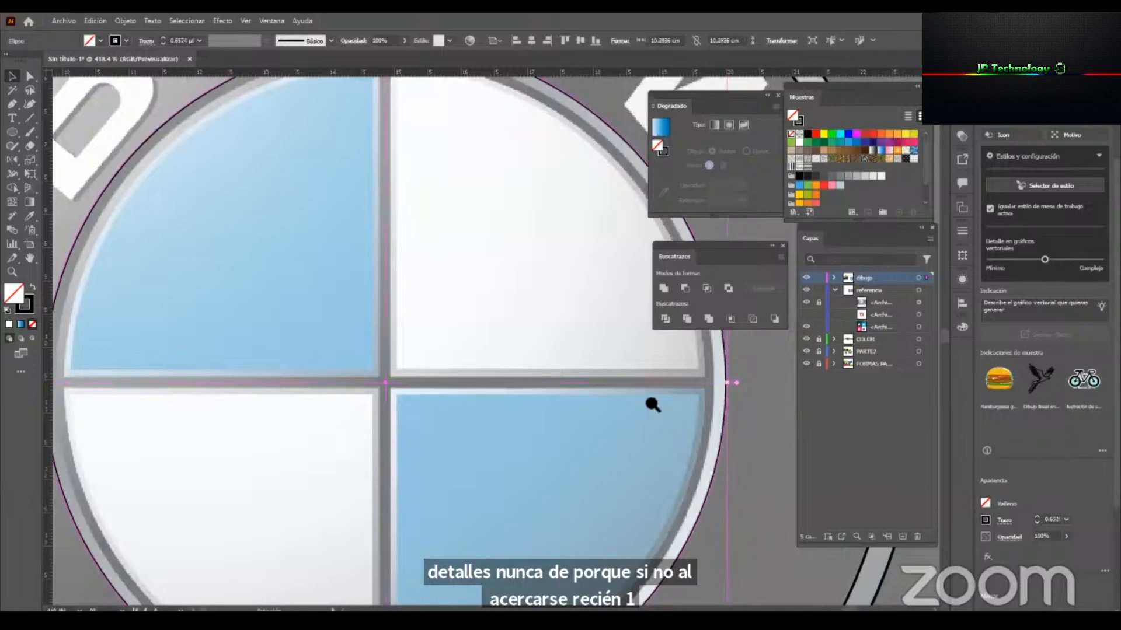
{"action": "left_click_drag", "start_coordinate": [572, 400], "coordinate": [500, 419]}
{"action": "left_click_drag", "start_coordinate": [489, 378], "coordinate": [474, 338]}
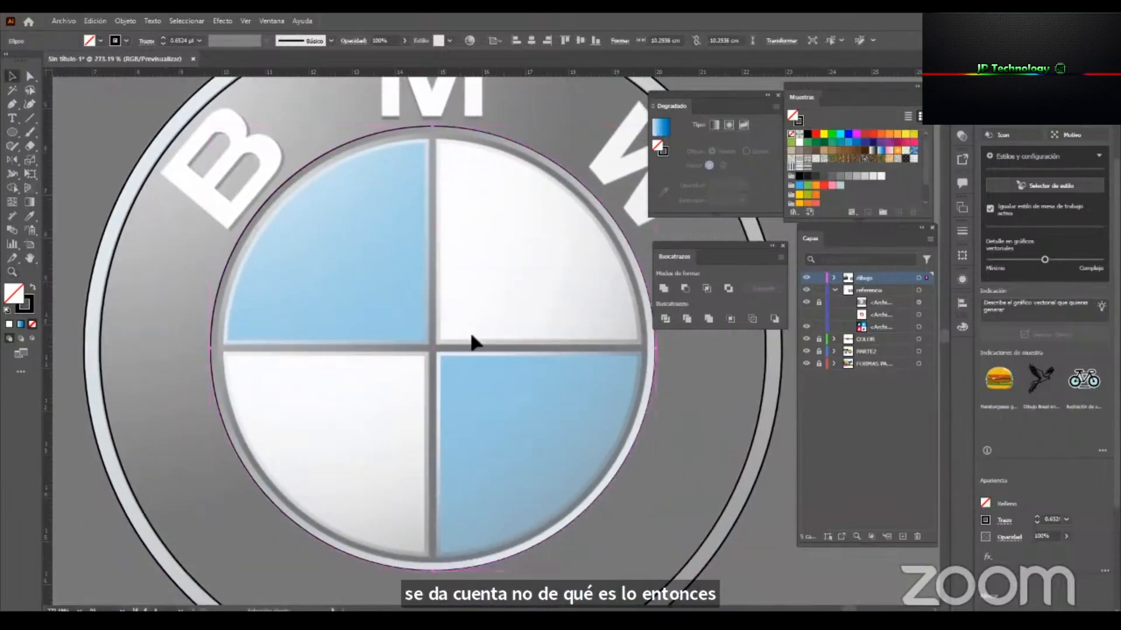
Paste a copy of the central disc's circle in place and scale it about its centre to about 9.92 cm, matching the next inner edge.
{"action": "left_click_drag", "start_coordinate": [656, 436], "coordinate": [731, 449]}
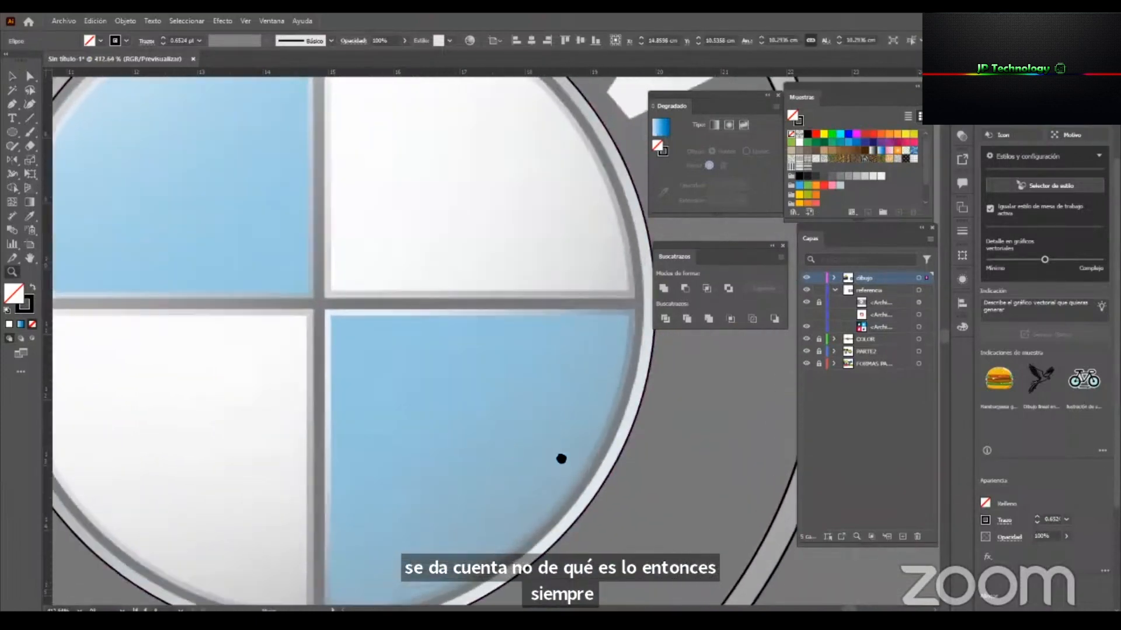
{"action": "left_click_drag", "start_coordinate": [560, 459], "coordinate": [687, 493]}
{"action": "key", "text": "v"}
{"action": "left_click_drag", "start_coordinate": [111, 338], "coordinate": [125, 339]}
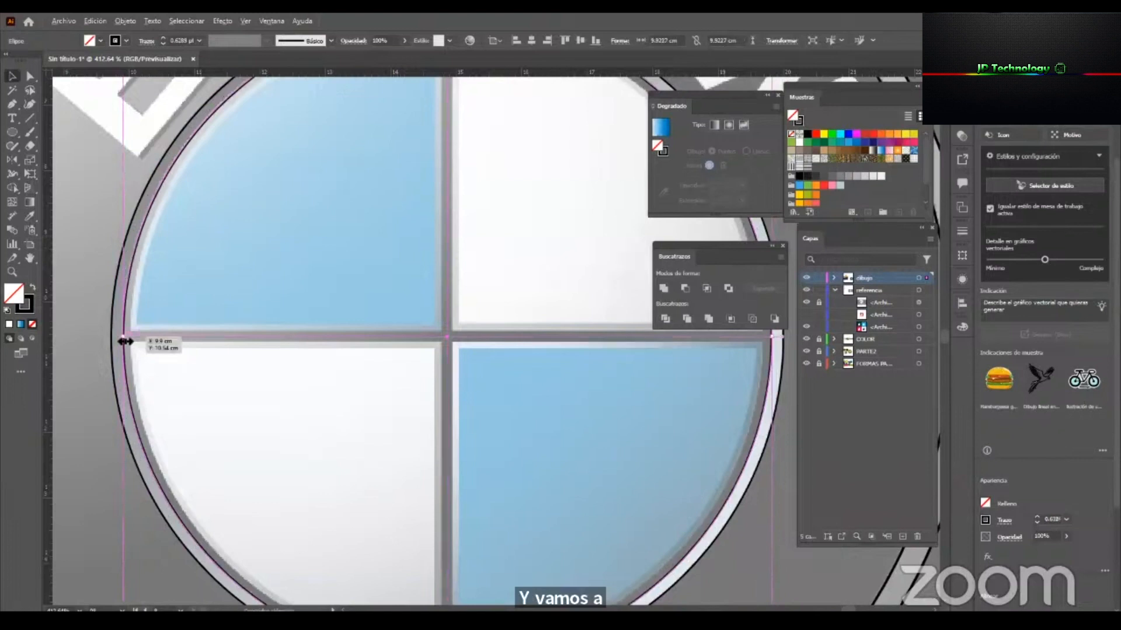
Add two more concentric copies inside the central disc, scaled about the centre to about 9.67 cm and 9.48 cm.
{"action": "key", "text": "z"}
{"action": "left_click_drag", "start_coordinate": [427, 332], "coordinate": [366, 368]}
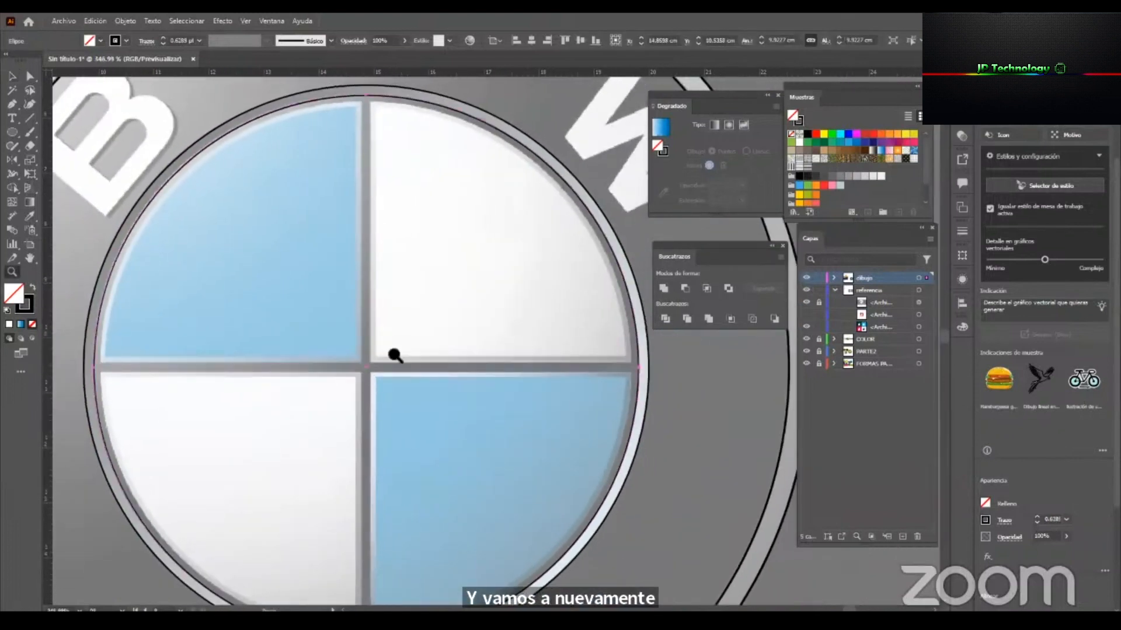
{"action": "key", "text": "v"}
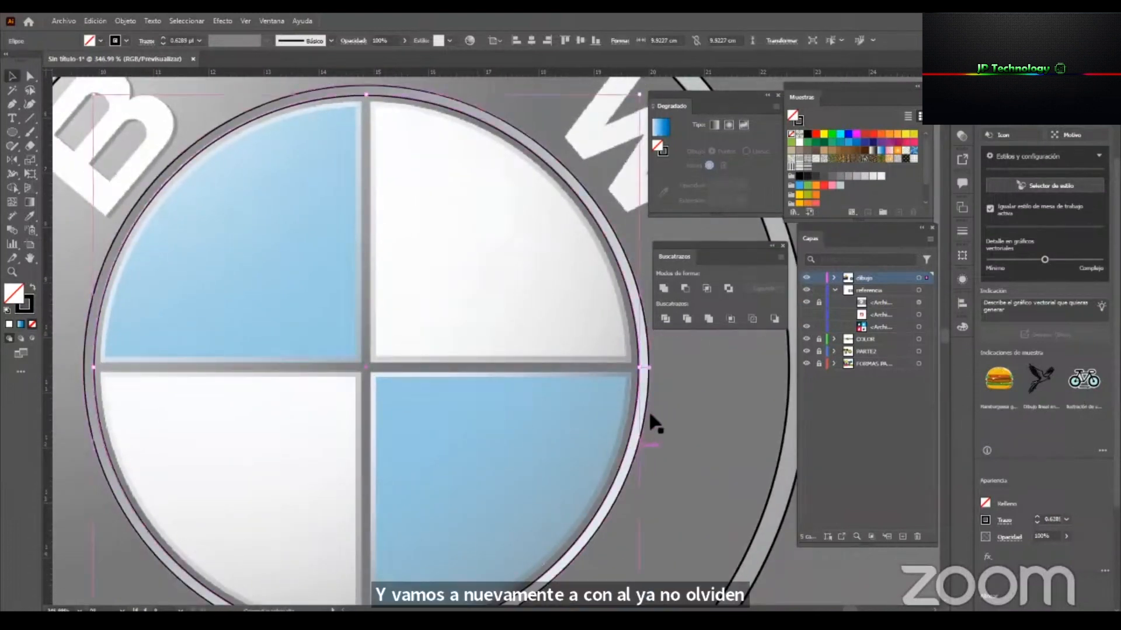
{"action": "left_click_drag", "start_coordinate": [644, 370], "coordinate": [635, 369]}
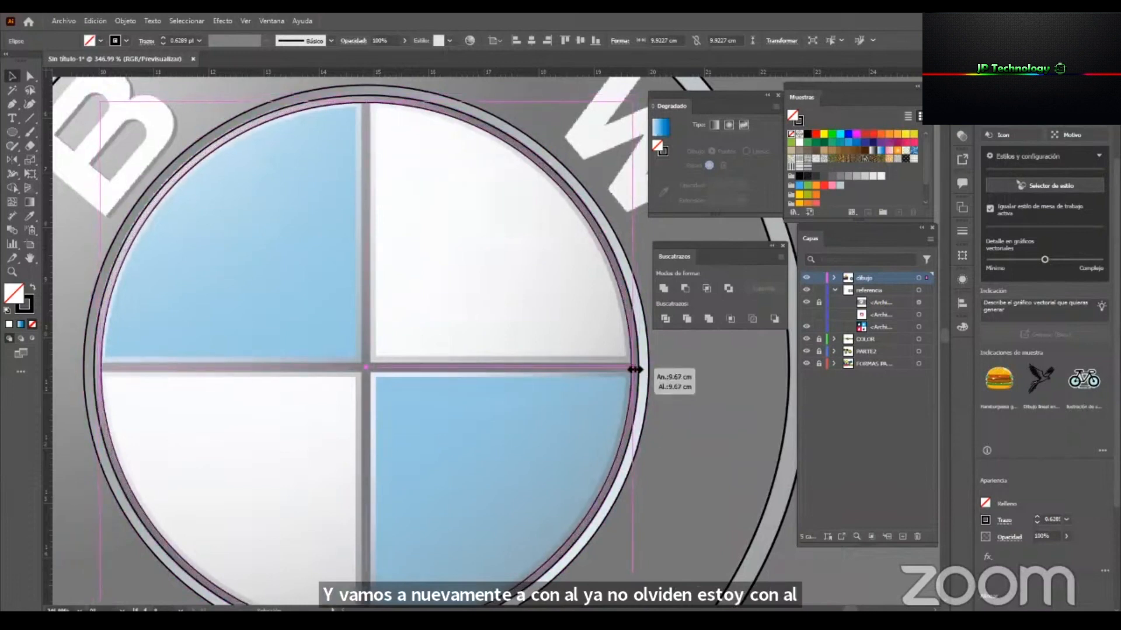
{"action": "left_click_drag", "start_coordinate": [635, 369], "coordinate": [629, 368]}
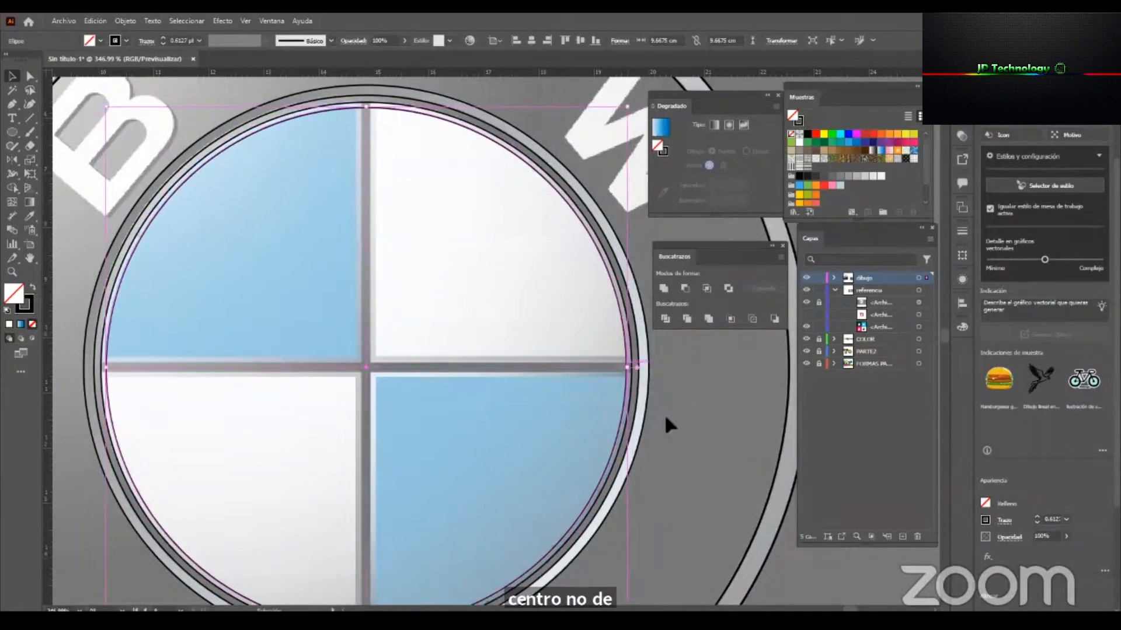
{"action": "left_click", "coordinate": [759, 499]}
{"action": "key", "text": "z"}
{"action": "left_click_drag", "start_coordinate": [596, 425], "coordinate": [533, 447]}
{"action": "left_click_drag", "start_coordinate": [570, 372], "coordinate": [540, 295]}
{"action": "left_click_drag", "start_coordinate": [524, 403], "coordinate": [503, 404]}
{"action": "left_click_drag", "start_coordinate": [538, 295], "coordinate": [576, 295]}
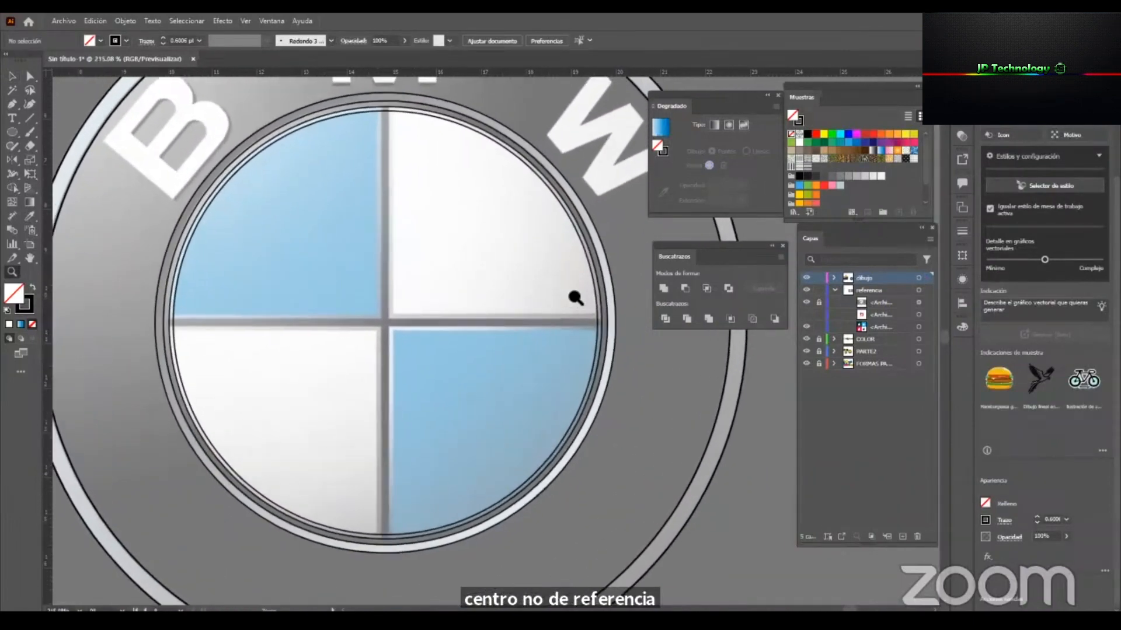
Draw a thin rectangle about 9.95 cm long over the vertical bar and place a 90-degree rotated copy over the horizontal bar.
{"action": "left_click_drag", "start_coordinate": [12, 132], "coordinate": [106, 130]}
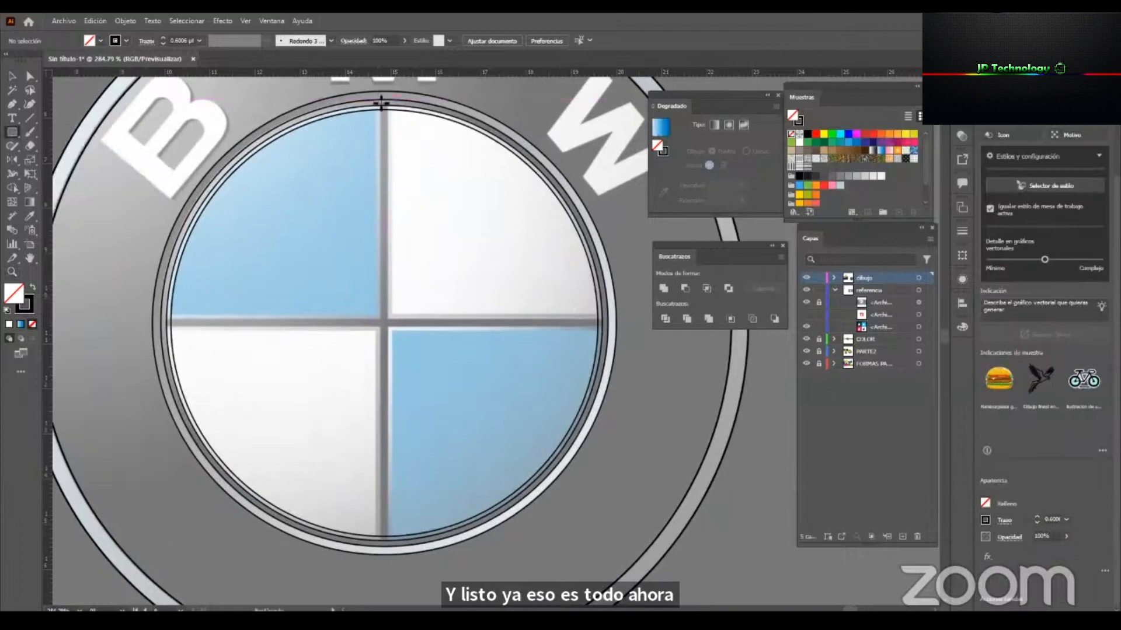
{"action": "left_click_drag", "start_coordinate": [381, 104], "coordinate": [389, 553]}
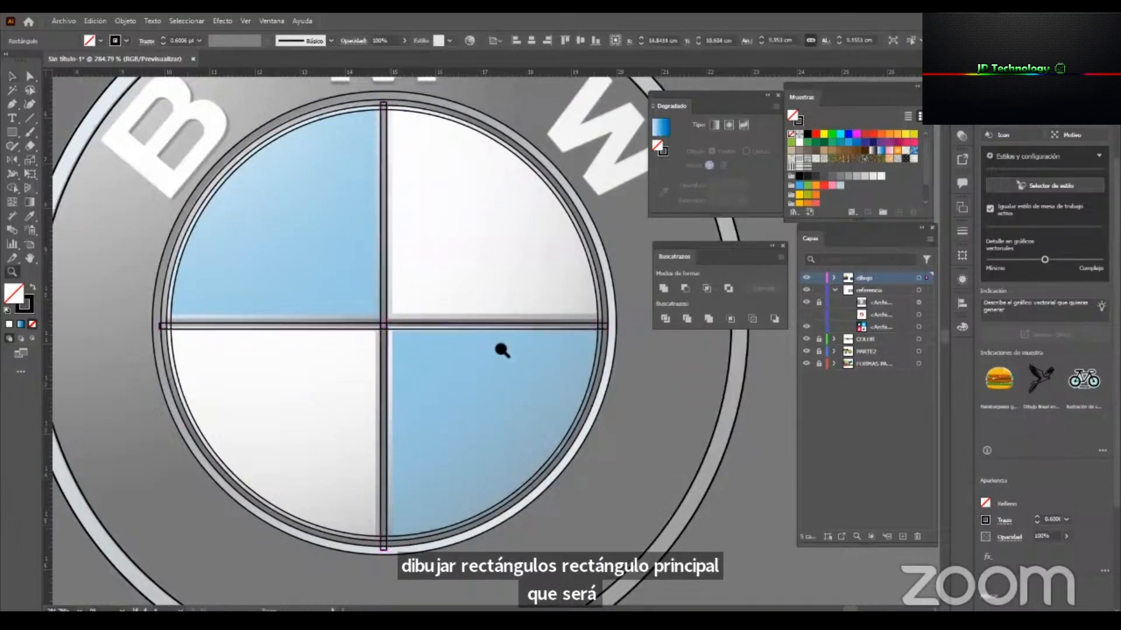
{"action": "scroll", "coordinate": [500, 348], "scroll_direction": "up", "scroll_amount": 8}
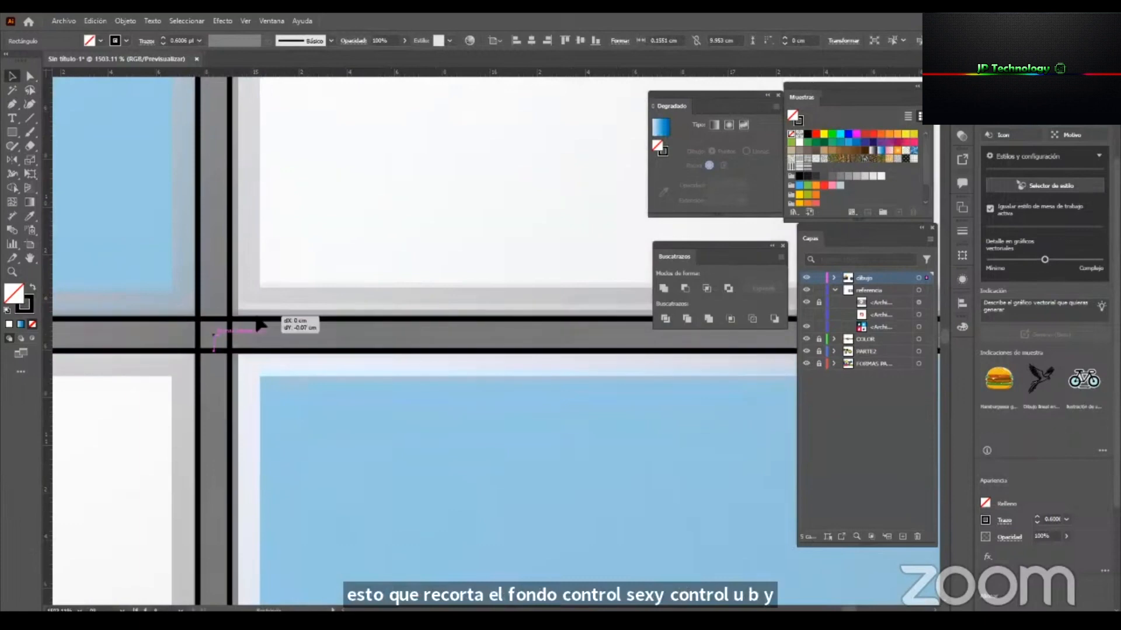
Select the two crossed rectangles and unite them into one cross shape.
{"action": "scroll", "coordinate": [461, 451], "scroll_direction": "down", "scroll_amount": 8}
{"action": "left_click_drag", "start_coordinate": [461, 450], "coordinate": [400, 438]}
{"action": "left_click", "coordinate": [364, 246], "text": "shift"}
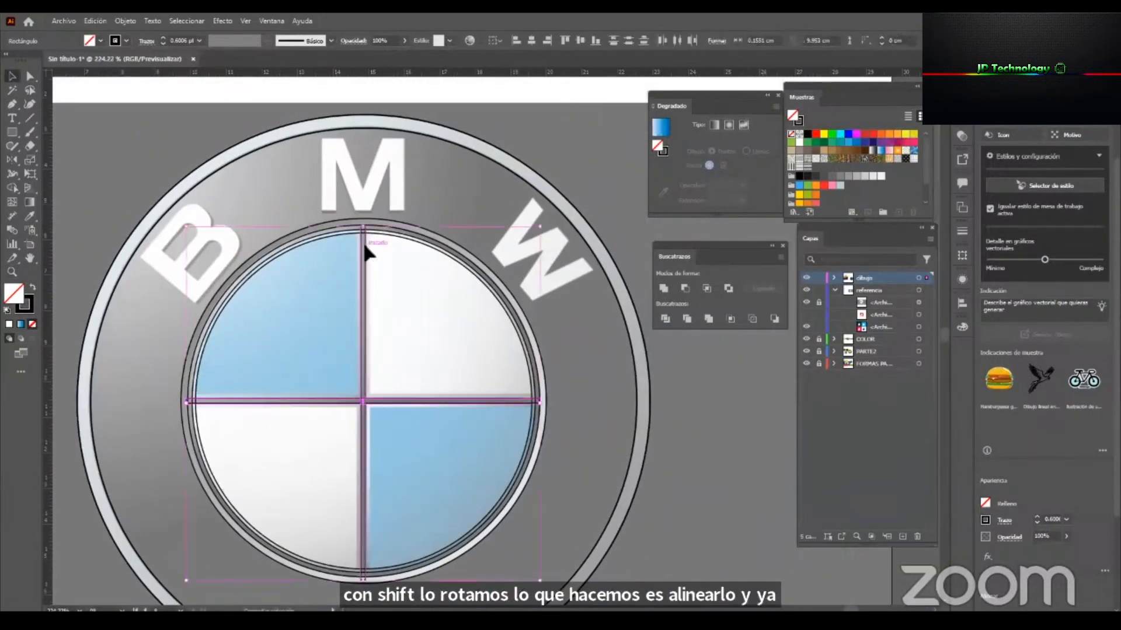
{"action": "left_click", "coordinate": [663, 288]}
Select the cross together with the 9.67 cm circle and divide the two shapes with Pathfinder.
{"action": "key", "text": "z"}
{"action": "left_click_drag", "start_coordinate": [333, 252], "coordinate": [586, 280]}
{"action": "key", "text": "v"}
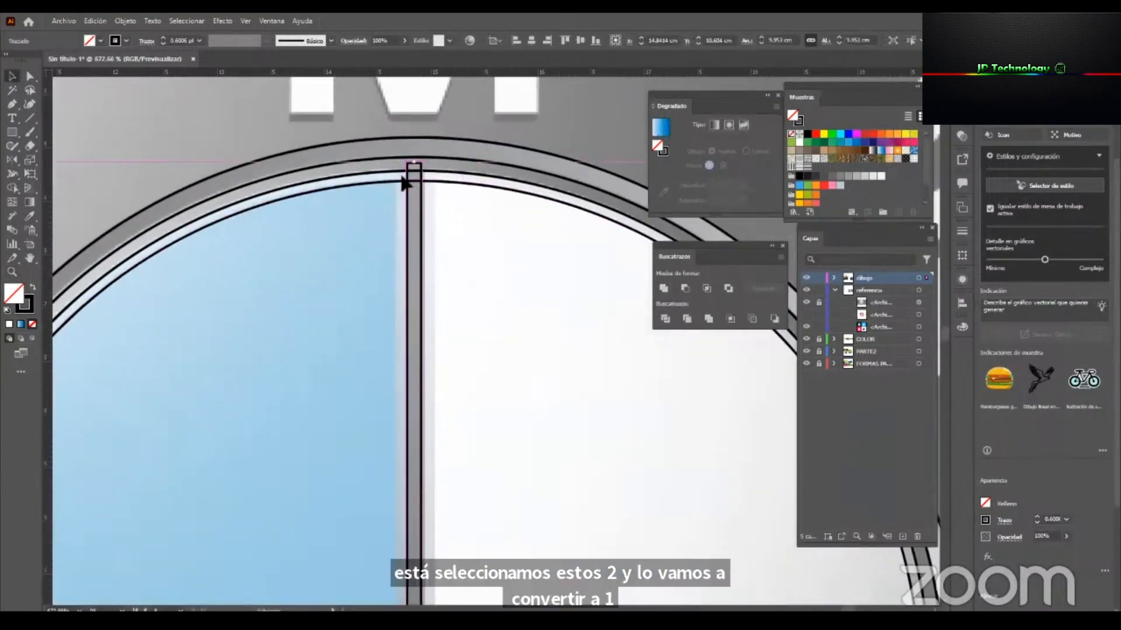
{"action": "left_click", "coordinate": [398, 172], "text": "shift"}
{"action": "key", "text": "z"}
{"action": "left_click_drag", "start_coordinate": [512, 330], "coordinate": [292, 344]}
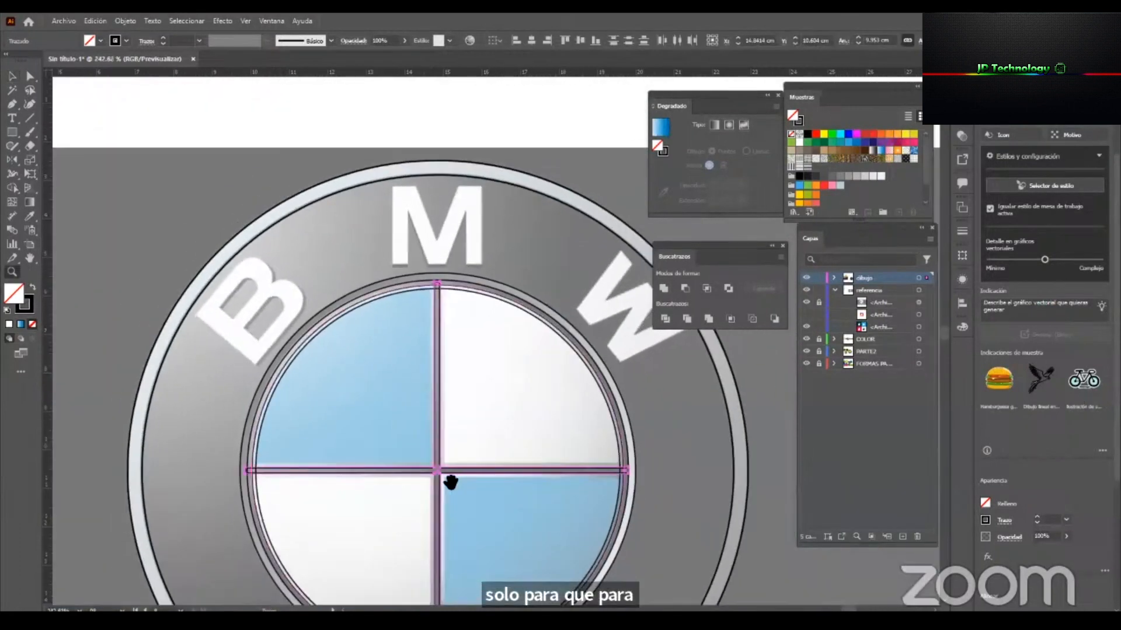
{"action": "left_click_drag", "start_coordinate": [448, 482], "coordinate": [420, 388]}
{"action": "key", "text": "v"}
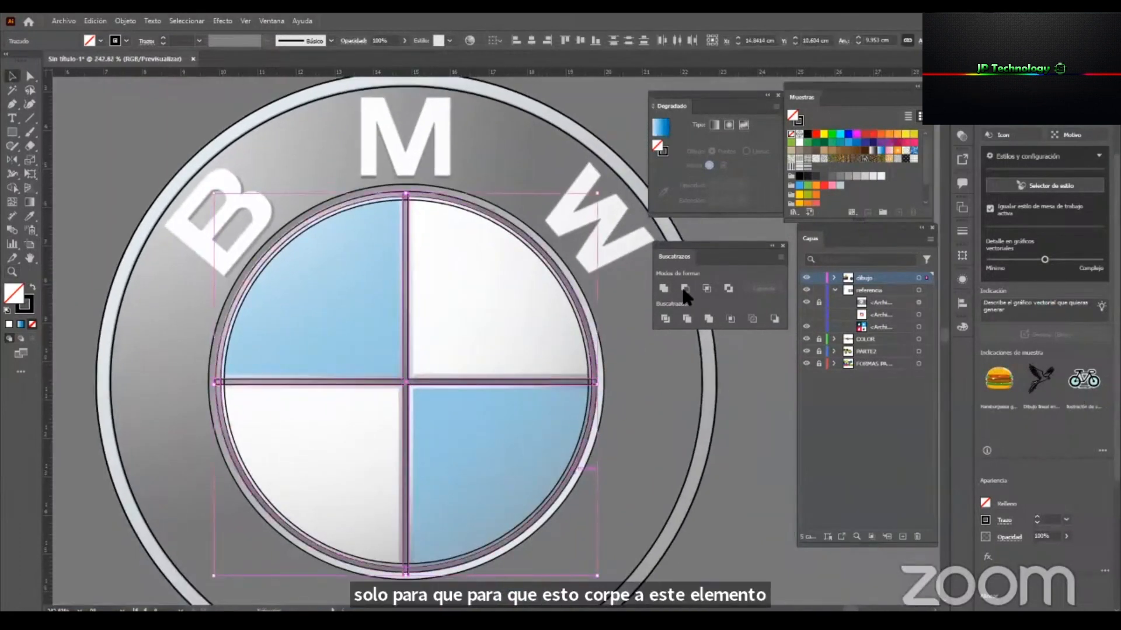
{"action": "left_click", "coordinate": [664, 320]}
Ungroup the divided pieces and delete the leftover cross end protruding above the circle.
{"action": "key", "text": "z"}
{"action": "left_click_drag", "start_coordinate": [428, 204], "coordinate": [619, 228]}
{"action": "key", "text": "v"}
{"action": "right_click", "coordinate": [368, 186]}
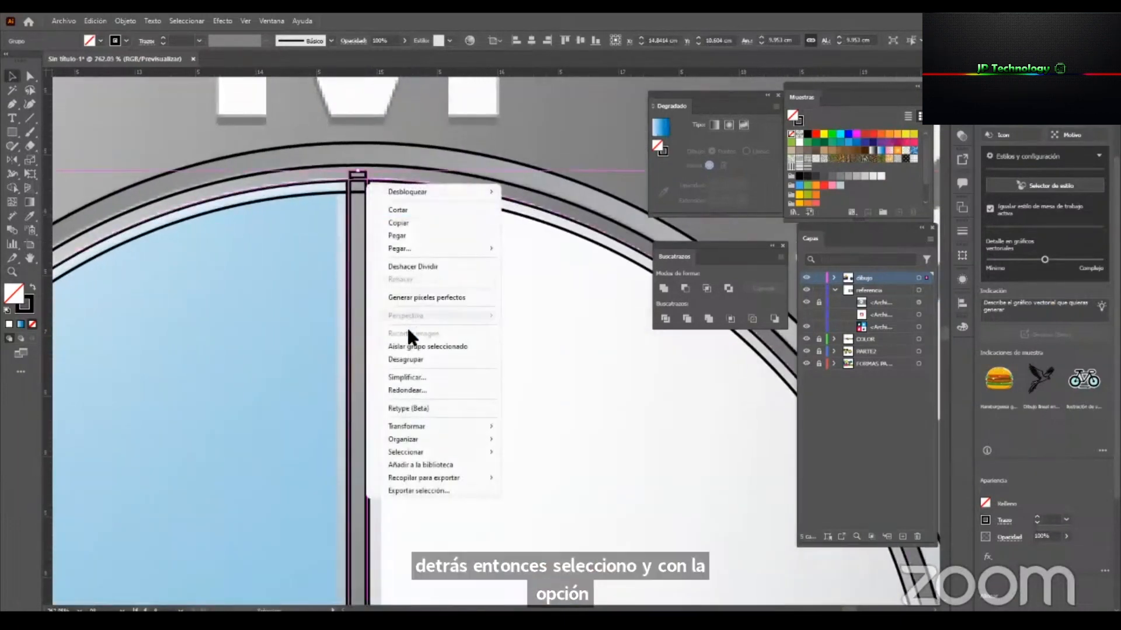
{"action": "left_click", "coordinate": [403, 359]}
{"action": "left_click", "coordinate": [417, 155]}
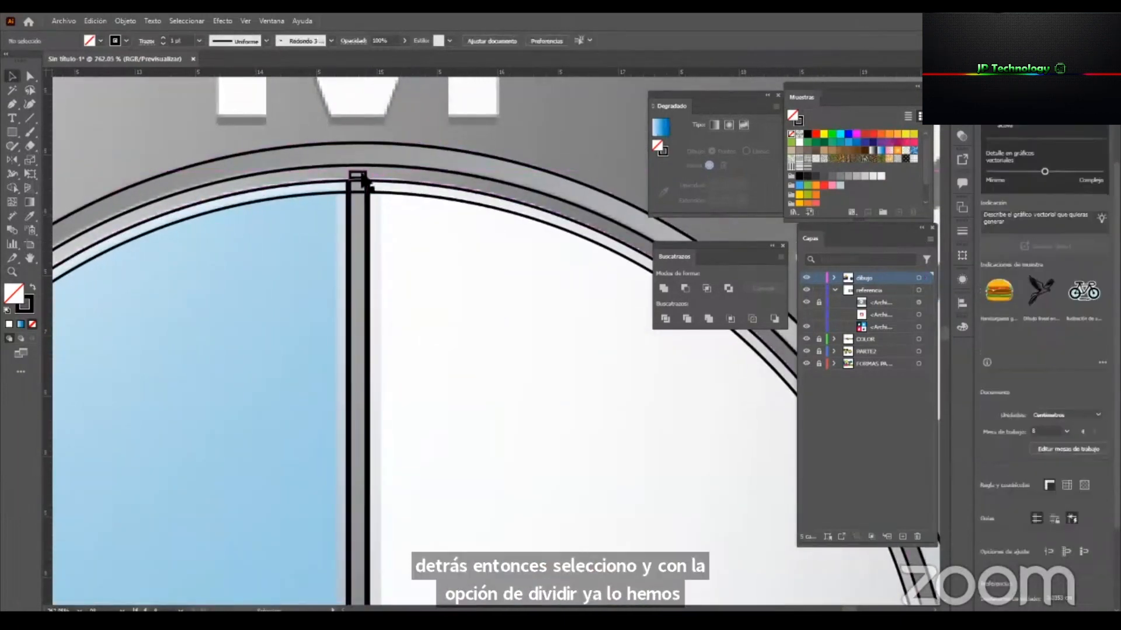
{"action": "left_click", "coordinate": [359, 188]}
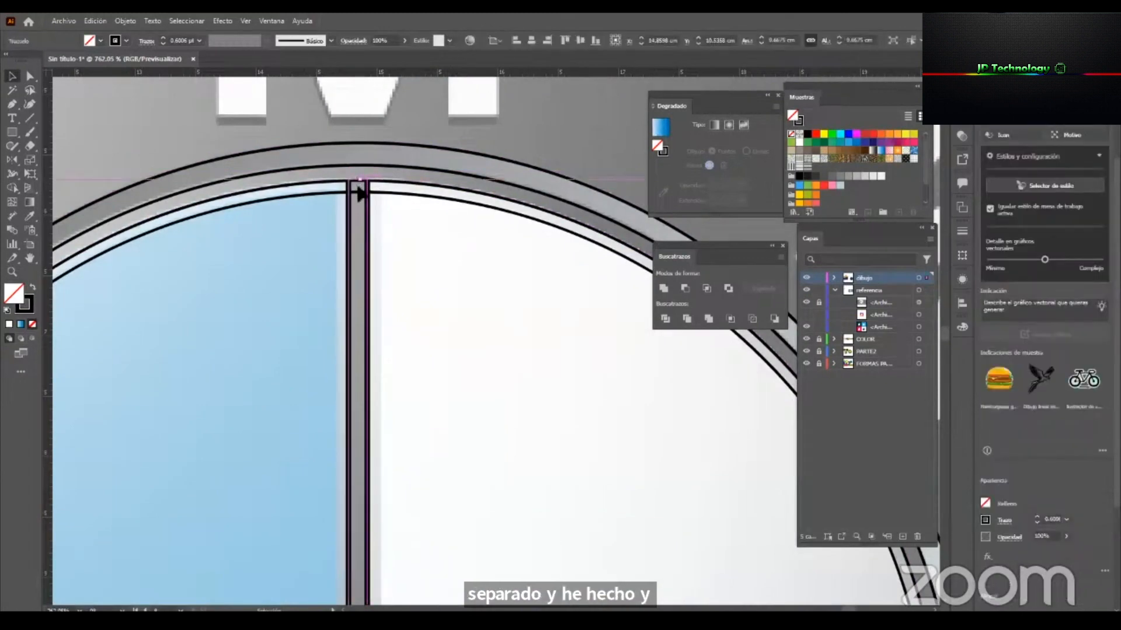
{"action": "left_click", "coordinate": [361, 191]}
Delete the leftover ends of the horizontal bar protruding on both sides of the divided circle.
{"action": "key", "text": "z"}
{"action": "left_click_drag", "start_coordinate": [405, 326], "coordinate": [442, 348]}
{"action": "key", "text": "v"}
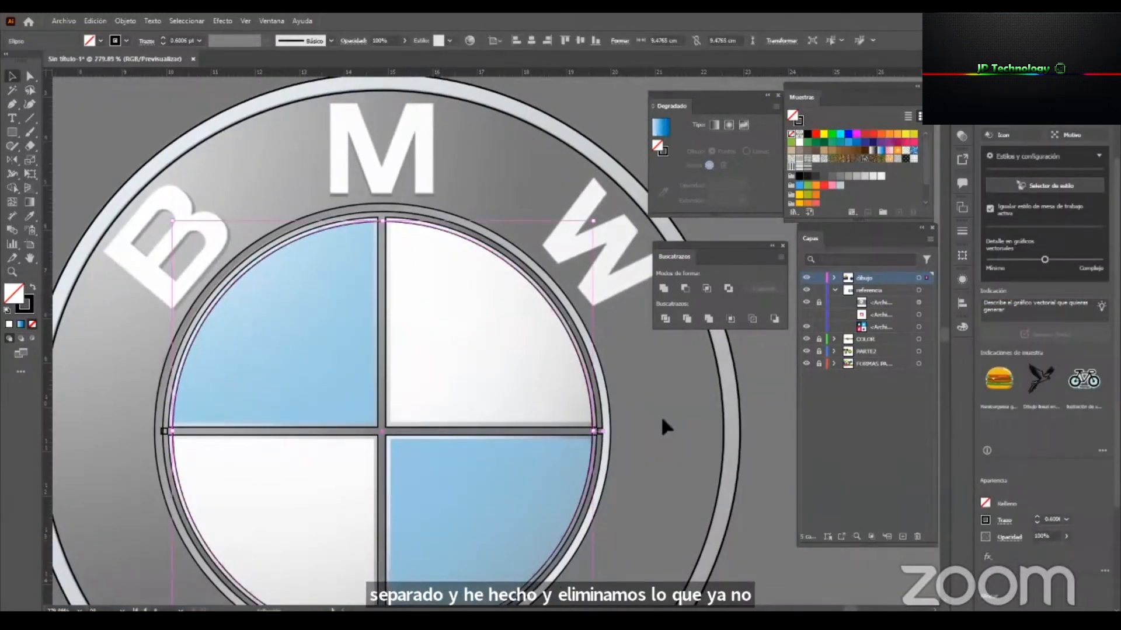
{"action": "left_click", "coordinate": [660, 414]}
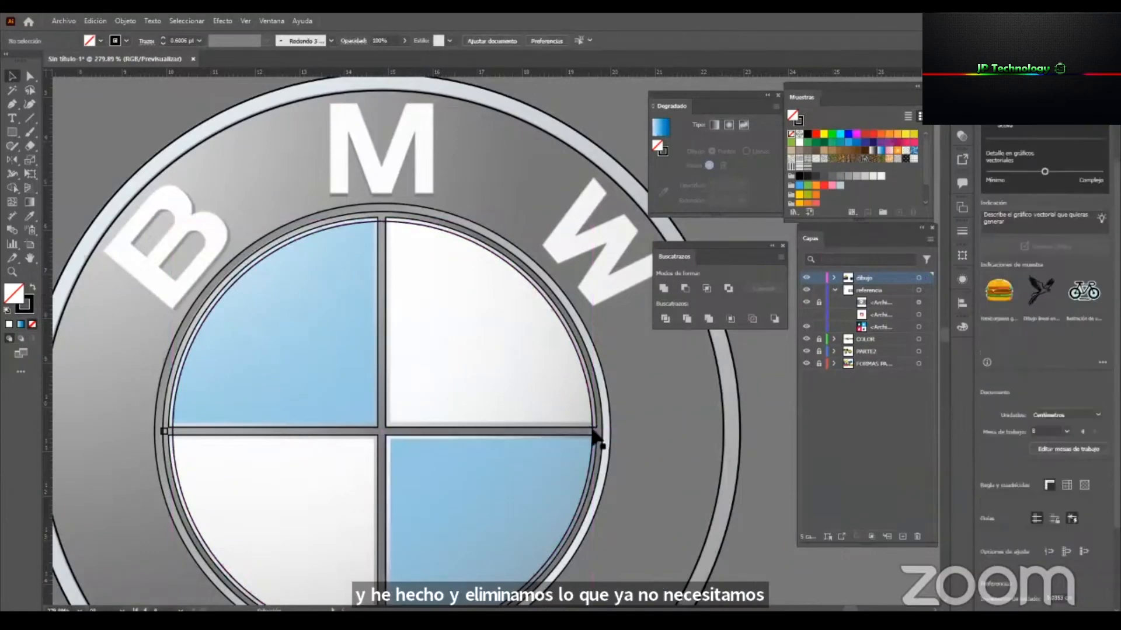
{"action": "left_click", "coordinate": [594, 435]}
{"action": "key", "text": "z"}
{"action": "left_click_drag", "start_coordinate": [479, 493], "coordinate": [454, 502]}
{"action": "left_click_drag", "start_coordinate": [468, 395], "coordinate": [462, 317]}
{"action": "left_click_drag", "start_coordinate": [211, 373], "coordinate": [260, 408]}
{"action": "key", "text": "v"}
{"action": "left_click", "coordinate": [264, 355], "text": "ctrl"}
{"action": "left_click_drag", "start_coordinate": [327, 425], "coordinate": [249, 434]}
{"action": "left_click_drag", "start_coordinate": [604, 453], "coordinate": [626, 453]}
{"action": "key", "text": "v"}
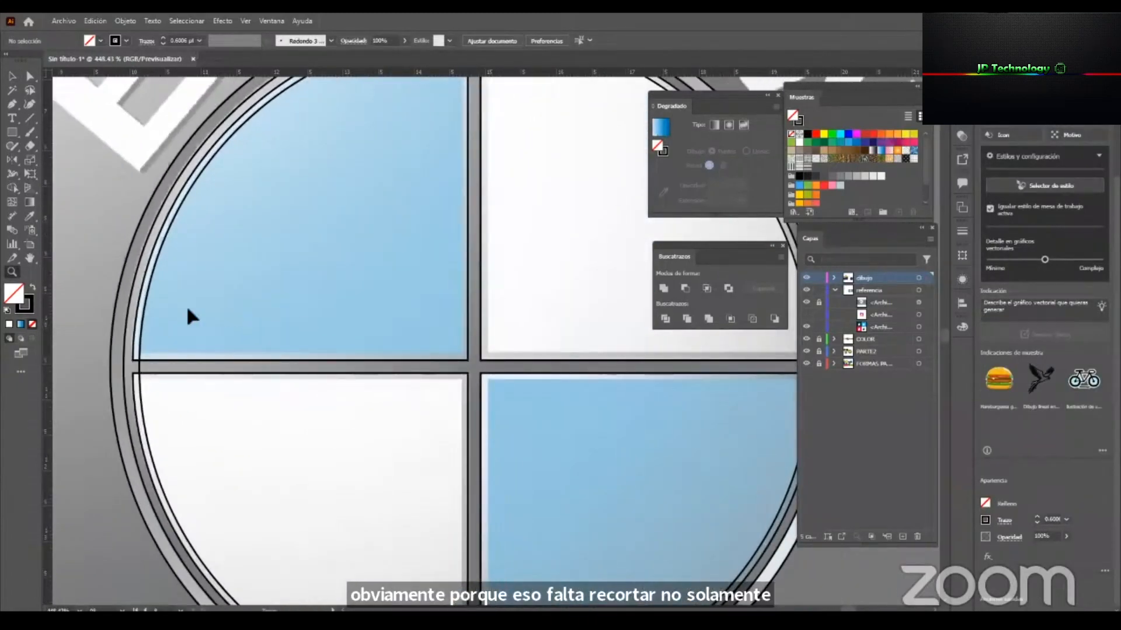
Draw a wider horizontal rectangle about 10.6 cm long and 0.39 cm high over the cross's horizontal bar, including its light borders.
{"action": "left_click", "coordinate": [13, 133]}
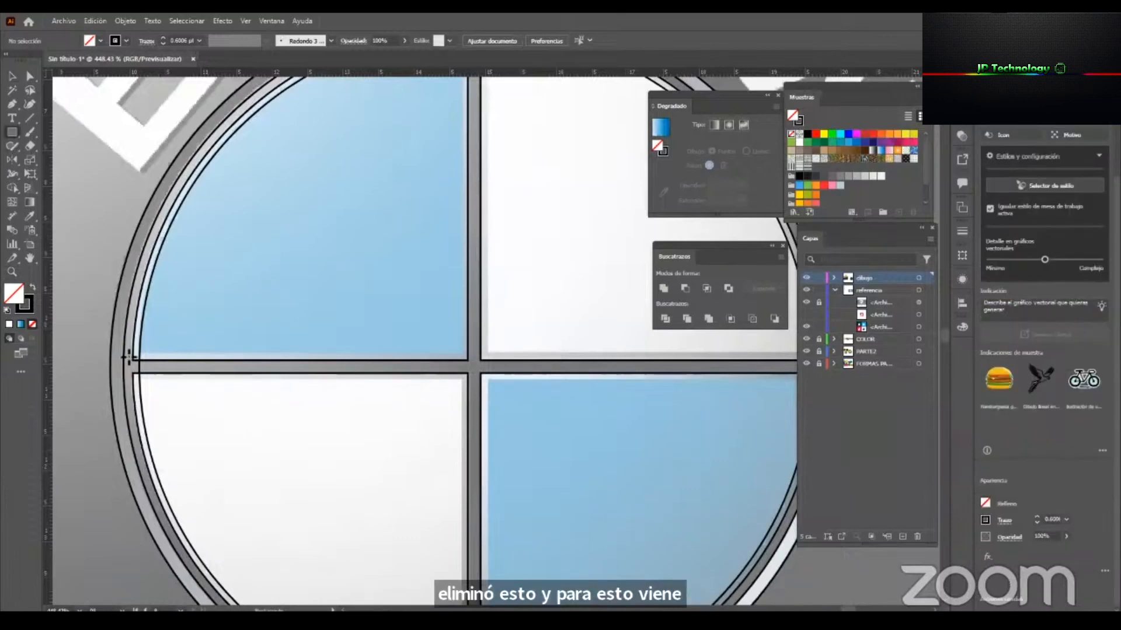
{"action": "left_click_drag", "start_coordinate": [125, 354], "coordinate": [505, 381]}
{"action": "left_click_drag", "start_coordinate": [273, 449], "coordinate": [149, 447]}
{"action": "key", "text": "v"}
{"action": "left_click_drag", "start_coordinate": [148, 368], "coordinate": [520, 385]}
{"action": "left_click_drag", "start_coordinate": [380, 458], "coordinate": [398, 473], "text": "ctrl"}
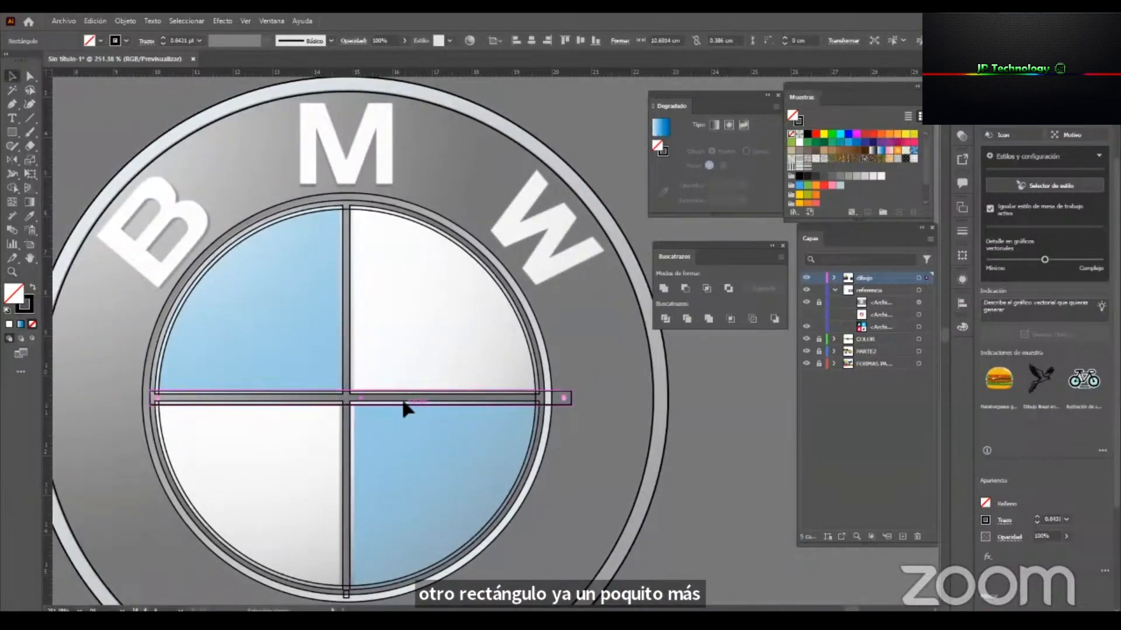
Copy the wide horizontal rectangle and rotate the copy 90 degrees over the emblem's vertical bar.
{"action": "left_click_drag", "start_coordinate": [572, 390], "coordinate": [494, 496]}
{"action": "key", "text": "ctrl+z"}
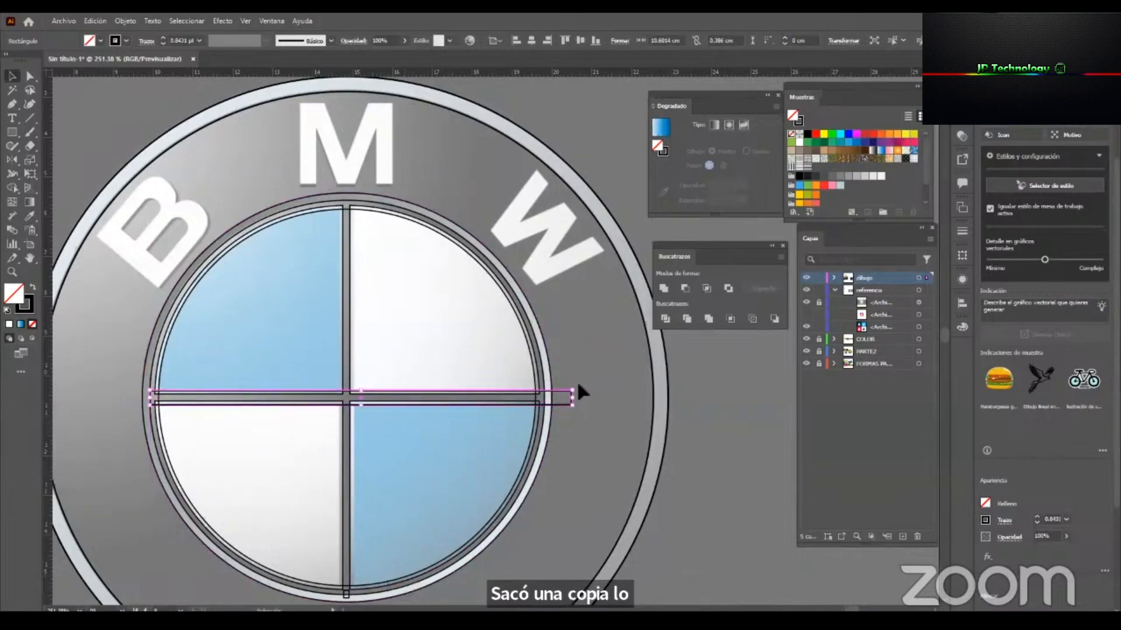
{"action": "left_click_drag", "start_coordinate": [566, 468], "coordinate": [393, 545], "text": "shift"}
{"action": "left_click_drag", "start_coordinate": [310, 375], "coordinate": [514, 371], "text": "ctrl"}
{"action": "left_click_drag", "start_coordinate": [500, 428], "coordinate": [303, 444], "text": "ctrl"}
Select both wide rectangles and unite them into a single cross.
{"action": "left_click_drag", "start_coordinate": [408, 461], "coordinate": [276, 458]}
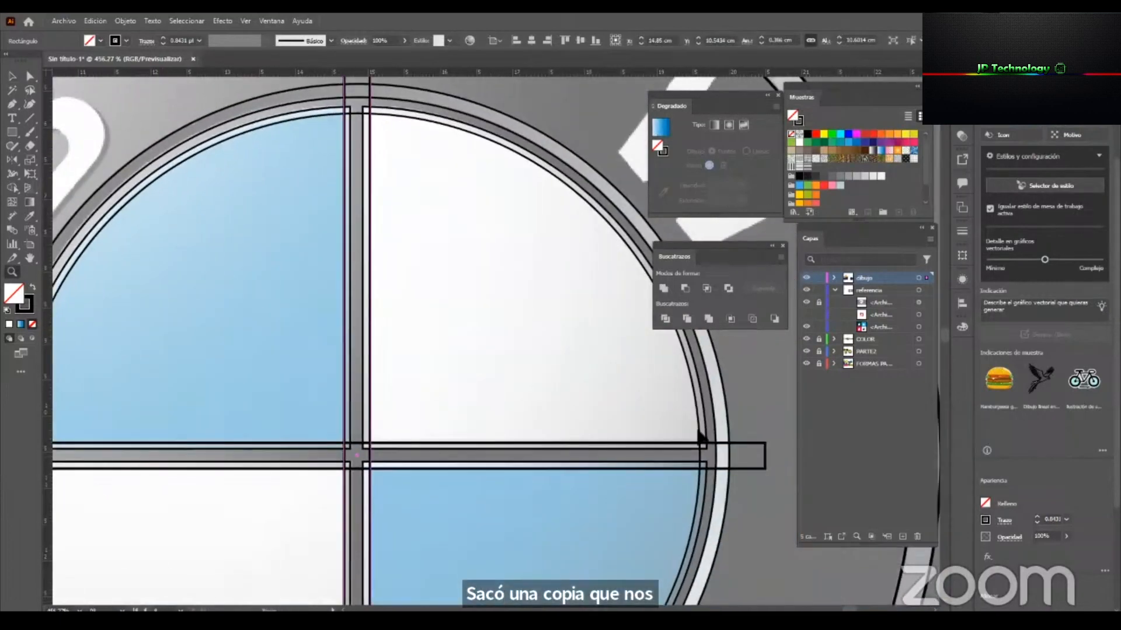
{"action": "left_click", "coordinate": [763, 454], "text": "shift"}
{"action": "left_click", "coordinate": [664, 288]}
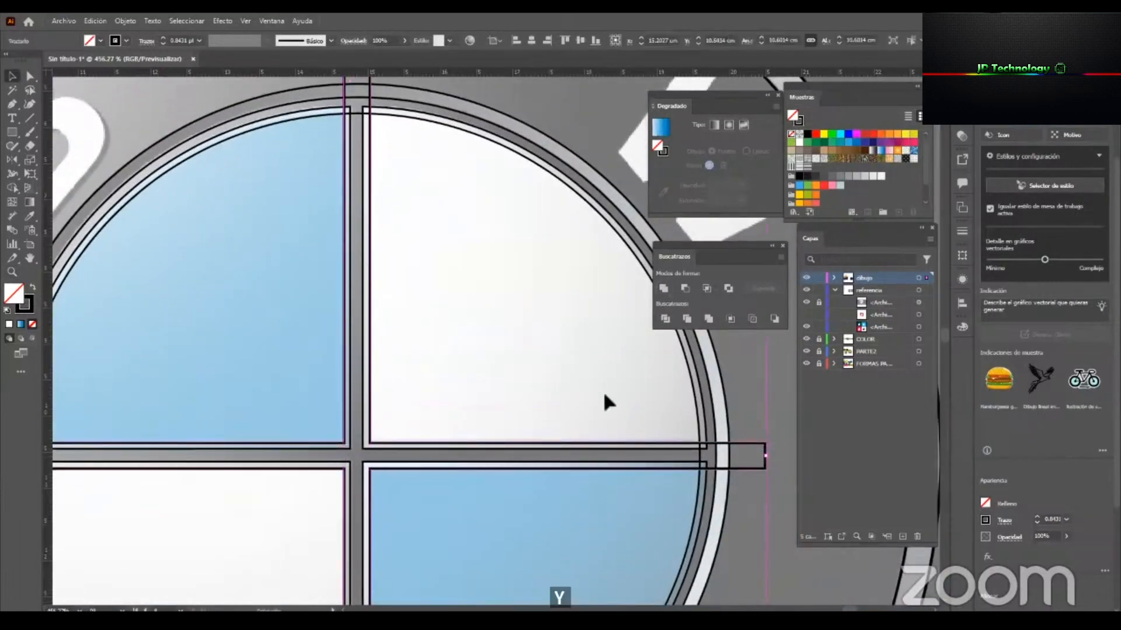
Select the wide cross together with the innermost circle and divide them with Pathfinder.
{"action": "left_click_drag", "start_coordinate": [491, 413], "coordinate": [375, 386]}
{"action": "left_click_drag", "start_coordinate": [456, 293], "coordinate": [469, 349]}
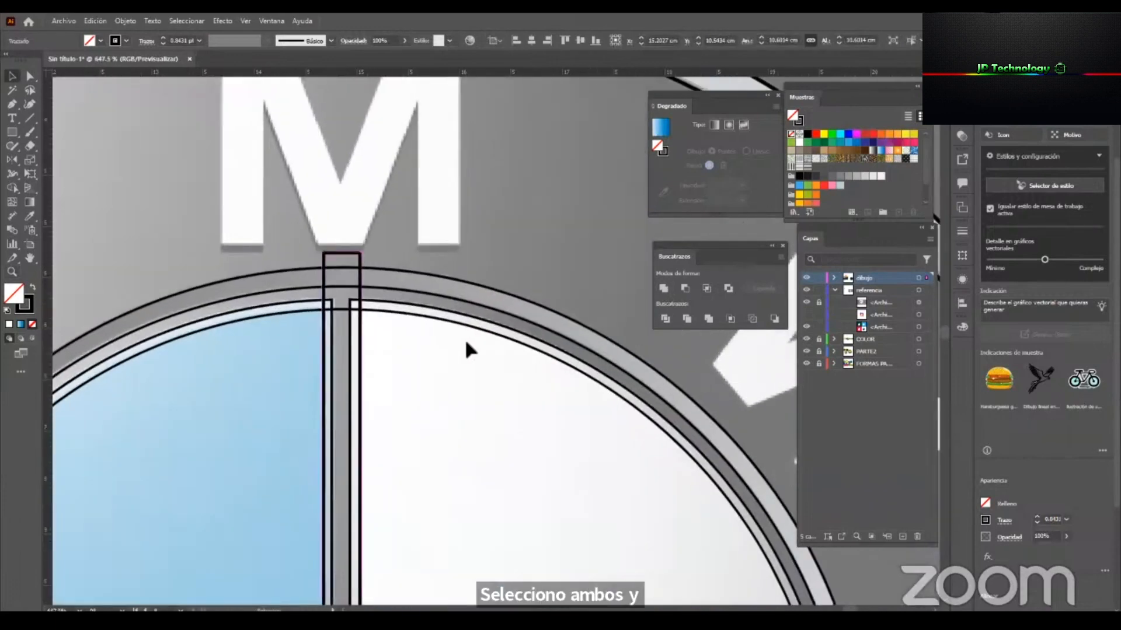
{"action": "left_click_drag", "start_coordinate": [398, 358], "coordinate": [424, 313]}
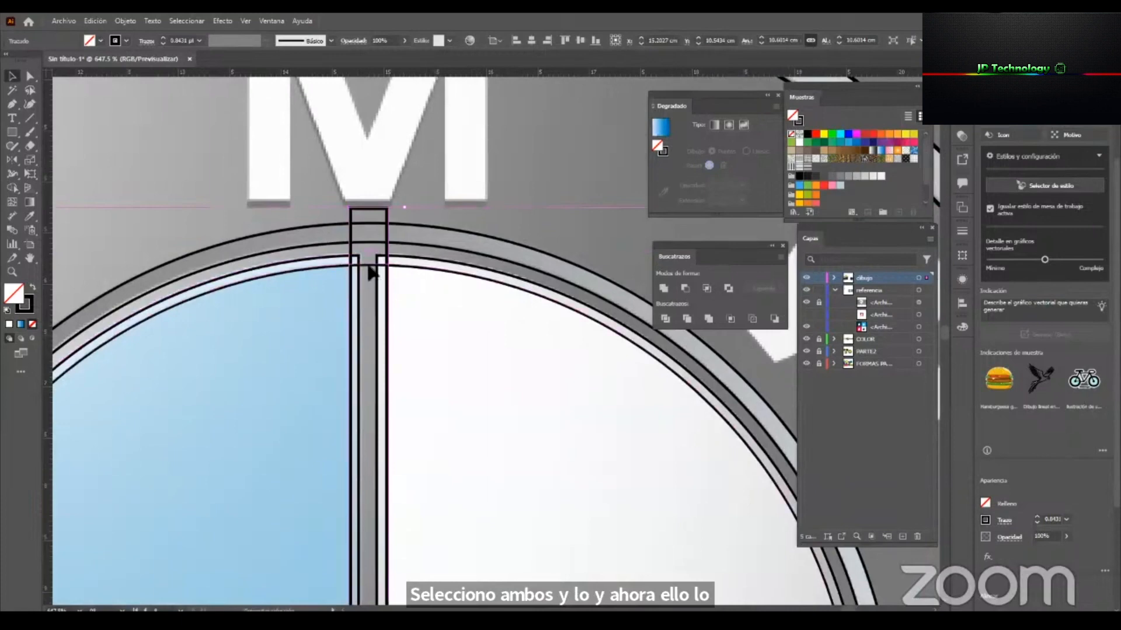
{"action": "left_click", "coordinate": [368, 266], "text": "shift"}
{"action": "left_click_drag", "start_coordinate": [437, 335], "coordinate": [230, 304]}
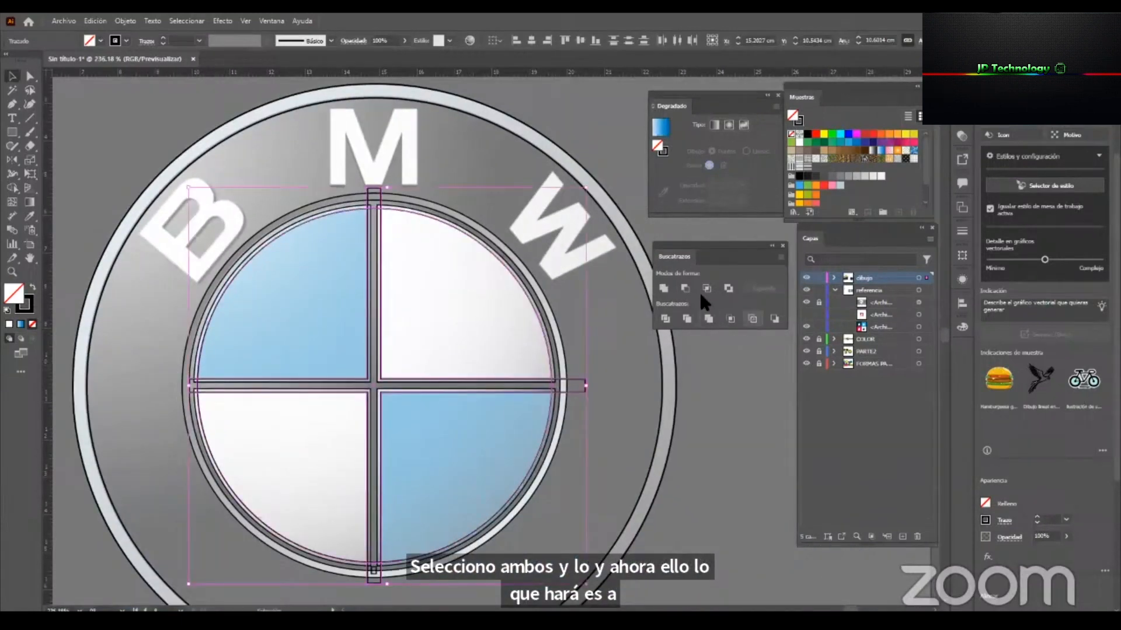
{"action": "left_click", "coordinate": [665, 319]}
Ungroup the divided shapes and delete the leftover cross piece that projects above the quadrants.
{"action": "left_click_drag", "start_coordinate": [424, 200], "coordinate": [518, 216]}
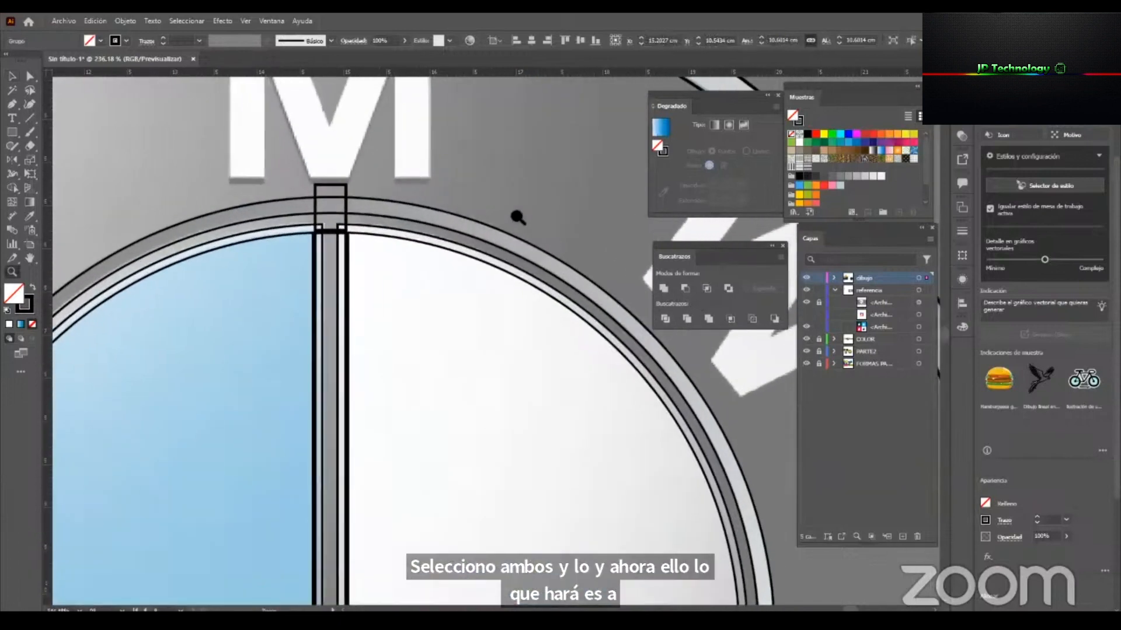
{"action": "left_click", "coordinate": [439, 199]}
{"action": "left_click", "coordinate": [330, 233]}
{"action": "right_click", "coordinate": [328, 232]}
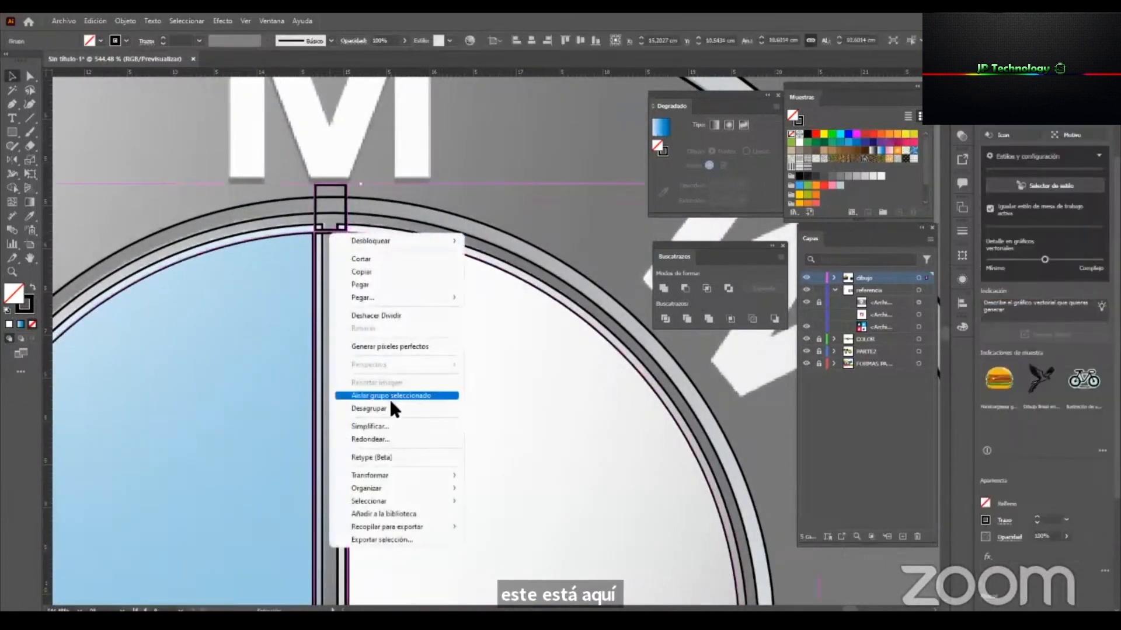
{"action": "left_click", "coordinate": [390, 407]}
{"action": "left_click", "coordinate": [338, 206]}
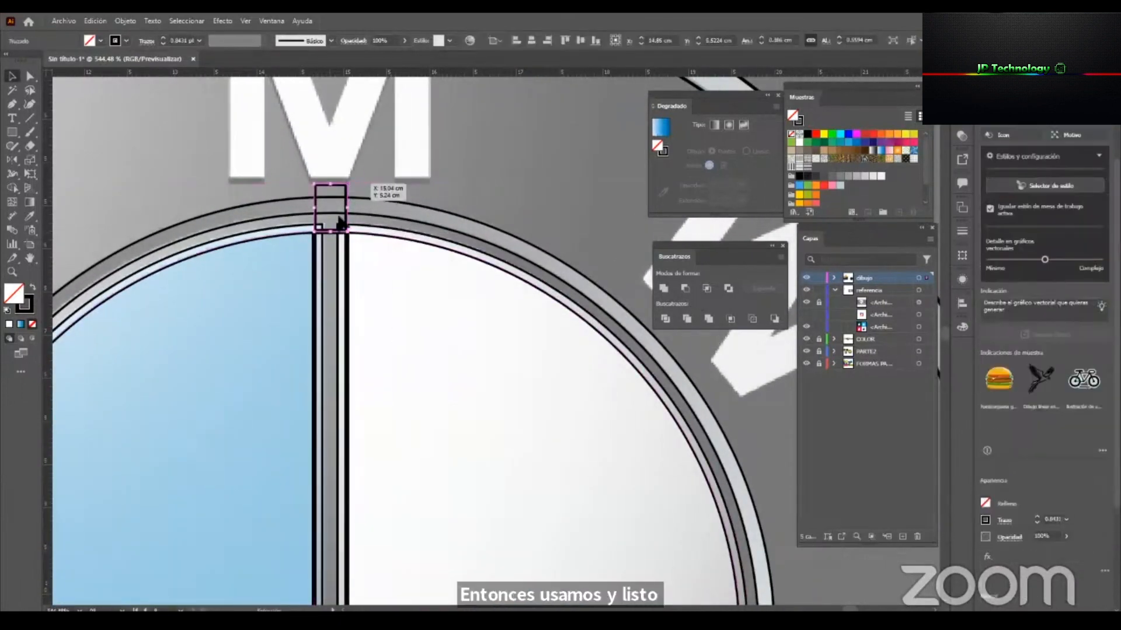
{"action": "key", "text": "Delete"}
Delete the leftover bar end that projects past the quadrants' right side.
{"action": "key", "text": "z"}
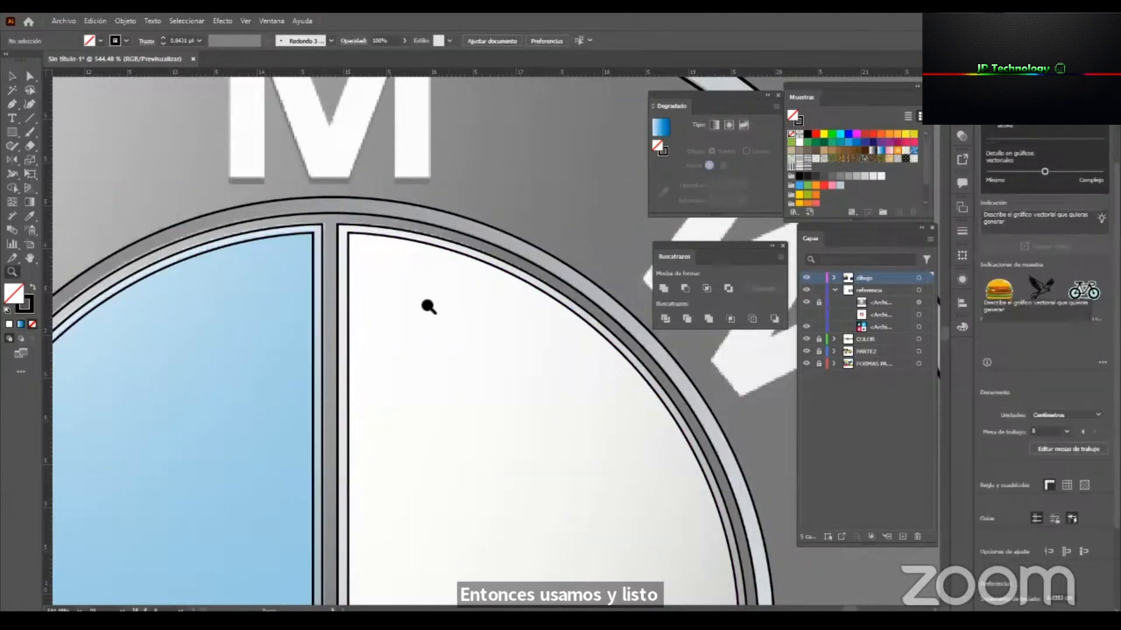
{"action": "left_click_drag", "start_coordinate": [440, 307], "coordinate": [345, 318]}
{"action": "left_click_drag", "start_coordinate": [374, 446], "coordinate": [392, 313]}
{"action": "left_click", "coordinate": [598, 374]}
{"action": "key", "text": "v"}
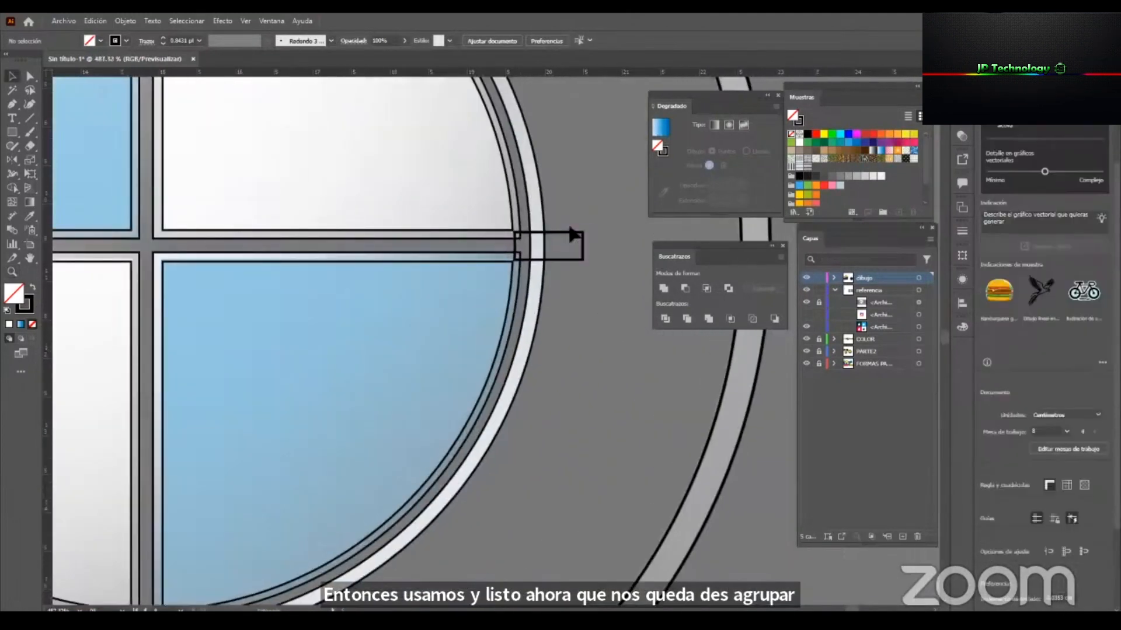
{"action": "left_click", "coordinate": [577, 239]}
Delete the leftover bar ends at the bottom and left side of the quadrants.
{"action": "left_click_drag", "start_coordinate": [196, 437], "coordinate": [482, 285]}
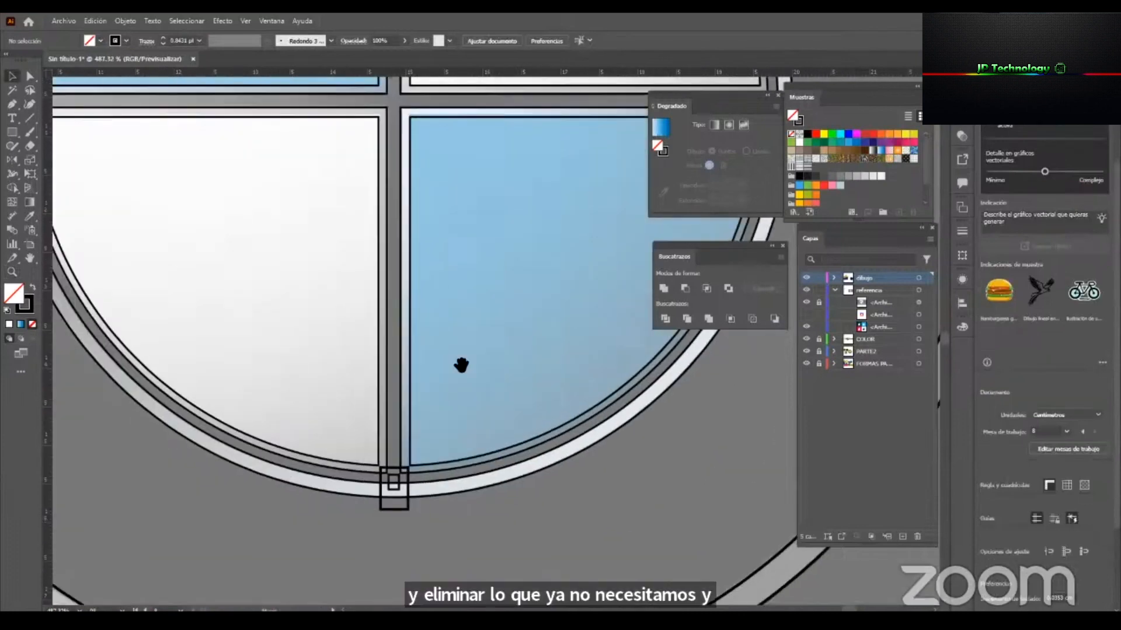
{"action": "left_click", "coordinate": [392, 482]}
{"action": "key", "text": "Delete"}
{"action": "left_click_drag", "start_coordinate": [152, 278], "coordinate": [356, 447]}
{"action": "key", "text": "Delete"}
{"action": "key", "text": "z"}
{"action": "left_click_drag", "start_coordinate": [374, 342], "coordinate": [292, 350]}
{"action": "left_click_drag", "start_coordinate": [496, 339], "coordinate": [509, 371]}
{"action": "key", "text": "v"}
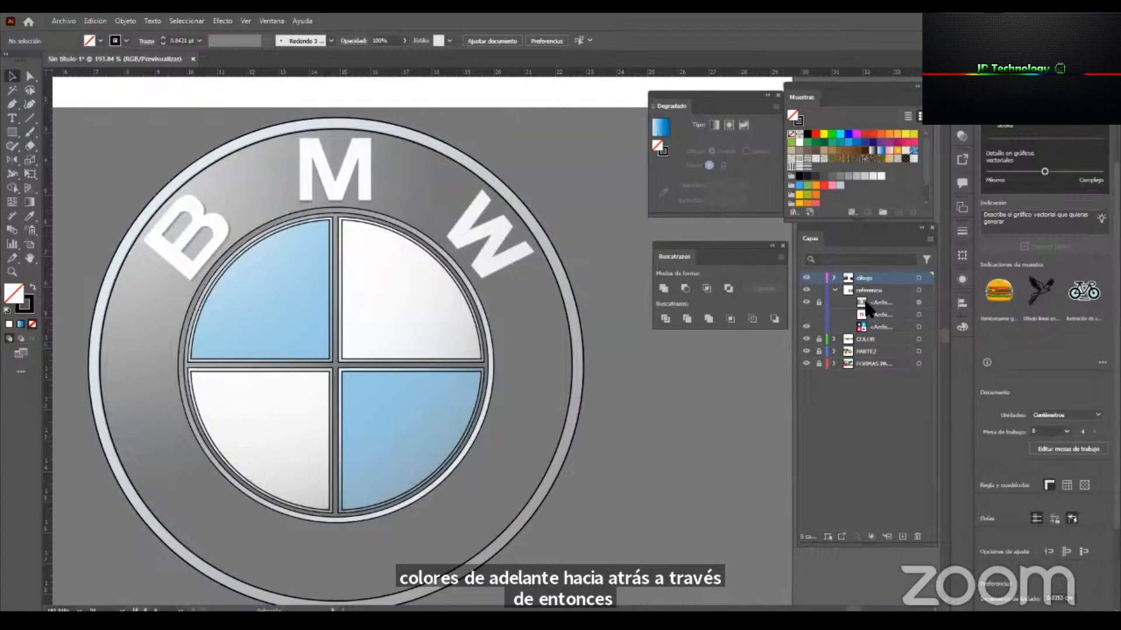
Unlock the BMW reference image and move it to the right, off the traced outlines.
{"action": "left_click", "coordinate": [818, 303]}
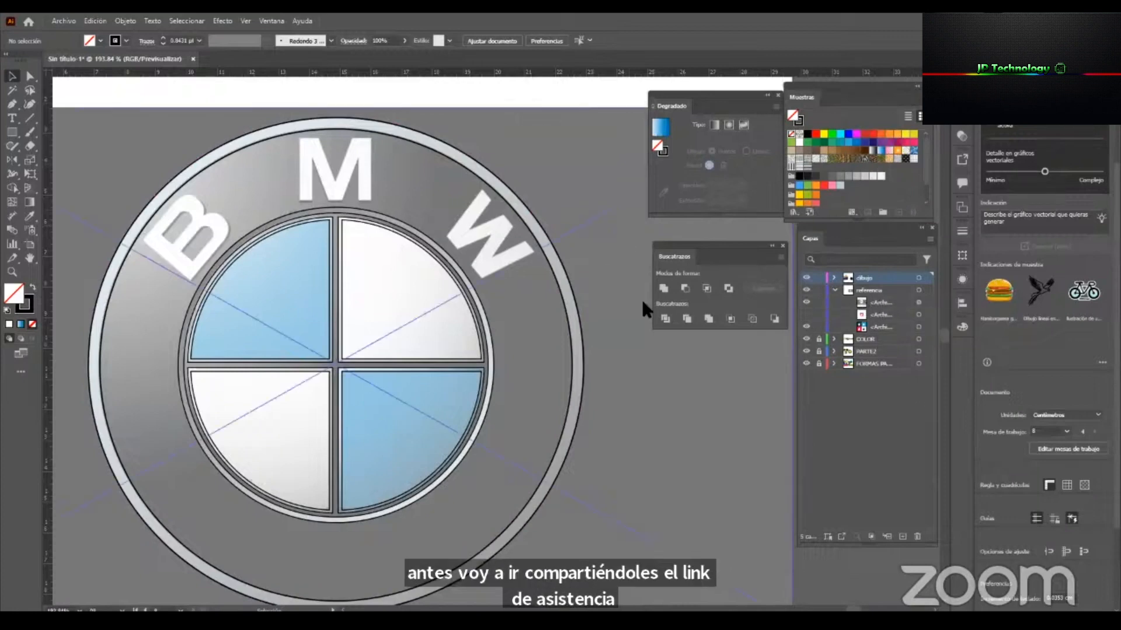
{"action": "left_click", "coordinate": [387, 291]}
{"action": "key", "text": "z"}
{"action": "left_click_drag", "start_coordinate": [429, 364], "coordinate": [362, 374]}
{"action": "left_click_drag", "start_coordinate": [483, 414], "coordinate": [360, 410]}
{"action": "key", "text": "v"}
{"action": "left_click_drag", "start_coordinate": [117, 368], "coordinate": [424, 368]}
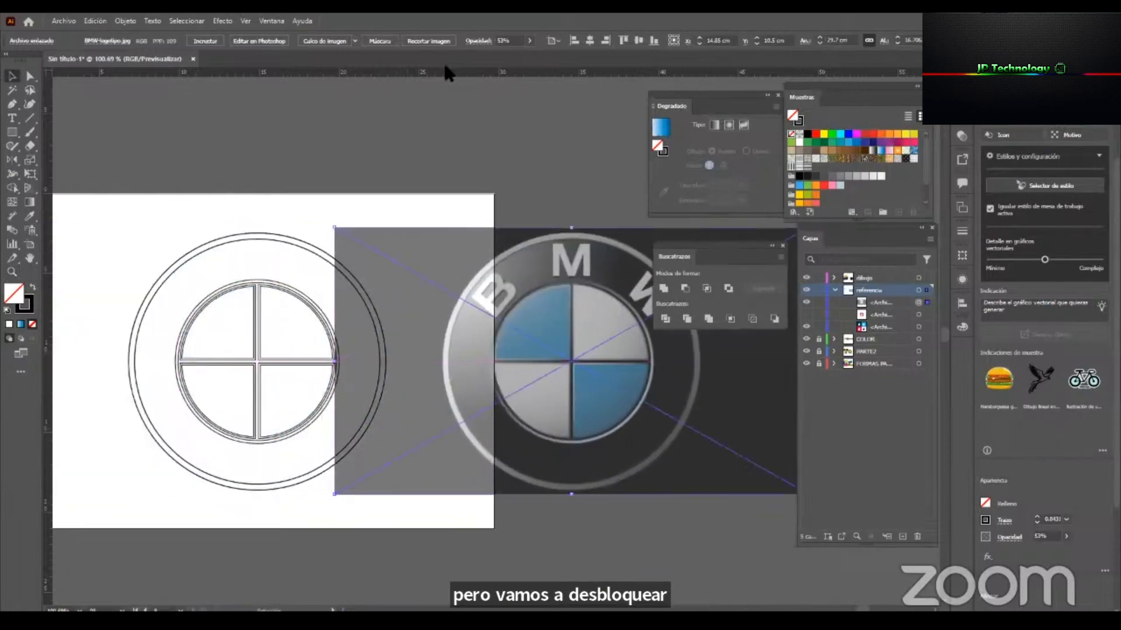
Set the reference image's opacity to 100% and move it up and to the left of the traced emblem.
{"action": "left_click", "coordinate": [529, 40]}
{"action": "left_click_drag", "start_coordinate": [505, 54], "coordinate": [527, 55]}
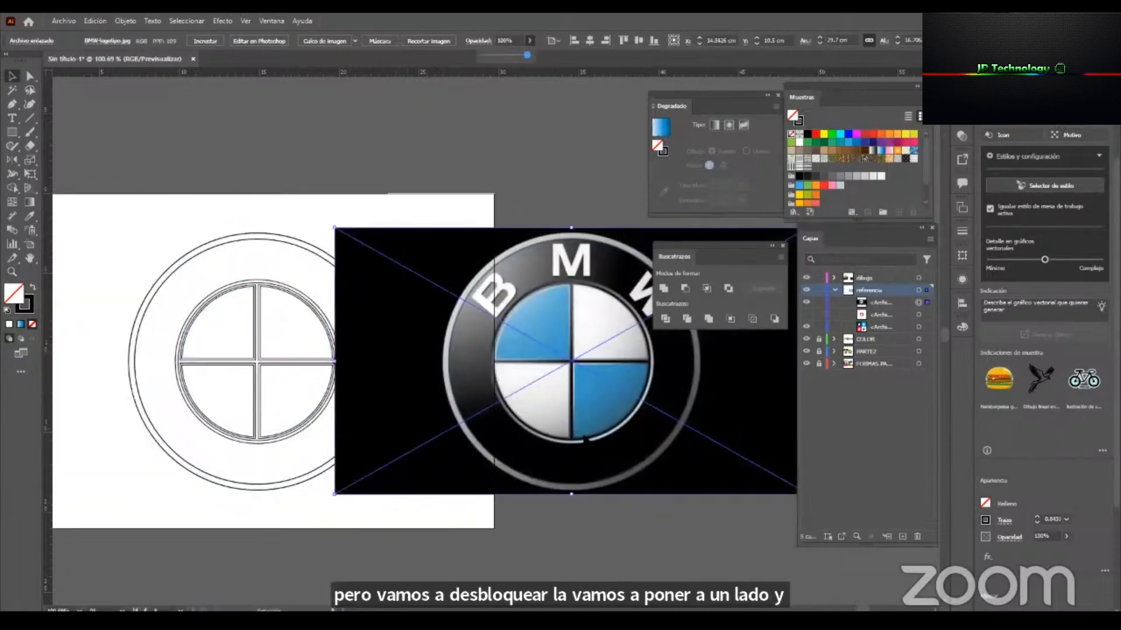
{"action": "mouse_move", "coordinate": [613, 435]}
{"action": "left_mouse_down"}
{"action": "mouse_move", "coordinate": [395, 215]}
{"action": "mouse_move", "coordinate": [204, 158]}
{"action": "left_mouse_up"}
{"action": "mouse_move", "coordinate": [531, 301]}
{"action": "left_mouse_down"}
{"action": "mouse_move", "coordinate": [653, 462]}
{"action": "mouse_move", "coordinate": [807, 455]}
{"action": "left_mouse_up"}
{"action": "left_click_drag", "start_coordinate": [536, 362], "coordinate": [432, 375]}
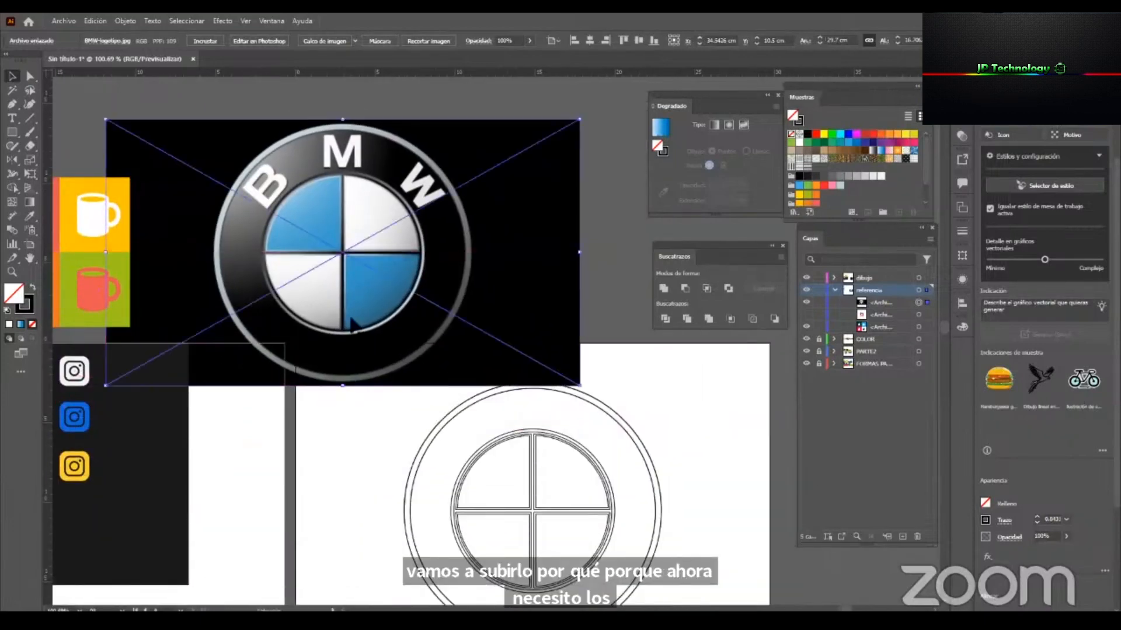
Draw a circle about 16.9 cm wide around the reference logo and use it as a clipping mask for the image.
{"action": "left_click", "coordinate": [16, 132]}
{"action": "left_click", "coordinate": [120, 158]}
{"action": "left_click_drag", "start_coordinate": [346, 252], "coordinate": [439, 388]}
{"action": "key", "text": "v"}
{"action": "left_click_drag", "start_coordinate": [217, 255], "coordinate": [210, 255]}
{"action": "left_click_drag", "start_coordinate": [484, 114], "coordinate": [482, 116]}
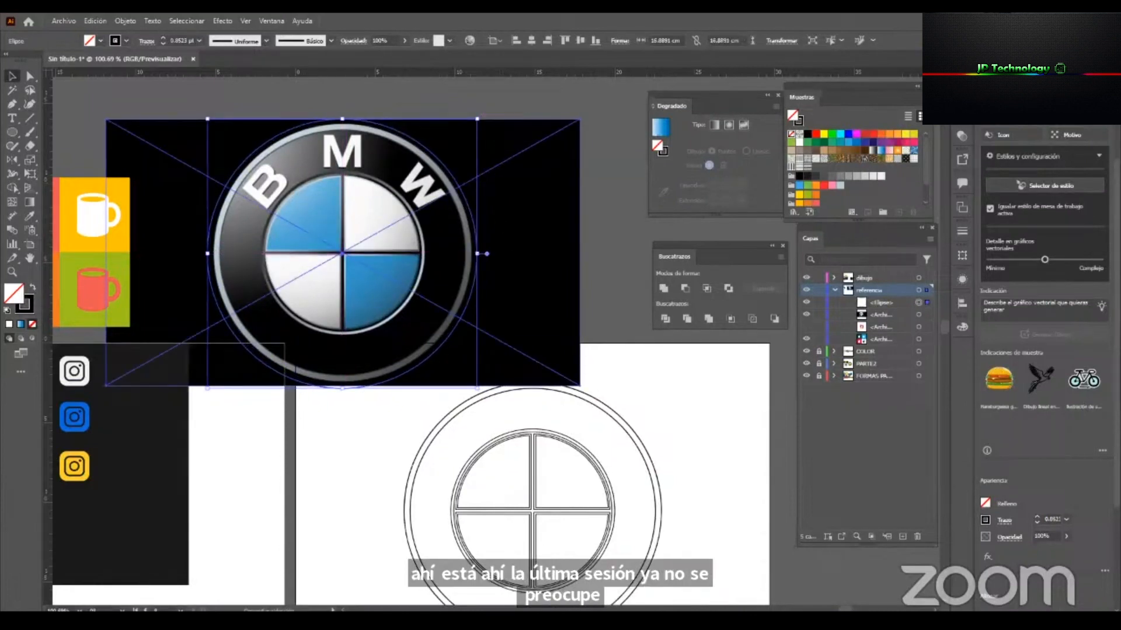
{"action": "key", "text": "ctrl+7"}
Scale the clipped reference logo down slightly from its upper-left corner and frame it together with the traced emblem.
{"action": "left_click_drag", "start_coordinate": [475, 313], "coordinate": [439, 404]}
{"action": "left_click_drag", "start_coordinate": [366, 539], "coordinate": [411, 411]}
{"action": "left_click_drag", "start_coordinate": [483, 469], "coordinate": [475, 365]}
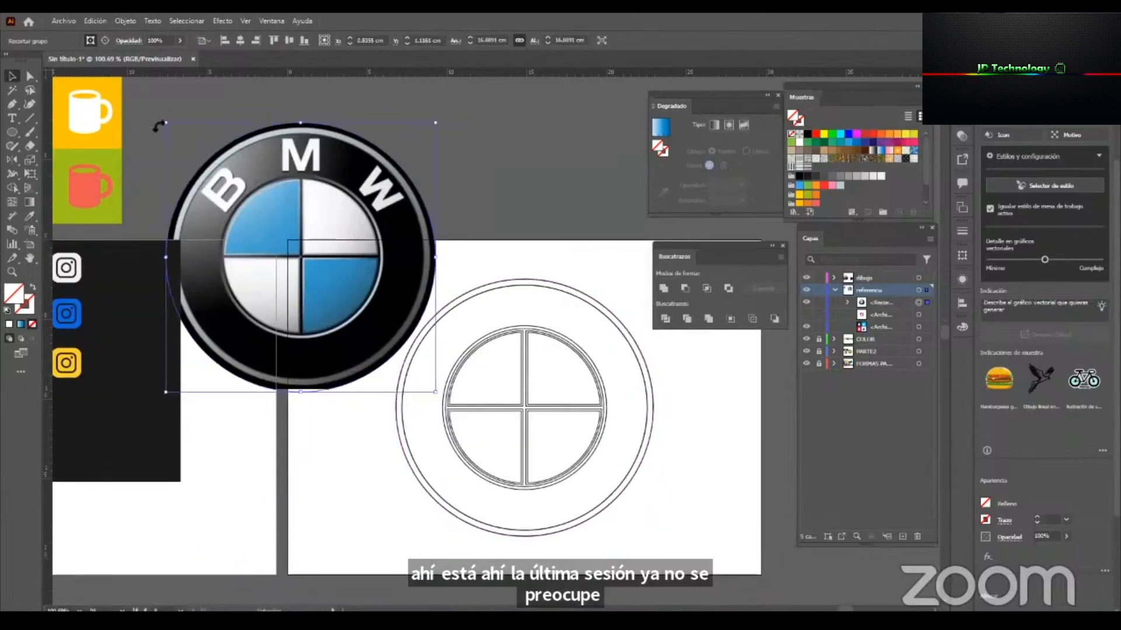
{"action": "left_click_drag", "start_coordinate": [166, 123], "coordinate": [190, 147]}
{"action": "left_click", "coordinate": [548, 349]}
{"action": "left_click_drag", "start_coordinate": [620, 358], "coordinate": [654, 359]}
{"action": "left_click_drag", "start_coordinate": [556, 280], "coordinate": [577, 273]}
{"action": "left_click_drag", "start_coordinate": [528, 351], "coordinate": [513, 348]}
{"action": "left_click_drag", "start_coordinate": [680, 371], "coordinate": [667, 370]}
Dock the Pathfinder panel at the side and move the Gradient panel closer to the traced emblem.
{"action": "left_click_drag", "start_coordinate": [778, 261], "coordinate": [961, 344]}
{"action": "left_click_drag", "start_coordinate": [722, 95], "coordinate": [708, 191]}
{"action": "scroll", "coordinate": [569, 337], "scroll_direction": "down", "scroll_amount": 1}
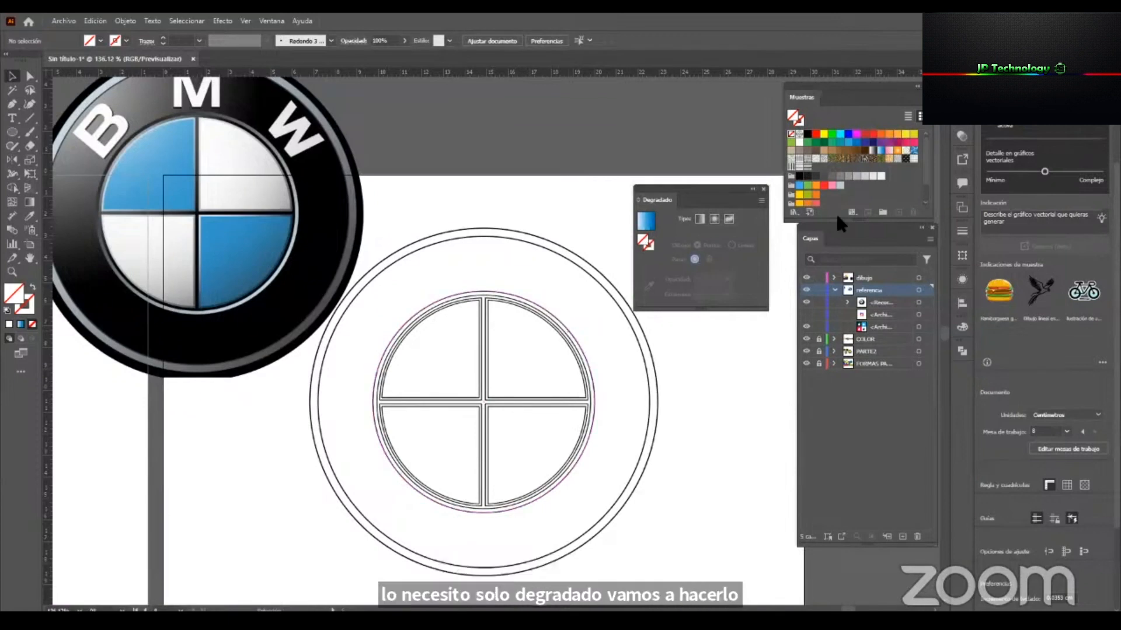
Fill the upper-right quadrant with a linear gradient, sampling its stops from the reference's white quadrant and removing the extra blue stop.
{"action": "left_click", "coordinate": [487, 299]}
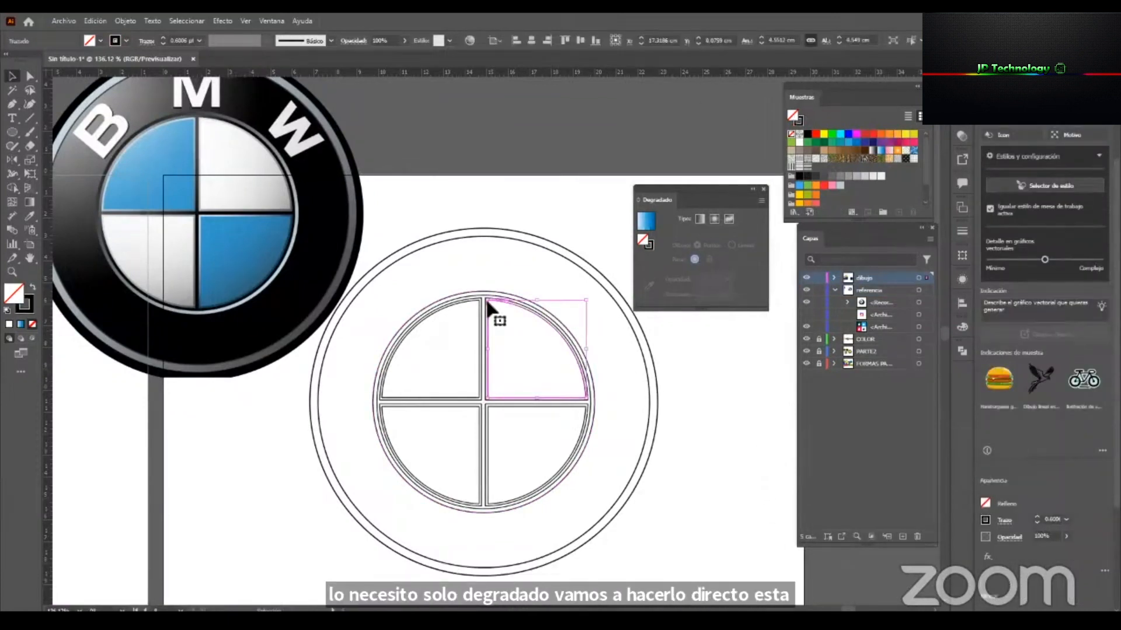
{"action": "left_click", "coordinate": [638, 238]}
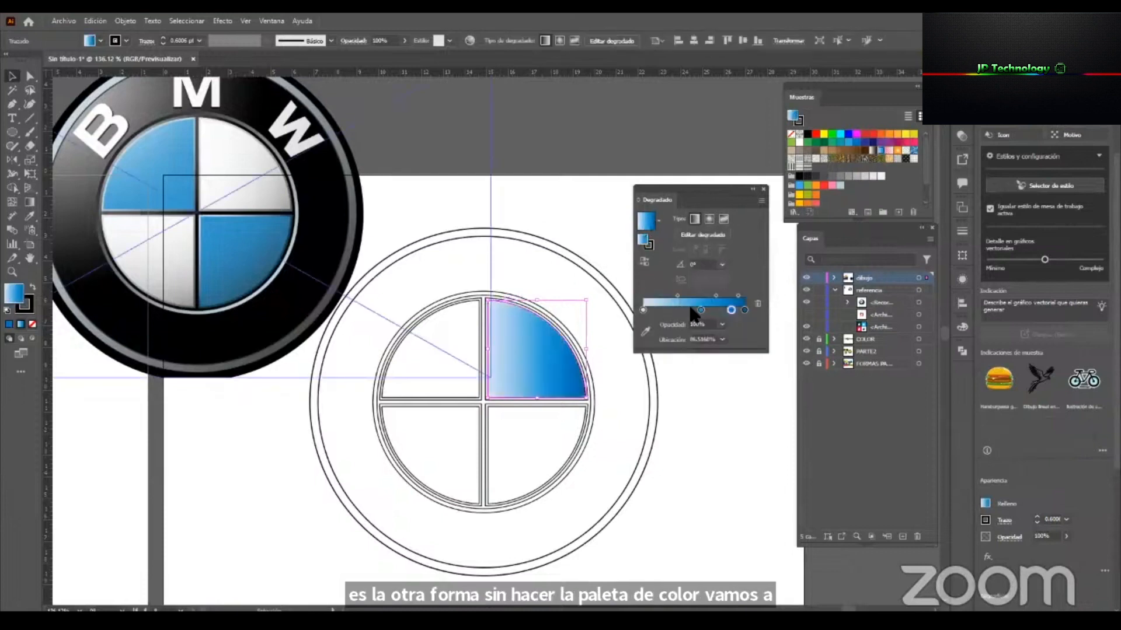
{"action": "left_click", "coordinate": [641, 310]}
{"action": "left_click", "coordinate": [644, 331]}
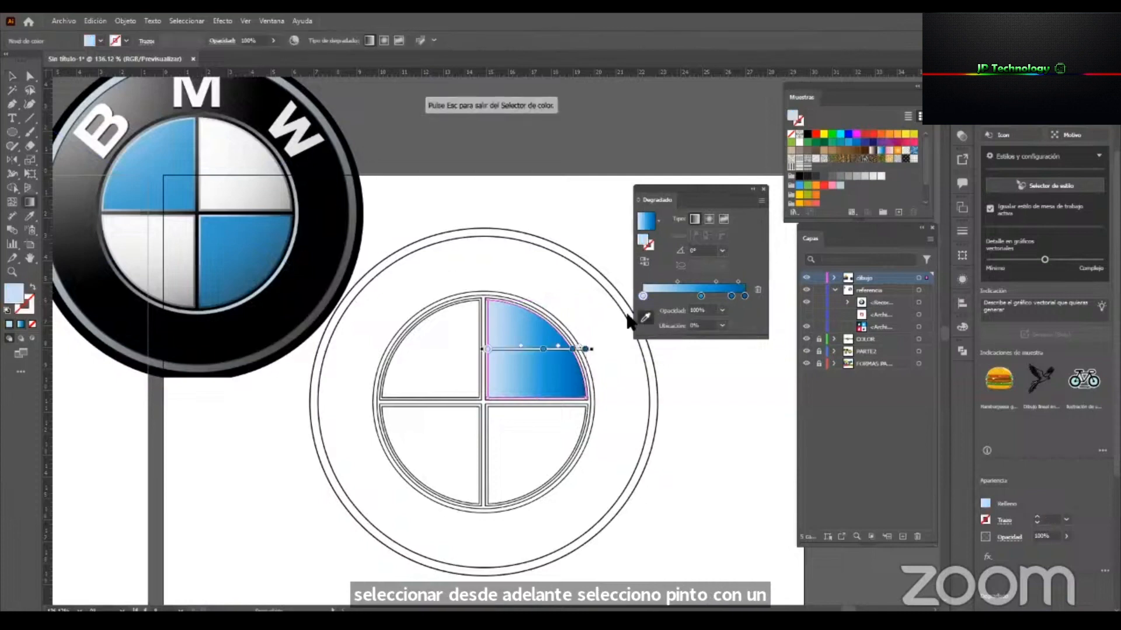
{"action": "left_click", "coordinate": [210, 143]}
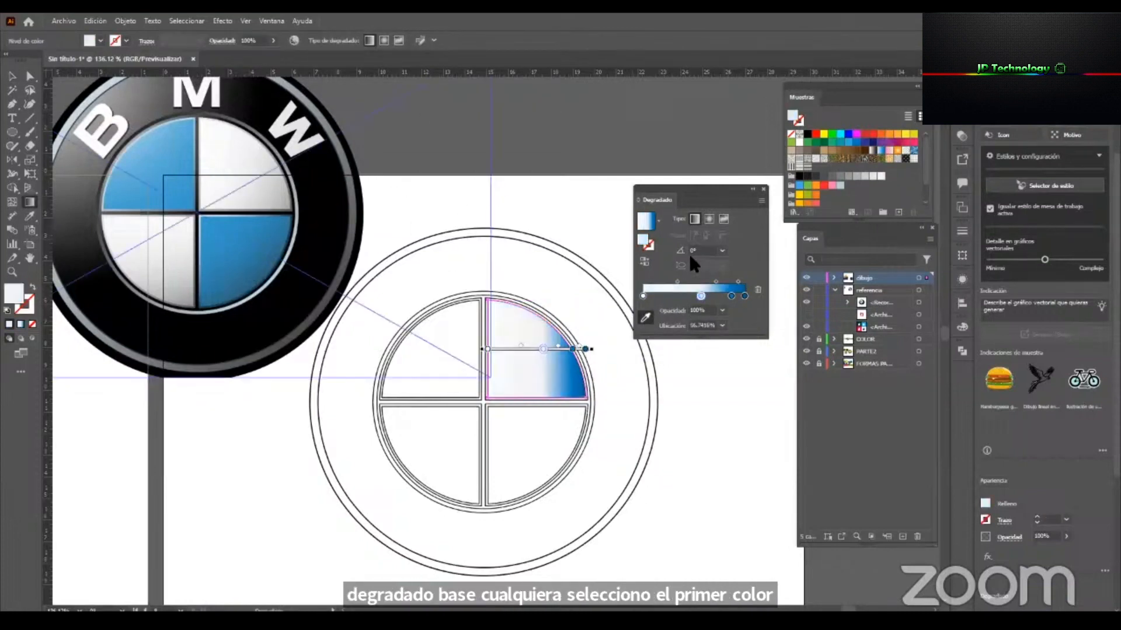
{"action": "left_click", "coordinate": [731, 296]}
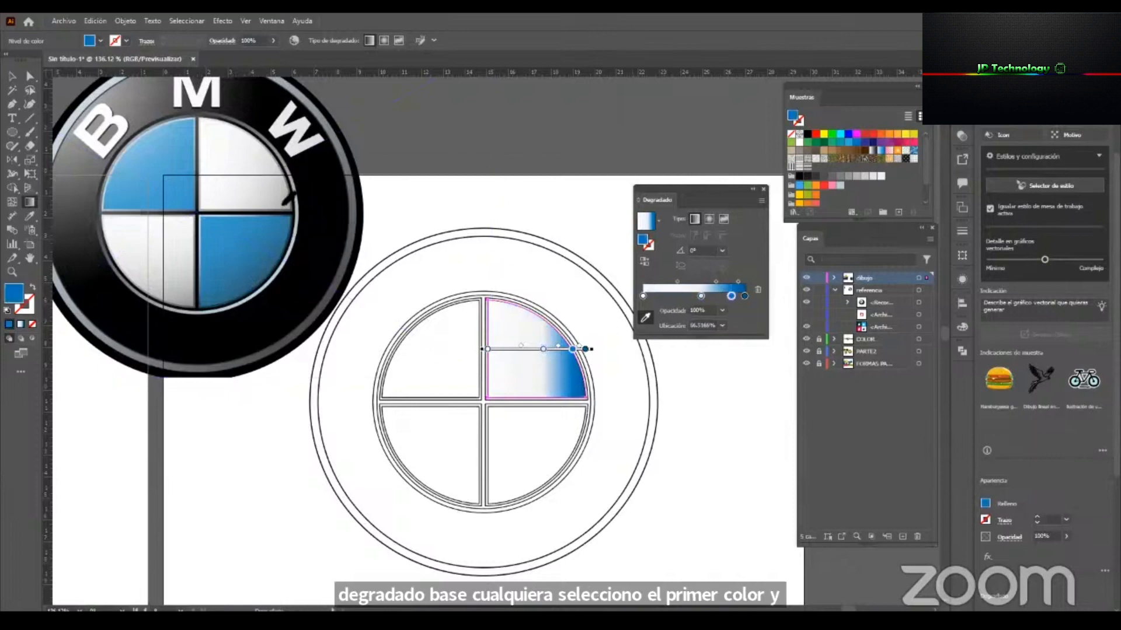
{"action": "left_click", "coordinate": [283, 205]}
{"action": "left_click_drag", "start_coordinate": [744, 296], "coordinate": [687, 296]}
Redirect the upper-right quadrant's gradient diagonally downward at about -65°.
{"action": "mouse_move", "coordinate": [495, 320]}
{"action": "left_mouse_down"}
{"action": "mouse_move", "coordinate": [555, 392]}
{"action": "mouse_move", "coordinate": [538, 387]}
{"action": "mouse_move", "coordinate": [532, 398]}
{"action": "left_mouse_up"}
{"action": "key", "text": "v"}
{"action": "left_click", "coordinate": [620, 436]}
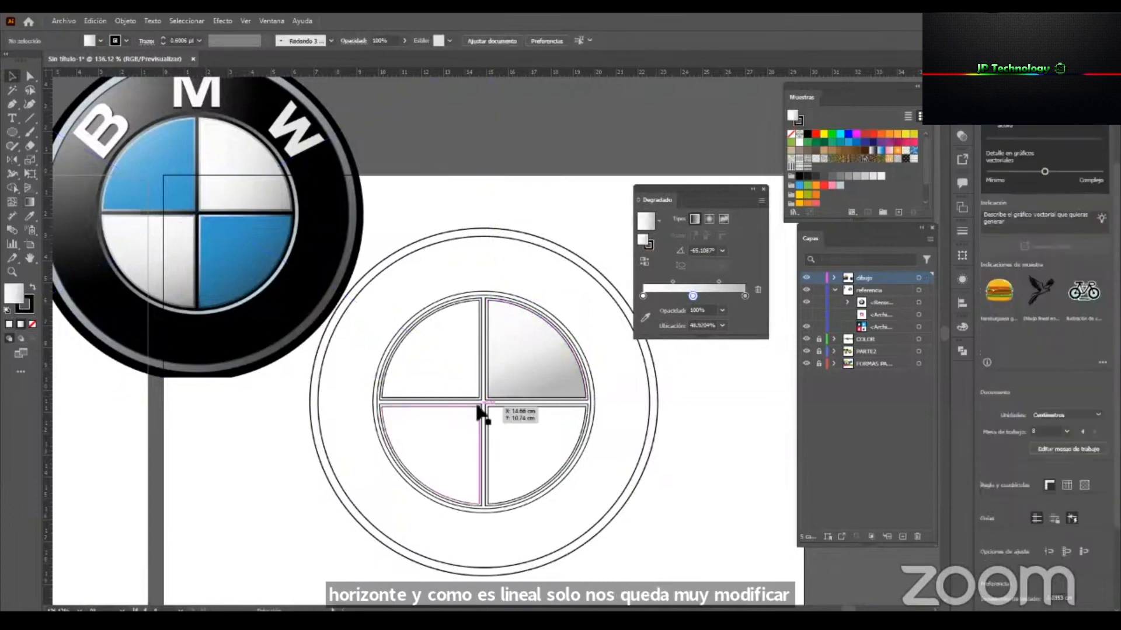
Copy the white-gray gradient to the lower-left quadrant with the Eyedropper and slant it down toward the lower left.
{"action": "left_click", "coordinate": [478, 409]}
{"action": "key", "text": "i"}
{"action": "left_click", "coordinate": [525, 355]}
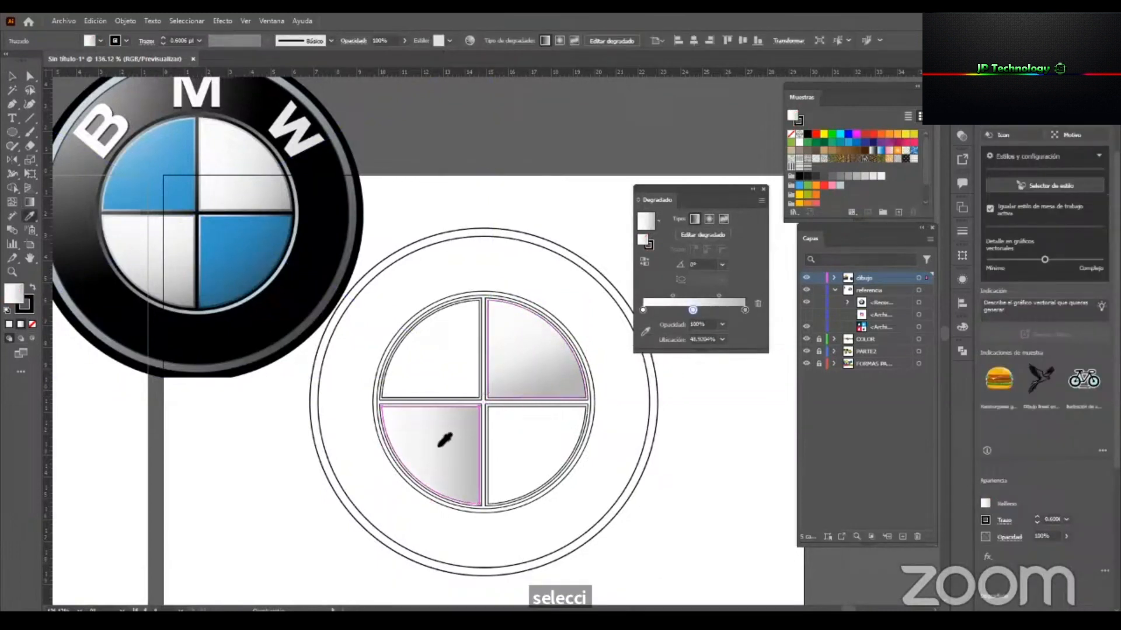
{"action": "key", "text": "g"}
{"action": "left_click_drag", "start_coordinate": [474, 403], "coordinate": [436, 490]}
{"action": "key", "text": "v"}
Fill the lower-right quadrant with a linear gradient and sample its three stops from the reference's blue quadrant.
{"action": "left_click", "coordinate": [556, 403]}
{"action": "key", "text": "slash"}
{"action": "left_click", "coordinate": [657, 228]}
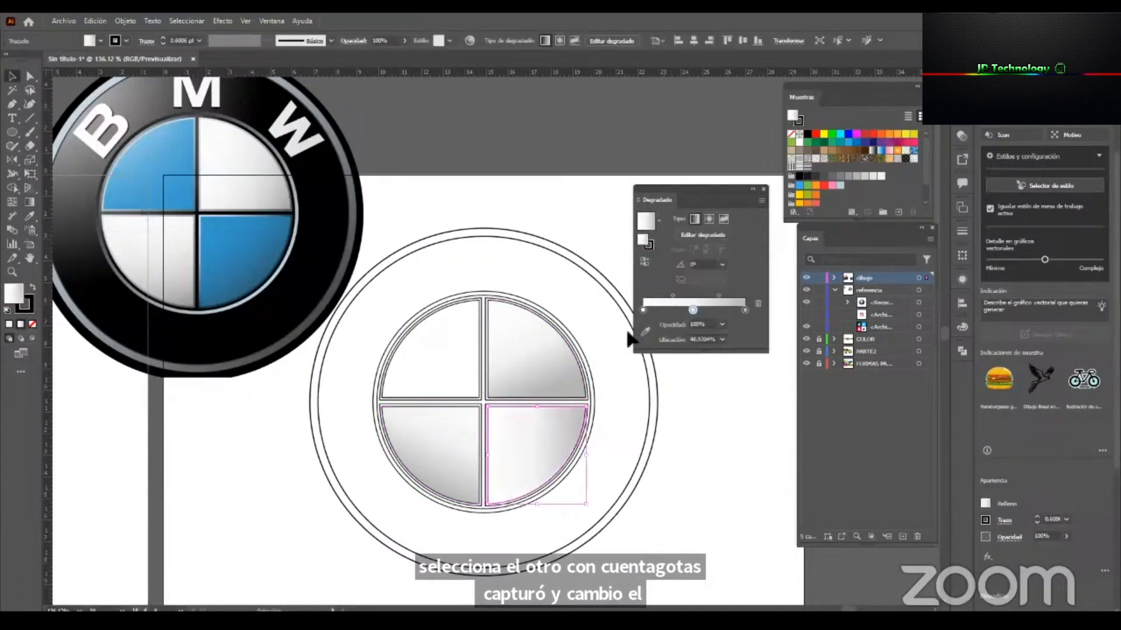
{"action": "left_click", "coordinate": [647, 334]}
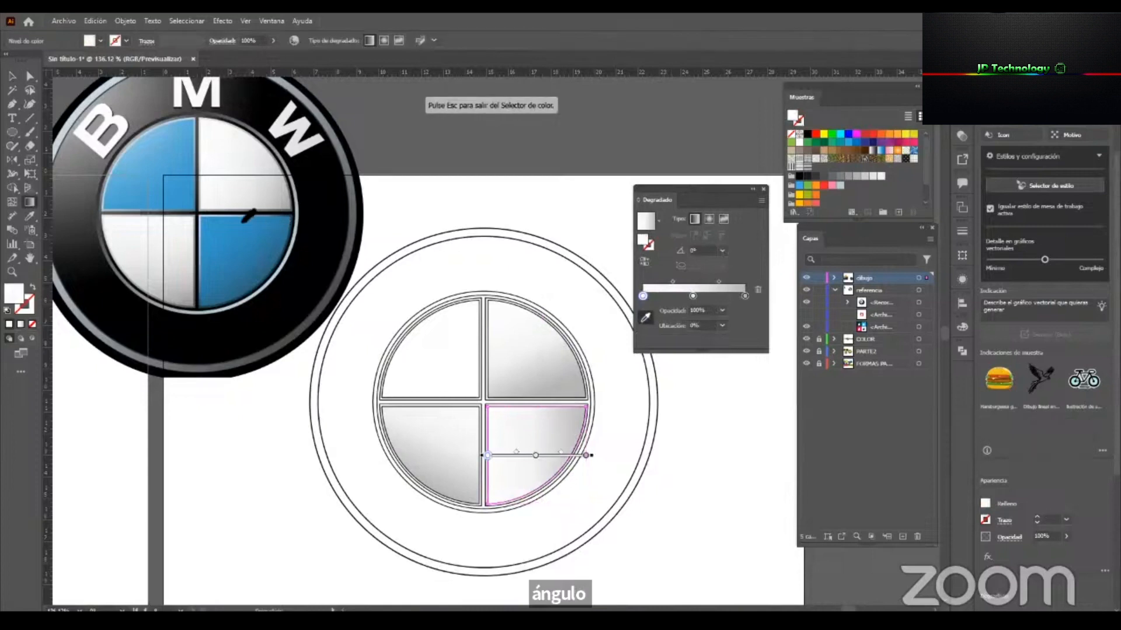
{"action": "left_click", "coordinate": [219, 222]}
{"action": "left_click", "coordinate": [692, 295]}
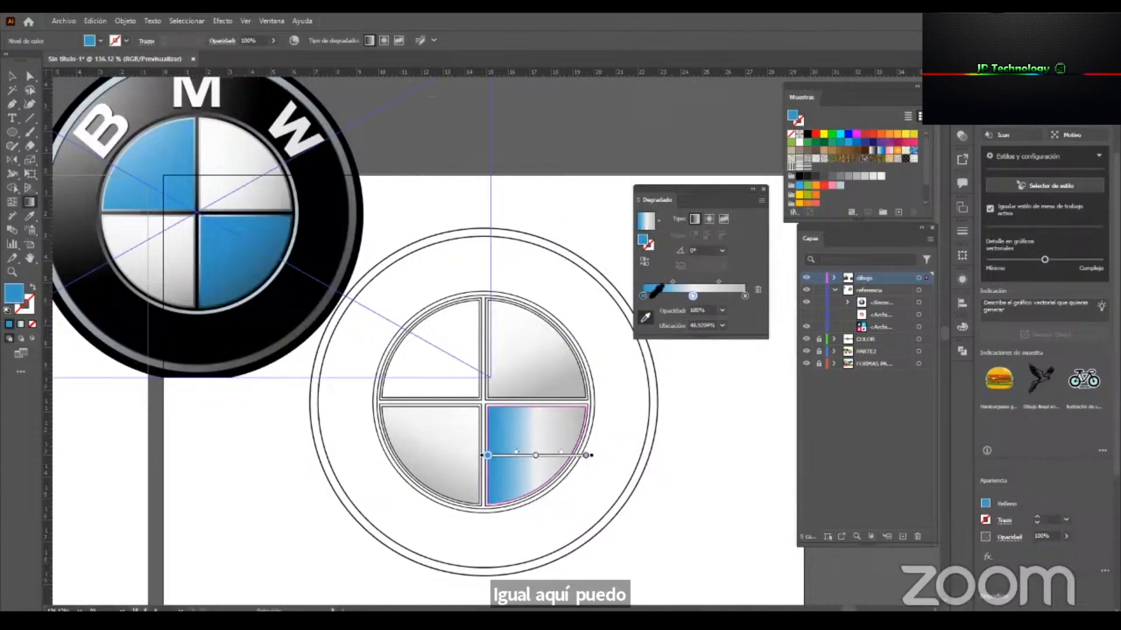
{"action": "left_click", "coordinate": [239, 249]}
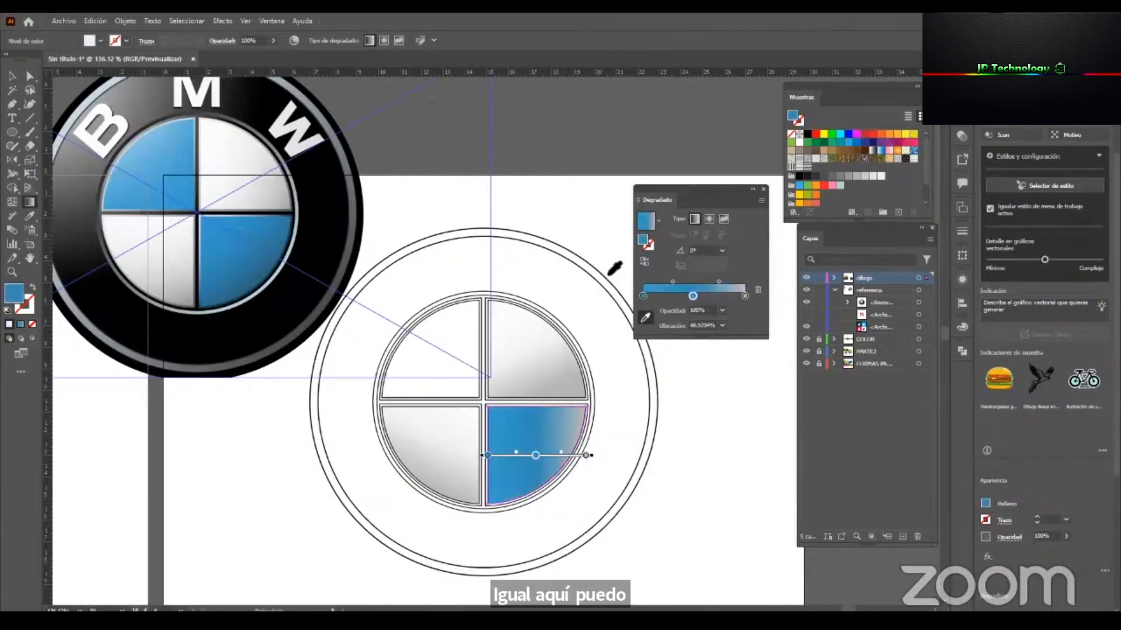
{"action": "left_click", "coordinate": [744, 297]}
{"action": "left_click", "coordinate": [244, 295]}
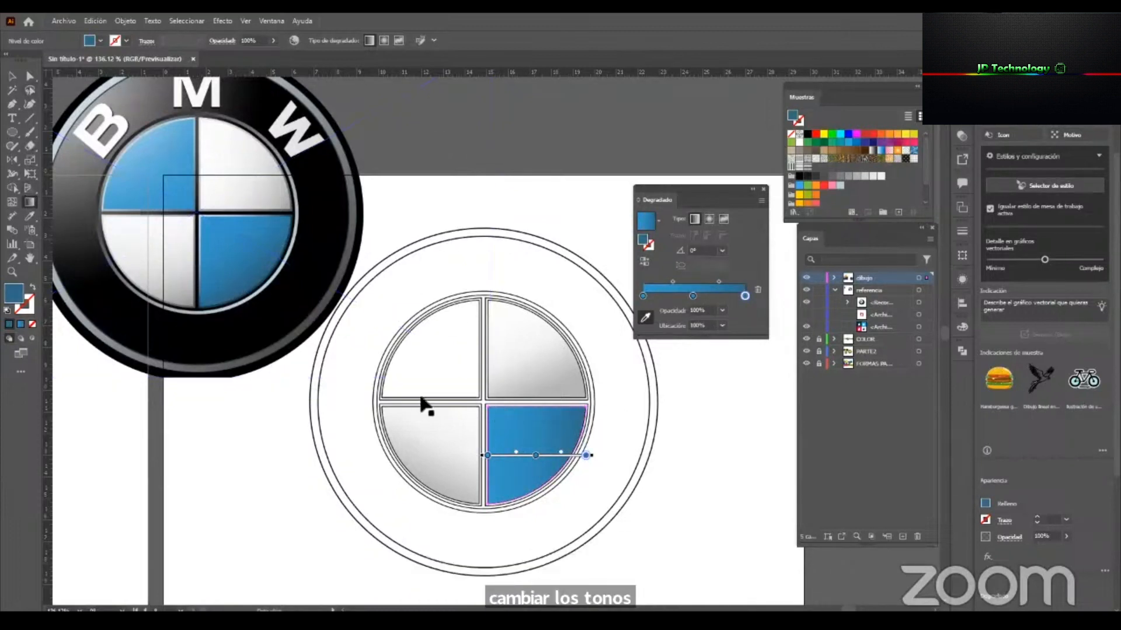
Redirect the lower-right quadrant's blue gradient diagonally from the emblem's center toward the outer edge.
{"action": "key", "text": "v"}
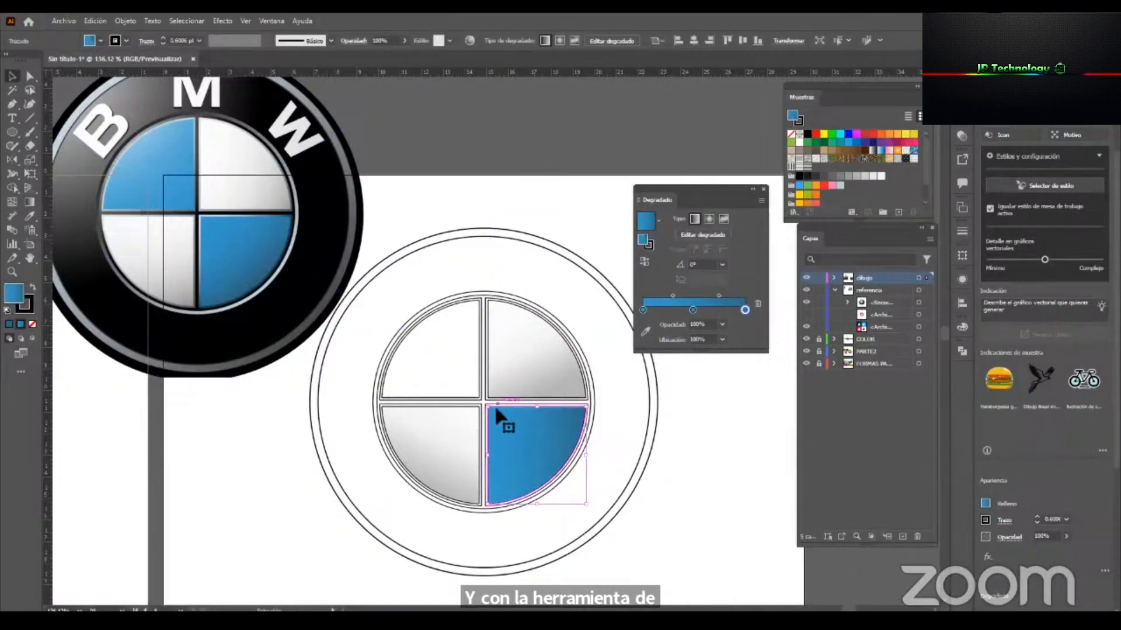
{"action": "key", "text": "g"}
{"action": "left_click_drag", "start_coordinate": [495, 409], "coordinate": [548, 484]}
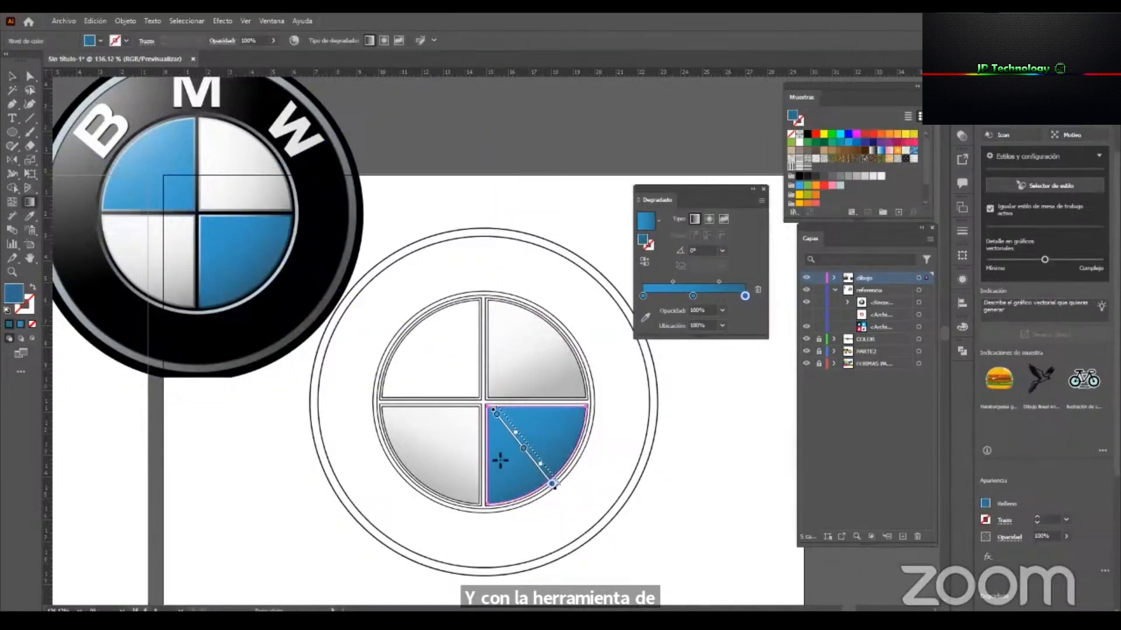
{"action": "key", "text": "a"}
Copy the blue gradient to the upper-left quadrant with the Eyedropper and slant it down toward the lower right.
{"action": "left_click", "coordinate": [444, 380]}
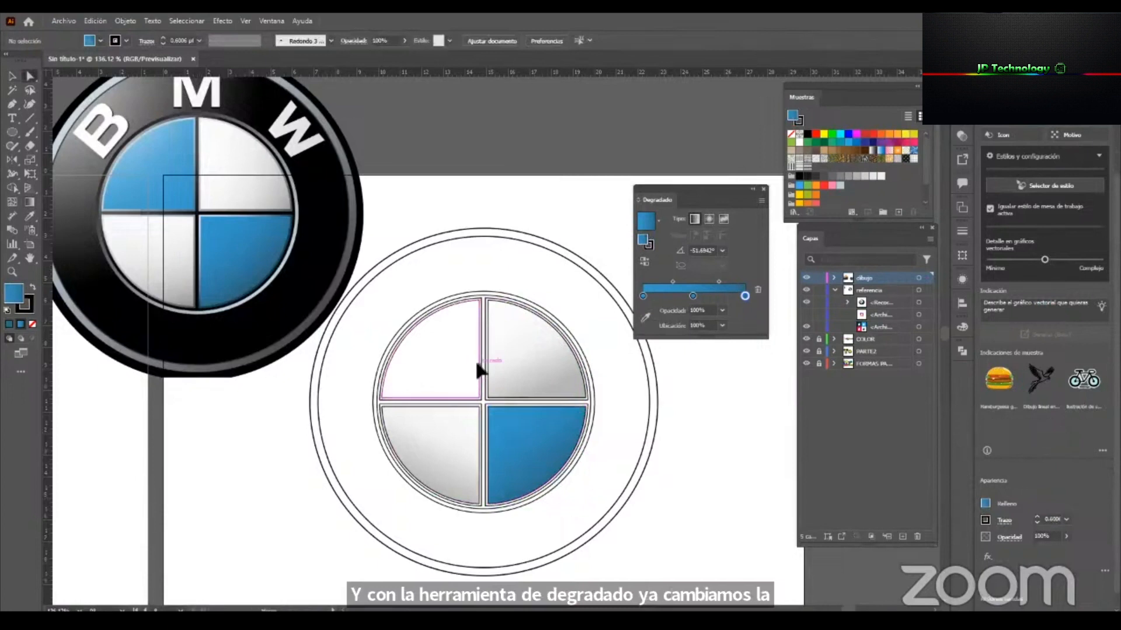
{"action": "left_click", "coordinate": [480, 364]}
{"action": "key", "text": "i"}
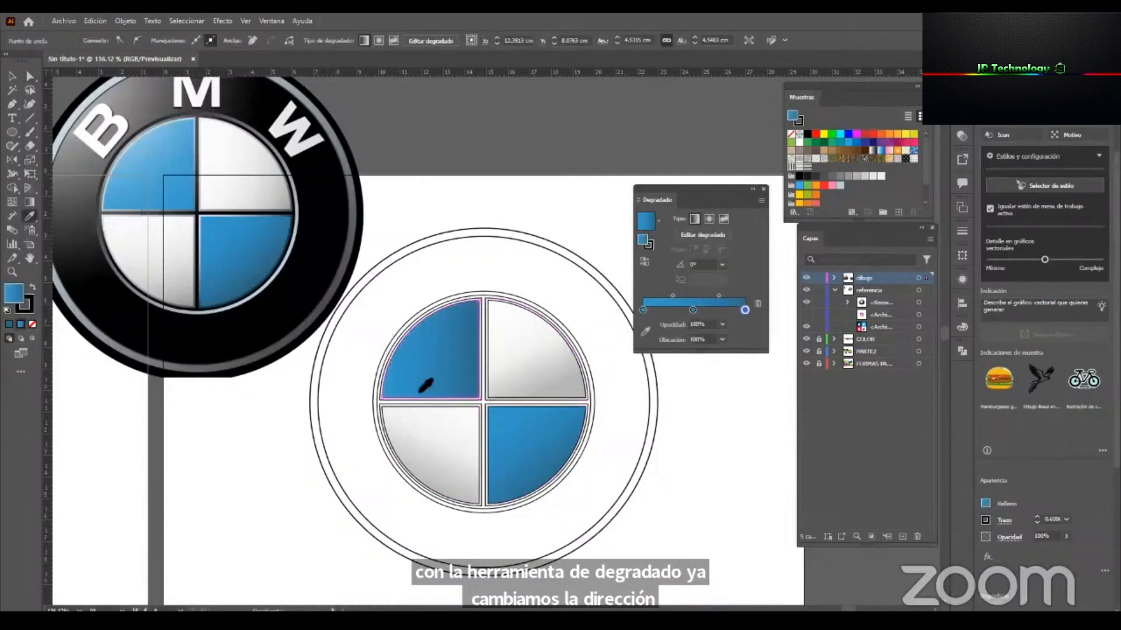
{"action": "key", "text": "g"}
{"action": "left_click_drag", "start_coordinate": [414, 333], "coordinate": [460, 400]}
{"action": "left_click", "coordinate": [619, 344], "text": "ctrl"}
Select the border shape around the upper-right quadrant and give it a linear gray gradient fill without an outline.
{"action": "left_click_drag", "start_coordinate": [545, 421], "coordinate": [741, 309]}
{"action": "key", "text": "v"}
{"action": "left_click", "coordinate": [578, 384]}
{"action": "left_click", "coordinate": [501, 228]}
{"action": "left_click", "coordinate": [553, 409]}
{"action": "left_click_drag", "start_coordinate": [478, 450], "coordinate": [457, 454]}
{"action": "key", "text": "i"}
{"action": "mouse_move", "coordinate": [607, 169]}
{"action": "left_mouse_down"}
{"action": "mouse_move", "coordinate": [704, 293]}
{"action": "mouse_move", "coordinate": [640, 314]}
{"action": "mouse_move", "coordinate": [645, 322]}
{"action": "mouse_move", "coordinate": [538, 269]}
{"action": "left_mouse_up"}
{"action": "key", "text": "z"}
{"action": "left_click", "coordinate": [648, 317]}
{"action": "key", "text": "v"}
{"action": "left_click_drag", "start_coordinate": [668, 316], "coordinate": [662, 303]}
{"action": "left_click_drag", "start_coordinate": [294, 235], "coordinate": [216, 190]}
{"action": "key", "text": "i"}
{"action": "left_click_drag", "start_coordinate": [216, 189], "coordinate": [308, 244]}
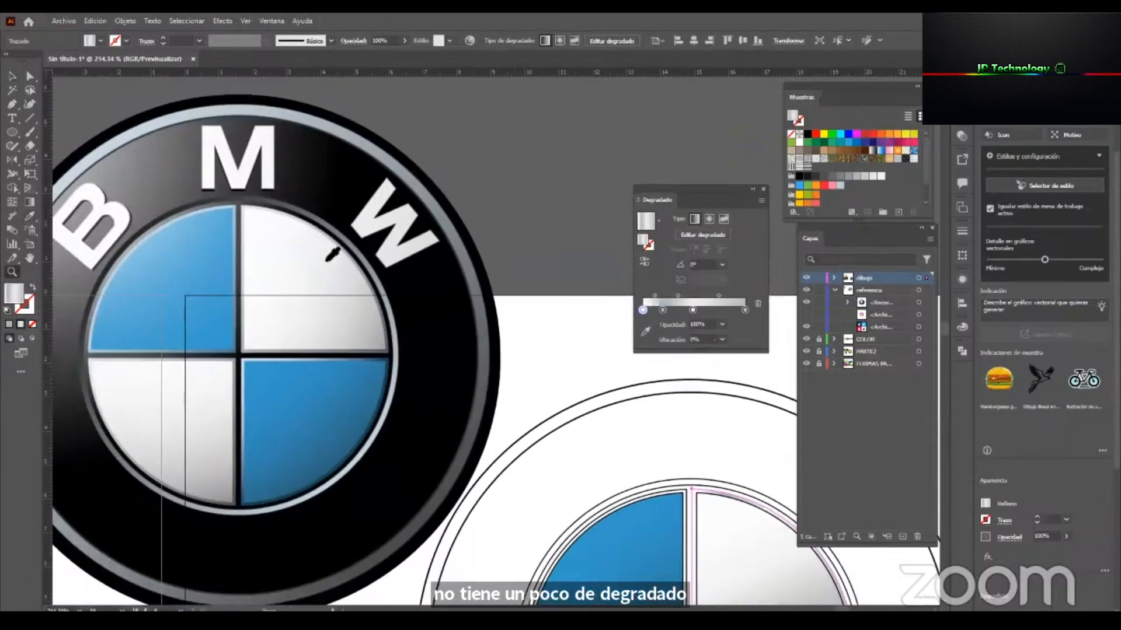
Remove the border gradient's extra stop and resample its remaining stops from the reference's upper-right quadrant.
{"action": "left_click_drag", "start_coordinate": [663, 310], "coordinate": [665, 339]}
{"action": "left_click", "coordinate": [692, 310]}
{"action": "left_click", "coordinate": [645, 332]}
{"action": "left_click", "coordinate": [744, 296]}
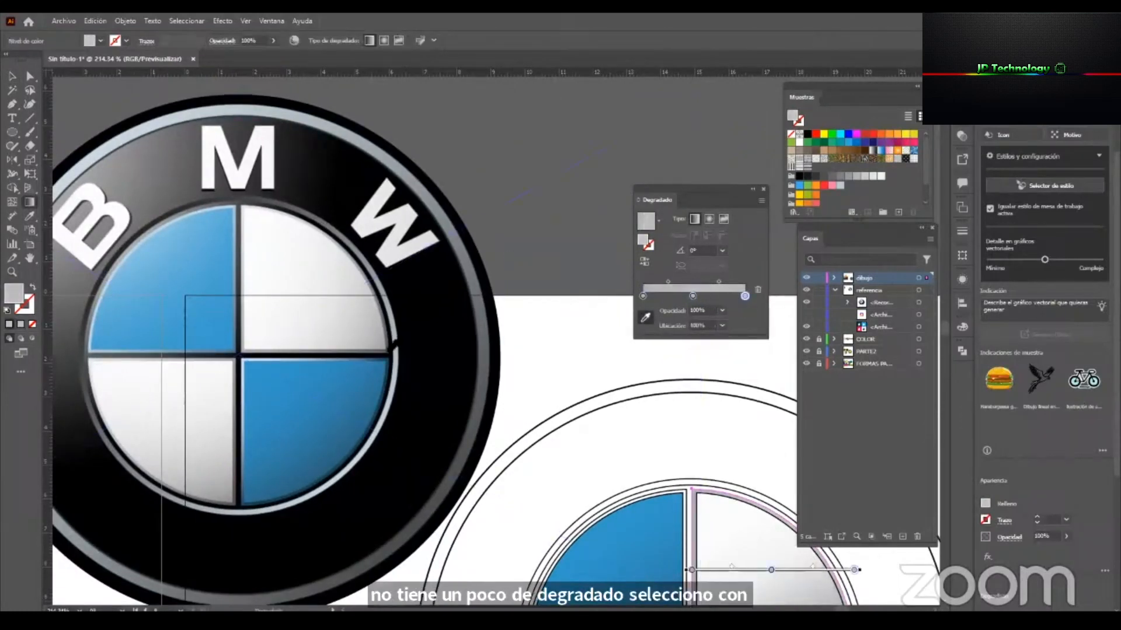
{"action": "left_click", "coordinate": [390, 350]}
{"action": "left_click", "coordinate": [391, 351]}
Fill the upper-right quadrant's border with the solid dark gray sampled from the white quadrant's edge in the reference.
{"action": "left_click_drag", "start_coordinate": [572, 427], "coordinate": [465, 342]}
{"action": "key", "text": "z"}
{"action": "left_click_drag", "start_coordinate": [268, 265], "coordinate": [416, 304]}
{"action": "key", "text": "i"}
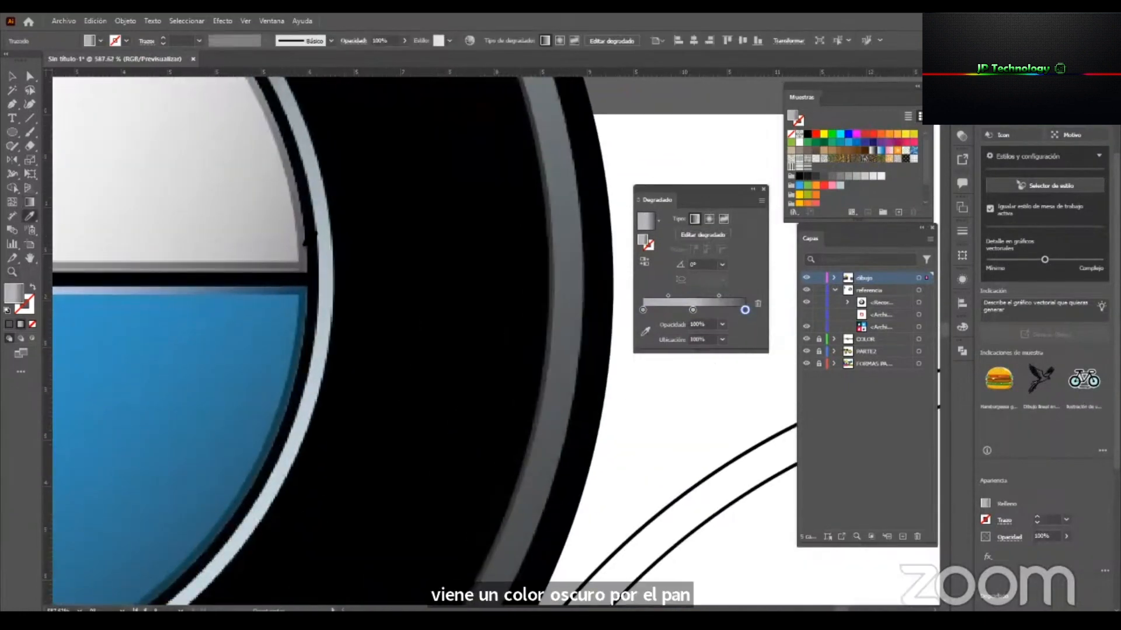
{"action": "left_click", "coordinate": [302, 245]}
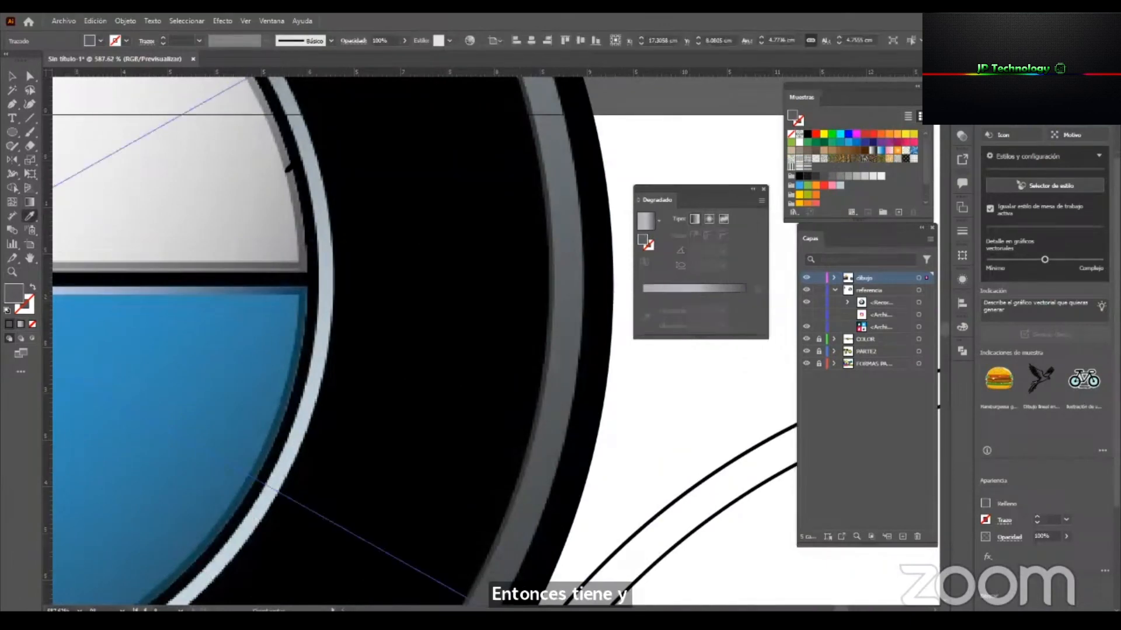
{"action": "key", "text": "z"}
{"action": "left_click_drag", "start_coordinate": [385, 292], "coordinate": [245, 336]}
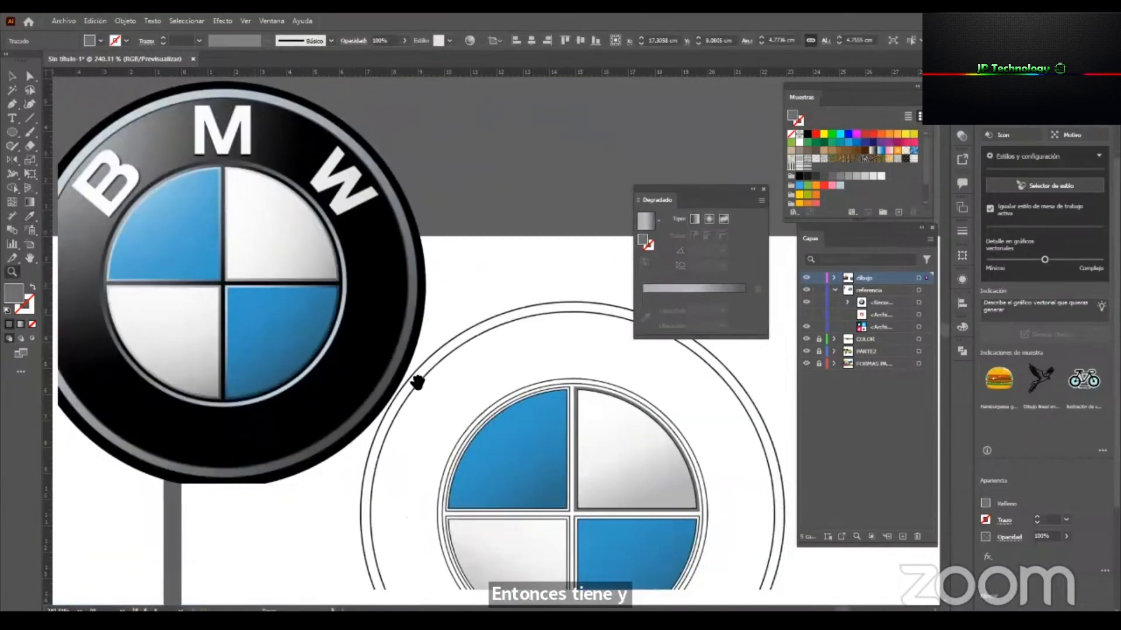
Reapply the linear gray gradient to the upper-right quadrant's border and sample a light tone from the reference's white quadrant for its first stop.
{"action": "left_click_drag", "start_coordinate": [567, 411], "coordinate": [540, 398]}
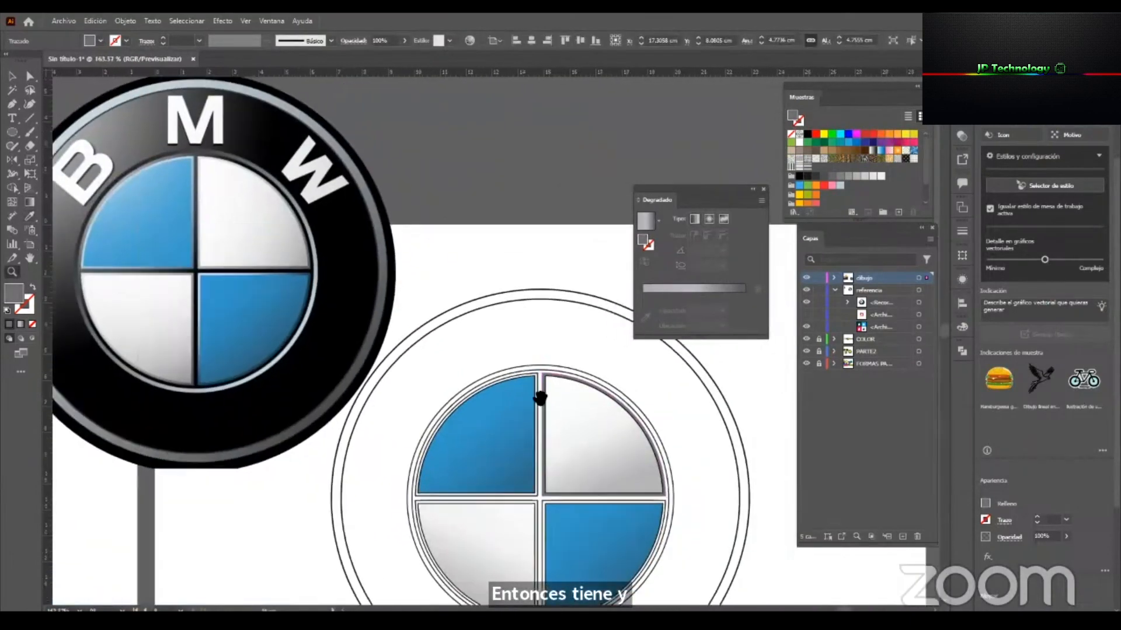
{"action": "left_click", "coordinate": [648, 224]}
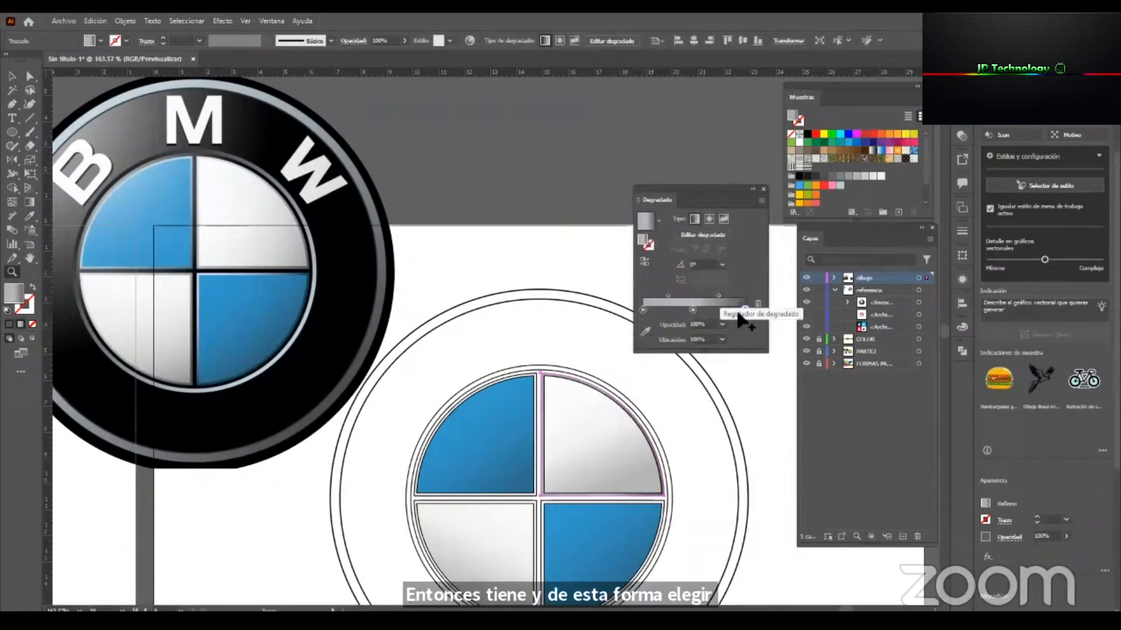
{"action": "left_click", "coordinate": [616, 411]}
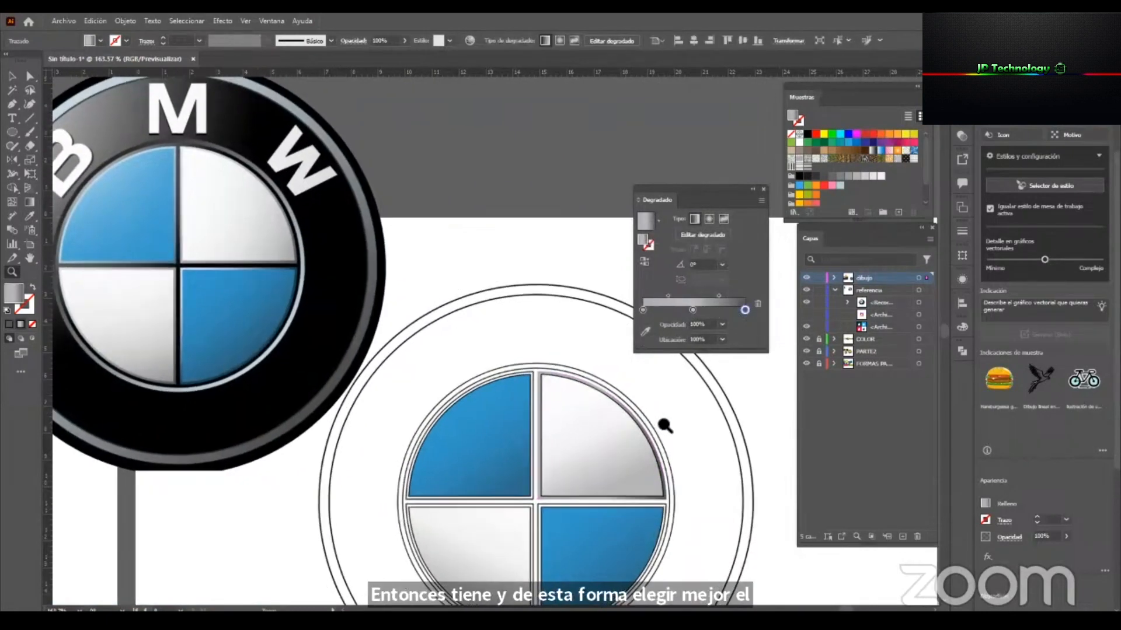
{"action": "left_click_drag", "start_coordinate": [692, 310], "coordinate": [625, 311]}
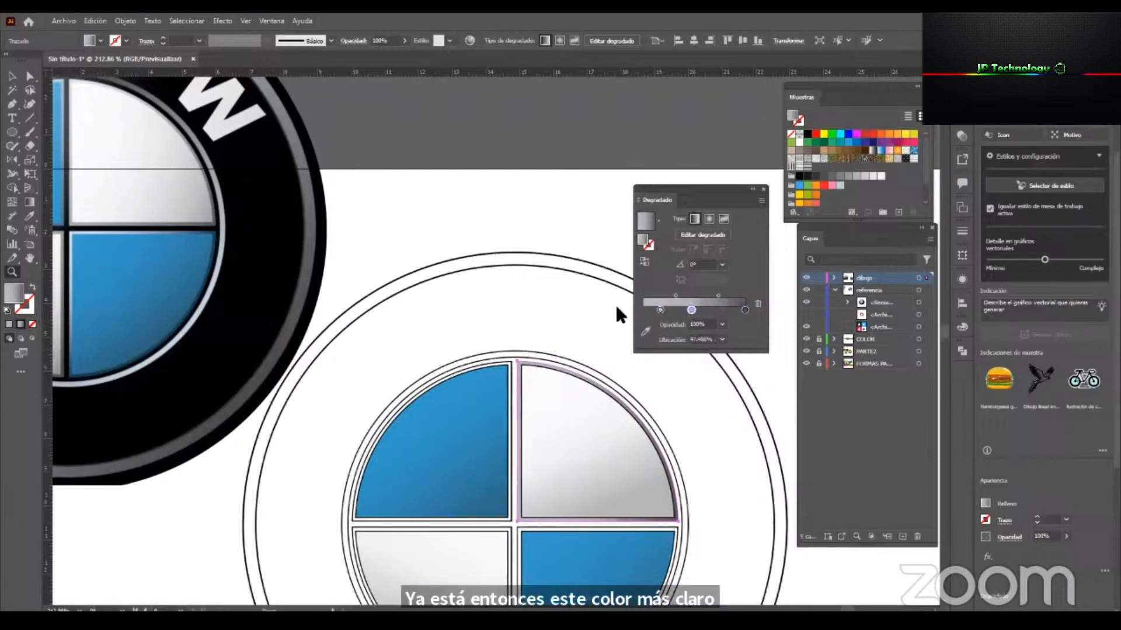
{"action": "left_click", "coordinate": [647, 333]}
{"action": "left_click_drag", "start_coordinate": [384, 290], "coordinate": [617, 505]}
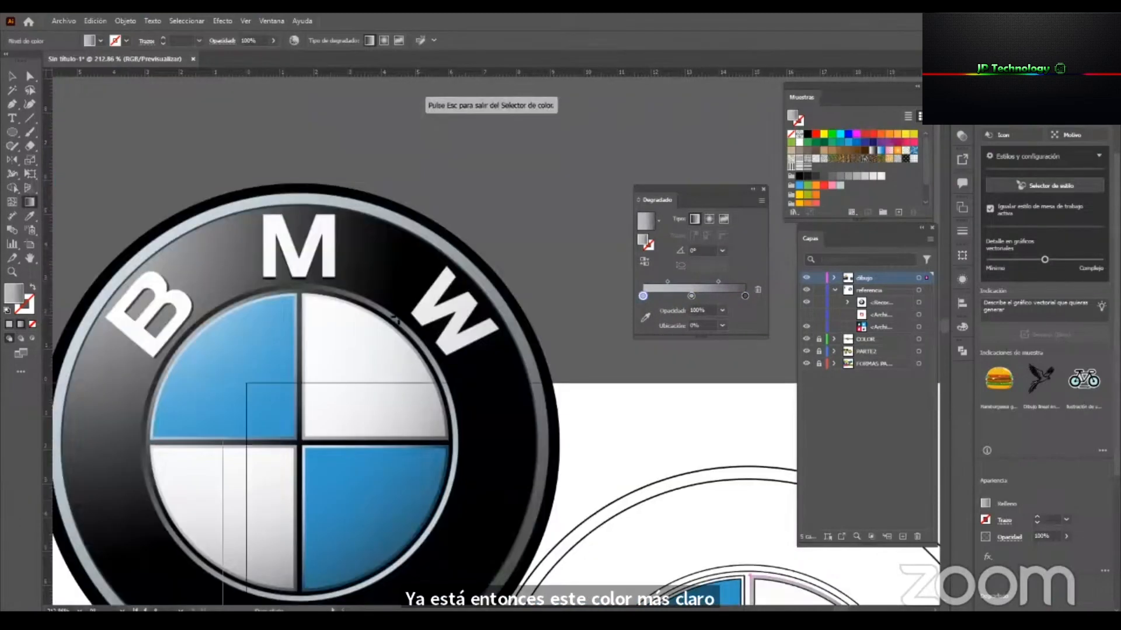
{"action": "left_click", "coordinate": [645, 318]}
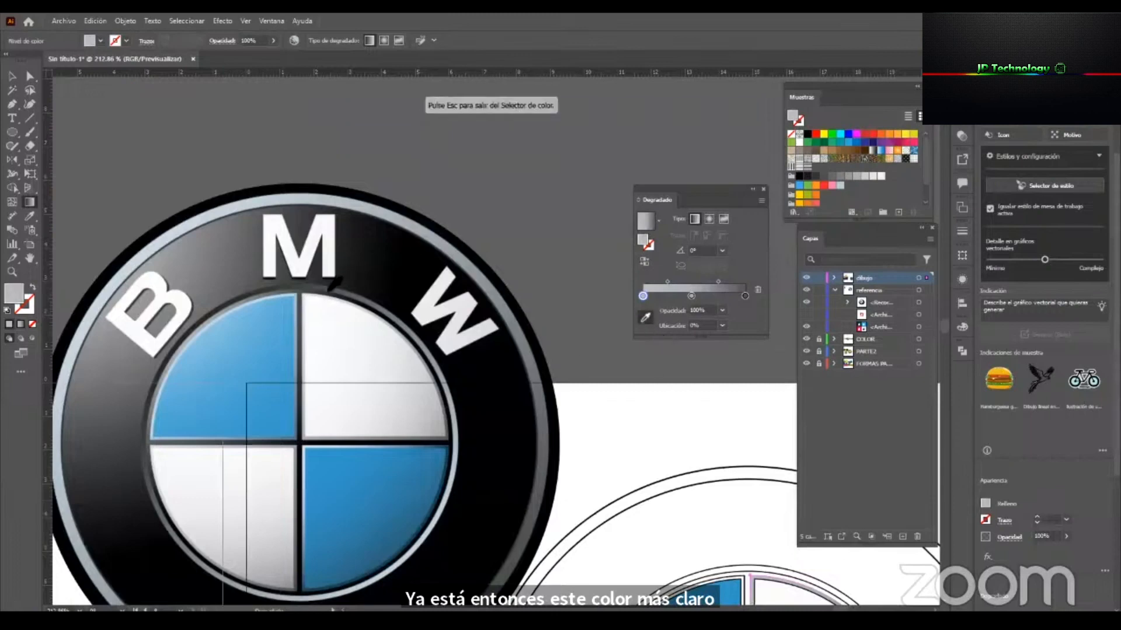
{"action": "left_click", "coordinate": [306, 299]}
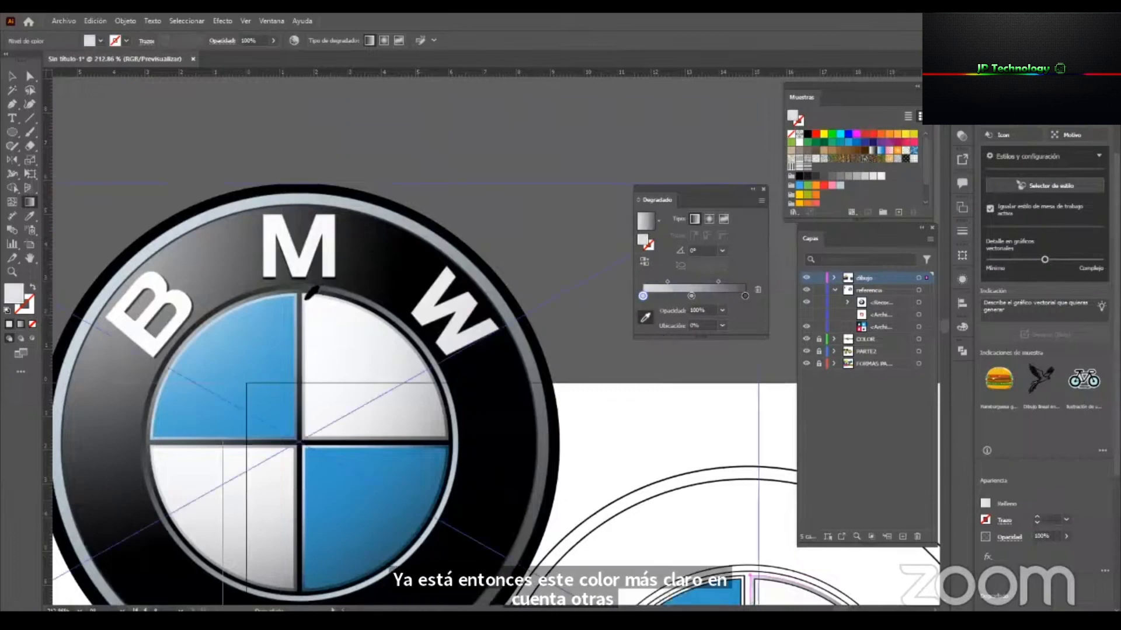
{"action": "left_click", "coordinate": [30, 76]}
{"action": "left_click", "coordinate": [420, 146]}
{"action": "mouse_move", "coordinate": [518, 350]}
{"action": "left_mouse_down"}
{"action": "mouse_move", "coordinate": [553, 516]}
{"action": "mouse_move", "coordinate": [510, 399]}
{"action": "mouse_move", "coordinate": [430, 280]}
{"action": "left_mouse_up"}
{"action": "key", "text": "v"}
Select the blue and white quadrant fills of the drawing and remove their outlines.
{"action": "left_click", "coordinate": [626, 467]}
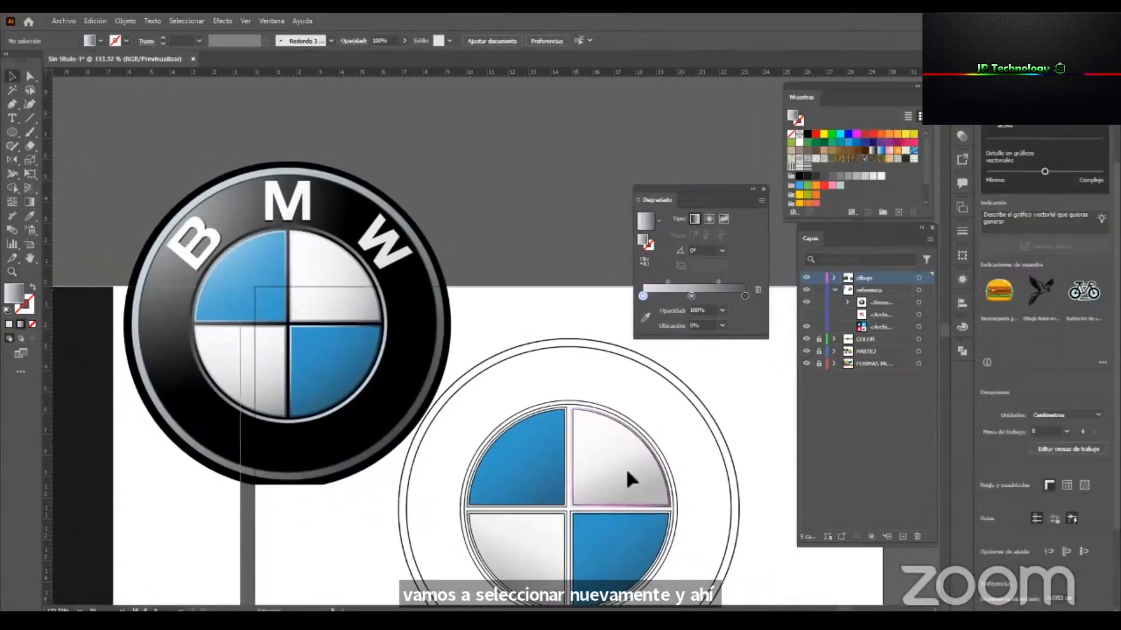
{"action": "left_click", "coordinate": [533, 448], "text": "shift"}
{"action": "key", "text": "z"}
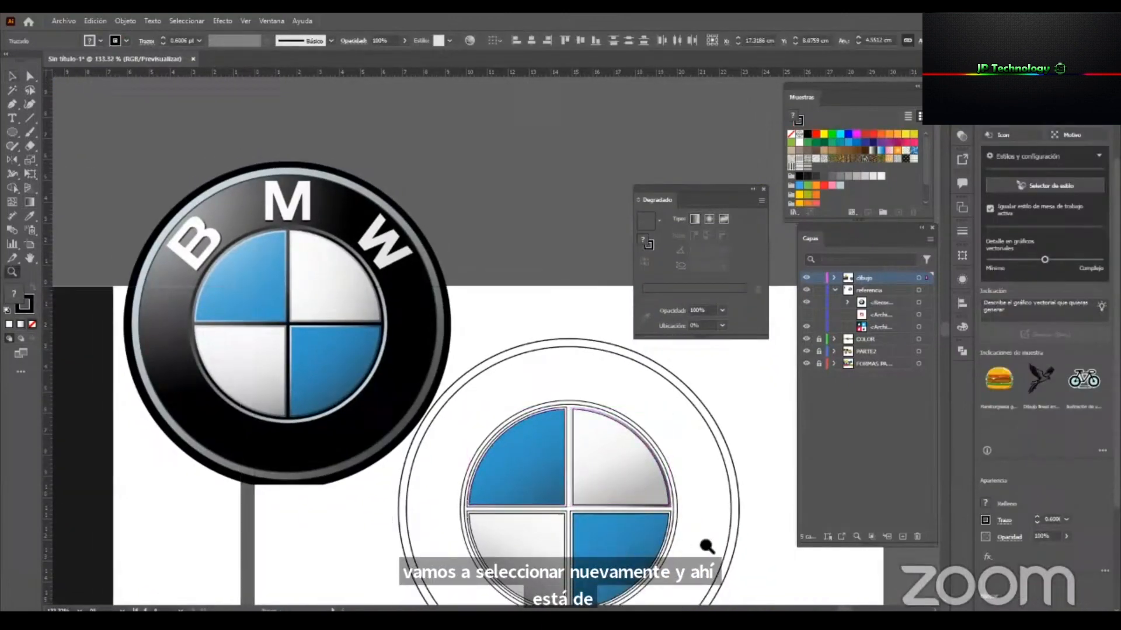
{"action": "left_click_drag", "start_coordinate": [698, 543], "coordinate": [539, 505]}
{"action": "key", "text": "v"}
{"action": "left_click", "coordinate": [486, 505], "text": "shift"}
{"action": "left_click", "coordinate": [584, 490], "text": "shift"}
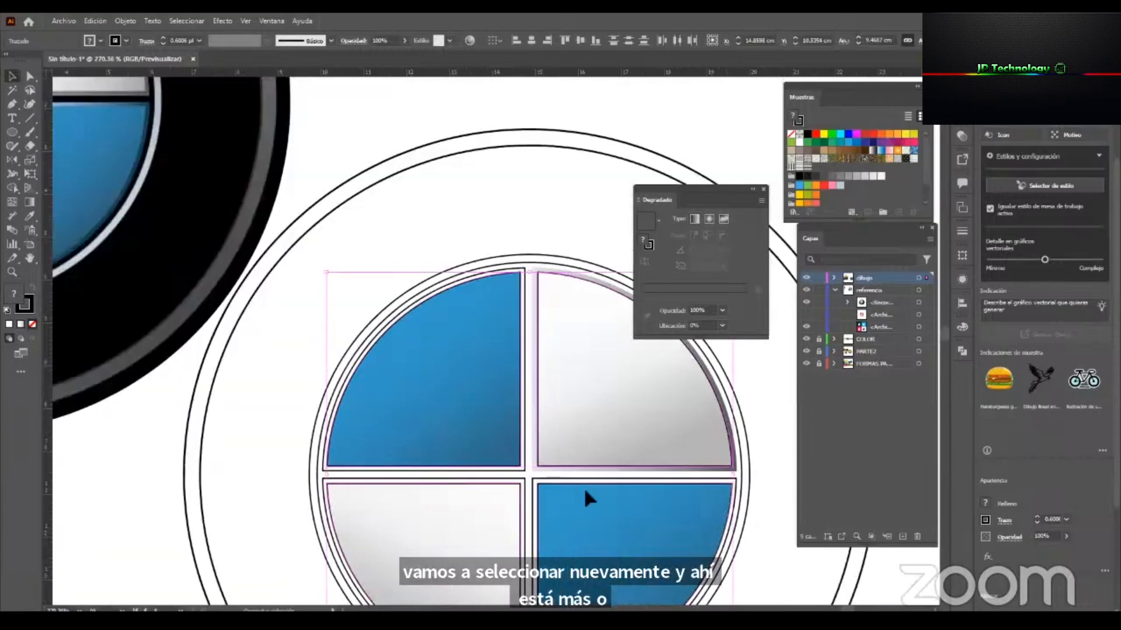
{"action": "left_click", "coordinate": [791, 135]}
{"action": "left_click", "coordinate": [653, 93]}
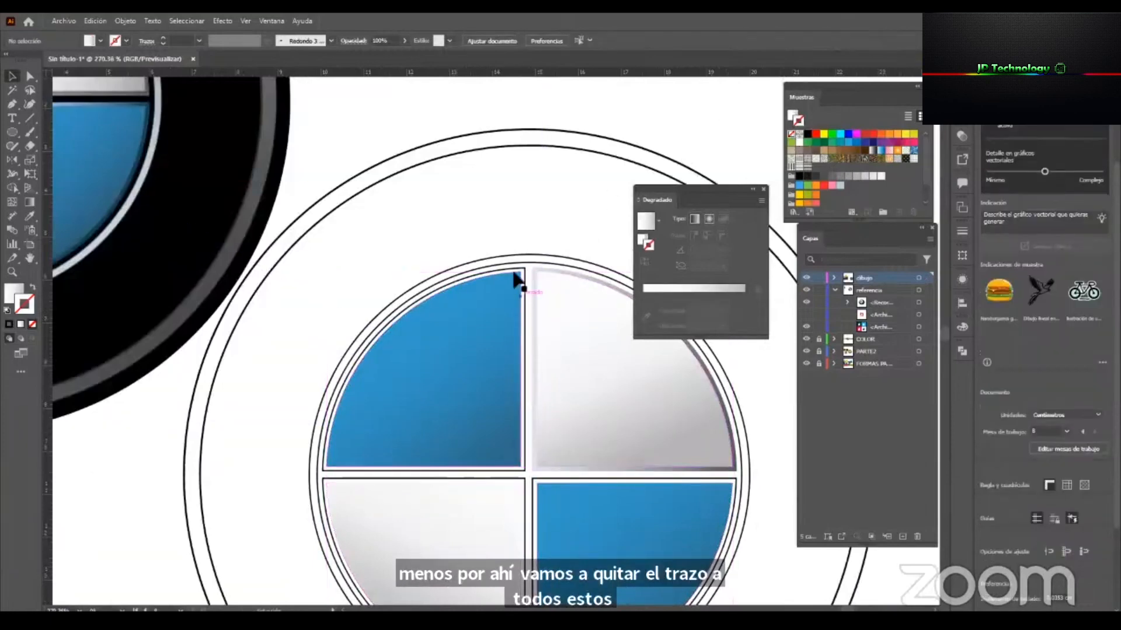
Select the other three quadrants' border shapes and copy the upper-right border's gray gradient onto them with the Eyedropper.
{"action": "left_click", "coordinate": [523, 265]}
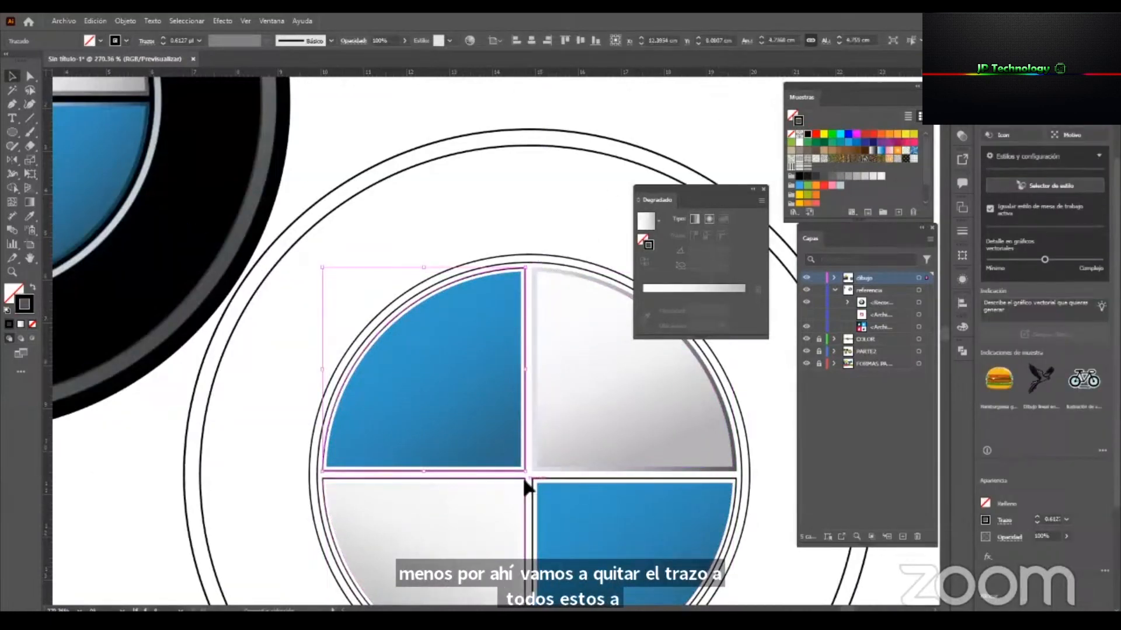
{"action": "left_click", "coordinate": [536, 485], "text": "shift"}
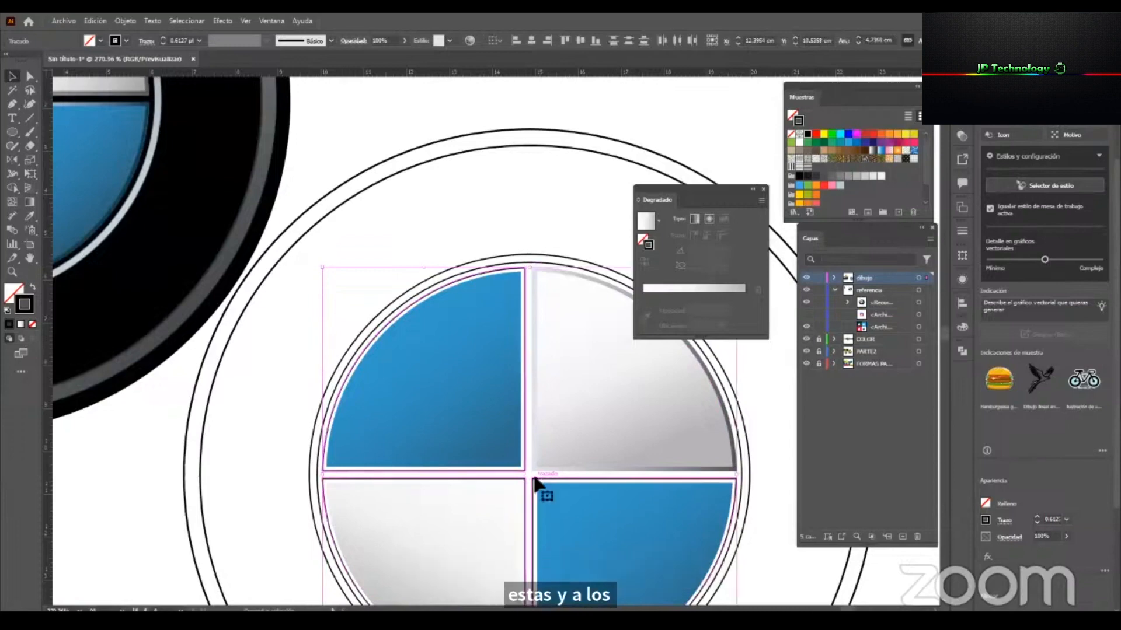
{"action": "key", "text": "i"}
{"action": "left_click", "coordinate": [535, 463]}
{"action": "key", "text": "z"}
{"action": "left_click_drag", "start_coordinate": [509, 461], "coordinate": [498, 419]}
{"action": "left_click", "coordinate": [537, 240]}
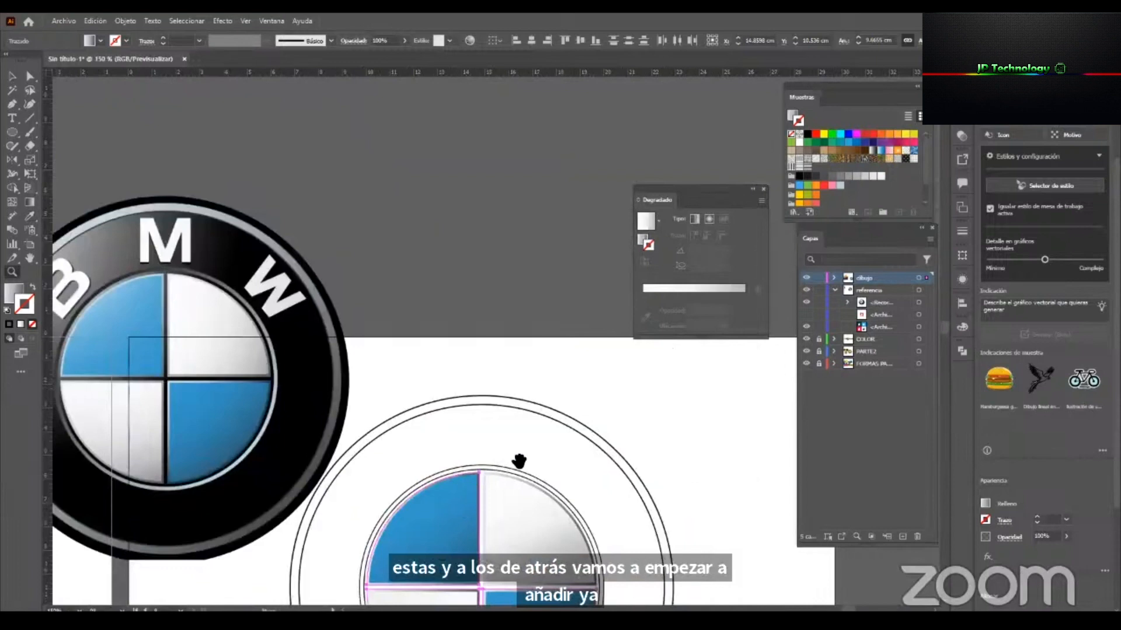
{"action": "left_click_drag", "start_coordinate": [519, 461], "coordinate": [596, 372]}
{"action": "key", "text": "v"}
{"action": "left_click", "coordinate": [570, 321]}
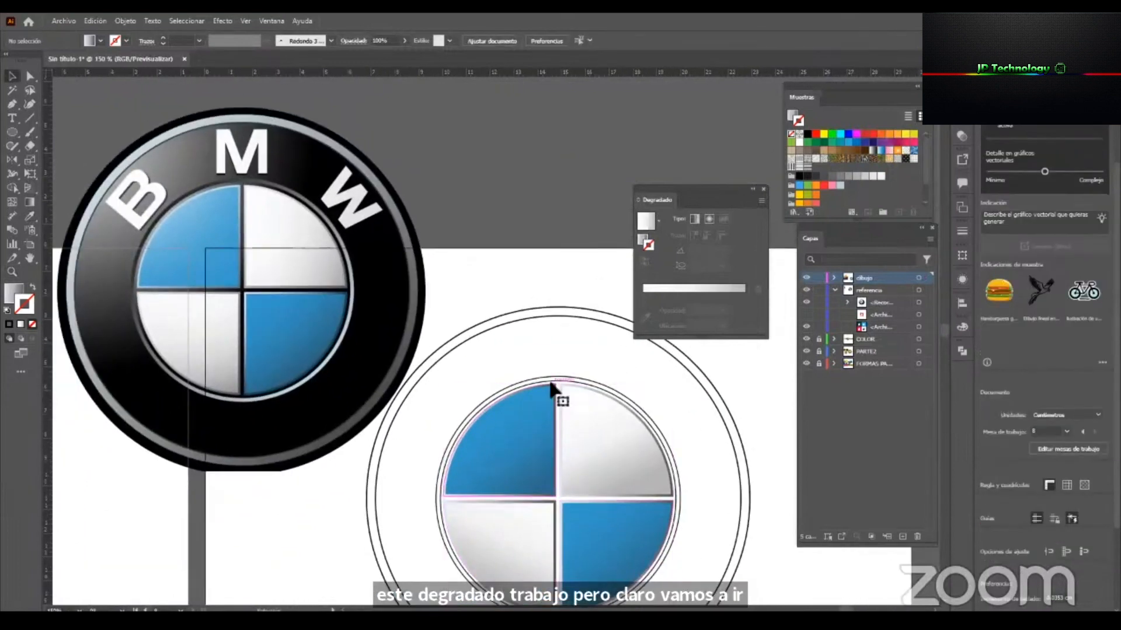
Slant the upper-left border's gradient diagonally from its outer arc toward the center of the emblem.
{"action": "left_click", "coordinate": [548, 416]}
{"action": "key", "text": "g"}
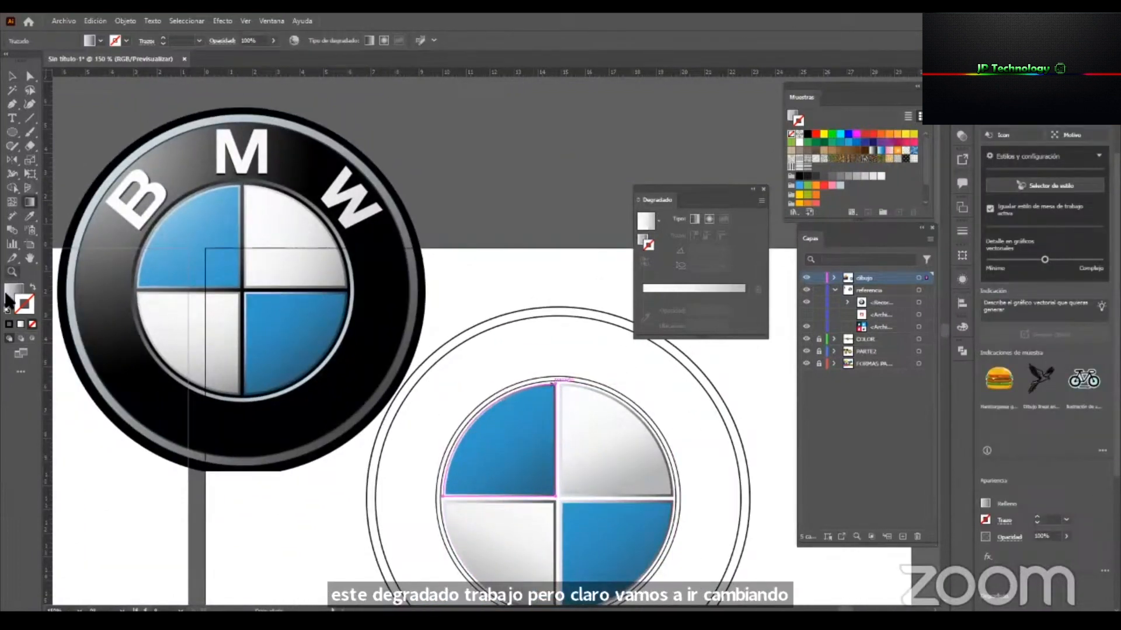
{"action": "left_click", "coordinate": [533, 422]}
{"action": "left_click_drag", "start_coordinate": [469, 407], "coordinate": [547, 497]}
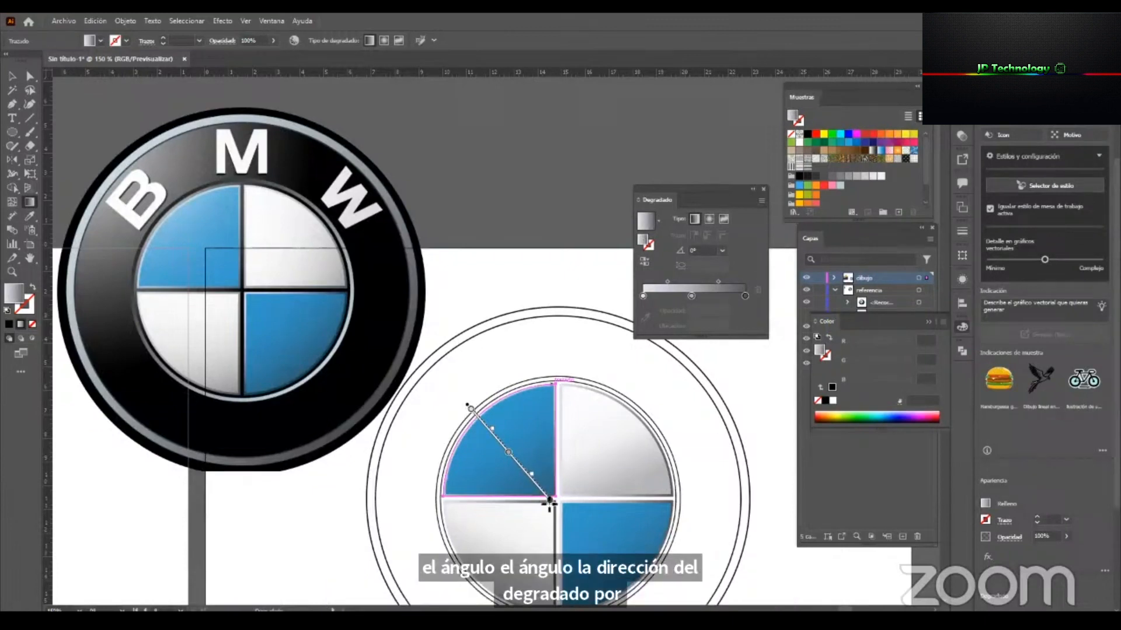
{"action": "key", "text": "v"}
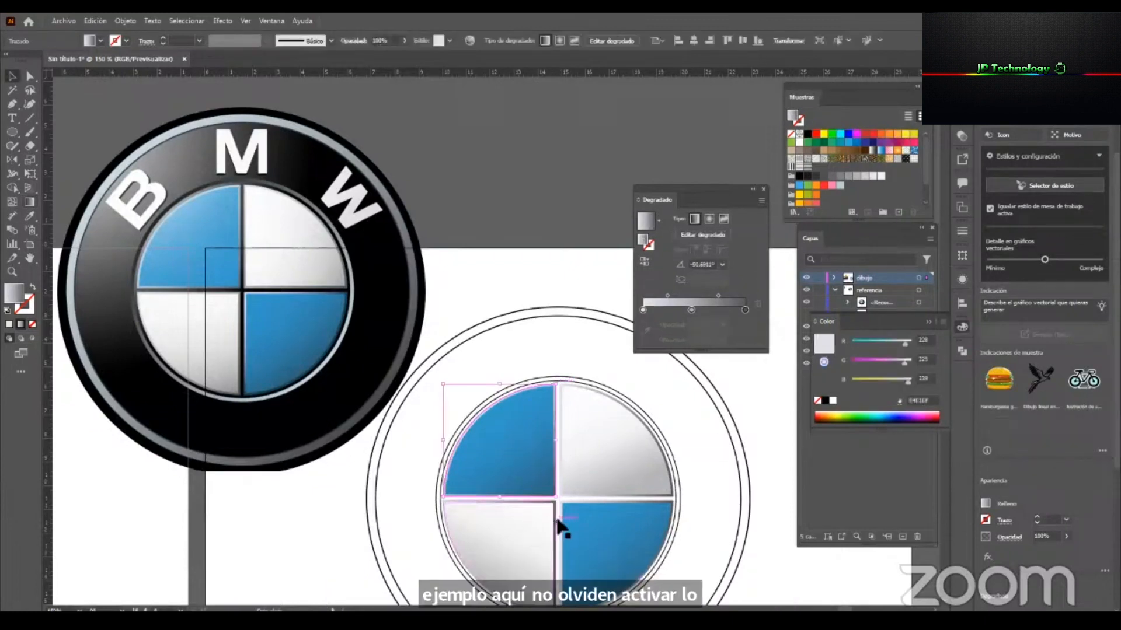
Slant the lower-left border's gradient diagonally from the center of the emblem outward to the lower left.
{"action": "left_click", "coordinate": [553, 521]}
{"action": "key", "text": "g"}
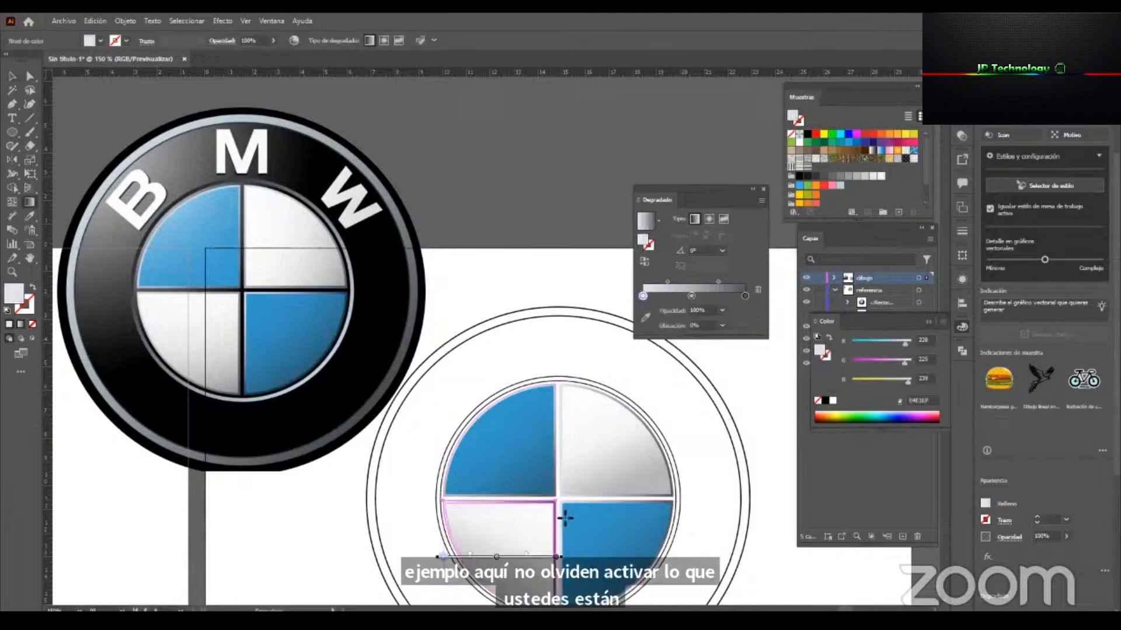
{"action": "left_click_drag", "start_coordinate": [560, 500], "coordinate": [485, 597]}
{"action": "key", "text": "v"}
{"action": "left_click", "coordinate": [766, 545]}
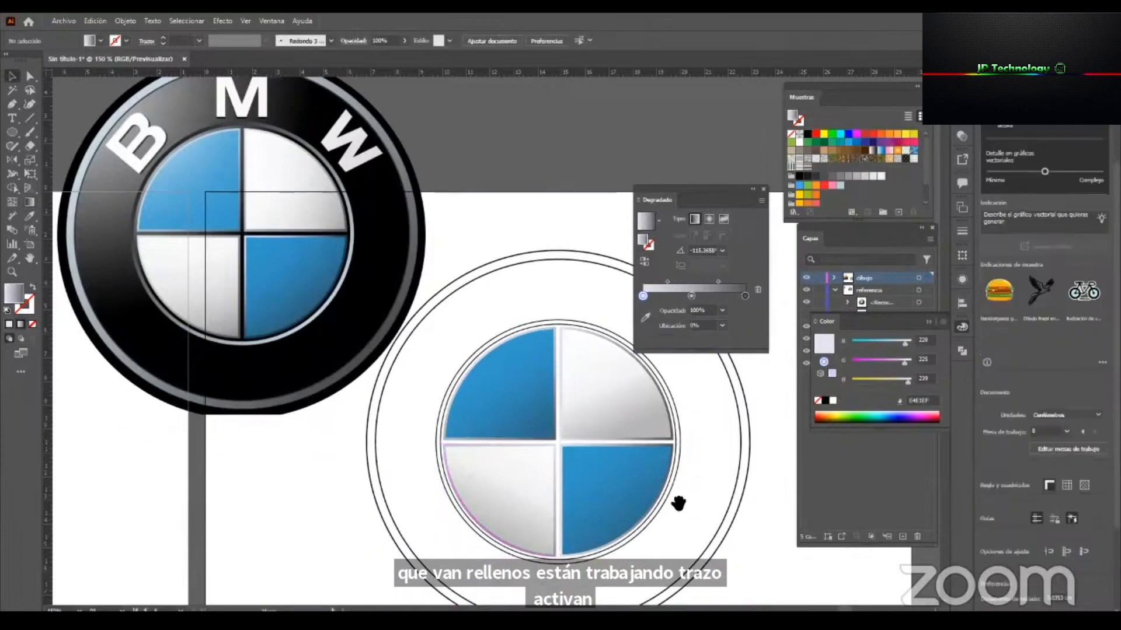
Slant the lower-right border's gradient diagonally from the center of the emblem outward to the lower right.
{"action": "left_click_drag", "start_coordinate": [678, 502], "coordinate": [625, 519]}
{"action": "left_click", "coordinate": [513, 464]}
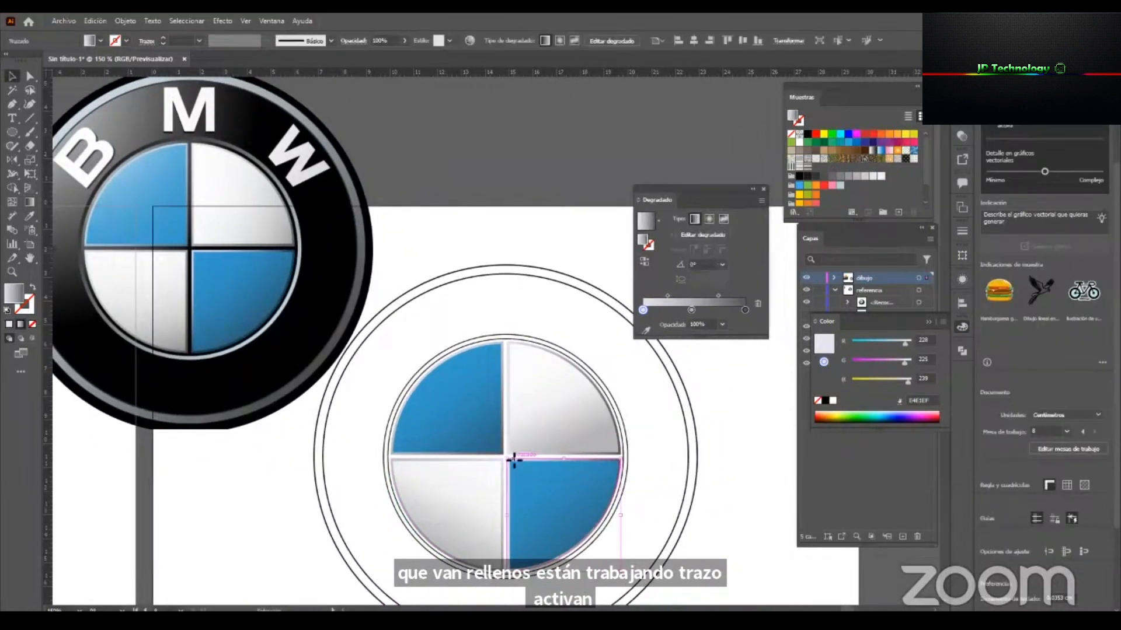
{"action": "key", "text": "g"}
{"action": "left_click_drag", "start_coordinate": [507, 459], "coordinate": [591, 557]}
{"action": "key", "text": "v"}
{"action": "left_click", "coordinate": [722, 568]}
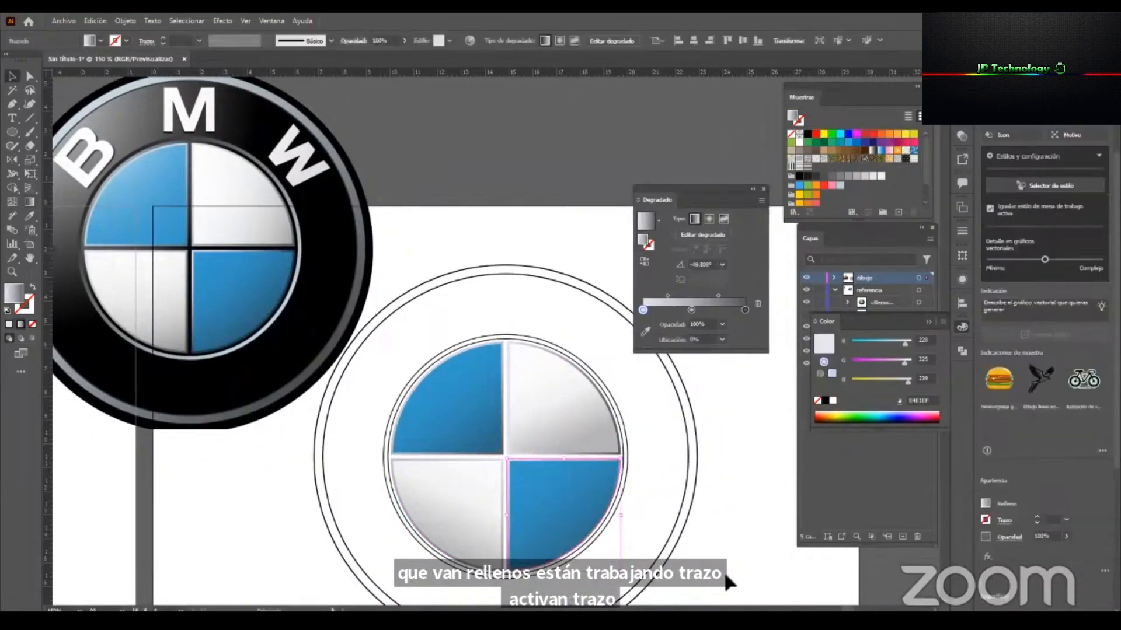
Fill the circle behind the quadrants with the dark gray sampled from the upper edge of the reference's inner circle.
{"action": "left_click_drag", "start_coordinate": [518, 430], "coordinate": [521, 450]}
{"action": "left_click", "coordinate": [507, 358]}
{"action": "key", "text": "z"}
{"action": "left_click_drag", "start_coordinate": [162, 157], "coordinate": [346, 228]}
{"action": "key", "text": "i"}
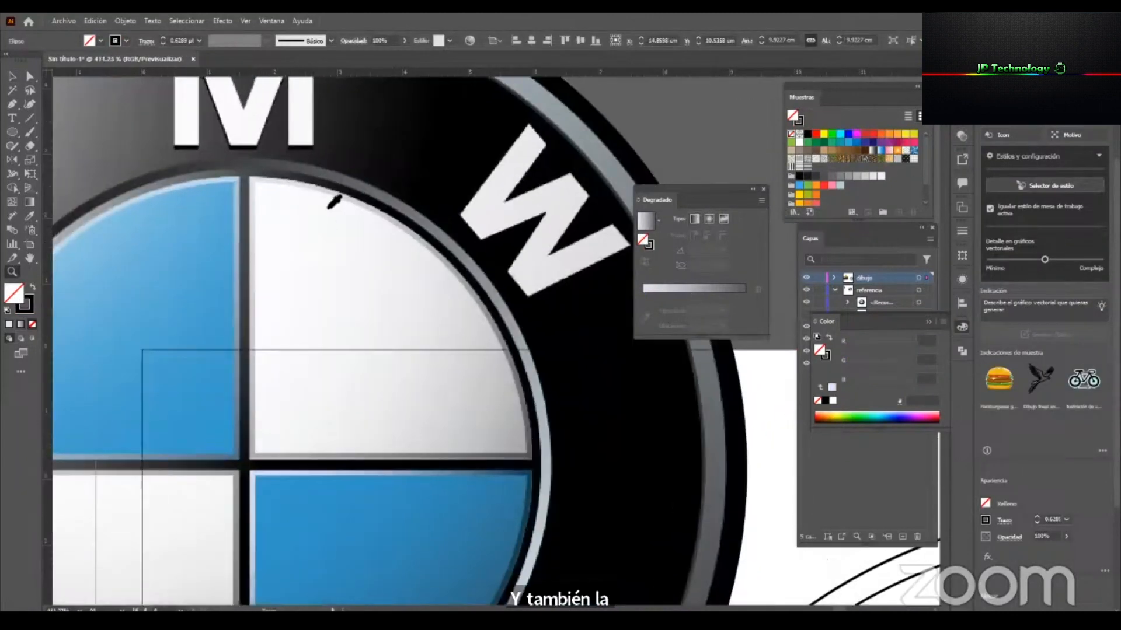
{"action": "left_click", "coordinate": [247, 175]}
{"action": "key", "text": "z"}
{"action": "mouse_move", "coordinate": [560, 456]}
{"action": "left_mouse_down"}
{"action": "mouse_move", "coordinate": [450, 456]}
{"action": "mouse_move", "coordinate": [353, 391]}
{"action": "mouse_move", "coordinate": [324, 385]}
{"action": "left_mouse_up"}
{"action": "left_click_drag", "start_coordinate": [741, 584], "coordinate": [509, 433]}
{"action": "key", "text": "v"}
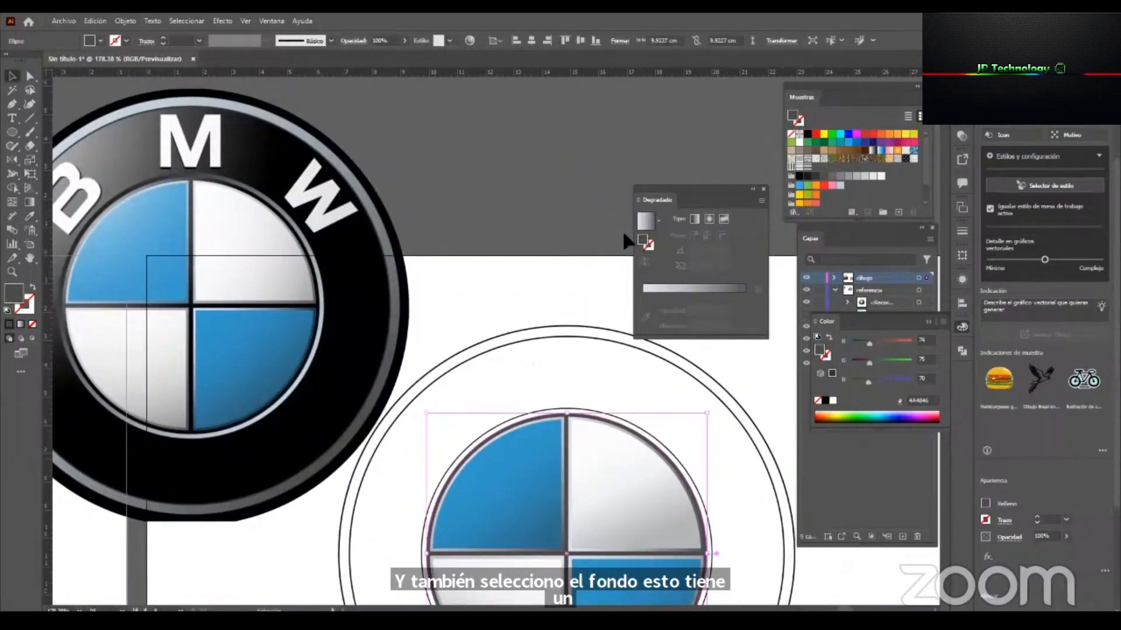
Give the circle behind the quadrants a linear gradient and sample the reference's dark gray inner edge for its end stop.
{"action": "left_click", "coordinate": [693, 289]}
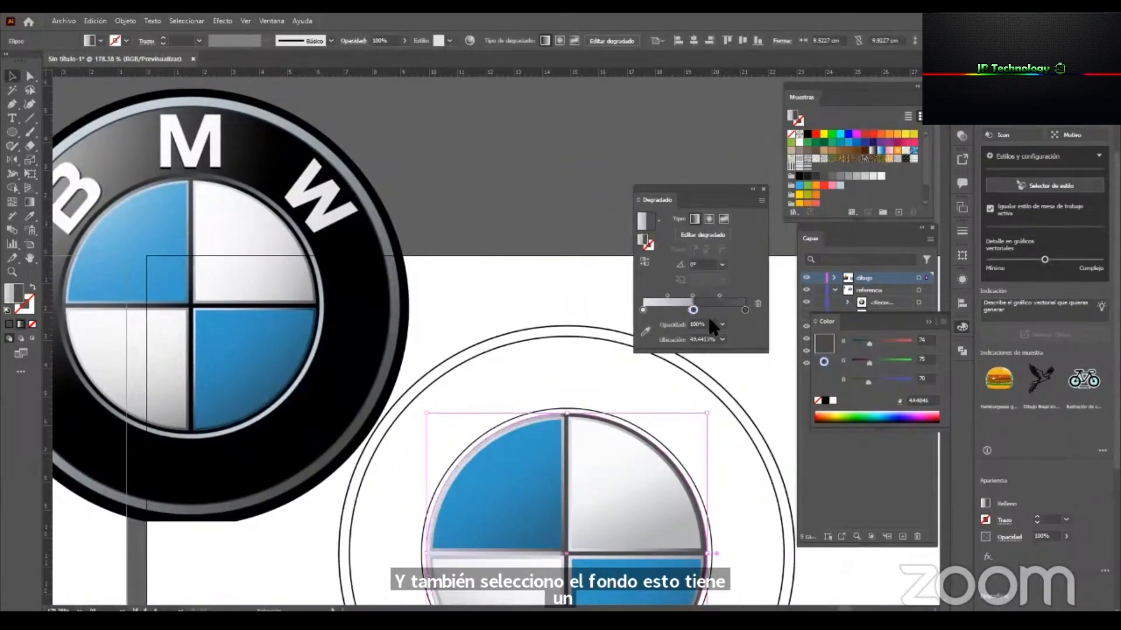
{"action": "left_click_drag", "start_coordinate": [691, 309], "coordinate": [702, 310]}
{"action": "left_click", "coordinate": [744, 310]}
{"action": "left_click", "coordinate": [645, 318]}
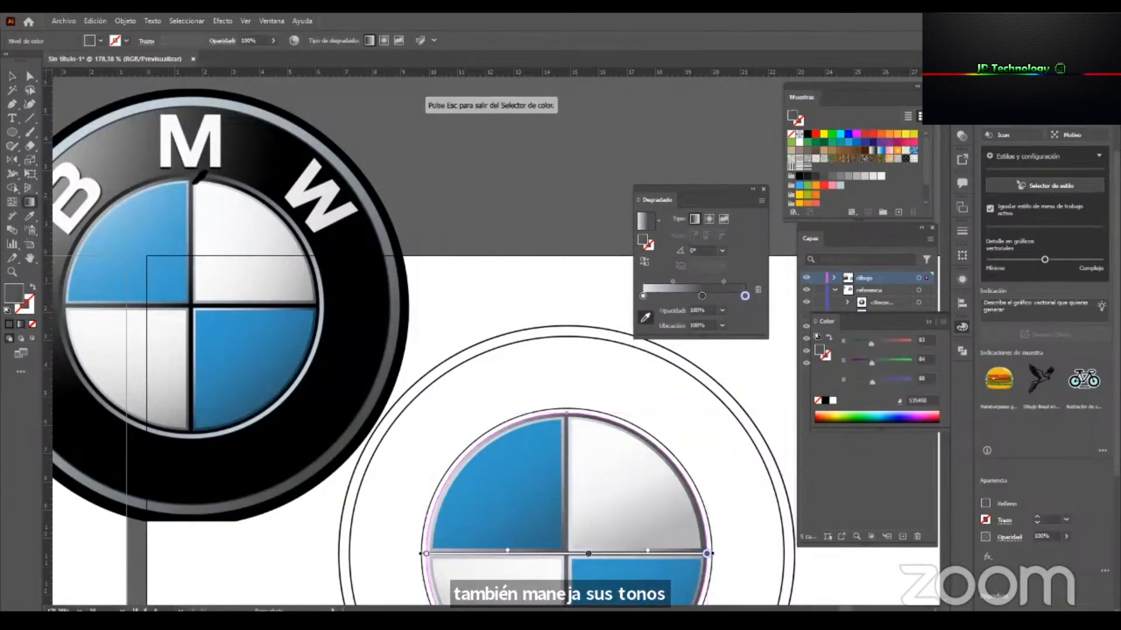
{"action": "left_click", "coordinate": [205, 180]}
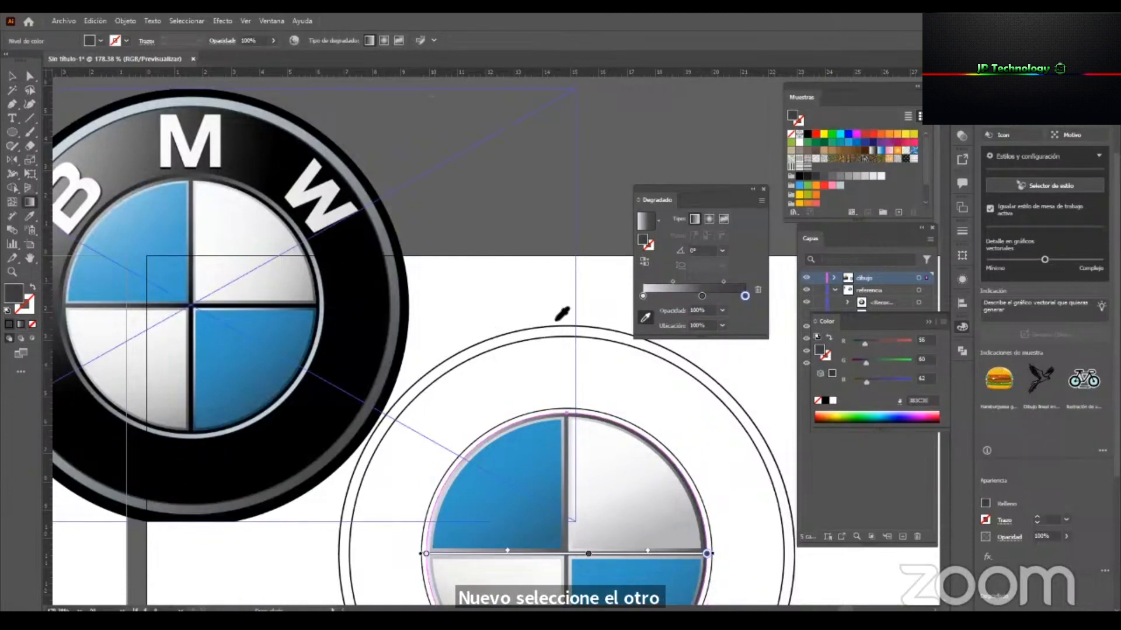
Add a fourth stop to the circle's gradient, shift the middle stop toward the light end, and sample near-black from the reference for the end stop.
{"action": "left_click", "coordinate": [744, 292]}
{"action": "left_click_drag", "start_coordinate": [702, 296], "coordinate": [681, 295]}
{"action": "left_click", "coordinate": [746, 294]}
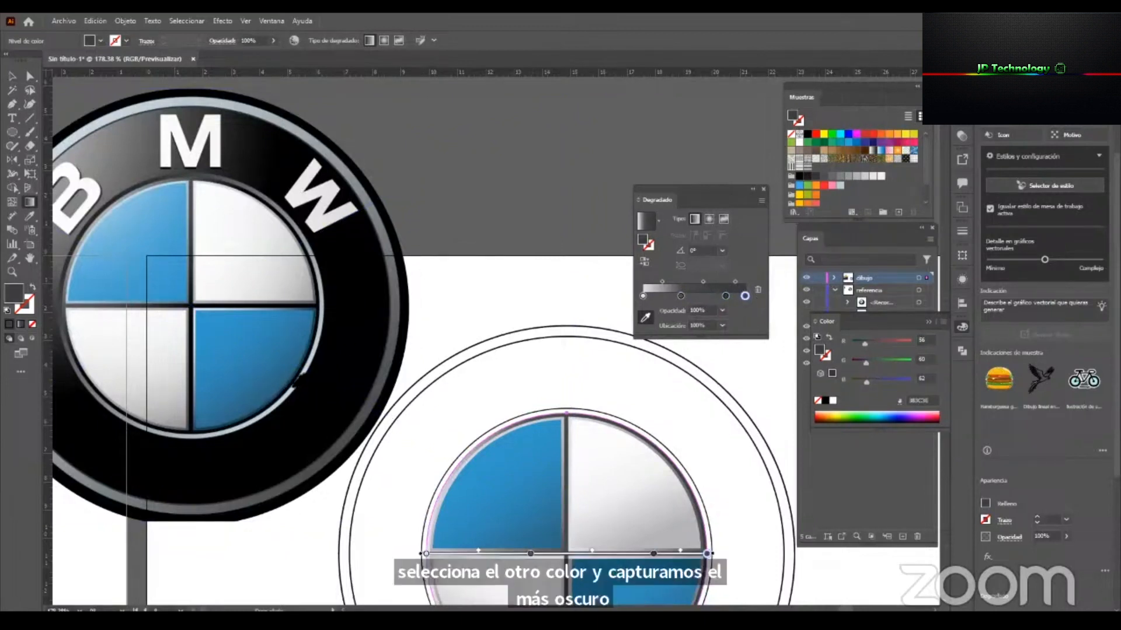
{"action": "left_click", "coordinate": [291, 387]}
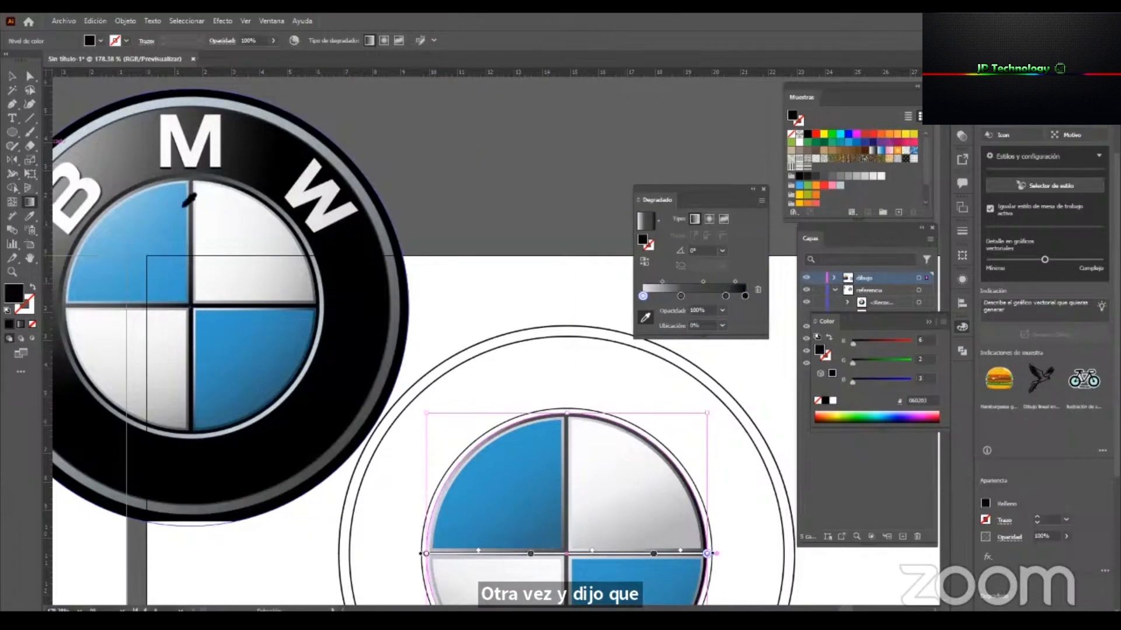
Resample the circle gradient's end stop with near-black from the reference and move the dark gray stop to about 71%.
{"action": "left_click", "coordinate": [11, 76]}
{"action": "left_click_drag", "start_coordinate": [679, 310], "coordinate": [730, 310]}
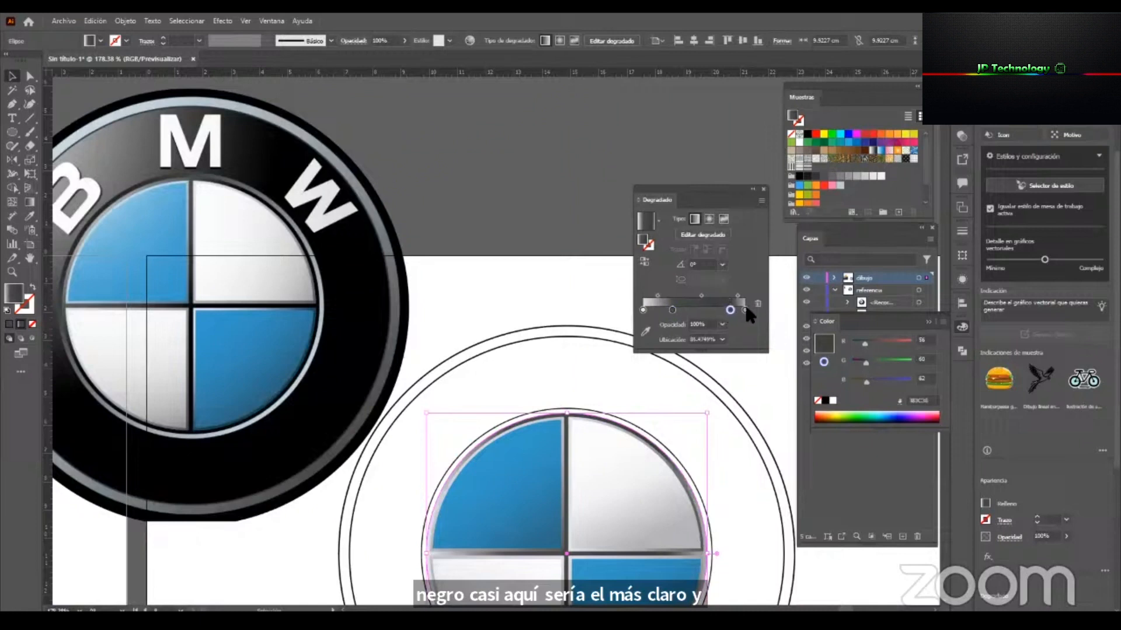
{"action": "left_click", "coordinate": [744, 310]}
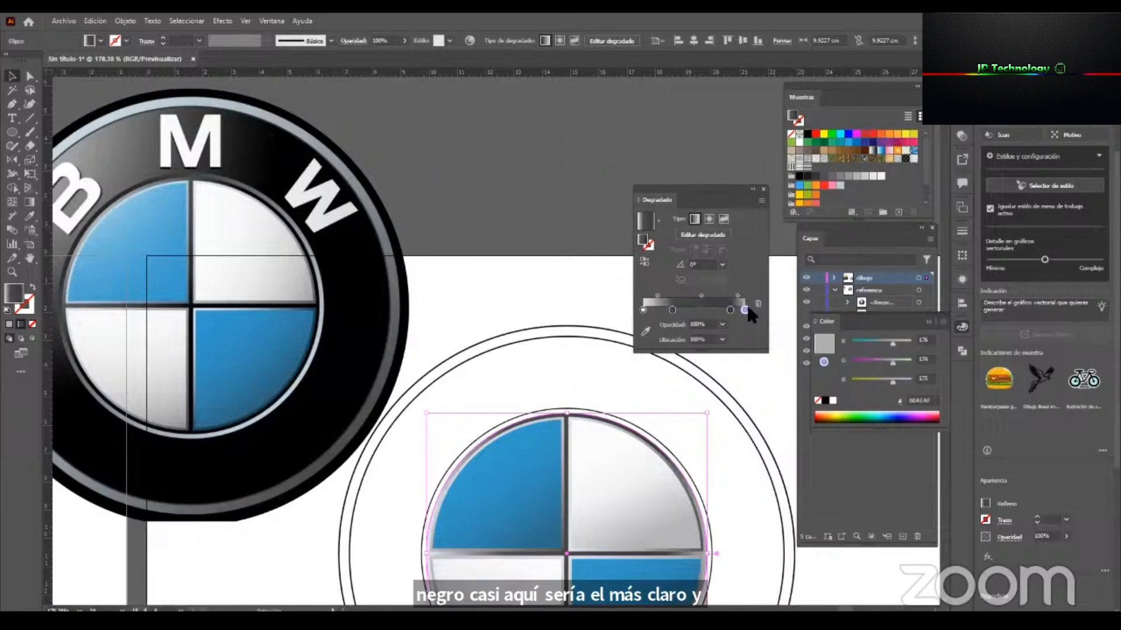
{"action": "left_click", "coordinate": [646, 333]}
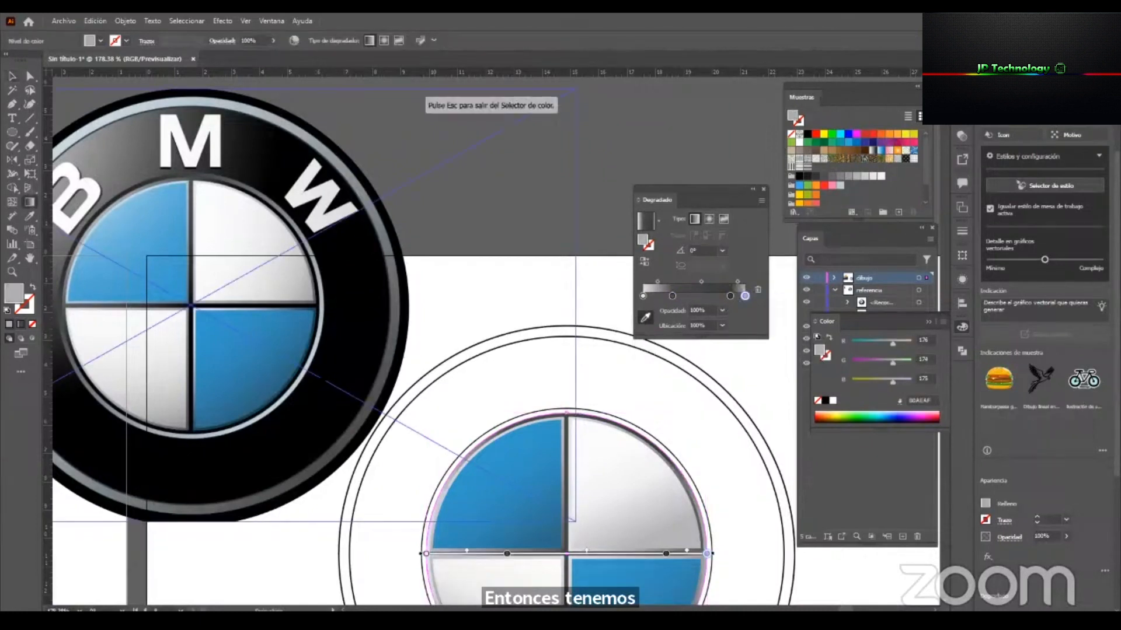
{"action": "left_click", "coordinate": [288, 391]}
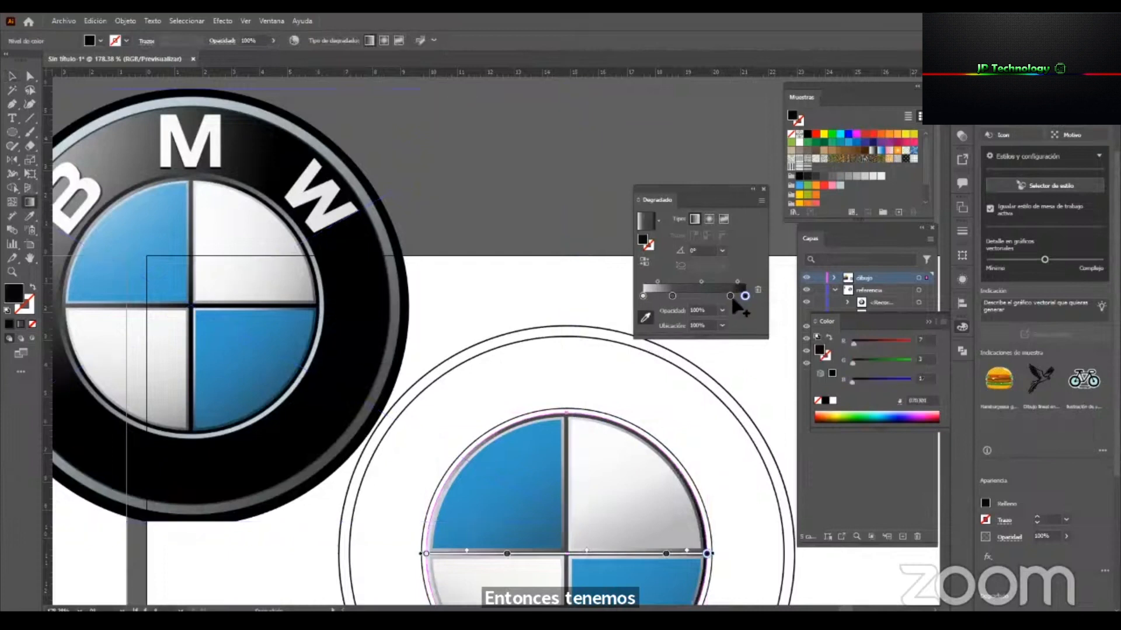
{"action": "mouse_move", "coordinate": [727, 292]}
{"action": "left_mouse_down"}
{"action": "mouse_move", "coordinate": [702, 293]}
{"action": "mouse_move", "coordinate": [715, 295]}
{"action": "left_mouse_up"}
{"action": "left_click", "coordinate": [671, 294]}
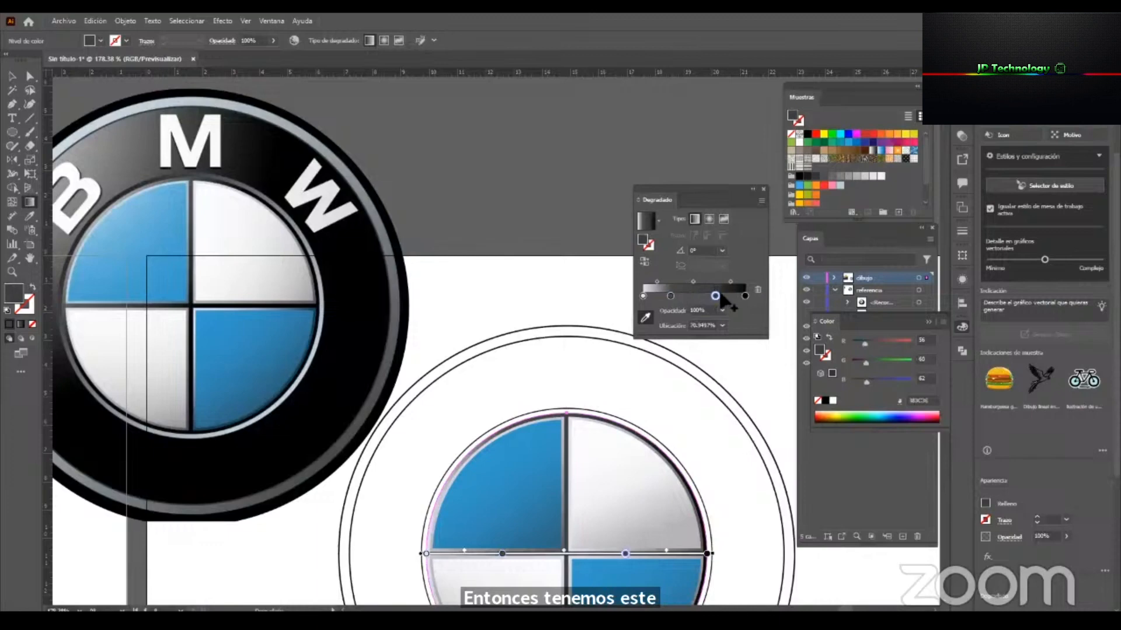
{"action": "left_click", "coordinate": [13, 77]}
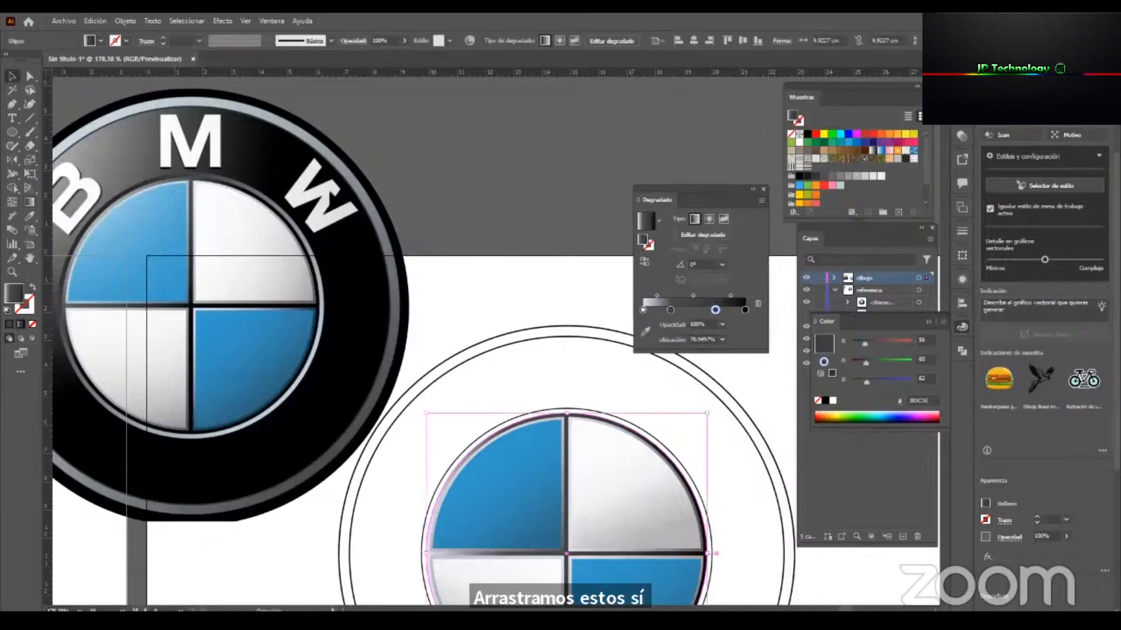
Reposition the linear gradient horizontally across the circle behind the quadrants with the Gradient tool.
{"action": "left_click", "coordinate": [752, 372]}
{"action": "key", "text": "z"}
{"action": "left_click_drag", "start_coordinate": [564, 366], "coordinate": [542, 374]}
{"action": "left_click_drag", "start_coordinate": [616, 435], "coordinate": [675, 447]}
{"action": "key", "text": "v"}
{"action": "left_click", "coordinate": [592, 382]}
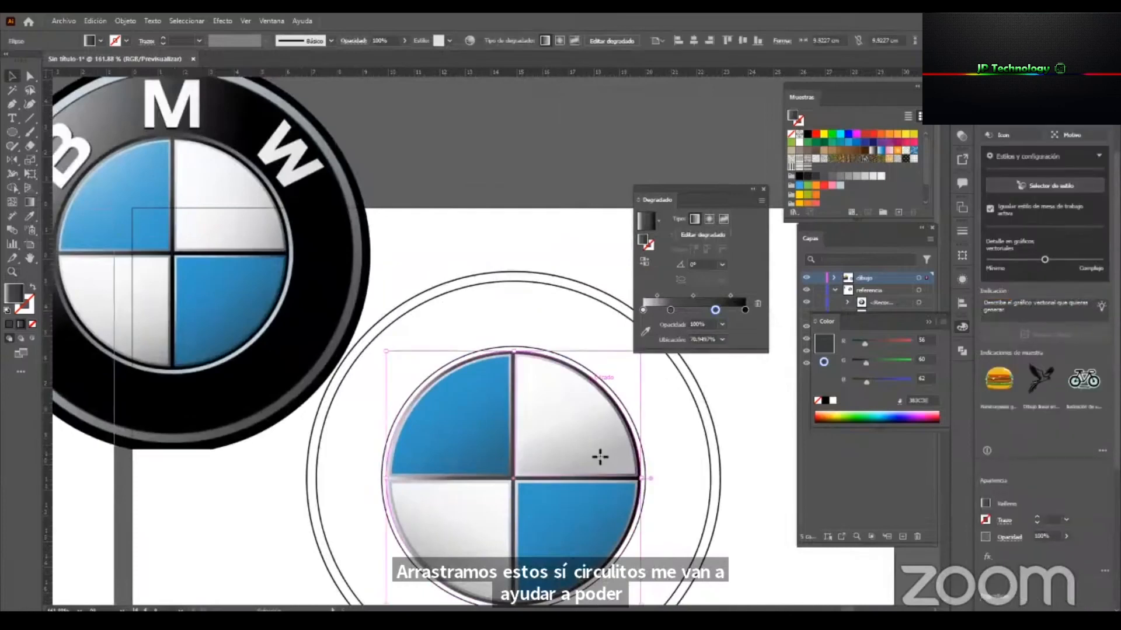
{"action": "key", "text": "g"}
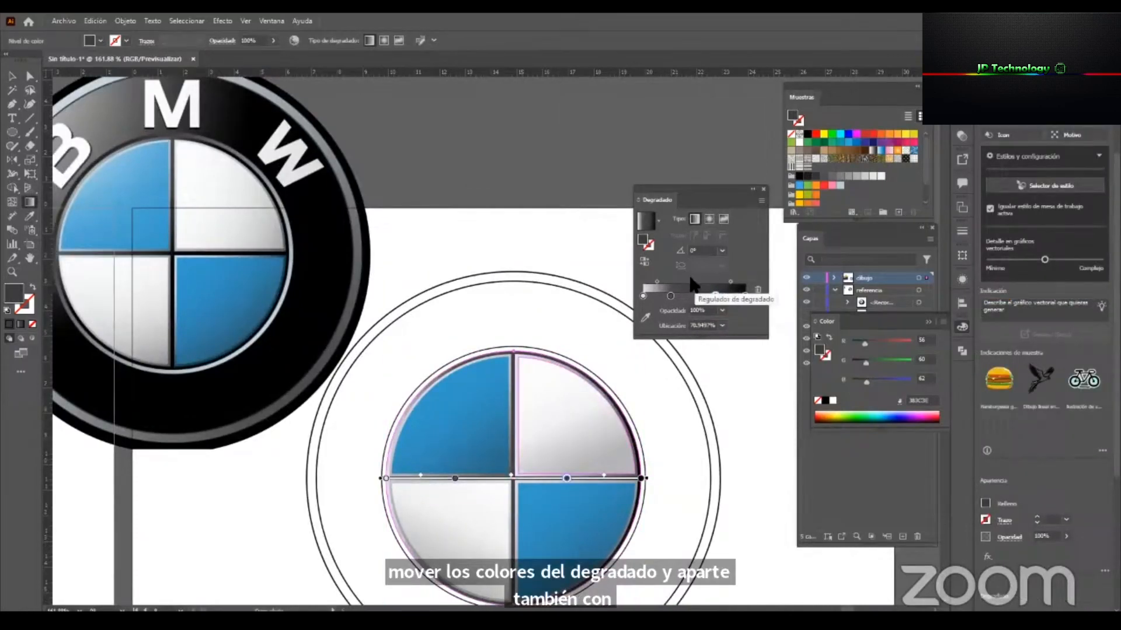
{"action": "mouse_move", "coordinate": [609, 498]}
{"action": "left_mouse_down"}
{"action": "mouse_move", "coordinate": [434, 500]}
{"action": "mouse_move", "coordinate": [540, 517]}
{"action": "mouse_move", "coordinate": [640, 510]}
{"action": "left_mouse_up"}
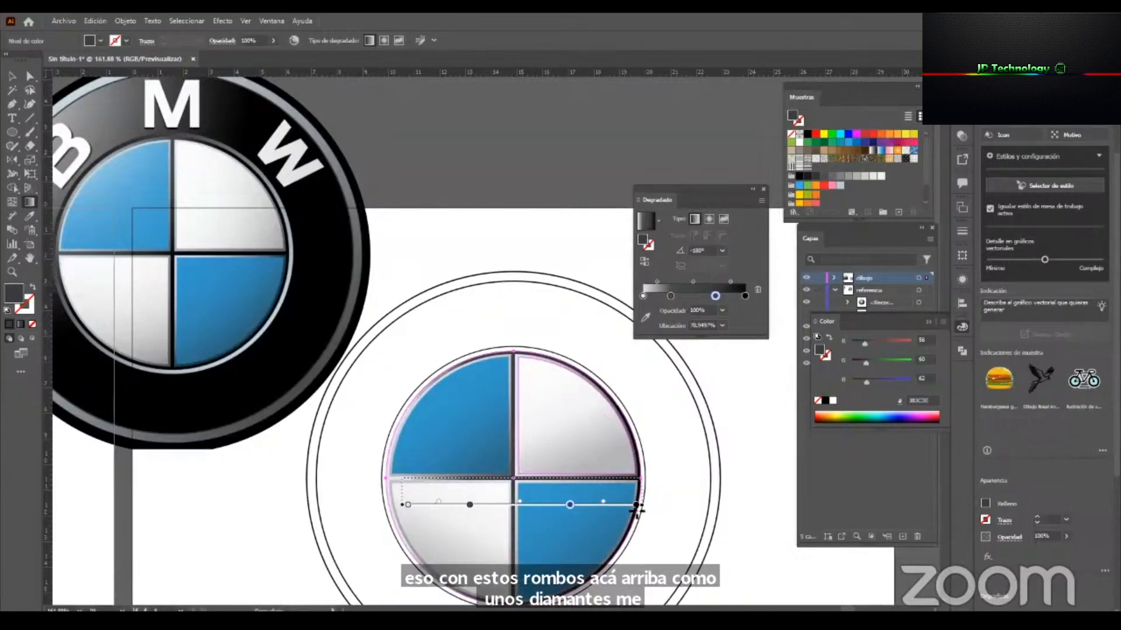
{"action": "key", "text": "v"}
{"action": "left_click", "coordinate": [724, 482]}
Copy the quadrant backing circle's gradient onto the slightly larger unfilled circle around it with the Eyedropper.
{"action": "key", "text": "z"}
{"action": "mouse_move", "coordinate": [621, 465]}
{"action": "left_mouse_down"}
{"action": "mouse_move", "coordinate": [587, 457]}
{"action": "mouse_move", "coordinate": [582, 398]}
{"action": "left_mouse_up"}
{"action": "key", "text": "v"}
{"action": "left_click", "coordinate": [572, 373]}
{"action": "key", "text": "i"}
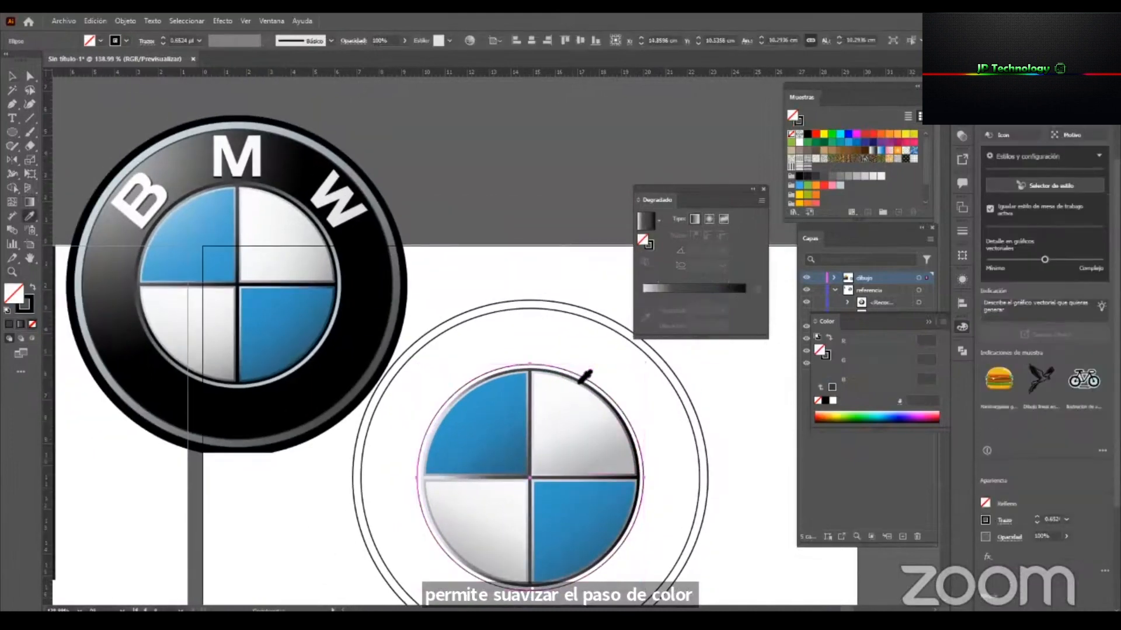
{"action": "key", "text": "shift+x"}
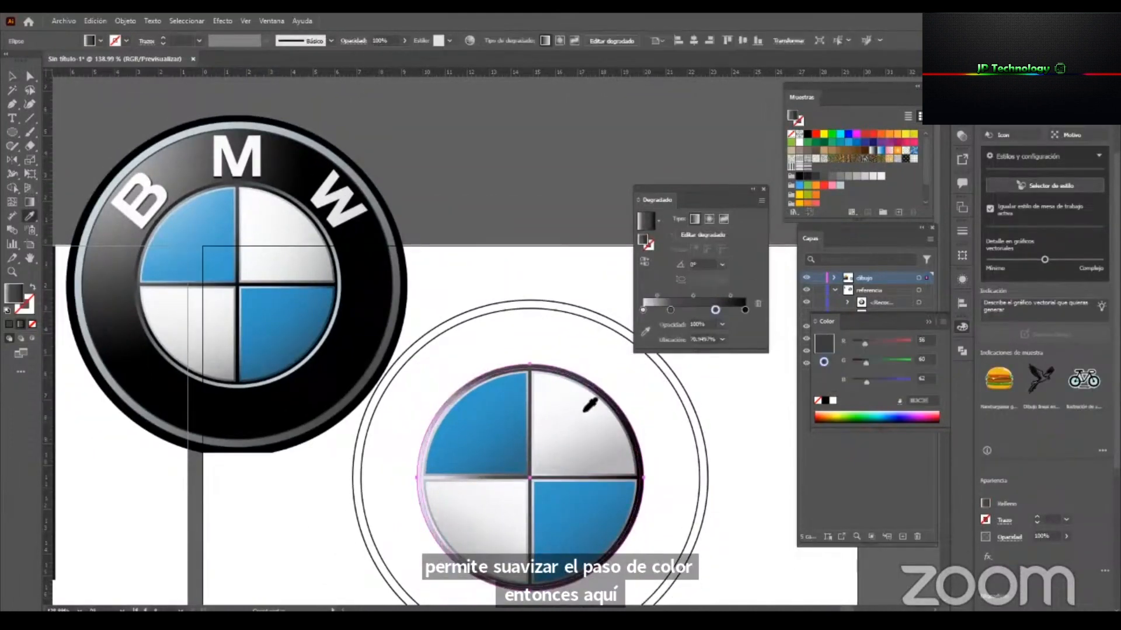
Try diagonal, horizontal and vertical directions for the gradient of the circle just outside the quadrants.
{"action": "key", "text": "g"}
{"action": "mouse_move", "coordinate": [471, 506]}
{"action": "left_mouse_down"}
{"action": "mouse_move", "coordinate": [403, 511]}
{"action": "mouse_move", "coordinate": [433, 513]}
{"action": "left_mouse_up"}
{"action": "mouse_move", "coordinate": [616, 566]}
{"action": "left_mouse_down"}
{"action": "mouse_move", "coordinate": [438, 422]}
{"action": "mouse_move", "coordinate": [421, 395]}
{"action": "mouse_move", "coordinate": [429, 387]}
{"action": "left_mouse_up"}
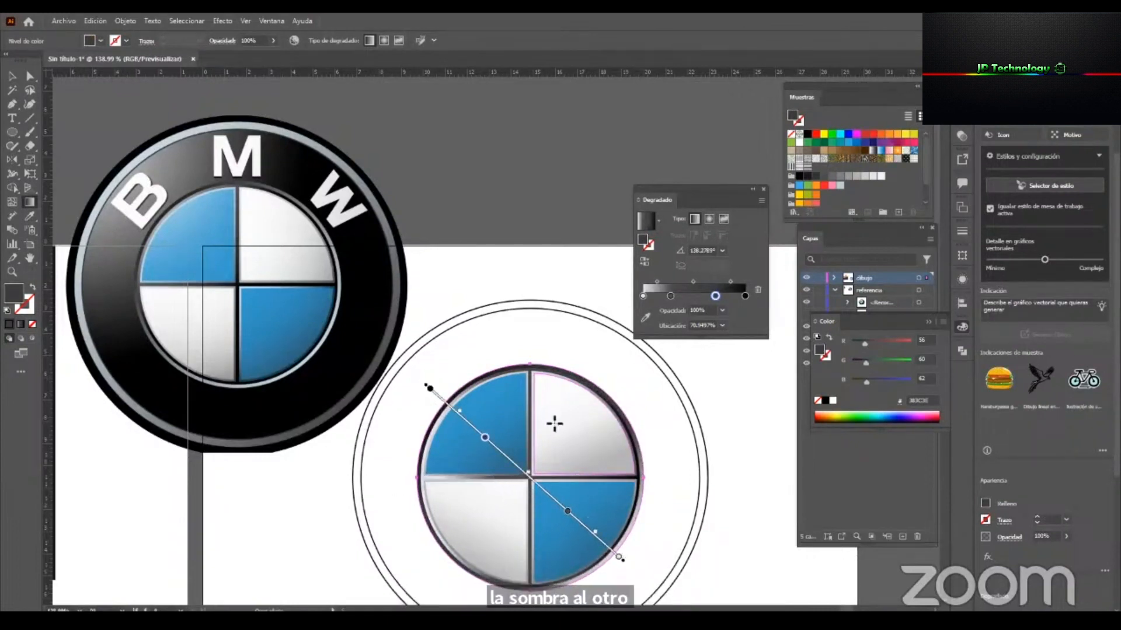
{"action": "mouse_move", "coordinate": [629, 457]}
{"action": "left_mouse_down"}
{"action": "mouse_move", "coordinate": [387, 475]}
{"action": "mouse_move", "coordinate": [421, 500]}
{"action": "left_mouse_up"}
{"action": "mouse_move", "coordinate": [629, 499]}
{"action": "left_mouse_down"}
{"action": "mouse_move", "coordinate": [362, 501]}
{"action": "mouse_move", "coordinate": [361, 477]}
{"action": "left_mouse_up"}
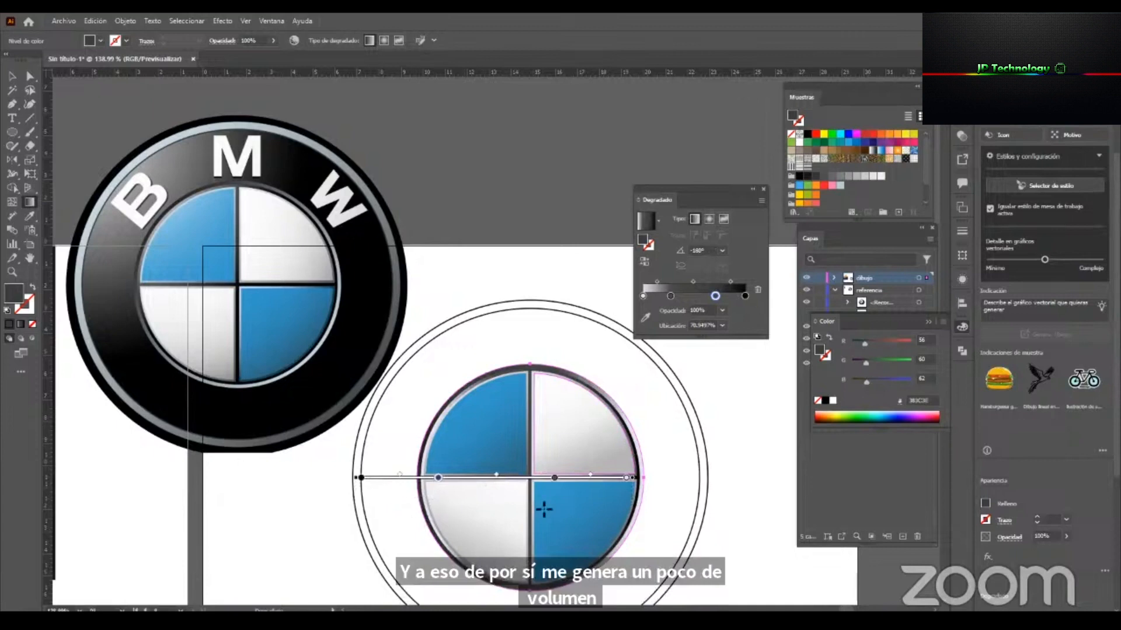
{"action": "key", "text": "v"}
{"action": "key", "text": "g"}
{"action": "left_click_drag", "start_coordinate": [638, 436], "coordinate": [631, 555]}
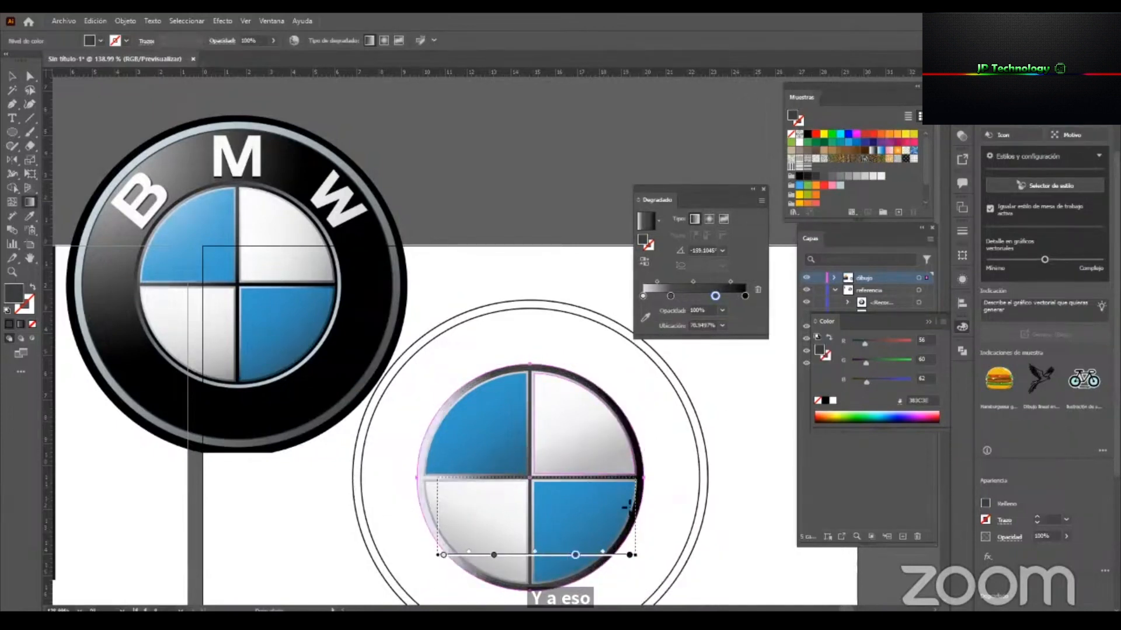
{"action": "left_click_drag", "start_coordinate": [551, 375], "coordinate": [551, 577]}
{"action": "left_click_drag", "start_coordinate": [643, 490], "coordinate": [410, 494]}
Tilt that circle's gradient to about -161.6° with its light end at the upper right, and move a dark gray stop to about 46.5%.
{"action": "left_click_drag", "start_coordinate": [646, 438], "coordinate": [428, 511]}
{"action": "left_click_drag", "start_coordinate": [584, 461], "coordinate": [537, 479]}
{"action": "key", "text": "v"}
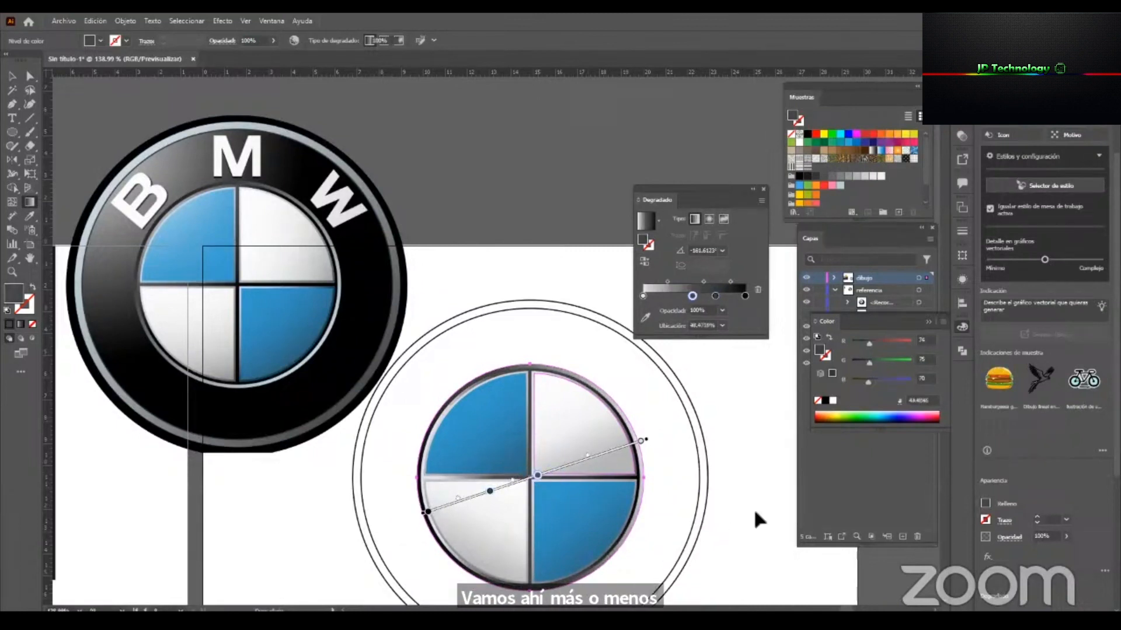
{"action": "left_click", "coordinate": [755, 513]}
Give the inner of the two large outer circles a freeform gradient and spread its stops to the ring's upper left and right.
{"action": "left_click_drag", "start_coordinate": [660, 470], "coordinate": [607, 461]}
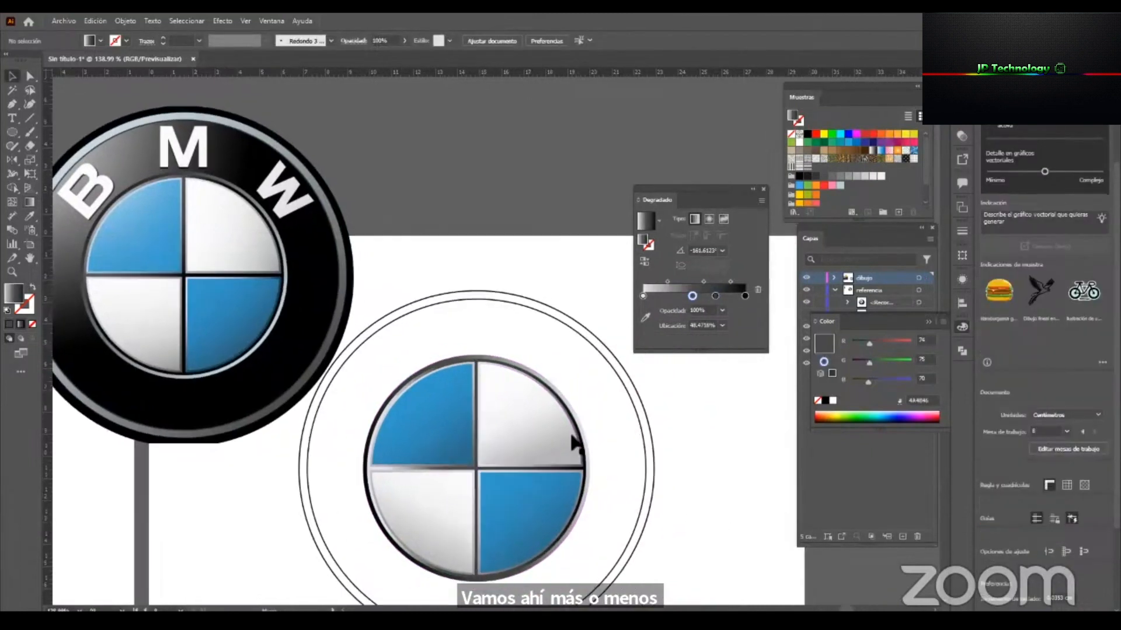
{"action": "left_click", "coordinate": [554, 316]}
{"action": "left_click_drag", "start_coordinate": [601, 278], "coordinate": [629, 269]}
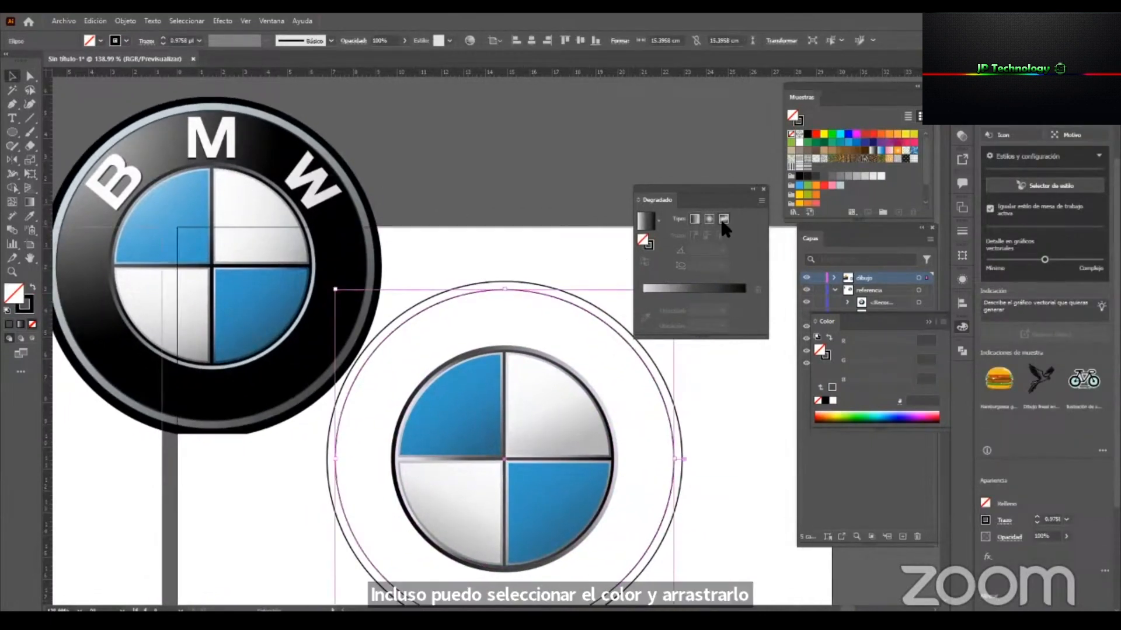
{"action": "left_click", "coordinate": [722, 220]}
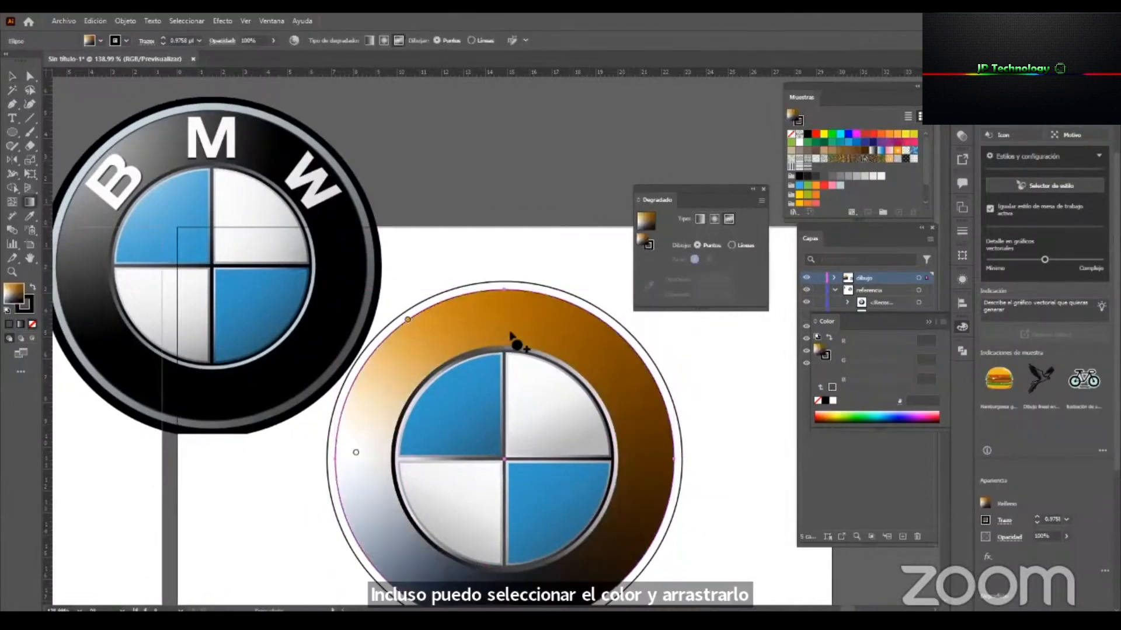
{"action": "left_click_drag", "start_coordinate": [421, 343], "coordinate": [431, 327]}
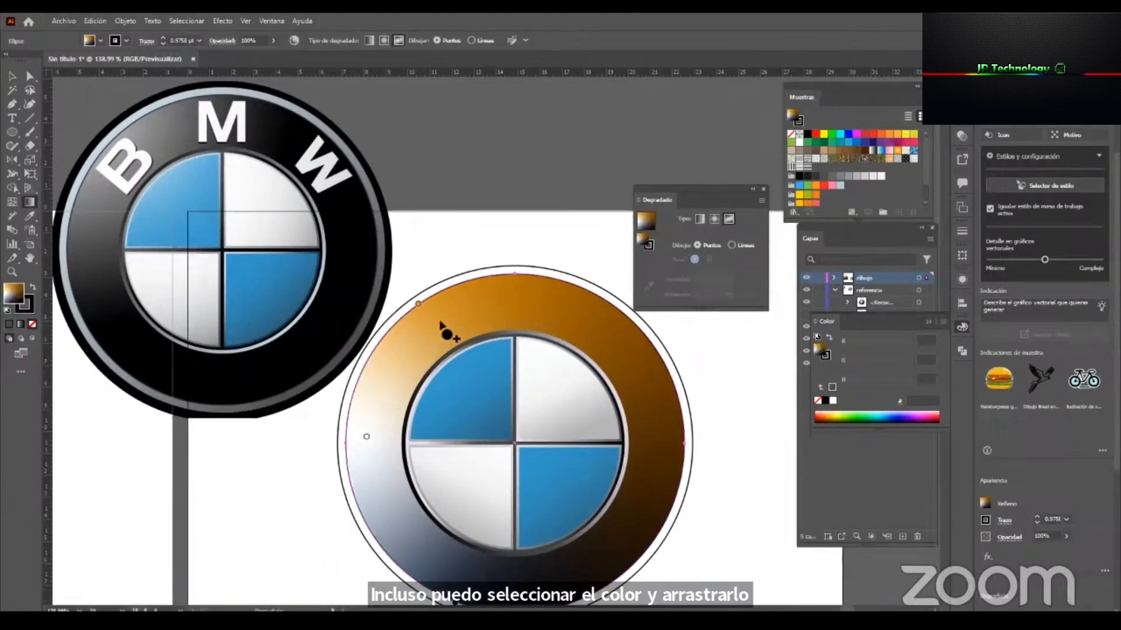
{"action": "left_click", "coordinate": [446, 325]}
{"action": "left_click_drag", "start_coordinate": [479, 320], "coordinate": [639, 383]}
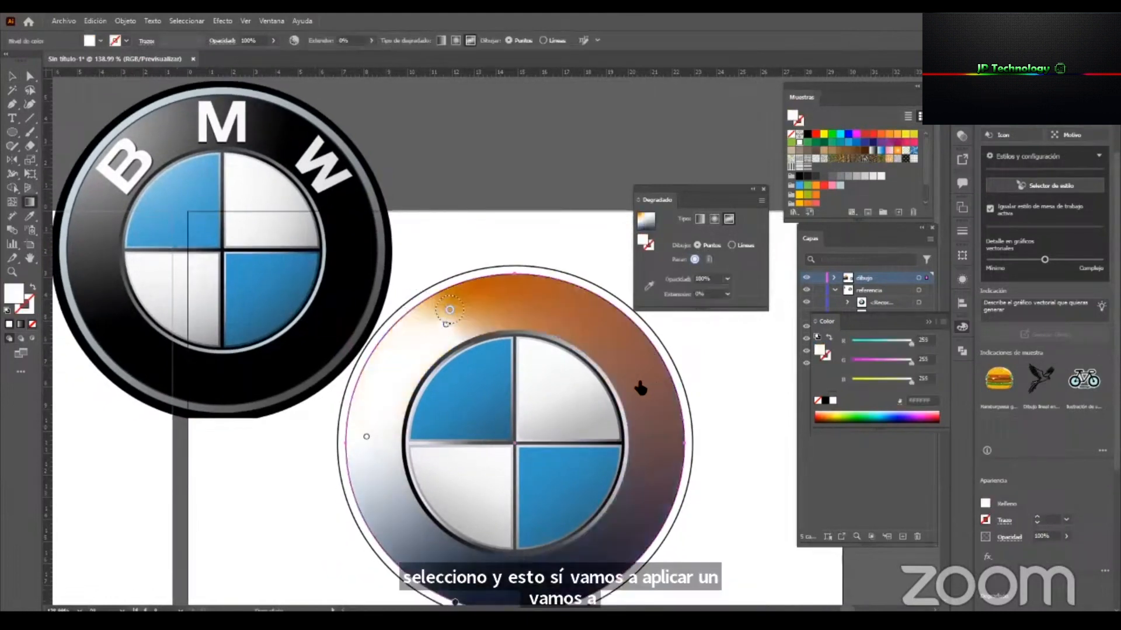
{"action": "left_click_drag", "start_coordinate": [446, 325], "coordinate": [526, 300]}
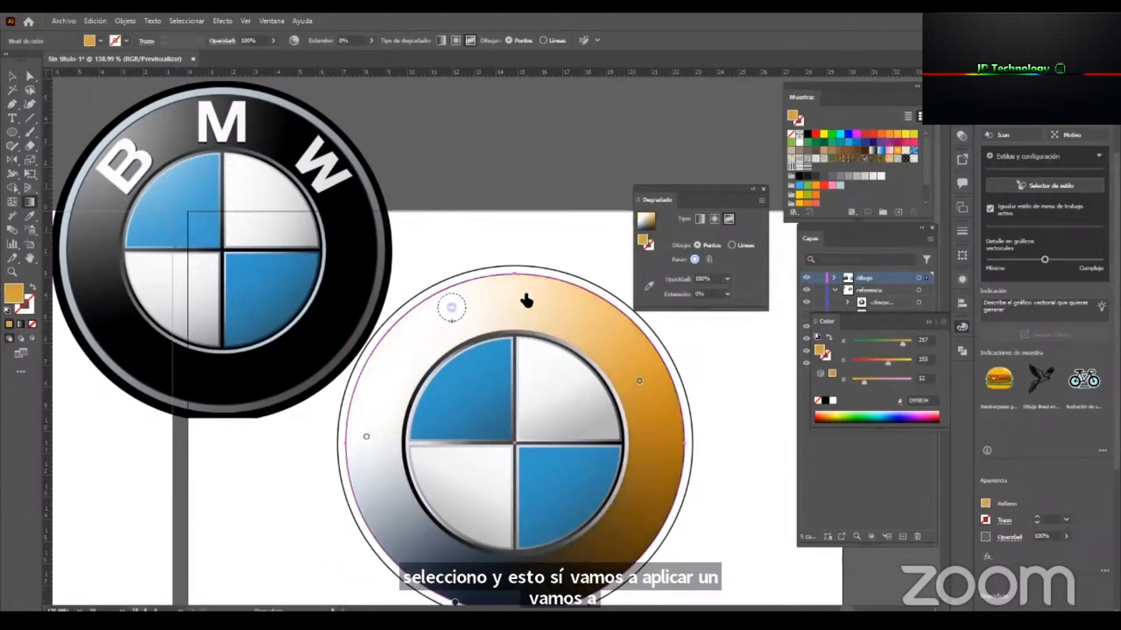
Sample medium gray from the reference ring for the freeform gradient's upper-left stop and darker gray for its left stop.
{"action": "left_click", "coordinate": [647, 286]}
{"action": "left_click", "coordinate": [145, 134]}
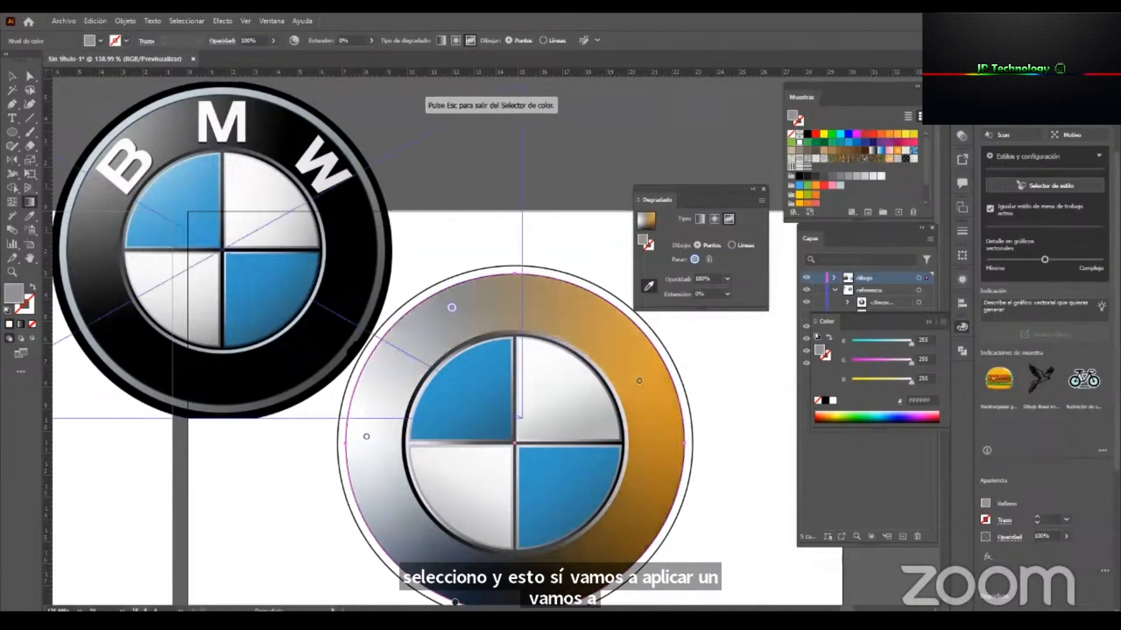
{"action": "left_click", "coordinate": [366, 437]}
{"action": "left_click", "coordinate": [94, 269]}
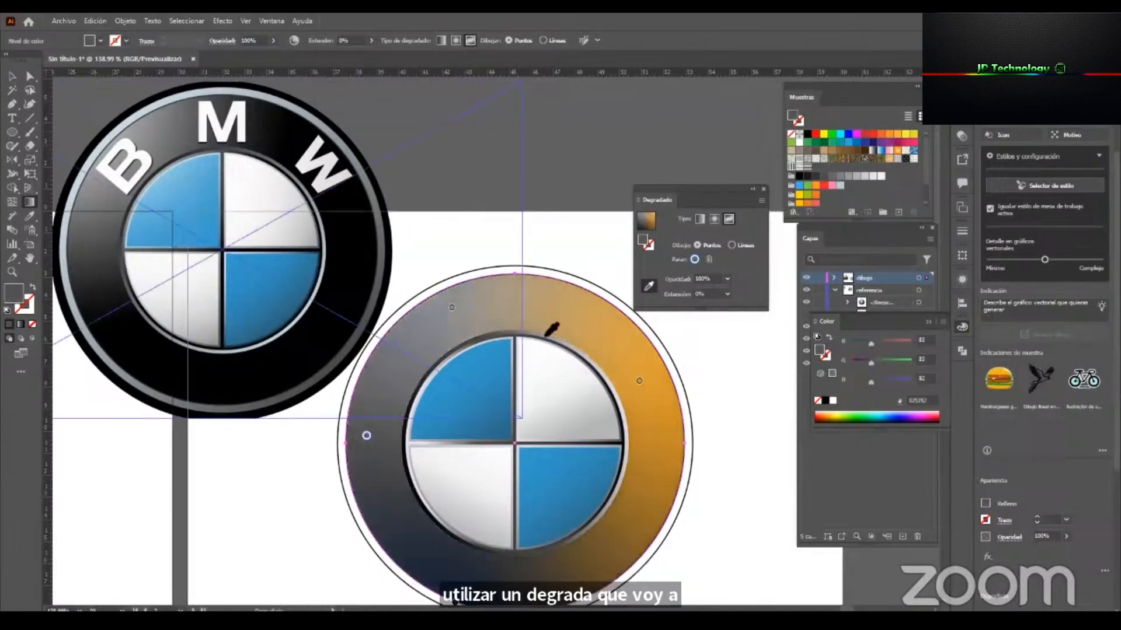
Sample black from the reference ring for the freeform gradient's right stop and move its lower stop inward on the ring.
{"action": "left_click", "coordinate": [640, 381]}
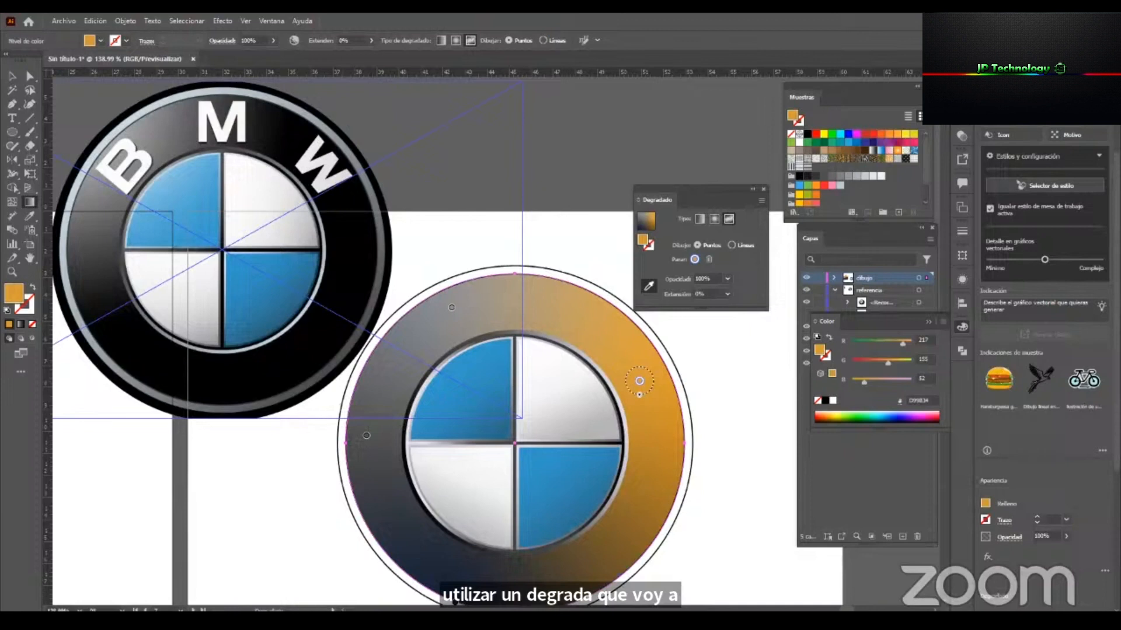
{"action": "left_click", "coordinate": [349, 217]}
{"action": "scroll", "coordinate": [534, 437], "scroll_direction": "down", "scroll_amount": 1}
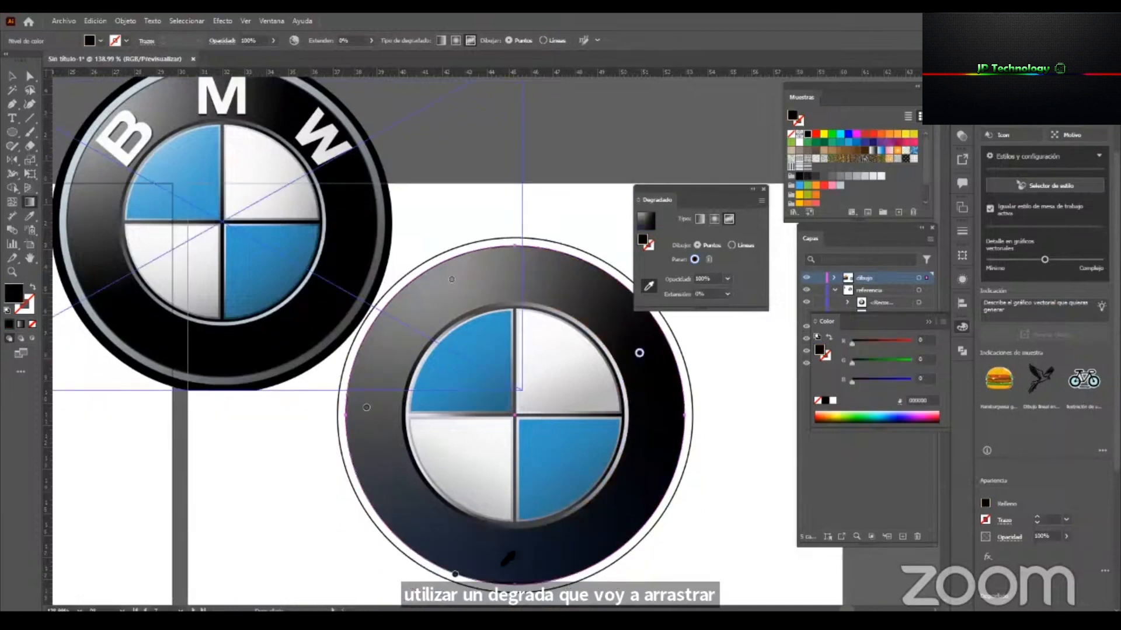
{"action": "left_click_drag", "start_coordinate": [455, 575], "coordinate": [473, 549]}
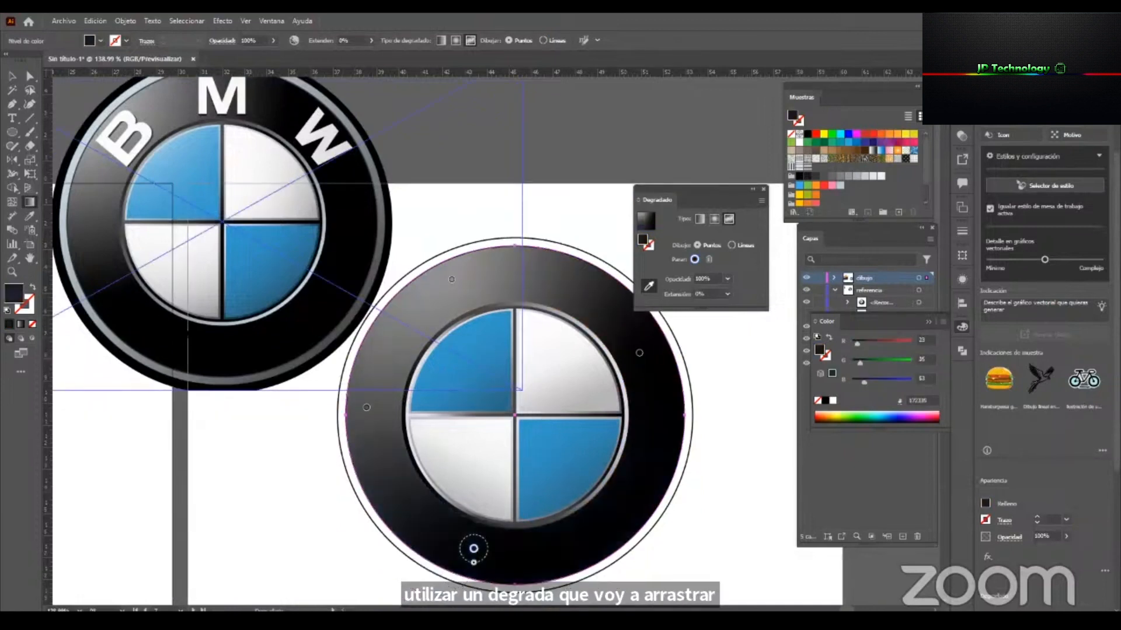
{"action": "left_click", "coordinate": [13, 76]}
{"action": "left_click", "coordinate": [727, 510]}
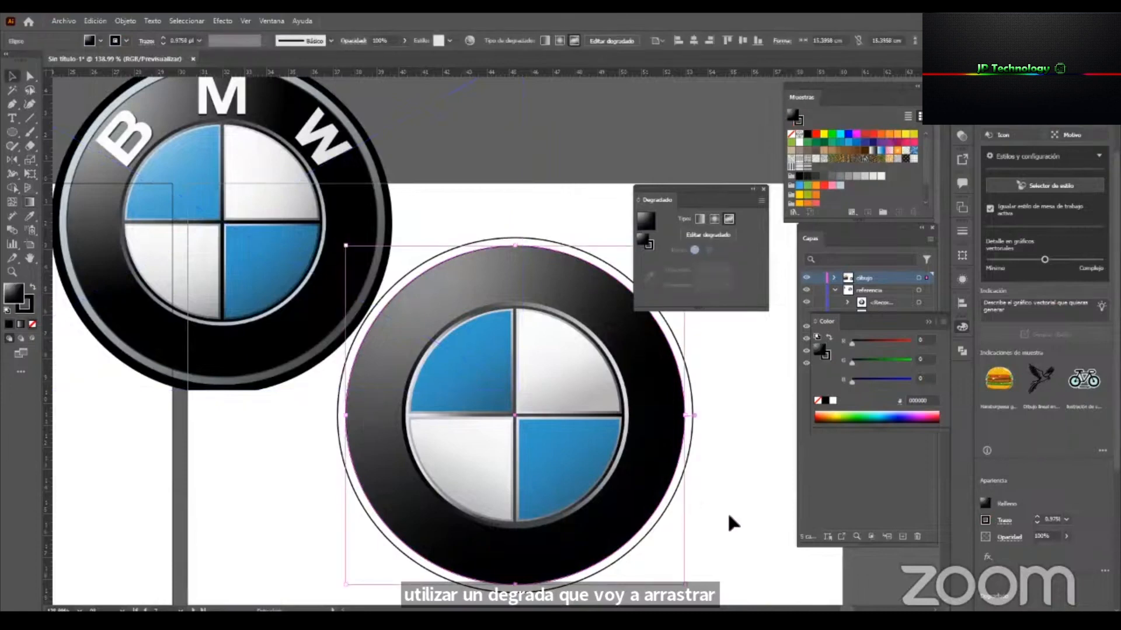
Shift the black ring's upper-left gradient stop down and outward, and add another stop near the ring's top.
{"action": "left_click_drag", "start_coordinate": [530, 423], "coordinate": [552, 451]}
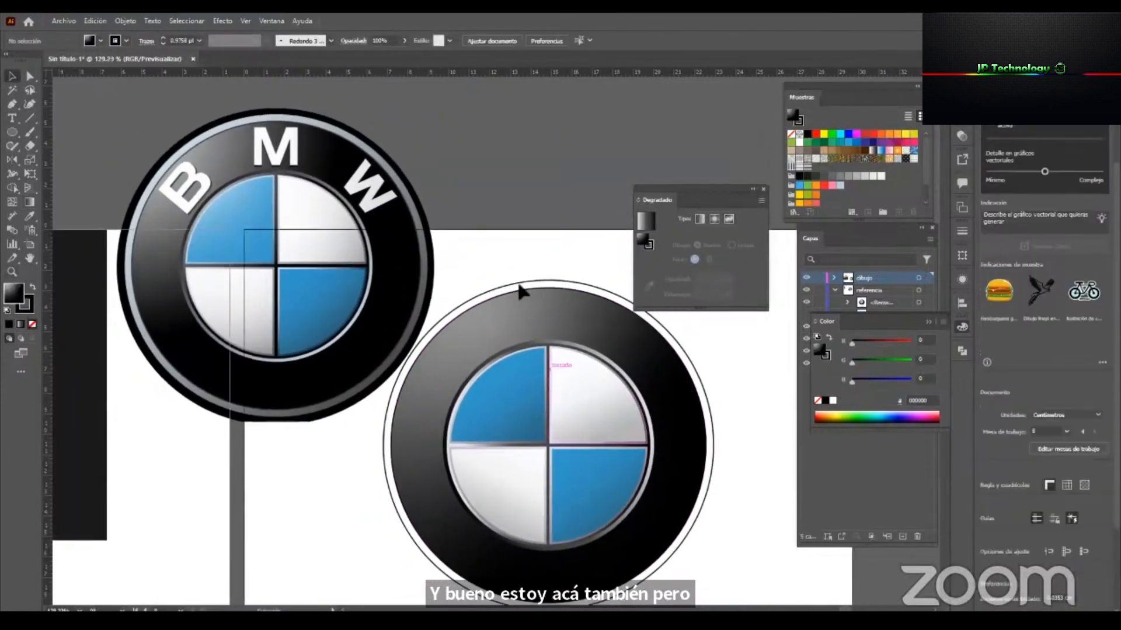
{"action": "left_click", "coordinate": [516, 319]}
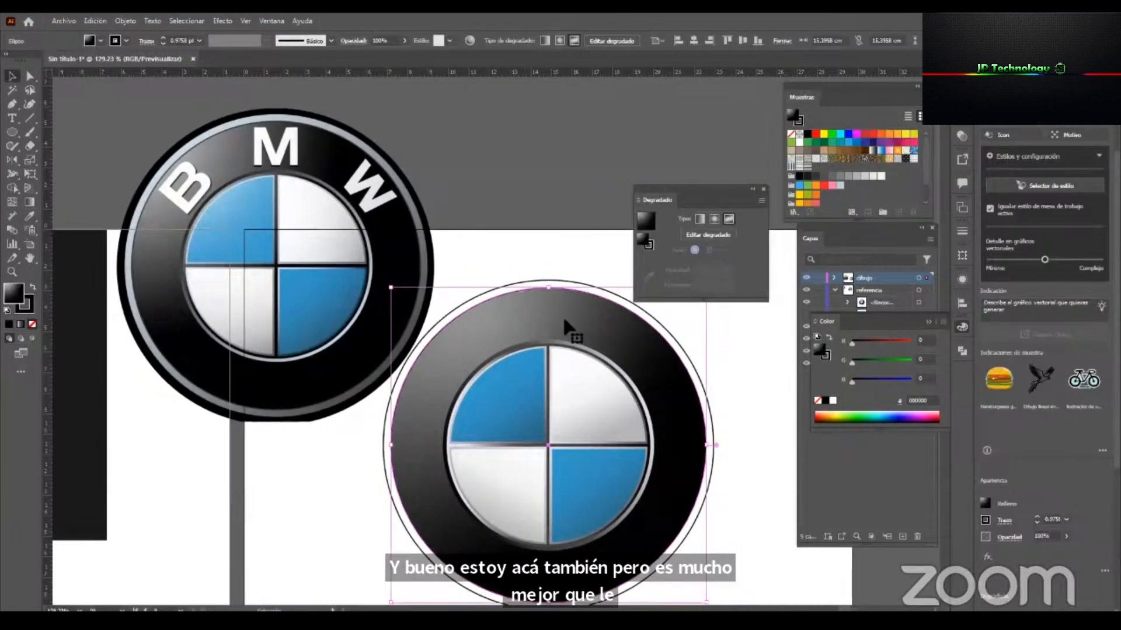
{"action": "key", "text": "g"}
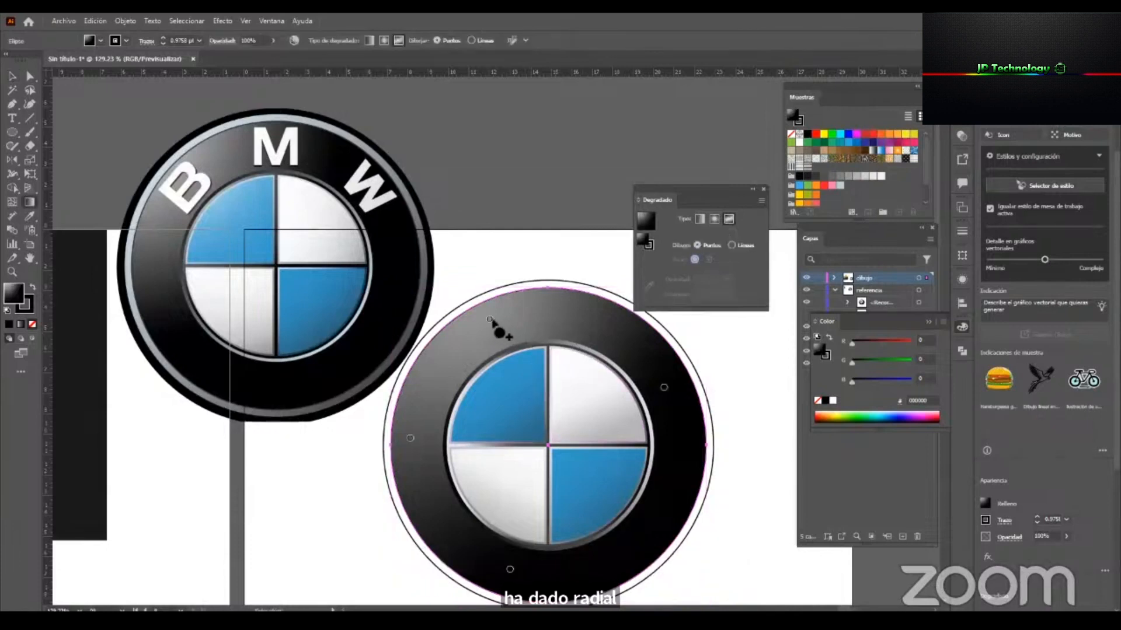
{"action": "left_click_drag", "start_coordinate": [490, 321], "coordinate": [461, 345]}
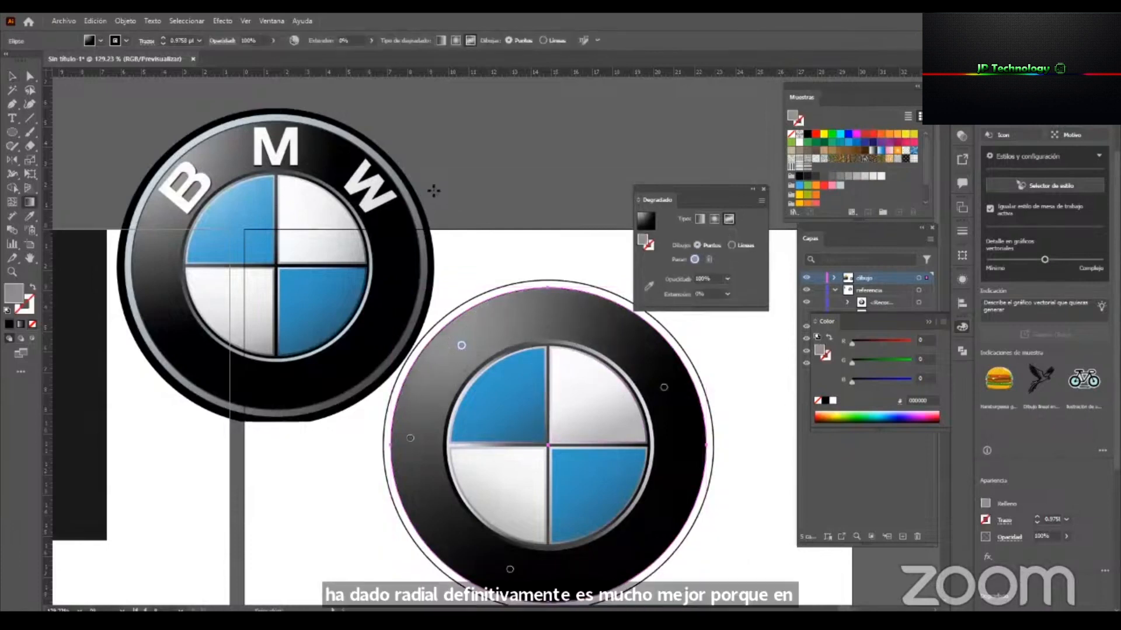
{"action": "left_click", "coordinate": [566, 318]}
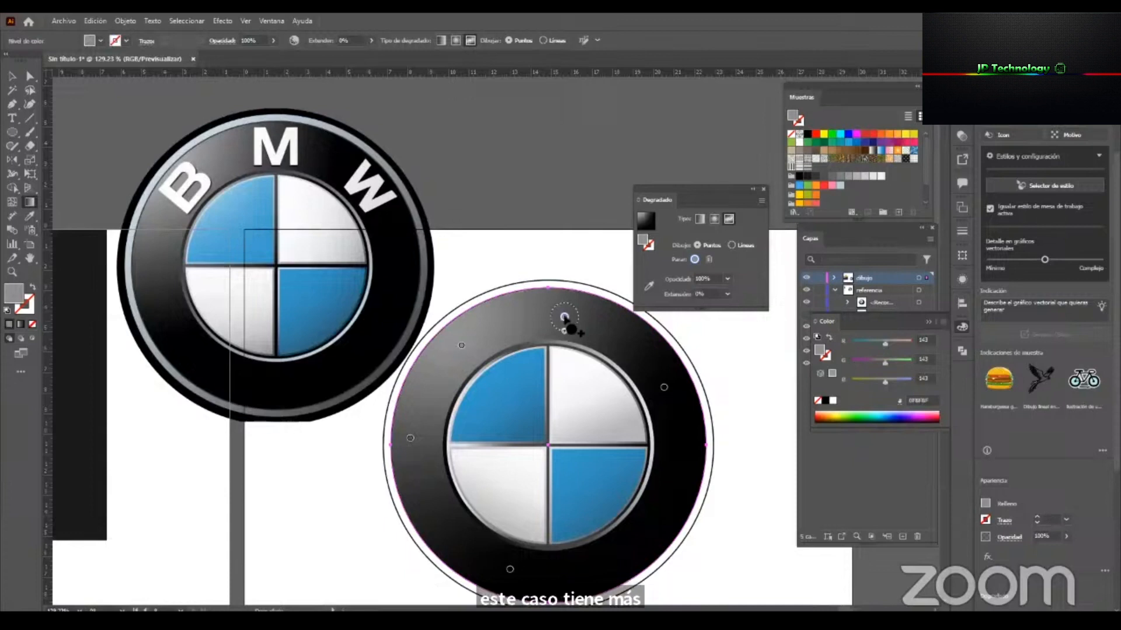
Sample near-black from the reference for the ring's new top stop and dark gray for its left stop.
{"action": "left_click", "coordinate": [649, 286]}
{"action": "left_click", "coordinate": [315, 159]}
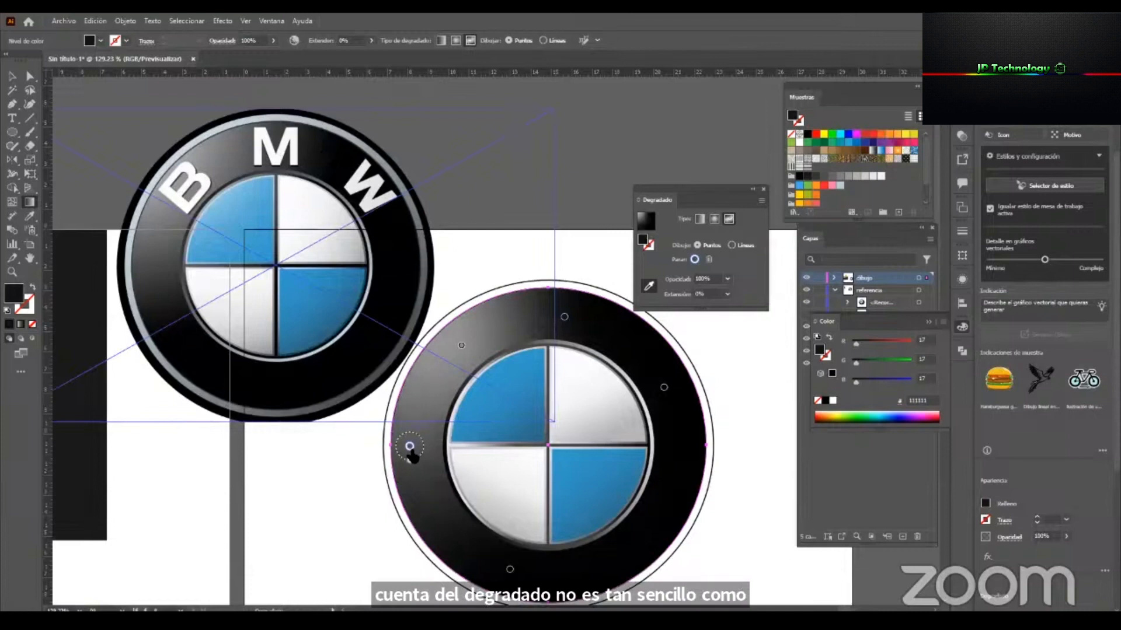
{"action": "left_click", "coordinate": [220, 272]}
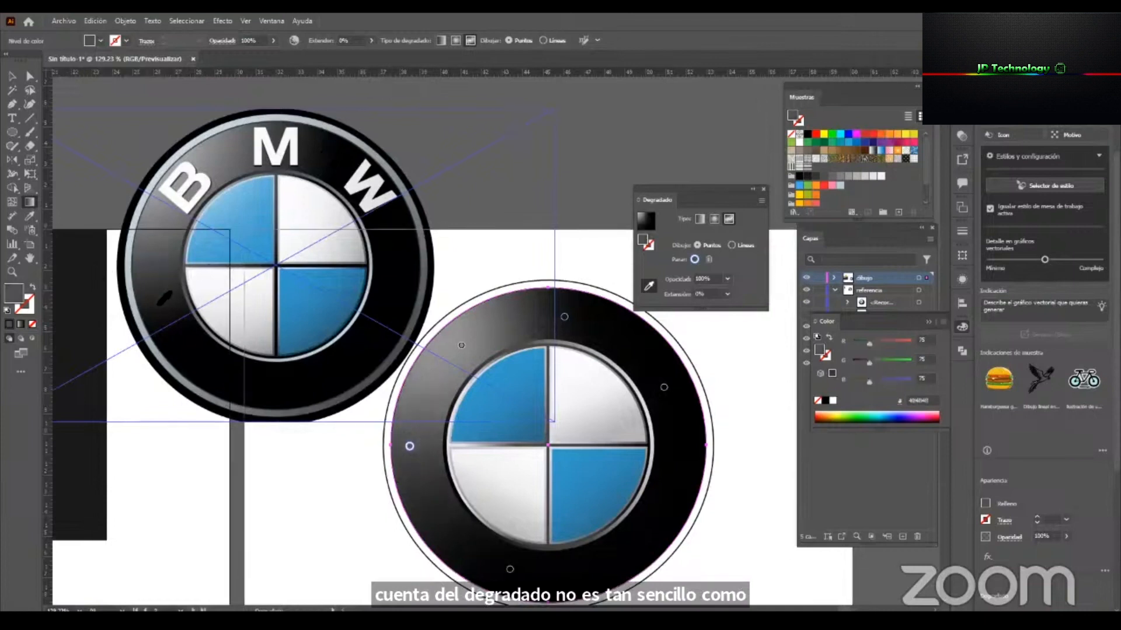
{"action": "key", "text": "v"}
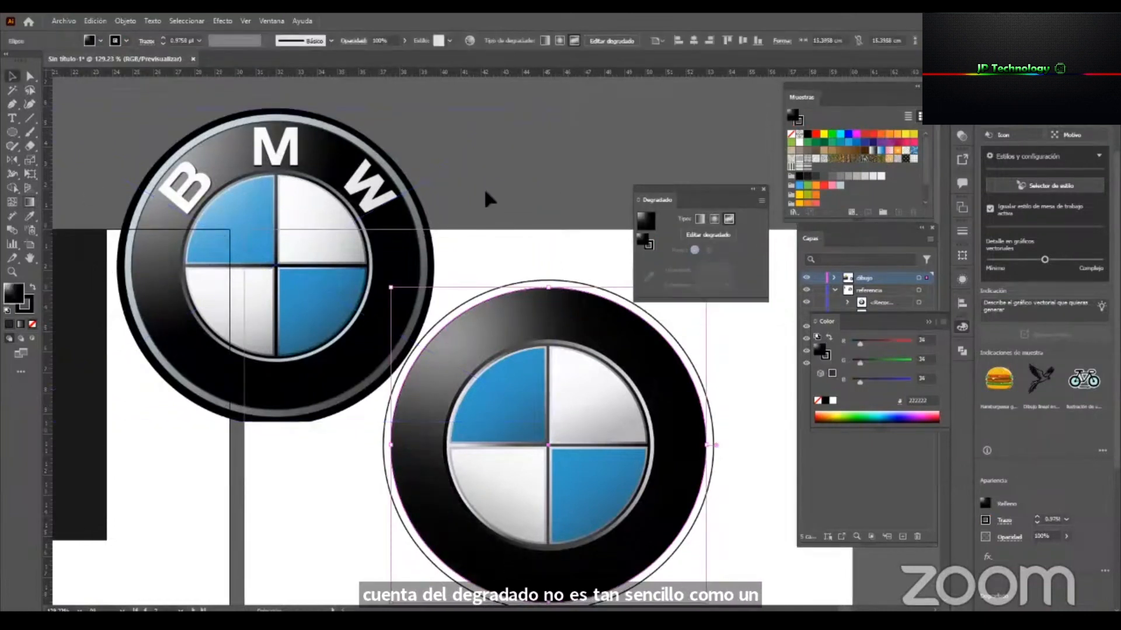
{"action": "left_click", "coordinate": [485, 193]}
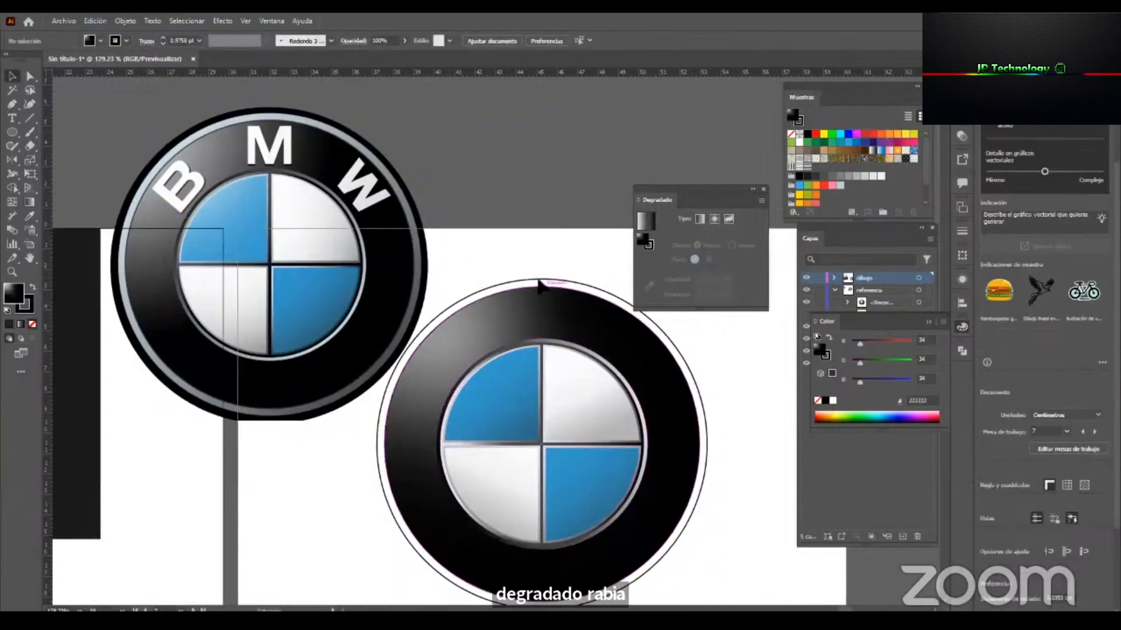
Fill the outermost circle with the light blue-gray (BDCEDA) sampled from the reference's outer rim.
{"action": "left_click", "coordinate": [543, 284]}
{"action": "key", "text": "i"}
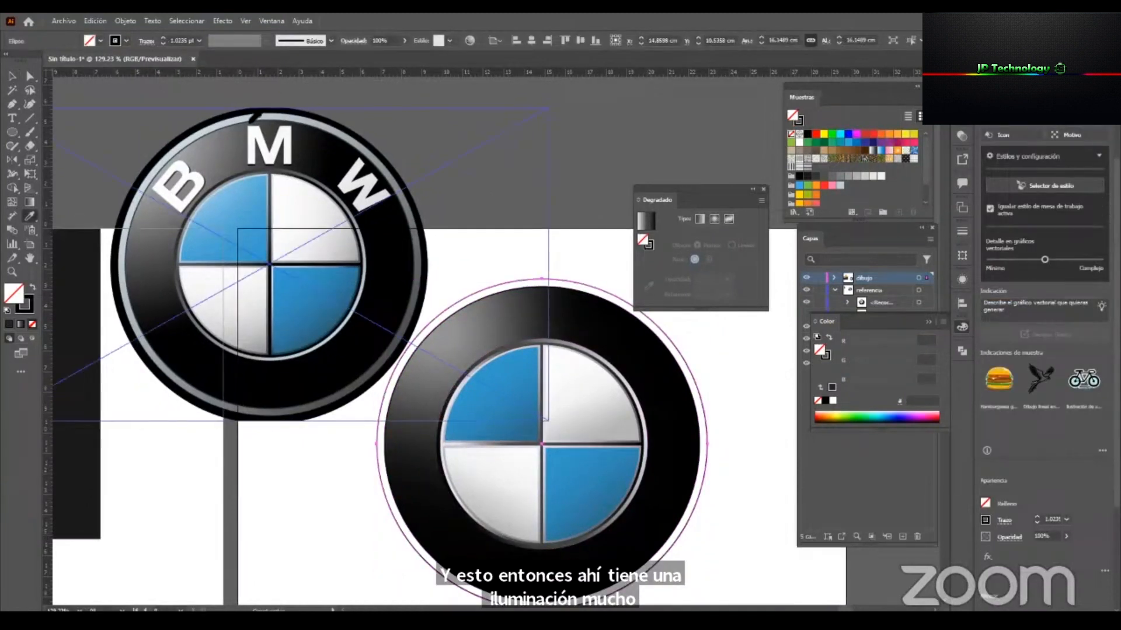
{"action": "left_click", "coordinate": [251, 121]}
{"action": "key", "text": "v"}
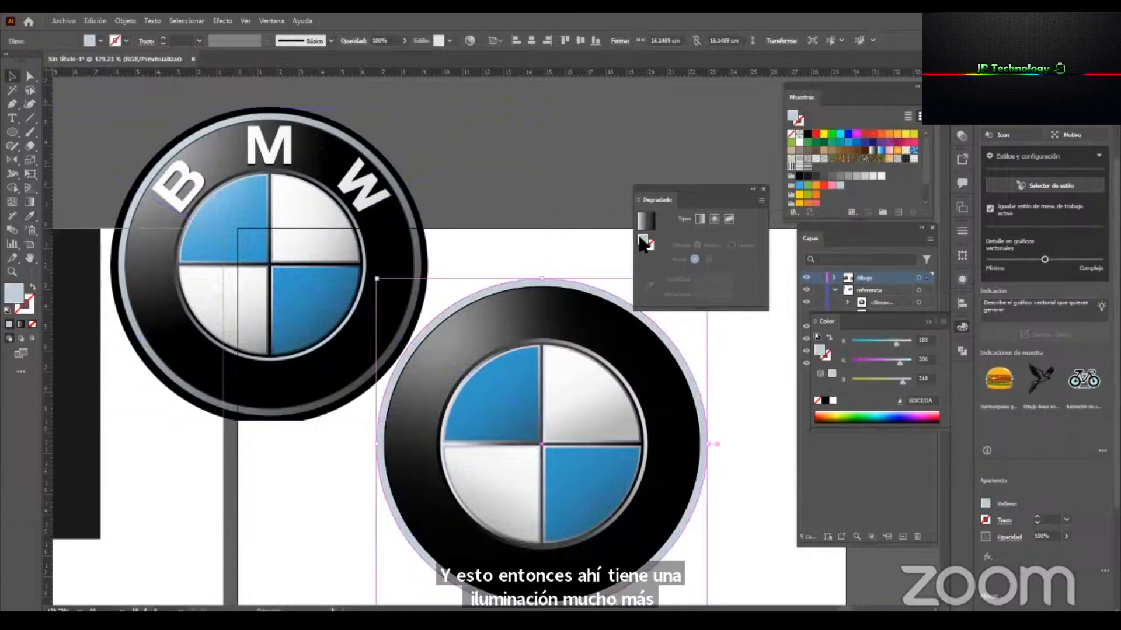
Apply the linear gradient to the outermost circle and sample the reference rim's light blue-gray for its start stop.
{"action": "left_click", "coordinate": [646, 222]}
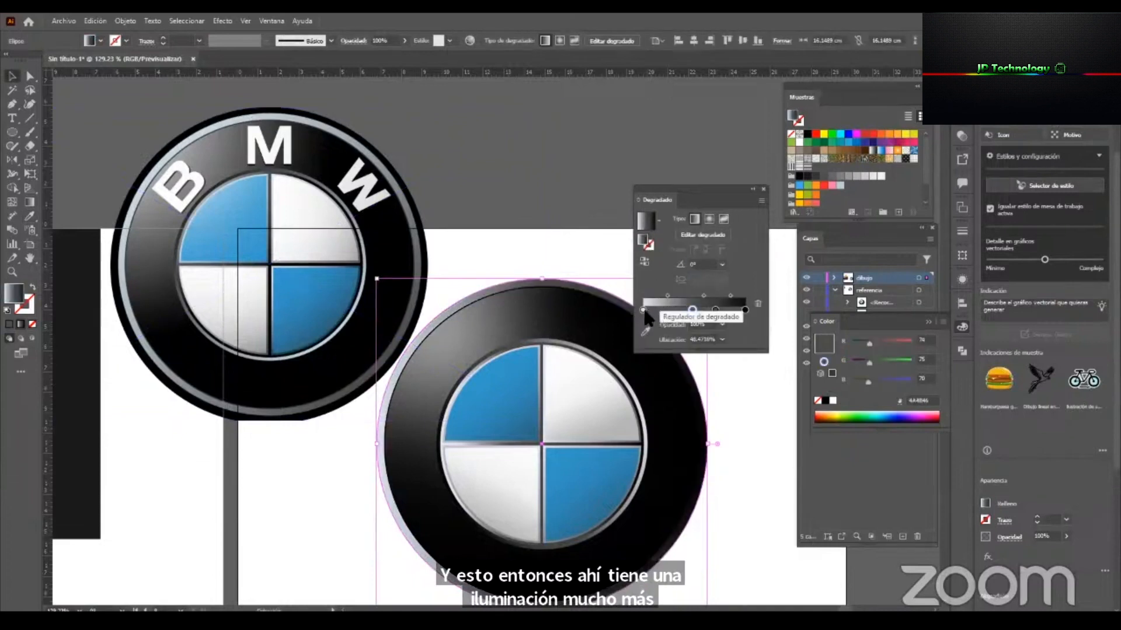
{"action": "left_click", "coordinate": [643, 310]}
{"action": "left_click", "coordinate": [645, 330]}
{"action": "left_click", "coordinate": [377, 156]}
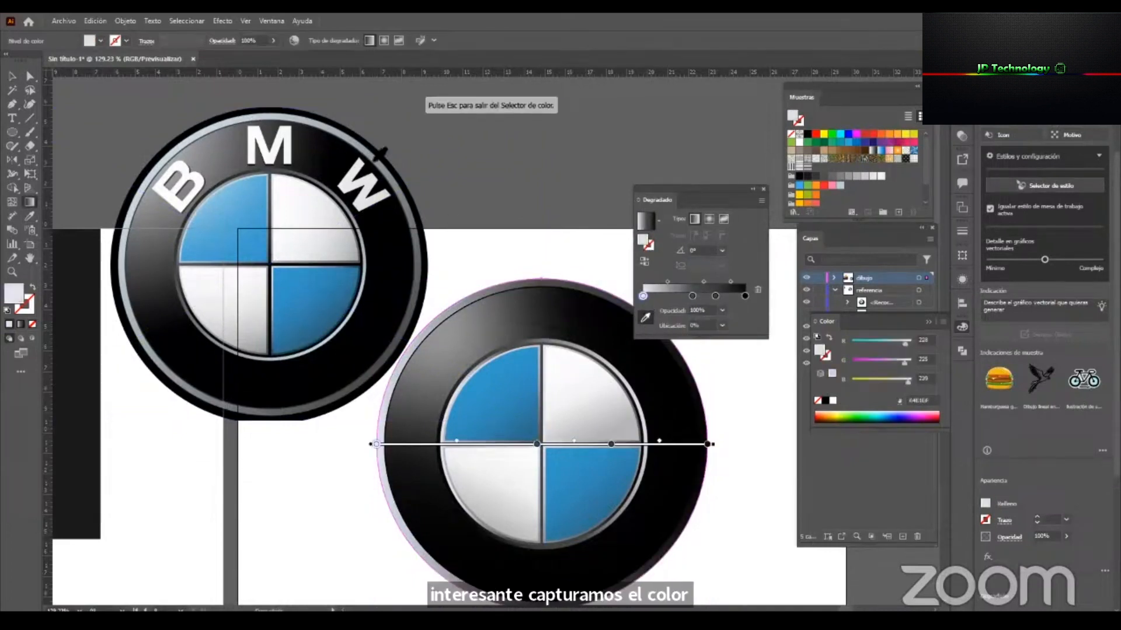
{"action": "left_click", "coordinate": [178, 150]}
{"action": "key", "text": "Escape"}
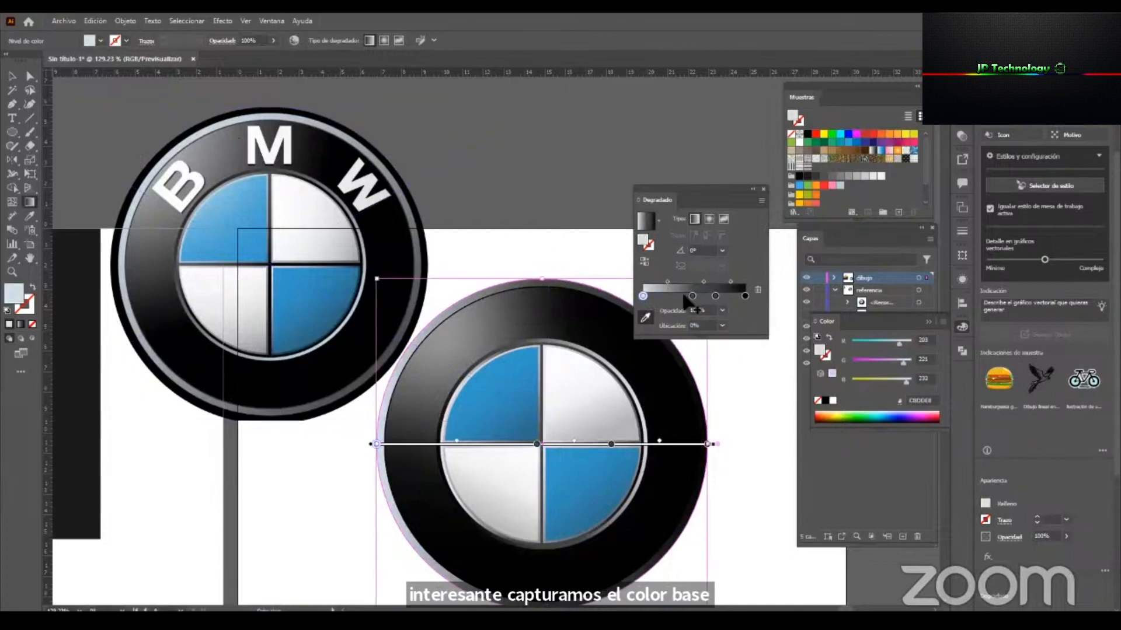
Sample blue-gray (9FAFB7) from the reference rim for the outermost circle's middle gradient stop and remove the extra stop beside it.
{"action": "left_click", "coordinate": [692, 296]}
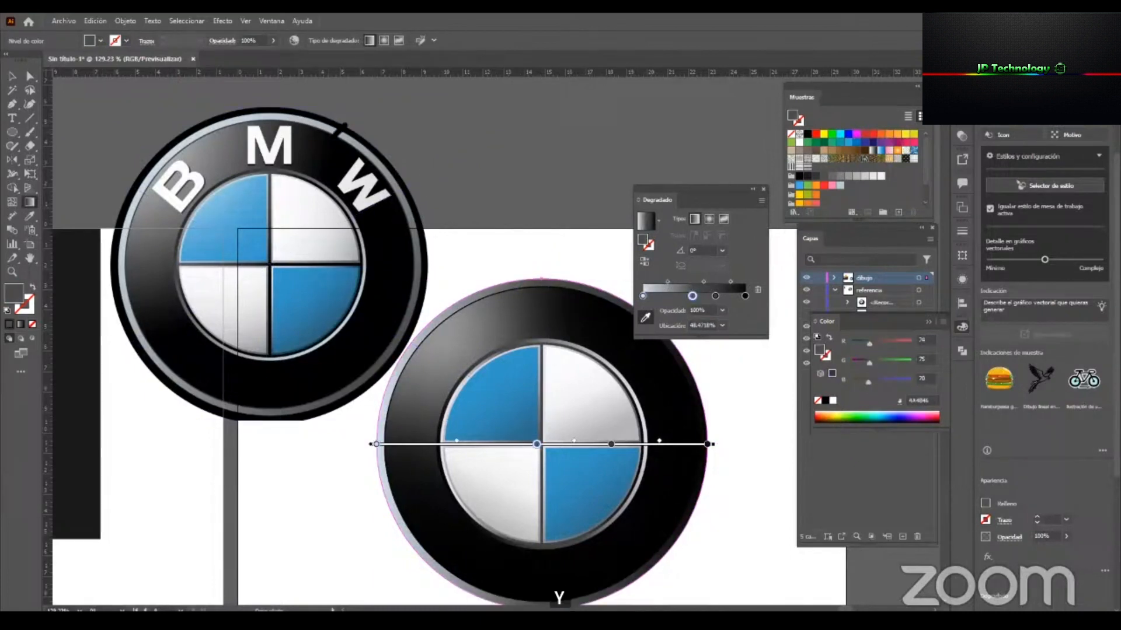
{"action": "left_click", "coordinate": [716, 295]}
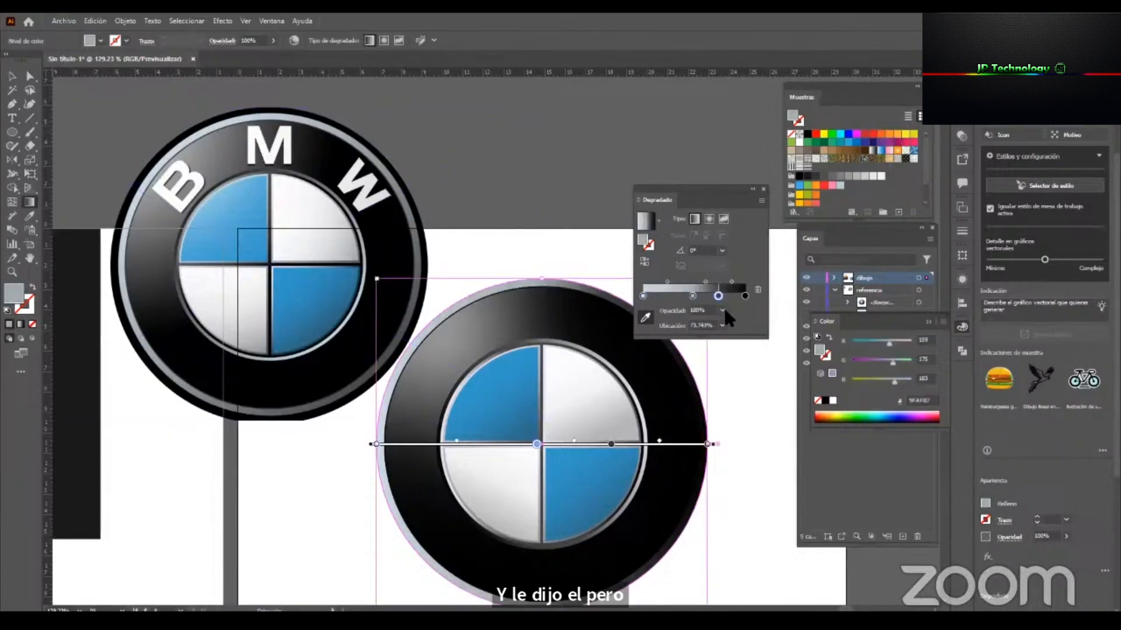
{"action": "left_click_drag", "start_coordinate": [724, 309], "coordinate": [727, 321]}
Sample dark gray (5A5F61) from the reference's outer rim for the end stop of the outermost circle's gradient.
{"action": "left_click", "coordinate": [743, 297]}
{"action": "key", "text": "Escape"}
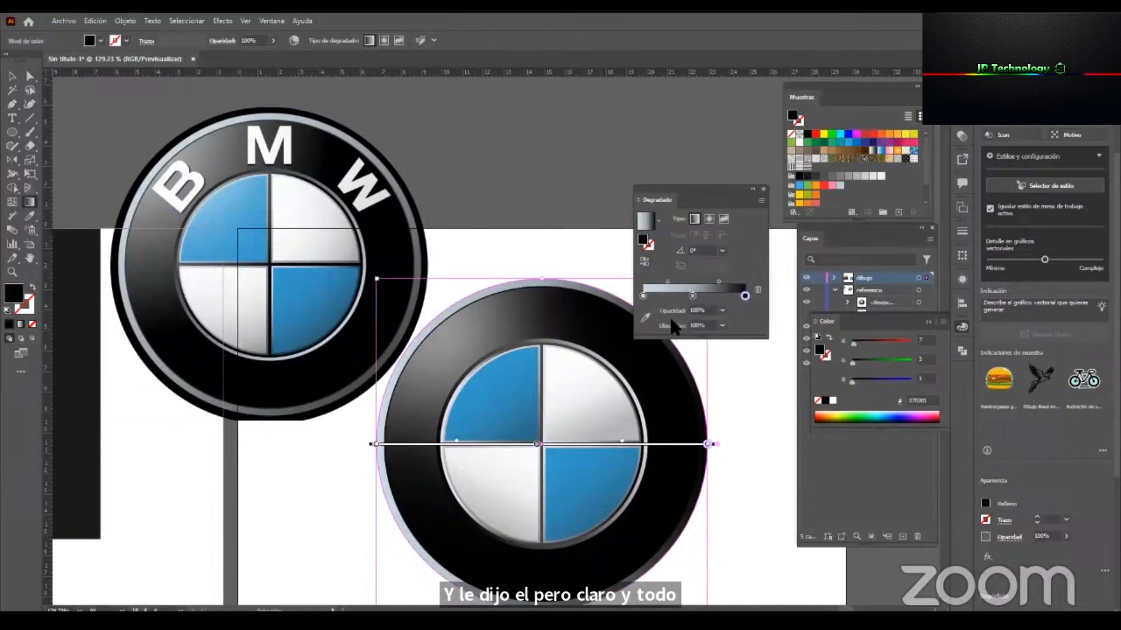
{"action": "left_click", "coordinate": [645, 318]}
{"action": "left_click", "coordinate": [418, 278]}
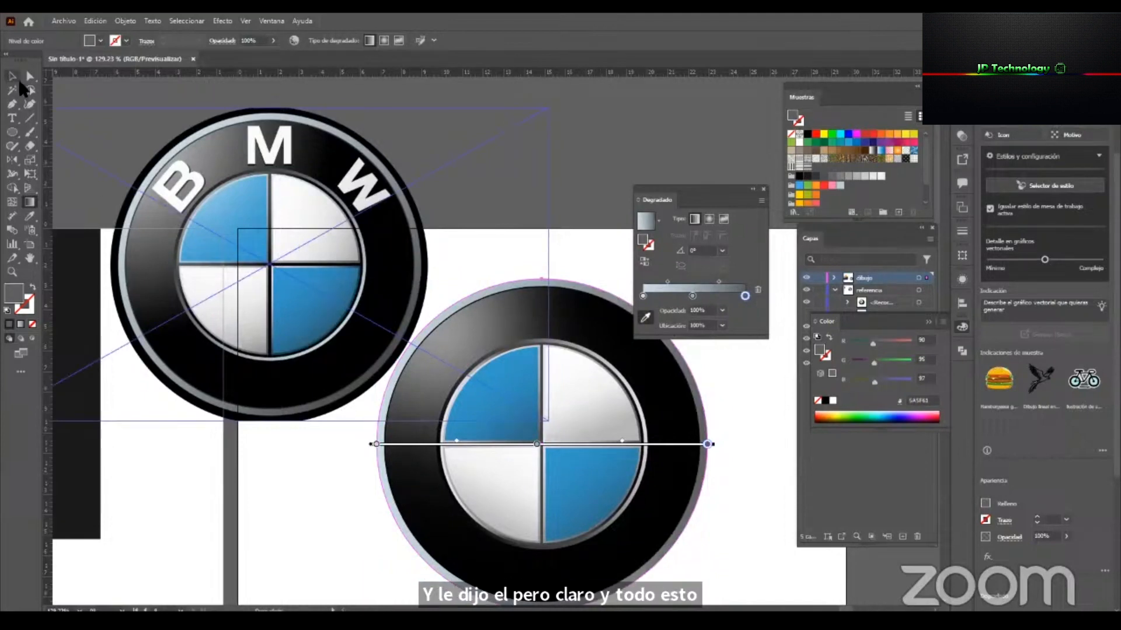
Set the black ring's stroke weight to 1 pt.
{"action": "left_click", "coordinate": [10, 79]}
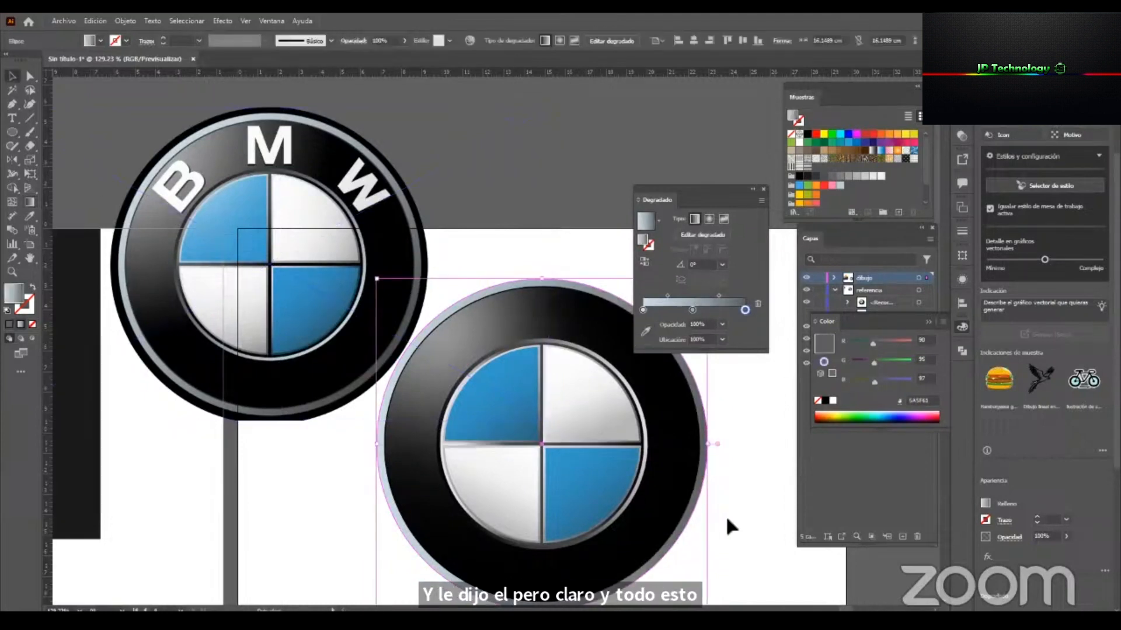
{"action": "left_click", "coordinate": [647, 244]}
{"action": "left_click", "coordinate": [199, 40]}
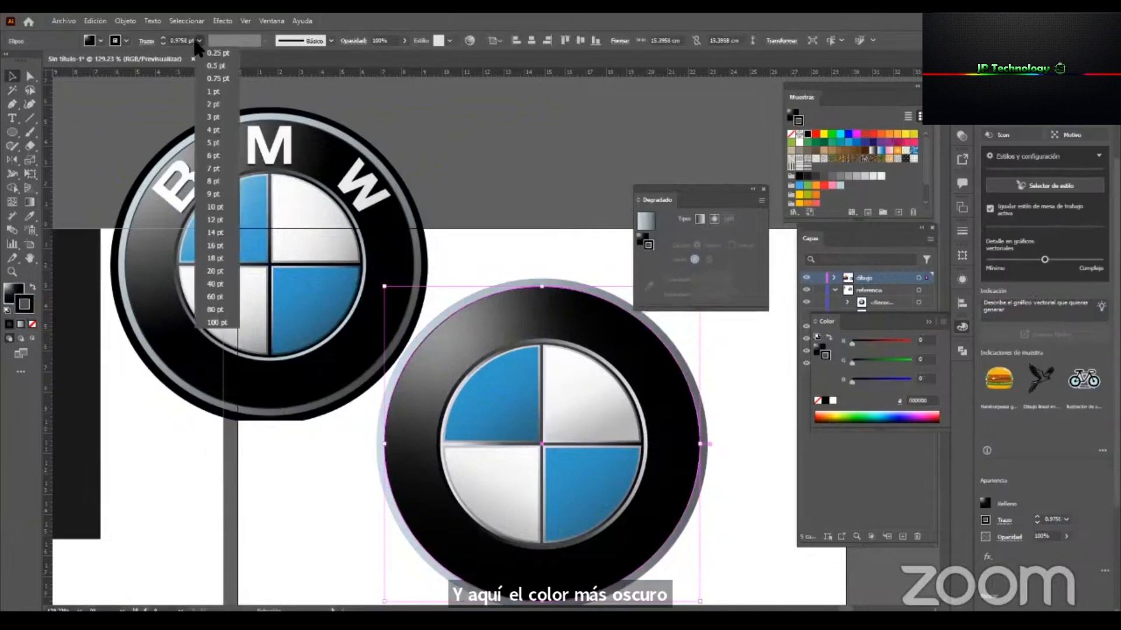
{"action": "left_click", "coordinate": [217, 92]}
{"action": "left_click", "coordinate": [519, 192]}
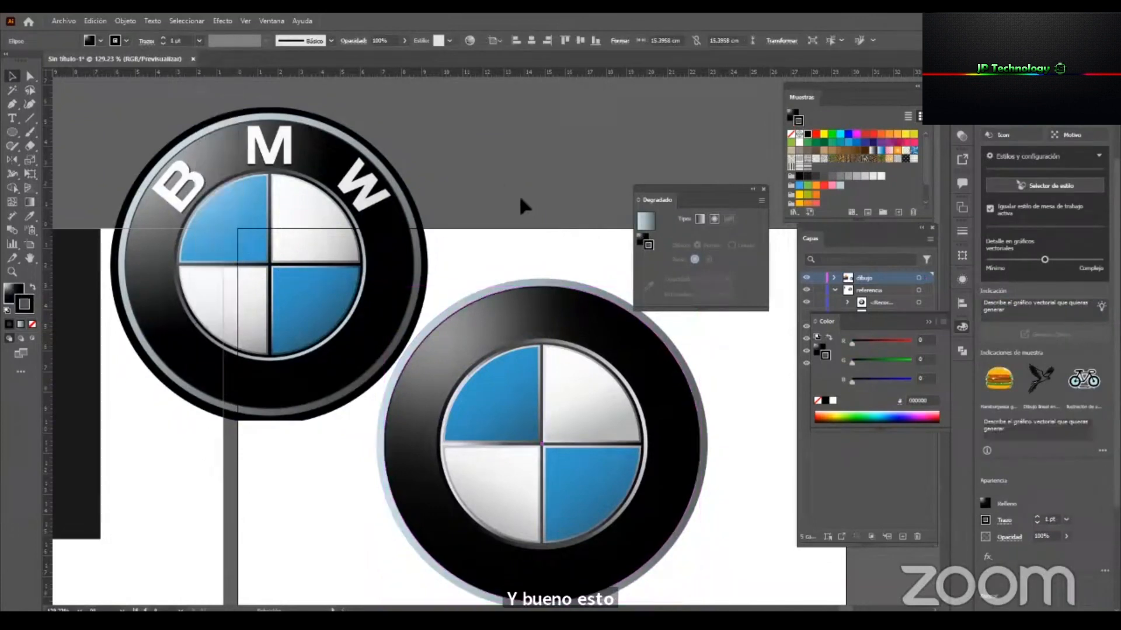
Move the reference logo to the right-hand side of the drawn logo.
{"action": "scroll", "coordinate": [450, 304], "scroll_direction": "down", "scroll_amount": 5}
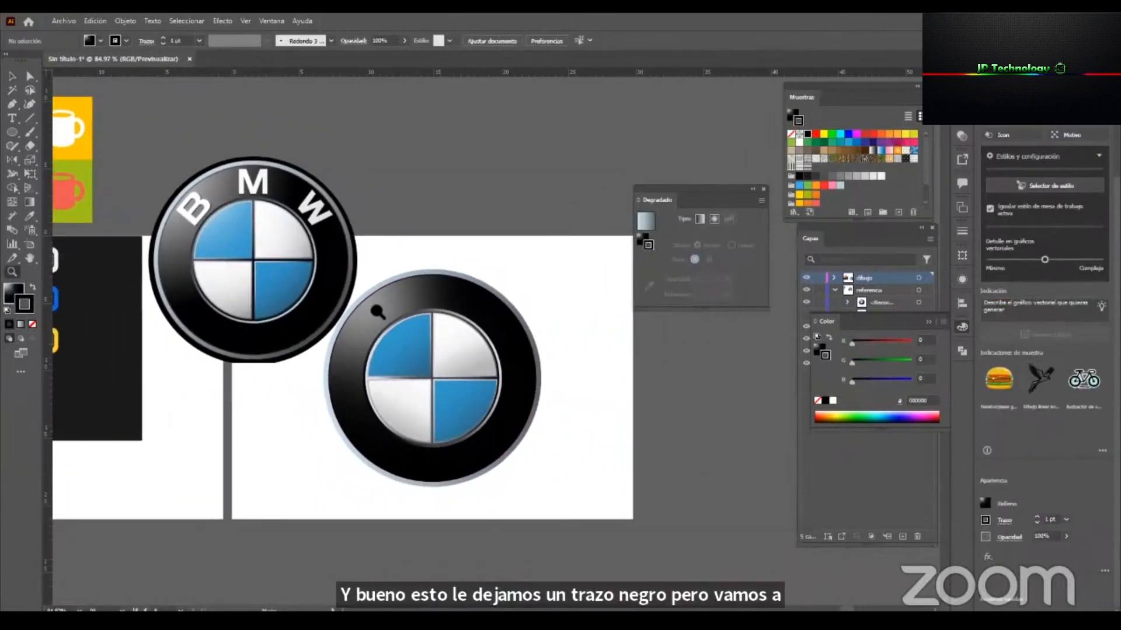
{"action": "left_click_drag", "start_coordinate": [270, 251], "coordinate": [694, 400]}
{"action": "left_click_drag", "start_coordinate": [558, 424], "coordinate": [441, 424]}
{"action": "left_click_drag", "start_coordinate": [416, 384], "coordinate": [495, 381]}
{"action": "left_click_drag", "start_coordinate": [319, 348], "coordinate": [274, 355]}
{"action": "mouse_move", "coordinate": [404, 369]}
{"action": "left_mouse_down"}
{"action": "mouse_move", "coordinate": [438, 370]}
{"action": "mouse_move", "coordinate": [313, 375]}
{"action": "mouse_move", "coordinate": [387, 380]}
{"action": "left_mouse_up"}
Examine the drawn logo's paths in outline mode and return to the full-color preview.
{"action": "key", "text": "ctrl+y"}
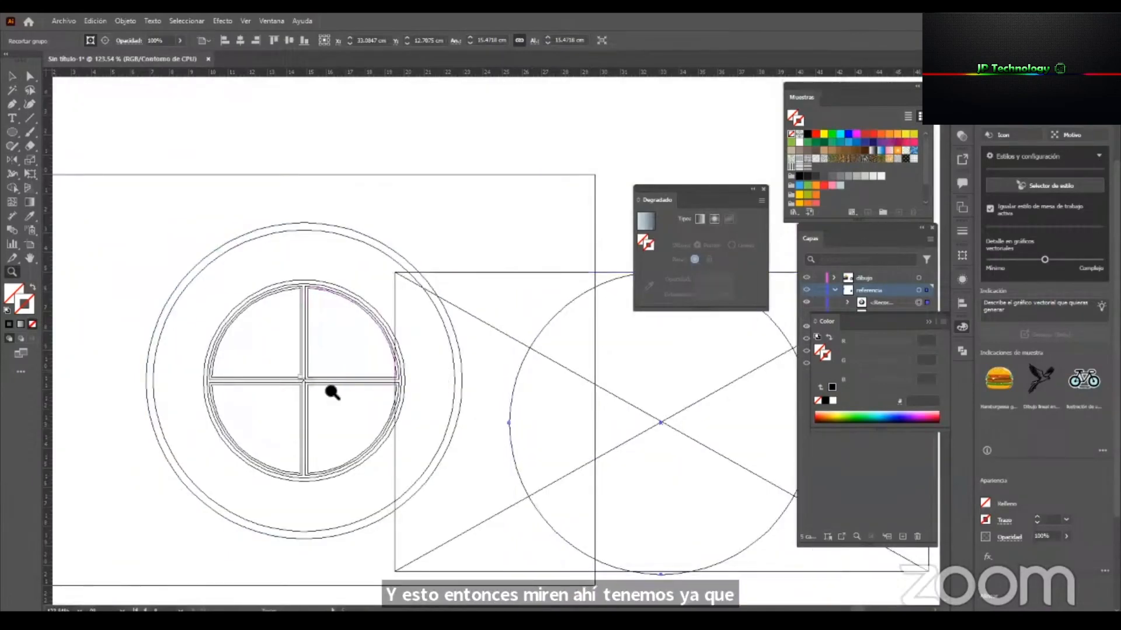
{"action": "left_click_drag", "start_coordinate": [551, 510], "coordinate": [555, 513]}
{"action": "left_click_drag", "start_coordinate": [428, 415], "coordinate": [592, 445]}
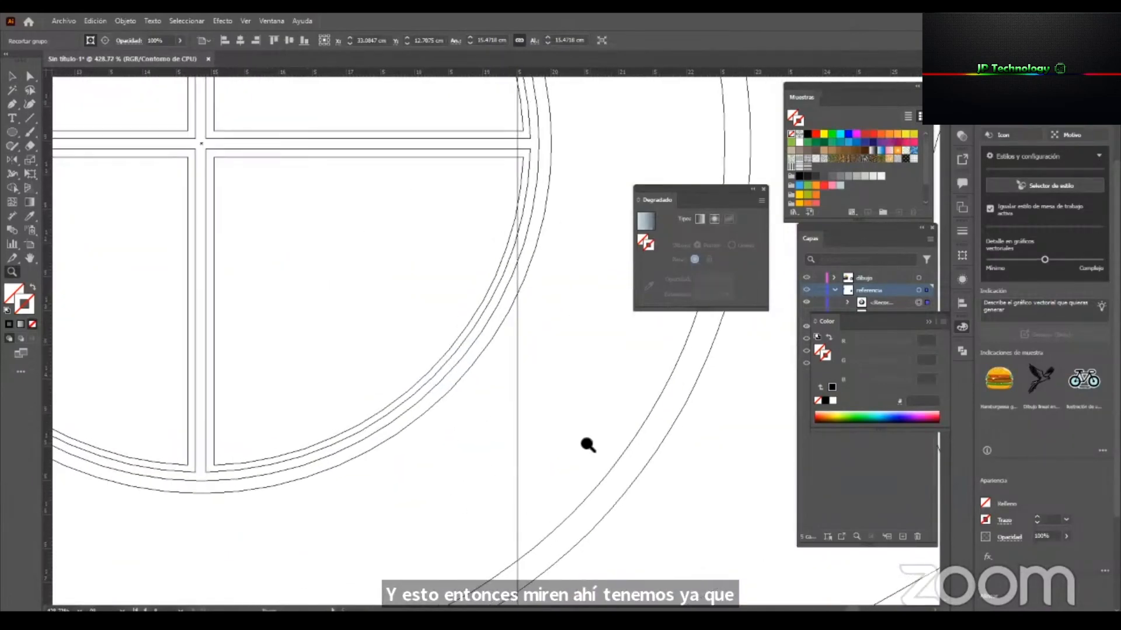
{"action": "key", "text": "ctrl+1"}
{"action": "left_click_drag", "start_coordinate": [607, 426], "coordinate": [621, 485]}
{"action": "key", "text": "ctrl+y"}
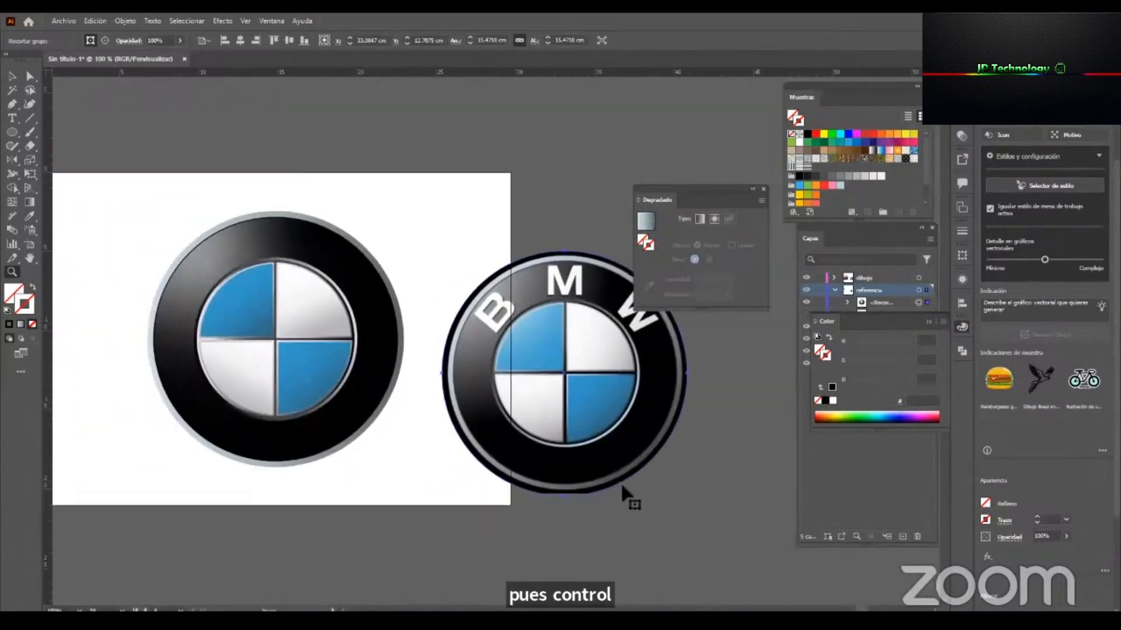
Move the reference logo up and closer to the drawn logo for comparison.
{"action": "left_click_drag", "start_coordinate": [545, 424], "coordinate": [536, 490]}
{"action": "mouse_move", "coordinate": [550, 398]}
{"action": "left_mouse_down"}
{"action": "mouse_move", "coordinate": [529, 368]}
{"action": "mouse_move", "coordinate": [533, 376]}
{"action": "mouse_move", "coordinate": [503, 380]}
{"action": "mouse_move", "coordinate": [532, 391]}
{"action": "left_mouse_up"}
{"action": "key", "text": "z"}
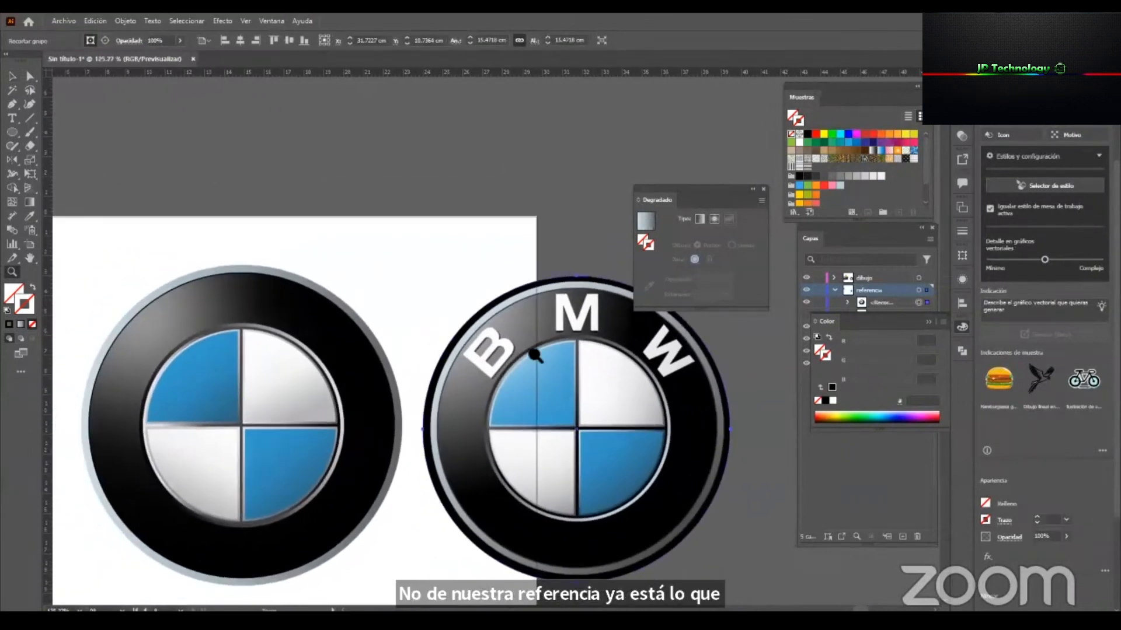
Add the text BMW above the drawn logo and enlarge it to about 122 pt.
{"action": "left_click", "coordinate": [12, 118]}
{"action": "left_click", "coordinate": [318, 244]}
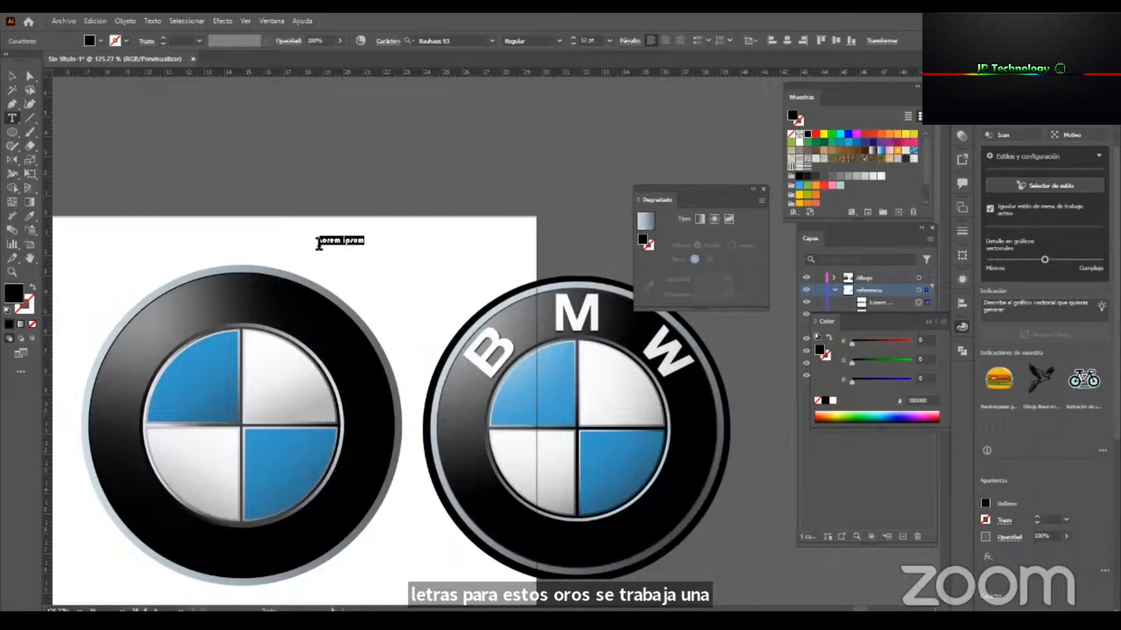
{"action": "type", "text": "BMW"}
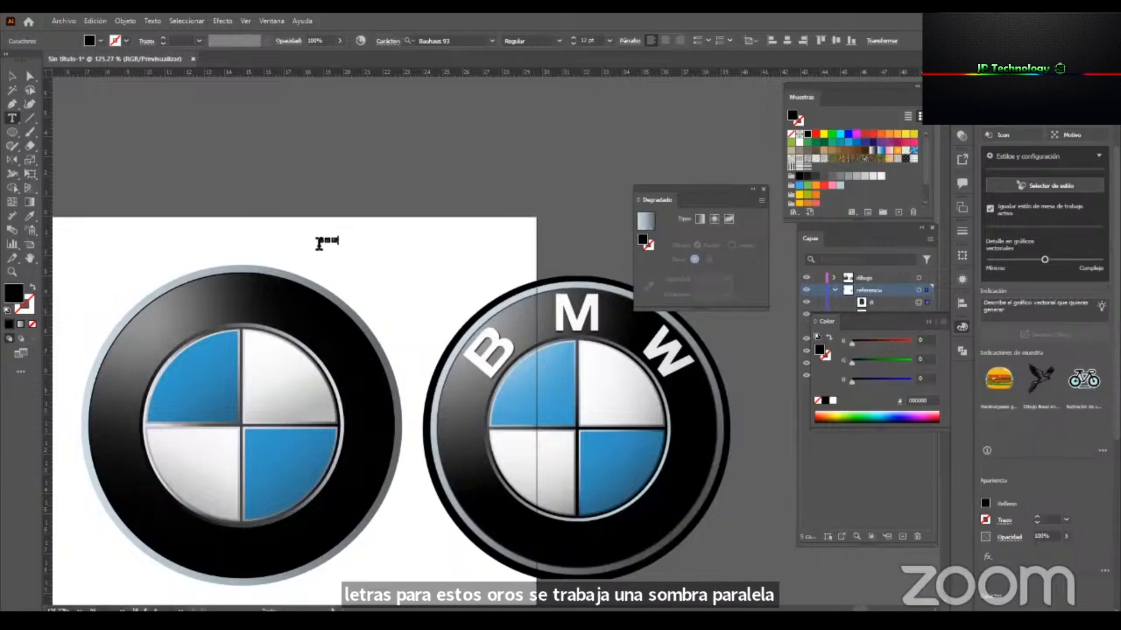
{"action": "left_click", "coordinate": [17, 79]}
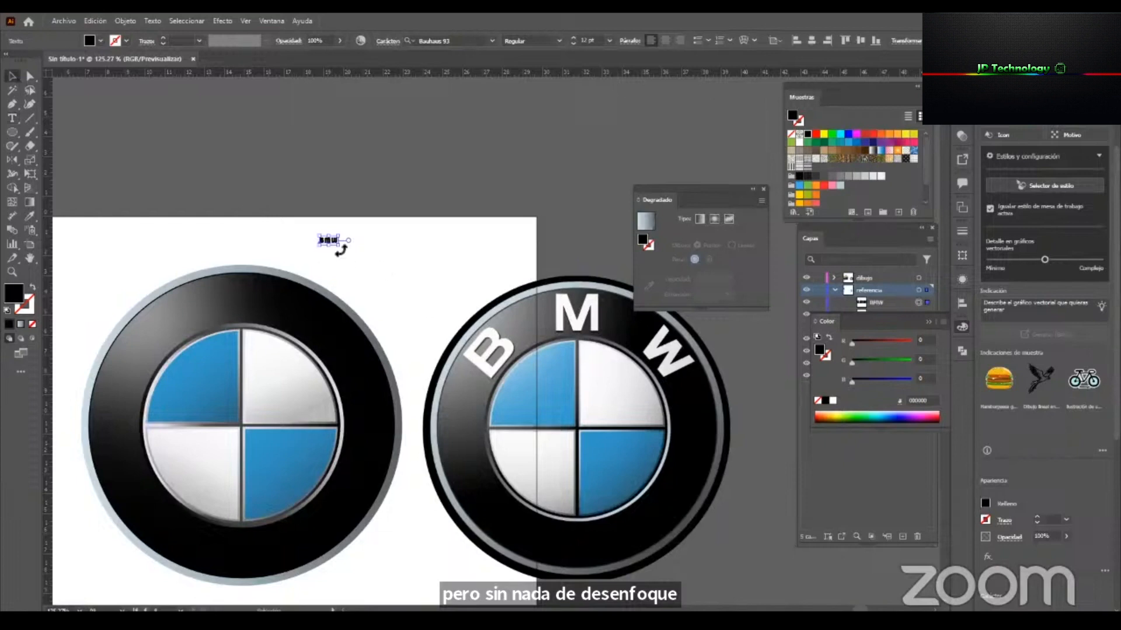
{"action": "left_click_drag", "start_coordinate": [337, 247], "coordinate": [479, 305]}
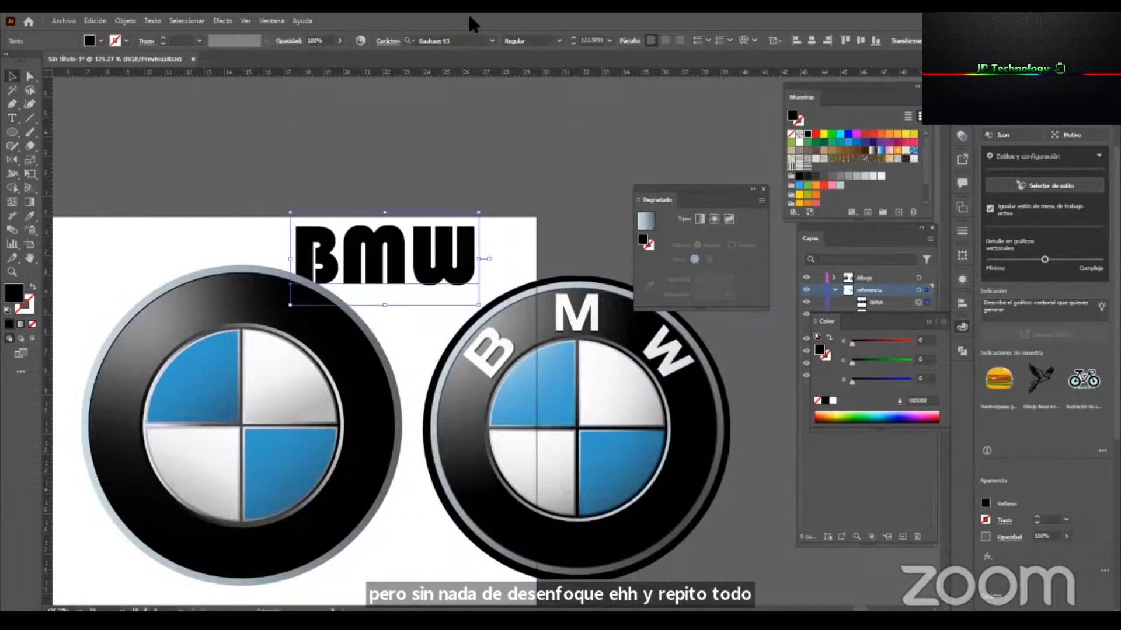
Set the BMW text's font to Acumin Variable Concept ExtraCondensed Bold and move the text left above the logo.
{"action": "type", "text": "a"}
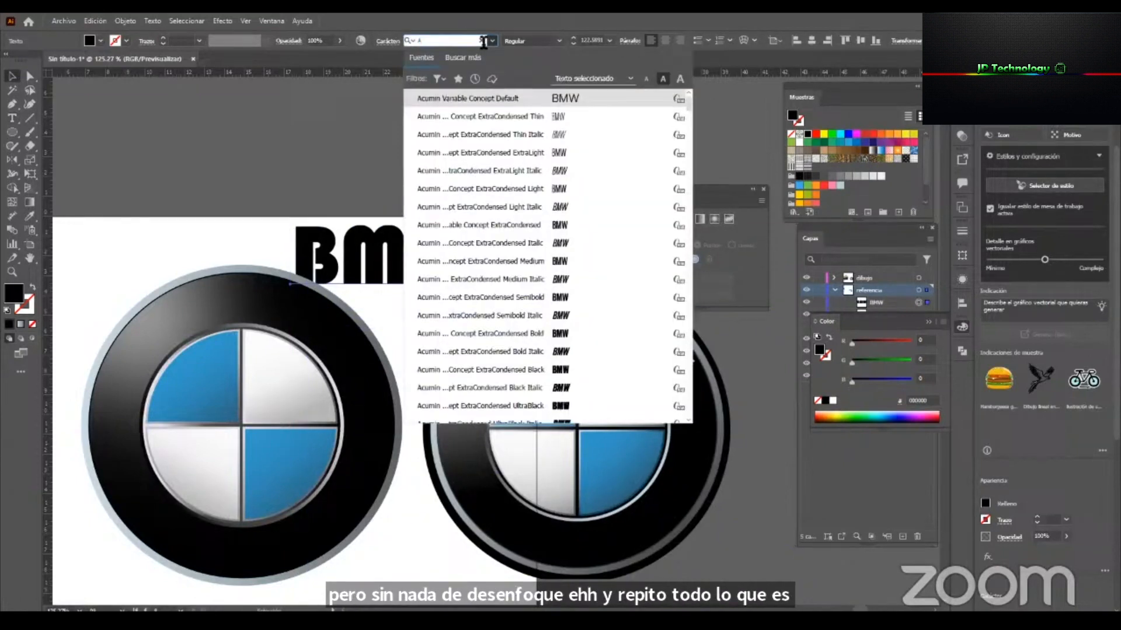
{"action": "left_click", "coordinate": [569, 334]}
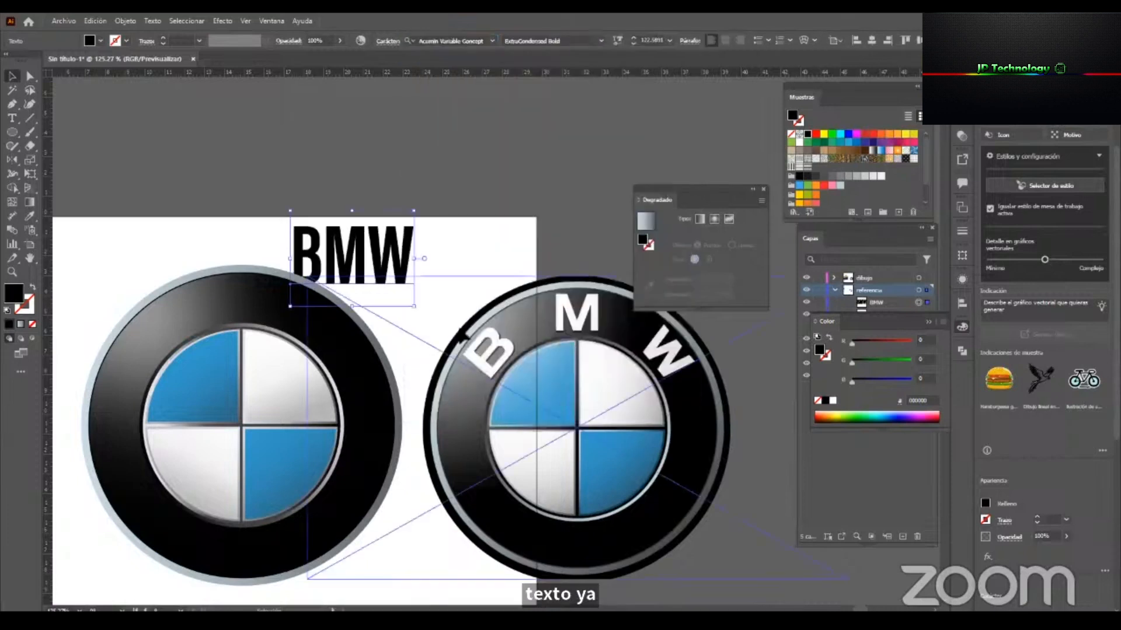
{"action": "left_click_drag", "start_coordinate": [413, 273], "coordinate": [372, 273]}
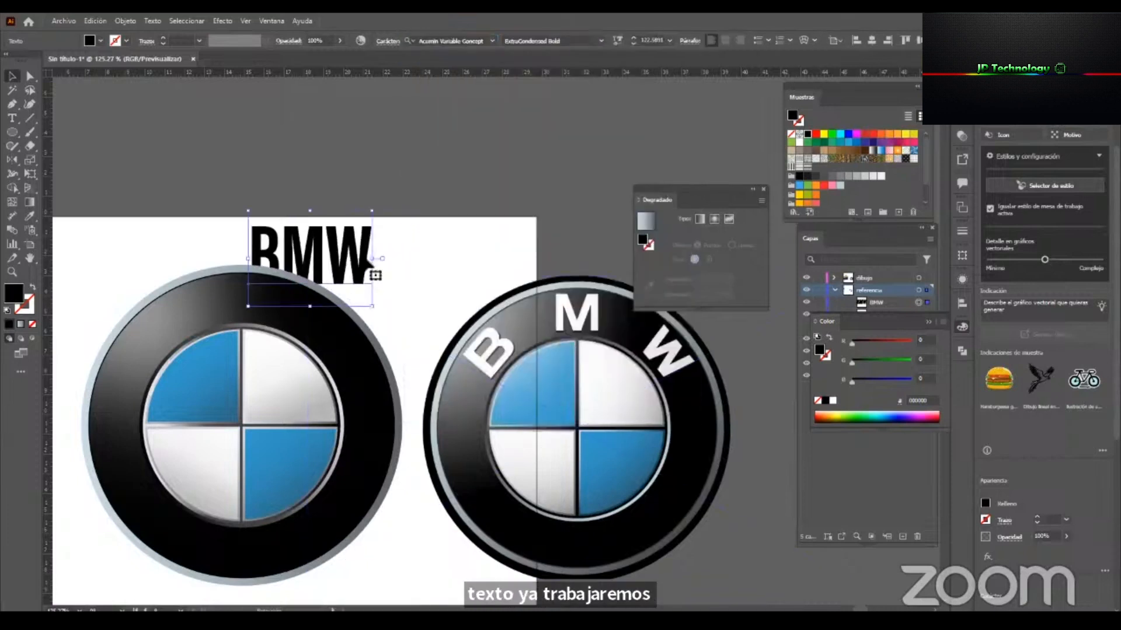
Convert the BMW text to outlines and stretch the lettering wider.
{"action": "key", "text": "ctrl+shift+o"}
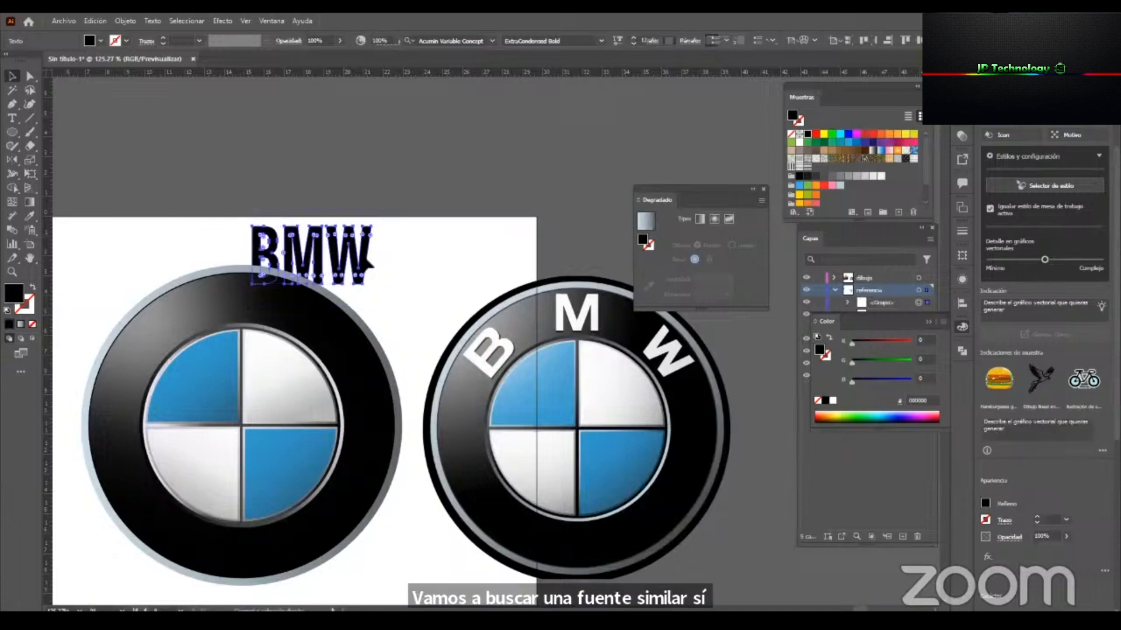
{"action": "left_click_drag", "start_coordinate": [377, 258], "coordinate": [407, 256]}
Ungroup the outlined BMW letters and shift them left above the drawn logo.
{"action": "right_click", "coordinate": [407, 255]}
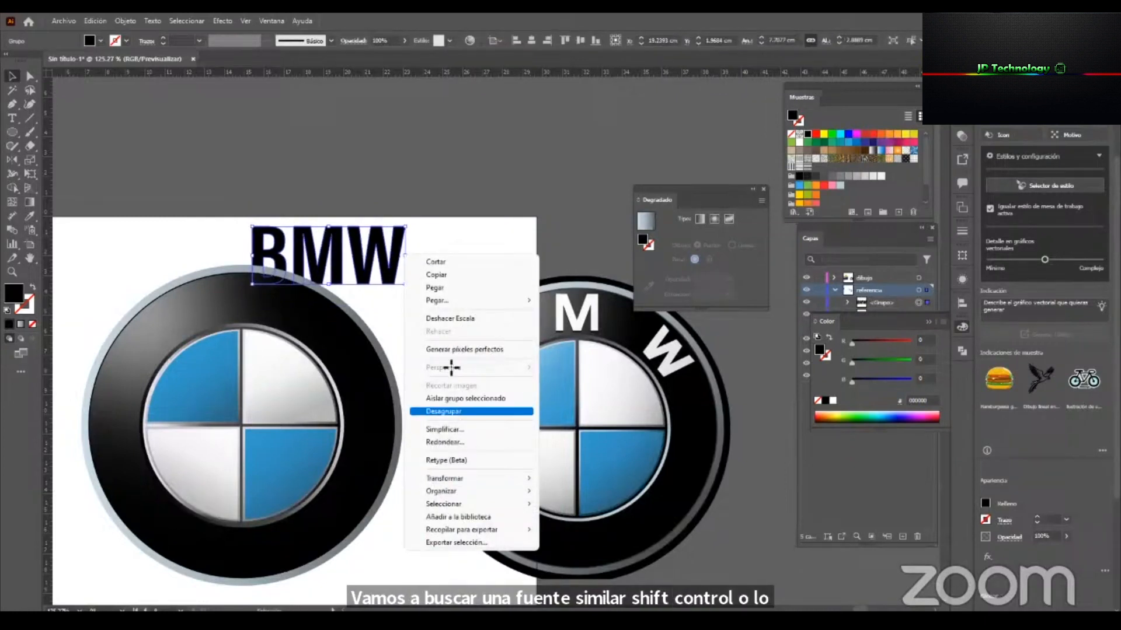
{"action": "left_click", "coordinate": [467, 411]}
{"action": "left_click", "coordinate": [260, 270]}
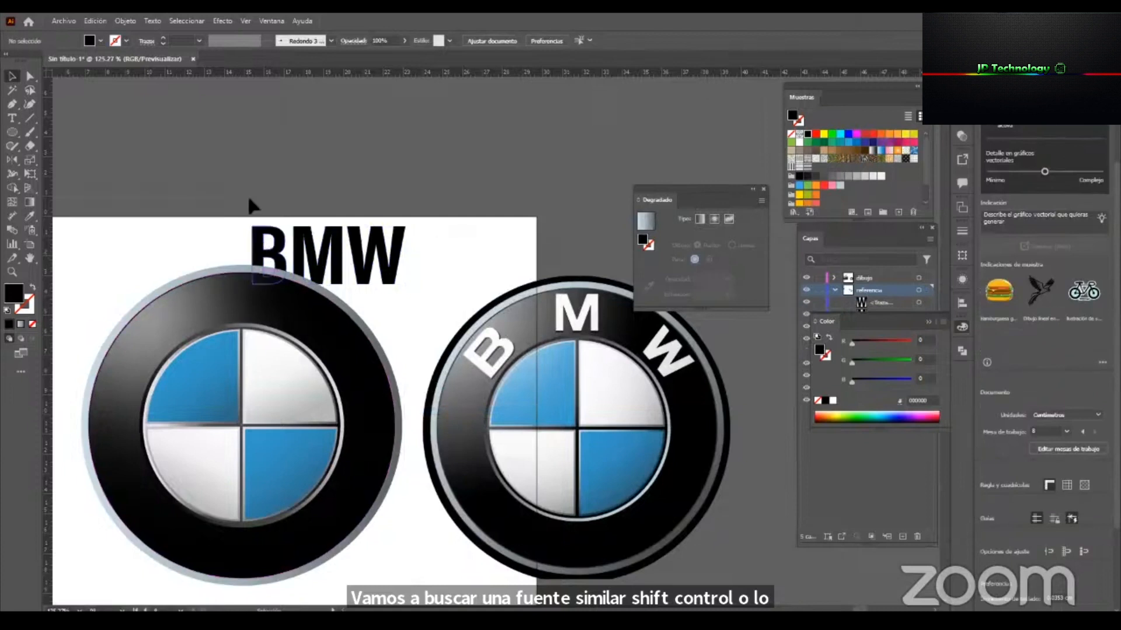
{"action": "left_click_drag", "start_coordinate": [403, 257], "coordinate": [337, 256]}
Move the reference logo over the drawn logo and transfer it in front on the drawing layer.
{"action": "left_click_drag", "start_coordinate": [595, 353], "coordinate": [527, 322]}
{"action": "left_click_drag", "start_coordinate": [571, 370], "coordinate": [244, 457]}
{"action": "key", "text": "ctrl+x"}
{"action": "left_click", "coordinate": [300, 374]}
{"action": "key", "text": "ctrl+v"}
Enlarge the reference logo slightly to match the drawn rings and set its opacity to 60%.
{"action": "left_click_drag", "start_coordinate": [395, 426], "coordinate": [413, 433]}
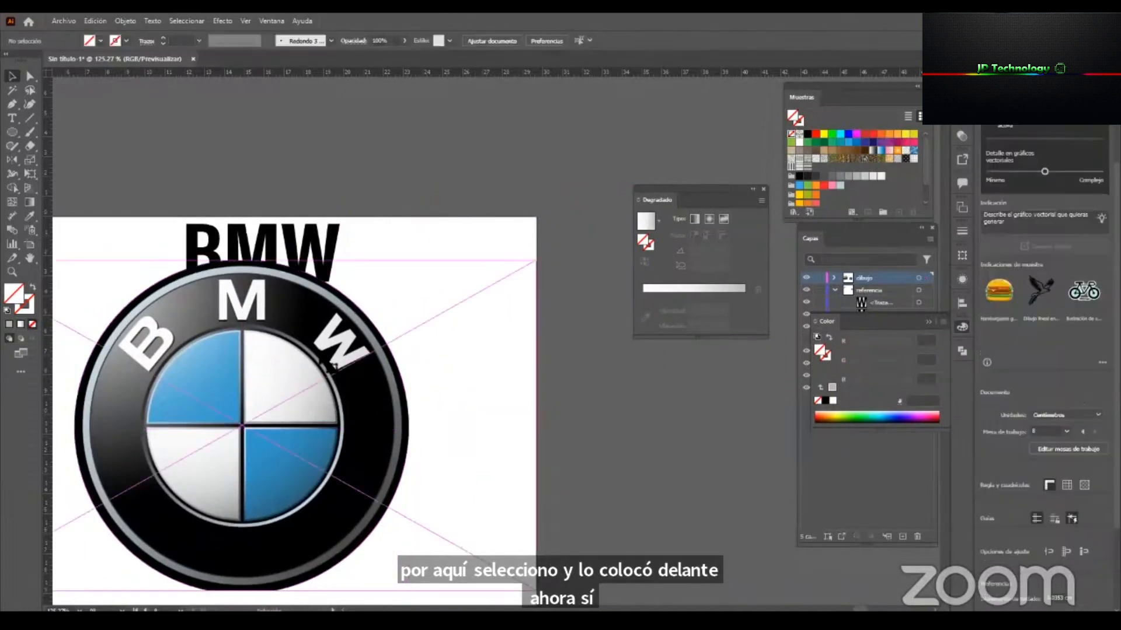
{"action": "mouse_move", "coordinate": [177, 54]}
{"action": "left_mouse_down"}
{"action": "mouse_move", "coordinate": [146, 60]}
{"action": "mouse_move", "coordinate": [164, 60]}
{"action": "left_mouse_up"}
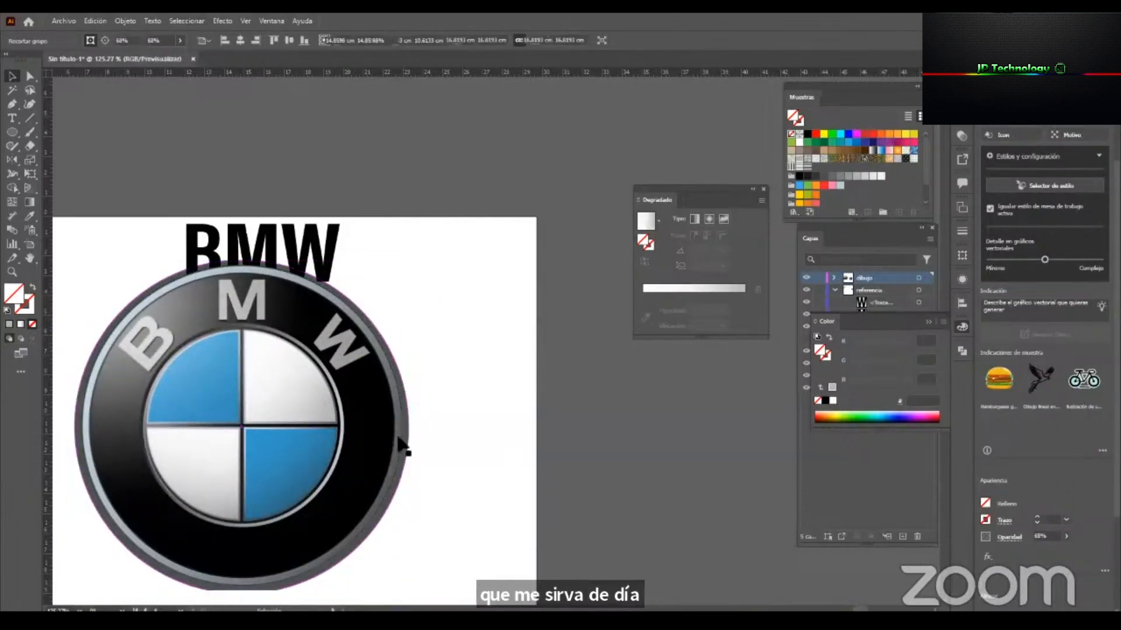
{"action": "left_click_drag", "start_coordinate": [379, 344], "coordinate": [439, 322]}
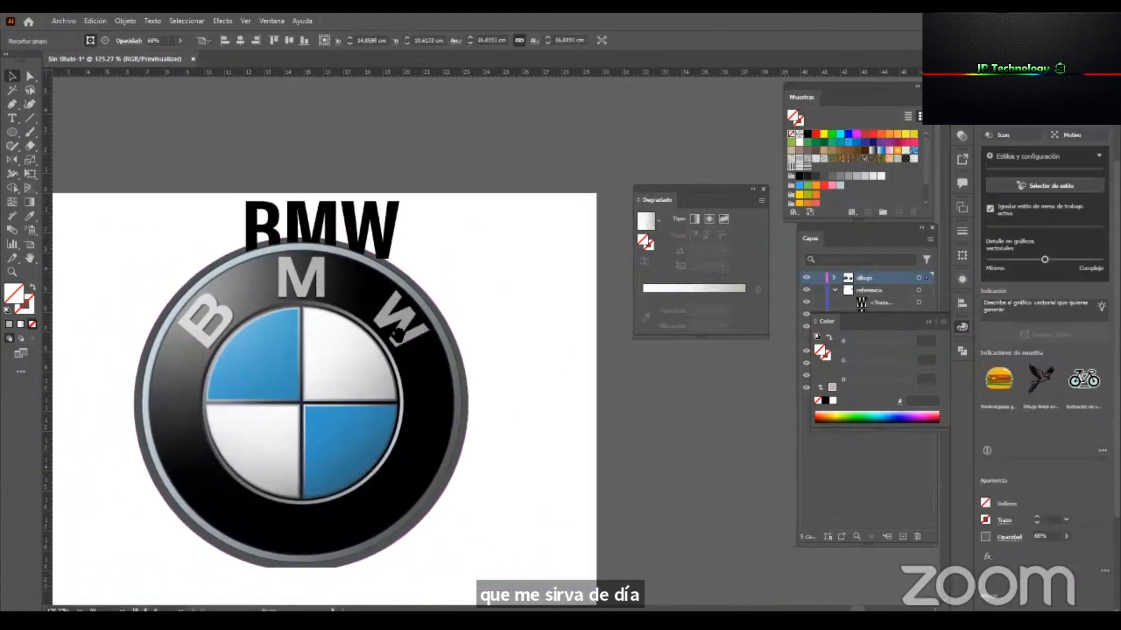
{"action": "left_click_drag", "start_coordinate": [282, 223], "coordinate": [181, 187]}
{"action": "left_click_drag", "start_coordinate": [205, 267], "coordinate": [207, 307]}
{"action": "key", "text": "ctrl+z"}
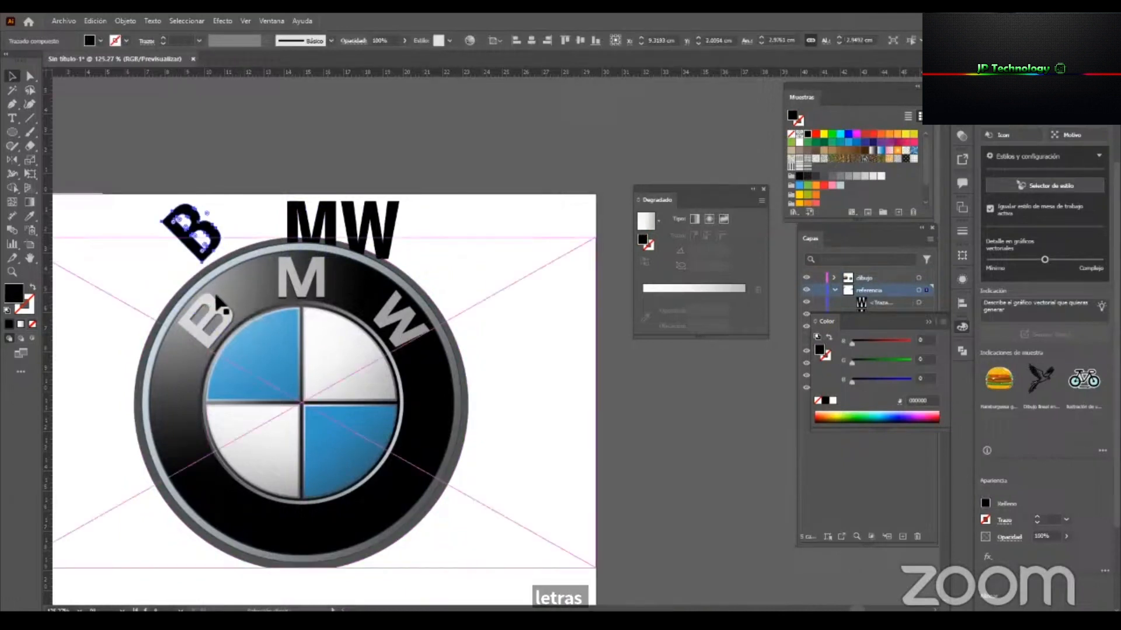
{"action": "key", "text": "ctrl+z"}
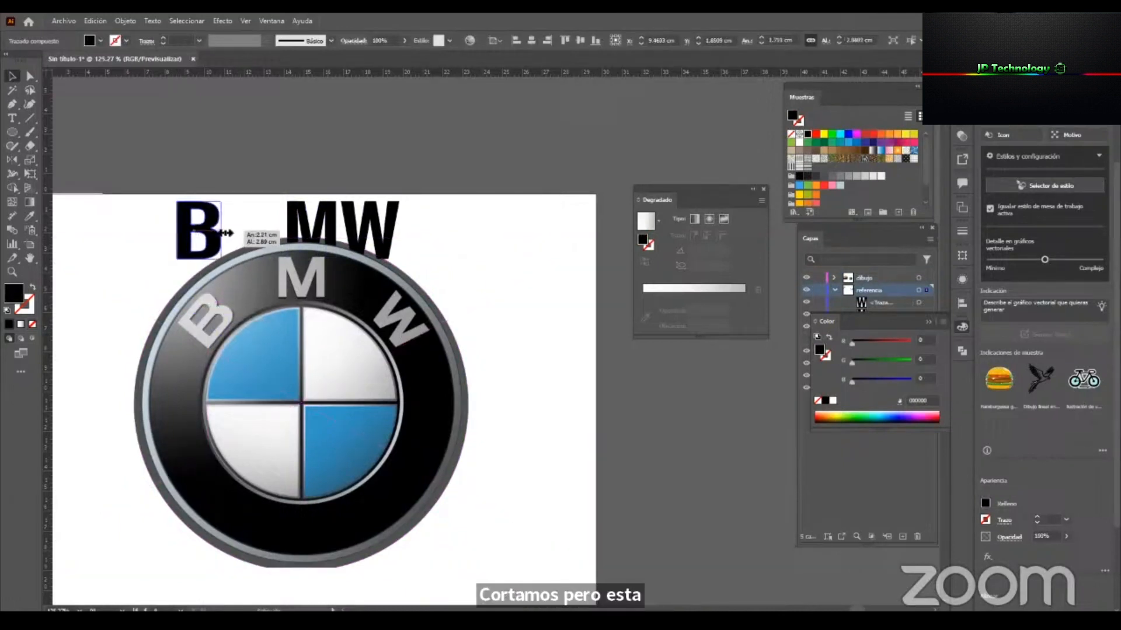
{"action": "key", "text": "ctrl+z"}
Stretch all three outlined BMW letters wider together.
{"action": "left_click", "coordinate": [382, 219], "text": "shift"}
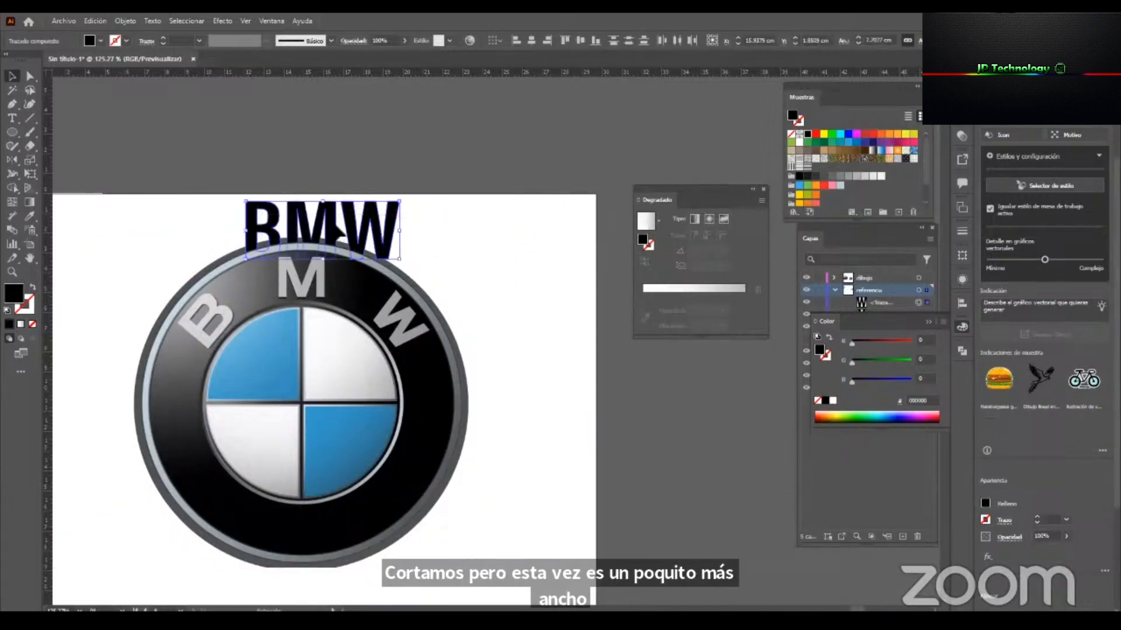
{"action": "left_click_drag", "start_coordinate": [408, 233], "coordinate": [427, 233]}
{"action": "left_click", "coordinate": [430, 226]}
{"action": "left_click_drag", "start_coordinate": [224, 228], "coordinate": [156, 228]}
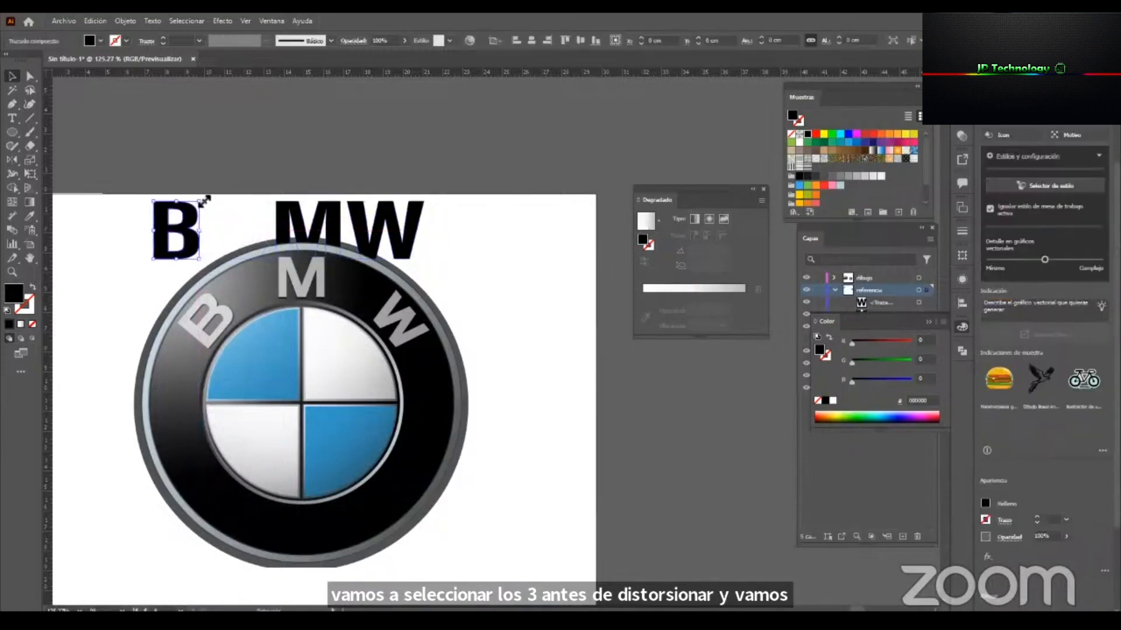
{"action": "key", "text": "ctrl+z"}
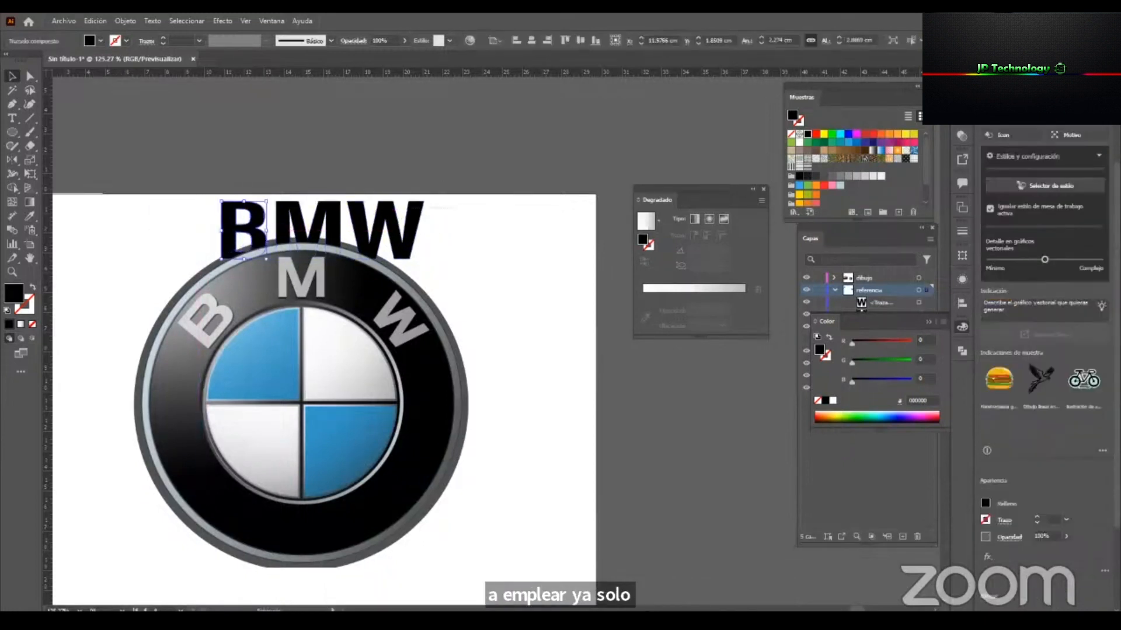
Scale the three BMW letters down proportionally and transfer them in front of the reference on the drawing layer.
{"action": "left_click_drag", "start_coordinate": [457, 208], "coordinate": [258, 220]}
{"action": "left_click_drag", "start_coordinate": [425, 232], "coordinate": [401, 232]}
{"action": "key", "text": "ctrl+x"}
{"action": "left_click", "coordinate": [350, 291]}
{"action": "key", "text": "ctrl+f"}
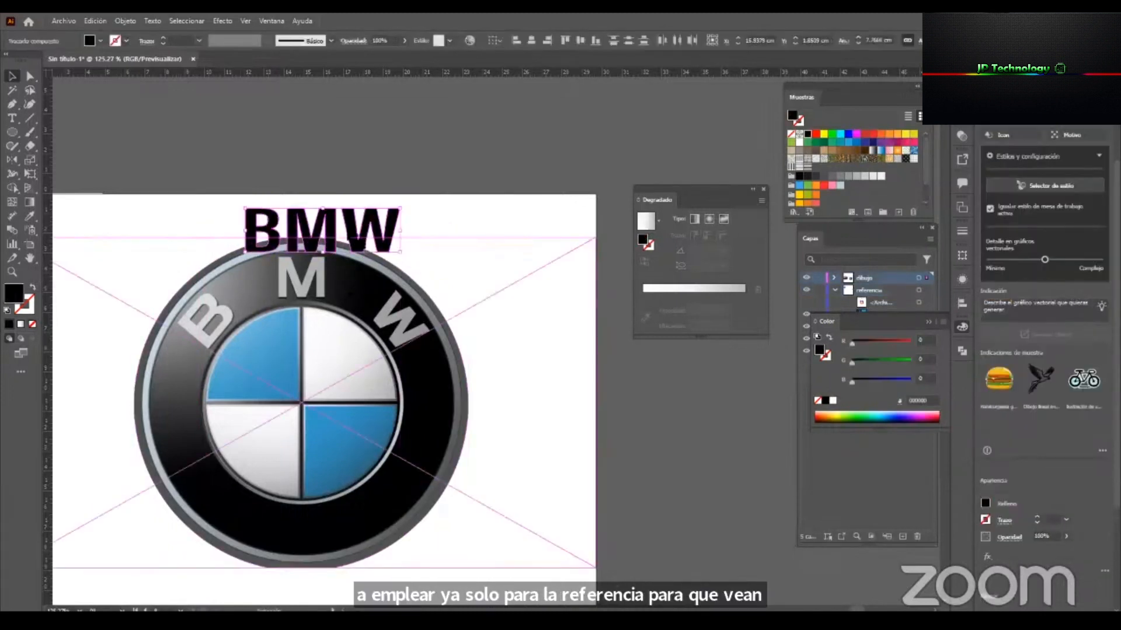
Place the black M over the reference's M and move and rotate the B onto the reference's tilted B.
{"action": "left_click_drag", "start_coordinate": [338, 239], "coordinate": [383, 276]}
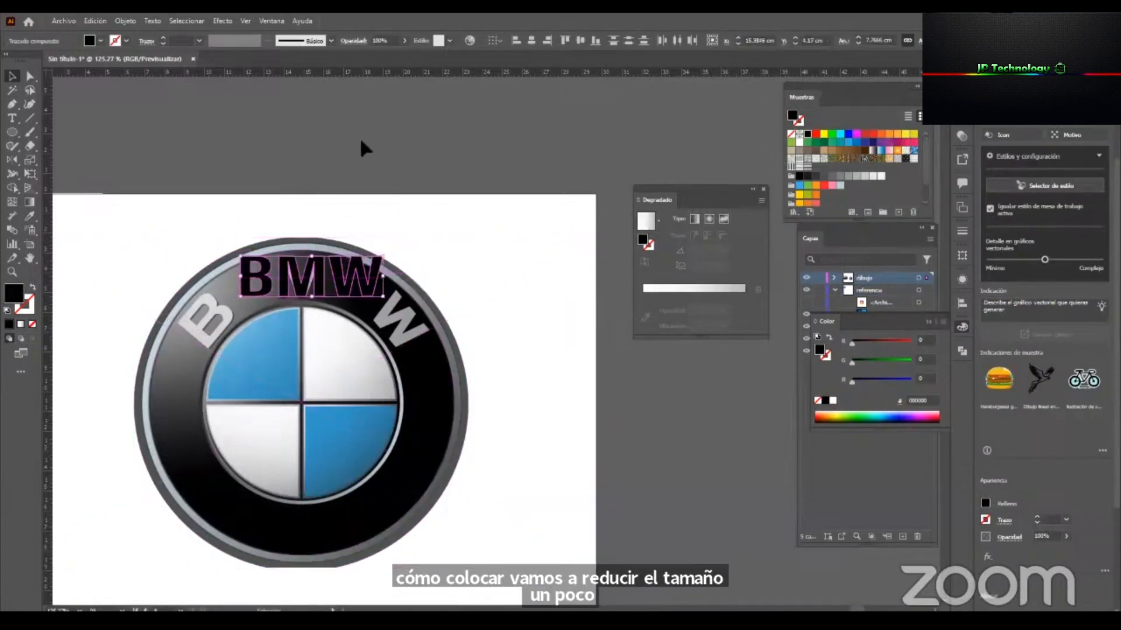
{"action": "left_click", "coordinate": [360, 138]}
{"action": "left_click_drag", "start_coordinate": [250, 295], "coordinate": [208, 287]}
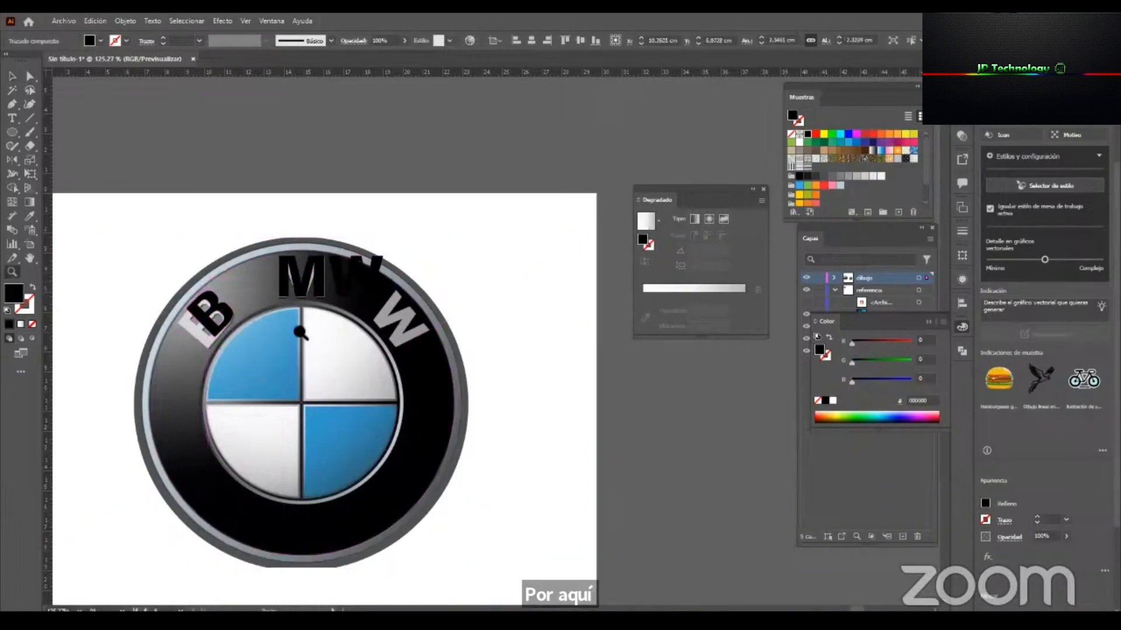
Rotate, move and stretch the black B so it fits the reference's tilted B more closely.
{"action": "key", "text": "ctrl+space"}
{"action": "left_click_drag", "start_coordinate": [197, 339], "coordinate": [341, 286]}
{"action": "left_click_drag", "start_coordinate": [298, 238], "coordinate": [269, 292]}
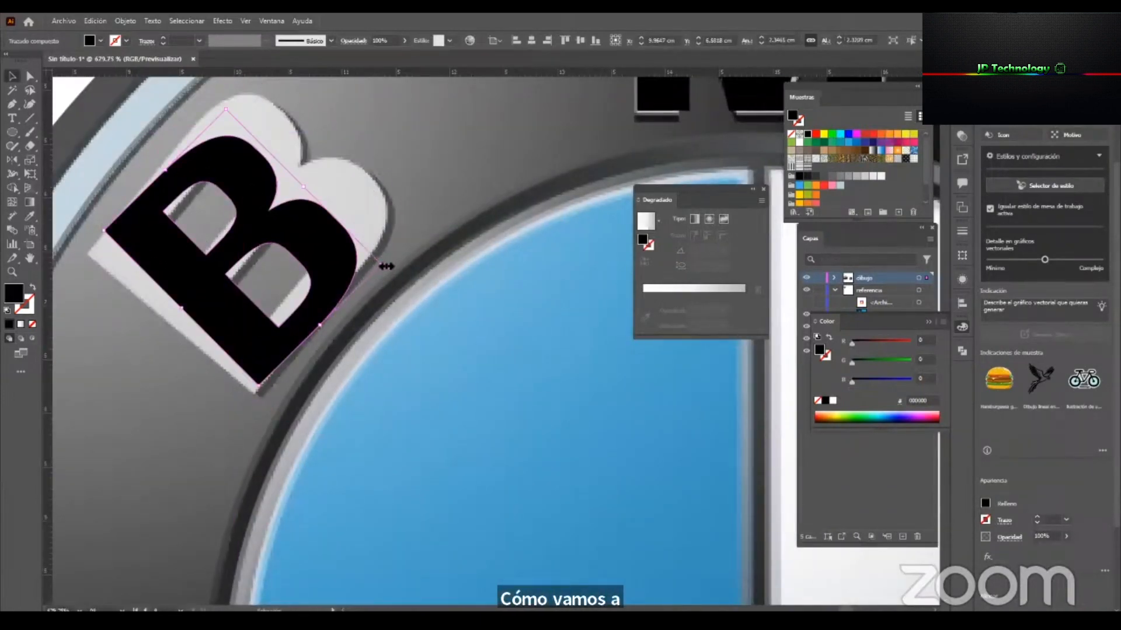
{"action": "left_click_drag", "start_coordinate": [390, 266], "coordinate": [391, 257]}
{"action": "left_click_drag", "start_coordinate": [343, 286], "coordinate": [329, 280]}
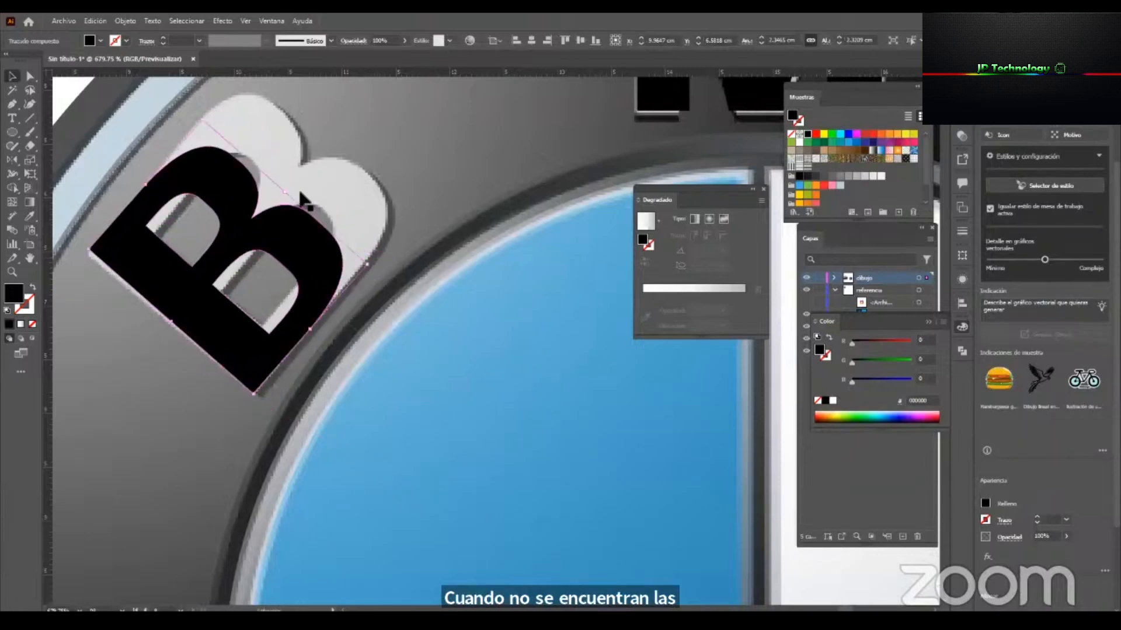
{"action": "left_click_drag", "start_coordinate": [291, 188], "coordinate": [296, 184]}
Move the black W onto the reference's tilted W and rotate and resize it to match.
{"action": "left_click_drag", "start_coordinate": [618, 151], "coordinate": [65, 384]}
{"action": "left_click_drag", "start_coordinate": [603, 296], "coordinate": [440, 332]}
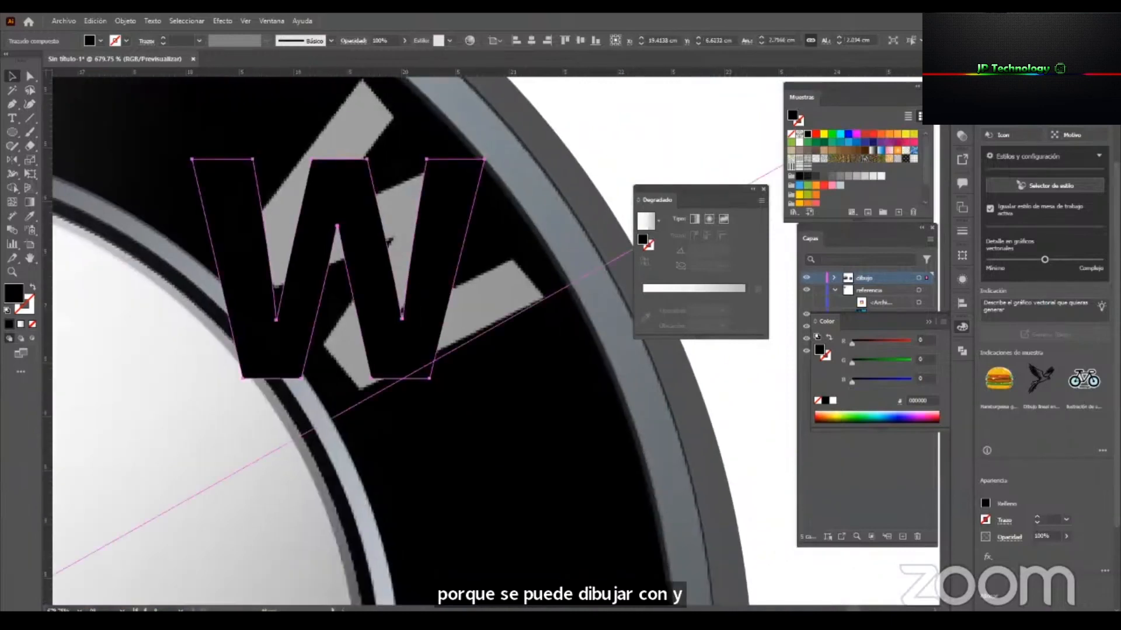
{"action": "left_click_drag", "start_coordinate": [489, 158], "coordinate": [241, 390]}
Nudge the B slightly into position and move the semi-transparent reference logo off the artboard beside the drawing.
{"action": "key", "text": "ctrl+space"}
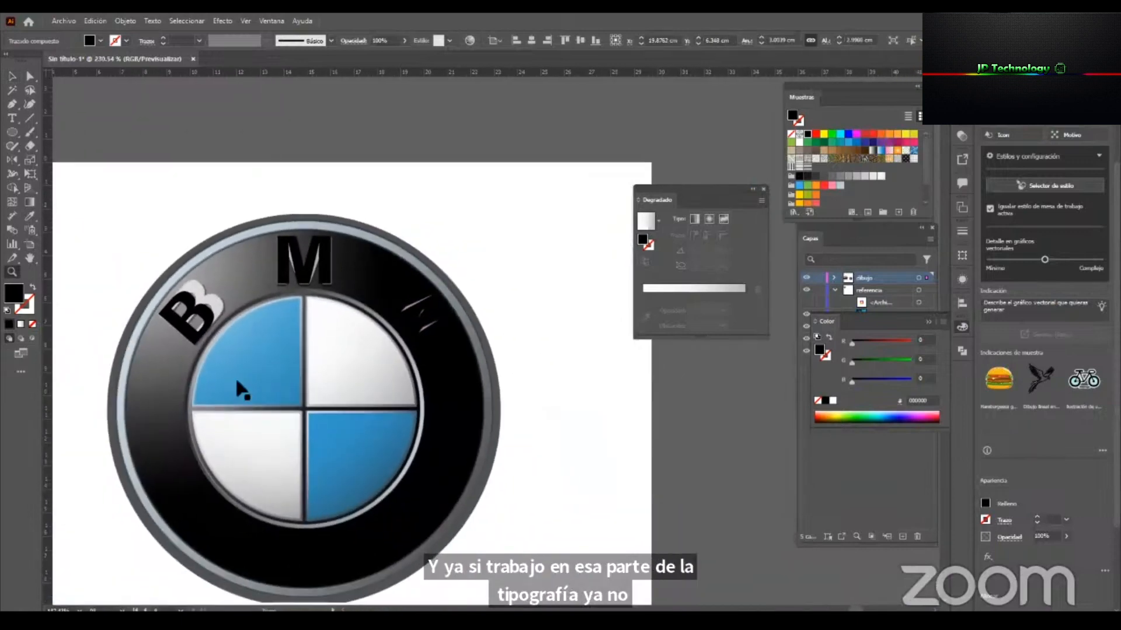
{"action": "left_click_drag", "start_coordinate": [193, 315], "coordinate": [199, 309]}
{"action": "key", "text": "ctrl+space"}
{"action": "mouse_move", "coordinate": [254, 381]}
{"action": "left_mouse_down"}
{"action": "mouse_move", "coordinate": [178, 401]}
{"action": "mouse_move", "coordinate": [560, 391]}
{"action": "left_mouse_up"}
Fill the three BMW letters with white, then replace it with the light grey CACACA sampled from the reference's M.
{"action": "left_click", "coordinate": [296, 314], "text": "shift"}
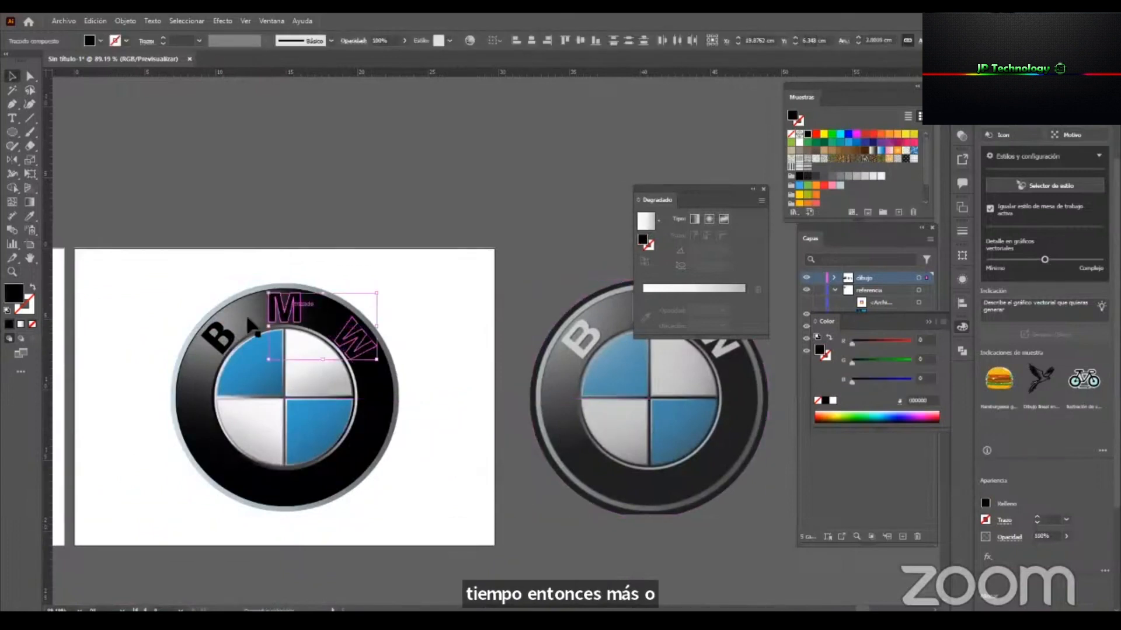
{"action": "left_click", "coordinate": [799, 142]}
{"action": "key", "text": "space"}
{"action": "left_click_drag", "start_coordinate": [483, 333], "coordinate": [334, 327]}
{"action": "key", "text": "i"}
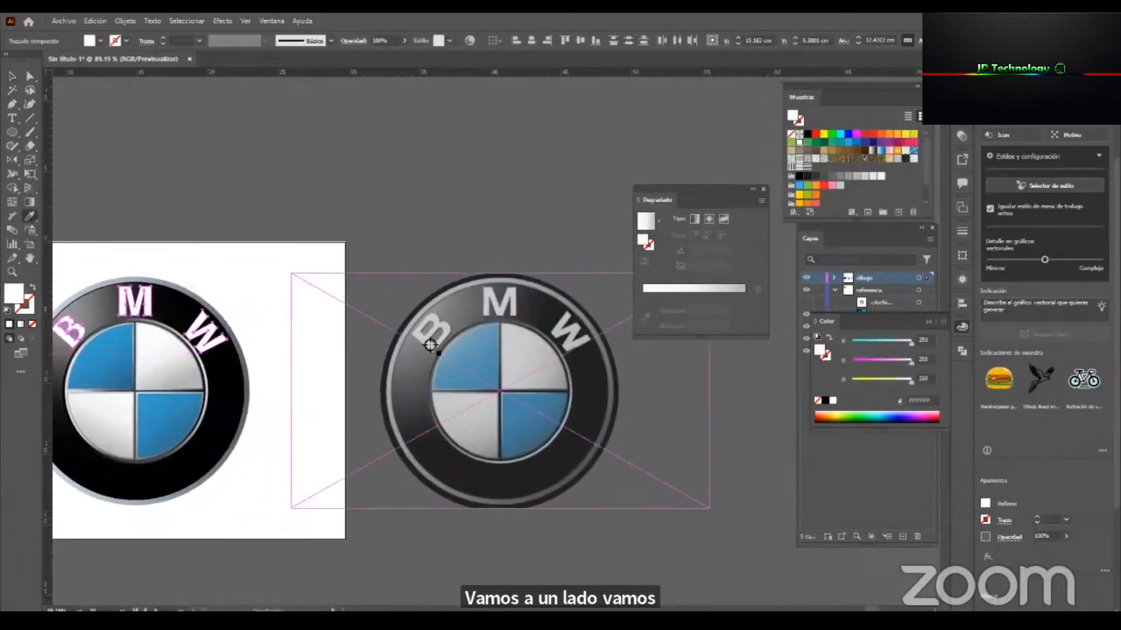
{"action": "left_click", "coordinate": [498, 302]}
{"action": "key", "text": "space"}
{"action": "left_click_drag", "start_coordinate": [348, 368], "coordinate": [423, 368]}
{"action": "key", "text": "v"}
{"action": "left_click", "coordinate": [369, 221]}
Select the three BMW letters together and open the Drop Shadow (Sombra paralela) effect settings for them.
{"action": "key", "text": "ctrl+space"}
{"action": "left_click_drag", "start_coordinate": [210, 357], "coordinate": [249, 364]}
{"action": "left_click", "coordinate": [183, 299]}
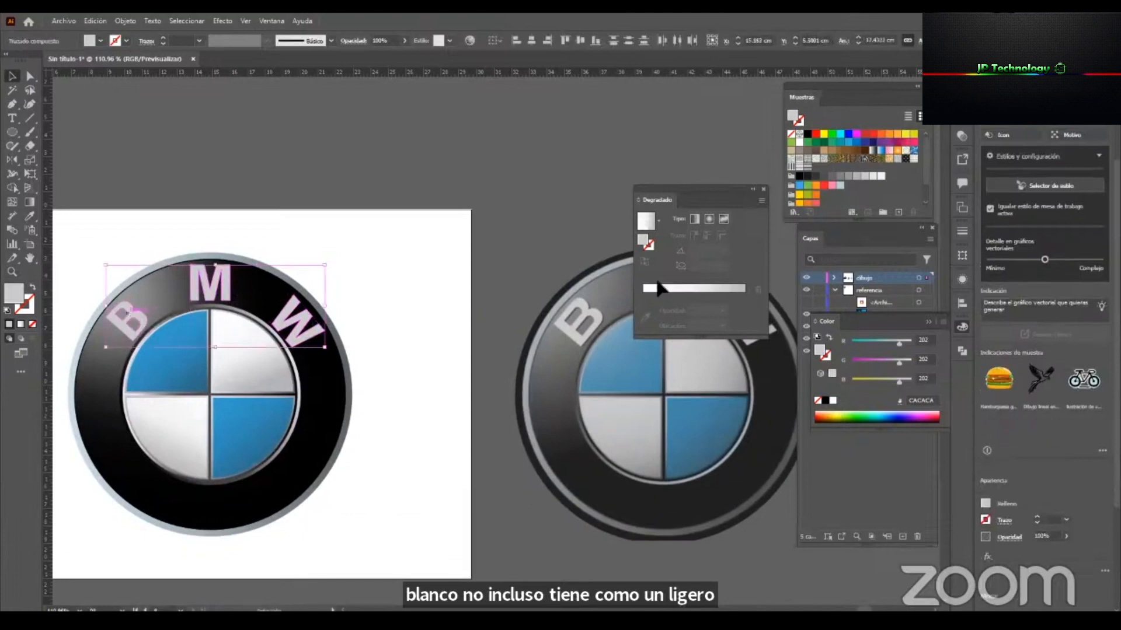
{"action": "left_click", "coordinate": [962, 279]}
{"action": "left_click_drag", "start_coordinate": [829, 273], "coordinate": [416, 130]}
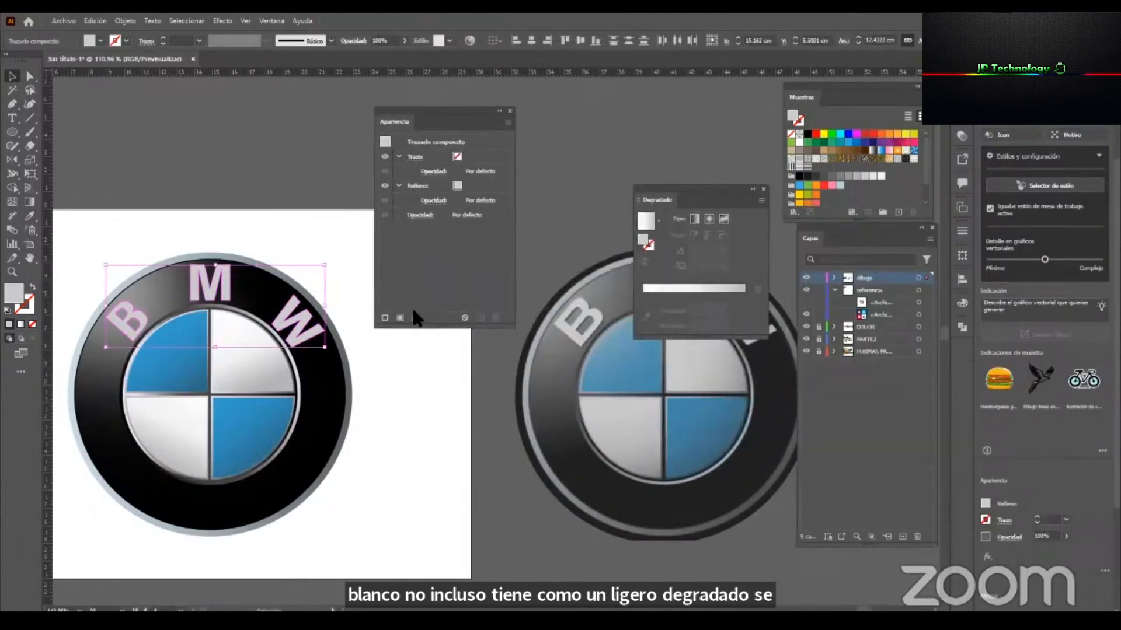
{"action": "left_click", "coordinate": [415, 319]}
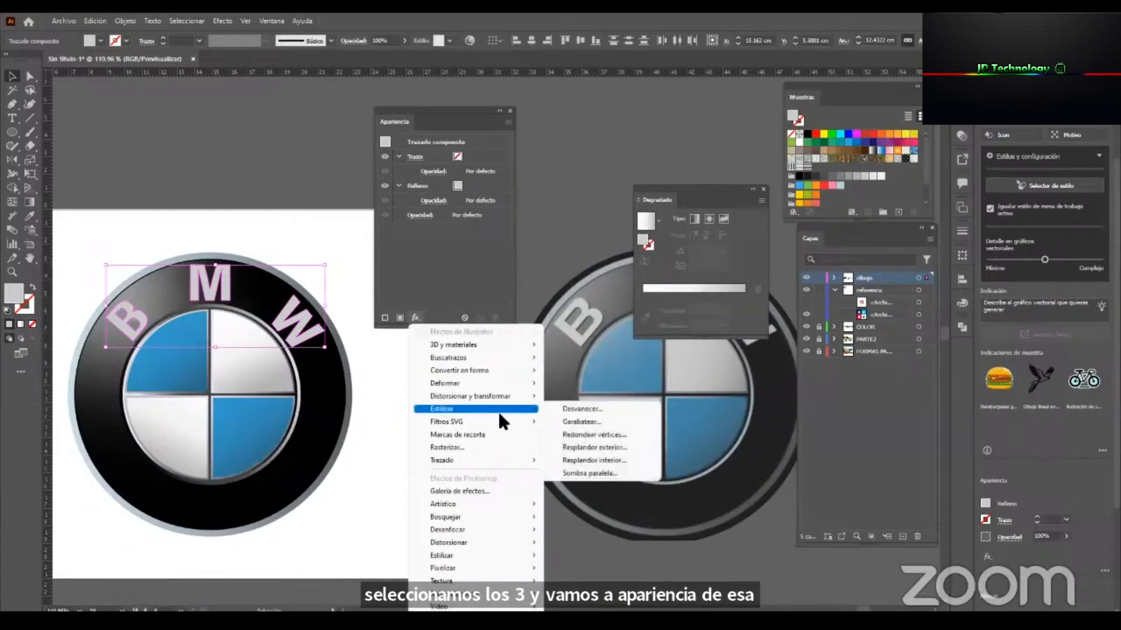
{"action": "mouse_move", "coordinate": [506, 415]}
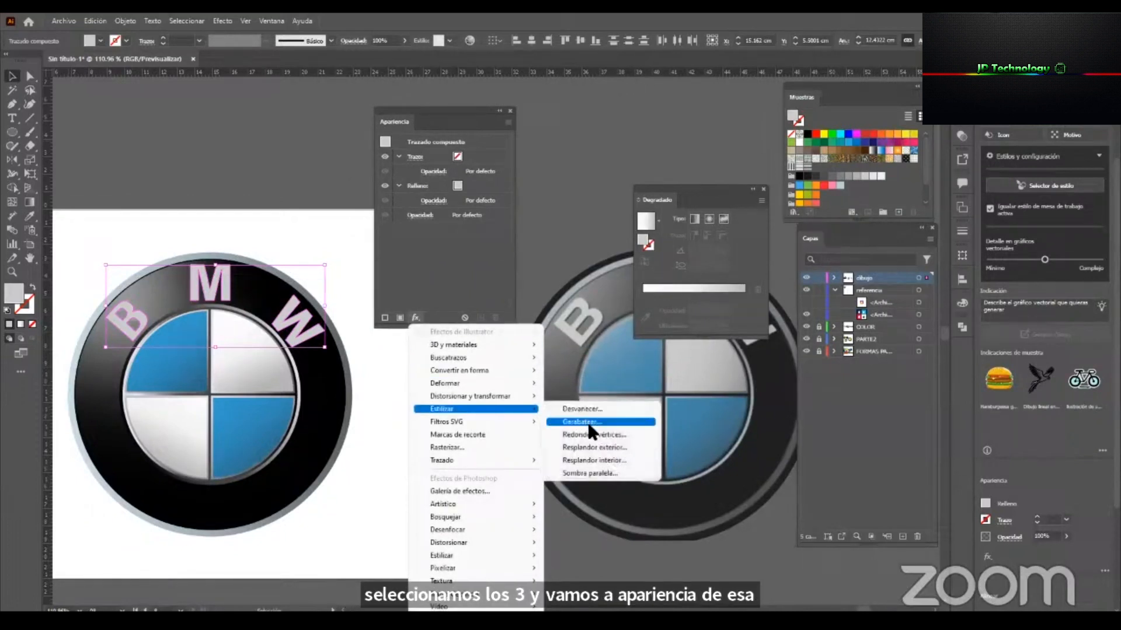
{"action": "left_click", "coordinate": [582, 478]}
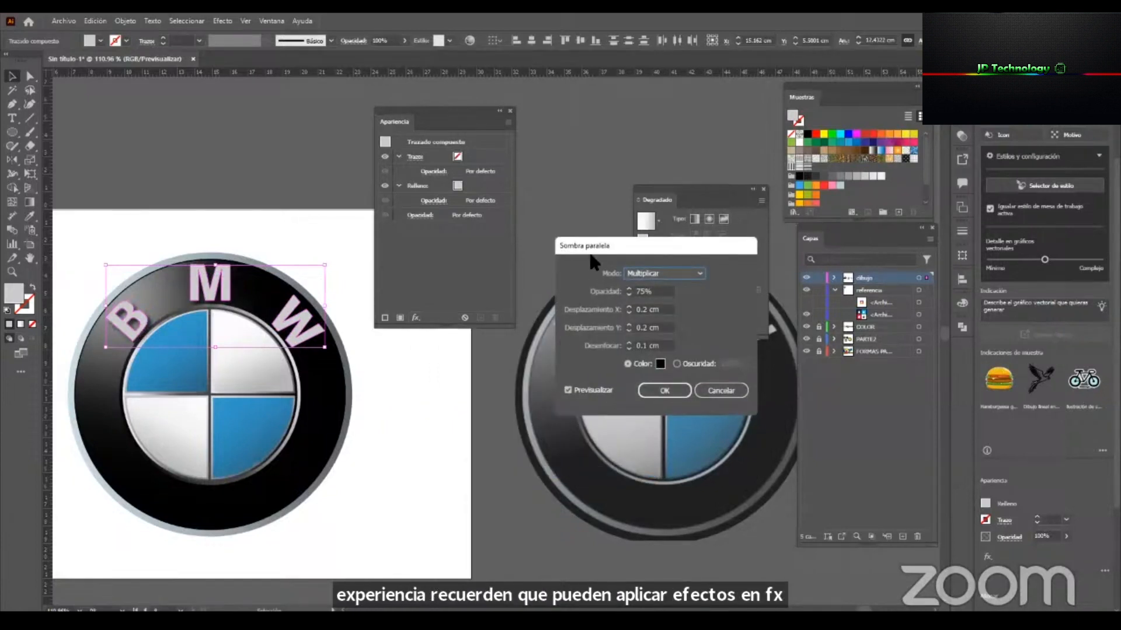
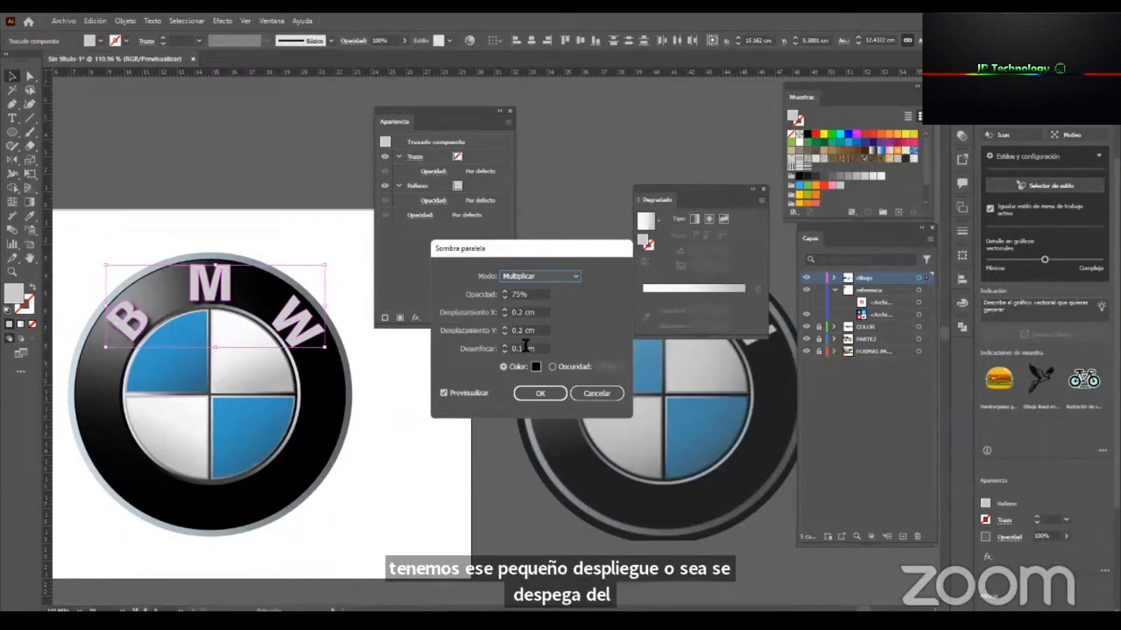
Lower the letters' drop shadow blur to 0 cm and both its X and Y offsets to 0.1 cm.
{"action": "left_click_drag", "start_coordinate": [542, 246], "coordinate": [394, 368]}
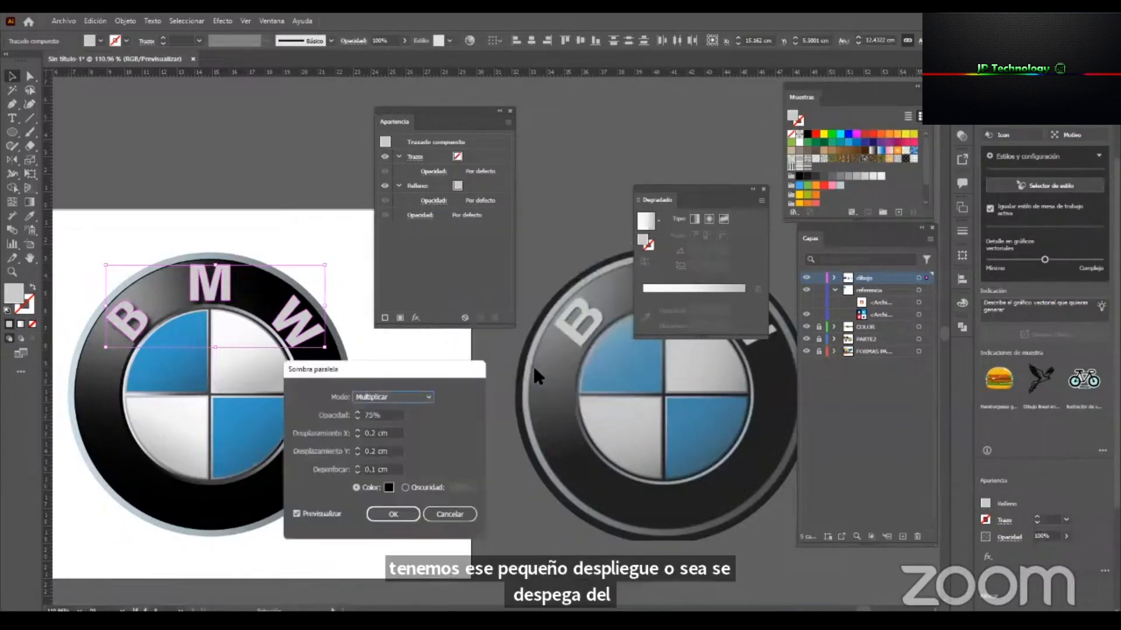
{"action": "left_click", "coordinate": [357, 473]}
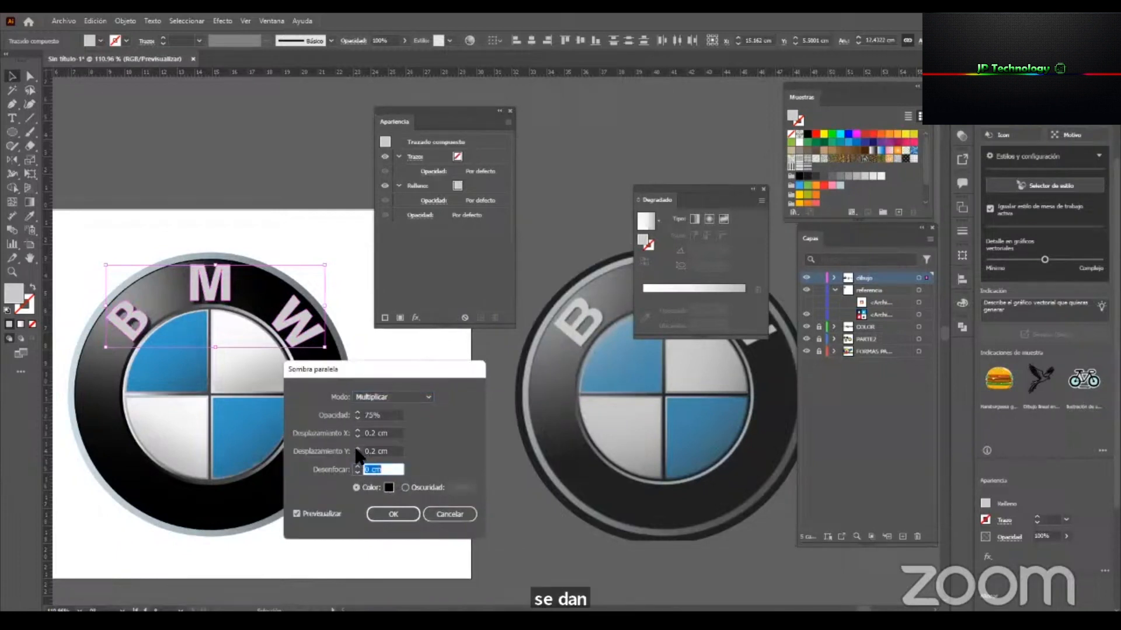
{"action": "left_click", "coordinate": [356, 448]}
{"action": "left_click", "coordinate": [357, 454]}
{"action": "left_click", "coordinate": [357, 436]}
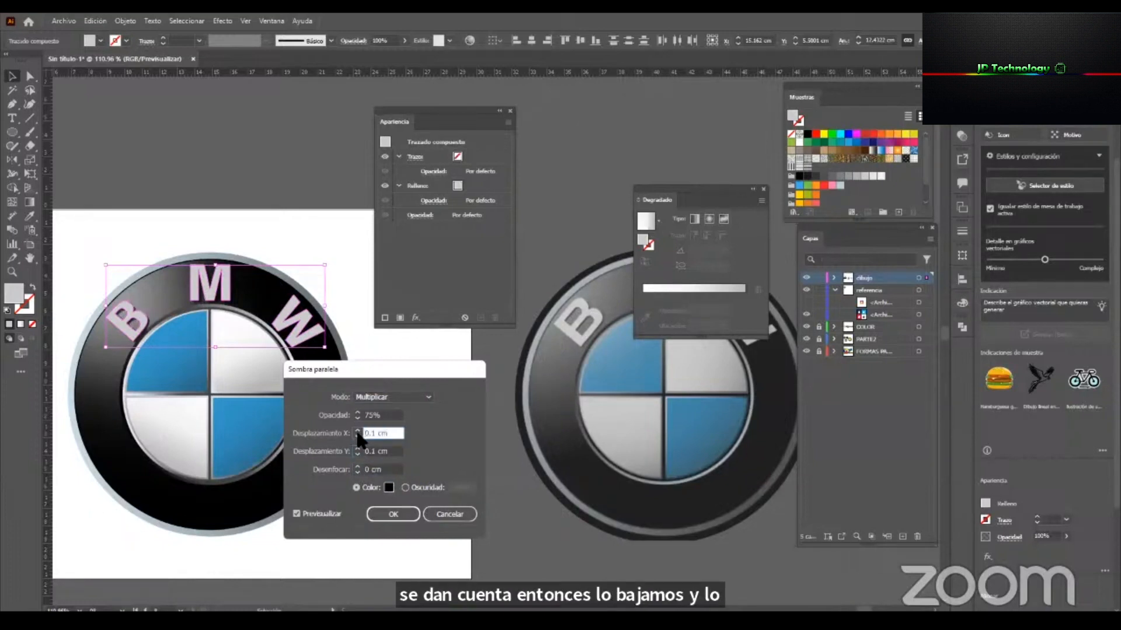
{"action": "left_click_drag", "start_coordinate": [479, 451], "coordinate": [569, 457]}
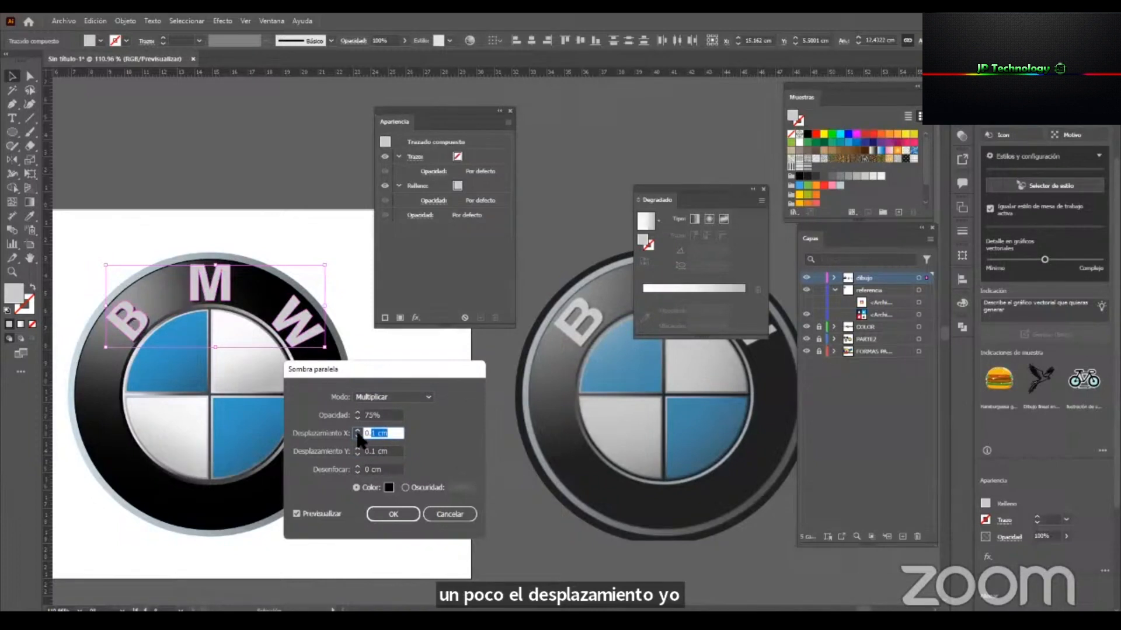
Set the shadow's X offset to 0.05 cm and apply the drop shadow to the BMW letters.
{"action": "left_click", "coordinate": [356, 436]}
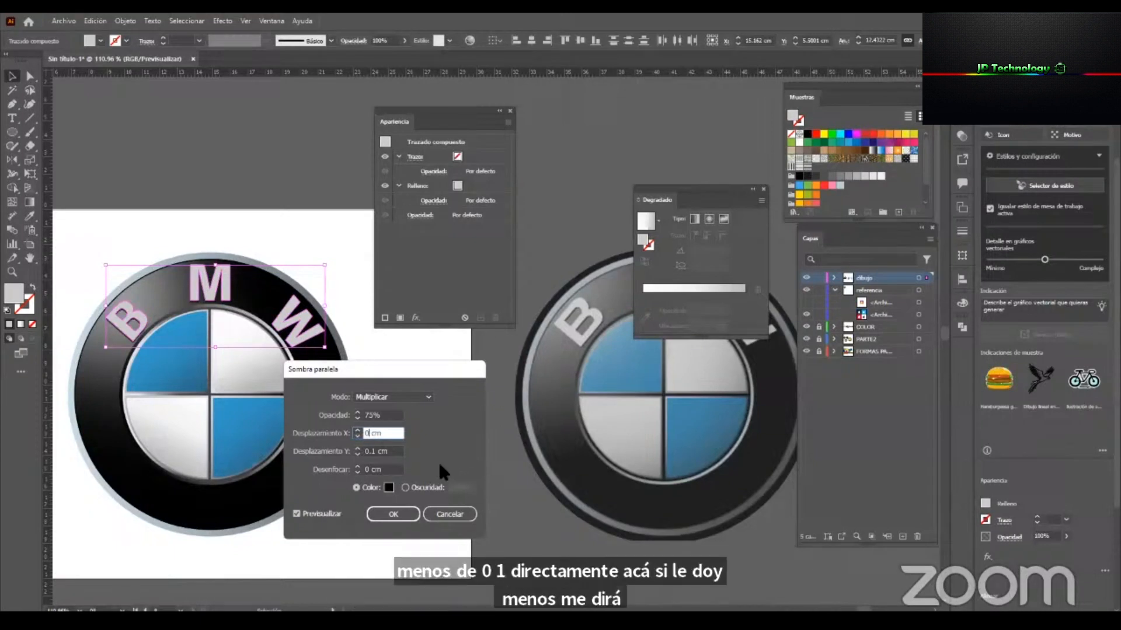
{"action": "type", "text": ".05"}
{"action": "left_click", "coordinate": [374, 451]}
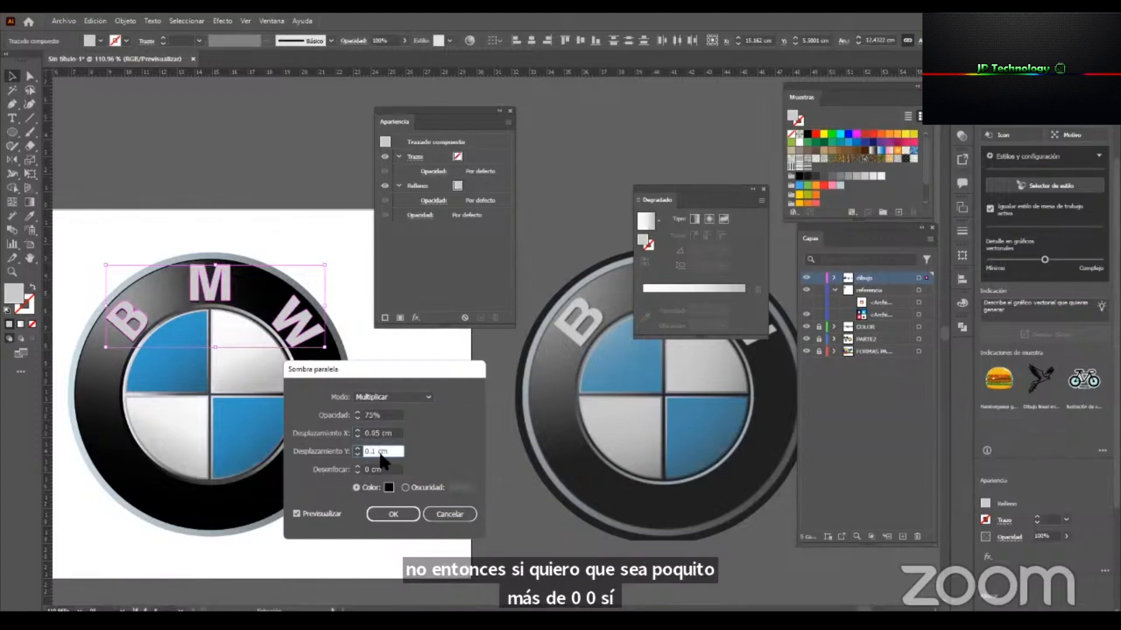
{"action": "left_click", "coordinate": [393, 514]}
Move the second Instagram icon off the dark background to beside the BMW logo and enlarge it to nearly the logo's size.
{"action": "left_click_drag", "start_coordinate": [363, 388], "coordinate": [251, 404]}
{"action": "left_click_drag", "start_coordinate": [333, 415], "coordinate": [275, 423]}
{"action": "left_click_drag", "start_coordinate": [320, 382], "coordinate": [374, 383]}
{"action": "left_click_drag", "start_coordinate": [555, 393], "coordinate": [563, 423]}
{"action": "left_click_drag", "start_coordinate": [205, 384], "coordinate": [534, 425]}
{"action": "left_click_drag", "start_coordinate": [388, 459], "coordinate": [309, 456]}
{"action": "left_click", "coordinate": [250, 415]}
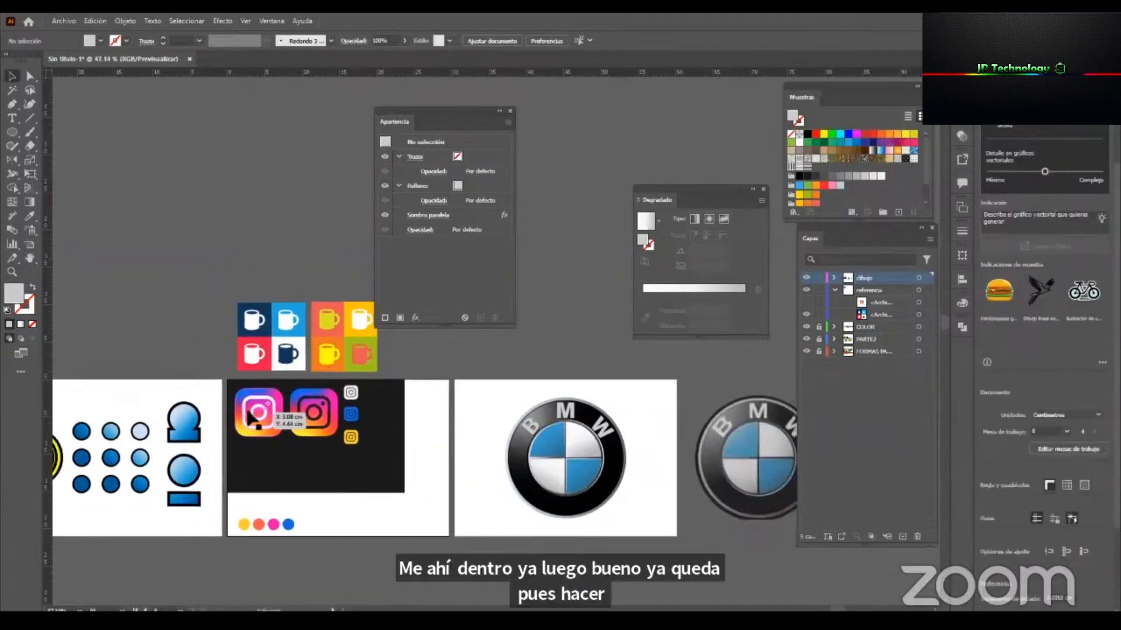
{"action": "left_click_drag", "start_coordinate": [322, 413], "coordinate": [483, 414]}
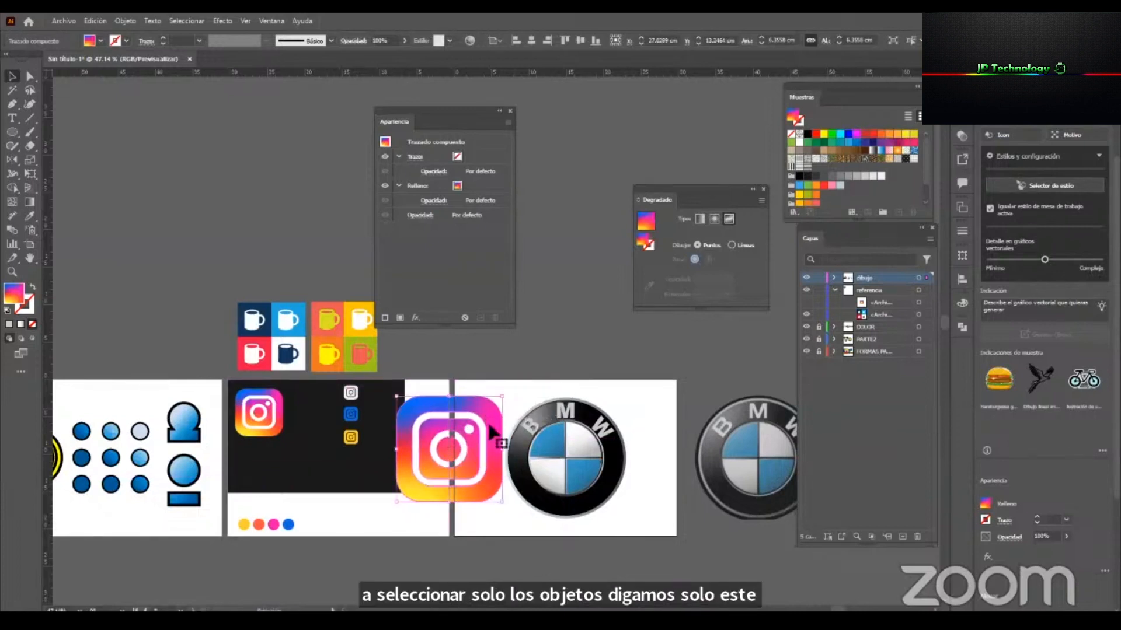
Select all the parts of the drawn BMW logo and group them into one object.
{"action": "left_click", "coordinate": [647, 553]}
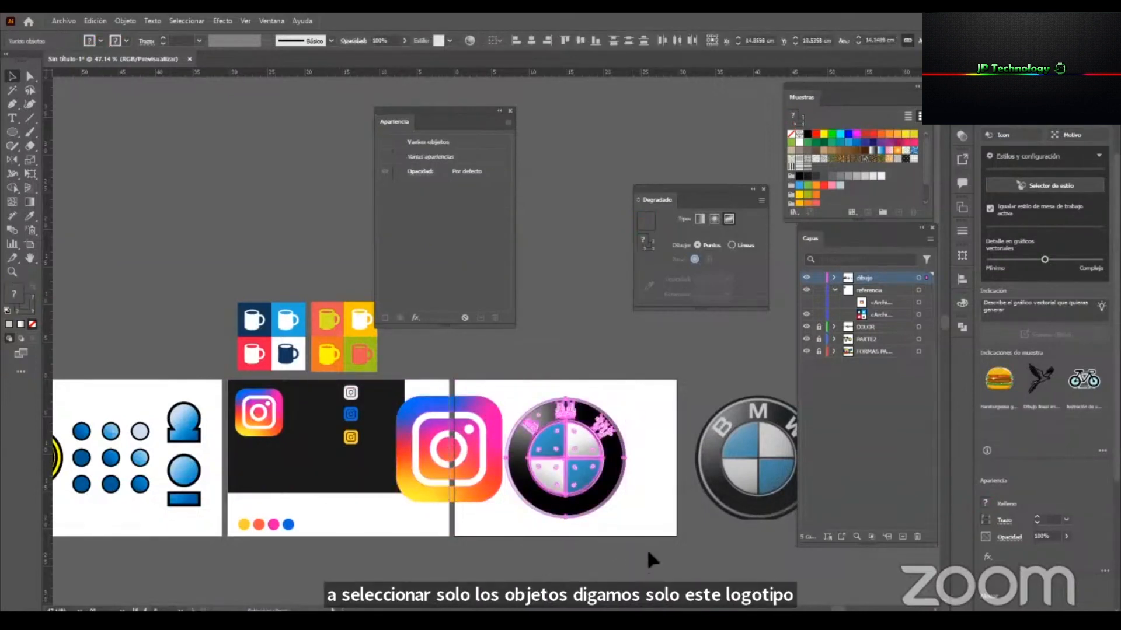
{"action": "left_click_drag", "start_coordinate": [625, 517], "coordinate": [427, 345]}
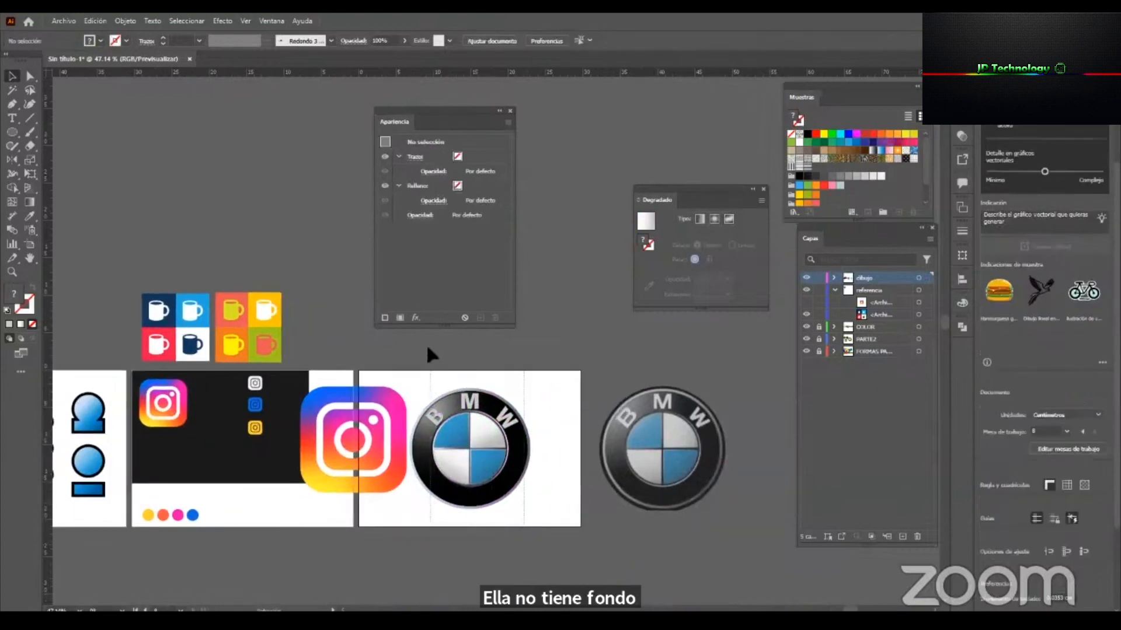
{"action": "key", "text": "ctrl+g"}
{"action": "left_click_drag", "start_coordinate": [469, 445], "coordinate": [475, 471]}
Select the large Instagram icon together with the BMW logo and add them as separate assets for export.
{"action": "left_click_drag", "start_coordinate": [382, 424], "coordinate": [379, 430]}
{"action": "left_click", "coordinate": [457, 442], "text": "shift"}
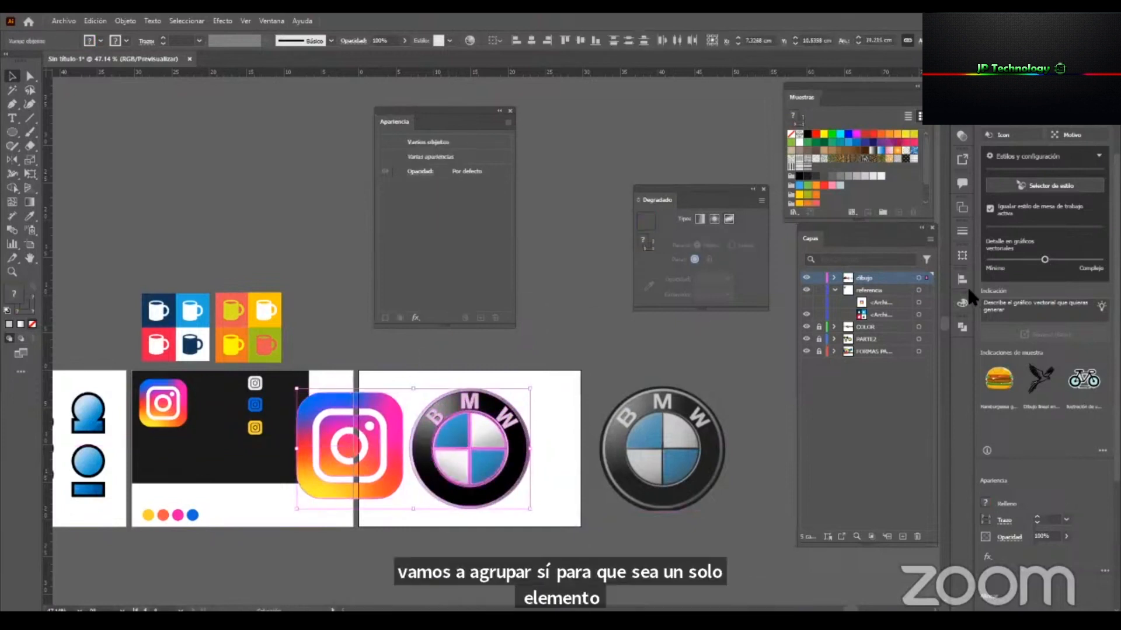
{"action": "left_click", "coordinate": [962, 156]}
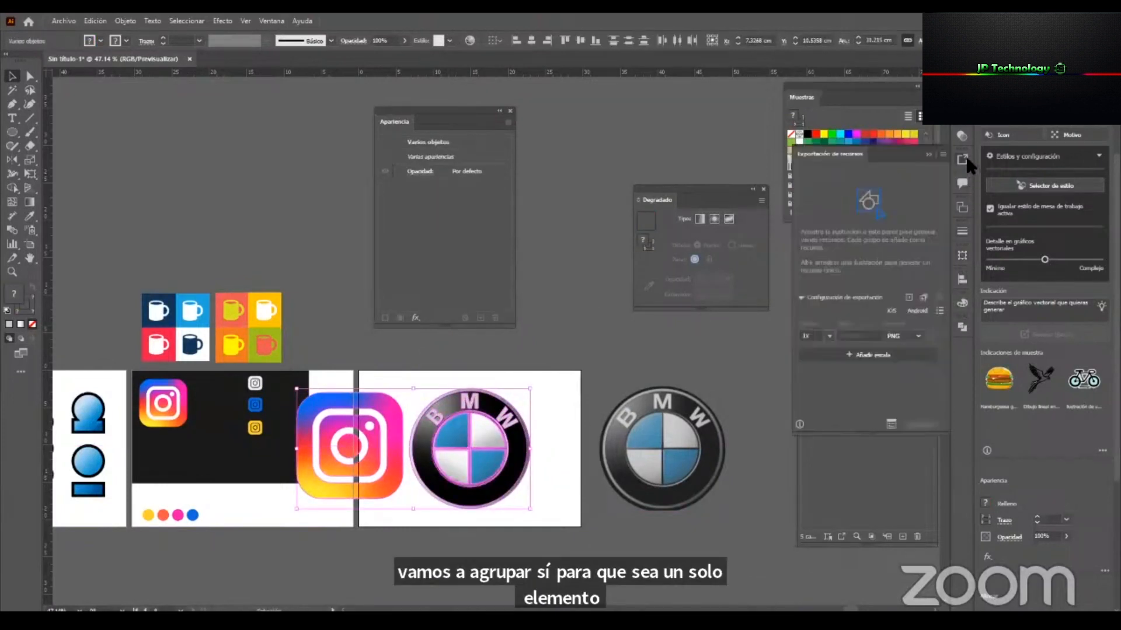
{"action": "left_click_drag", "start_coordinate": [839, 156], "coordinate": [637, 253]}
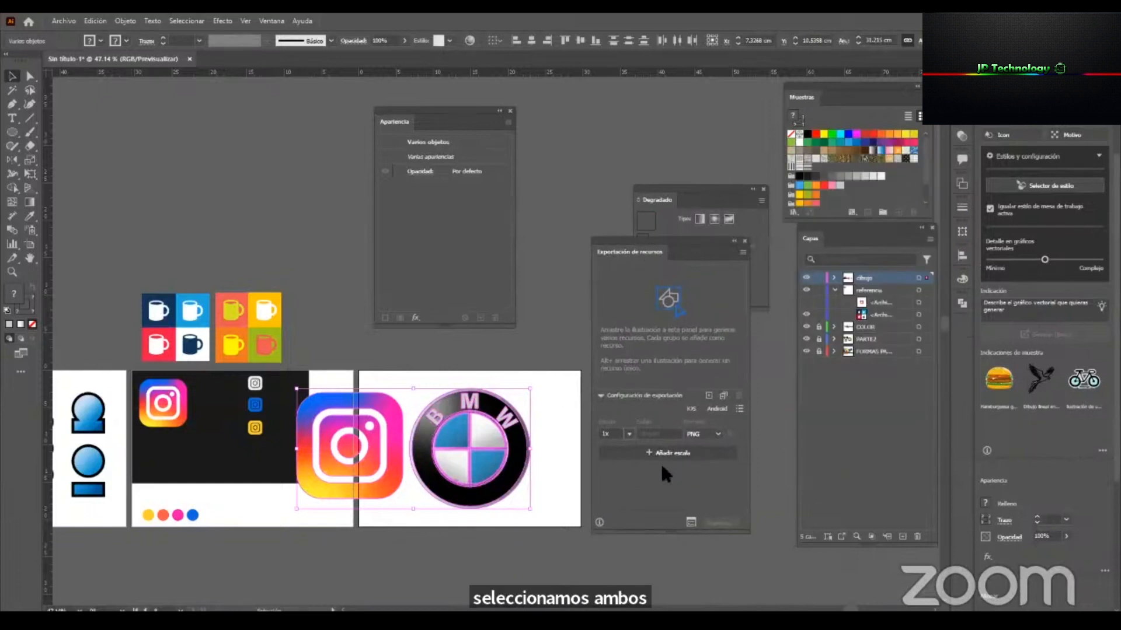
{"action": "left_click", "coordinate": [718, 396]}
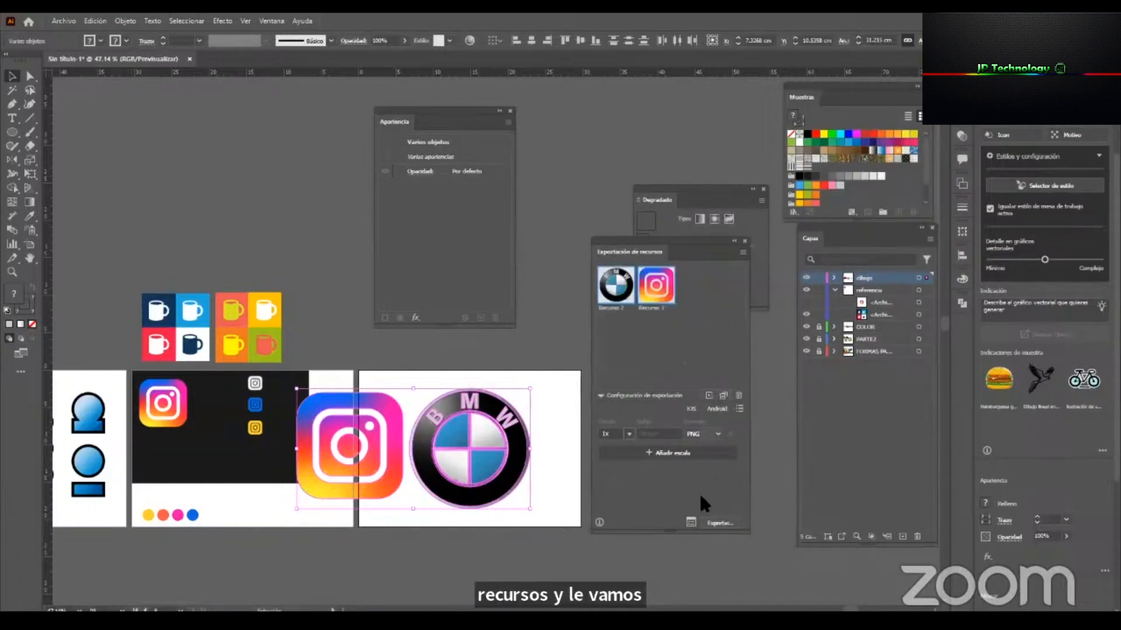
Export both assets as PNG at 1x into the SEMANA2 folder under CAPACITACIONES SKILL, ADOBE ILLUSTRATOR on drive D.
{"action": "left_click", "coordinate": [713, 524]}
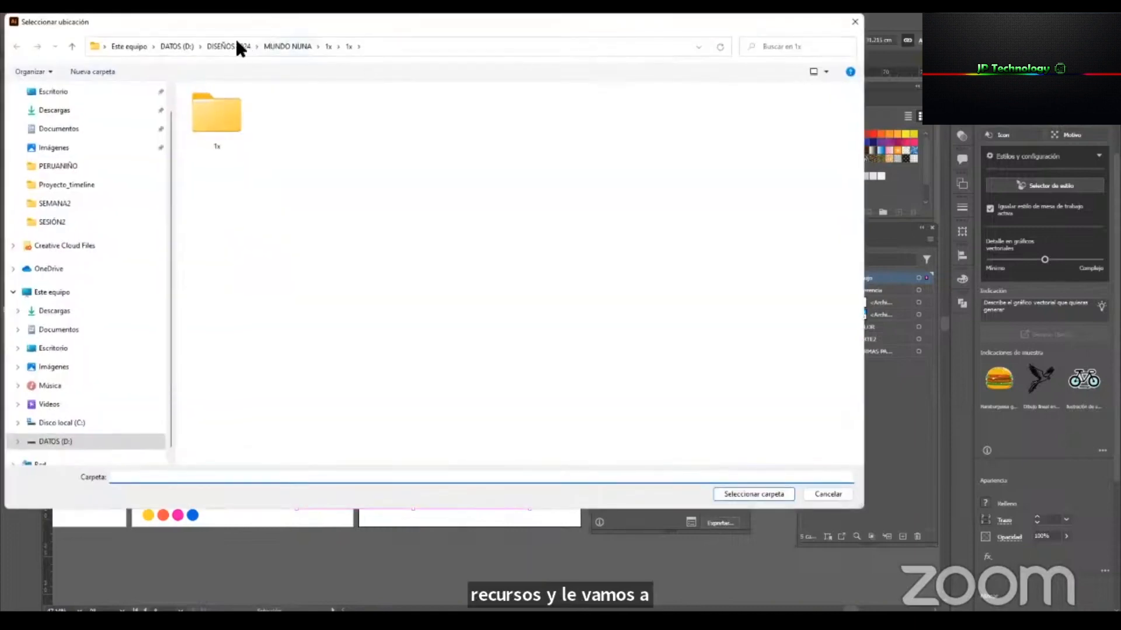
{"action": "left_click", "coordinate": [182, 47]}
{"action": "double_click", "coordinate": [268, 103]}
{"action": "double_click", "coordinate": [252, 102]}
{"action": "double_click", "coordinate": [229, 125]}
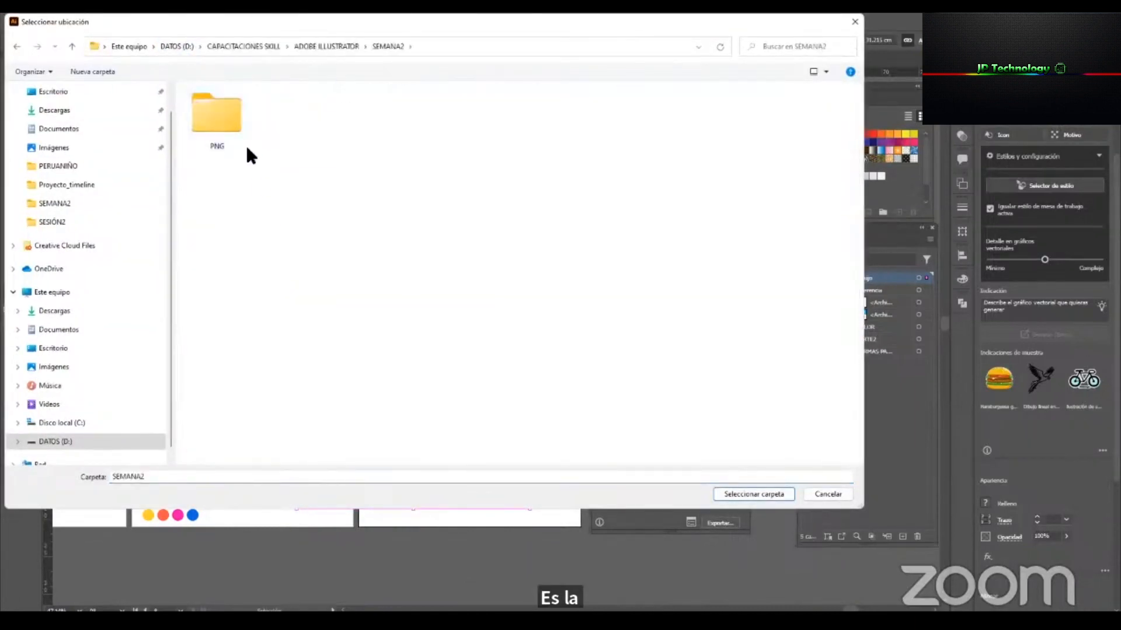
{"action": "left_click", "coordinate": [748, 493]}
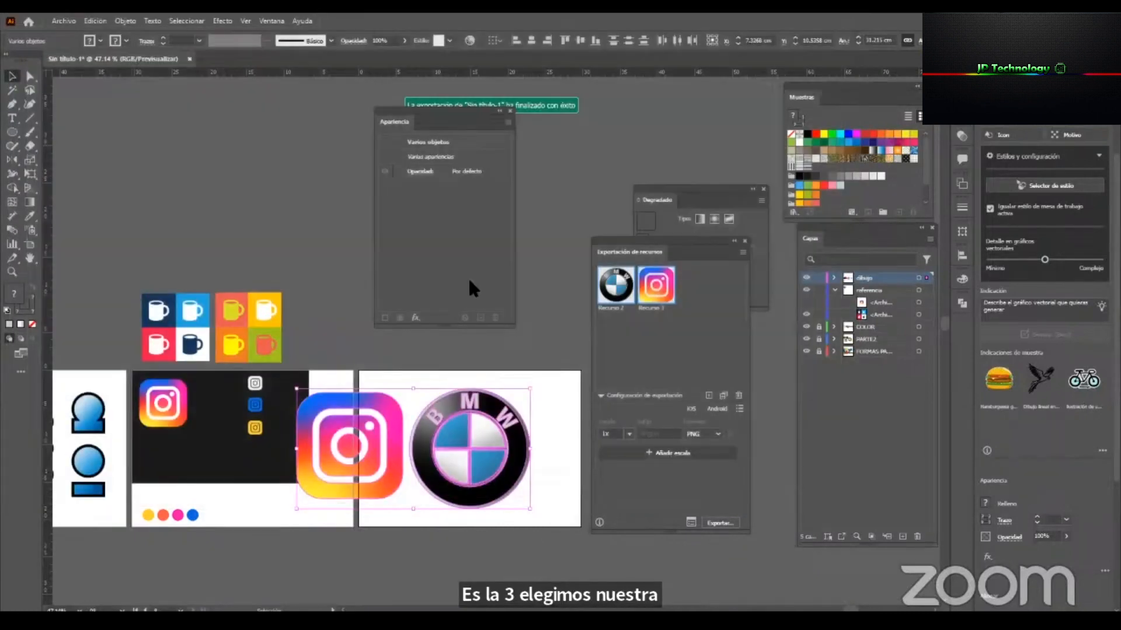
Open the exported BMW logo Recurso 2.png in the image viewer and check the exported Instagram icon as well.
{"action": "left_click_drag", "start_coordinate": [468, 112], "coordinate": [350, 155]}
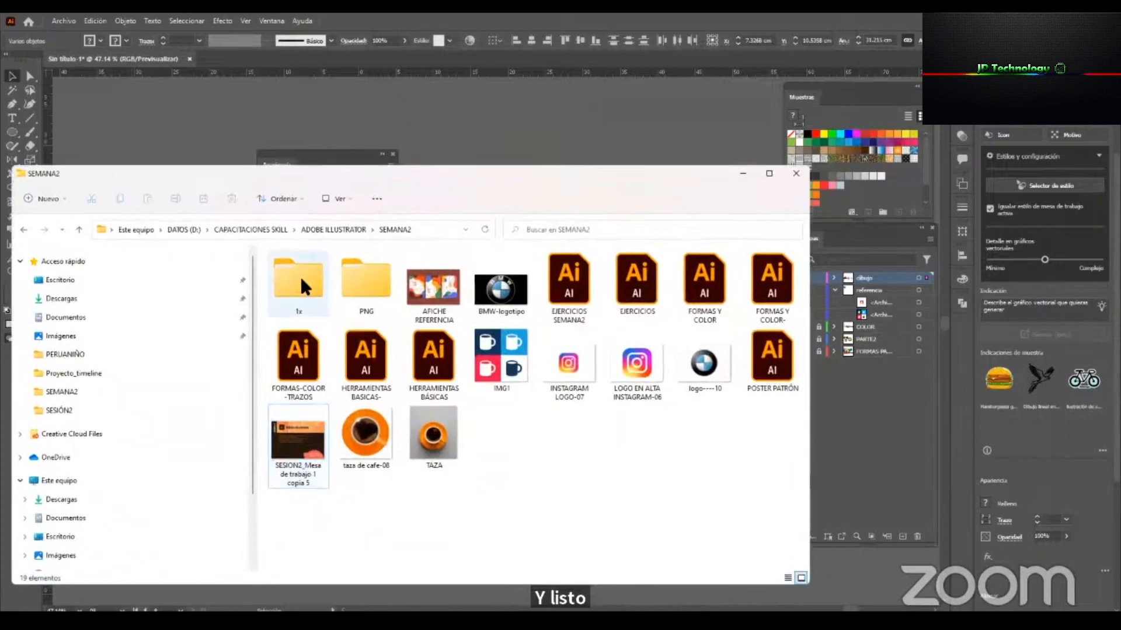
{"action": "left_click", "coordinate": [278, 282]}
{"action": "double_click", "coordinate": [278, 282]}
{"action": "double_click", "coordinate": [295, 280]}
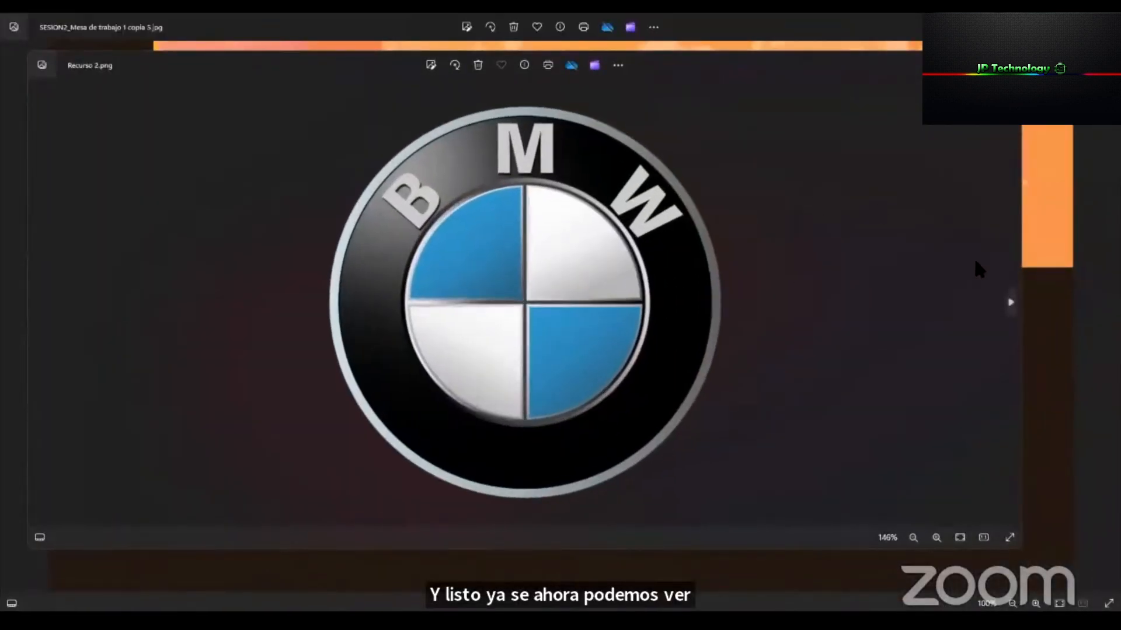
{"action": "left_click", "coordinate": [1011, 305]}
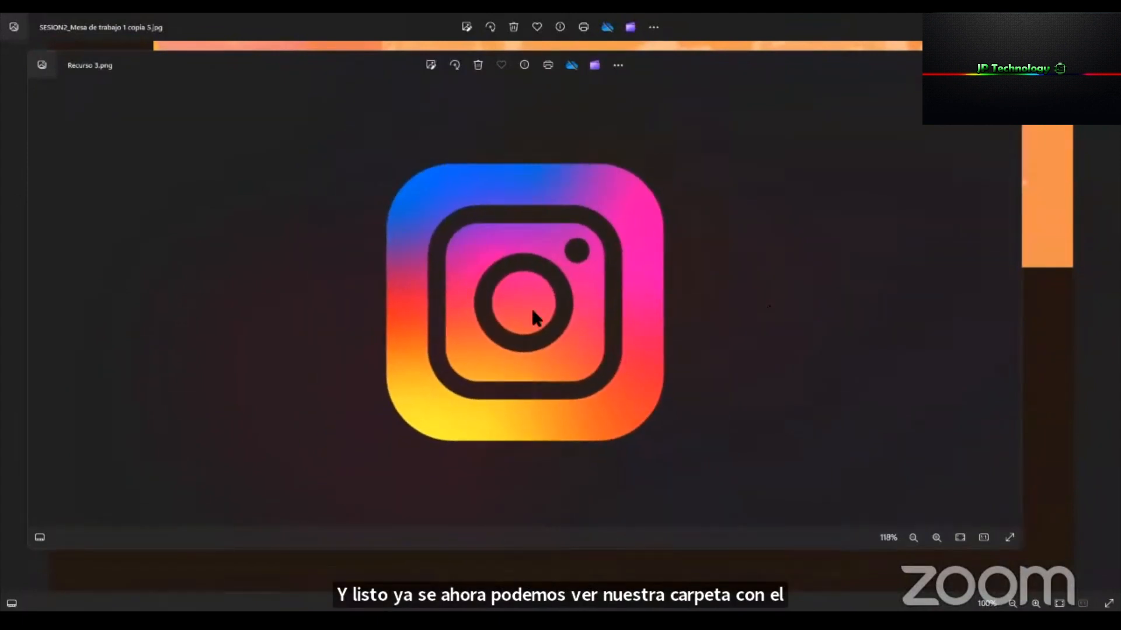